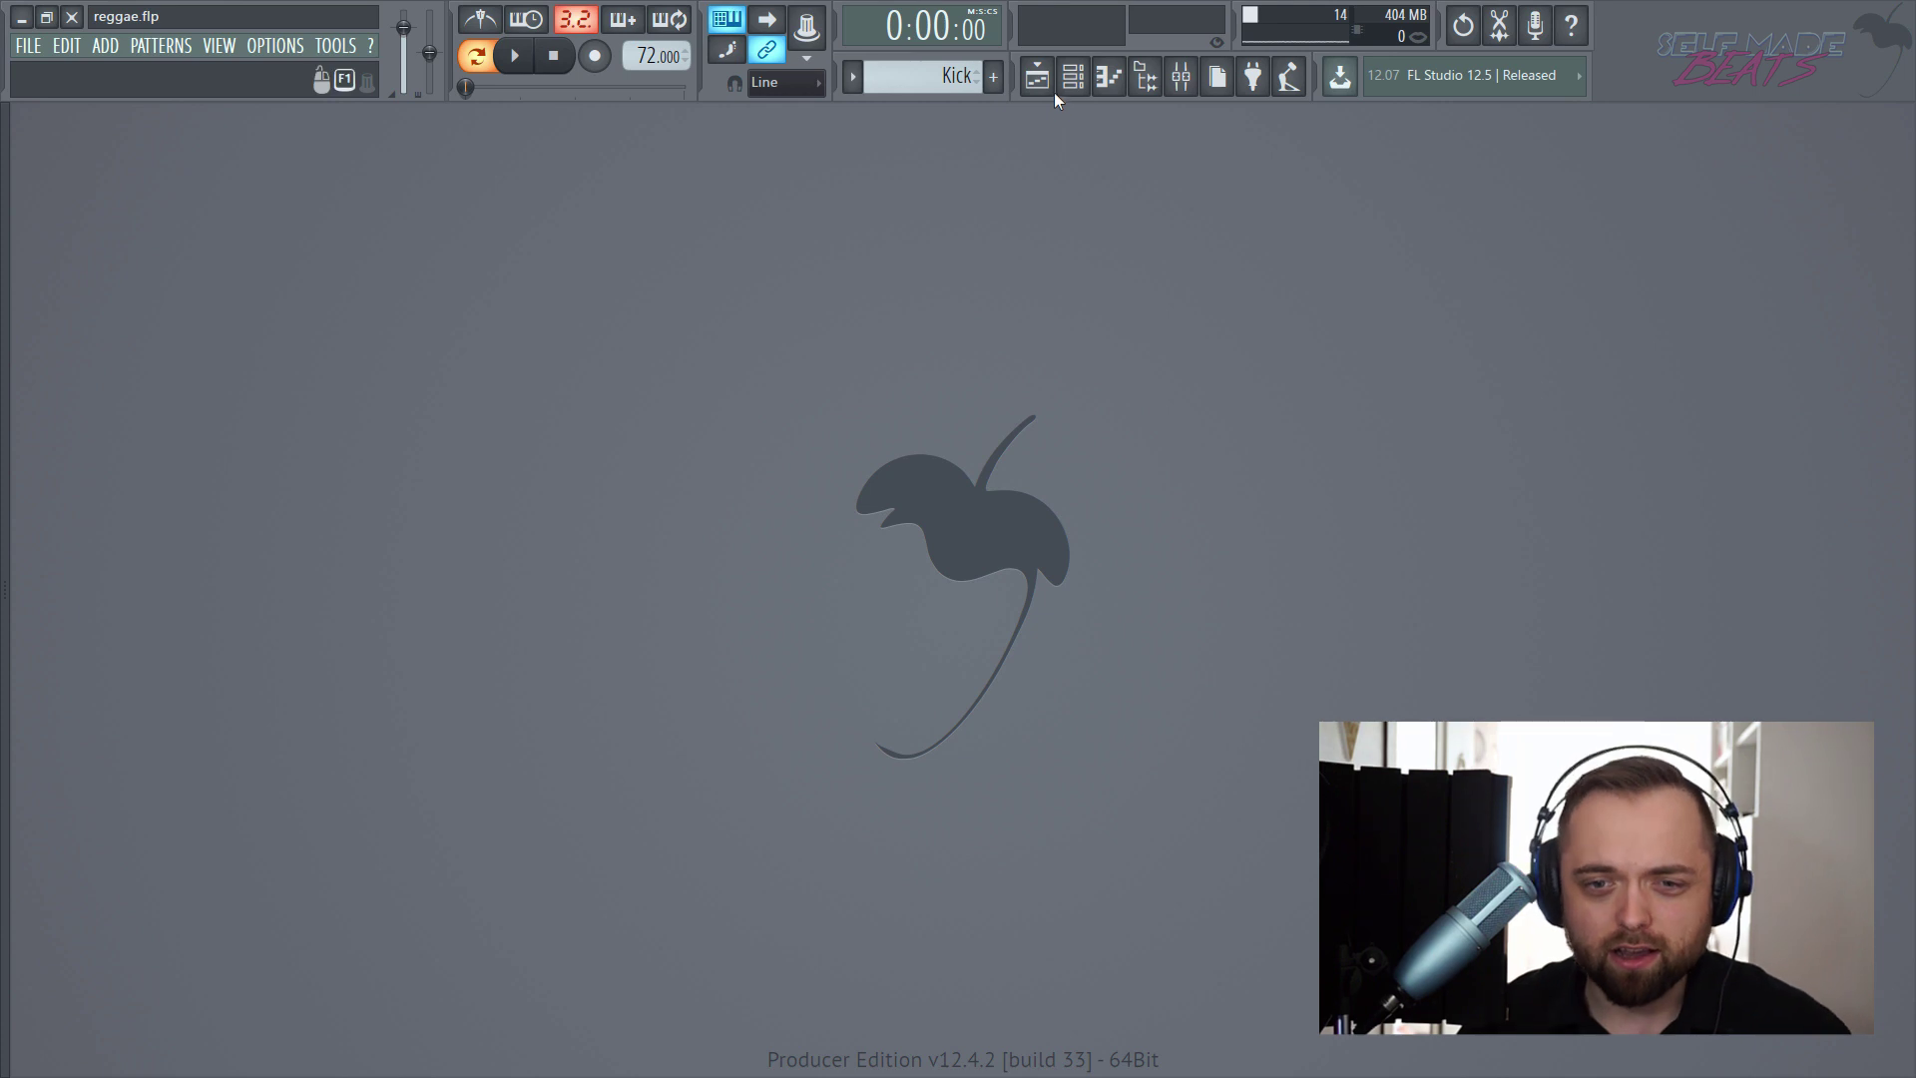
- Show the channel rack and play the Kick sample a few times to audition its sound
{"action": "left_click", "coordinate": [1046, 77]}
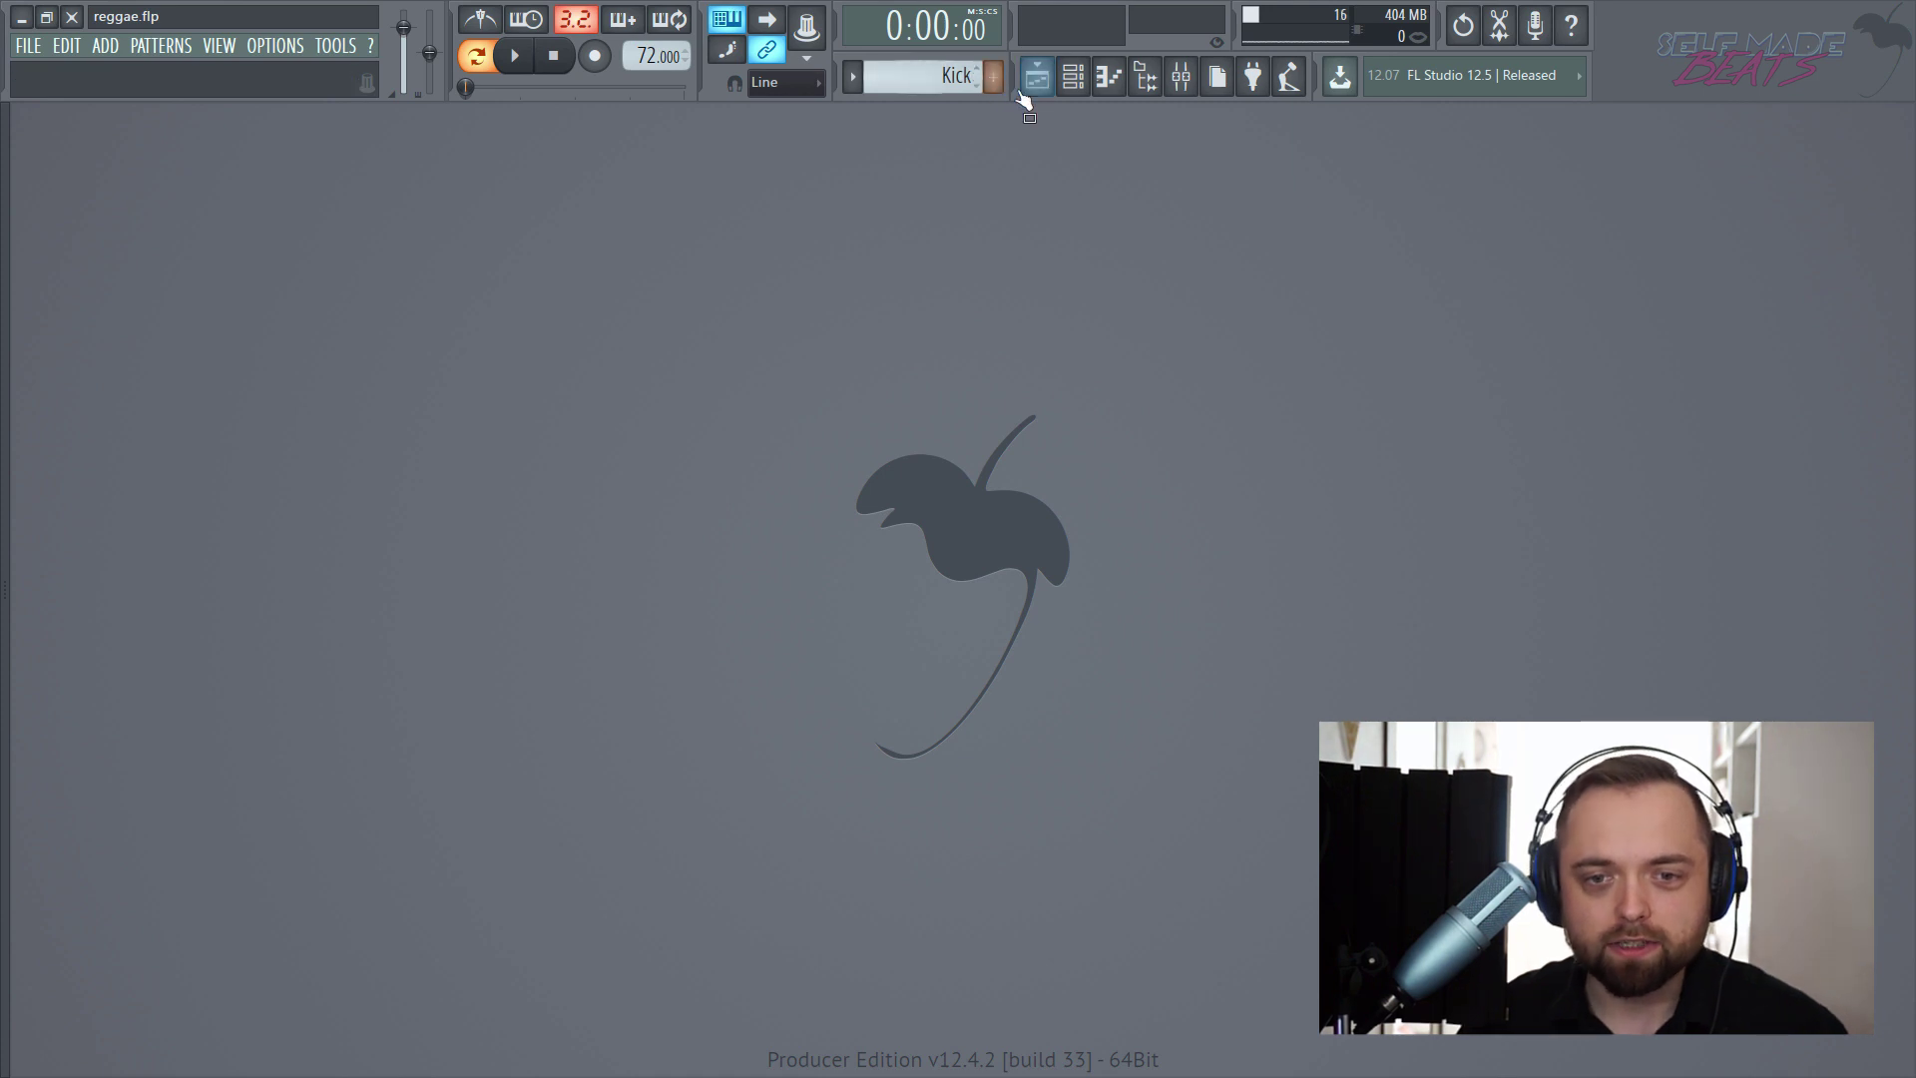
{"action": "left_click", "coordinate": [1088, 76]}
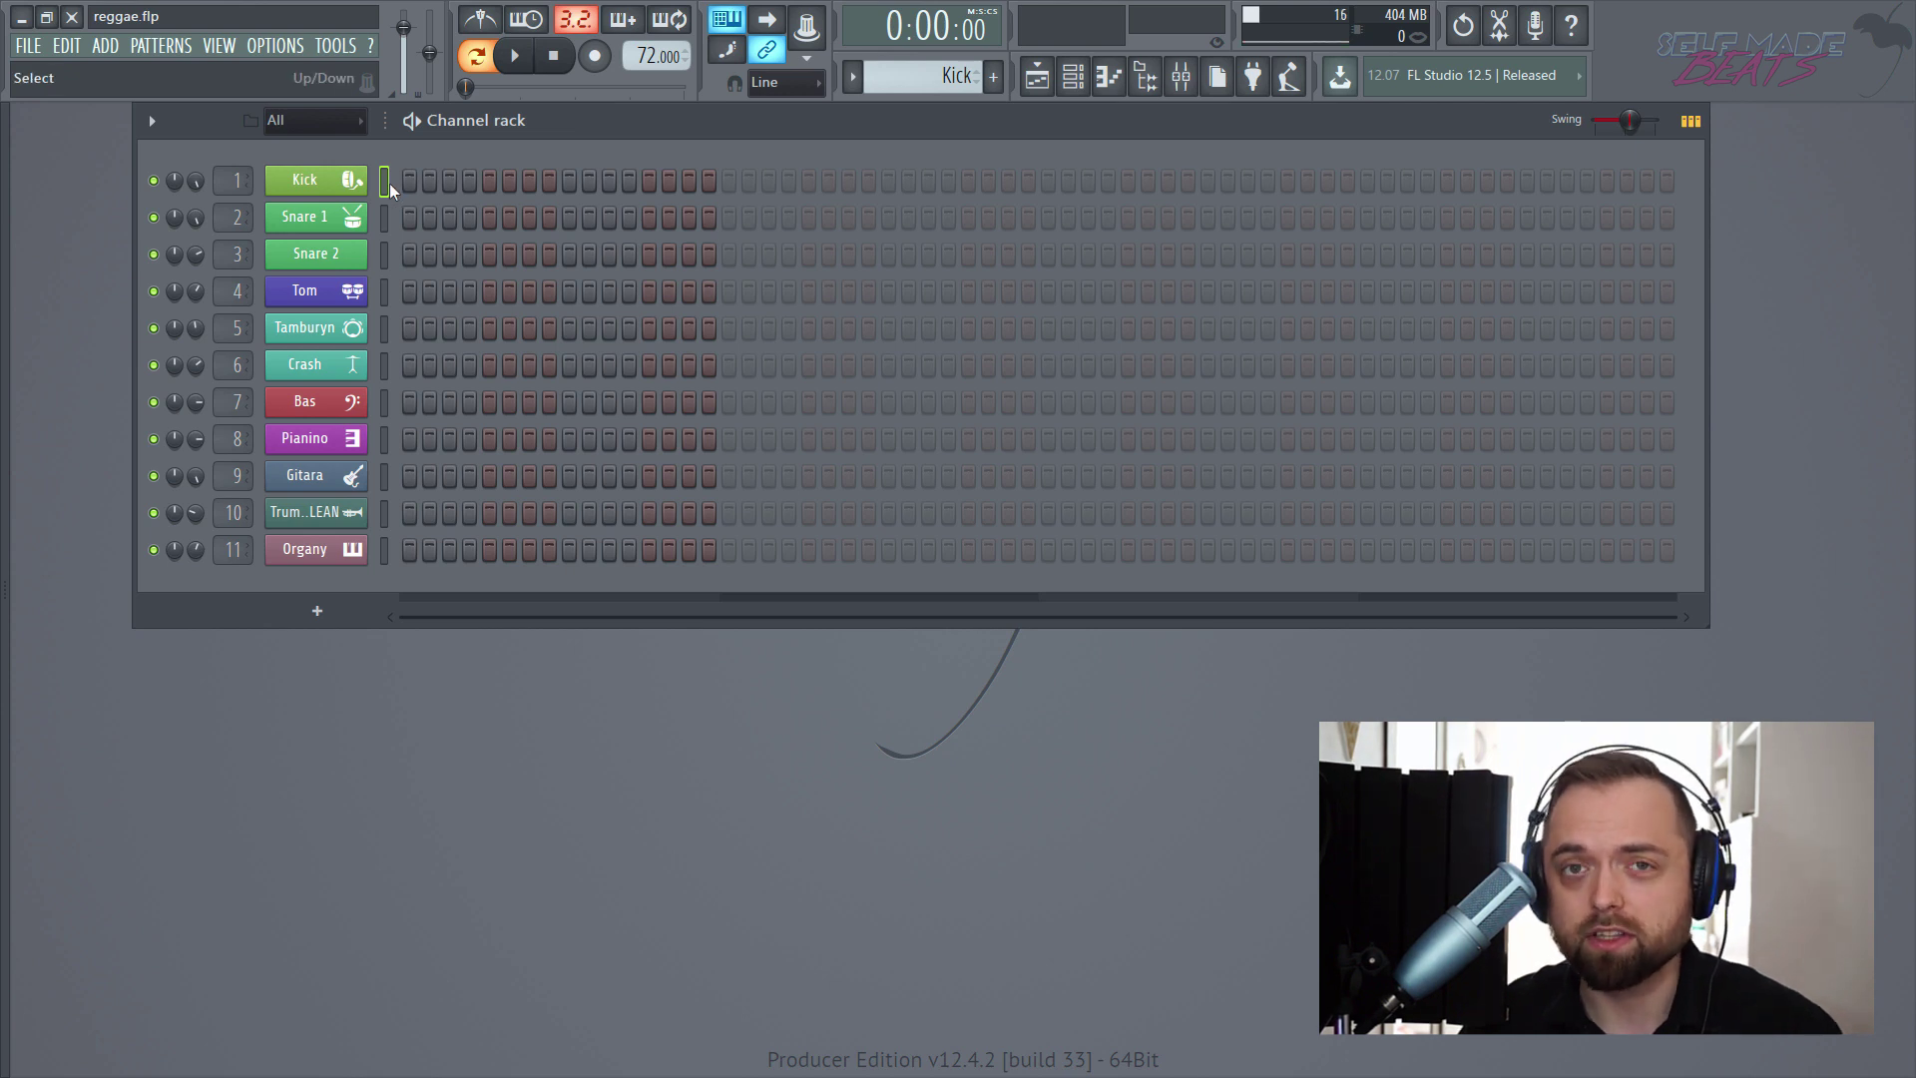
{"action": "key", "text": "z"}
{"action": "key", "text": "z"}
{"action": "key", "text": "z"}
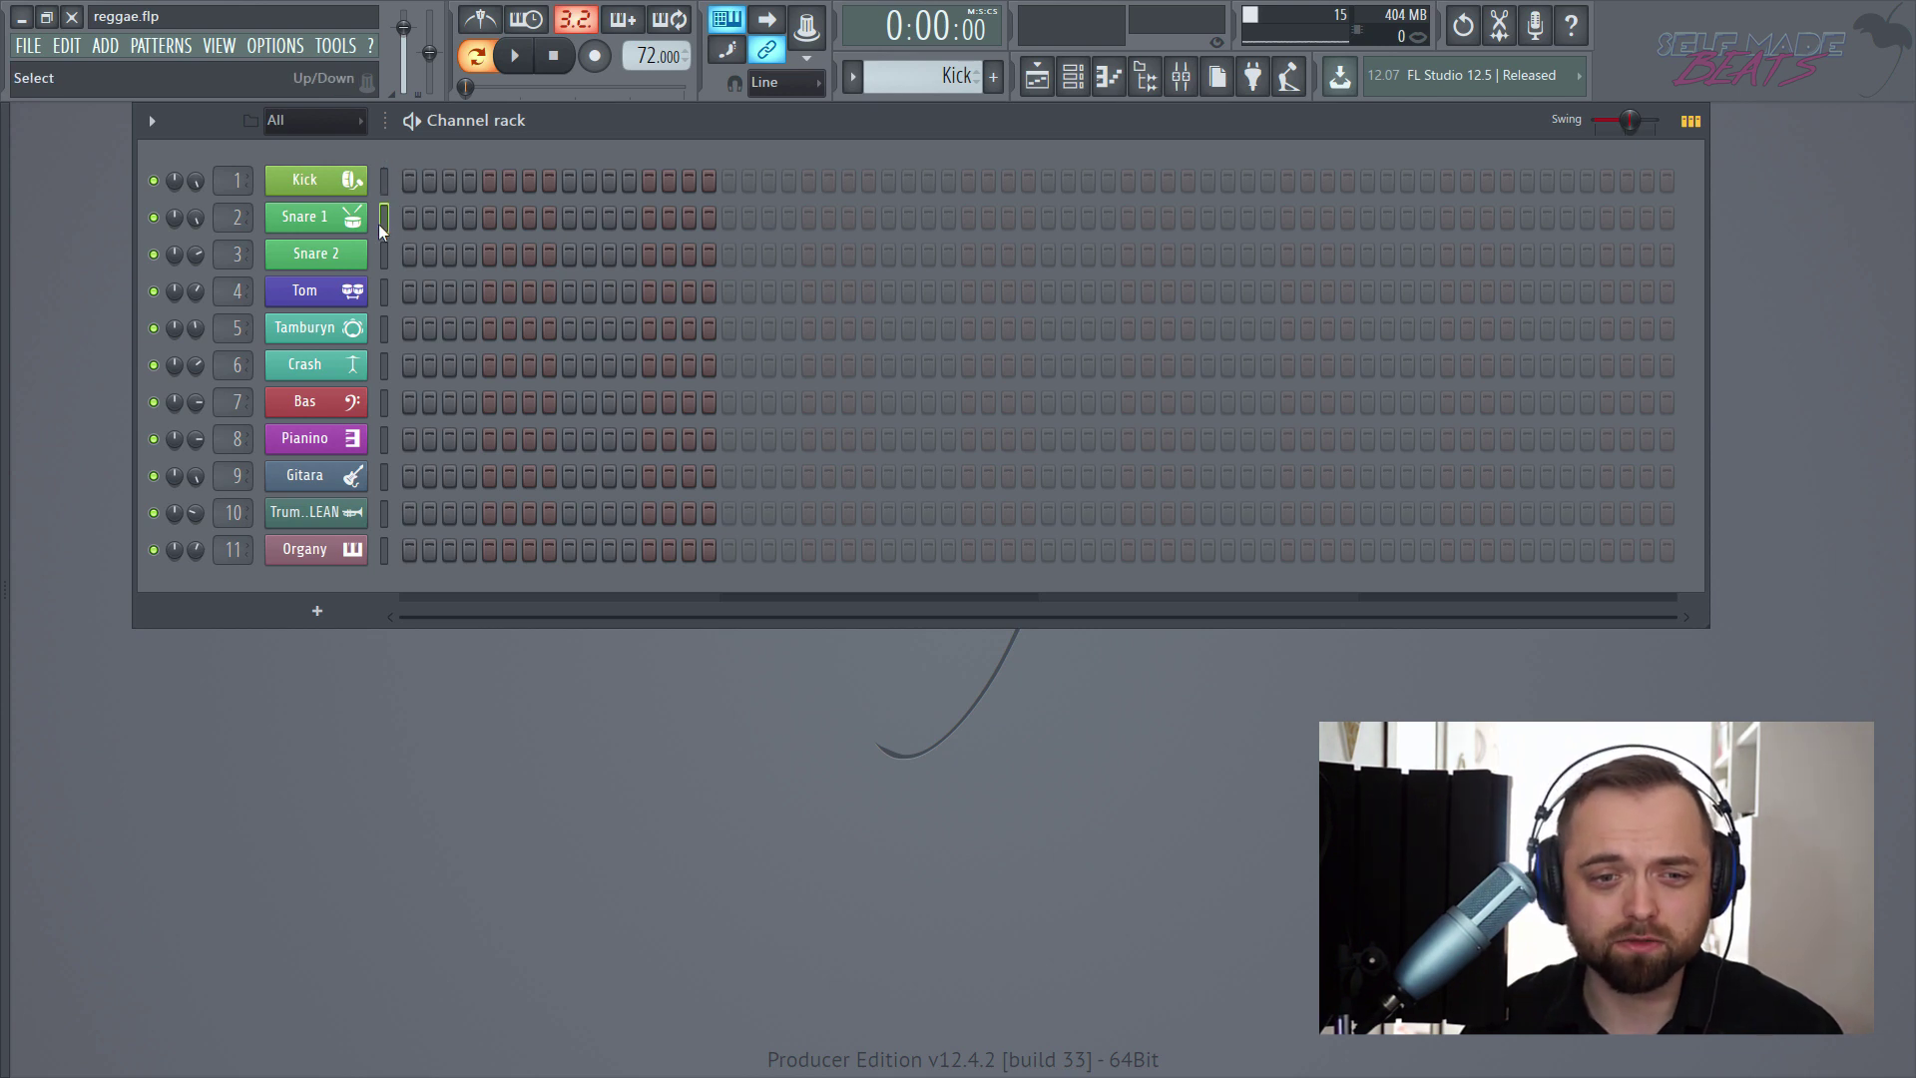
- Audition the Snare 1 and Snare 2 channels by playing test notes on each
{"action": "left_click", "coordinate": [379, 223]}
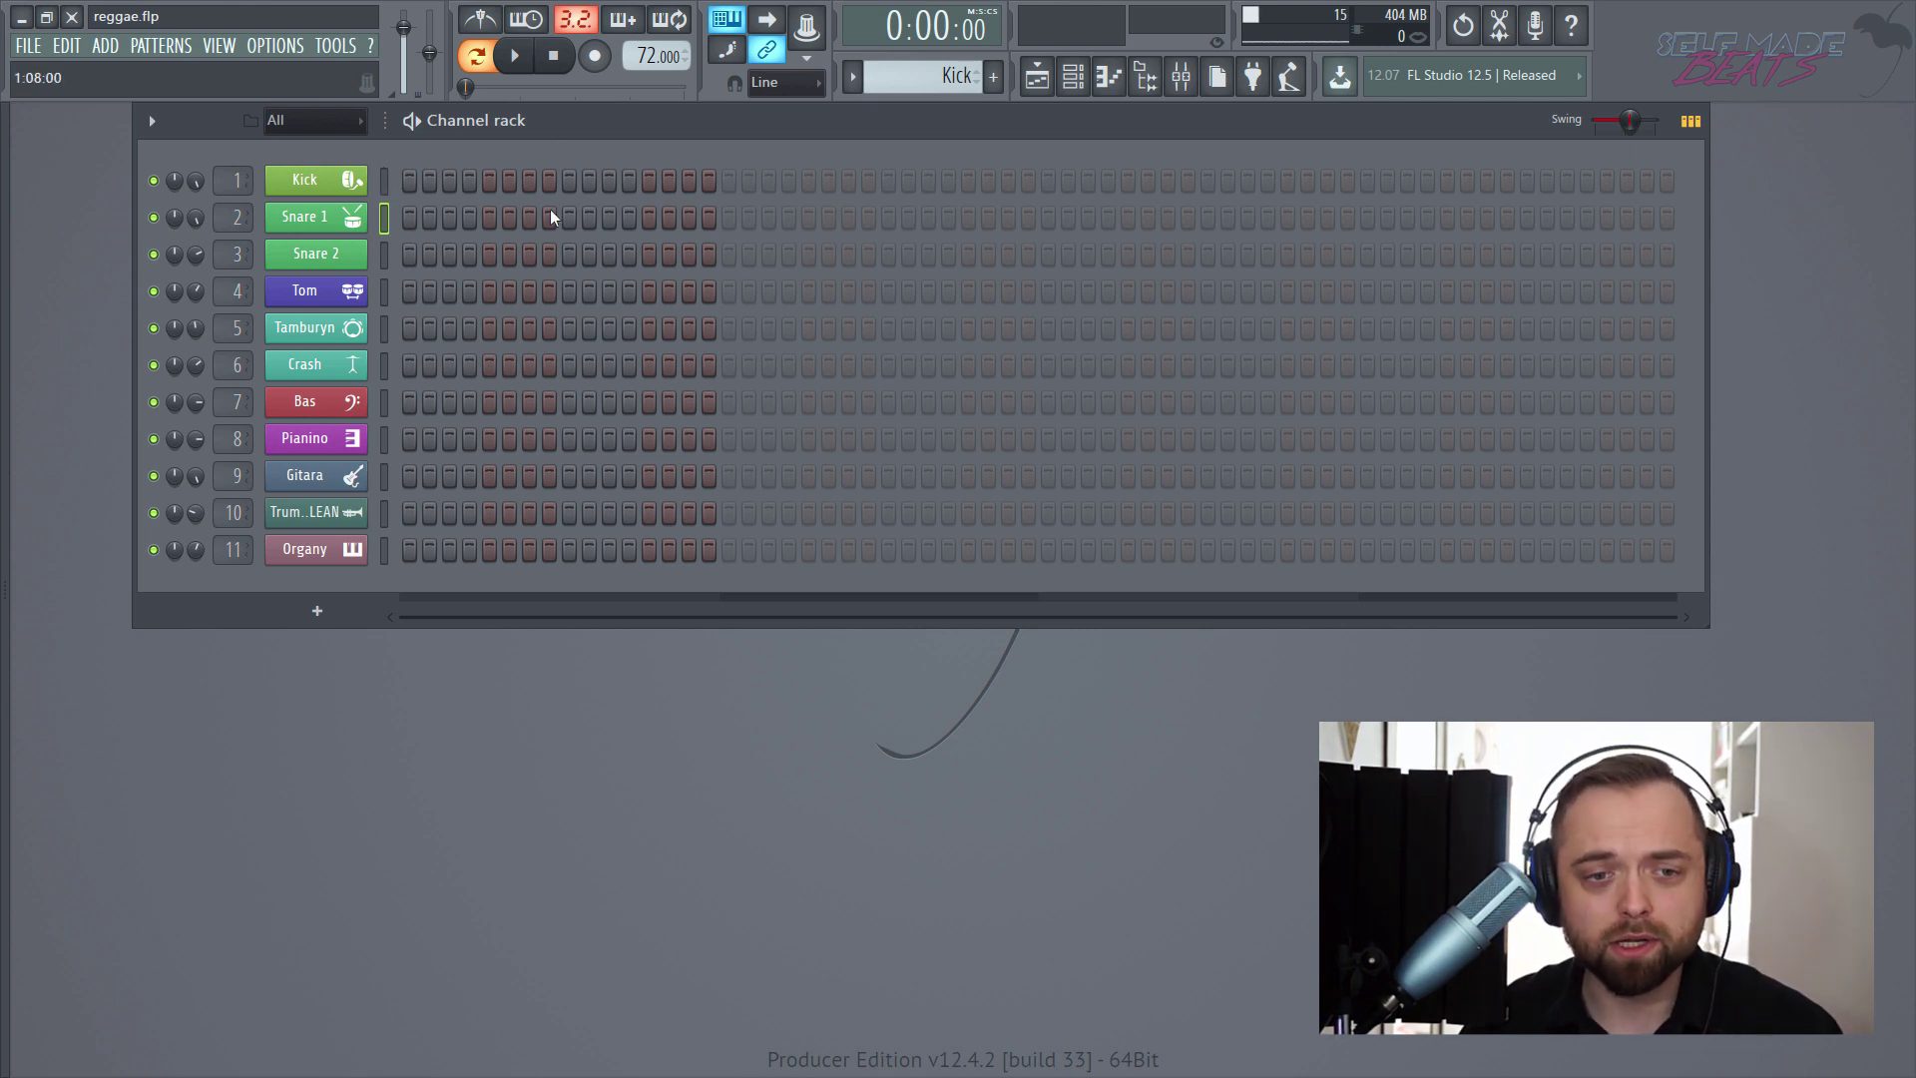
{"action": "key", "text": "z"}
{"action": "key", "text": "z"}
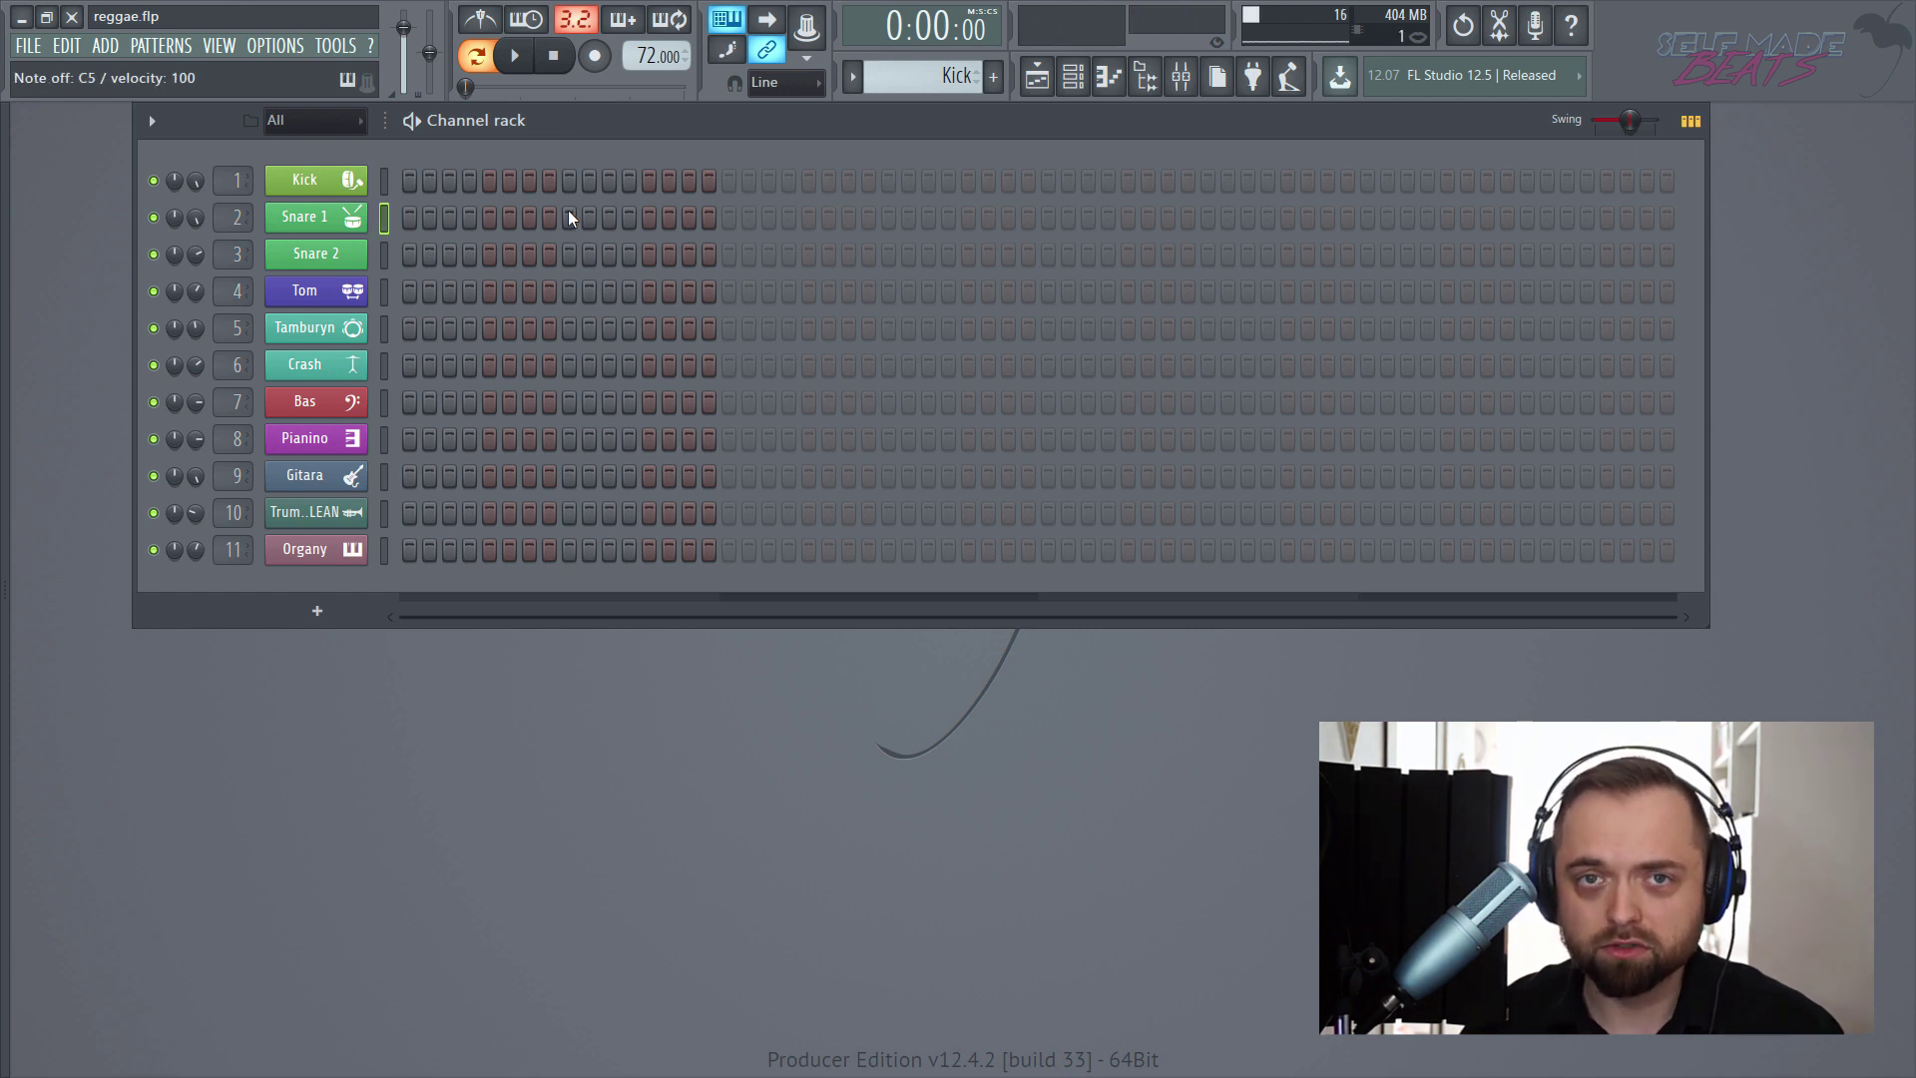
{"action": "left_click", "coordinate": [384, 256]}
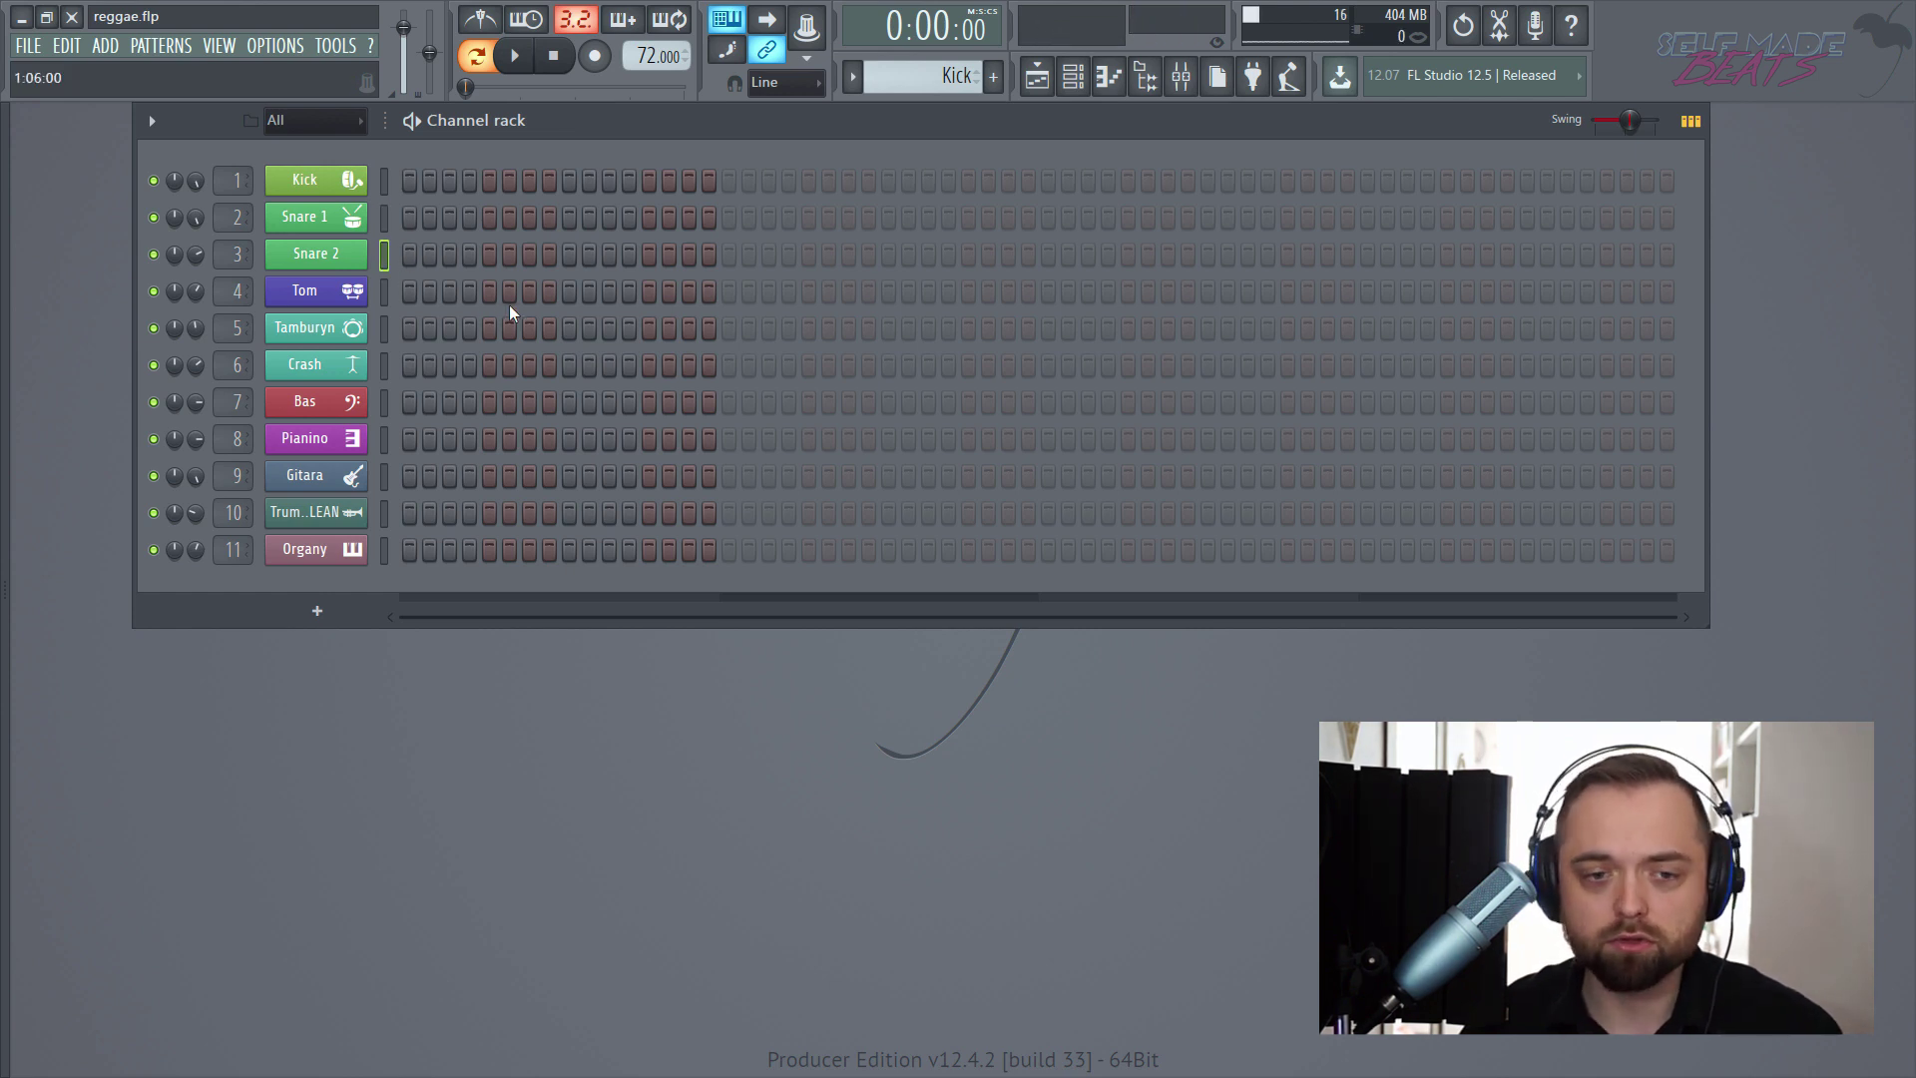
{"action": "key", "text": "z"}
{"action": "key", "text": "z"}
{"action": "key", "text": "z"}
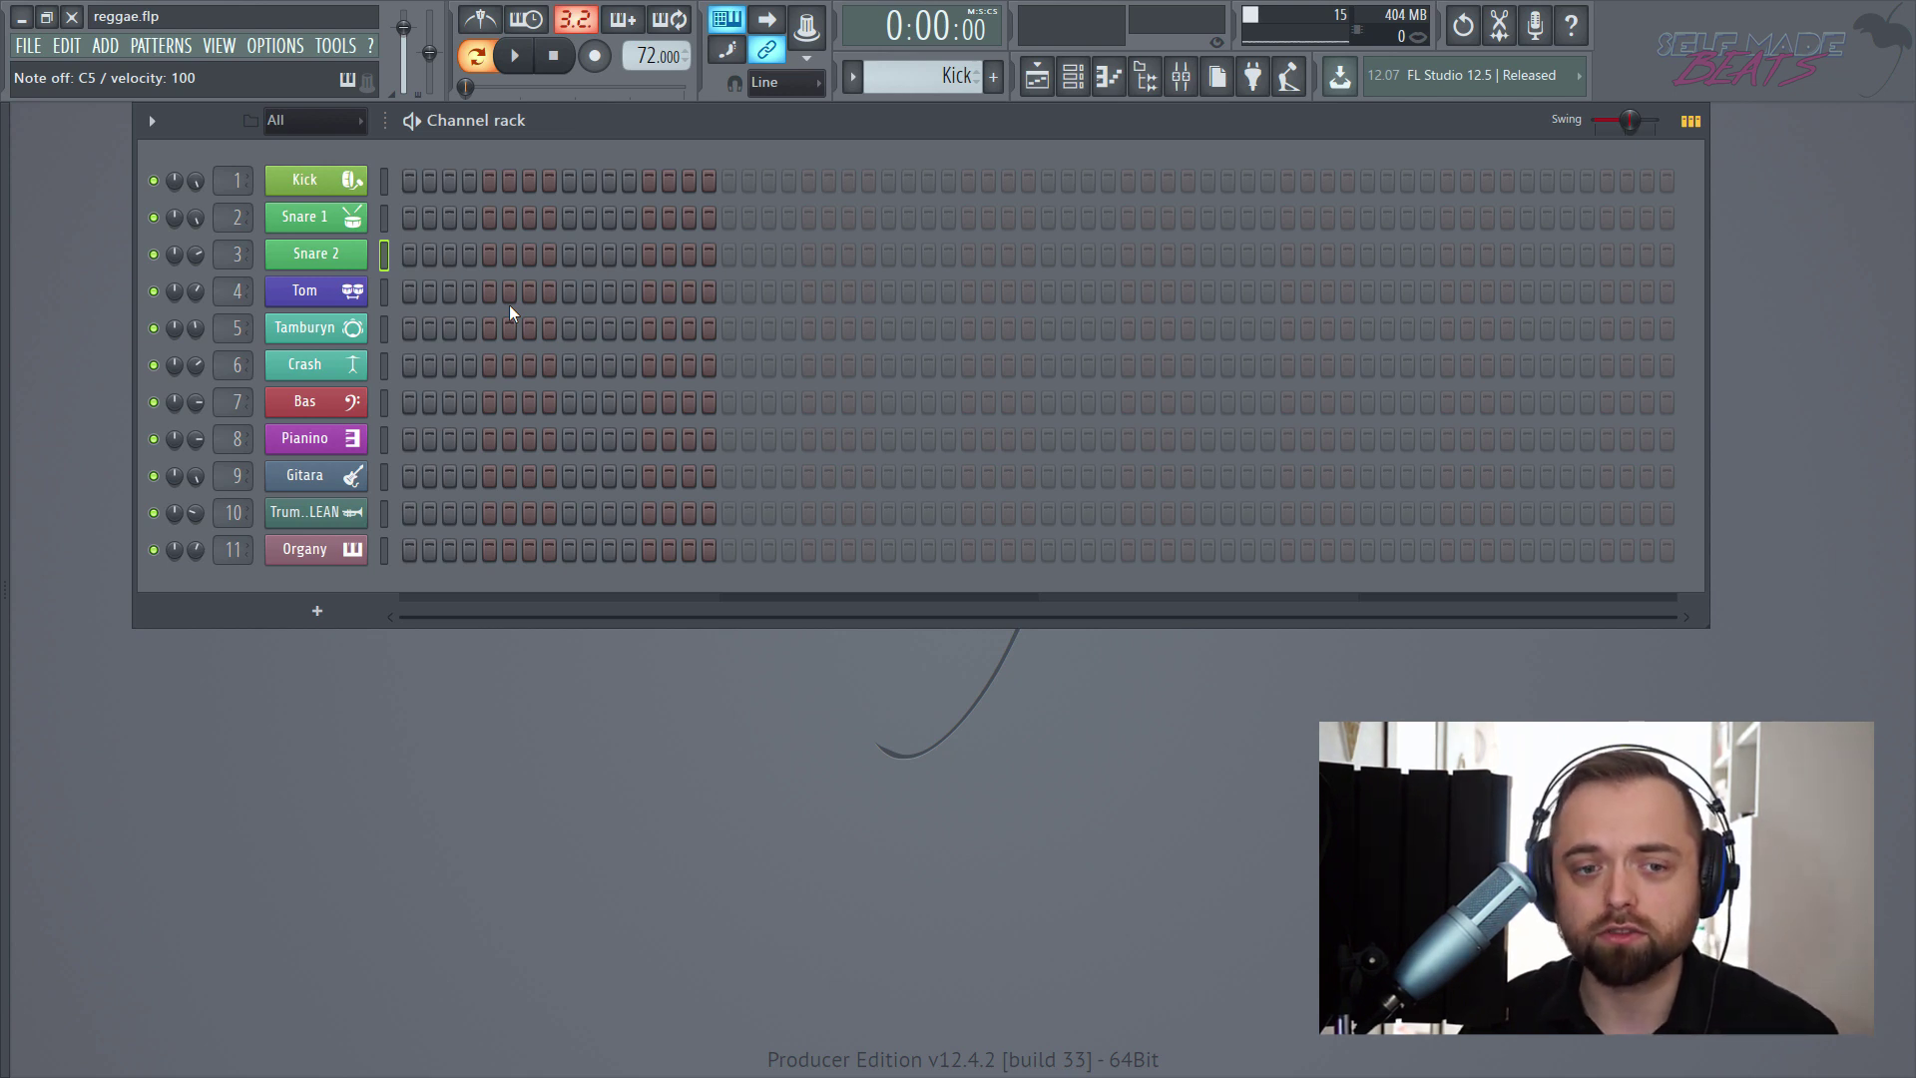
- Audition the Tom channel by playing three test notes at a higher pitch than the snares
{"action": "left_click", "coordinate": [384, 291]}
{"action": "key", "text": "r"}
{"action": "key", "text": "r"}
{"action": "key", "text": "r"}
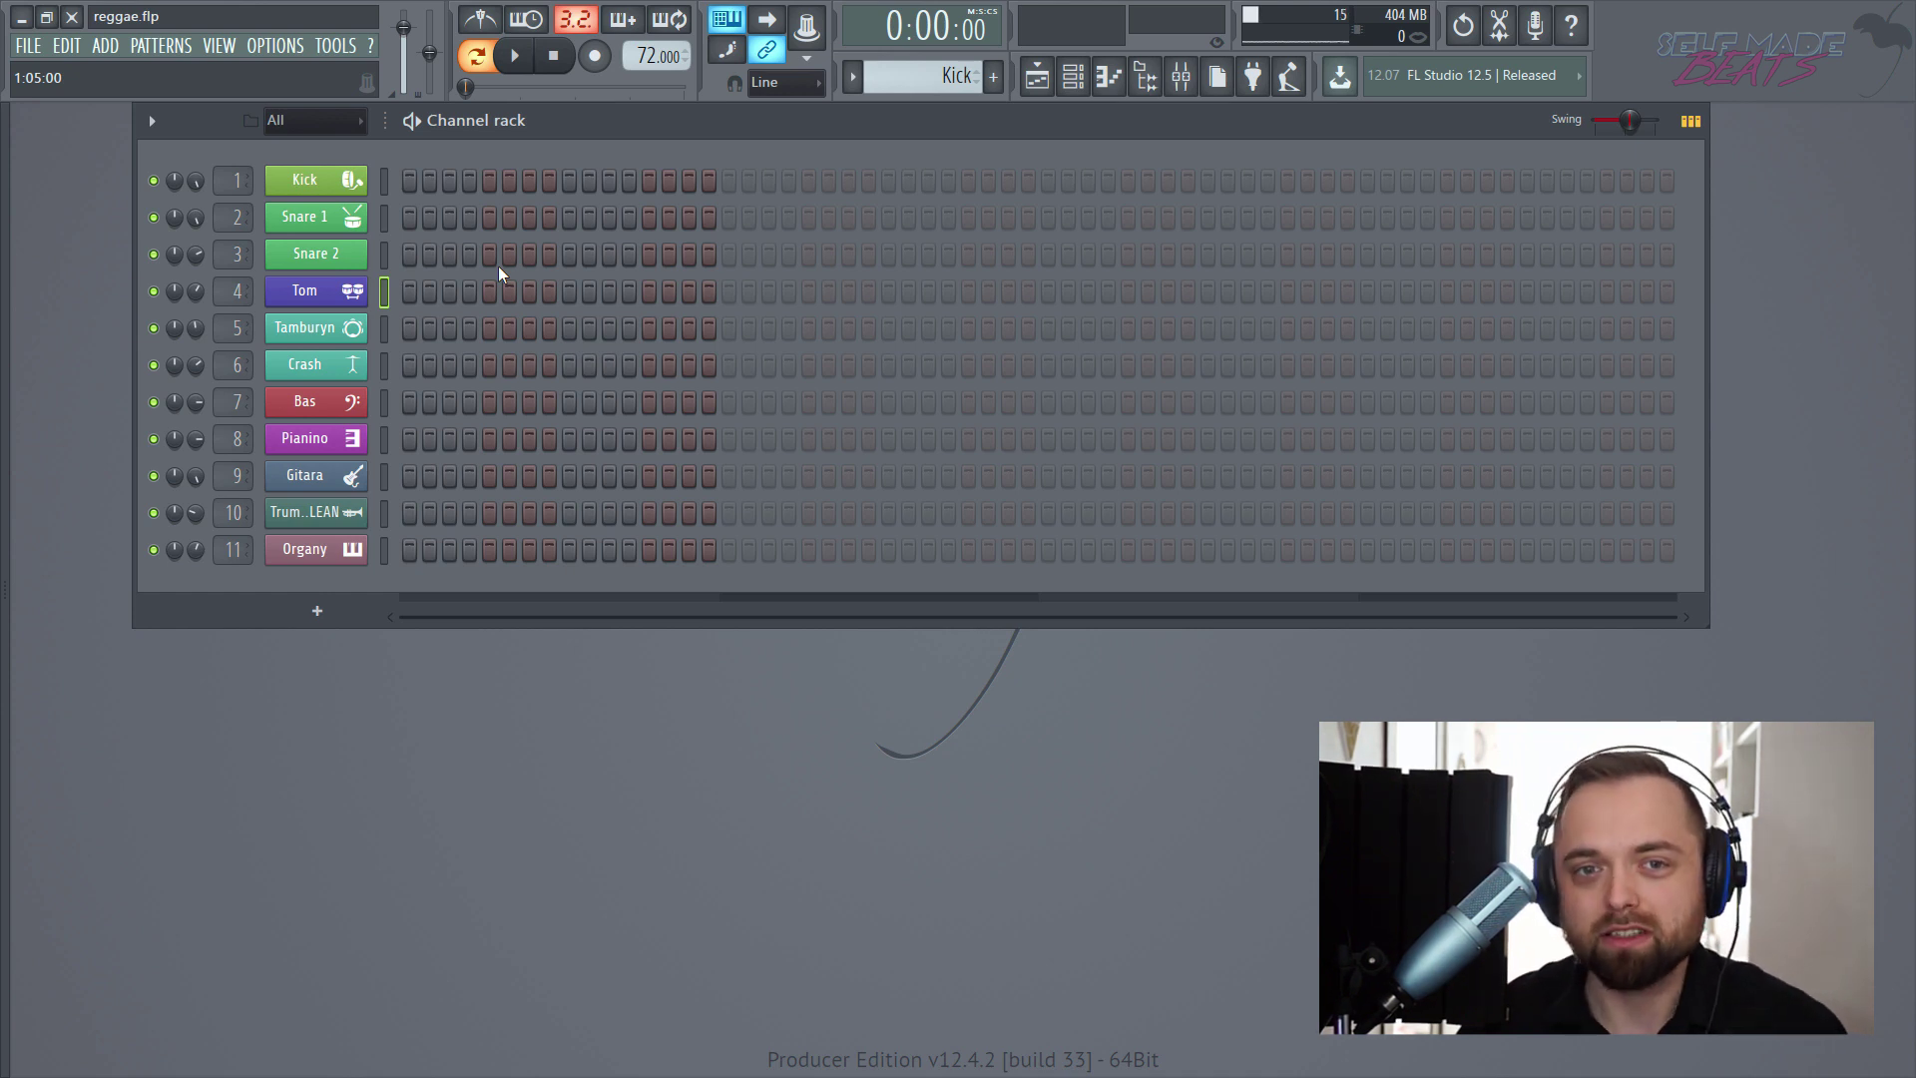
- Audition the Tamburyn and Crash channels by playing test notes on each
{"action": "left_click", "coordinate": [388, 333]}
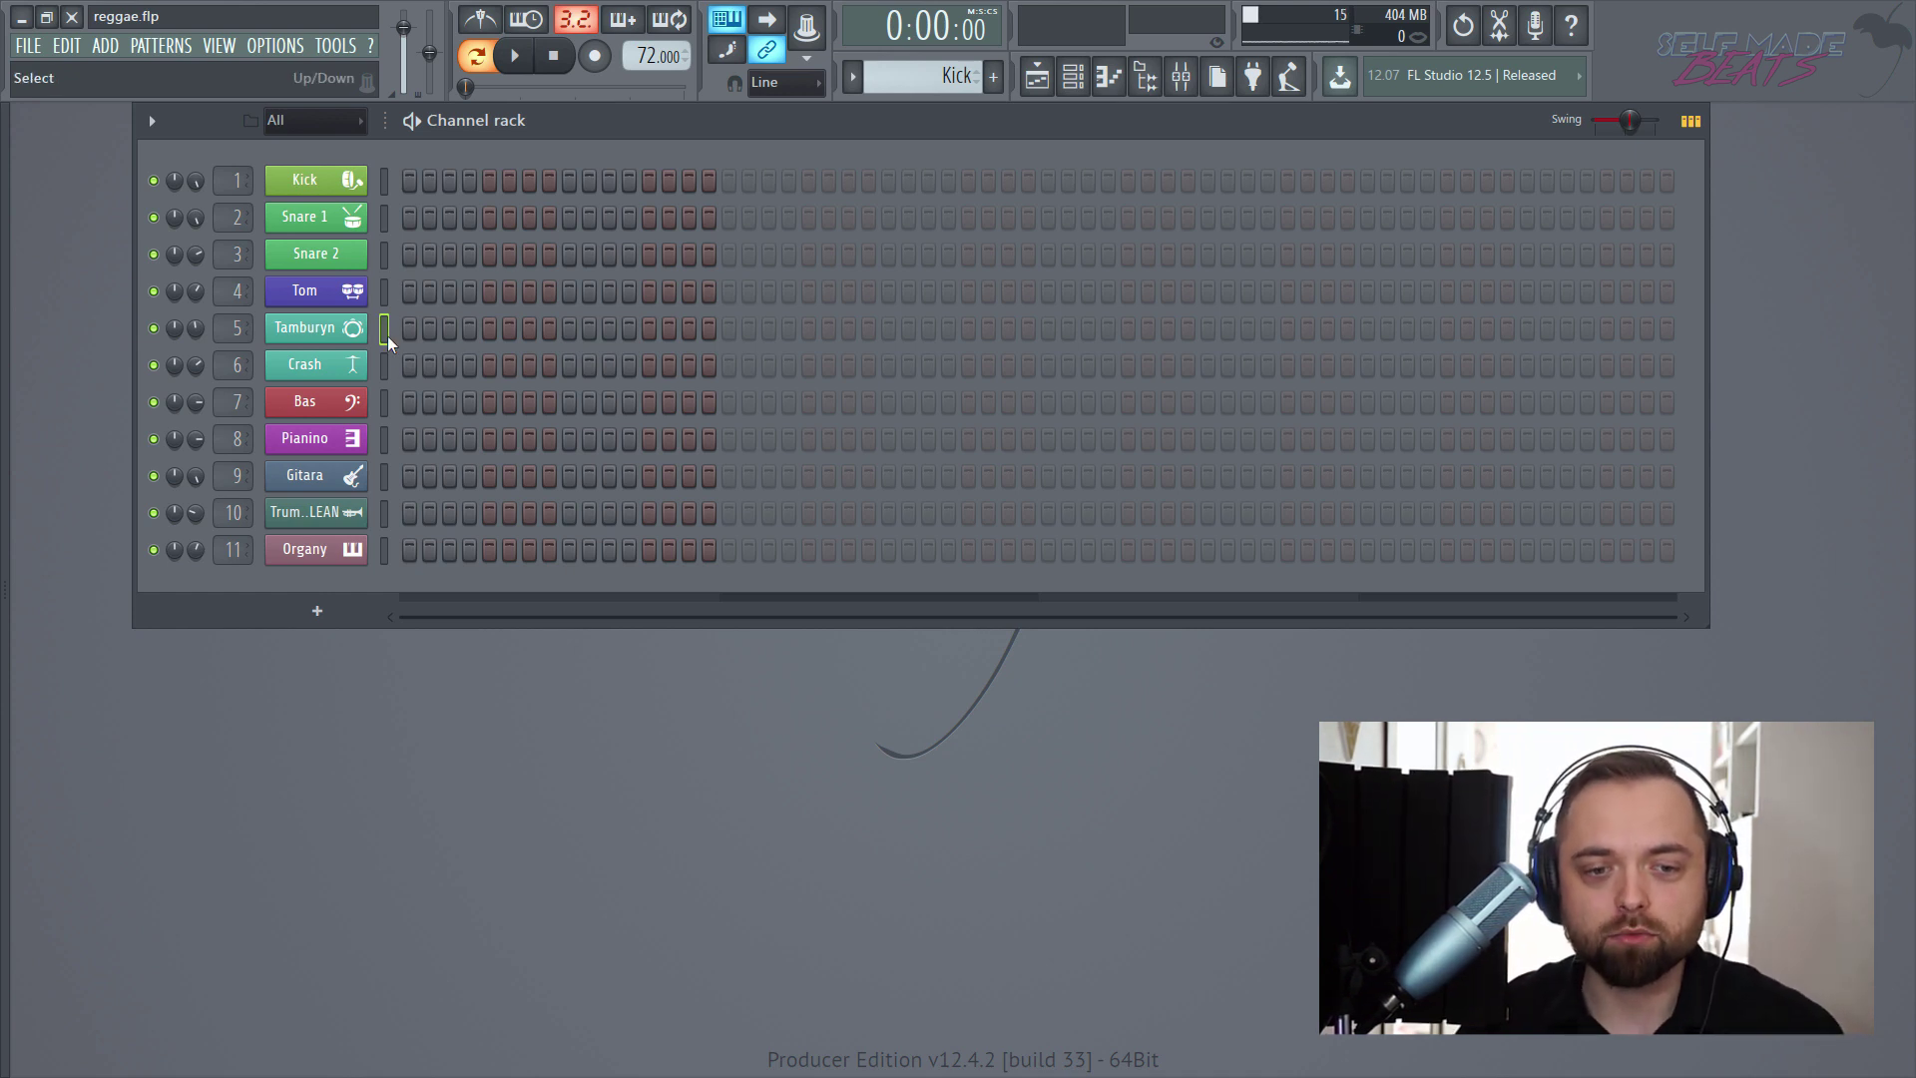
{"action": "key", "text": "z"}
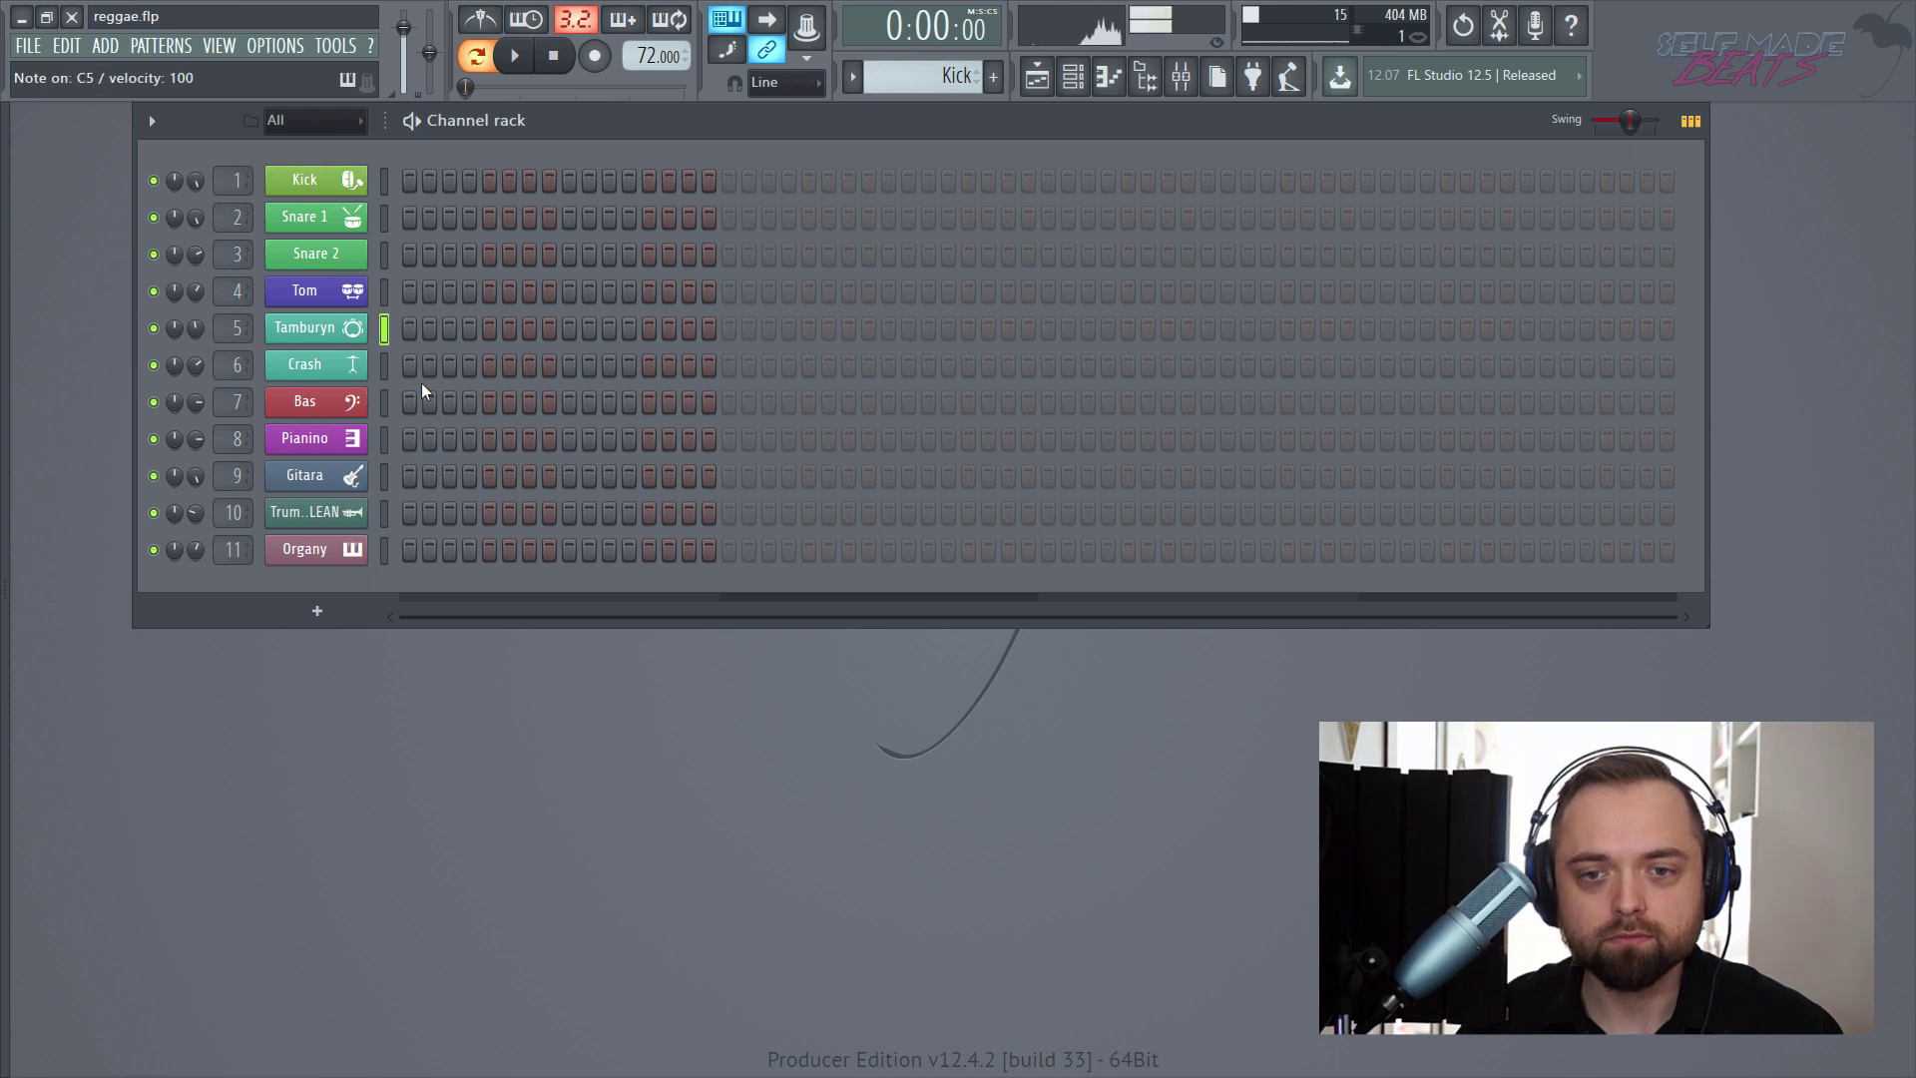
{"action": "key", "text": "z"}
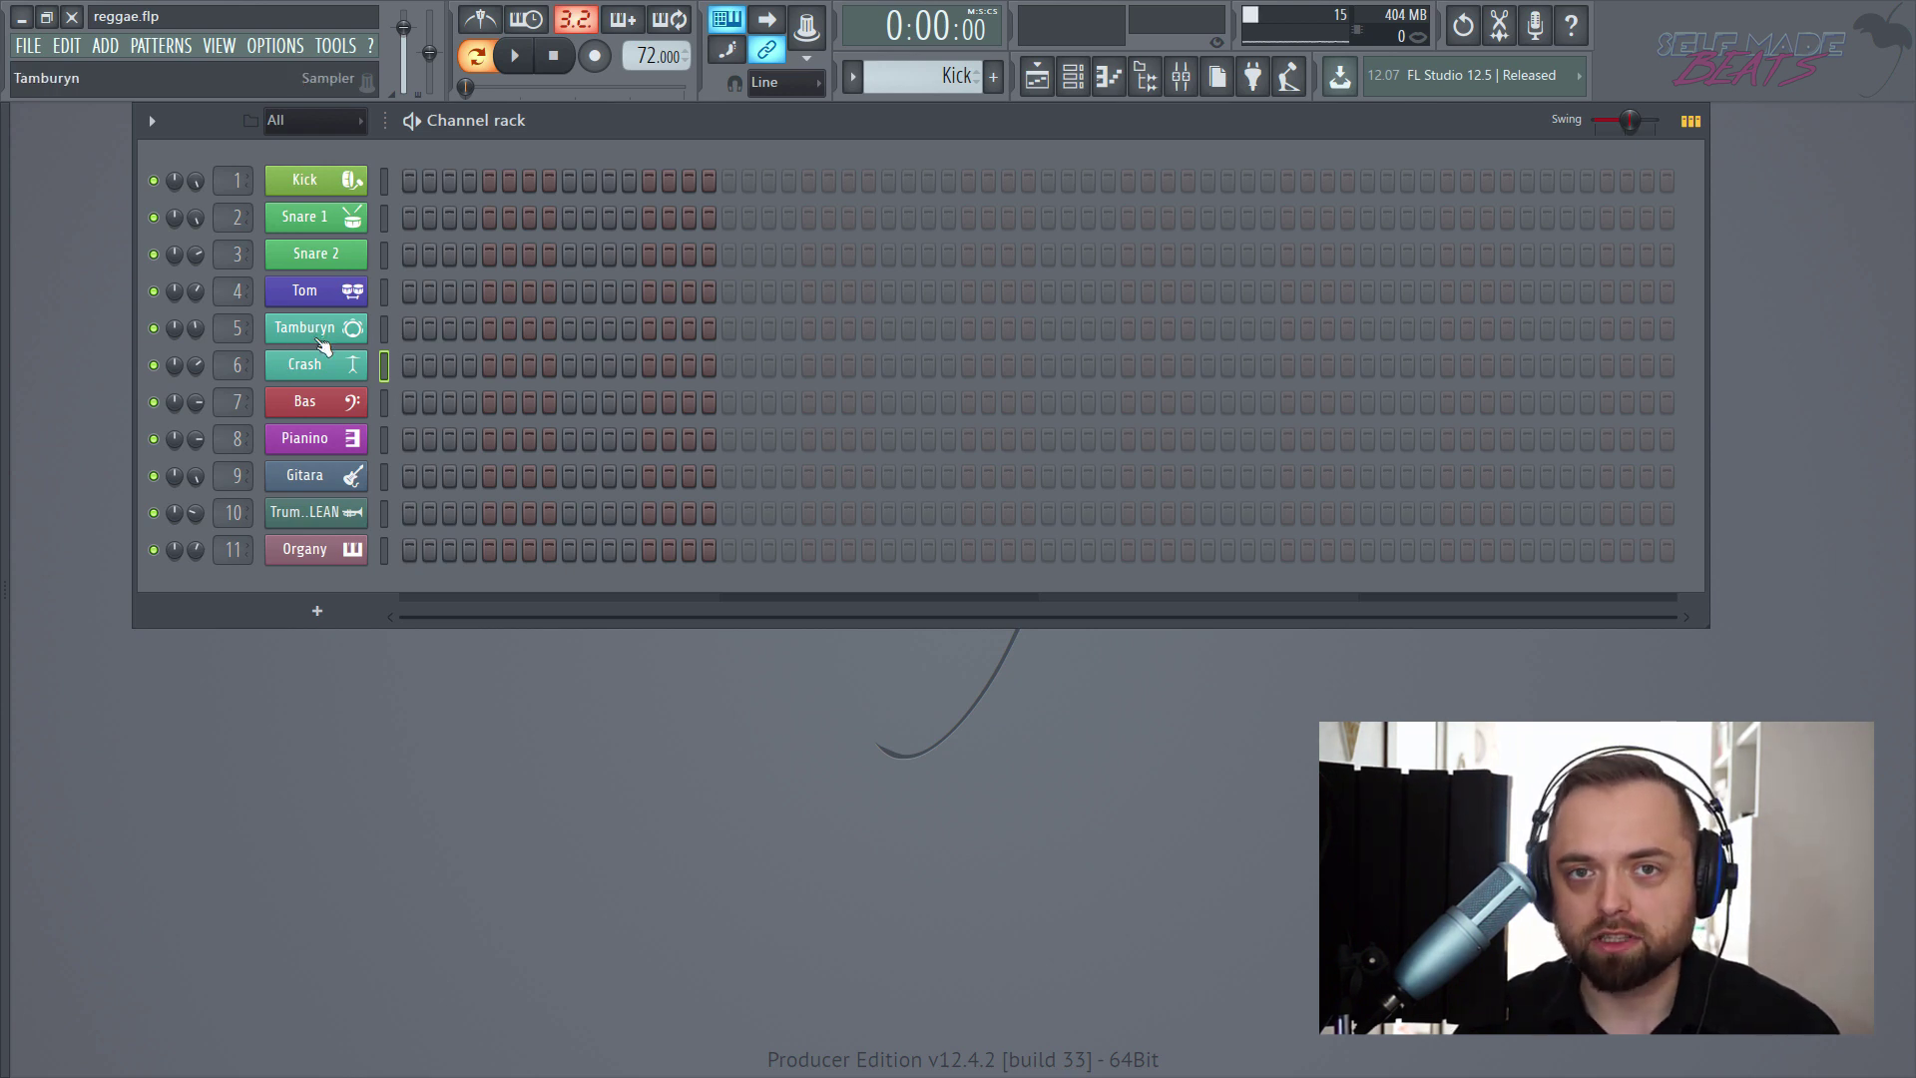
{"action": "key", "text": "z"}
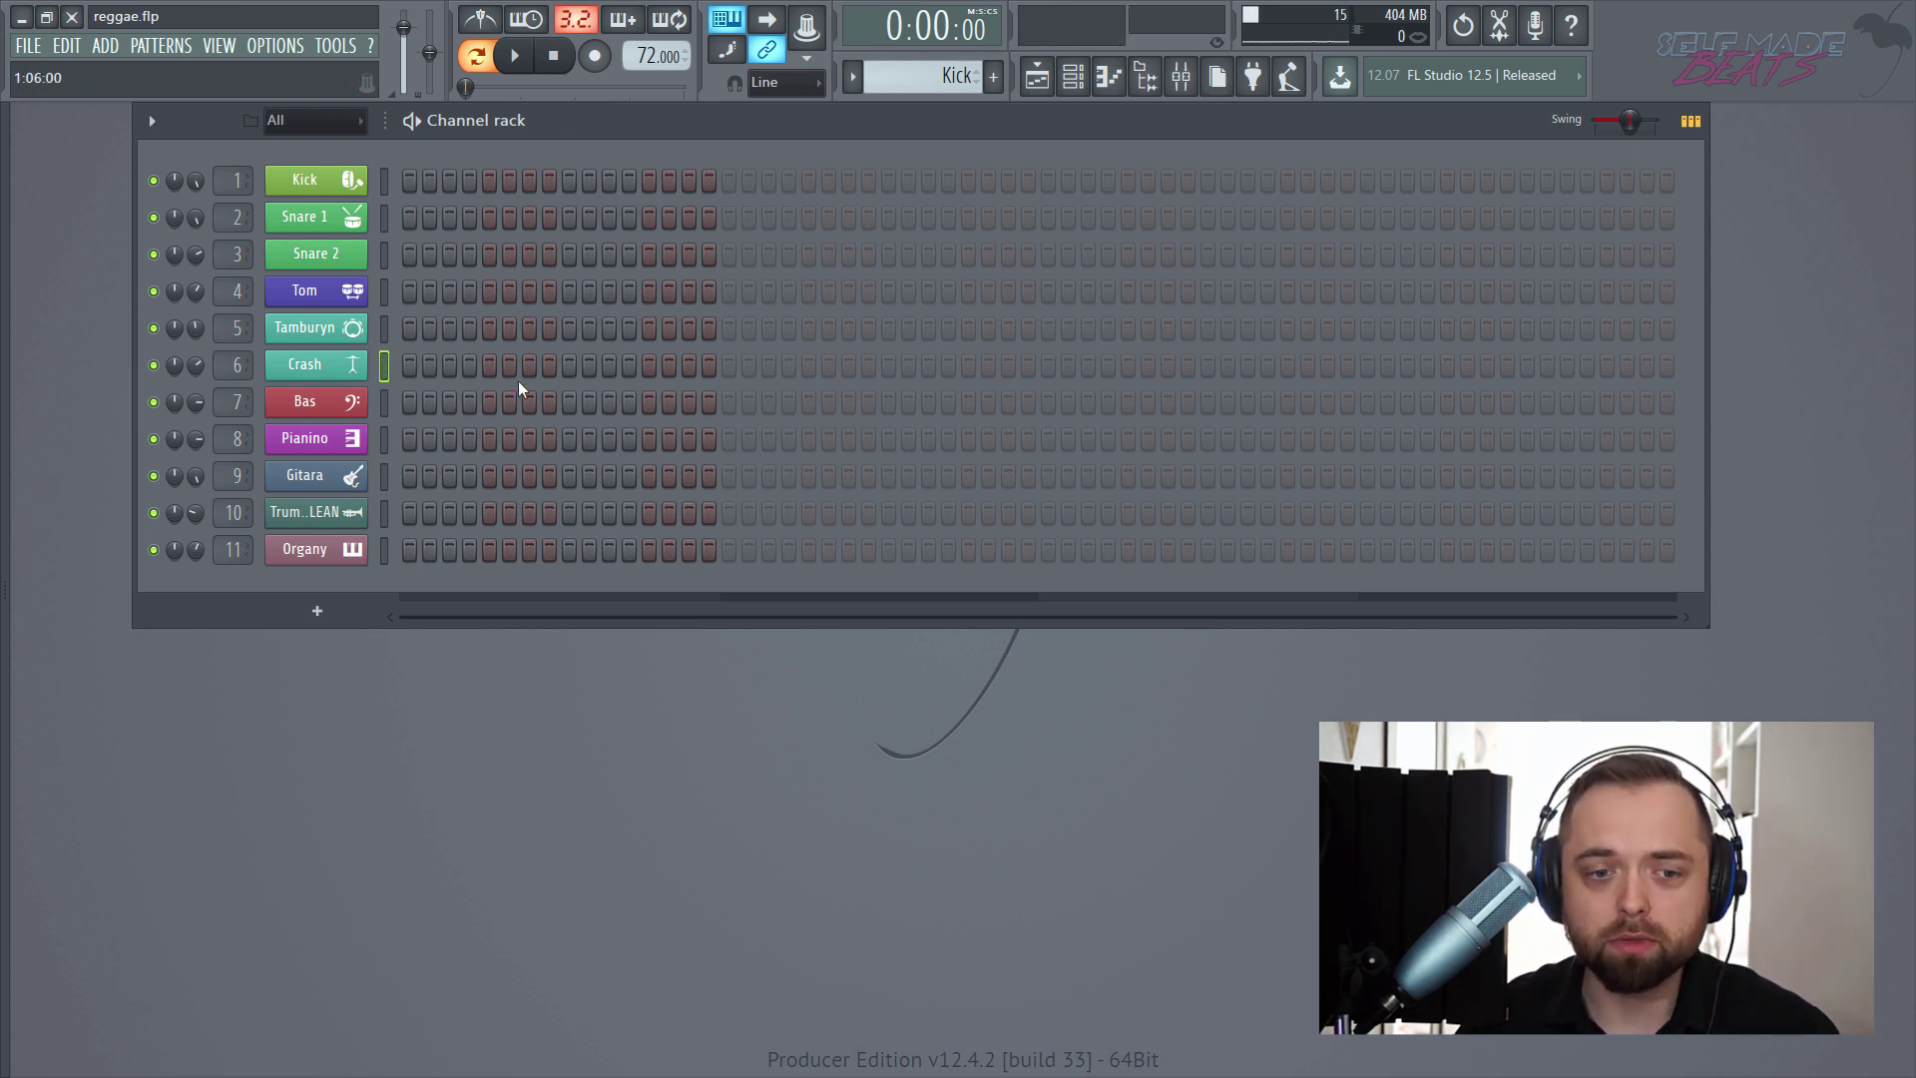
- Select the Bas channel and open its DirectWave instrument, placing the window clear of the channel names
{"action": "left_click", "coordinate": [385, 404]}
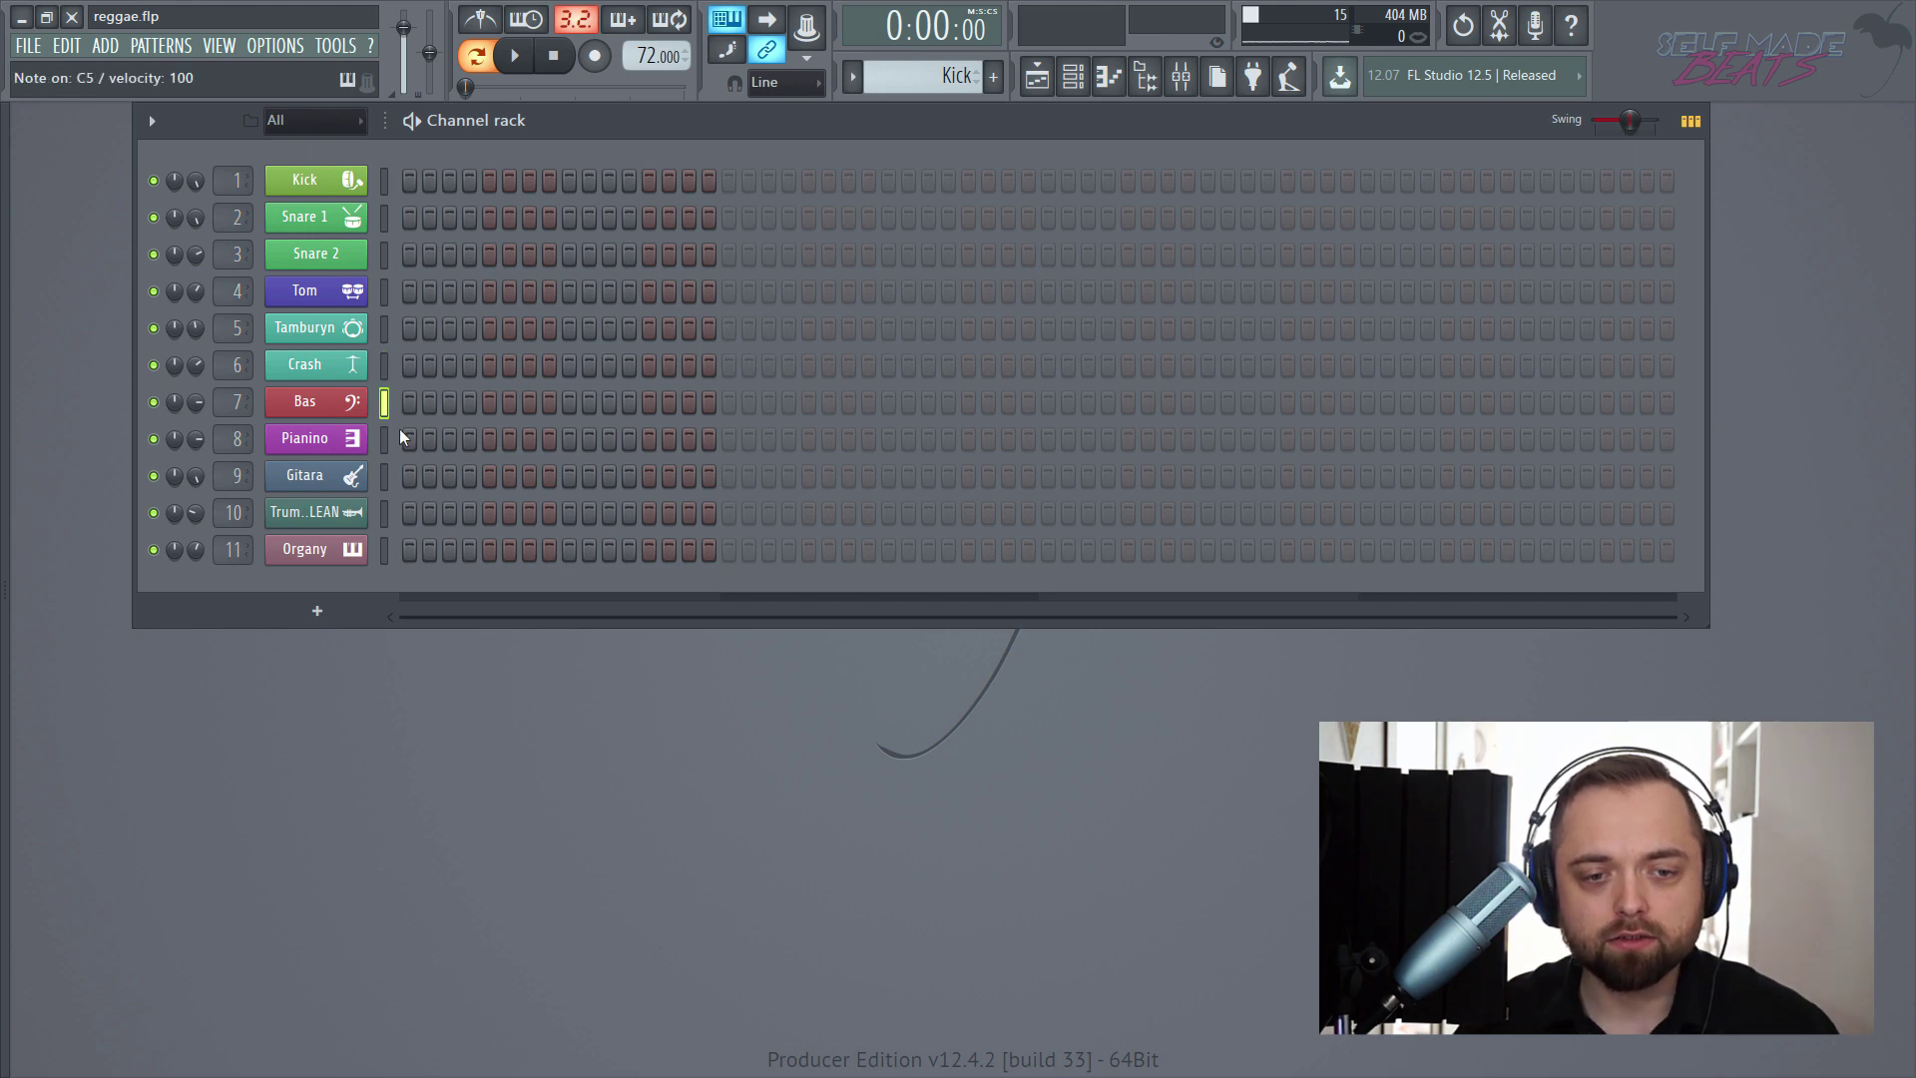
{"action": "left_click", "coordinate": [318, 410]}
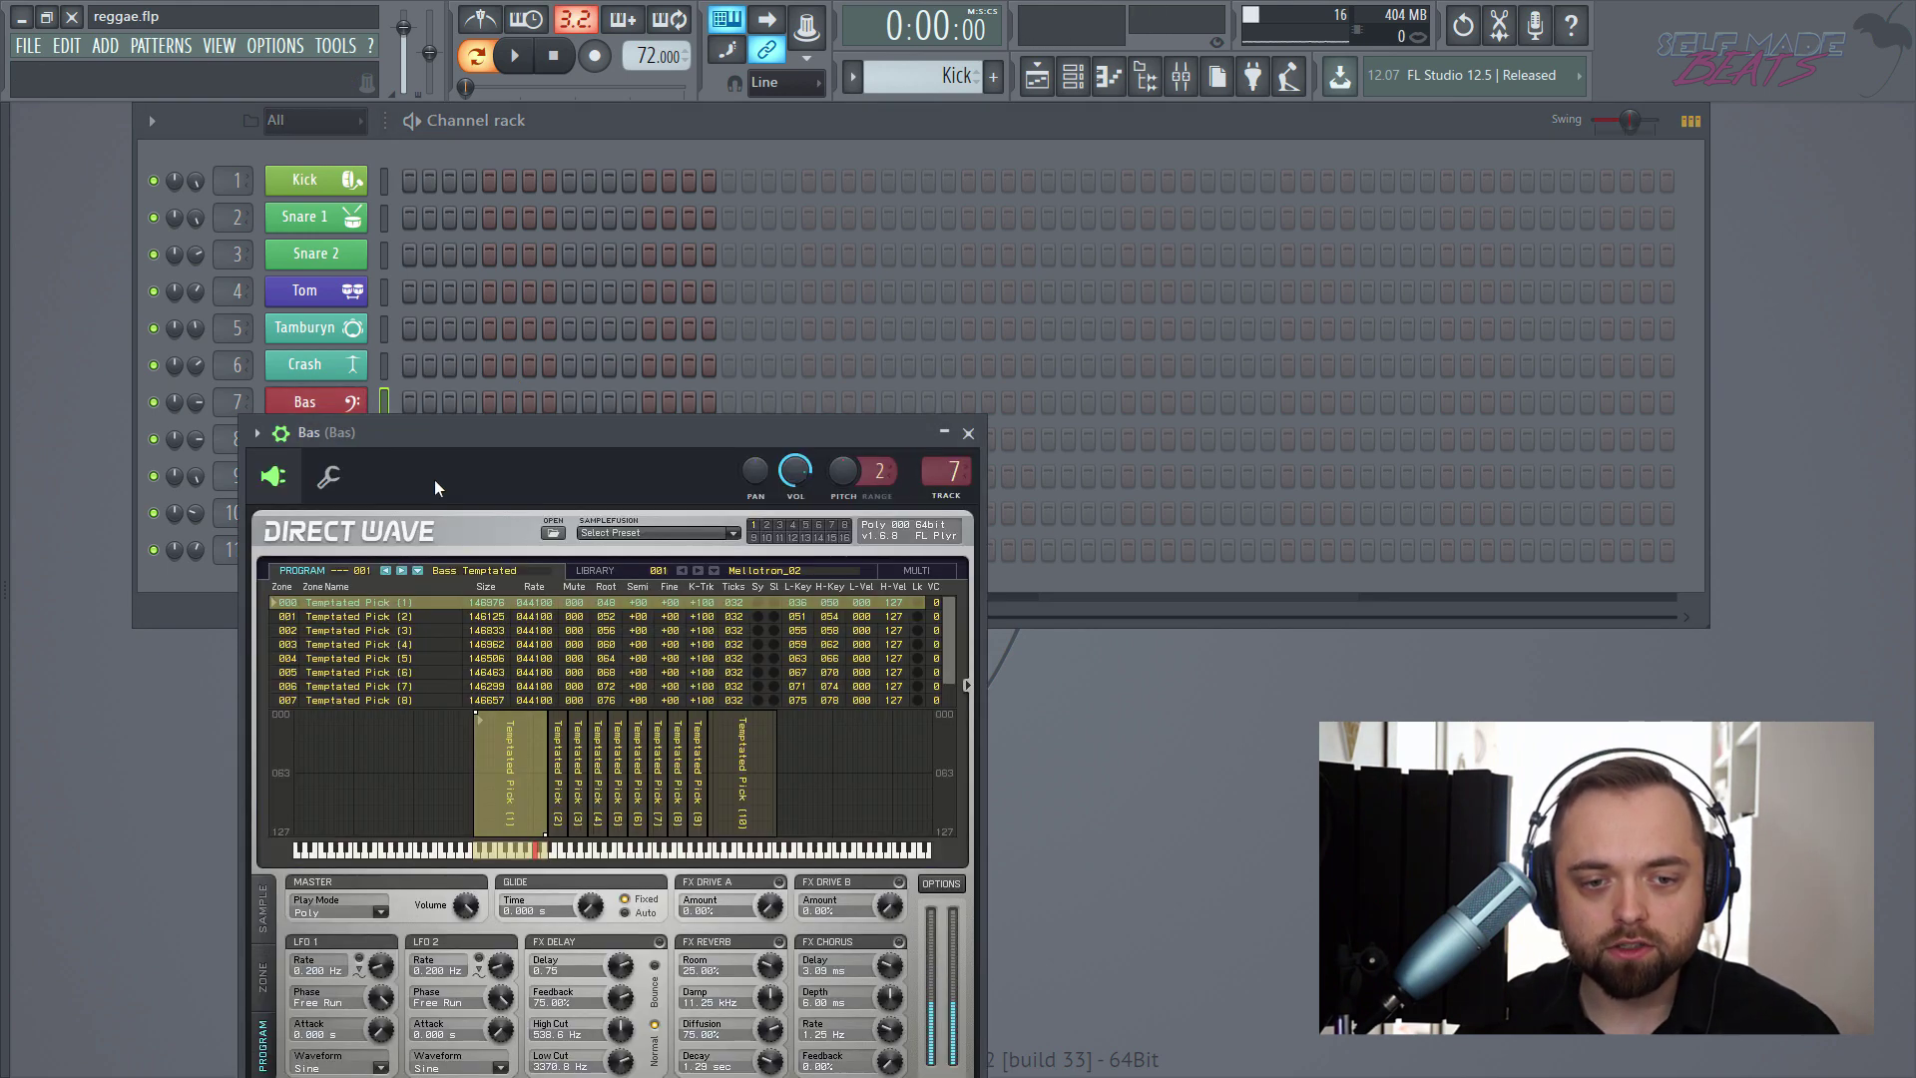
{"action": "left_click_drag", "start_coordinate": [533, 429], "coordinate": [687, 348]}
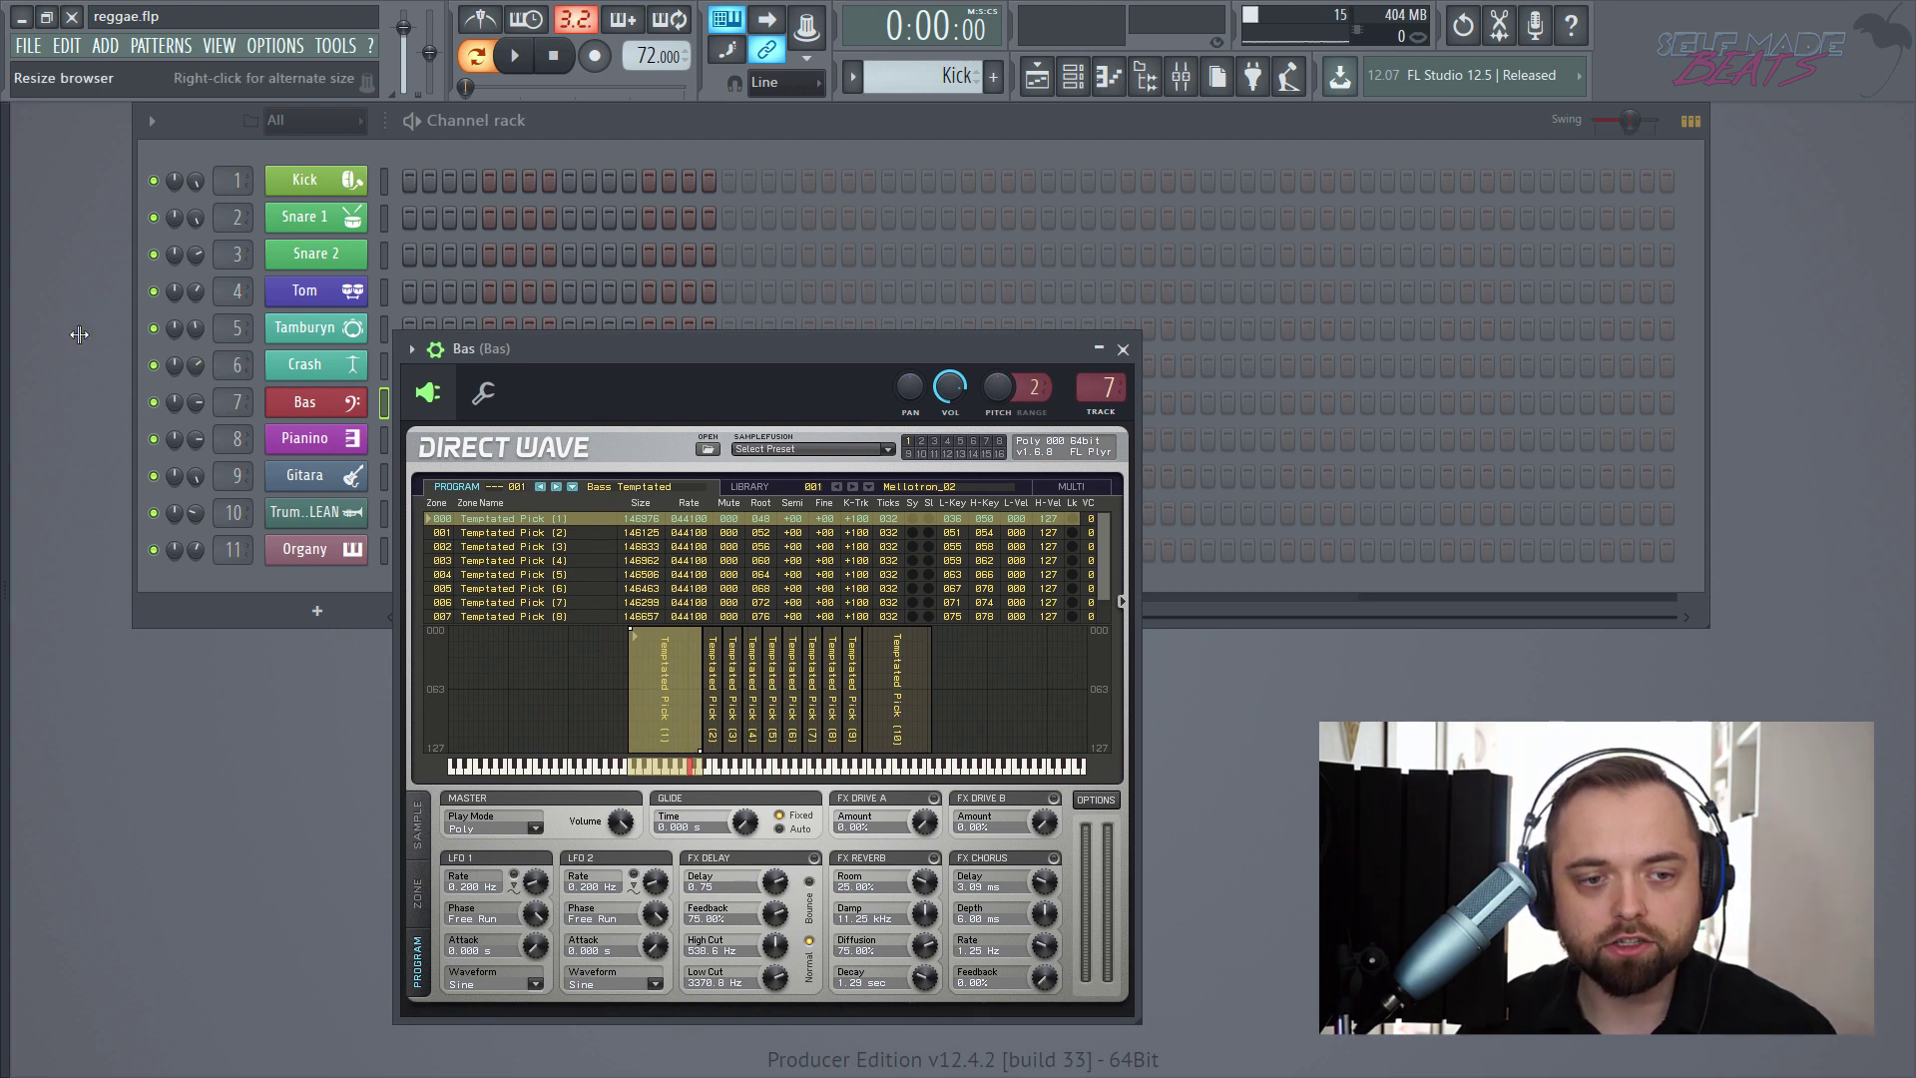
- Reveal the browser and expand Packs > Instruments > Bass to list the bass presets
{"action": "left_click_drag", "start_coordinate": [4, 336], "coordinate": [154, 342]}
{"action": "left_click", "coordinate": [68, 578]}
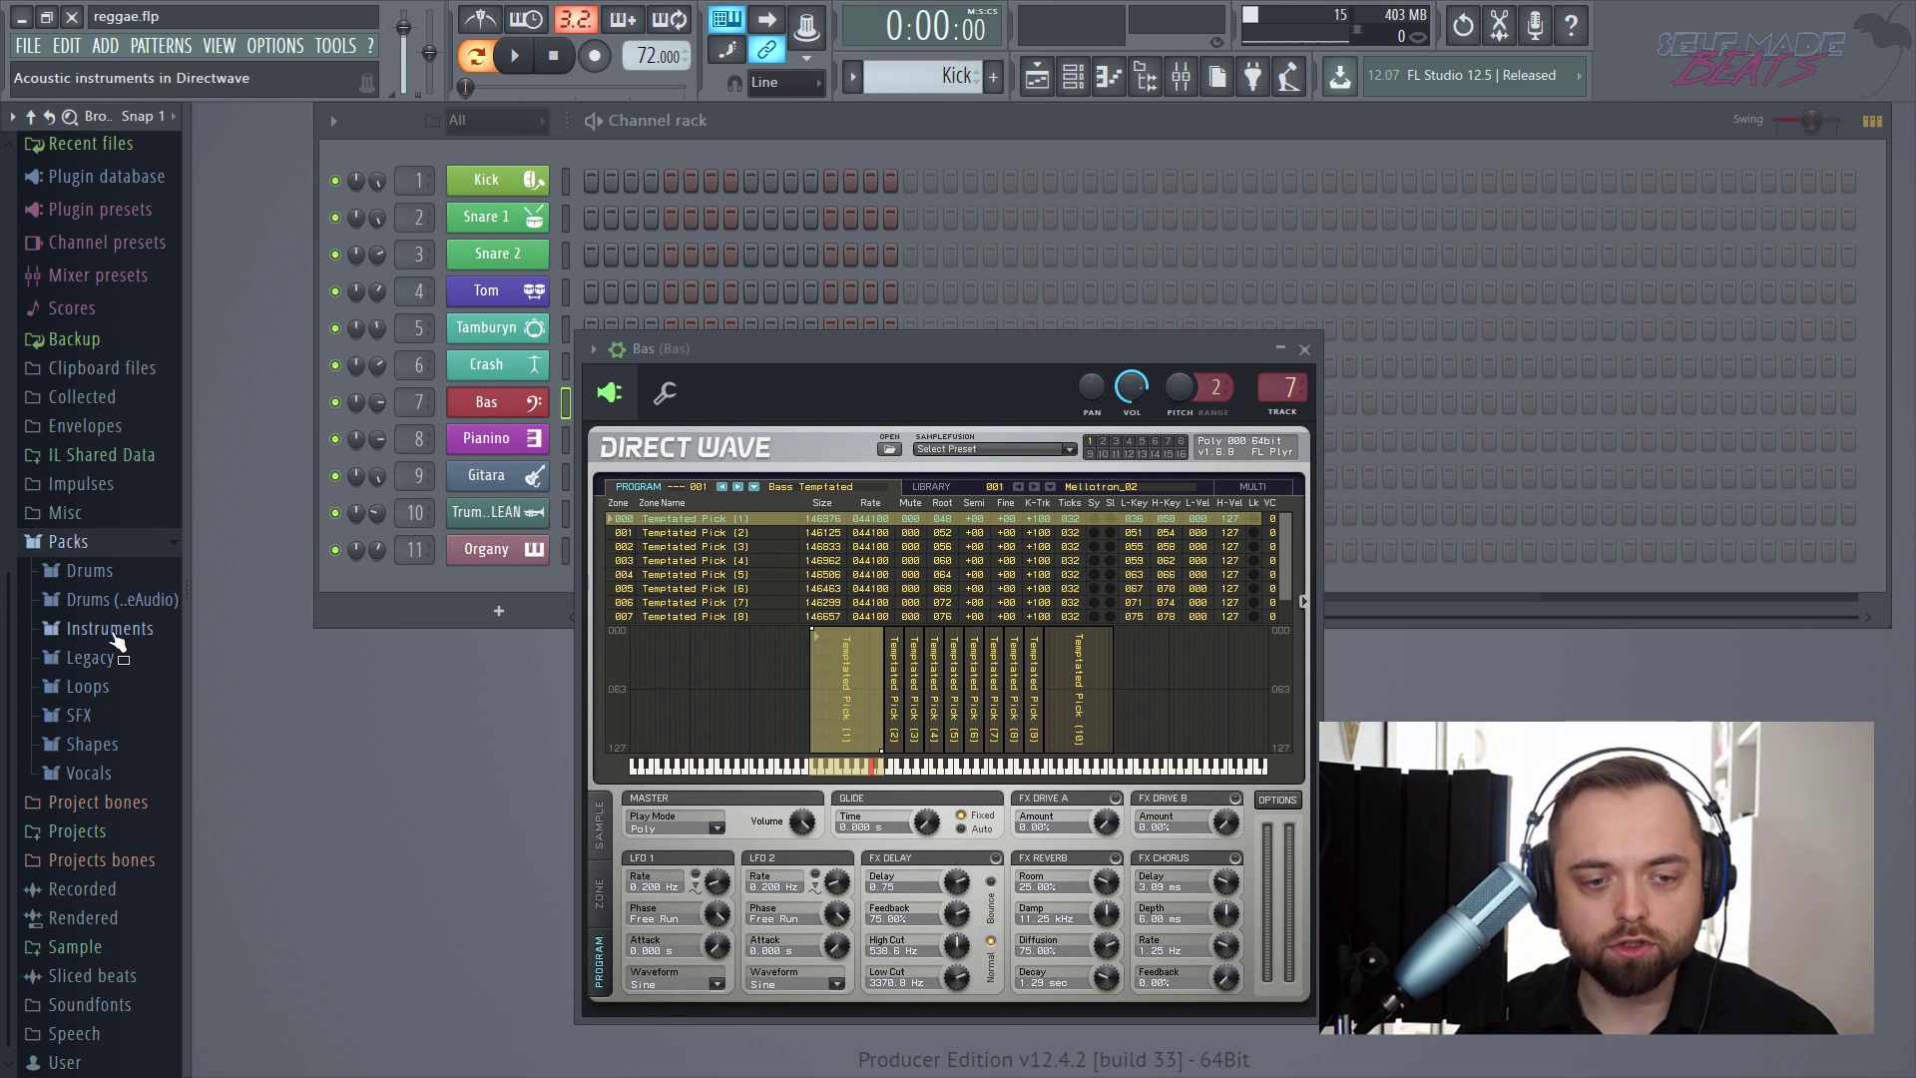
{"action": "left_click", "coordinate": [118, 631]}
{"action": "left_click", "coordinate": [126, 656]}
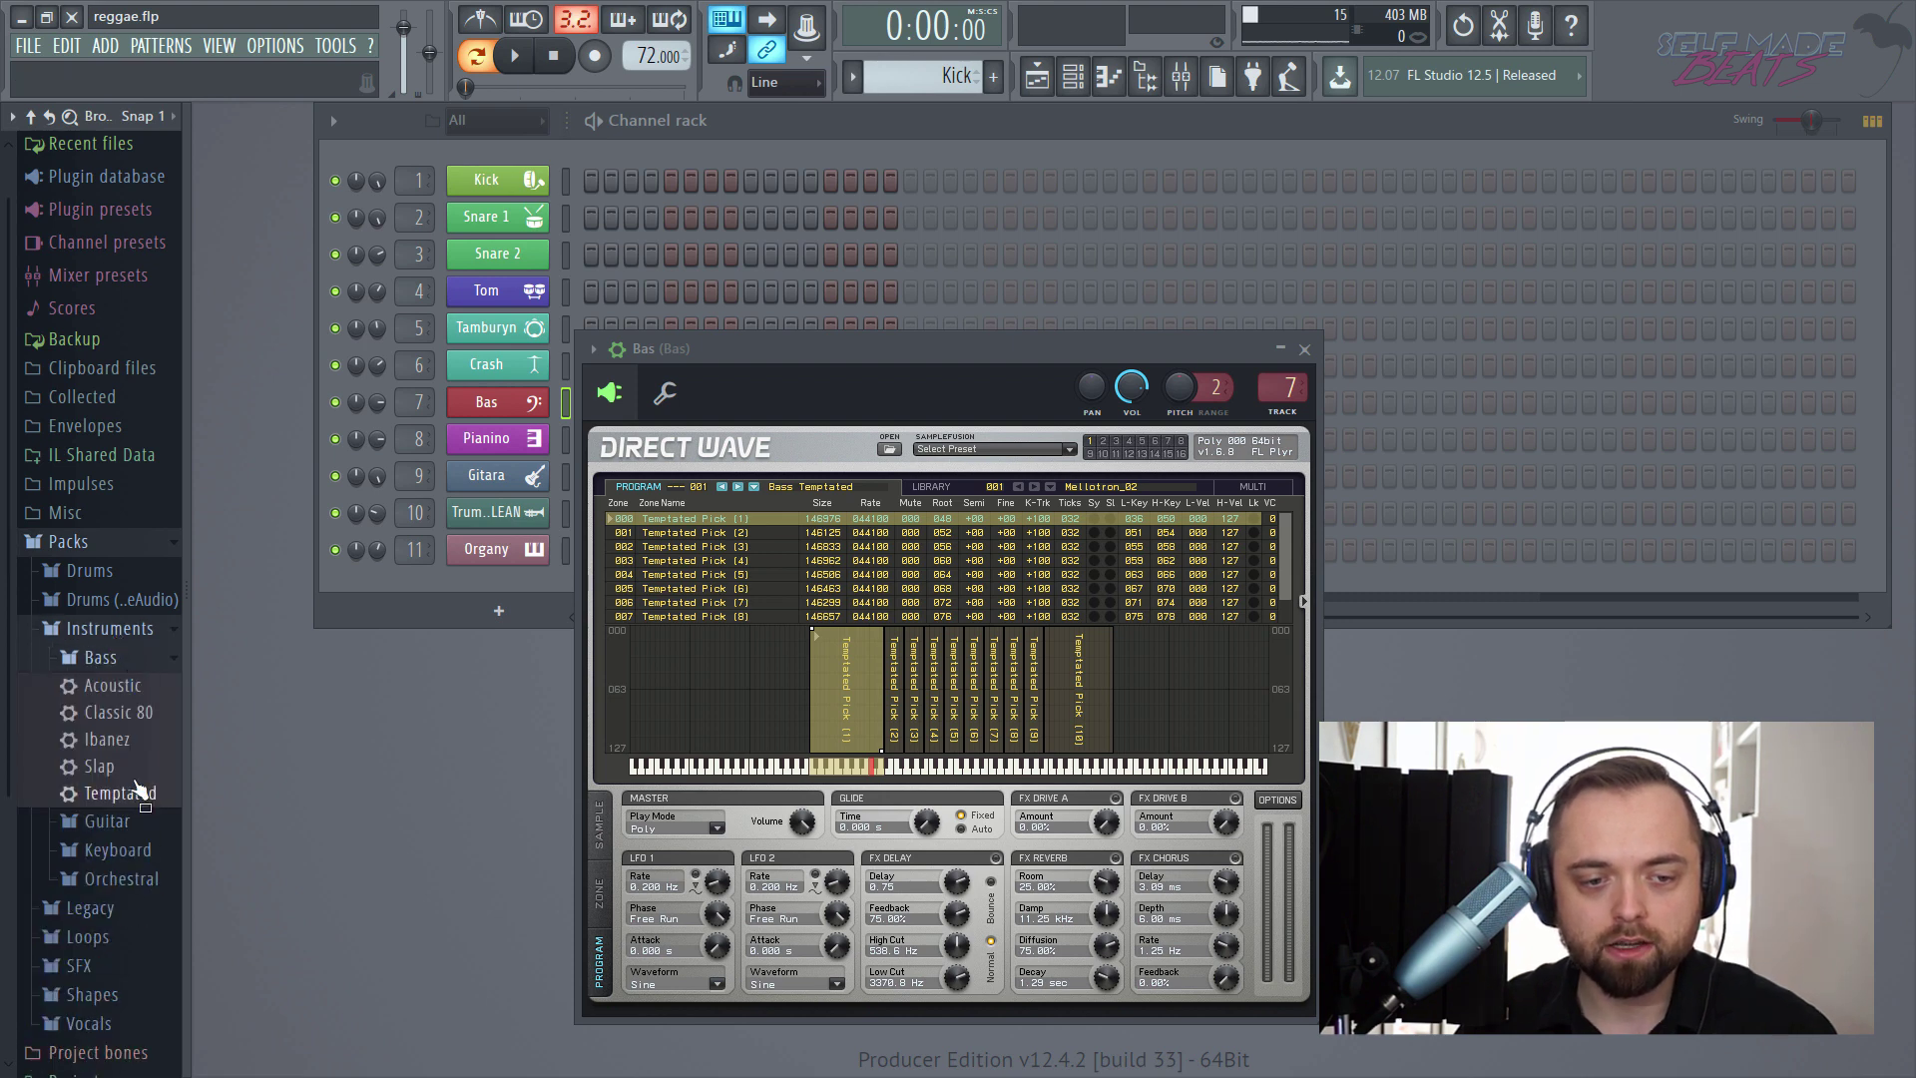
- Add the Temptated bass preset to the channel rack as a new channel and delete that channel again
{"action": "left_click_drag", "start_coordinate": [117, 793], "coordinate": [493, 578]}
{"action": "left_click", "coordinate": [1062, 369]}
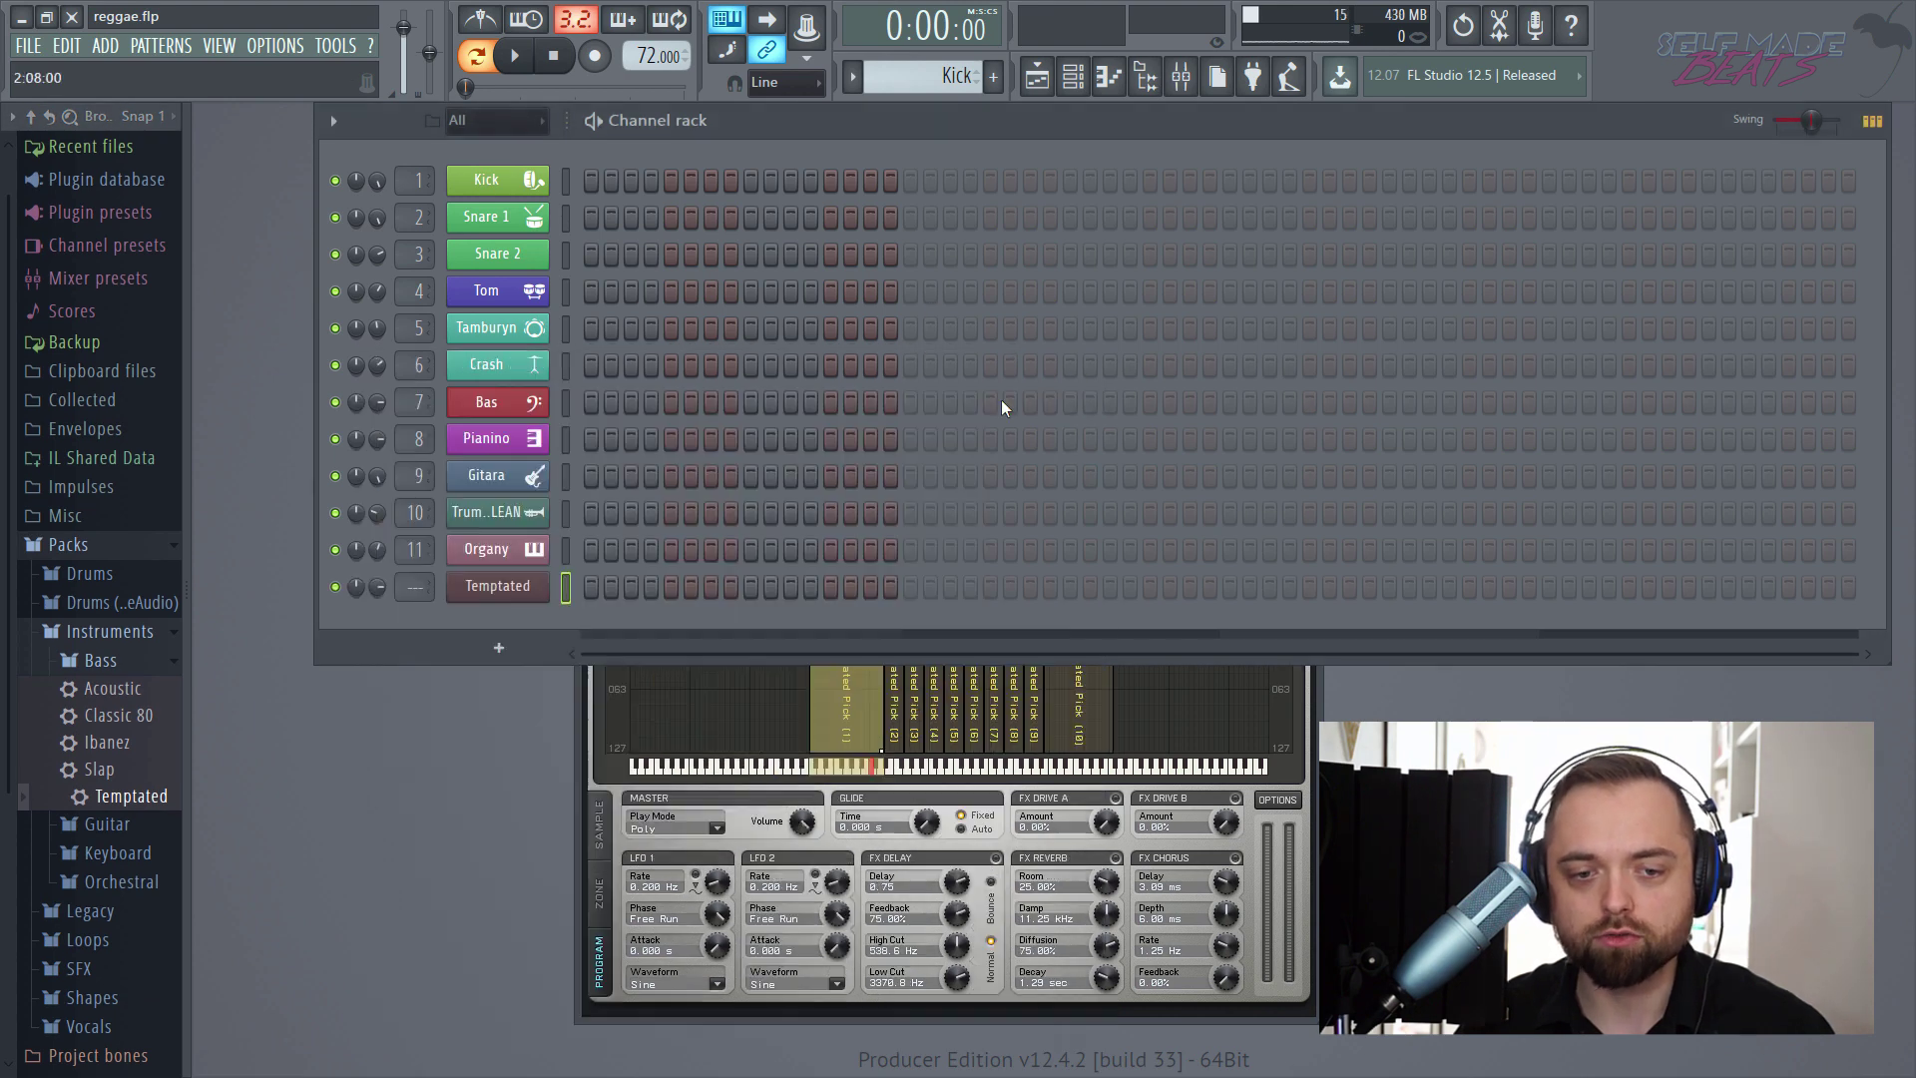
{"action": "right_click", "coordinate": [519, 587]}
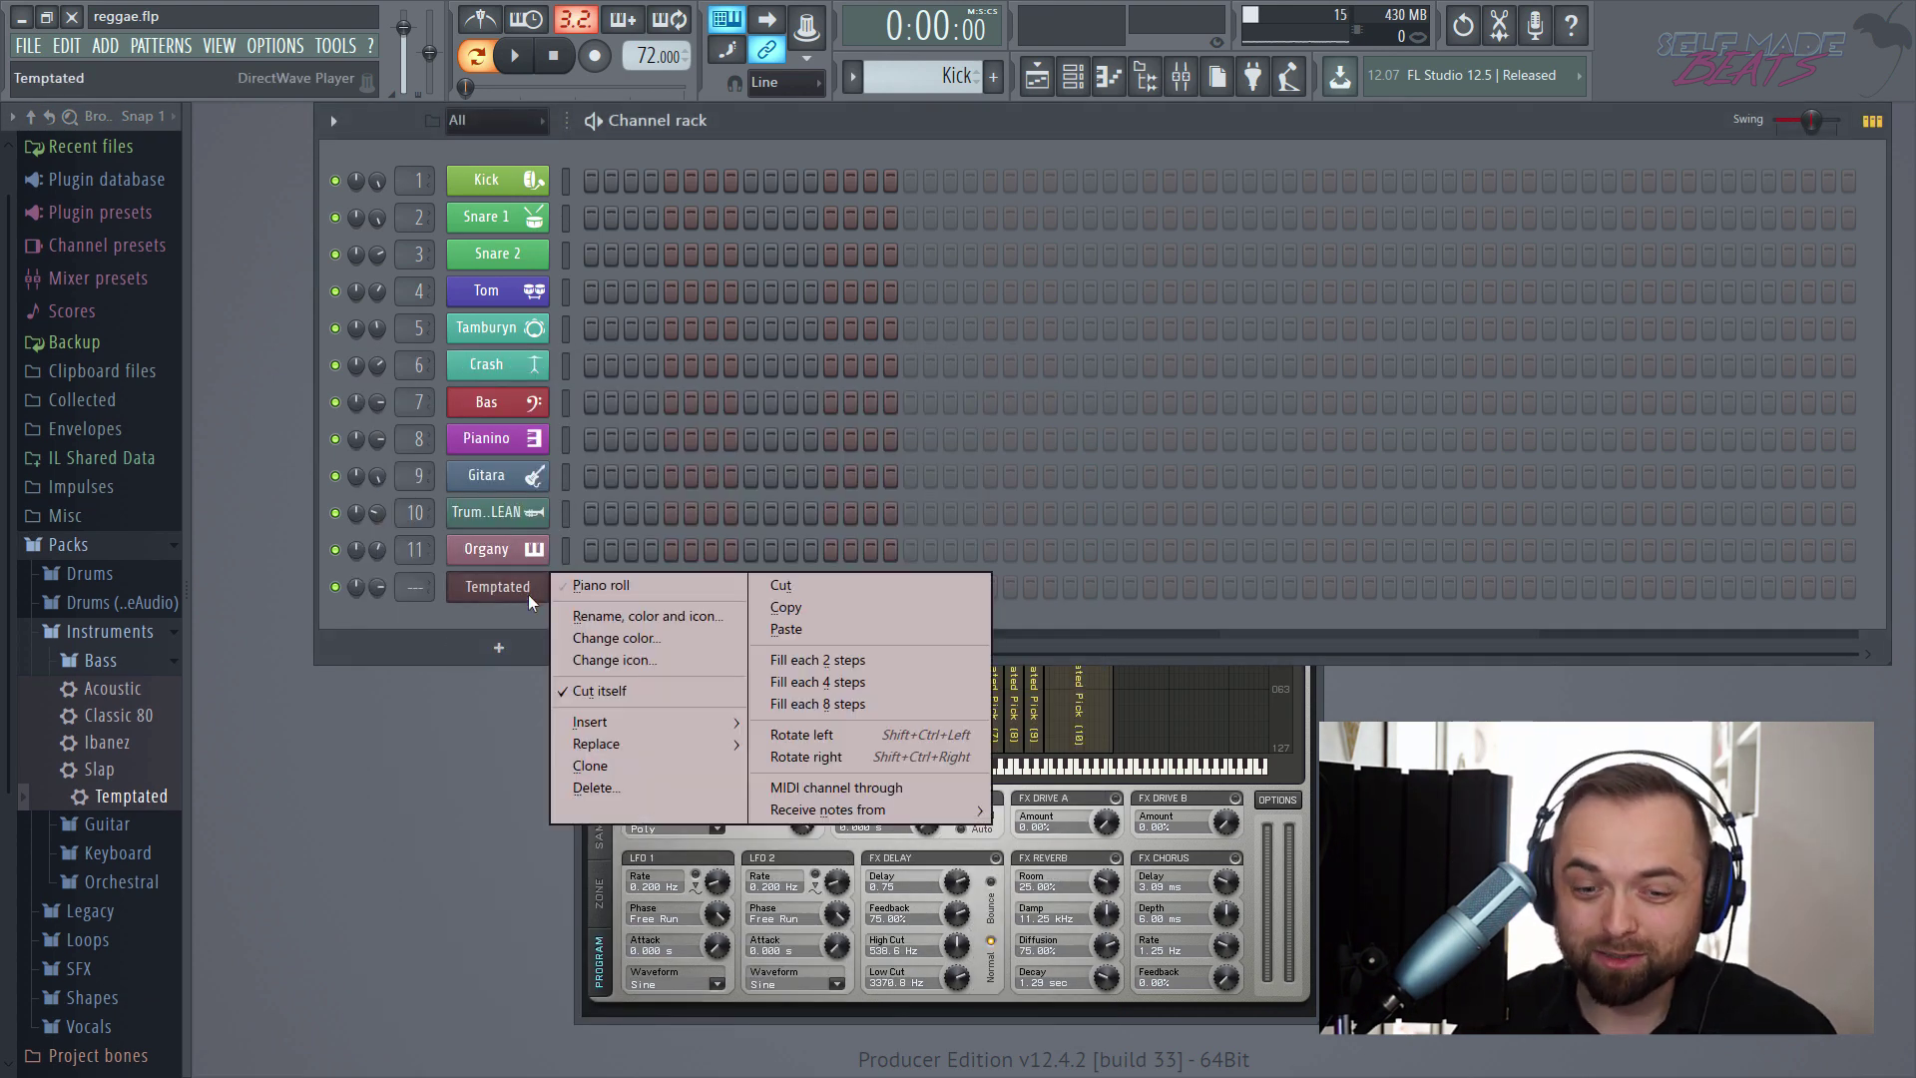
{"action": "left_click", "coordinate": [661, 787]}
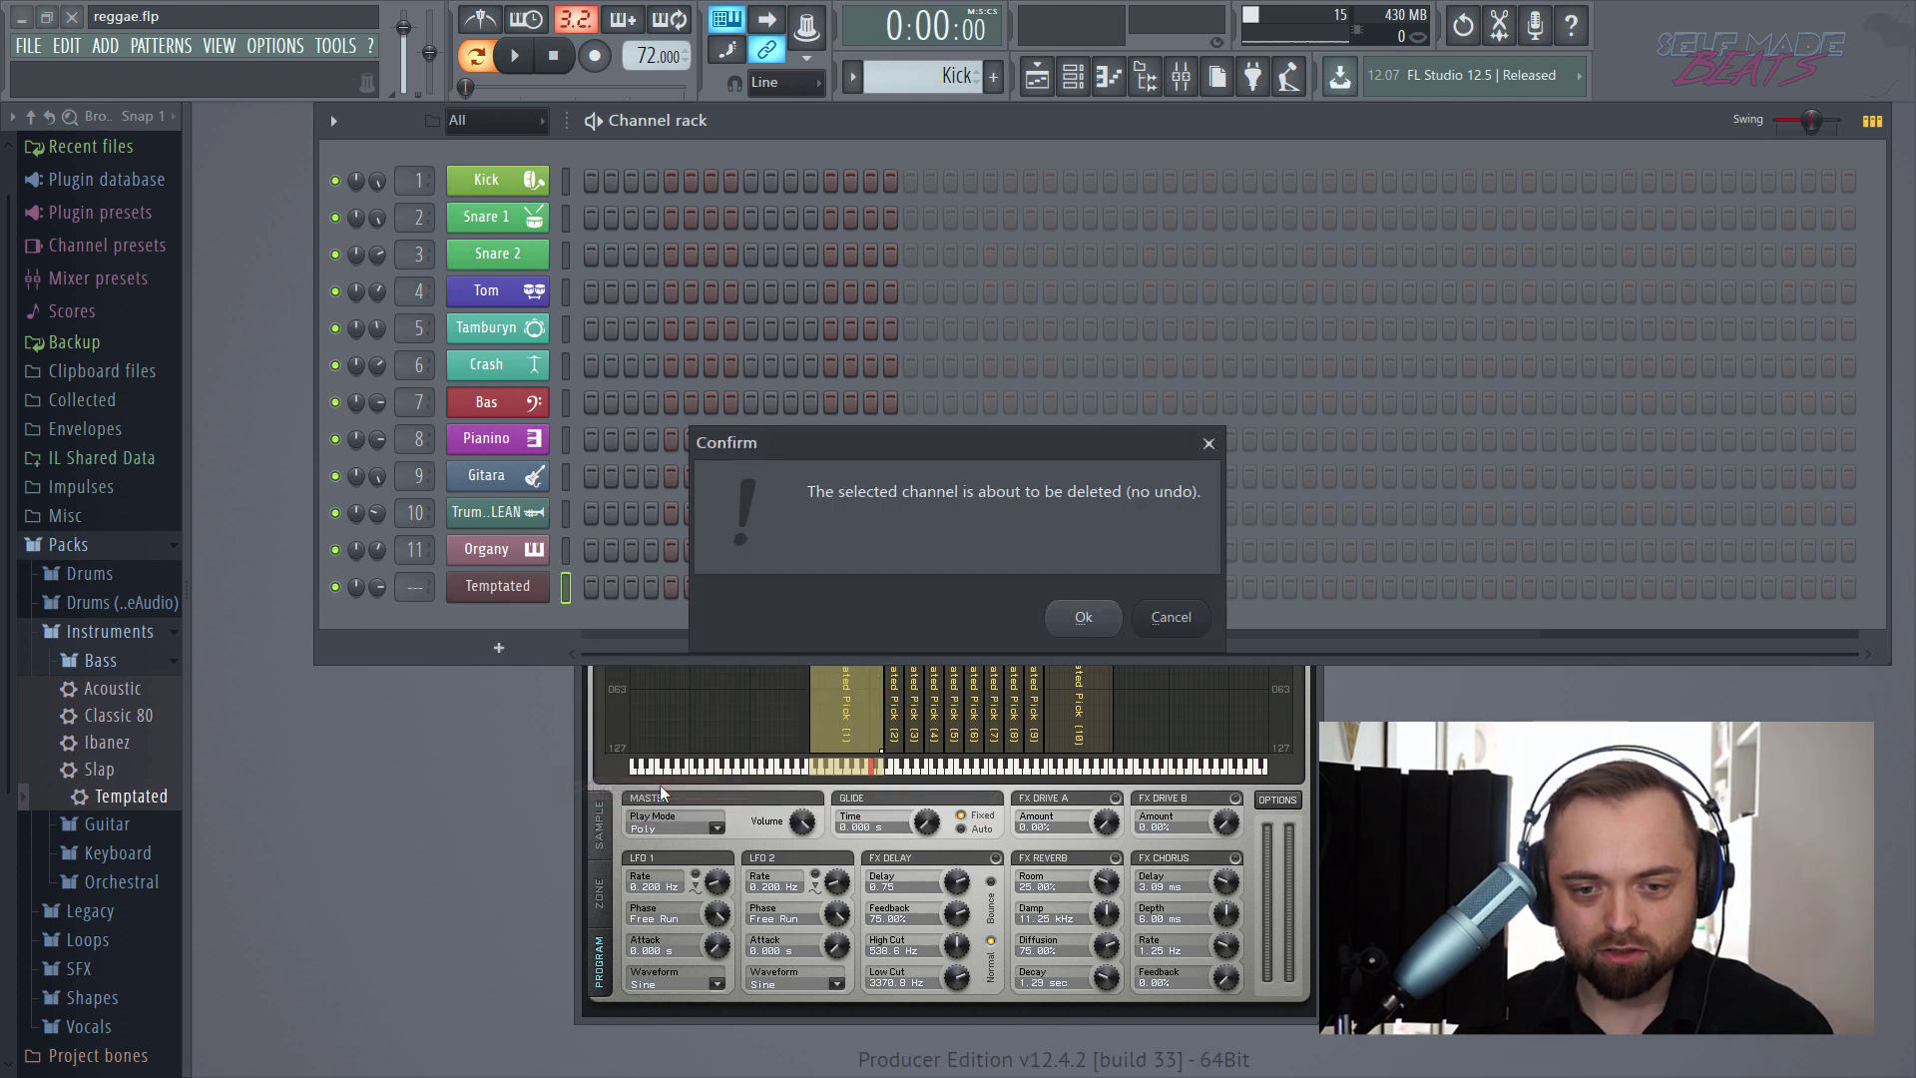
{"action": "left_click", "coordinate": [1082, 625]}
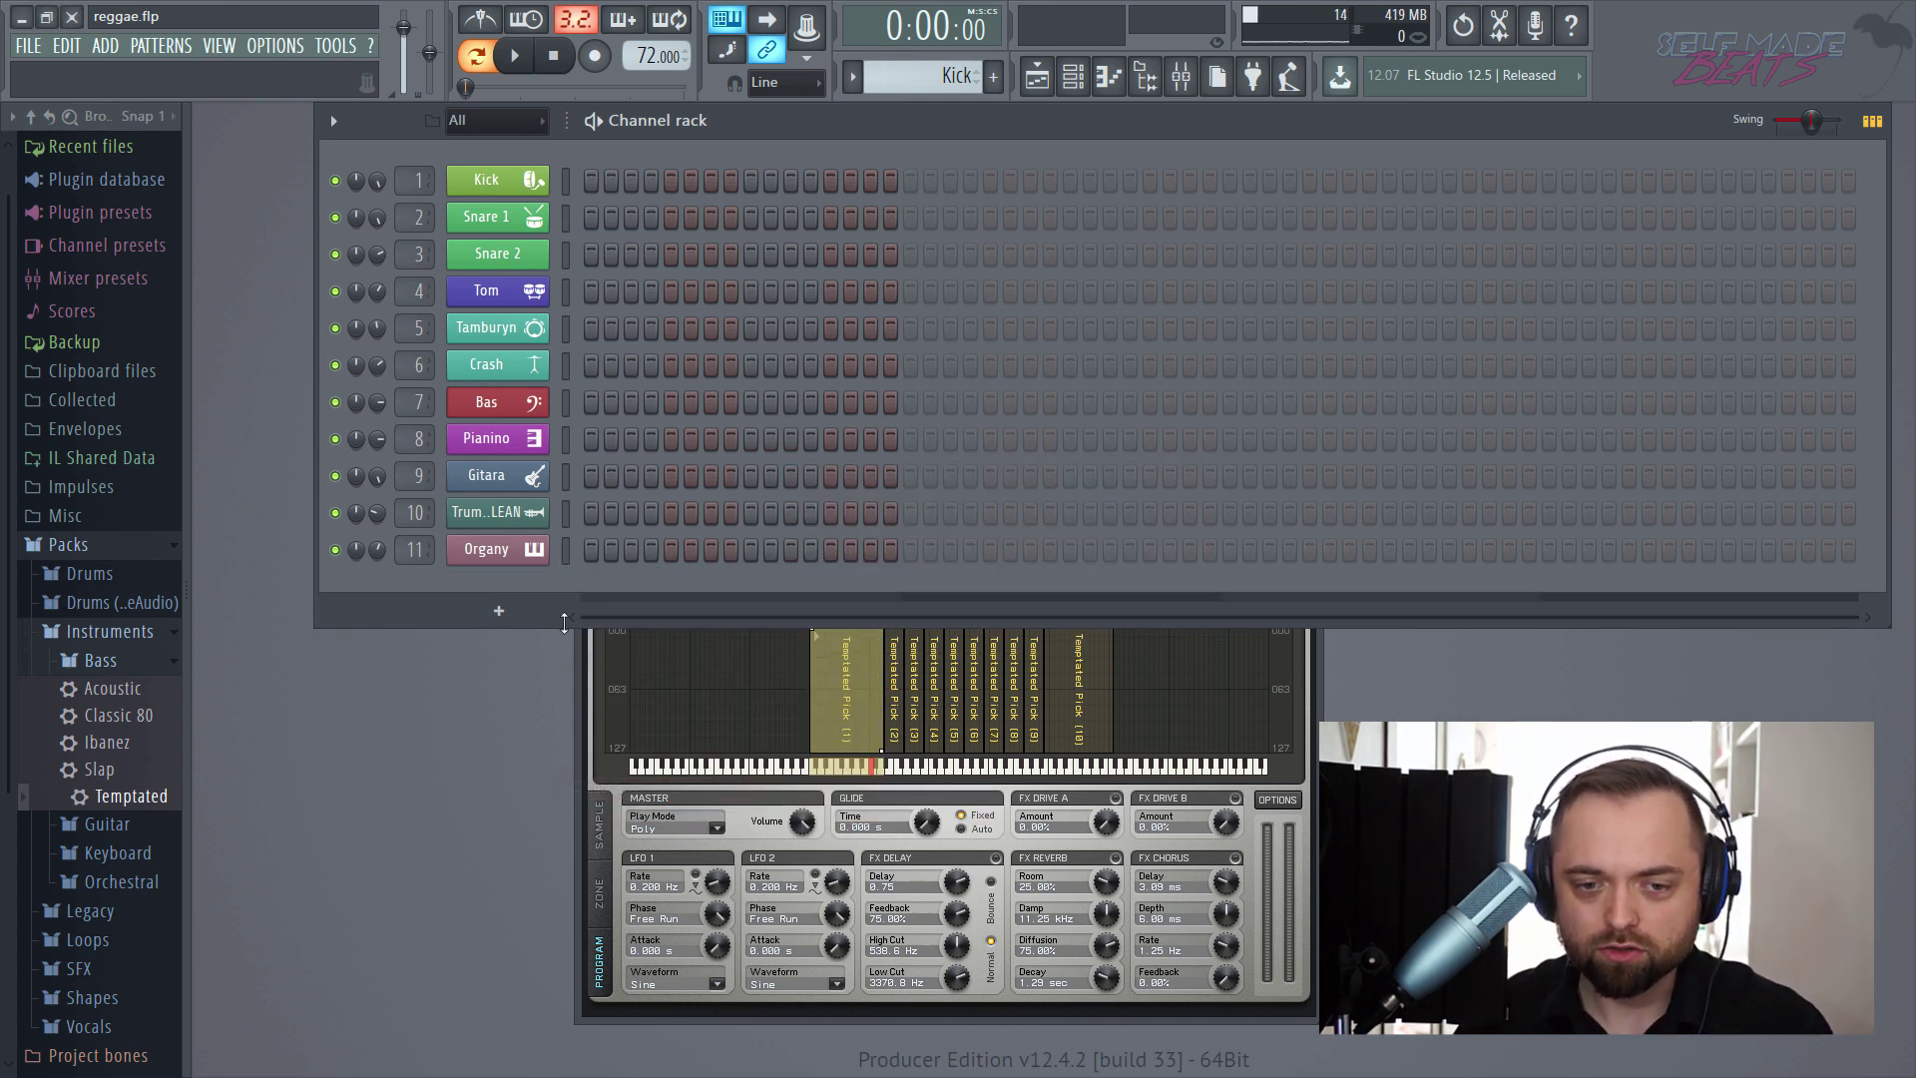
{"action": "left_click", "coordinate": [591, 711]}
{"action": "left_click", "coordinate": [1304, 349]}
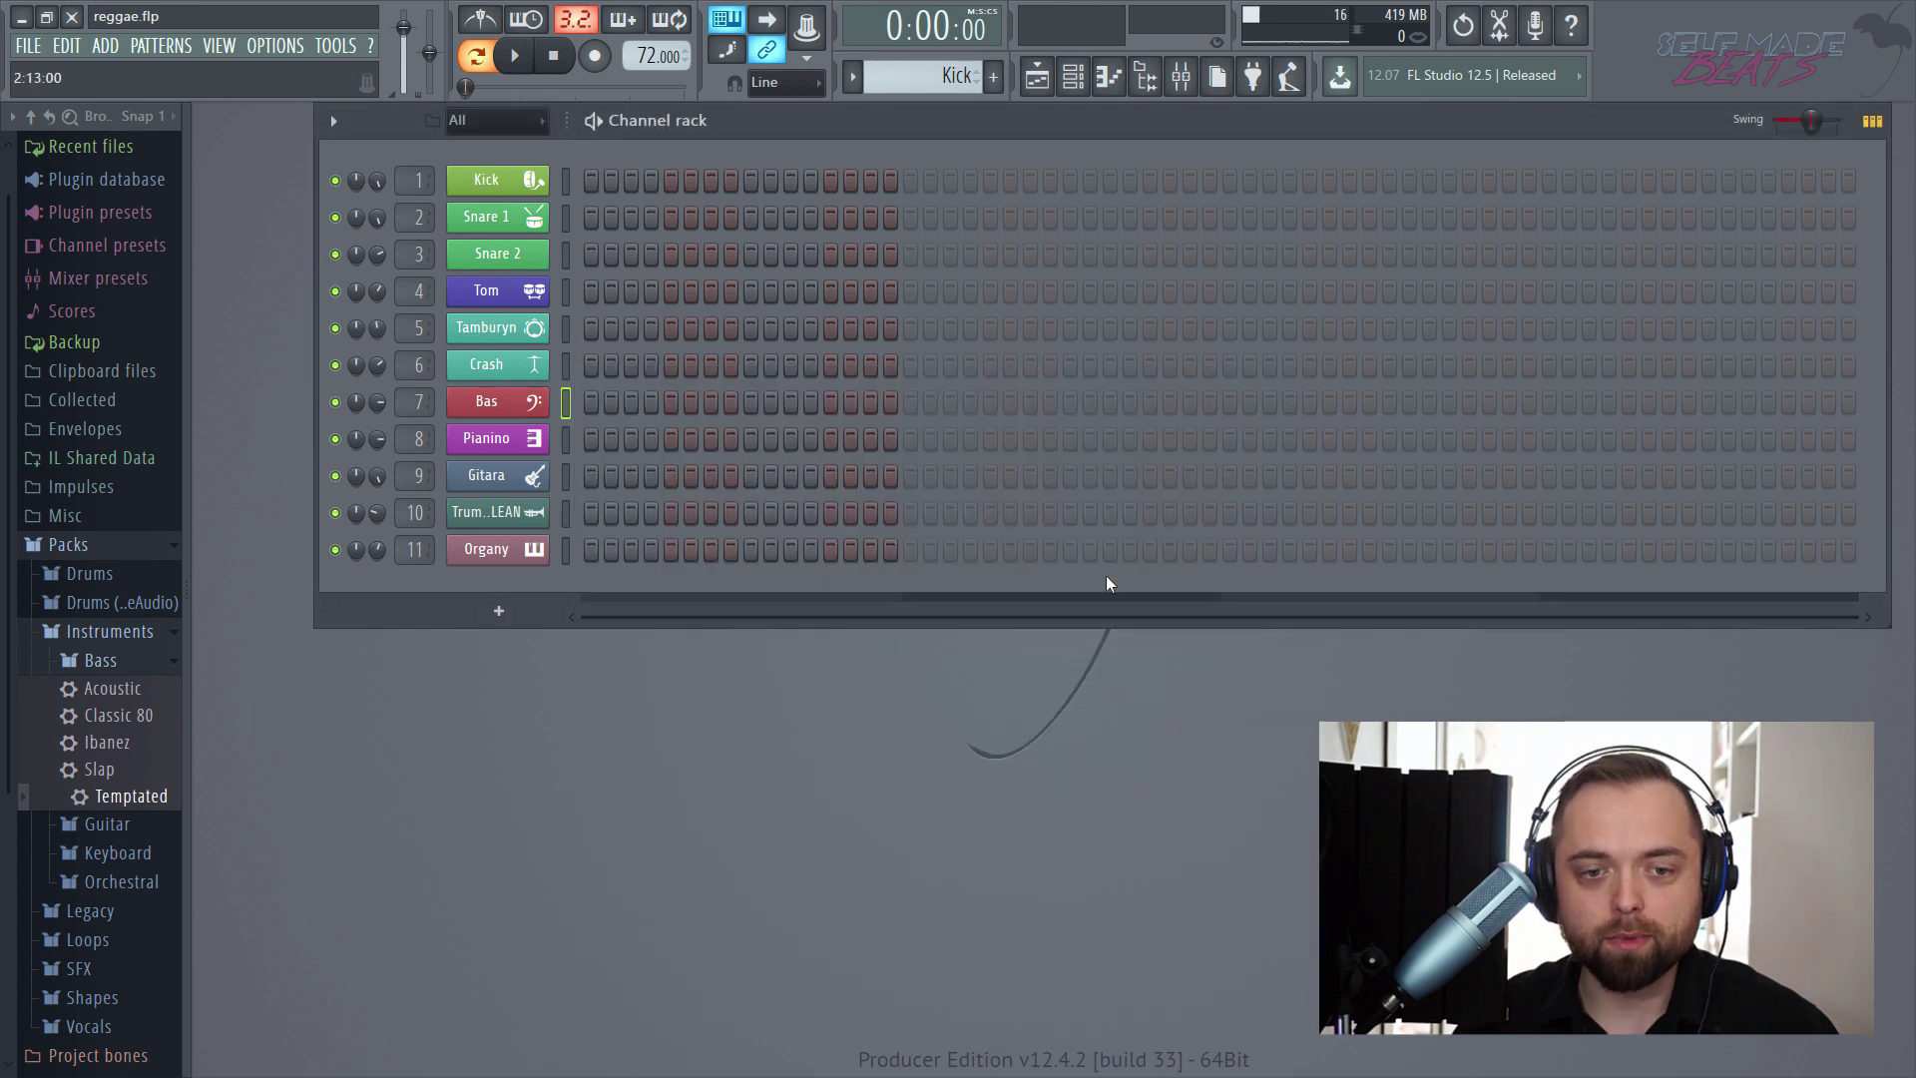
- Audition the Pianino channel and examine the settings of its Piano One instrument
{"action": "left_click", "coordinate": [567, 449]}
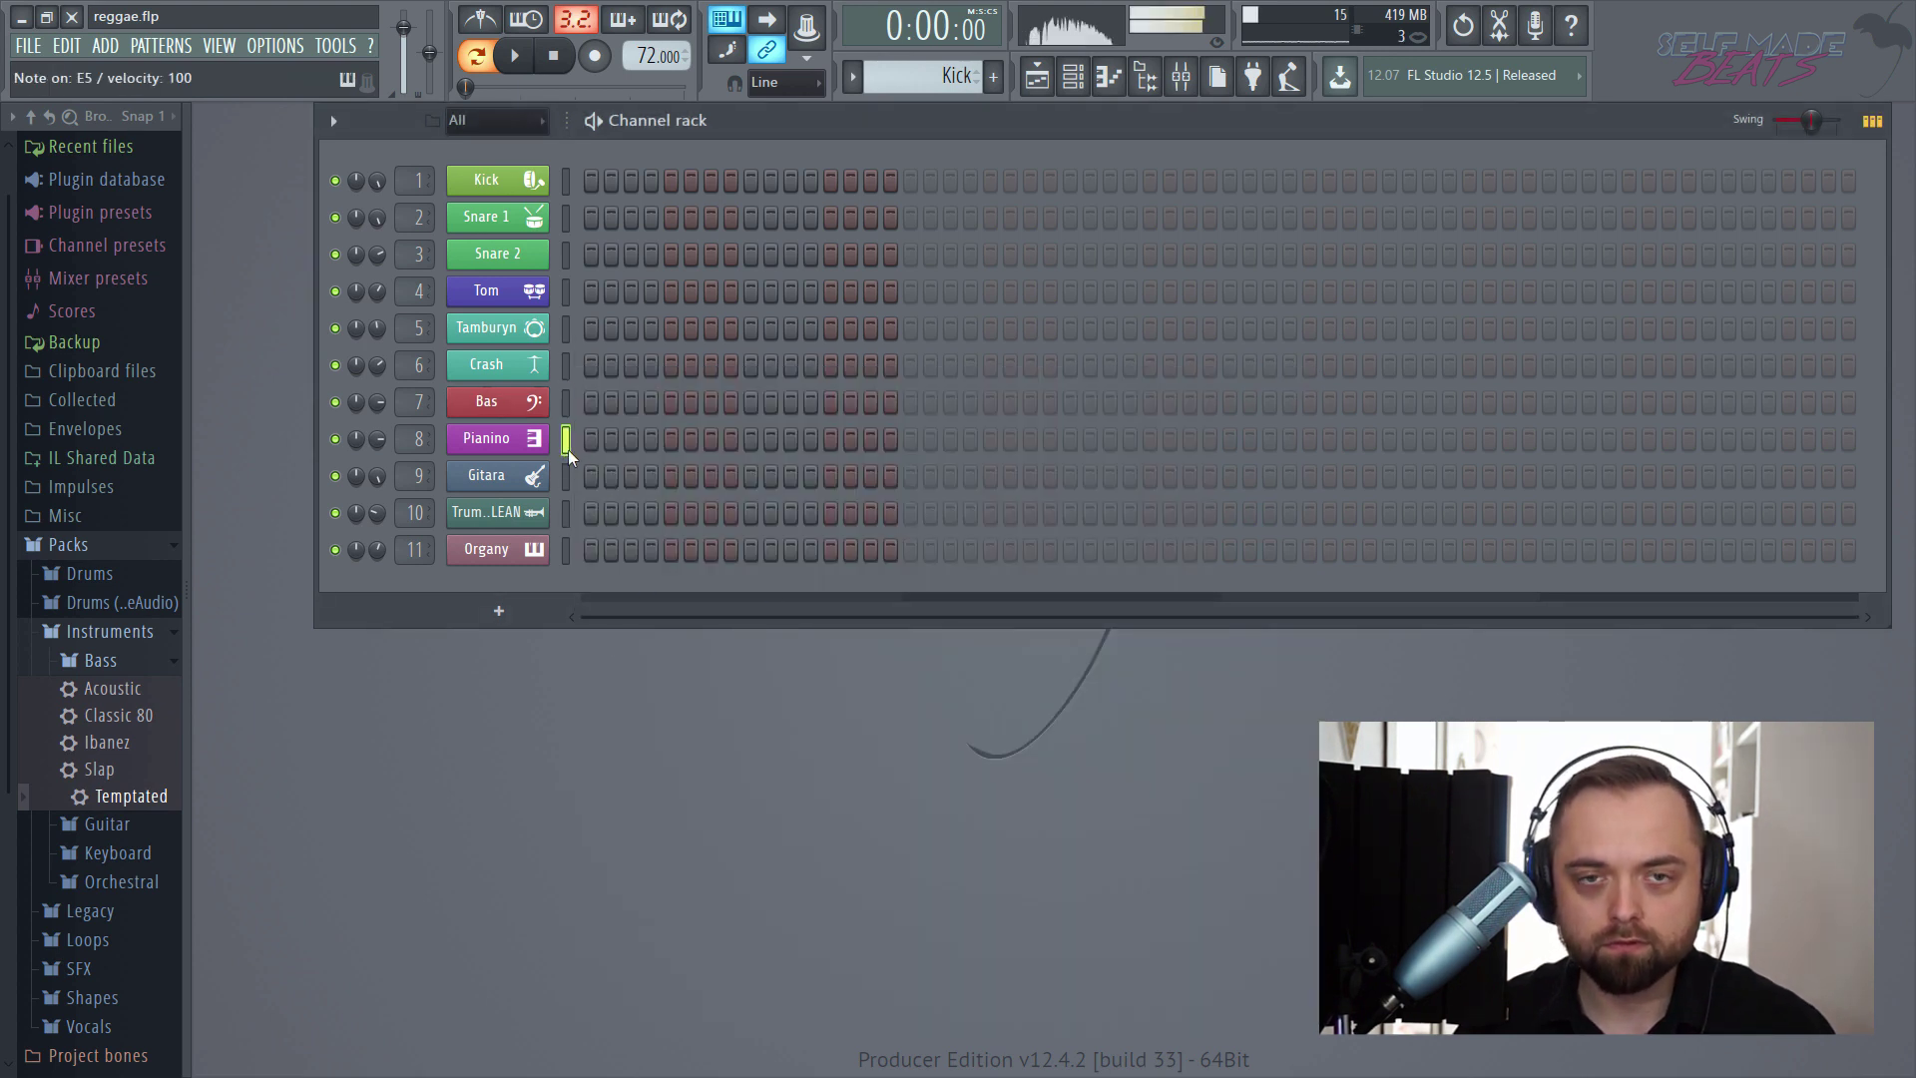
{"action": "left_click", "coordinate": [504, 441]}
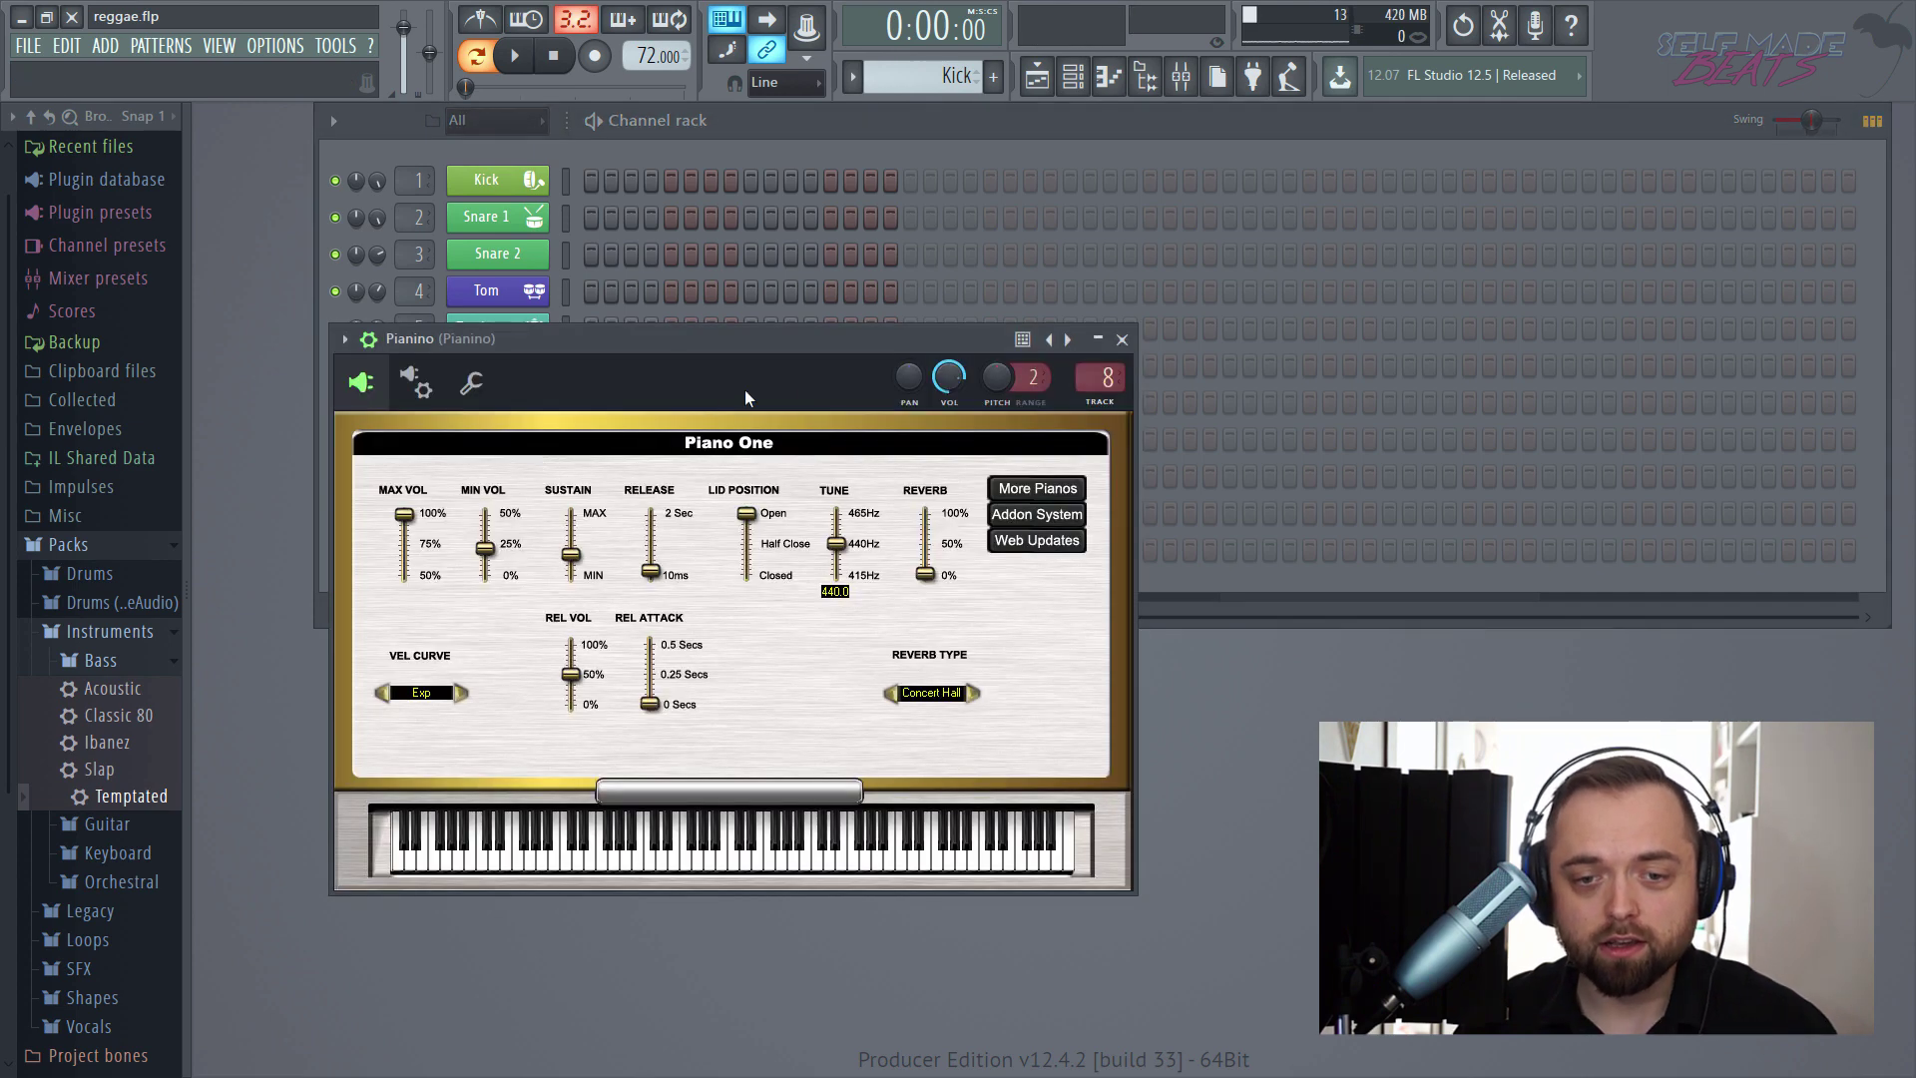
{"action": "left_click", "coordinate": [1123, 340]}
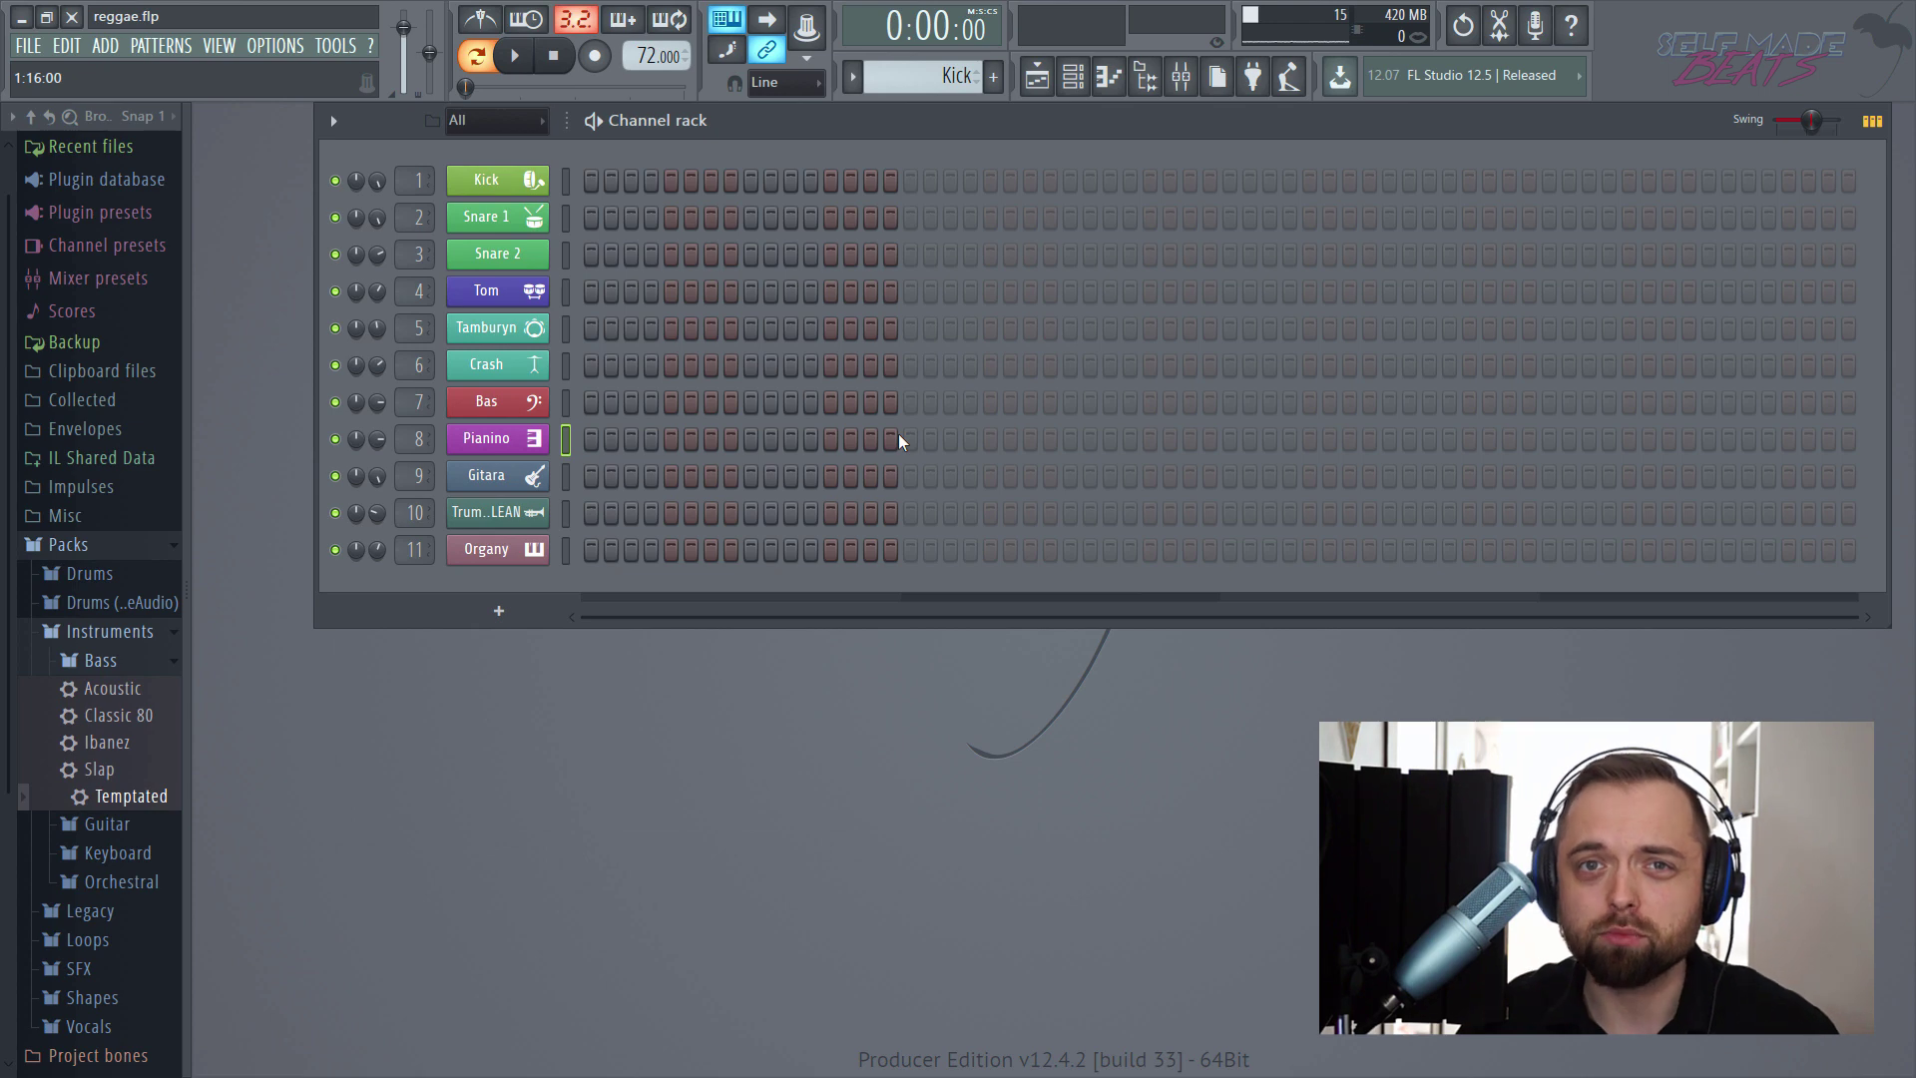
{"action": "left_click", "coordinate": [483, 444]}
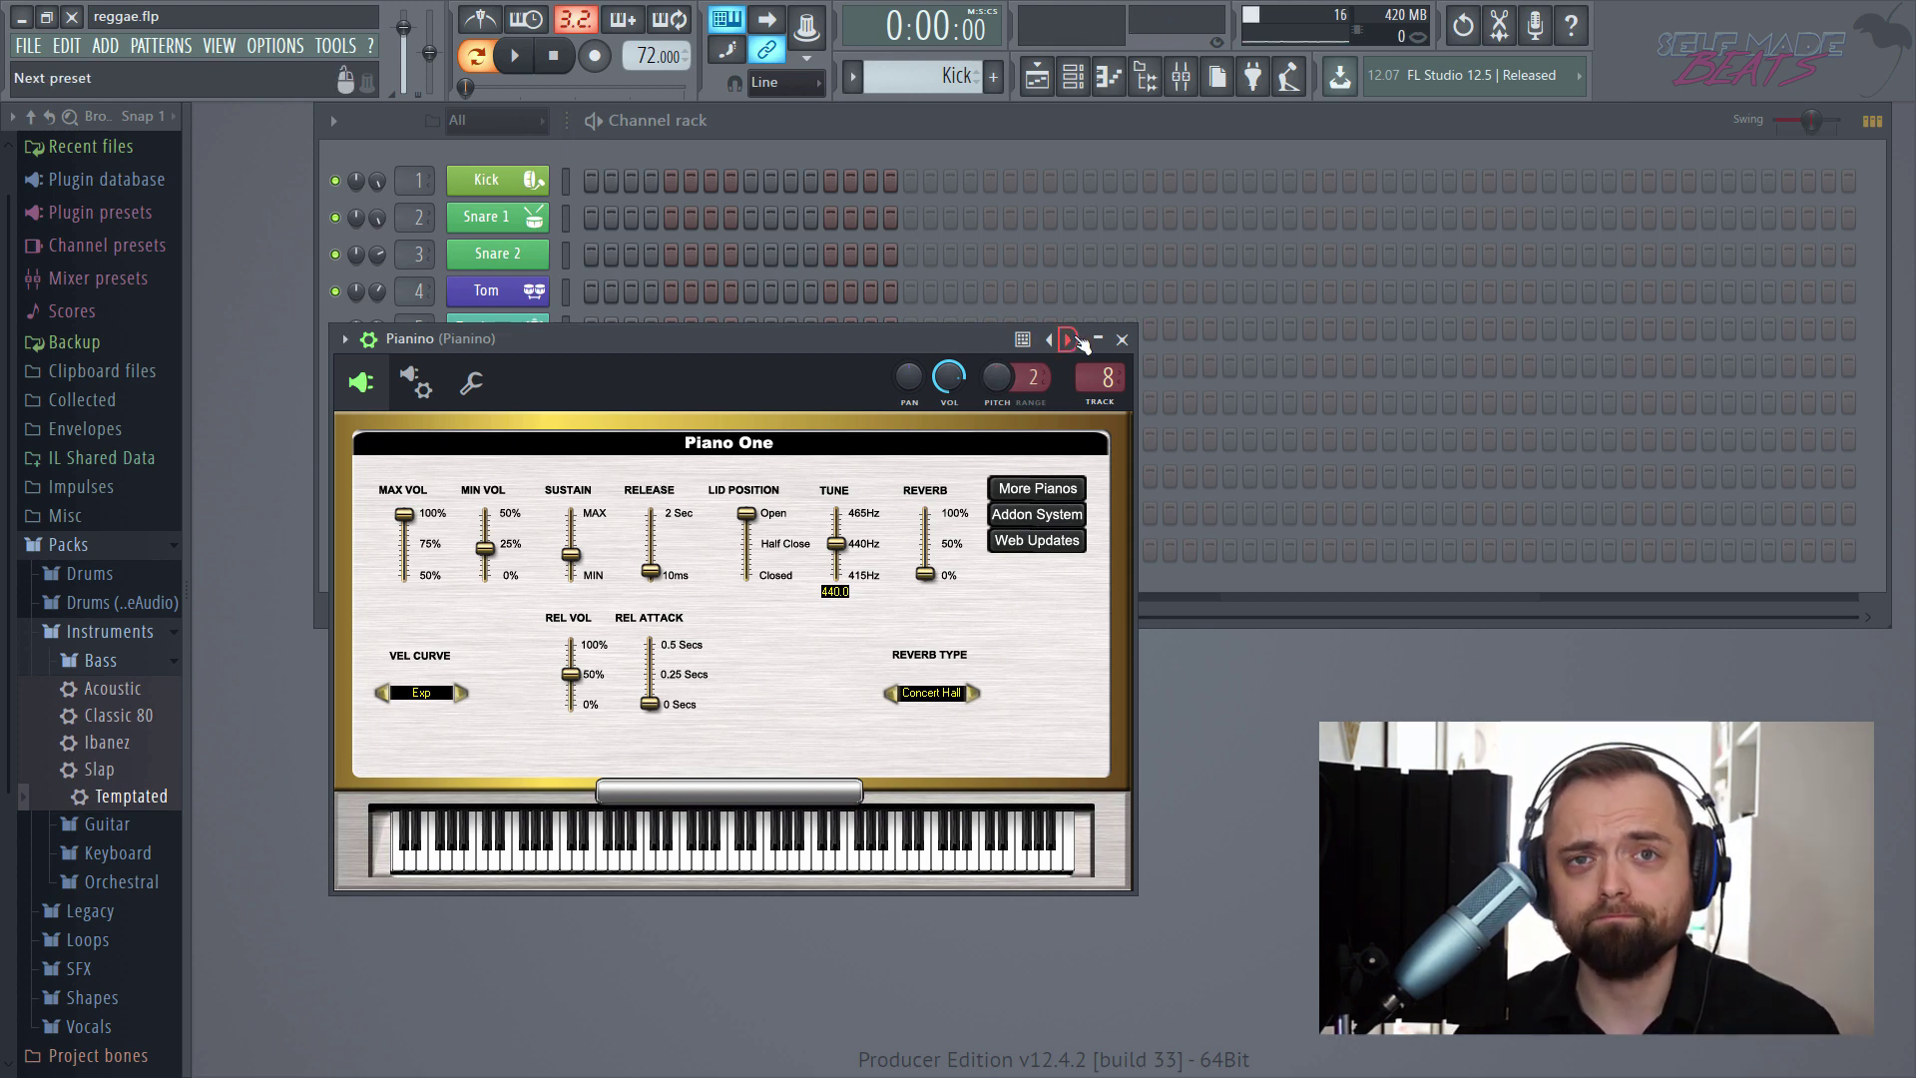
{"action": "left_click", "coordinate": [1122, 339]}
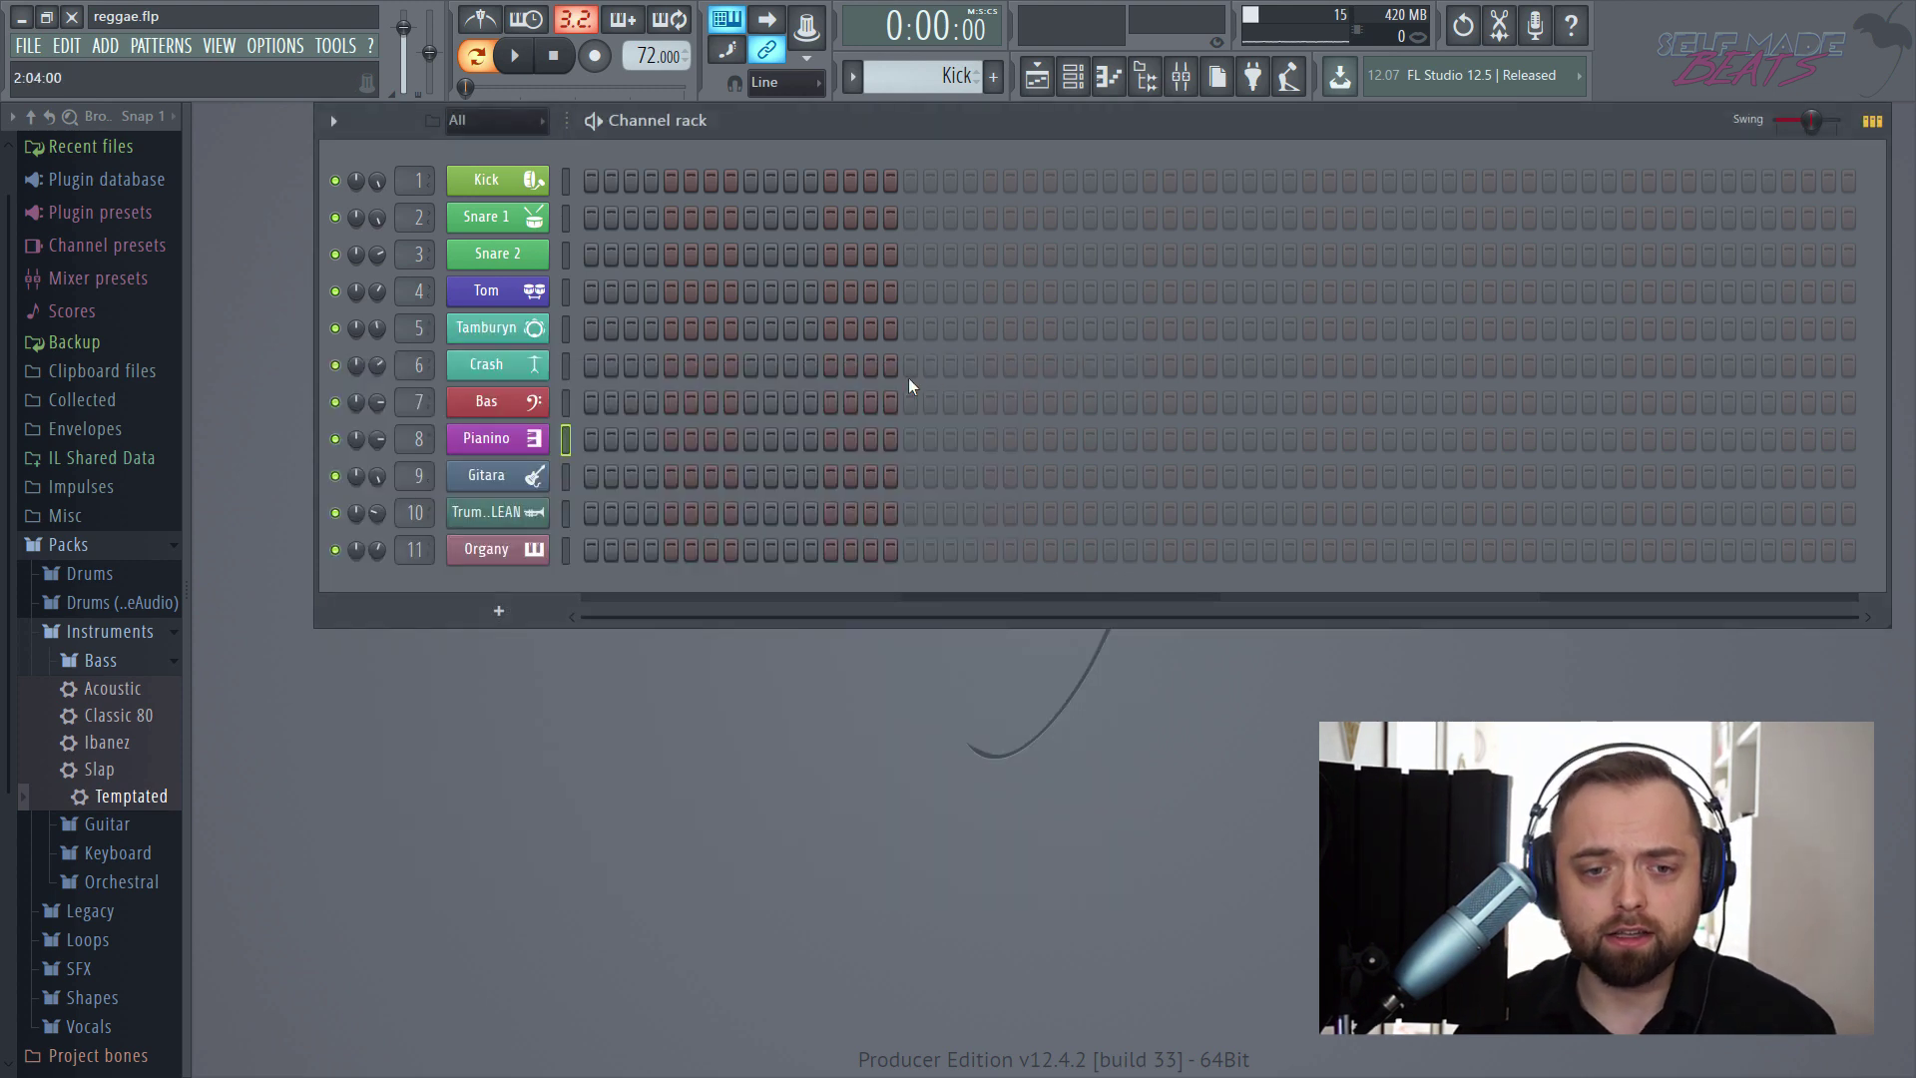
- Audition the Gitara channel and open its DirectWave instrument to check the loaded guitar program
{"action": "left_click", "coordinate": [566, 478]}
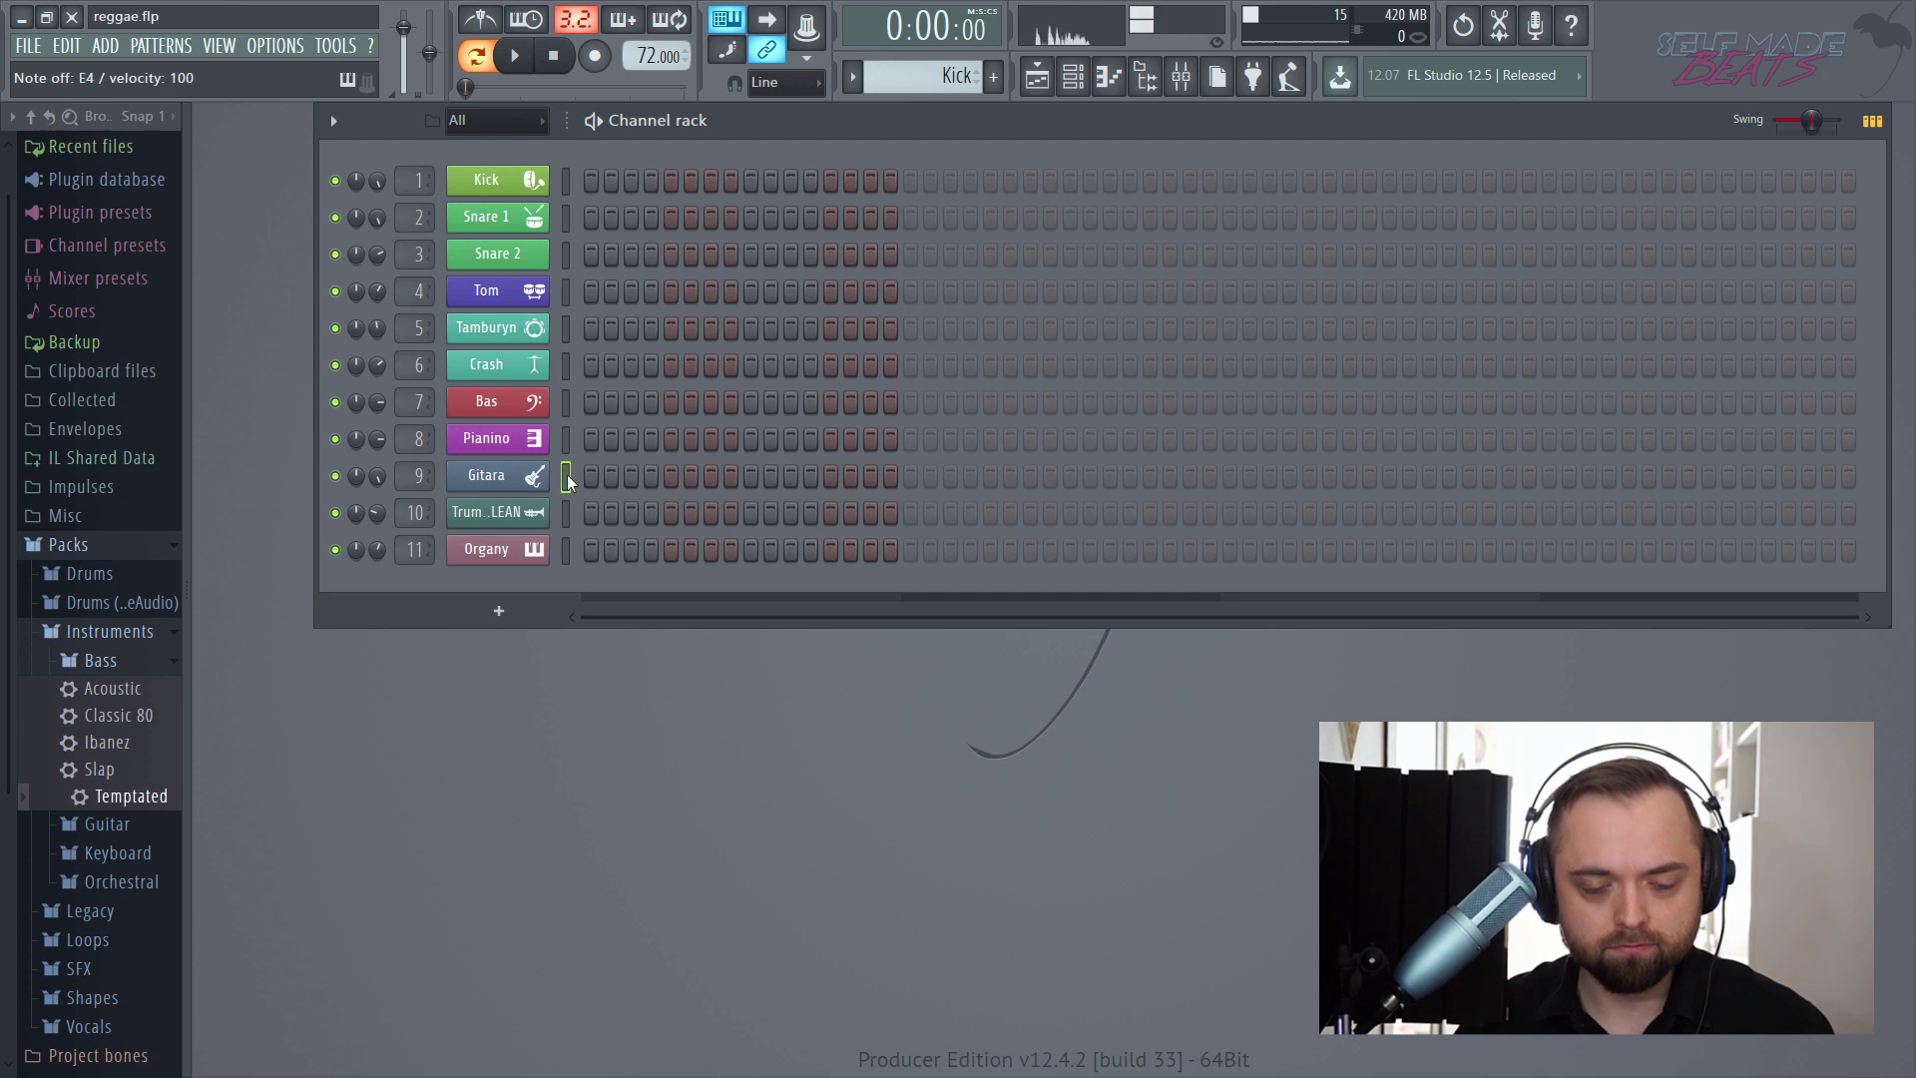
{"action": "key", "text": "z"}
{"action": "key", "text": "x"}
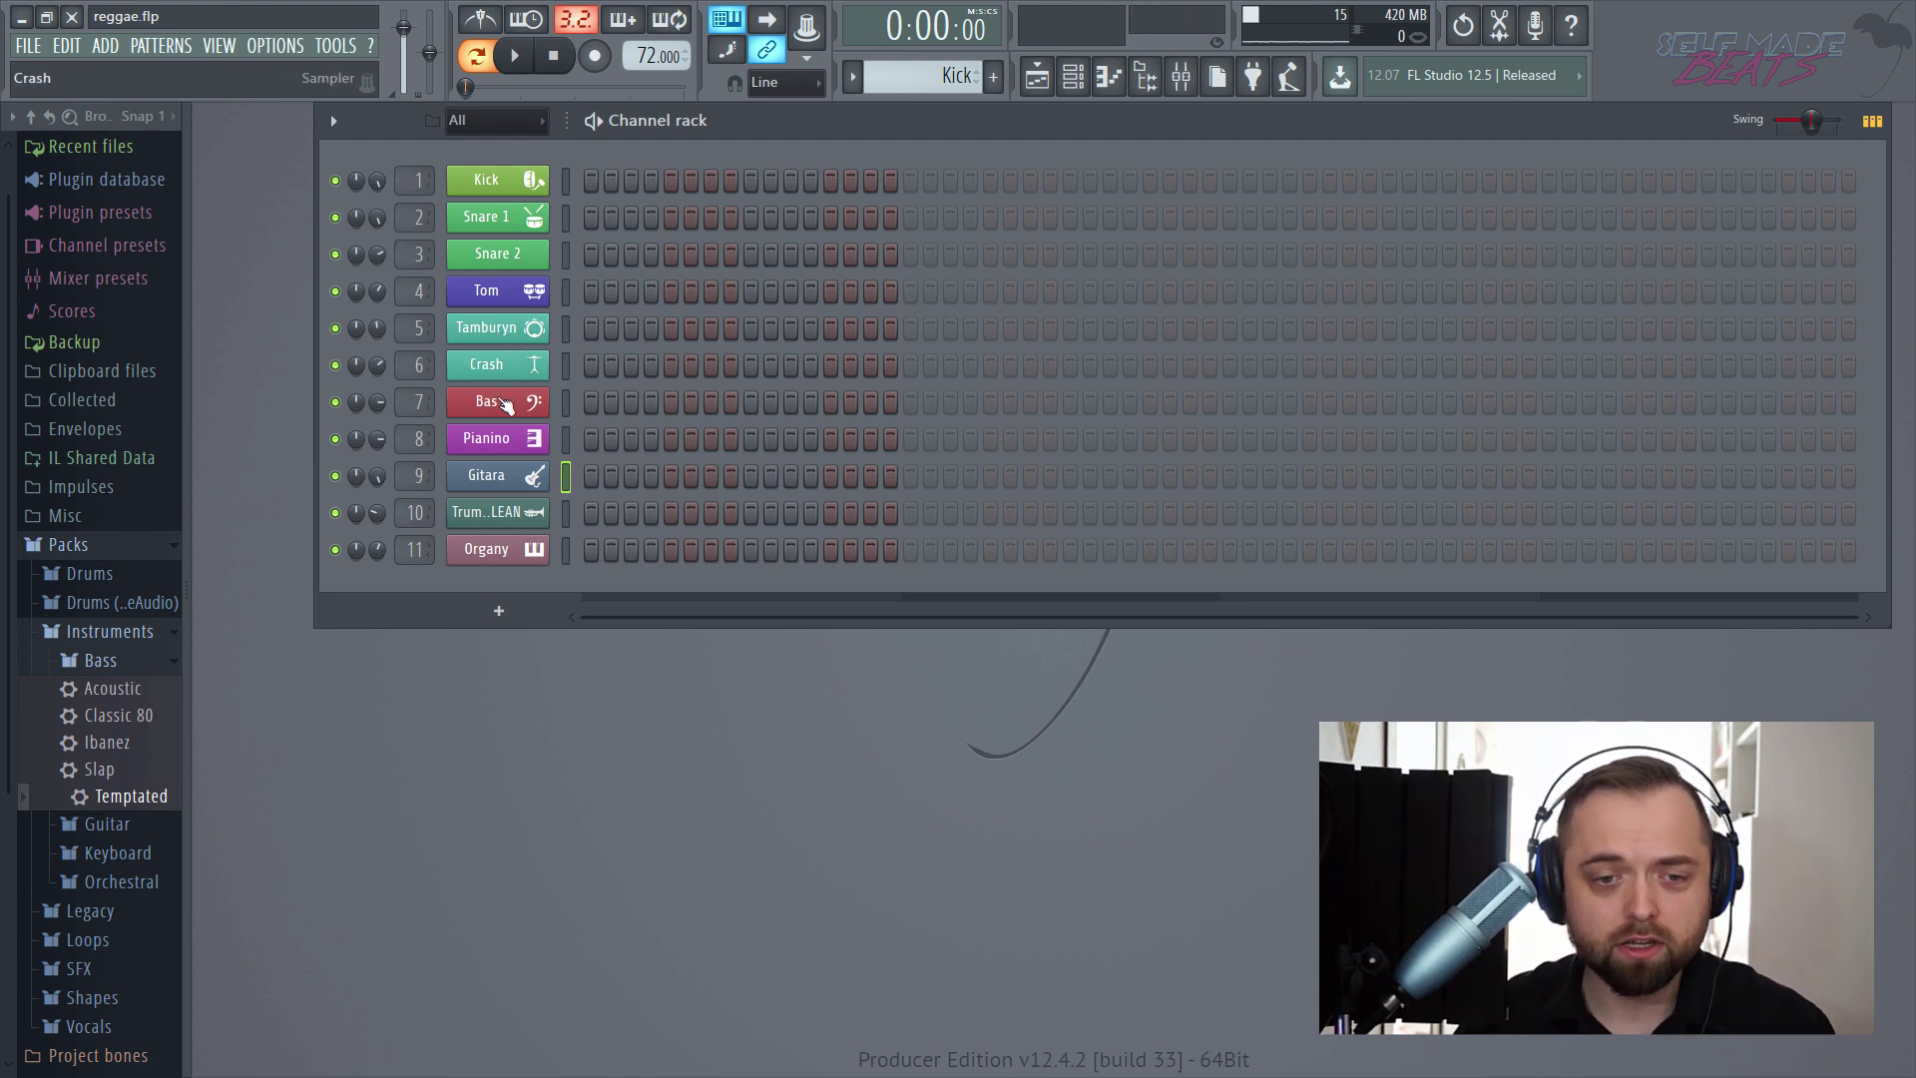
{"action": "left_click", "coordinate": [502, 475]}
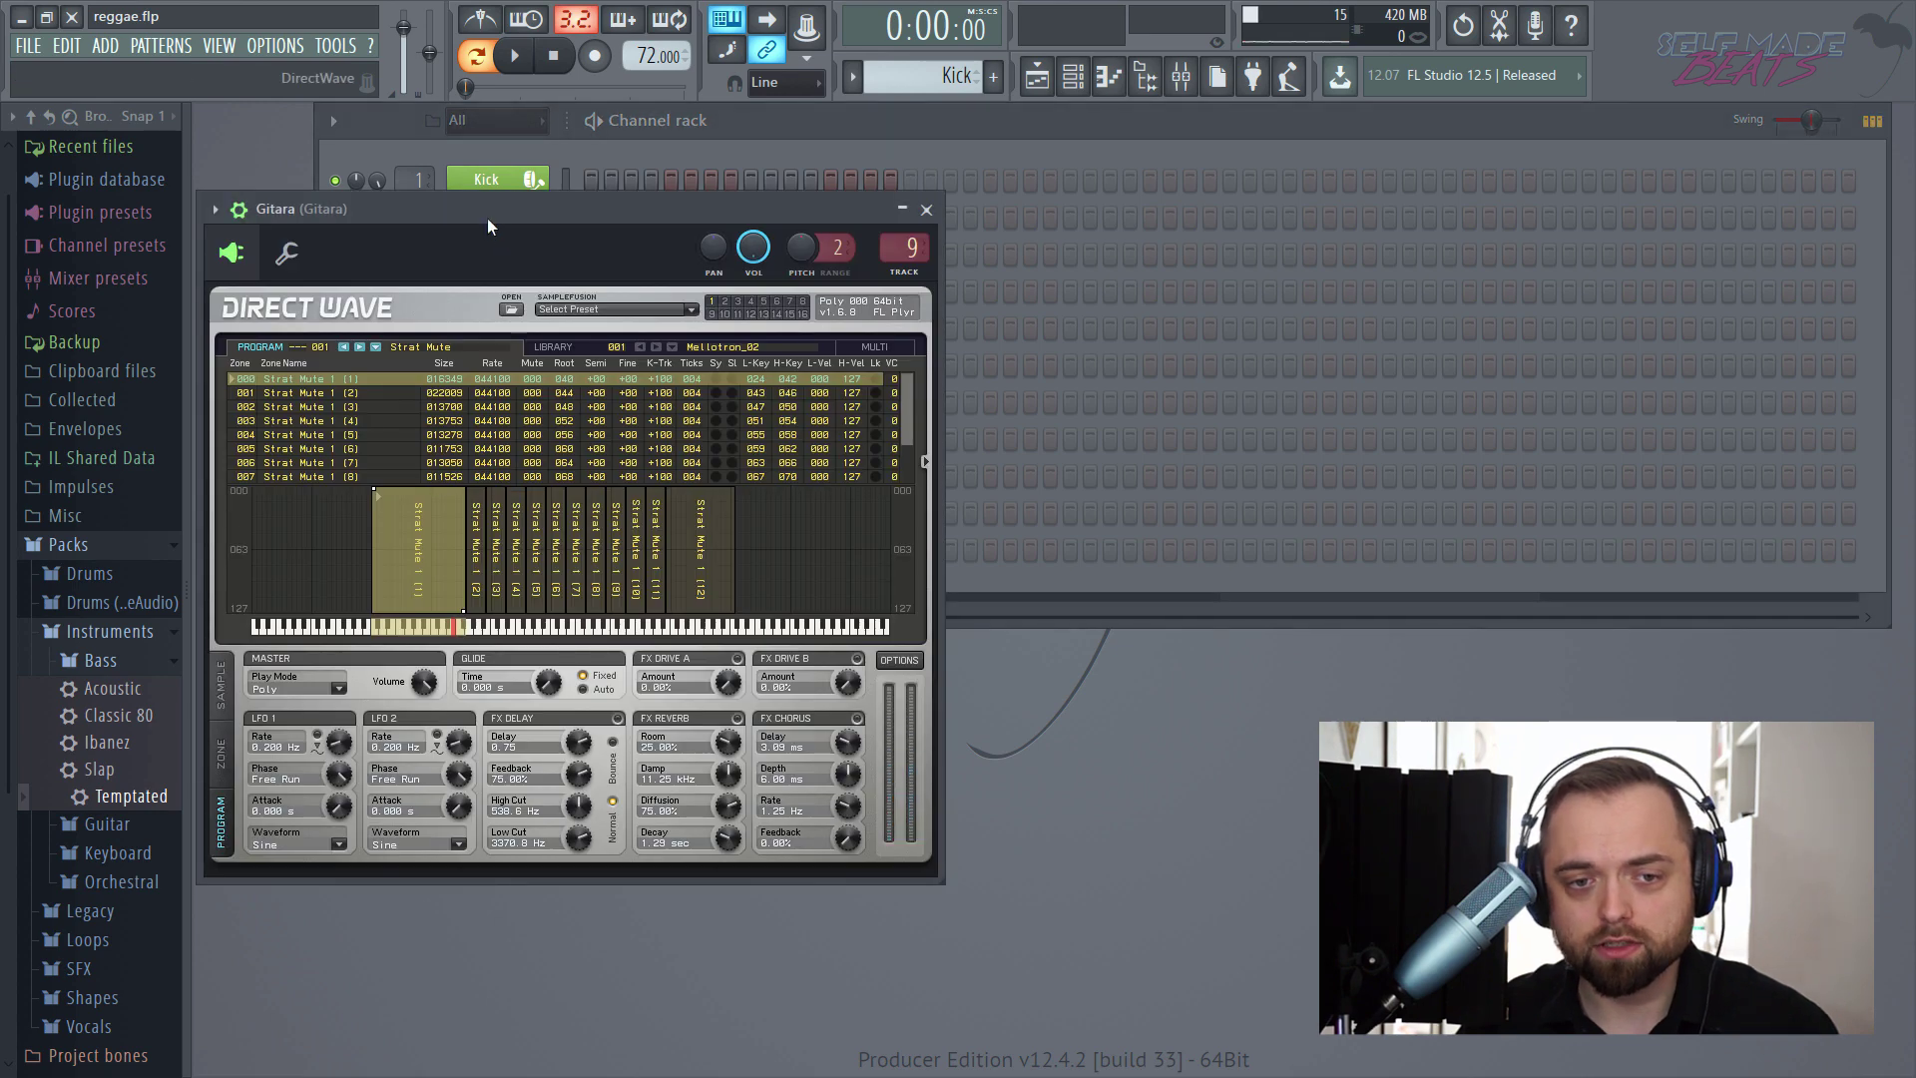
{"action": "left_click_drag", "start_coordinate": [487, 218], "coordinate": [747, 220]}
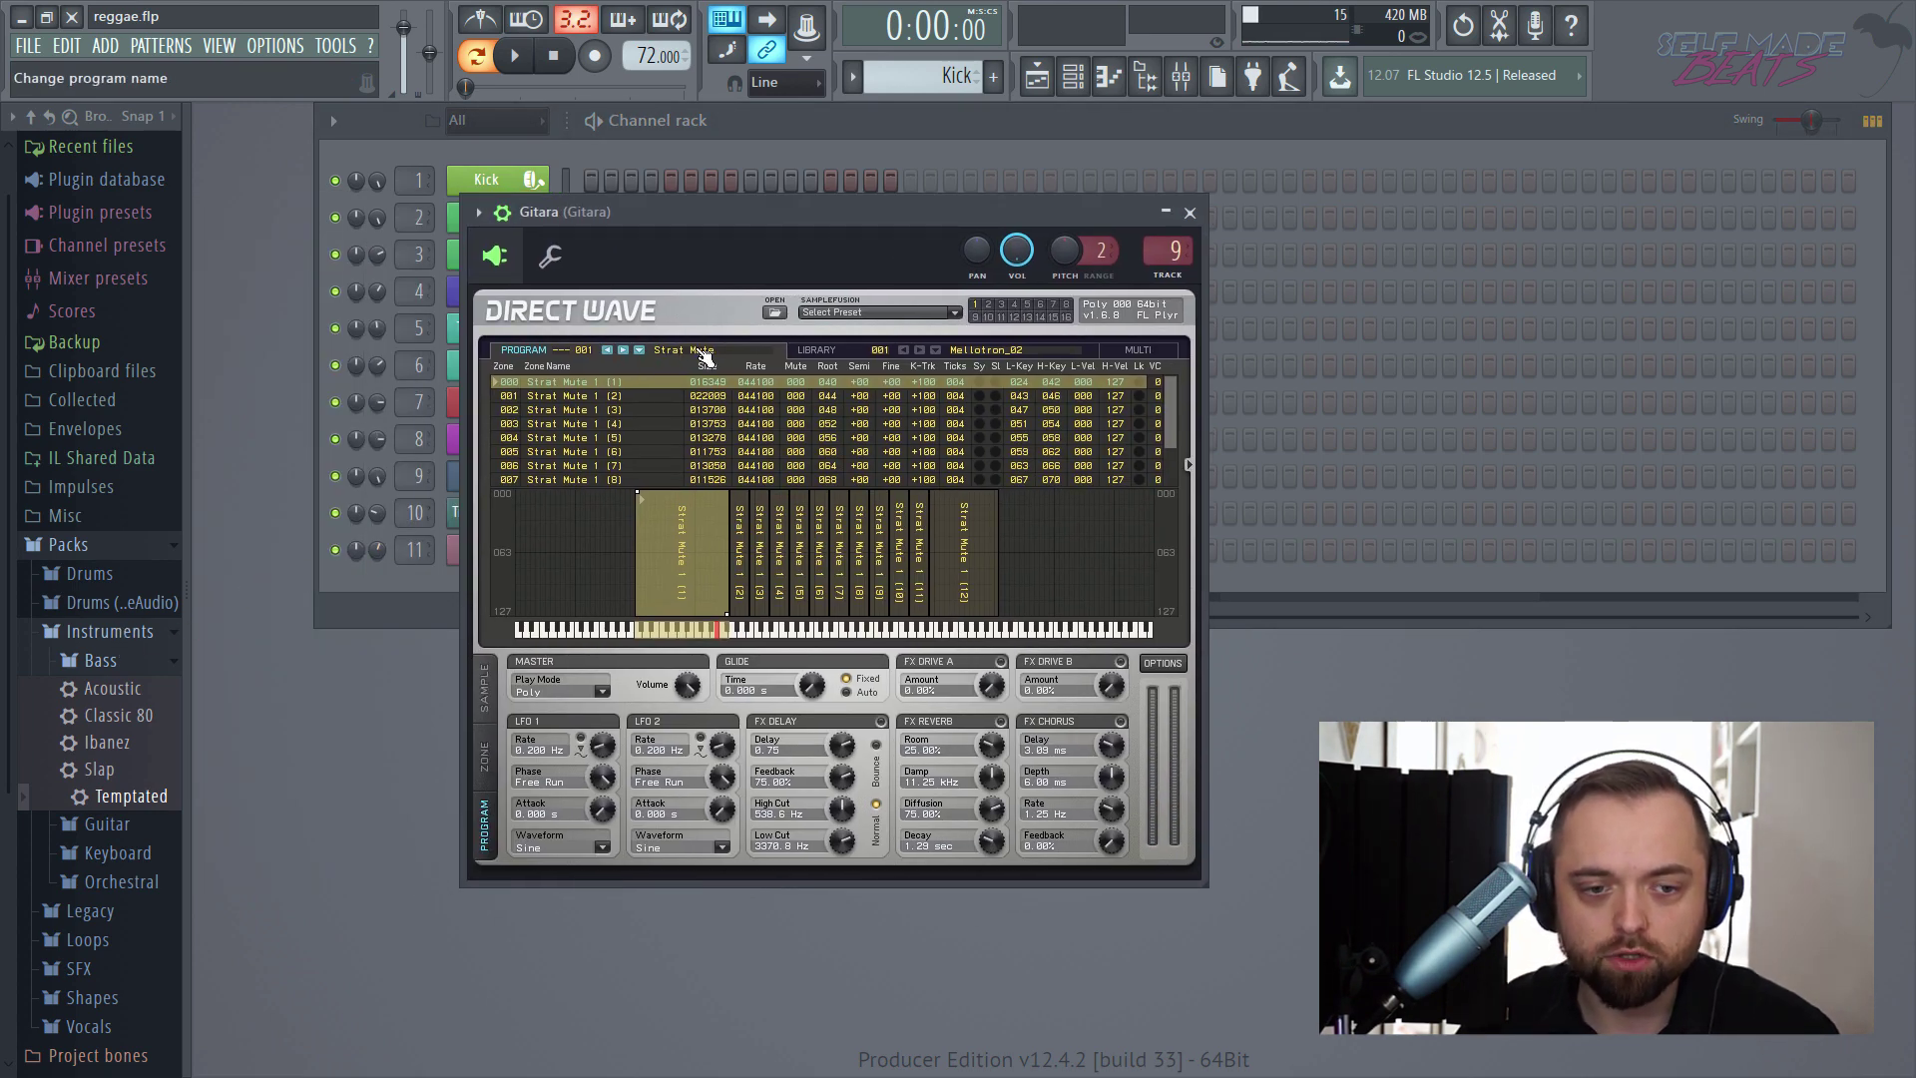
- List the Guitar presets among the instrument packs in place of the Bass ones and close the Gitara instrument
{"action": "left_click", "coordinate": [101, 665]}
{"action": "left_click", "coordinate": [128, 692]}
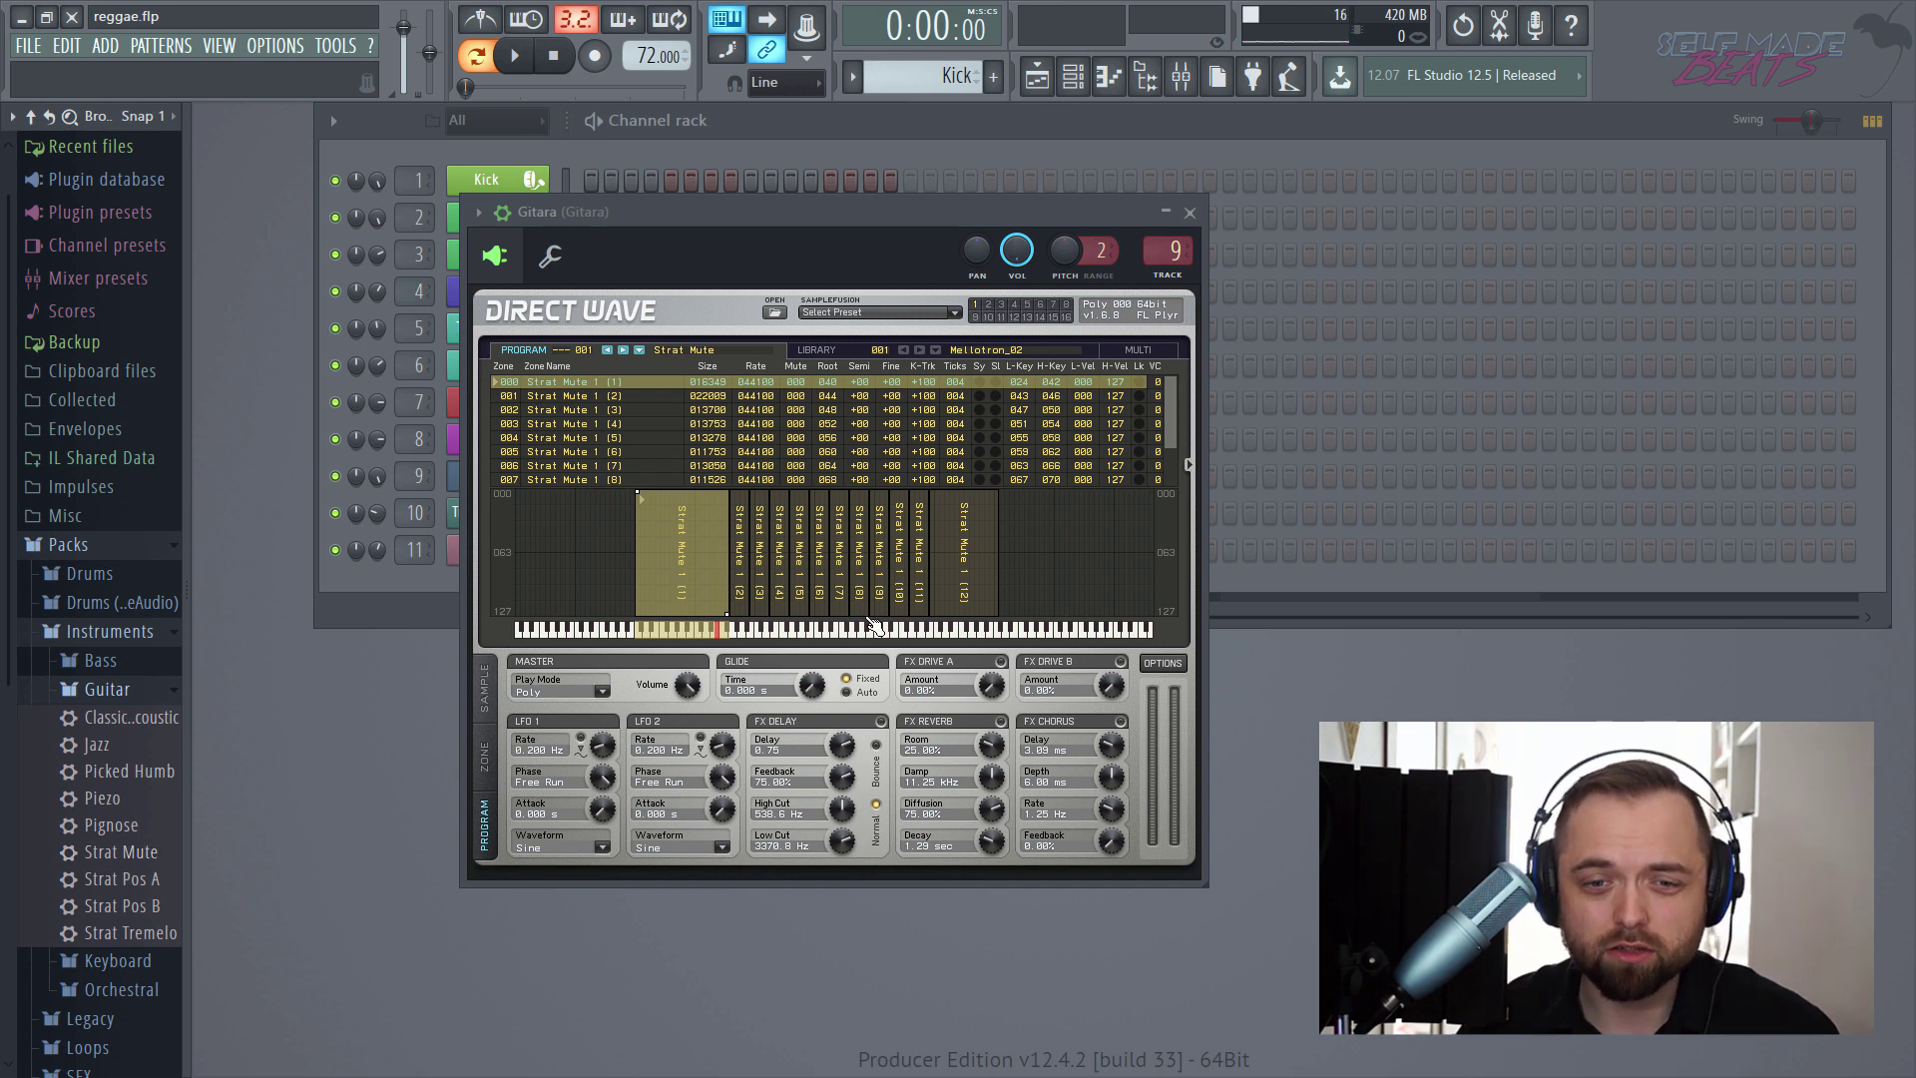
{"action": "left_click", "coordinate": [1189, 212]}
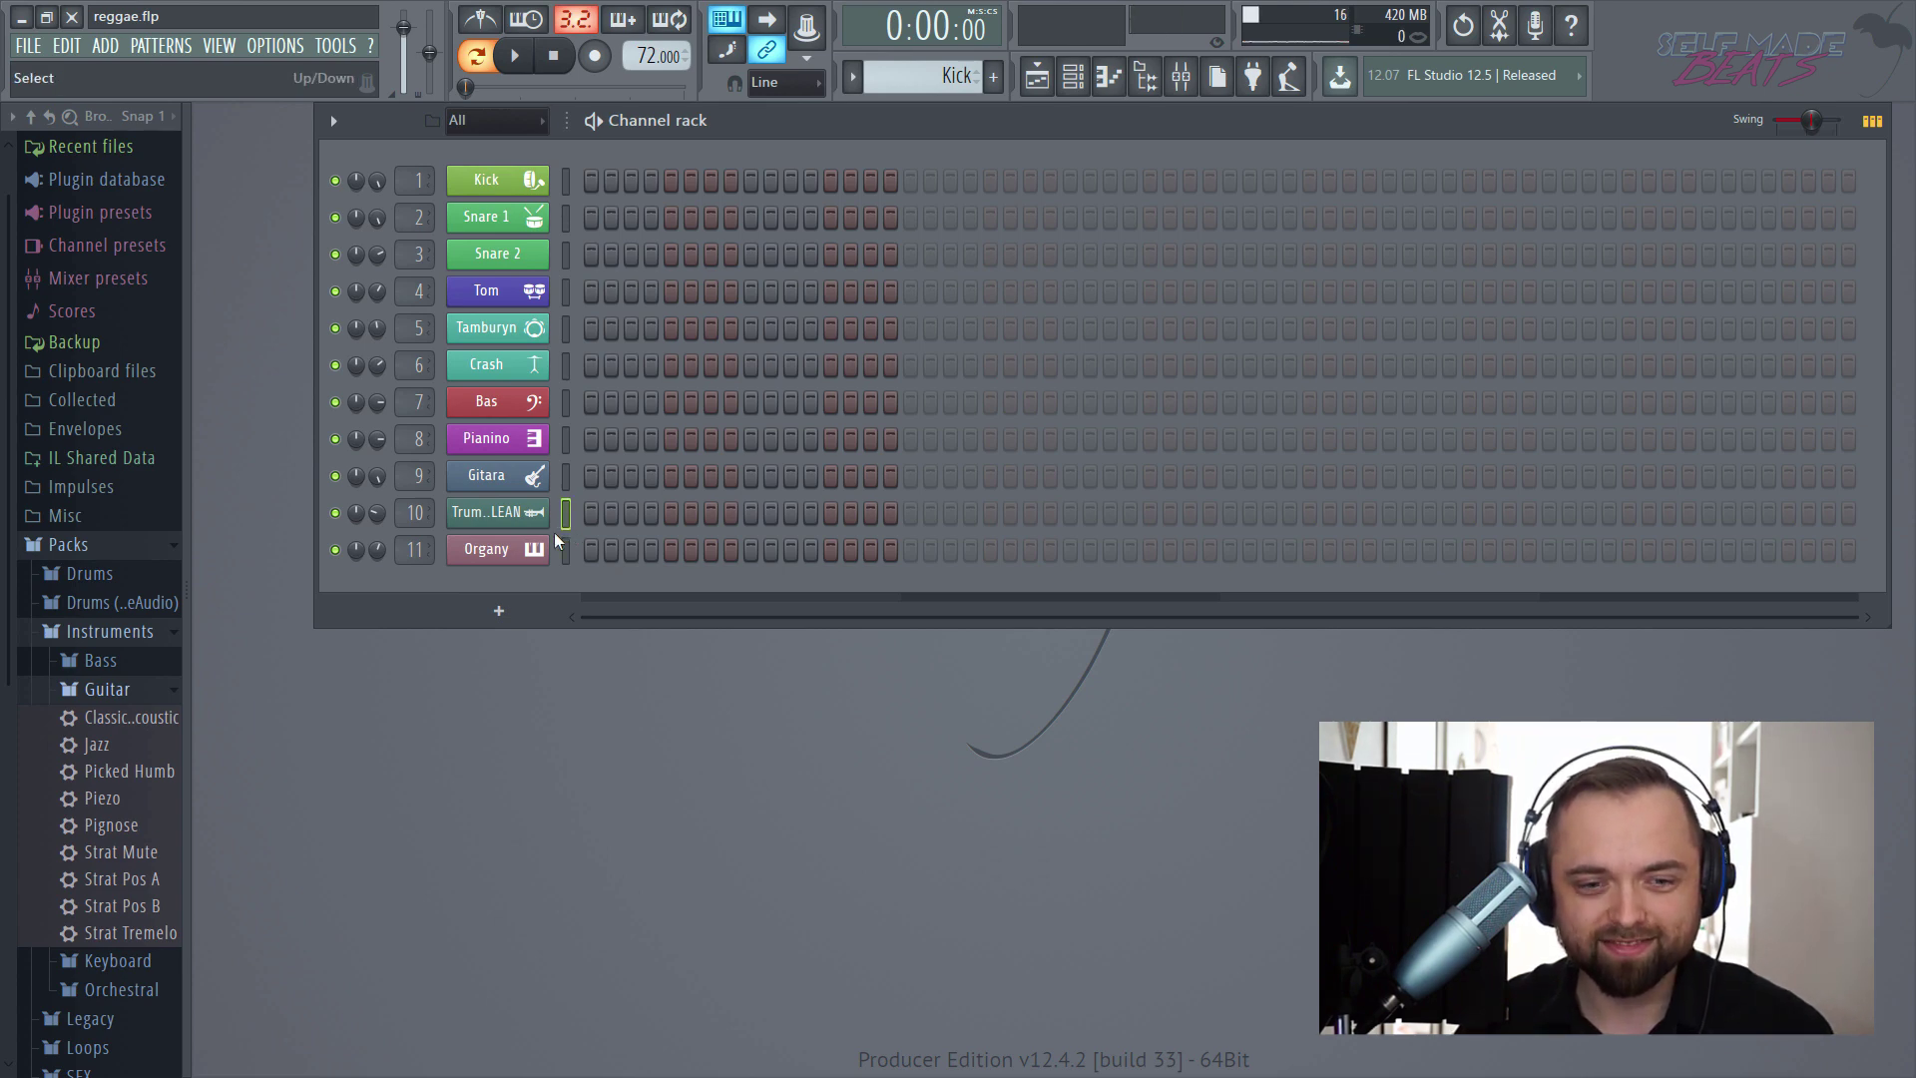
- Open the Trumpet CLEAN channel's DSK Brass instrument to examine its settings, and close it
{"action": "left_click", "coordinate": [498, 517]}
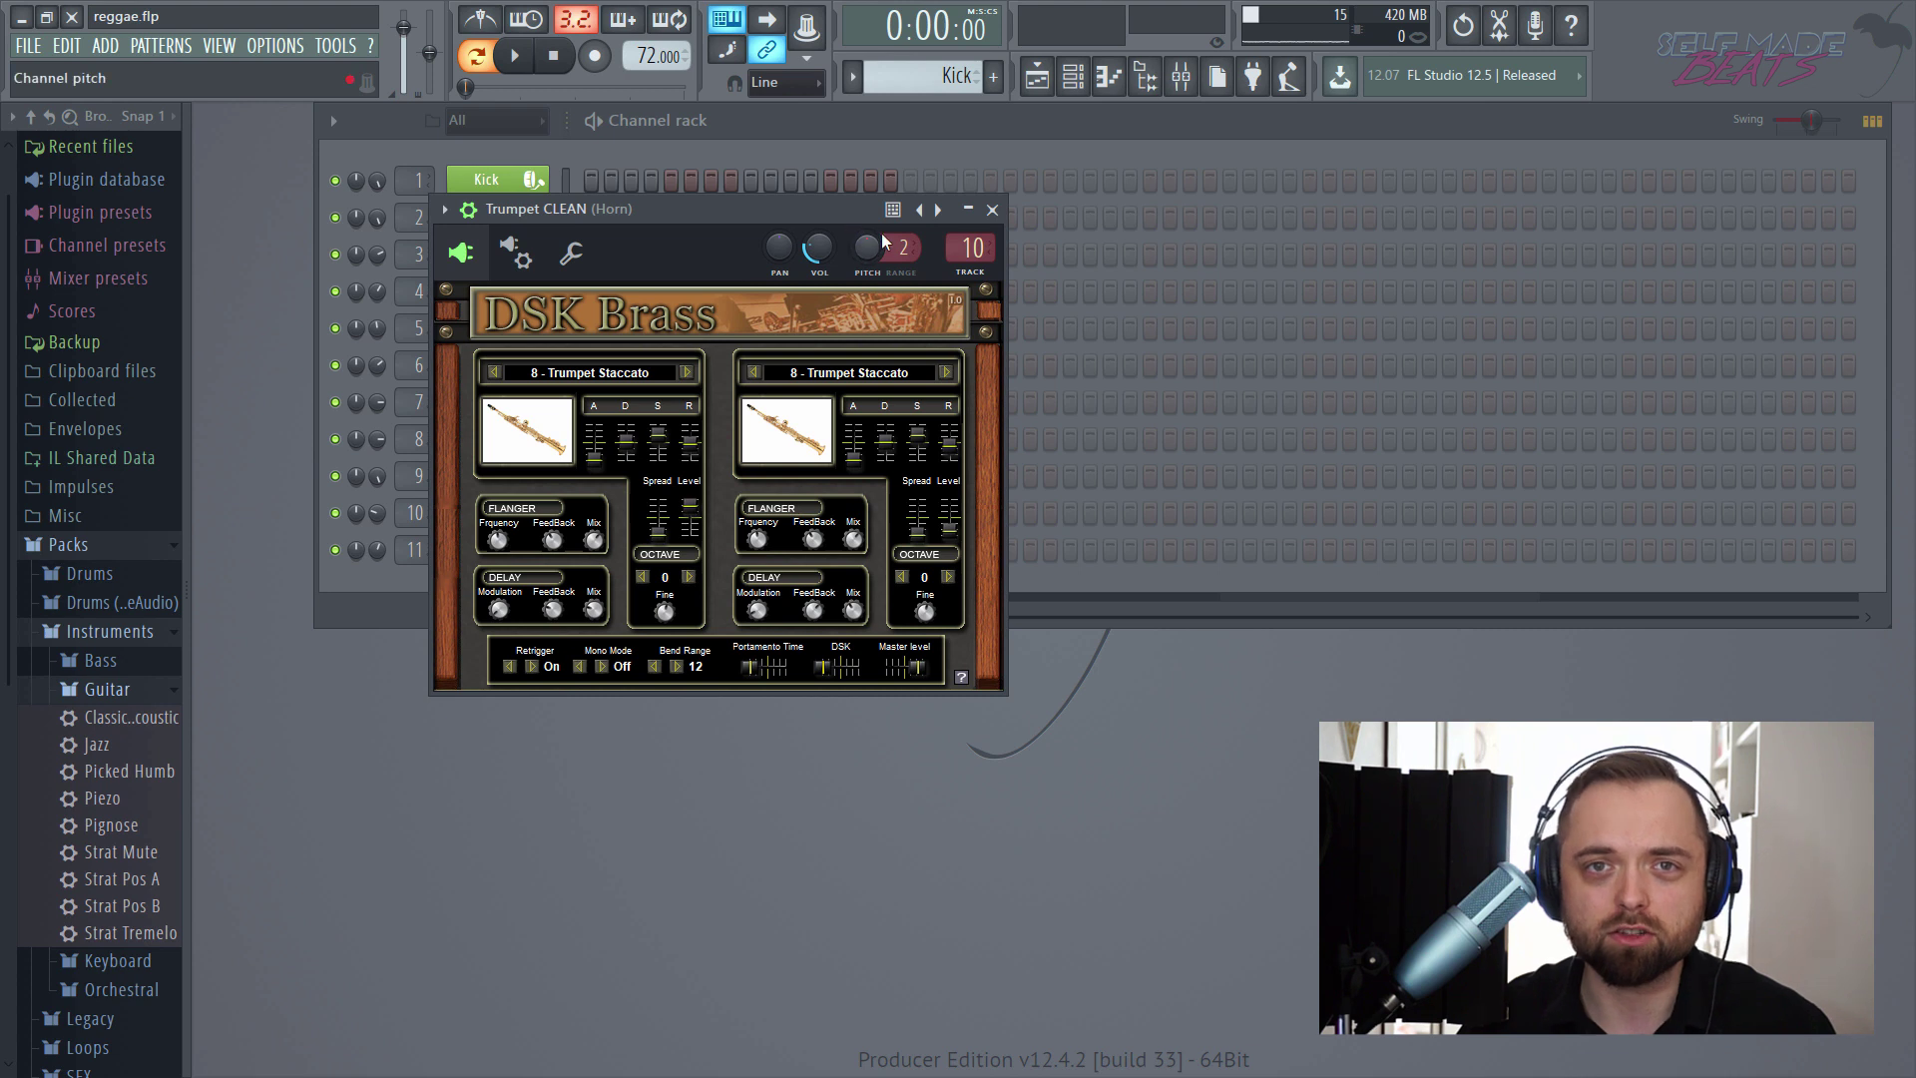
{"action": "left_click", "coordinate": [994, 209]}
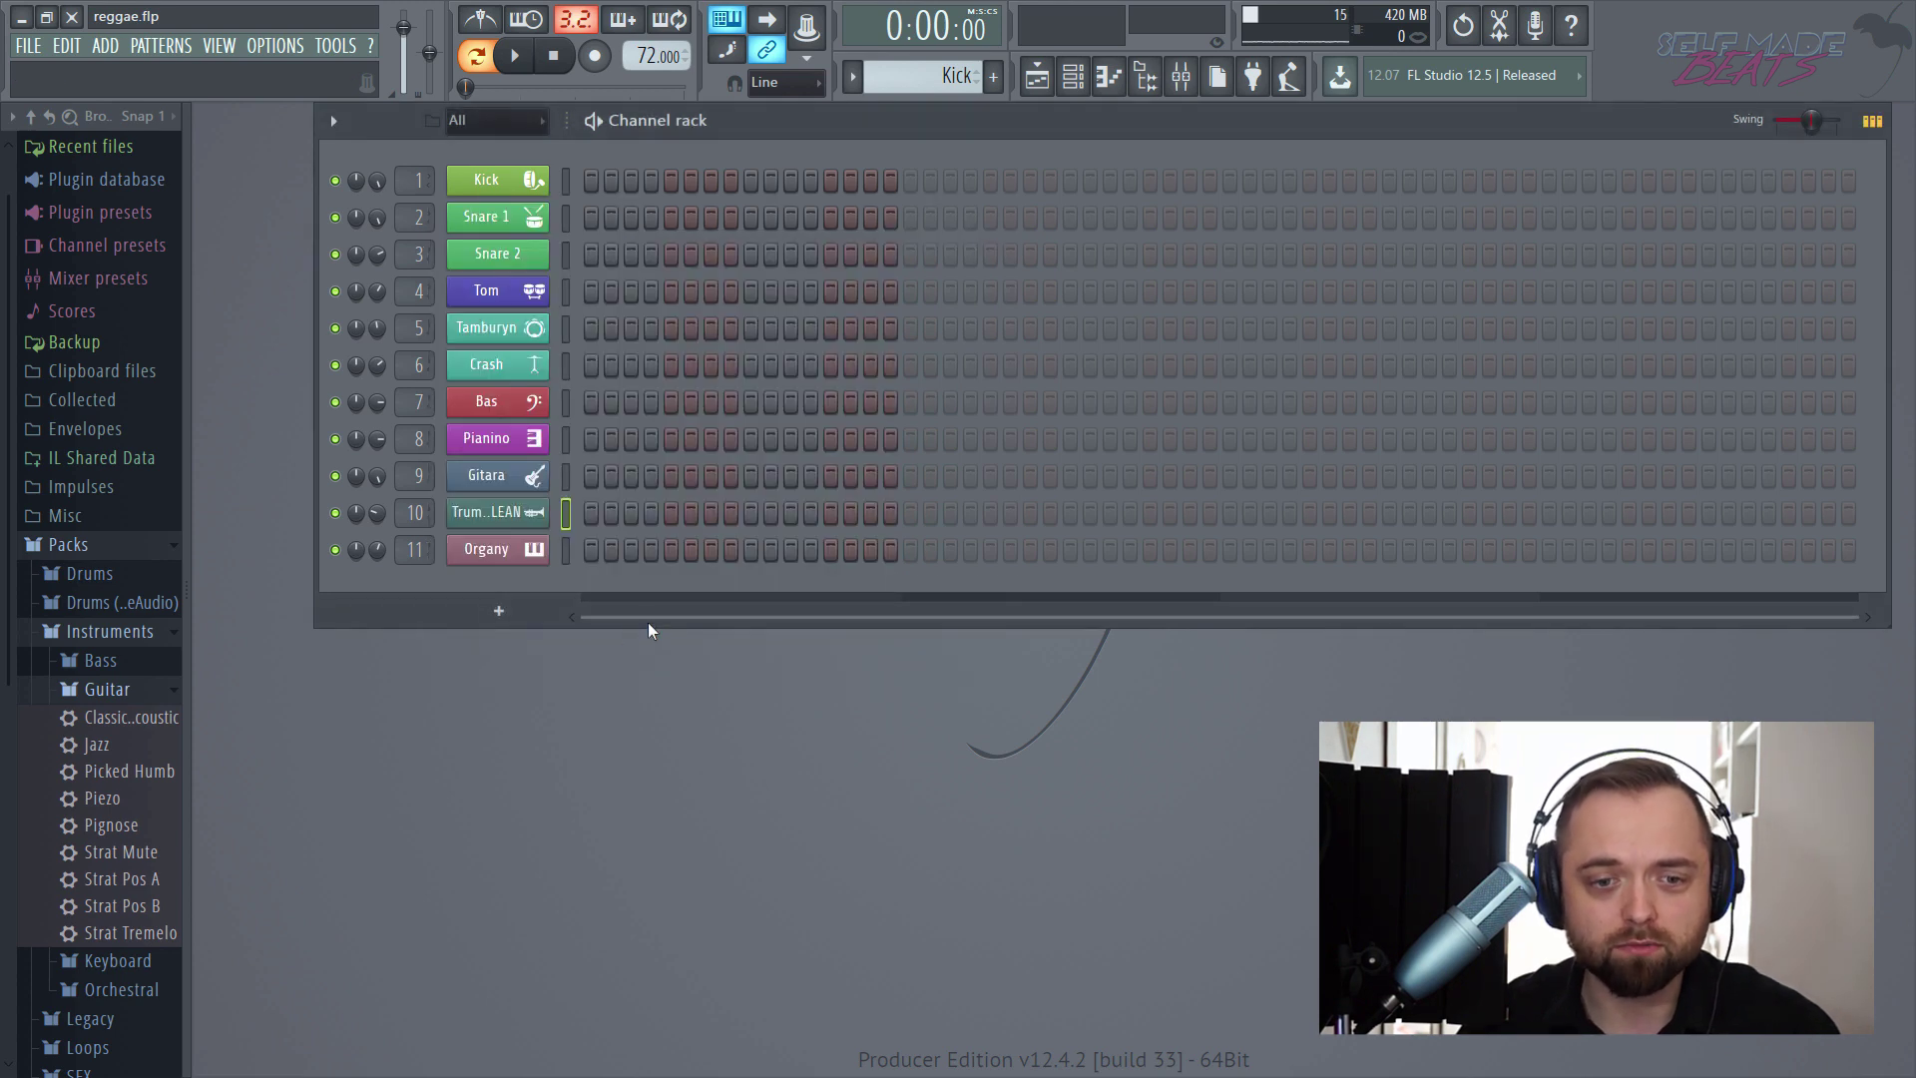
- Open the Organy channel's instrument, play a note to audition its sound, and close it
{"action": "left_click", "coordinate": [526, 555]}
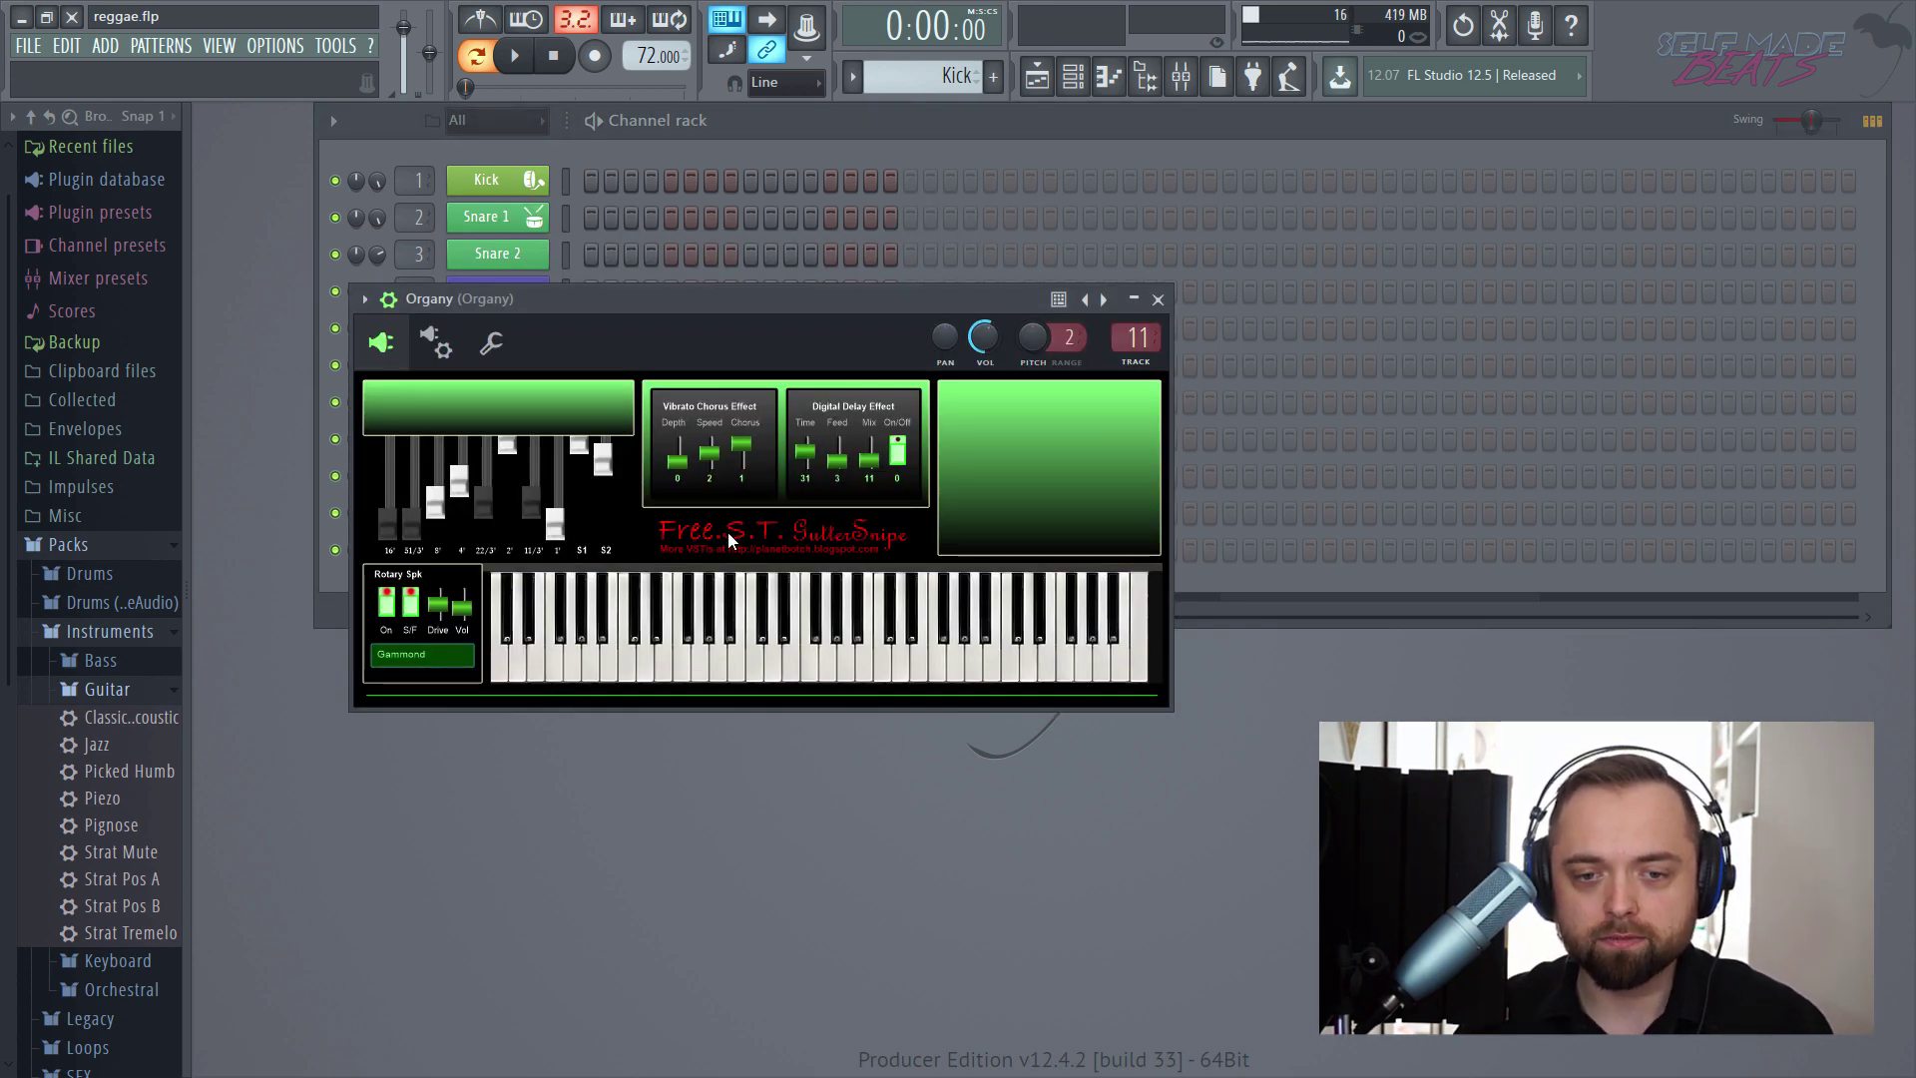
{"action": "key", "text": "c"}
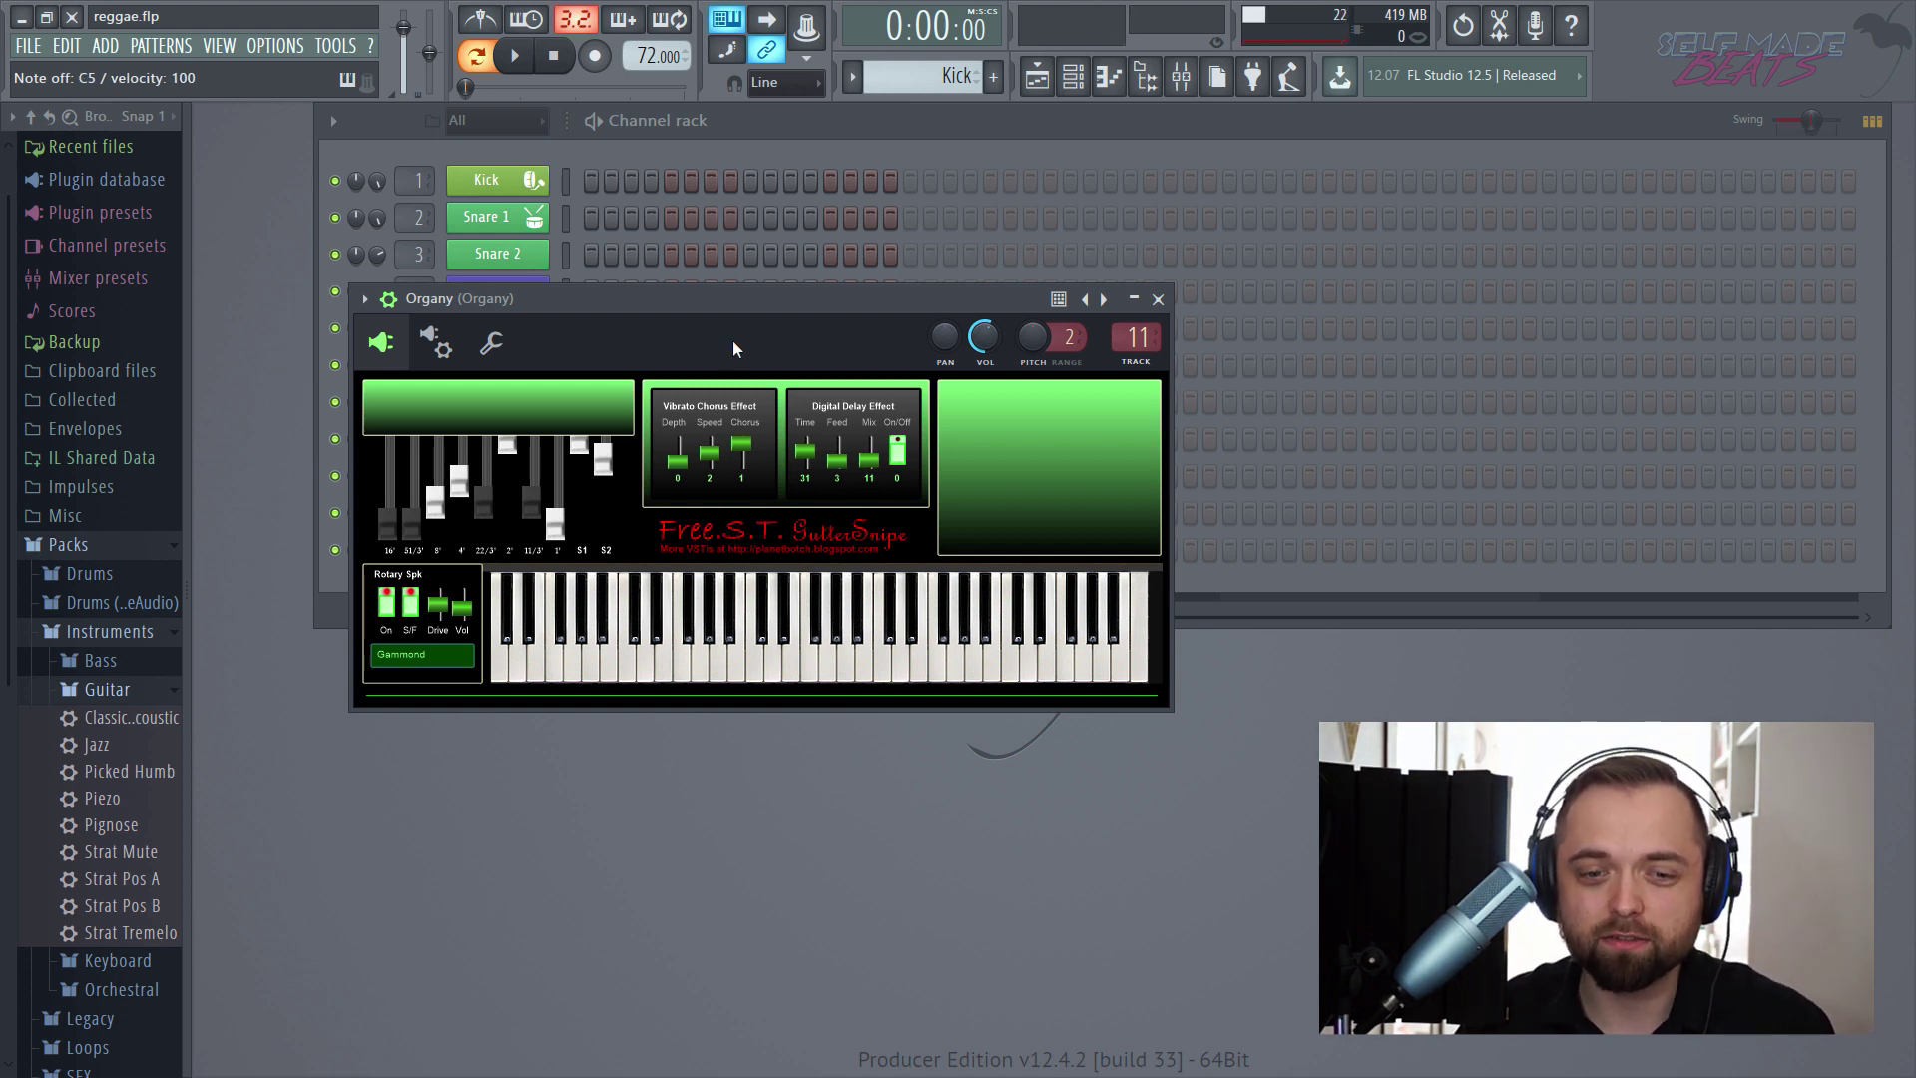
{"action": "left_click", "coordinate": [1157, 299]}
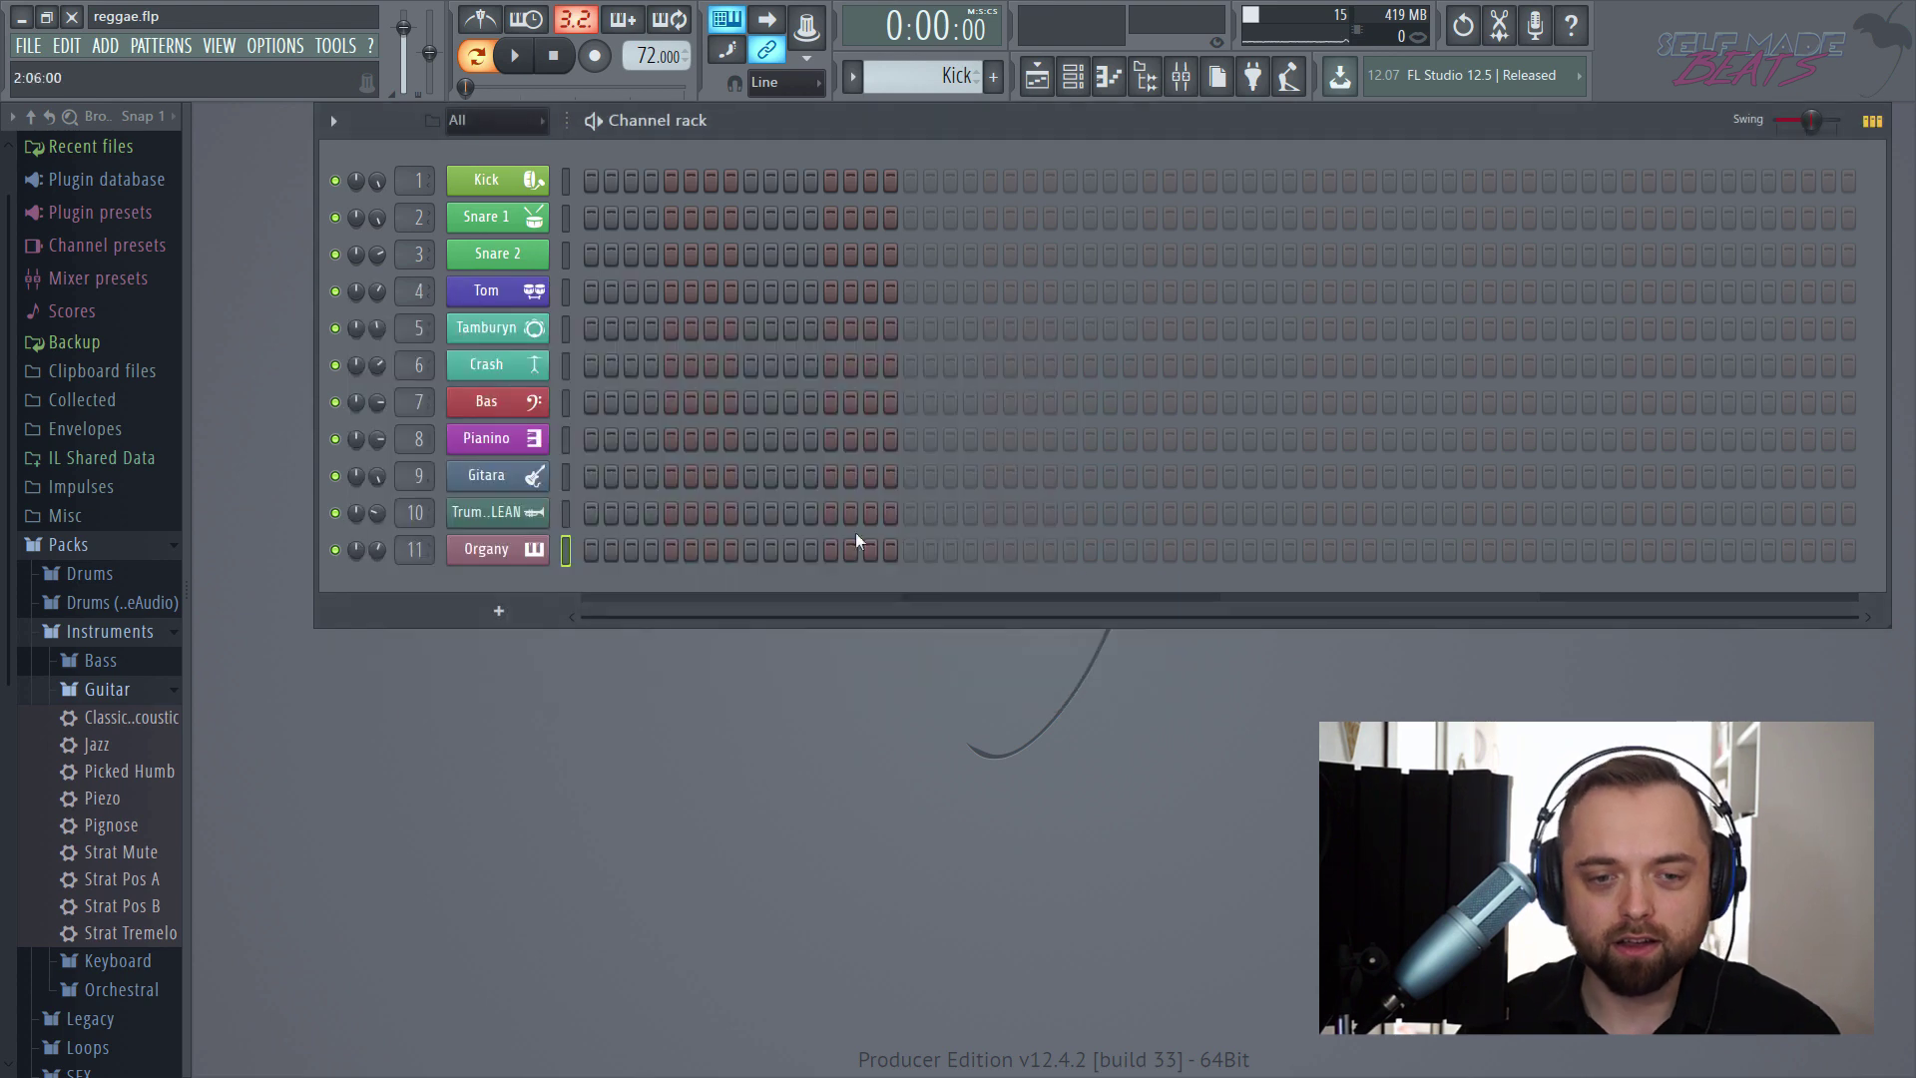
- Collapse the Packs folder and hide the browser to make room for the channel rack
{"action": "left_click", "coordinate": [126, 544]}
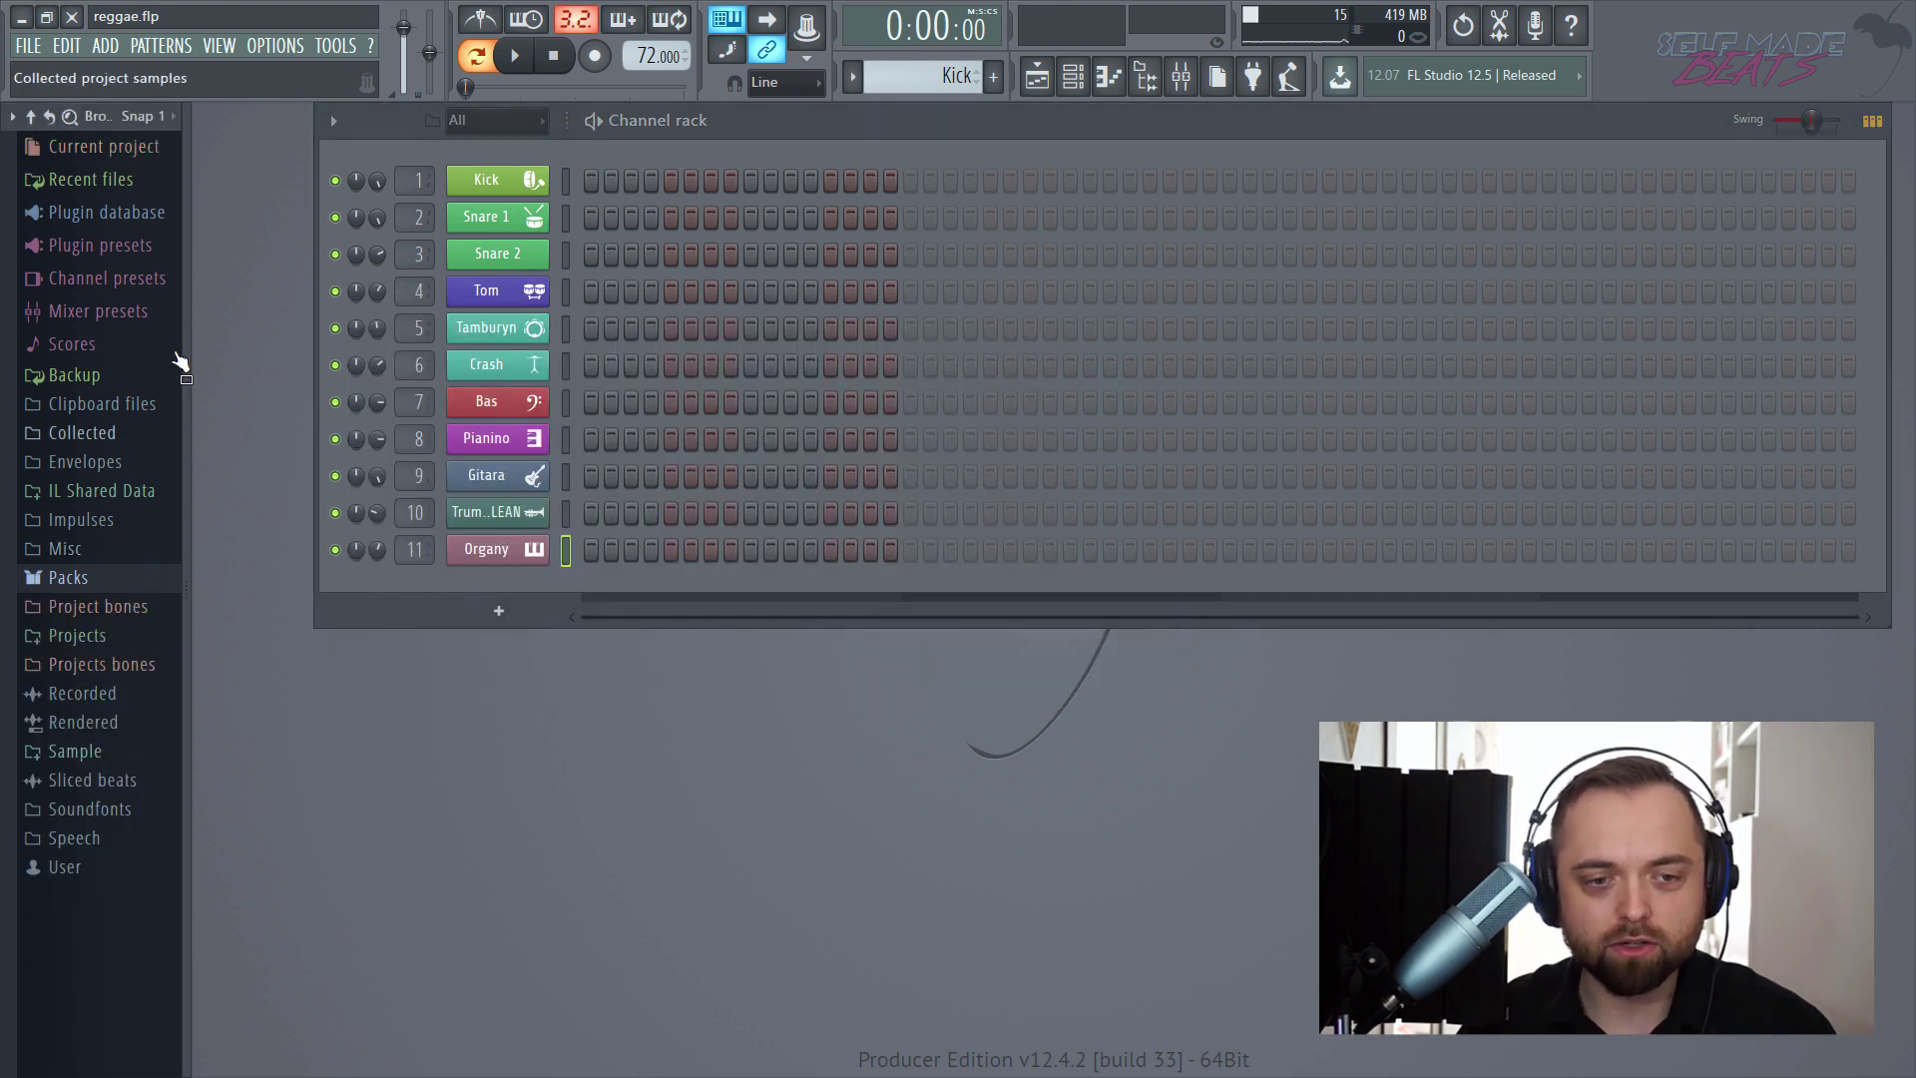
{"action": "left_click_drag", "start_coordinate": [180, 312], "coordinate": [21, 319]}
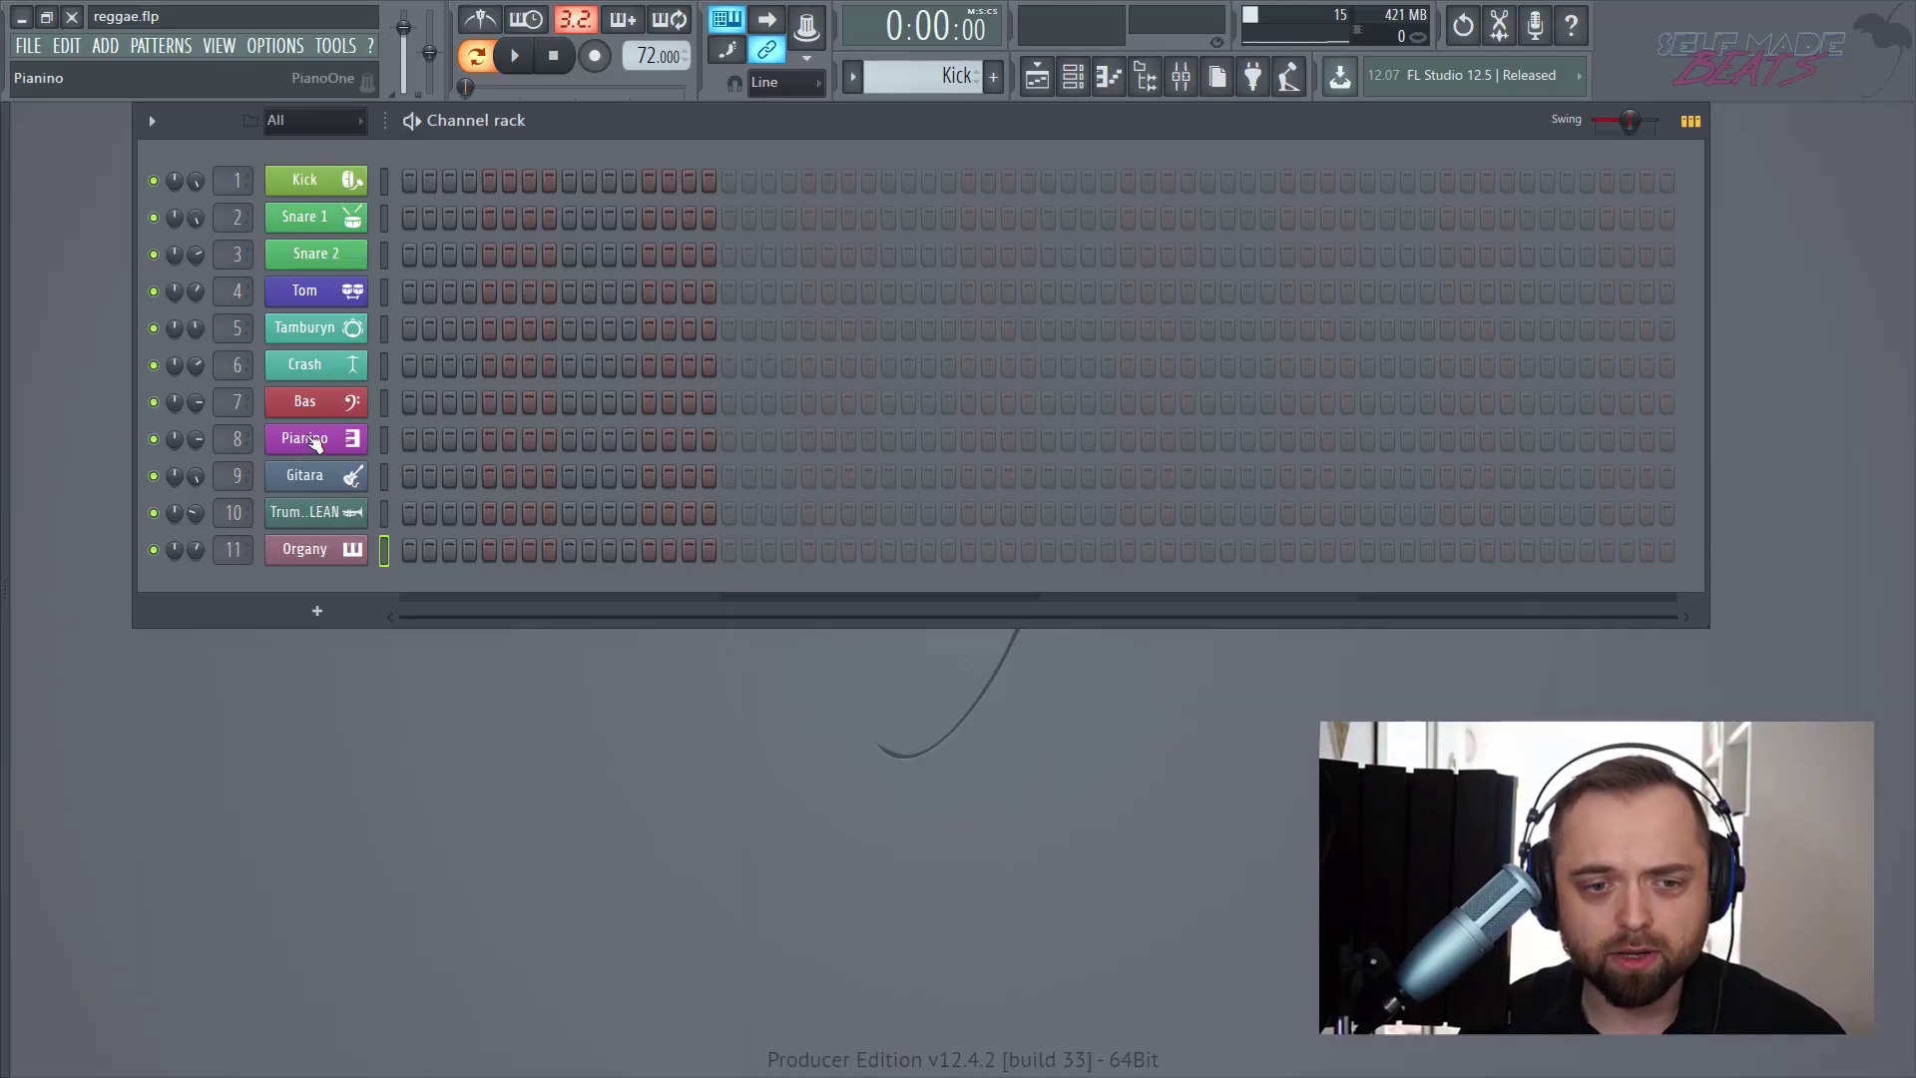
- Open the Pianino channel's piano roll at a zoom where the beats of bar 1 can be edited
{"action": "right_click", "coordinate": [313, 443]}
{"action": "left_click", "coordinate": [433, 440]}
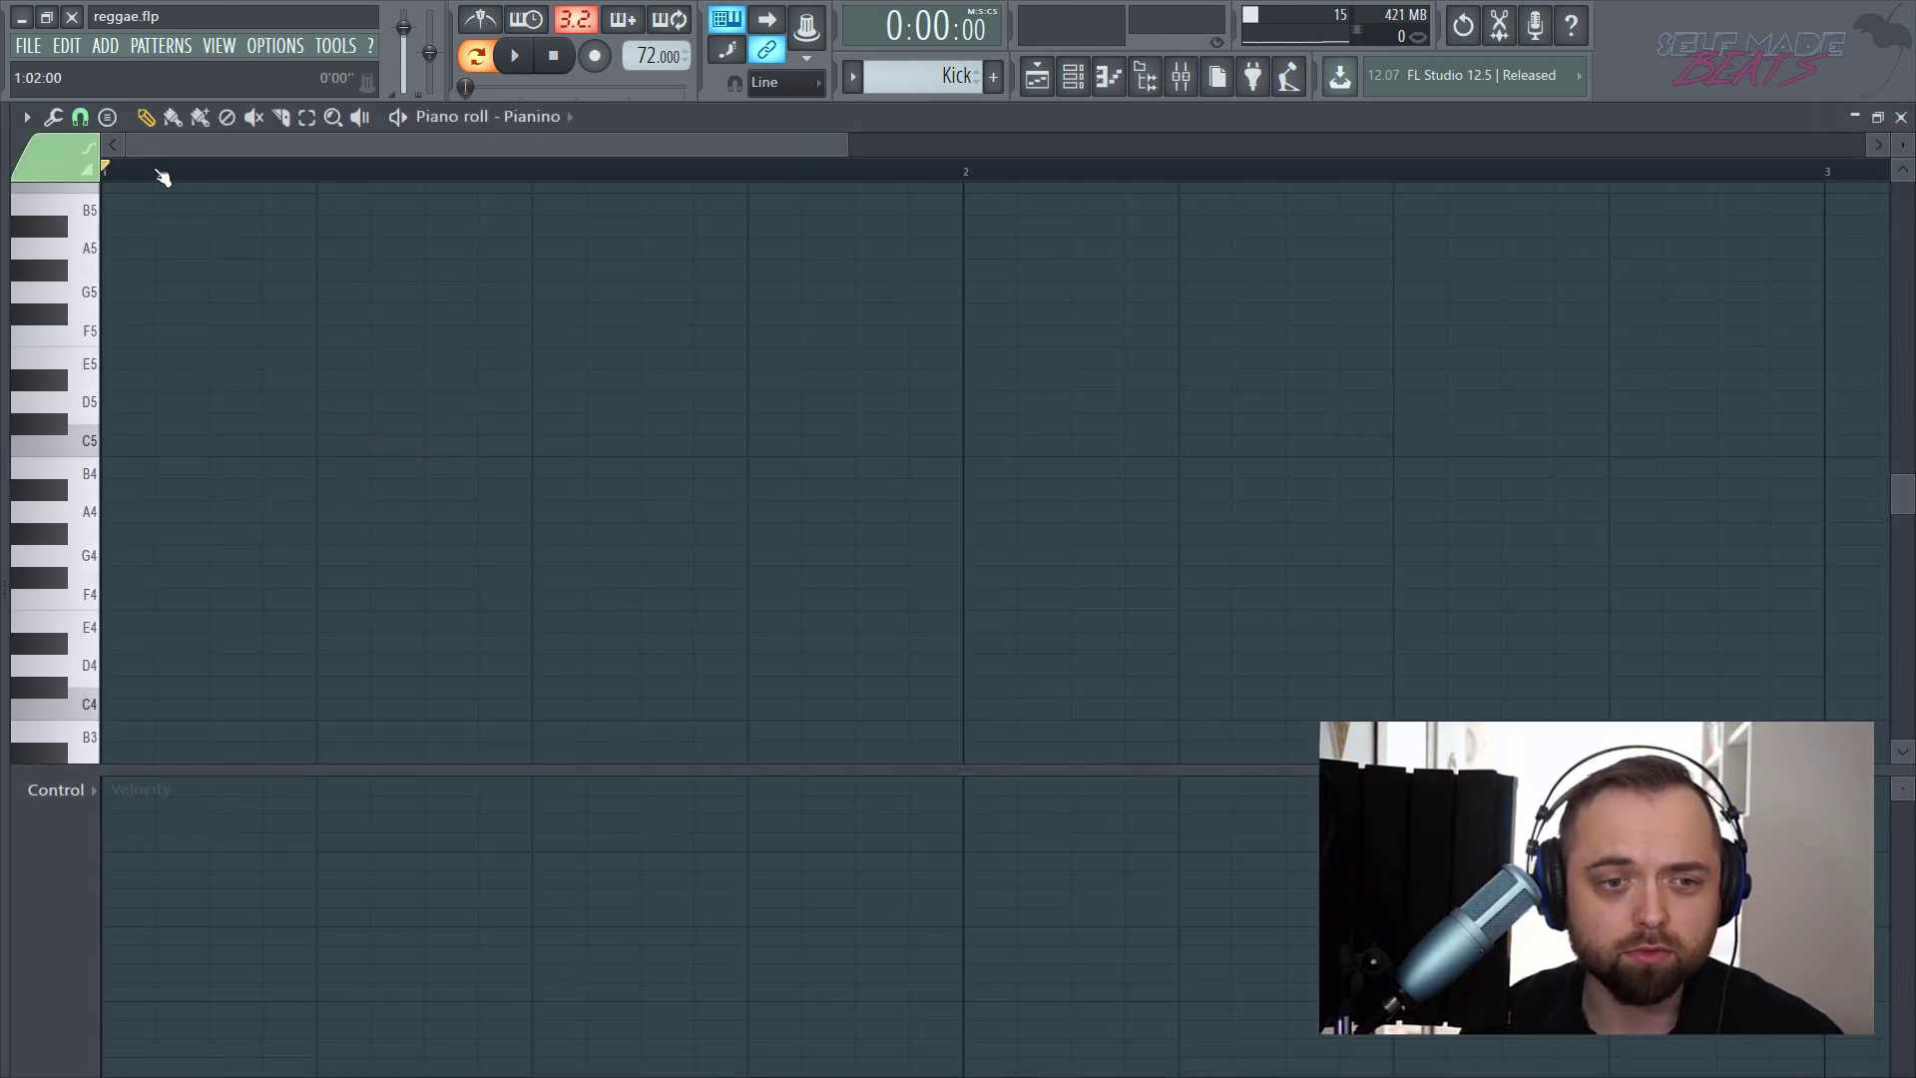
{"action": "scroll", "coordinate": [184, 168], "scroll_direction": "up", "scroll_amount": 4}
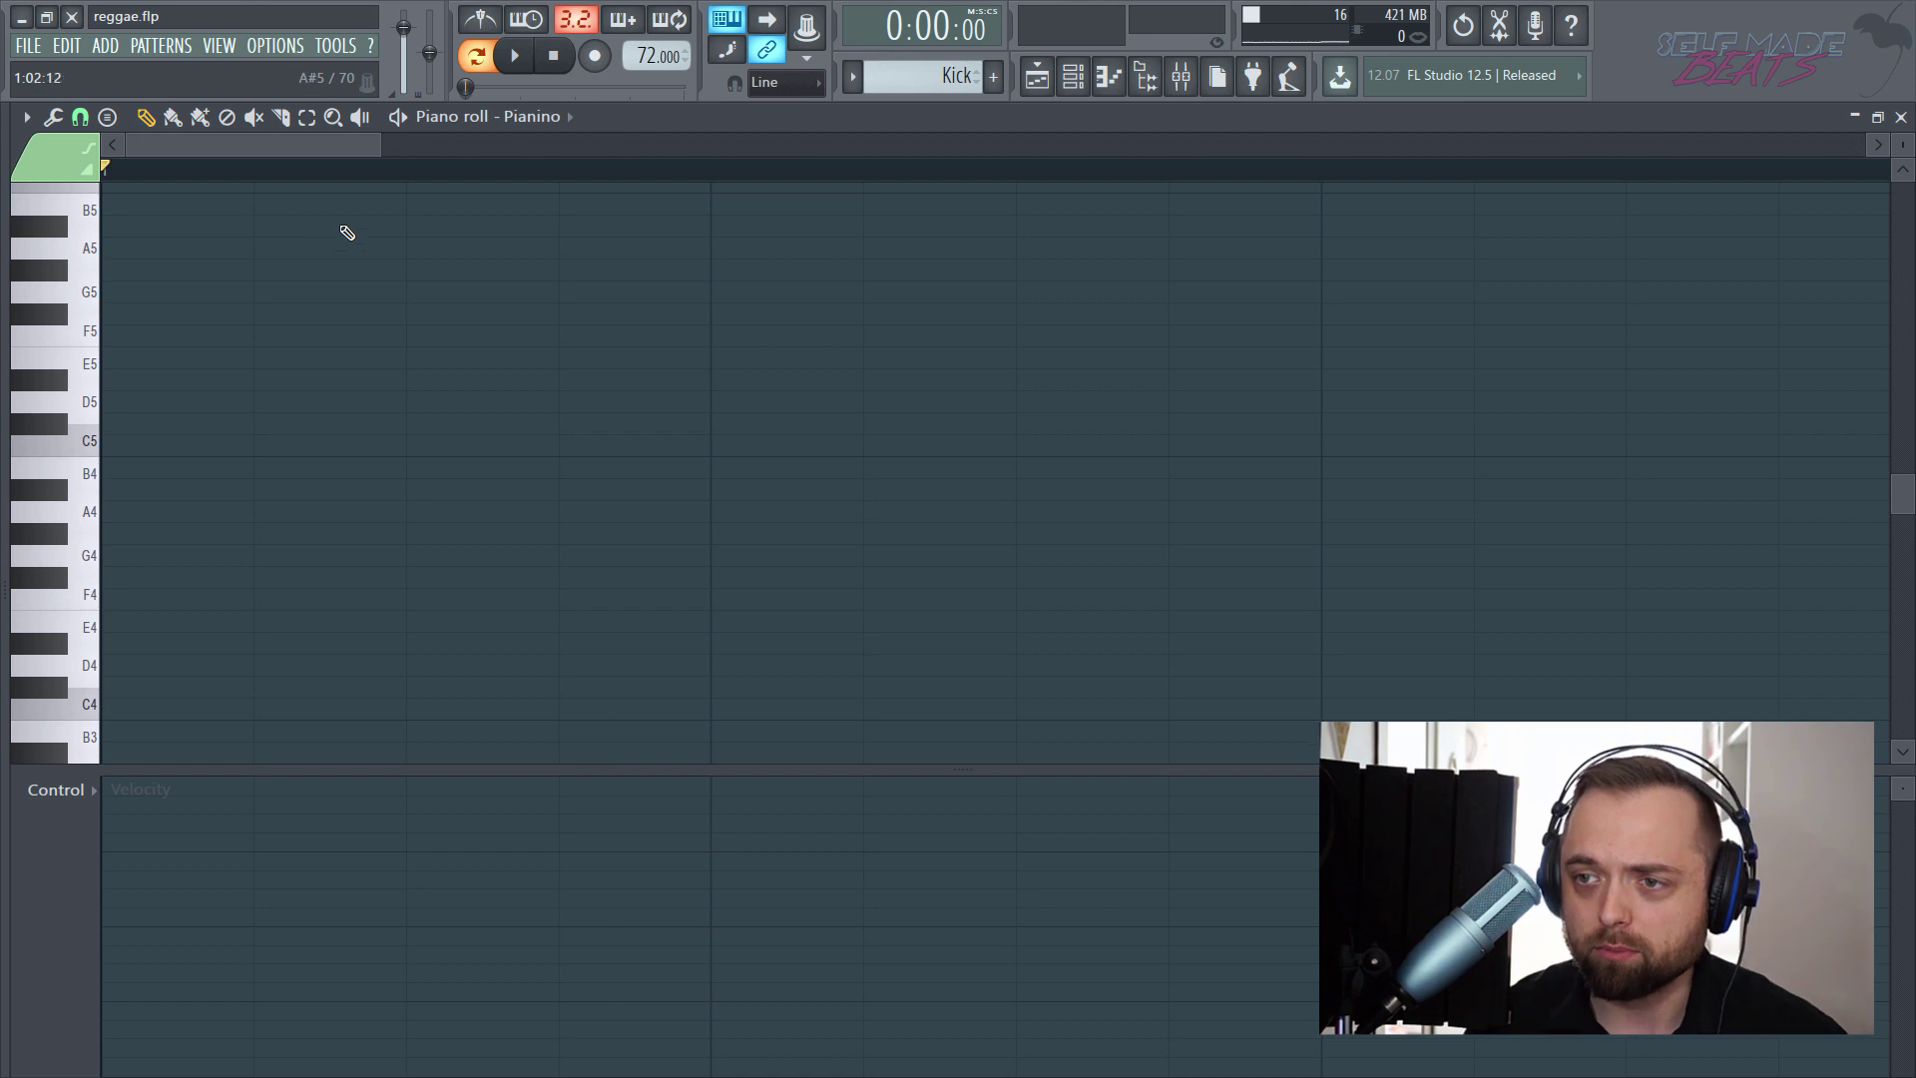
{"action": "scroll", "coordinate": [329, 185], "scroll_direction": "down", "scroll_amount": 3}
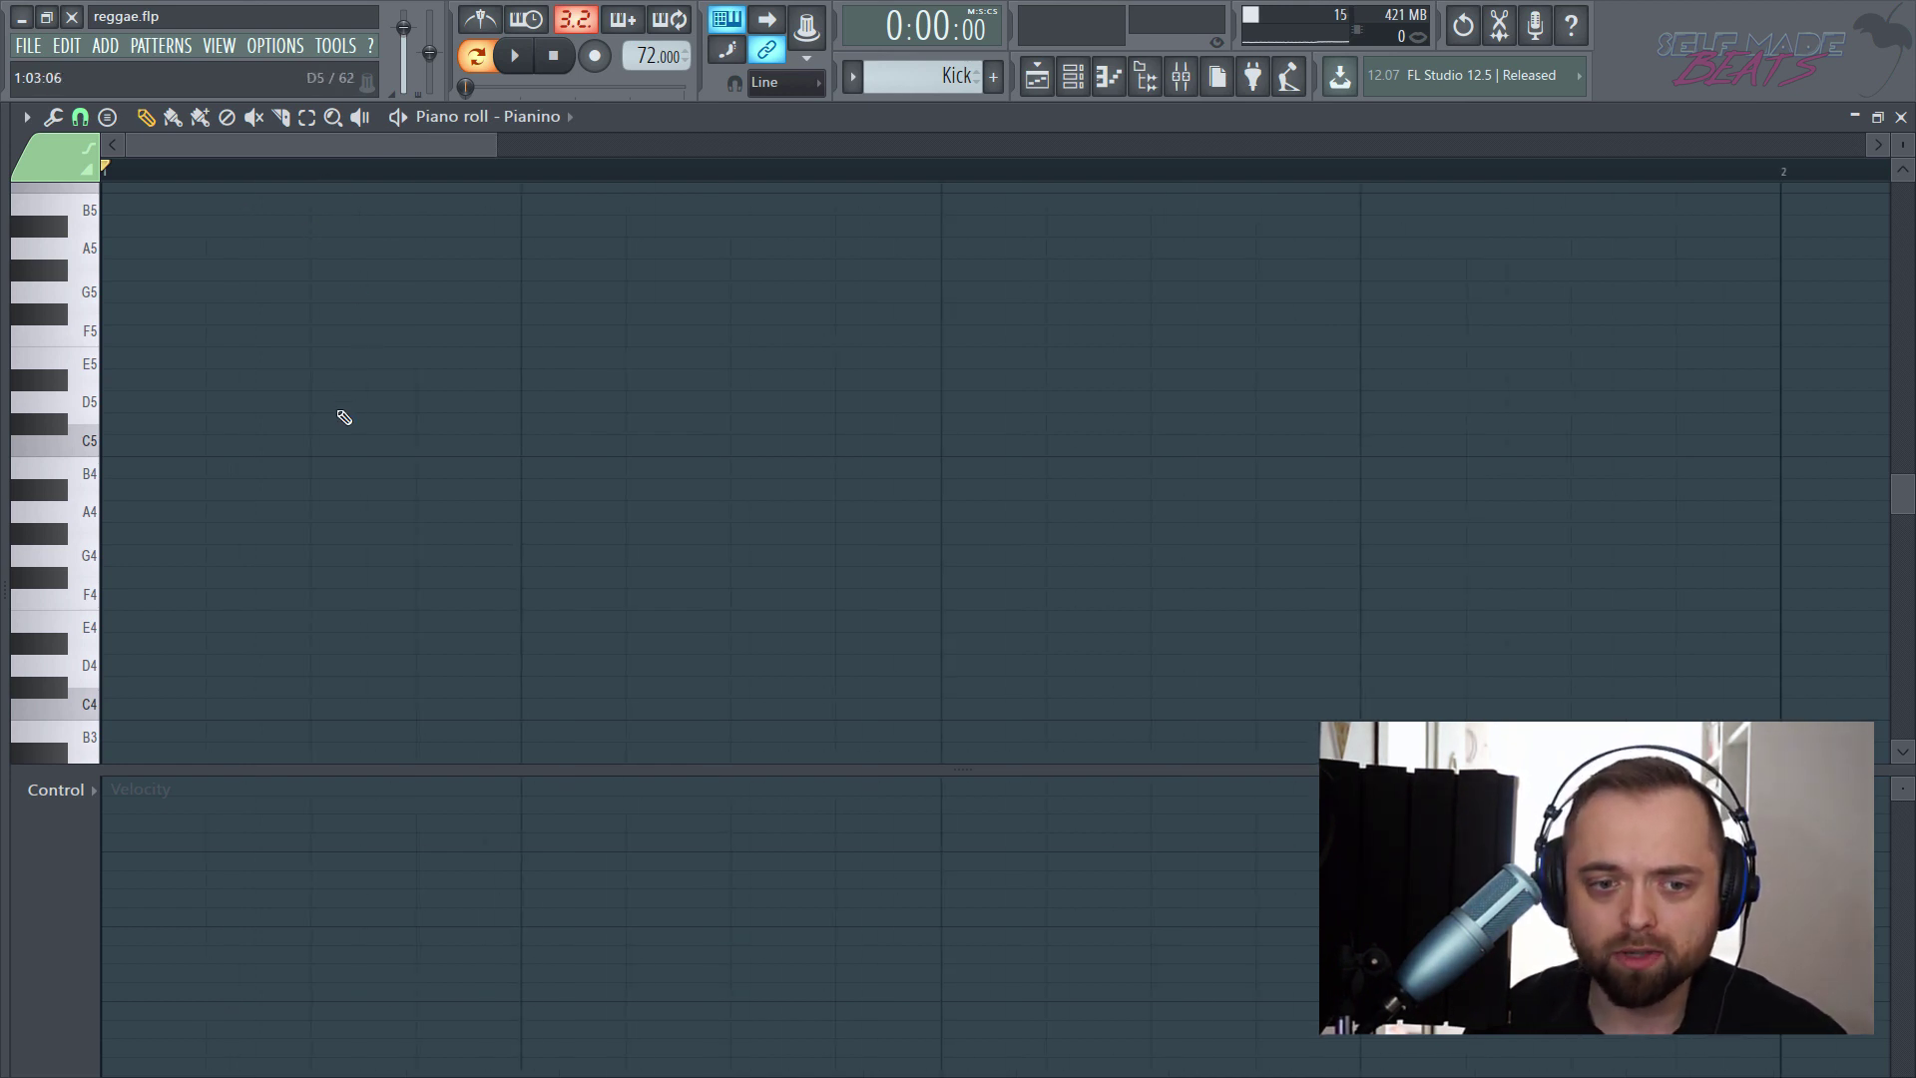
{"action": "scroll", "coordinate": [327, 440], "scroll_direction": "up", "scroll_amount": 1}
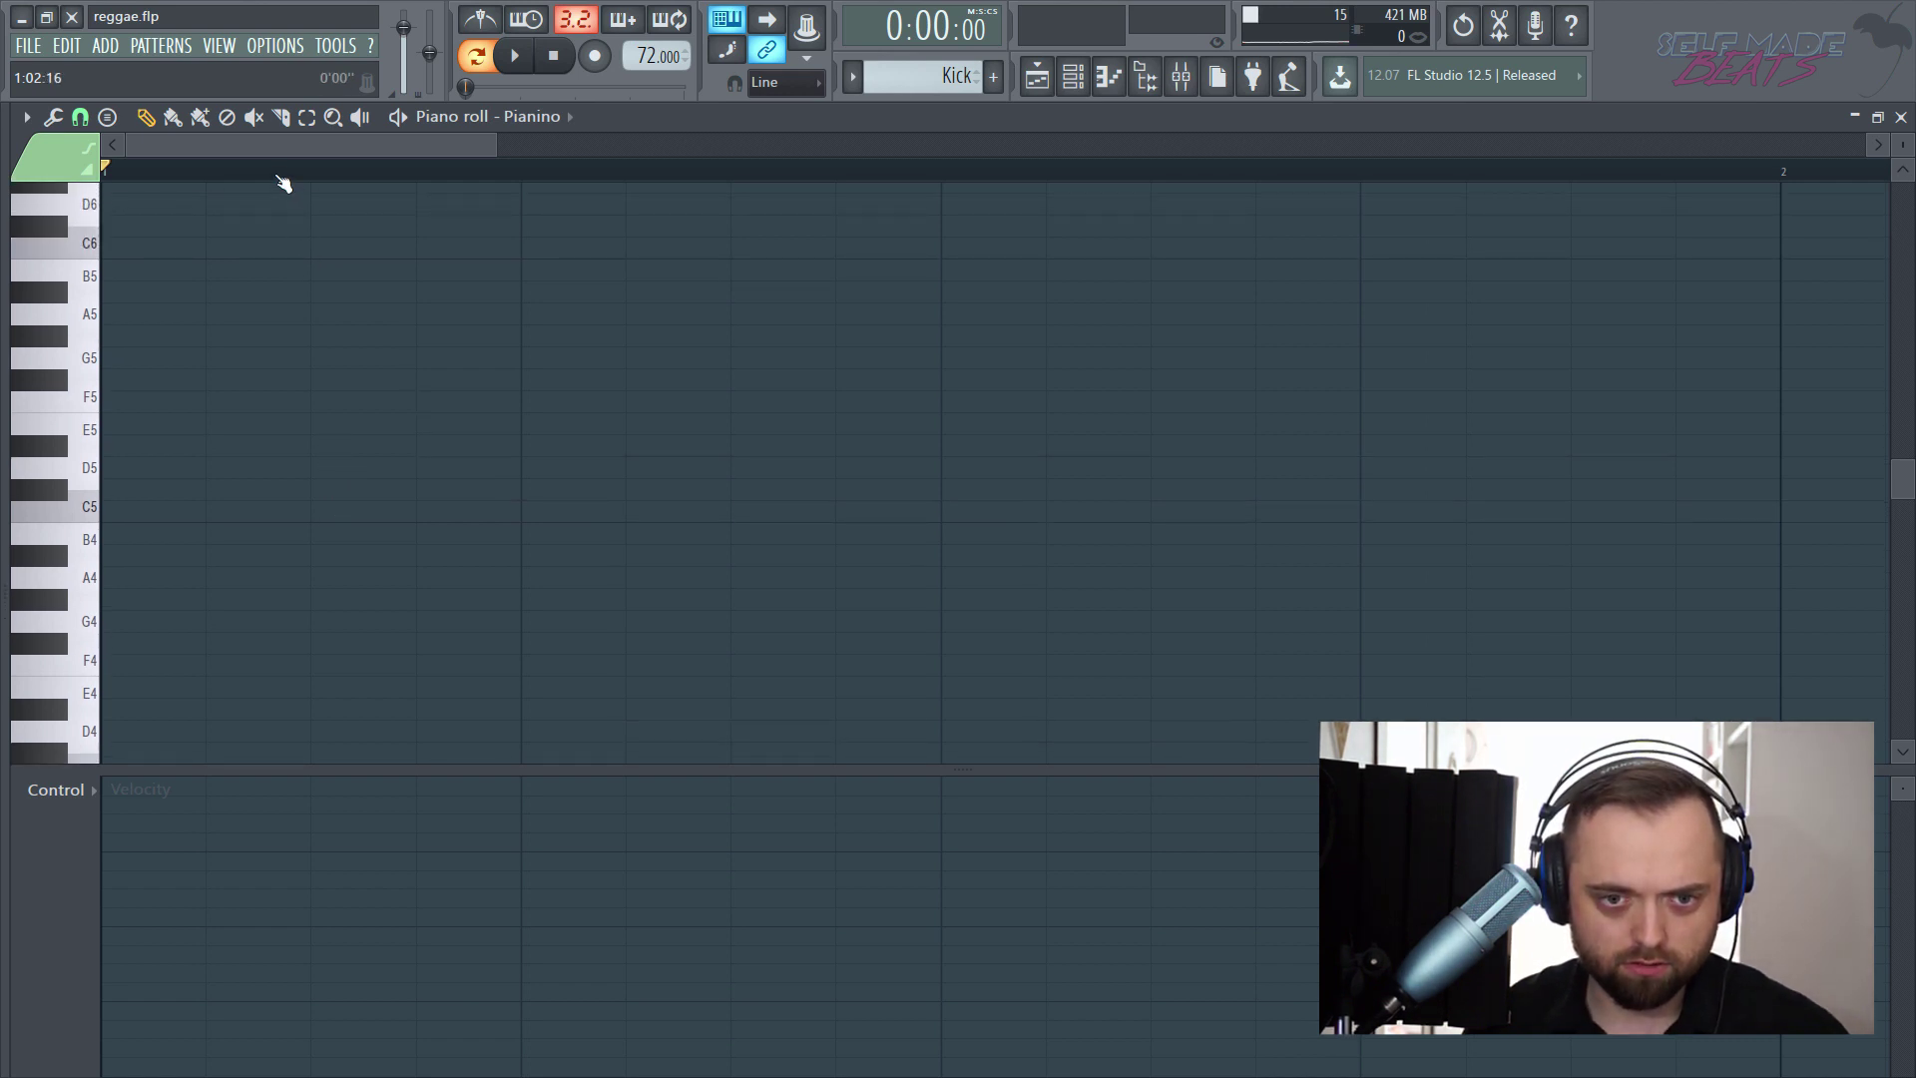
{"action": "scroll", "coordinate": [350, 309], "scroll_direction": "up", "scroll_amount": 1}
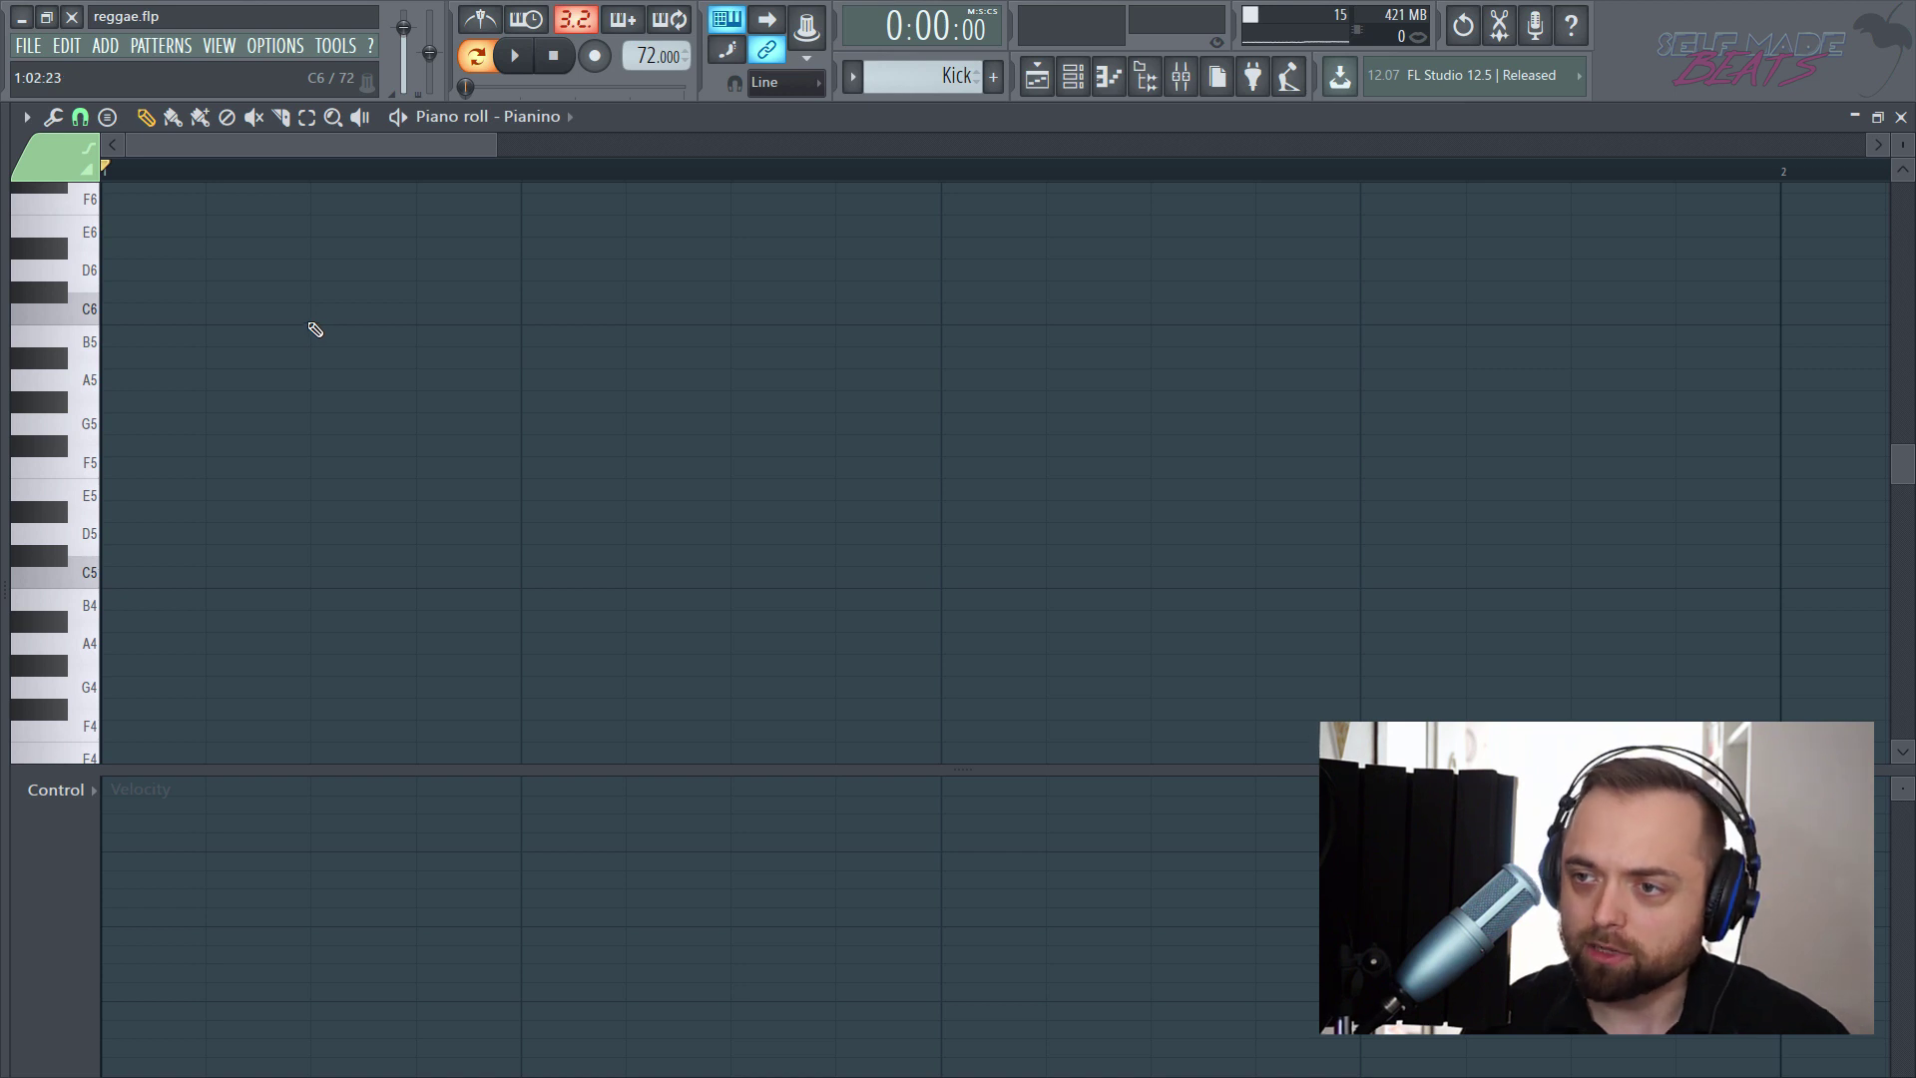
- Turn on the metronome and play the empty pattern to hear the beat at 72 BPM
{"action": "left_click", "coordinate": [479, 20]}
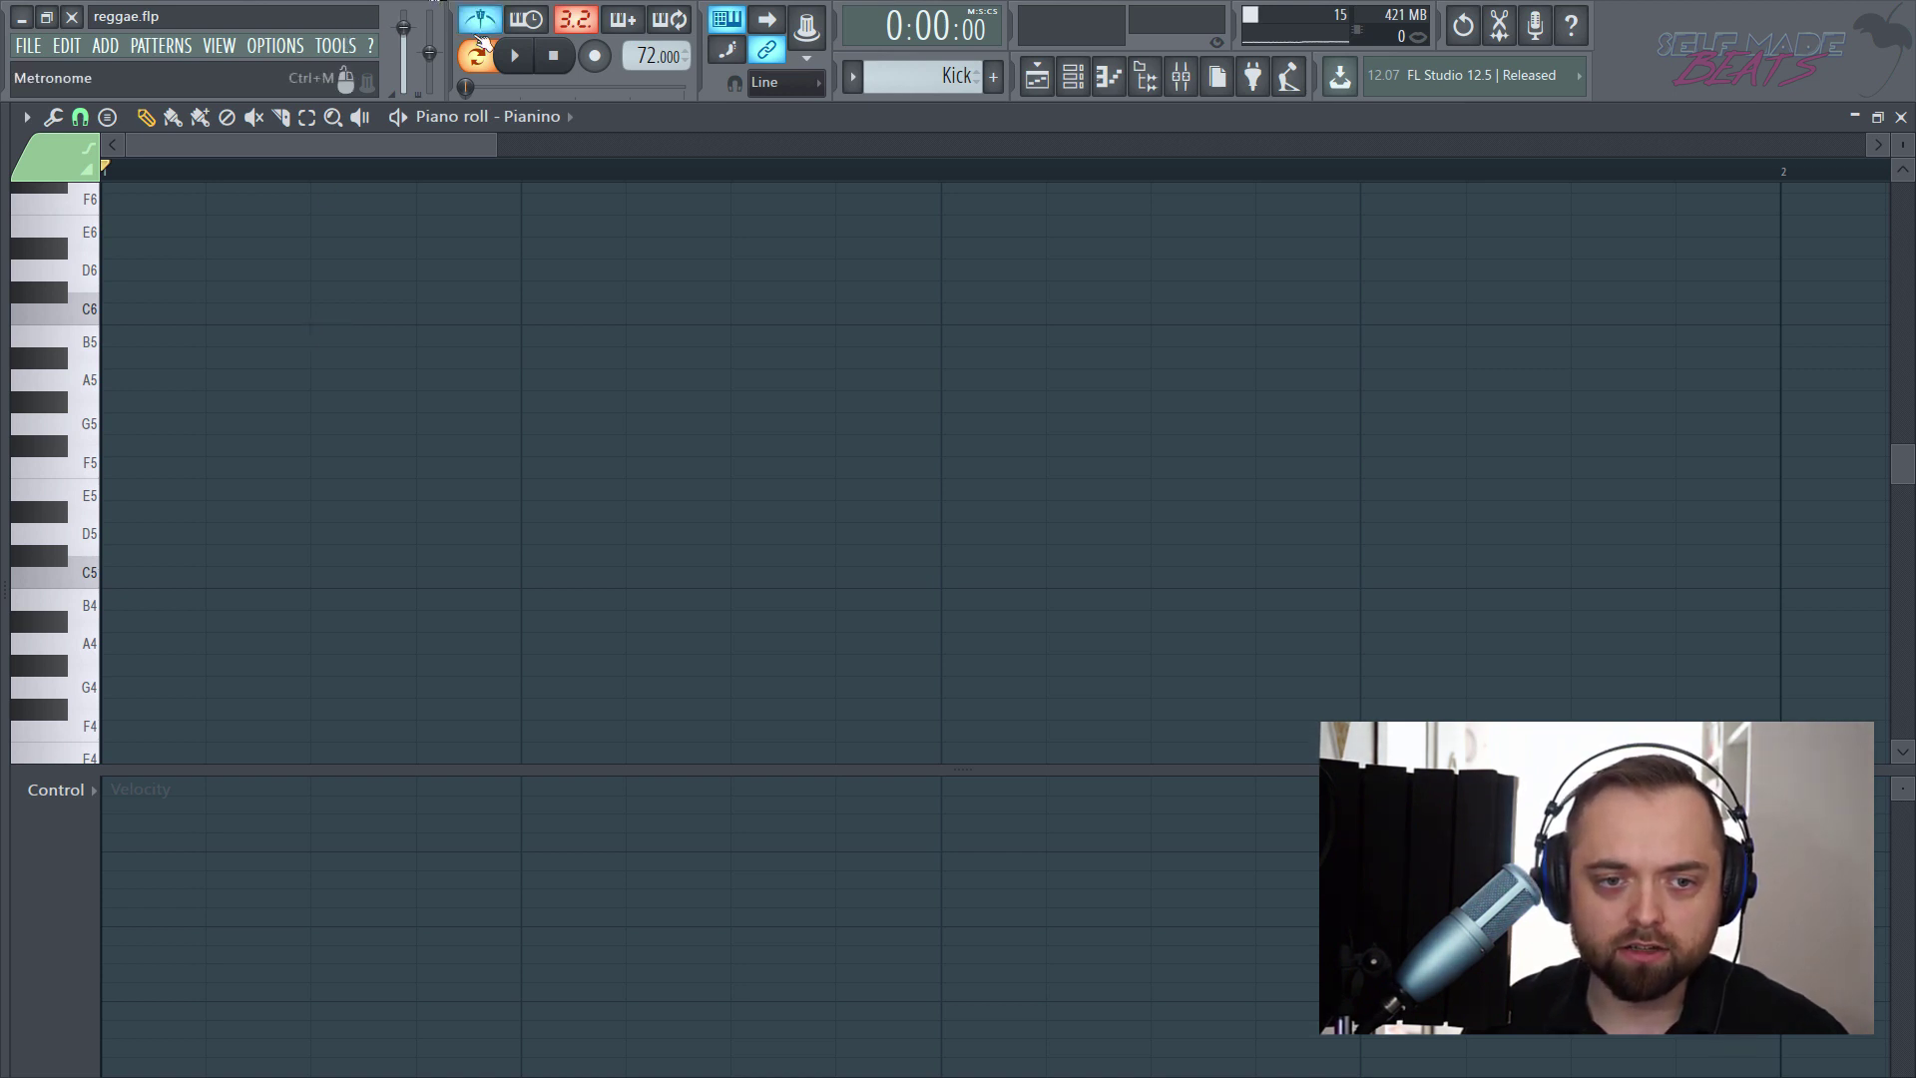
{"action": "key", "text": "space"}
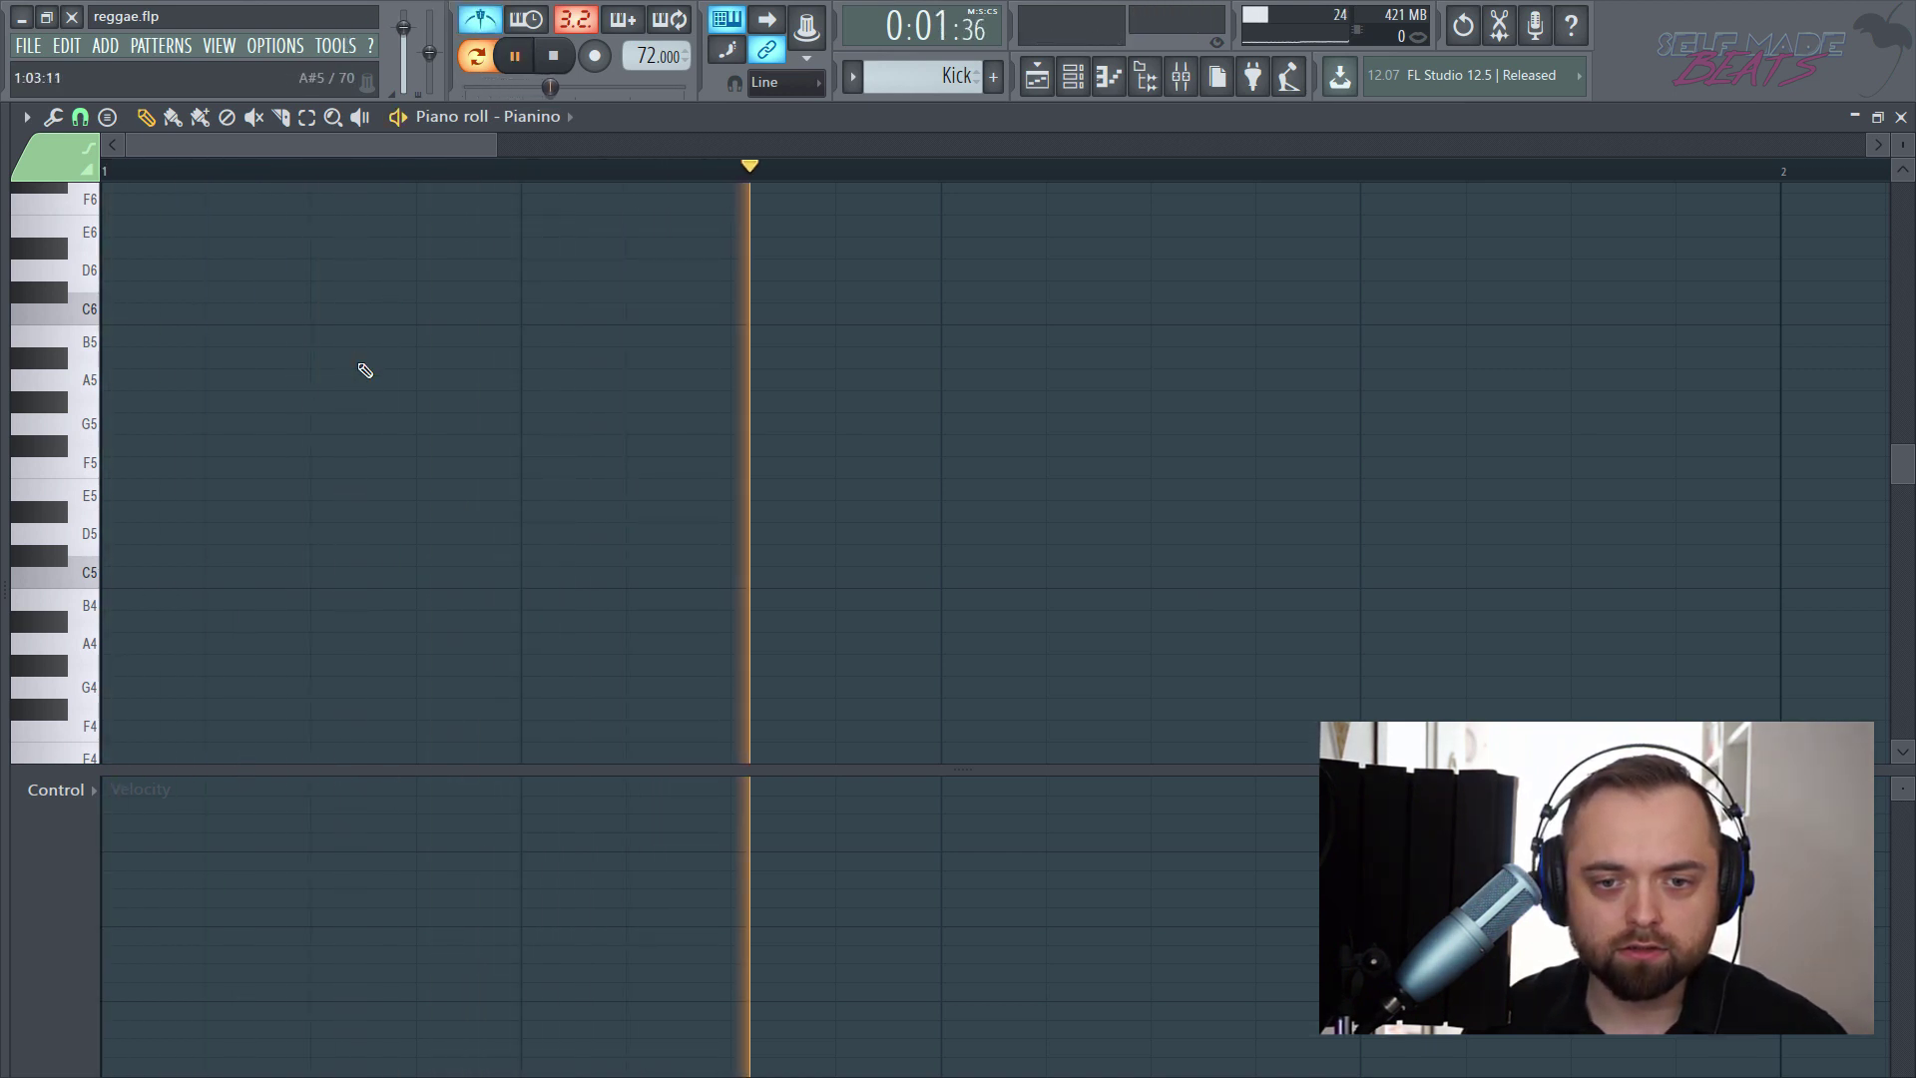
{"action": "key", "text": "space"}
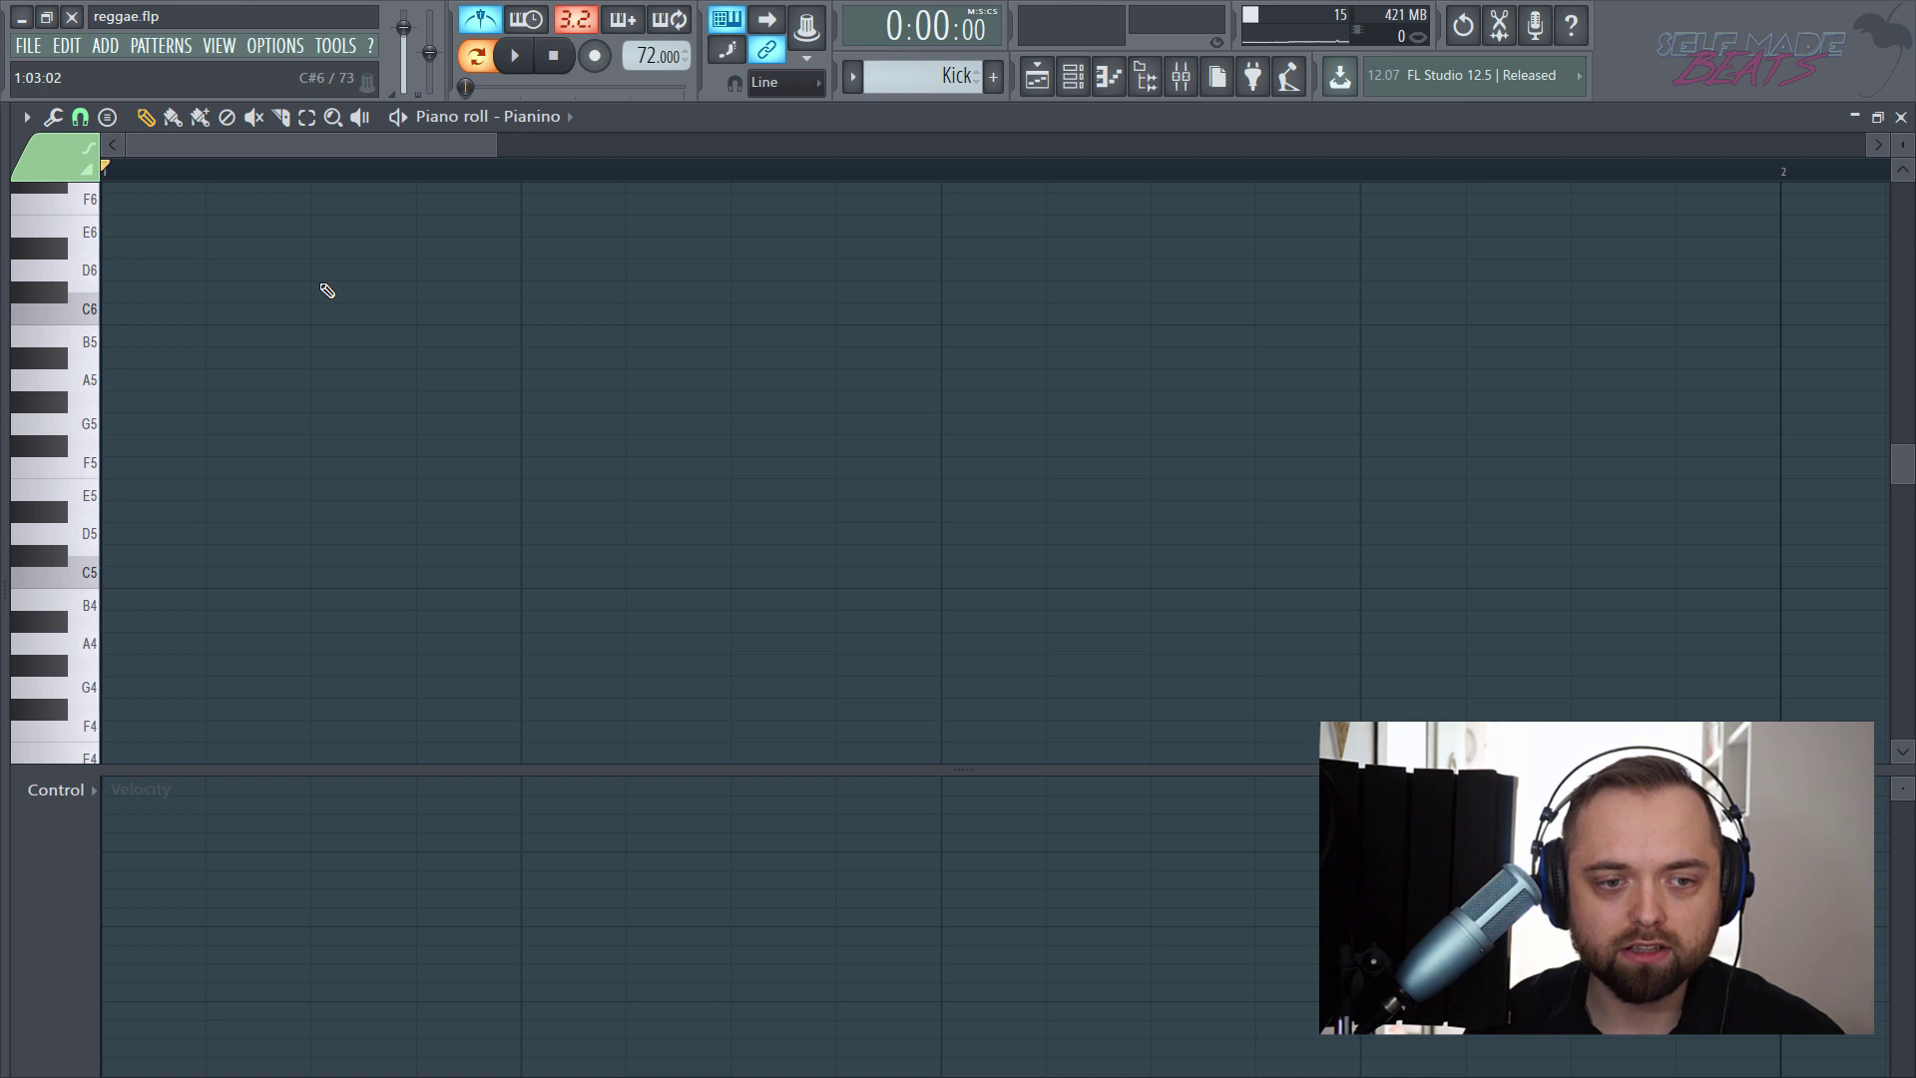
- Enter a short chord of D6, A#5 and G5 on the first offbeat of bar 1, raising the note velocity
{"action": "left_click", "coordinate": [312, 270]}
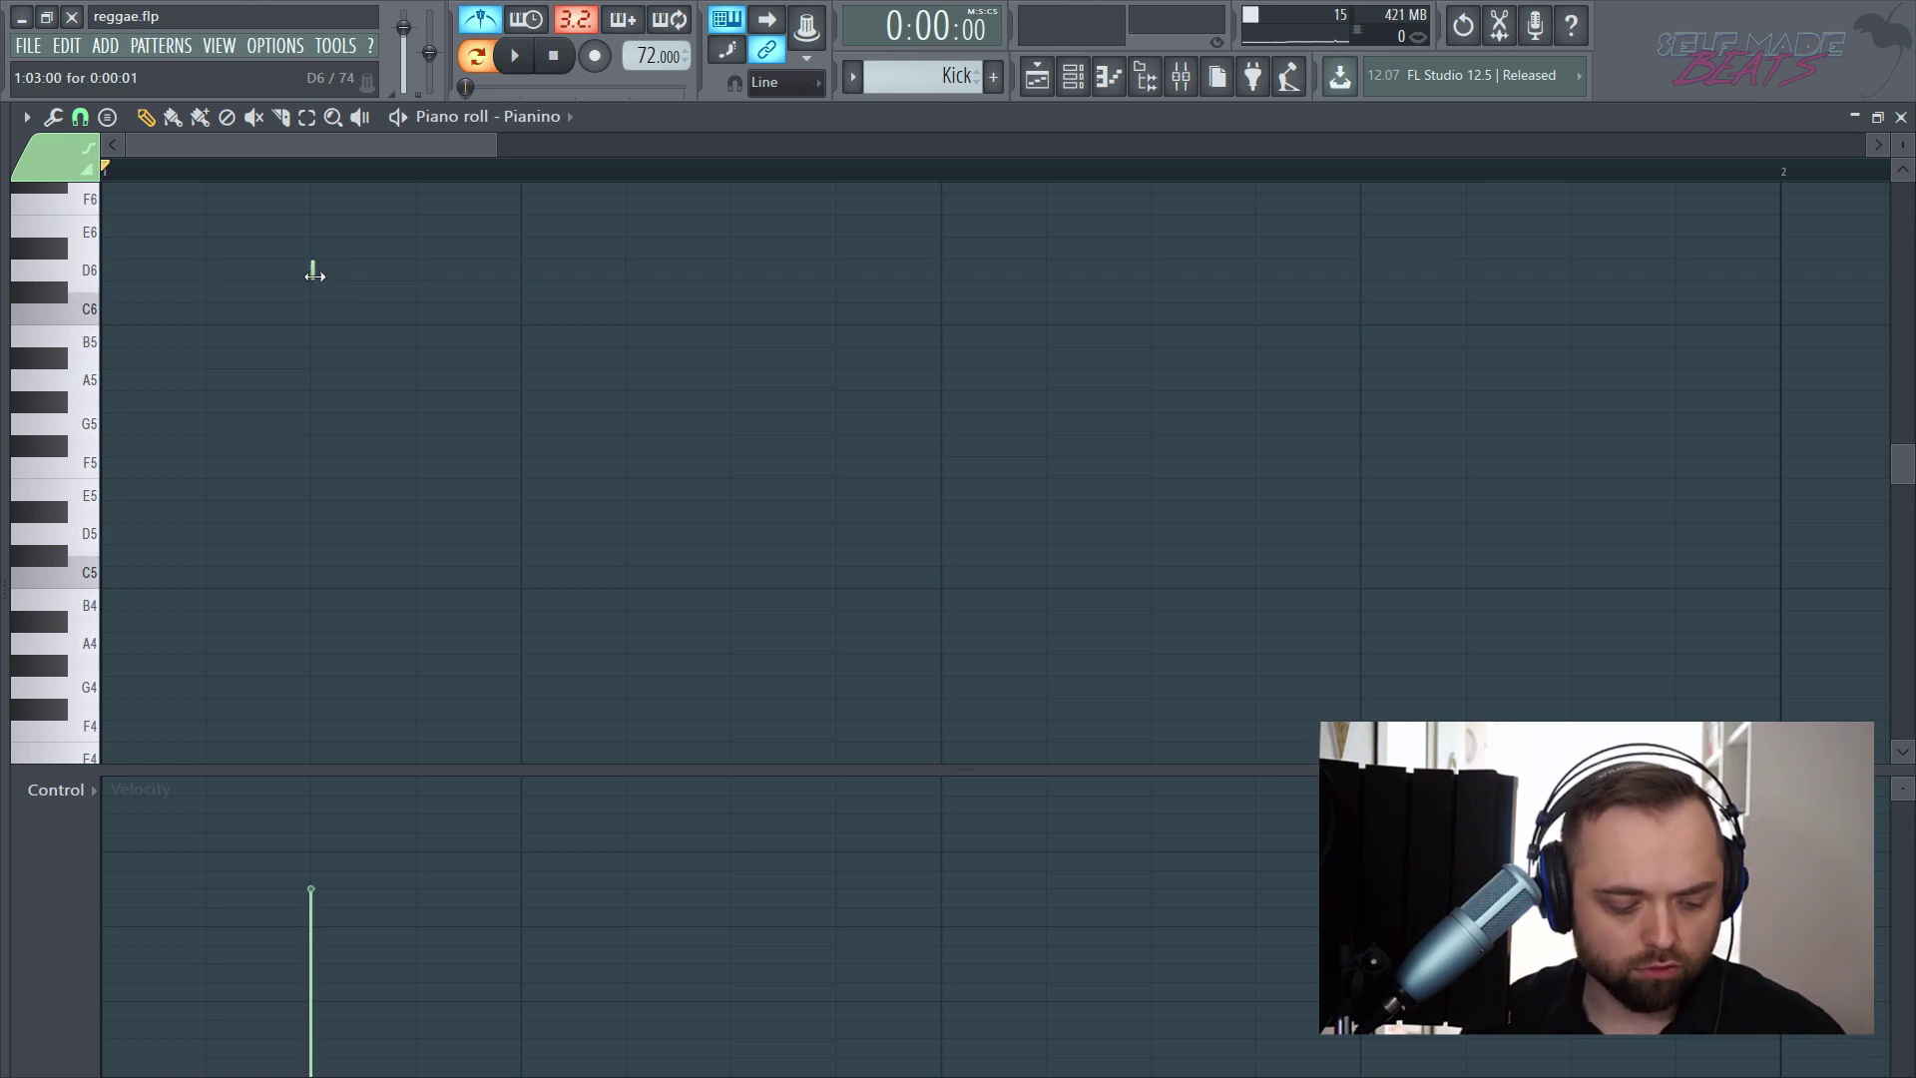
{"action": "left_click", "coordinate": [325, 846]}
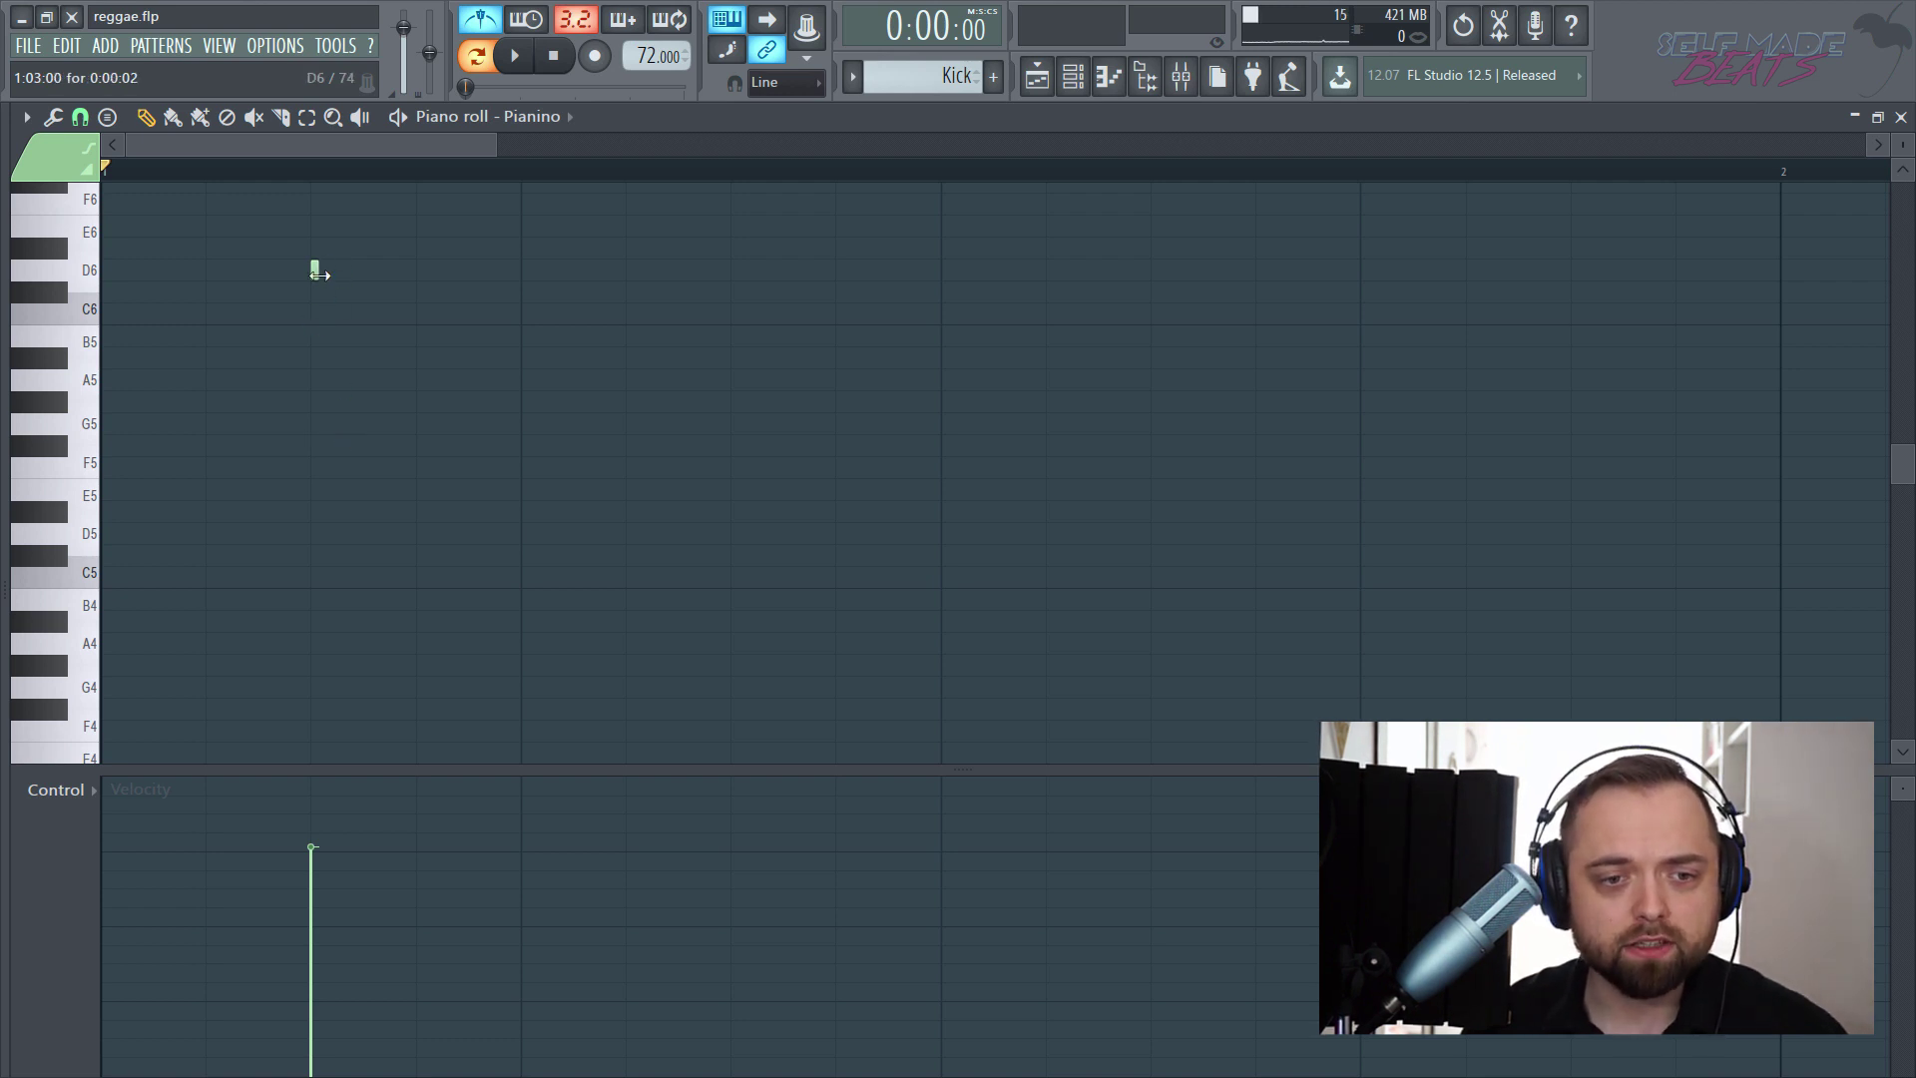
{"action": "left_click_drag", "start_coordinate": [319, 280], "coordinate": [326, 284]}
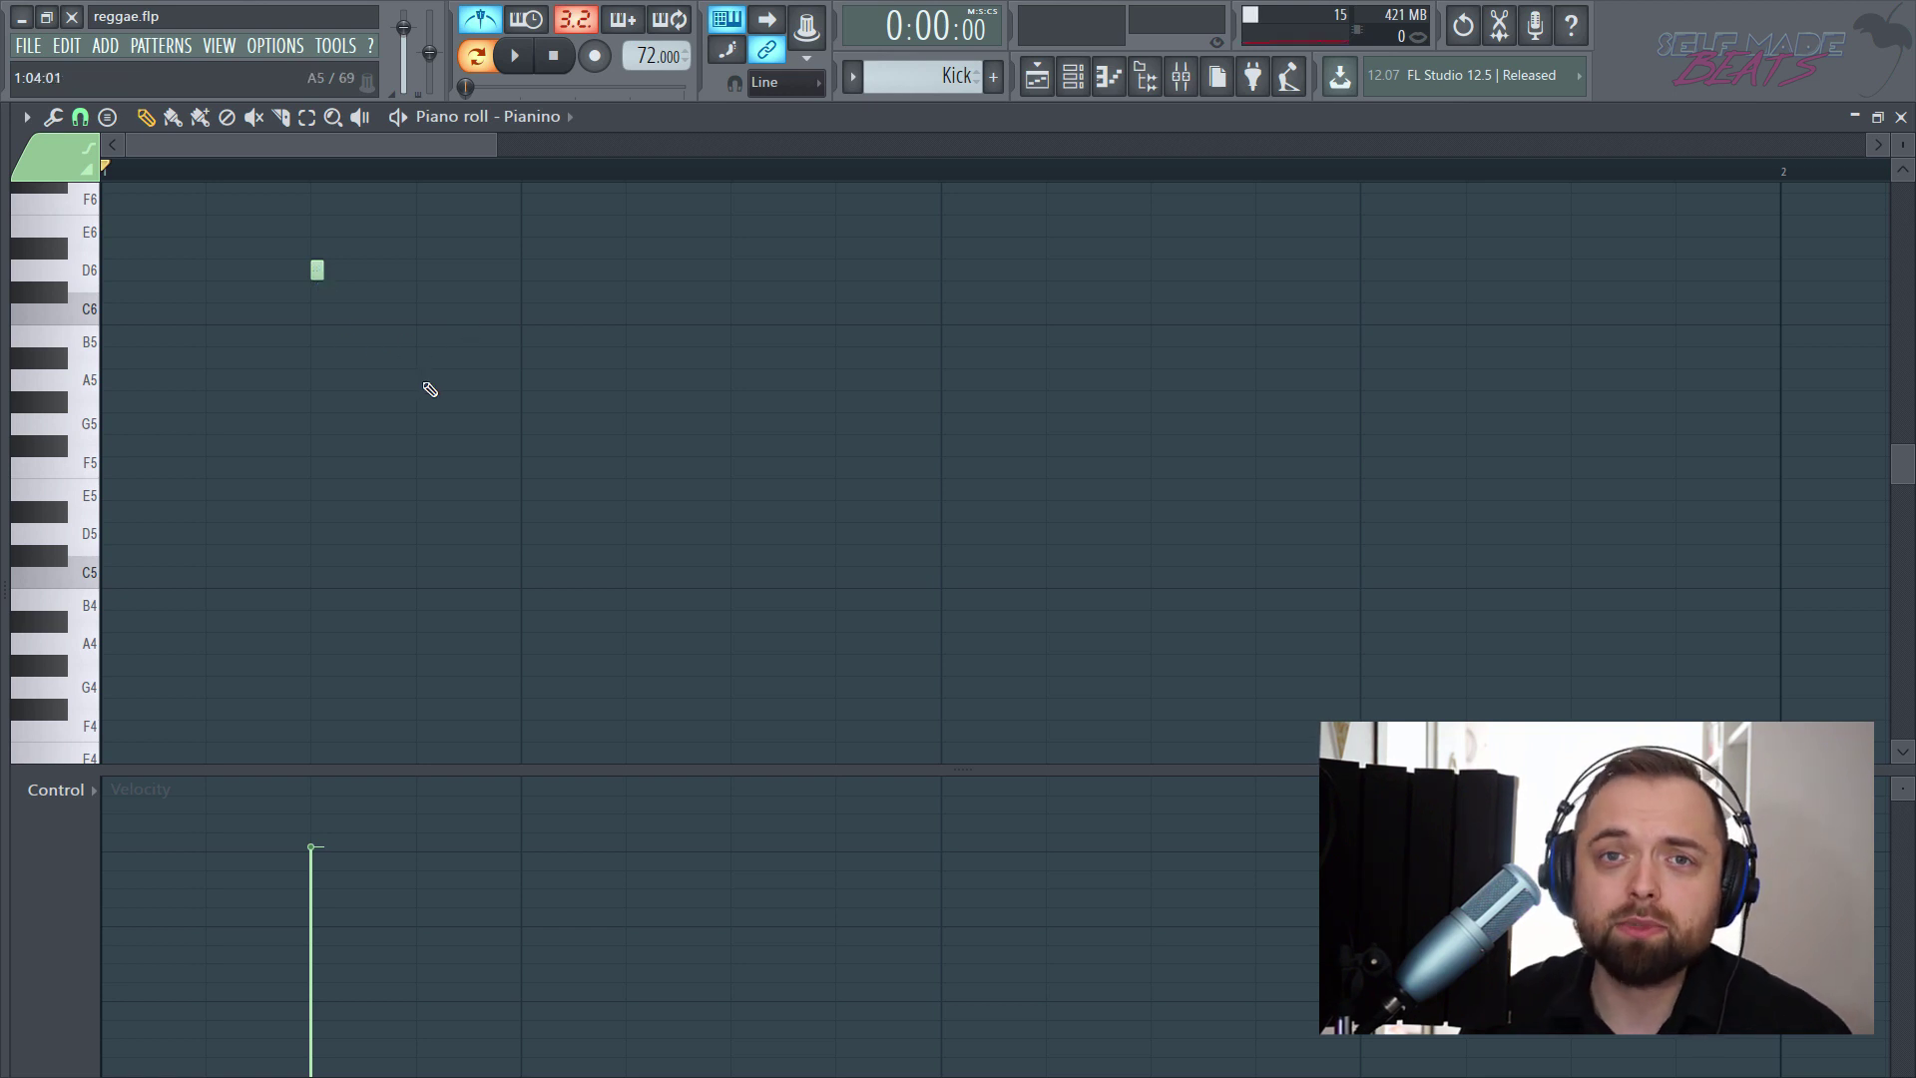
{"action": "left_click", "coordinate": [319, 357]}
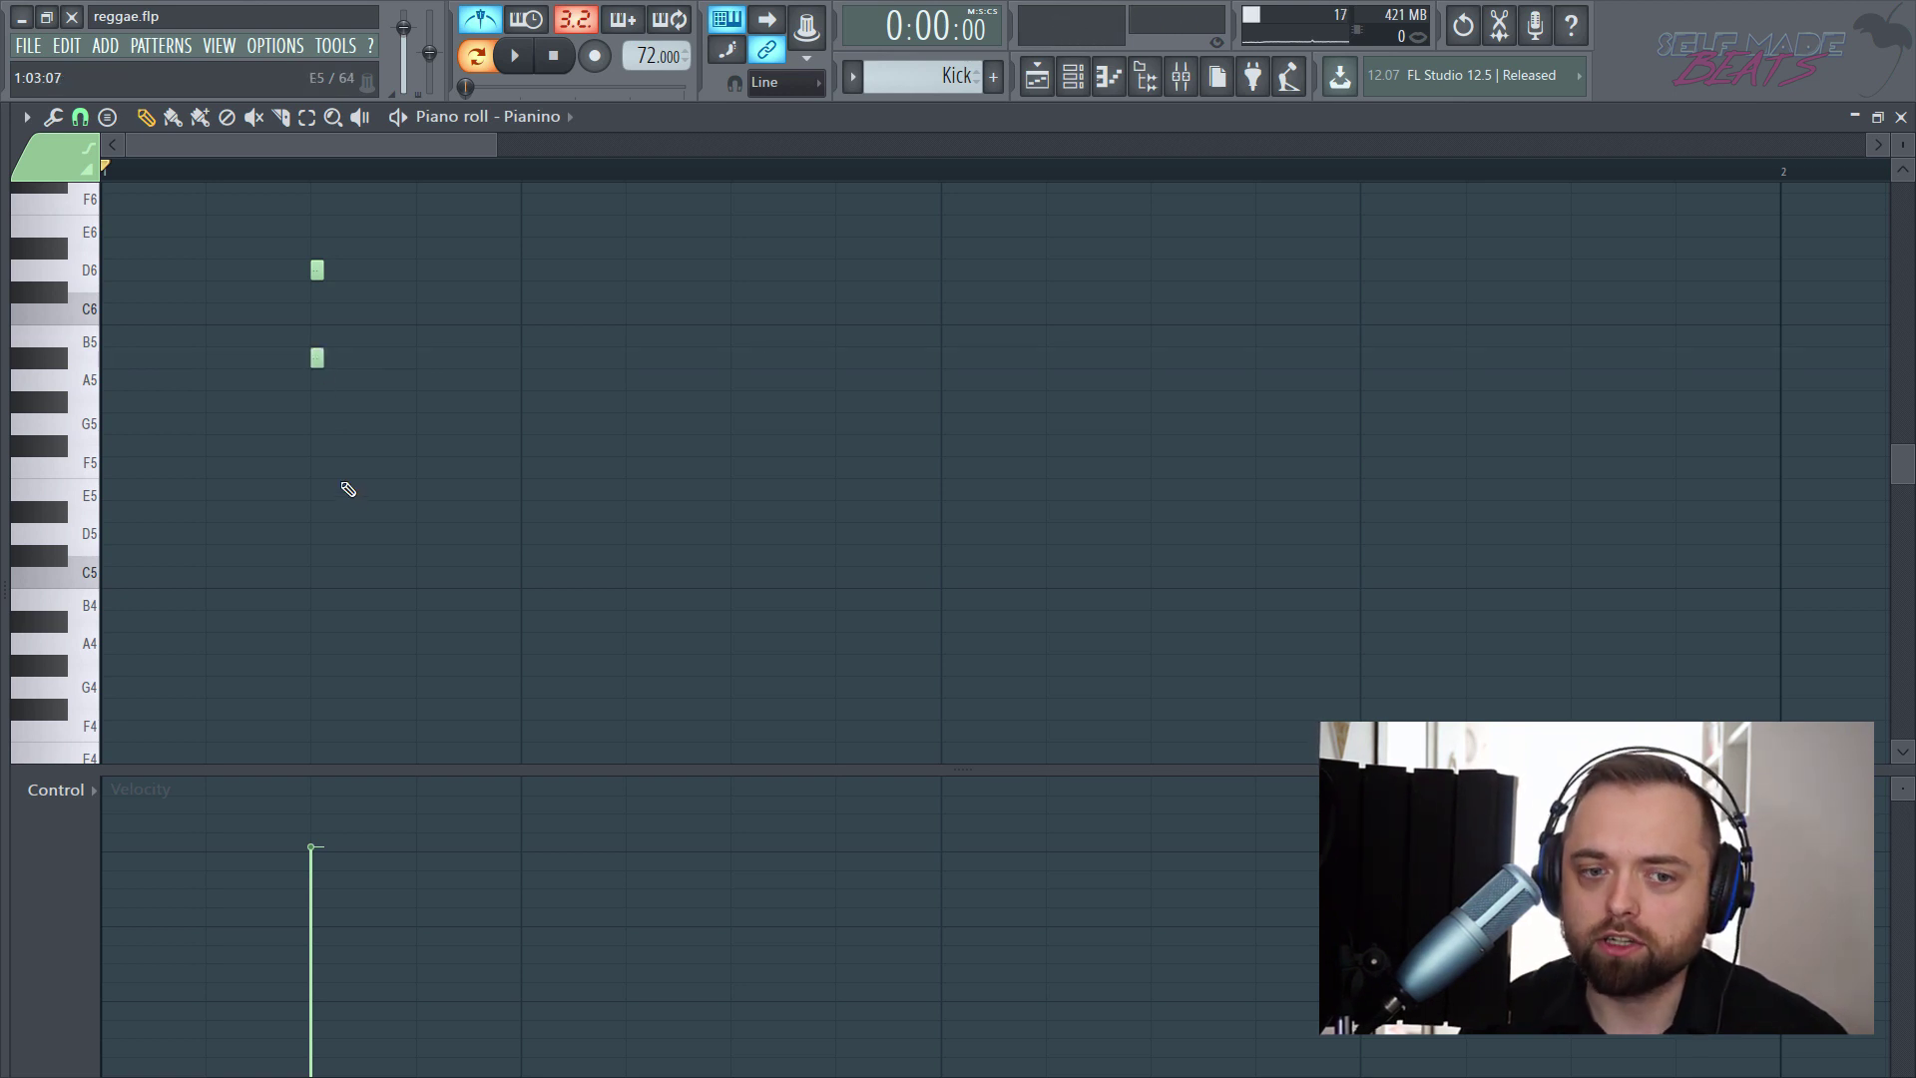
{"action": "left_click", "coordinate": [313, 431]}
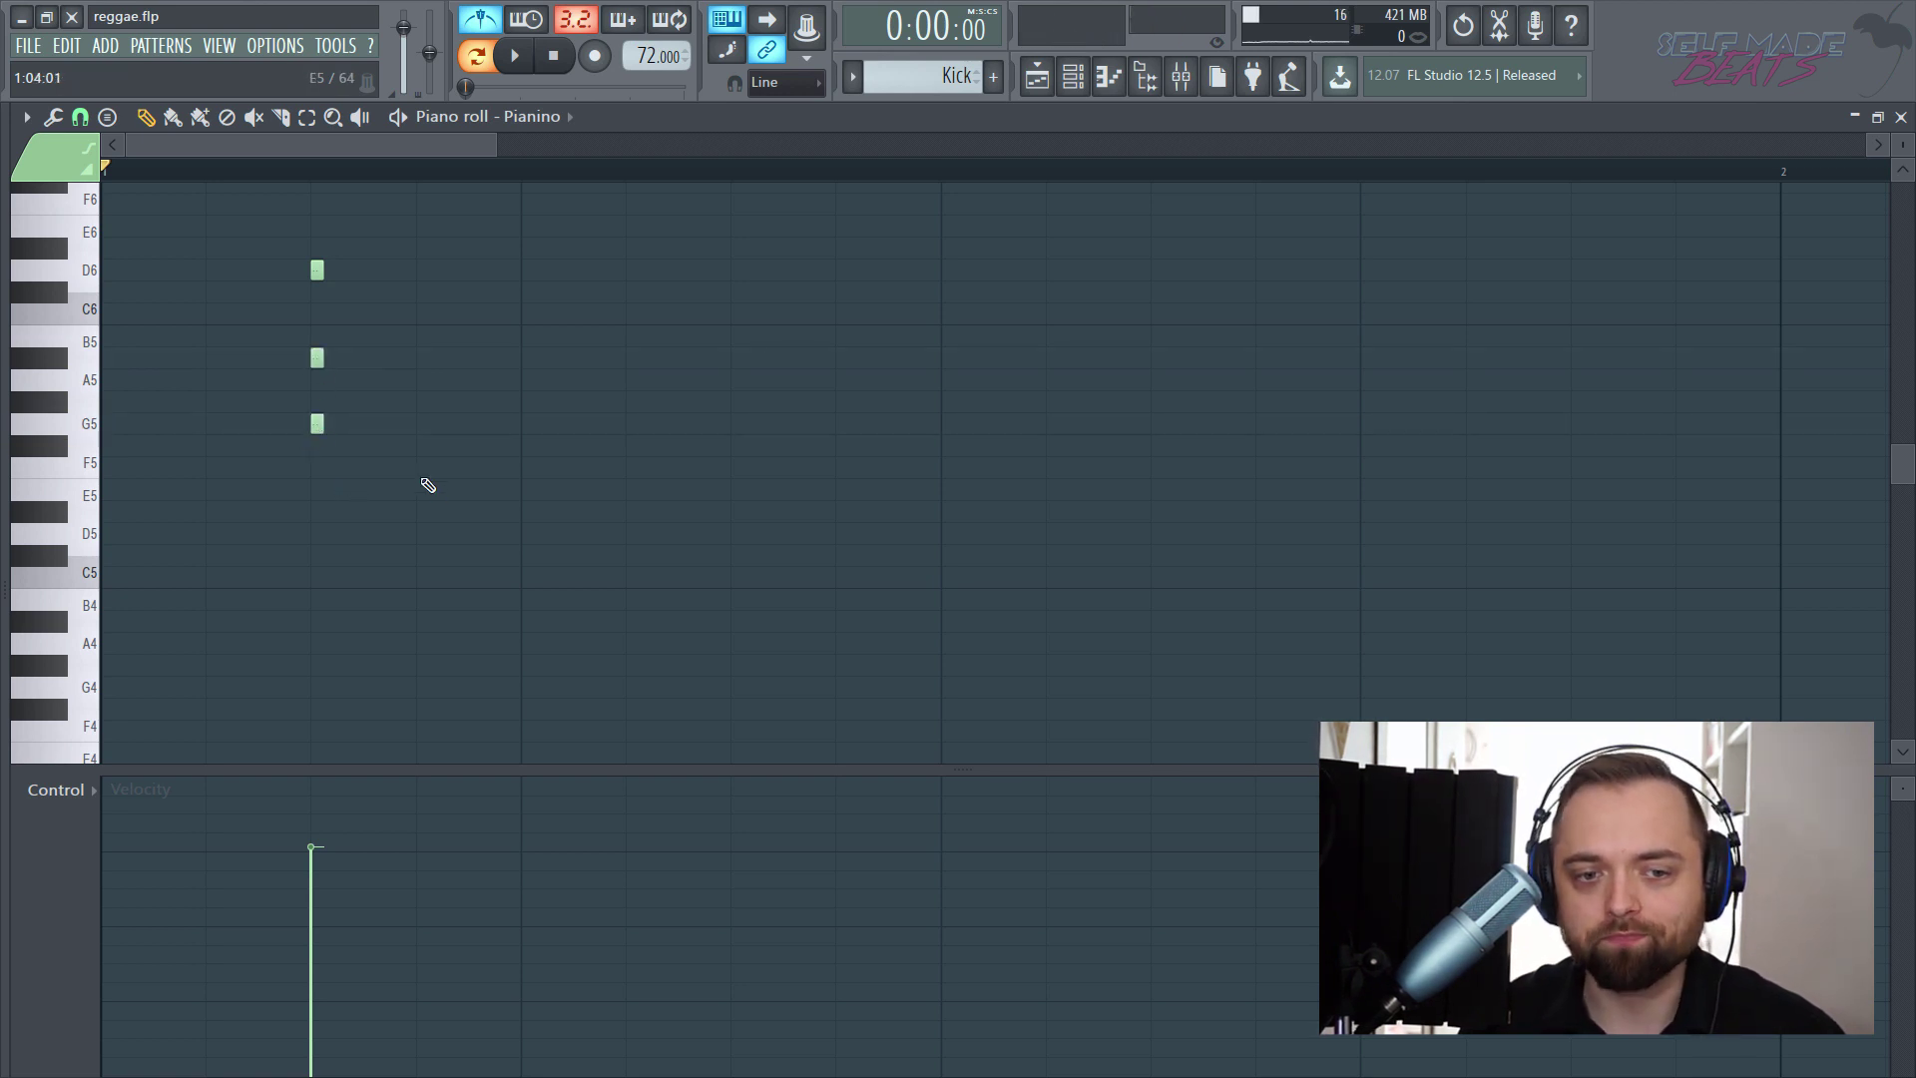
- Copy the three-note chord to the second offbeat of bar 1 and play the pattern
{"action": "left_click_drag", "start_coordinate": [452, 216], "coordinate": [328, 555]}
{"action": "left_click_drag", "start_coordinate": [318, 423], "coordinate": [737, 423]}
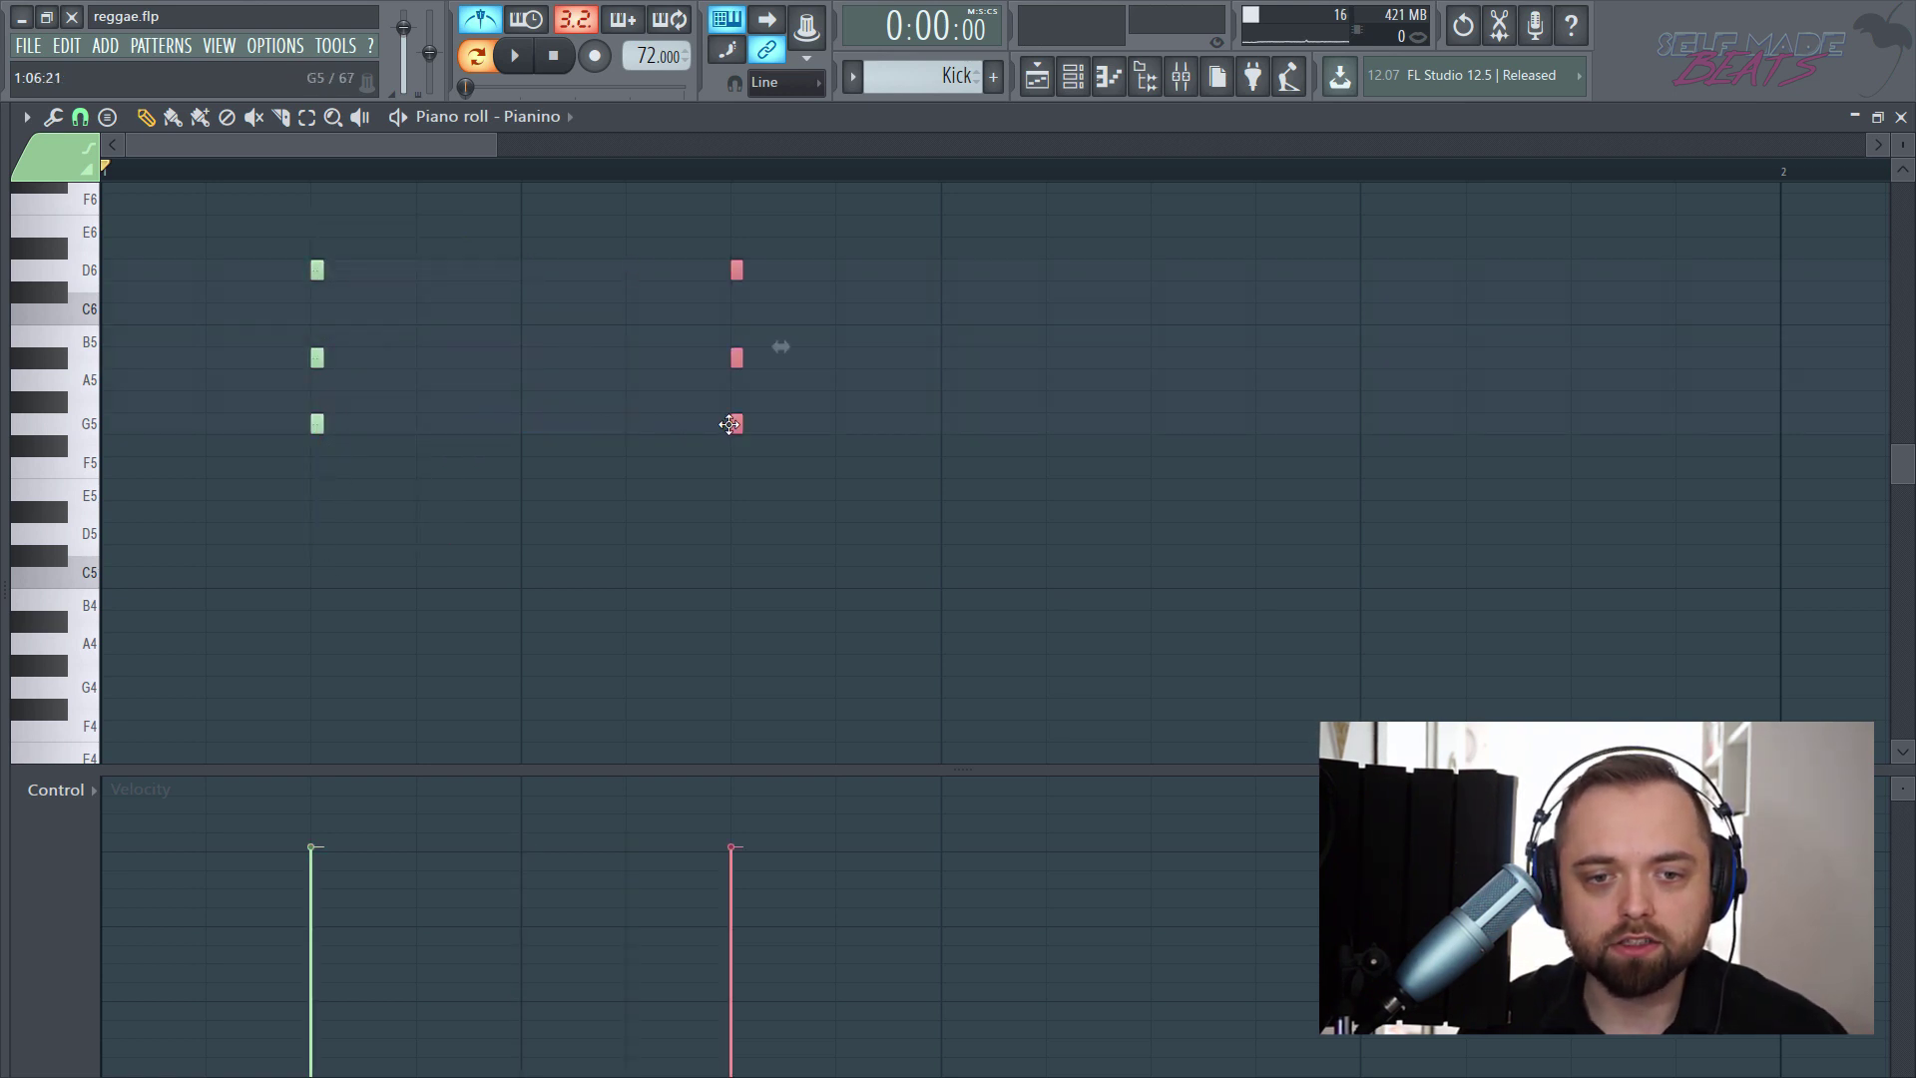
{"action": "scroll", "coordinate": [663, 170], "scroll_direction": "down", "scroll_amount": 3}
{"action": "scroll", "coordinate": [650, 416], "scroll_direction": "up", "scroll_amount": 5}
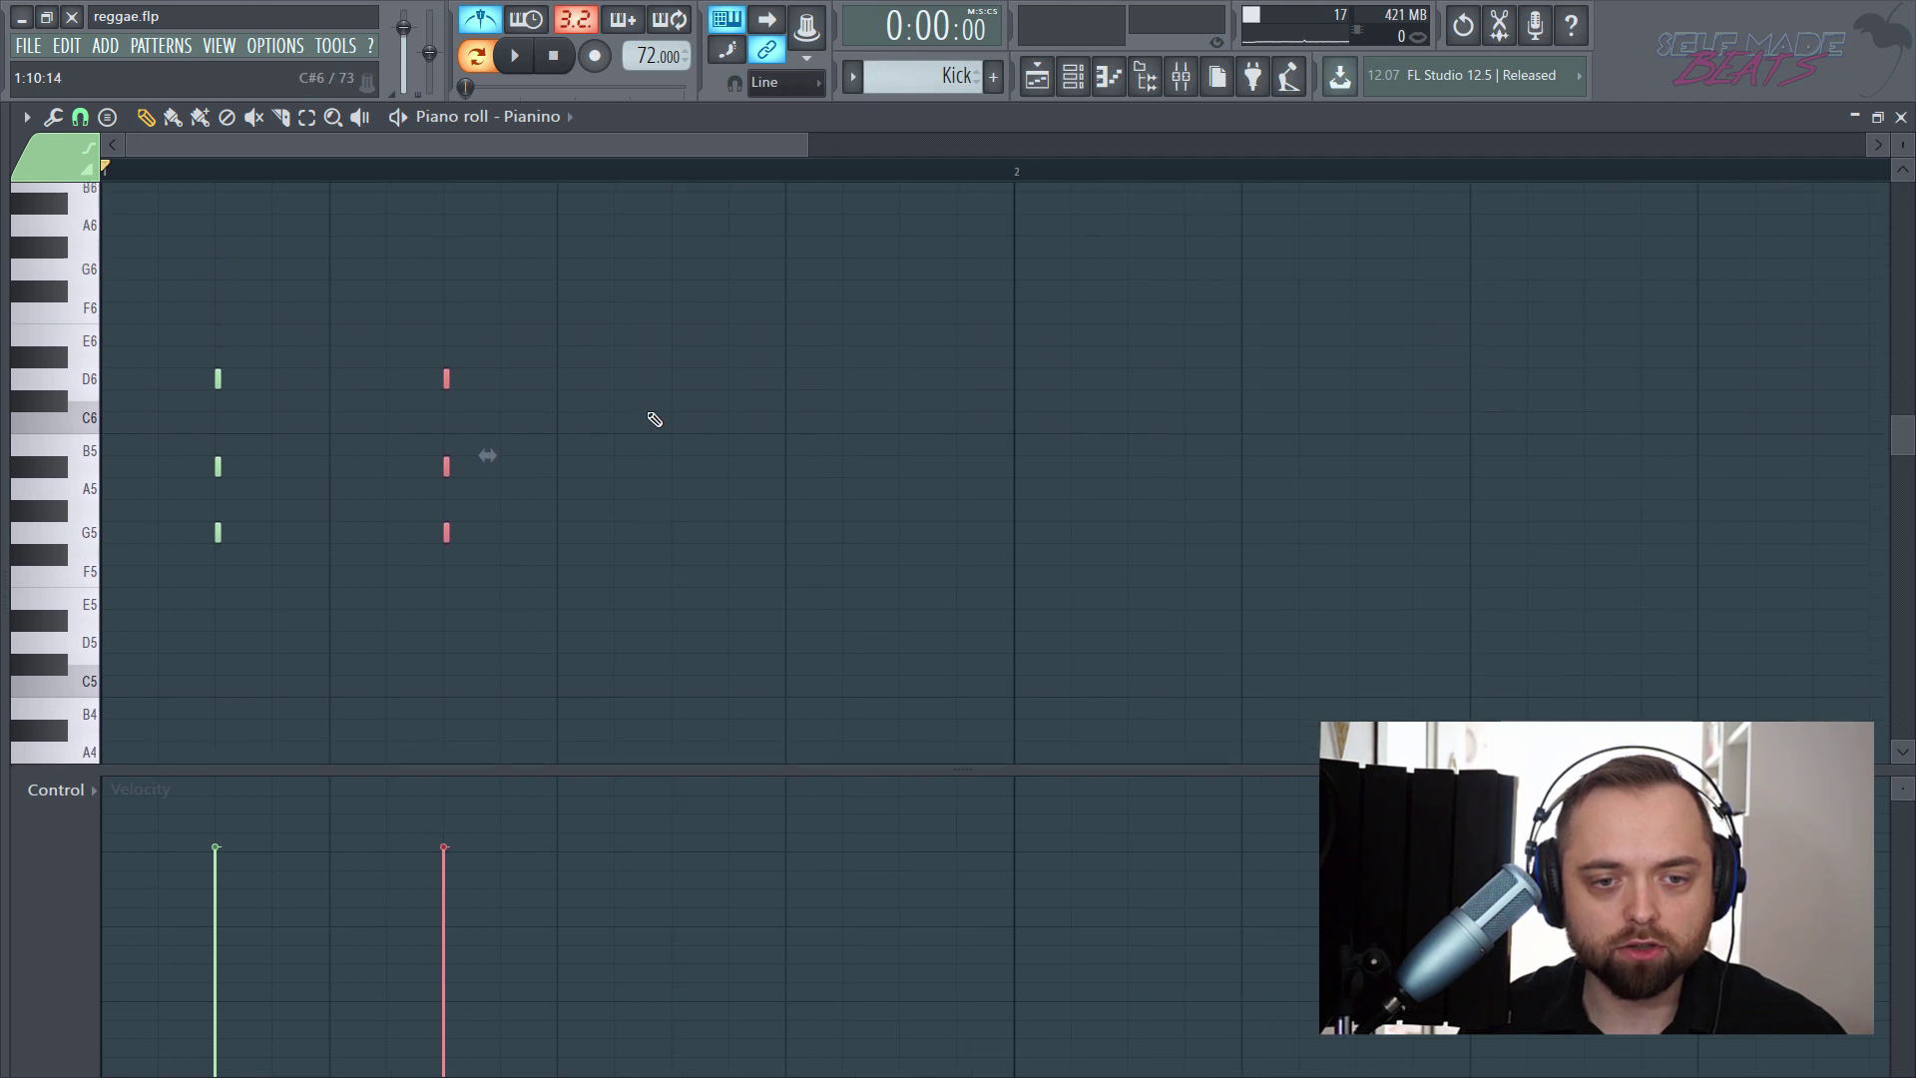
{"action": "key", "text": "space"}
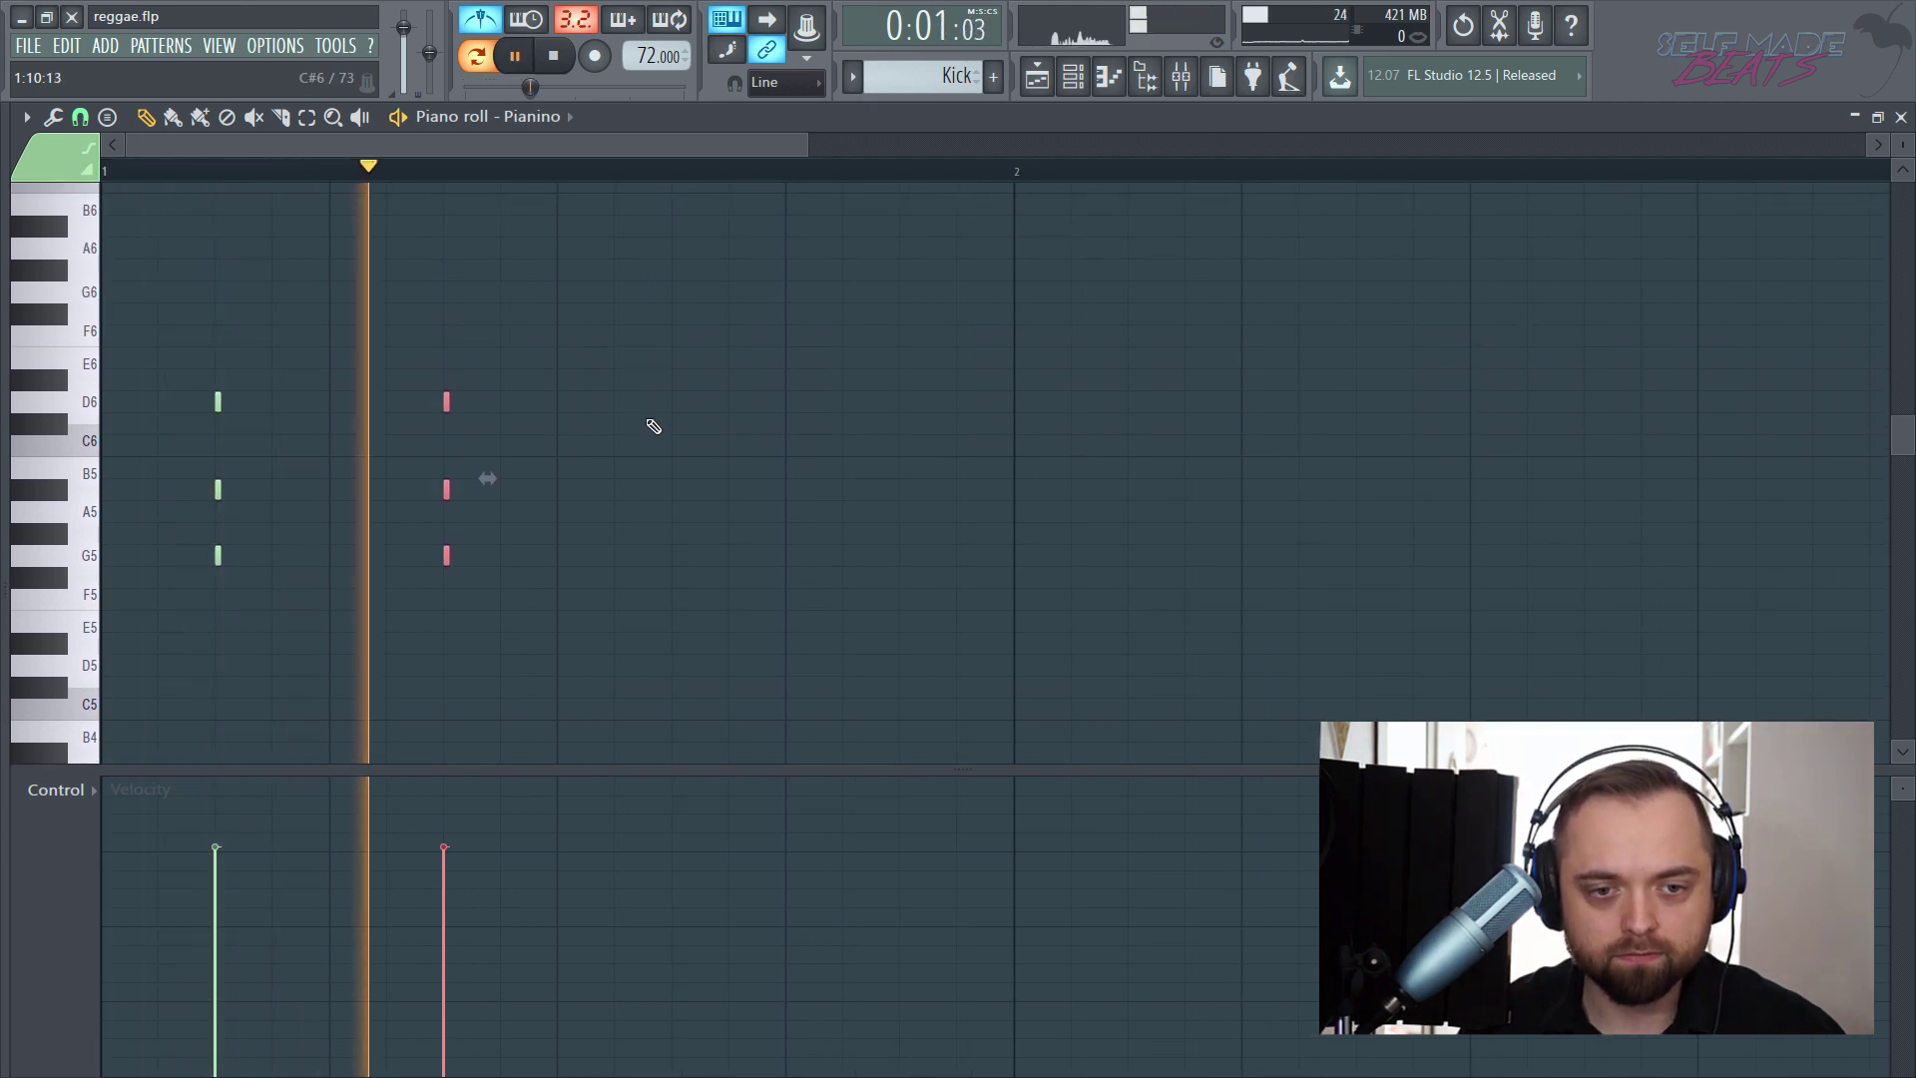
{"action": "key", "text": "space"}
- Copy both chords to the third and fourth offbeats of bar 1
{"action": "left_click", "coordinate": [641, 343]}
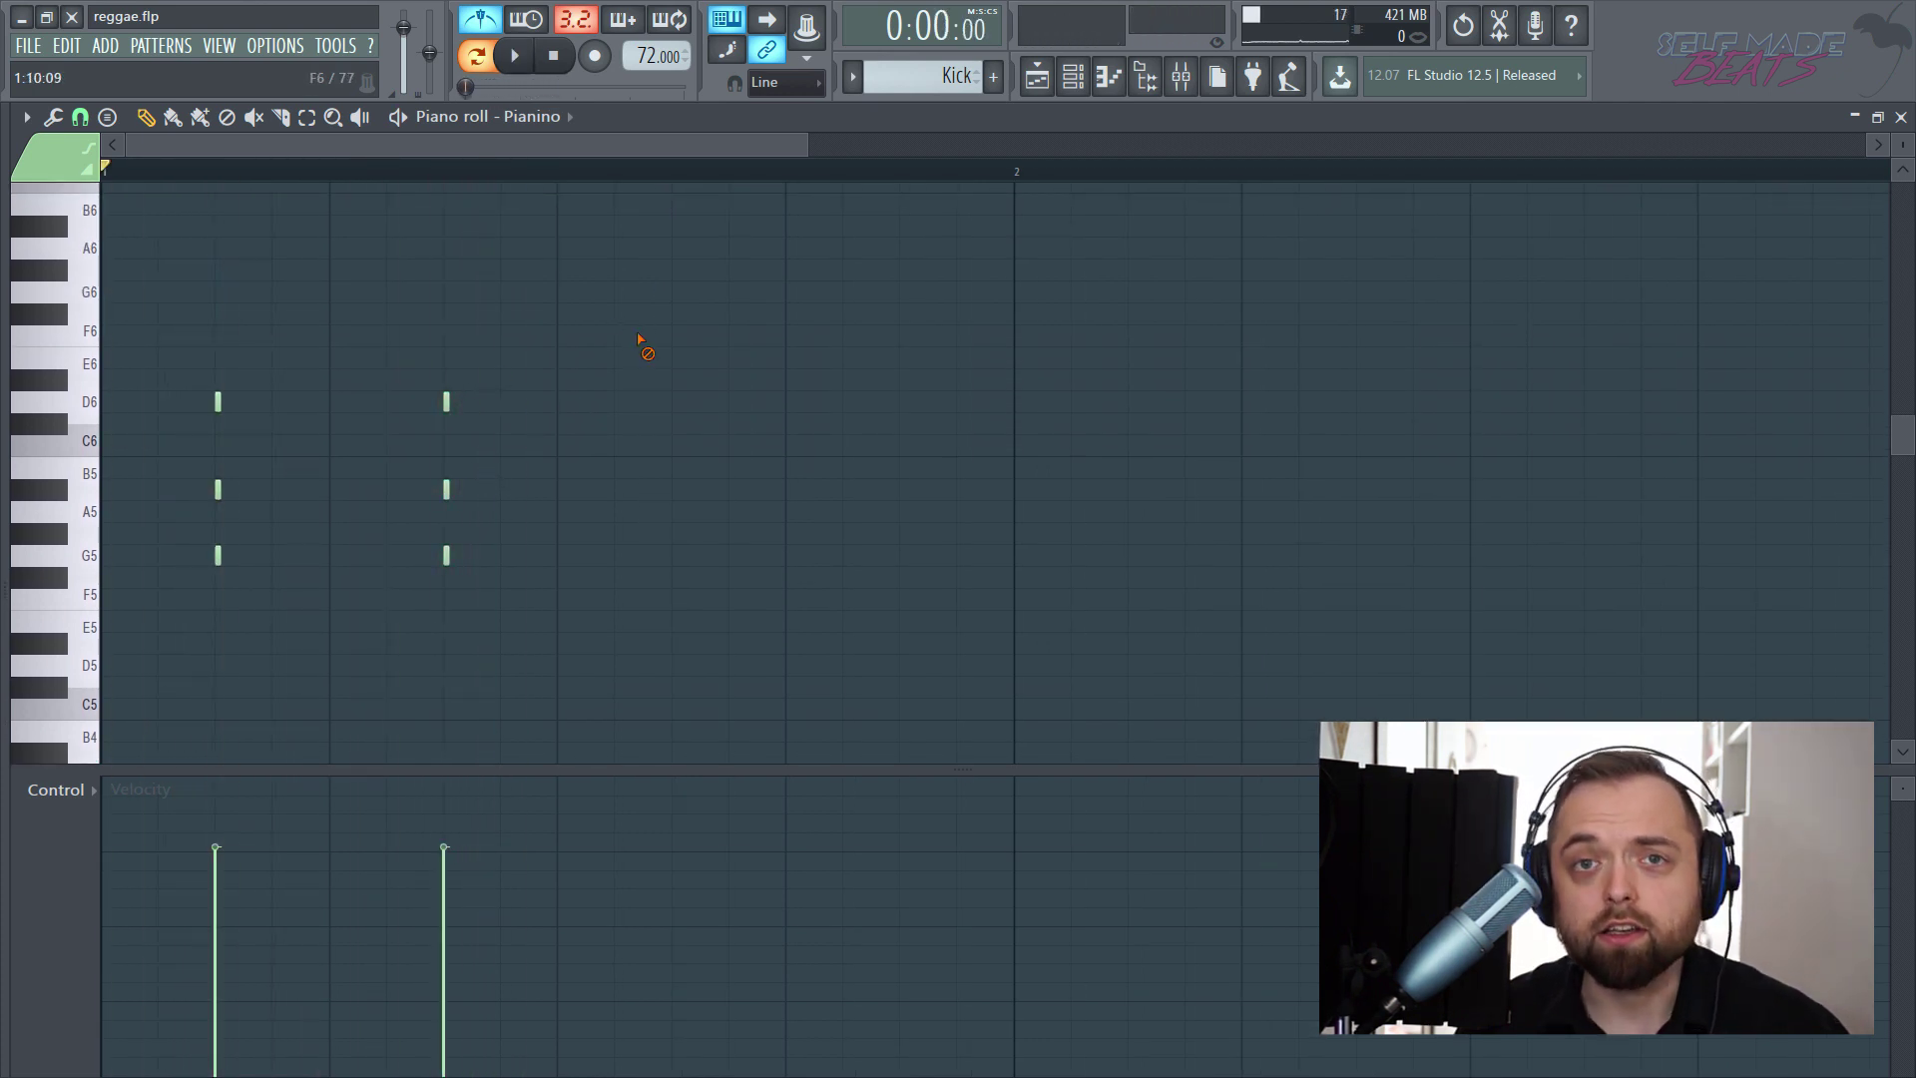
{"action": "left_click_drag", "start_coordinate": [697, 337], "coordinate": [194, 674]}
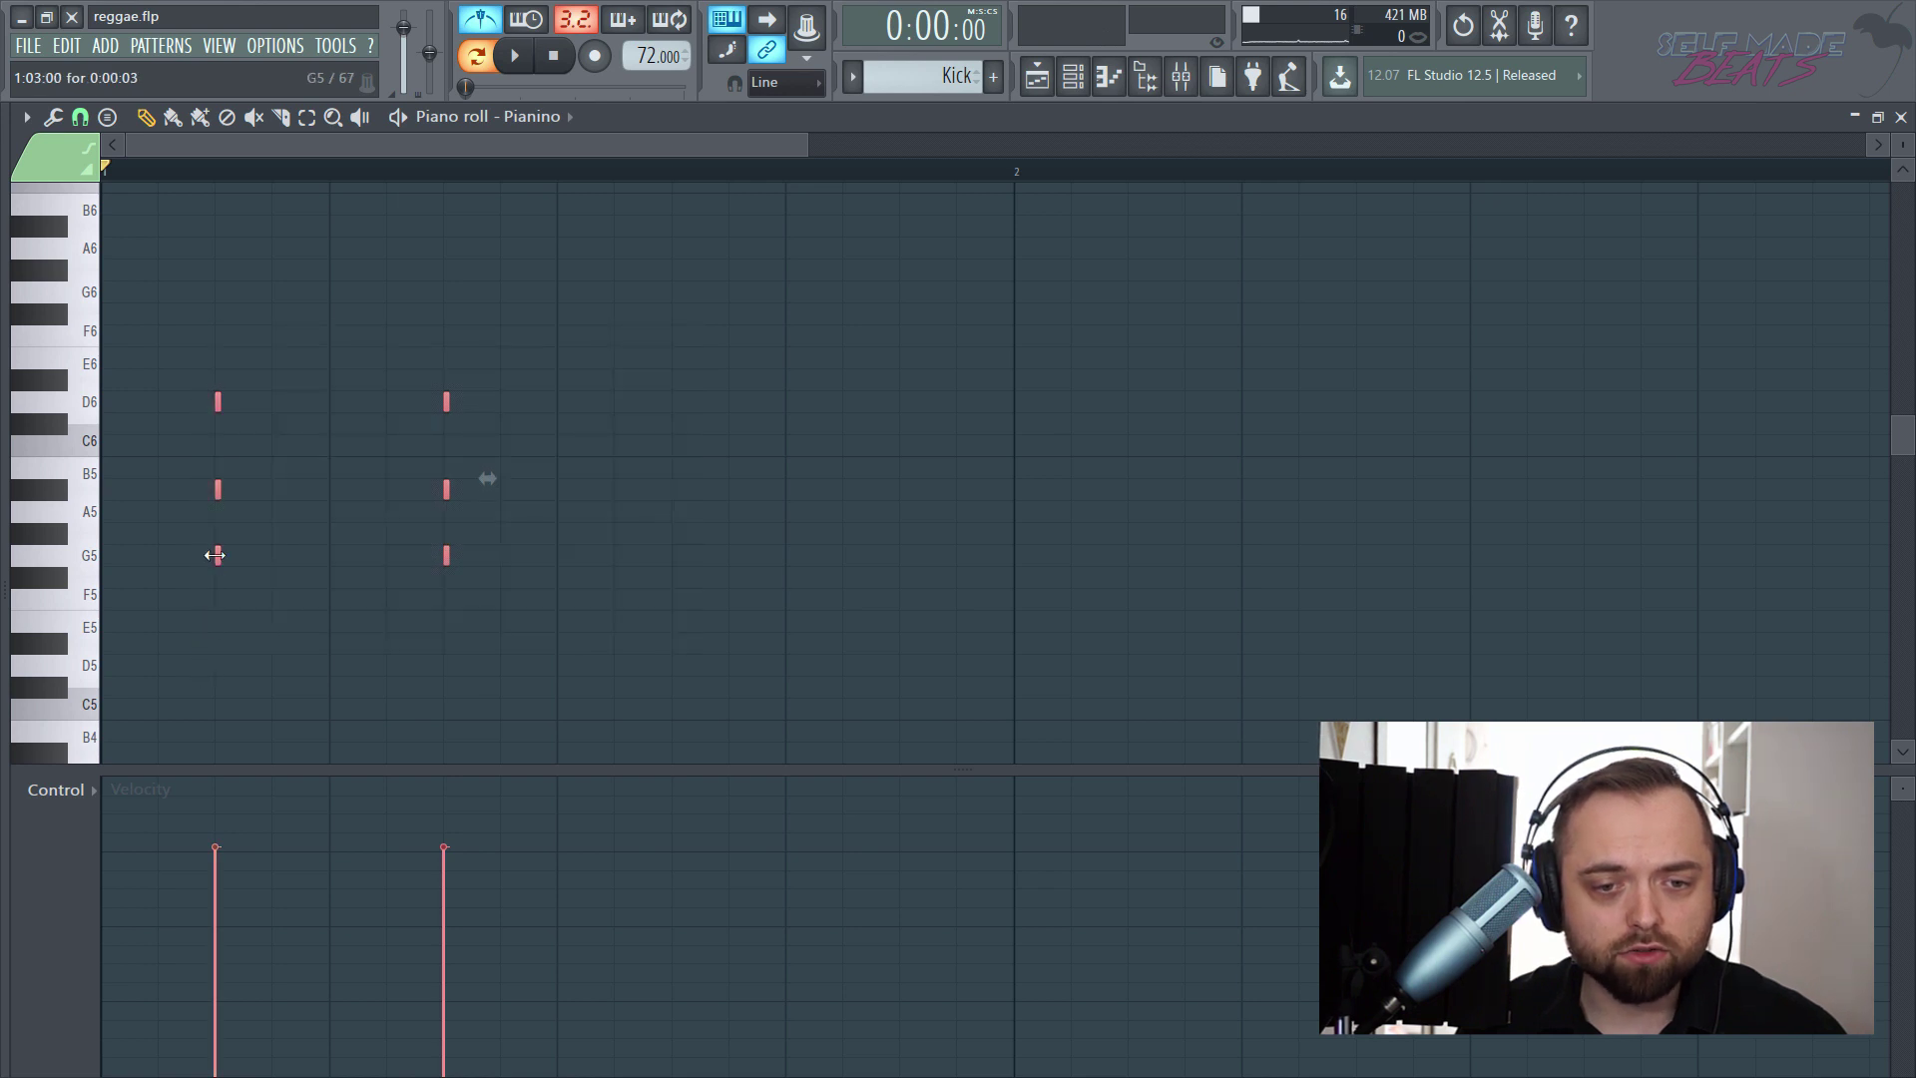
{"action": "left_click_drag", "start_coordinate": [215, 555], "coordinate": [672, 555], "text": "shift"}
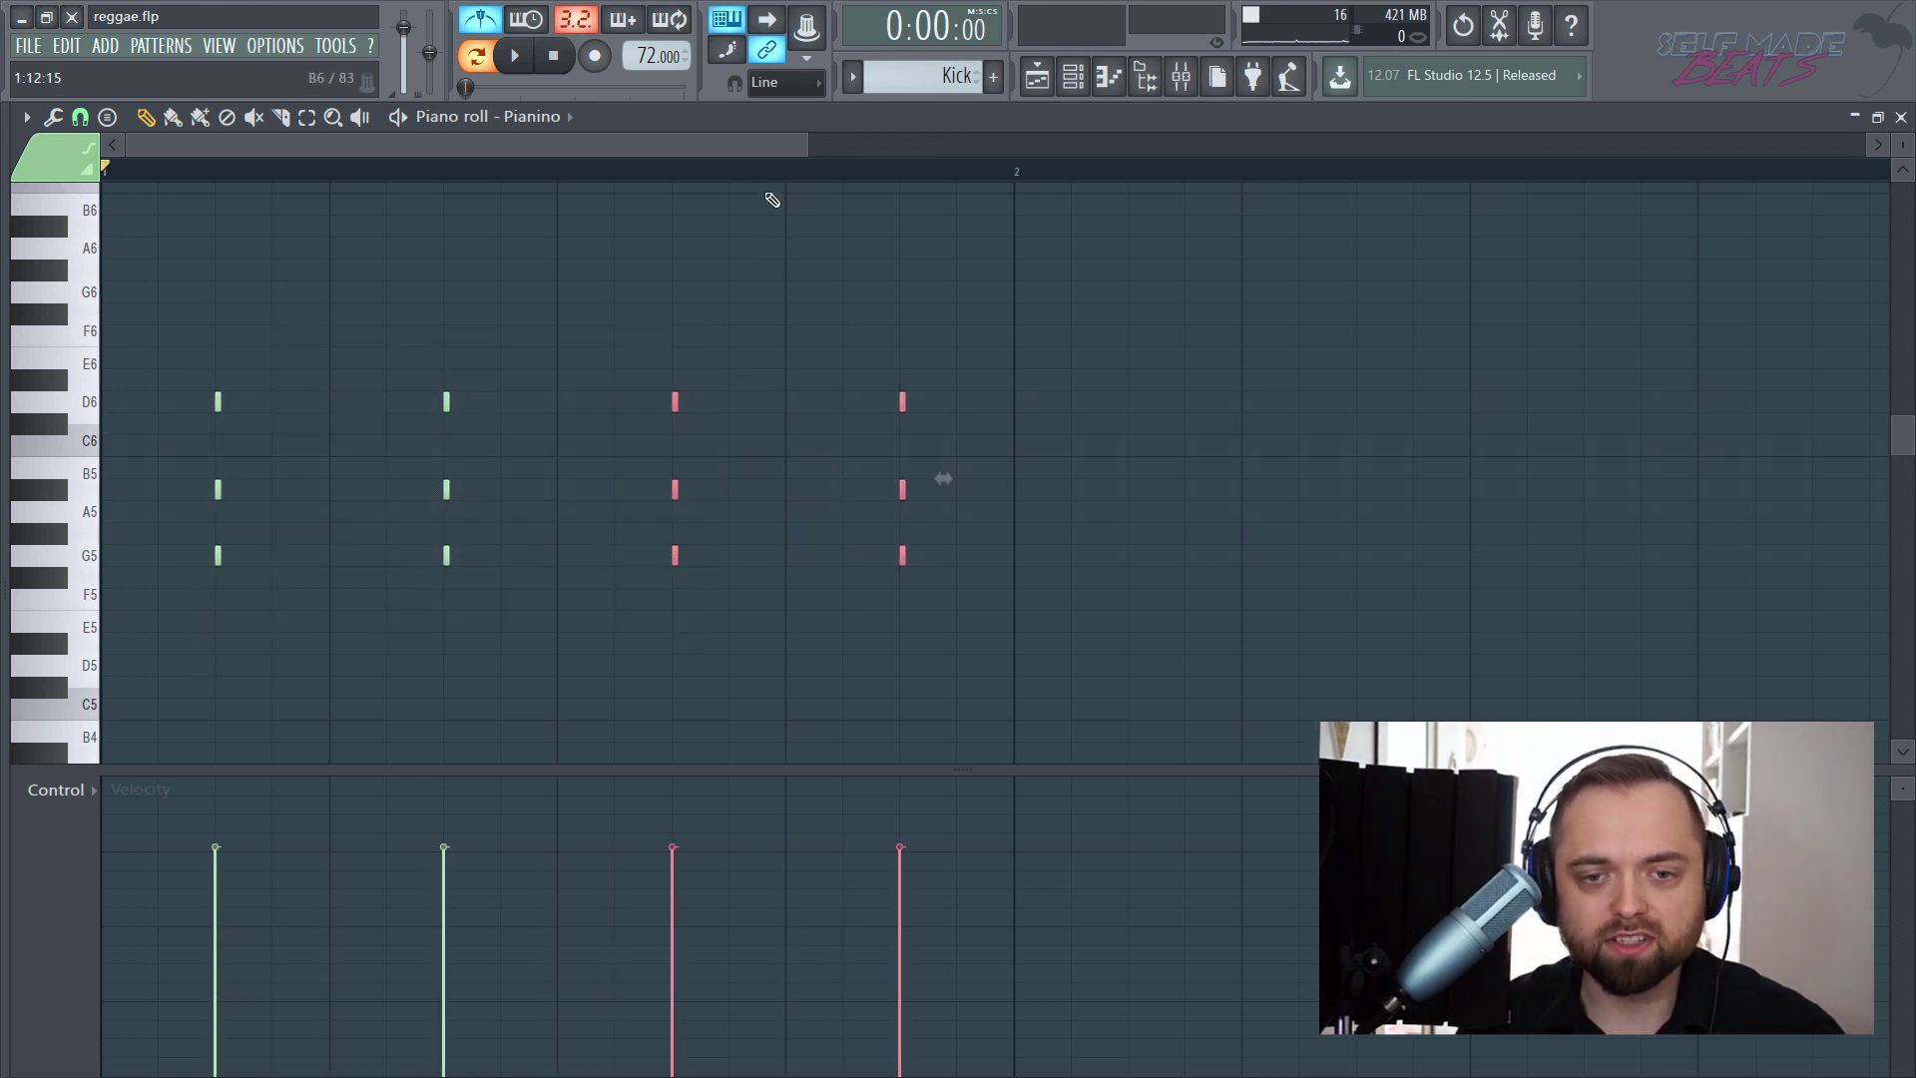
{"action": "scroll", "coordinate": [769, 219], "scroll_direction": "down", "scroll_amount": 2}
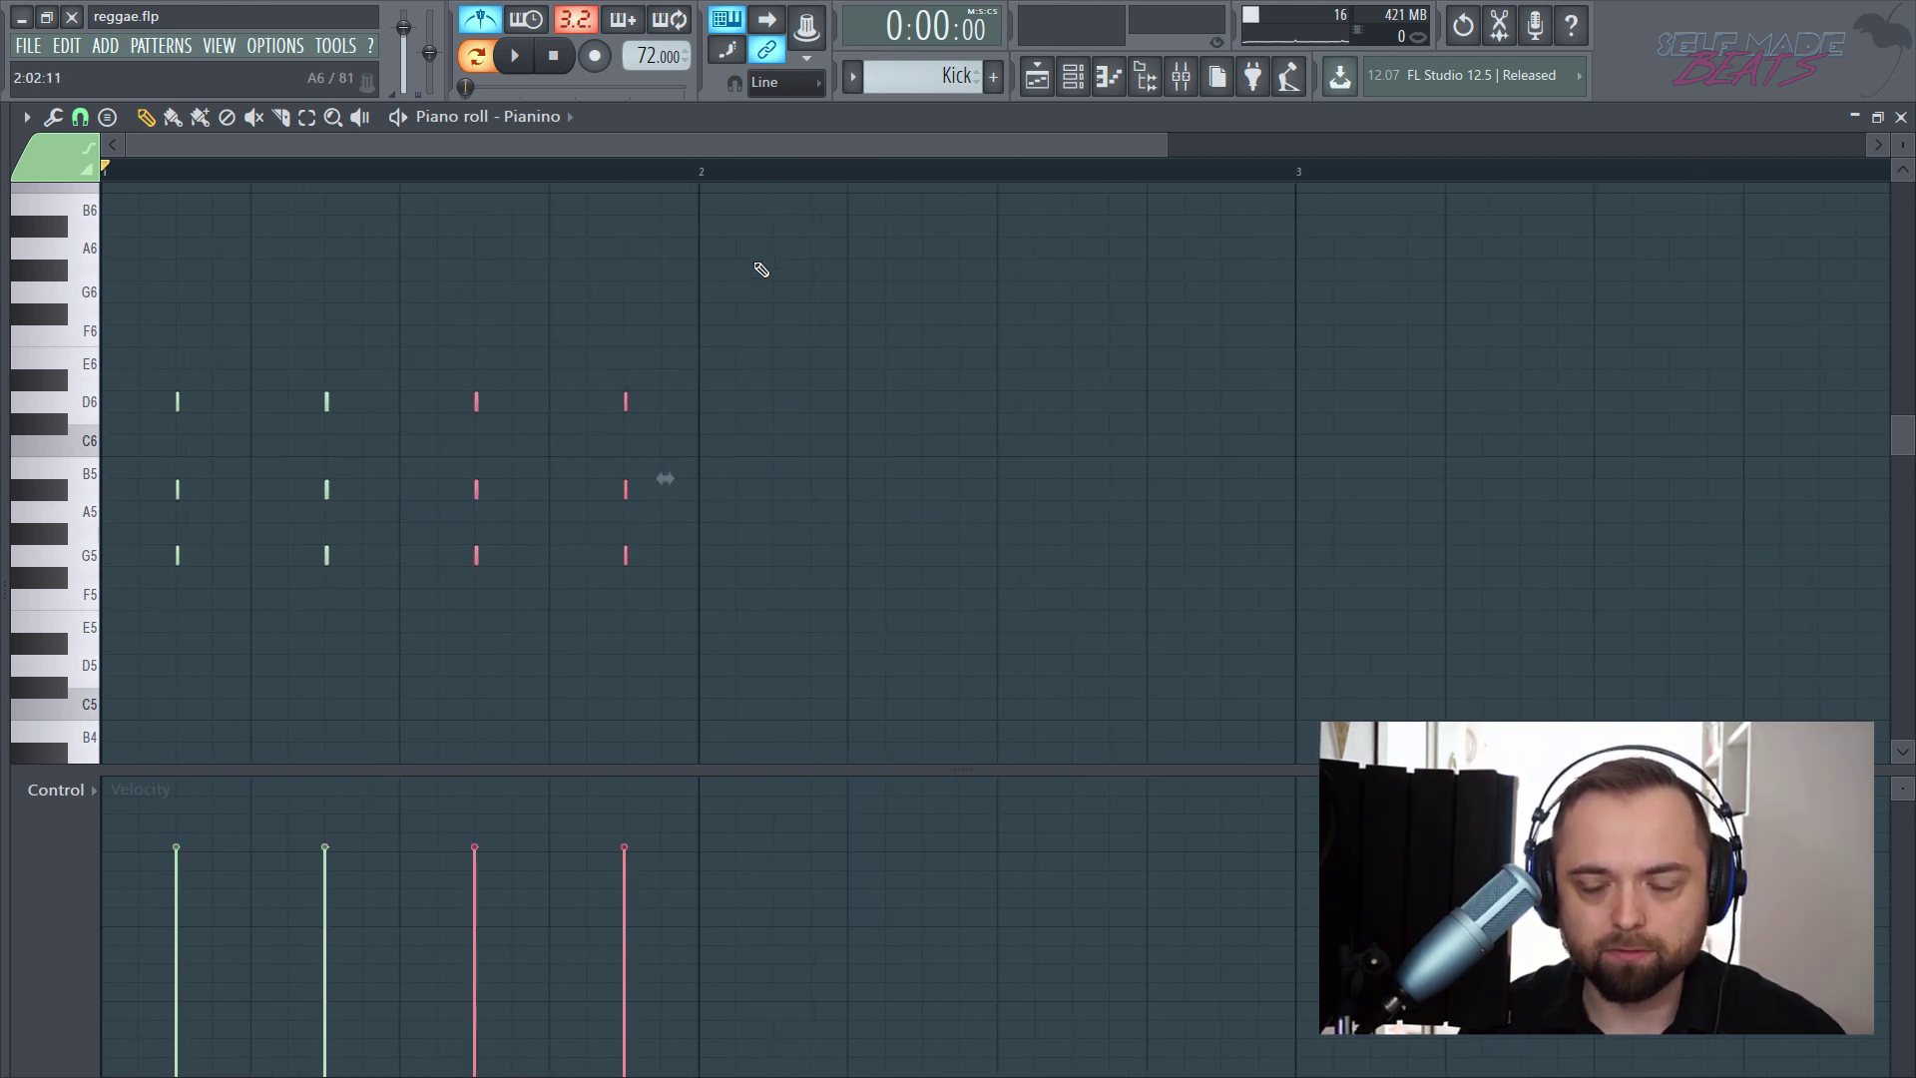
{"action": "left_click", "coordinate": [820, 332]}
{"action": "left_click_drag", "start_coordinate": [844, 322], "coordinate": [112, 704], "text": "ctrl"}
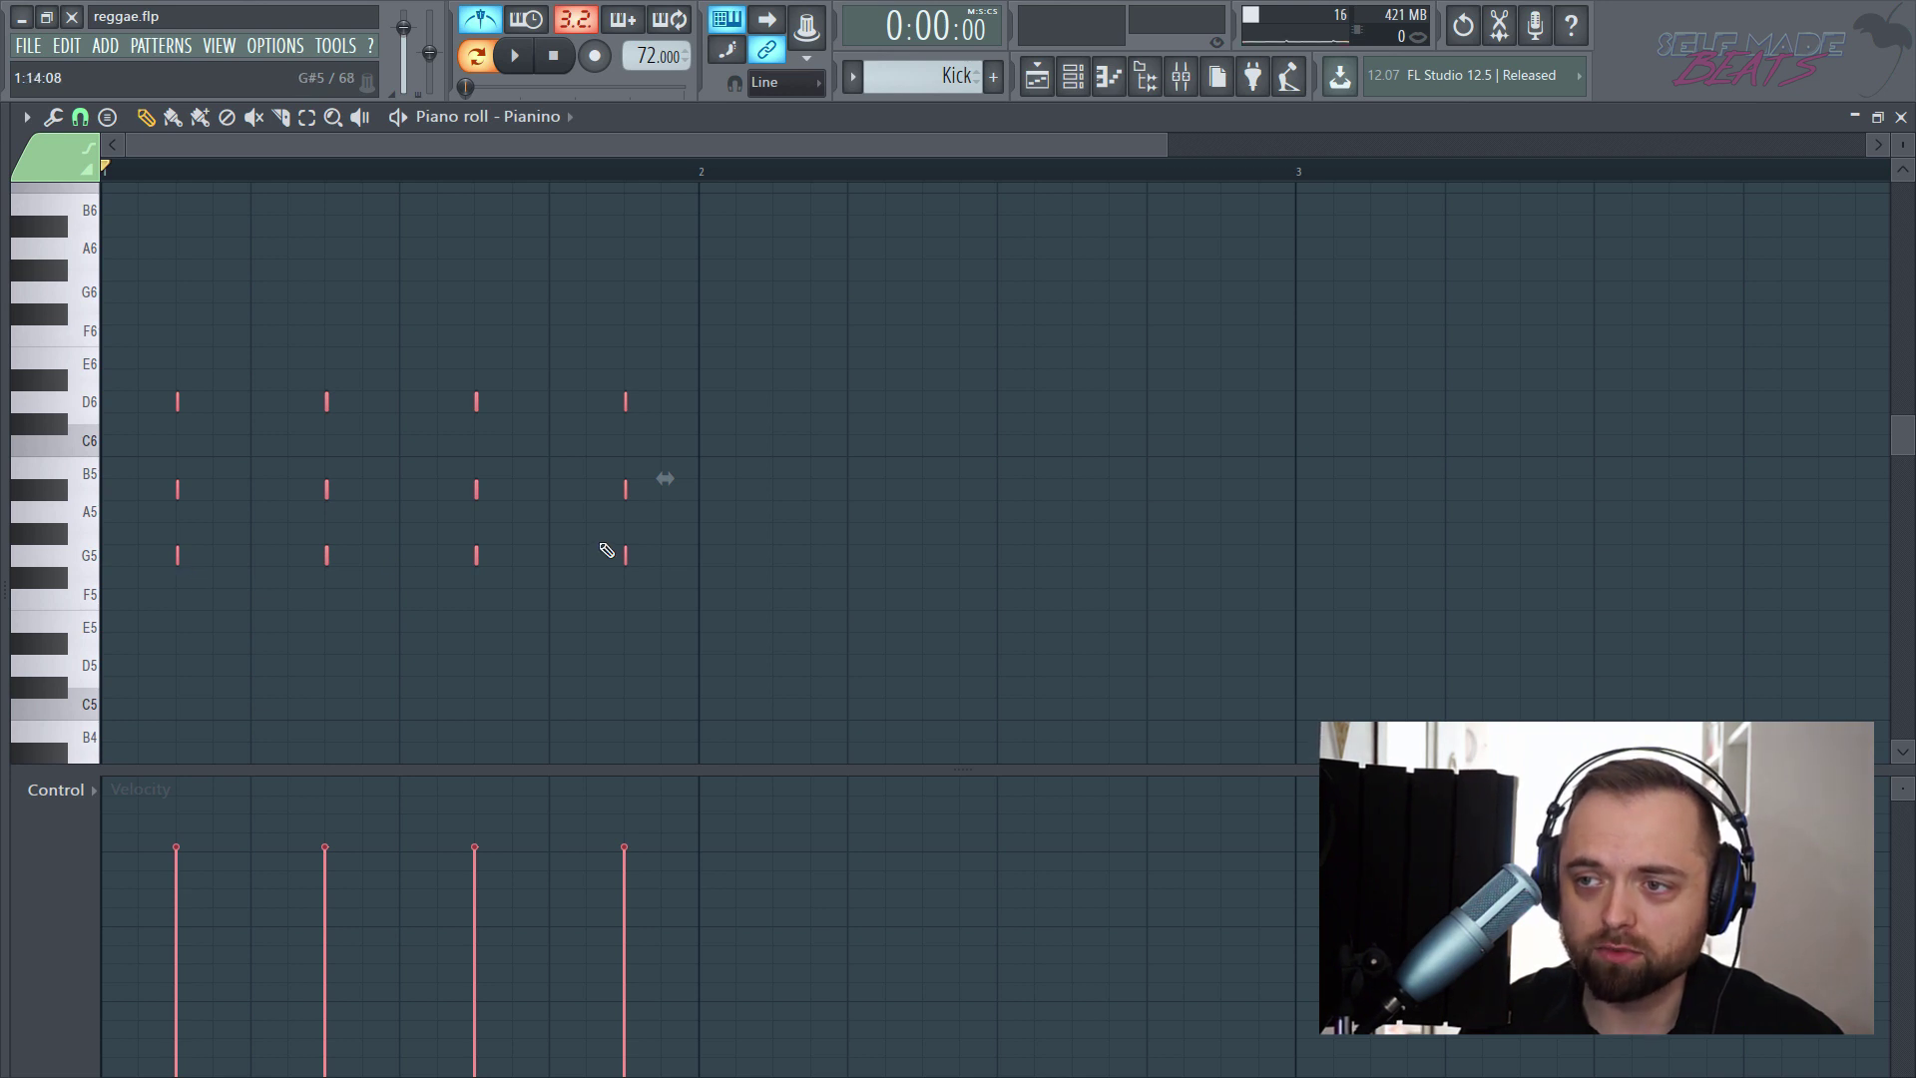
{"action": "left_click", "coordinate": [823, 456]}
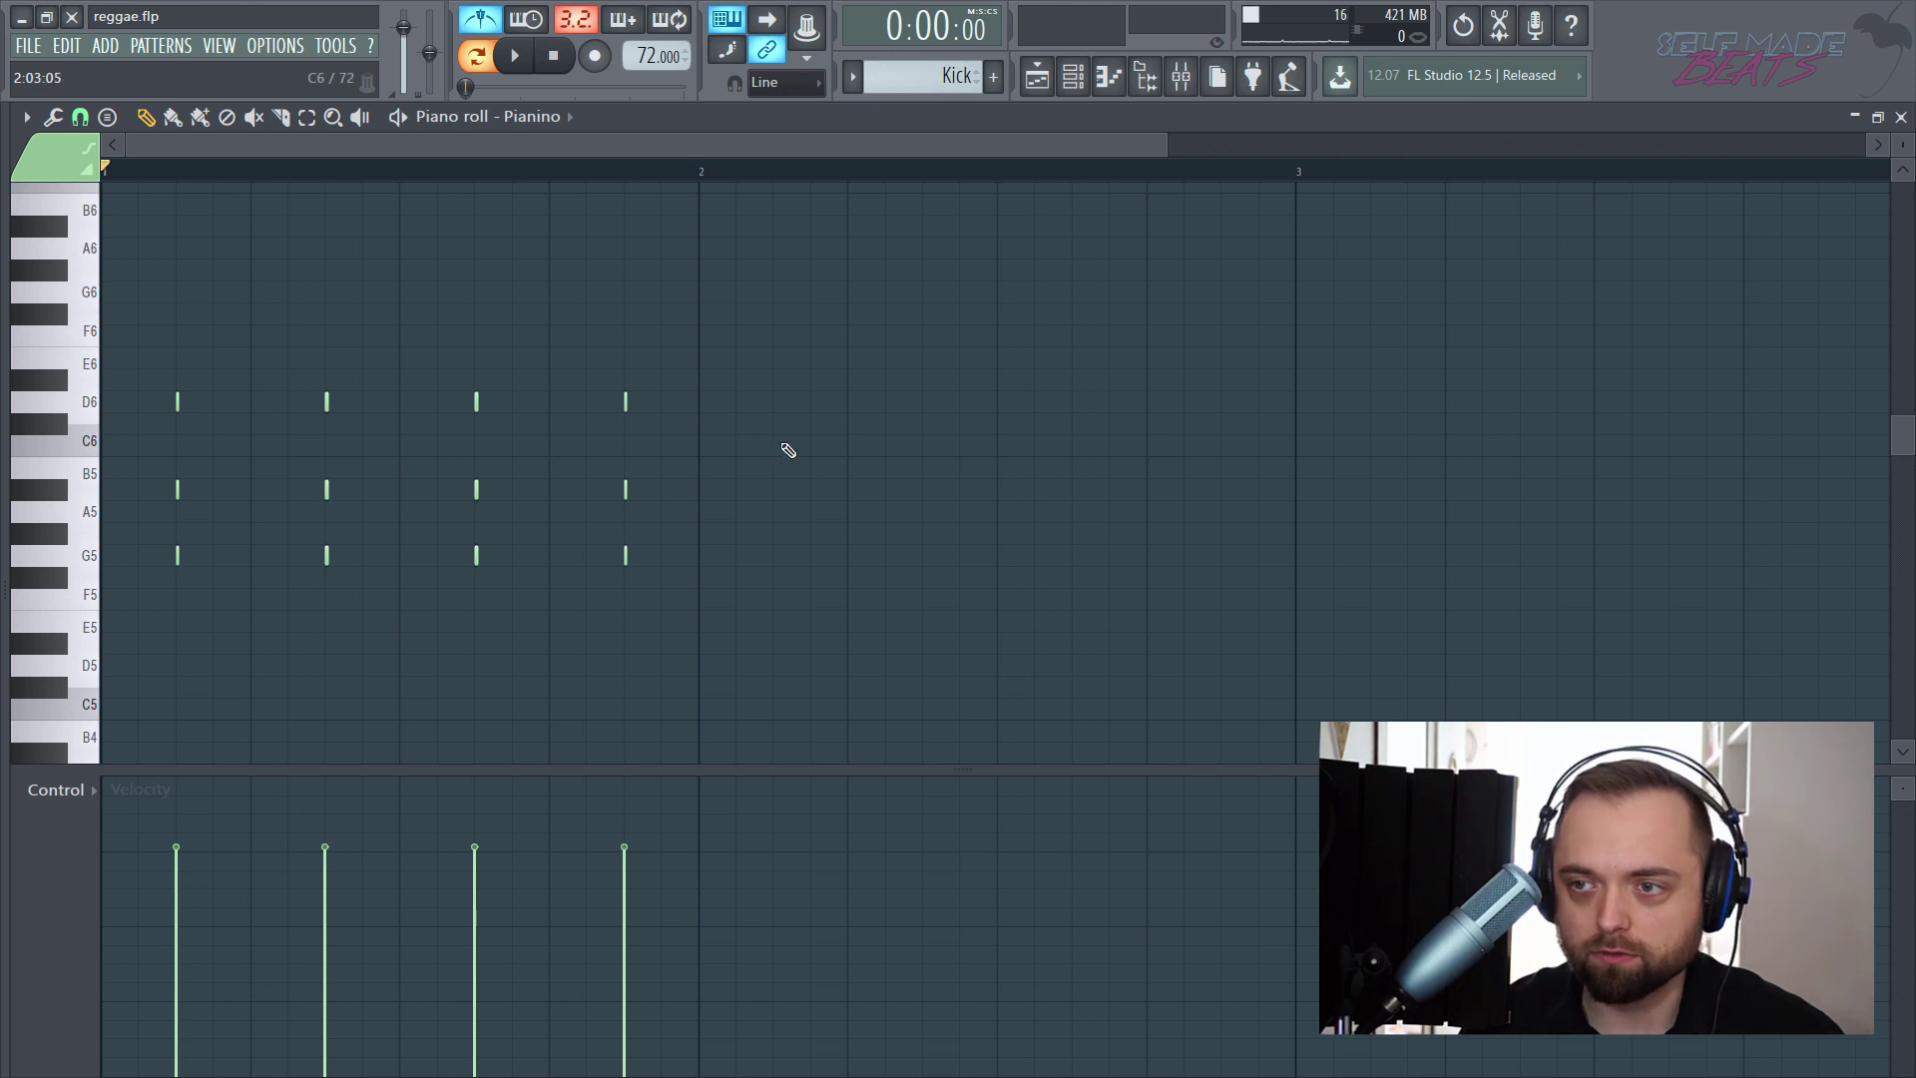
- Enter a chord of C6, A5 and F5 on the first offbeat of bar 2
{"action": "left_click", "coordinate": [784, 447]}
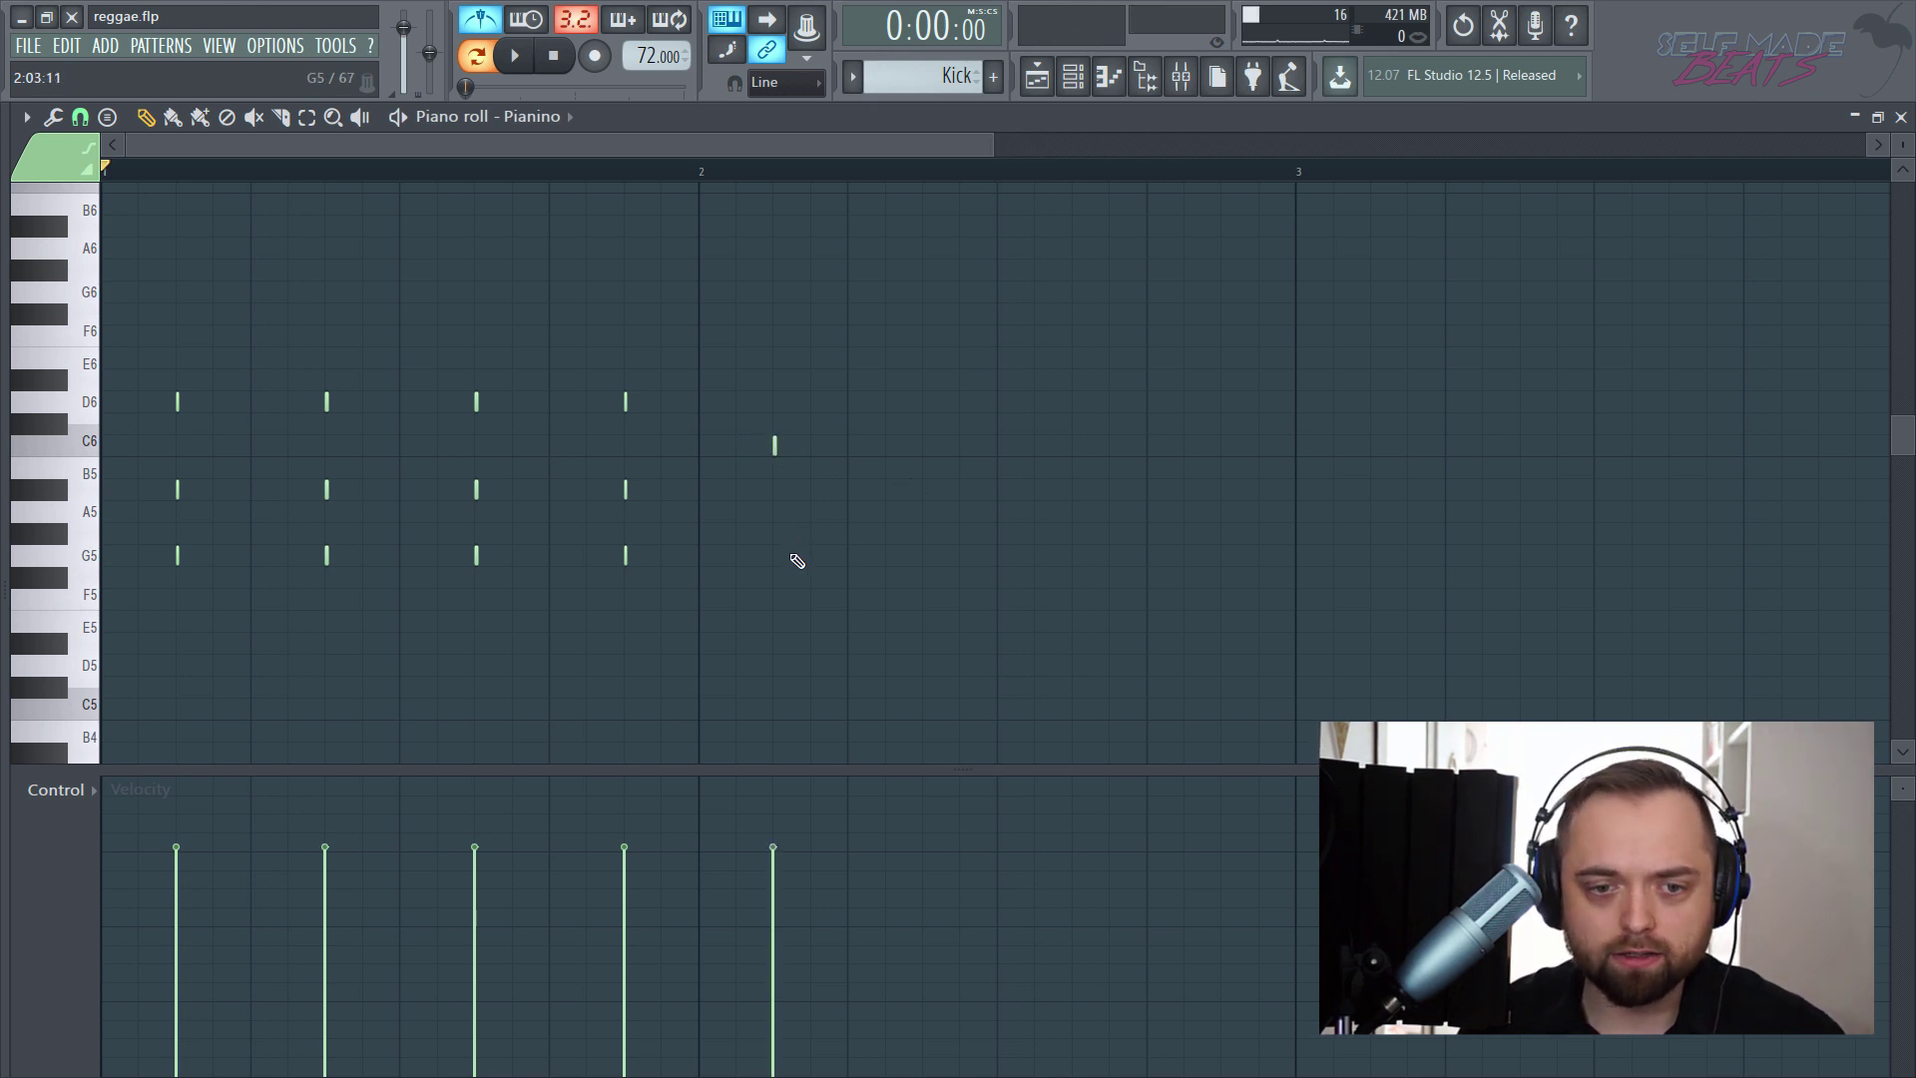
{"action": "left_click", "coordinate": [772, 510]}
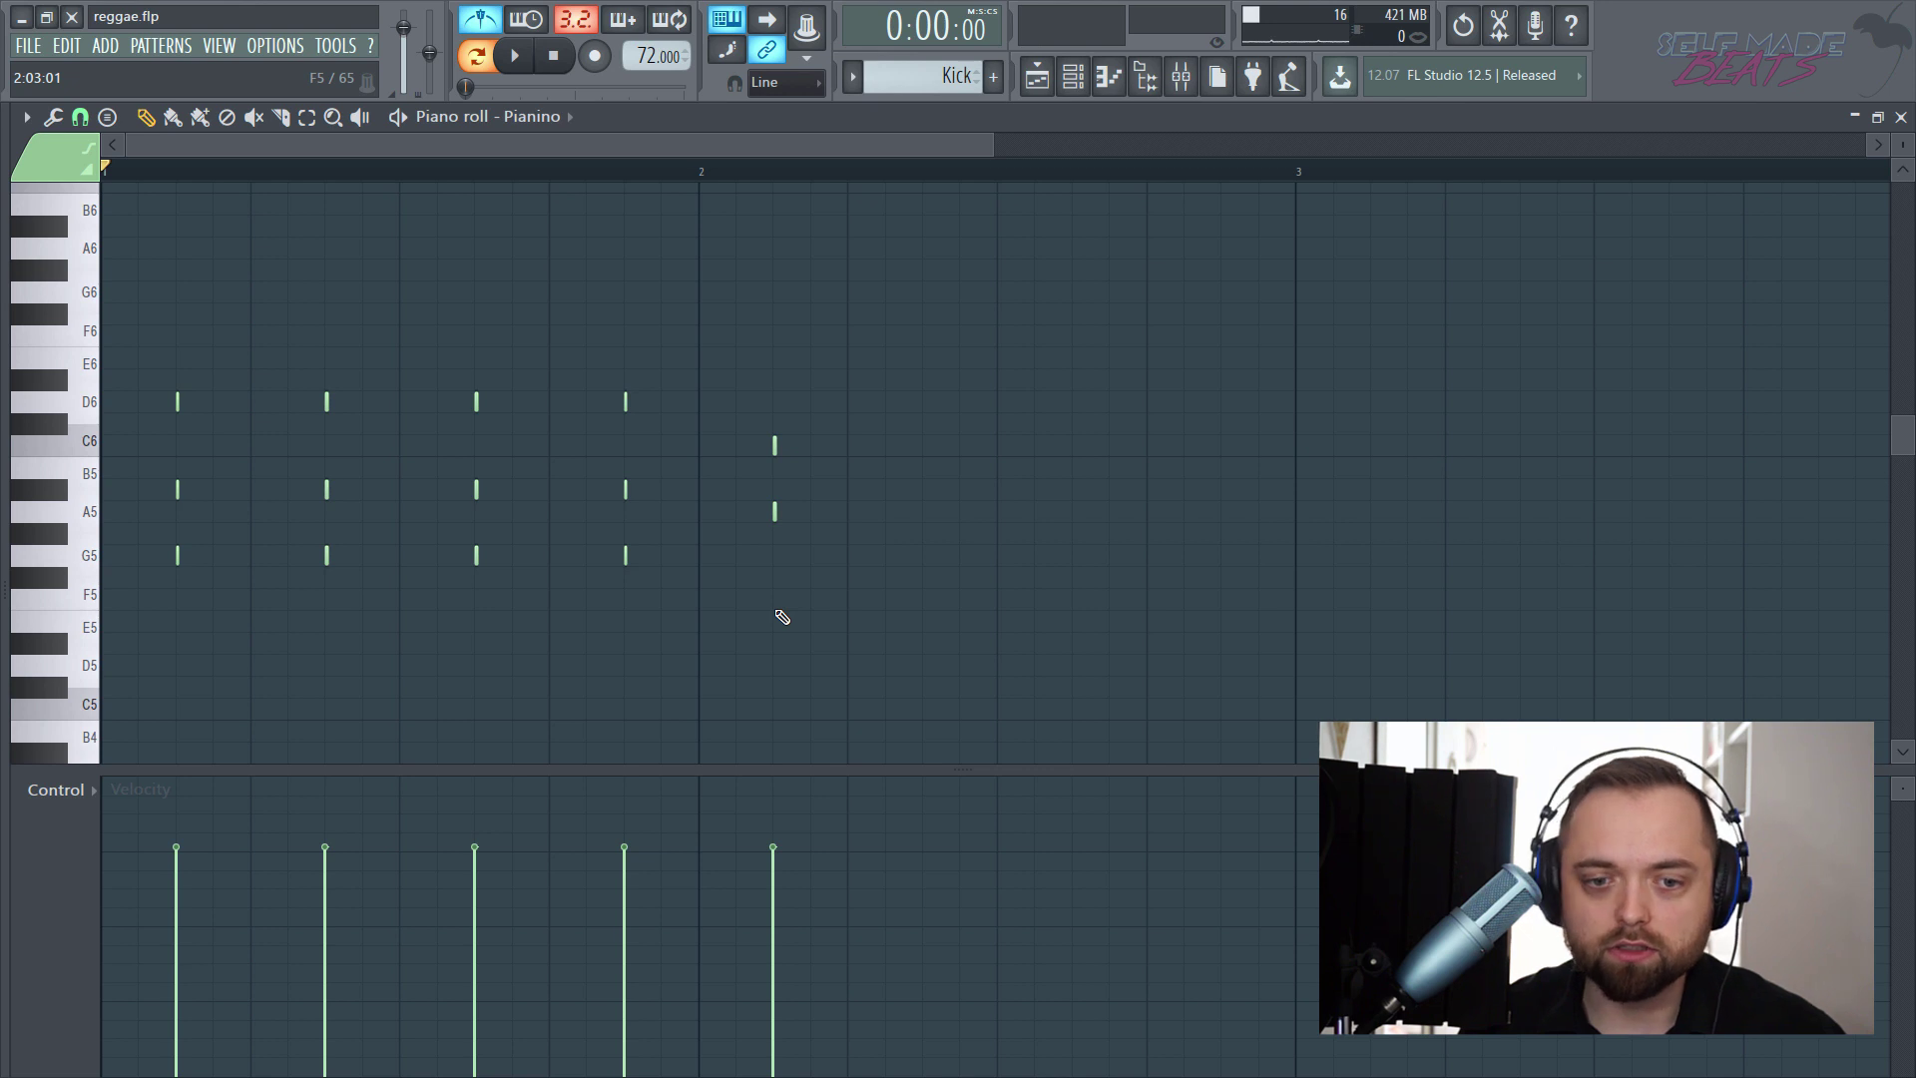
{"action": "mouse_move", "coordinate": [774, 622]}
{"action": "left_mouse_down"}
{"action": "mouse_move", "coordinate": [769, 571]}
{"action": "mouse_move", "coordinate": [770, 595]}
{"action": "left_mouse_up"}
- Duplicate the C6, A5 and F5 chord onto the remaining three offbeats of bar 2
{"action": "left_click_drag", "start_coordinate": [891, 721], "coordinate": [762, 371]}
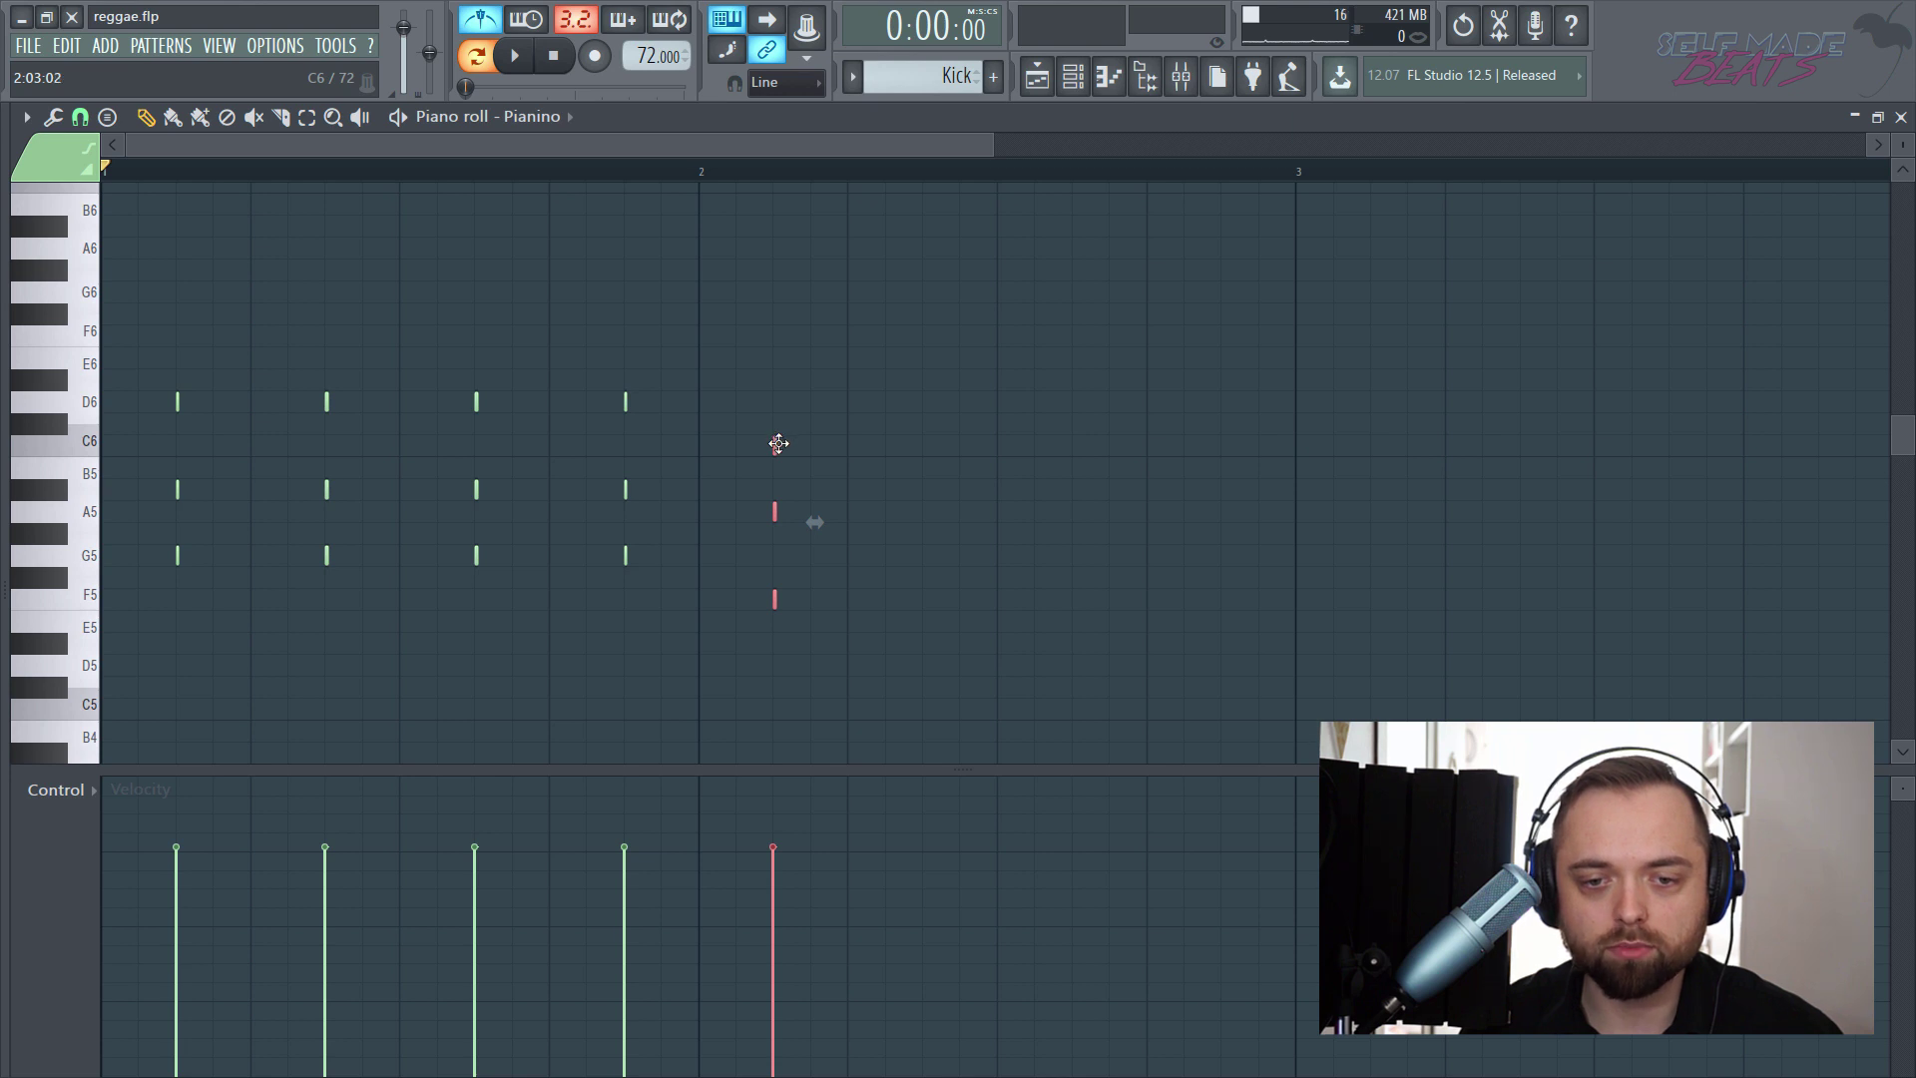
{"action": "left_click_drag", "start_coordinate": [776, 440], "coordinate": [928, 445]}
{"action": "left_click_drag", "start_coordinate": [1098, 397], "coordinate": [765, 633]}
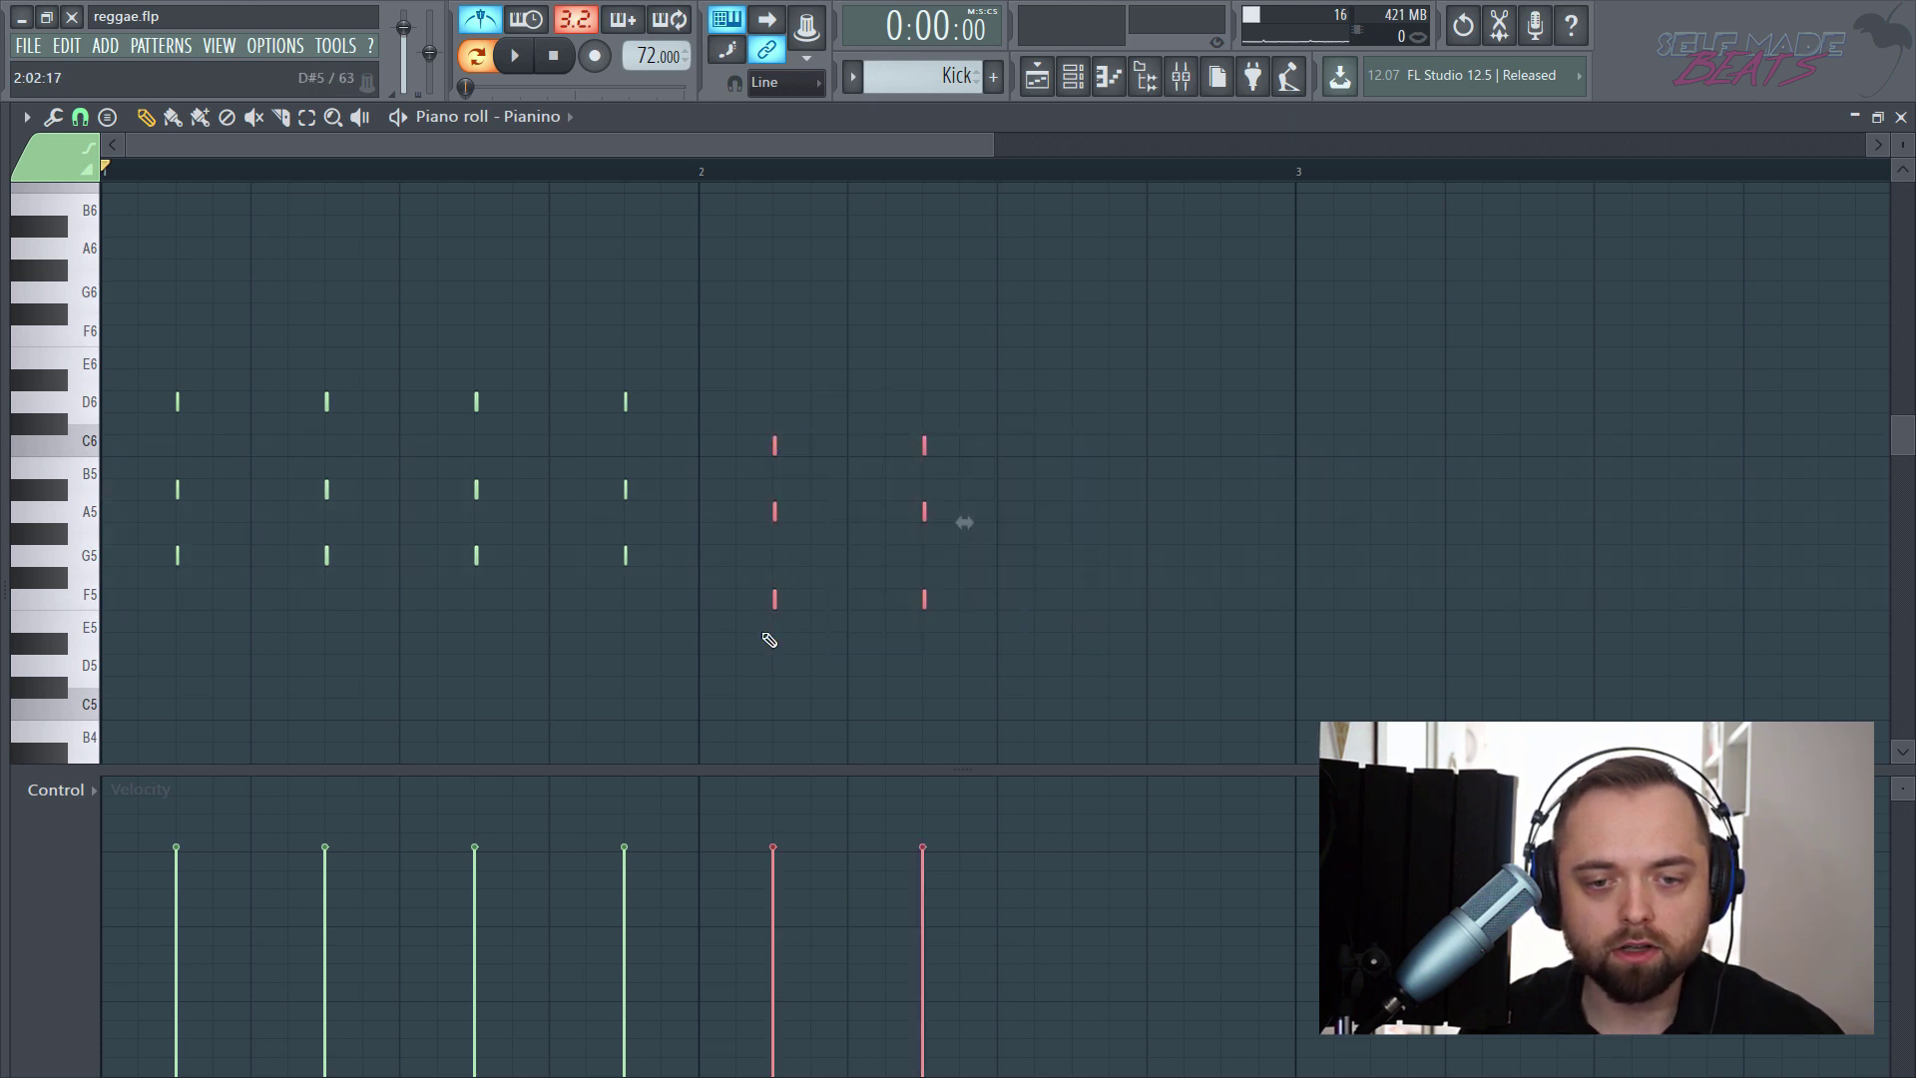
{"action": "key", "text": "ctrl+b"}
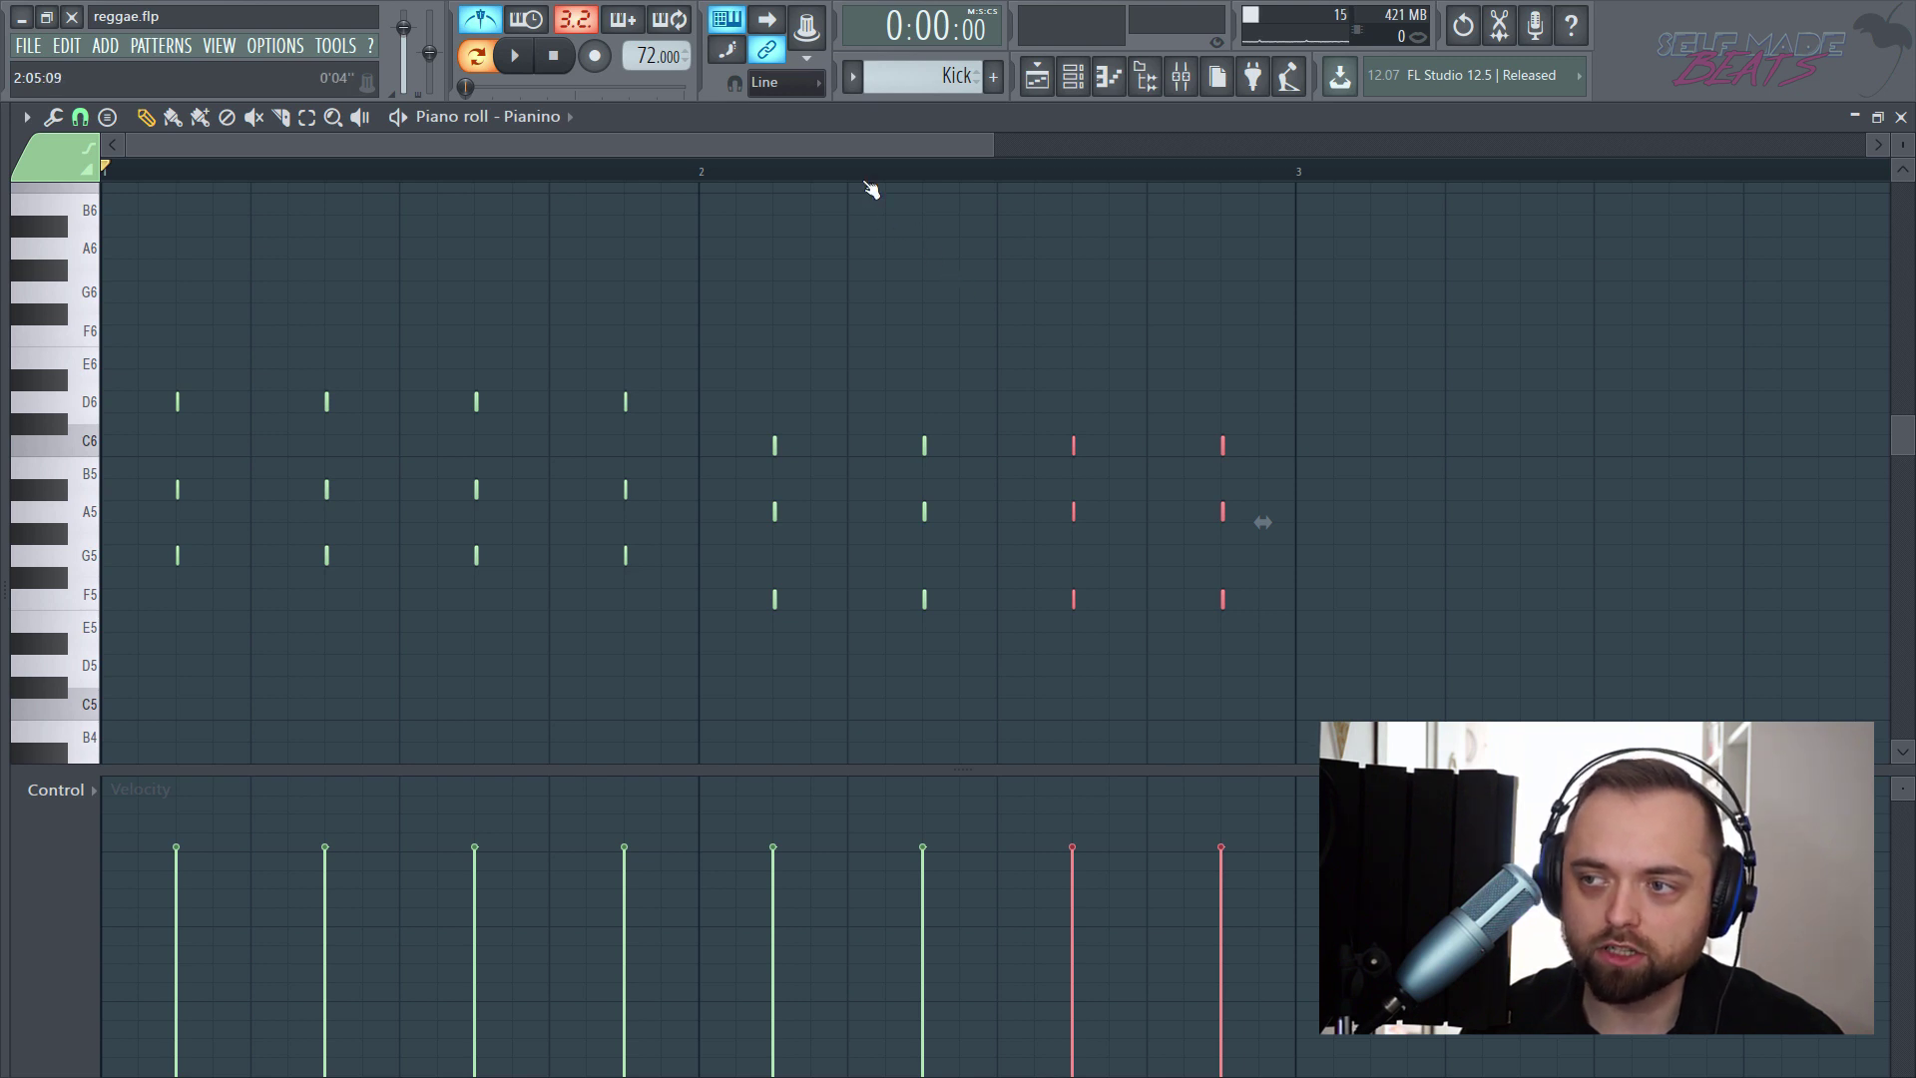
- Copy bar 2's four chords into bar 3 and raise the copied F5 notes one octave to F6
{"action": "scroll", "coordinate": [868, 187], "scroll_direction": "down", "scroll_amount": 3}
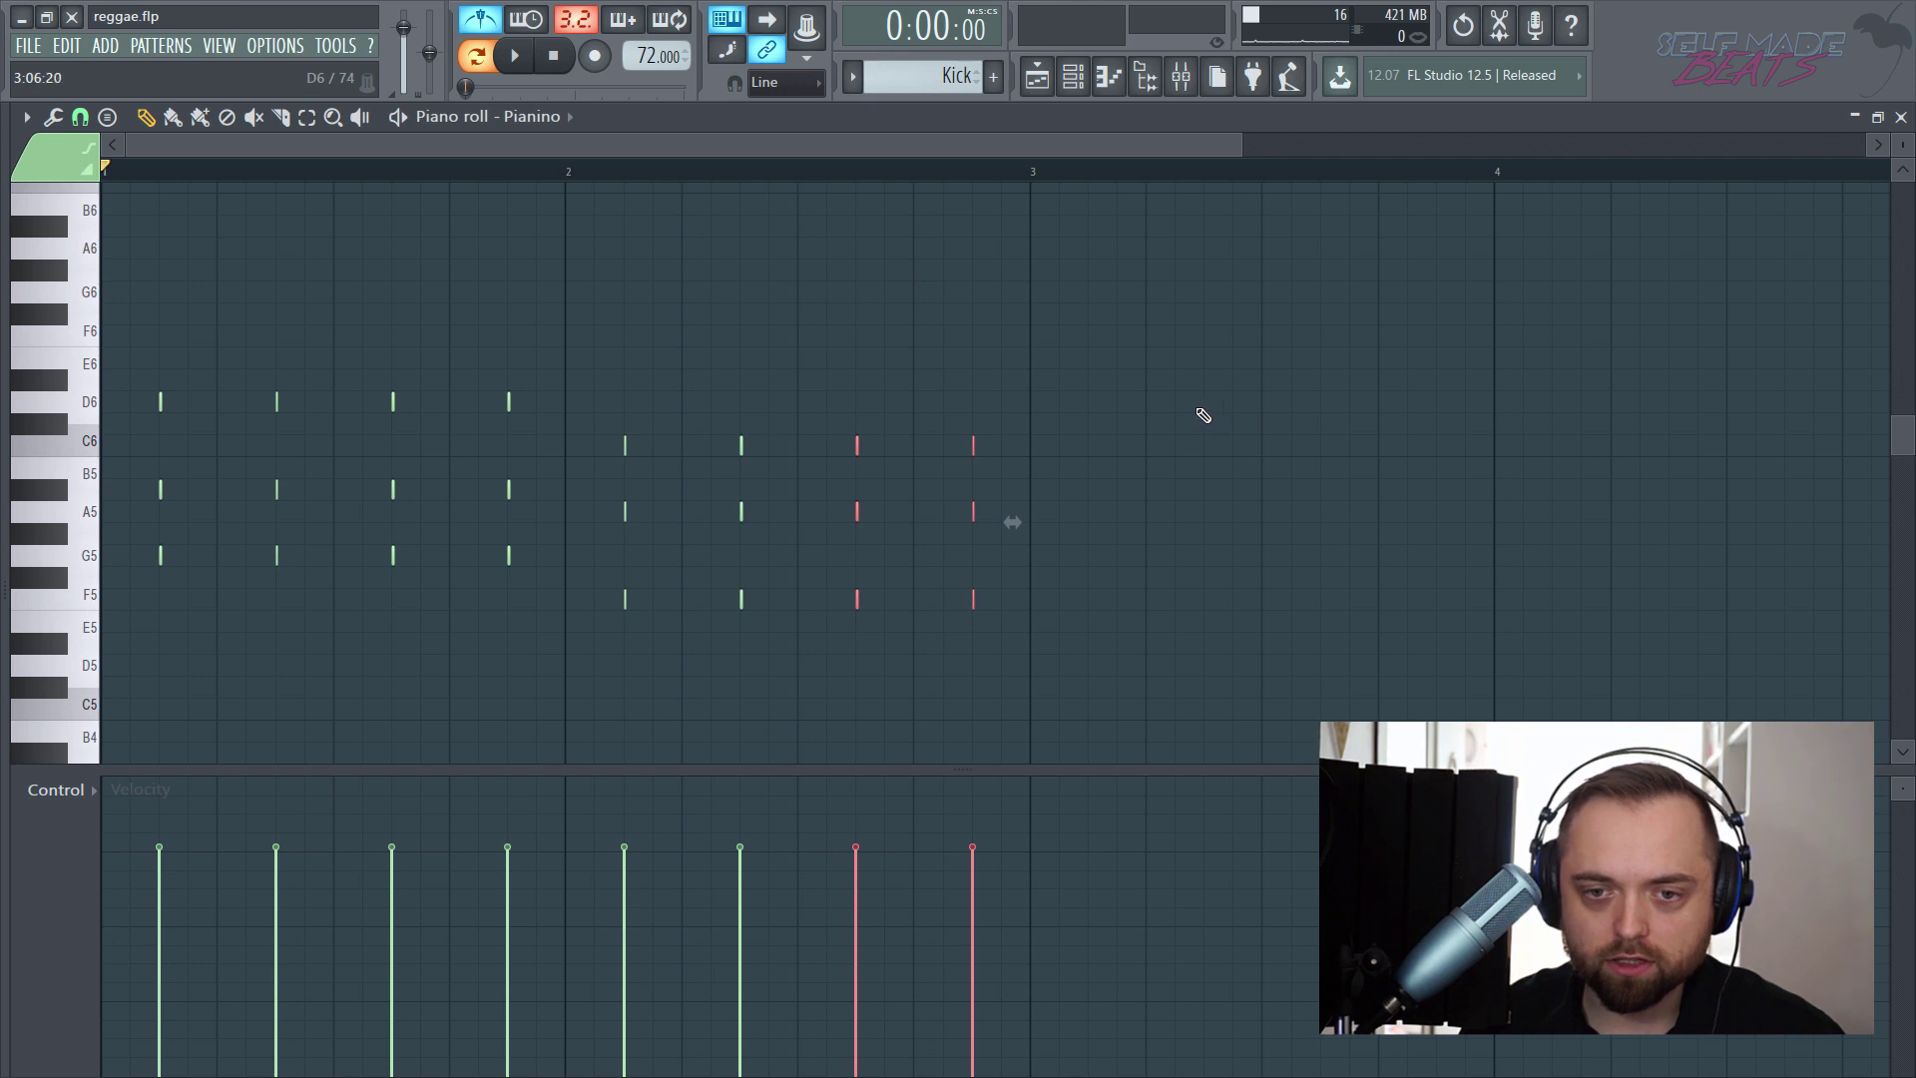
{"action": "left_click", "coordinate": [1124, 469], "text": "ctrl"}
{"action": "left_click_drag", "start_coordinate": [1121, 675], "coordinate": [1087, 449]}
{"action": "key", "text": "ctrl+d"}
{"action": "left_click_drag", "start_coordinate": [1524, 632], "coordinate": [1044, 568]}
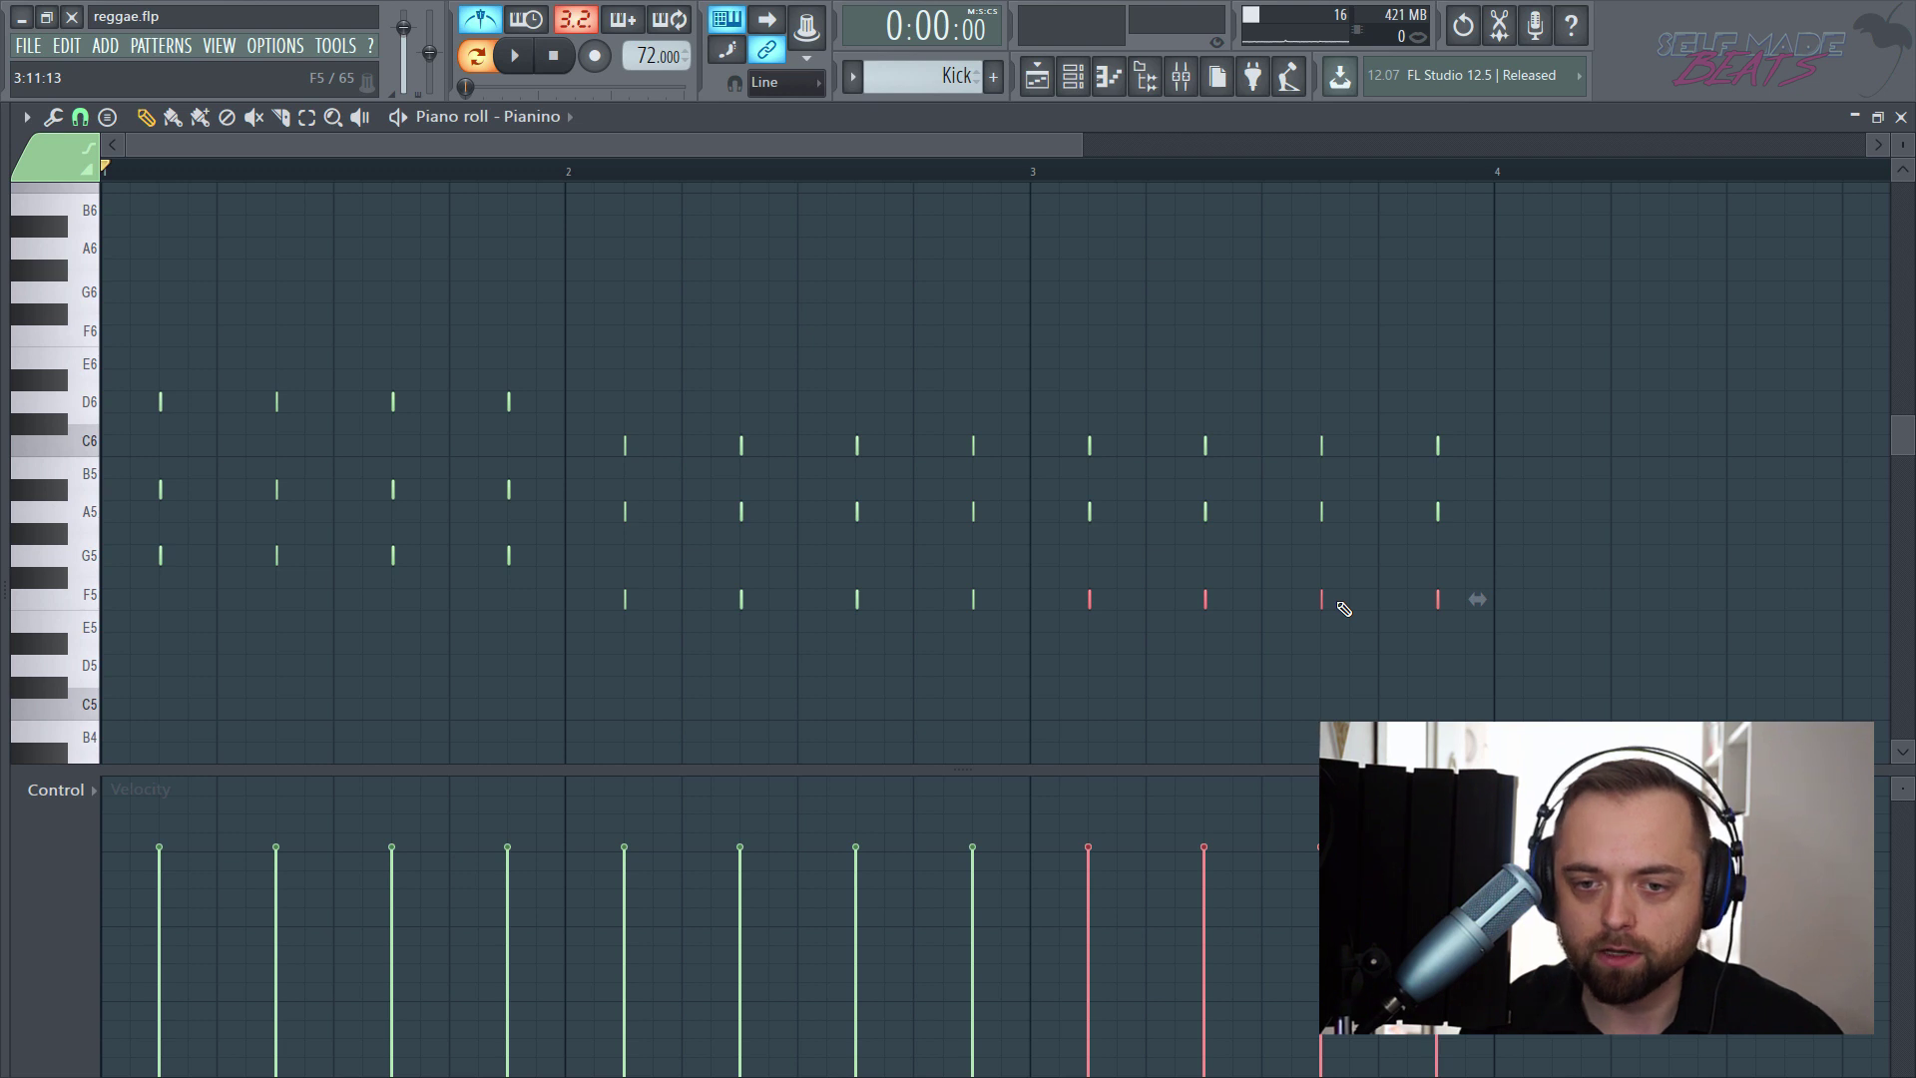
{"action": "key", "text": "ctrl+Up"}
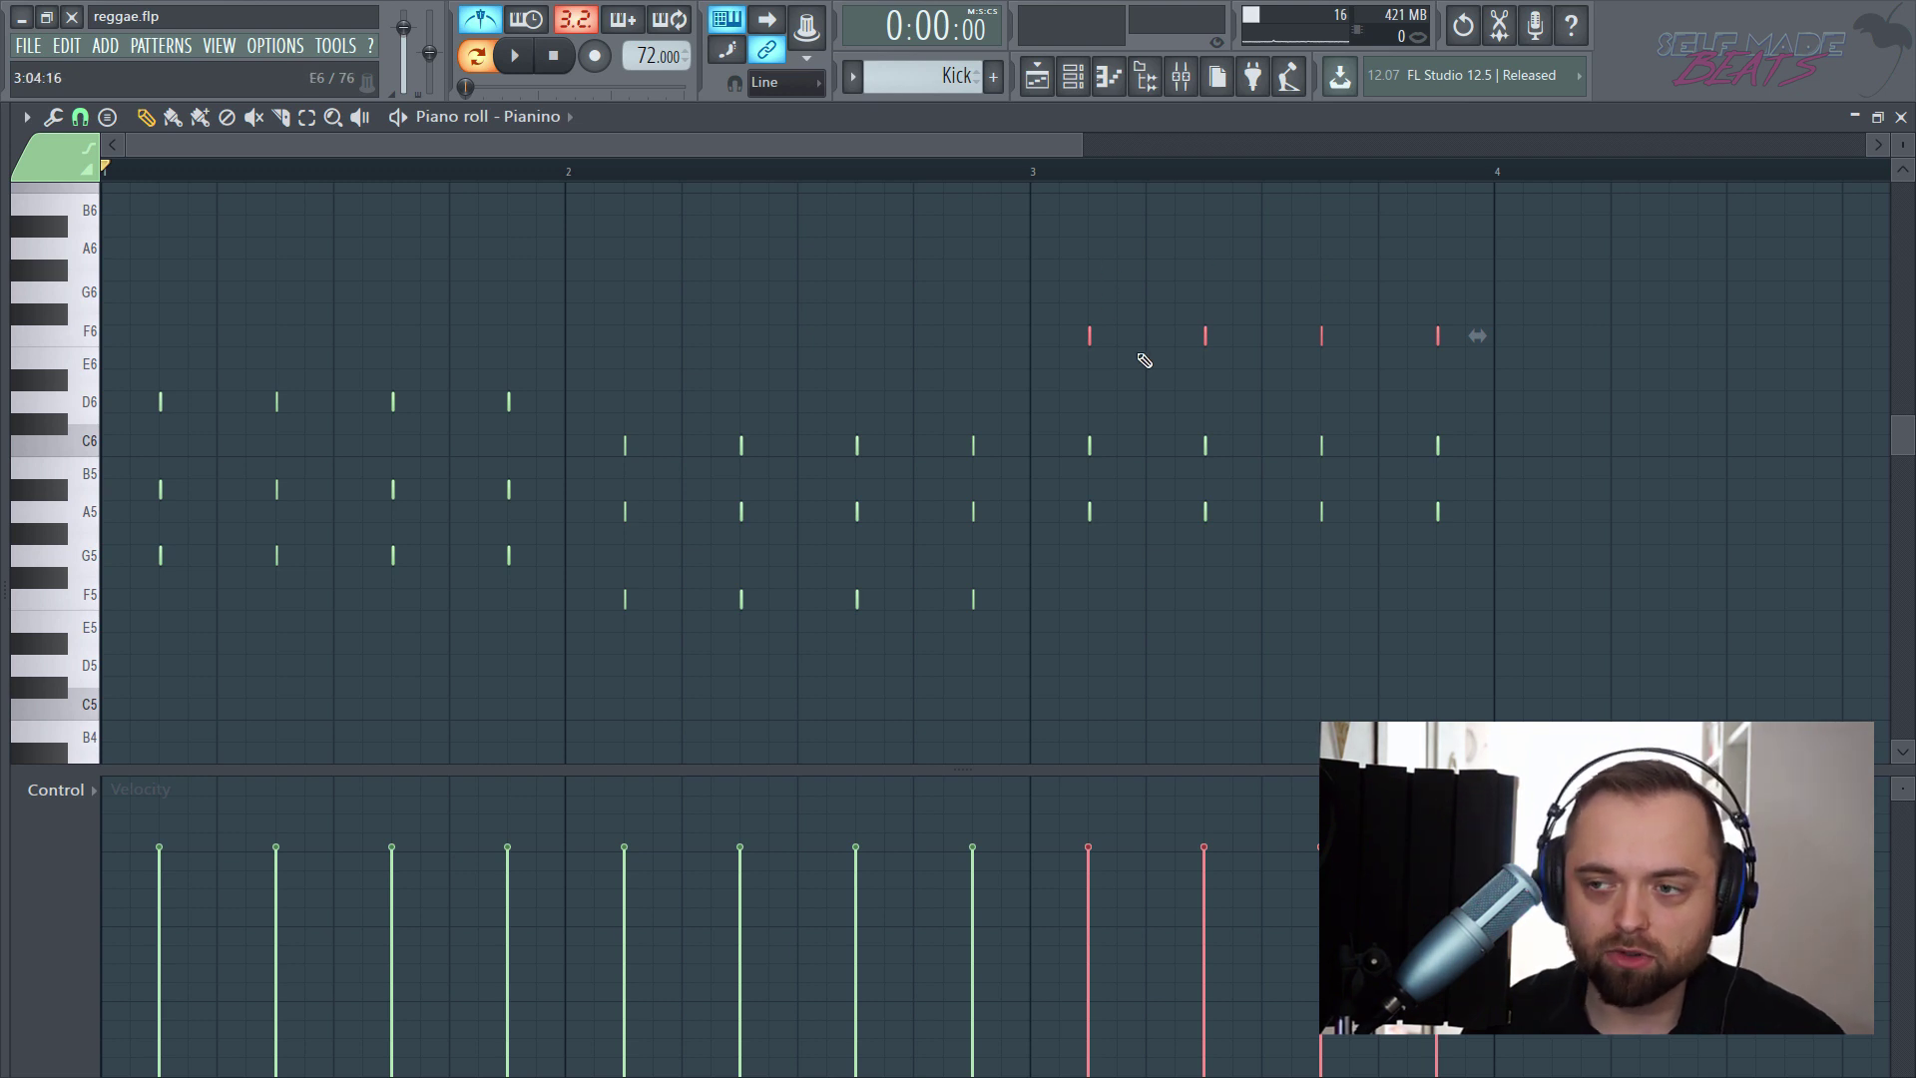
- Copy bar 3's four chords into bar 4 and lower the first three copied F6 notes to E6
{"action": "left_click_drag", "start_coordinate": [920, 142], "coordinate": [1021, 145]}
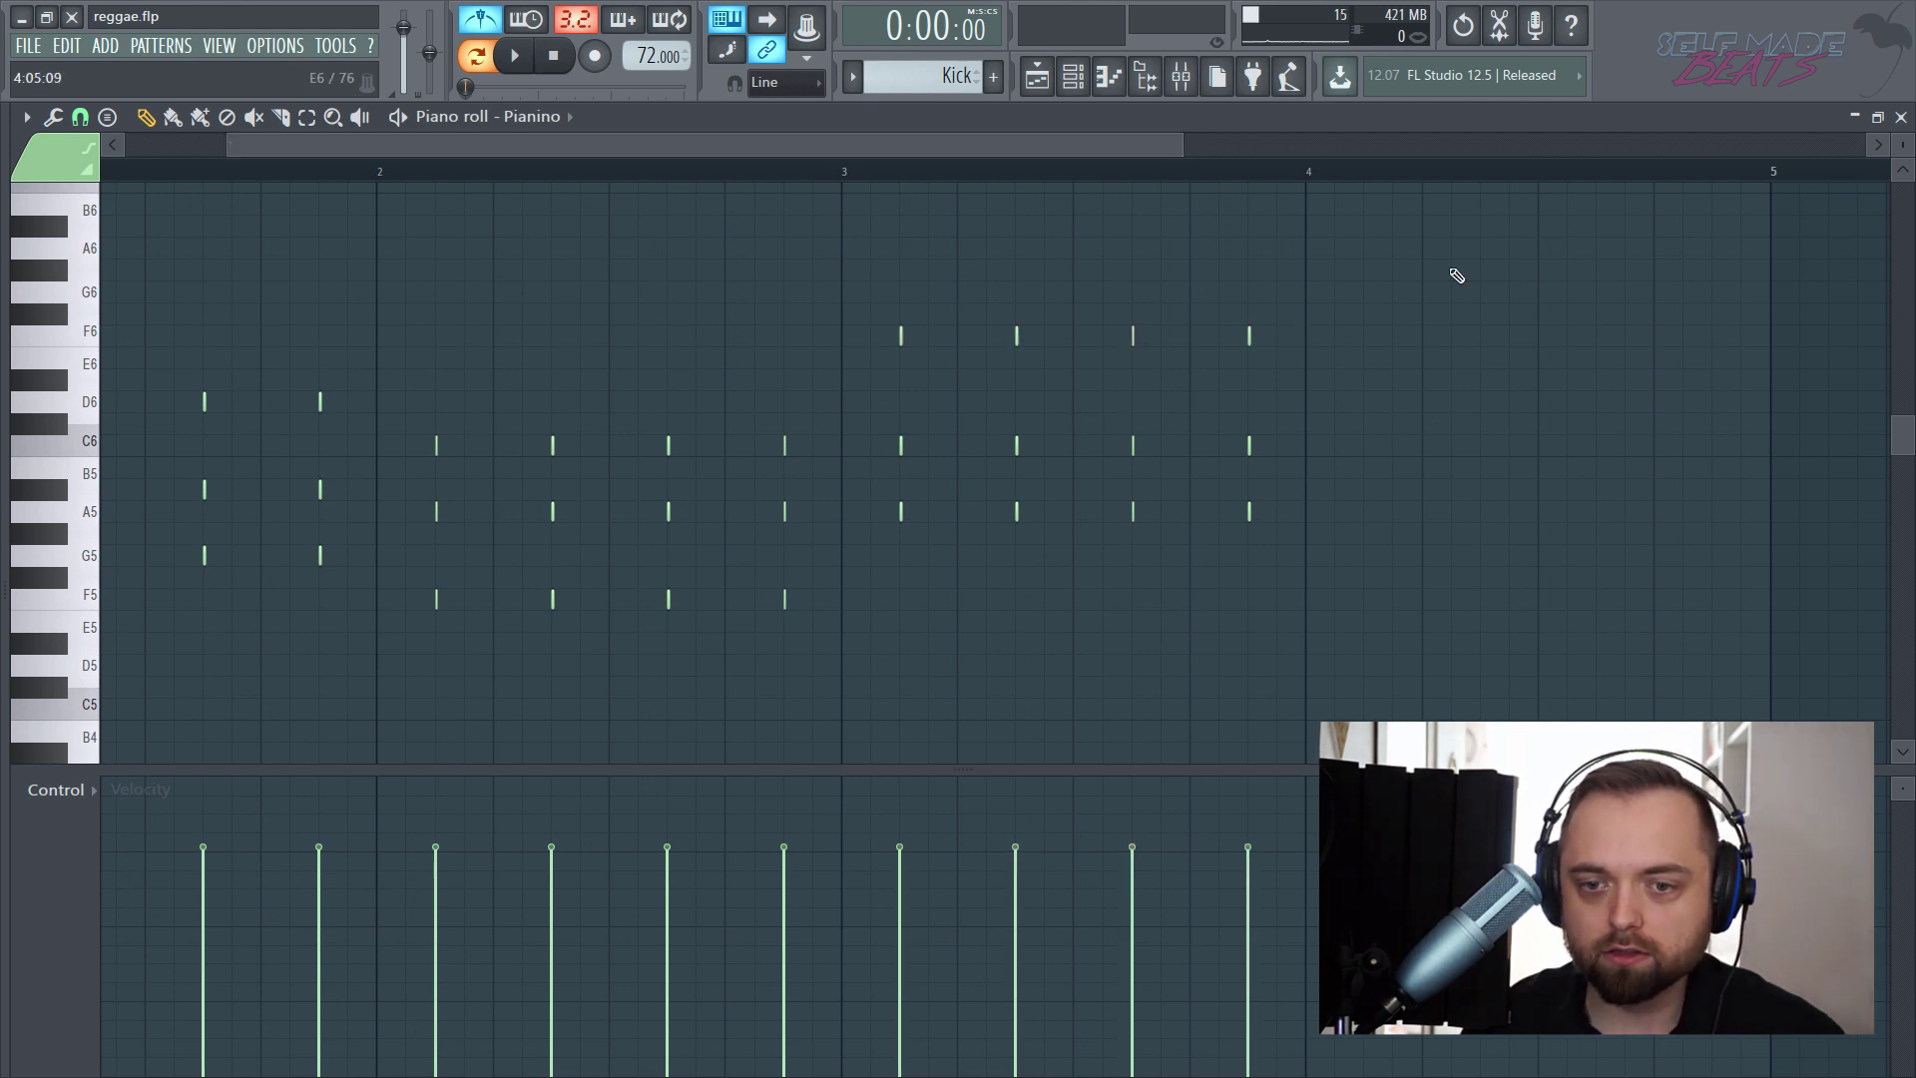
{"action": "left_click_drag", "start_coordinate": [1450, 239], "coordinate": [889, 598]}
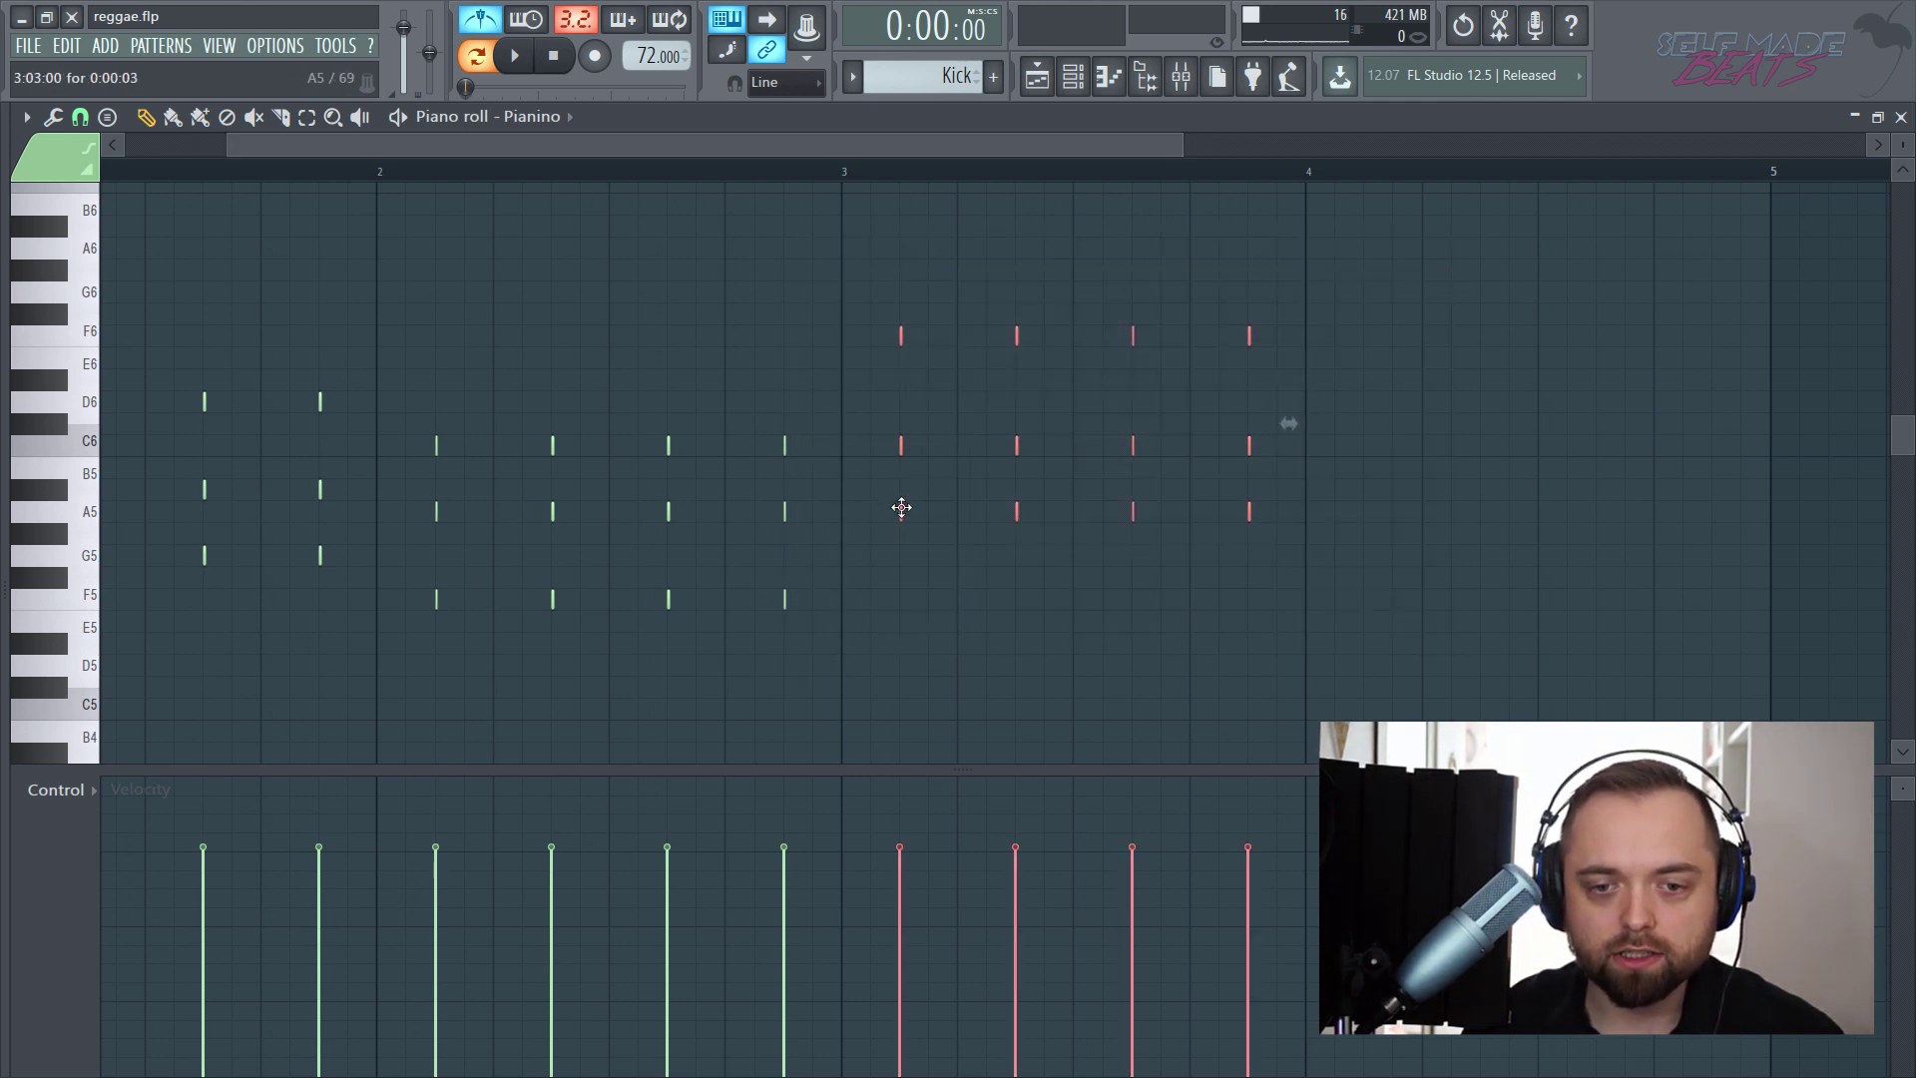
{"action": "left_click_drag", "start_coordinate": [899, 505], "coordinate": [1365, 539]}
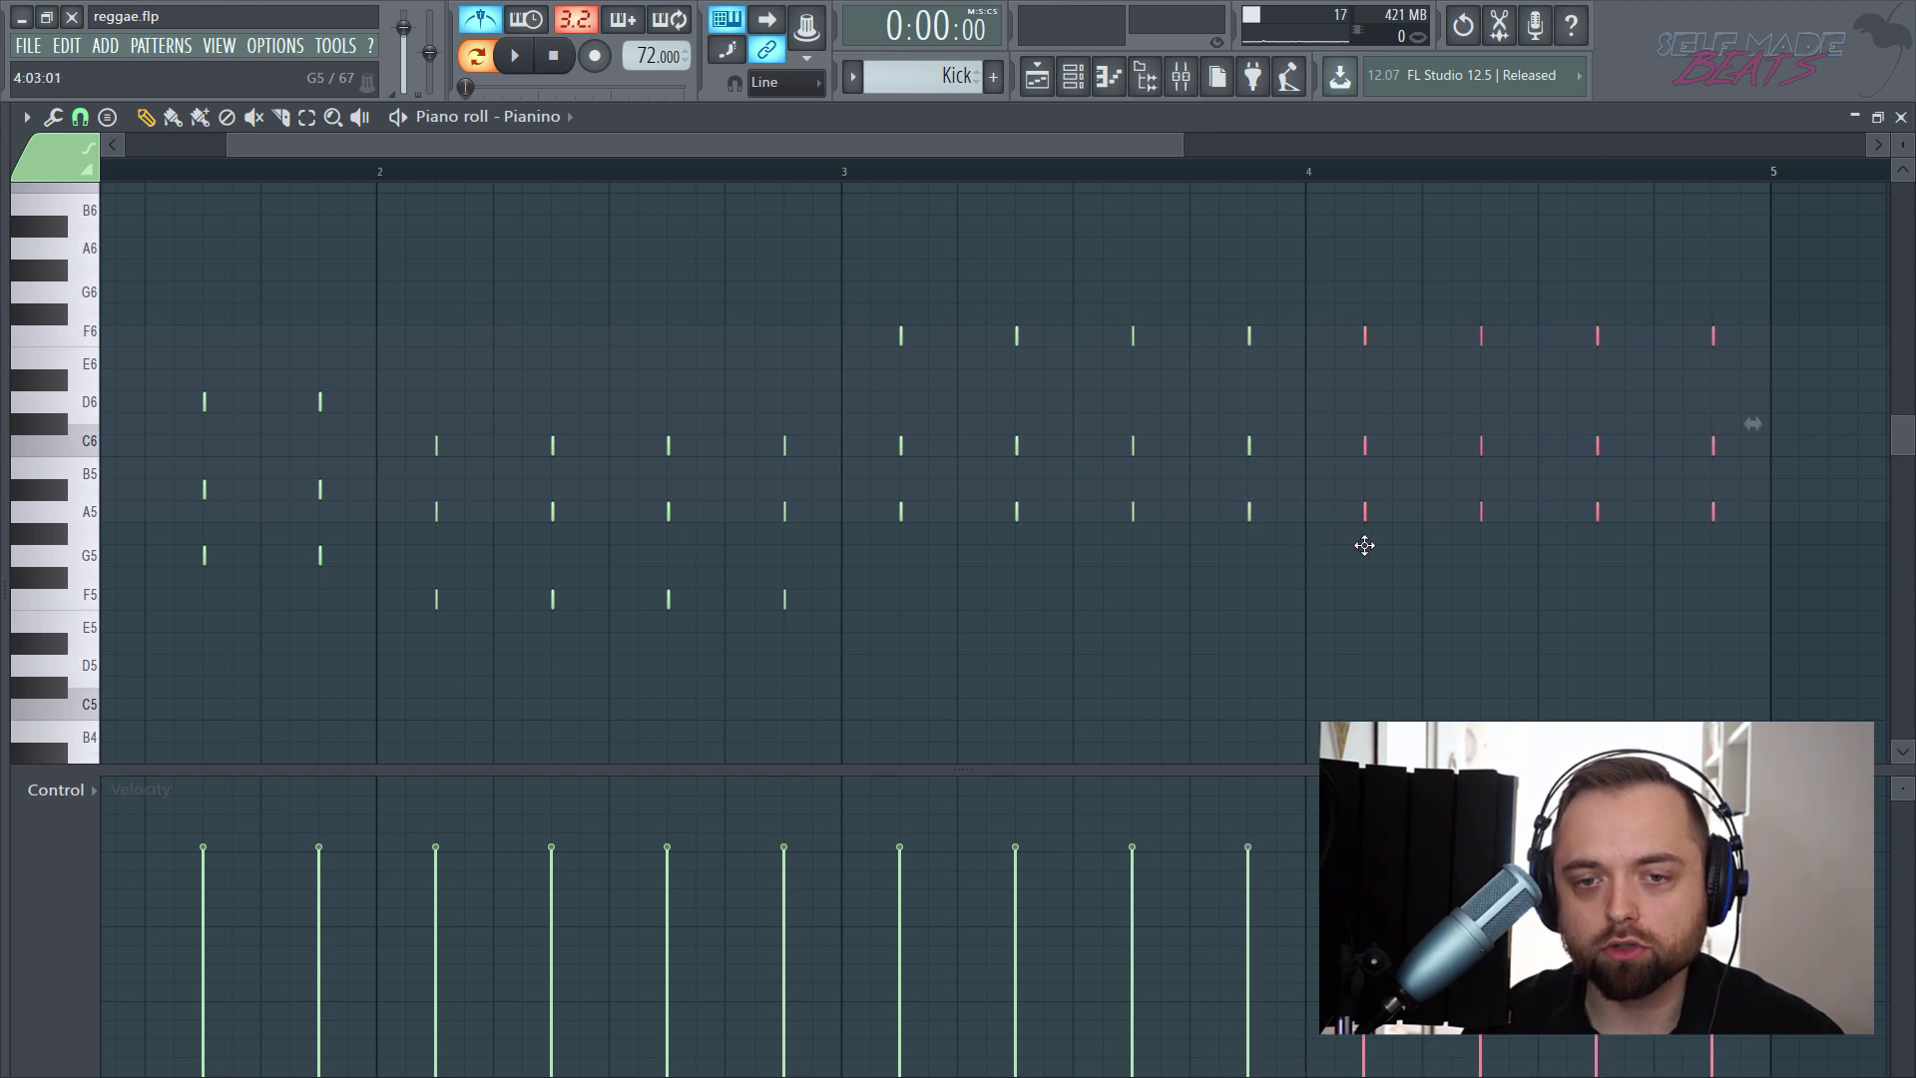
{"action": "left_click_drag", "start_coordinate": [897, 146], "coordinate": [1095, 188]}
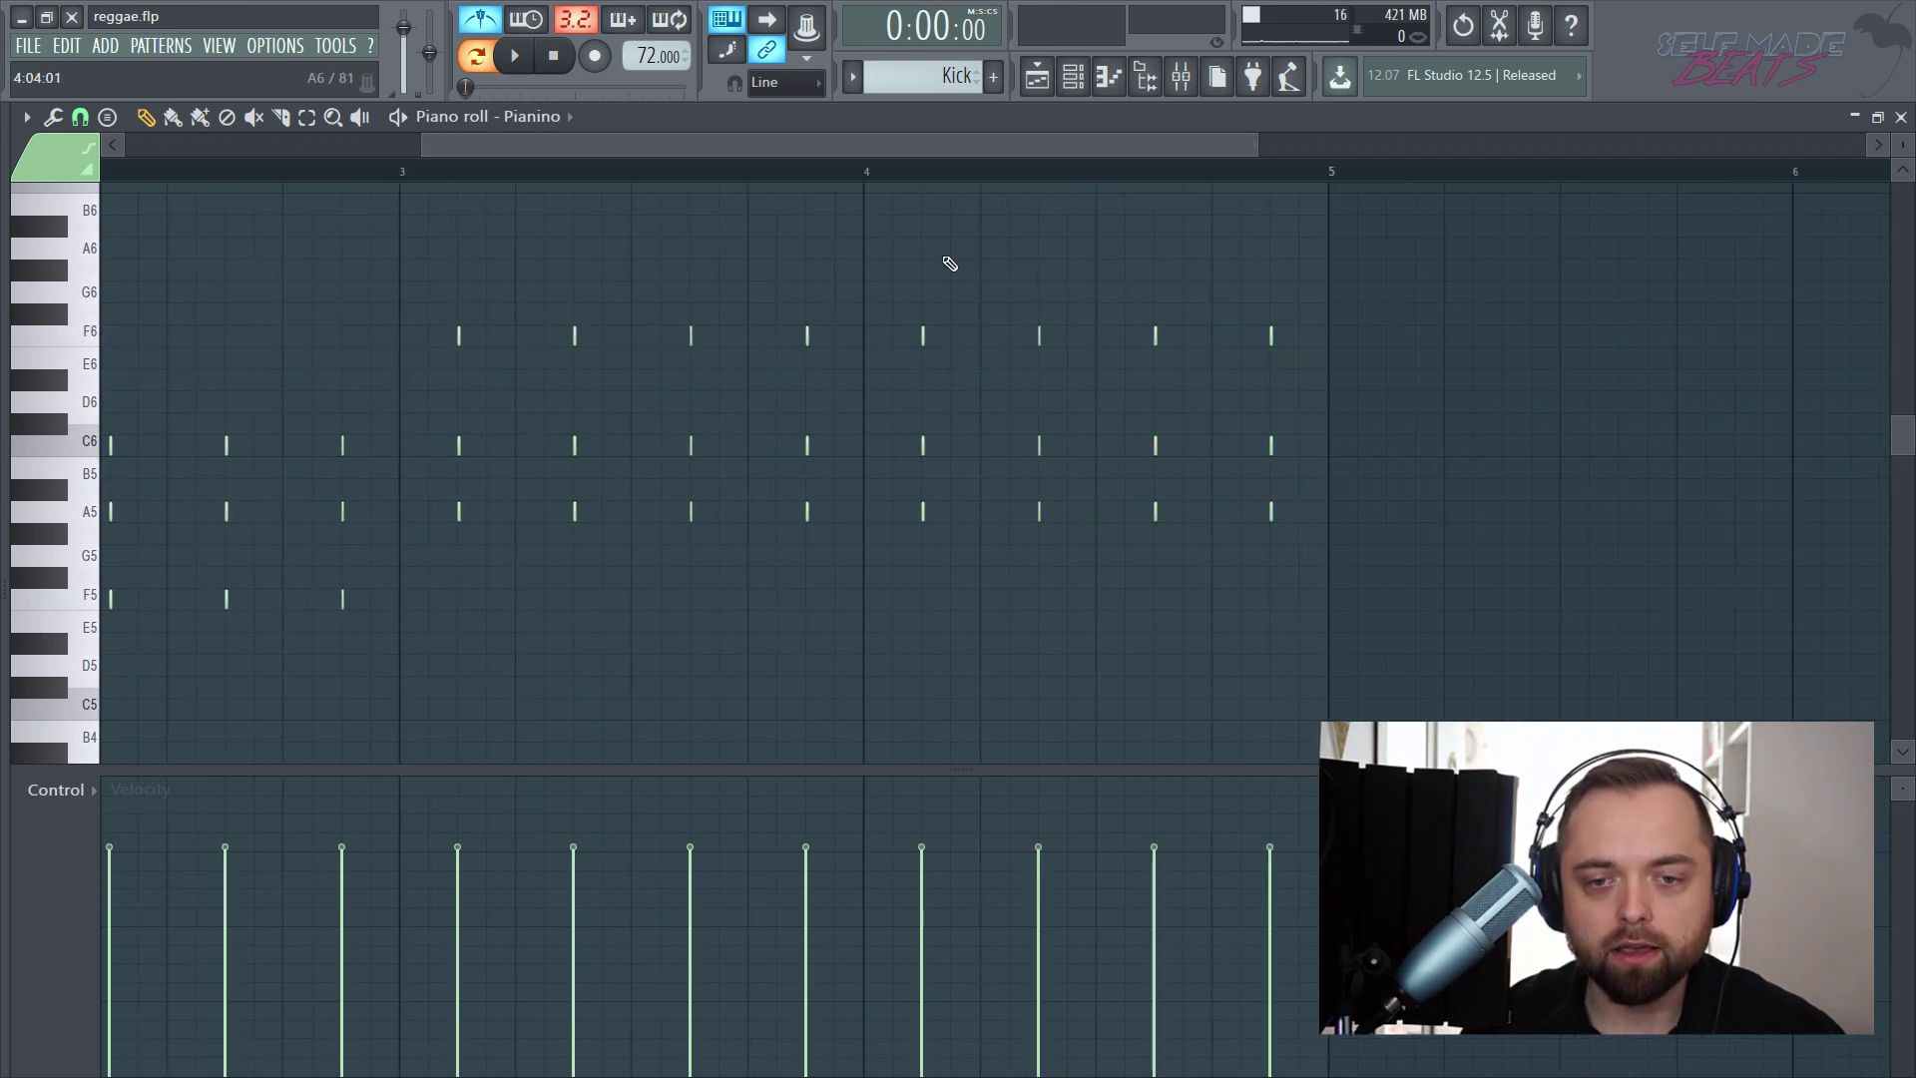
{"action": "mouse_move", "coordinate": [891, 283]}
{"action": "left_mouse_down"}
{"action": "mouse_move", "coordinate": [1061, 355]}
{"action": "mouse_move", "coordinate": [1182, 370]}
{"action": "mouse_move", "coordinate": [1160, 334]}
{"action": "mouse_move", "coordinate": [1156, 356]}
{"action": "left_mouse_up"}
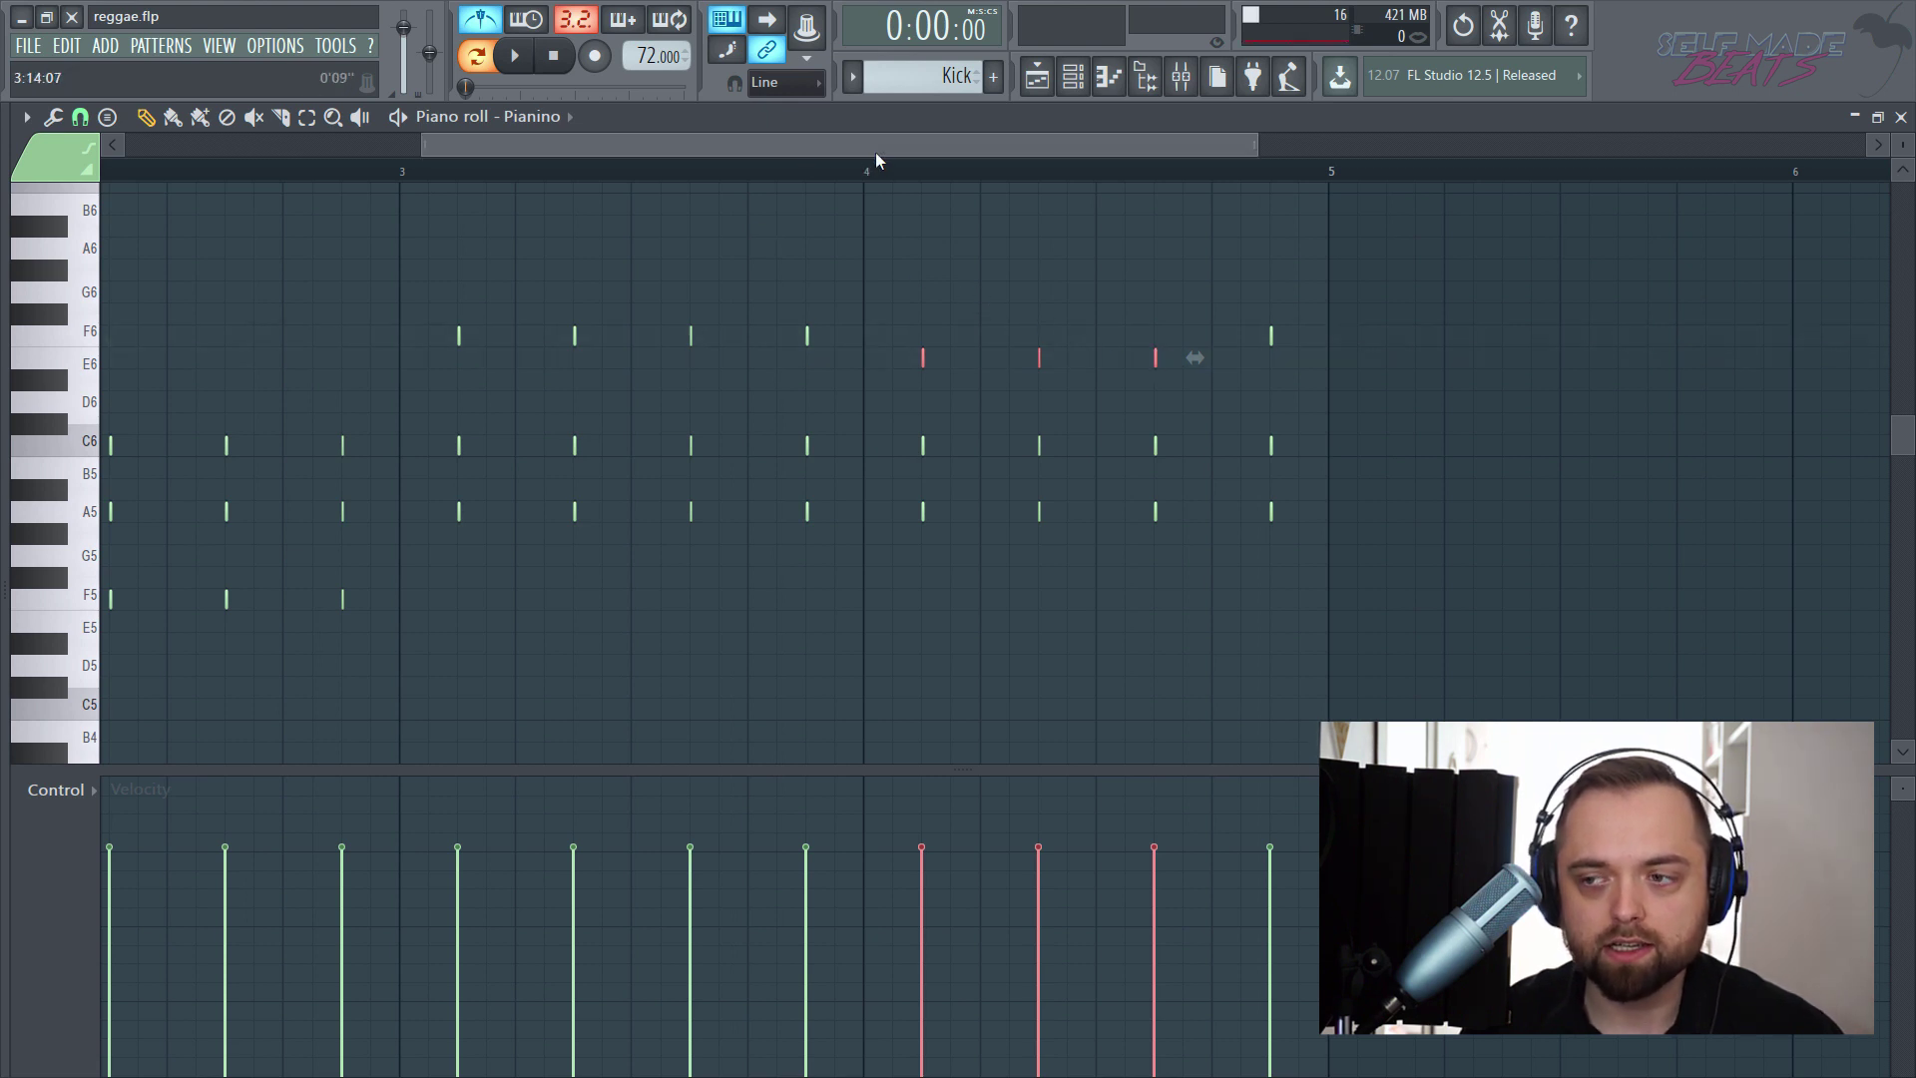
- Play back the four-bar piano chord progression from the start
{"action": "left_click_drag", "start_coordinate": [877, 151], "coordinate": [289, 205]}
{"action": "left_click", "coordinate": [299, 225]}
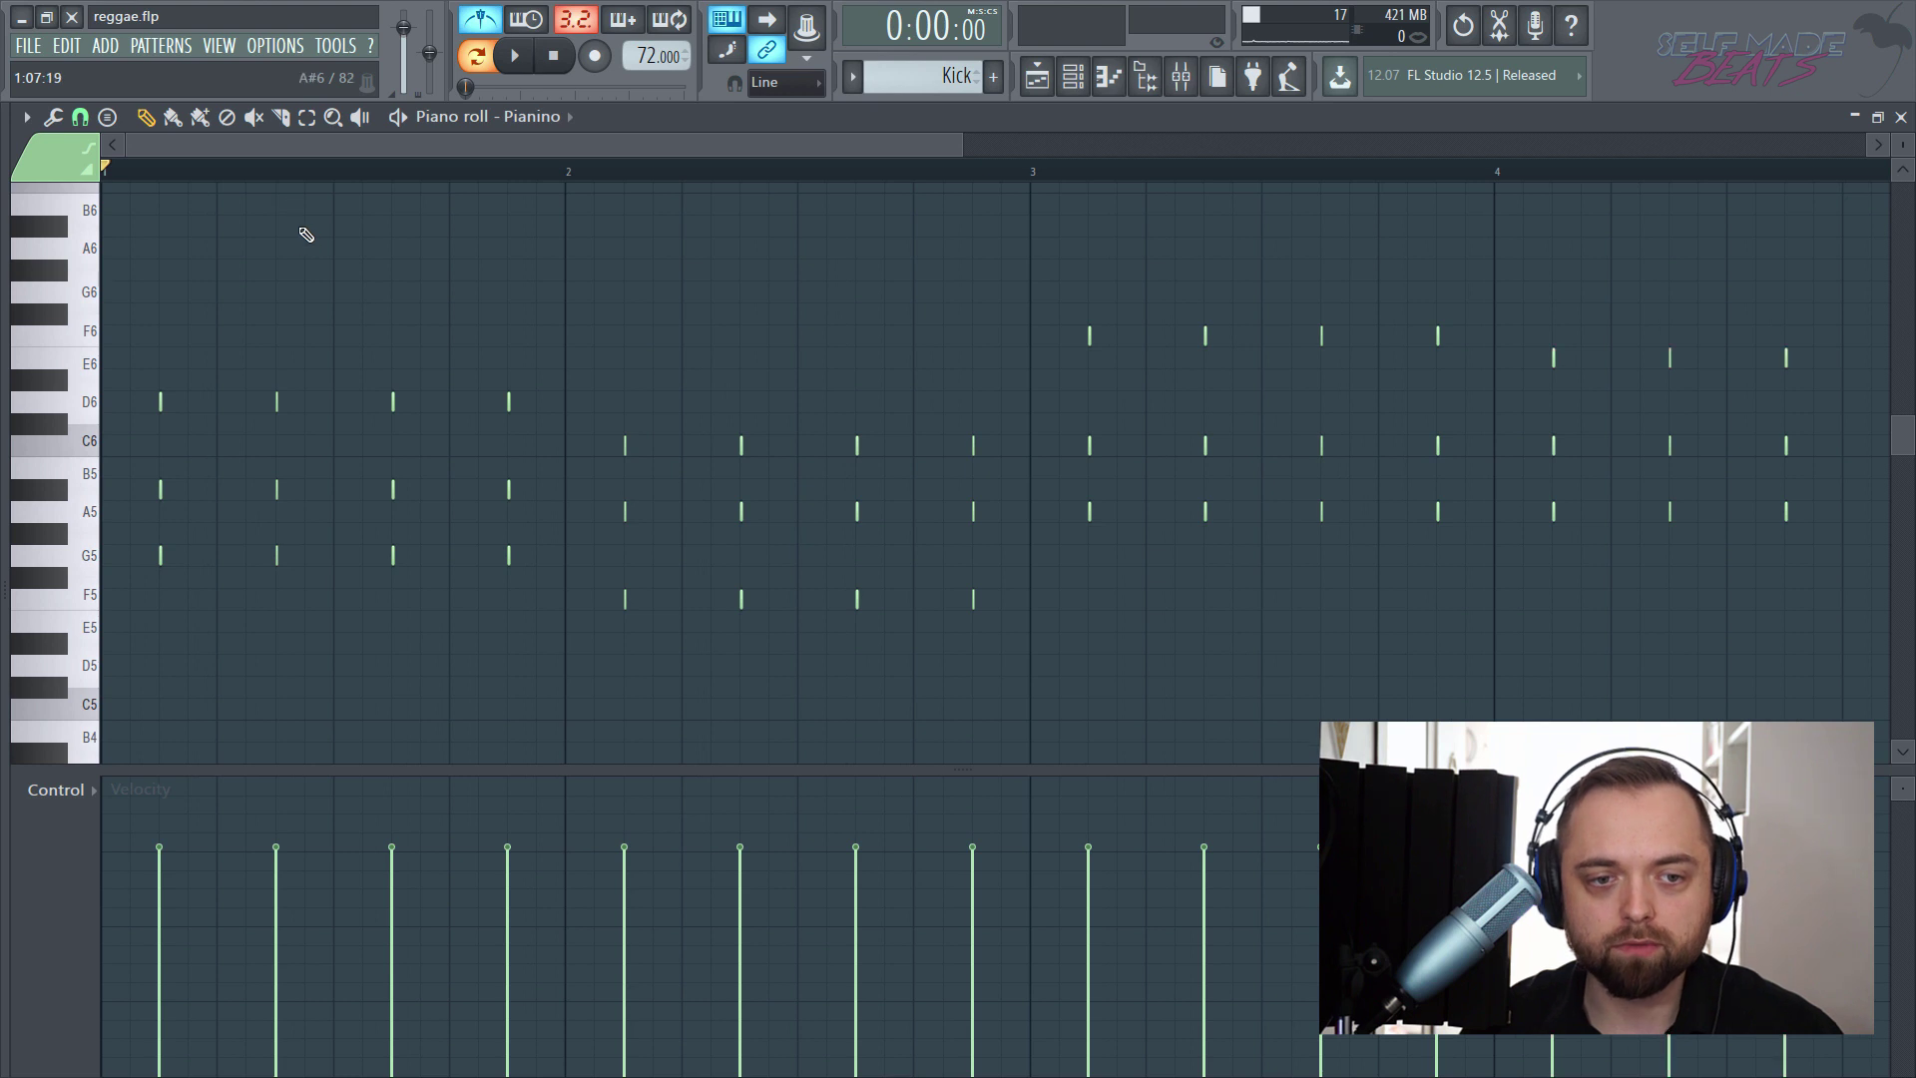
{"action": "key", "text": "space"}
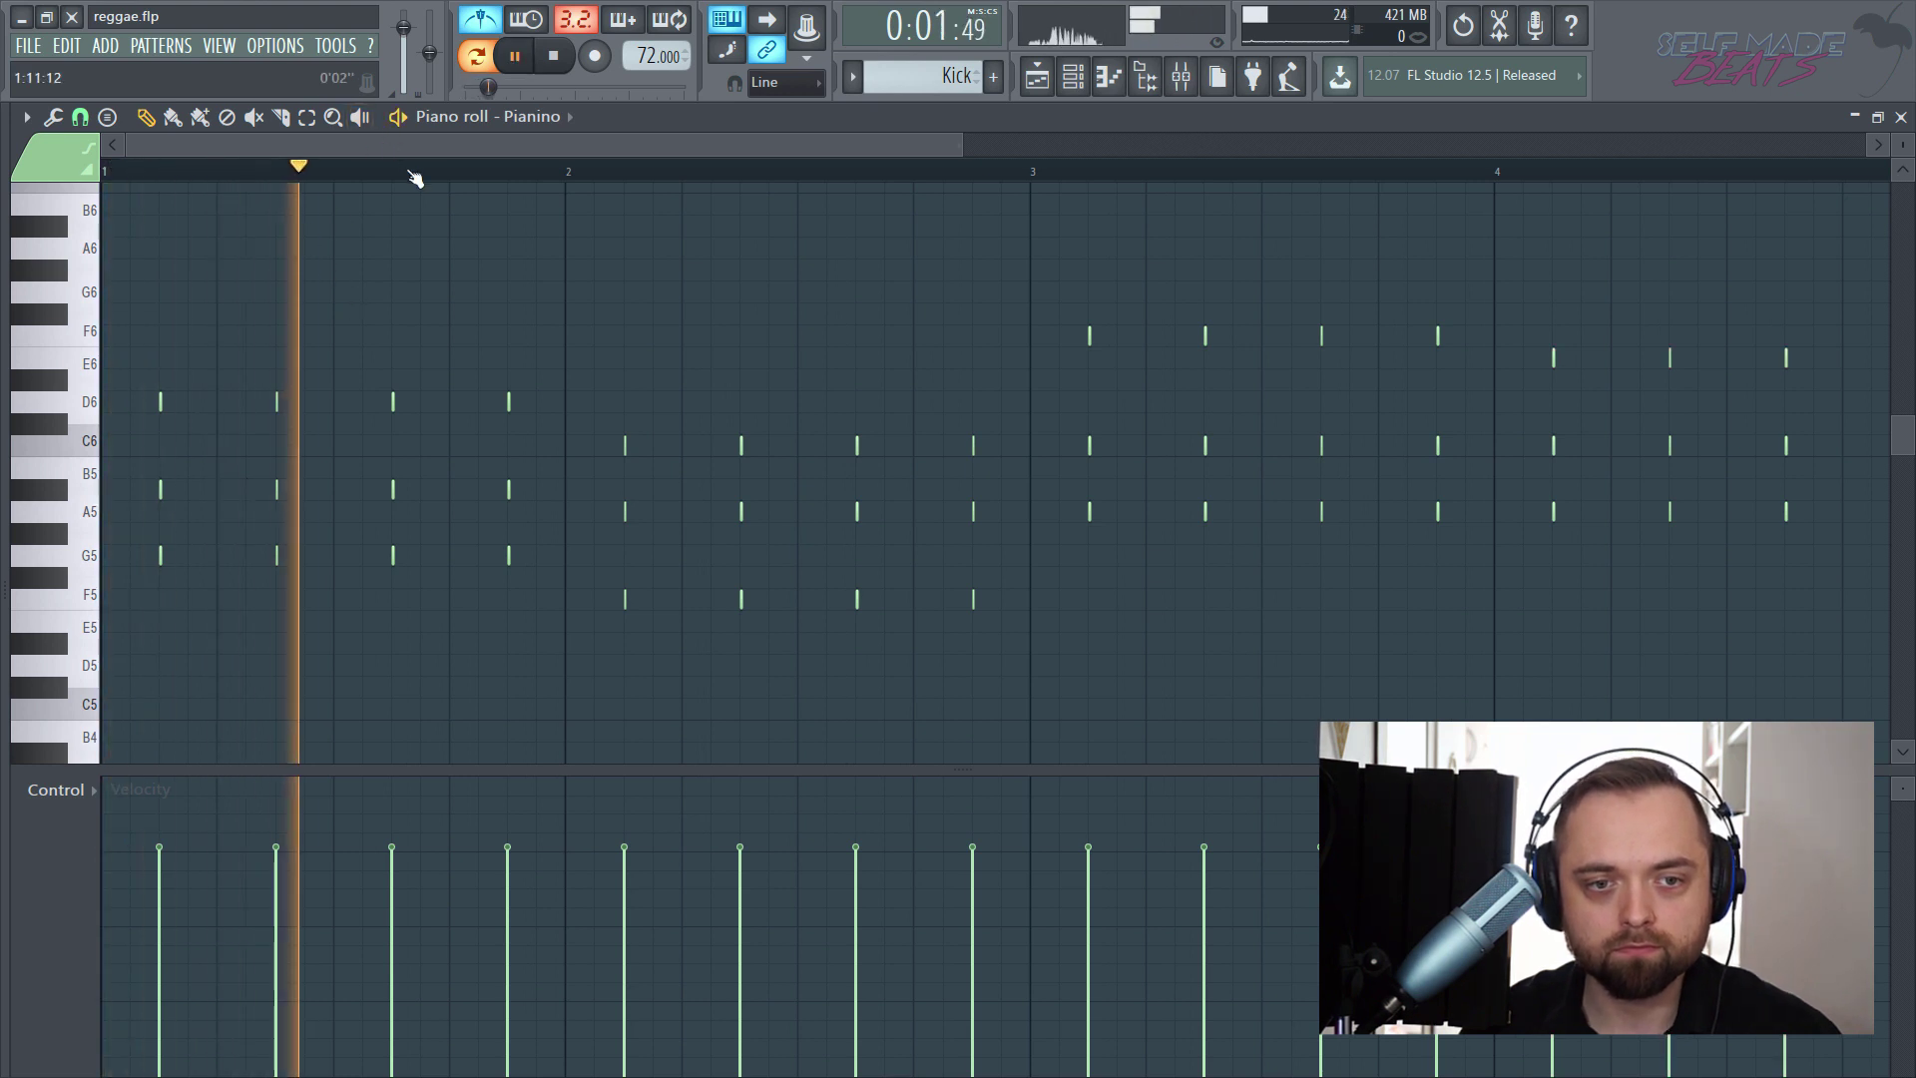
{"action": "scroll", "coordinate": [414, 177], "scroll_direction": "down", "scroll_amount": 2}
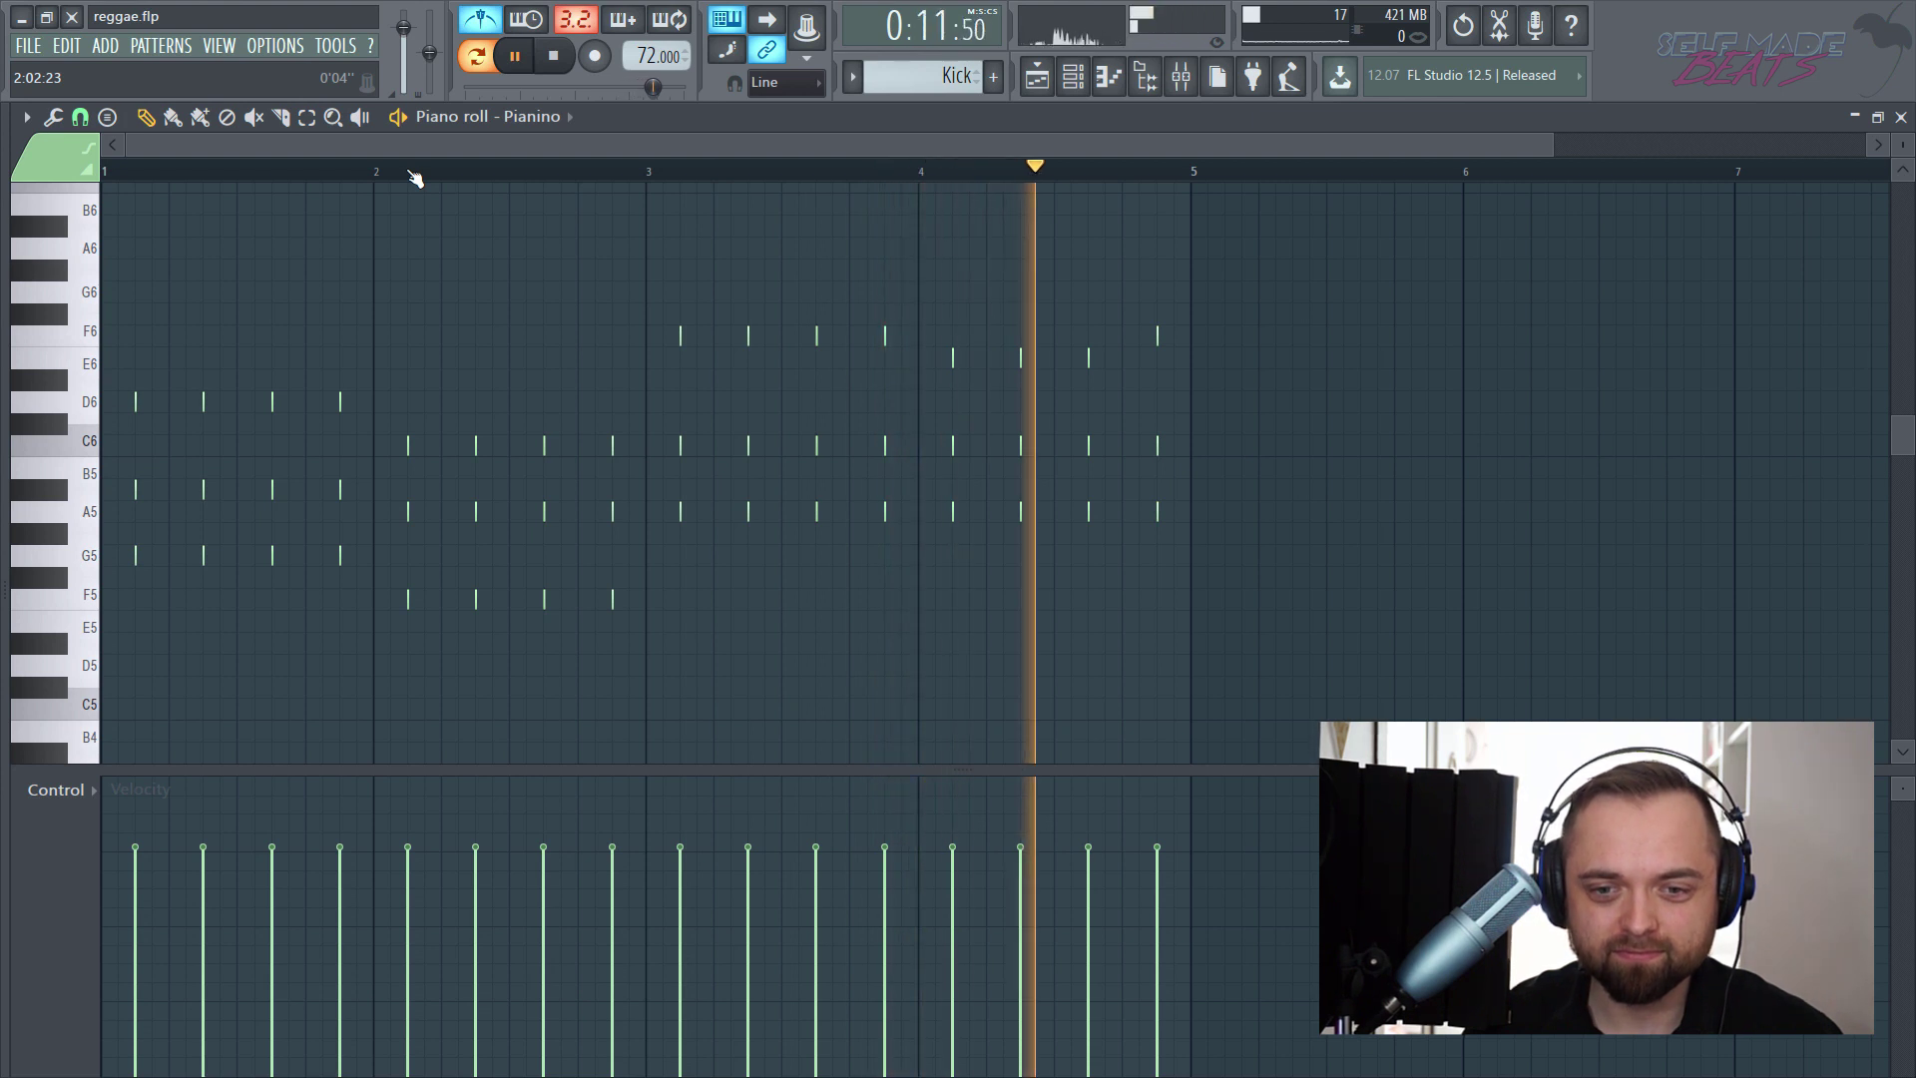
{"action": "key", "text": "space"}
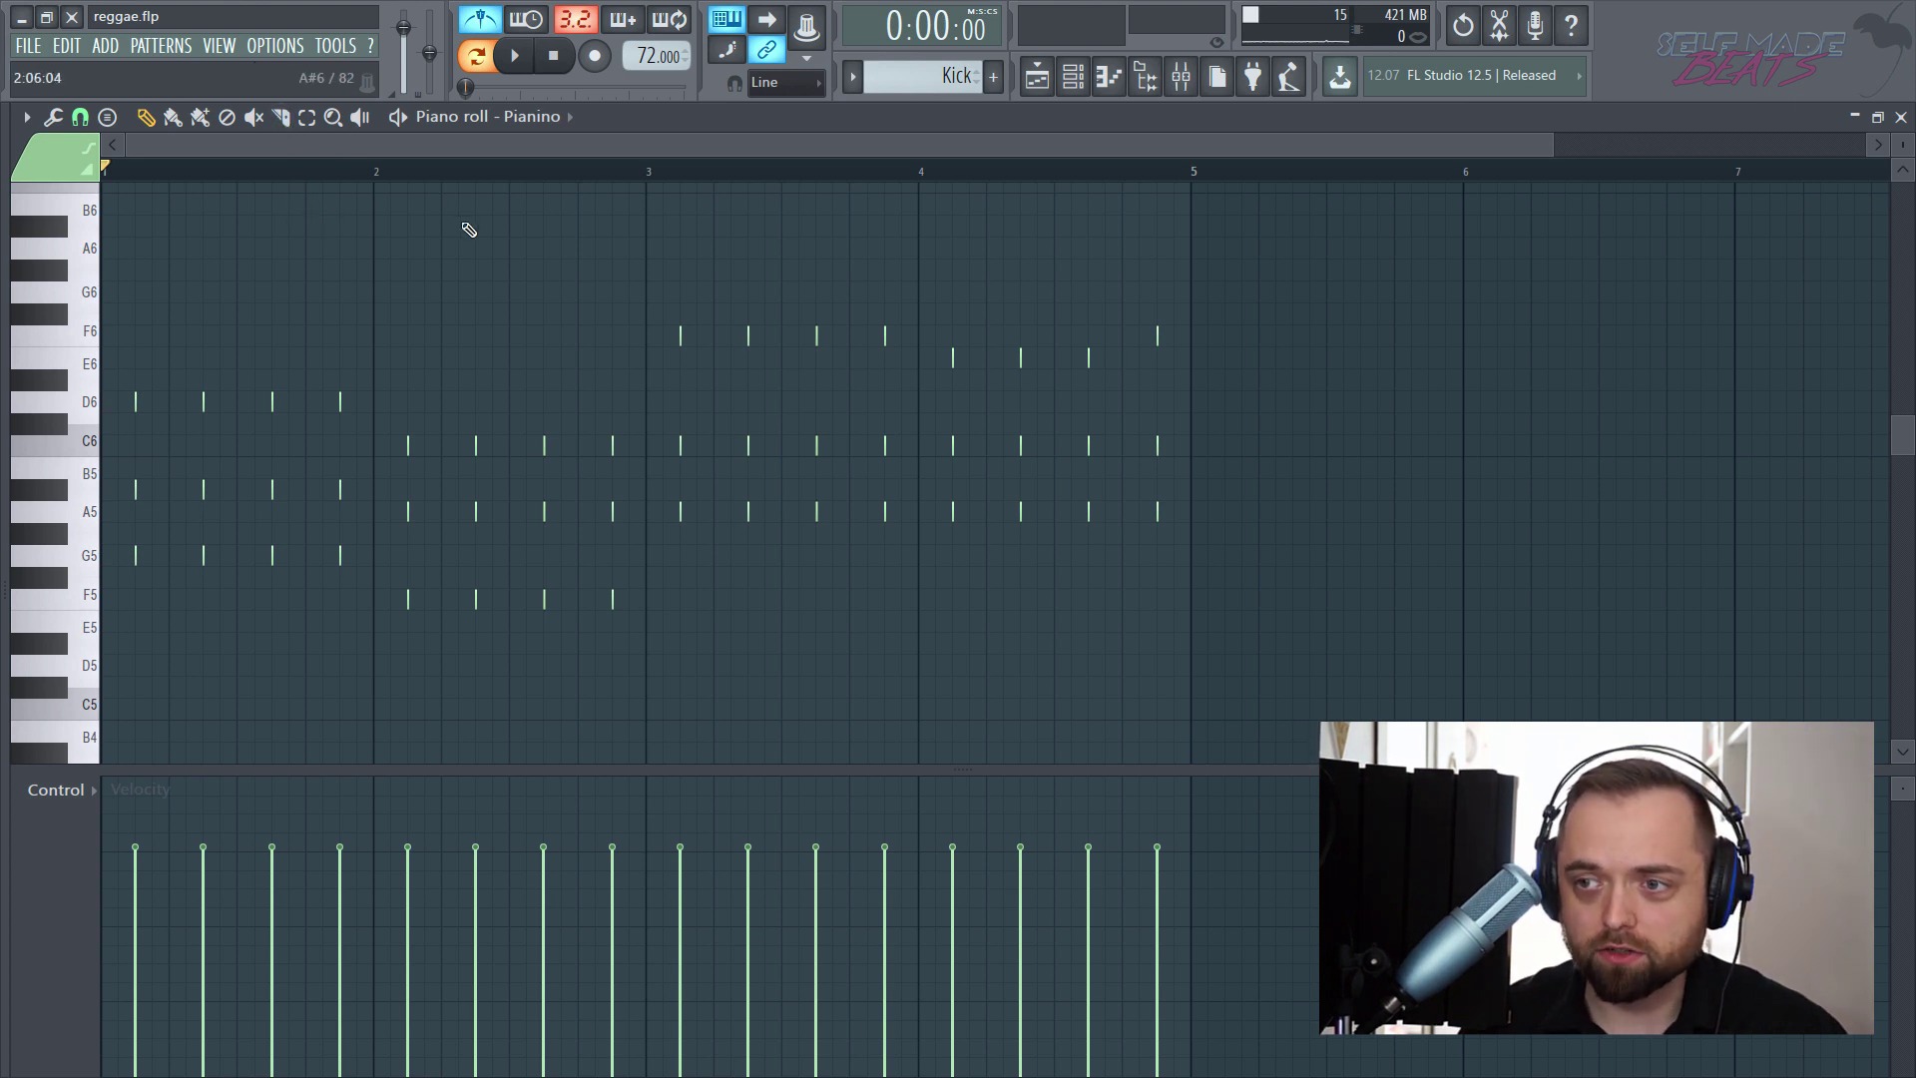
- Duplicate the top note of every chord in all four bars one octave lower
{"action": "scroll", "coordinate": [459, 311], "scroll_direction": "down", "scroll_amount": 3}
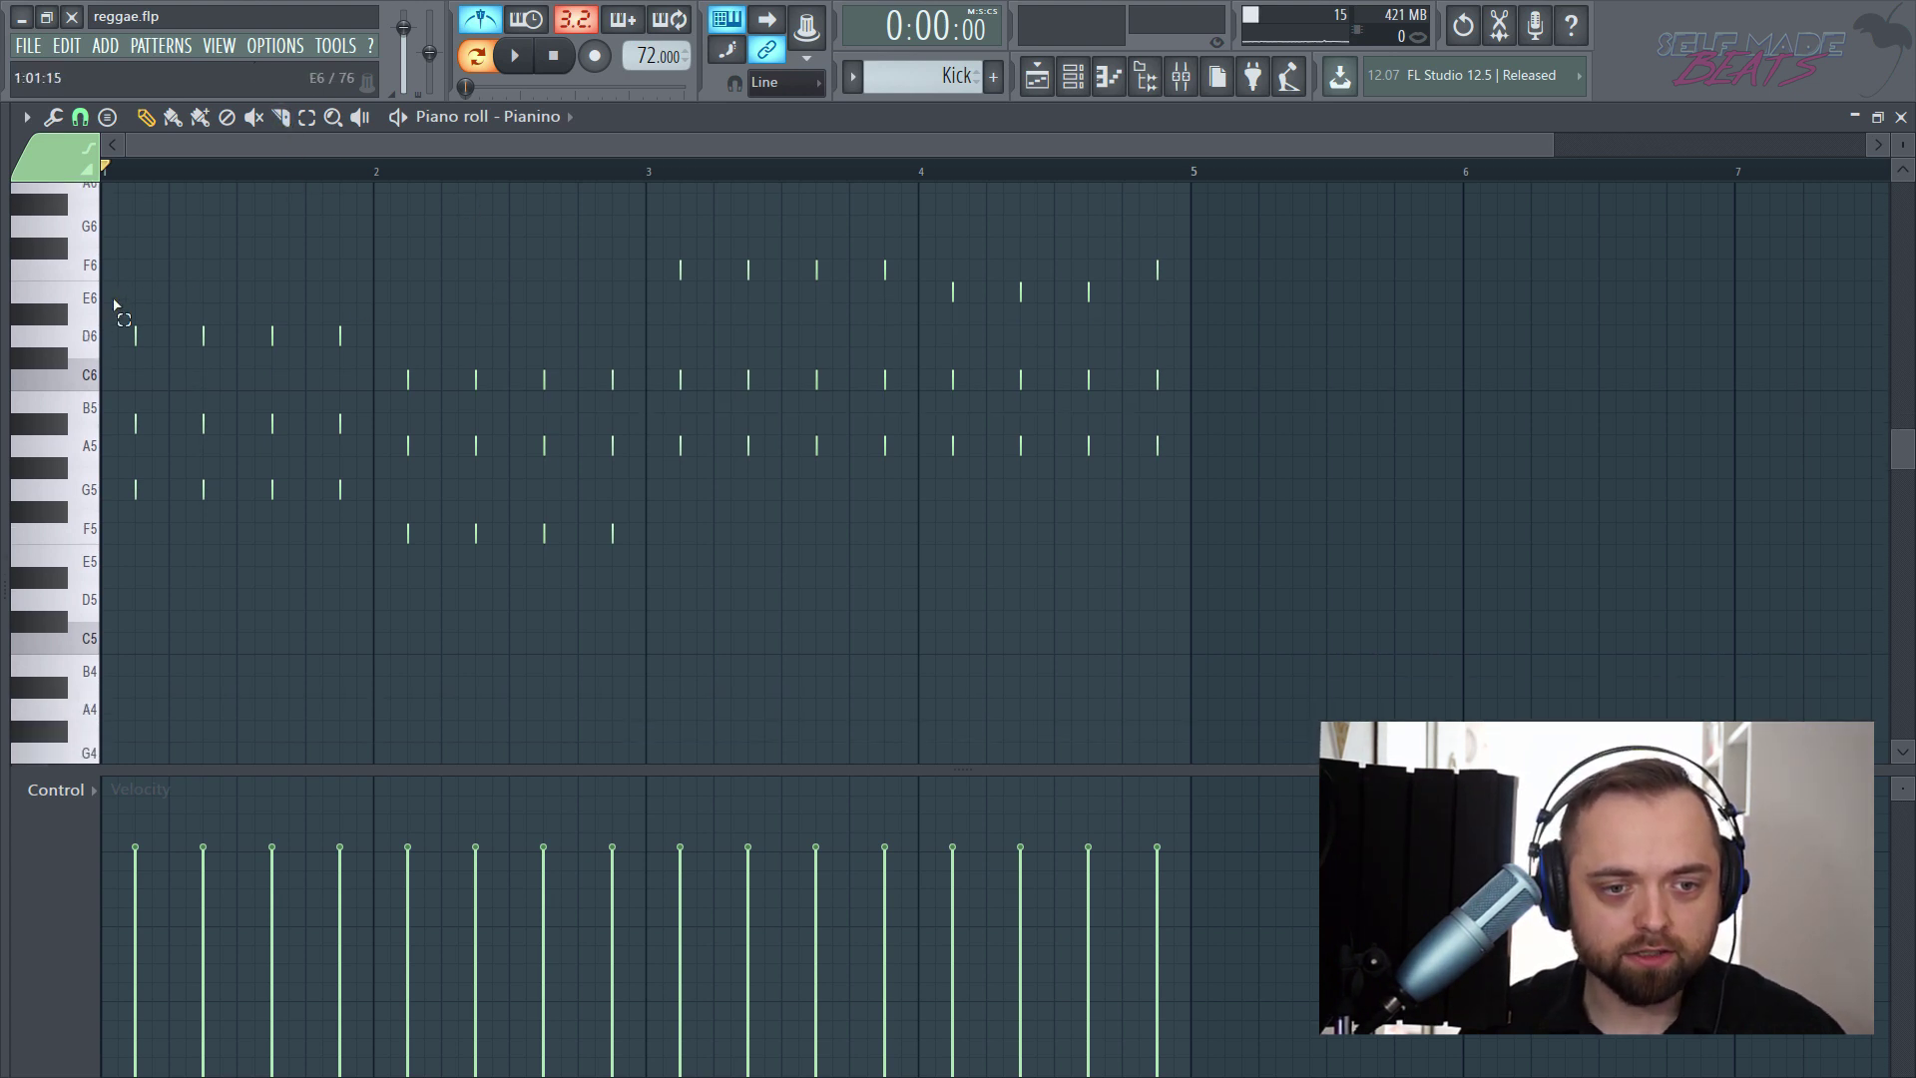
{"action": "left_click_drag", "start_coordinate": [114, 304], "coordinate": [644, 389]}
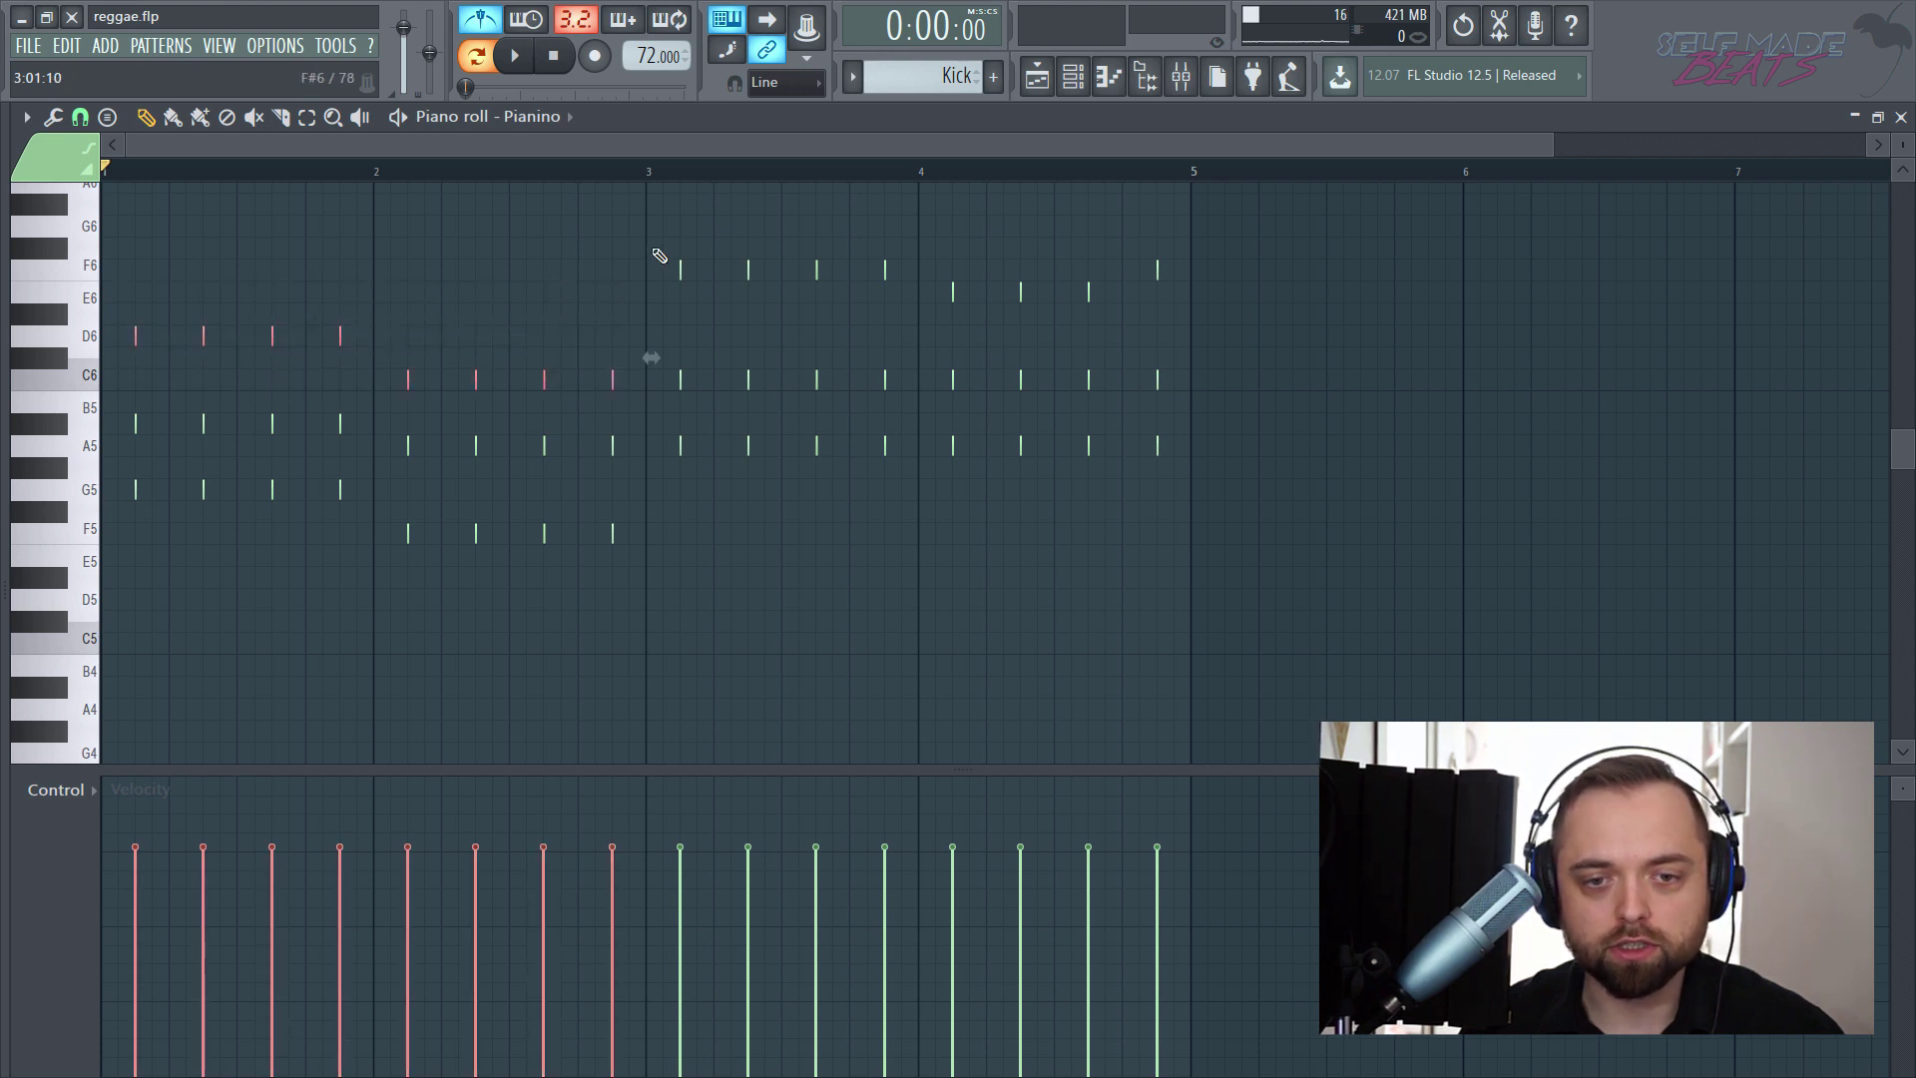
{"action": "left_click_drag", "start_coordinate": [651, 240], "coordinate": [1206, 314]}
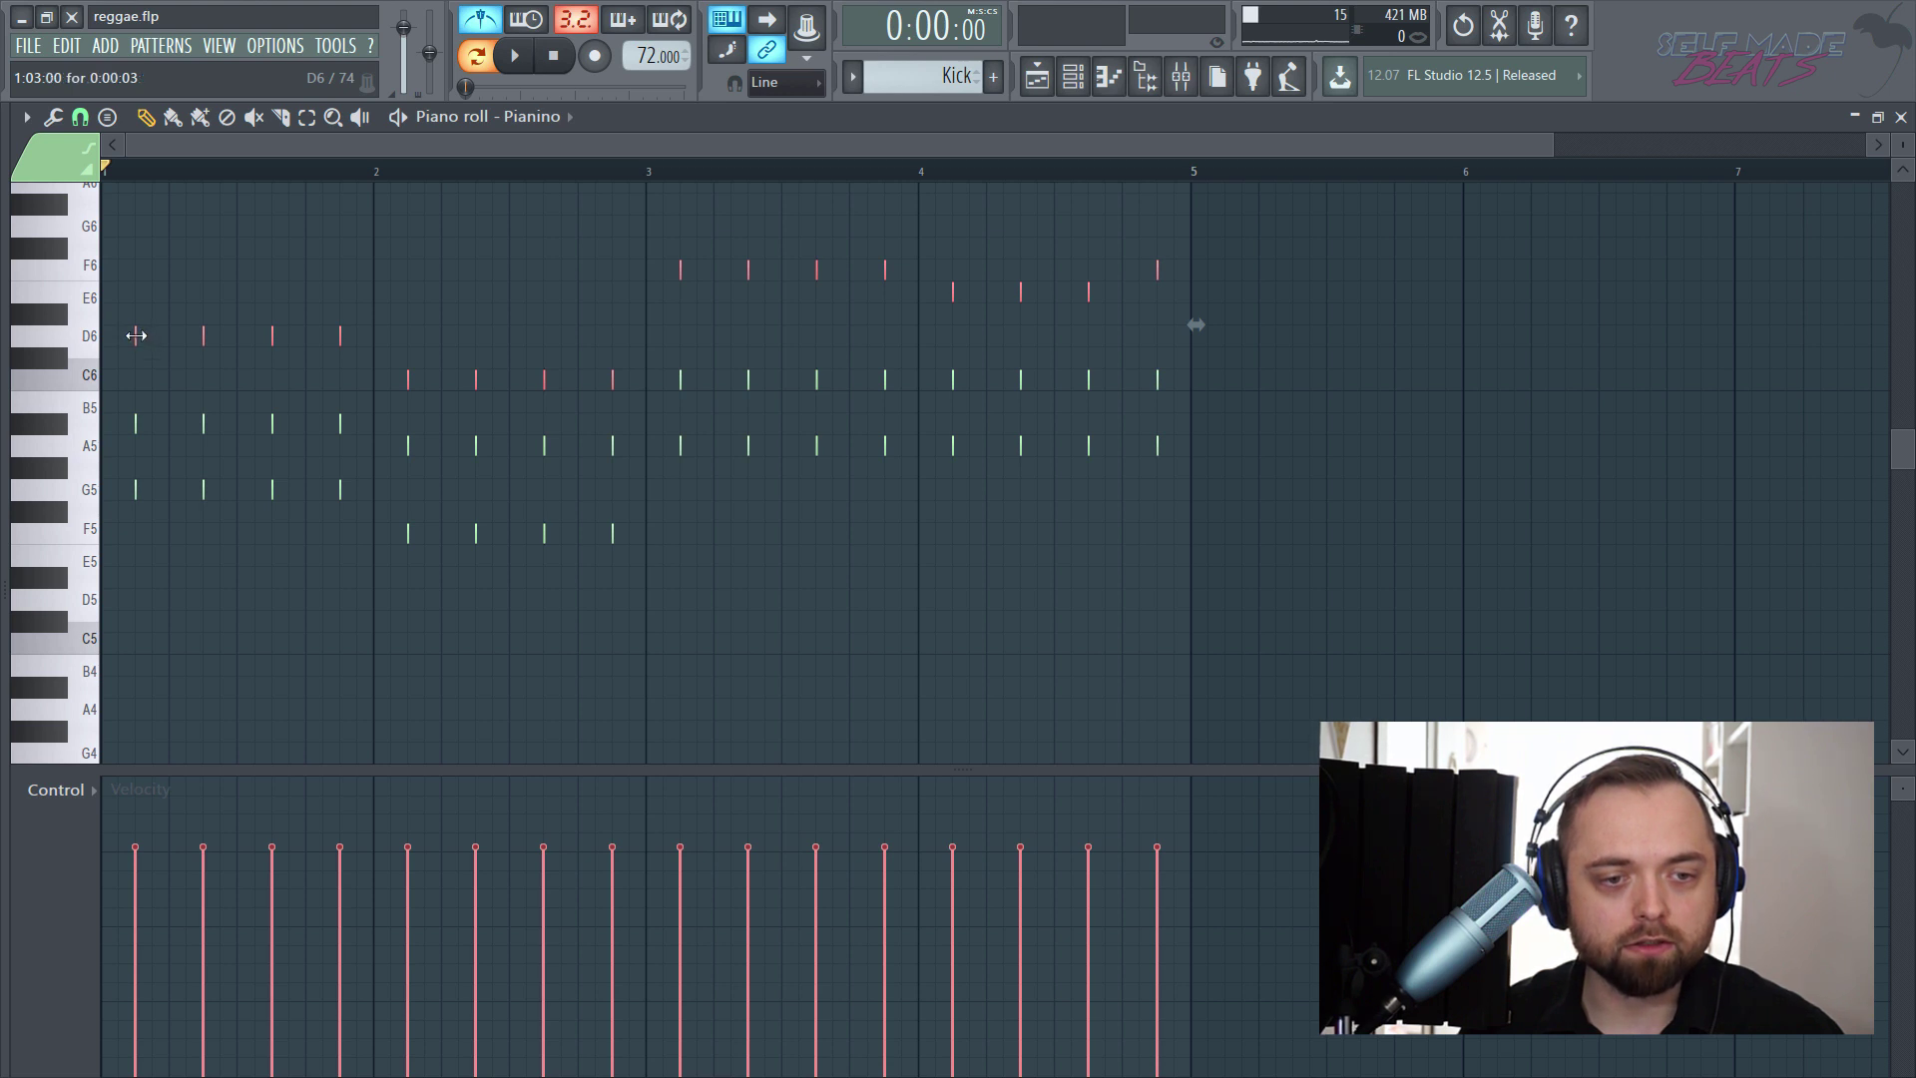
{"action": "left_click_drag", "start_coordinate": [136, 336], "coordinate": [140, 616]}
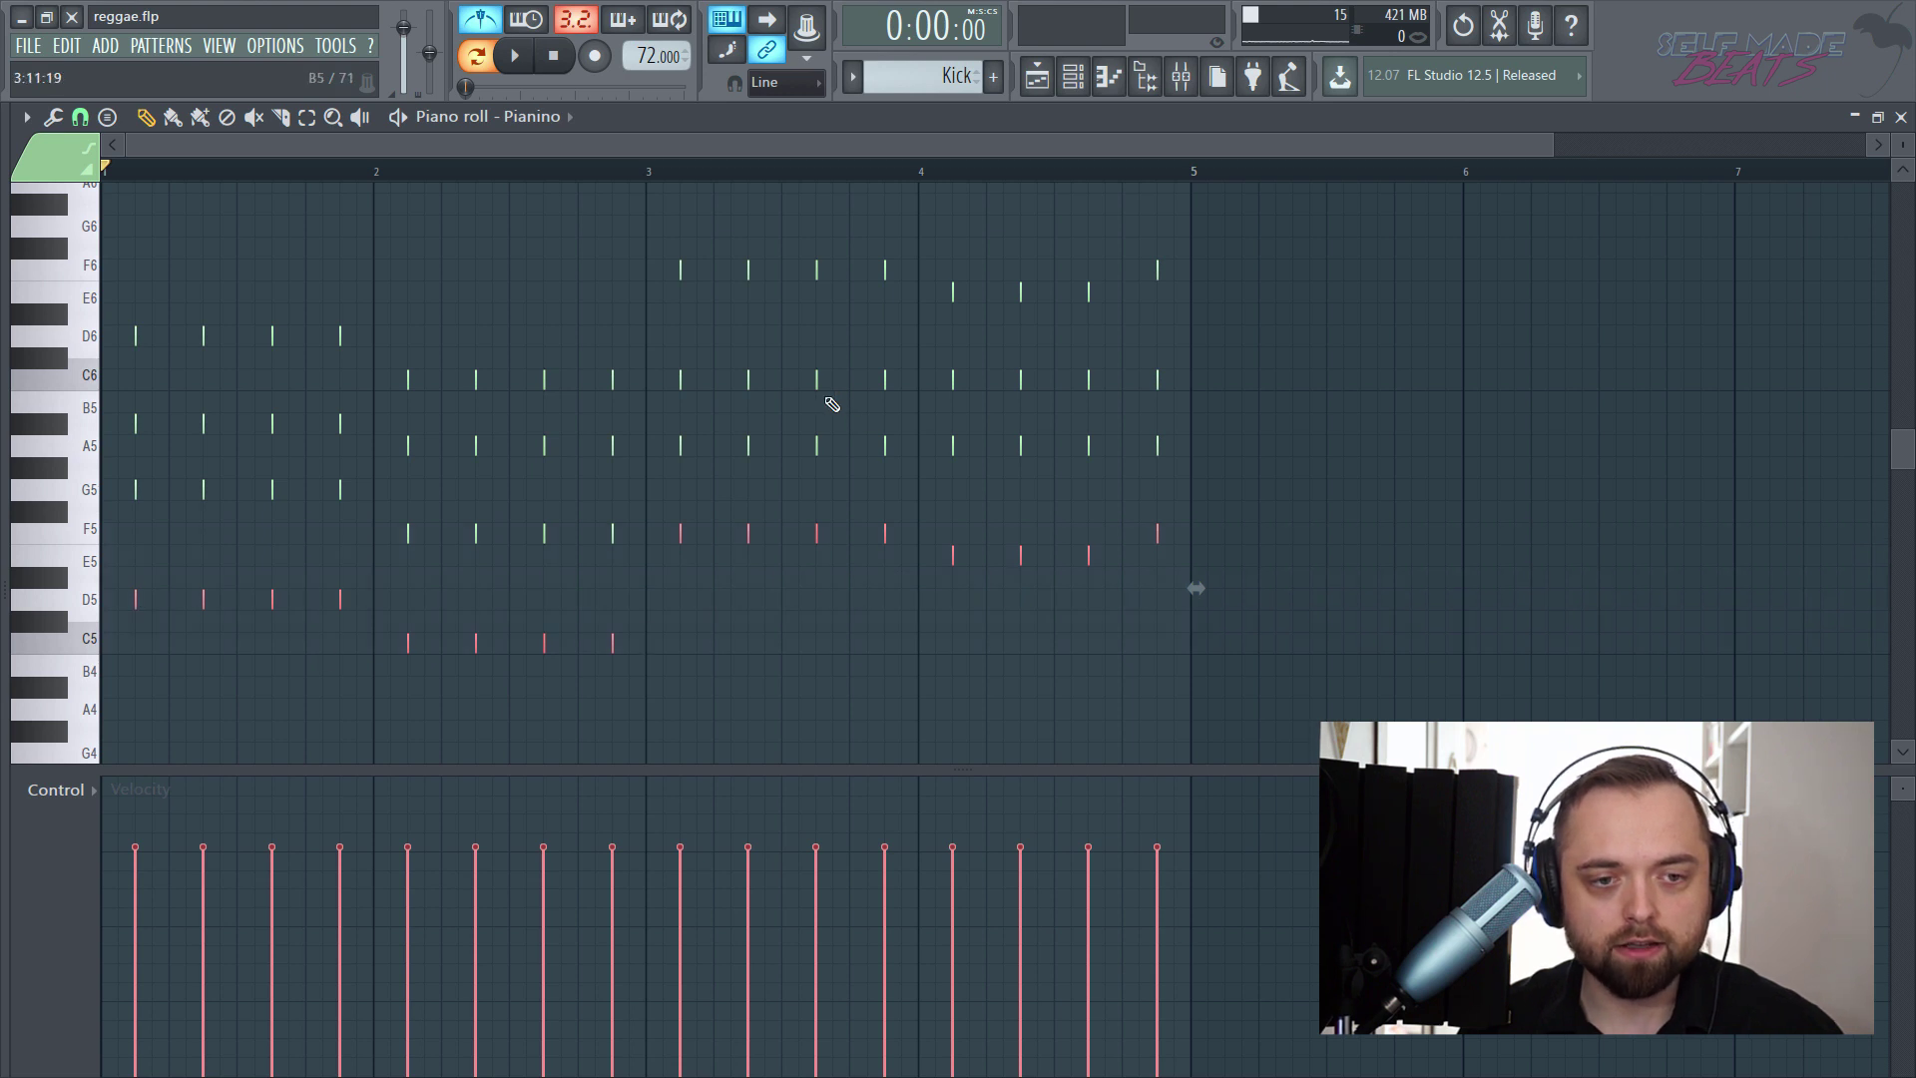
- Listen to the progression with the top notes doubled an octave lower
{"action": "key", "text": "space"}
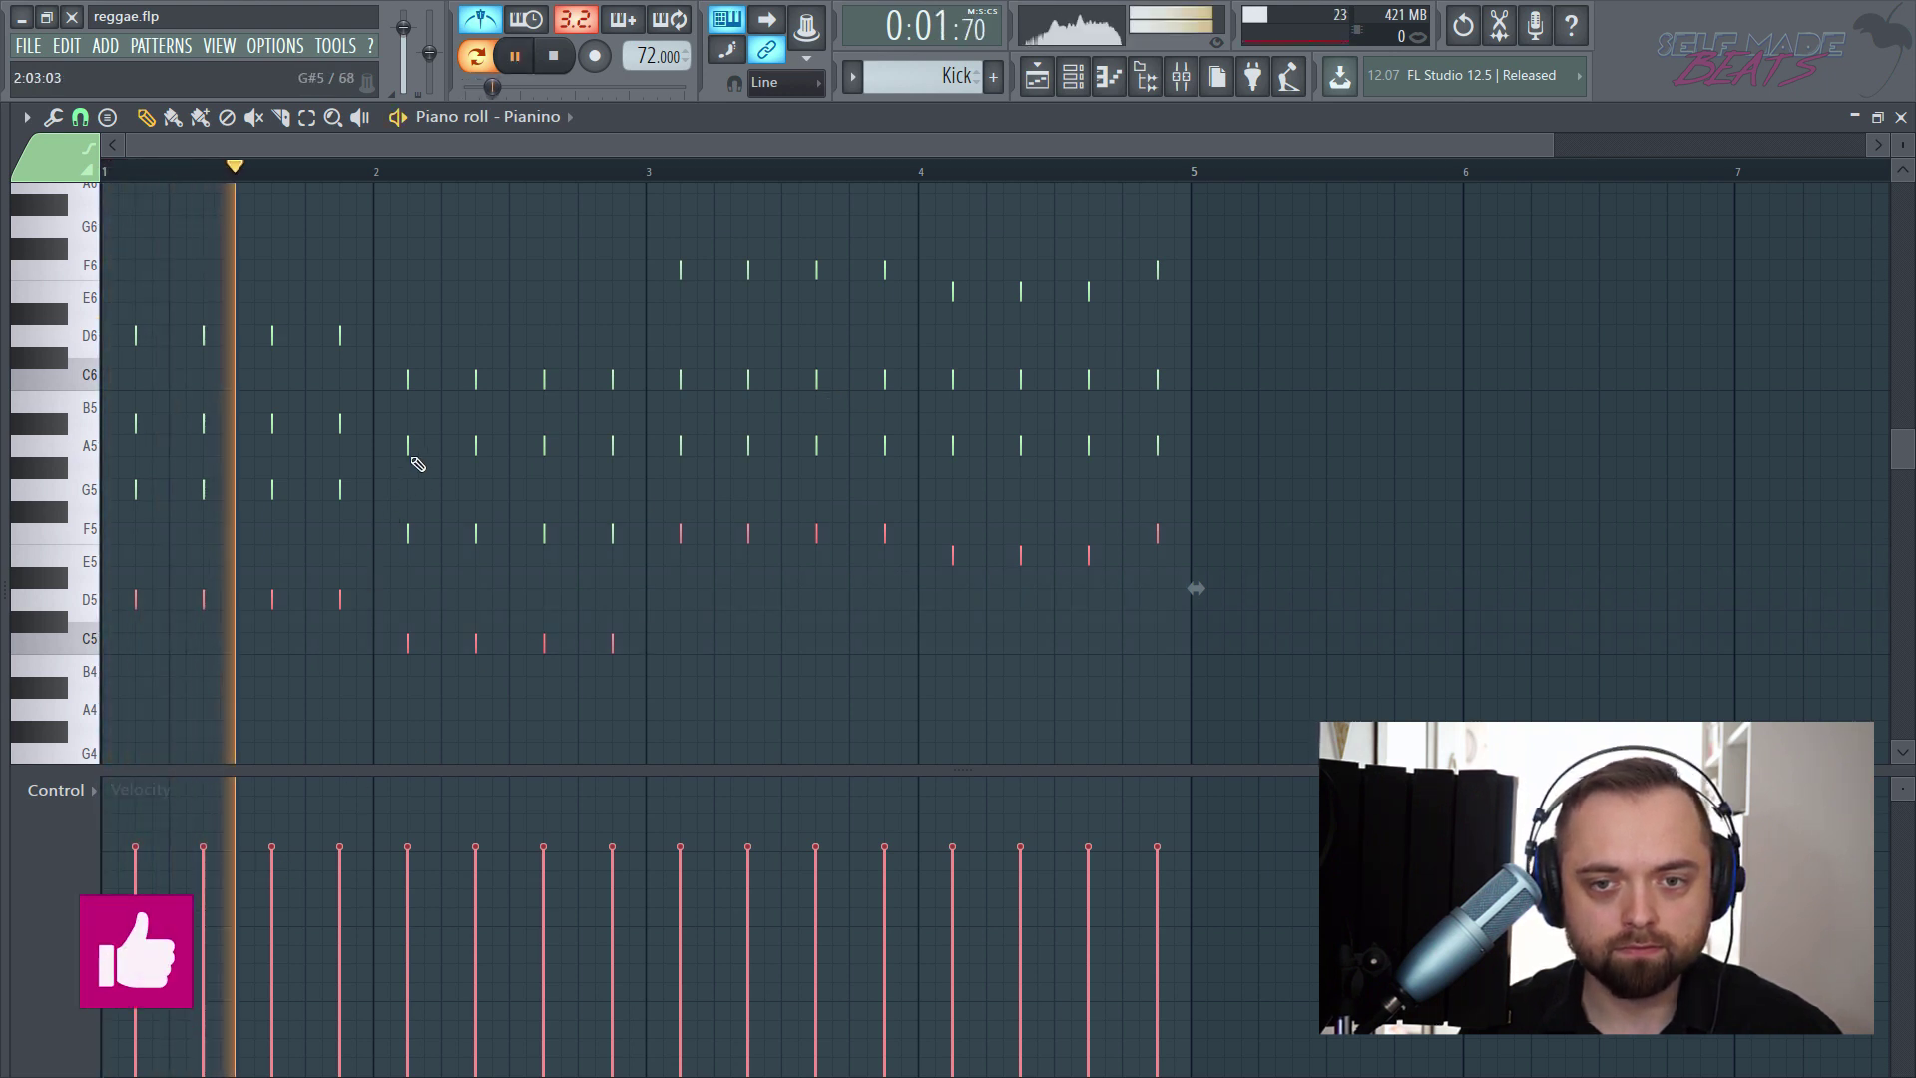
{"action": "scroll", "coordinate": [413, 444], "scroll_direction": "down", "scroll_amount": 1}
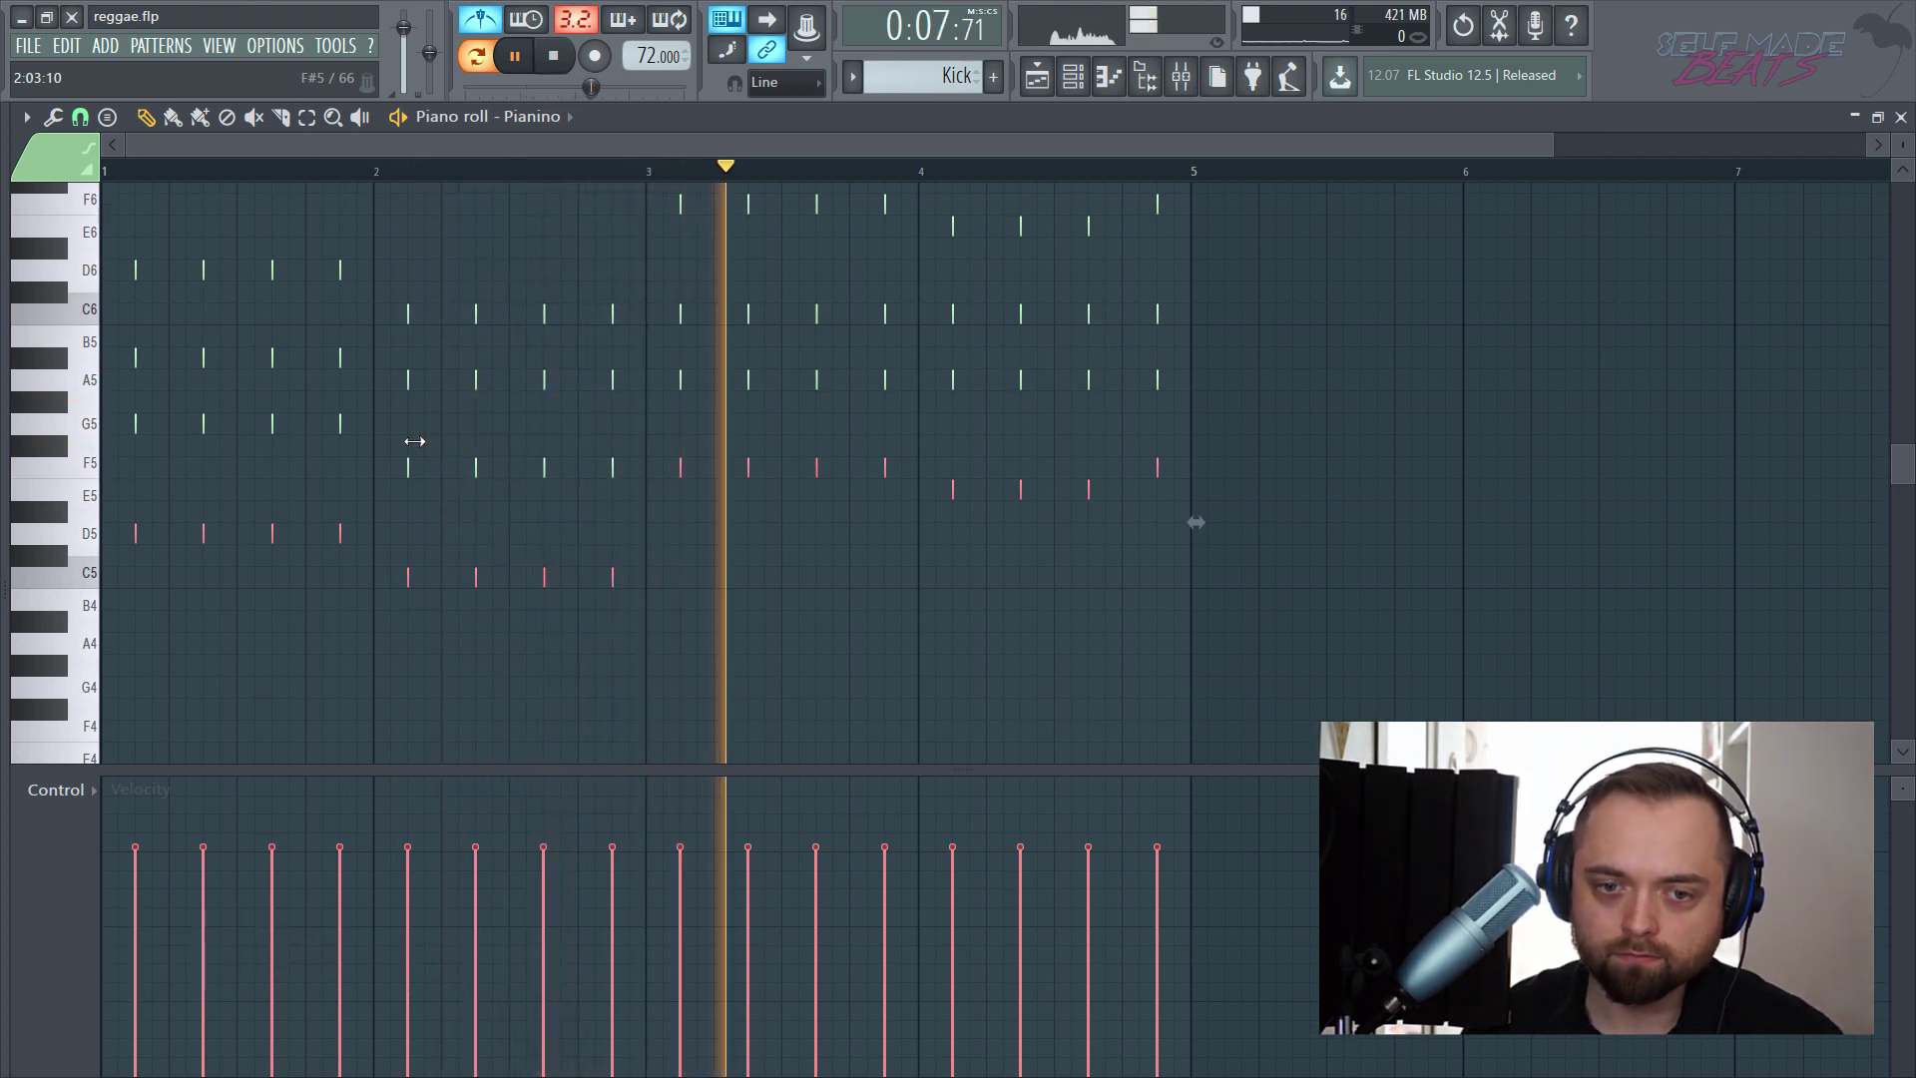
{"action": "scroll", "coordinate": [420, 445], "scroll_direction": "up", "scroll_amount": 1}
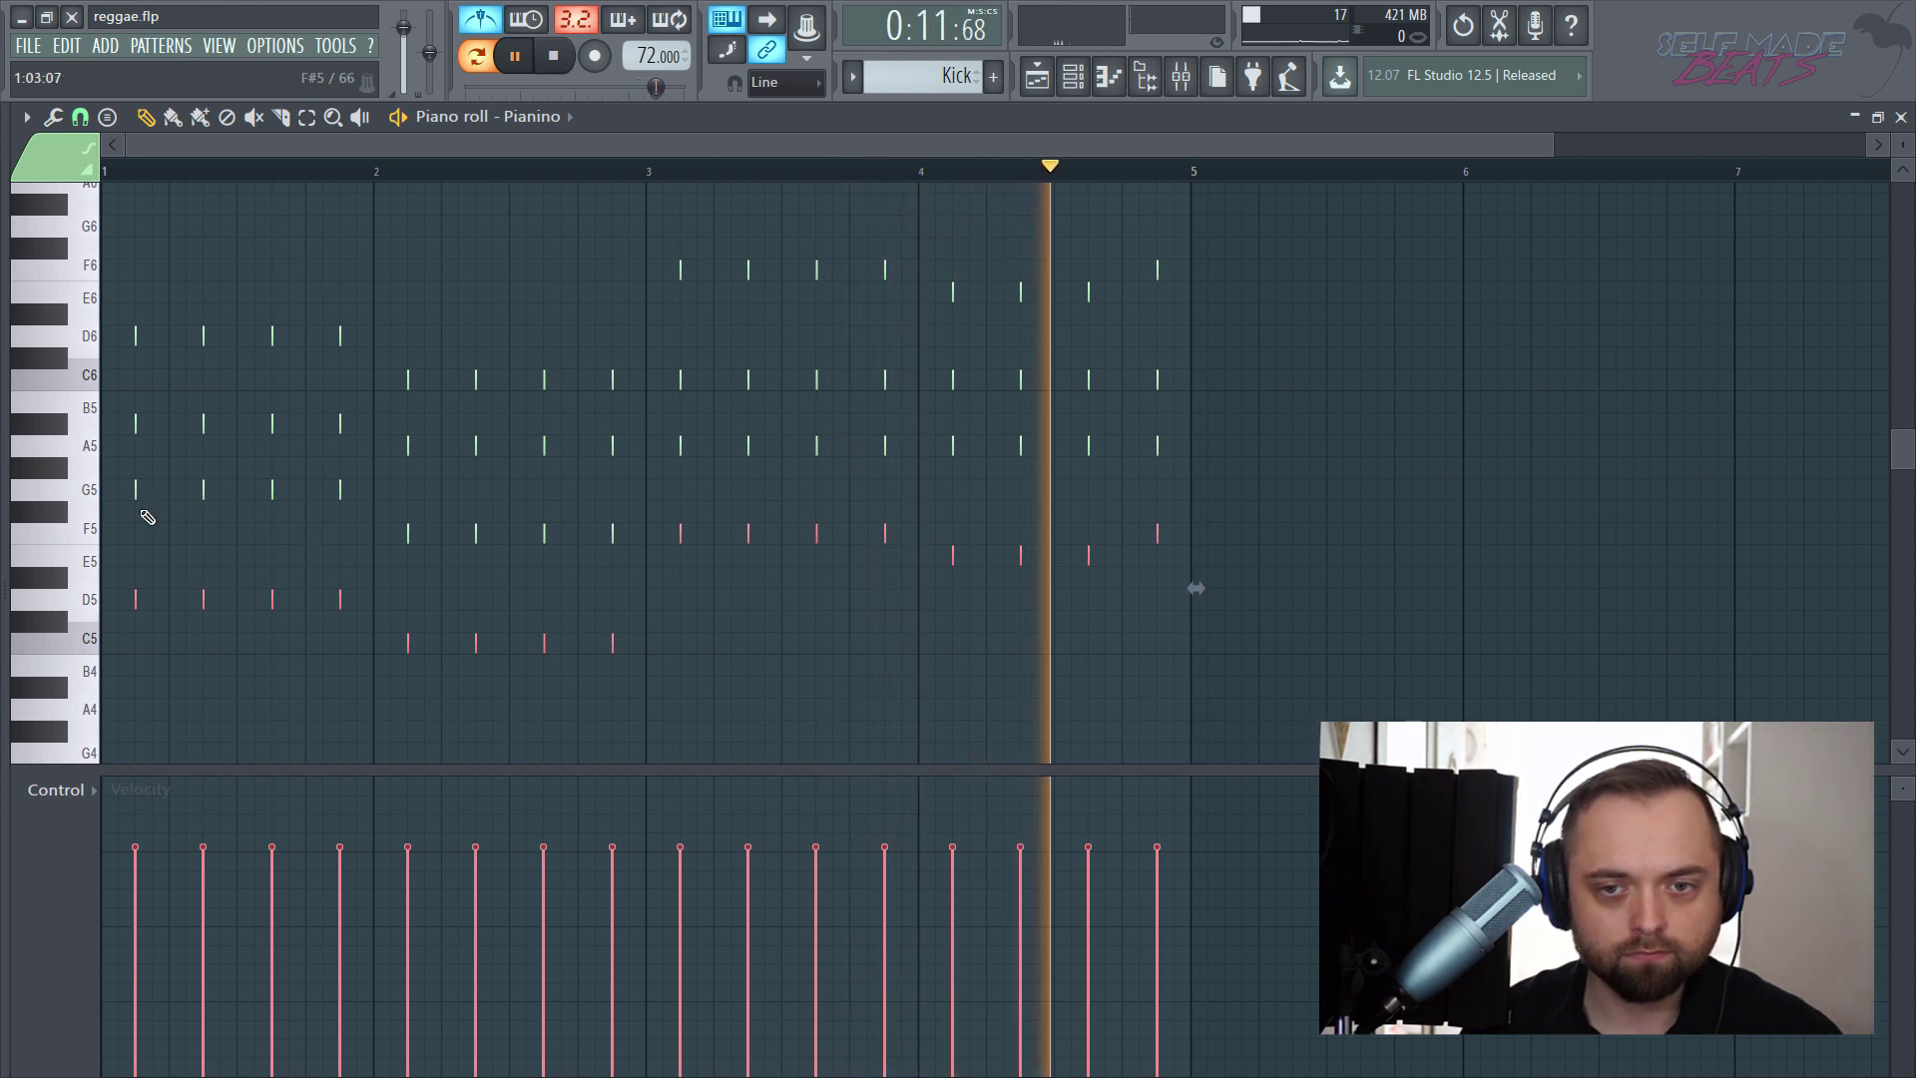
{"action": "key", "text": "space"}
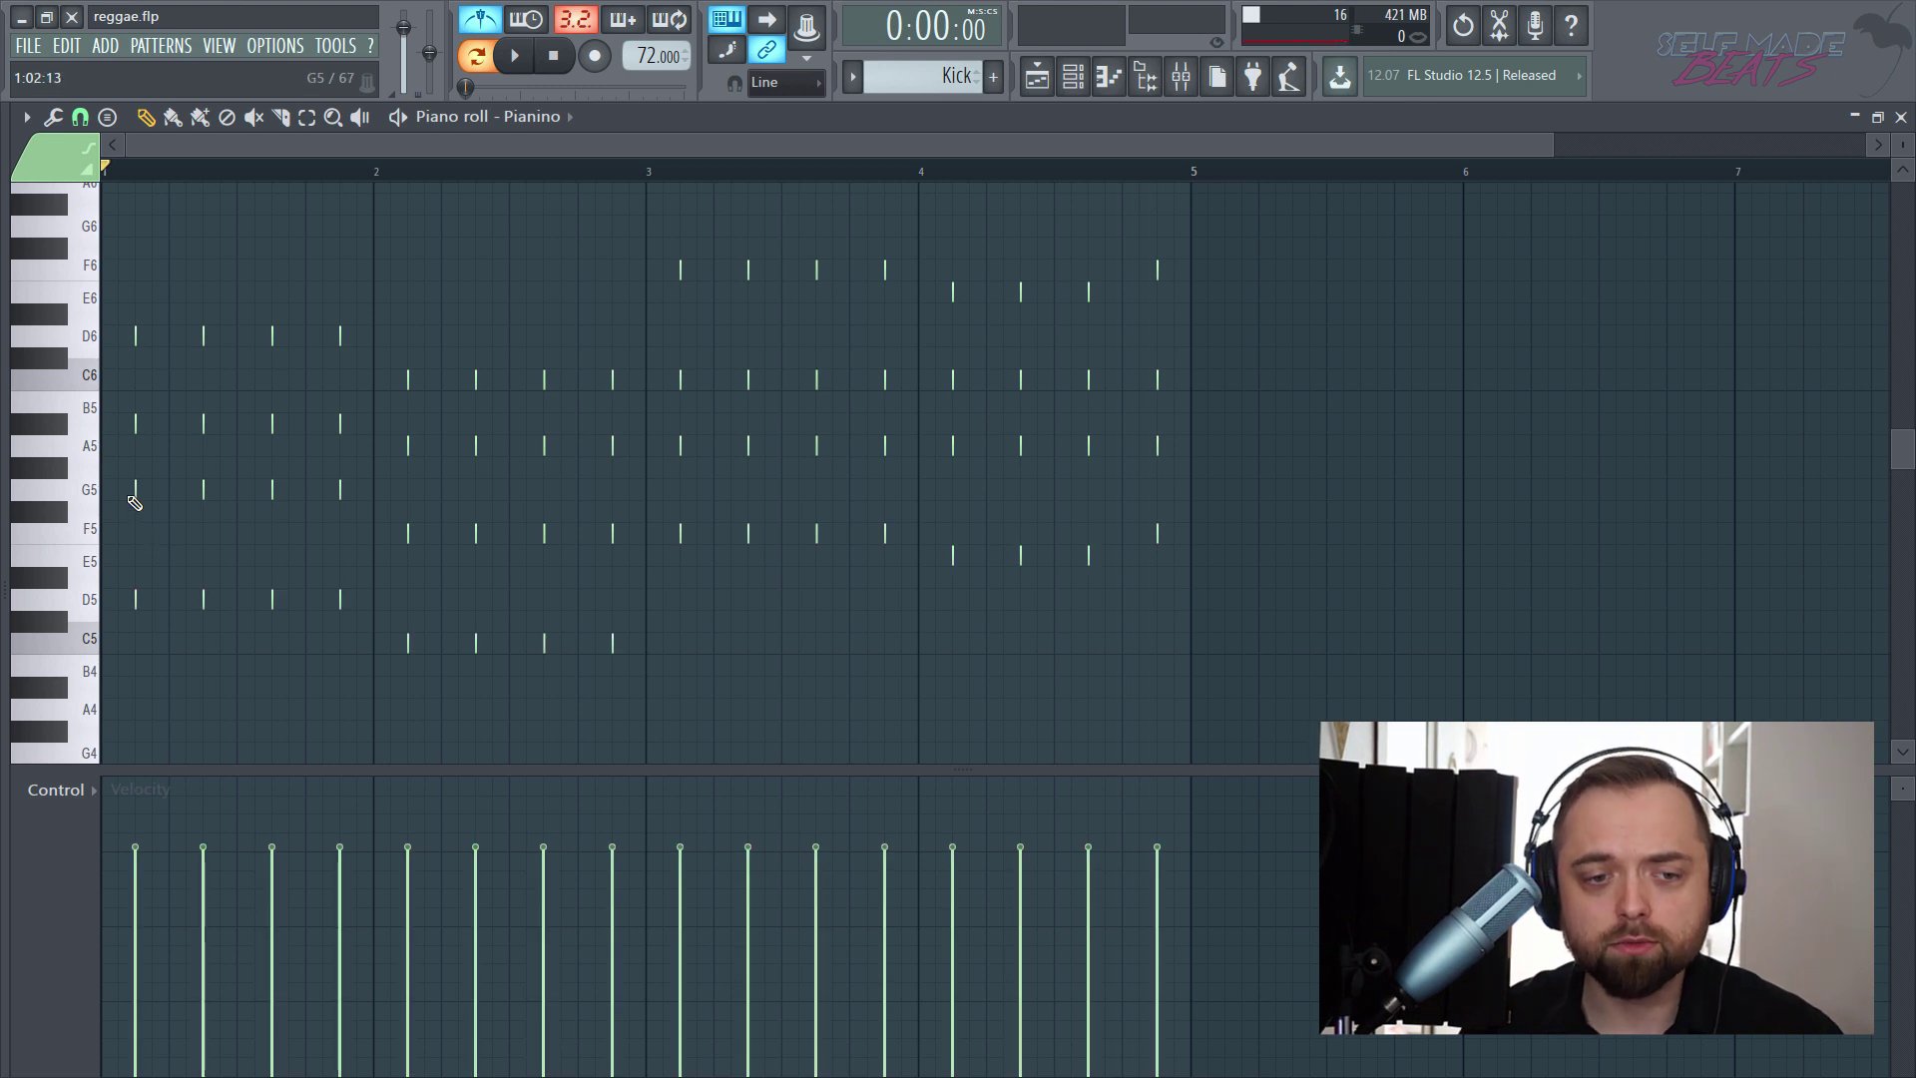
- Duplicate the G5, F5 and A5 notes across bars 1 to 4 one octave lower and reduce the copies' velocity slightly
{"action": "left_click_drag", "start_coordinate": [133, 489], "coordinate": [1188, 458]}
{"action": "scroll", "coordinate": [423, 520], "scroll_direction": "down", "scroll_amount": 2}
{"action": "scroll", "coordinate": [423, 520], "scroll_direction": "down", "scroll_amount": 3}
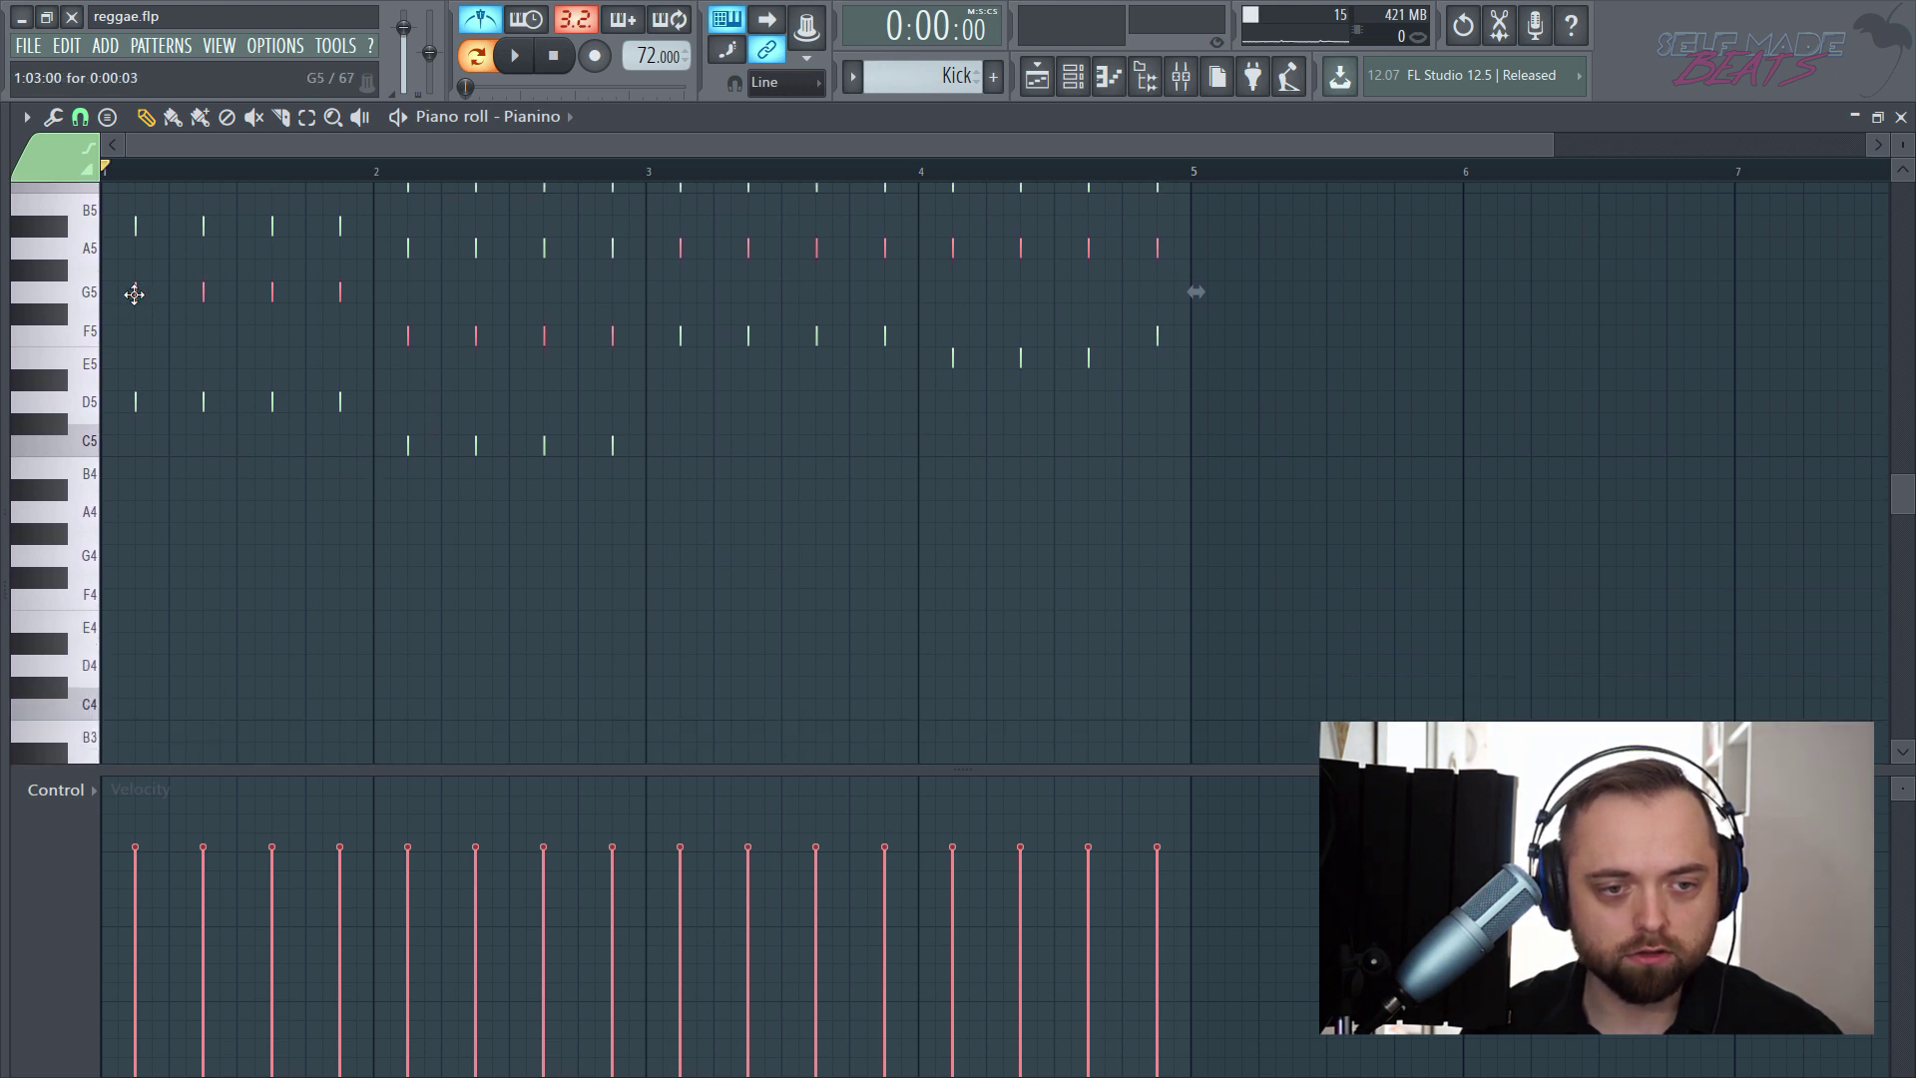
{"action": "left_click_drag", "start_coordinate": [135, 293], "coordinate": [136, 561]}
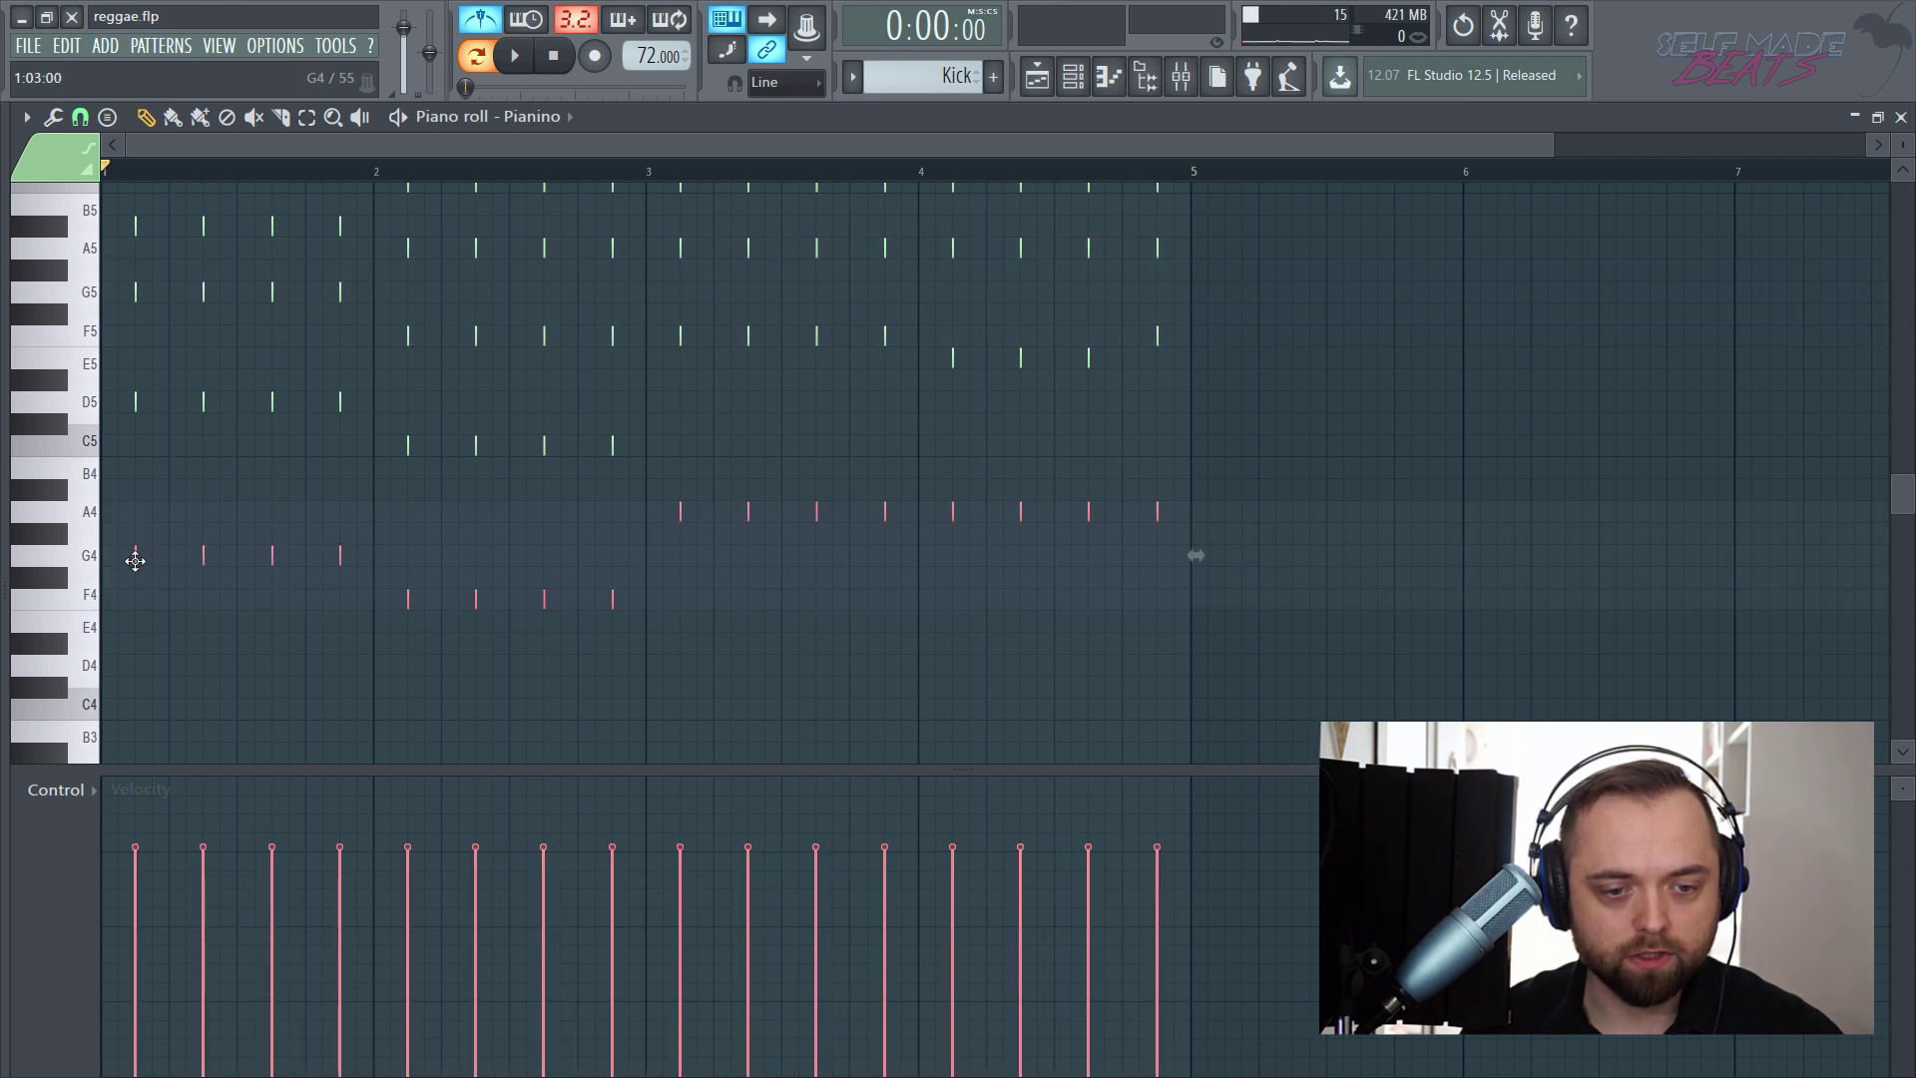
{"action": "mouse_move", "coordinate": [144, 956]}
{"action": "left_mouse_down"}
{"action": "mouse_move", "coordinate": [171, 916]}
{"action": "mouse_move", "coordinate": [1170, 949]}
{"action": "left_mouse_up"}
{"action": "key", "text": "space"}
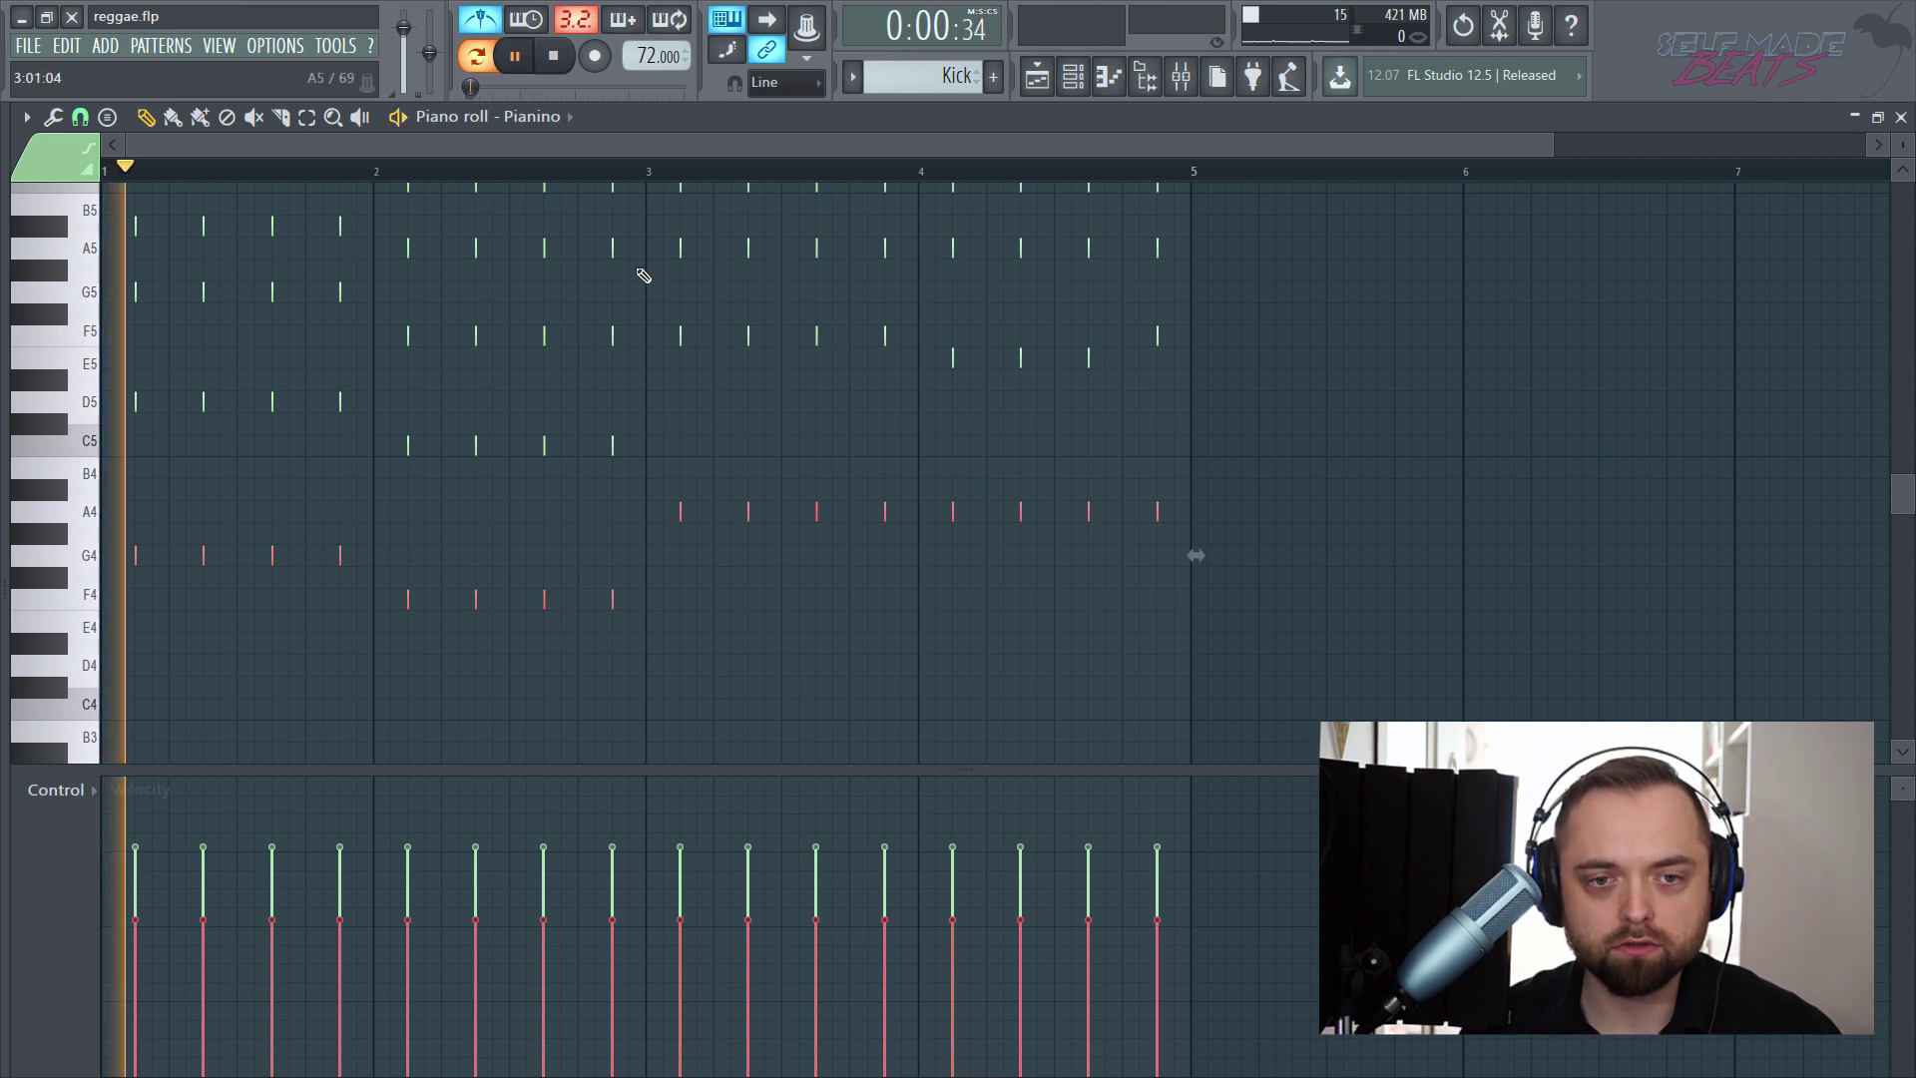
{"action": "key", "text": "space"}
- Check the FL Studio ASIO driver panel in the audio settings and close both windows
{"action": "left_click", "coordinate": [274, 45]}
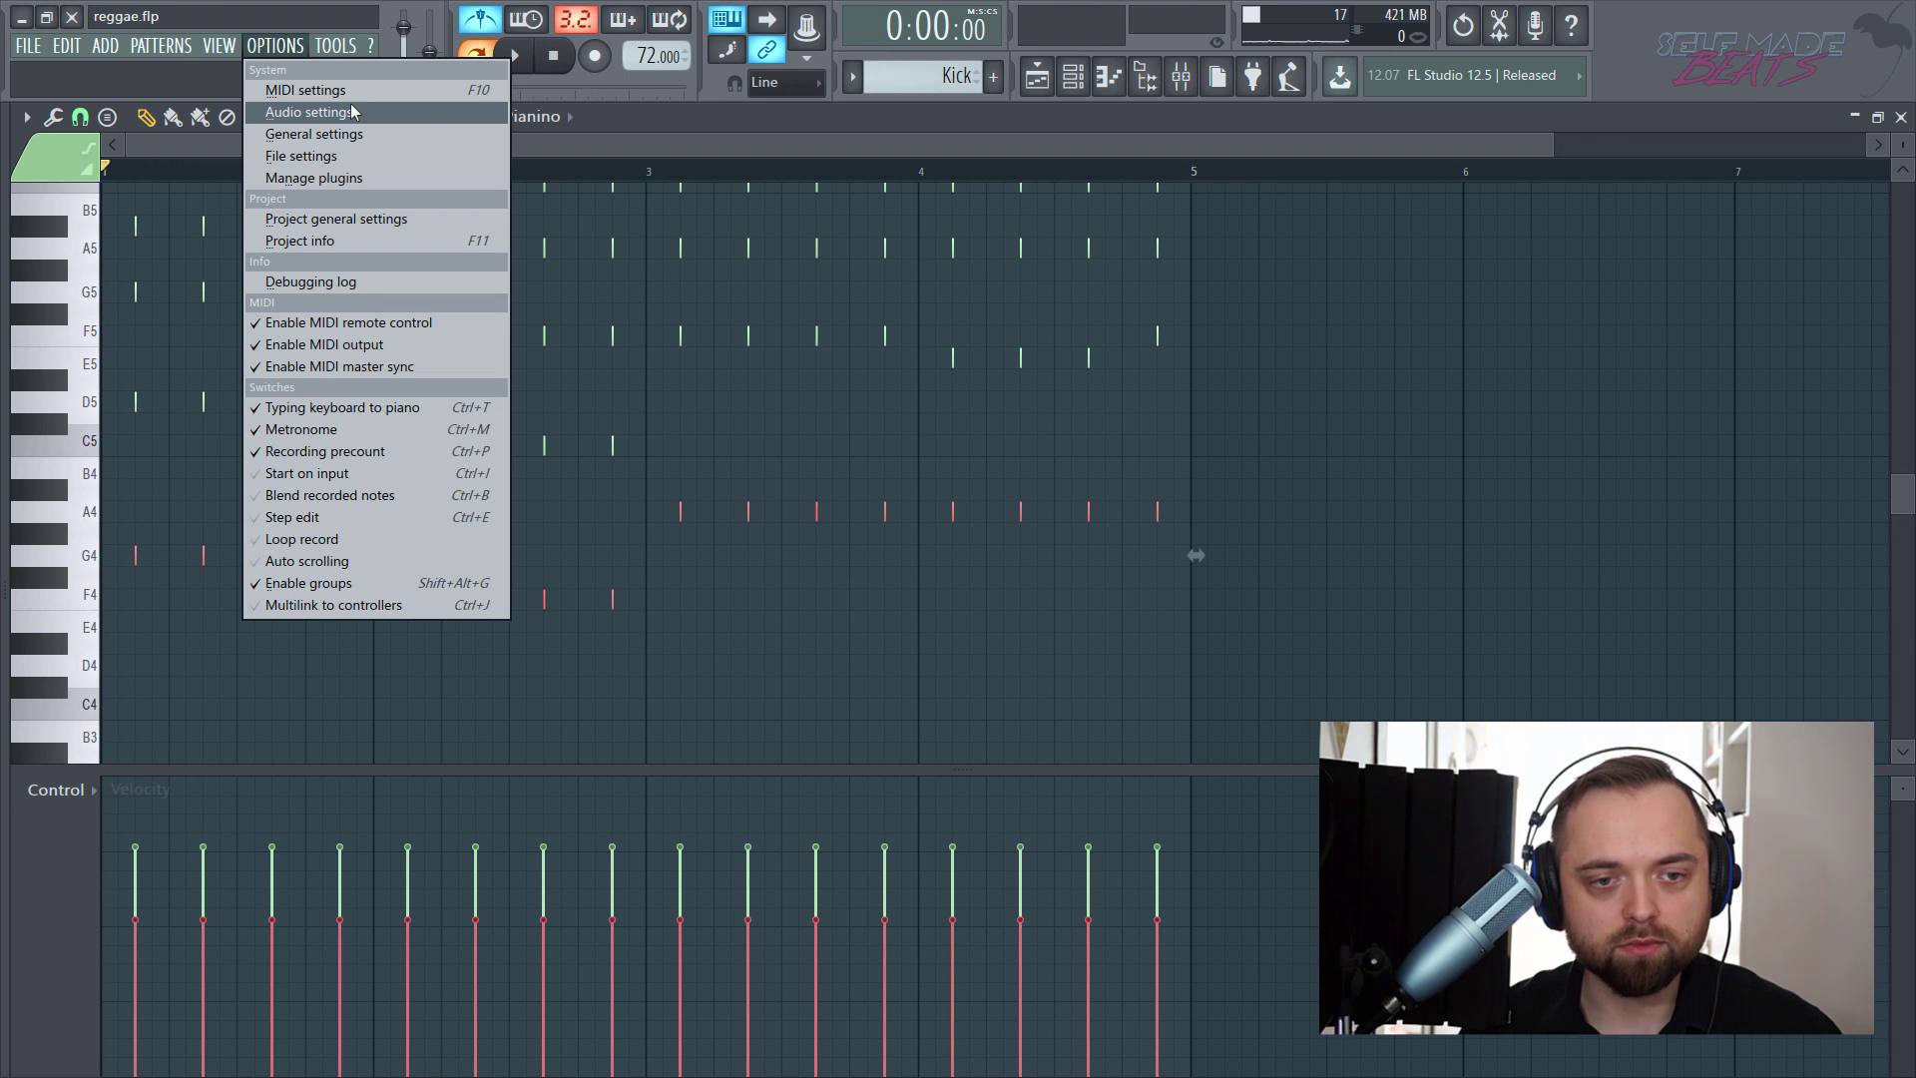
{"action": "left_click", "coordinate": [351, 111]}
{"action": "left_click", "coordinate": [784, 411]}
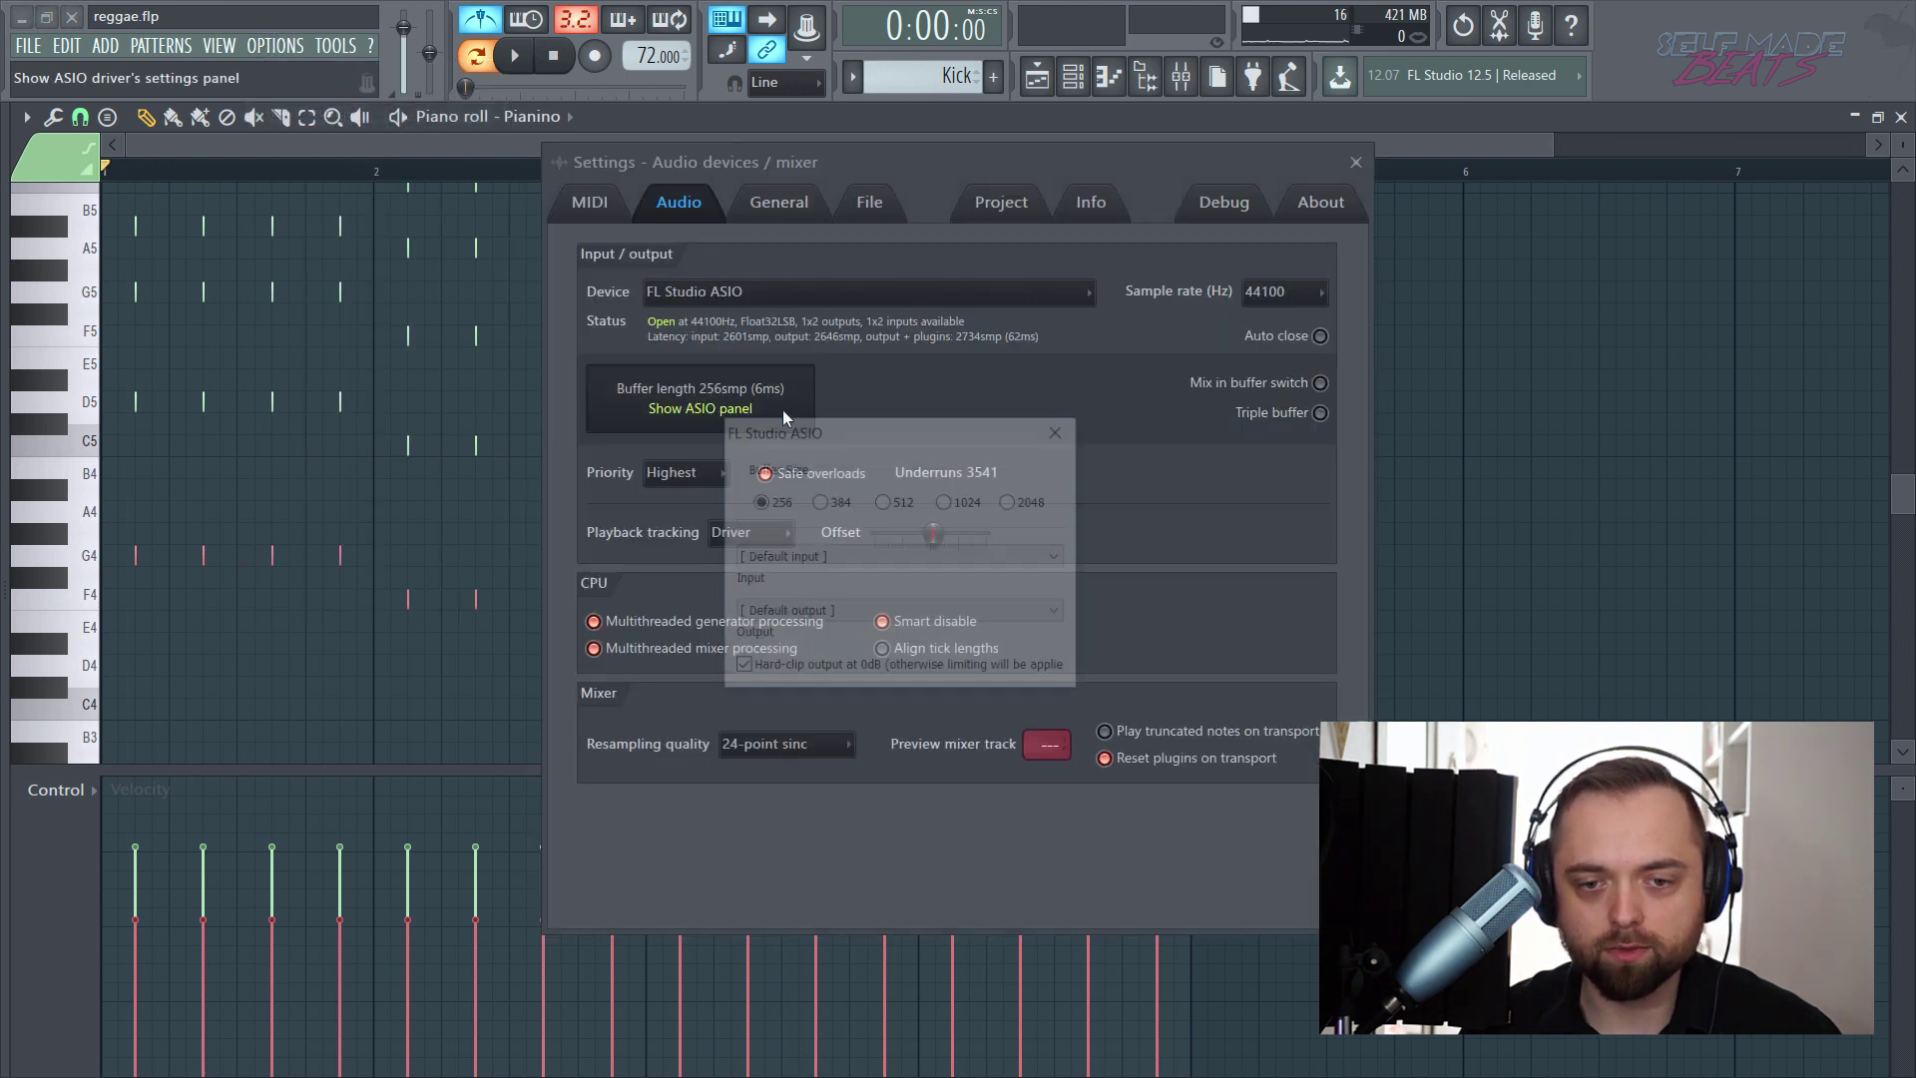
{"action": "left_click", "coordinate": [1062, 429]}
{"action": "left_click", "coordinate": [1356, 163]}
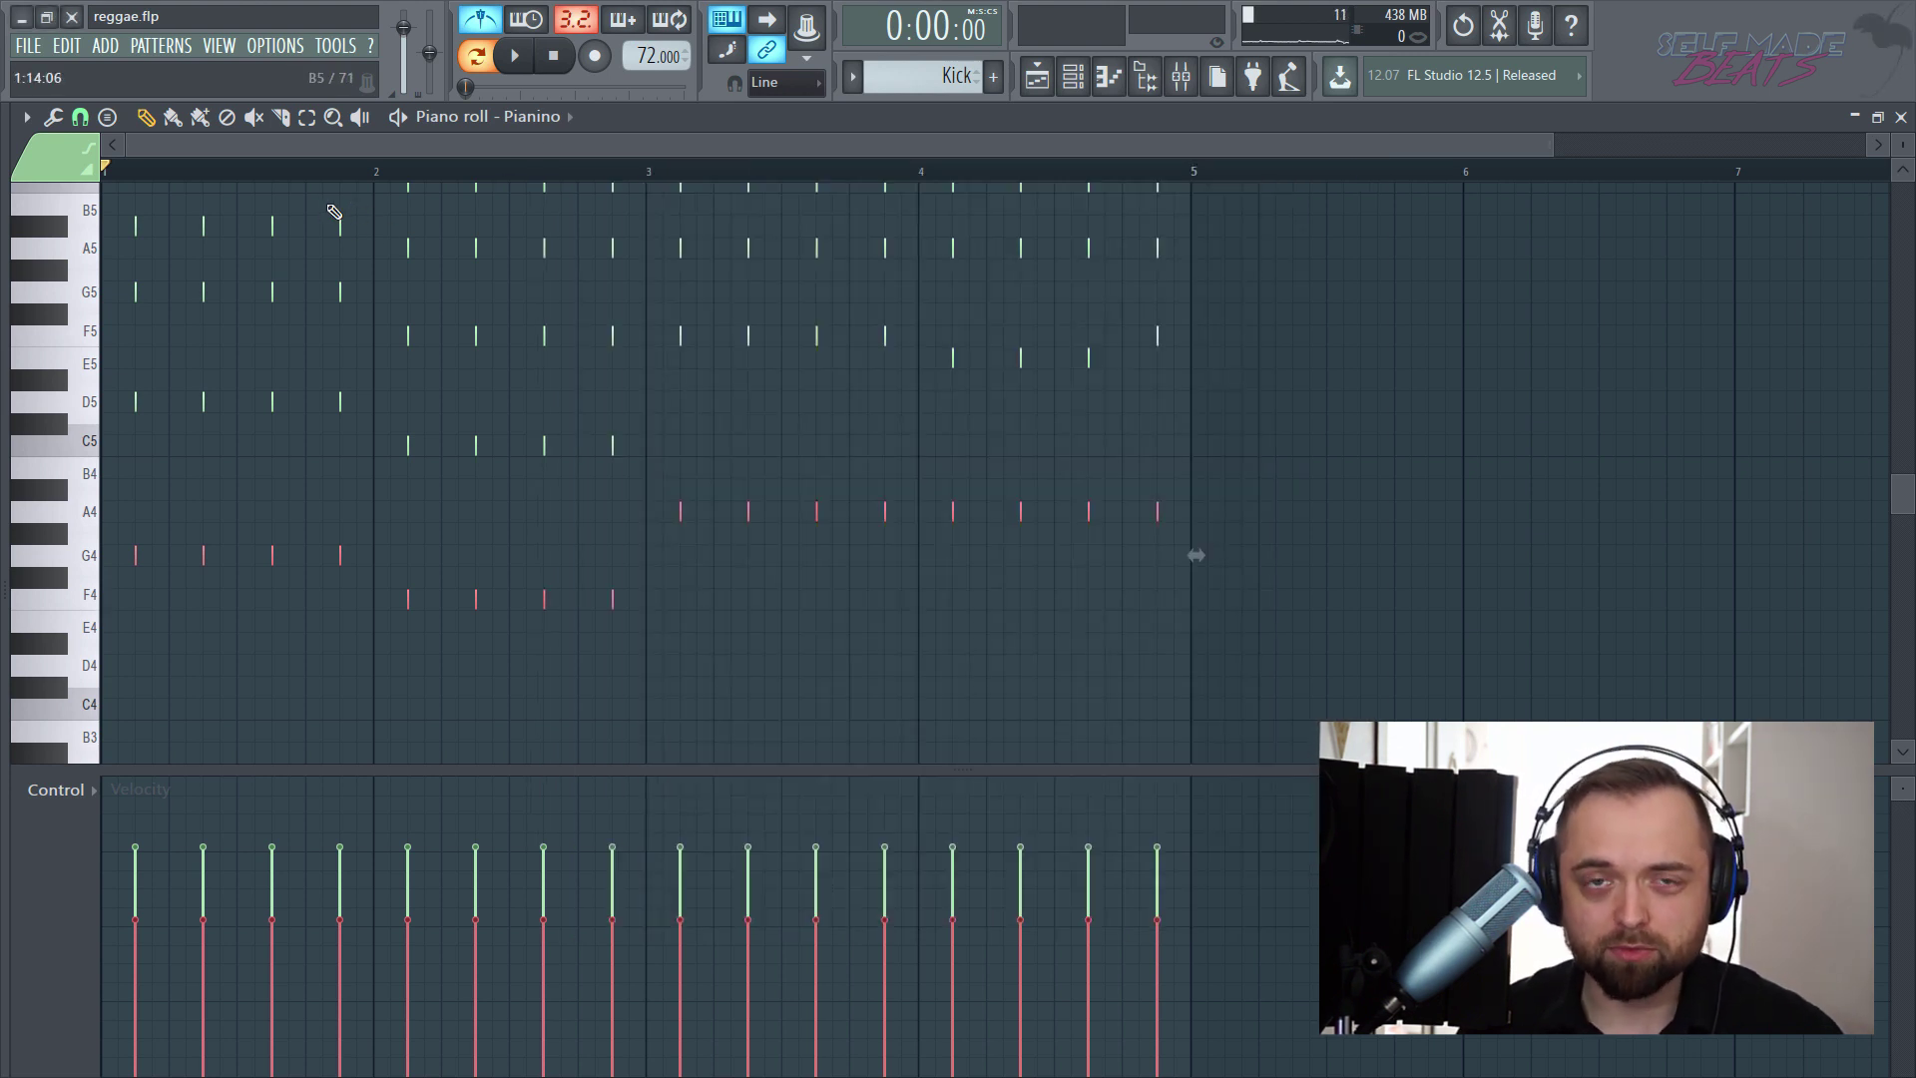
- Play back the full progression with the softer low-octave G4, F4 and A4 notes
{"action": "key", "text": "space"}
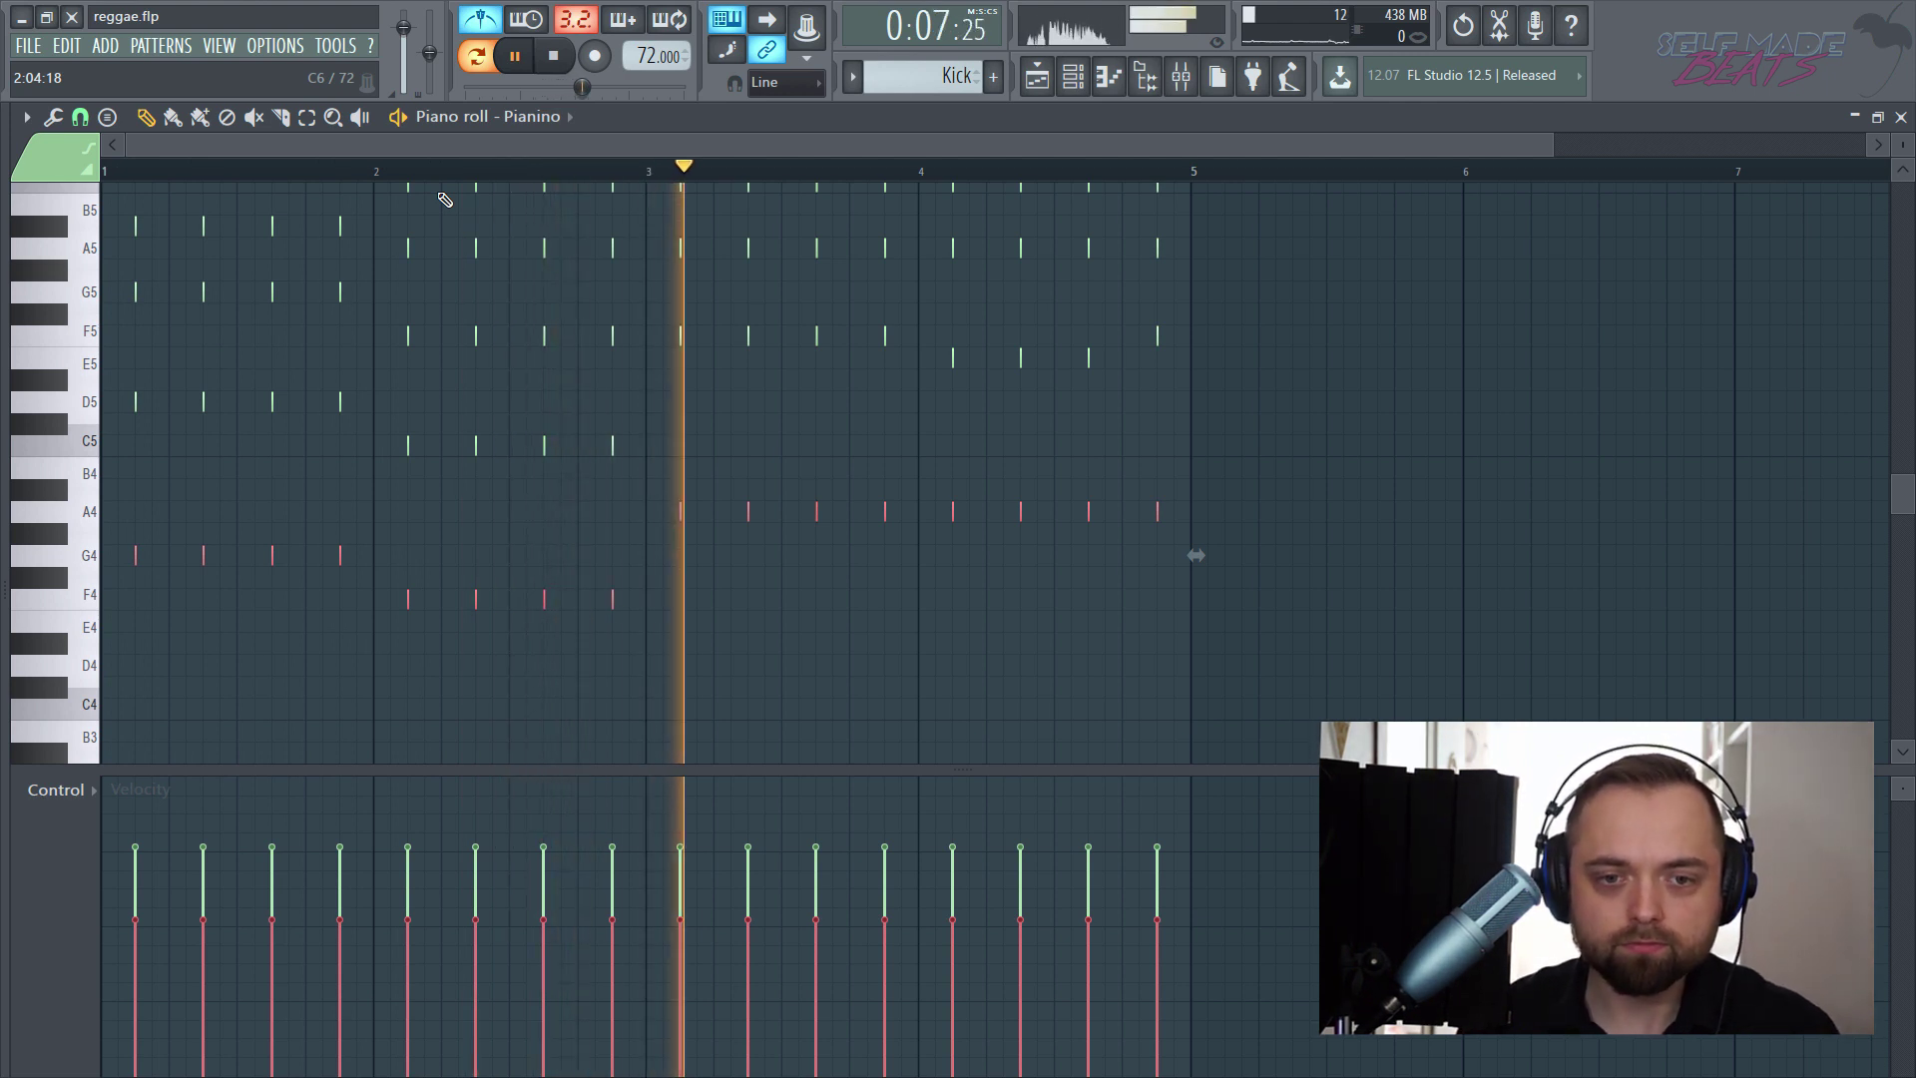
{"action": "scroll", "coordinate": [556, 308], "scroll_direction": "up", "scroll_amount": 1}
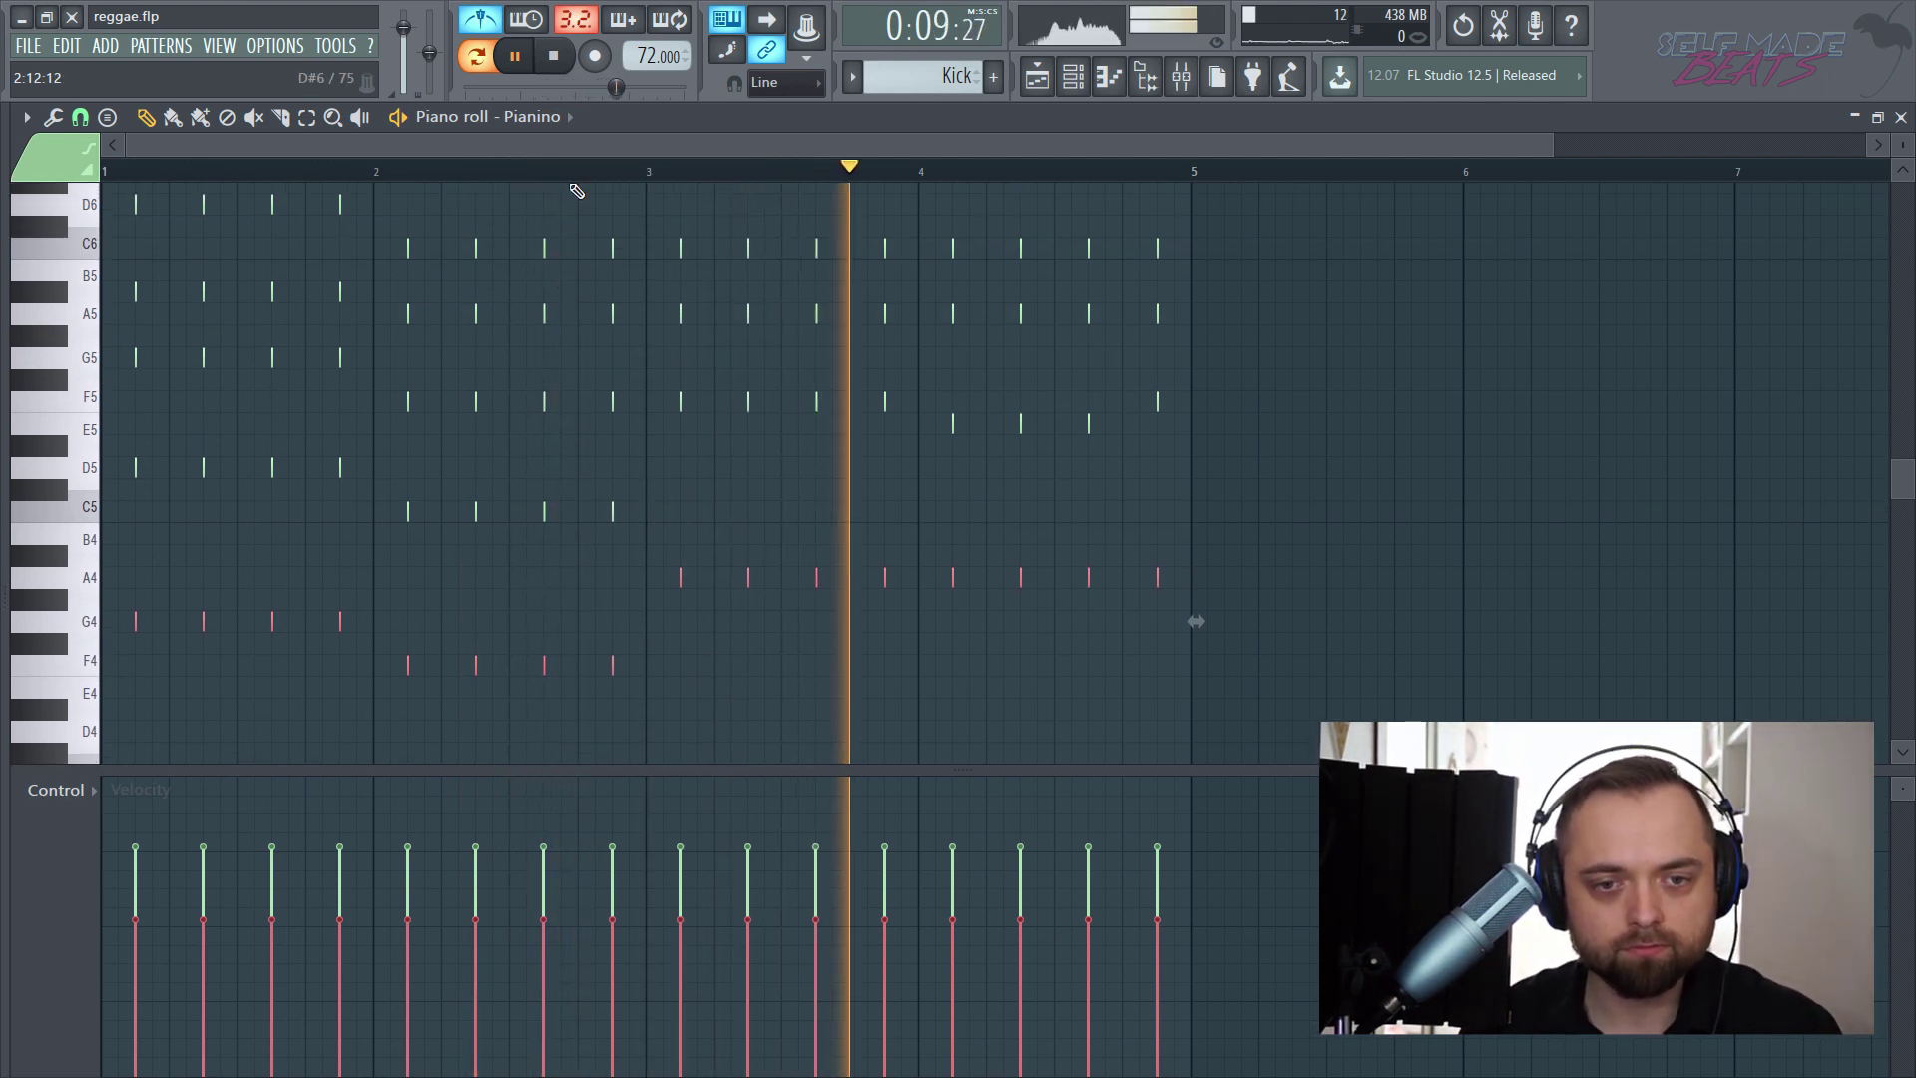
{"action": "scroll", "coordinate": [560, 333], "scroll_direction": "down", "scroll_amount": 1, "text": "ctrl"}
{"action": "scroll", "coordinate": [565, 376], "scroll_direction": "up", "scroll_amount": 2}
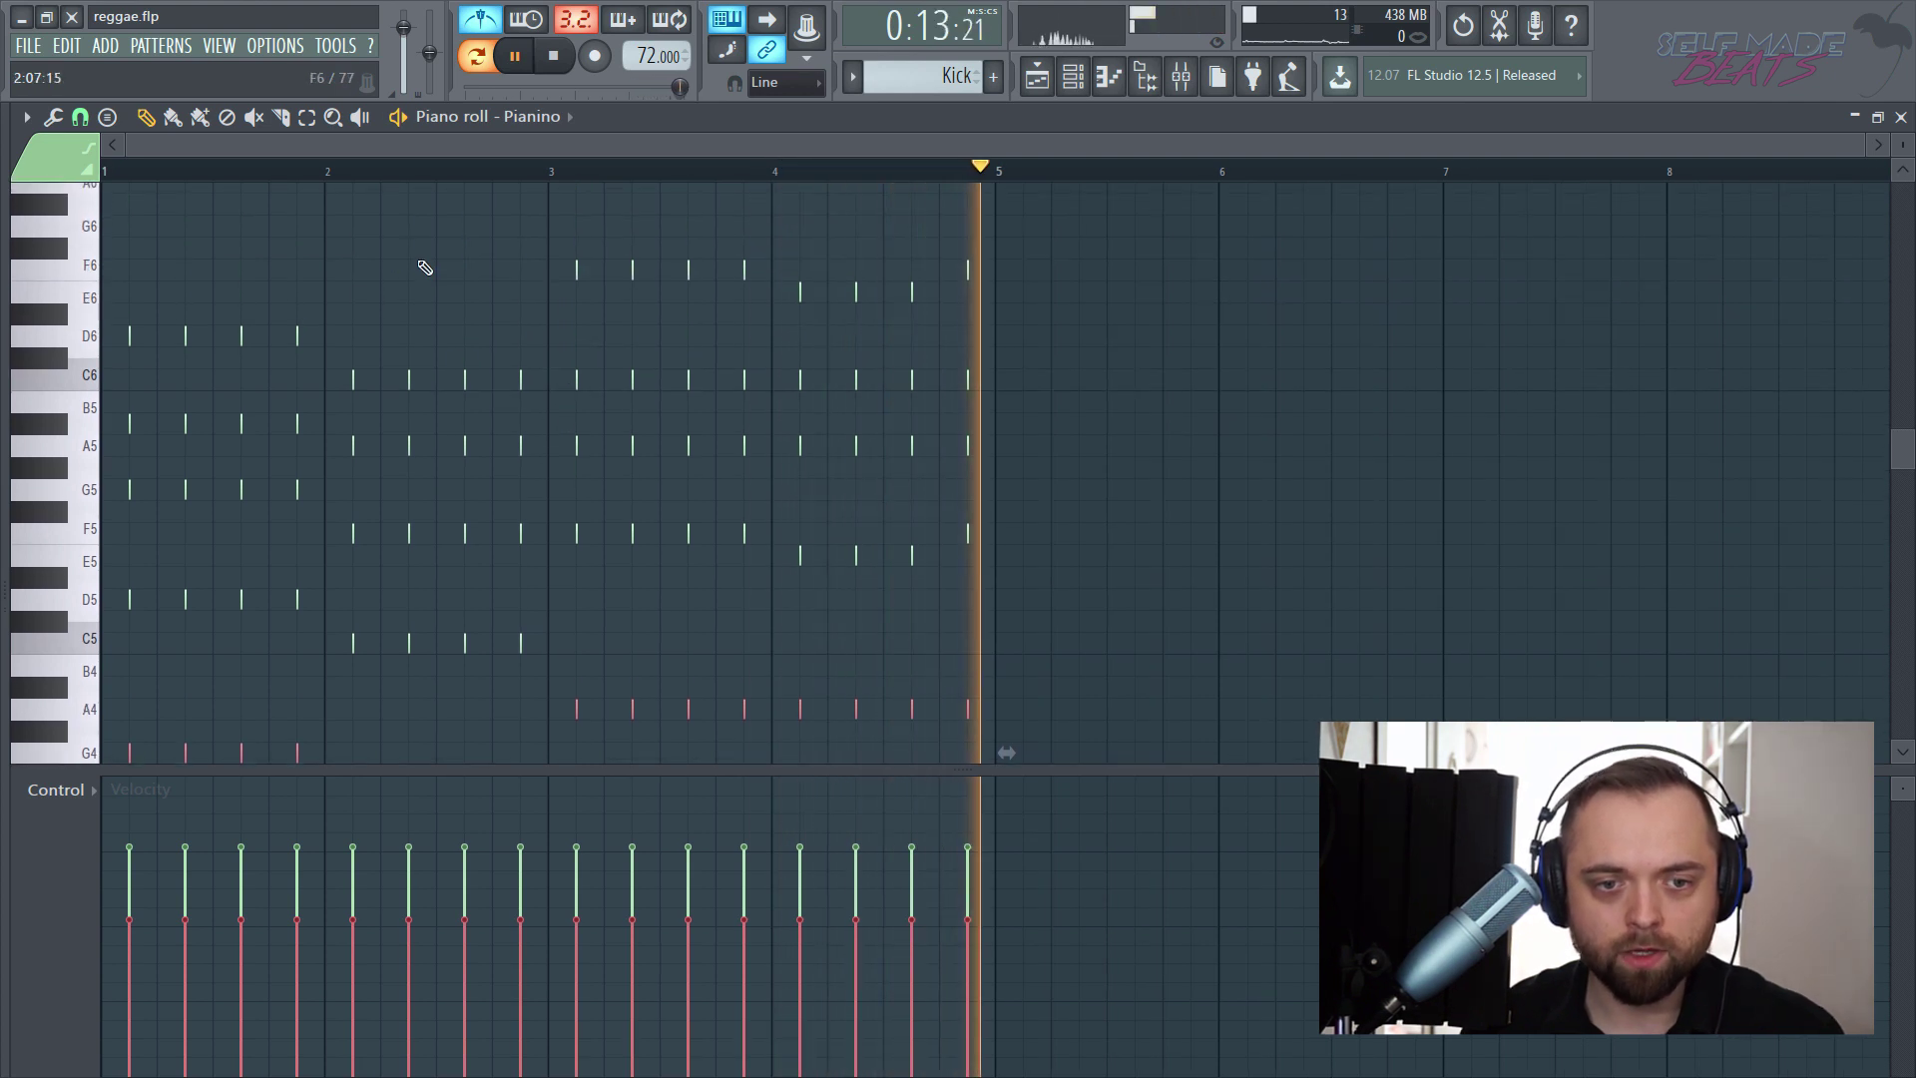
{"action": "key", "text": "space"}
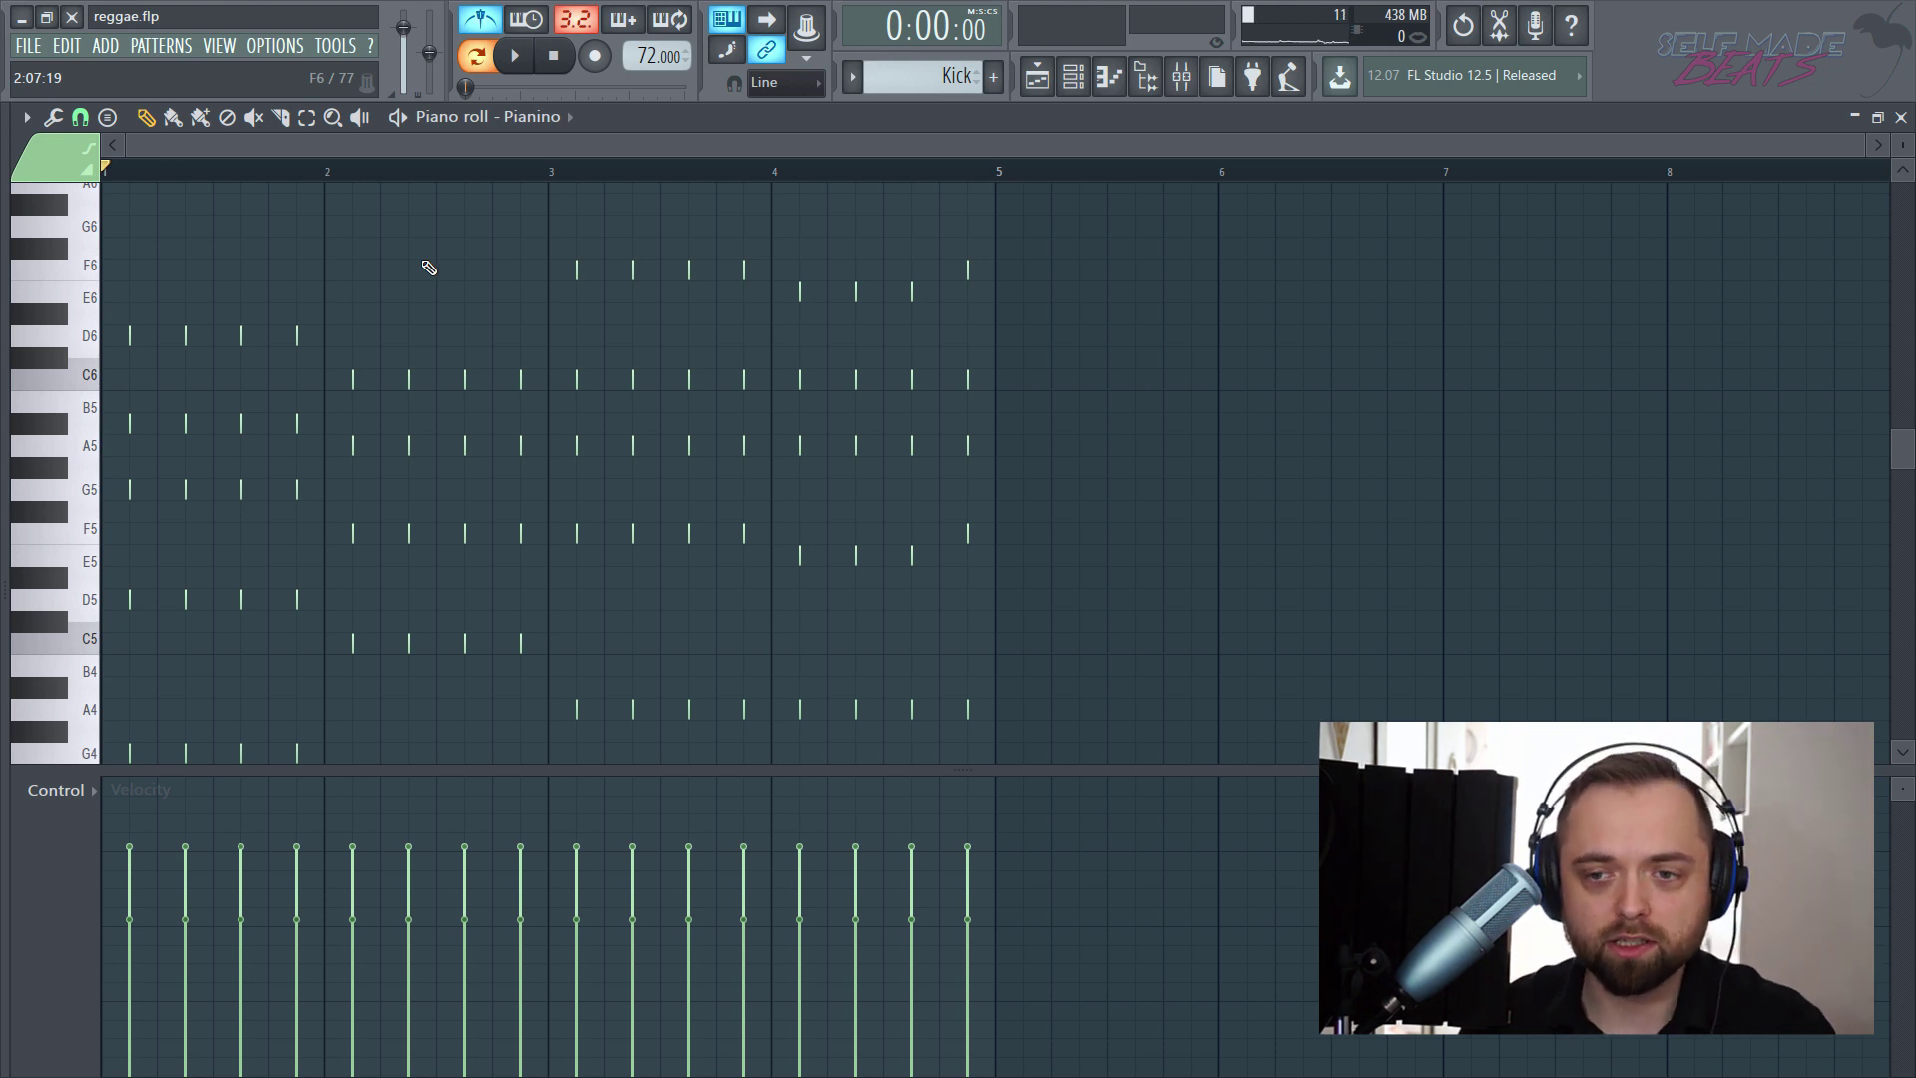
- Open the Bas channel's piano roll at the octave around C5 with the piano notes as reference
{"action": "key", "text": "F7"}
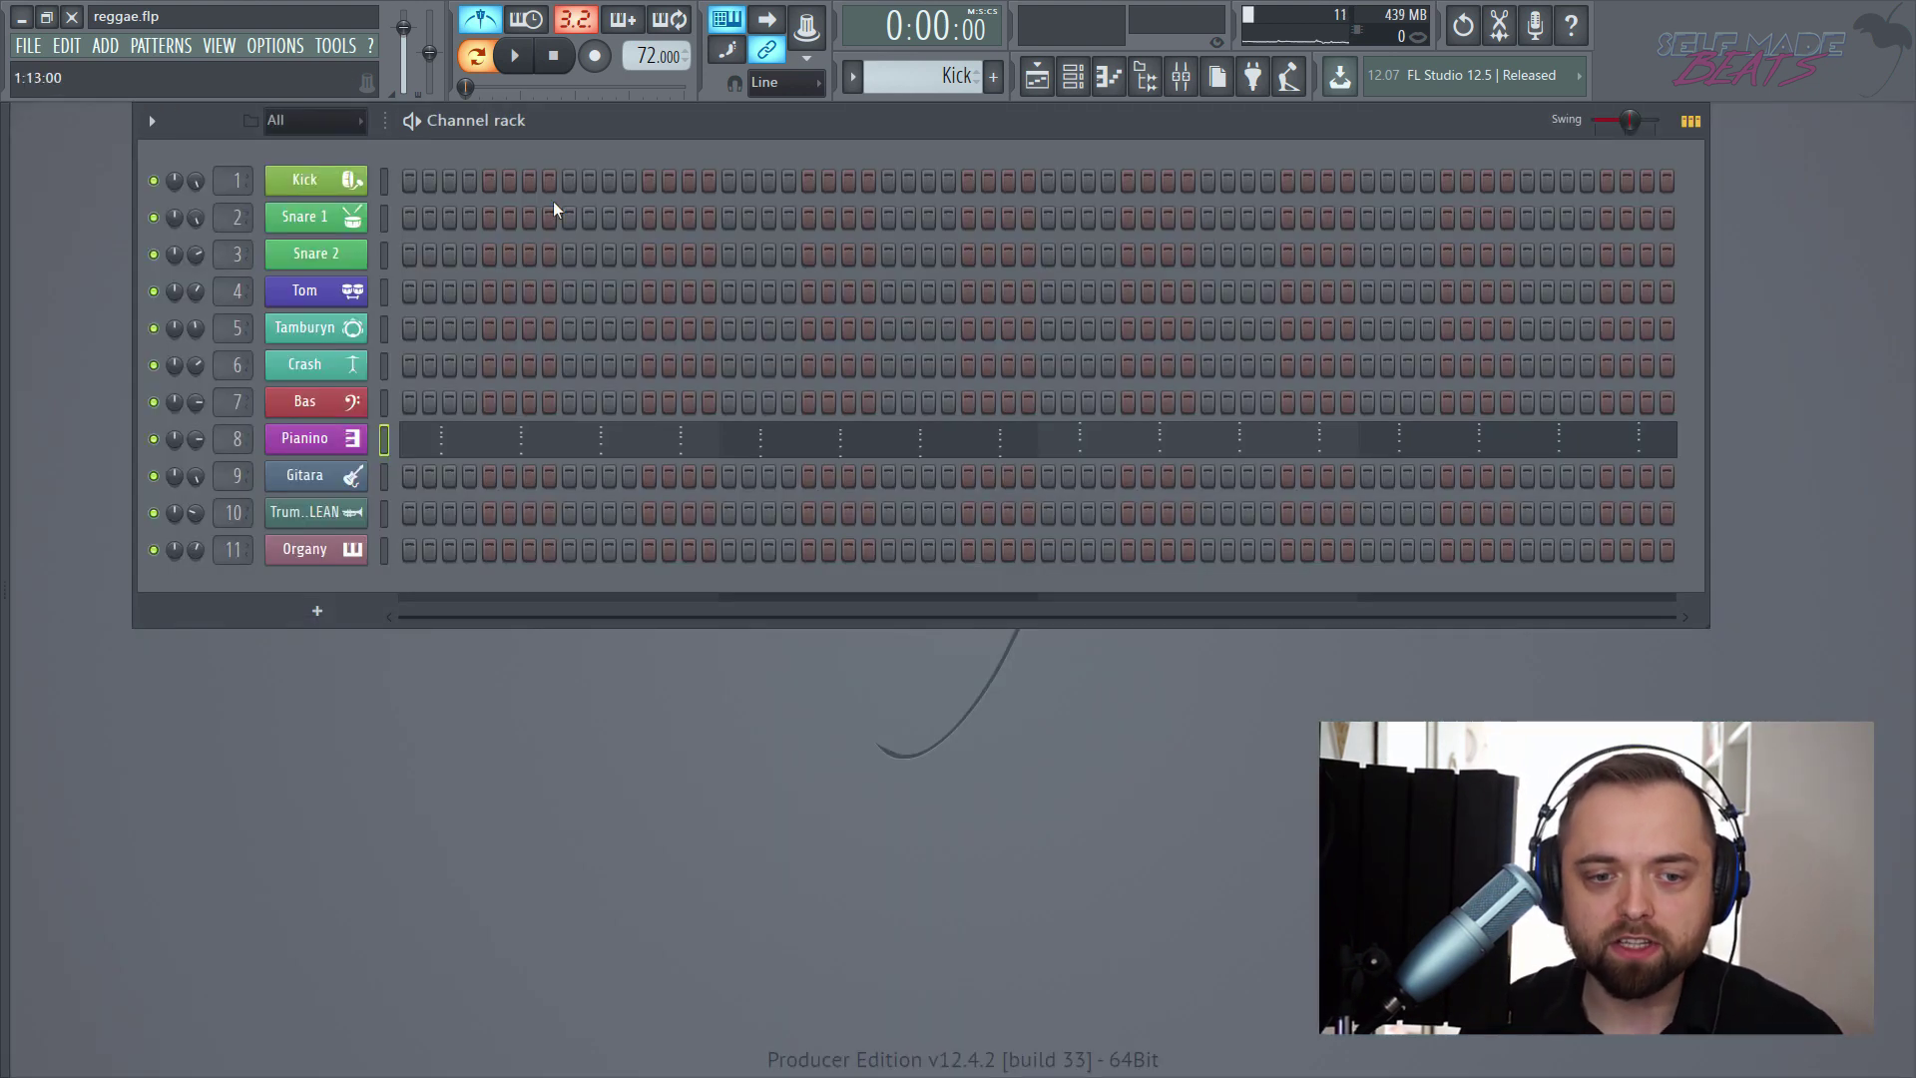
{"action": "right_click", "coordinate": [344, 404]}
{"action": "left_click", "coordinate": [435, 400]}
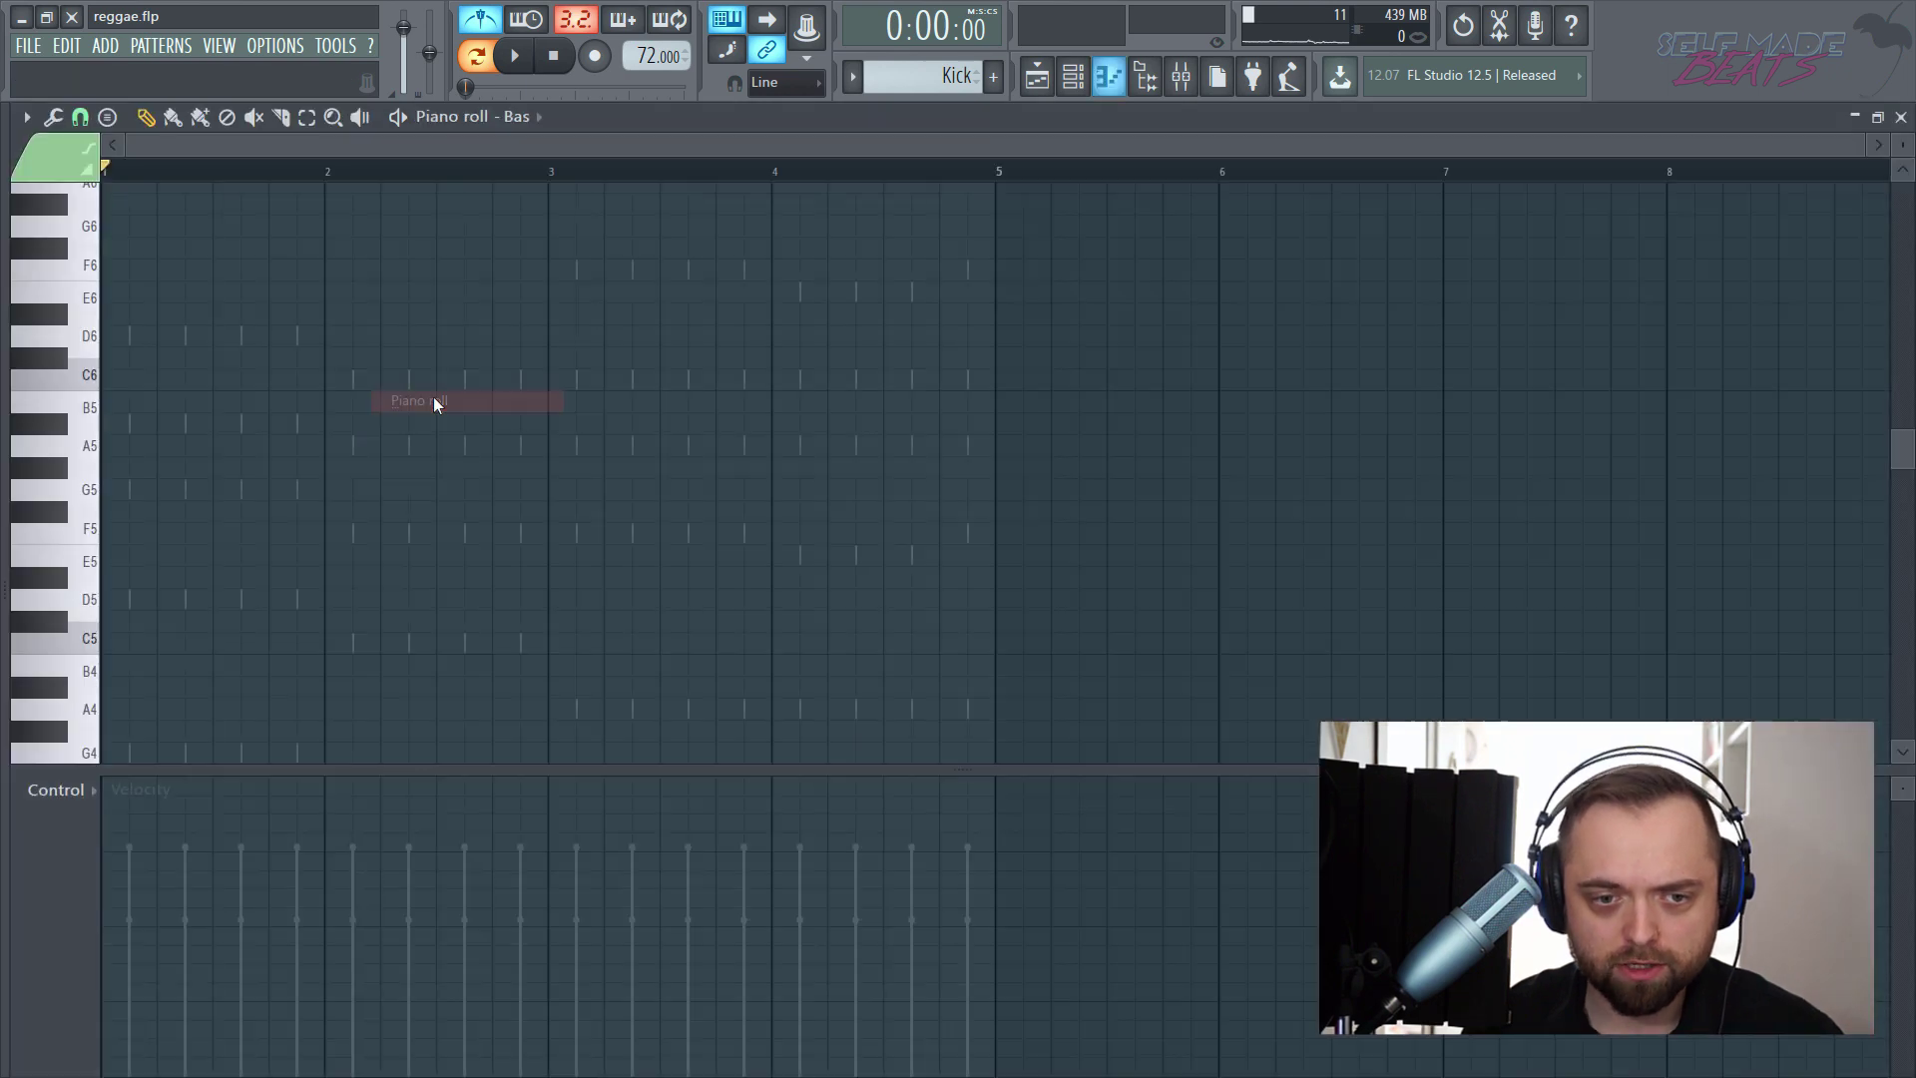
{"action": "scroll", "coordinate": [183, 171], "scroll_direction": "up", "scroll_amount": 5}
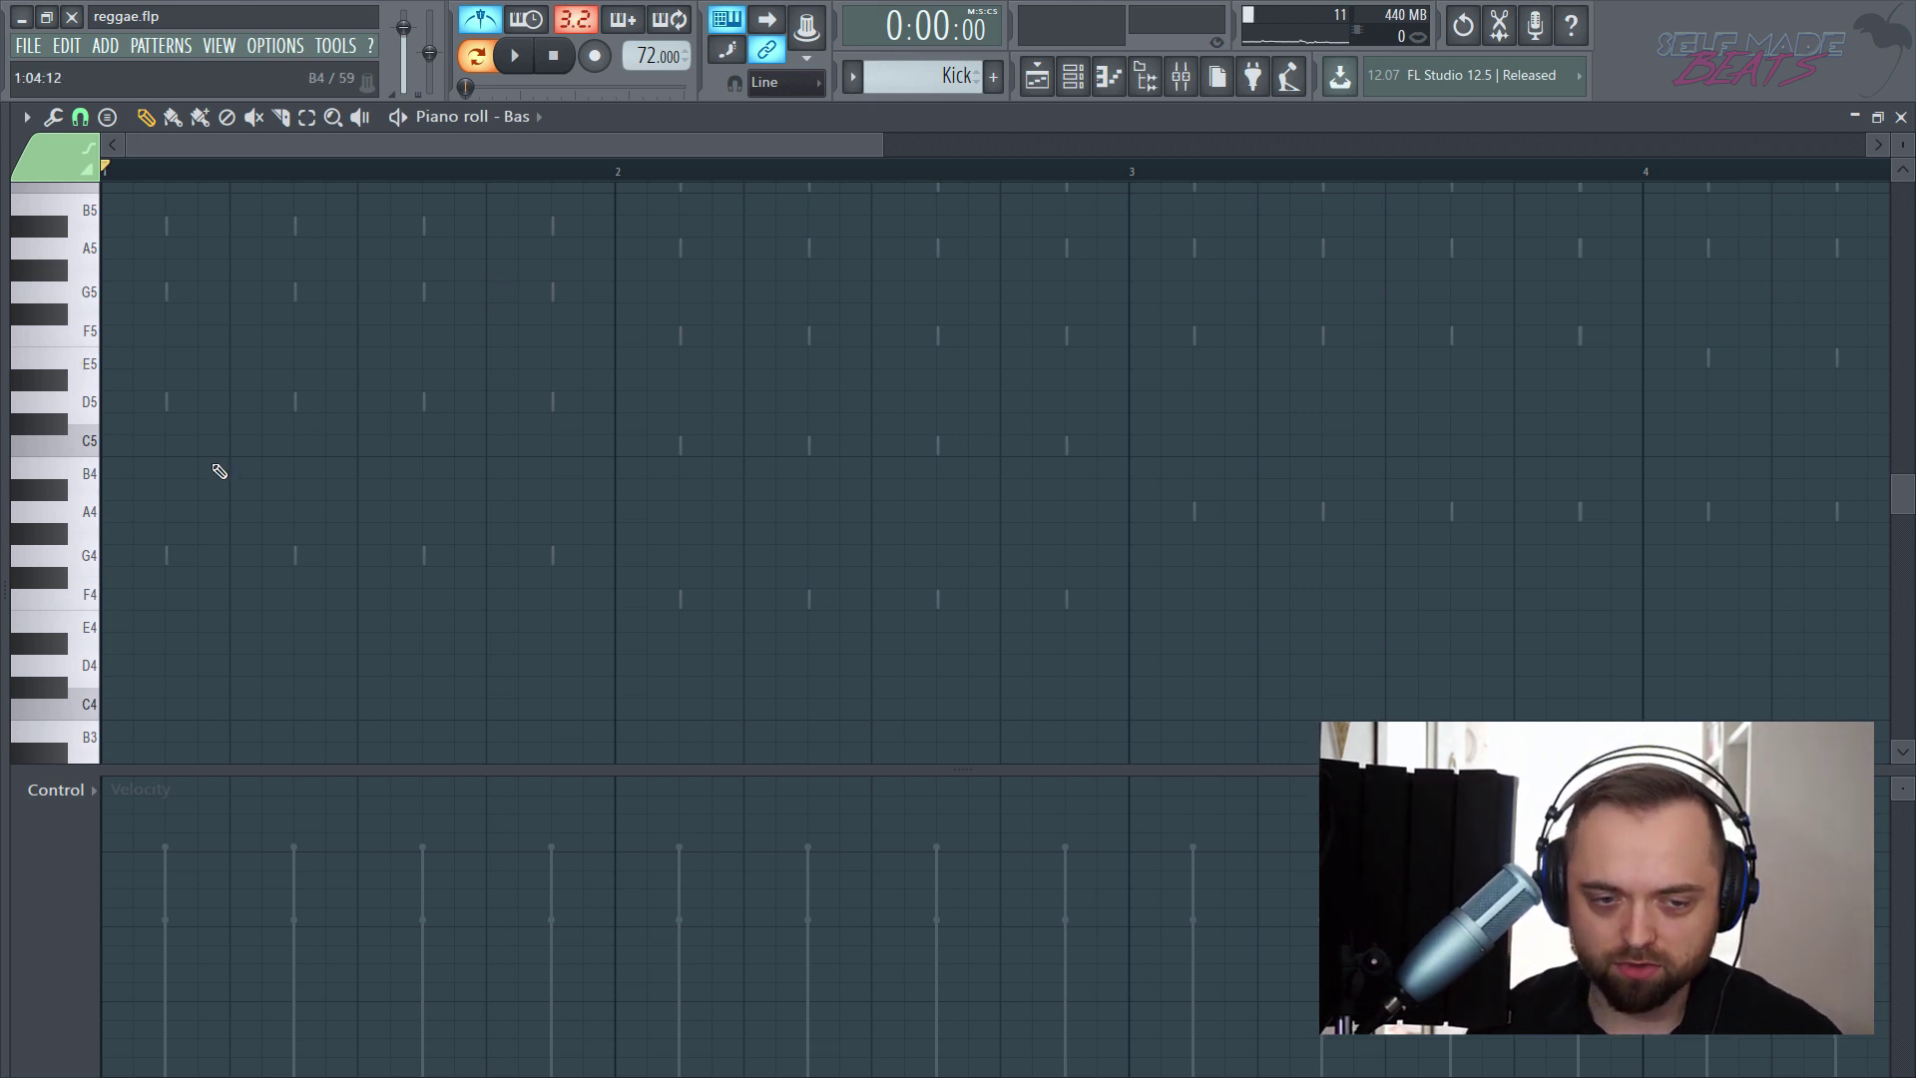
{"action": "scroll", "coordinate": [125, 450], "scroll_direction": "up", "scroll_amount": 2}
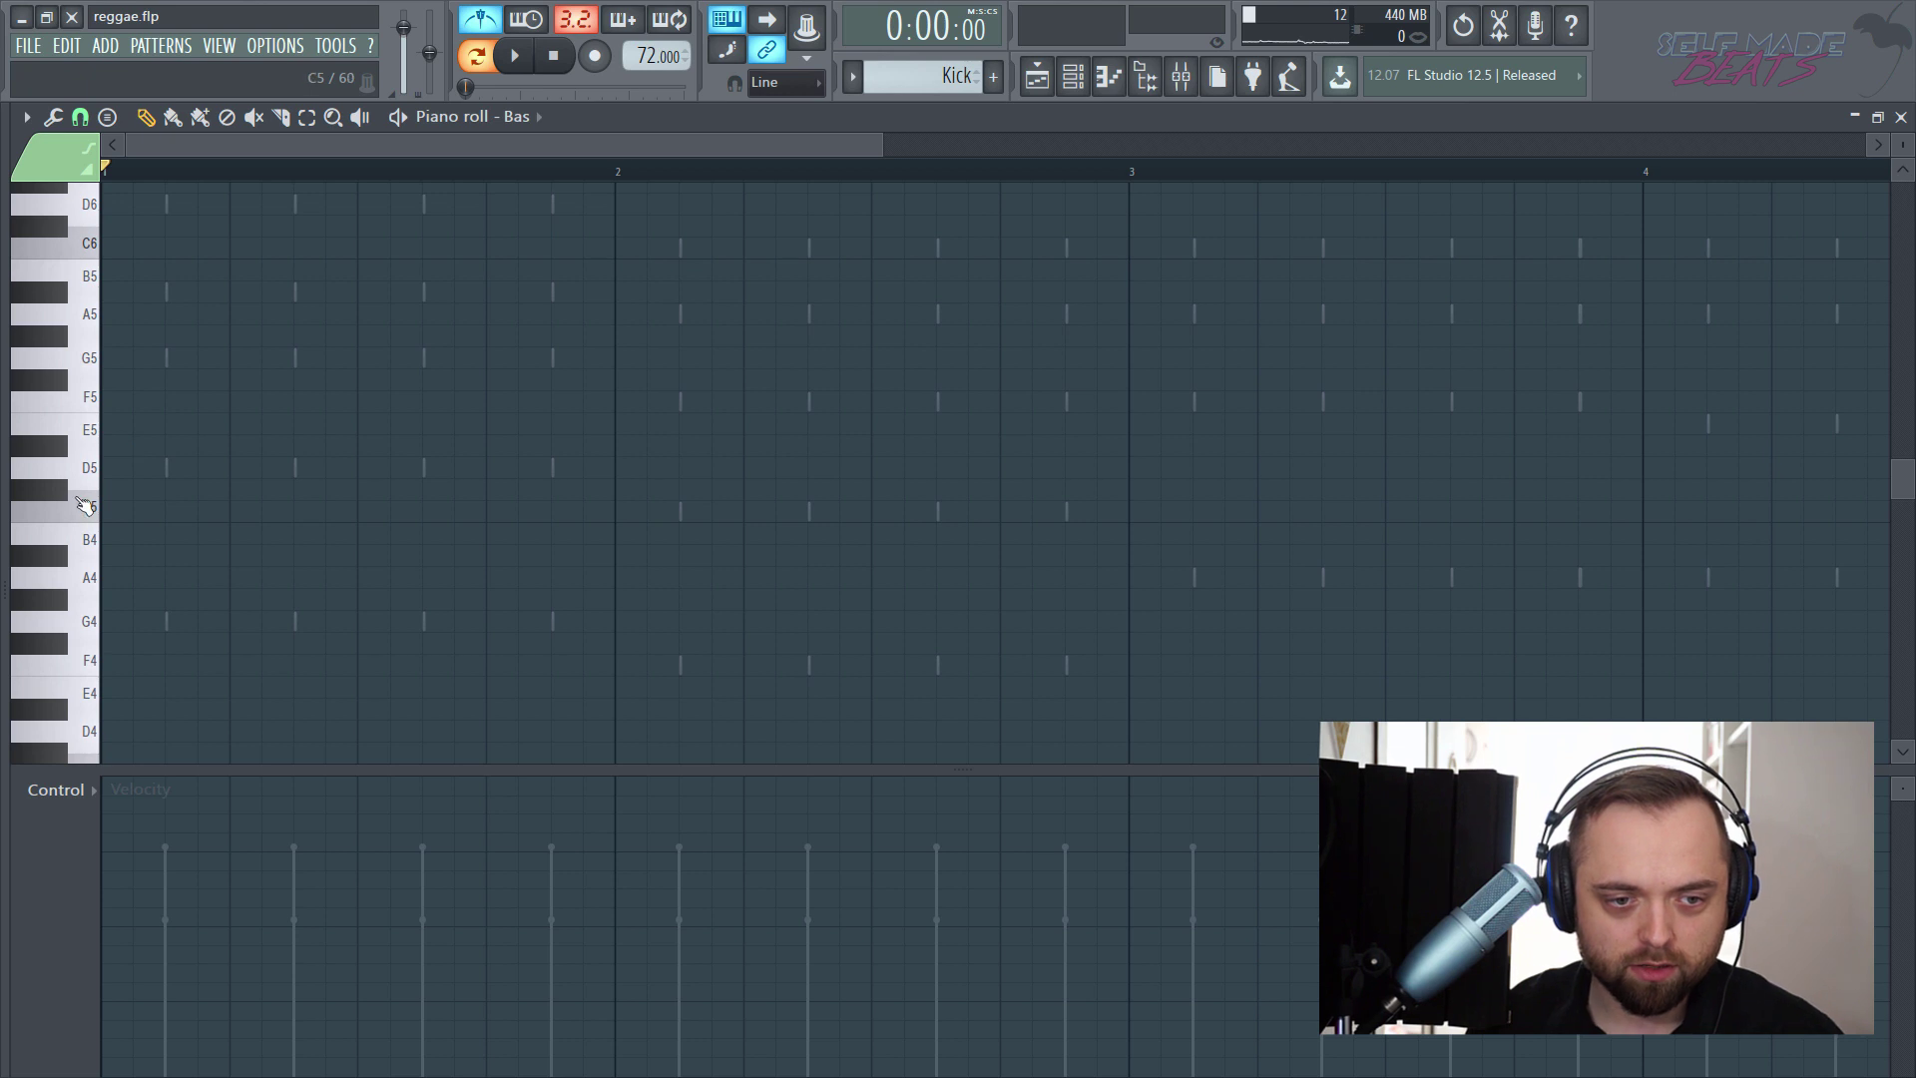
- Enter a three-step D5 bass note at the start of bar 1, followed directly by a one-step G4 note
{"action": "left_click", "coordinate": [87, 476]}
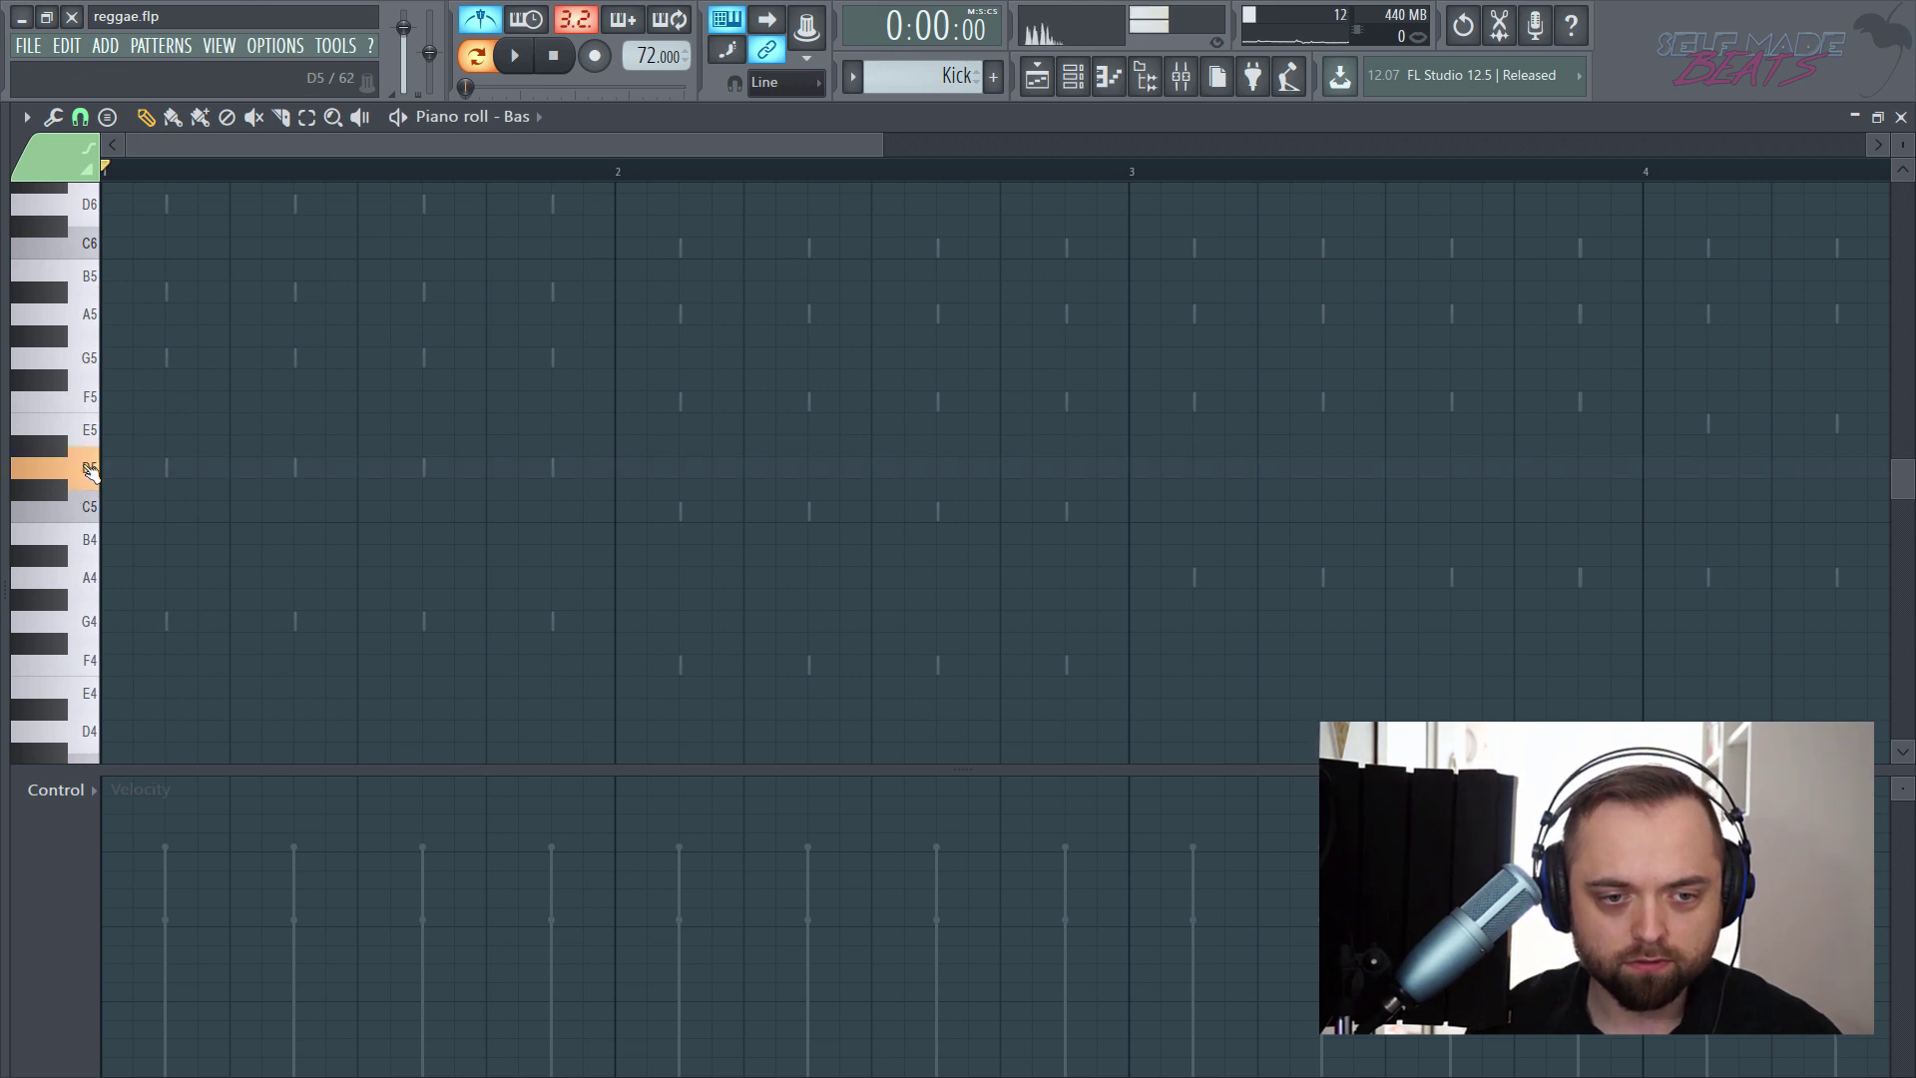
{"action": "left_click", "coordinate": [131, 508]}
{"action": "left_click_drag", "start_coordinate": [113, 497], "coordinate": [83, 457]}
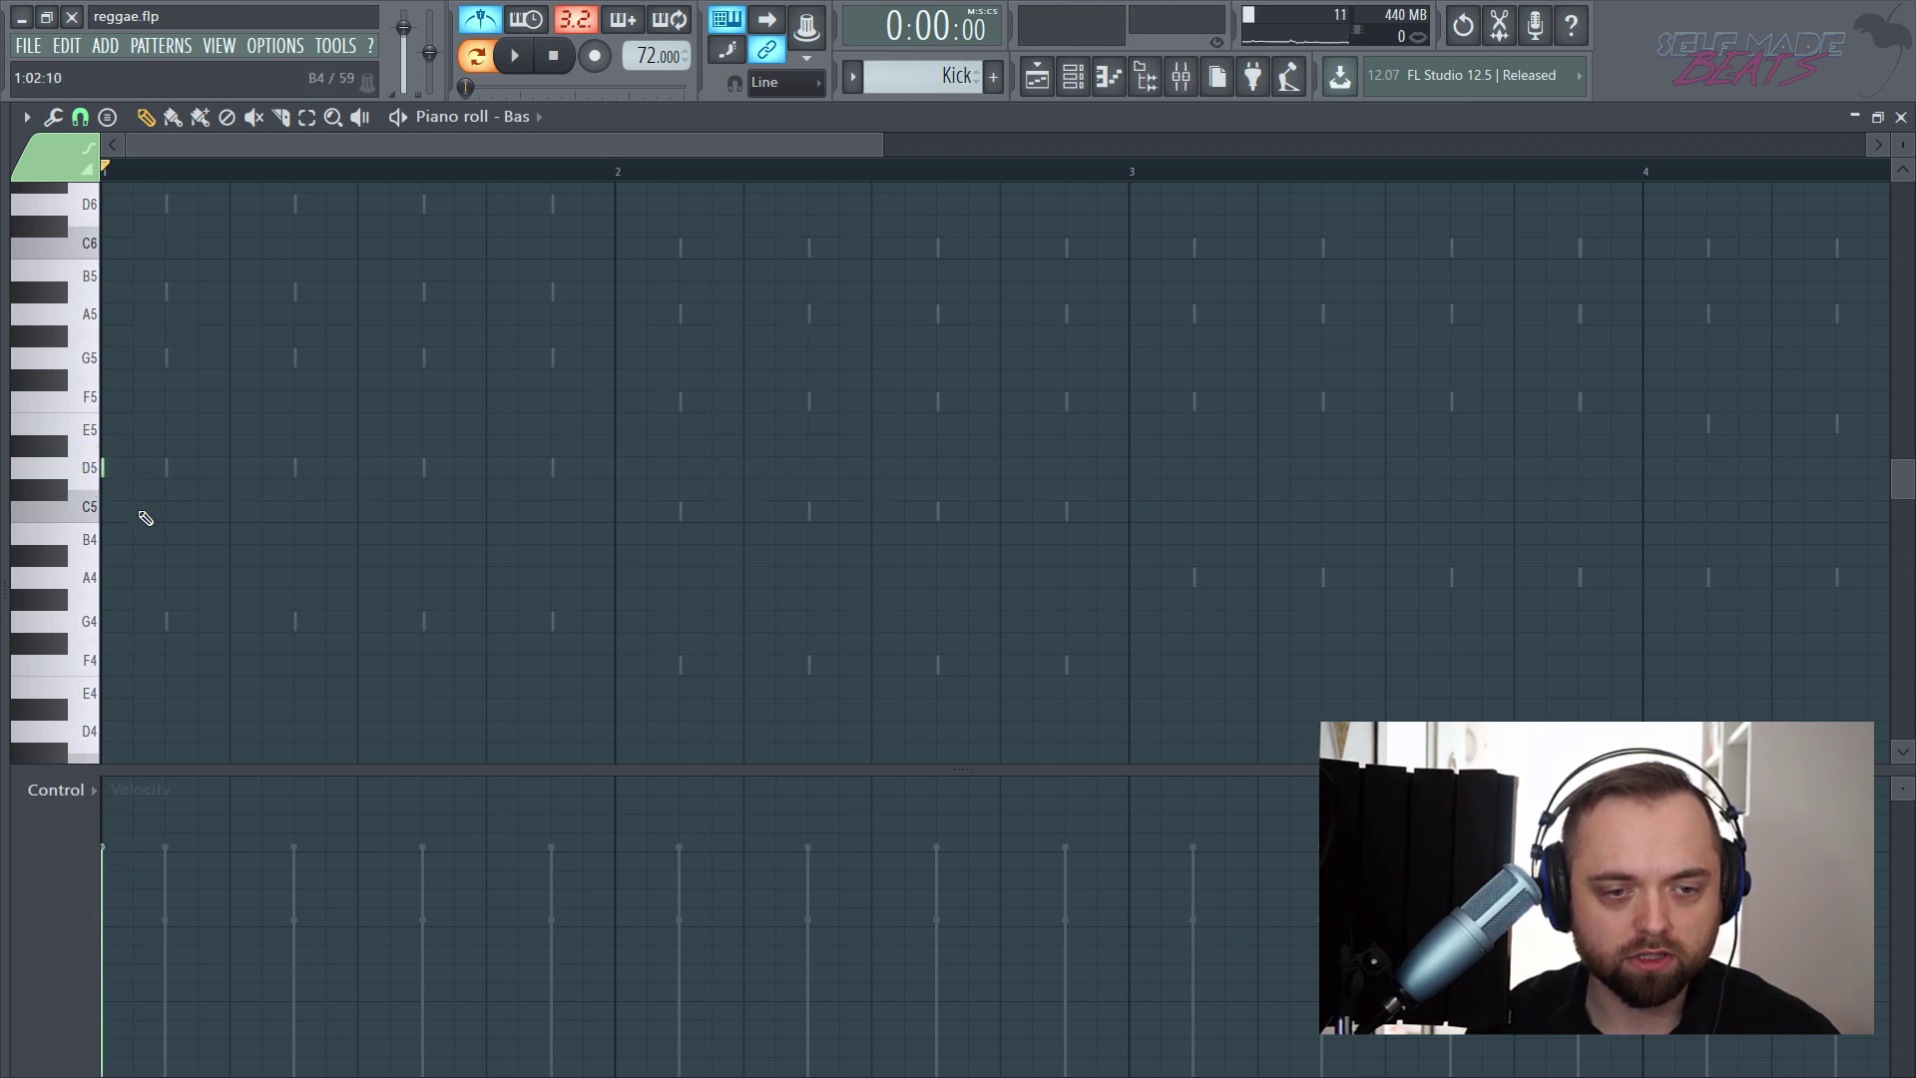
{"action": "left_click_drag", "start_coordinate": [105, 465], "coordinate": [206, 487]}
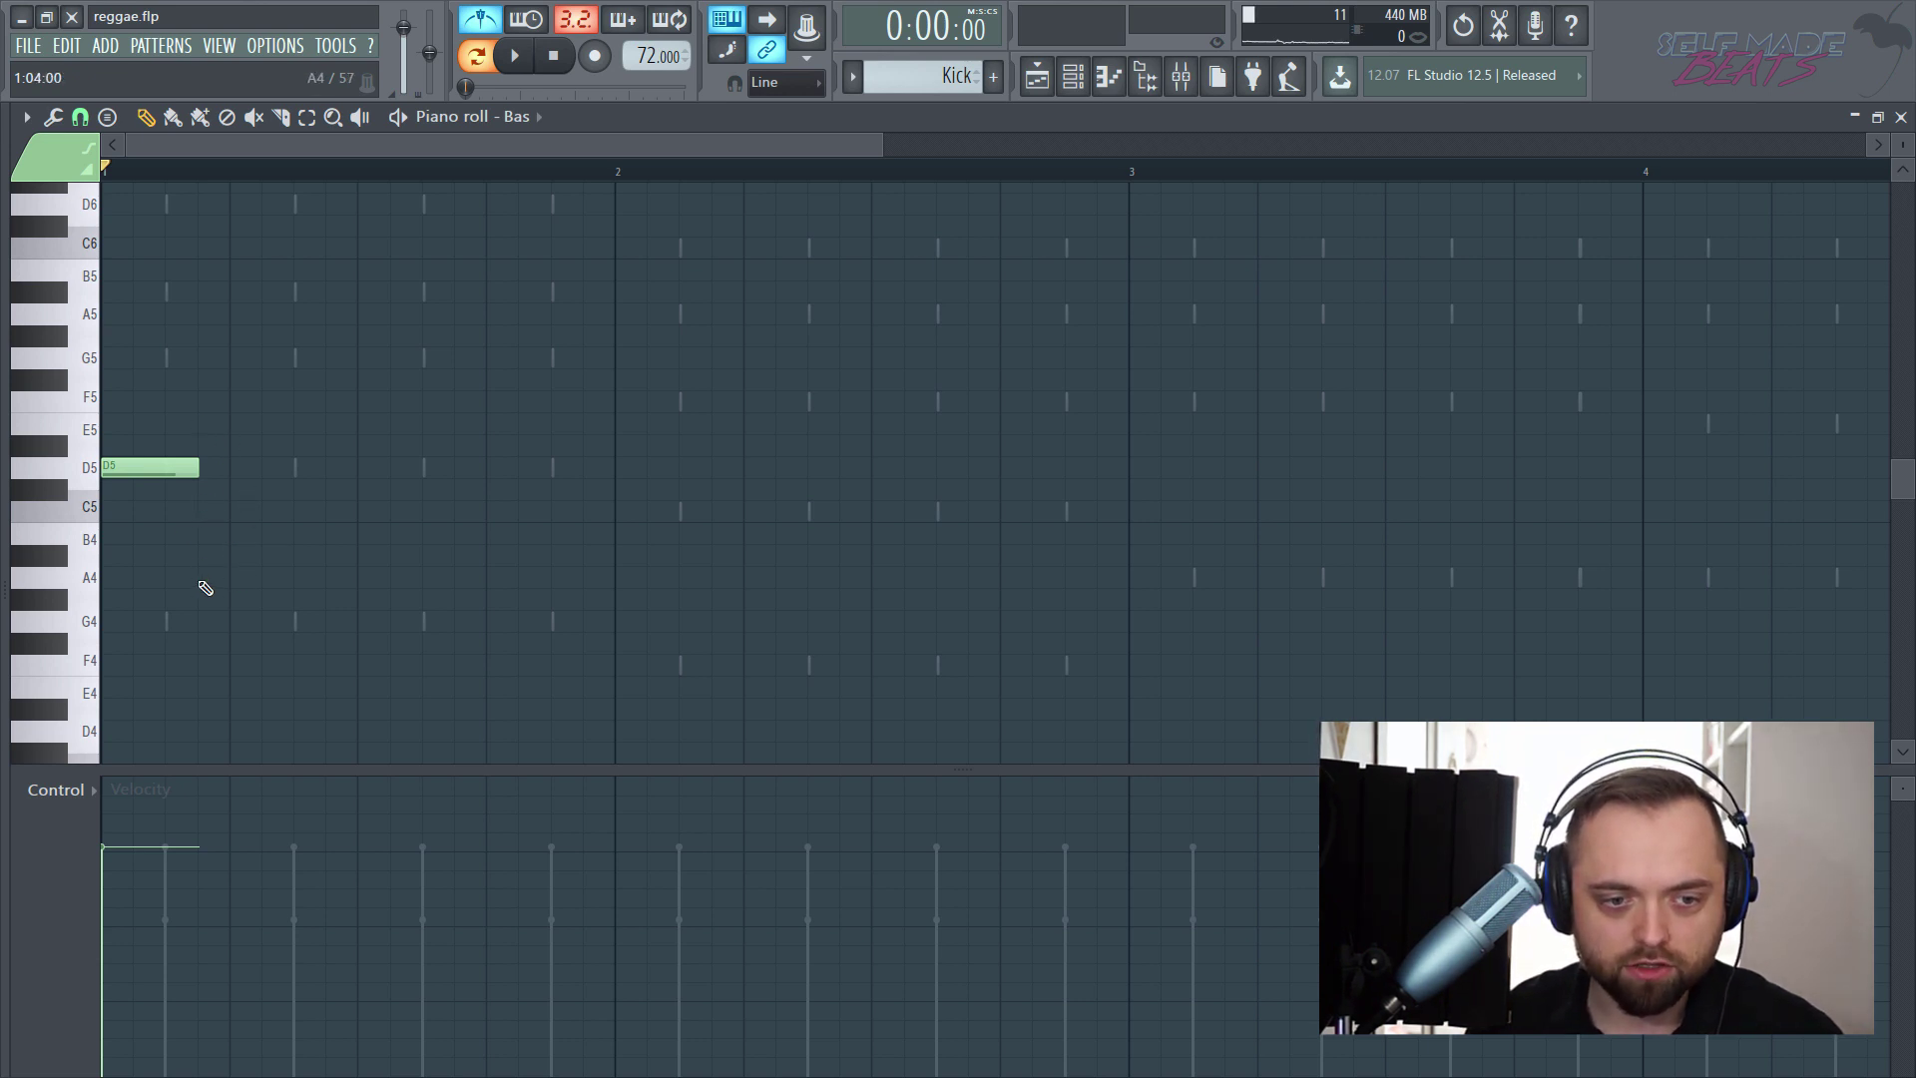
{"action": "mouse_move", "coordinate": [218, 620]}
{"action": "left_mouse_down"}
{"action": "mouse_move", "coordinate": [265, 620]}
{"action": "mouse_move", "coordinate": [232, 620]}
{"action": "left_mouse_up"}
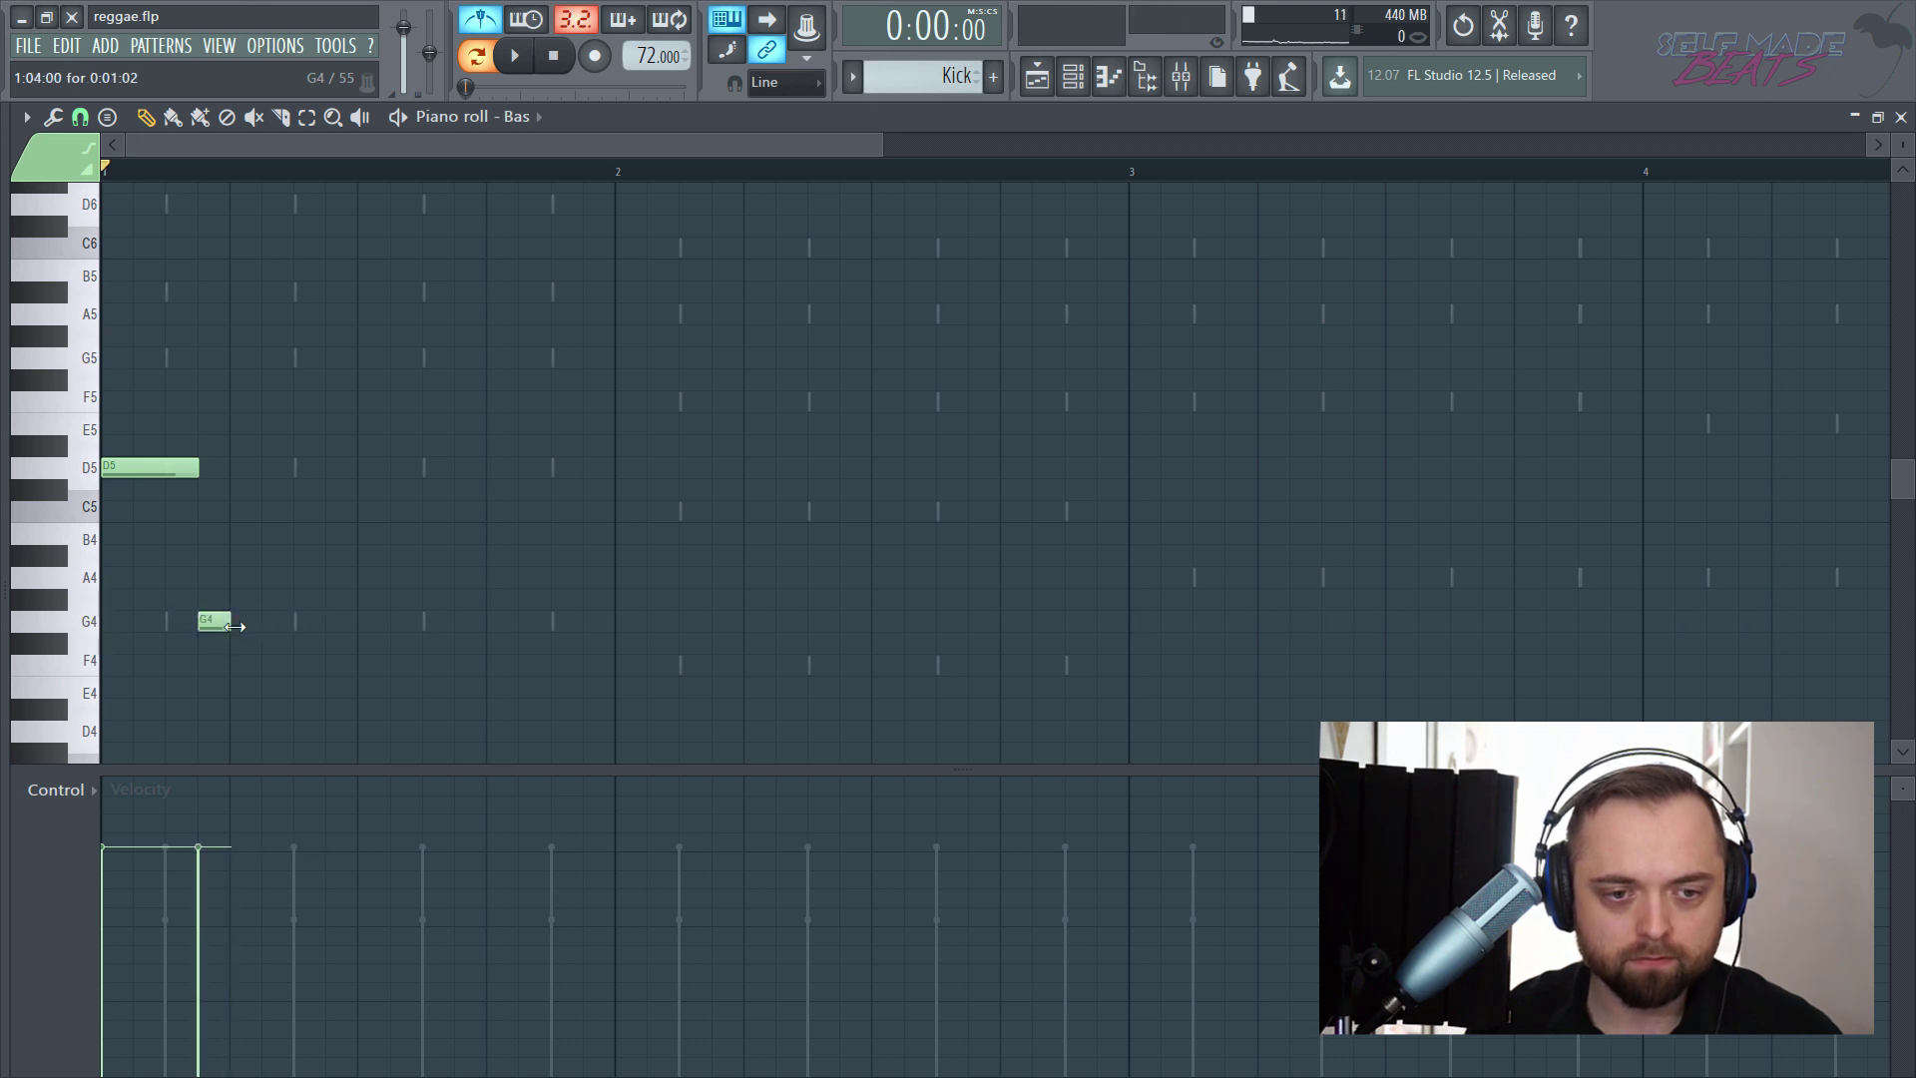
- Extend the bar 1 bass phrase with a two-step G4 at step 6 and a one-step A#4 at step 8, checking by playback
{"action": "key", "text": "space"}
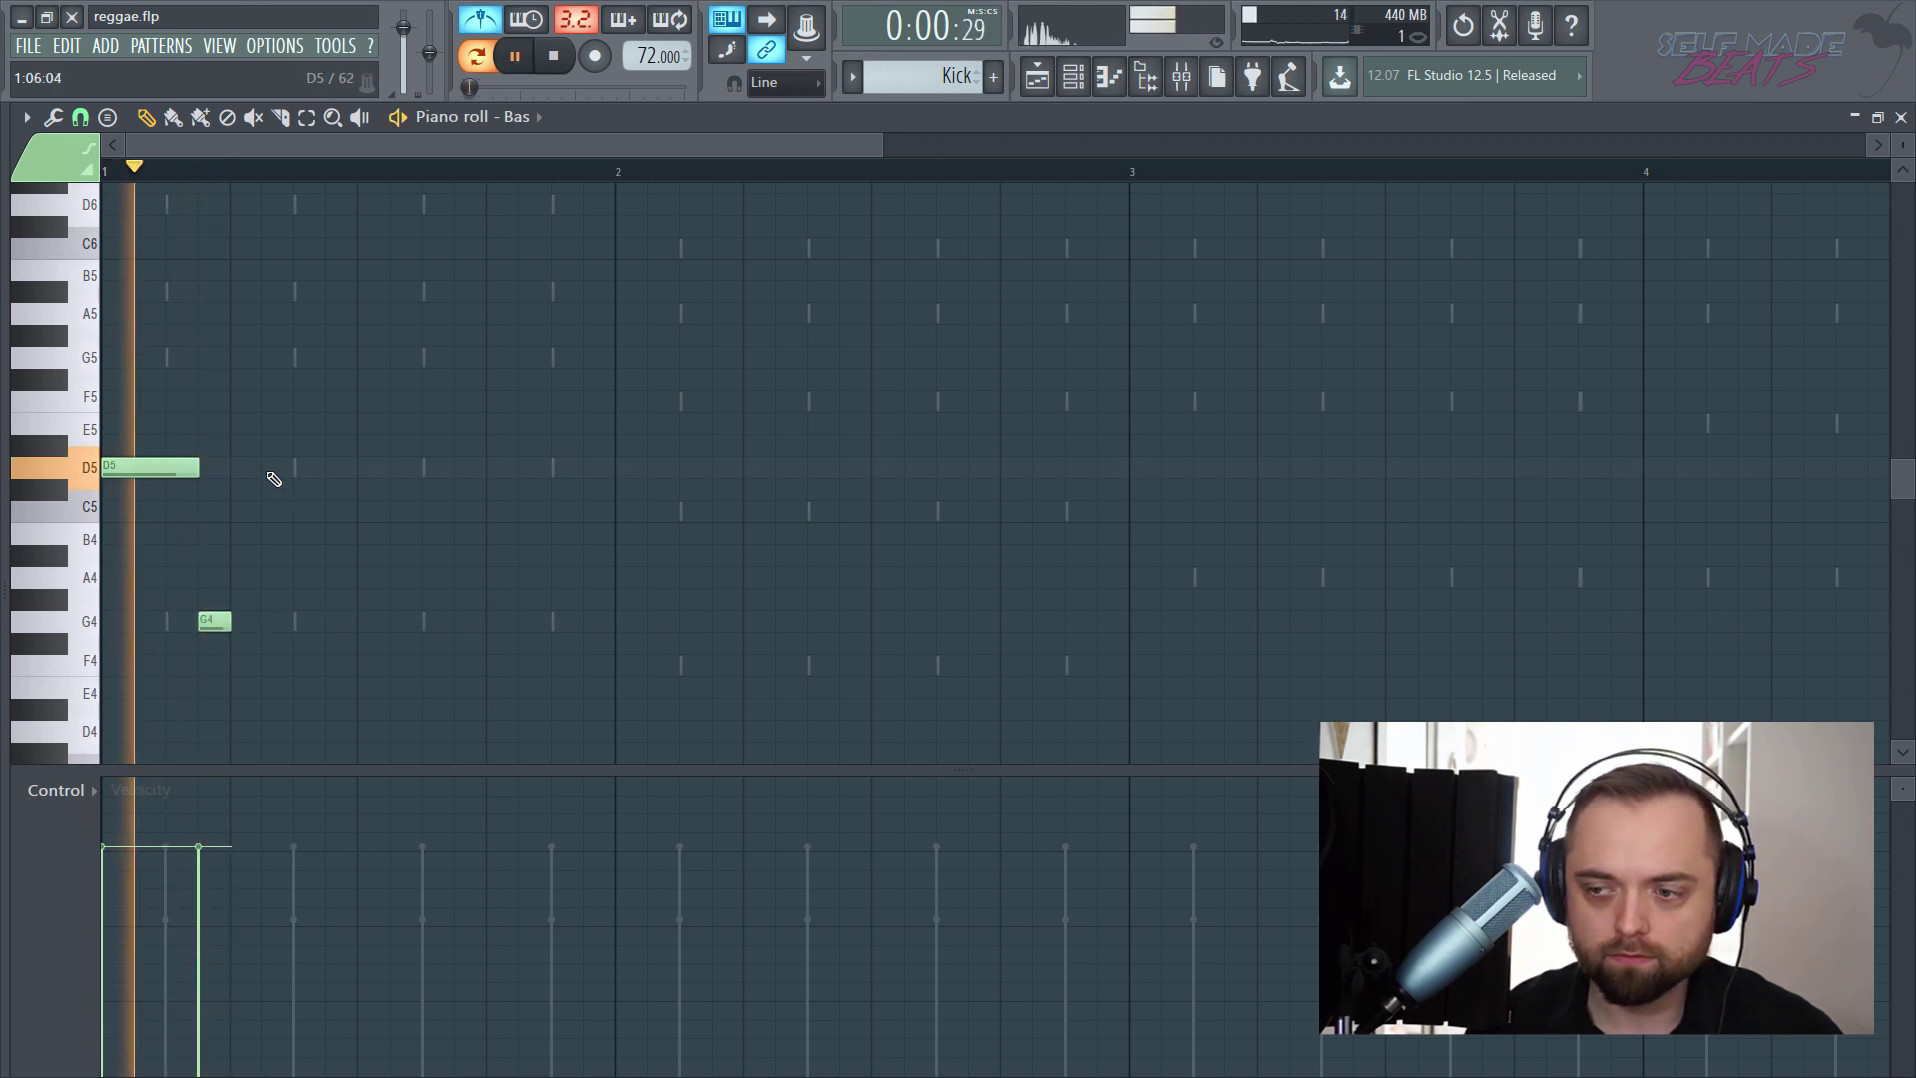
{"action": "key", "text": "space"}
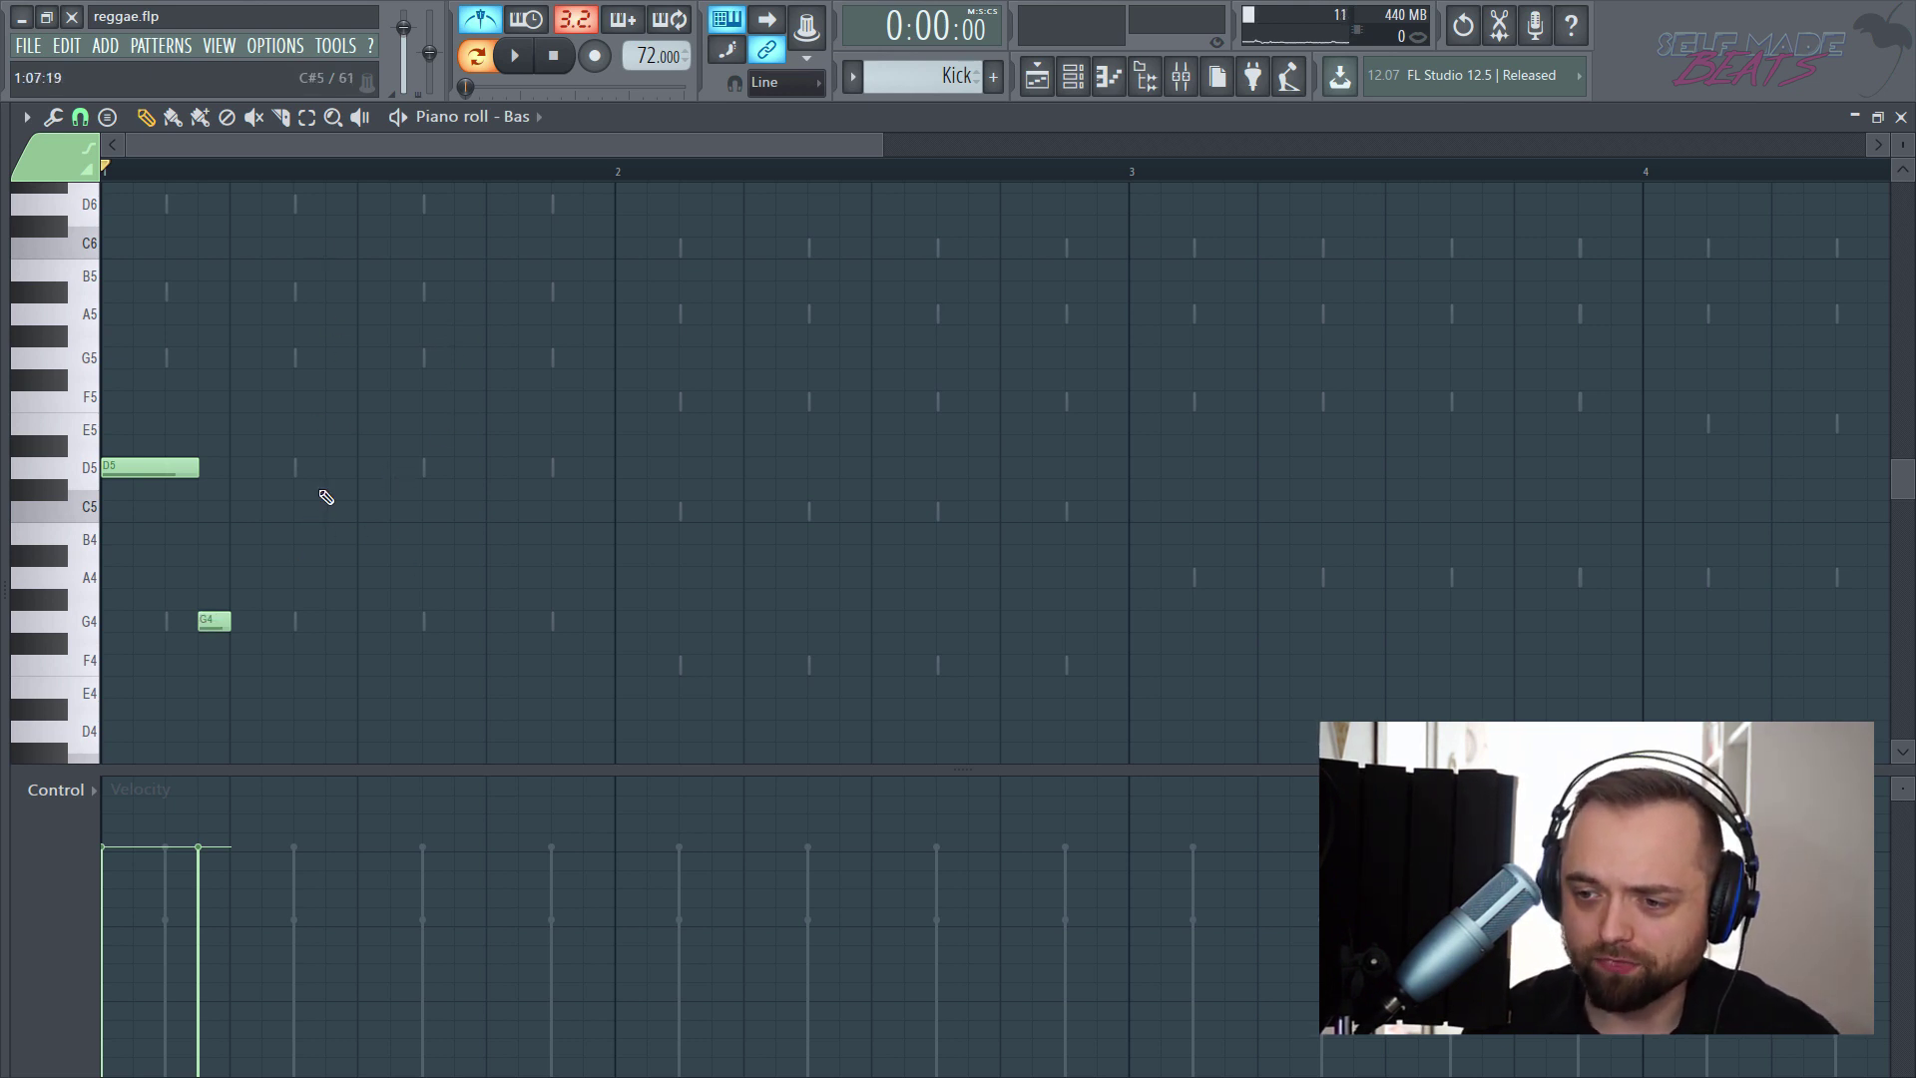
{"action": "left_click", "coordinate": [284, 625]}
{"action": "mouse_move", "coordinate": [307, 629]}
{"action": "left_mouse_down"}
{"action": "mouse_move", "coordinate": [359, 628]}
{"action": "mouse_move", "coordinate": [331, 627]}
{"action": "left_mouse_up"}
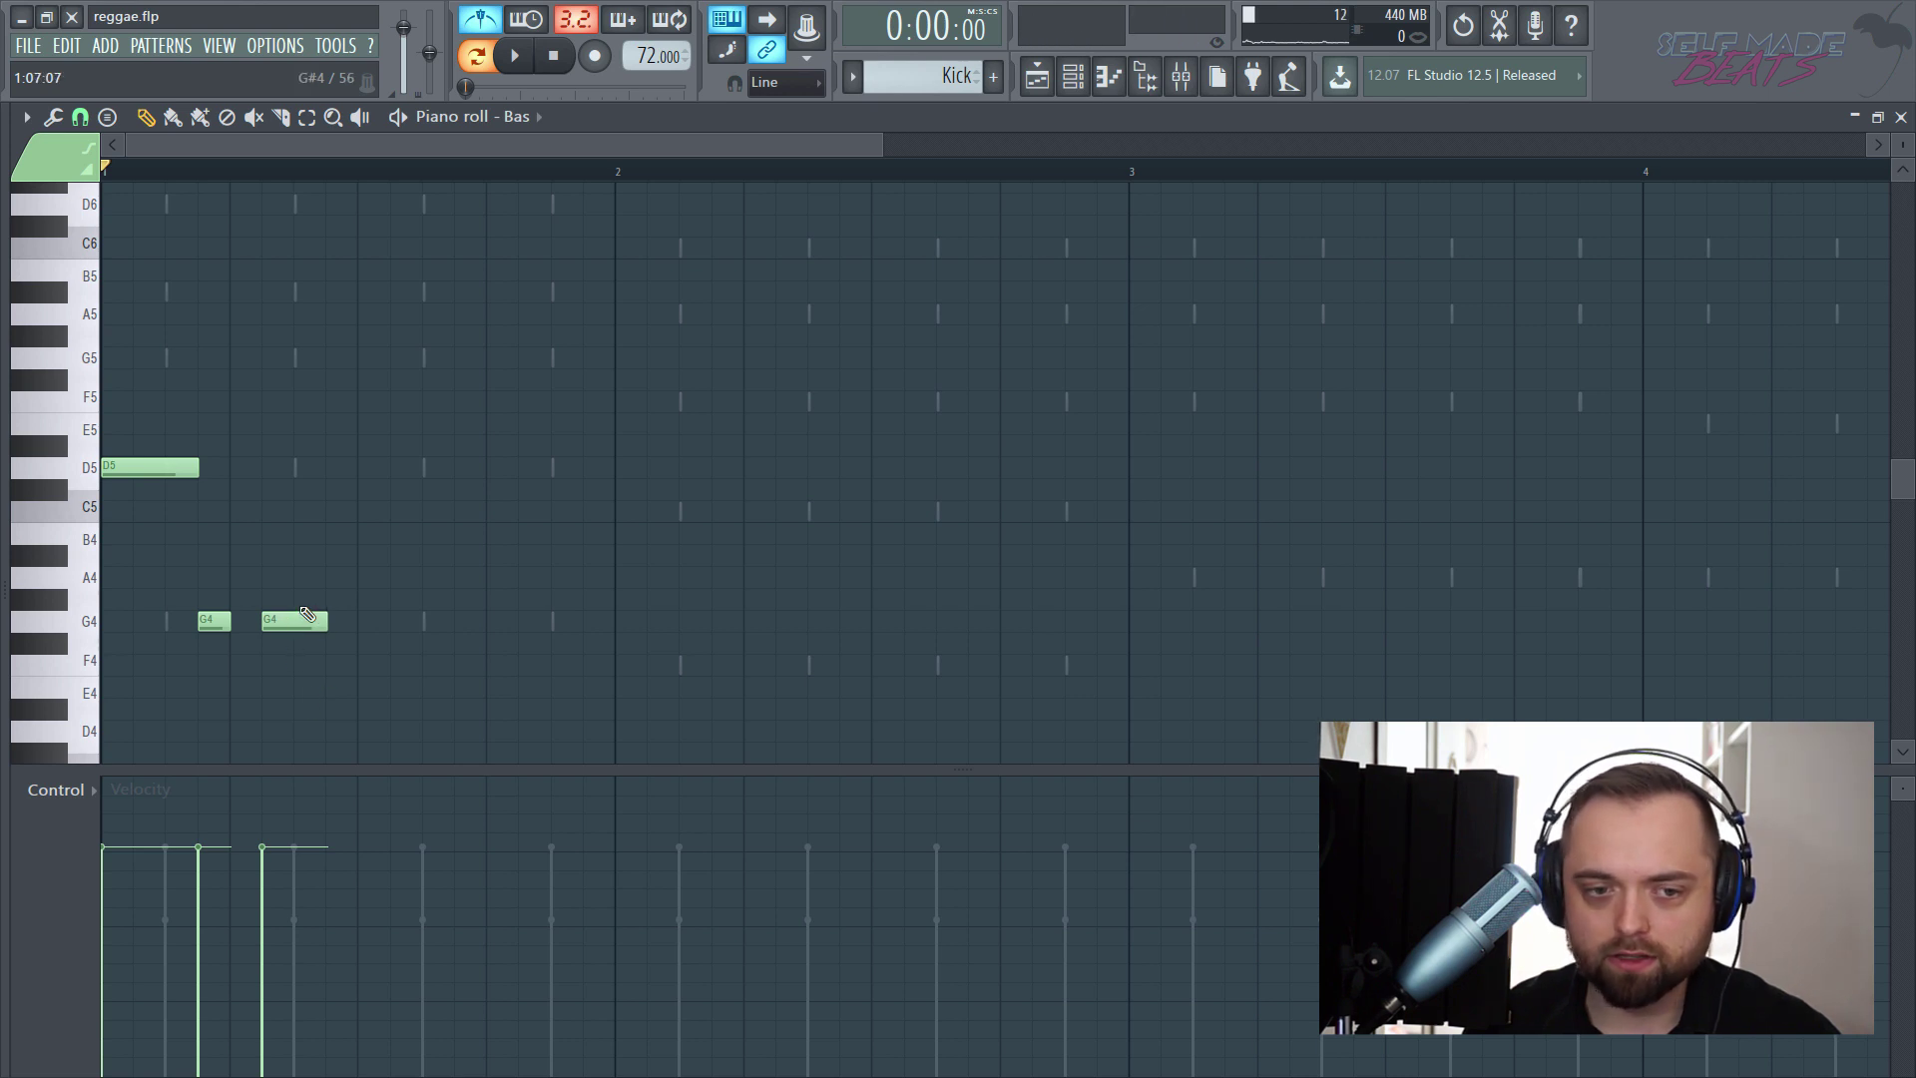
{"action": "left_click", "coordinate": [337, 557]}
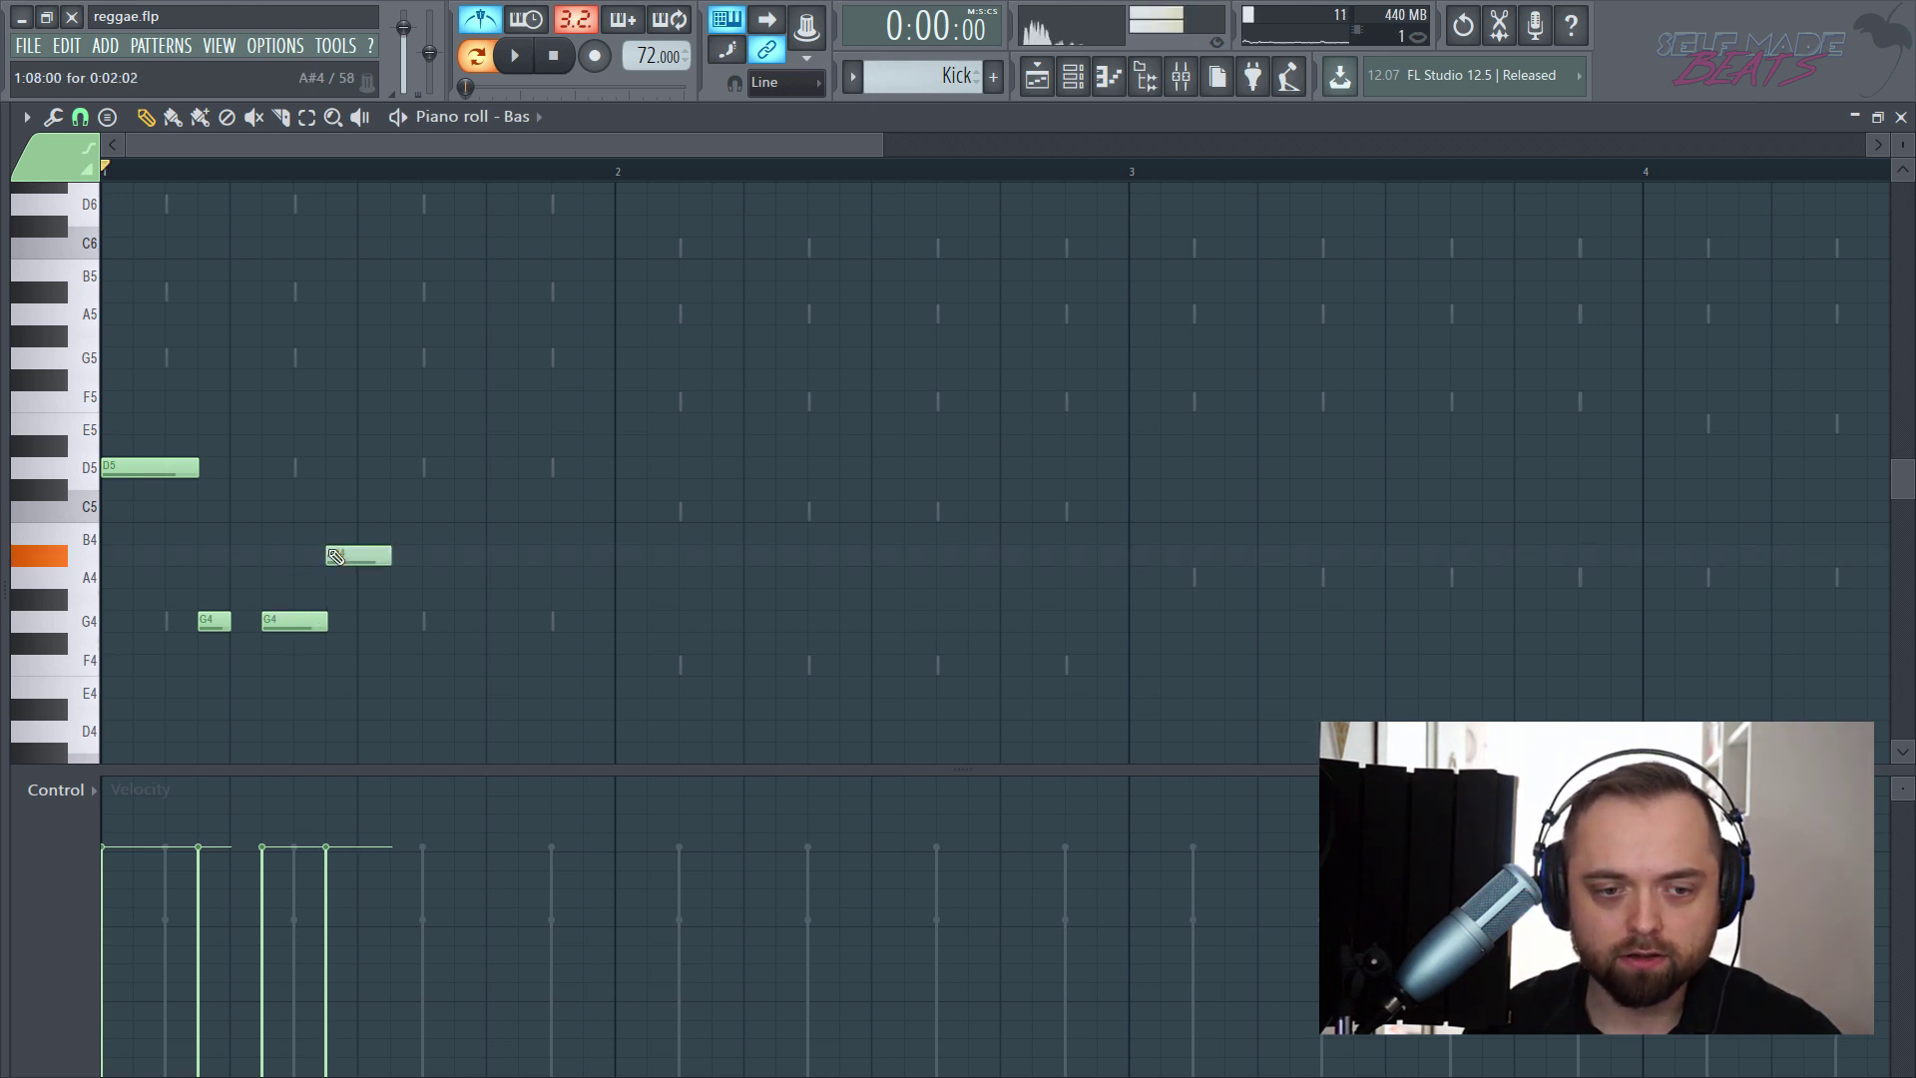
{"action": "left_click_drag", "start_coordinate": [380, 560], "coordinate": [360, 557]}
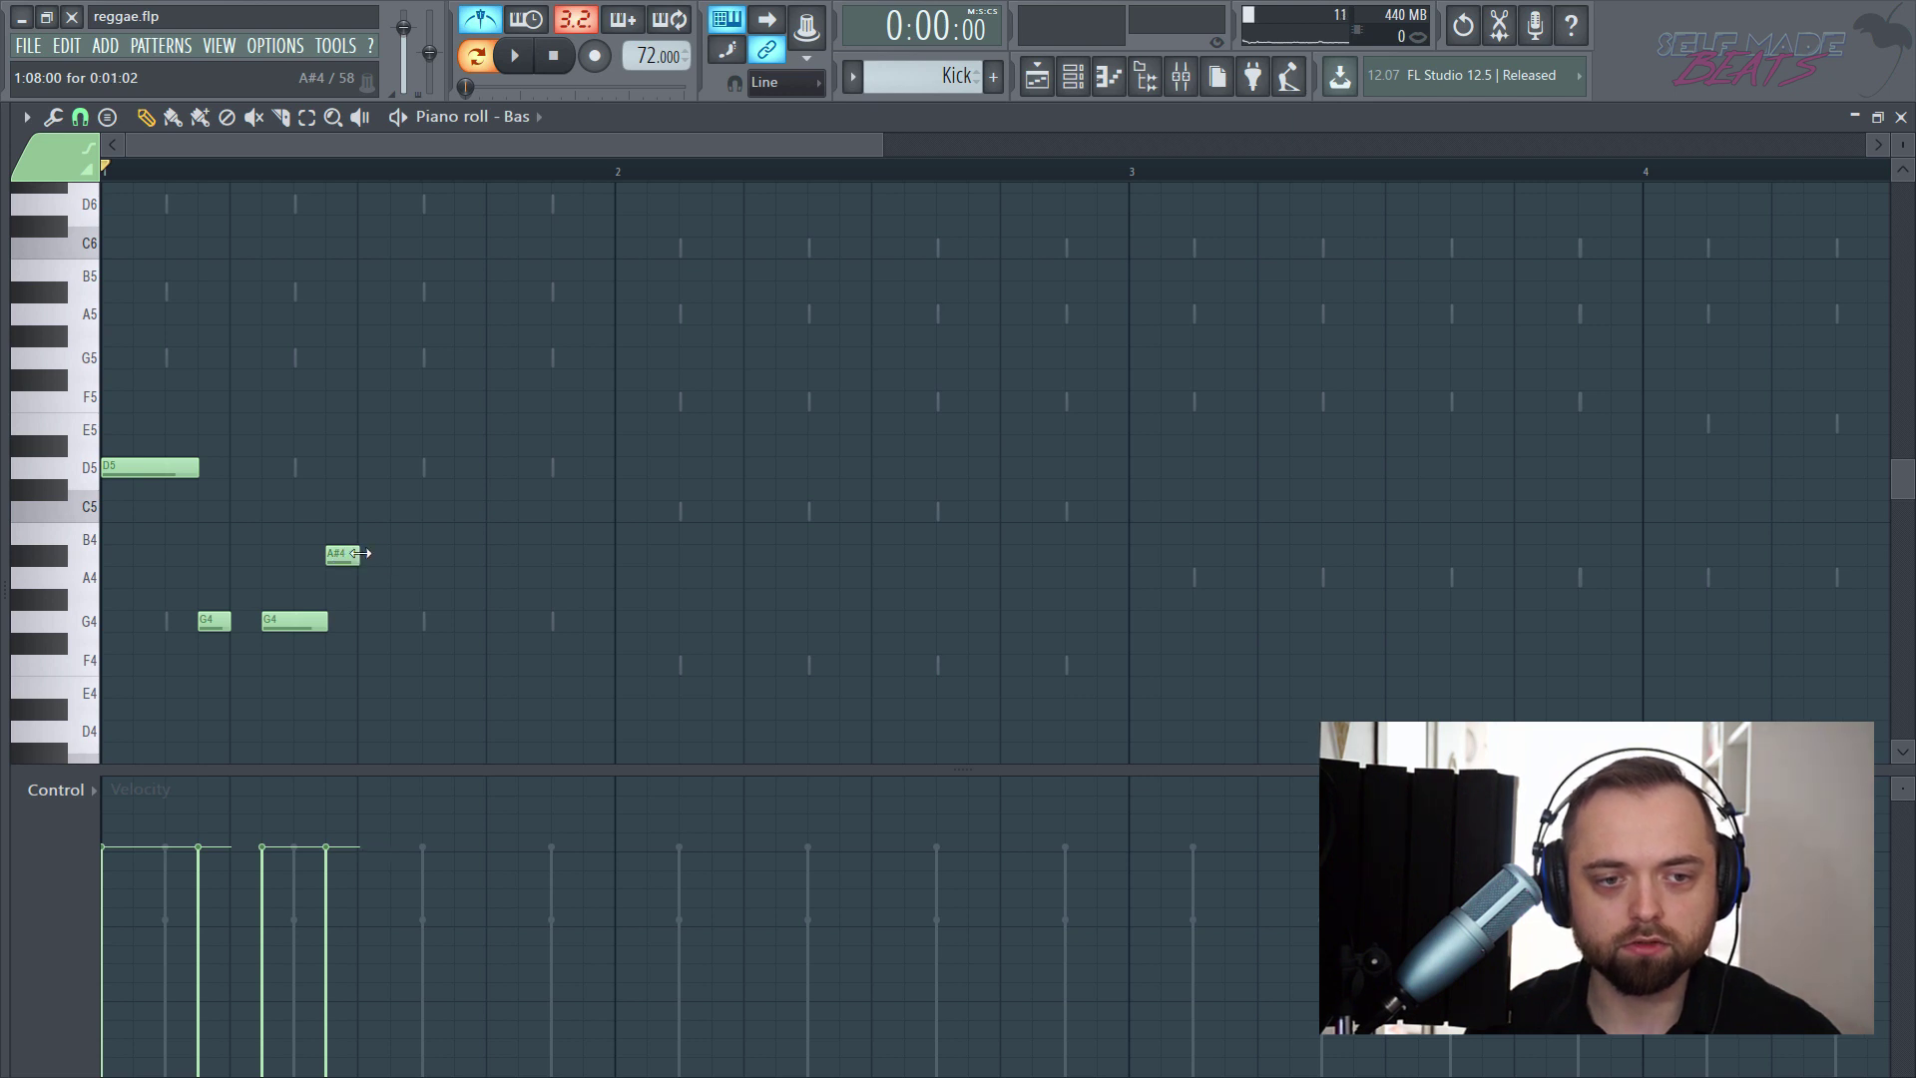
{"action": "key", "text": "space"}
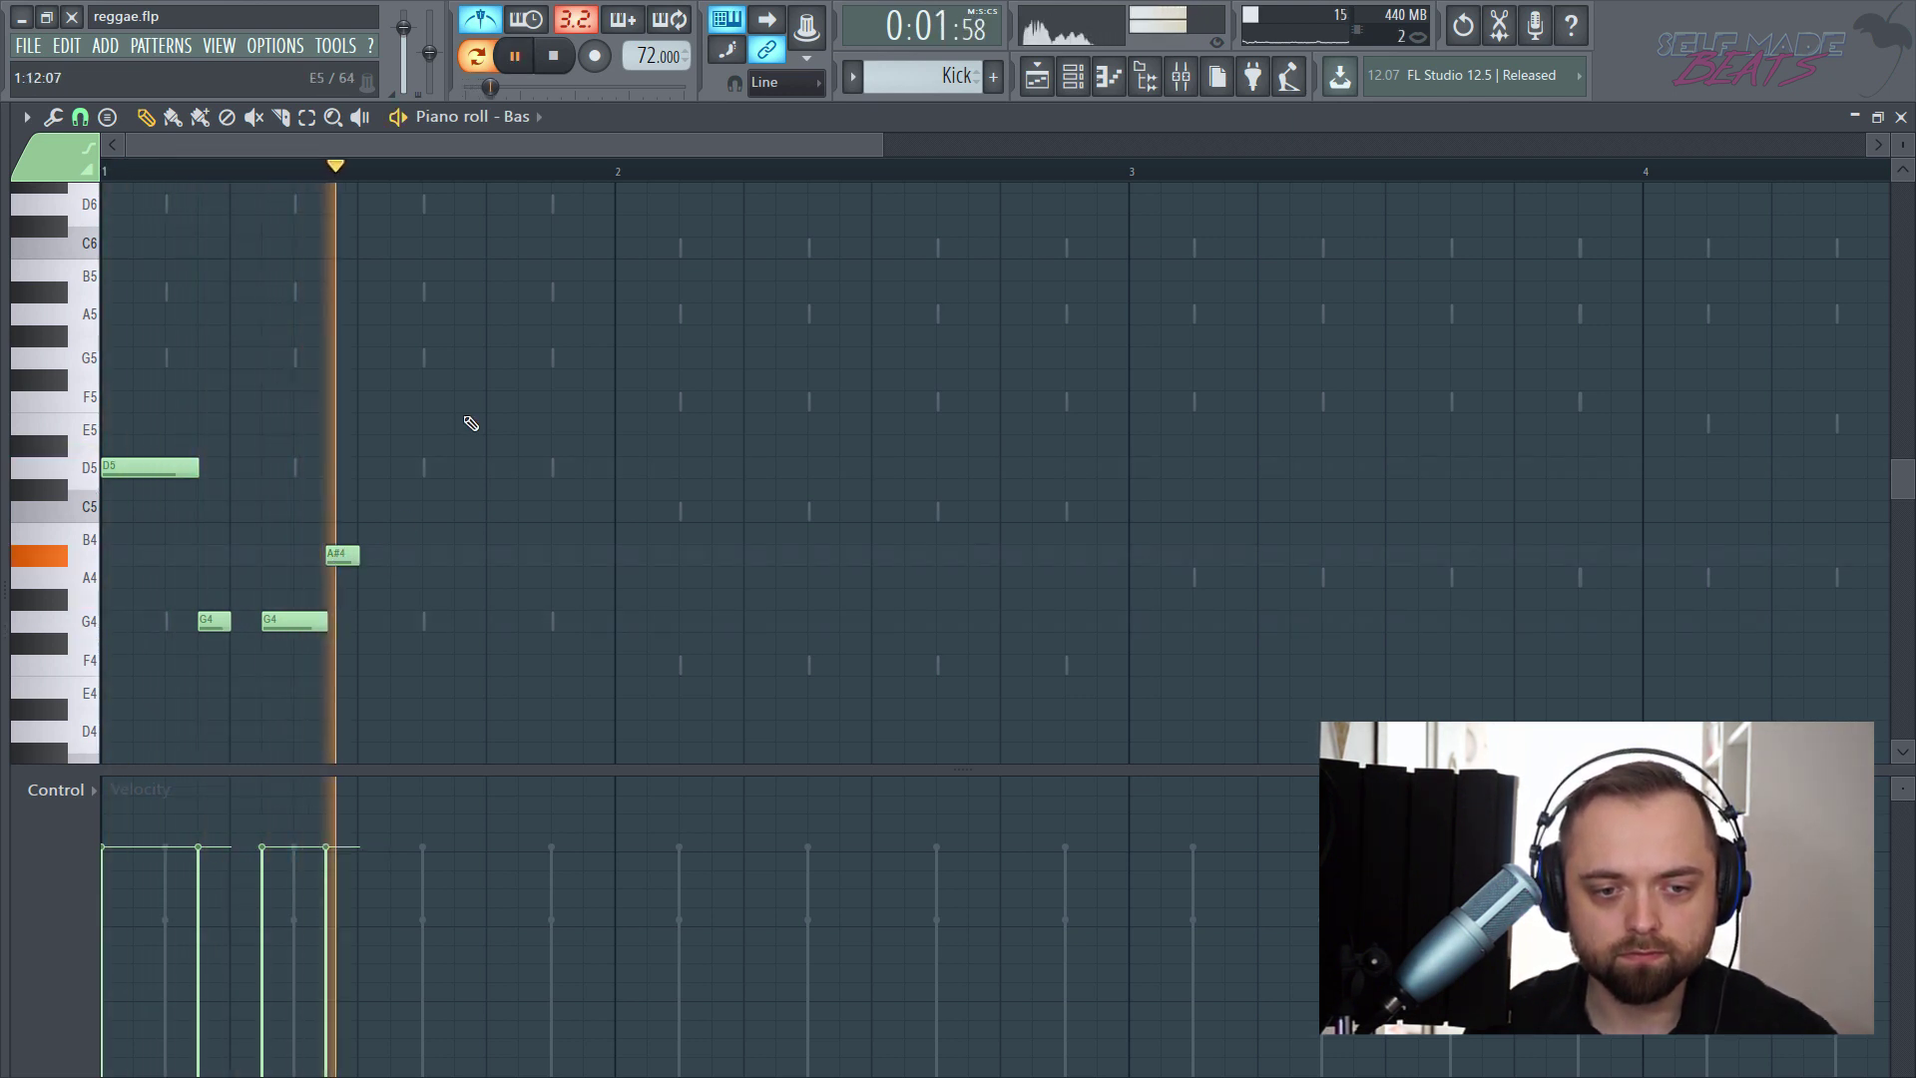
{"action": "key", "text": "space"}
- Copy the complete bar 1 bass phrase to the start of bar 2
{"action": "left_click_drag", "start_coordinate": [565, 329], "coordinate": [140, 565]}
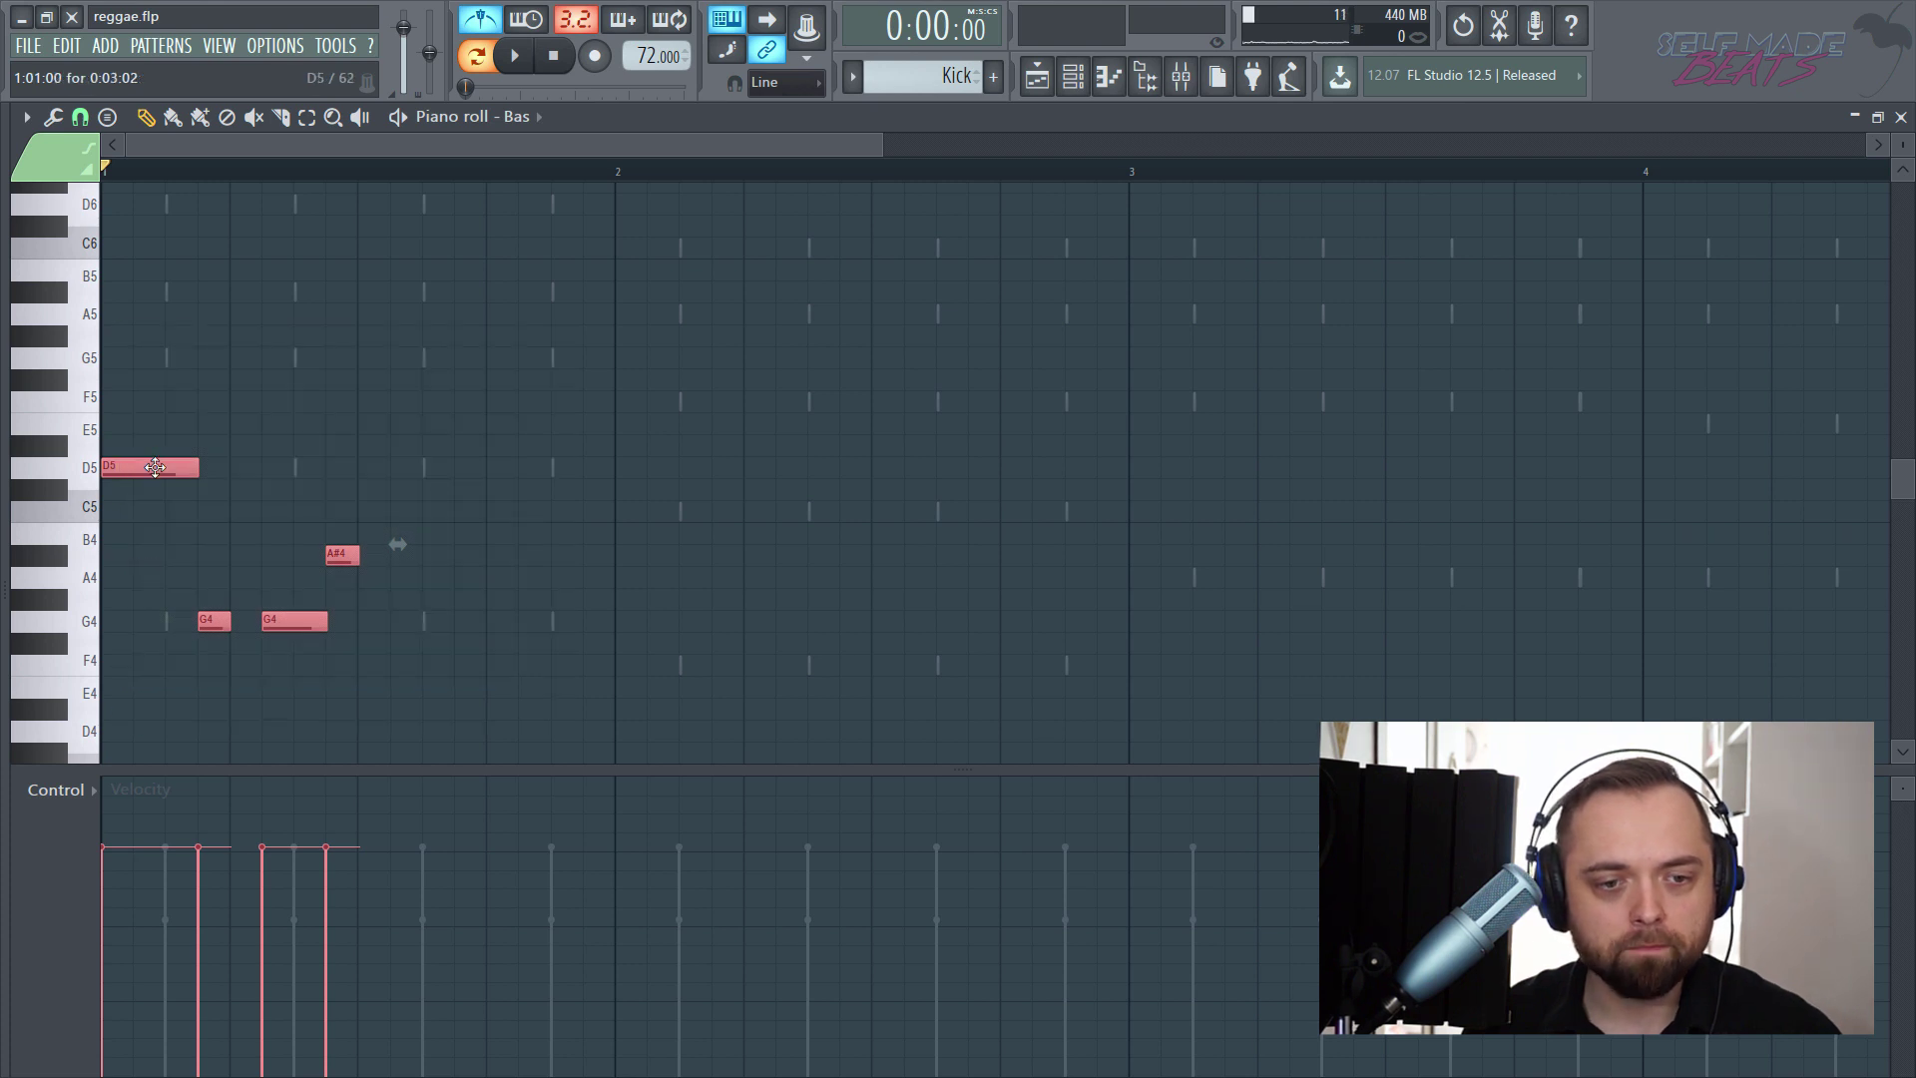
{"action": "left_click_drag", "start_coordinate": [155, 467], "coordinate": [668, 467]}
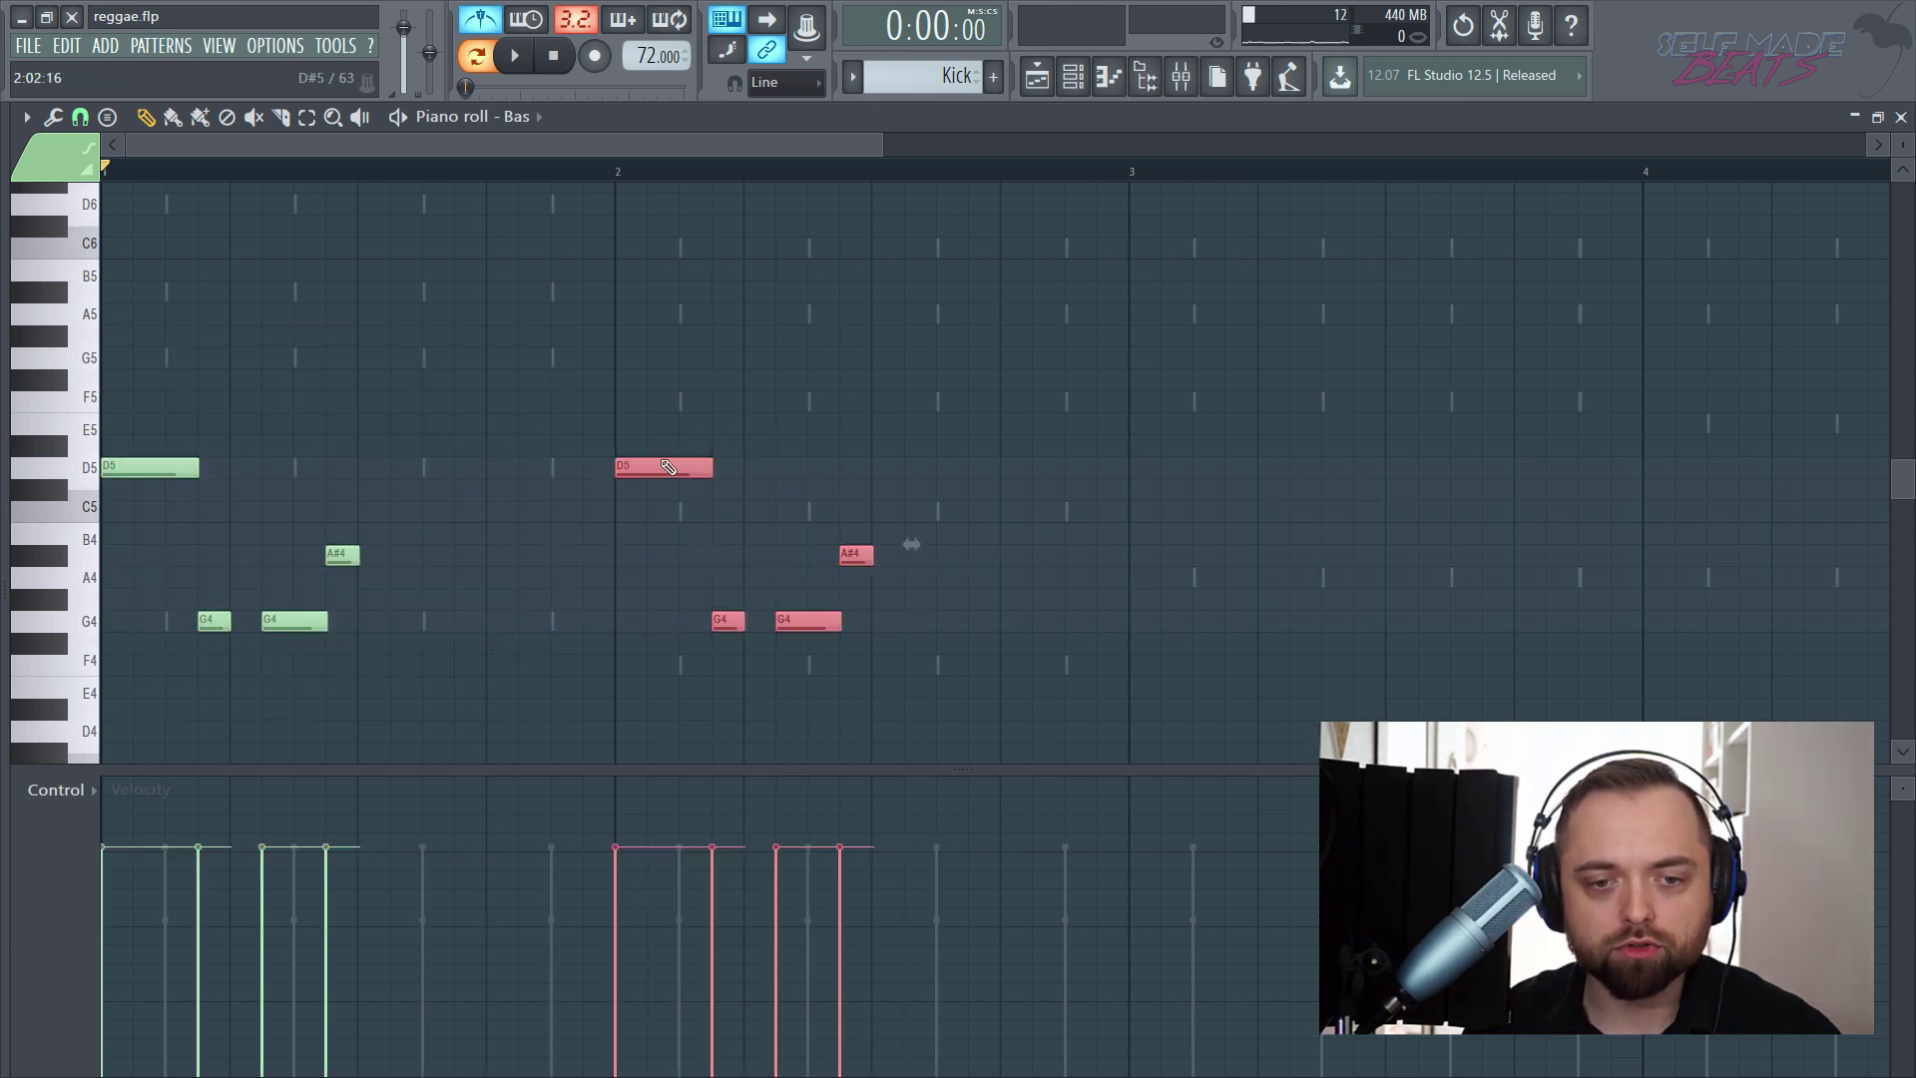
{"action": "left_click_drag", "start_coordinate": [514, 145], "coordinate": [602, 142]}
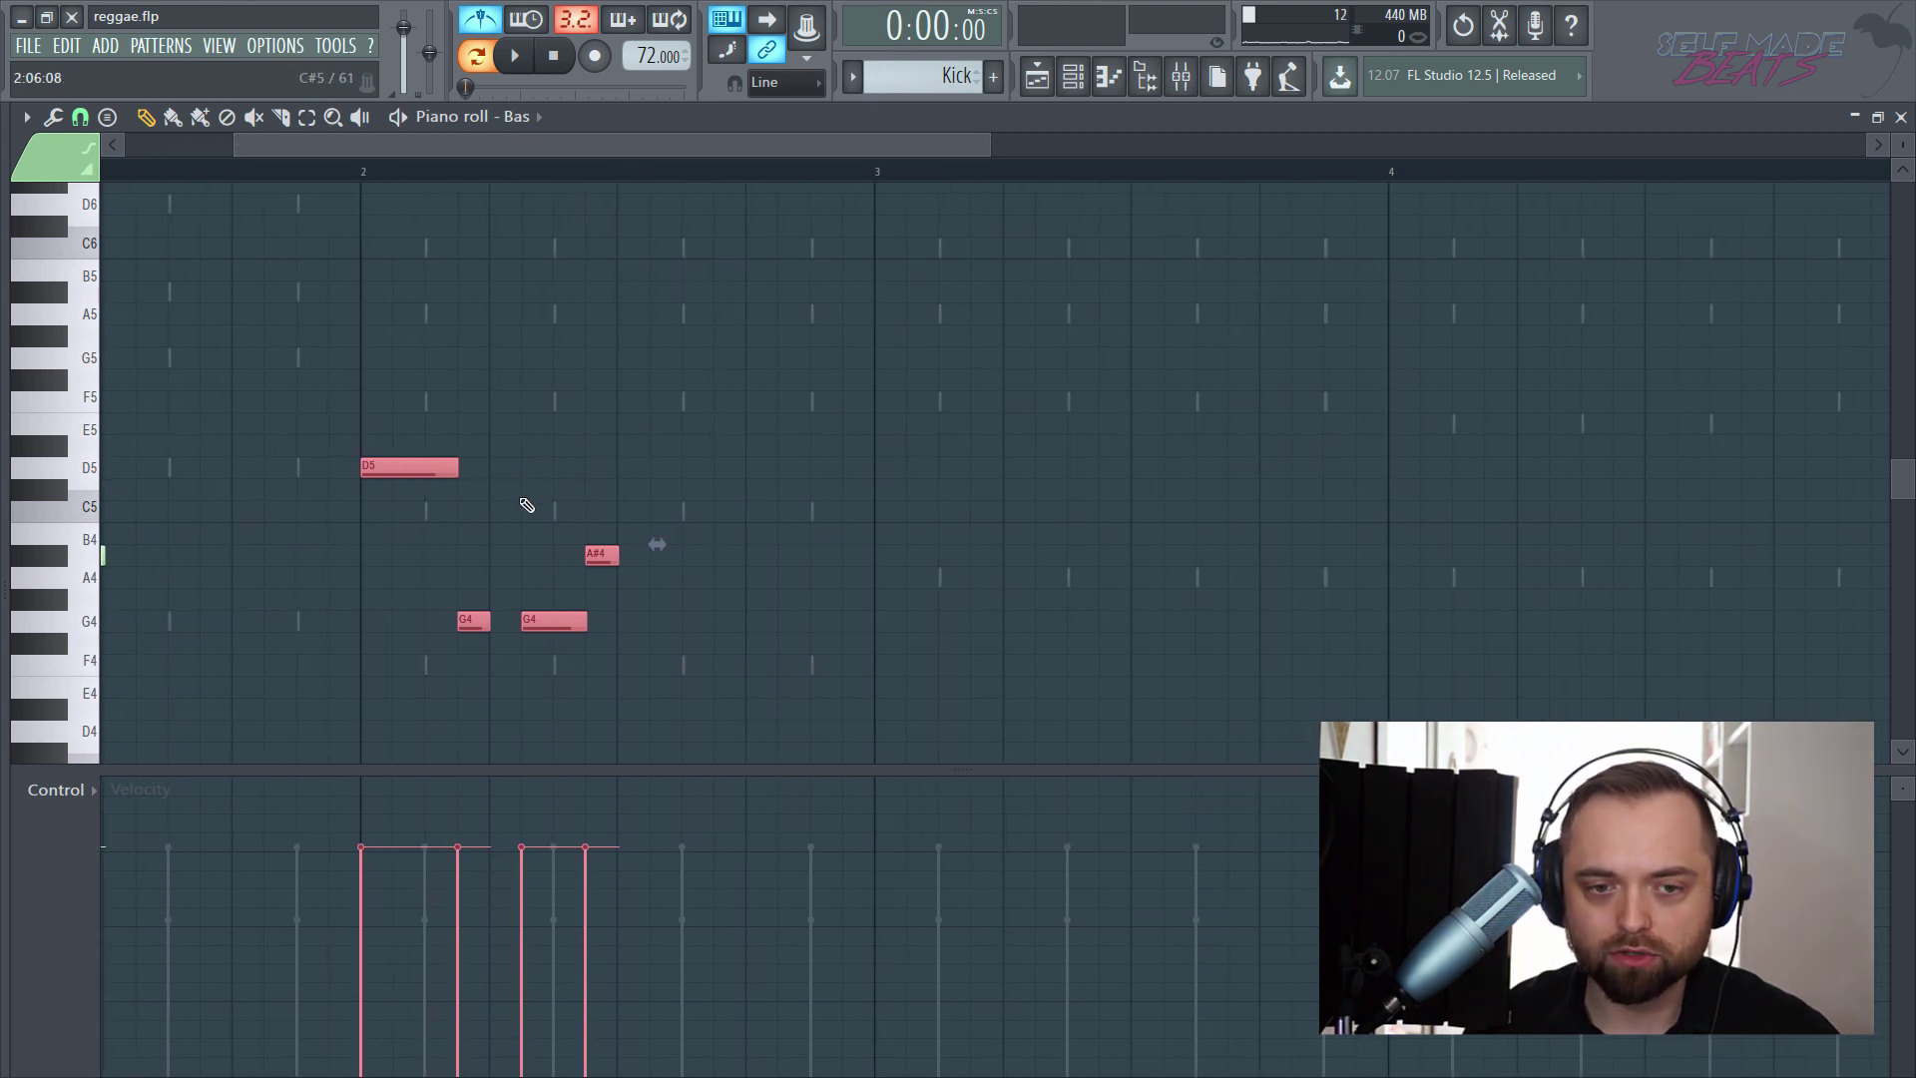
- Repitch the bar 2 copy to A#4 for the first note, F4 for the middle two and G5 for the last, and play it back
{"action": "left_click", "coordinate": [369, 488]}
{"action": "left_click_drag", "start_coordinate": [368, 467], "coordinate": [369, 555]}
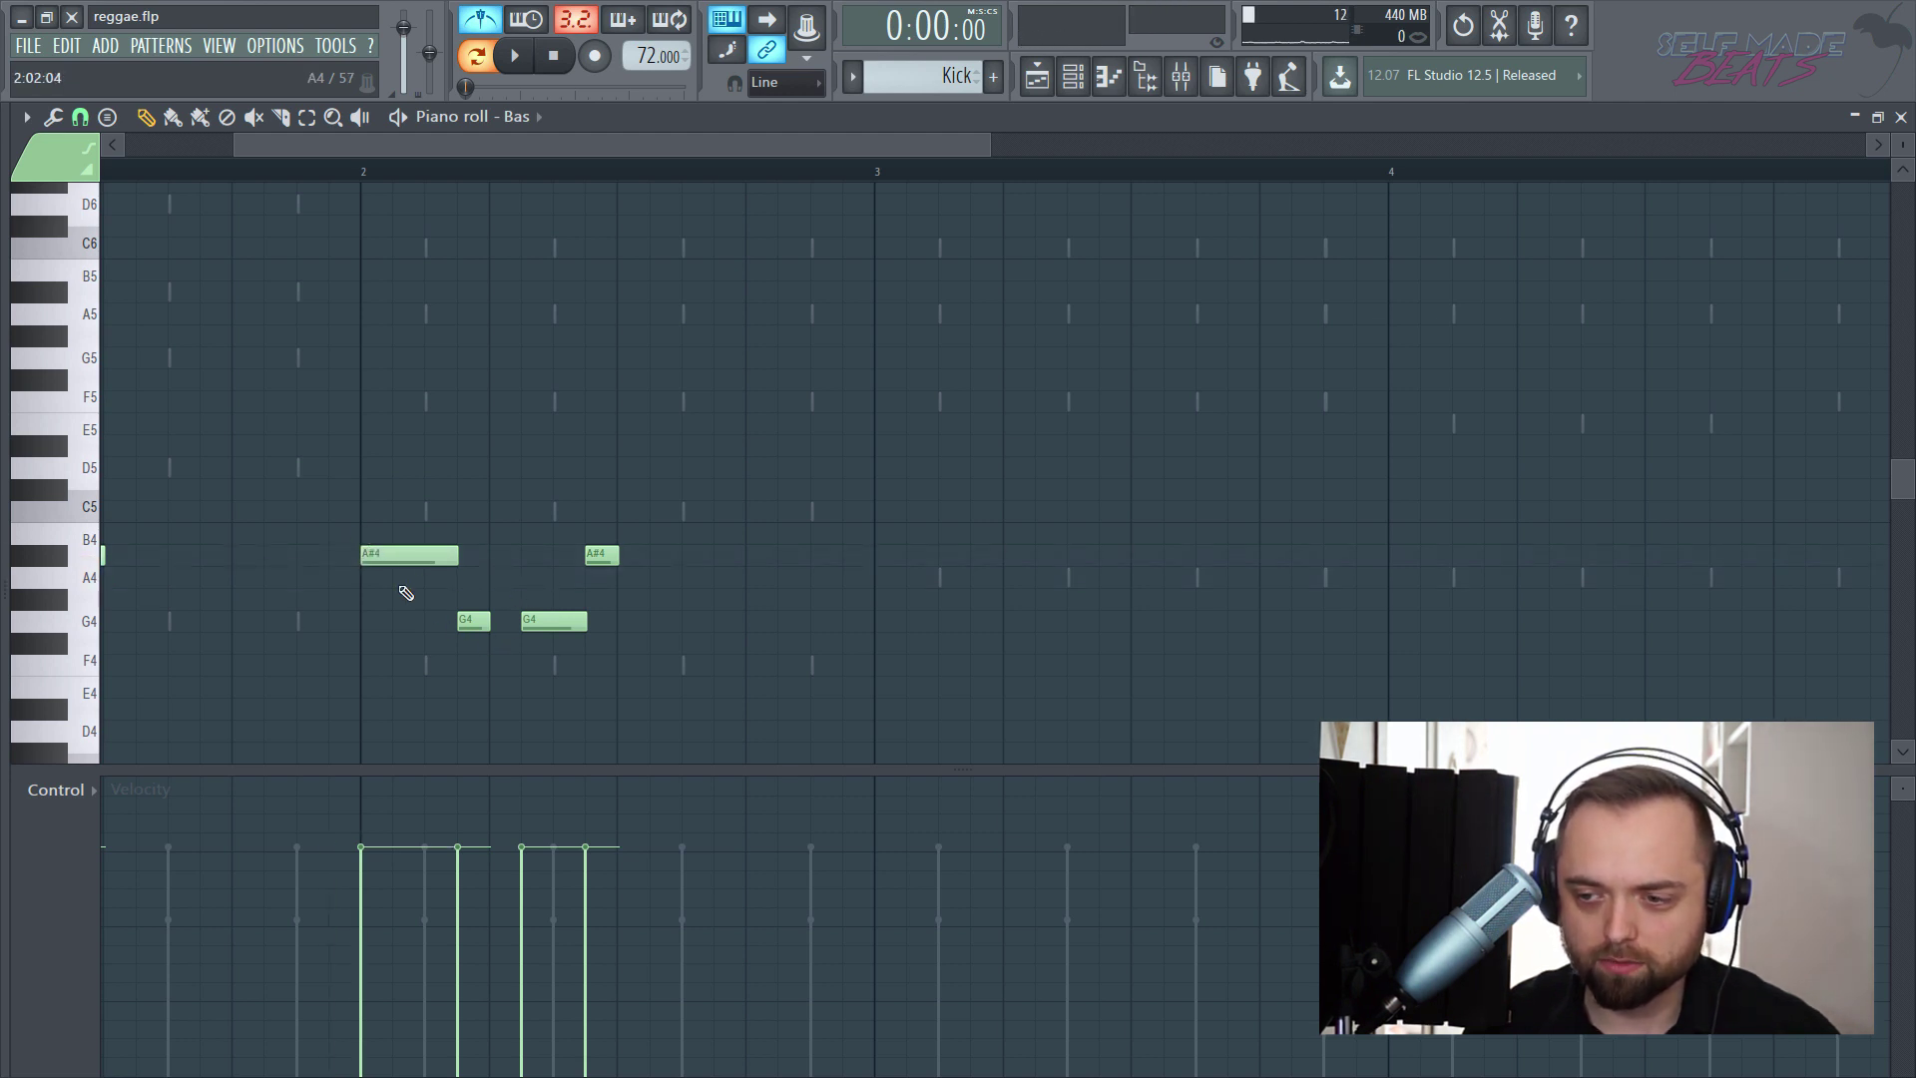
{"action": "left_click_drag", "start_coordinate": [419, 631], "coordinate": [559, 682]}
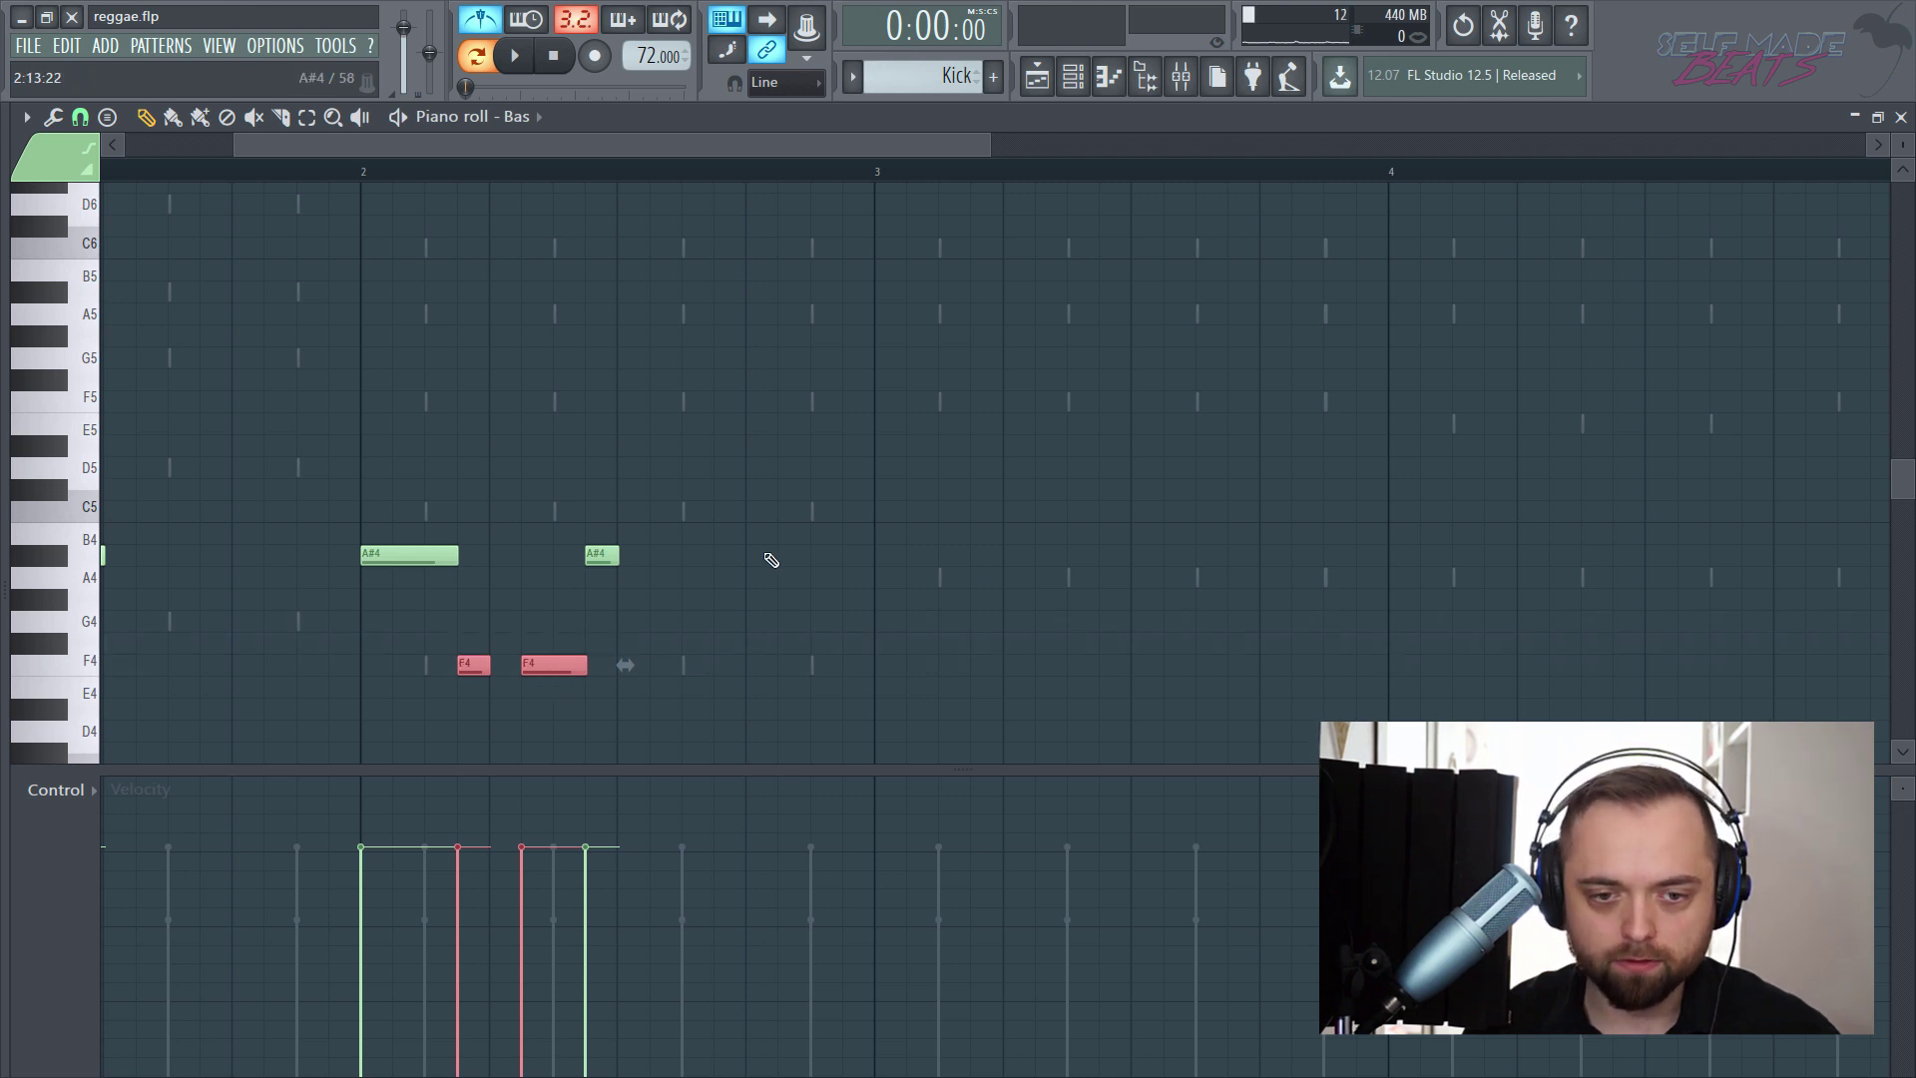
{"action": "left_click", "coordinate": [666, 556]}
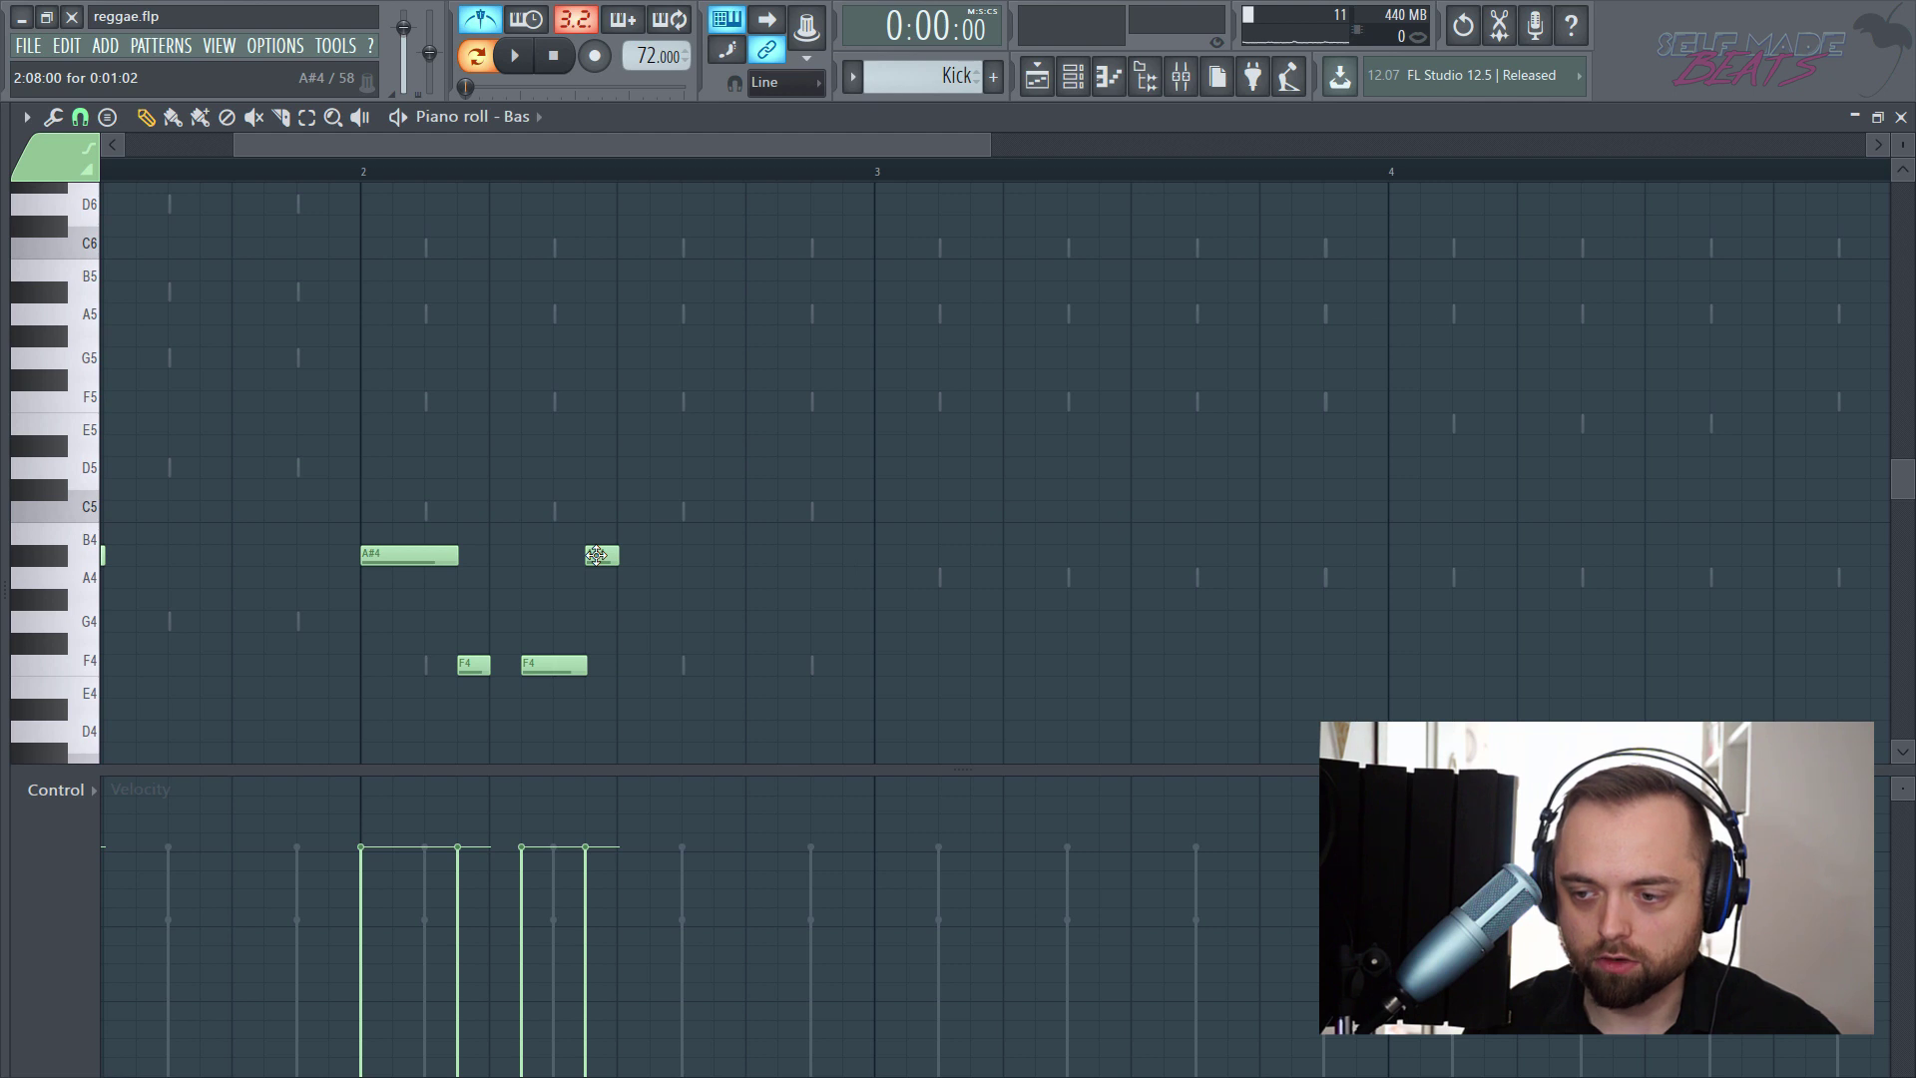
{"action": "left_click_drag", "start_coordinate": [596, 556], "coordinate": [586, 363]}
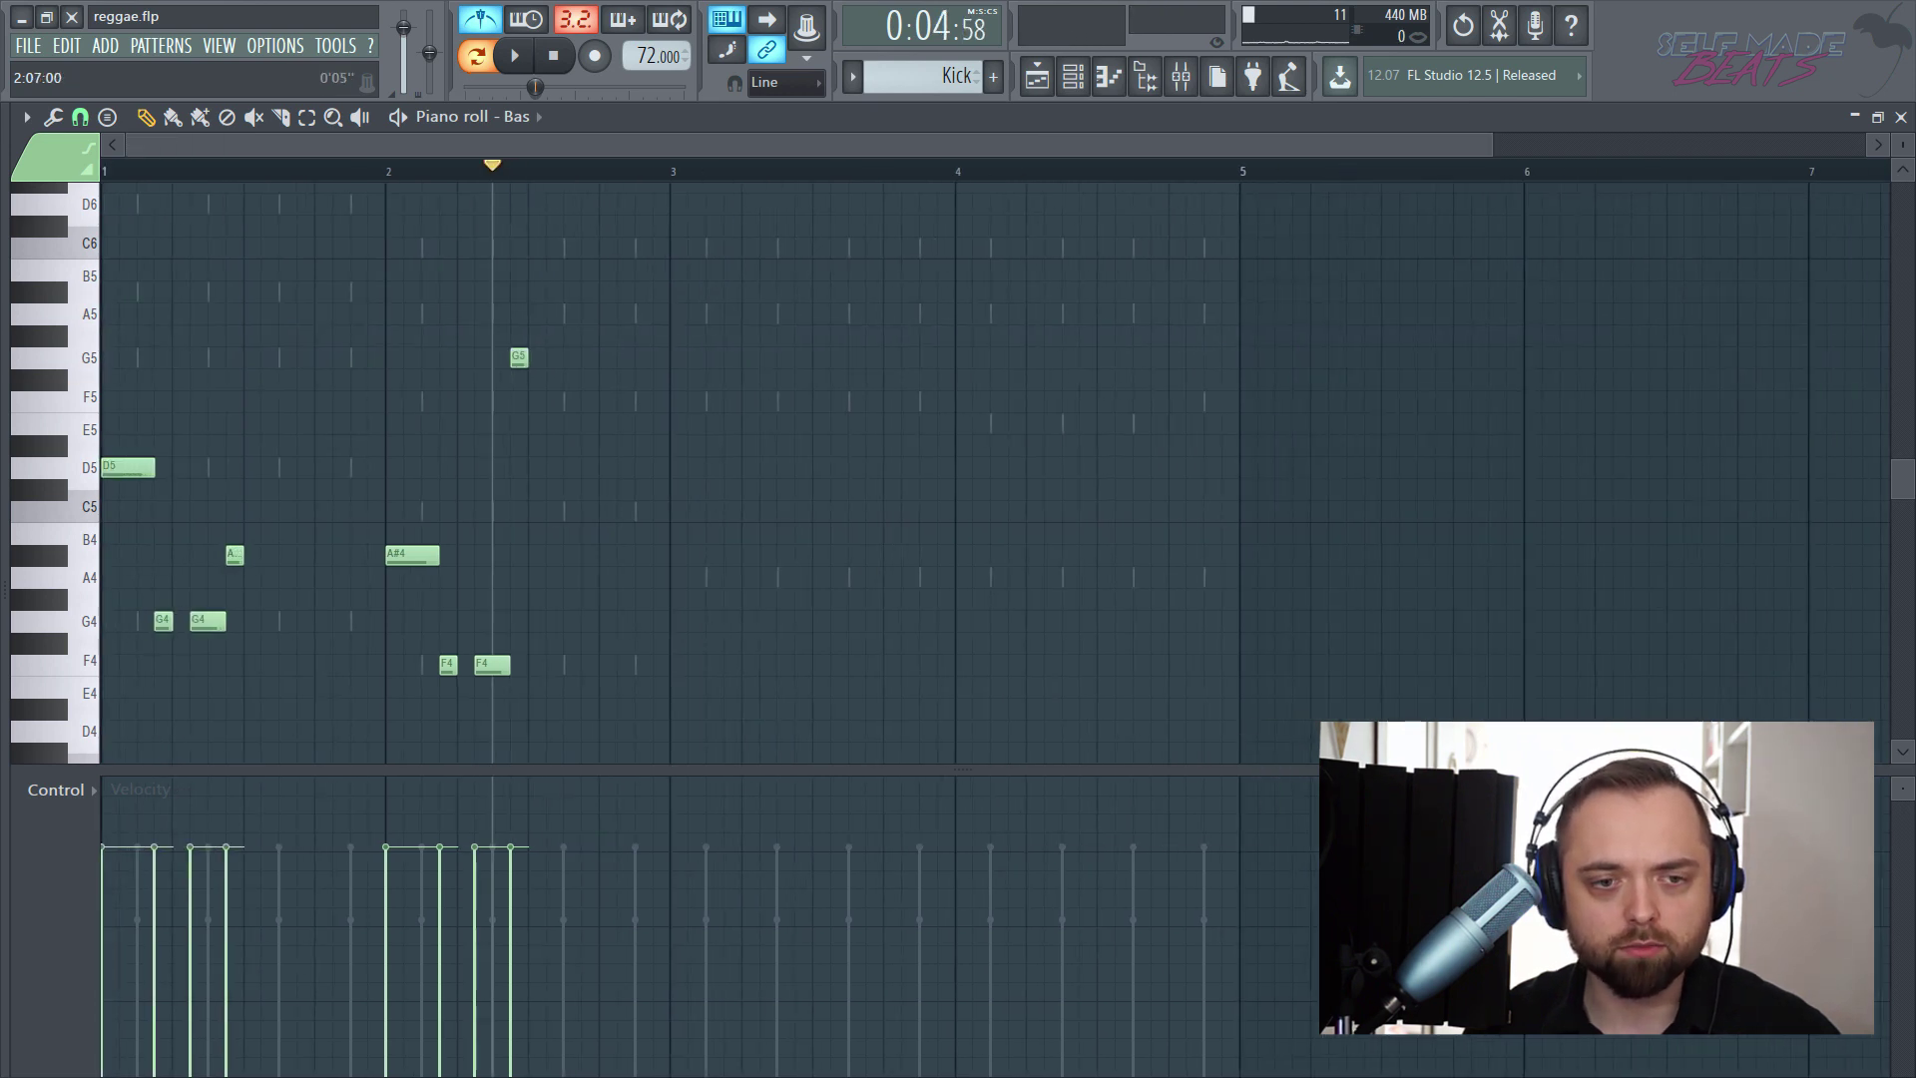
{"action": "key", "text": "space"}
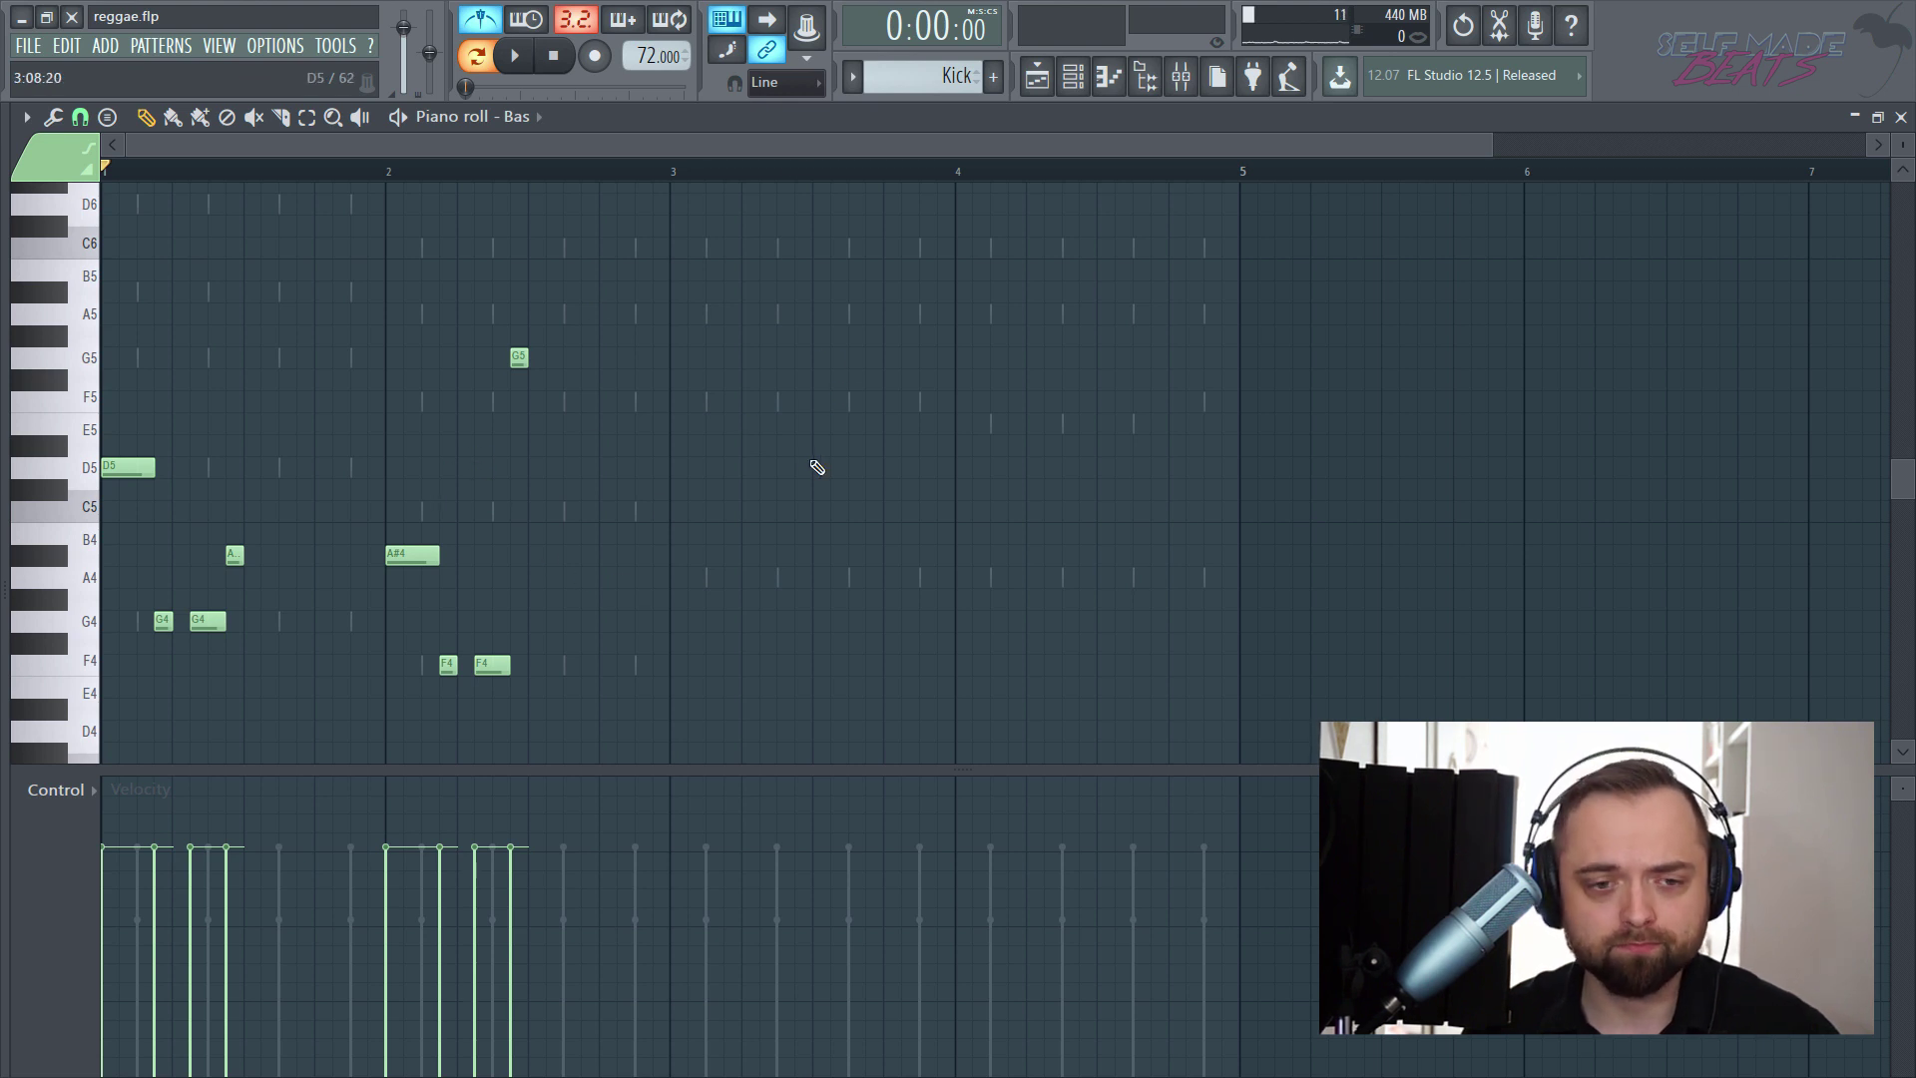
{"action": "key", "text": "space"}
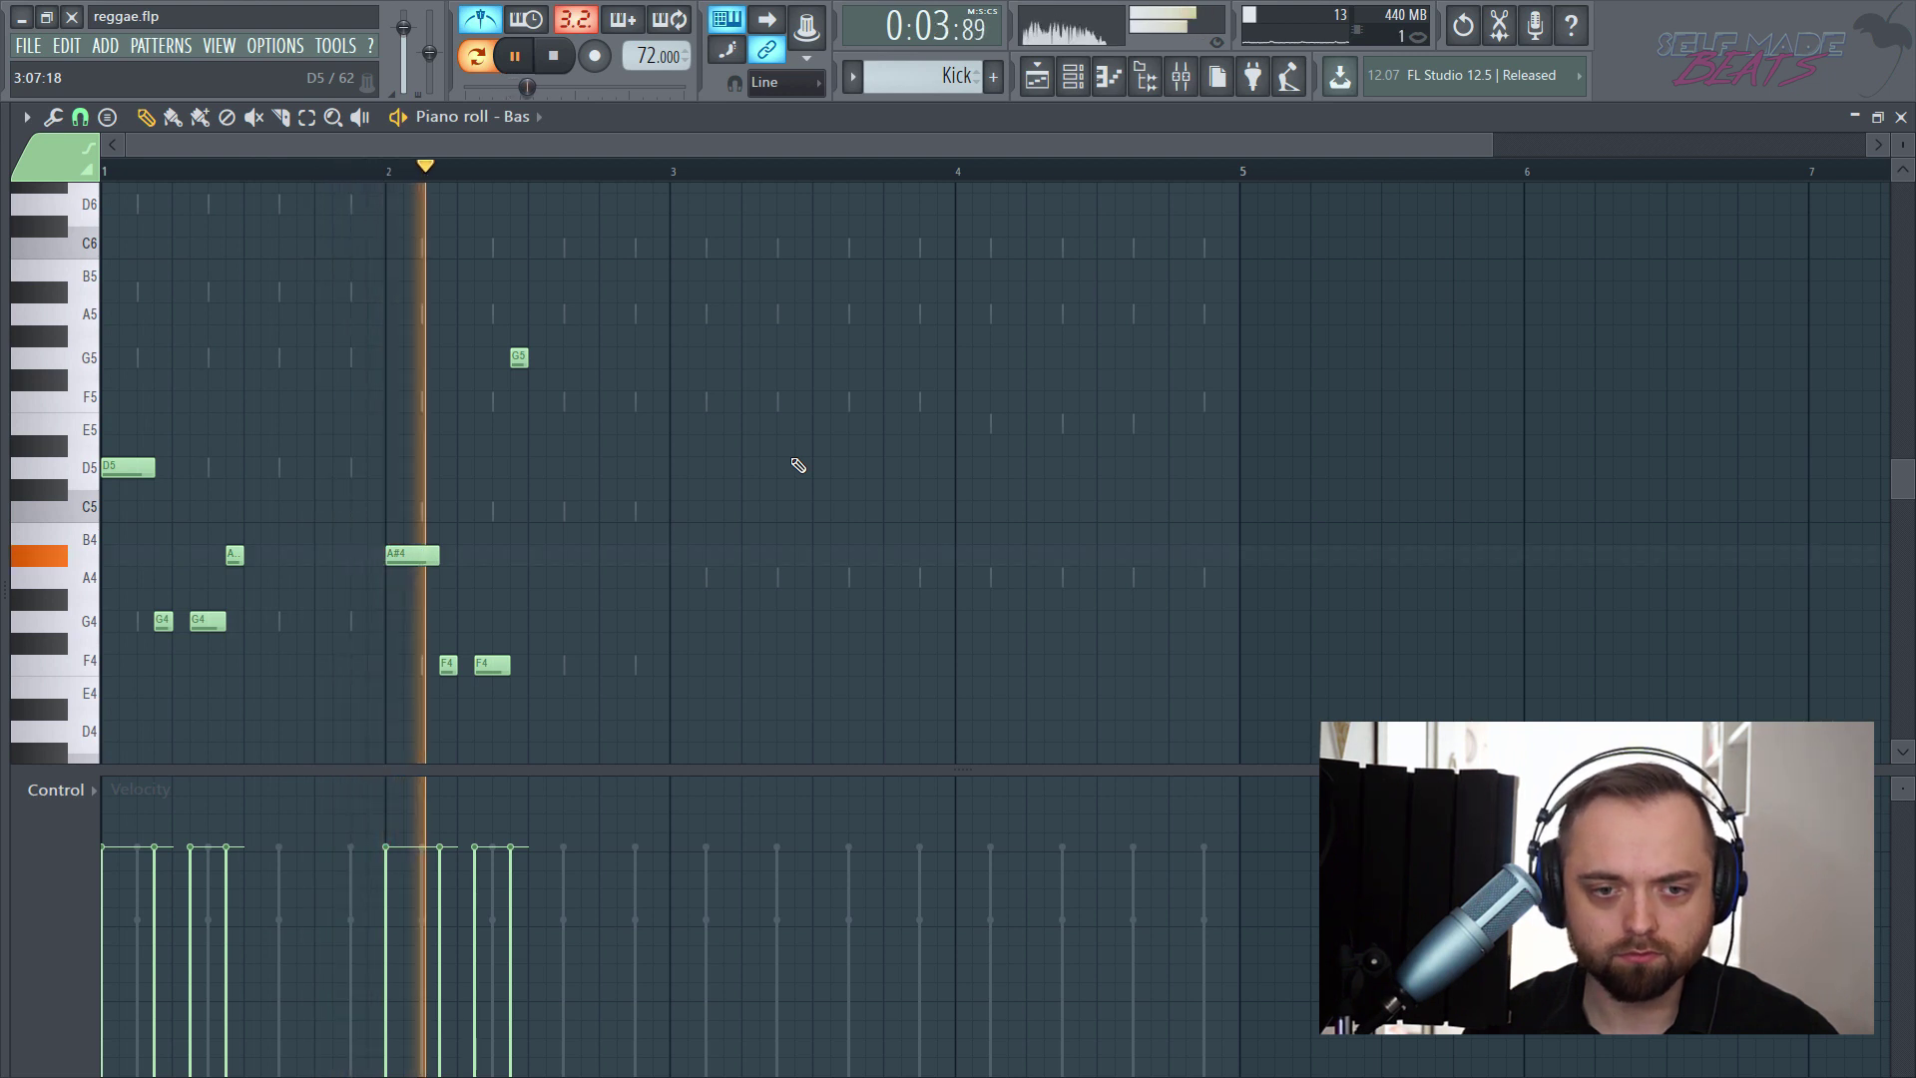
{"action": "key", "text": "space"}
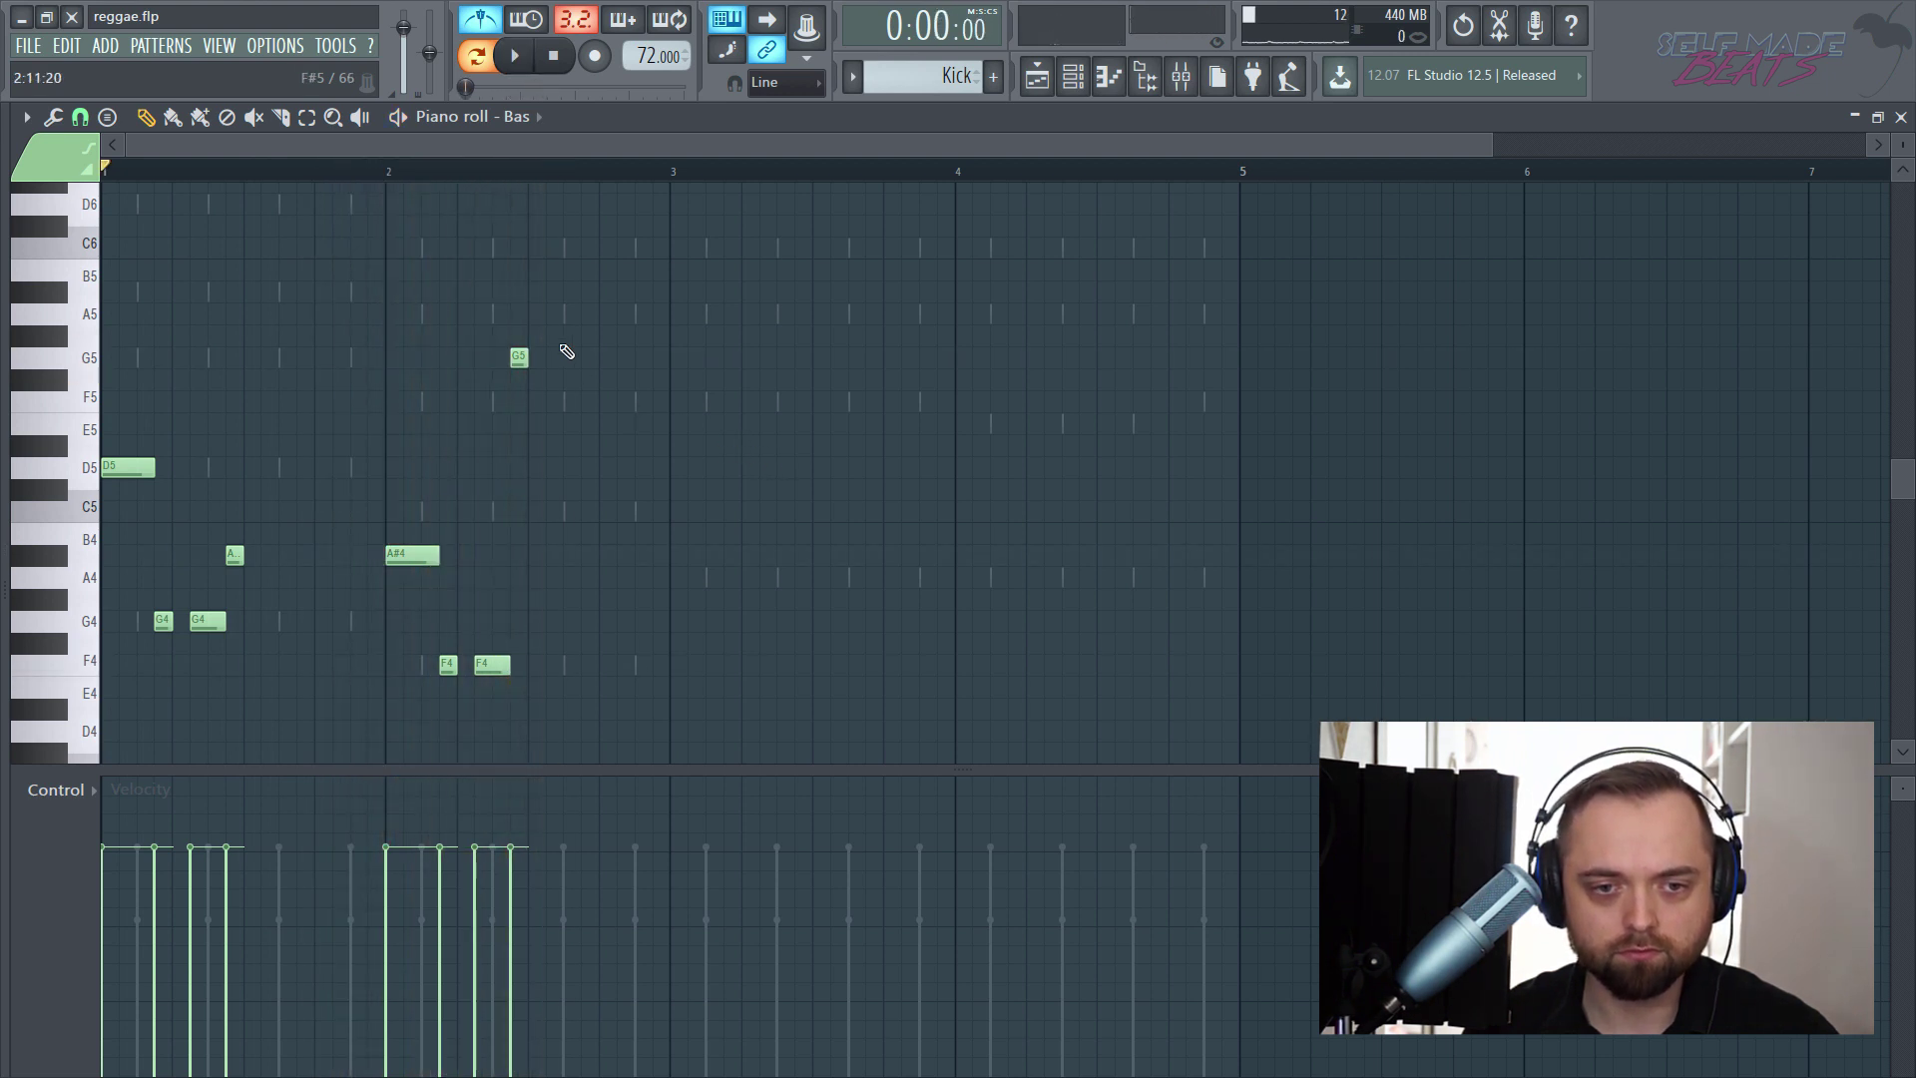
- Shorten the G5 note in bar 2 to about 9 ticks and play back from bar 2
{"action": "scroll", "coordinate": [523, 182], "scroll_direction": "up", "scroll_amount": 5}
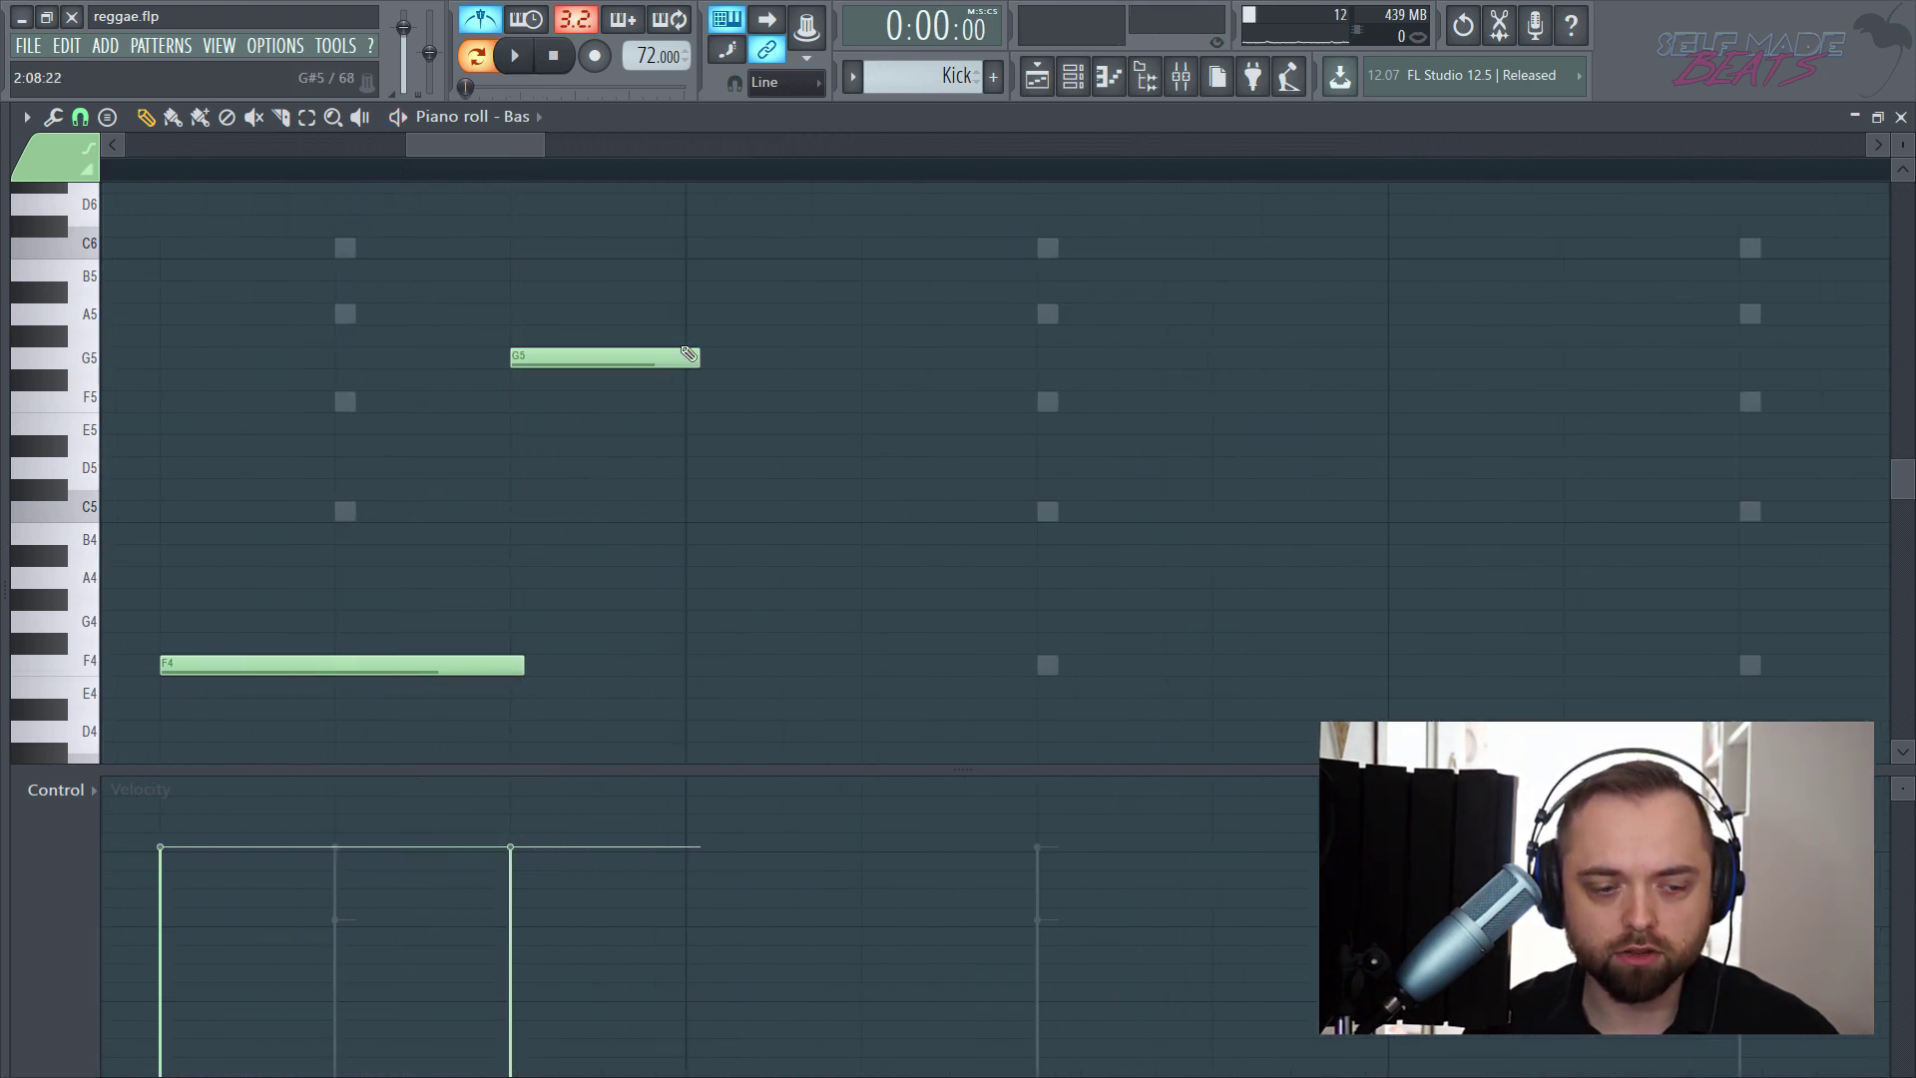
{"action": "left_click", "coordinate": [696, 371]}
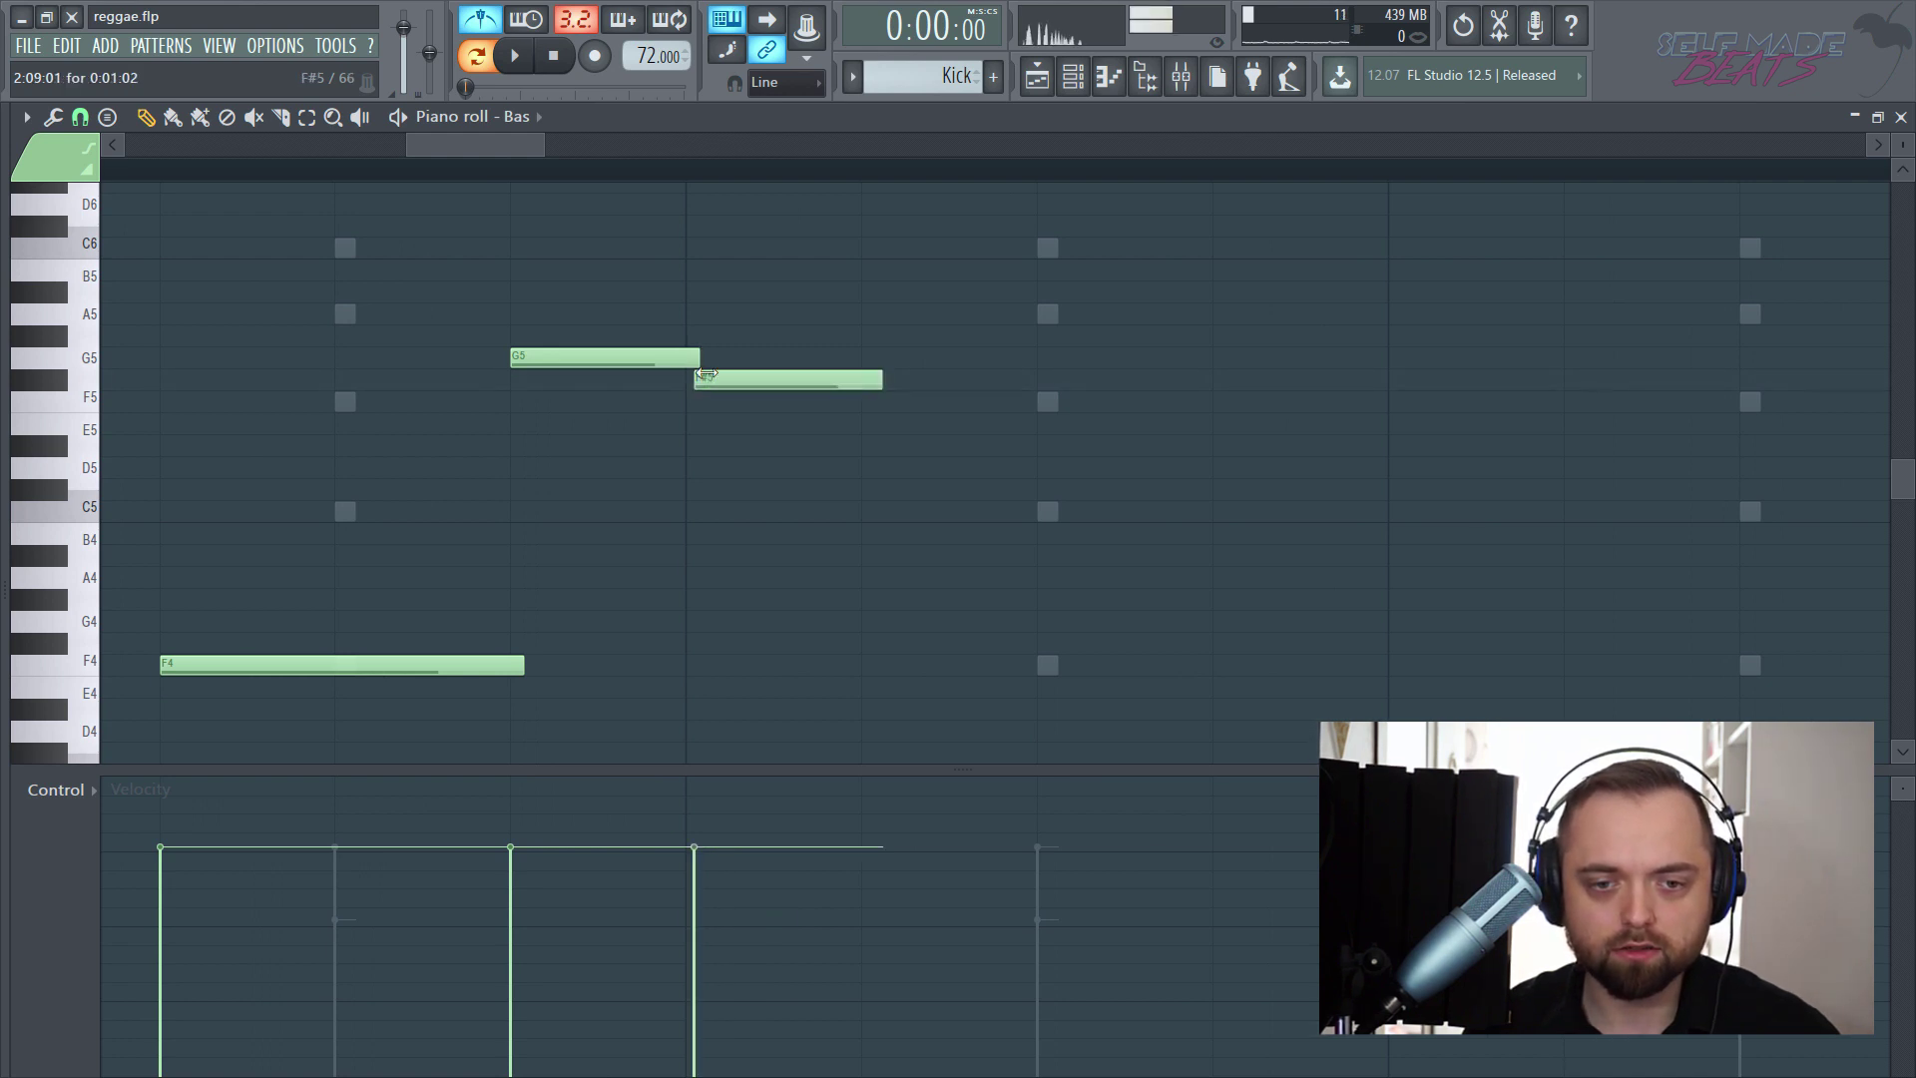
{"action": "right_click", "coordinate": [718, 377]}
{"action": "left_click_drag", "start_coordinate": [698, 359], "coordinate": [546, 369]}
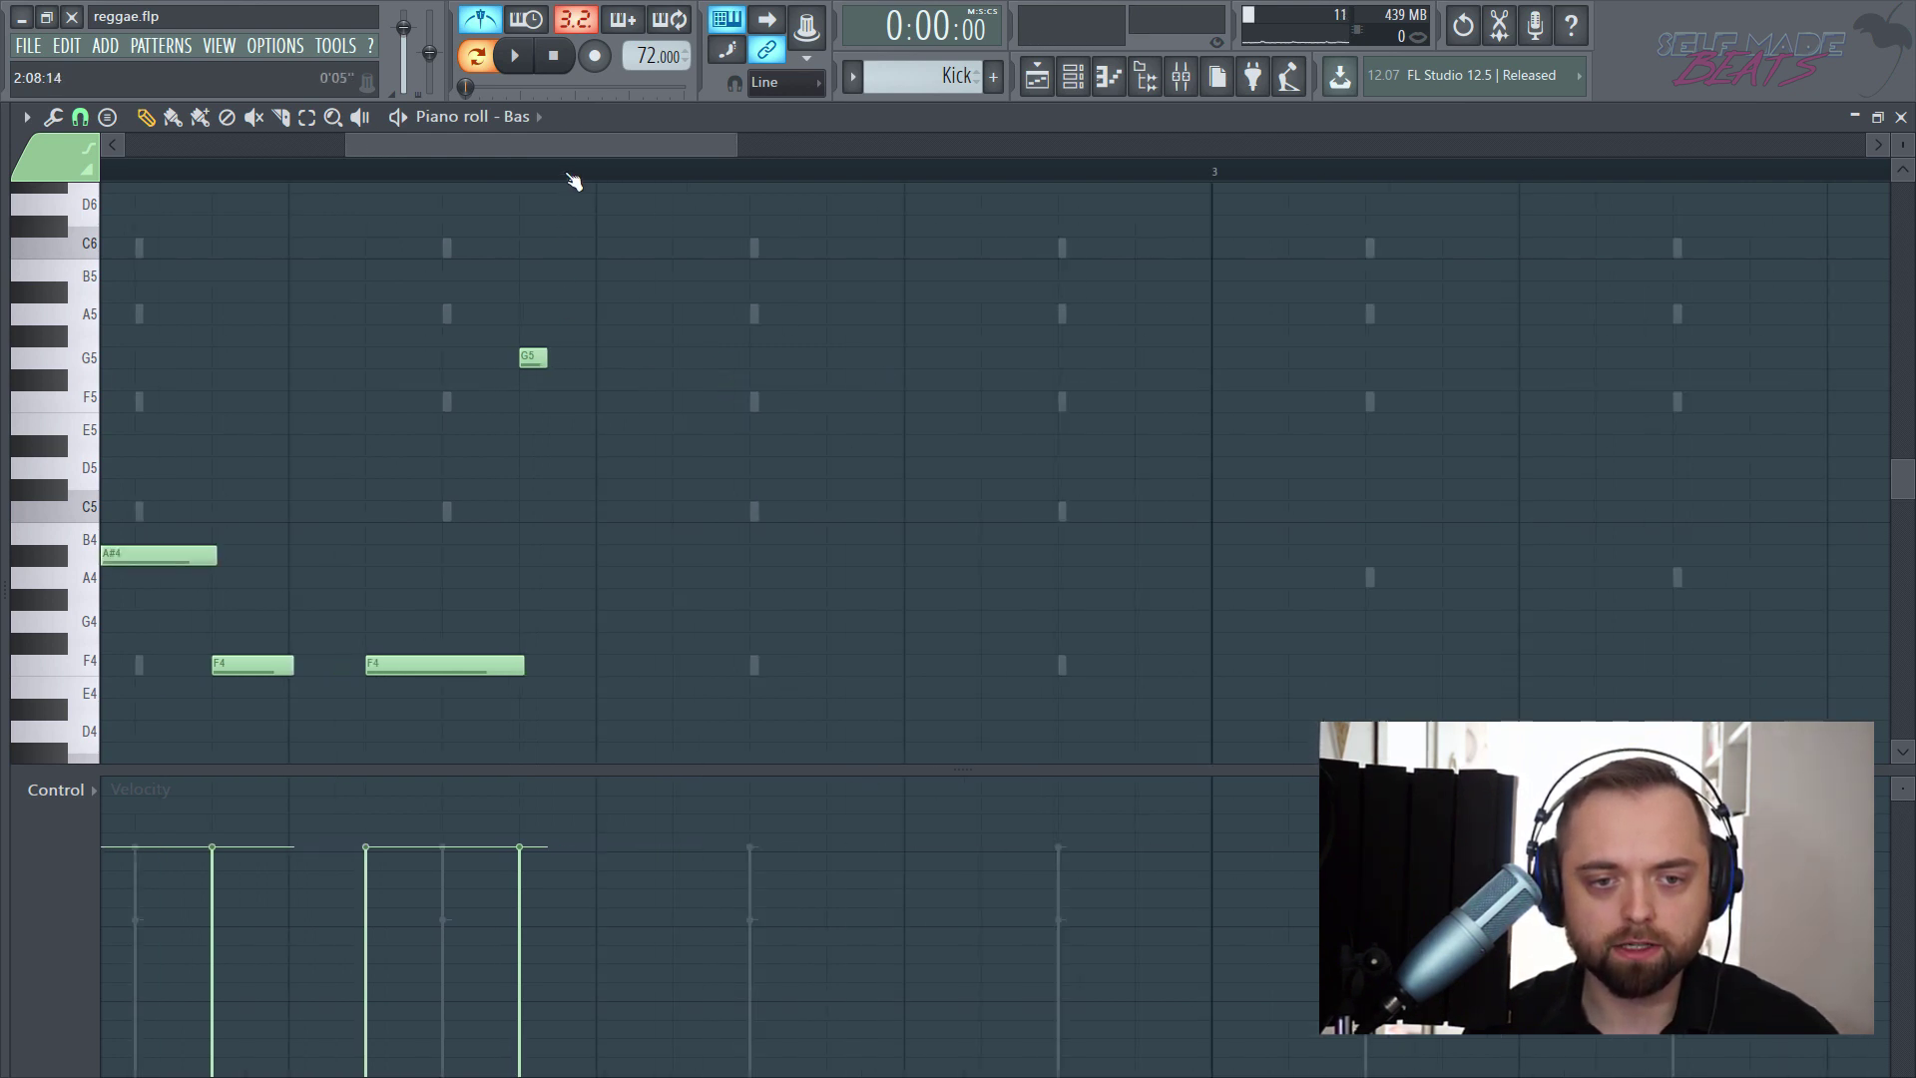
{"action": "scroll", "coordinate": [570, 180], "scroll_direction": "down", "scroll_amount": 3}
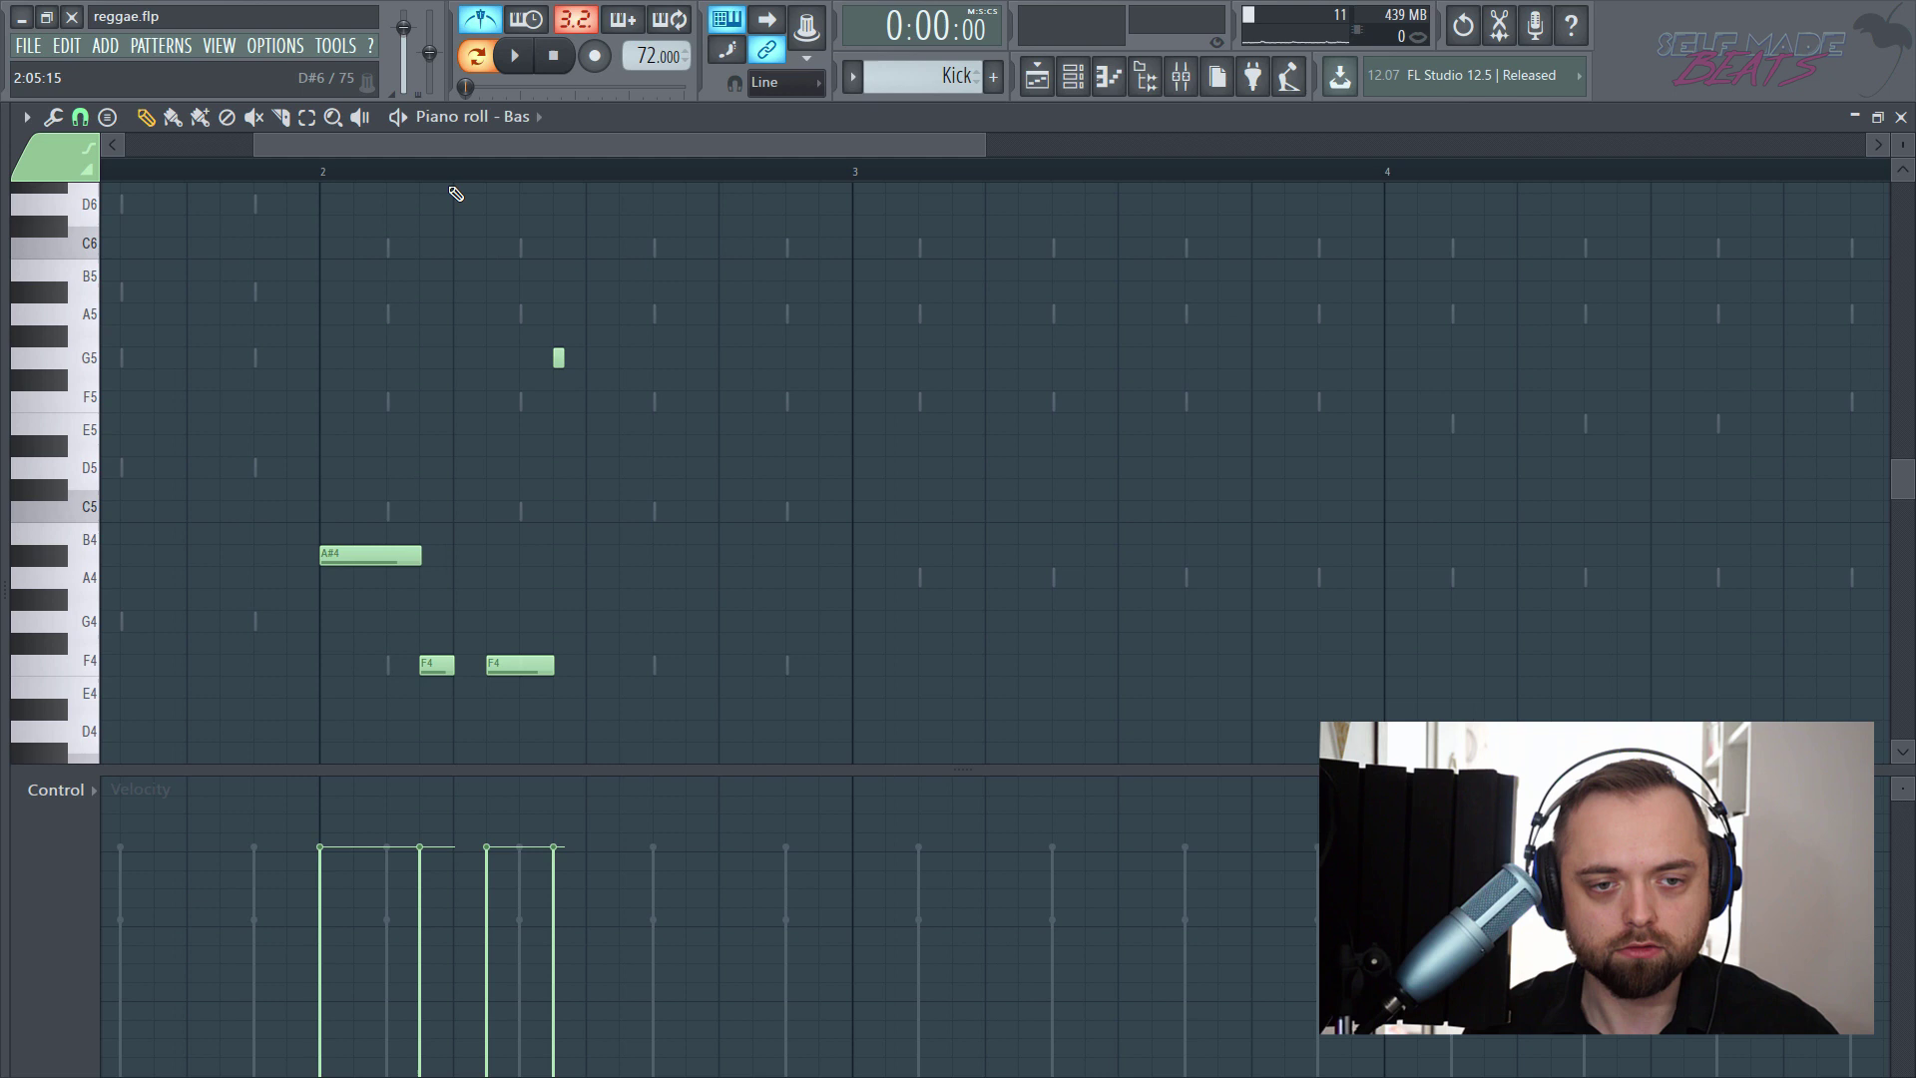
{"action": "left_click", "coordinate": [334, 178]}
{"action": "key", "text": "space"}
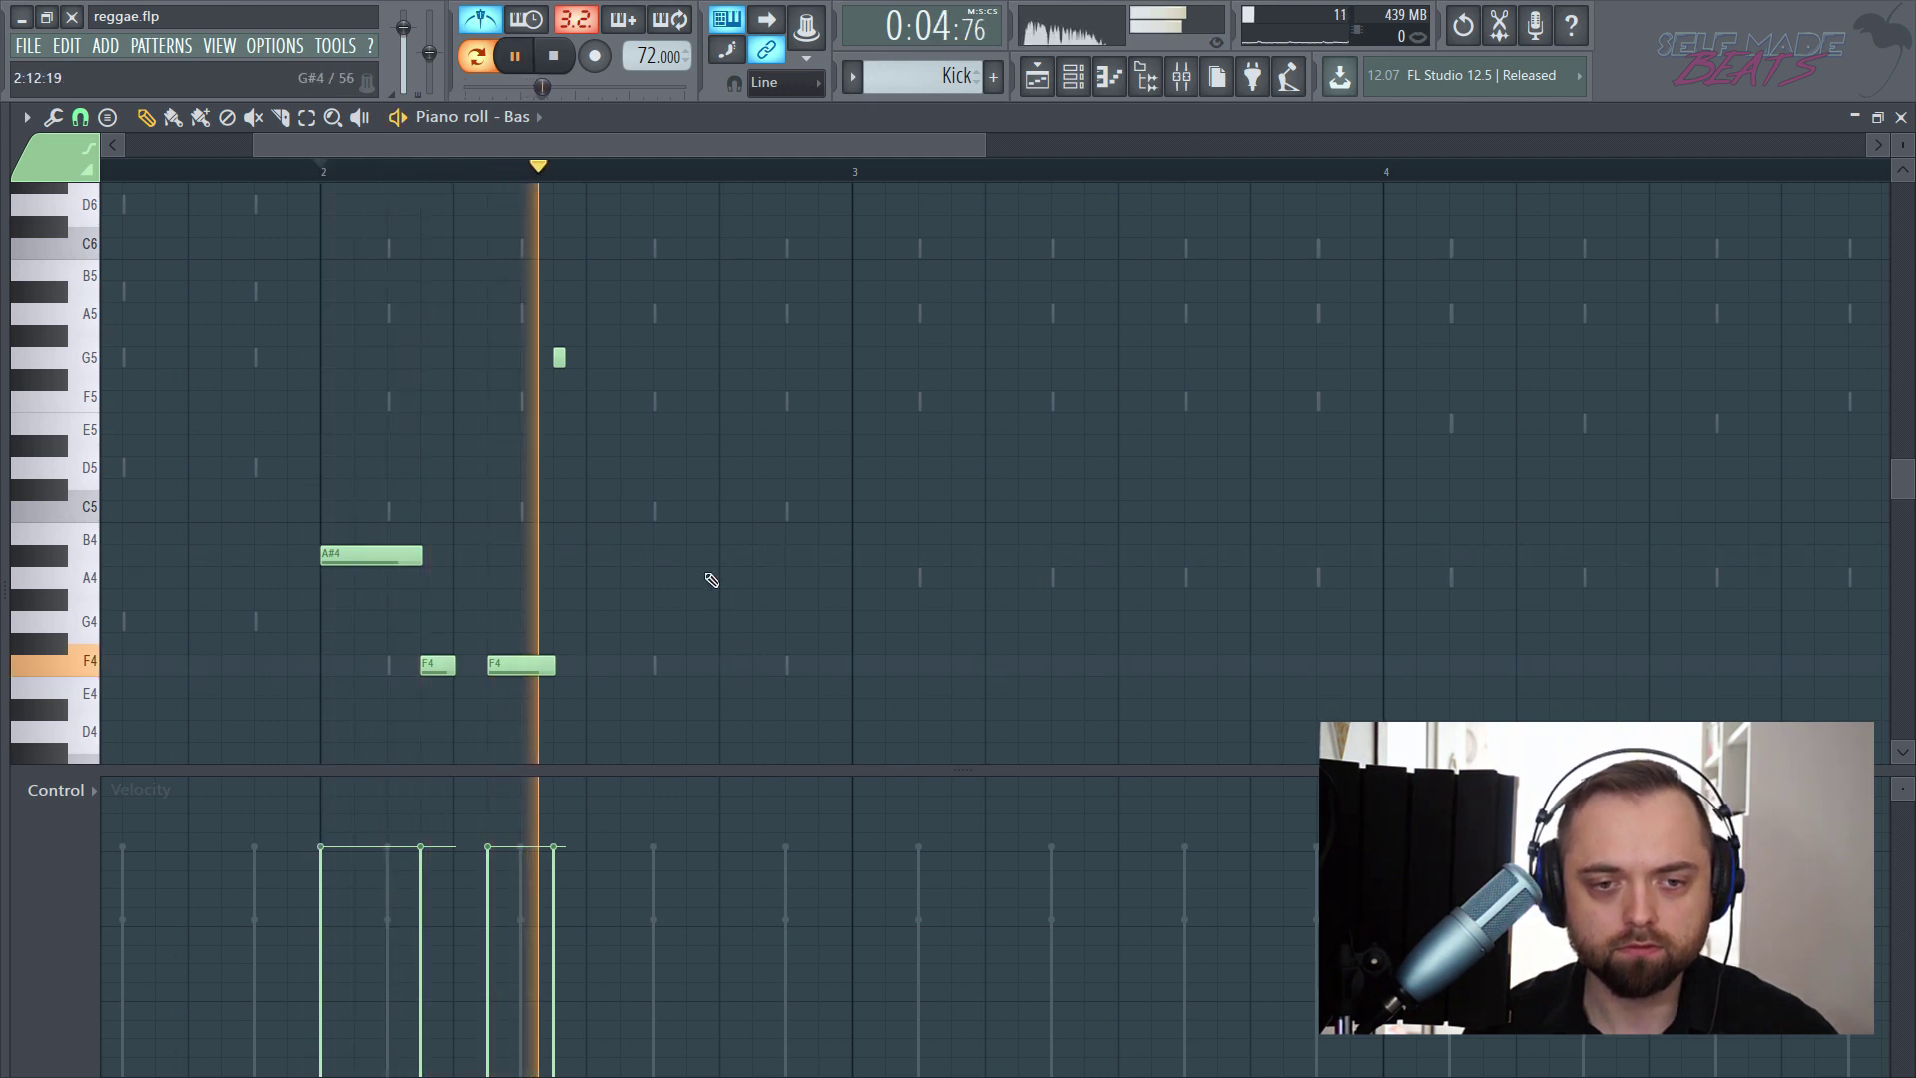
{"action": "key", "text": "space"}
- Copy the four bass notes of bar 2 to the start of bar 3
{"action": "scroll", "coordinate": [469, 189], "scroll_direction": "down", "scroll_amount": 4}
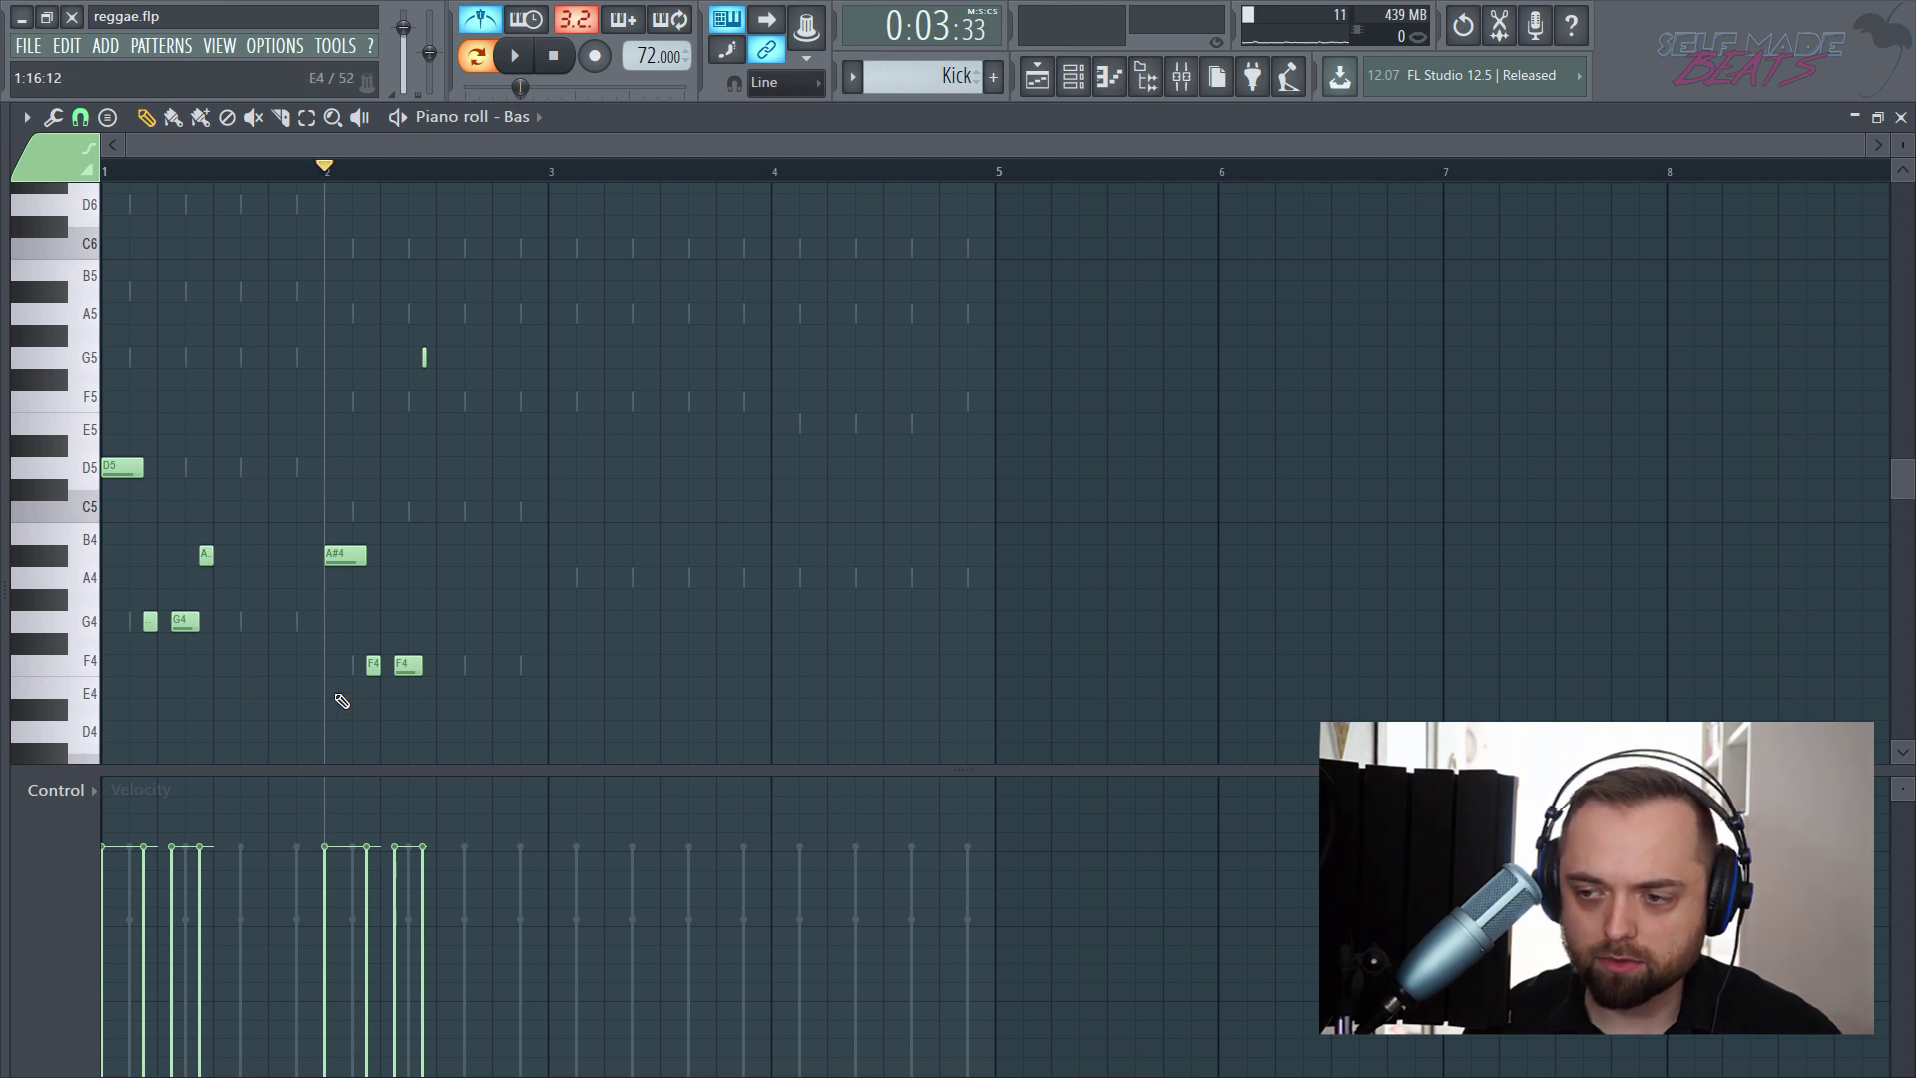
{"action": "scroll", "coordinate": [459, 619], "scroll_direction": "down", "scroll_amount": 2}
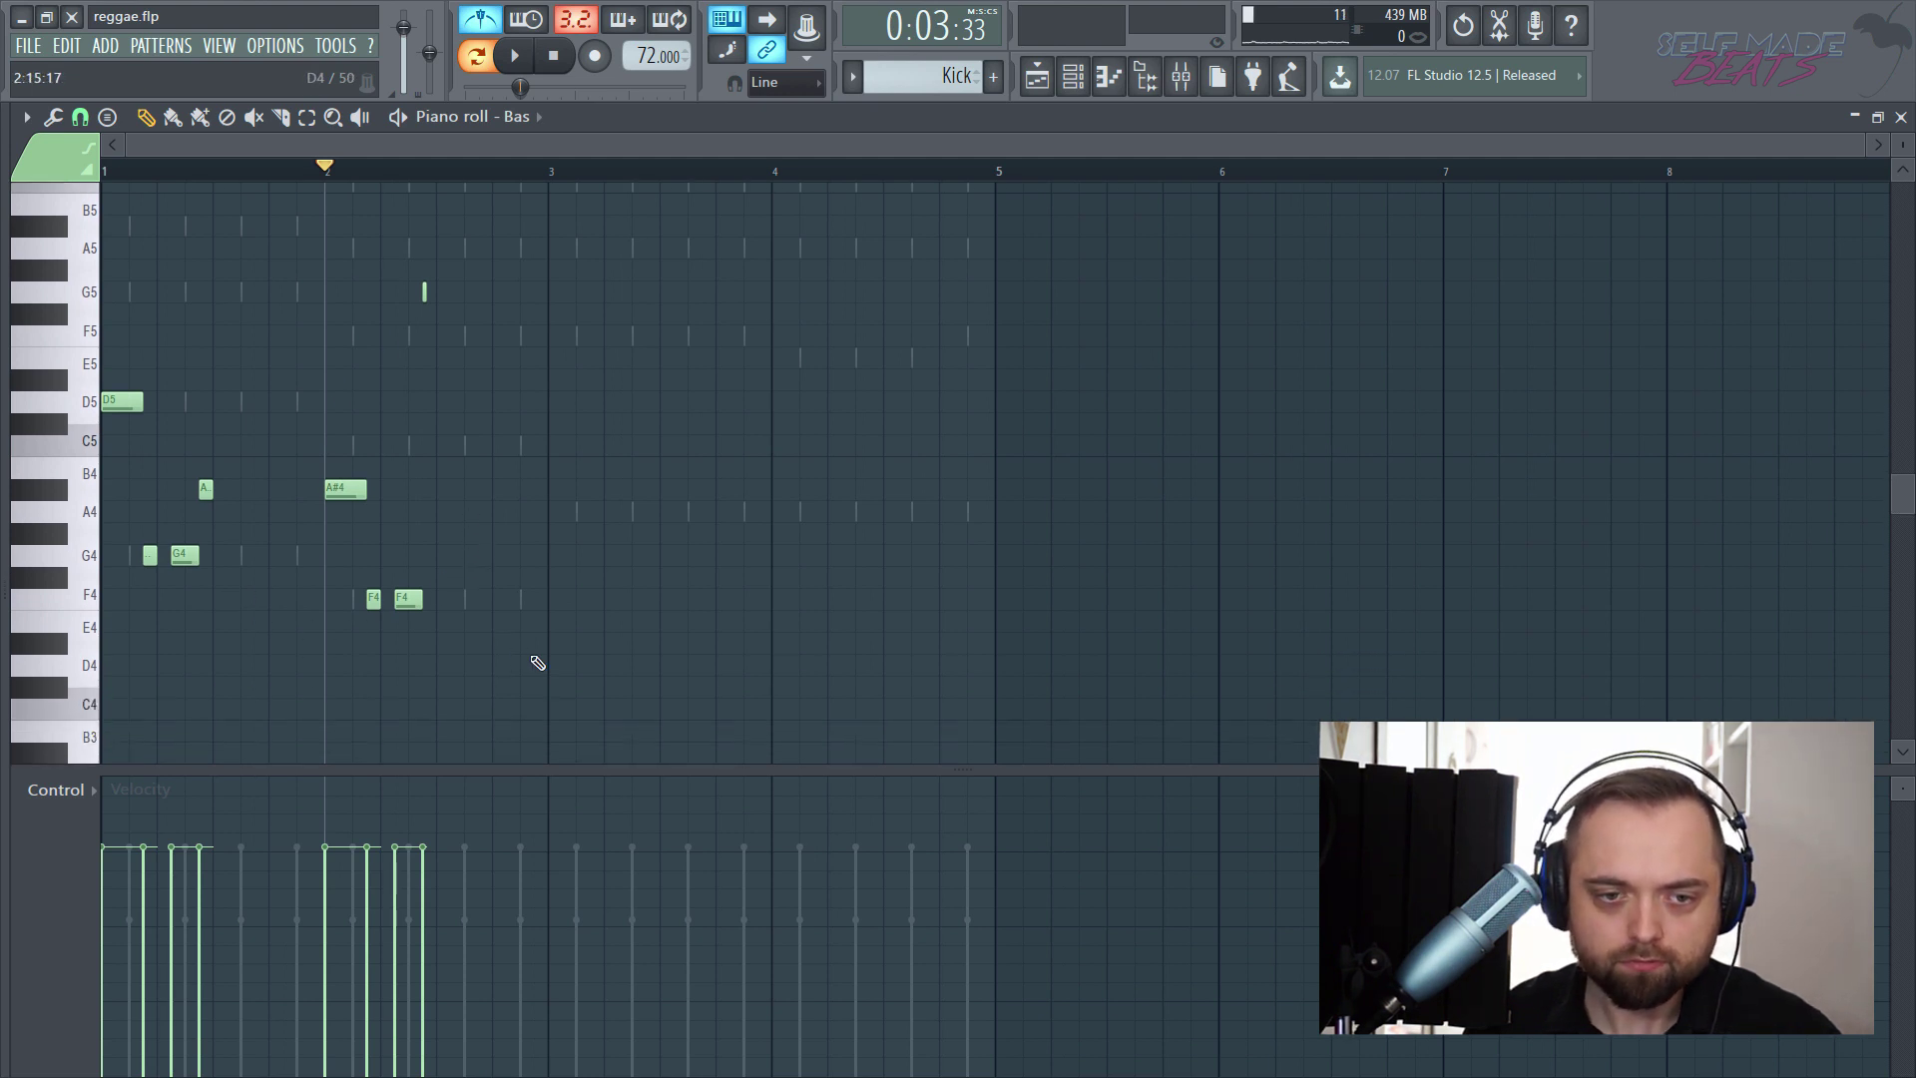
{"action": "left_click_drag", "start_coordinate": [529, 655], "coordinate": [312, 236]}
{"action": "left_click_drag", "start_coordinate": [343, 496], "coordinate": [566, 496]}
- Repitch bar 3's first note to G4 and its short last note to A#5, and play back from just before bar 3
{"action": "scroll", "coordinate": [588, 189], "scroll_direction": "up", "scroll_amount": 4}
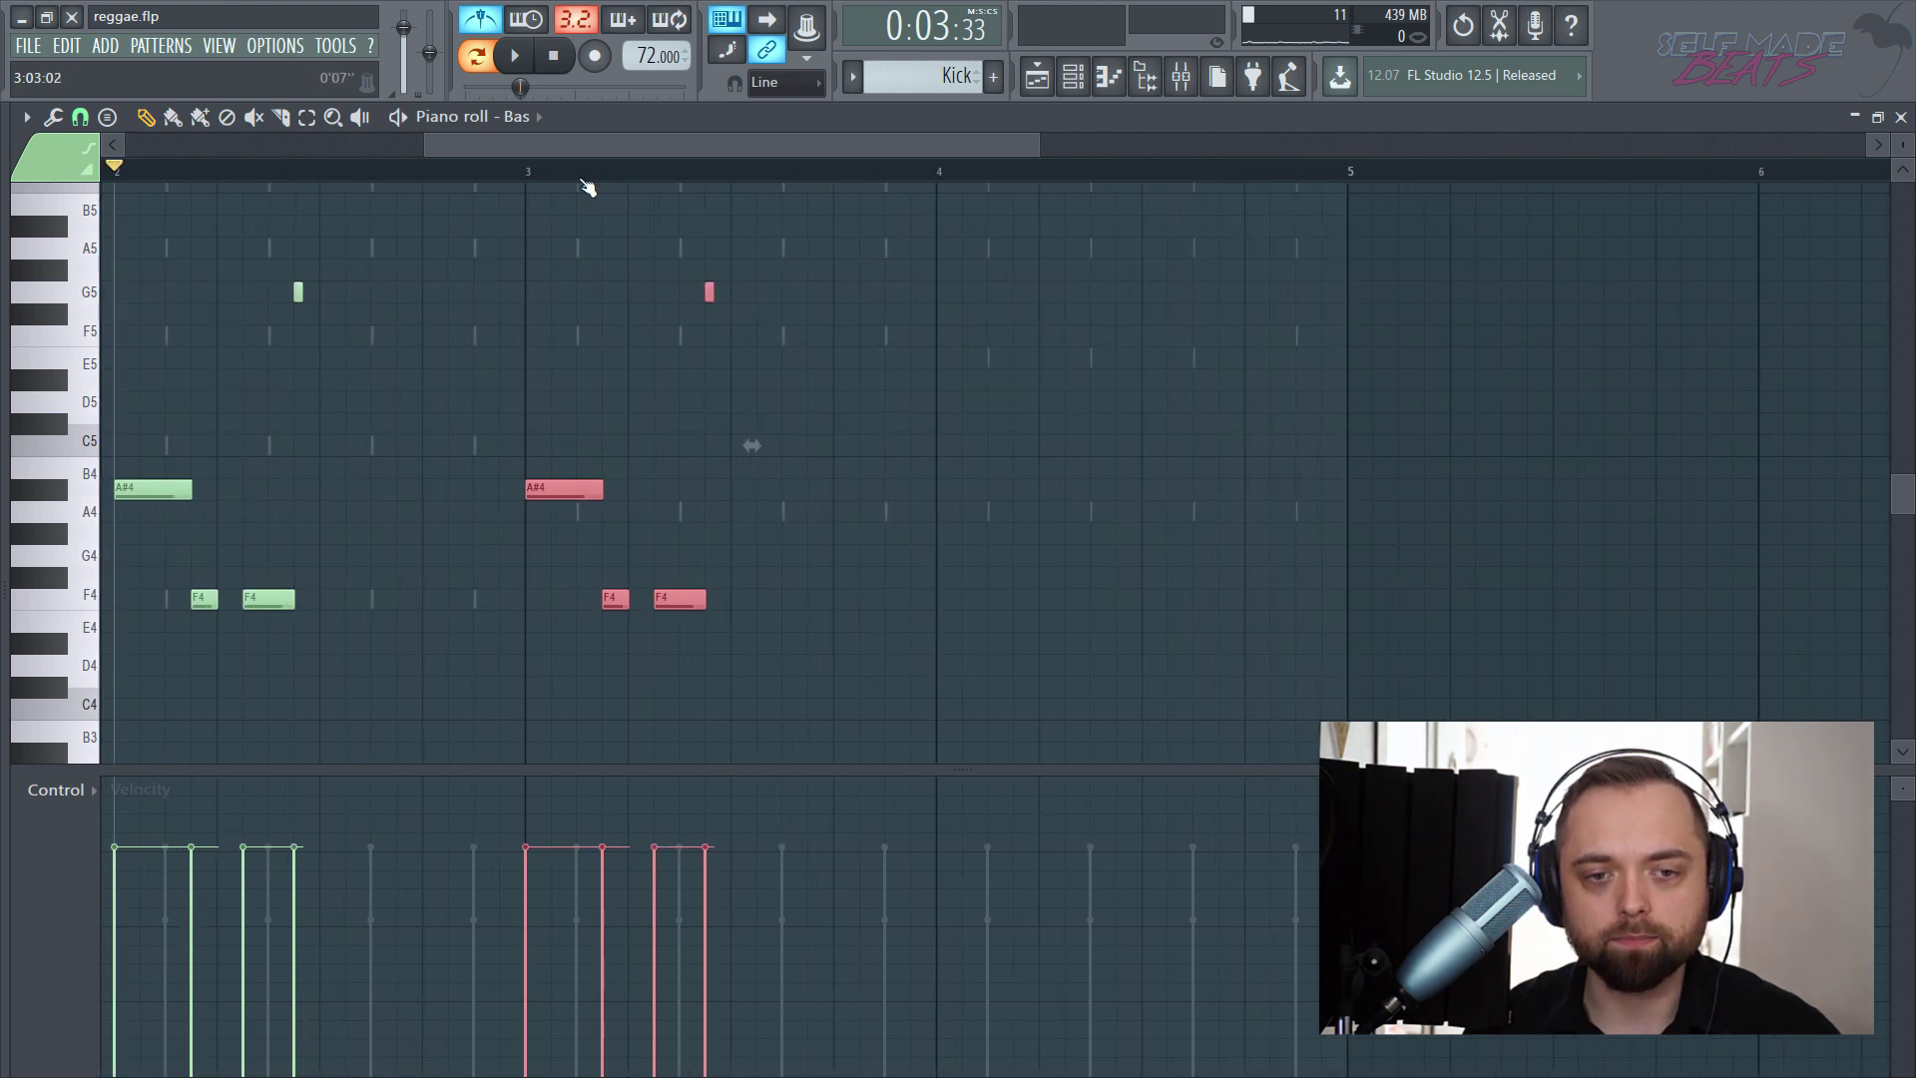
{"action": "right_click", "coordinate": [514, 623]}
{"action": "left_click_drag", "start_coordinate": [534, 486], "coordinate": [534, 561]}
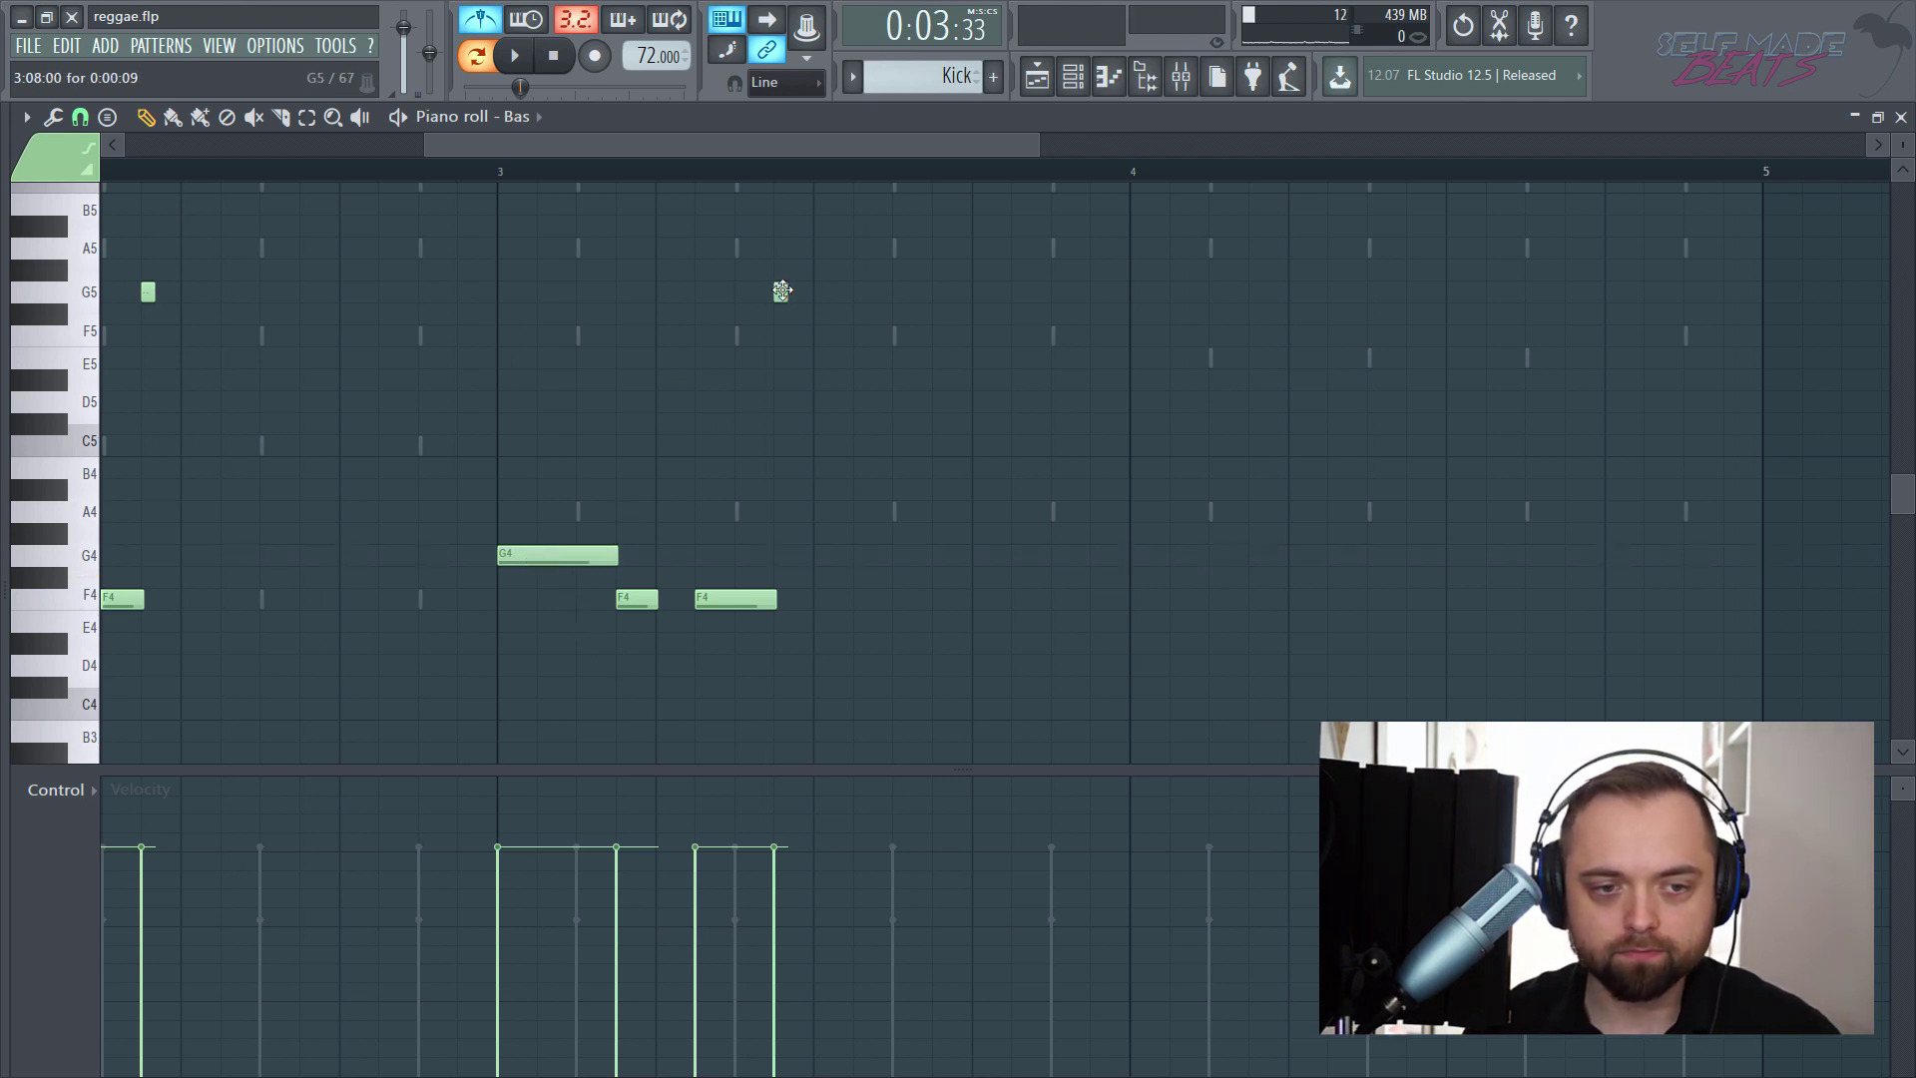
{"action": "left_click_drag", "start_coordinate": [781, 291], "coordinate": [780, 223]}
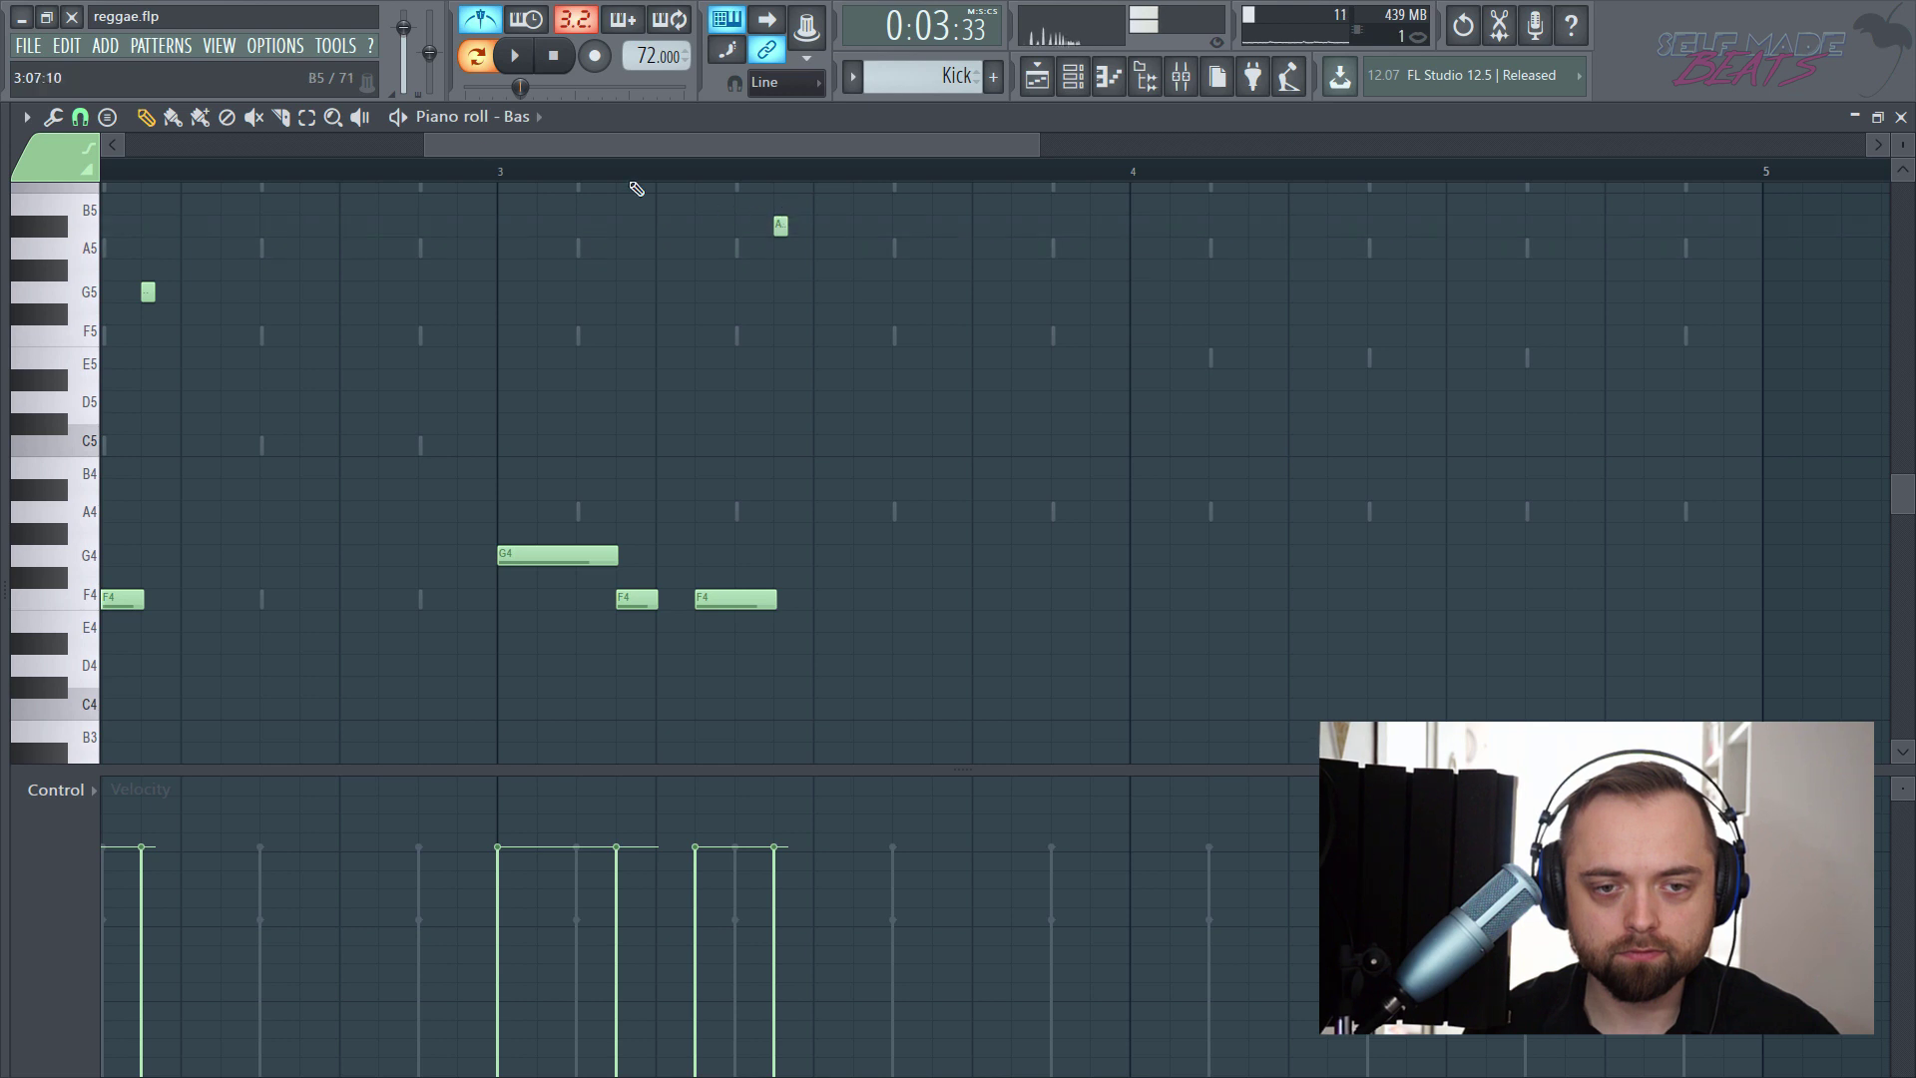
{"action": "left_click", "coordinate": [455, 178]}
{"action": "key", "text": "space"}
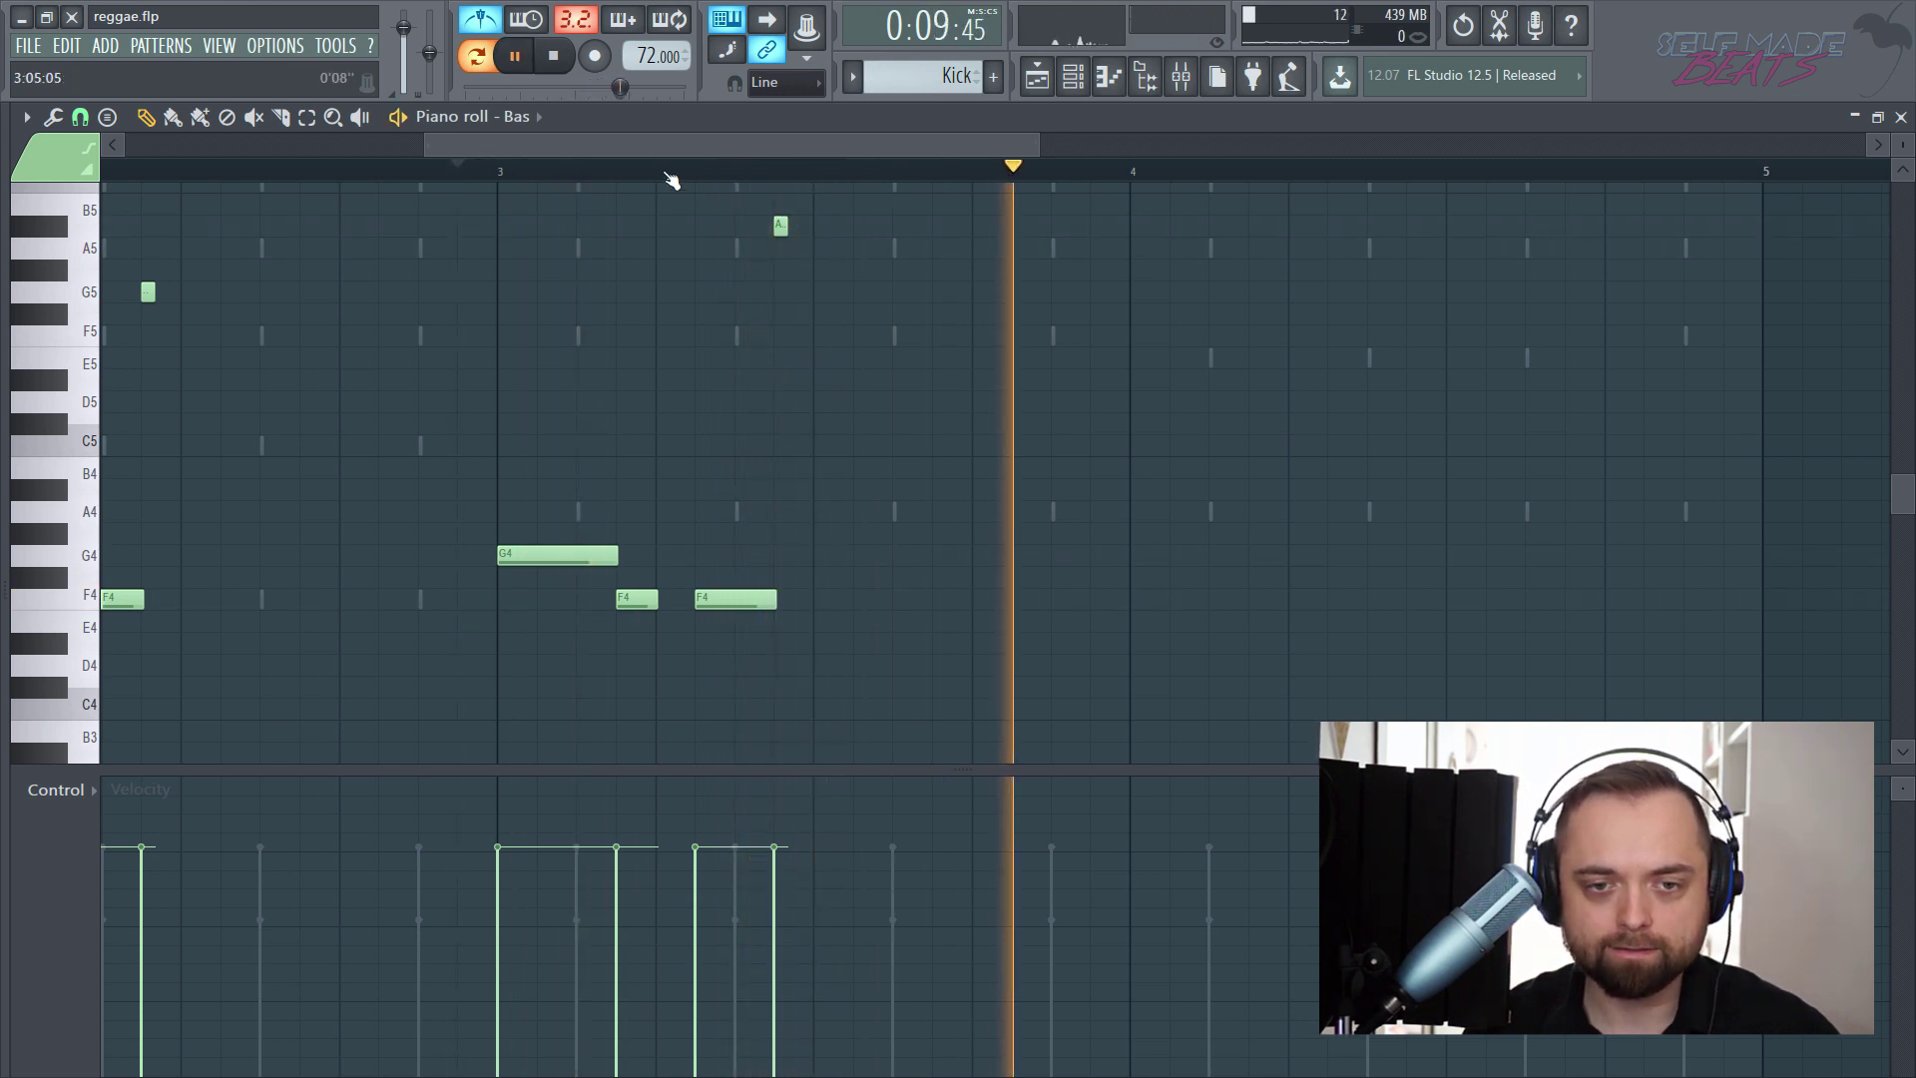
{"action": "key", "text": "space"}
- Enter the bar 4 bass phrase: three-step E5 at the start, one-step C5 at step 4, two-step C5 at step 6, one-step D5 at step 8
{"action": "scroll", "coordinate": [671, 179], "scroll_direction": "down", "scroll_amount": 3}
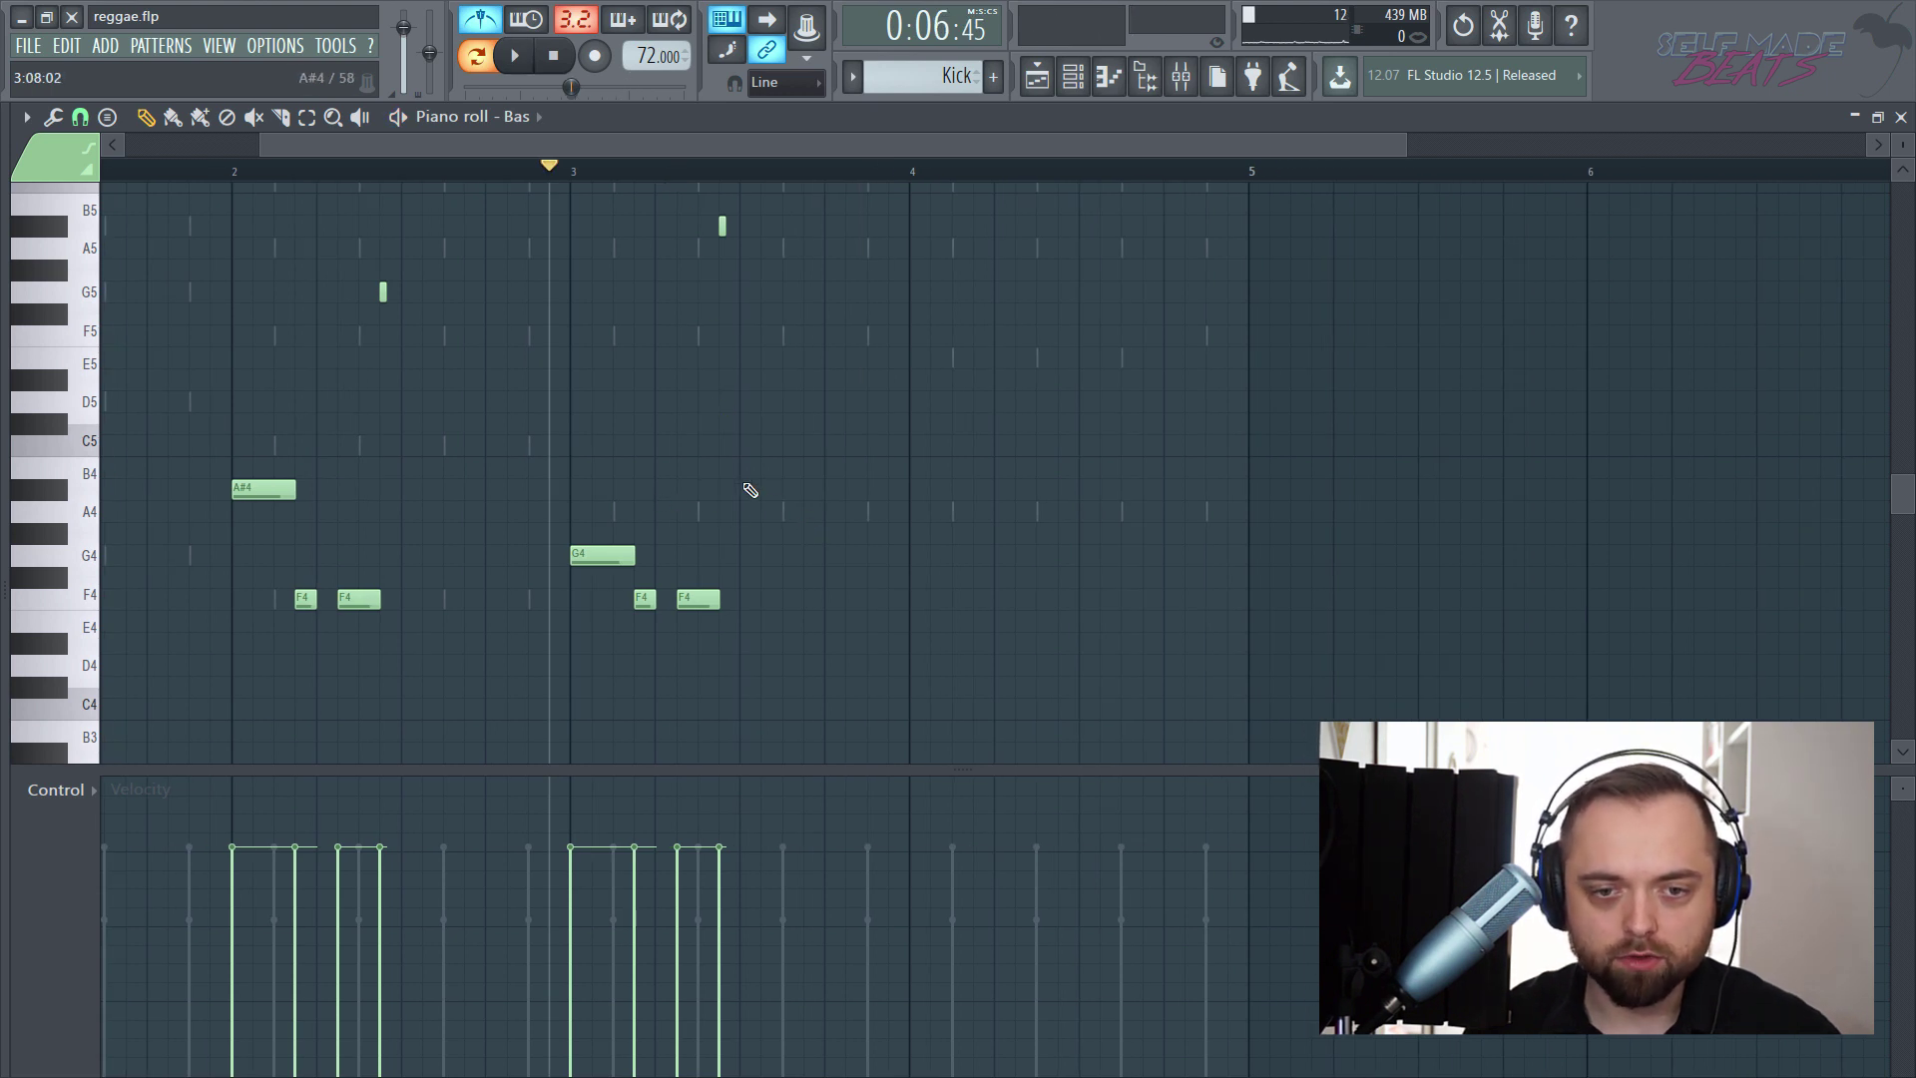
{"action": "scroll", "coordinate": [995, 190], "scroll_direction": "up", "scroll_amount": 2}
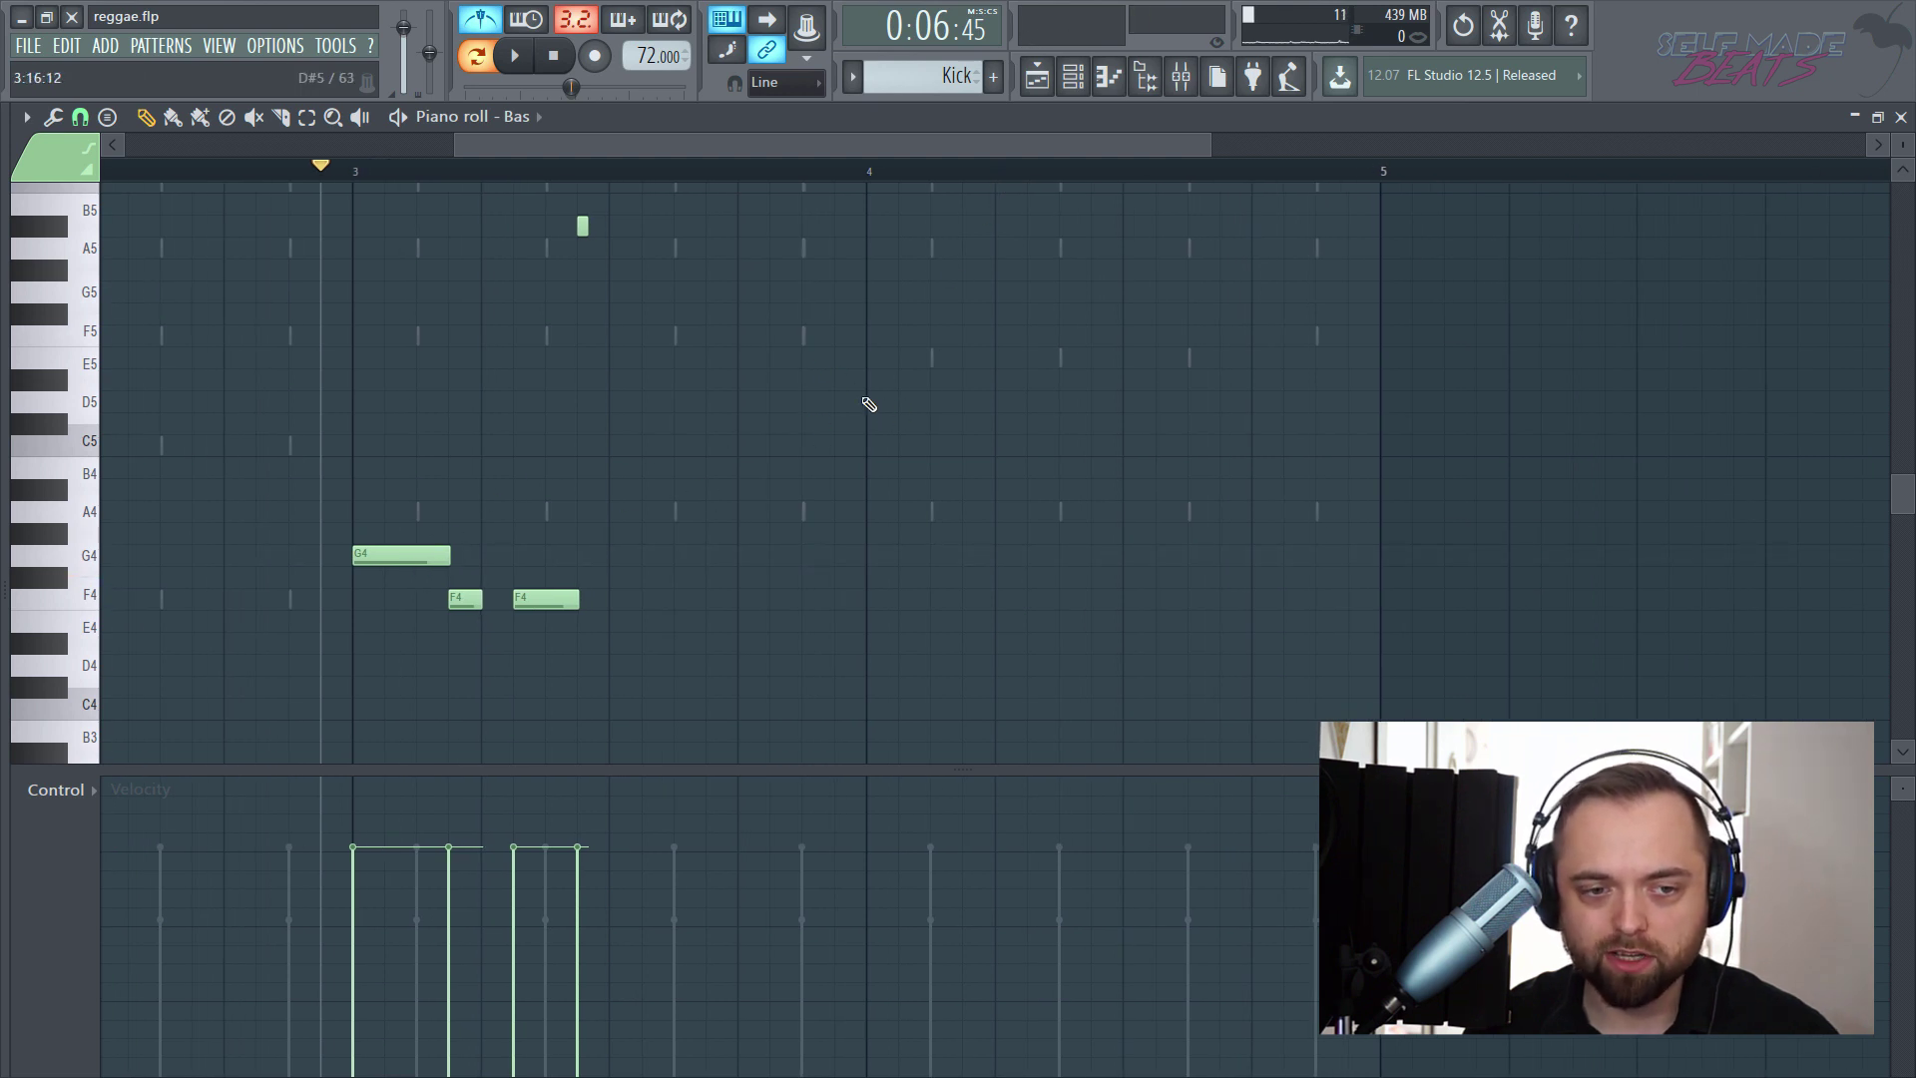
{"action": "left_click_drag", "start_coordinate": [888, 407], "coordinate": [885, 367]}
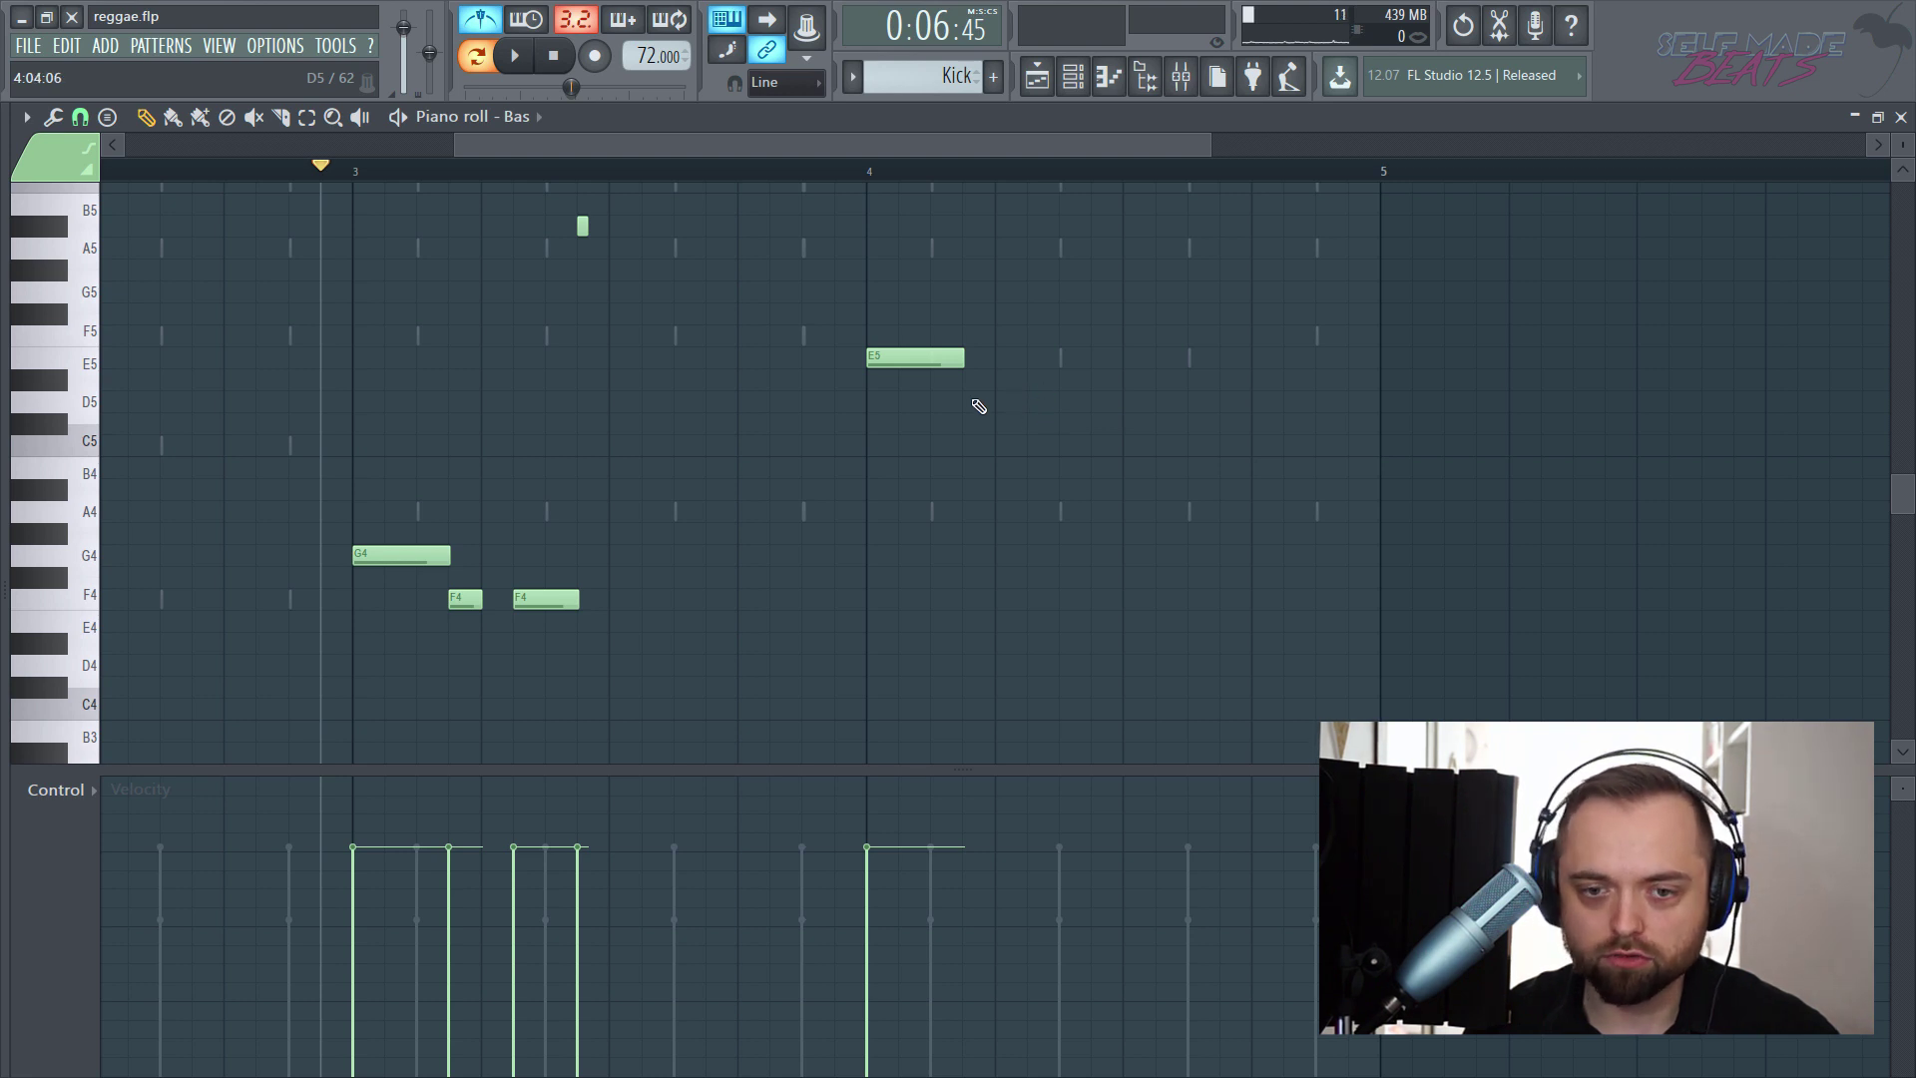
{"action": "left_click", "coordinate": [979, 446]}
{"action": "left_click_drag", "start_coordinate": [1061, 444], "coordinate": [1005, 451]}
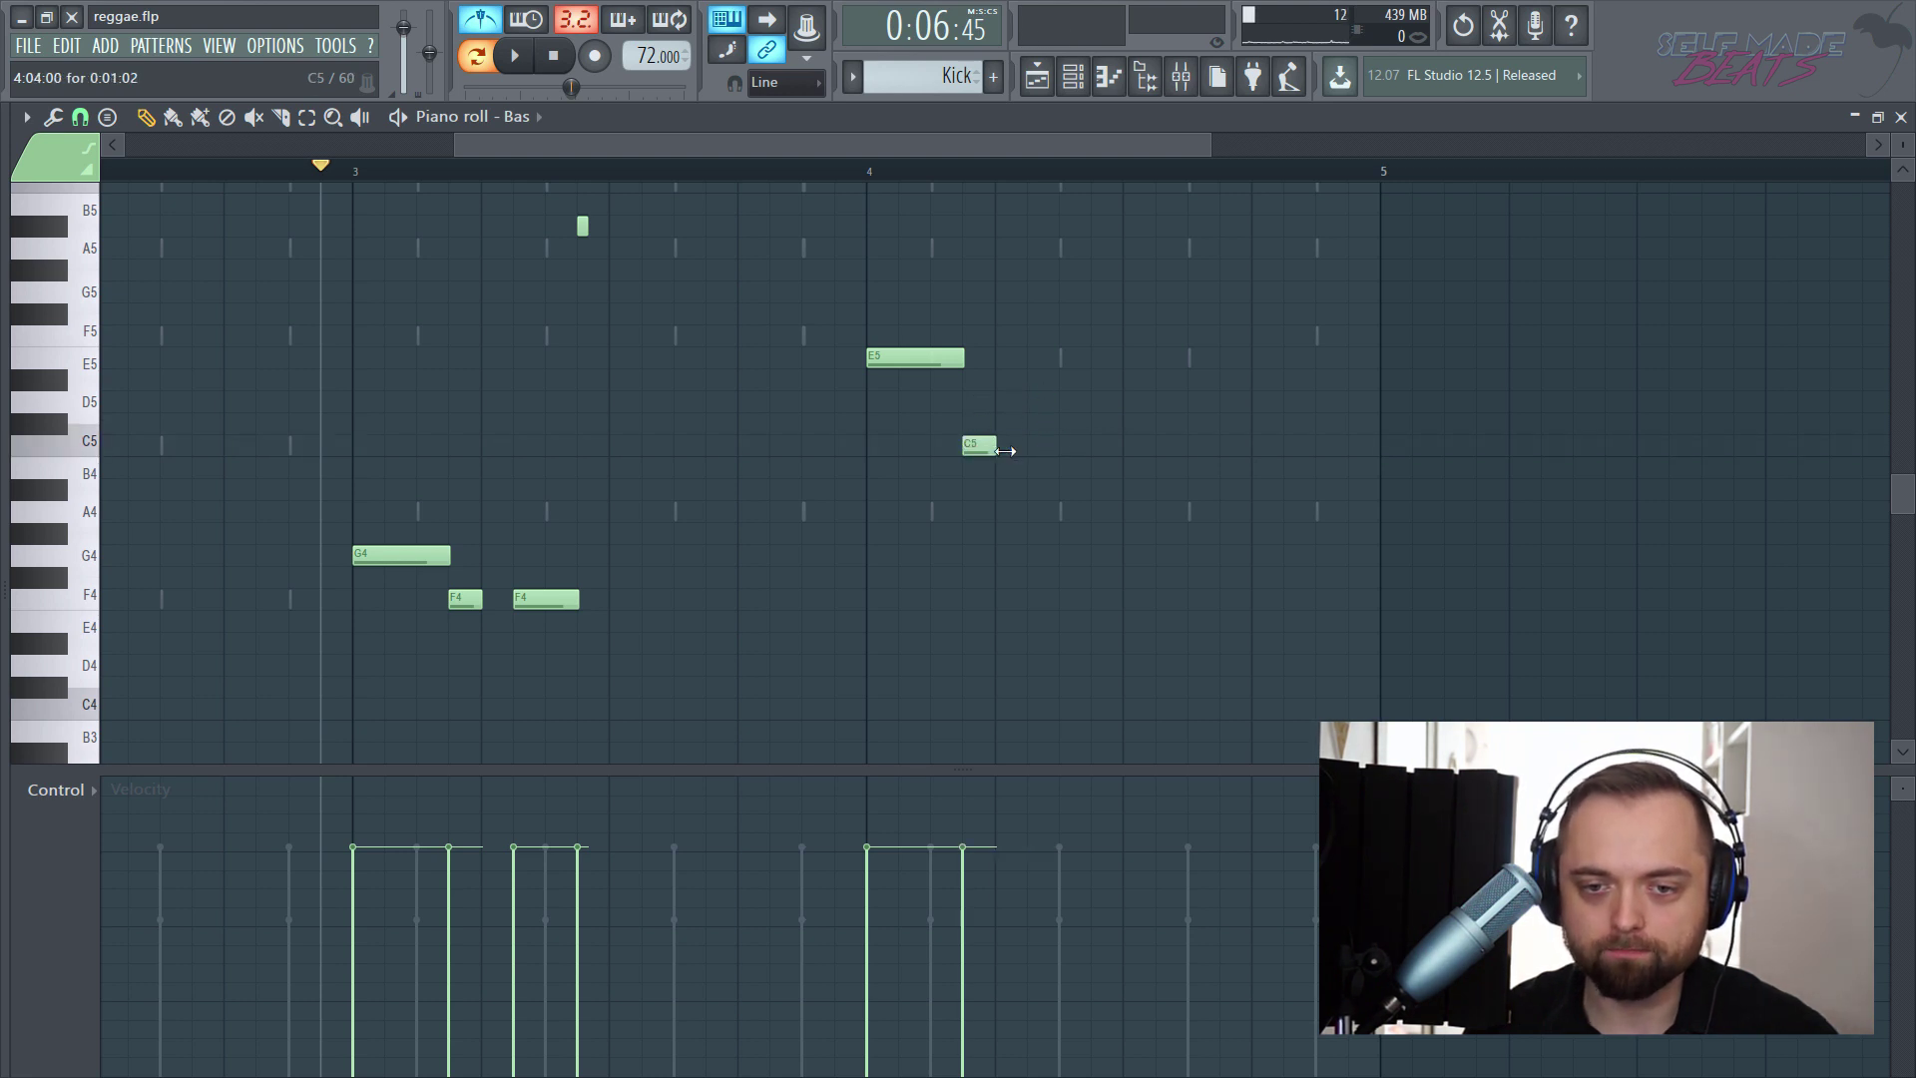
{"action": "left_click", "coordinate": [1039, 446]}
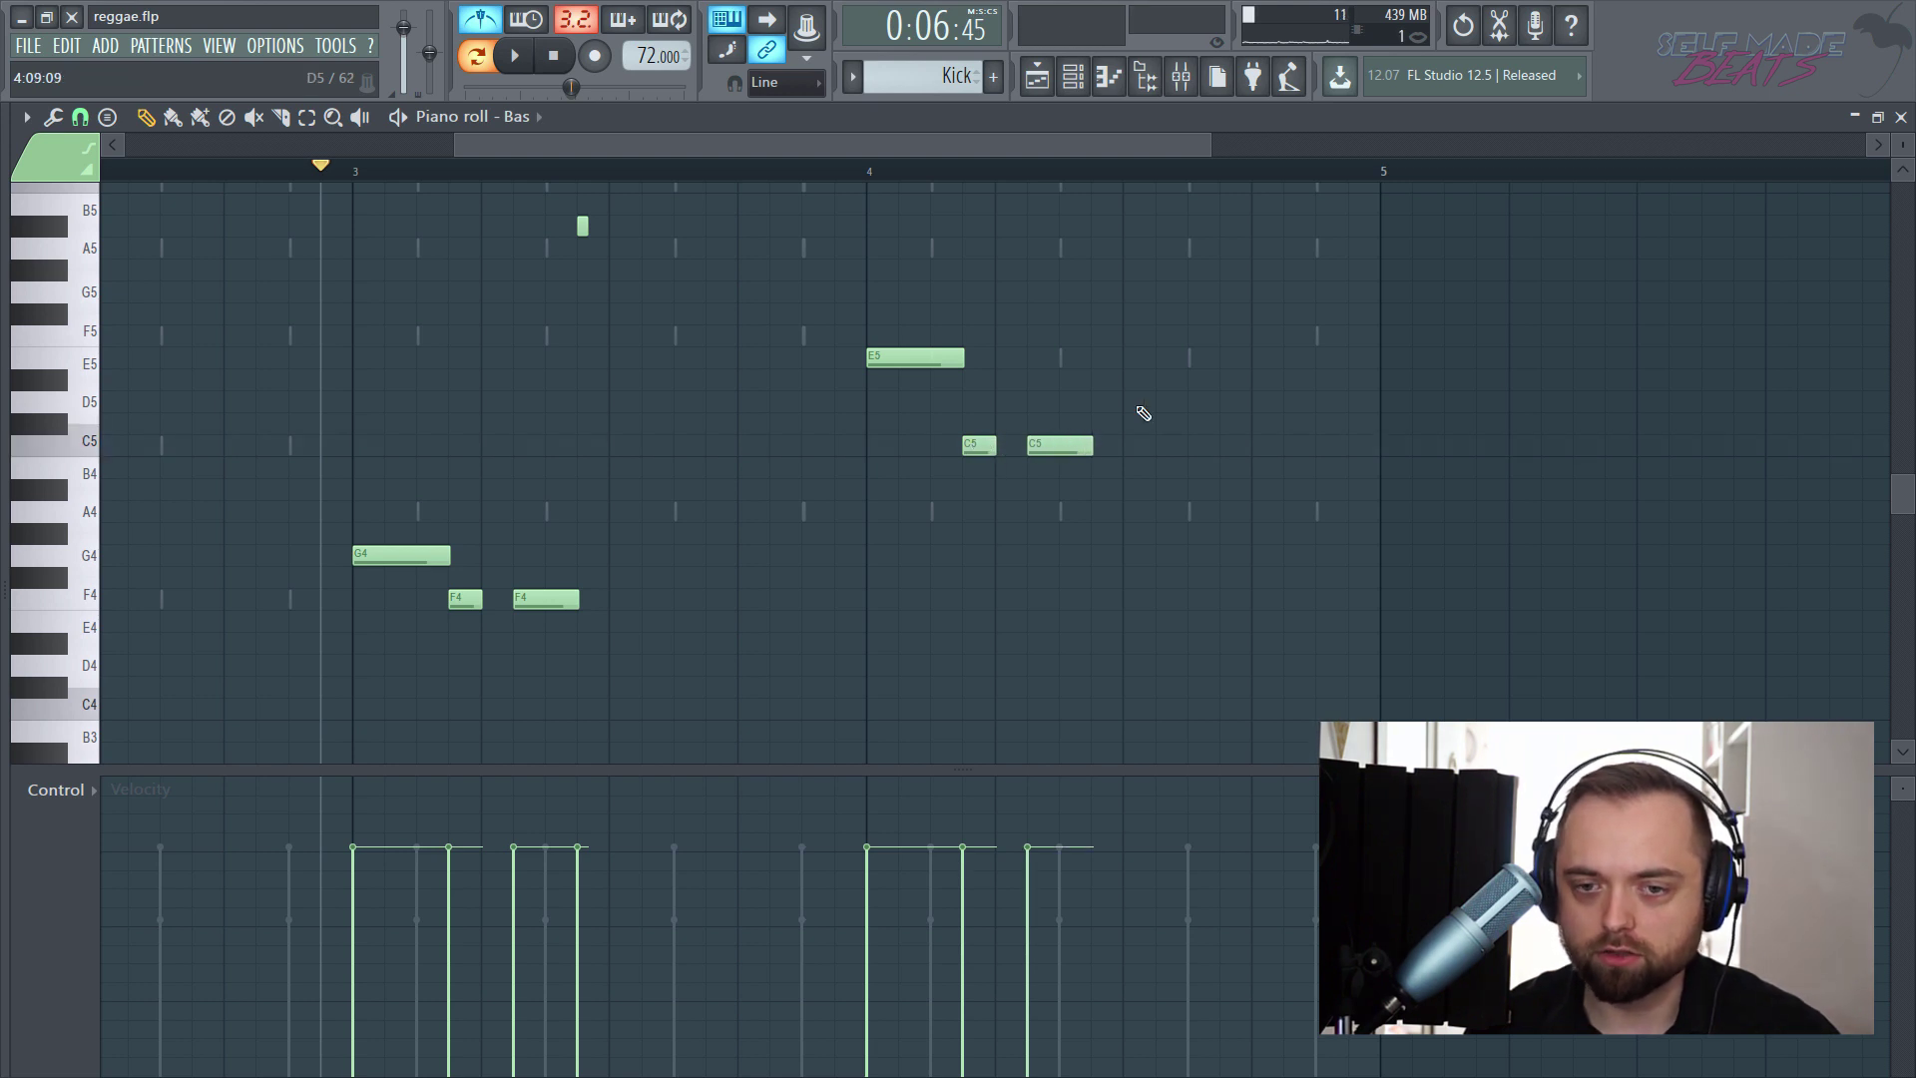
{"action": "scroll", "coordinate": [1138, 419], "scroll_direction": "up", "scroll_amount": 2}
{"action": "left_click", "coordinate": [1104, 469]}
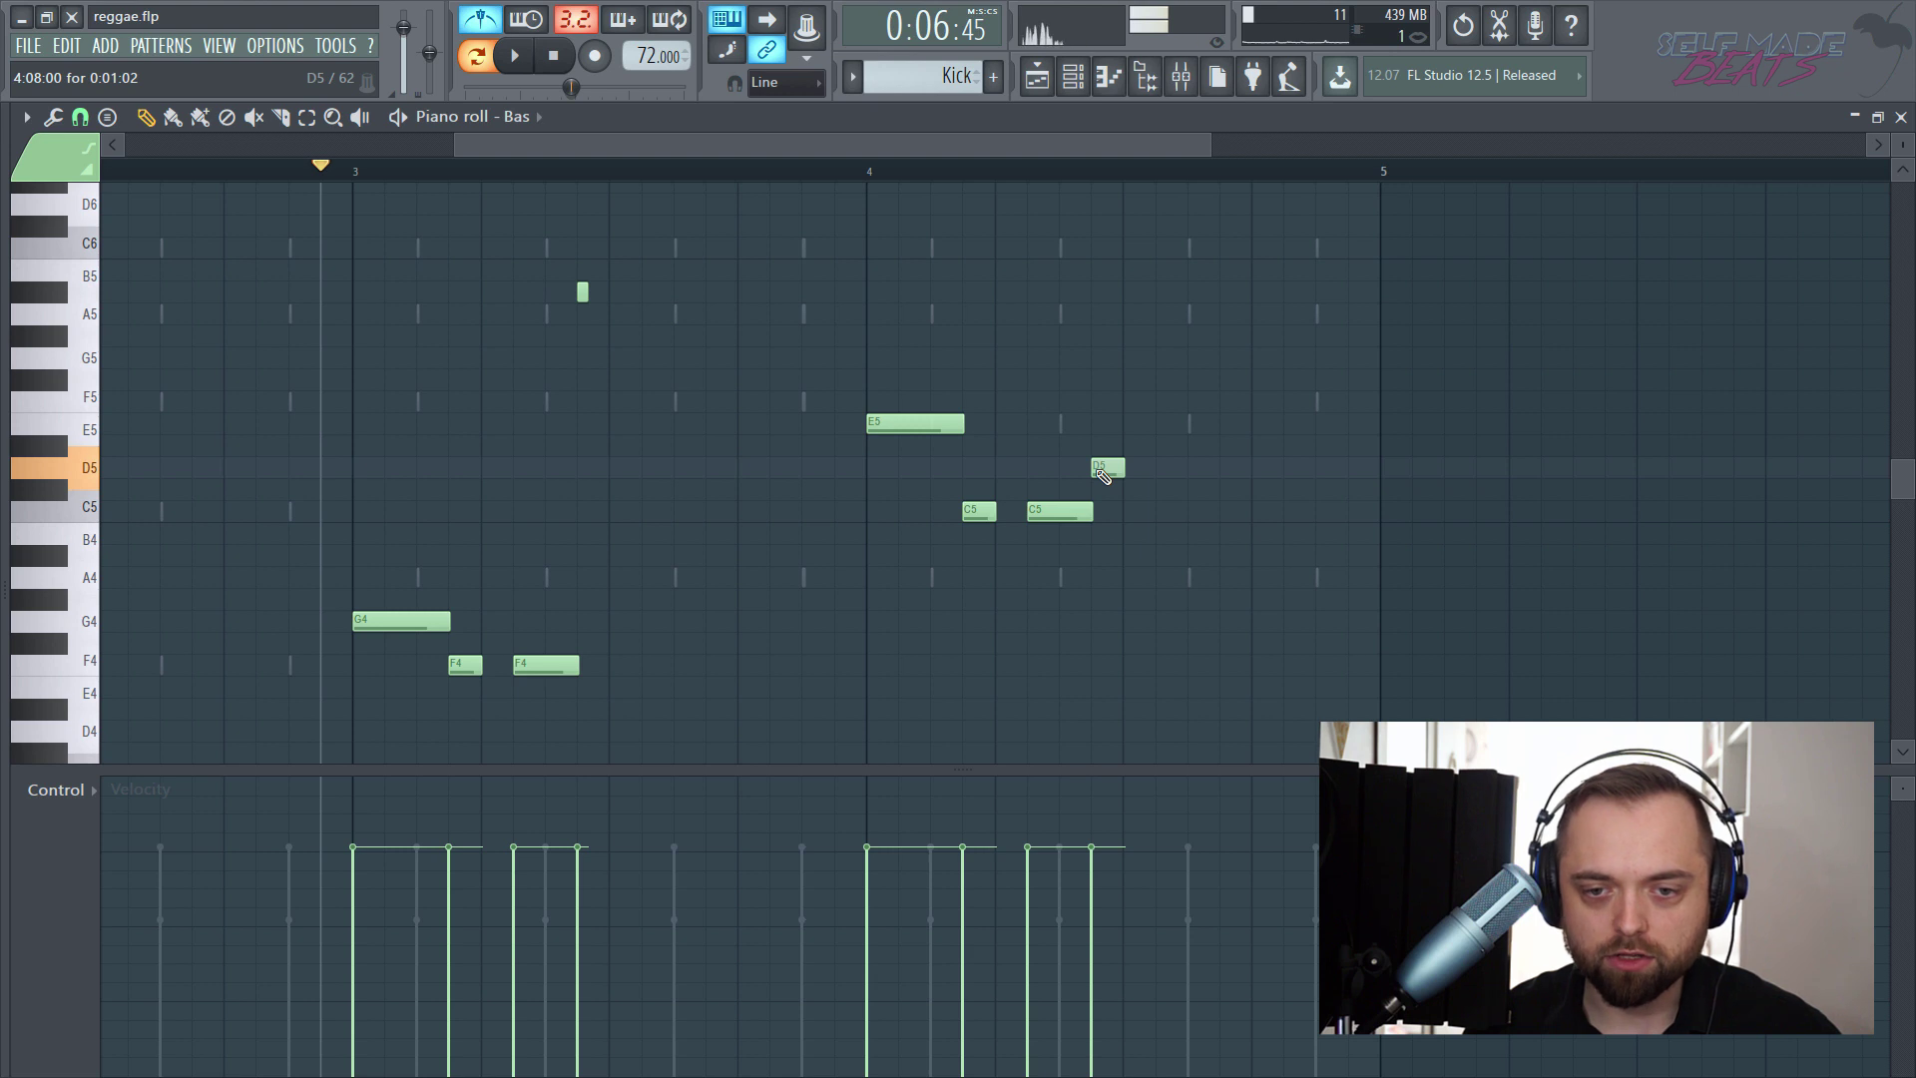
- Play back the bass line from just before bar 3 and follow the bar 4 phrase
{"action": "key", "text": "space"}
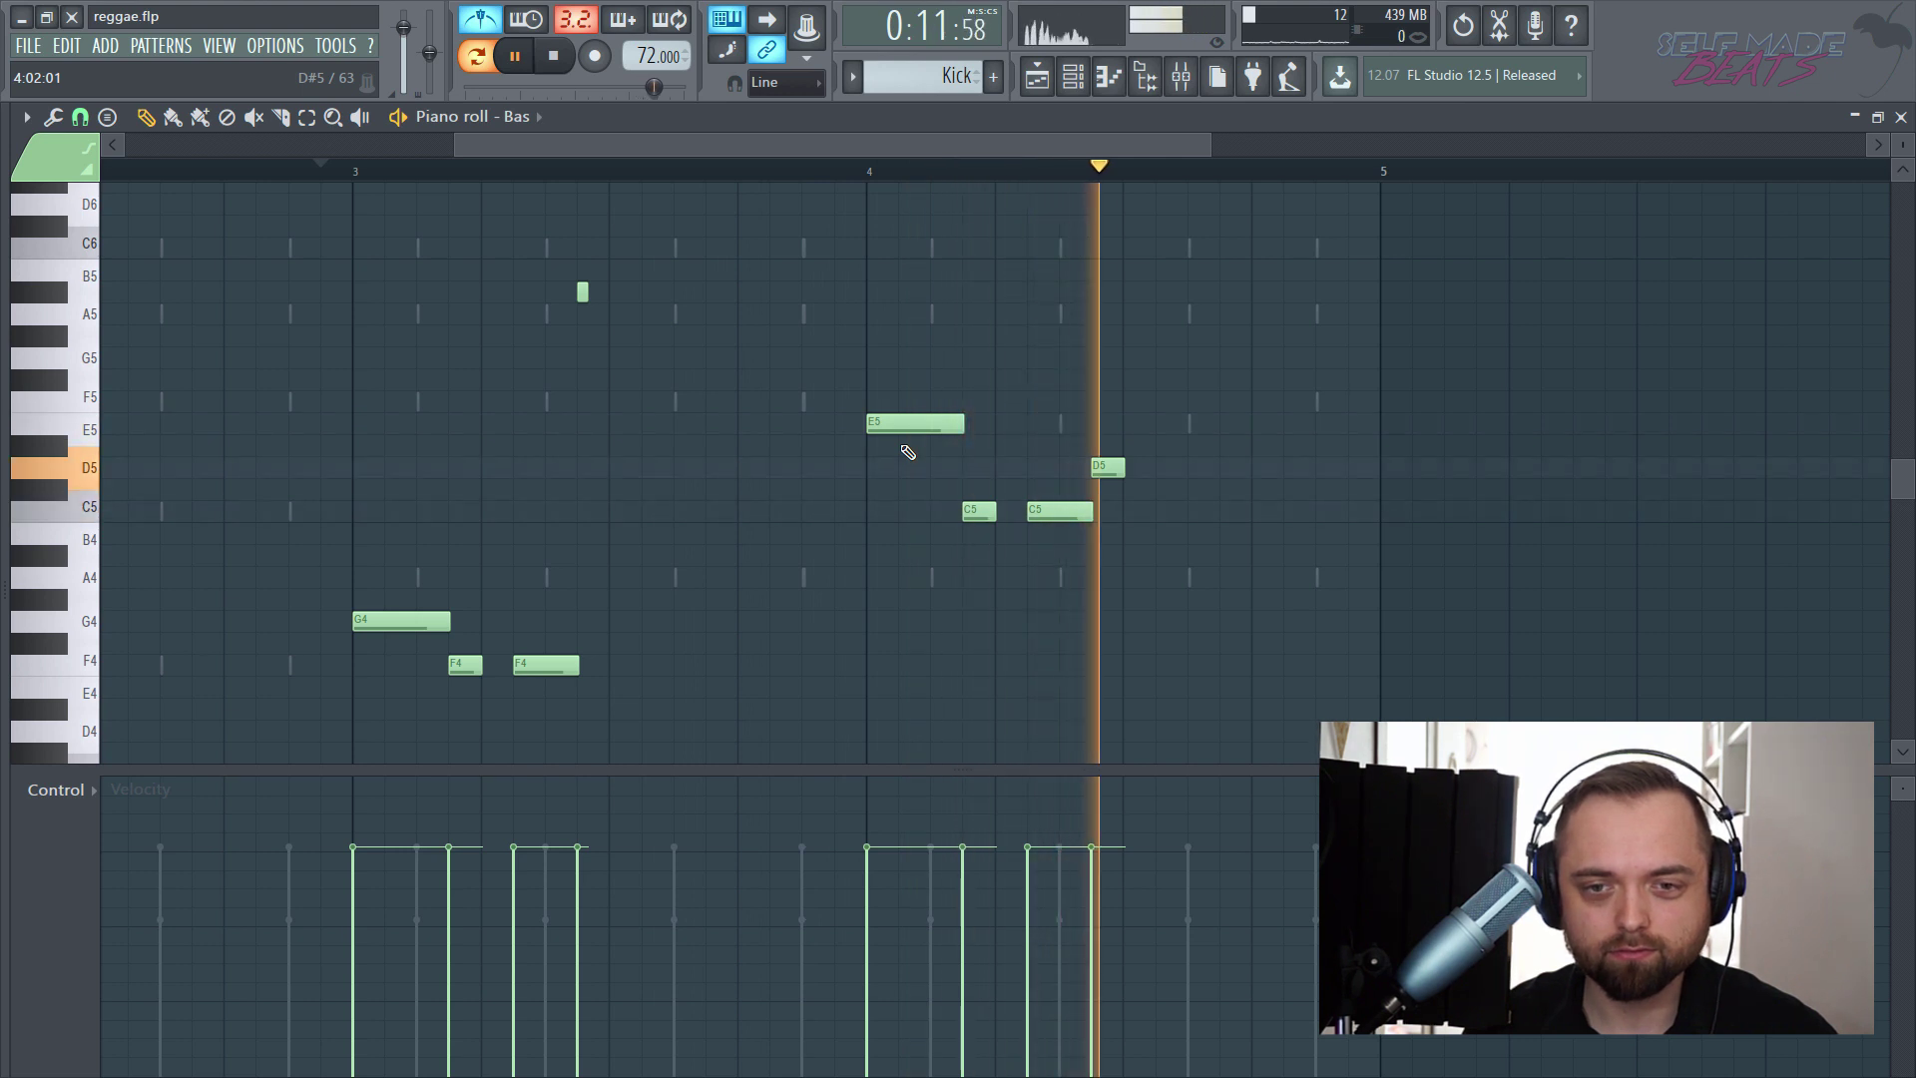
{"action": "scroll", "coordinate": [971, 184], "scroll_direction": "down", "scroll_amount": 4}
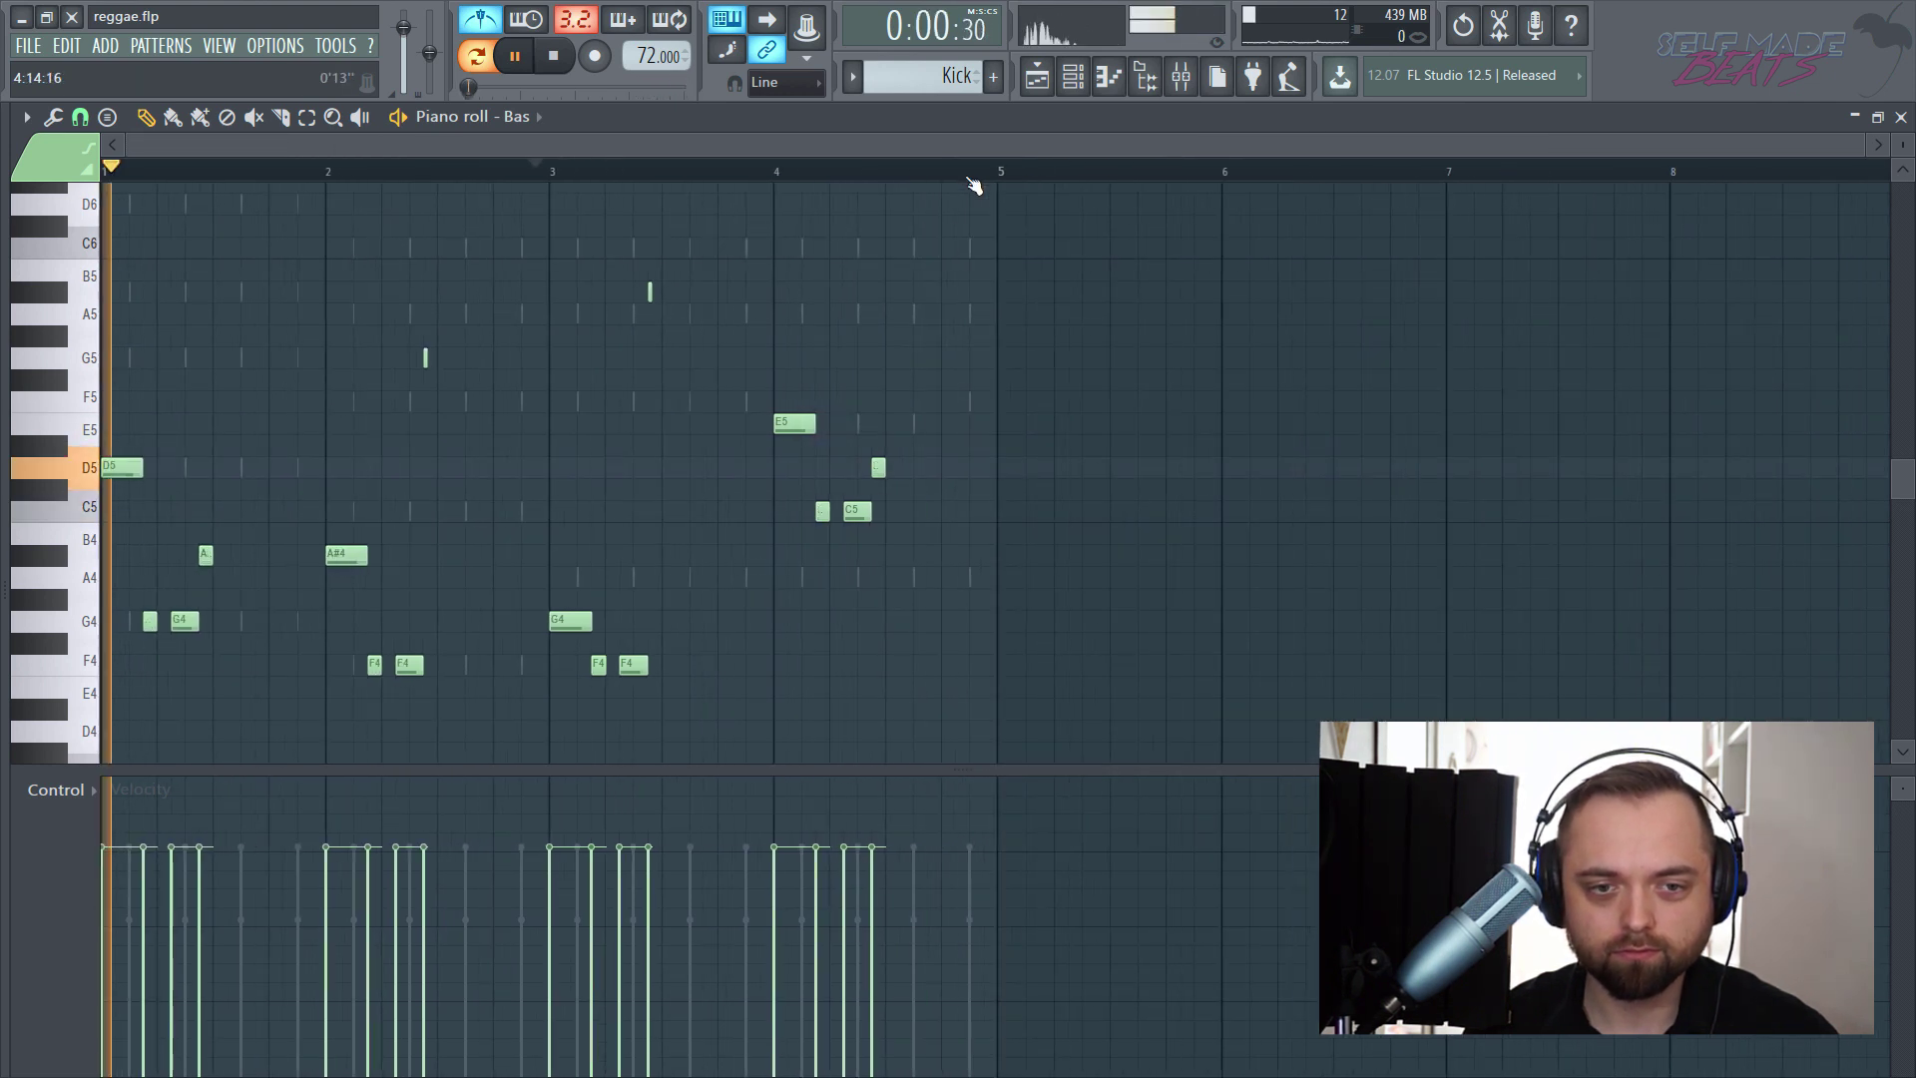
{"action": "scroll", "coordinate": [975, 180], "scroll_direction": "up", "scroll_amount": 4}
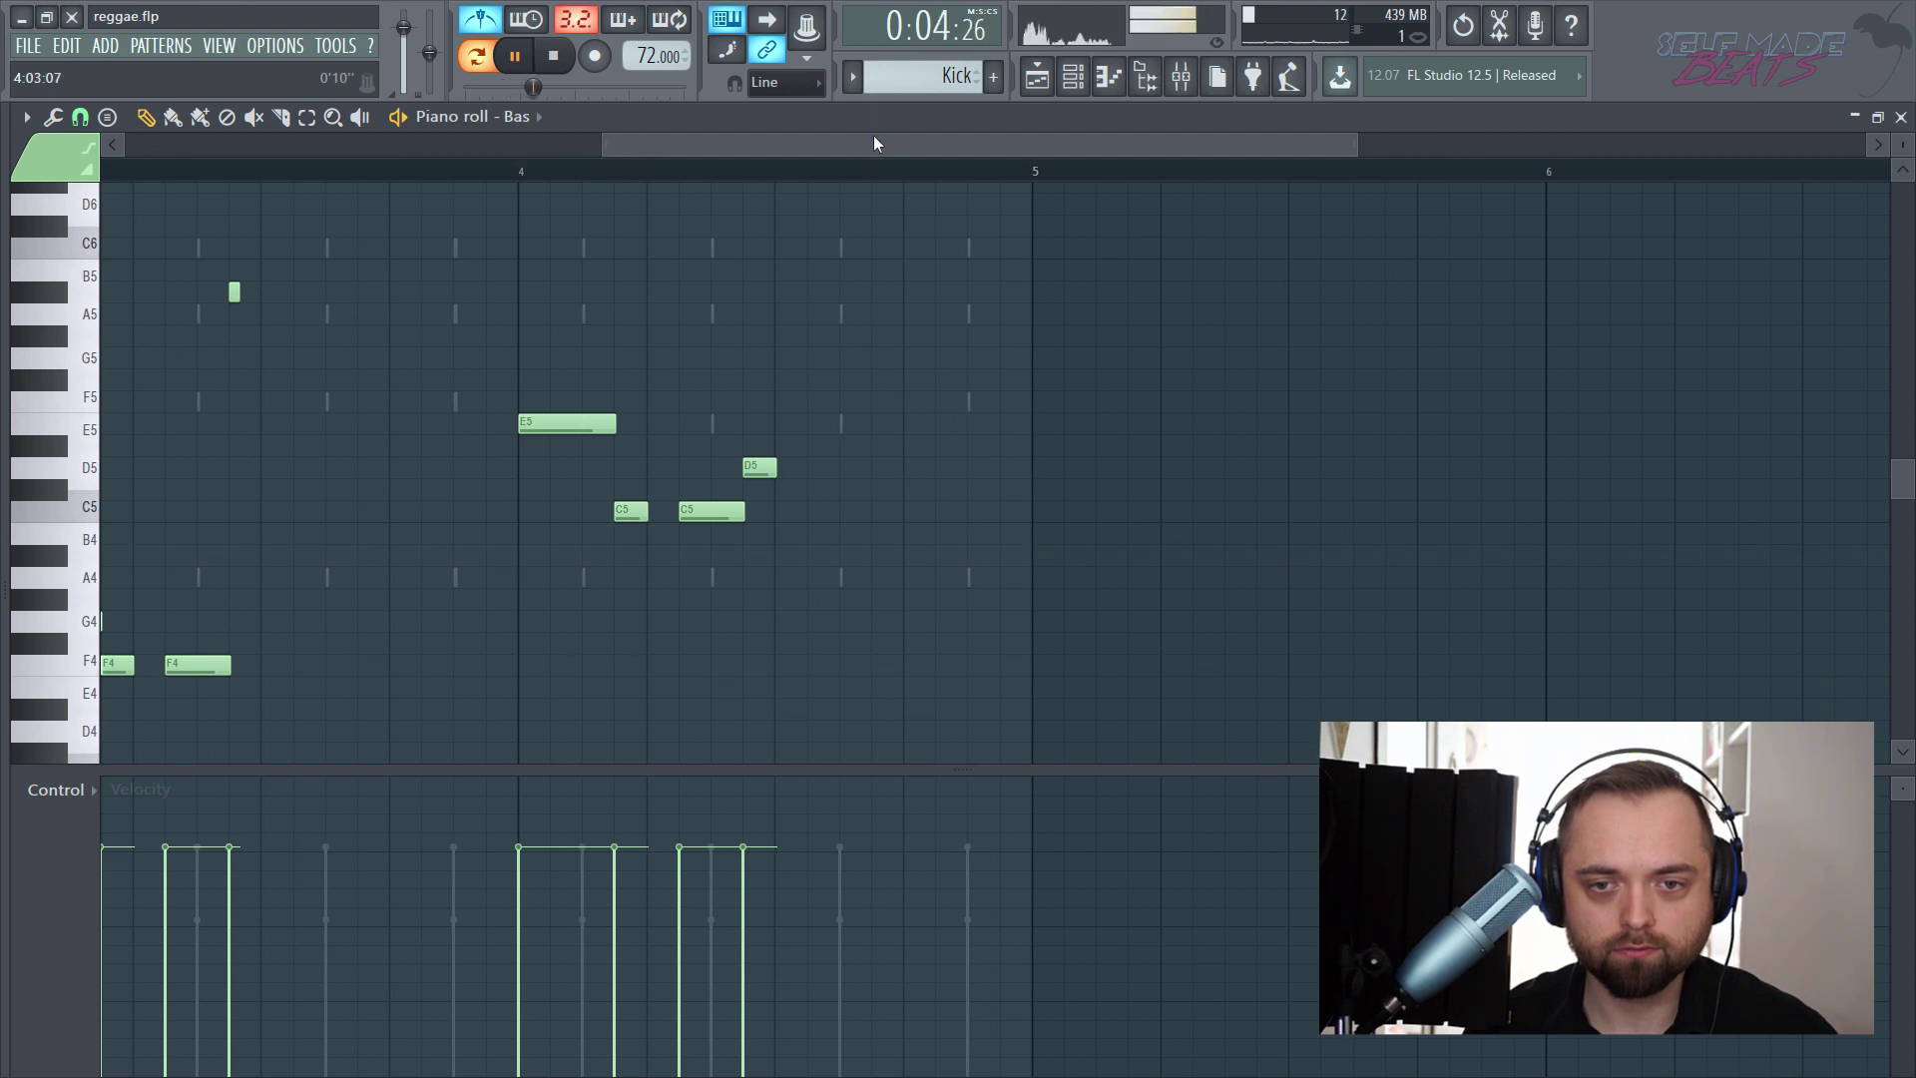
{"action": "left_click_drag", "start_coordinate": [872, 135], "coordinate": [550, 146]}
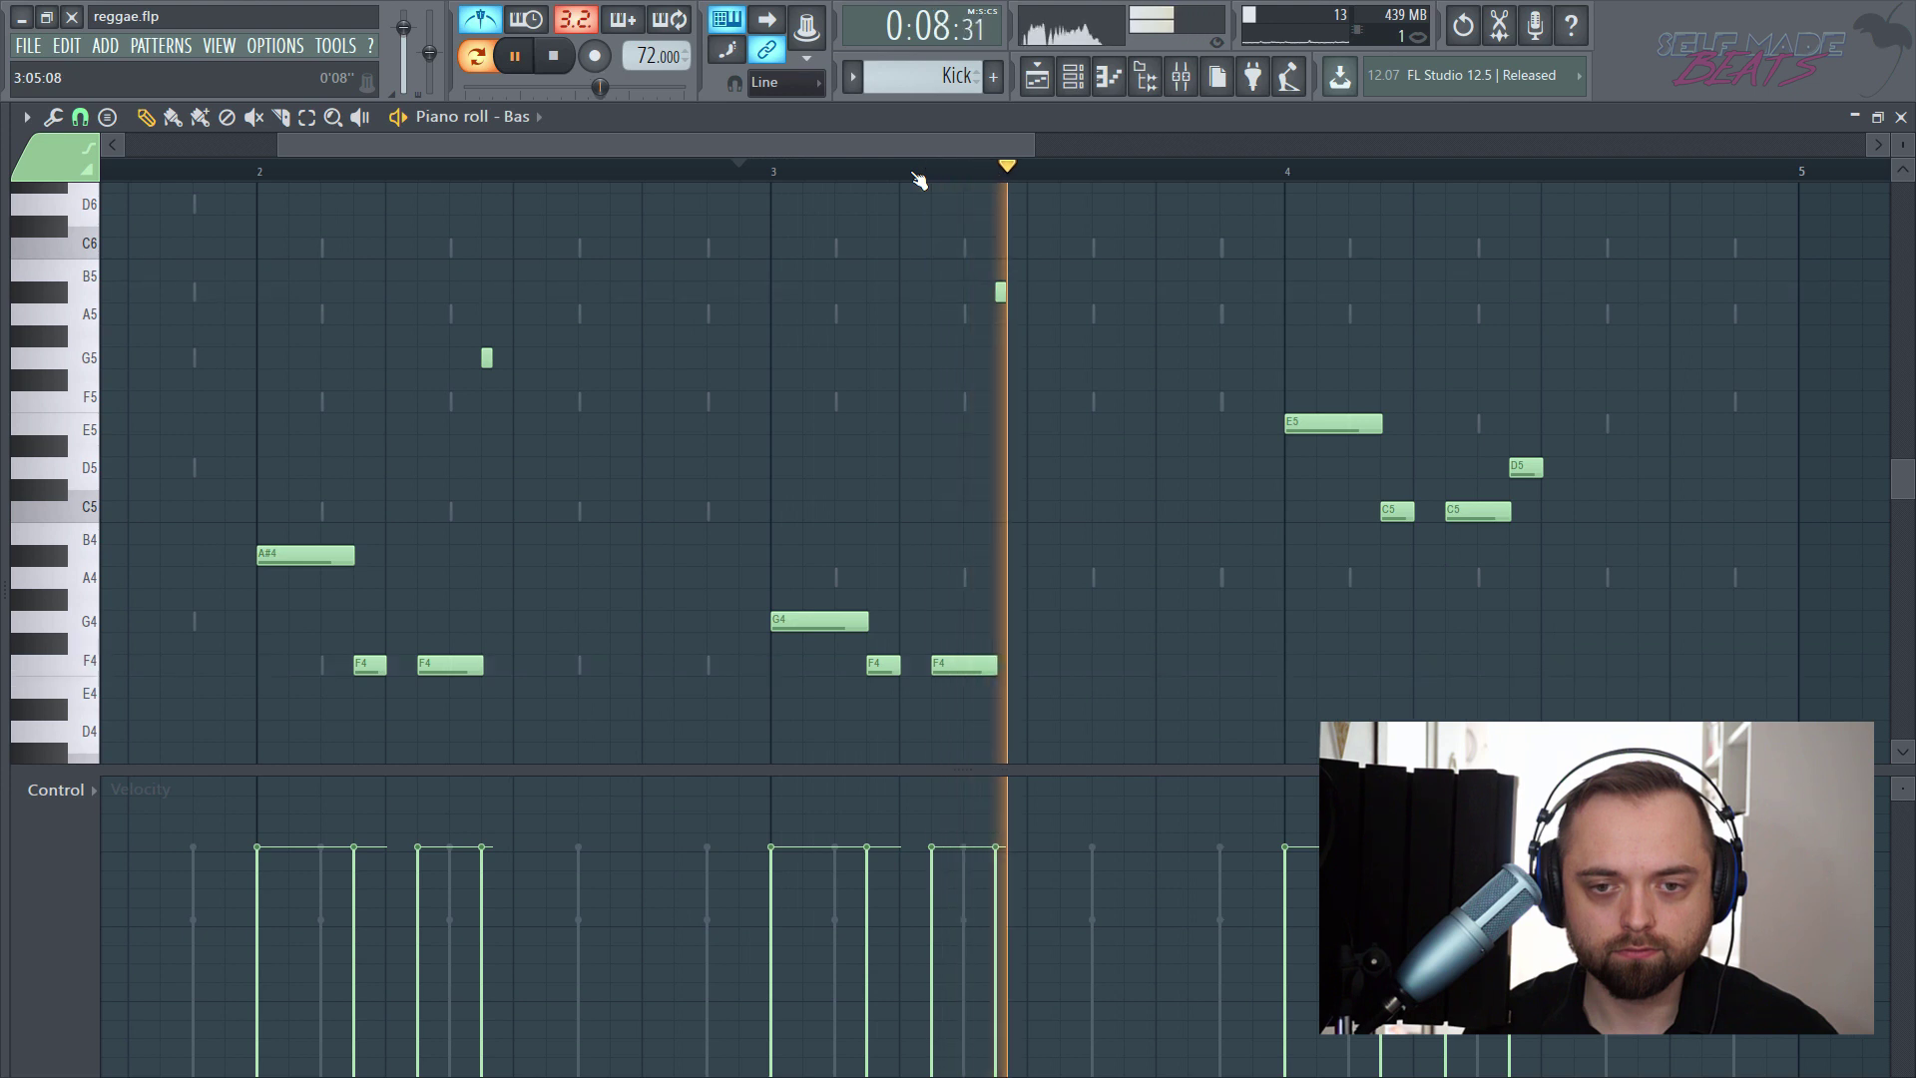
{"action": "left_click_drag", "start_coordinate": [885, 150], "coordinate": [1096, 196]}
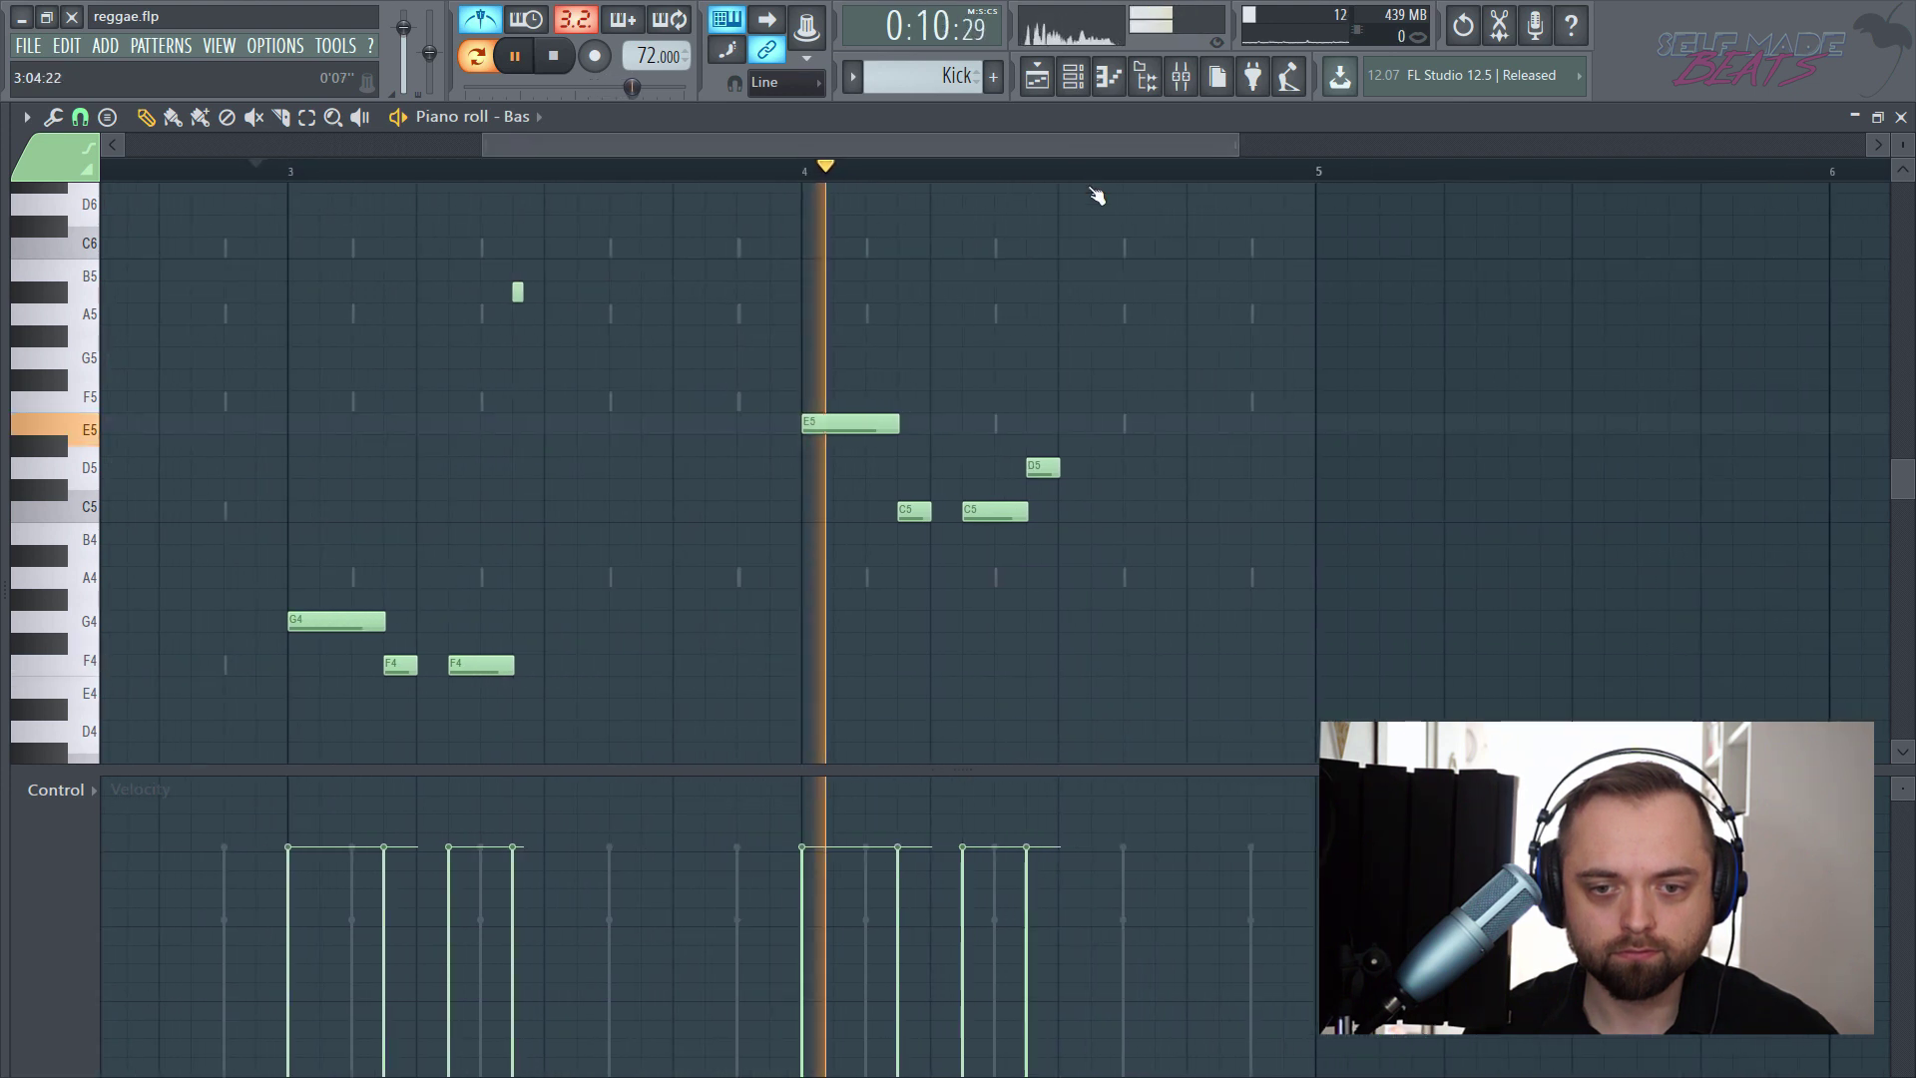
{"action": "key", "text": "space"}
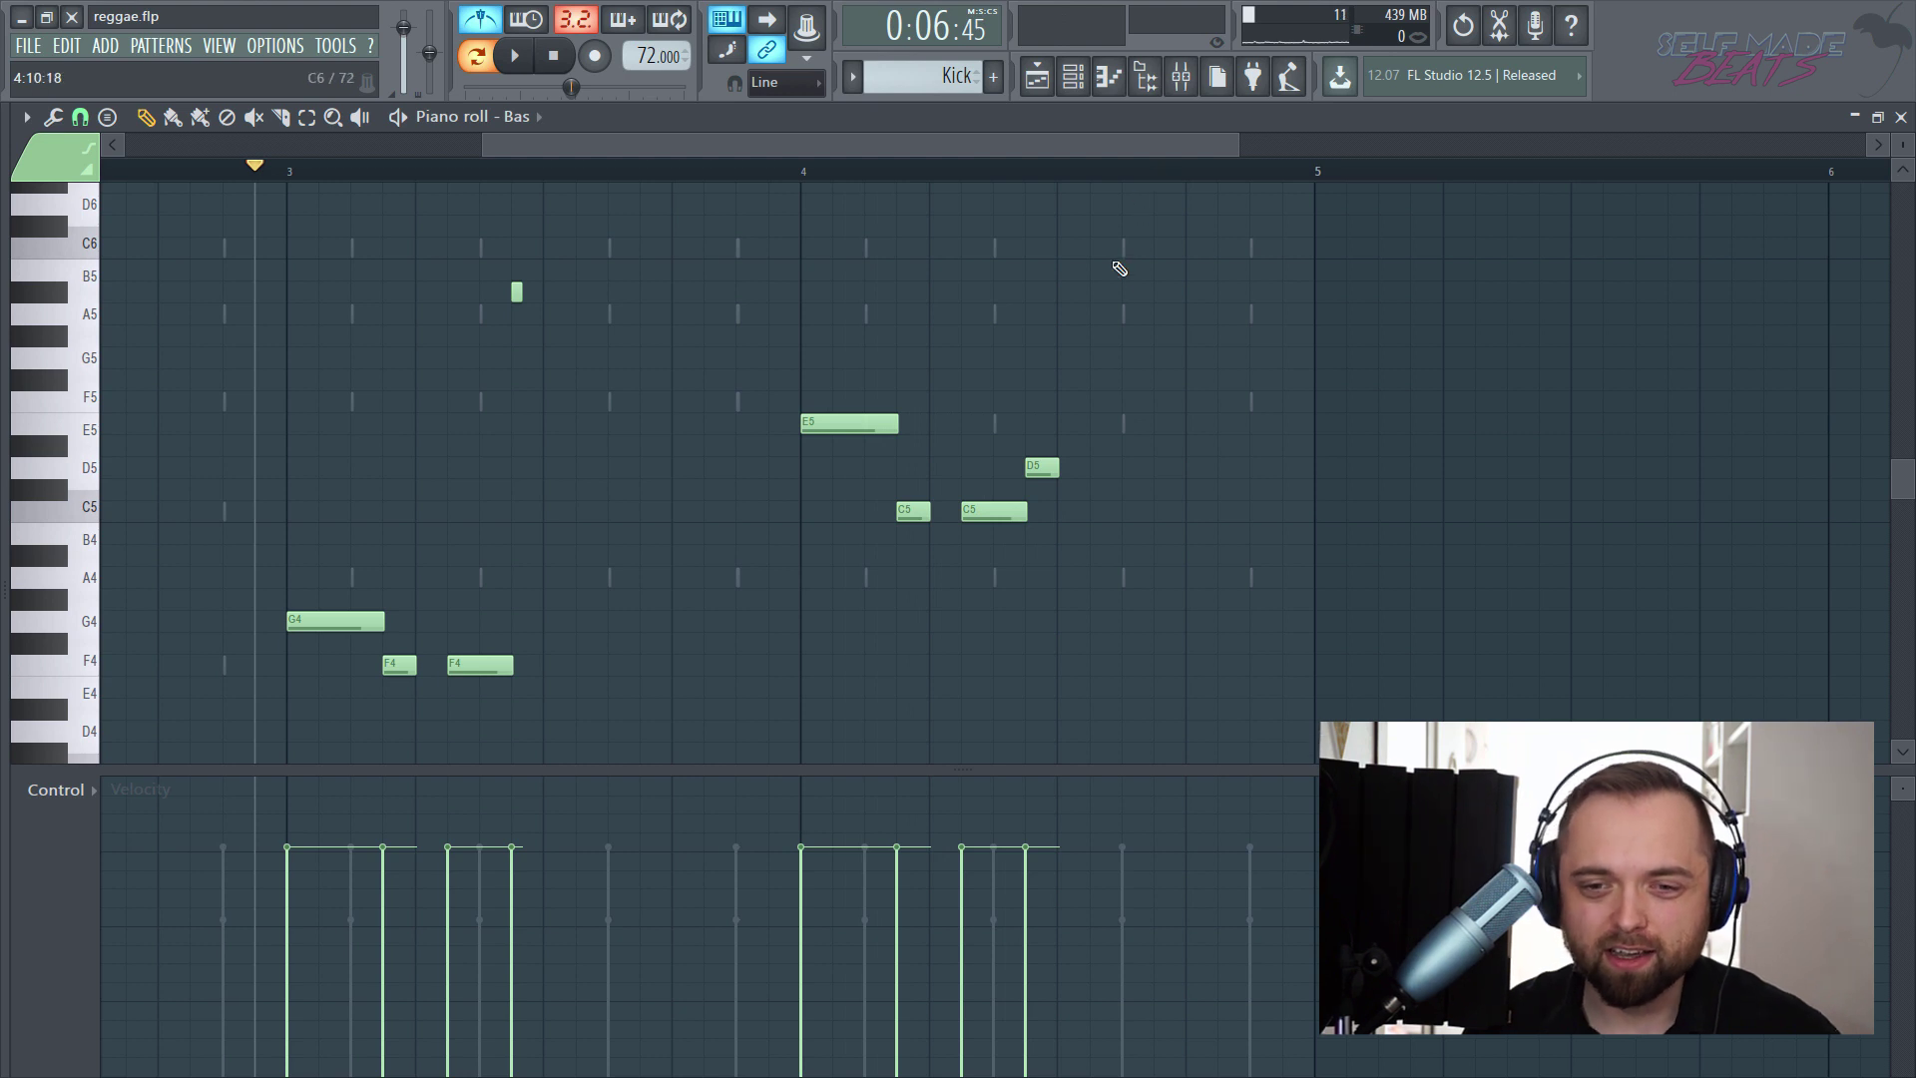
- Play back from bar 4, add a one-step E6 bass note at step 11 of that bar, and audition it
{"action": "left_click", "coordinate": [802, 168]}
{"action": "scroll", "coordinate": [1561, 415], "scroll_direction": "up", "scroll_amount": 3}
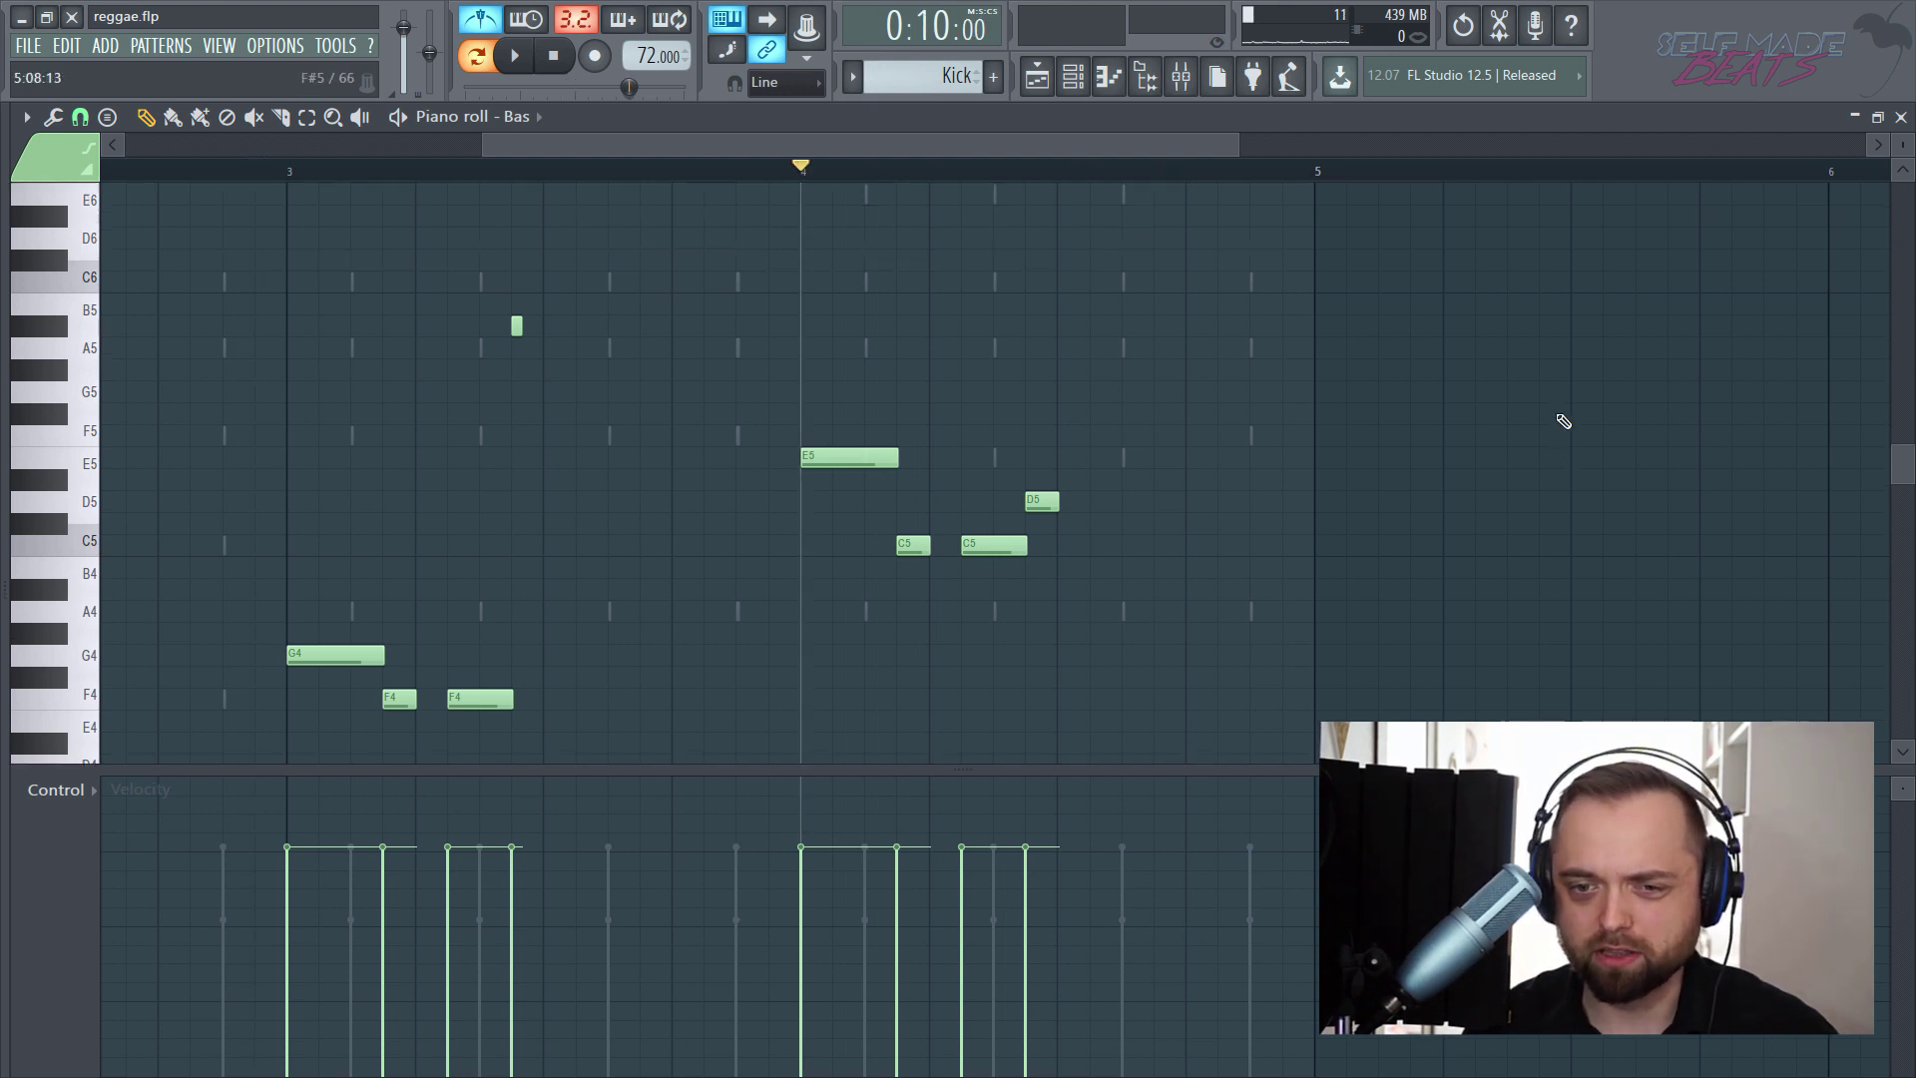
{"action": "key", "text": "space"}
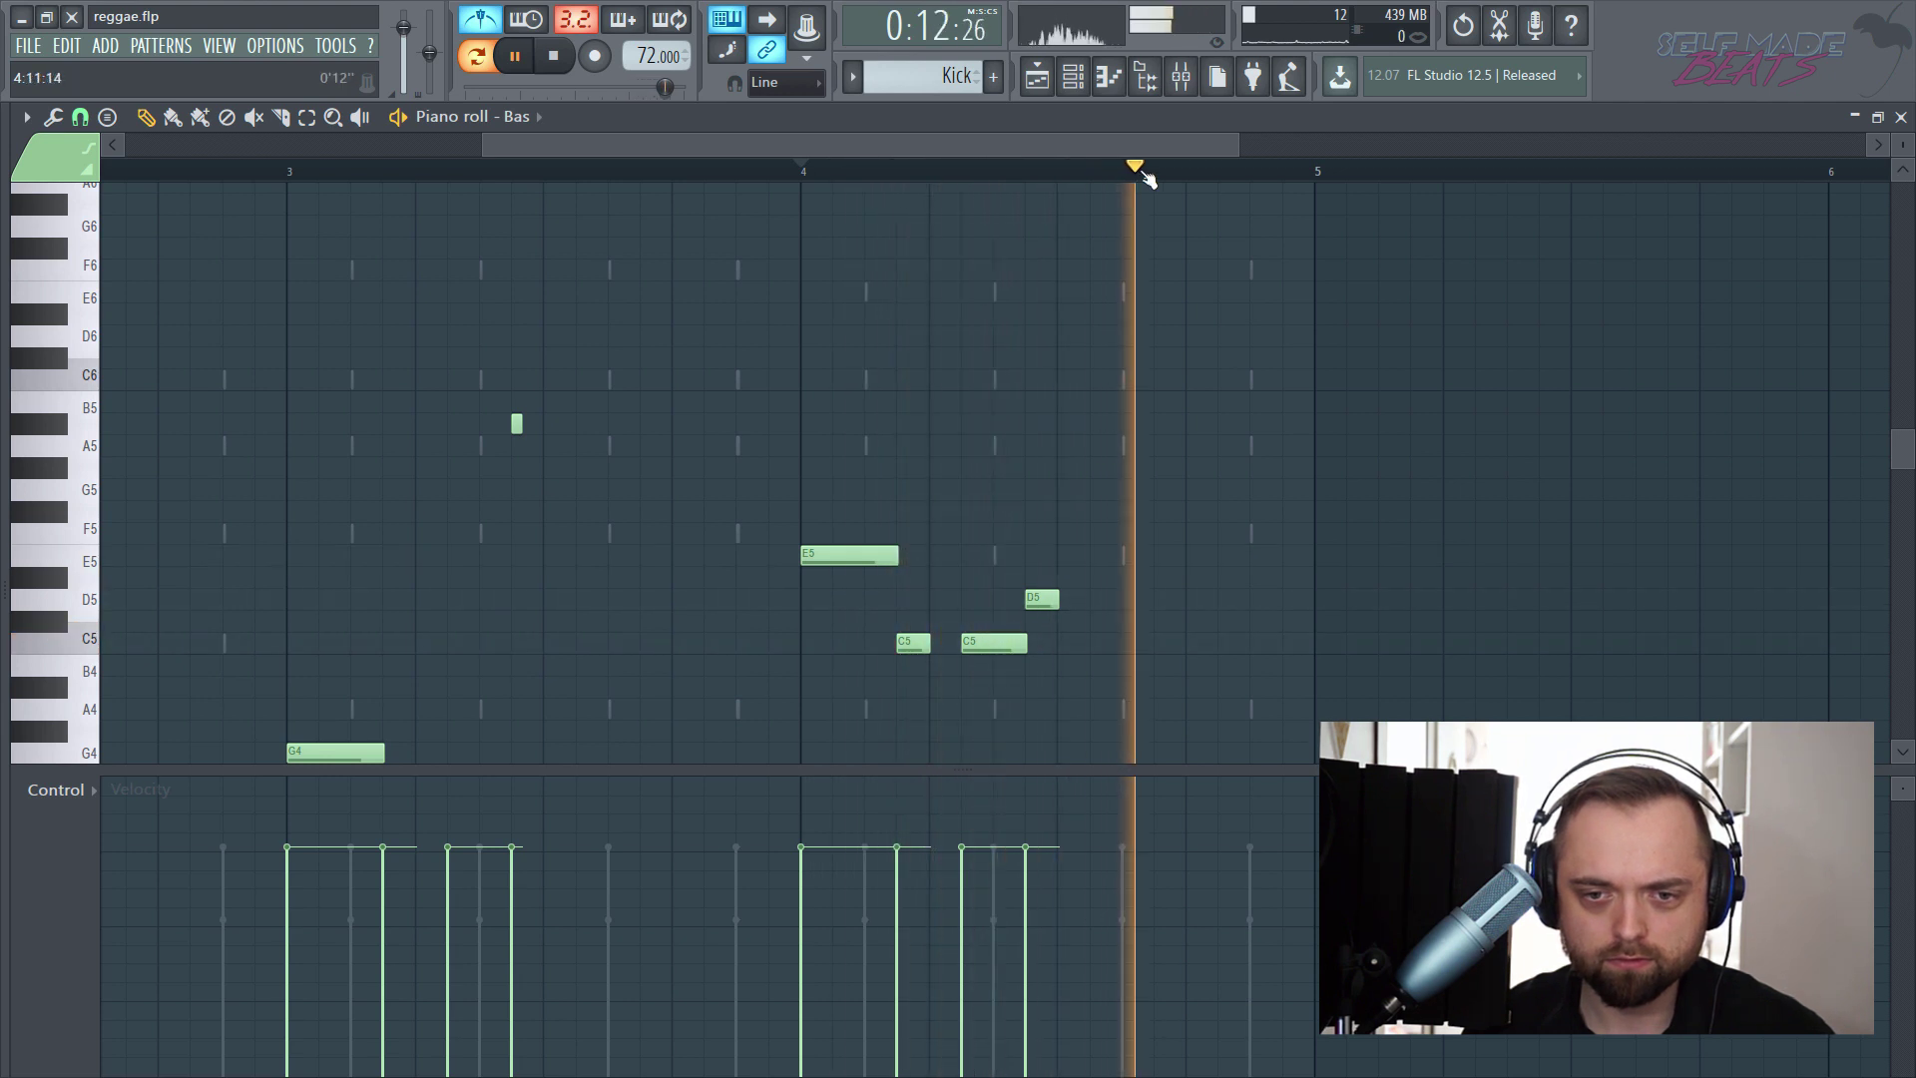
{"action": "key", "text": "space"}
{"action": "scroll", "coordinate": [1148, 250], "scroll_direction": "up", "scroll_amount": 3}
{"action": "left_click", "coordinate": [1165, 313]}
{"action": "left_click_drag", "start_coordinate": [1118, 317], "coordinate": [1088, 290]}
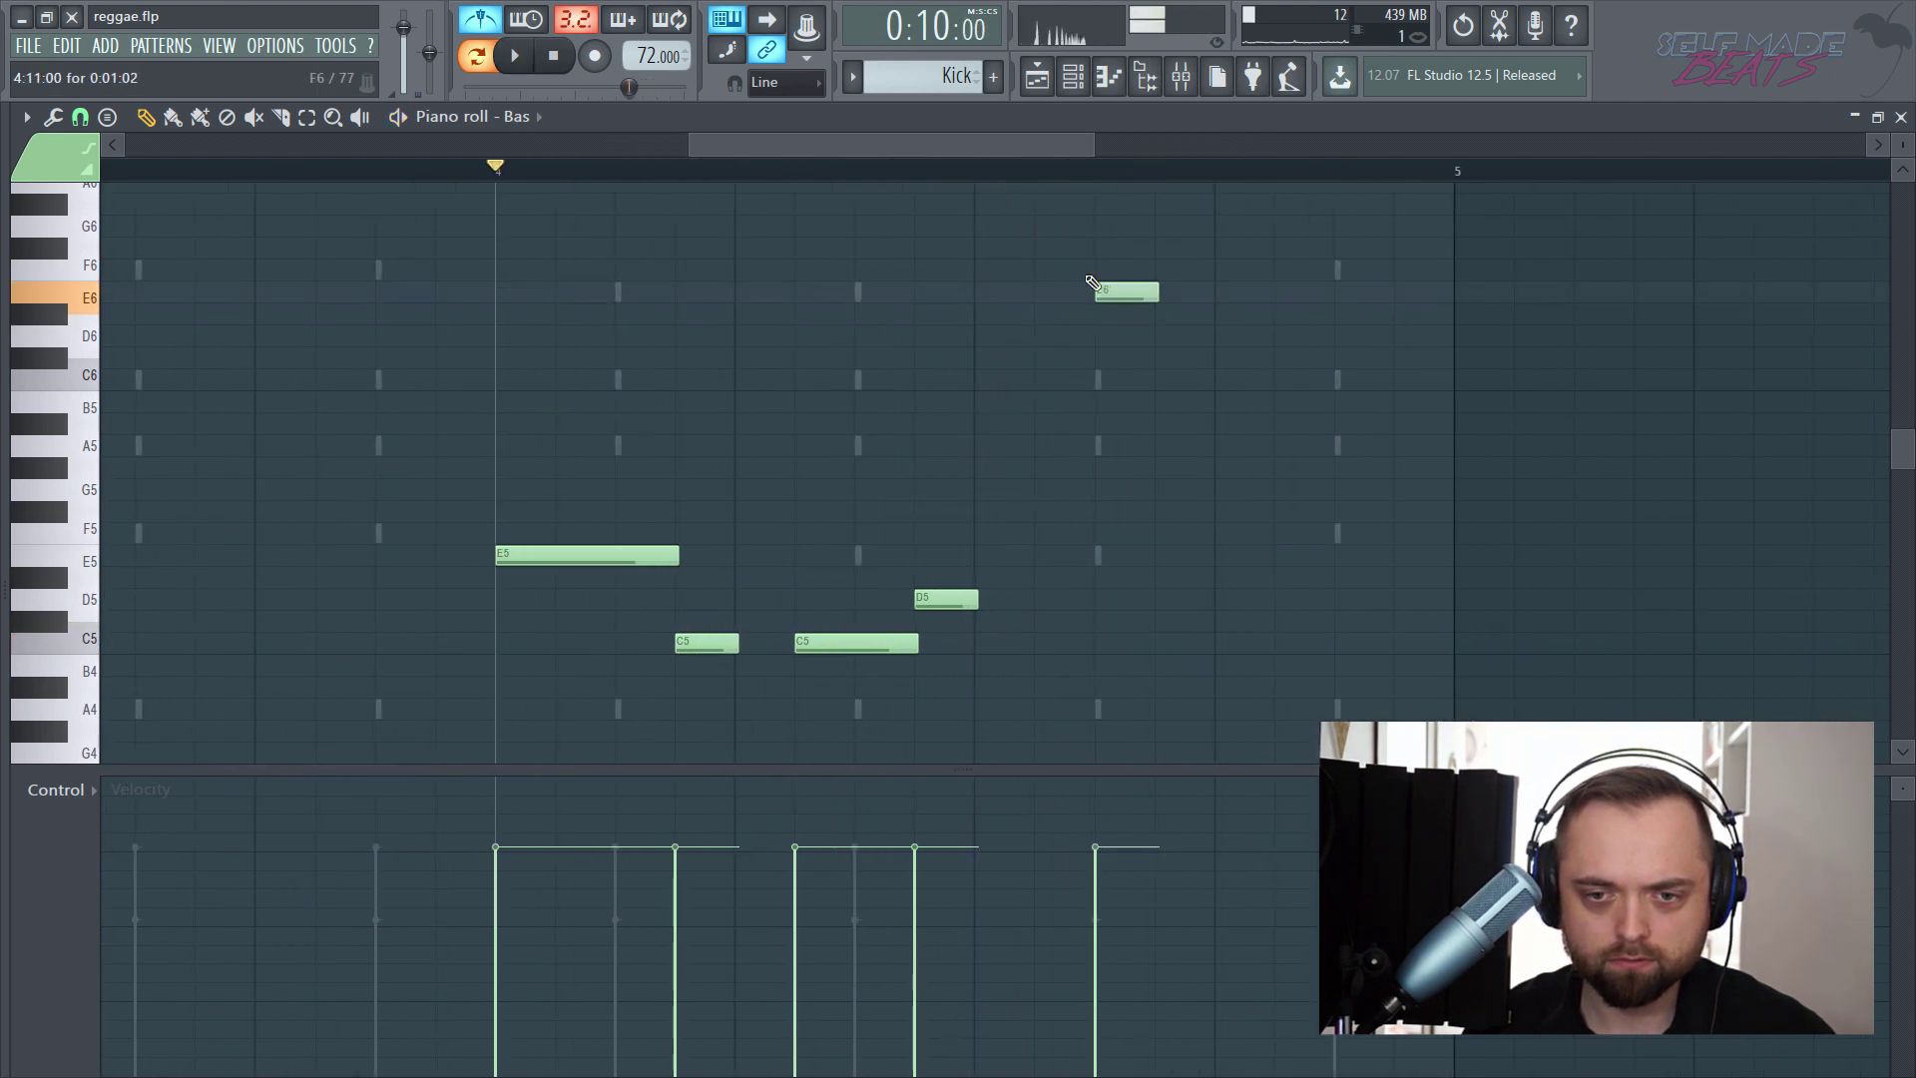
{"action": "key", "text": "space"}
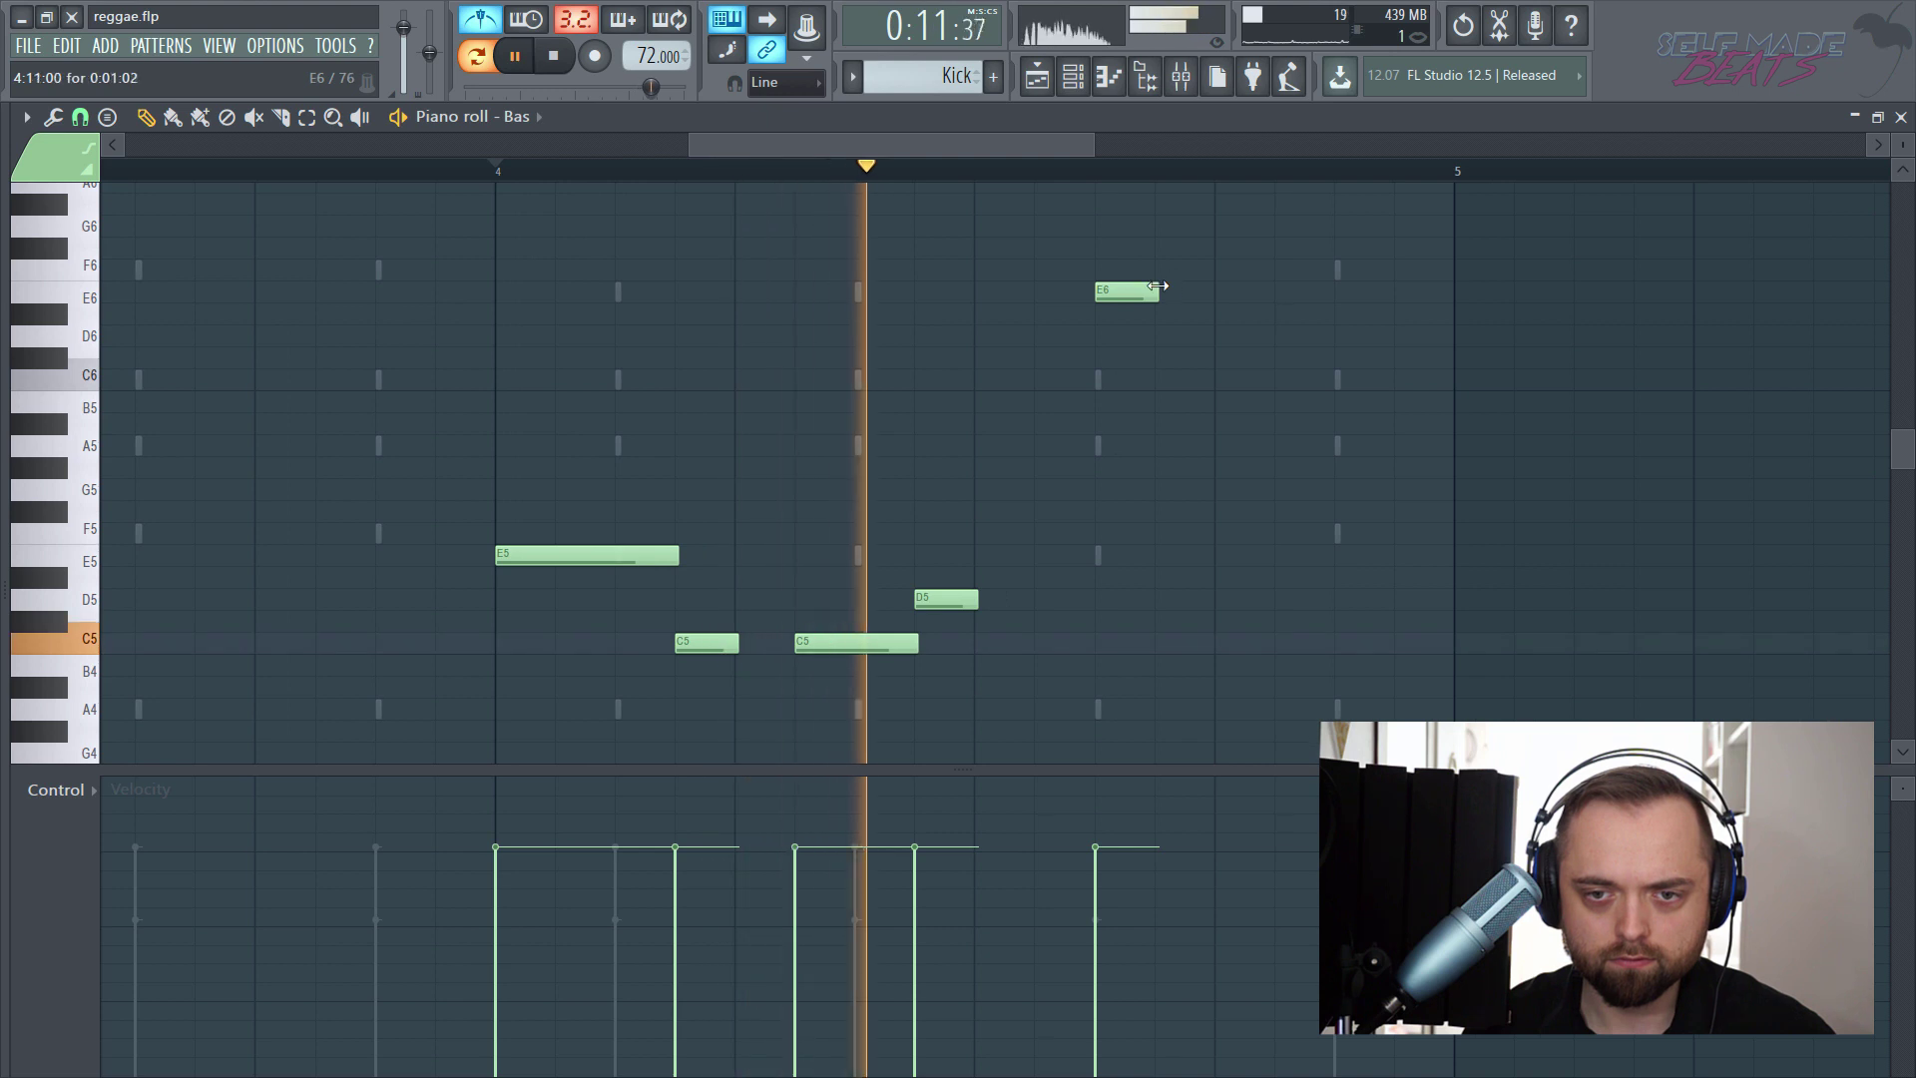
- Add a one-step D6 bass note at step 12 of bar 4 and play back from the start of the bar
{"action": "key", "text": "space"}
{"action": "left_click", "coordinate": [1176, 336]}
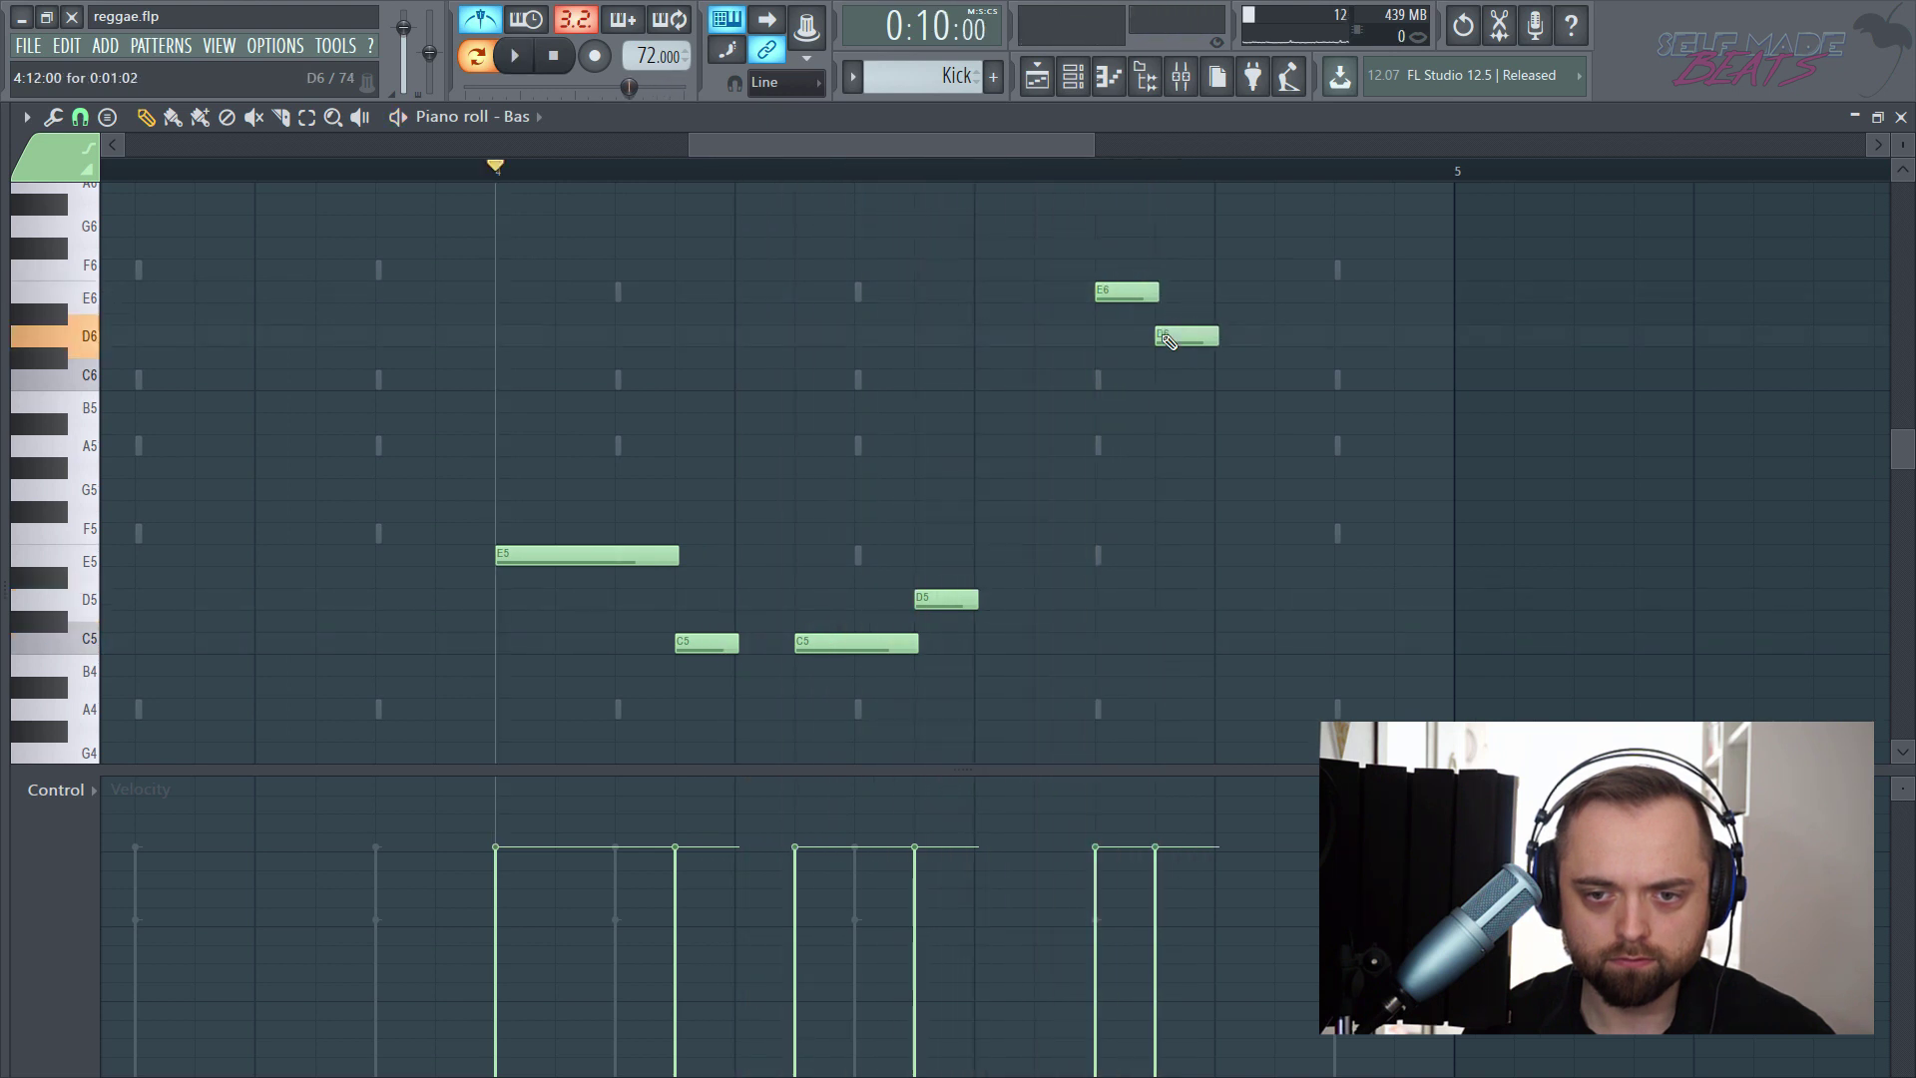
{"action": "key", "text": "space"}
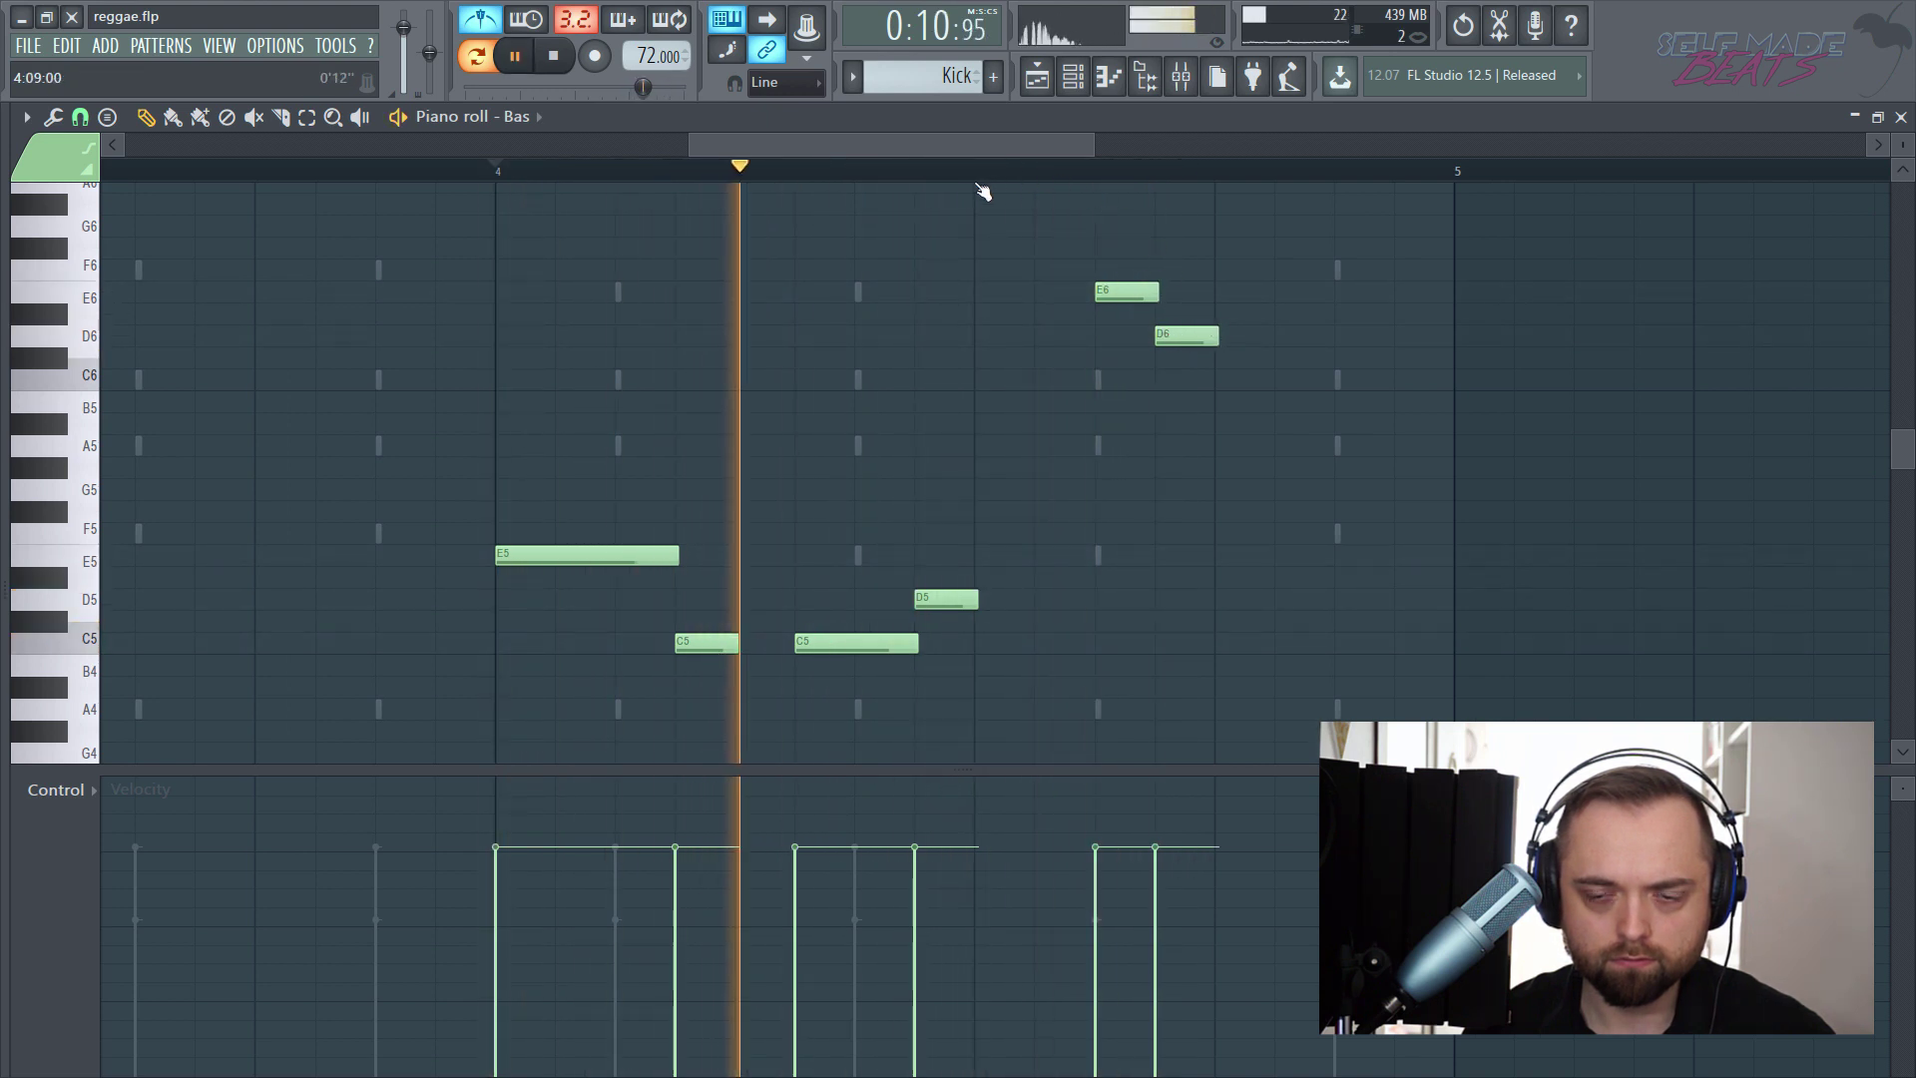
{"action": "key", "text": "space"}
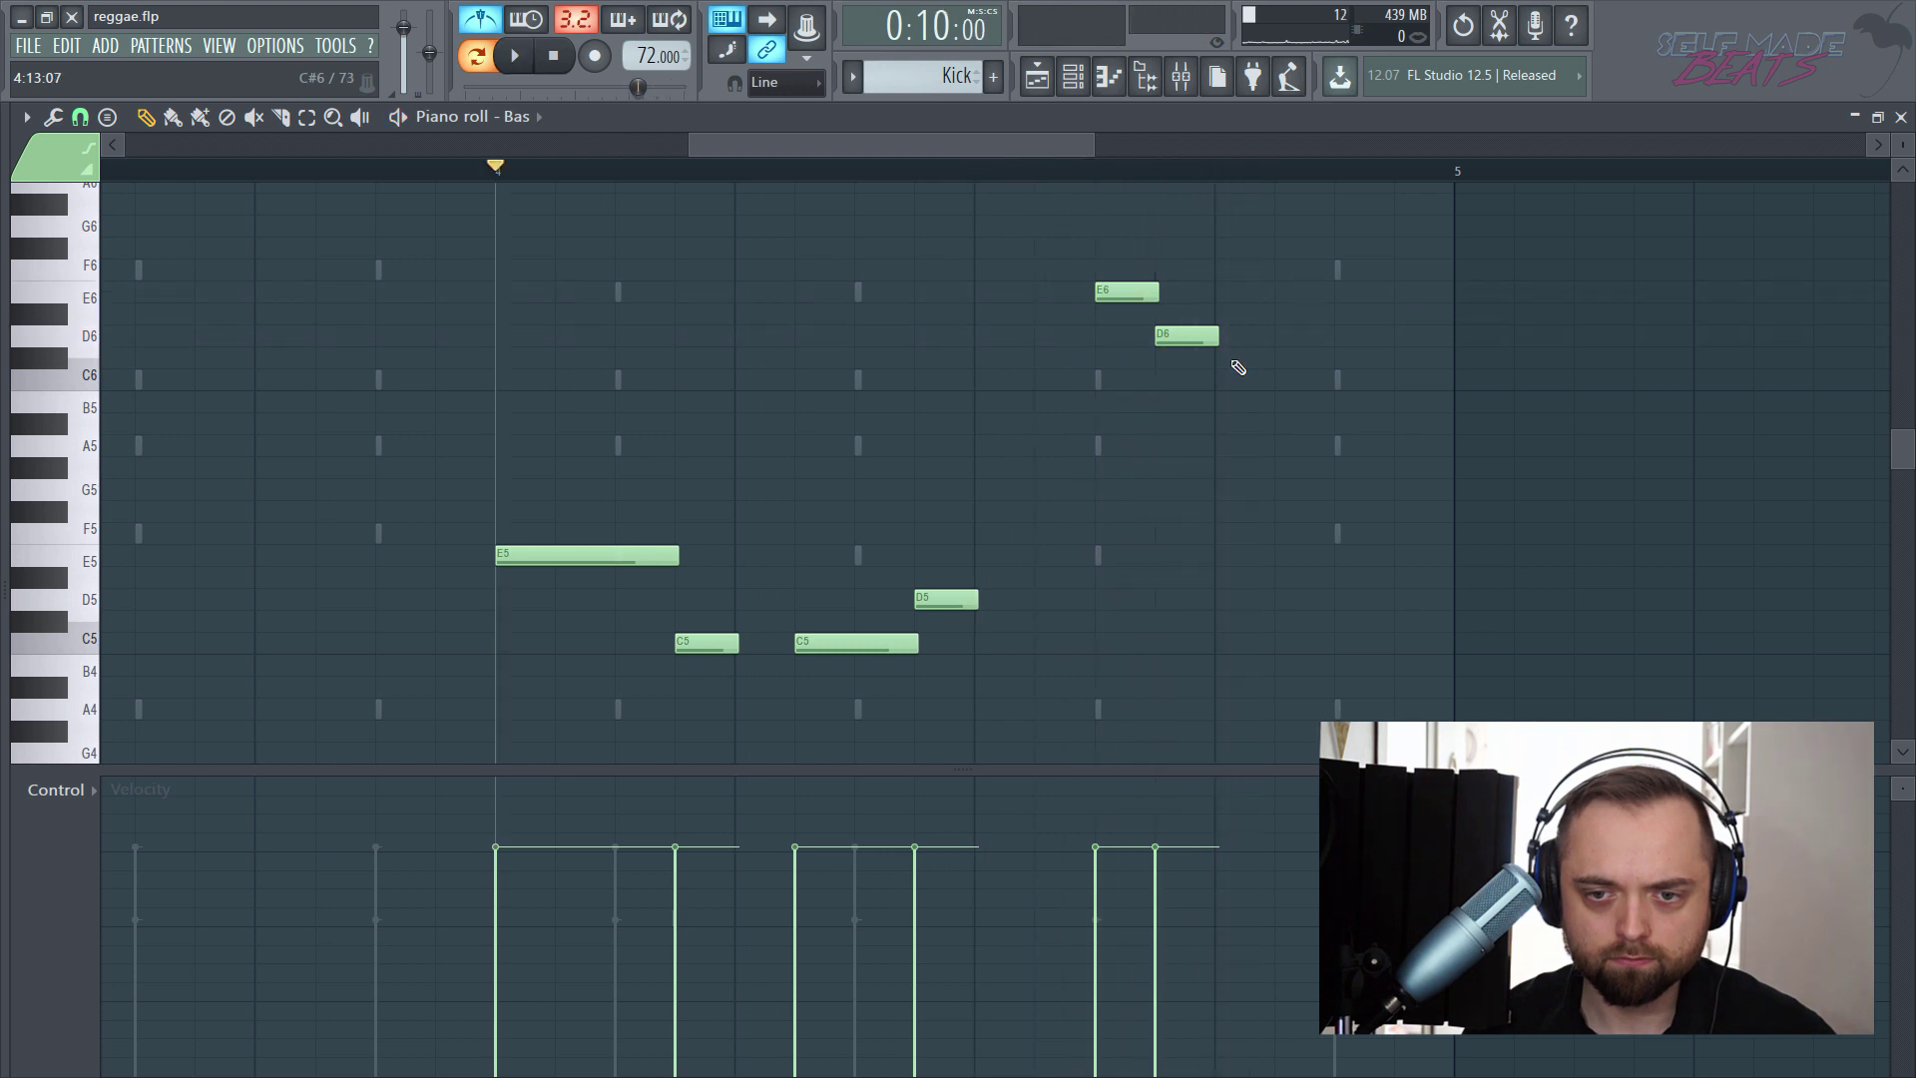
- Add one-step bass notes A#5 at step 14 and A5 at step 15 of bar 4, and play the bar back
{"action": "left_click", "coordinate": [1285, 425]}
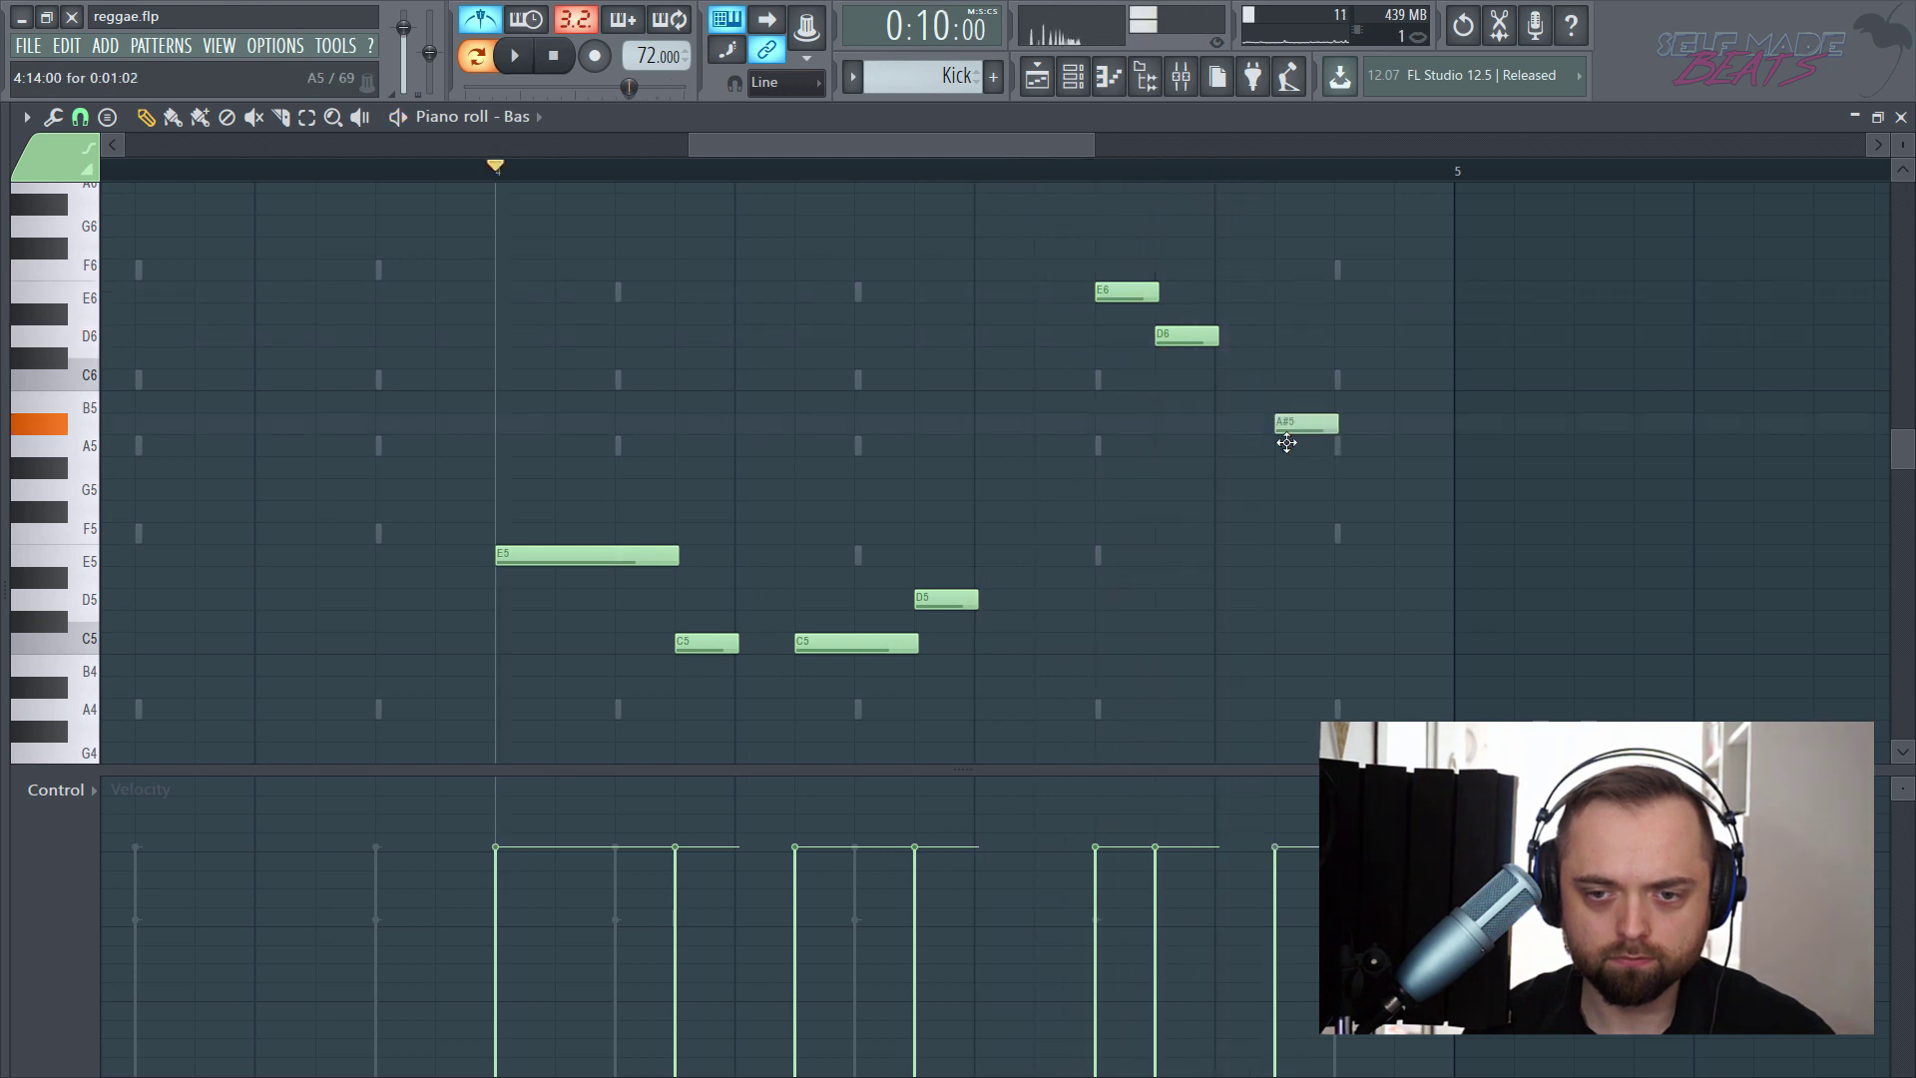
{"action": "left_click", "coordinate": [1369, 473]}
{"action": "left_click_drag", "start_coordinate": [1377, 479], "coordinate": [1387, 445]}
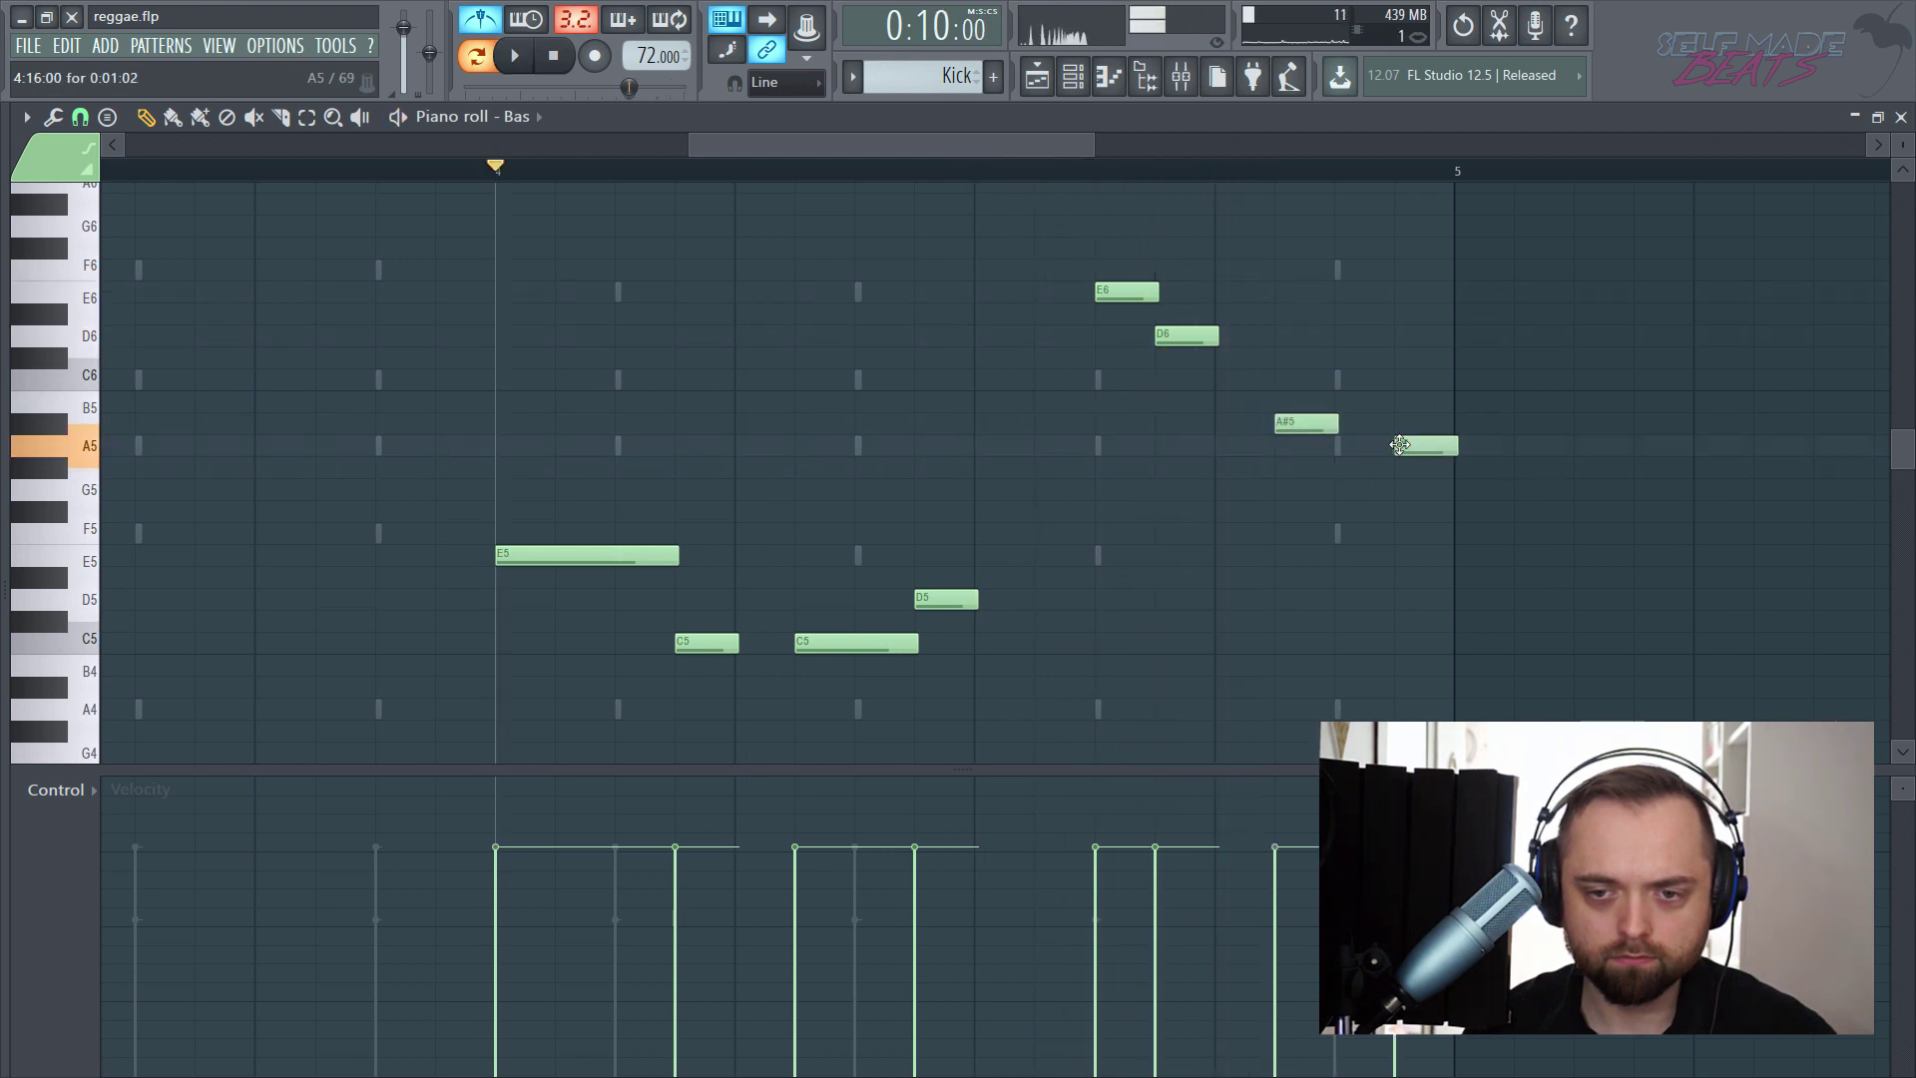
{"action": "key", "text": "space"}
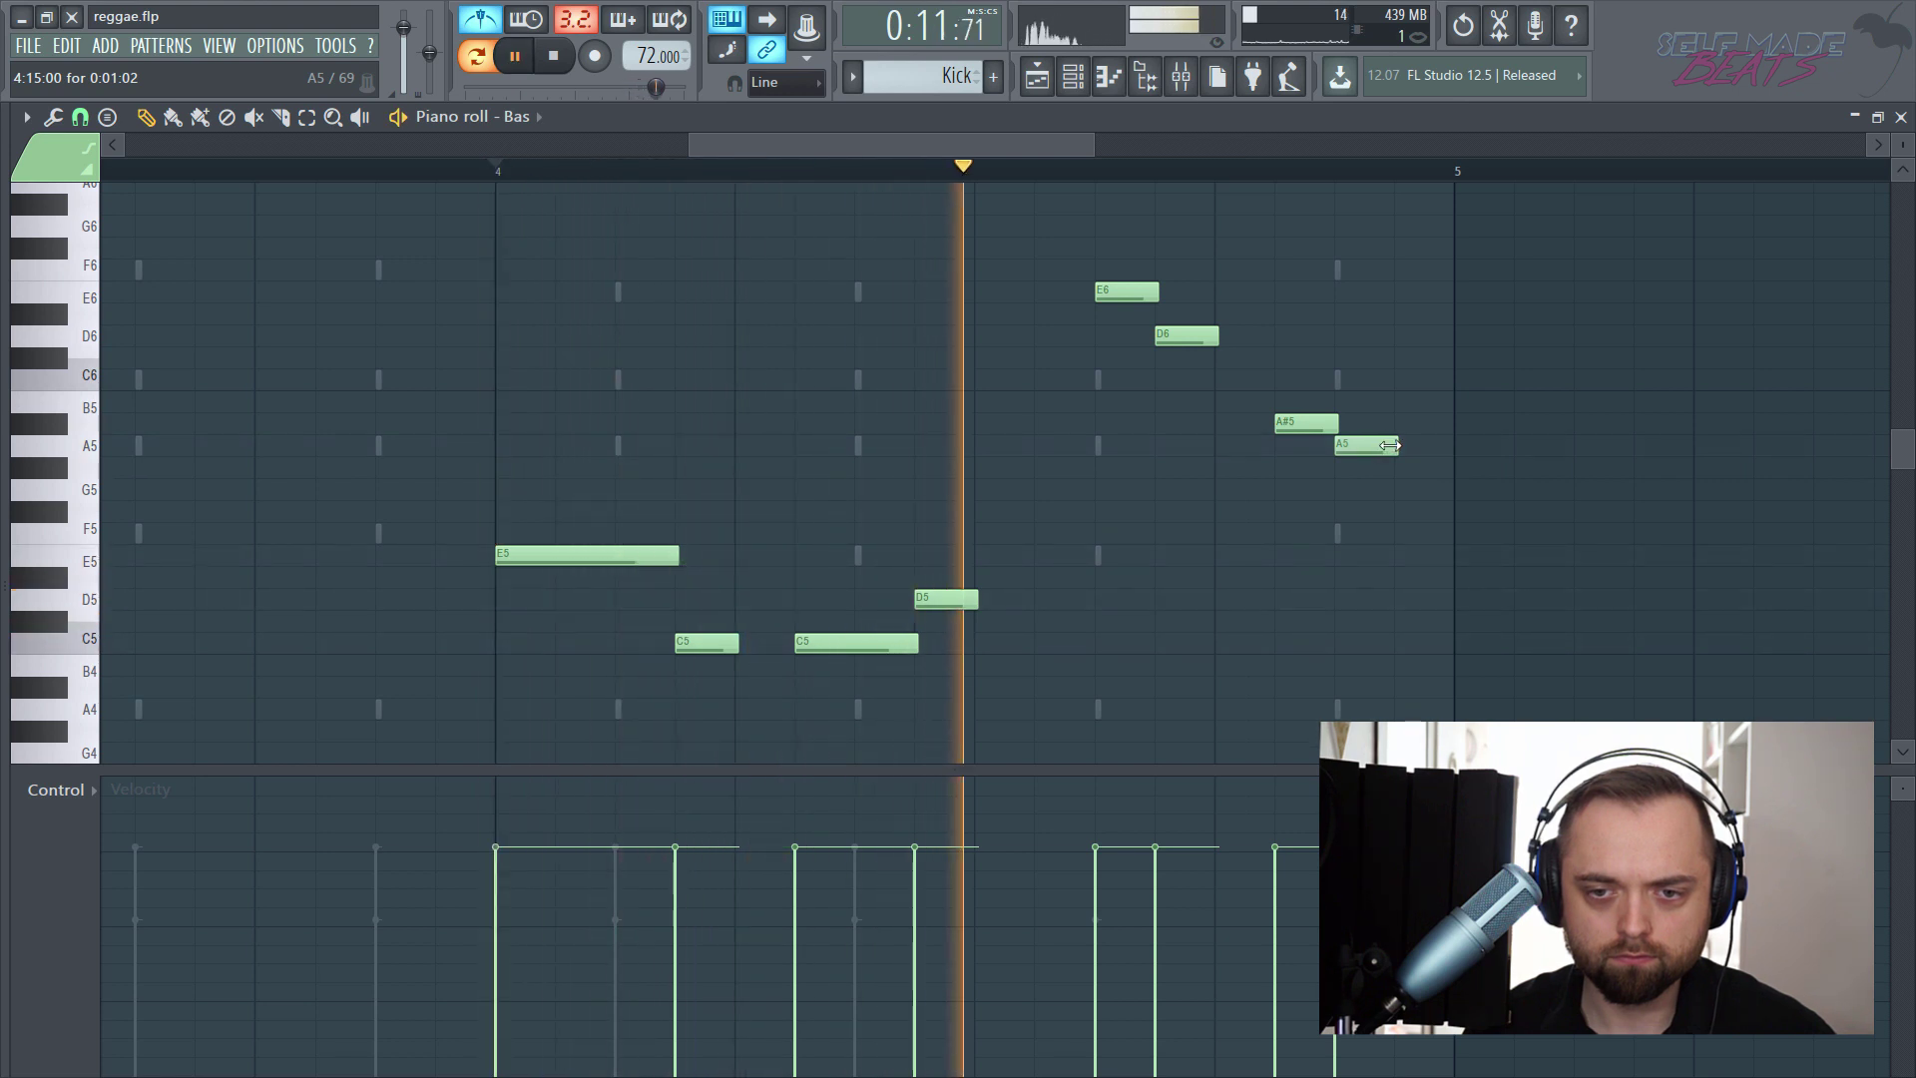
{"action": "key", "text": "space"}
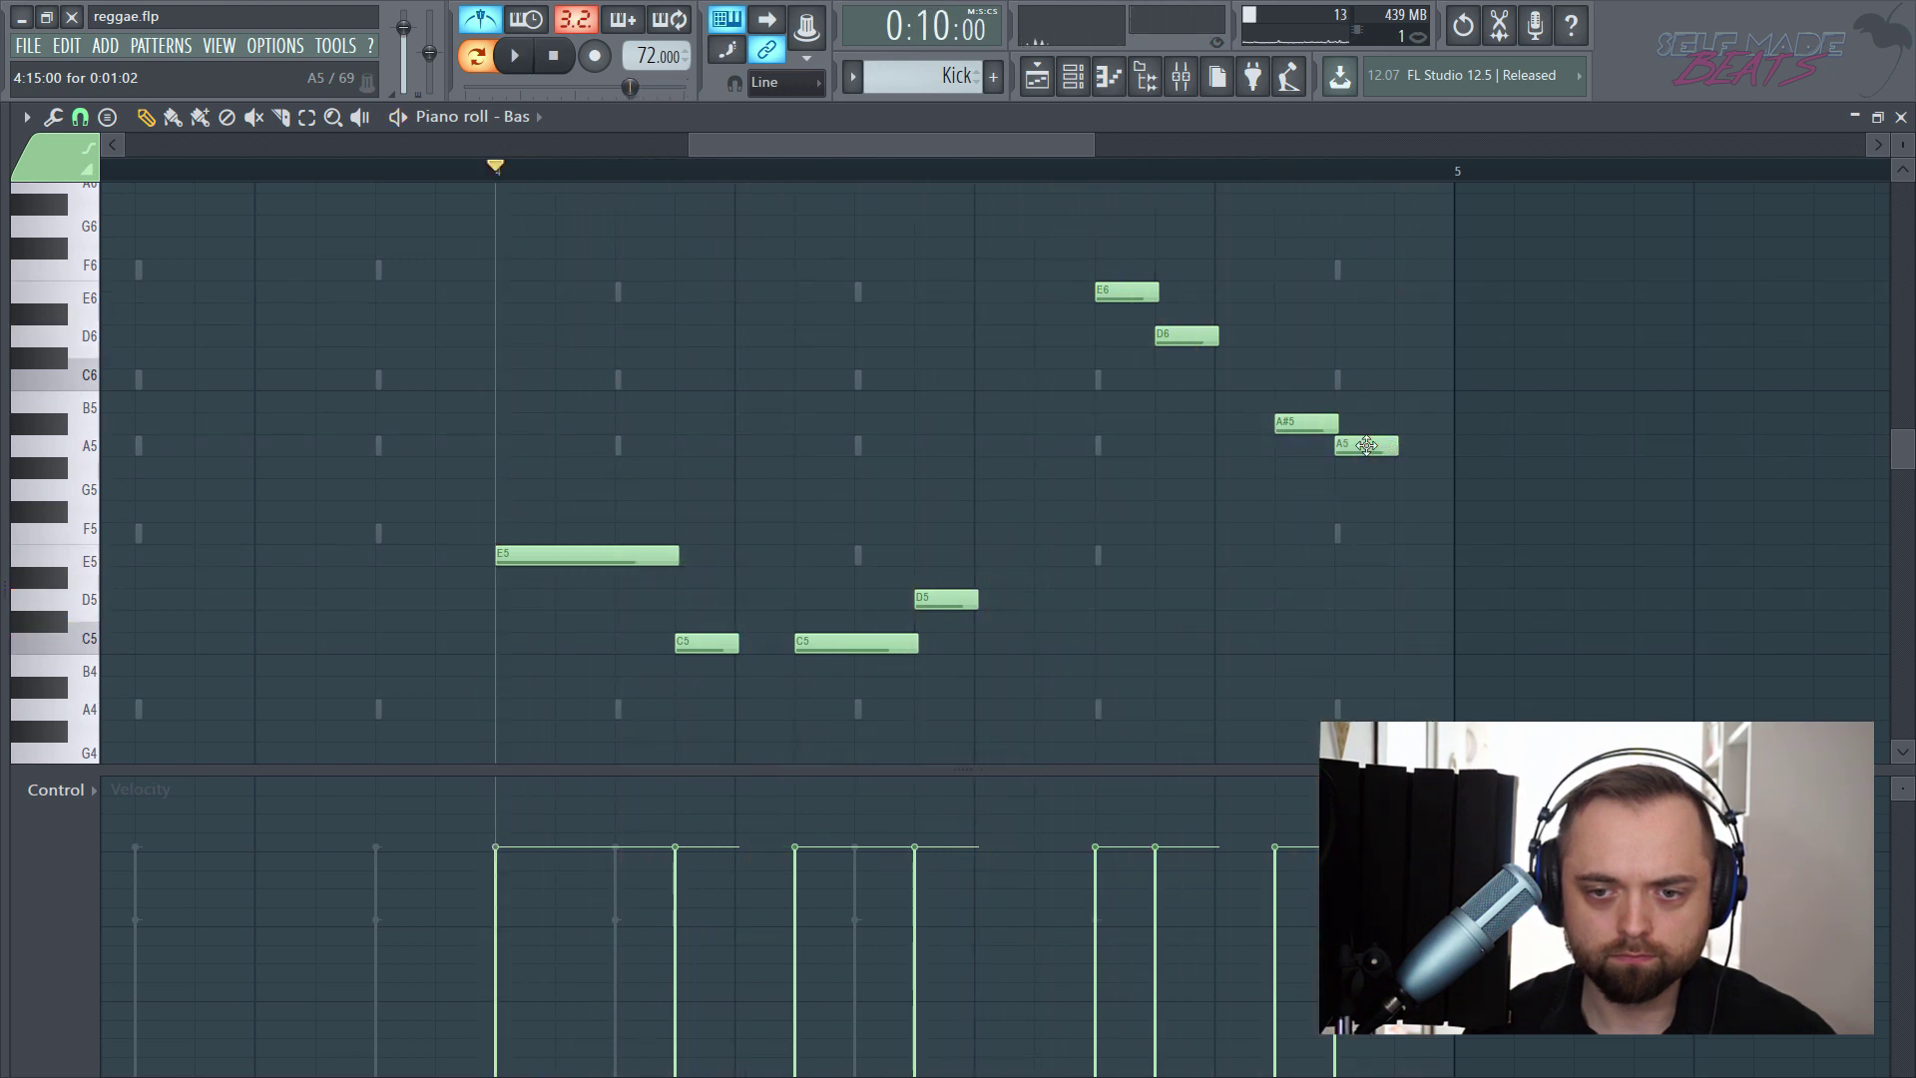
- Repitch bar 4's step 15 note to G5 and its step 14 note to A5, playing back from step 11
{"action": "left_click_drag", "start_coordinate": [1357, 445], "coordinate": [1442, 490]}
{"action": "key", "text": "space"}
{"action": "key", "text": "space"}
{"action": "left_click_drag", "start_coordinate": [1302, 426], "coordinate": [1303, 447]}
{"action": "key", "text": "space"}
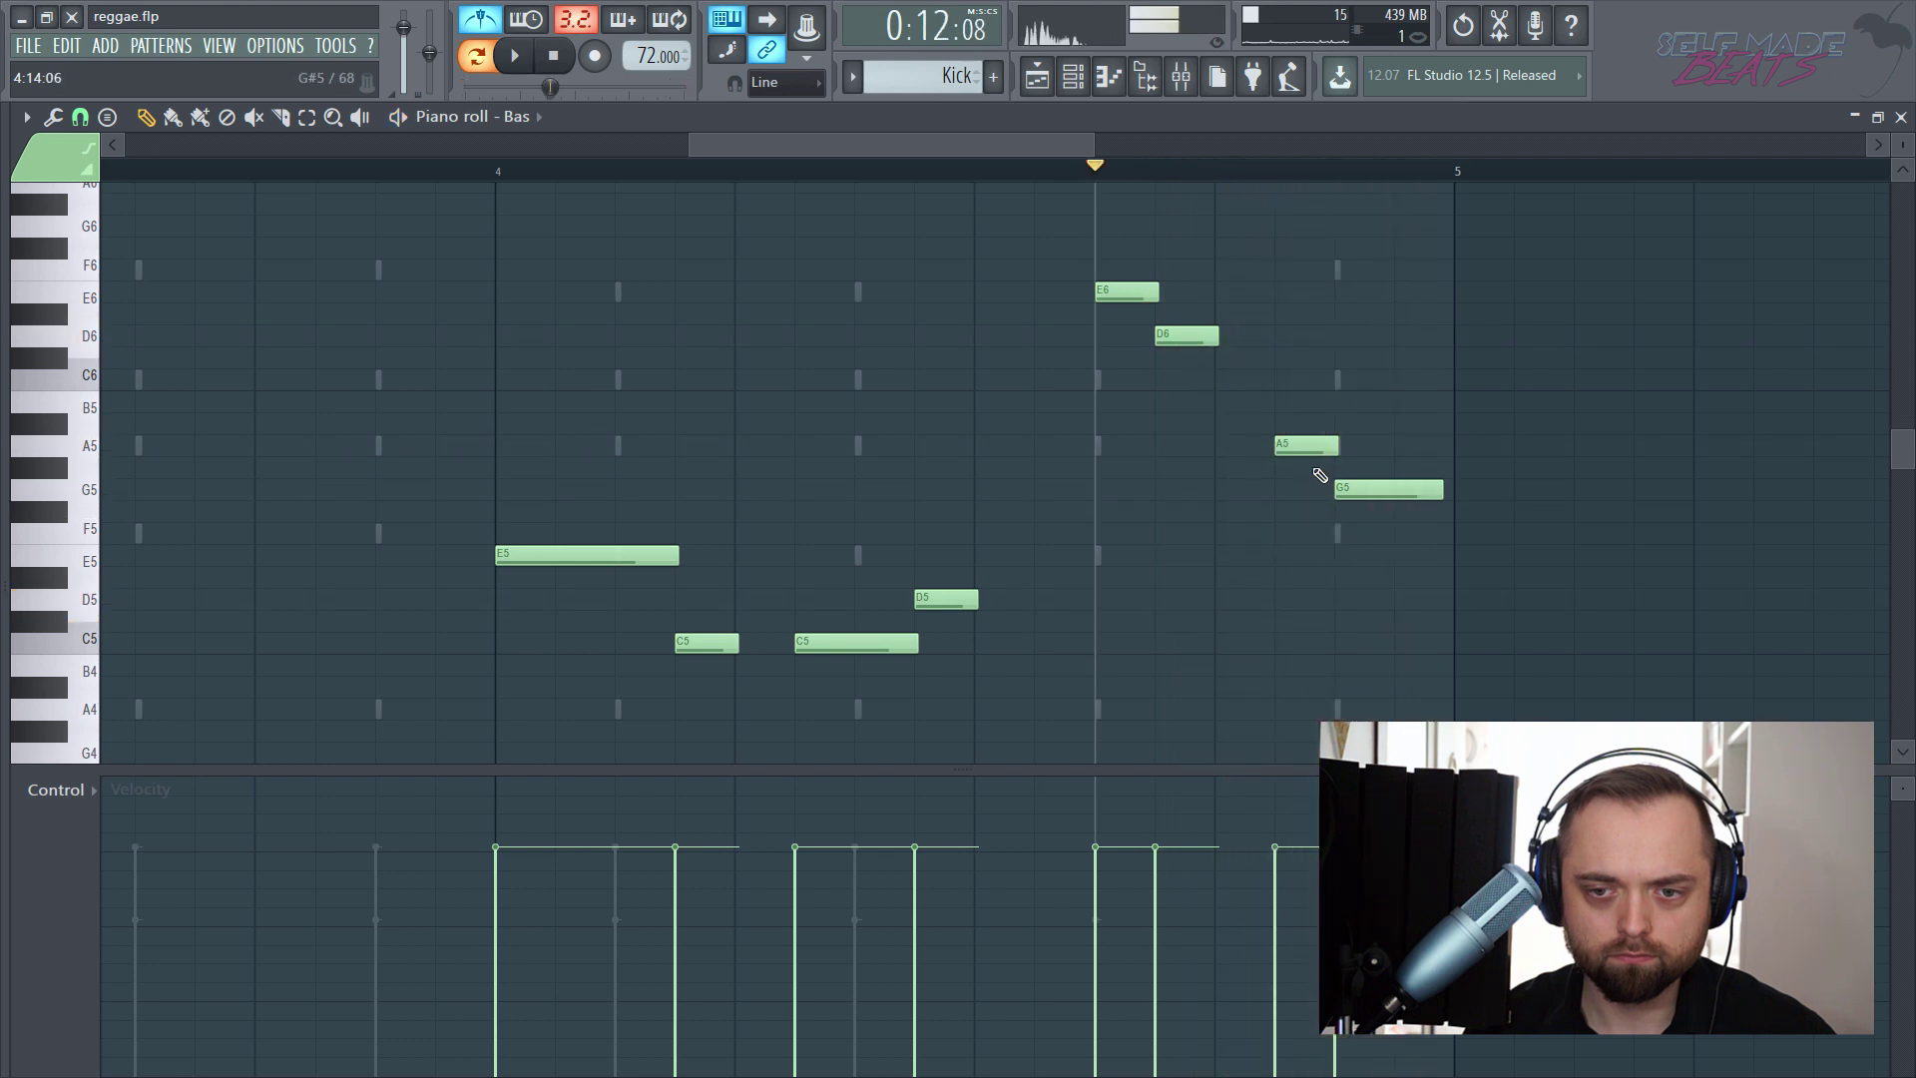
- Shorten the G5 note at step 15 of bar 4 to 20 ticks, add a 20-tick D5 at step 16, and play back
{"action": "left_click_drag", "start_coordinate": [1442, 505], "coordinate": [1396, 500]}
{"action": "key", "text": "space"}
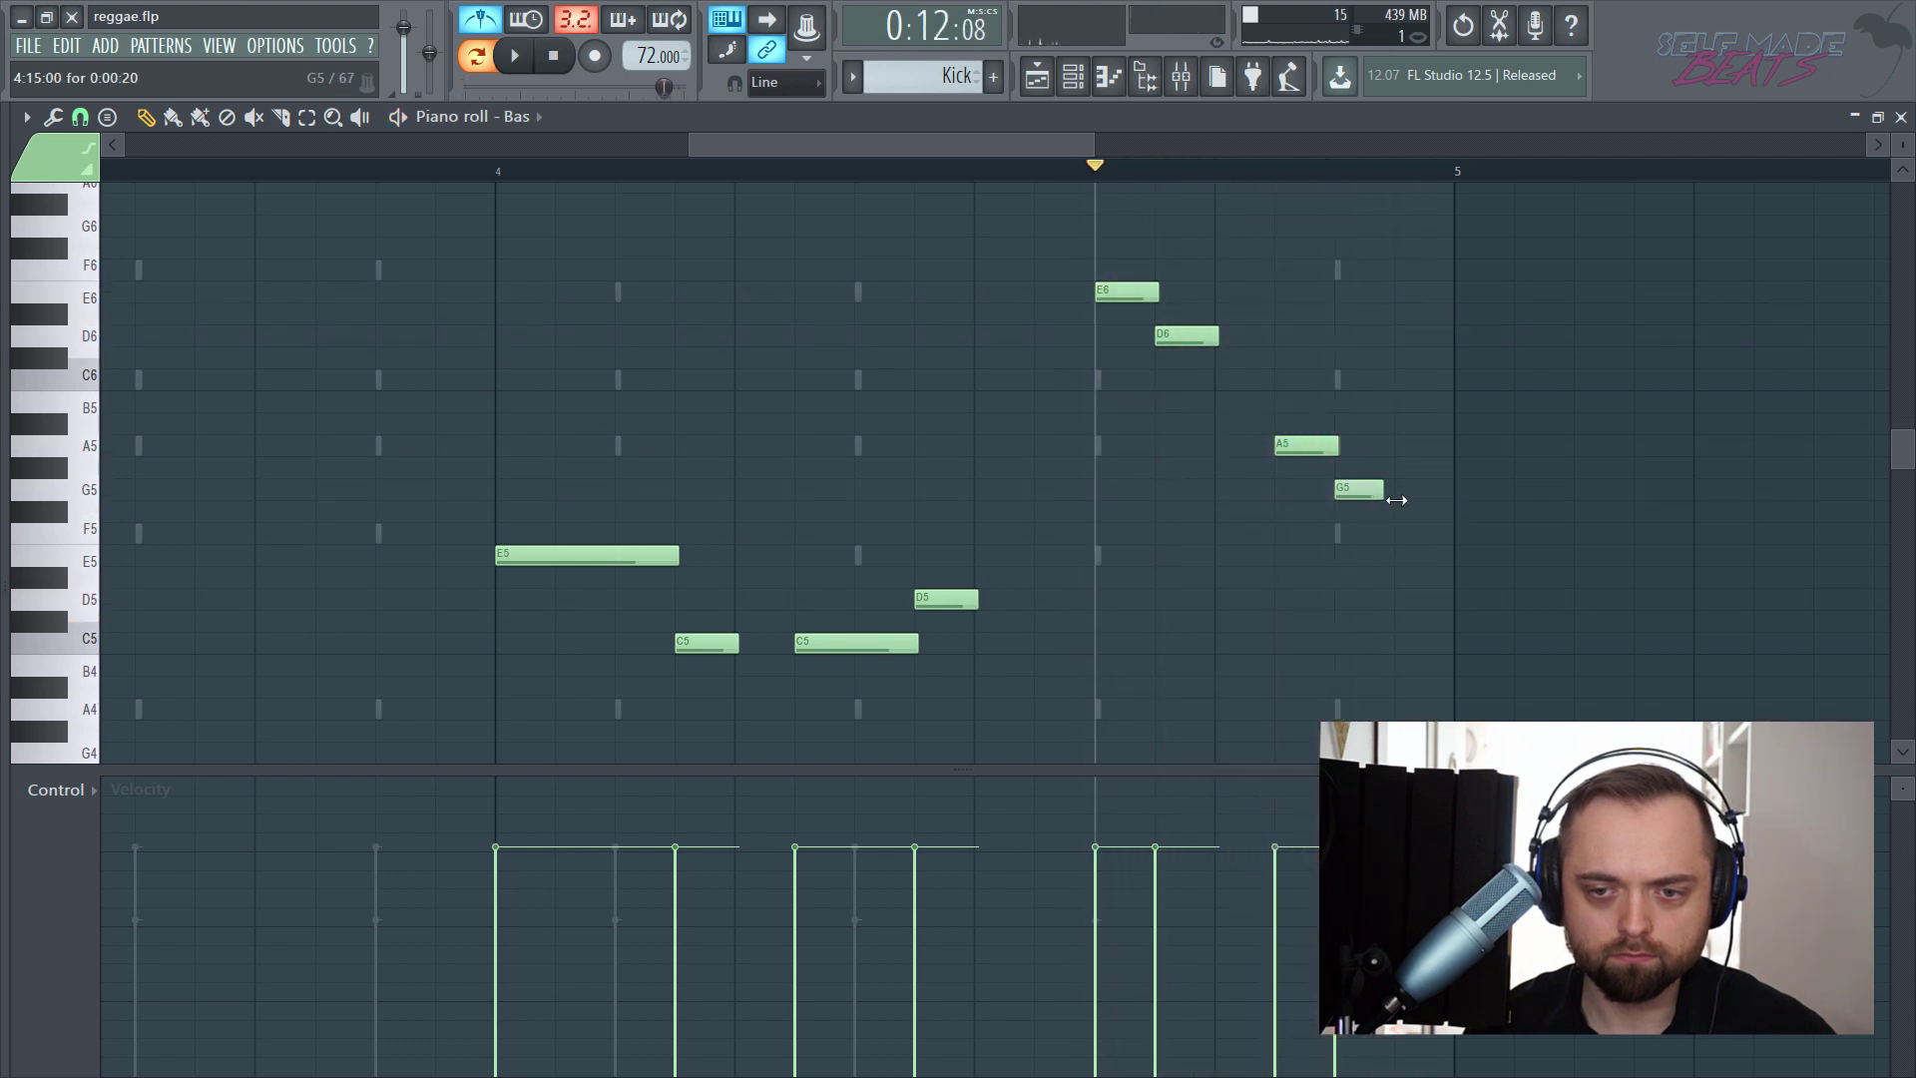
{"action": "left_click_drag", "start_coordinate": [1397, 581], "coordinate": [1422, 596]}
{"action": "key", "text": "space"}
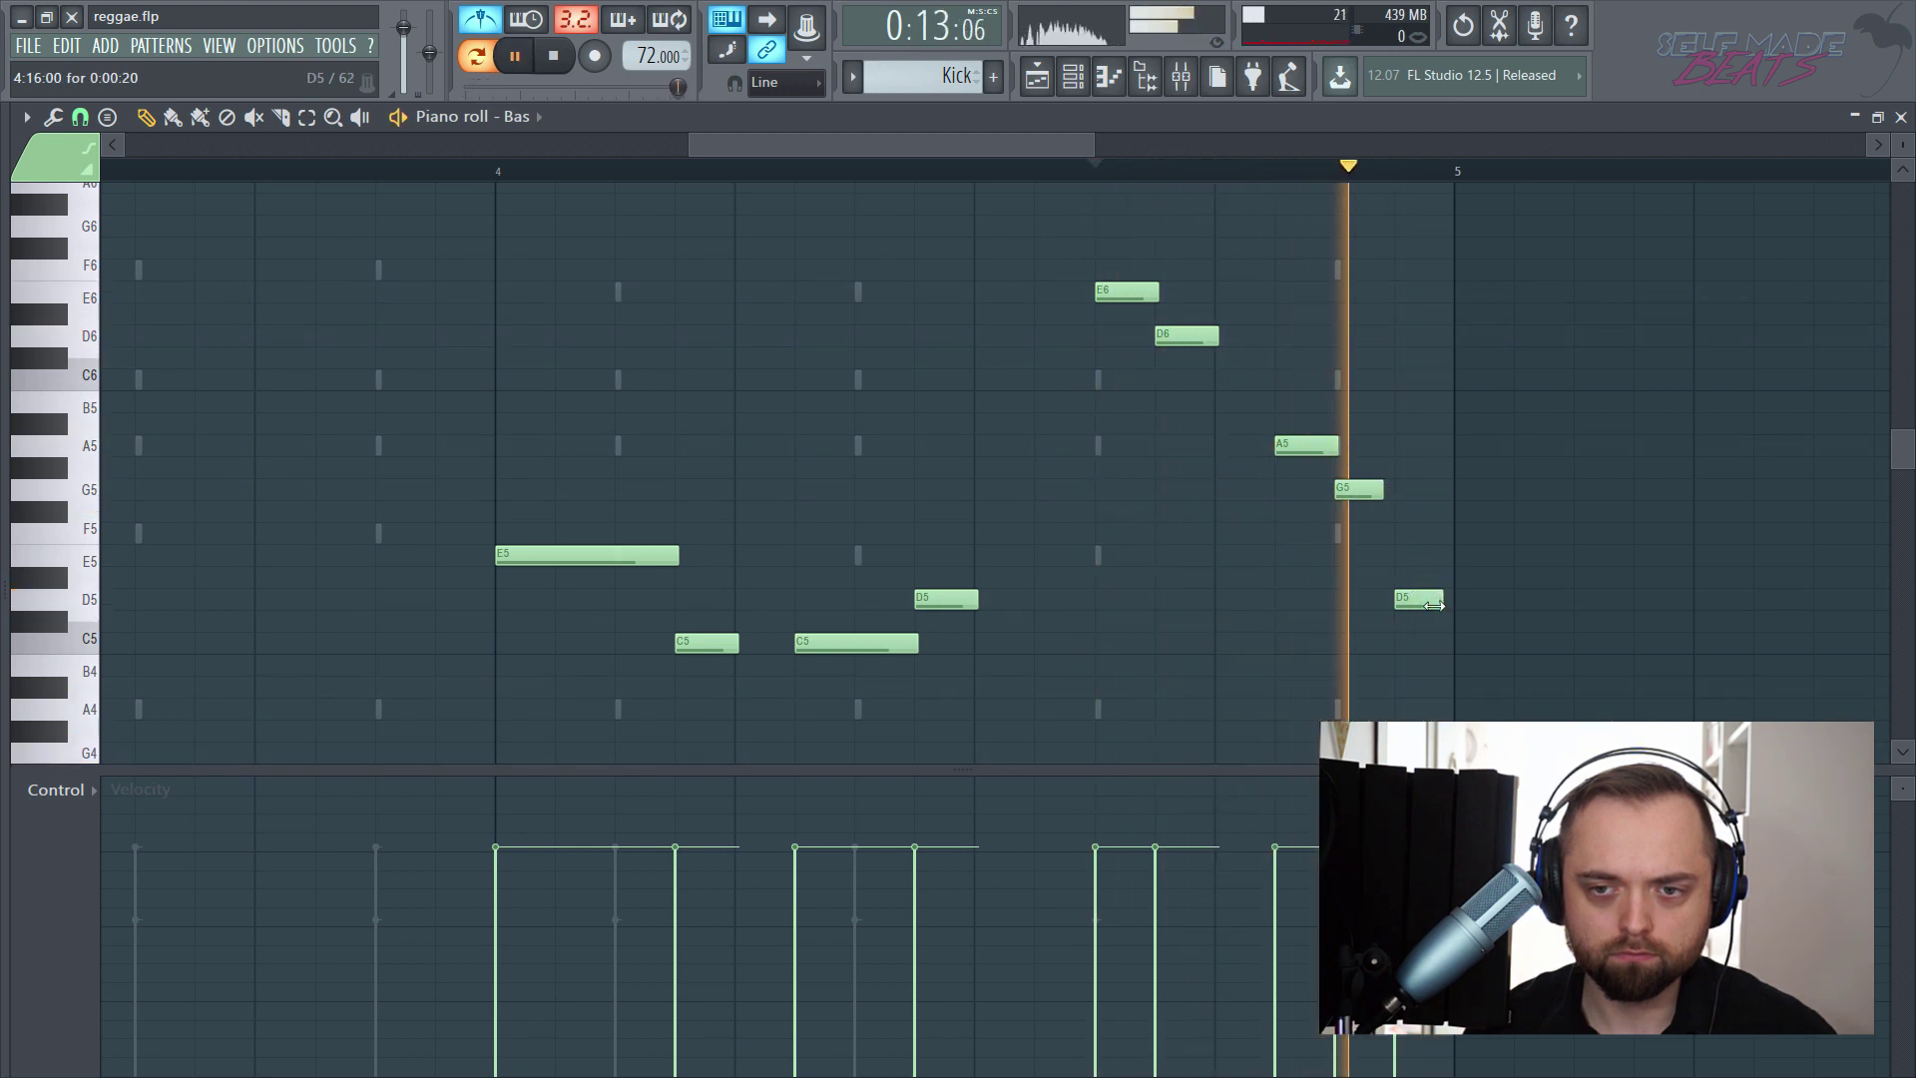
{"action": "key", "text": "space"}
- Repitch the last bass note of bar 4 to C5 and play back from step 11
{"action": "left_click_drag", "start_coordinate": [1411, 602], "coordinate": [1412, 644]}
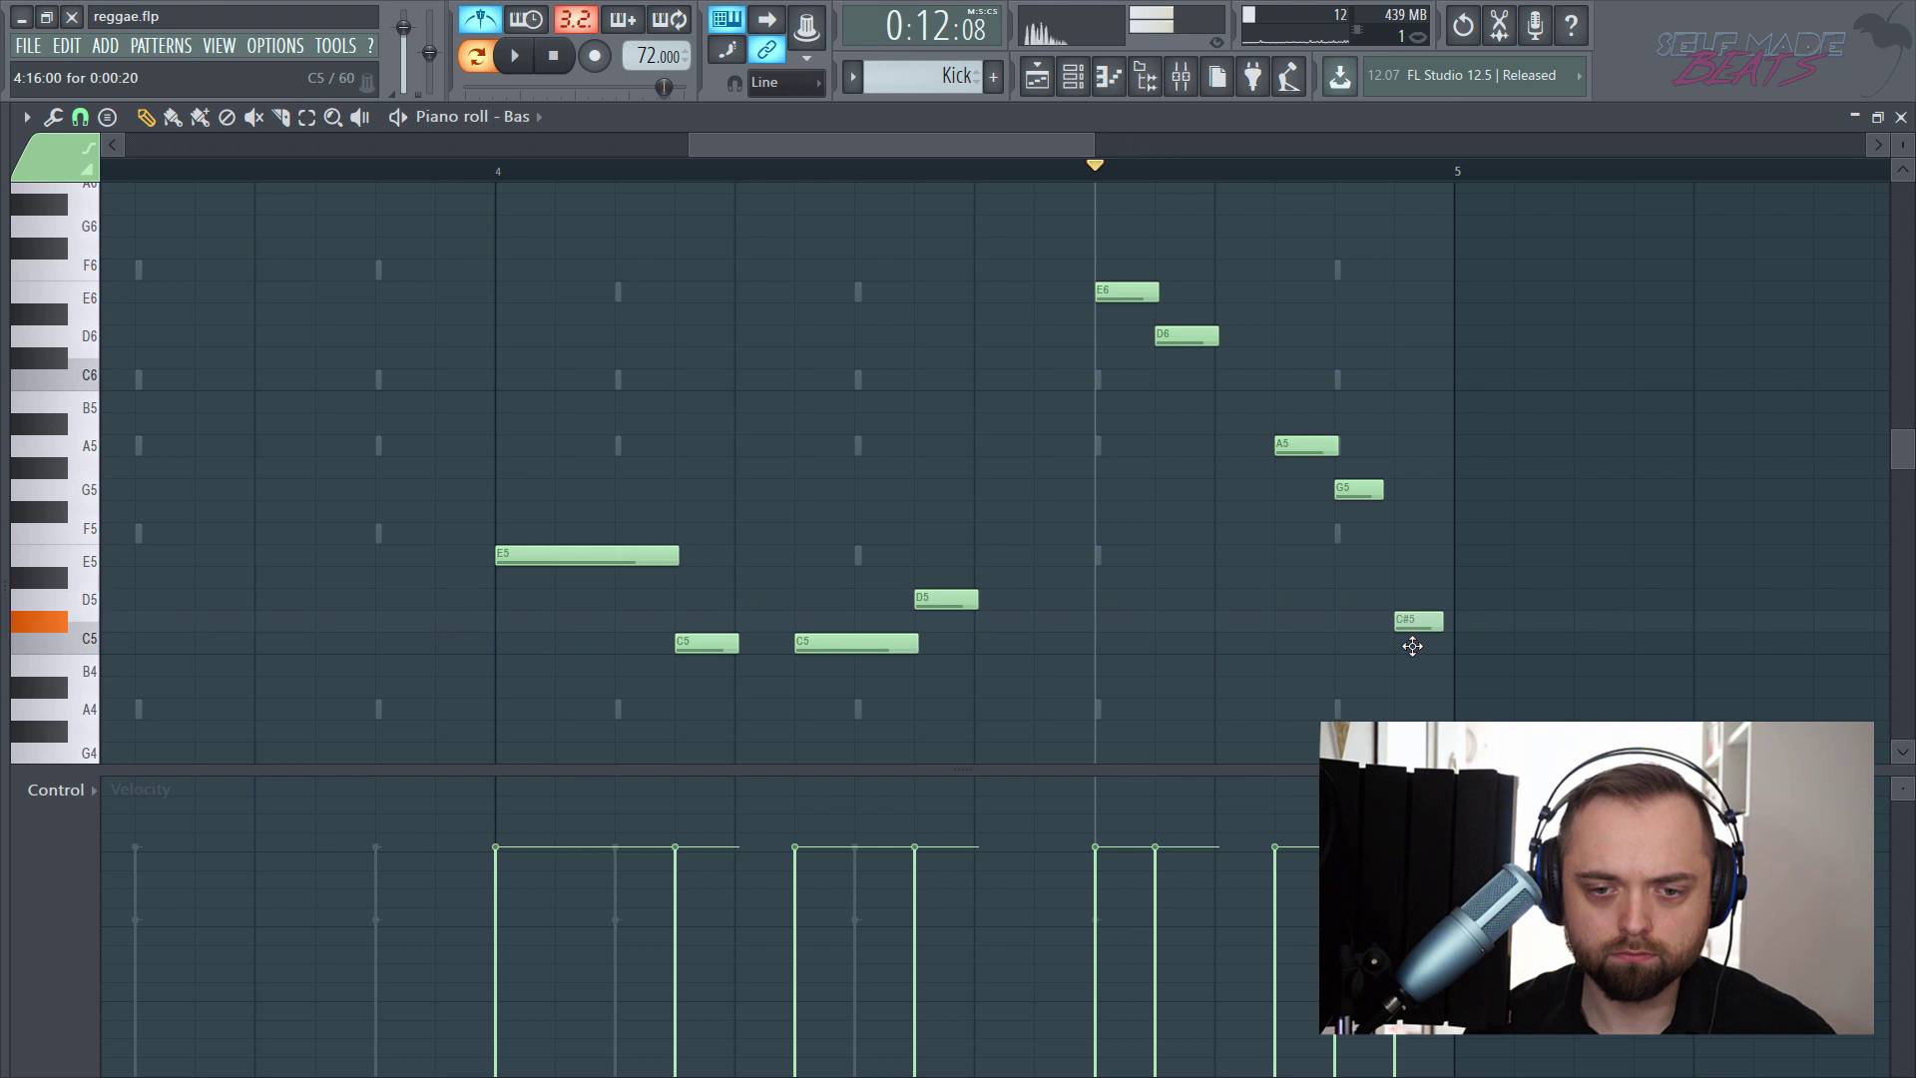
{"action": "key", "text": "space"}
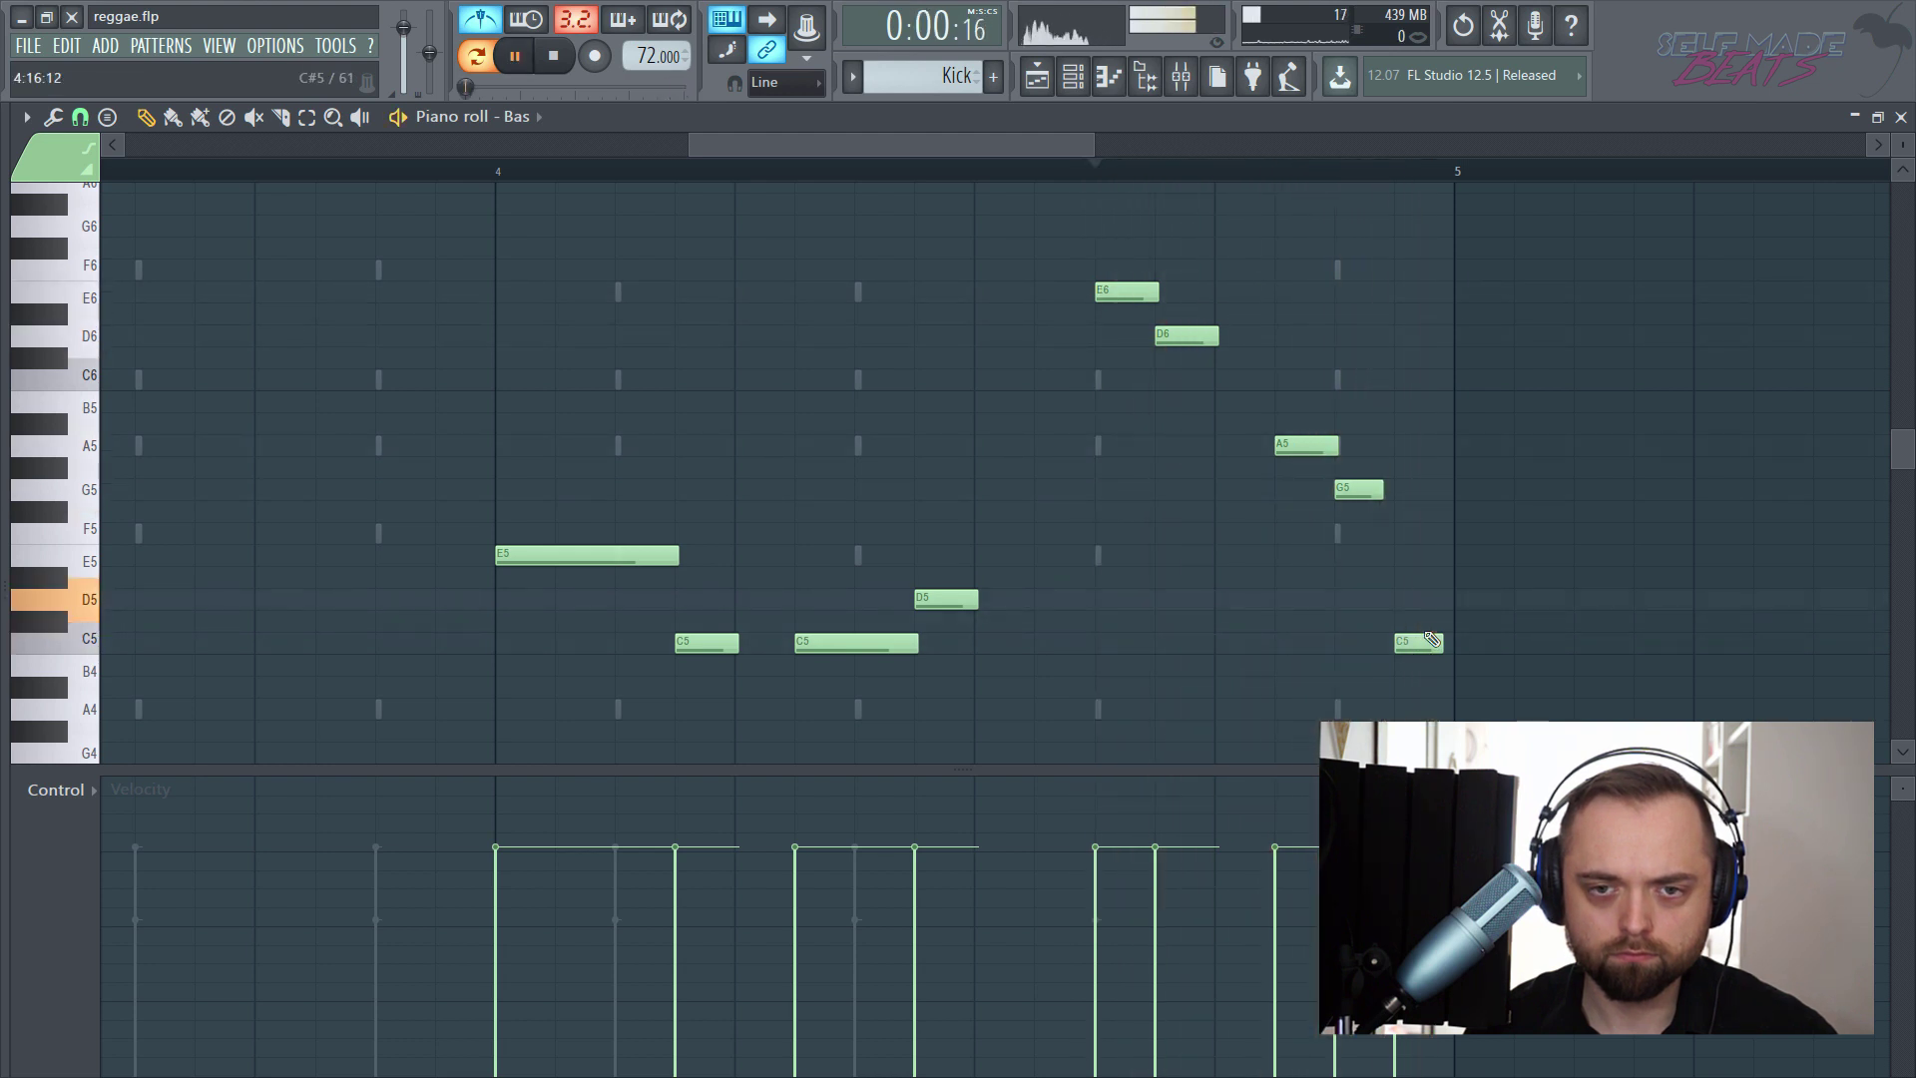
{"action": "key", "text": "space"}
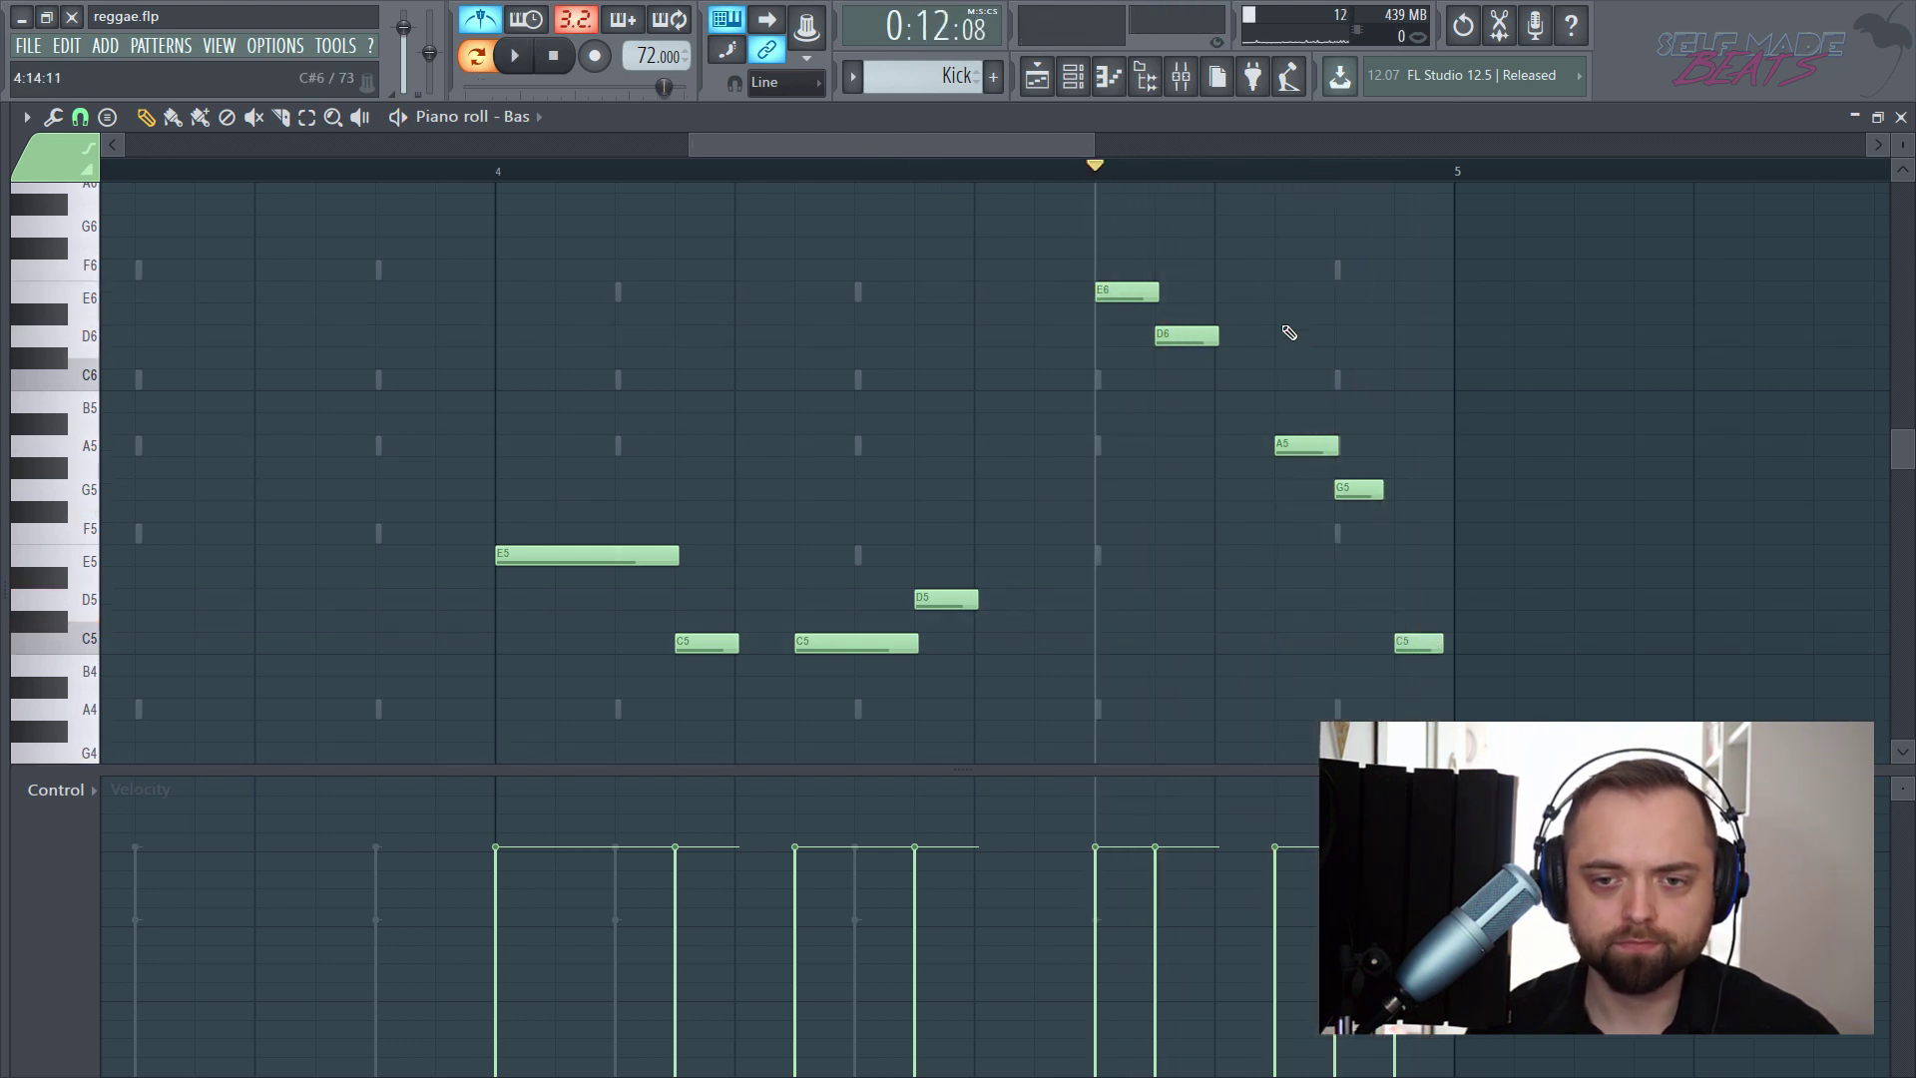
- Play back the end of bar 4 into the loop's restart, and return the playhead to the pattern's start
{"action": "key", "text": "space"}
{"action": "scroll", "coordinate": [1269, 180], "scroll_direction": "down", "scroll_amount": 5}
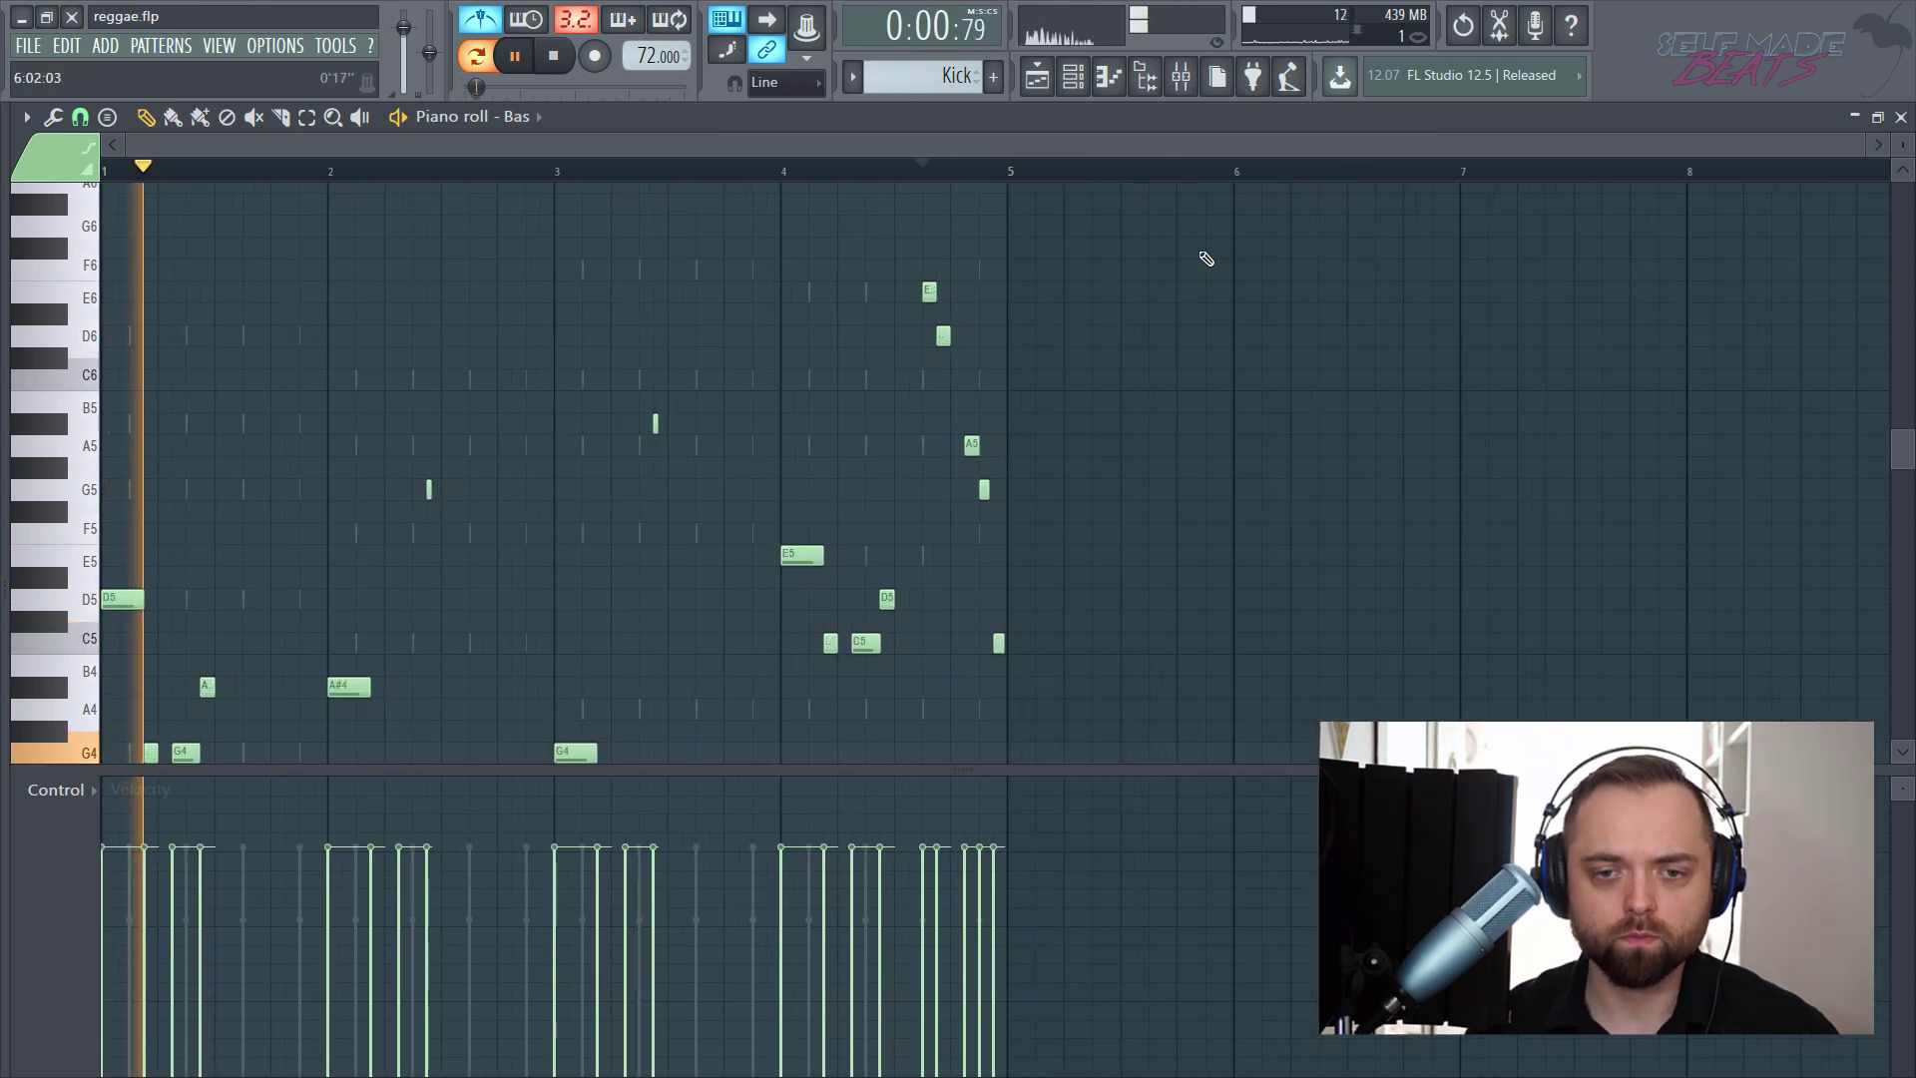
{"action": "key", "text": "space"}
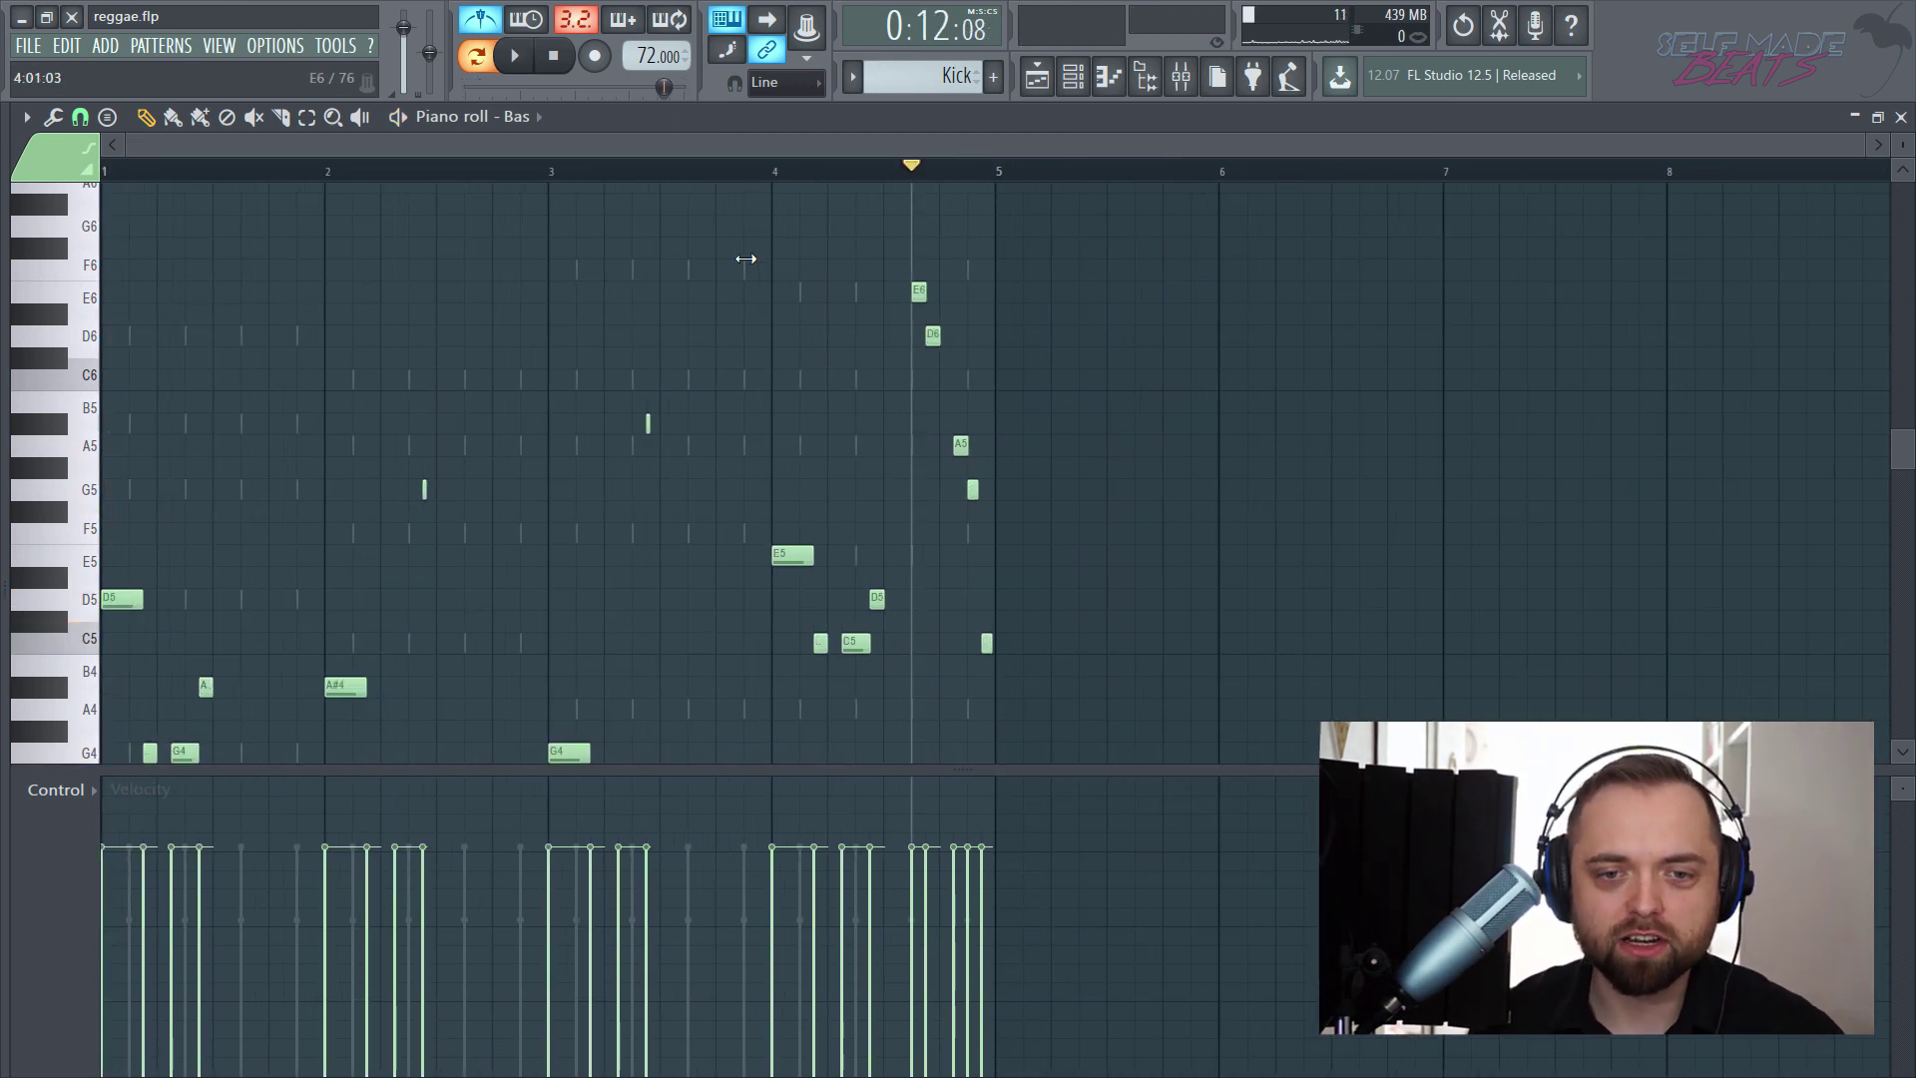
{"action": "key", "text": "Home"}
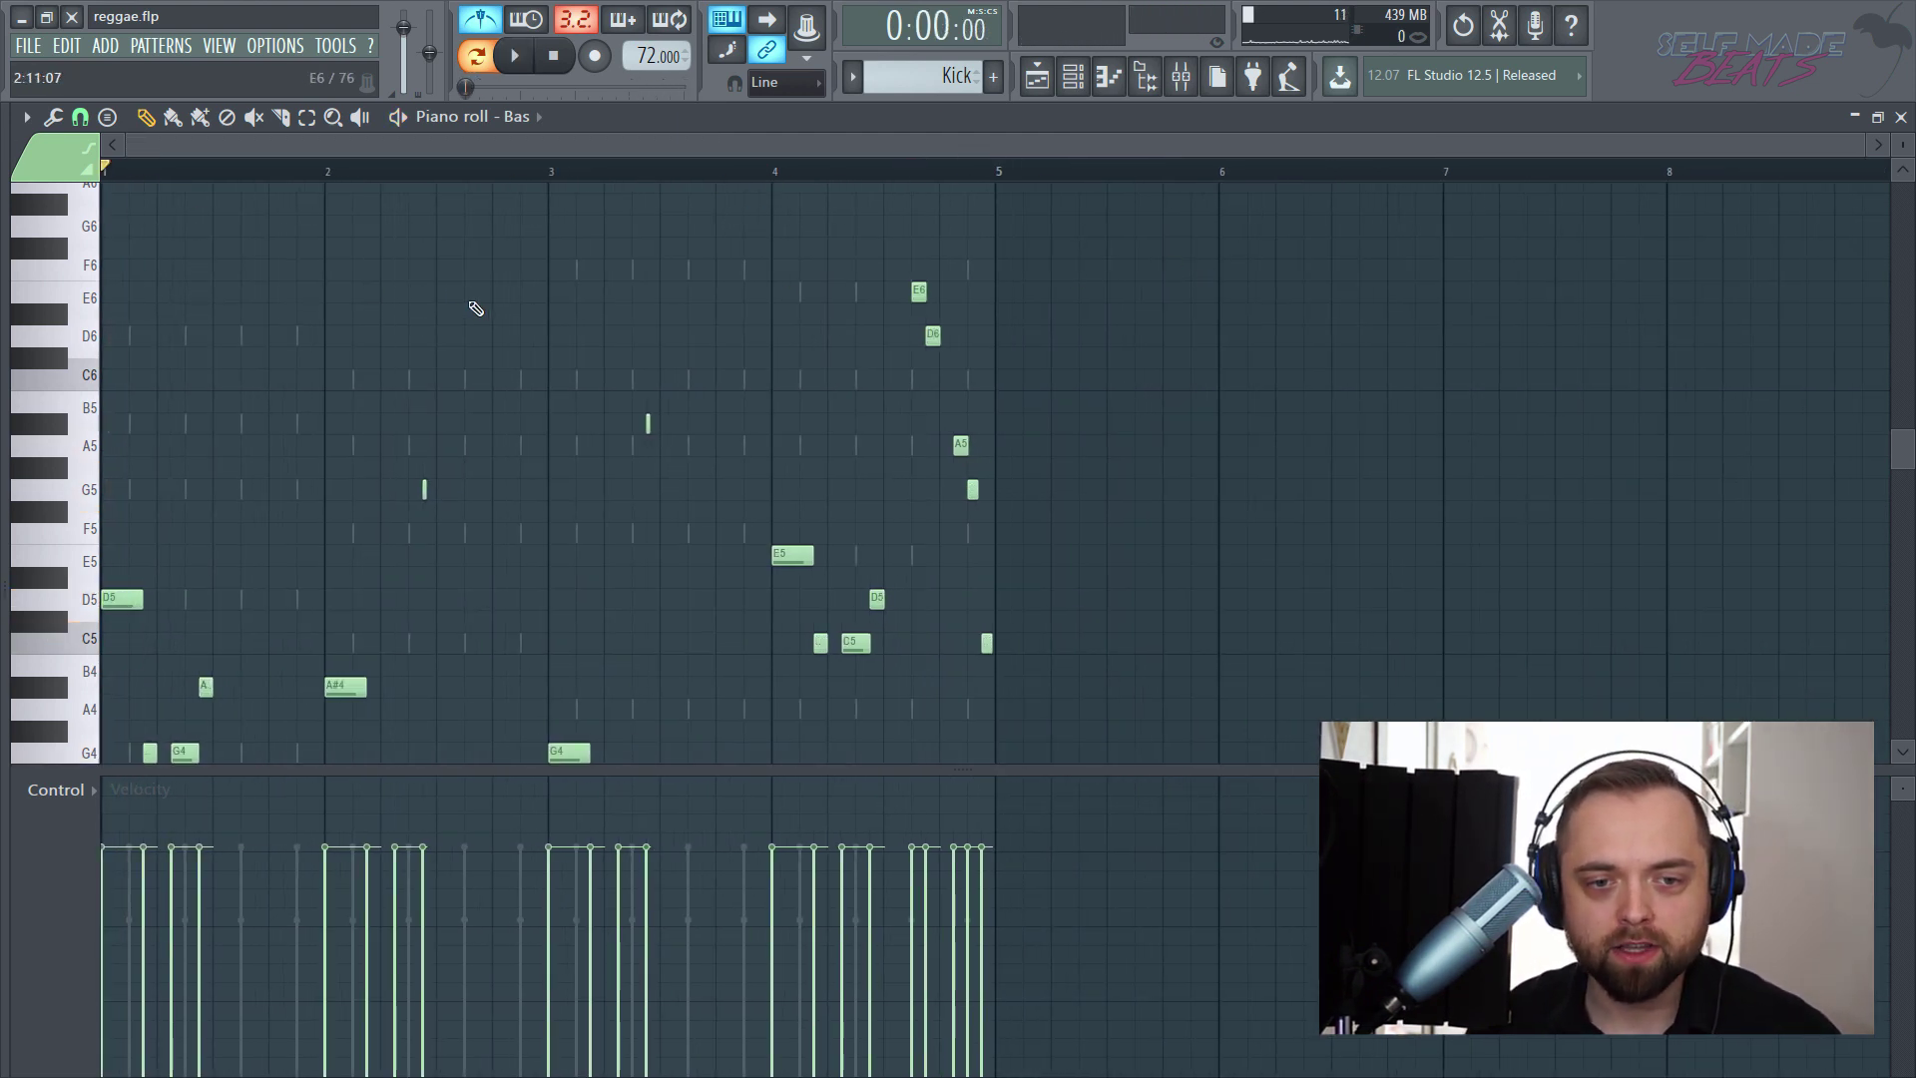
- Close the Bas piano roll and open the Trumpet CLEAN channel's piano roll
{"action": "left_click", "coordinate": [1902, 117]}
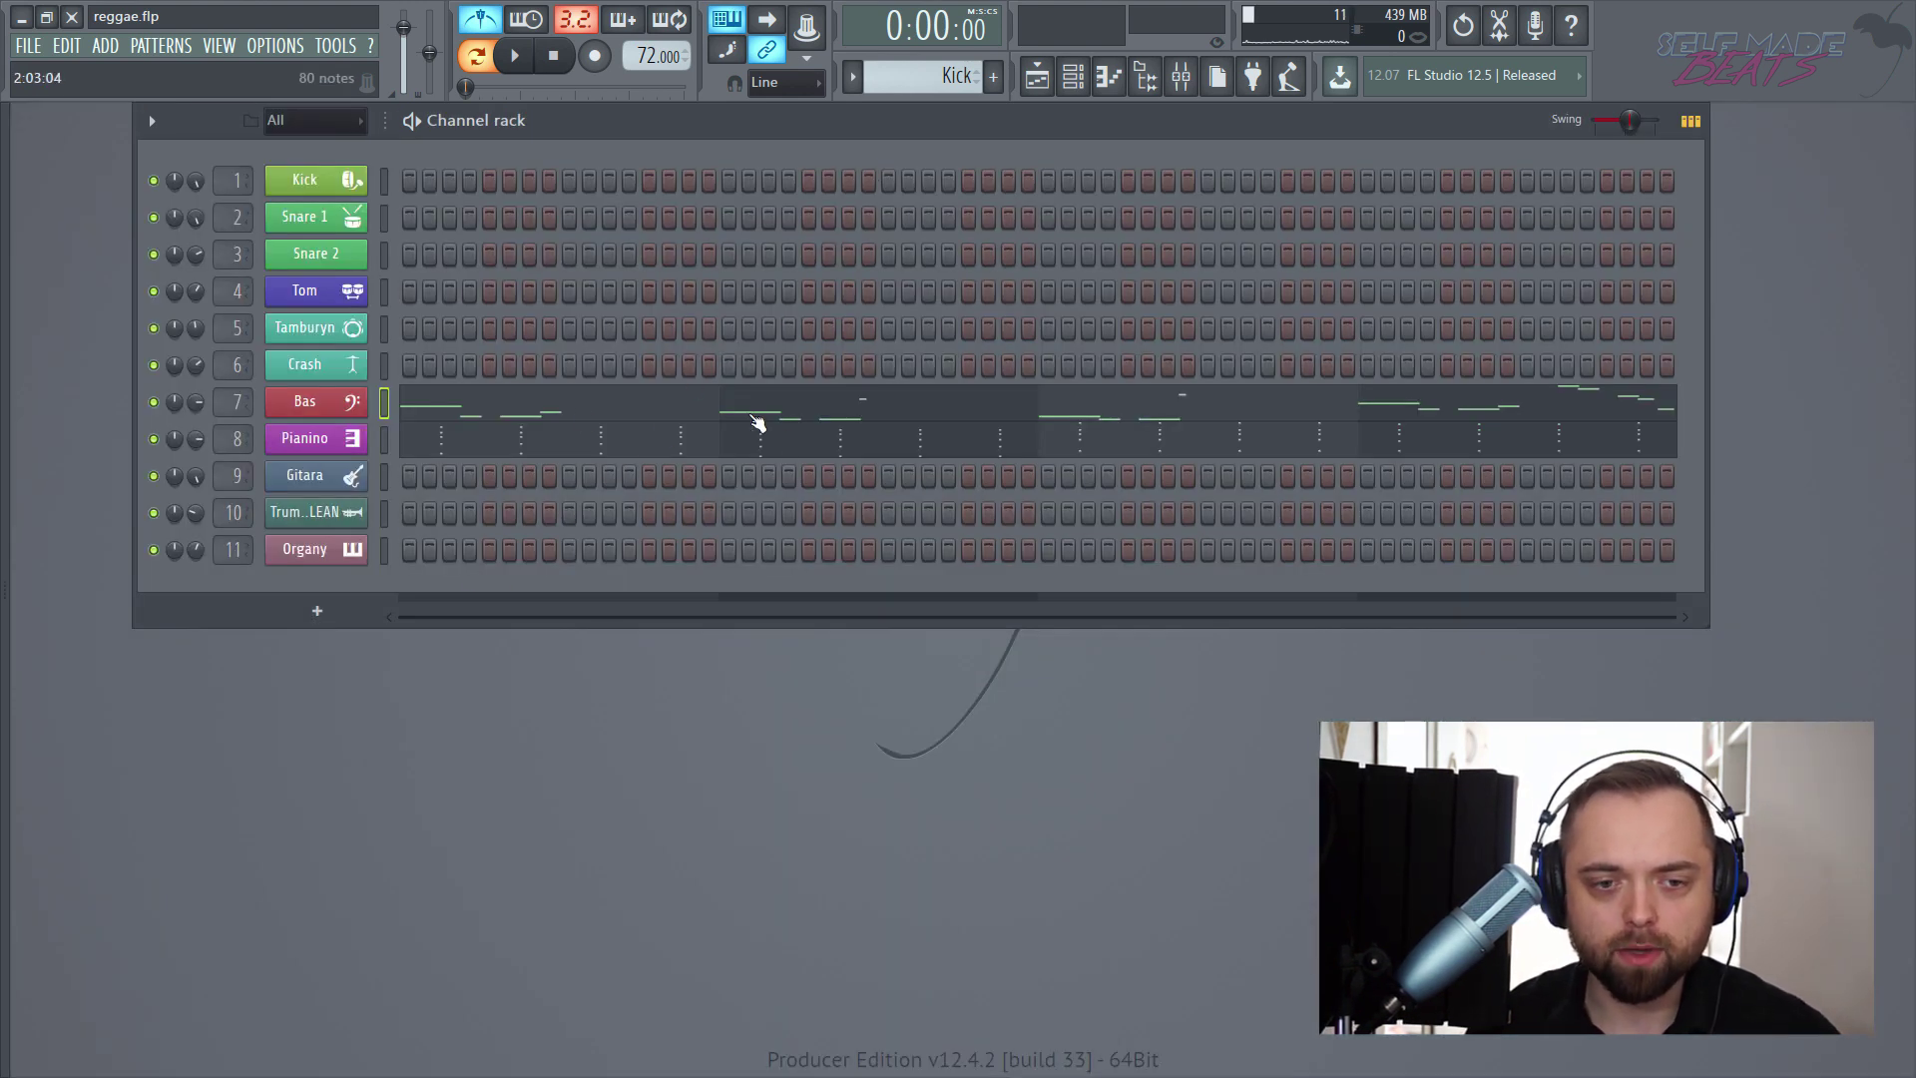
{"action": "right_click", "coordinate": [346, 514]}
{"action": "left_click", "coordinate": [431, 501]}
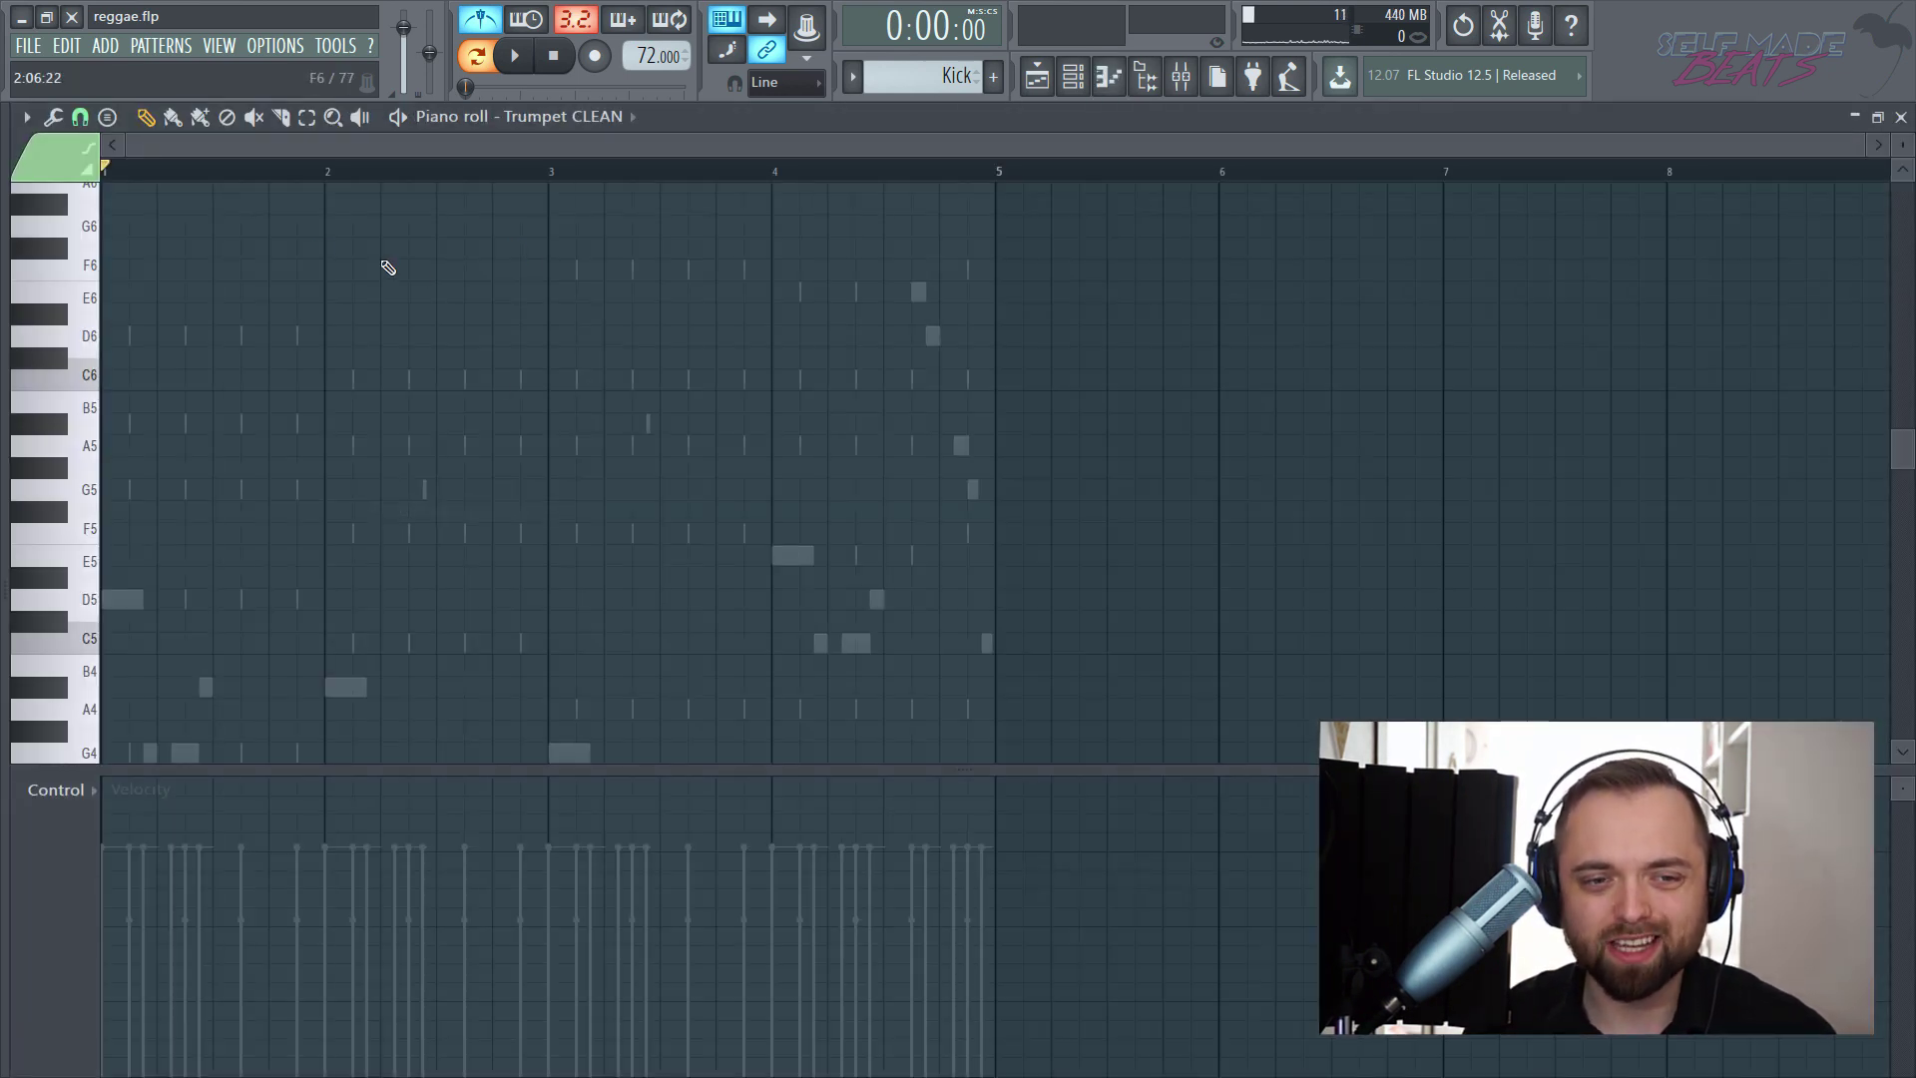
- Add a four-note trumpet chord of D6, A#5, F5 and C5, each 20 ticks long, at step 5 of bar 1
{"action": "scroll", "coordinate": [189, 245], "scroll_direction": "down", "scroll_amount": 3}
{"action": "scroll", "coordinate": [176, 171], "scroll_direction": "up", "scroll_amount": 4}
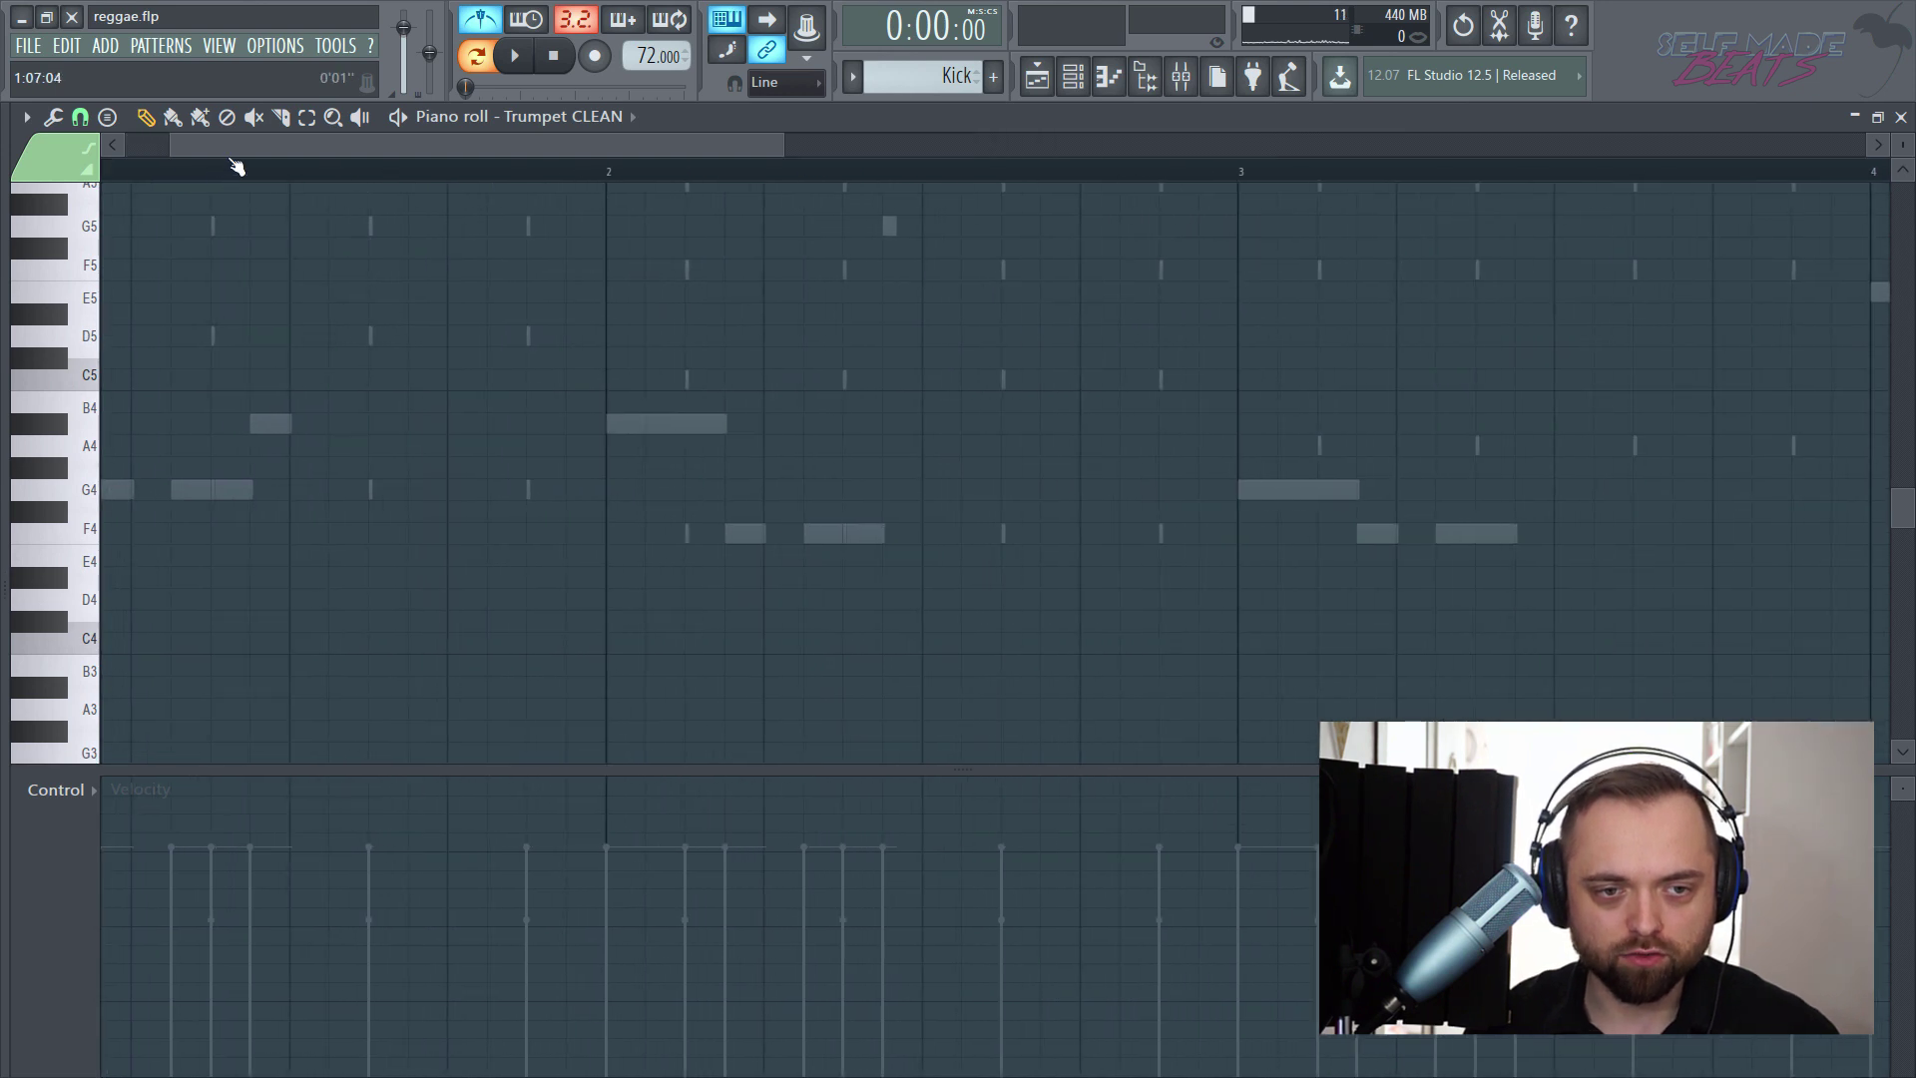
{"action": "scroll", "coordinate": [460, 379], "scroll_direction": "up", "scroll_amount": 2}
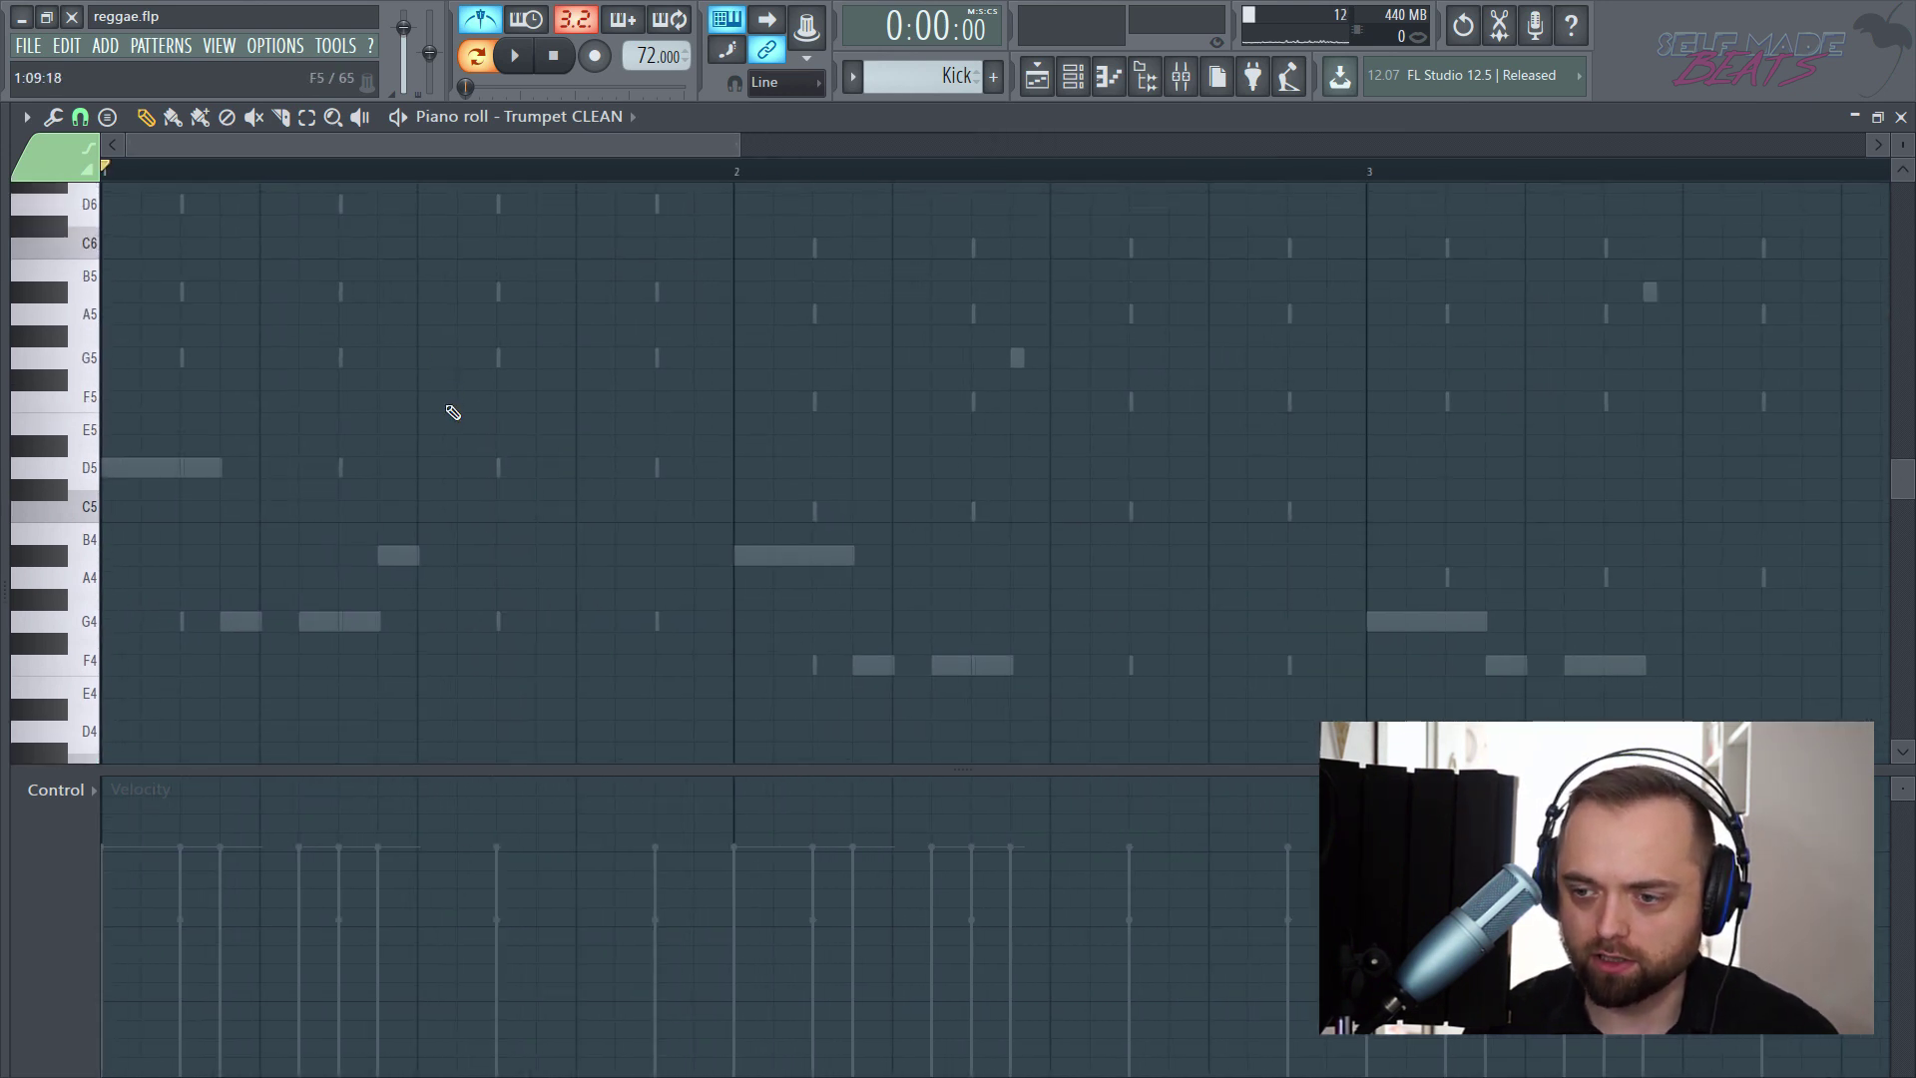
{"action": "scroll", "coordinate": [432, 350], "scroll_direction": "up", "scroll_amount": 2}
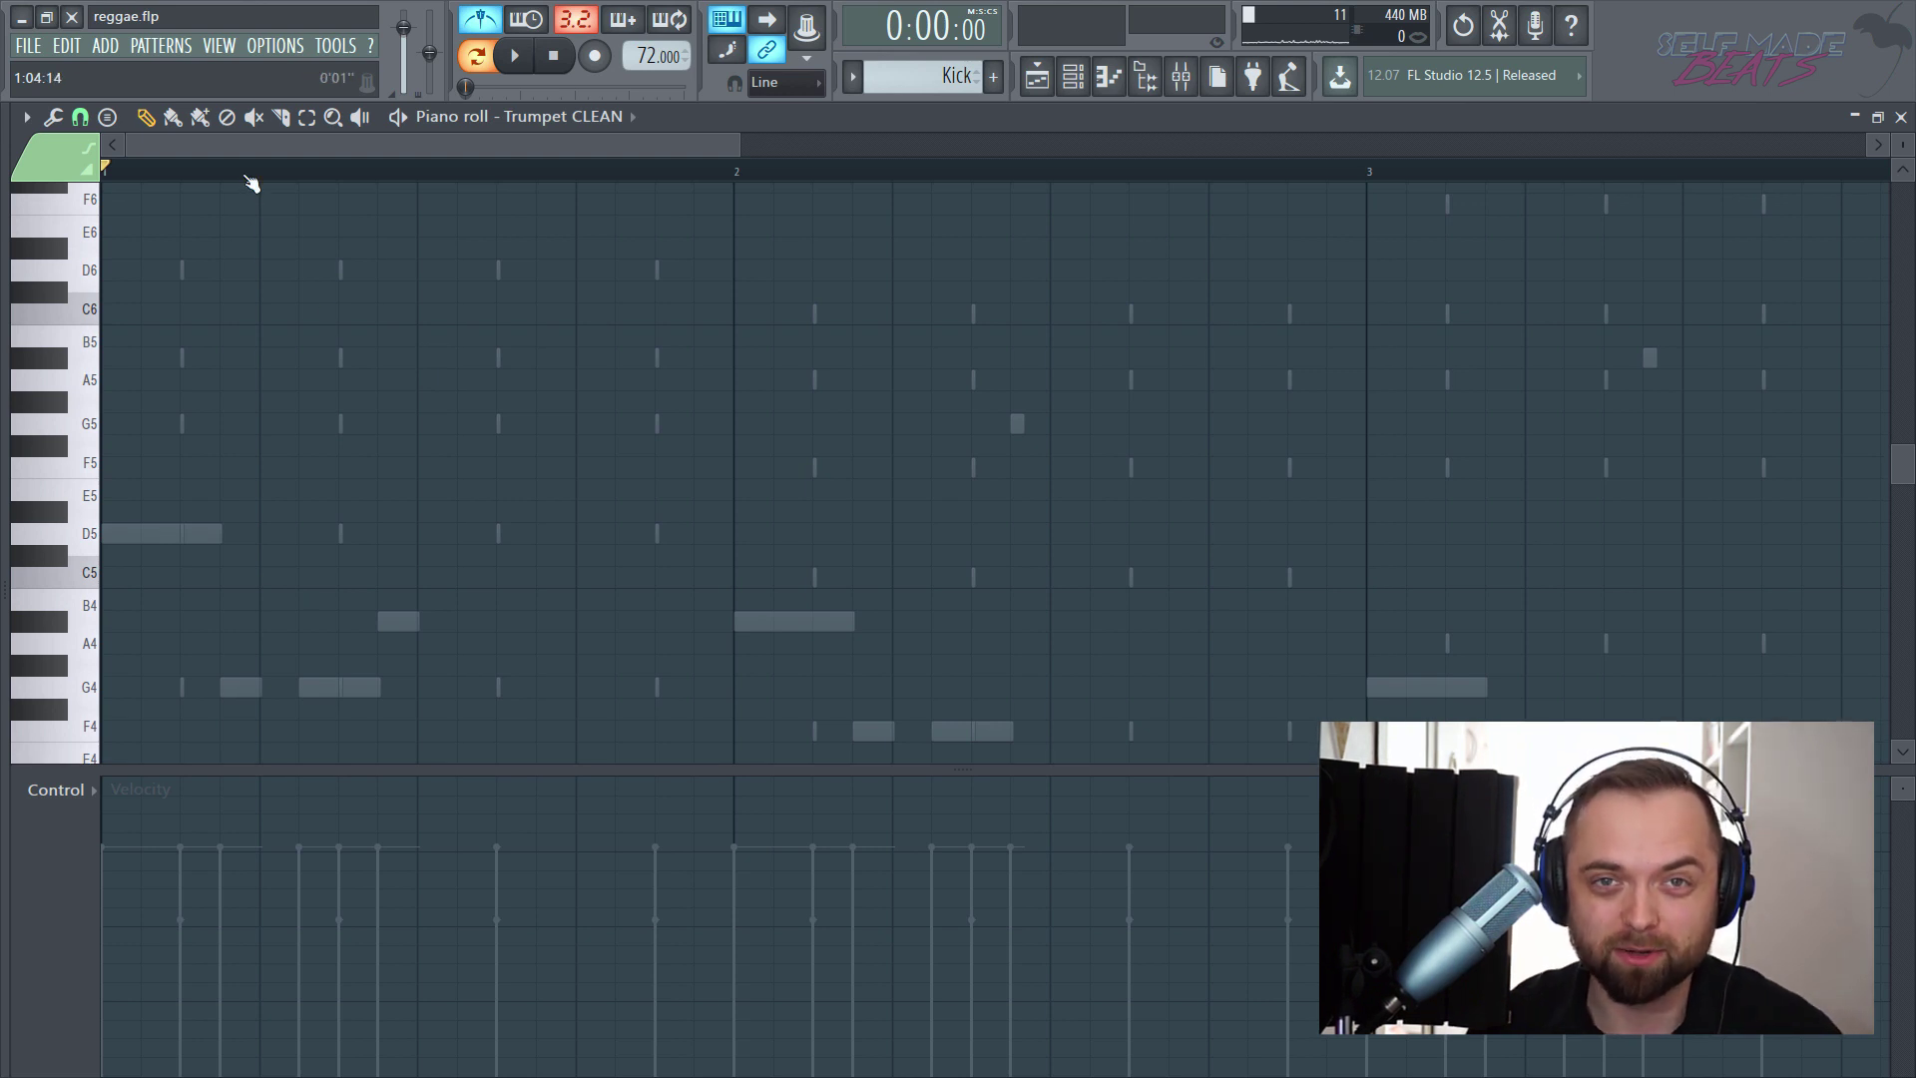
{"action": "scroll", "coordinate": [253, 176], "scroll_direction": "up", "scroll_amount": 3}
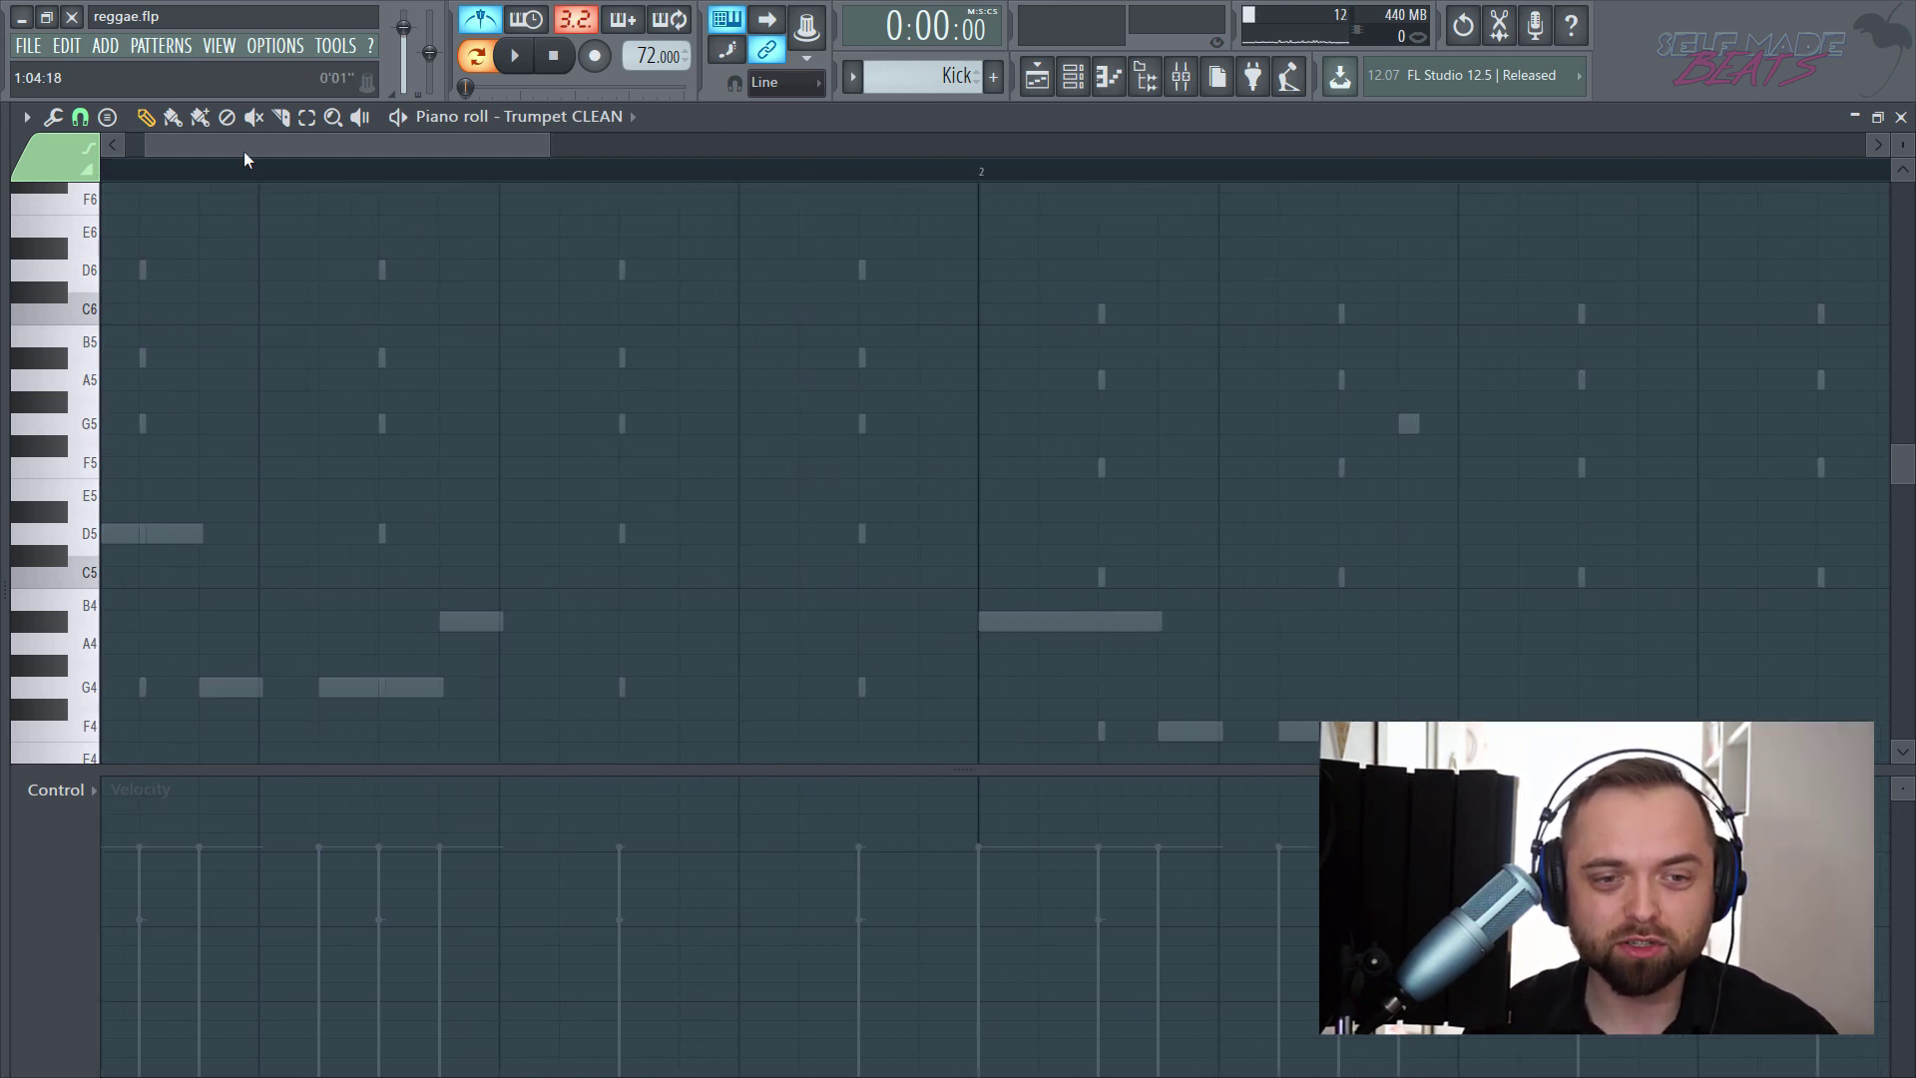
{"action": "scroll", "coordinate": [419, 419], "scroll_direction": "up", "scroll_amount": 1}
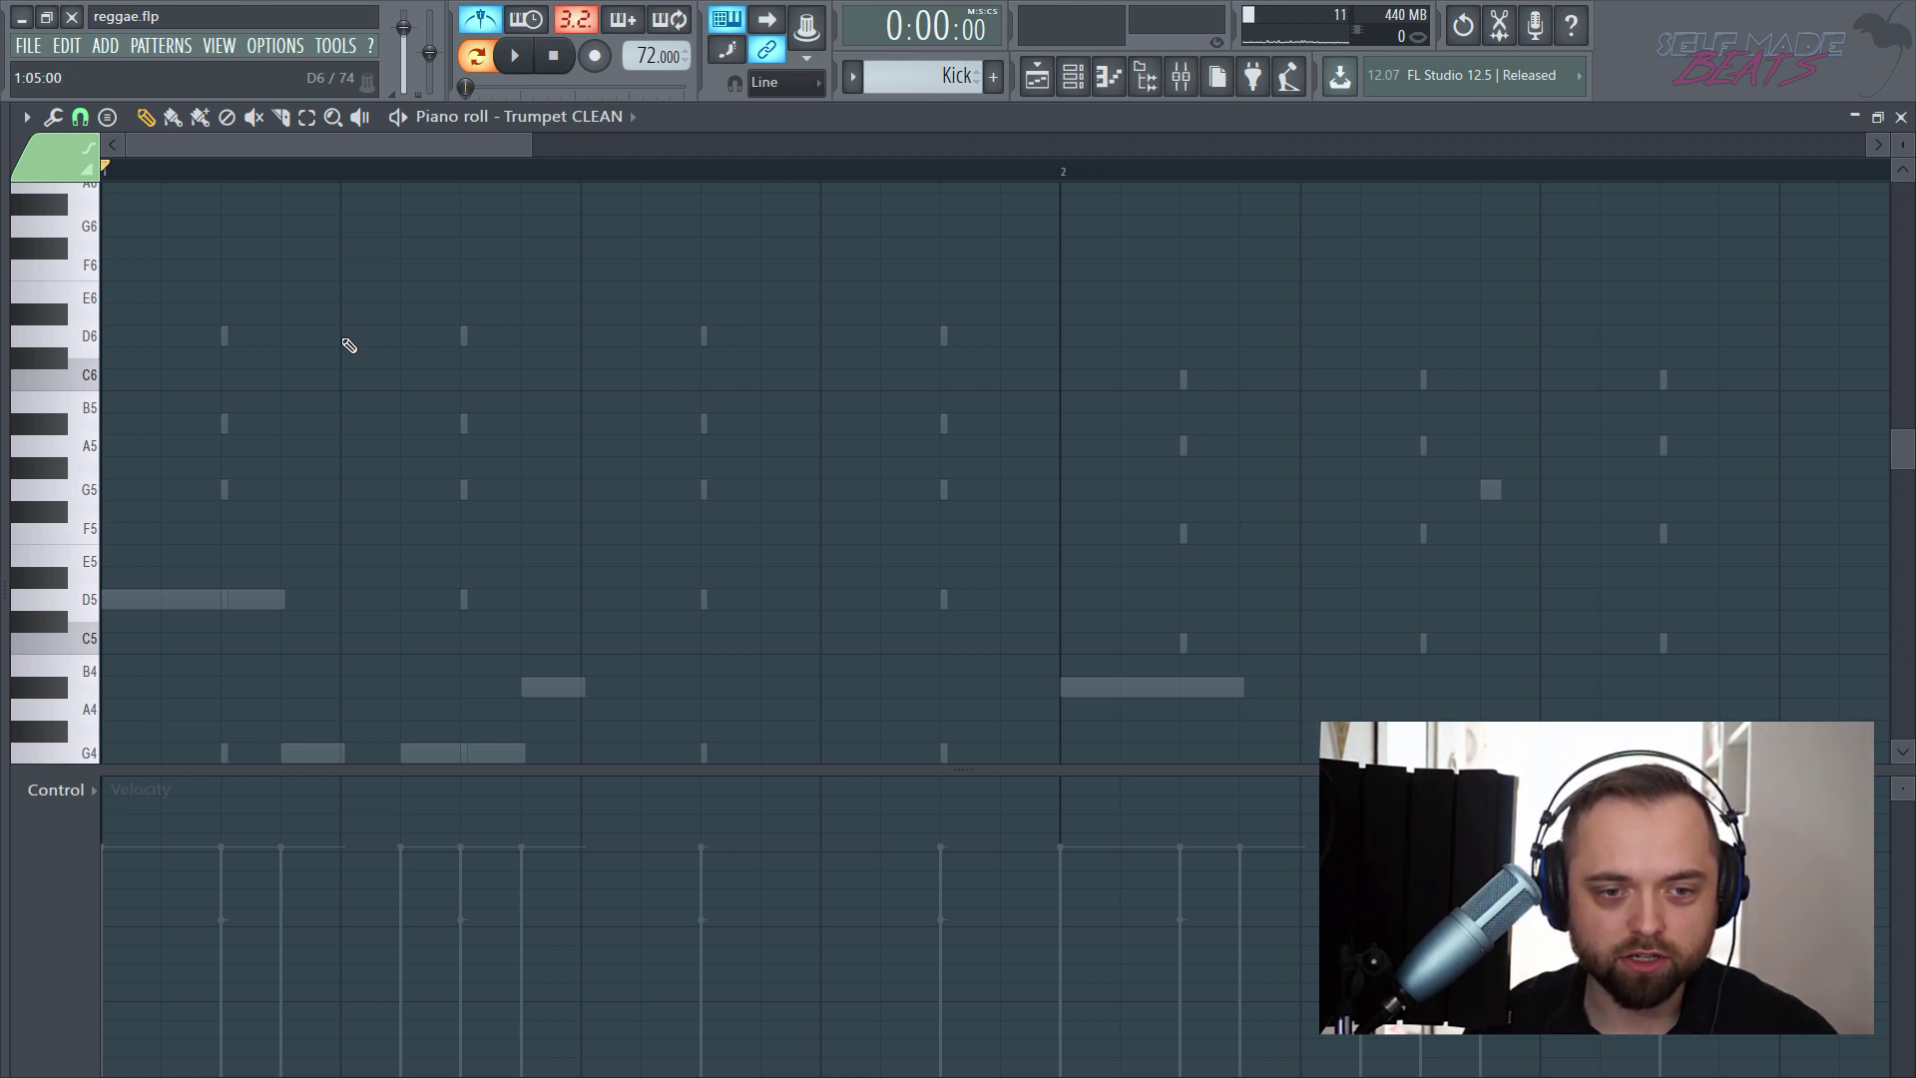
{"action": "left_click", "coordinate": [348, 340]}
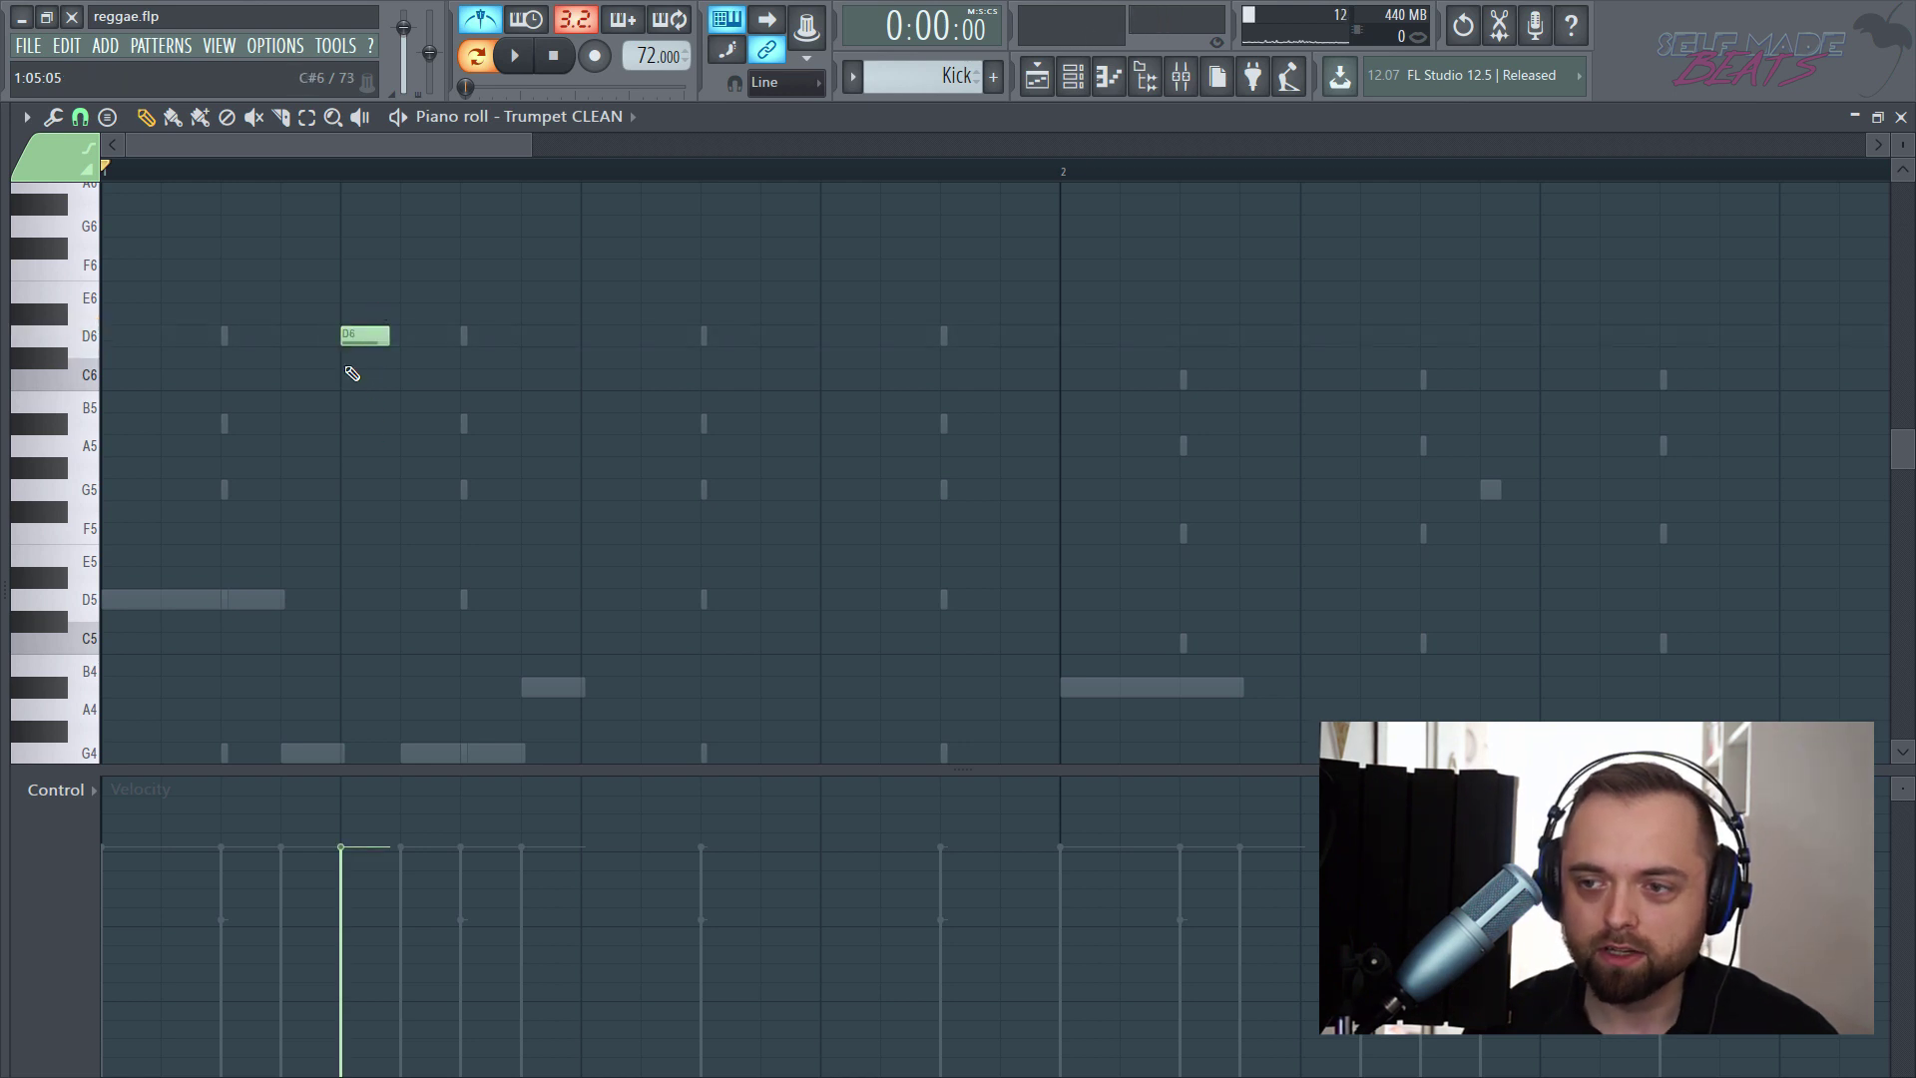
{"action": "left_click", "coordinate": [355, 423]}
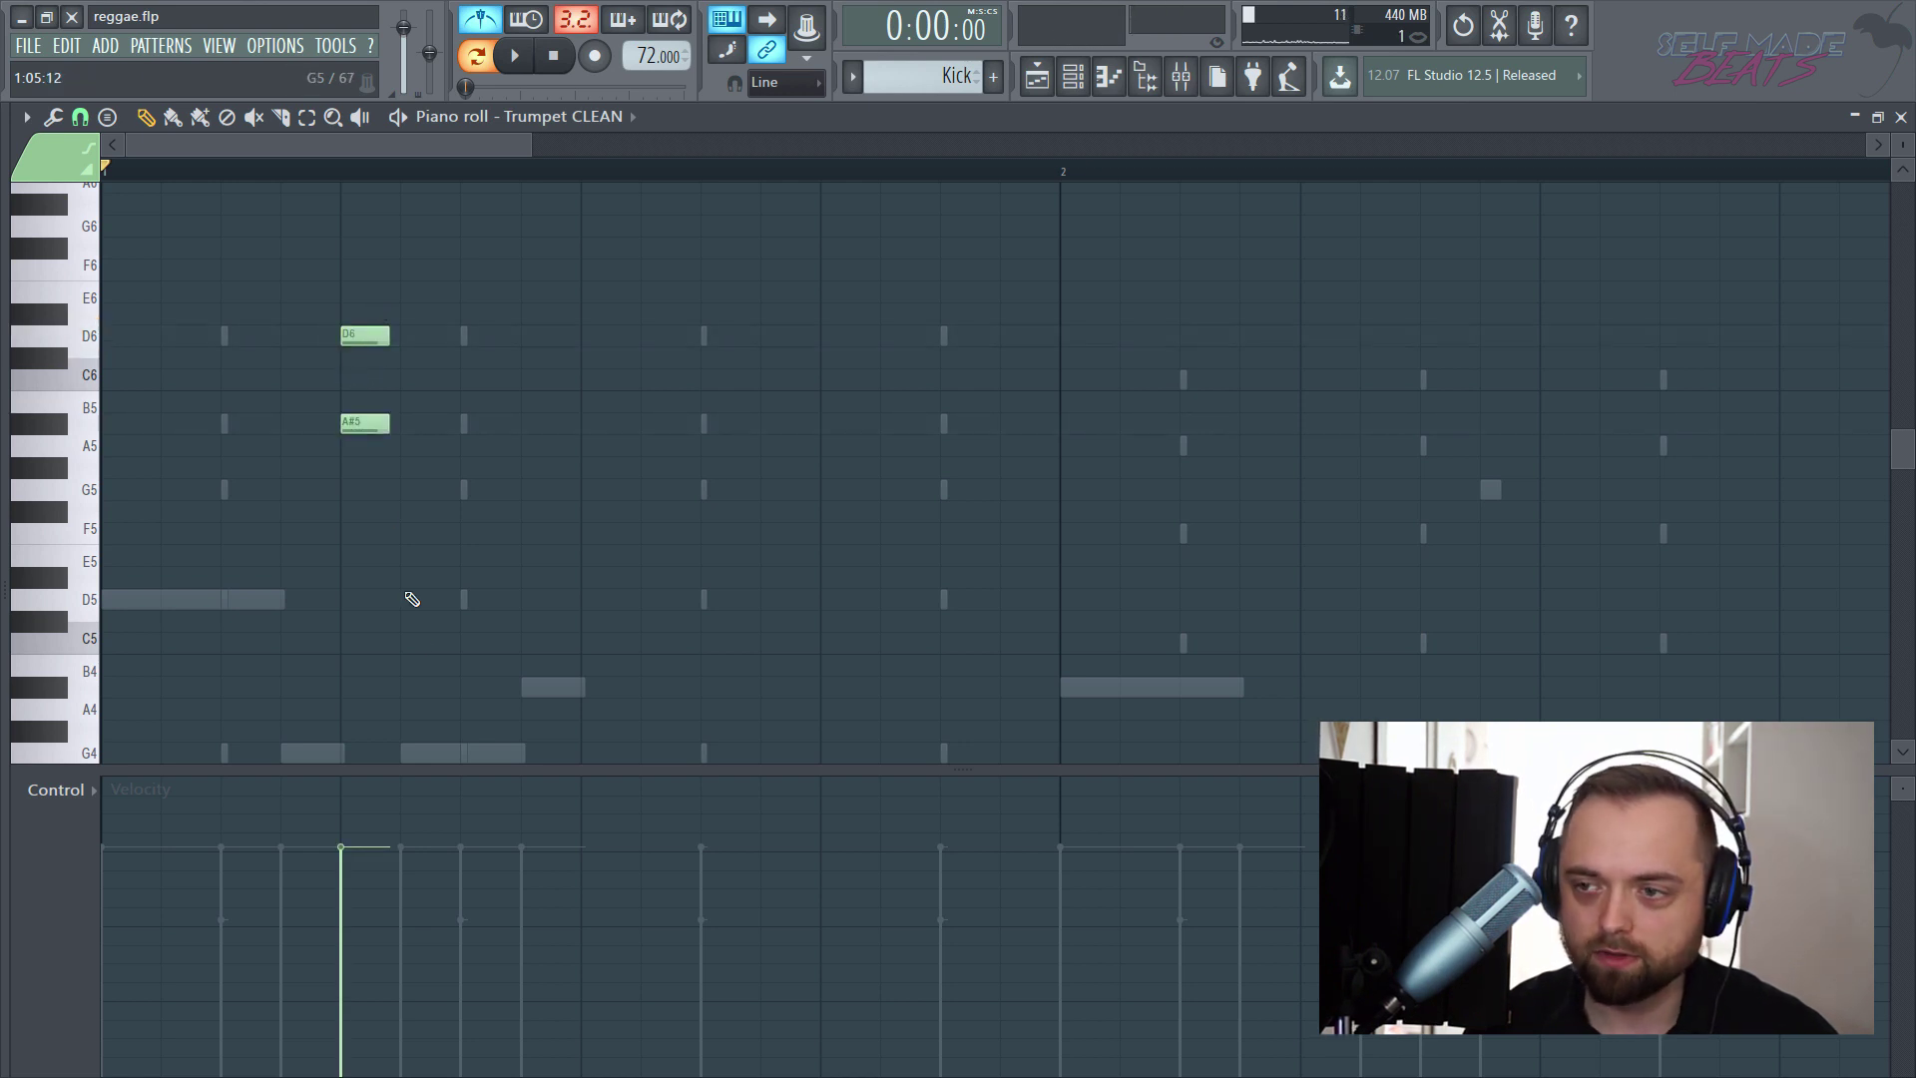
{"action": "left_click", "coordinate": [350, 530]}
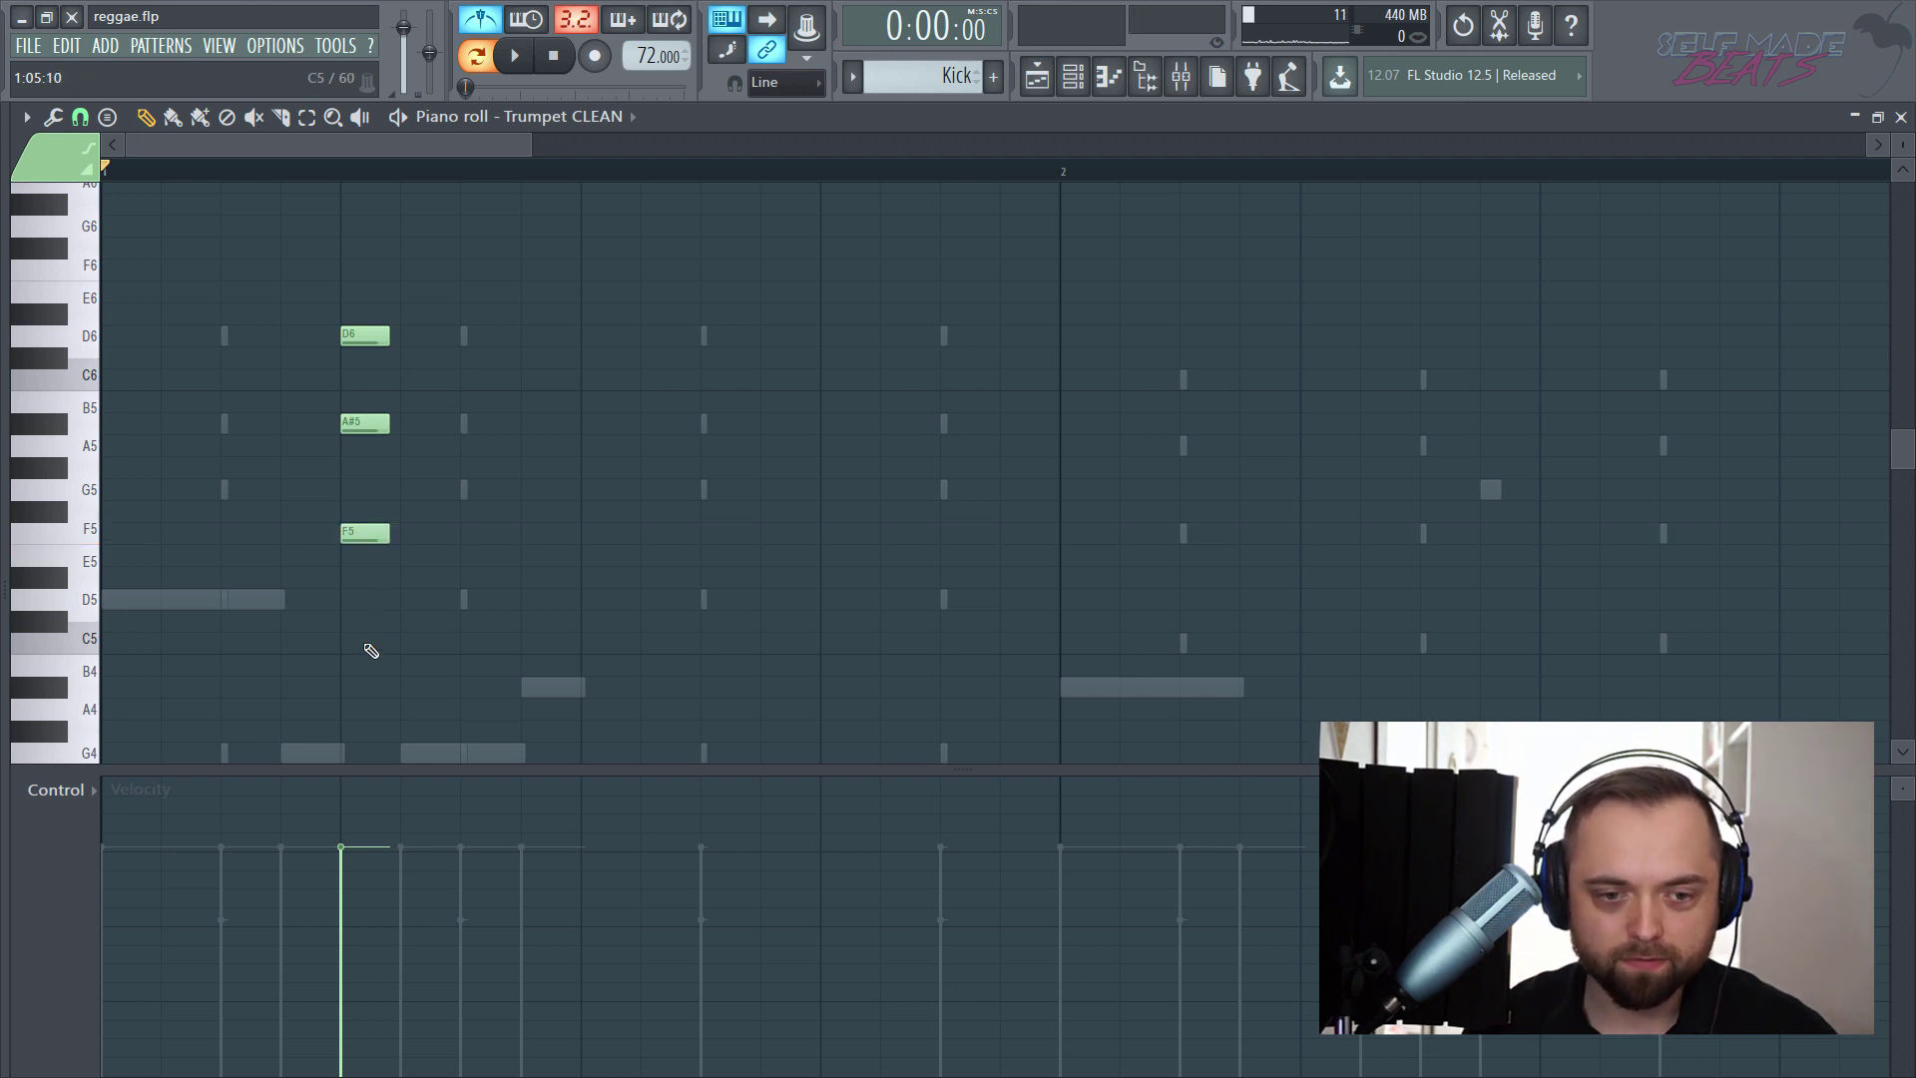
{"action": "left_click", "coordinate": [345, 644]}
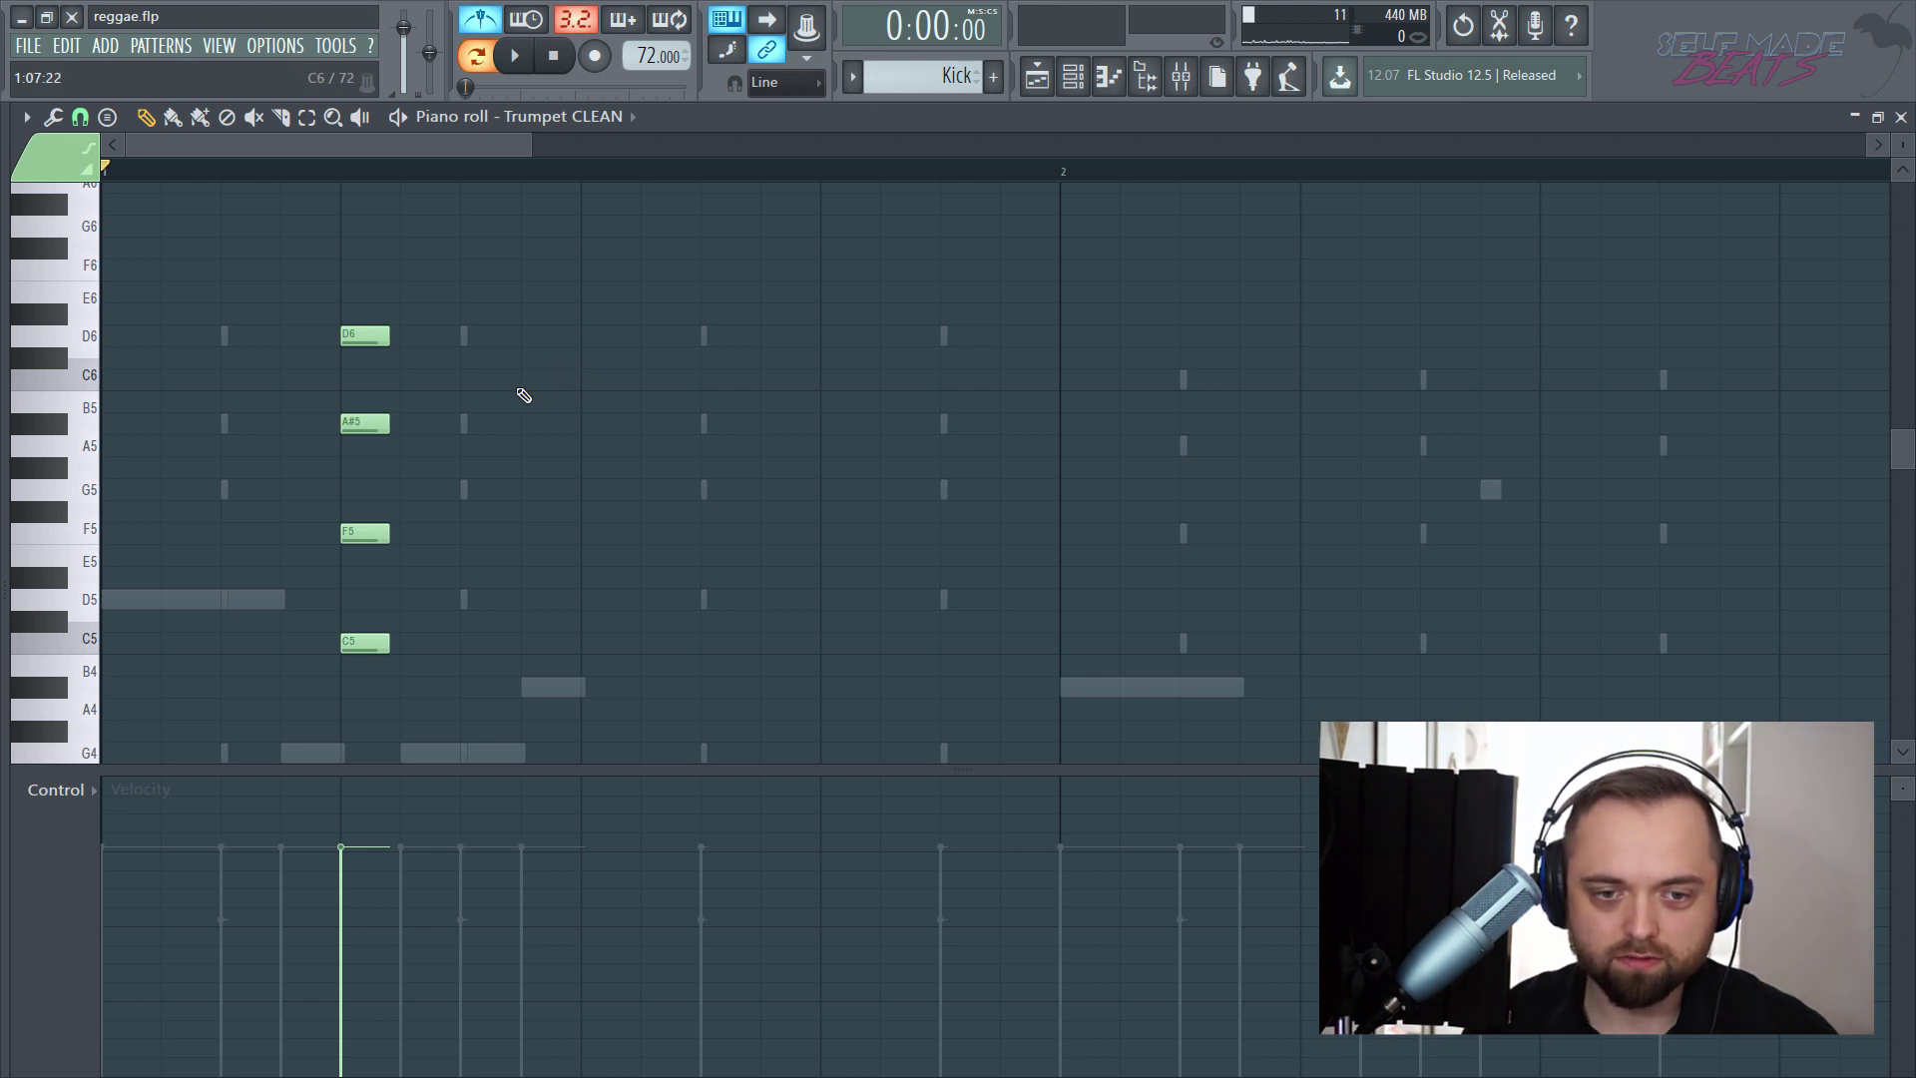
- Add a second chord of C6, F5, D5 and C5 at step 8 of bar 1, and play back briefly
{"action": "left_click", "coordinate": [524, 378]}
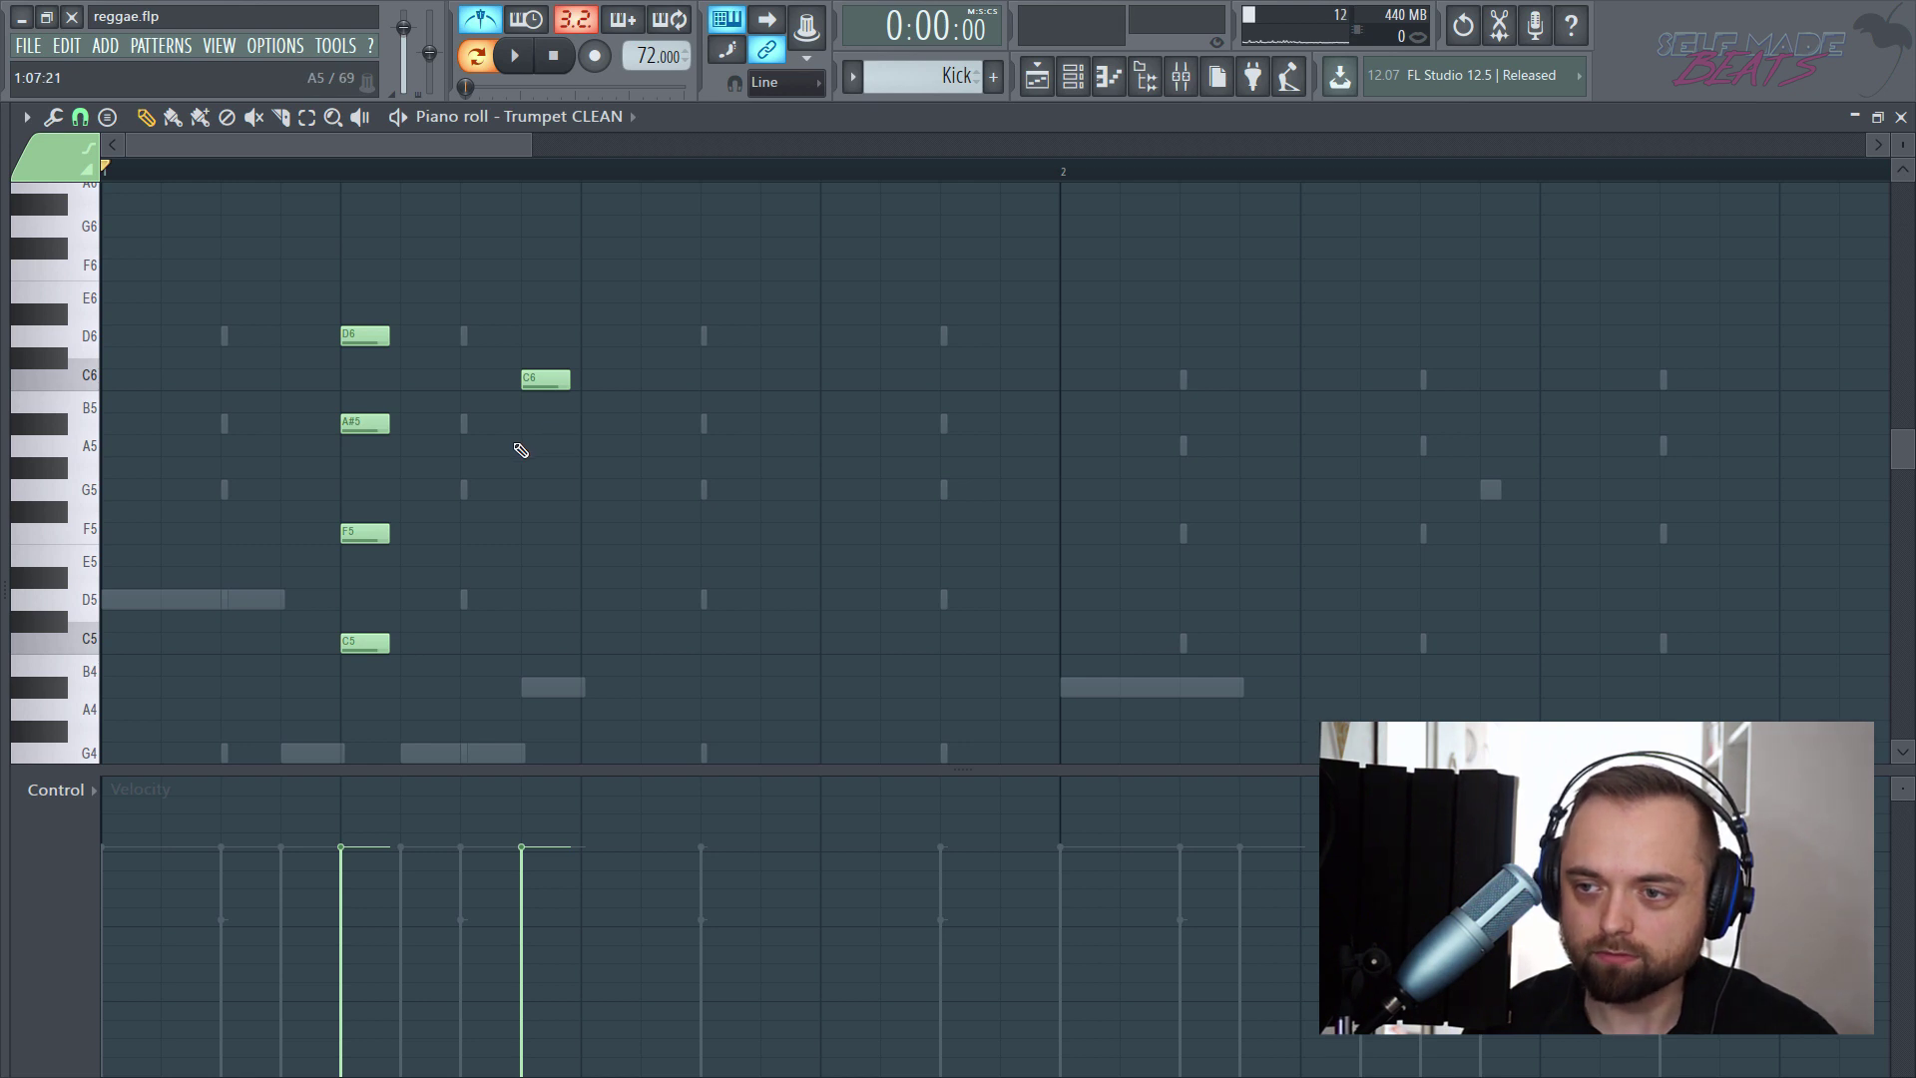
{"action": "left_click", "coordinate": [539, 536]}
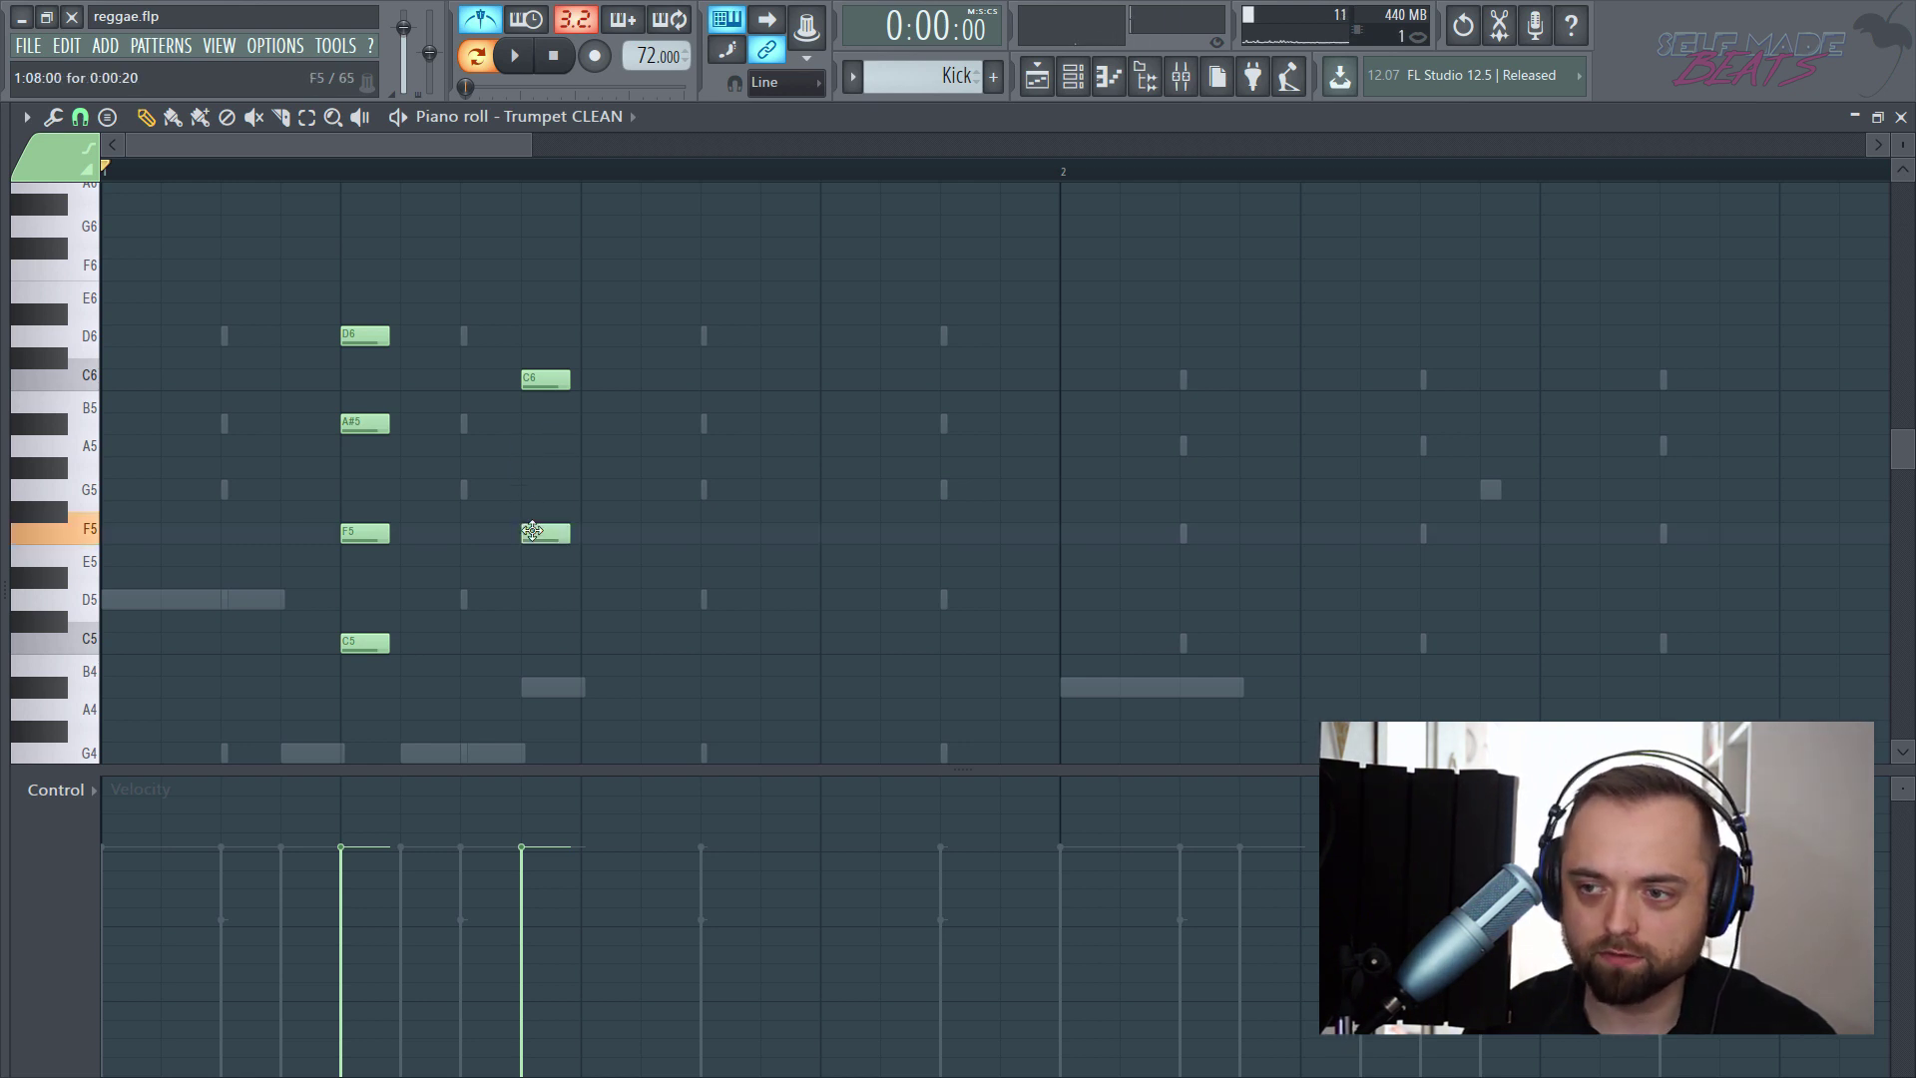
{"action": "left_click", "coordinate": [545, 601]}
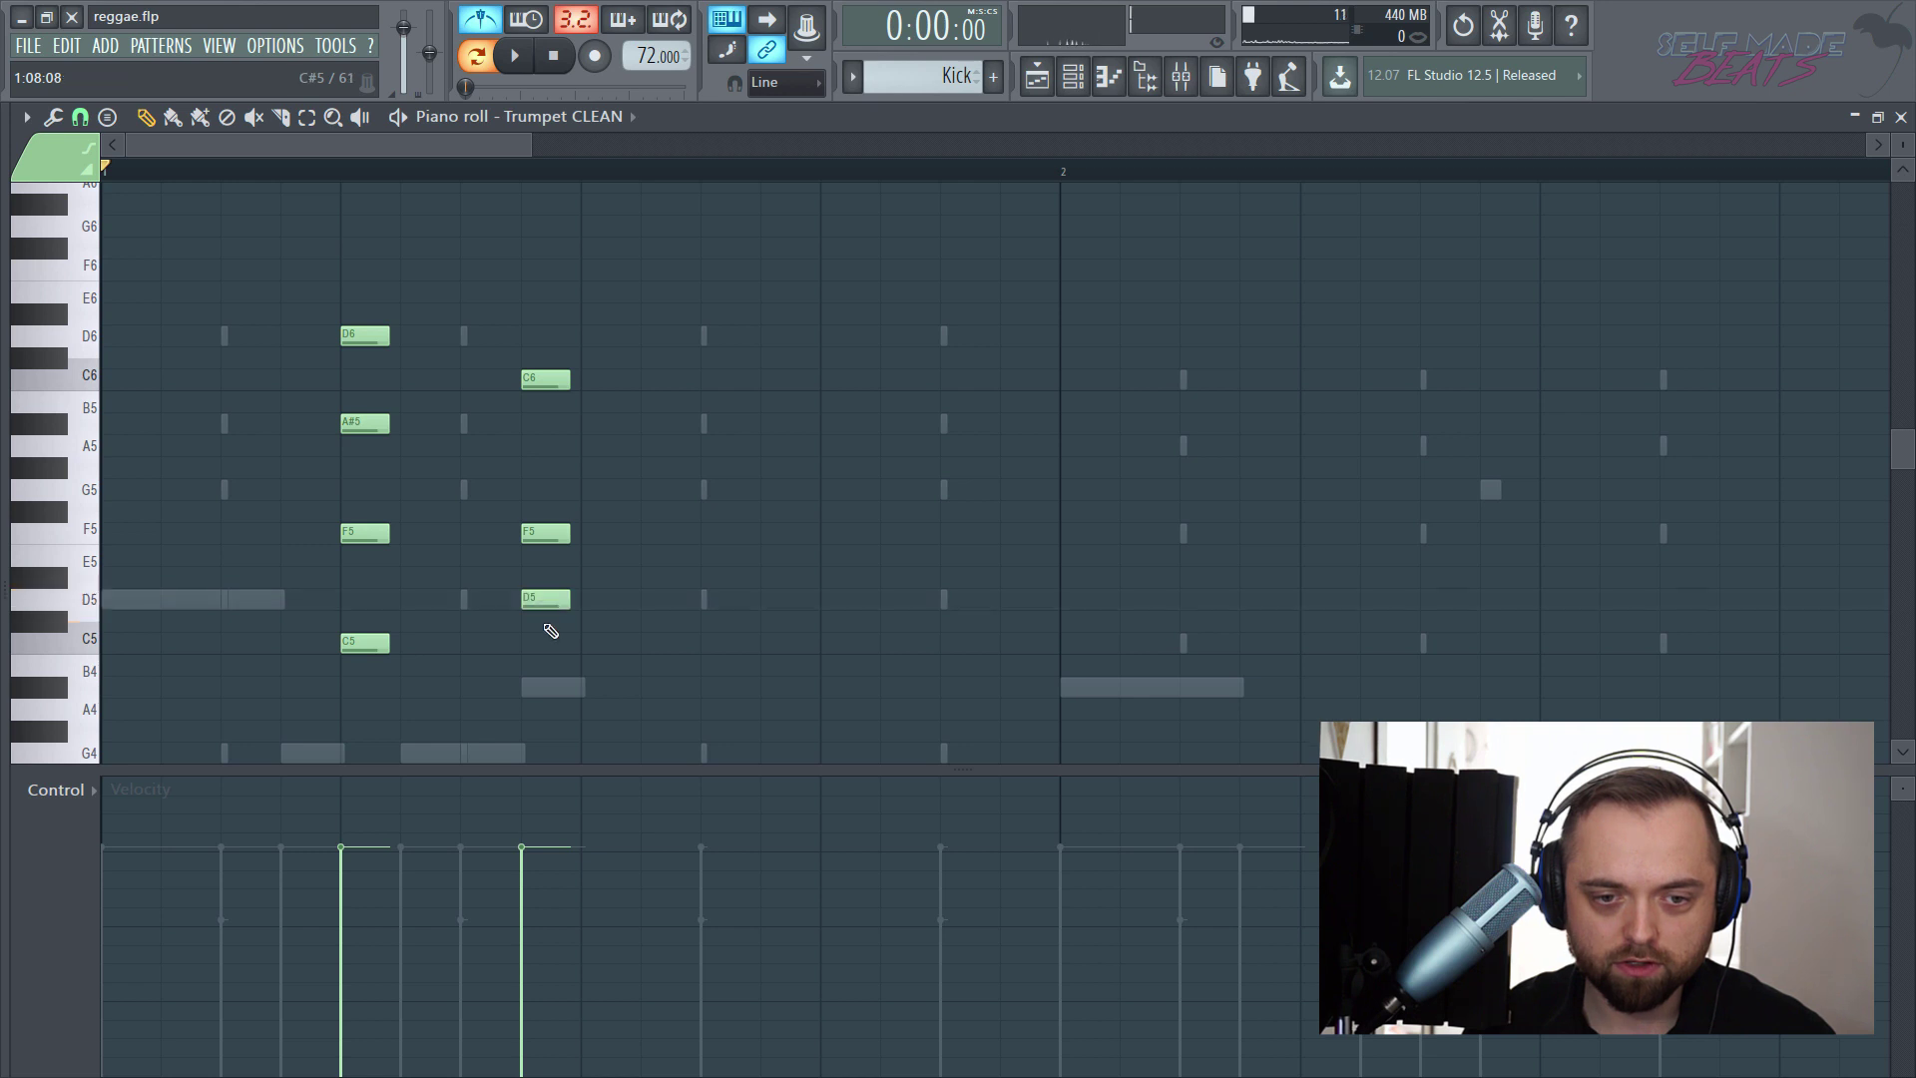
{"action": "left_click", "coordinate": [536, 647]}
{"action": "key", "text": "space"}
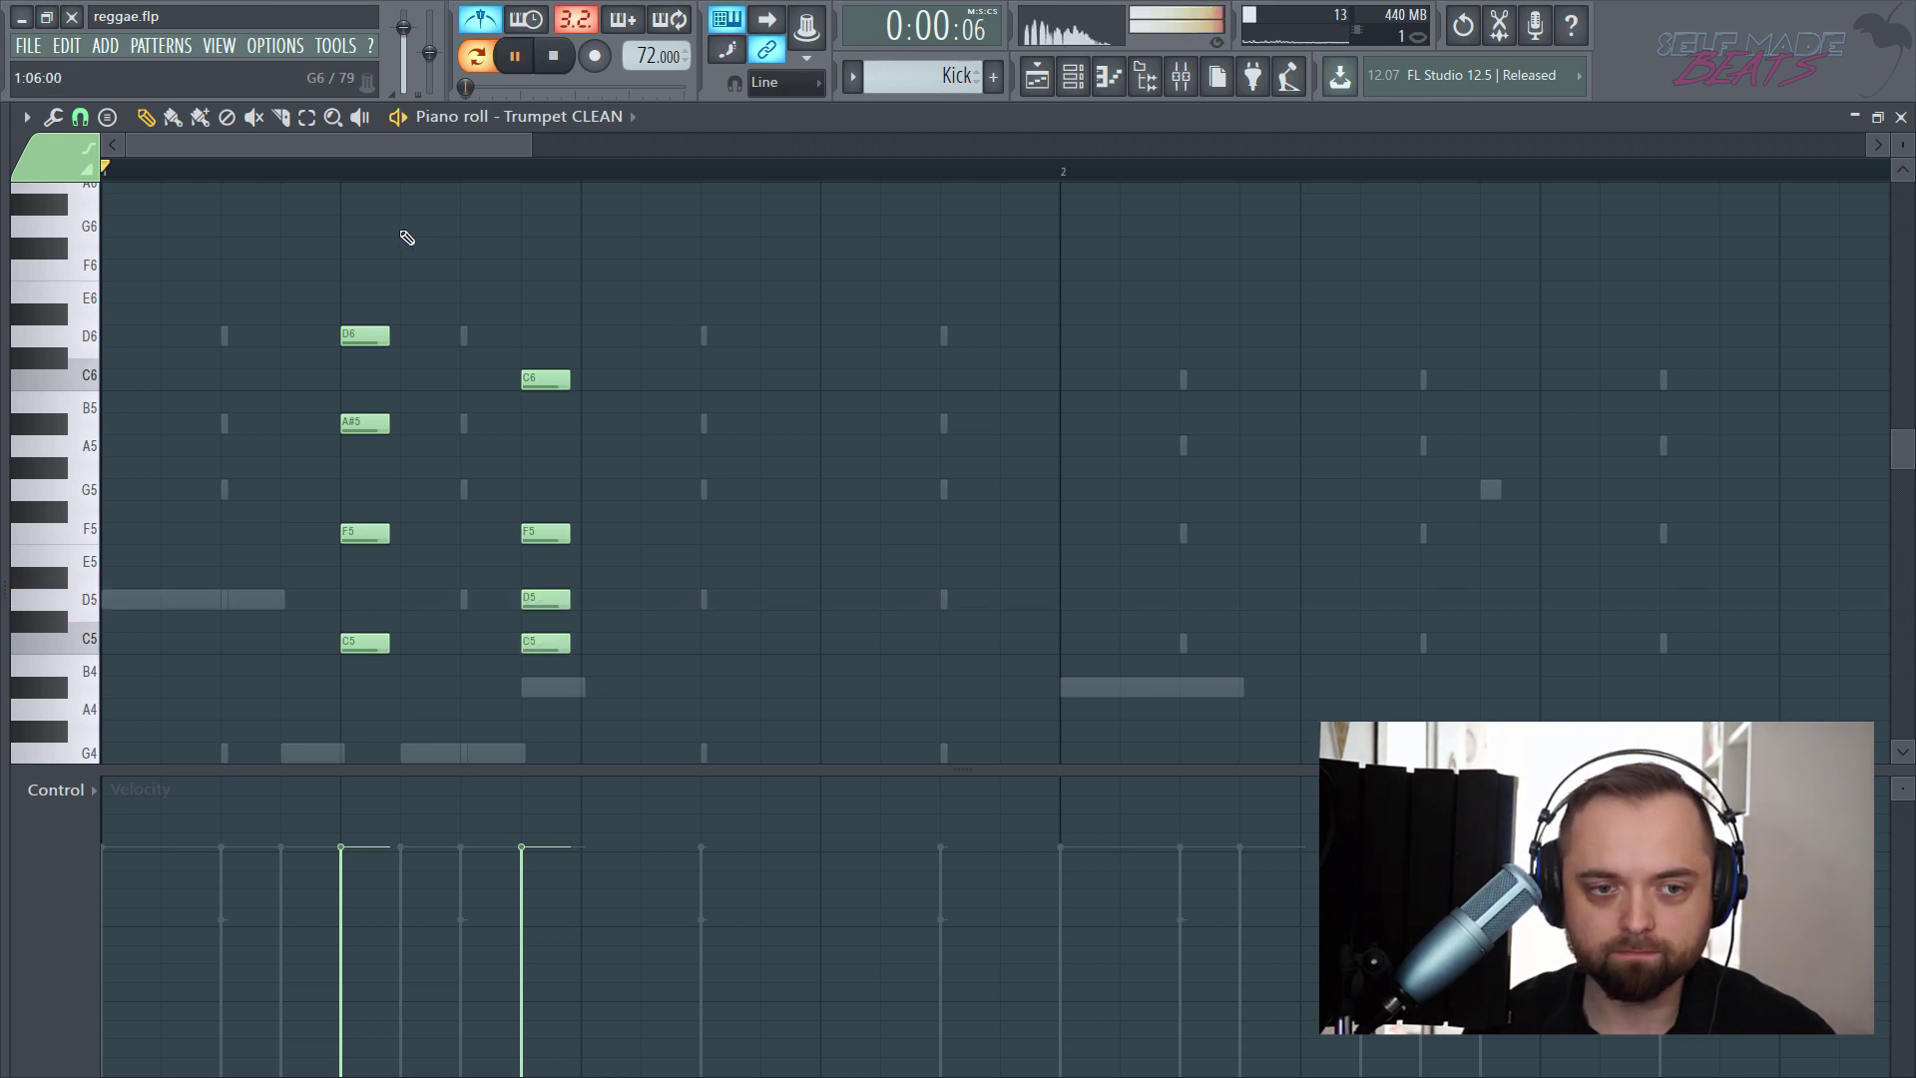
{"action": "key", "text": "space"}
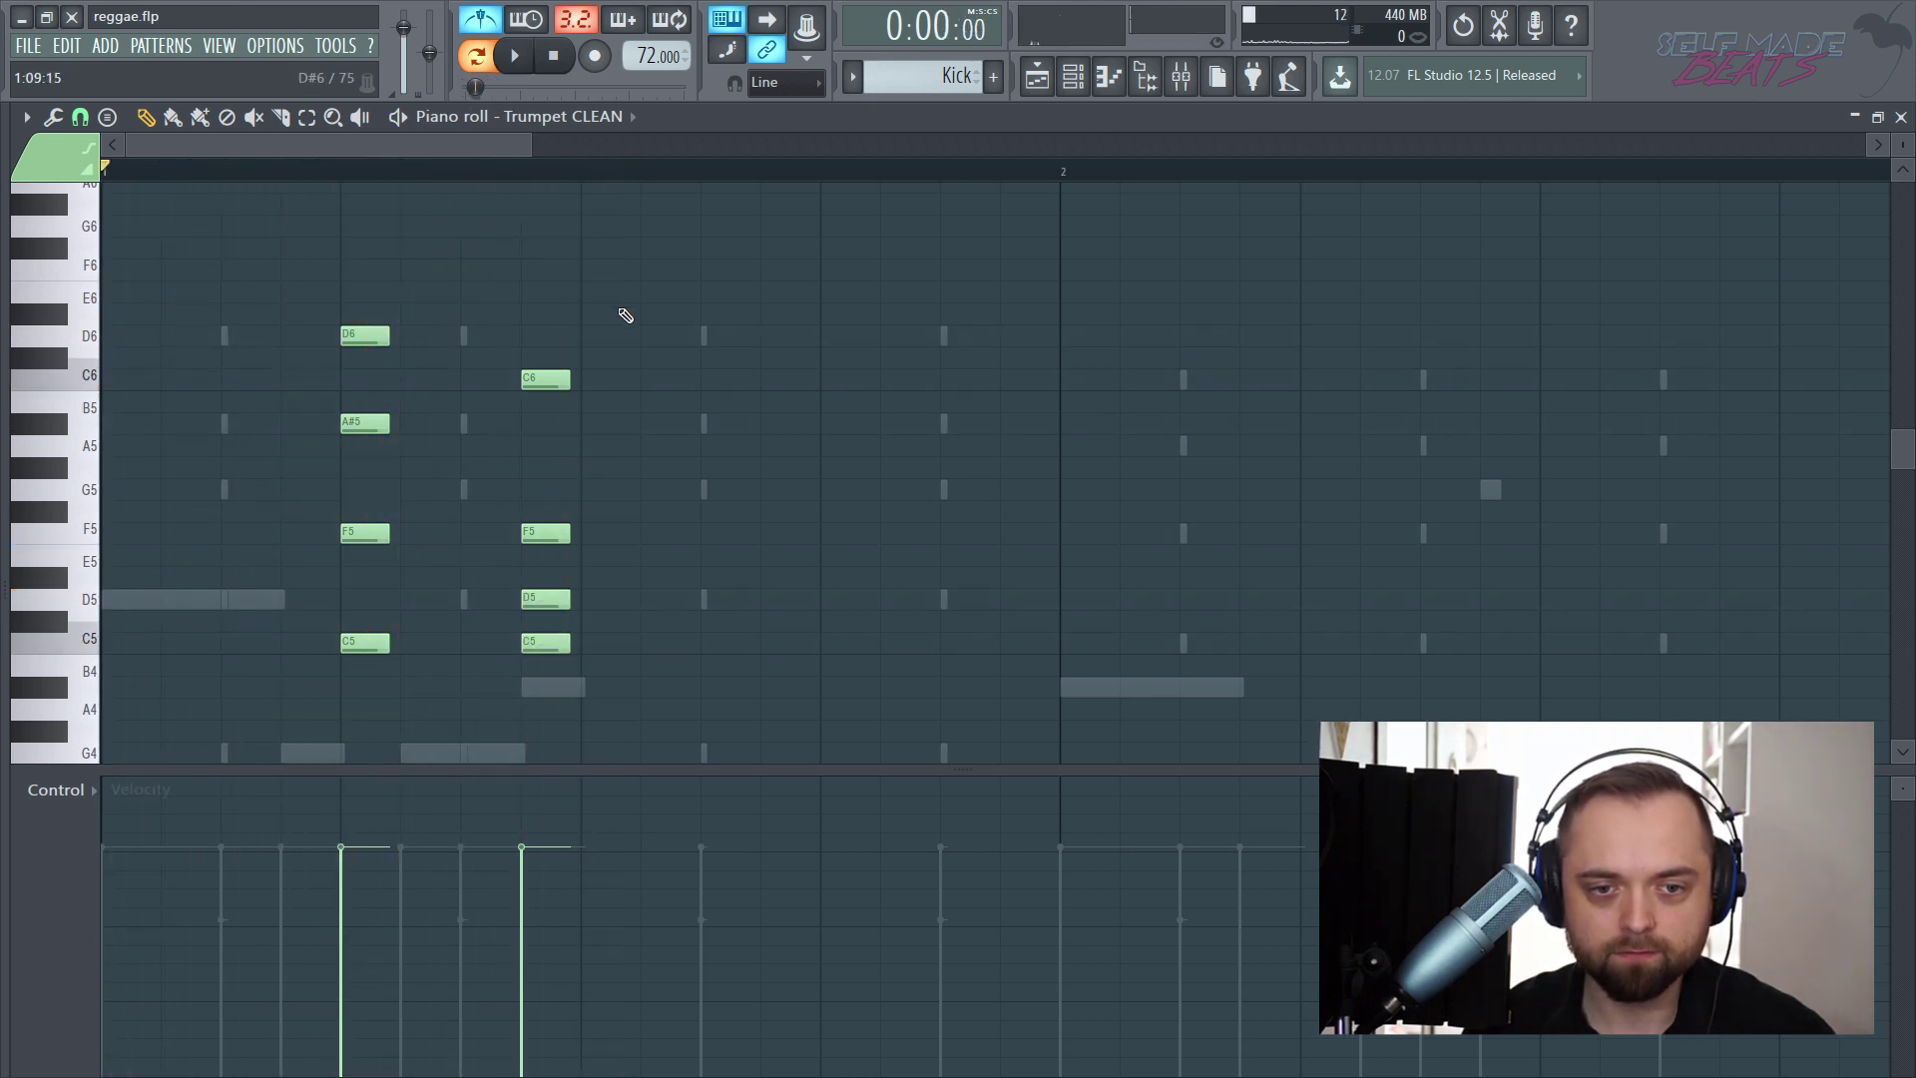
- Move the second chord one step earlier to step 7 of bar 1, play back, and clear the selection
{"action": "left_click_drag", "start_coordinate": [607, 336], "coordinate": [539, 664]}
{"action": "left_click_drag", "start_coordinate": [602, 511], "coordinate": [543, 511]}
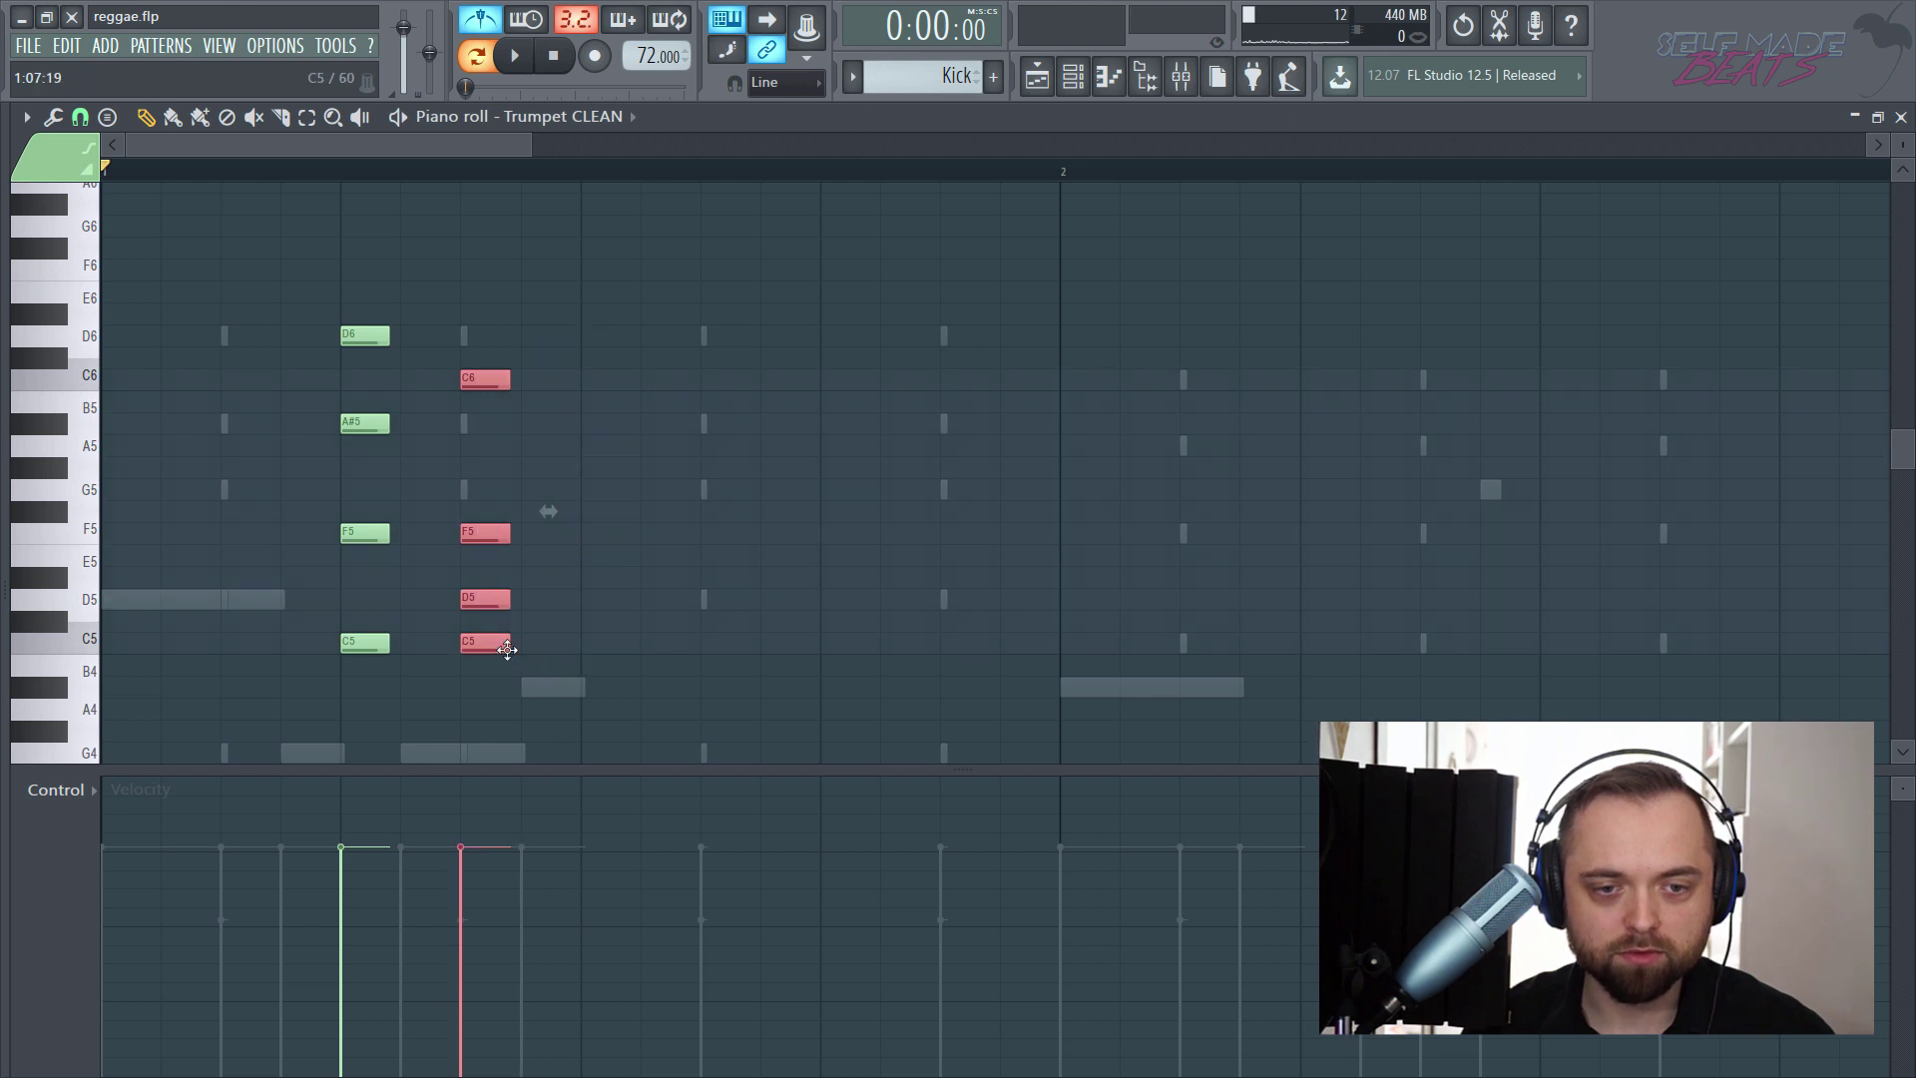
{"action": "key", "text": "space"}
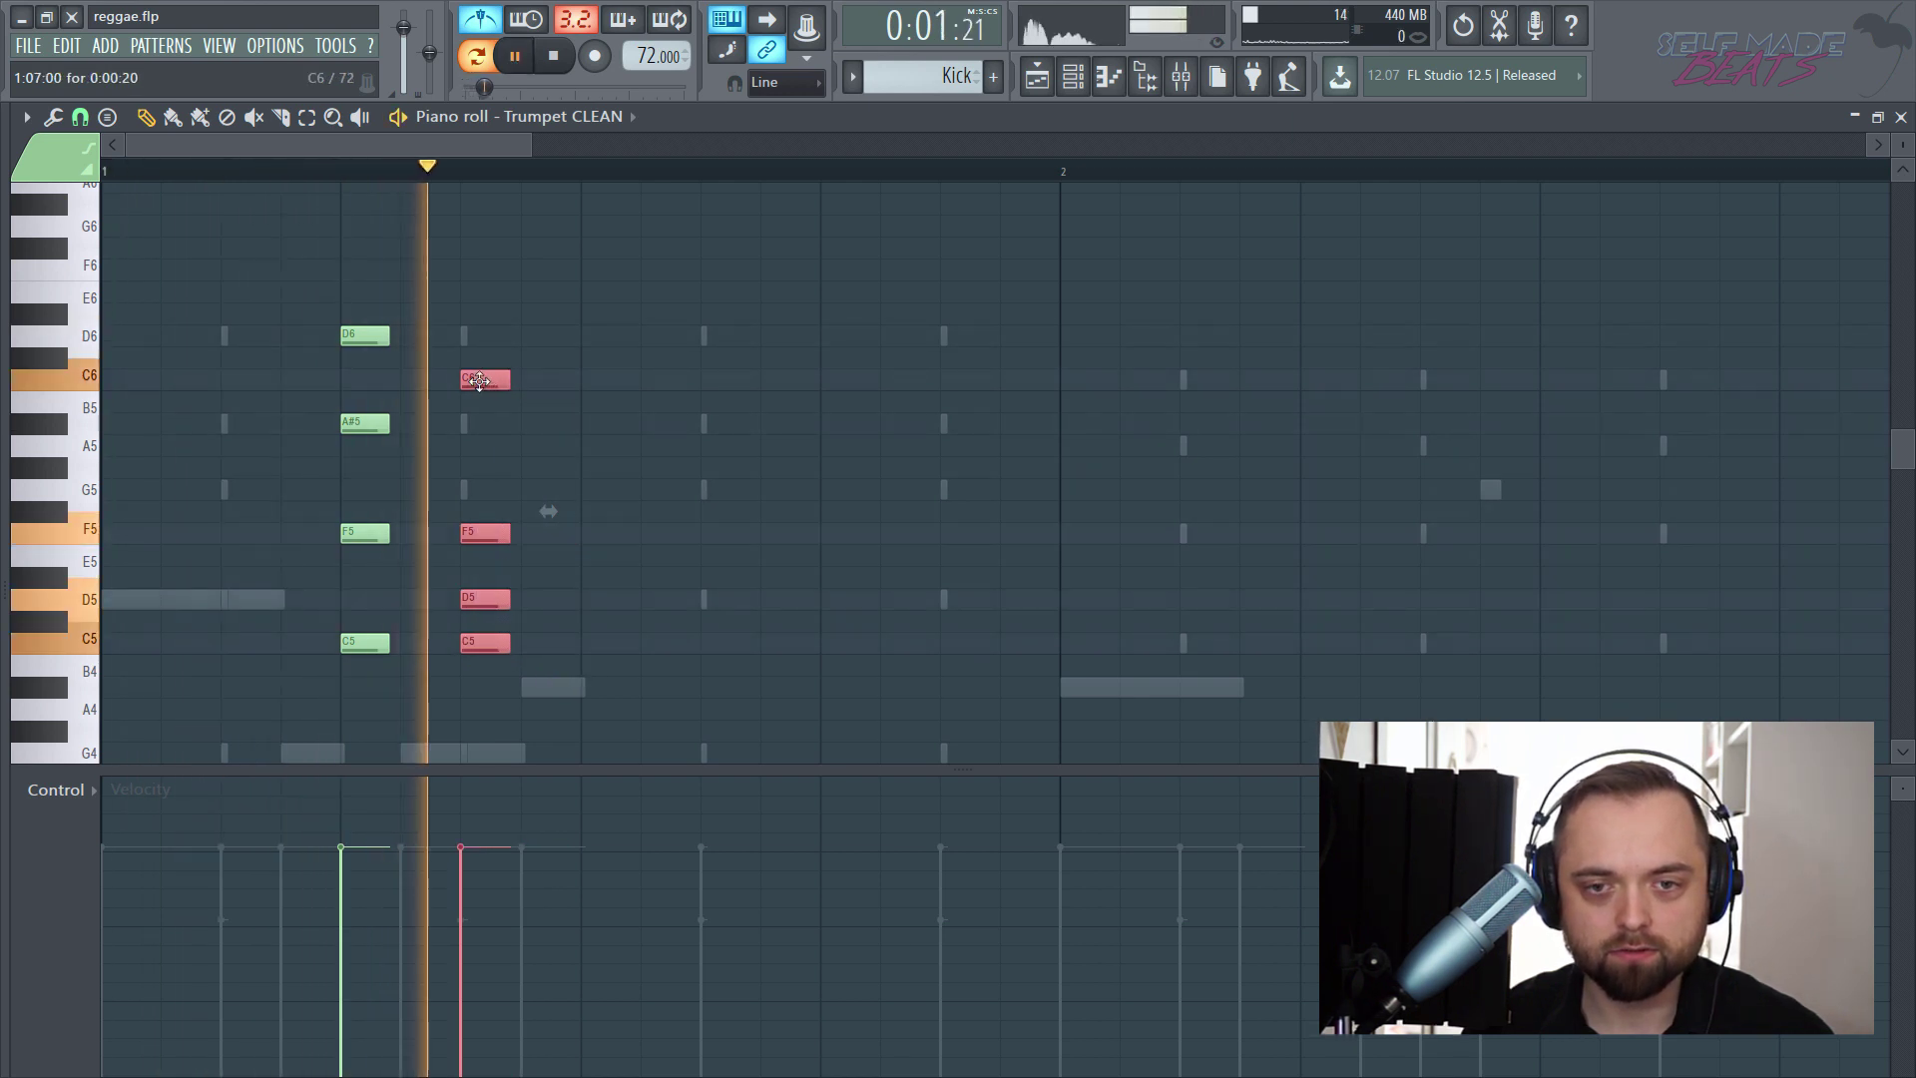
{"action": "key", "text": "space"}
{"action": "left_click", "coordinate": [585, 326]}
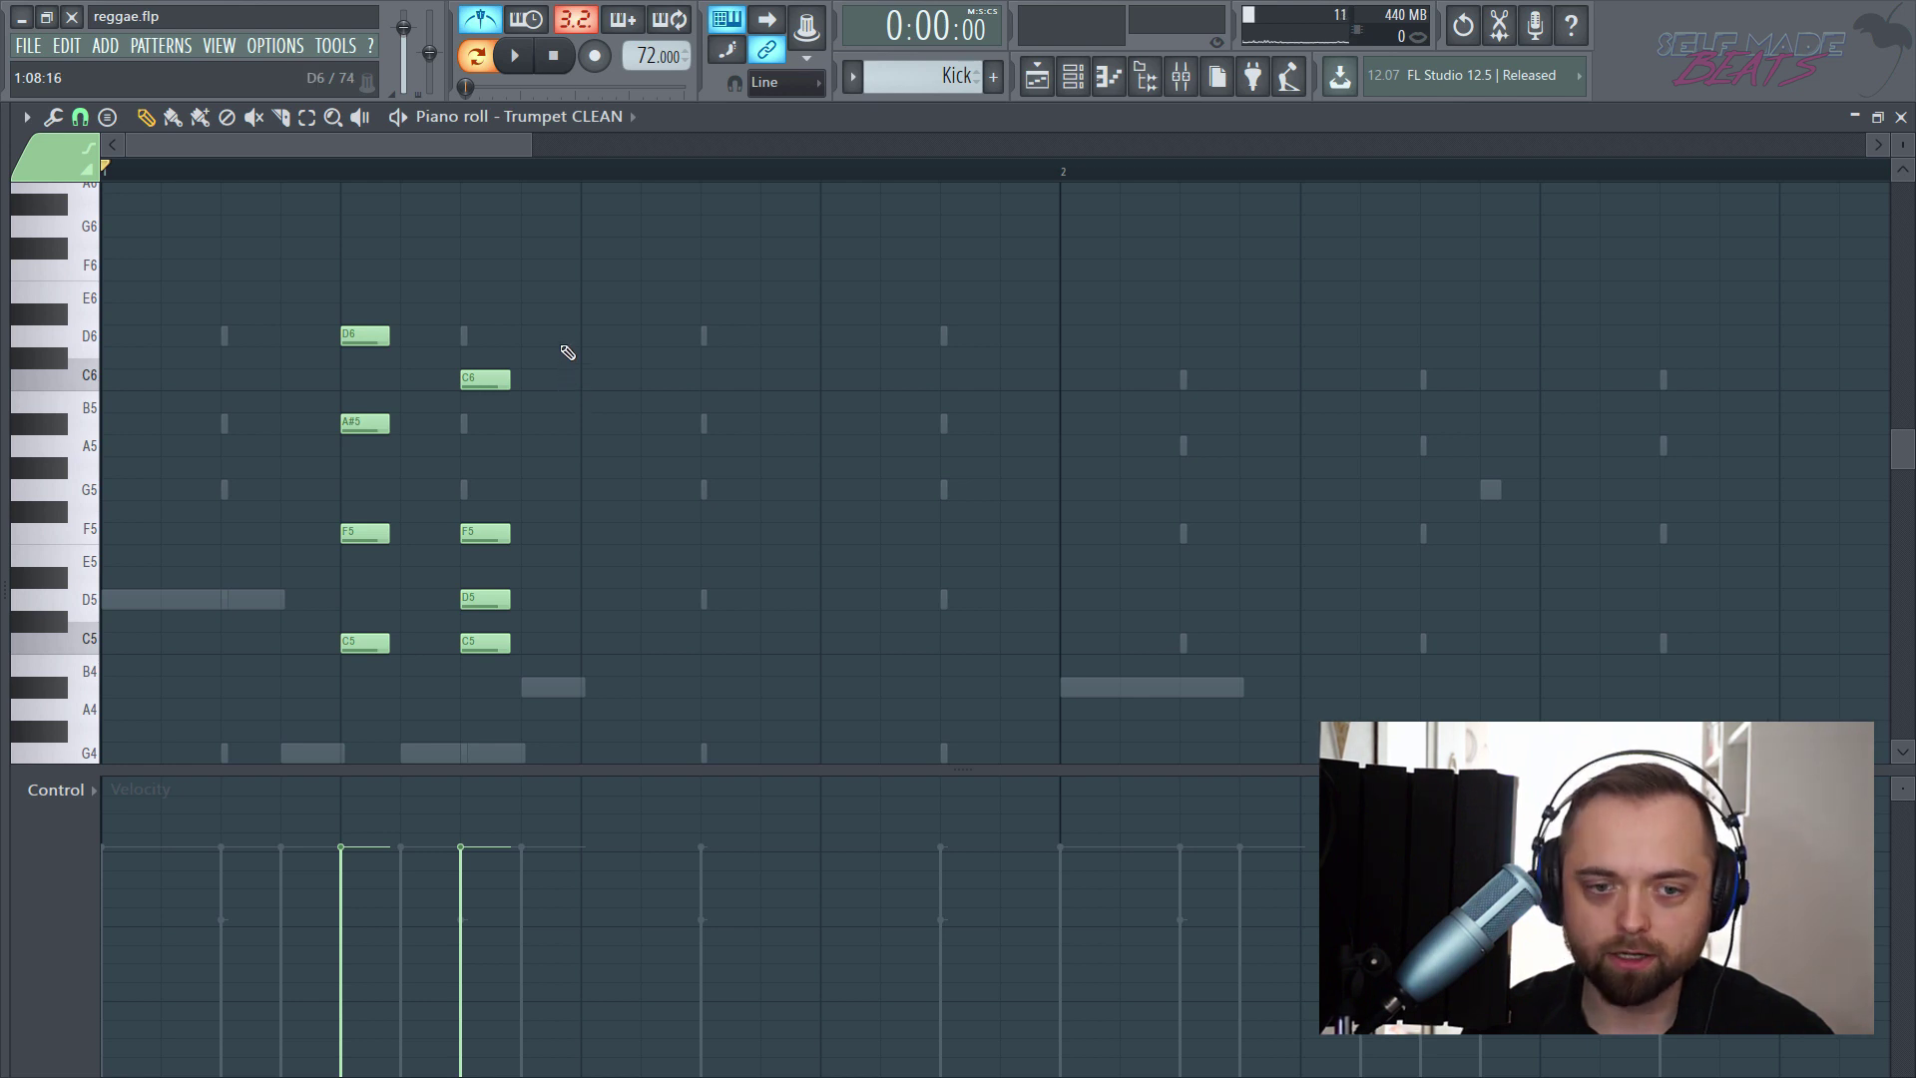
- Add a third chord of D6, G5, F5 and D5 at step 8 of bar 1, and play back
{"action": "left_click", "coordinate": [530, 335]}
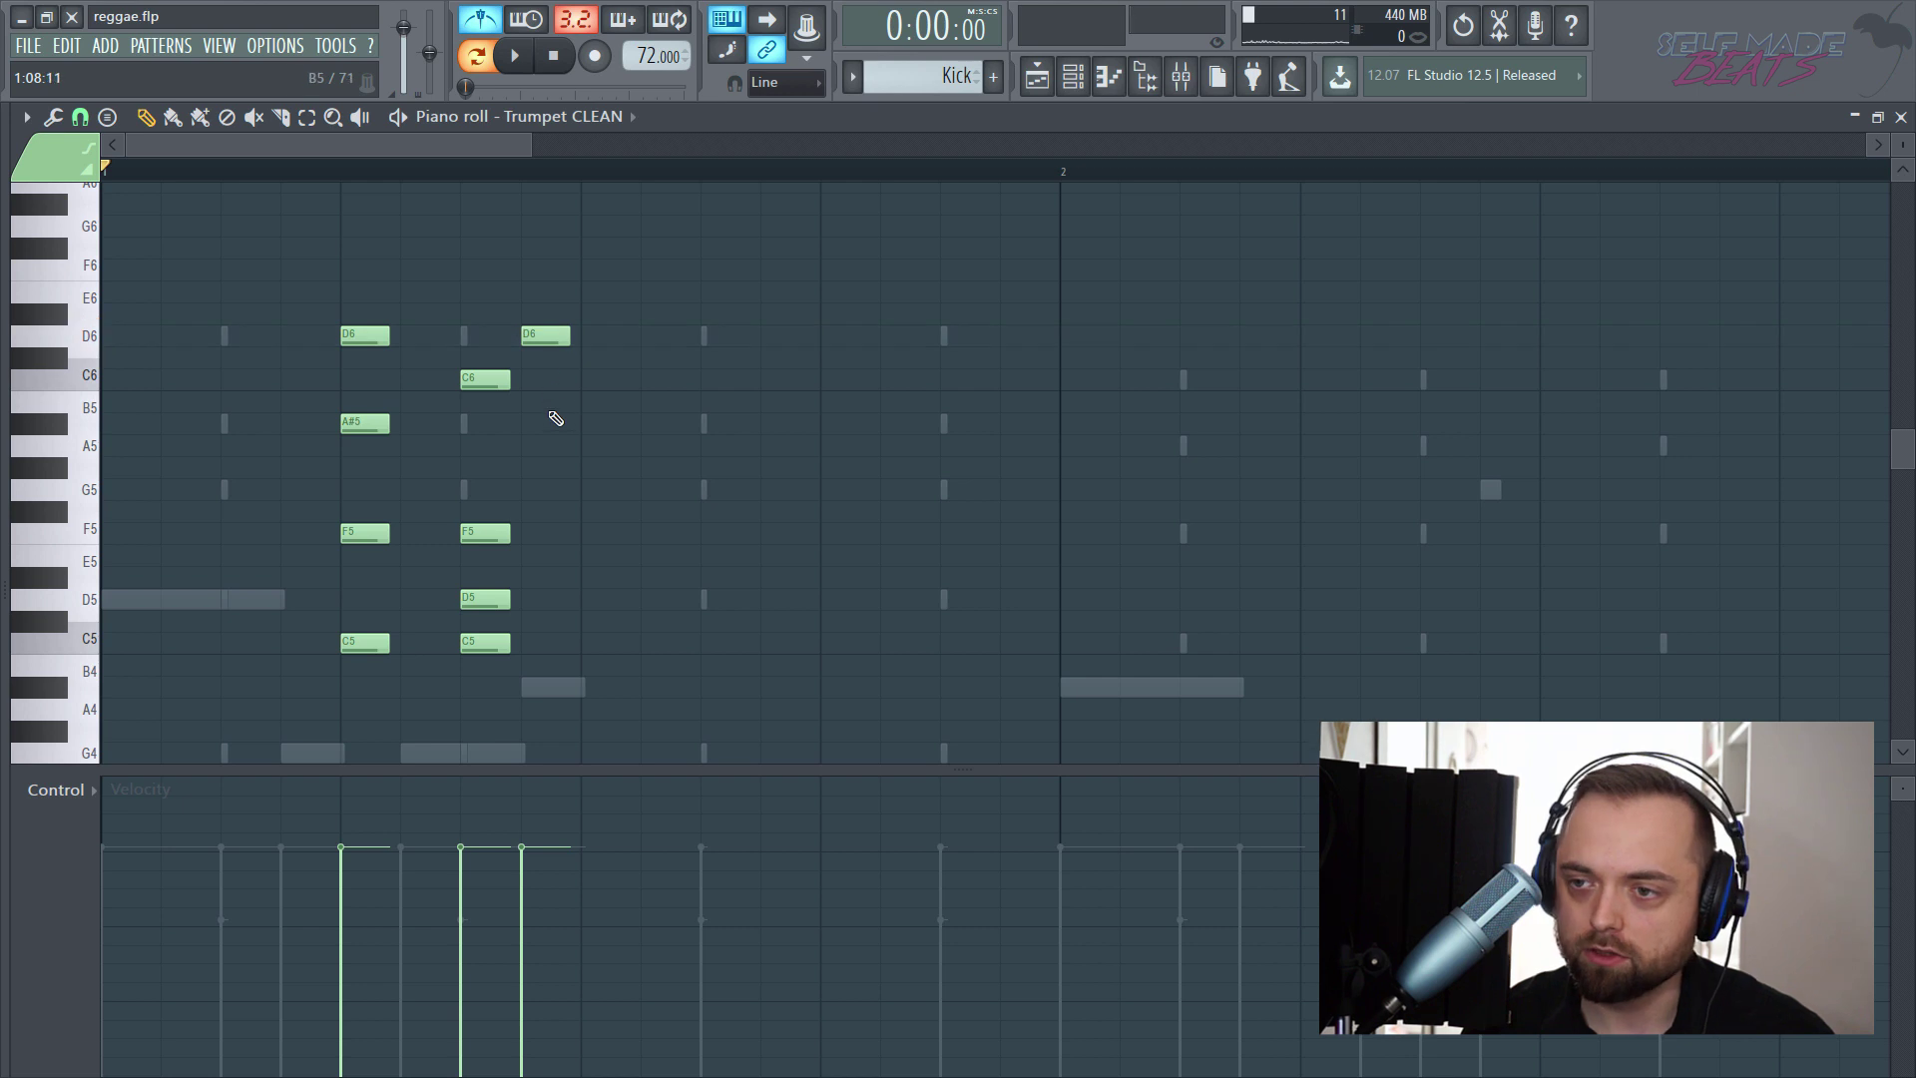
{"action": "left_click_drag", "start_coordinate": [544, 473], "coordinate": [546, 491]}
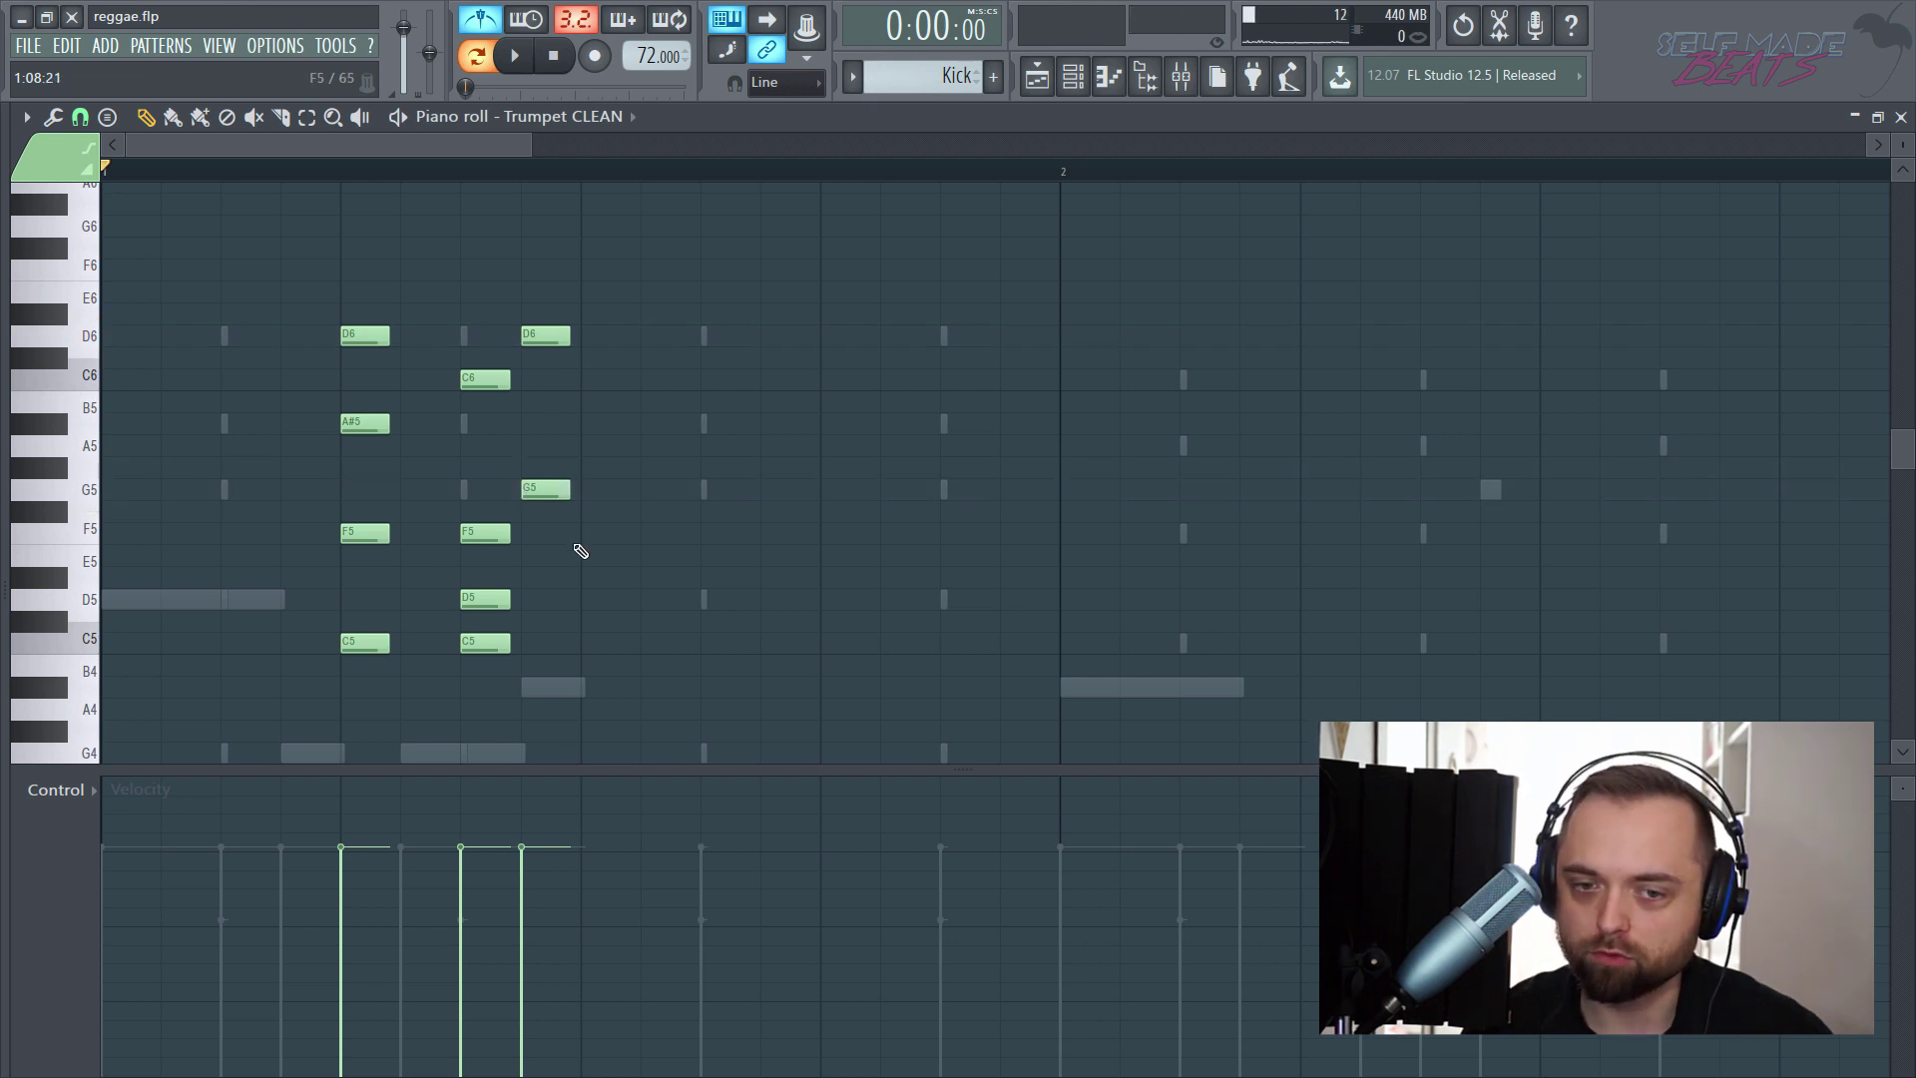
{"action": "left_click", "coordinate": [545, 533]}
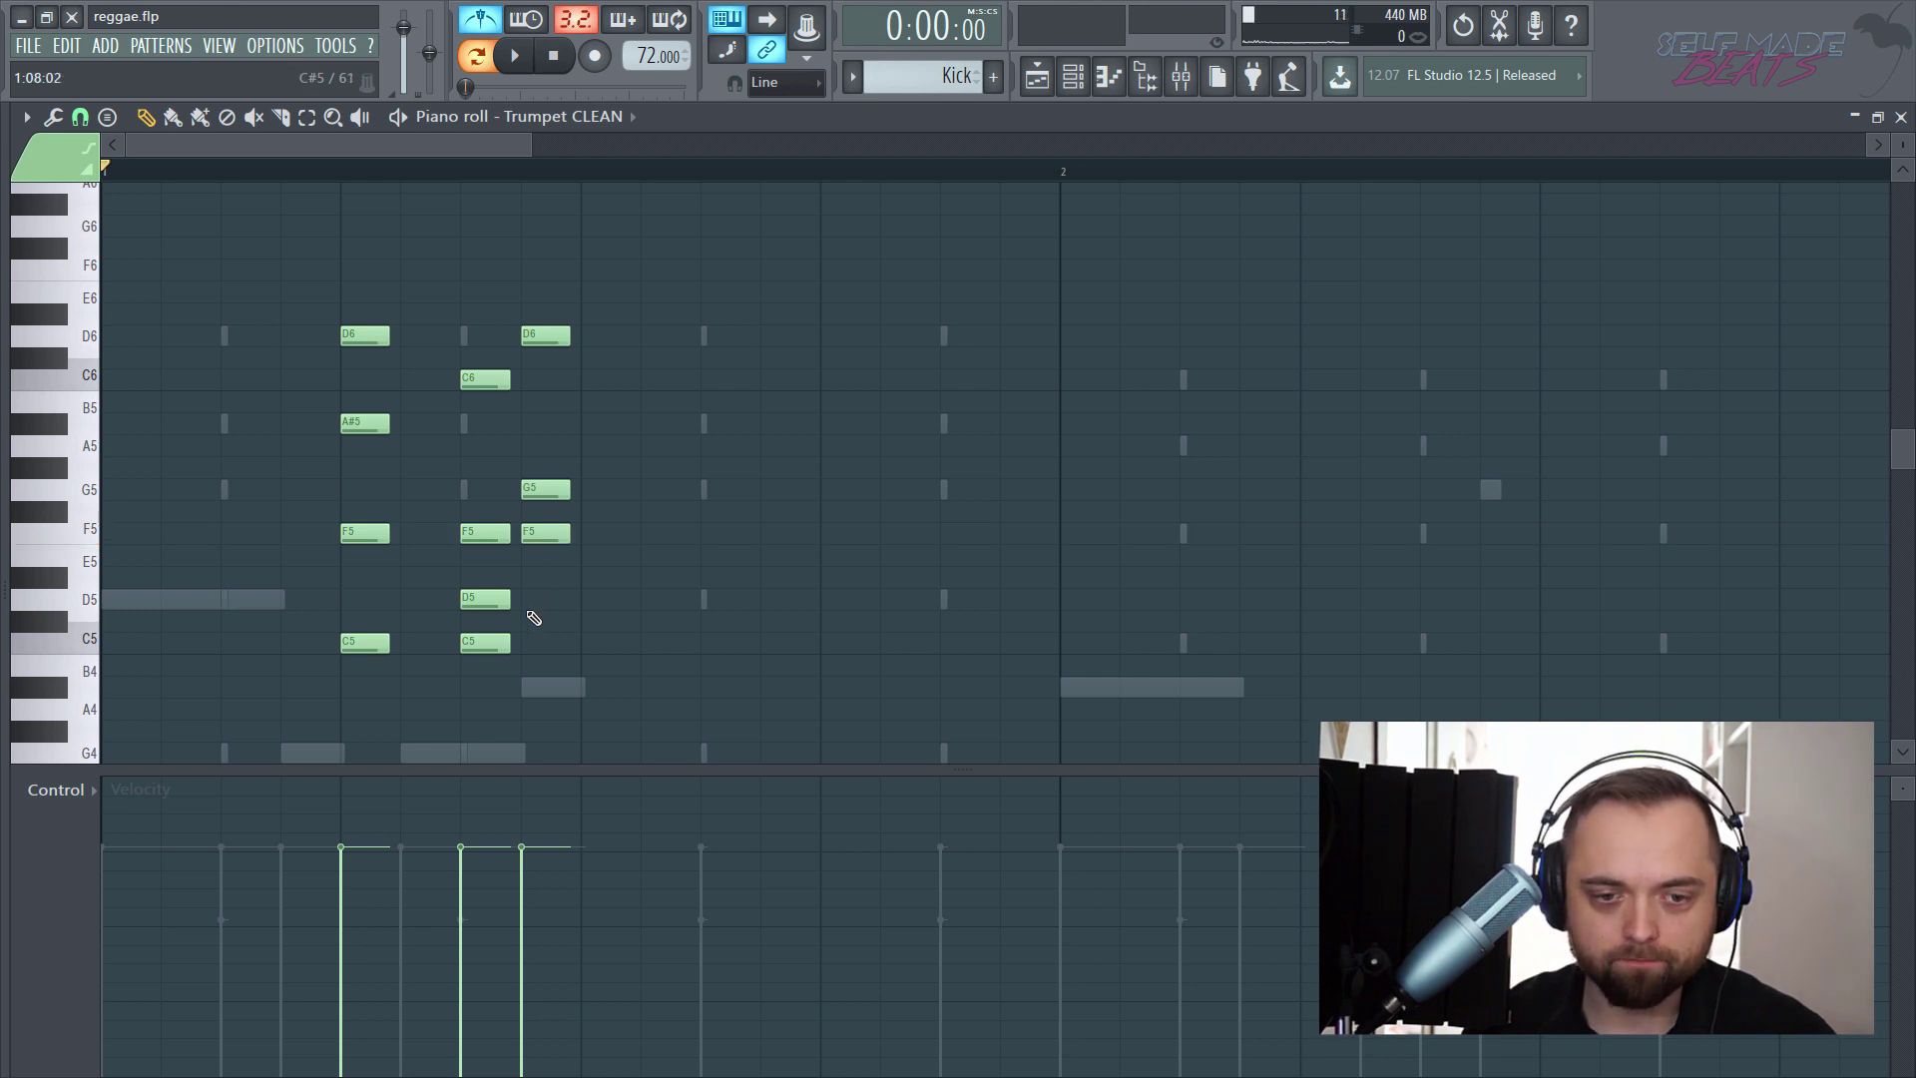
{"action": "left_click", "coordinate": [534, 600]}
{"action": "key", "text": "space"}
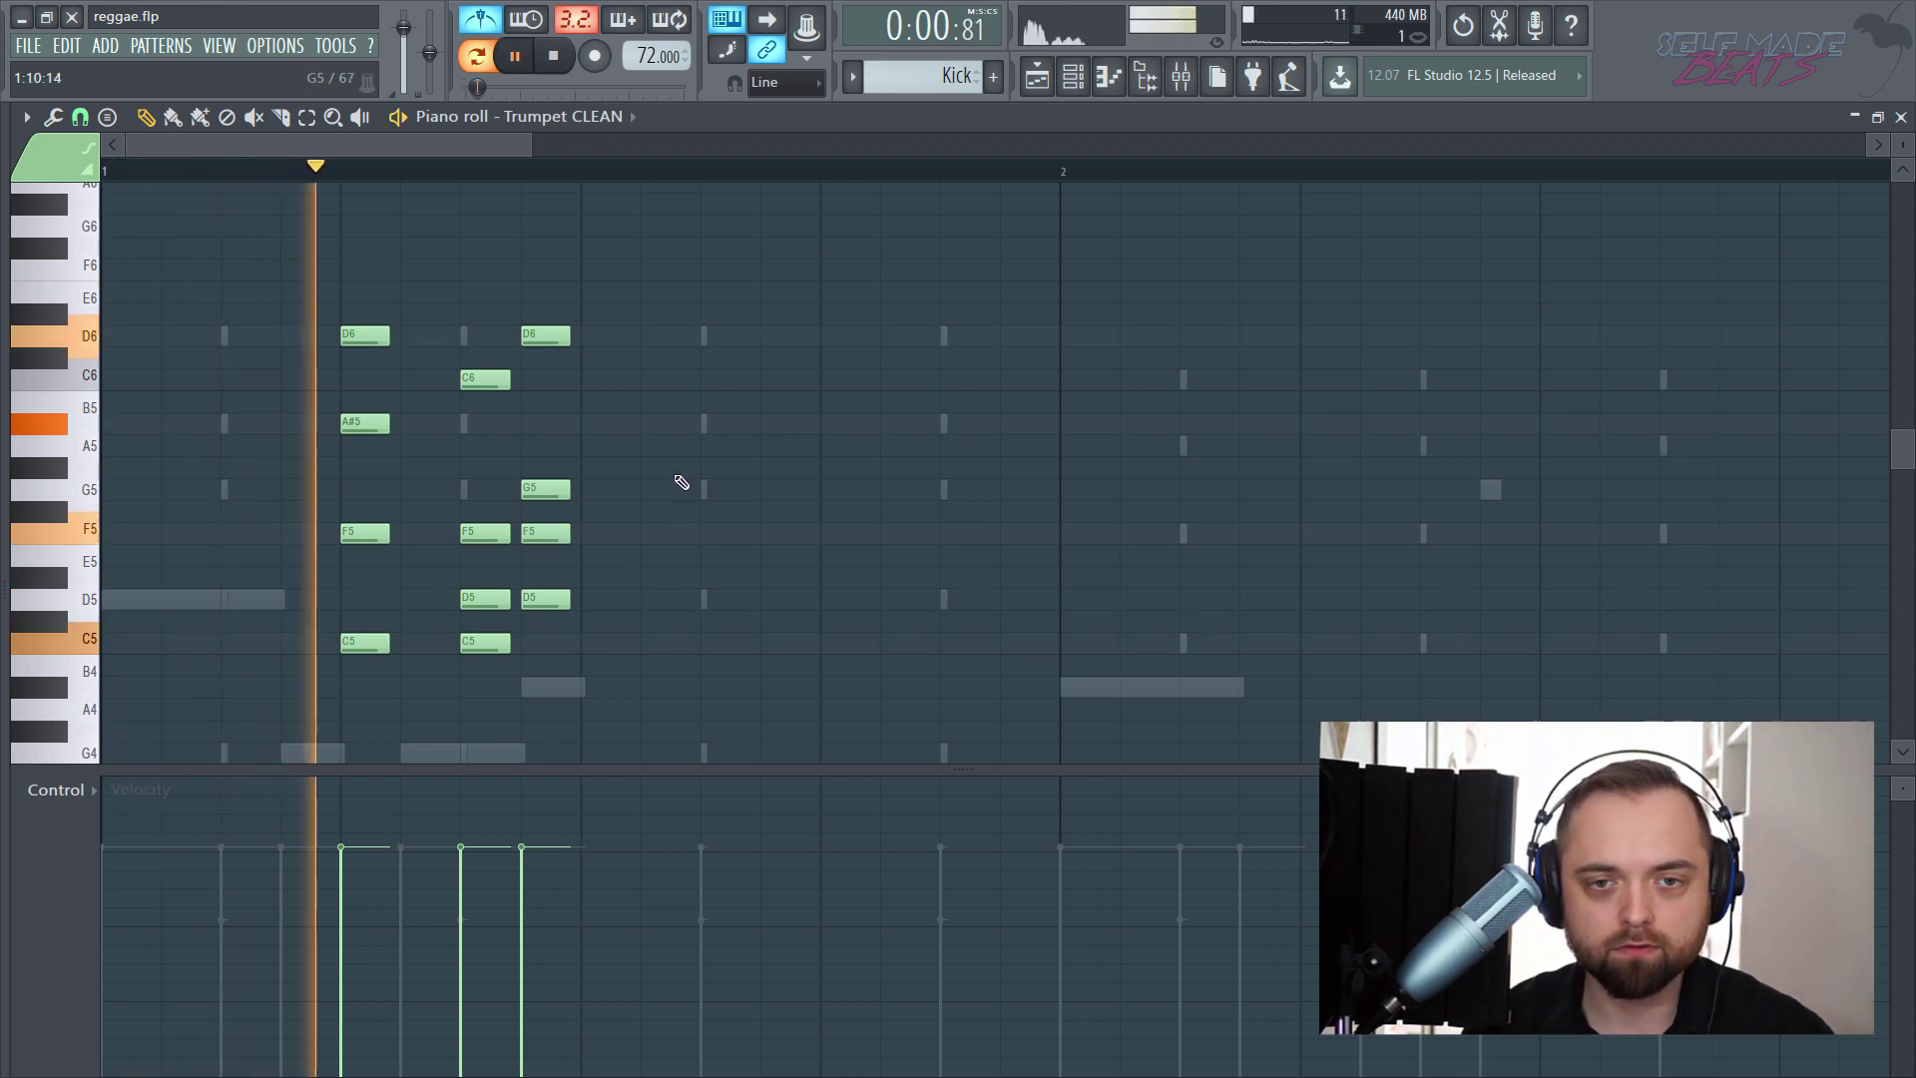
{"action": "key", "text": "space"}
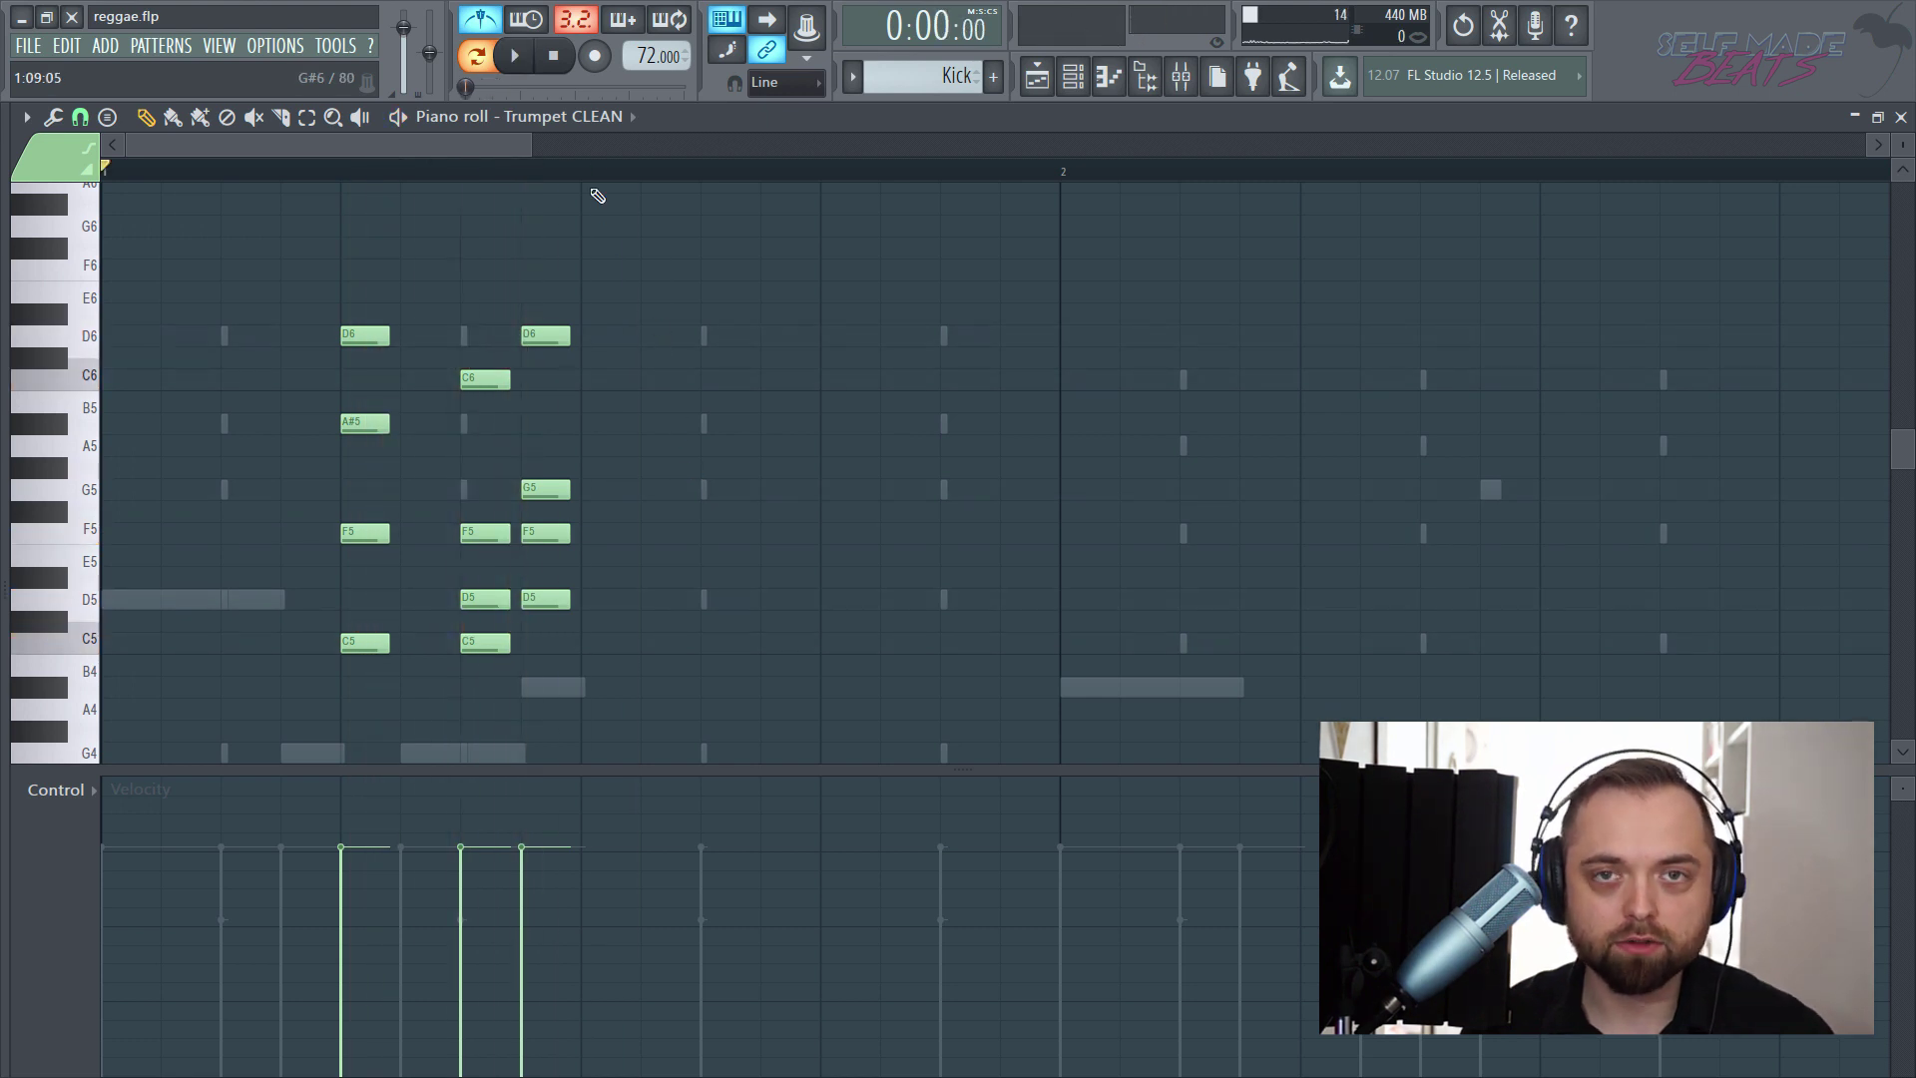
- Copy all three bar 1 trumpet chords into bar 3, starting at step 5 with pitches kept, and clear the selection
{"action": "scroll", "coordinate": [592, 176], "scroll_direction": "down", "scroll_amount": 4}
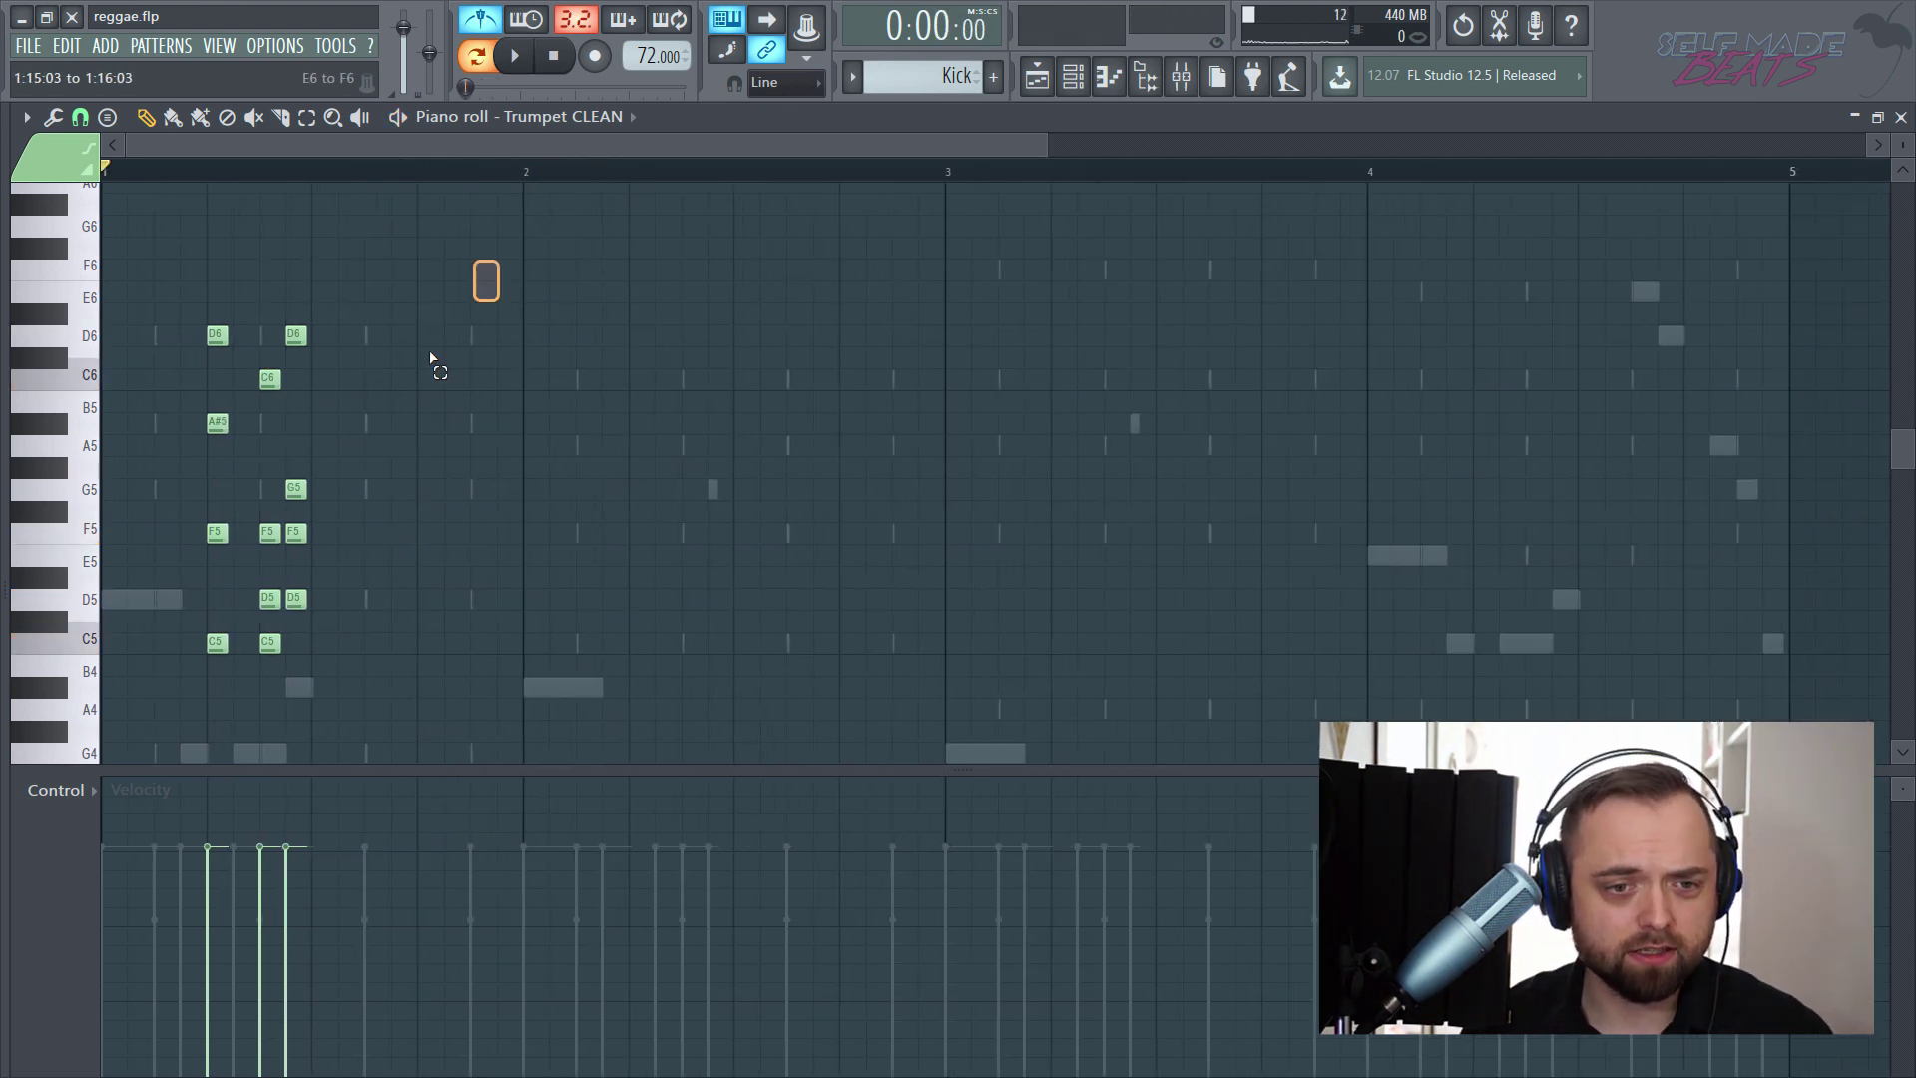
{"action": "left_click_drag", "start_coordinate": [497, 262], "coordinate": [211, 767]}
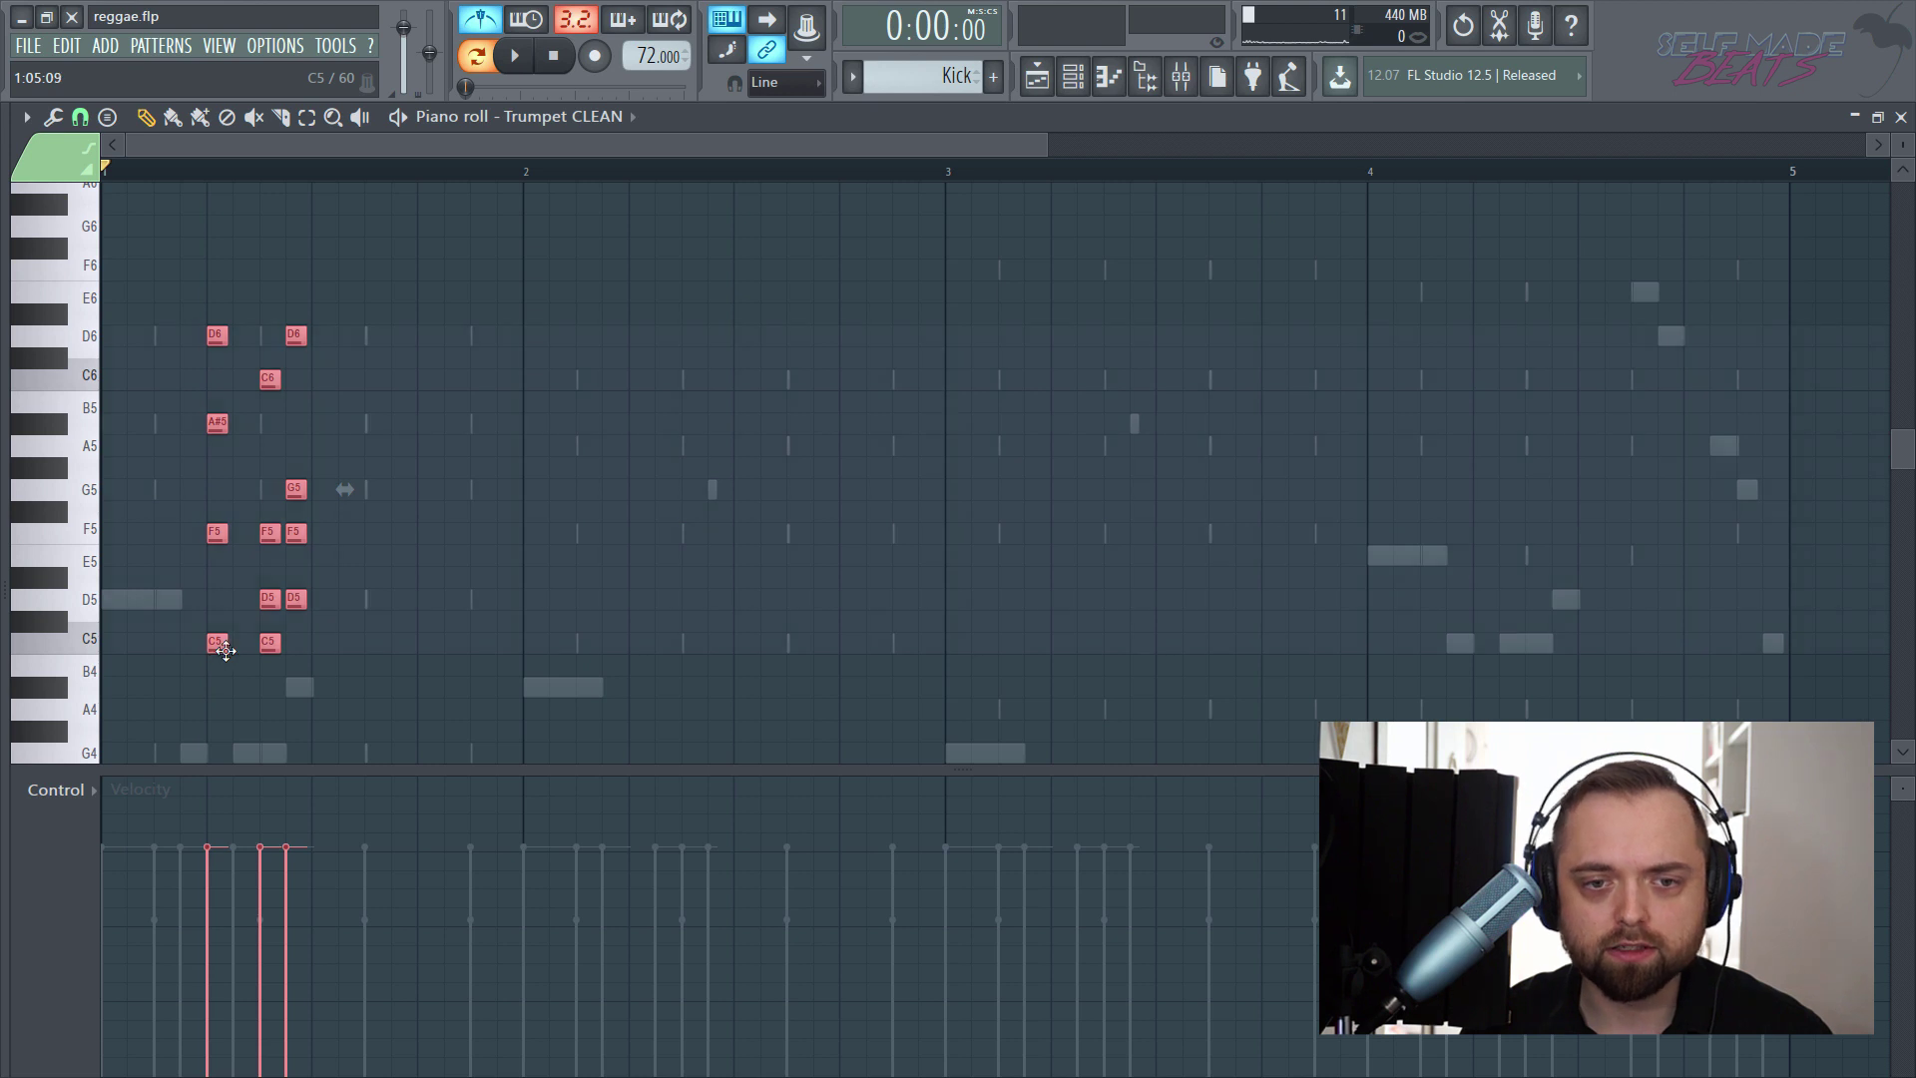
{"action": "left_click_drag", "start_coordinate": [216, 641], "coordinate": [1056, 703]}
{"action": "scroll", "coordinate": [549, 184], "scroll_direction": "up", "scroll_amount": 3}
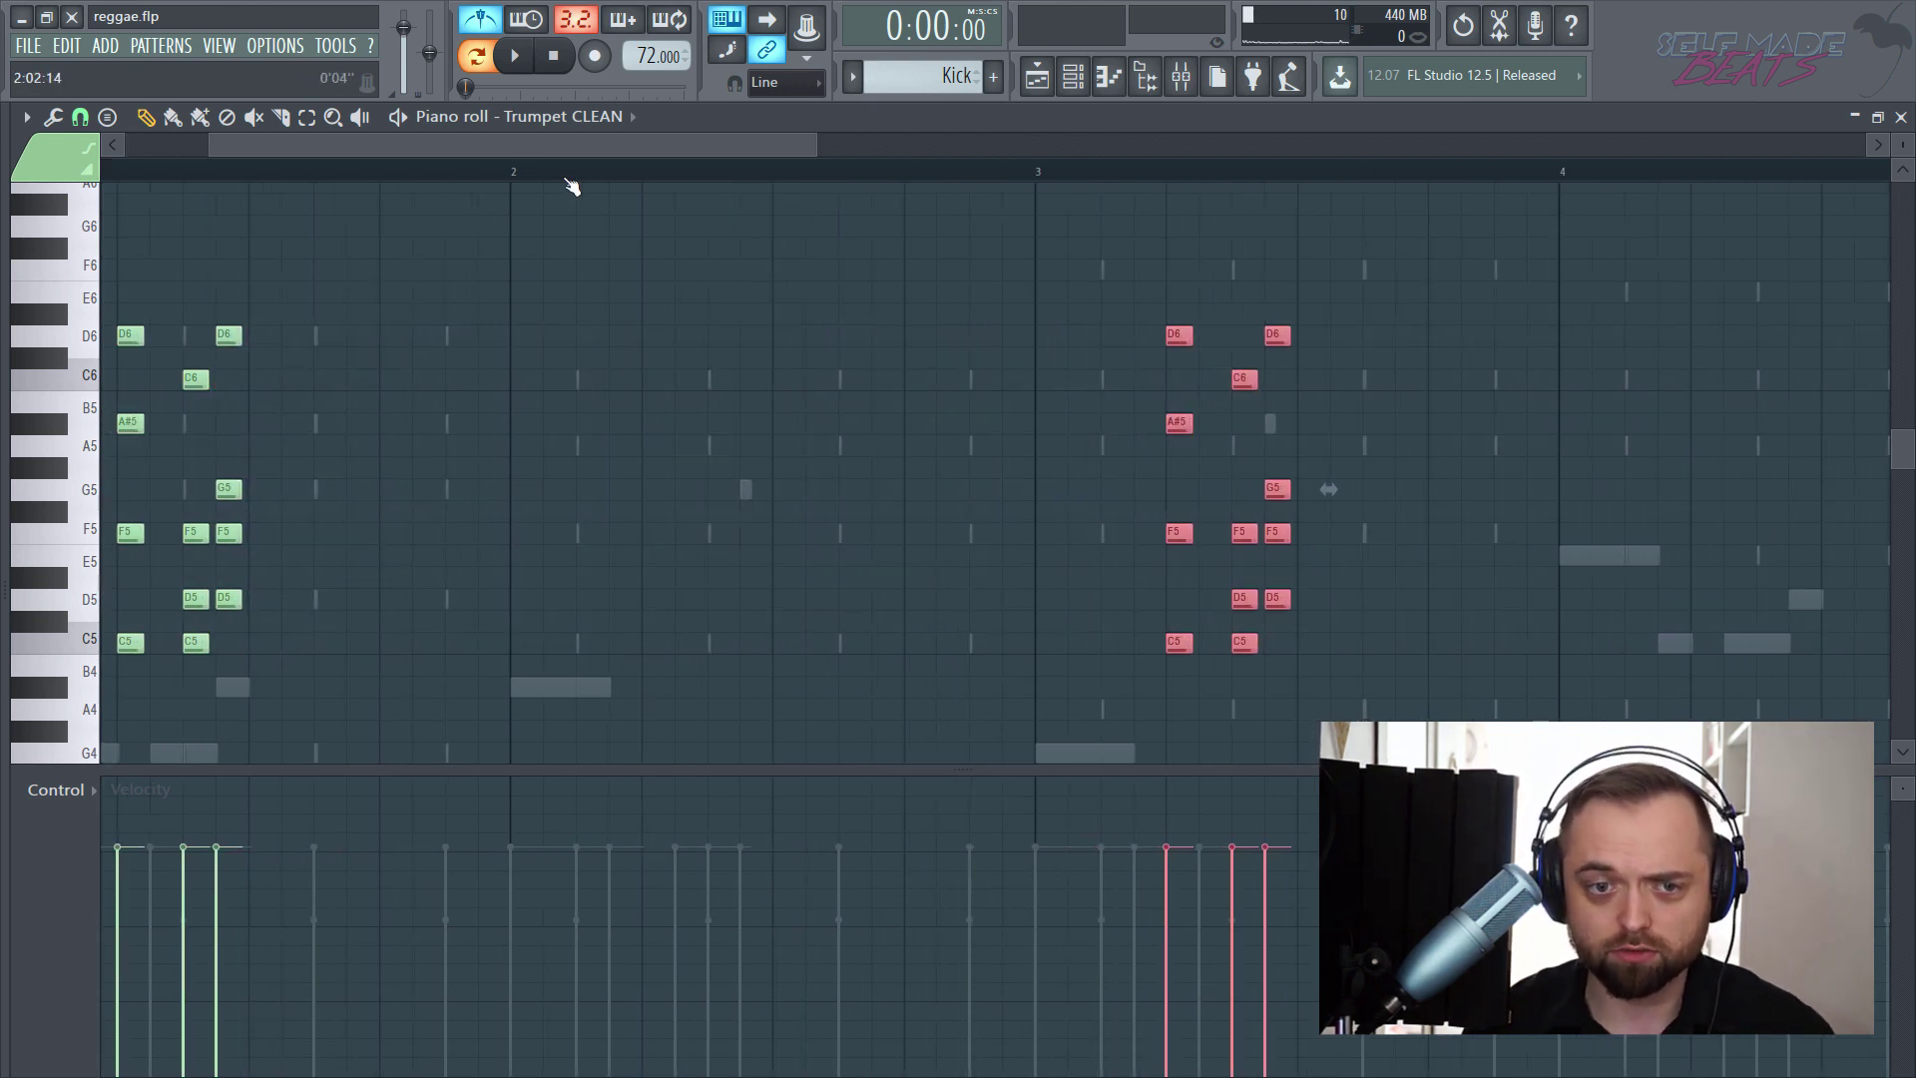
{"action": "left_click_drag", "start_coordinate": [551, 157], "coordinate": [616, 146]}
{"action": "left_click", "coordinate": [597, 244]}
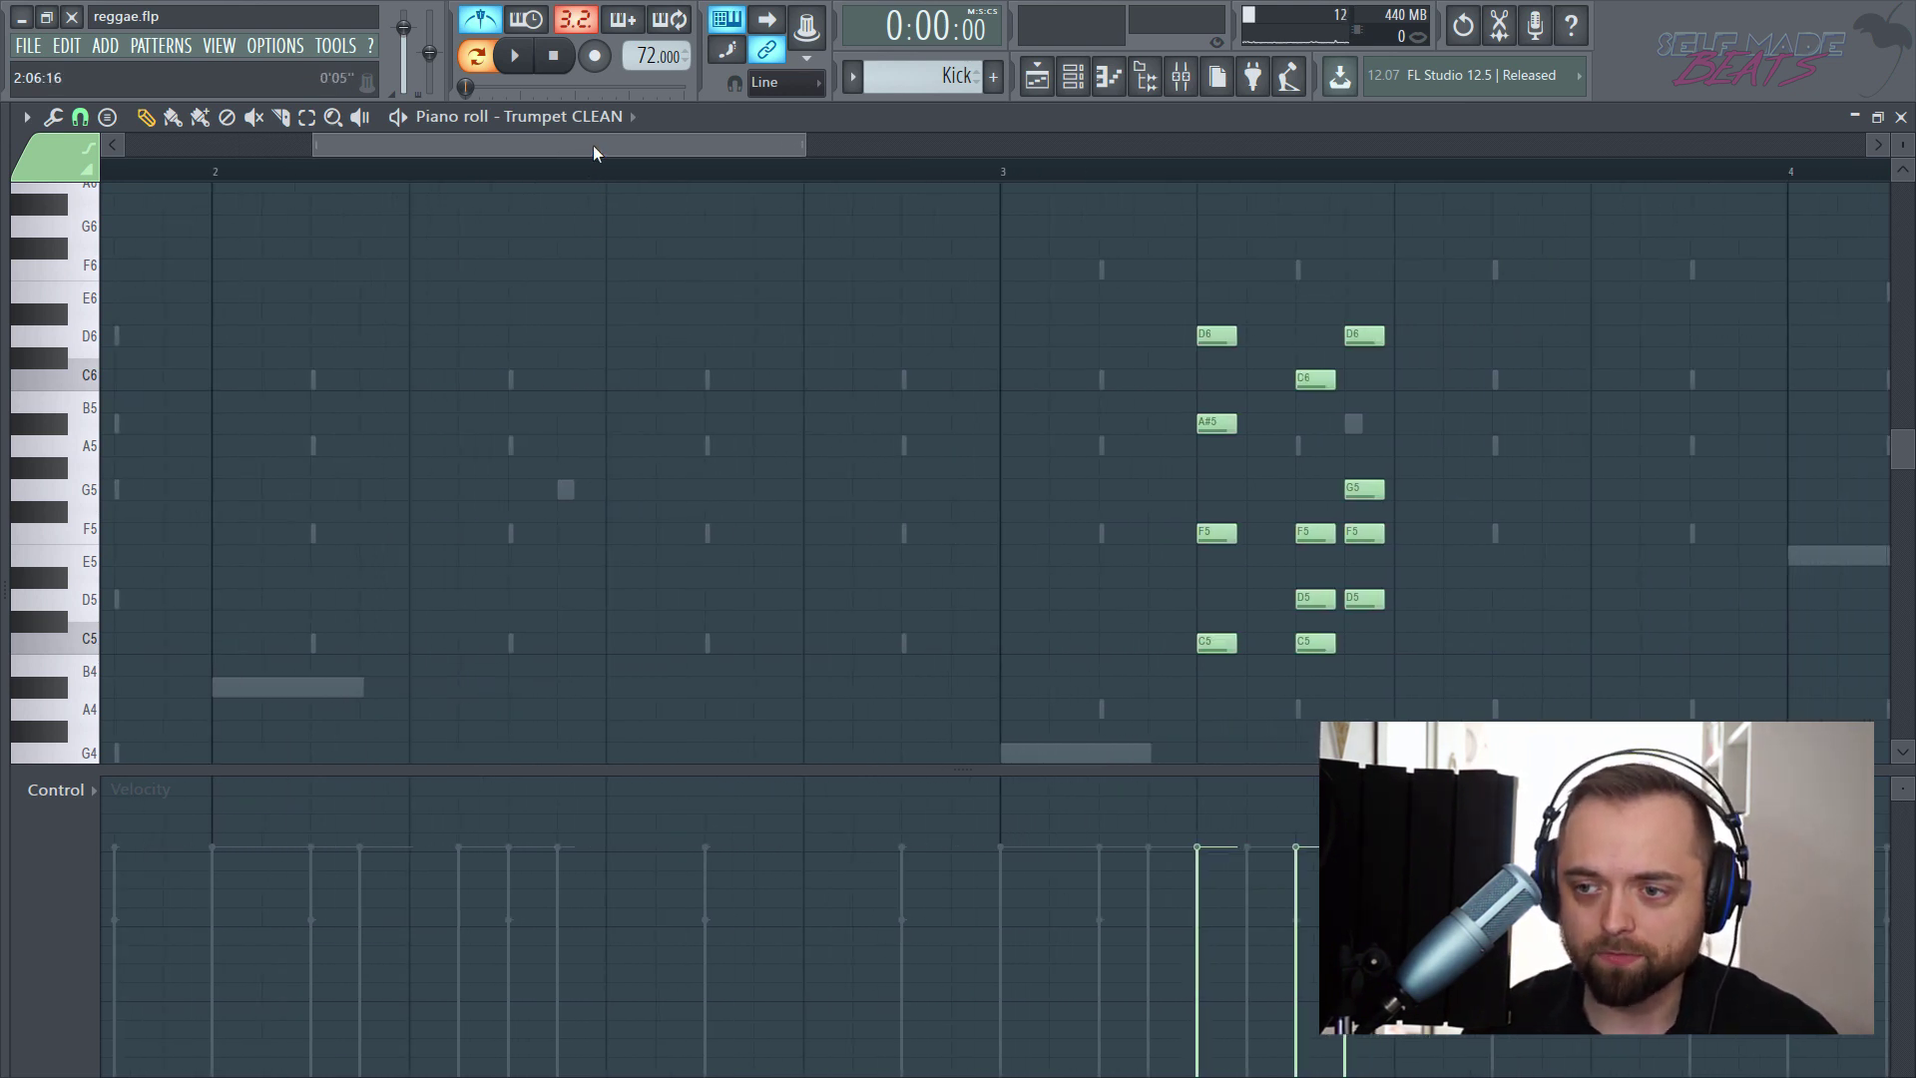
- Add a chord of F6, C6, A5 and F5 at step 5 of bar 2, and play back from bar 2
{"action": "left_click", "coordinate": [422, 276]}
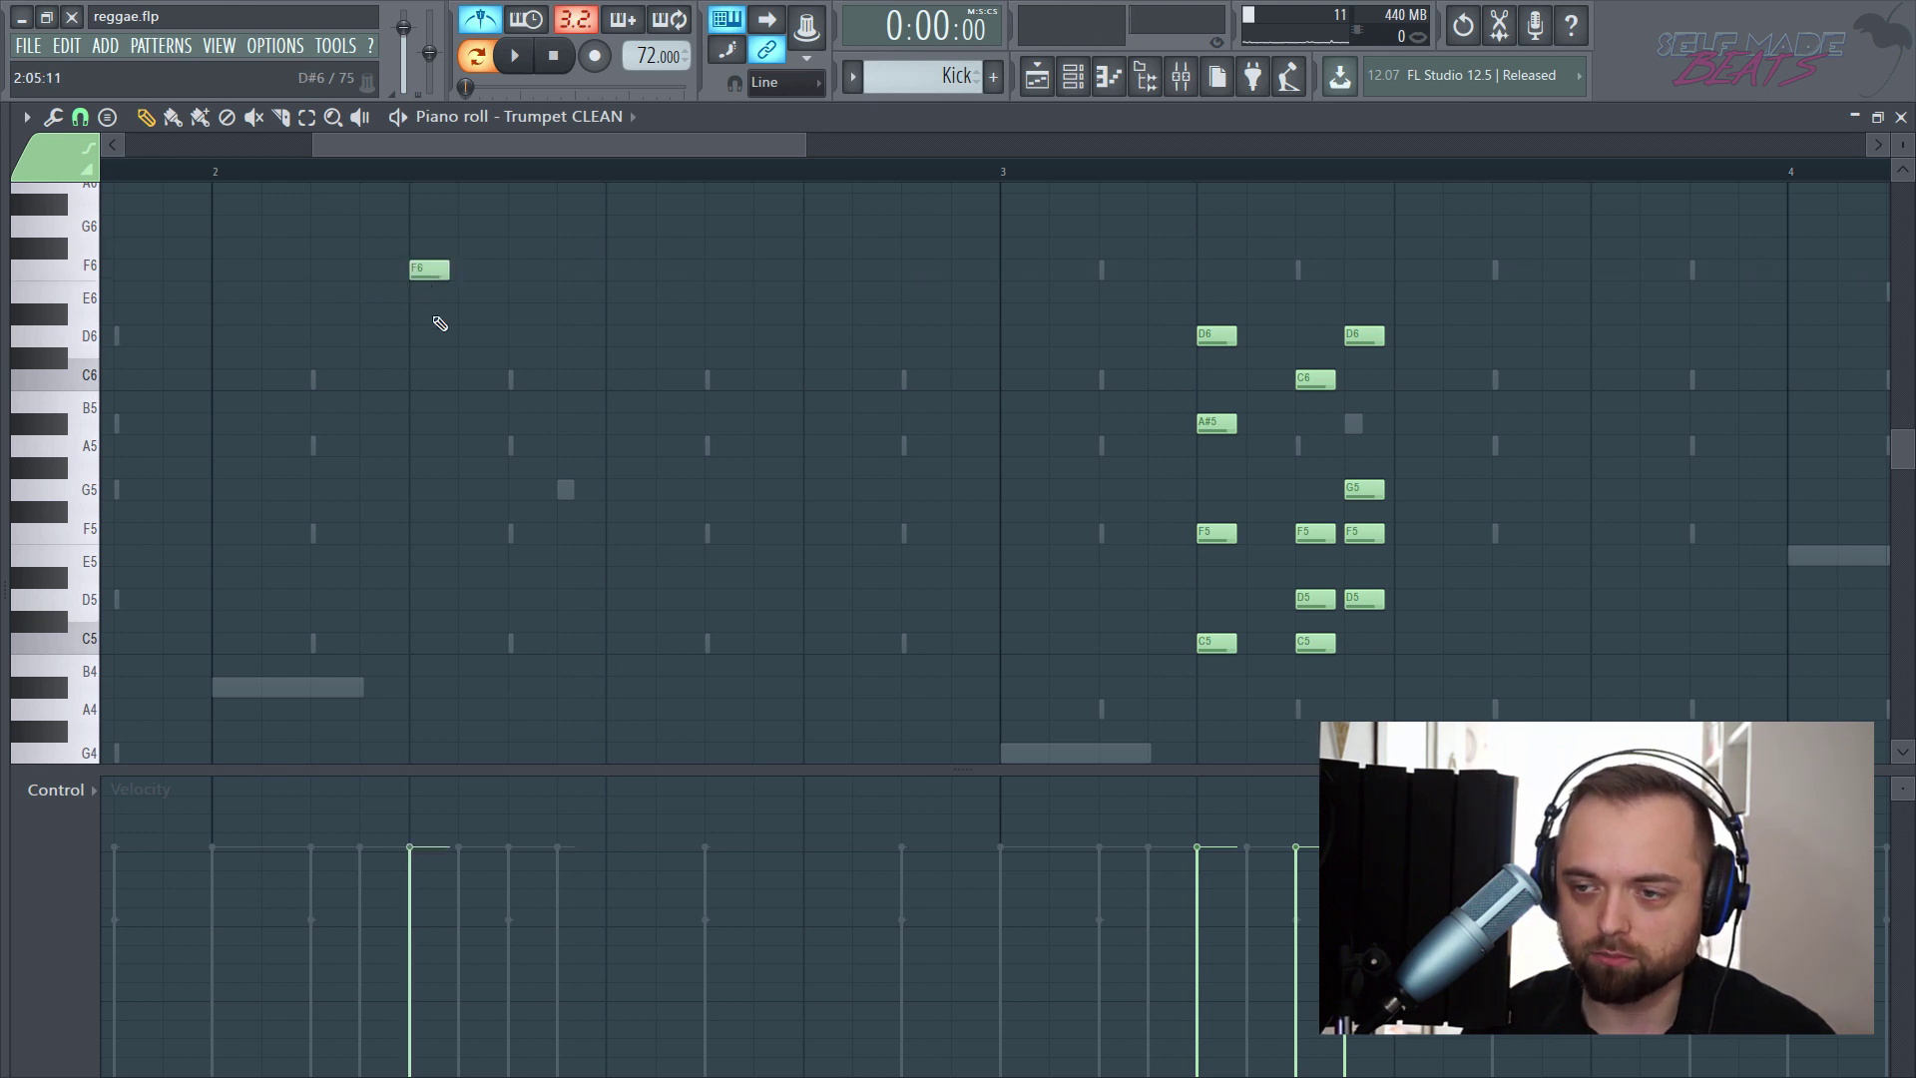
{"action": "mouse_move", "coordinate": [423, 363]}
{"action": "left_mouse_down"}
{"action": "mouse_move", "coordinate": [404, 329]}
{"action": "mouse_move", "coordinate": [407, 383]}
{"action": "left_mouse_up"}
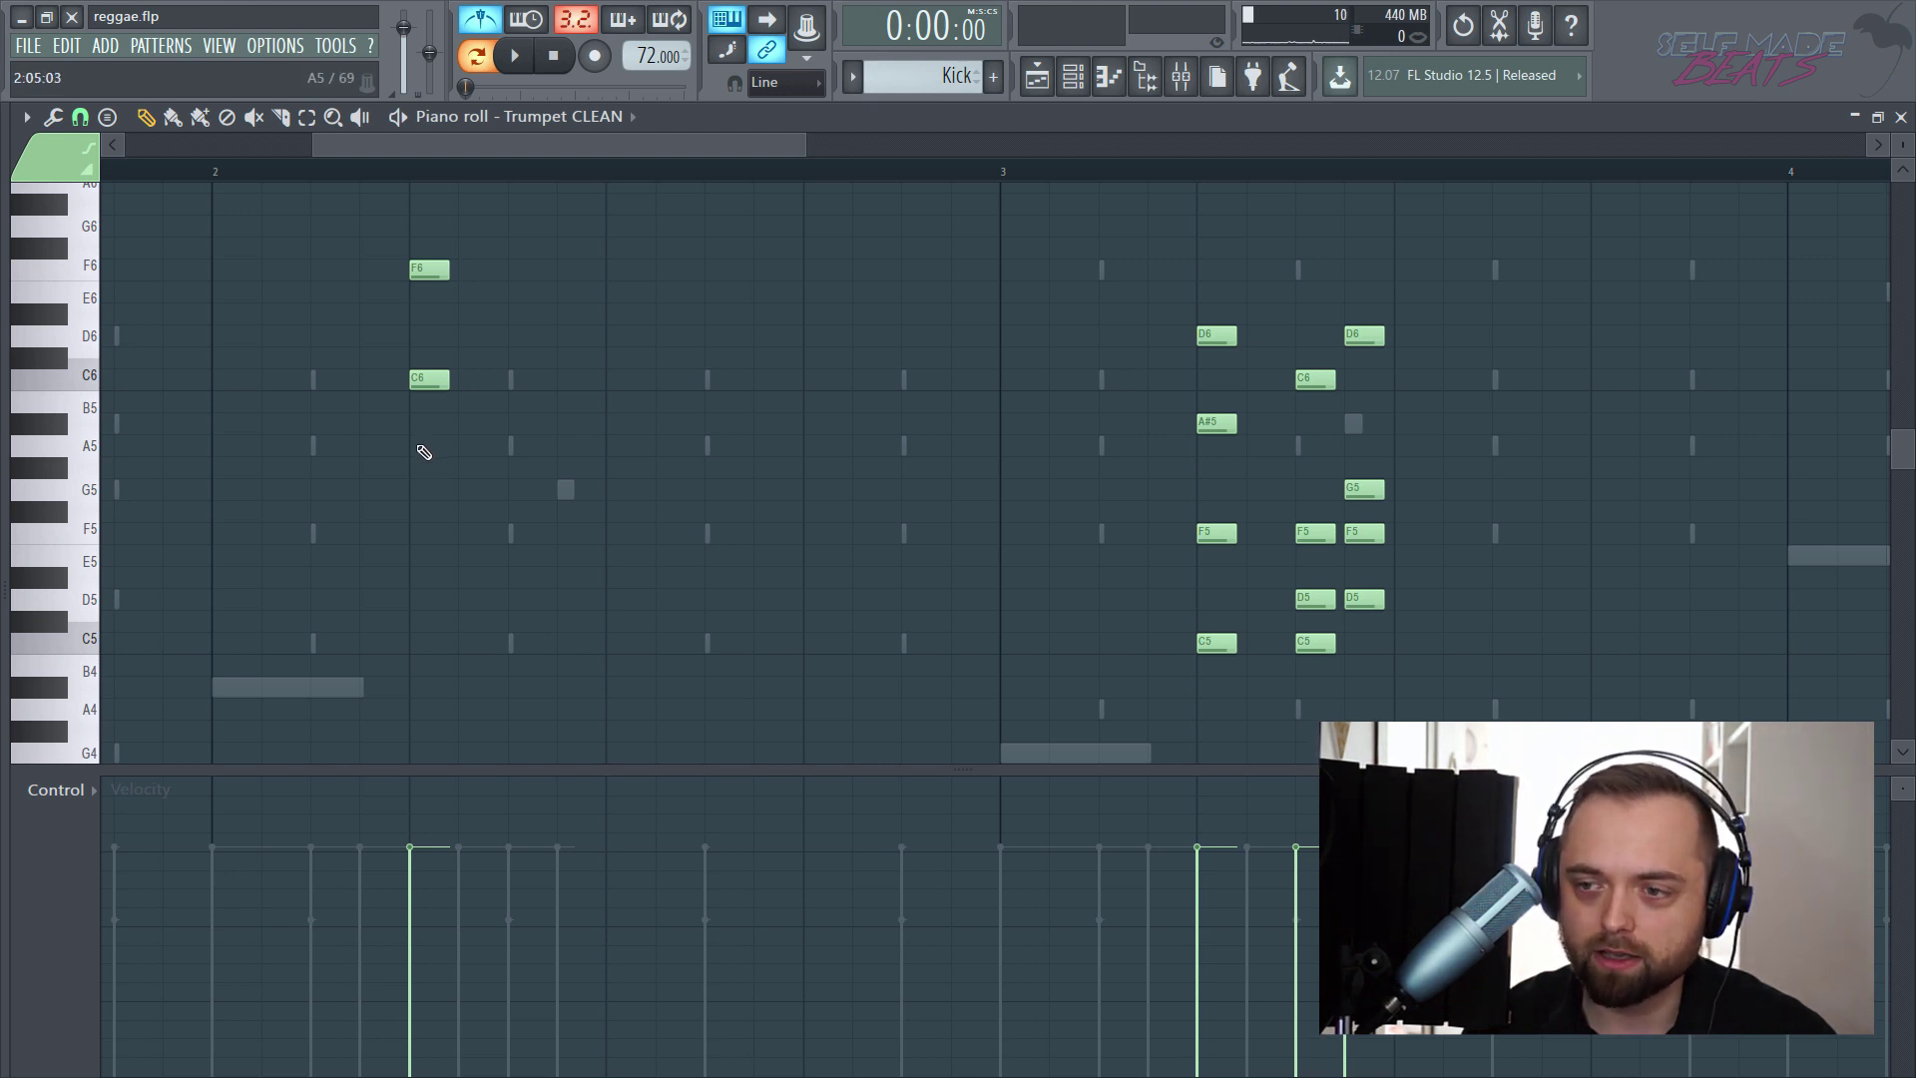
{"action": "left_click", "coordinate": [424, 450]}
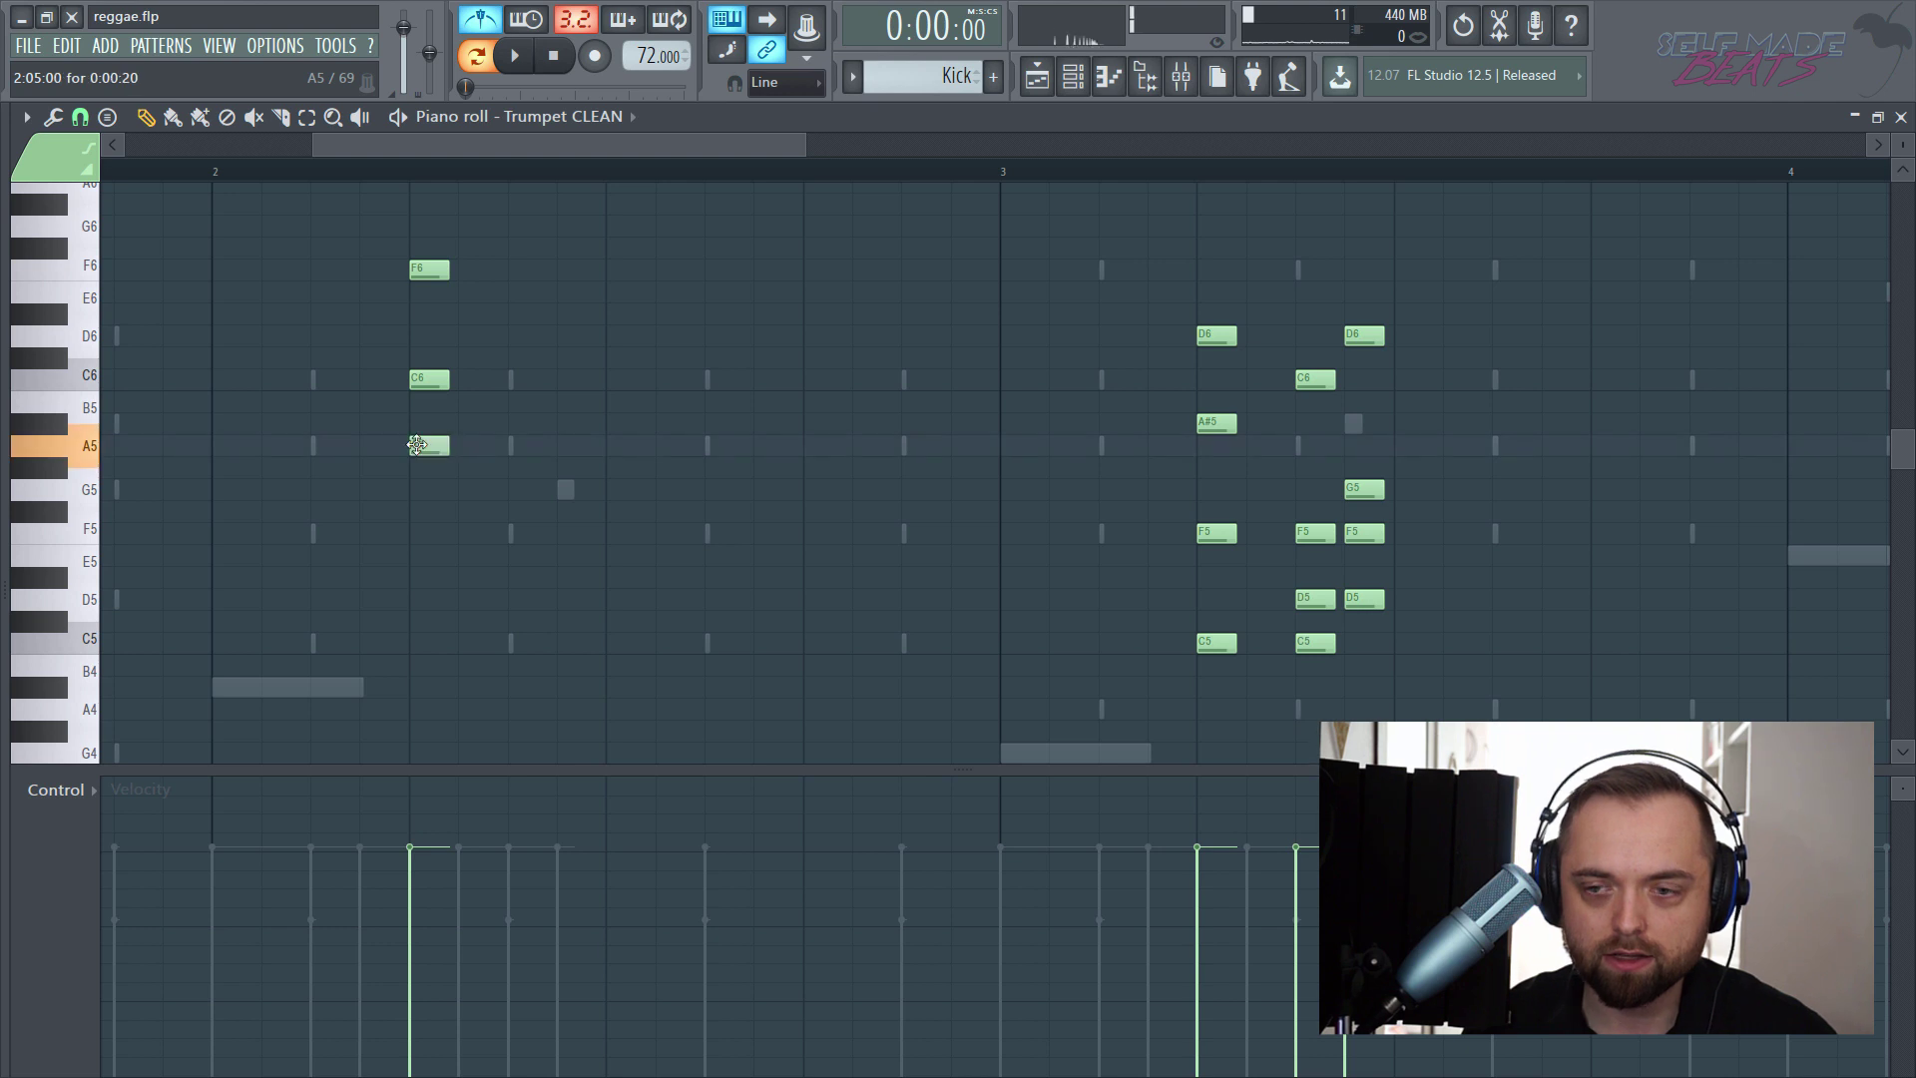
{"action": "left_click", "coordinate": [424, 535]}
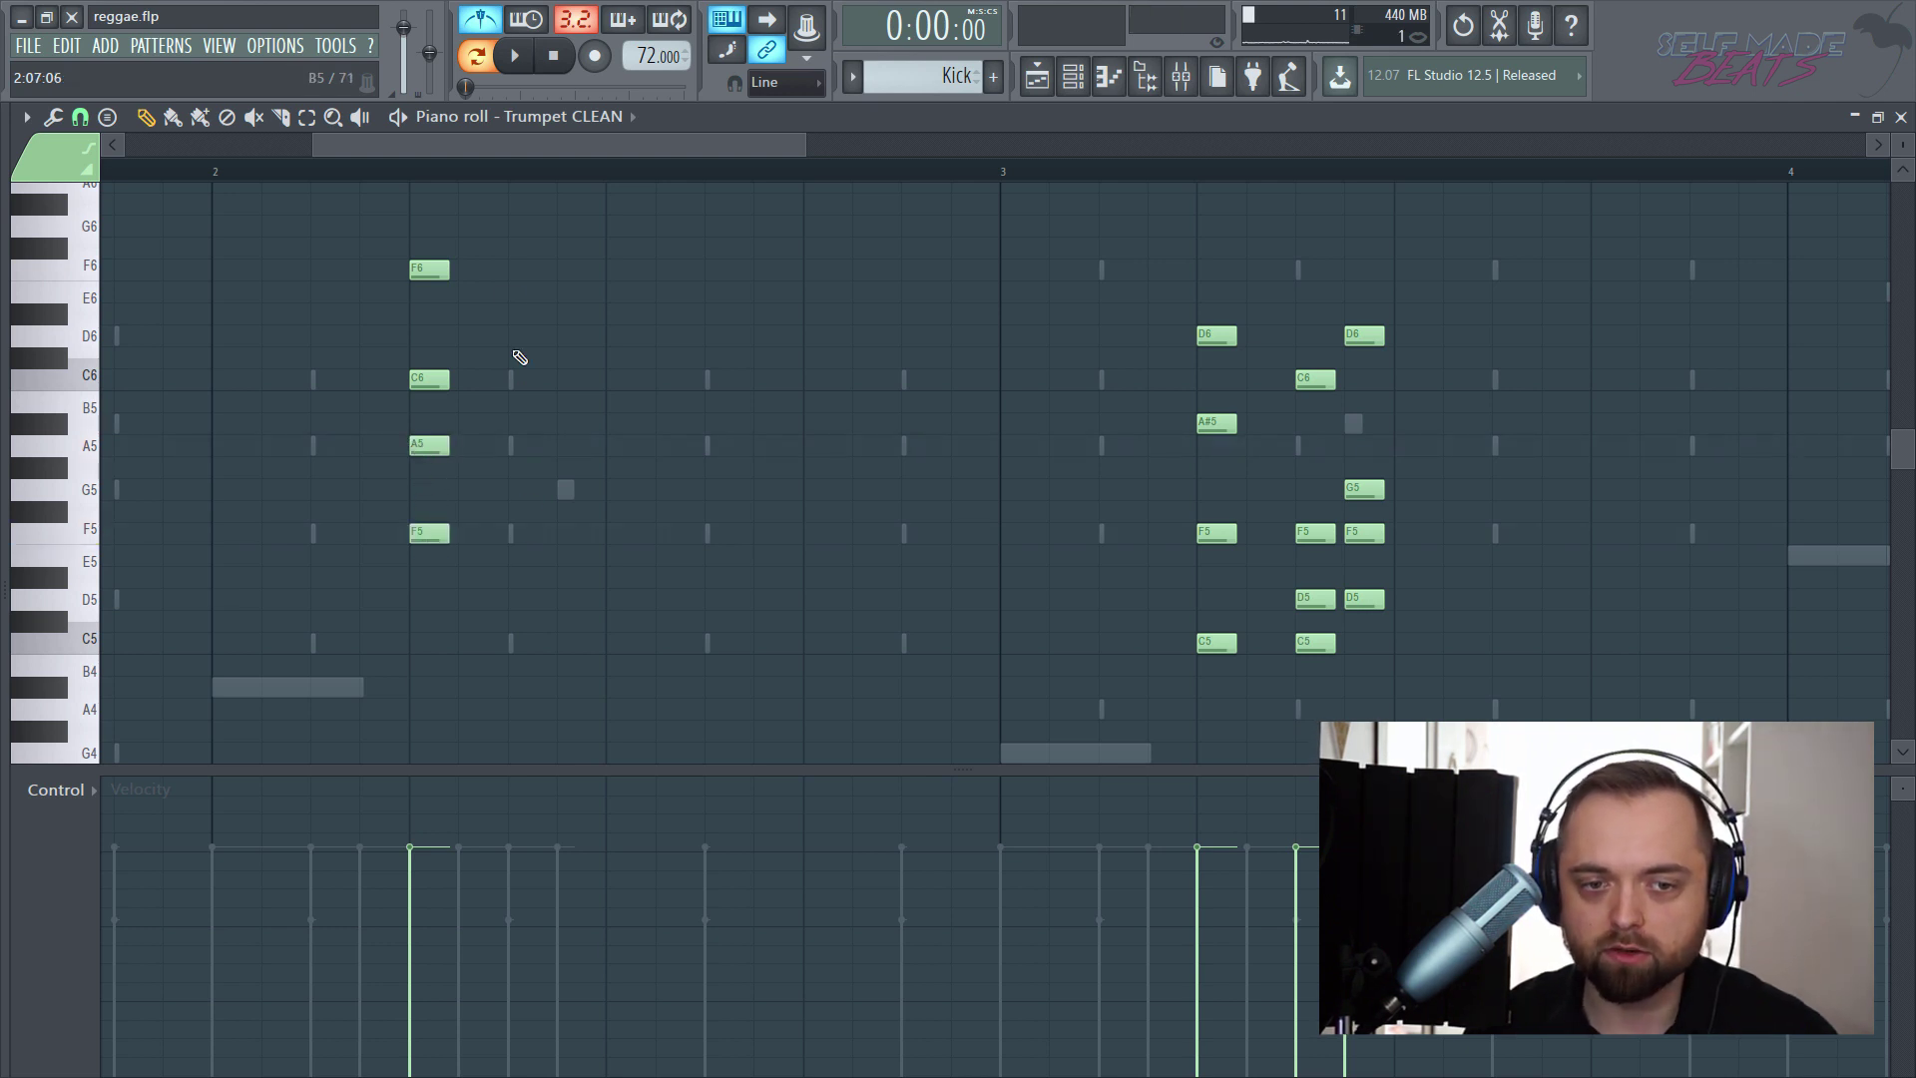
{"action": "left_click", "coordinate": [218, 172]}
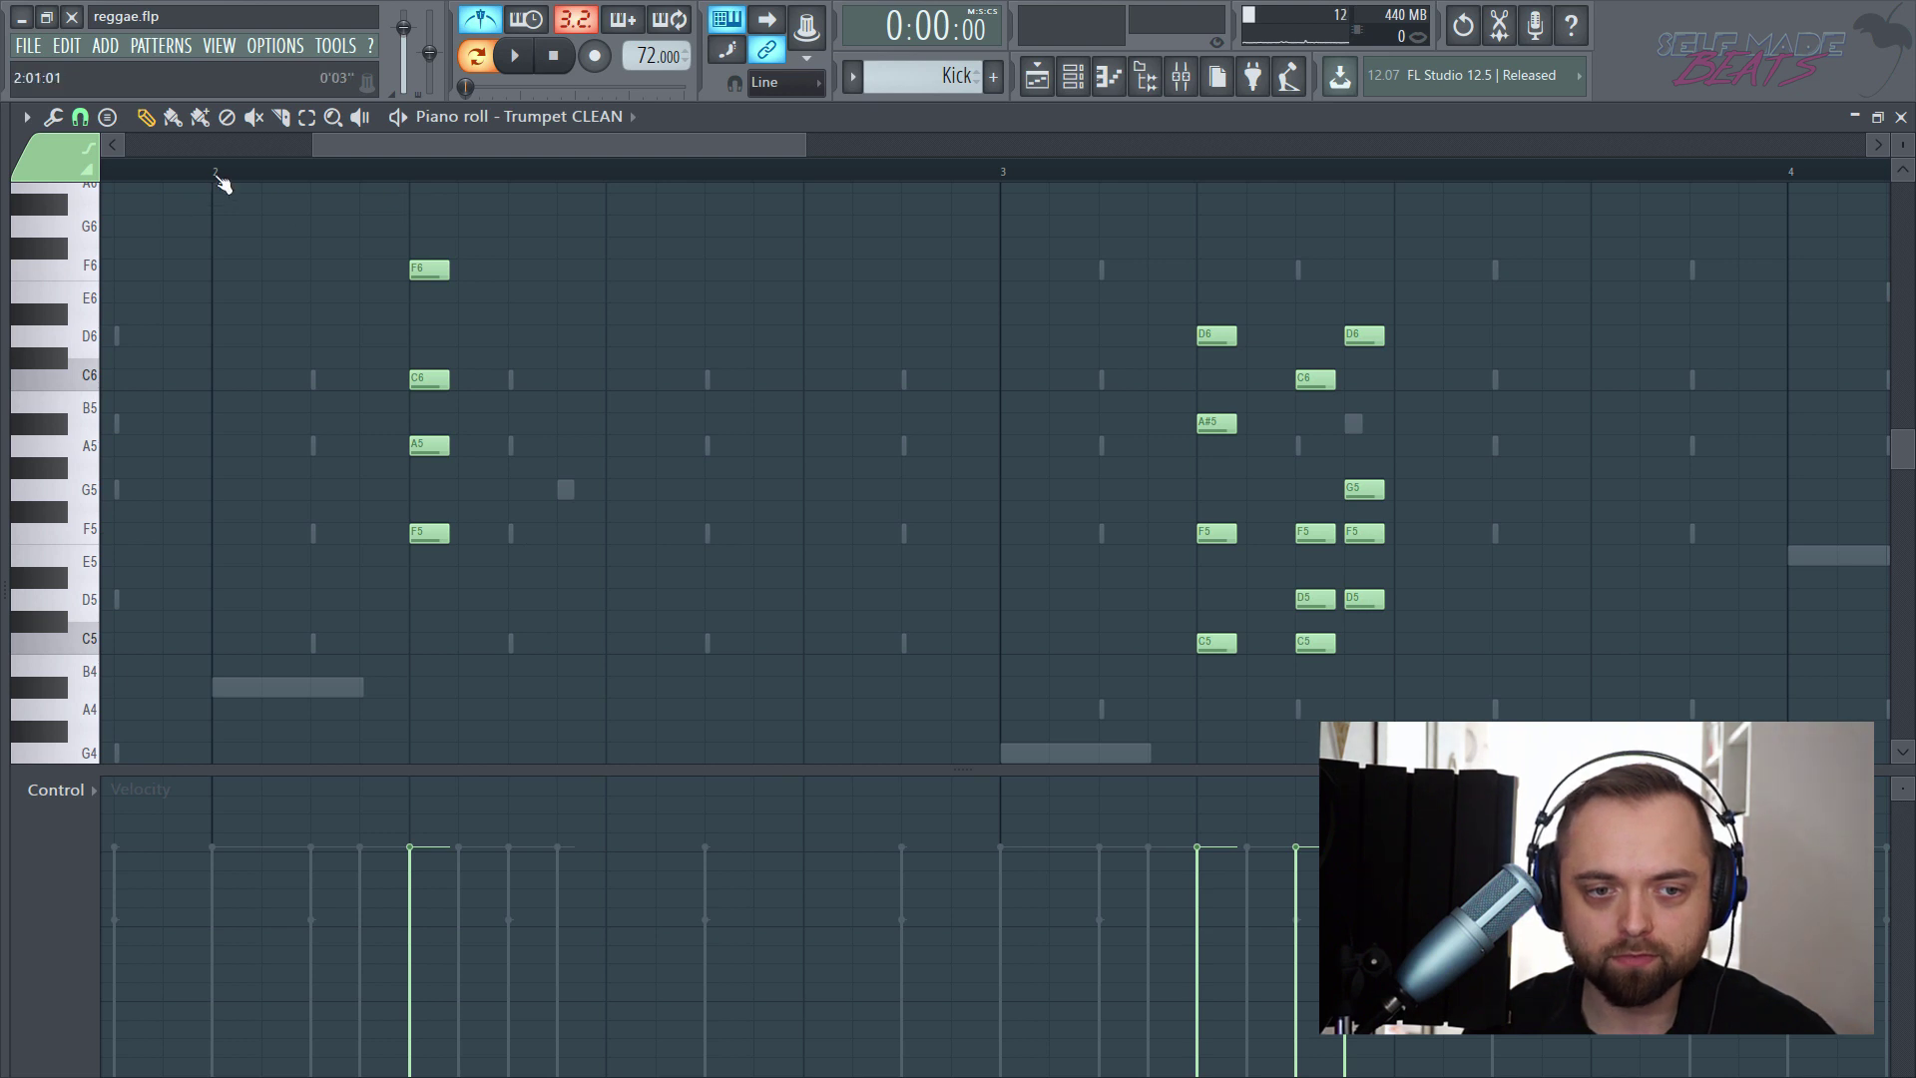
{"action": "key", "text": "space"}
{"action": "key", "text": "space"}
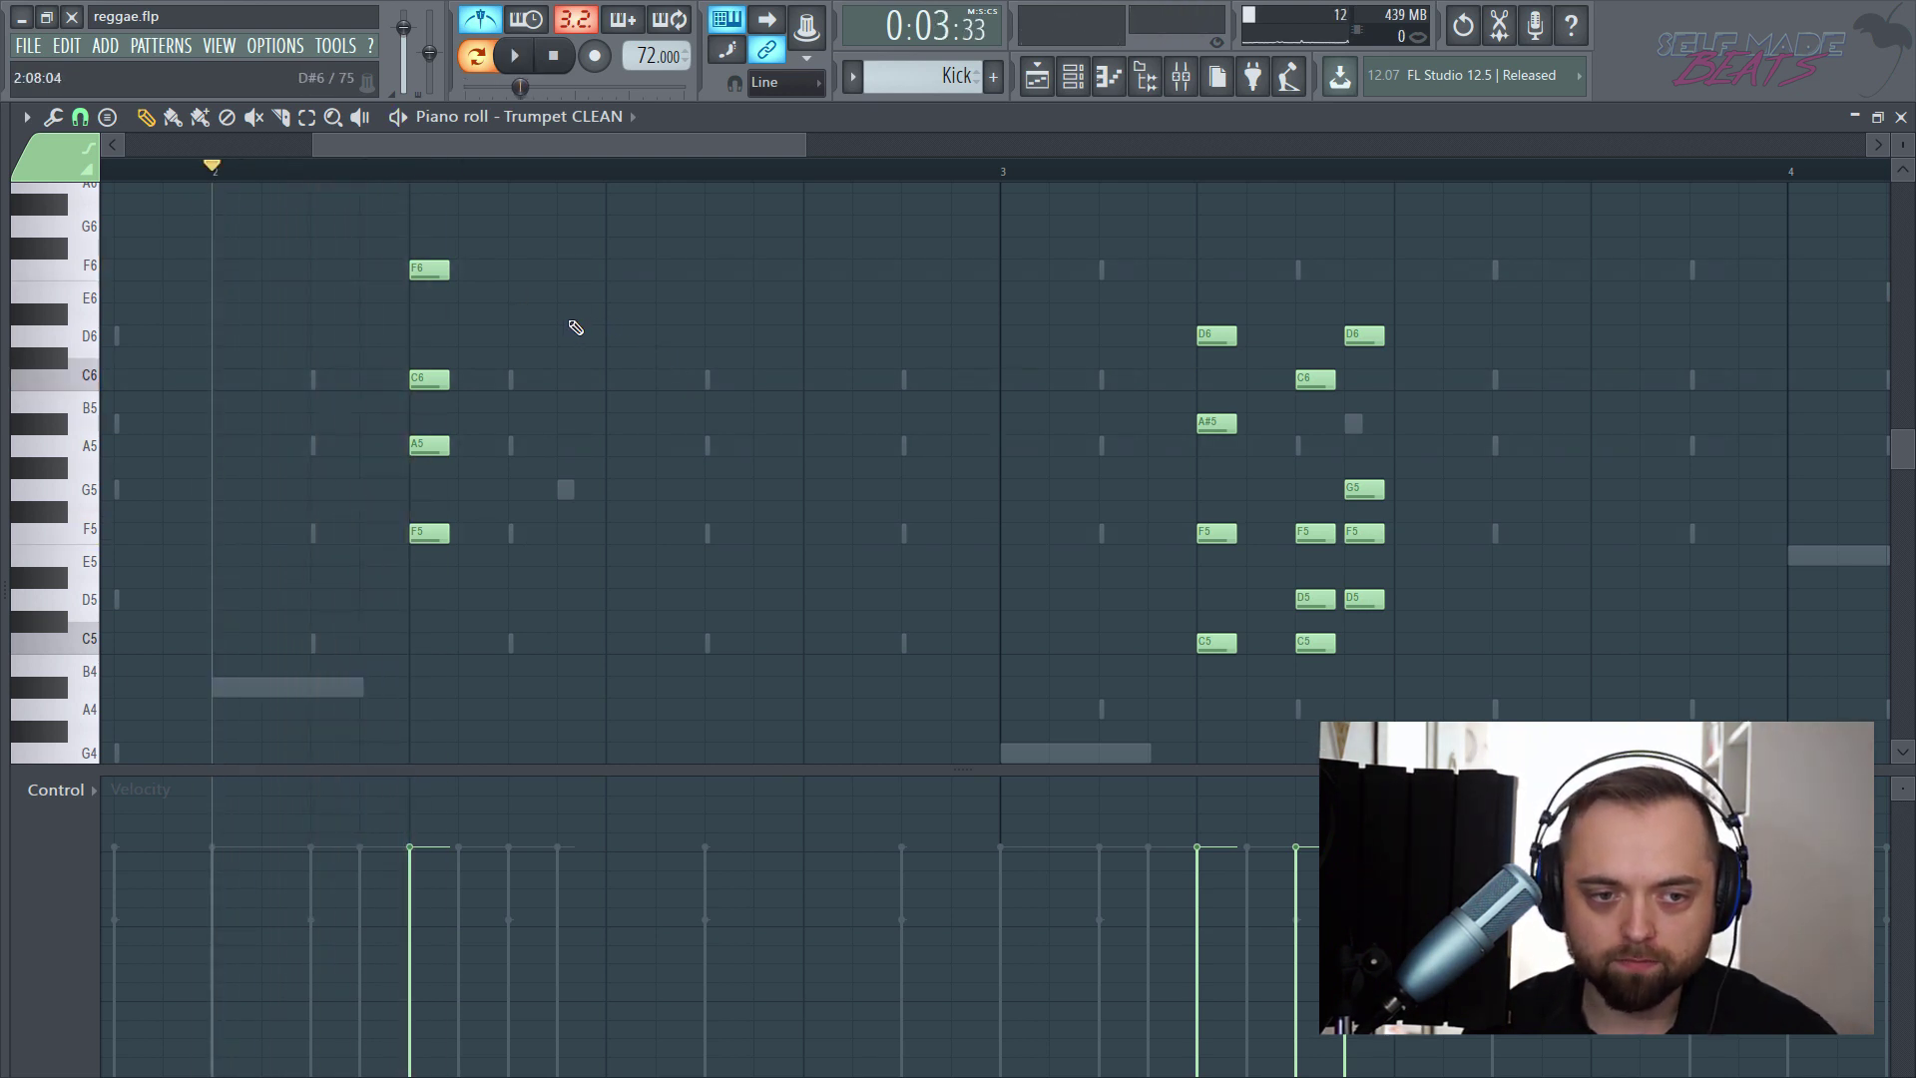
- Add a second chord of D6, A5, F5 and D5 at step 8 of bar 2, and play back
{"action": "left_click", "coordinate": [576, 333]}
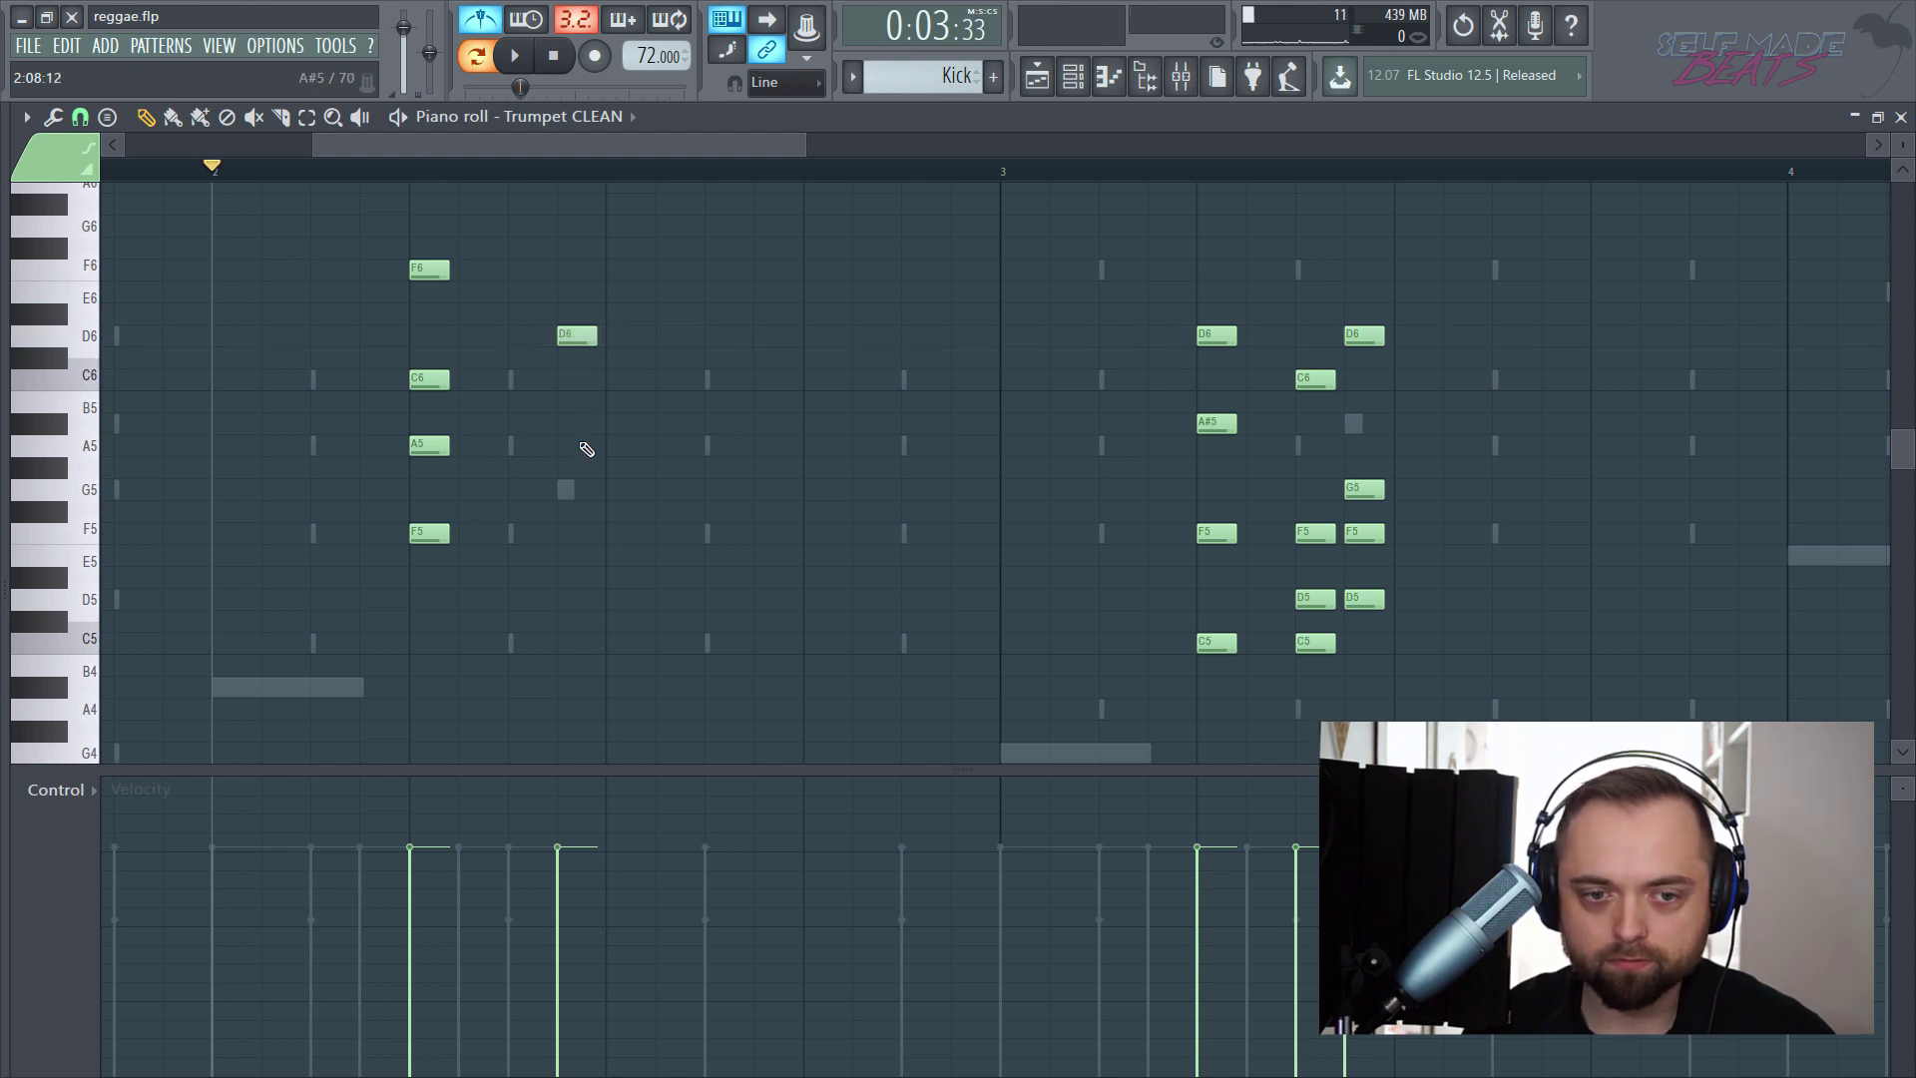
{"action": "left_click_drag", "start_coordinate": [564, 432], "coordinate": [560, 461]}
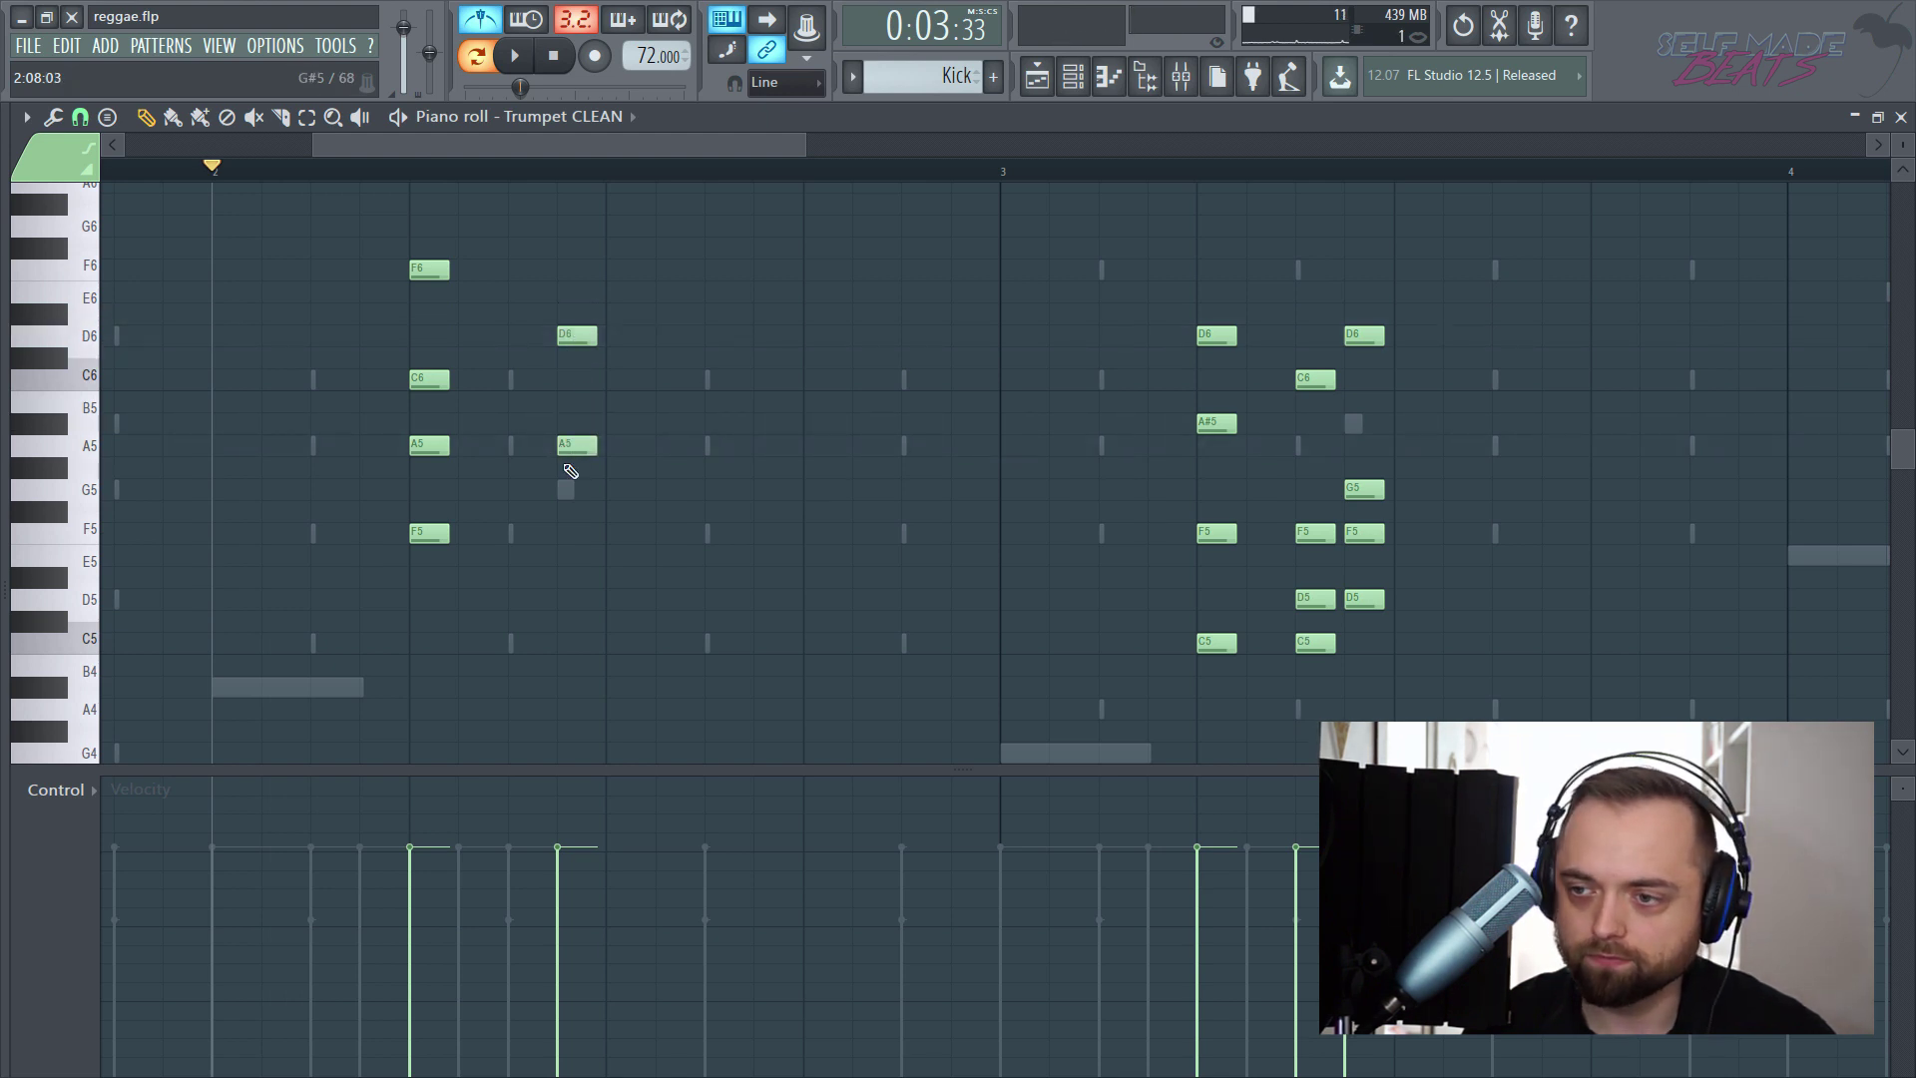
{"action": "left_click", "coordinate": [574, 539]}
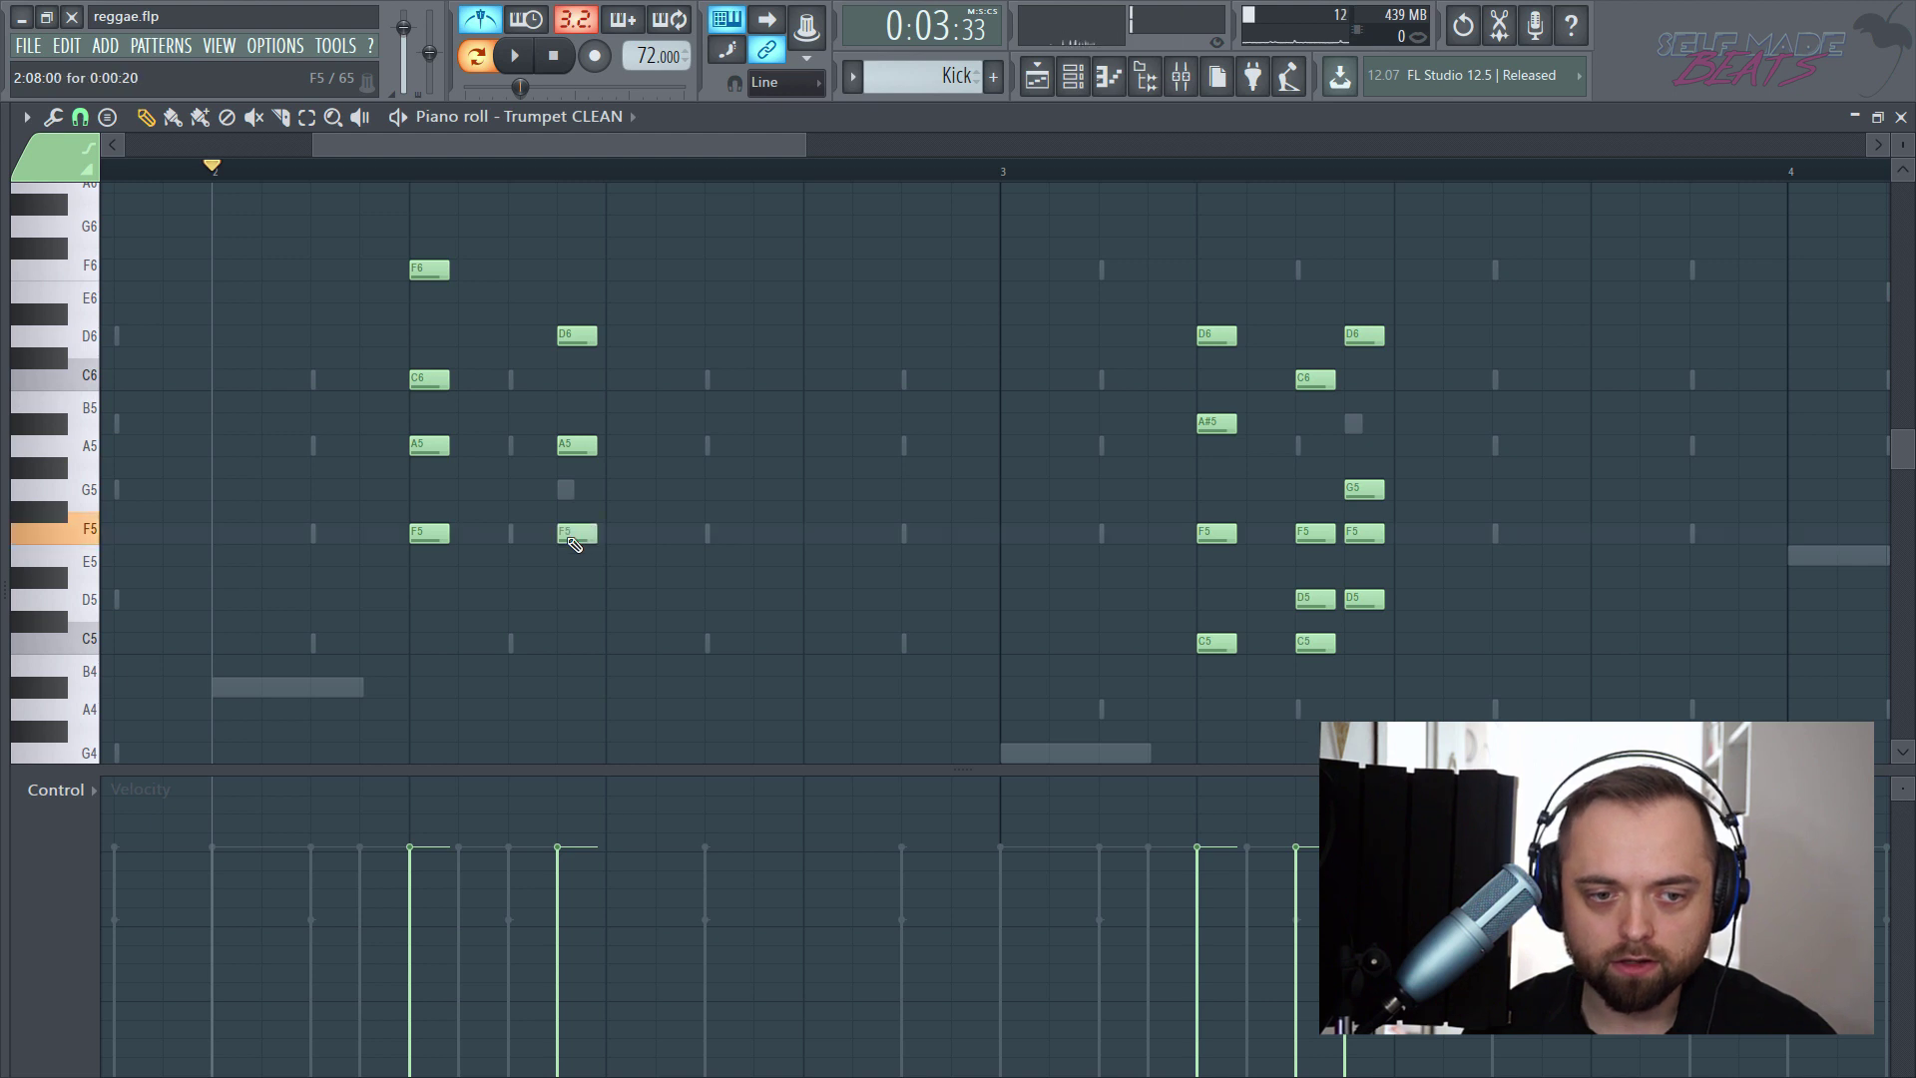
{"action": "left_click", "coordinate": [571, 622]}
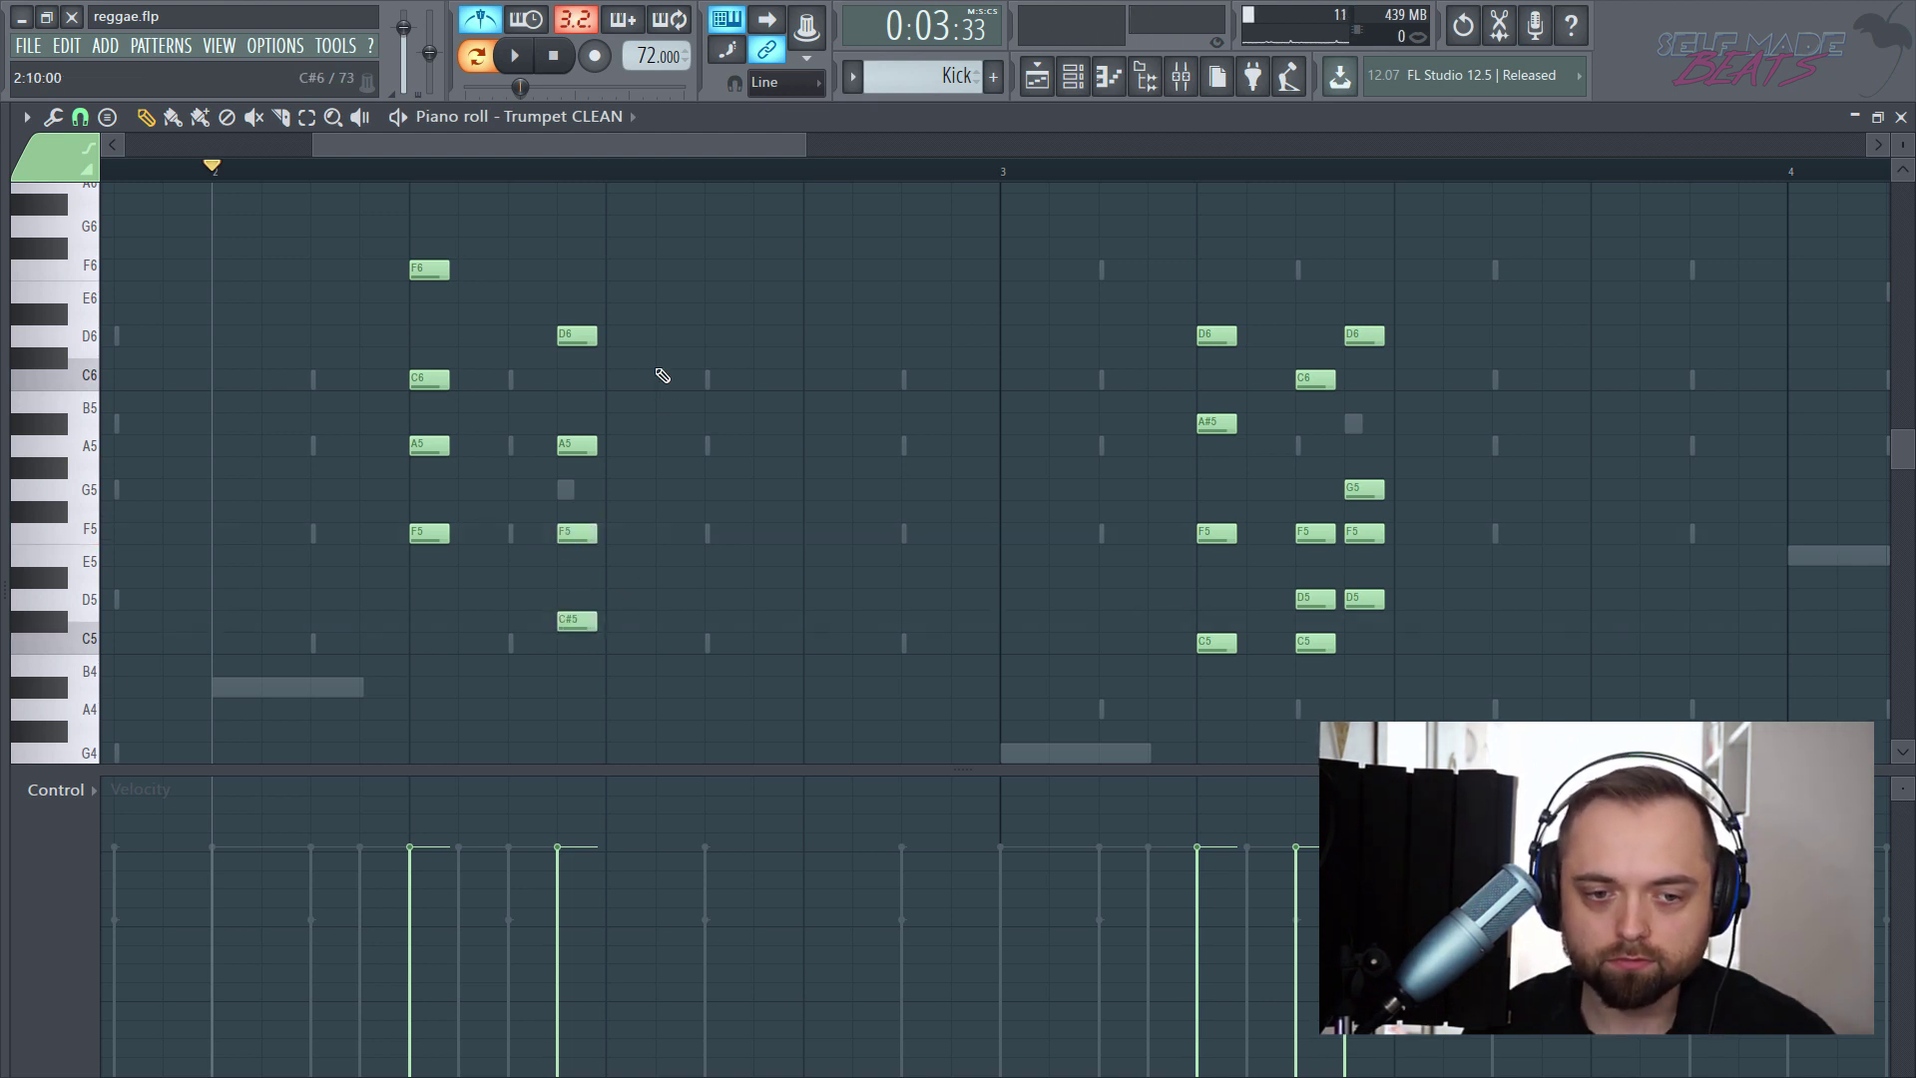
{"action": "left_click_drag", "start_coordinate": [571, 619], "coordinate": [571, 598]}
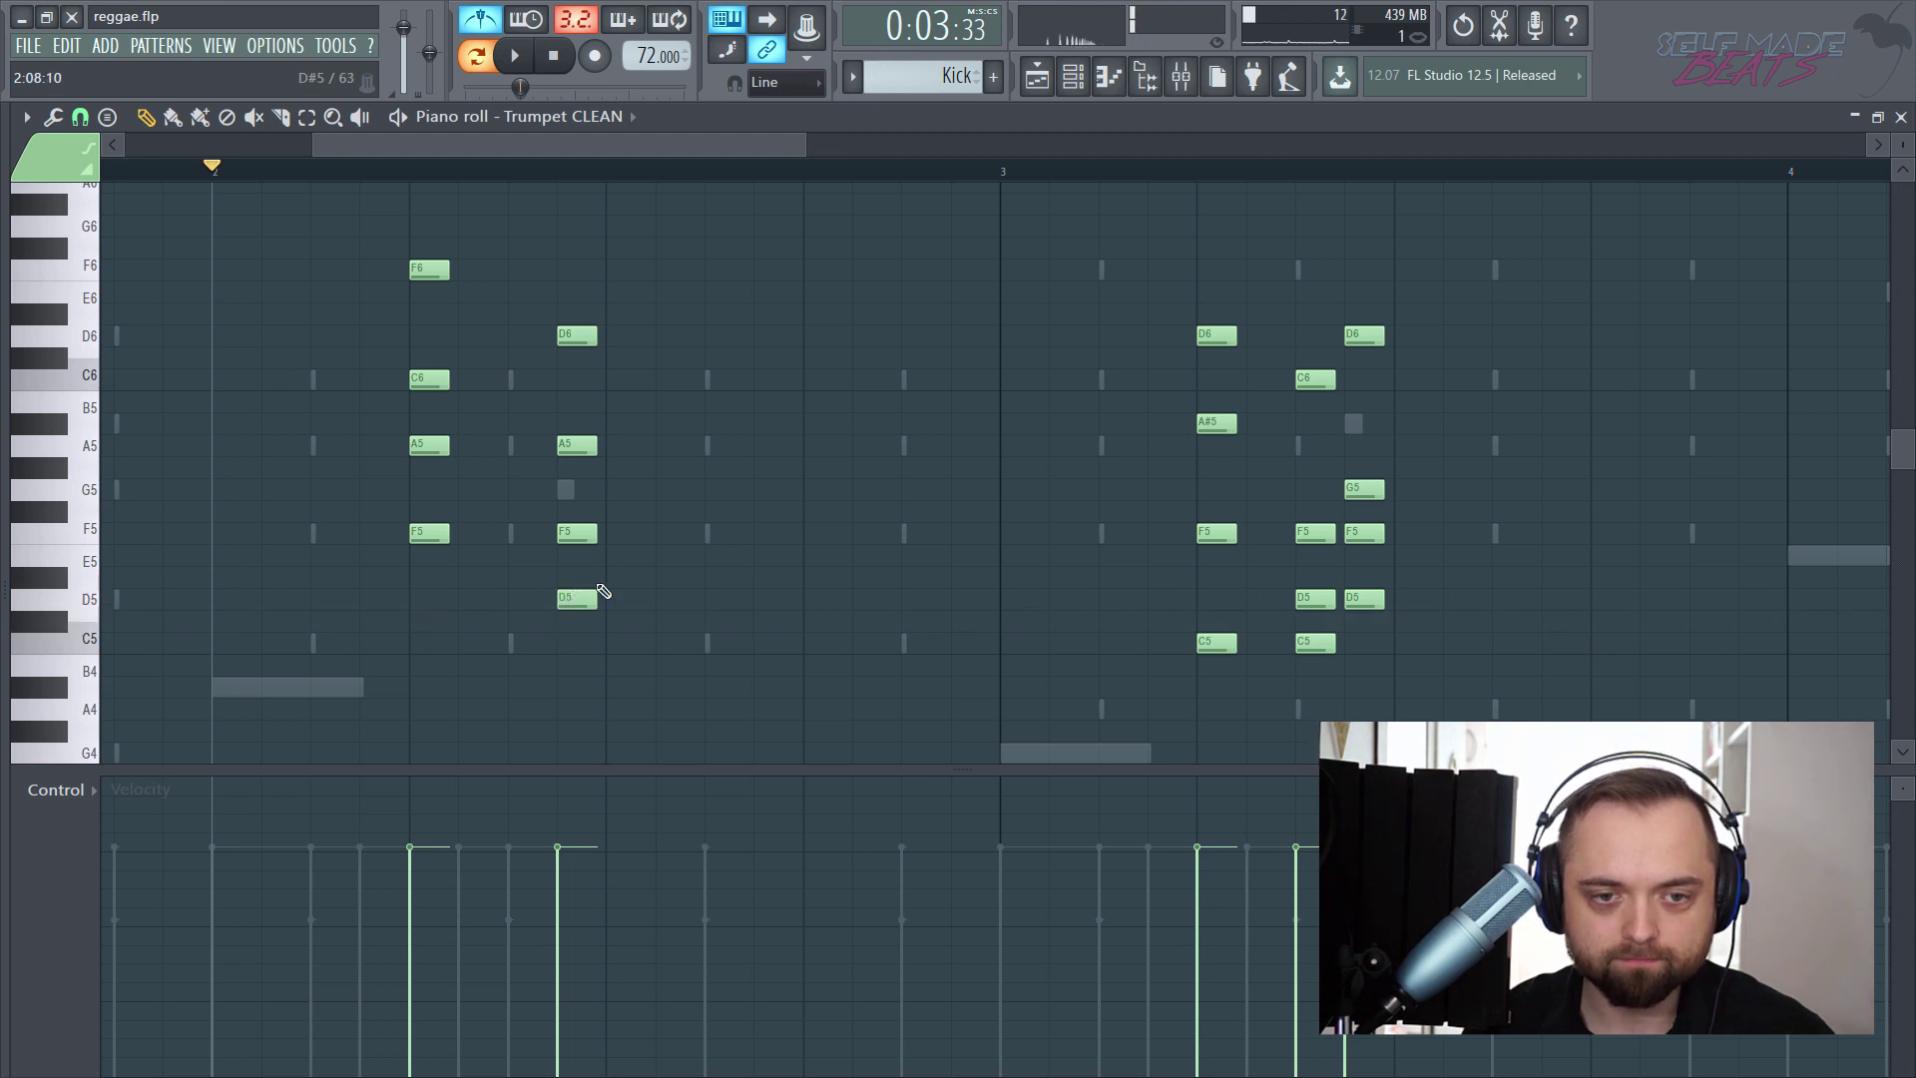
{"action": "key", "text": "space"}
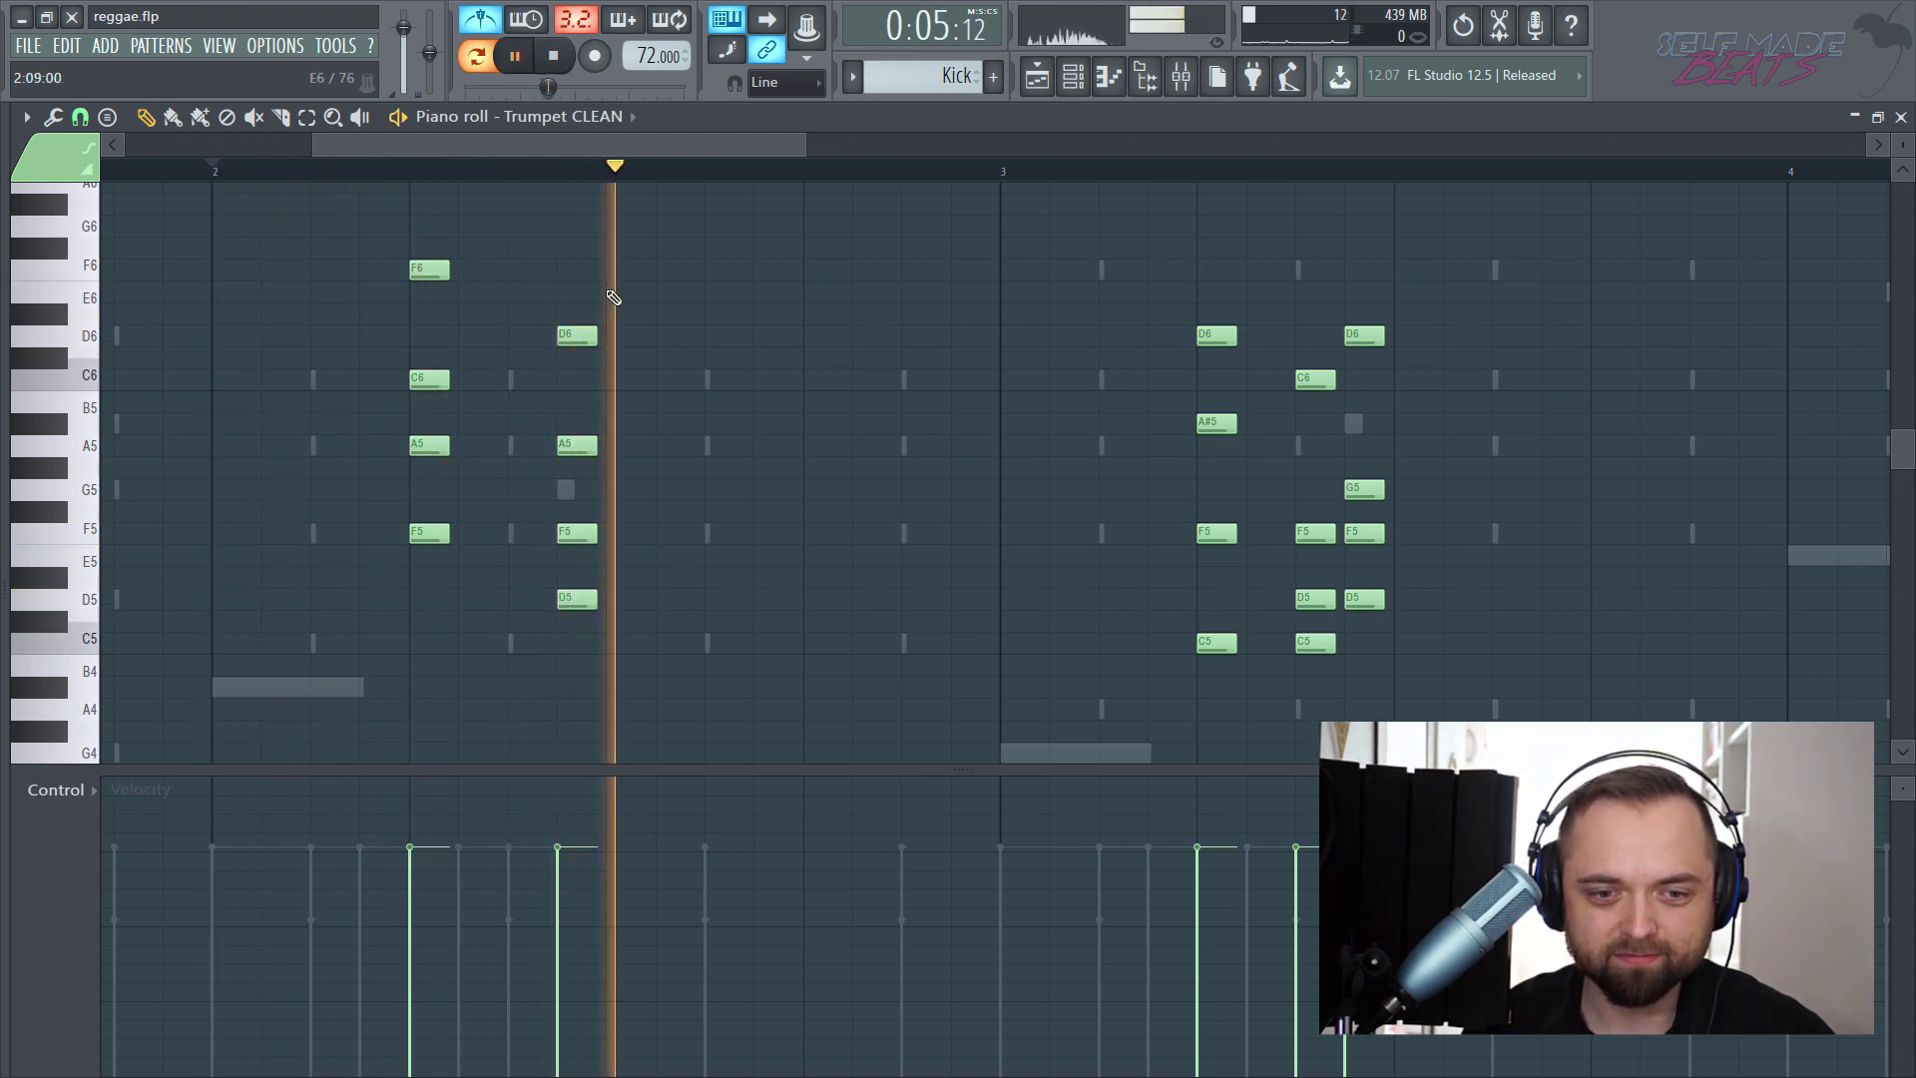
{"action": "key", "text": "space"}
- Move the second bar 2 chord one step earlier to step 7, play back, and clear the selection
{"action": "left_click_drag", "start_coordinate": [587, 381], "coordinate": [544, 739]}
{"action": "left_click_drag", "start_coordinate": [589, 599], "coordinate": [541, 597]}
{"action": "key", "text": "space"}
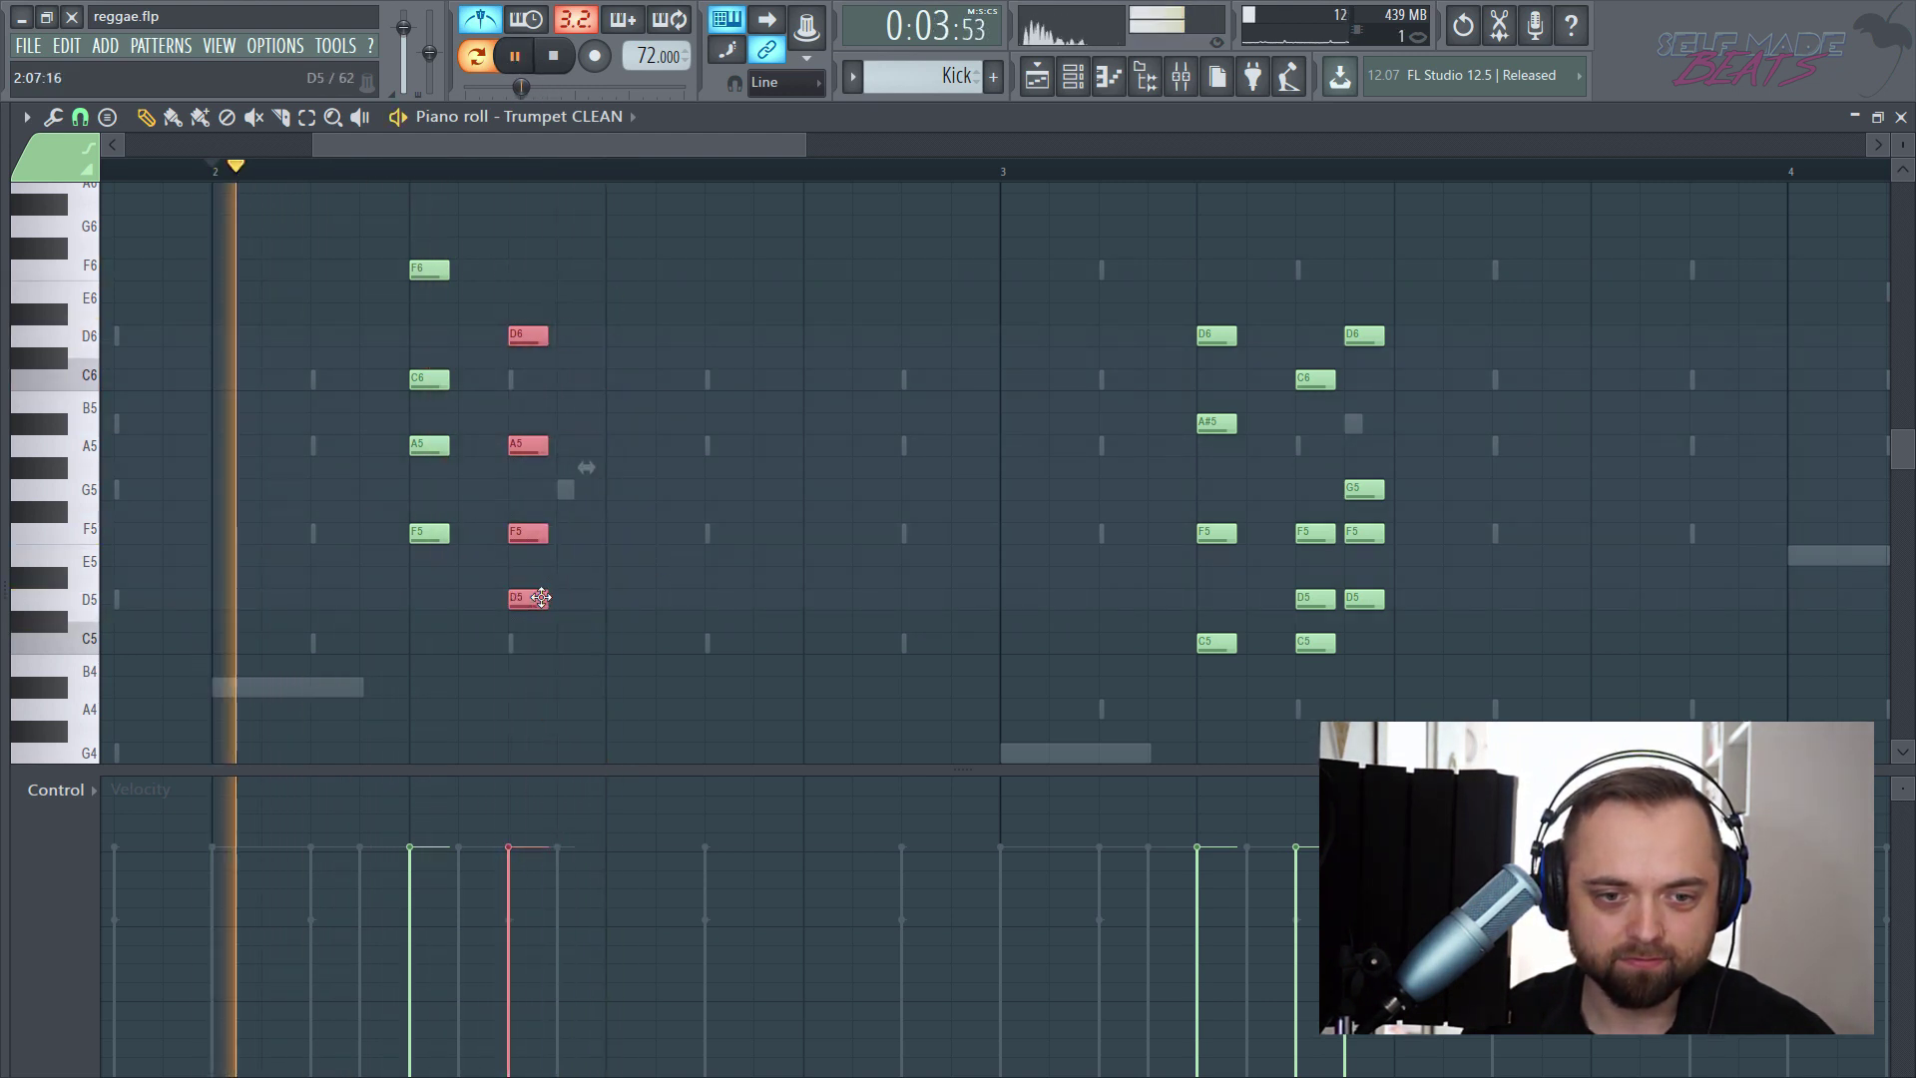
{"action": "key", "text": "space"}
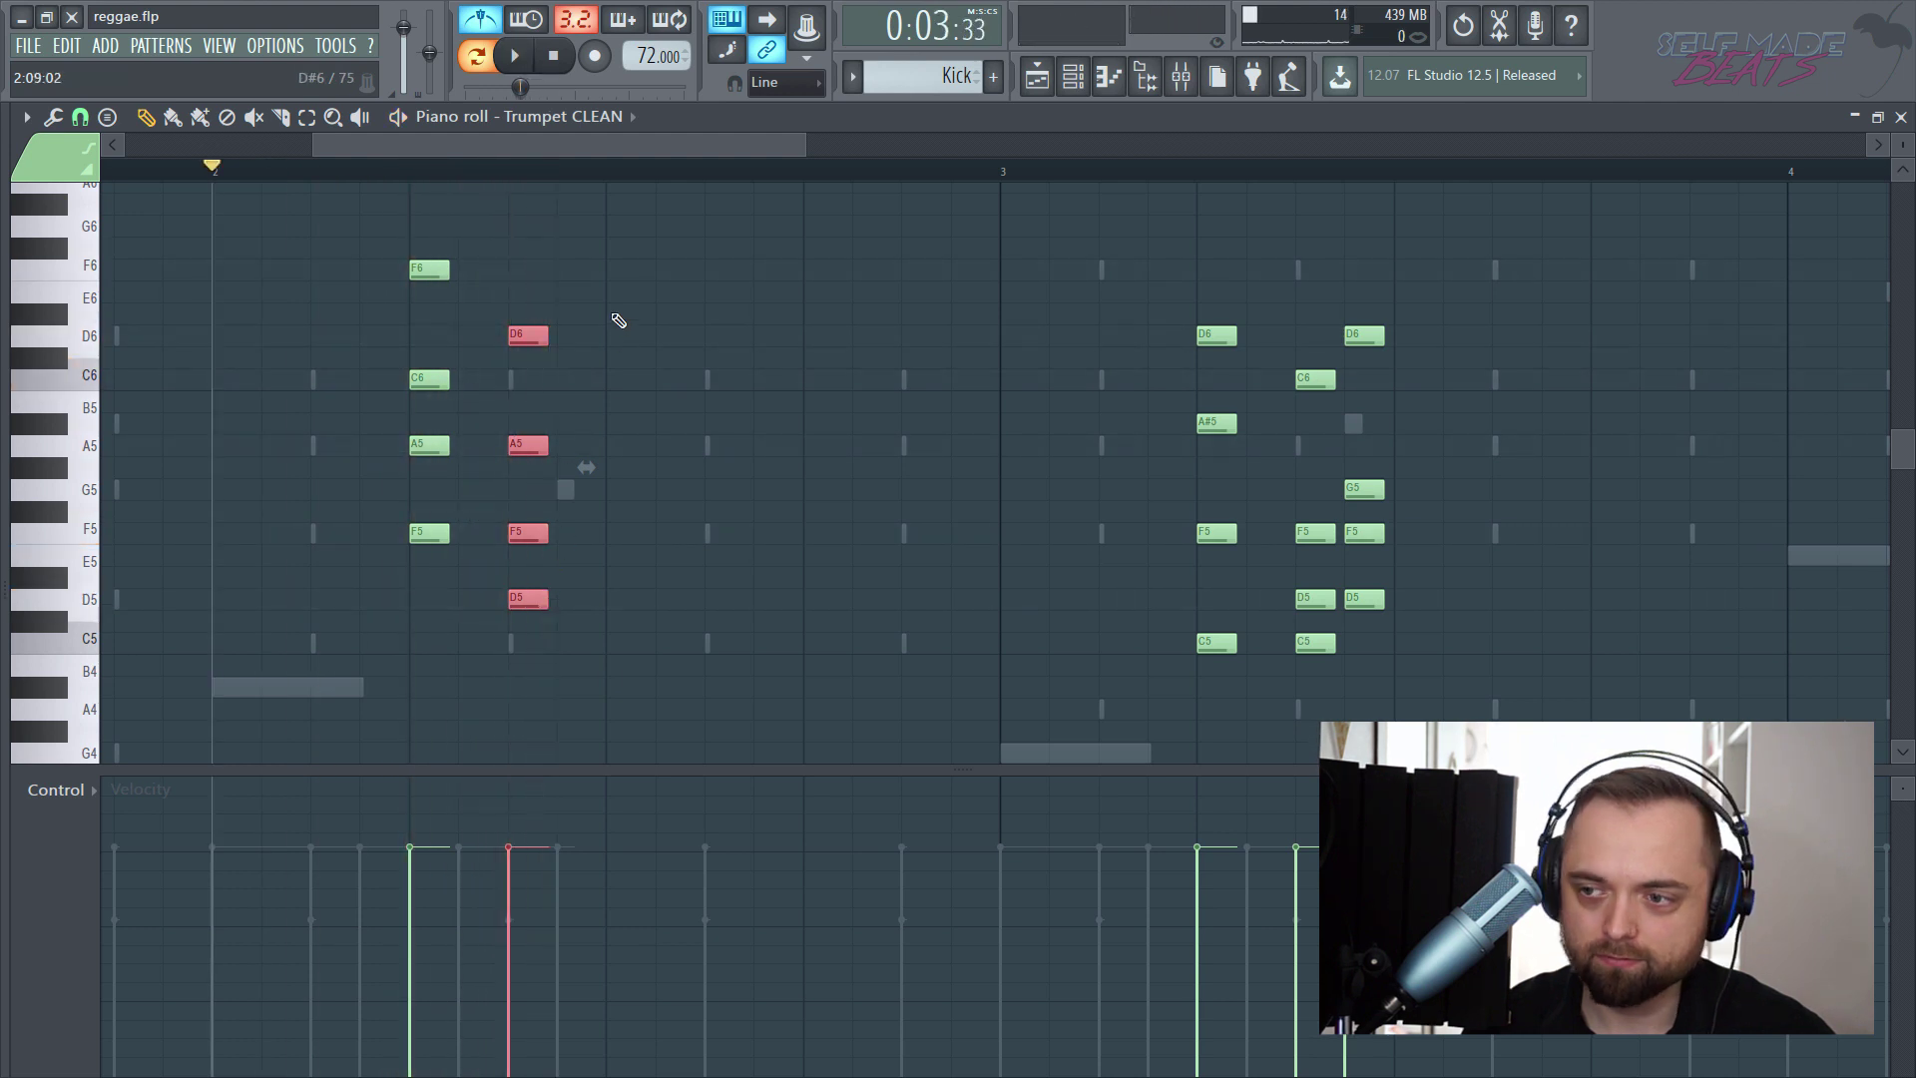
{"action": "left_click", "coordinate": [646, 301]}
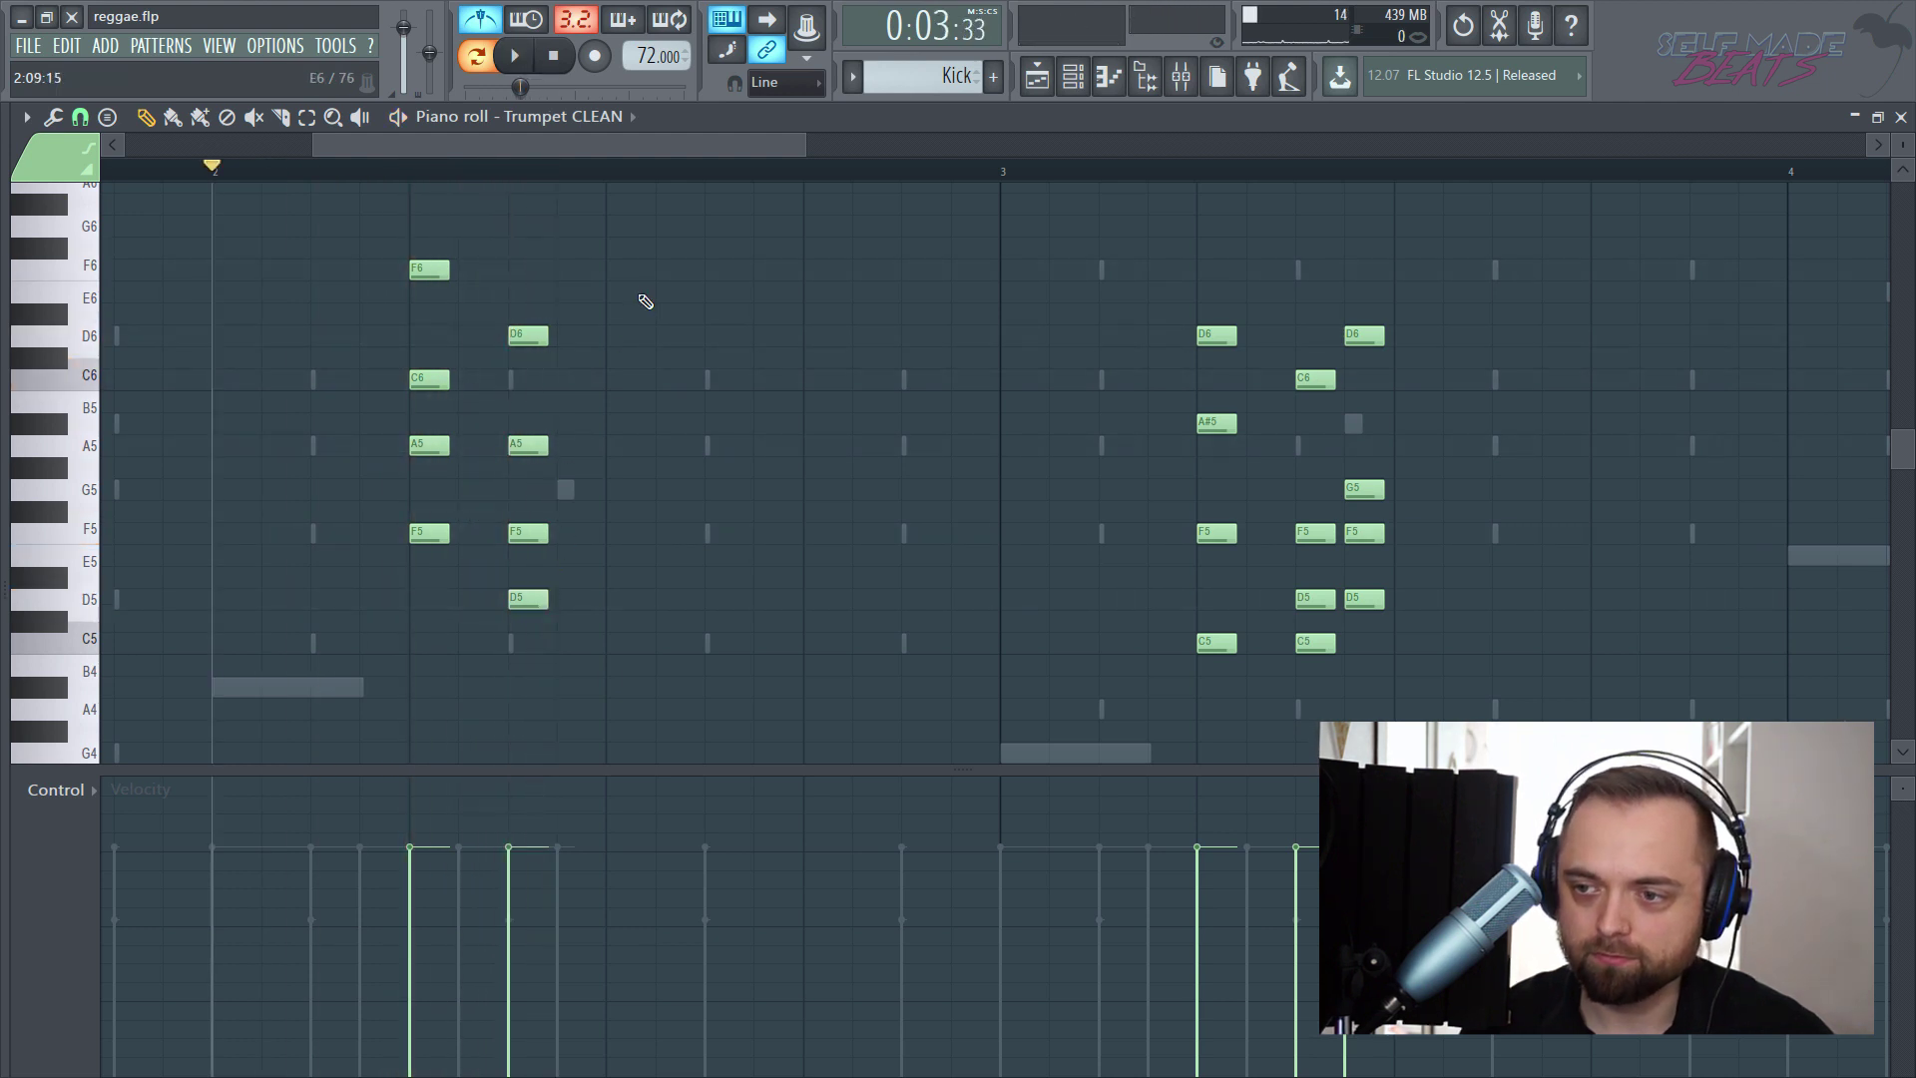
- Add a third chord of F6, A#5, F5 and D5 at step 8 of bar 2, and play back
{"action": "left_click", "coordinate": [570, 269]}
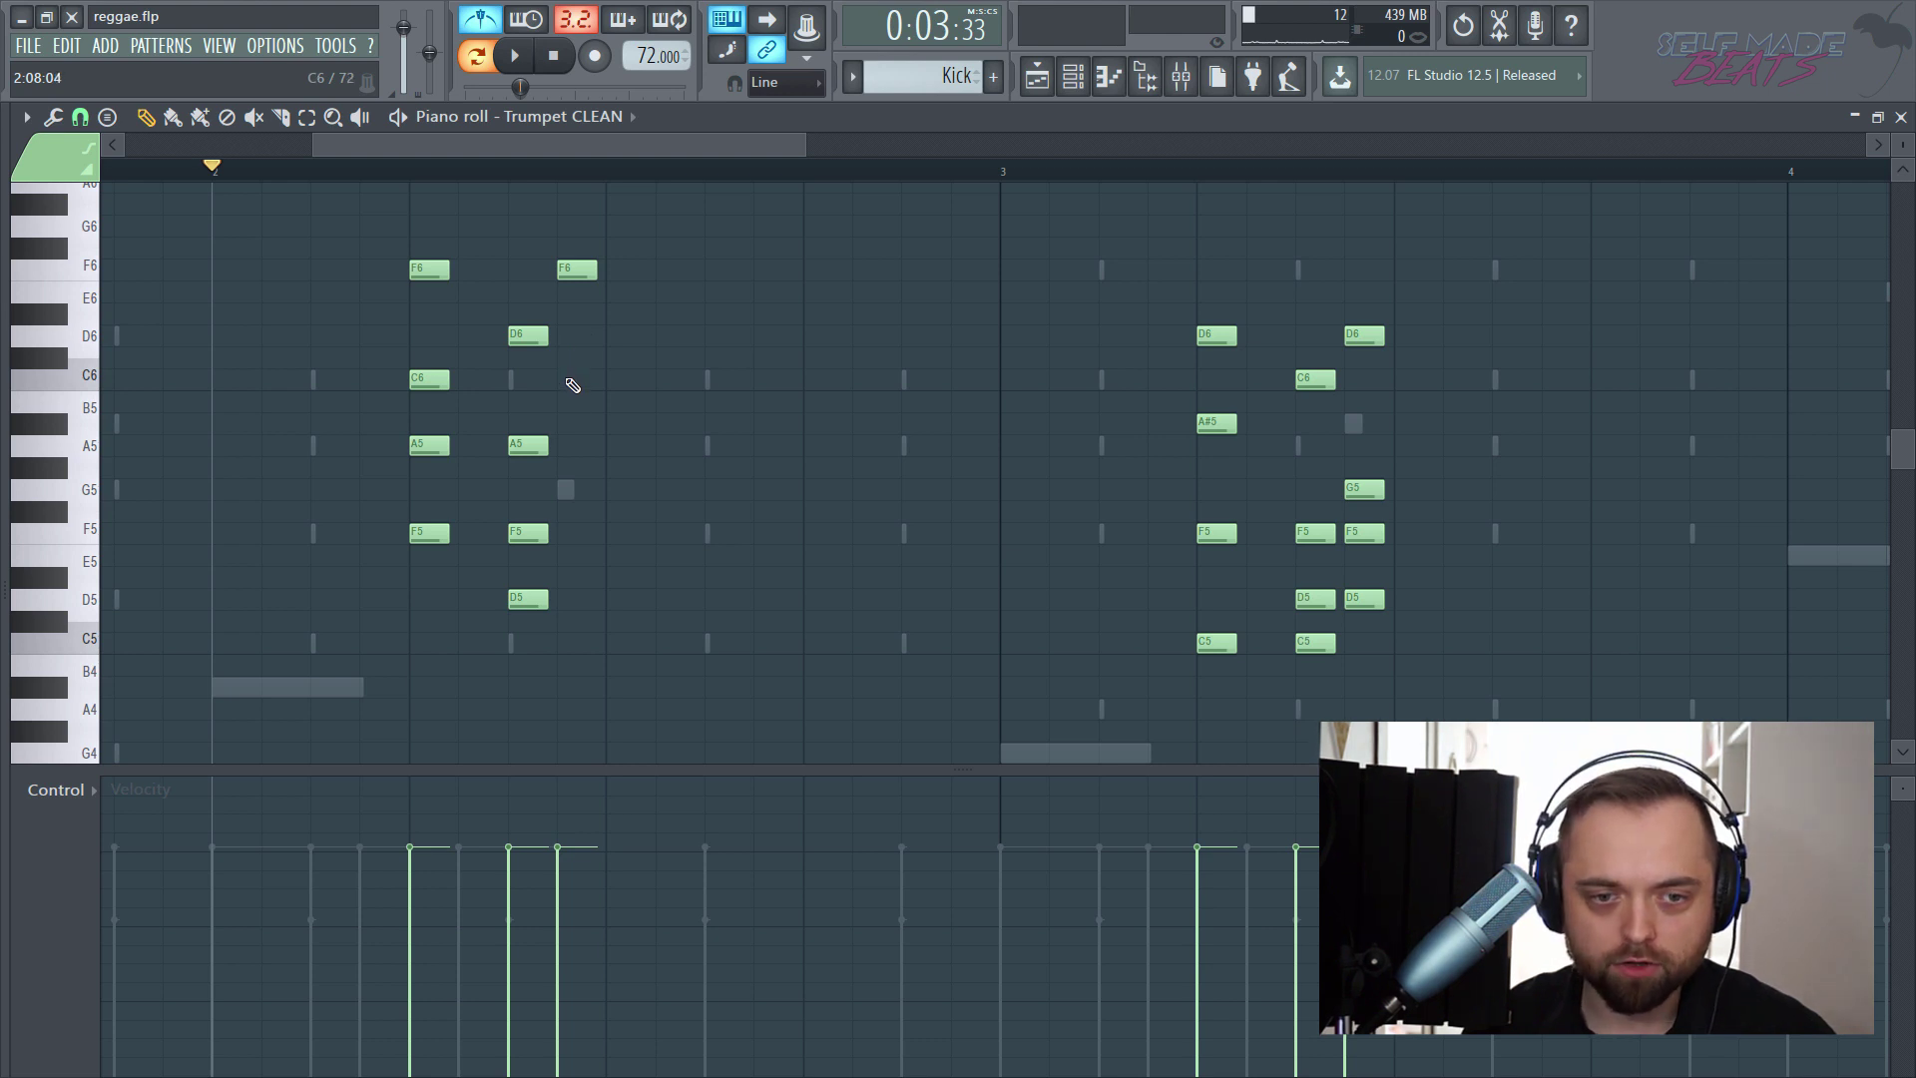
{"action": "left_click", "coordinate": [571, 424]}
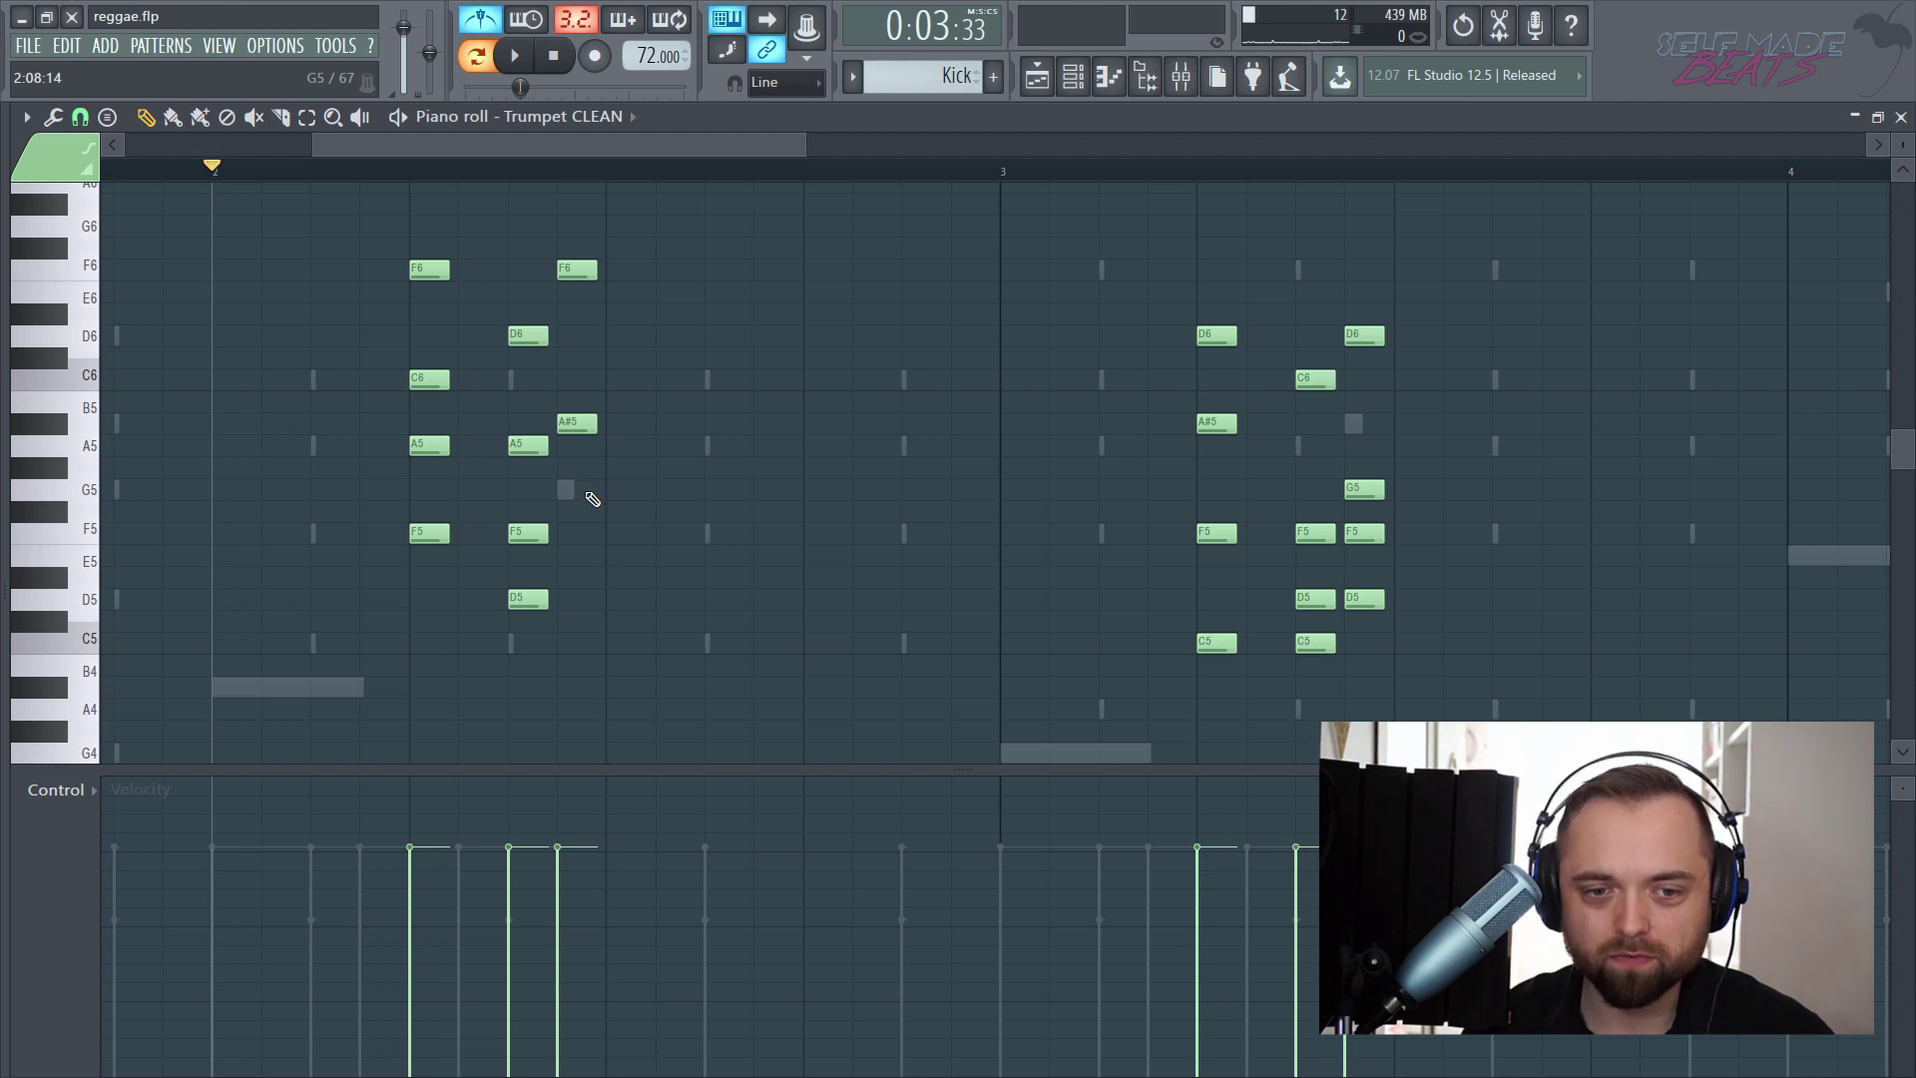
{"action": "left_click", "coordinate": [577, 534]}
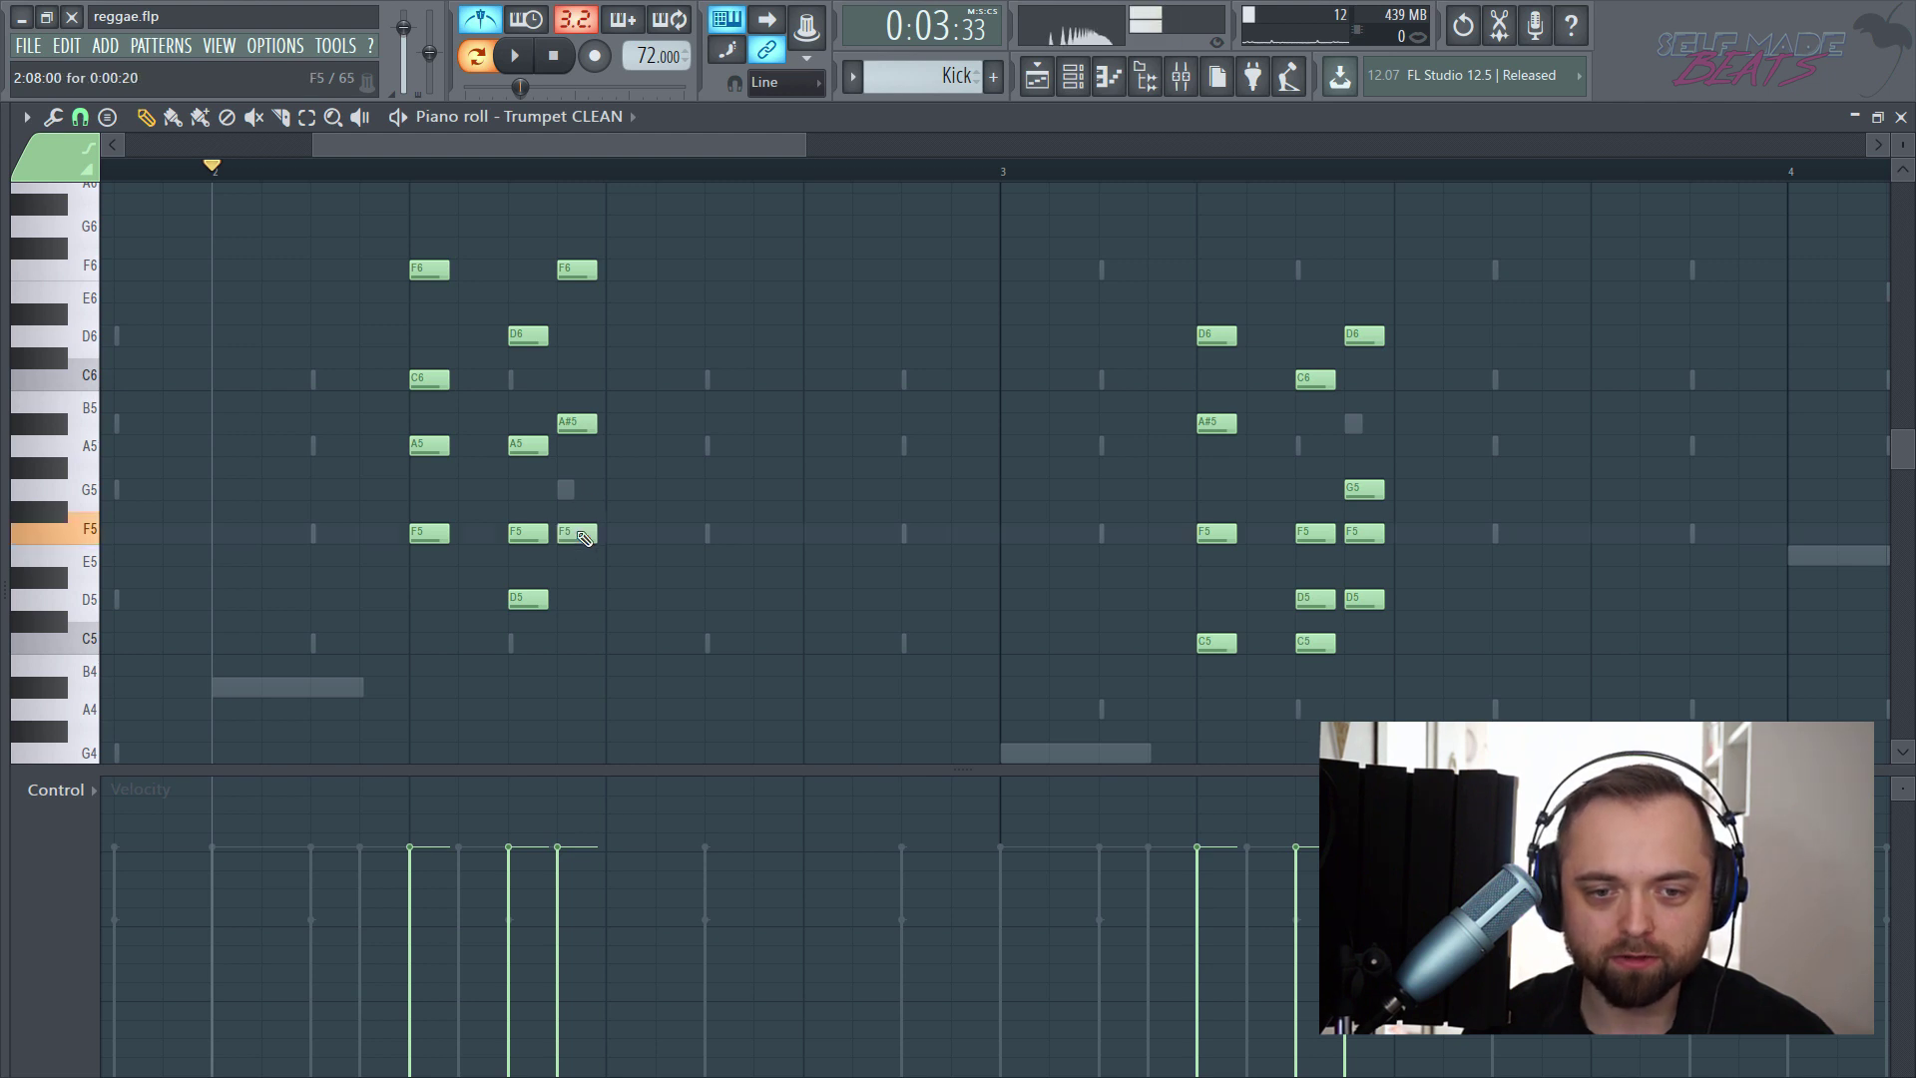
{"action": "left_click", "coordinate": [577, 600]}
{"action": "key", "text": "space"}
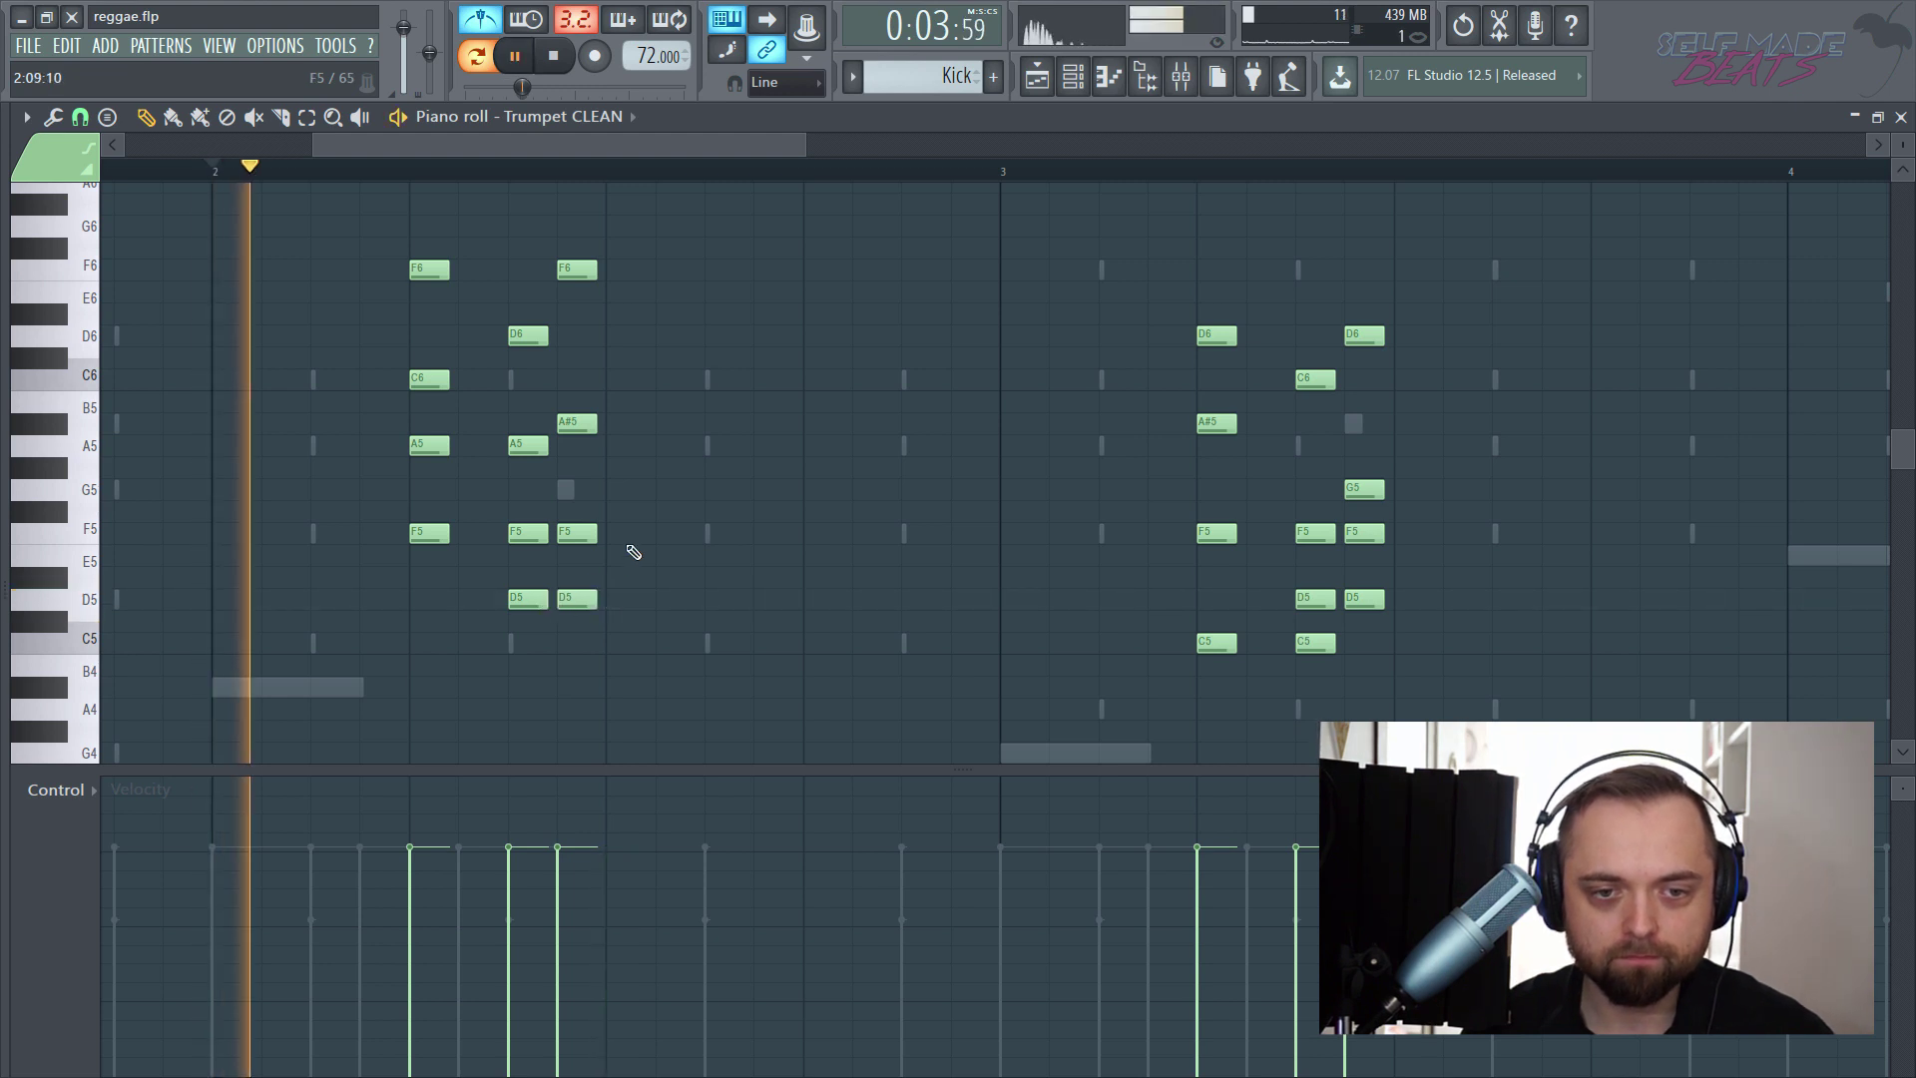
{"action": "key", "text": "space"}
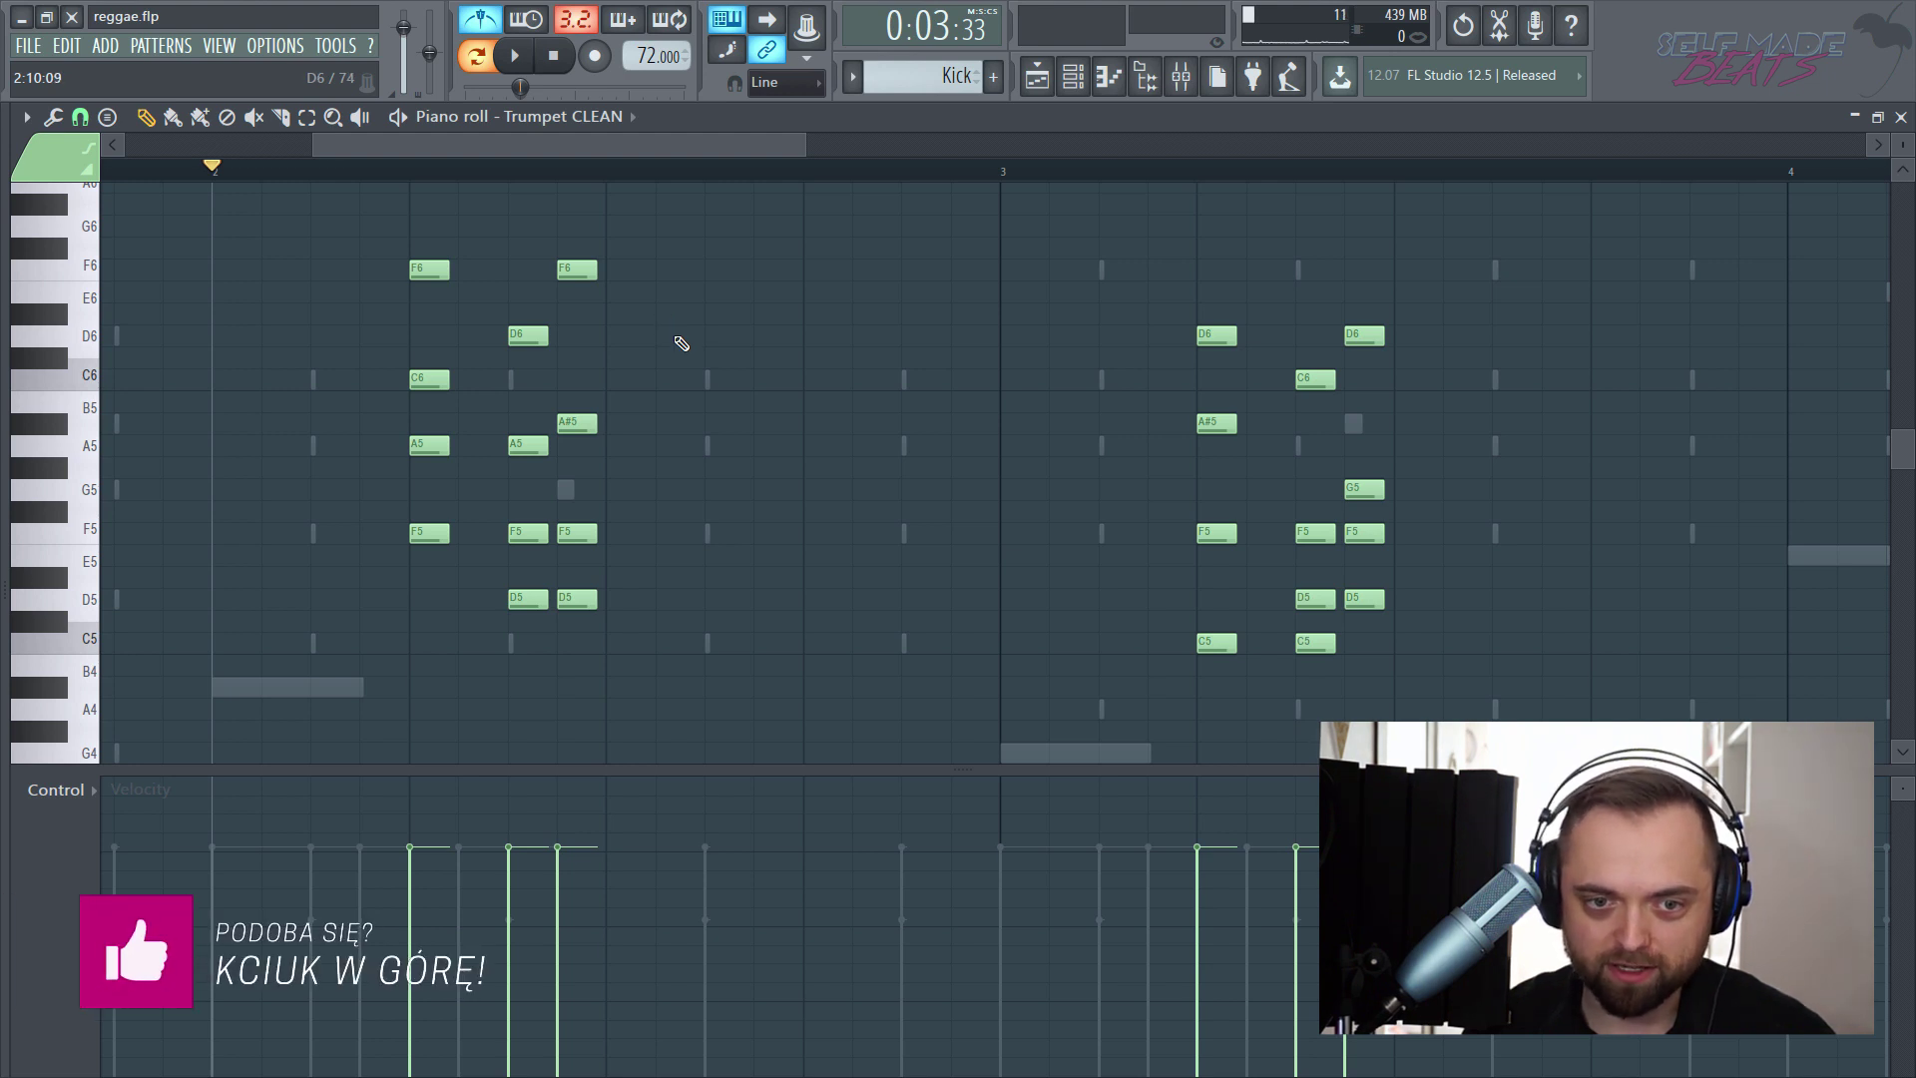
- Add a chord of G5, D5 and A#4 at step 10 of bar 2, and play back
{"action": "left_click", "coordinate": [671, 423]}
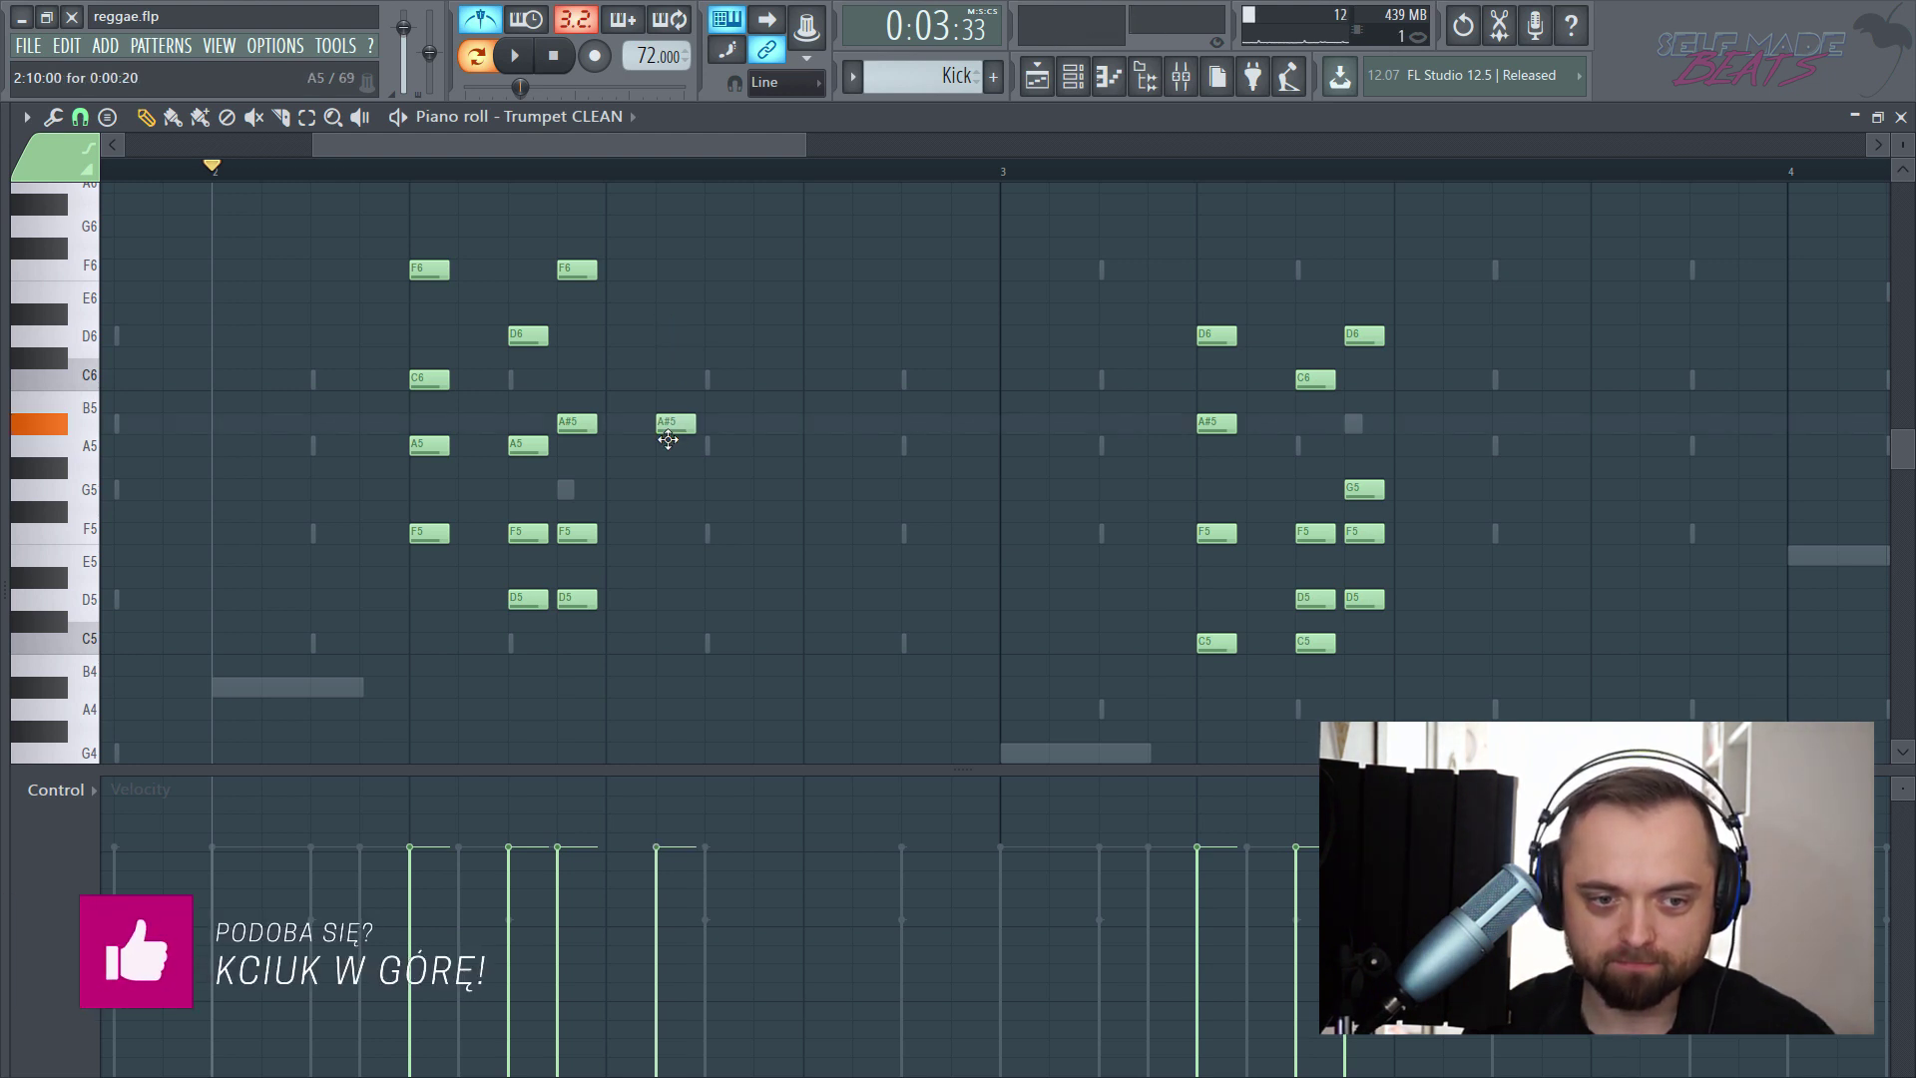
{"action": "left_click_drag", "start_coordinate": [669, 439], "coordinate": [669, 511]}
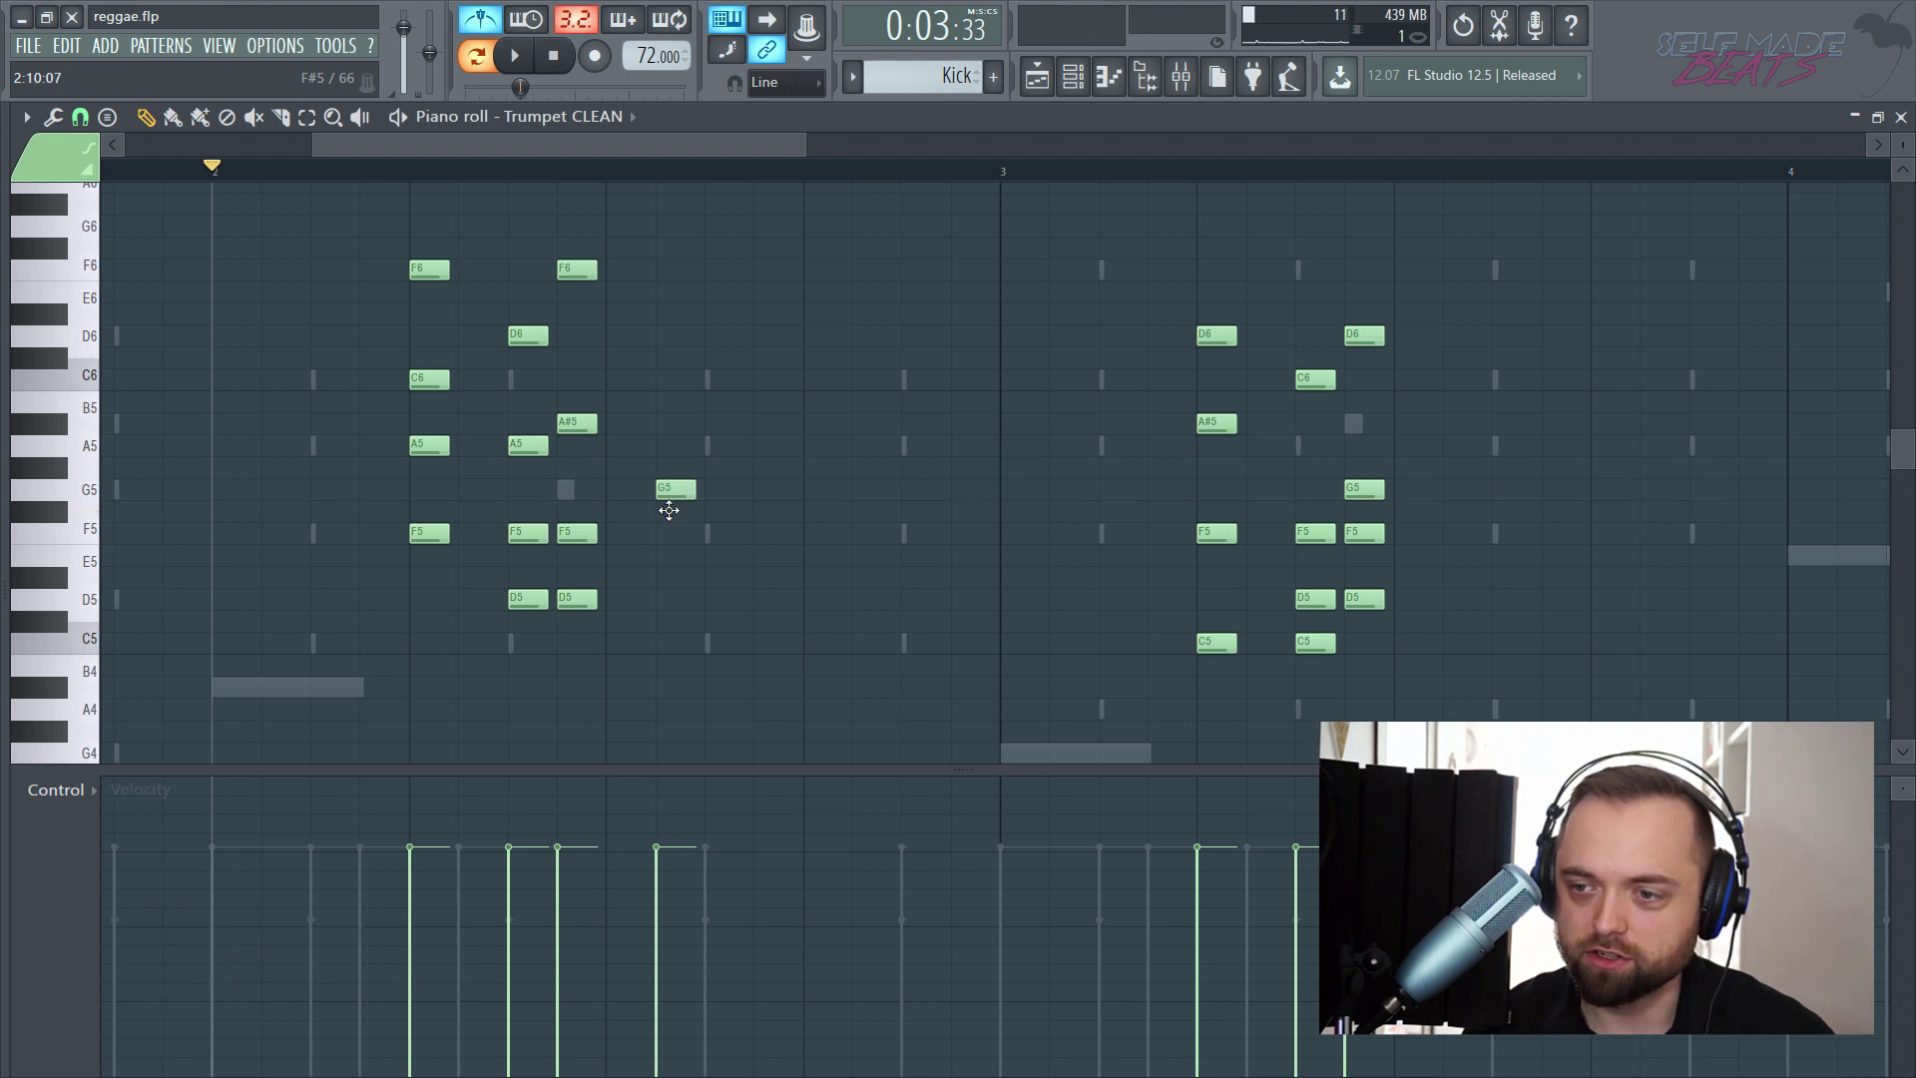
{"action": "left_click", "coordinate": [675, 598]}
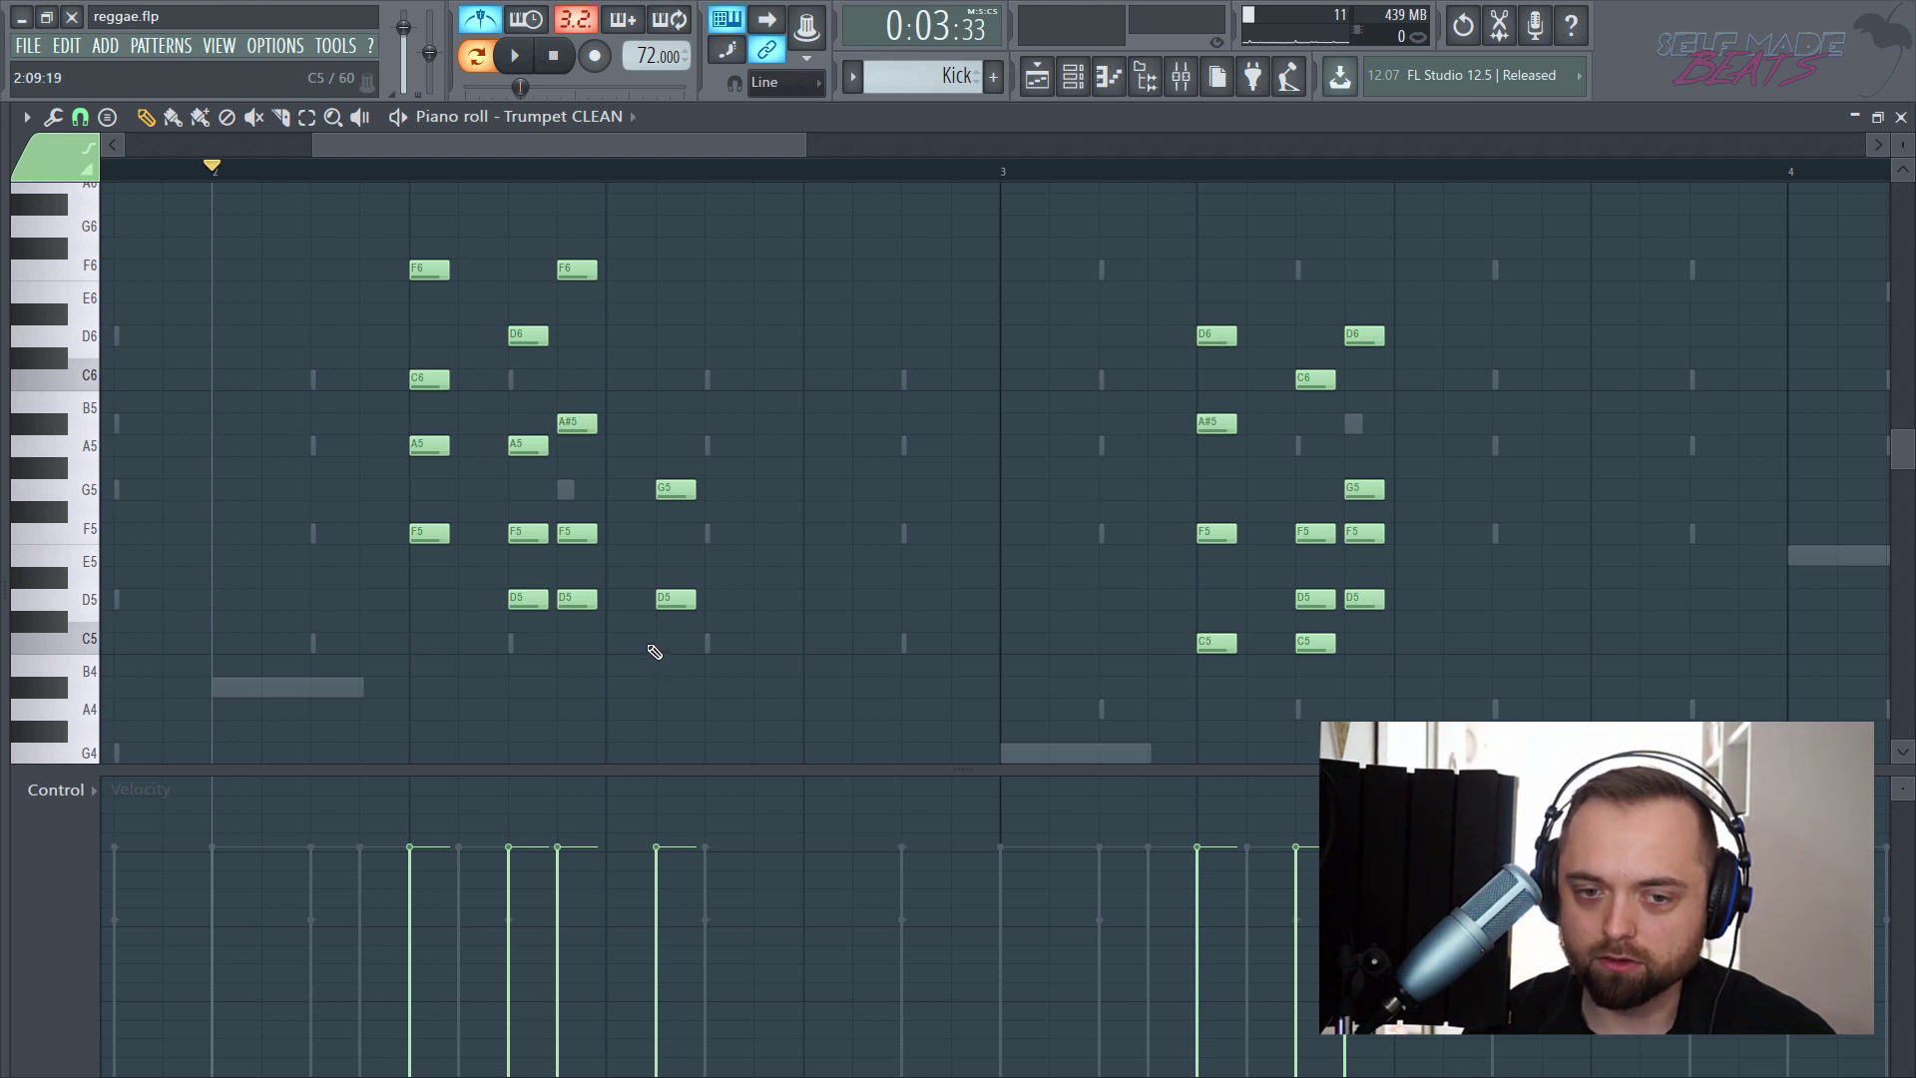
{"action": "left_click", "coordinate": [663, 708]}
{"action": "left_click_drag", "start_coordinate": [653, 689], "coordinate": [667, 687]}
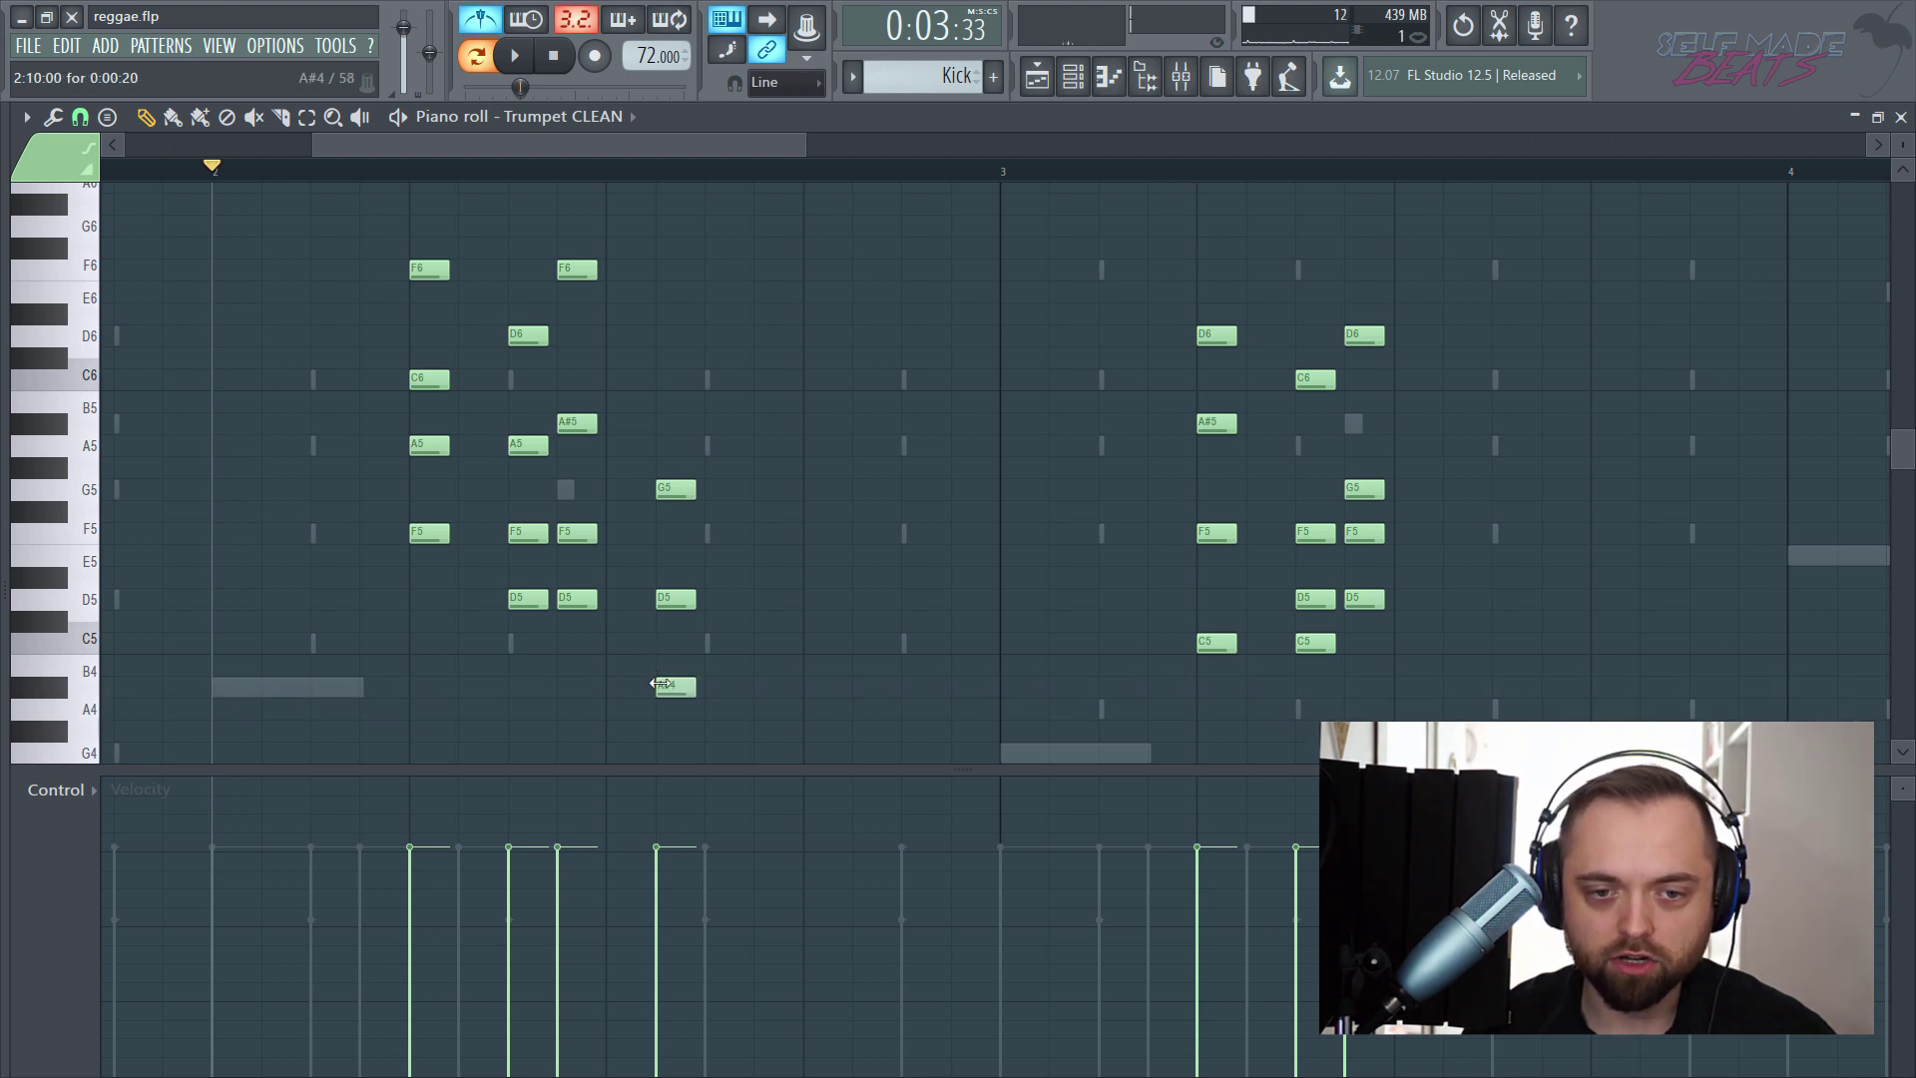
{"action": "key", "text": "space"}
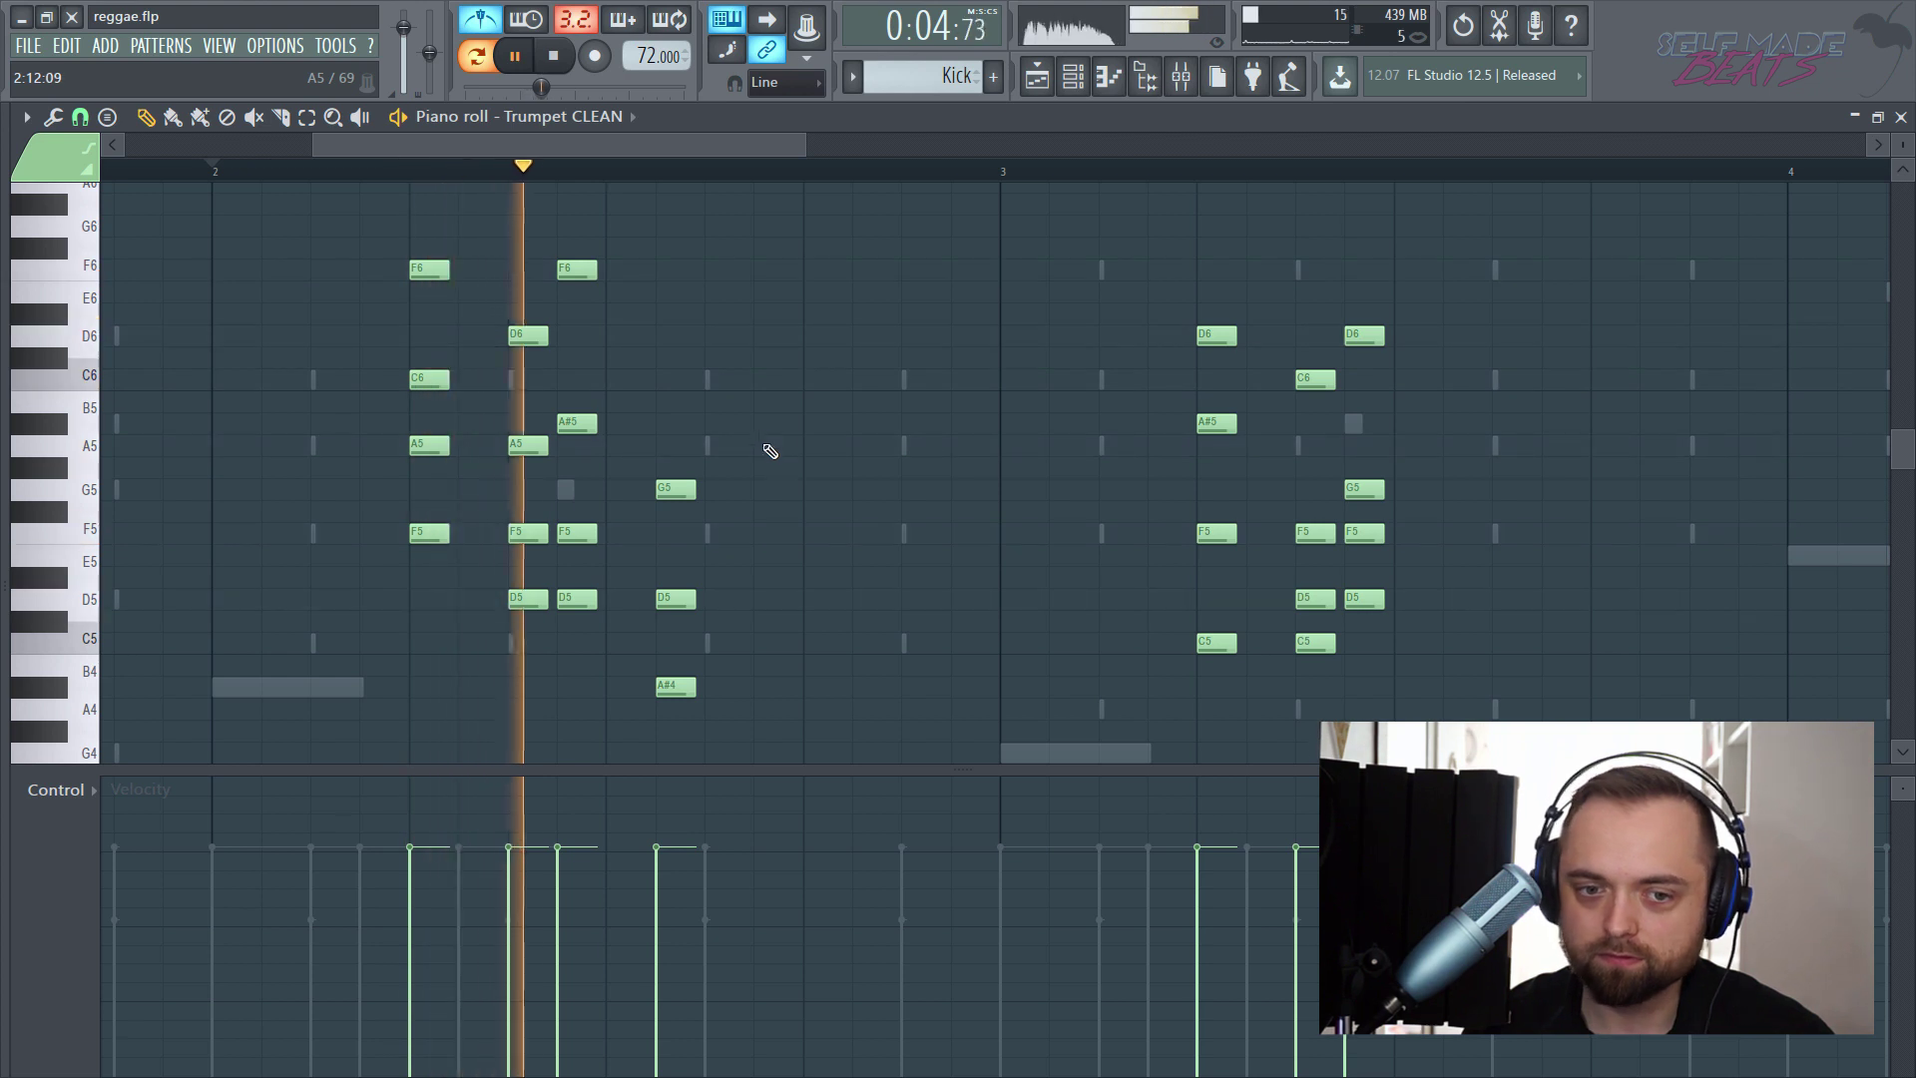
{"action": "key", "text": "space"}
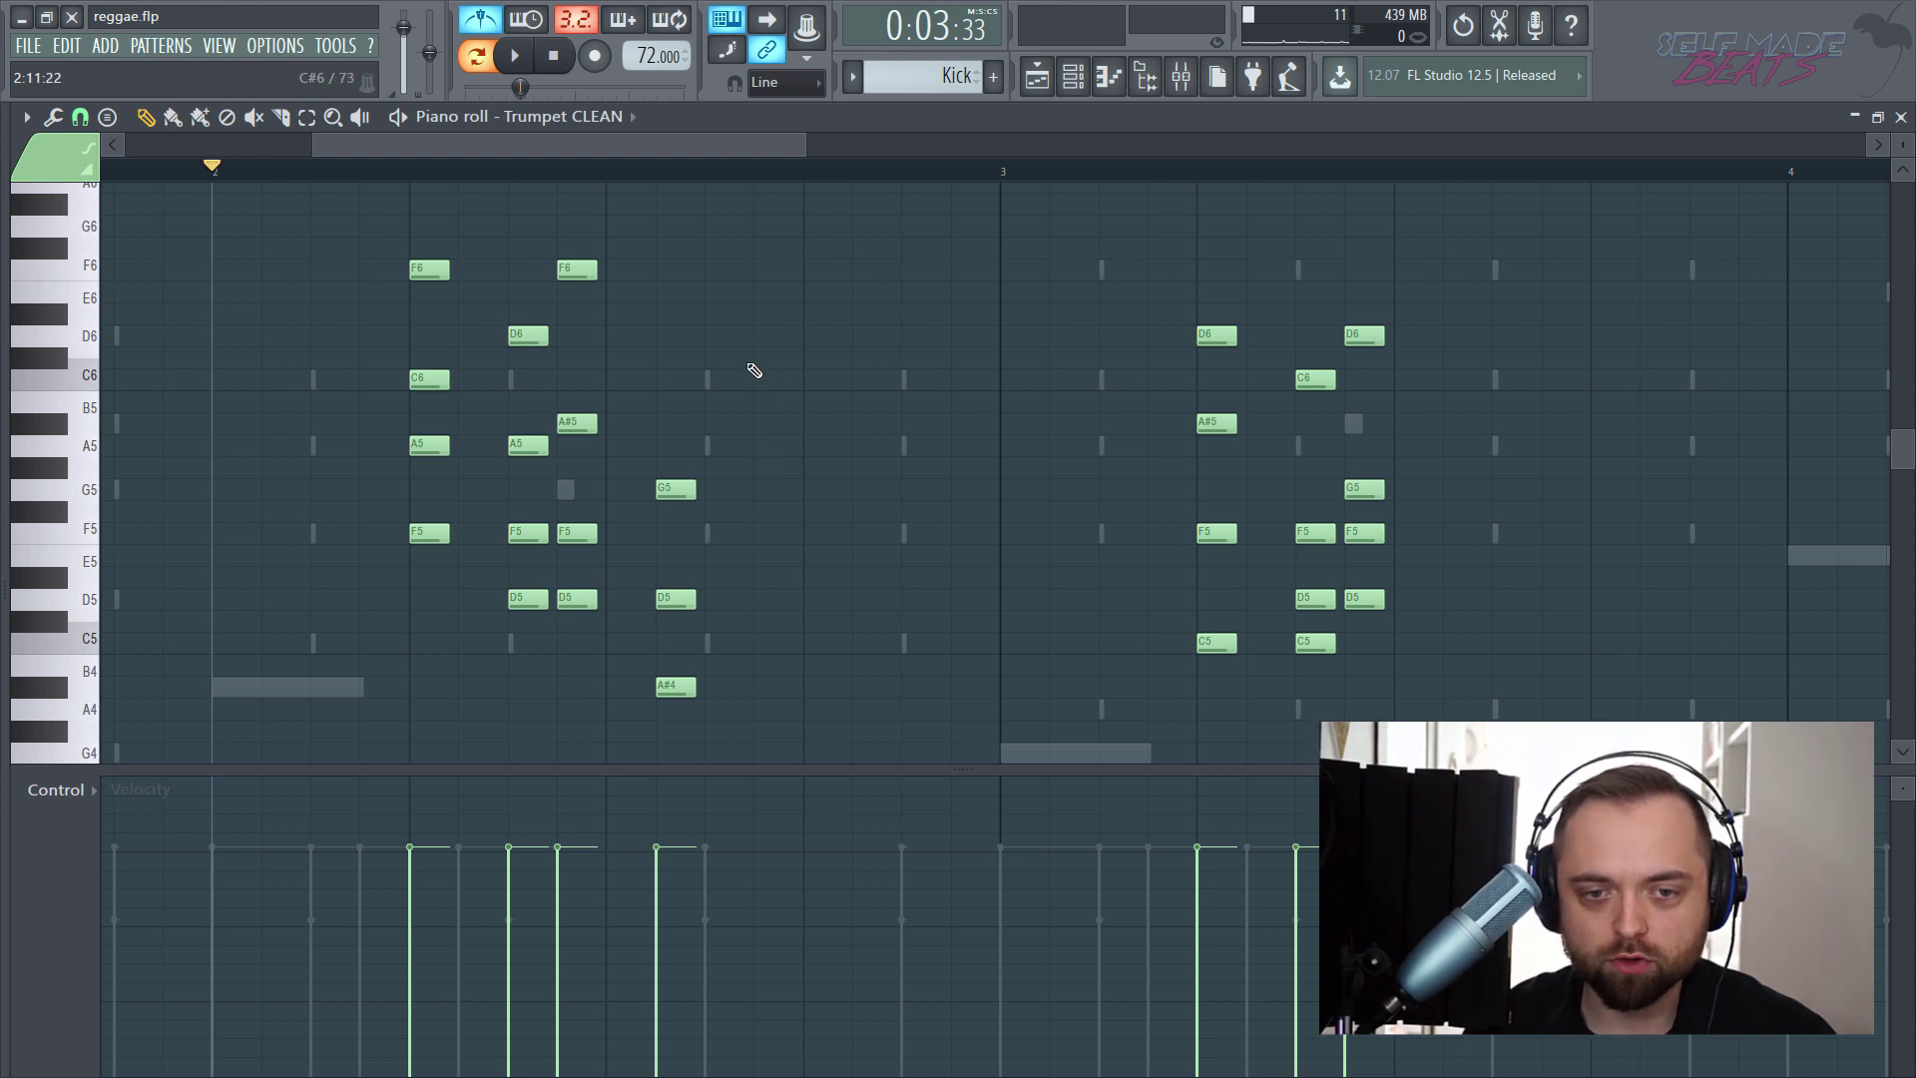
- Add a chord of D6, A#5, F5 and D5 at step 12 of bar 2, and play back
{"action": "left_click", "coordinate": [764, 337]}
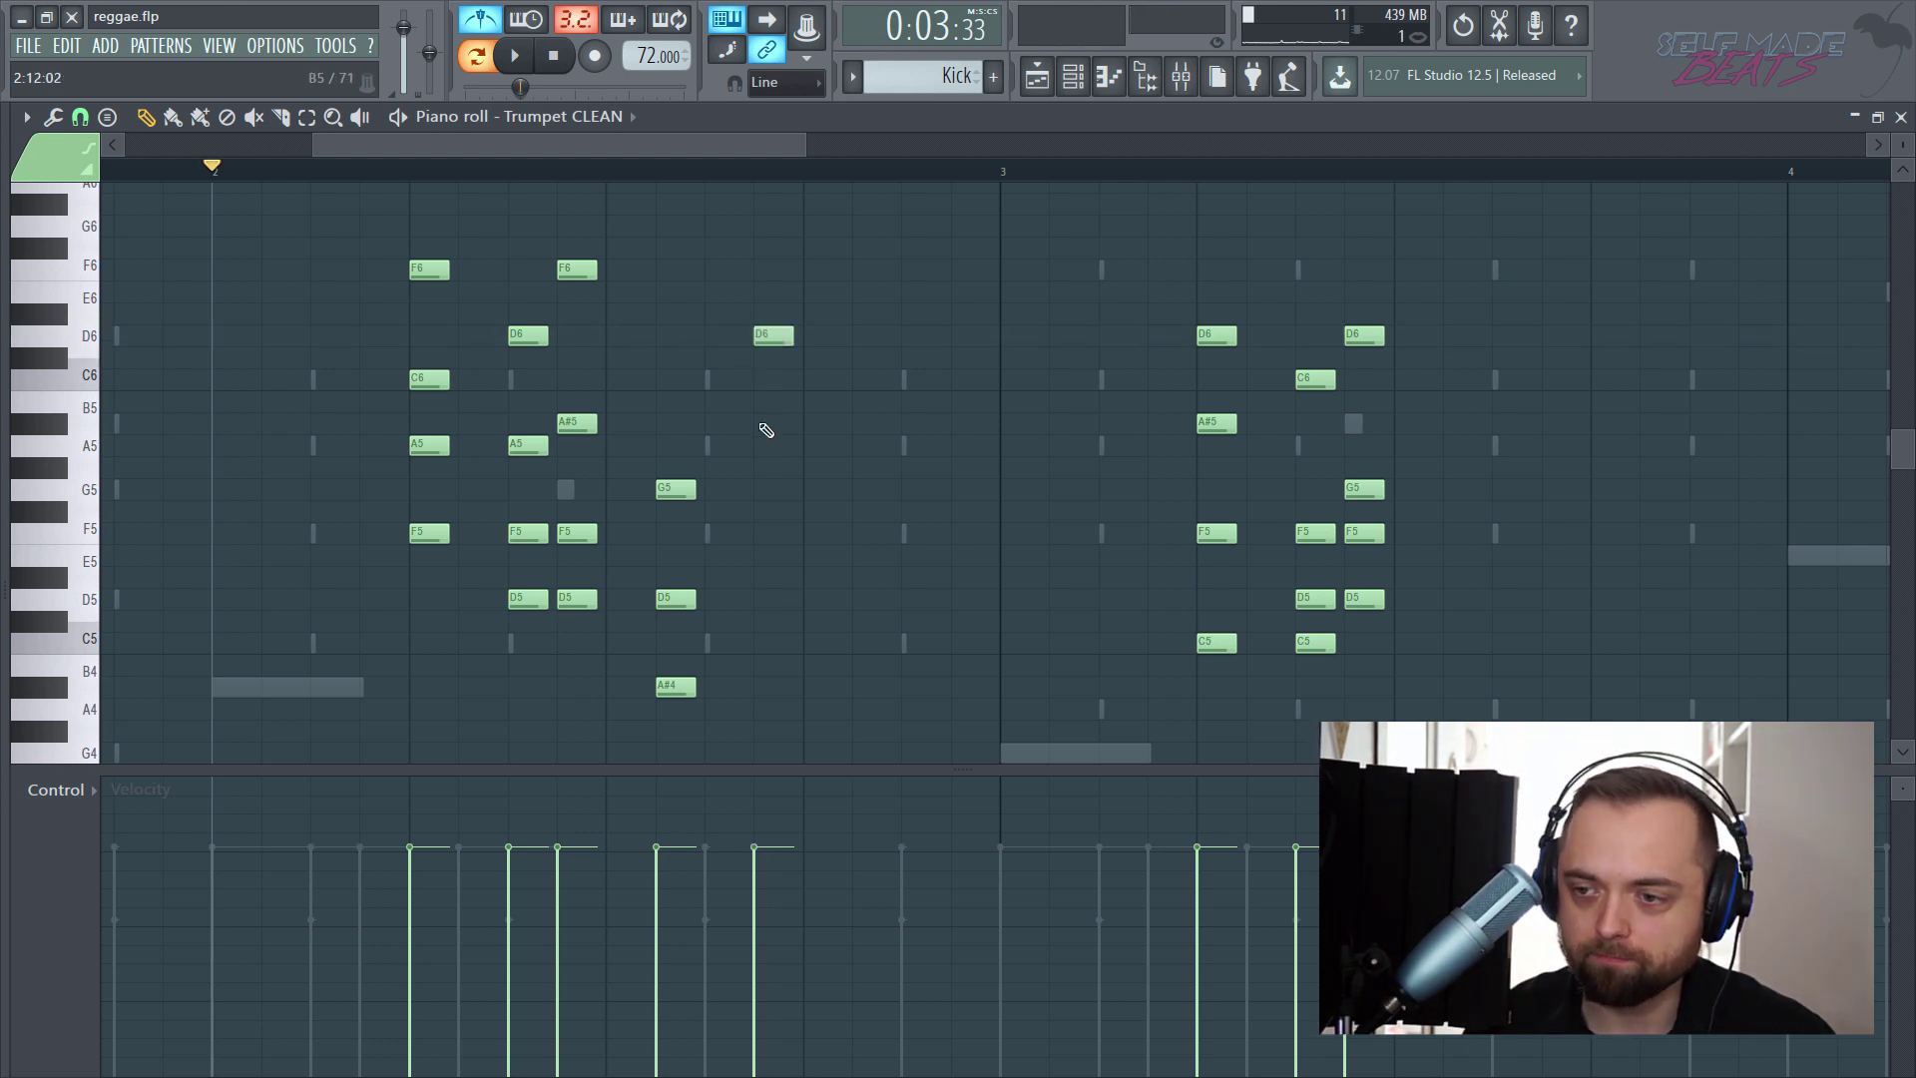
{"action": "left_click_drag", "start_coordinate": [749, 446], "coordinate": [771, 423]}
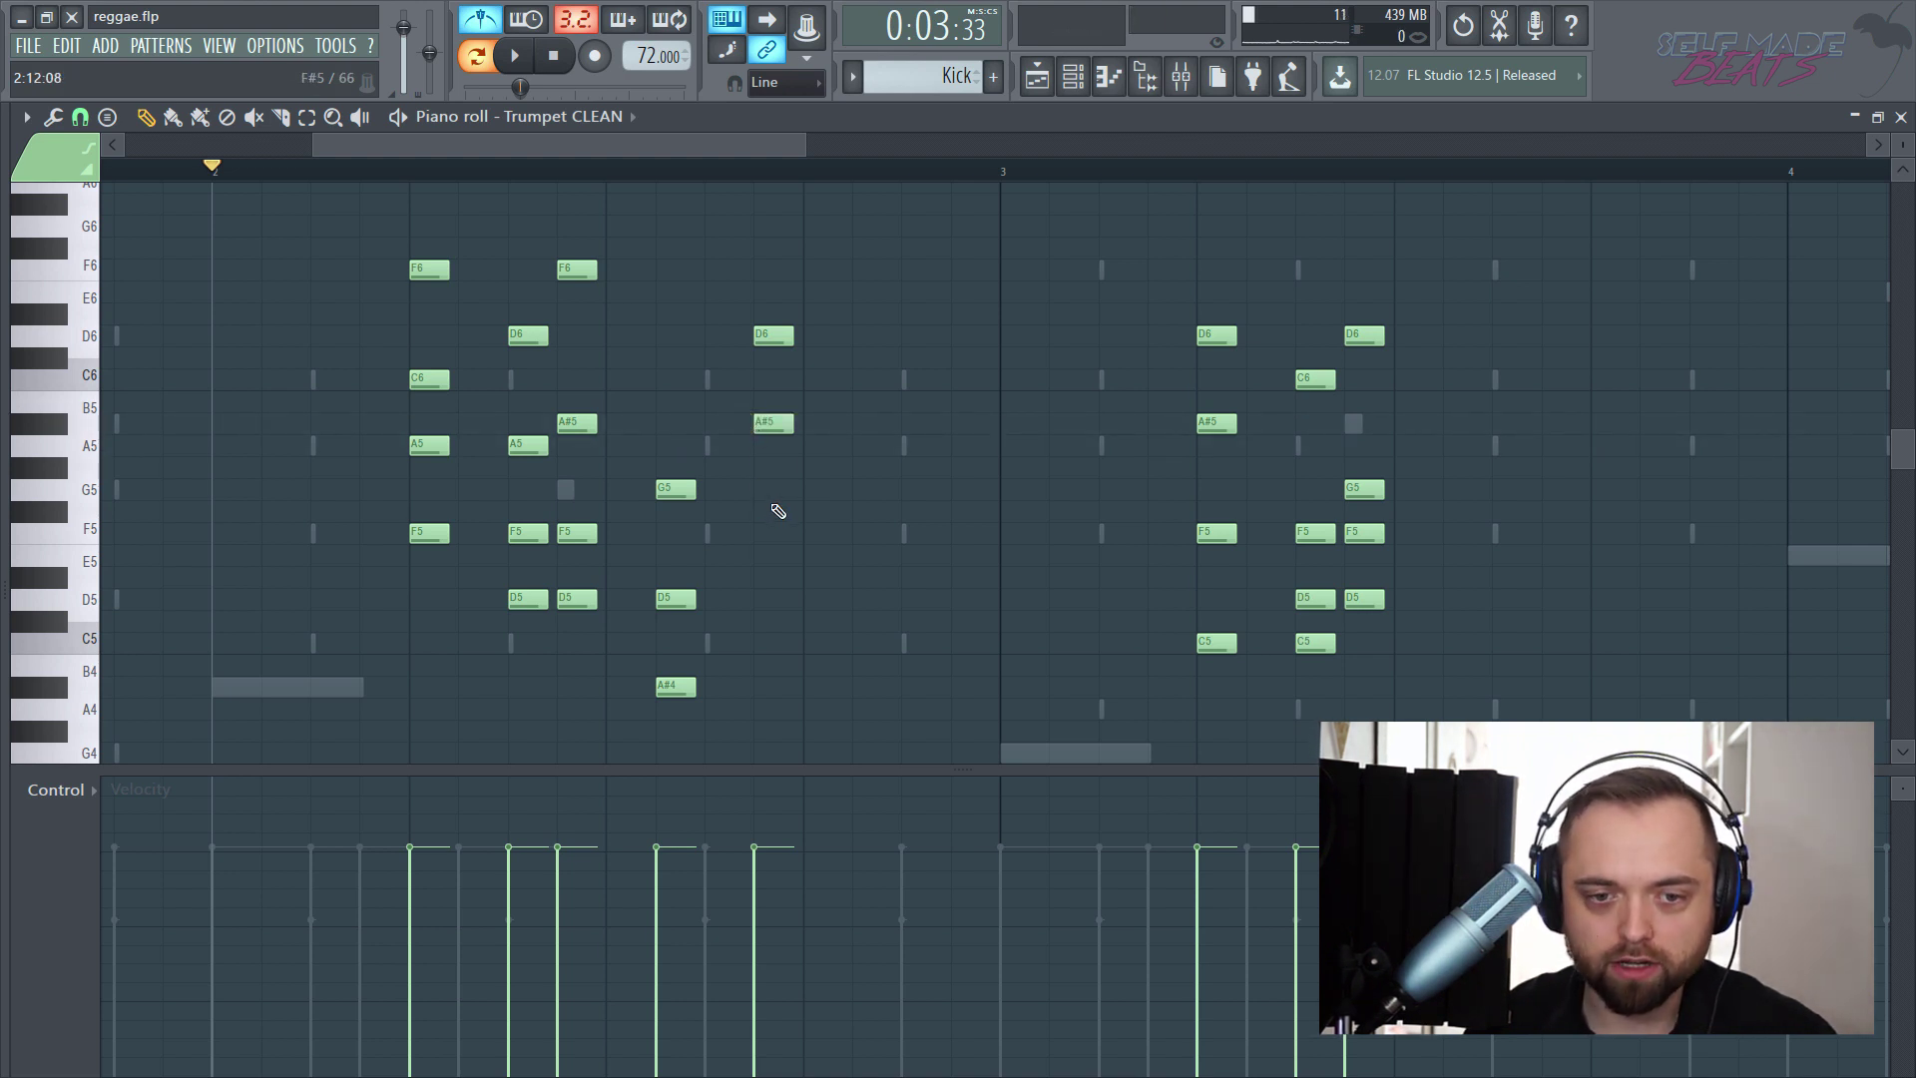
{"action": "left_click", "coordinate": [777, 537]}
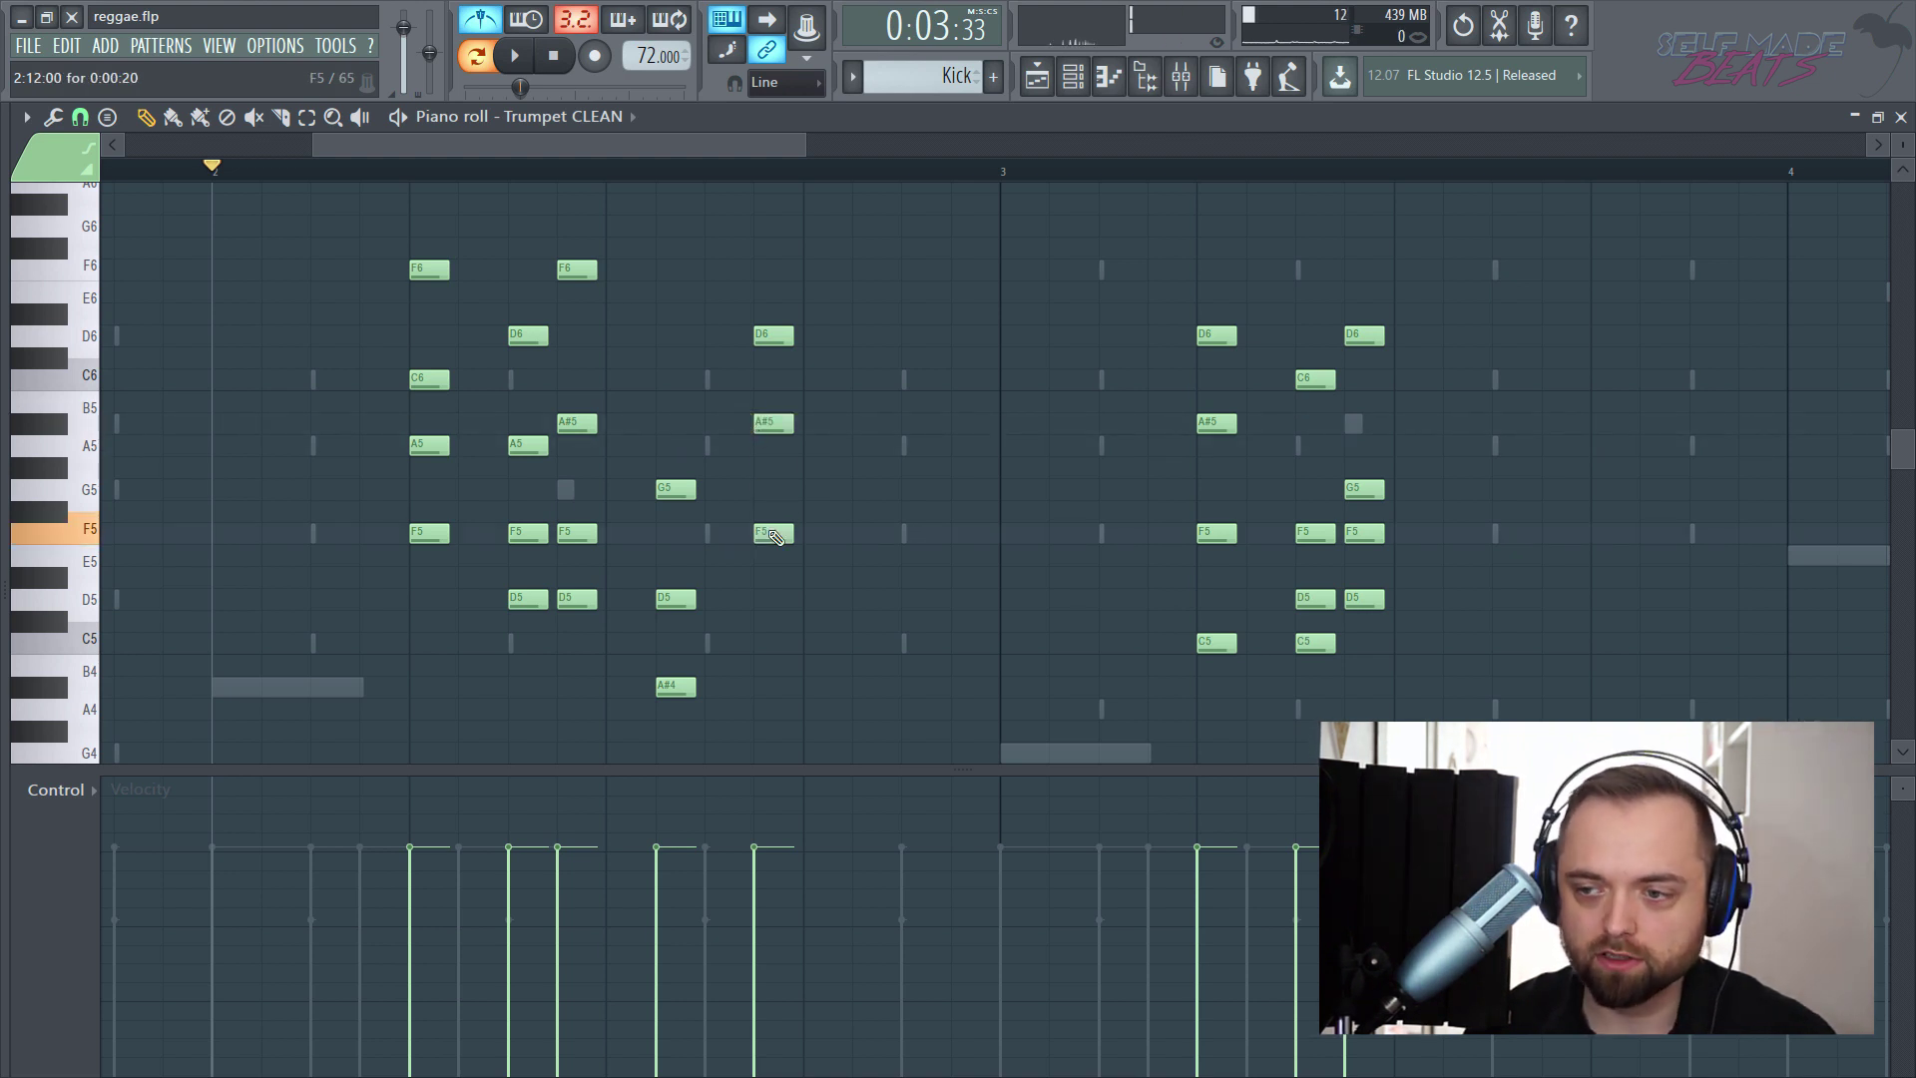
{"action": "left_click", "coordinate": [769, 600]}
{"action": "key", "text": "space"}
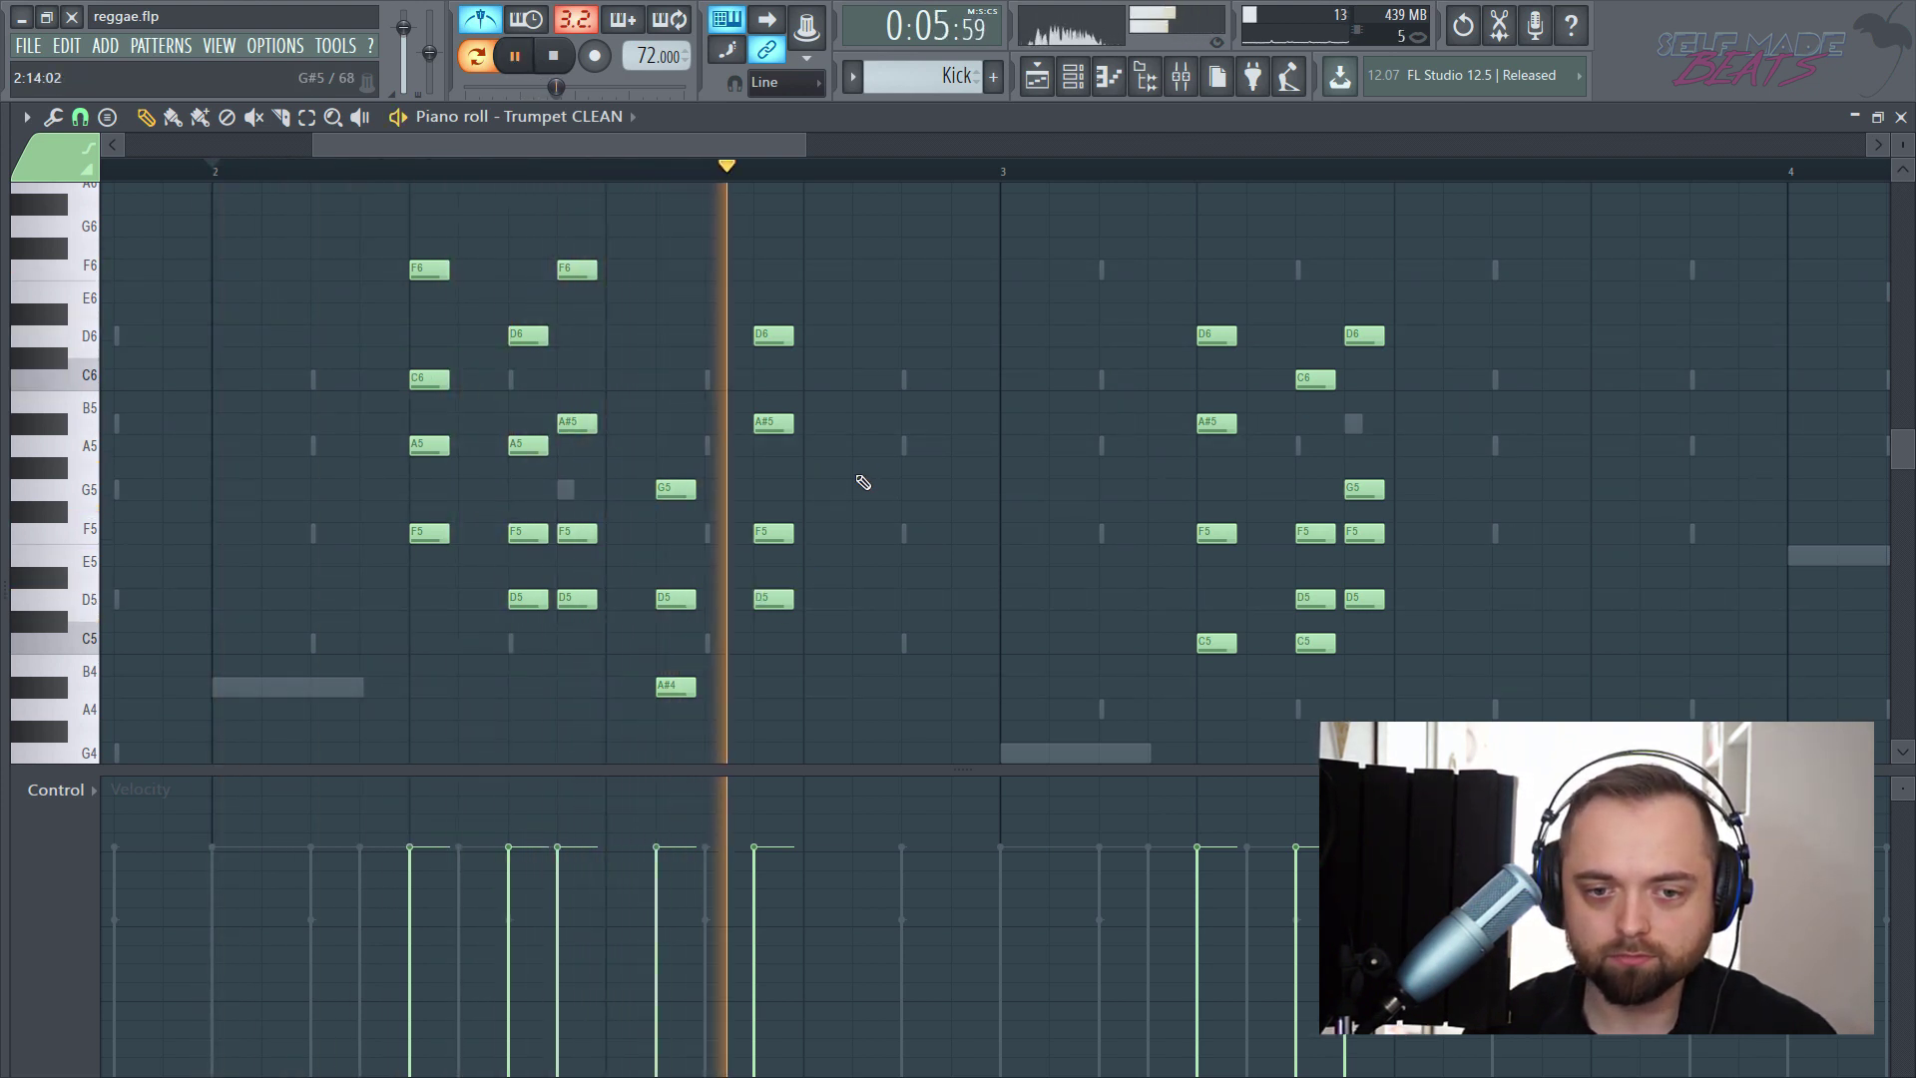
{"action": "key", "text": "space"}
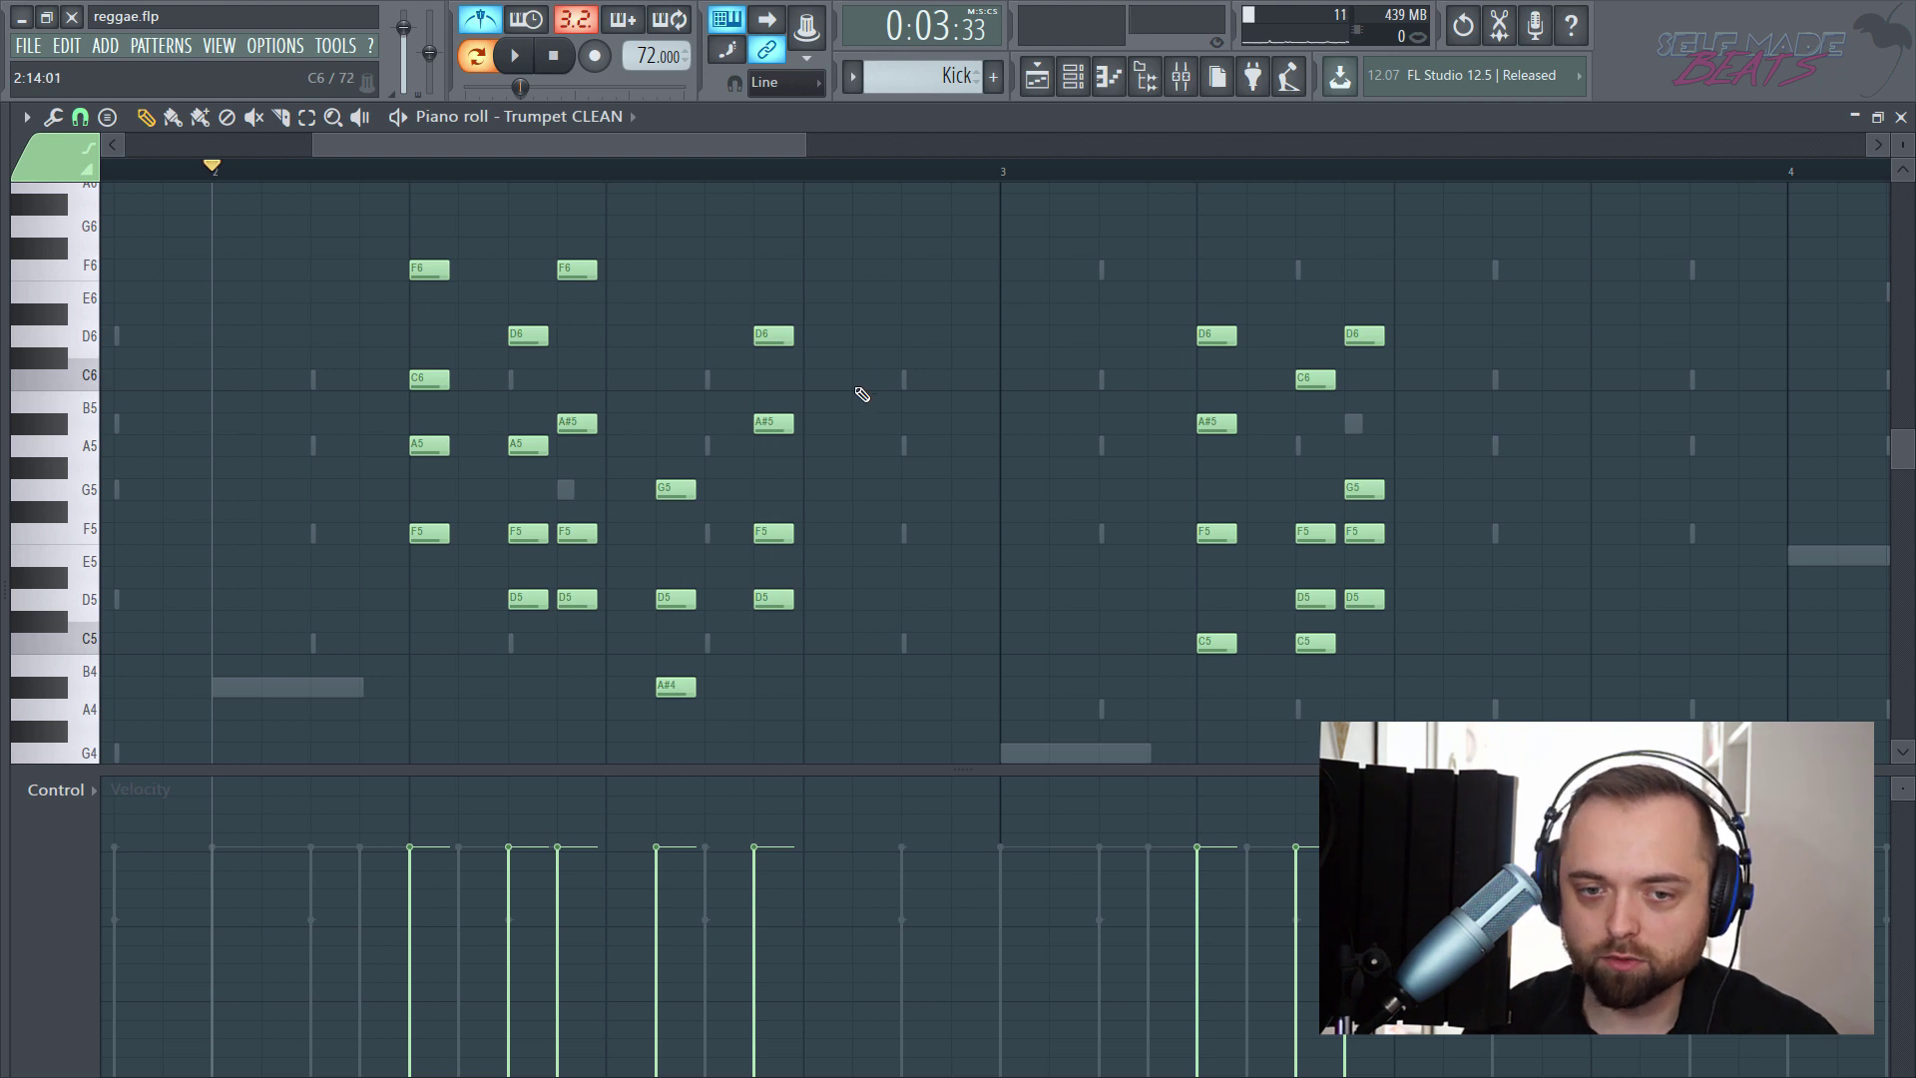
- Add a chord of C6, G5 and D5 at step 14 of bar 2, and select it while playing back through bar 3
{"action": "left_click", "coordinate": [862, 385]}
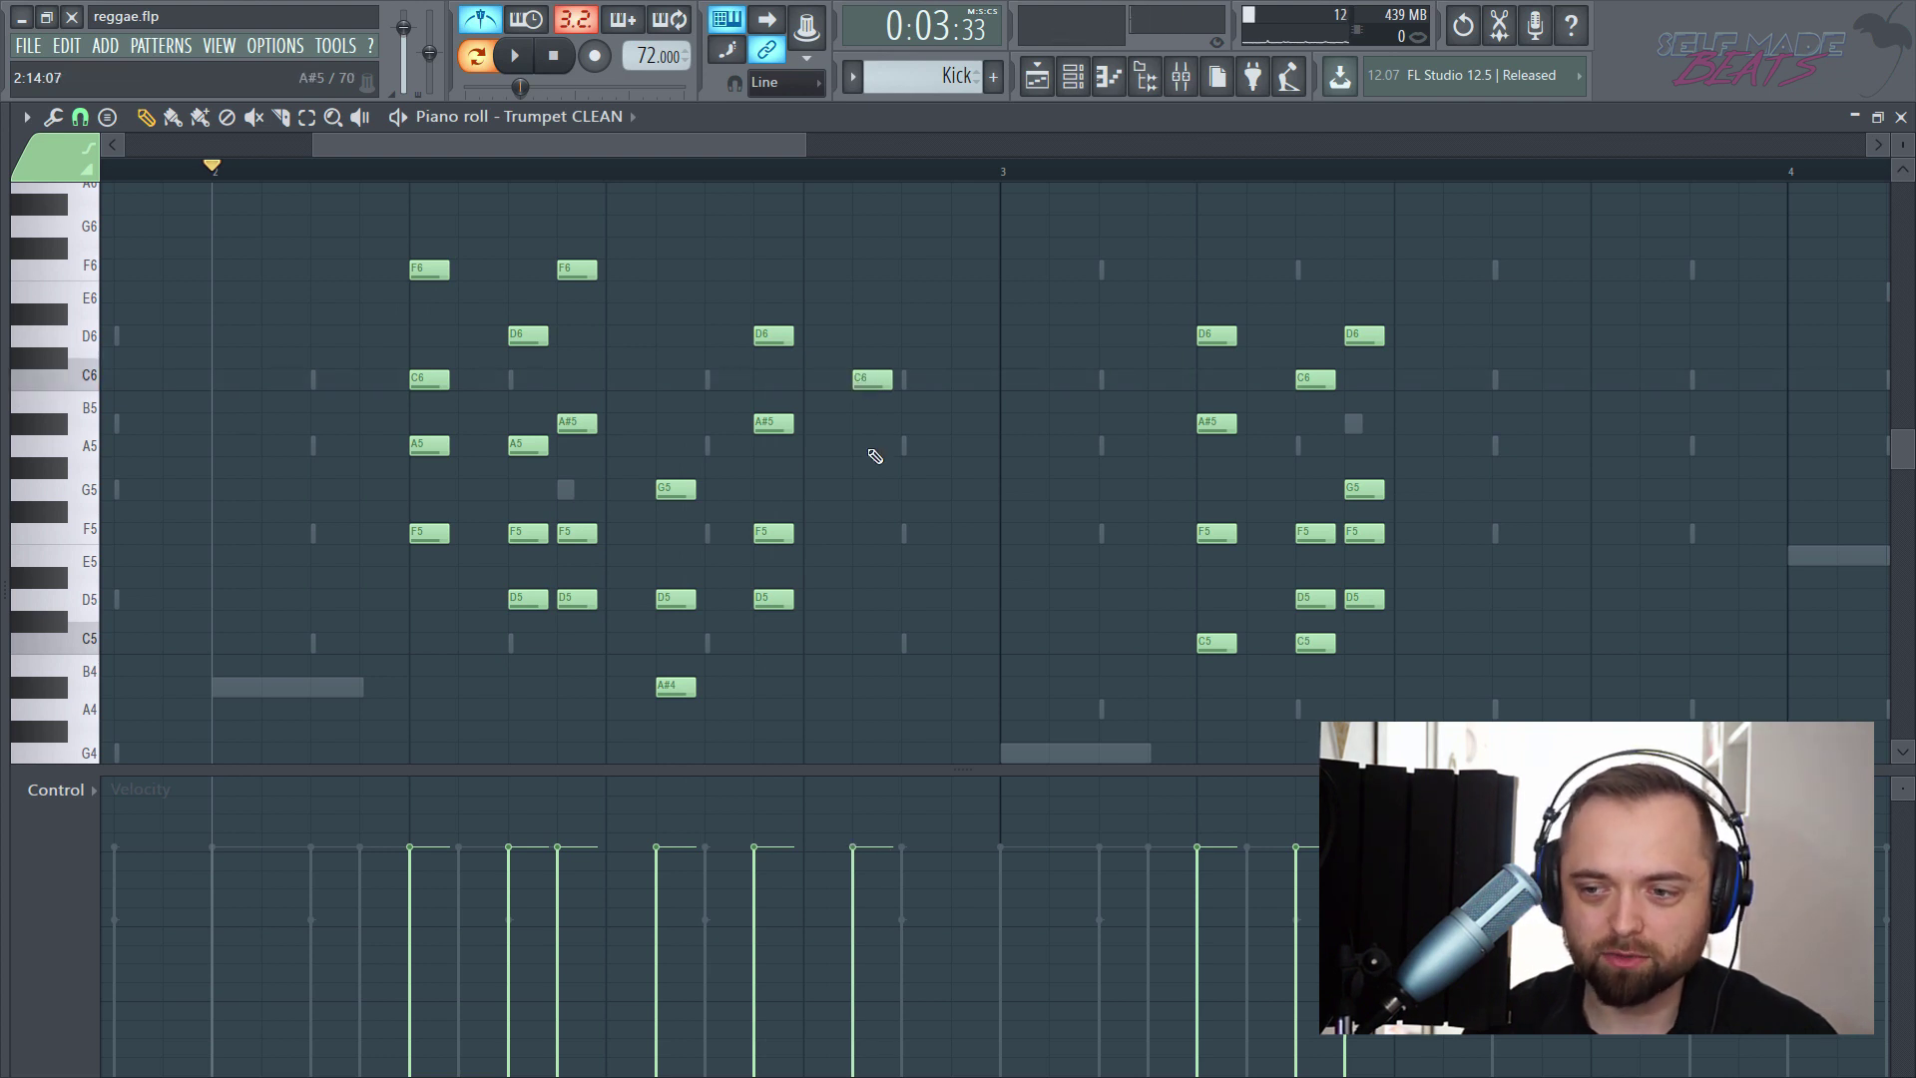
{"action": "left_click", "coordinate": [860, 492]}
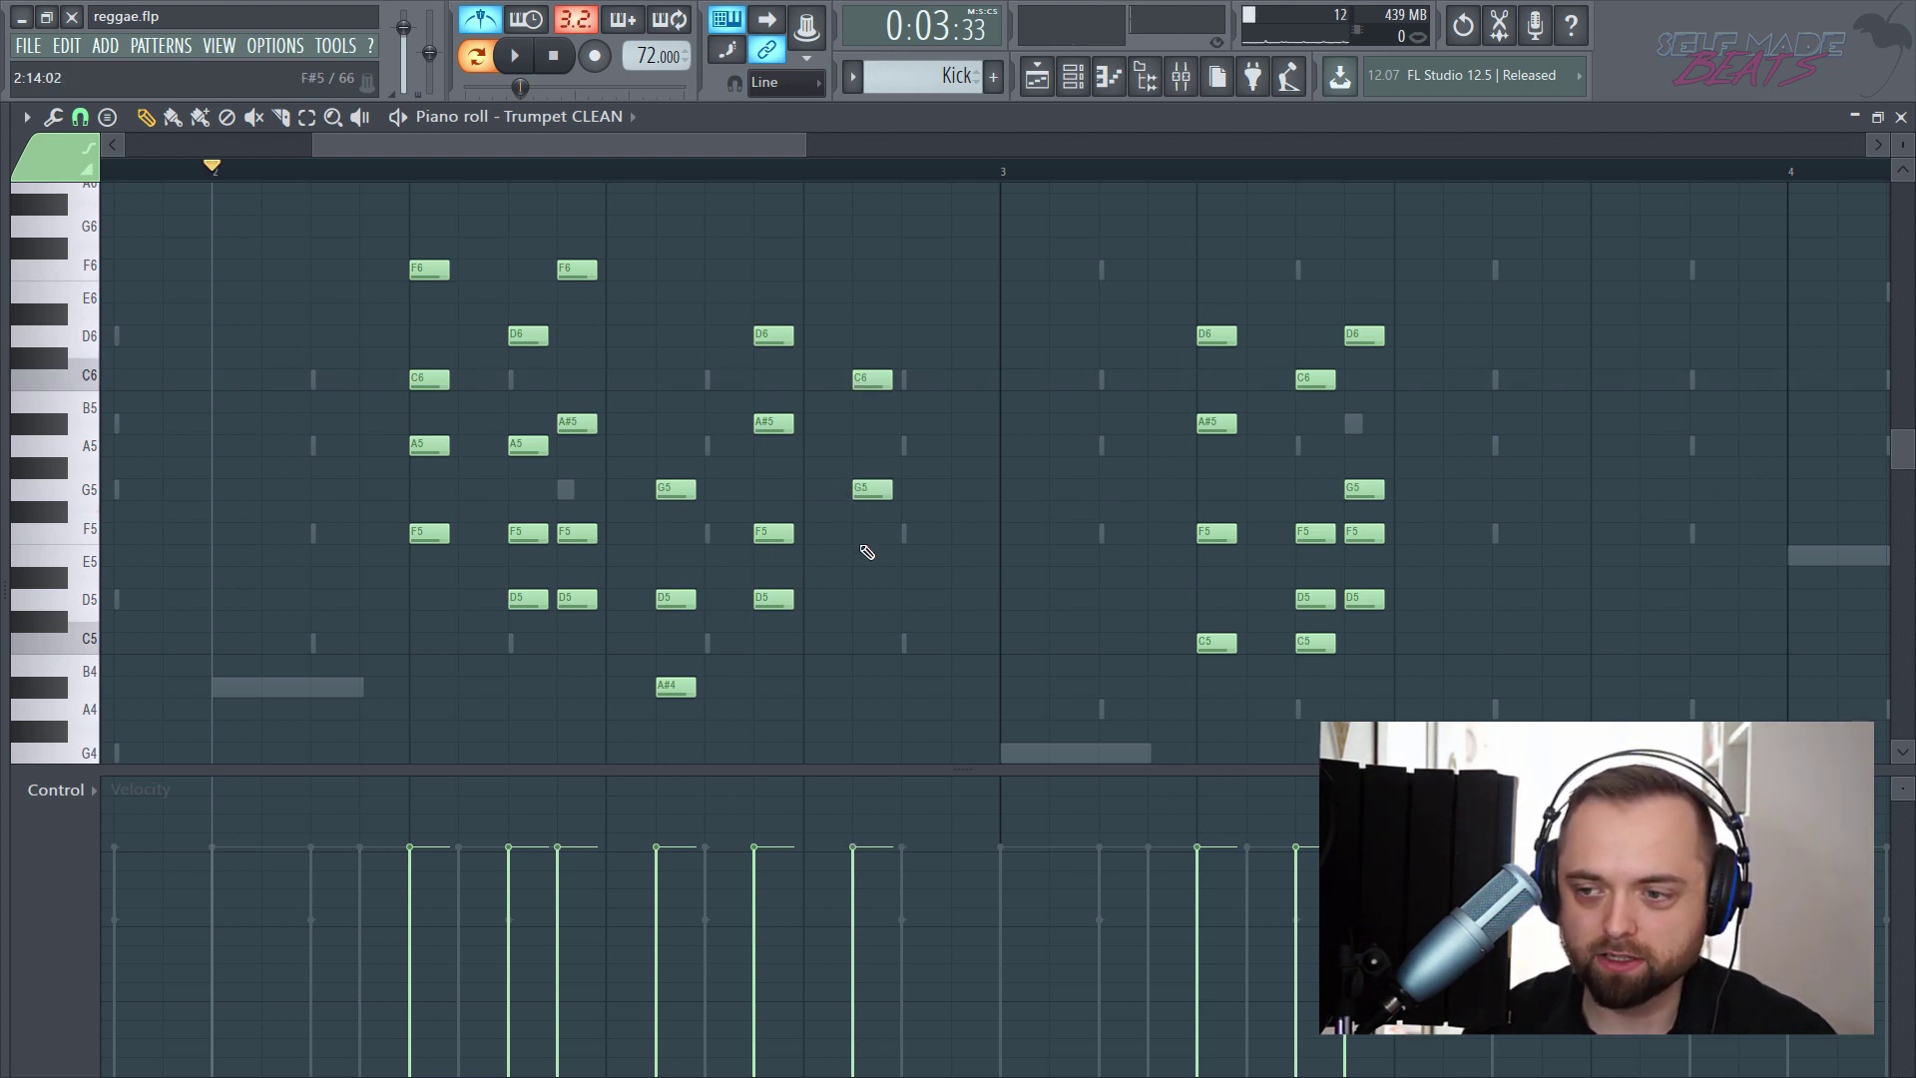
{"action": "left_click", "coordinate": [850, 604]}
{"action": "key", "text": "space"}
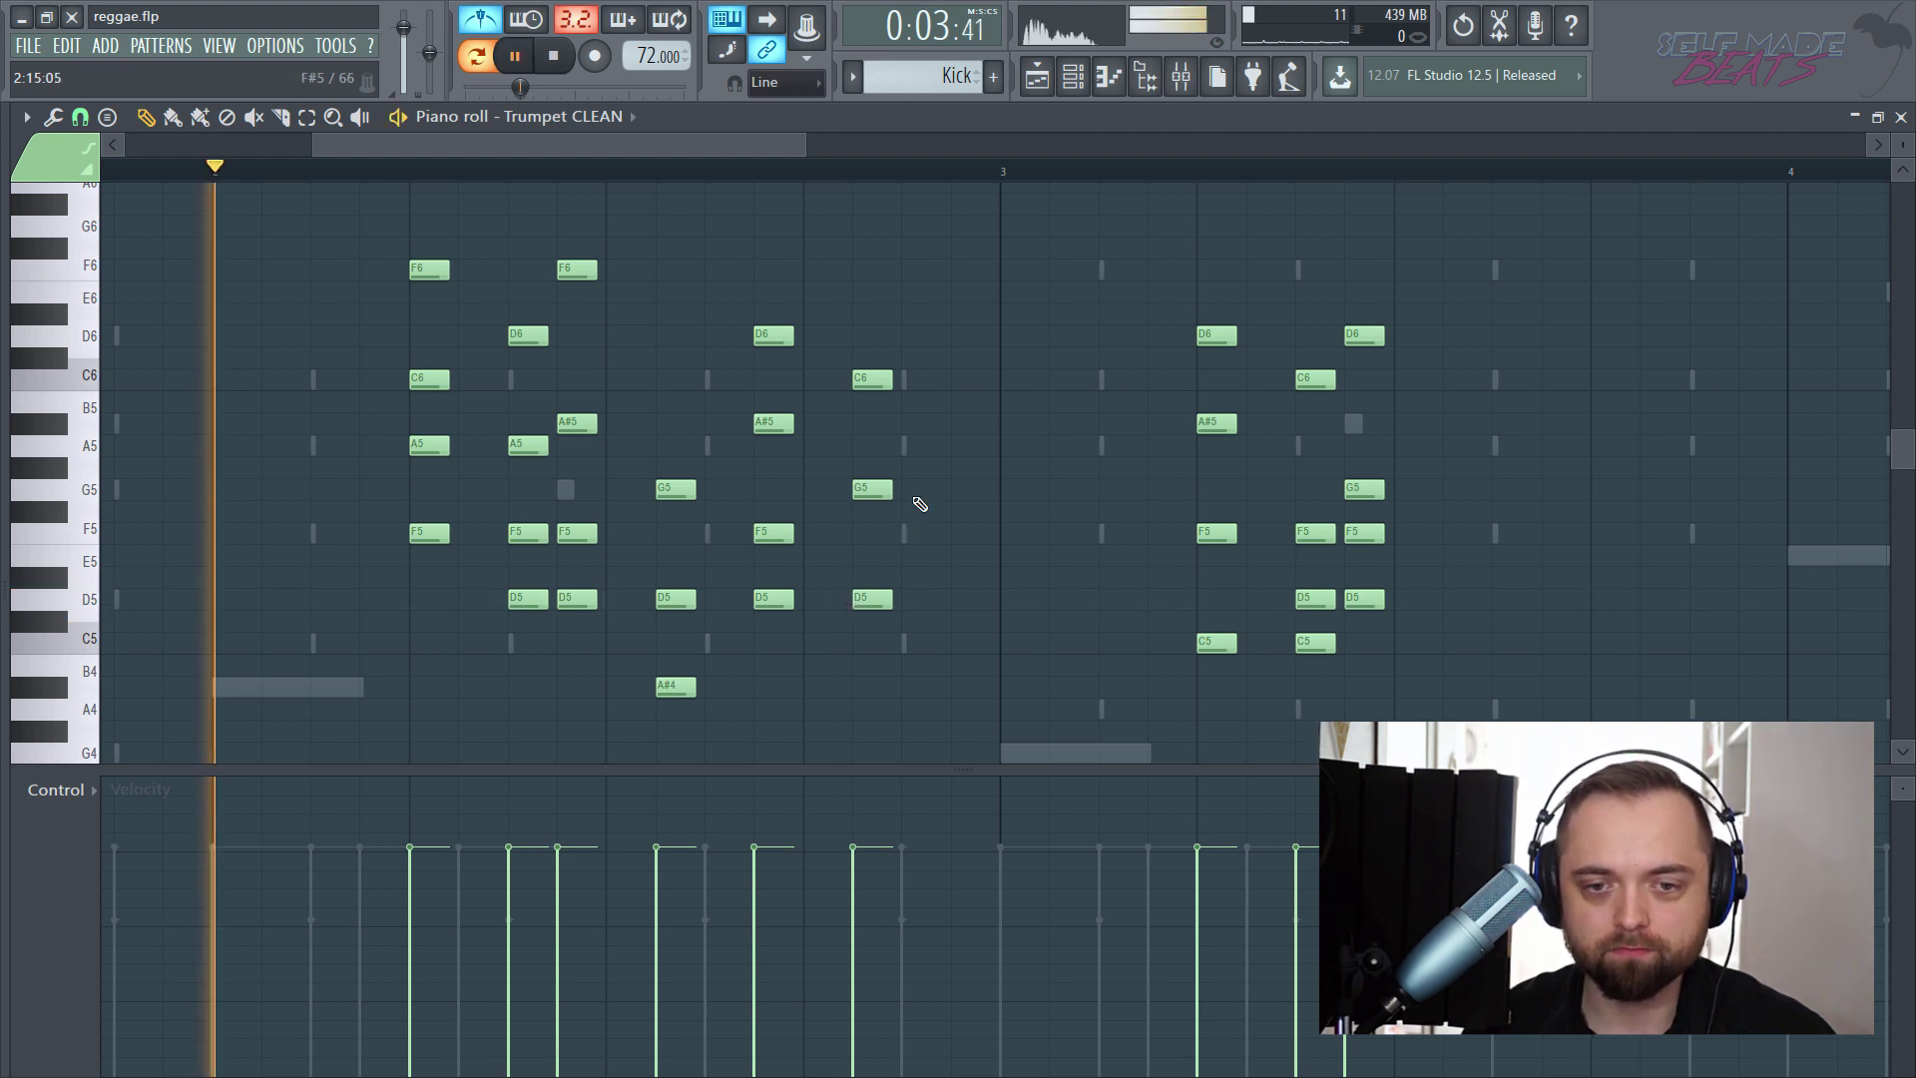
{"action": "left_click_drag", "start_coordinate": [843, 595], "coordinate": [856, 611]}
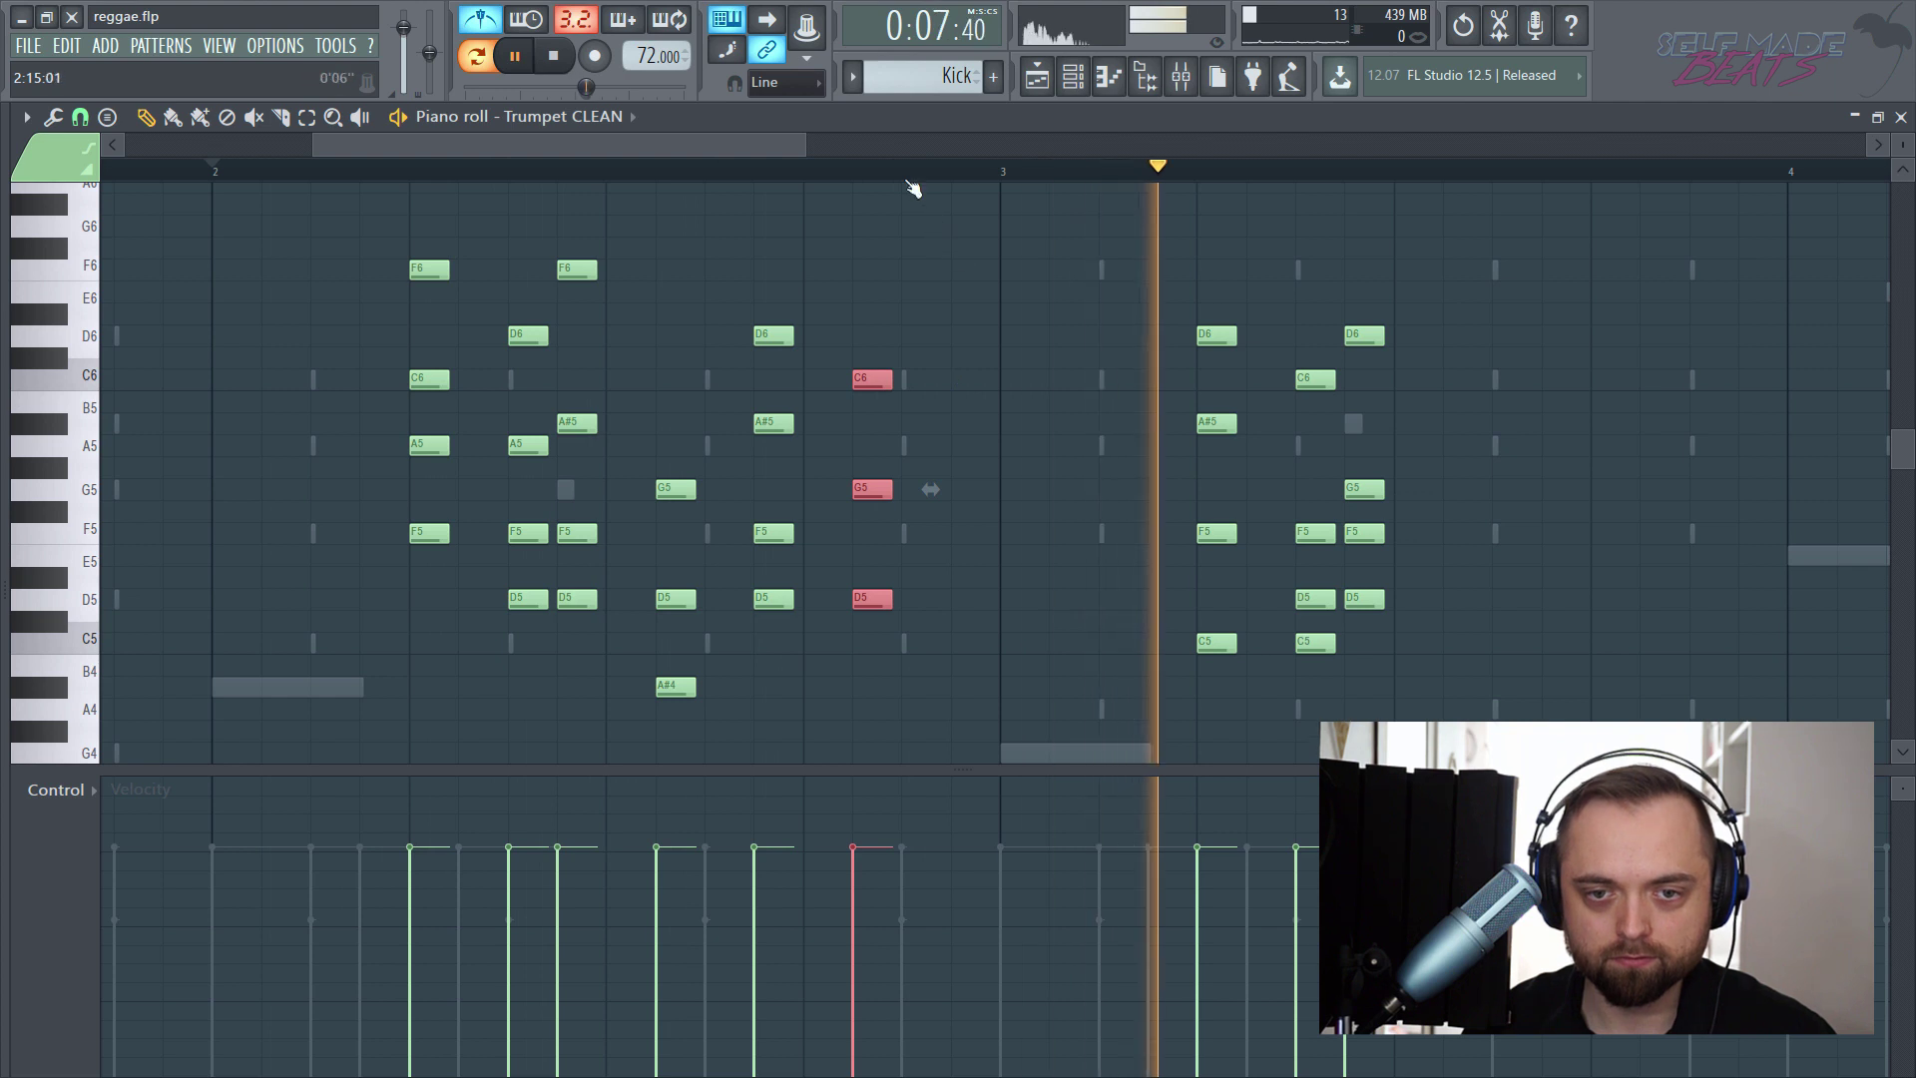
{"action": "scroll", "coordinate": [908, 180], "scroll_direction": "down", "scroll_amount": 4}
{"action": "scroll", "coordinate": [908, 180], "scroll_direction": "down", "scroll_amount": 2}
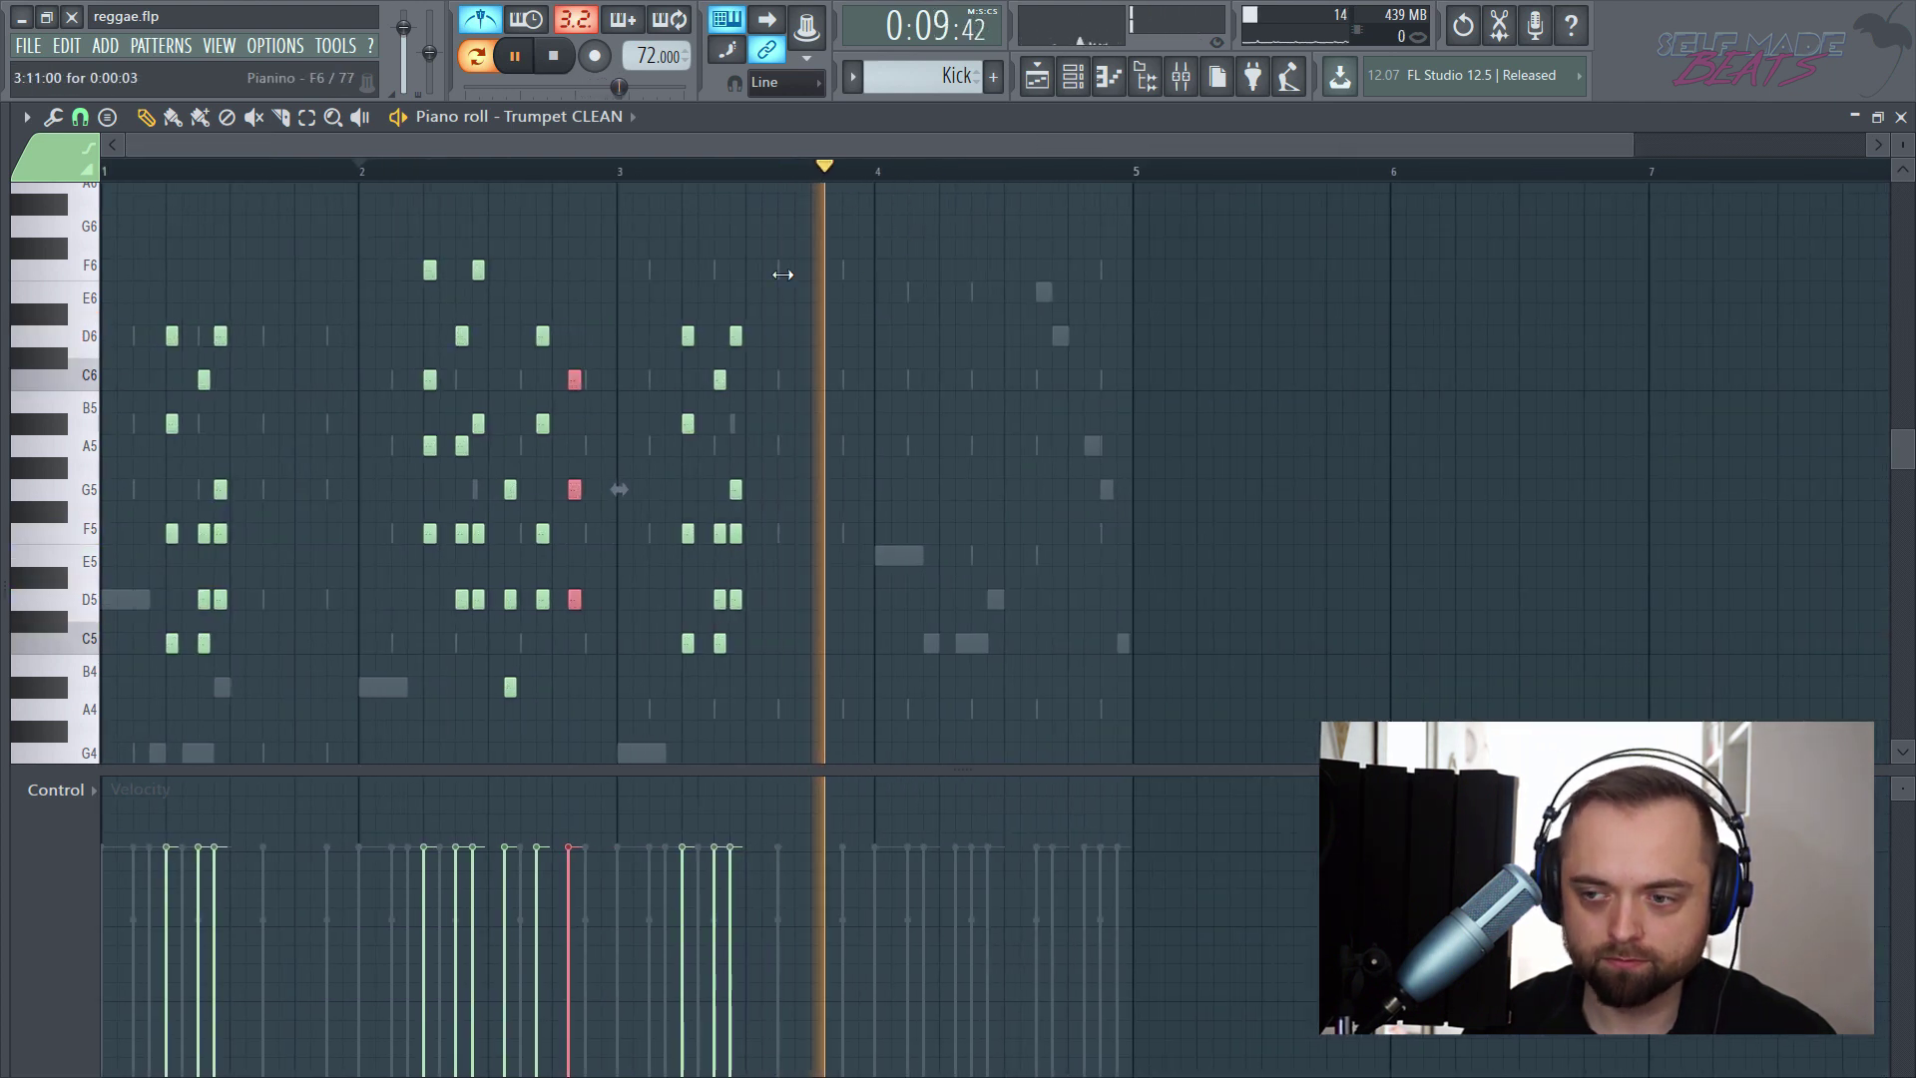
{"action": "key", "text": "space"}
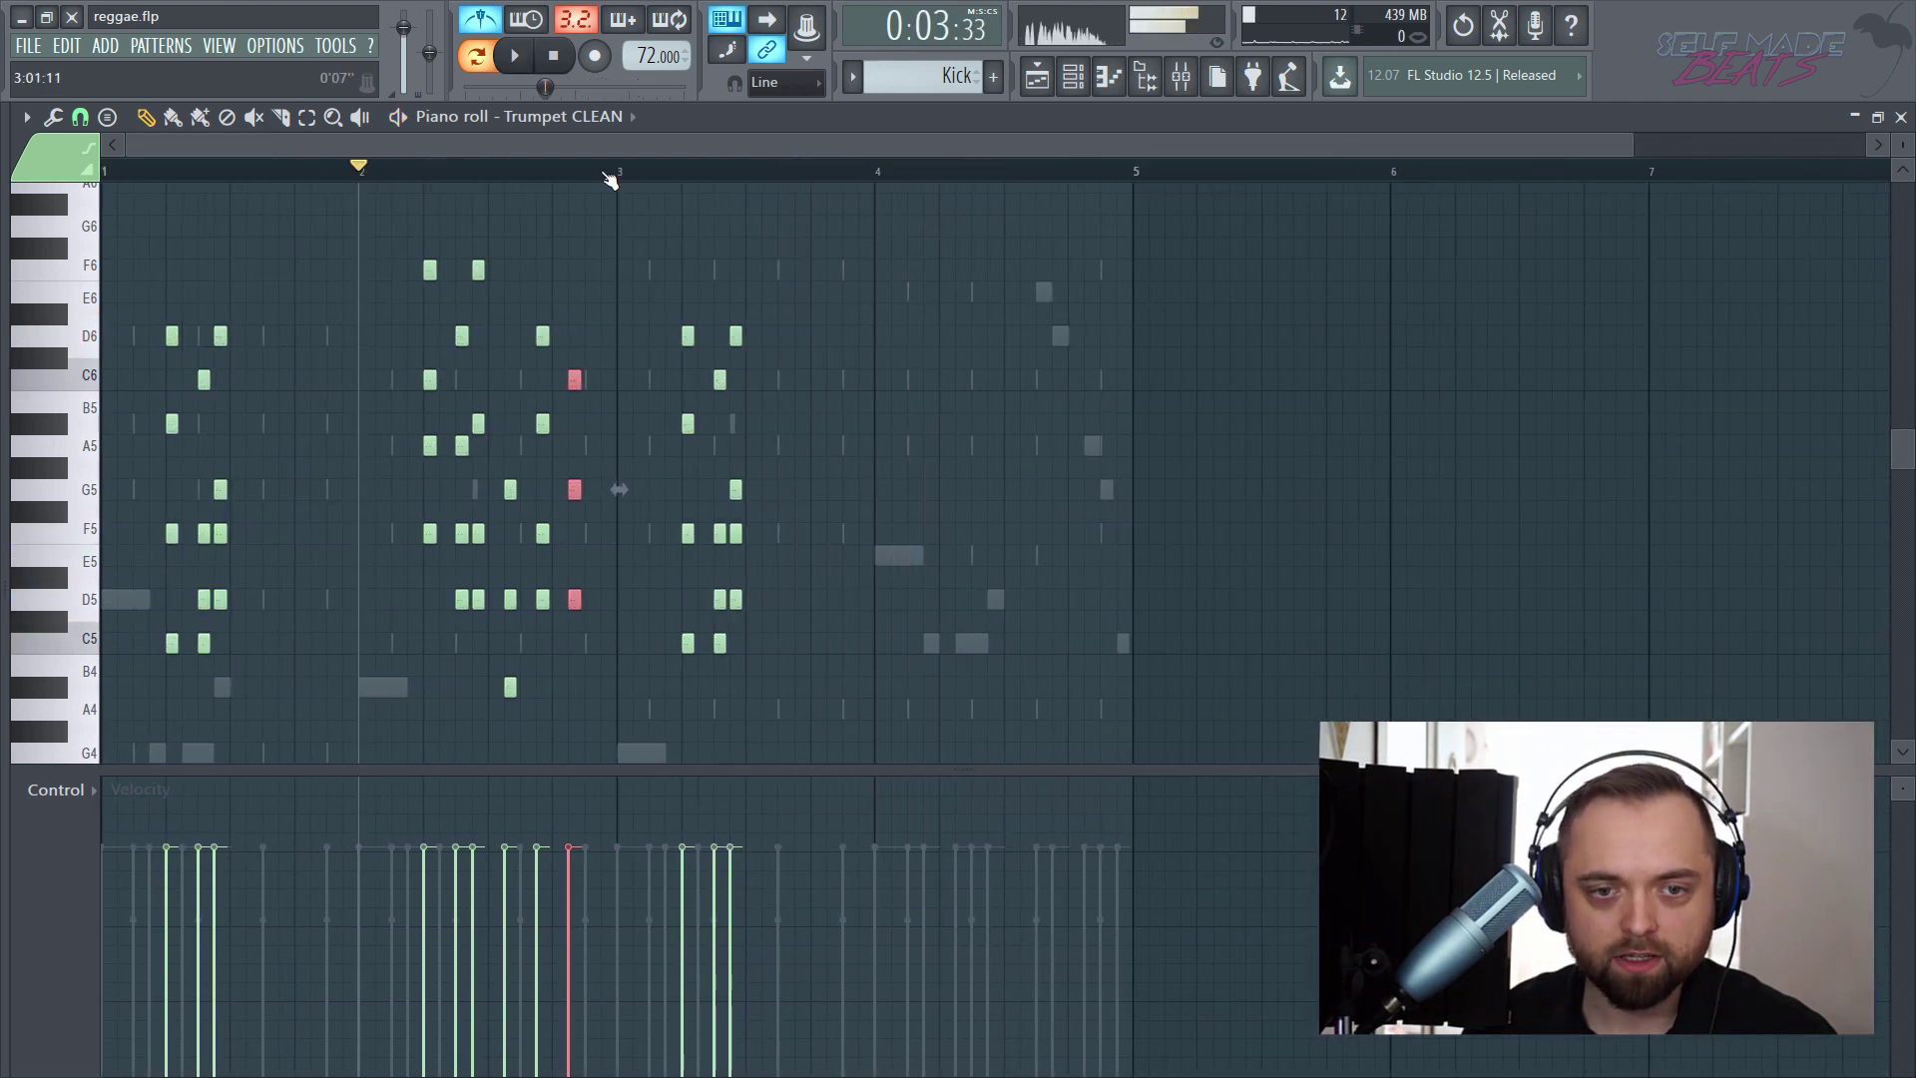
- Add a chord of C6, A5 and F5 at step 5 of bar 4, and play back
{"action": "left_click_drag", "start_coordinate": [571, 146], "coordinate": [817, 158]}
{"action": "left_click", "coordinate": [688, 171]}
{"action": "scroll", "coordinate": [707, 174], "scroll_direction": "up", "scroll_amount": 5}
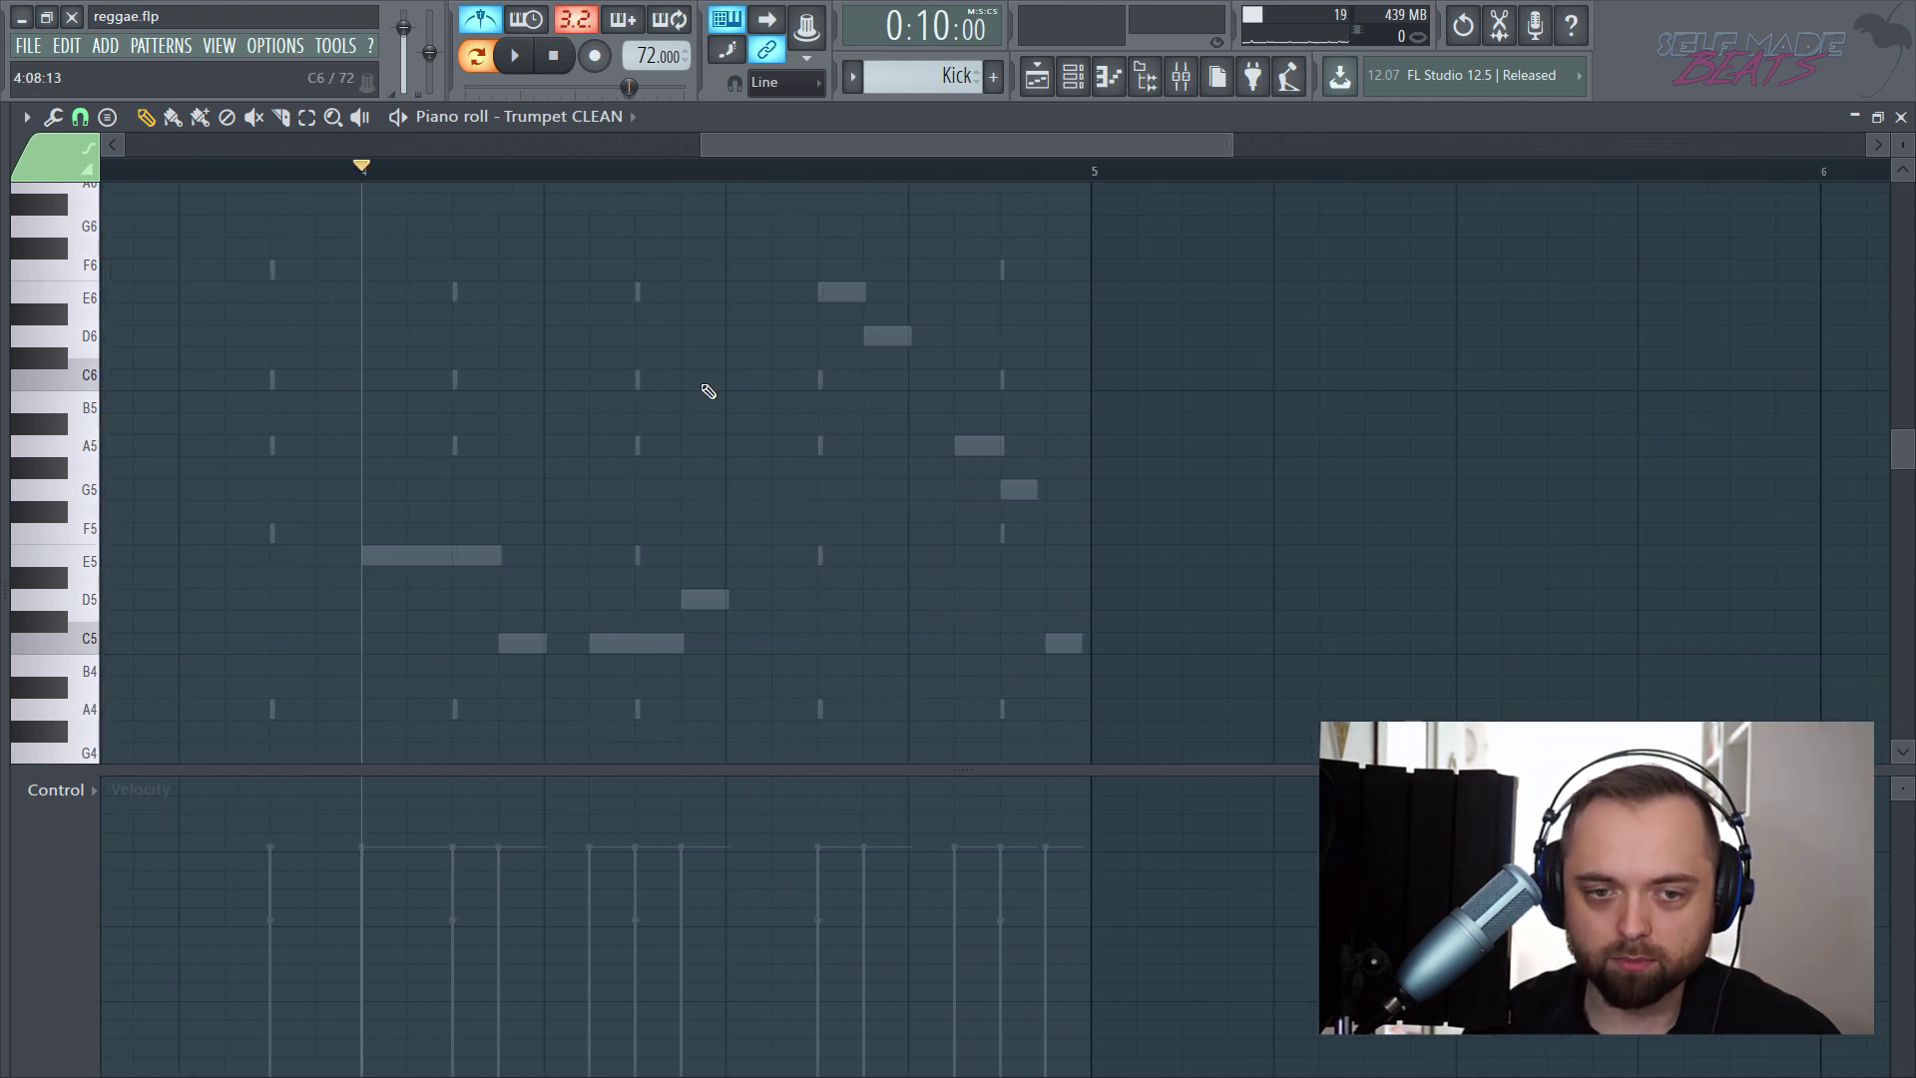
{"action": "left_click", "coordinate": [559, 380]}
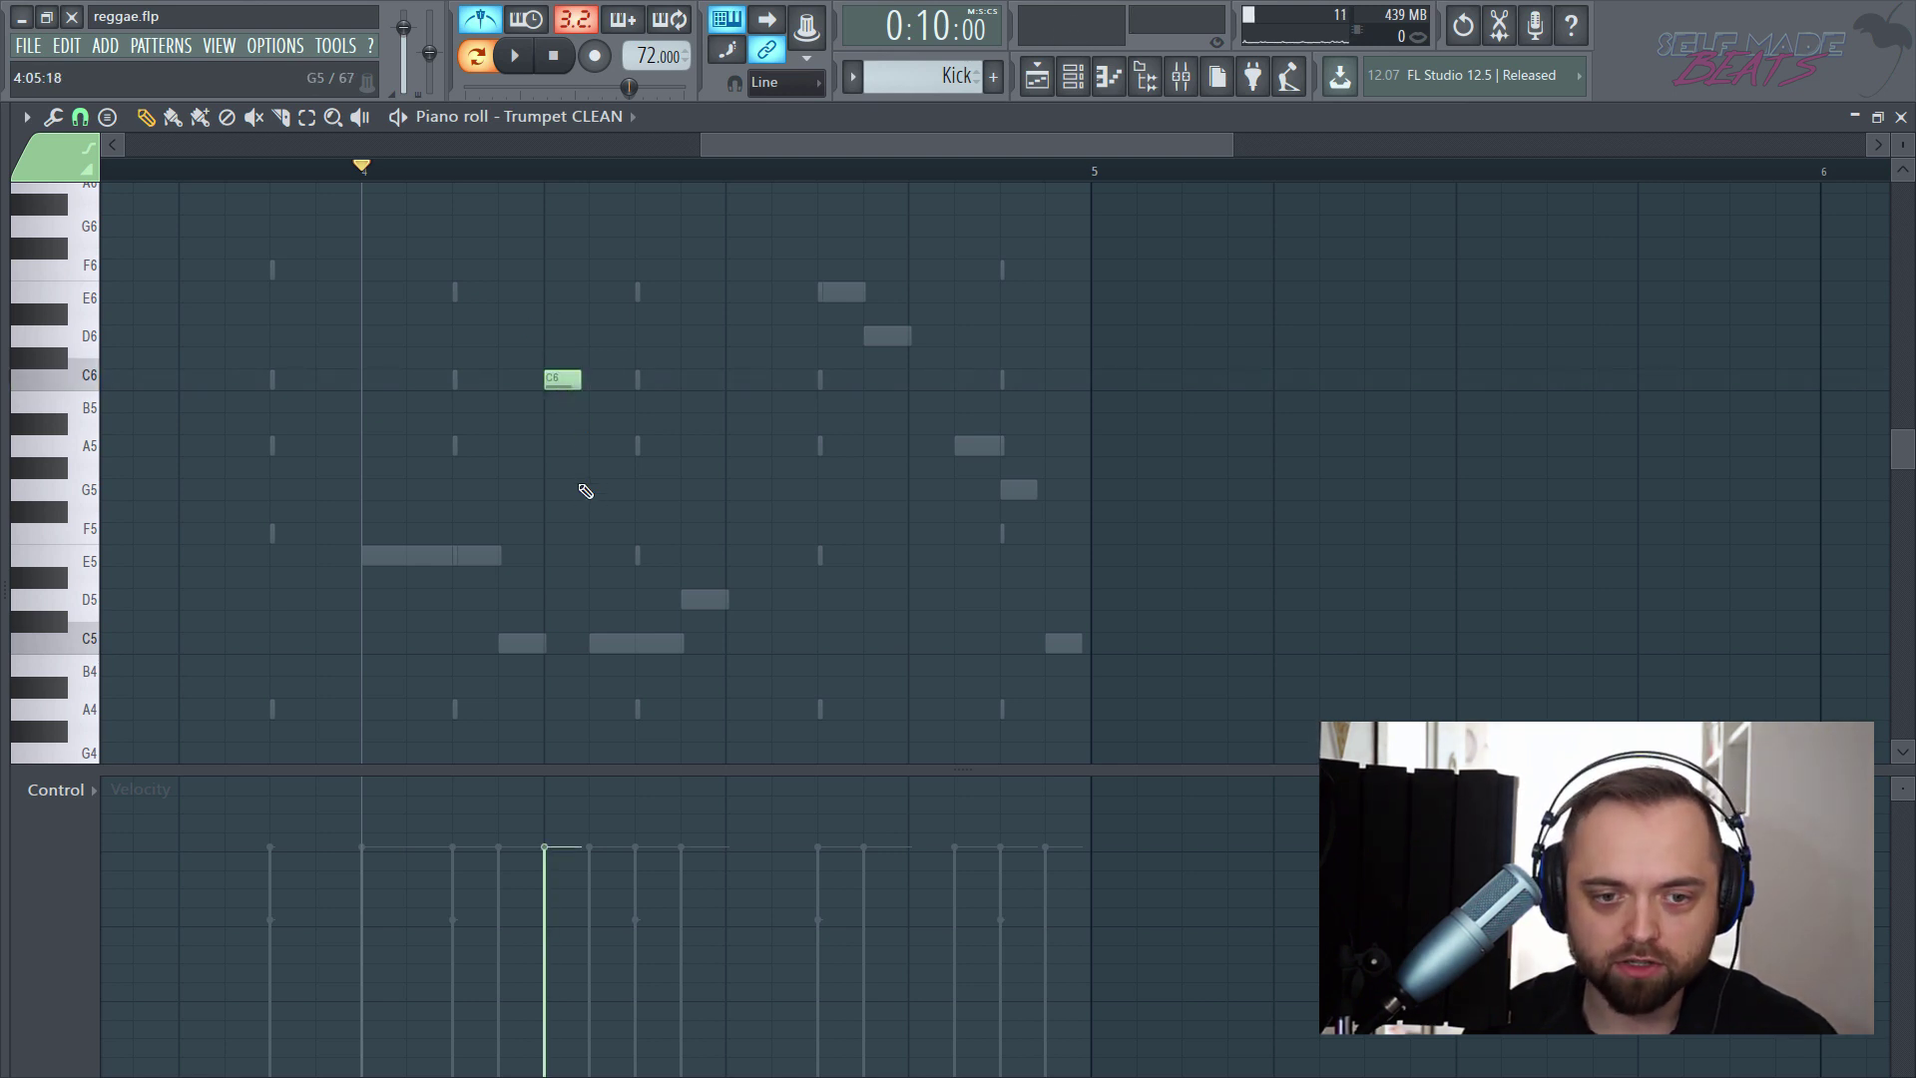
{"action": "left_click", "coordinate": [550, 457]}
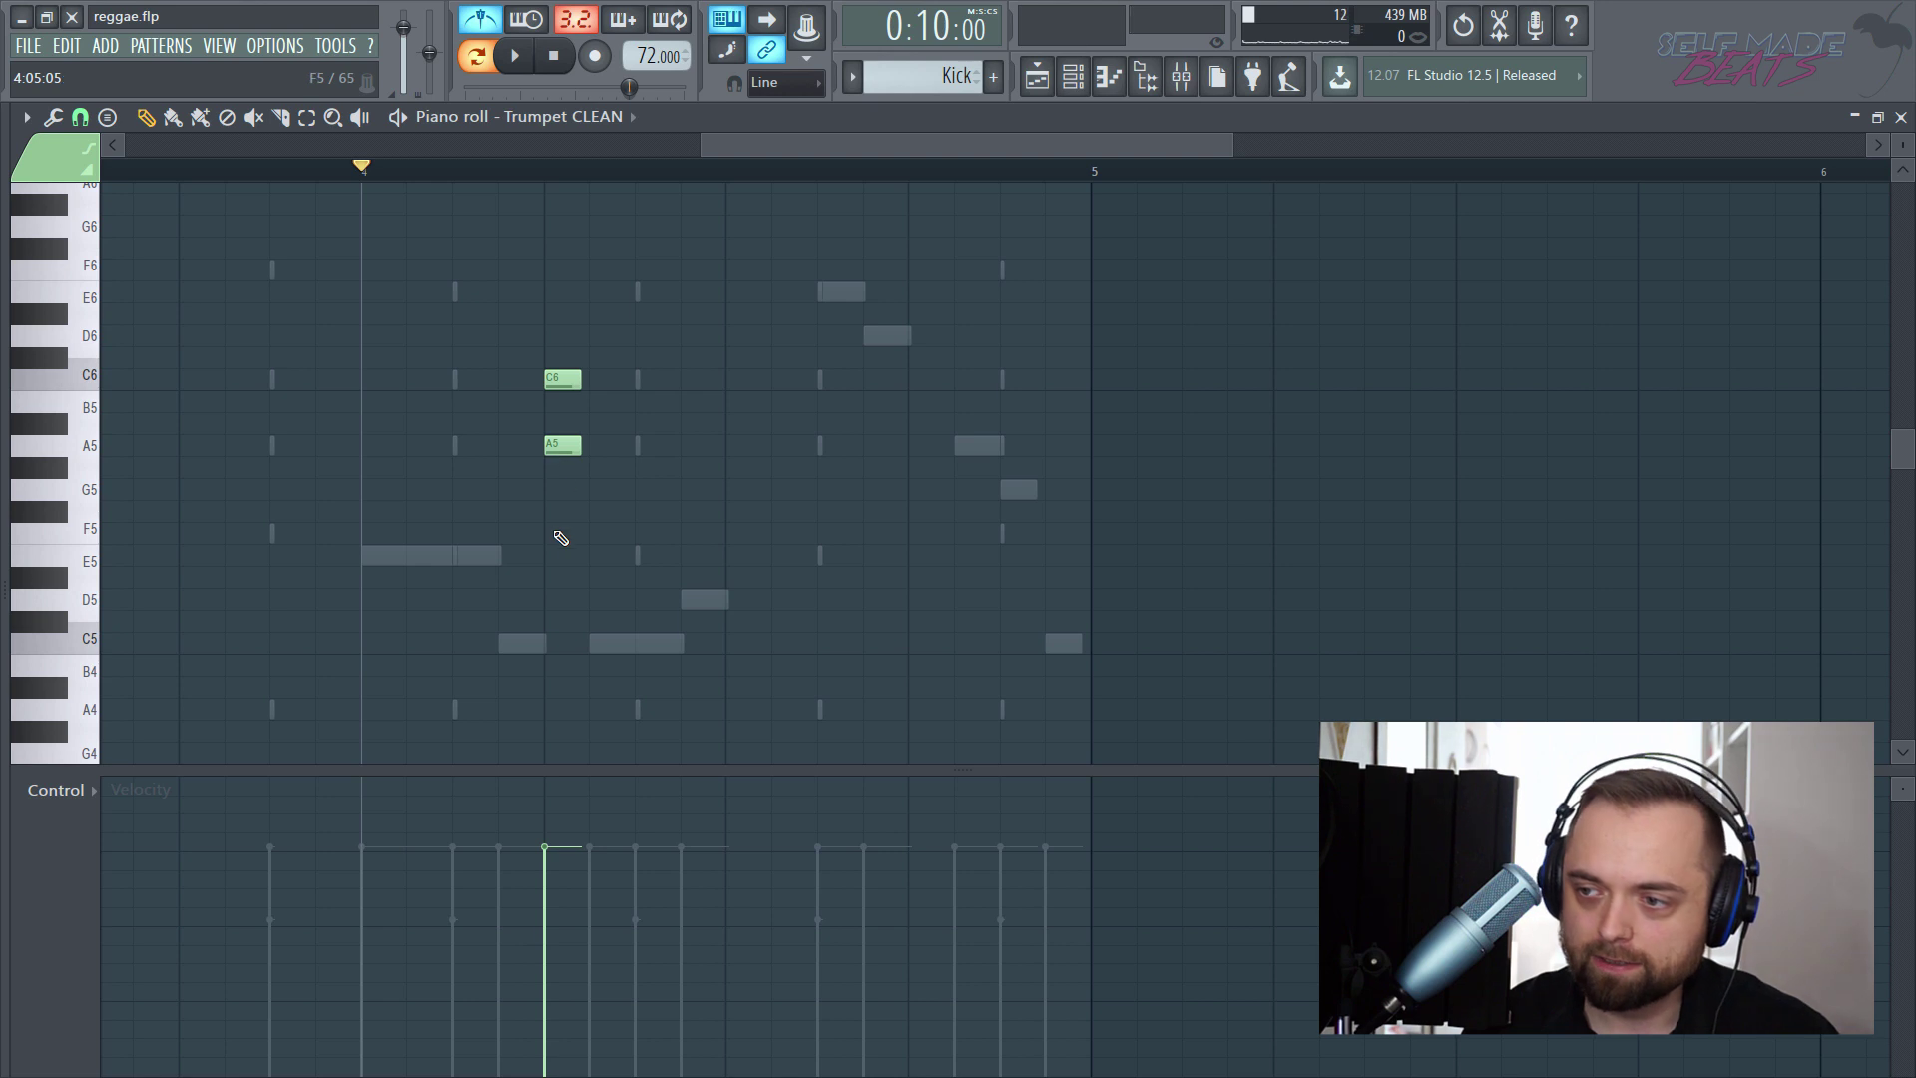
{"action": "left_click_drag", "start_coordinate": [557, 554], "coordinate": [545, 525]}
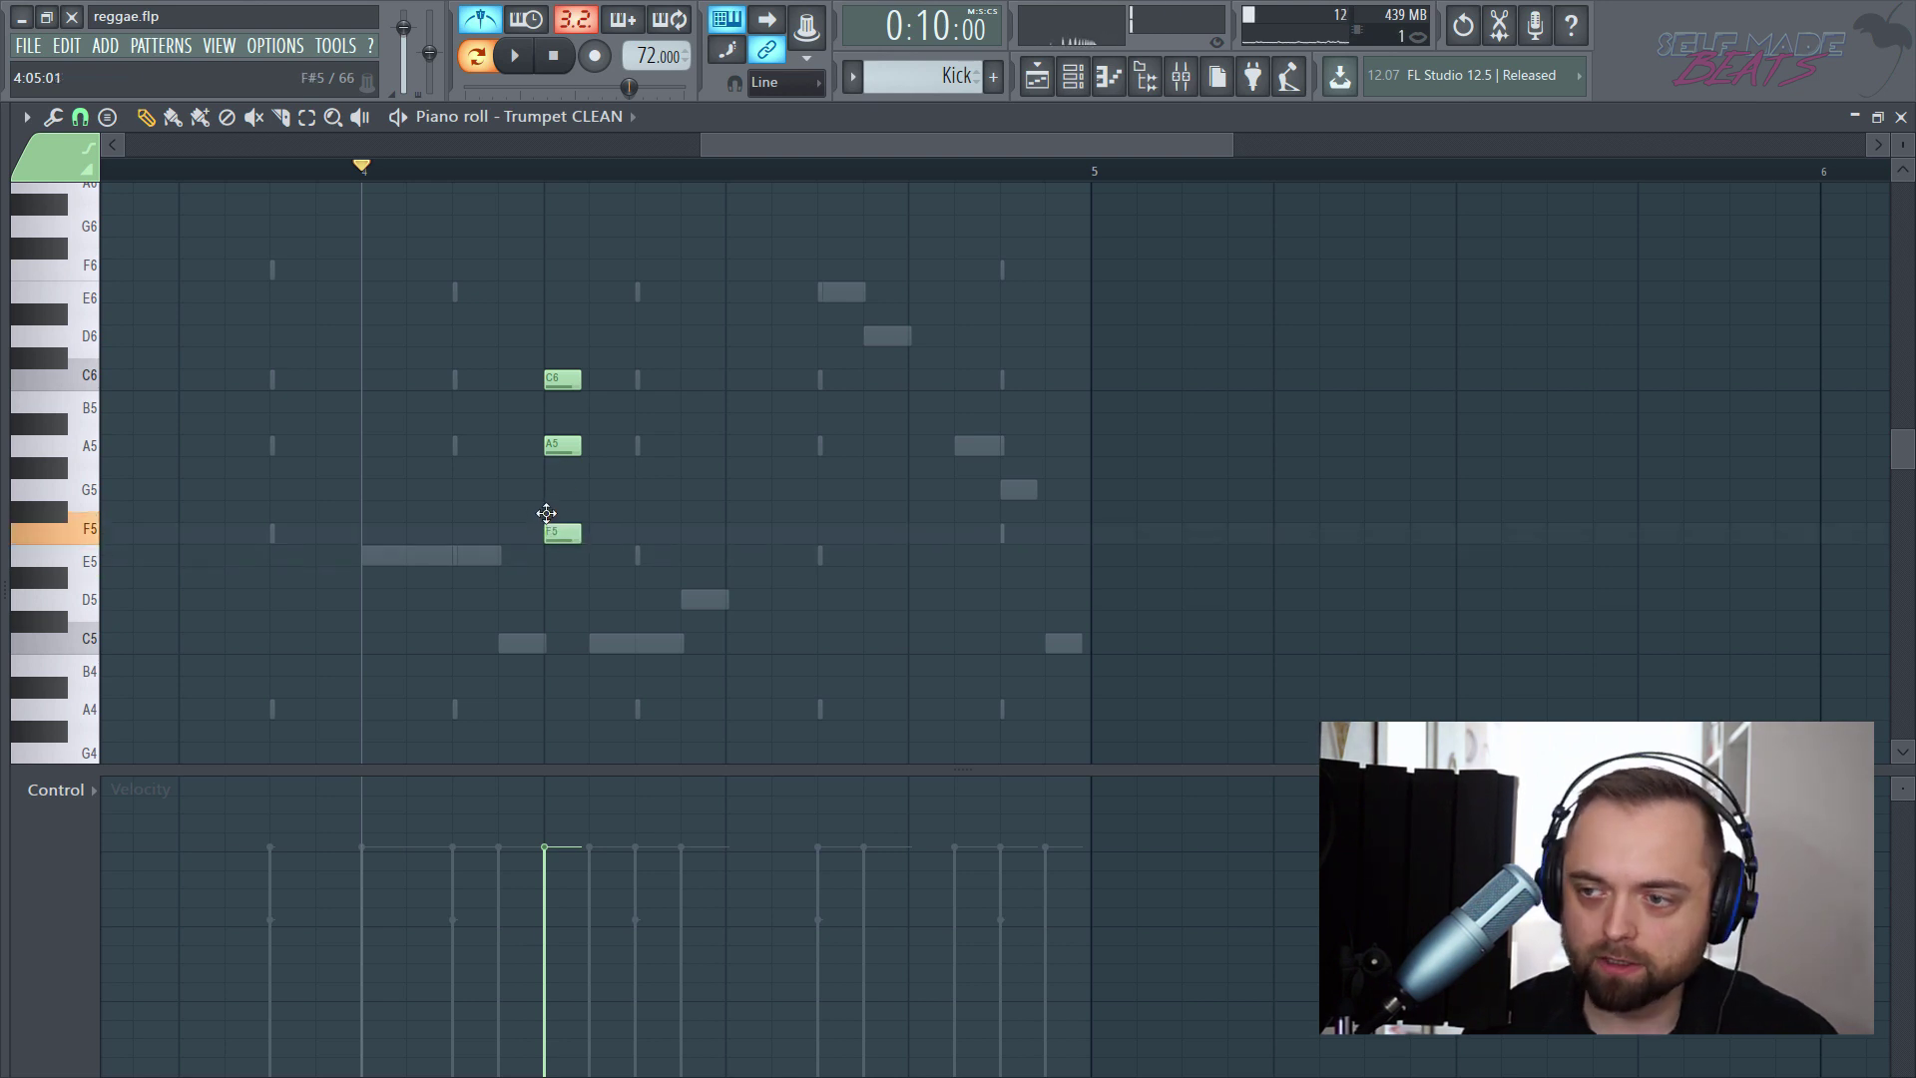
{"action": "key", "text": "space"}
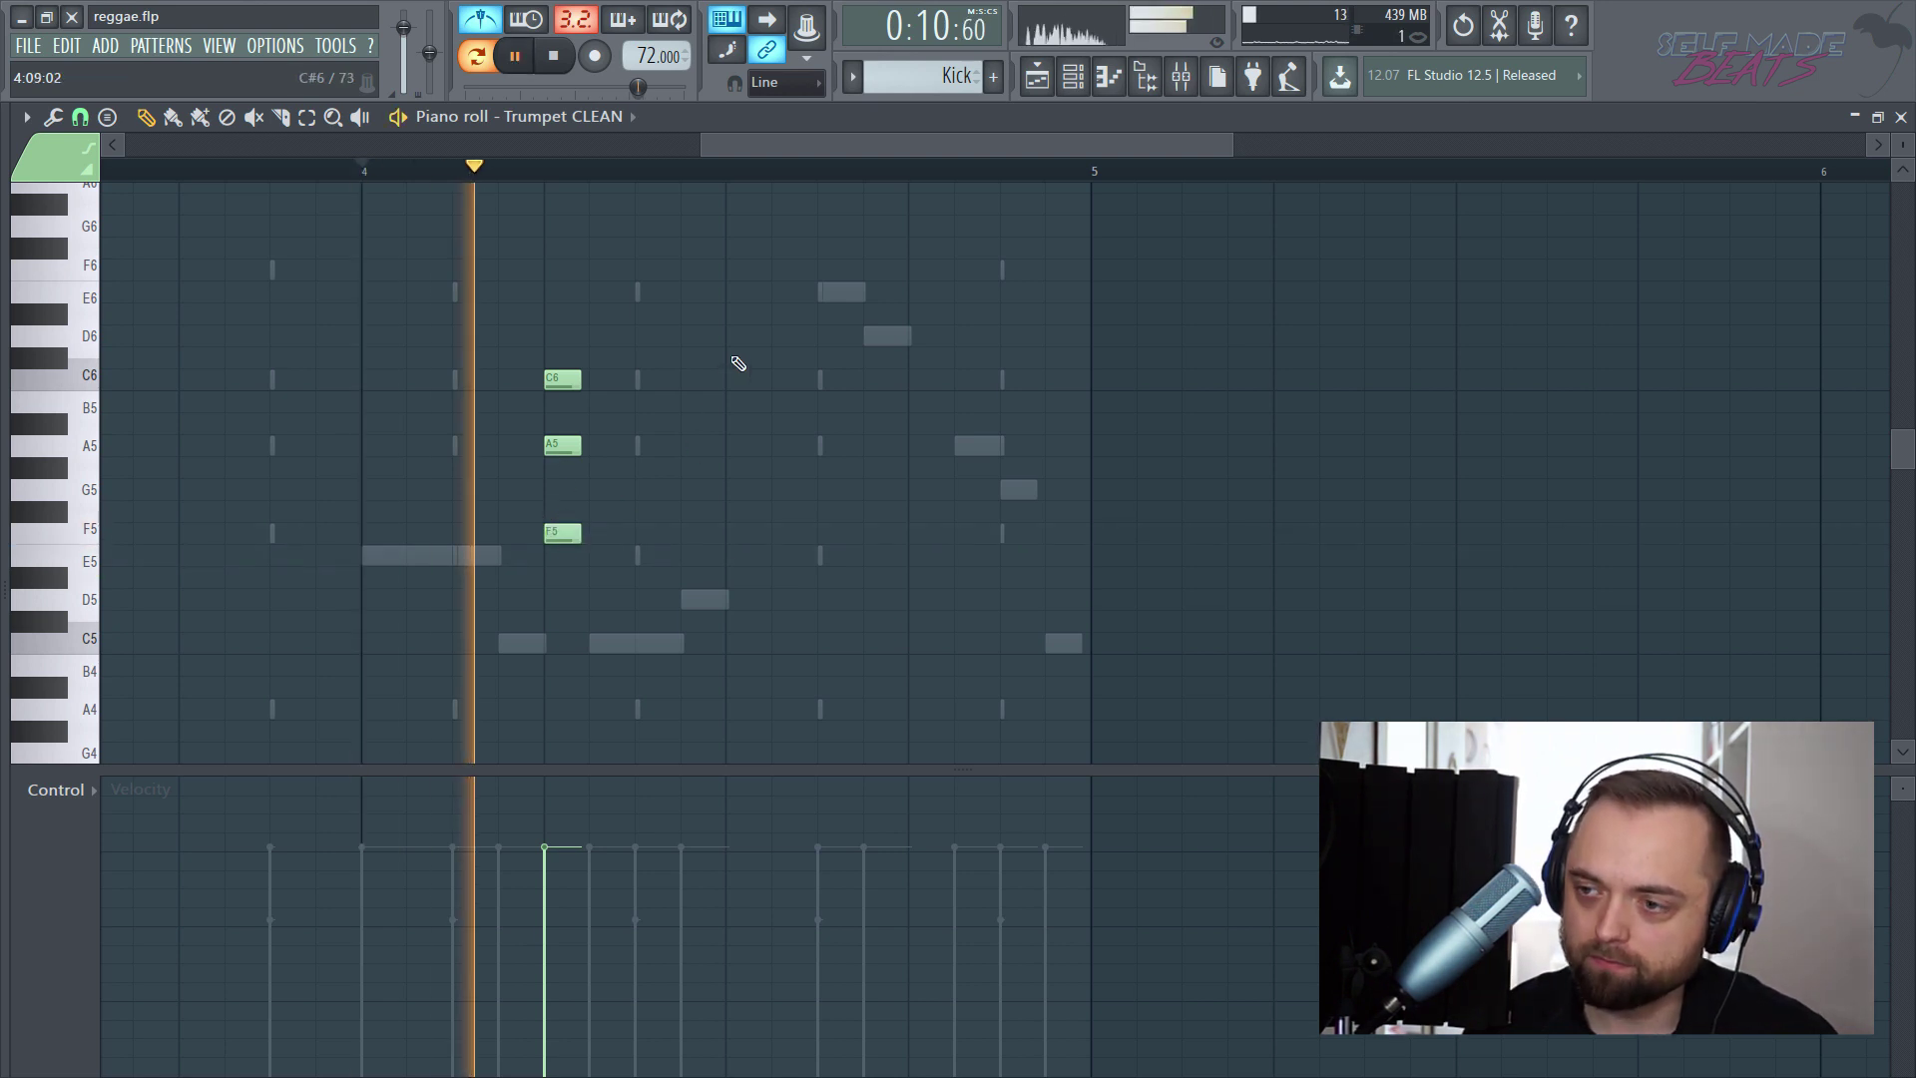
{"action": "key", "text": "space"}
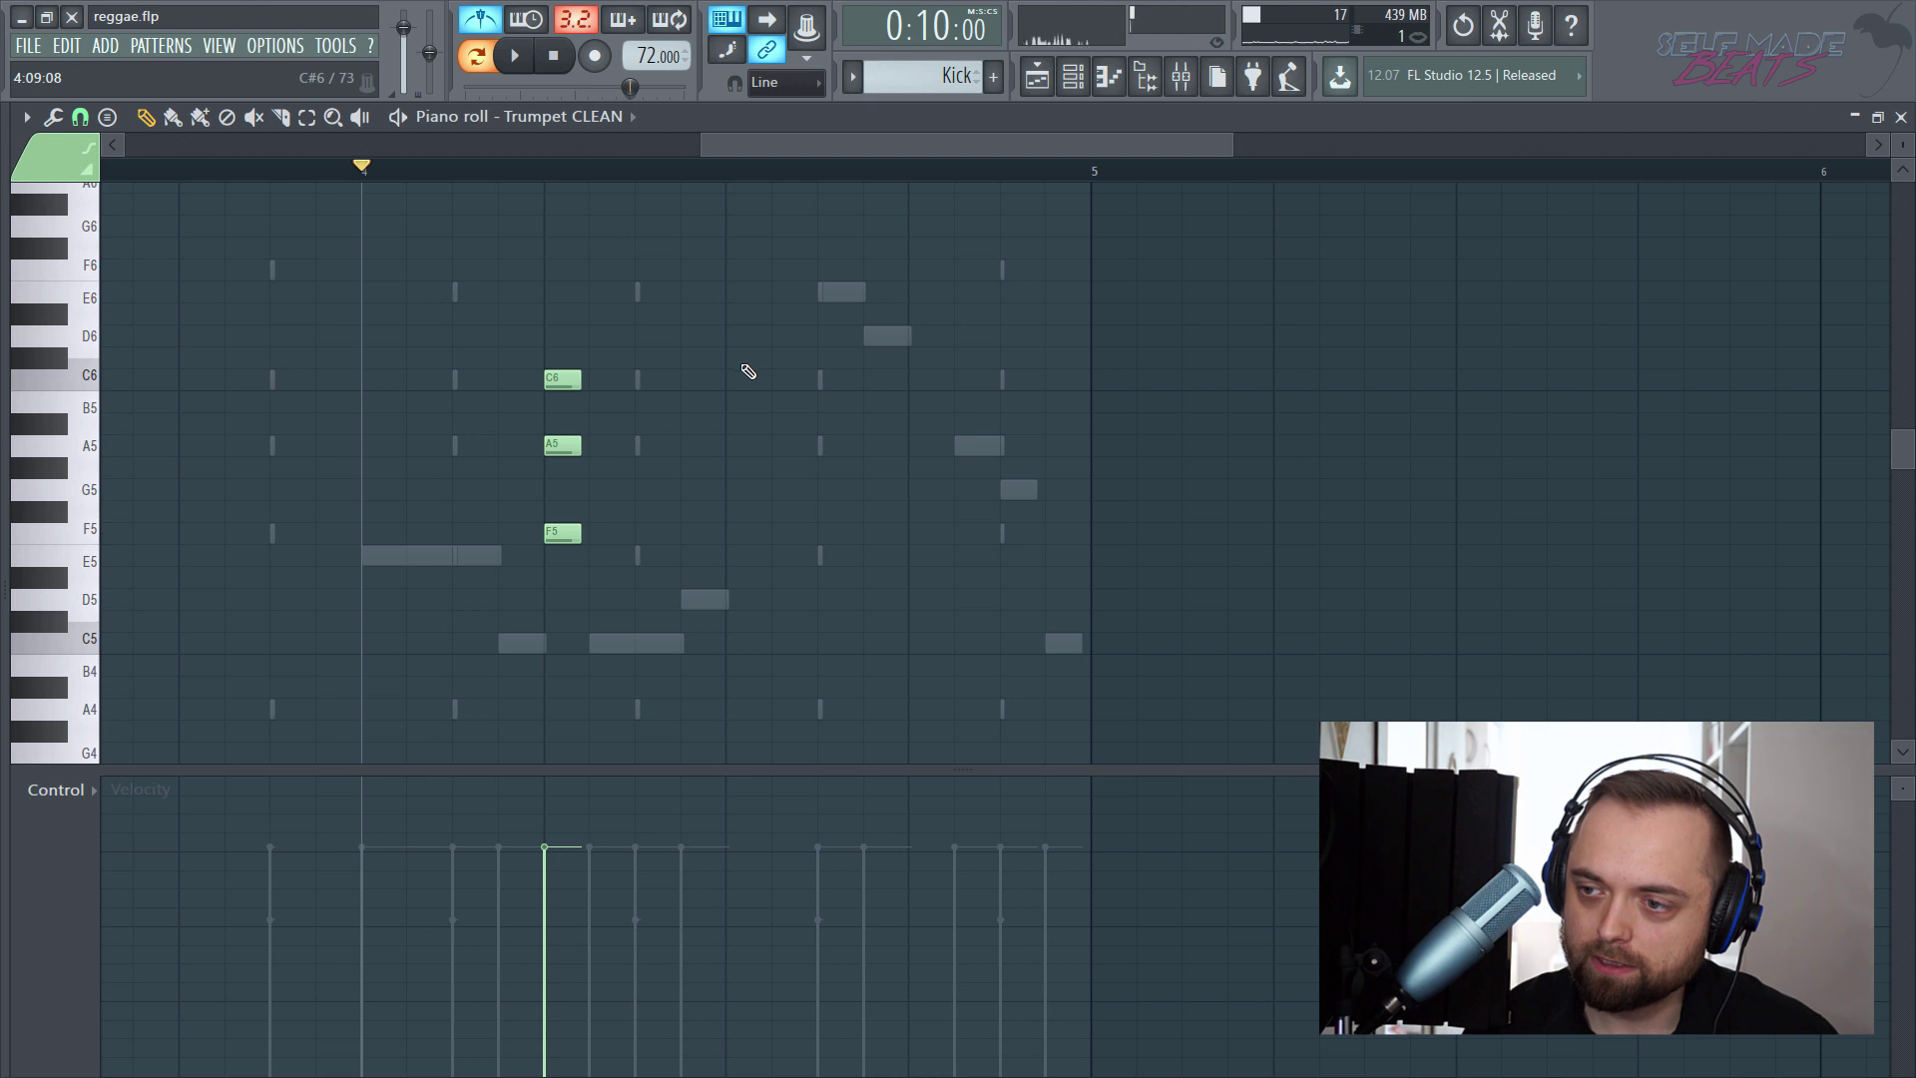
- Add a second chord of D6, A5, G5 and D5 at step 7 of bar 4
{"action": "left_click", "coordinate": [654, 340]}
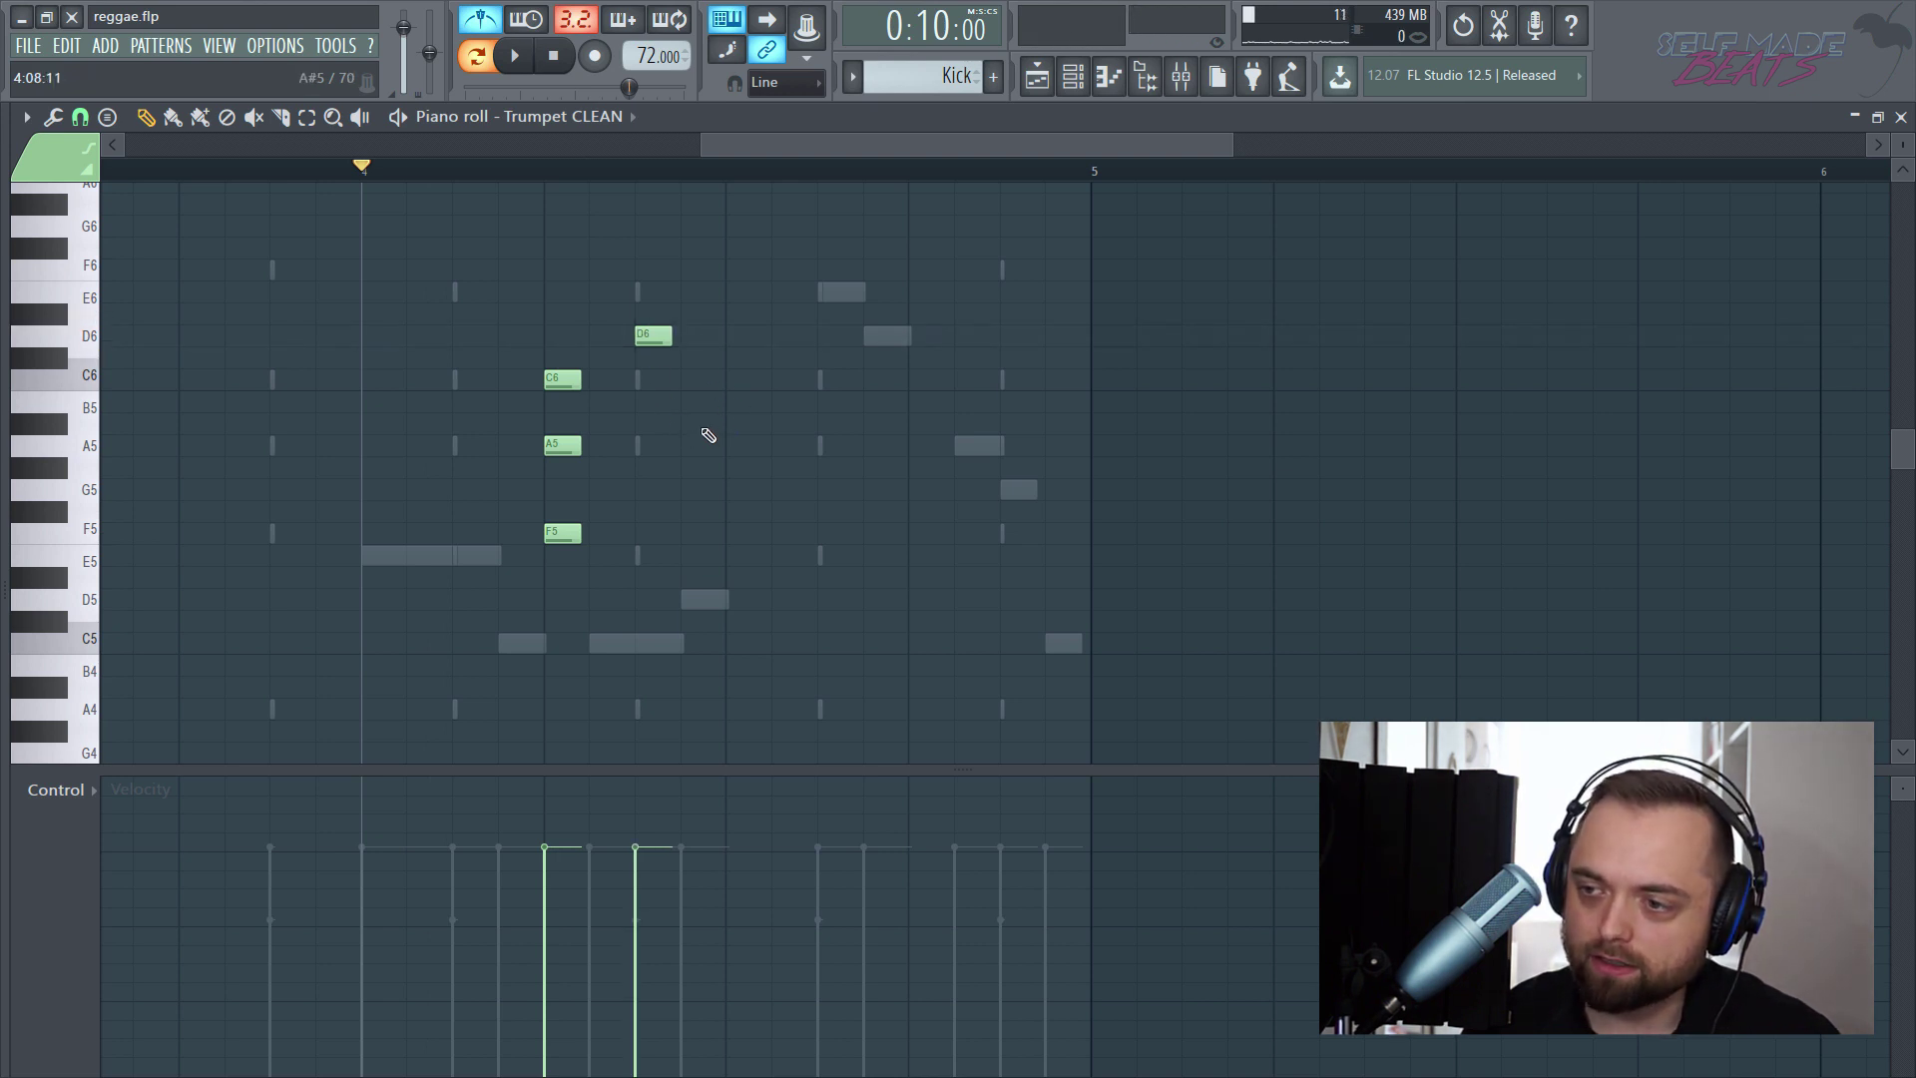
{"action": "left_click", "coordinate": [647, 450]}
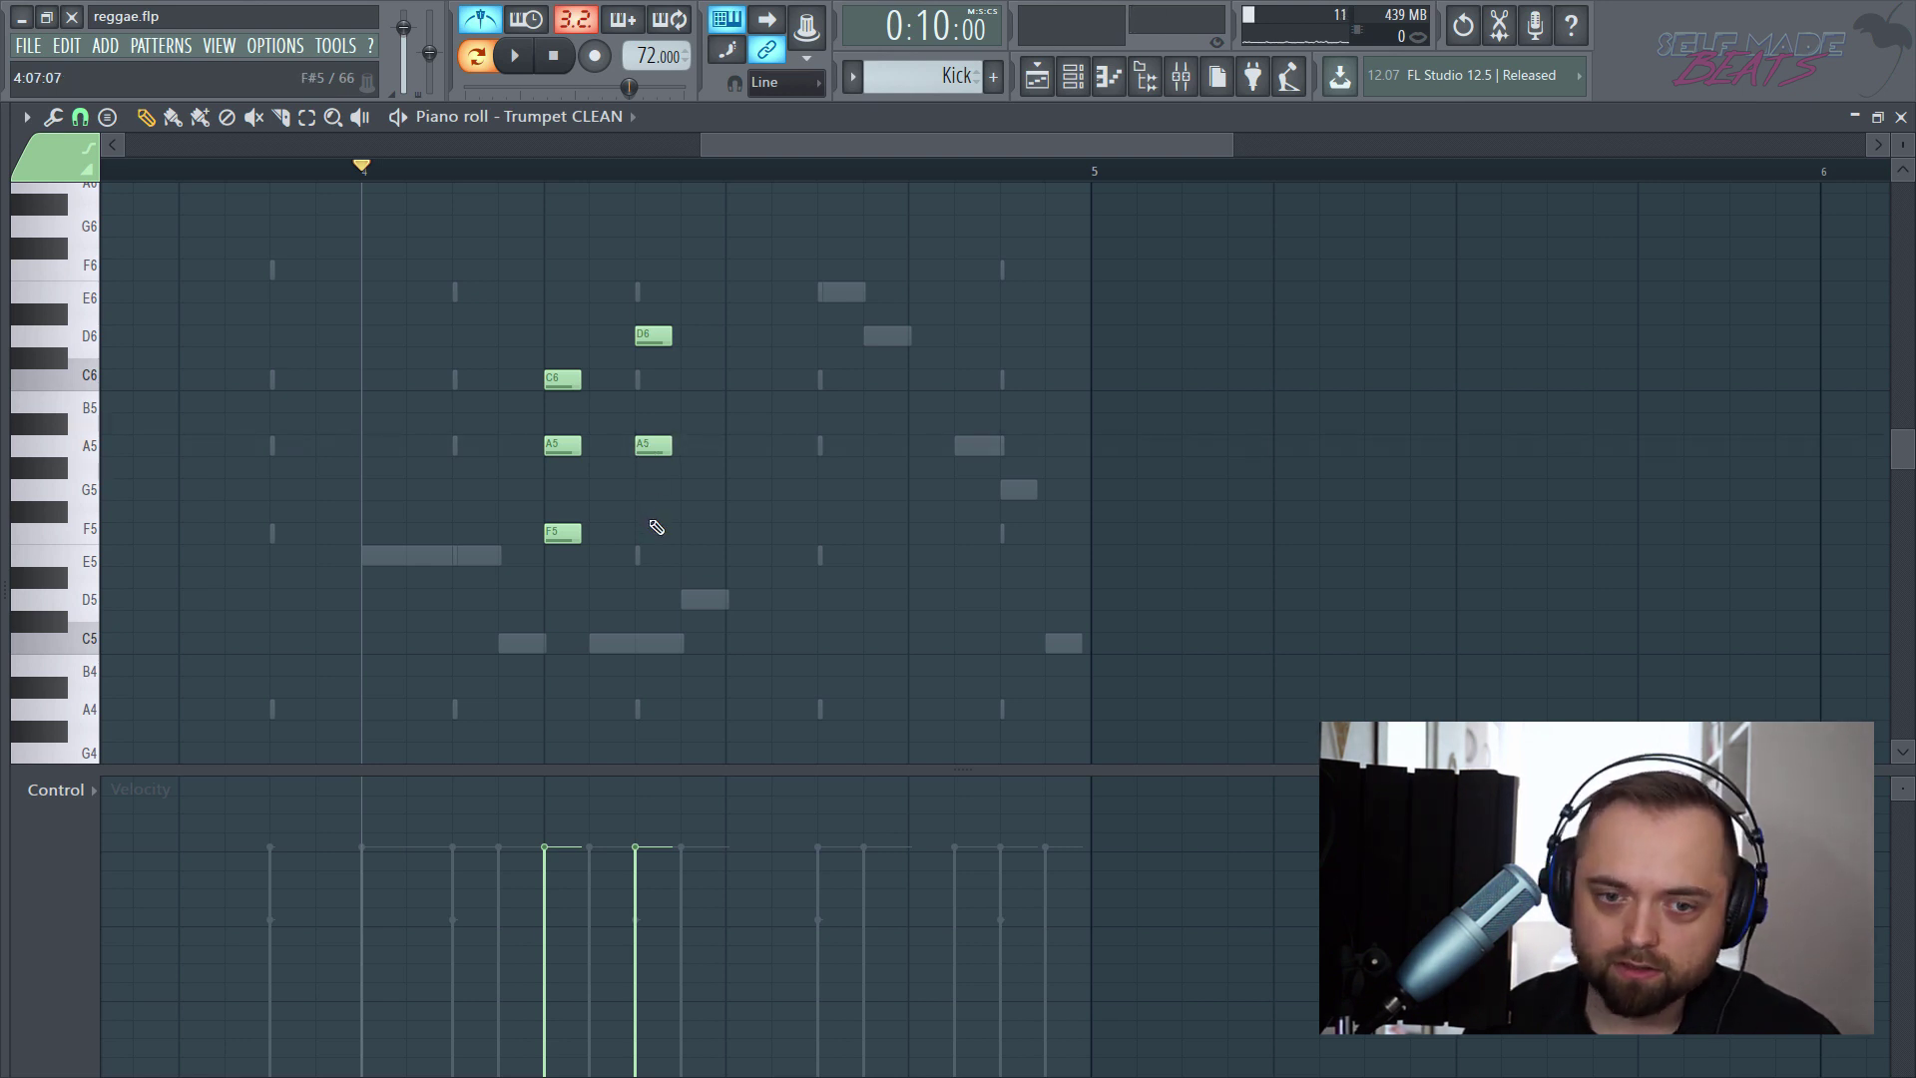
{"action": "left_click_drag", "start_coordinate": [645, 512], "coordinate": [639, 483]}
{"action": "left_click_drag", "start_coordinate": [637, 581], "coordinate": [639, 605]}
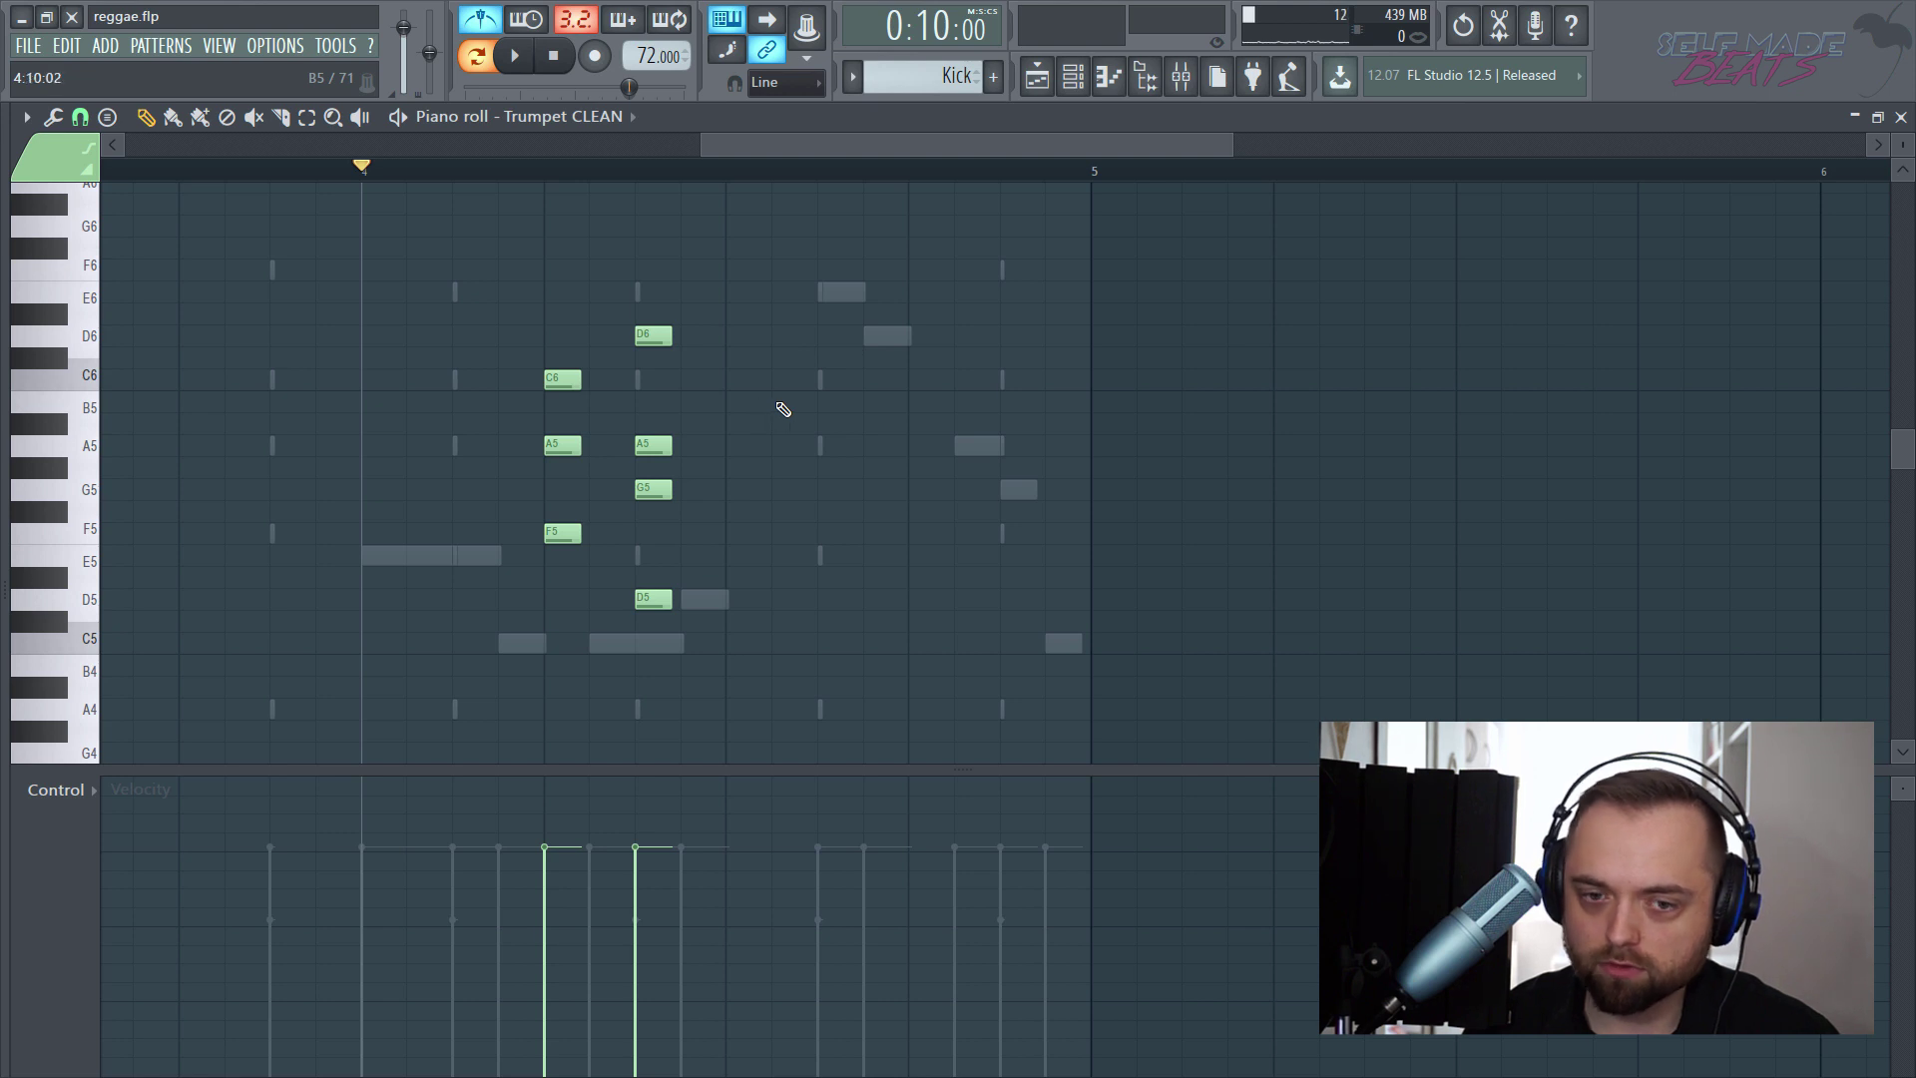
- Add a third chord of A#5, F5 and D5 at step 10 of bar 4, and play back
{"action": "left_click_drag", "start_coordinate": [783, 451], "coordinate": [781, 445]}
{"action": "left_click_drag", "start_coordinate": [776, 426], "coordinate": [776, 423]}
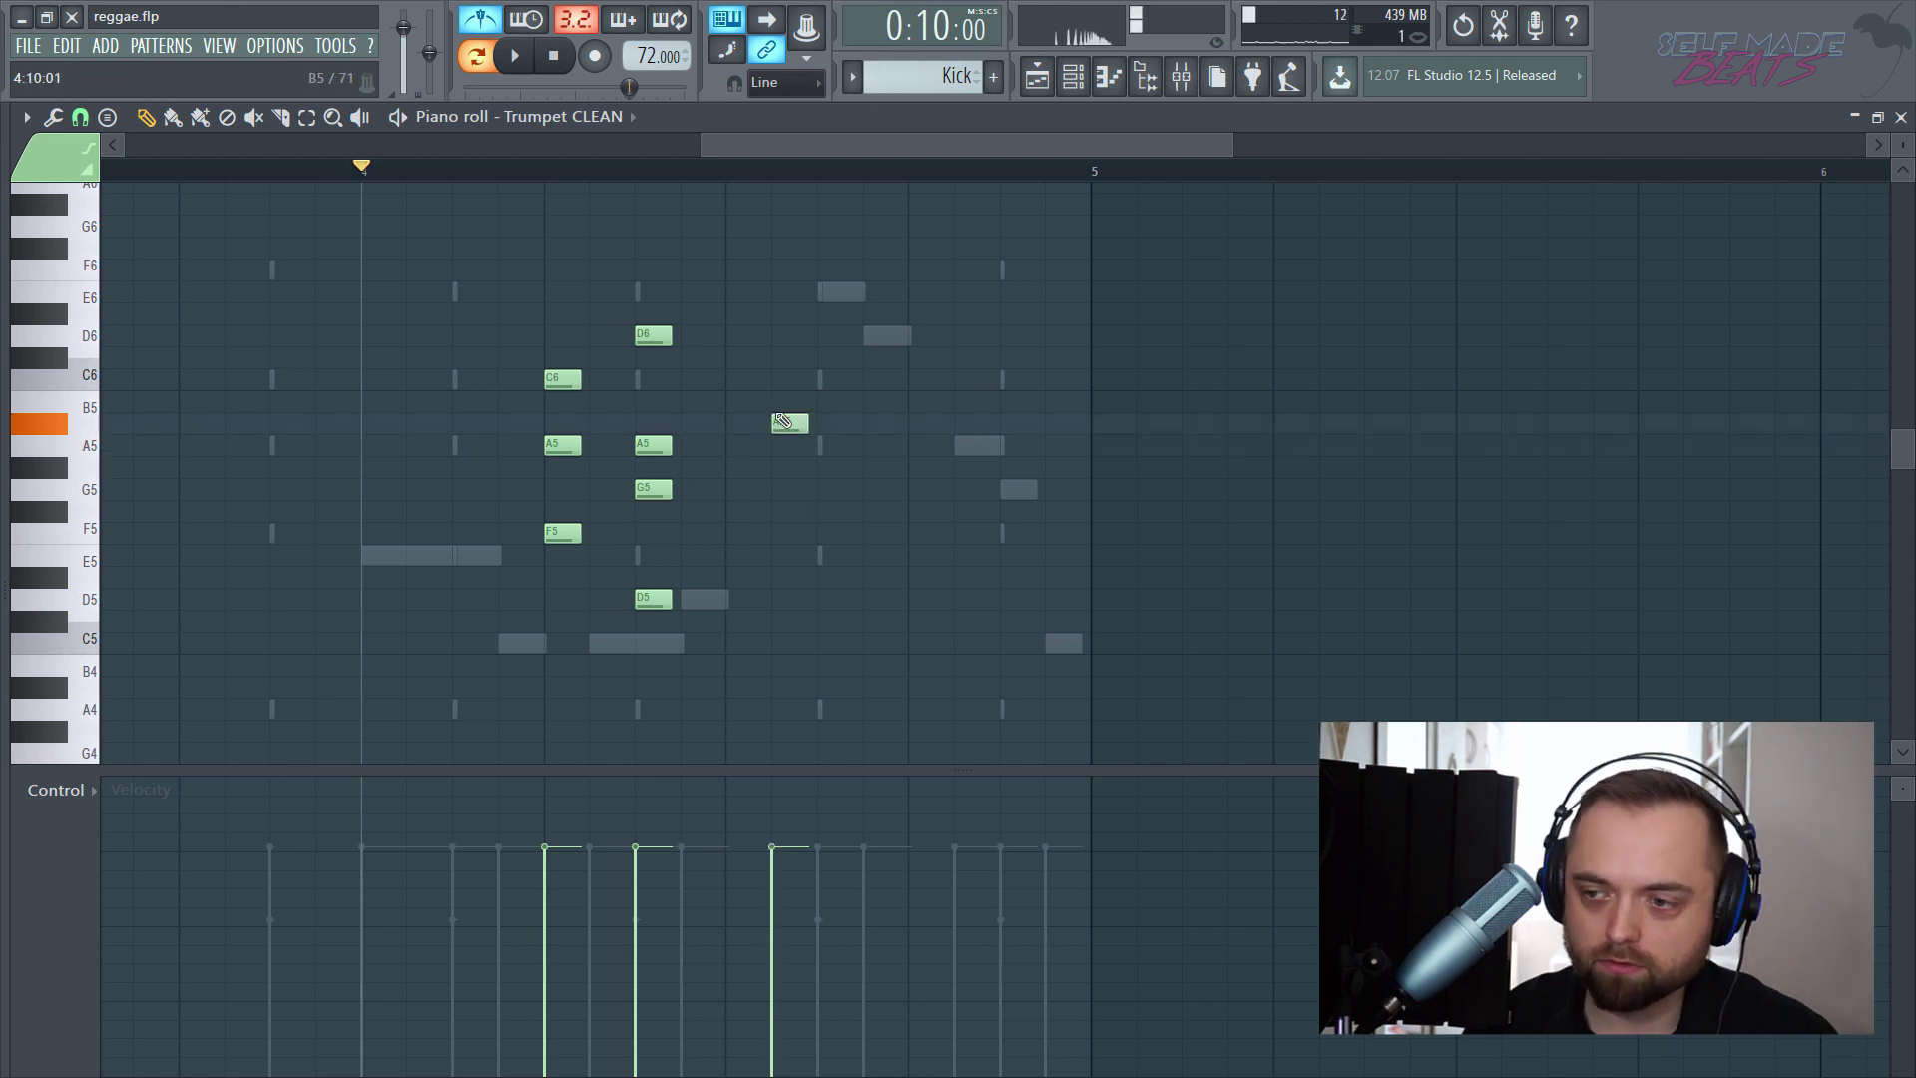
{"action": "left_click", "coordinate": [785, 520]}
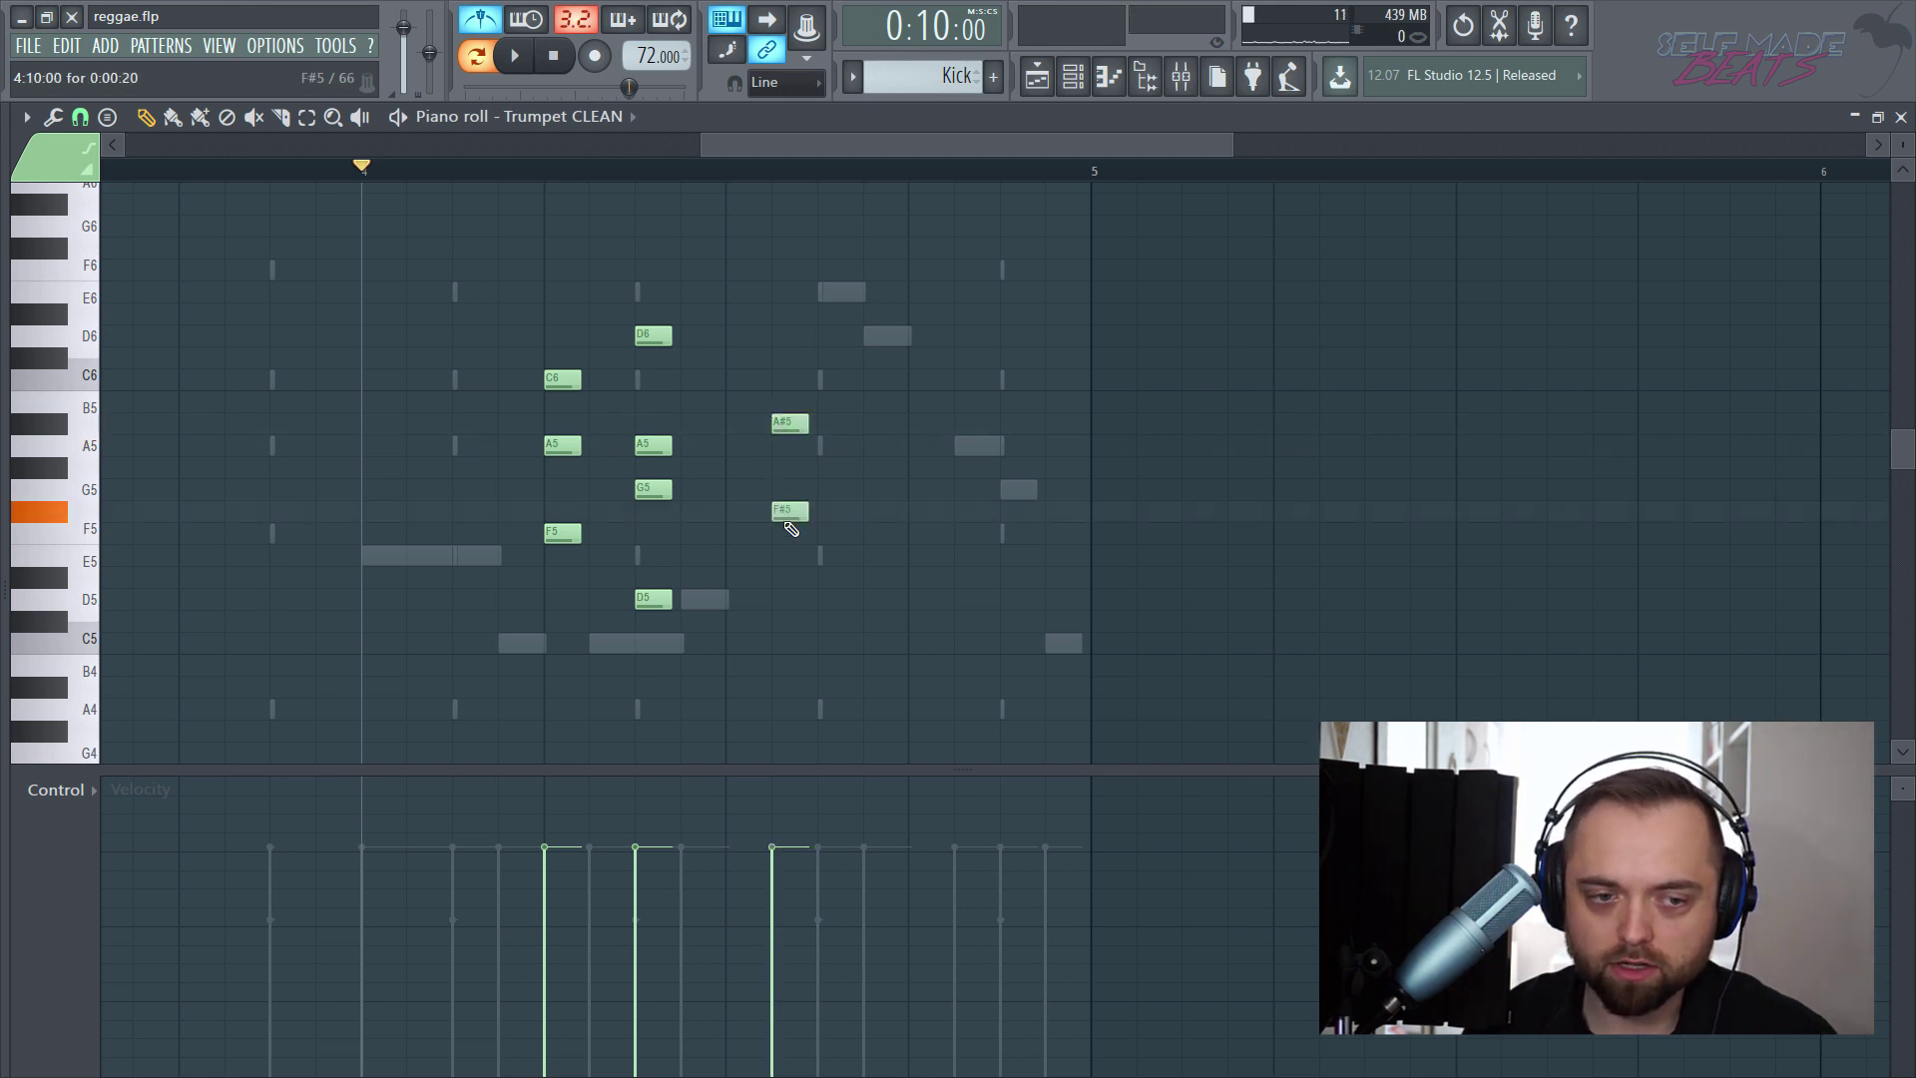
{"action": "left_click_drag", "start_coordinate": [786, 522], "coordinate": [787, 536]}
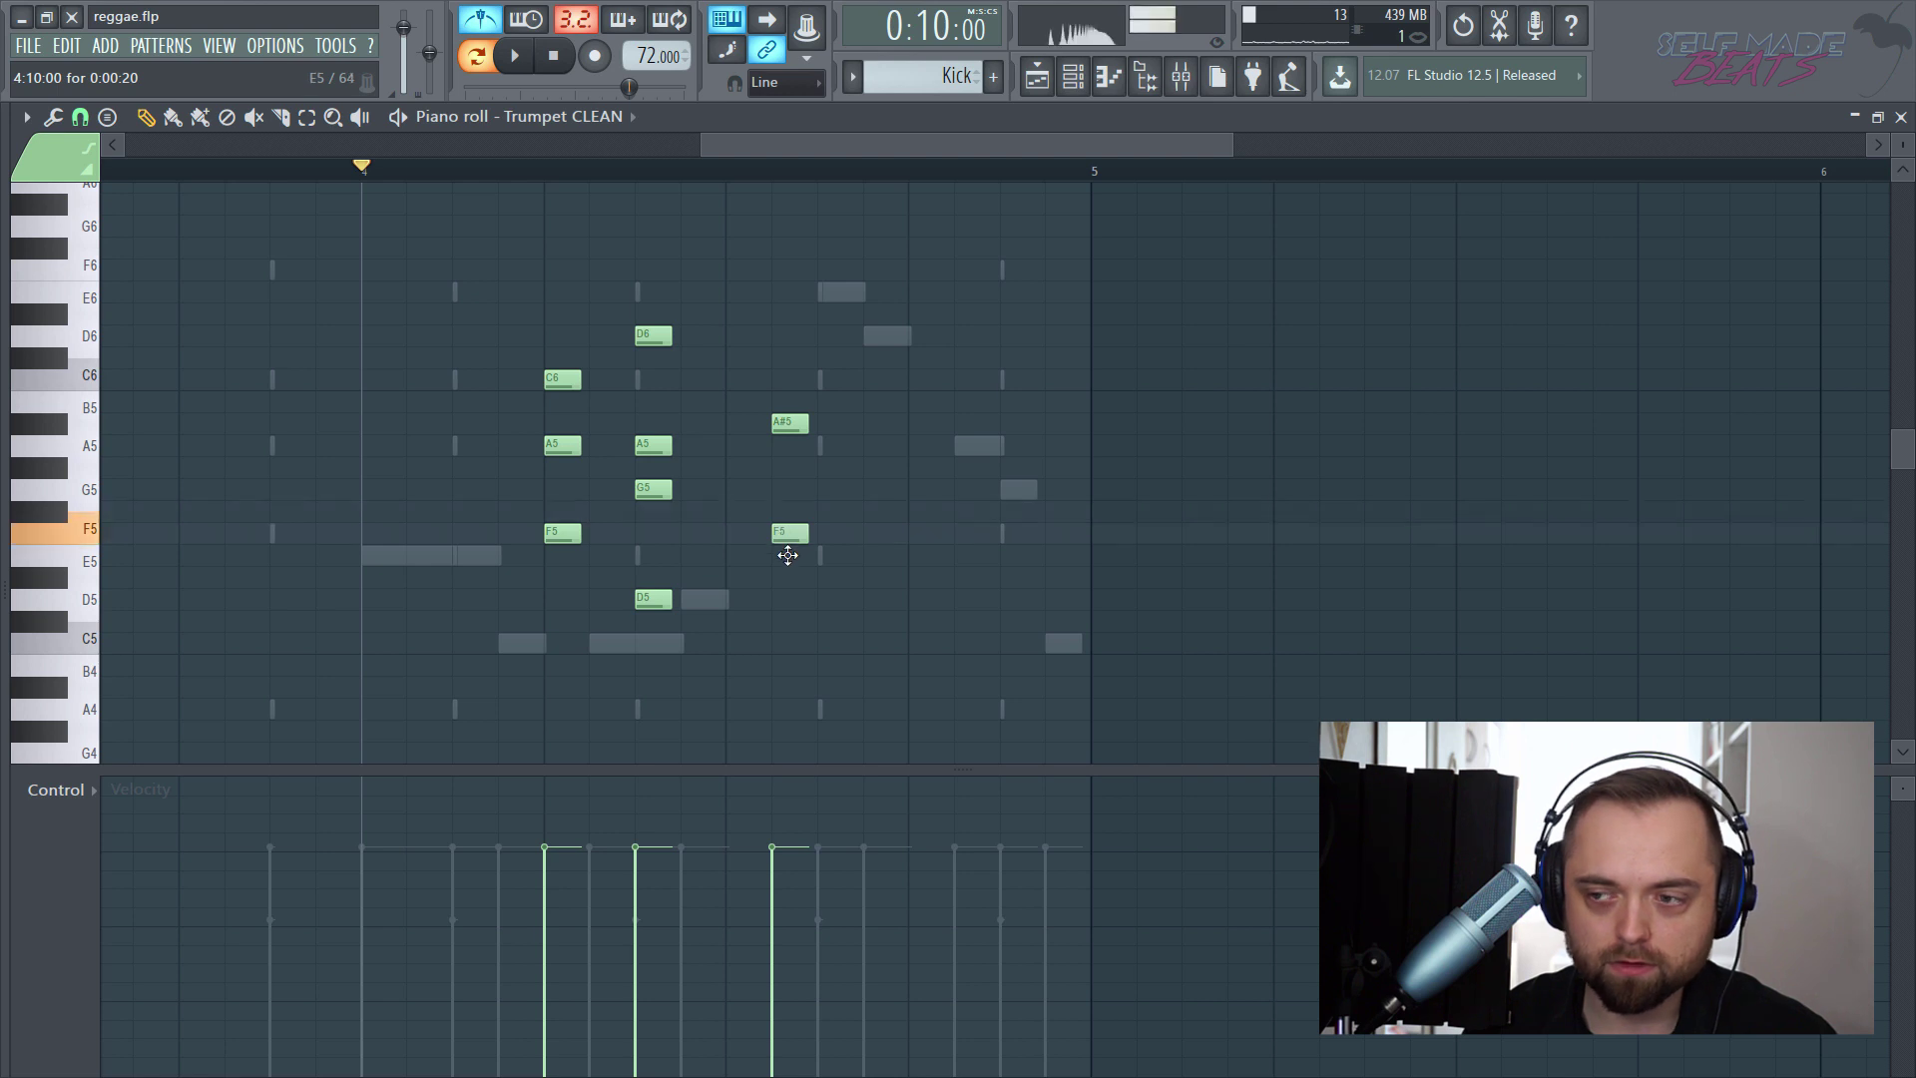
{"action": "left_click", "coordinate": [780, 616]}
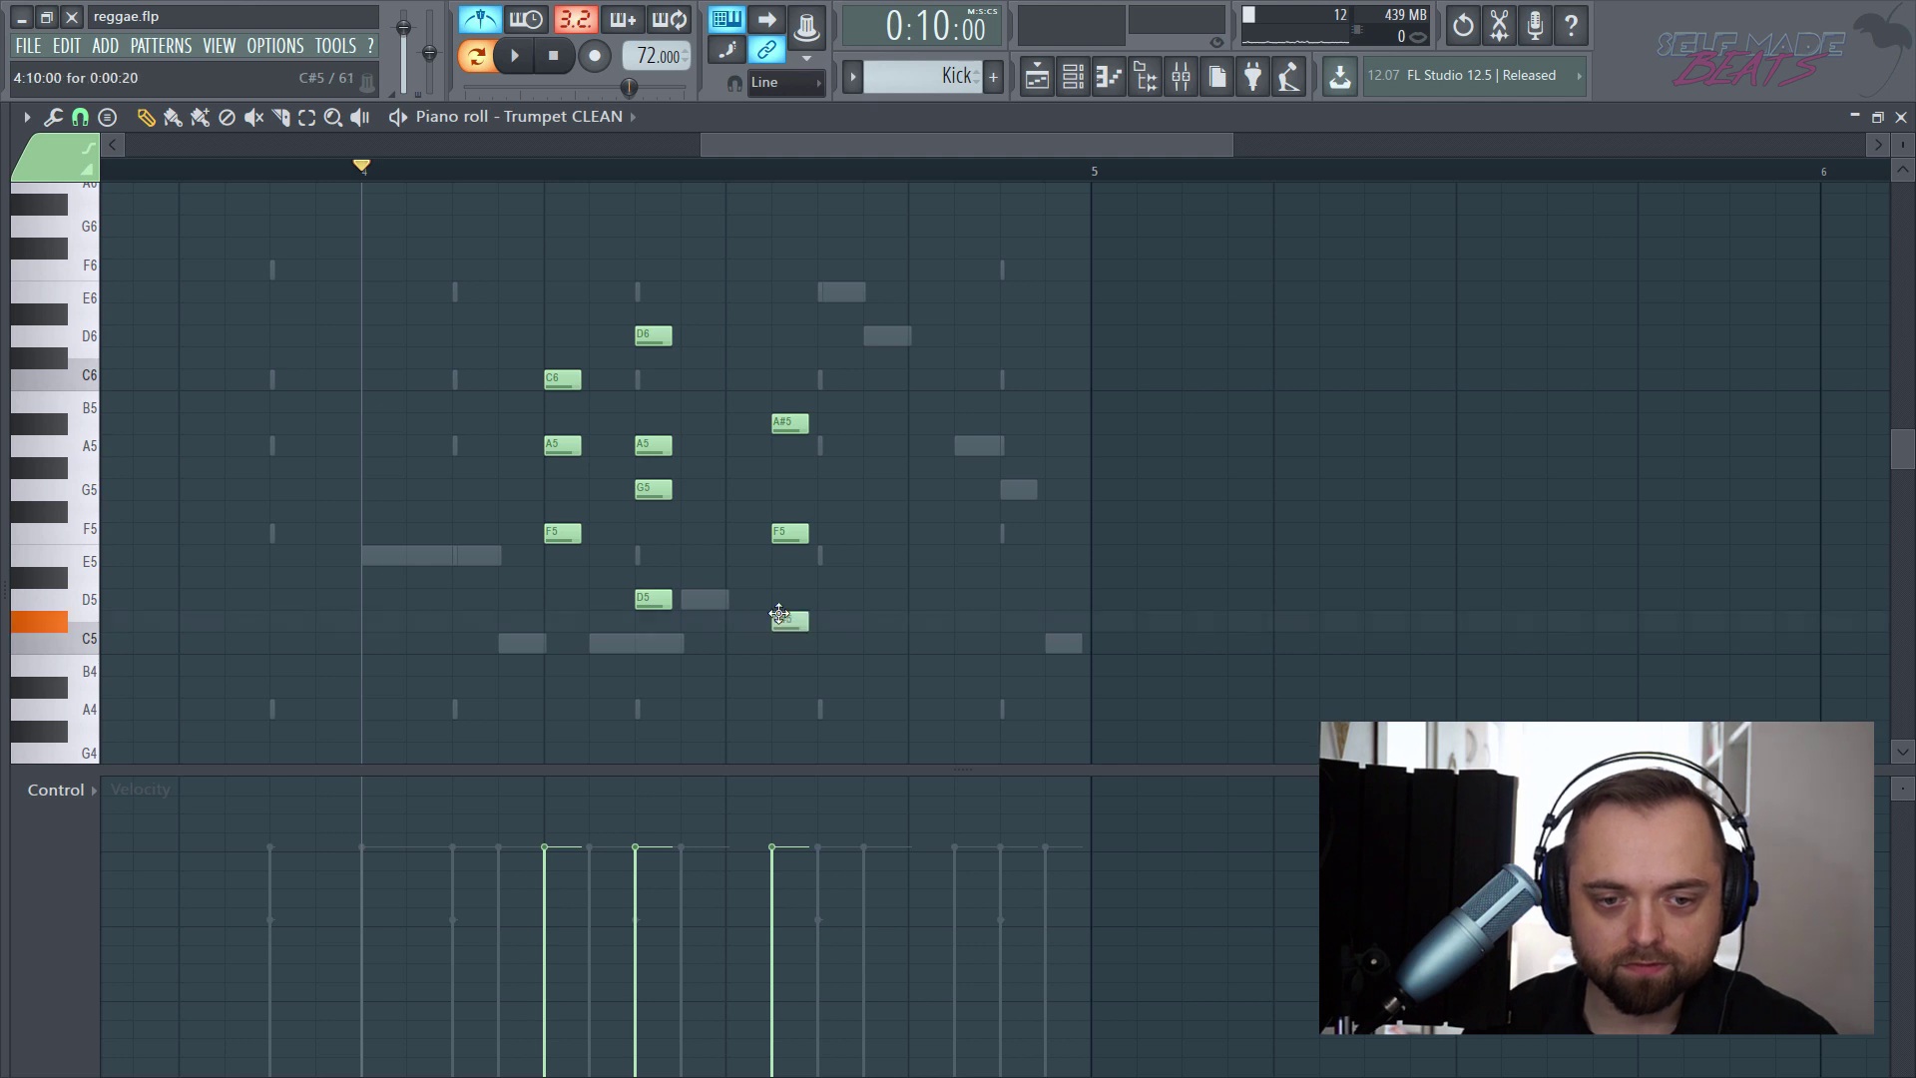
{"action": "left_click_drag", "start_coordinate": [775, 594], "coordinate": [778, 597]}
{"action": "key", "text": "space"}
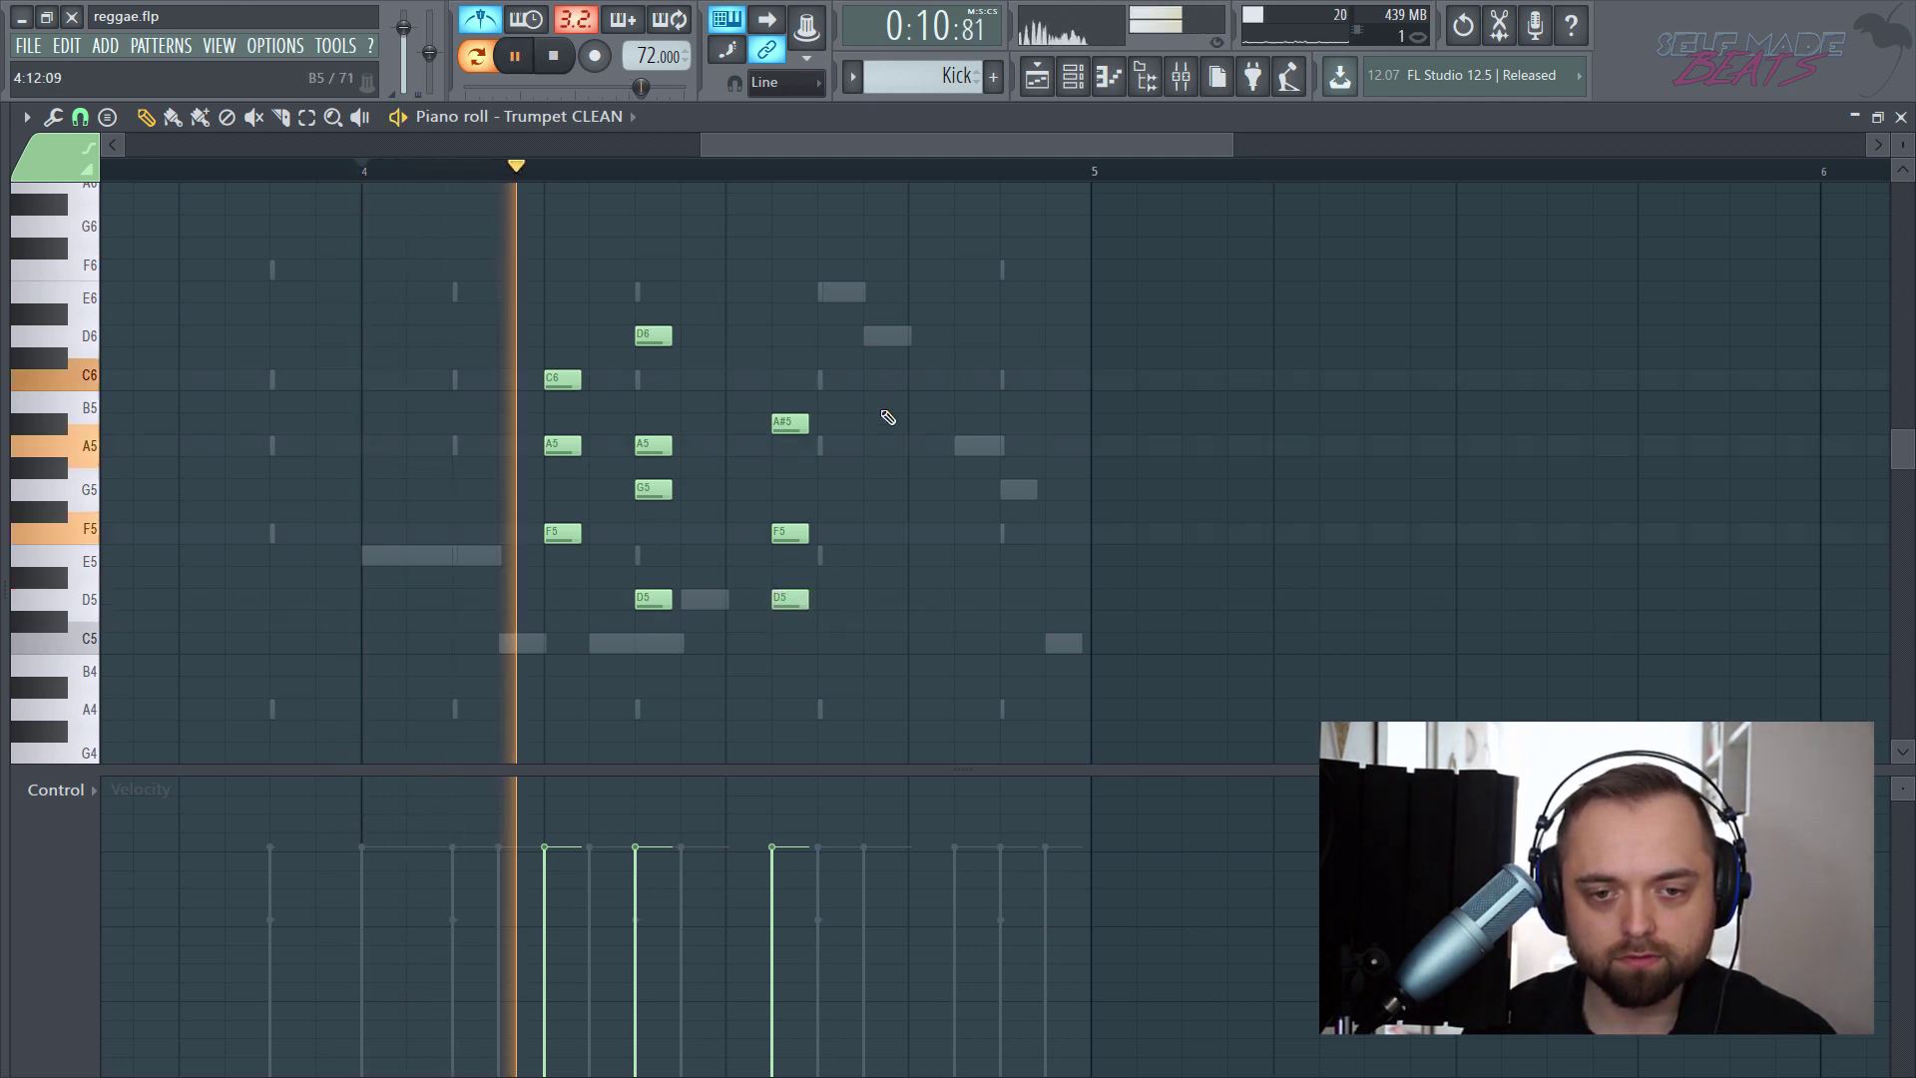
{"action": "key", "text": "space"}
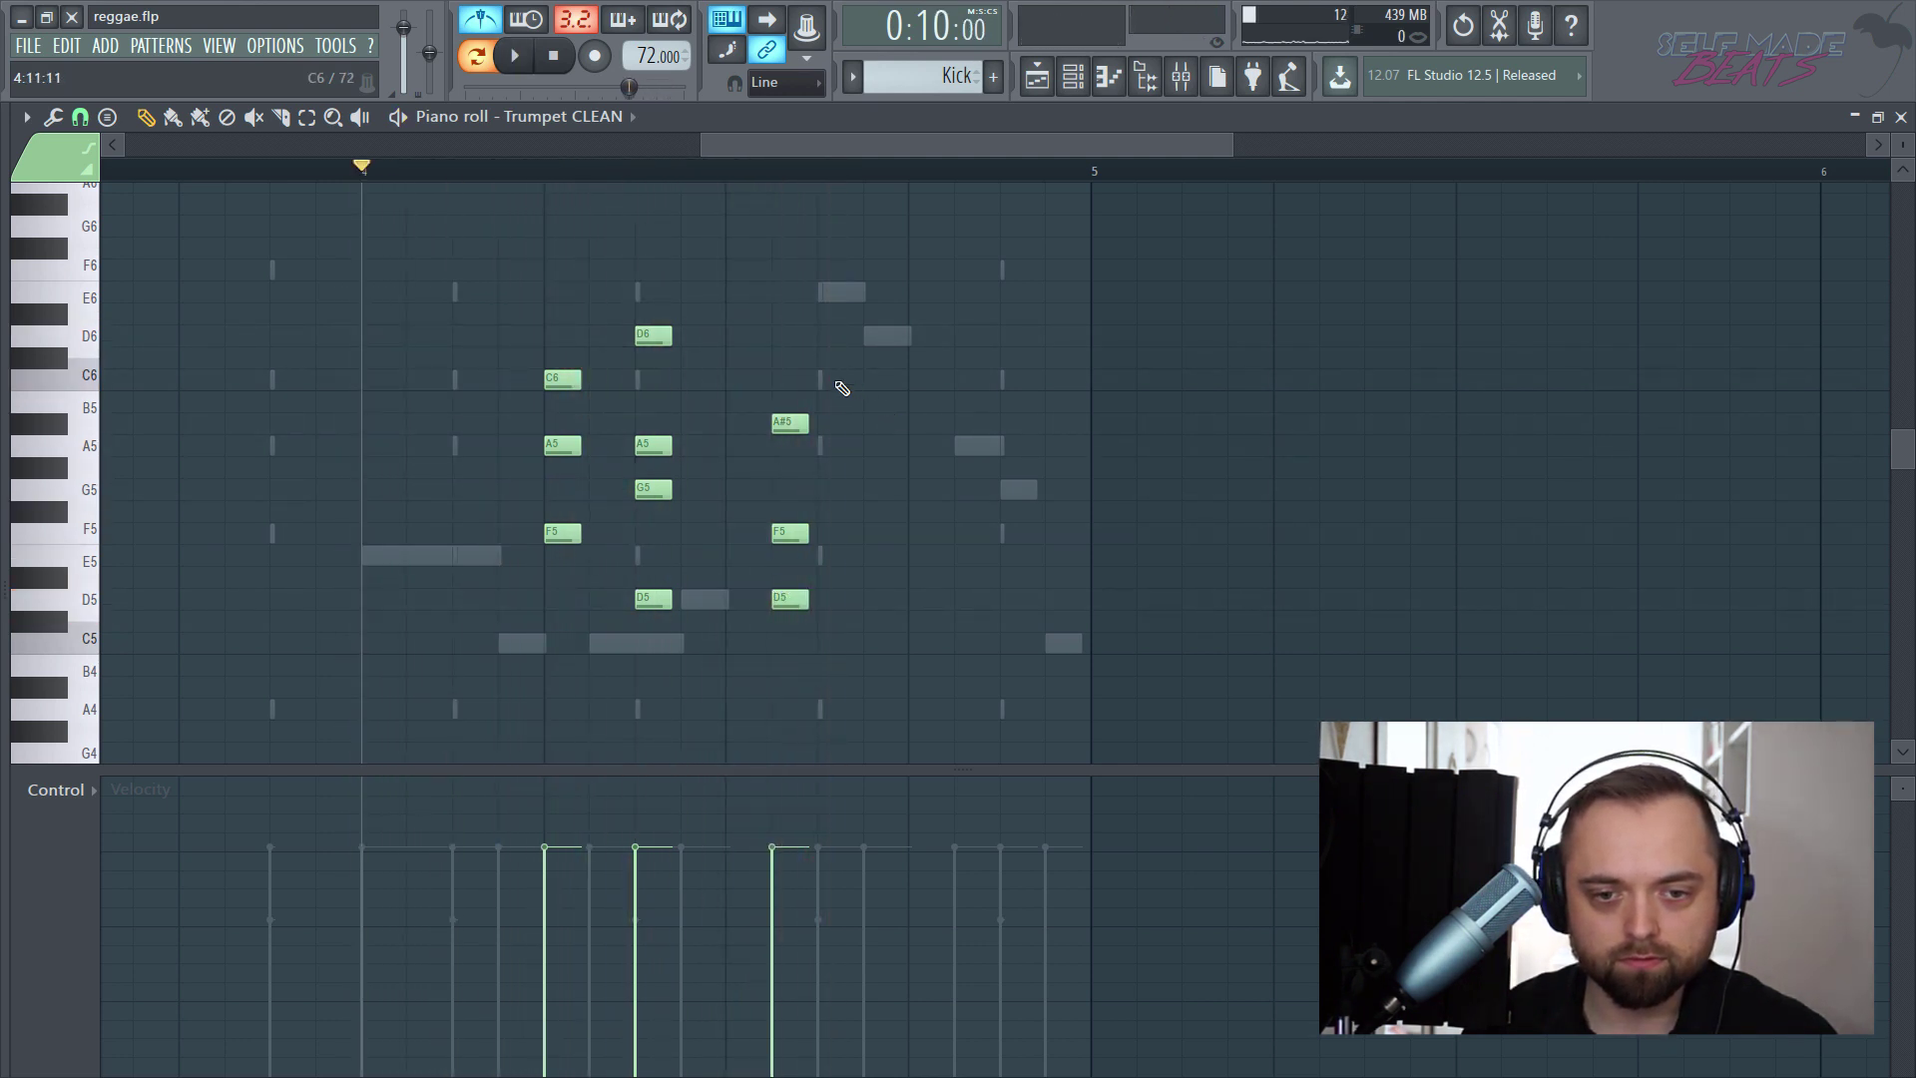
- Try the A#5, F5 and D5 chord at step 11 of bar 4, and play back
{"action": "left_click_drag", "start_coordinate": [829, 371], "coordinate": [854, 597]}
{"action": "key", "text": "space"}
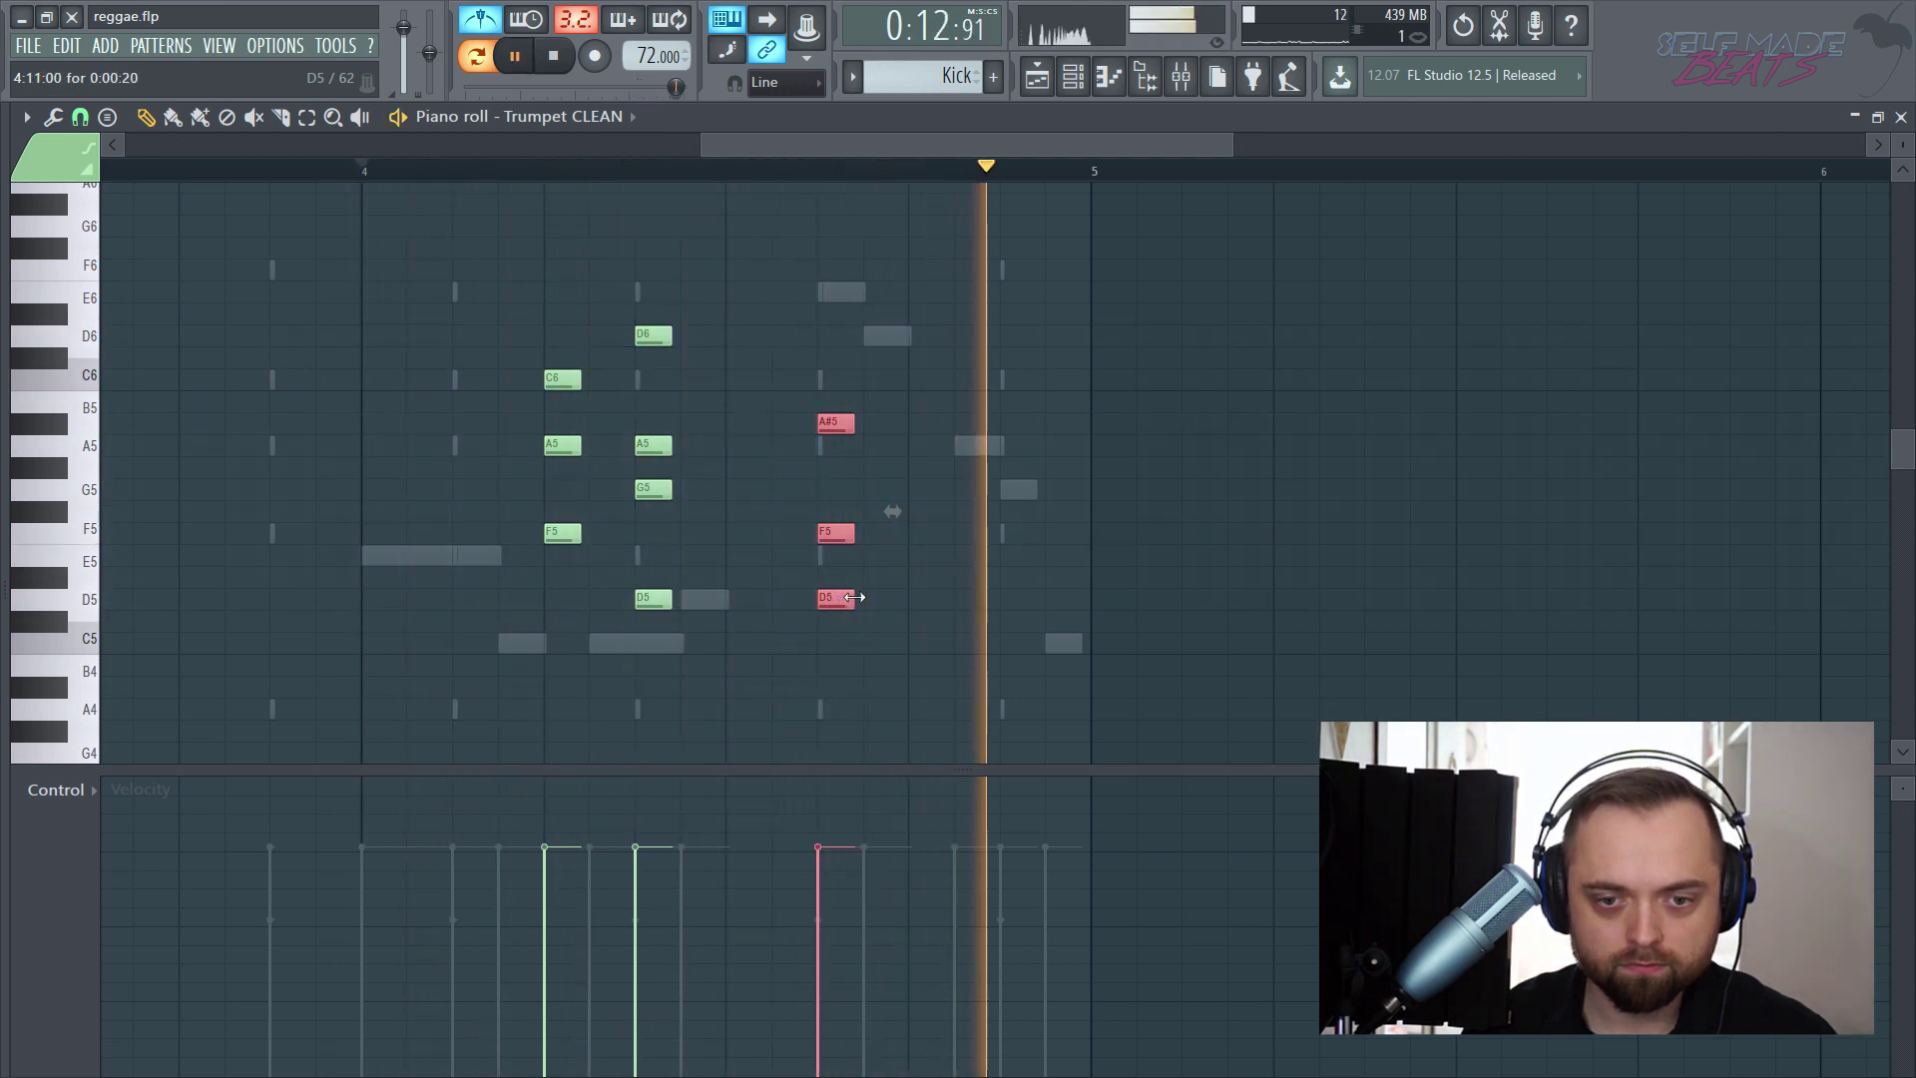
{"action": "key", "text": "space"}
{"action": "key", "text": "space"}
- Move the A#5, F5 and D5 chord to step 8 of bar 4, and play back
{"action": "left_click_drag", "start_coordinate": [853, 597], "coordinate": [719, 590]}
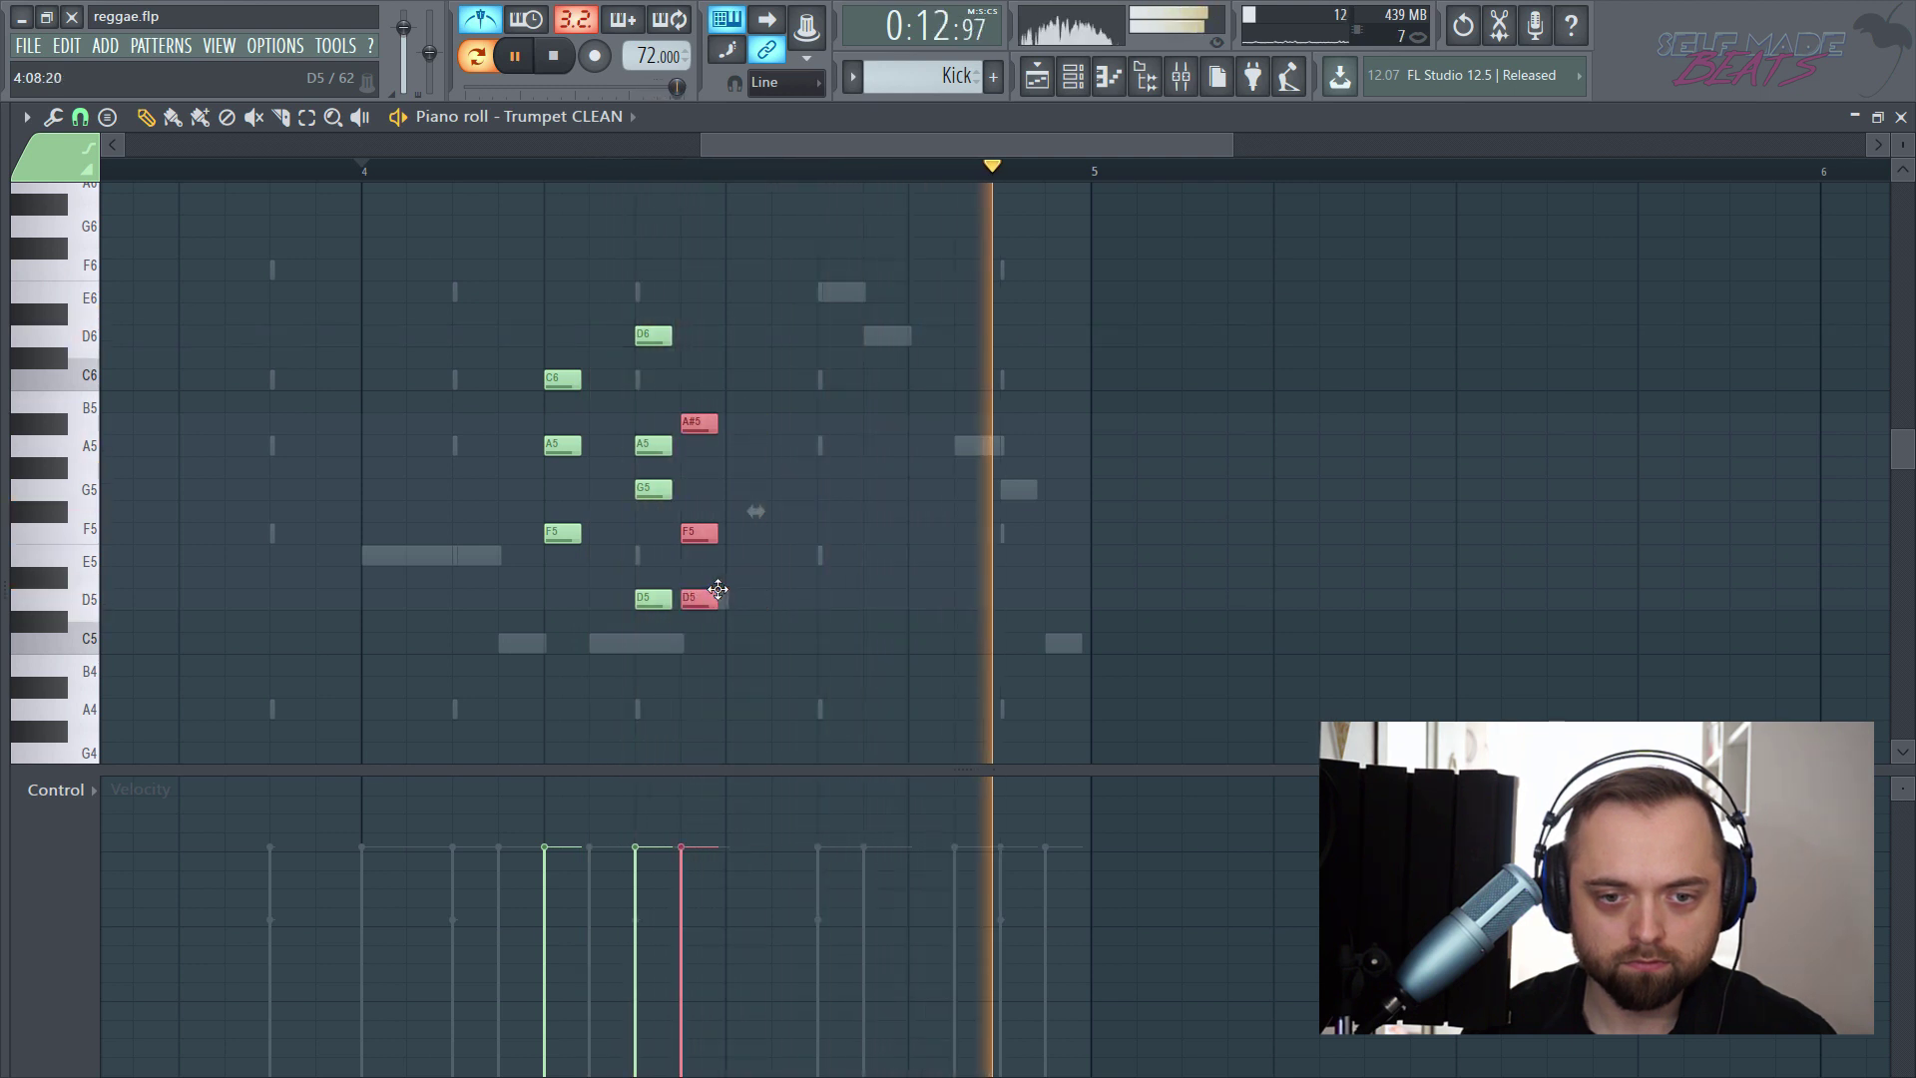
{"action": "key", "text": "space"}
{"action": "key", "text": "space"}
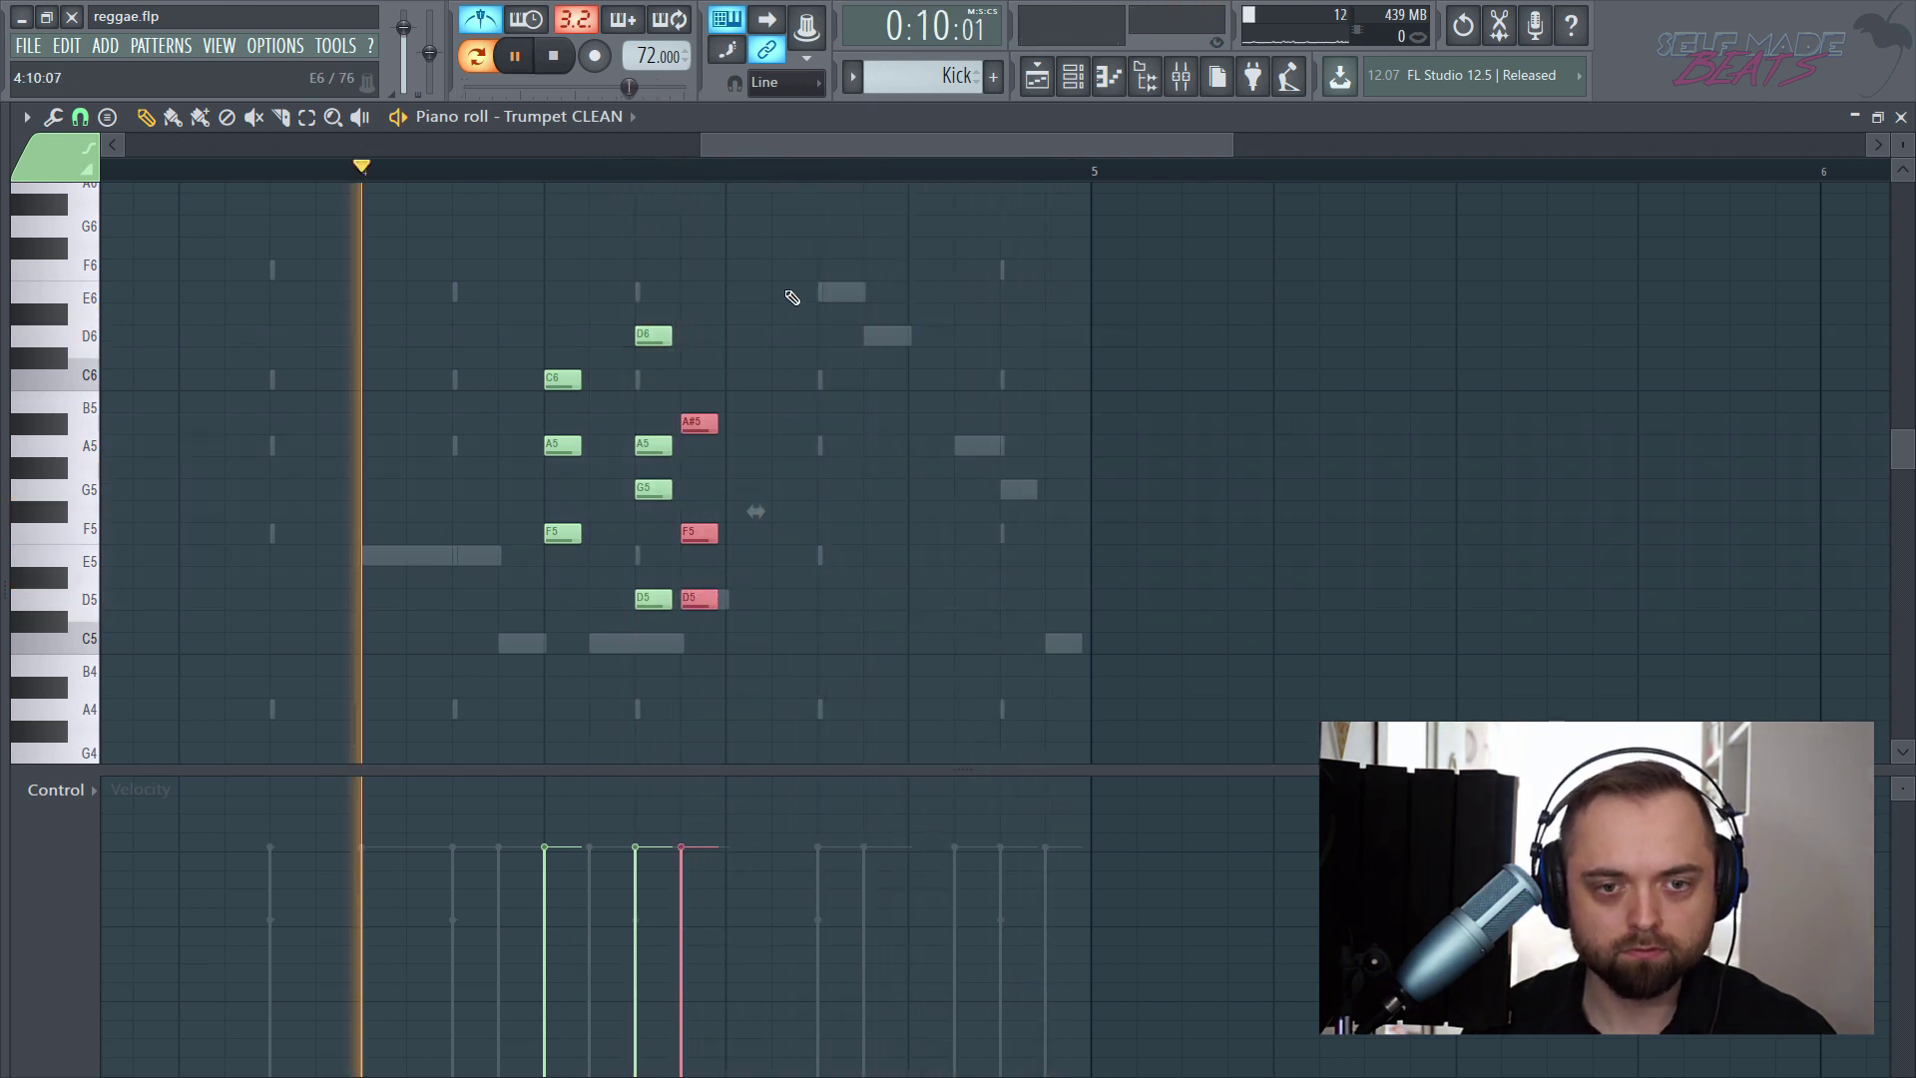
{"action": "key", "text": "space"}
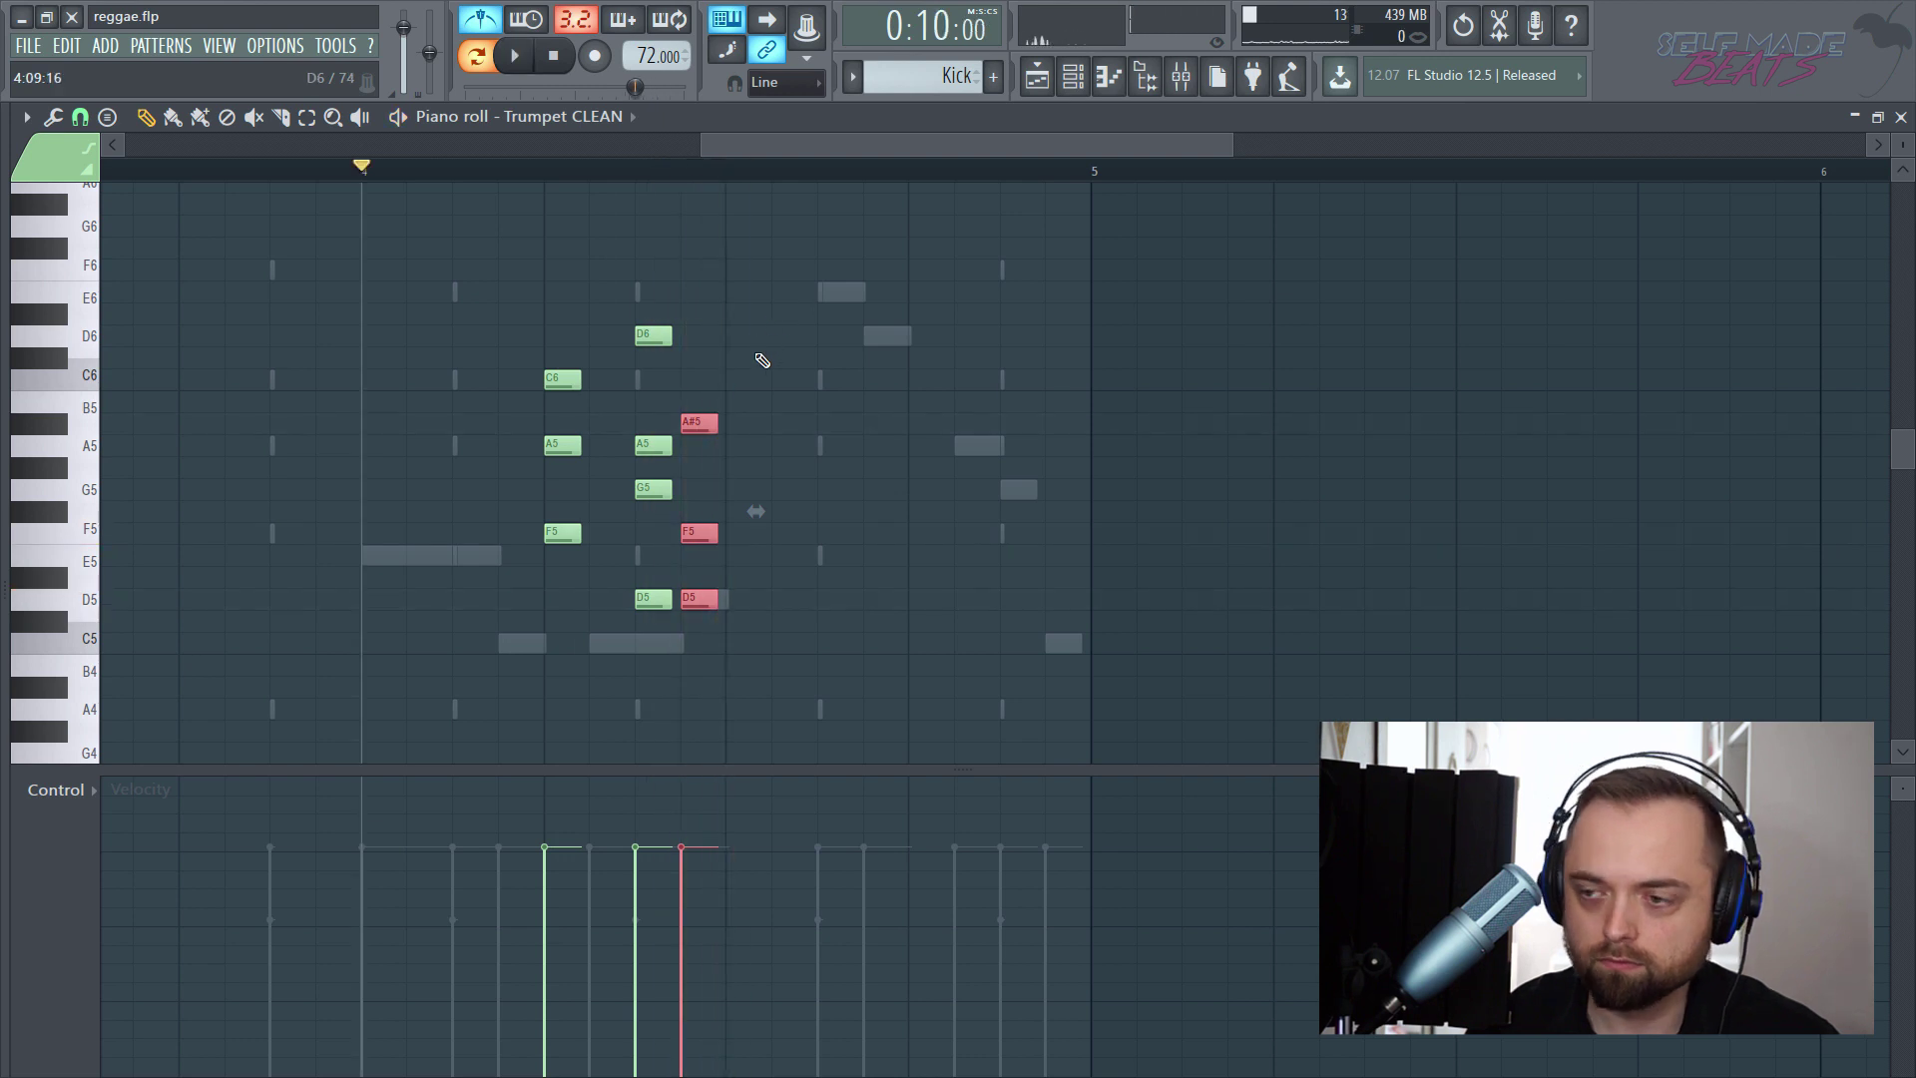
{"action": "key", "text": "space"}
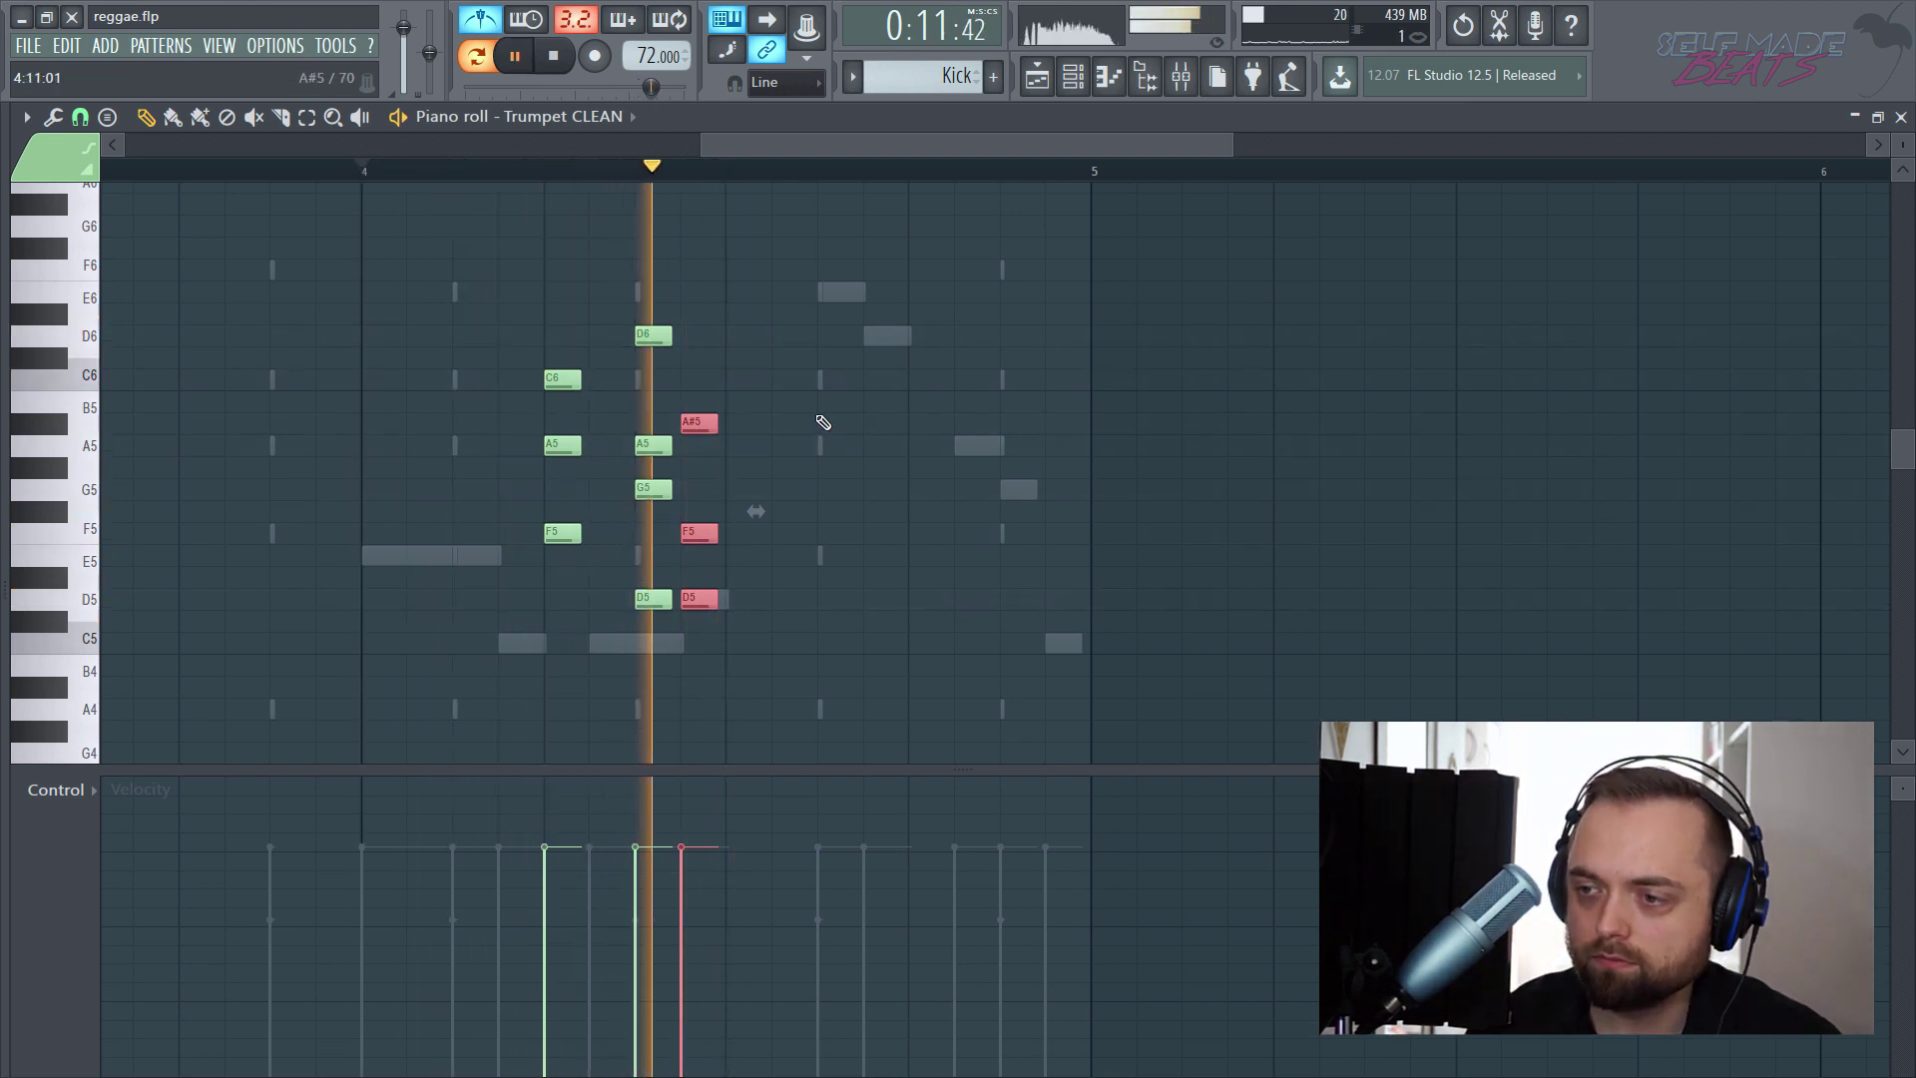
{"action": "key", "text": "space"}
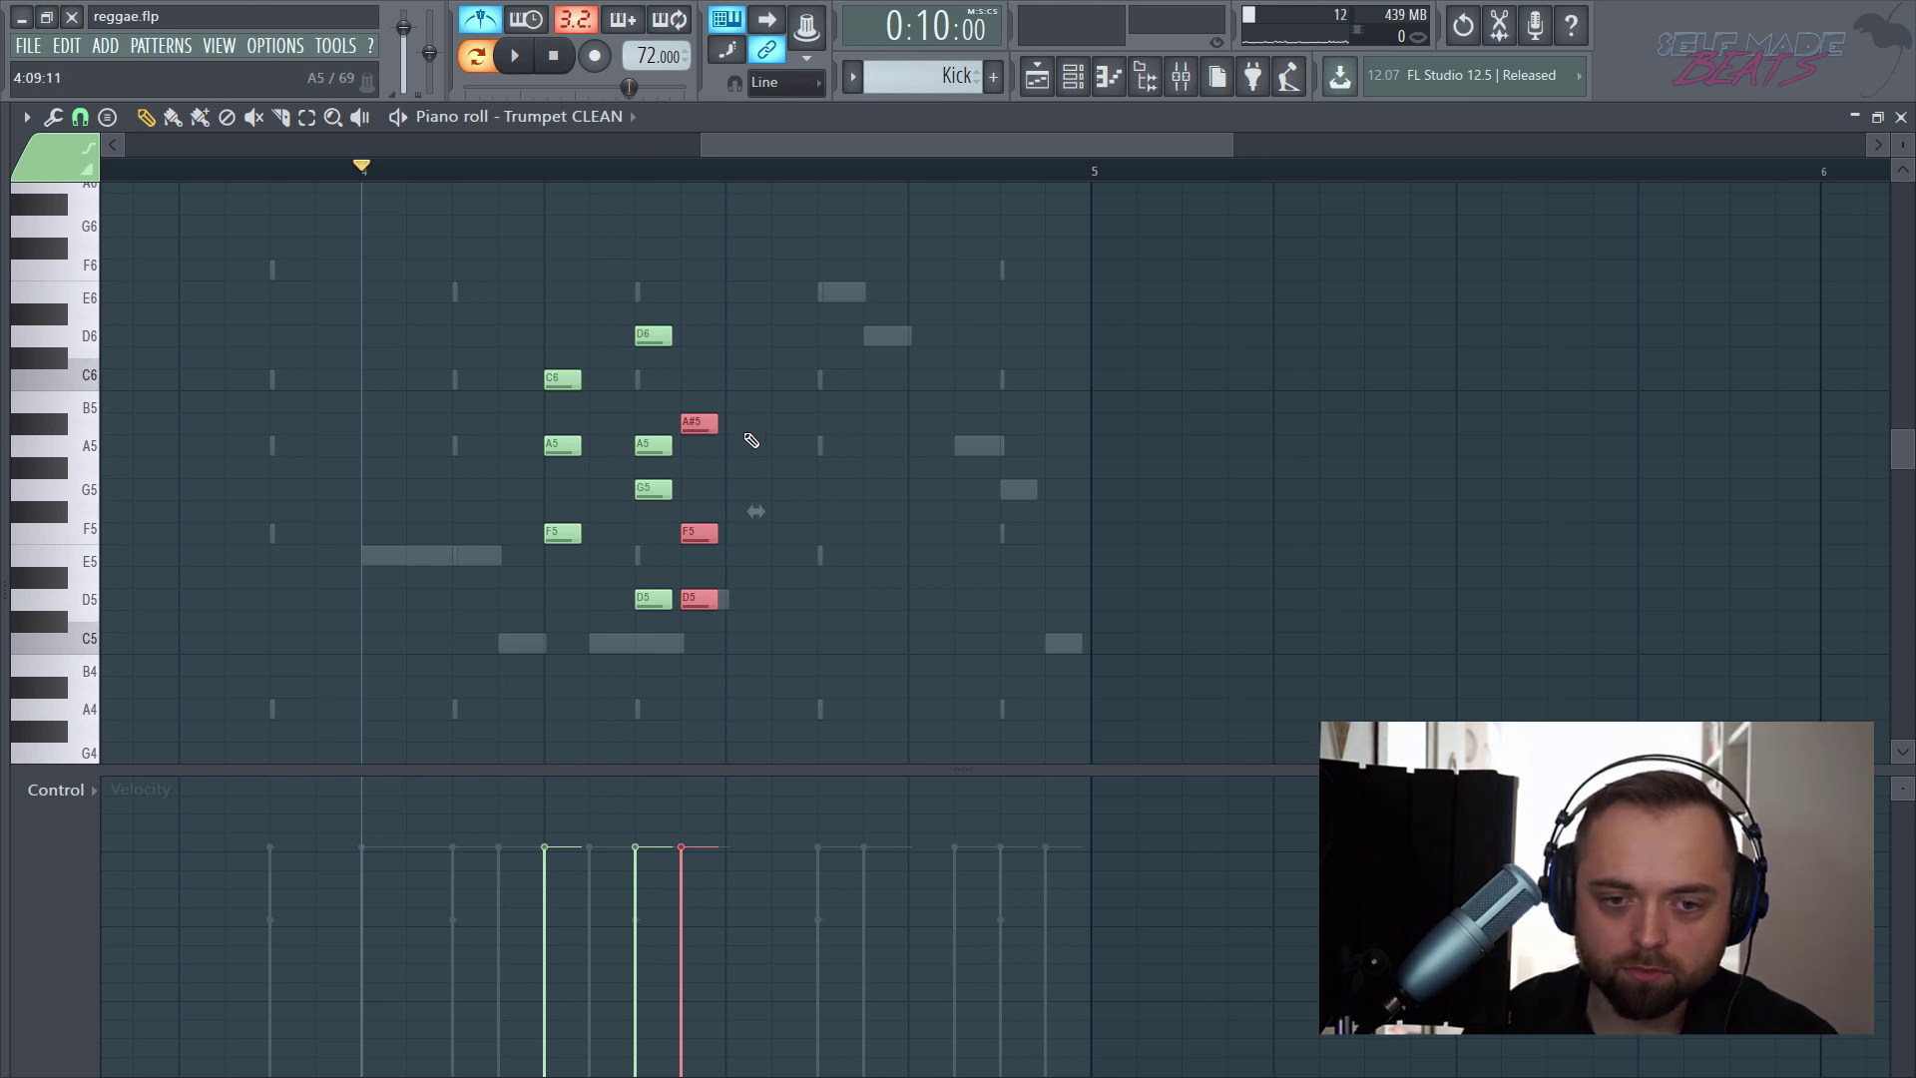
- Copy the A#5, F5 and D5 chord to step 11 of bar 4, add C6, G5 and D5 at step 13, and play back
{"action": "left_click_drag", "start_coordinate": [696, 426], "coordinate": [841, 439], "text": "shift"}
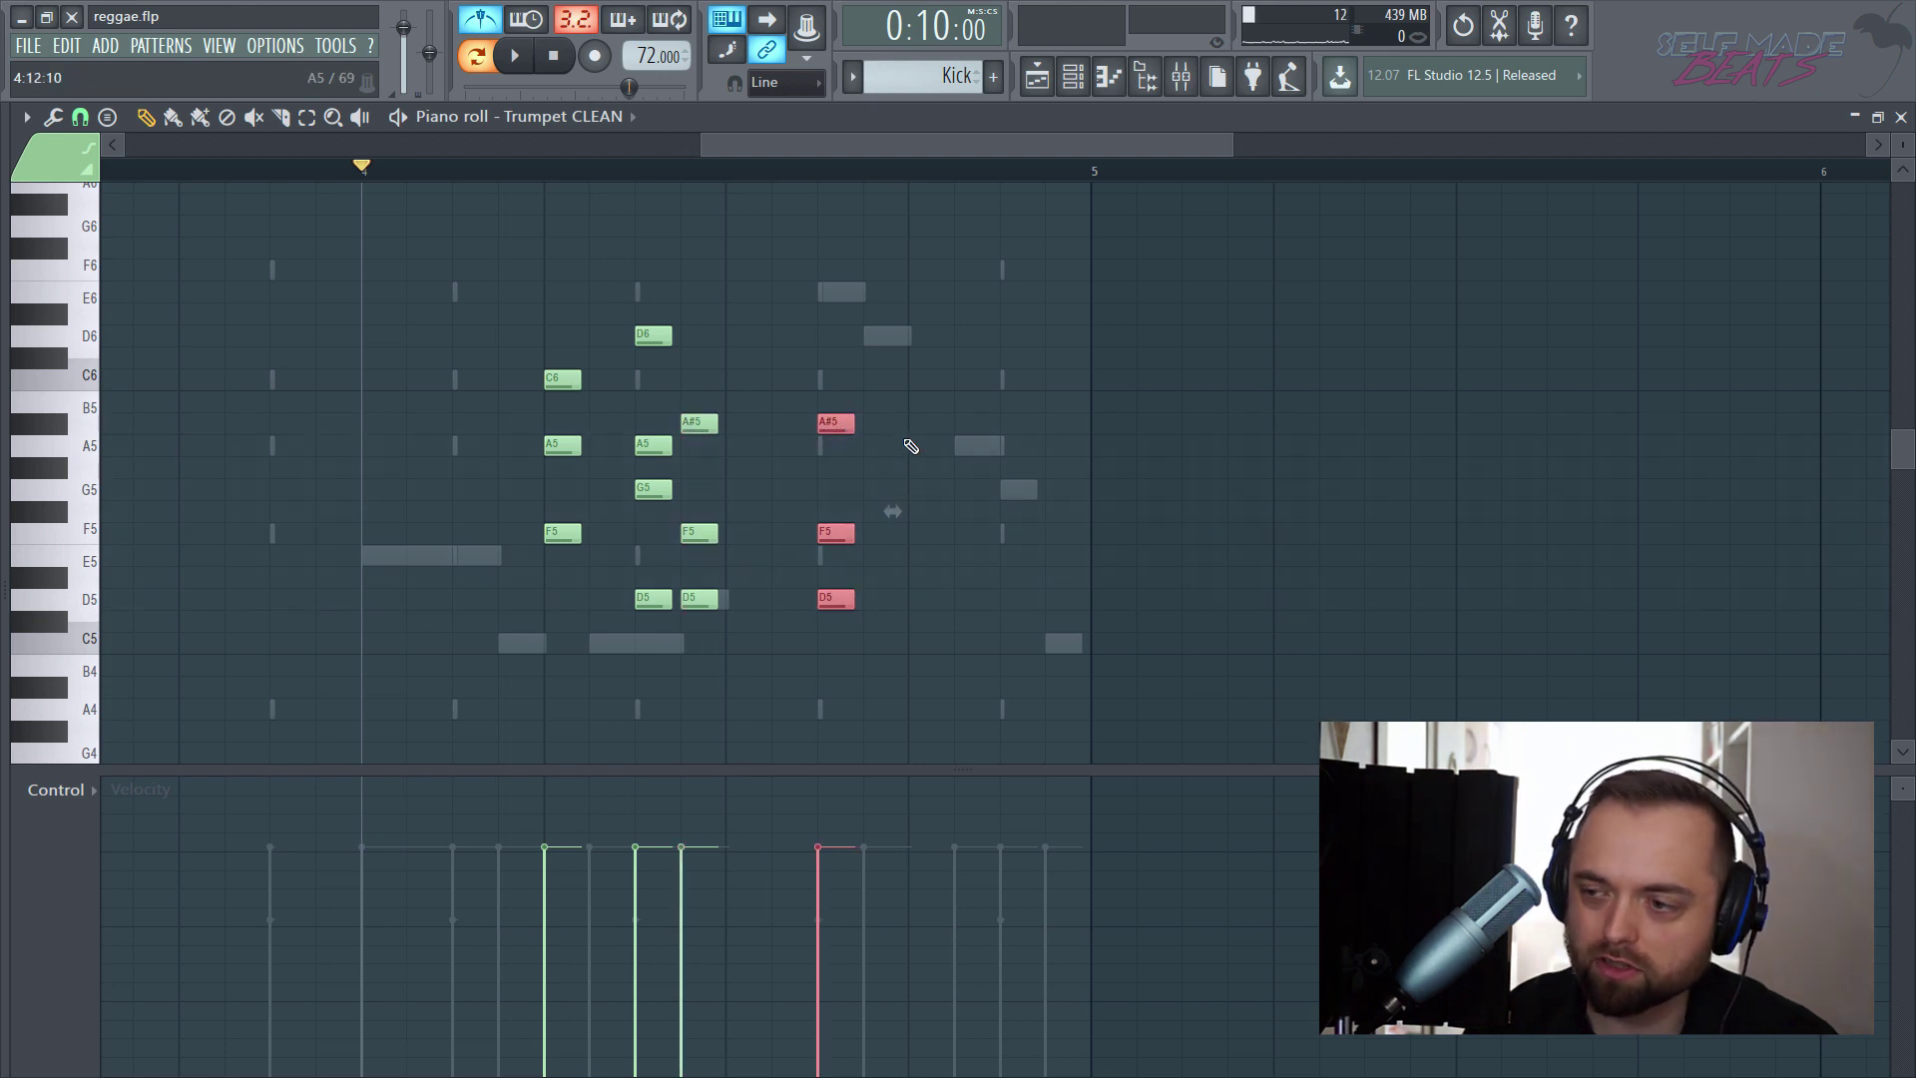
{"action": "left_click", "coordinate": [922, 382]}
{"action": "left_click", "coordinate": [914, 492]}
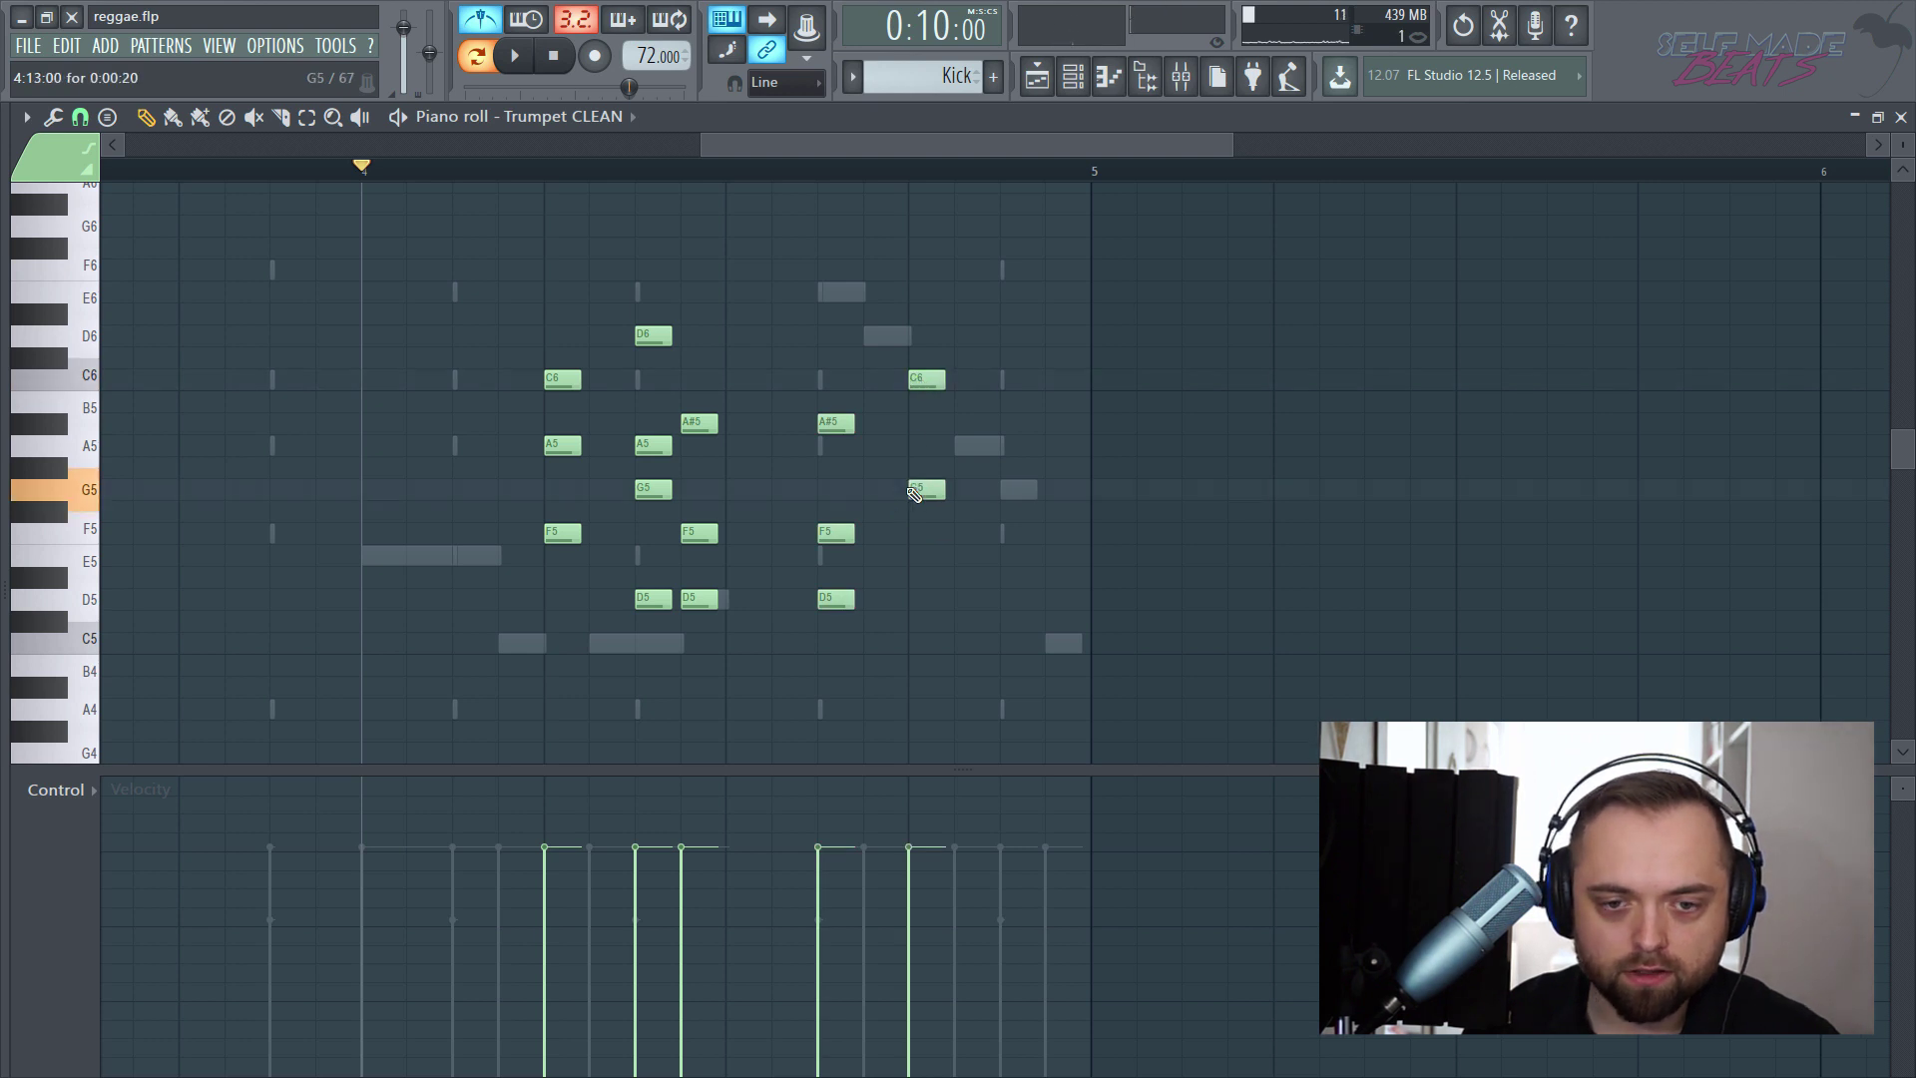
{"action": "left_click", "coordinate": [914, 603]}
{"action": "key", "text": "space"}
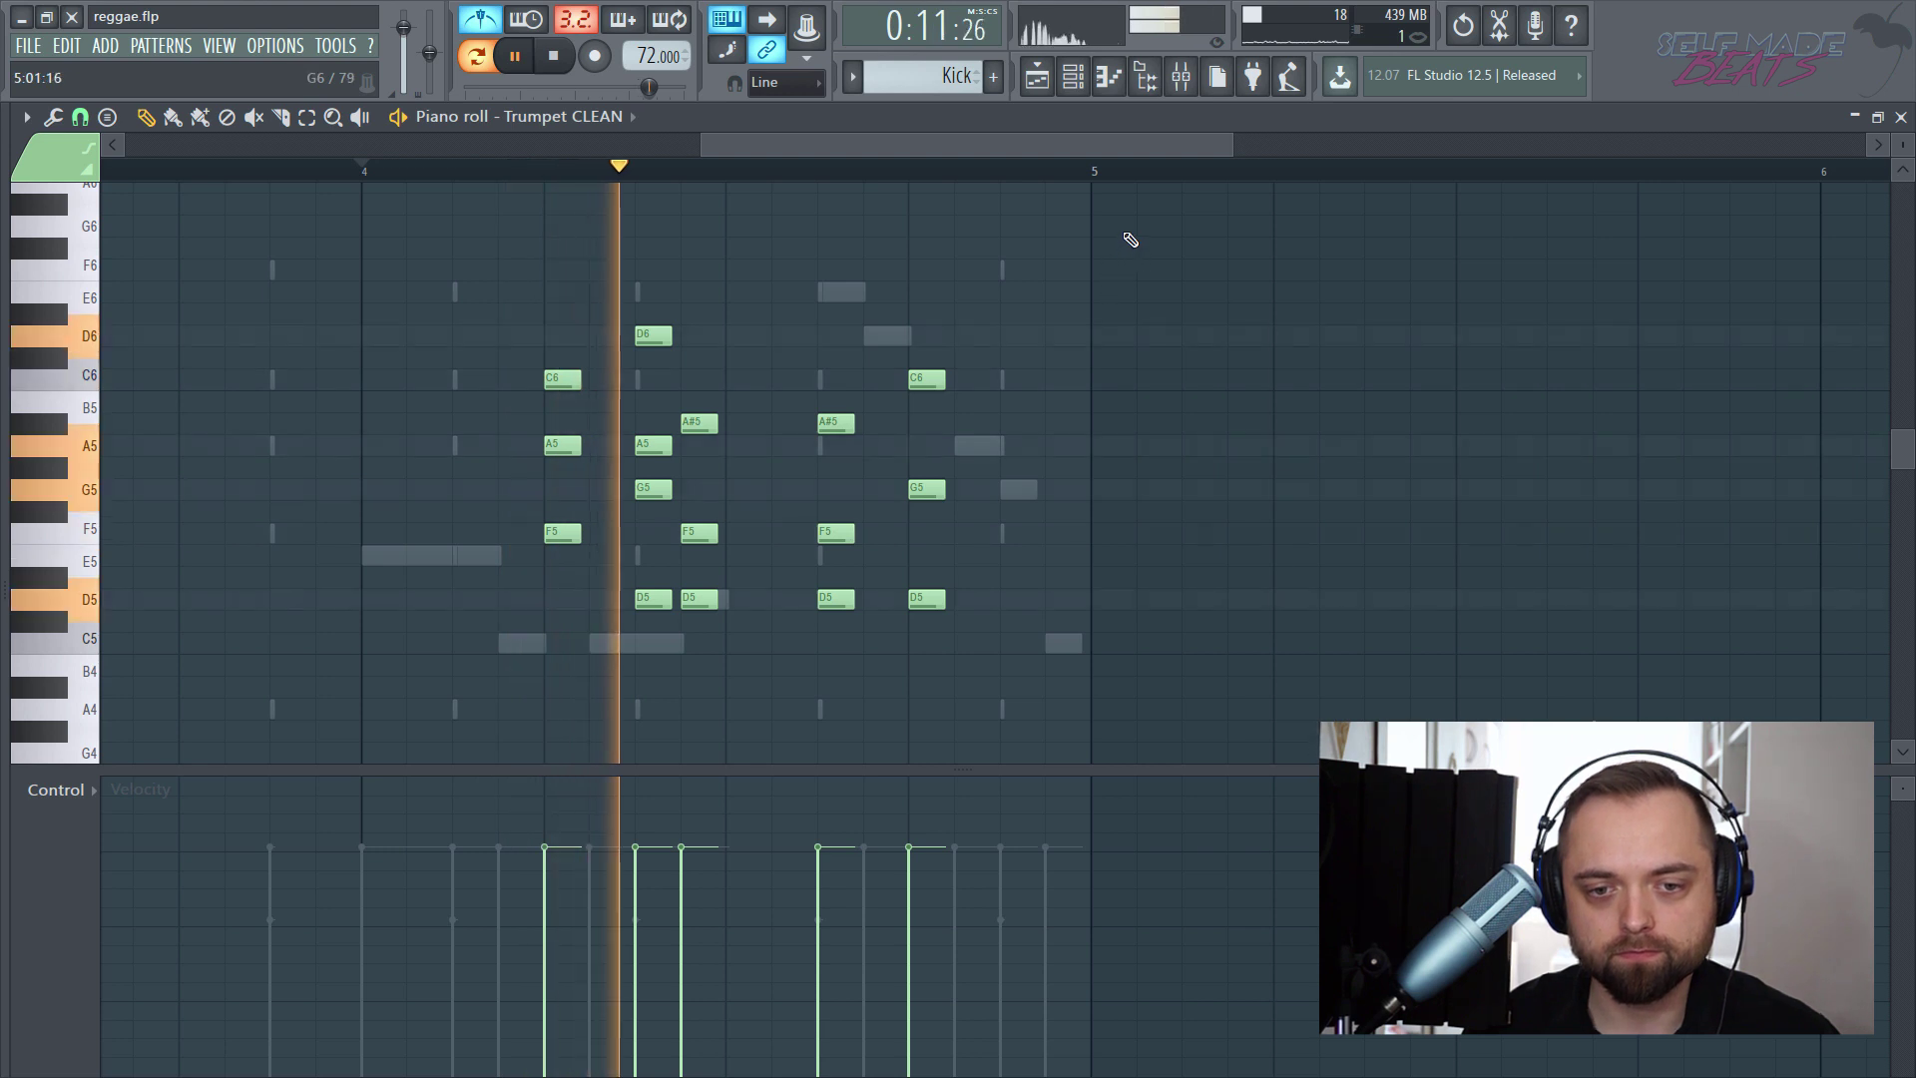
{"action": "key", "text": "space"}
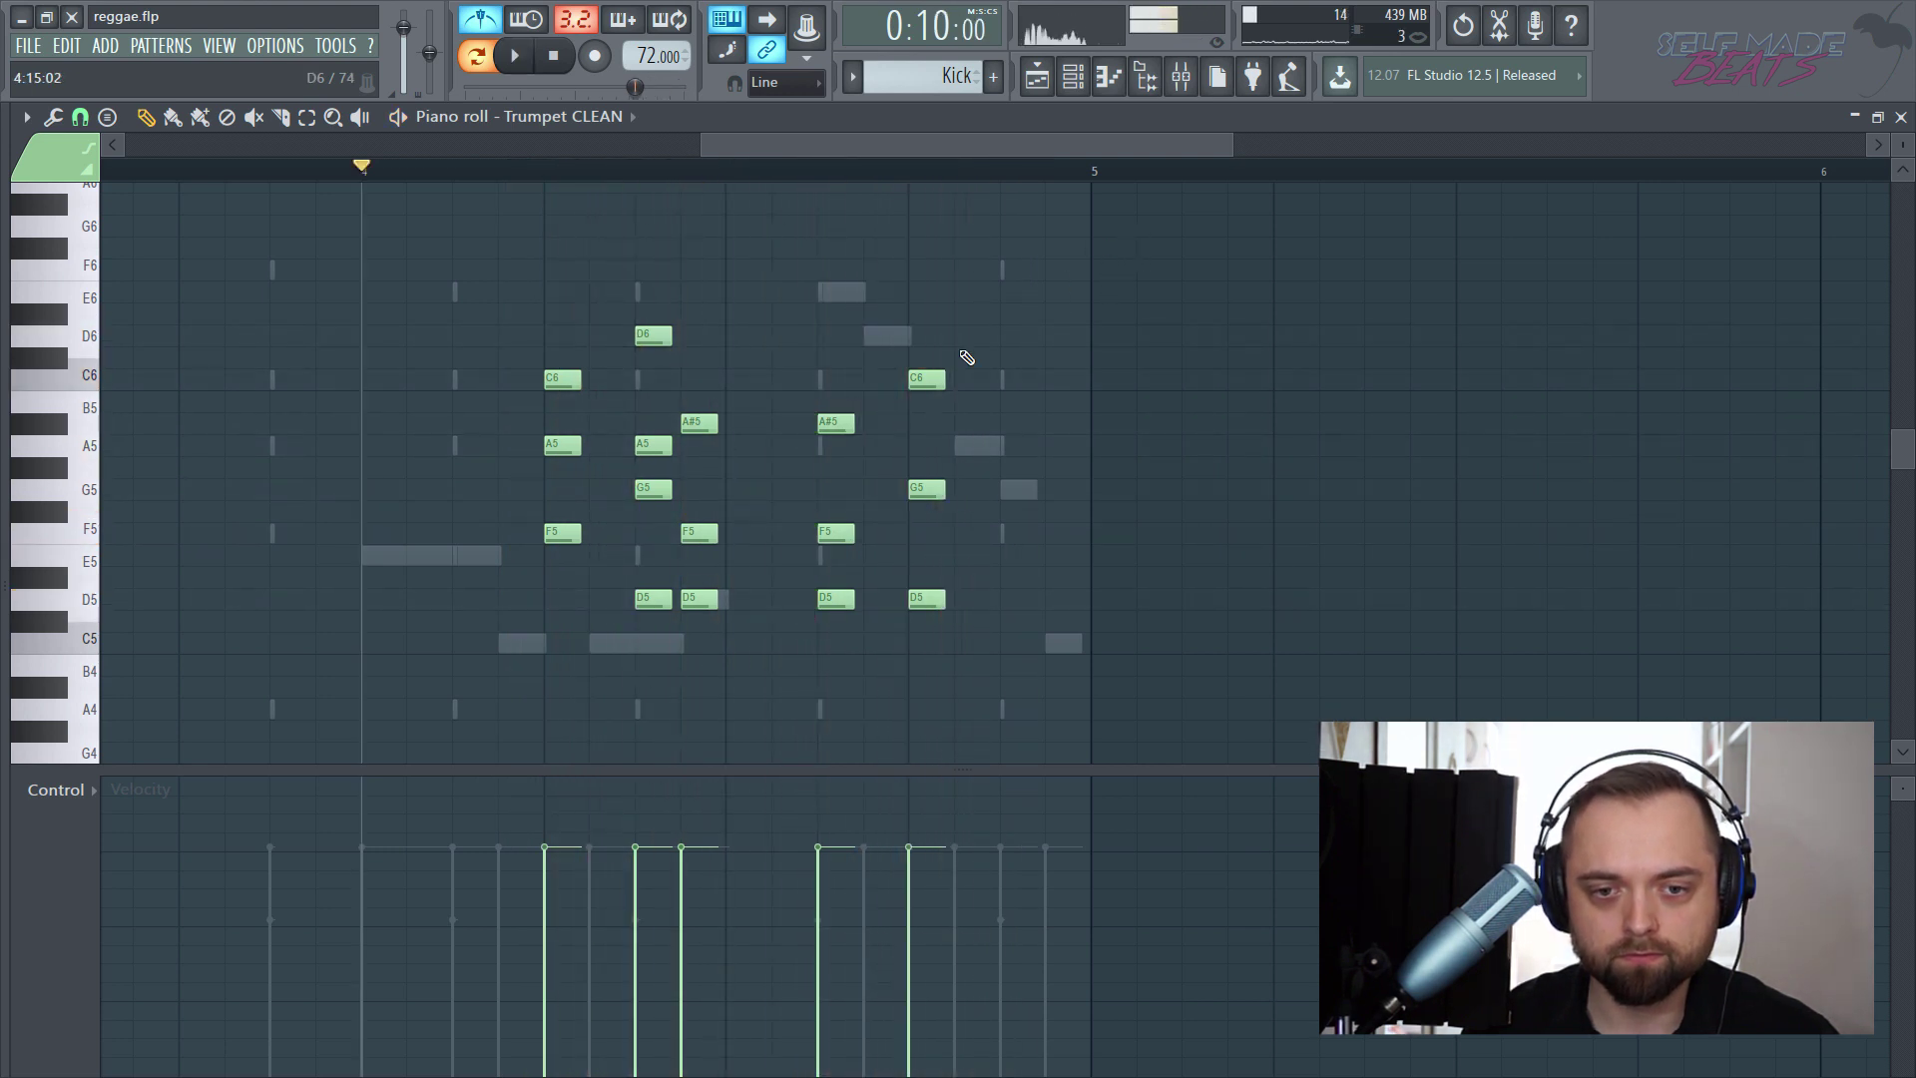
- Try the copied A#5, F5 and D5 chord at step 12 of bar 4, play back, and return it to step 11
{"action": "left_click_drag", "start_coordinate": [849, 371], "coordinate": [904, 606]}
{"action": "key", "text": "space"}
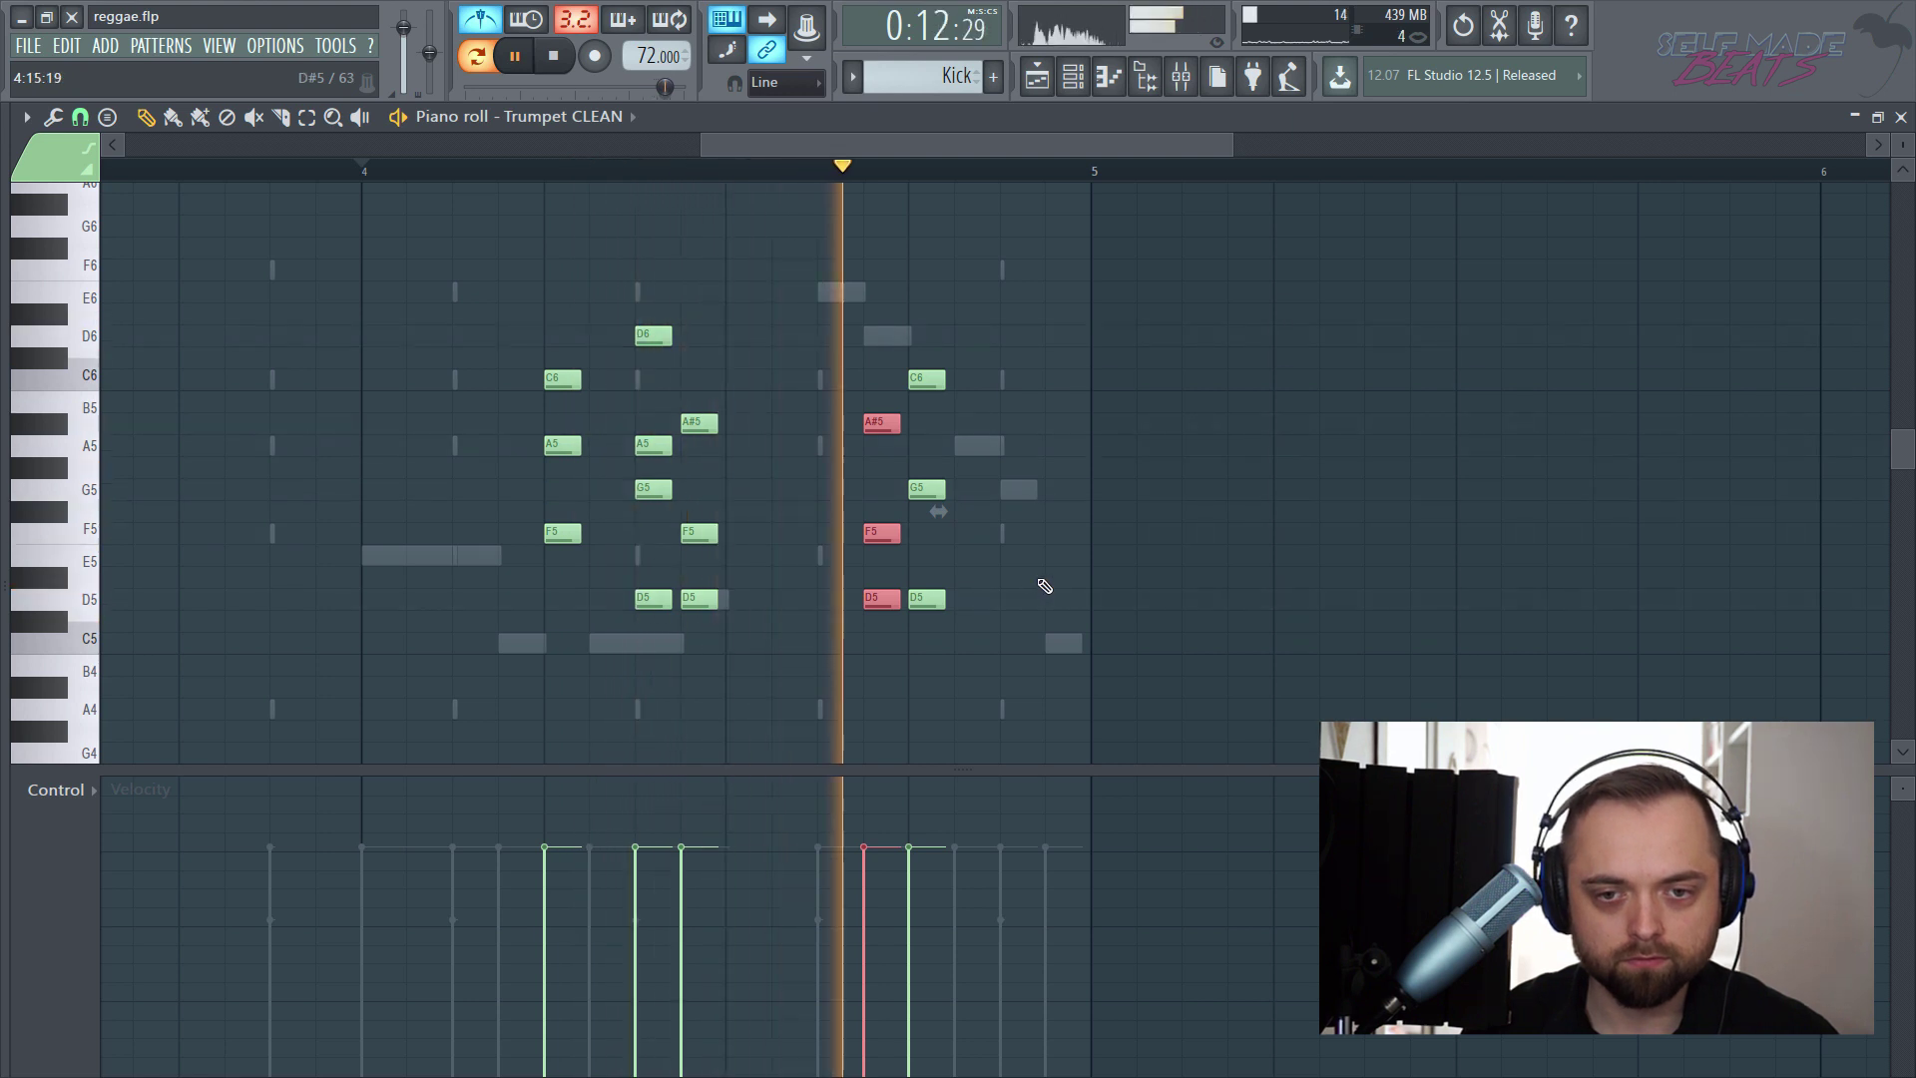
{"action": "key", "text": "space"}
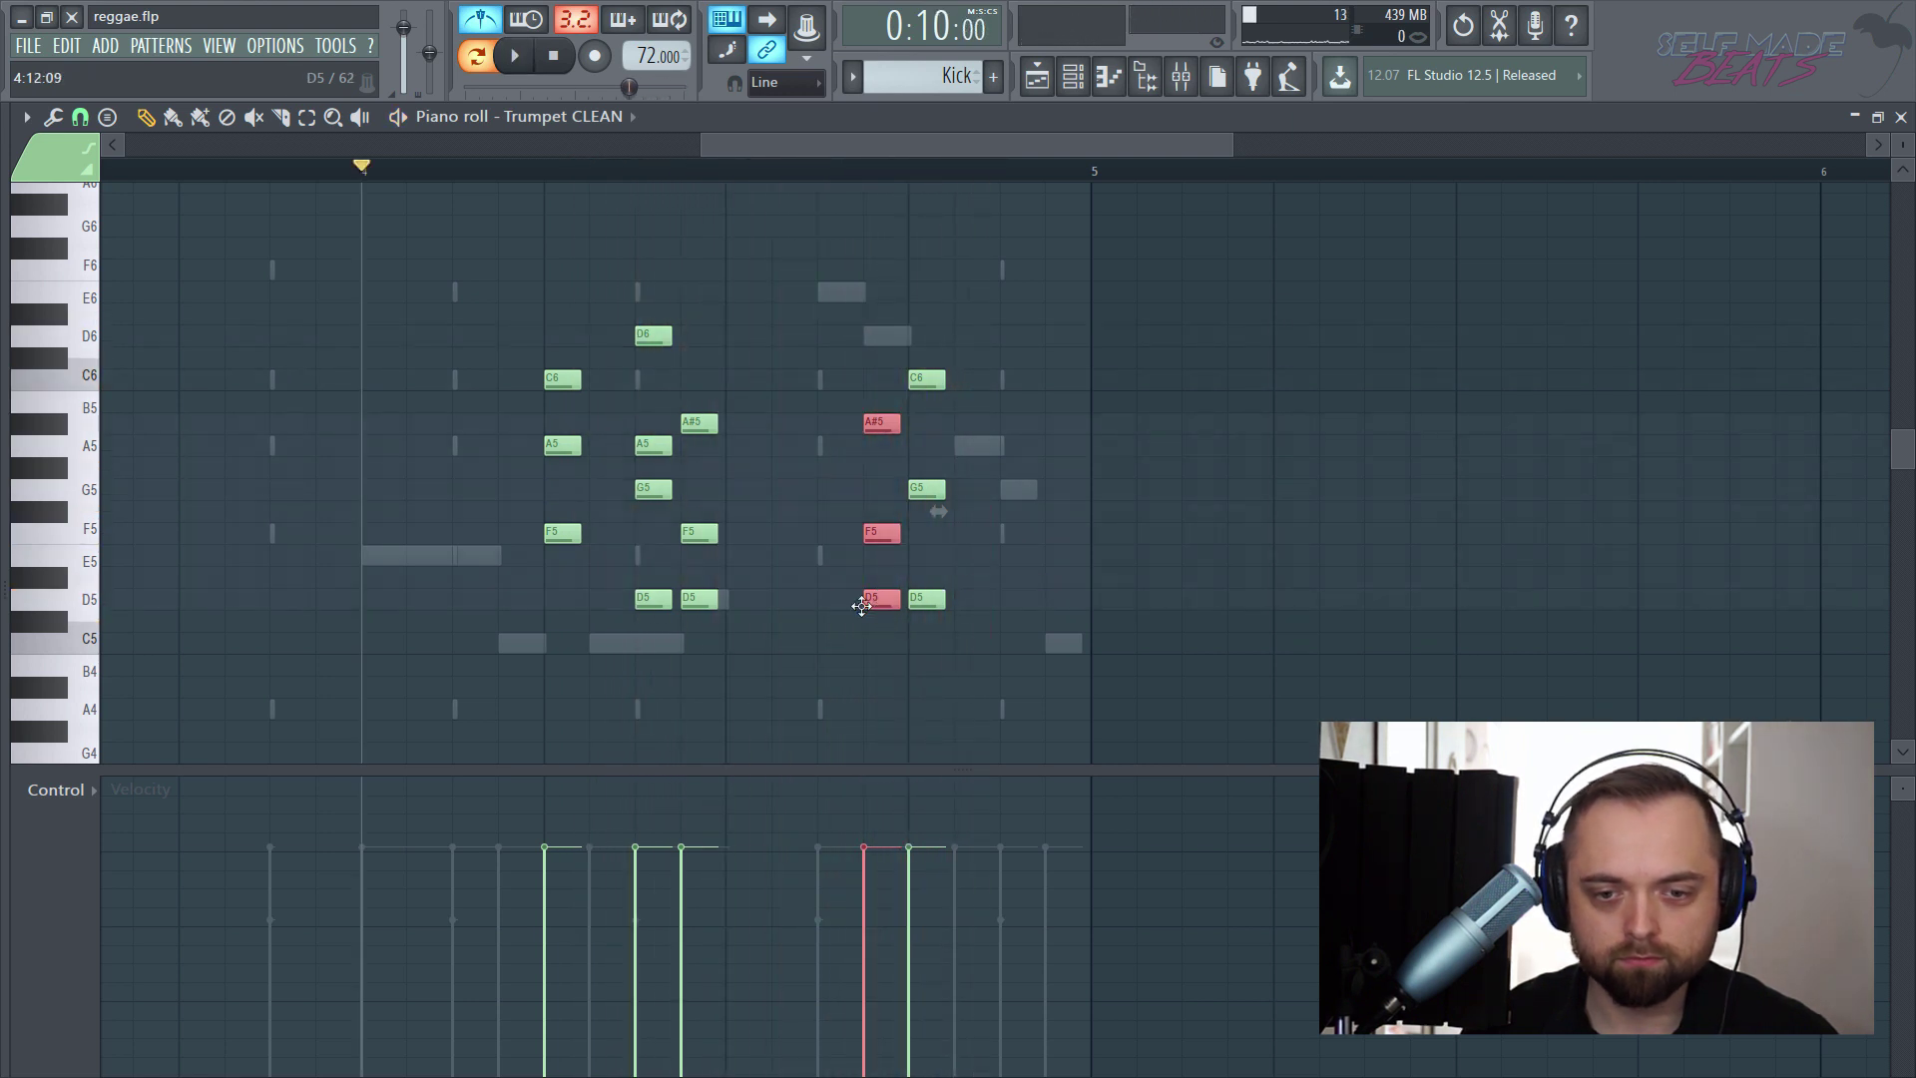
{"action": "left_click_drag", "start_coordinate": [861, 605], "coordinate": [815, 606]}
- Move the last chord of C6, G5 and D5 to step 12 of bar 4, and play back
{"action": "left_click_drag", "start_coordinate": [929, 651], "coordinate": [931, 285]}
{"action": "left_click_drag", "start_coordinate": [928, 384], "coordinate": [886, 387]}
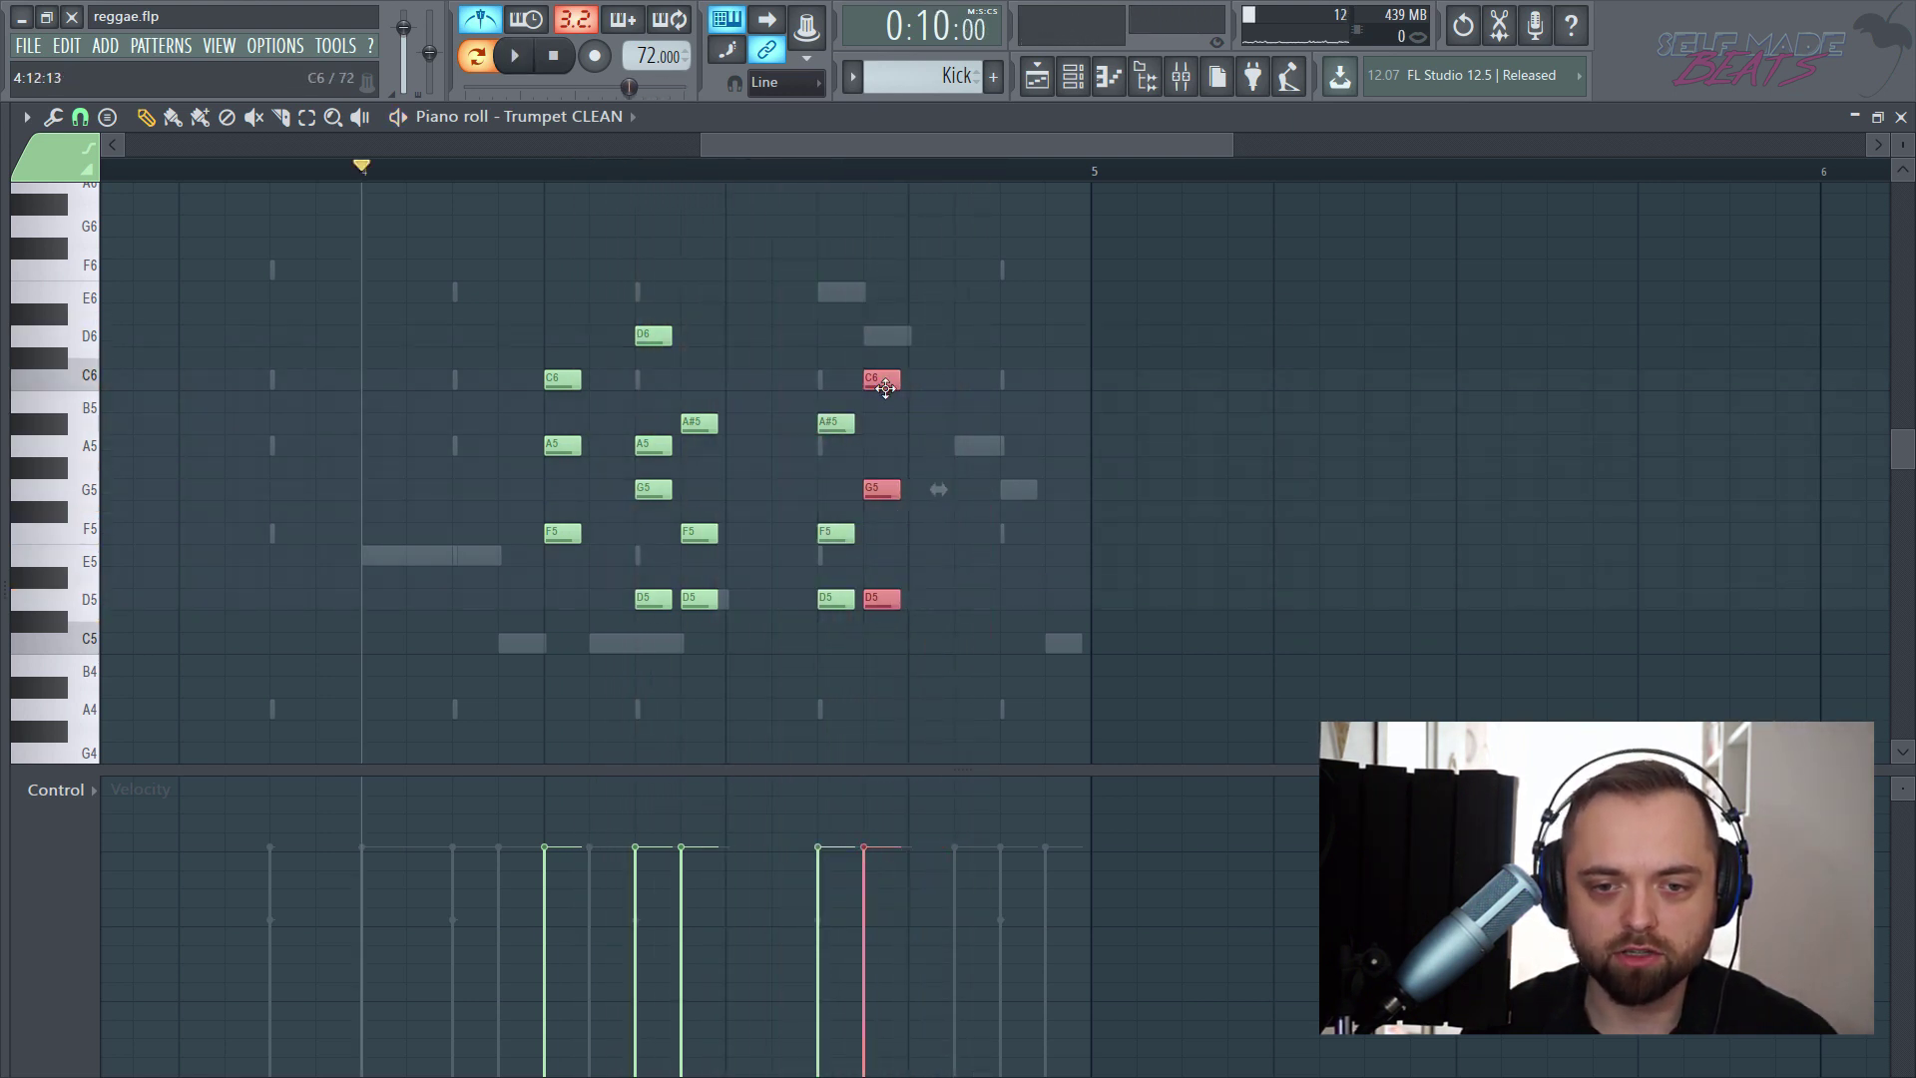
{"action": "key", "text": "space"}
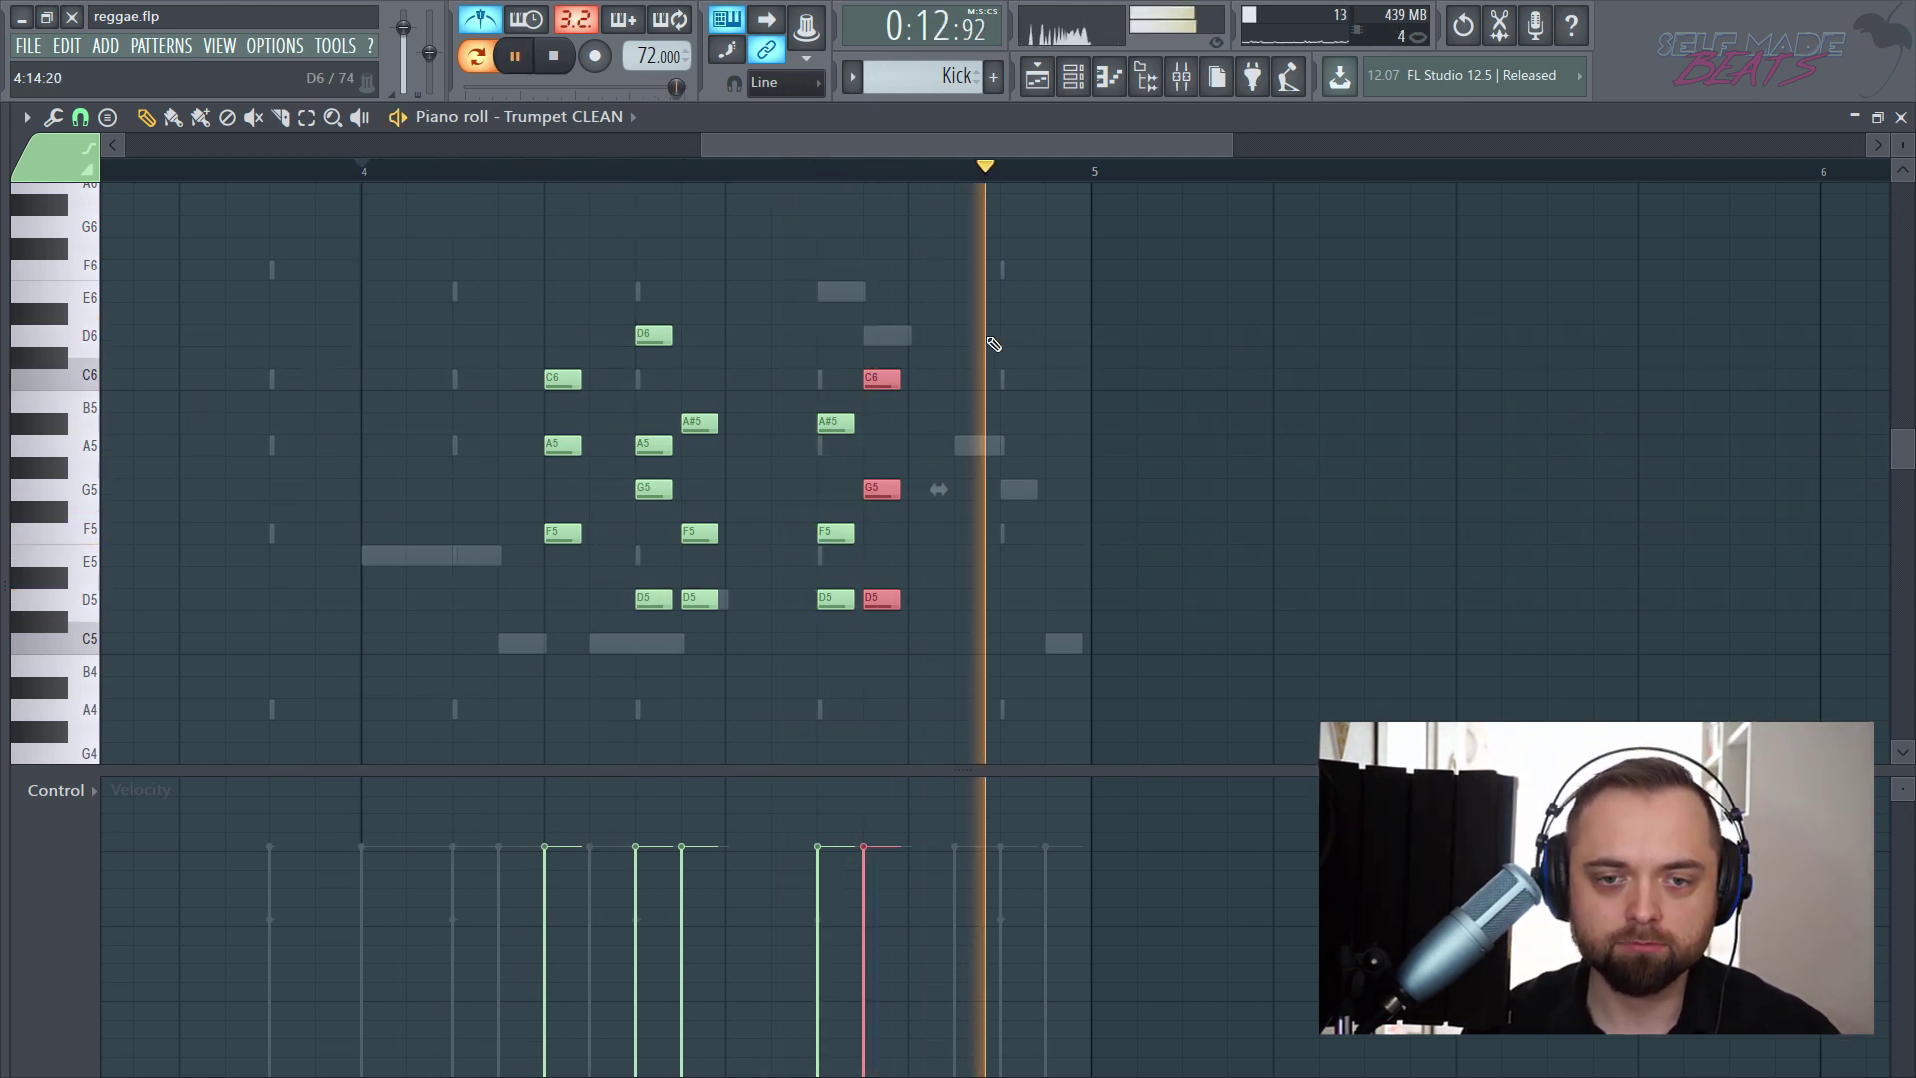
{"action": "key", "text": "space"}
- Play back the whole four-bar Trumpet CLEAN part from the start of bar 1, and close its piano roll
{"action": "scroll", "coordinate": [852, 180], "scroll_direction": "down", "scroll_amount": 2}
{"action": "scroll", "coordinate": [852, 180], "scroll_direction": "down", "scroll_amount": 2}
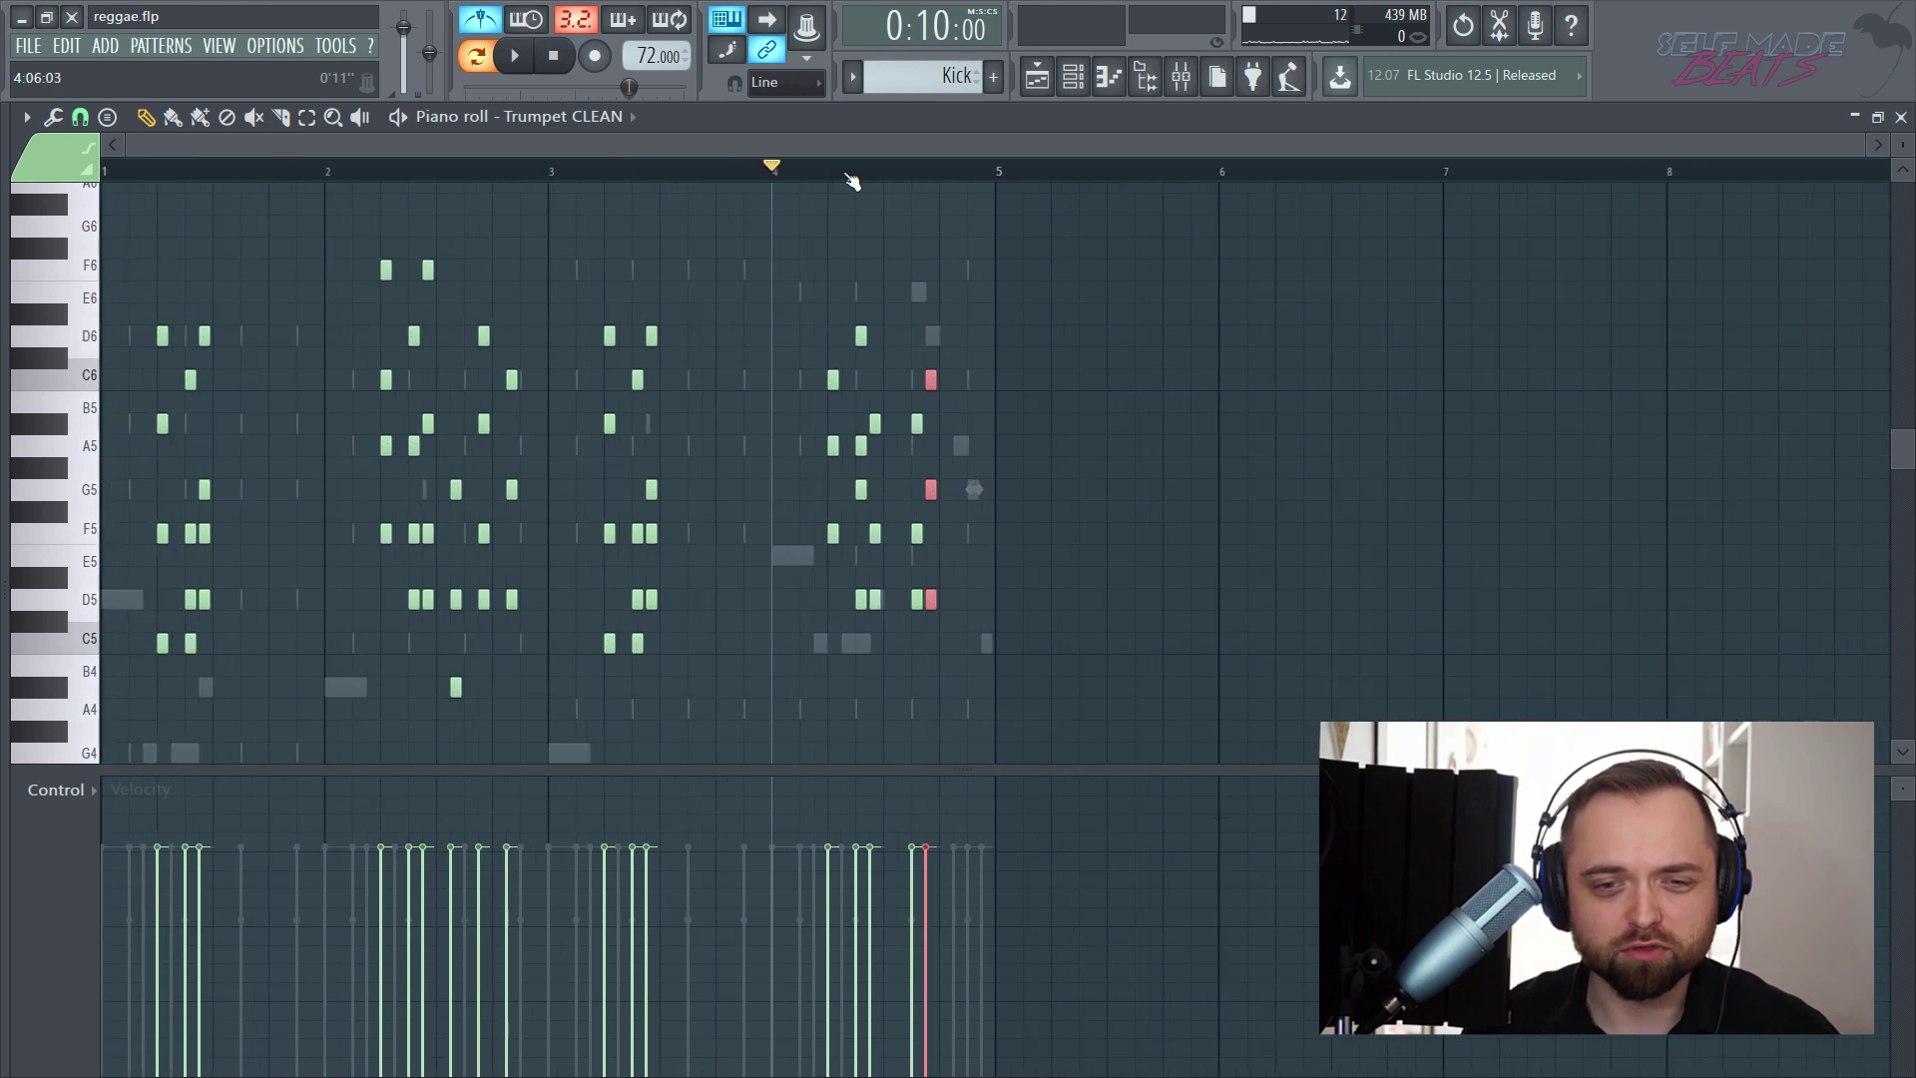
{"action": "left_click", "coordinate": [731, 208]}
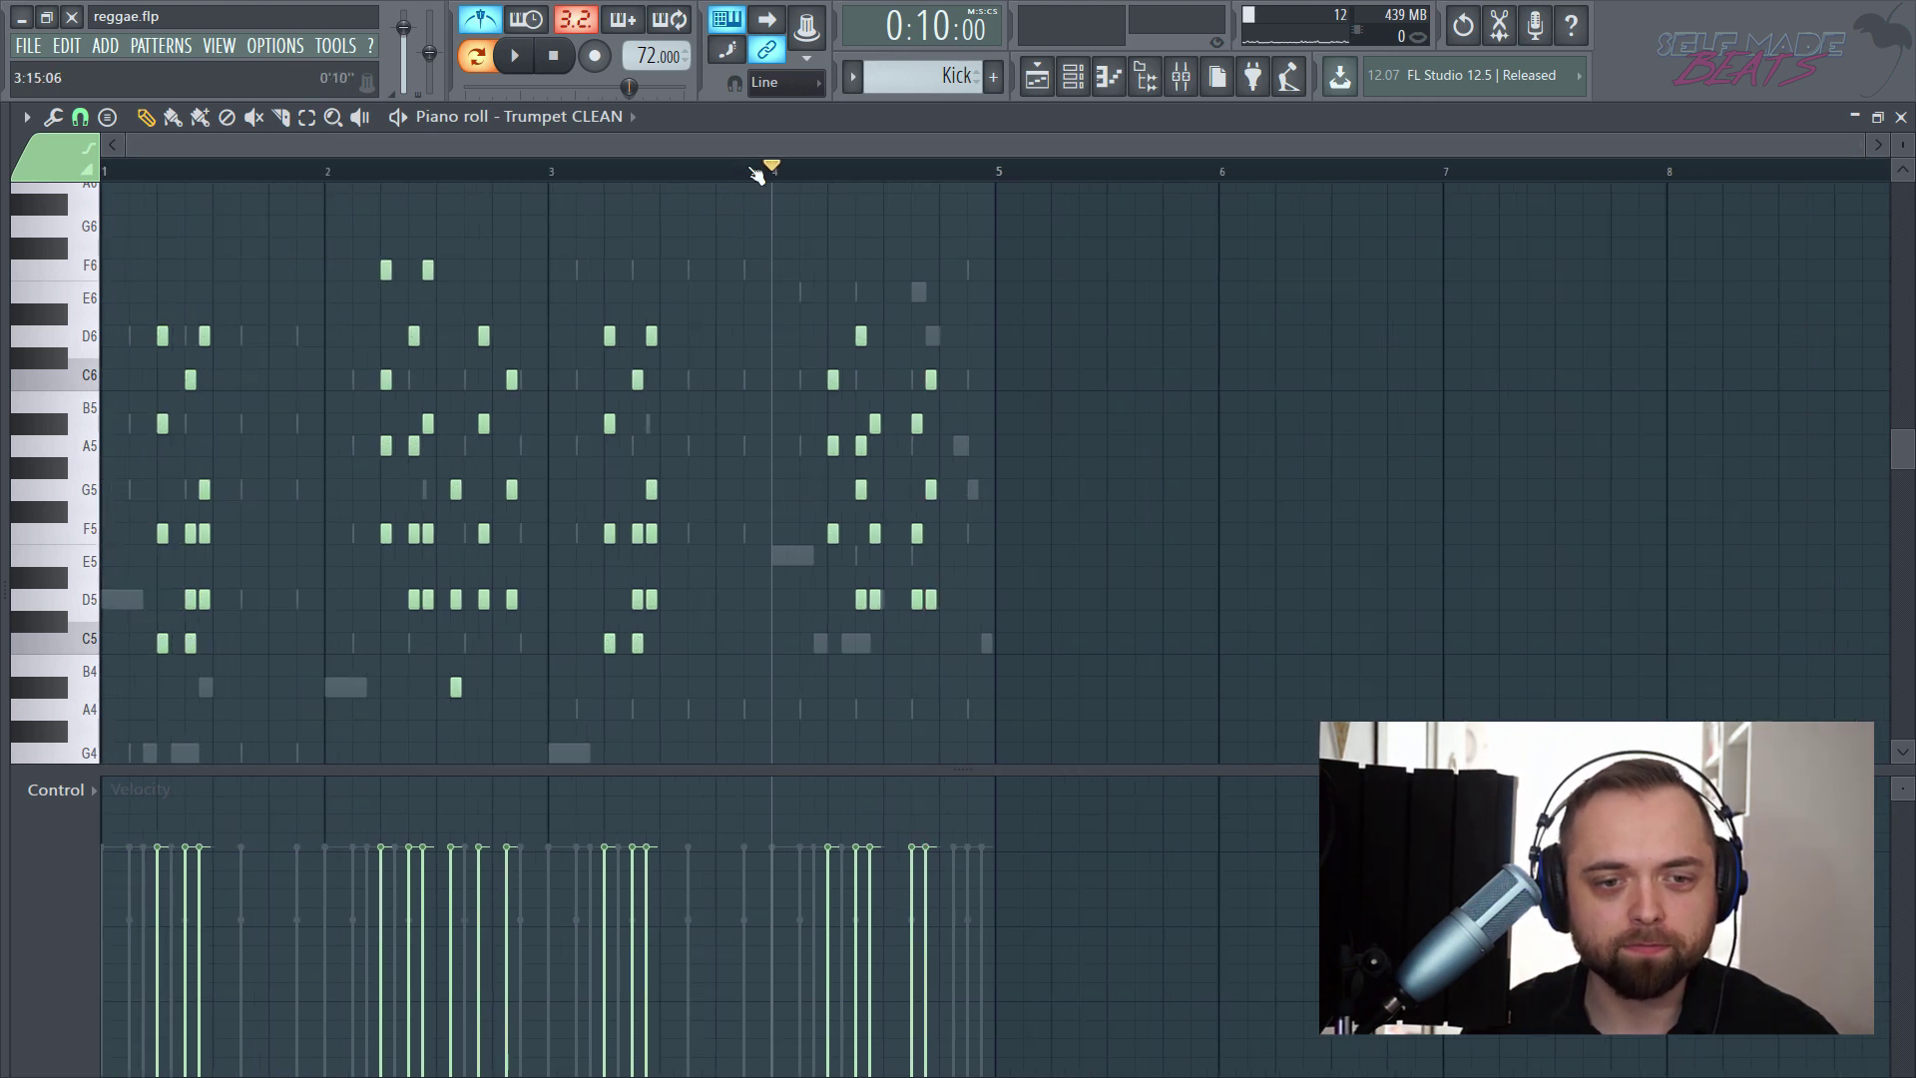
{"action": "left_click", "coordinate": [105, 168]}
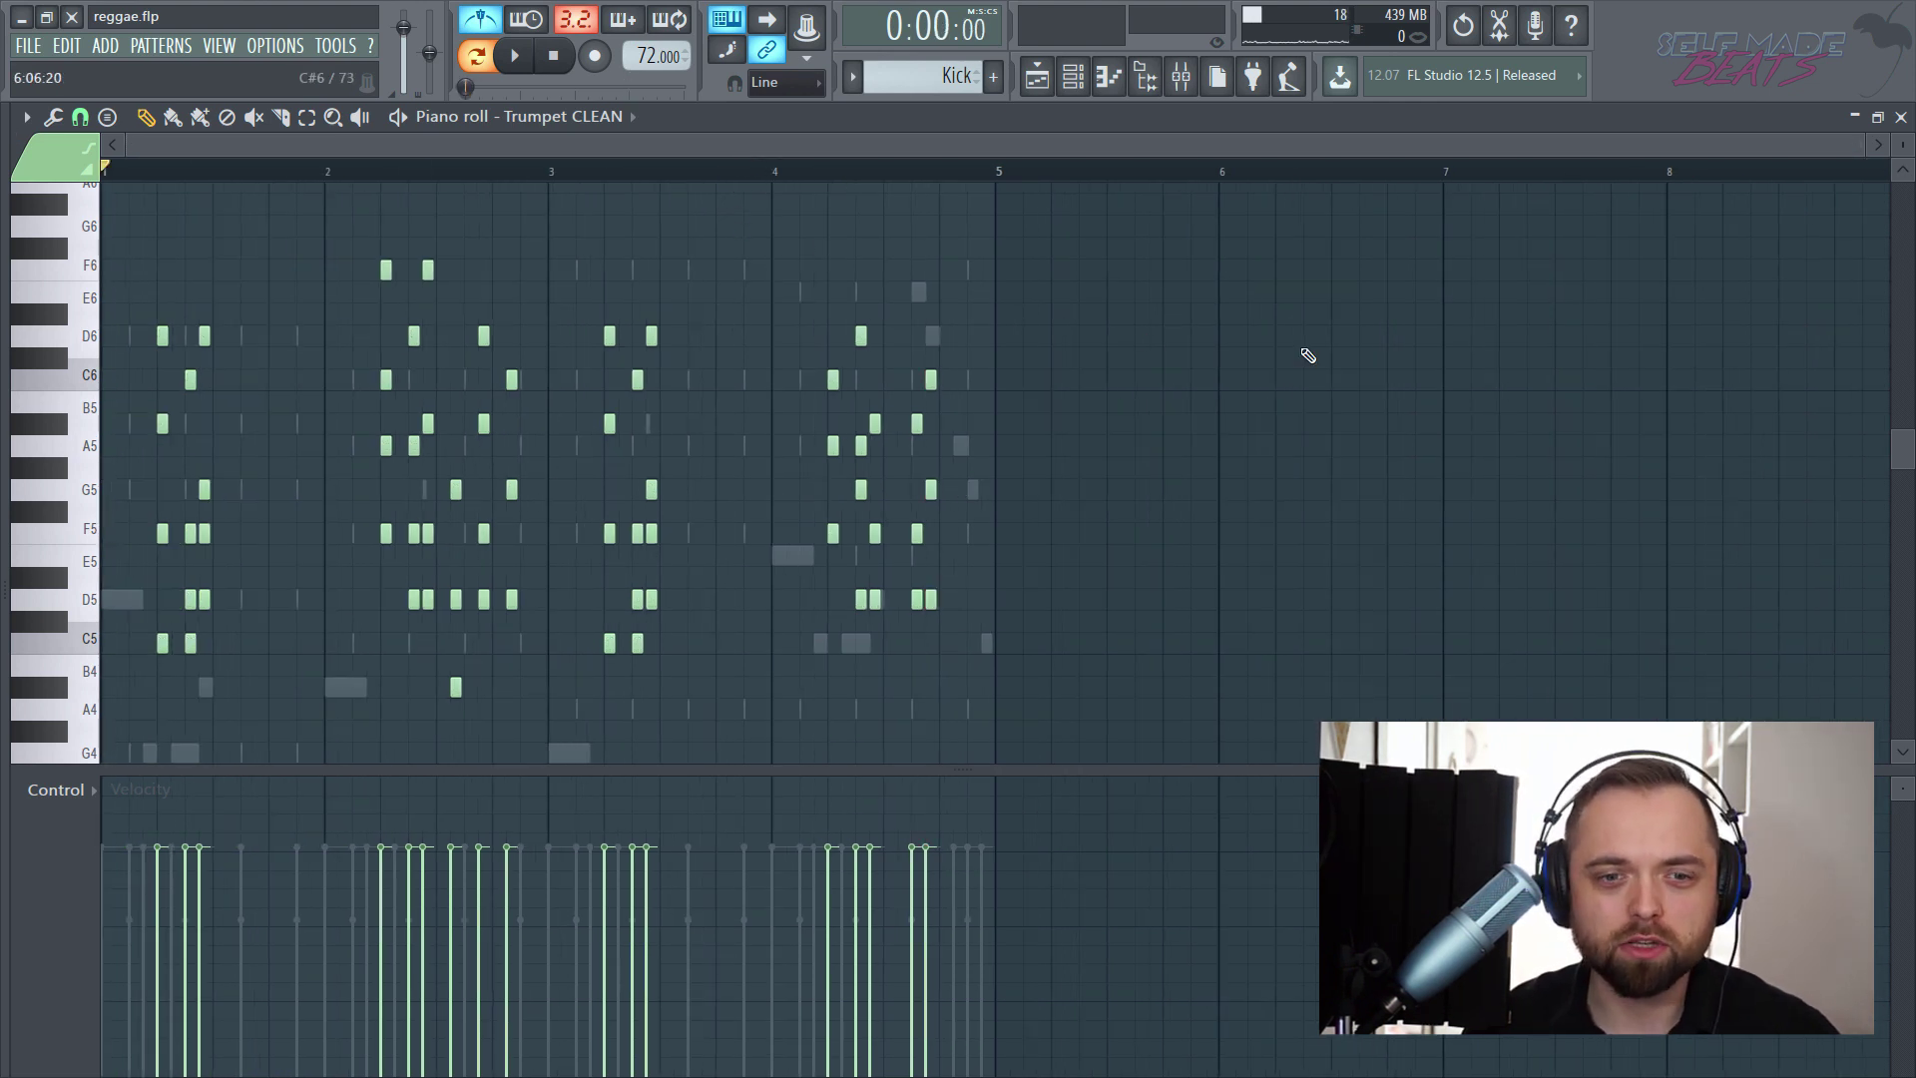
{"action": "key", "text": "space"}
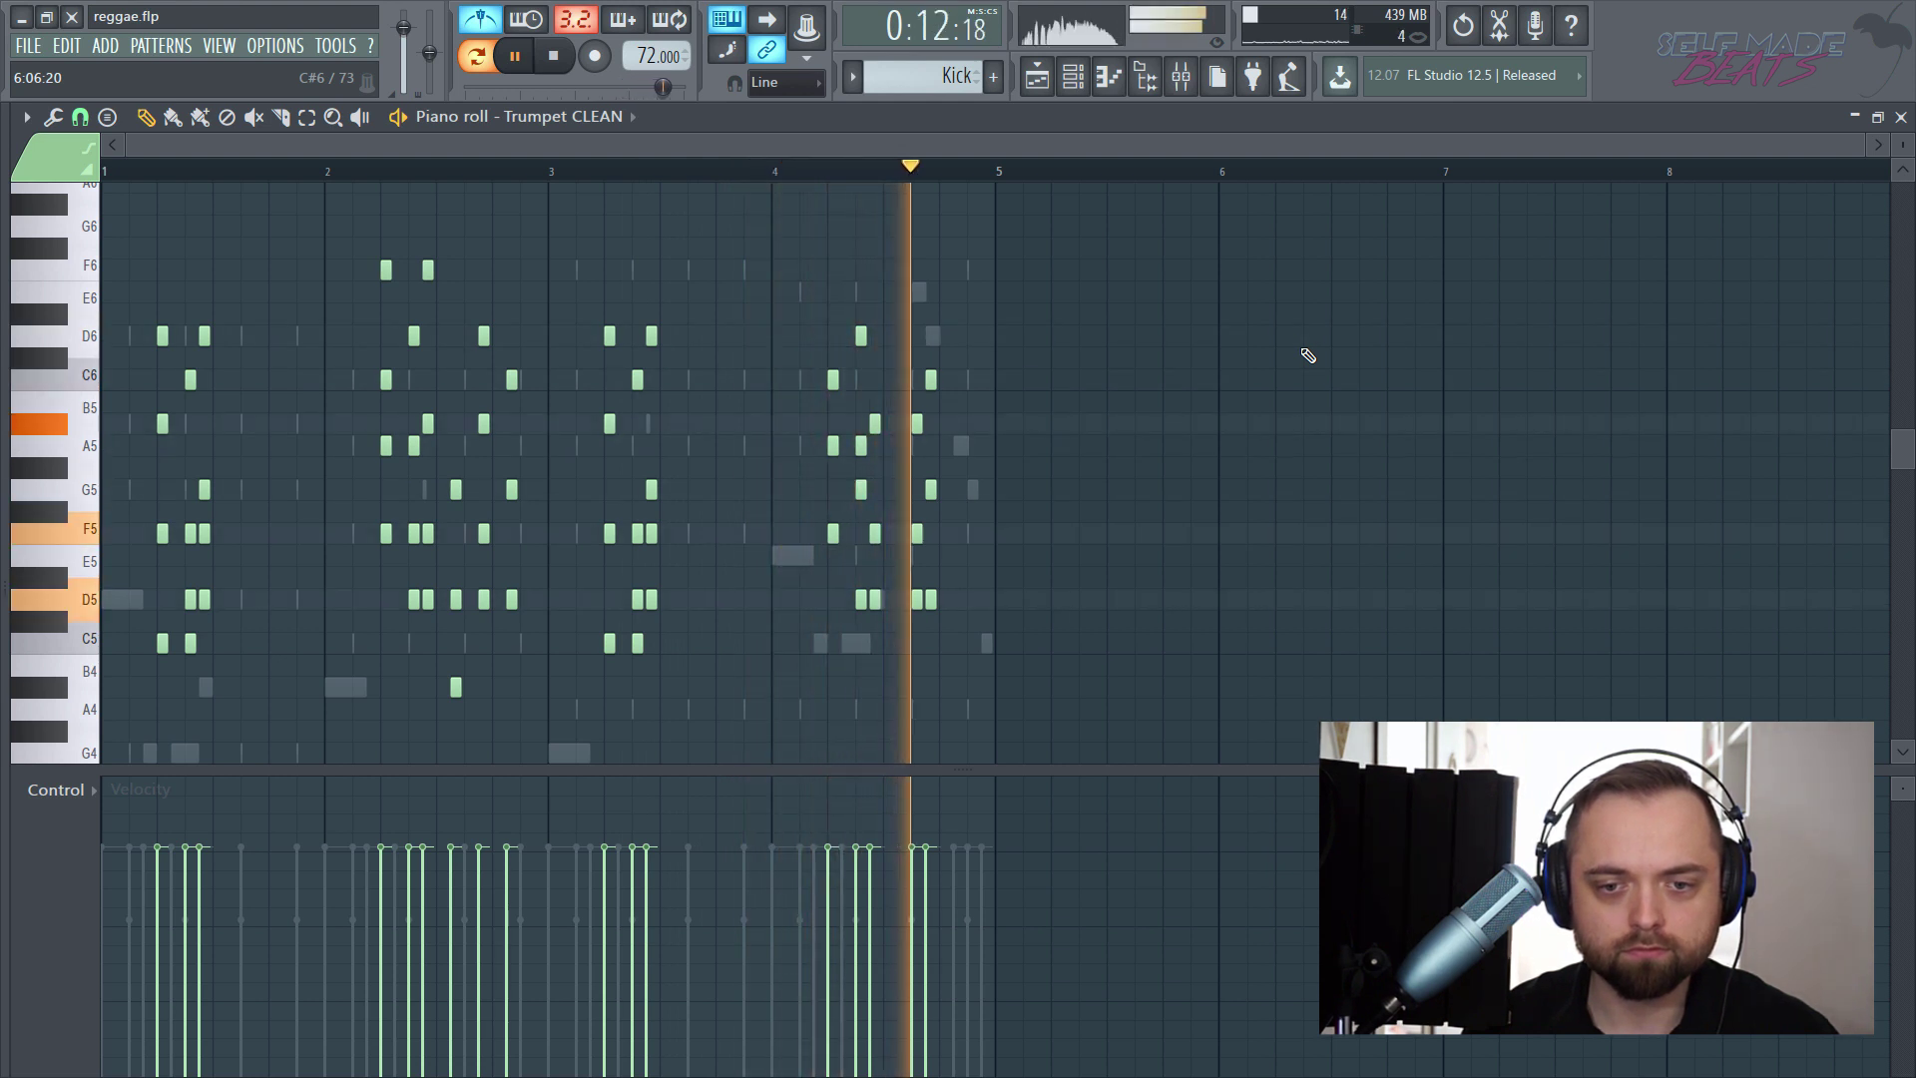
{"action": "key", "text": "space"}
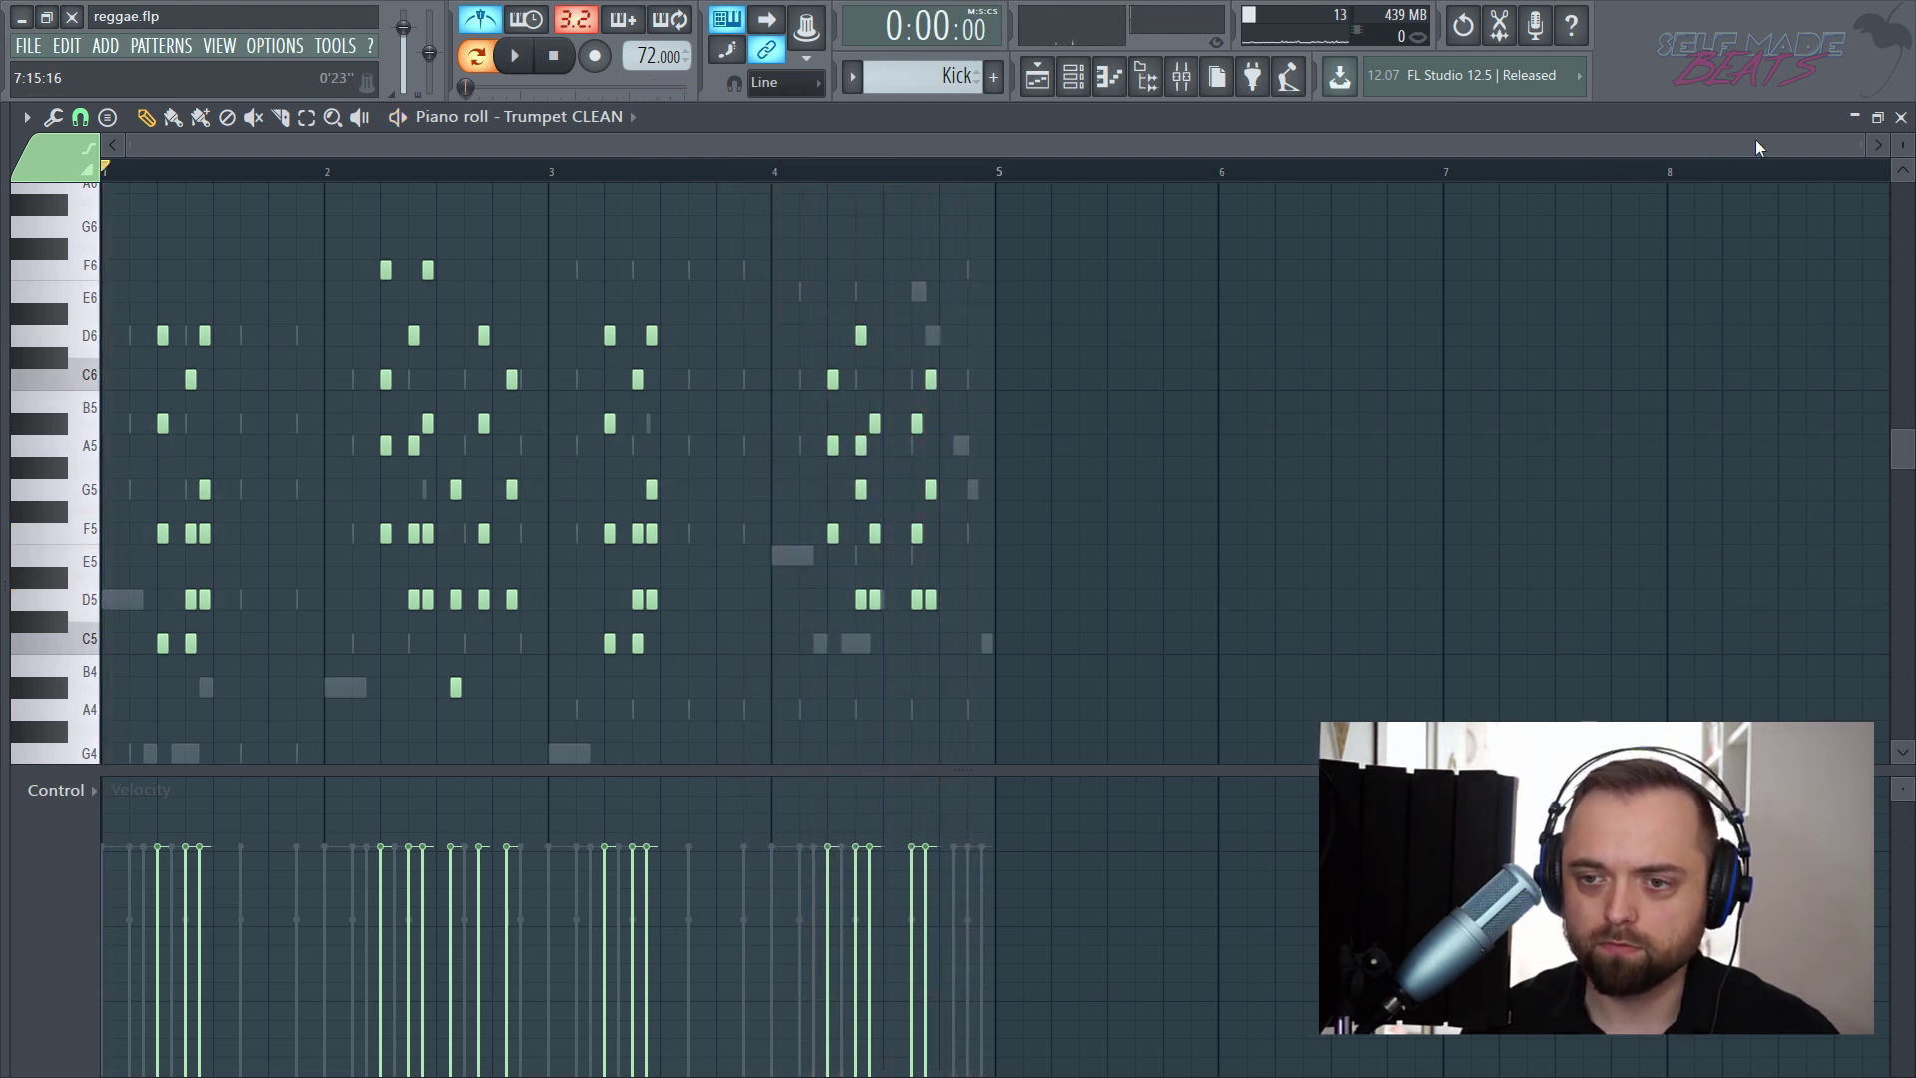
{"action": "left_click", "coordinate": [1901, 117]}
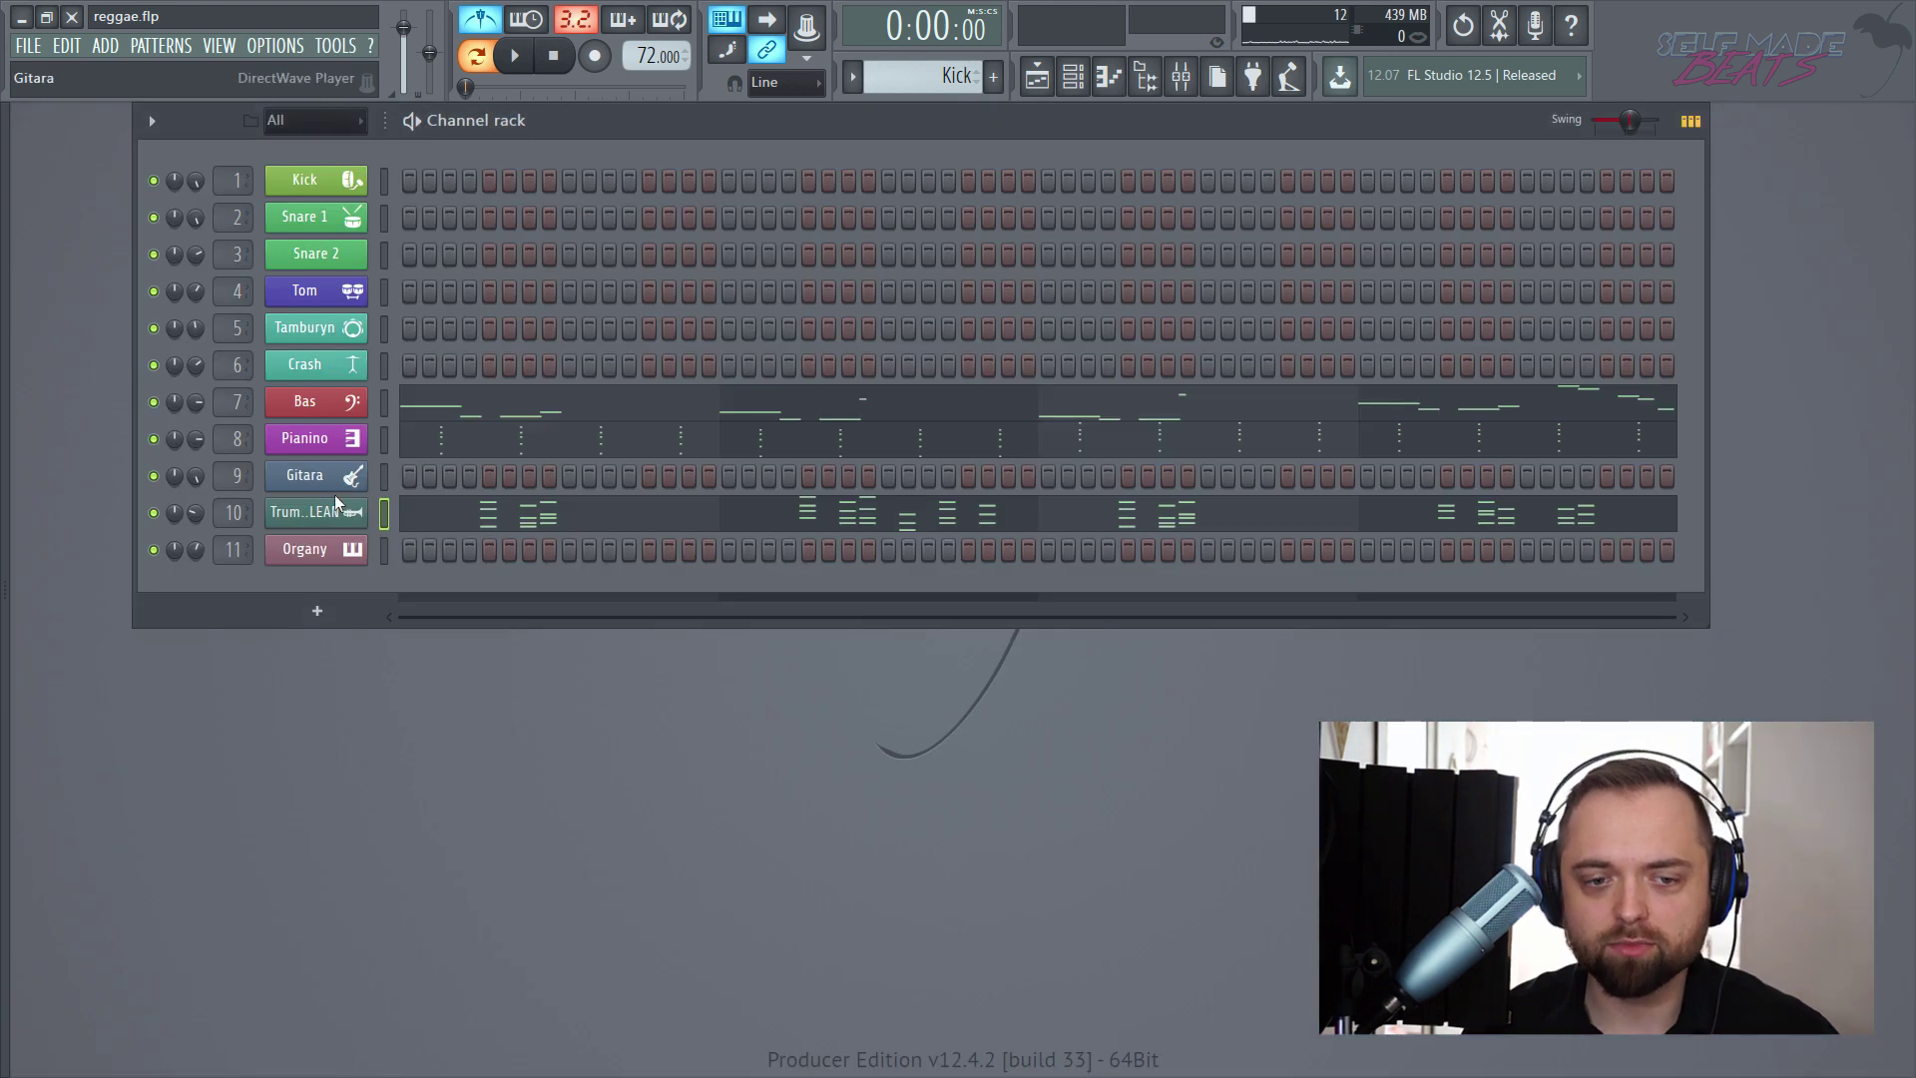
- Open the Organy channel's piano roll and place a D7 note spanning bar 1
{"action": "right_click", "coordinate": [308, 550]}
{"action": "left_click", "coordinate": [385, 551]}
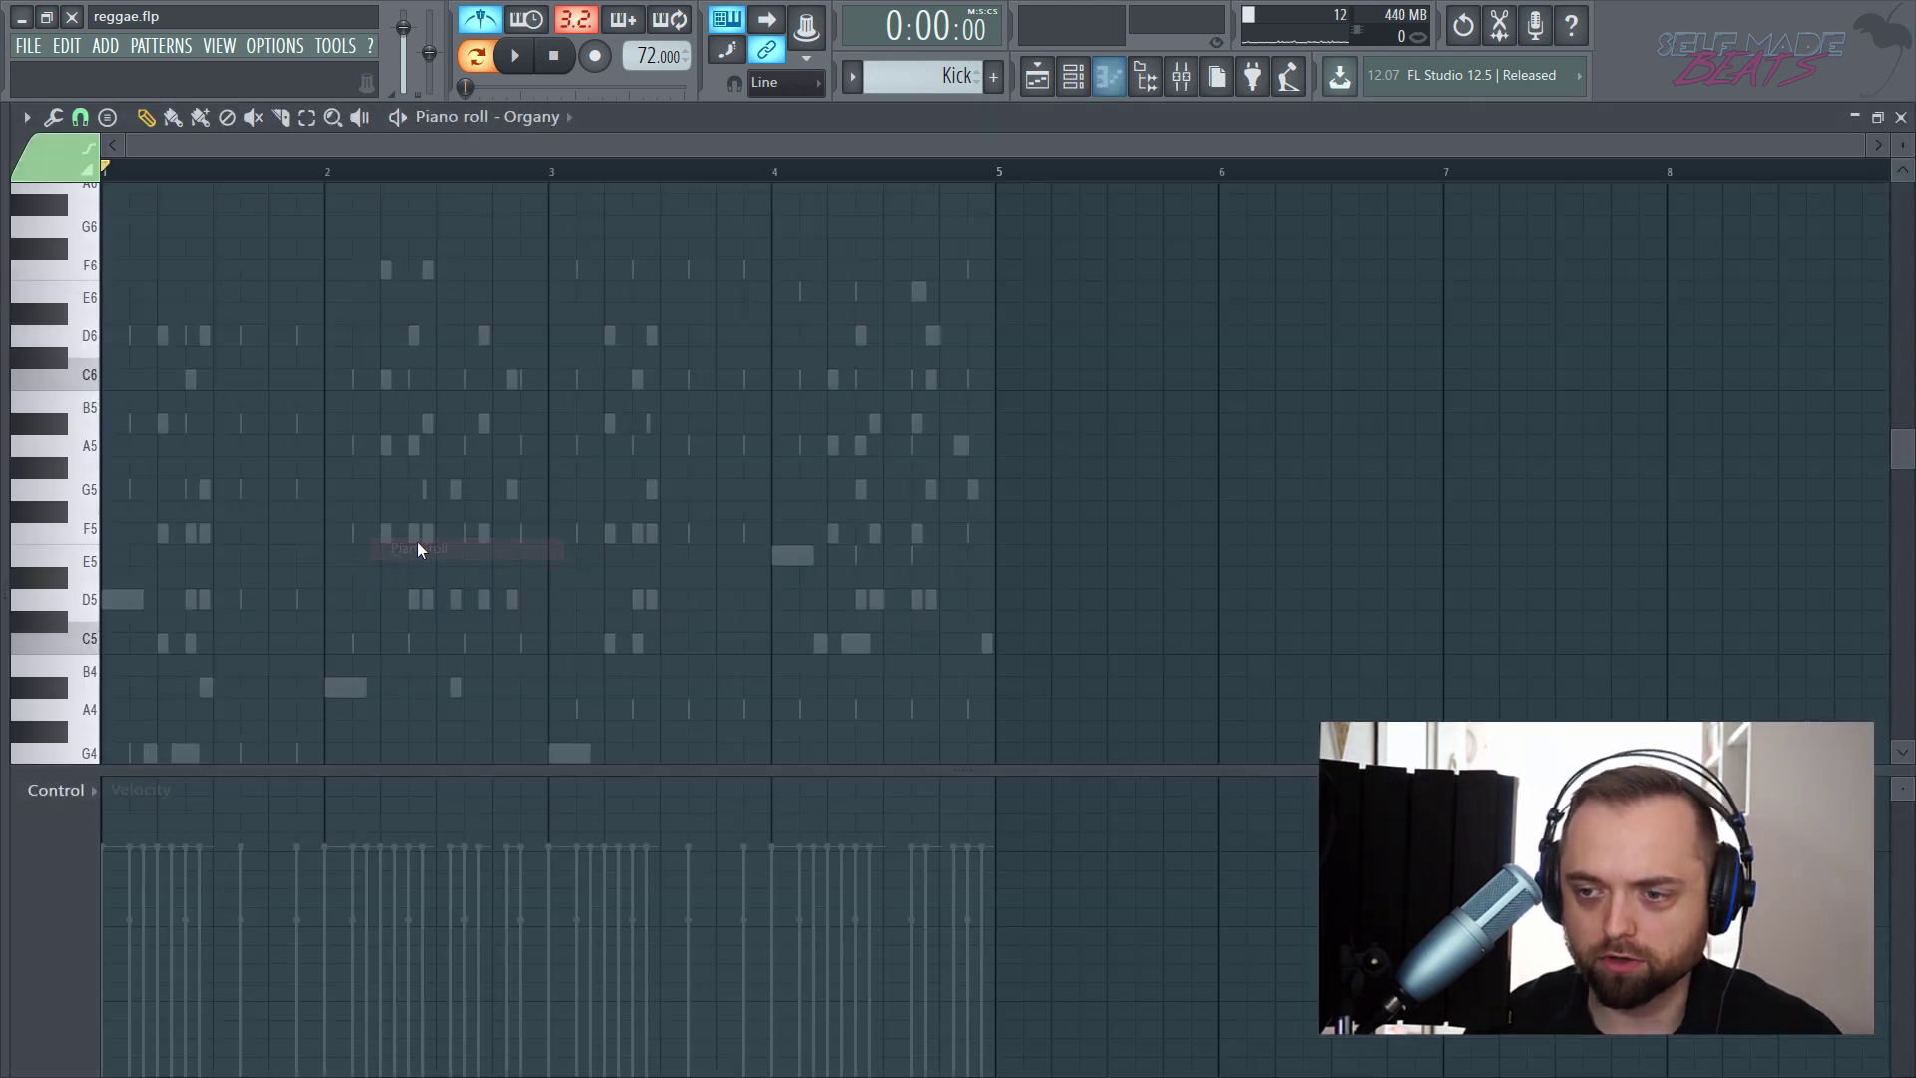
{"action": "scroll", "coordinate": [420, 479], "scroll_direction": "down", "scroll_amount": 2}
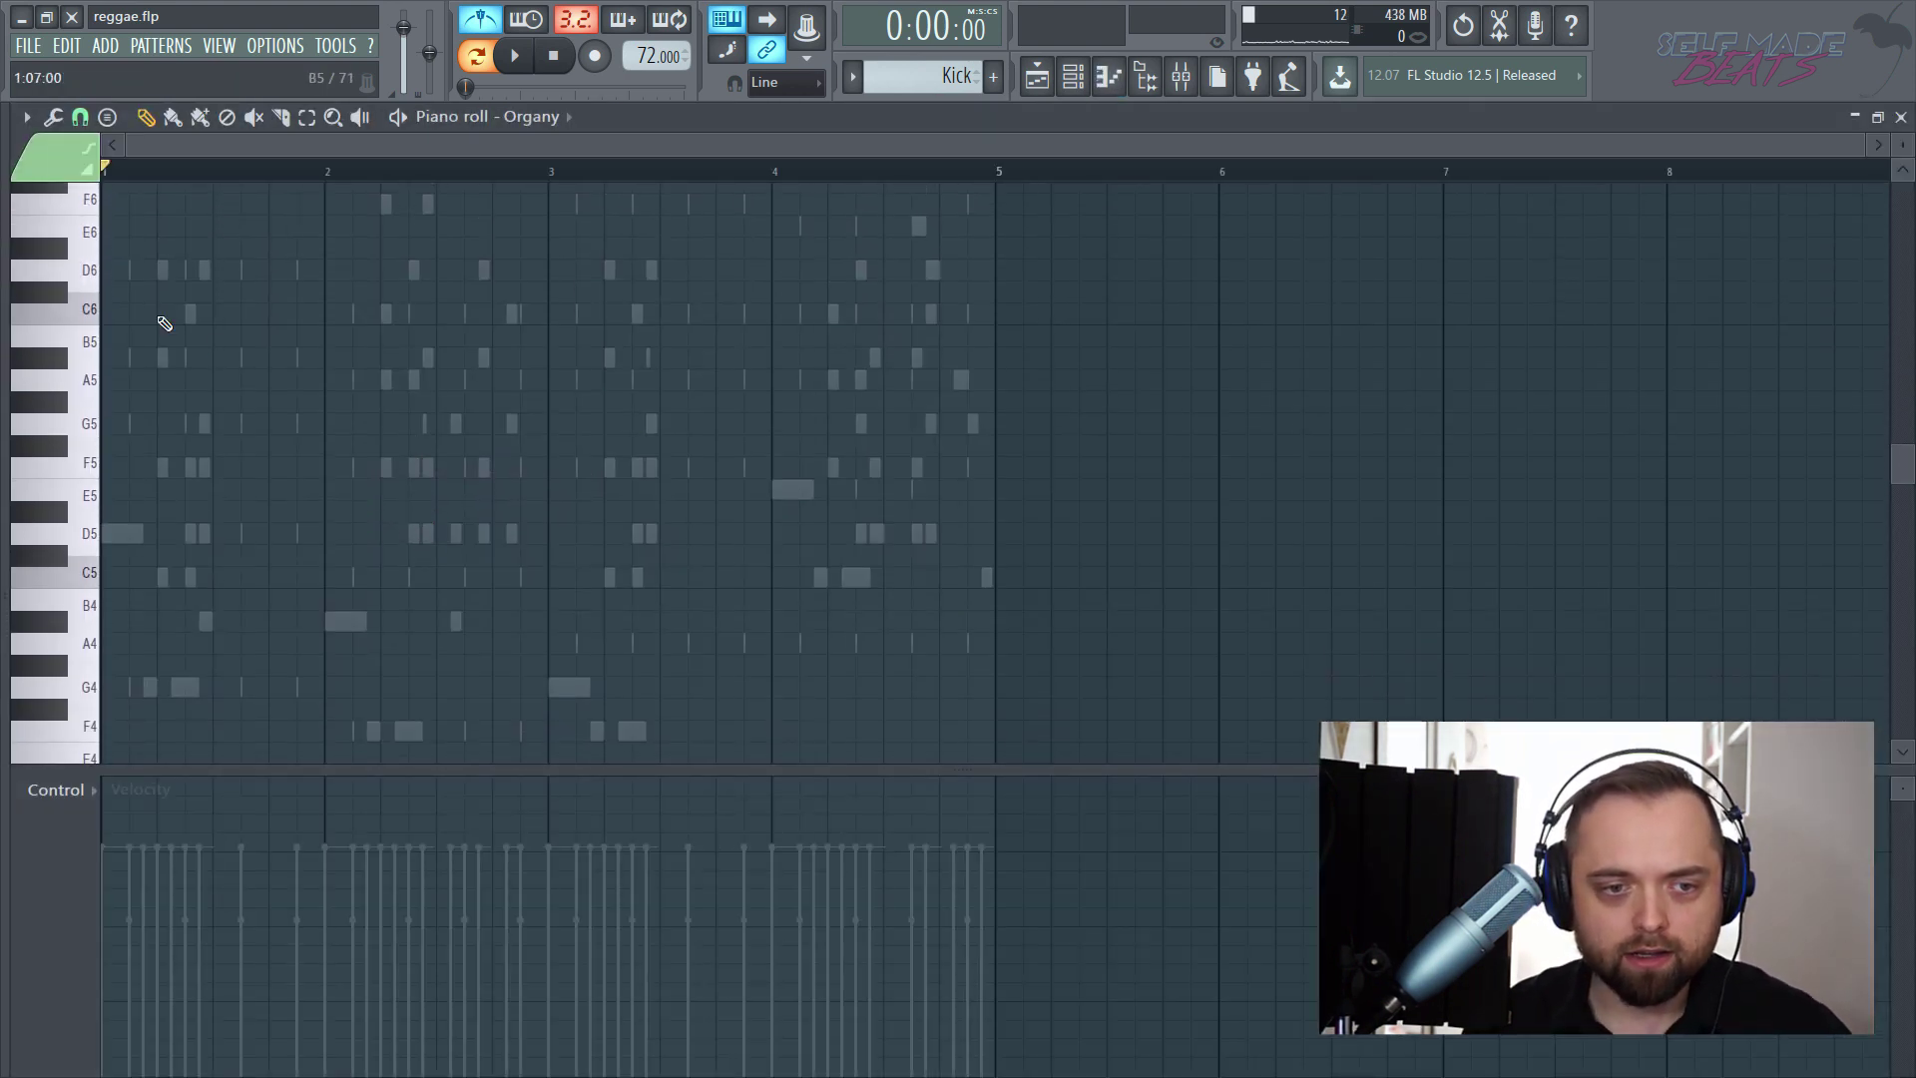
{"action": "scroll", "coordinate": [160, 313], "scroll_direction": "up", "scroll_amount": 3}
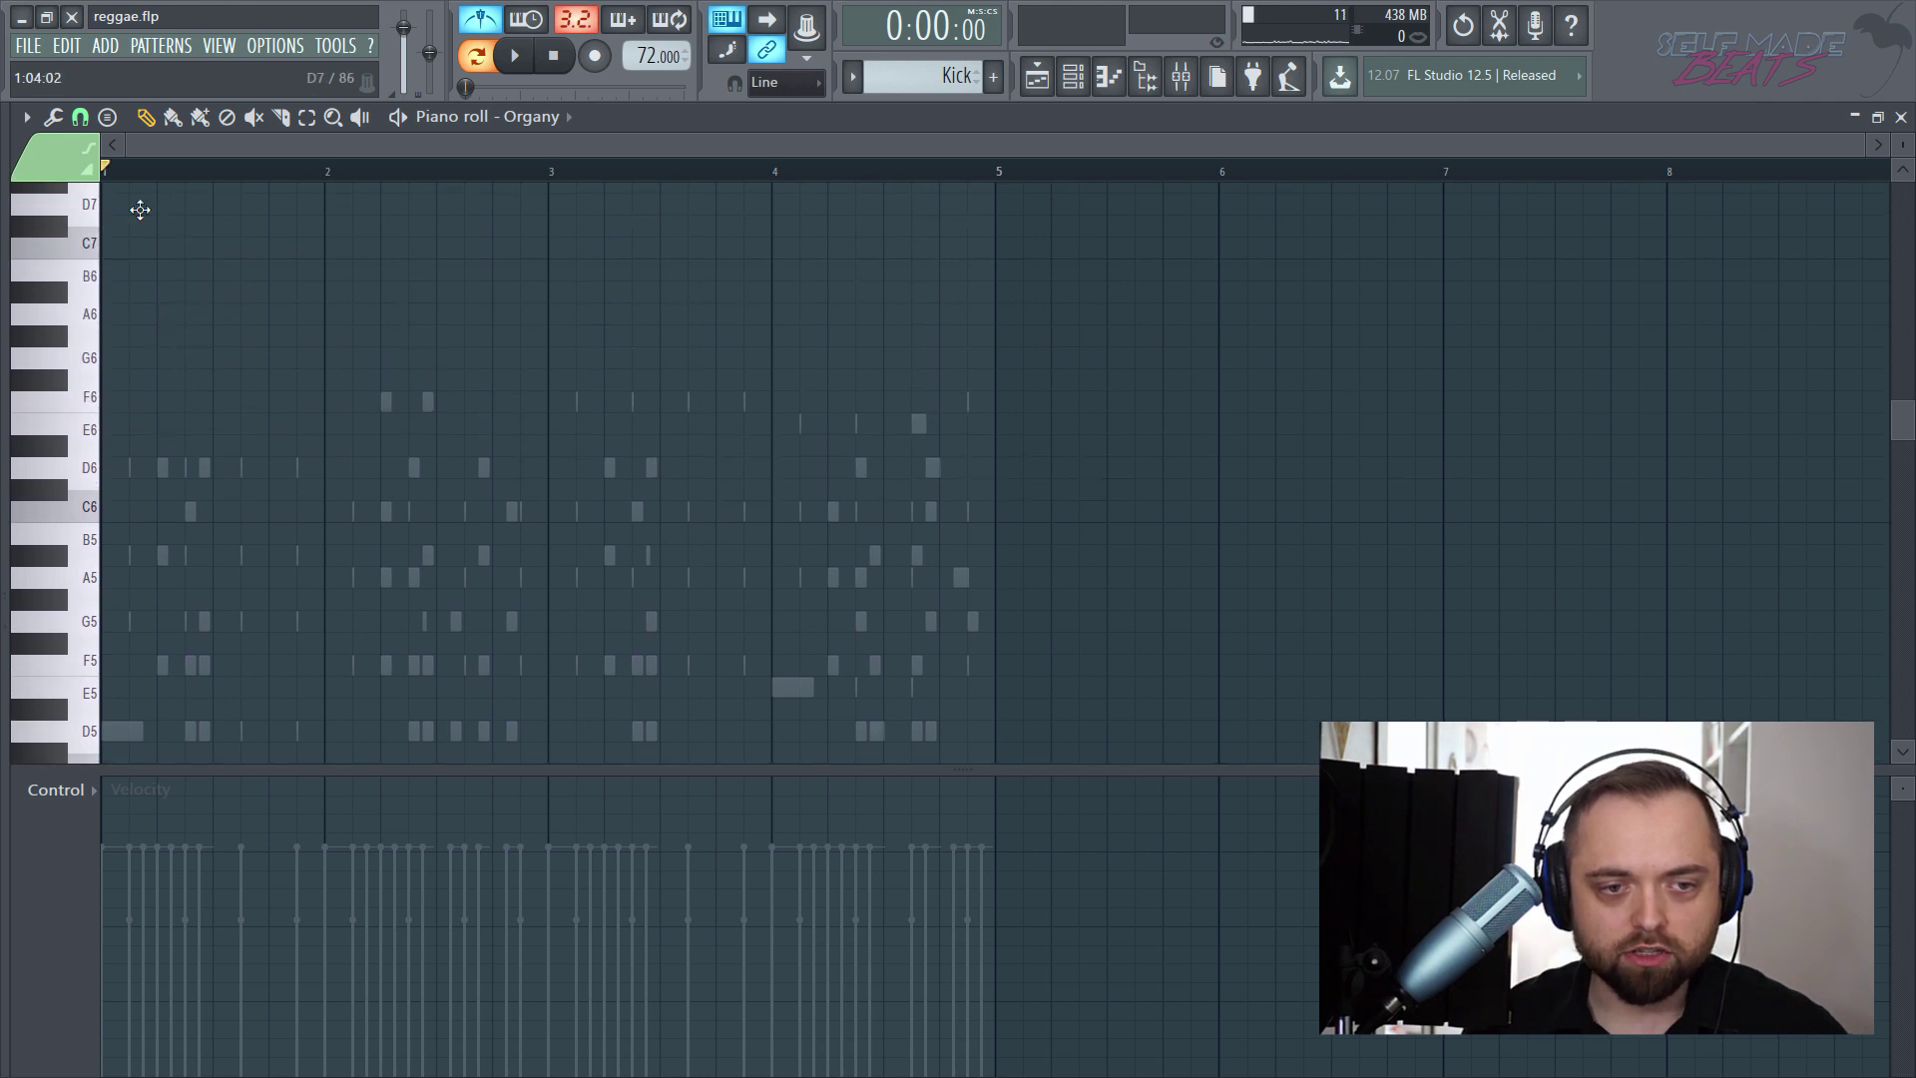
{"action": "left_click", "coordinate": [108, 205]}
{"action": "left_click_drag", "start_coordinate": [113, 207], "coordinate": [317, 217]}
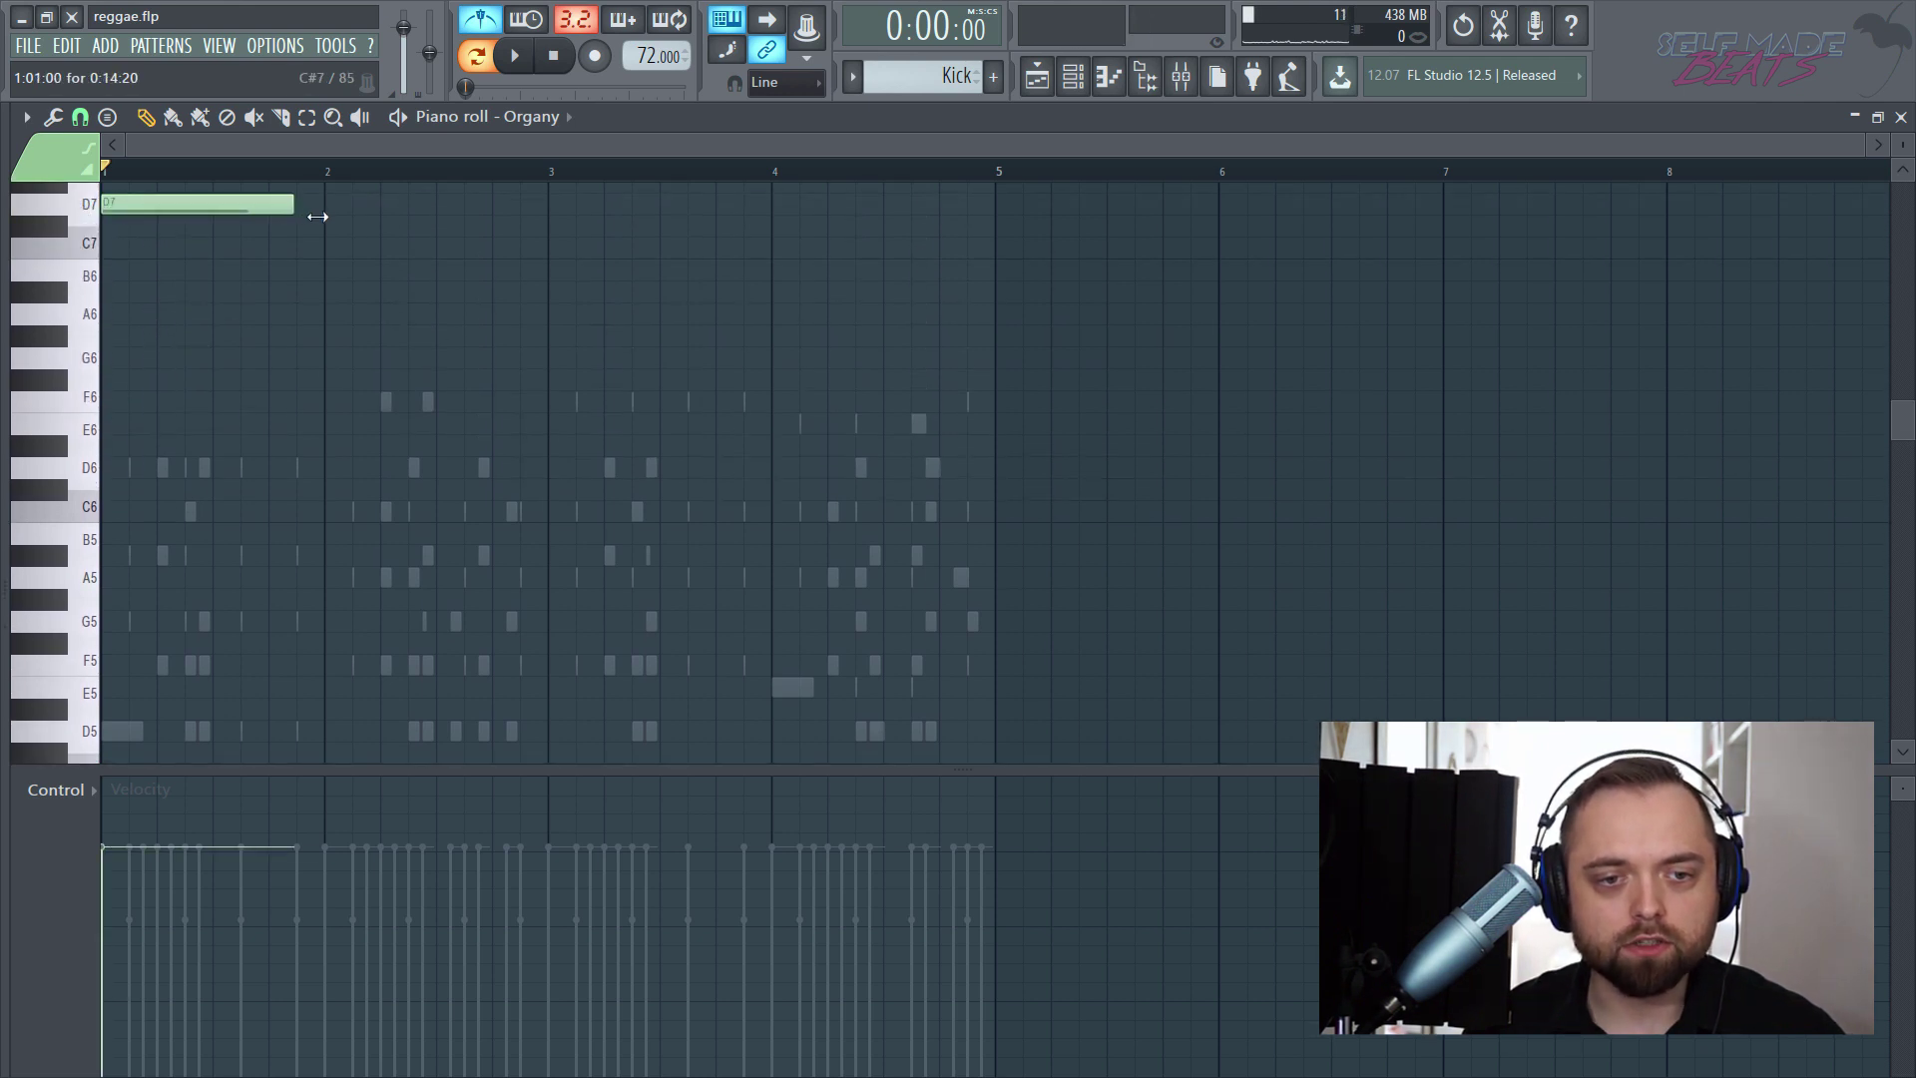
{"action": "scroll", "coordinate": [230, 165], "scroll_direction": "up", "scroll_amount": 3}
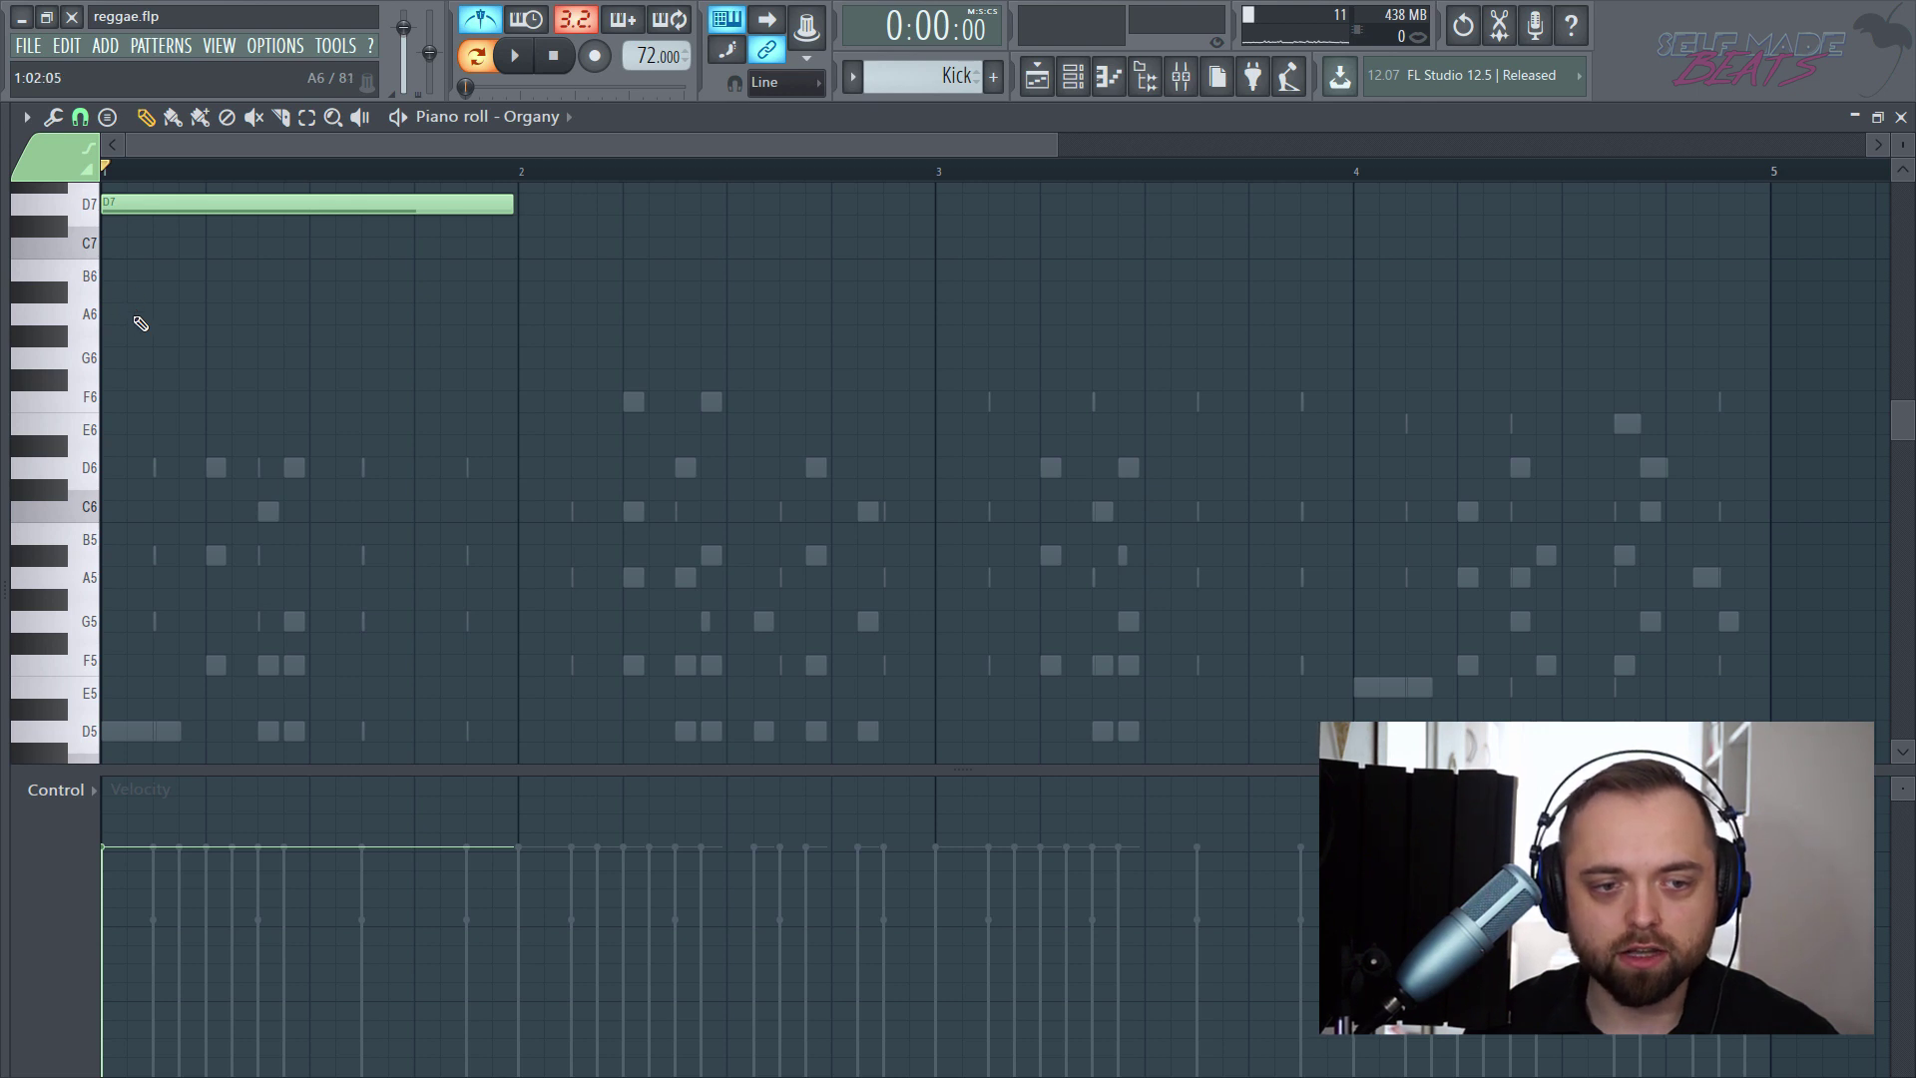
- Add A#6 and G6 across bar 1 under the D7 to complete the chord, and play it back
{"action": "left_click", "coordinate": [128, 292]}
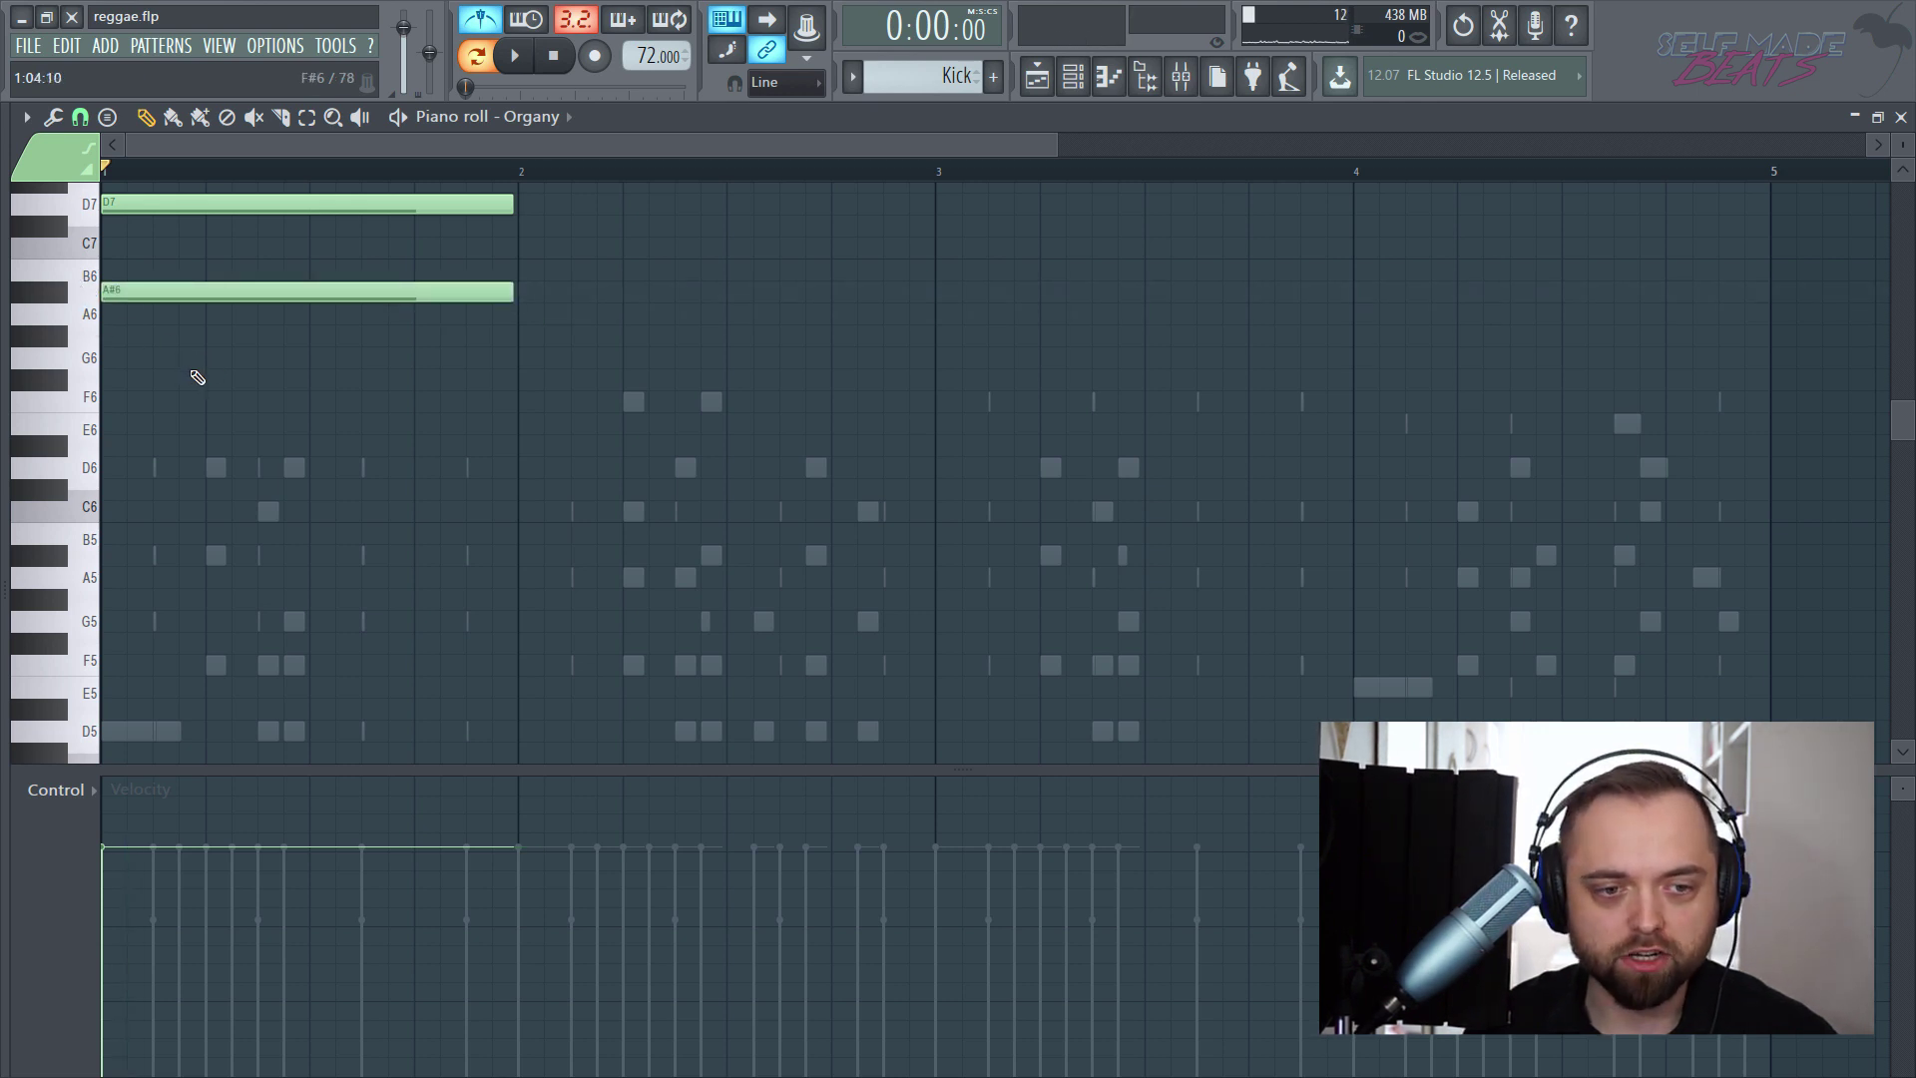
{"action": "left_click_drag", "start_coordinate": [178, 382], "coordinate": [46, 359]}
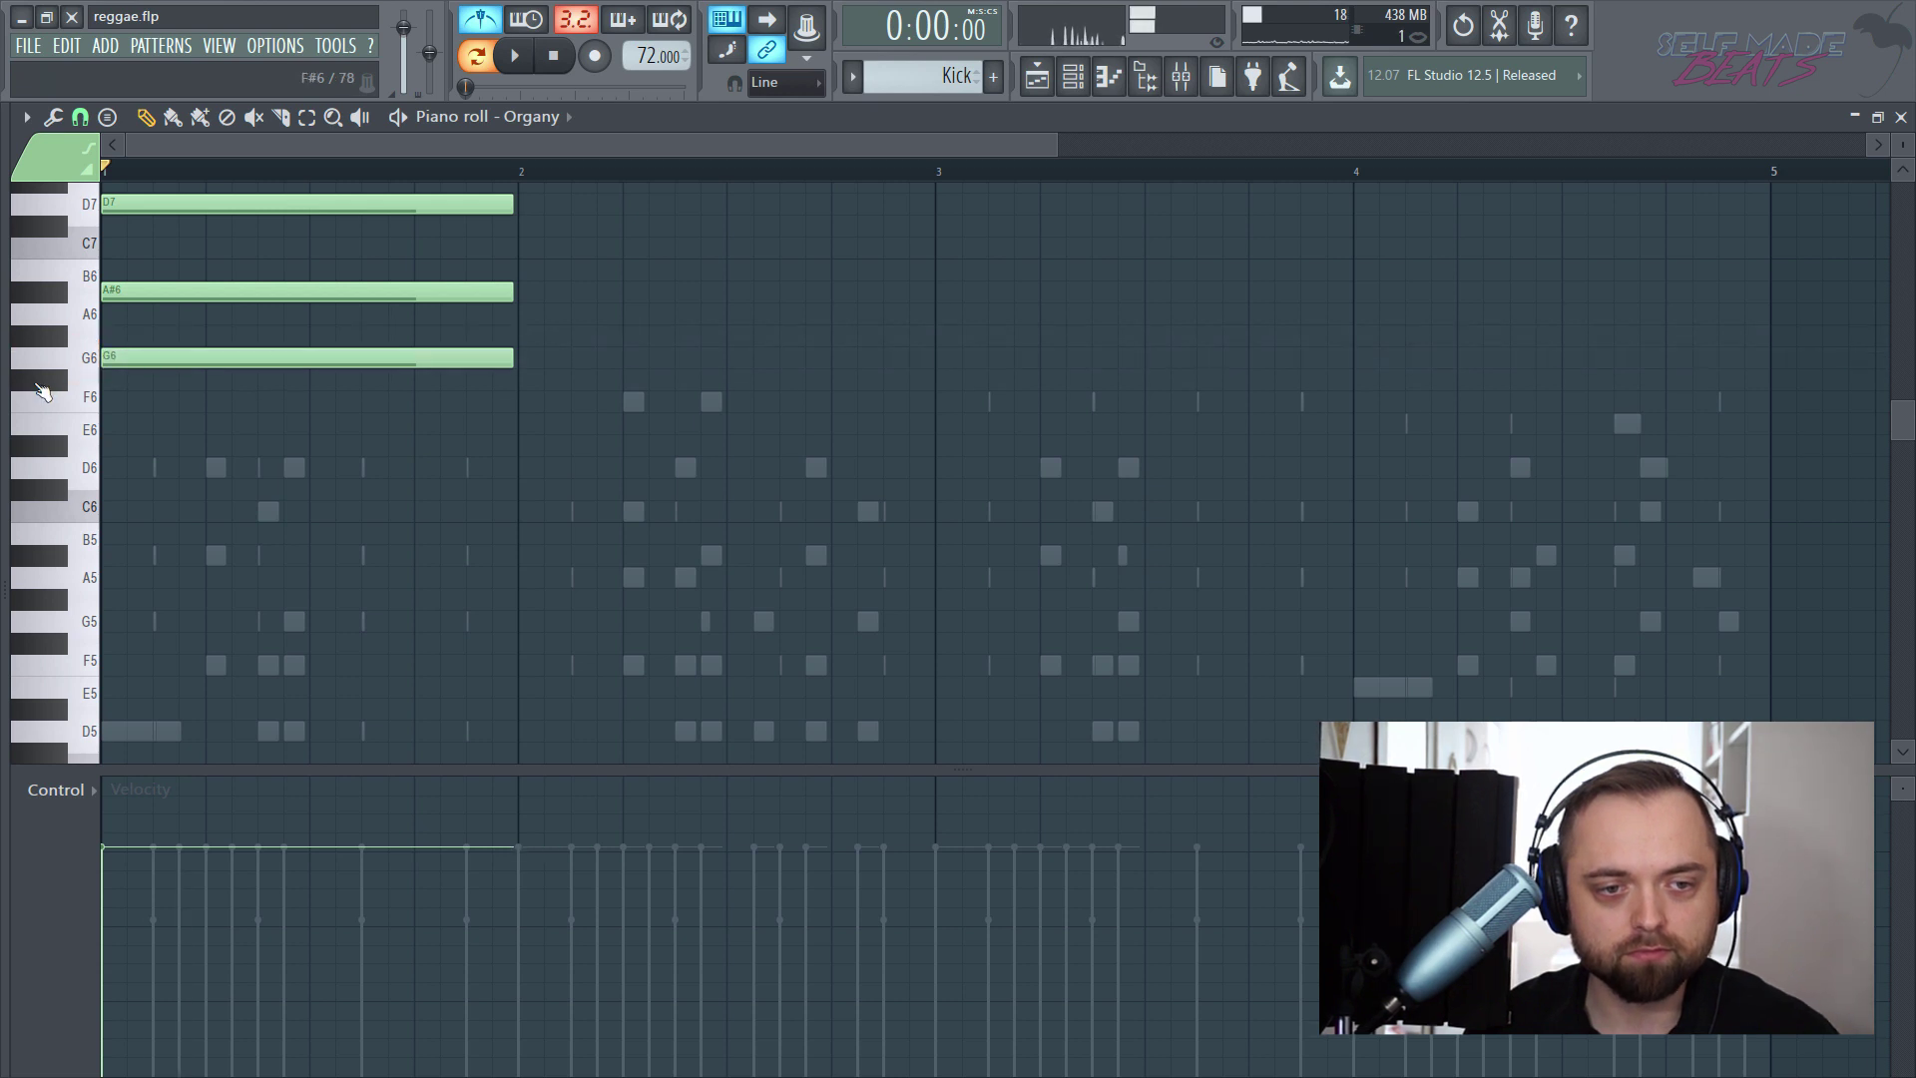
{"action": "key", "text": "space"}
{"action": "scroll", "coordinate": [530, 424], "scroll_direction": "up", "scroll_amount": 3}
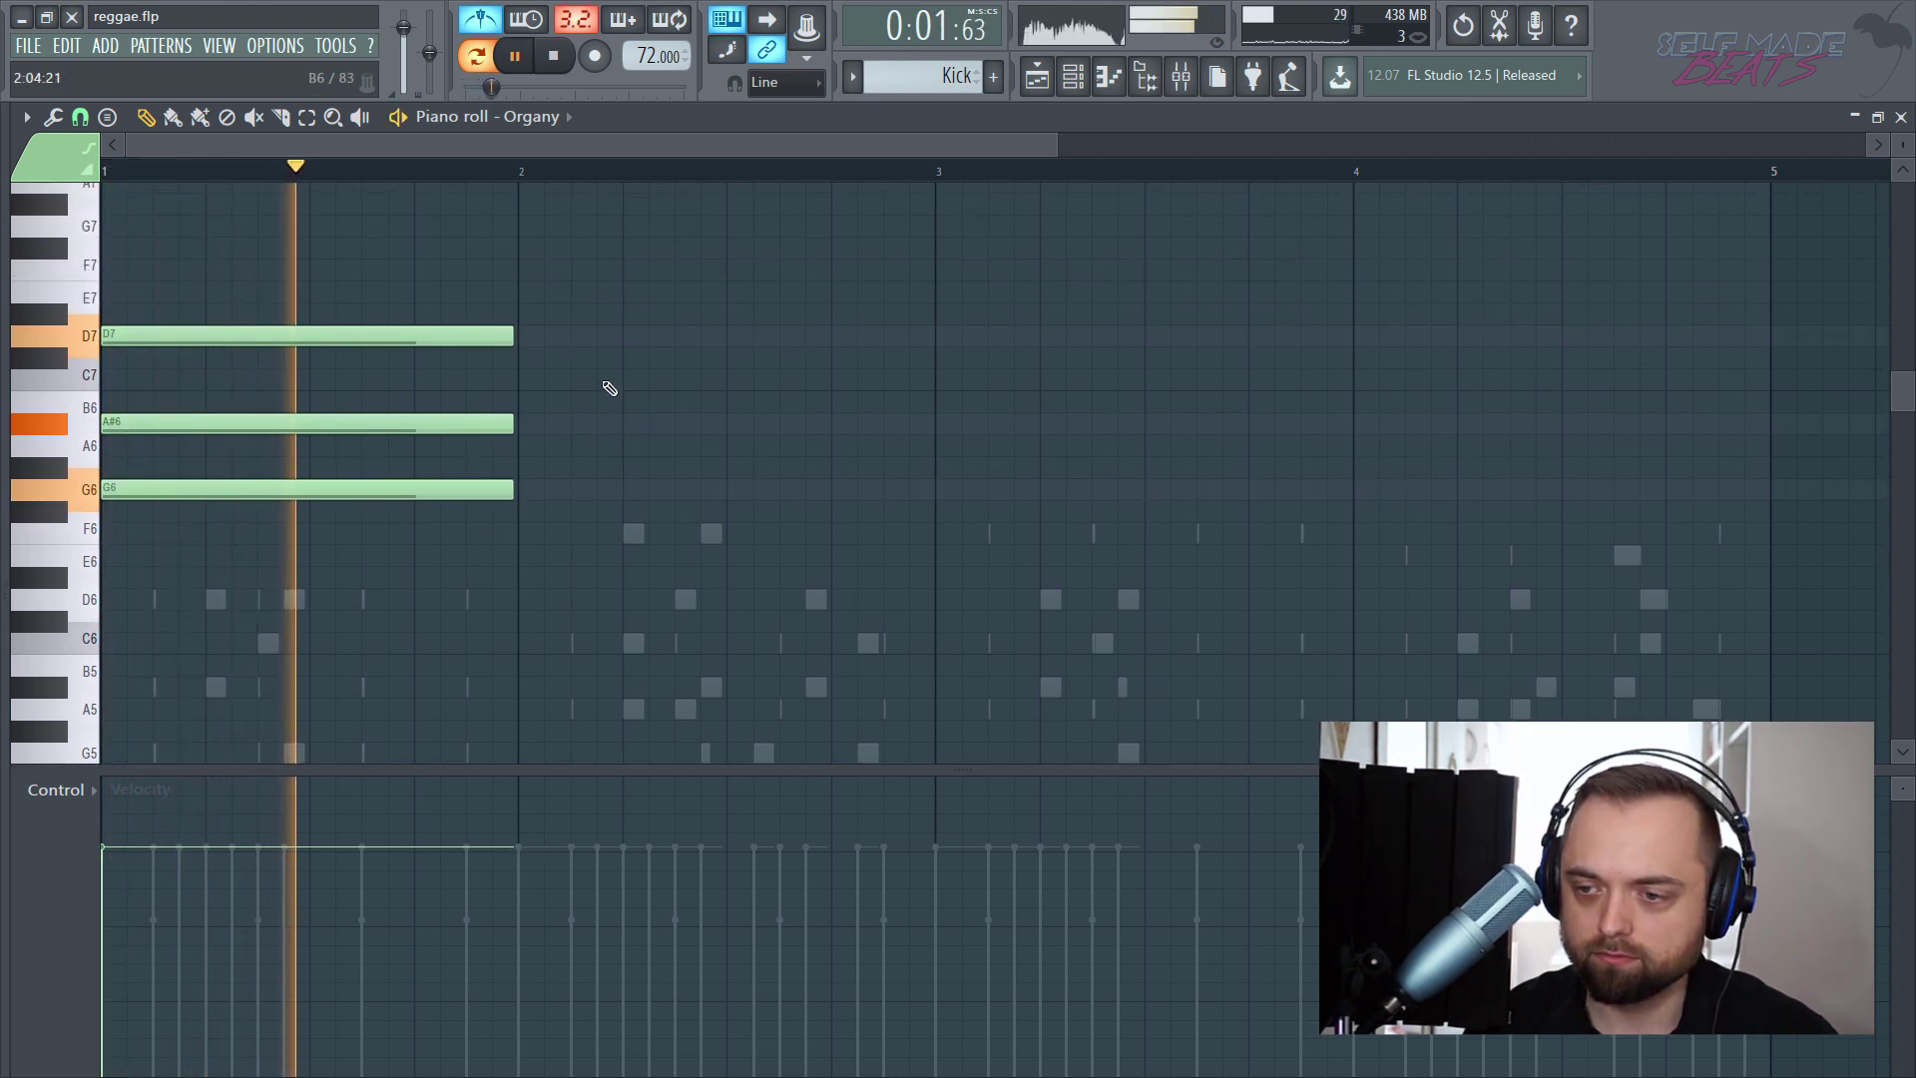
{"action": "key", "text": "space"}
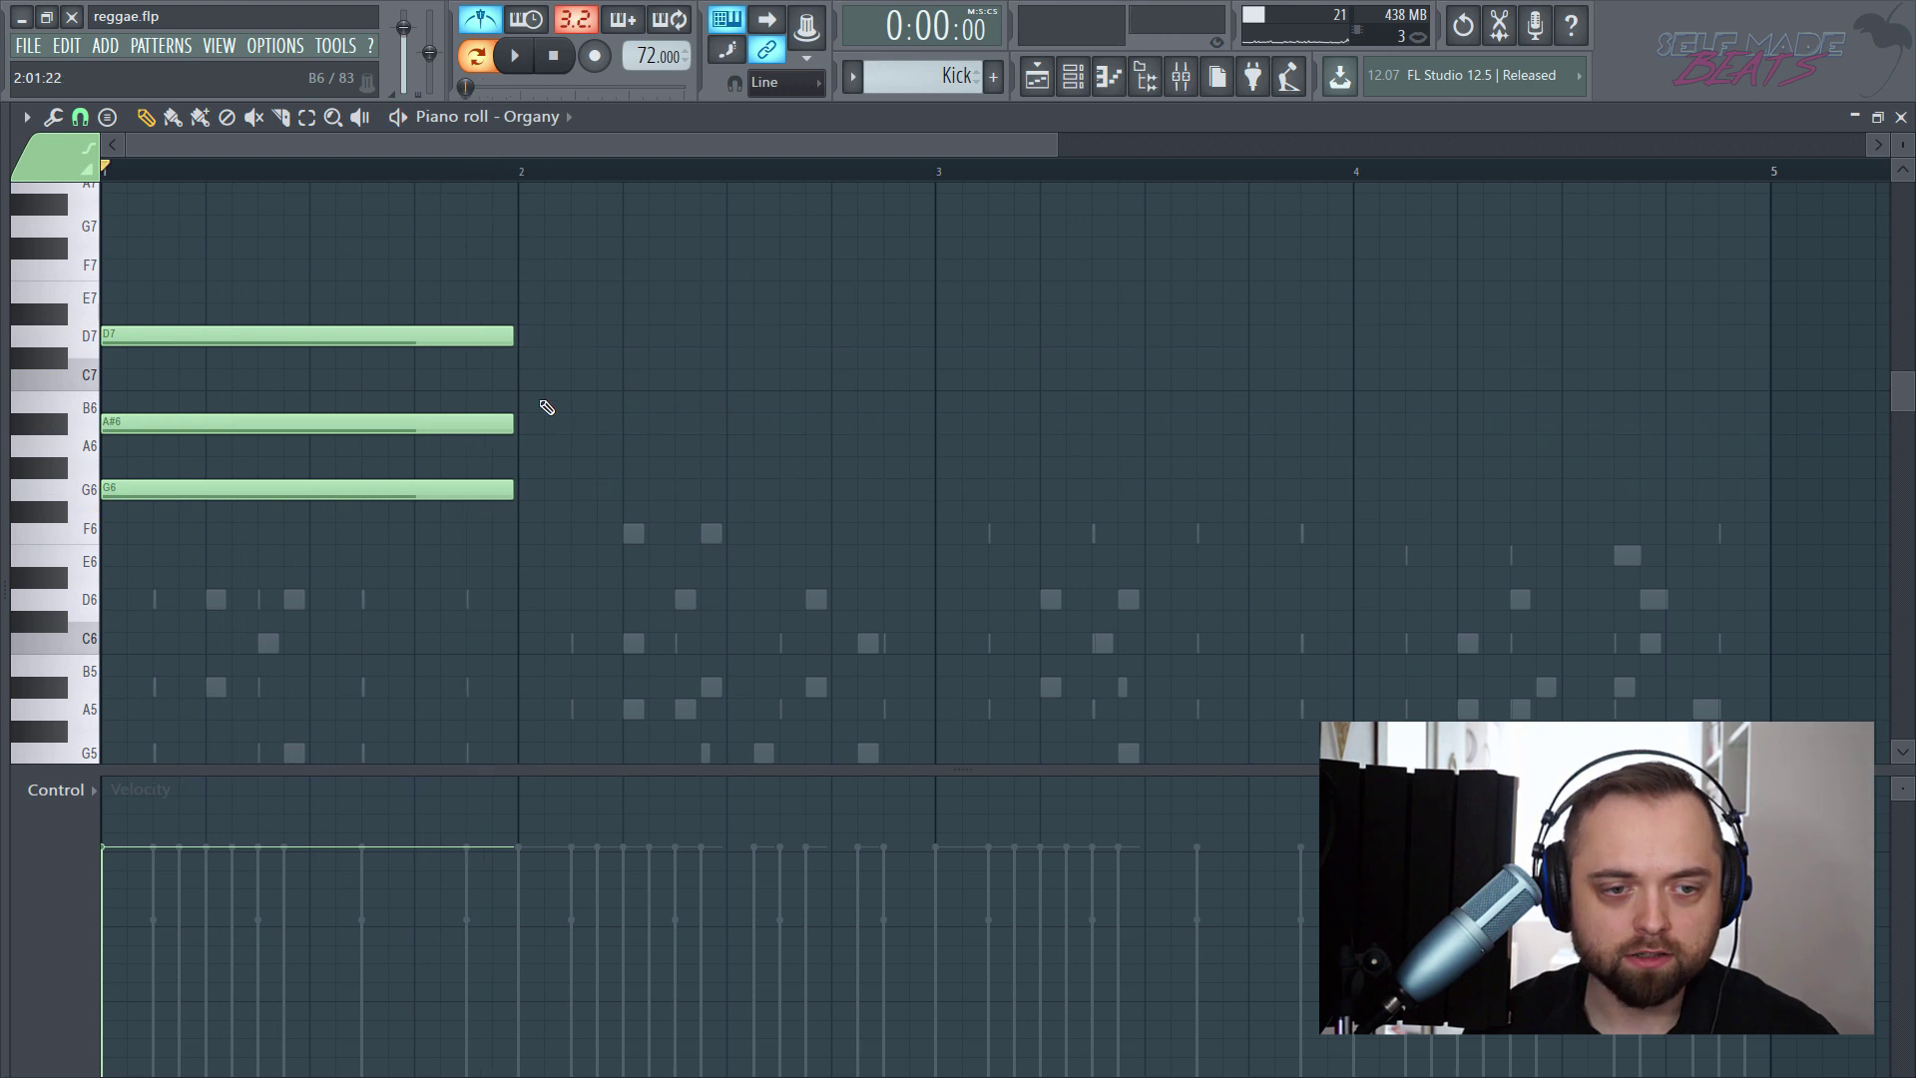
- Add bar-long Organy chords of F6, C6 and A5 in bar 2 and A6, F6 and D6 in bar 3
{"action": "left_click", "coordinate": [539, 403]}
{"action": "left_click_drag", "start_coordinate": [536, 410], "coordinate": [524, 519]}
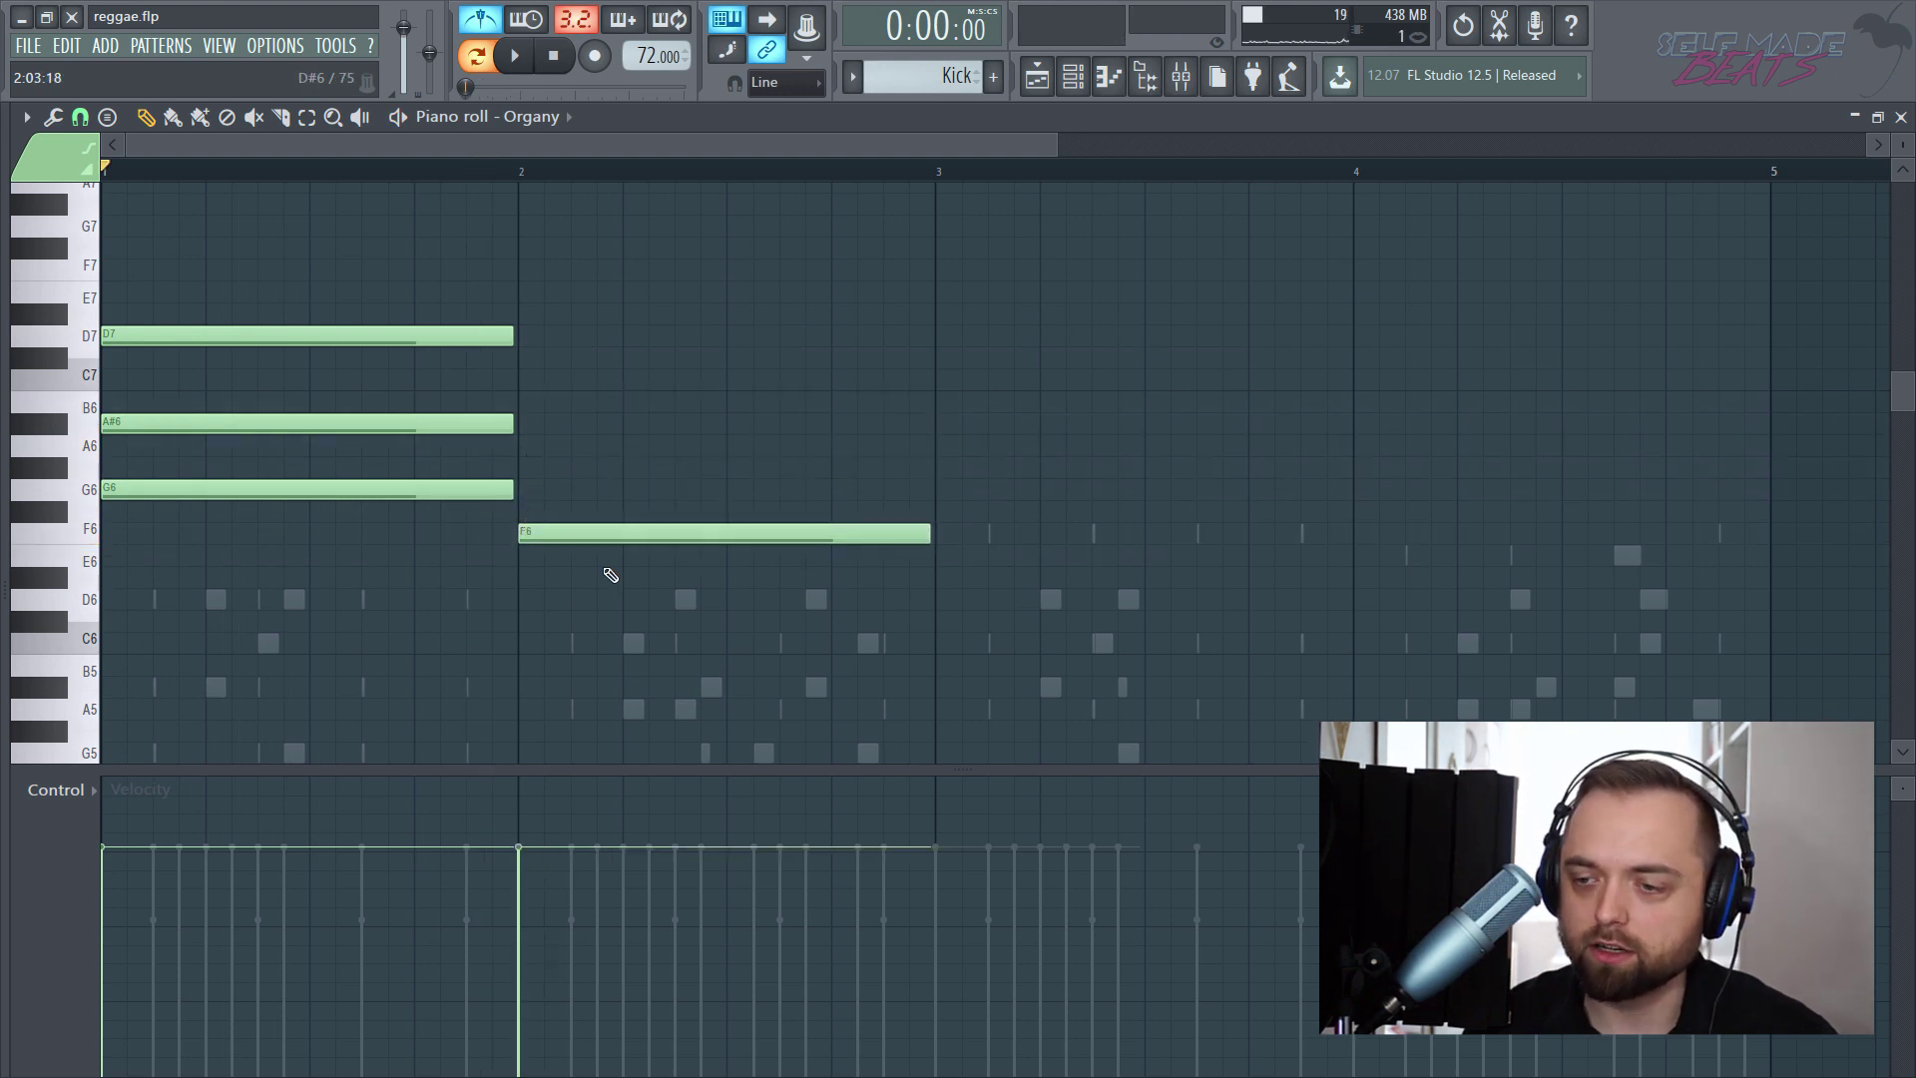
{"action": "left_click", "coordinate": [526, 641]}
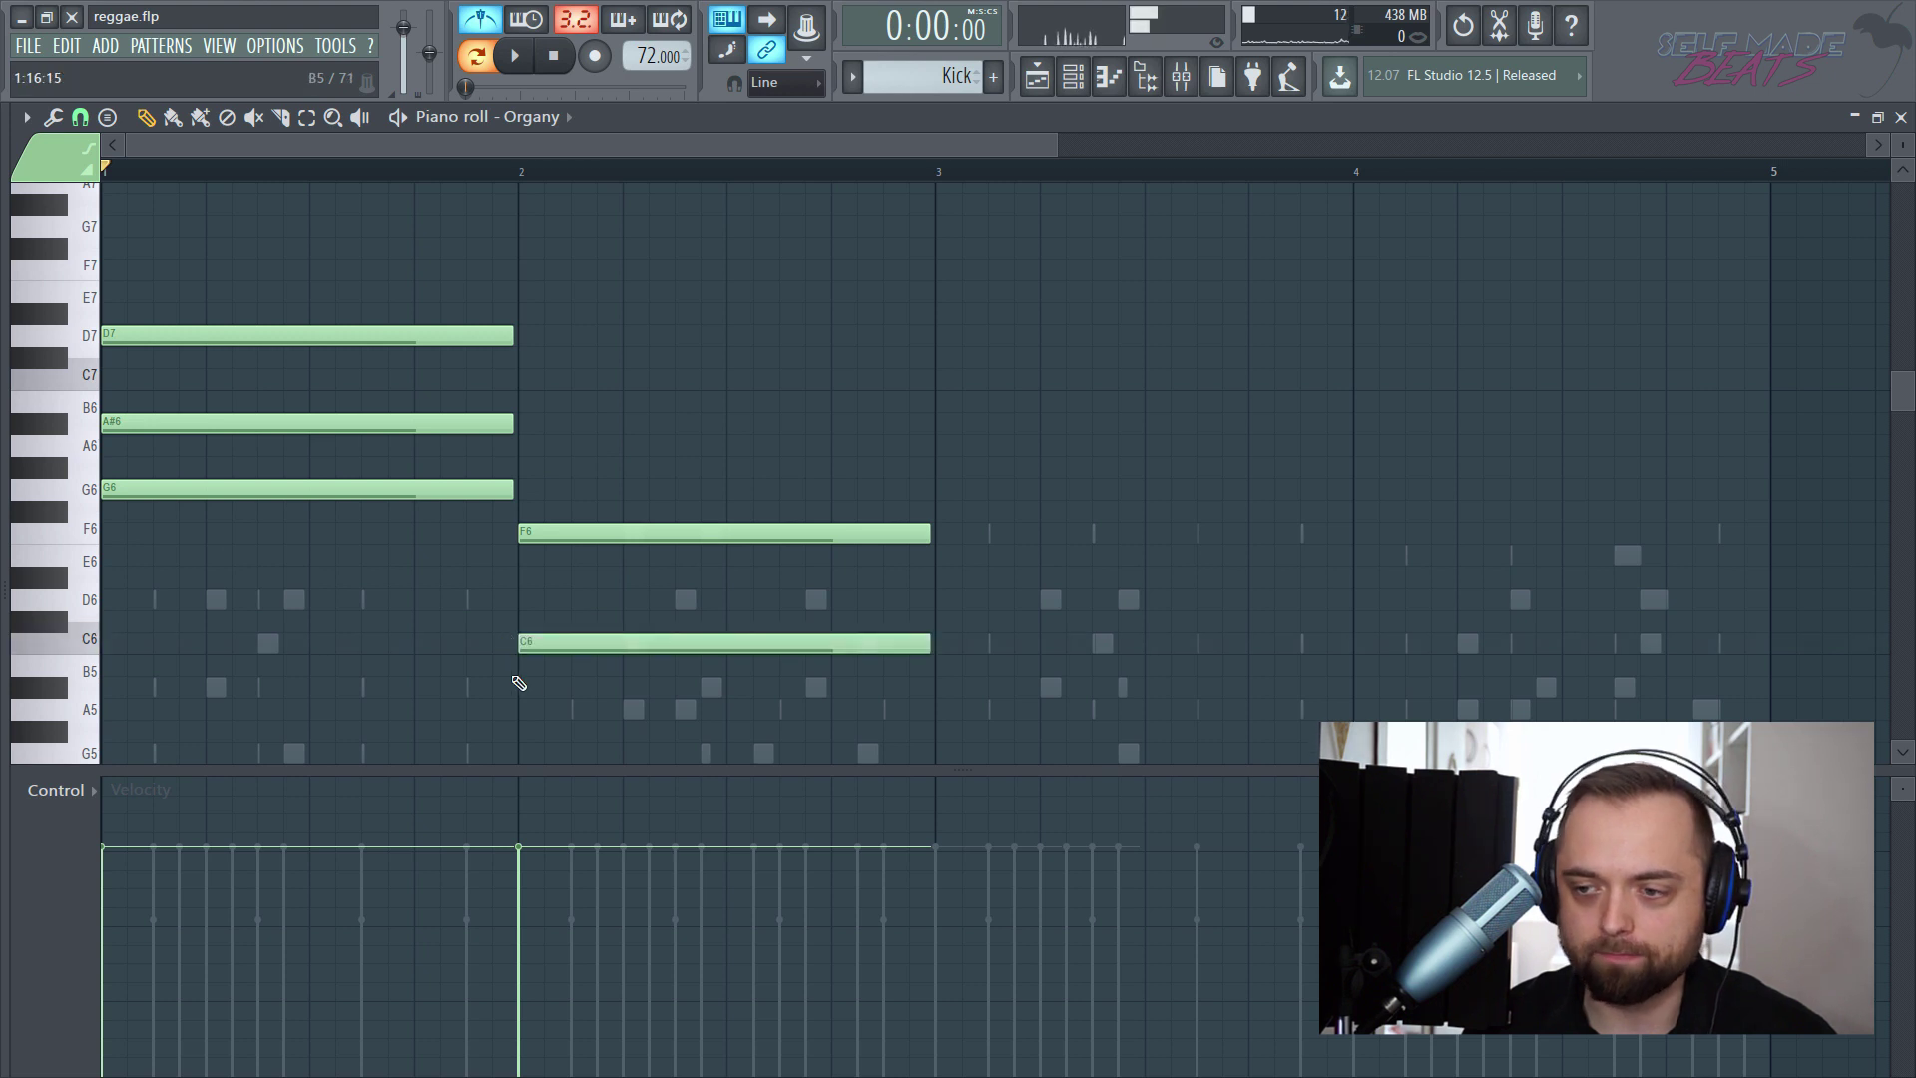
{"action": "left_click_drag", "start_coordinate": [531, 737], "coordinate": [529, 710]}
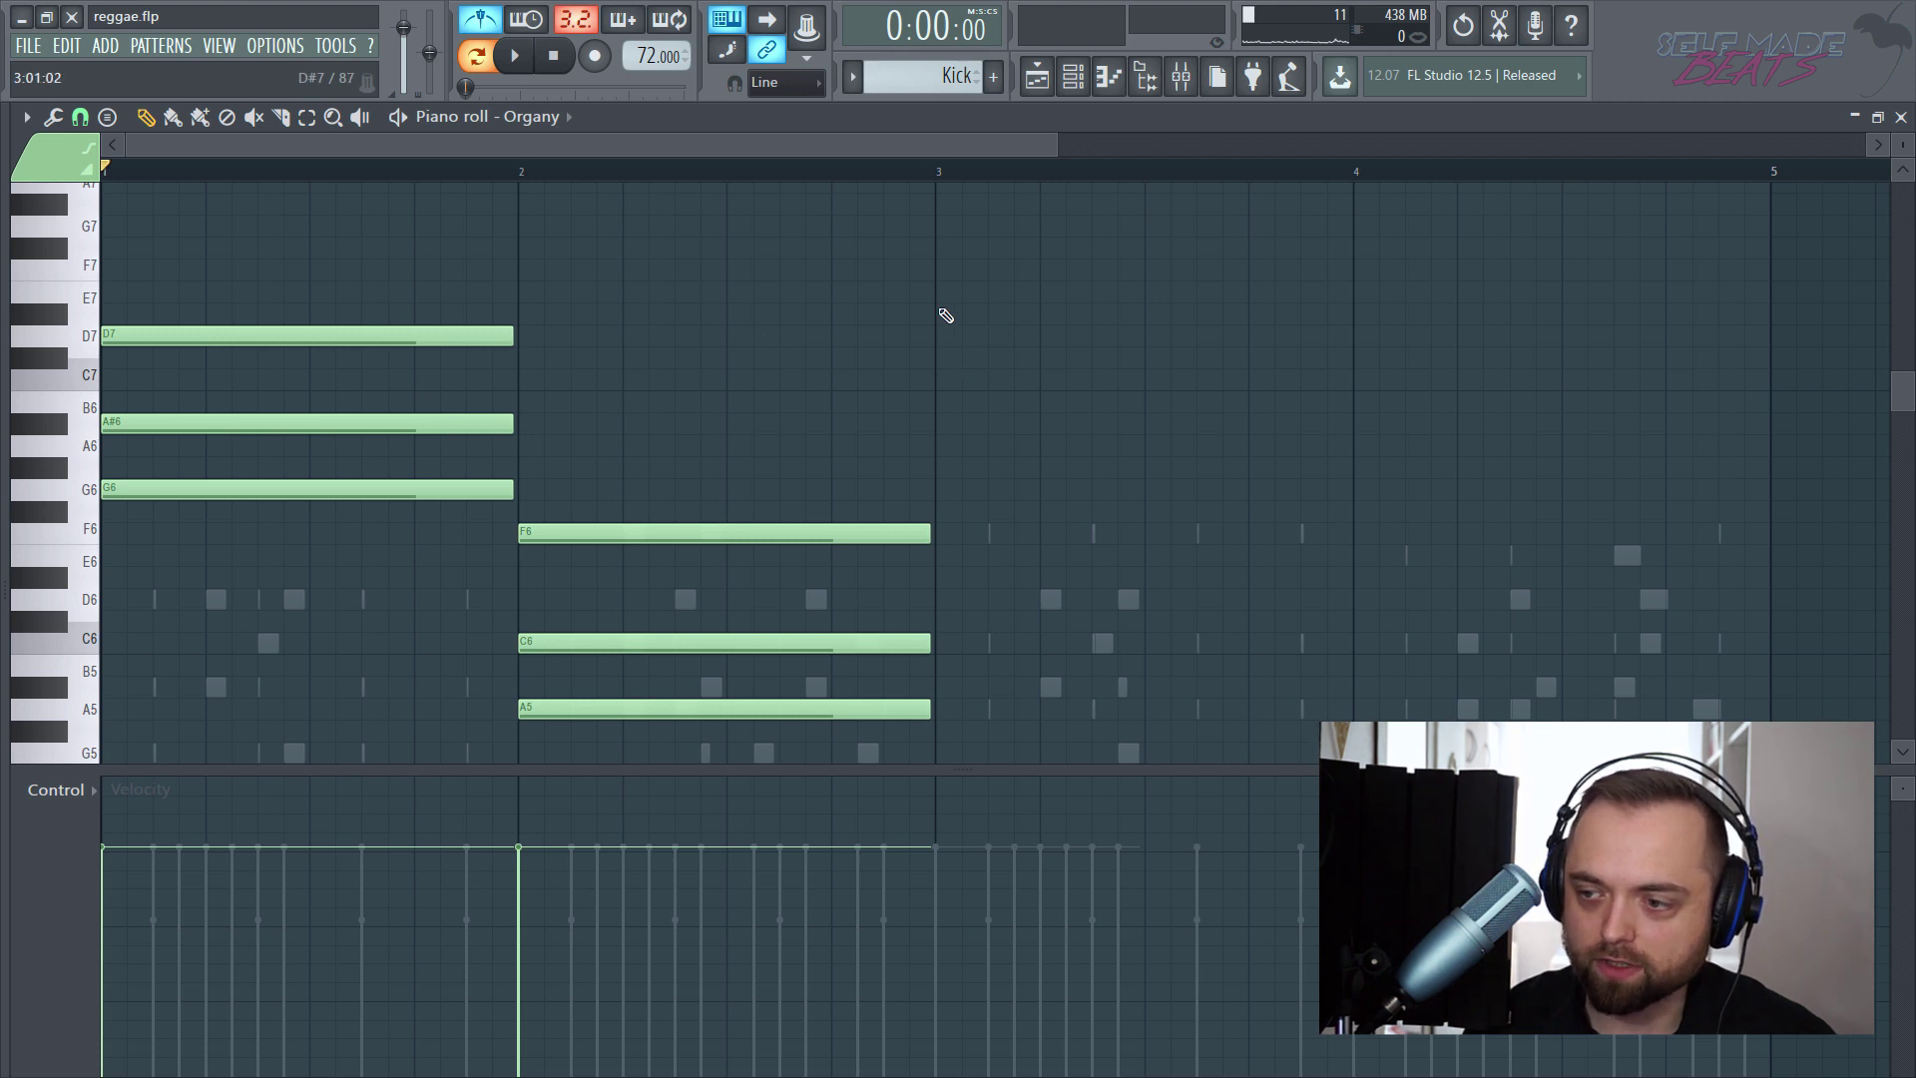
{"action": "left_click_drag", "start_coordinate": [940, 422], "coordinate": [947, 599]}
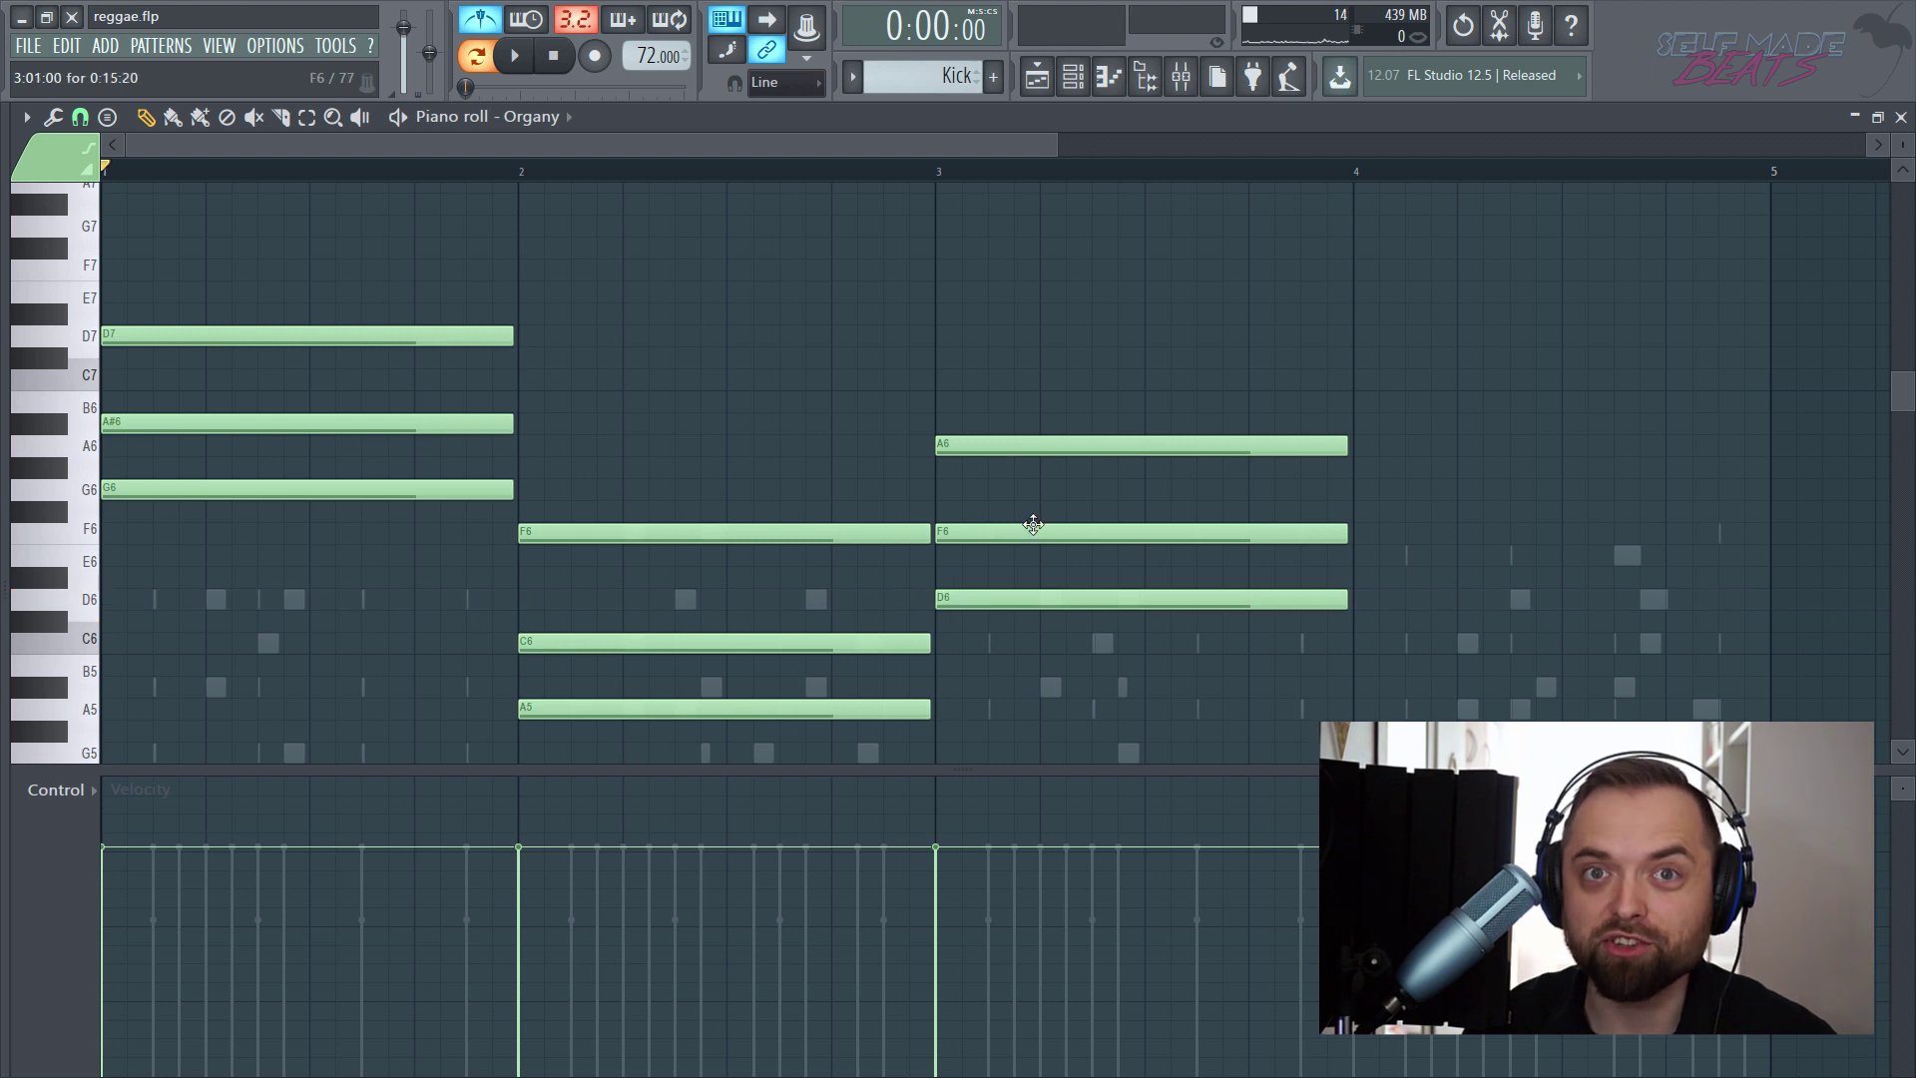
- Add a bar-long Organy chord of G6, C6 and A5 in bar 4
{"action": "left_click_drag", "start_coordinate": [700, 151], "coordinate": [953, 178]}
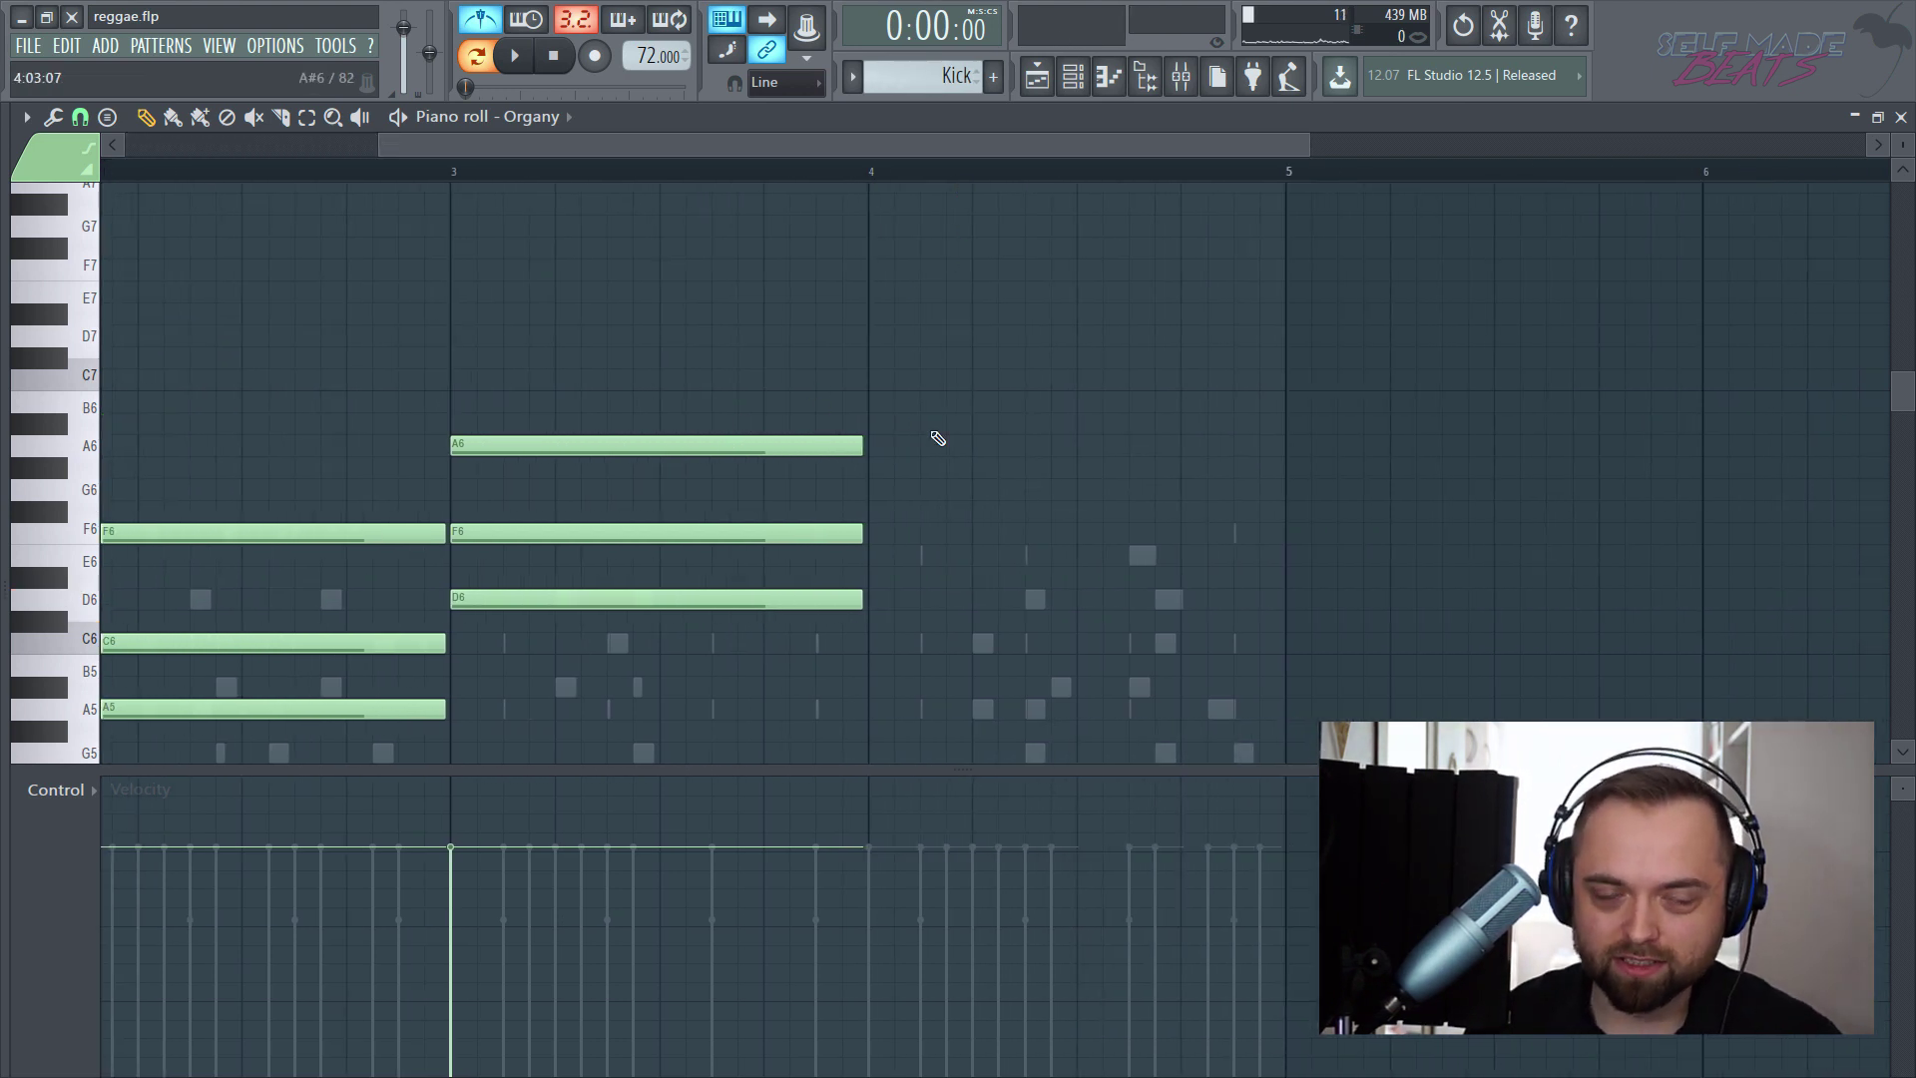
{"action": "left_click", "coordinate": [875, 493]}
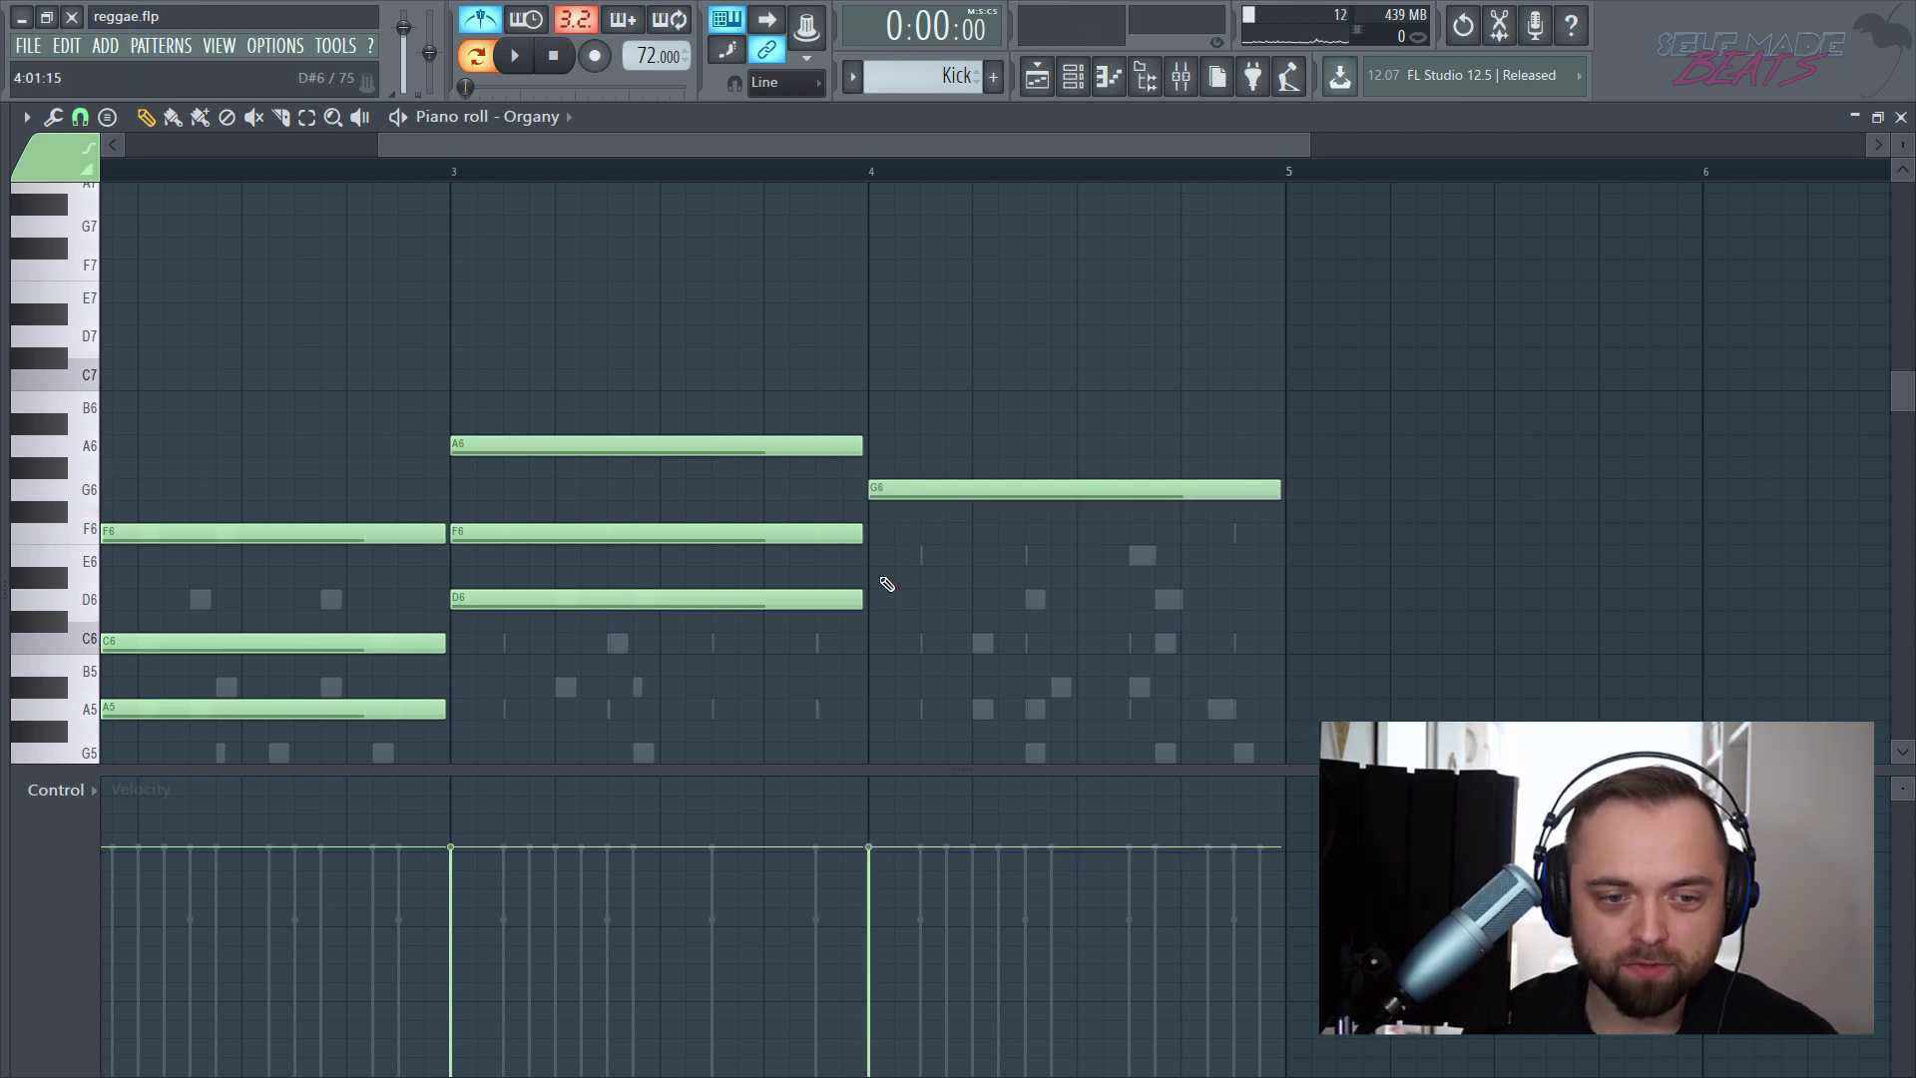
{"action": "left_click_drag", "start_coordinate": [884, 585], "coordinate": [873, 660]}
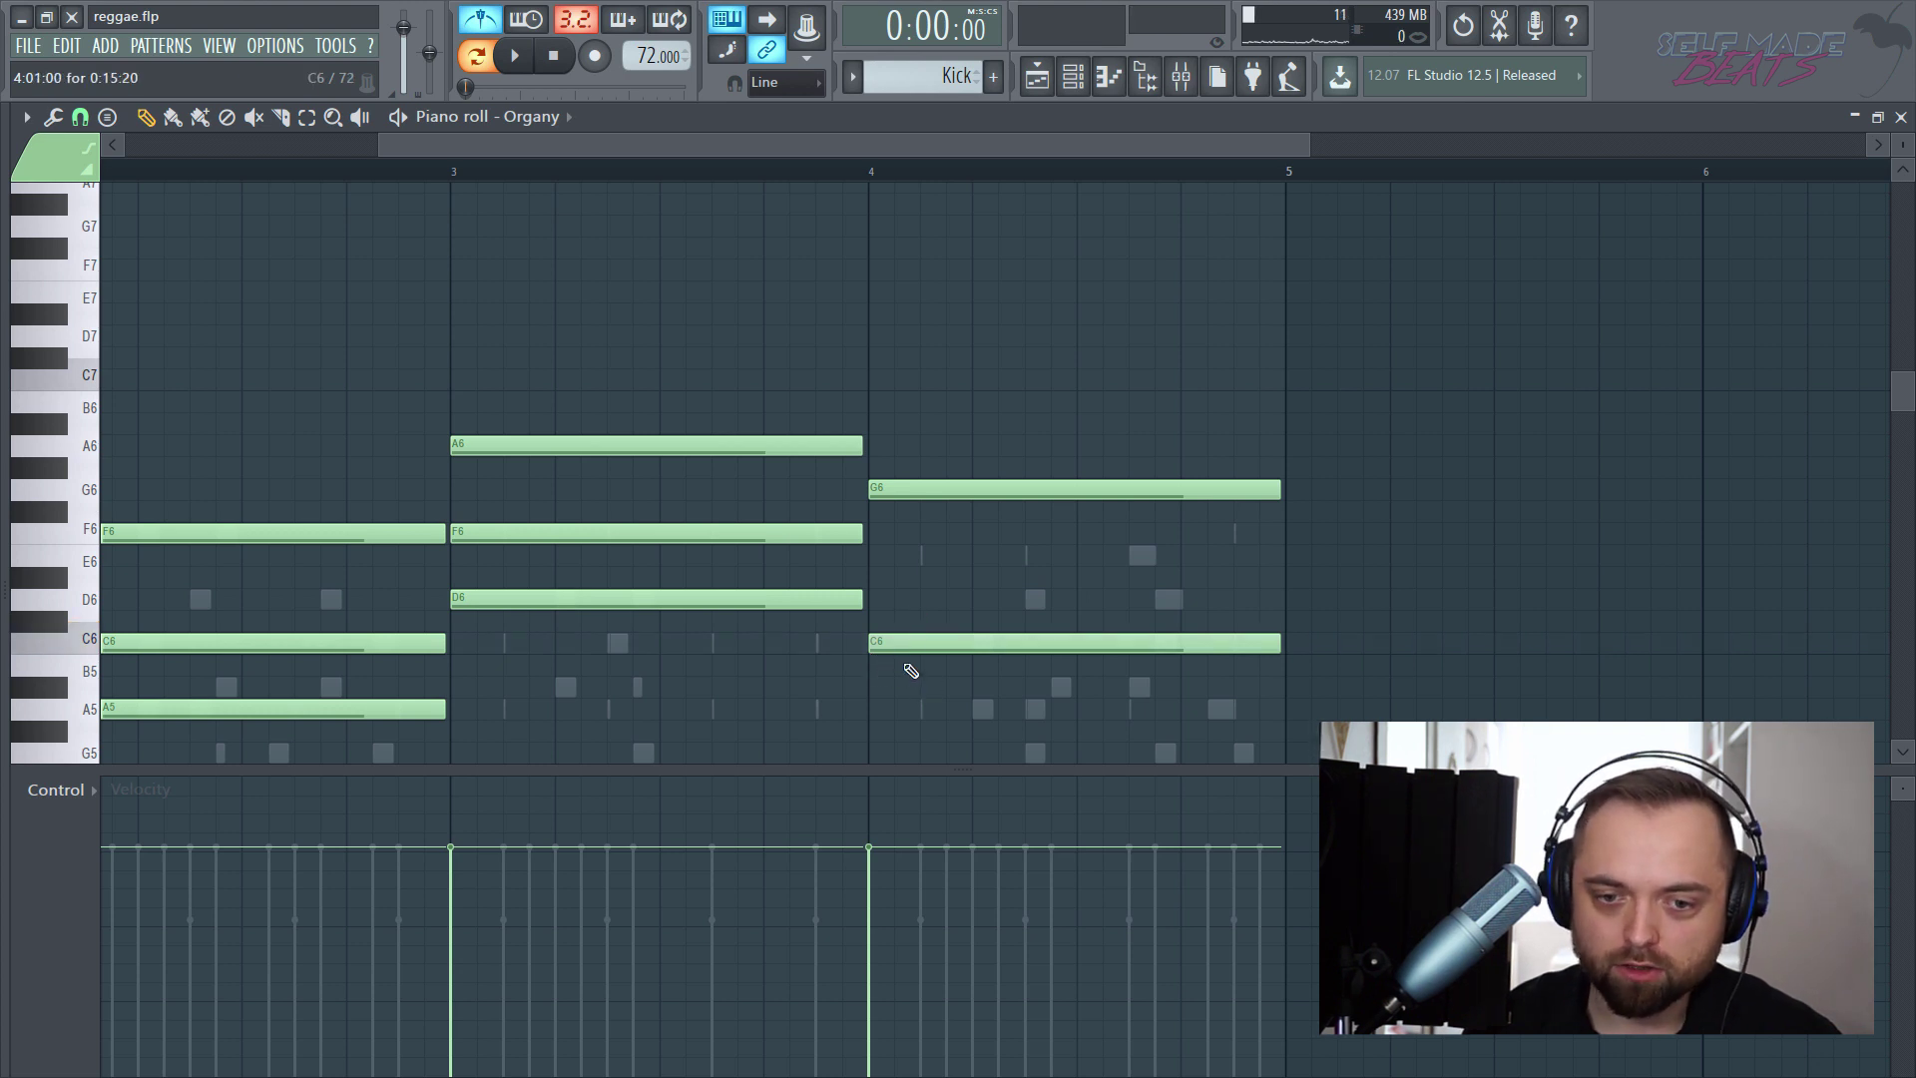
{"action": "left_click", "coordinate": [866, 711]}
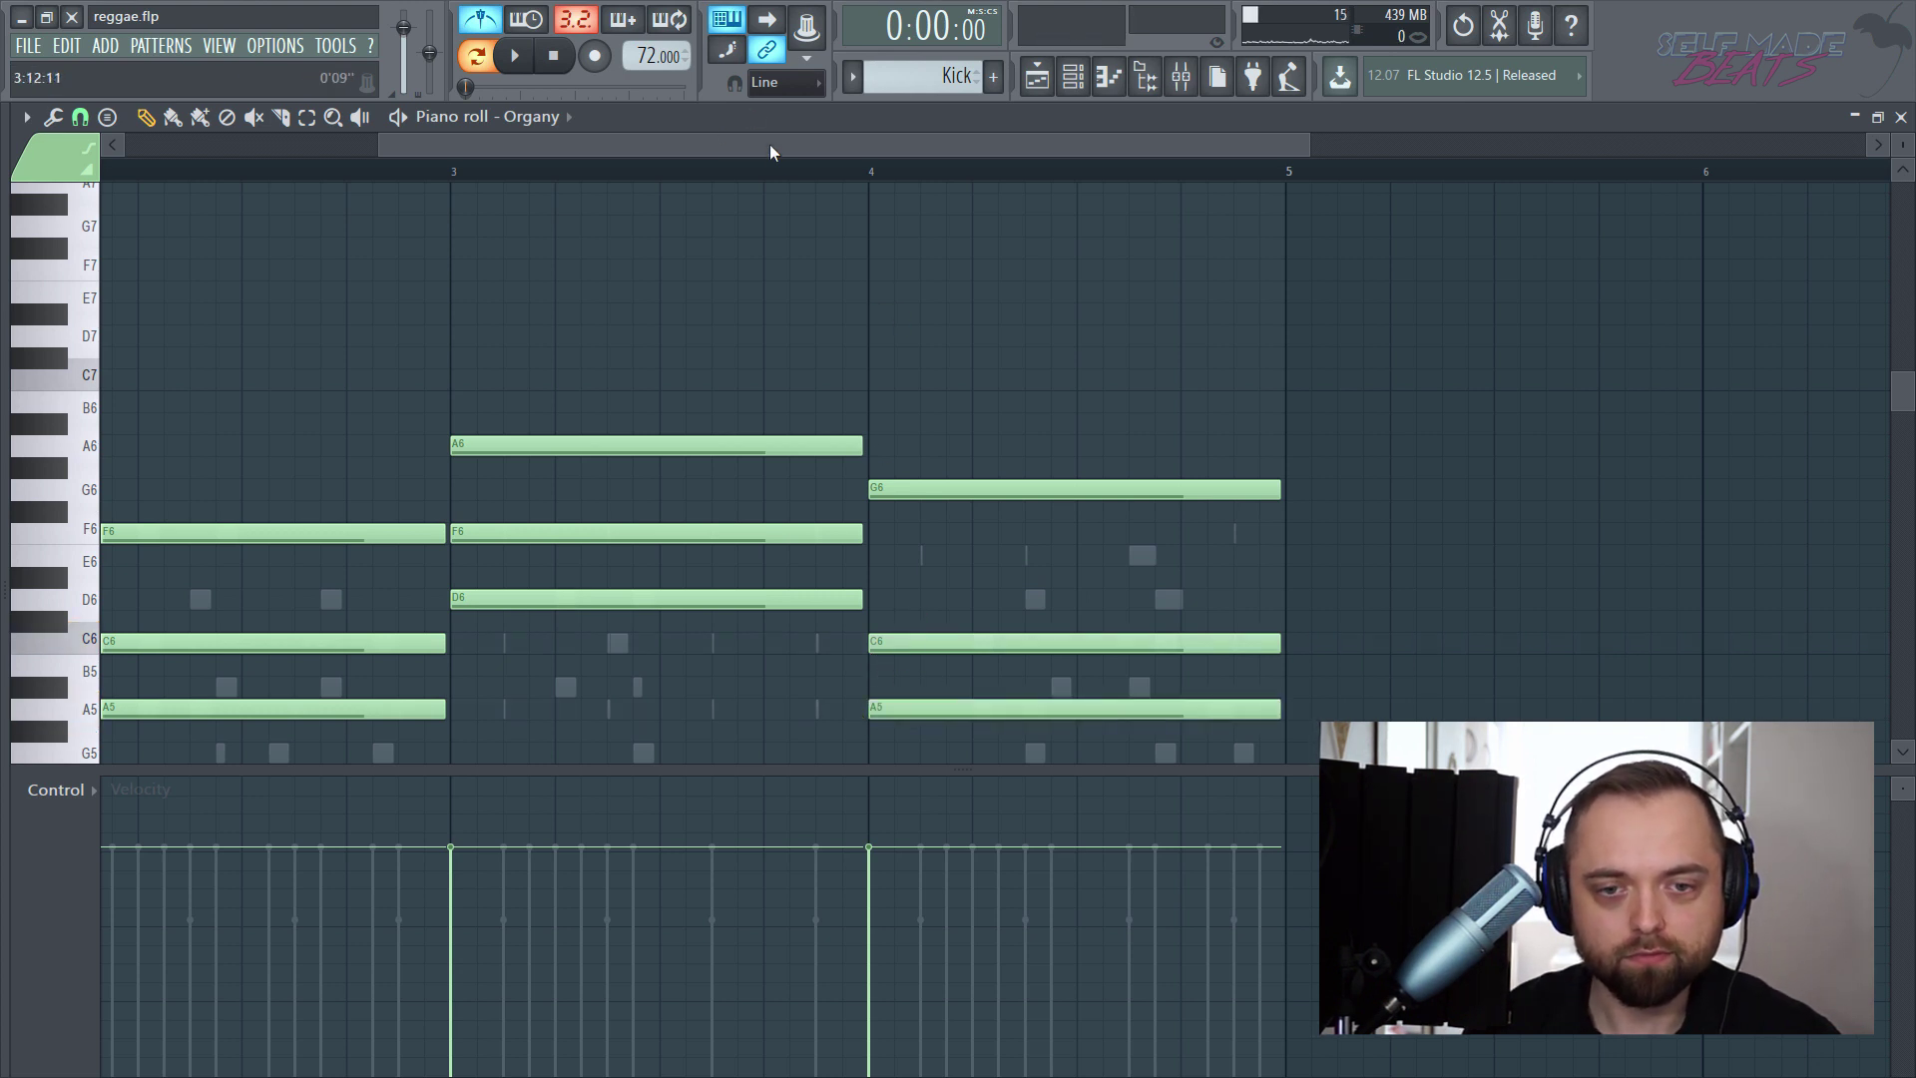
- Play back the whole four-bar Organy part from the start of bar 1, and close its piano roll
{"action": "left_click_drag", "start_coordinate": [769, 145], "coordinate": [321, 139]}
{"action": "key", "text": "space"}
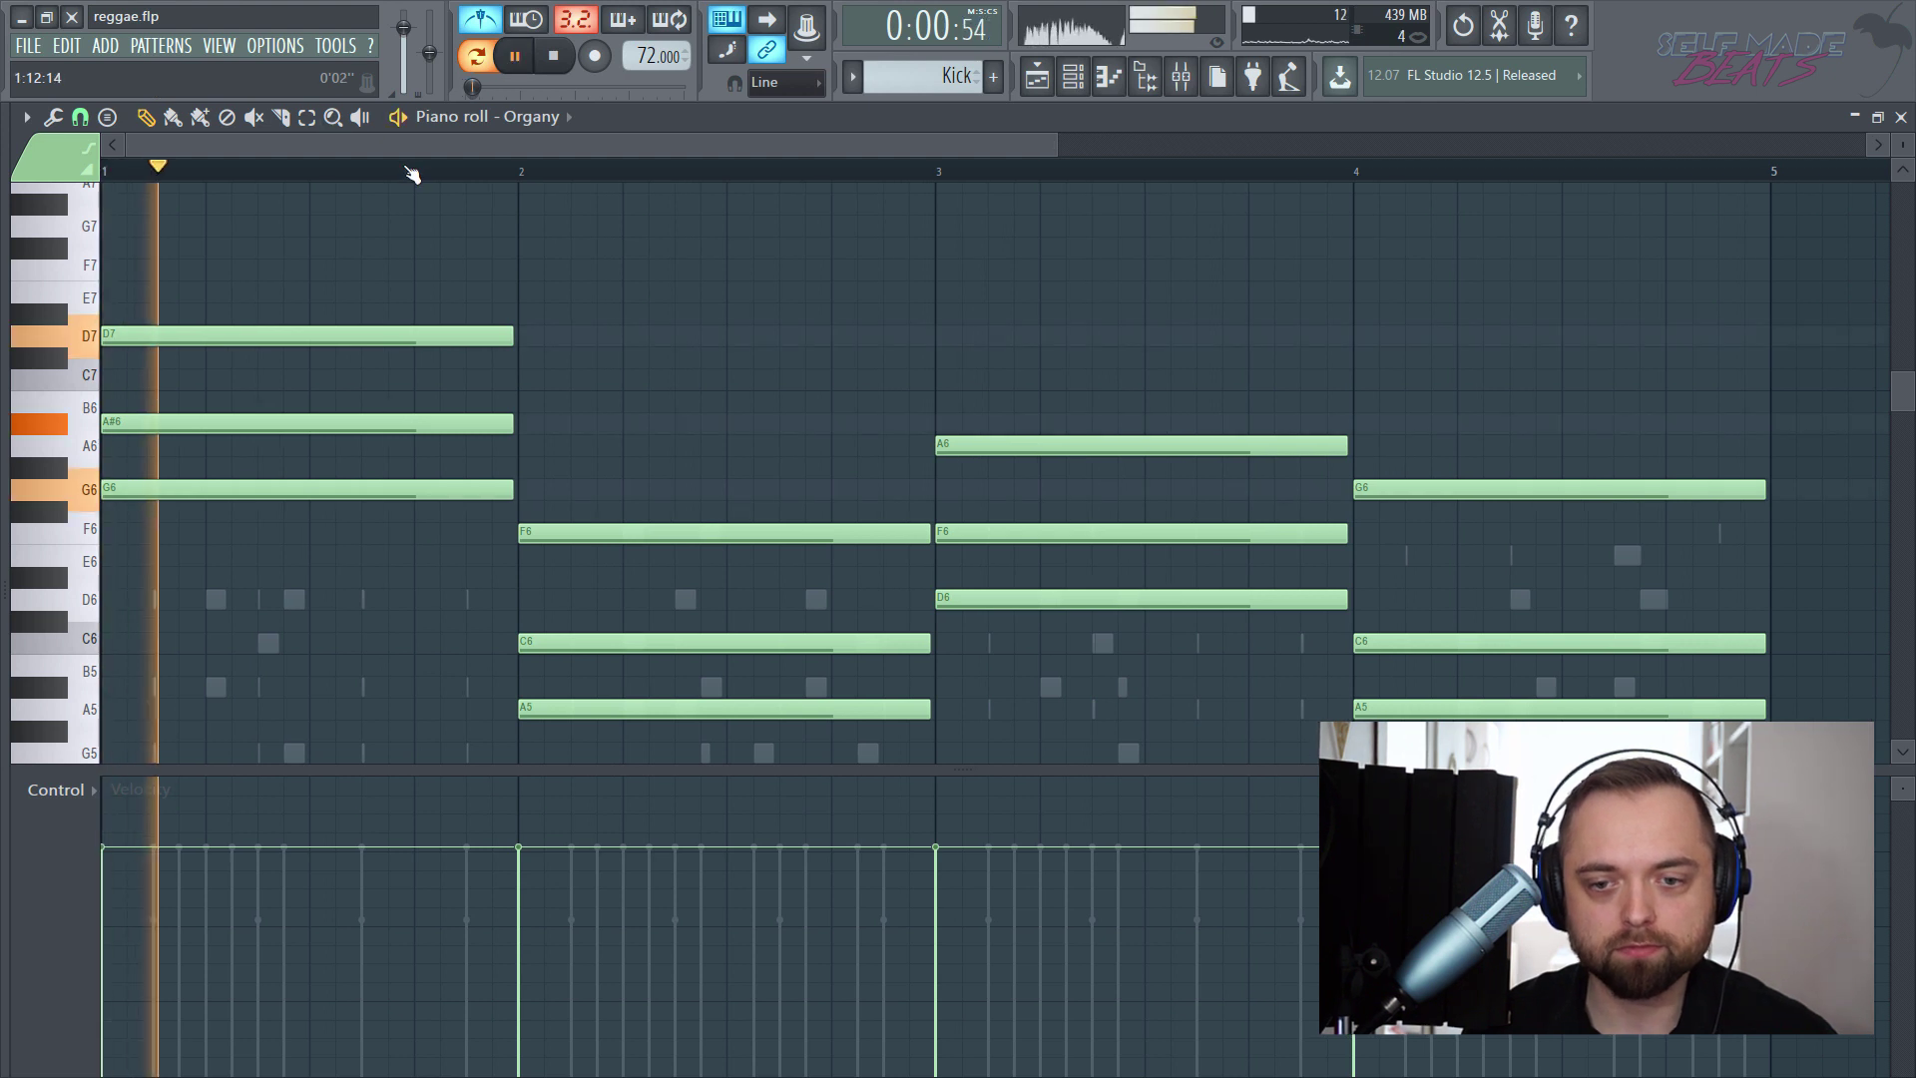
{"action": "scroll", "coordinate": [412, 174], "scroll_direction": "down", "scroll_amount": 3}
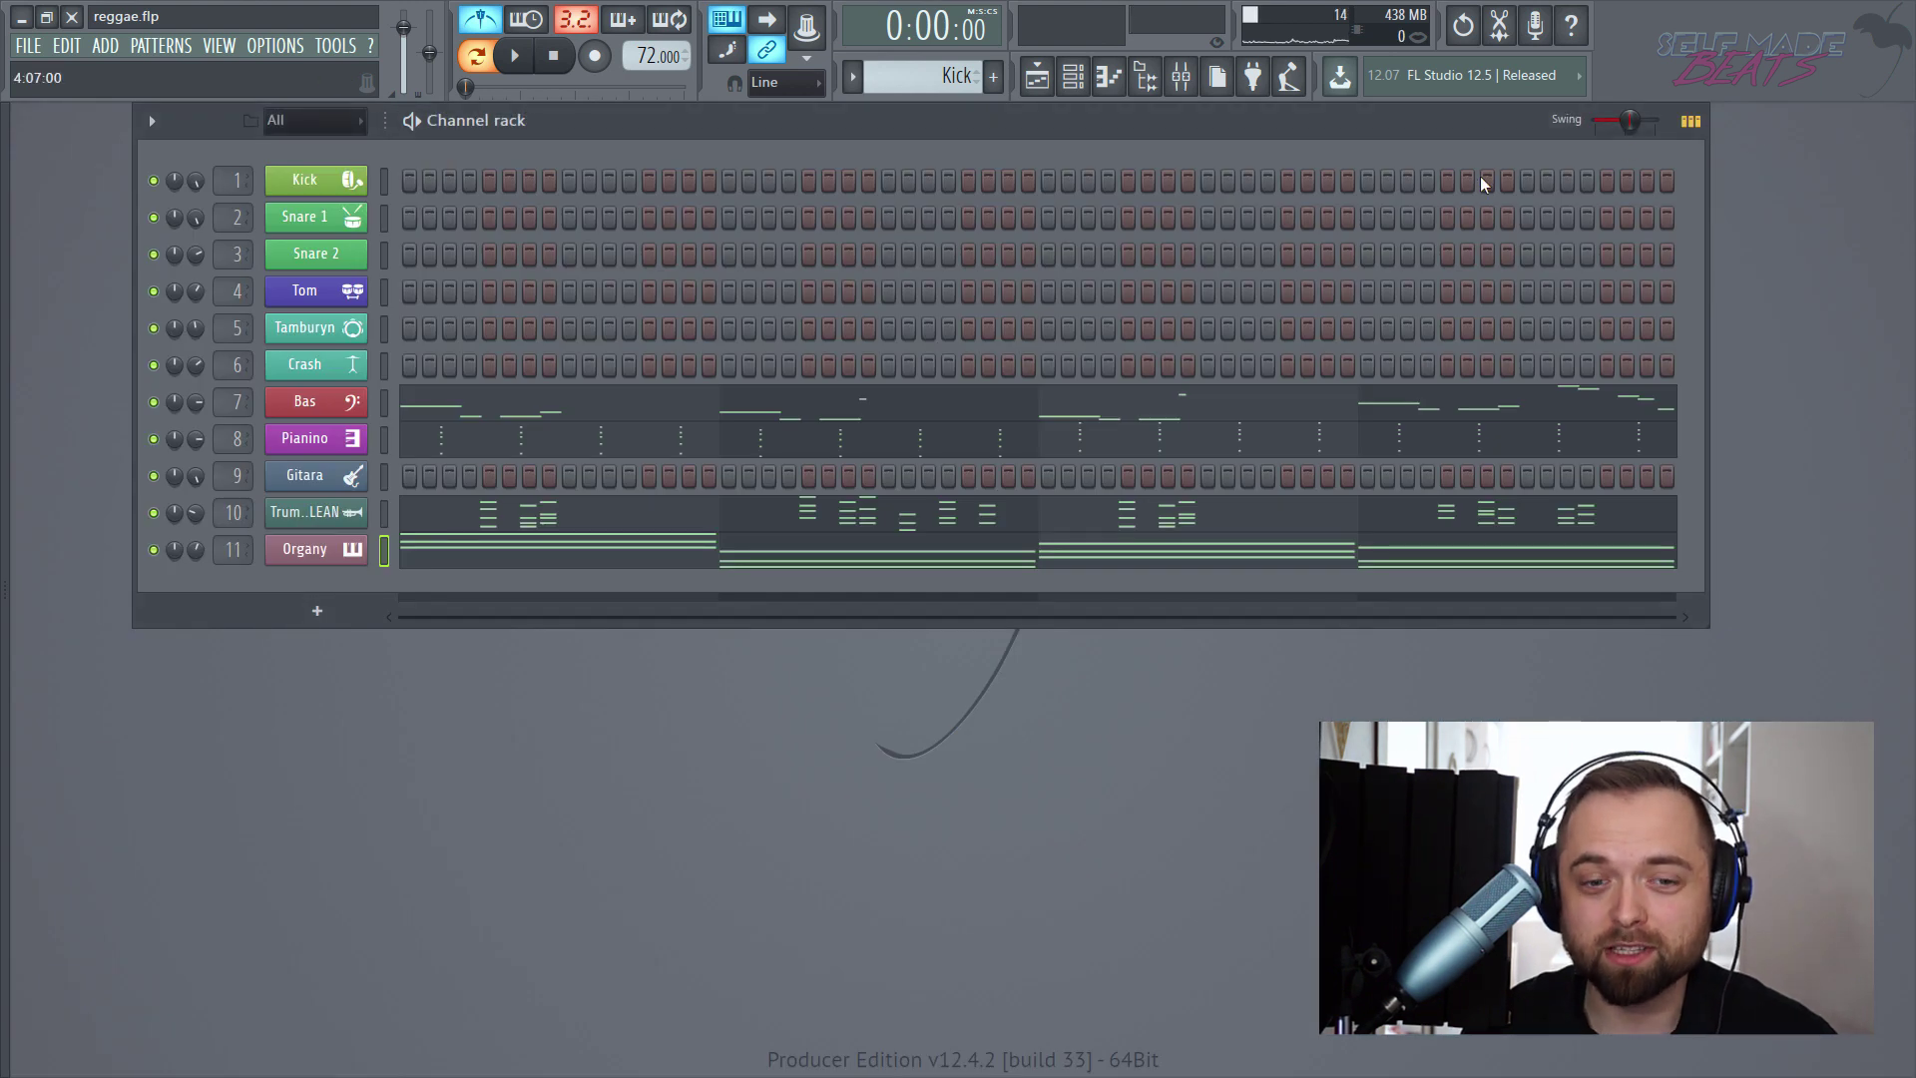
- Select the Gitara channel, enable recording, and record a live guitar part over the four-bar pattern
{"action": "left_click", "coordinate": [333, 479]}
{"action": "left_click", "coordinate": [1009, 212]}
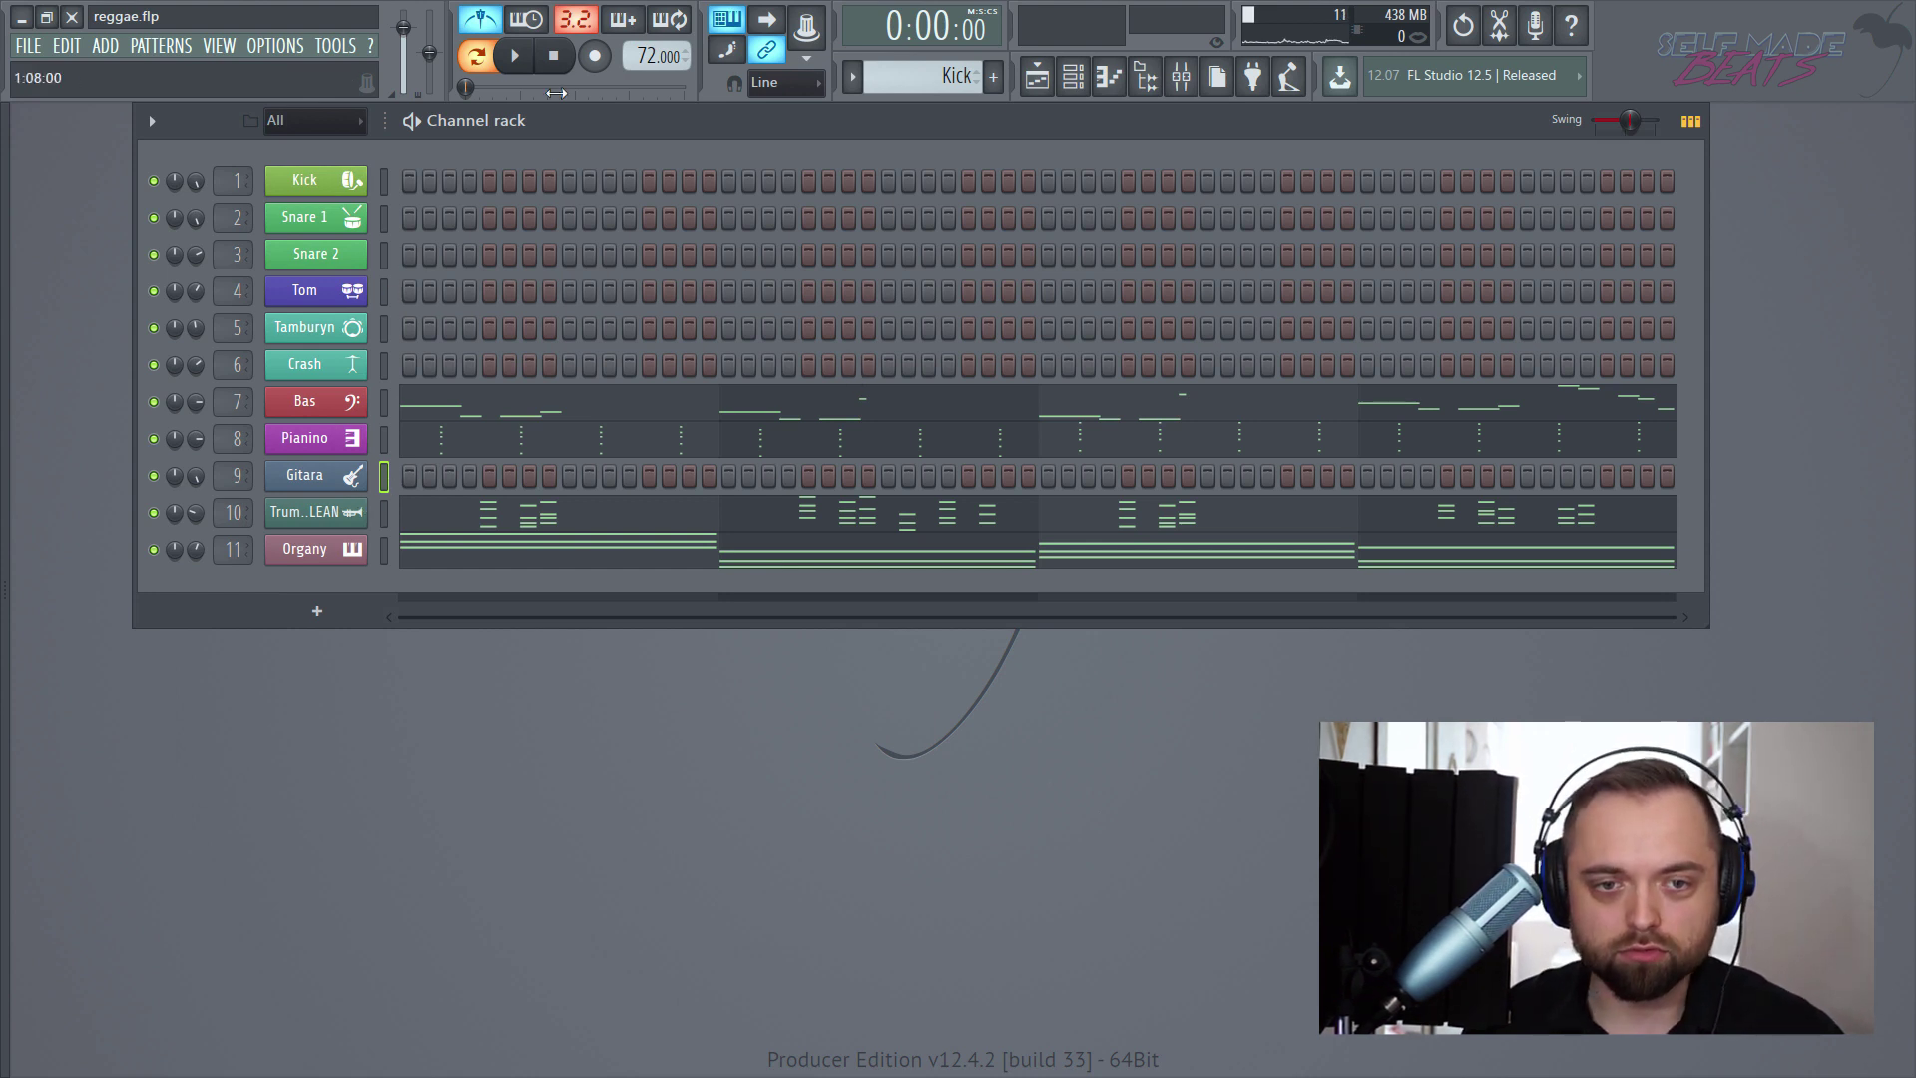
{"action": "left_click", "coordinate": [595, 57]}
{"action": "left_click", "coordinate": [916, 675]}
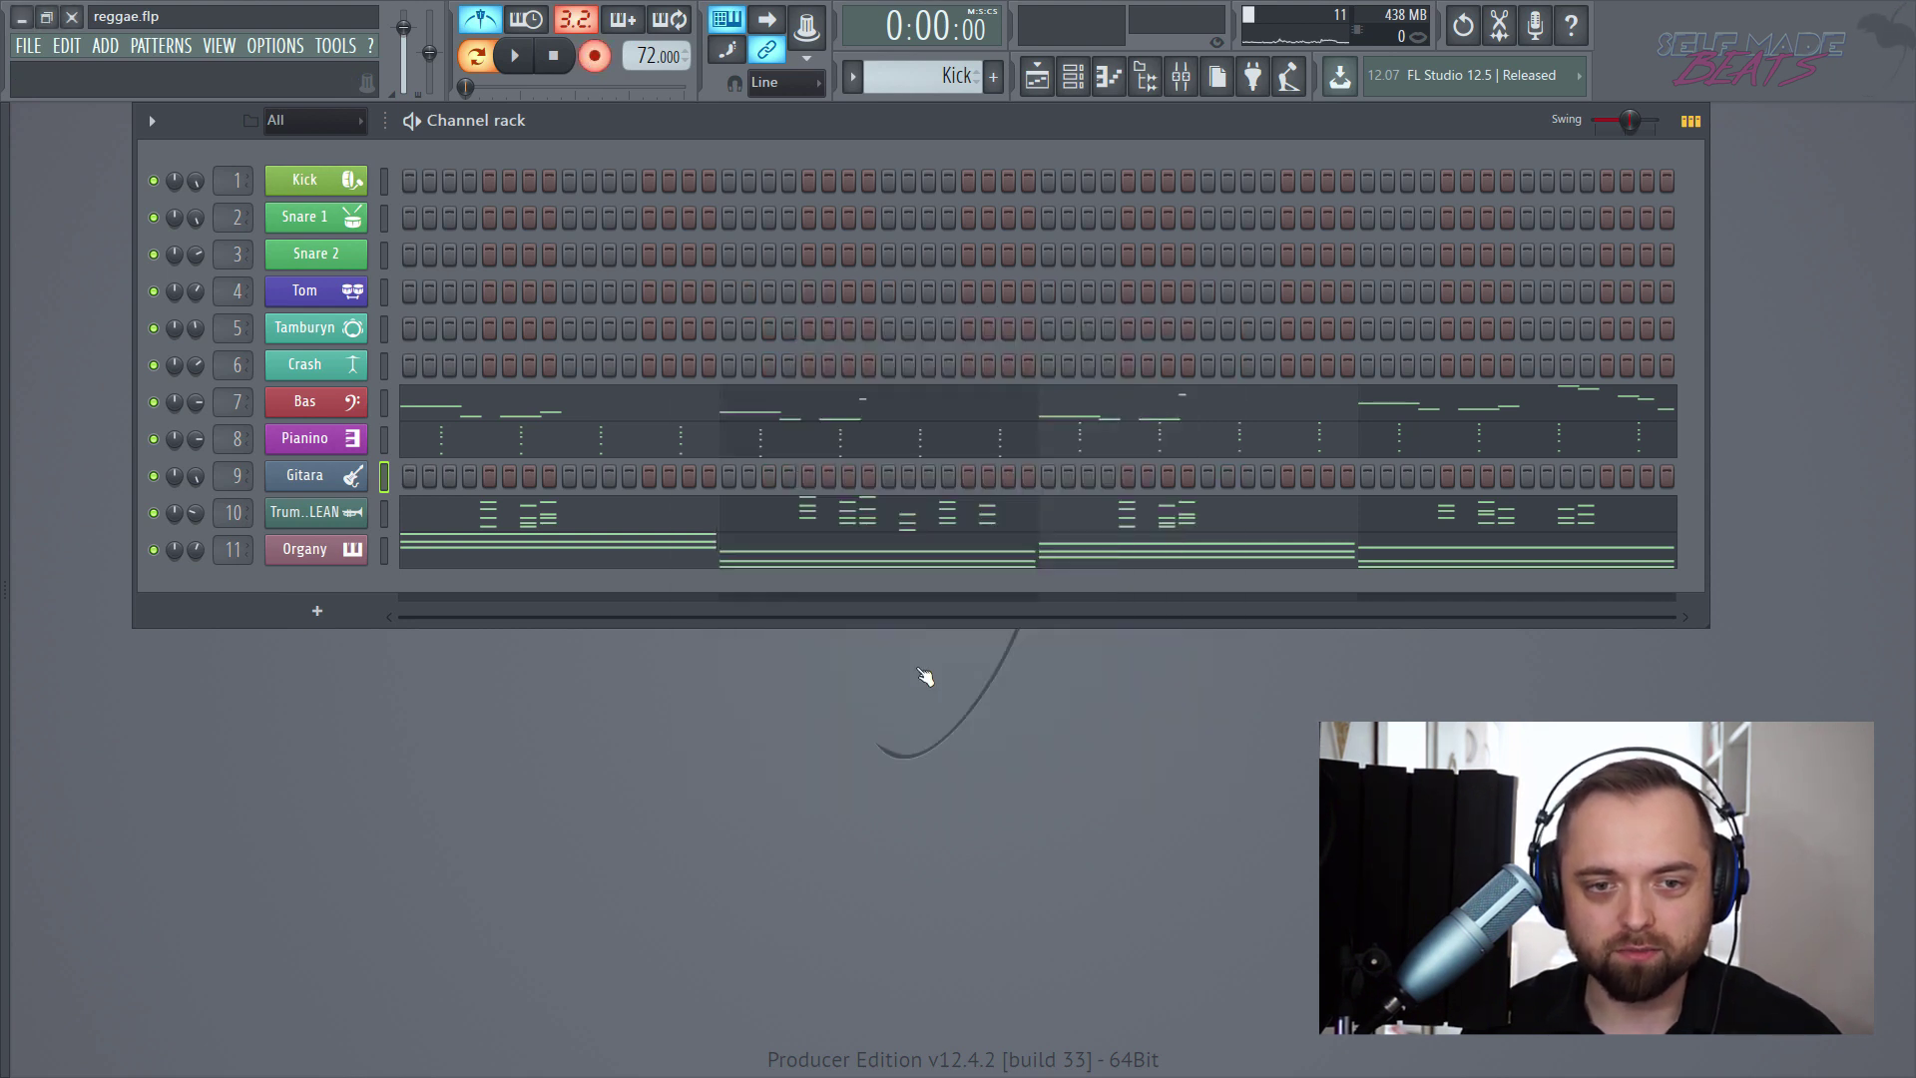
{"action": "left_click", "coordinate": [516, 58]}
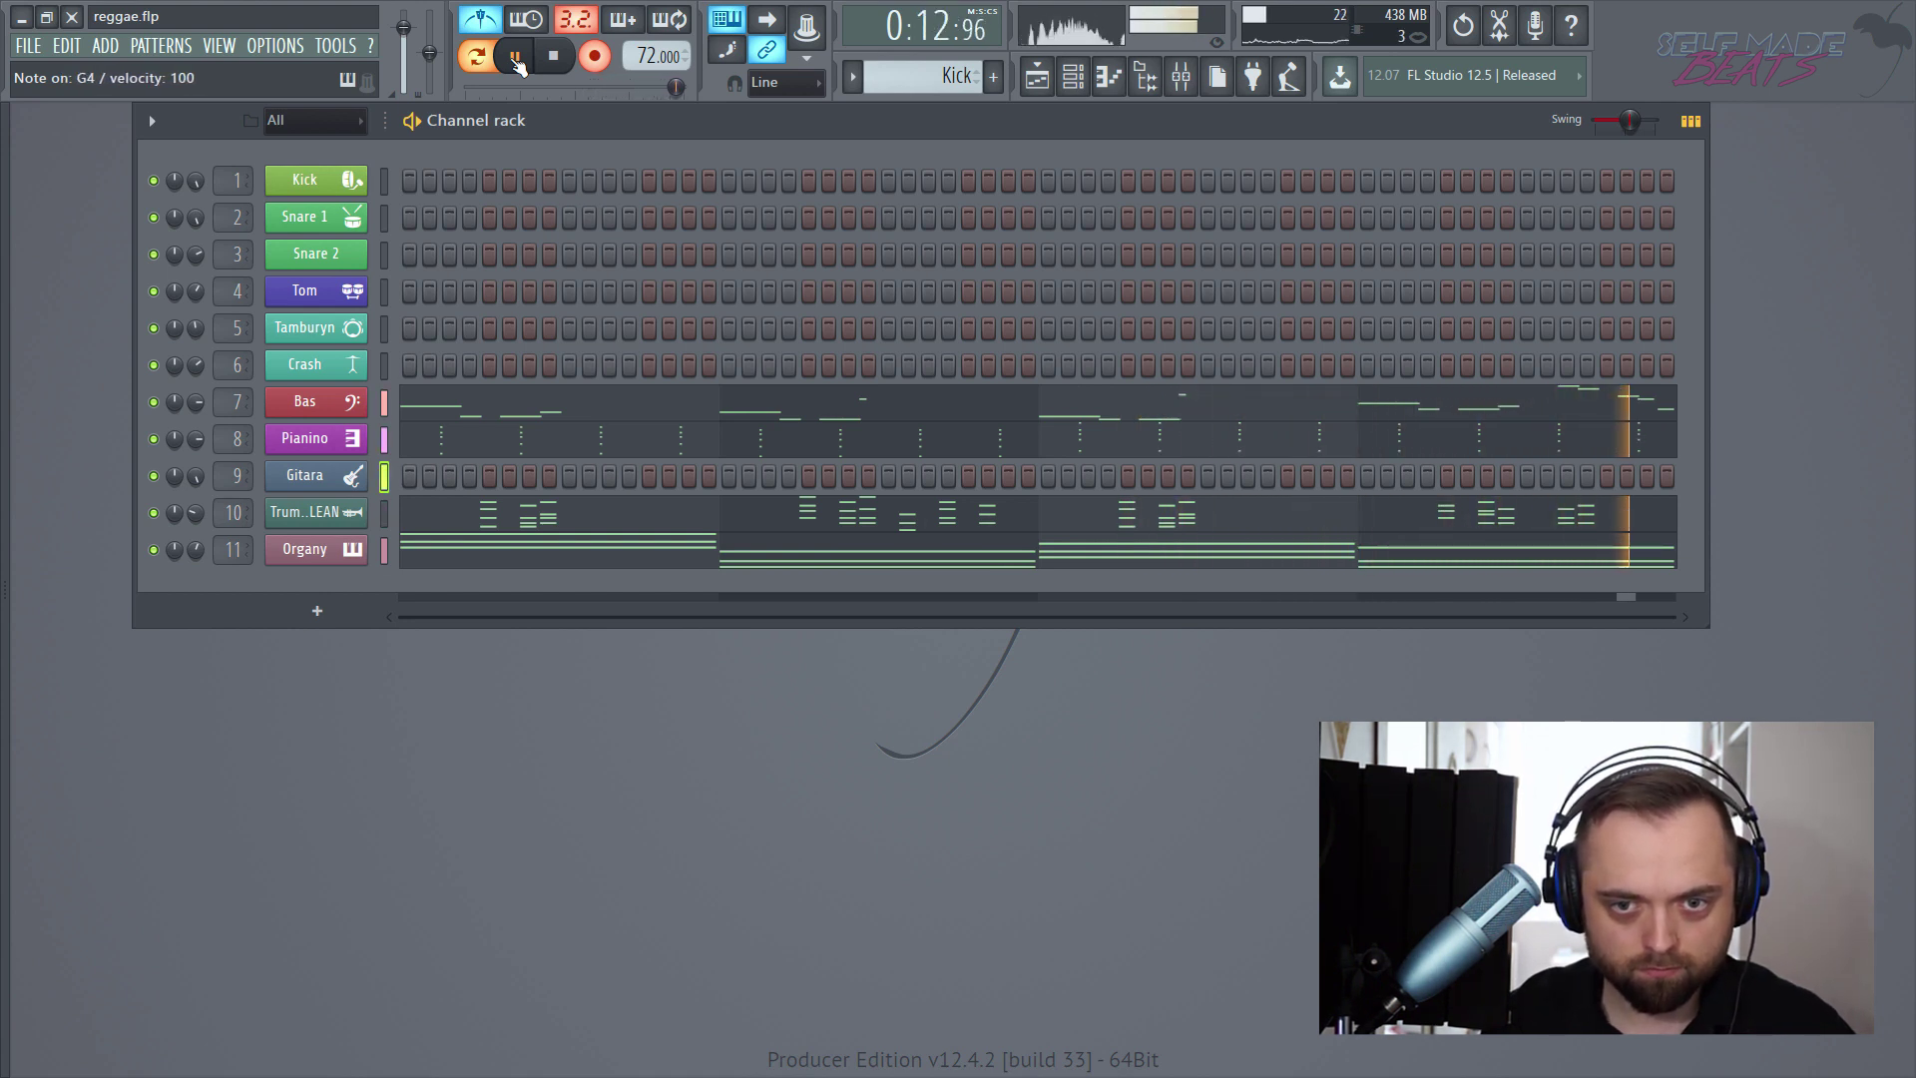
- Stop the recording and undo the notes just recorded on the Gitara channel
{"action": "left_click", "coordinate": [516, 57]}
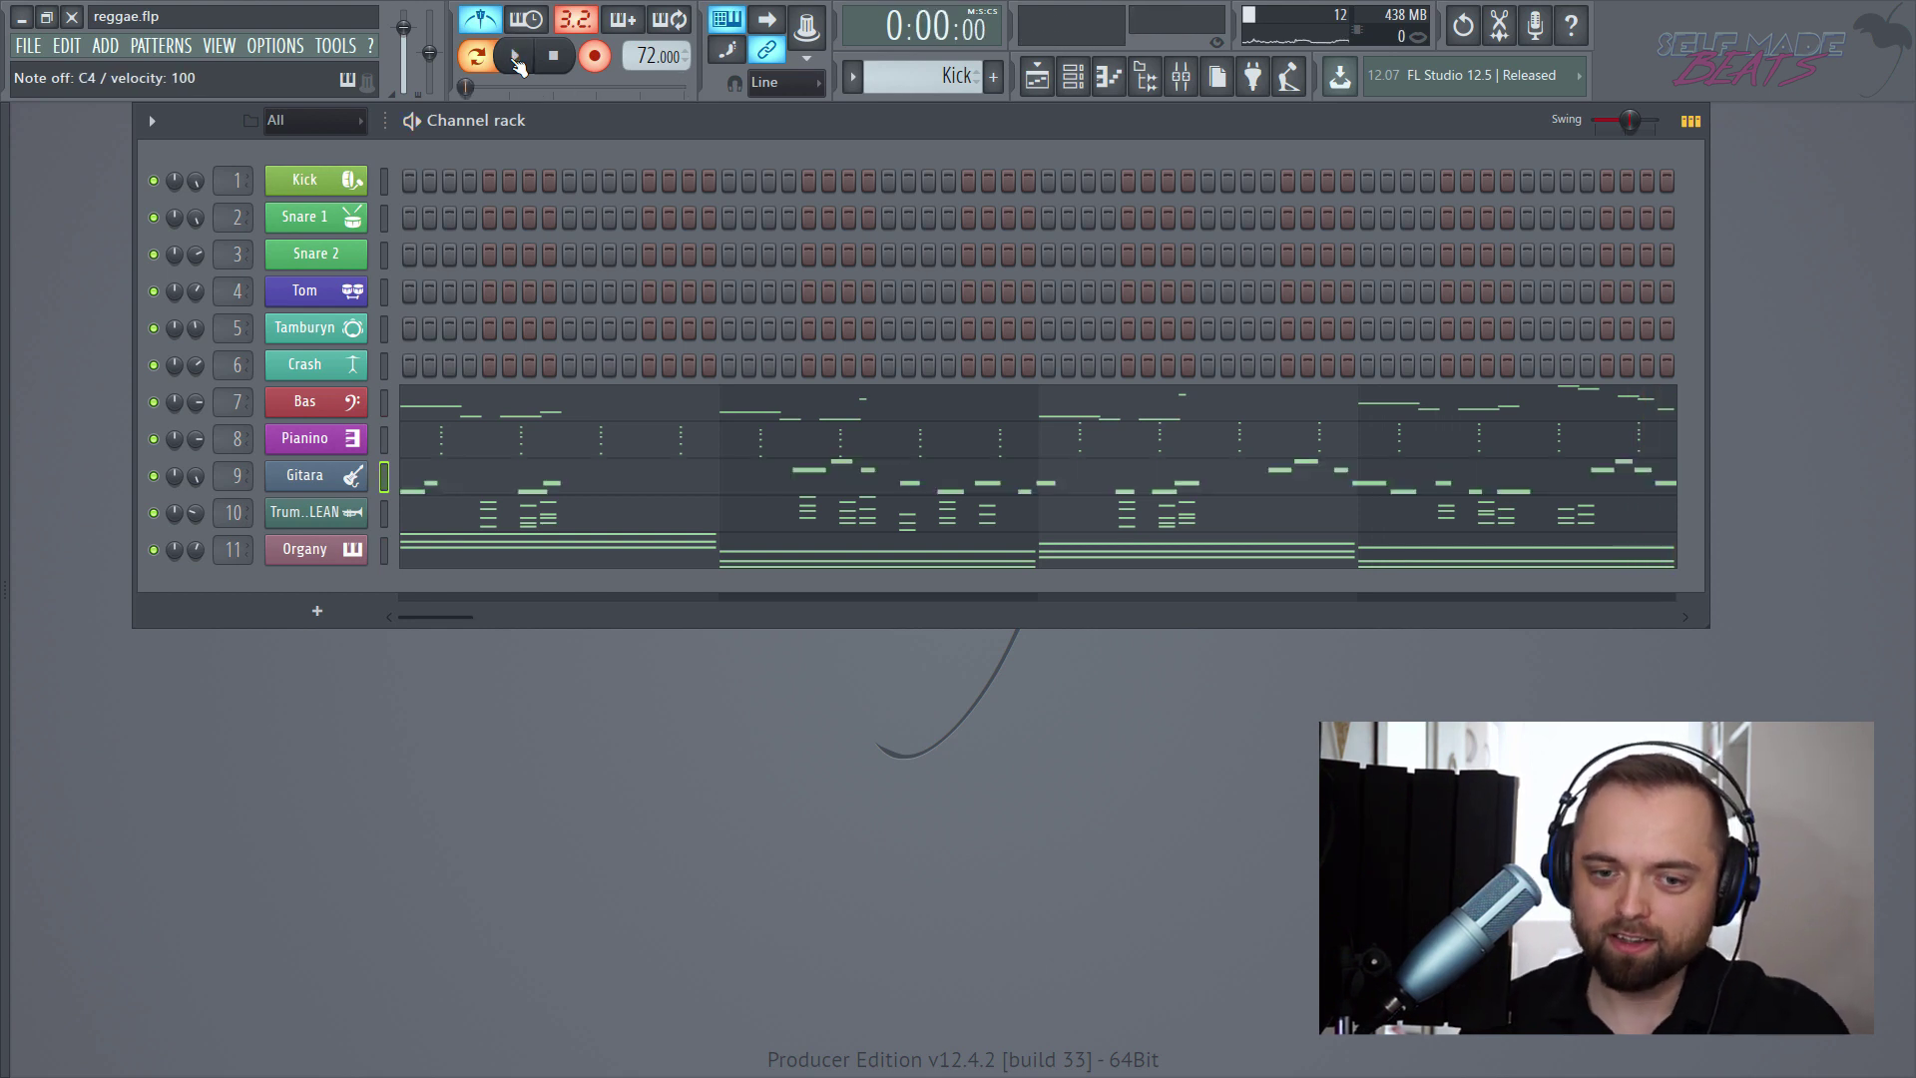
{"action": "key", "text": "ctrl+z"}
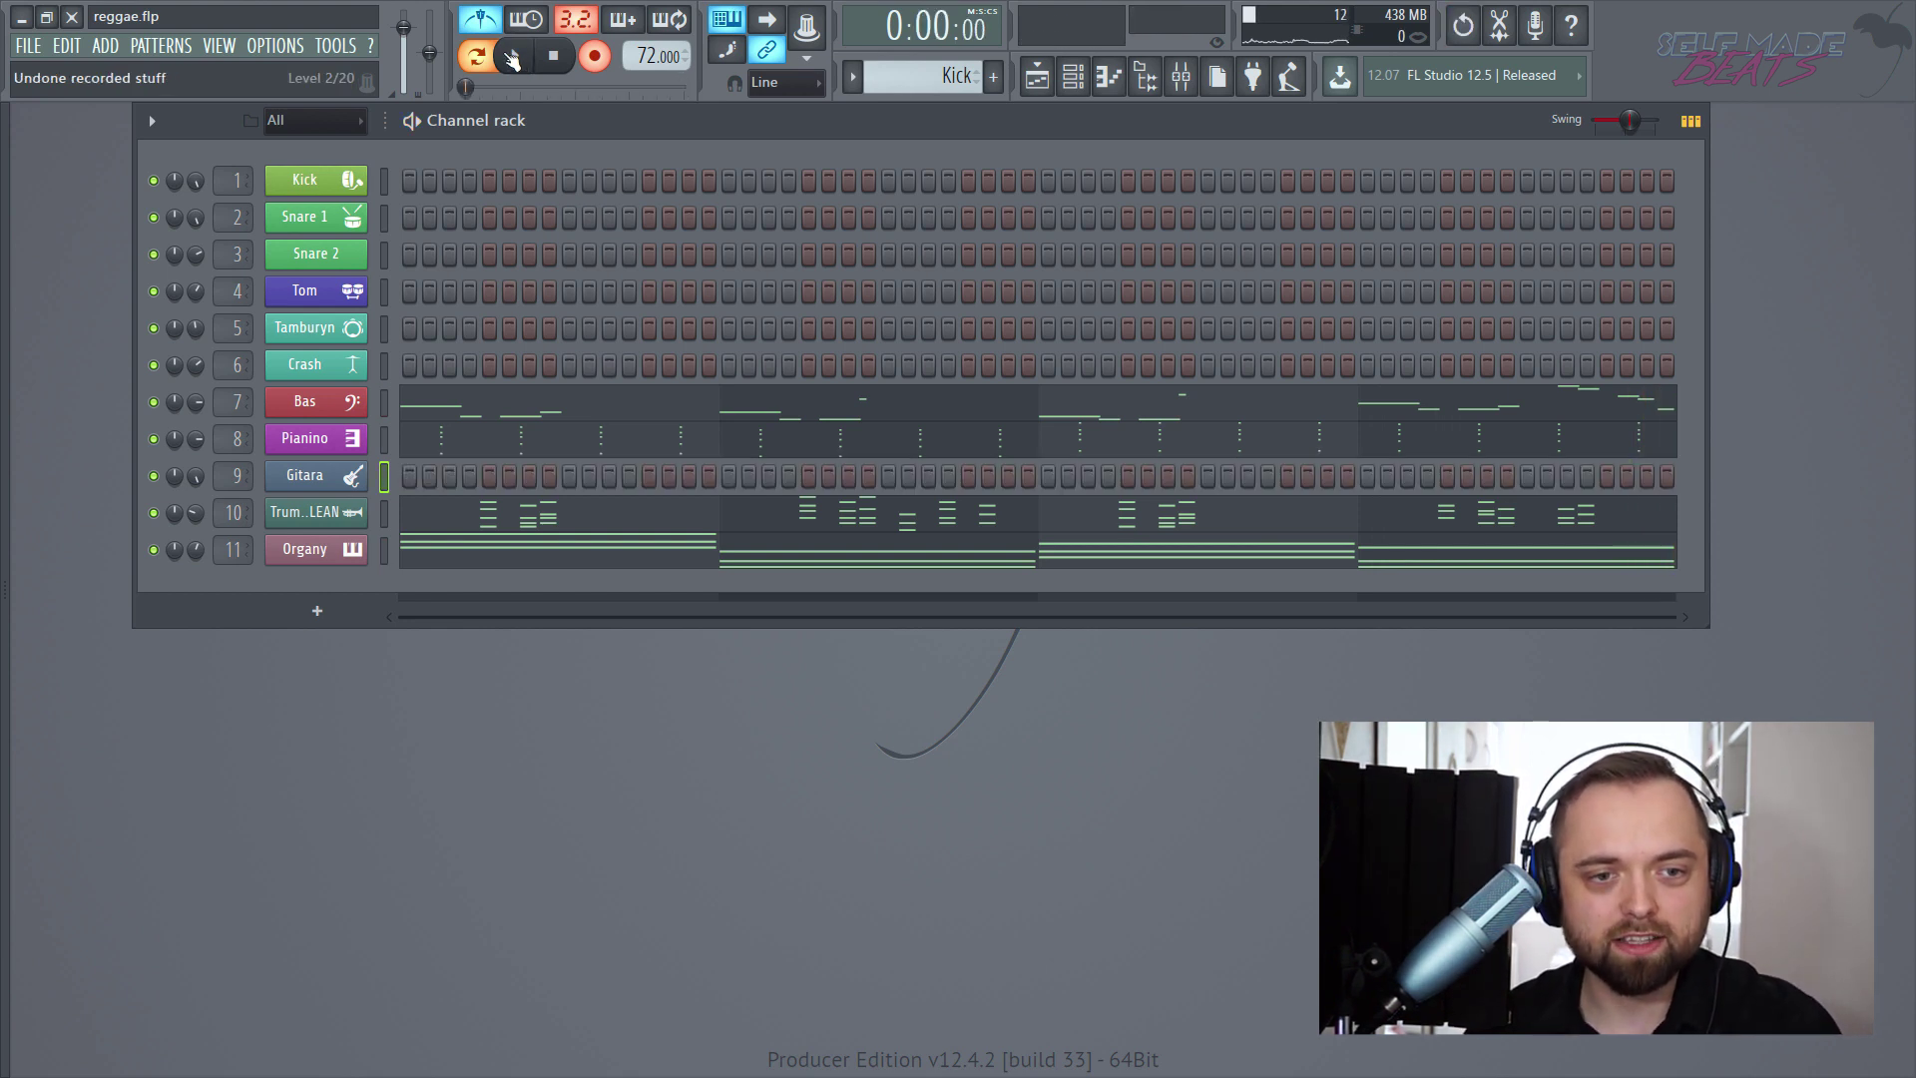
- Set the FL Studio ASIO buffer size to 512 in the audio settings and close them
{"action": "left_click", "coordinate": [291, 47]}
{"action": "left_click", "coordinate": [316, 116]}
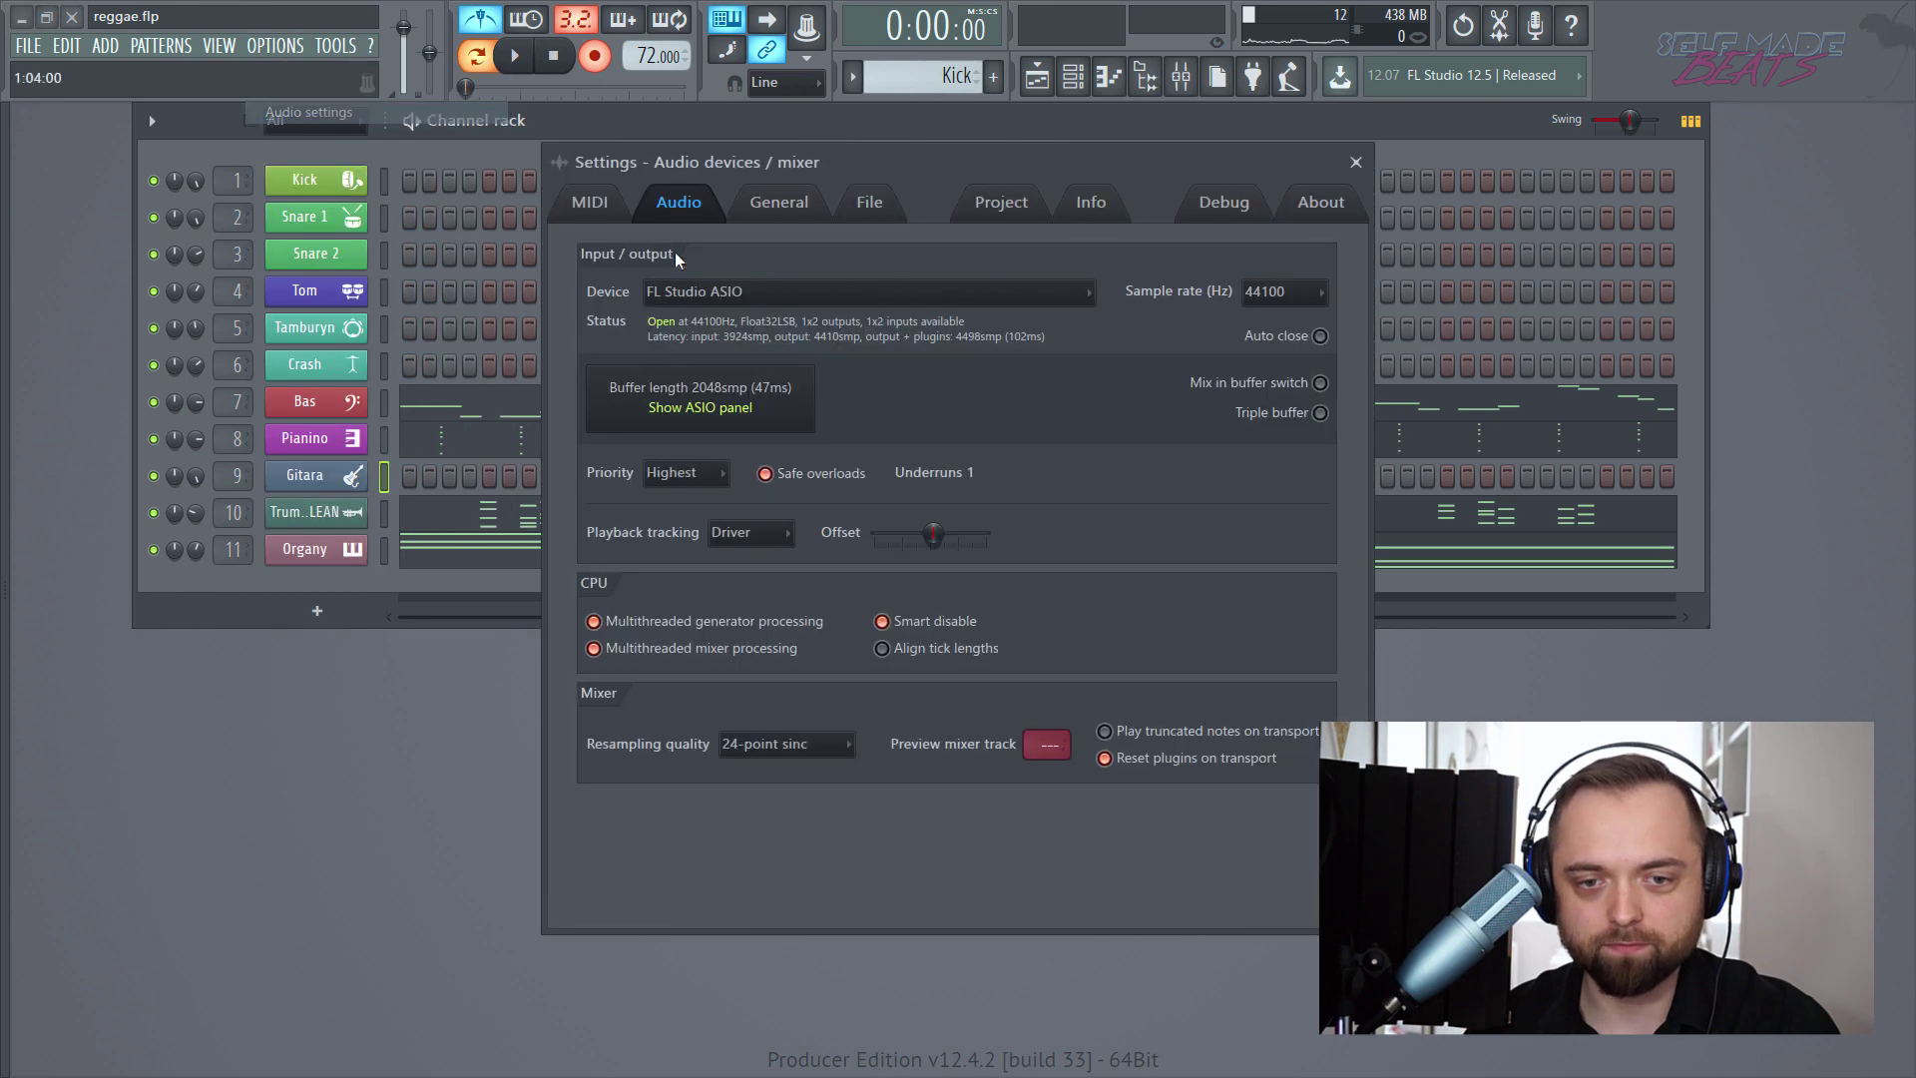
{"action": "left_click", "coordinate": [750, 405]}
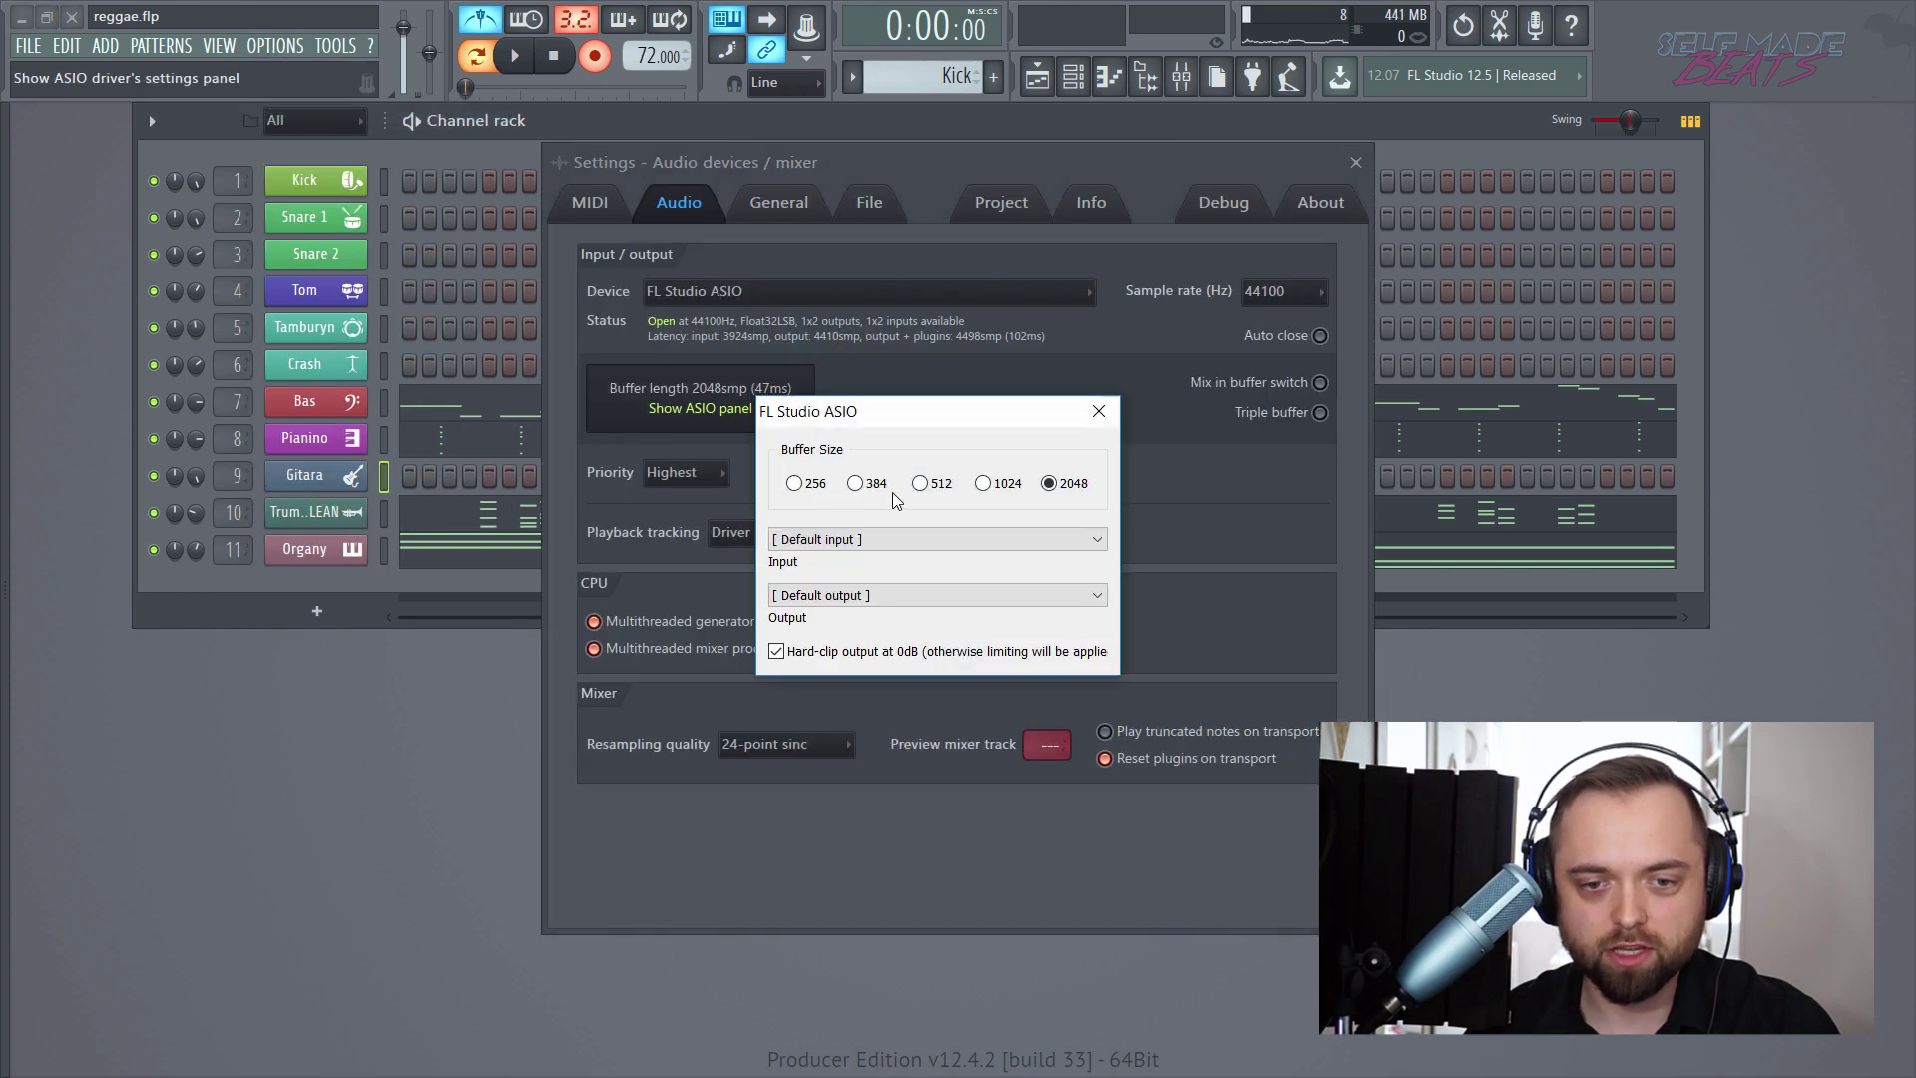
{"action": "left_click", "coordinate": [1099, 411]}
{"action": "left_click", "coordinate": [1357, 162]}
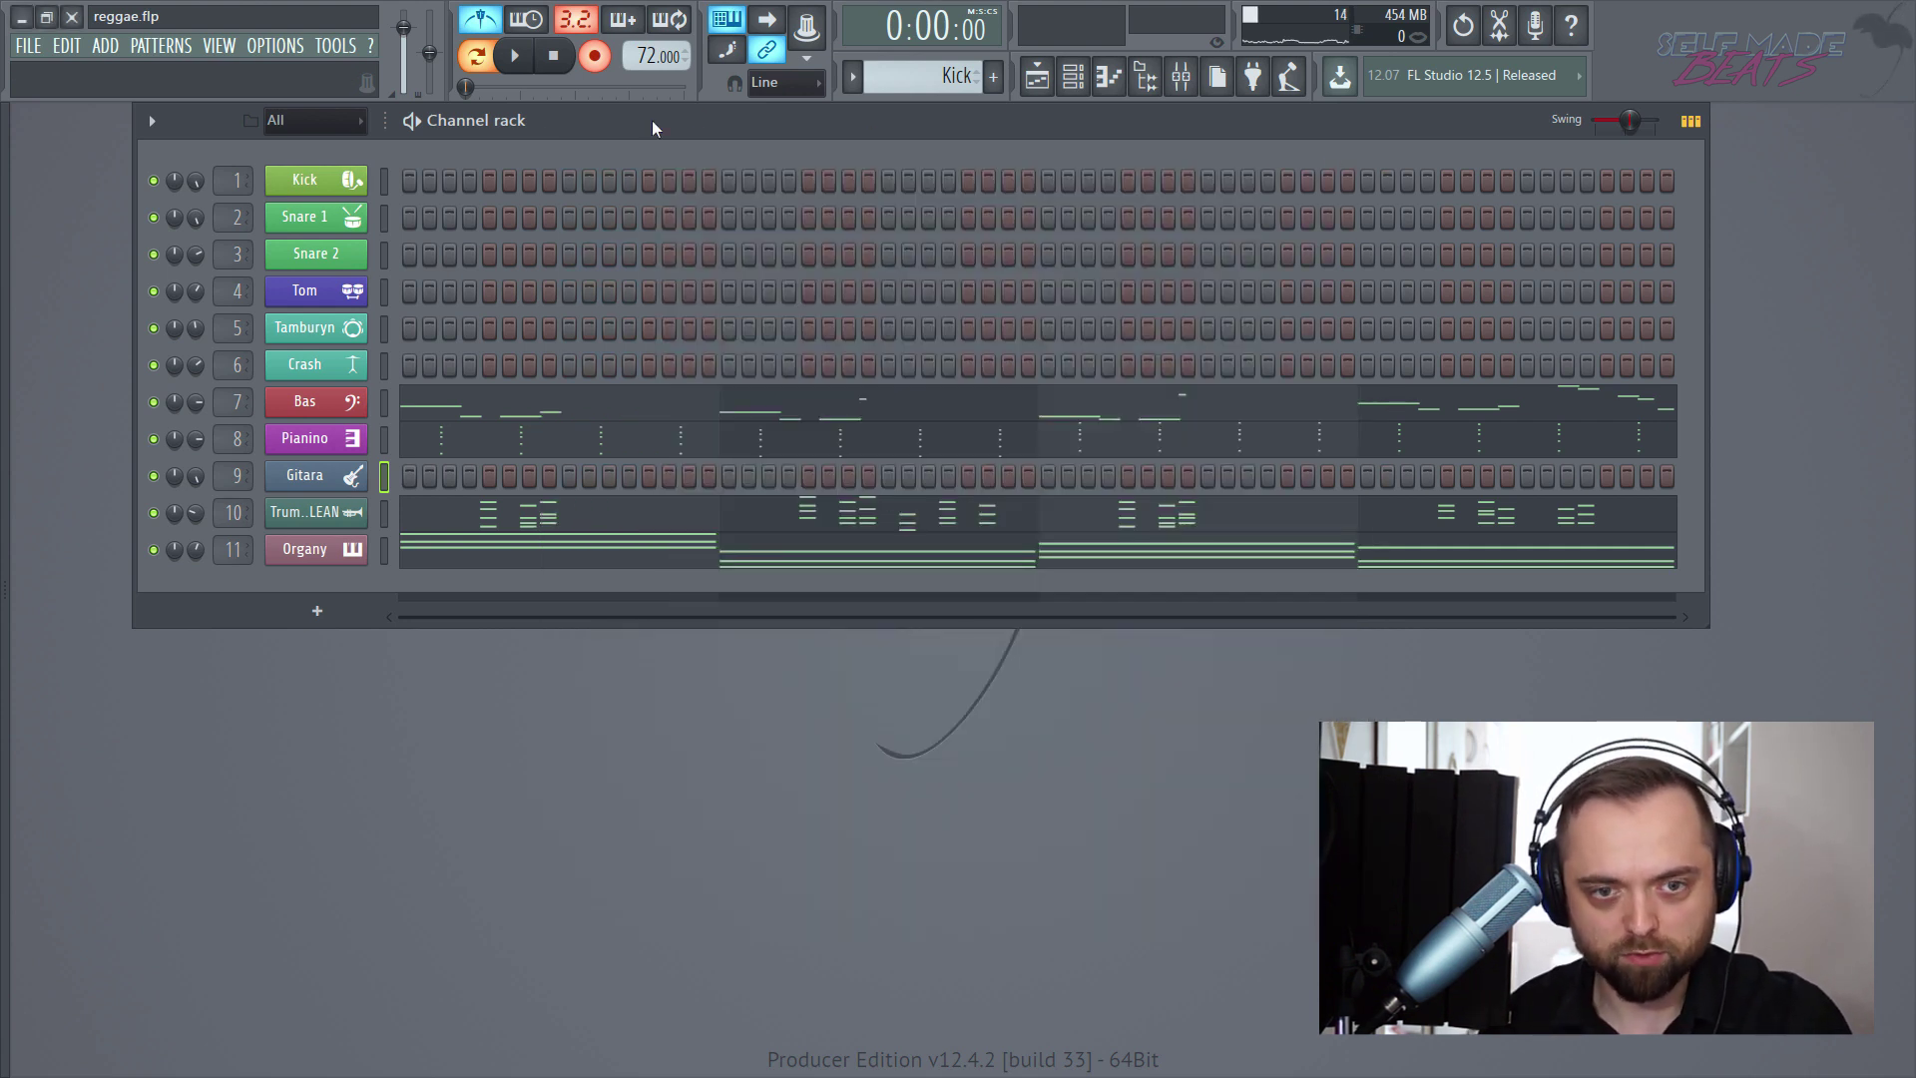
- Record a new melody take on the Gitara channel and close the ASIO and audio settings windows
{"action": "key", "text": "space"}
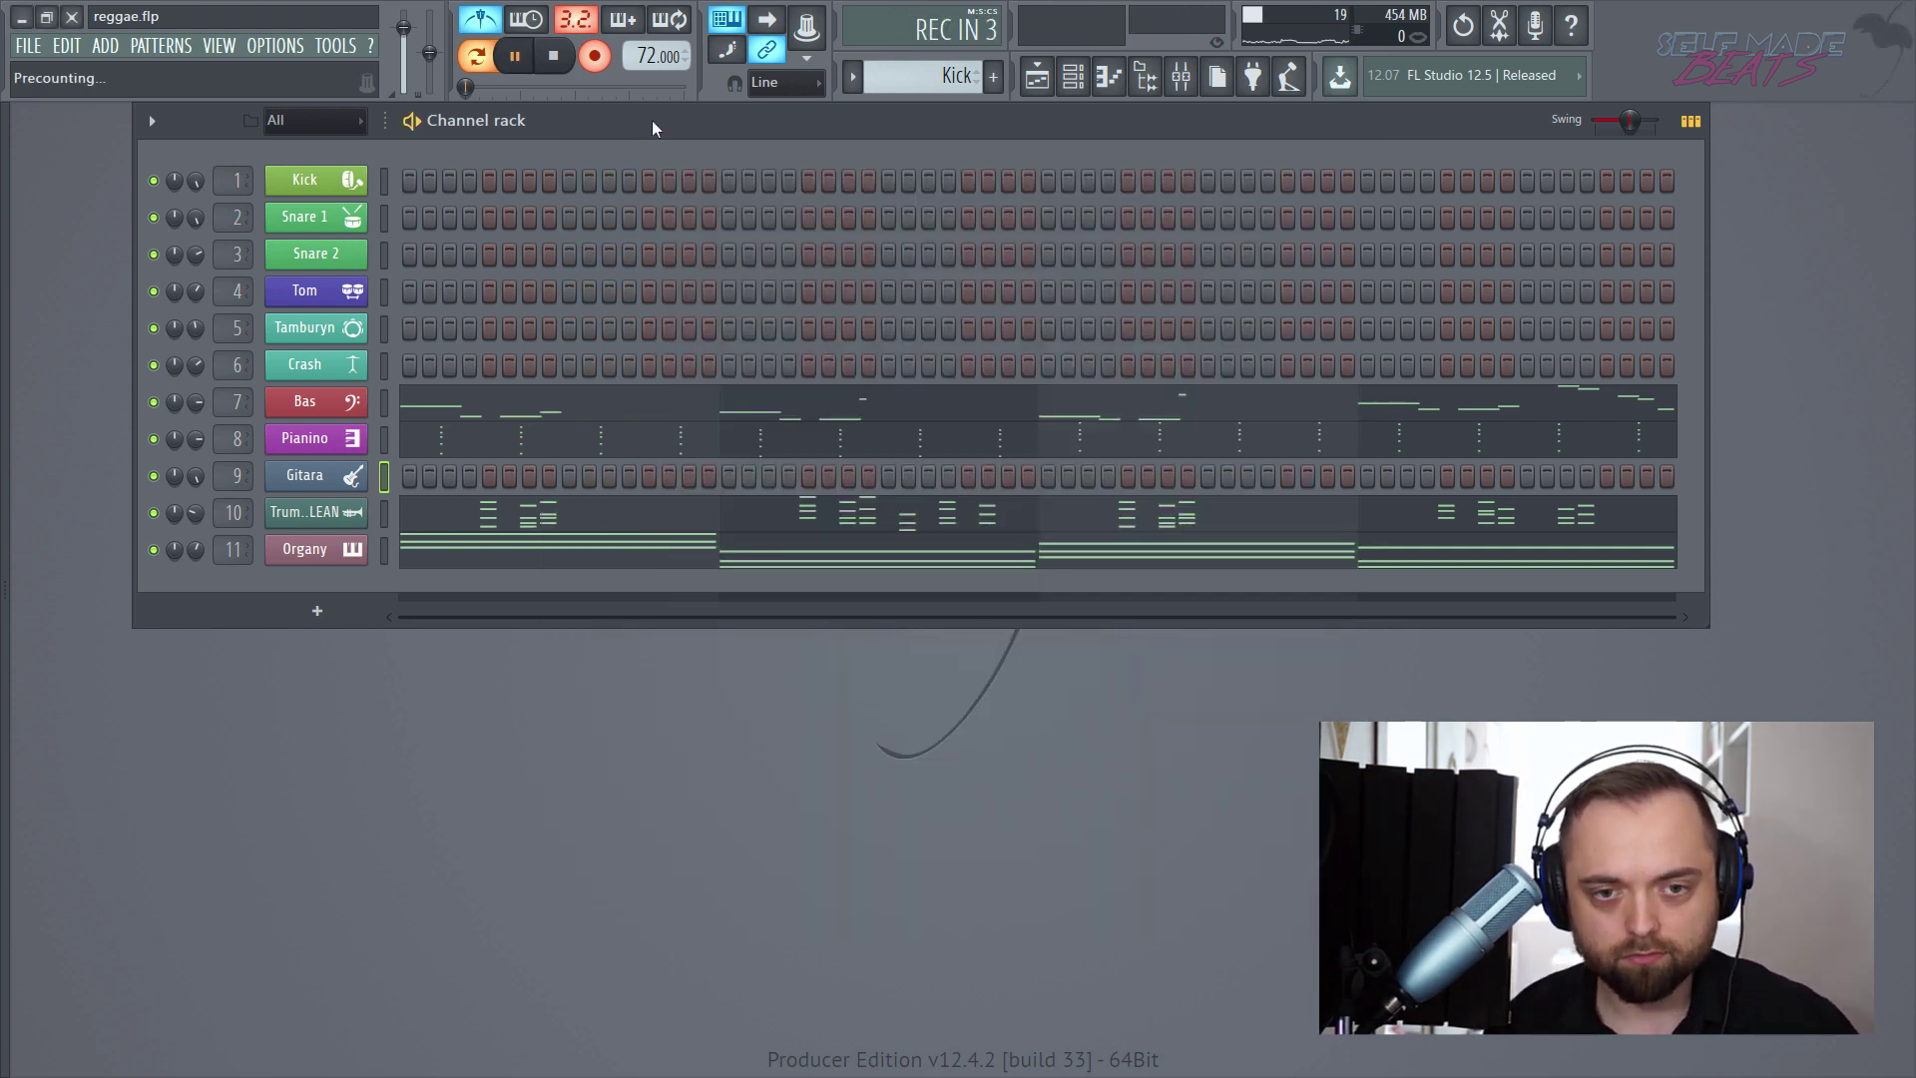
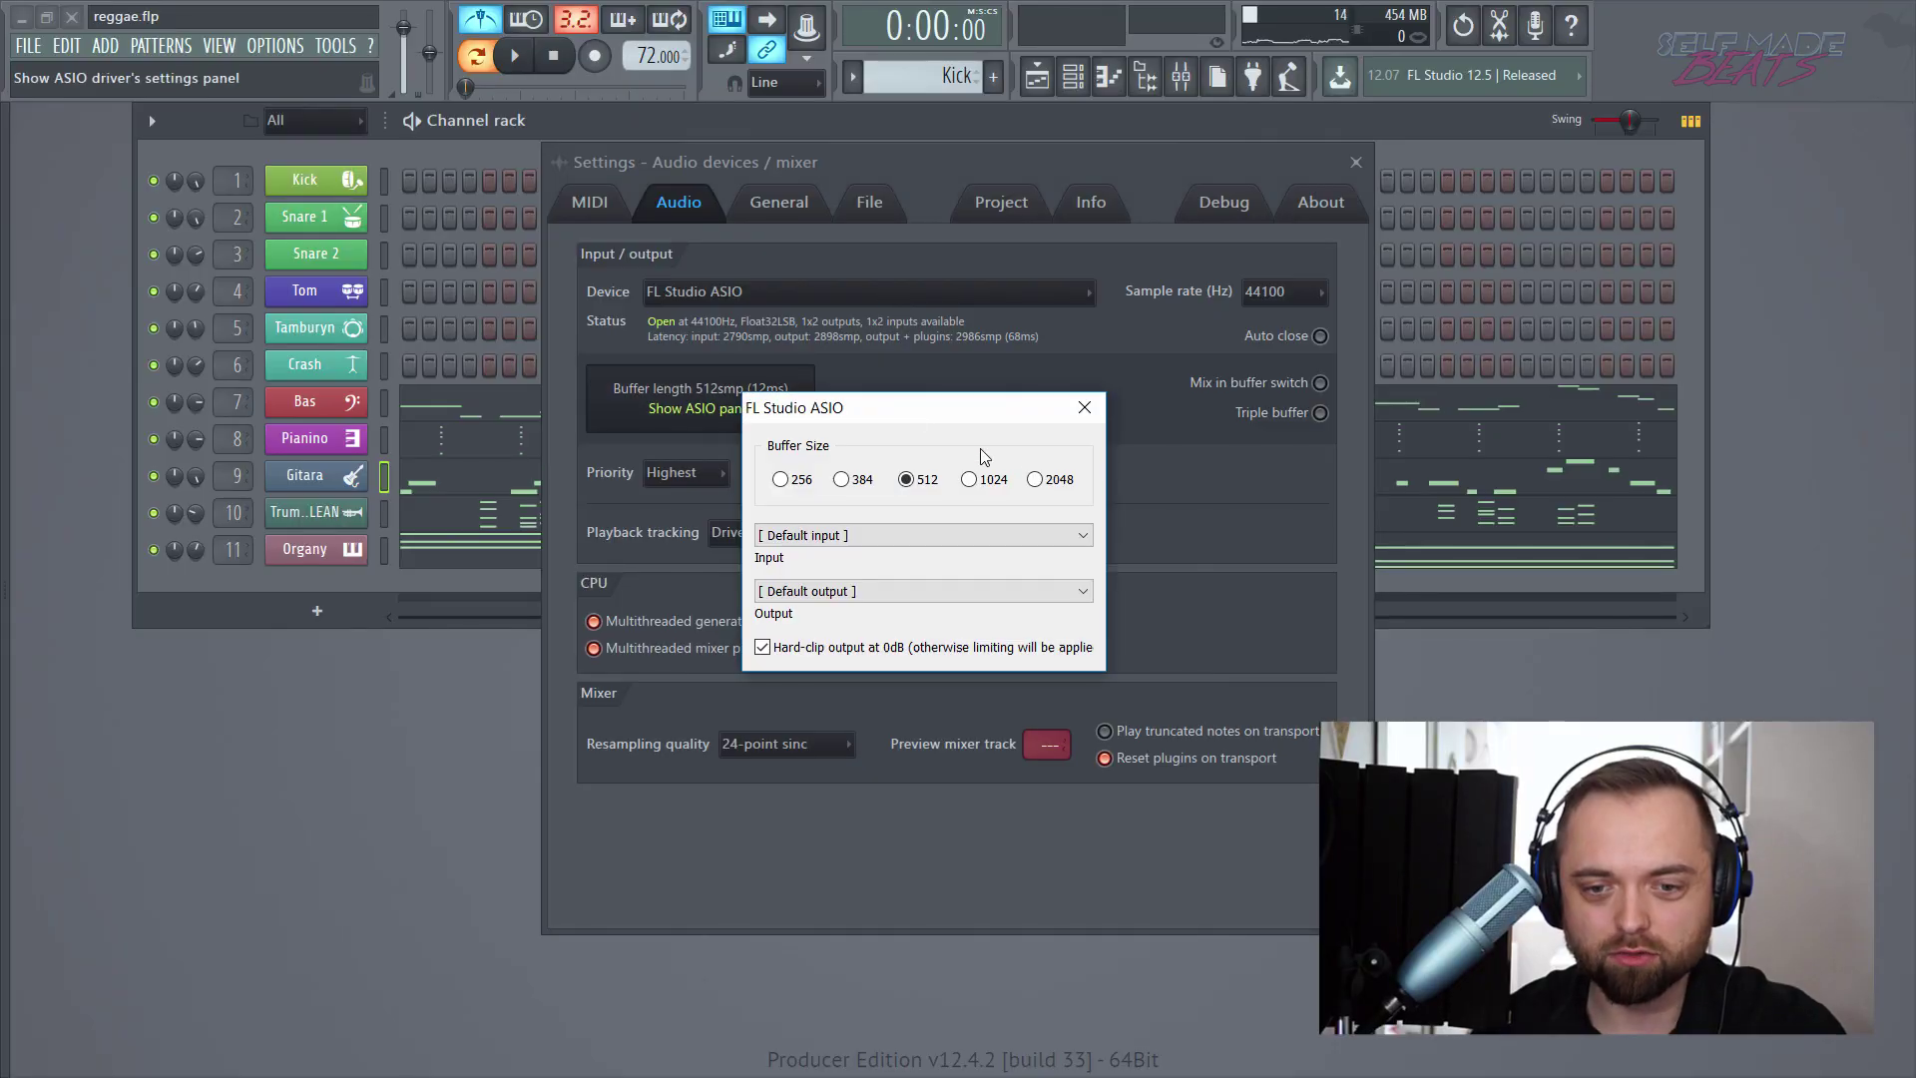
{"action": "left_click", "coordinate": [1095, 408]}
{"action": "left_click", "coordinate": [1355, 163]}
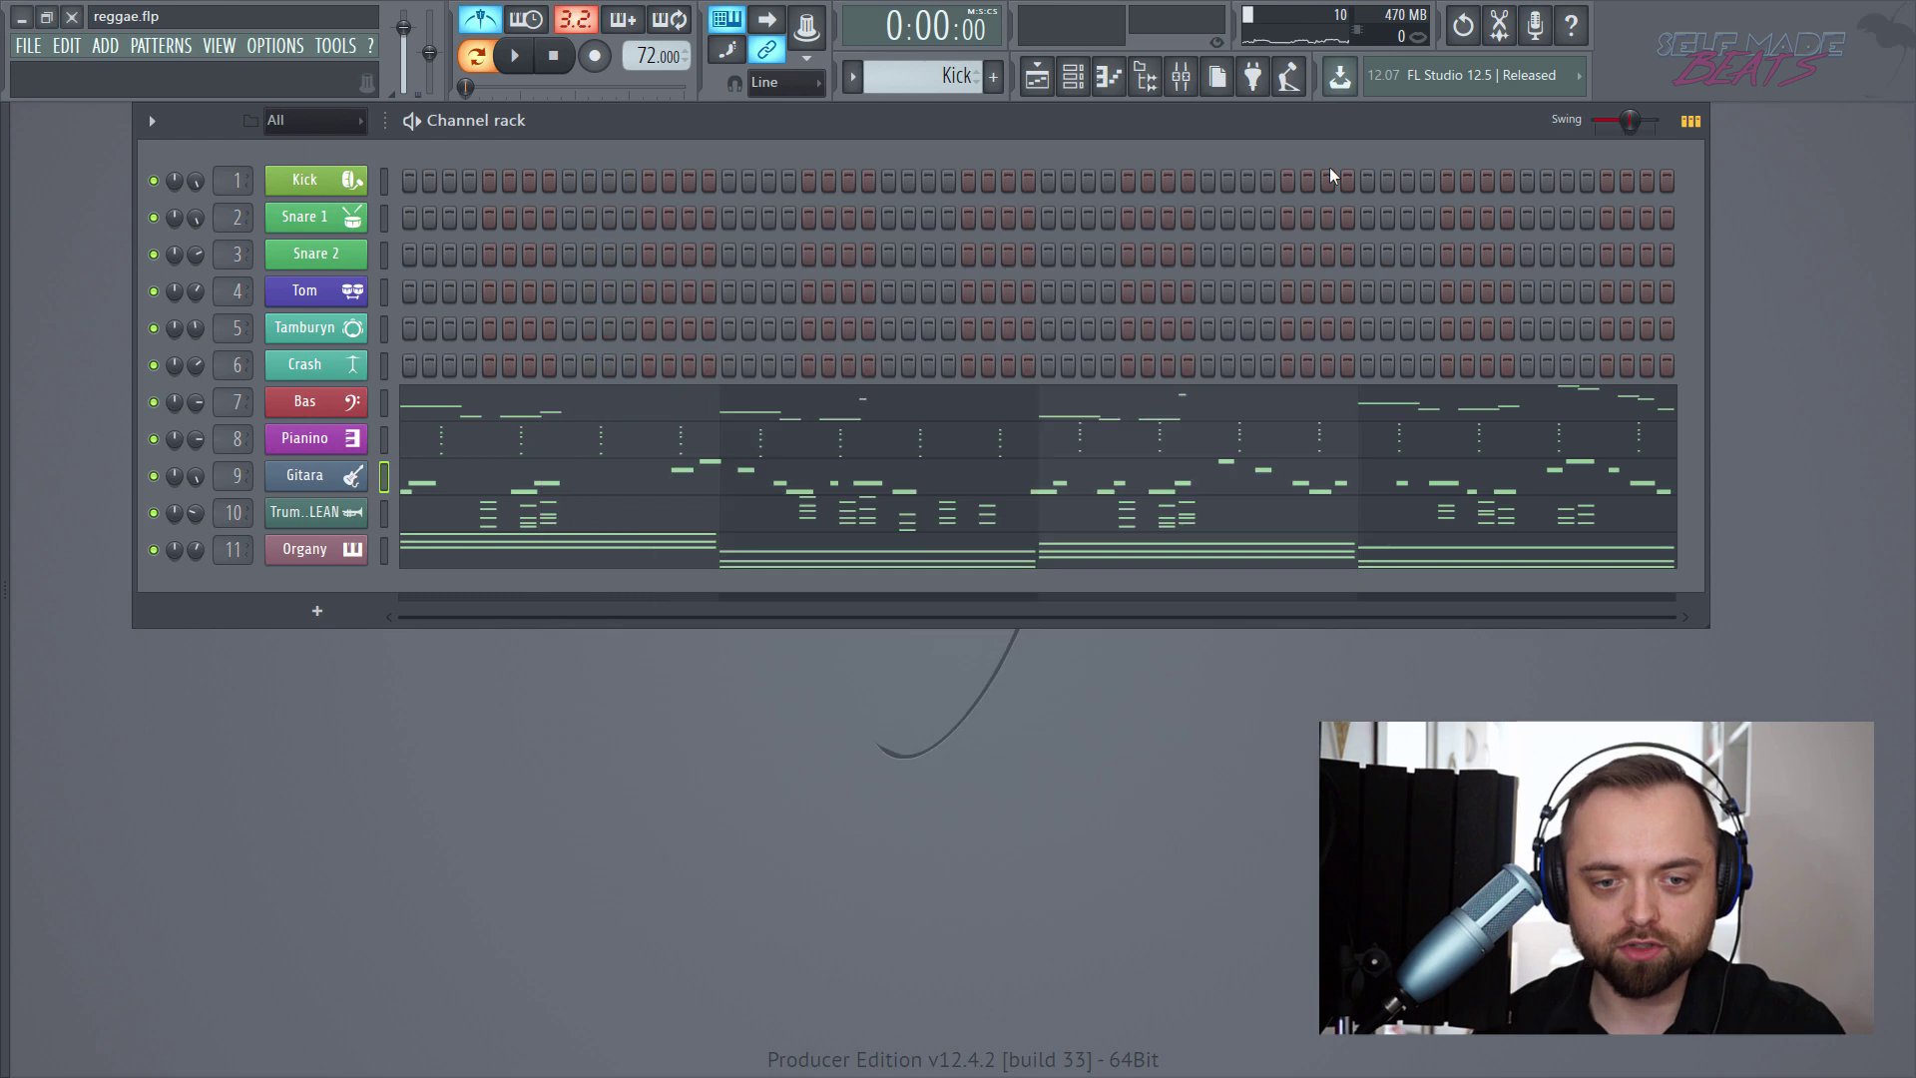
- Shift all recorded Gitara notes except the opening C4 forward in time by about half a step in the piano roll
{"action": "left_click", "coordinate": [485, 487]}
{"action": "scroll", "coordinate": [329, 380], "scroll_direction": "down", "scroll_amount": 8}
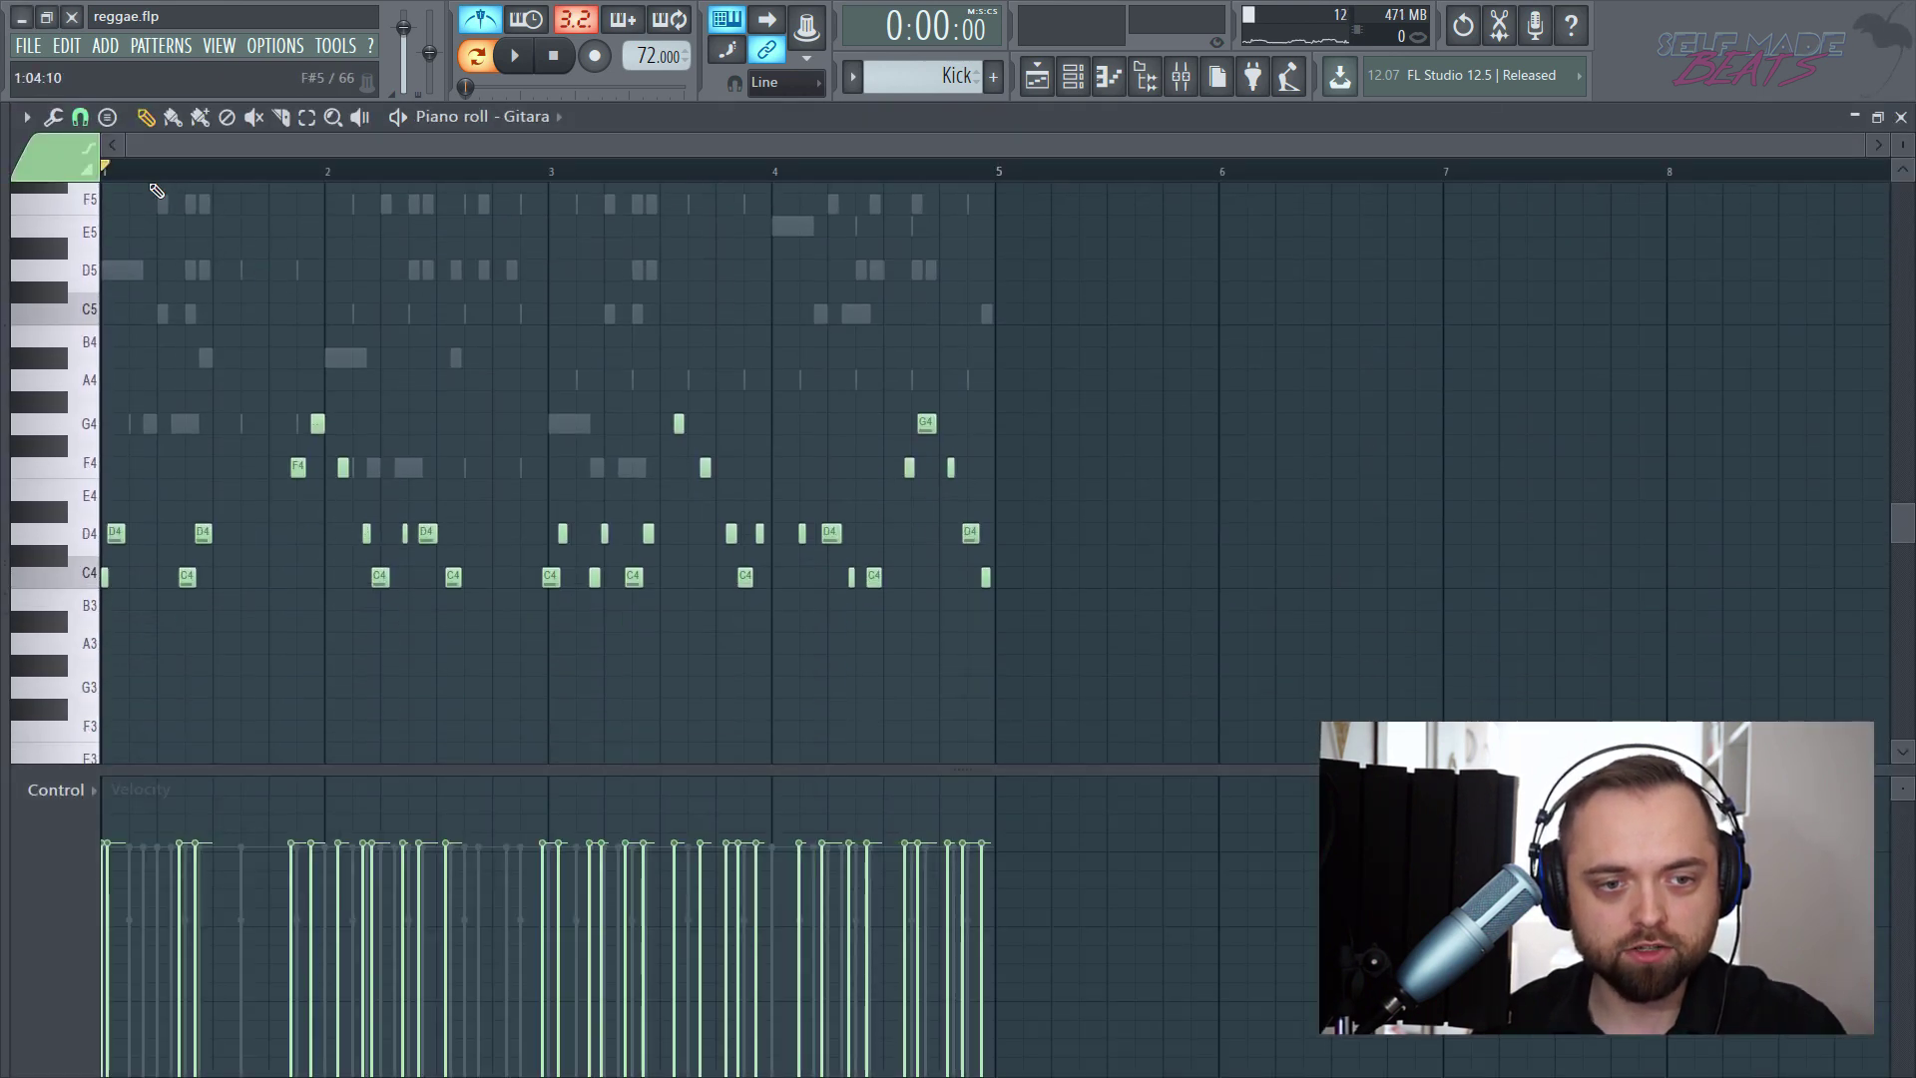
{"action": "scroll", "coordinate": [171, 179], "scroll_direction": "up", "scroll_amount": 4}
{"action": "key", "text": "ctrl+a"}
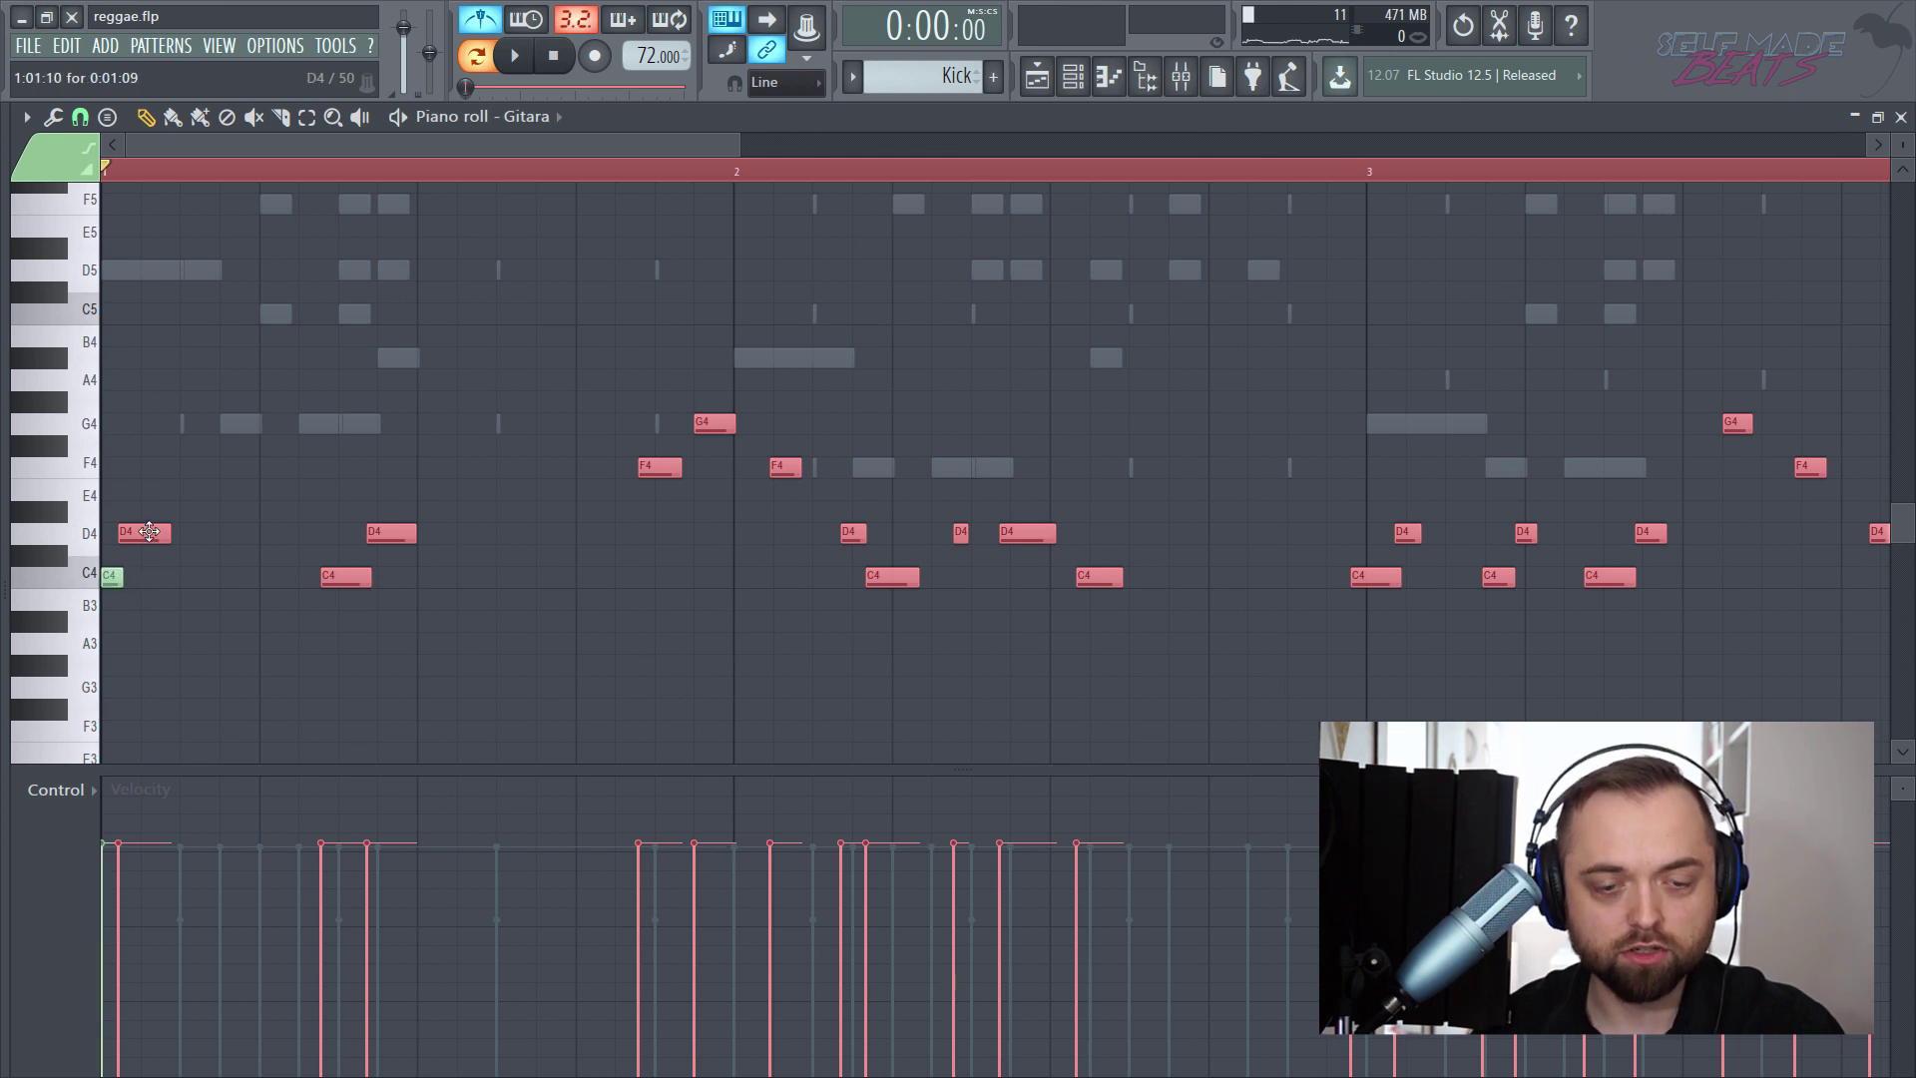
{"action": "left_click_drag", "start_coordinate": [149, 532], "coordinate": [172, 532]}
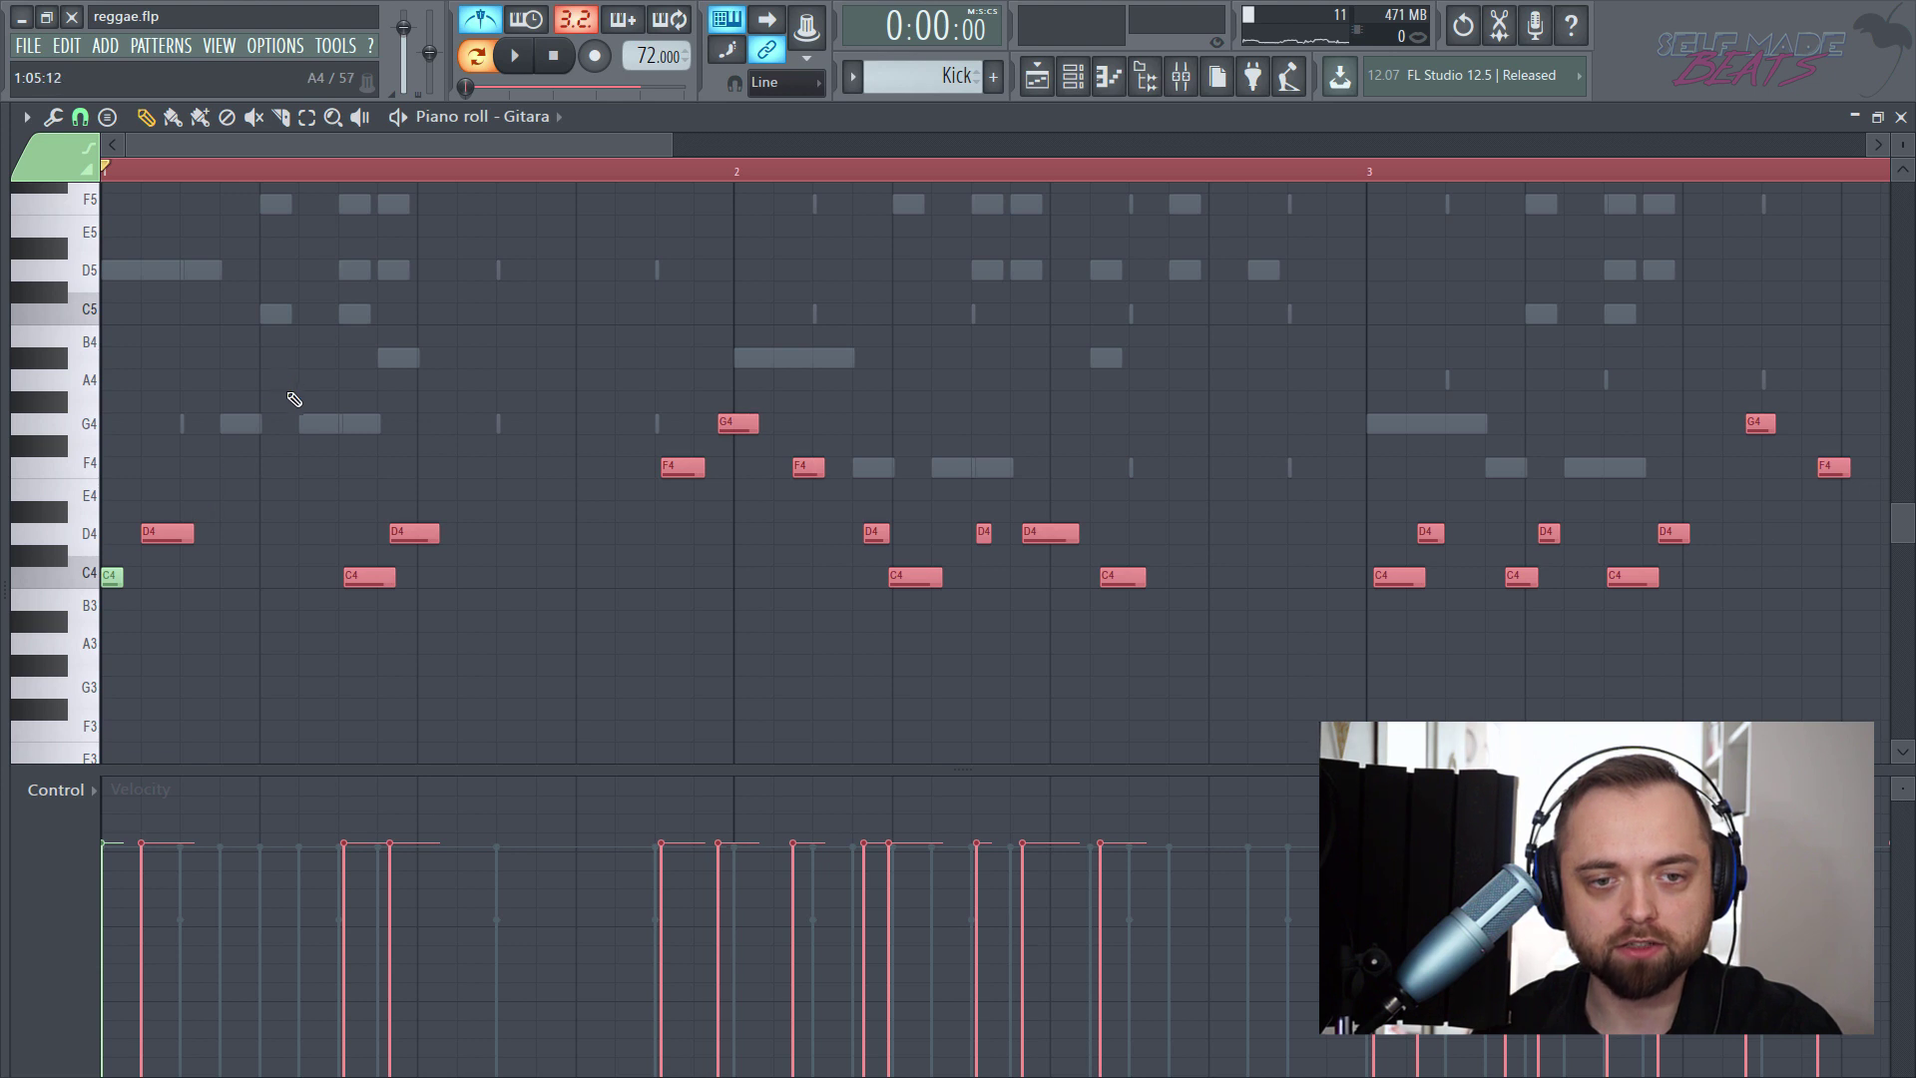
- Play the Gitara part, deselect its notes and check the timing across all four bars
{"action": "key", "text": "space"}
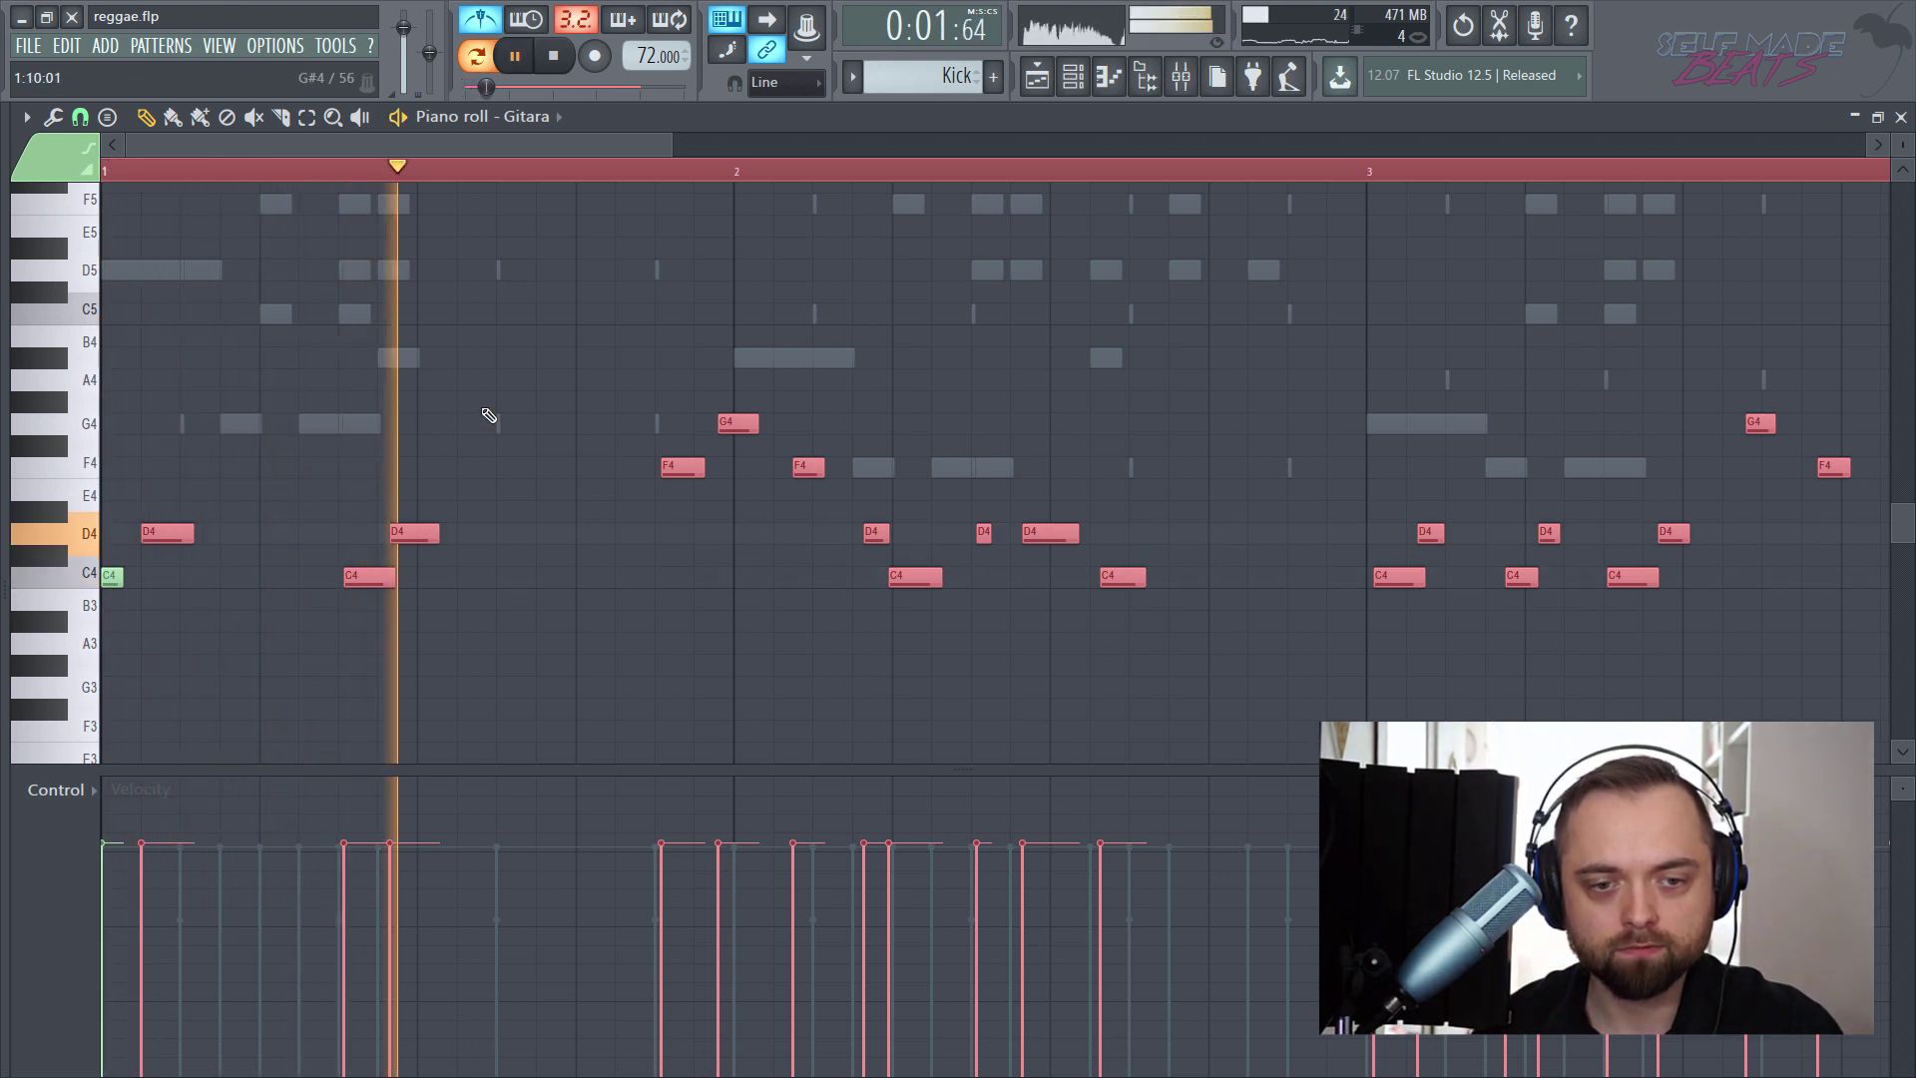
{"action": "key", "text": "ctrl+d"}
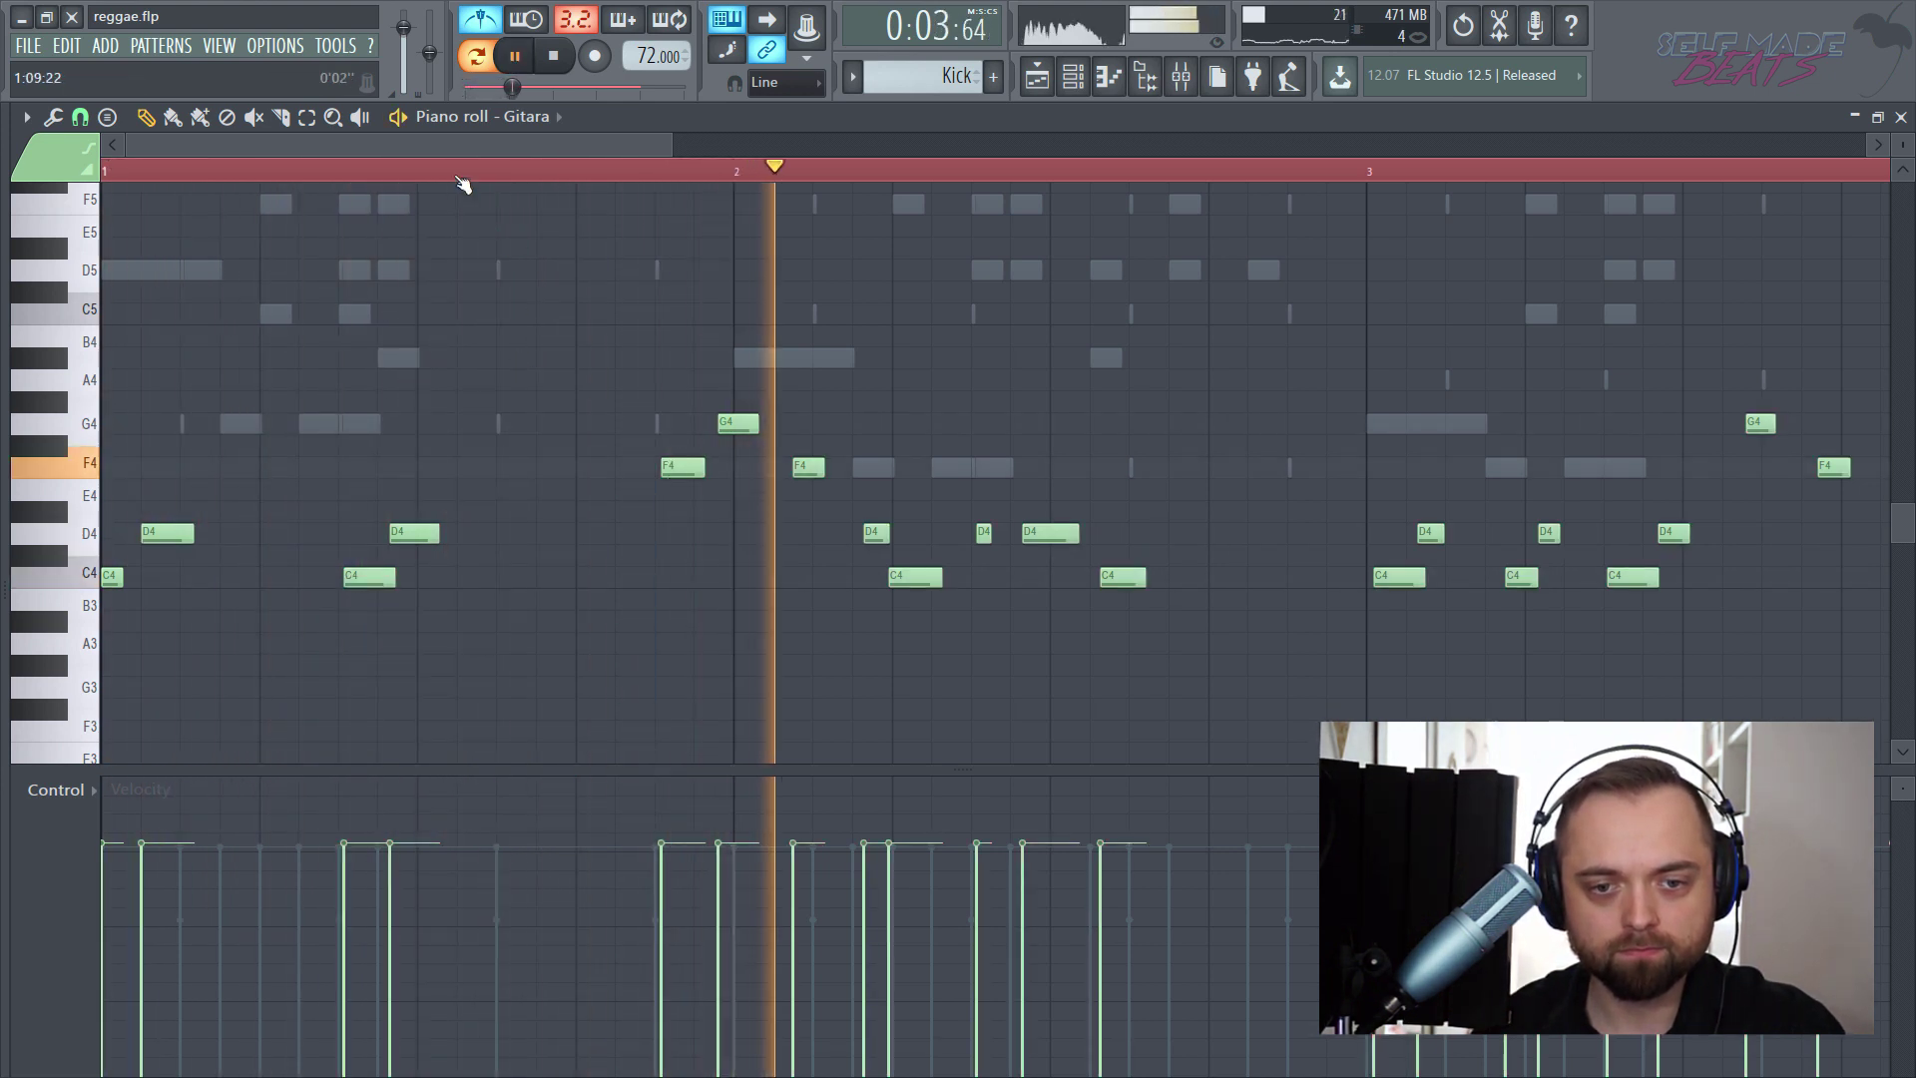
{"action": "scroll", "coordinate": [463, 183], "scroll_direction": "down", "scroll_amount": 2}
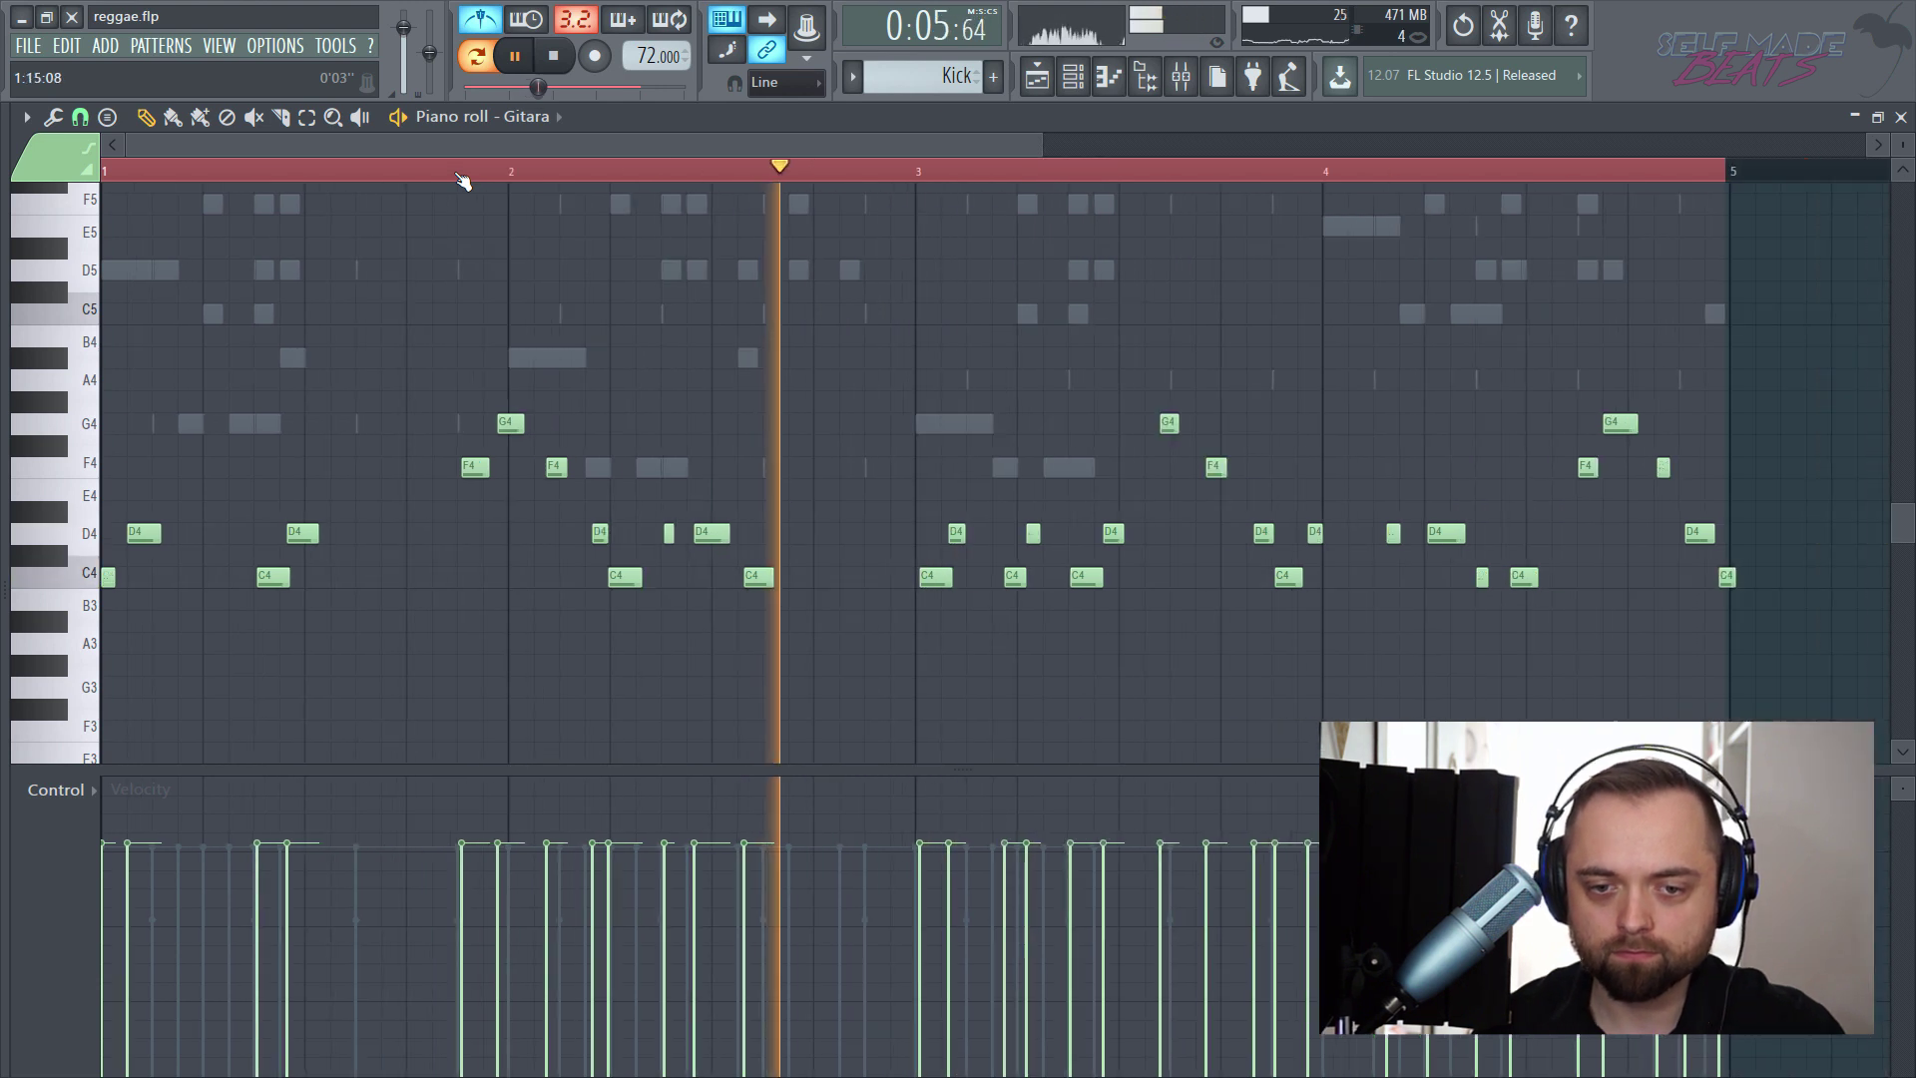
{"action": "scroll", "coordinate": [462, 180], "scroll_direction": "down", "scroll_amount": 1}
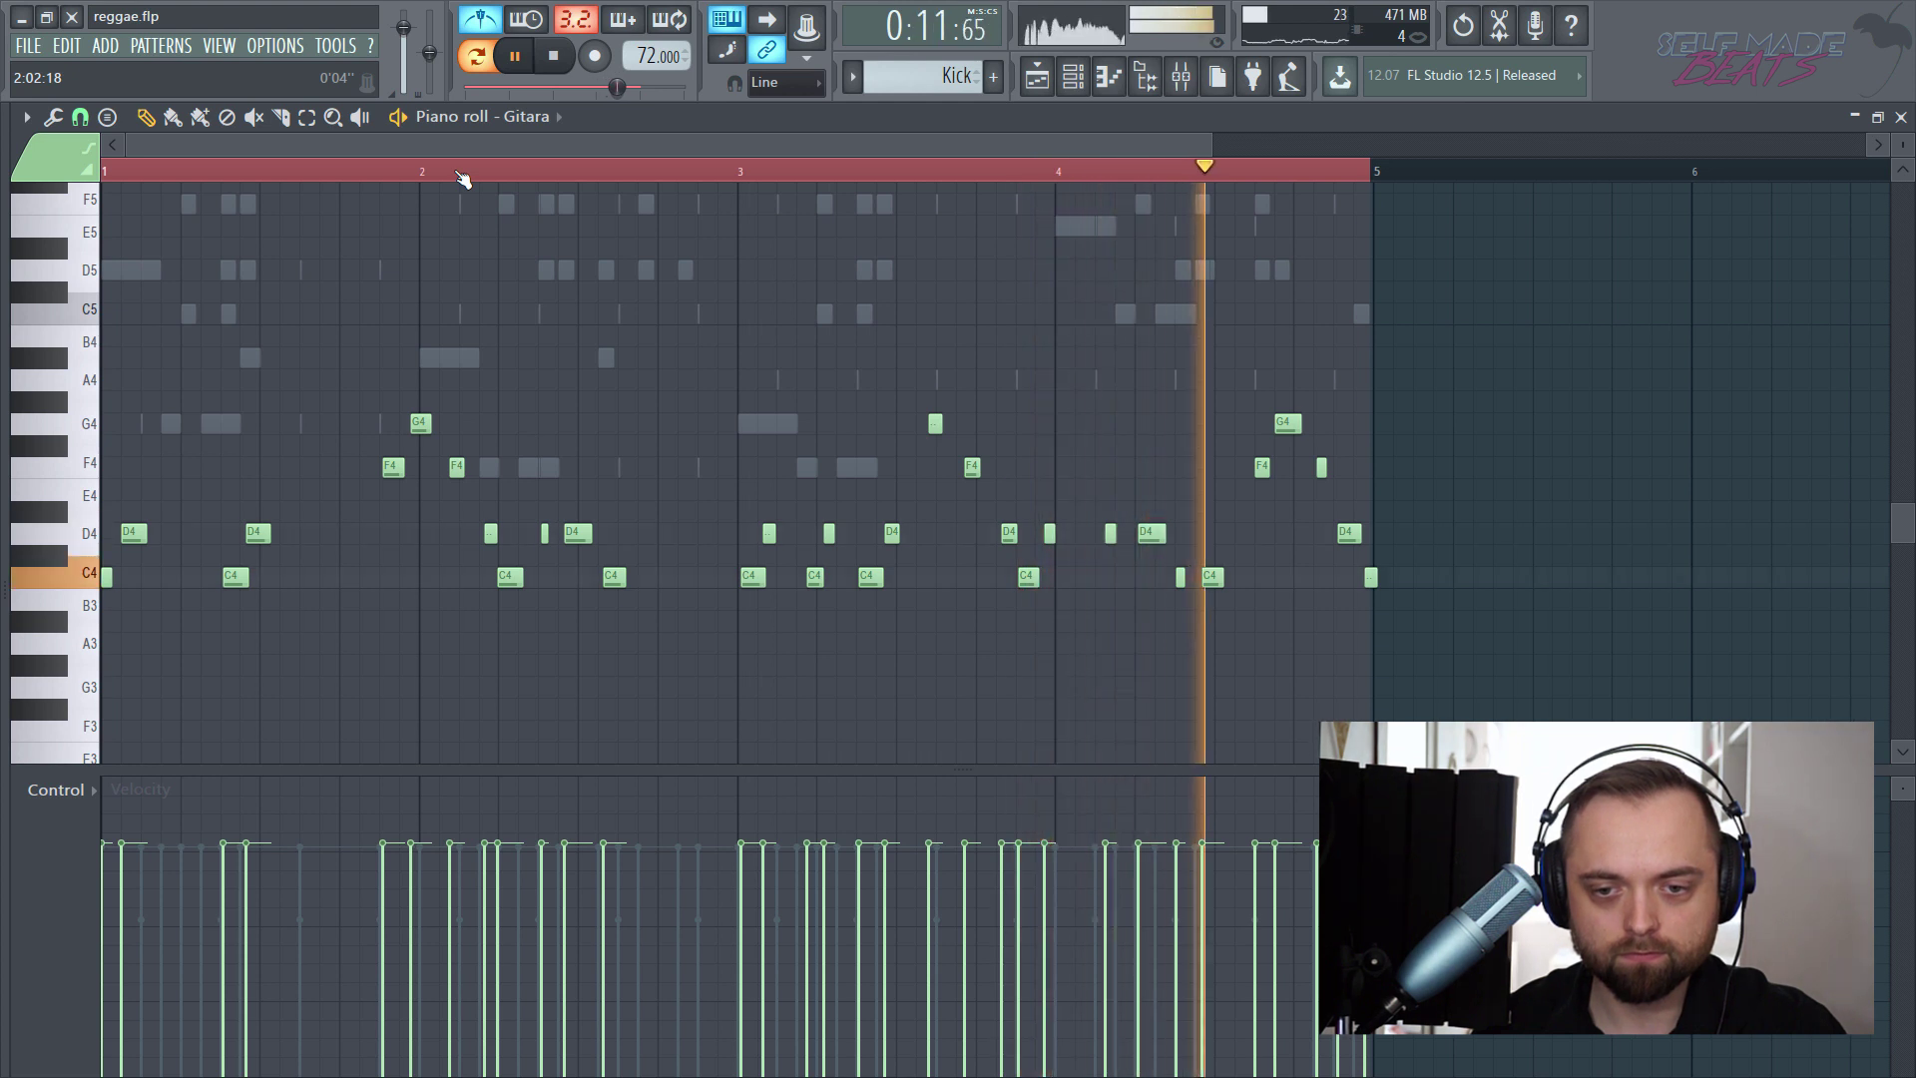
- Nudge the first two D4 notes of bar 4 slightly earlier
{"action": "scroll", "coordinate": [1186, 178], "scroll_direction": "up", "scroll_amount": 3}
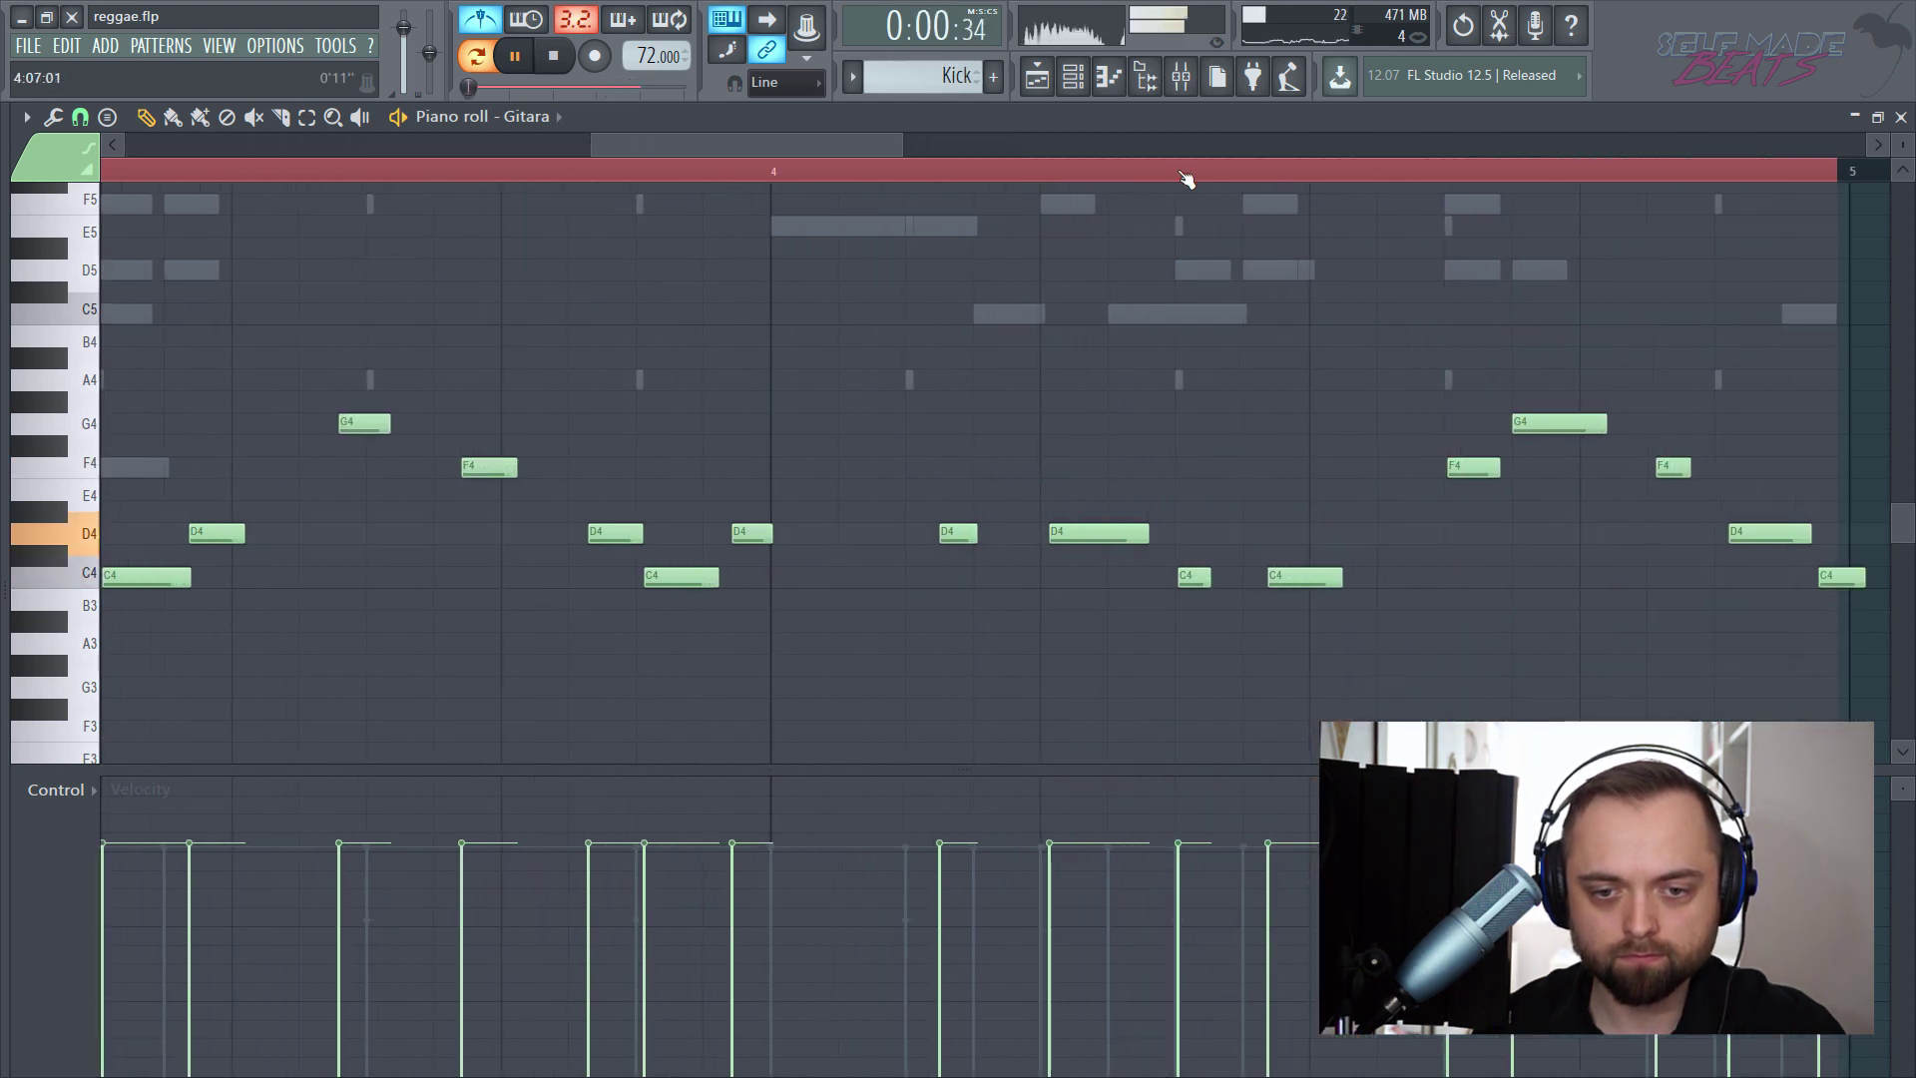
{"action": "left_click_drag", "start_coordinate": [954, 530], "coordinate": [932, 530]}
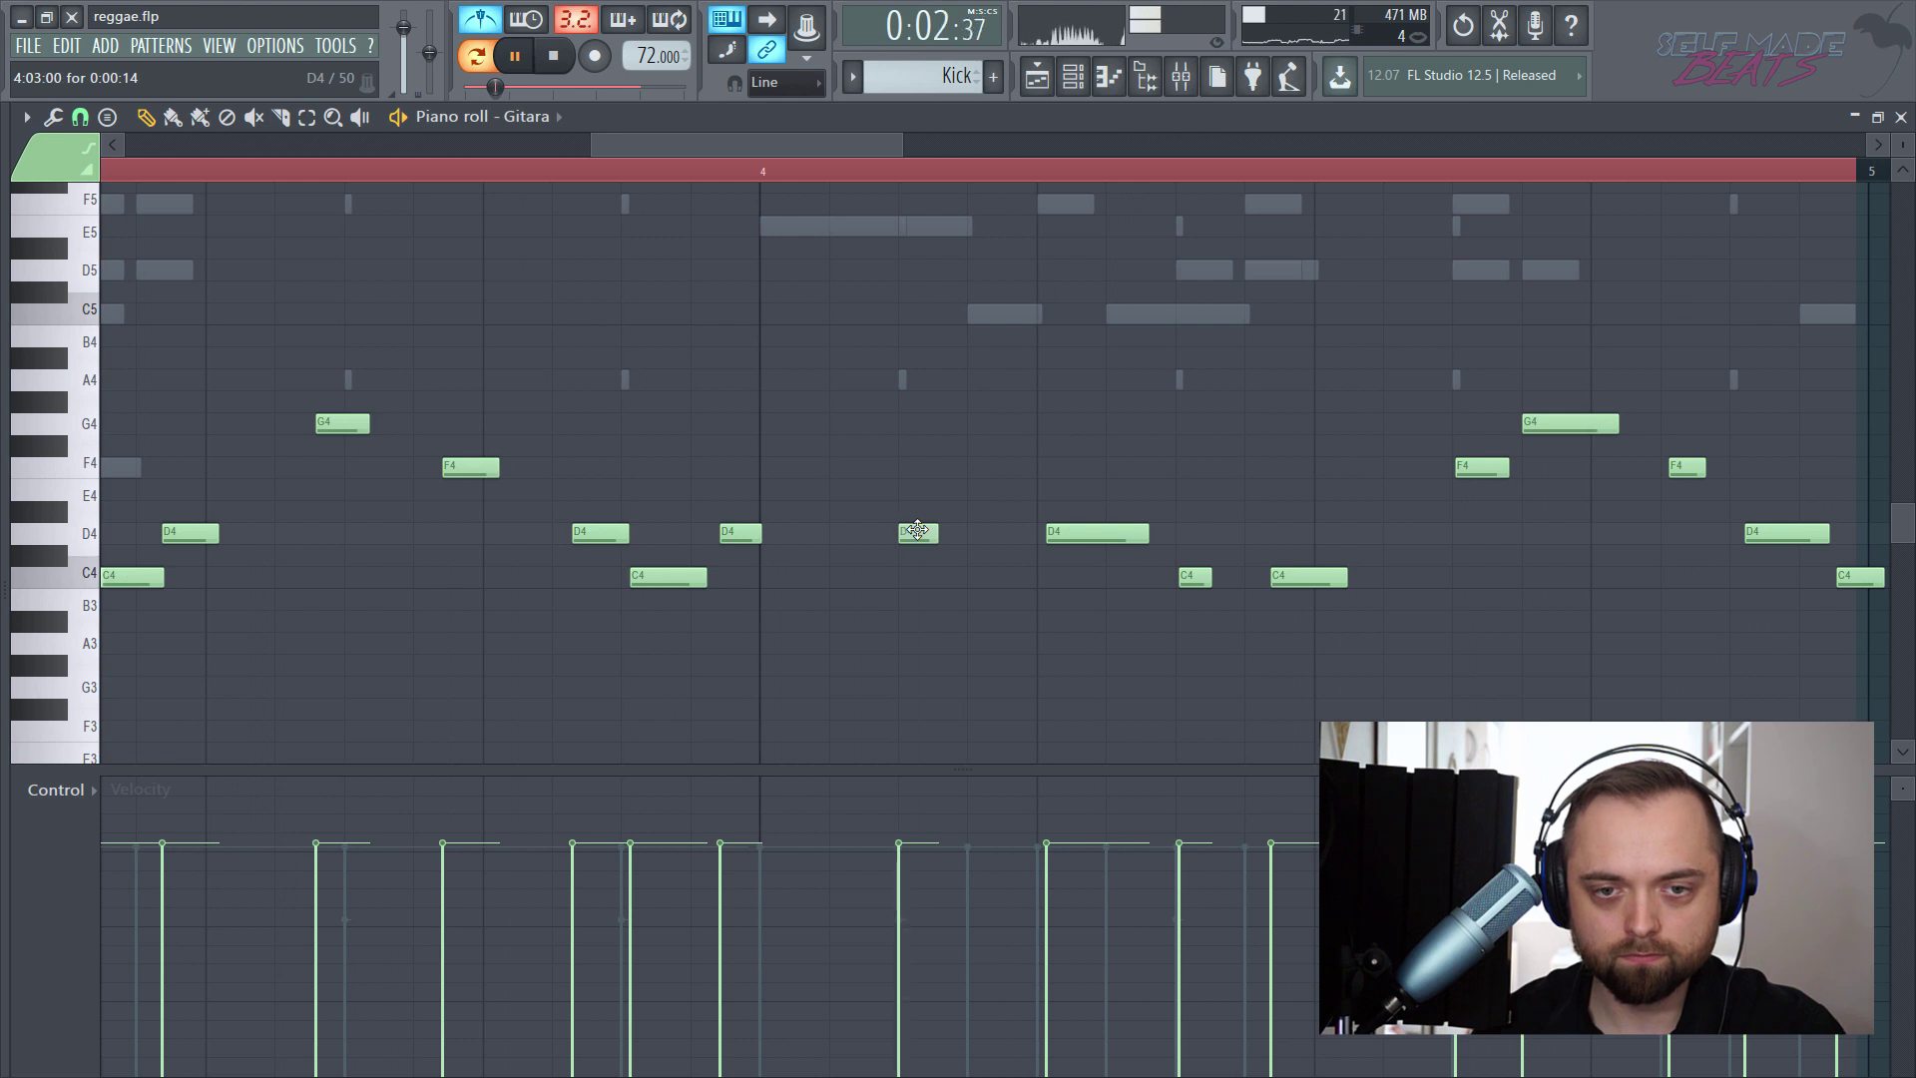
{"action": "left_click_drag", "start_coordinate": [788, 140], "coordinate": [908, 149]}
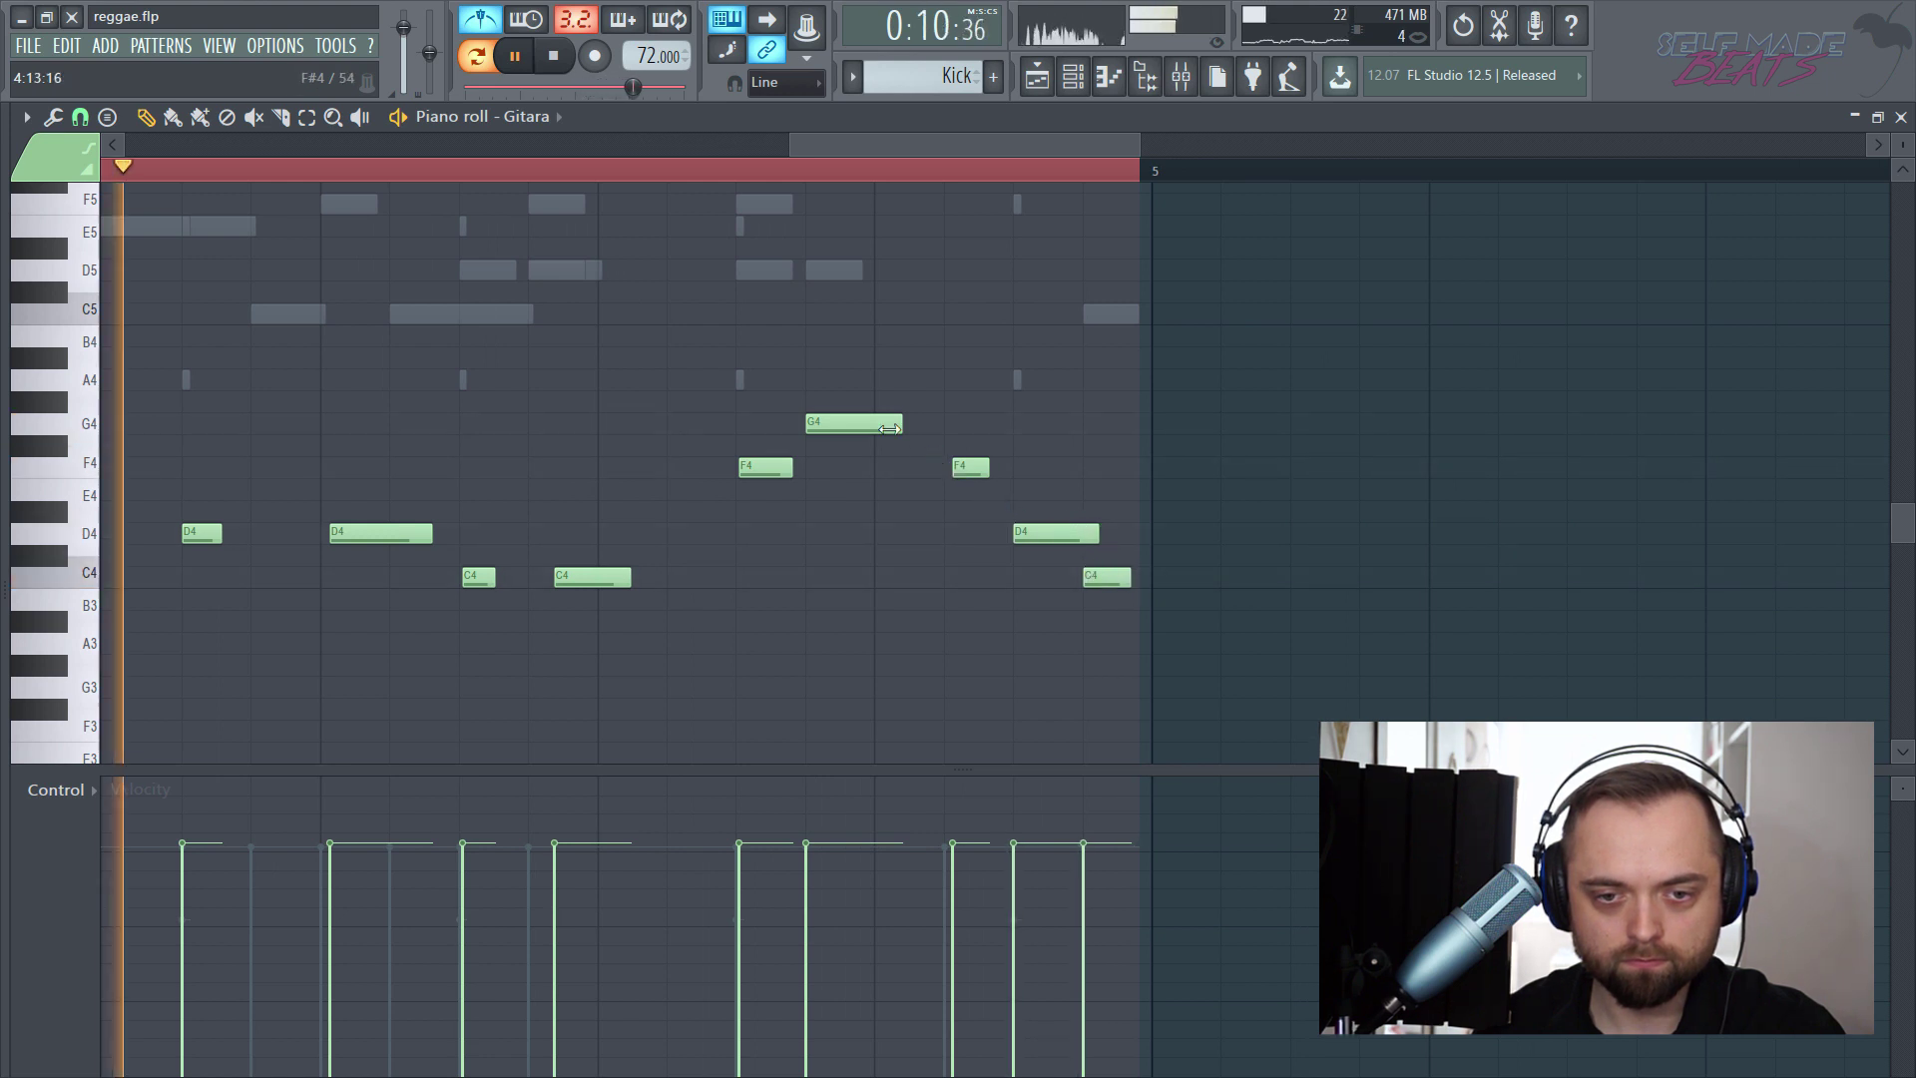
{"action": "left_click_drag", "start_coordinate": [362, 523], "coordinate": [351, 524]}
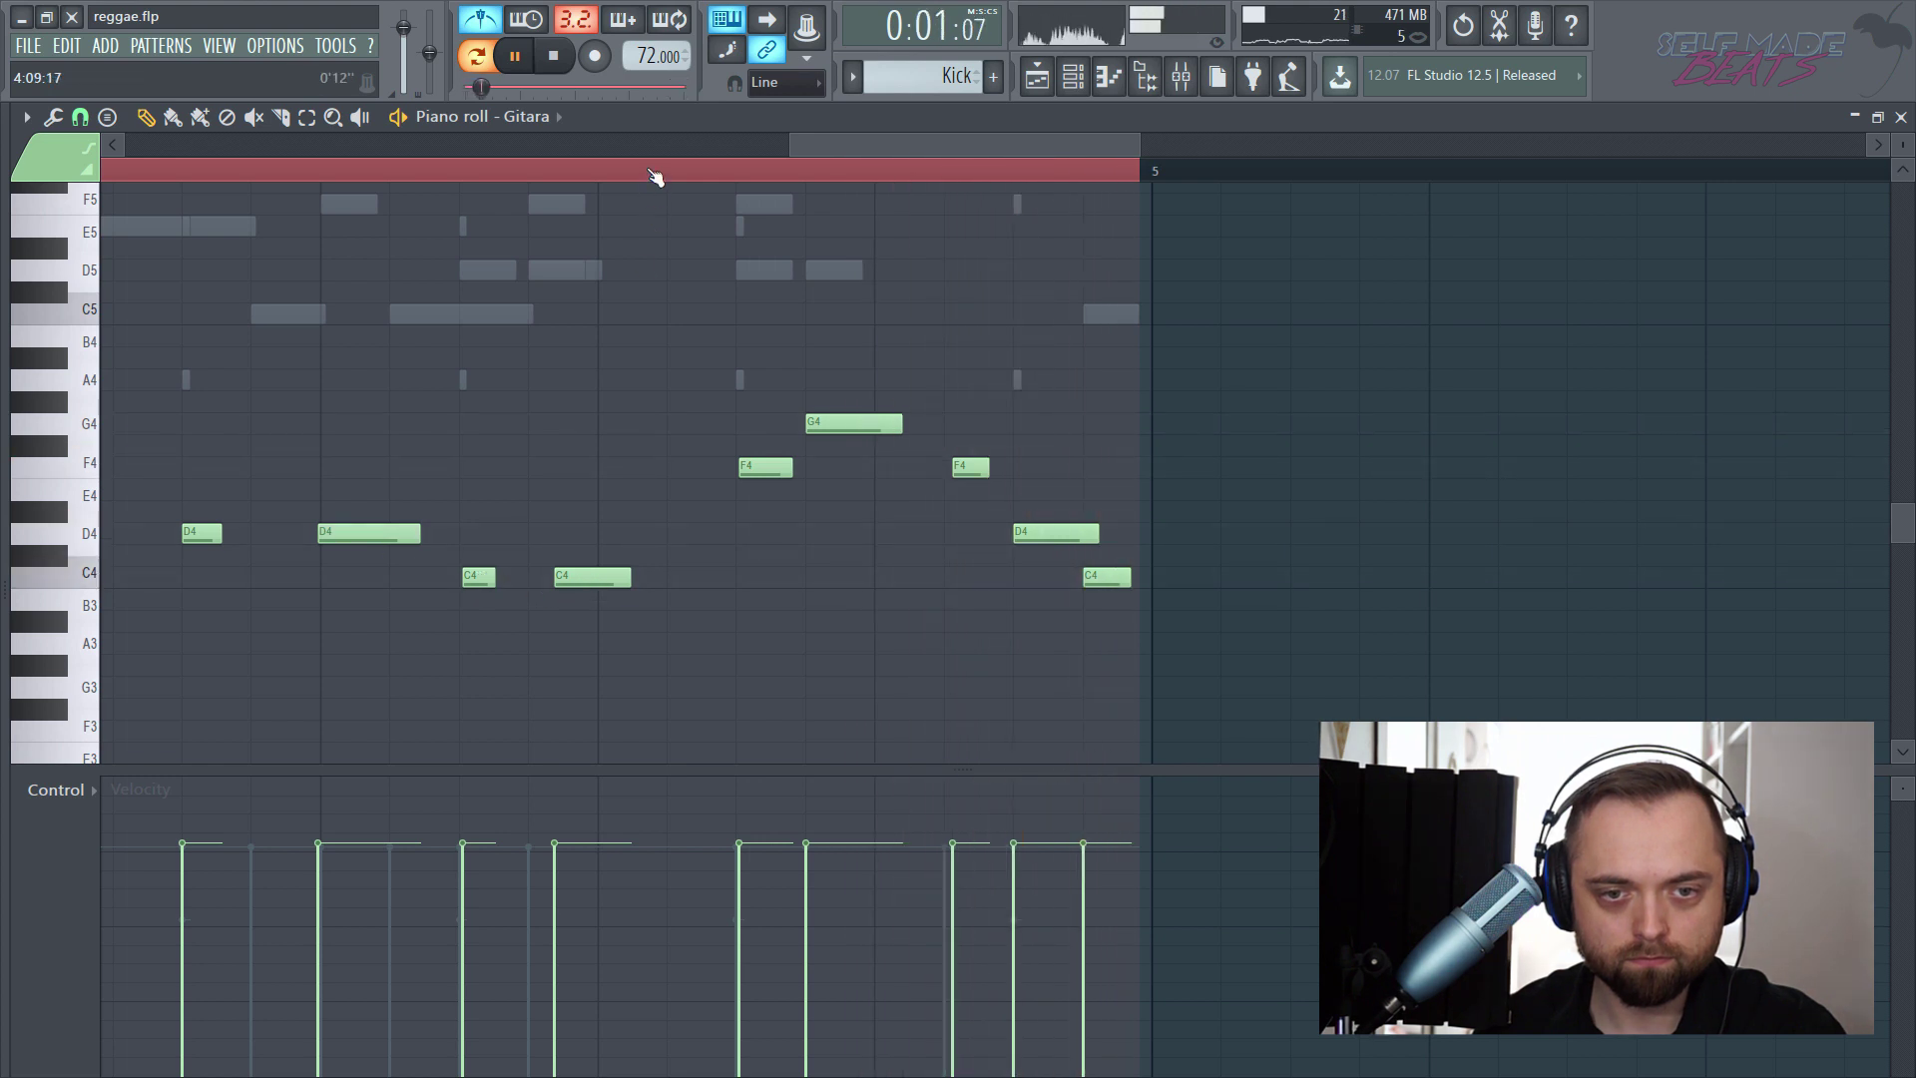
- Correct the timing of the F4, G4, F4, D4 and C4 notes around the start of bar 2 and the first D4 of bar 1
{"action": "scroll", "coordinate": [654, 174], "scroll_direction": "down", "scroll_amount": 5}
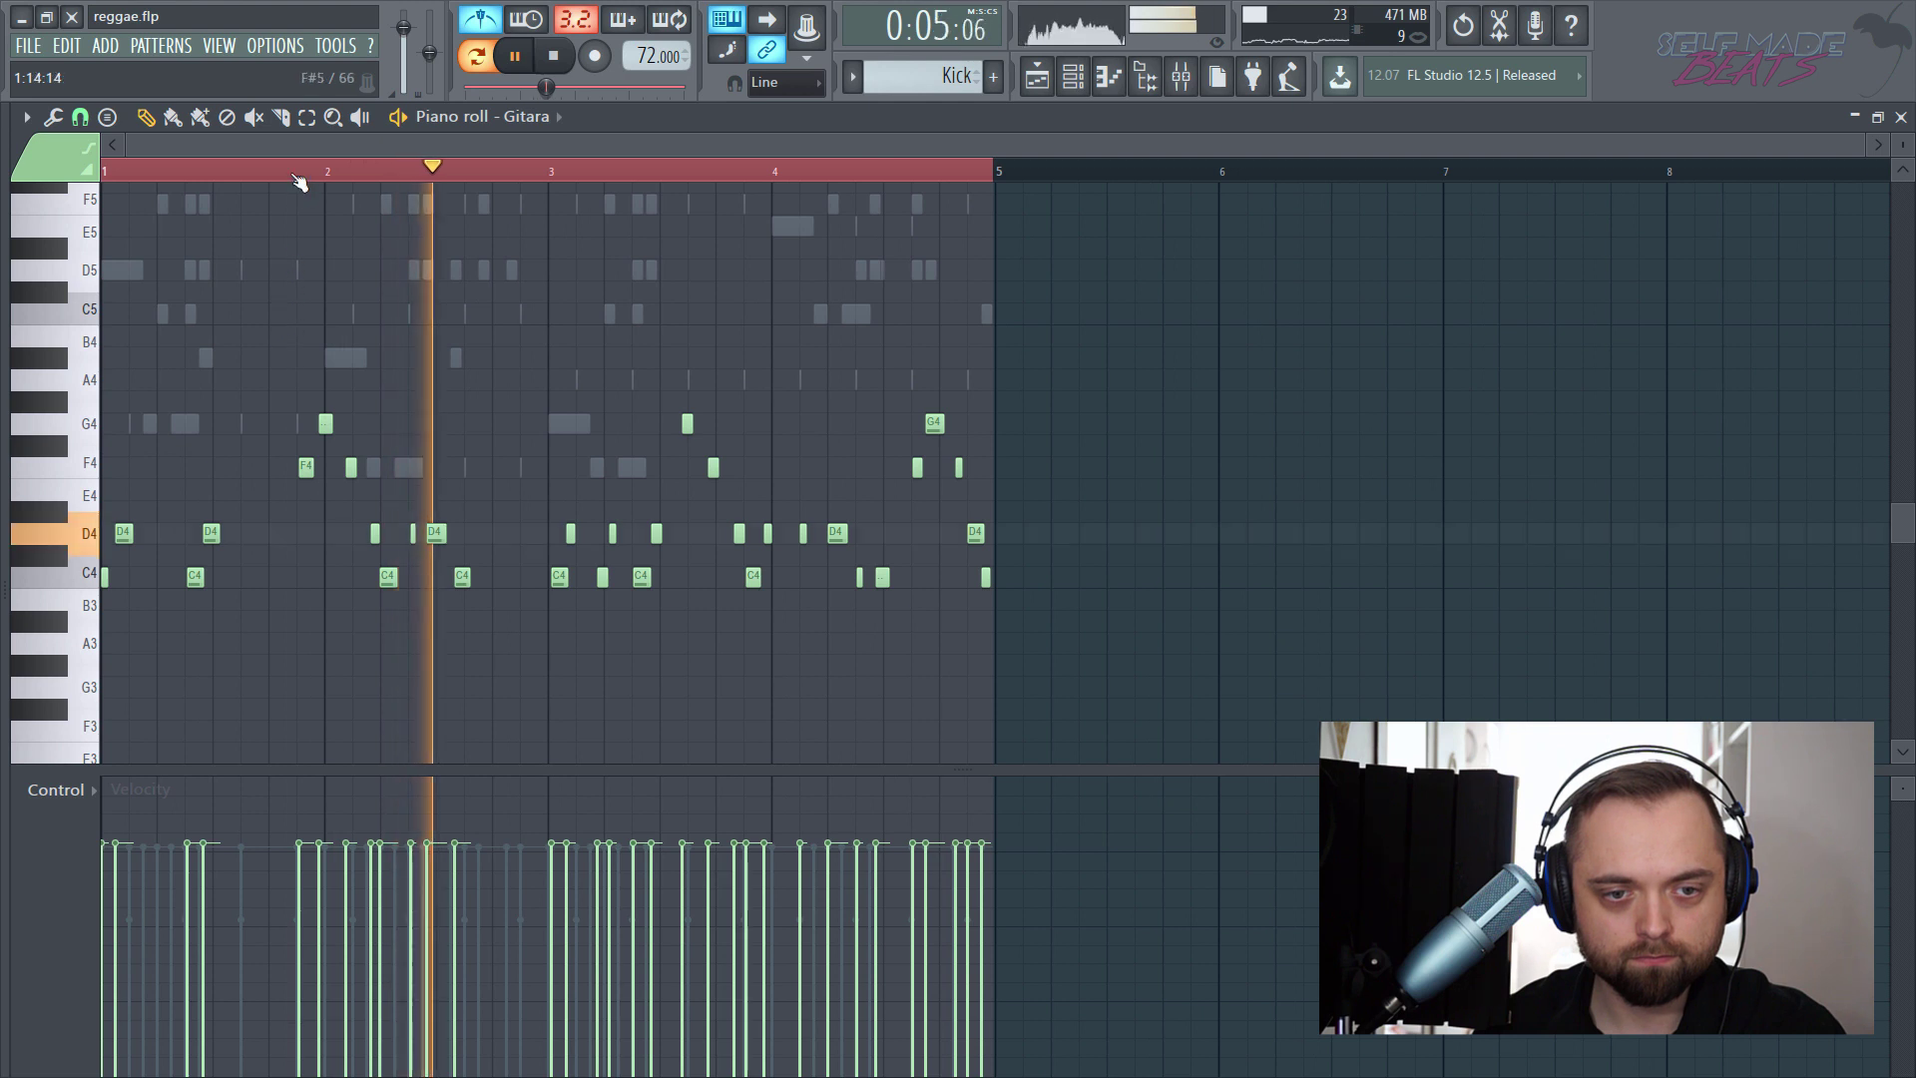
{"action": "scroll", "coordinate": [299, 180], "scroll_direction": "up", "scroll_amount": 6}
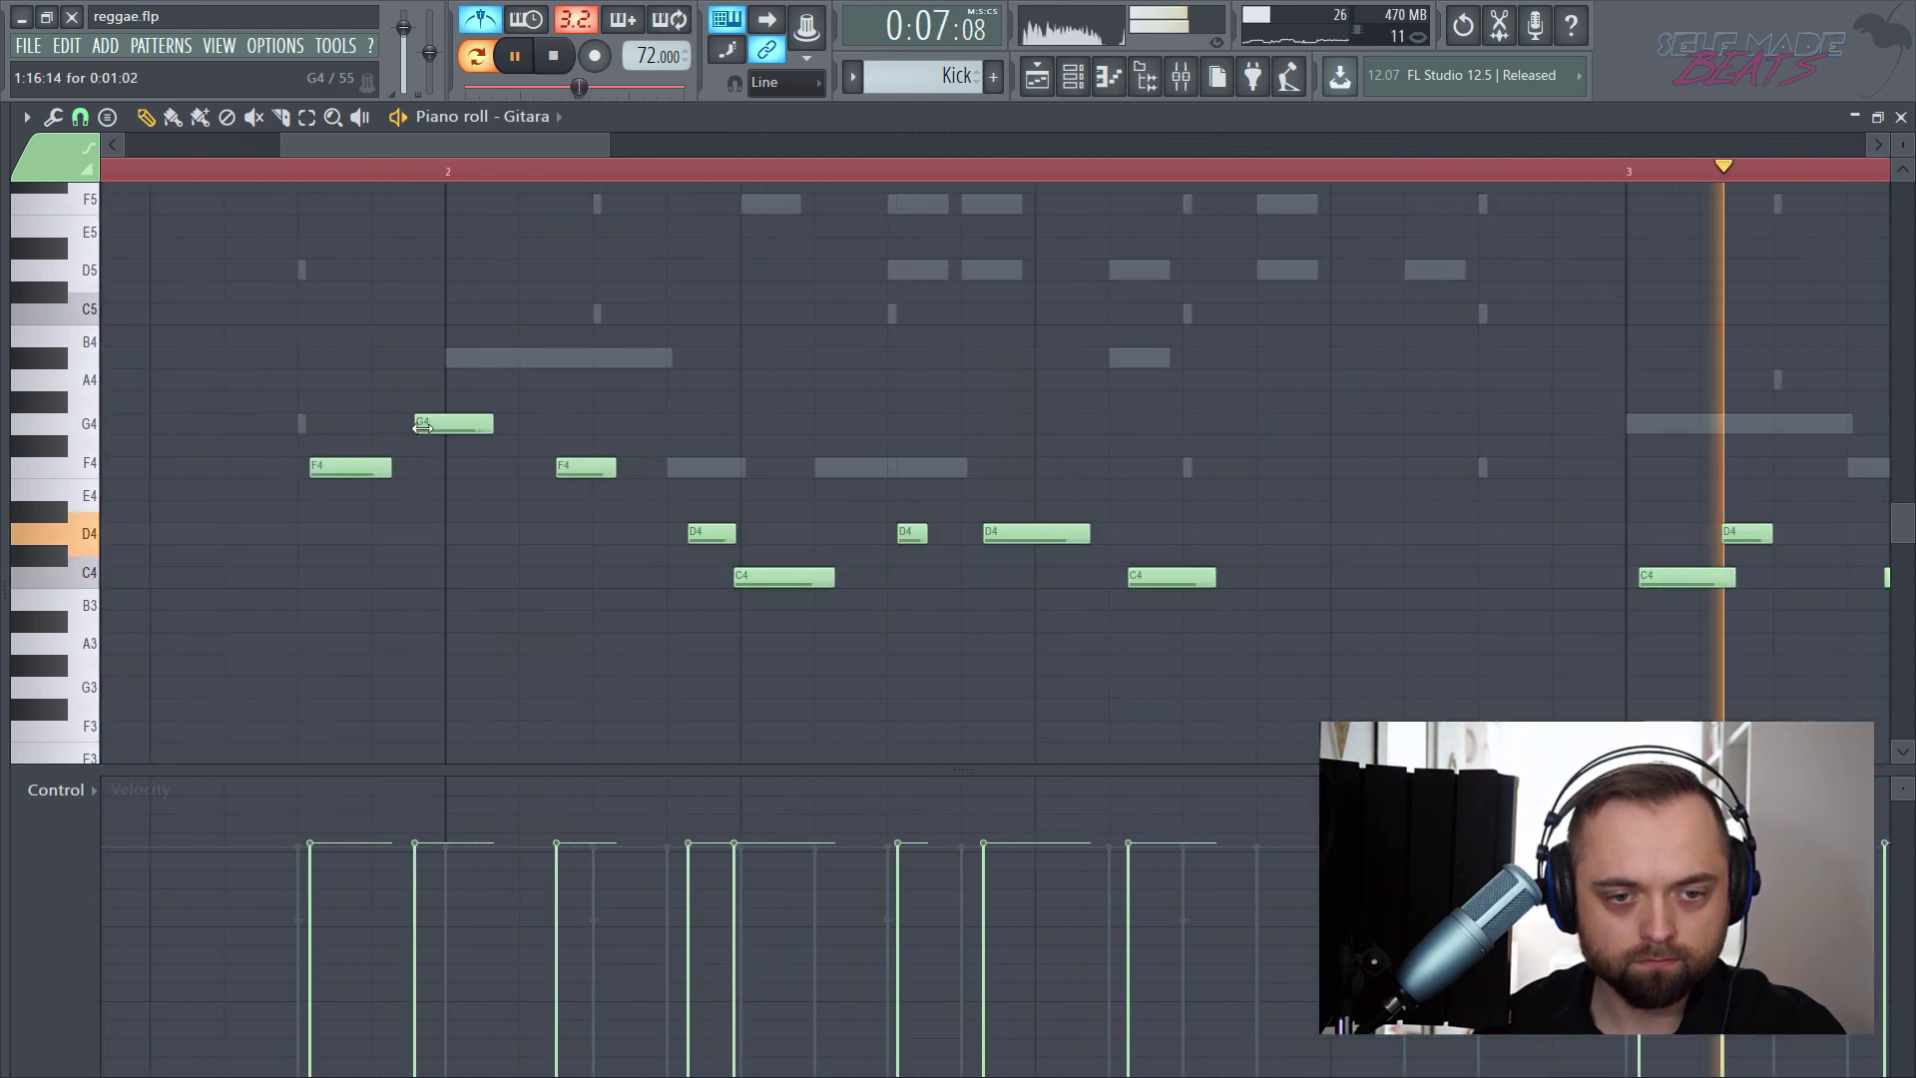
{"action": "left_click_drag", "start_coordinate": [423, 426], "coordinate": [412, 424]}
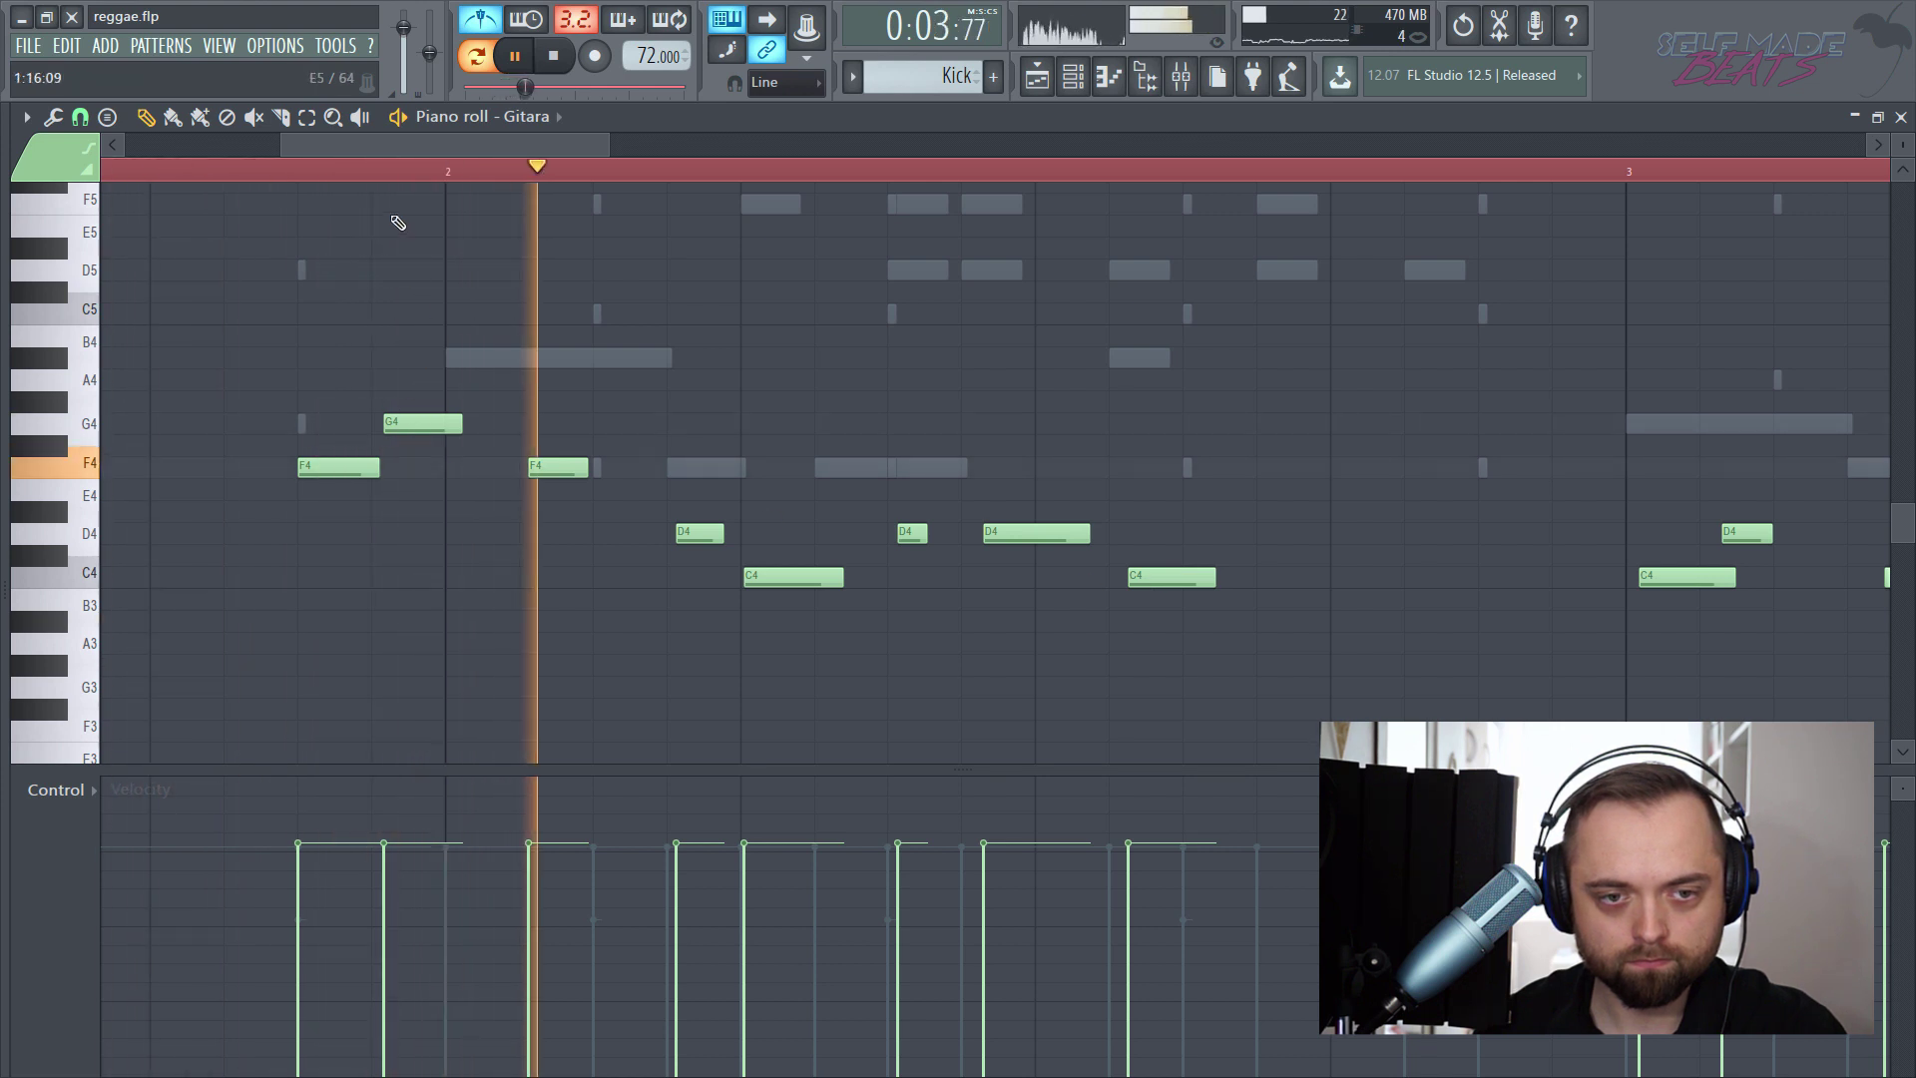
{"action": "left_click_drag", "start_coordinate": [411, 148], "coordinate": [216, 146]}
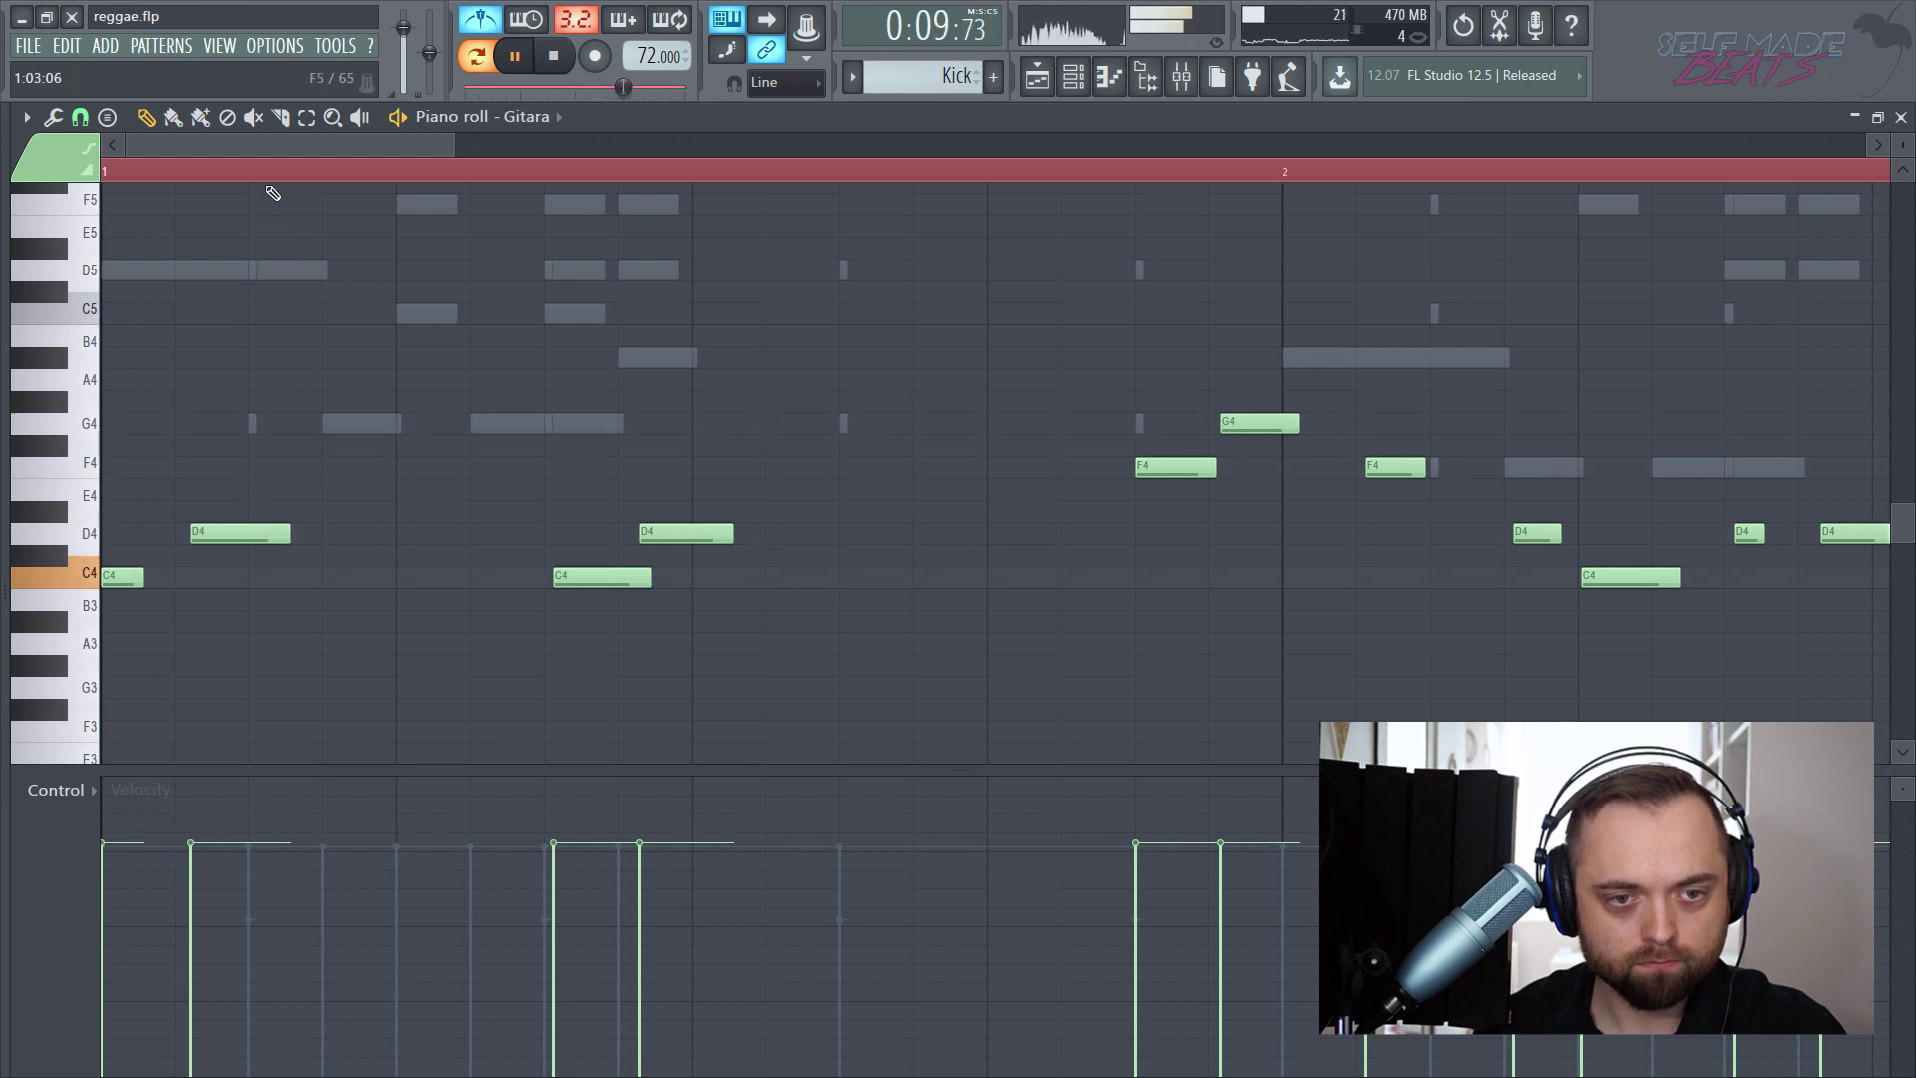
- Fine-tune the timing of bar 3's G4, F4 and the D4 after them by ear, and close the piano roll
{"action": "scroll", "coordinate": [271, 173], "scroll_direction": "down", "scroll_amount": 5}
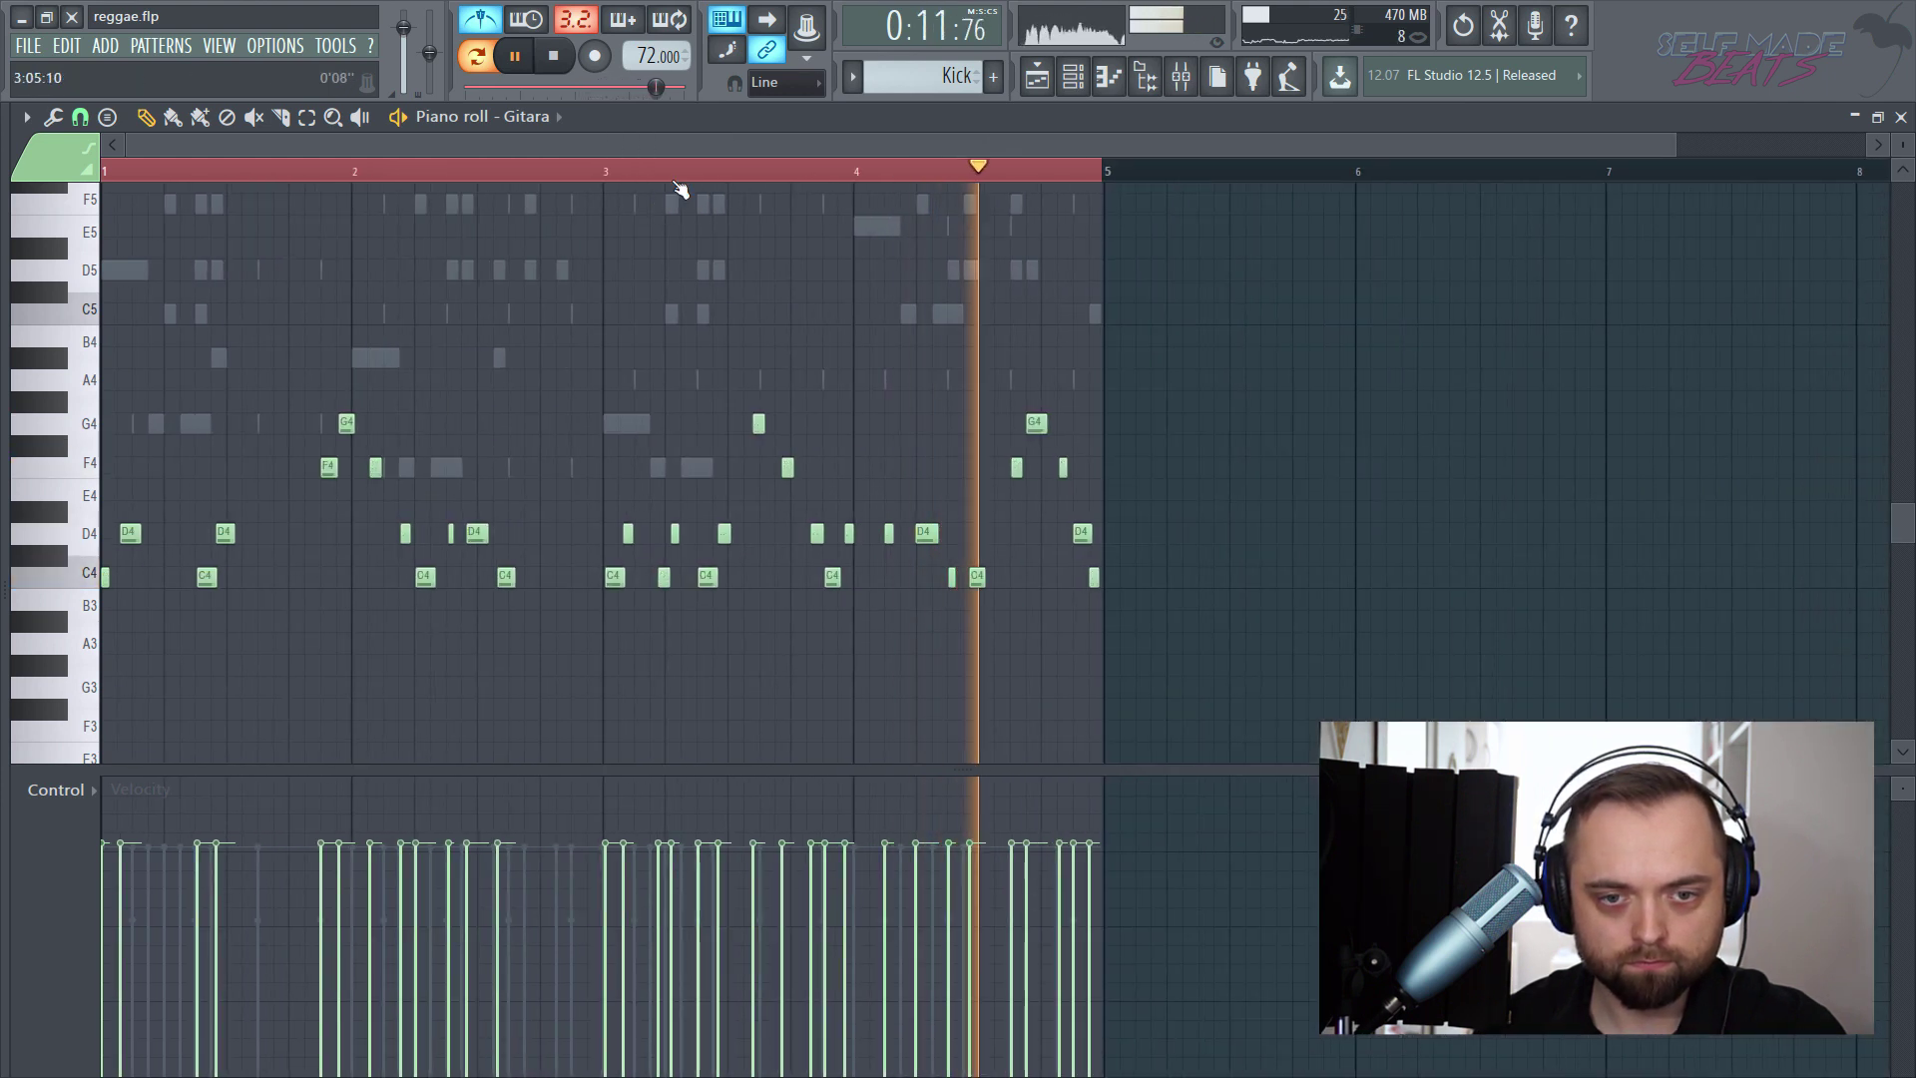
{"action": "scroll", "coordinate": [783, 184], "scroll_direction": "up", "scroll_amount": 5}
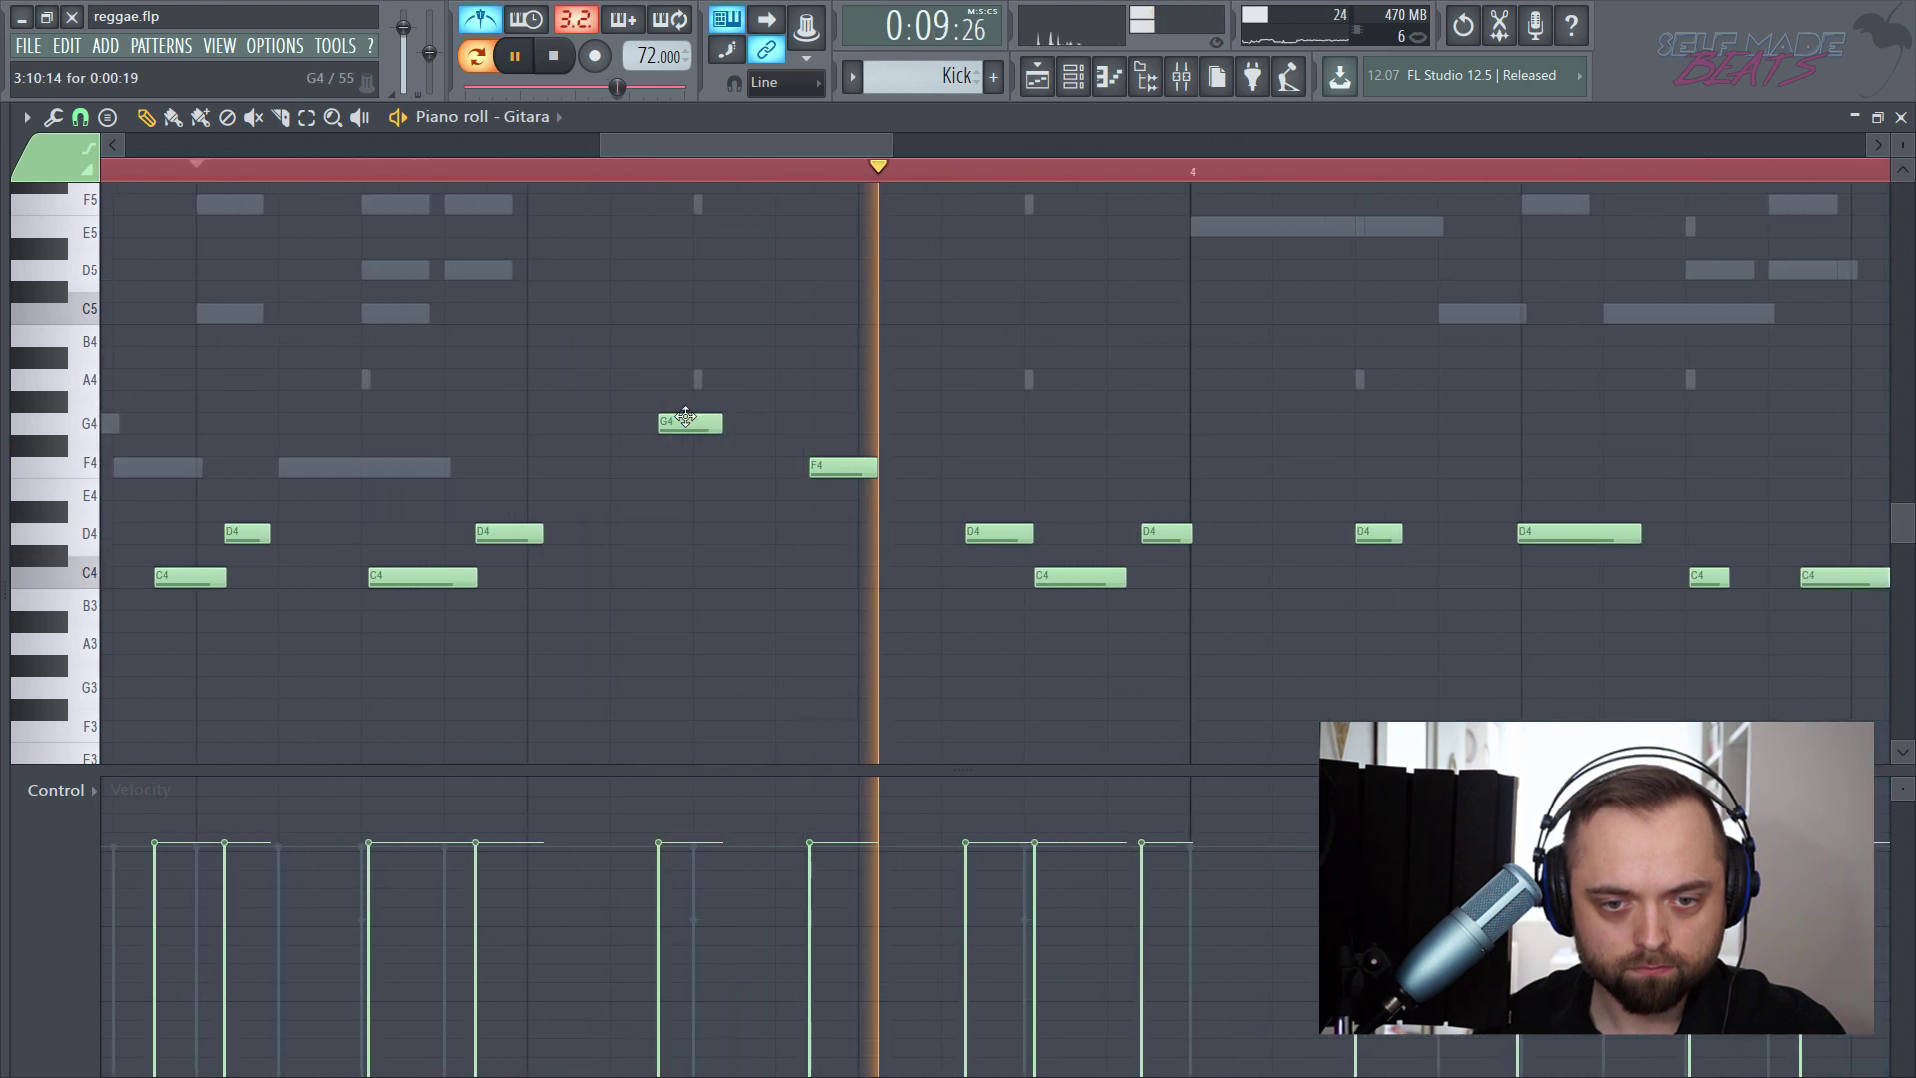
{"action": "left_click_drag", "start_coordinate": [685, 417], "coordinate": [715, 417]}
{"action": "key", "text": "space"}
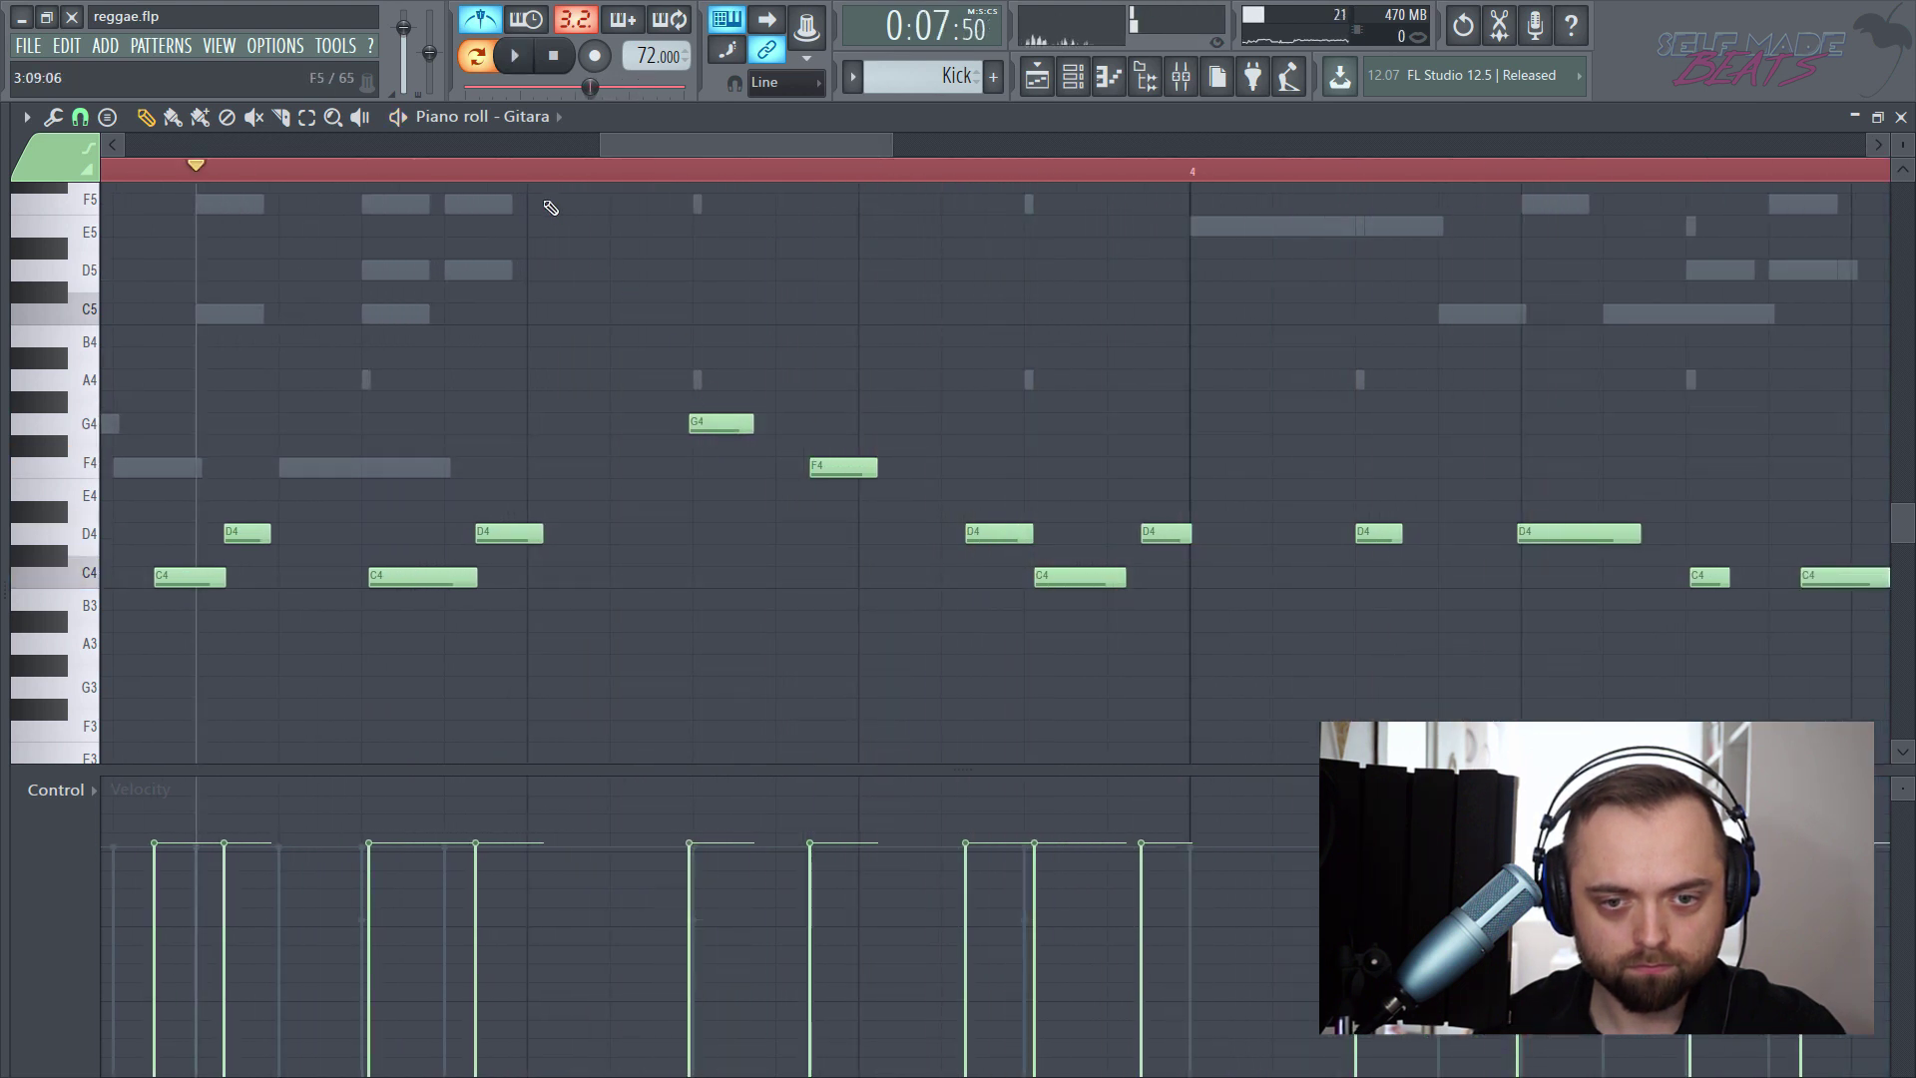
{"action": "key", "text": "space"}
{"action": "left_click_drag", "start_coordinate": [833, 469], "coordinate": [836, 469]}
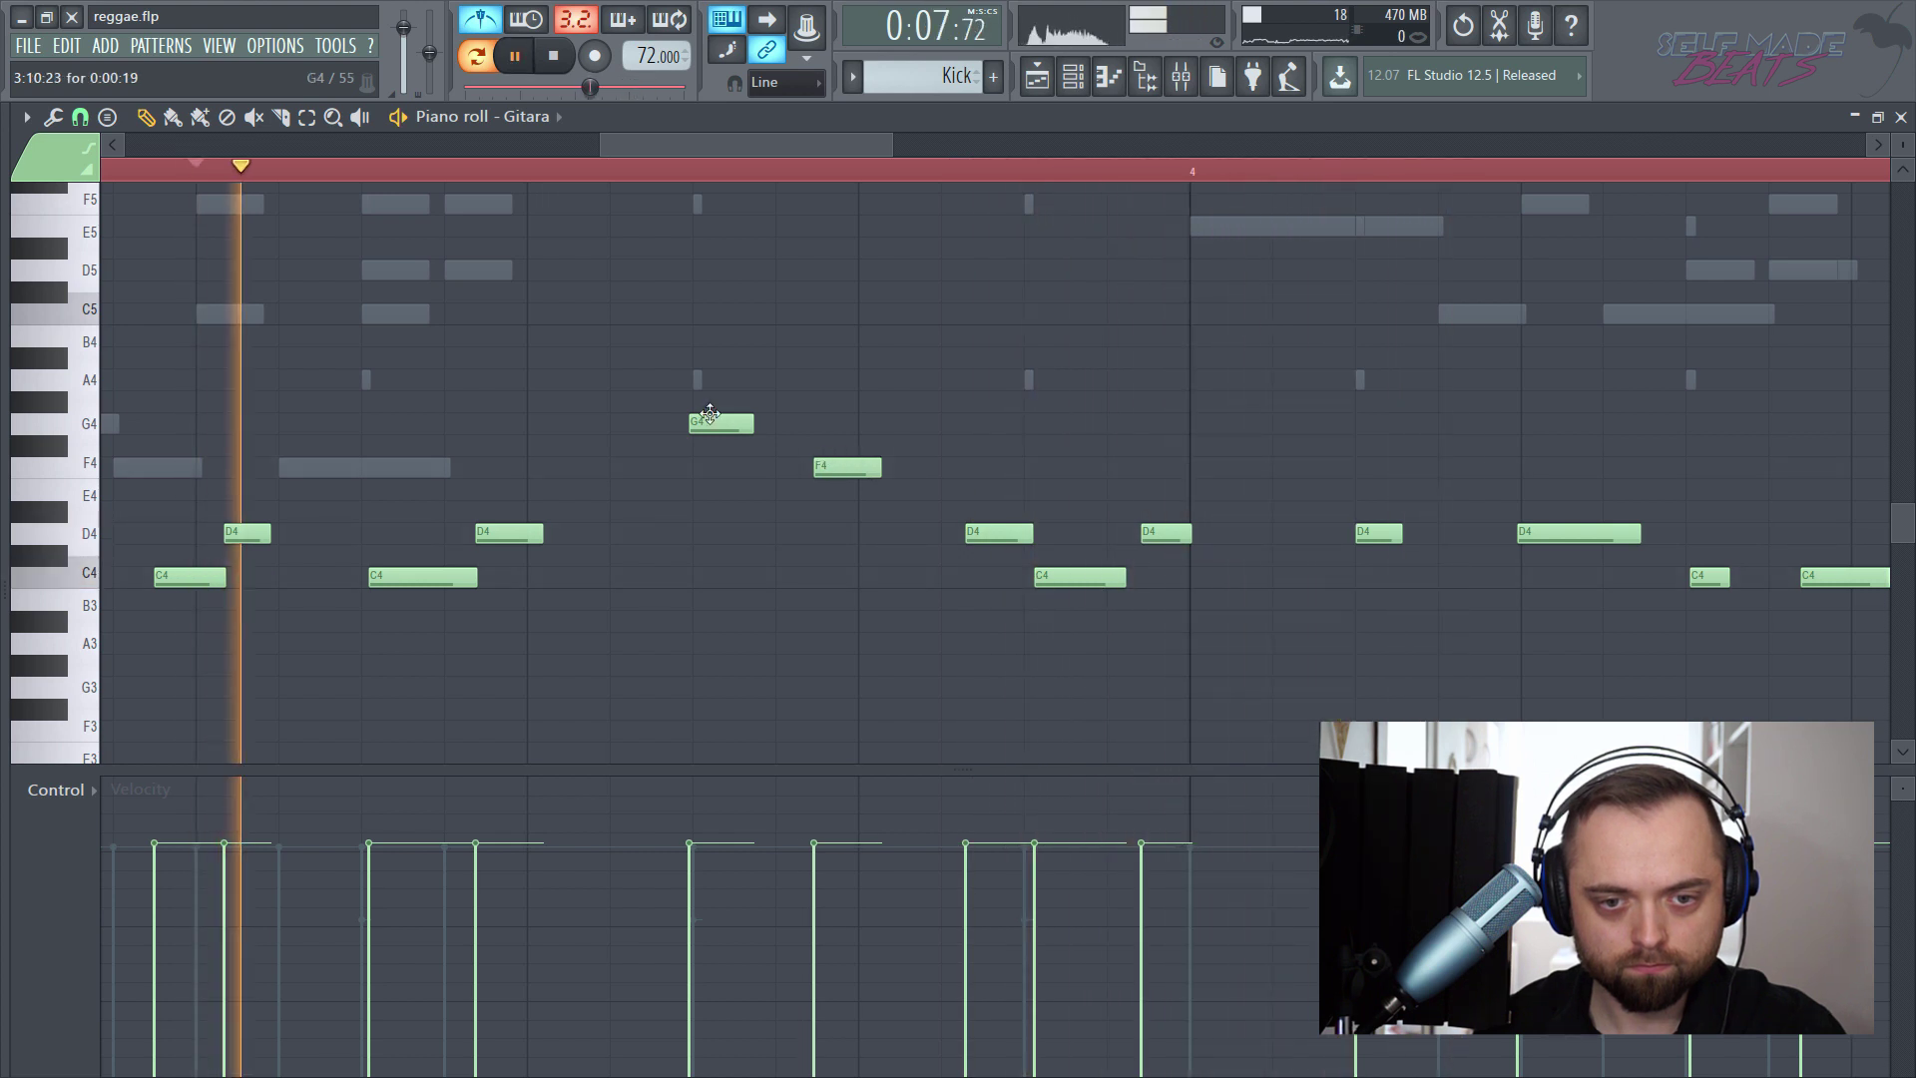
{"action": "left_click_drag", "start_coordinate": [710, 415], "coordinate": [683, 416]}
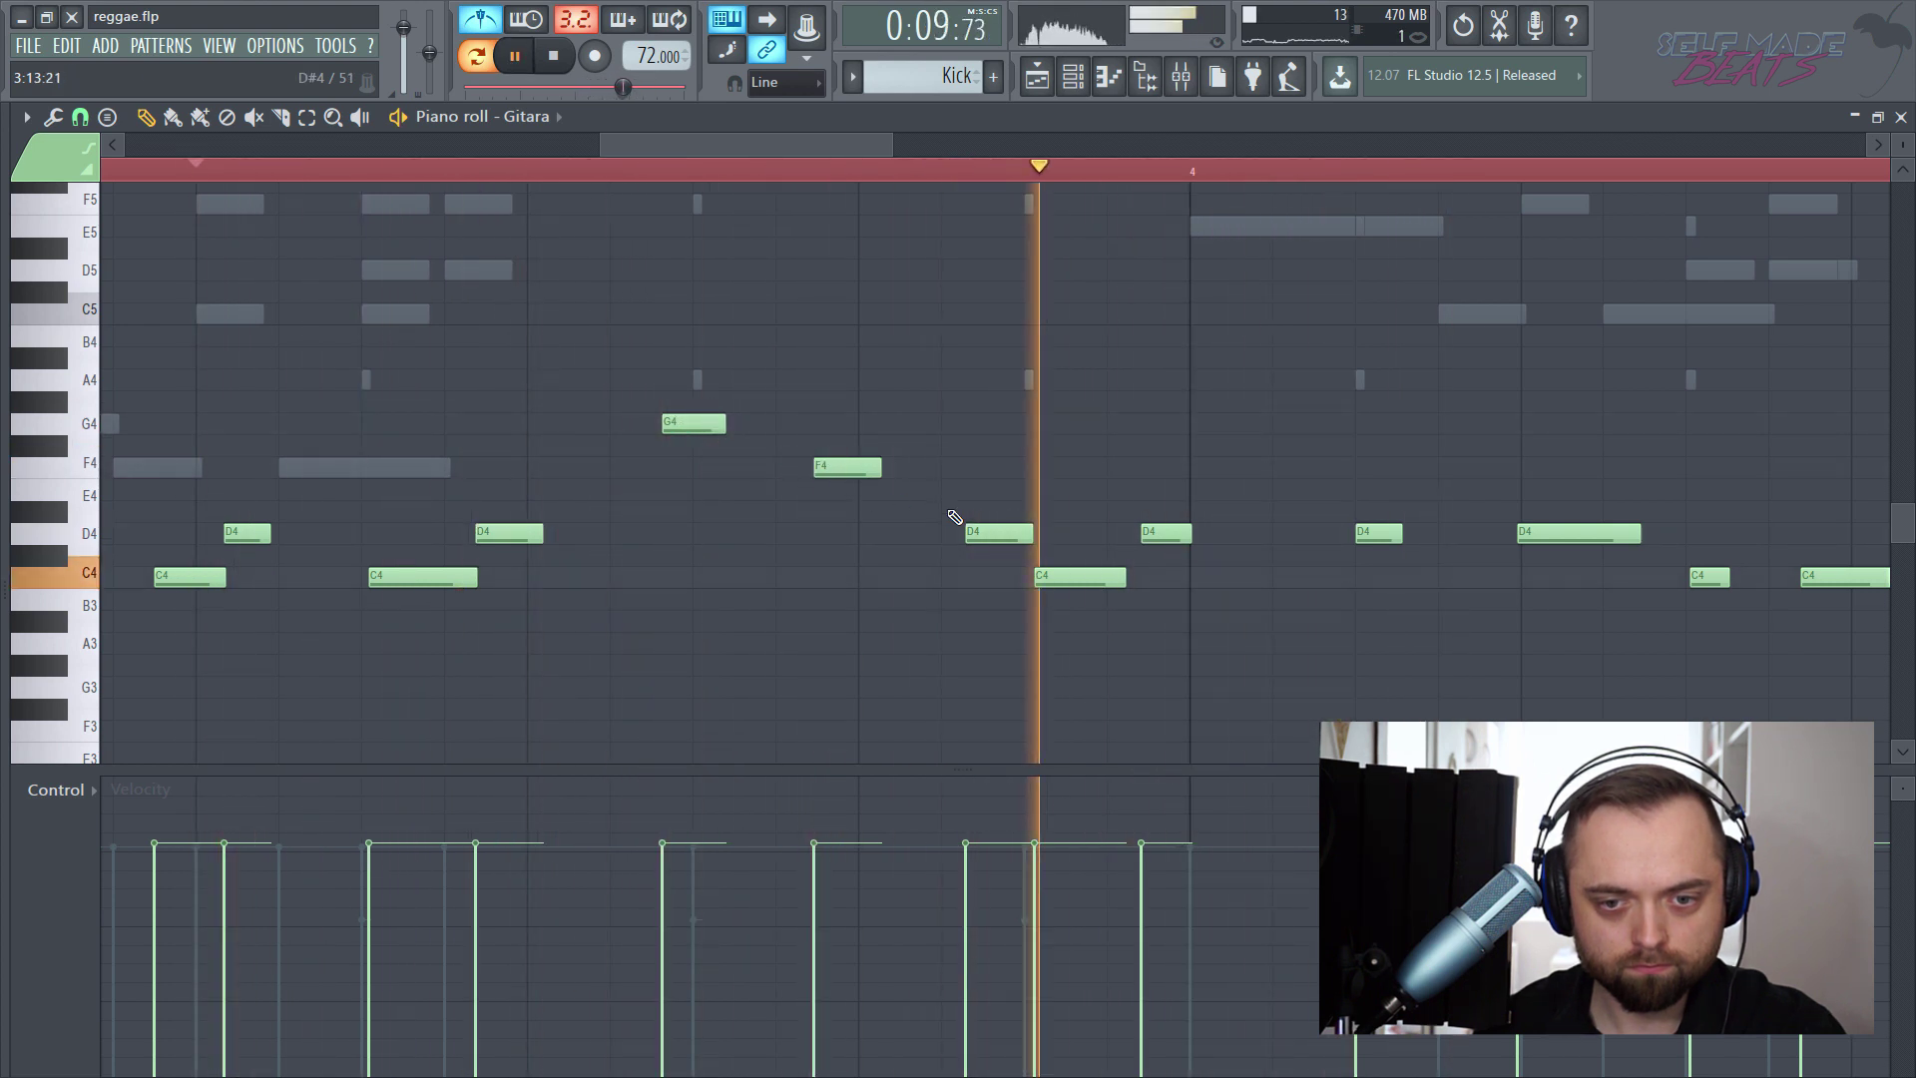
{"action": "left_click_drag", "start_coordinate": [985, 533], "coordinate": [977, 533]}
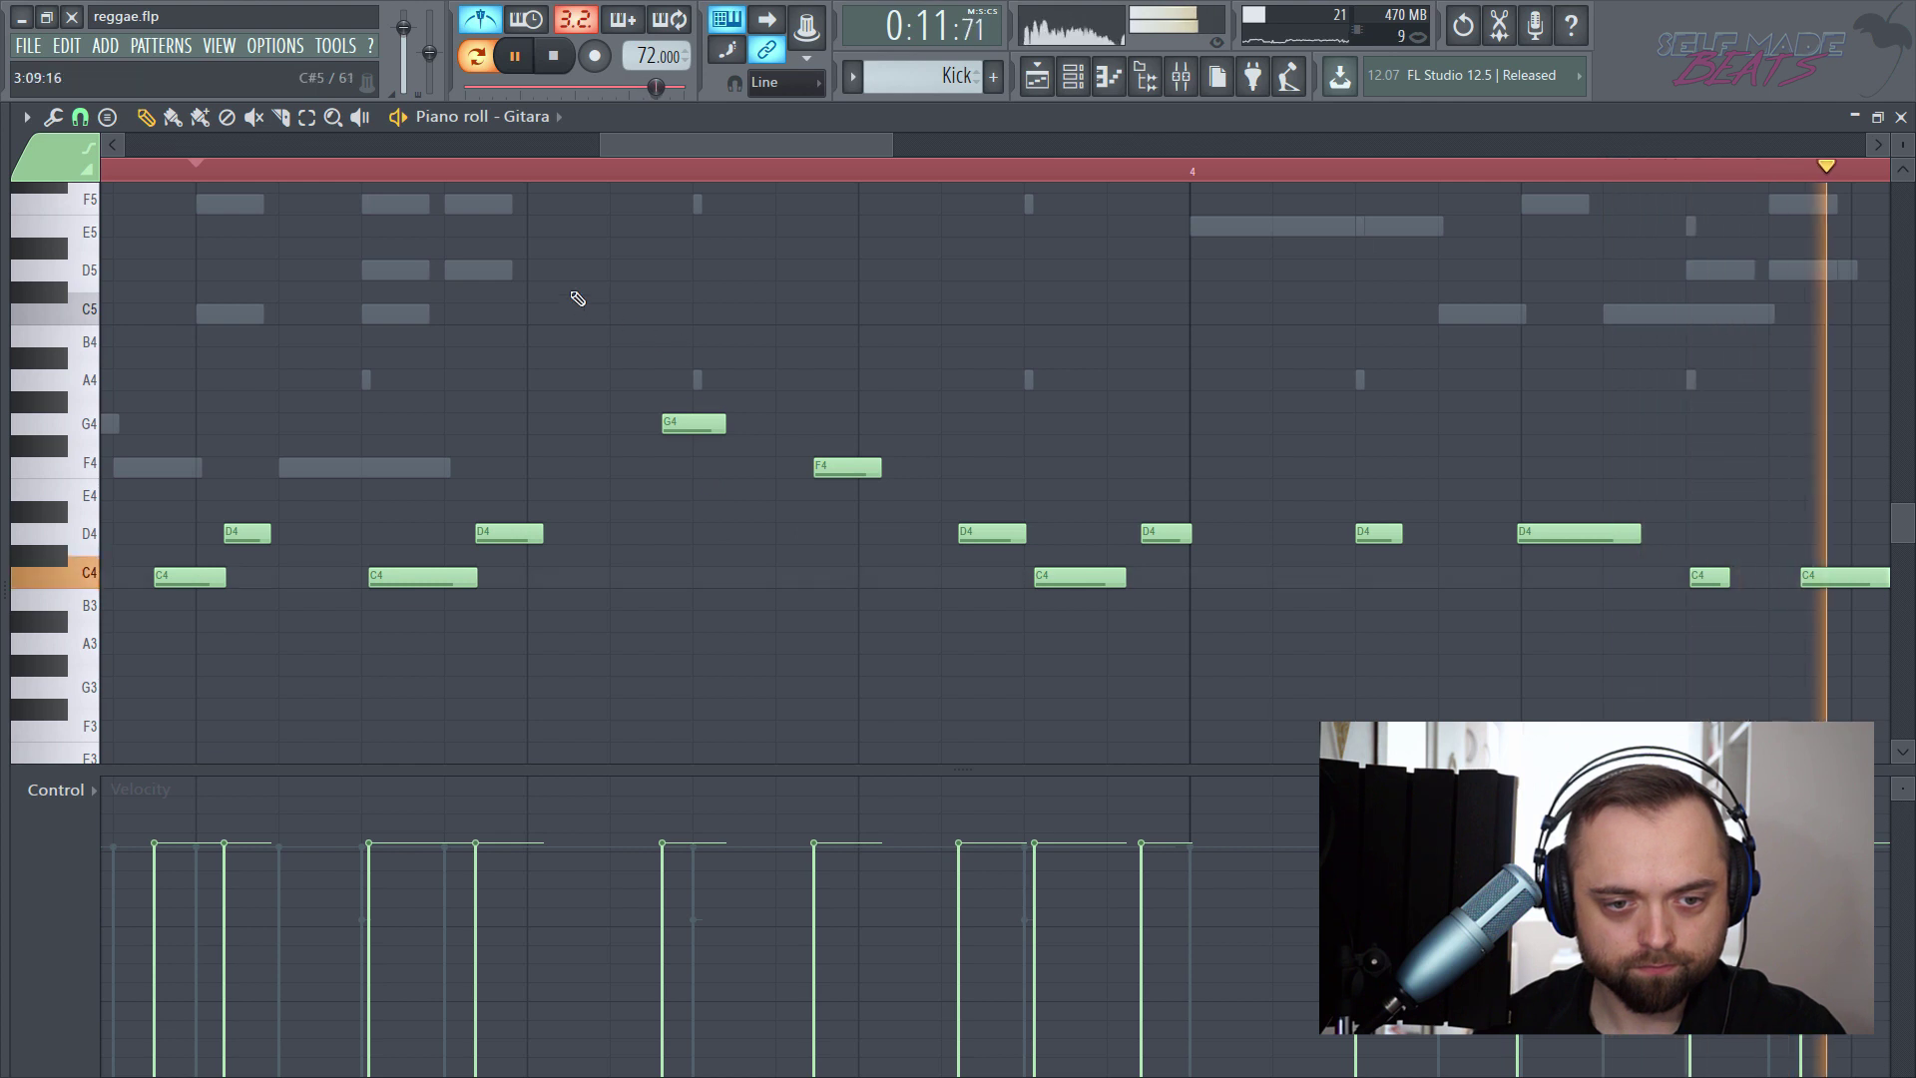
{"action": "scroll", "coordinate": [577, 172], "scroll_direction": "down", "scroll_amount": 5}
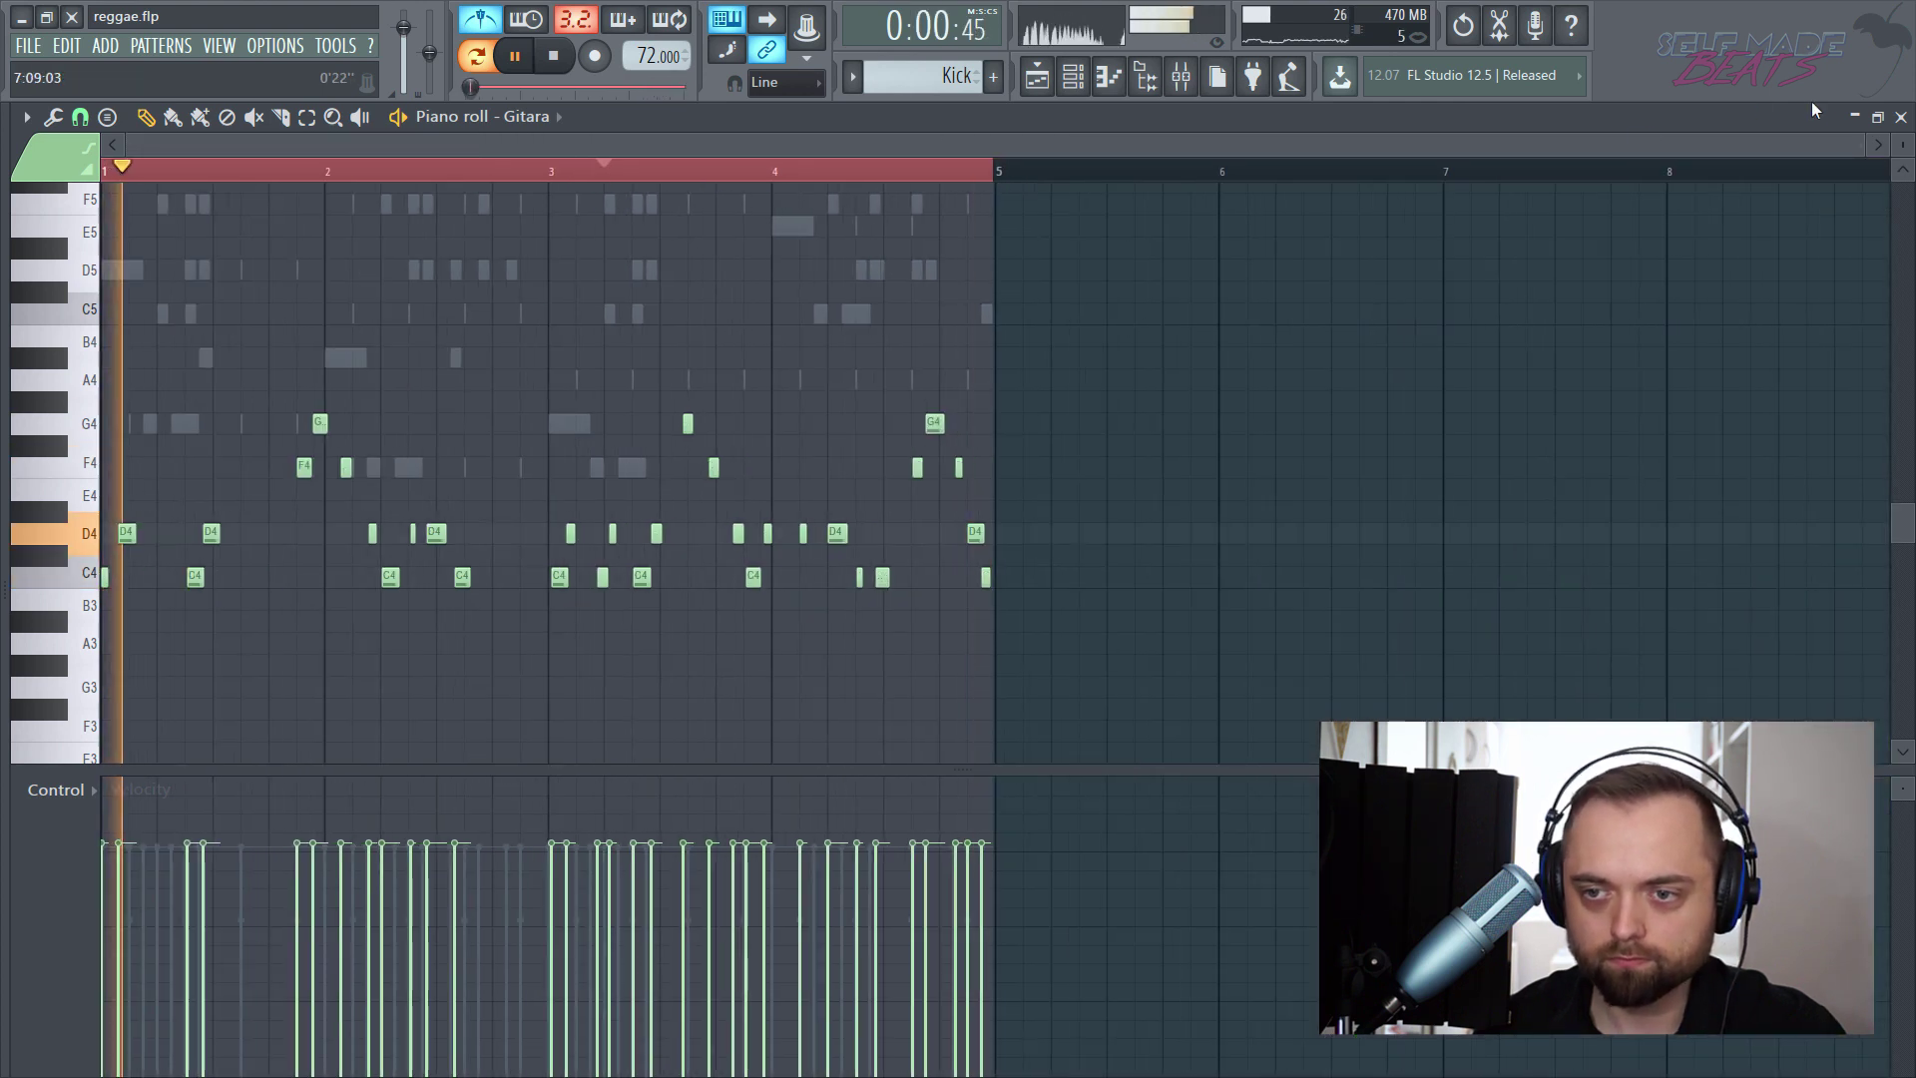
{"action": "left_click", "coordinate": [1902, 117]}
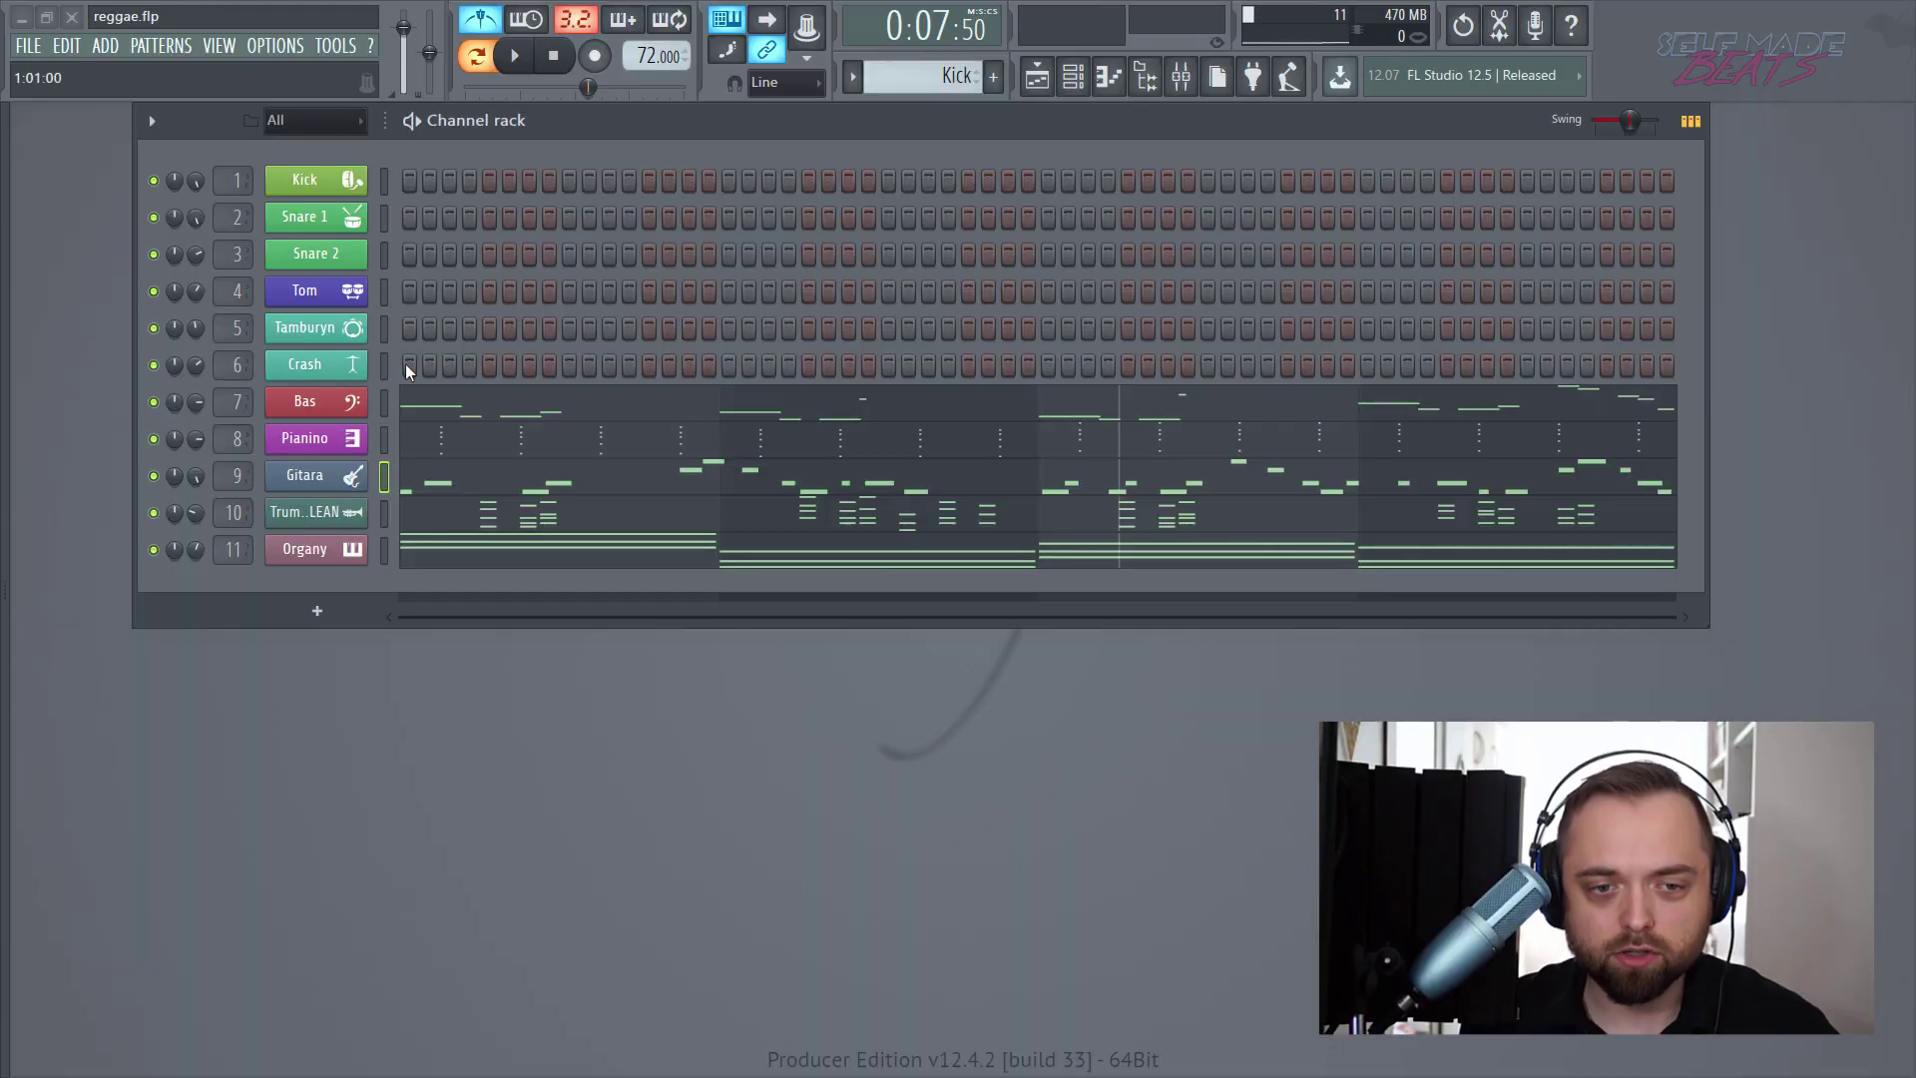
- Add a Crash hit on the first step of the pattern and play it briefly
{"action": "left_click", "coordinate": [408, 366]}
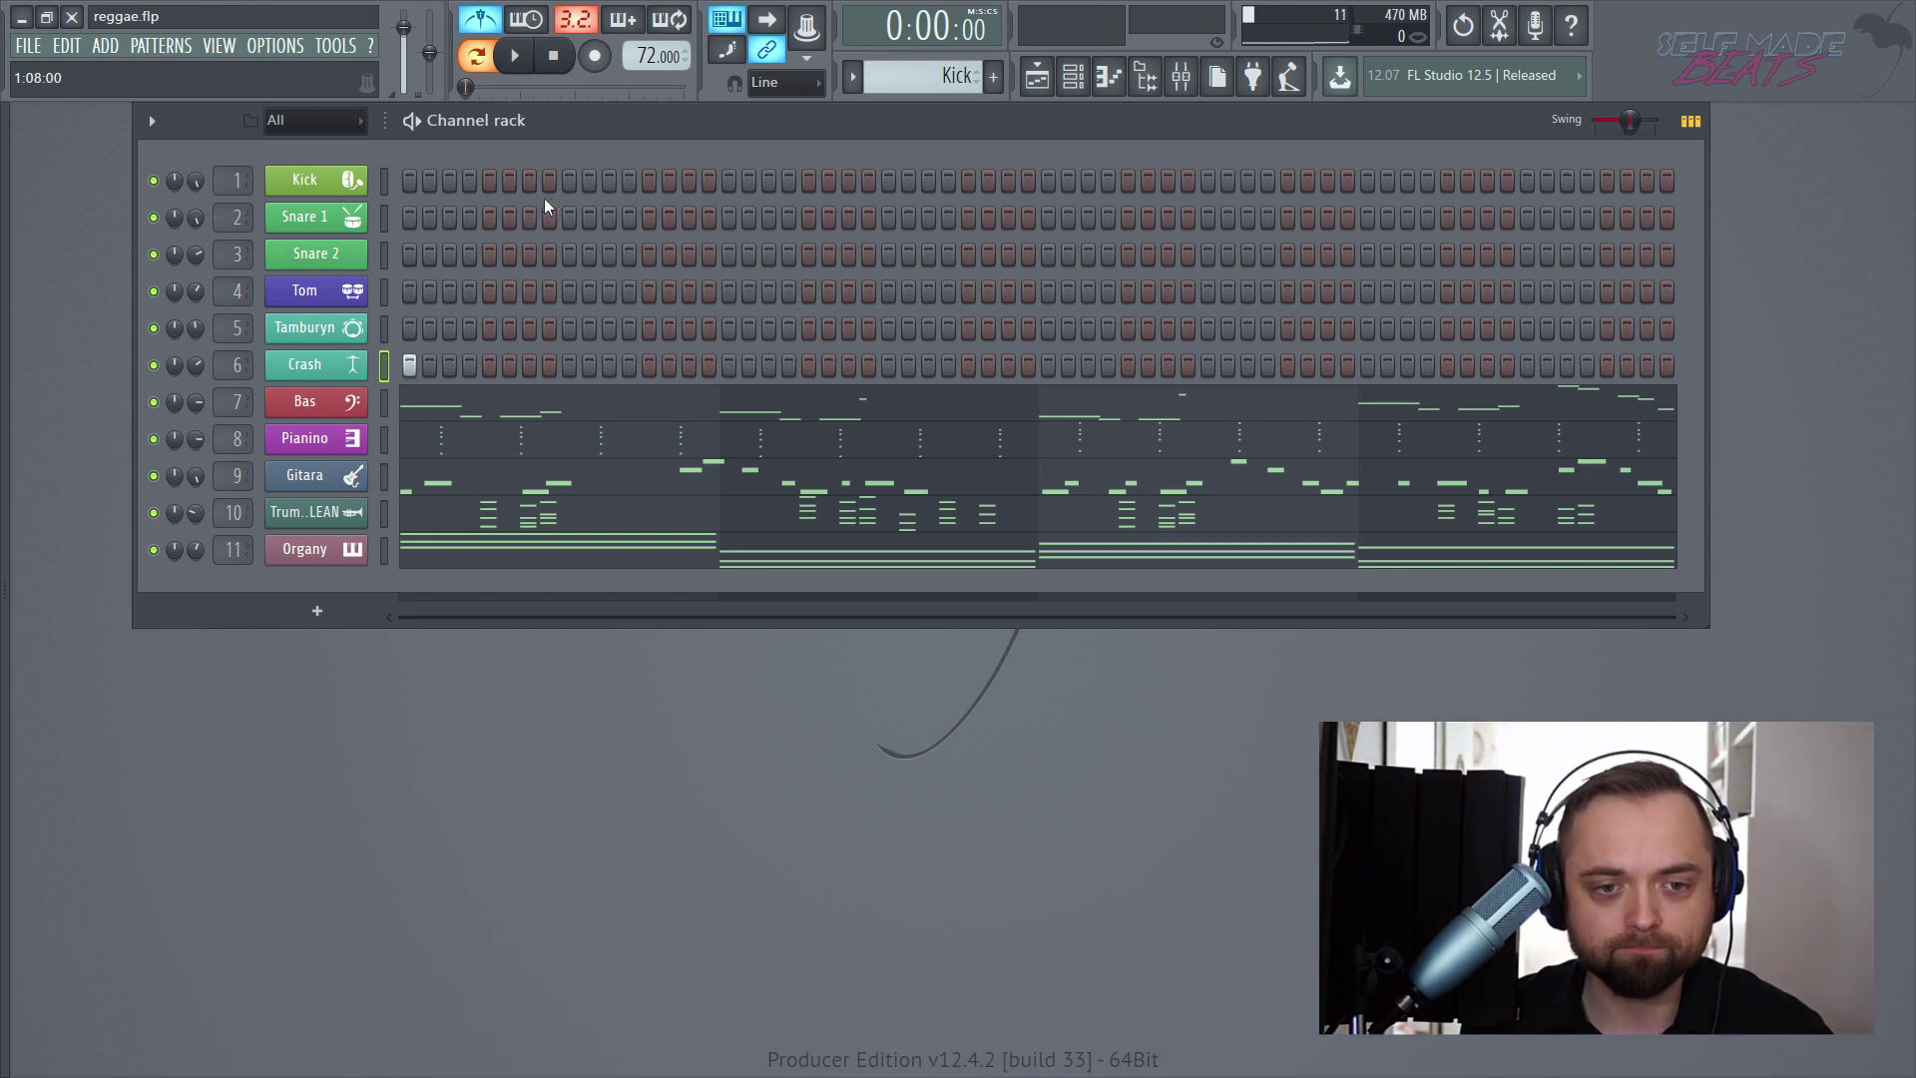
{"action": "key", "text": "space"}
{"action": "key", "text": "space"}
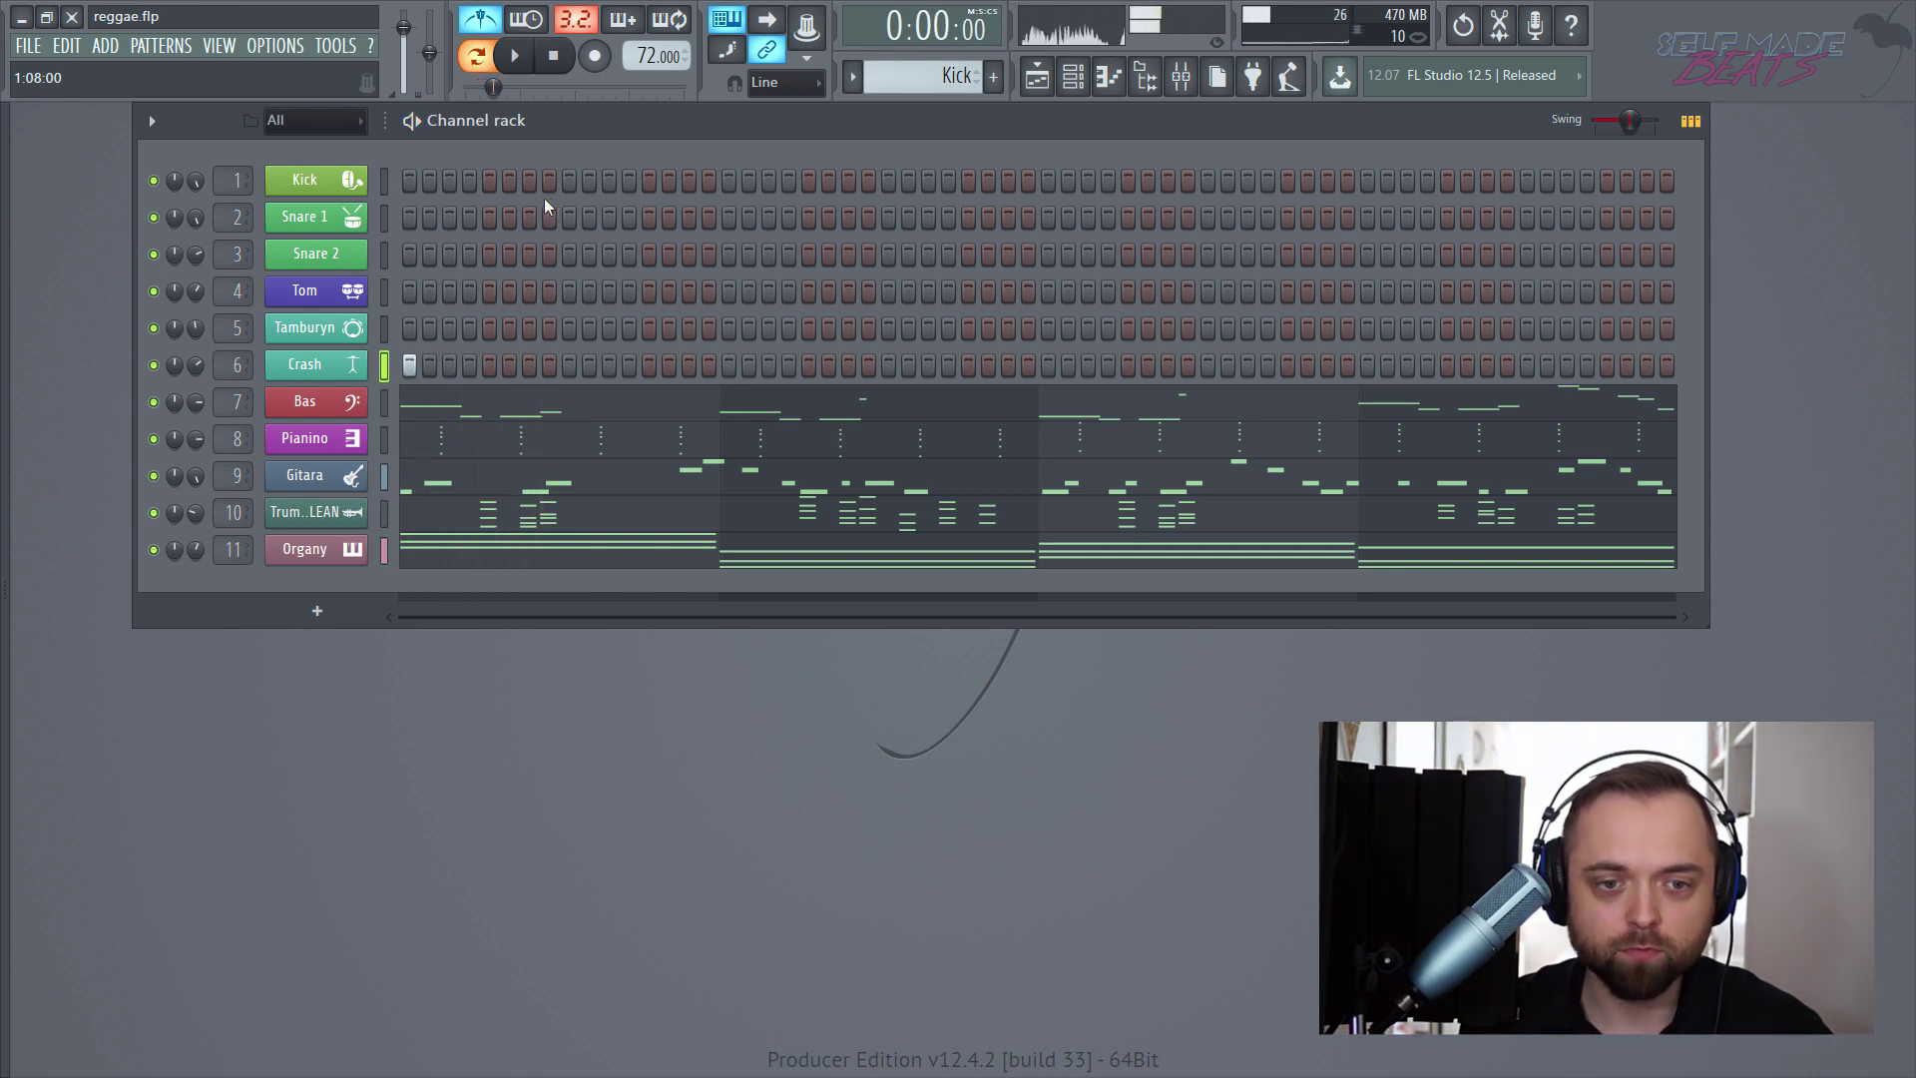
- Fill the Tamburyn channel with a hit on every 4 steps, open its piano roll and play the pattern from the start
{"action": "right_click", "coordinate": [350, 327]}
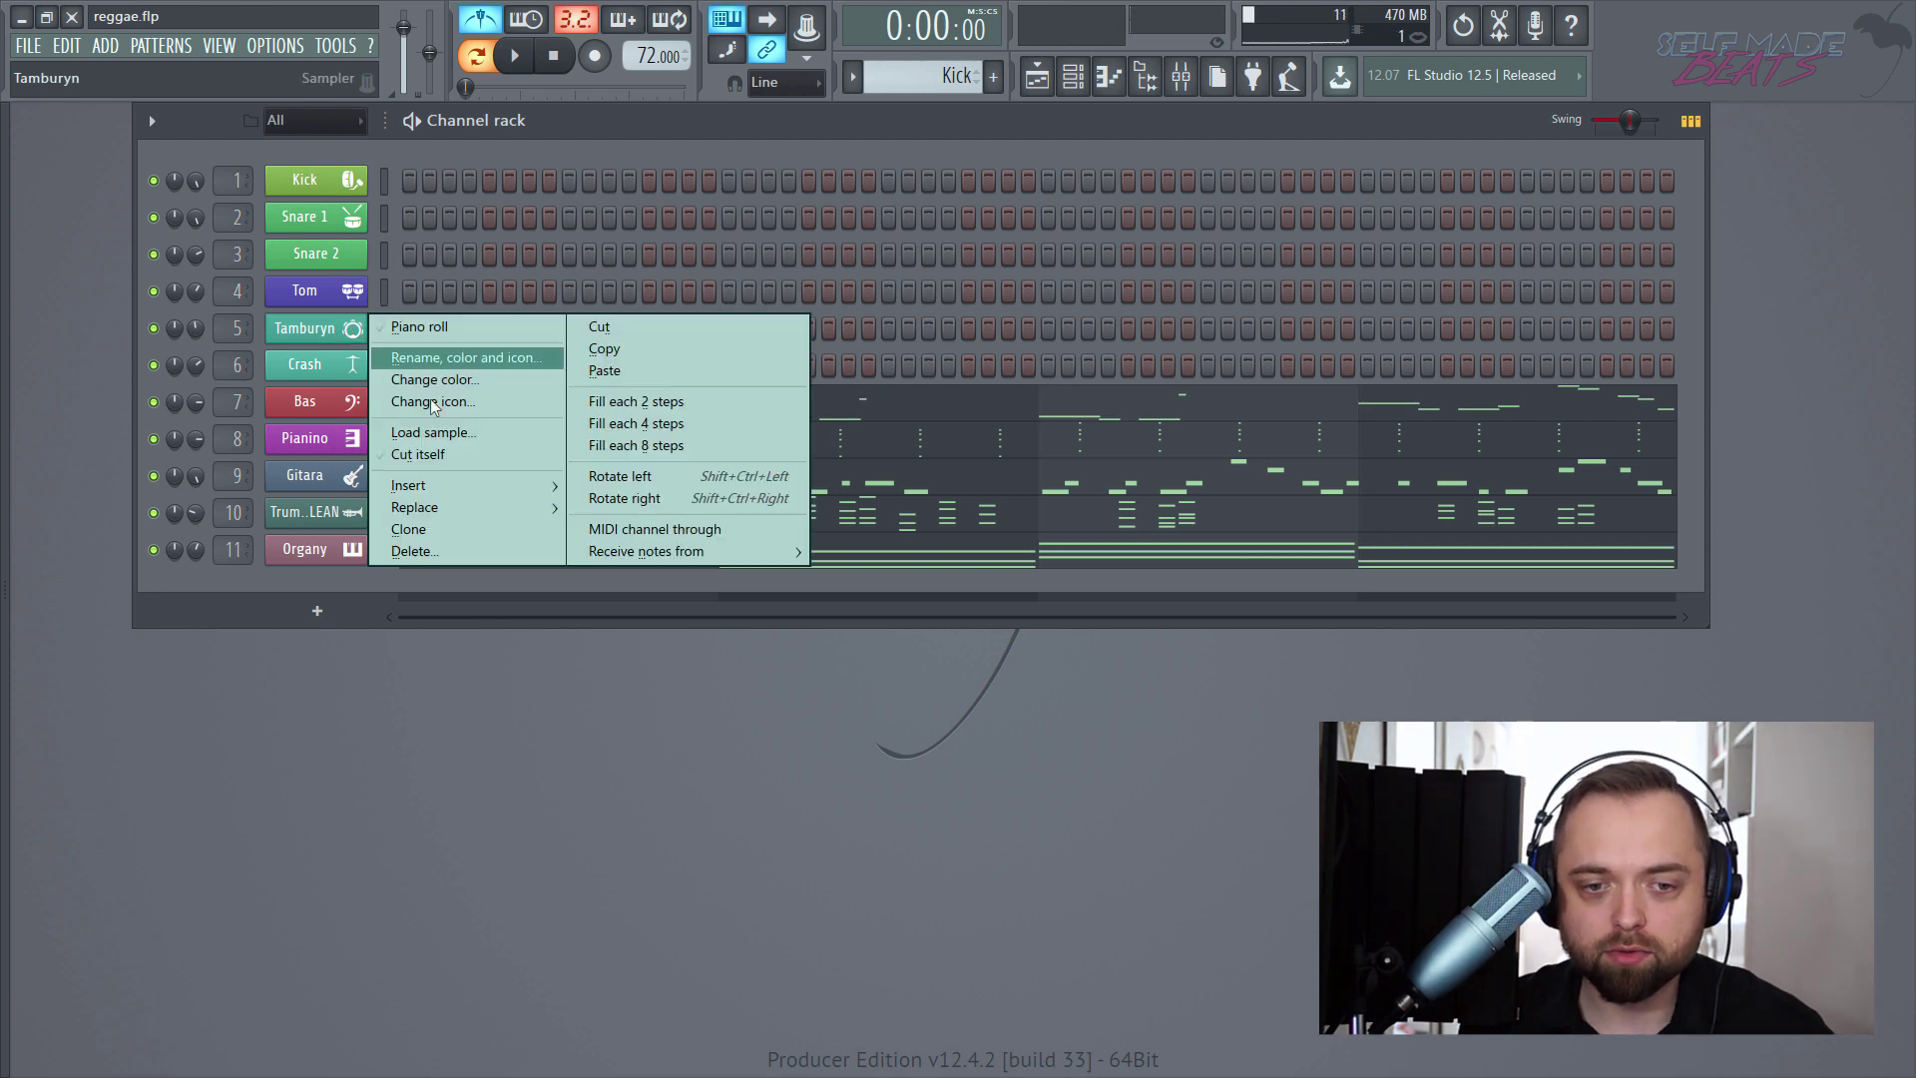
{"action": "left_click", "coordinate": [657, 423]}
{"action": "right_click", "coordinate": [354, 335]}
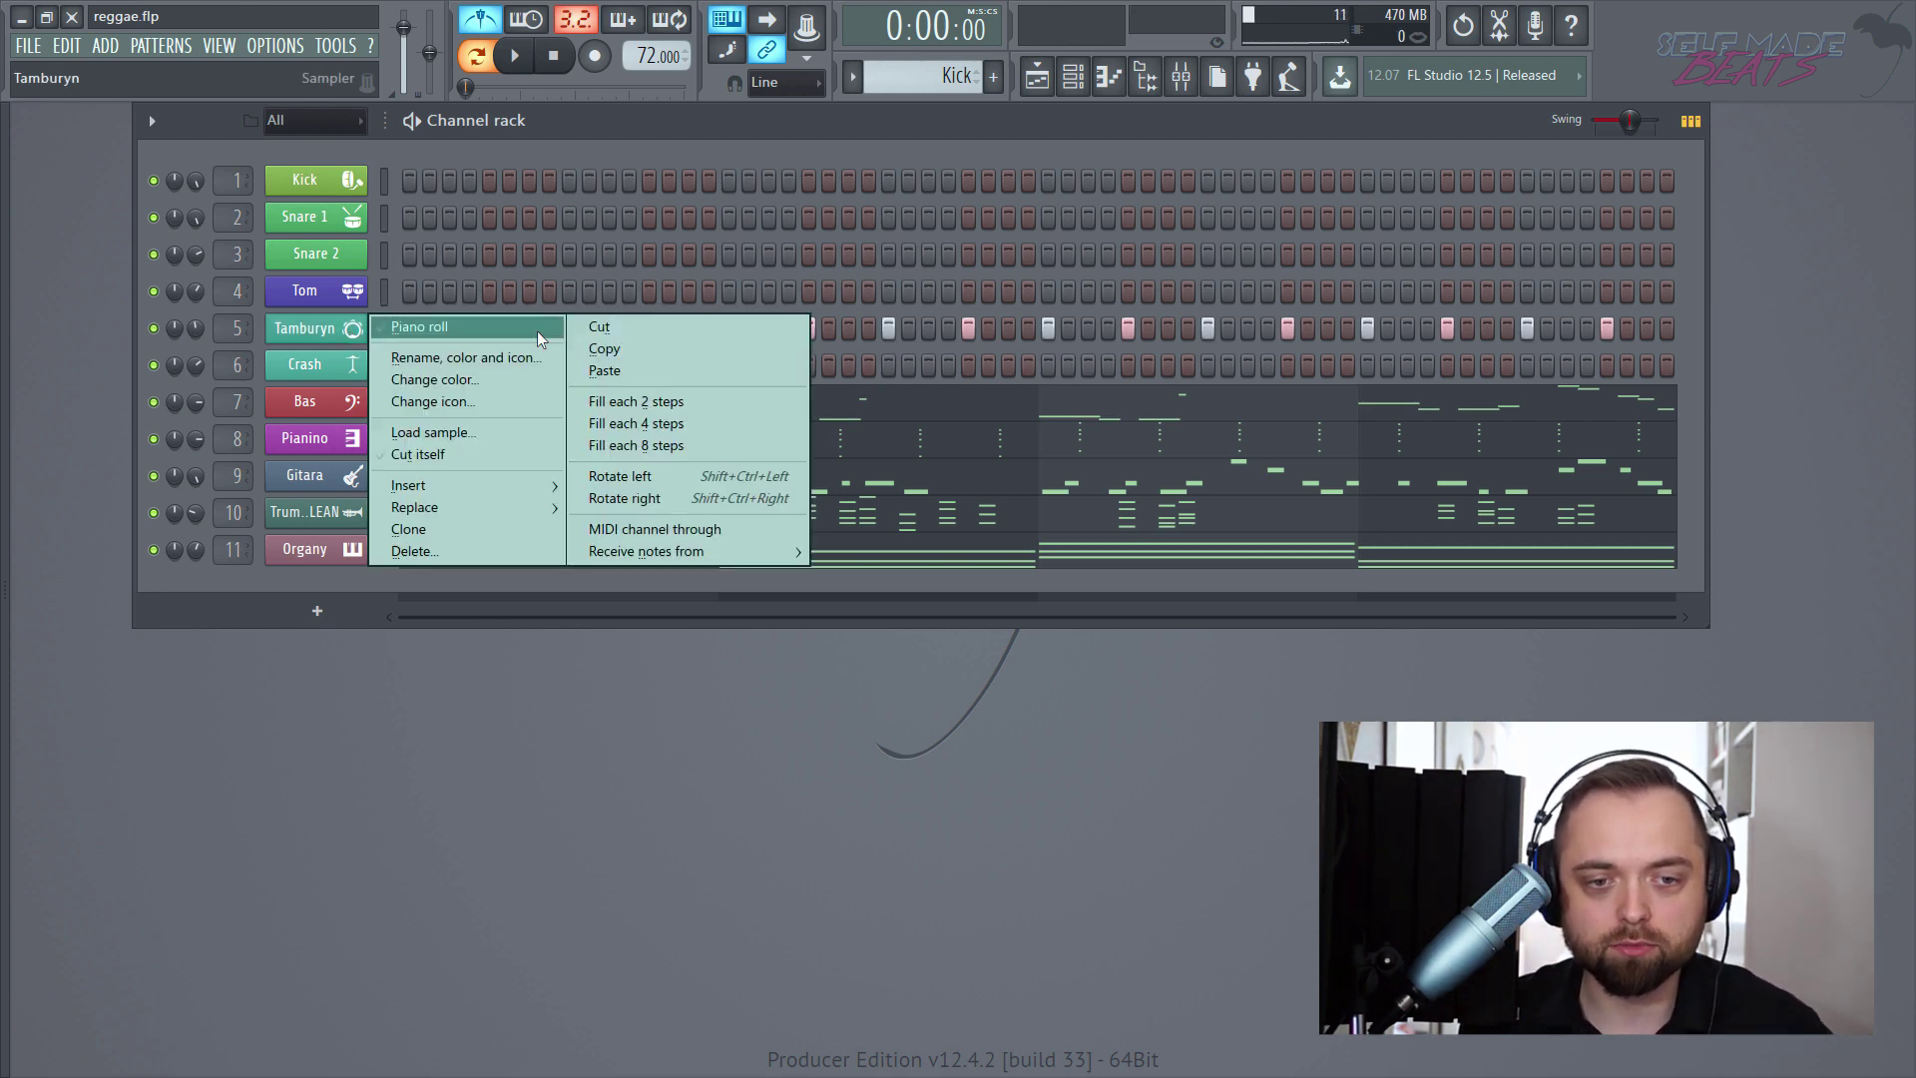
{"action": "left_click", "coordinate": [537, 332]}
{"action": "left_click_drag", "start_coordinate": [1058, 420], "coordinate": [105, 193]}
{"action": "scroll", "coordinate": [235, 171], "scroll_direction": "up", "scroll_amount": 3}
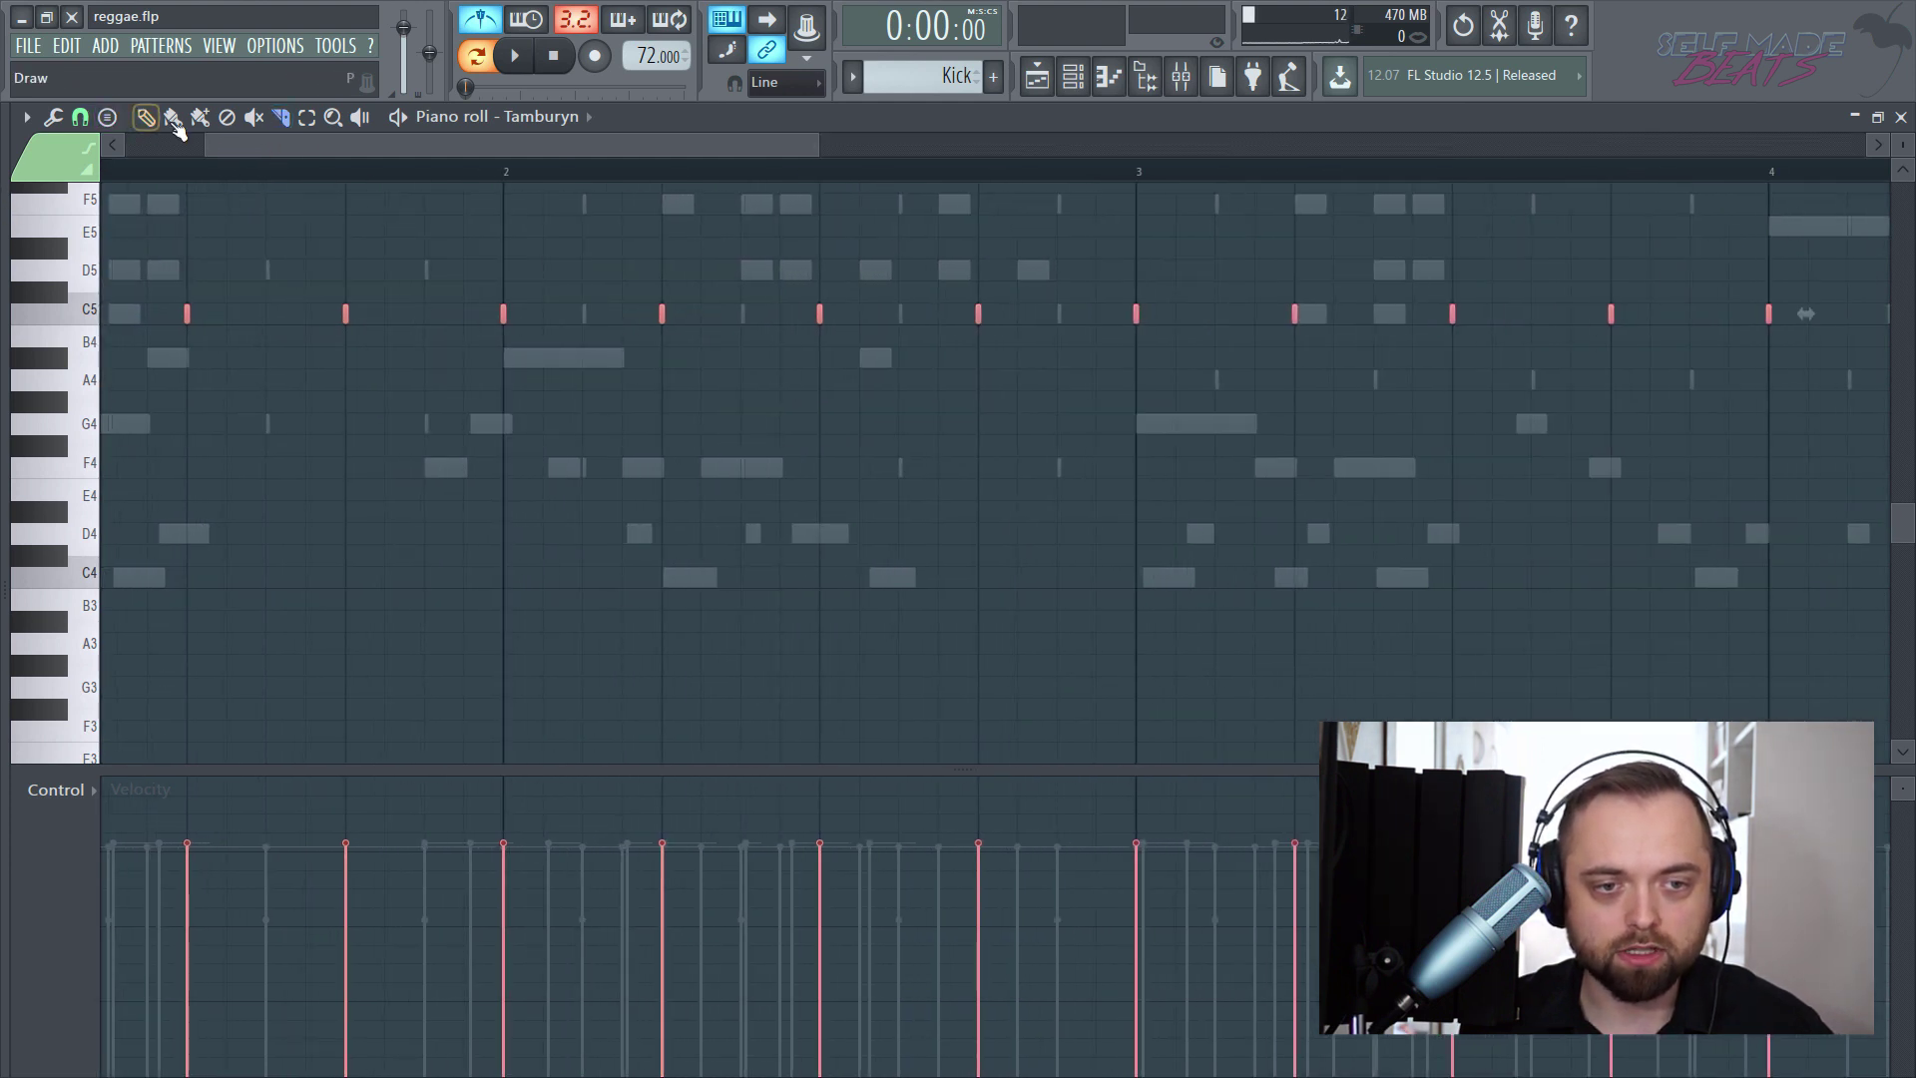
{"action": "left_click_drag", "start_coordinate": [251, 149], "coordinate": [70, 148]}
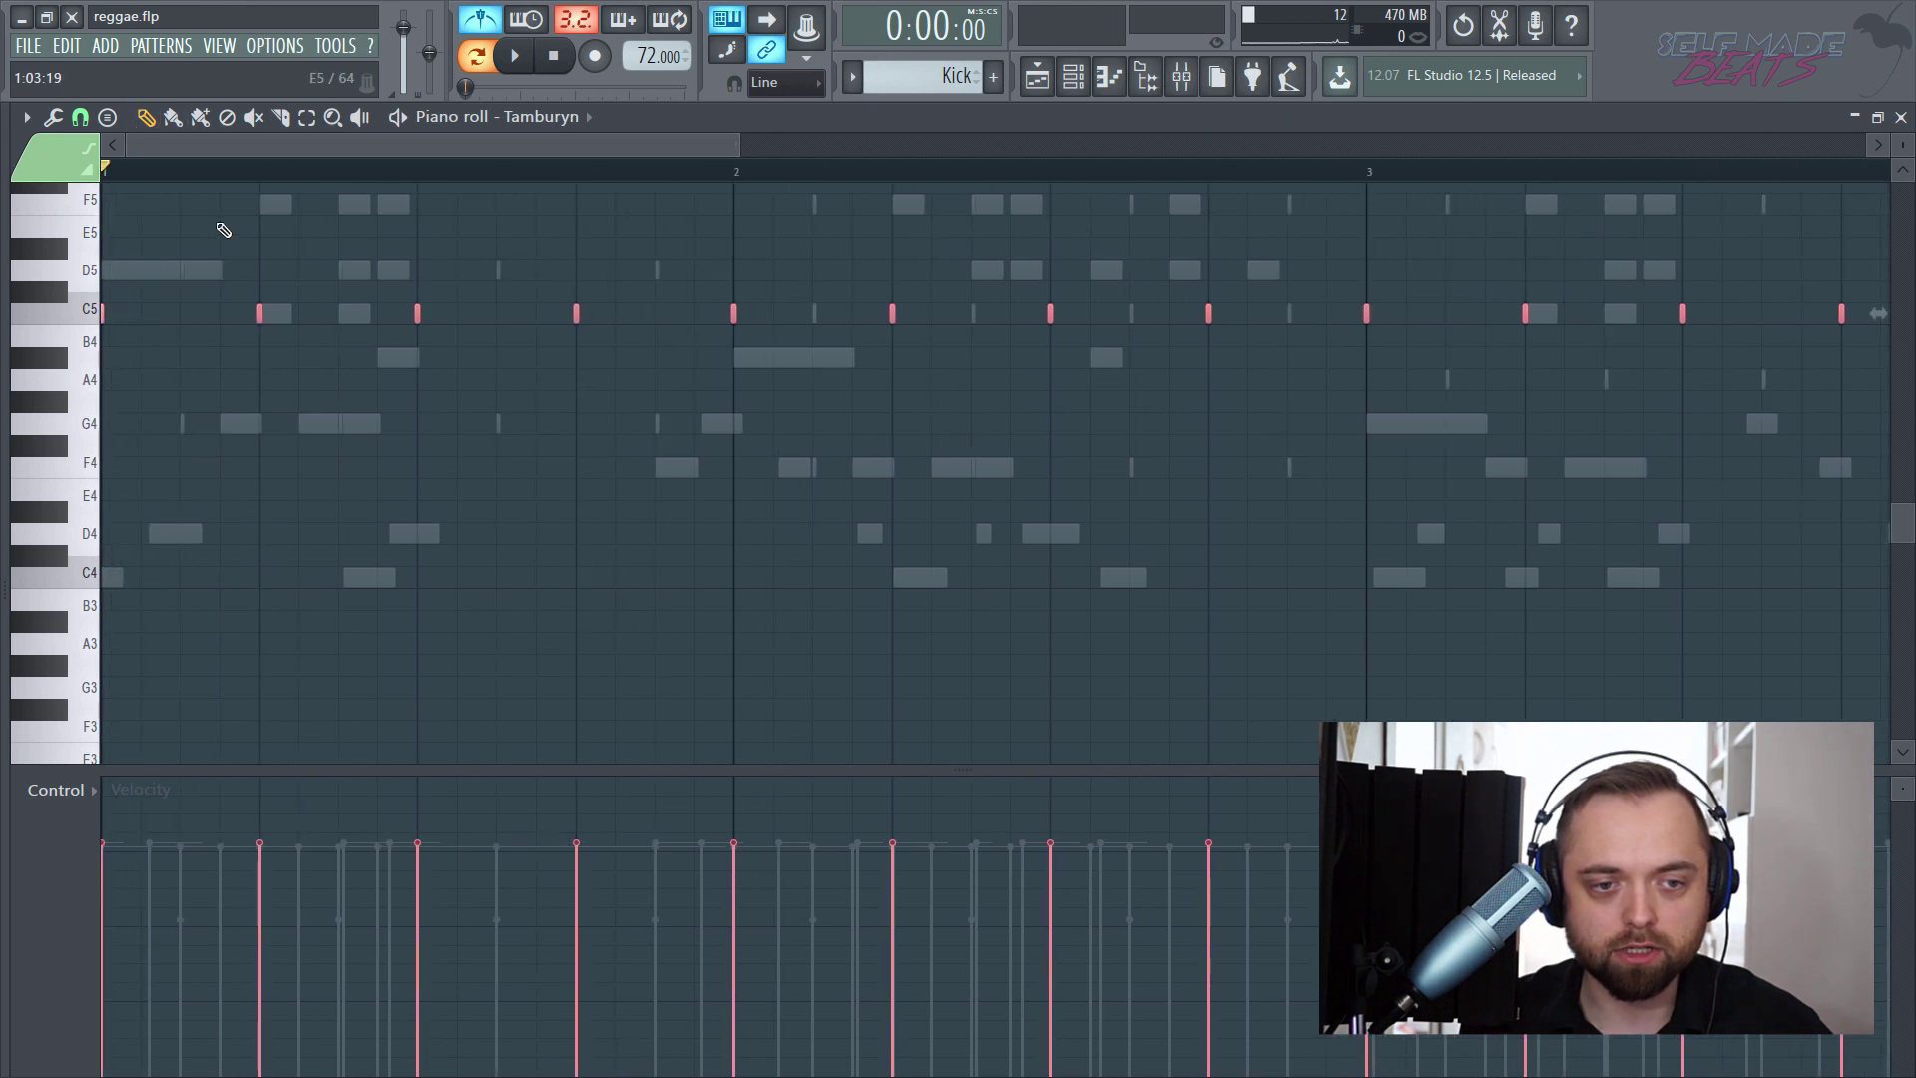
{"action": "key", "text": "space"}
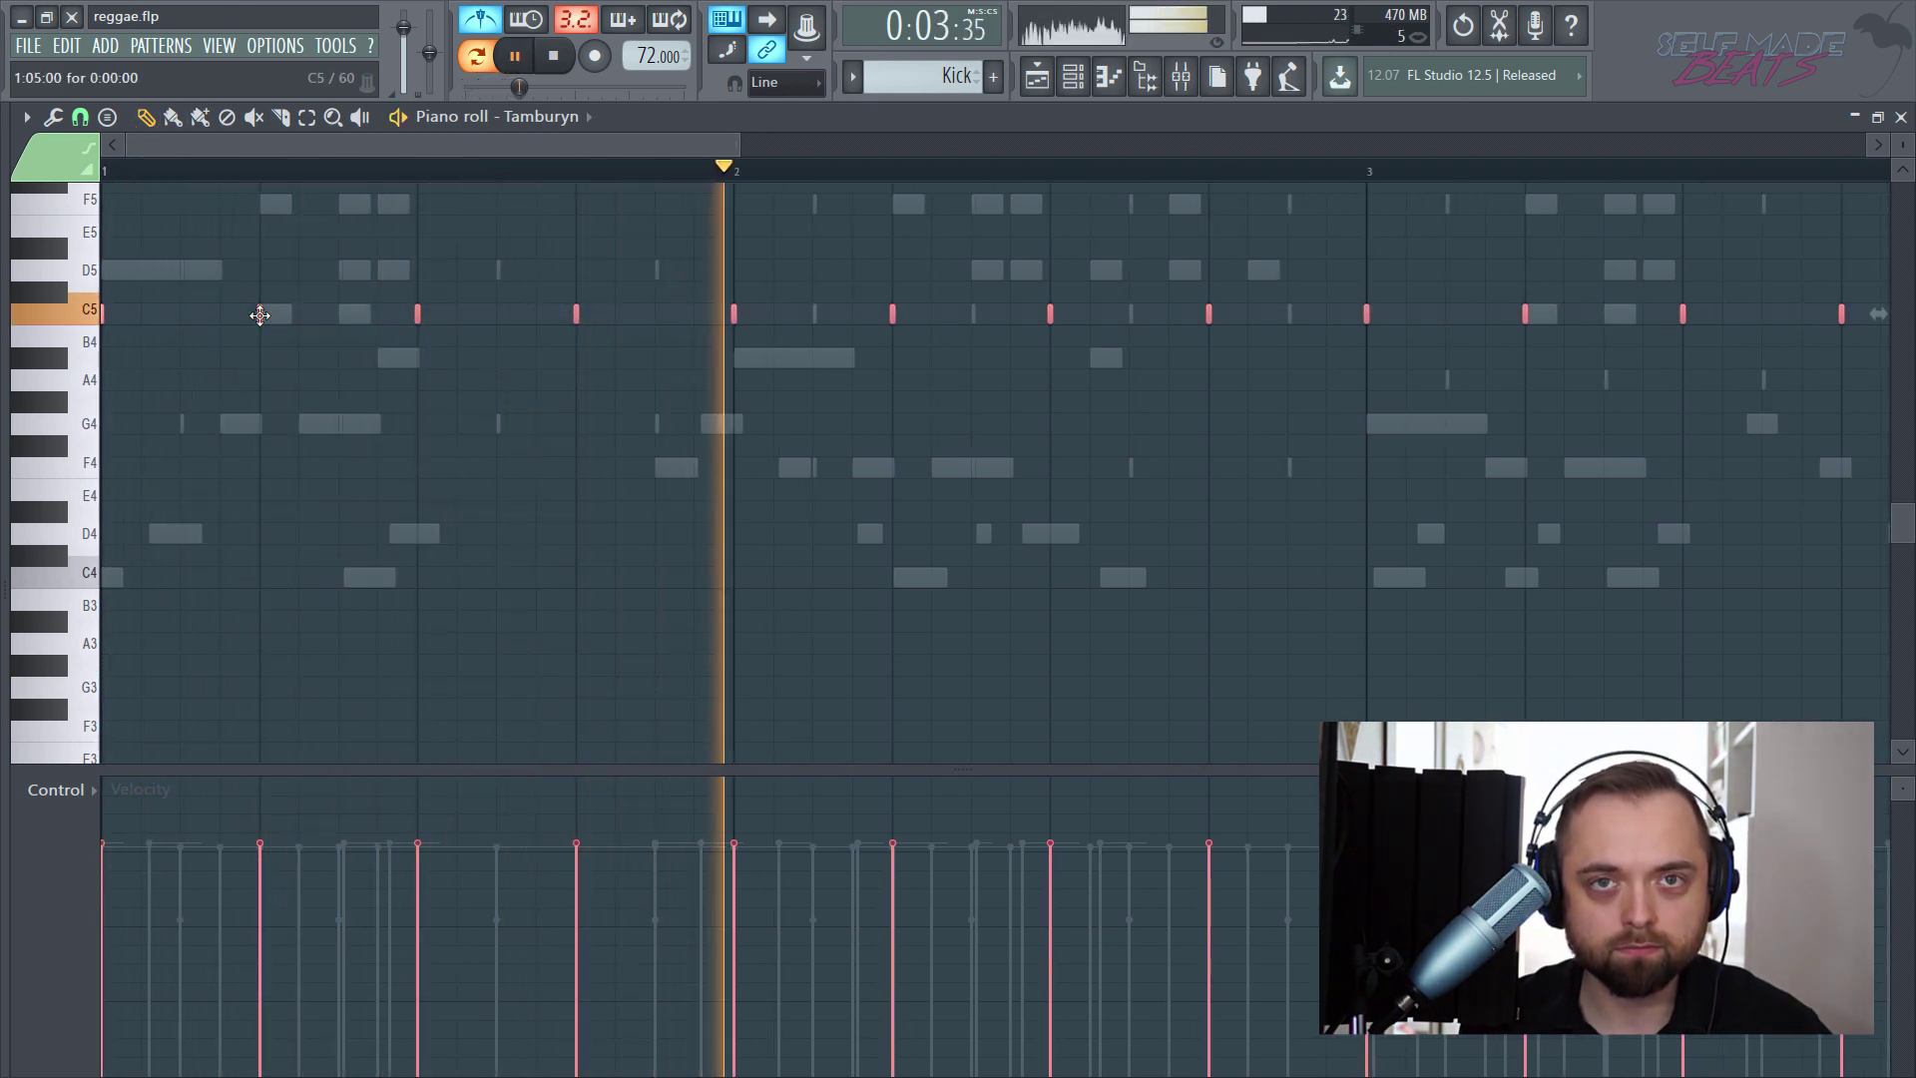
{"action": "key", "text": "space"}
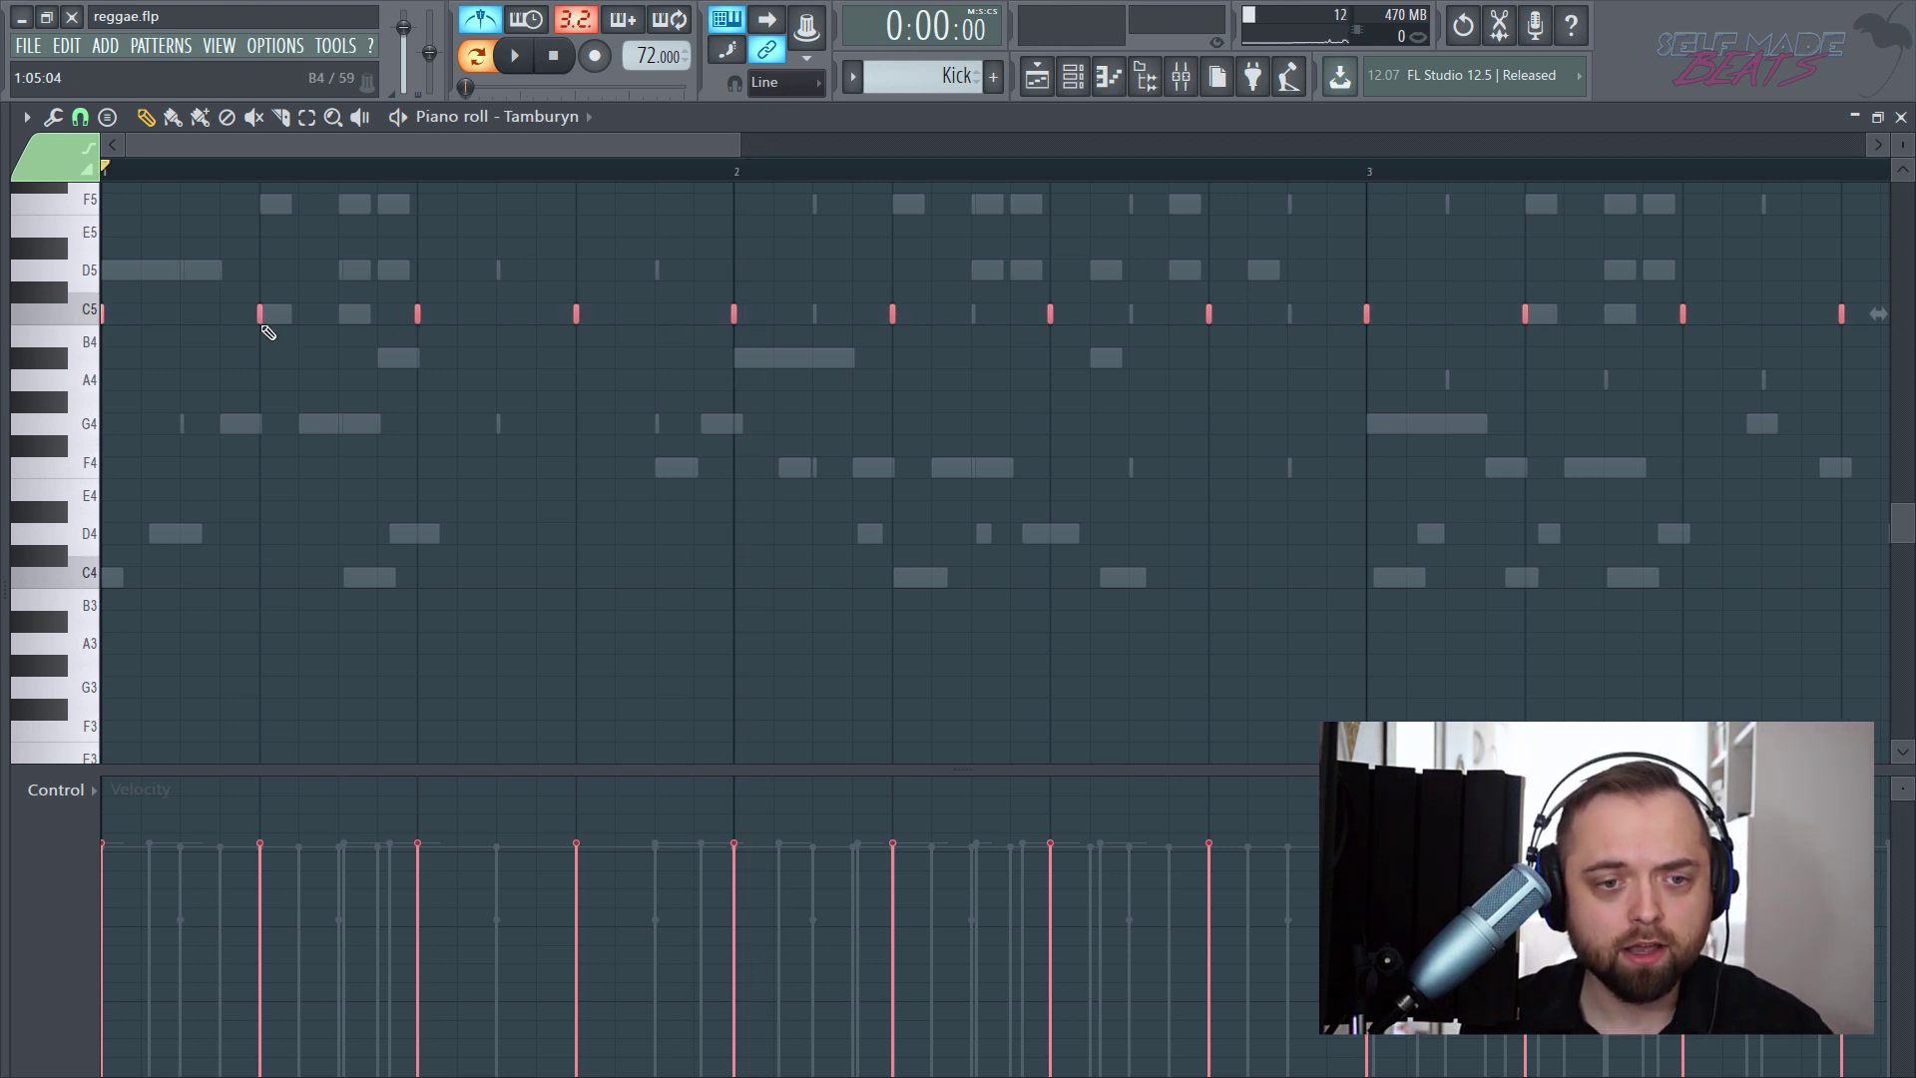
- Copy the tambourine hits to one step before each beat and lower the copies' velocity to about 20%
{"action": "left_click_drag", "start_coordinate": [260, 324], "coordinate": [369, 326]}
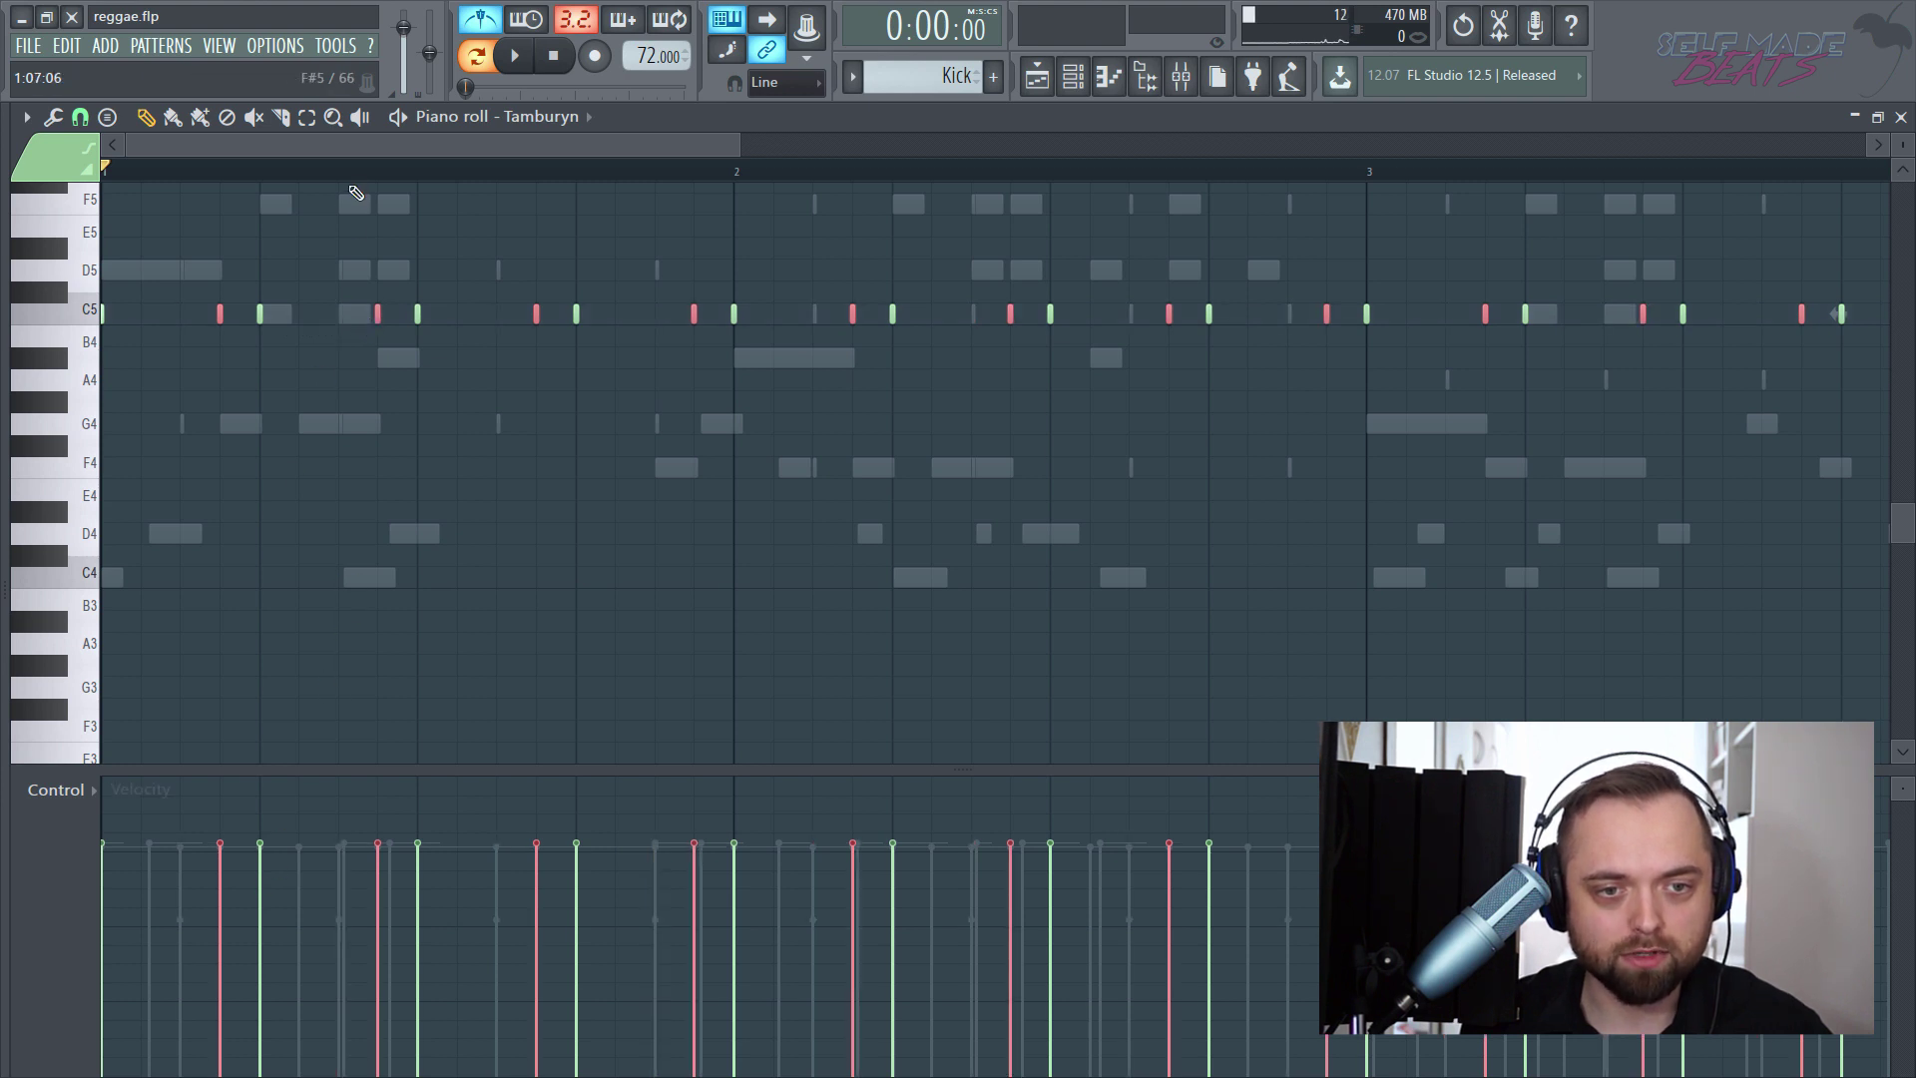
{"action": "scroll", "coordinate": [357, 191], "scroll_direction": "down", "scroll_amount": 5}
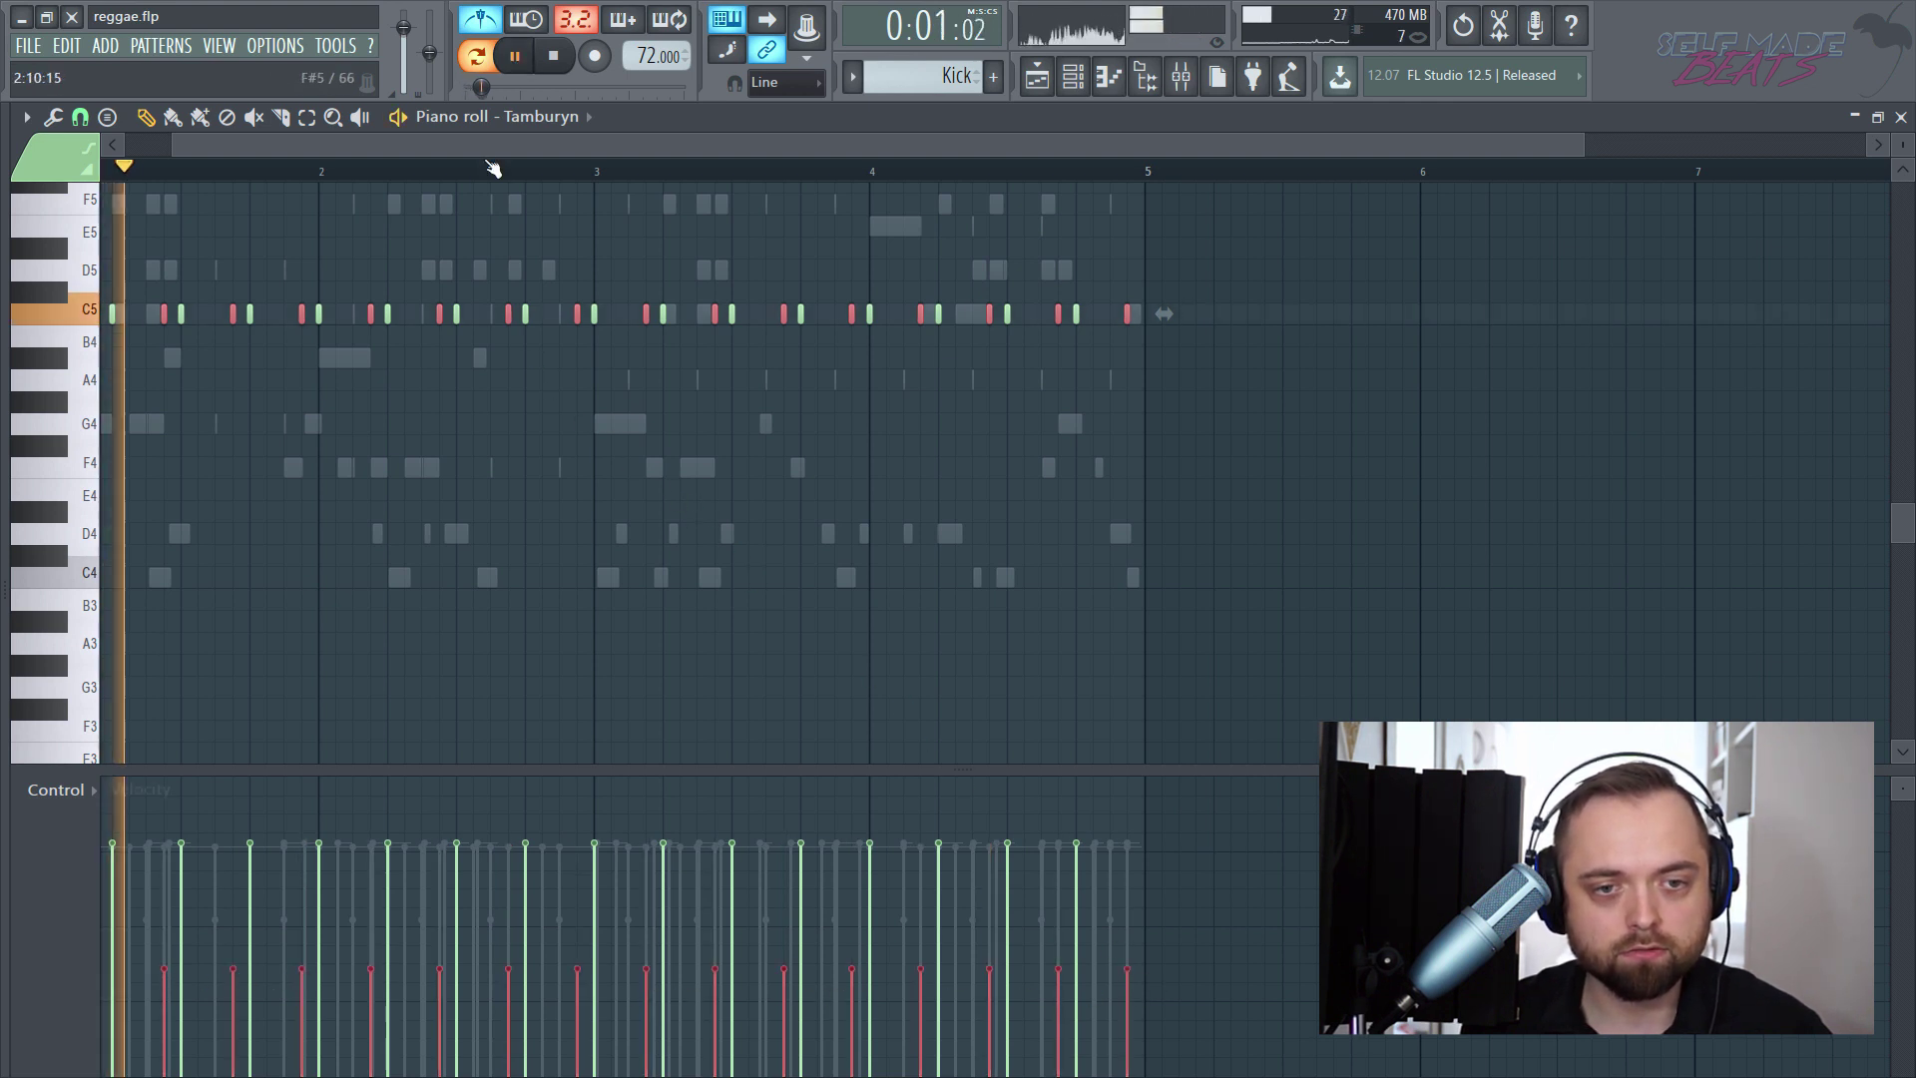
{"action": "left_click_drag", "start_coordinate": [487, 148], "coordinate": [184, 156]}
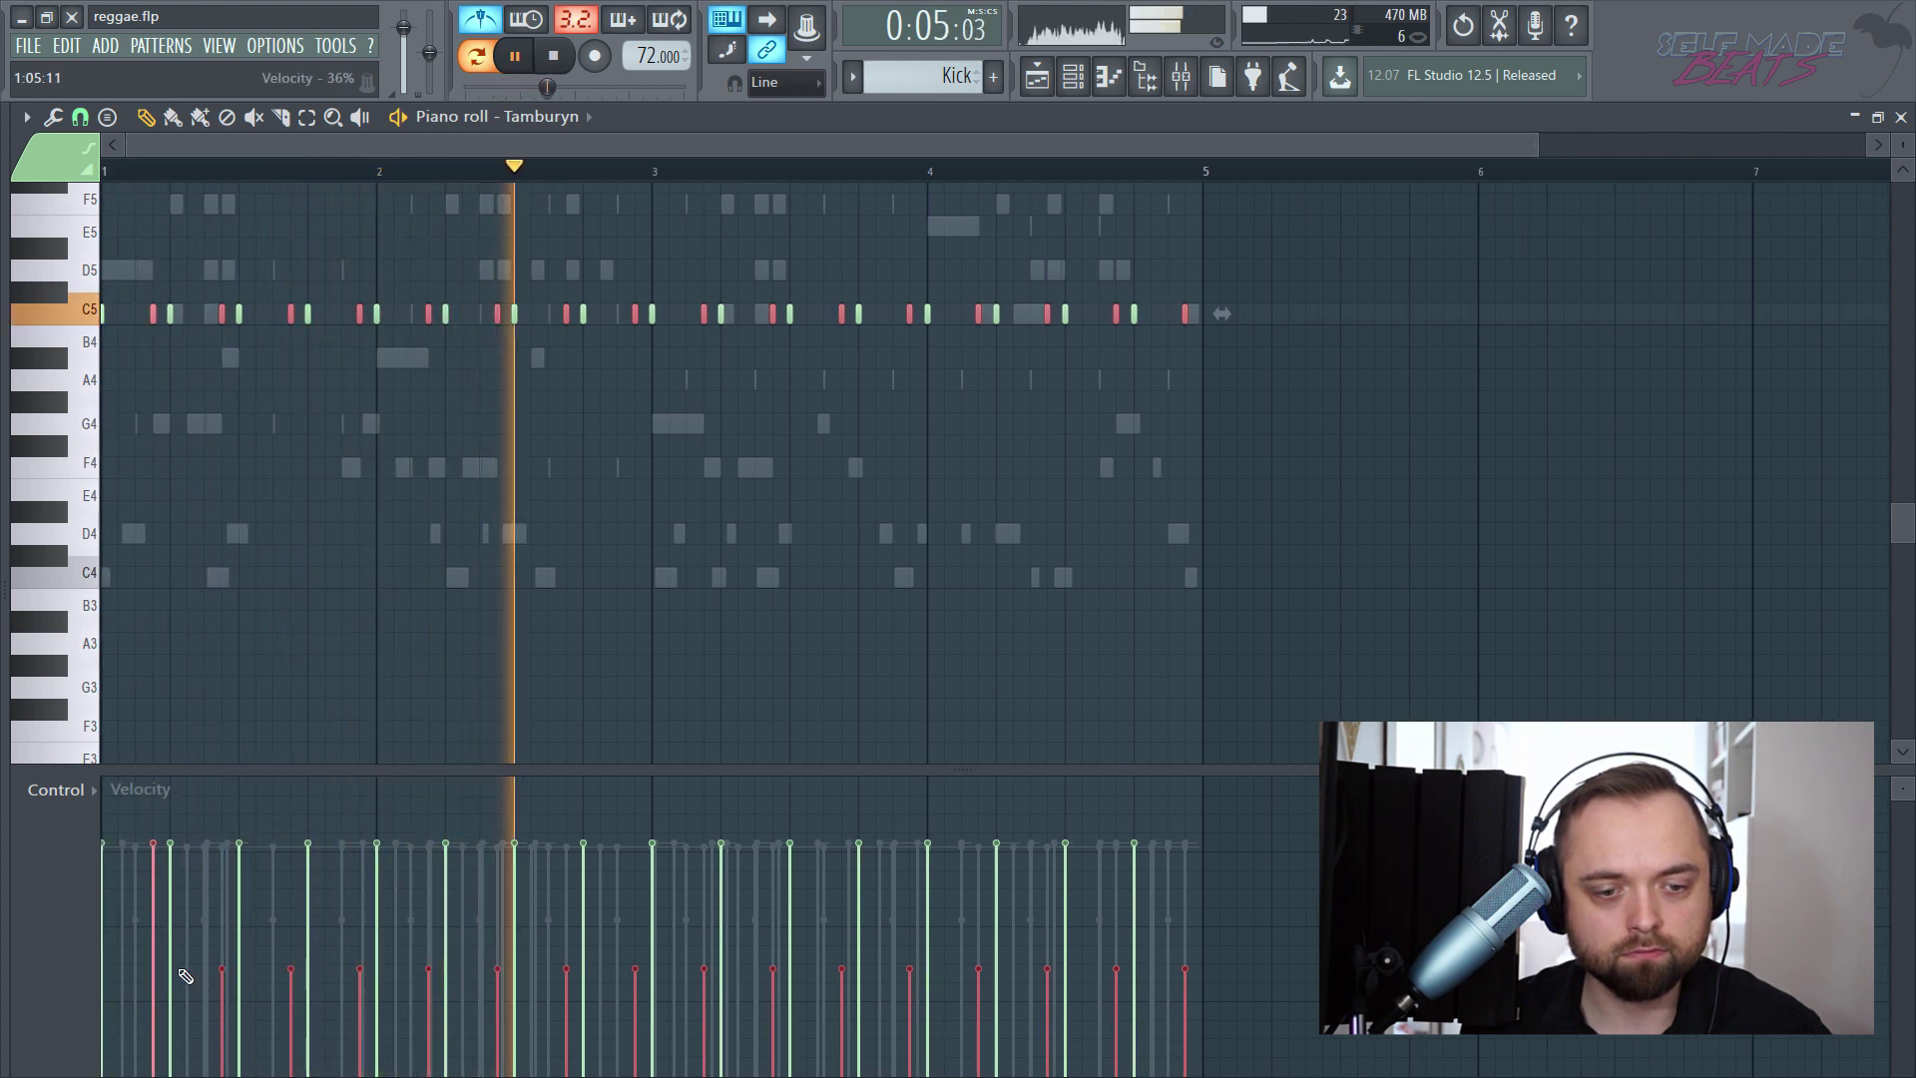
{"action": "left_click_drag", "start_coordinate": [159, 988], "coordinate": [1205, 1013]}
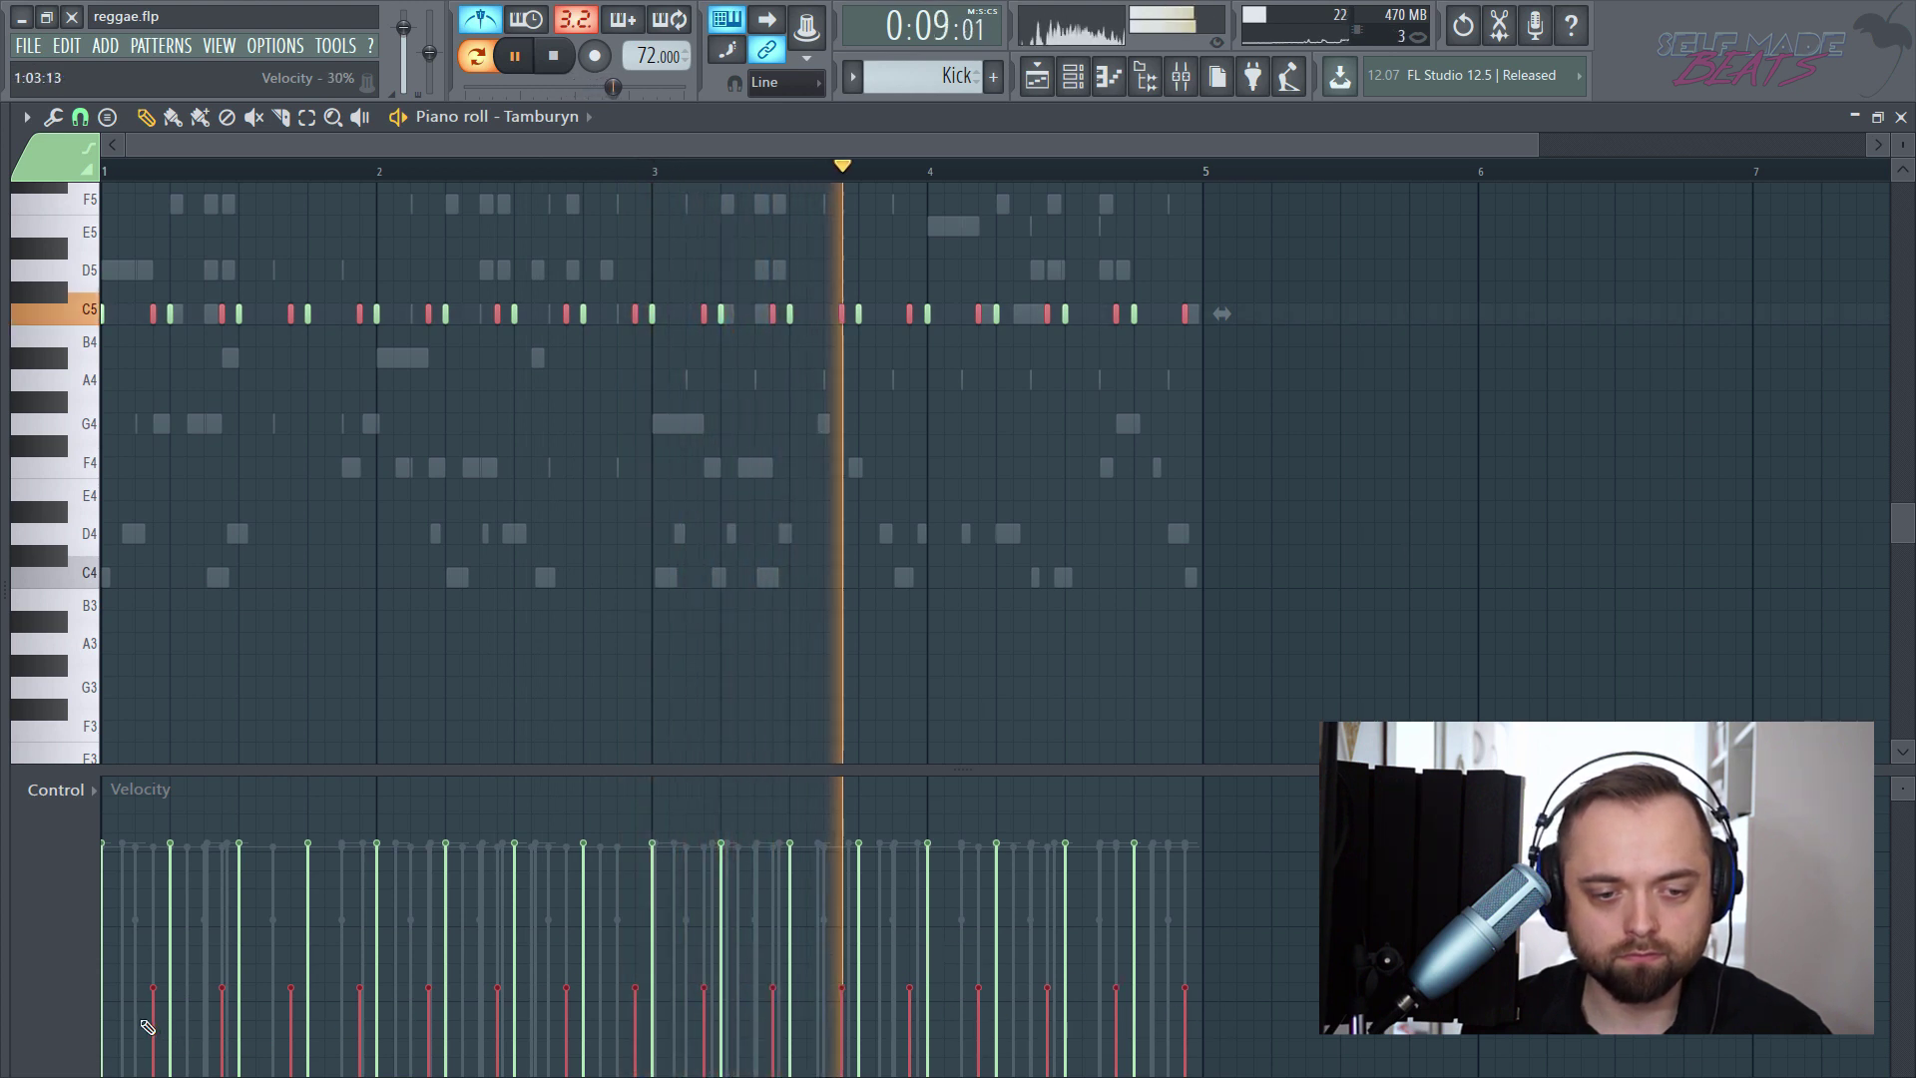
{"action": "left_click_drag", "start_coordinate": [143, 1023], "coordinate": [1215, 1039]}
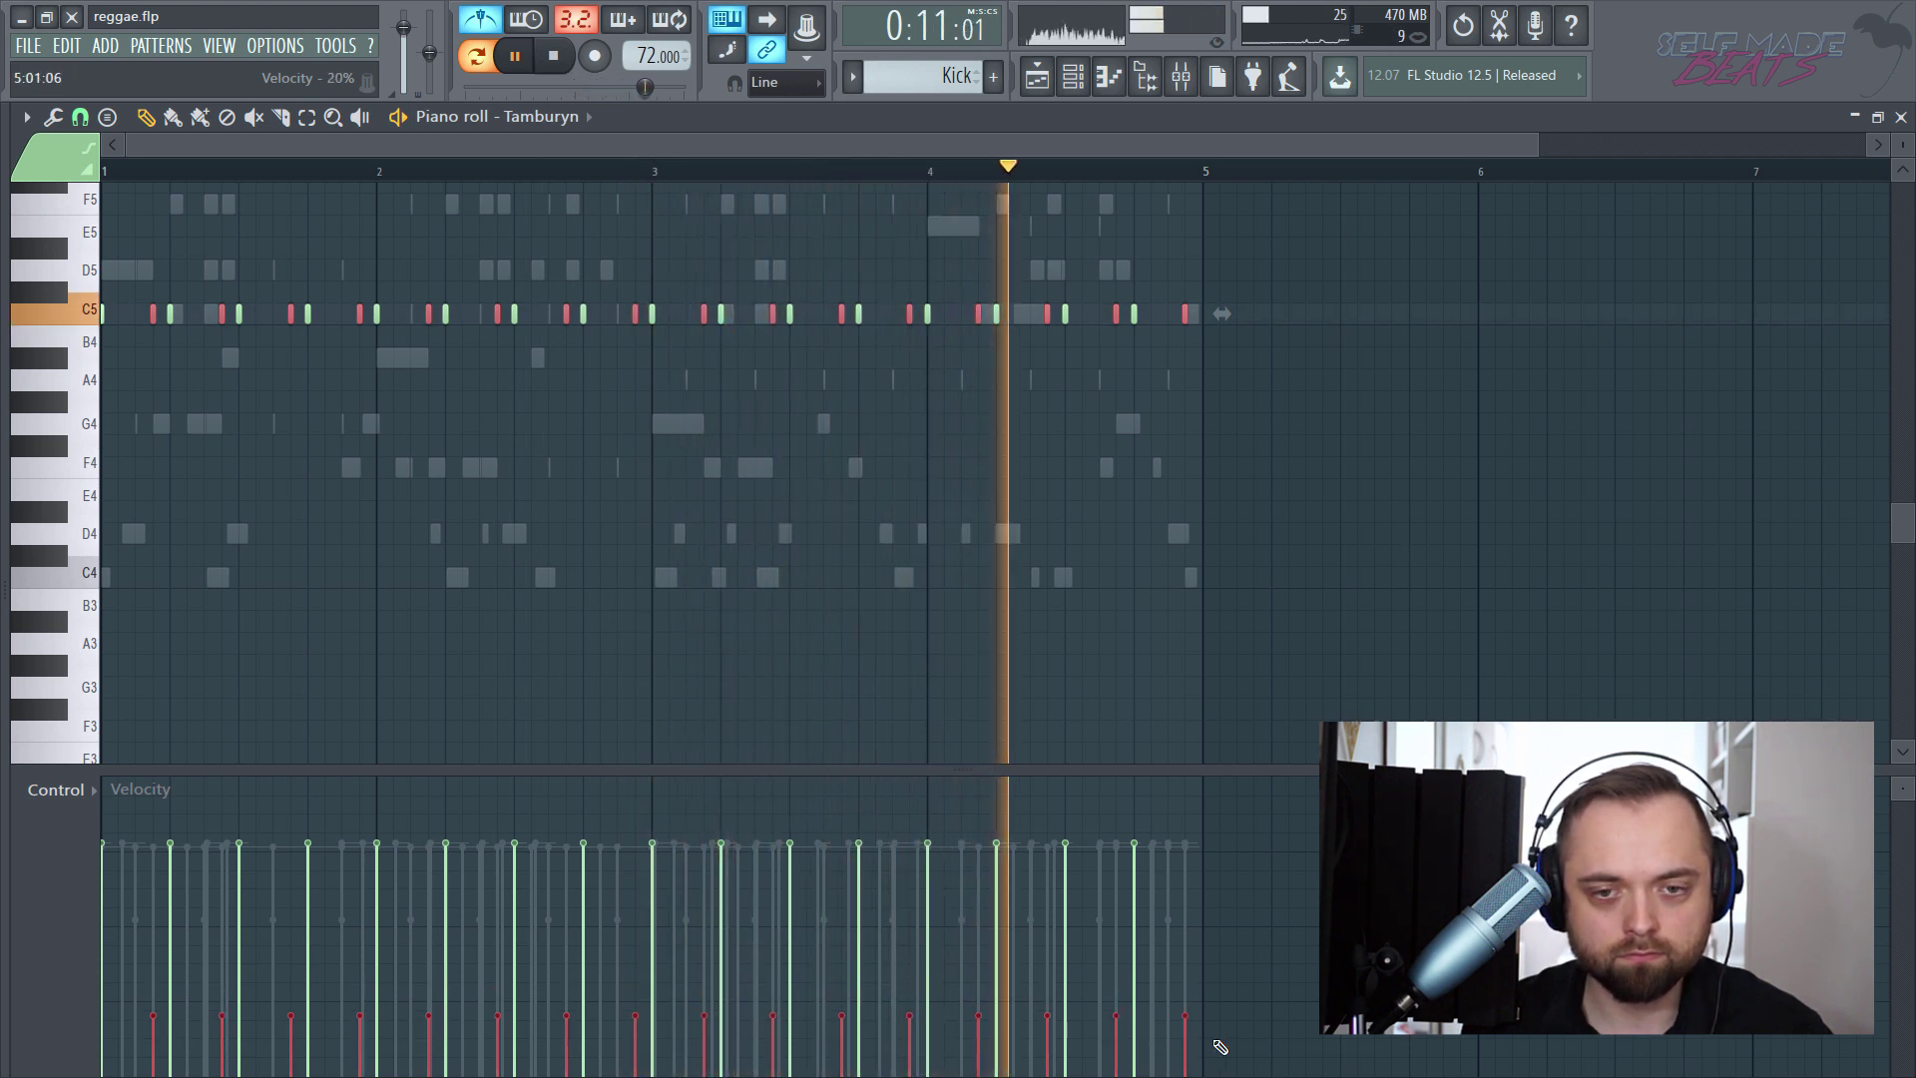
- Add a second copy of the quiet tambourine hits two steps before each beat, listen to it, deselect the notes and close the piano roll
{"action": "scroll", "coordinate": [121, 180], "scroll_direction": "up", "scroll_amount": 5}
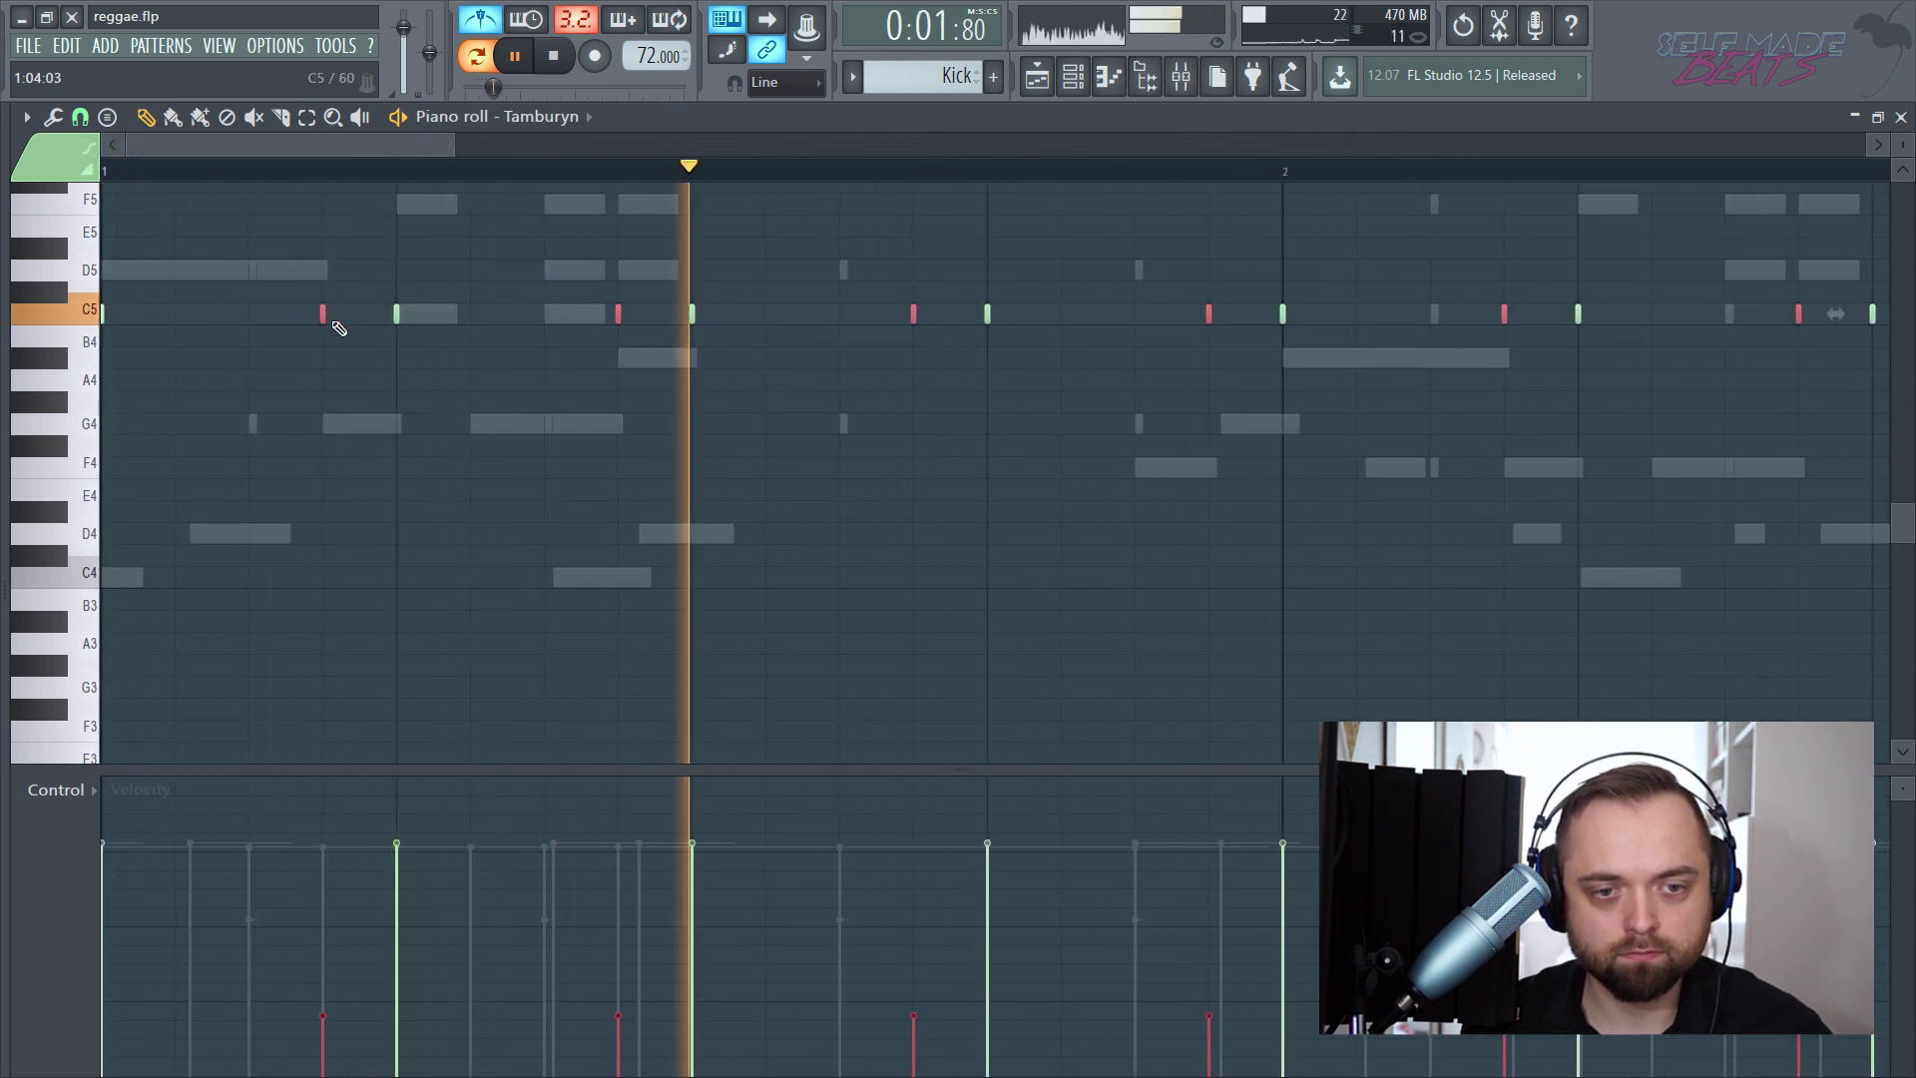
{"action": "key", "text": "space"}
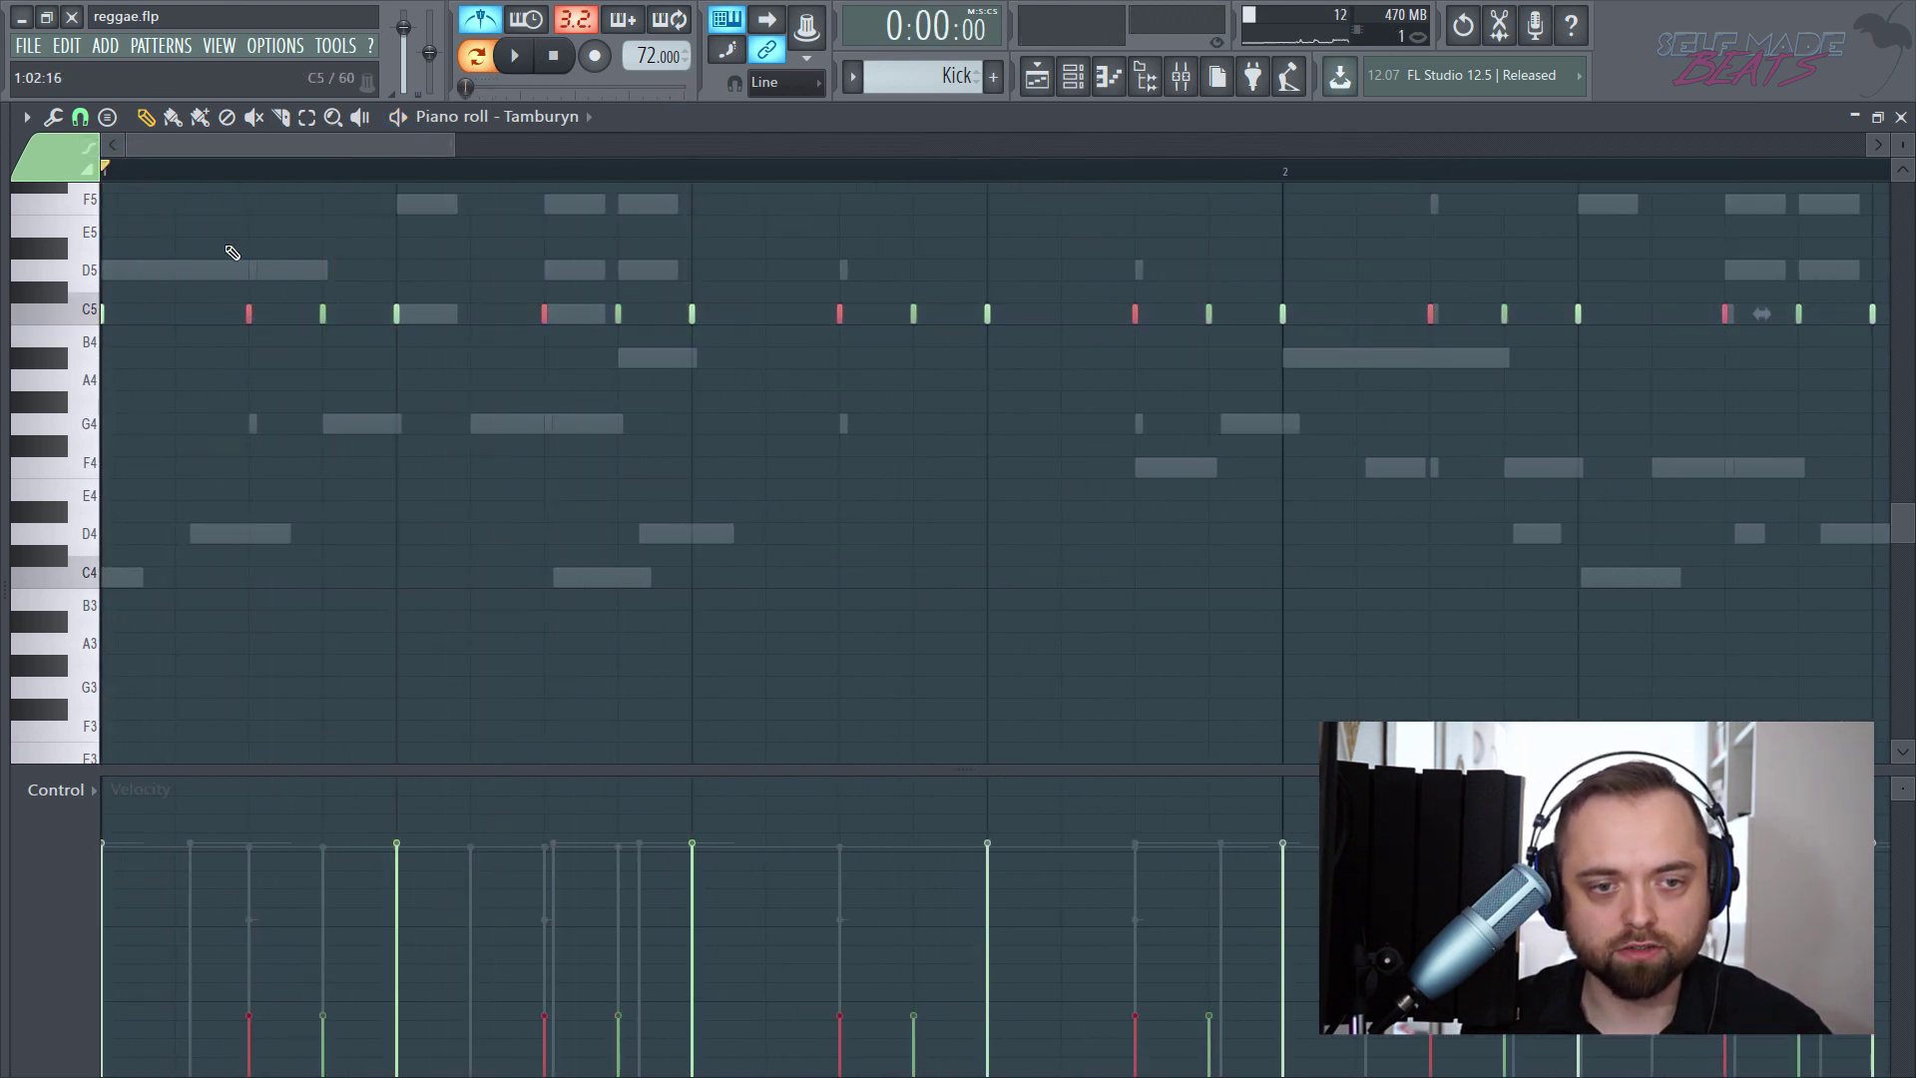
{"action": "key", "text": "space"}
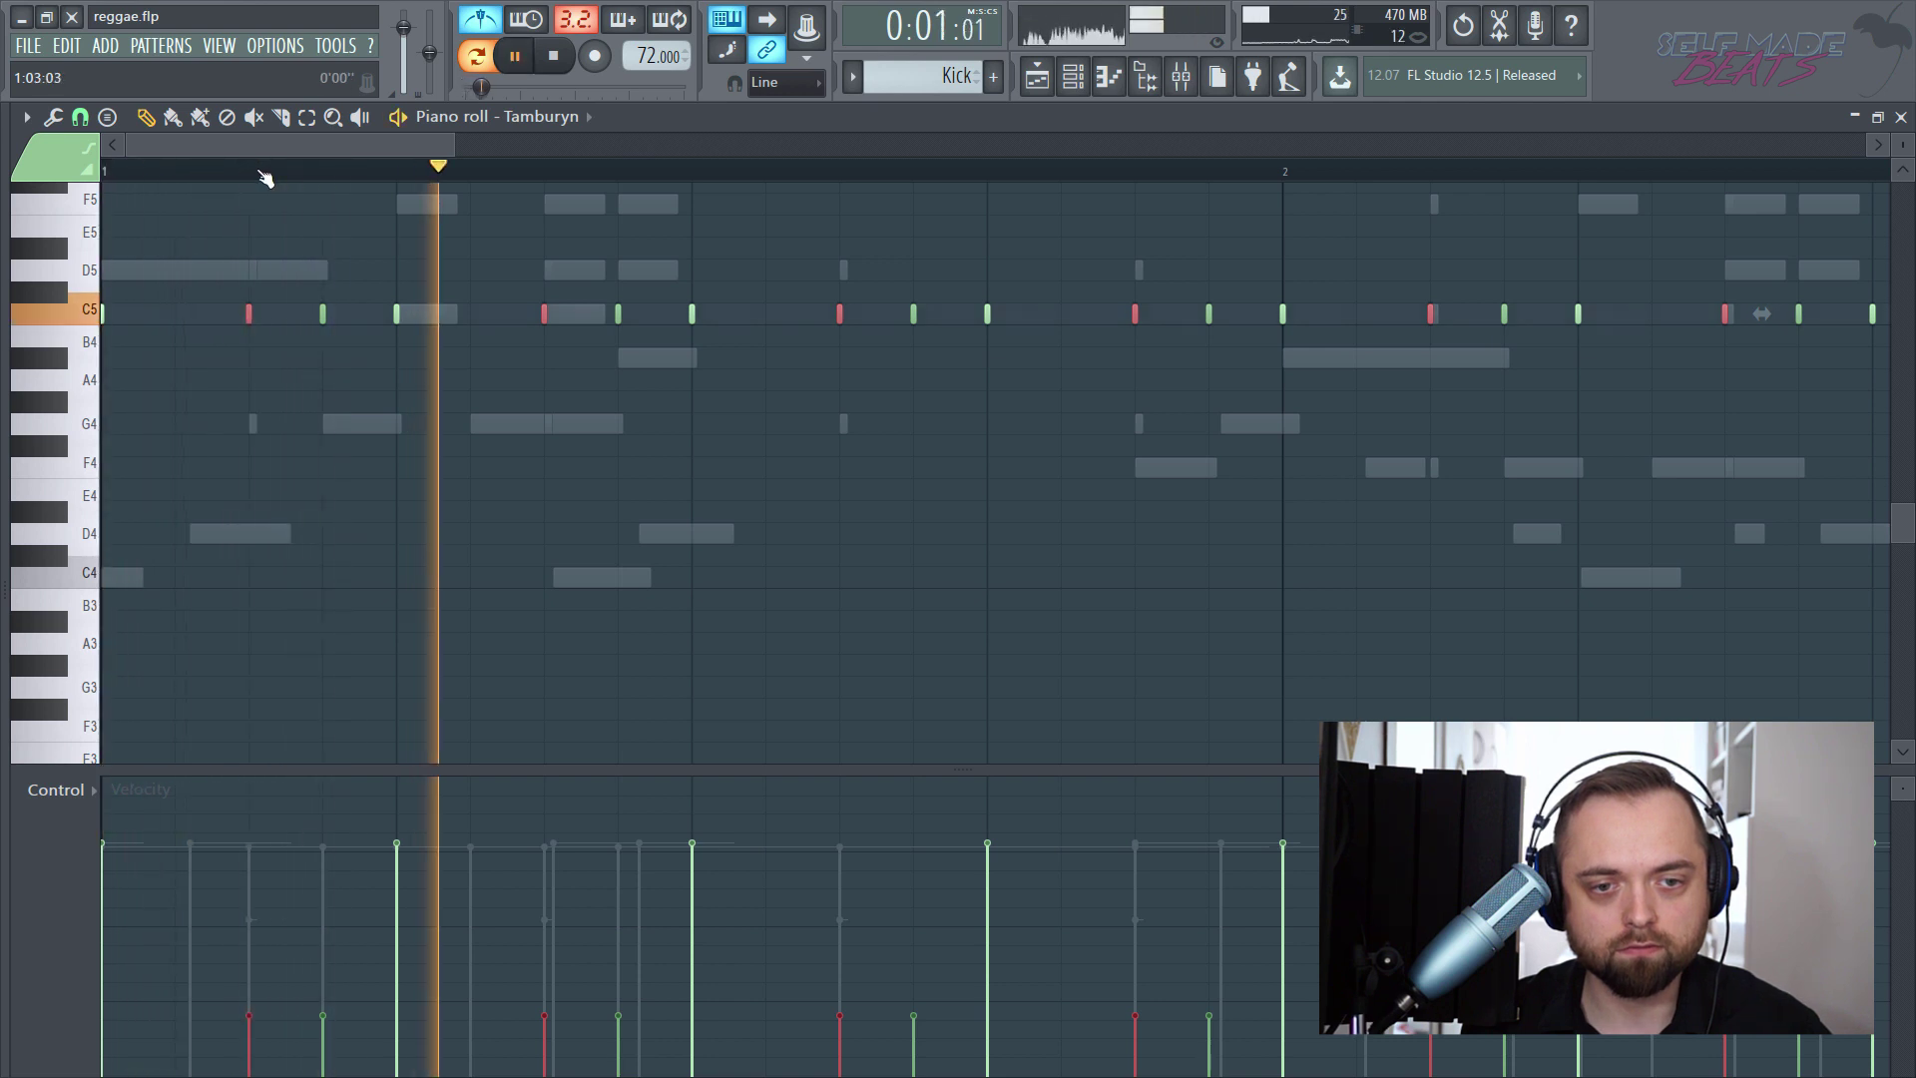
{"action": "scroll", "coordinate": [268, 176], "scroll_direction": "down", "scroll_amount": 3}
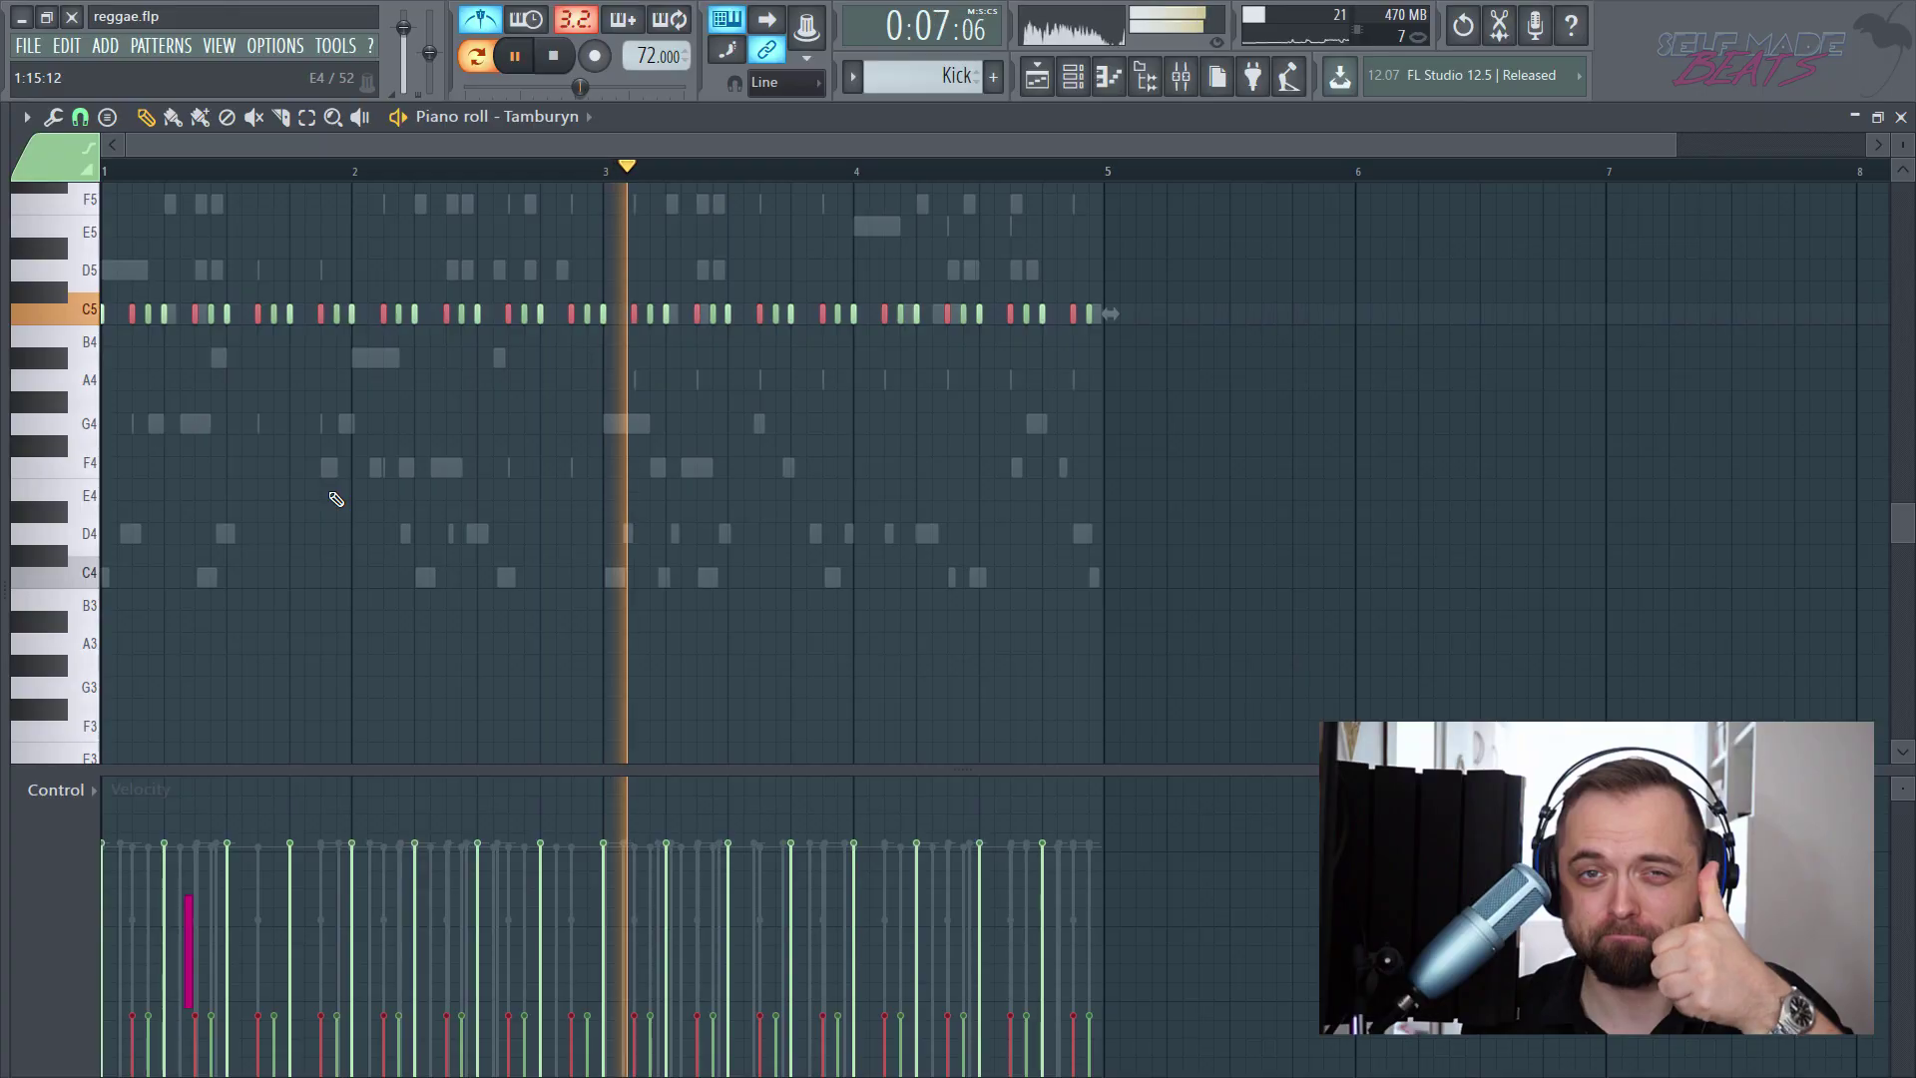
{"action": "key", "text": "ctrl+d"}
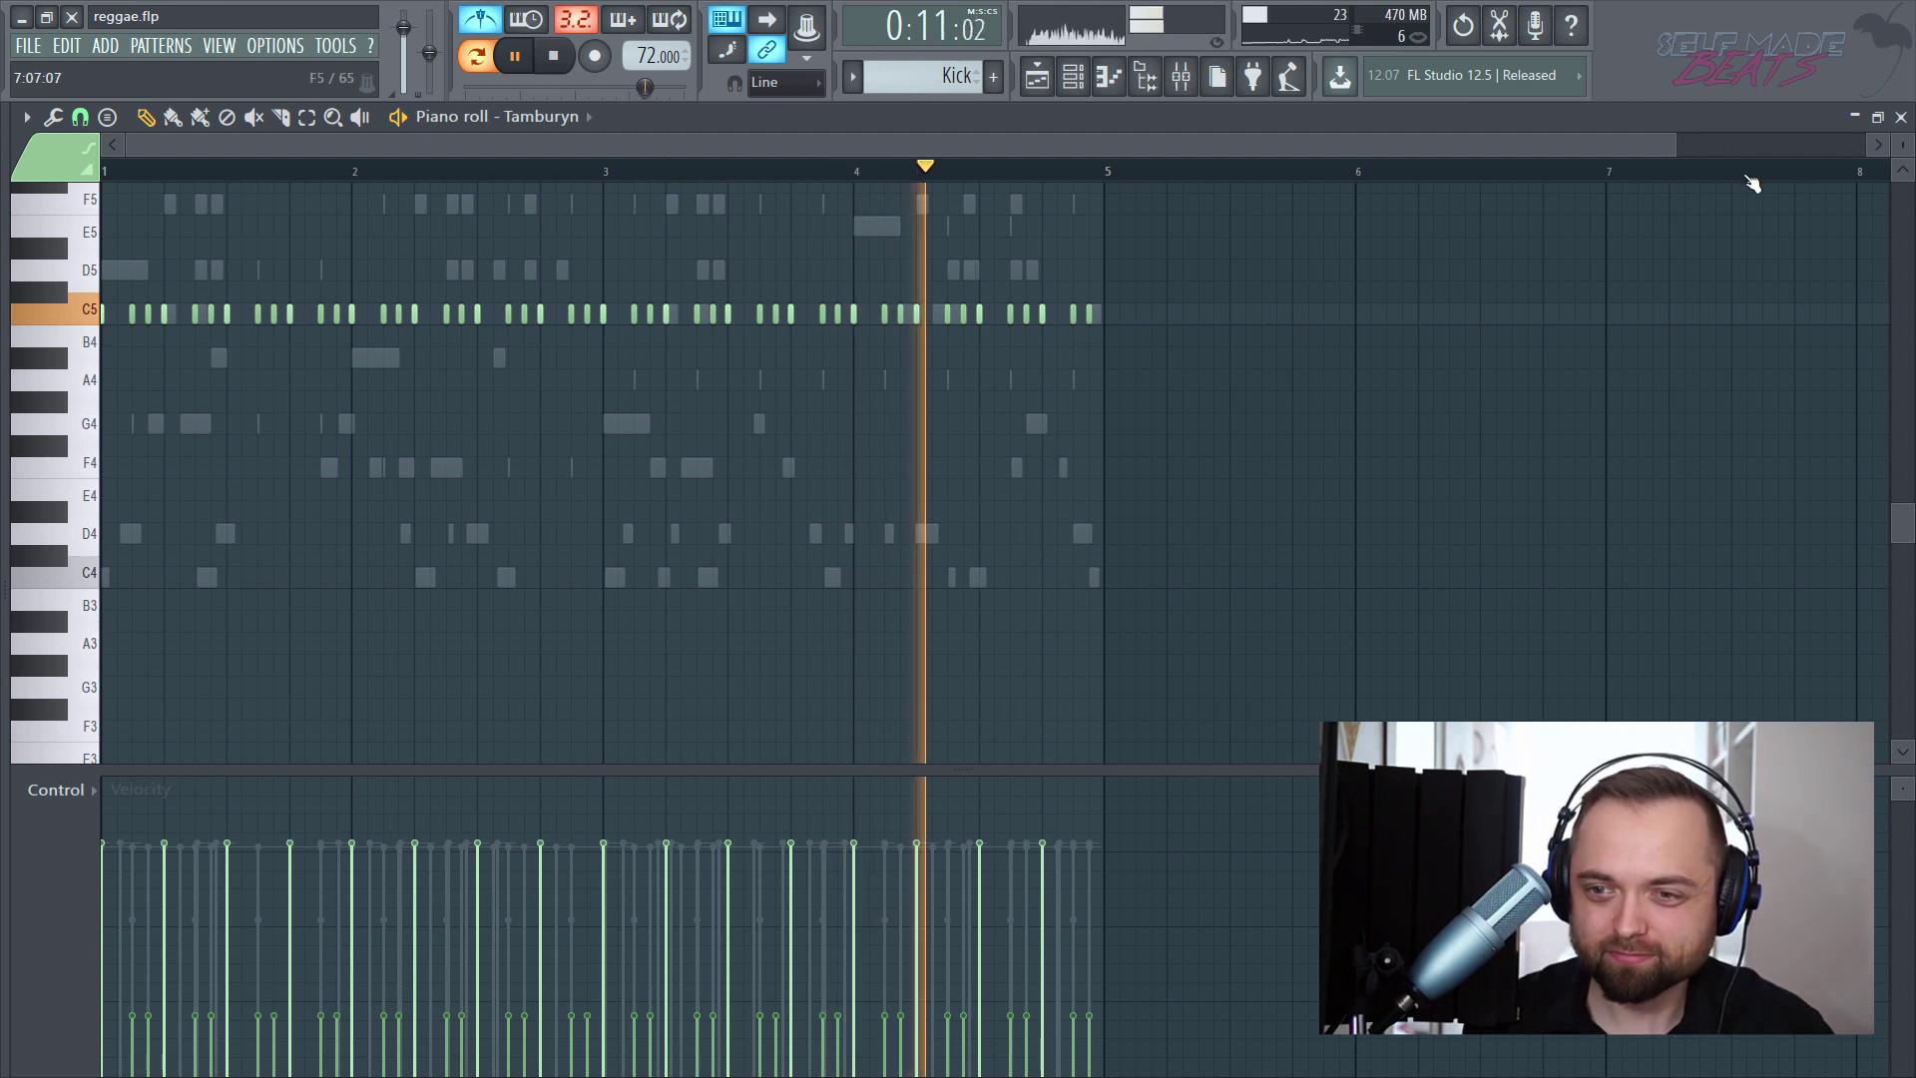
{"action": "key", "text": "space"}
{"action": "left_click", "coordinate": [1901, 119]}
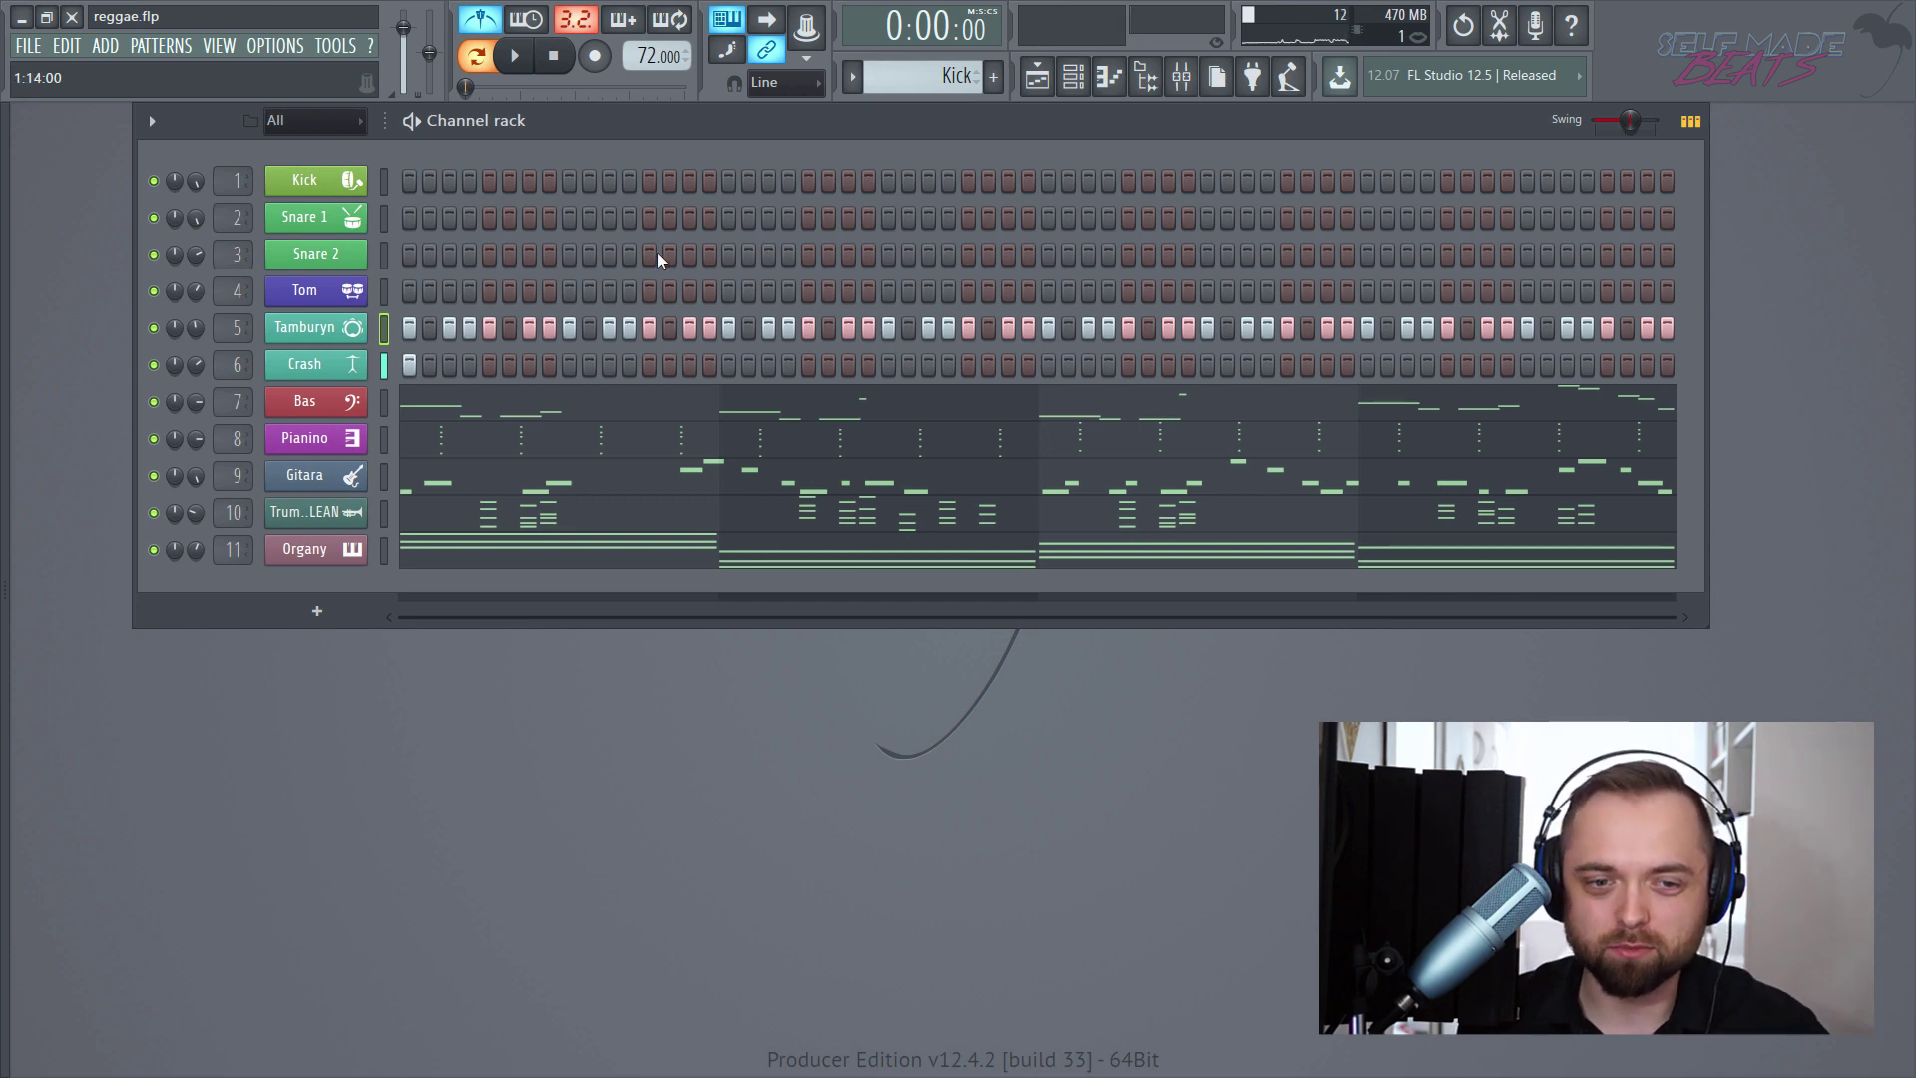
- Open the Tom piano roll and add three quick F5 hits across steps 2 and 3 of bar 4, playing from that bar
{"action": "right_click", "coordinate": [379, 280]}
{"action": "left_click", "coordinate": [416, 289]}
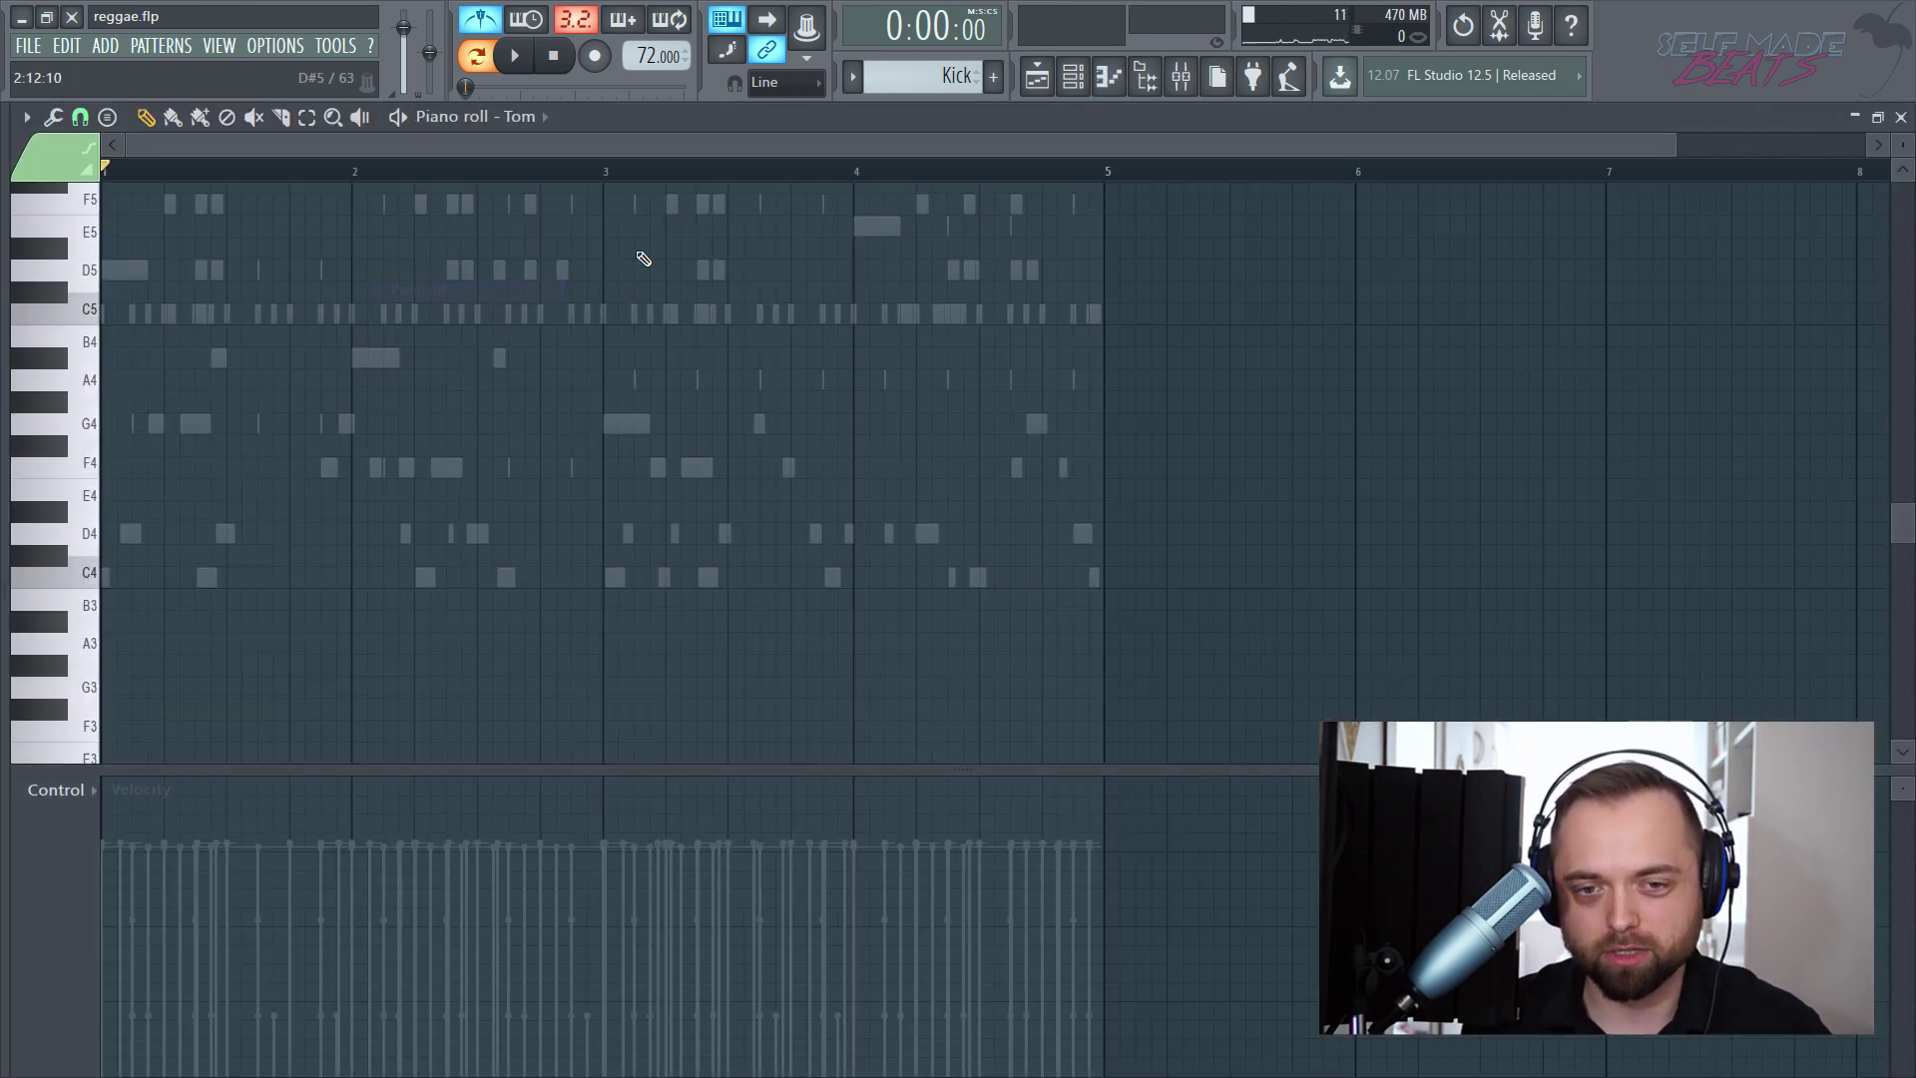
{"action": "scroll", "coordinate": [895, 170], "scroll_direction": "up", "scroll_amount": 5}
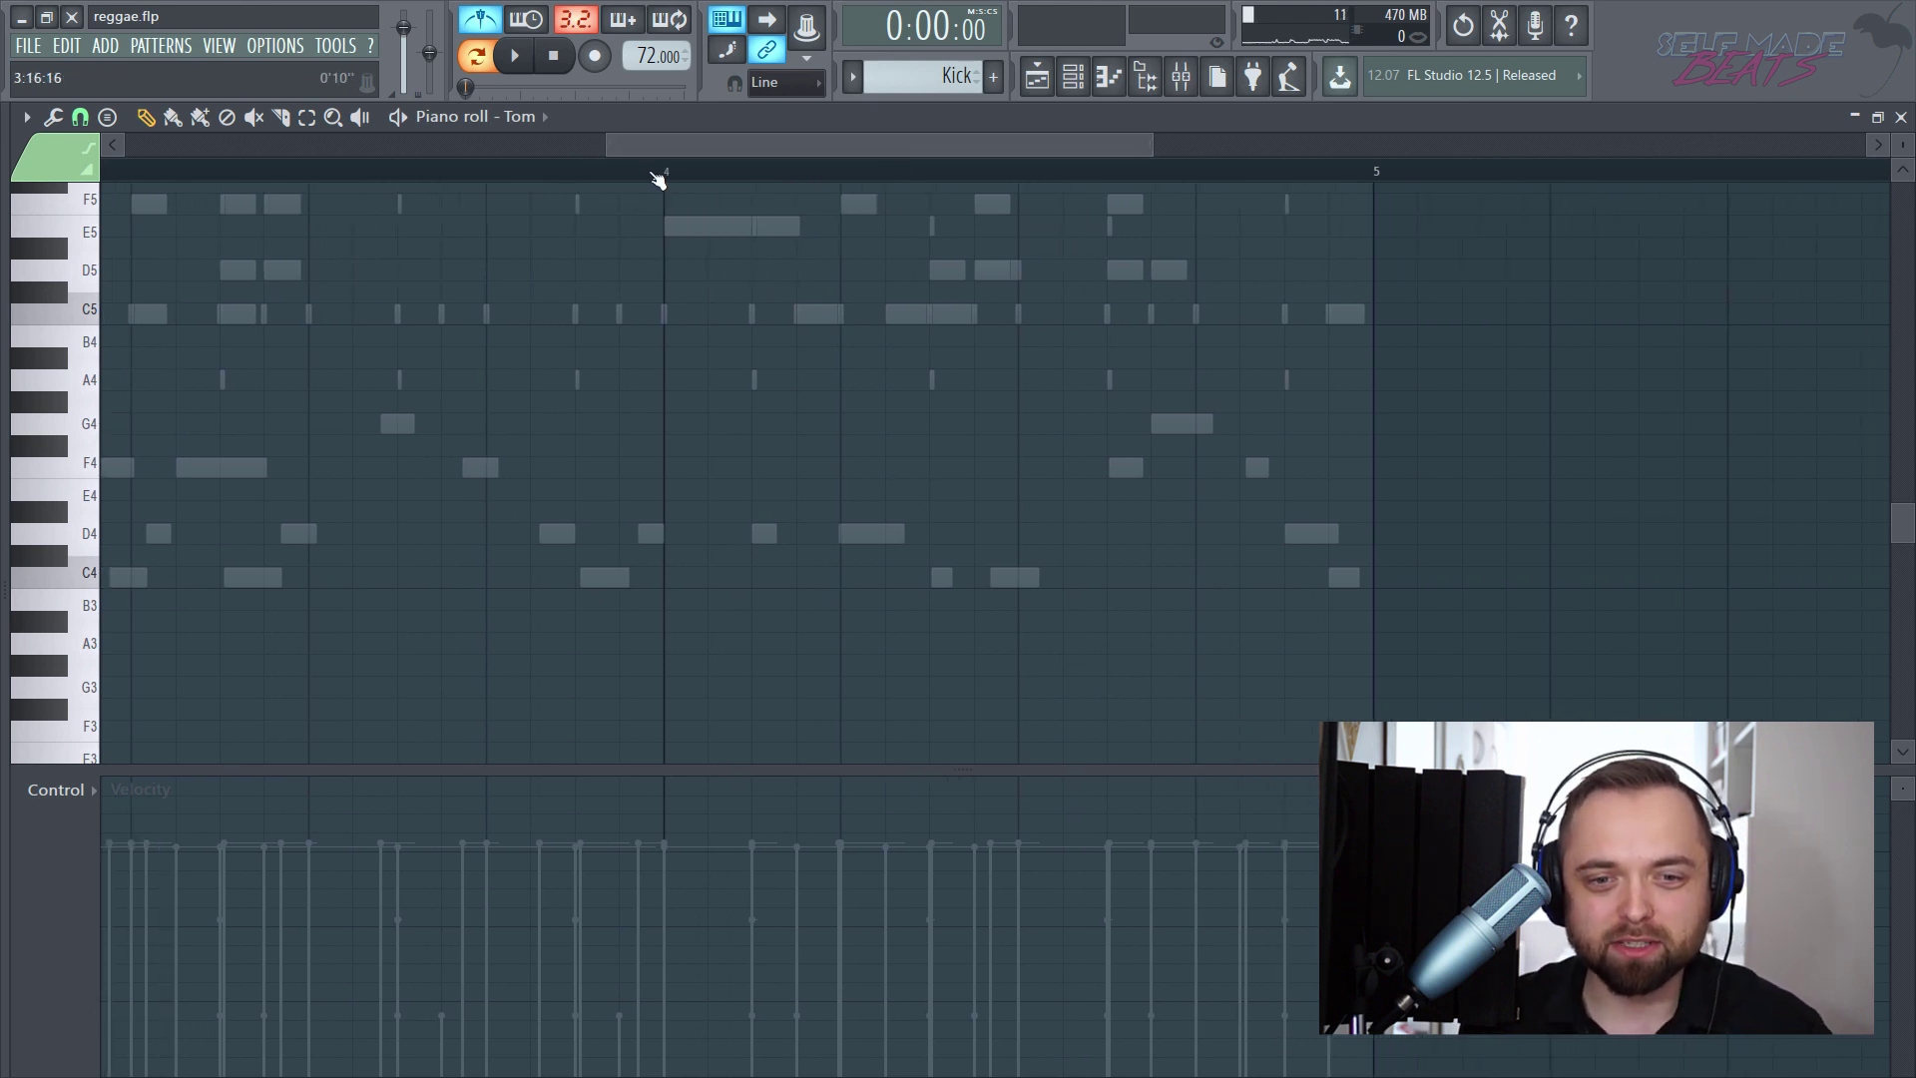
{"action": "scroll", "coordinate": [808, 500], "scroll_direction": "up", "scroll_amount": 2}
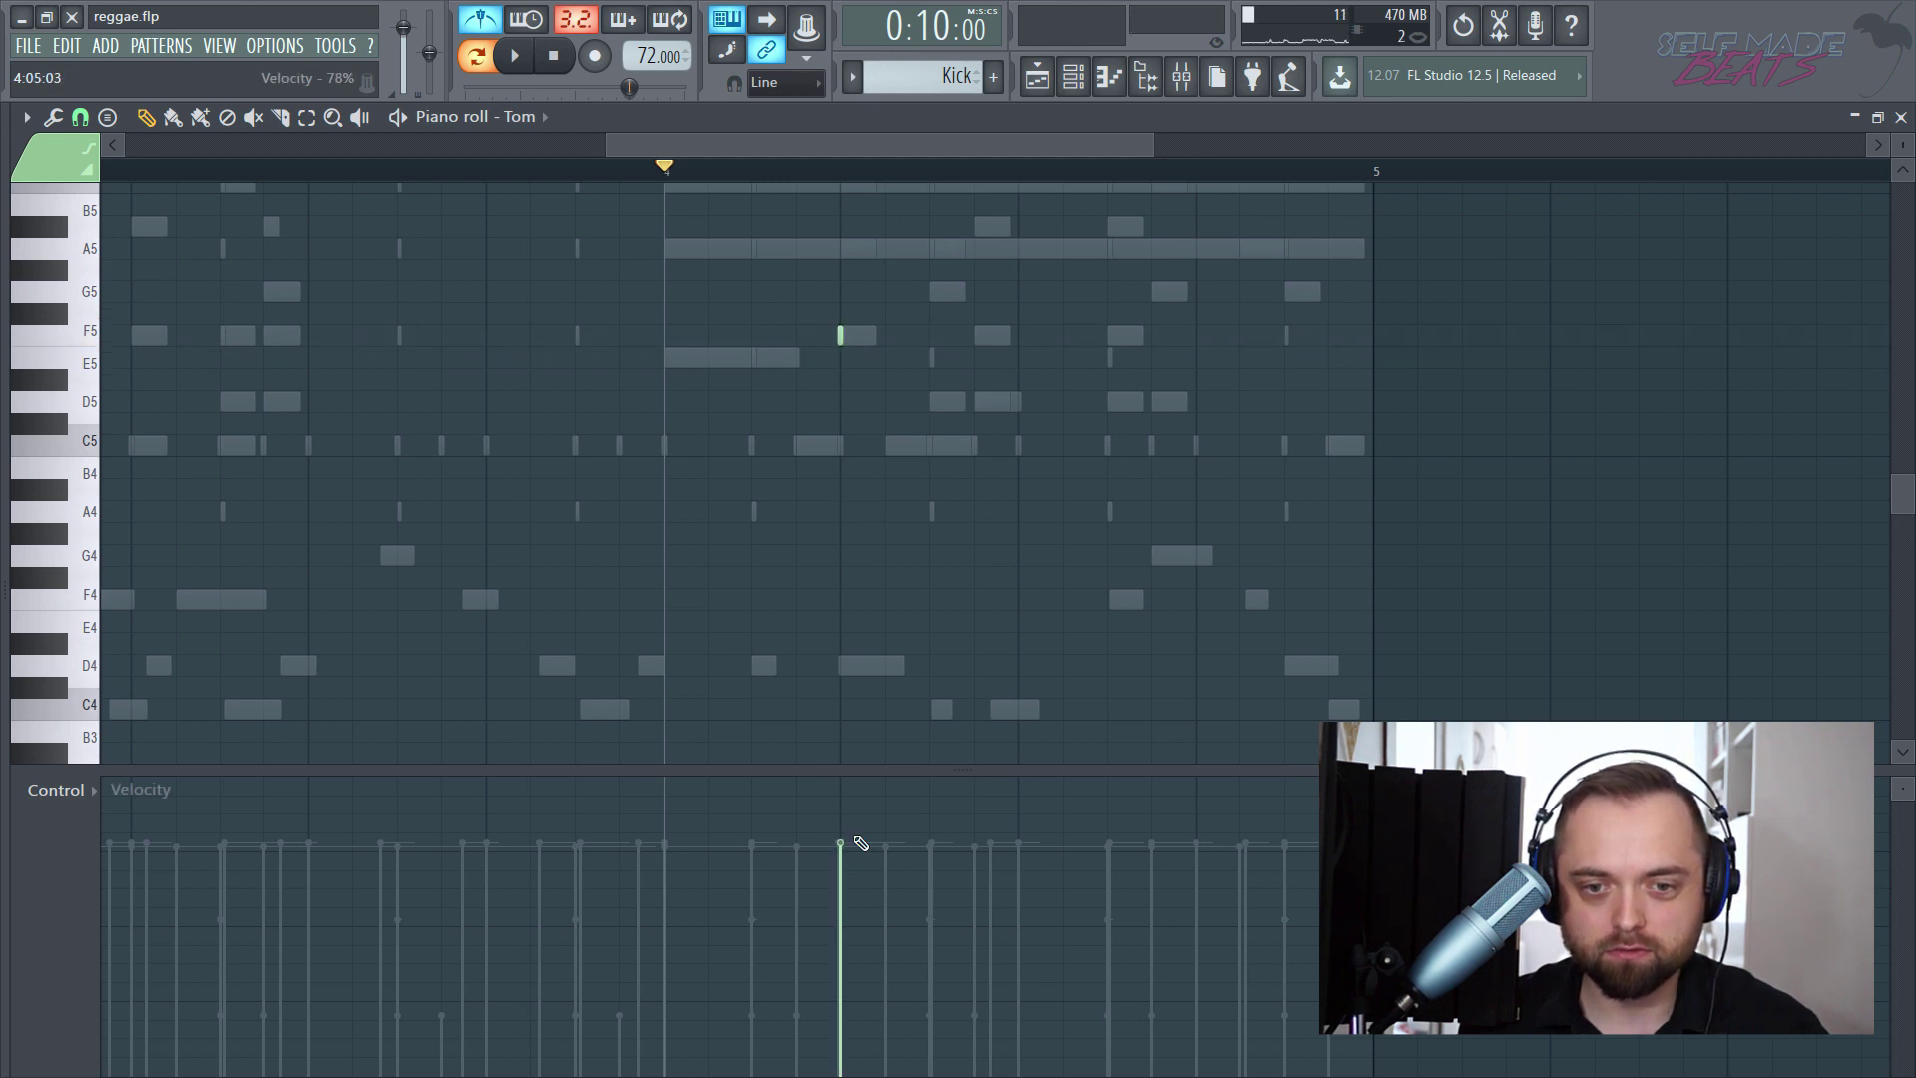
{"action": "key", "text": "space"}
{"action": "key", "text": "space"}
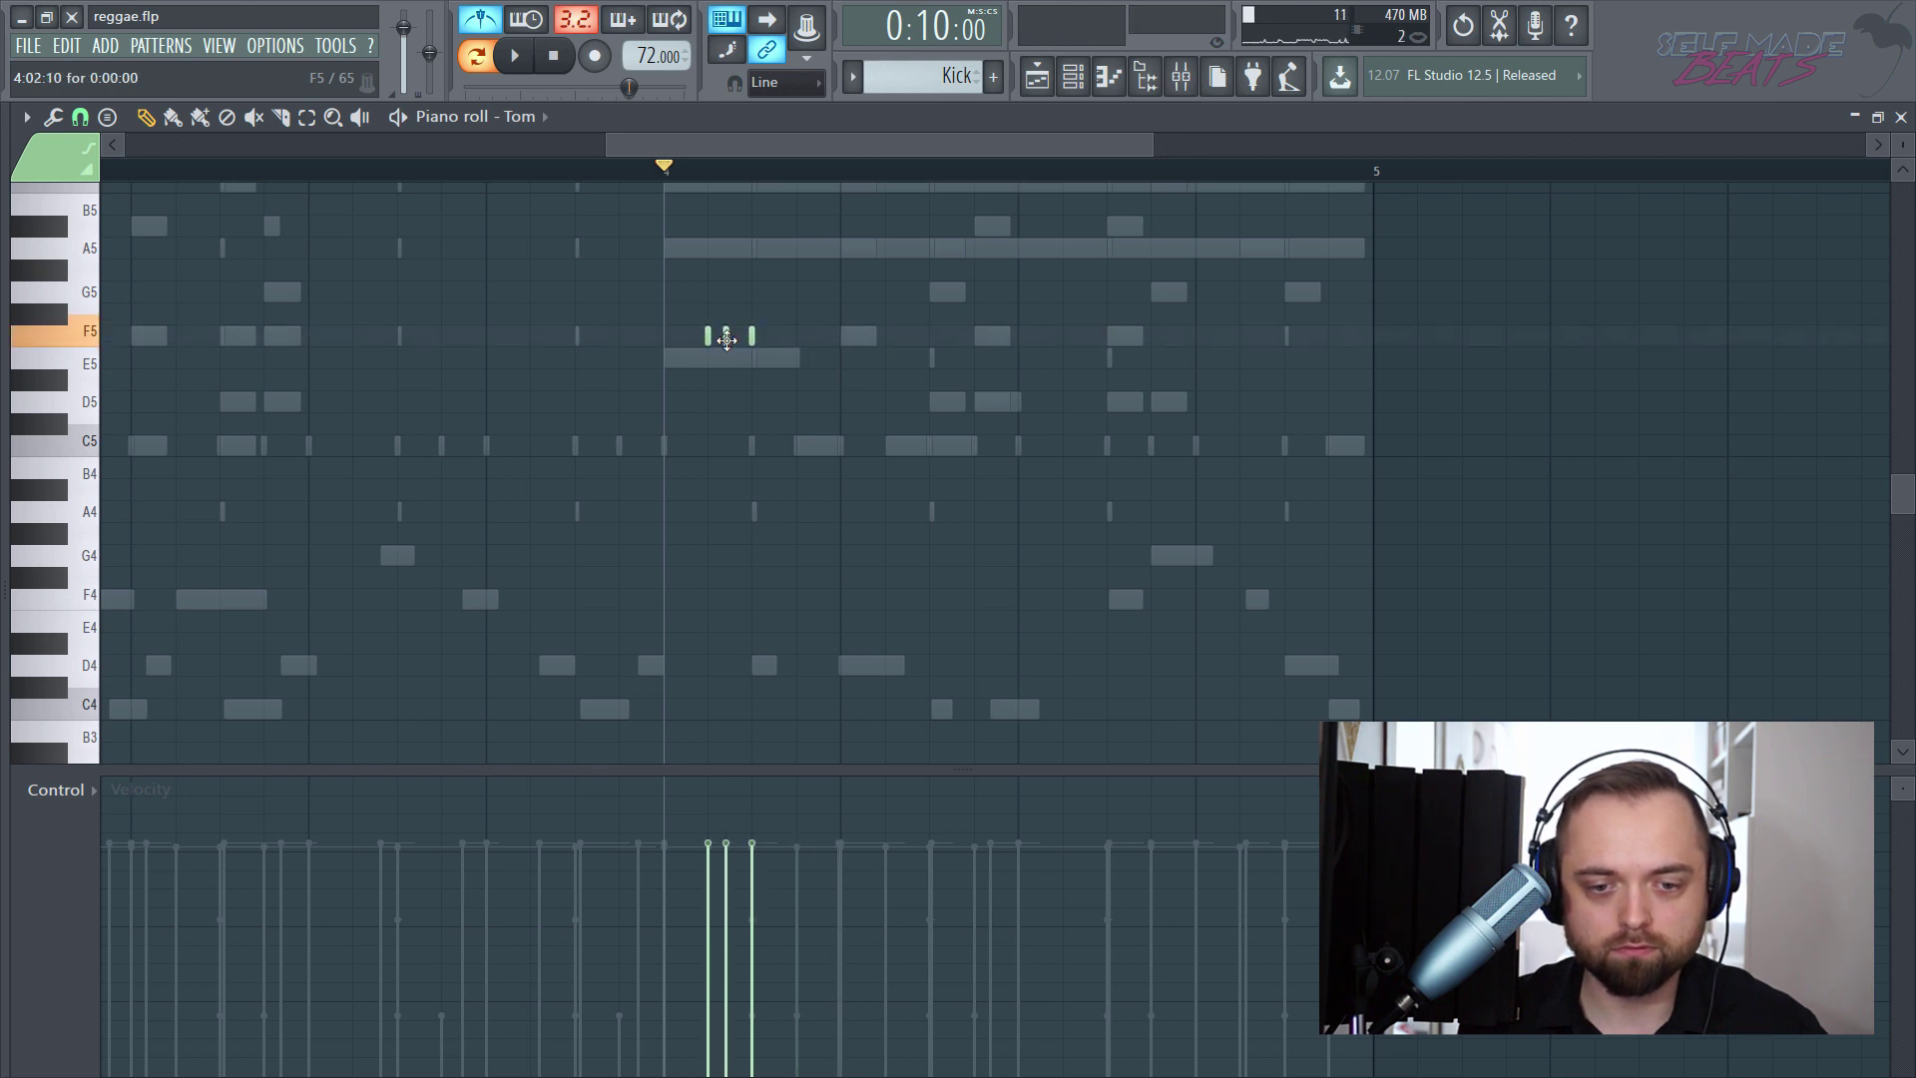
{"action": "key", "text": "space"}
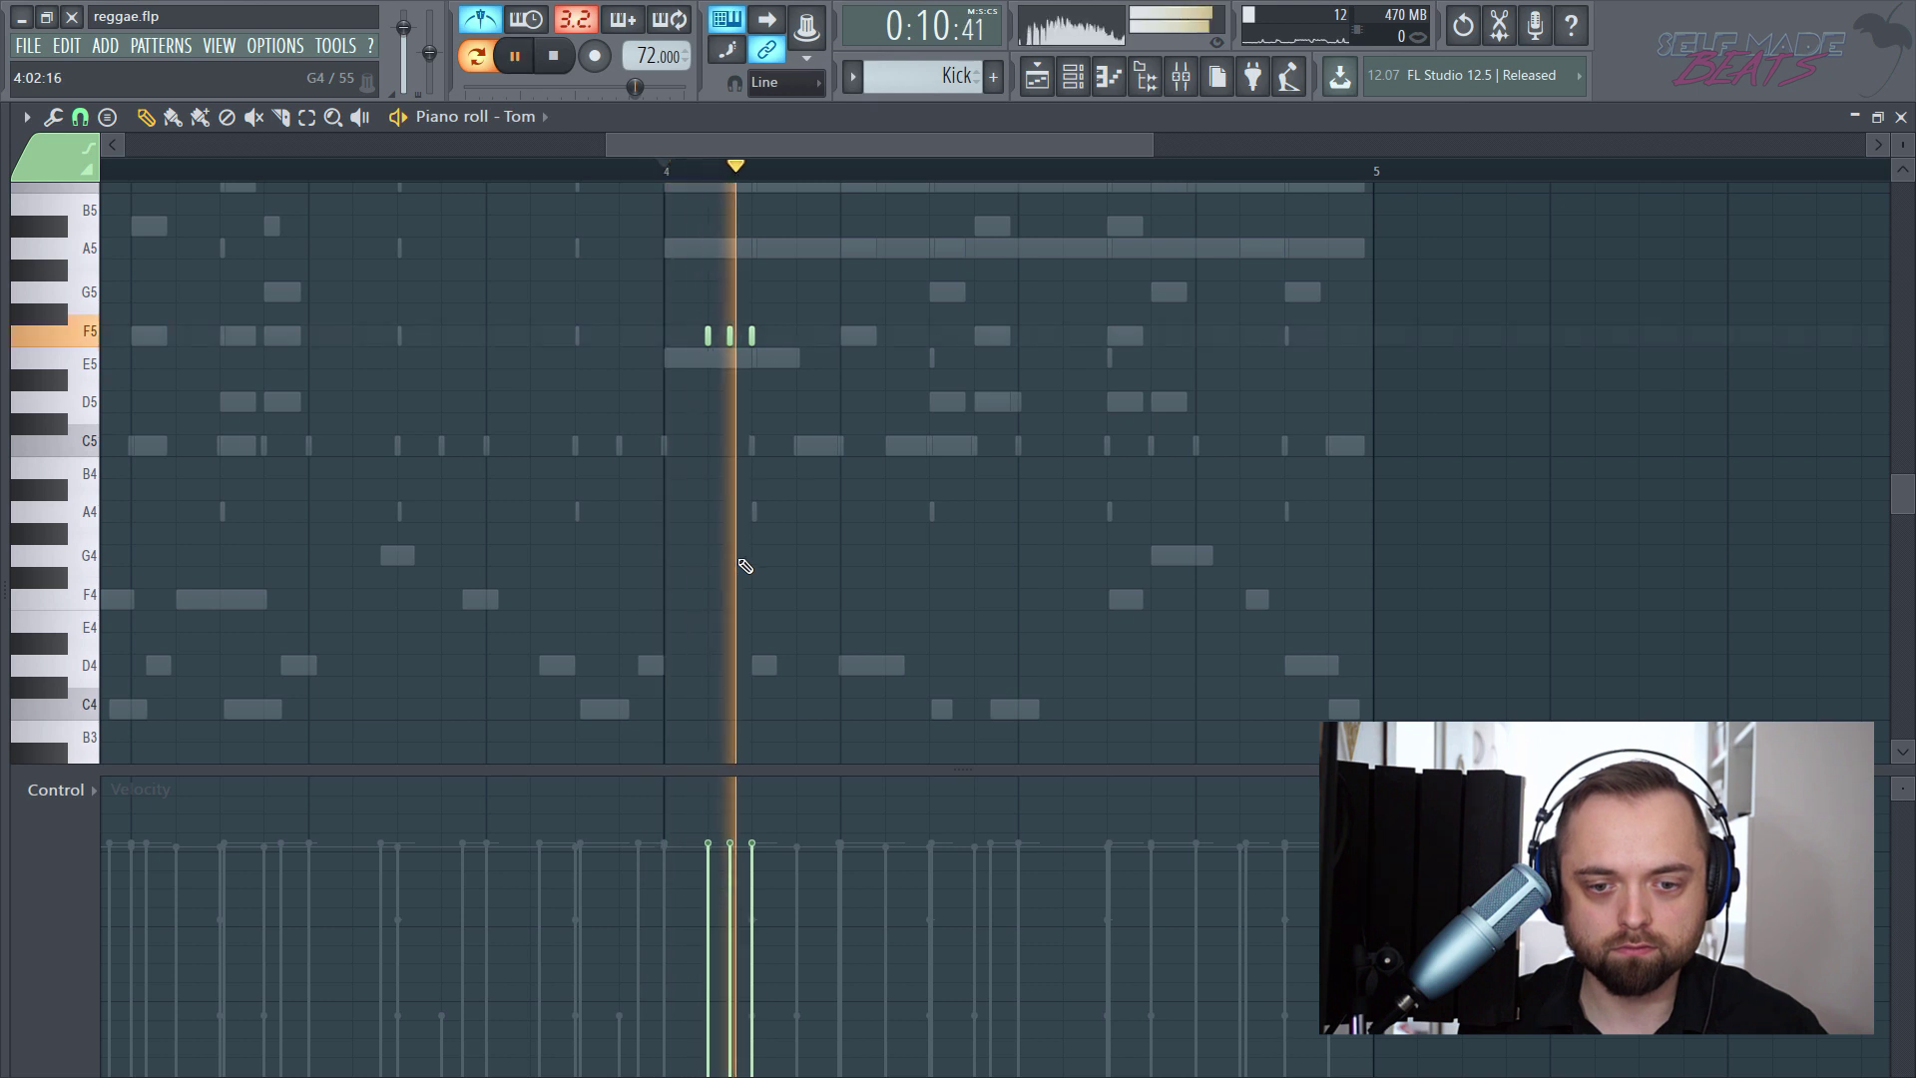
- Lower the velocity of the first and third tom hits in bar 4, checking them by ear
{"action": "key", "text": "space"}
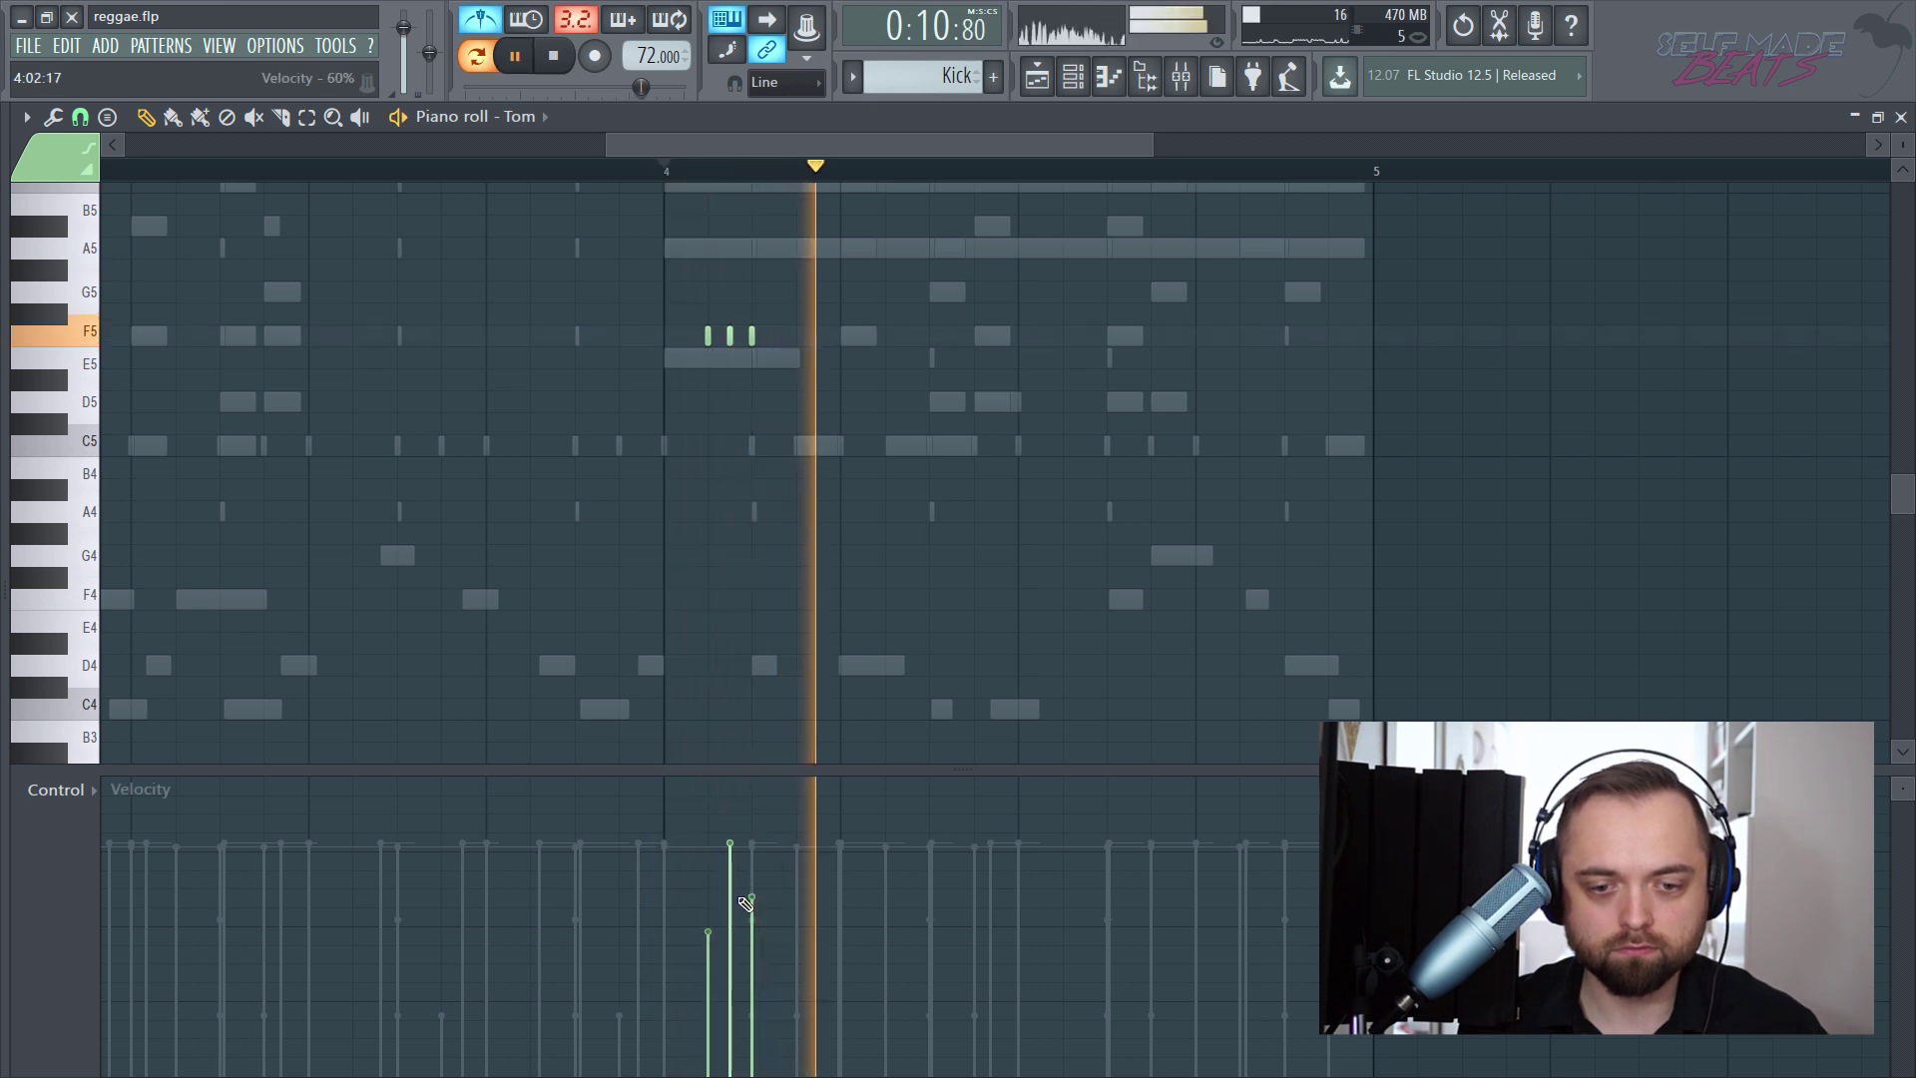
{"action": "key", "text": "space"}
{"action": "left_click", "coordinate": [751, 943]}
{"action": "key", "text": "space"}
{"action": "key", "text": "space"}
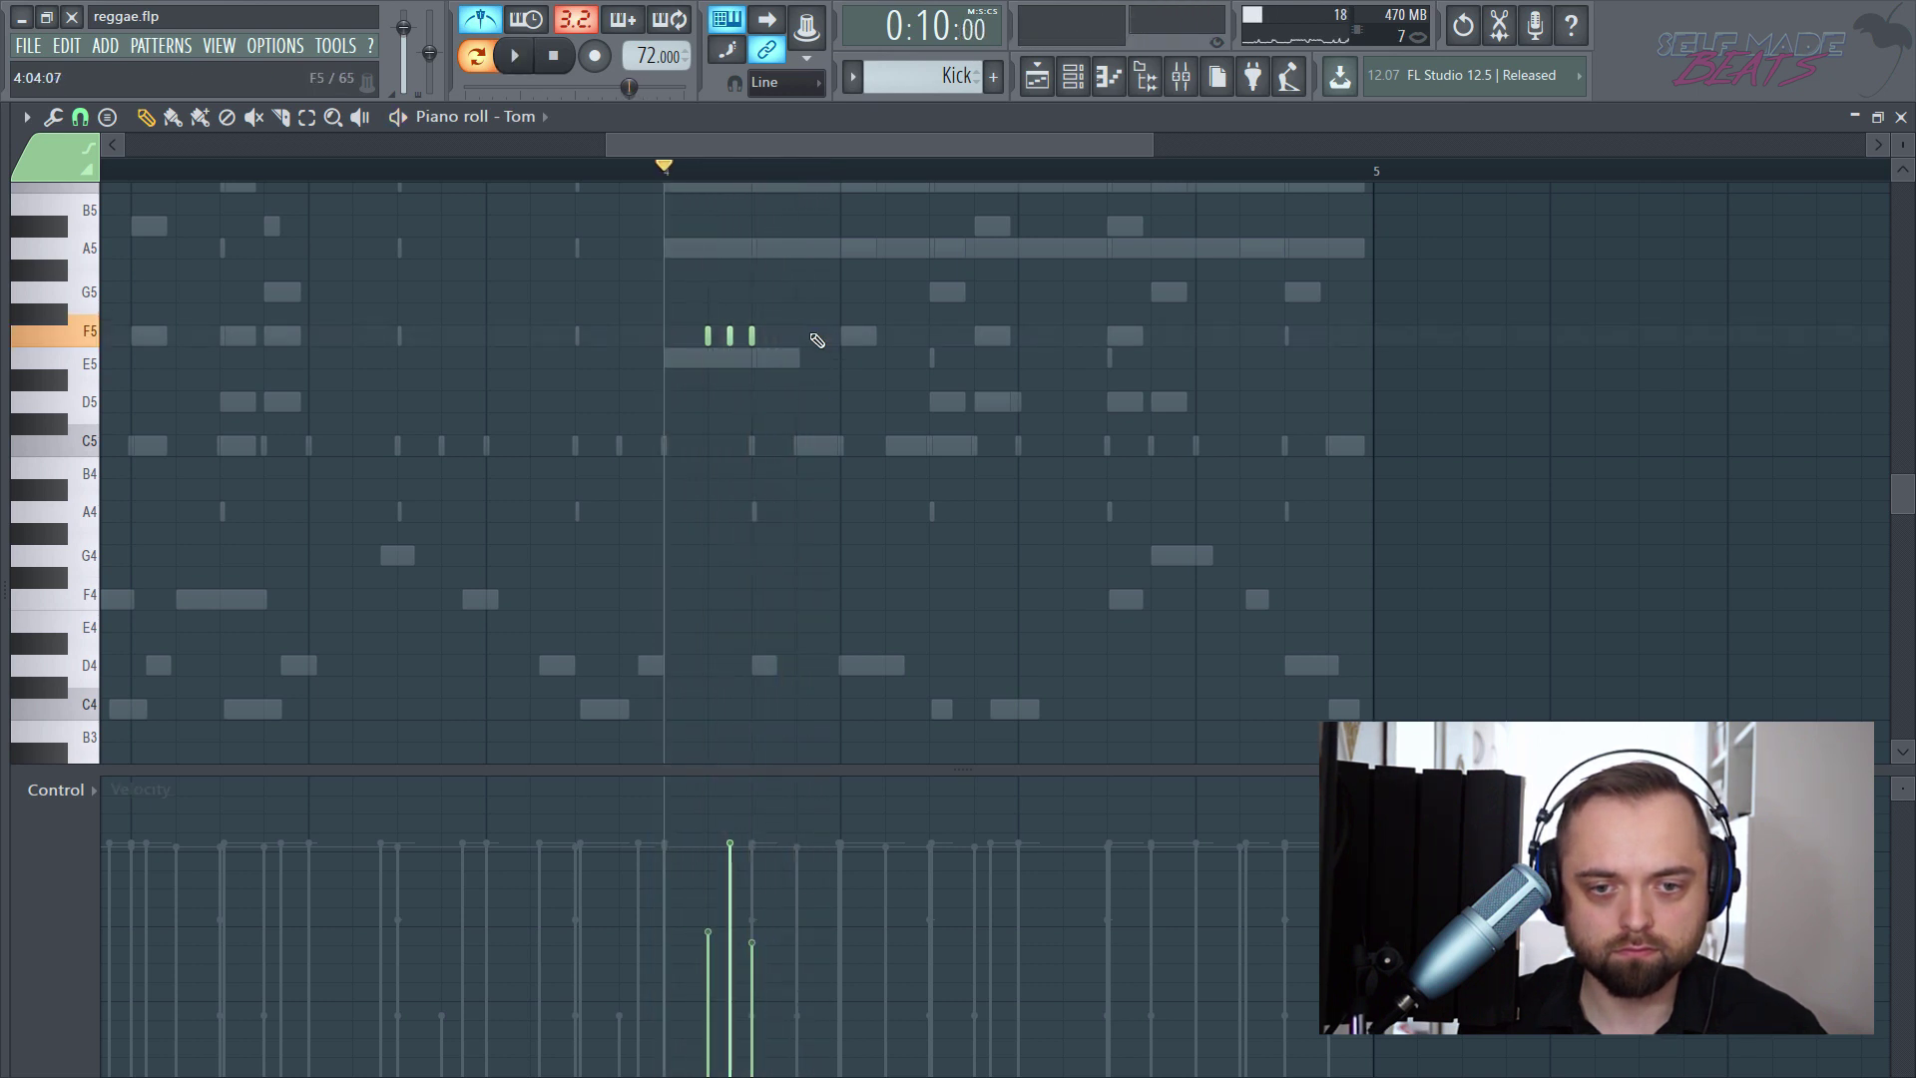
- Add an F5 tom hit on step 4 of bar 4 and adjust its velocity by ear
{"action": "left_click", "coordinate": [810, 337]}
{"action": "key", "text": "space"}
{"action": "key", "text": "space"}
{"action": "left_click", "coordinate": [801, 875]}
{"action": "key", "text": "space"}
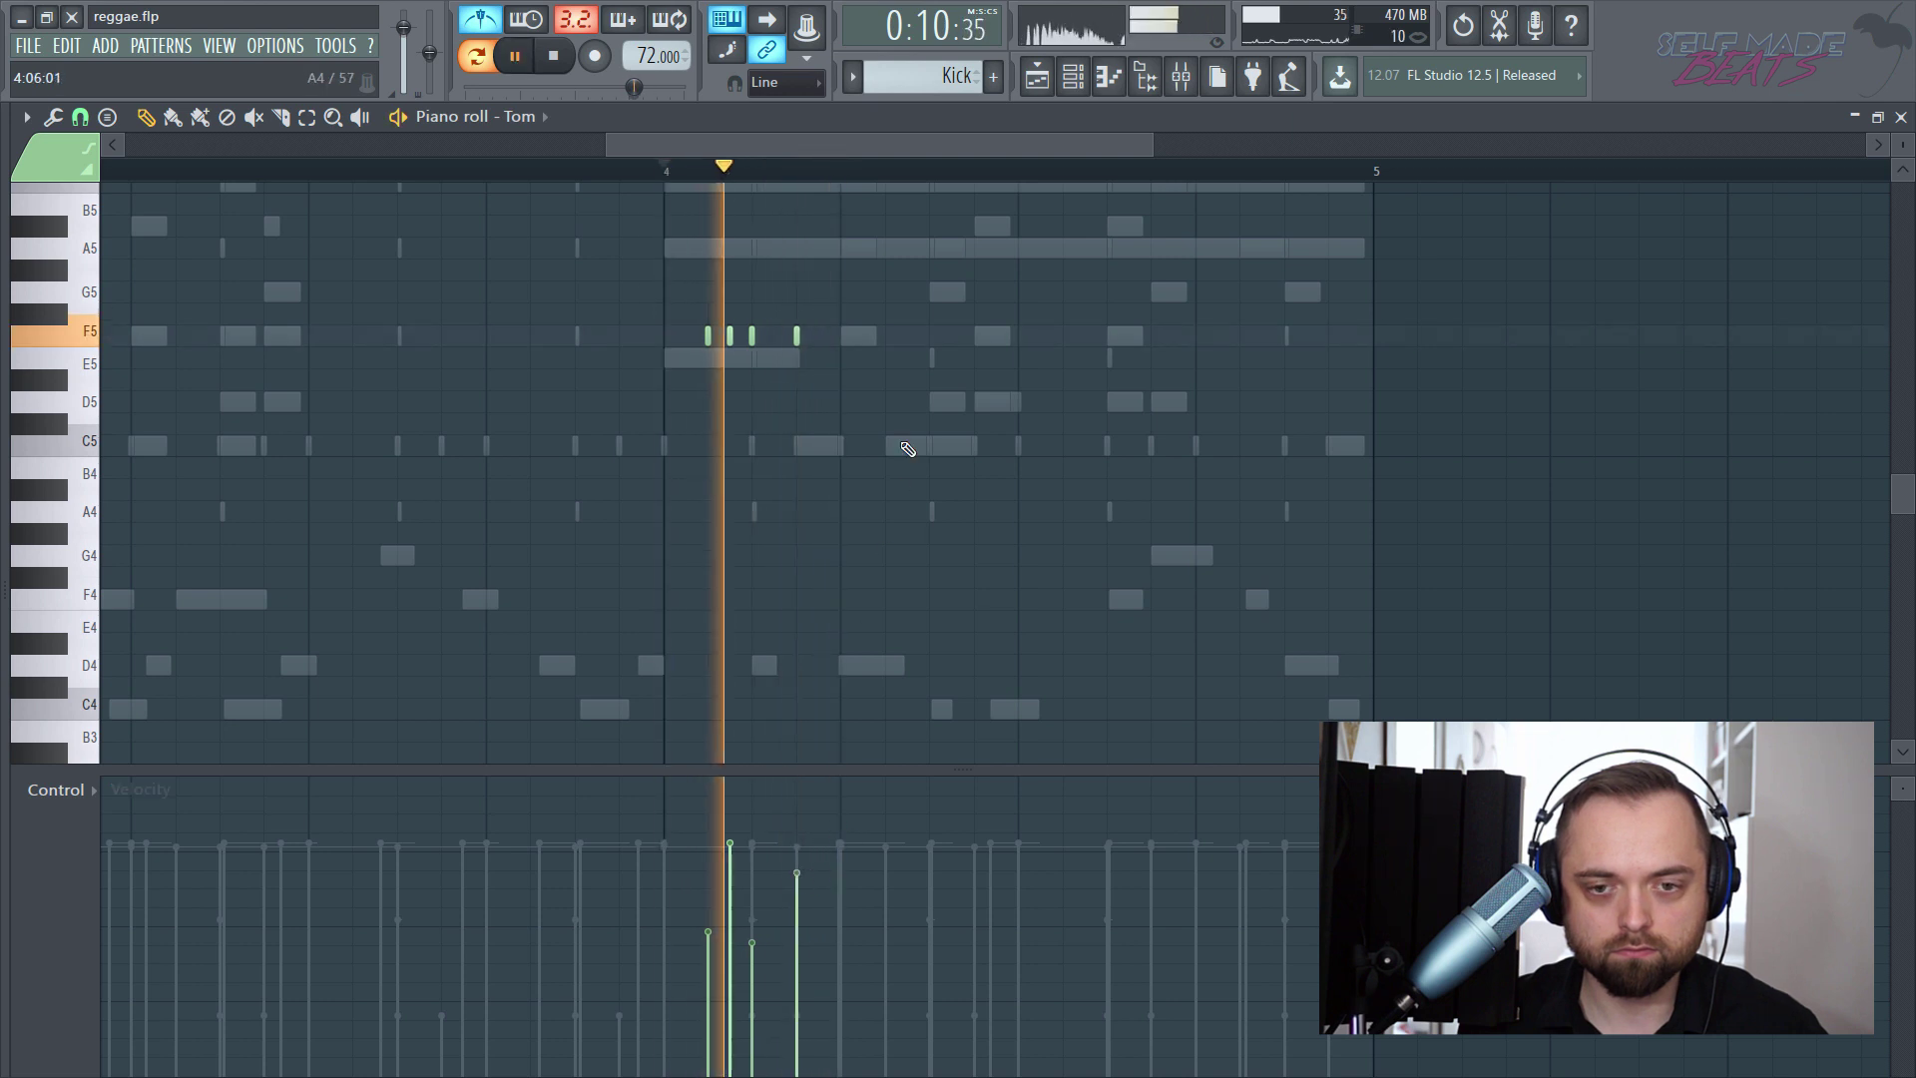
- Add F5 tom hits on steps 7 and 6 of bar 4 with a slightly higher velocity, replaying the bar
{"action": "key", "text": "space"}
{"action": "left_click", "coordinate": [919, 340]}
{"action": "key", "text": "space"}
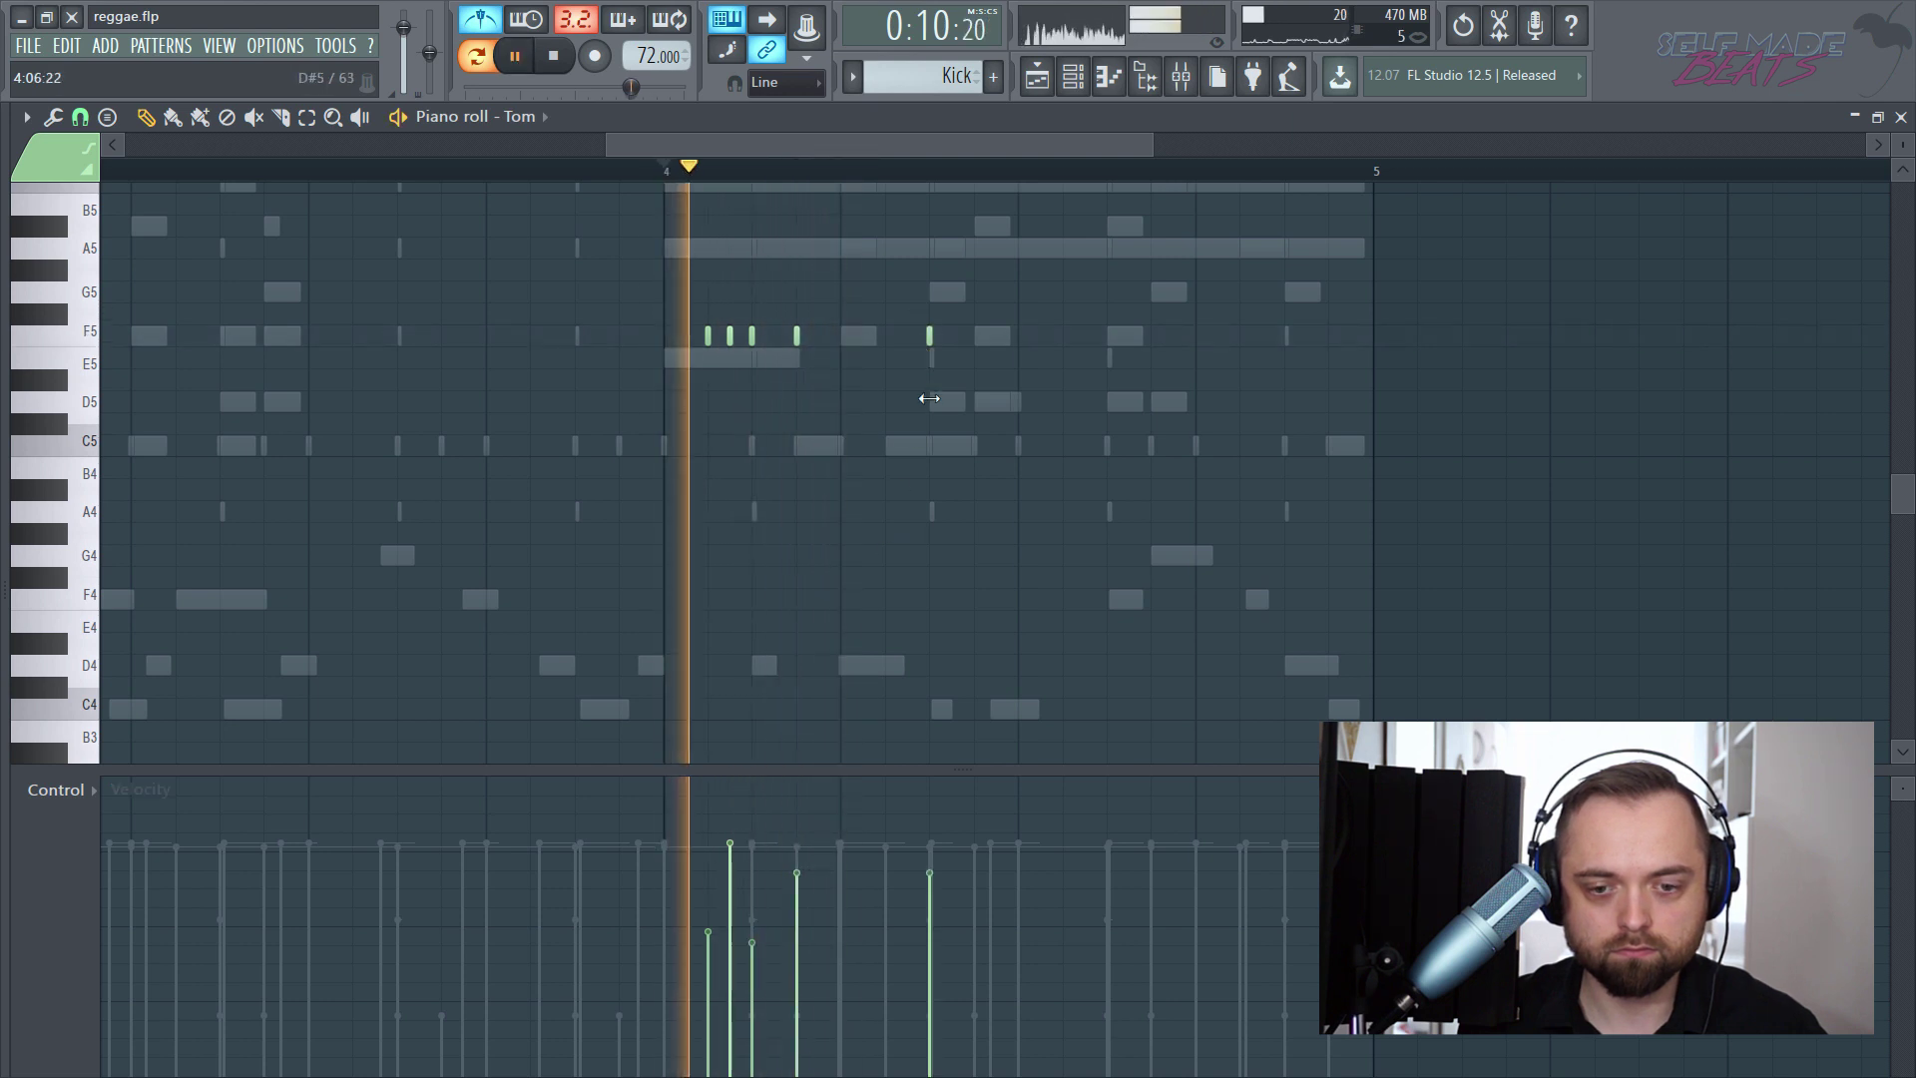
{"action": "left_click", "coordinate": [929, 832]}
{"action": "key", "text": "space"}
{"action": "left_click", "coordinate": [888, 338]}
{"action": "key", "text": "space"}
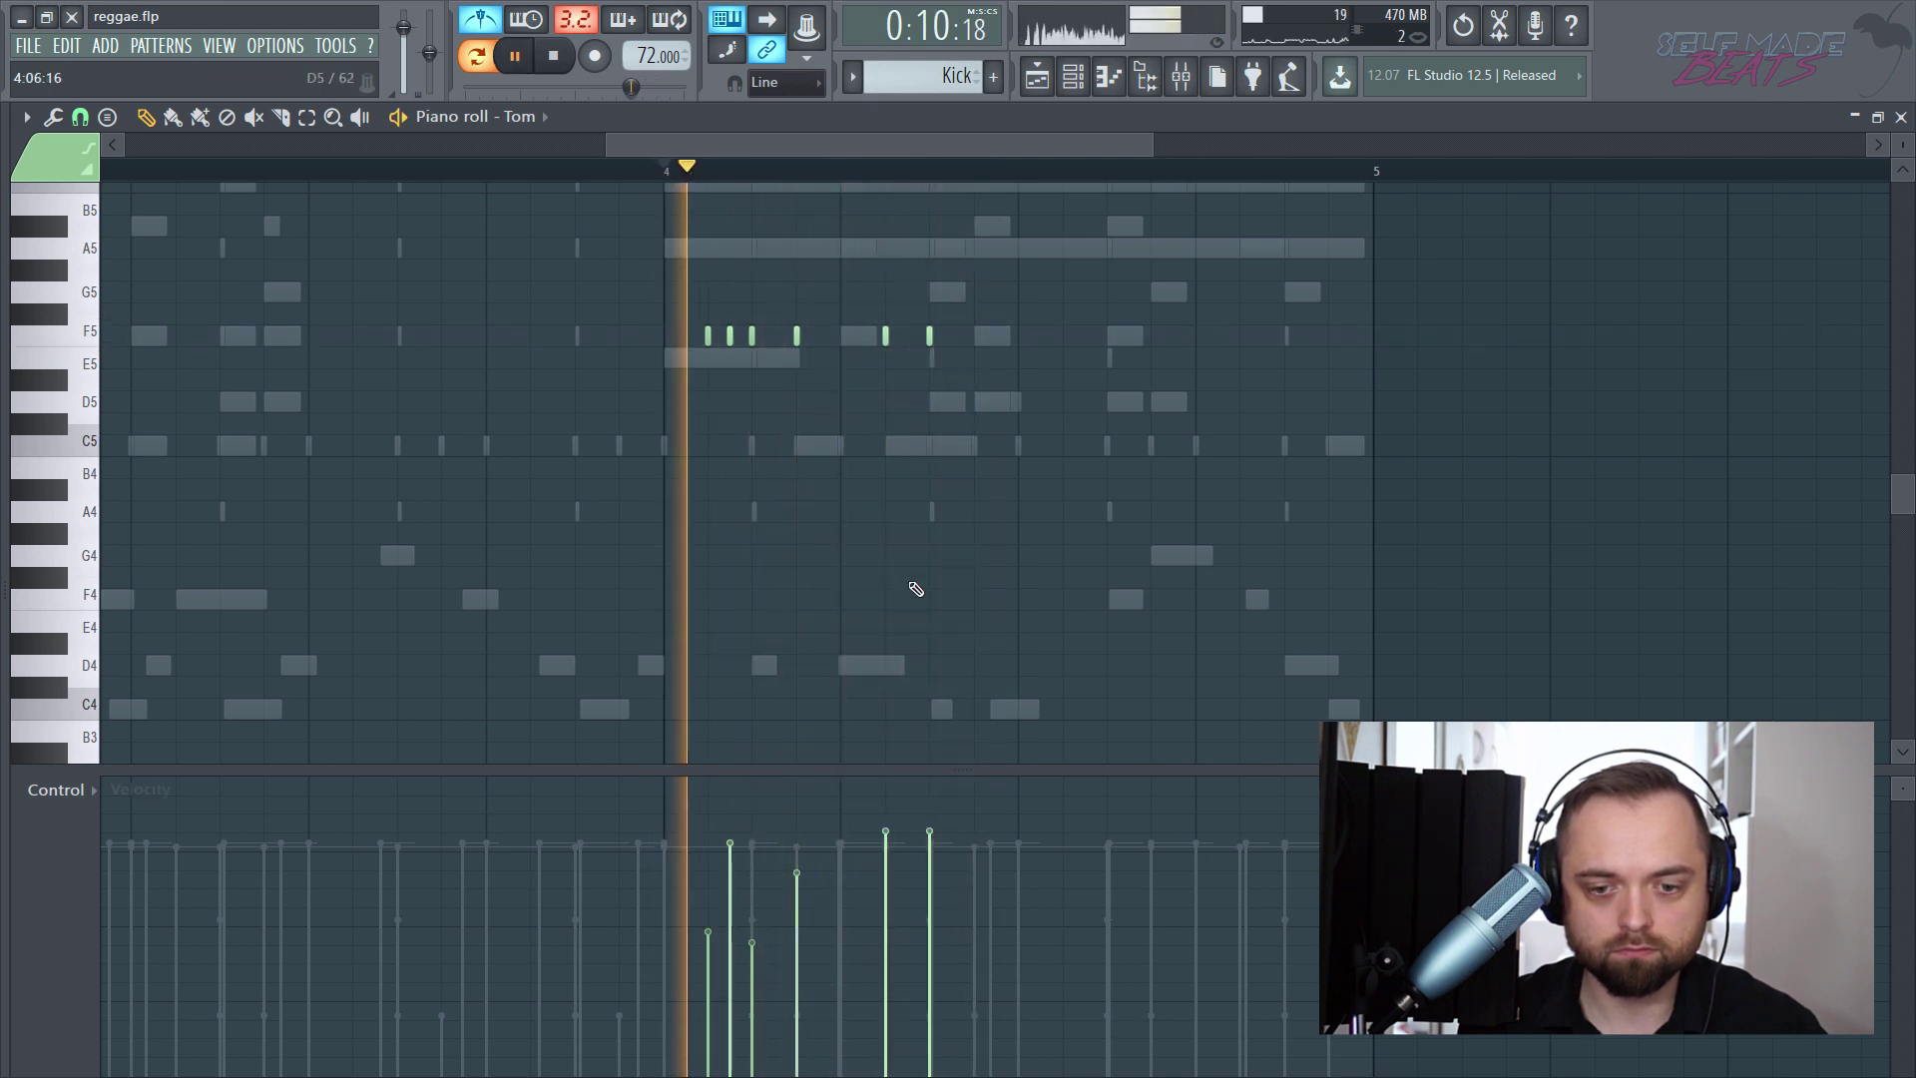
- Lower the velocity of bar 4's step 7 tom hit and add F5 hits at that velocity on steps 9 and 11
{"action": "key", "text": "space"}
{"action": "left_click", "coordinate": [1018, 336]}
{"action": "key", "text": "space"}
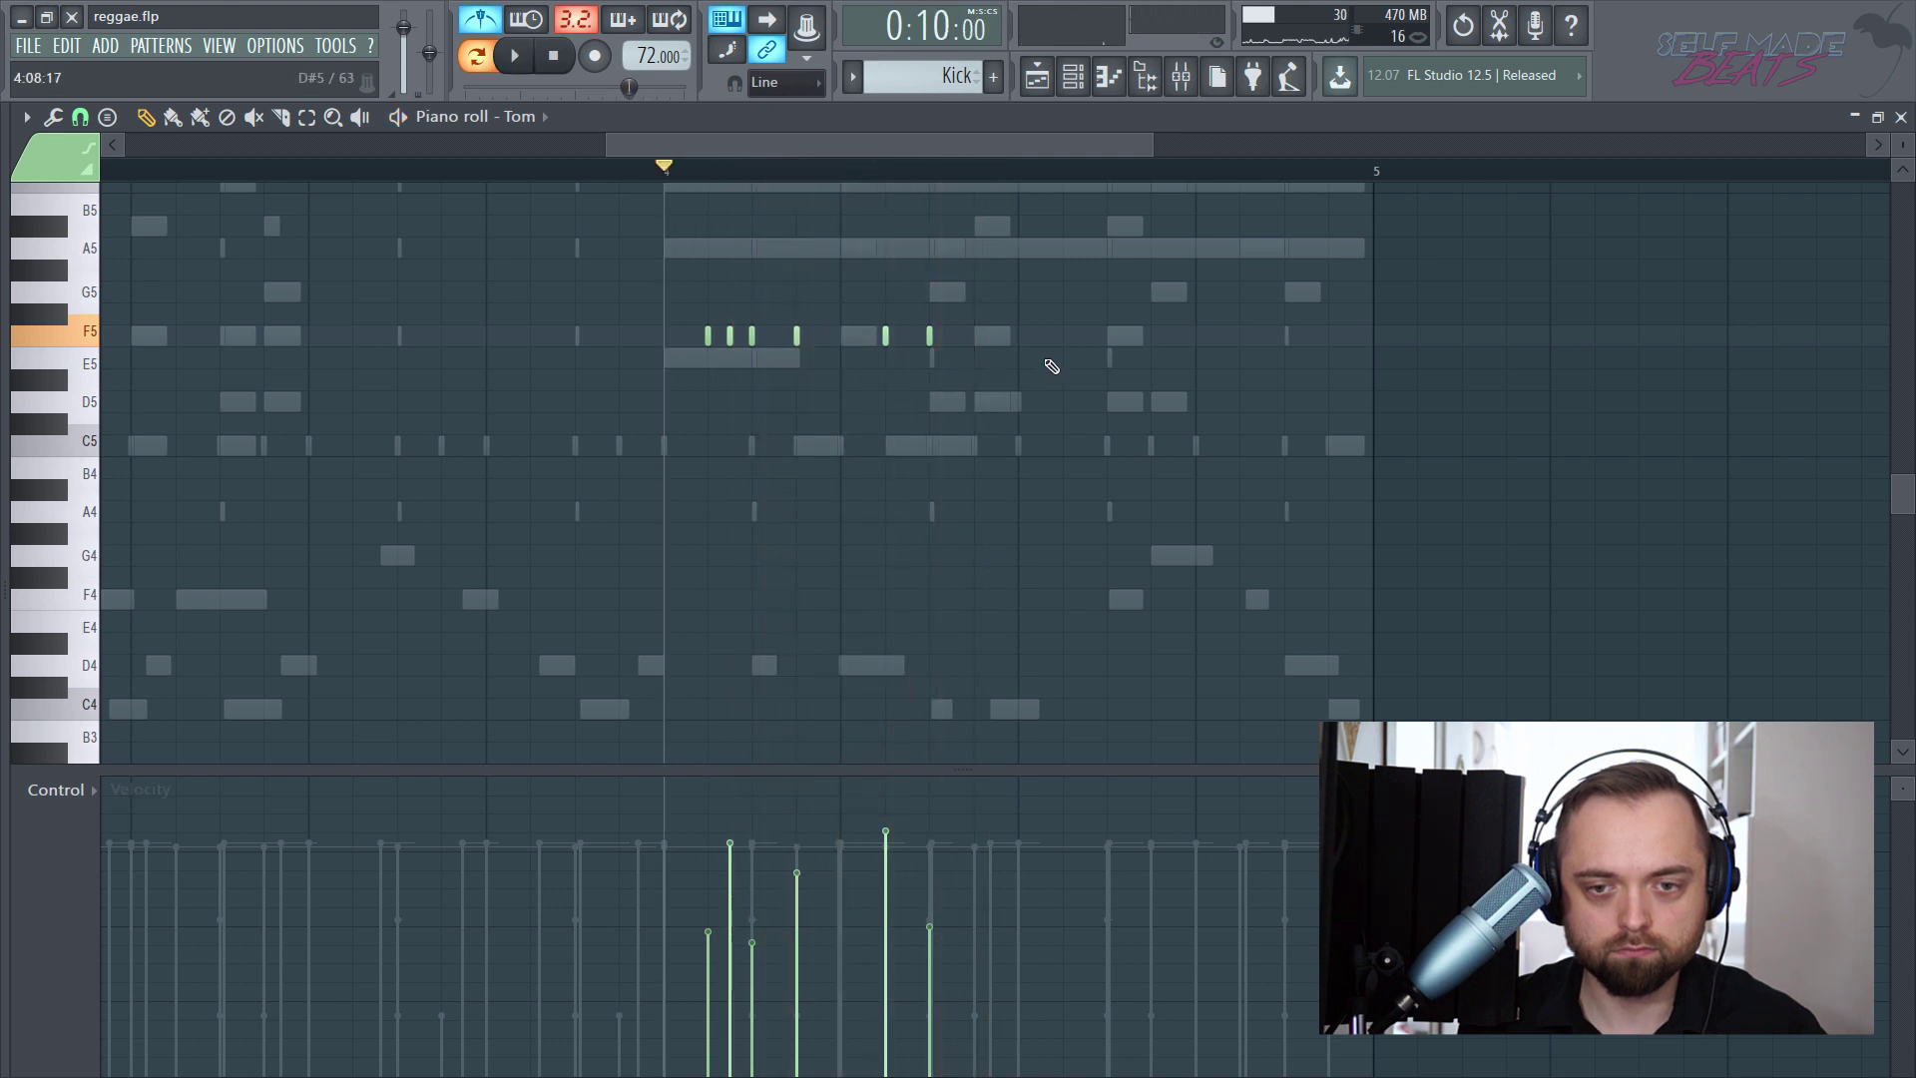
{"action": "key", "text": "space"}
{"action": "left_click", "coordinate": [1107, 337]}
{"action": "key", "text": "space"}
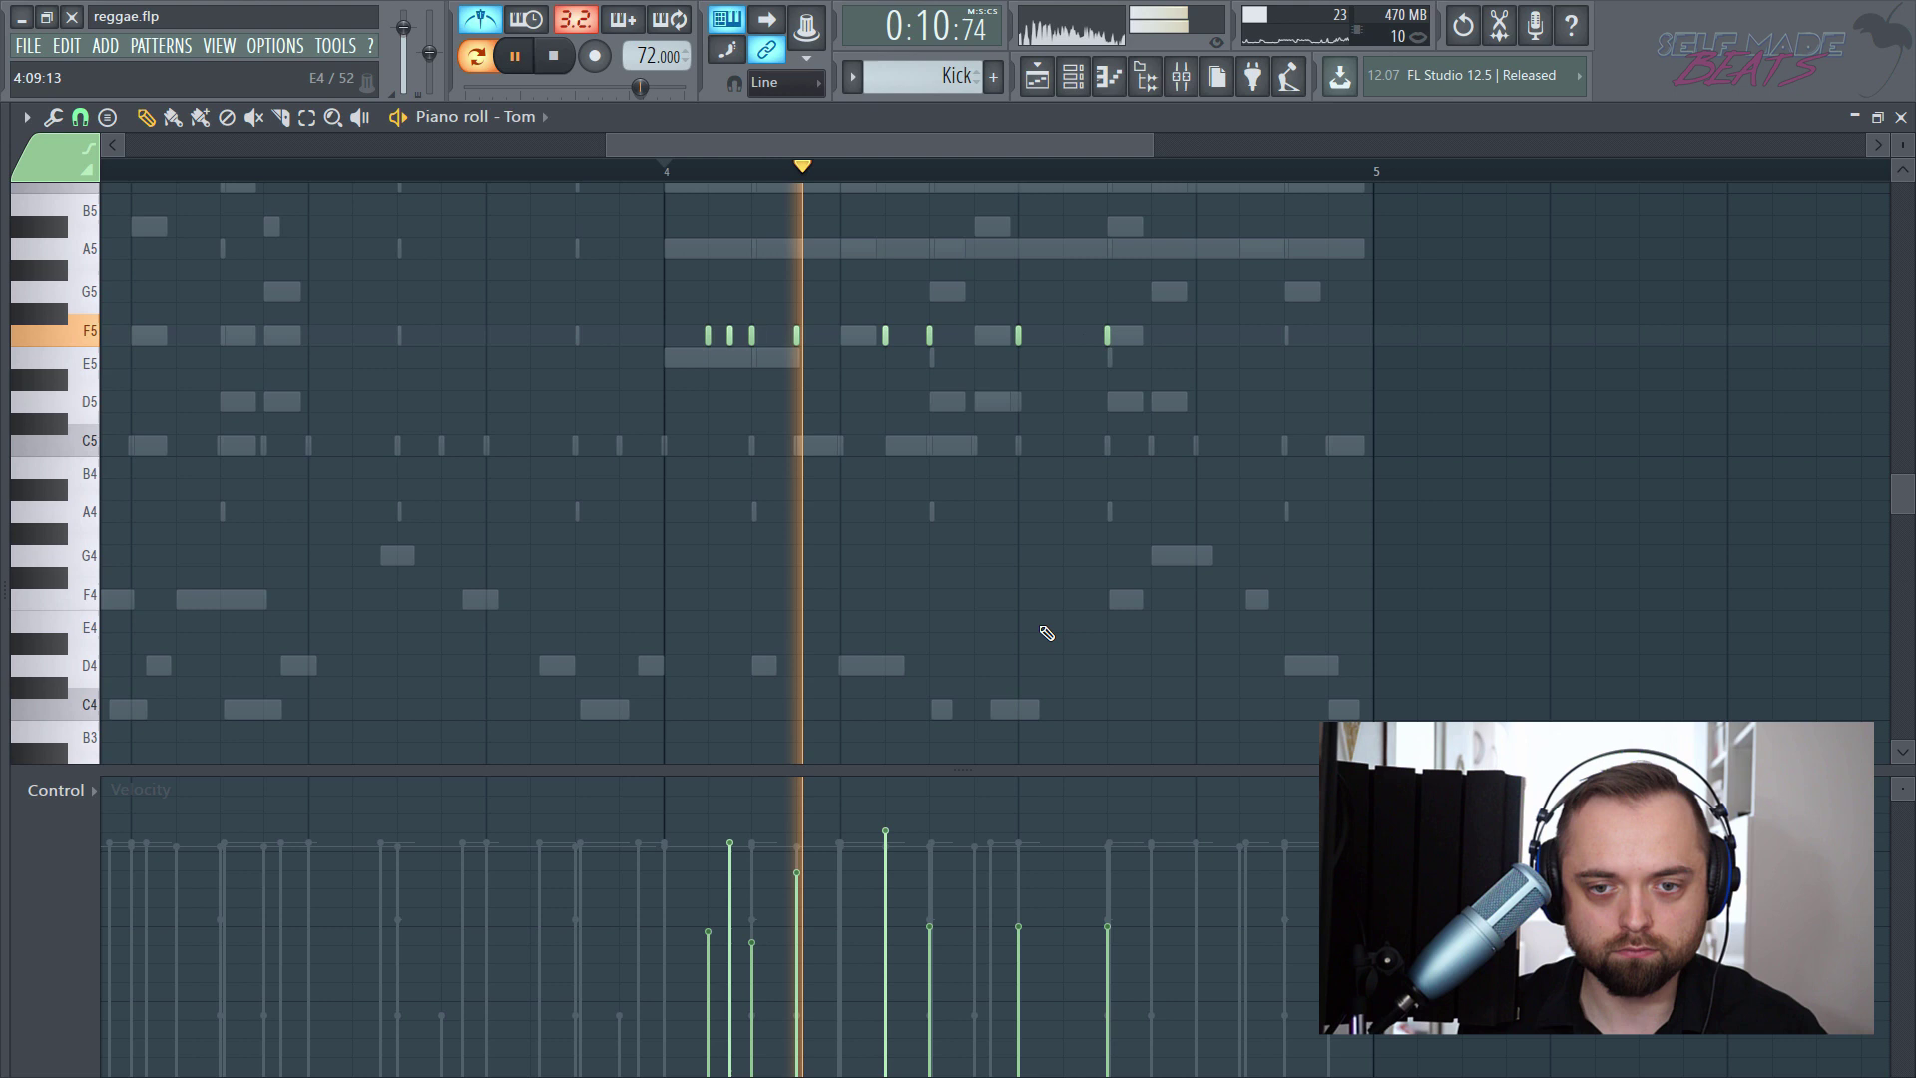
- Add an F5 tom hit on step 10 of bar 4, raise its velocity and keep the step 11 hit softer
{"action": "left_click", "coordinate": [1063, 336]}
{"action": "key", "text": "space"}
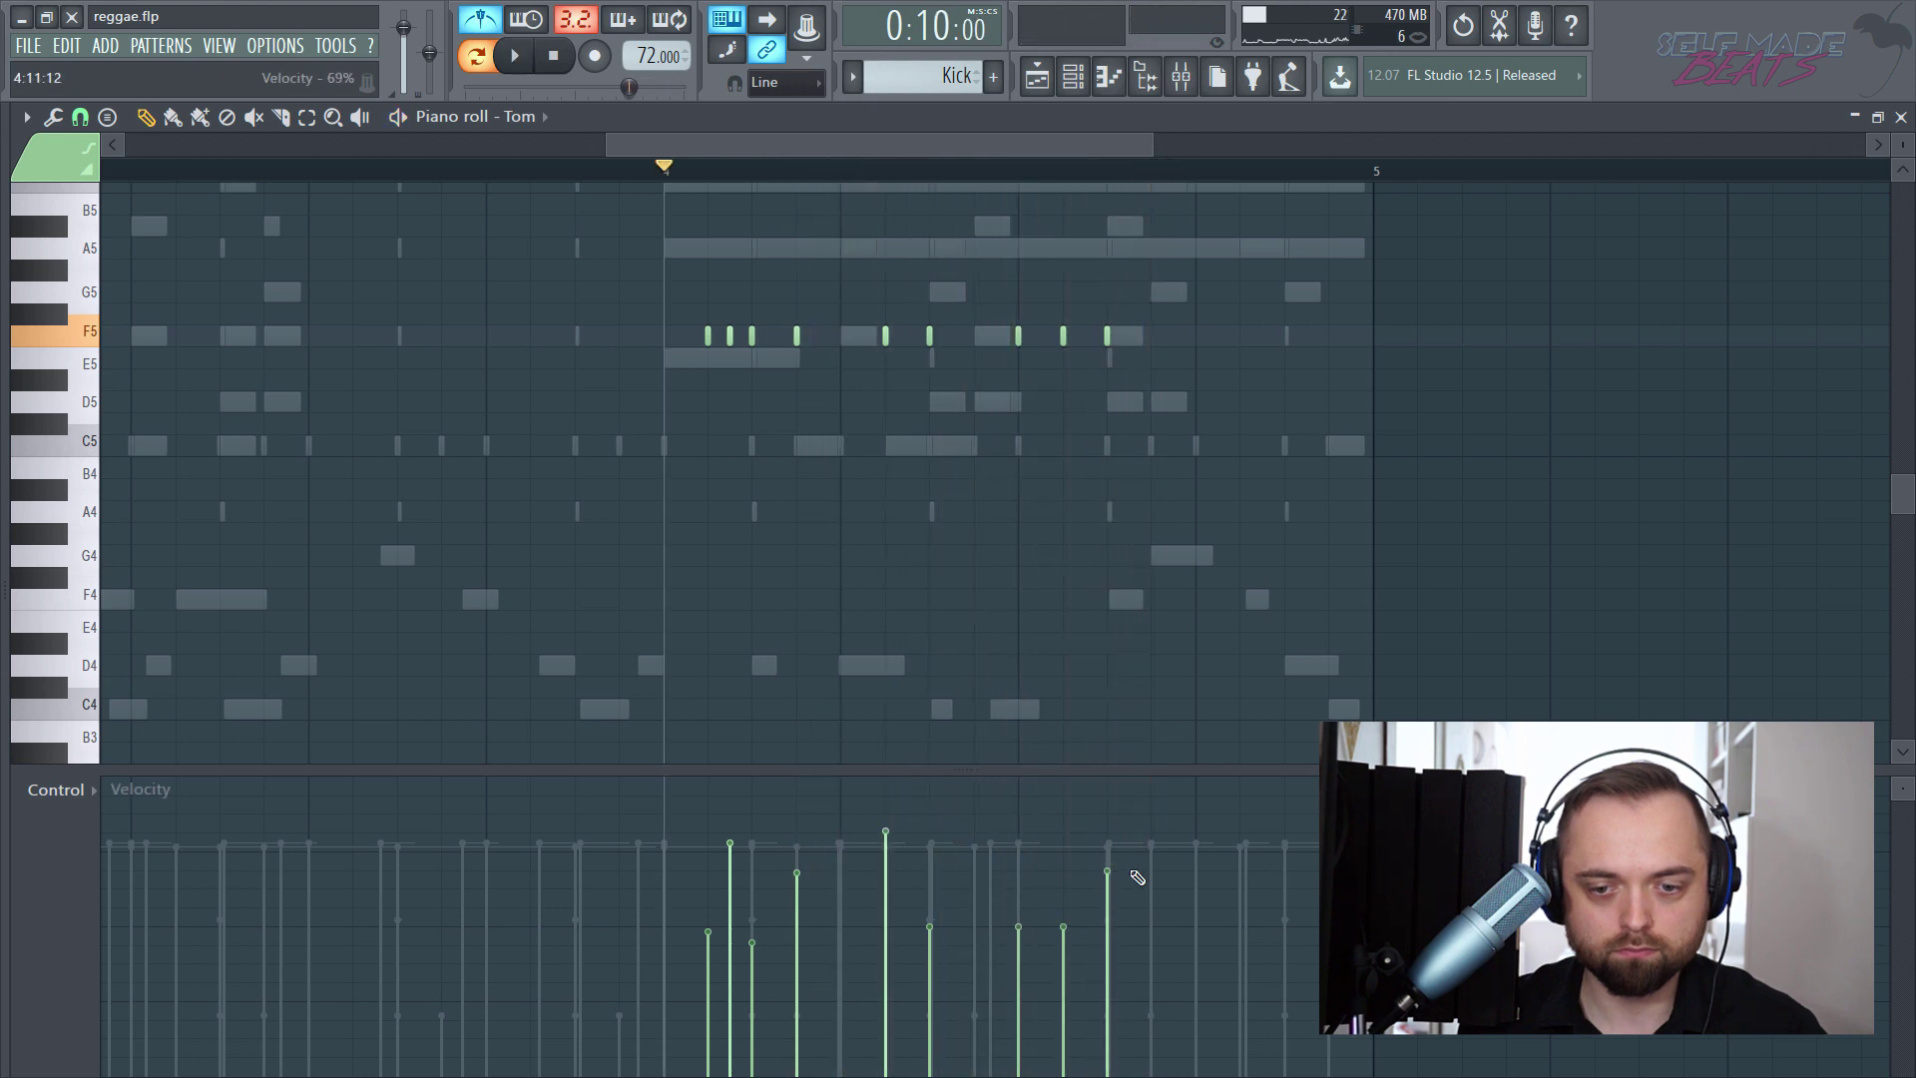
{"action": "key", "text": "space"}
{"action": "left_click", "coordinate": [1064, 845]}
{"action": "left_click", "coordinate": [1108, 938]}
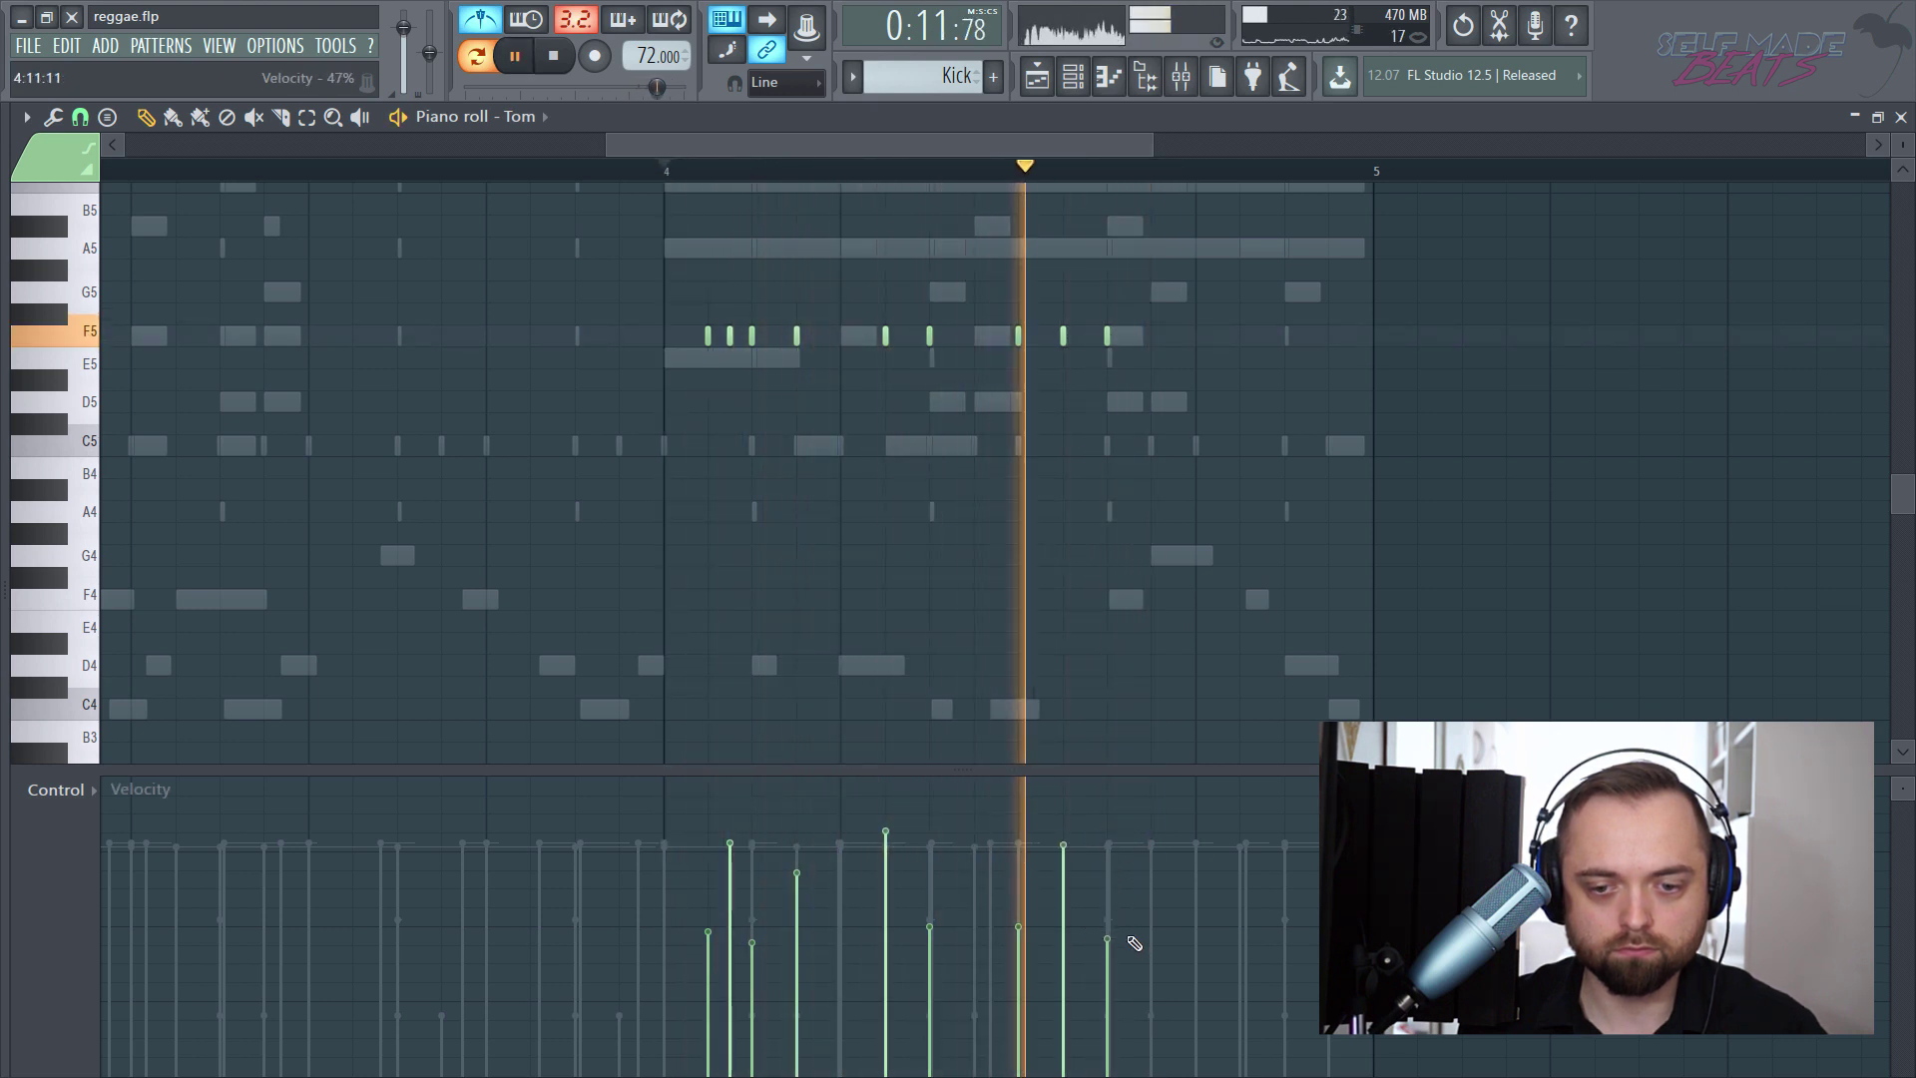
{"action": "key", "text": "space"}
- Complete a three-hit F5 tom roll from step 13 to step 14 of bar 4 with rising velocities and play the bar
{"action": "key", "text": "space"}
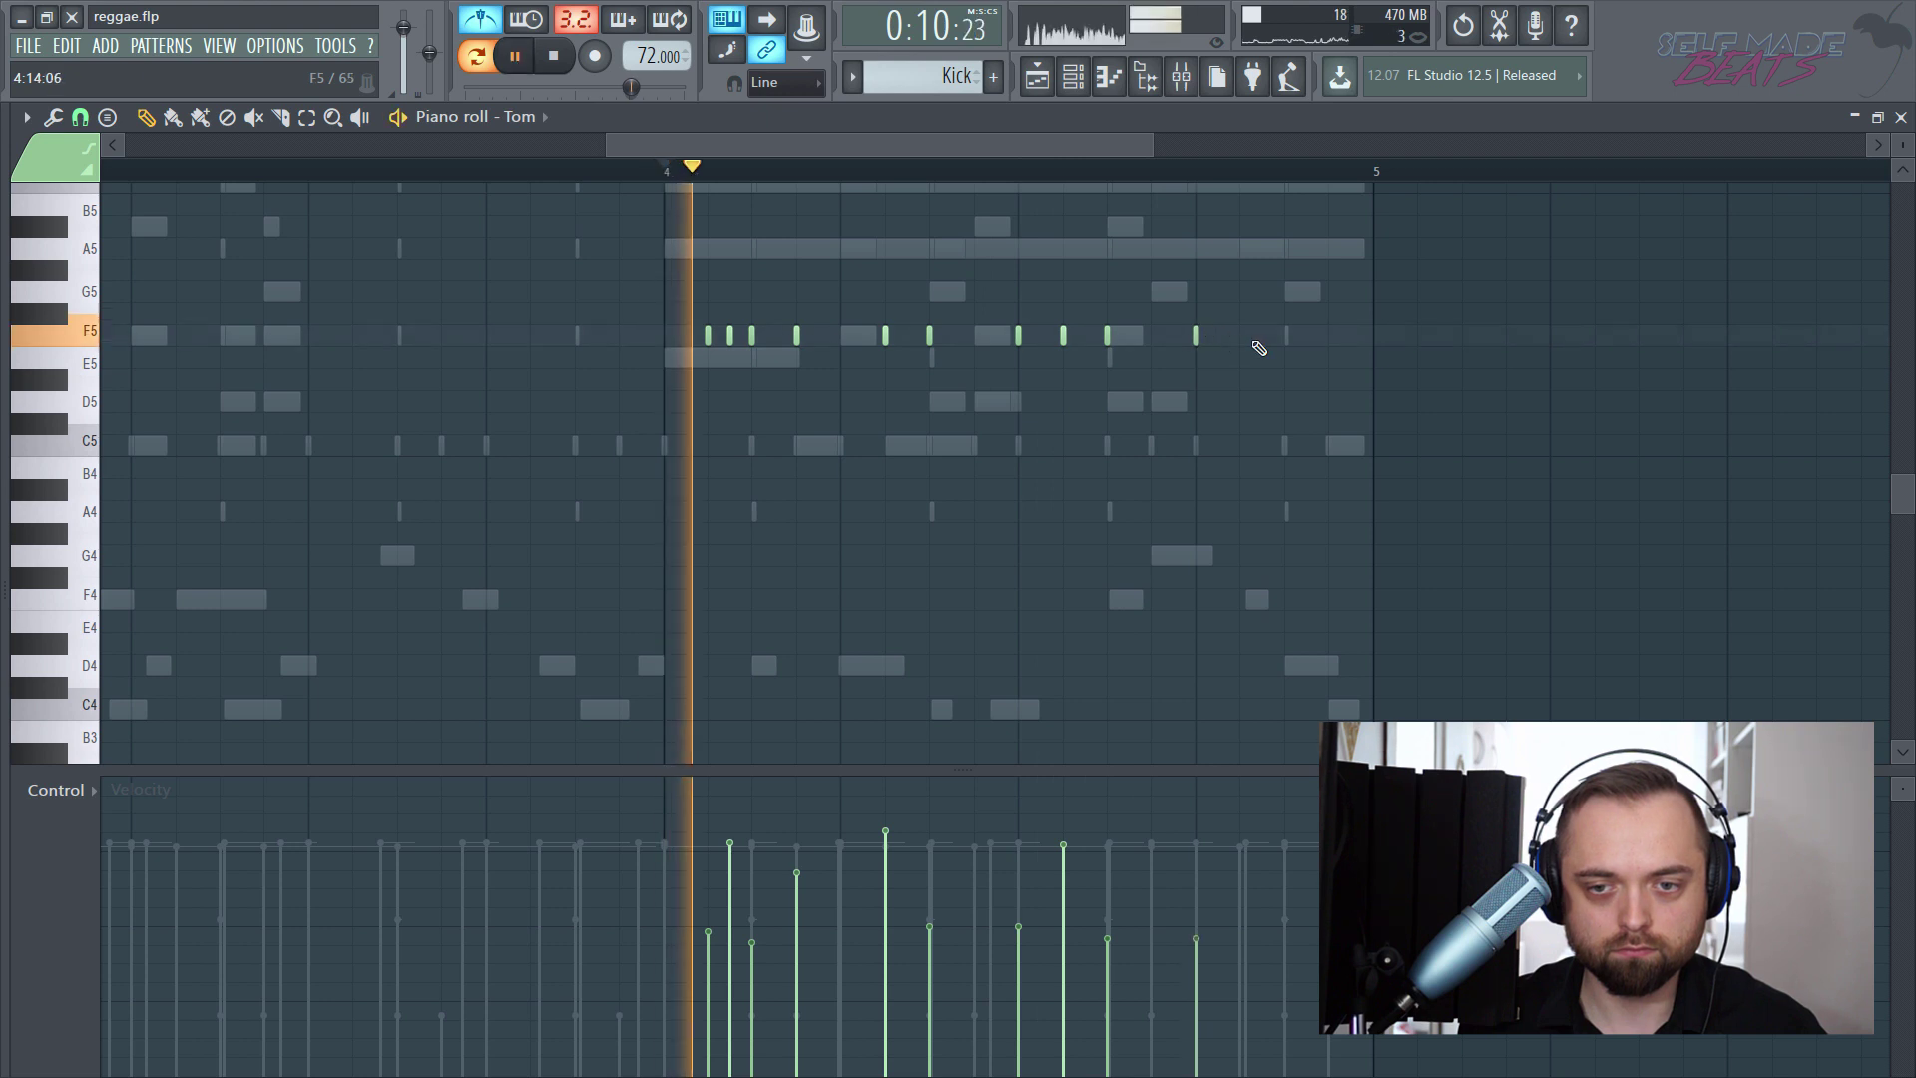
{"action": "left_click", "coordinate": [1214, 336]}
{"action": "left_click", "coordinate": [1239, 336]}
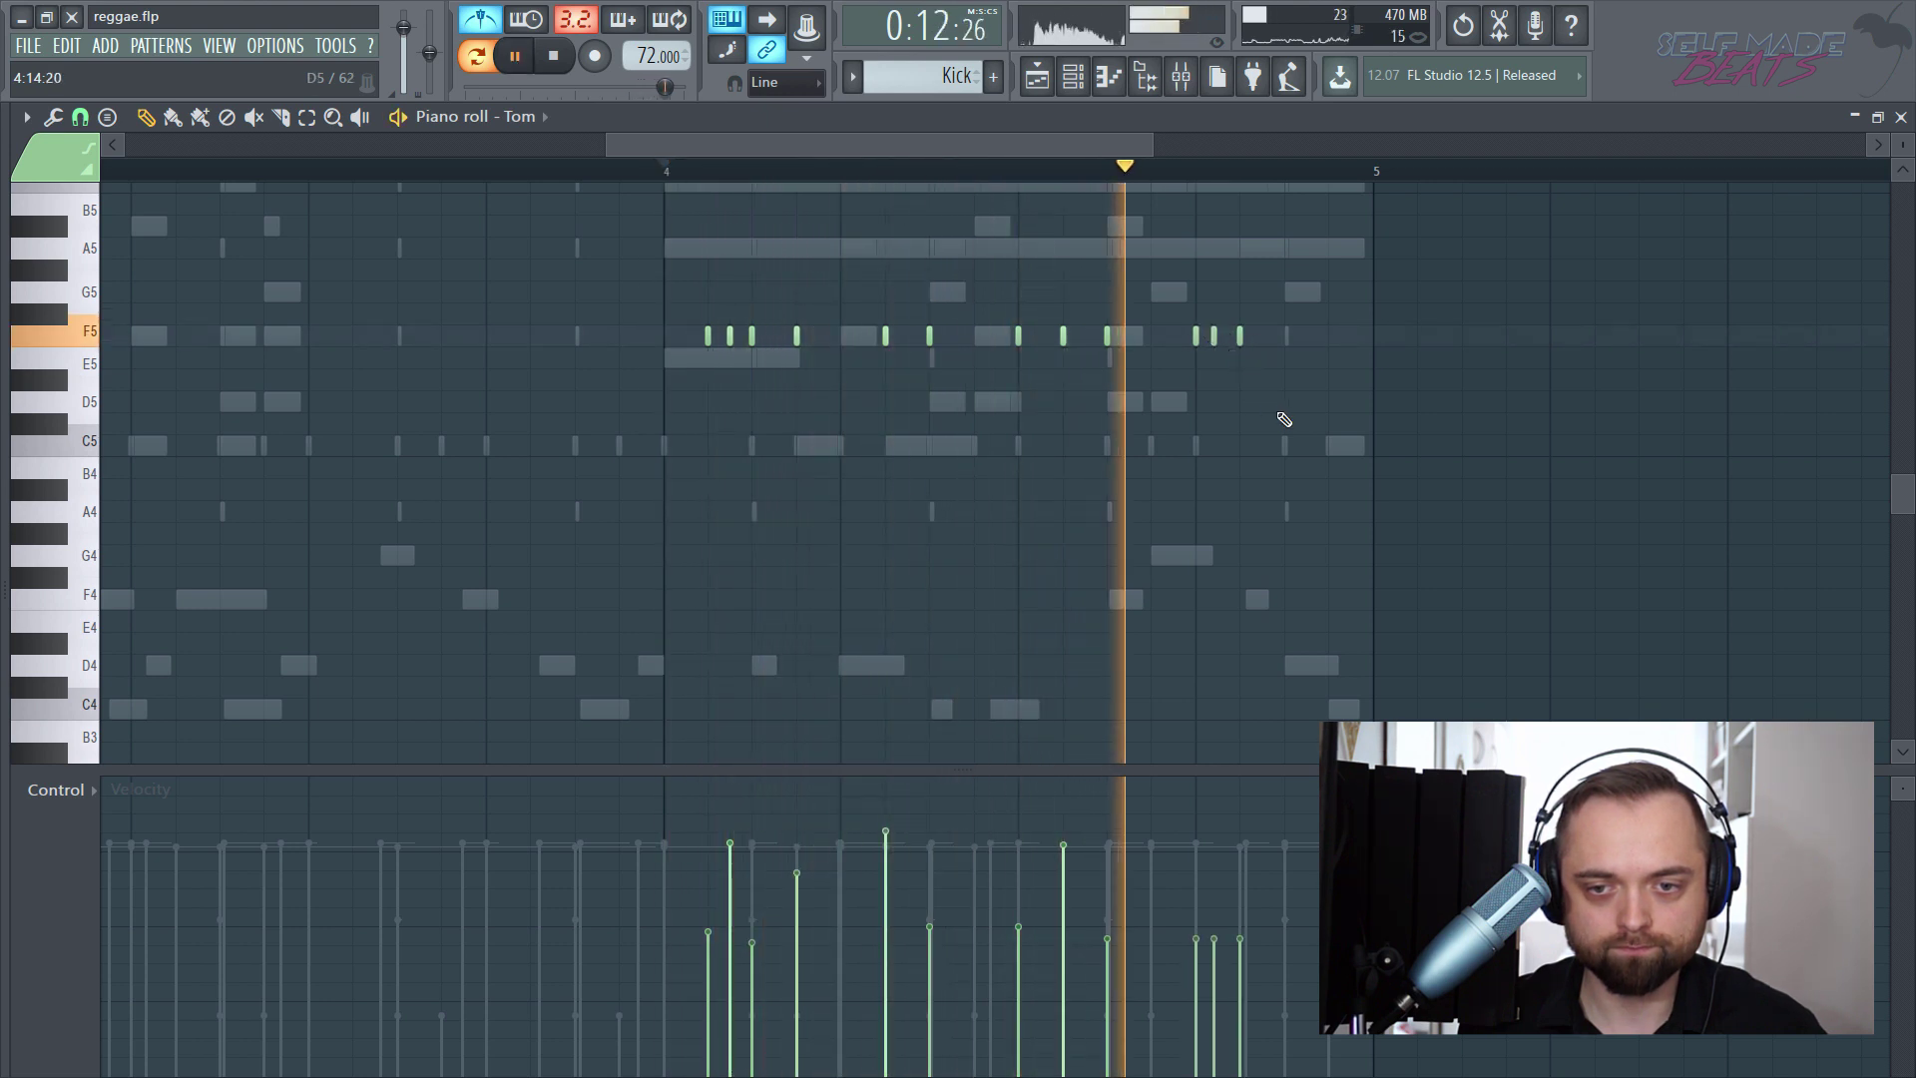
{"action": "key", "text": "space"}
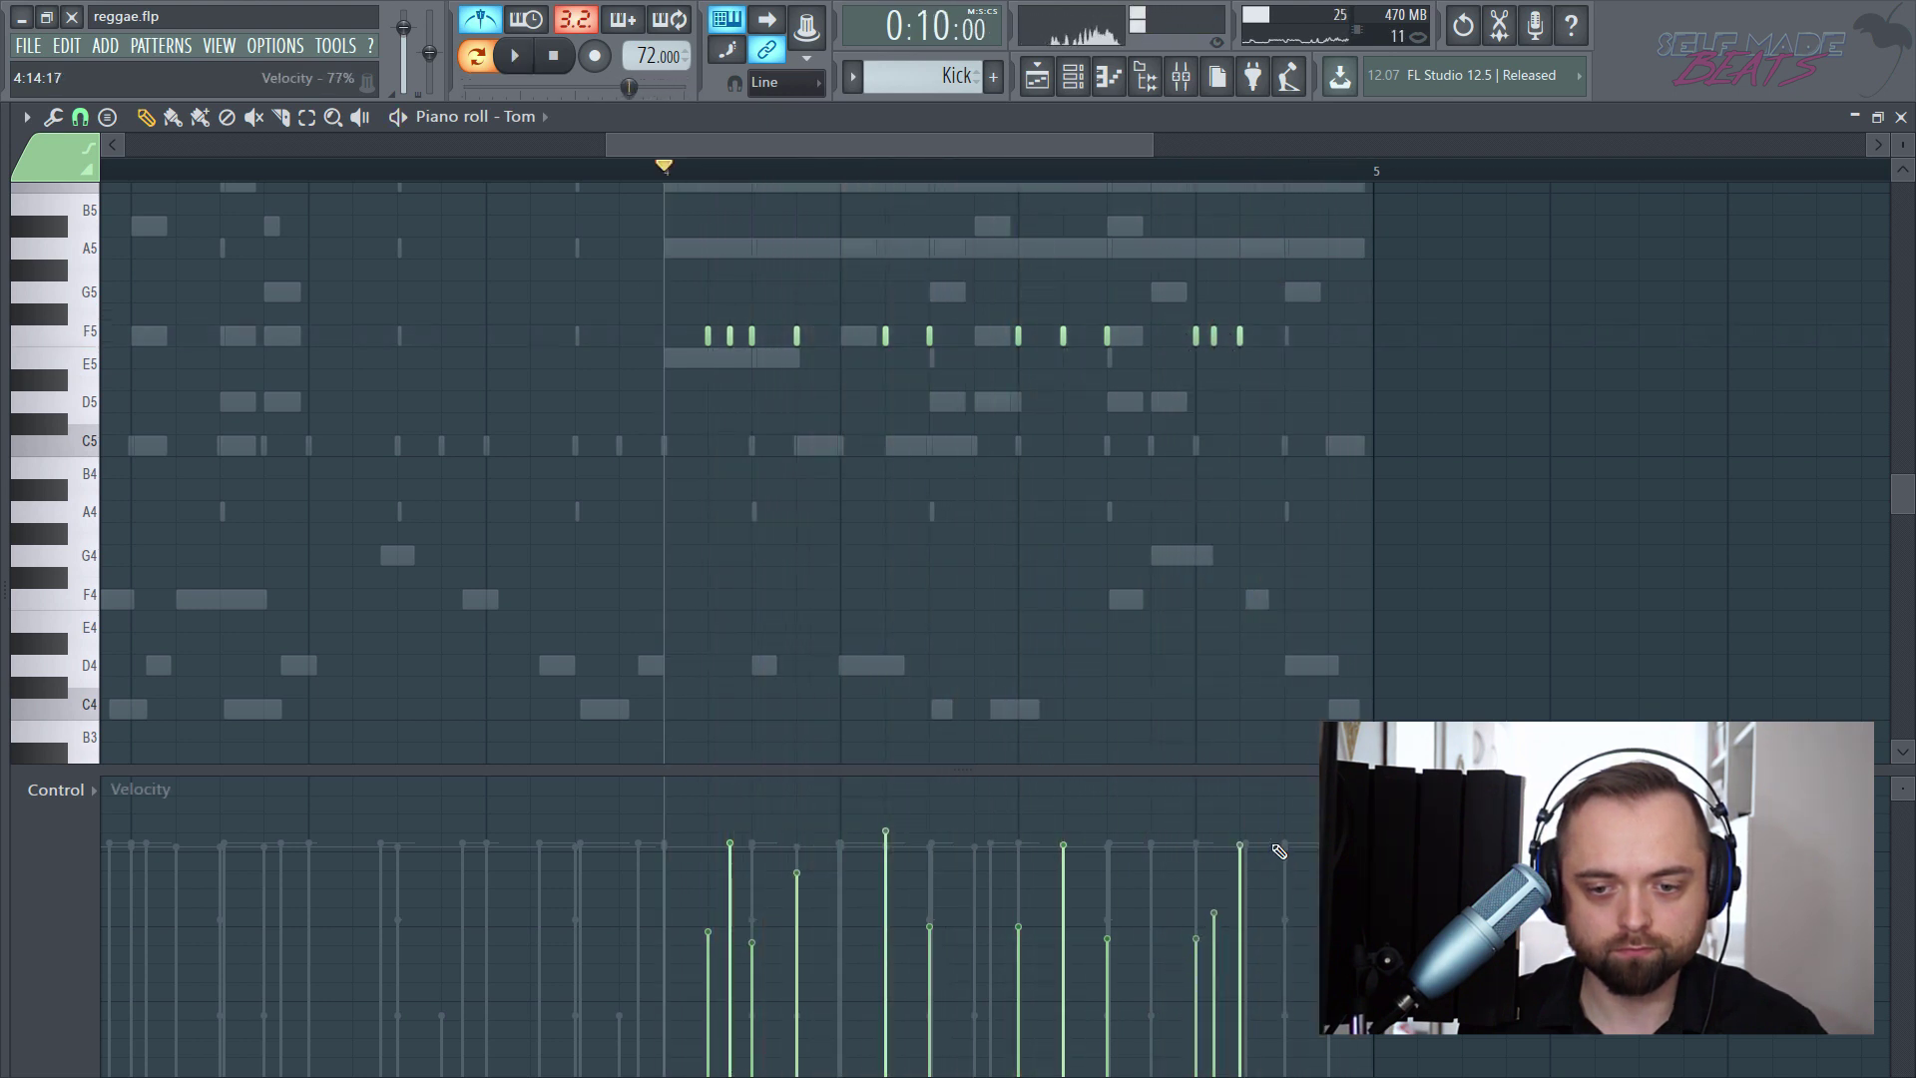
{"action": "key", "text": "space"}
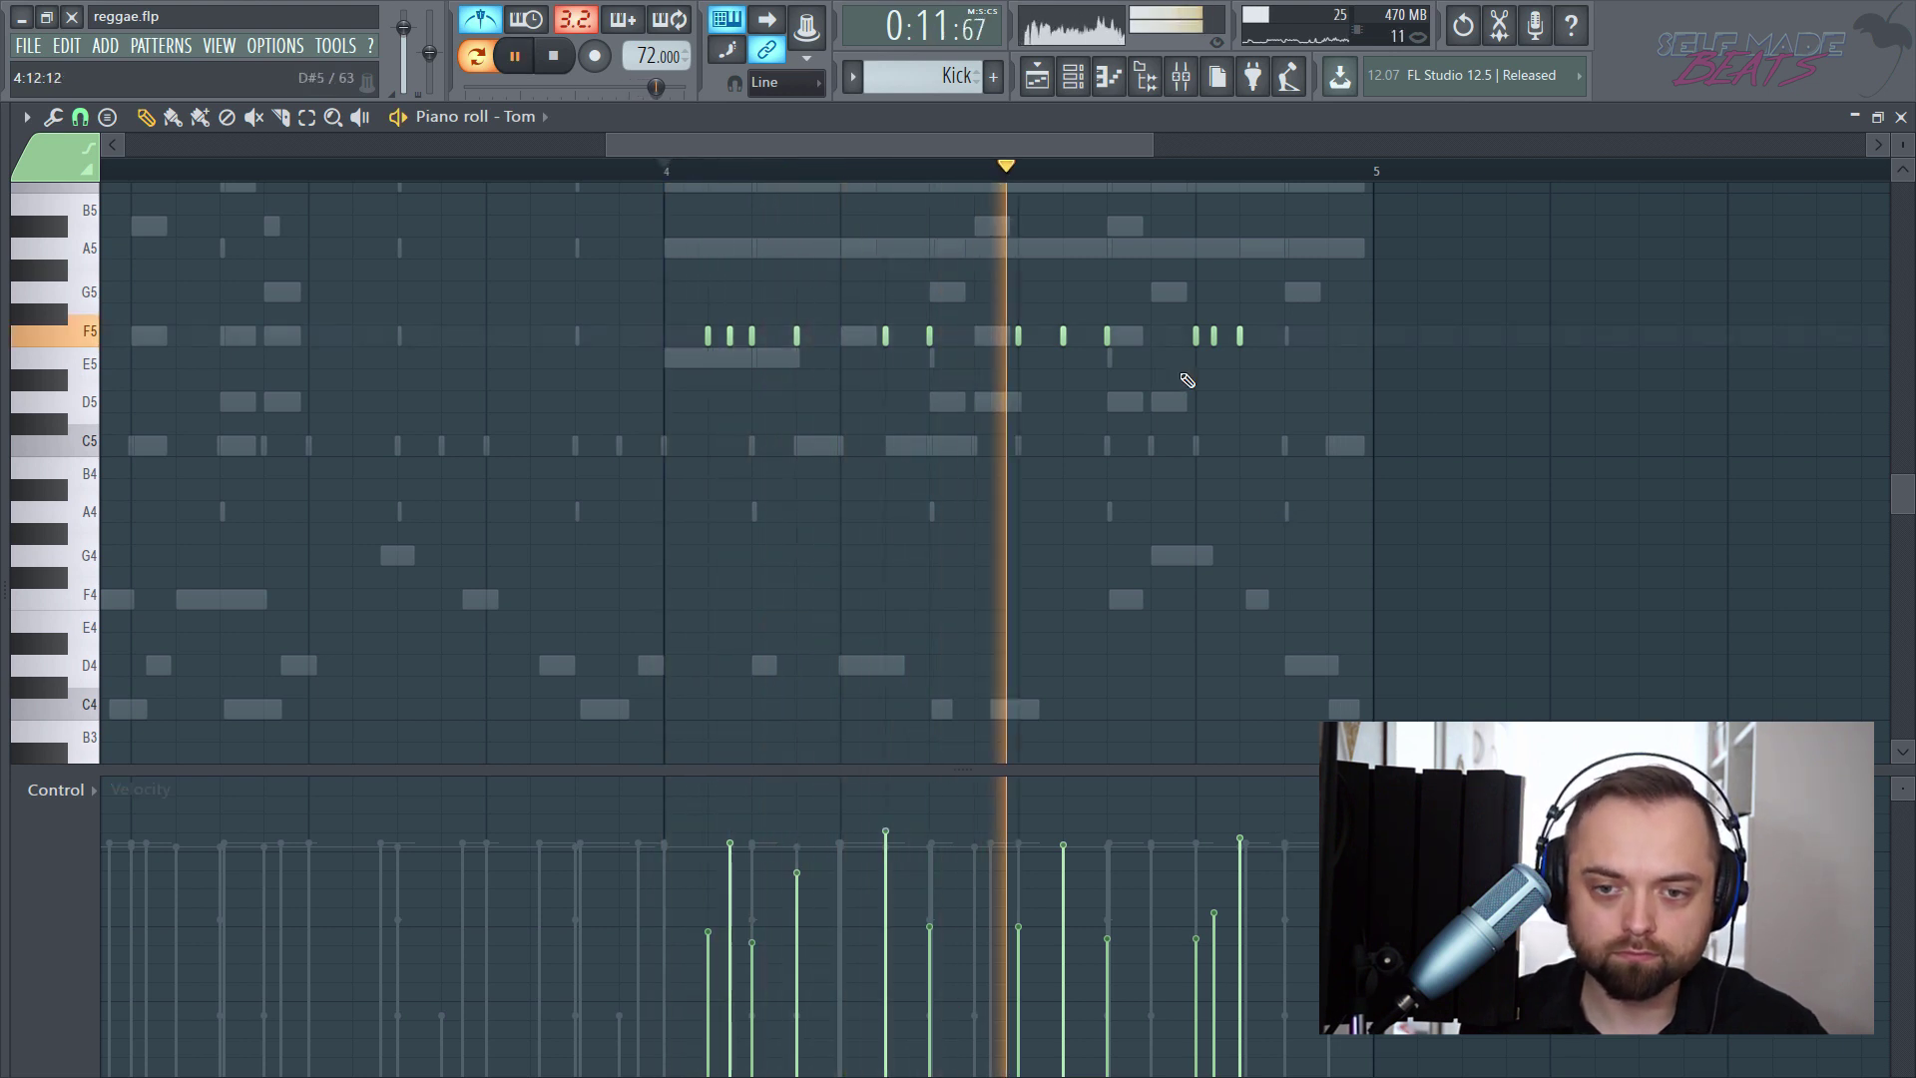
- Try an F5 tom hit on step 16 of bar 4 and play the bar
{"action": "key", "text": "space"}
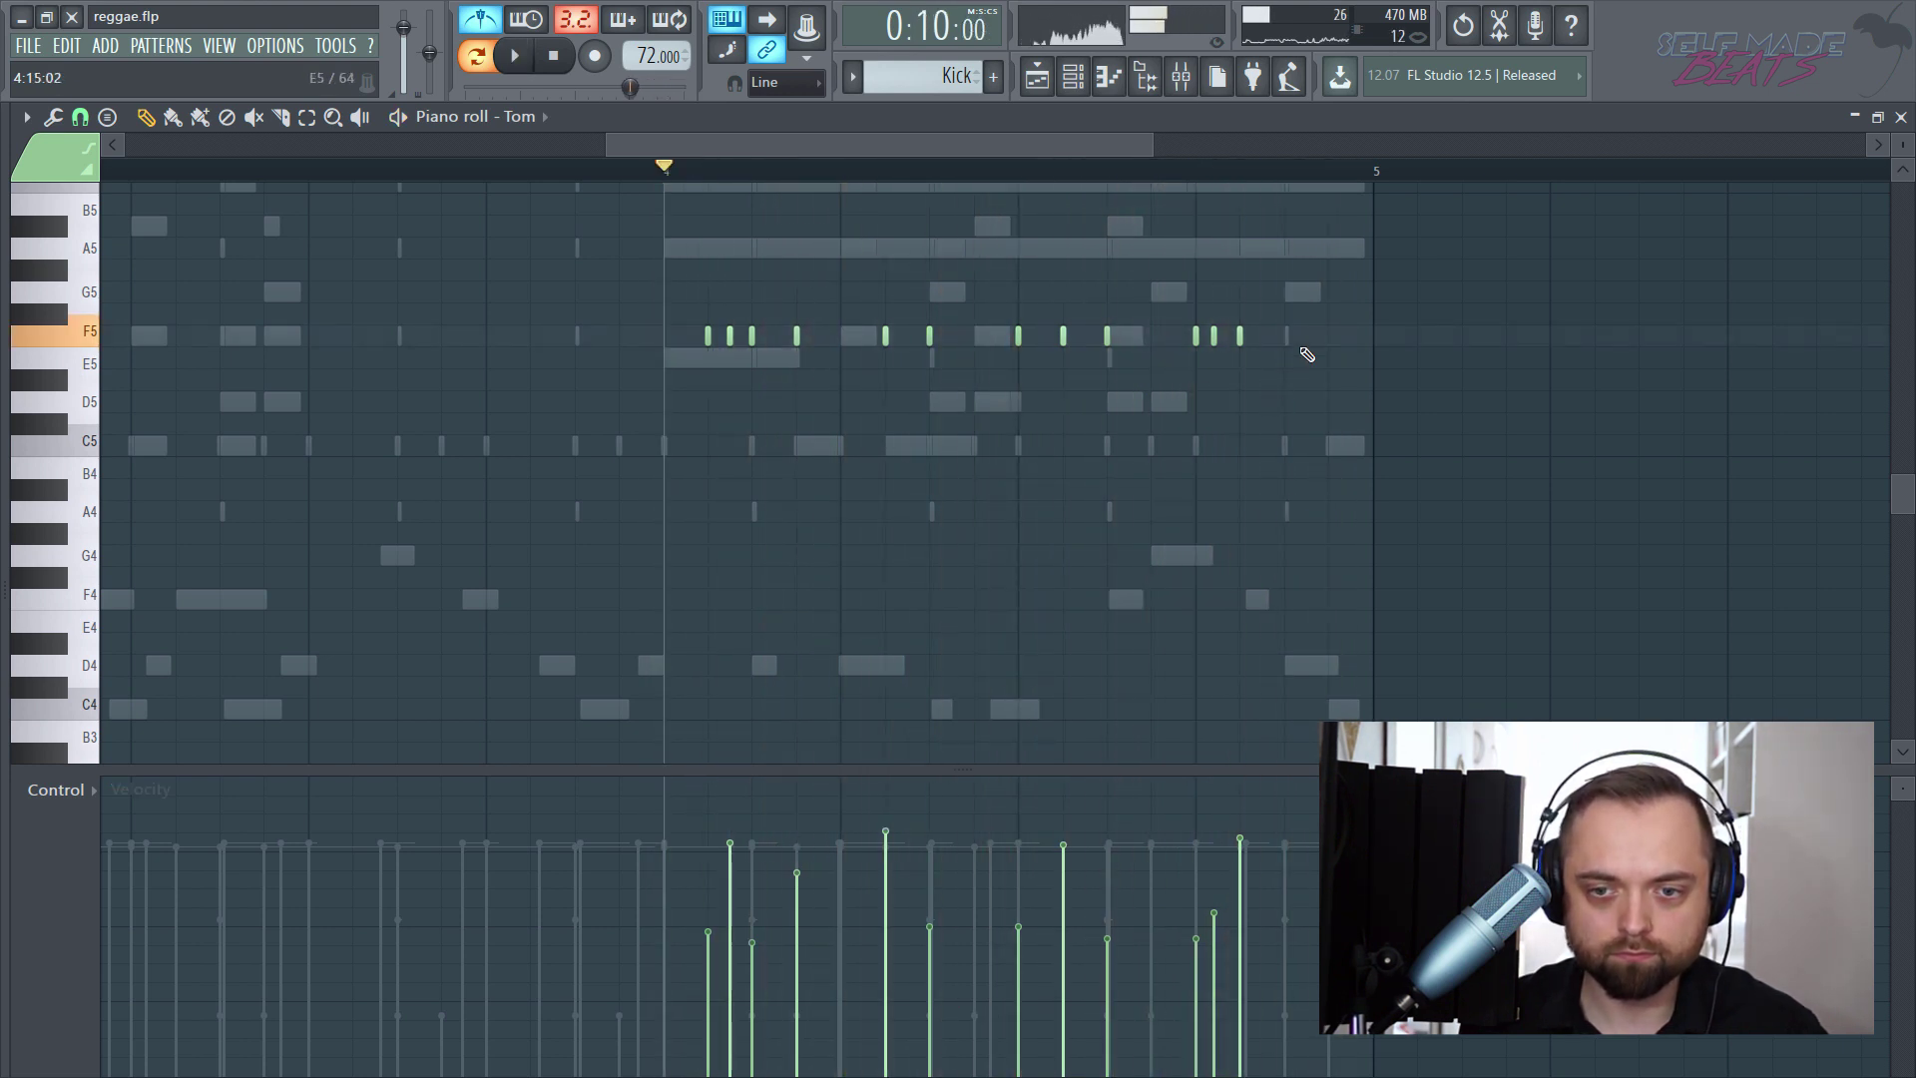
{"action": "key", "text": "space"}
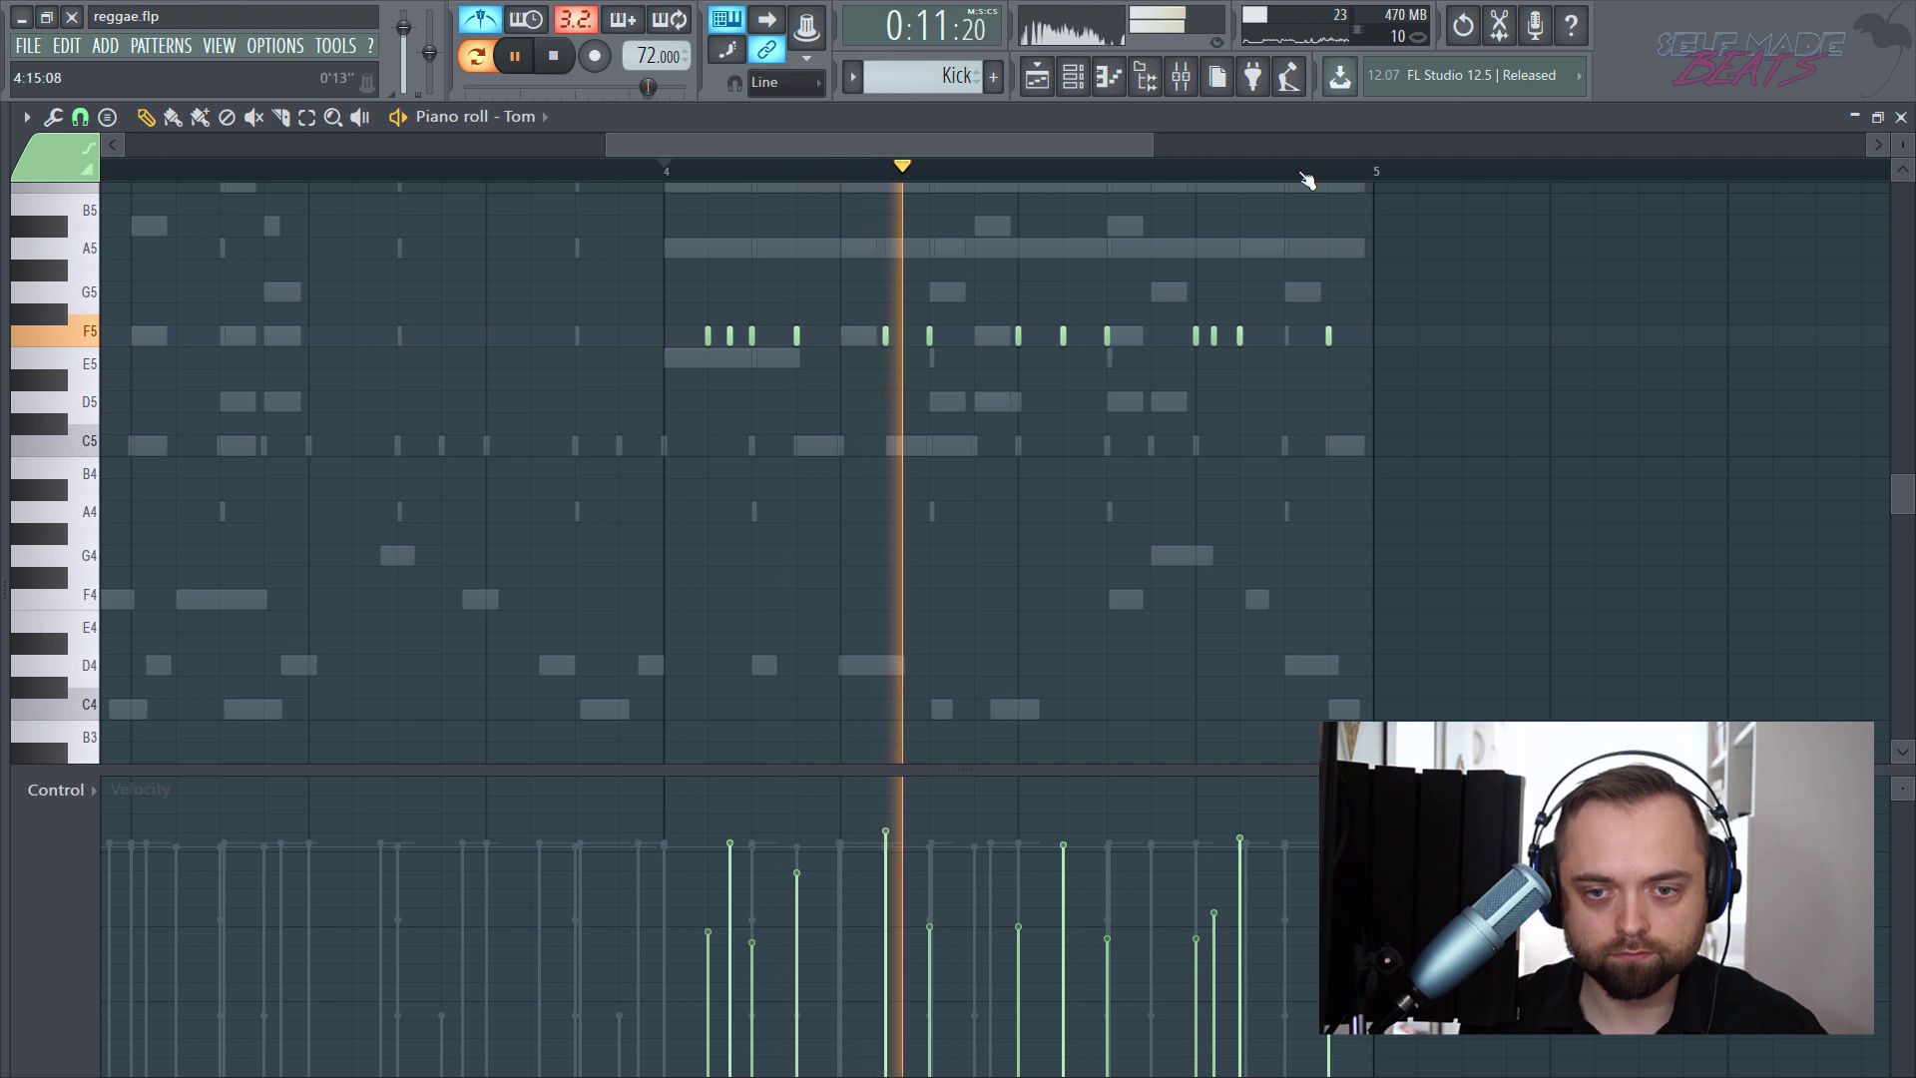
{"action": "scroll", "coordinate": [1120, 337], "scroll_direction": "up", "scroll_amount": 3}
{"action": "key", "text": "space"}
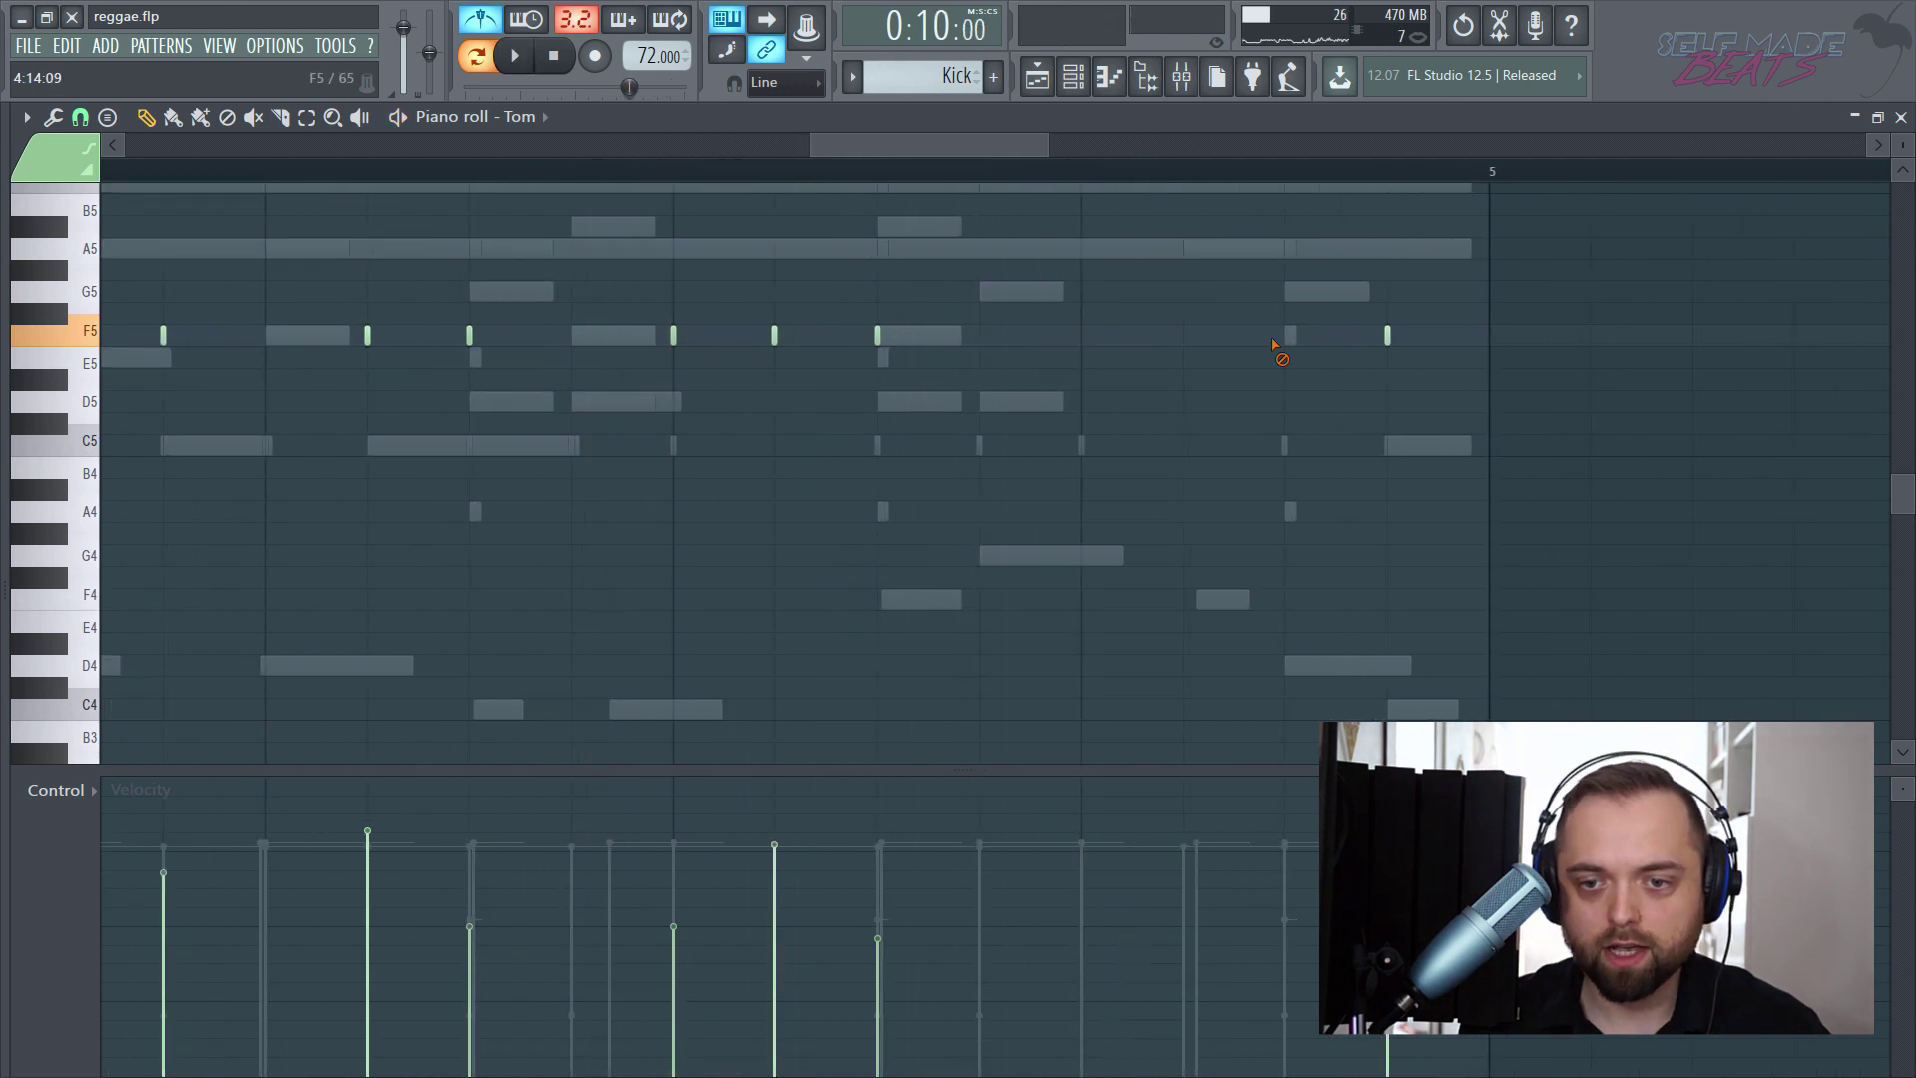
- Replace bar 4's closing tom roll with four F5 hits snapped to 1/3 beat, softening the second hit and setting the fourth to 66% velocity
{"action": "left_click", "coordinate": [80, 118]}
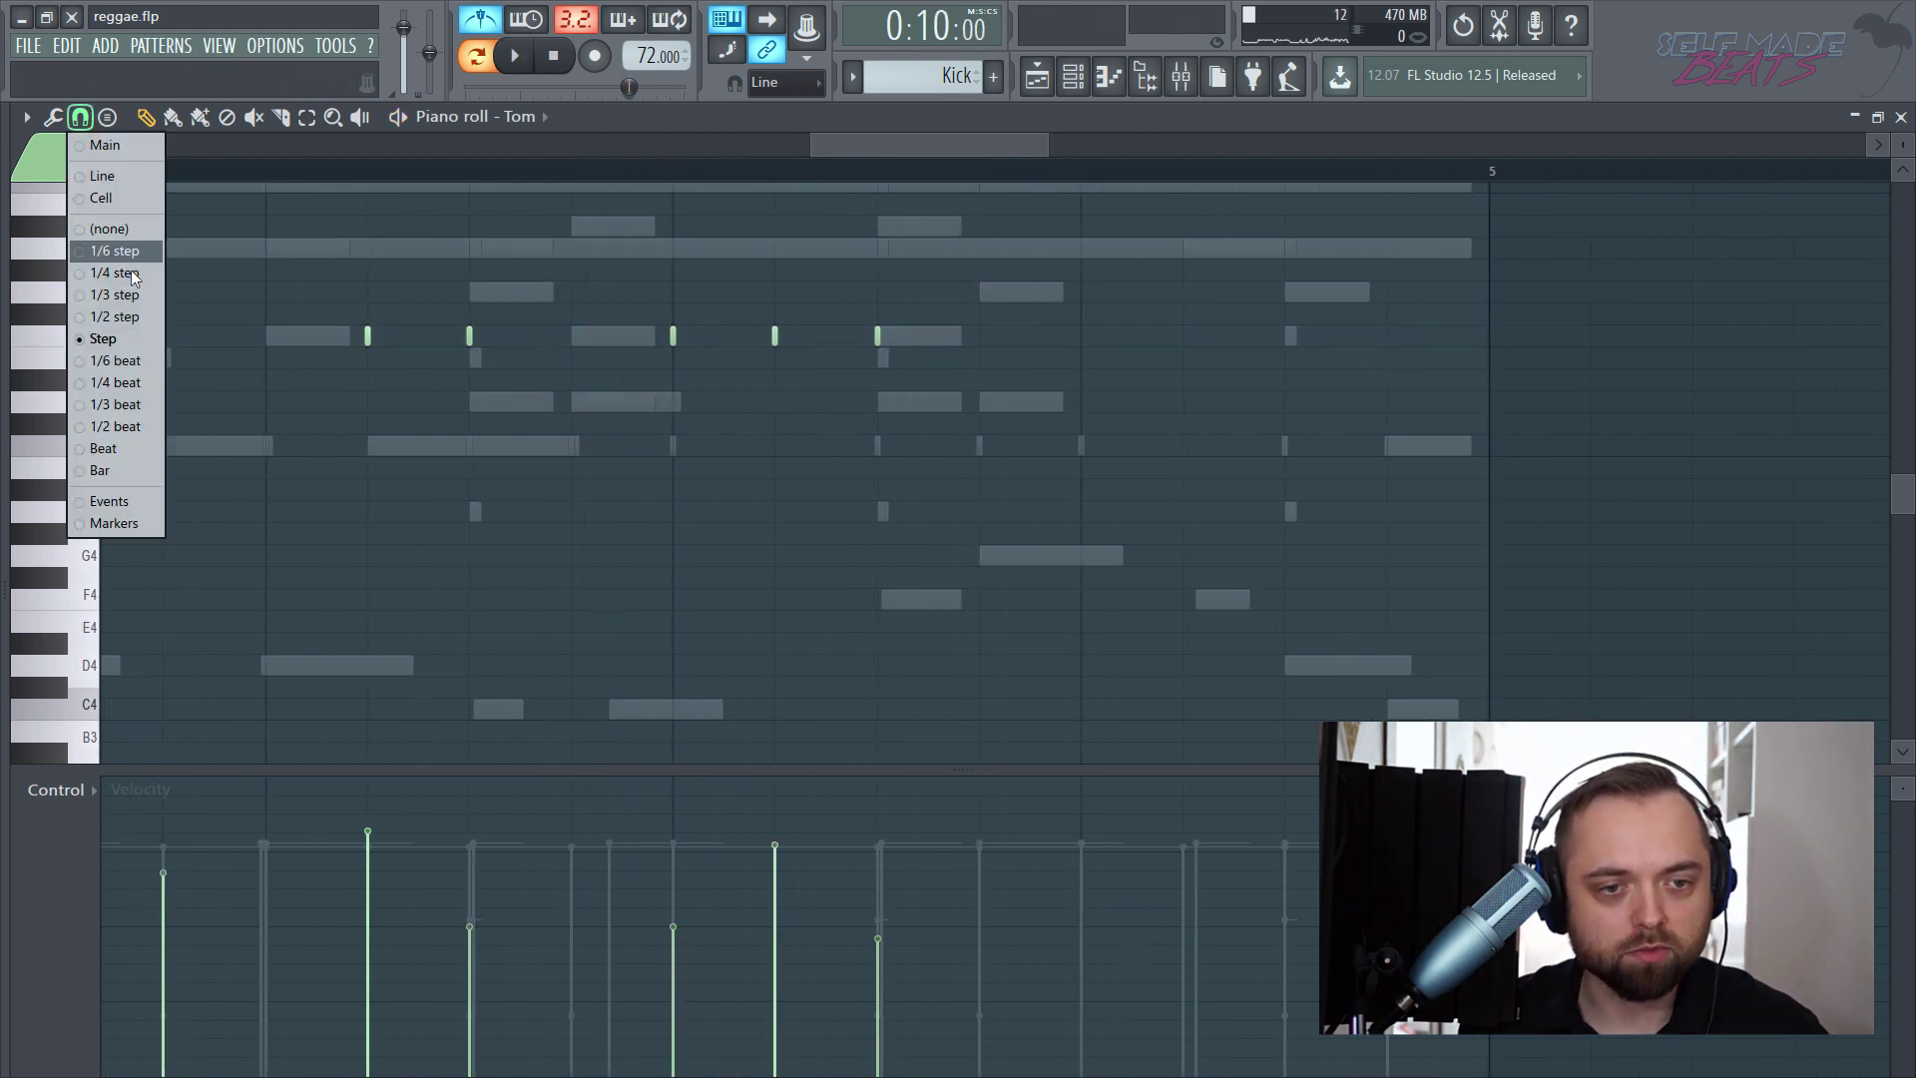
{"action": "left_click", "coordinate": [144, 407]}
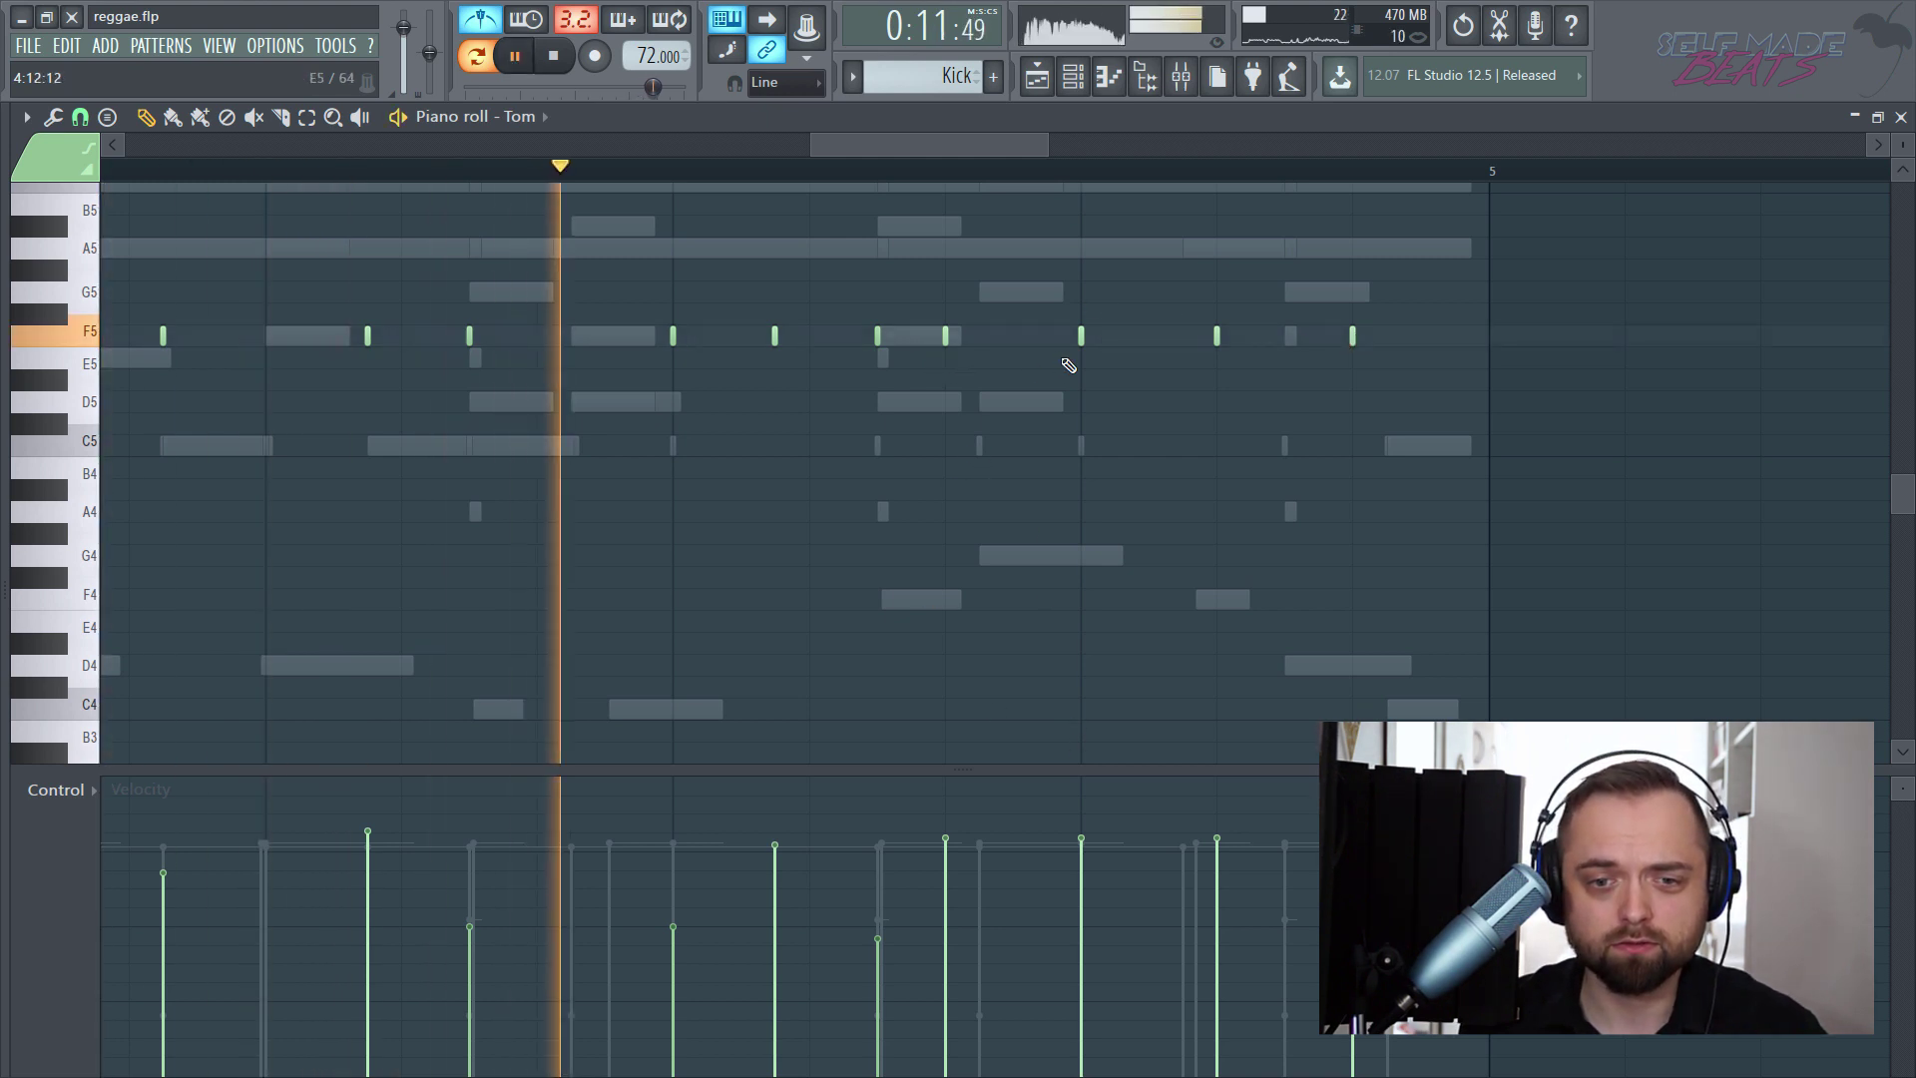
{"action": "key", "text": "space"}
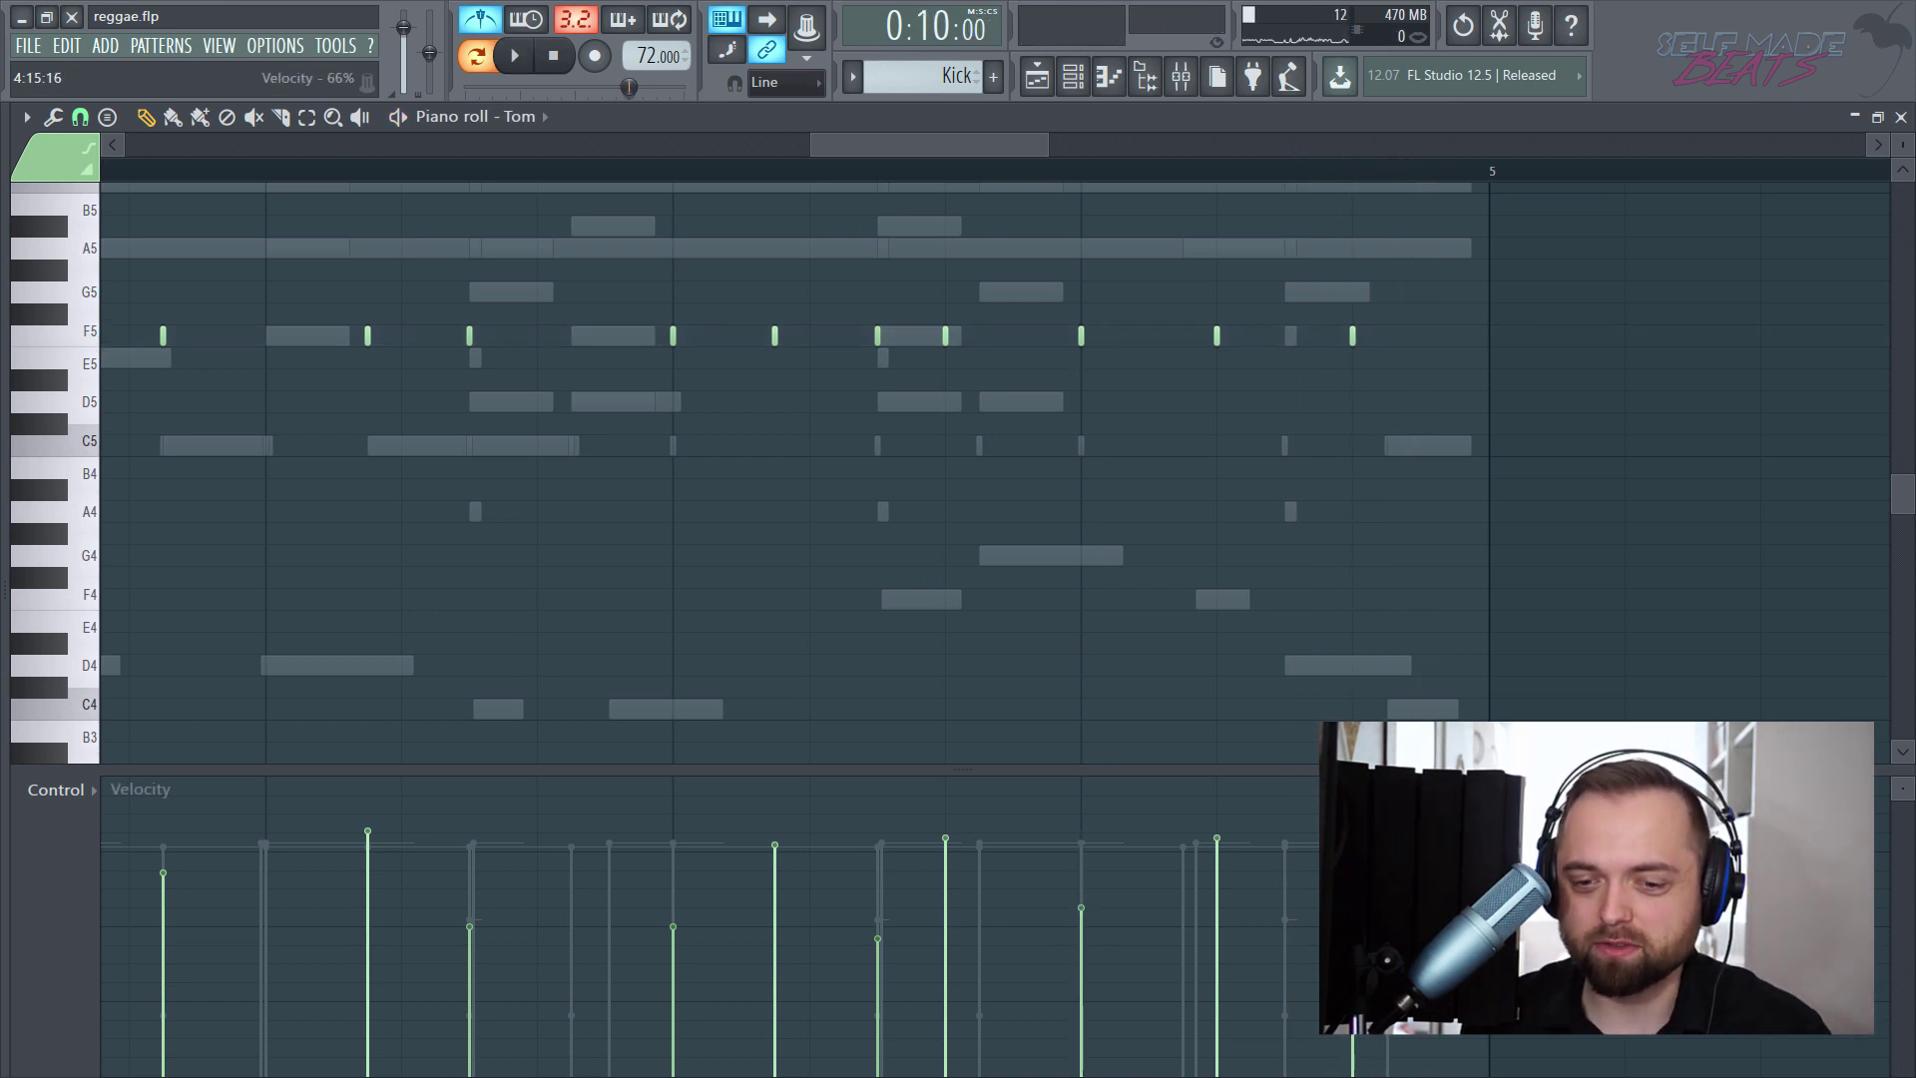
- Return the piano roll snap to Step and play the finished tom fill in bar 4
{"action": "left_click", "coordinate": [80, 121]}
{"action": "left_click", "coordinate": [148, 330]}
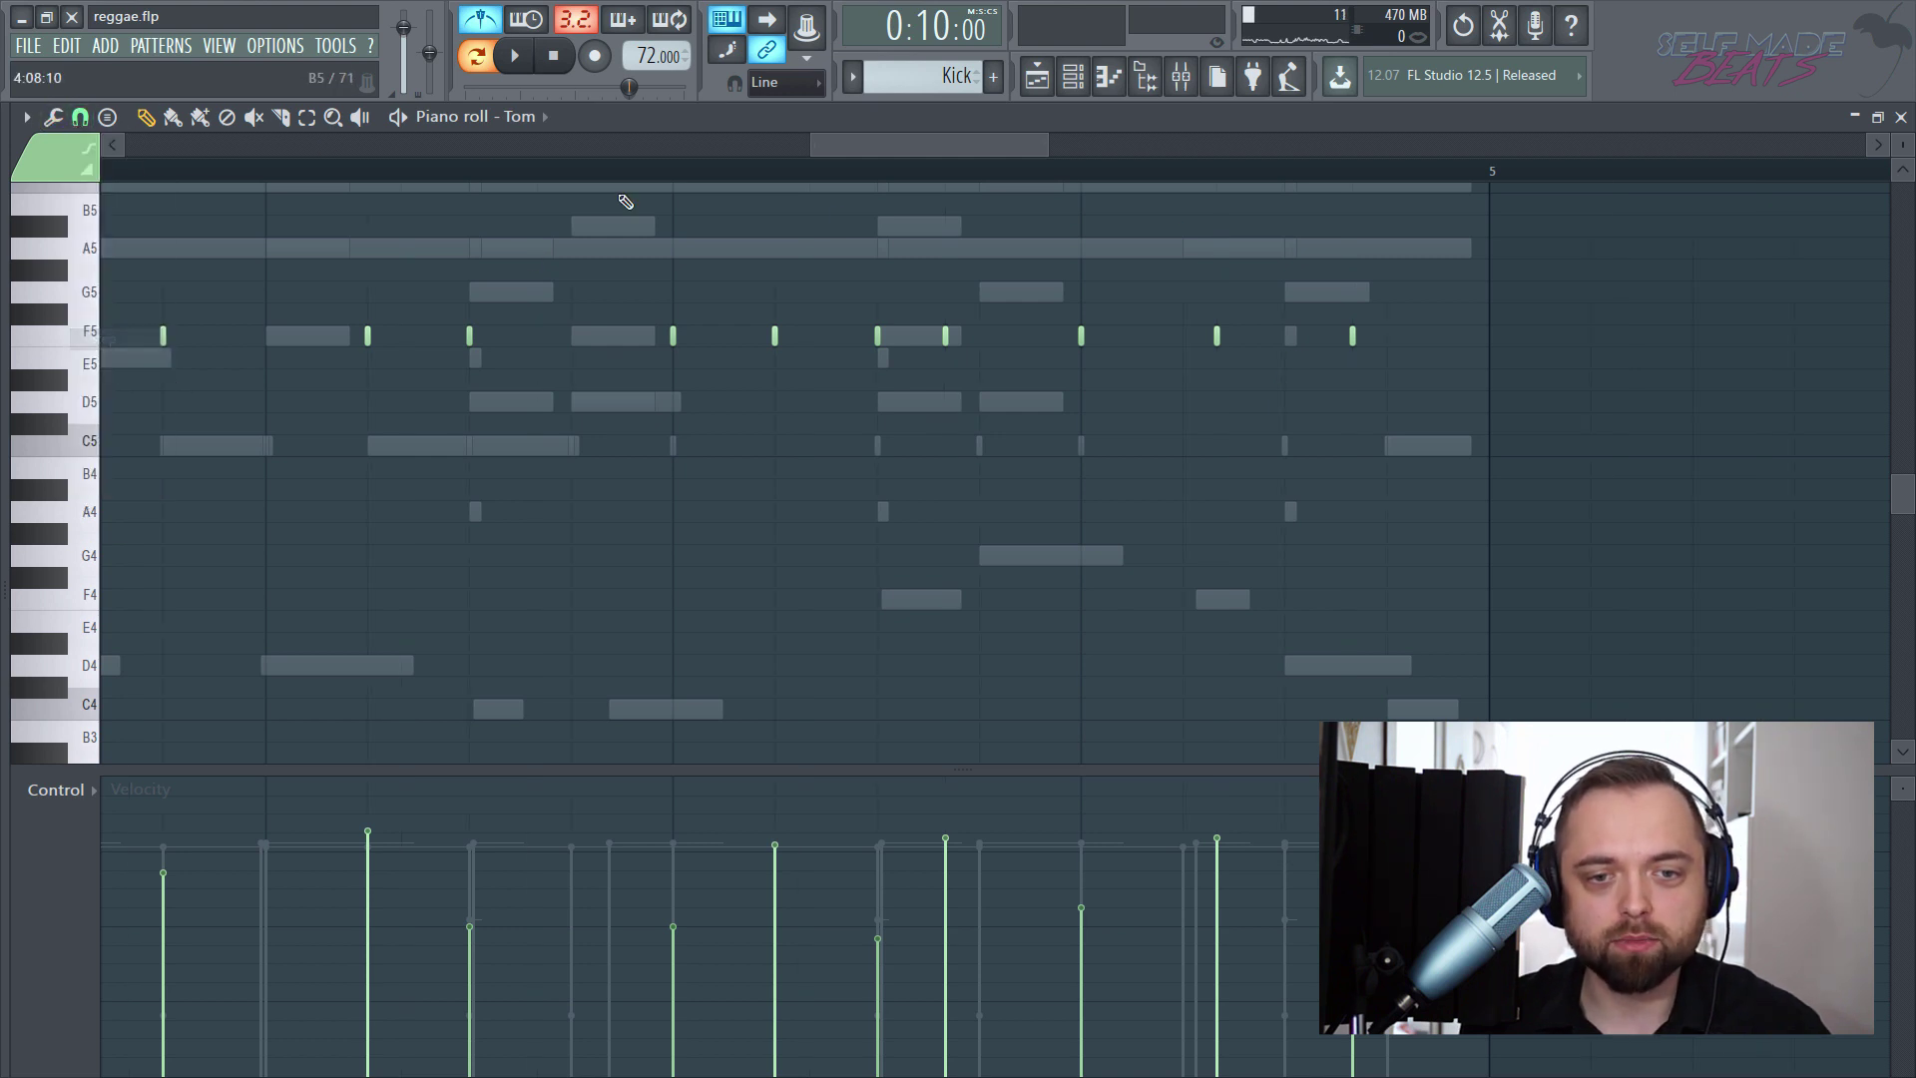
{"action": "scroll", "coordinate": [619, 183], "scroll_direction": "down", "scroll_amount": 5}
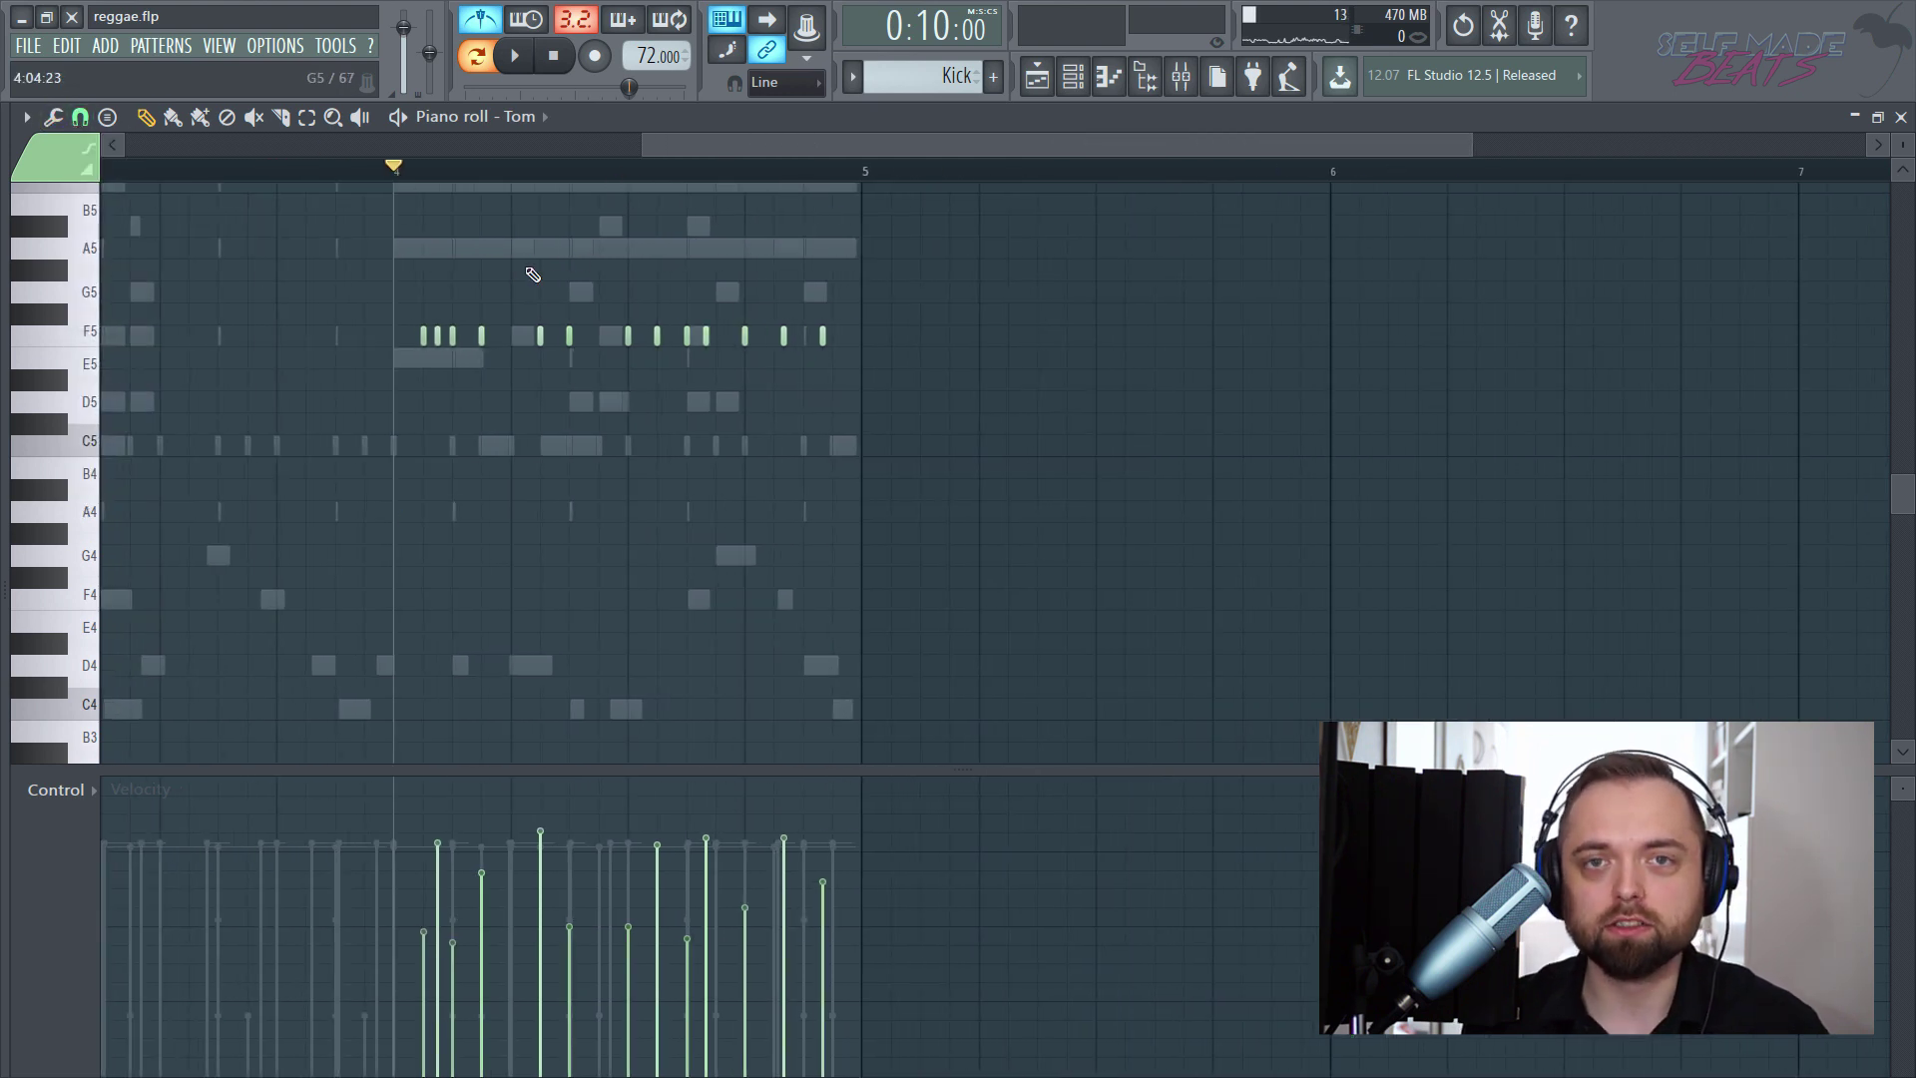
{"action": "key", "text": "space"}
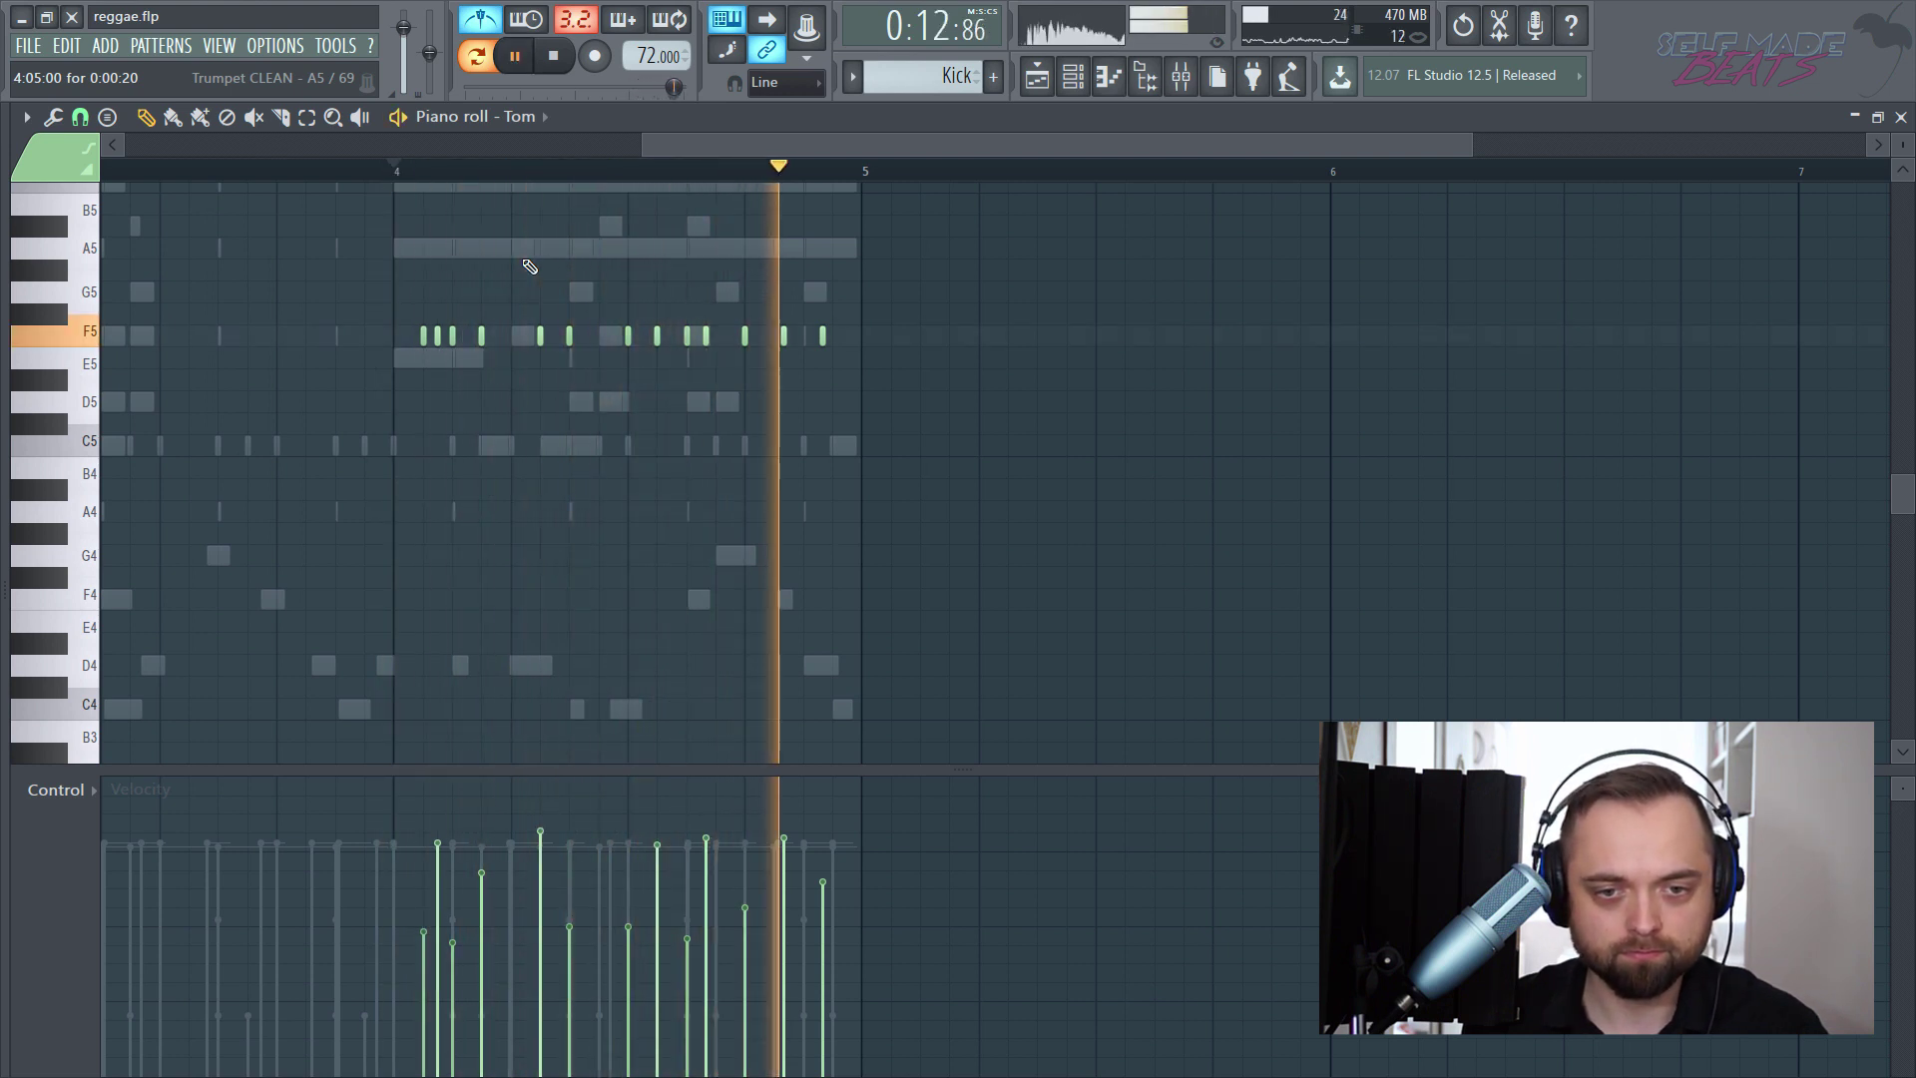
{"action": "key", "text": "space"}
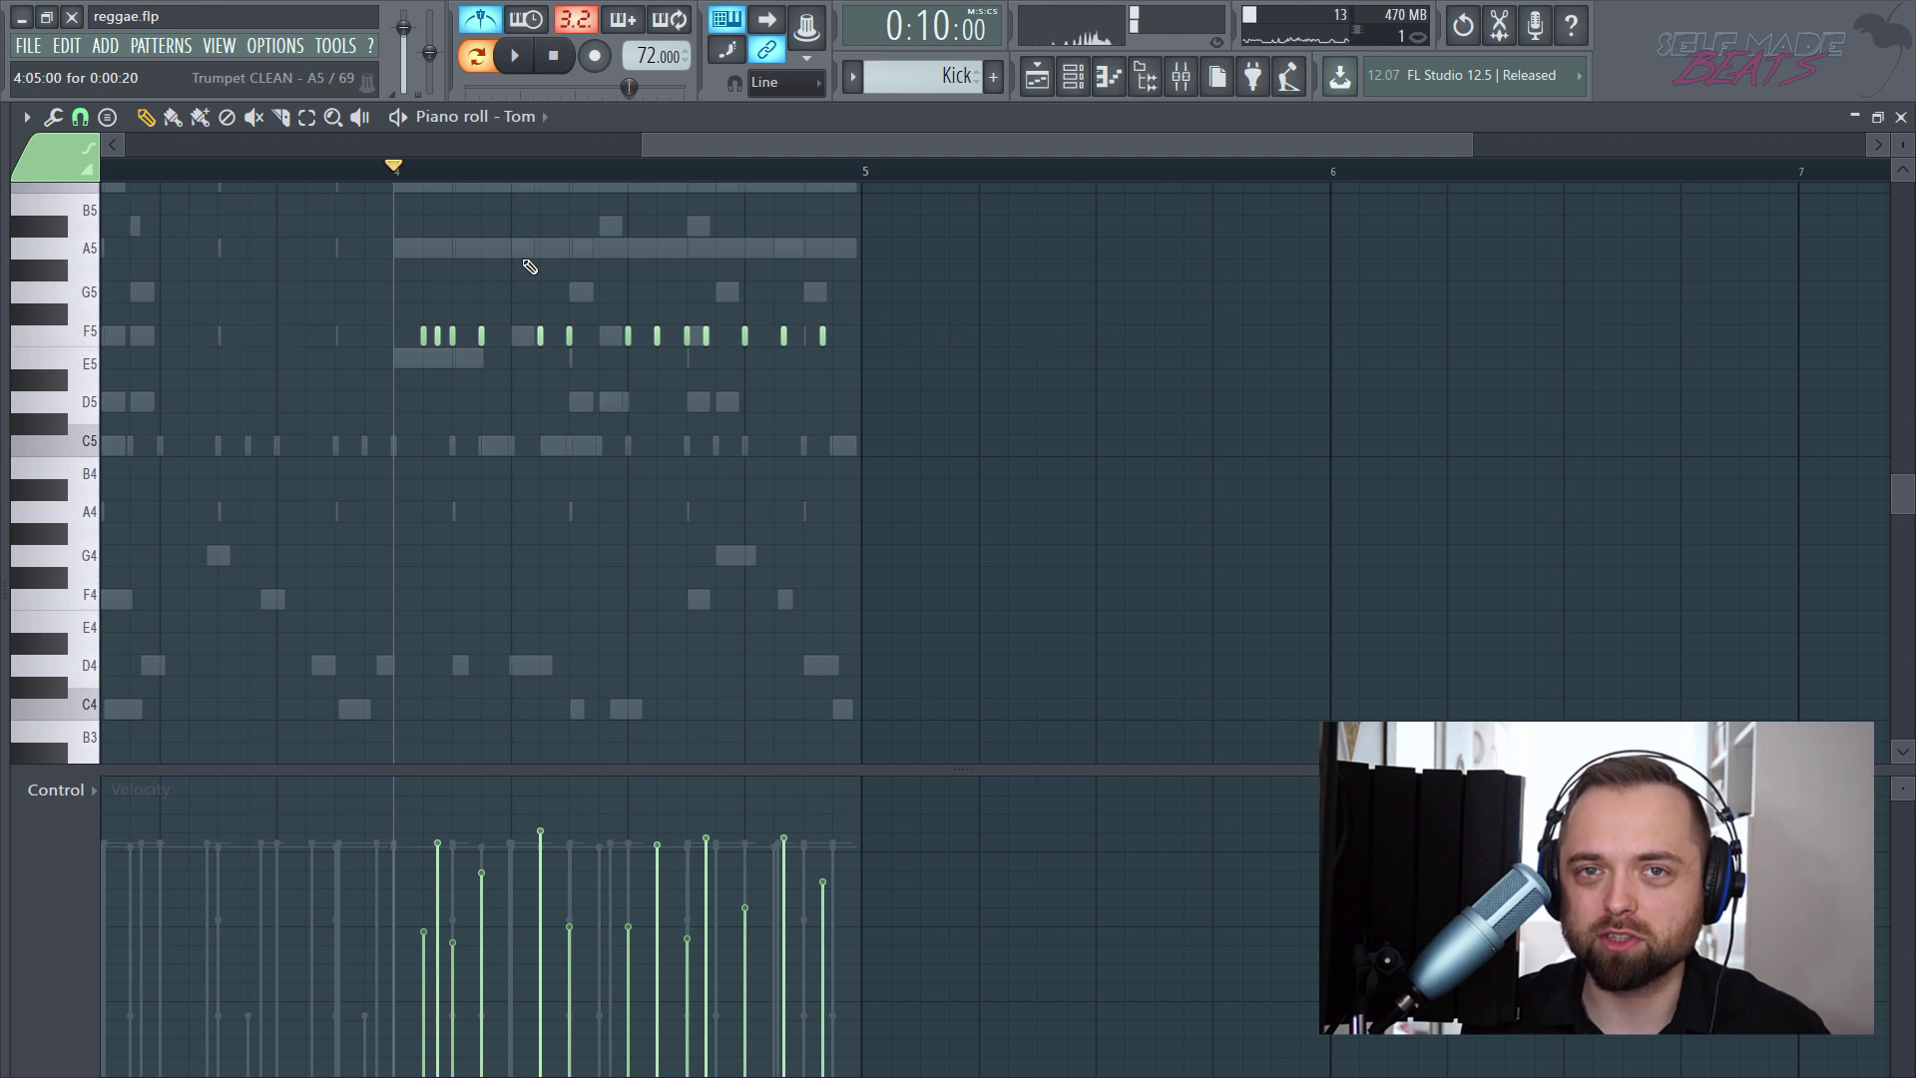
- Open the Snare 1 piano roll in place of the Tom's and move the playback position to the start of bar 1
{"action": "left_click", "coordinate": [1900, 117]}
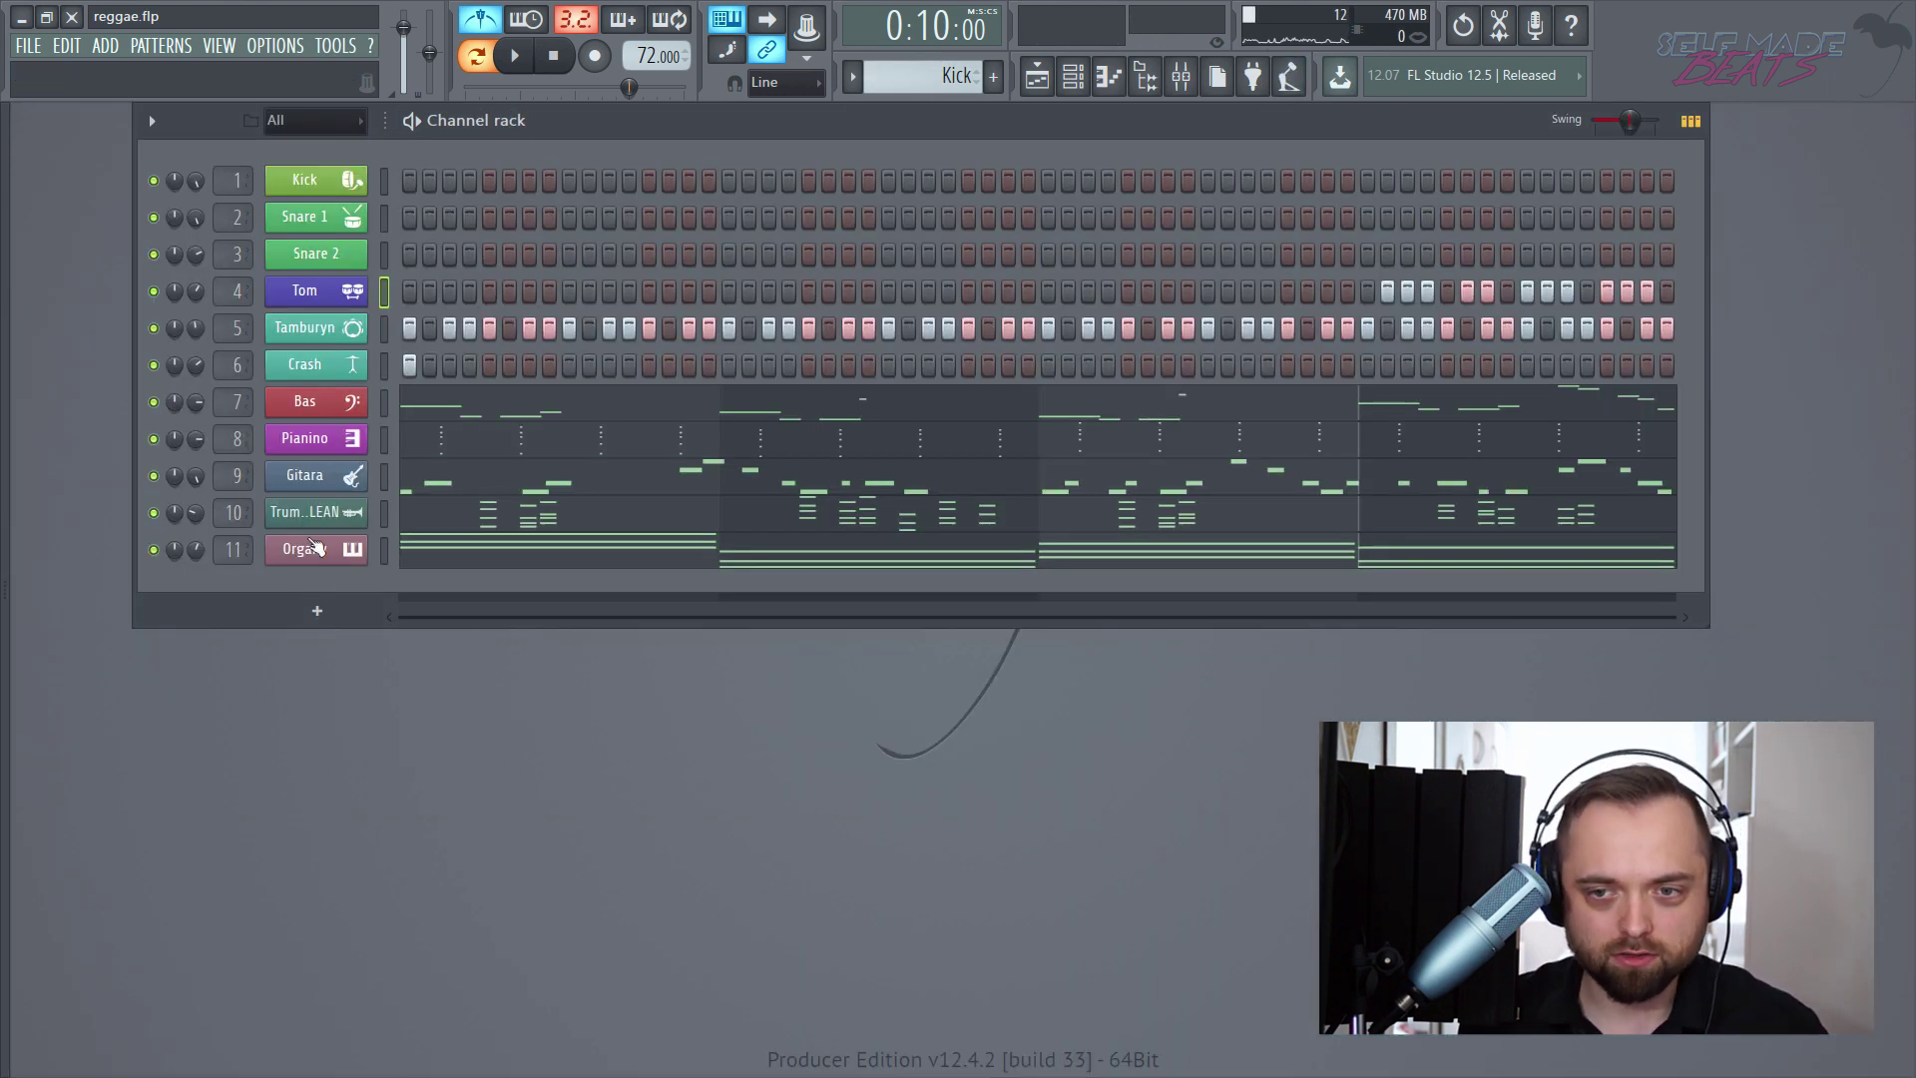
{"action": "left_click", "coordinate": [1691, 121]}
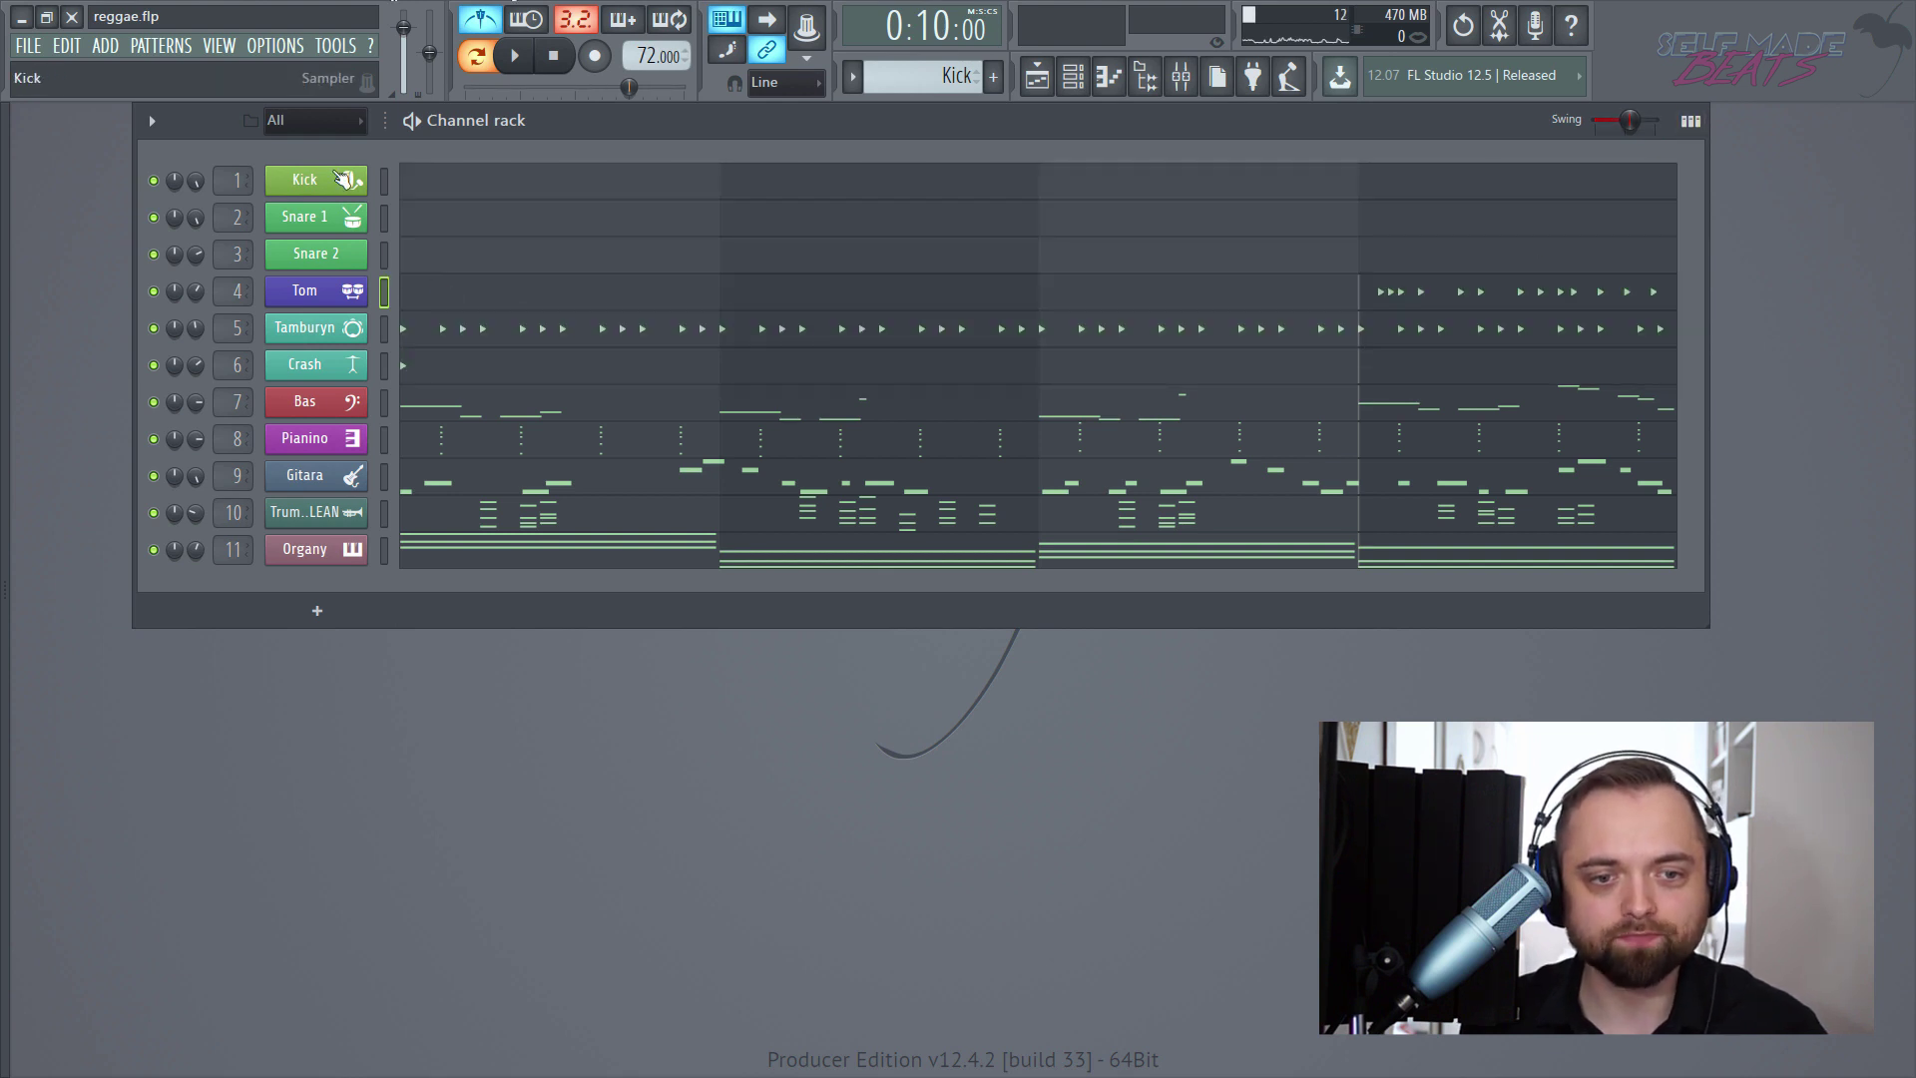
{"action": "left_click", "coordinate": [442, 229]}
{"action": "scroll", "coordinate": [411, 175], "scroll_direction": "down", "scroll_amount": 4}
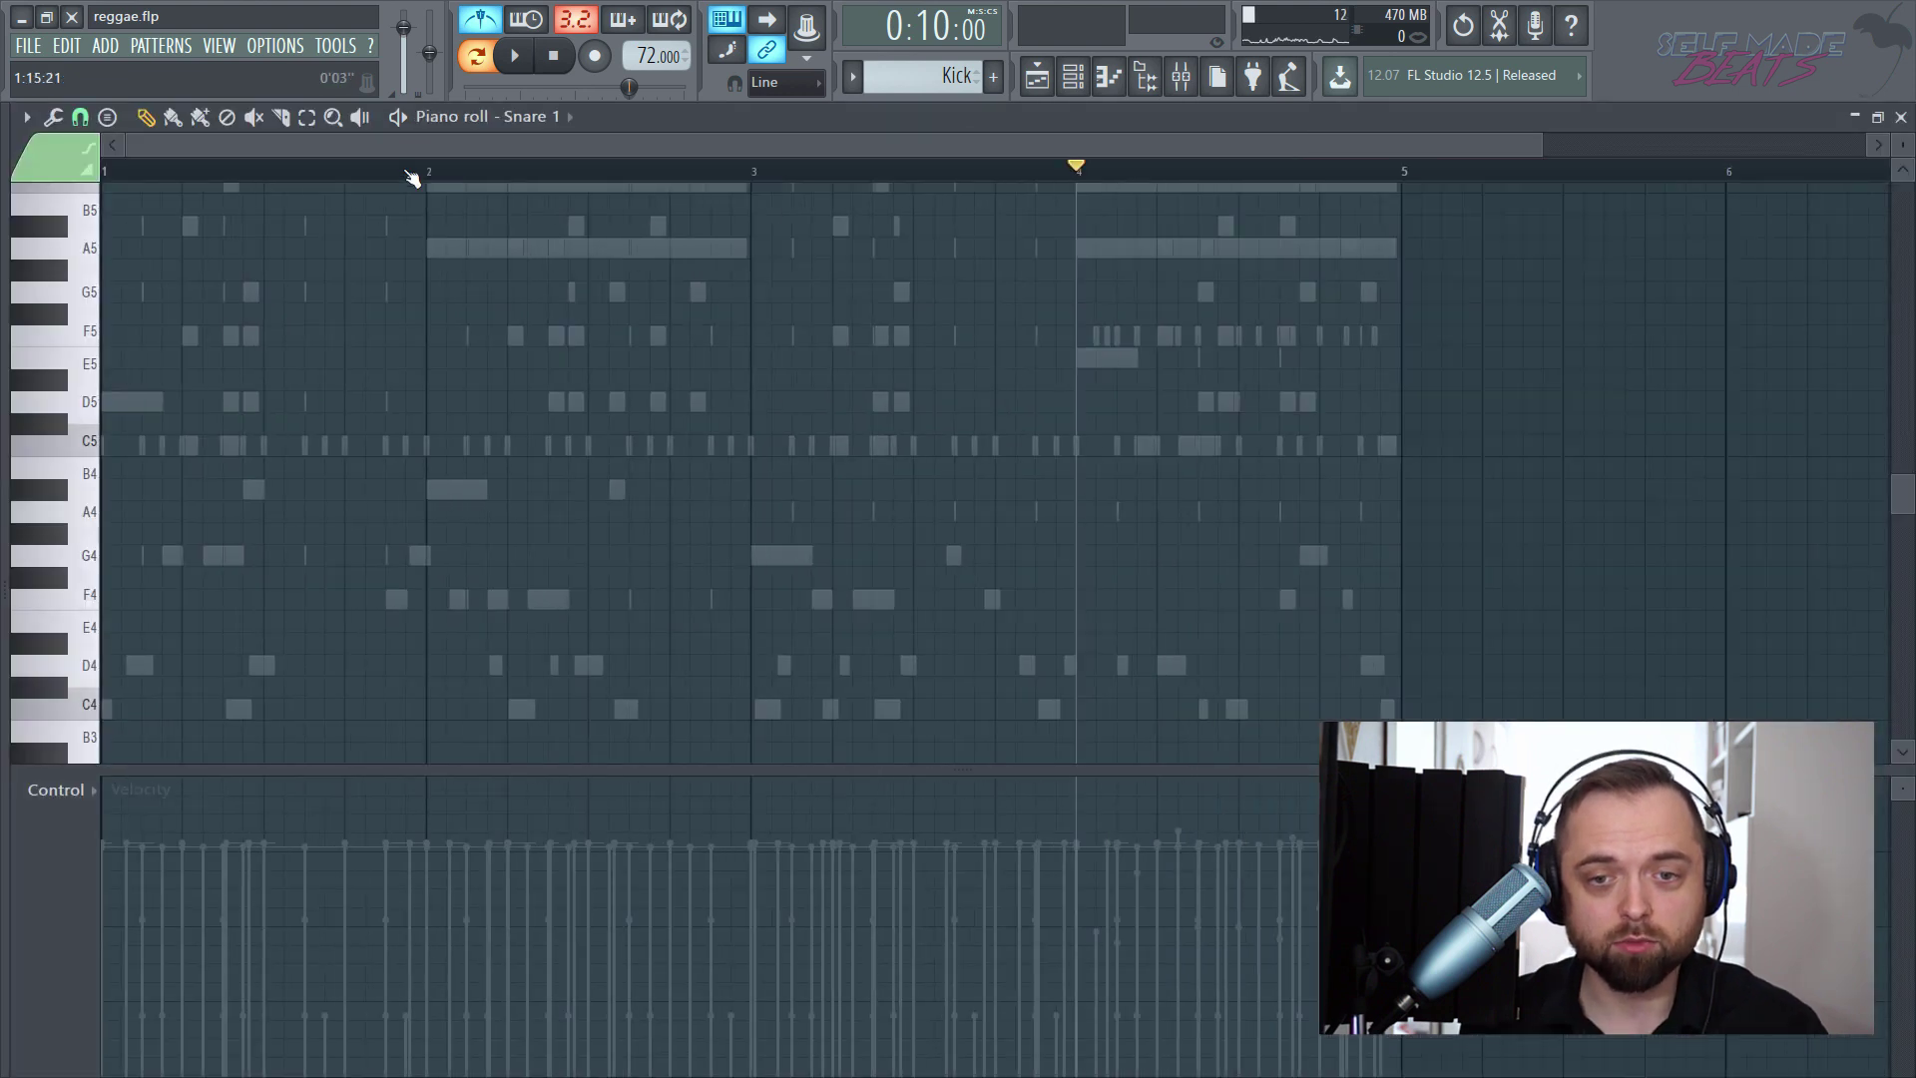
{"action": "left_click", "coordinate": [409, 172]}
{"action": "left_click_drag", "start_coordinate": [408, 171], "coordinate": [52, 162]}
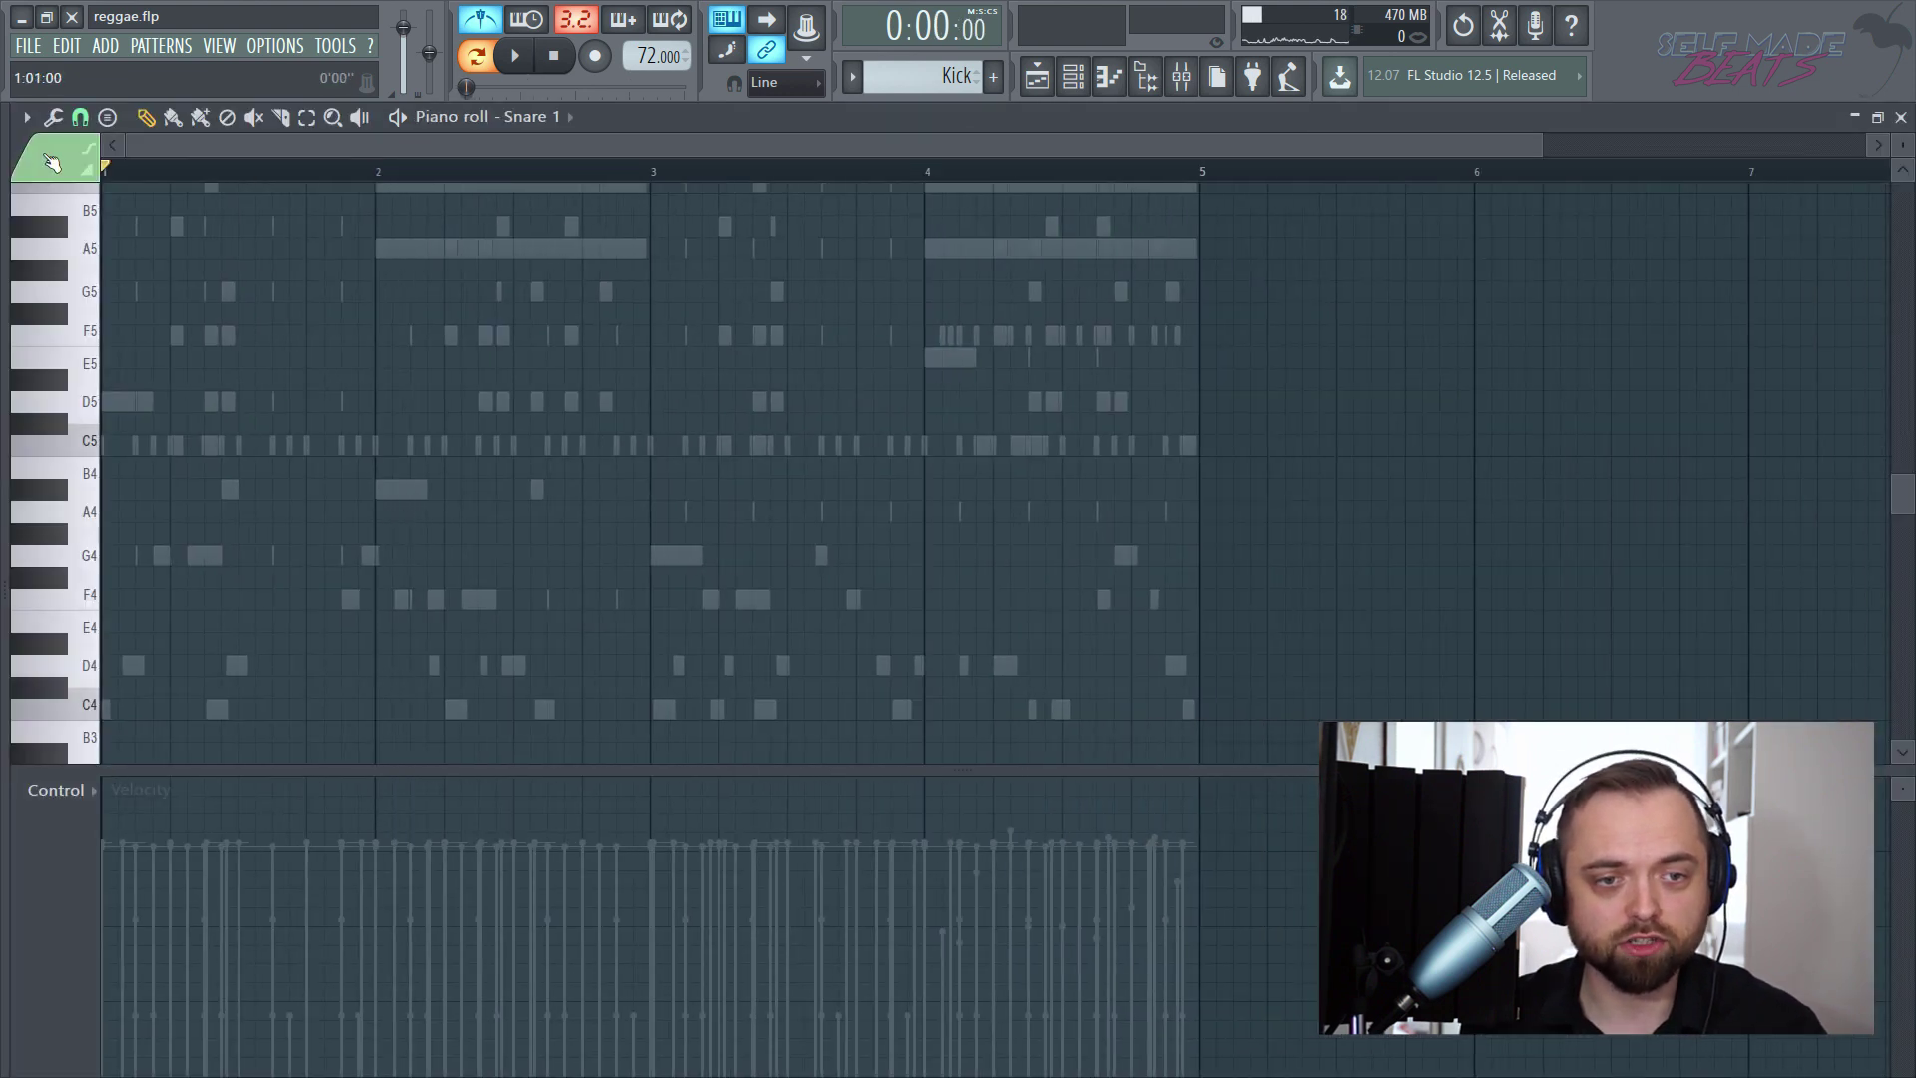
- Add C5 Snare 1 hits on steps 1 and 4 of bar 1, auditioning them from the start of the pattern
{"action": "scroll", "coordinate": [149, 178], "scroll_direction": "up", "scroll_amount": 5}
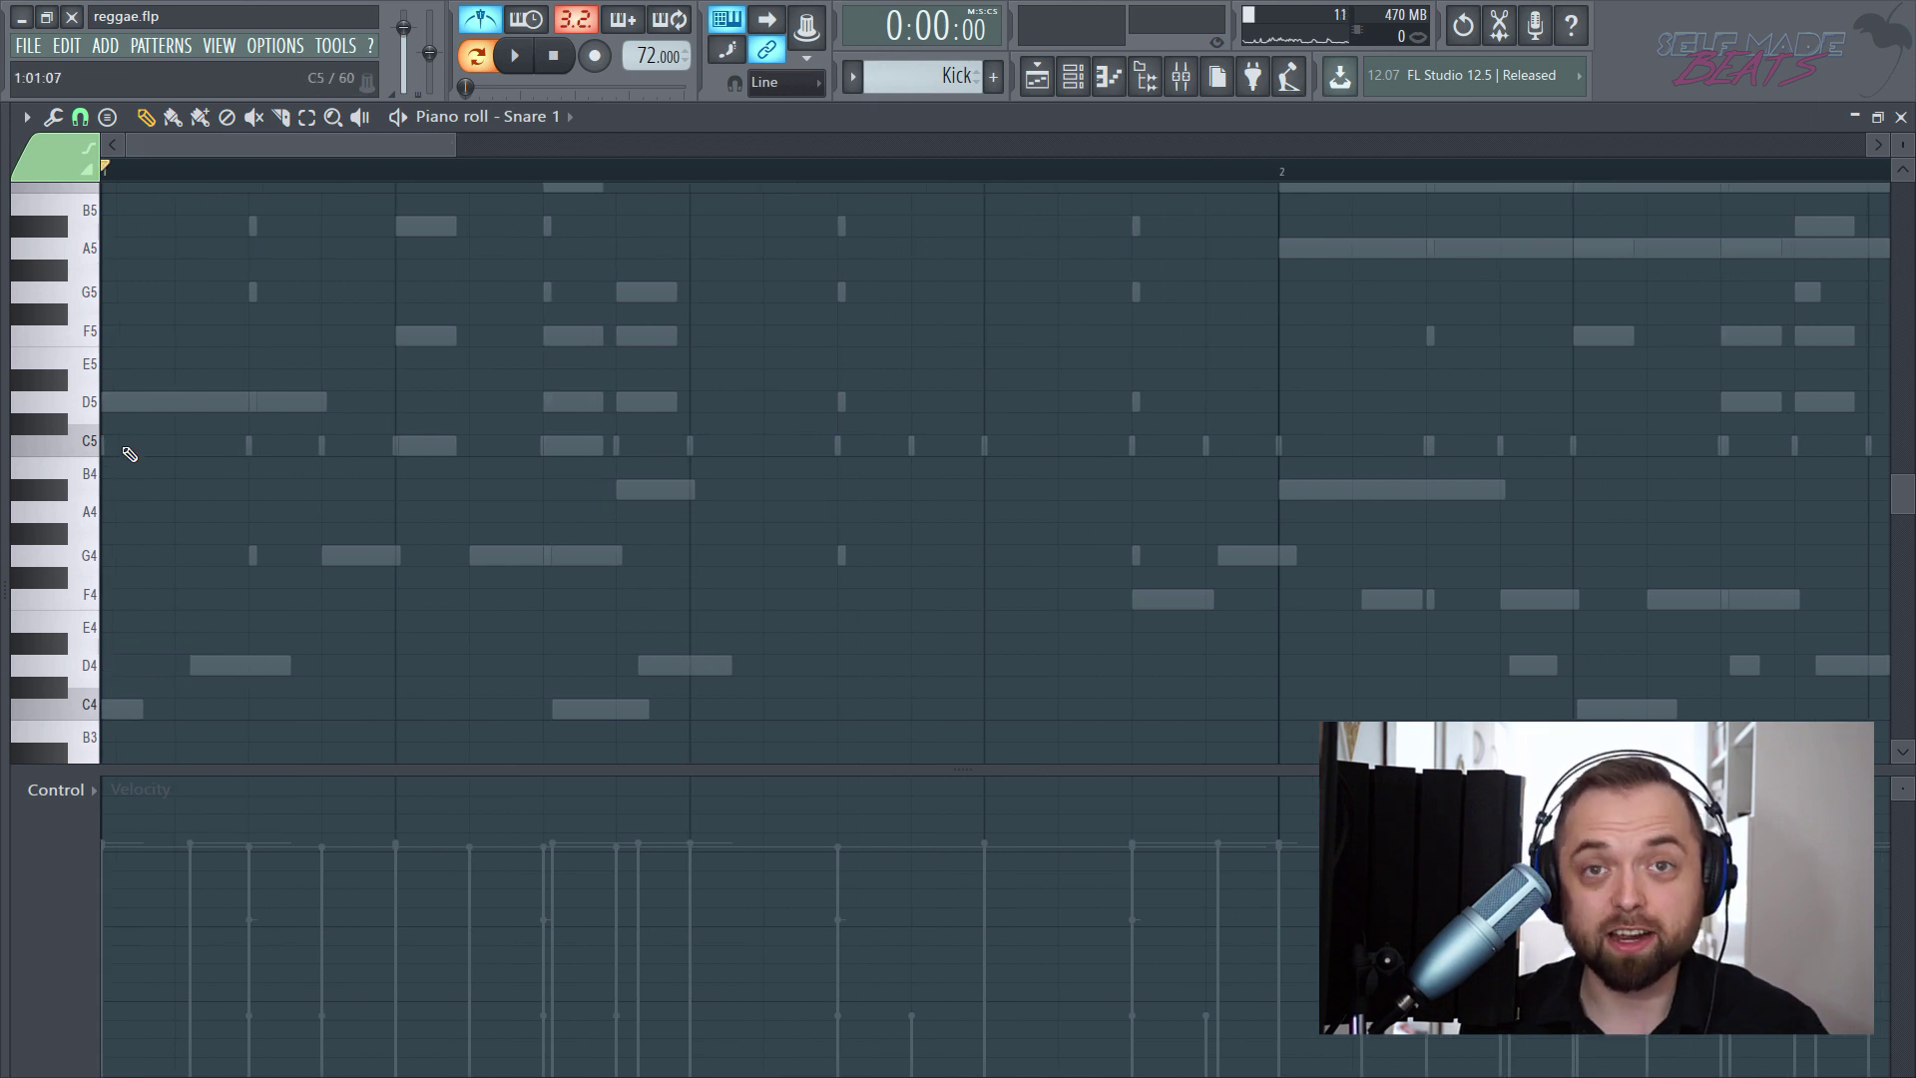
{"action": "left_click", "coordinate": [55, 445]}
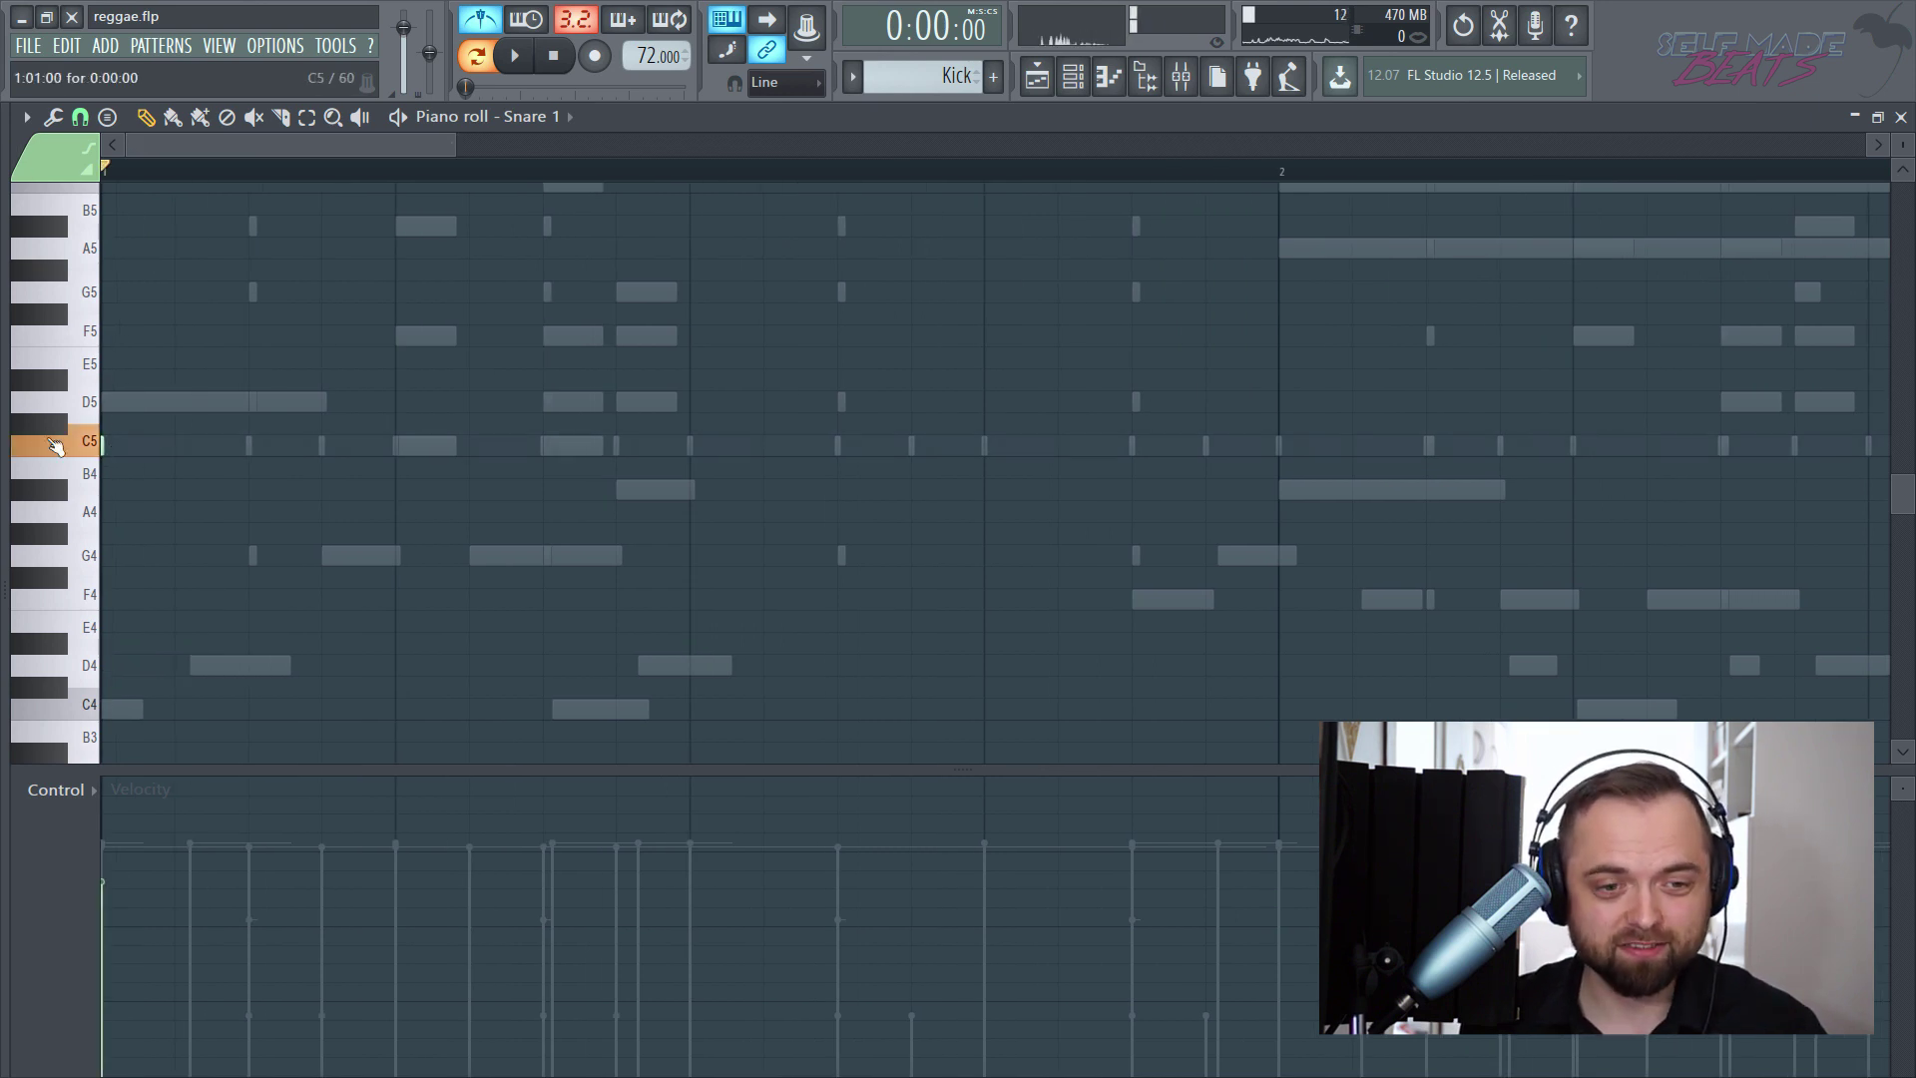
{"action": "key", "text": "space"}
{"action": "key", "text": "space"}
{"action": "key", "text": "space"}
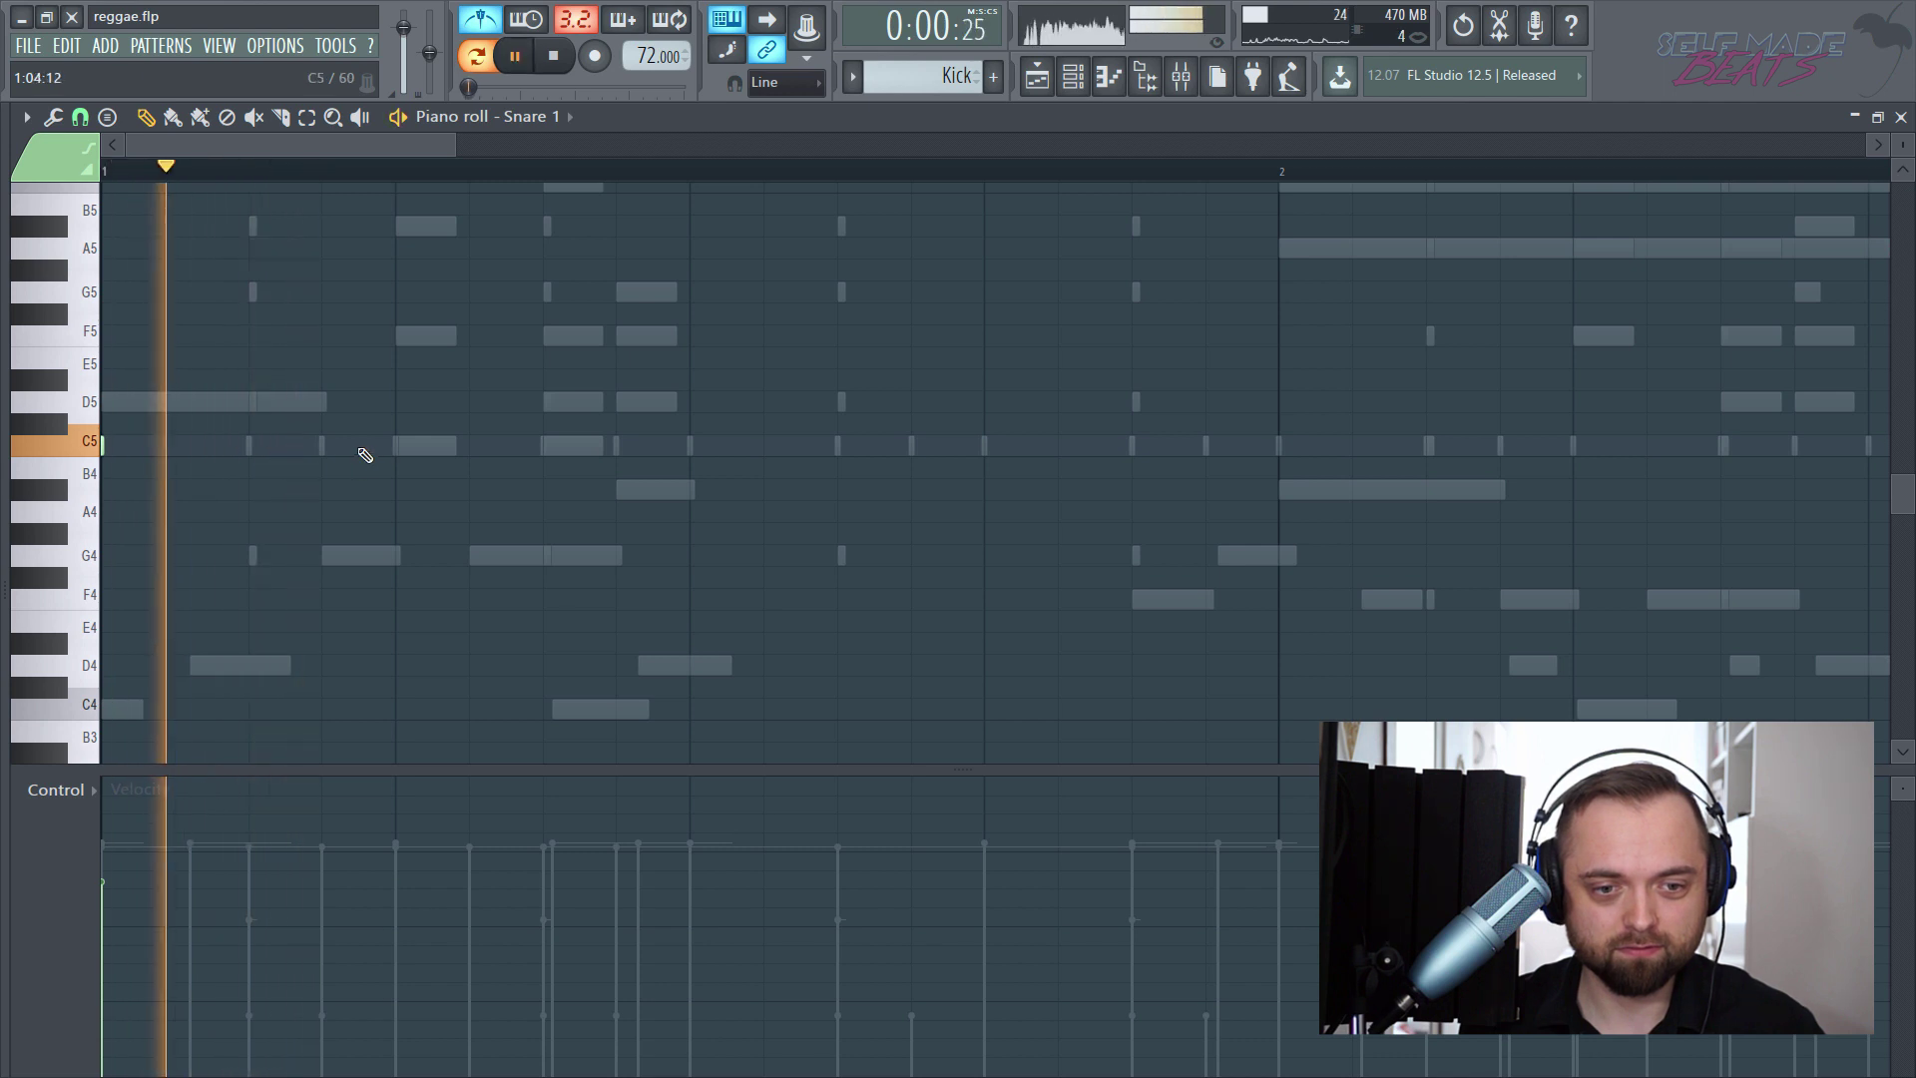
{"action": "key", "text": "space"}
{"action": "left_click", "coordinate": [322, 466]}
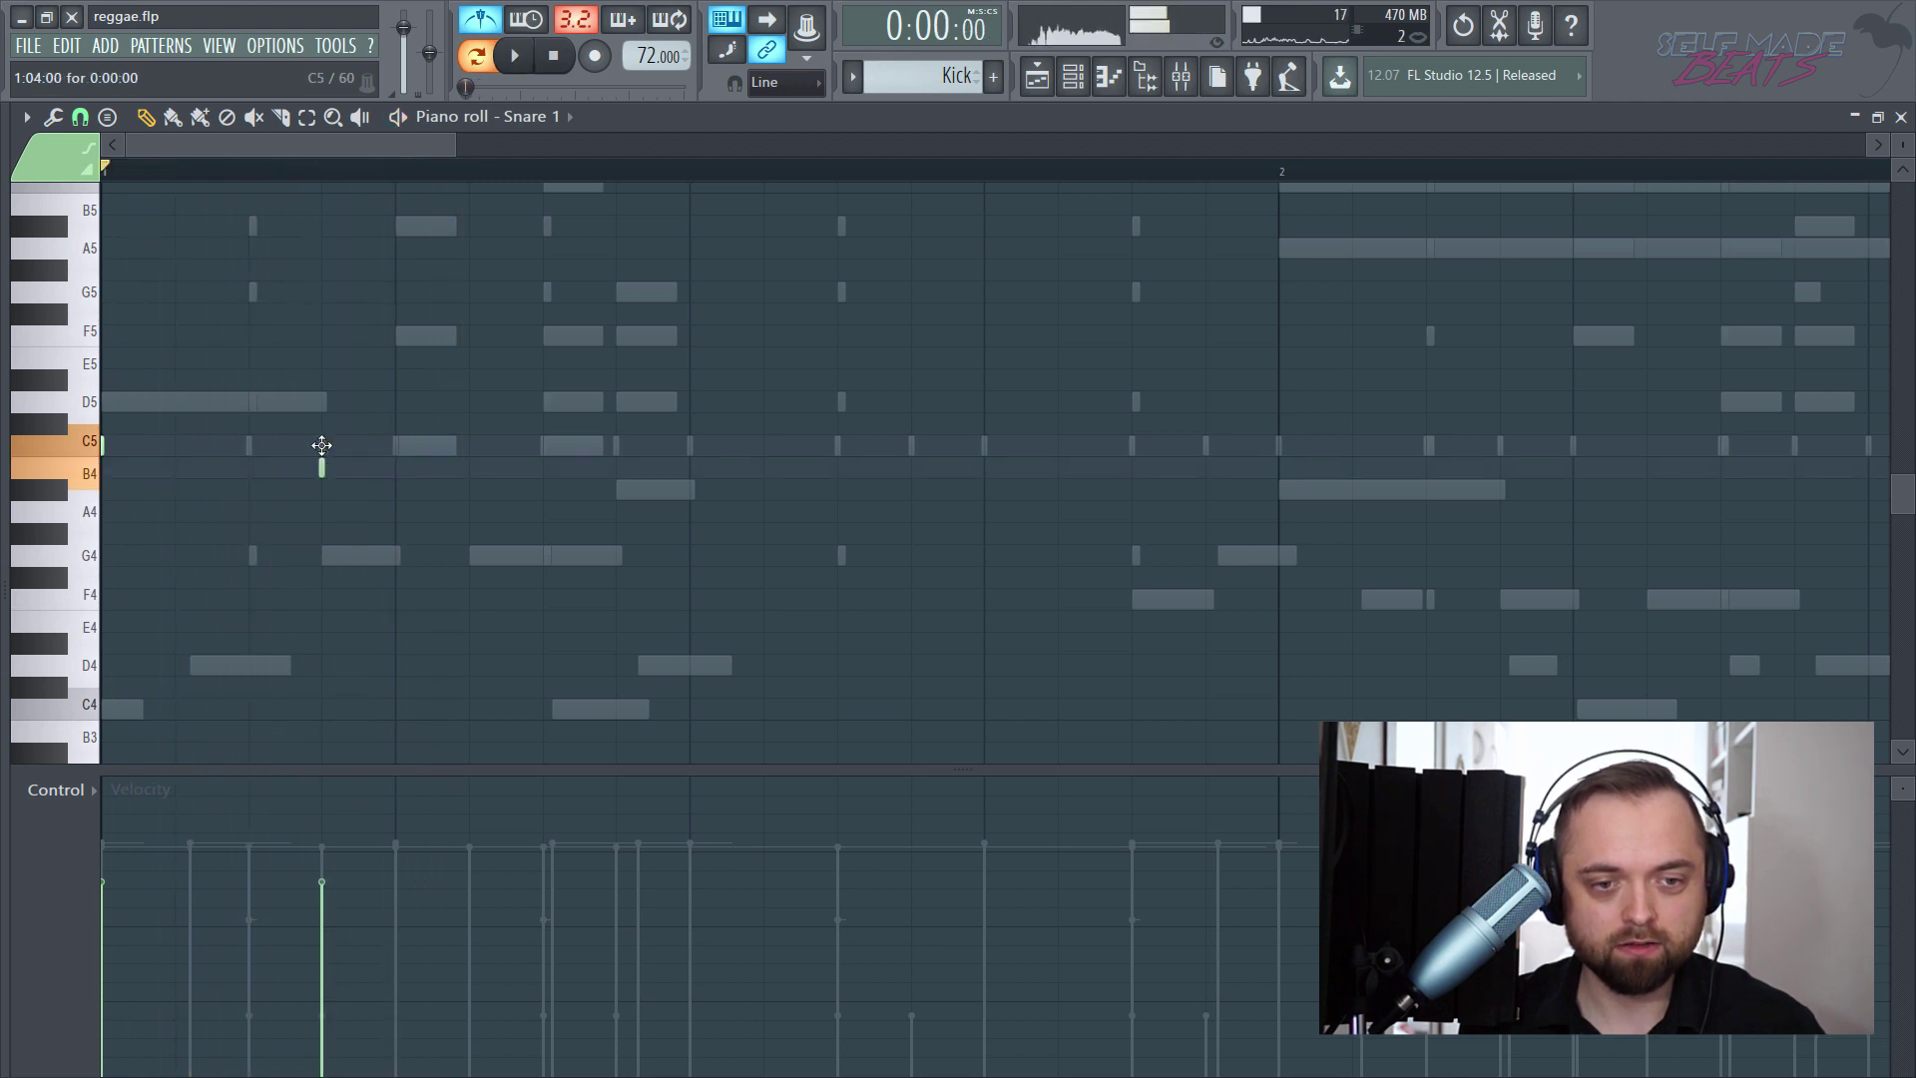
{"action": "key", "text": "space"}
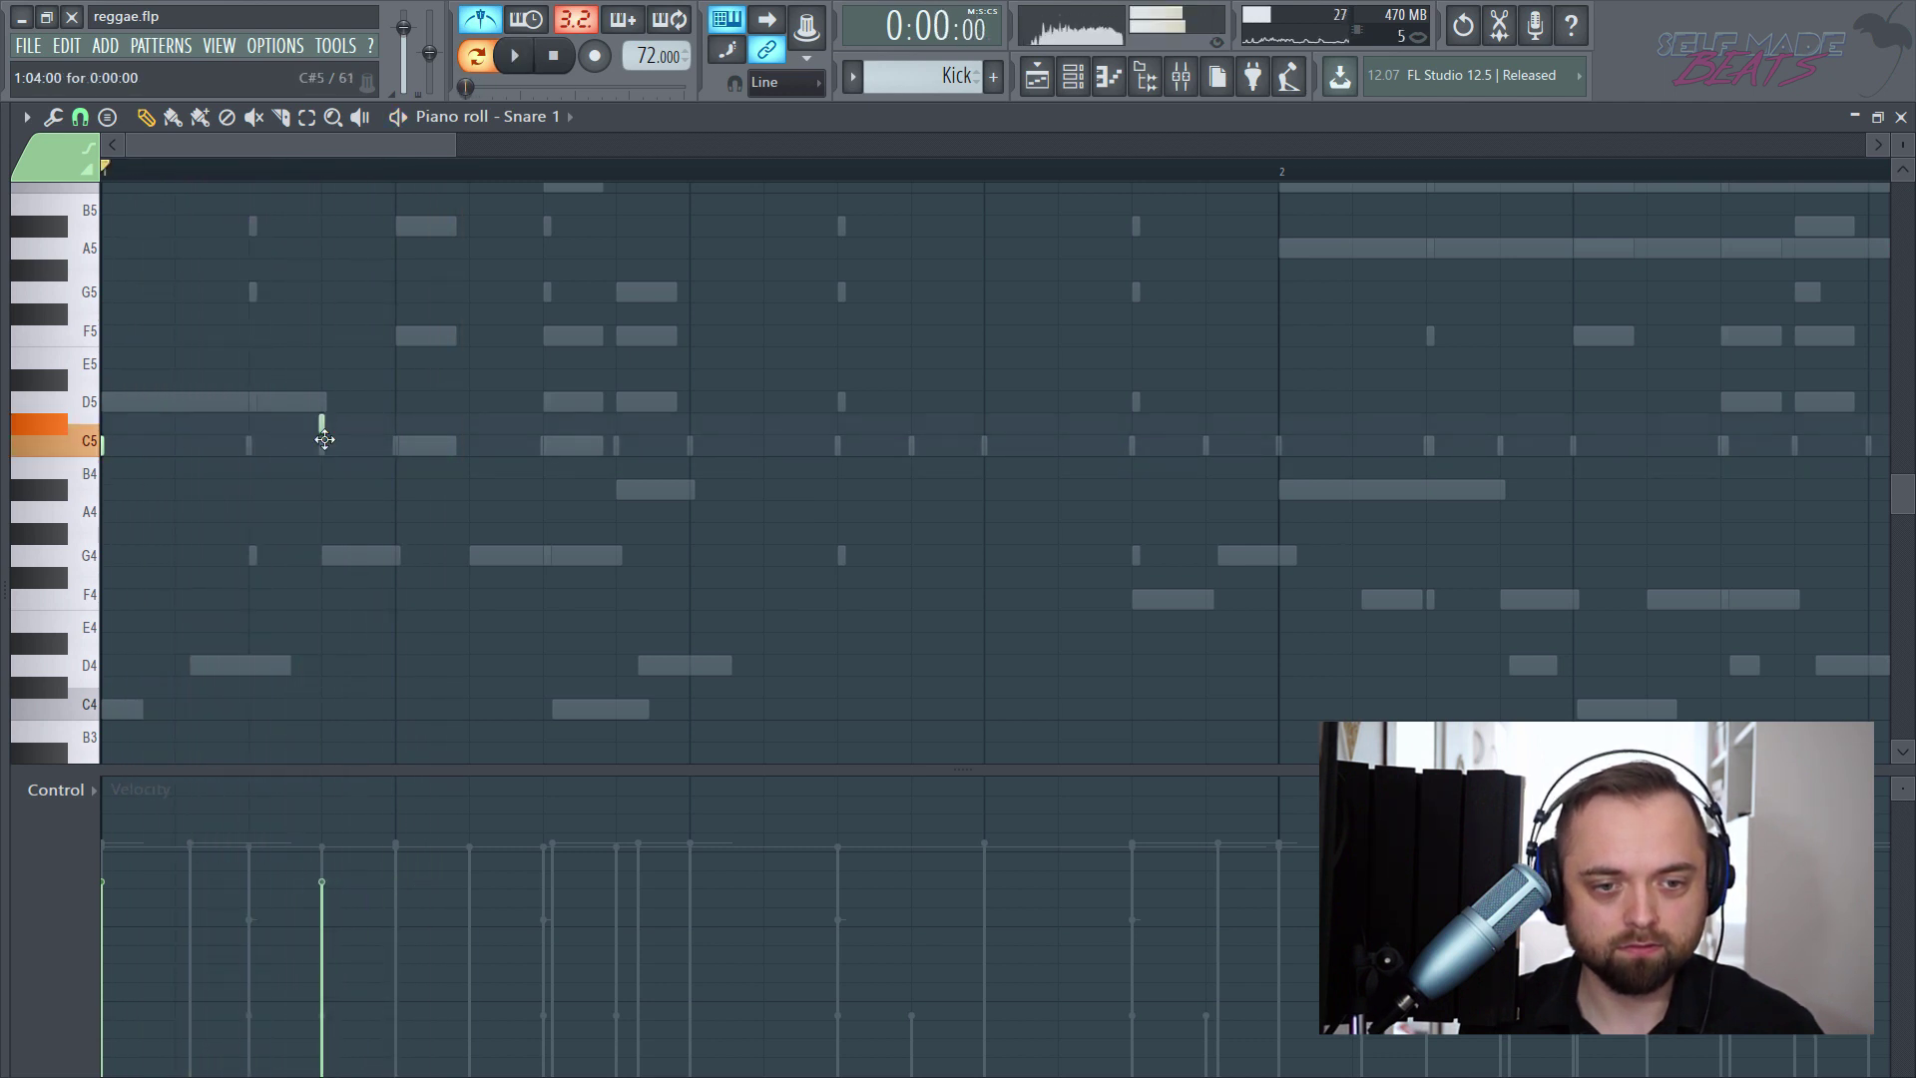
{"action": "left_click_drag", "start_coordinate": [324, 439], "coordinate": [350, 444]}
{"action": "key", "text": "space"}
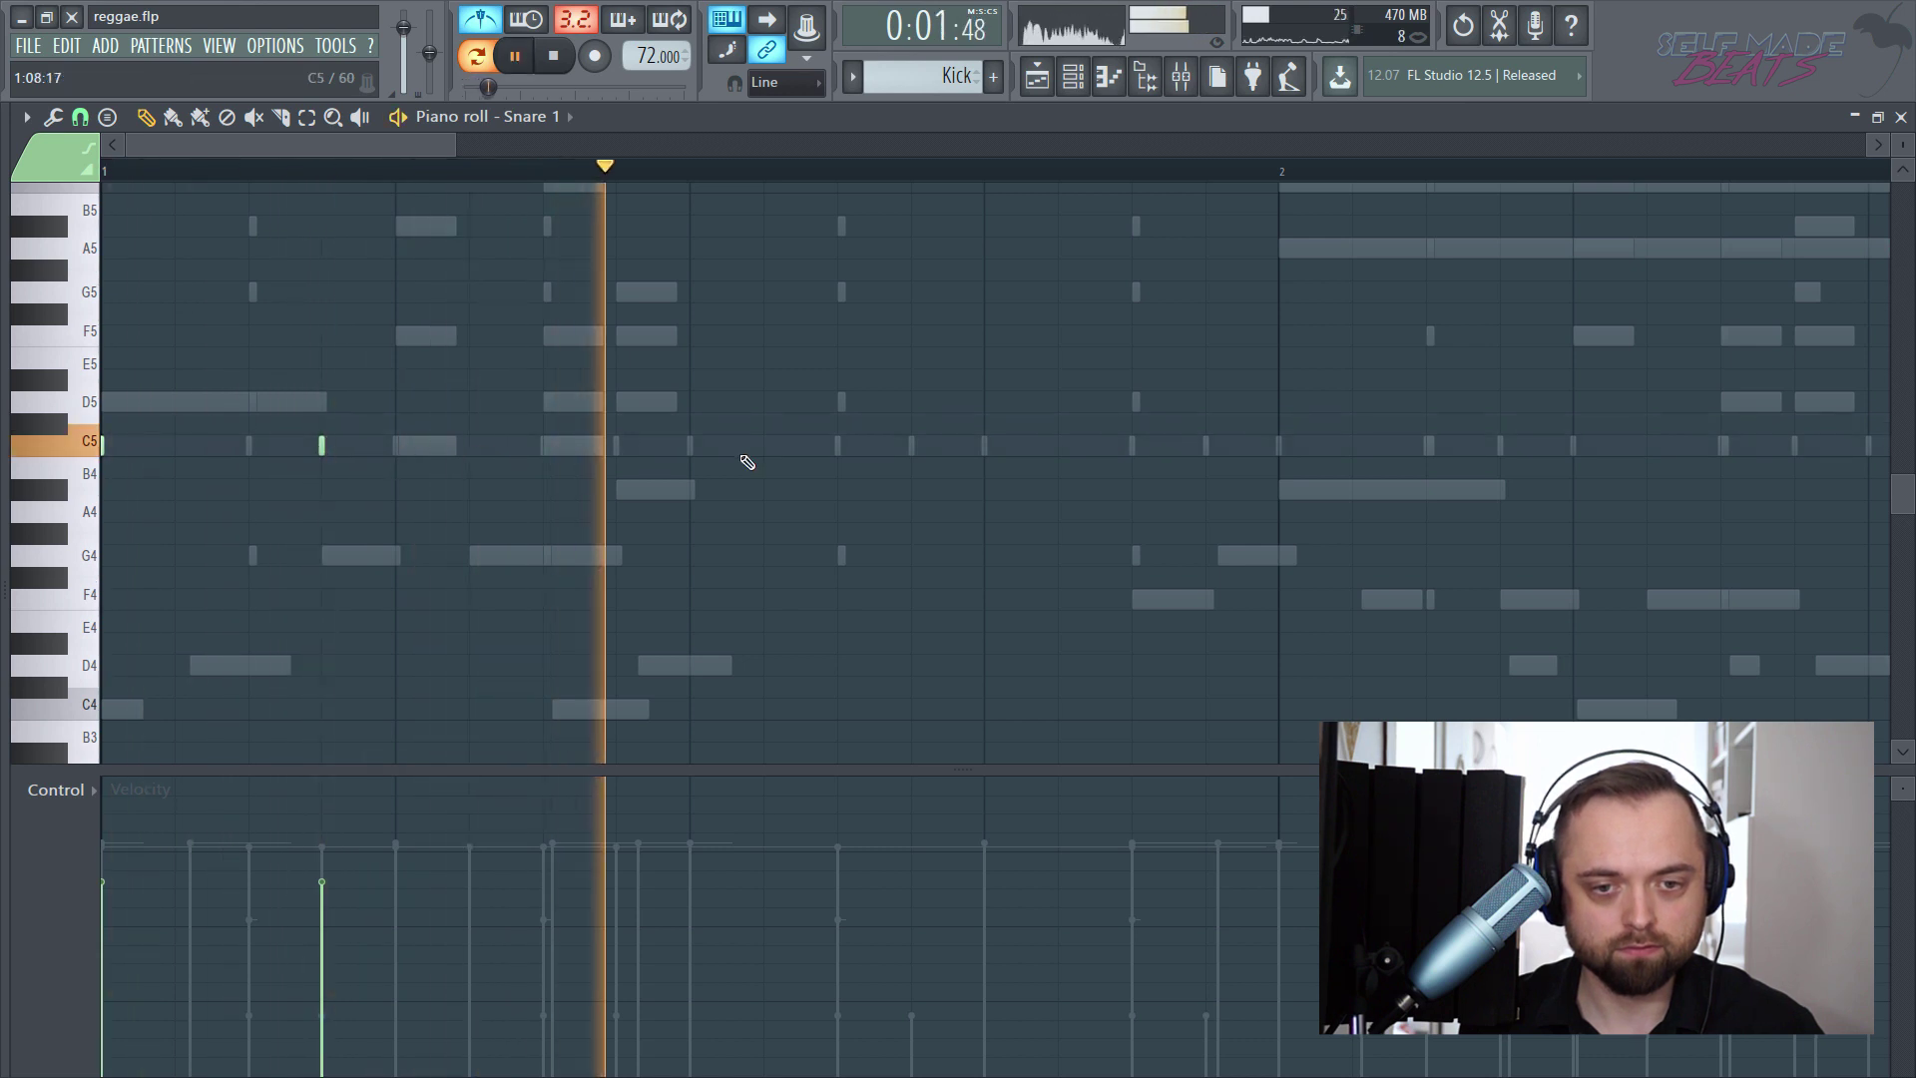
- Add C5 snare hits on steps 9 and 12 of bar 1 during playback
{"action": "left_click", "coordinate": [689, 445]}
{"action": "left_click", "coordinate": [838, 467]}
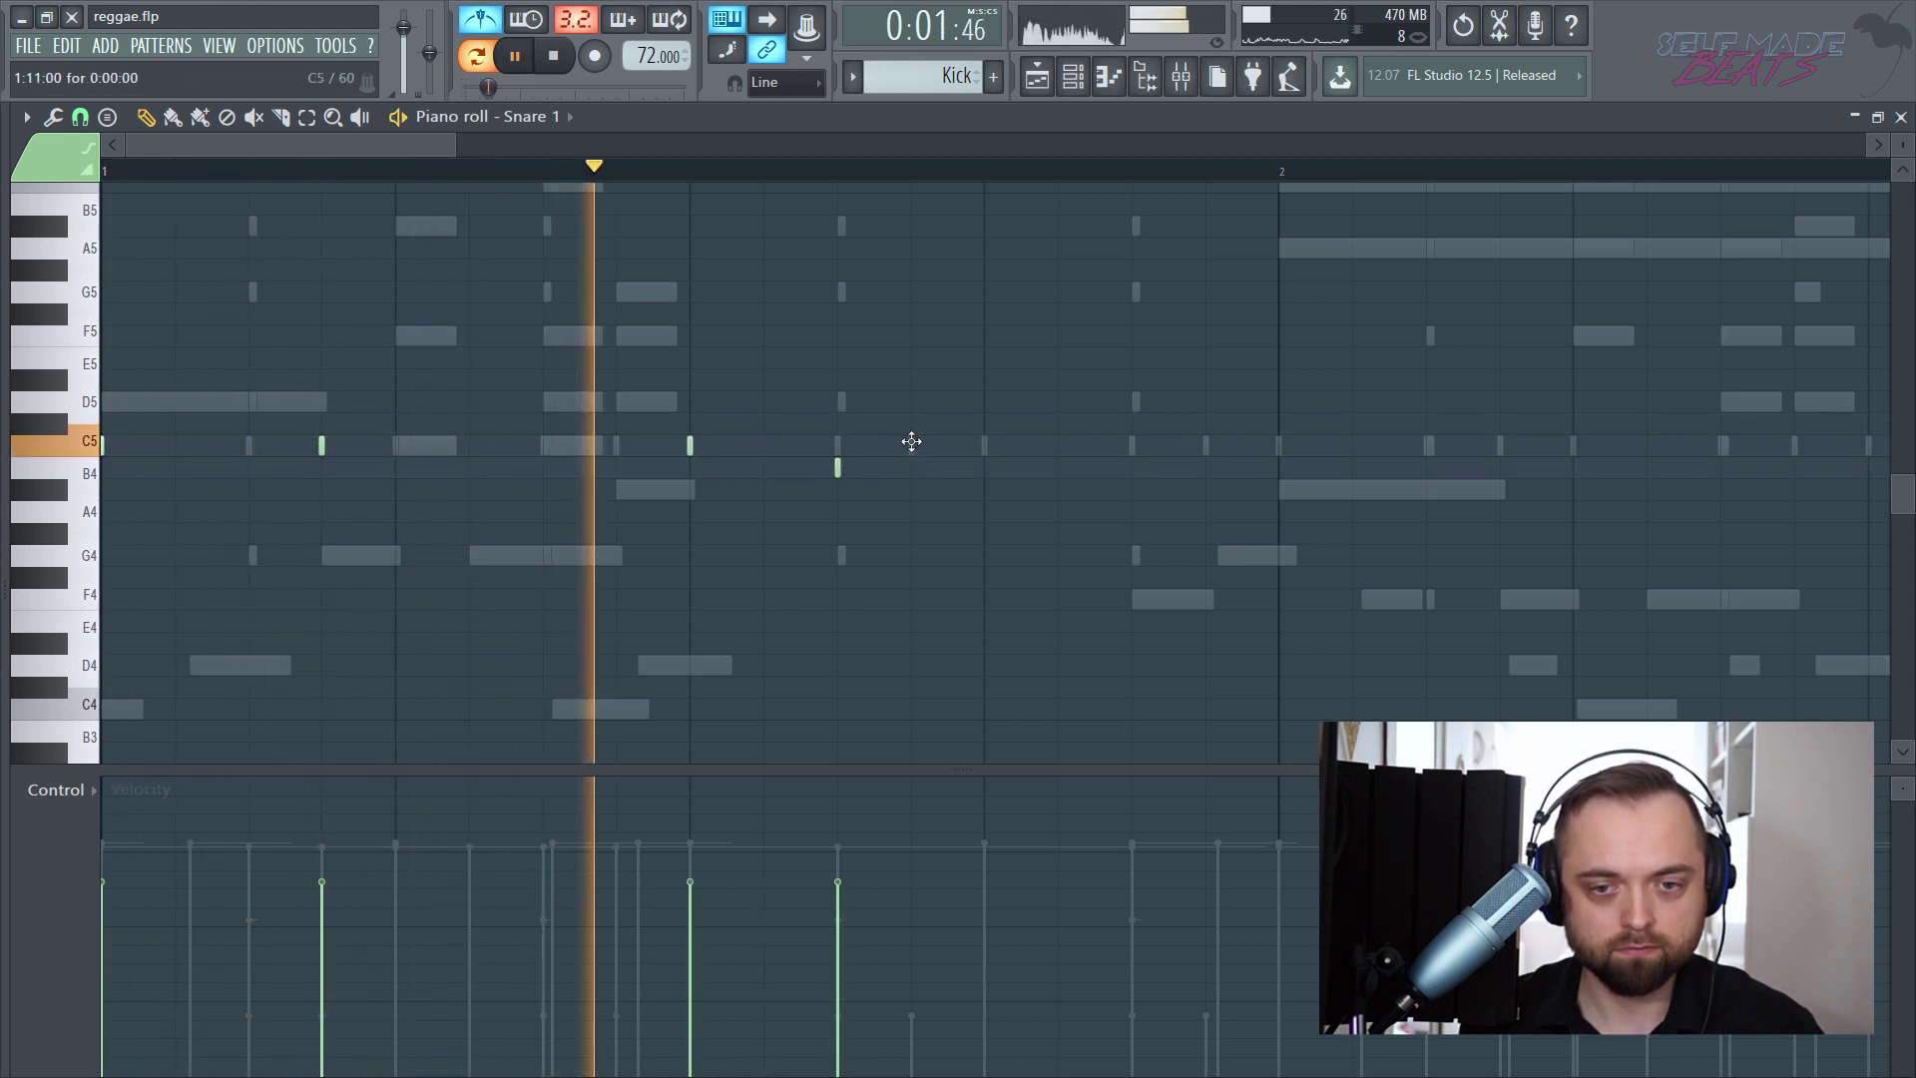
{"action": "left_click_drag", "start_coordinate": [837, 467], "coordinate": [911, 441]}
{"action": "key", "text": "space"}
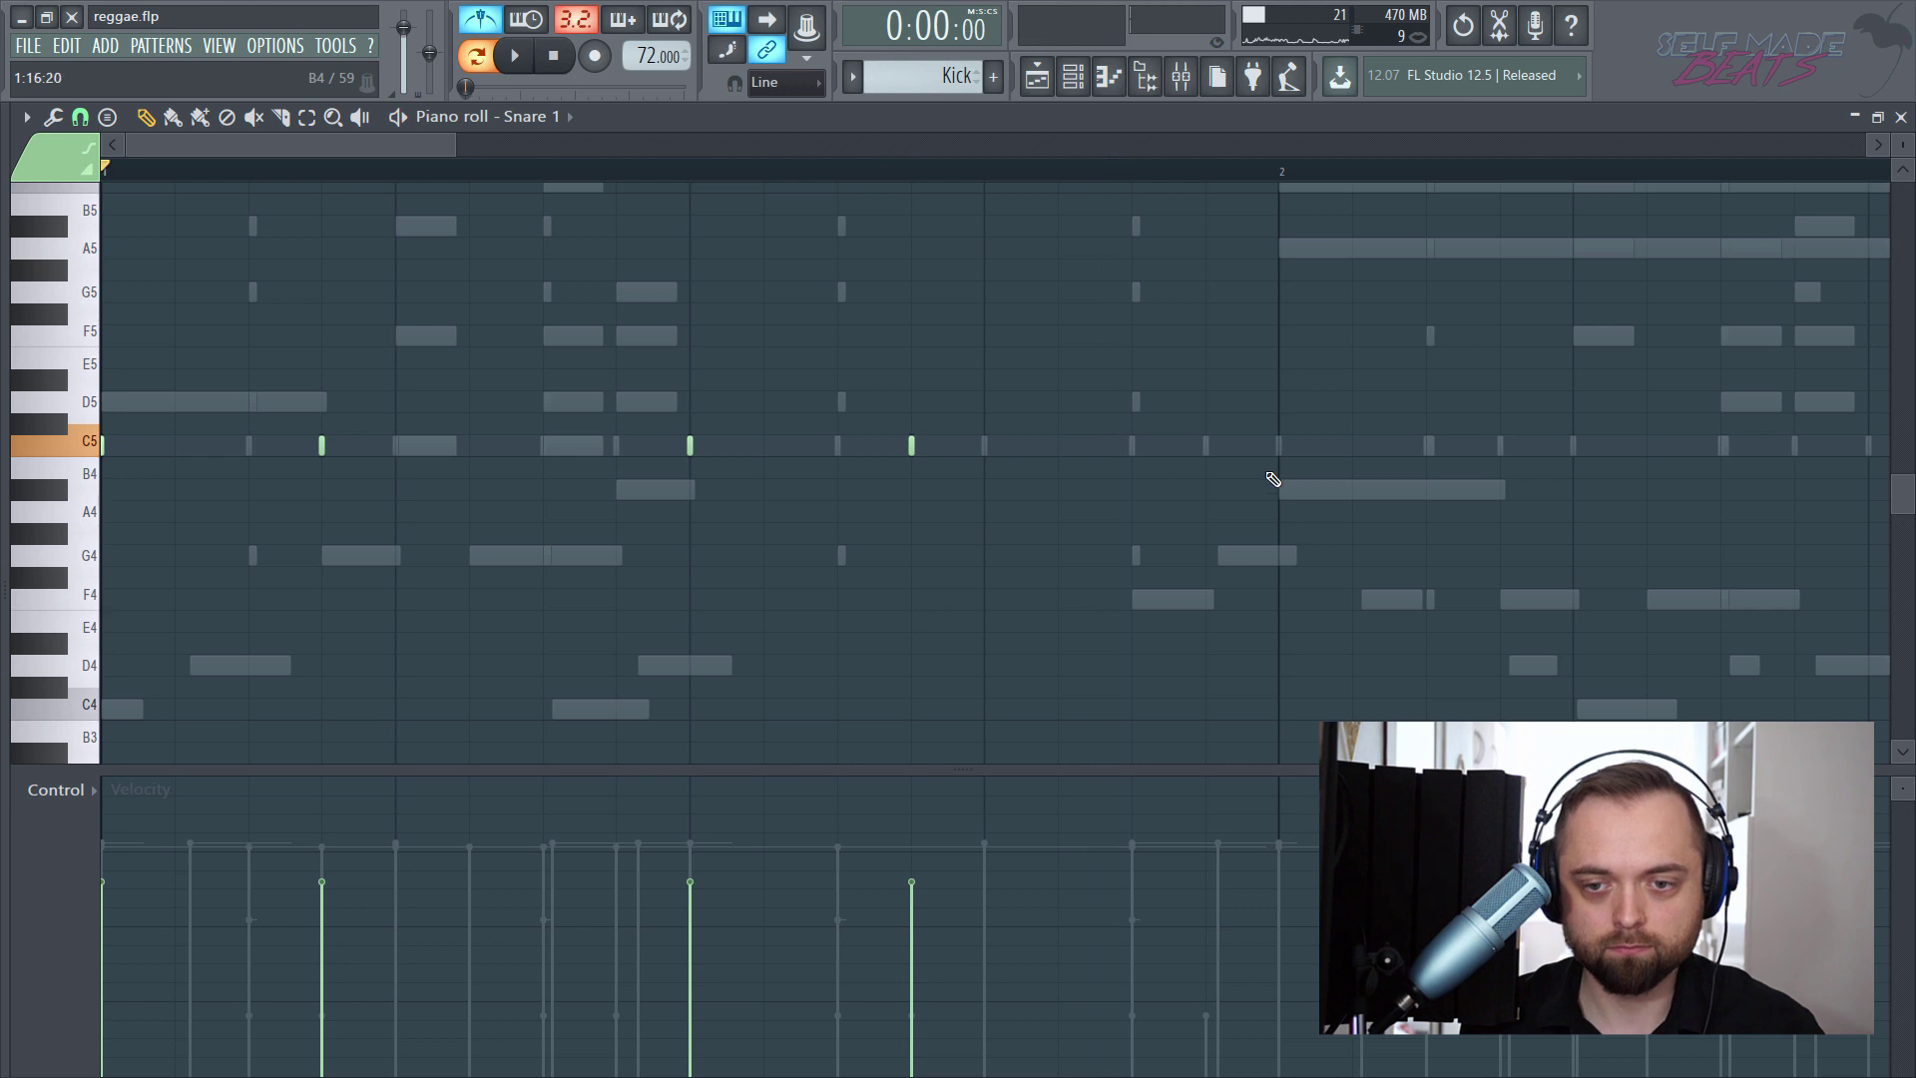
- Repeat the bar 1 snare rhythm in bar 2, with C5 hits on steps 1, 4, 9 and 12
{"action": "left_click", "coordinate": [1281, 446]}
{"action": "left_click", "coordinate": [1500, 446]}
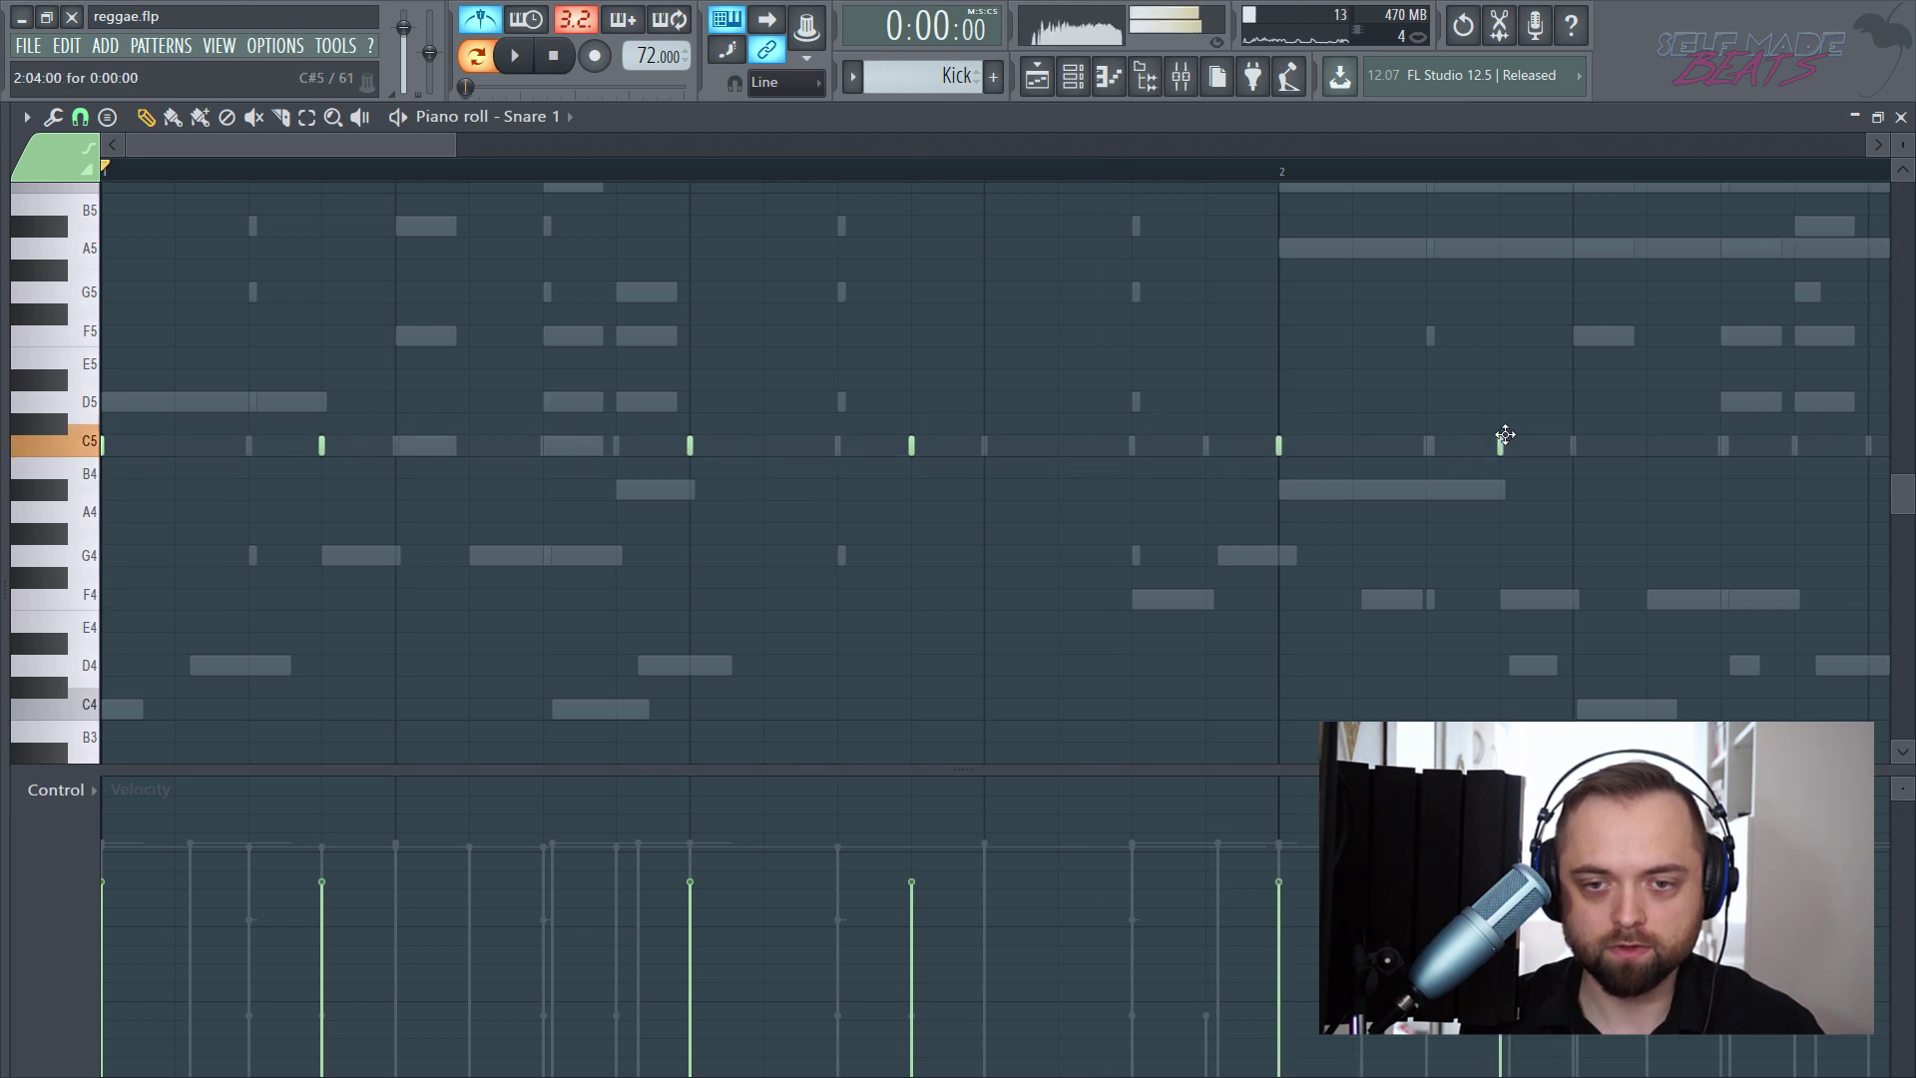
{"action": "scroll", "coordinate": [1004, 173], "scroll_direction": "down", "scroll_amount": 3}
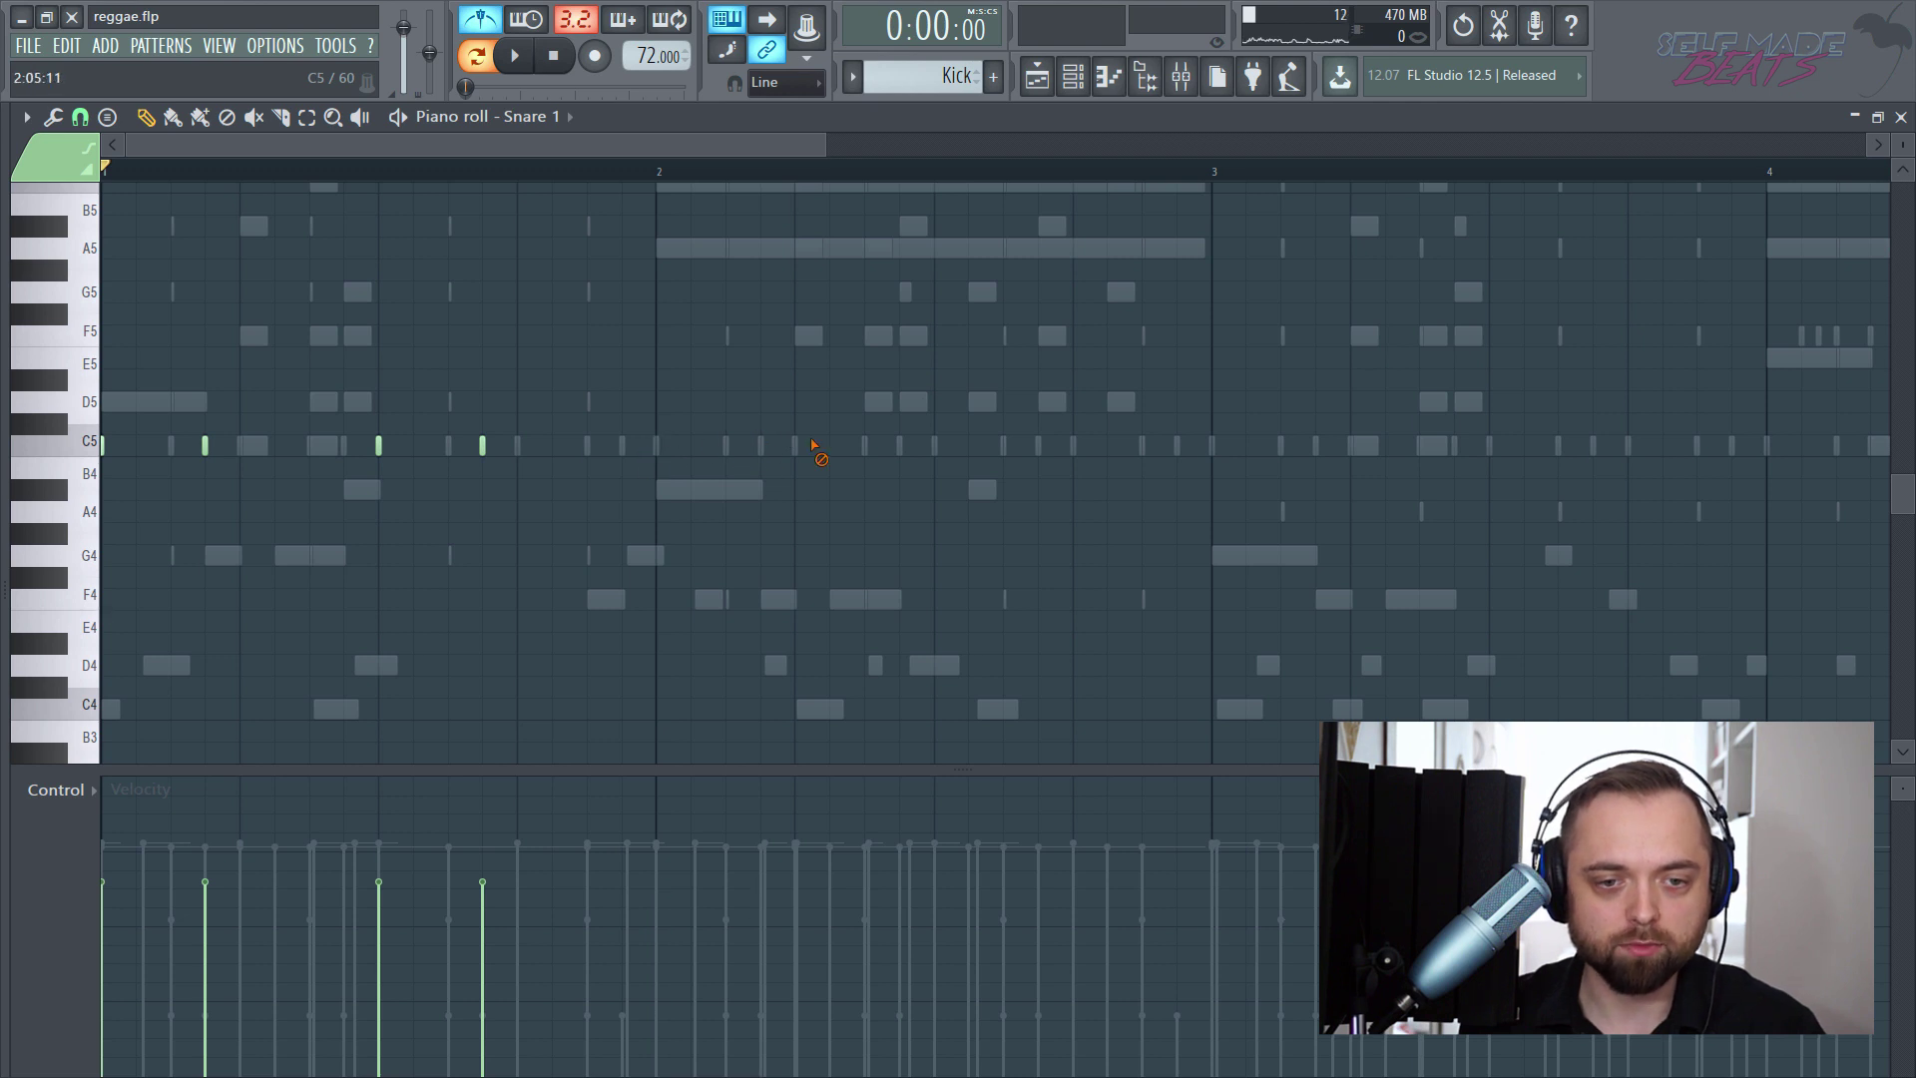
{"action": "left_click_drag", "start_coordinate": [864, 371], "coordinate": [778, 450]}
- Copy the two-bar snare pattern into bars 3 and 4, deselect it and raise all snare velocities to about 77%
{"action": "left_click_drag", "start_coordinate": [1183, 499], "coordinate": [99, 217]}
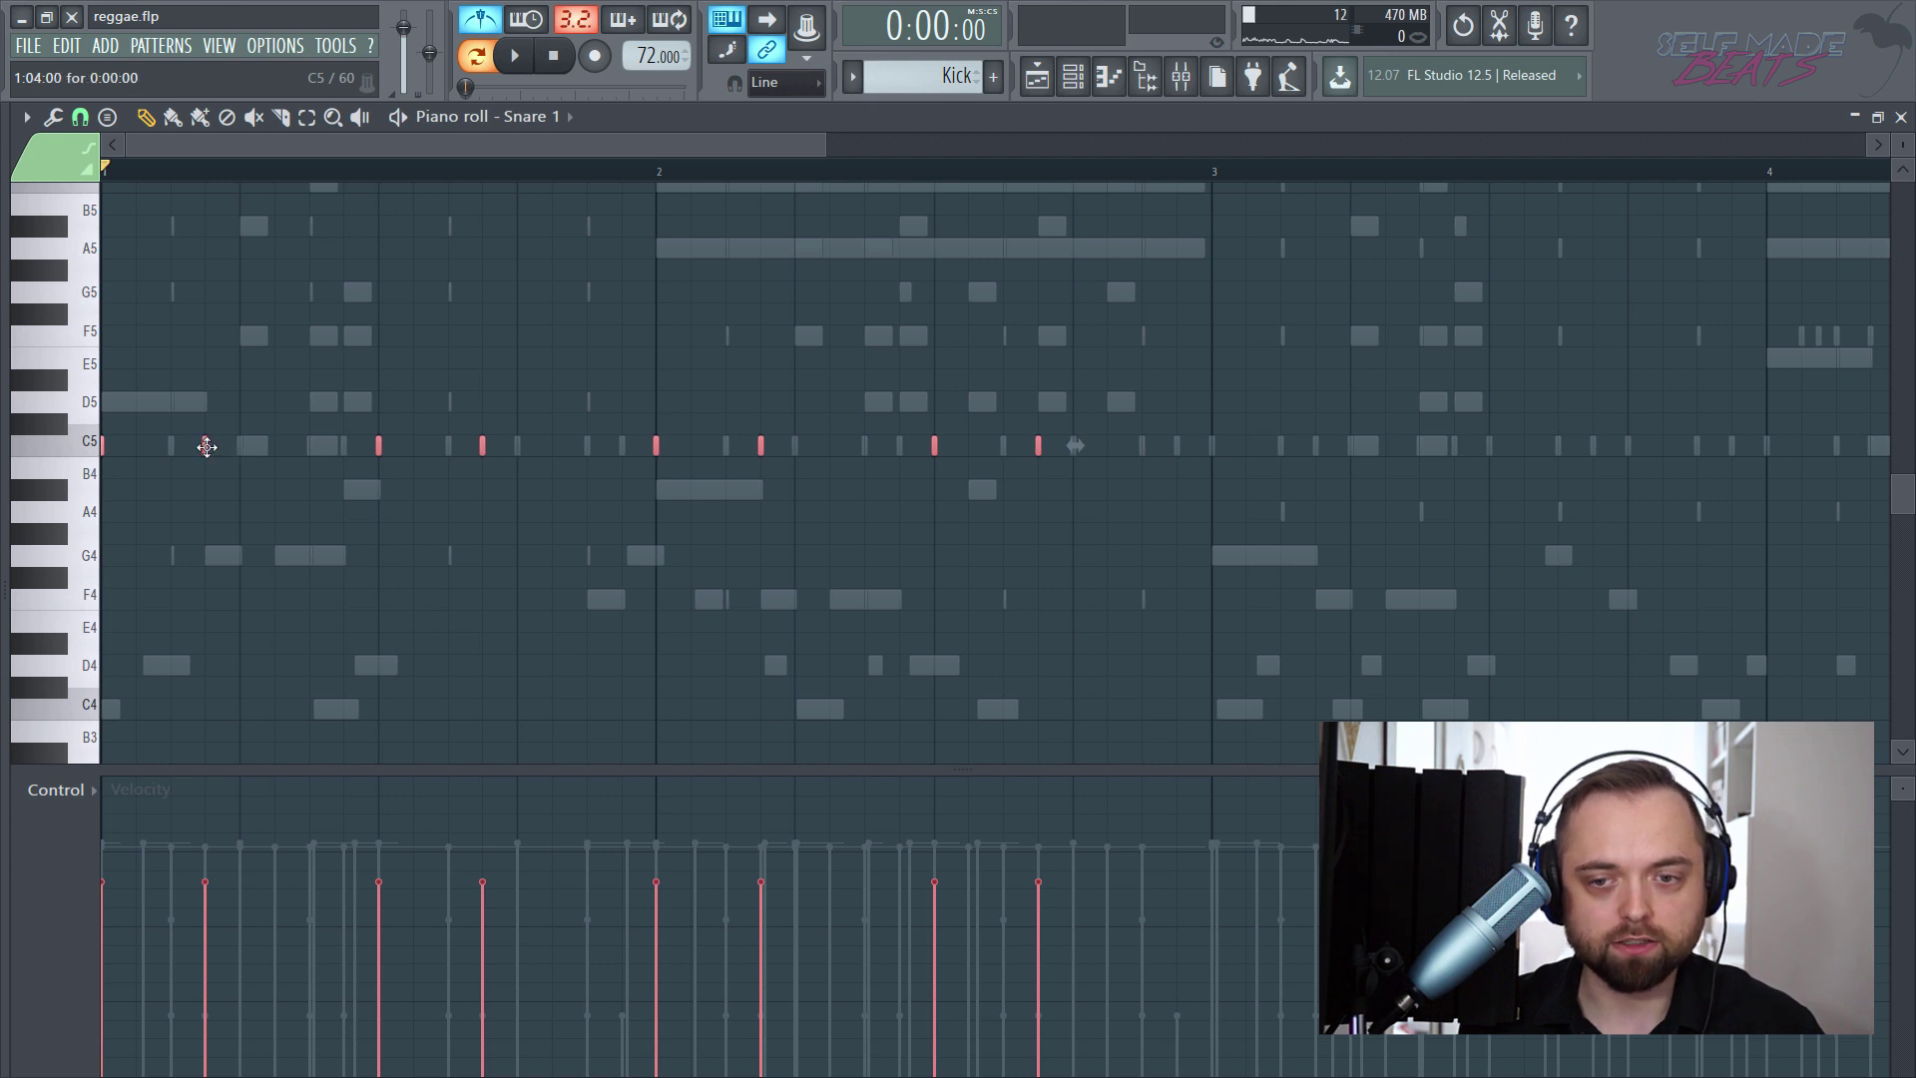
{"action": "left_click_drag", "start_coordinate": [206, 446], "coordinate": [1323, 480]}
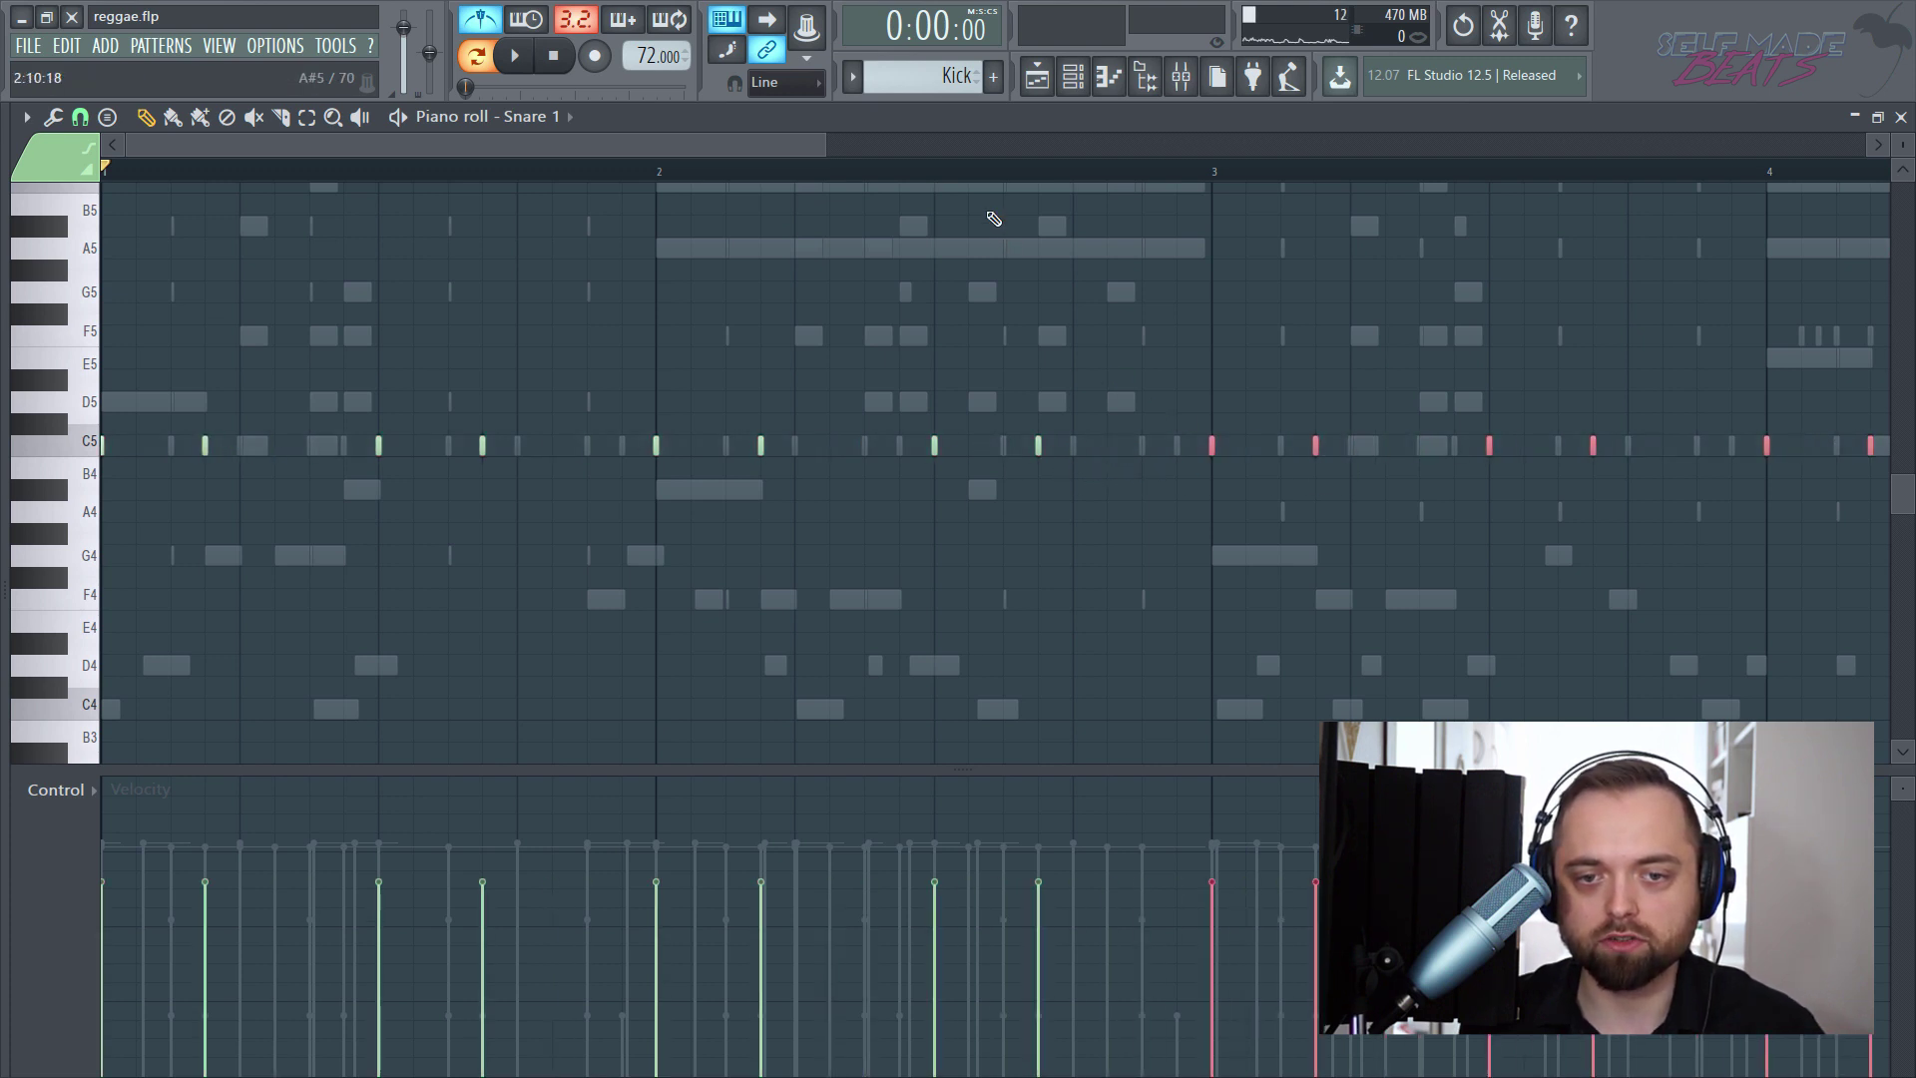
{"action": "scroll", "coordinate": [976, 178], "scroll_direction": "down", "scroll_amount": 2}
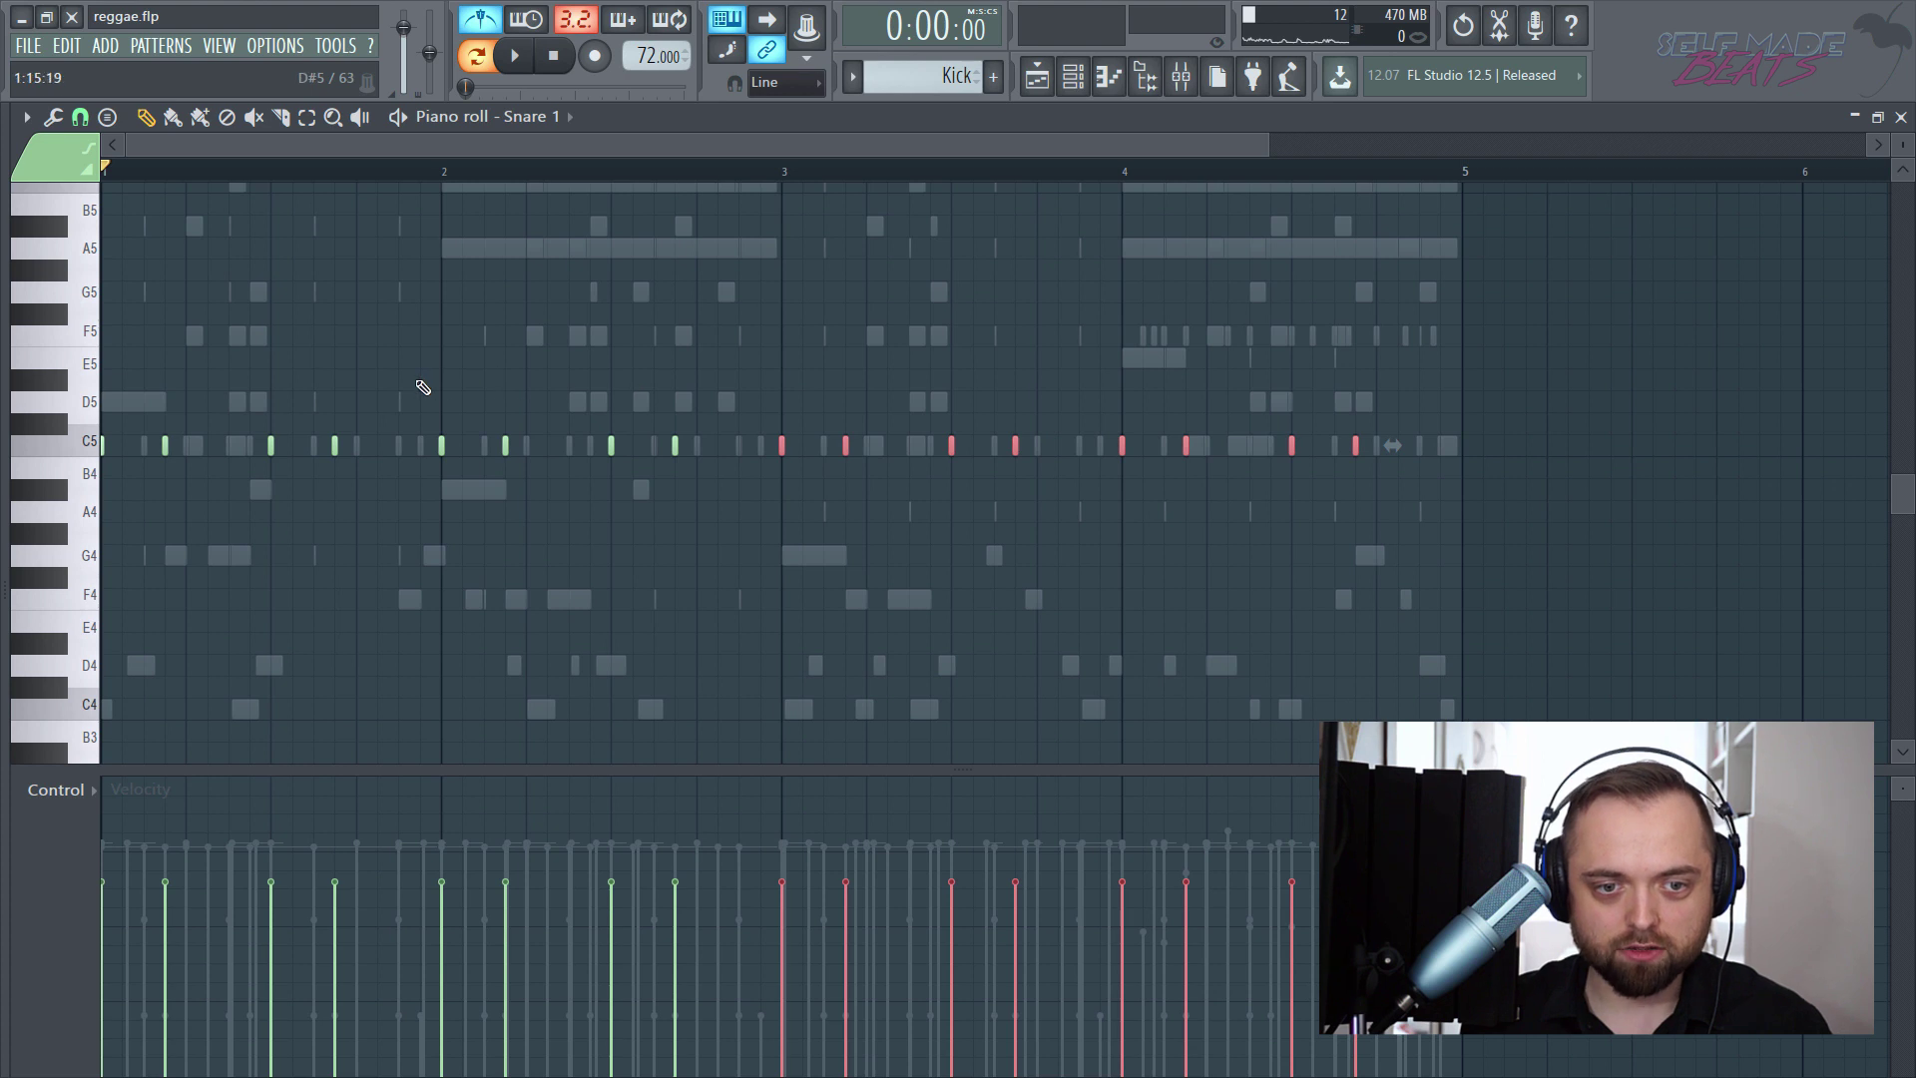
{"action": "left_click", "coordinate": [304, 608]}
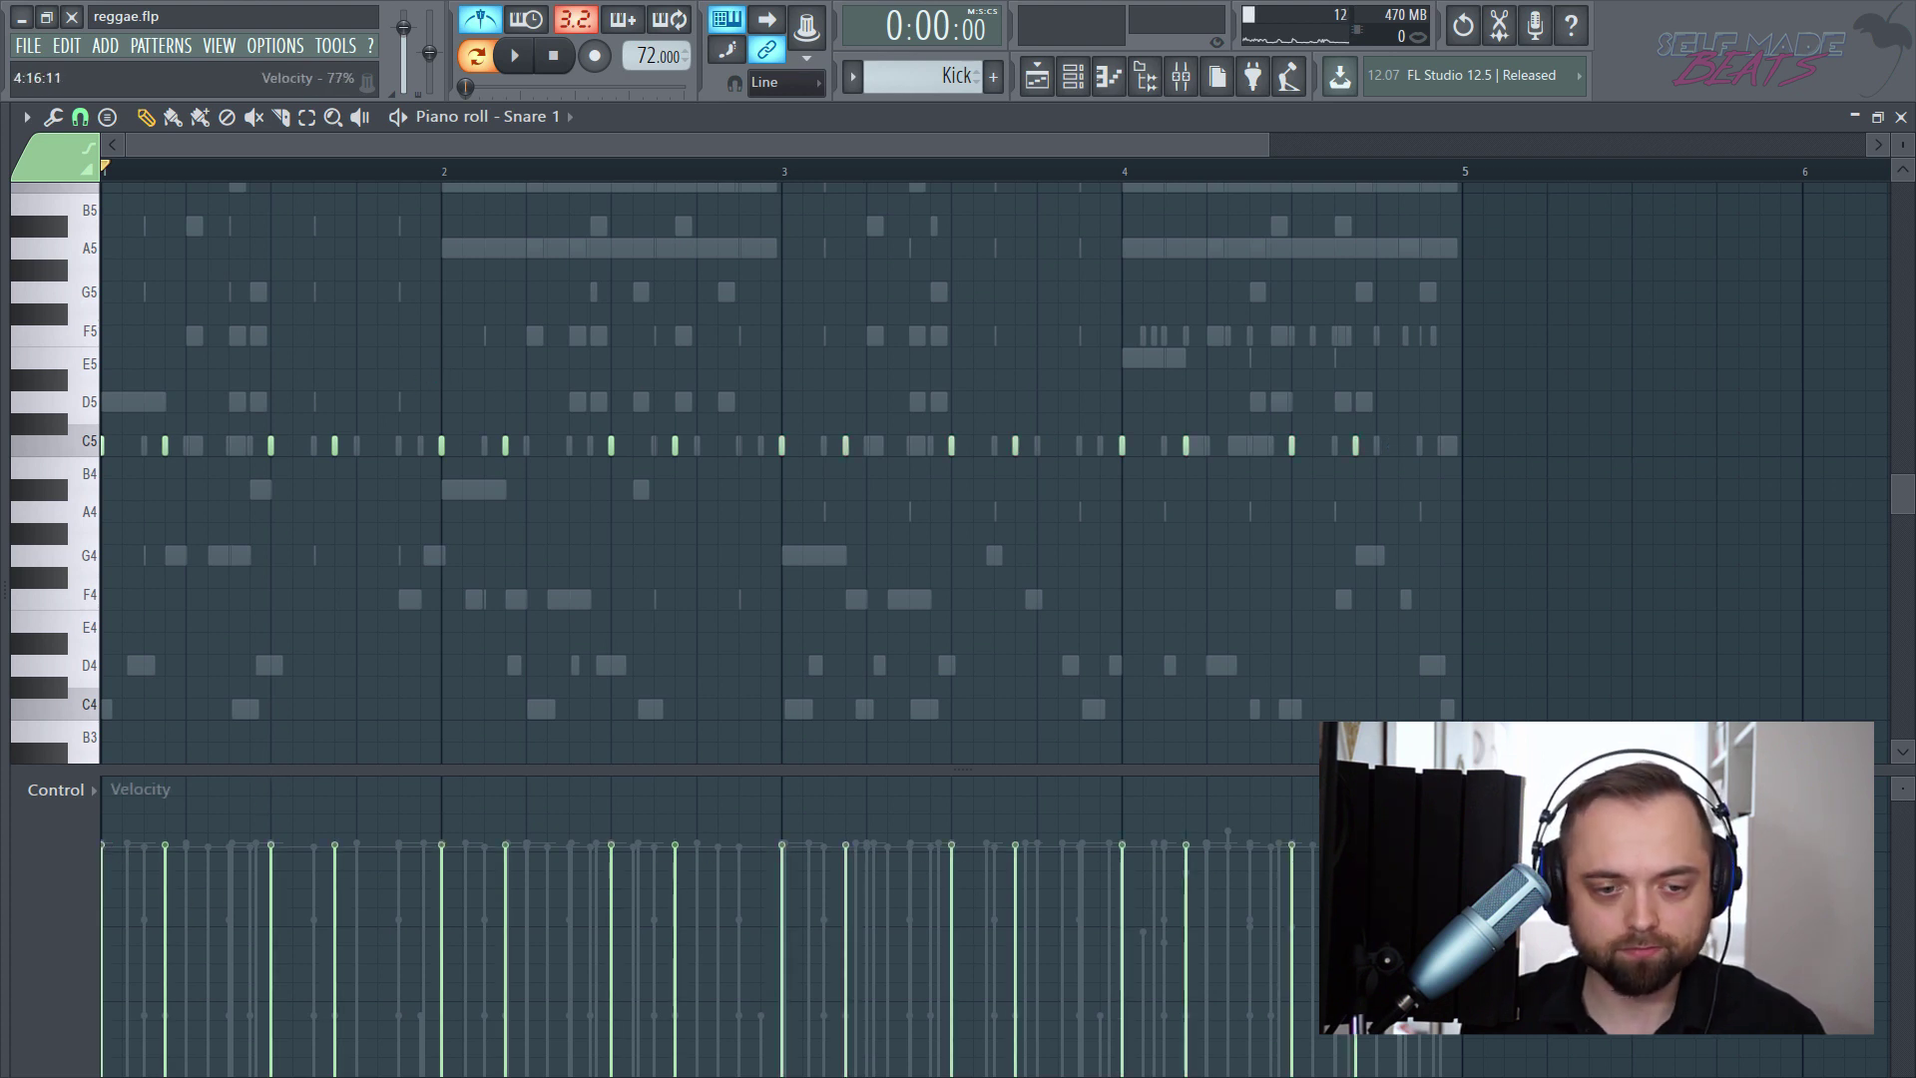
- Lower the velocity of bar 1's snare hits on steps 1 and 9 to about 55% and replay the pattern
{"action": "key", "text": "space"}
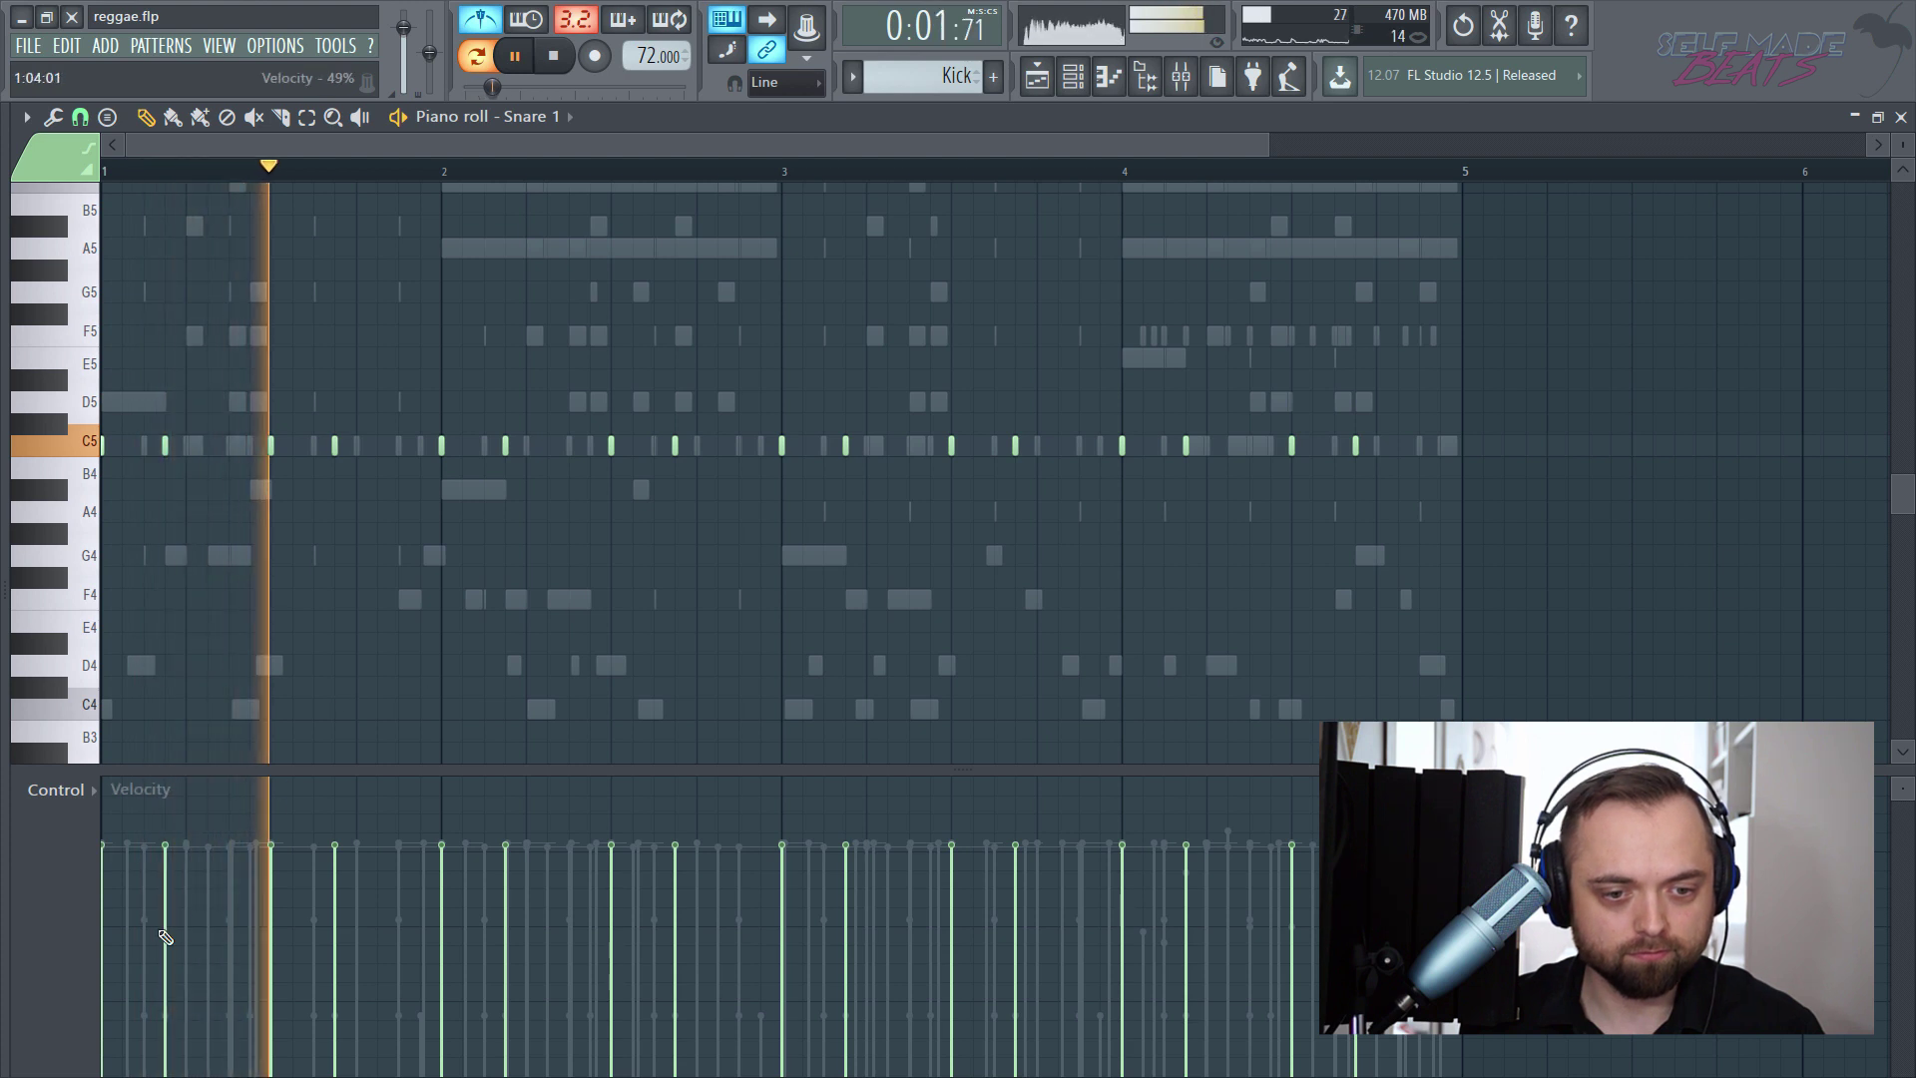
{"action": "key", "text": "space"}
{"action": "left_click", "coordinate": [271, 912]}
{"action": "key", "text": "space"}
{"action": "key", "text": "space"}
{"action": "left_click", "coordinate": [103, 906]}
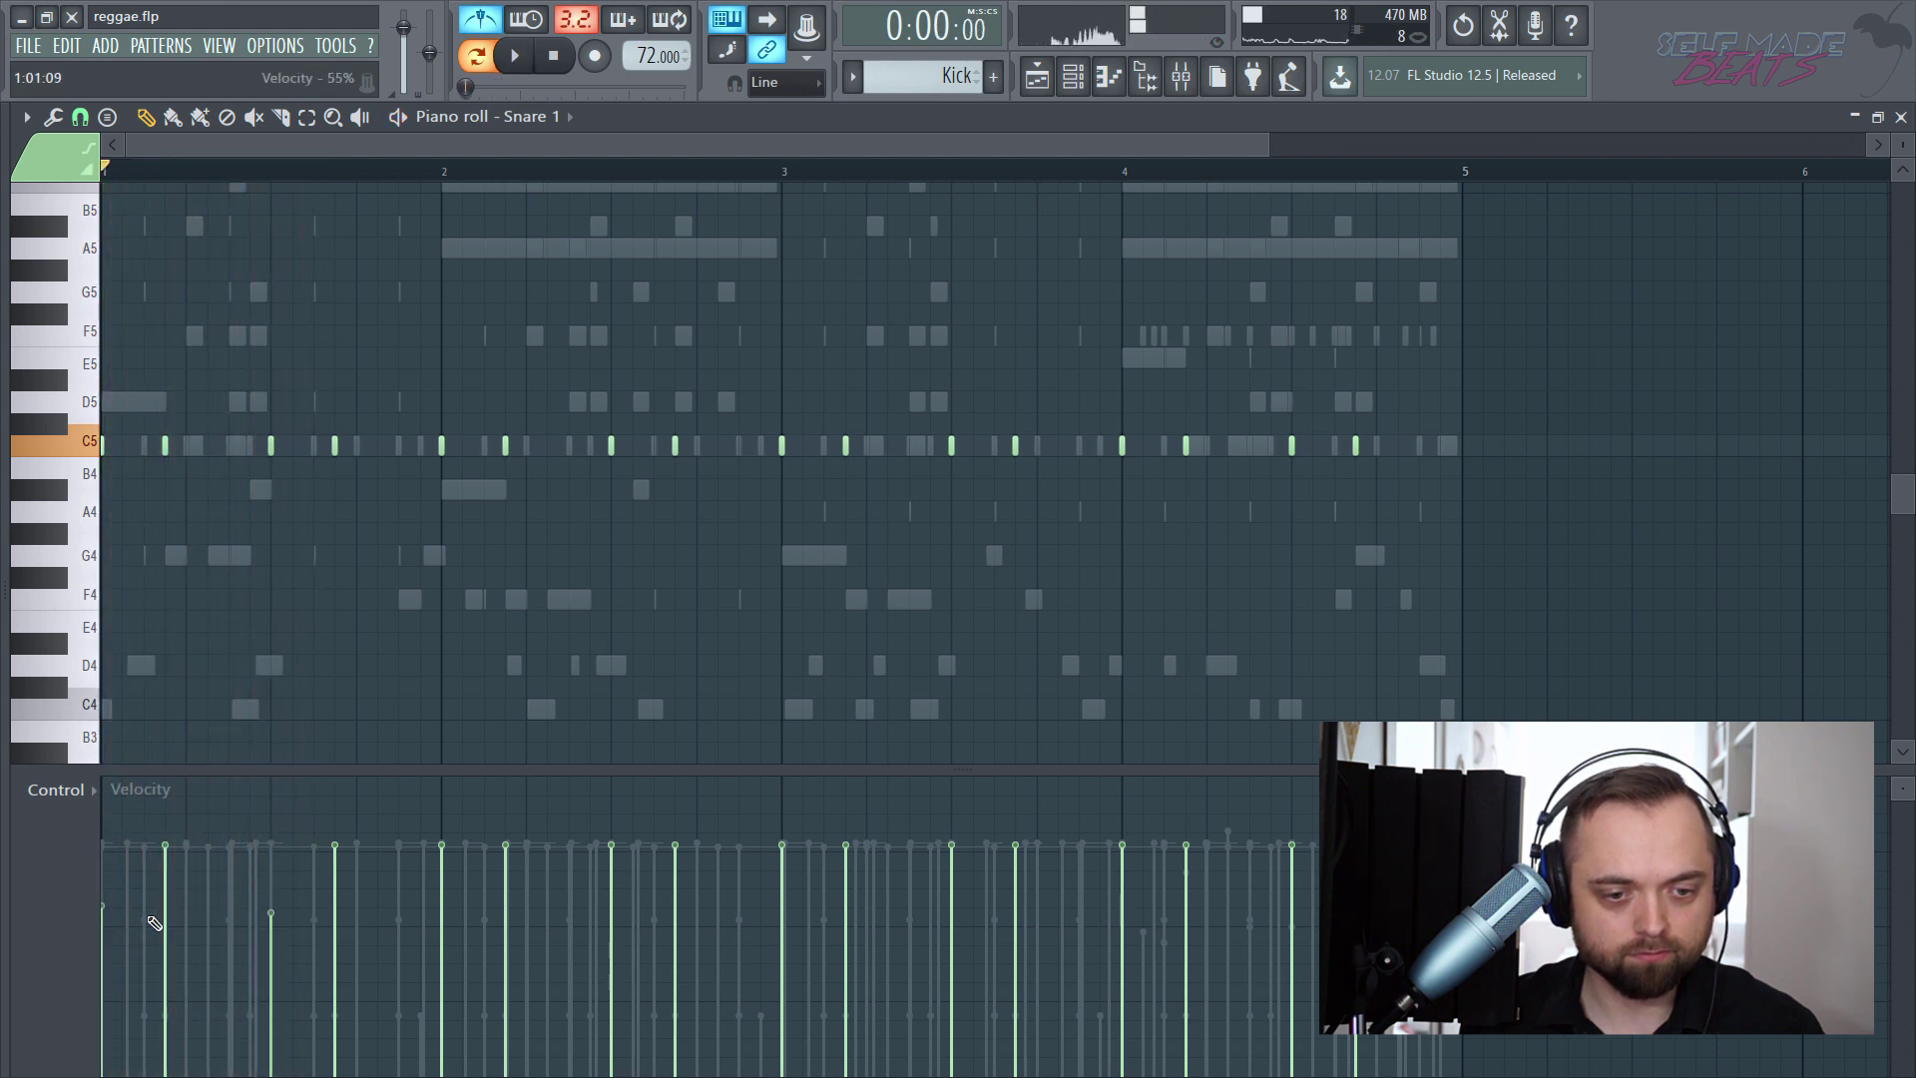
{"action": "key", "text": "space"}
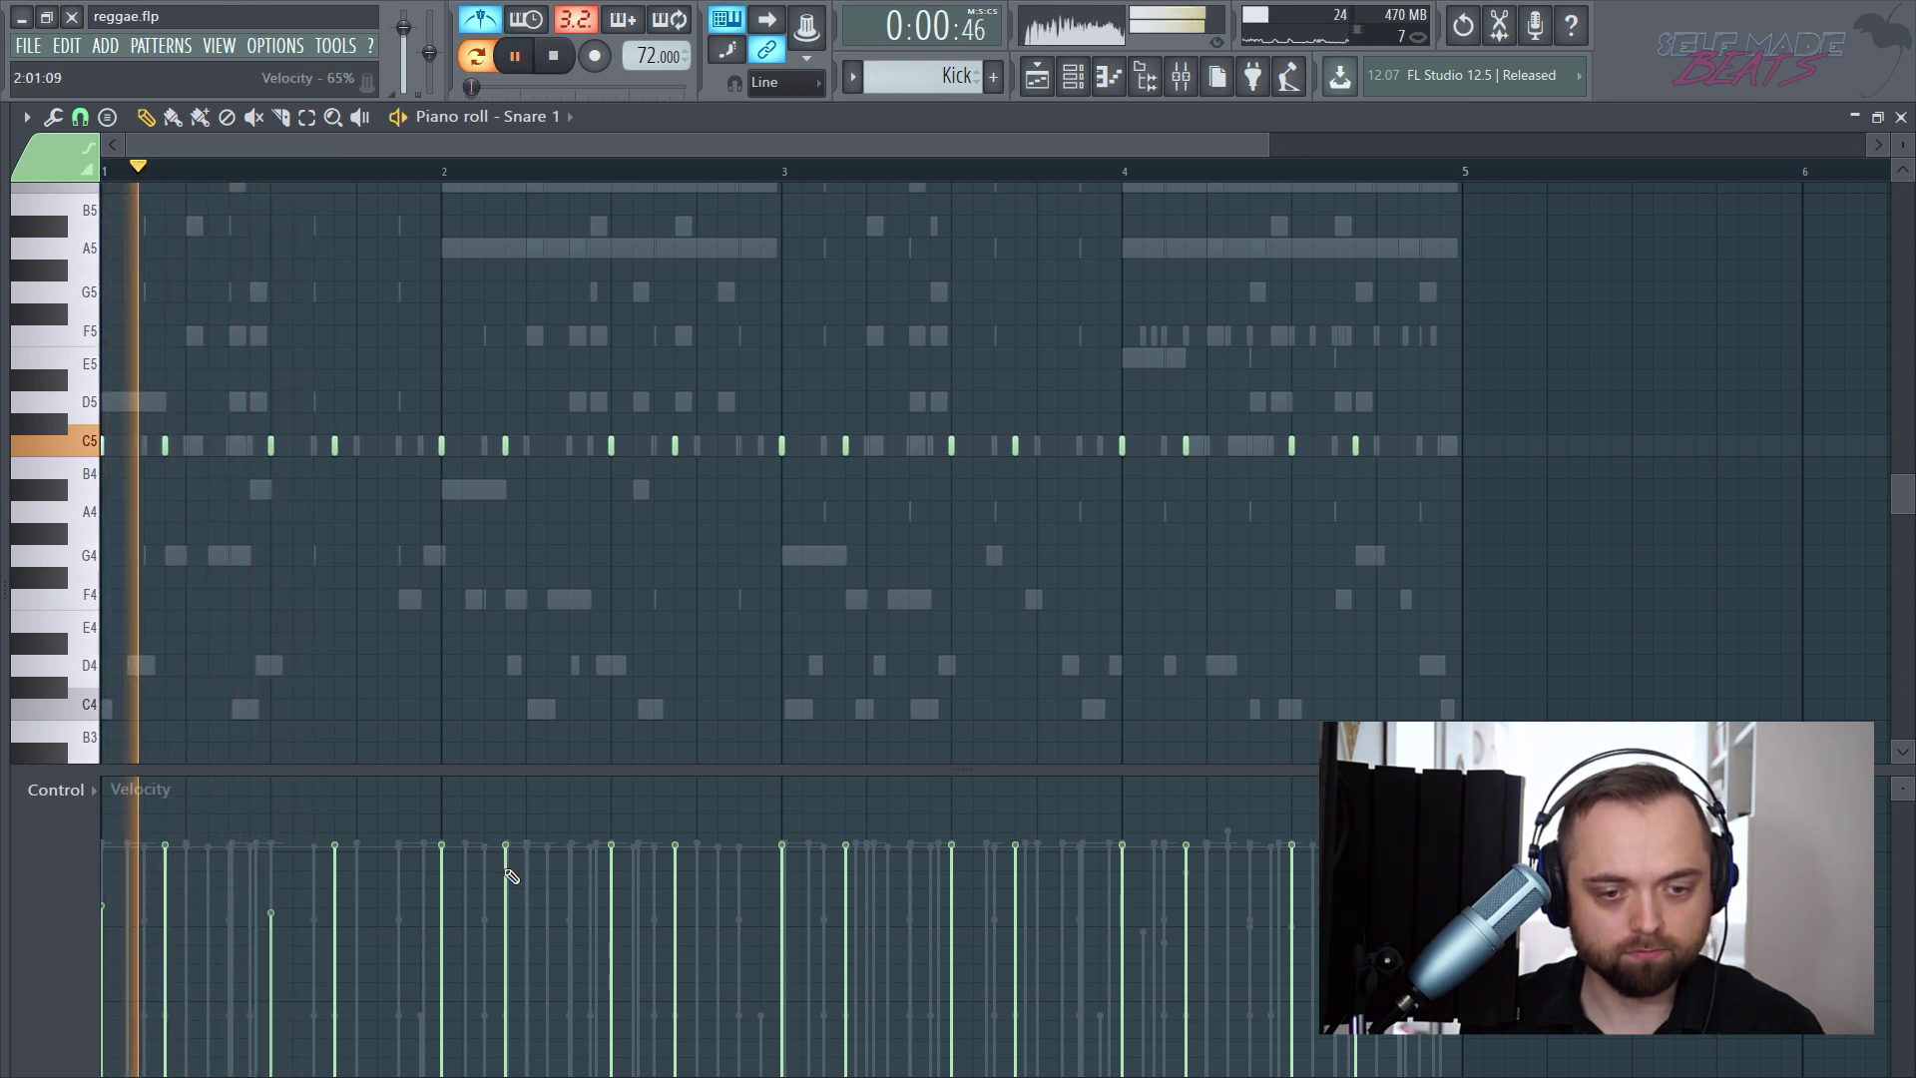
- Lower the snare hits on steps 1 and 9 of bars 2, 3 and 4 to about 50–55% velocity during playback
{"action": "left_click", "coordinate": [441, 911]}
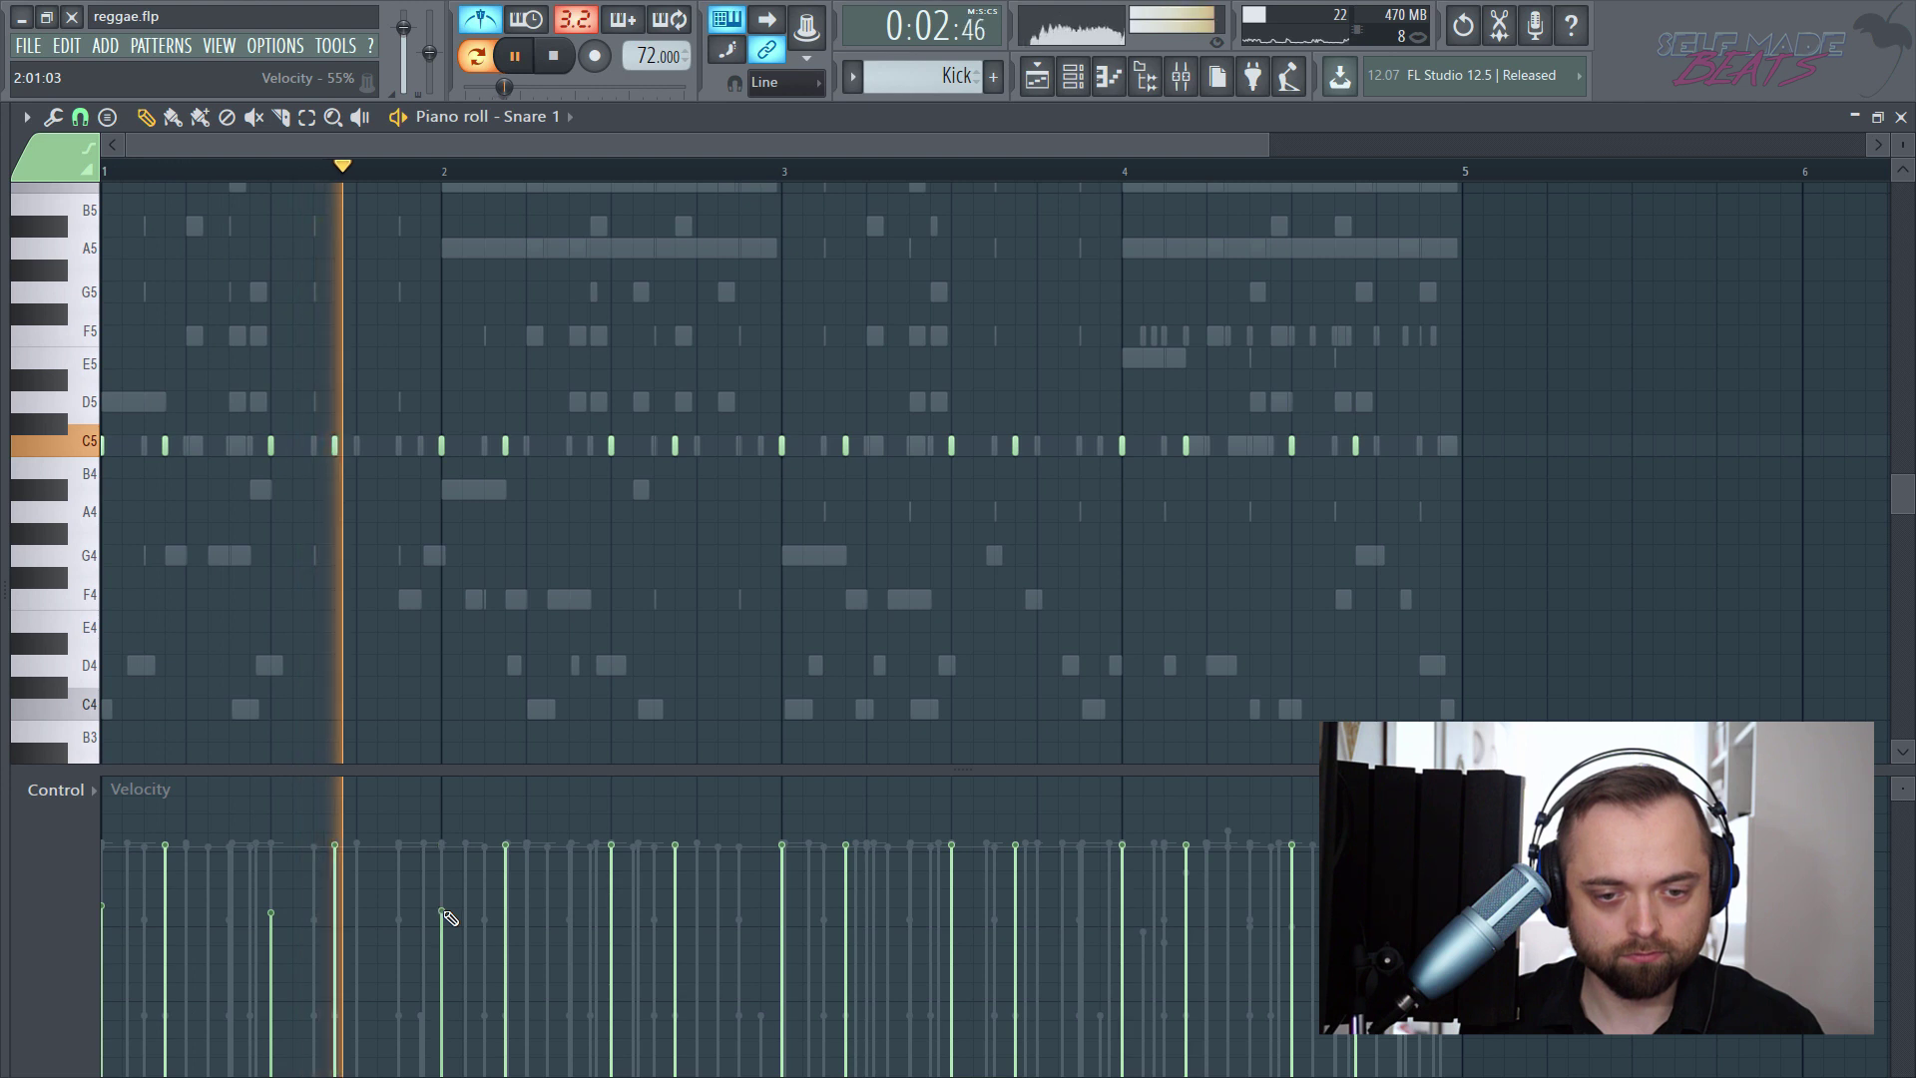
{"action": "left_click", "coordinate": [611, 917]}
{"action": "left_click", "coordinate": [782, 921]}
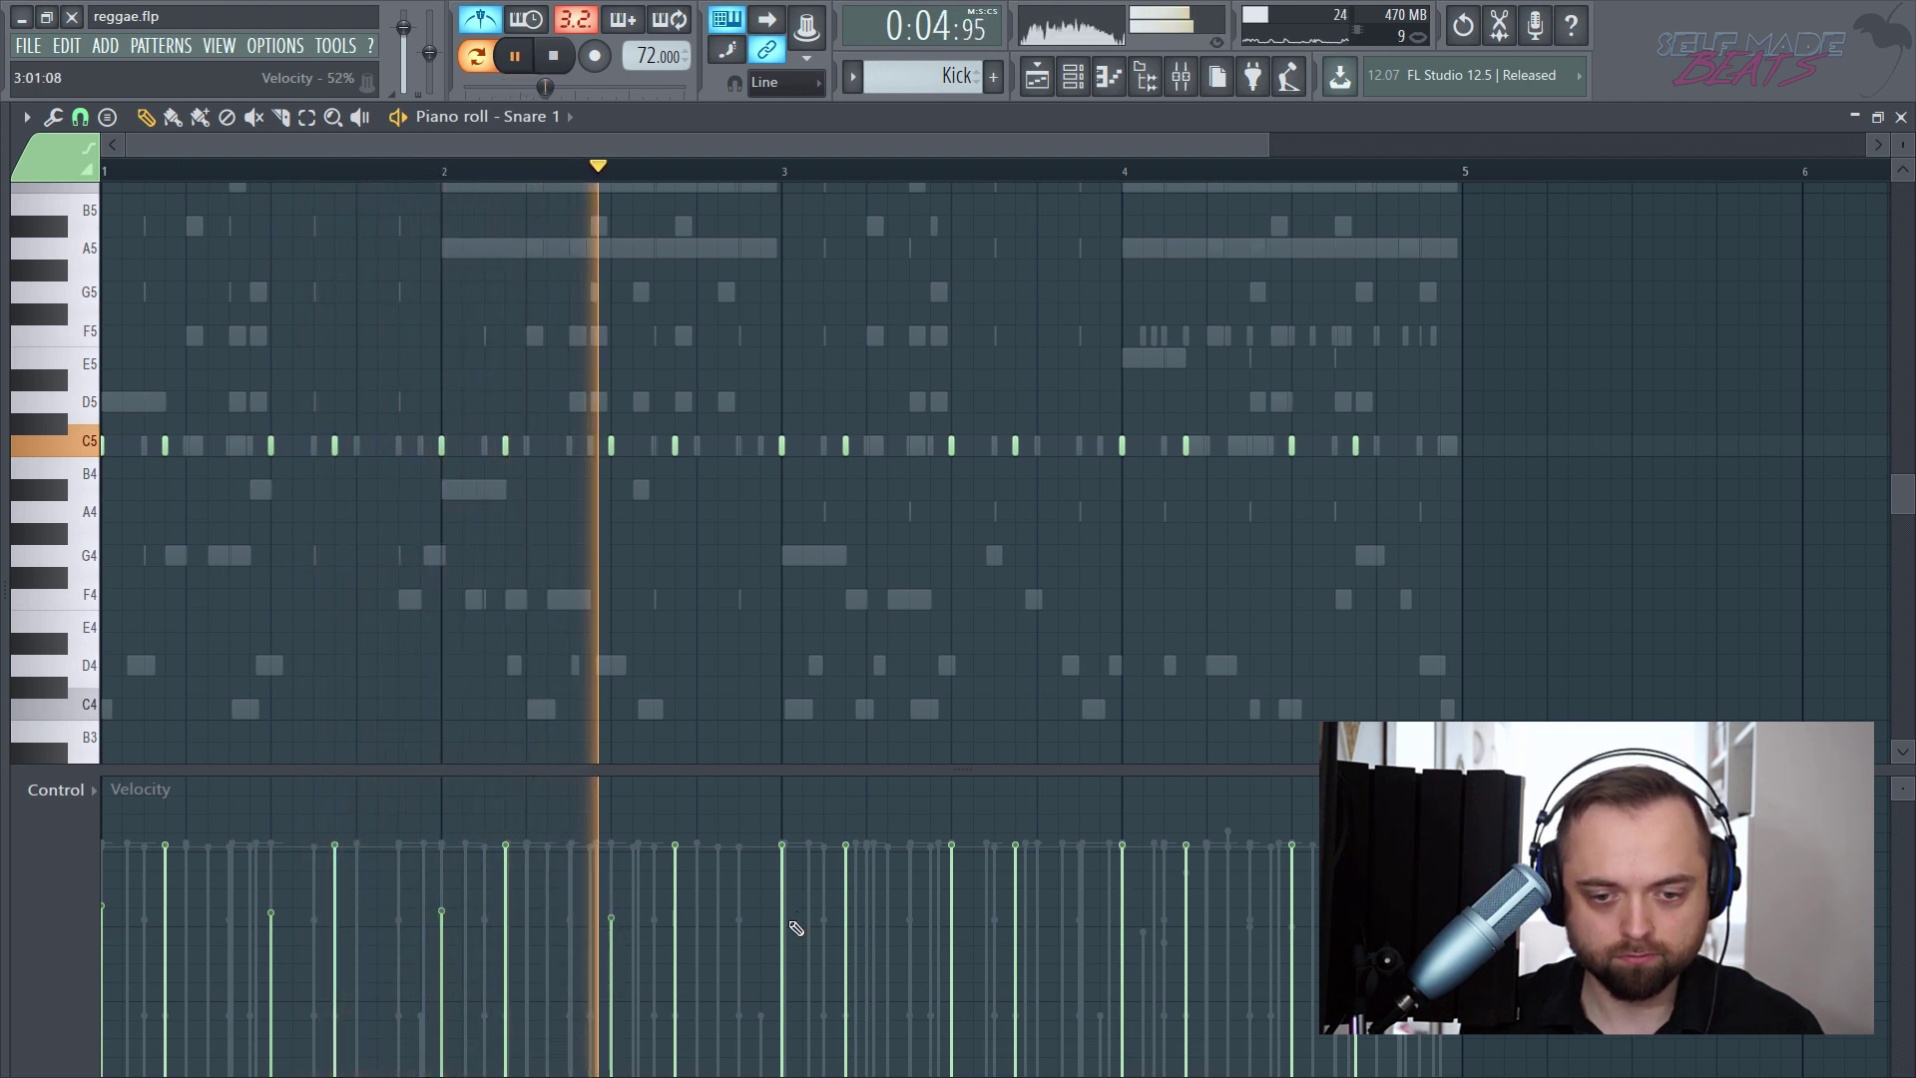
{"action": "left_click", "coordinate": [951, 921]}
{"action": "left_click", "coordinate": [1121, 925]}
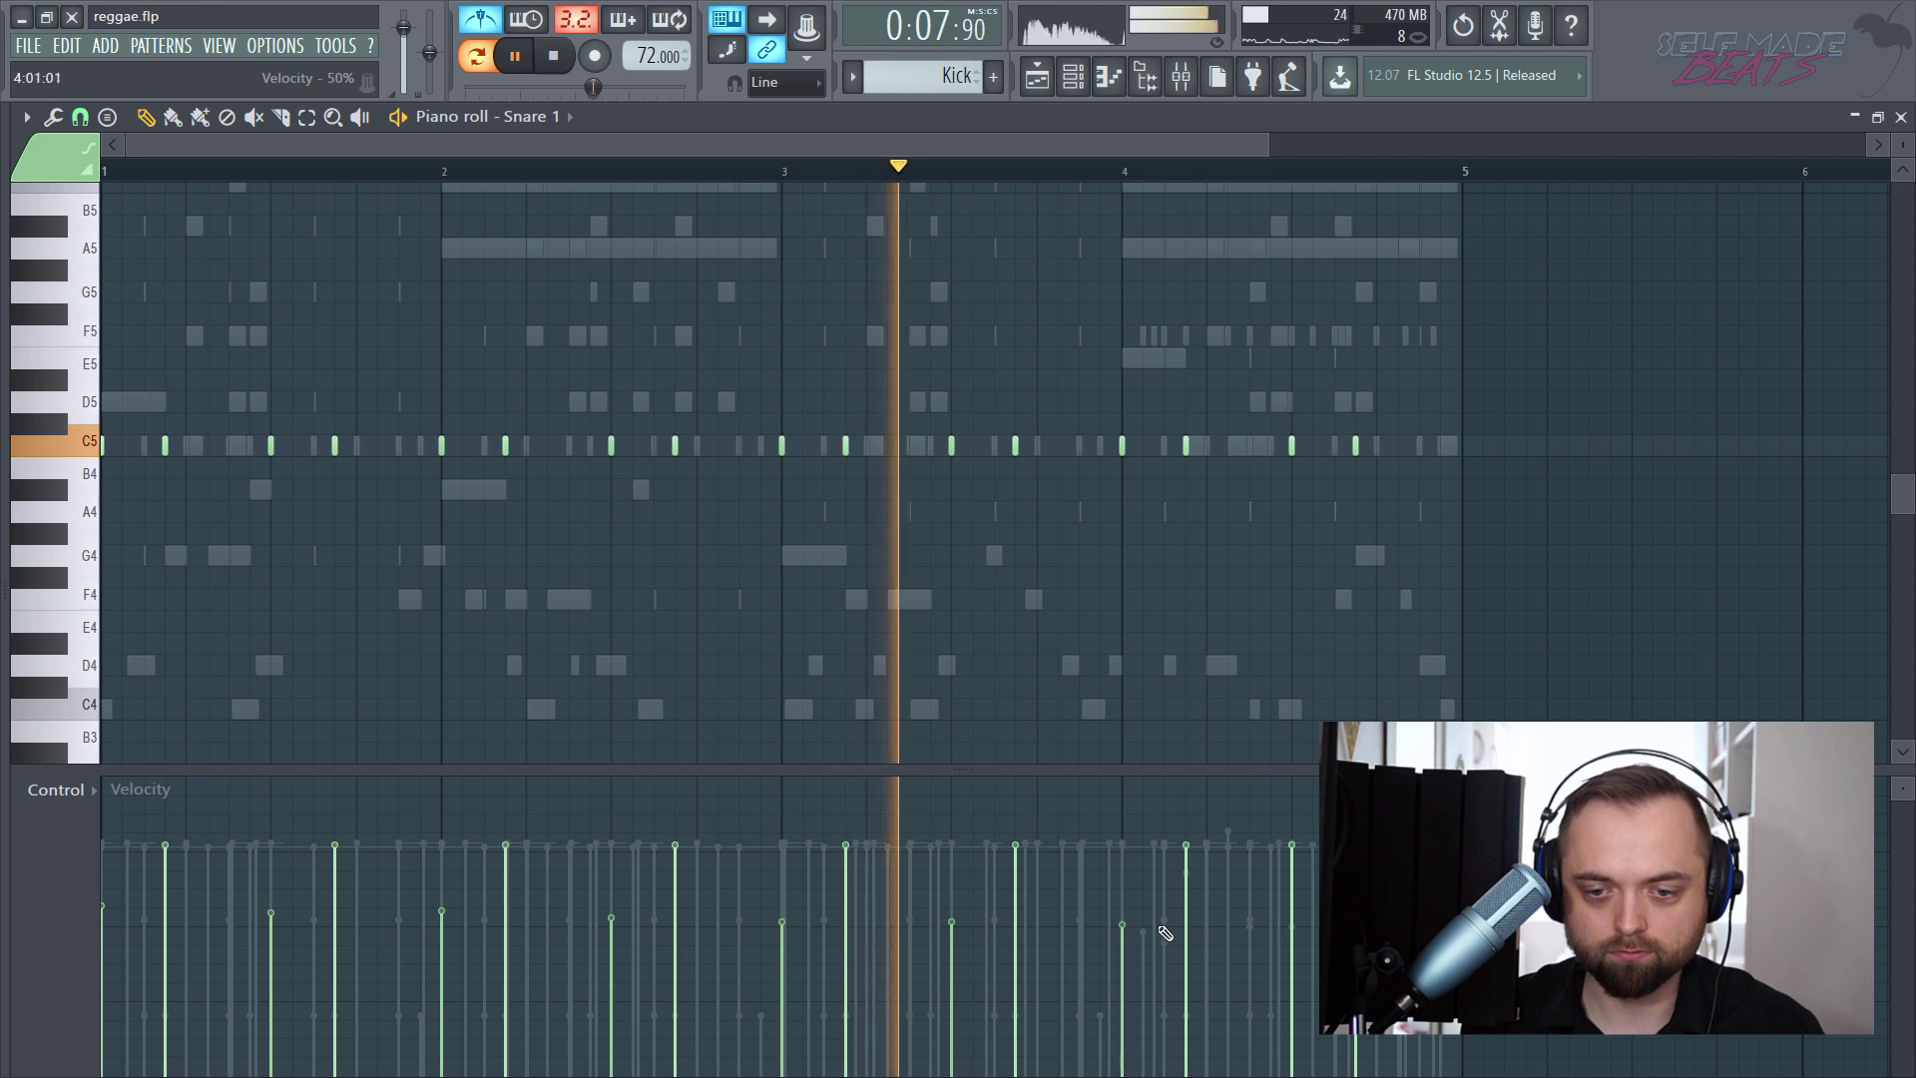
{"action": "left_click", "coordinate": [1291, 926]}
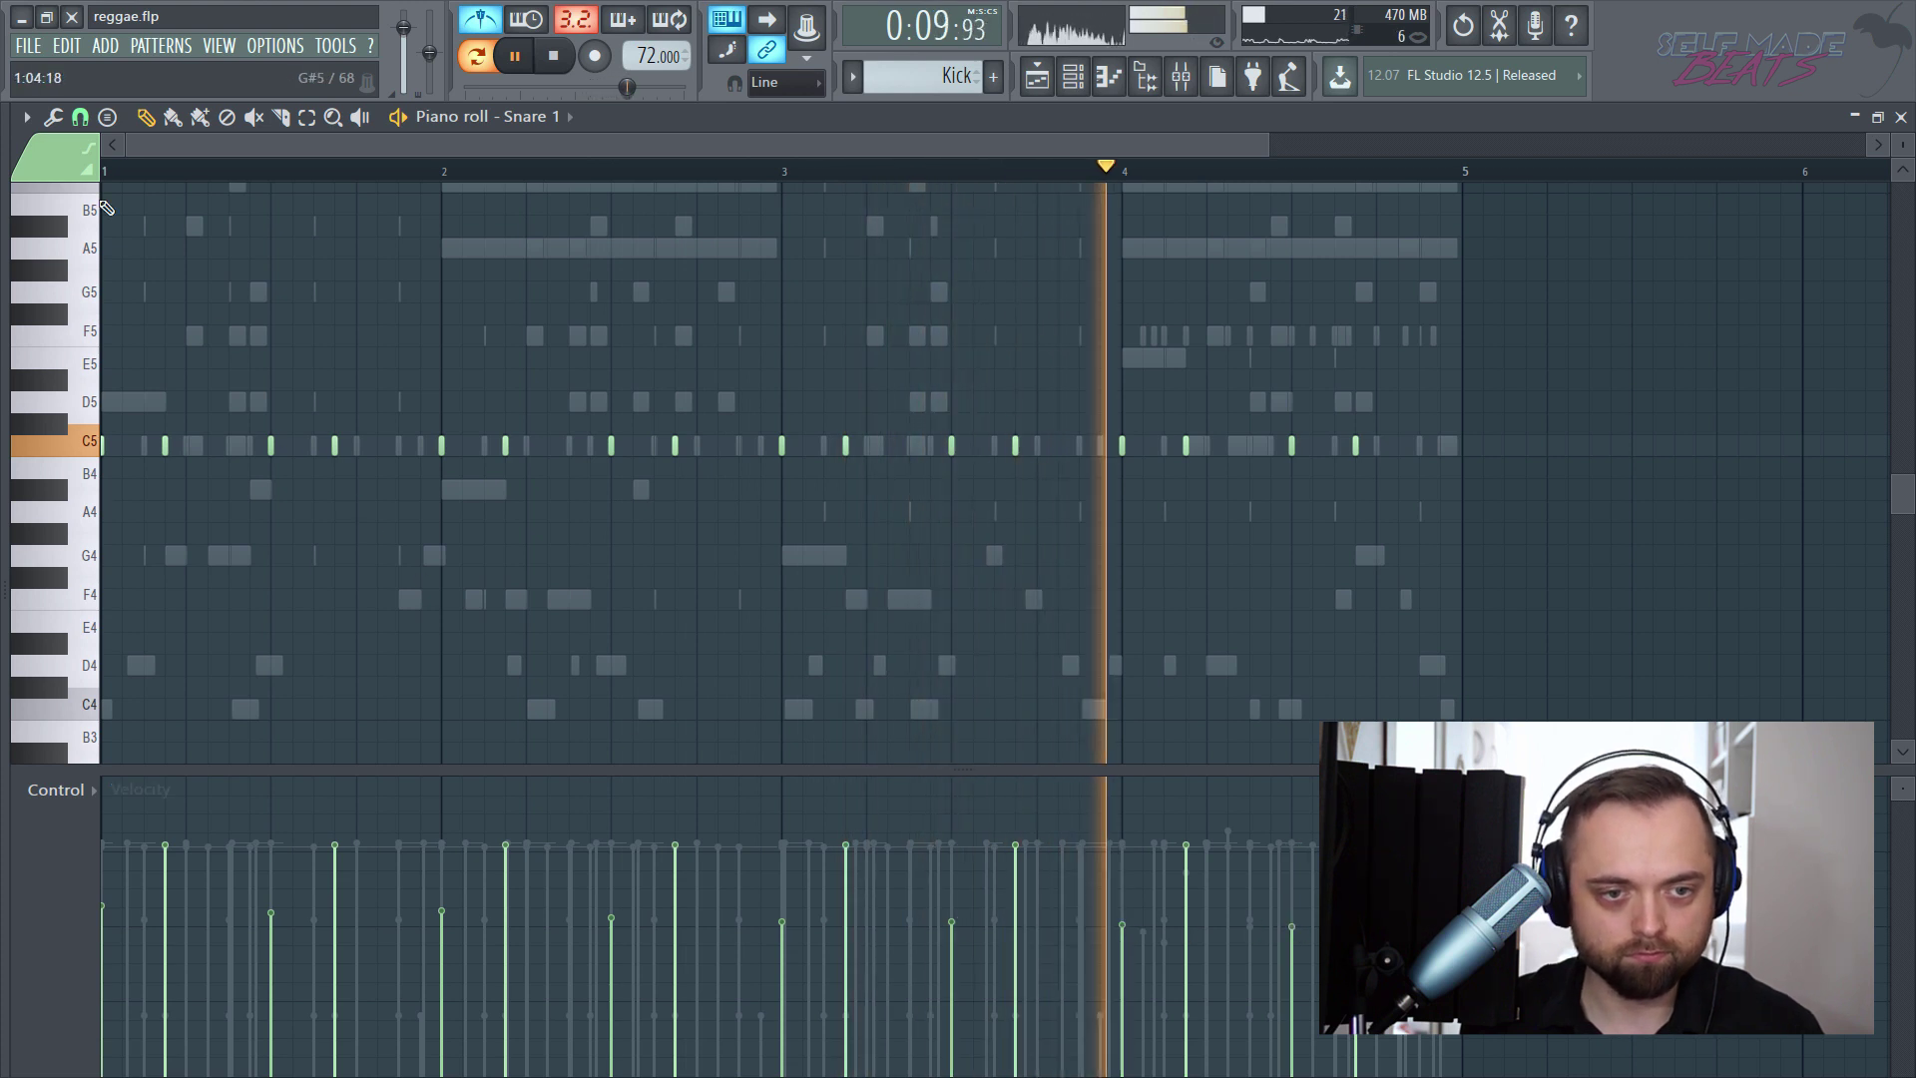
- Add a quiet snare ghost note on step 8 of bar 1 at about 23% velocity and replay the pattern
{"action": "left_click", "coordinate": [115, 171]}
{"action": "scroll", "coordinate": [130, 171], "scroll_direction": "up", "scroll_amount": 4}
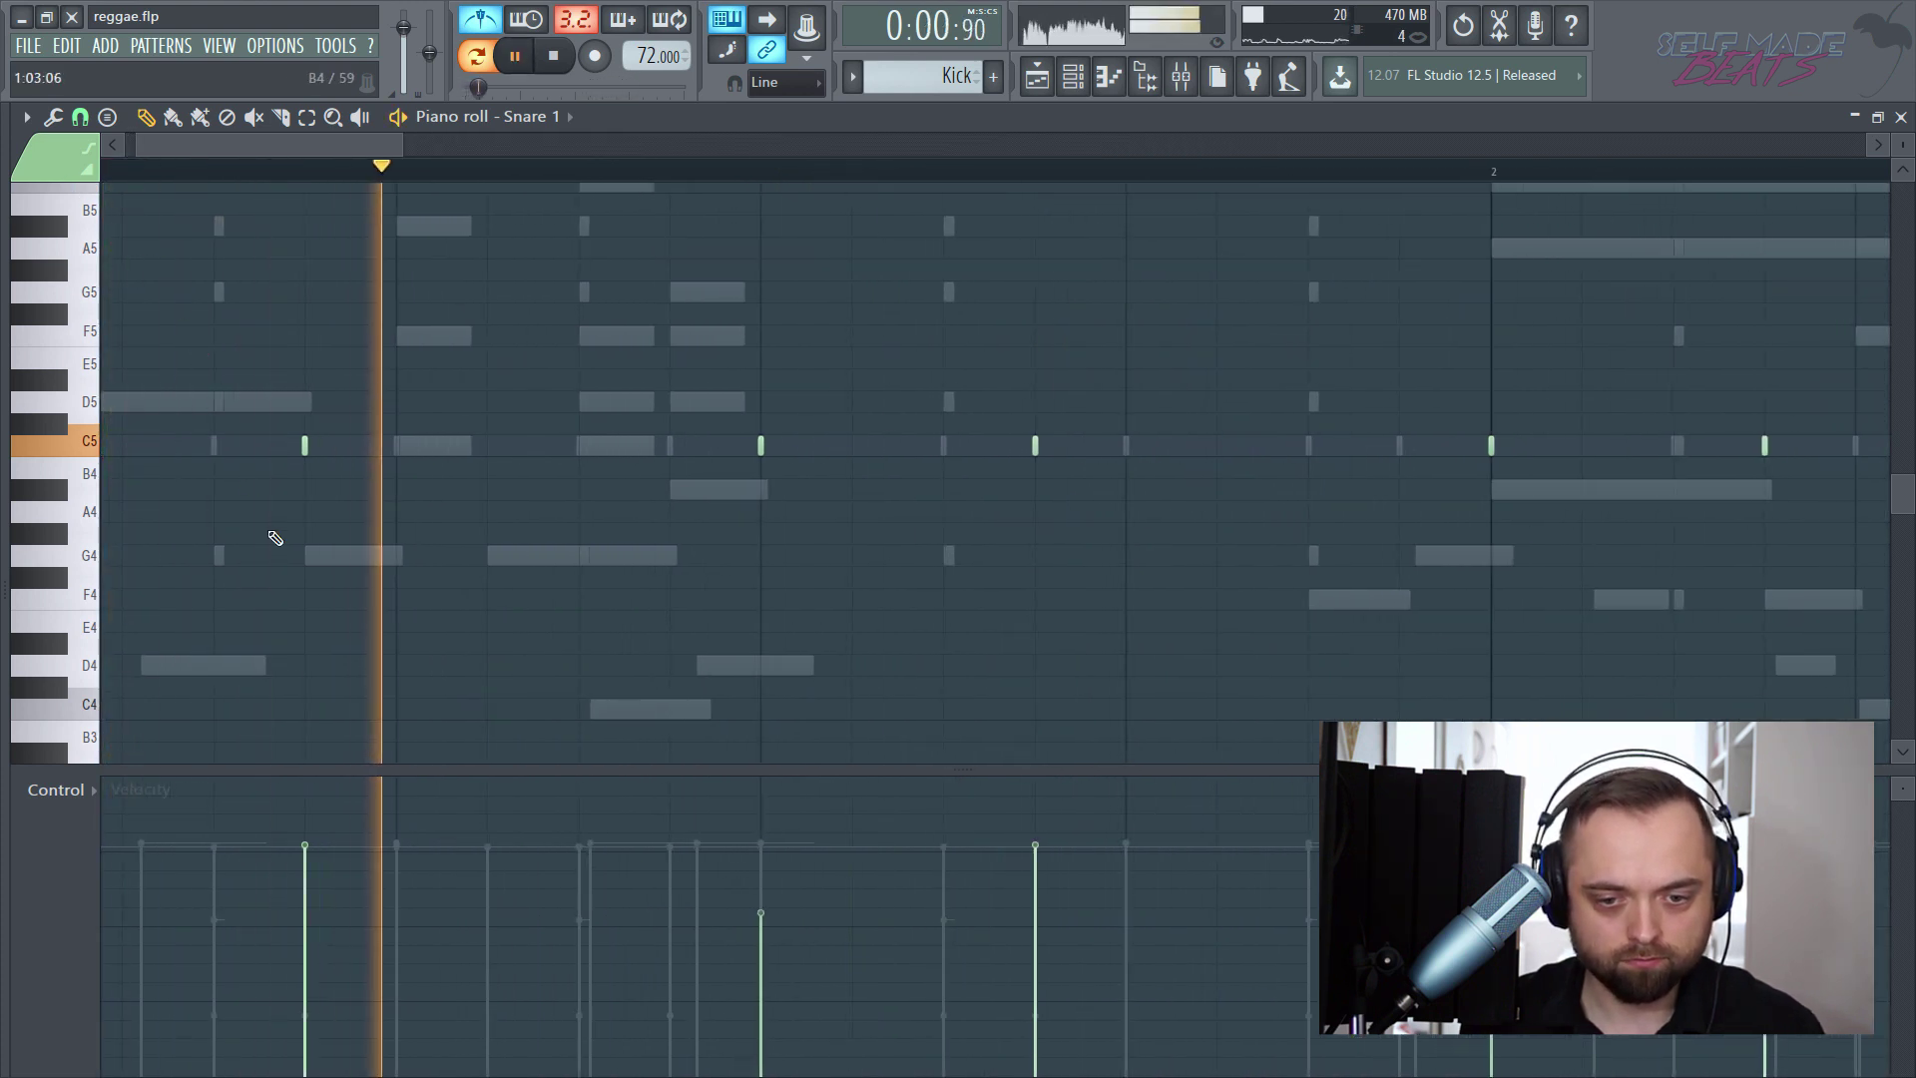
{"action": "key", "text": "space"}
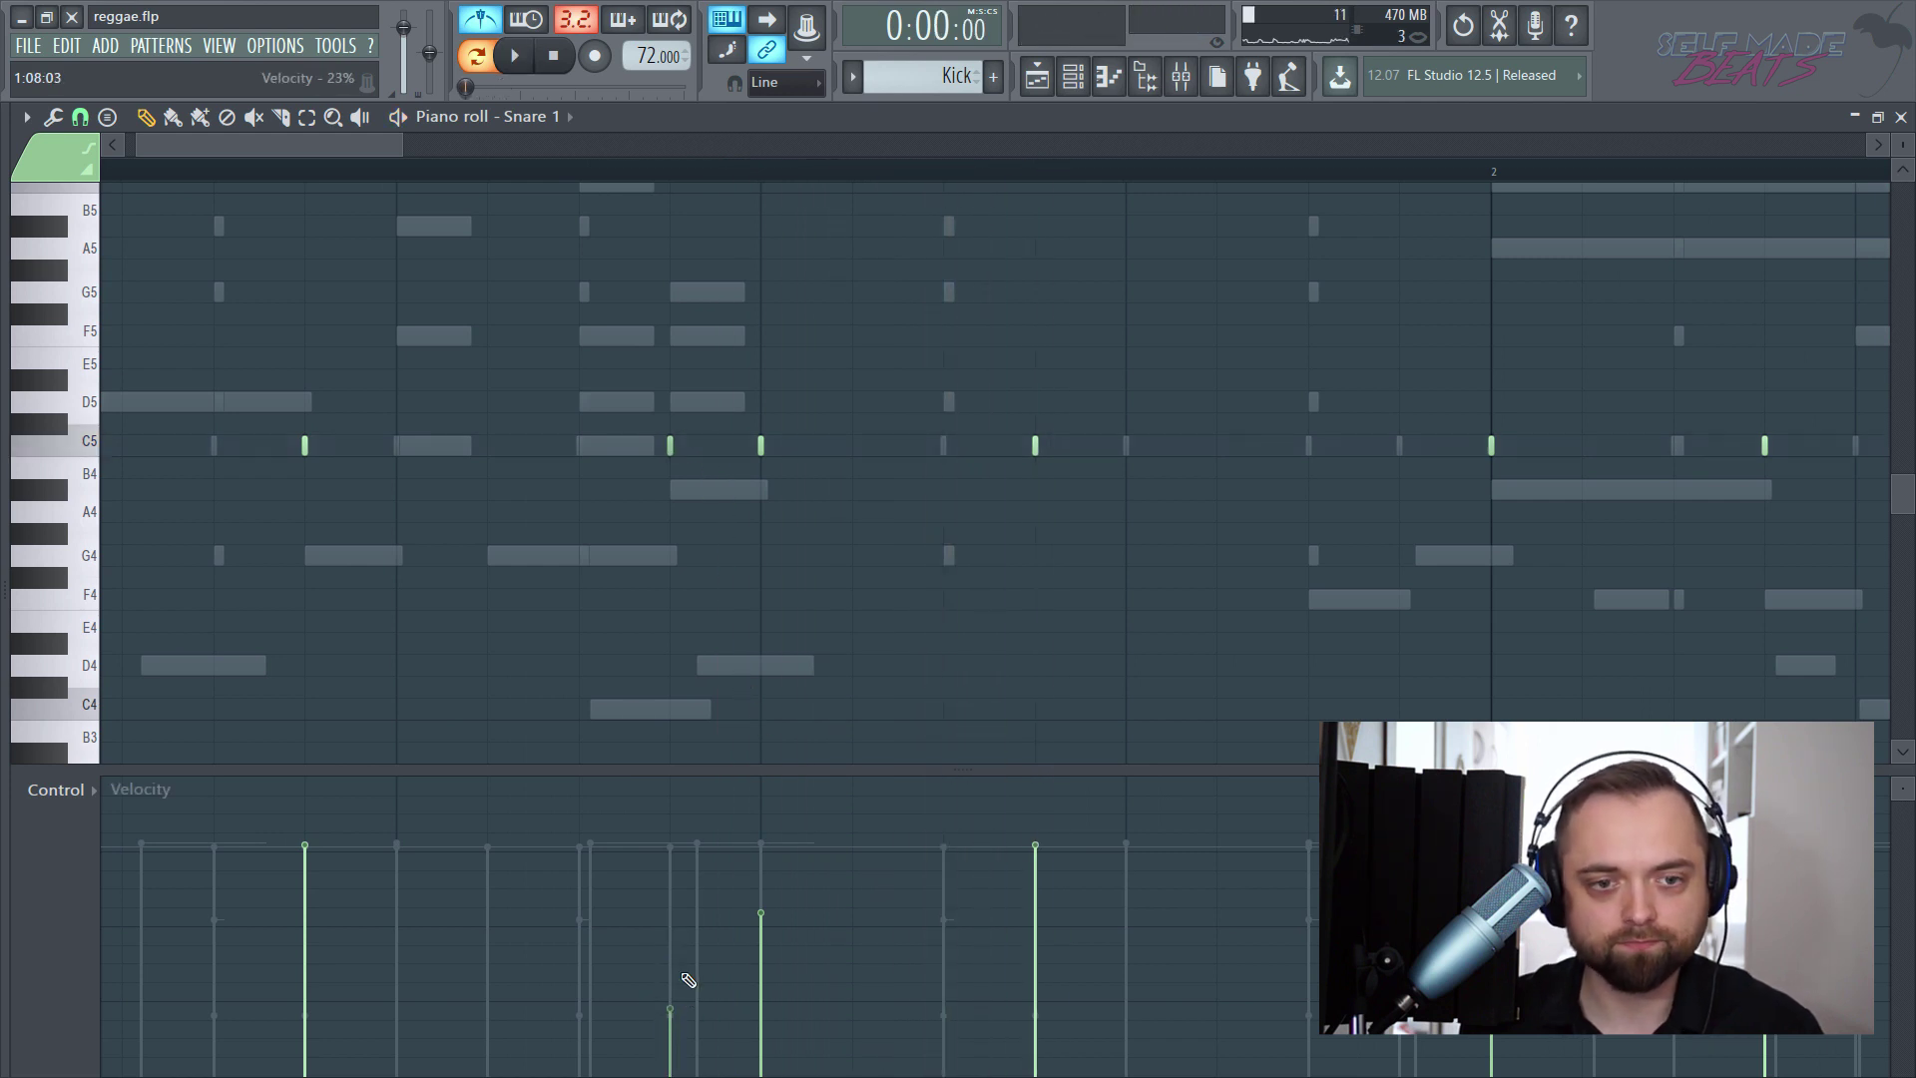
{"action": "scroll", "coordinate": [388, 172], "scroll_direction": "down", "scroll_amount": 5}
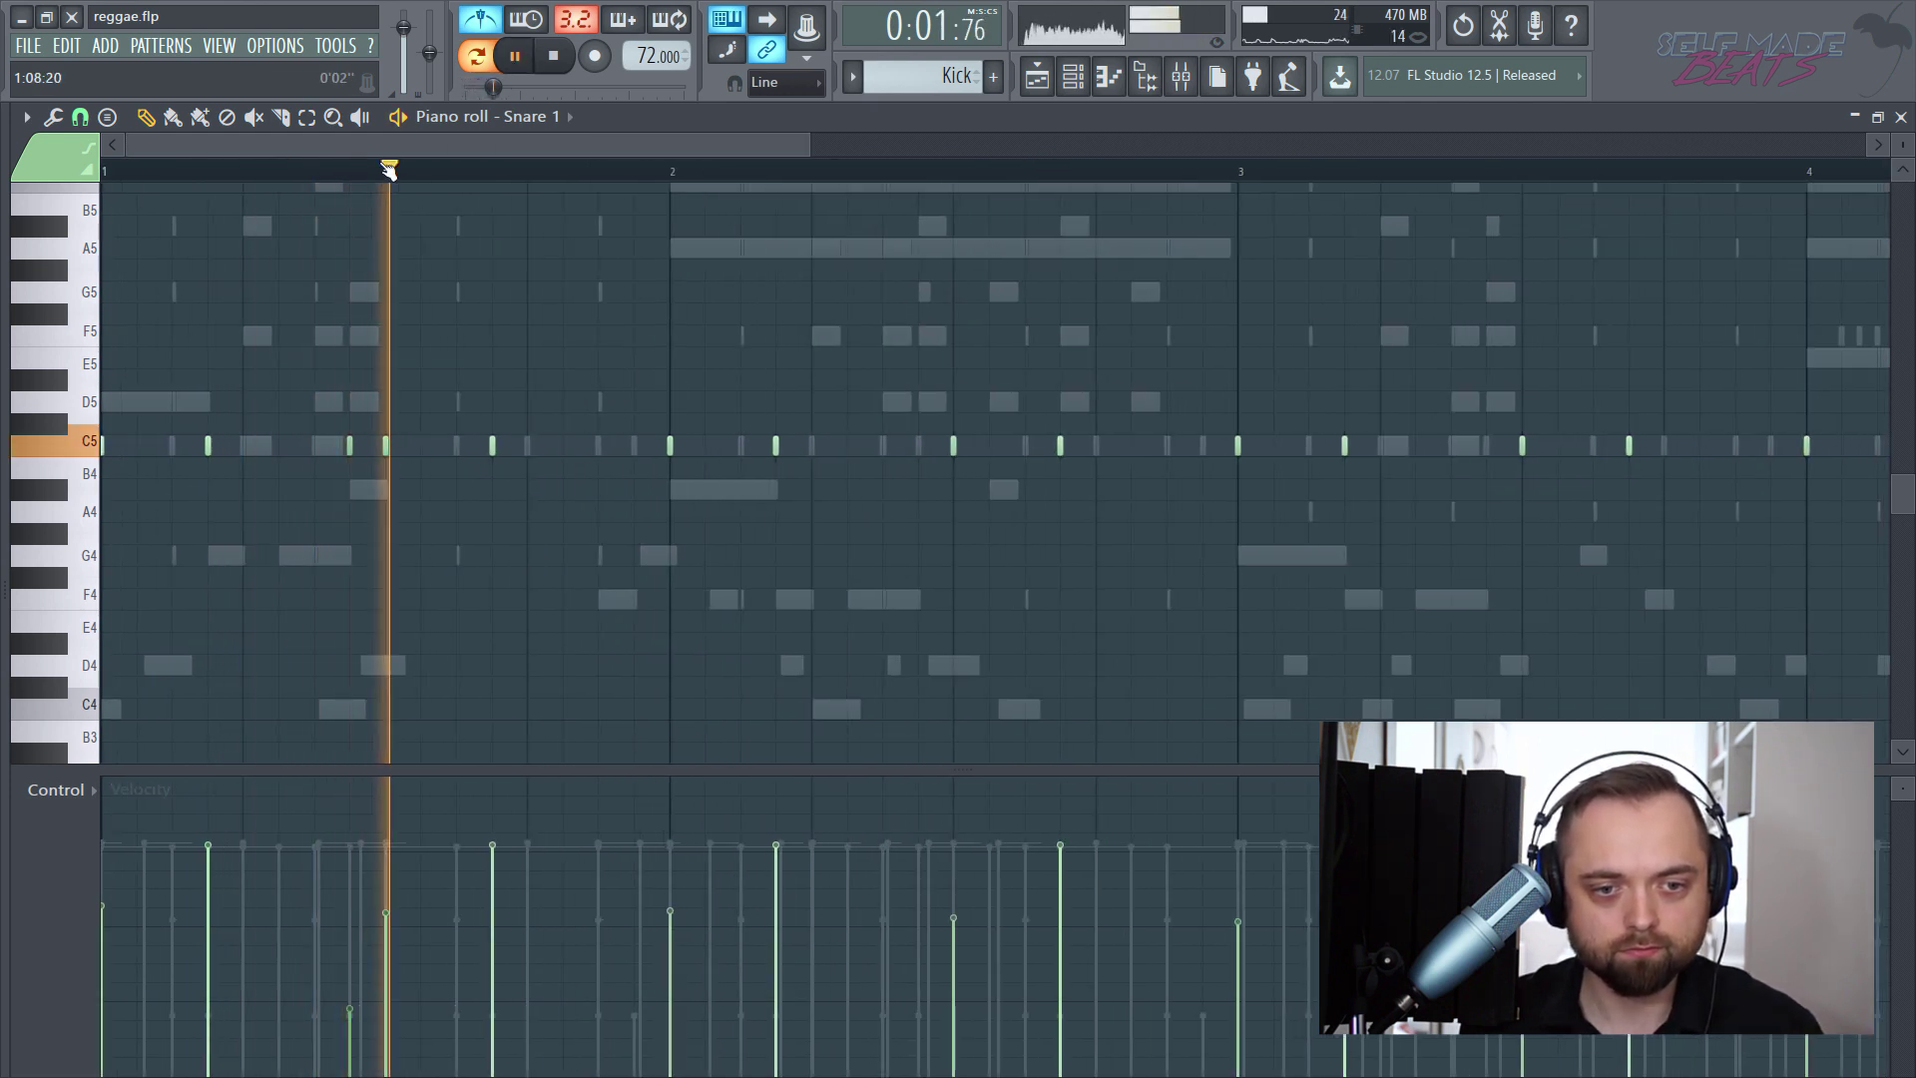
{"action": "scroll", "coordinate": [388, 171], "scroll_direction": "down", "scroll_amount": 2}
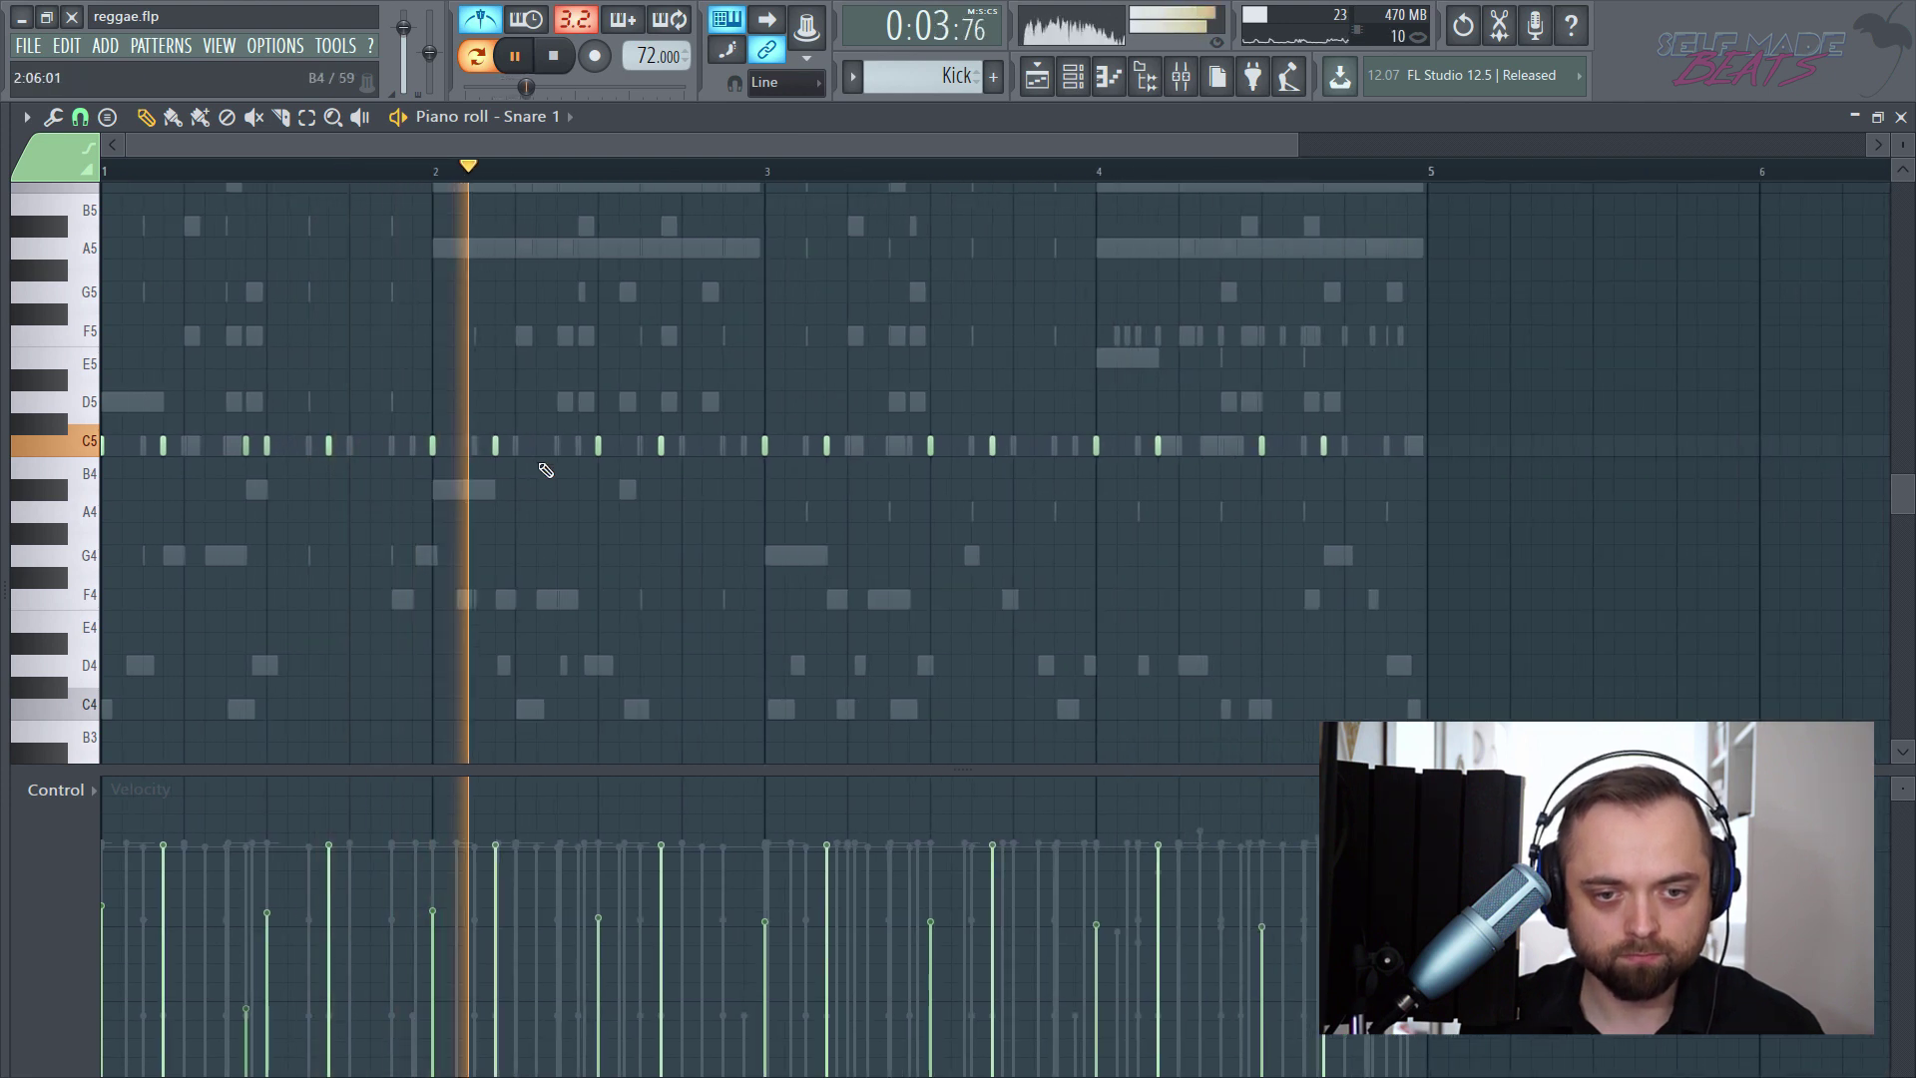
- Add a matching quiet C5 snare hit on step 8 of bar 2 and replay from bar 2
{"action": "left_click", "coordinate": [578, 445]}
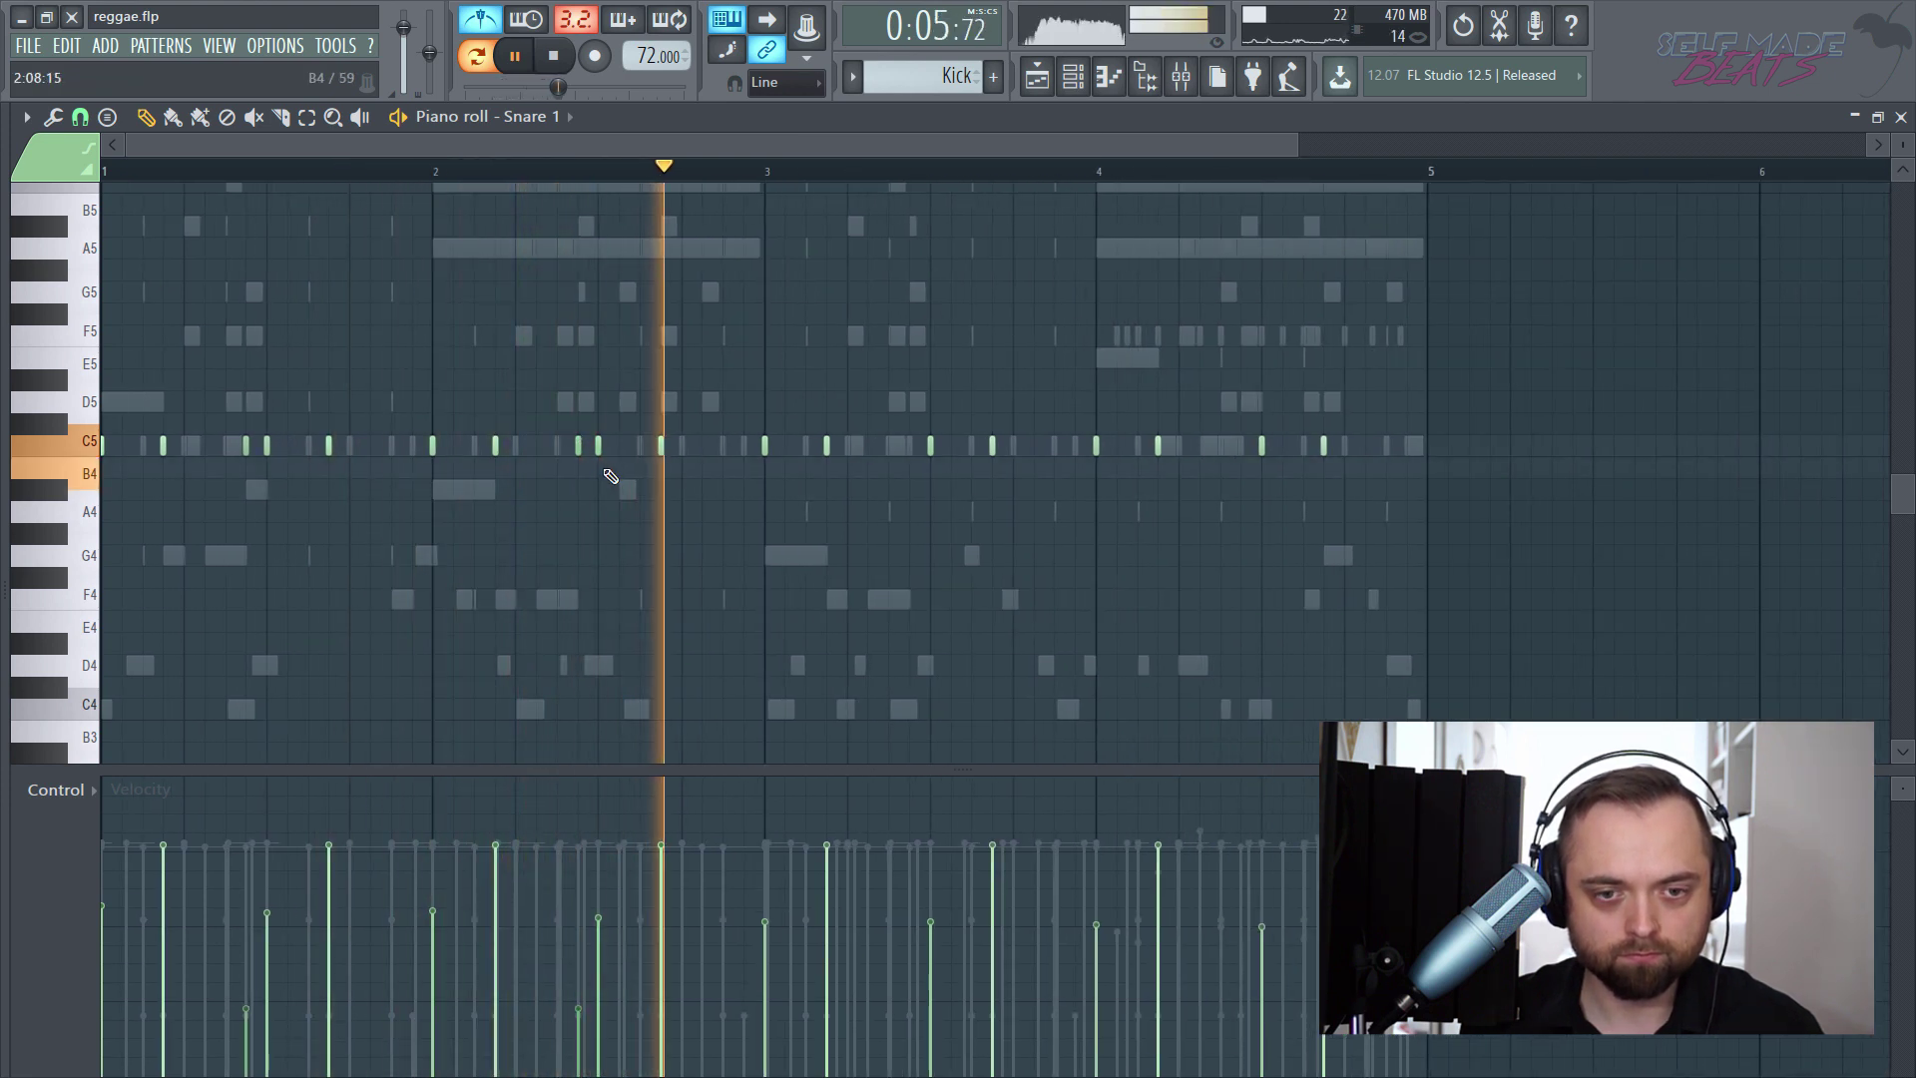
{"action": "key", "text": "space"}
{"action": "left_click", "coordinate": [451, 176]}
{"action": "key", "text": "space"}
- Add a second snare ghost note slightly before the step 8 hit in bar 2, at about 12% velocity
{"action": "scroll", "coordinate": [530, 176], "scroll_direction": "up", "scroll_amount": 5}
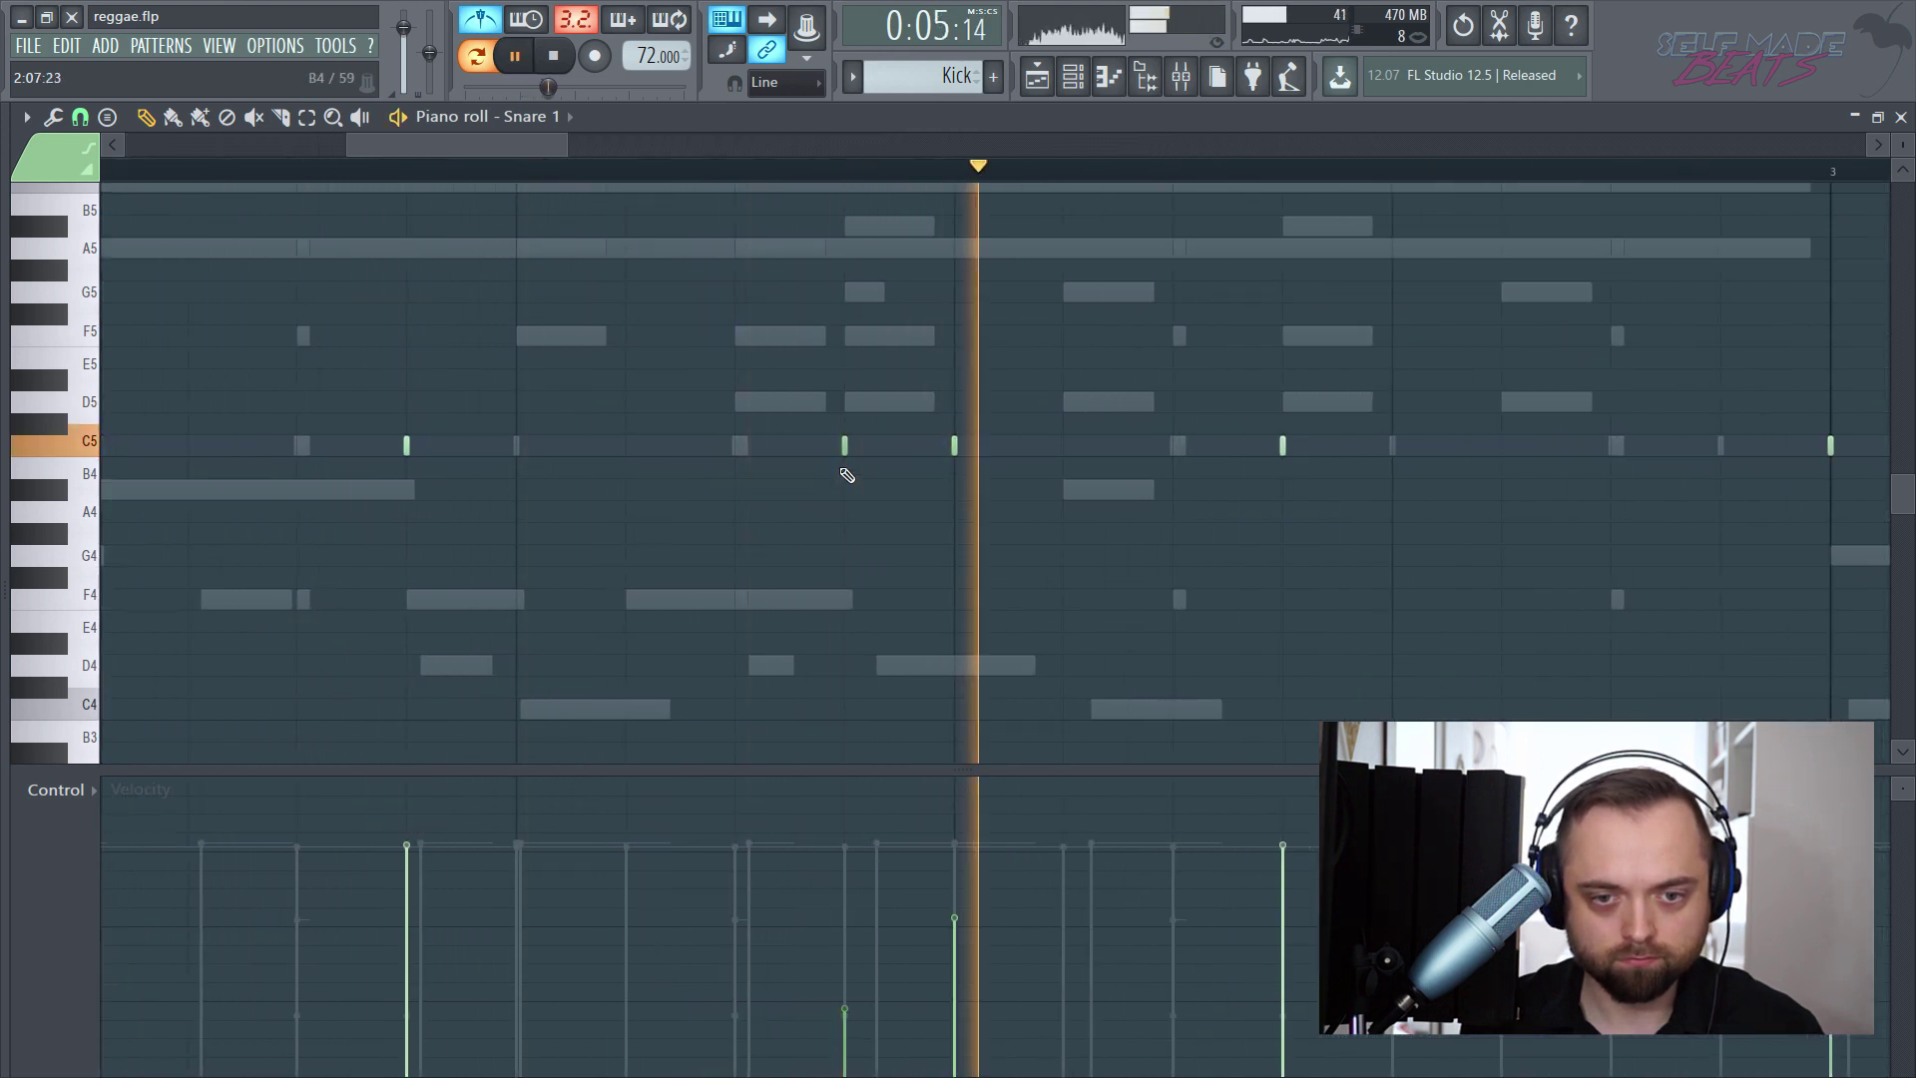
{"action": "key", "text": "space"}
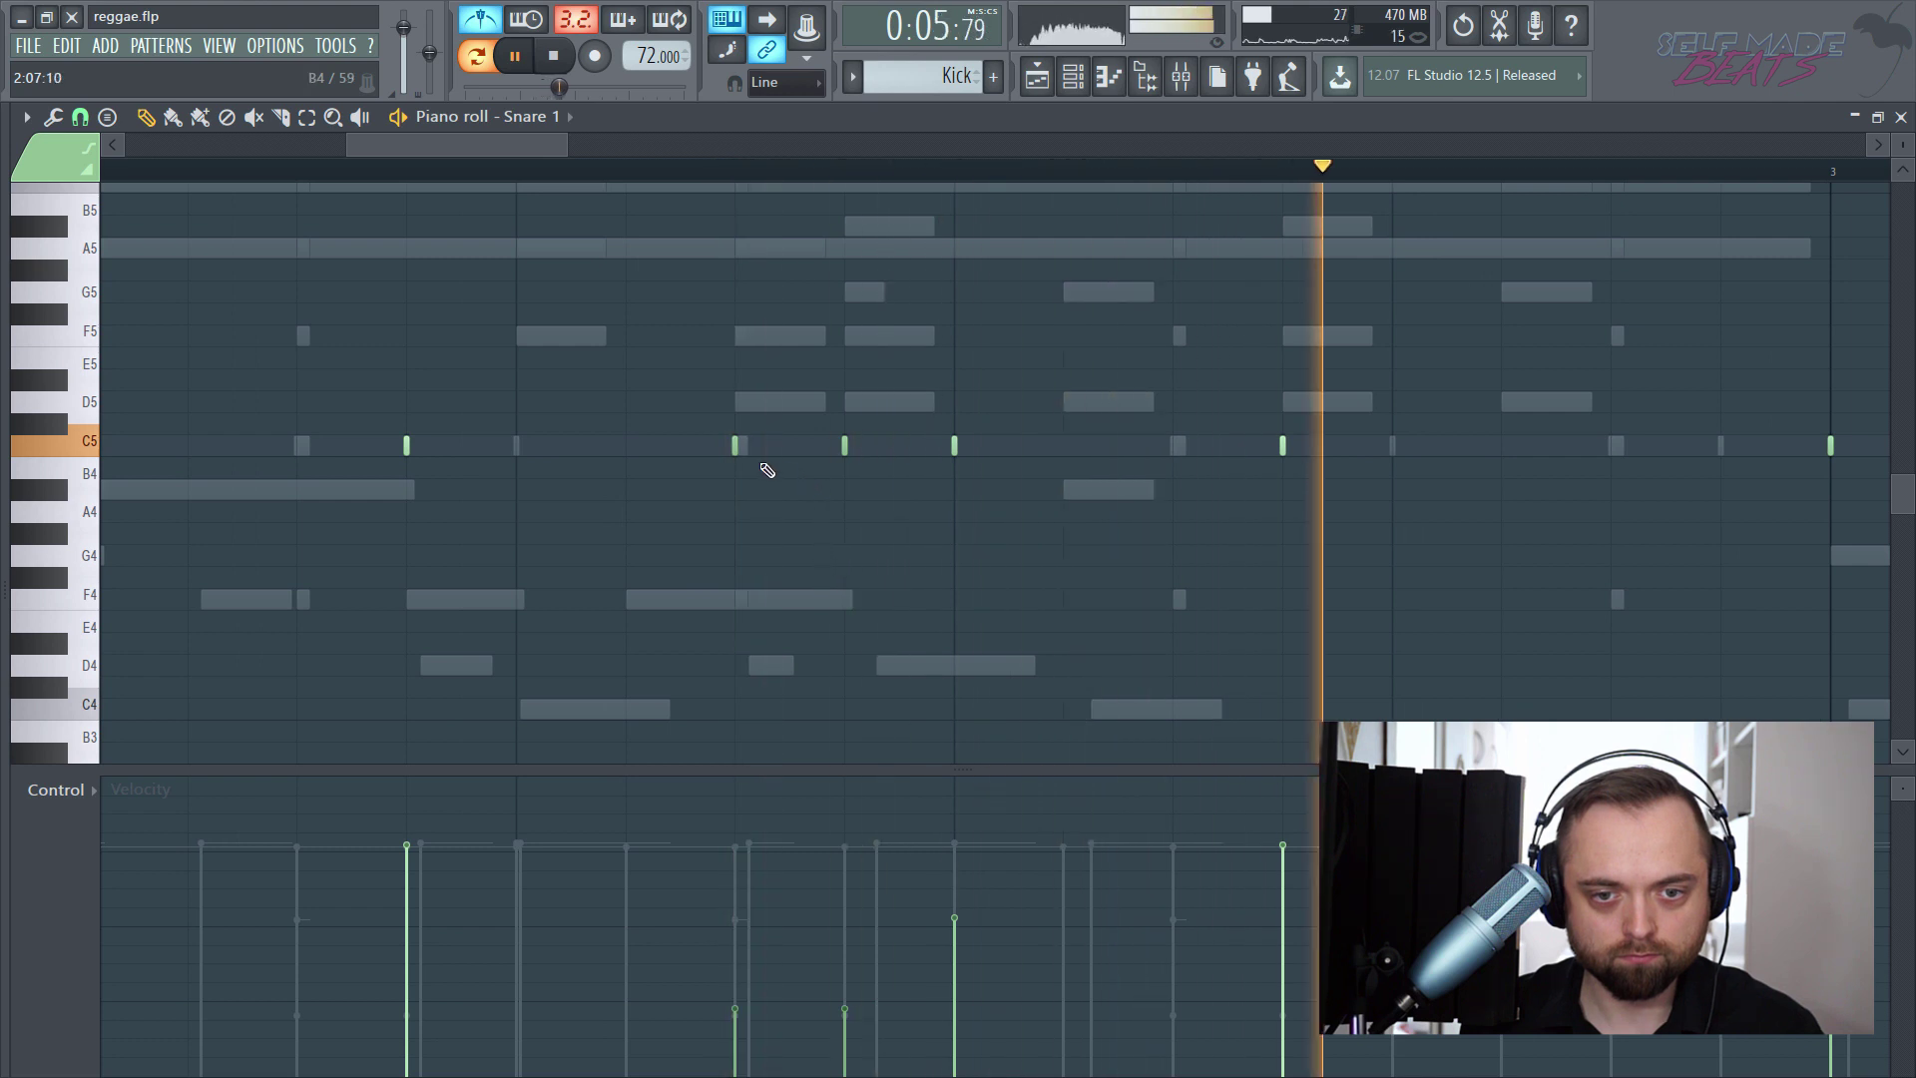
{"action": "key", "text": "space"}
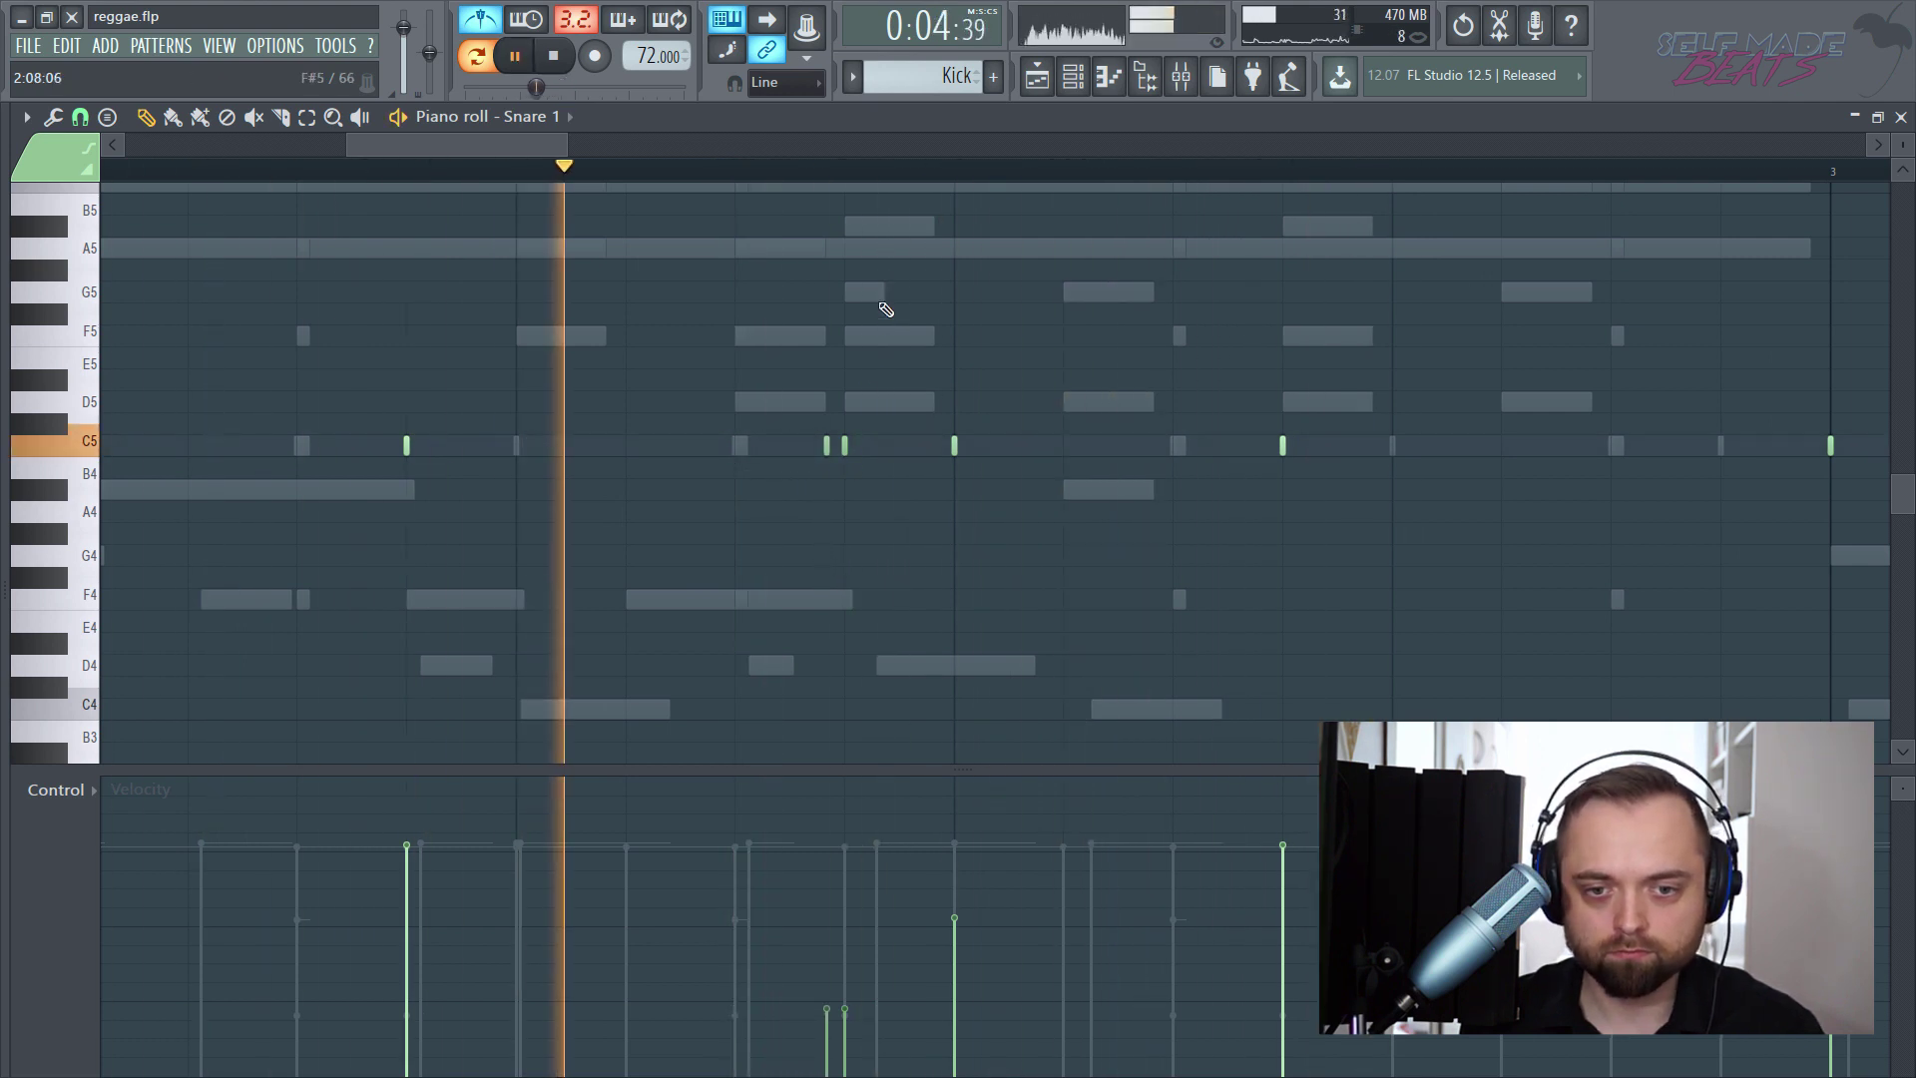
{"action": "scroll", "coordinate": [805, 181], "scroll_direction": "down", "scroll_amount": 4}
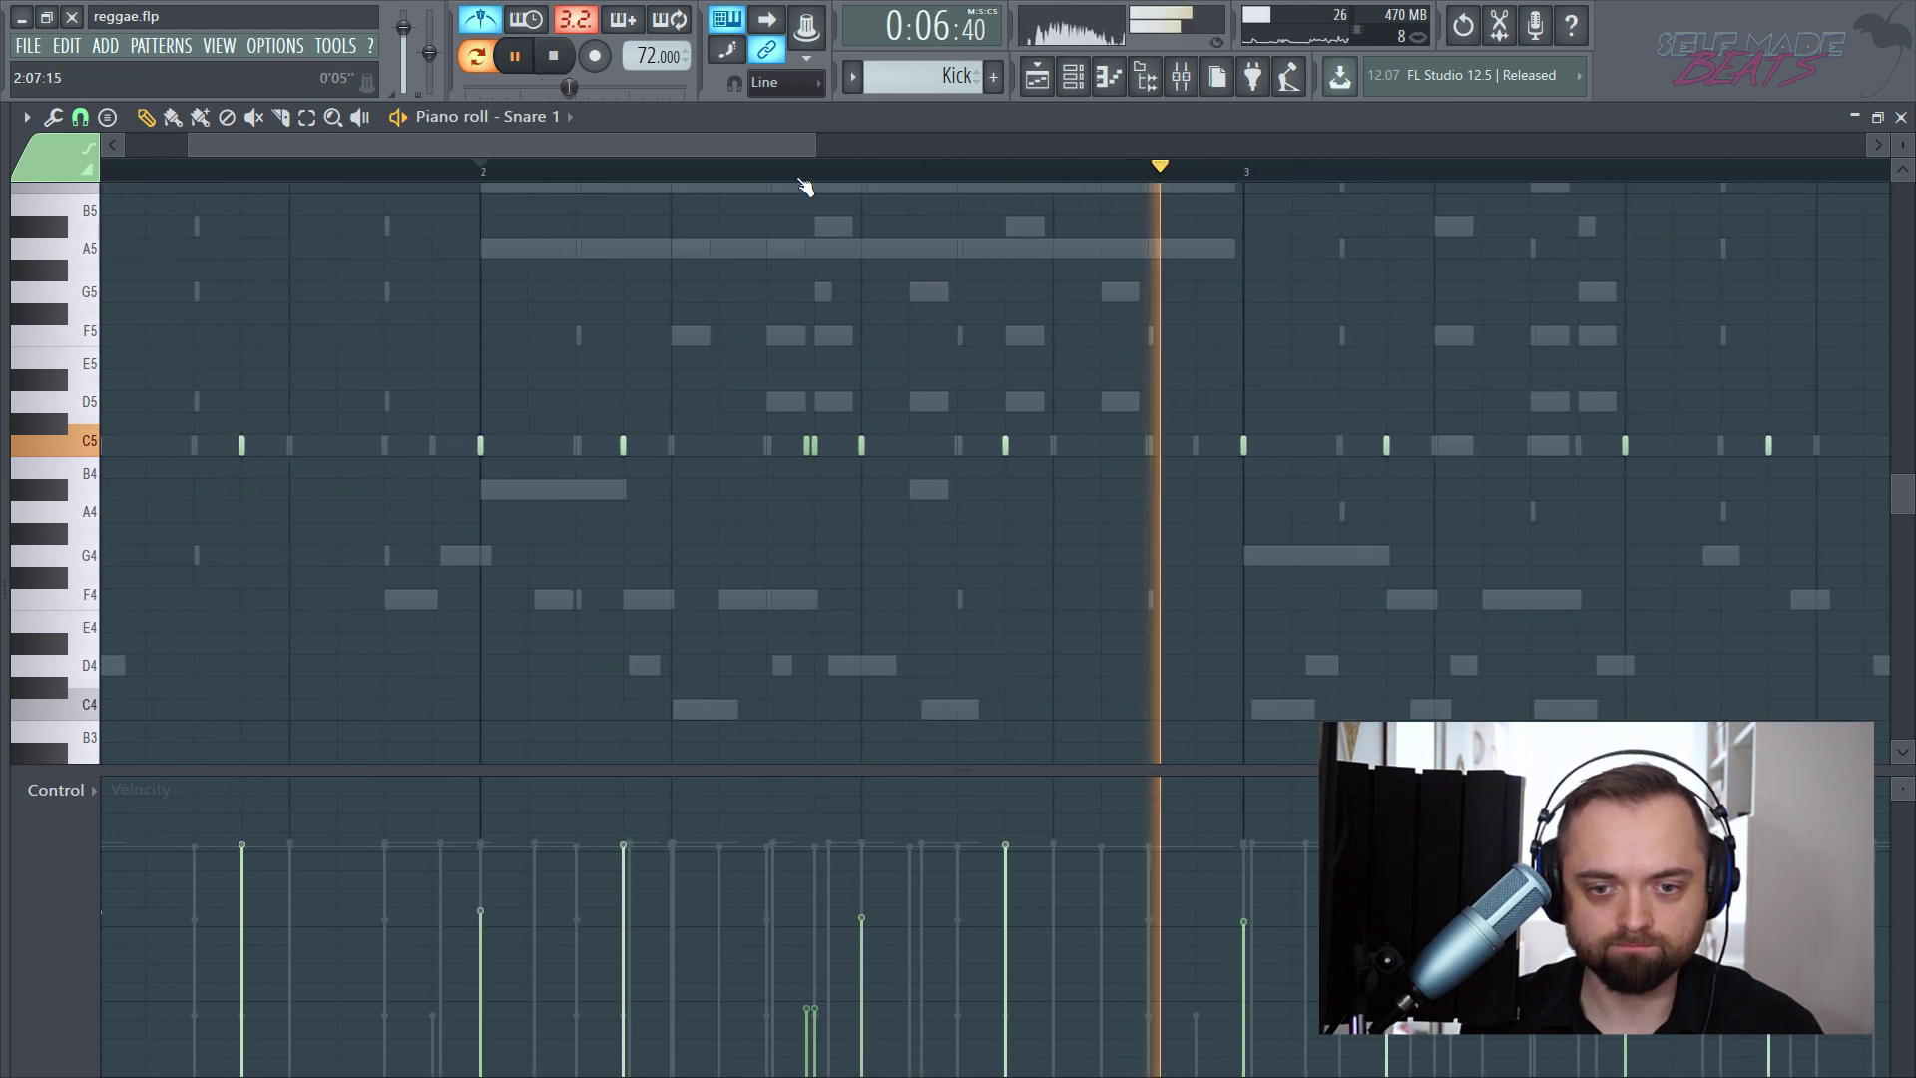
{"action": "key", "text": "space"}
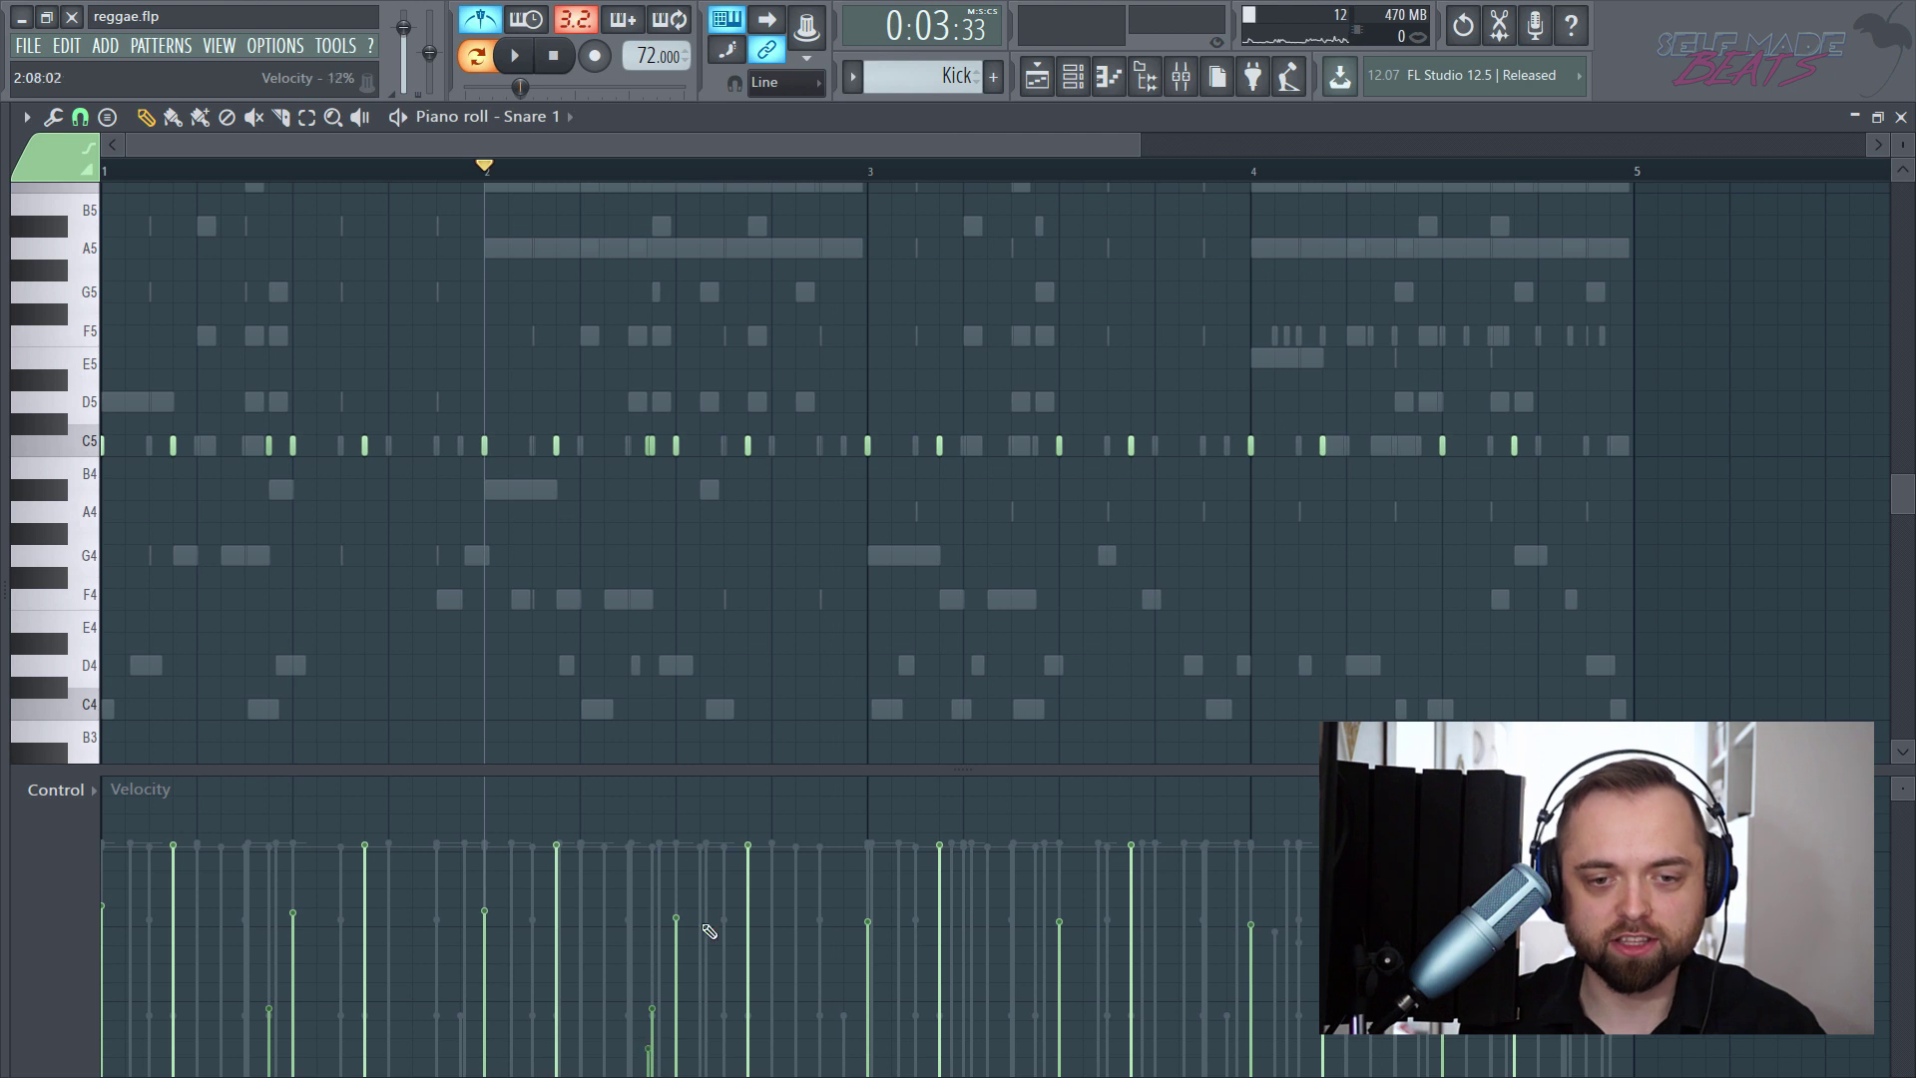
- Add a C5 snare hit on step 10 of bar 2 and set its velocity to about 50%
{"action": "key", "text": "space"}
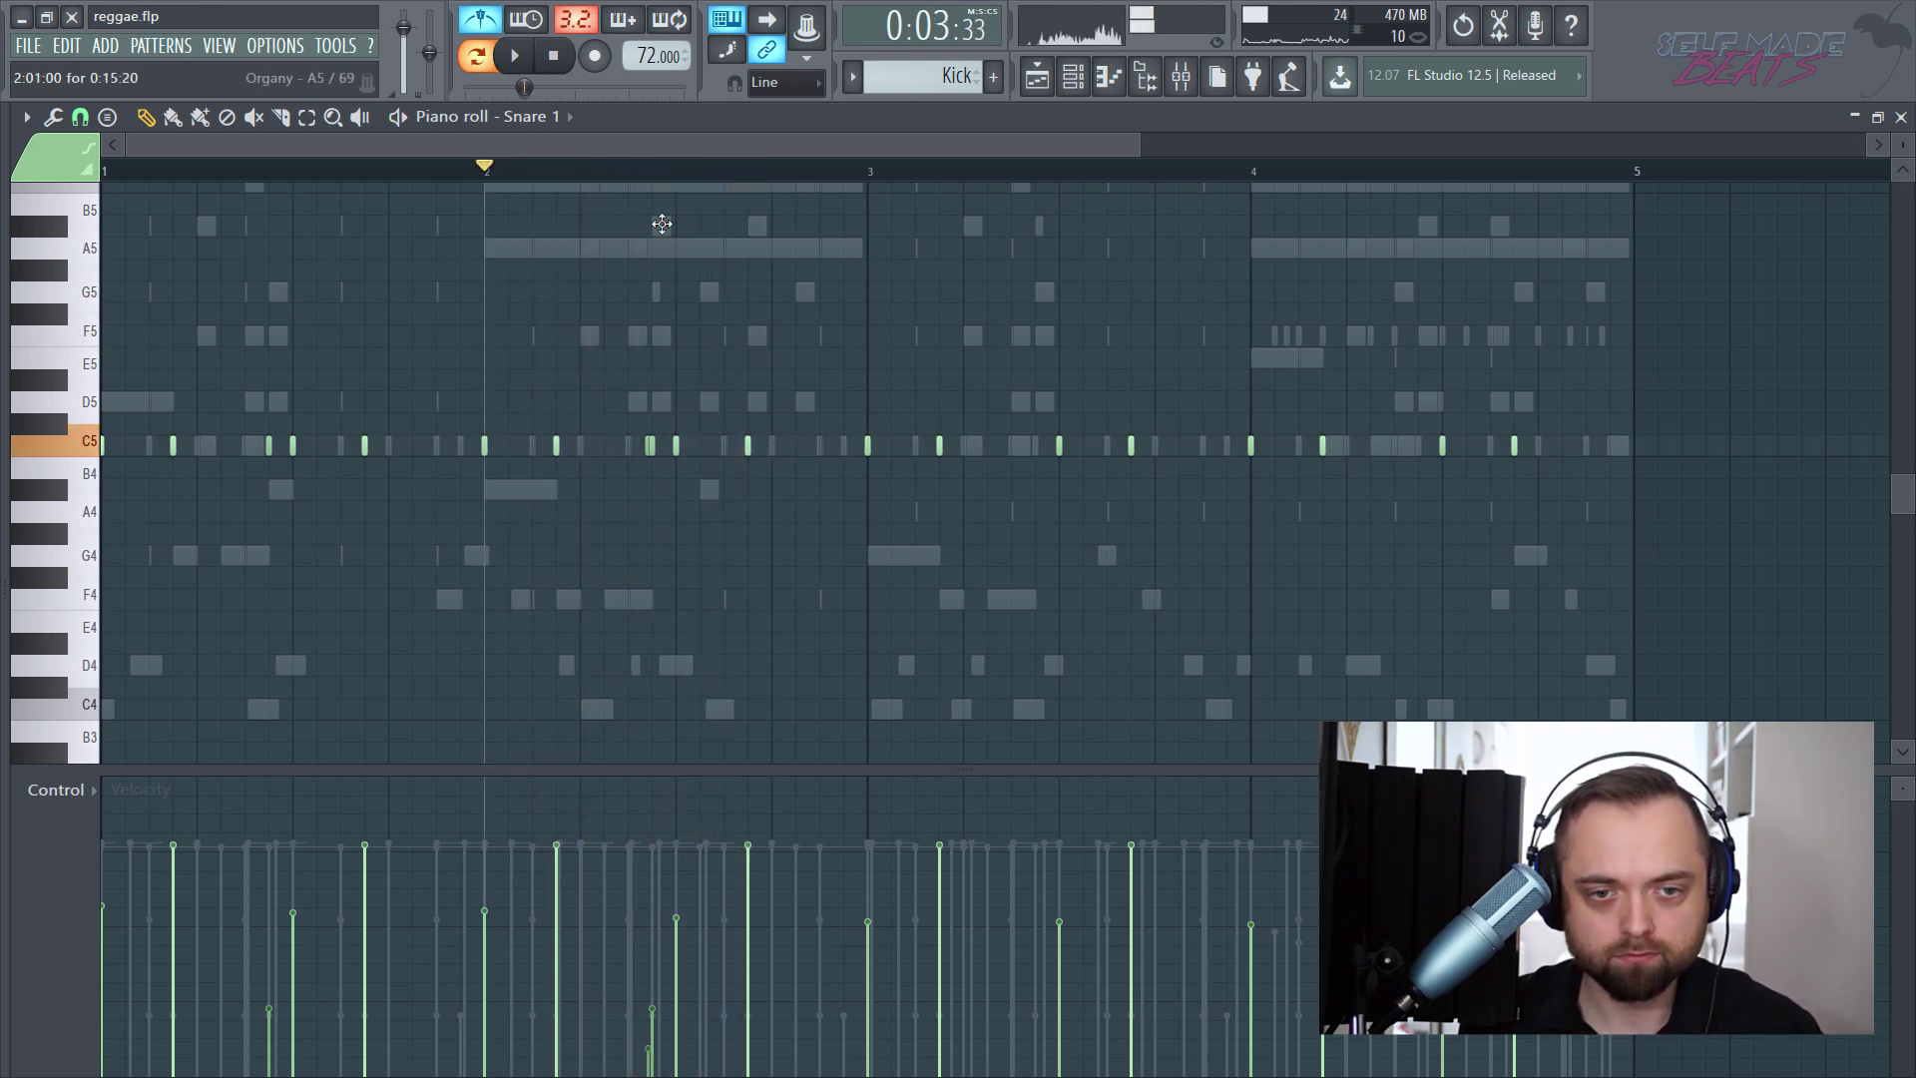
{"action": "scroll", "coordinate": [677, 182], "scroll_direction": "up", "scroll_amount": 4}
{"action": "scroll", "coordinate": [679, 182], "scroll_direction": "up", "scroll_amount": 1}
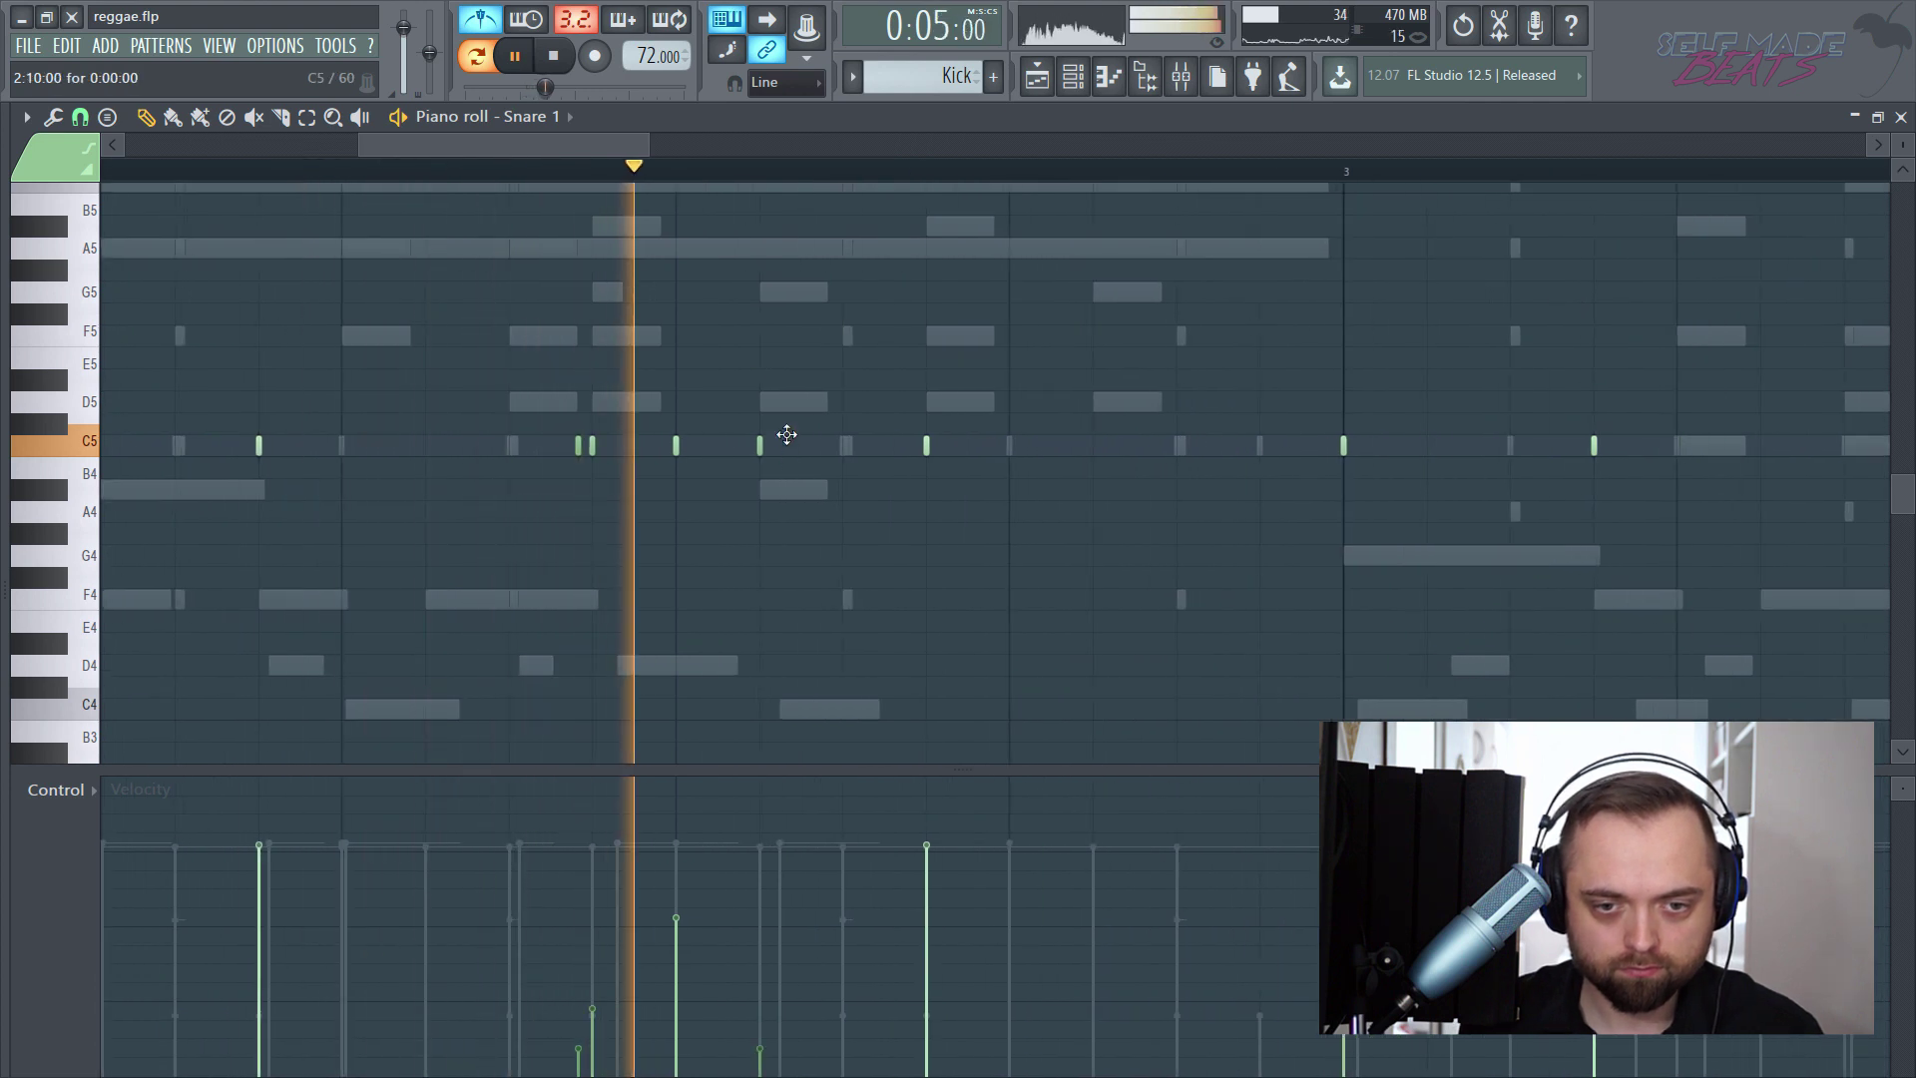
{"action": "key", "text": "space"}
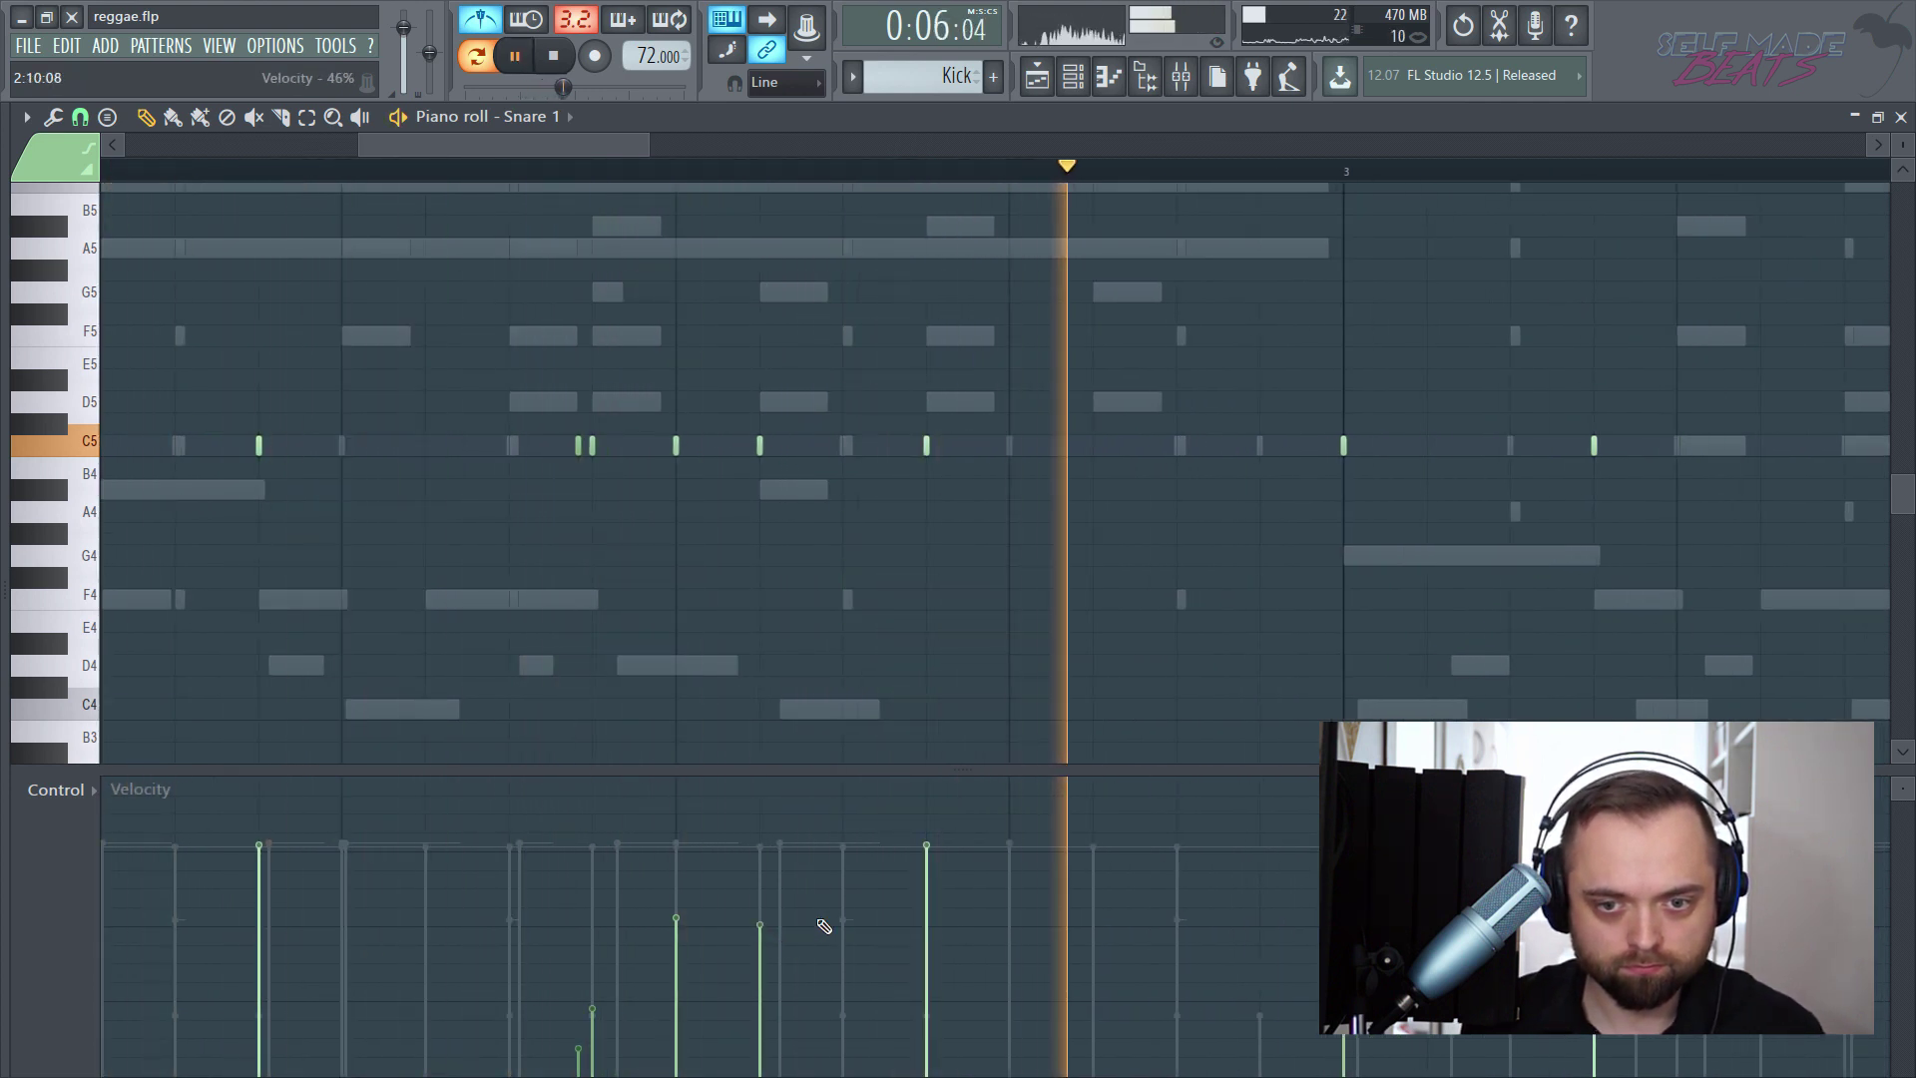
- Add C5 snare hits on steps 14 and 15 of bar 2, plus one halfway between them
{"action": "left_click", "coordinate": [1177, 468]}
{"action": "left_click_drag", "start_coordinate": [1149, 442], "coordinate": [1137, 443]}
{"action": "left_click", "coordinate": [1116, 447]}
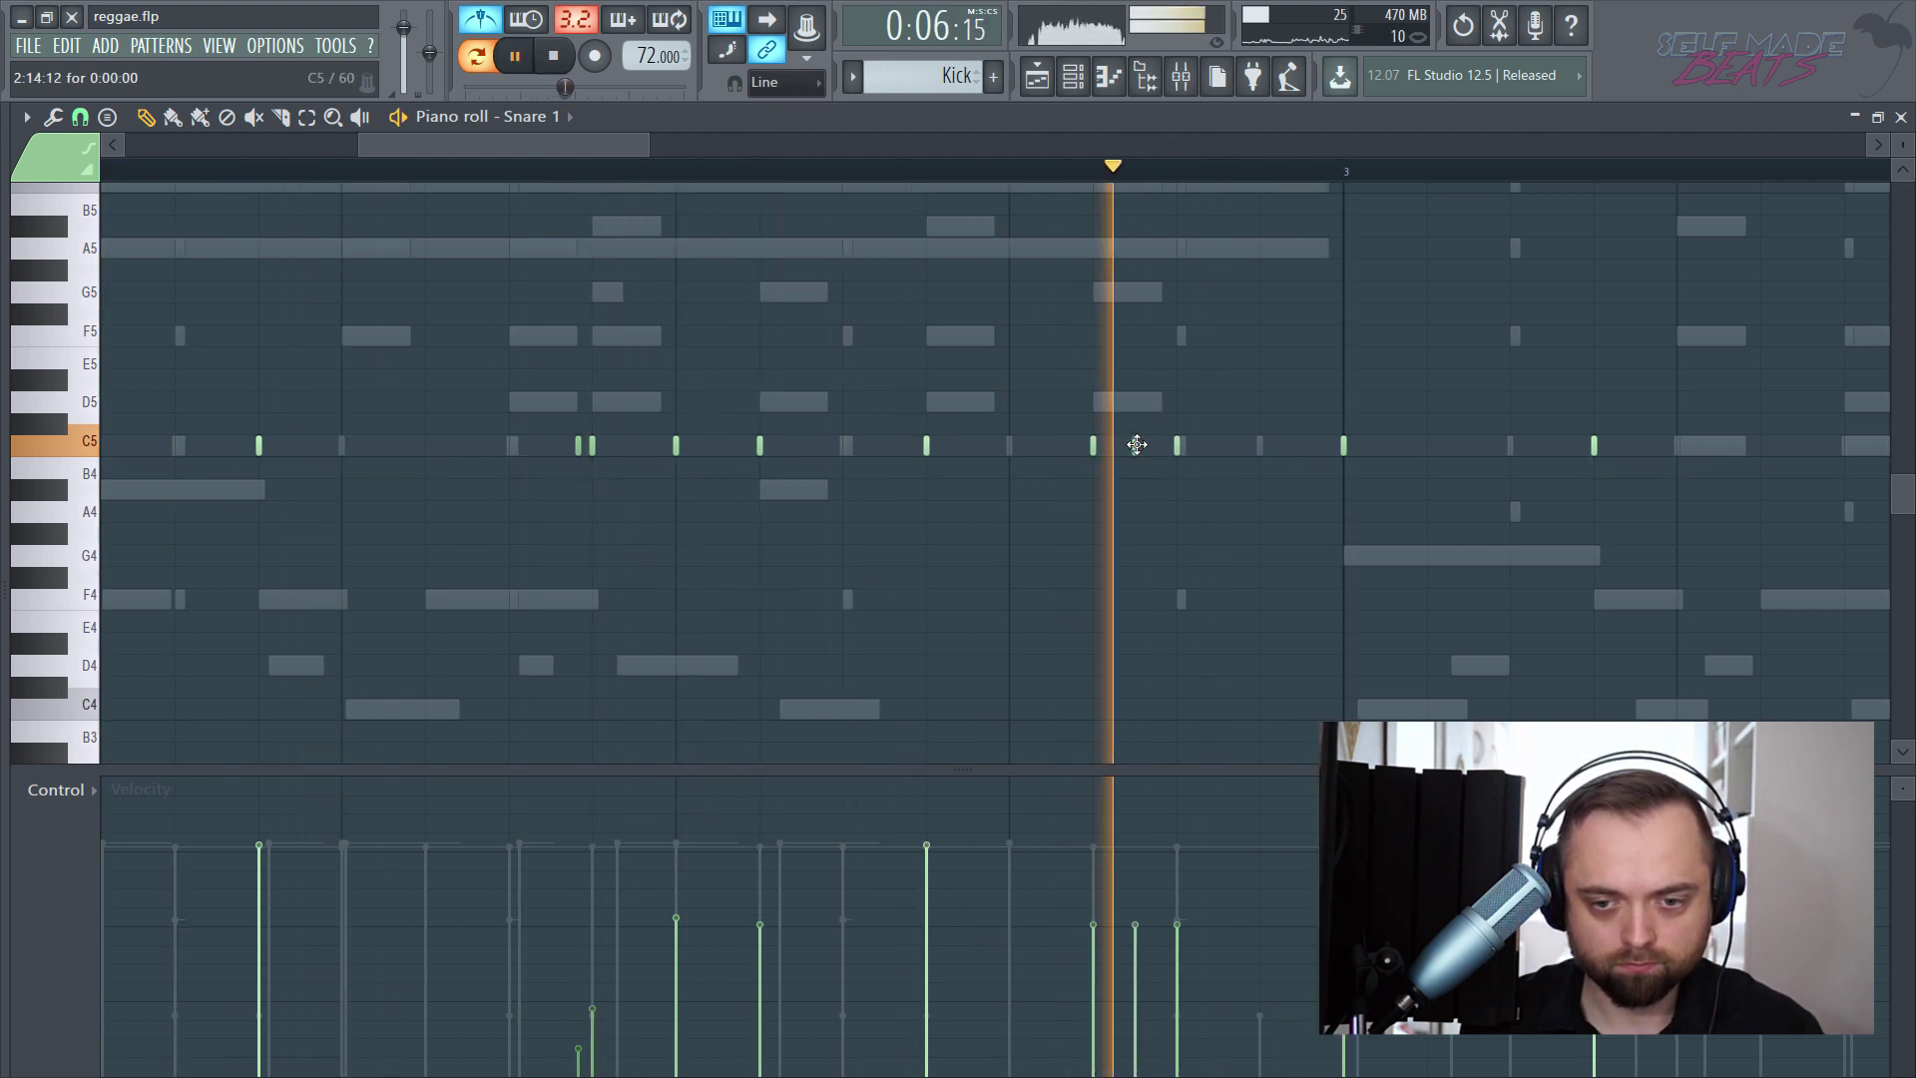
{"action": "key", "text": "space"}
- Lower bar 2's halfway hit to about 22% velocity and its step 15 hit to 31%, and add a matching hit on step 16
{"action": "left_click", "coordinate": [1182, 974]}
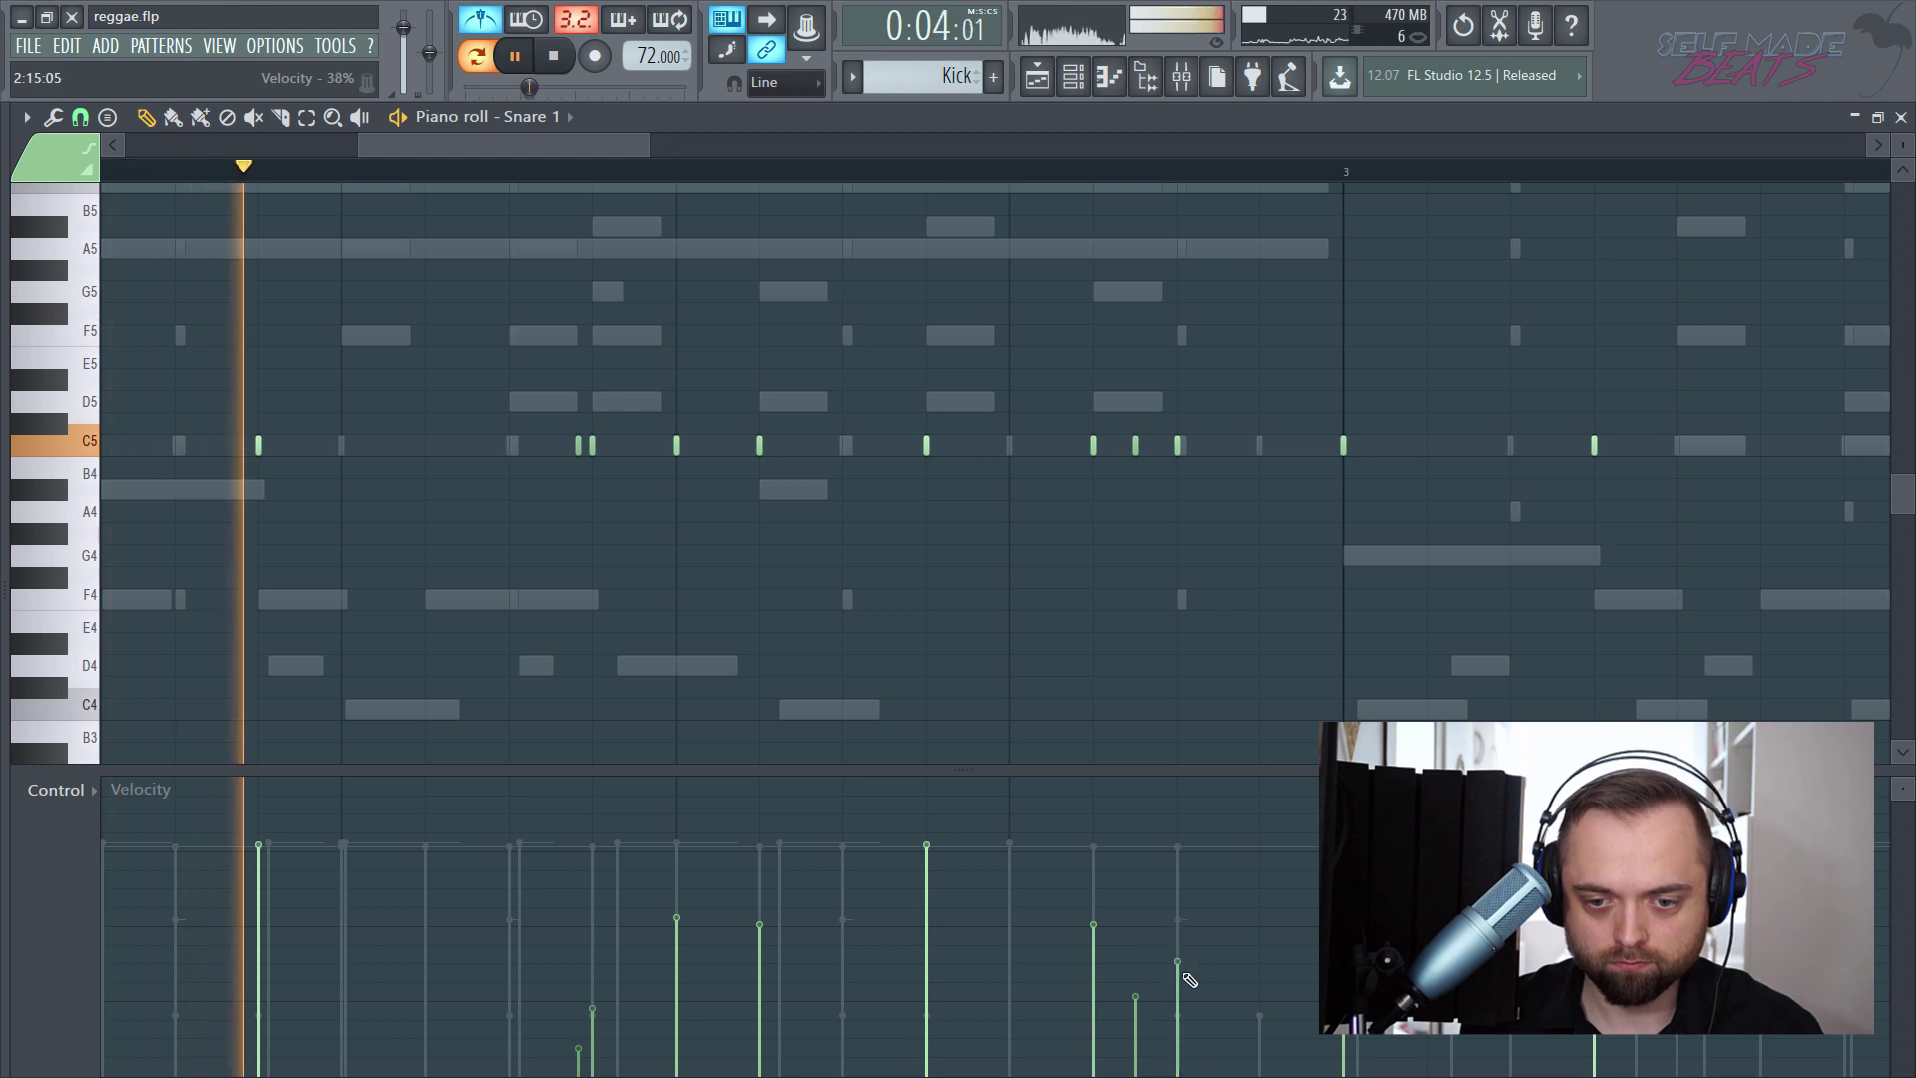
{"action": "left_click", "coordinate": [1133, 1012]}
{"action": "left_click", "coordinate": [1182, 982]}
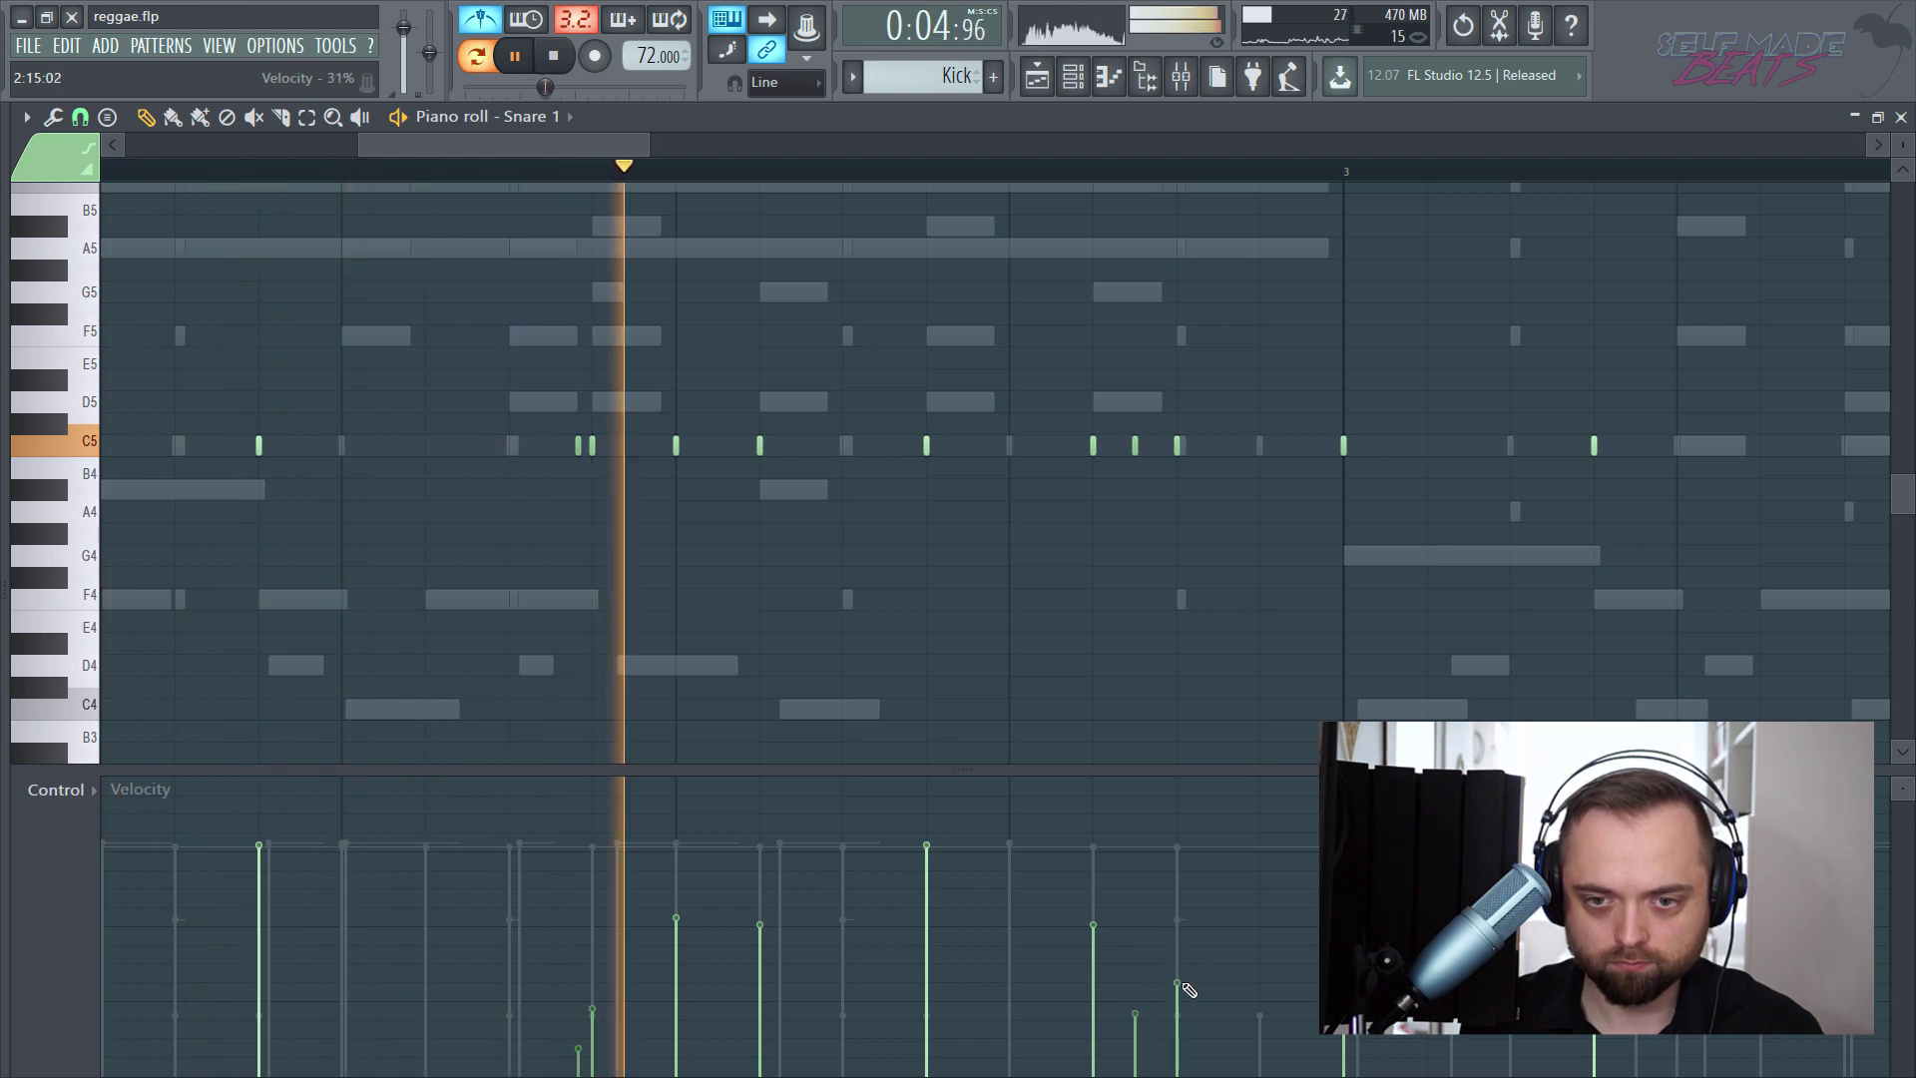
{"action": "left_click", "coordinate": [1259, 445]}
{"action": "key", "text": "space"}
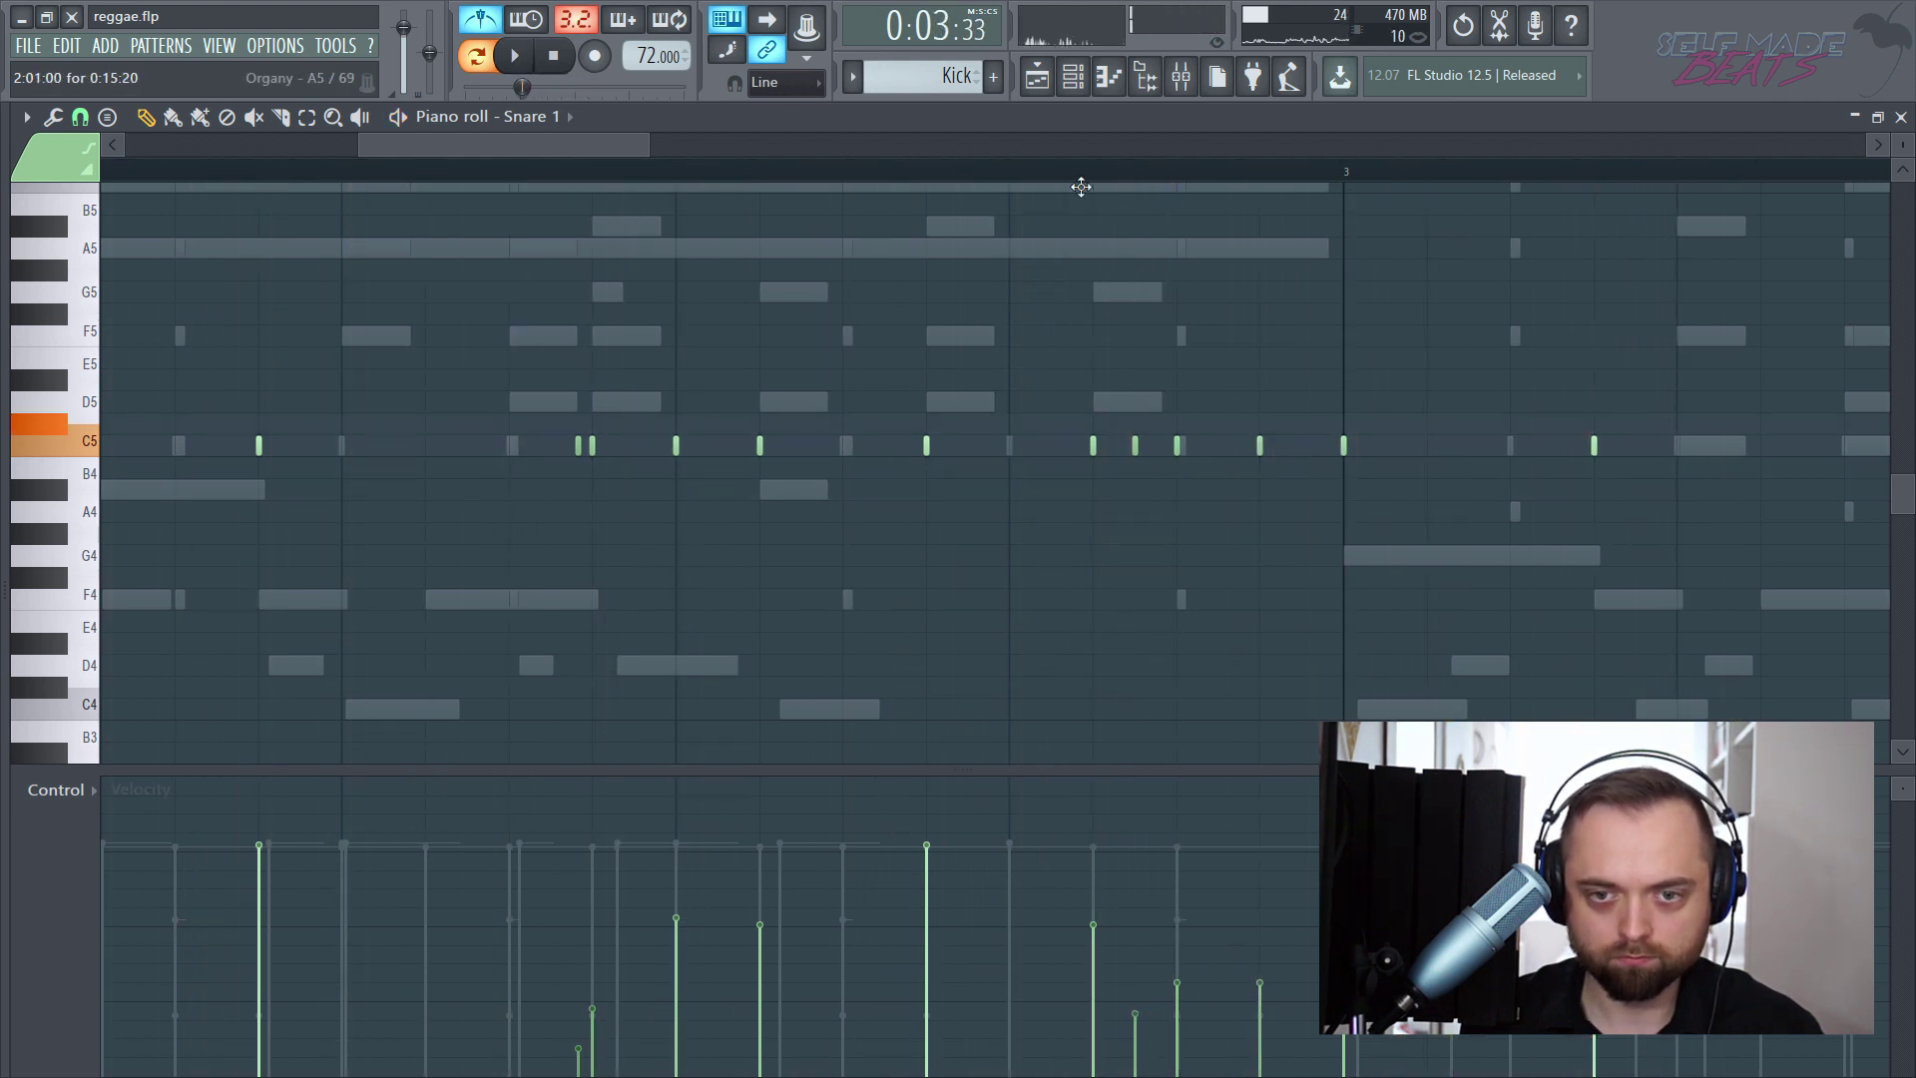
- Replay from bar 2 and lower the snare hit on step 15 of bar 2 to about 12% velocity
{"action": "key", "text": "space"}
{"action": "scroll", "coordinate": [1073, 173], "scroll_direction": "down", "scroll_amount": 5}
{"action": "scroll", "coordinate": [1078, 178], "scroll_direction": "down", "scroll_amount": 2}
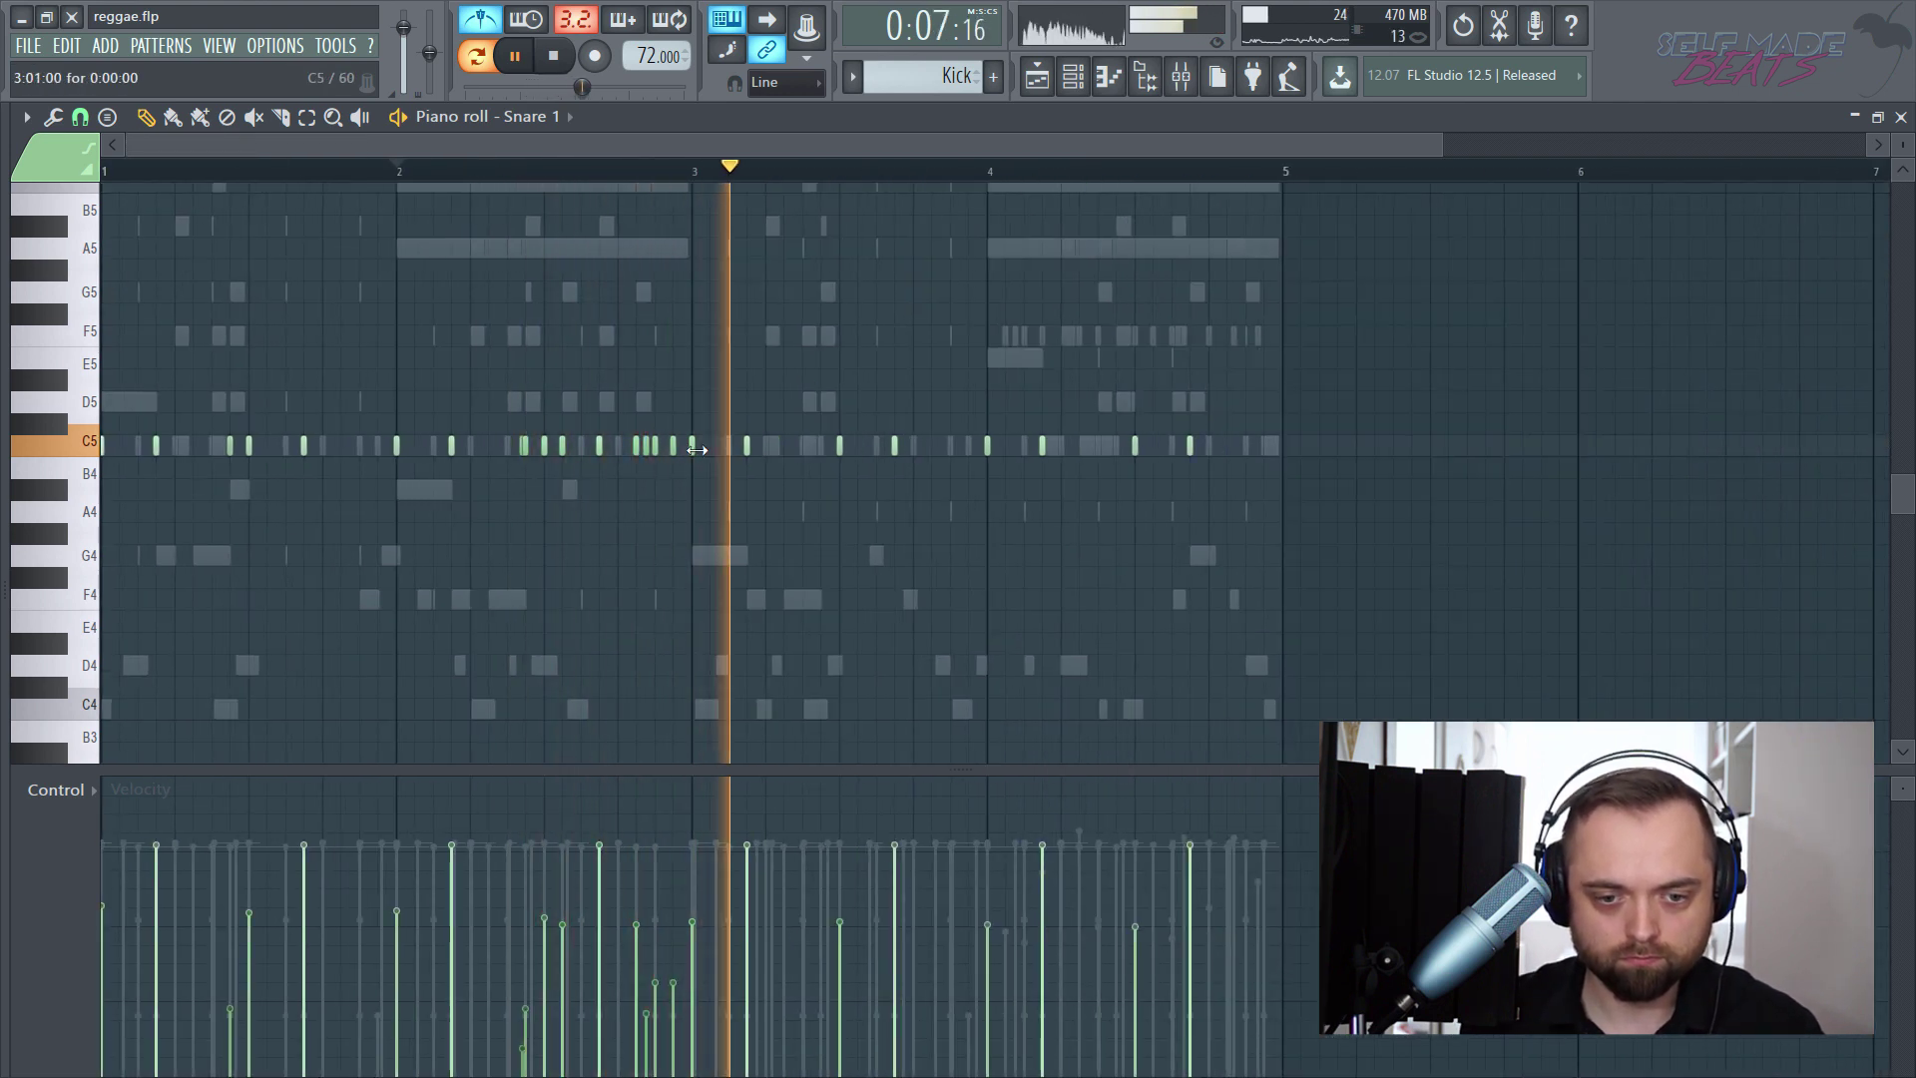
{"action": "key", "text": "space"}
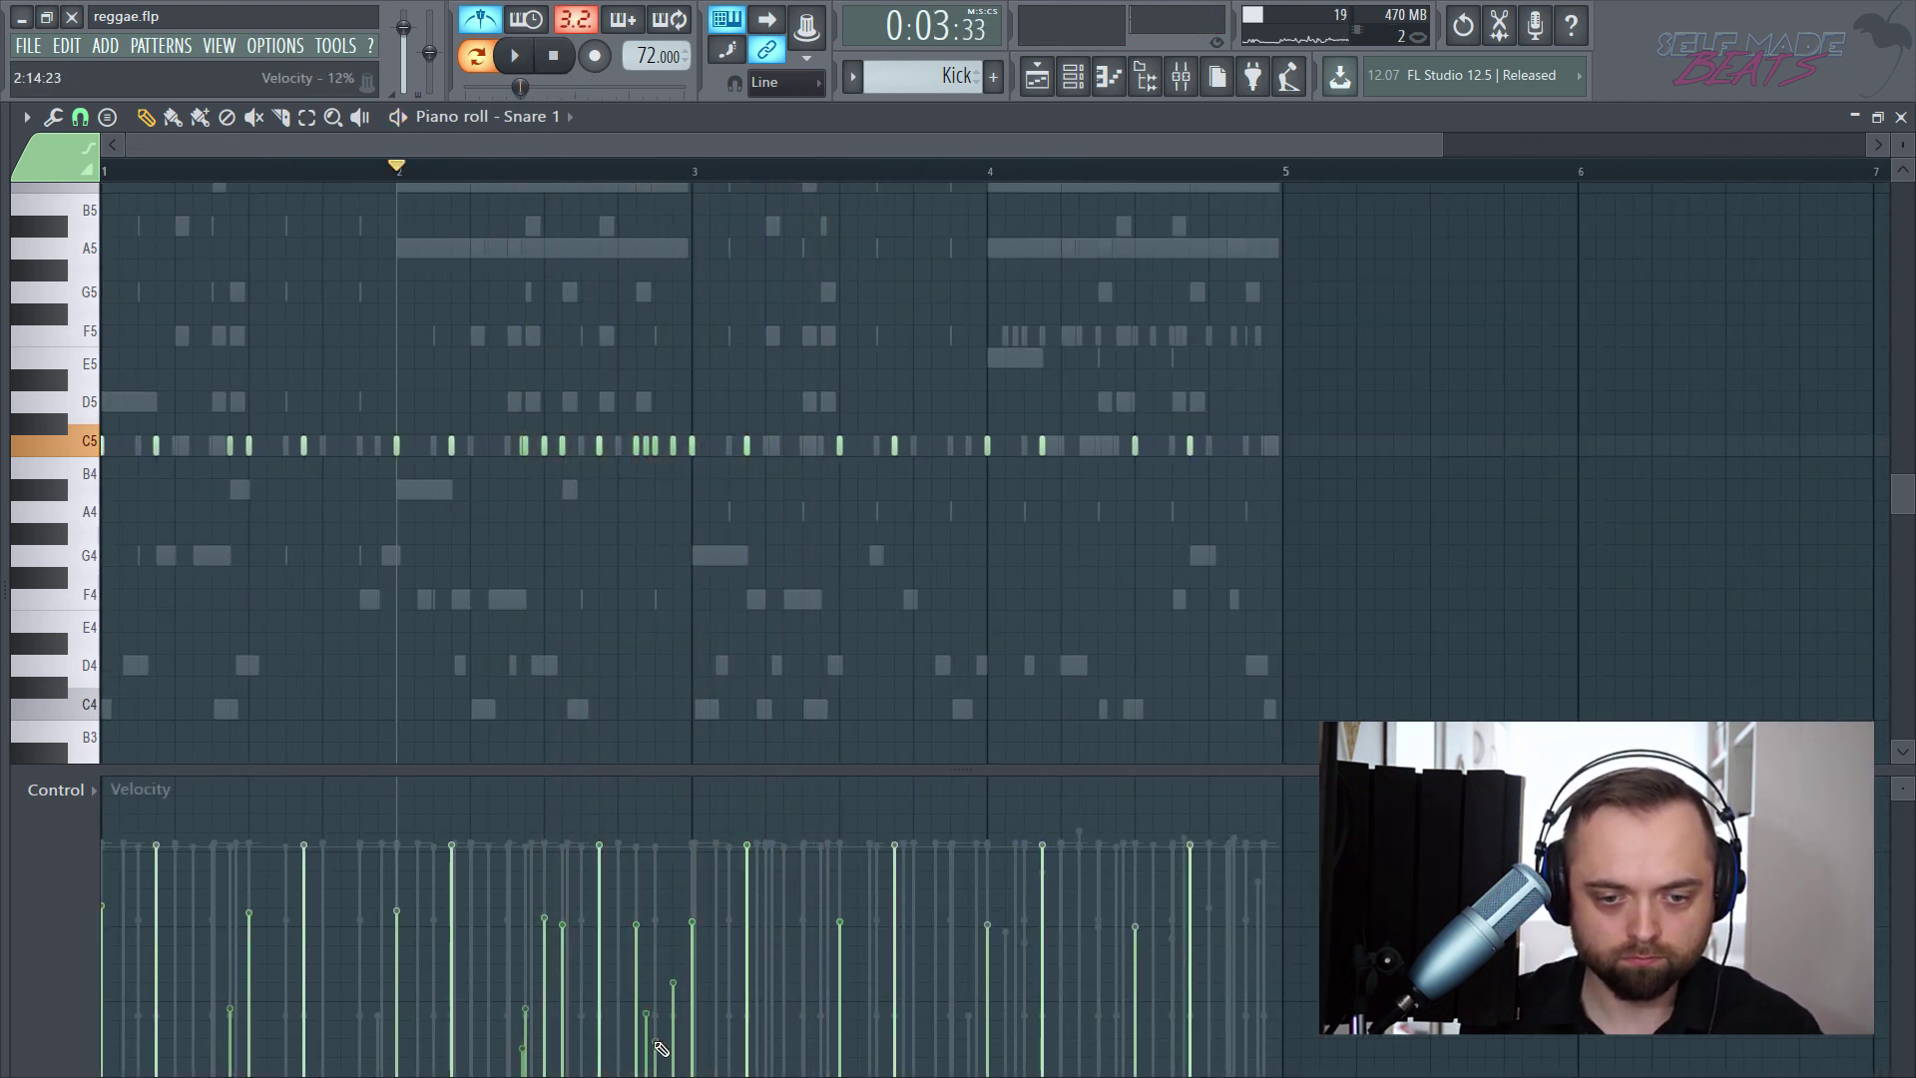
{"action": "key", "text": "space"}
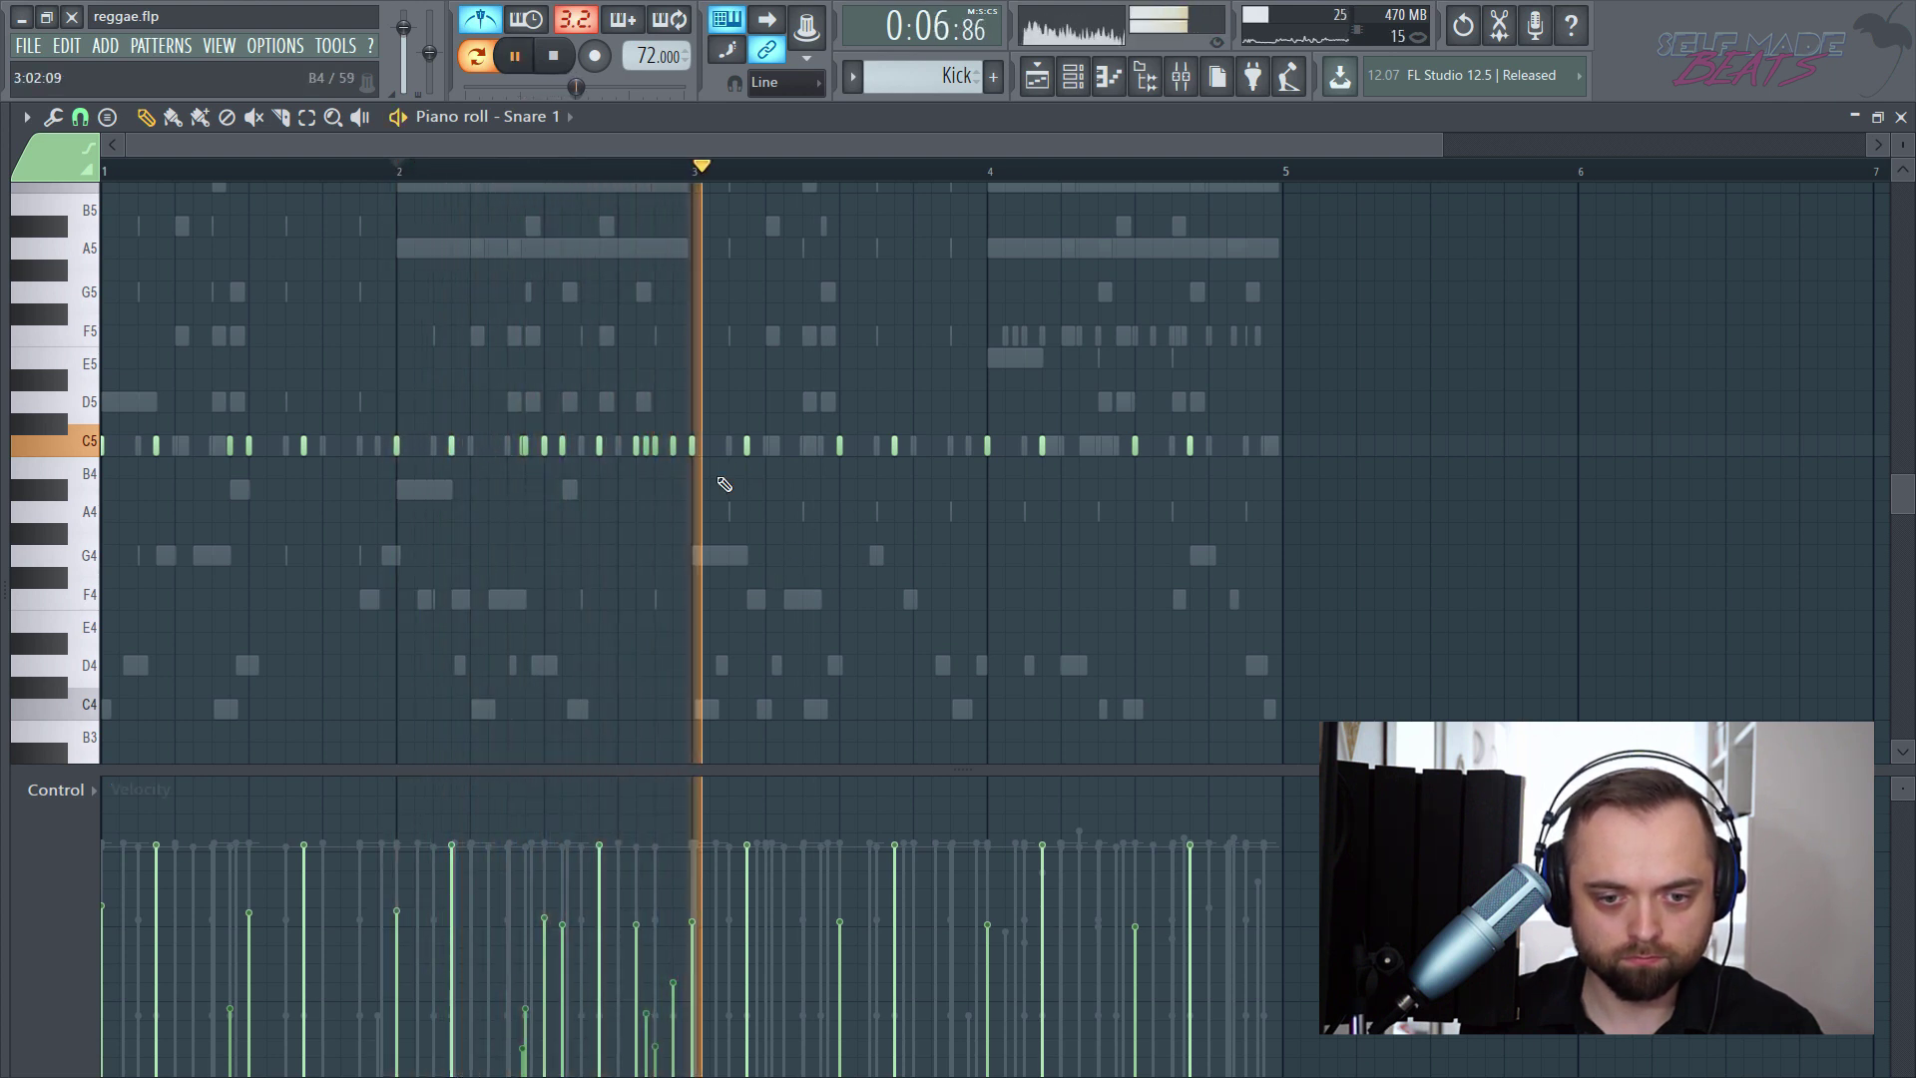
- Replace bar 3's snare hits with a copy of the bar 1 snare hits
{"action": "key", "text": "space"}
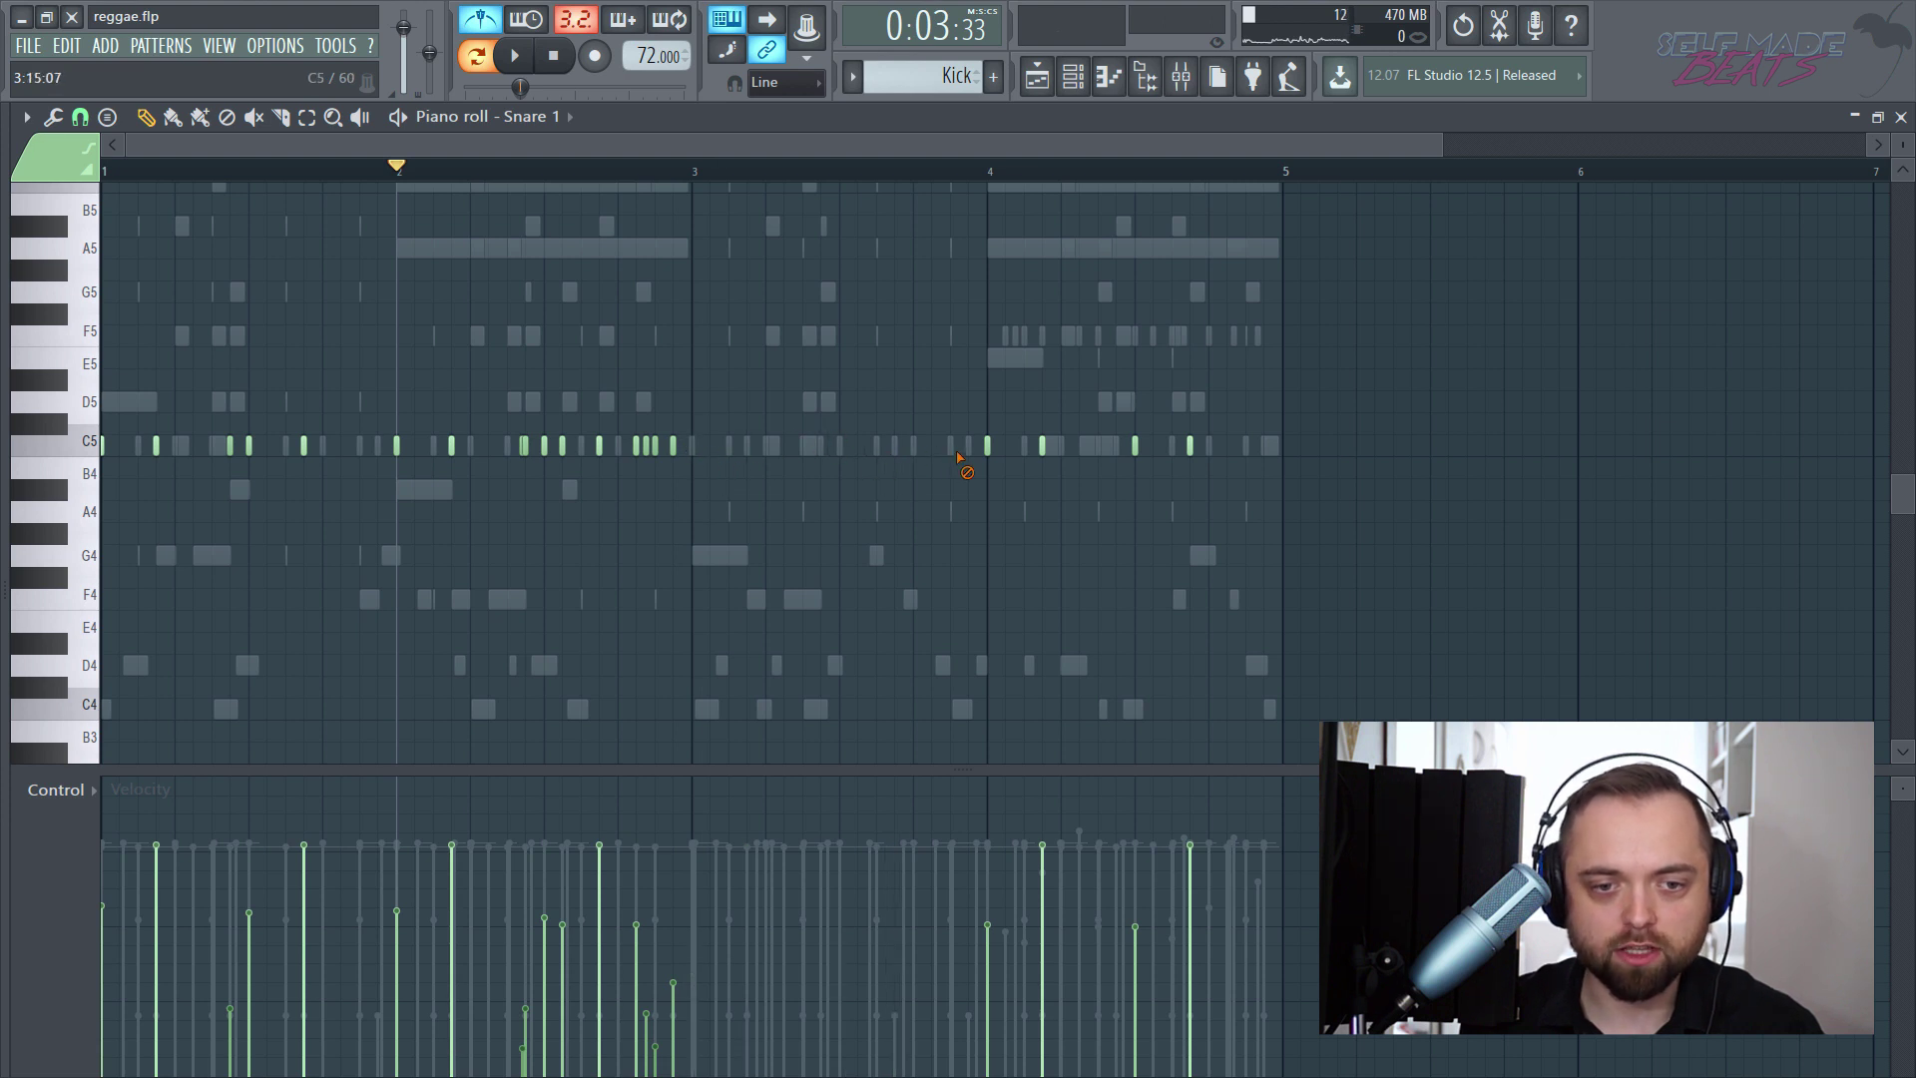
{"action": "left_click_drag", "start_coordinate": [354, 397], "coordinate": [745, 448]}
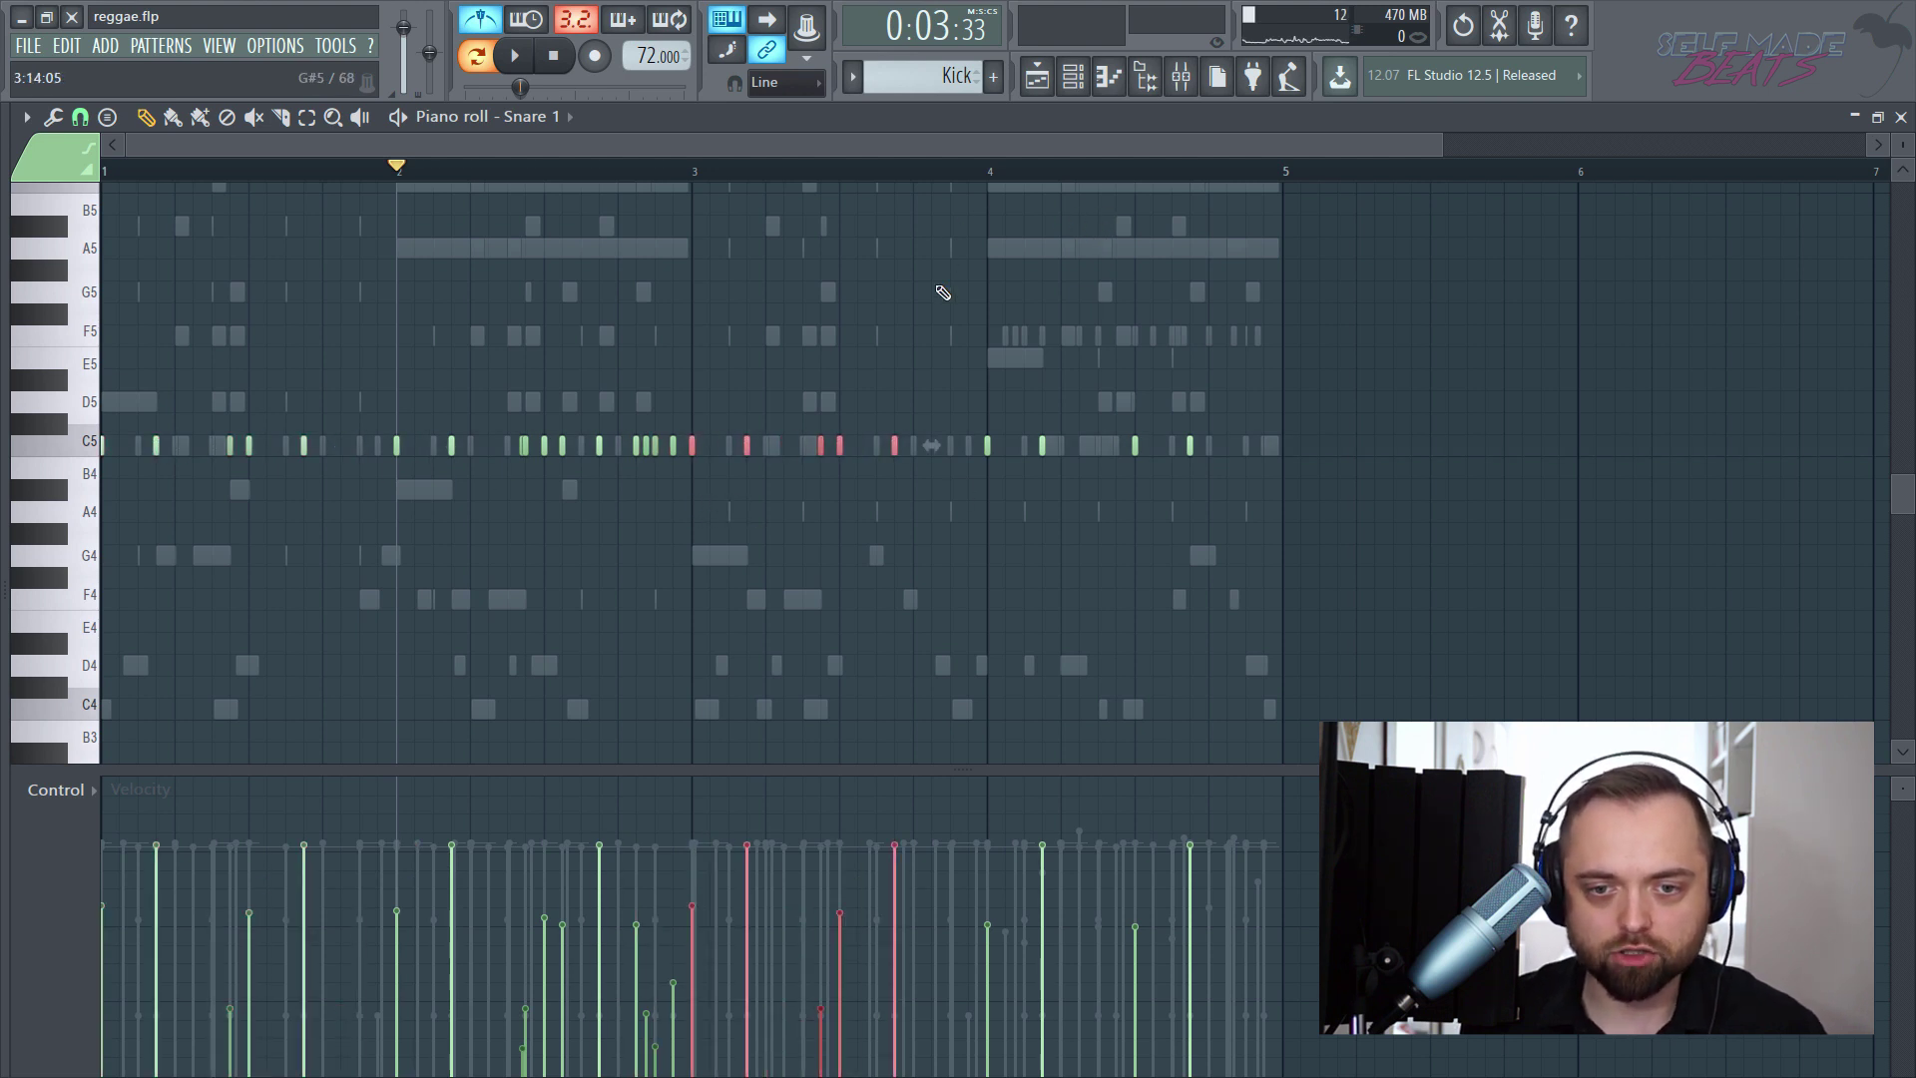
- Play from bar 4 and add a C5 snare hit on step 8 of that bar at about 43% velocity
{"action": "left_click", "coordinate": [991, 184]}
{"action": "scroll", "coordinate": [980, 141], "scroll_direction": "up", "scroll_amount": 3}
{"action": "left_click_drag", "start_coordinate": [980, 141], "coordinate": [1126, 153]}
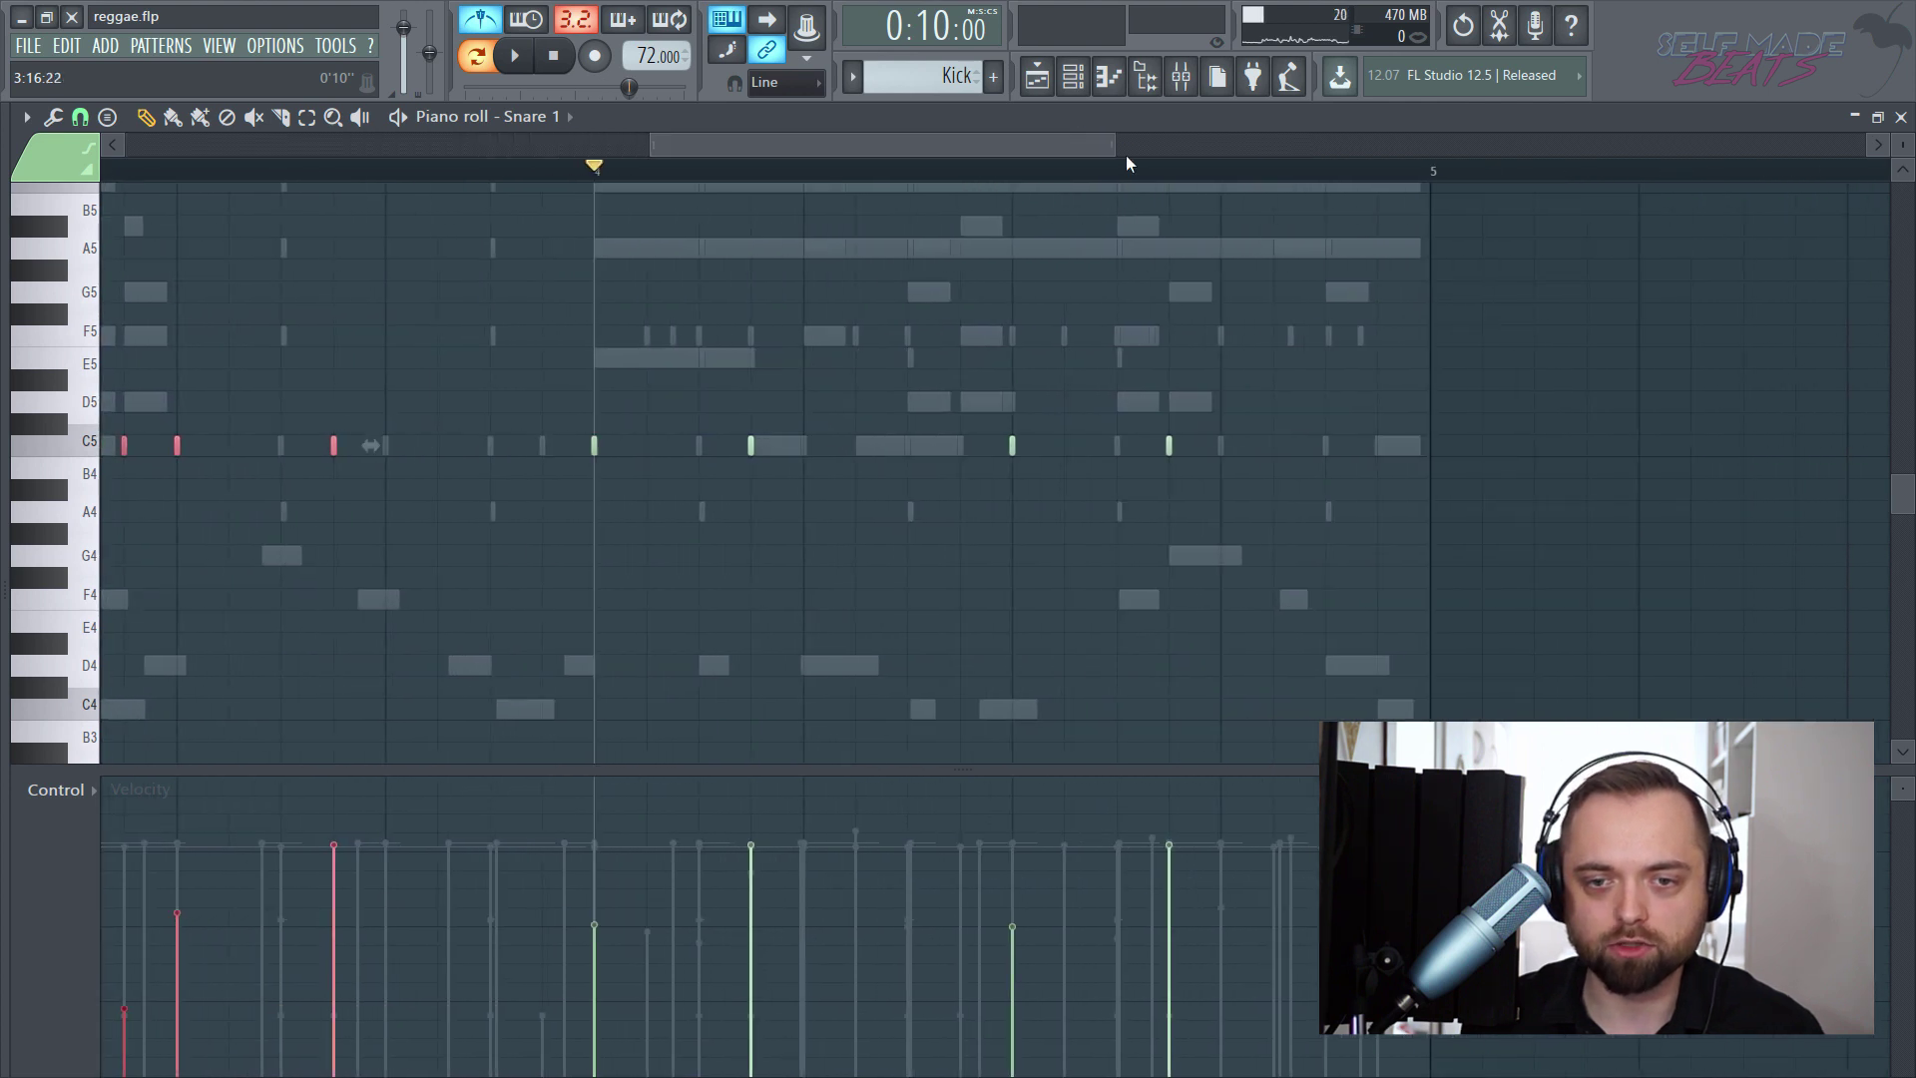
{"action": "scroll", "coordinate": [1126, 155], "scroll_direction": "up", "scroll_amount": 3}
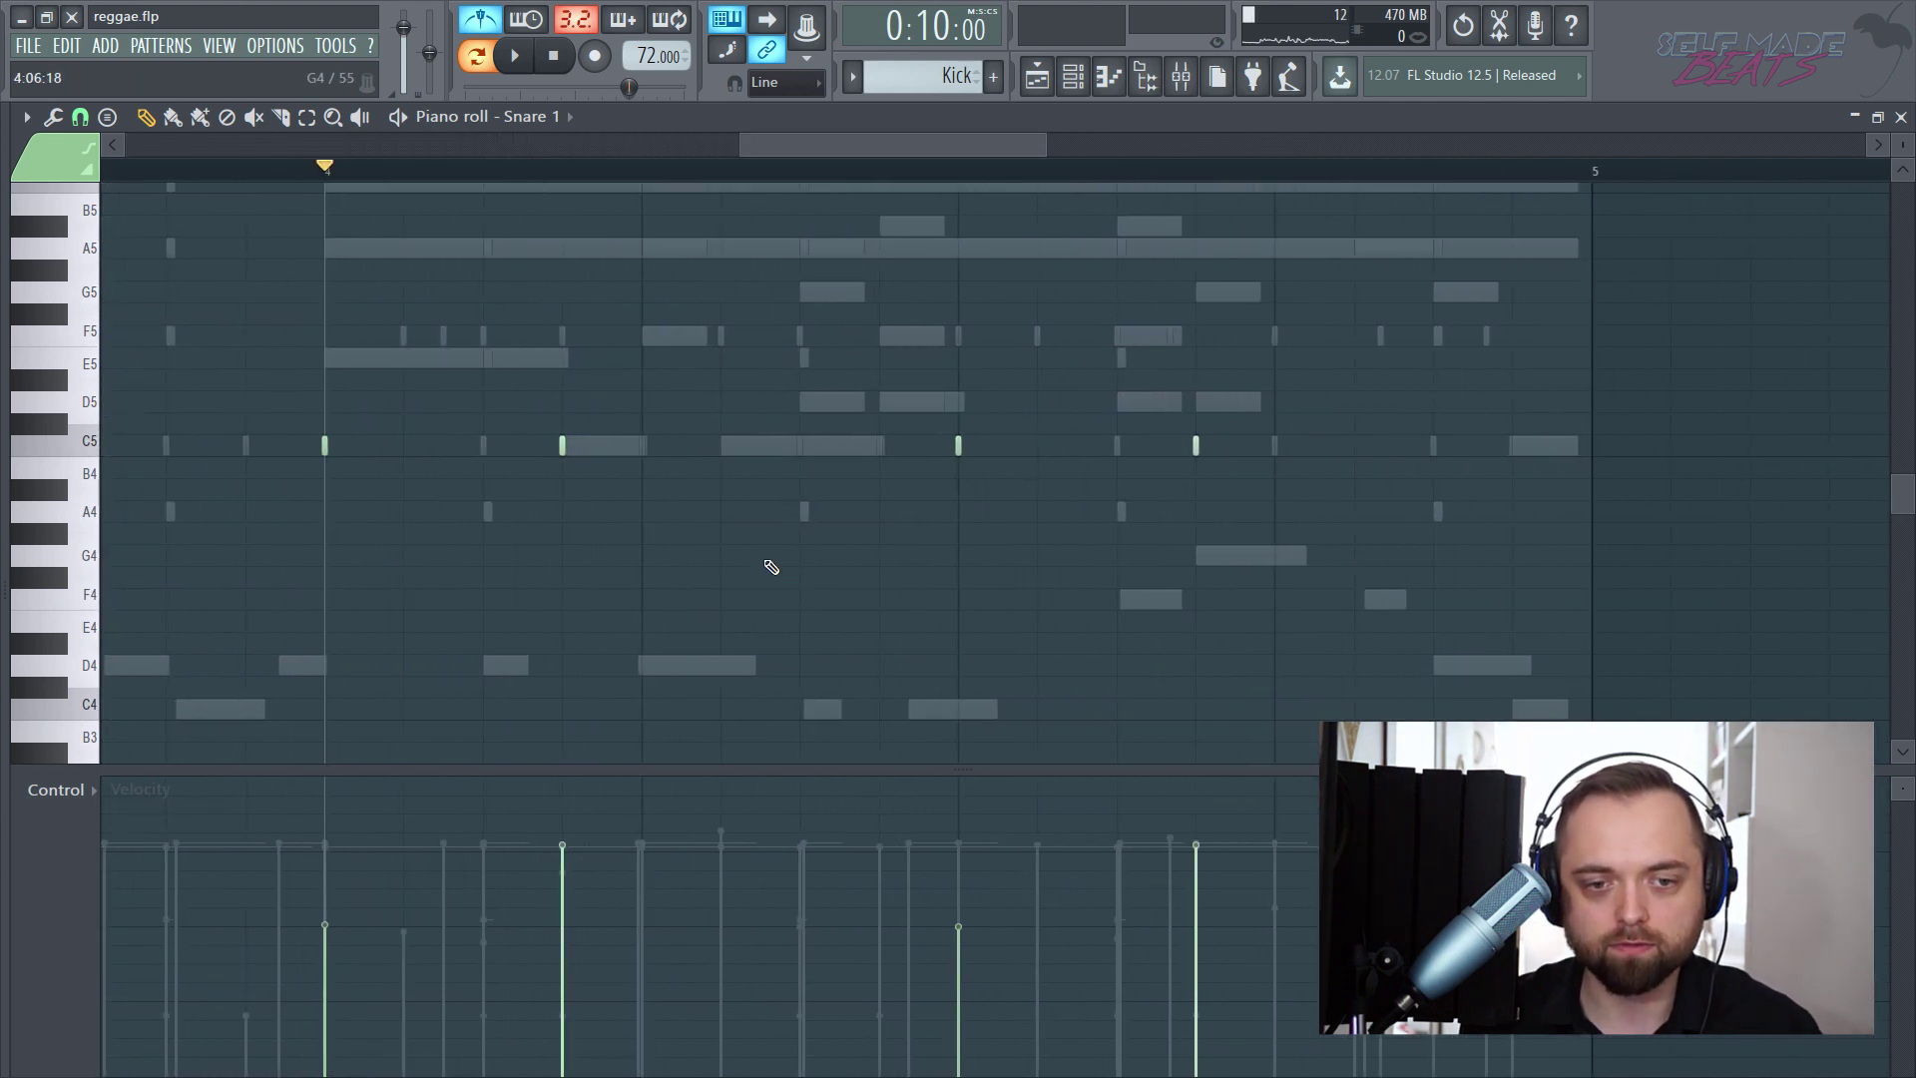
{"action": "key", "text": "space"}
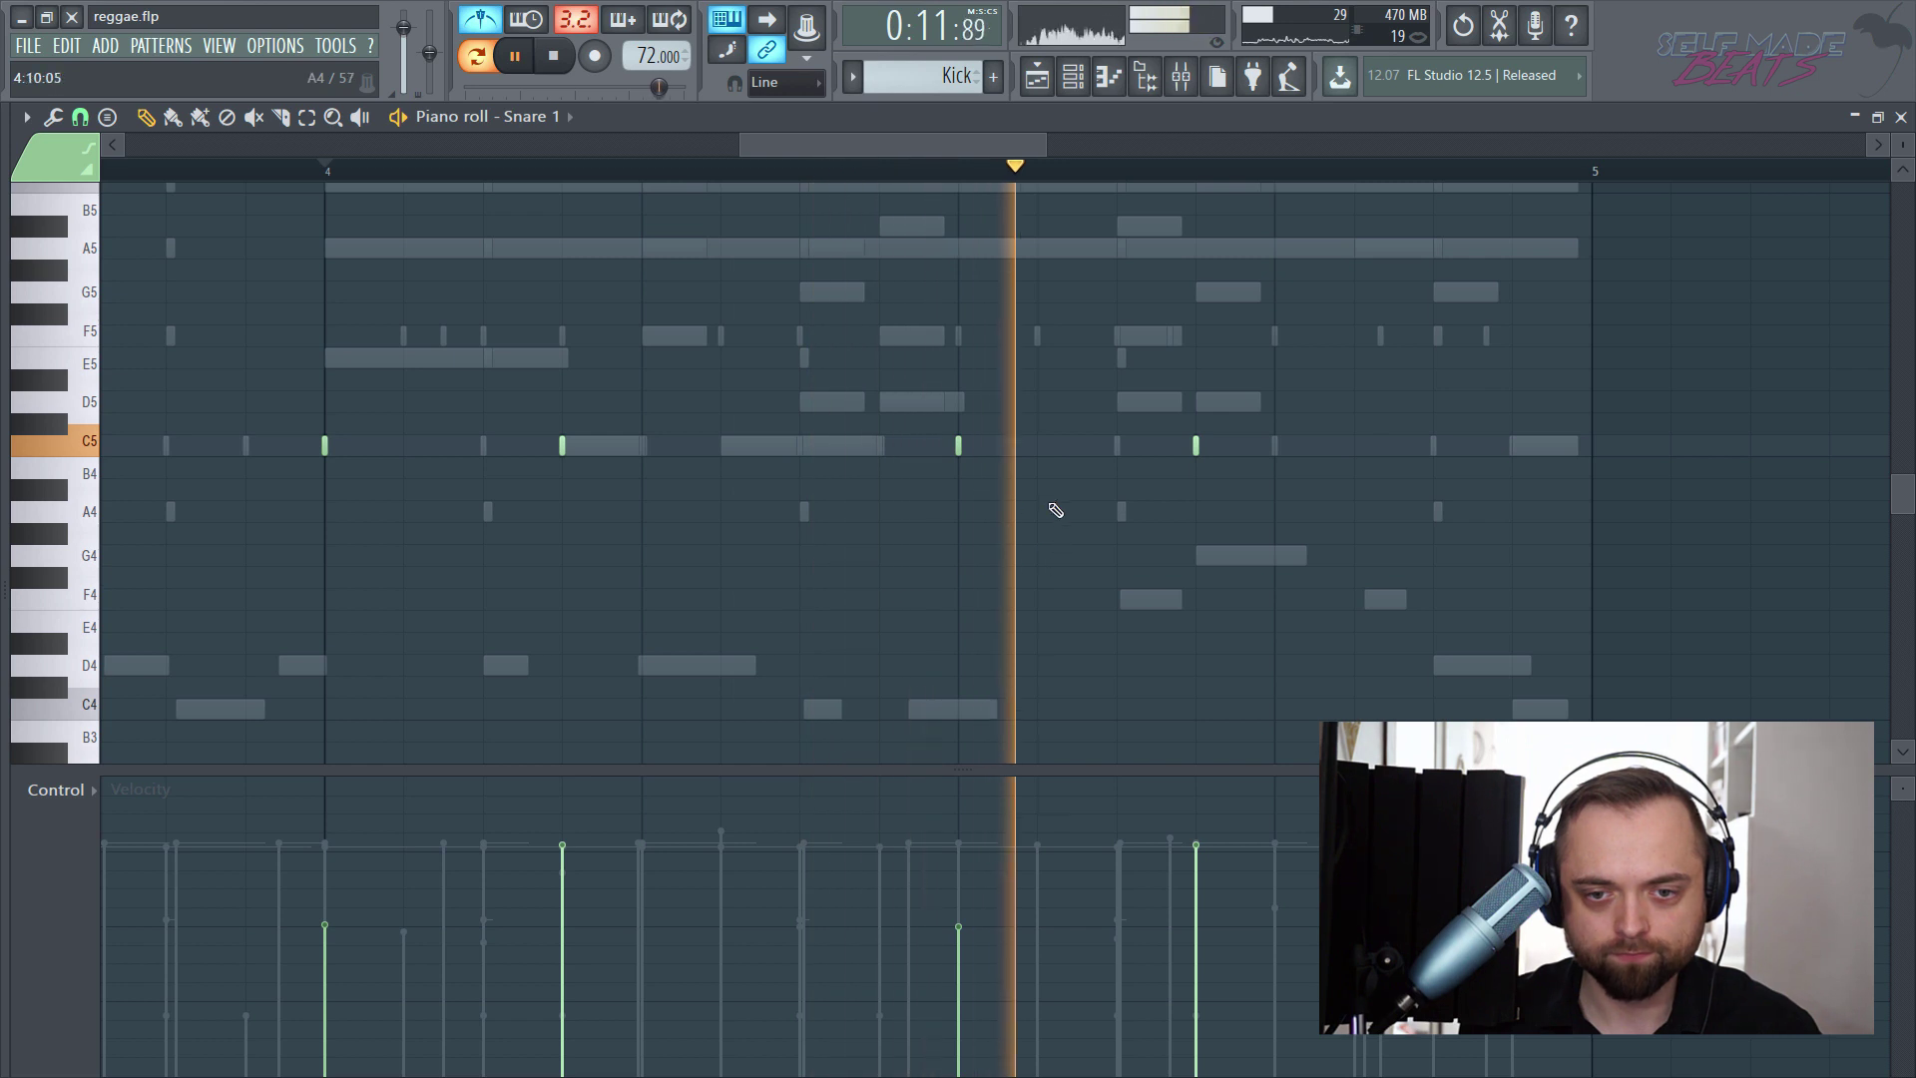
{"action": "left_click", "coordinate": [880, 445]}
{"action": "left_click", "coordinate": [882, 950]}
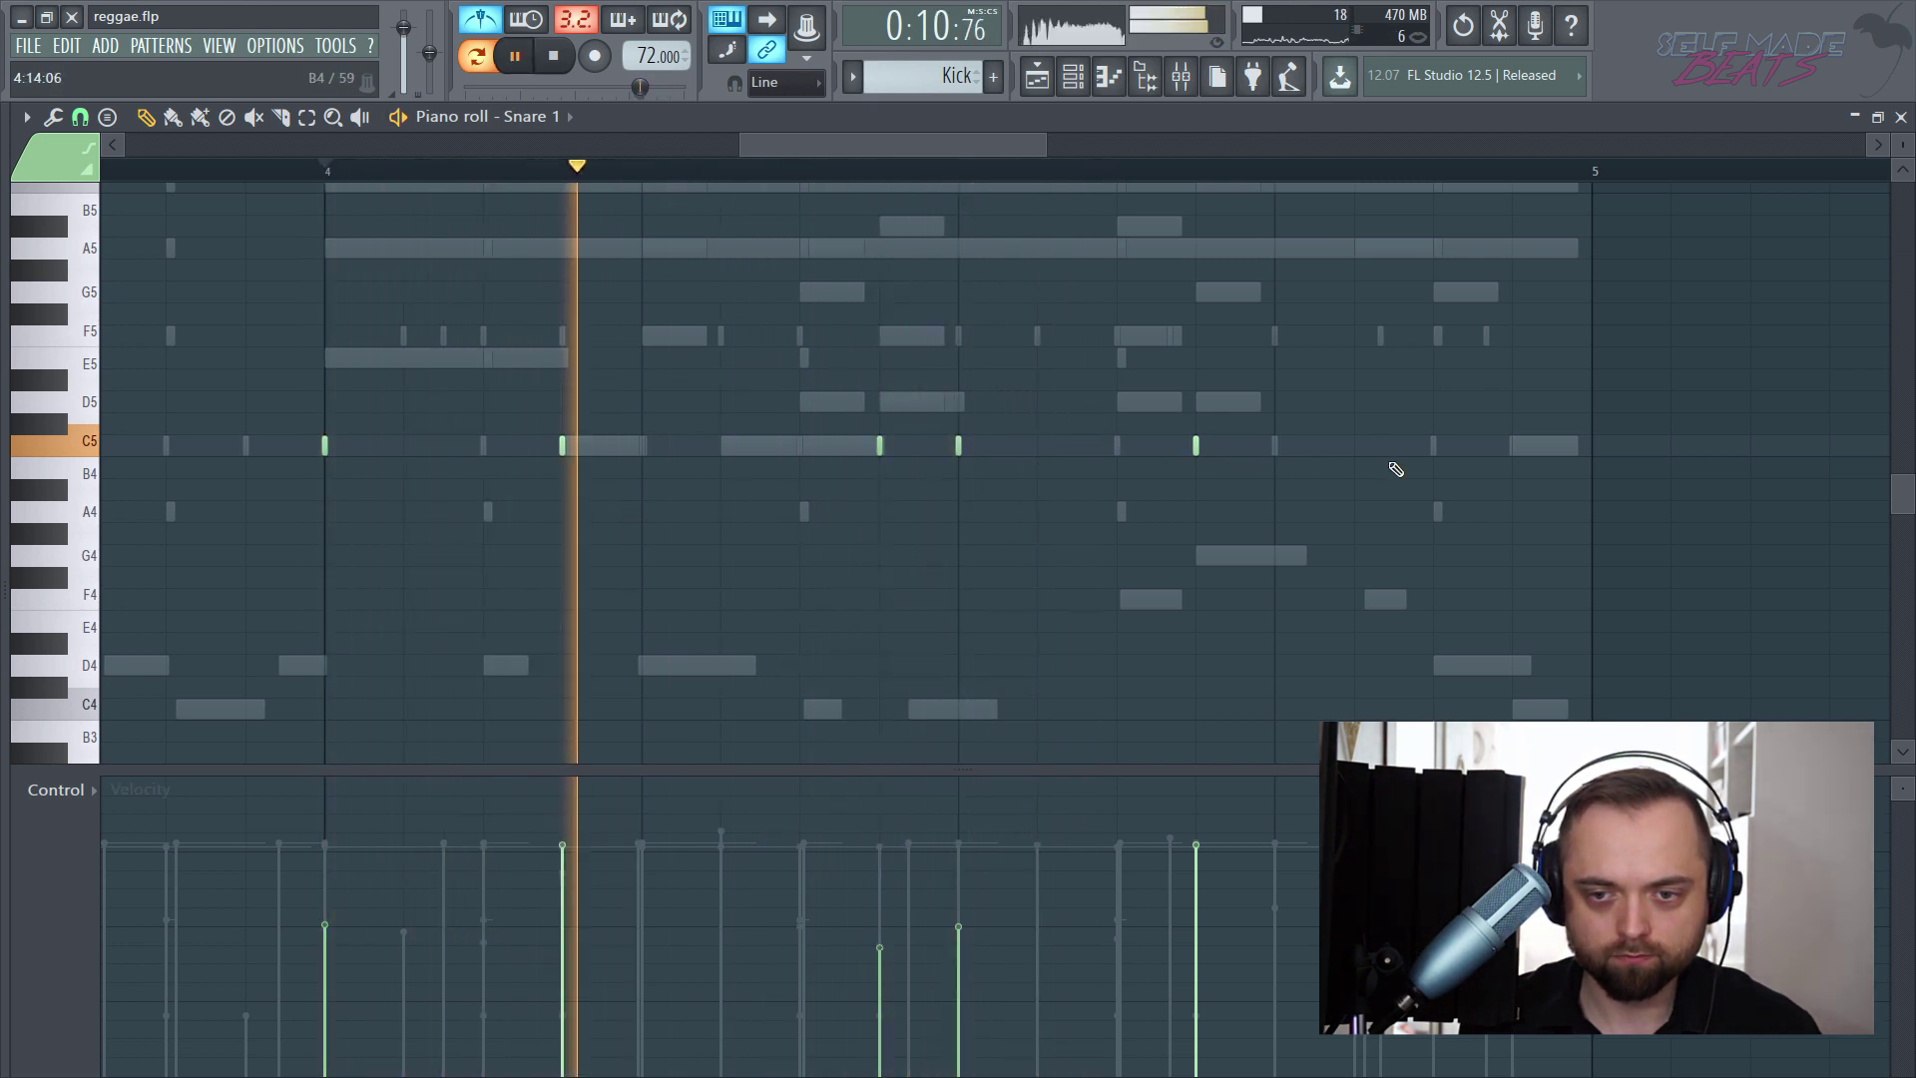
- Add C5 snare hits on steps 14 and 15 of bar 4, plus a quieter one halfway between them
{"action": "left_click", "coordinate": [1357, 445]}
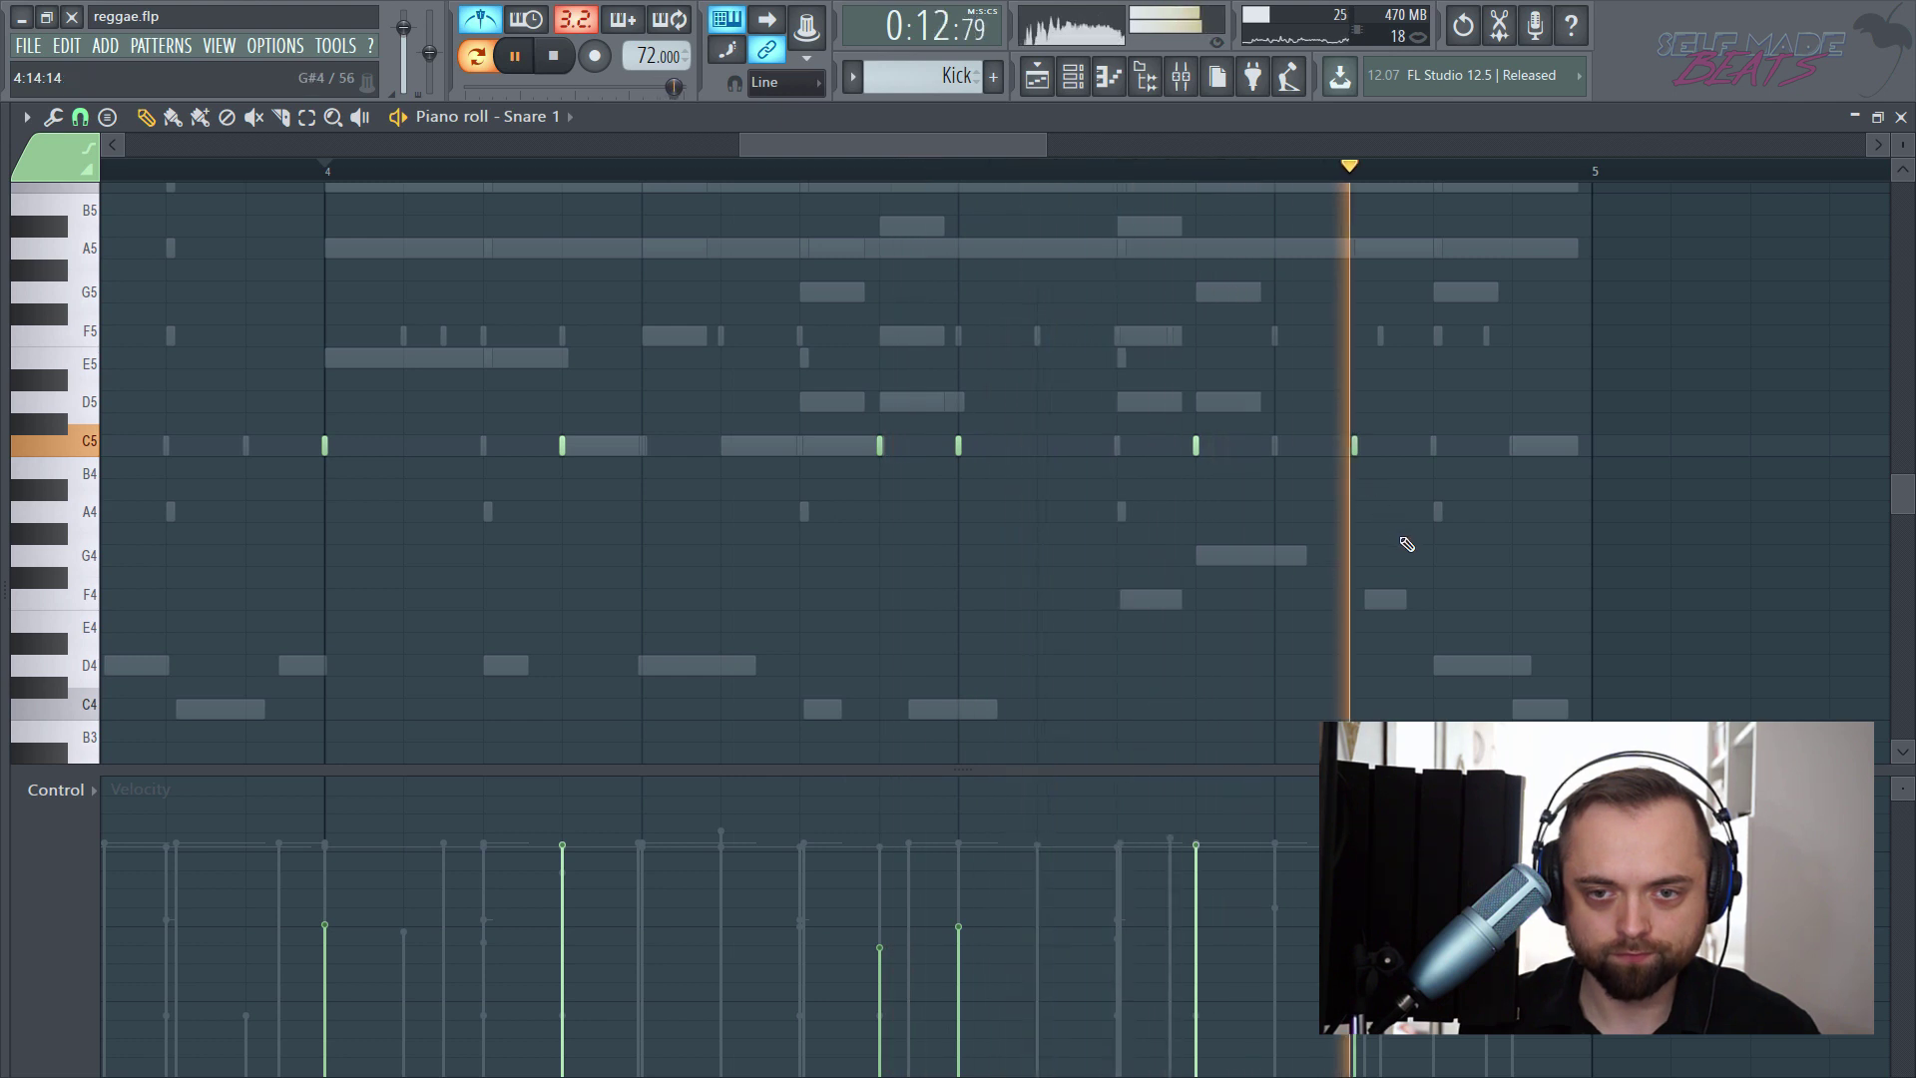
{"action": "key", "text": "space"}
{"action": "key", "text": "space"}
{"action": "left_click", "coordinate": [1433, 446]}
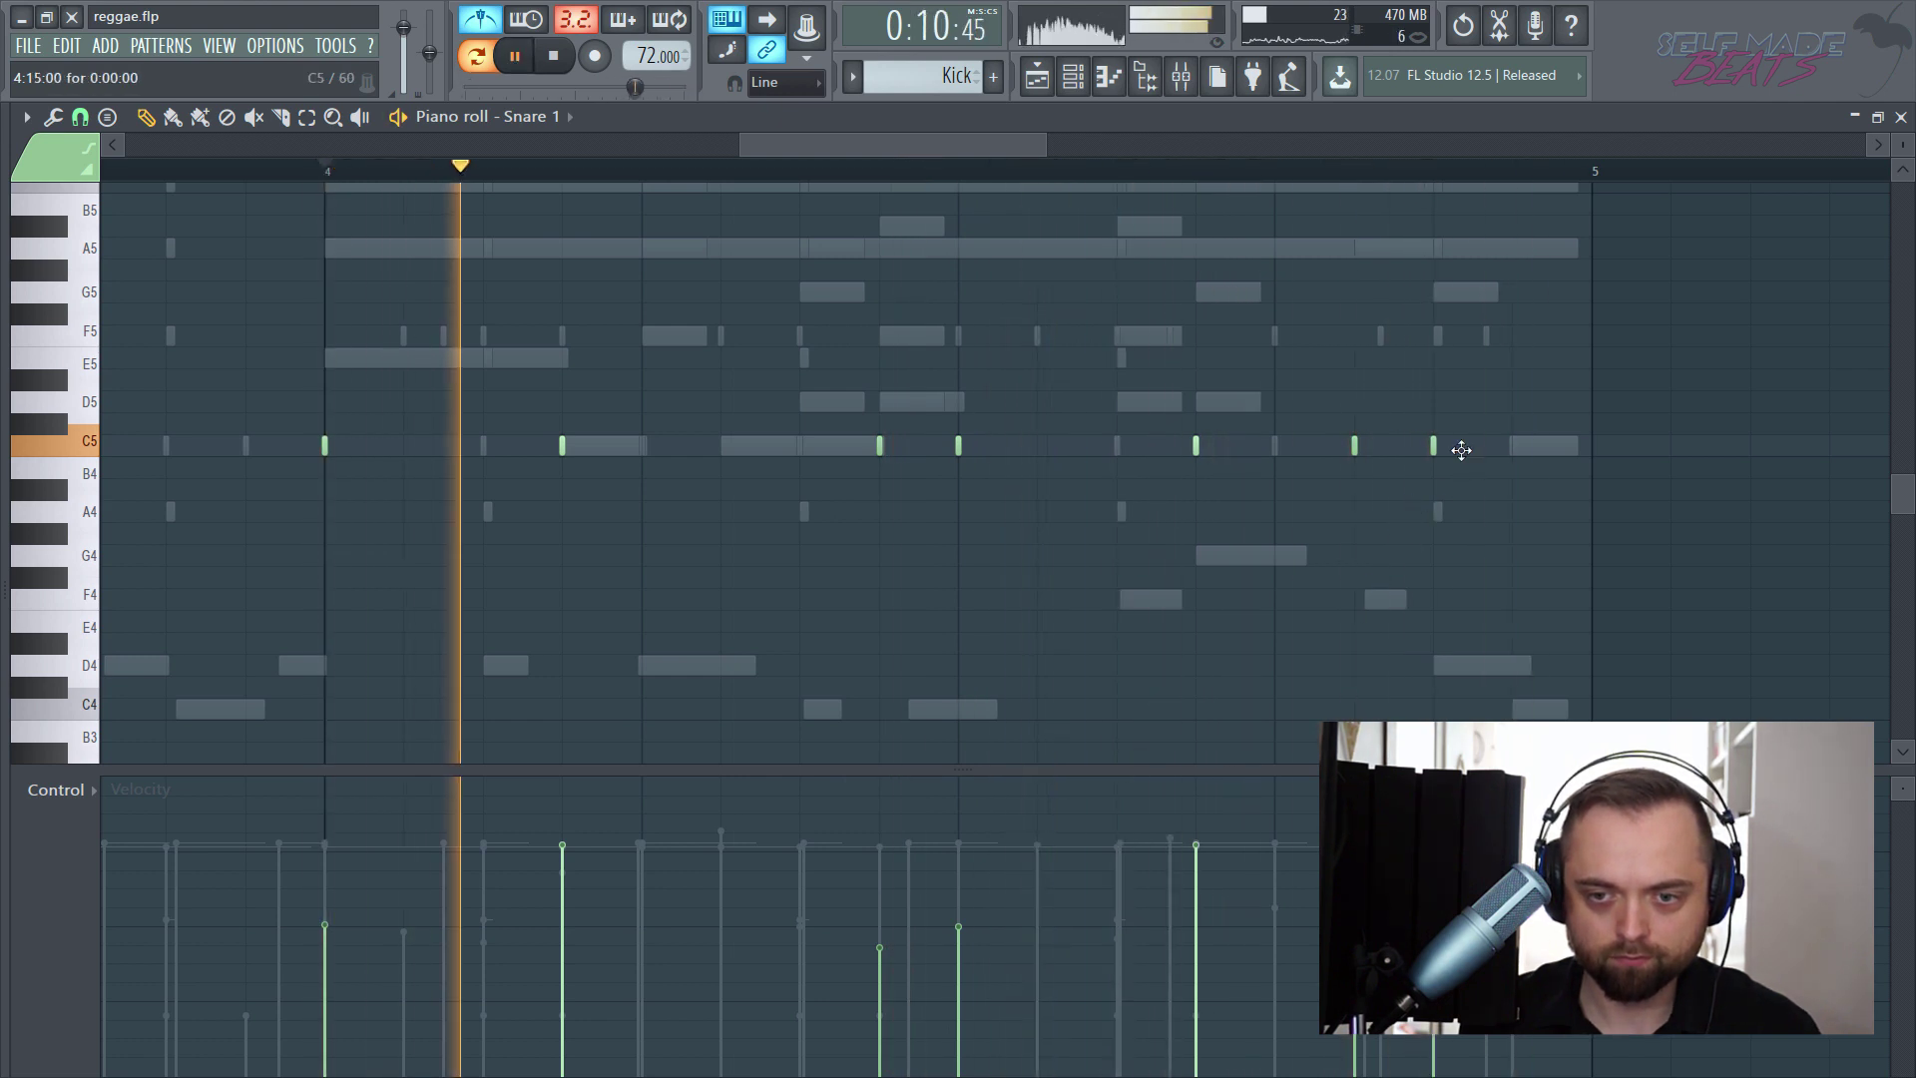
{"action": "left_click", "coordinate": [1394, 446]}
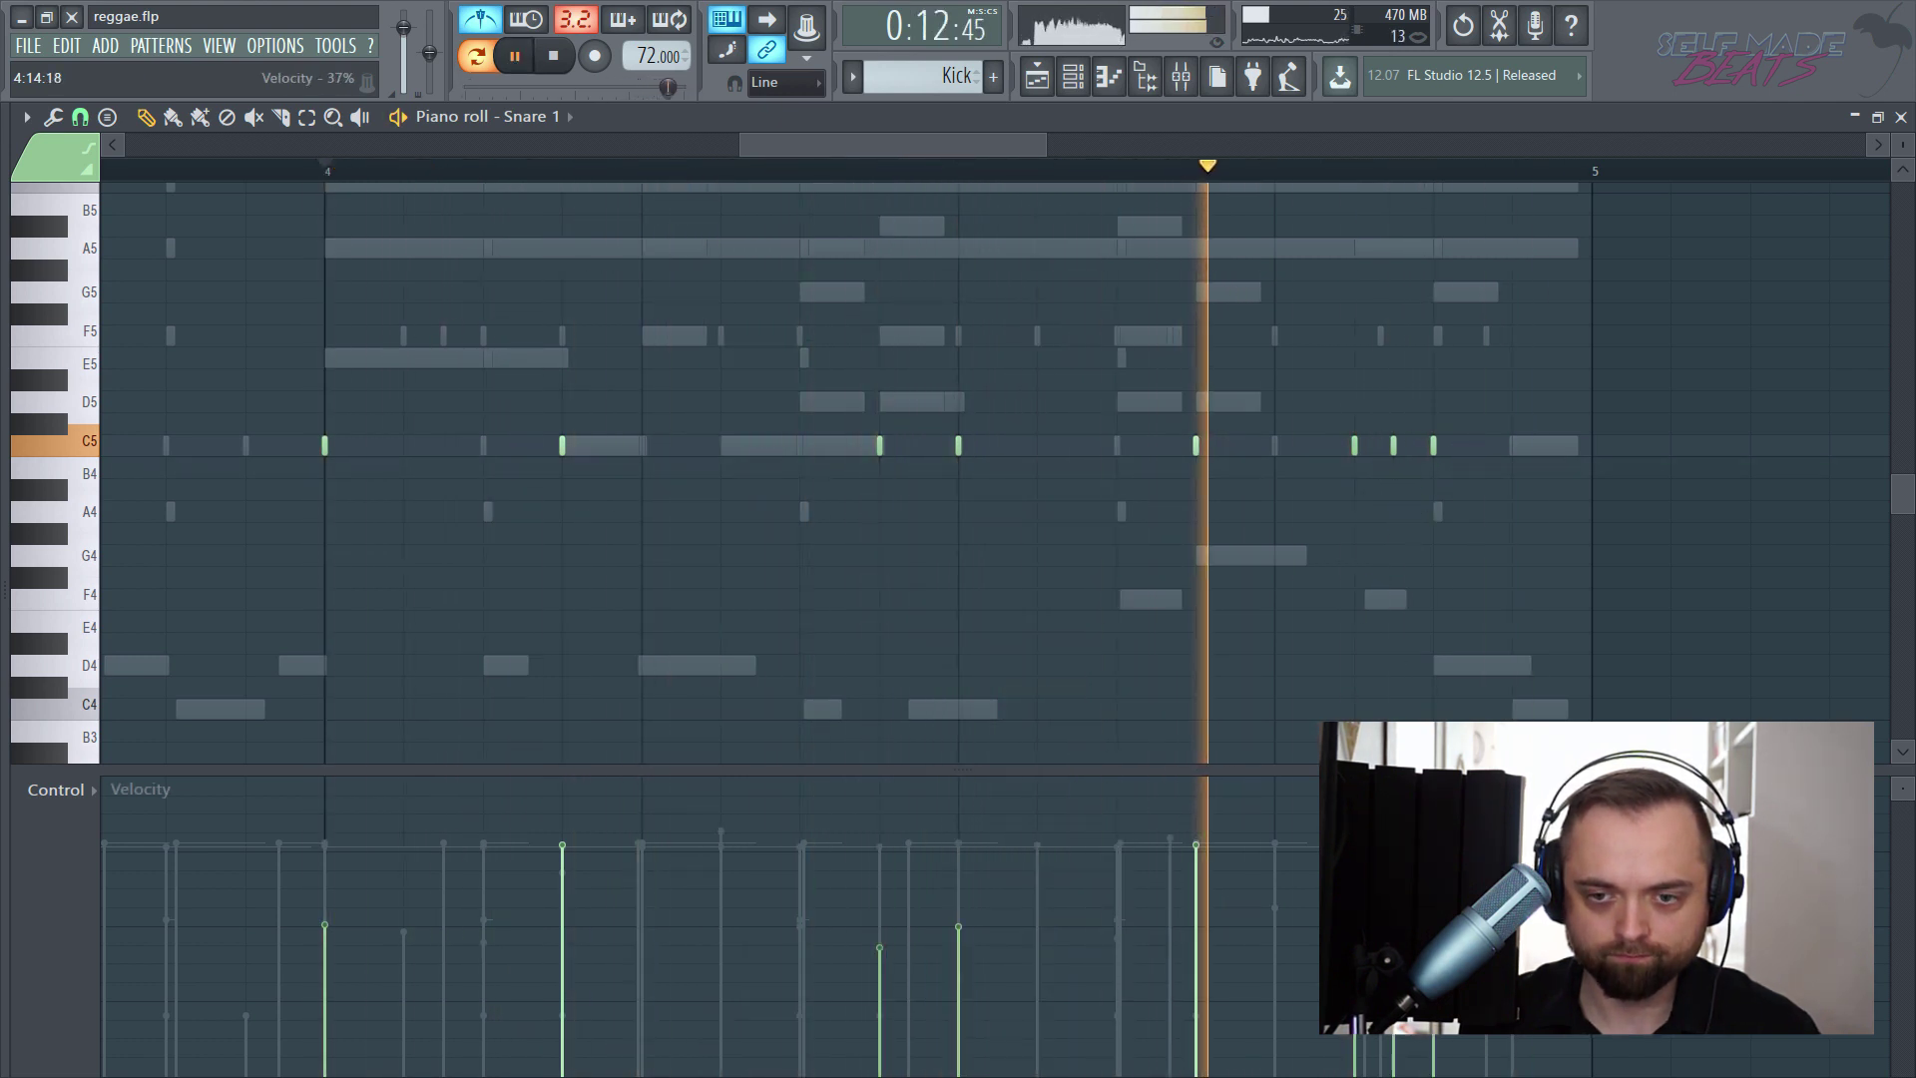
- Add a closing snare hit on step 16 of bar 4, pitched down to A#4, at about 67% velocity
{"action": "key", "text": "space"}
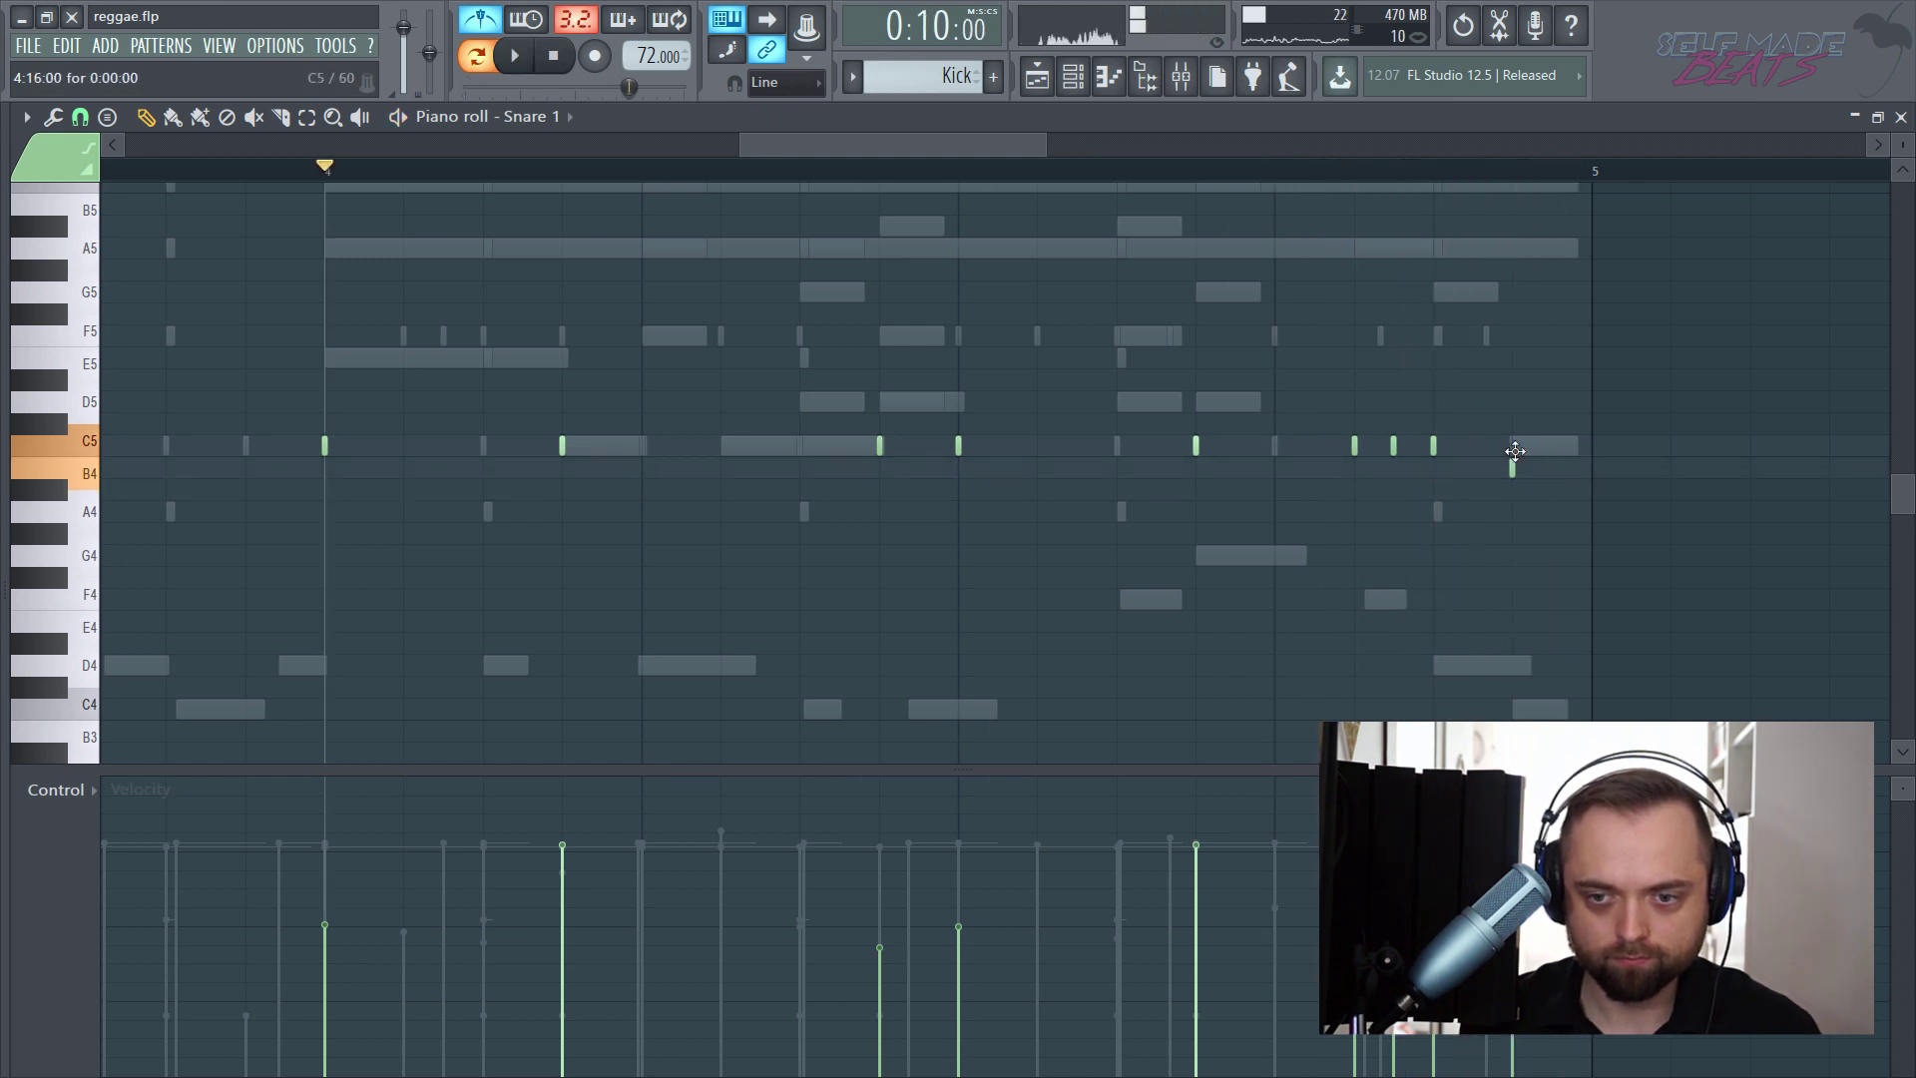
{"action": "key", "text": "space"}
{"action": "left_click", "coordinate": [1514, 488]}
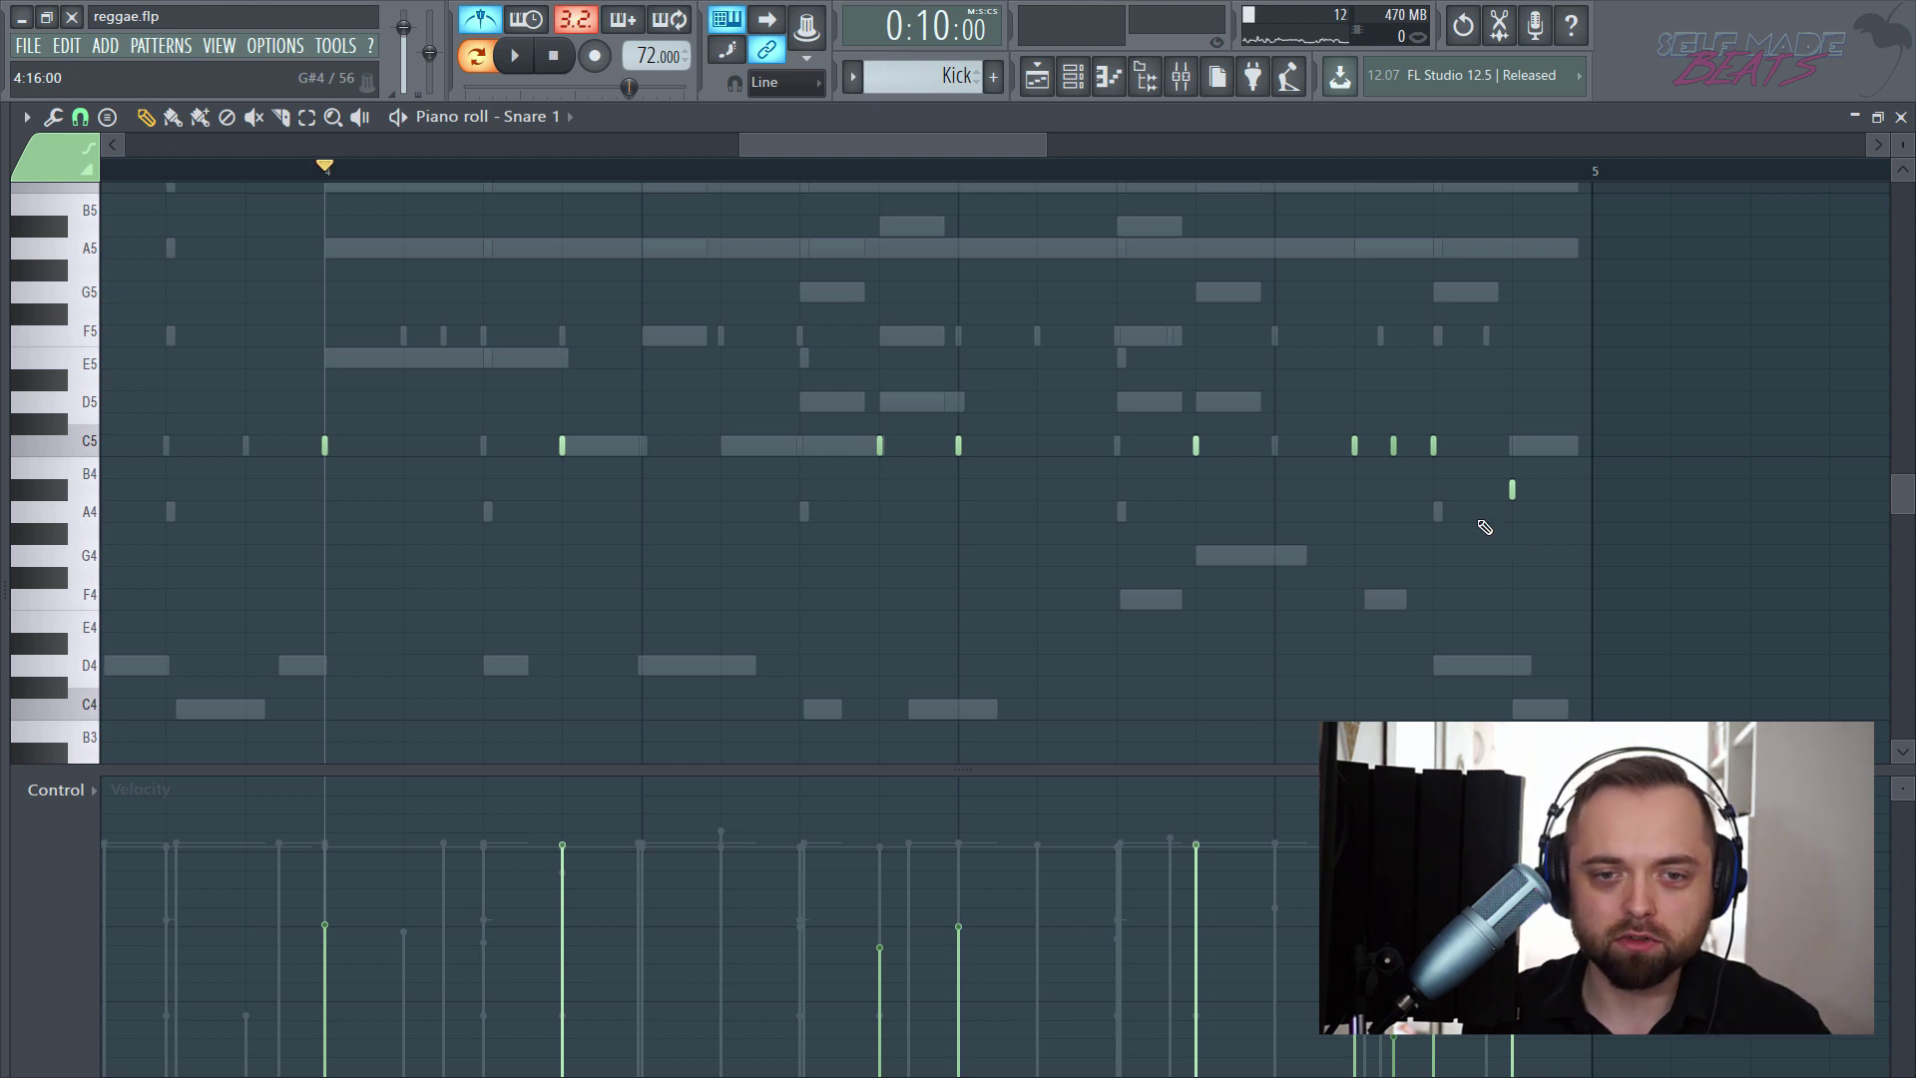
- Raise the snare hits on step 9 of bars 1 and 2 to D5, checking them in playback
{"action": "scroll", "coordinate": [838, 182], "scroll_direction": "down", "scroll_amount": 4}
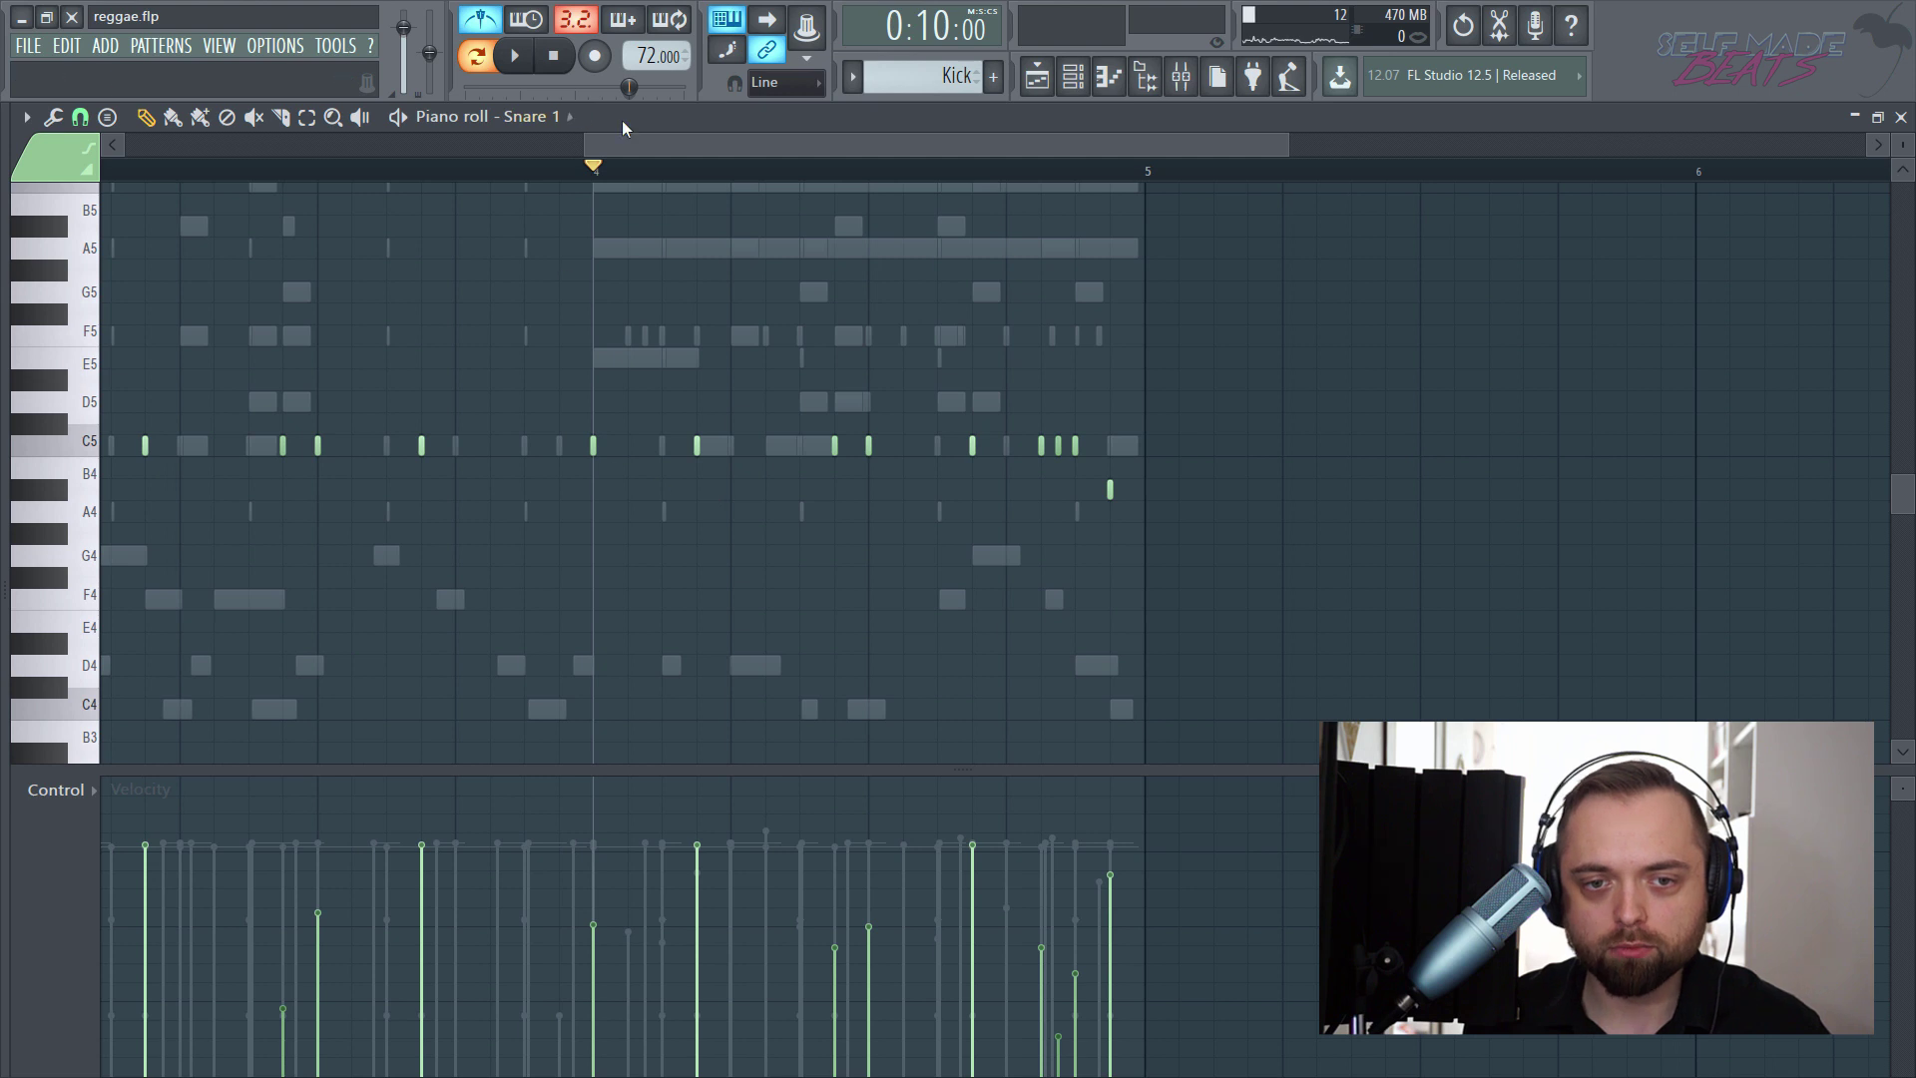
{"action": "left_click_drag", "start_coordinate": [649, 148], "coordinate": [190, 149]}
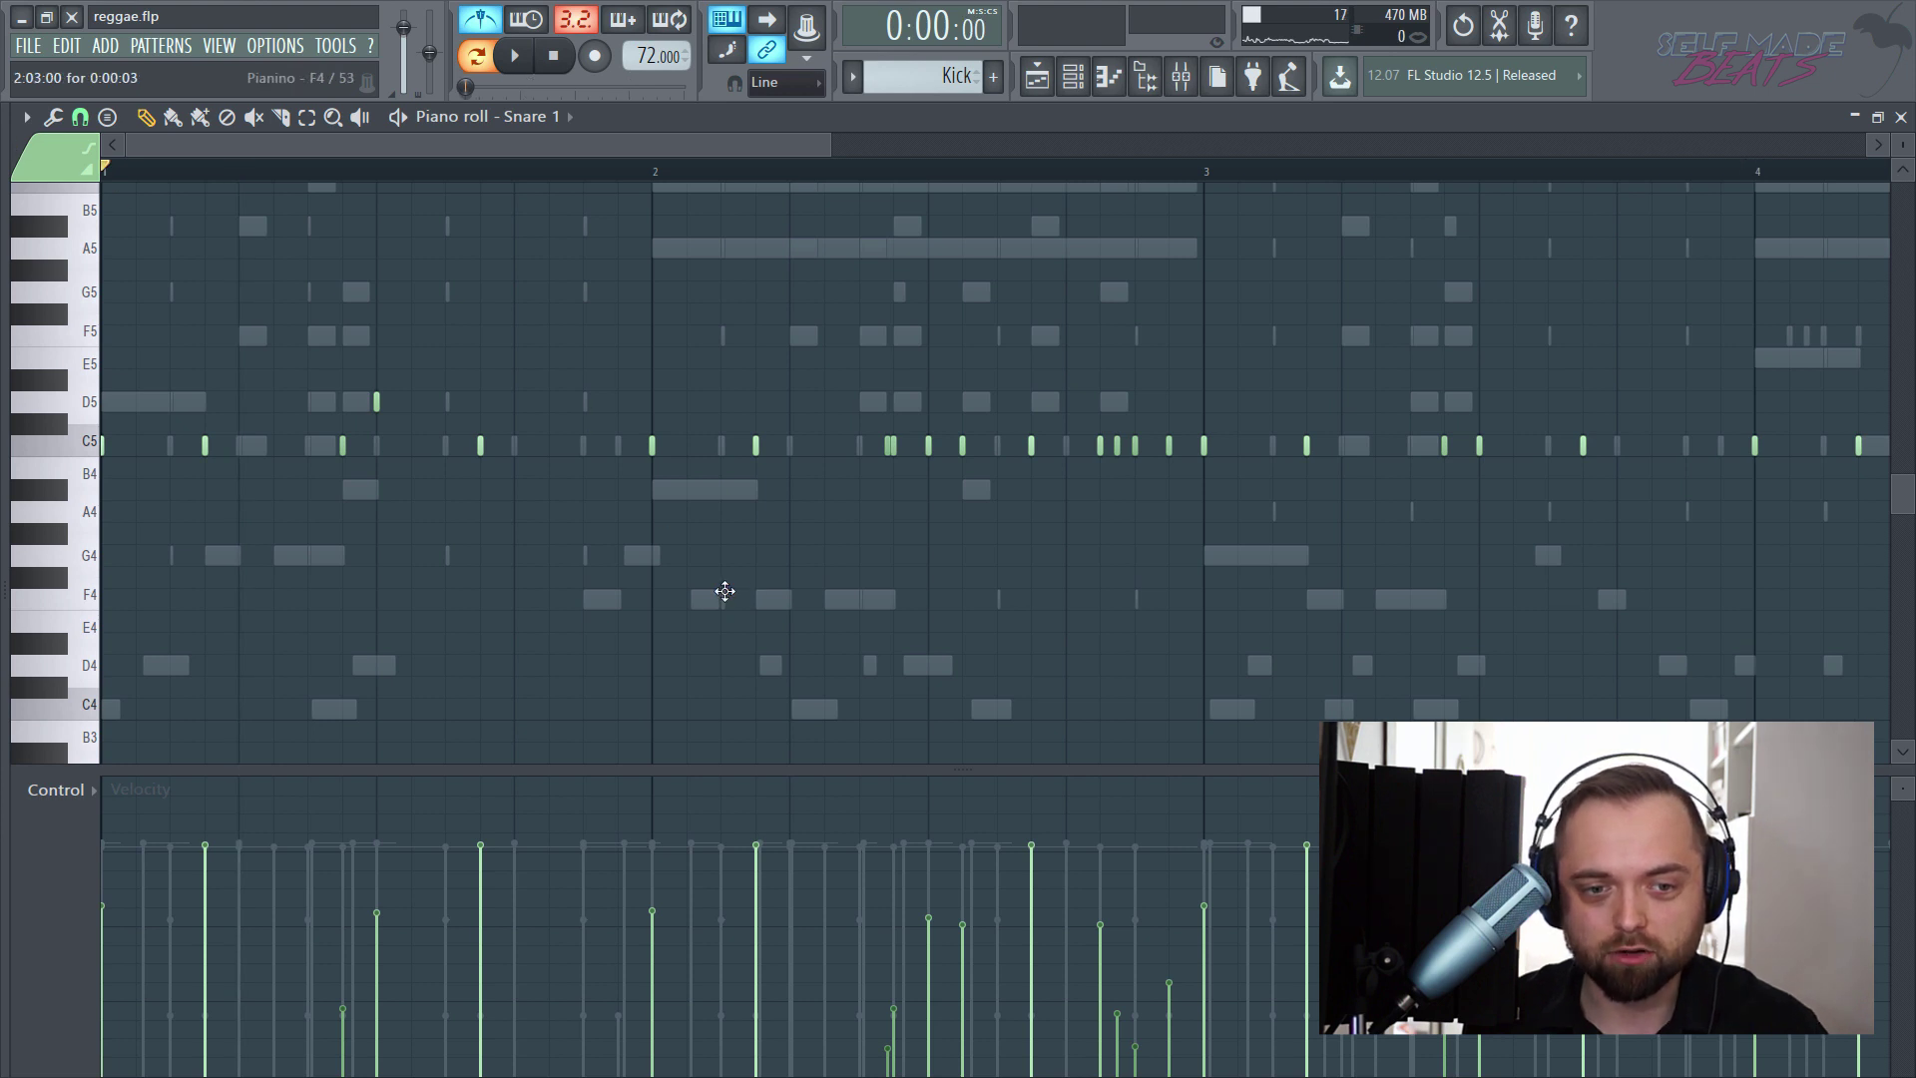
{"action": "key", "text": "space"}
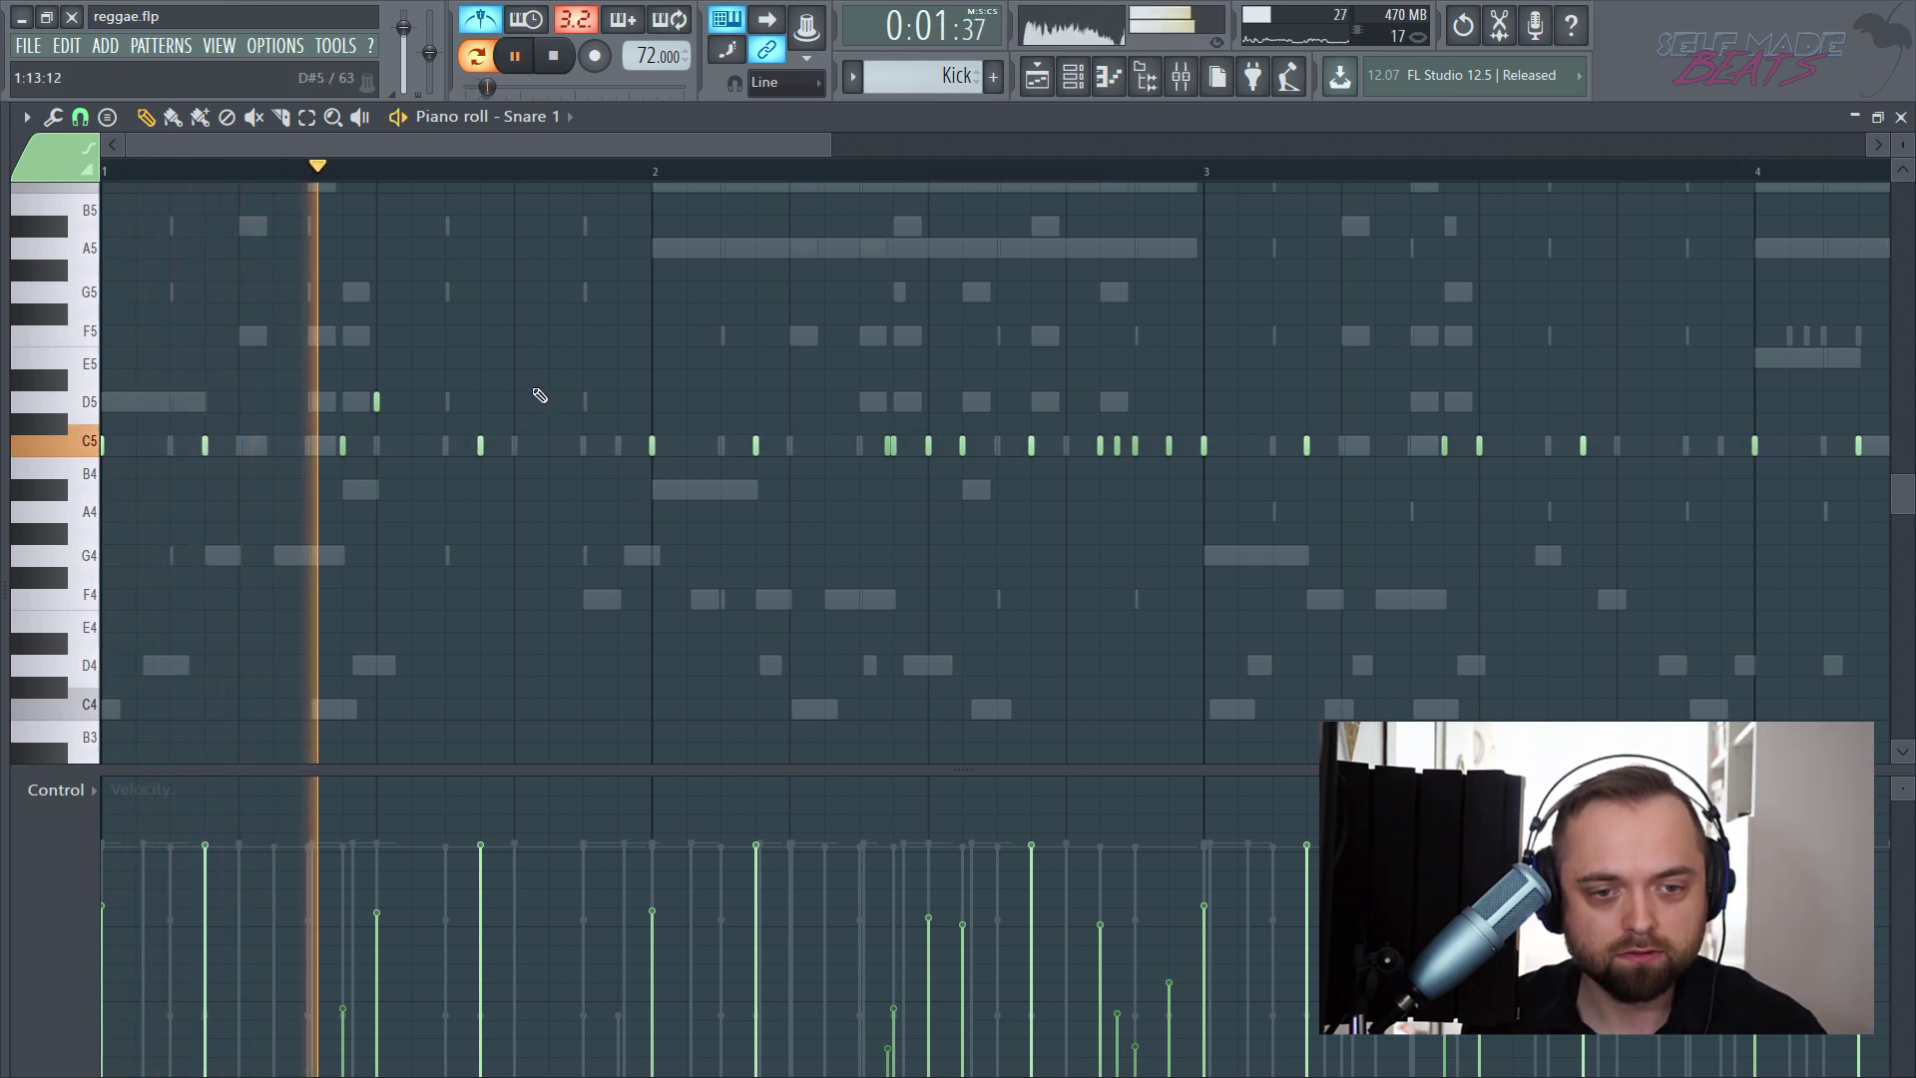
{"action": "key", "text": "space"}
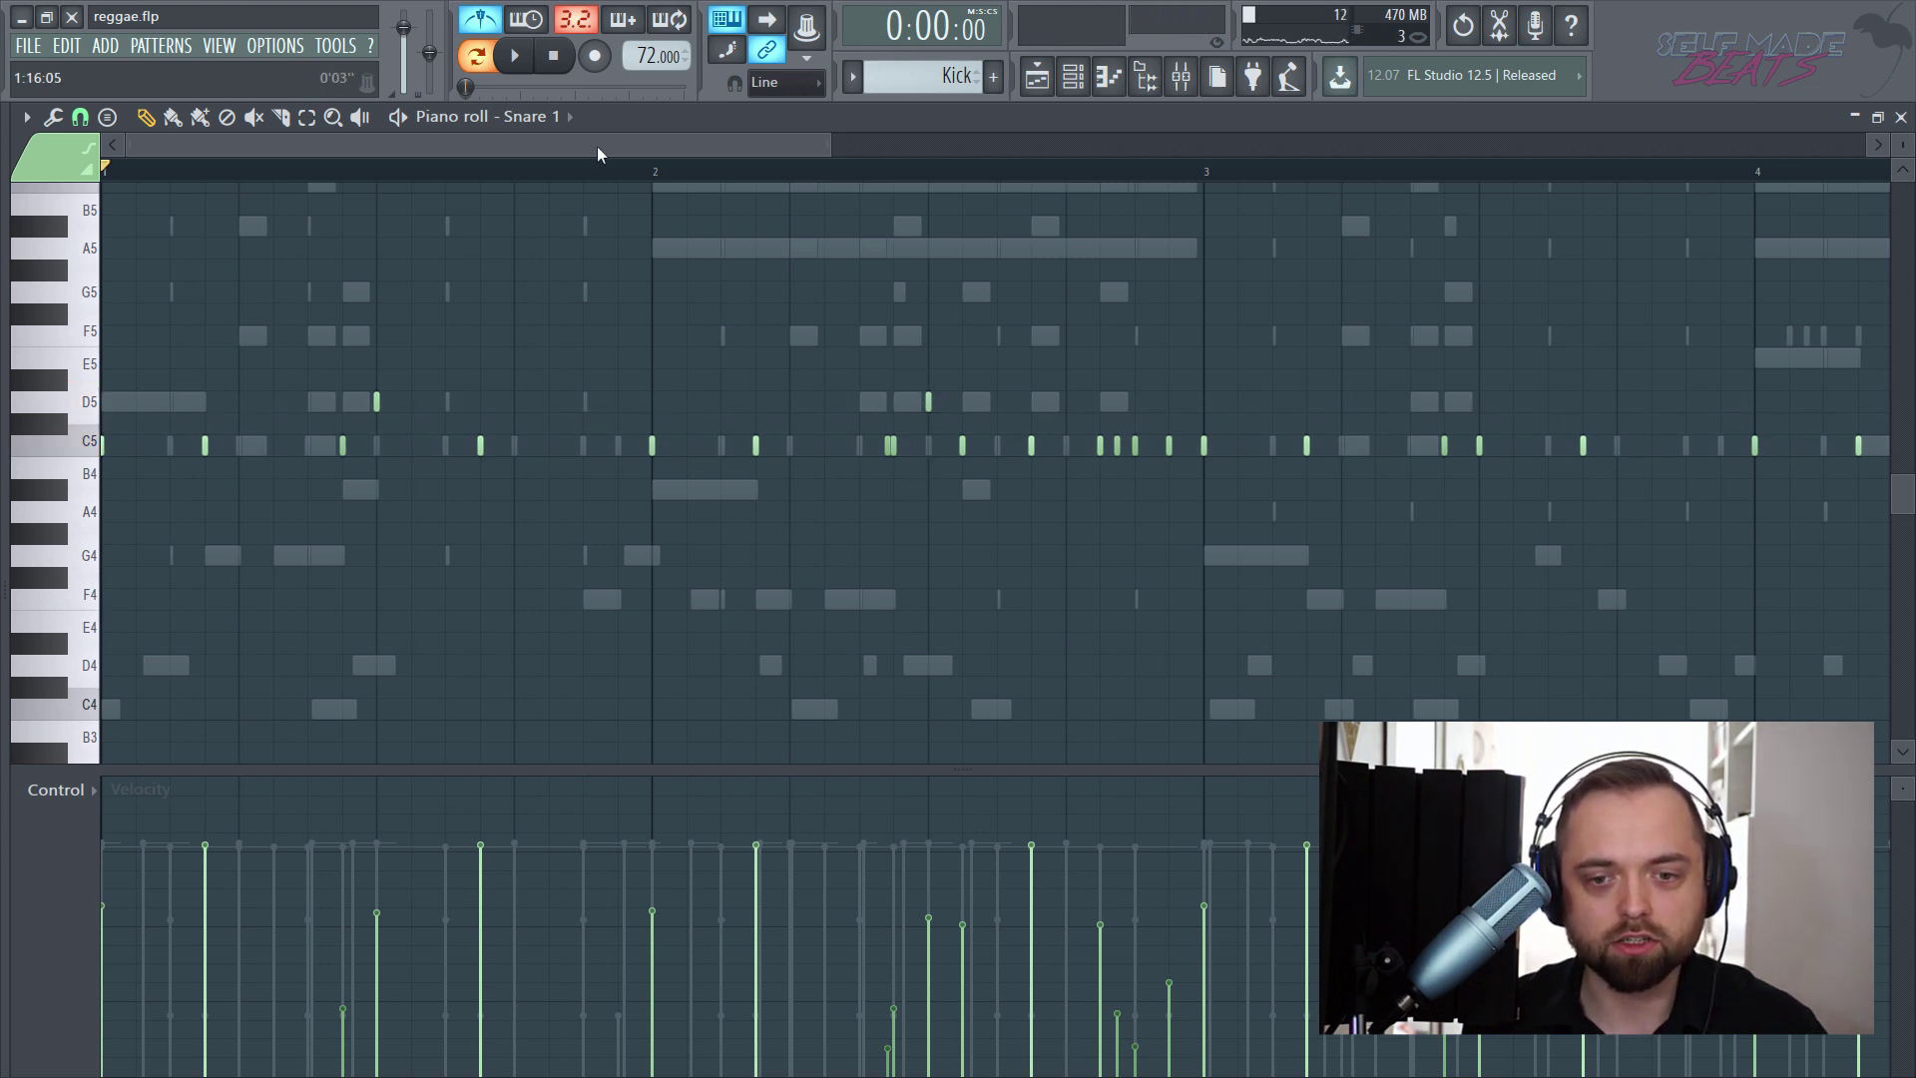
- Raise the snare hits on step 9 of bars 3 and 4 to D5
{"action": "left_click_drag", "start_coordinate": [597, 146], "coordinate": [757, 145]}
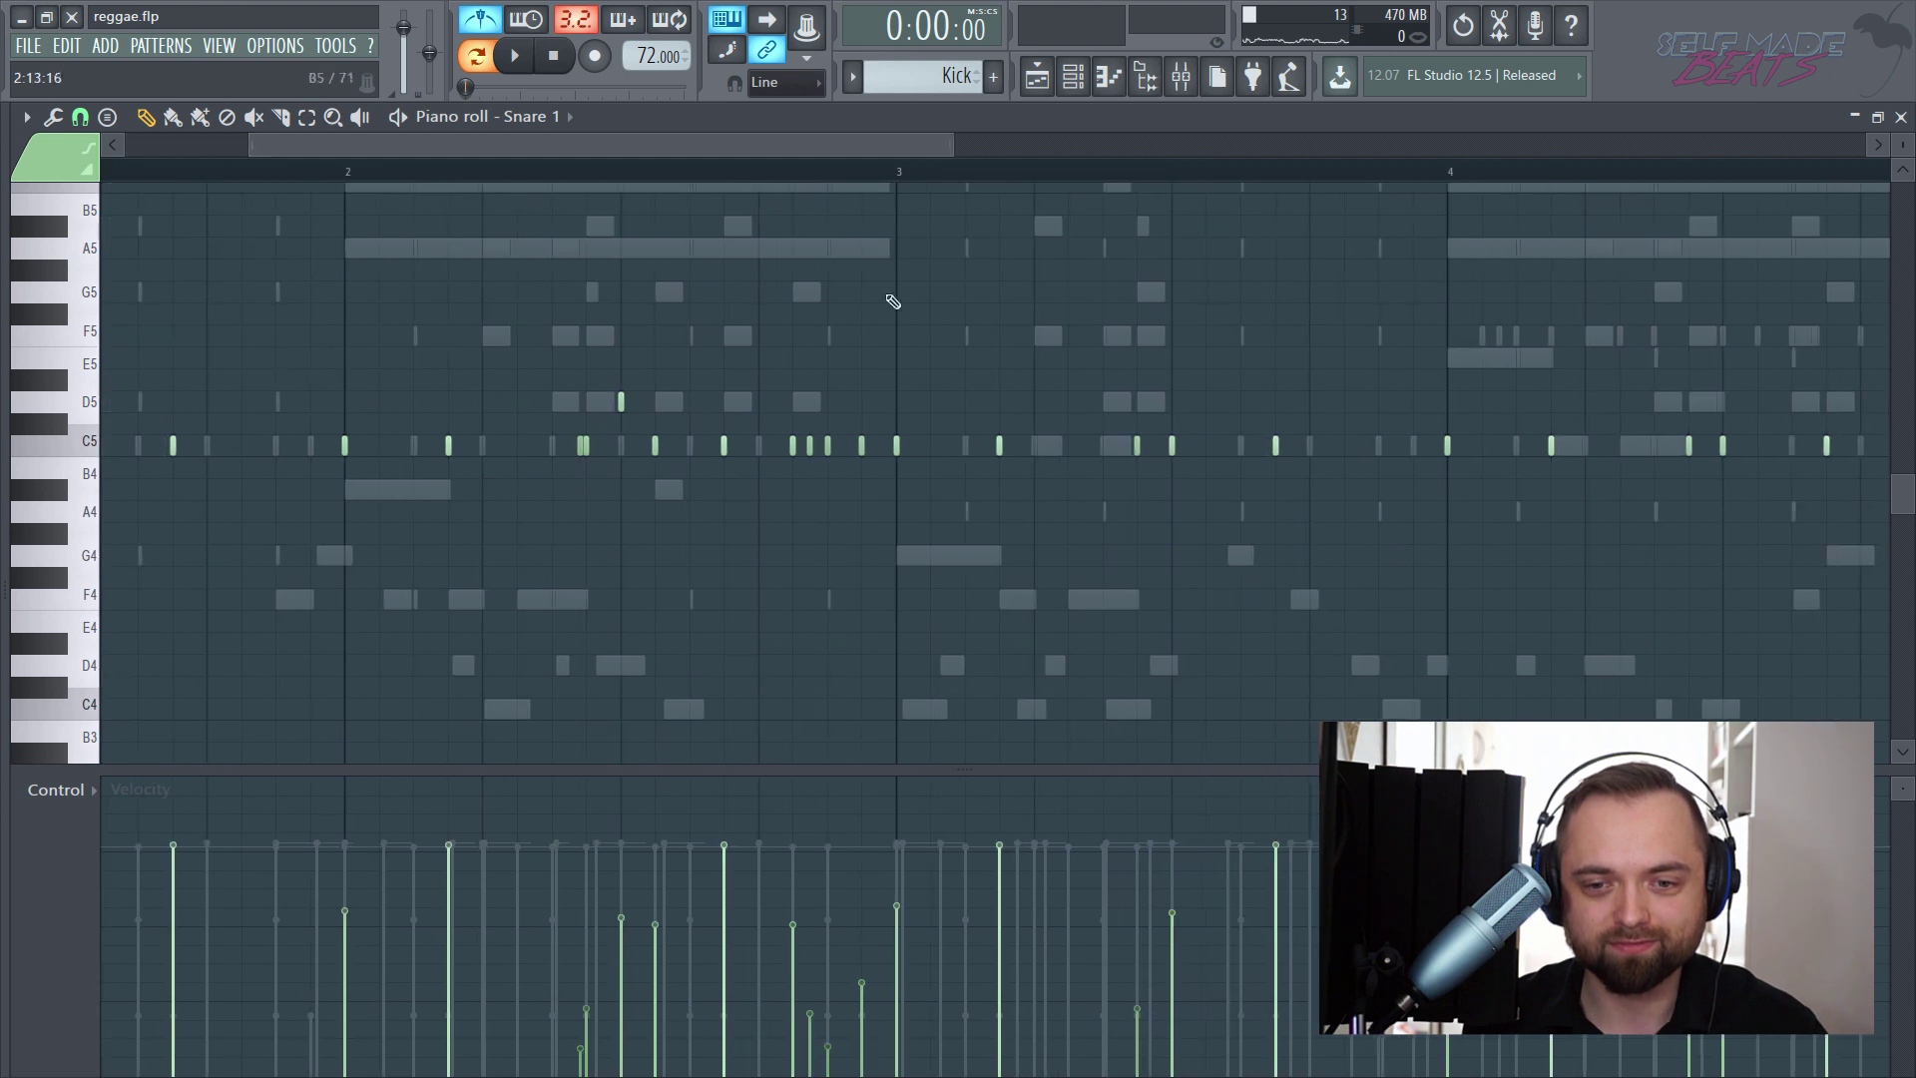
{"action": "left_click_drag", "start_coordinate": [1166, 419], "coordinate": [1165, 392]}
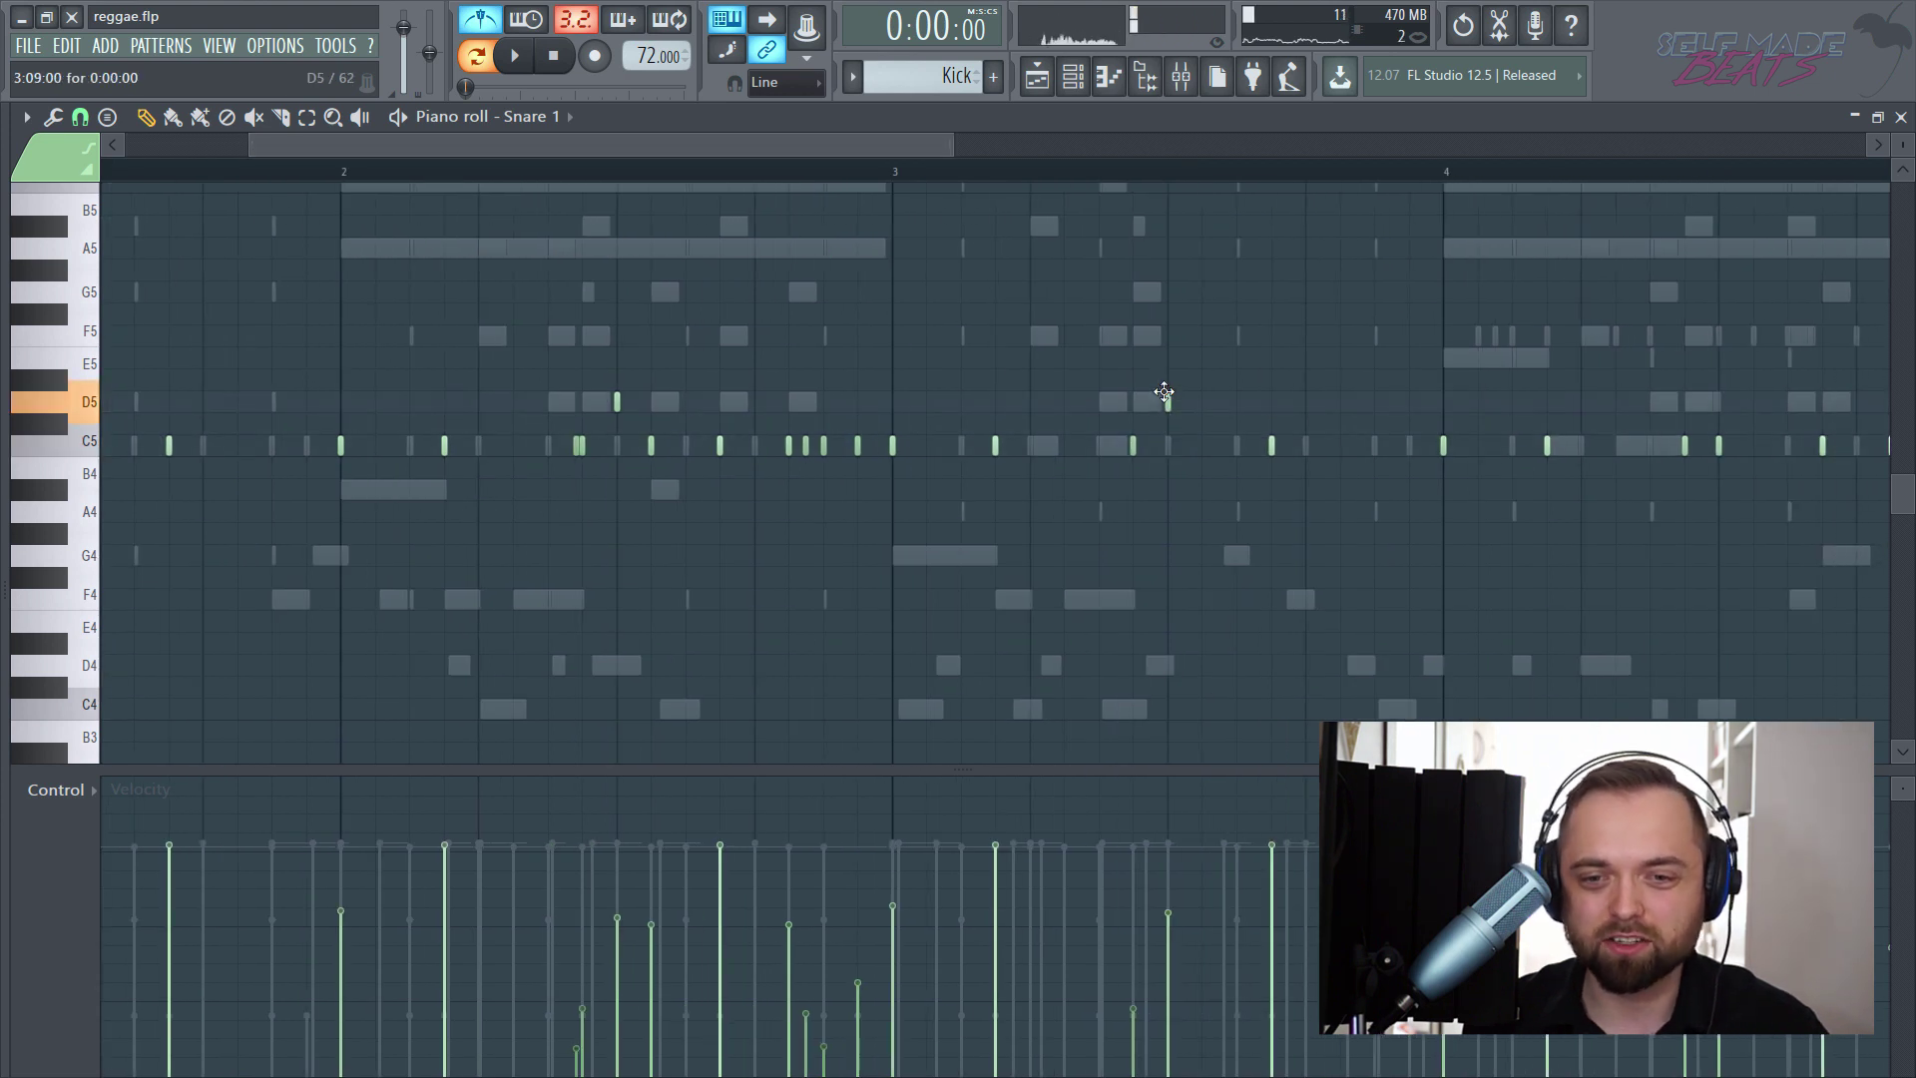
{"action": "left_click_drag", "start_coordinate": [933, 146], "coordinate": [1073, 140]}
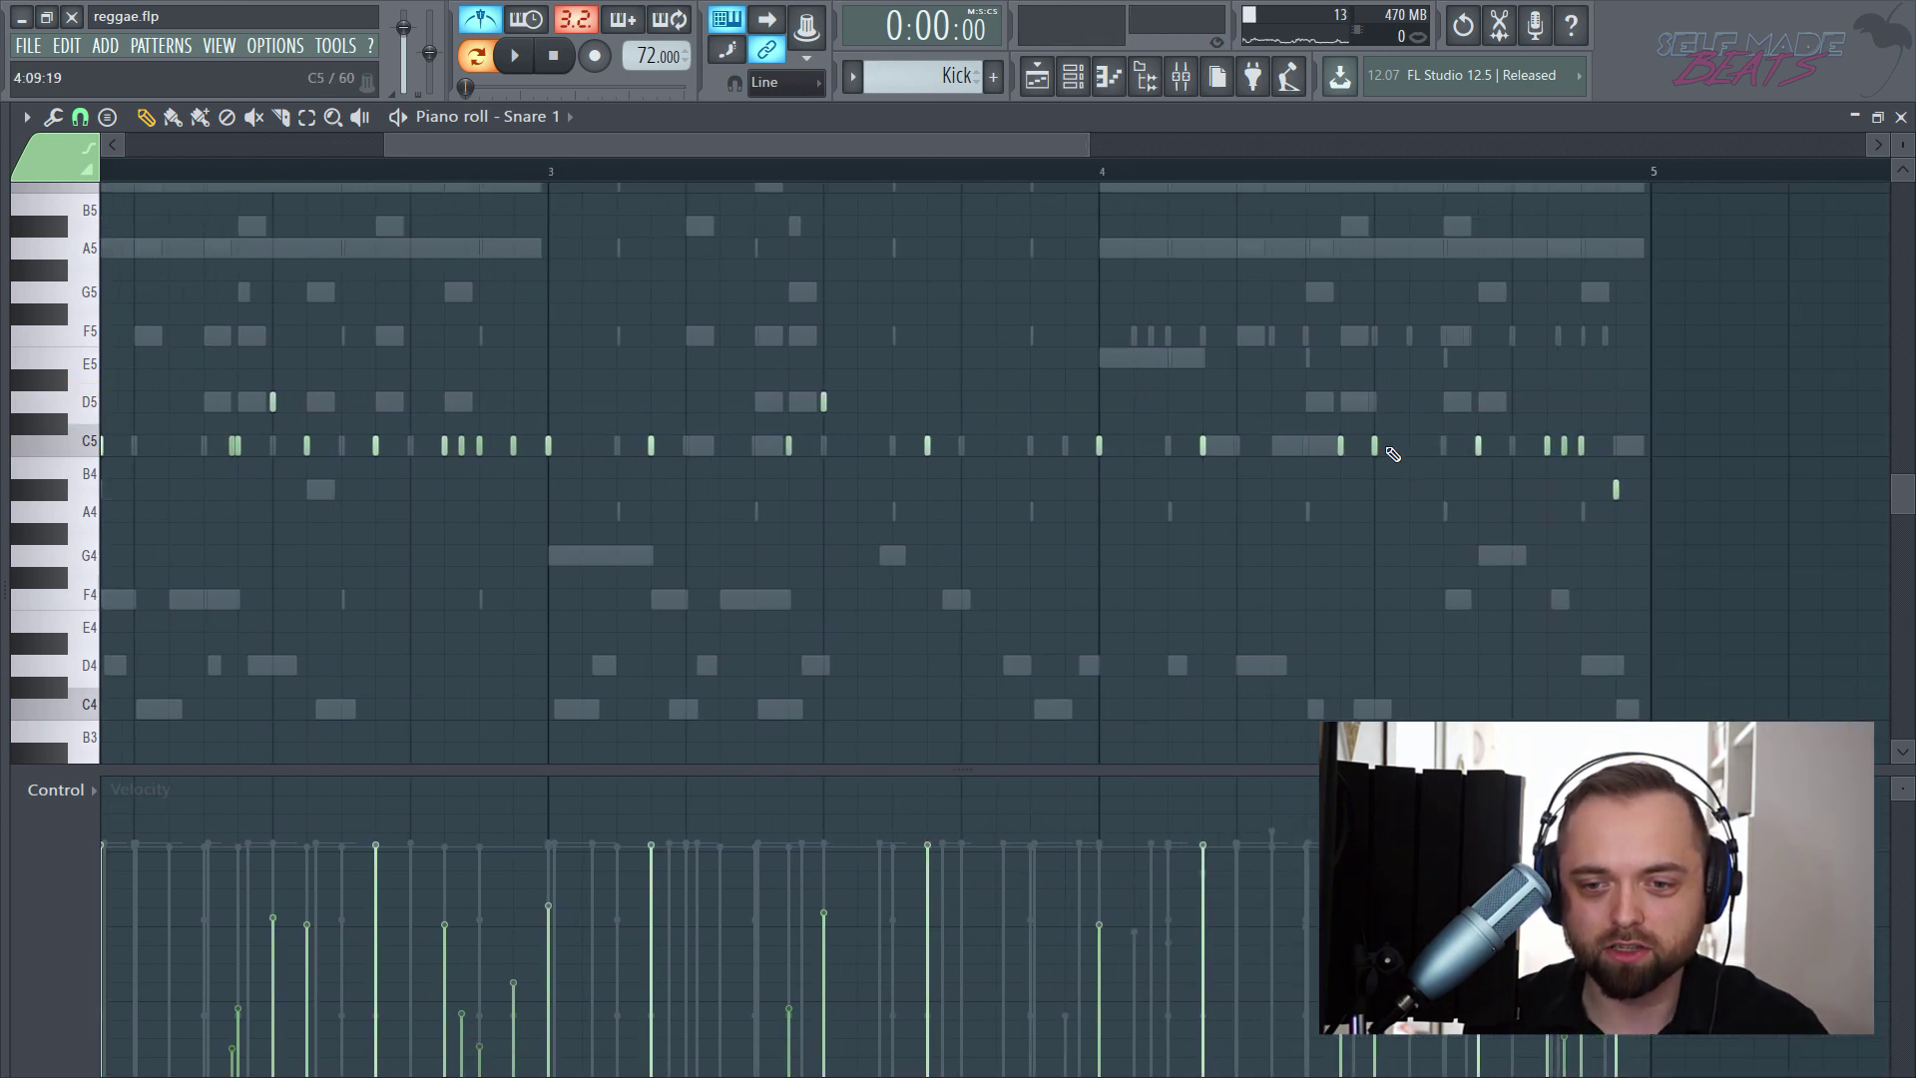
{"action": "left_click_drag", "start_coordinate": [1375, 443], "coordinate": [1374, 395]}
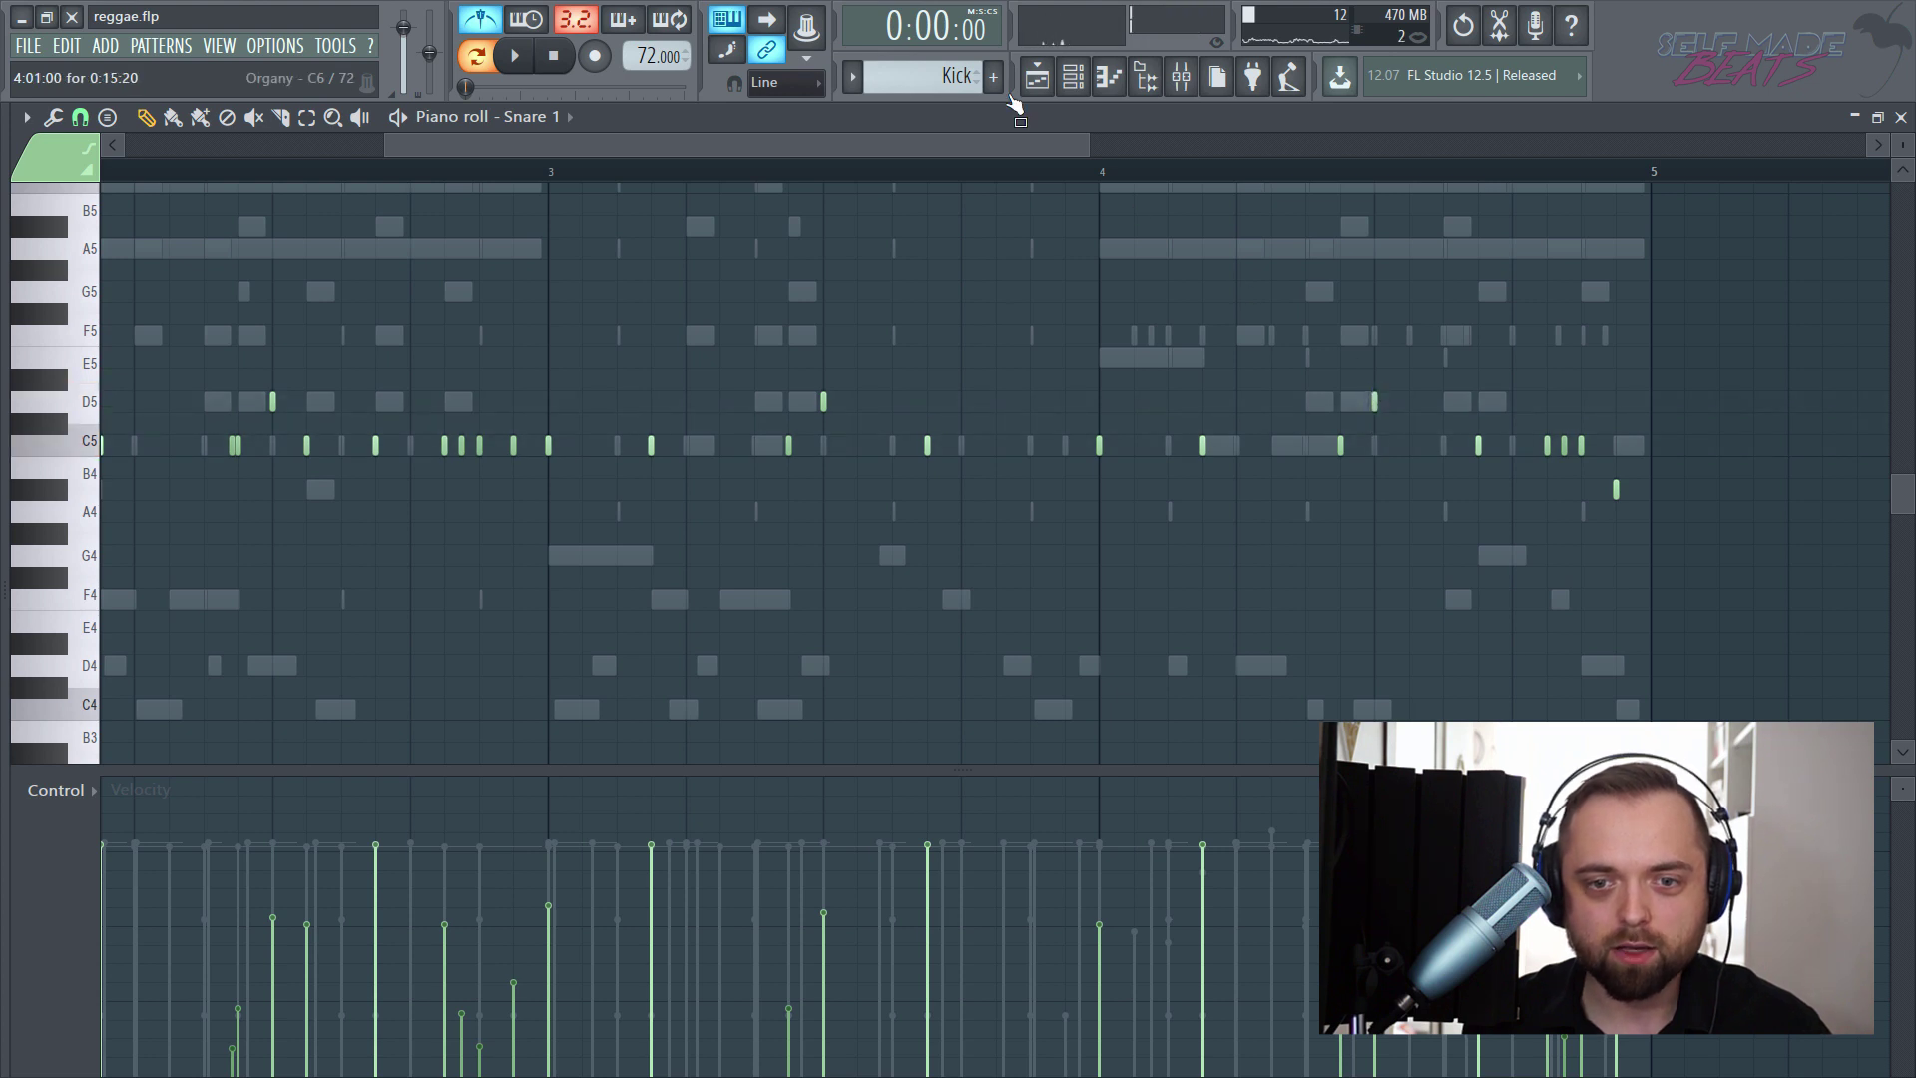
- Lower the Snare 1 hits on step 12 of bars 1 and 3 to A#4, checking them in playback
{"action": "left_click_drag", "start_coordinate": [1044, 139], "coordinate": [559, 182]}
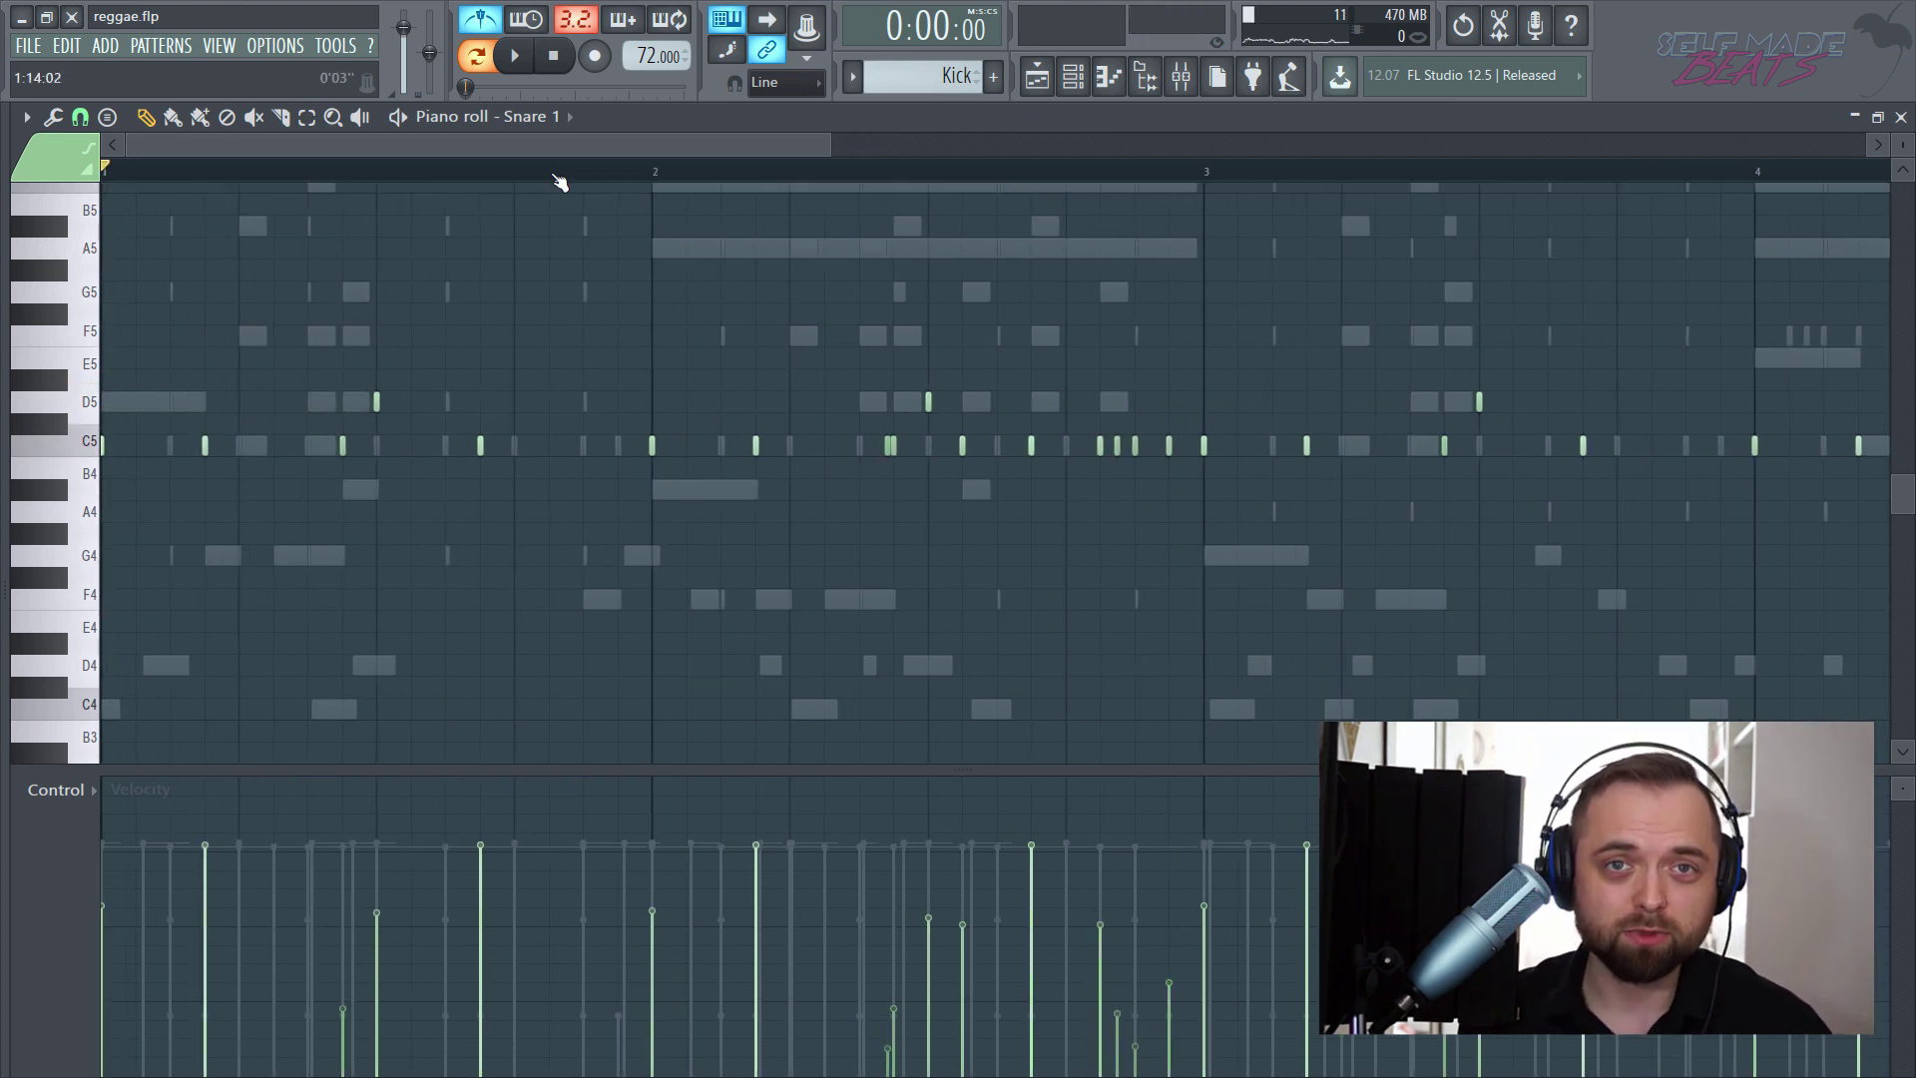
{"action": "scroll", "coordinate": [504, 184], "scroll_direction": "down", "scroll_amount": 4}
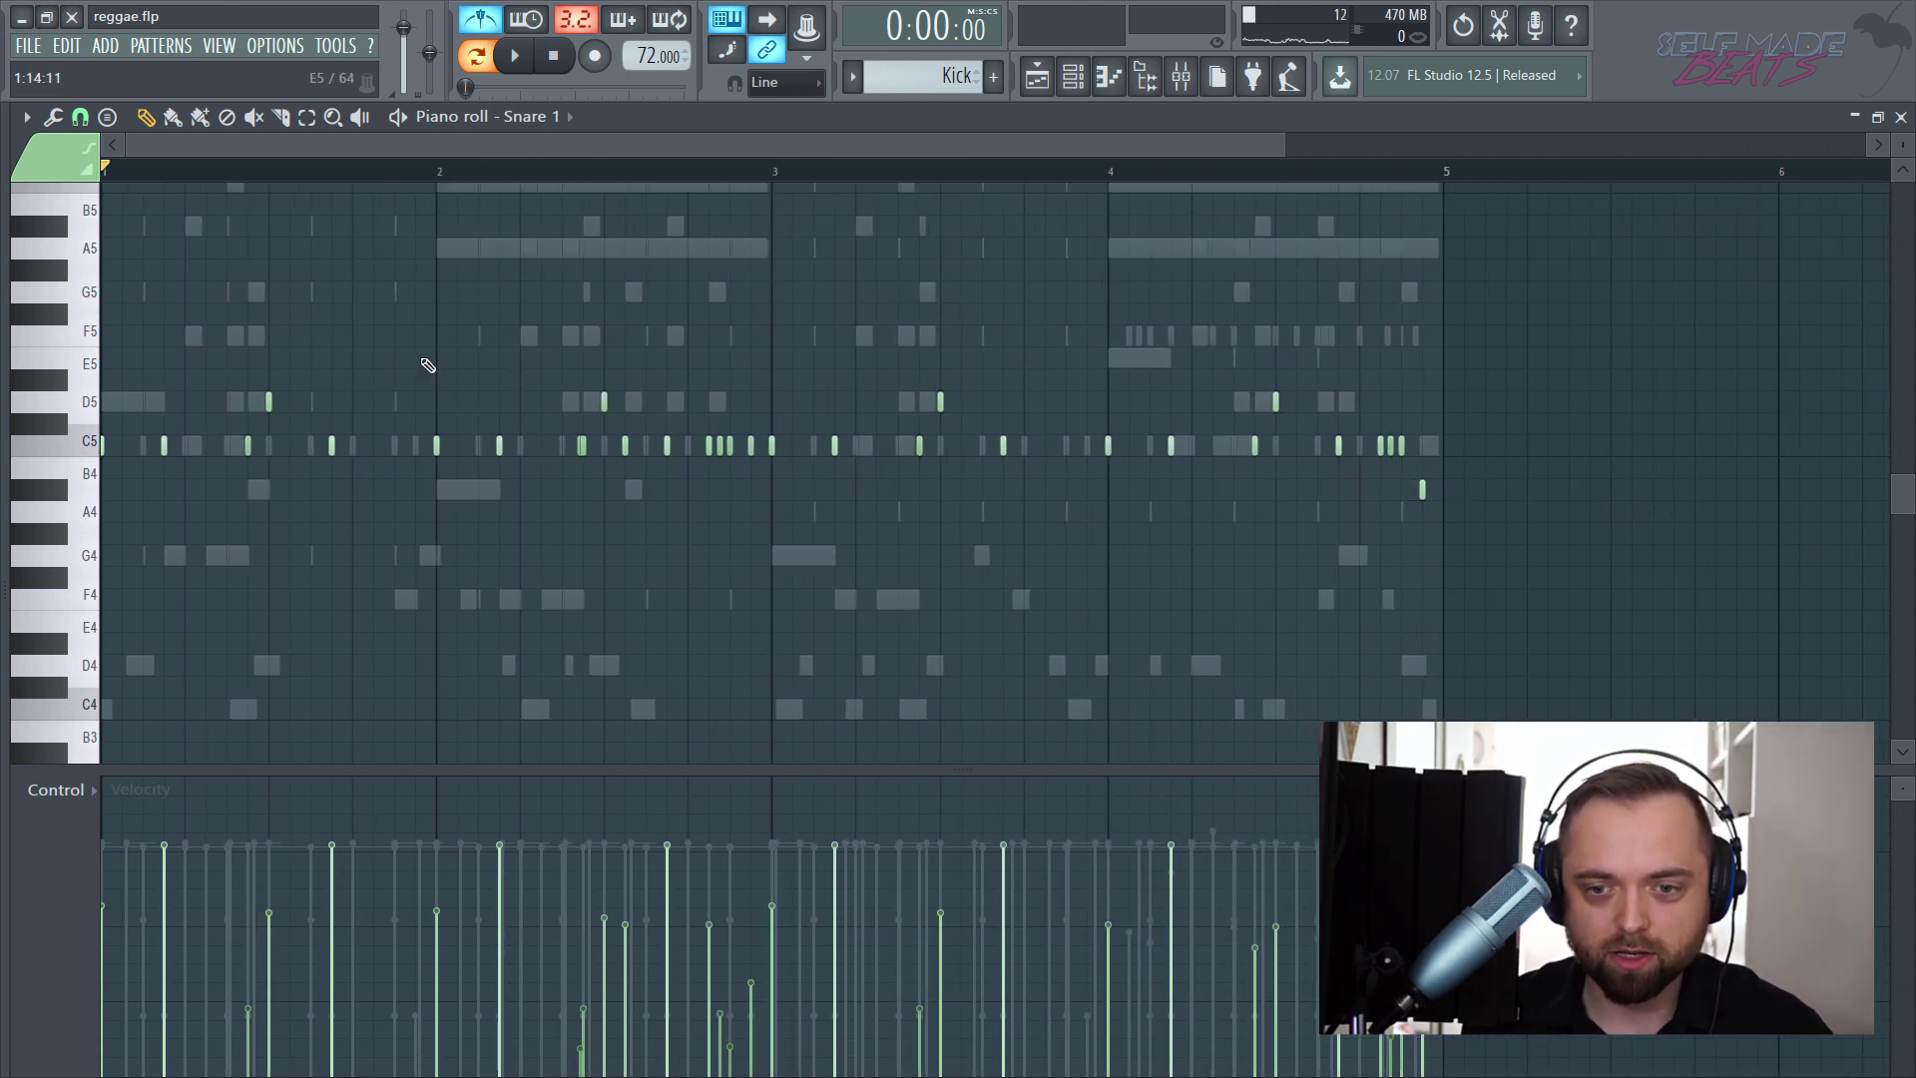
{"action": "key", "text": "space"}
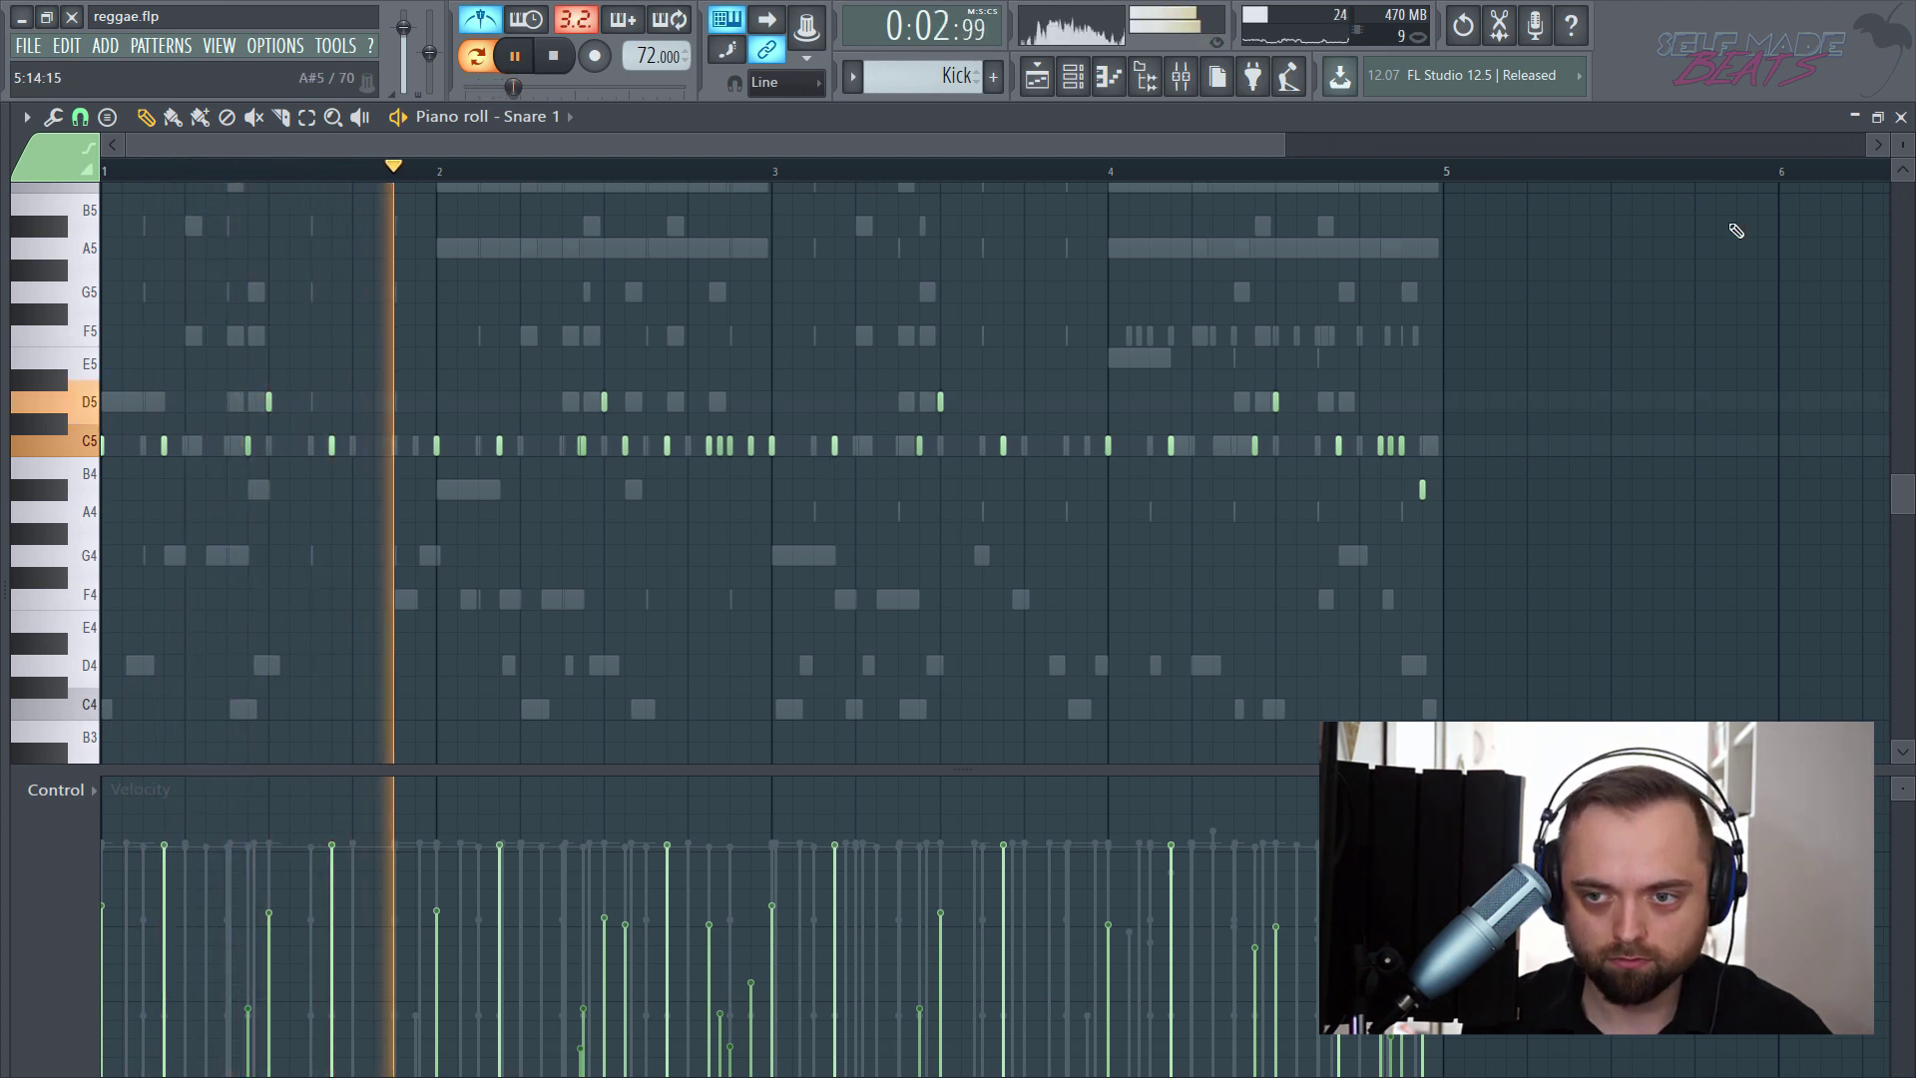
{"action": "key", "text": "space"}
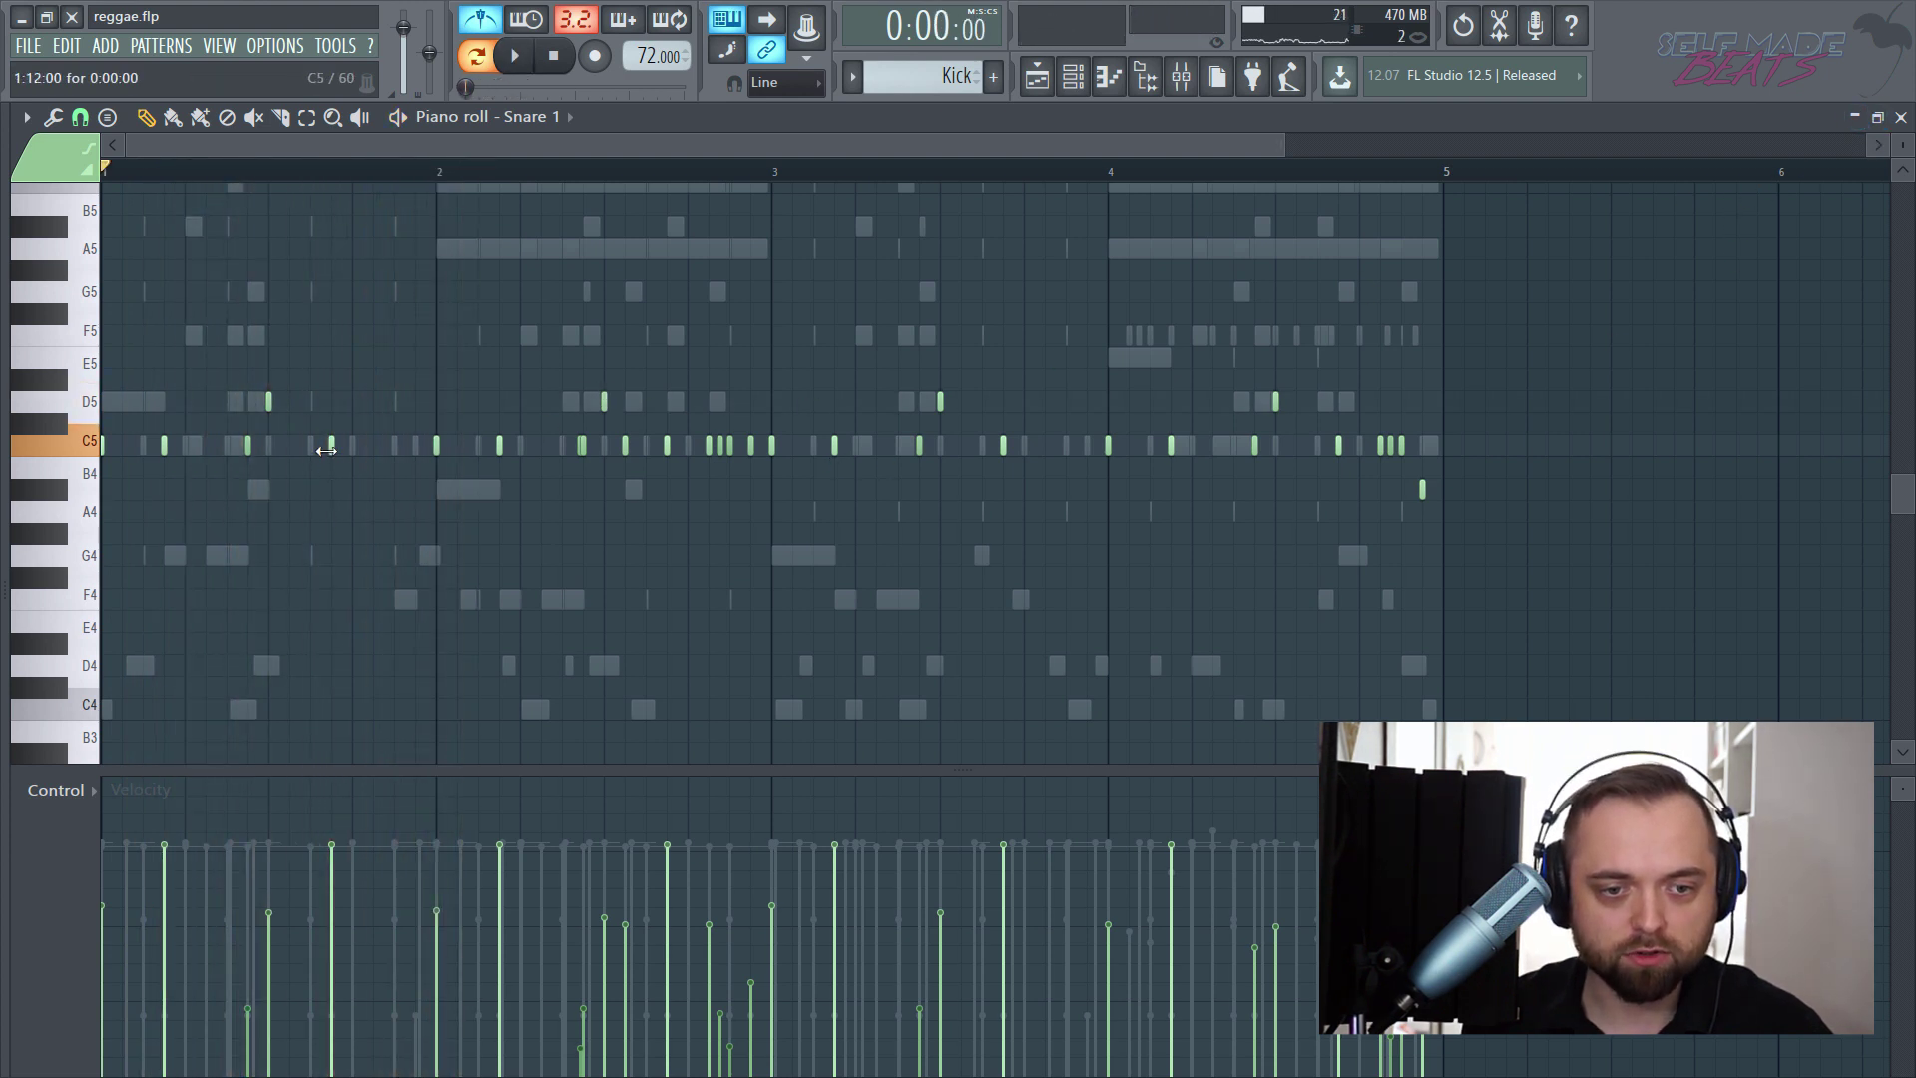
{"action": "left_click_drag", "start_coordinate": [333, 465], "coordinate": [330, 504]}
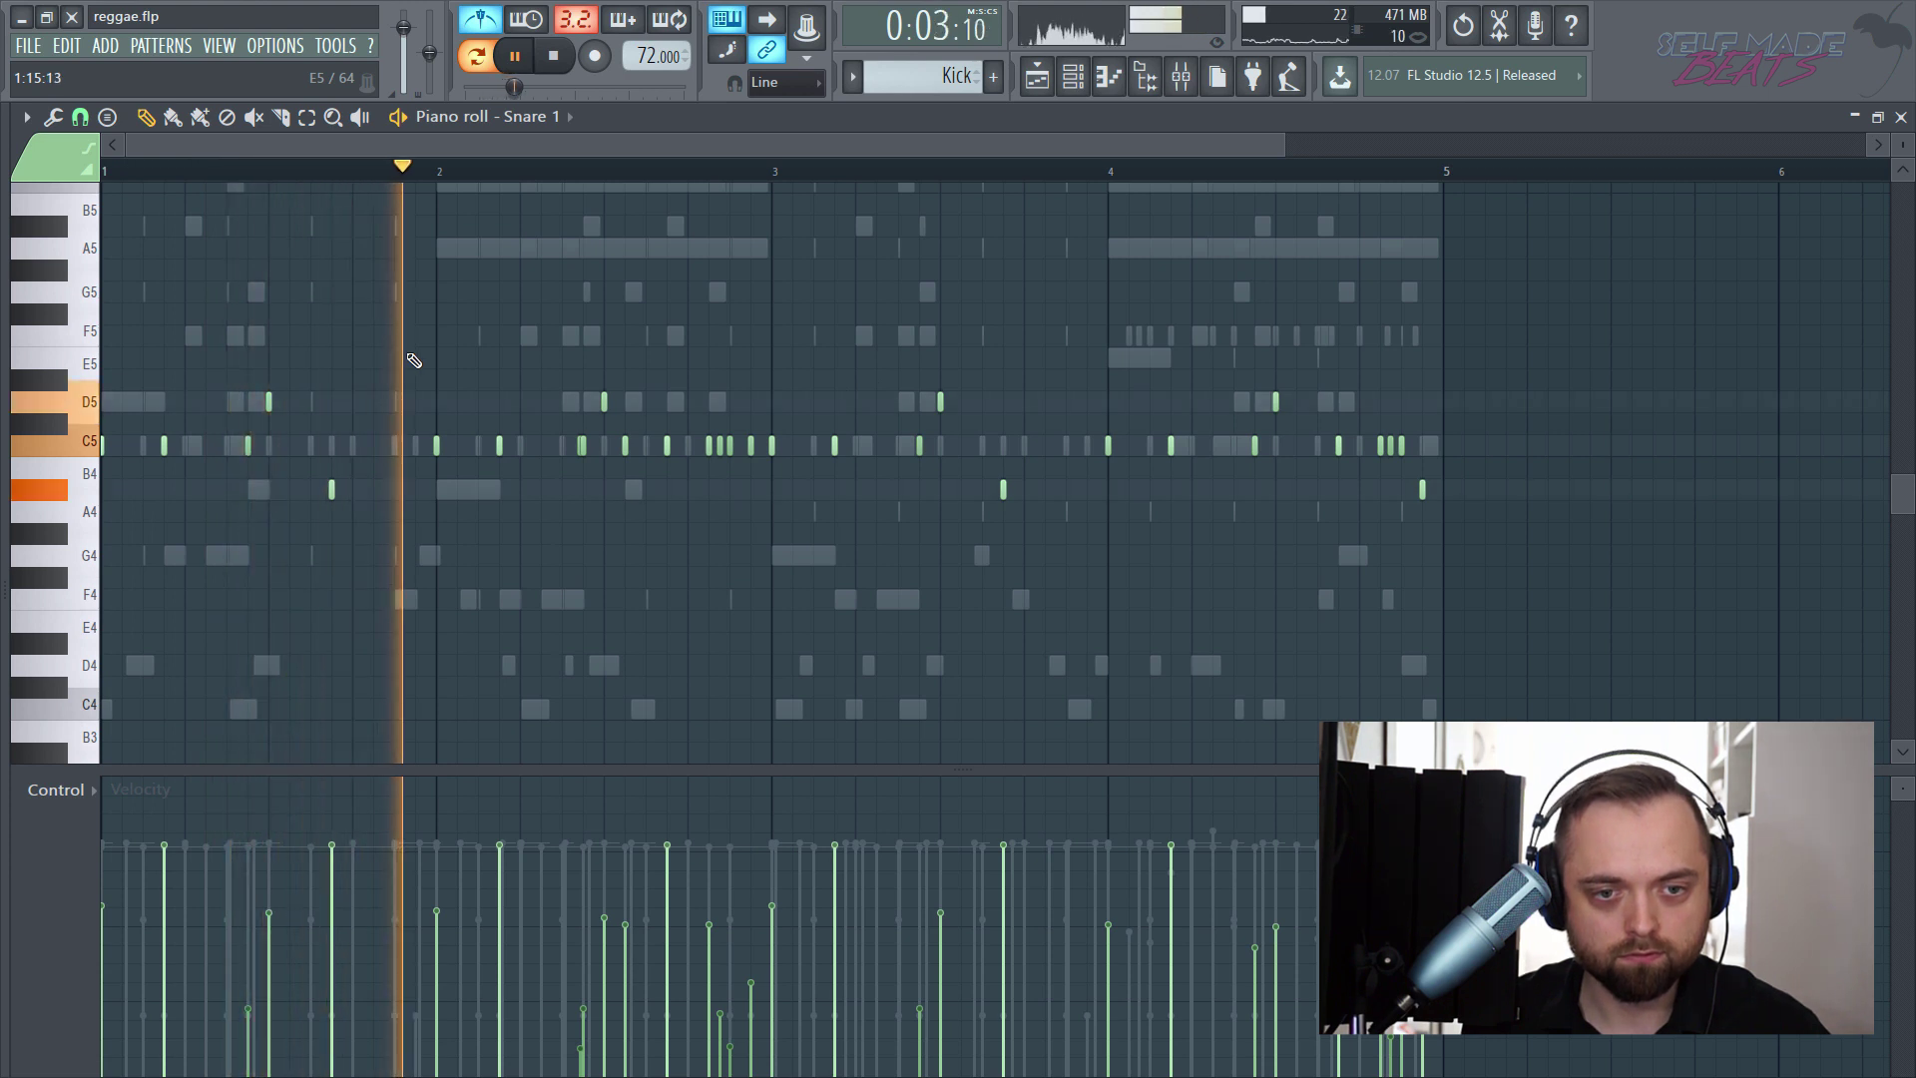
{"action": "key", "text": "space"}
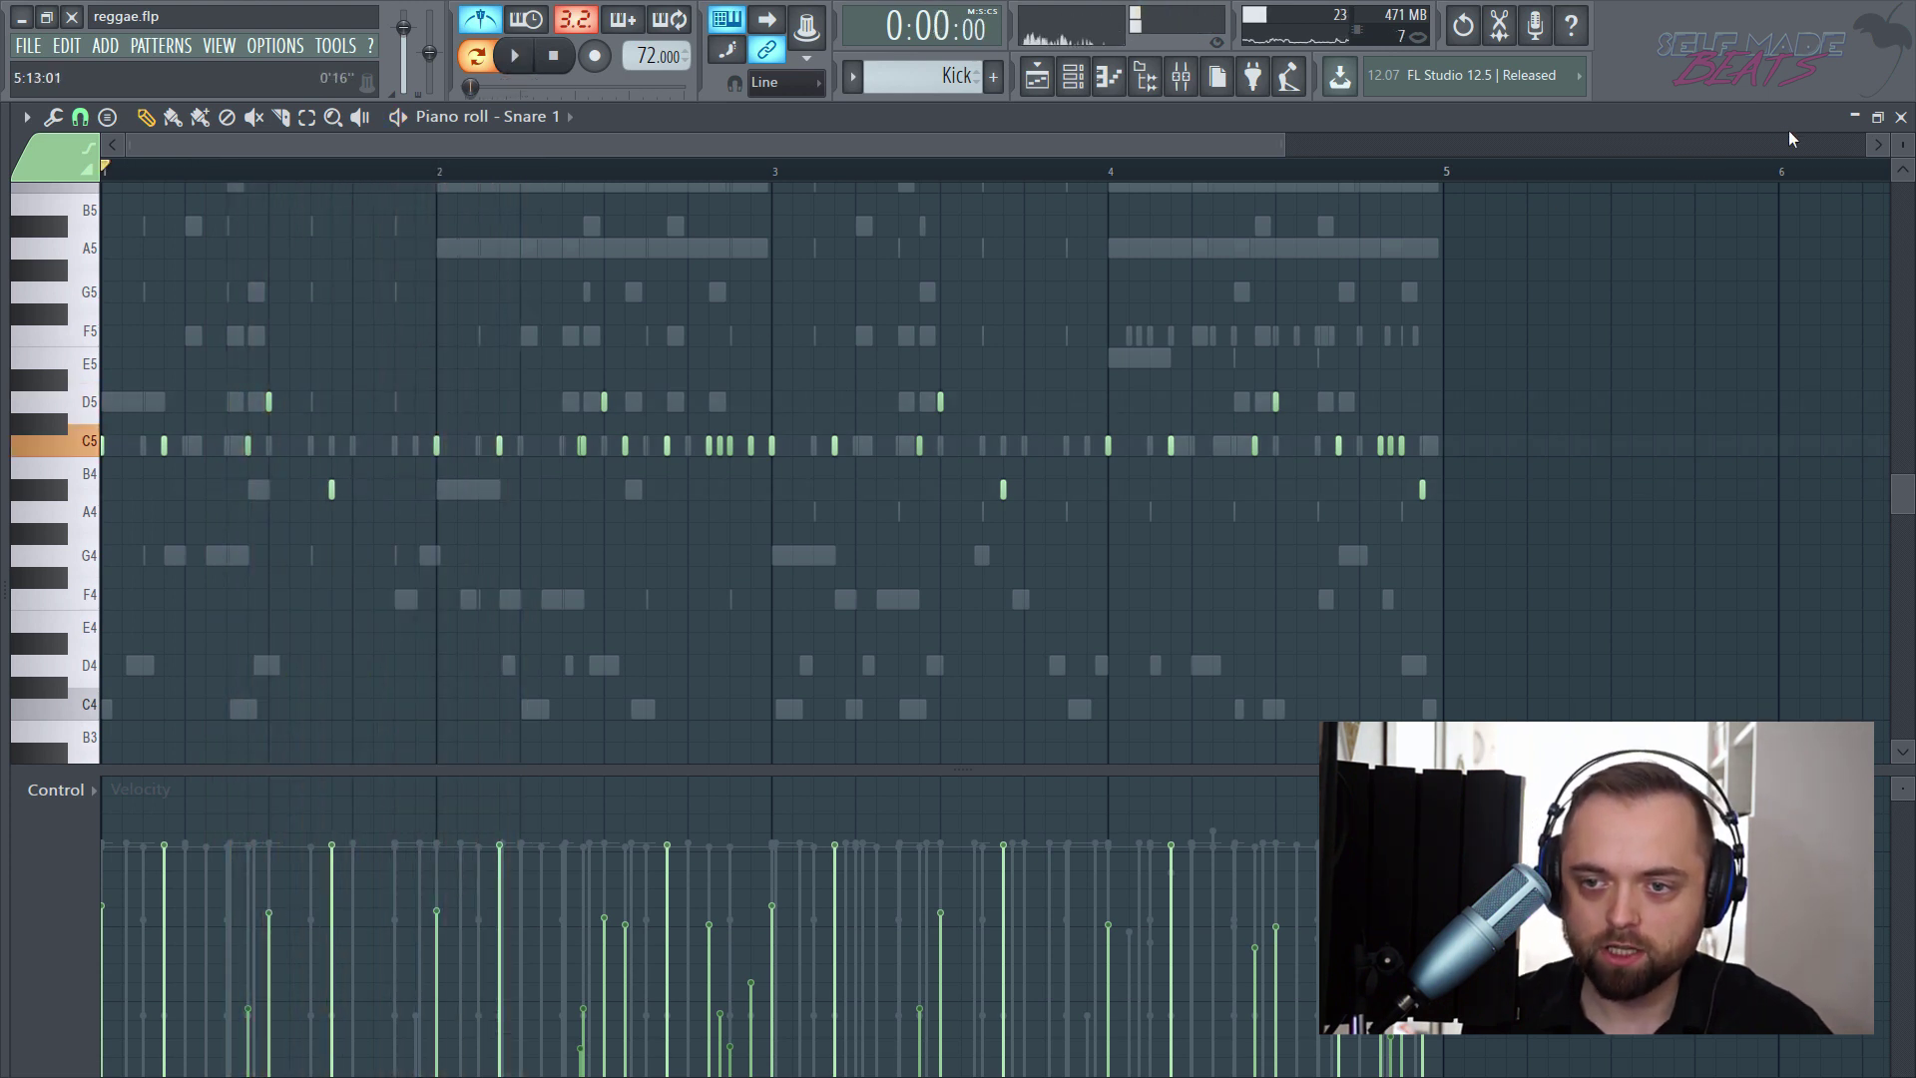
- Copy the Snare 1 notes to the Snare 2 channel, then play the pattern and inspect the copied notes
{"action": "left_click", "coordinate": [1901, 118]}
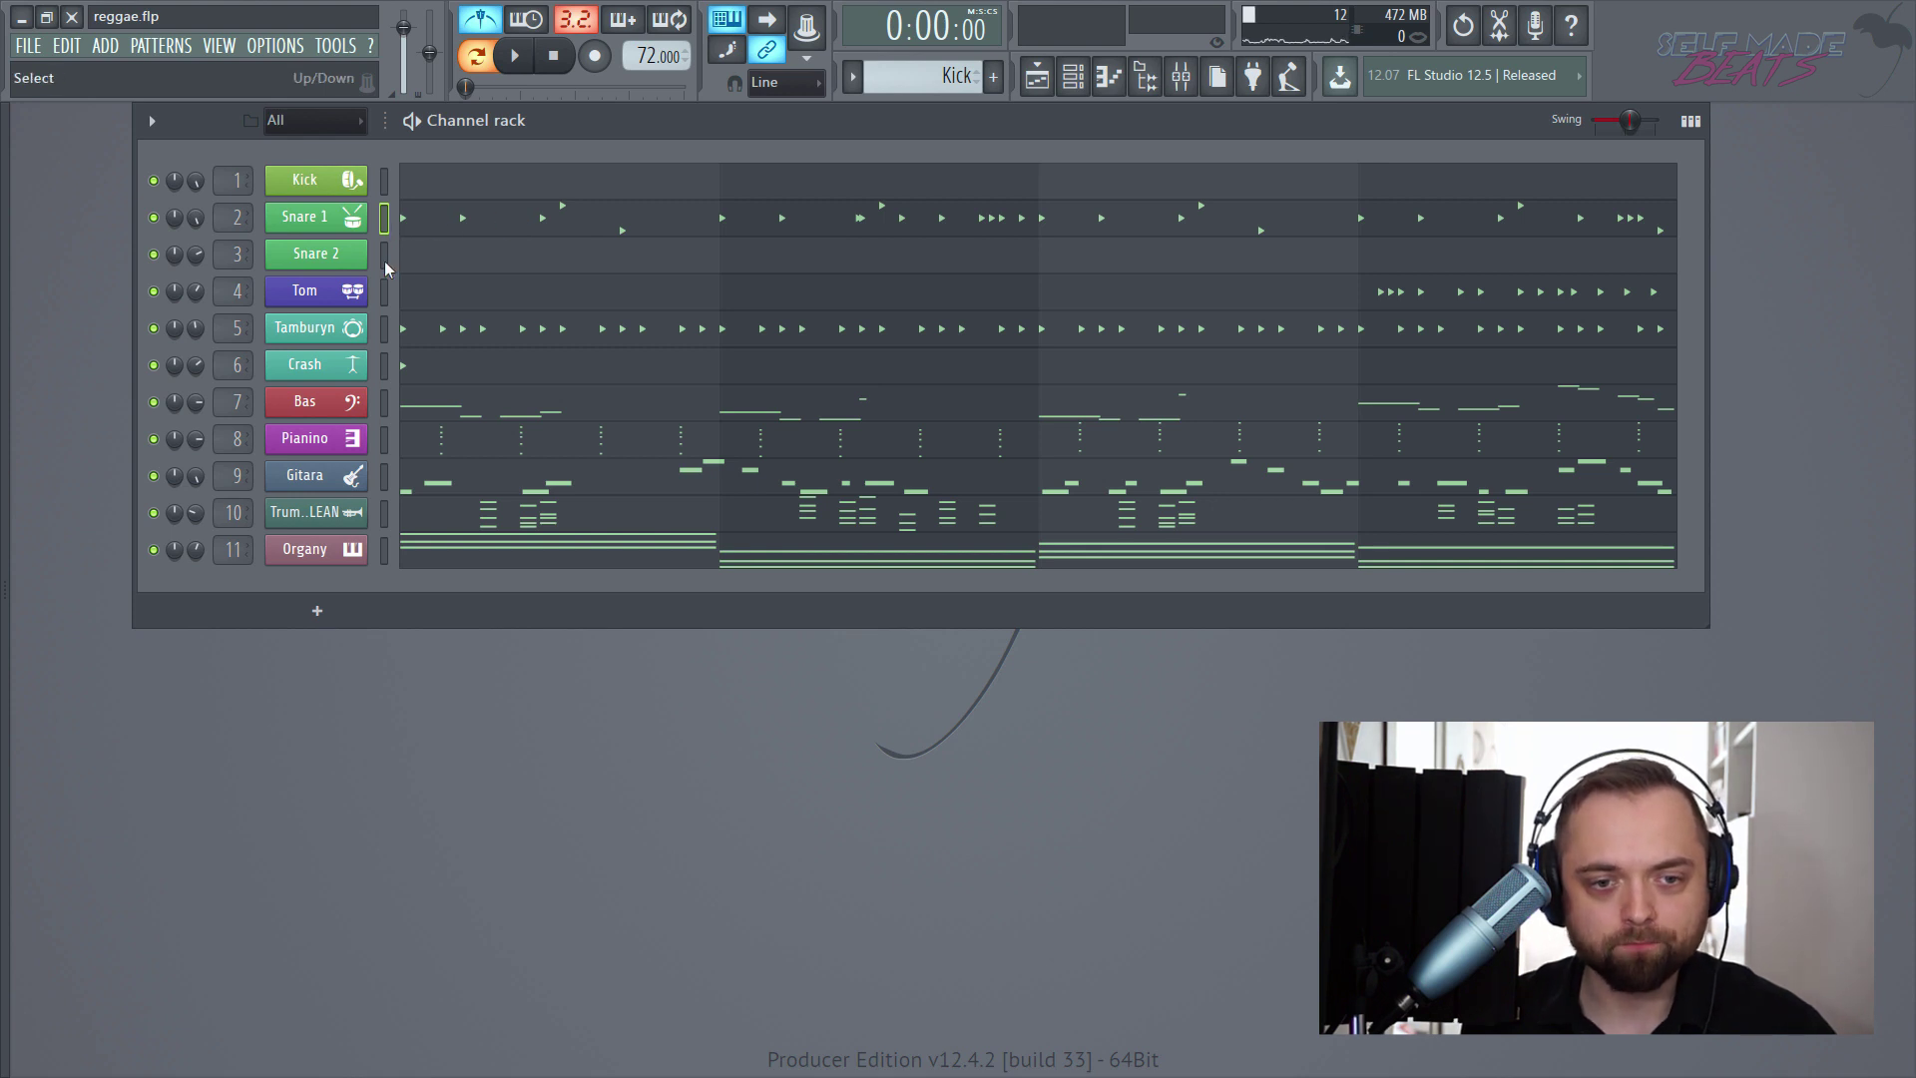
{"action": "key", "text": "space"}
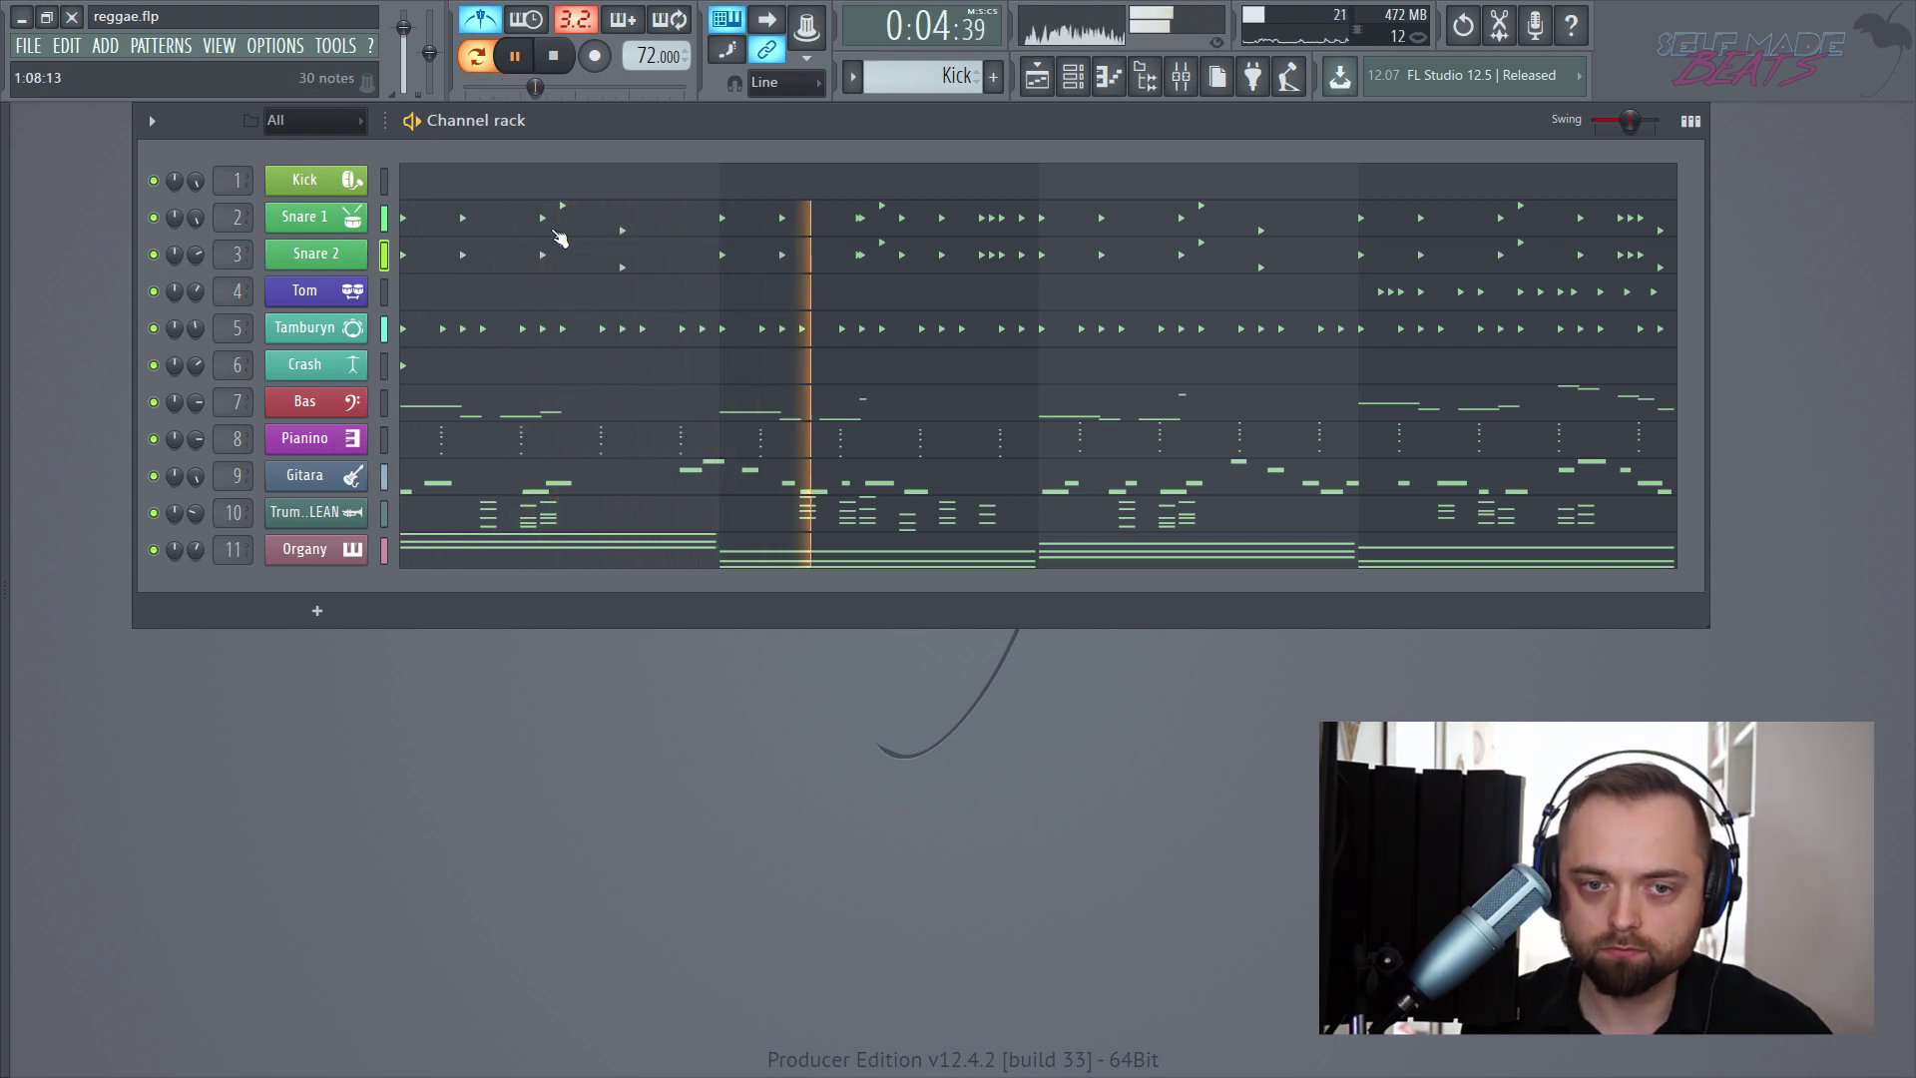
{"action": "left_click", "coordinate": [569, 256]}
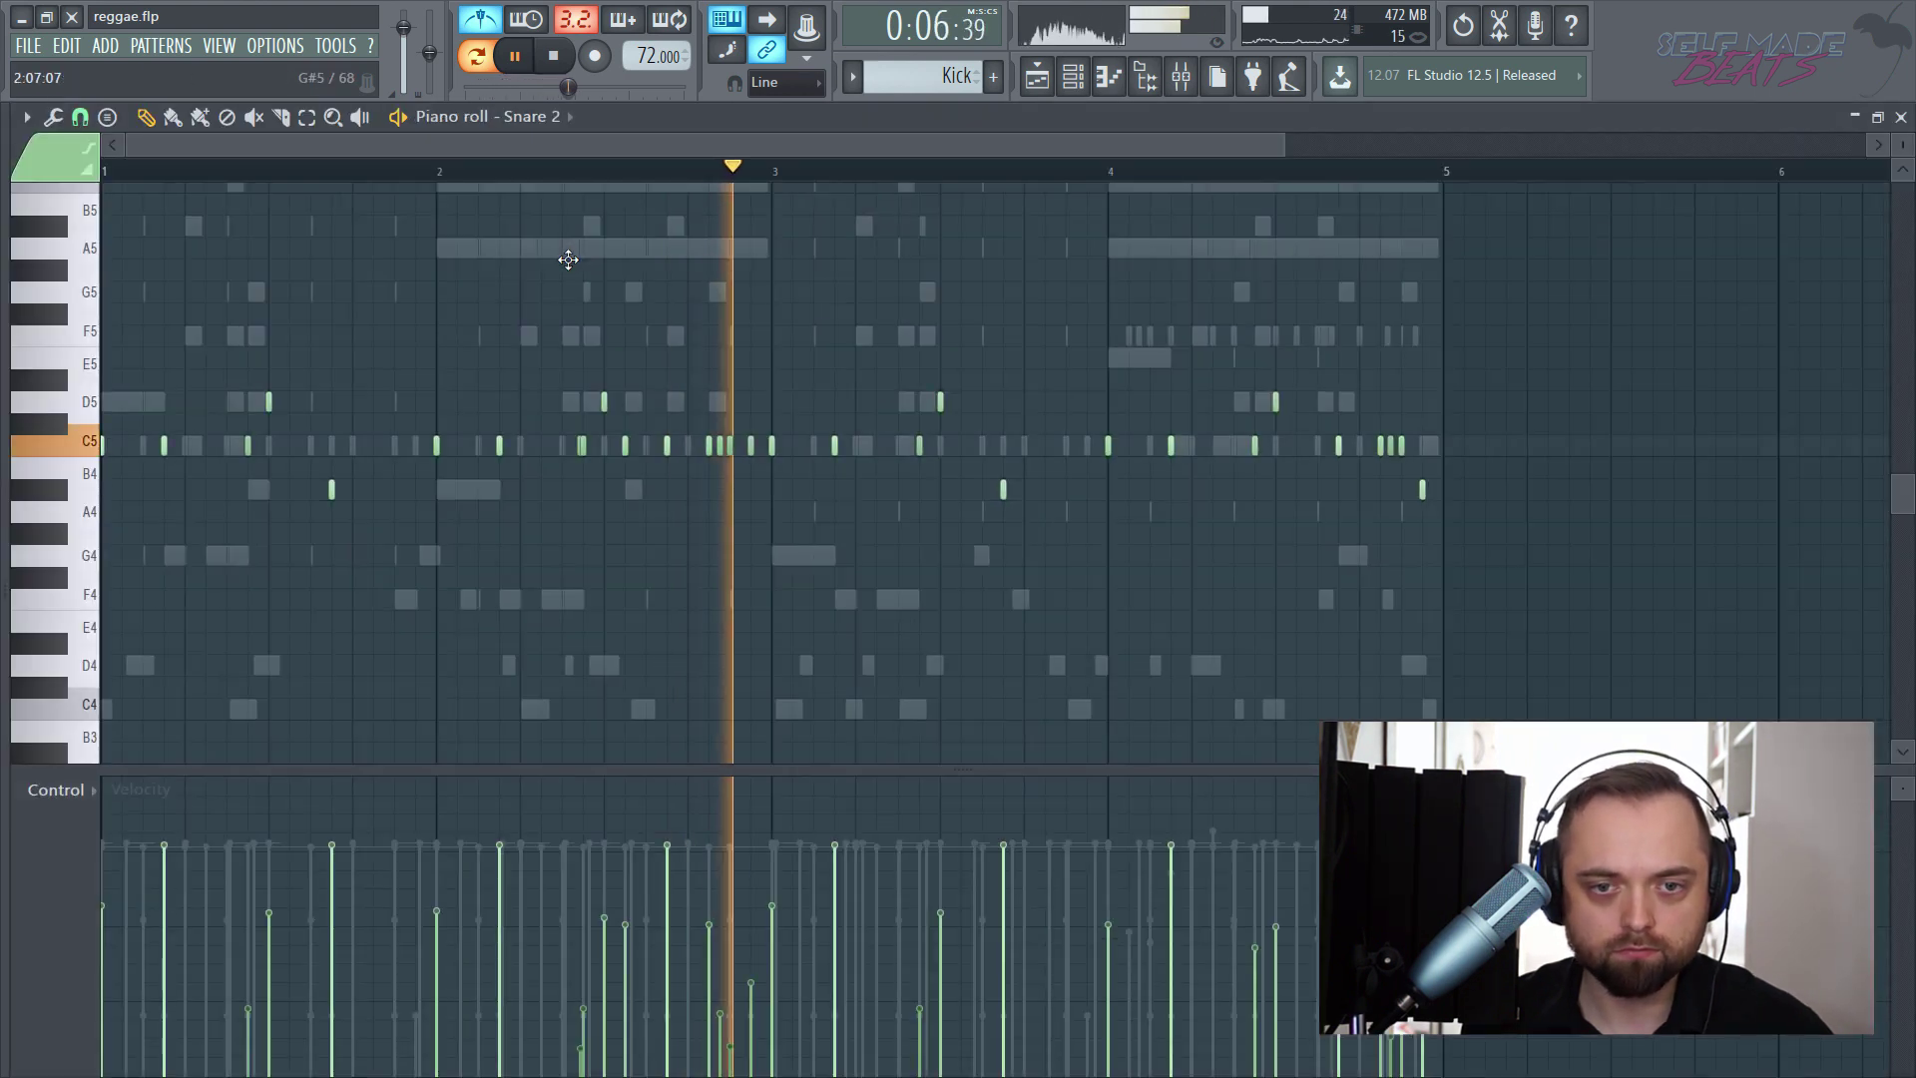
{"action": "scroll", "coordinate": [571, 256], "scroll_direction": "down", "scroll_amount": 3}
{"action": "key", "text": "space"}
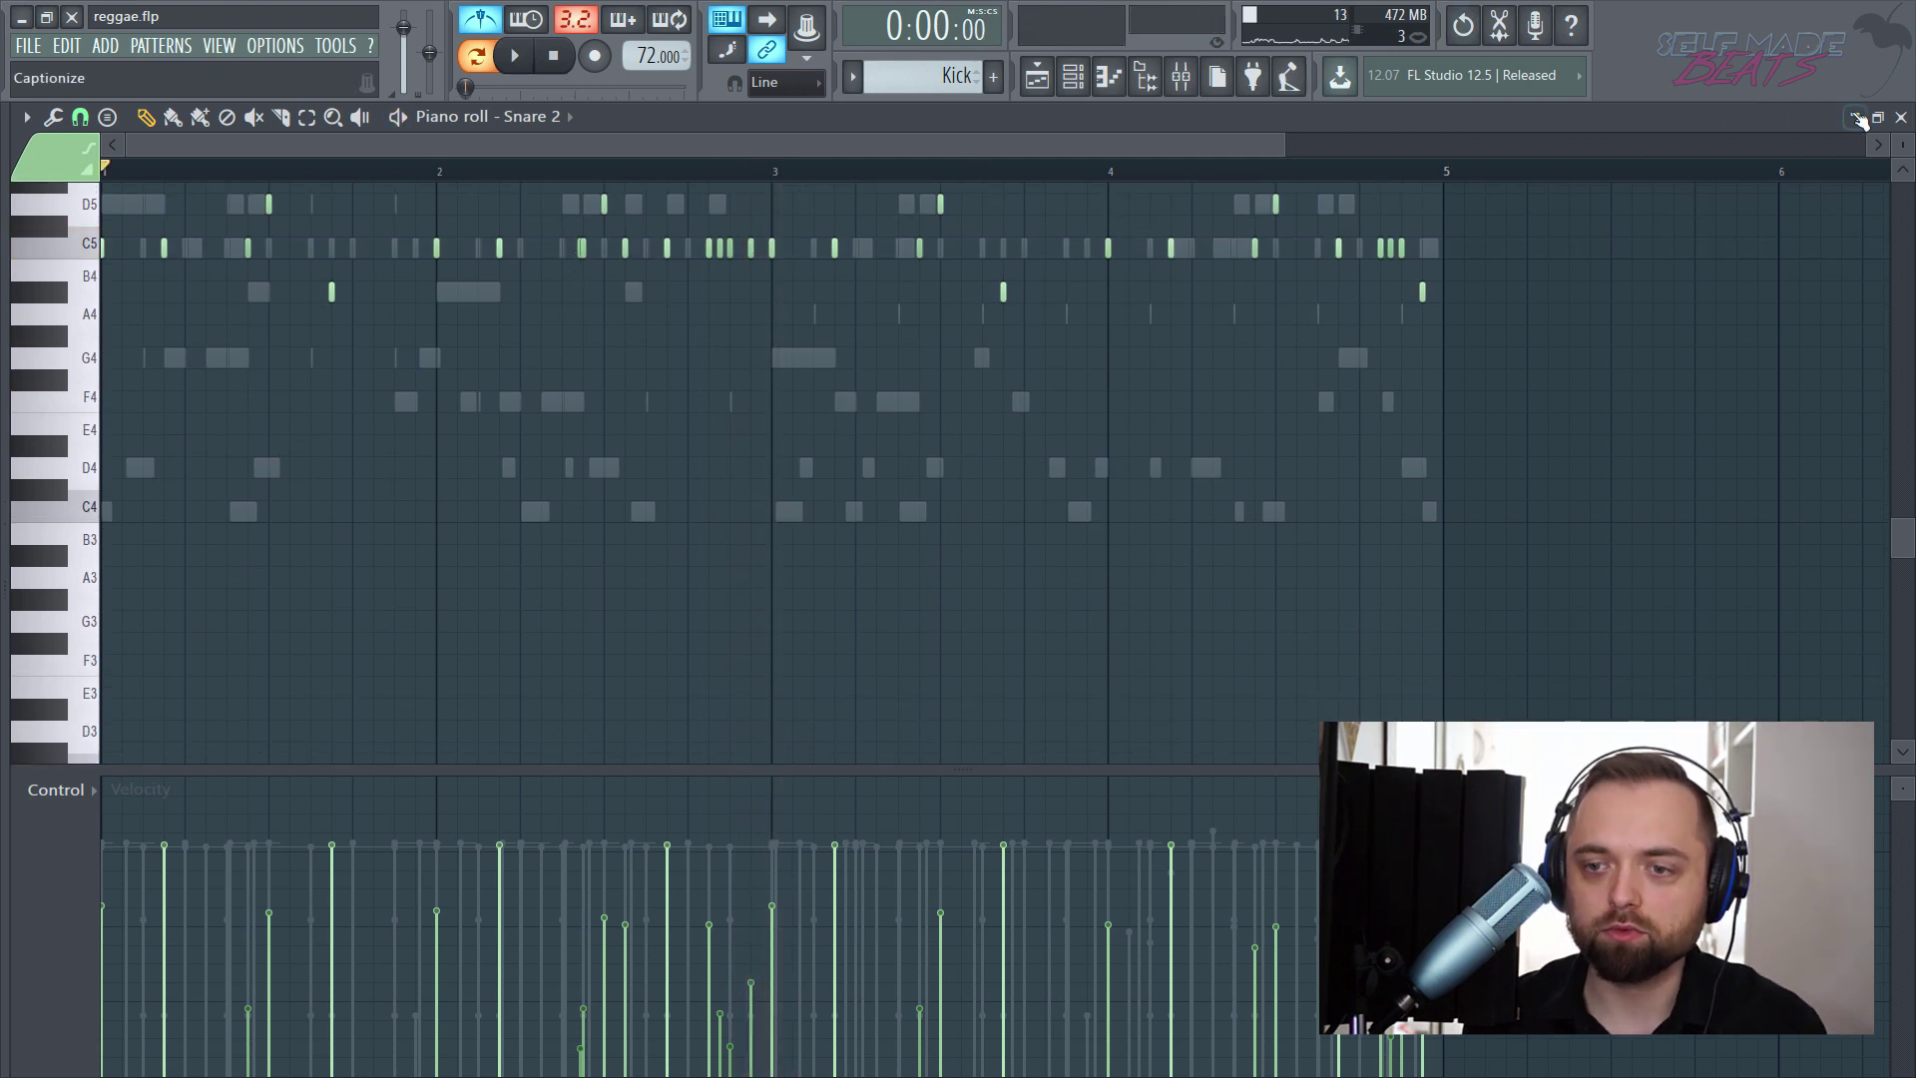
{"action": "left_click", "coordinate": [1897, 117]}
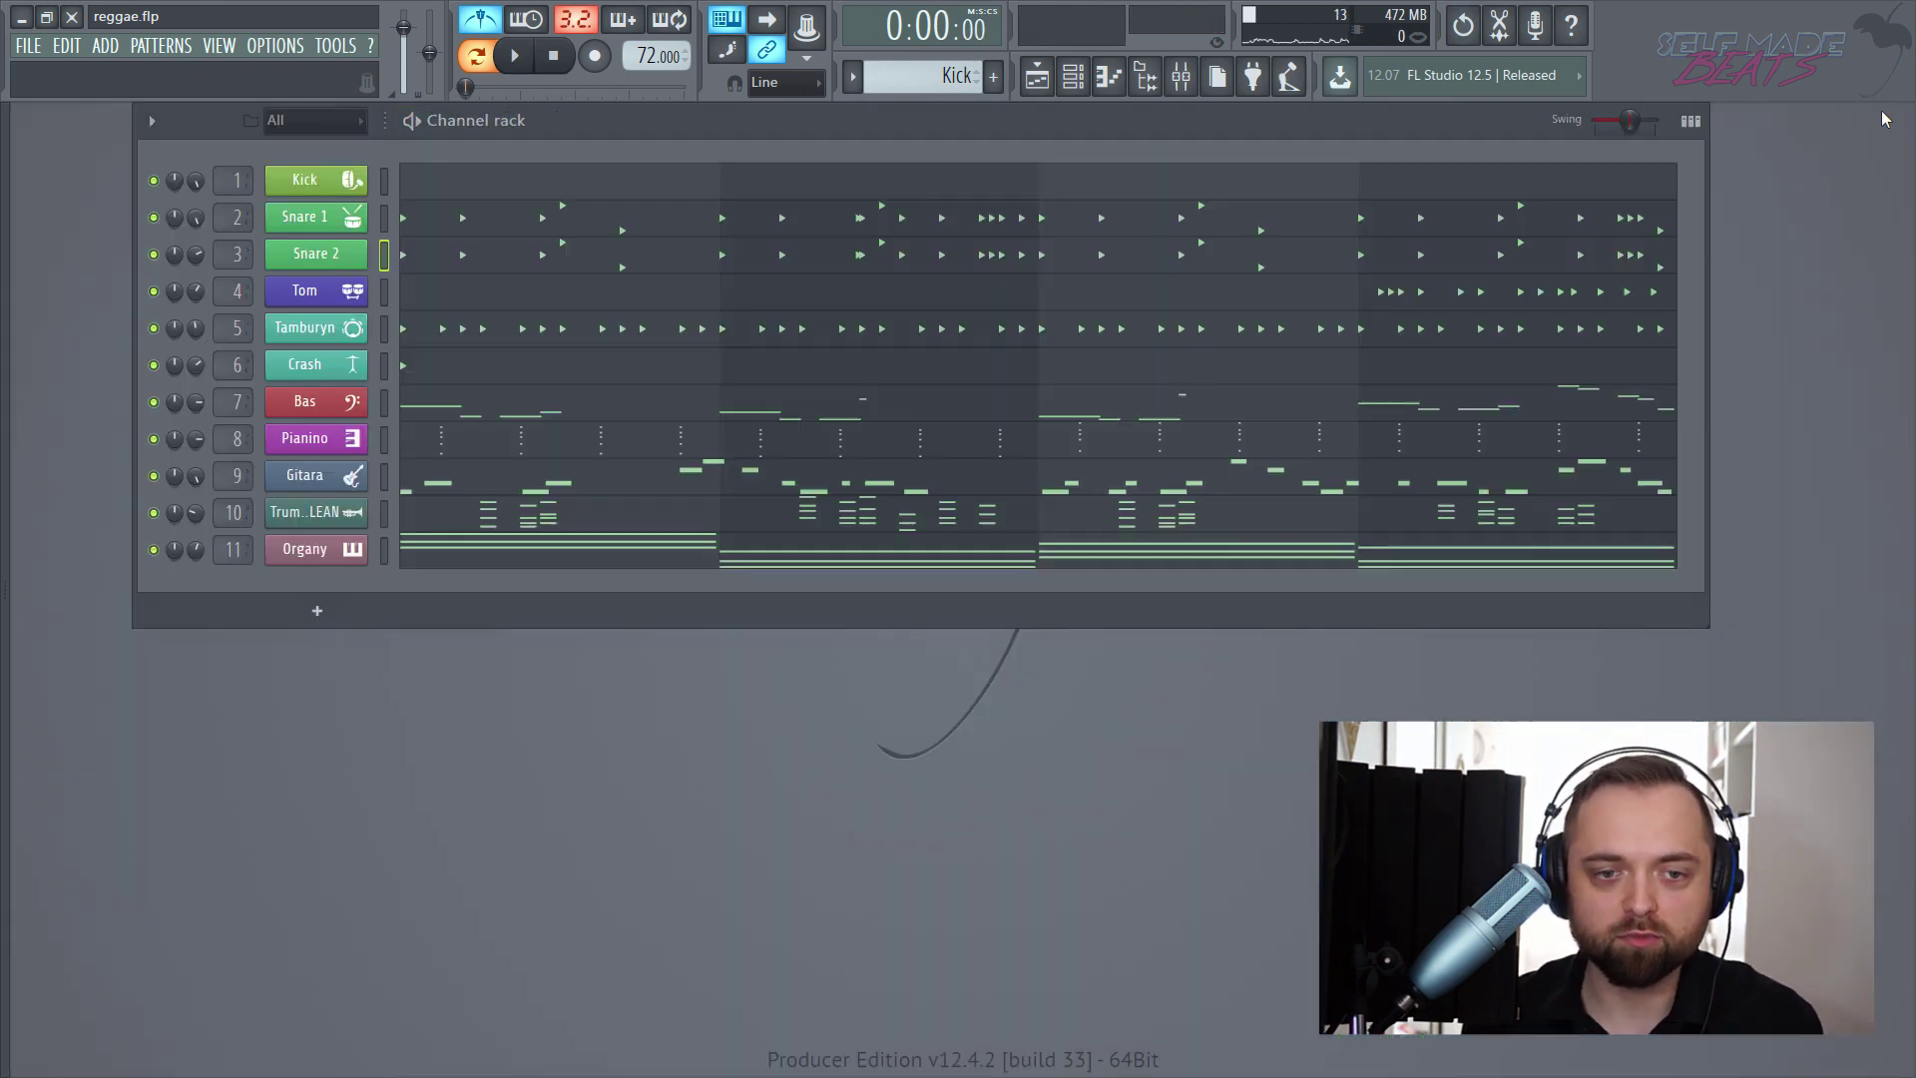
- Review the envelope and miscellaneous settings of the Snare 1 channel
{"action": "left_click", "coordinate": [354, 229]}
{"action": "left_click", "coordinate": [198, 360]}
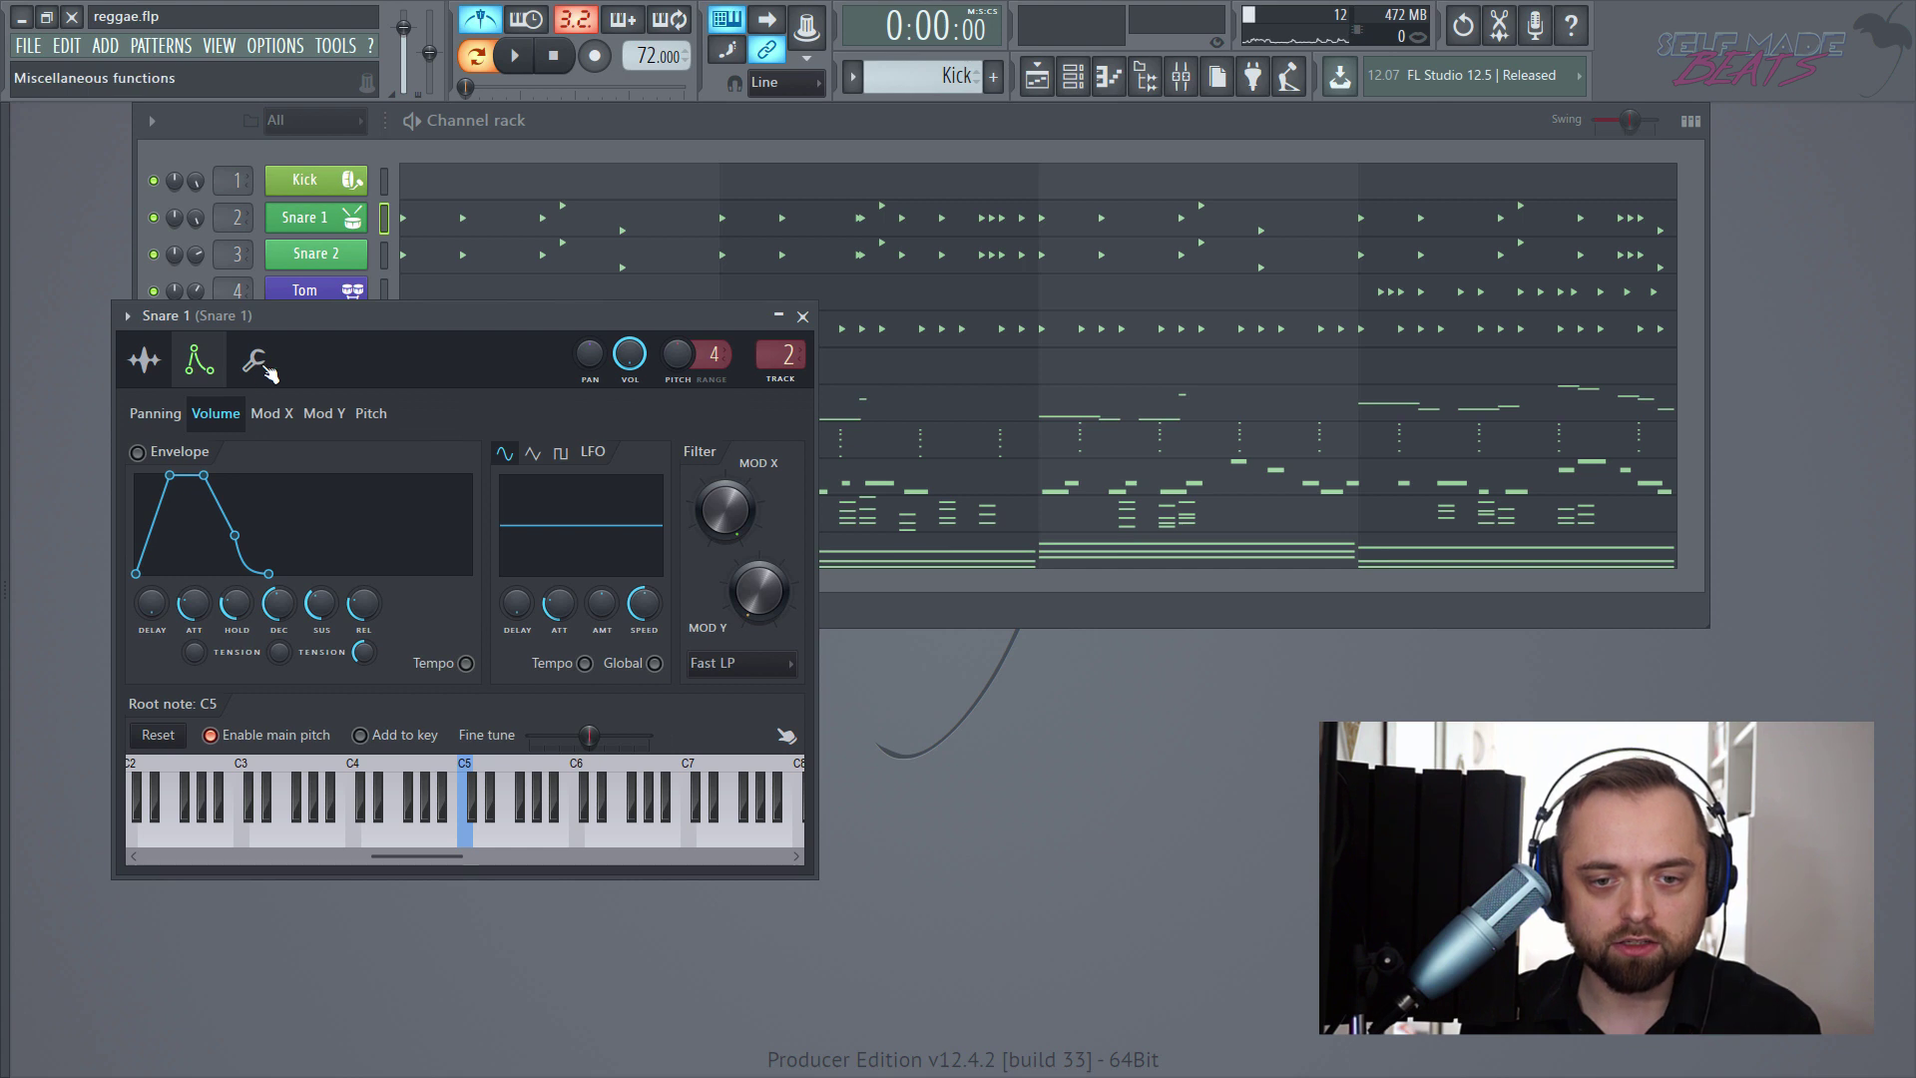
{"action": "left_click", "coordinate": [260, 366]}
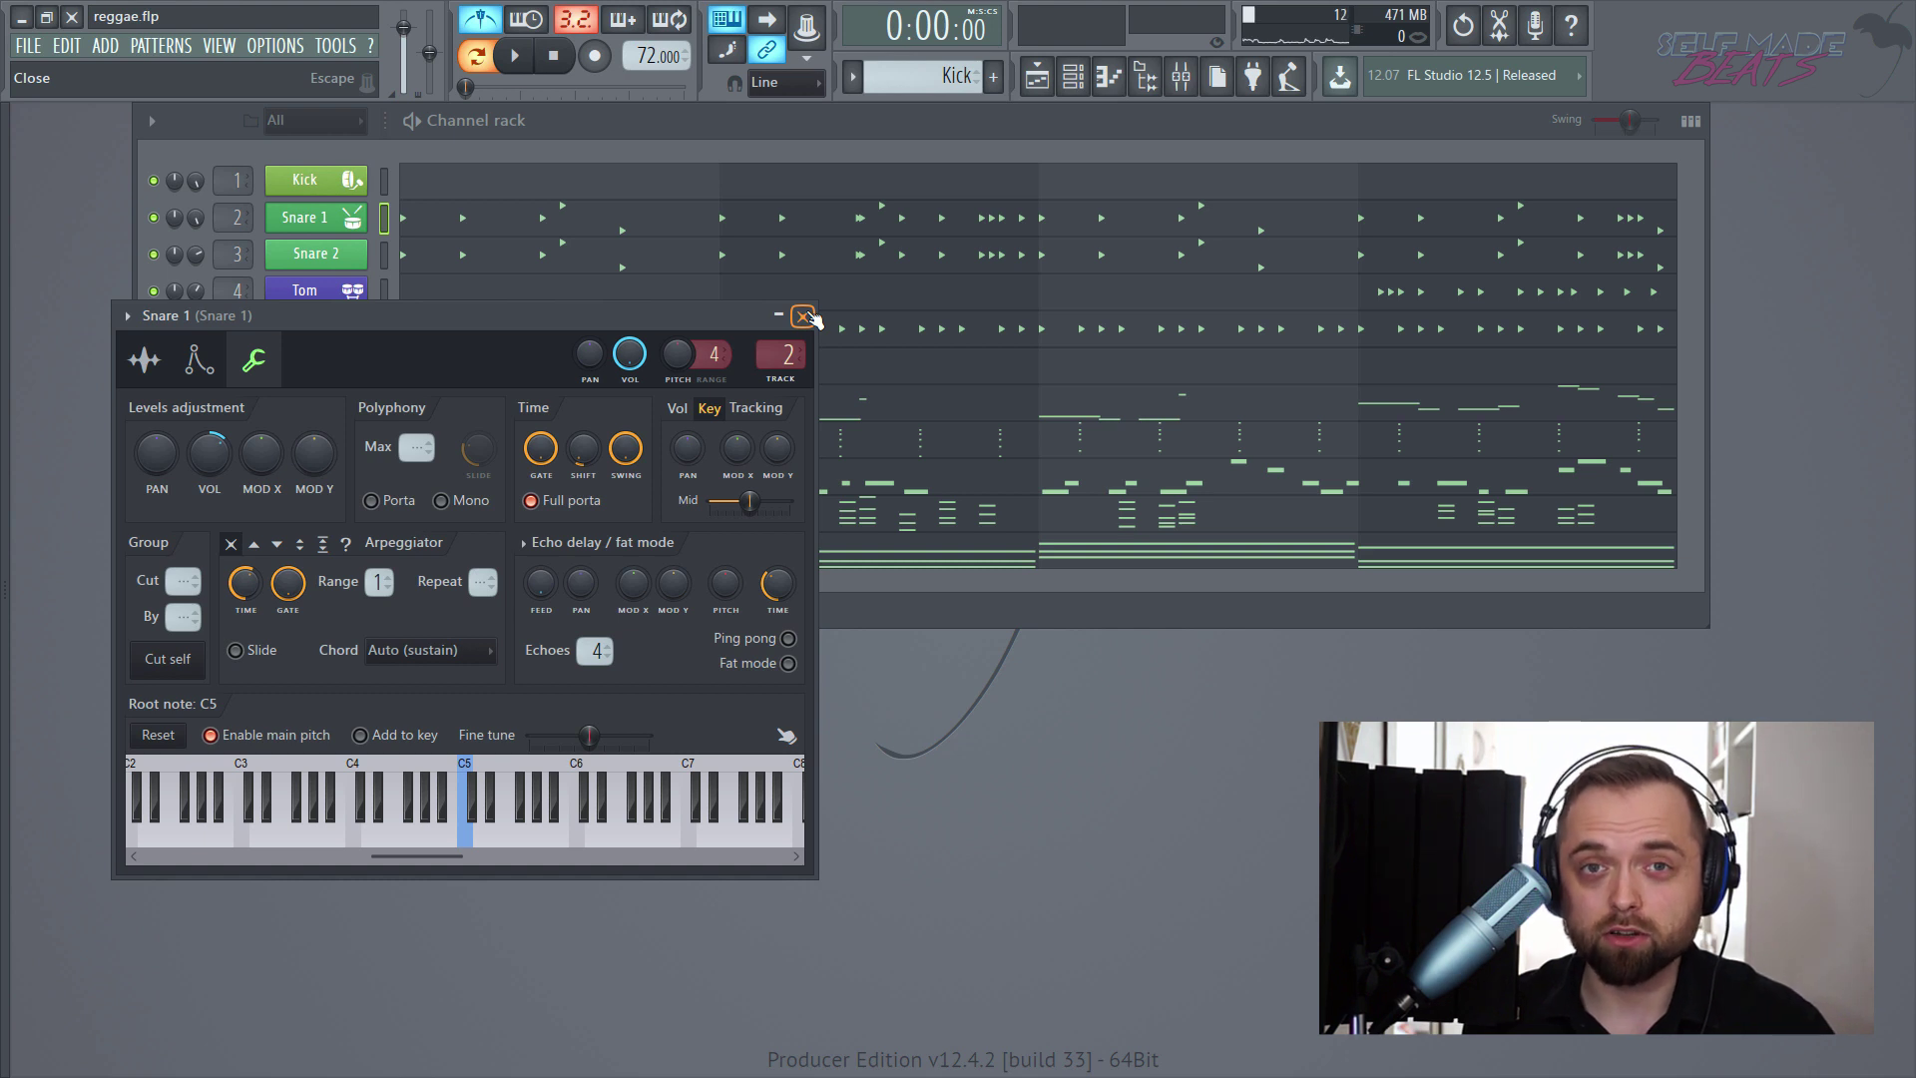
{"action": "left_click", "coordinate": [804, 316]}
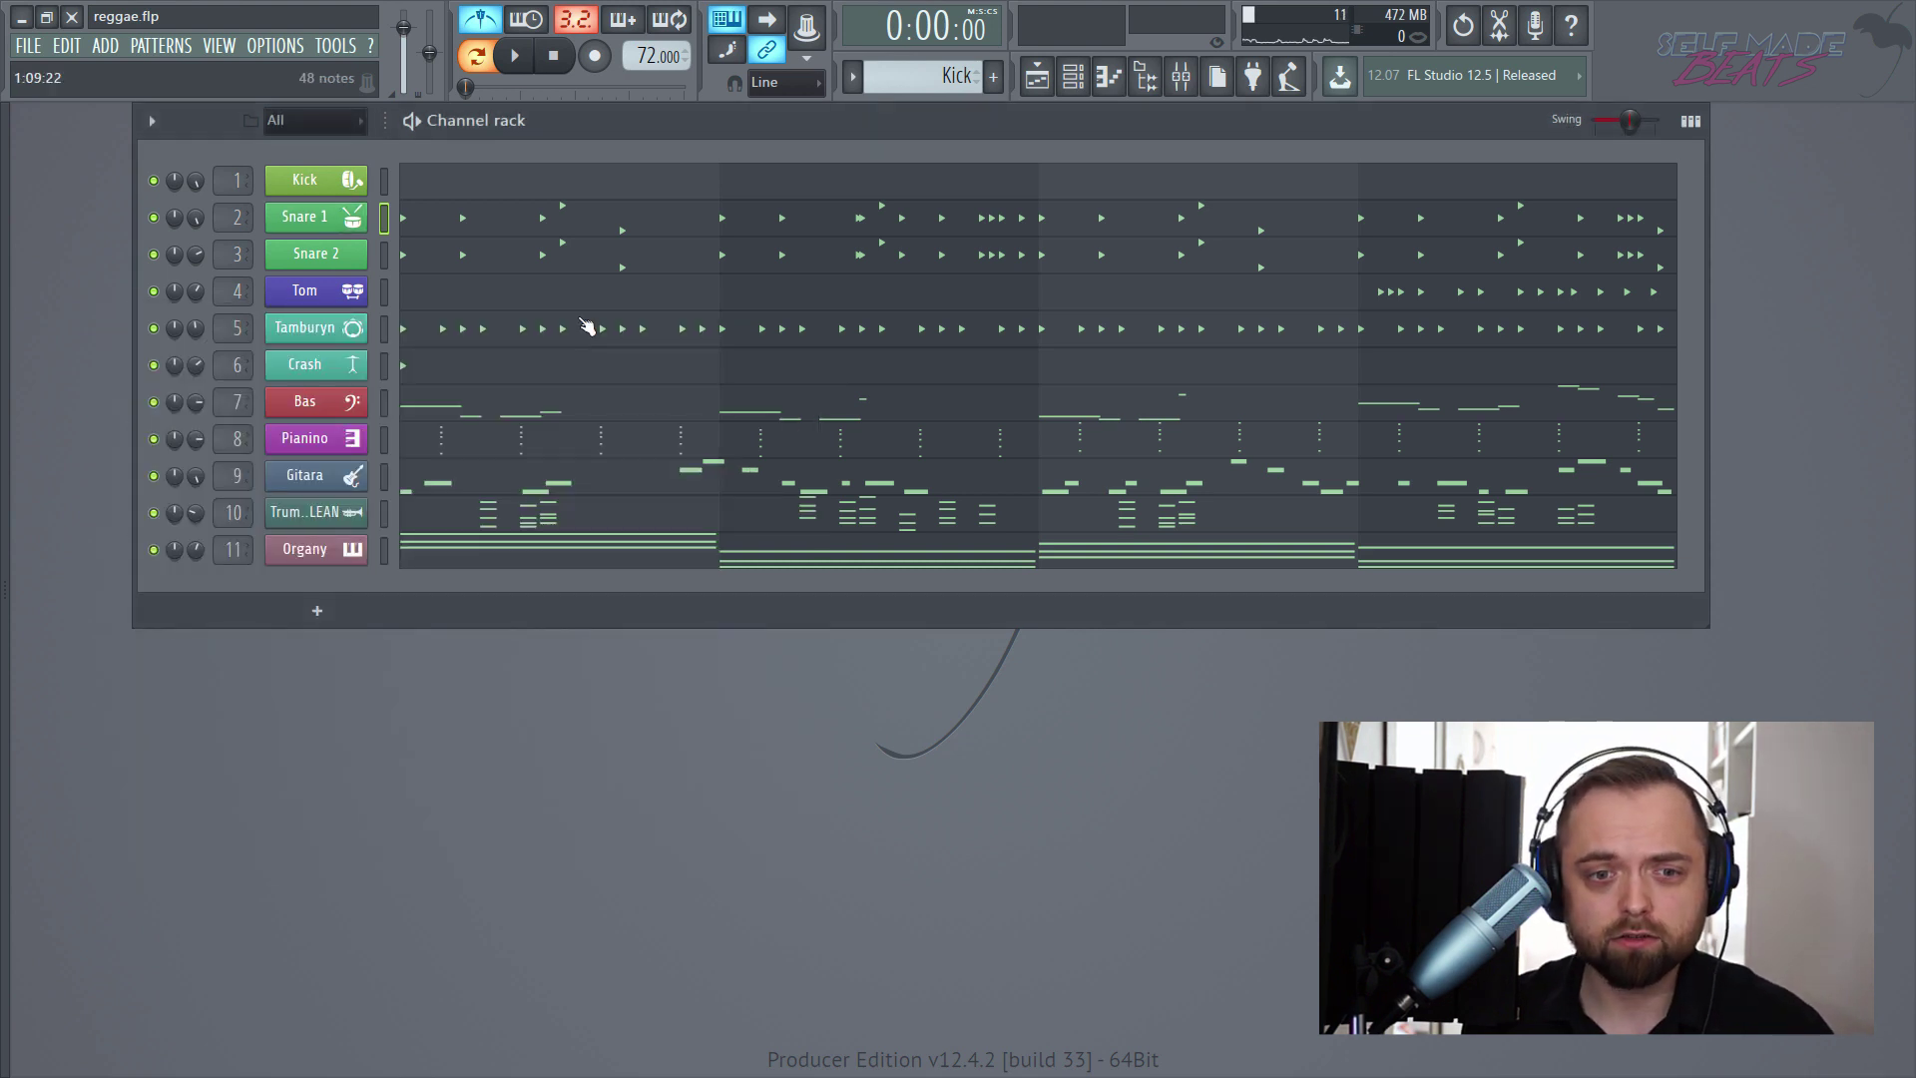
- Pan the Snare 1 and Snare 2 channels apart and fine-tune Snare 2's volume during playback
{"action": "key", "text": "space"}
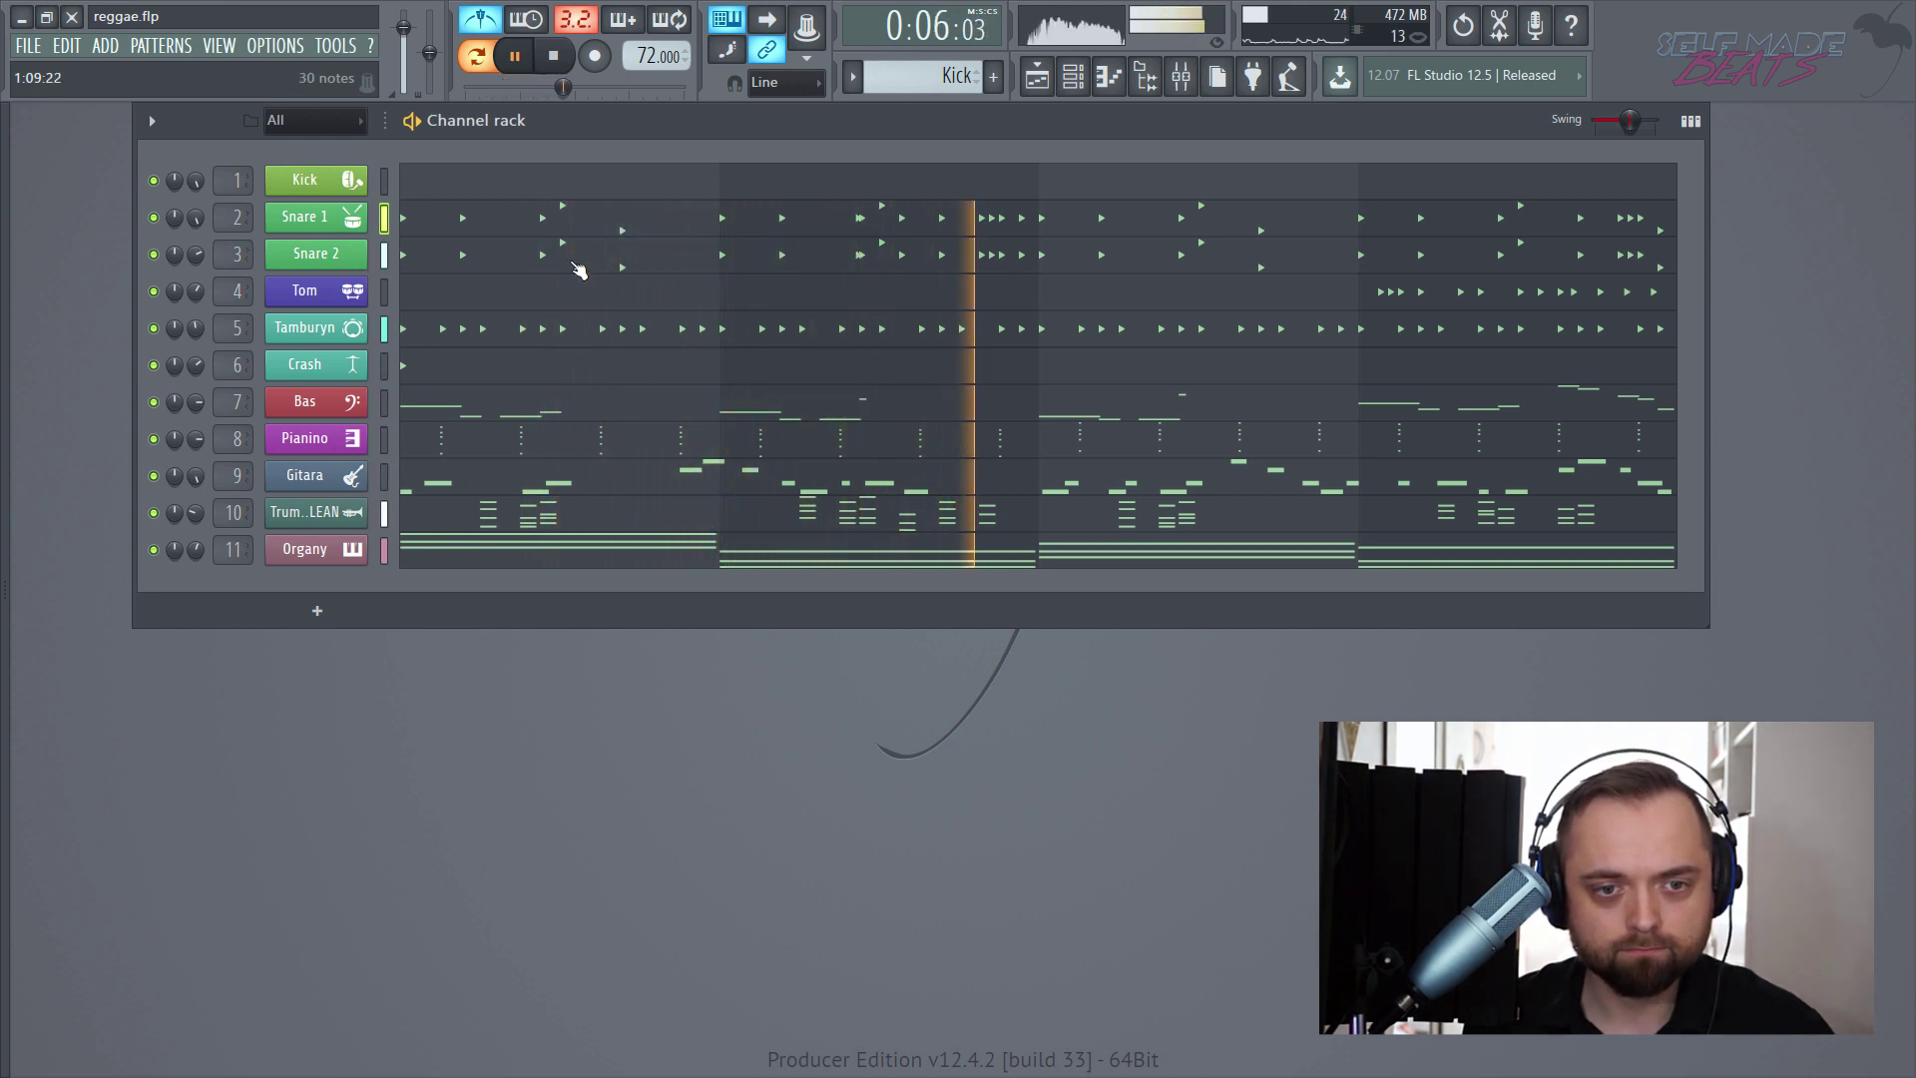
{"action": "key", "text": "space"}
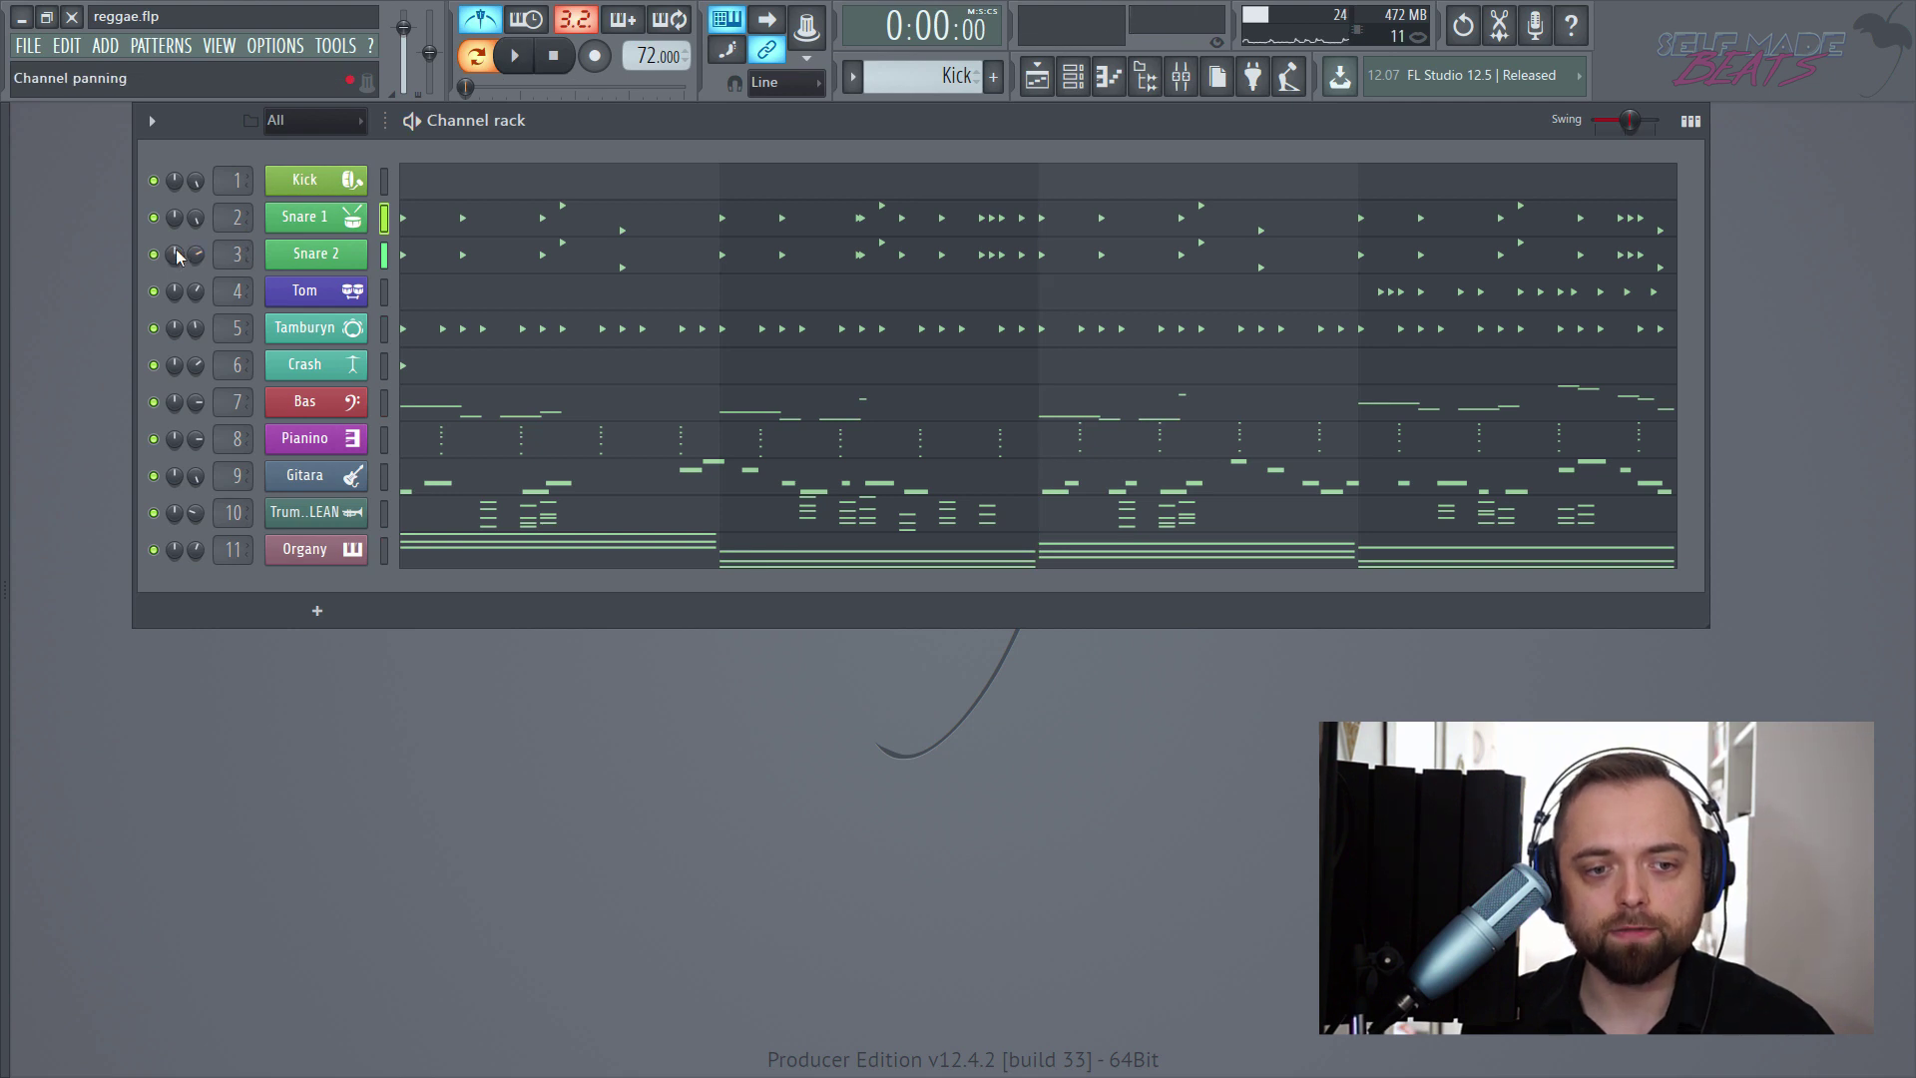
{"action": "left_click_drag", "start_coordinate": [175, 249], "coordinate": [171, 195]}
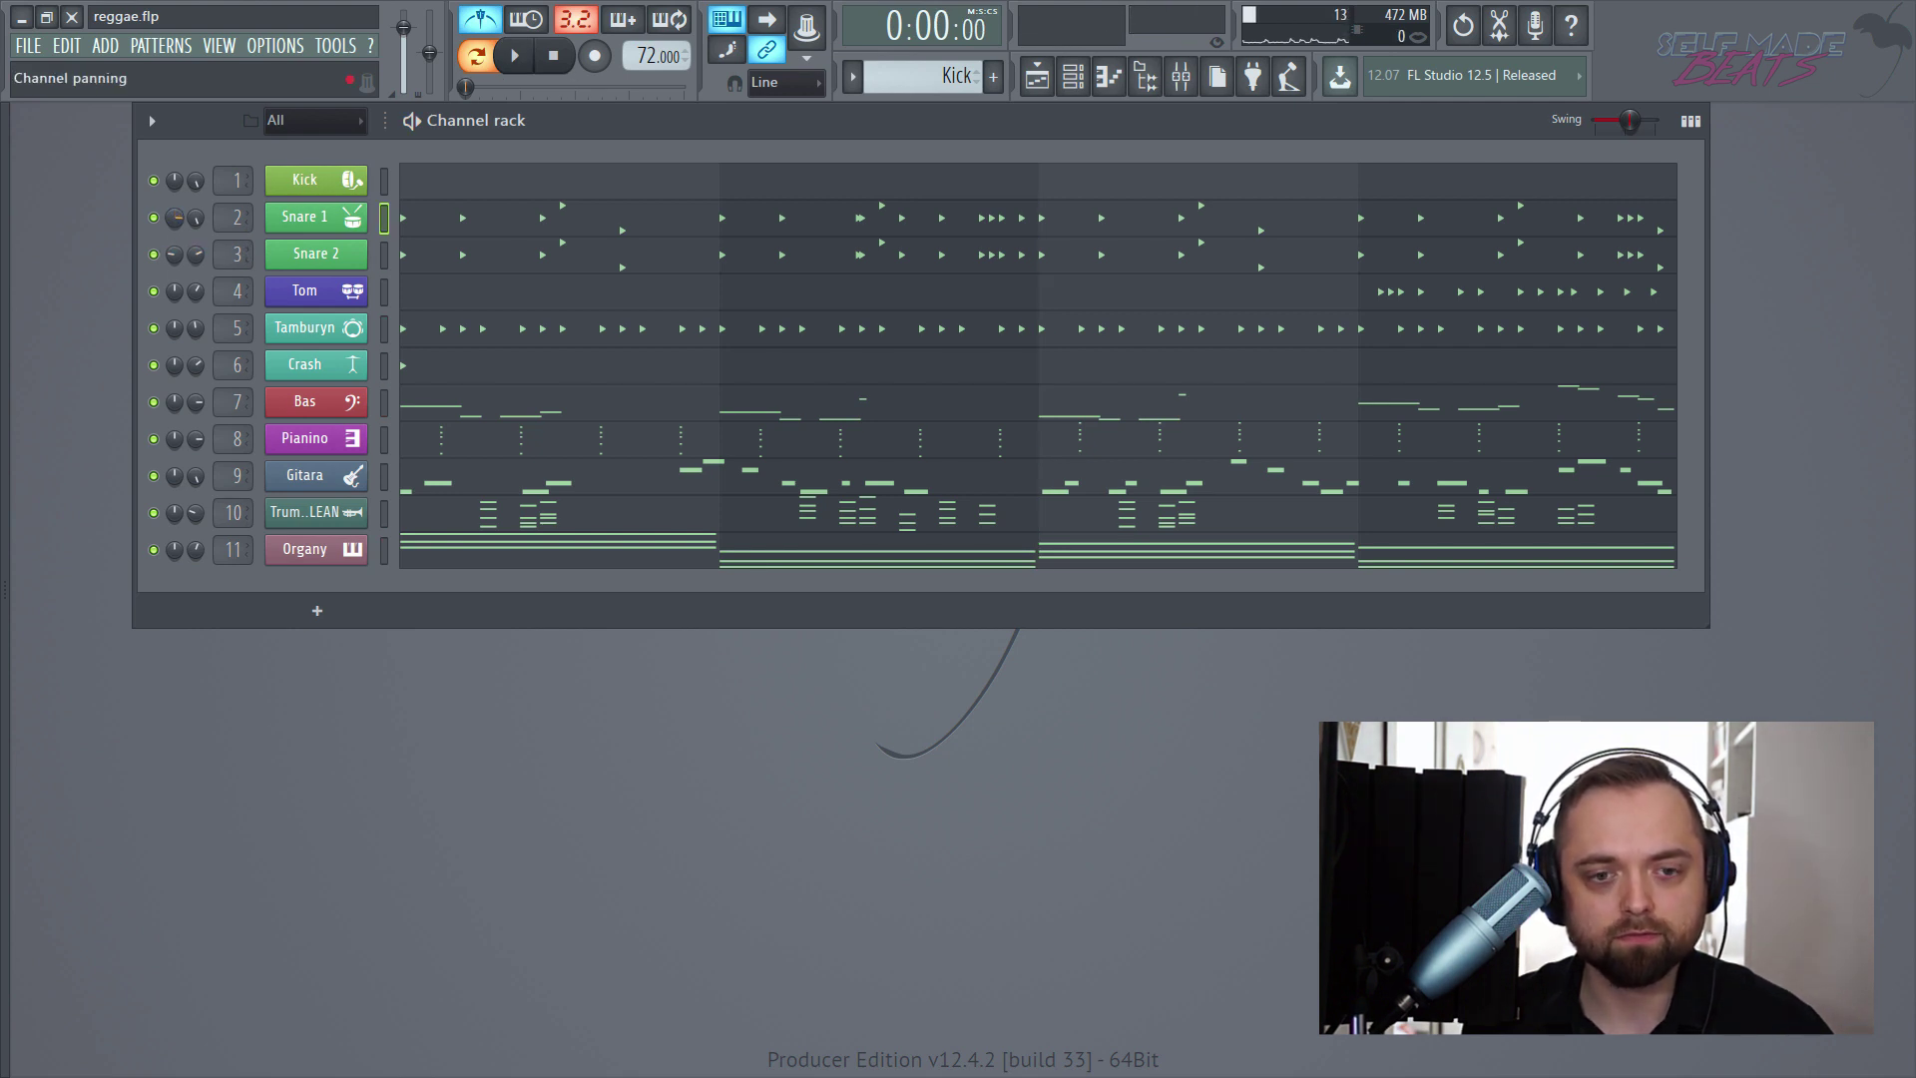
{"action": "key", "text": "space"}
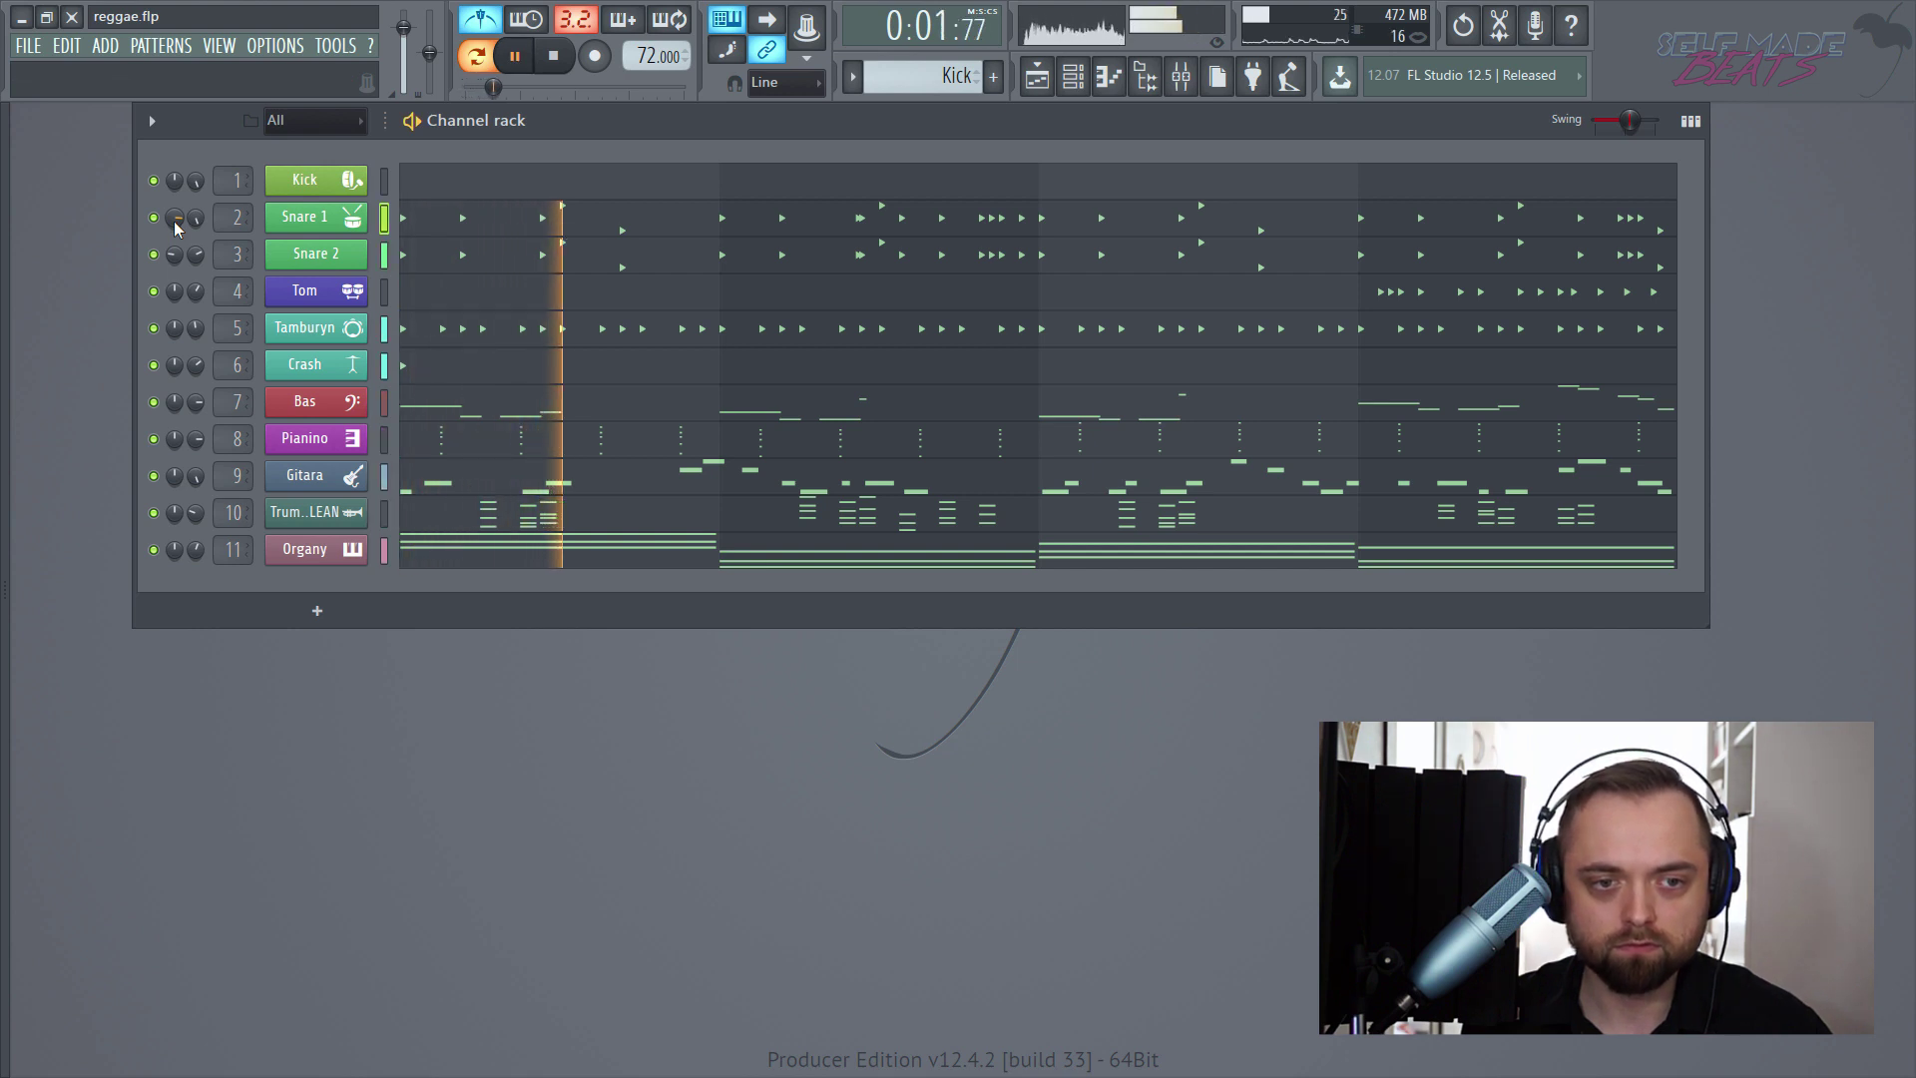
{"action": "mouse_move", "coordinate": [194, 260]}
{"action": "left_mouse_down"}
{"action": "mouse_move", "coordinate": [194, 225]}
{"action": "mouse_move", "coordinate": [194, 245]}
{"action": "left_mouse_up"}
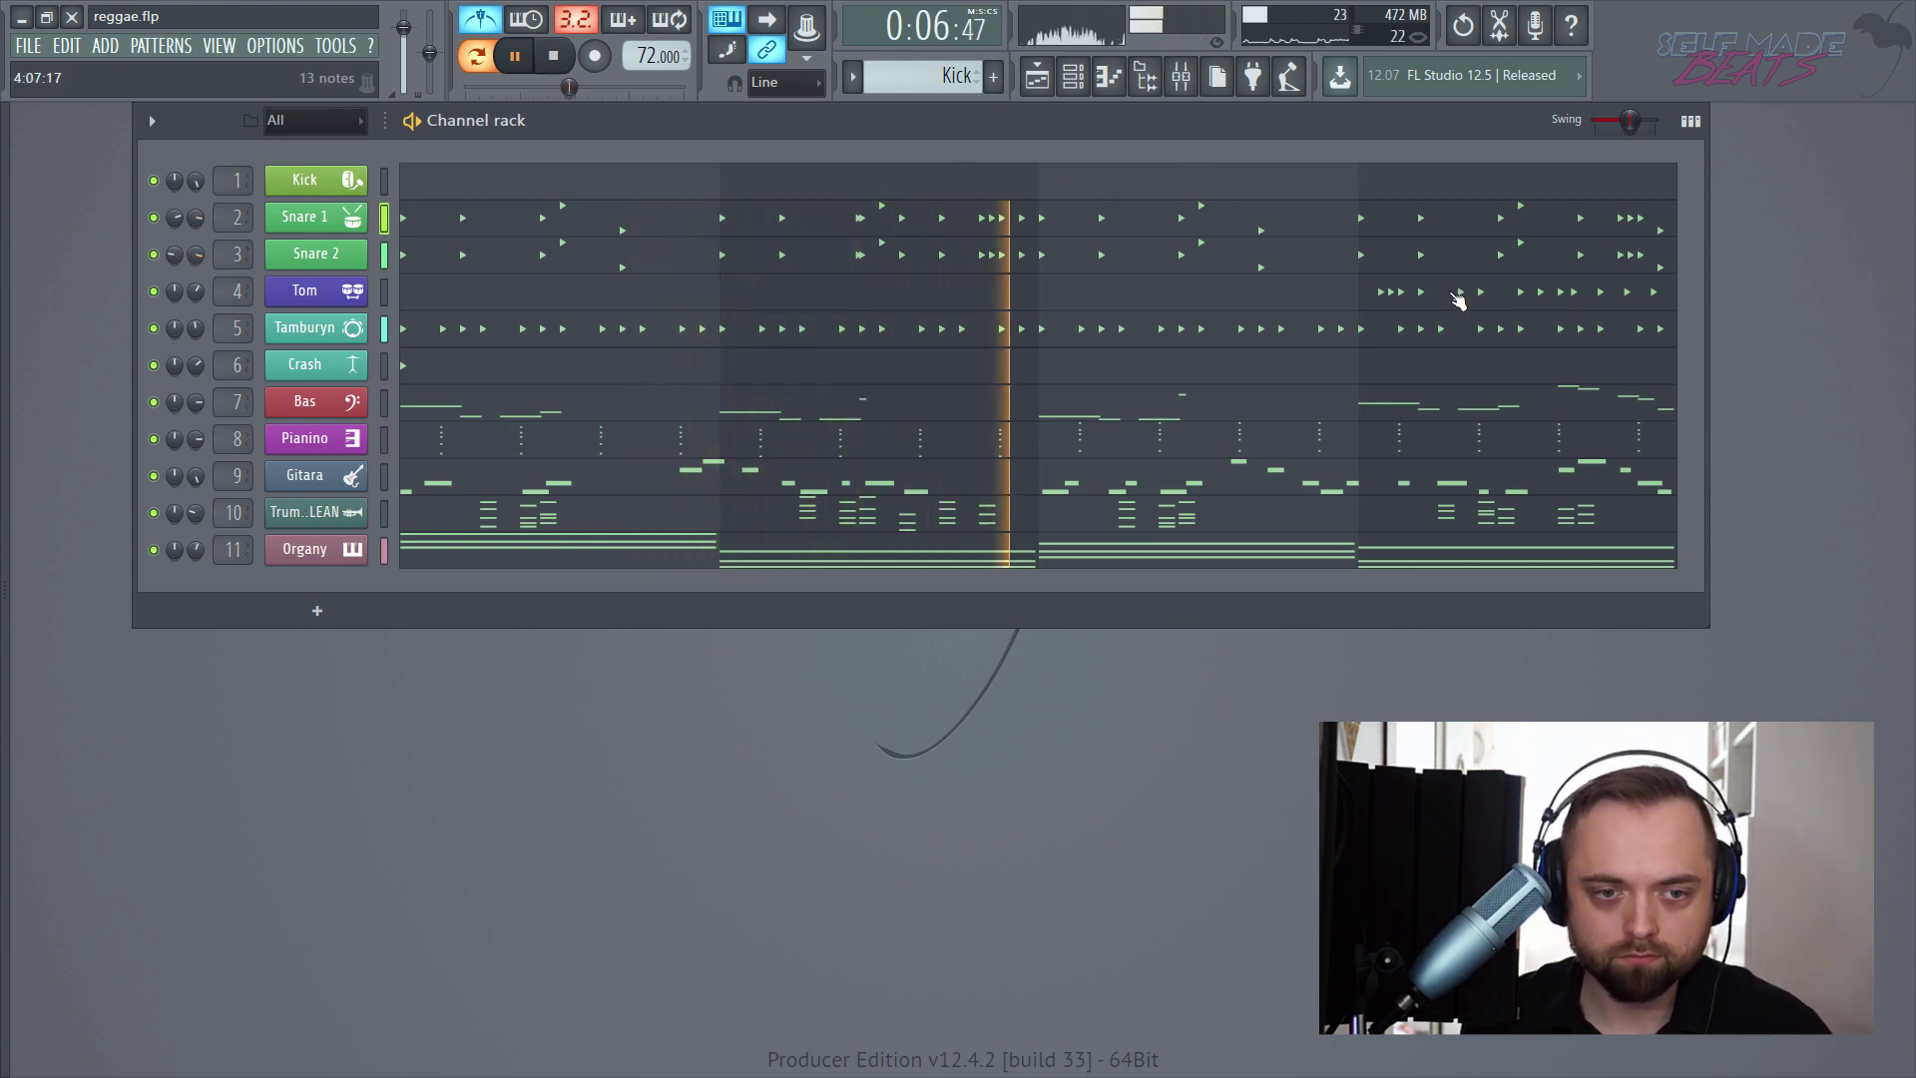
- Set note panning on the first four Tom hits of bar 4: left, left, right, and 33% left
{"action": "left_click", "coordinate": [993, 297]}
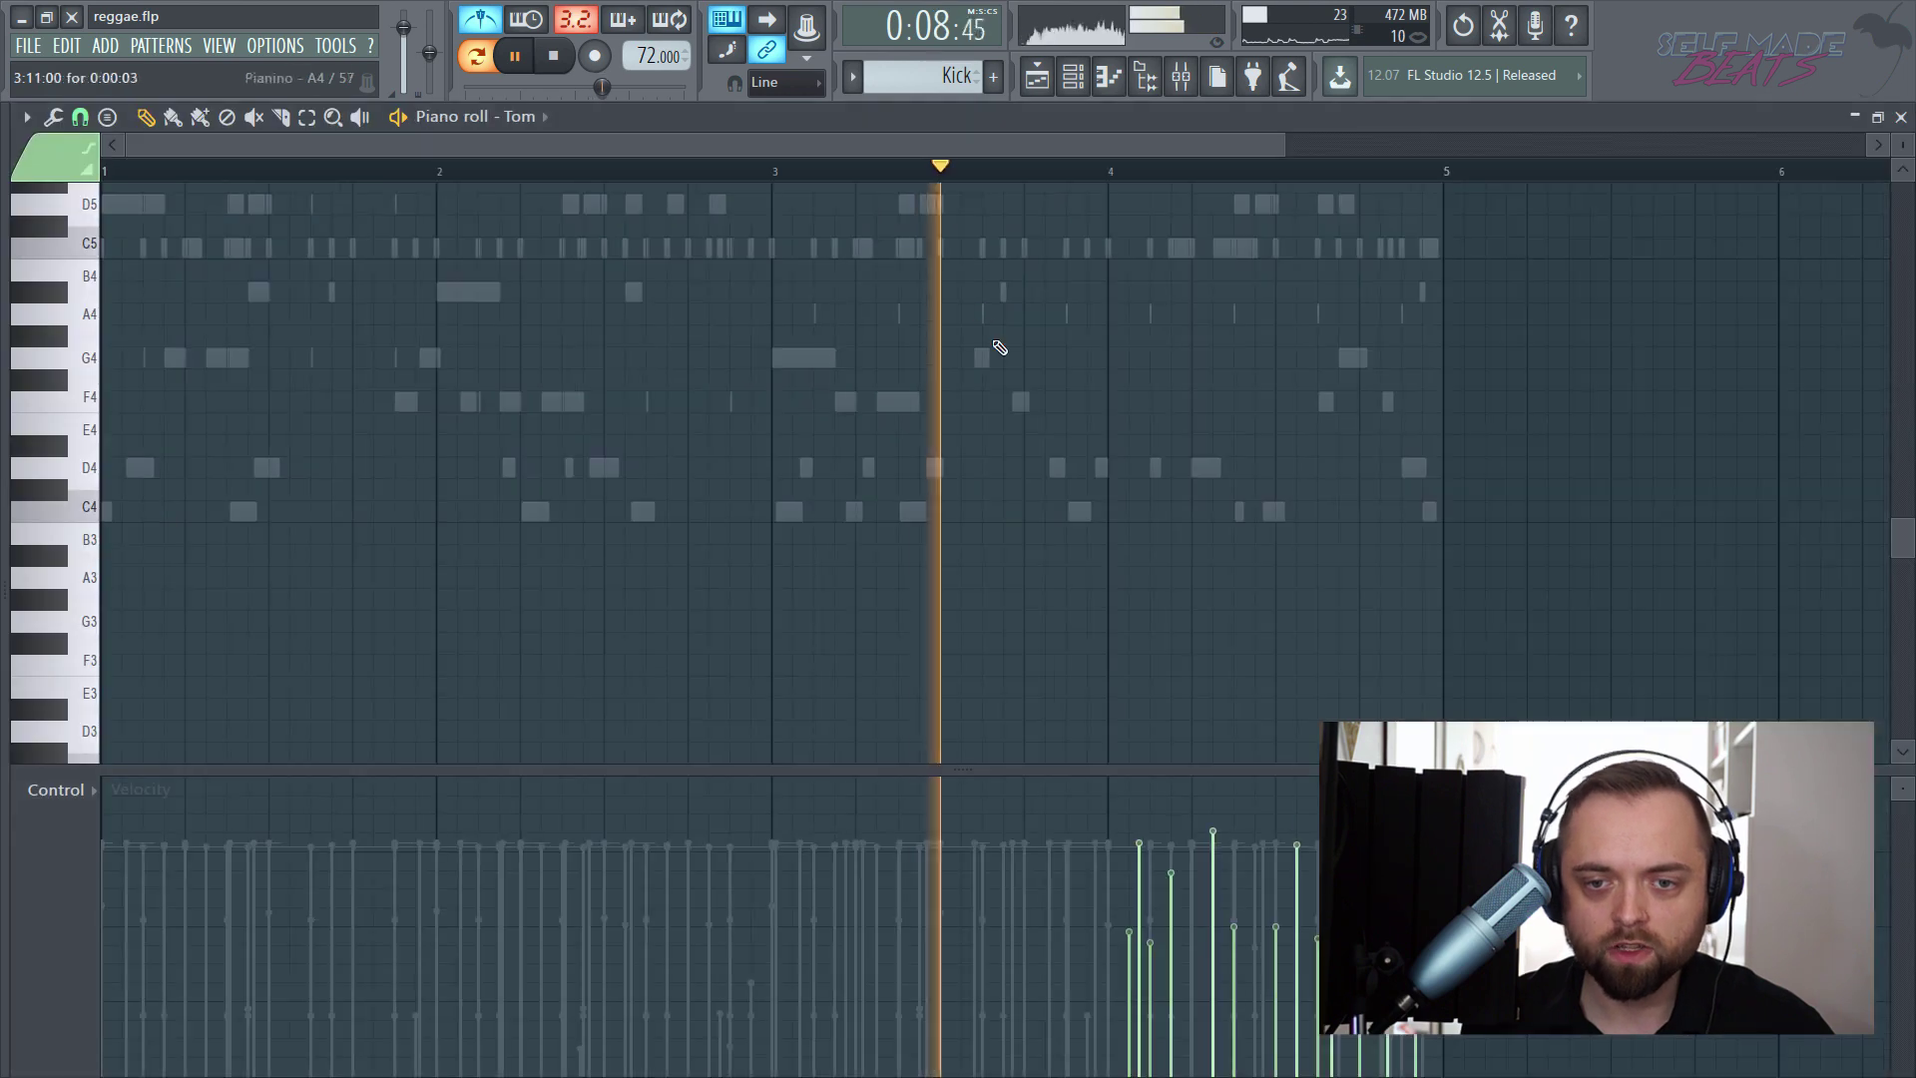
{"action": "key", "text": "space"}
{"action": "scroll", "coordinate": [1329, 365], "scroll_direction": "up", "scroll_amount": 5}
{"action": "scroll", "coordinate": [1270, 184], "scroll_direction": "up", "scroll_amount": 3}
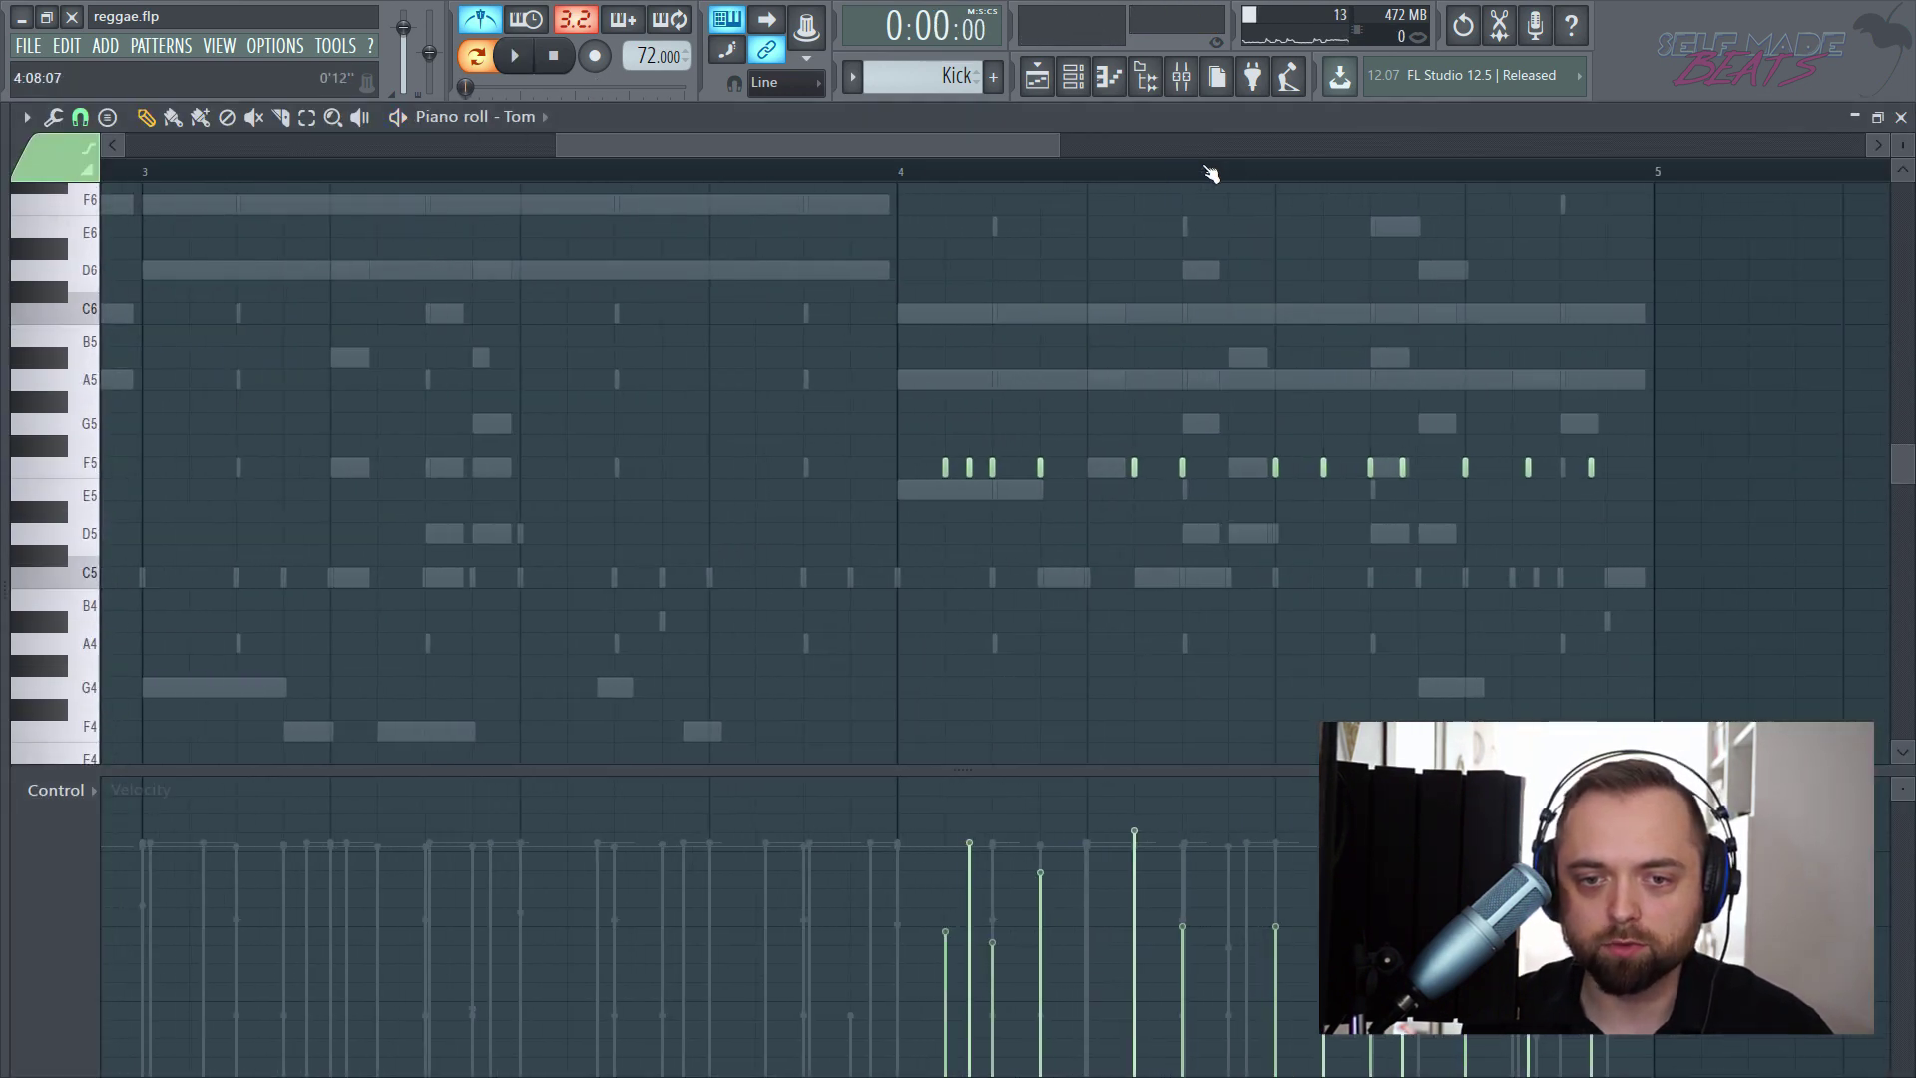
{"action": "left_click_drag", "start_coordinate": [1007, 145], "coordinate": [1110, 148]}
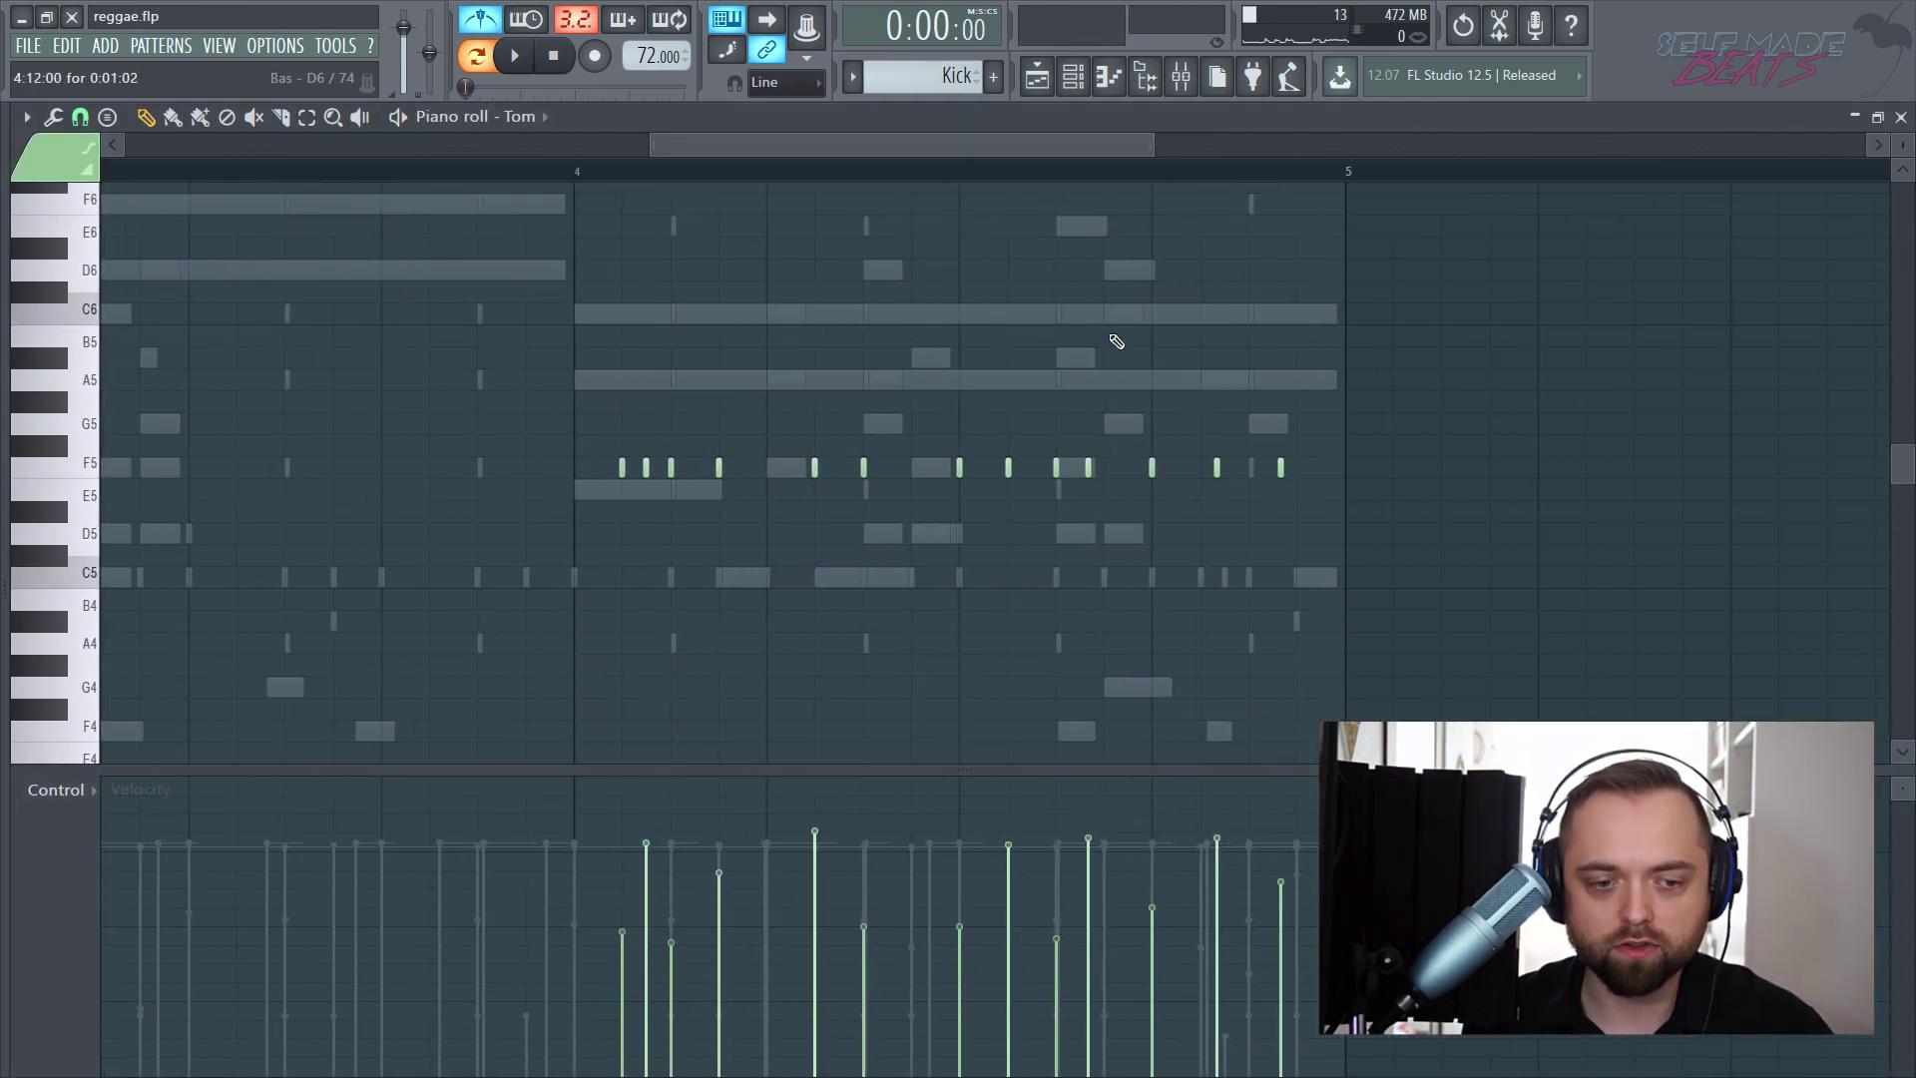
{"action": "left_click", "coordinate": [57, 807]}
{"action": "left_click", "coordinate": [92, 834]}
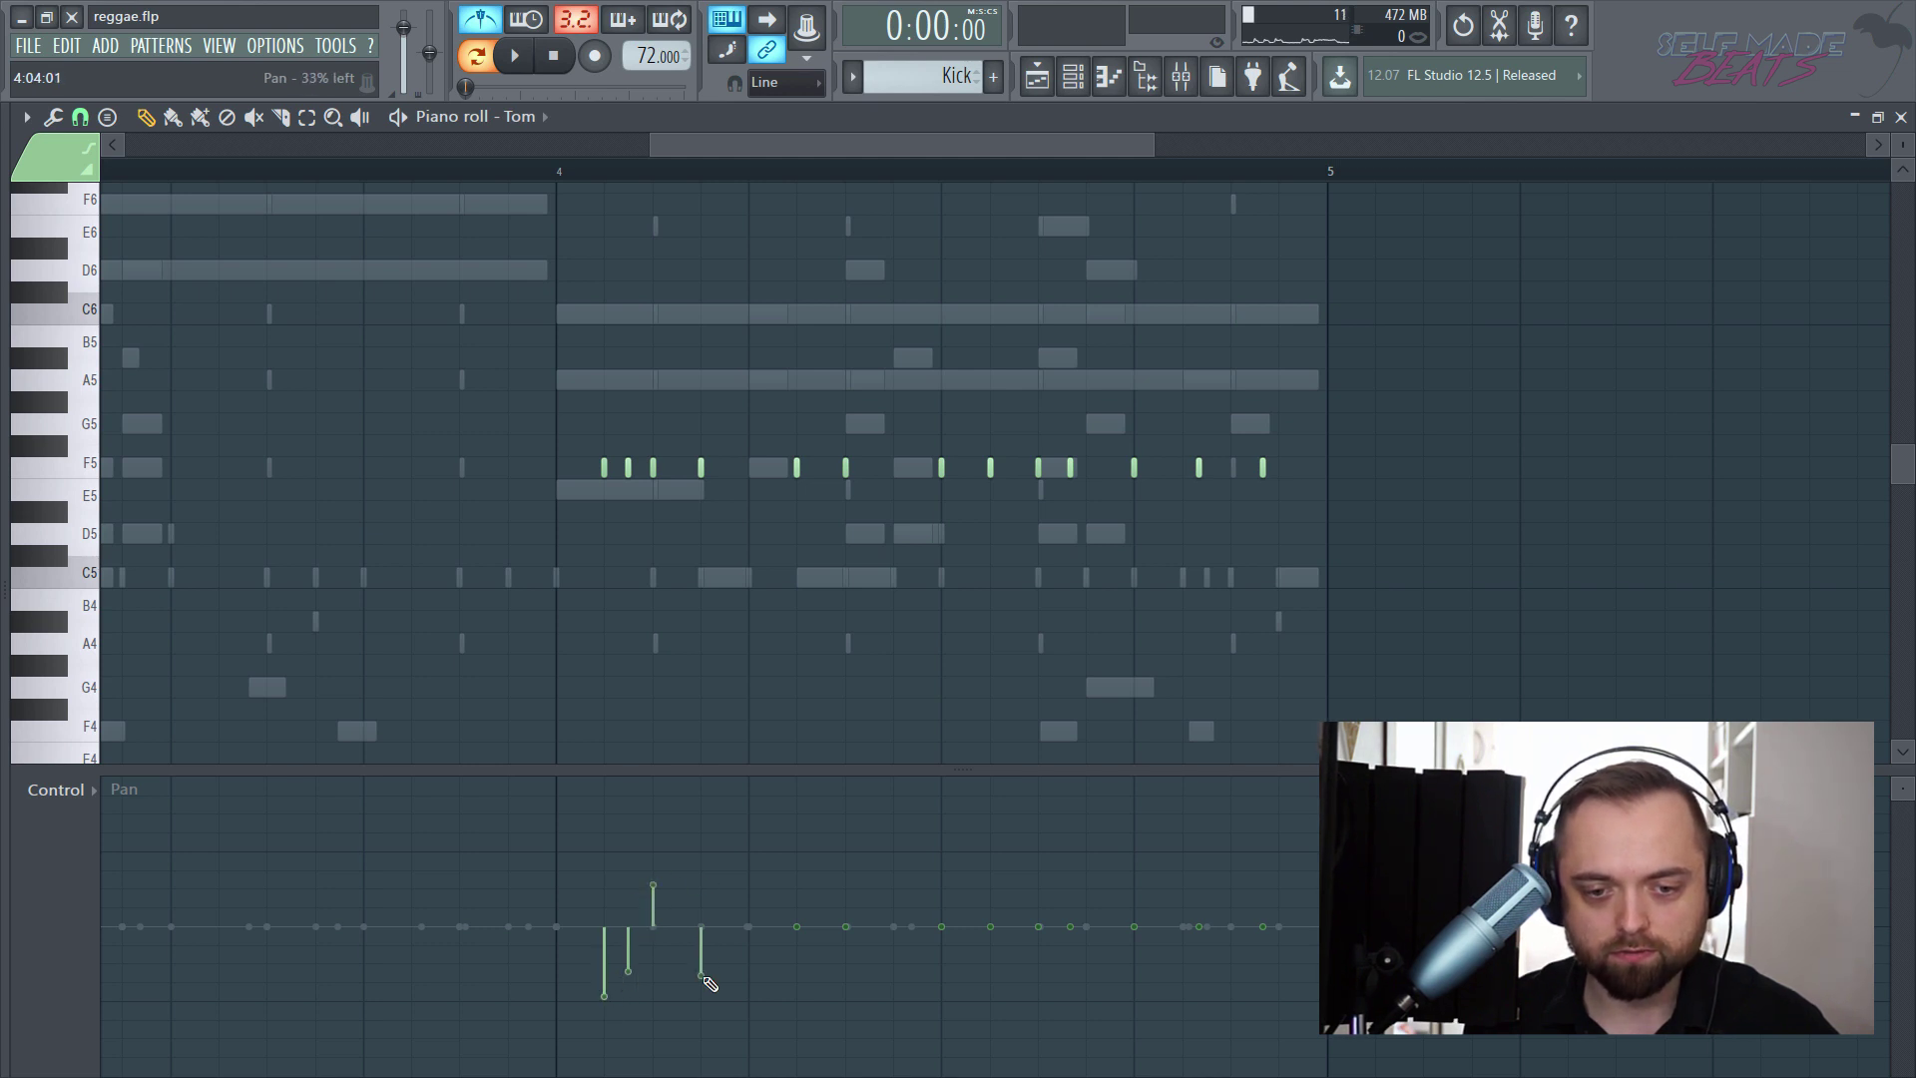
- Pan most of the remaining Tom hits in bar 4 to varied left and right positions, checking playback from step 16 of bar 3
{"action": "left_click", "coordinate": [509, 170]}
{"action": "key", "text": "space"}
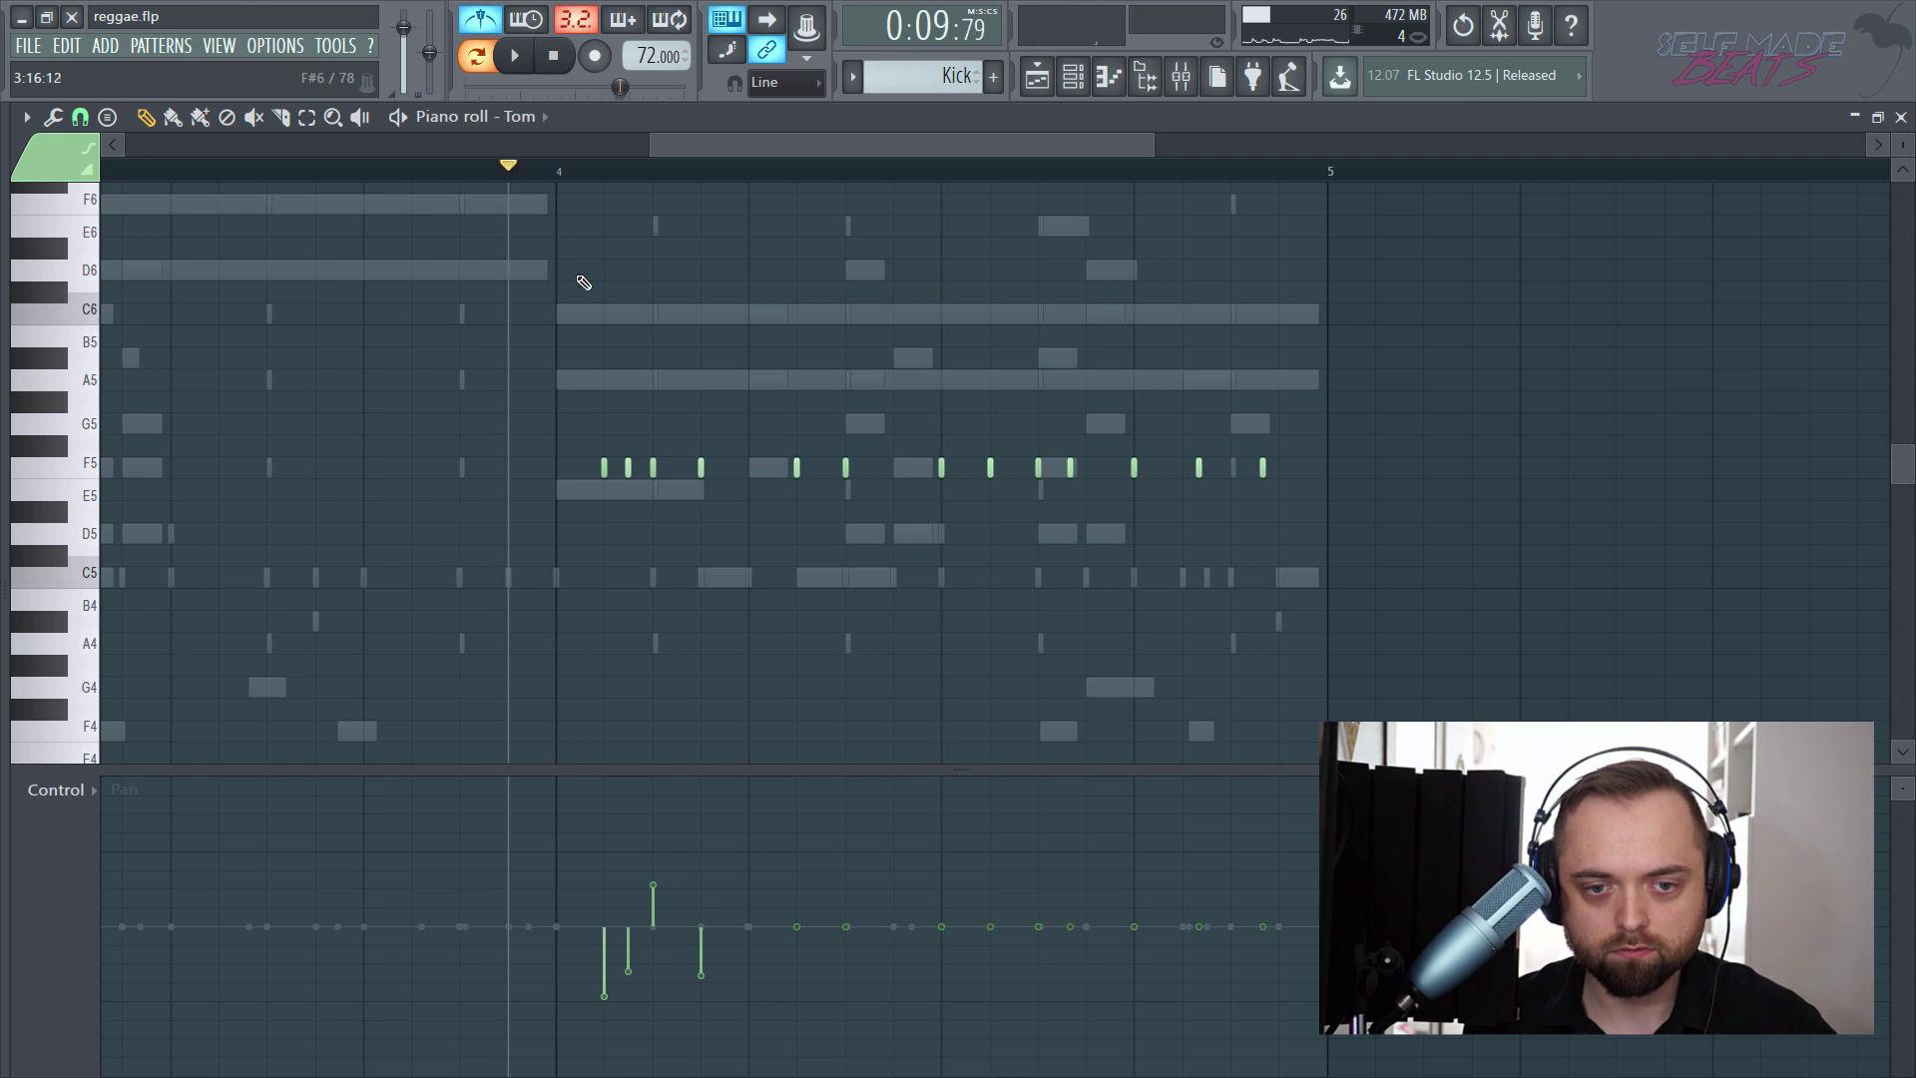
{"action": "key", "text": "space"}
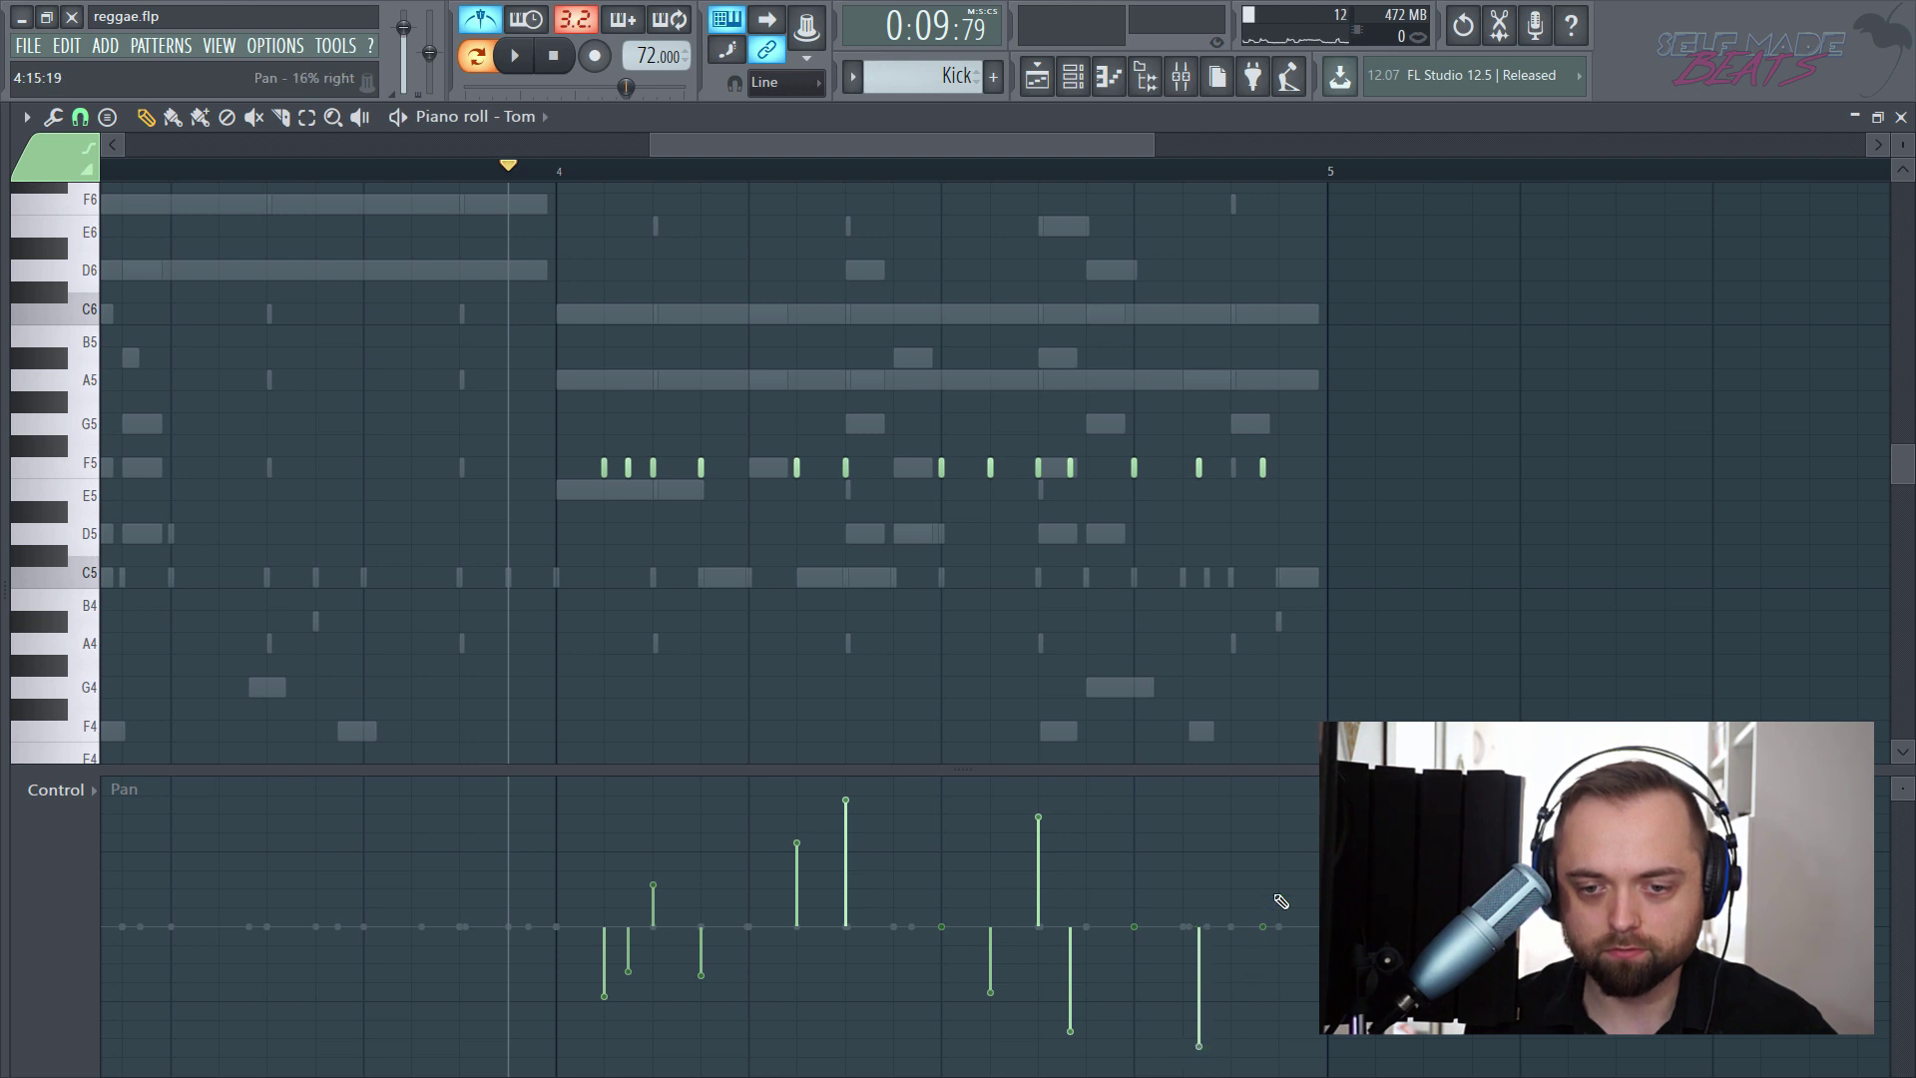
{"action": "key", "text": "space"}
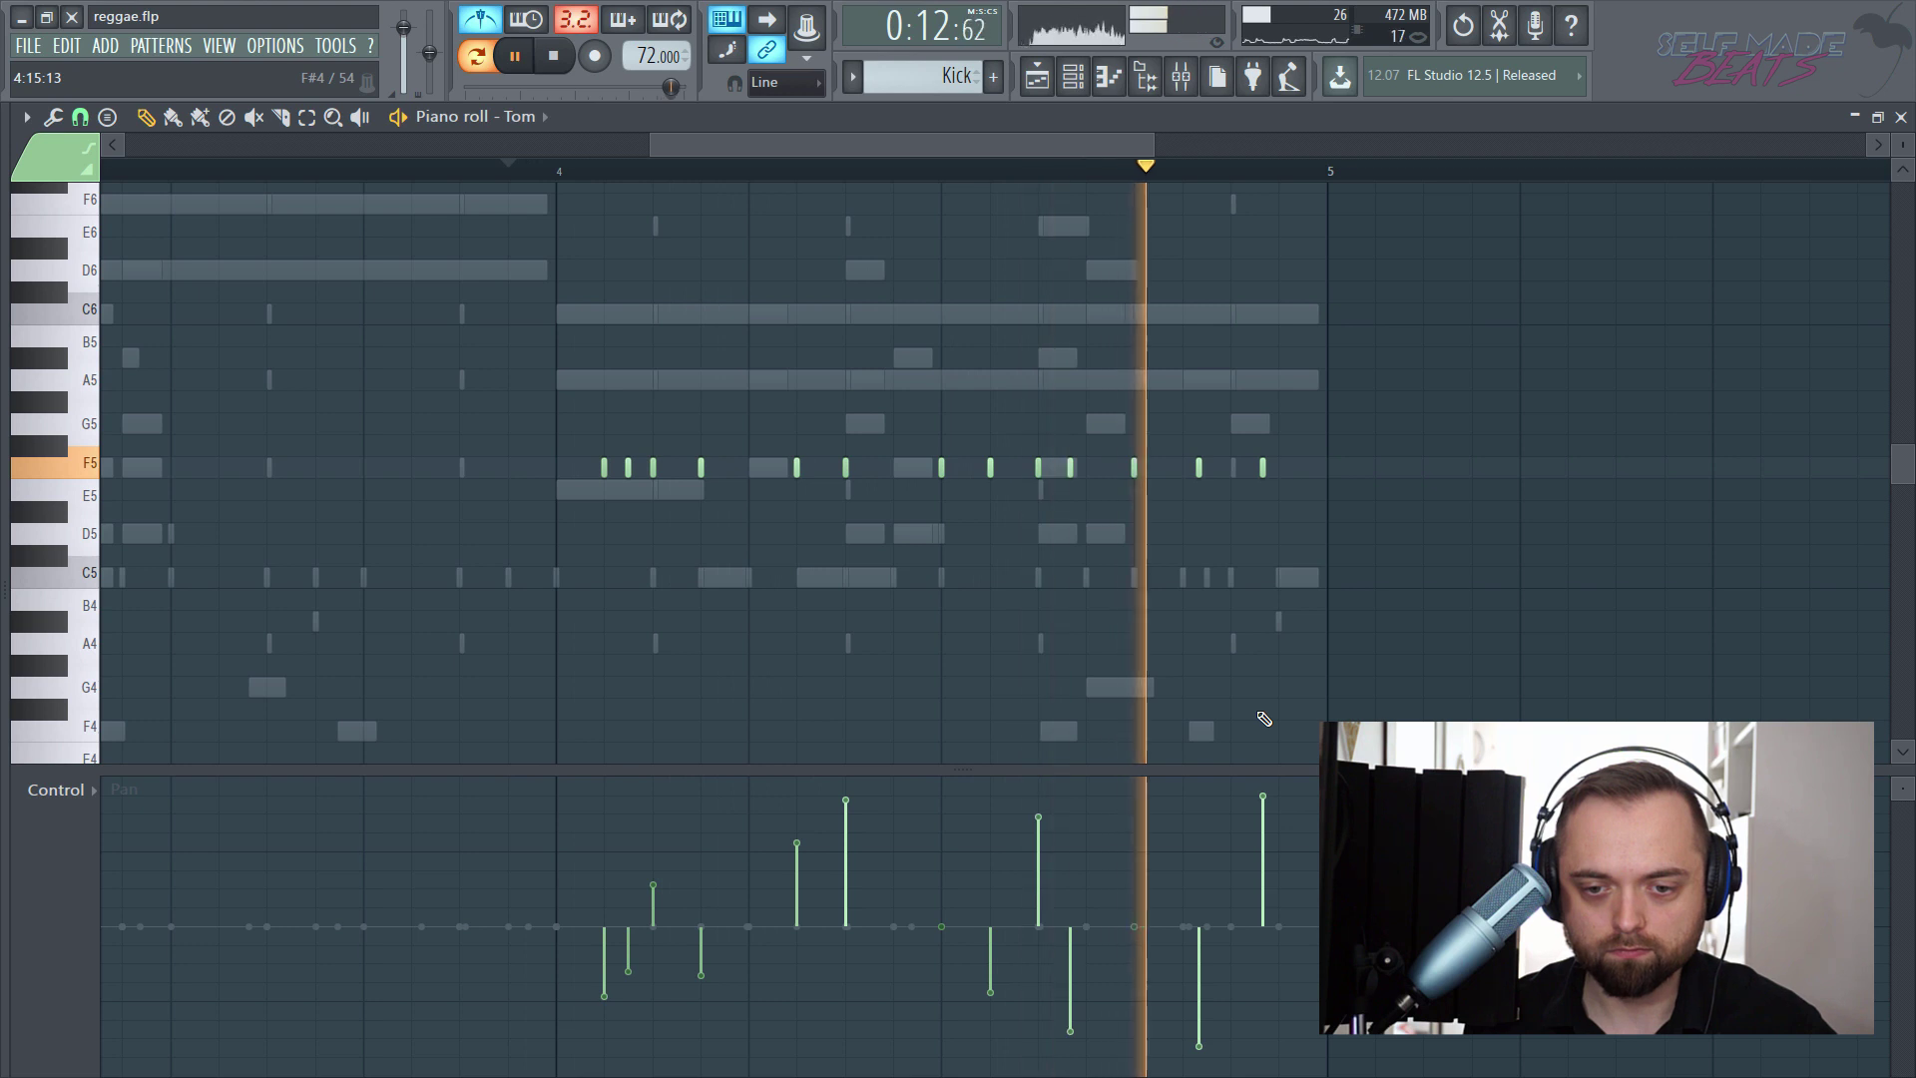
{"action": "key", "text": "space"}
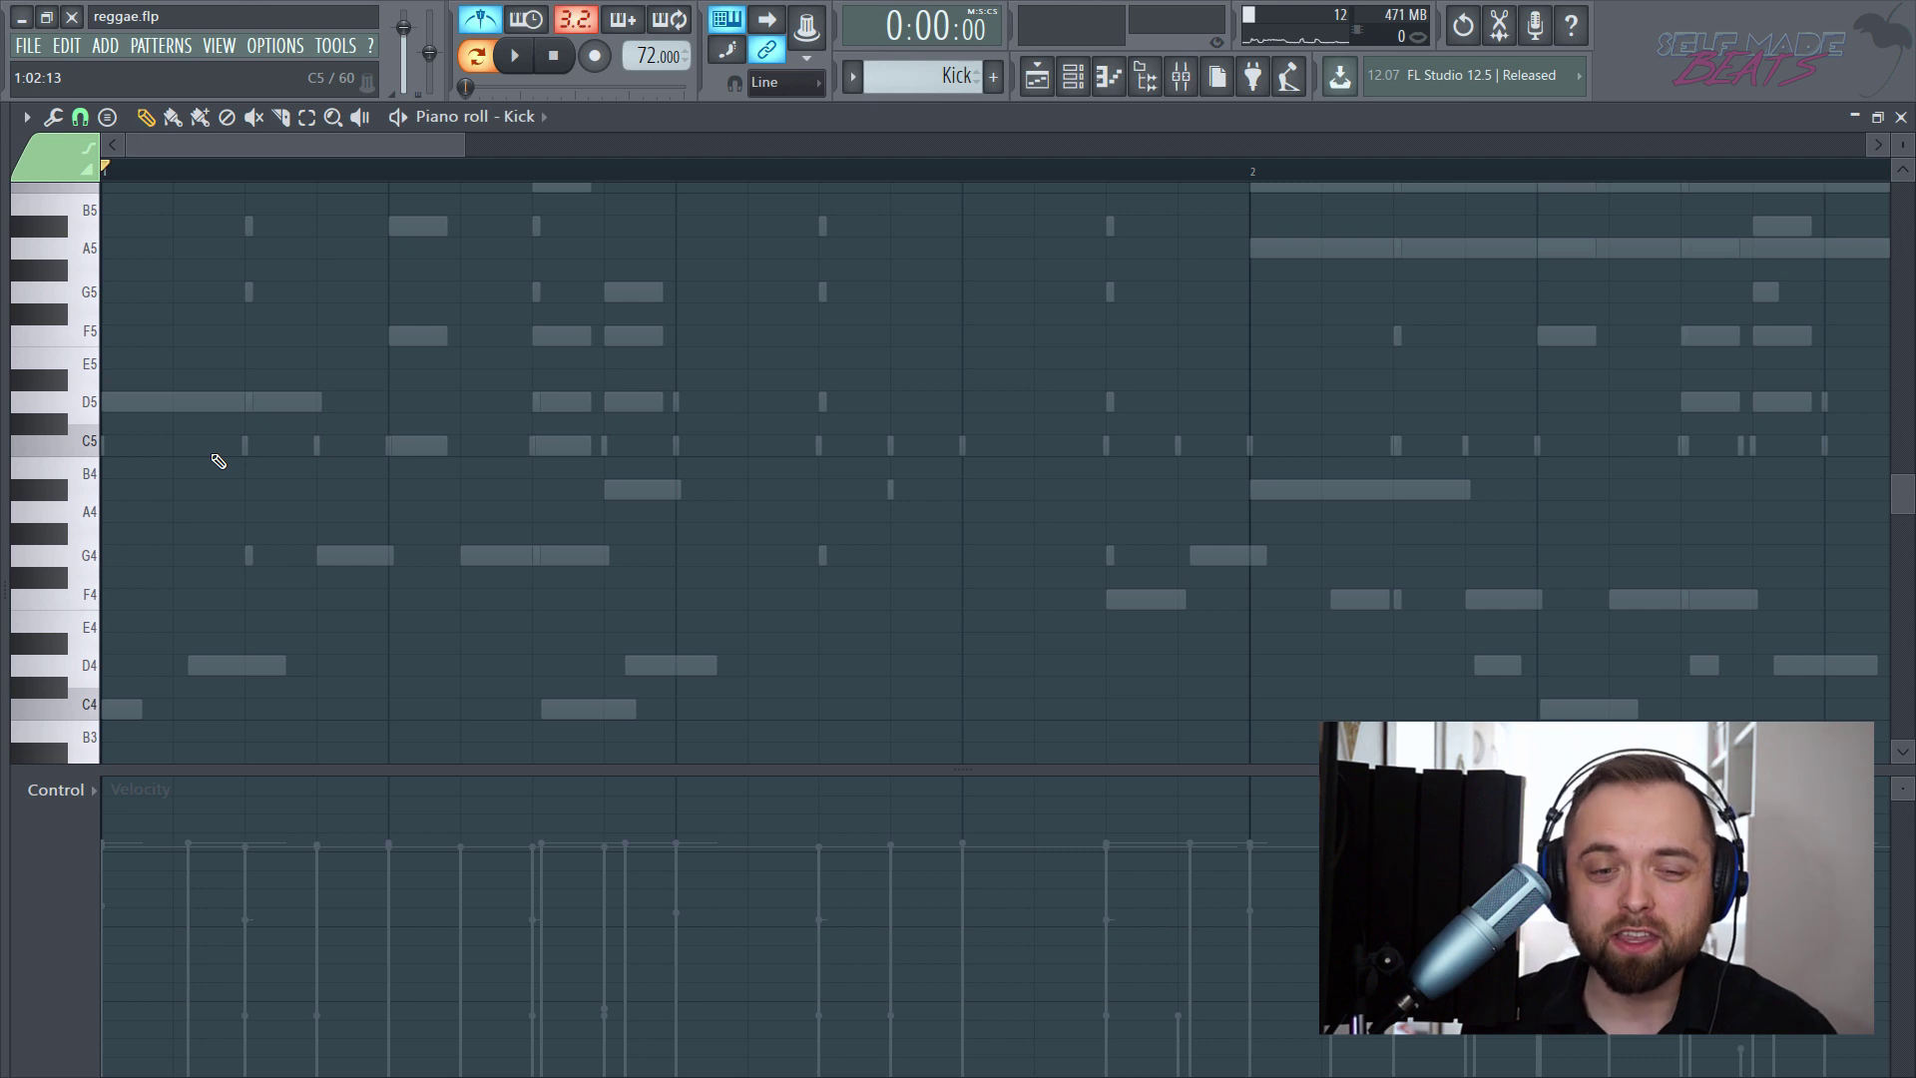
- Add a C5 kick hit on step 4 of bar 1 and show the Kick notes' panning values
{"action": "left_click", "coordinate": [318, 446]}
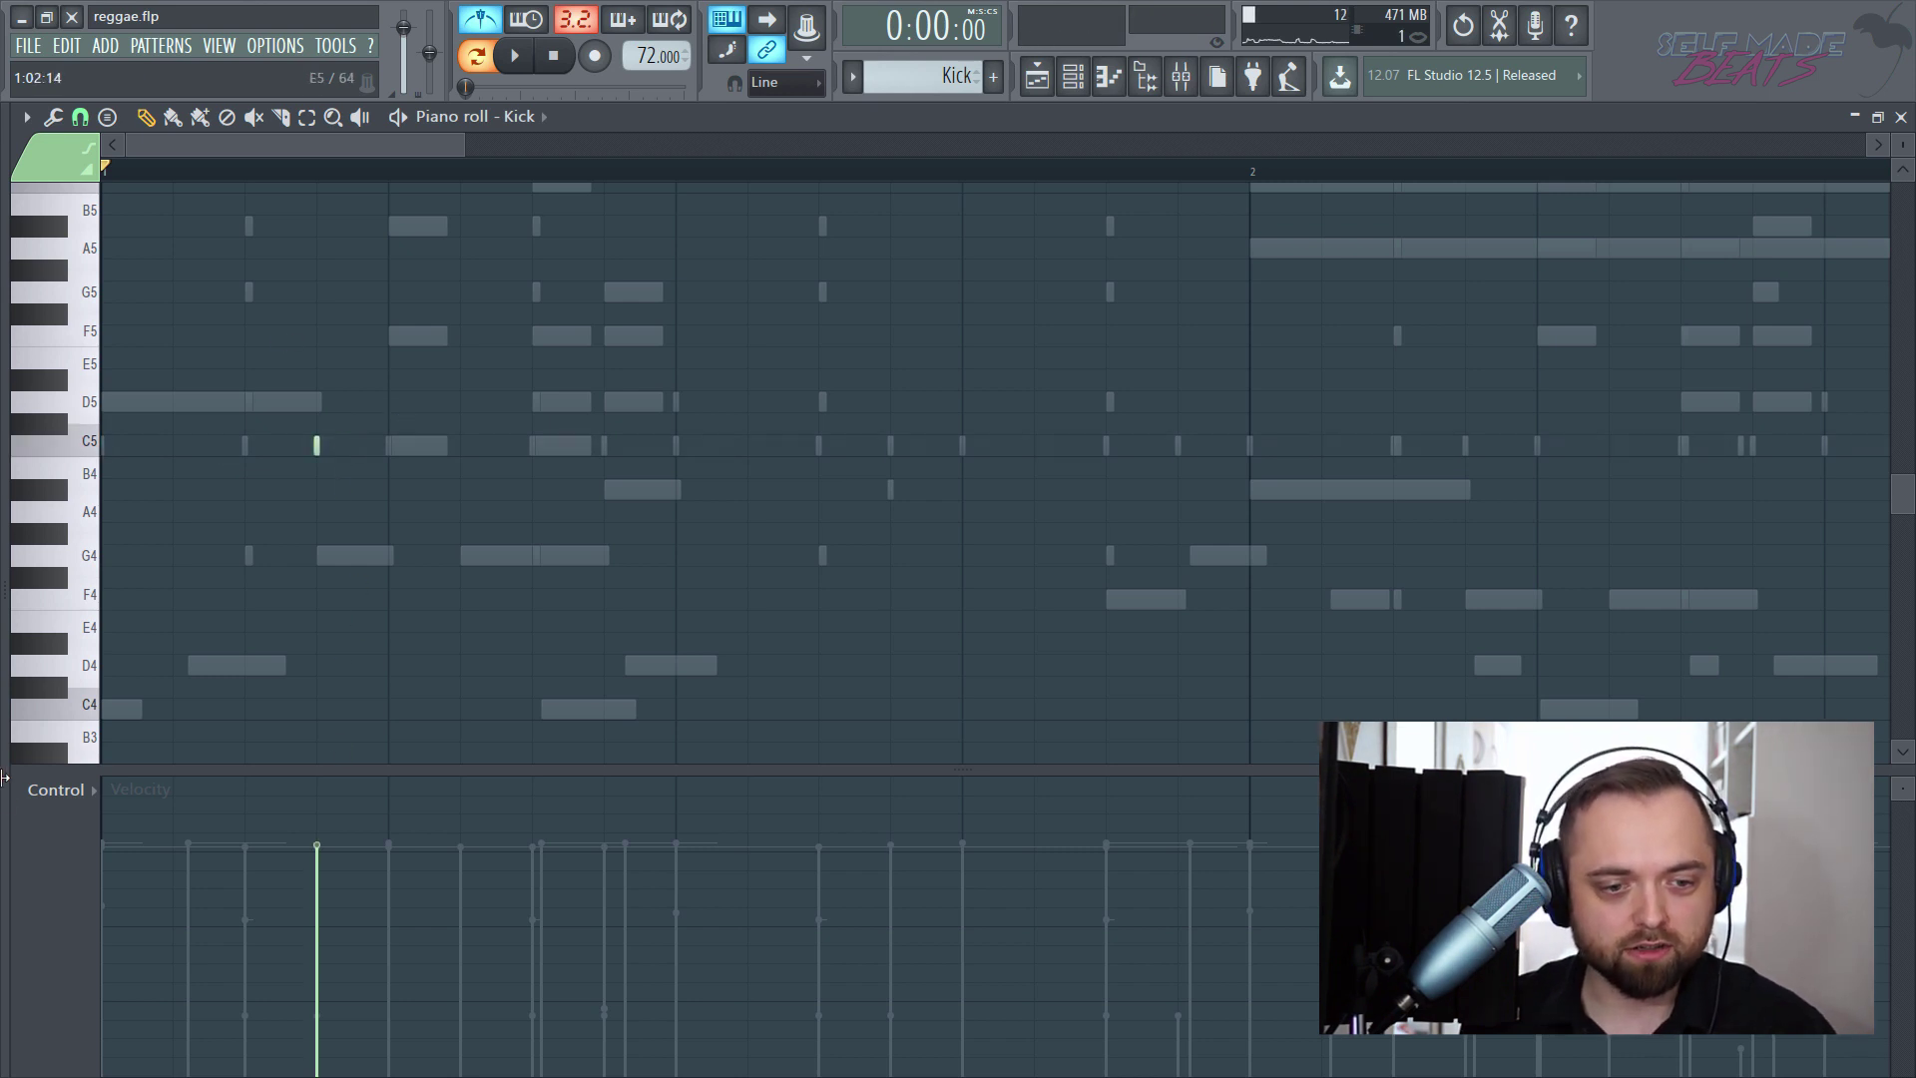
{"action": "left_click", "coordinate": [78, 793]}
{"action": "left_click", "coordinate": [111, 848]}
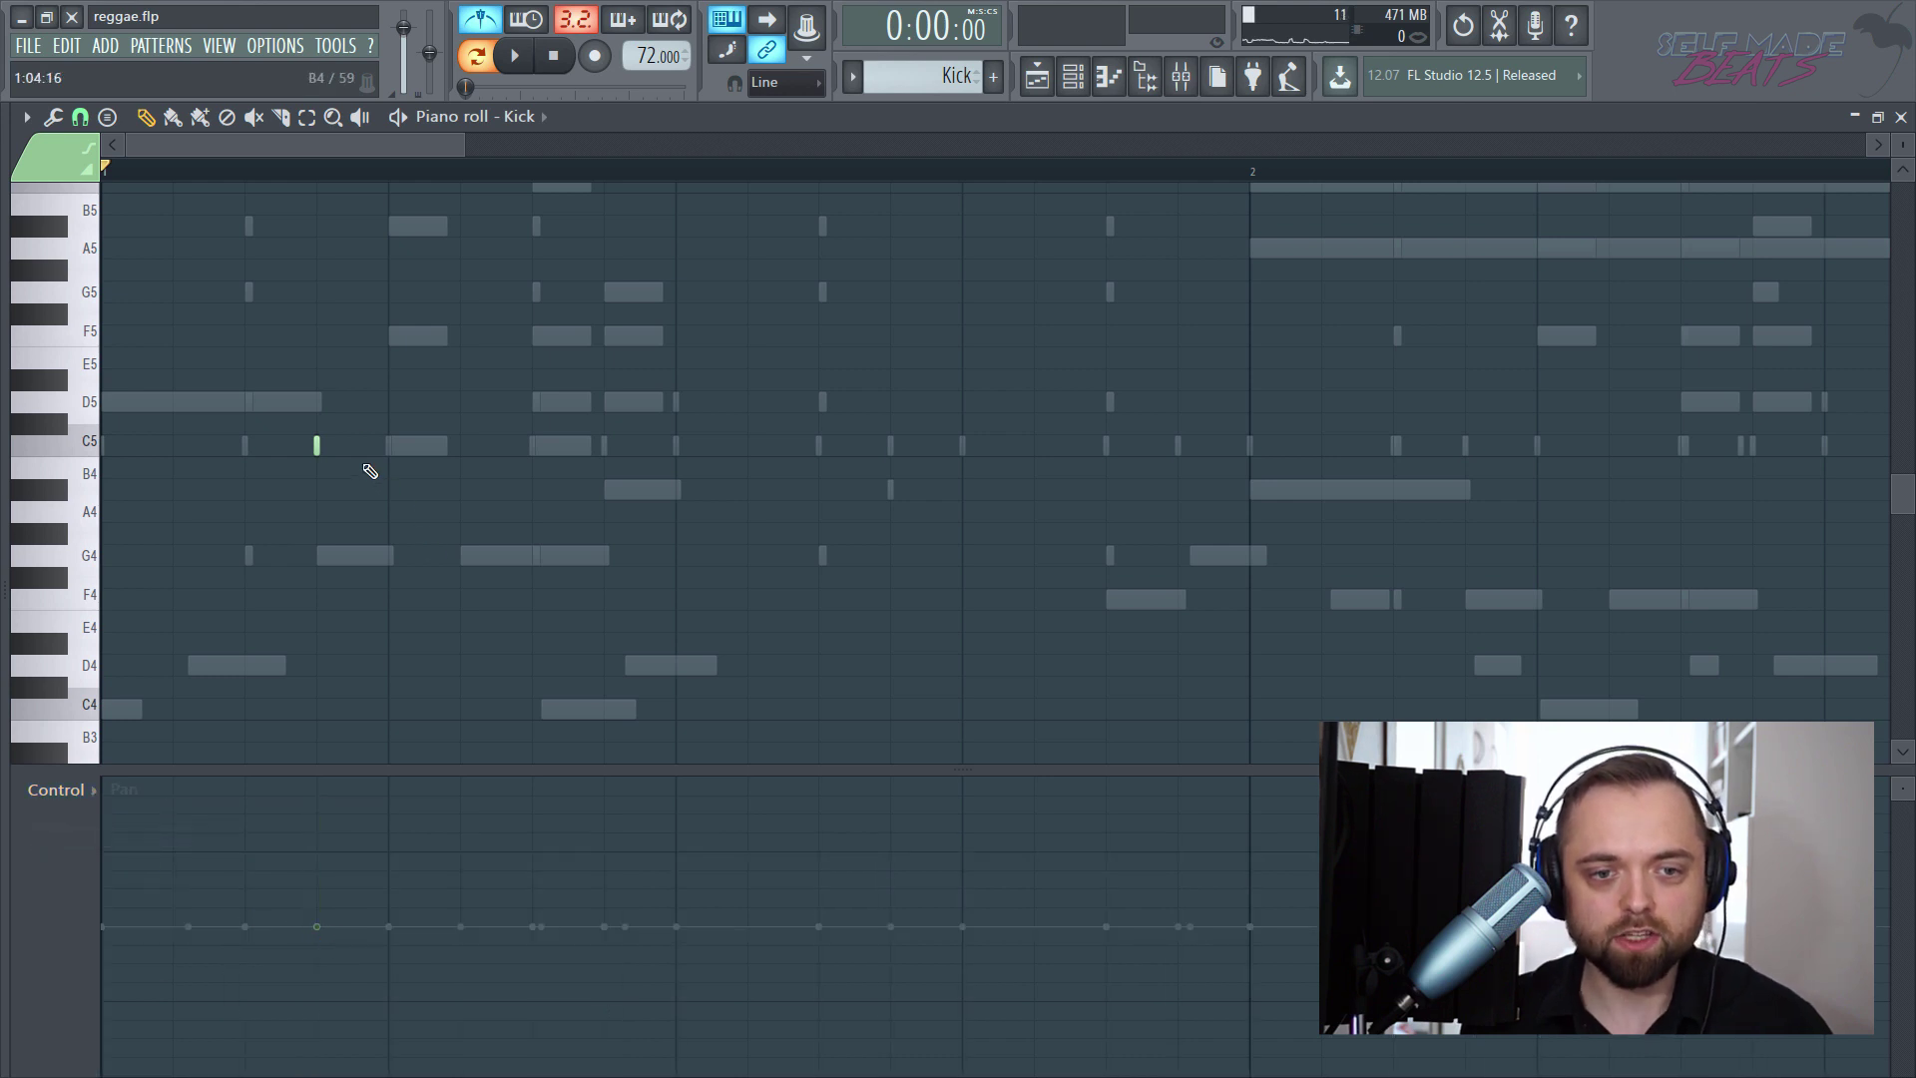
- Play the pattern from the start and add a C5 kick hit on step 7 of bar 1
{"action": "key", "text": "space"}
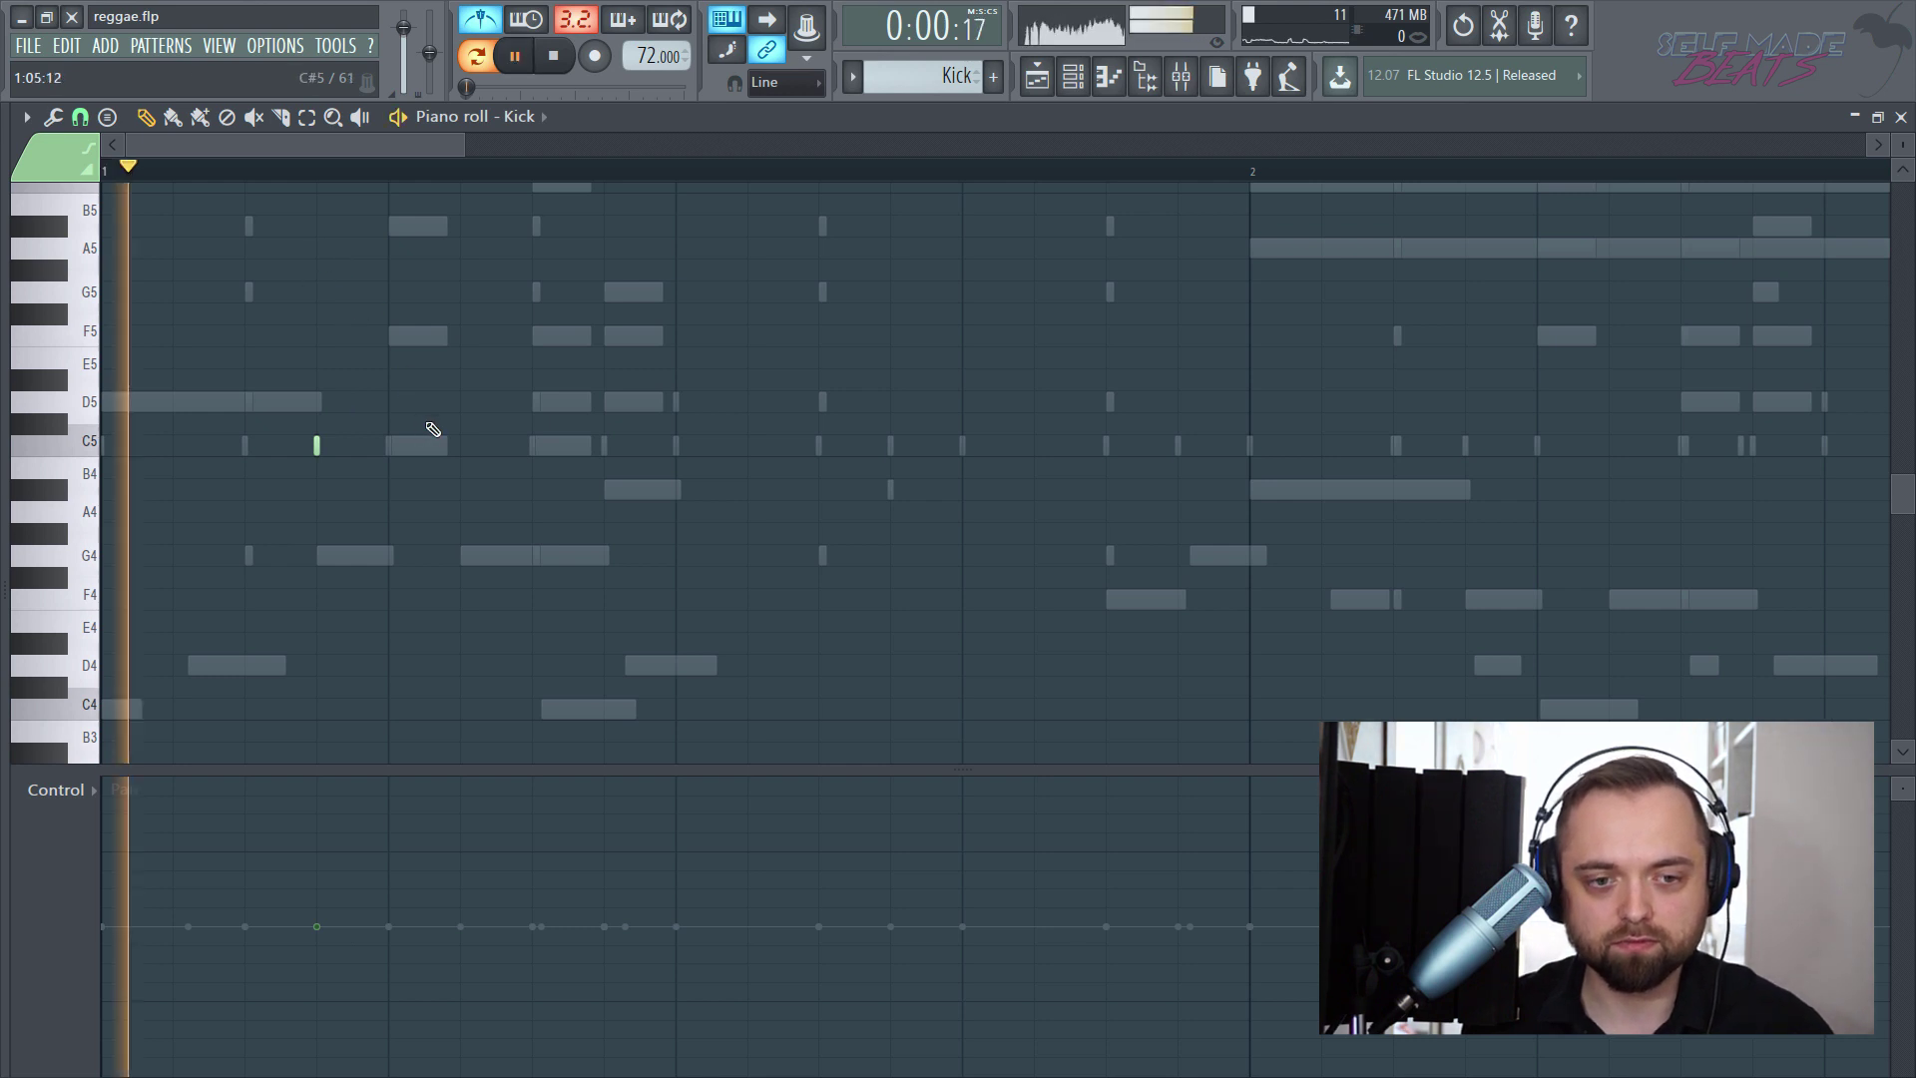
{"action": "key", "text": "space"}
{"action": "key", "text": "space"}
{"action": "left_click", "coordinate": [532, 445]}
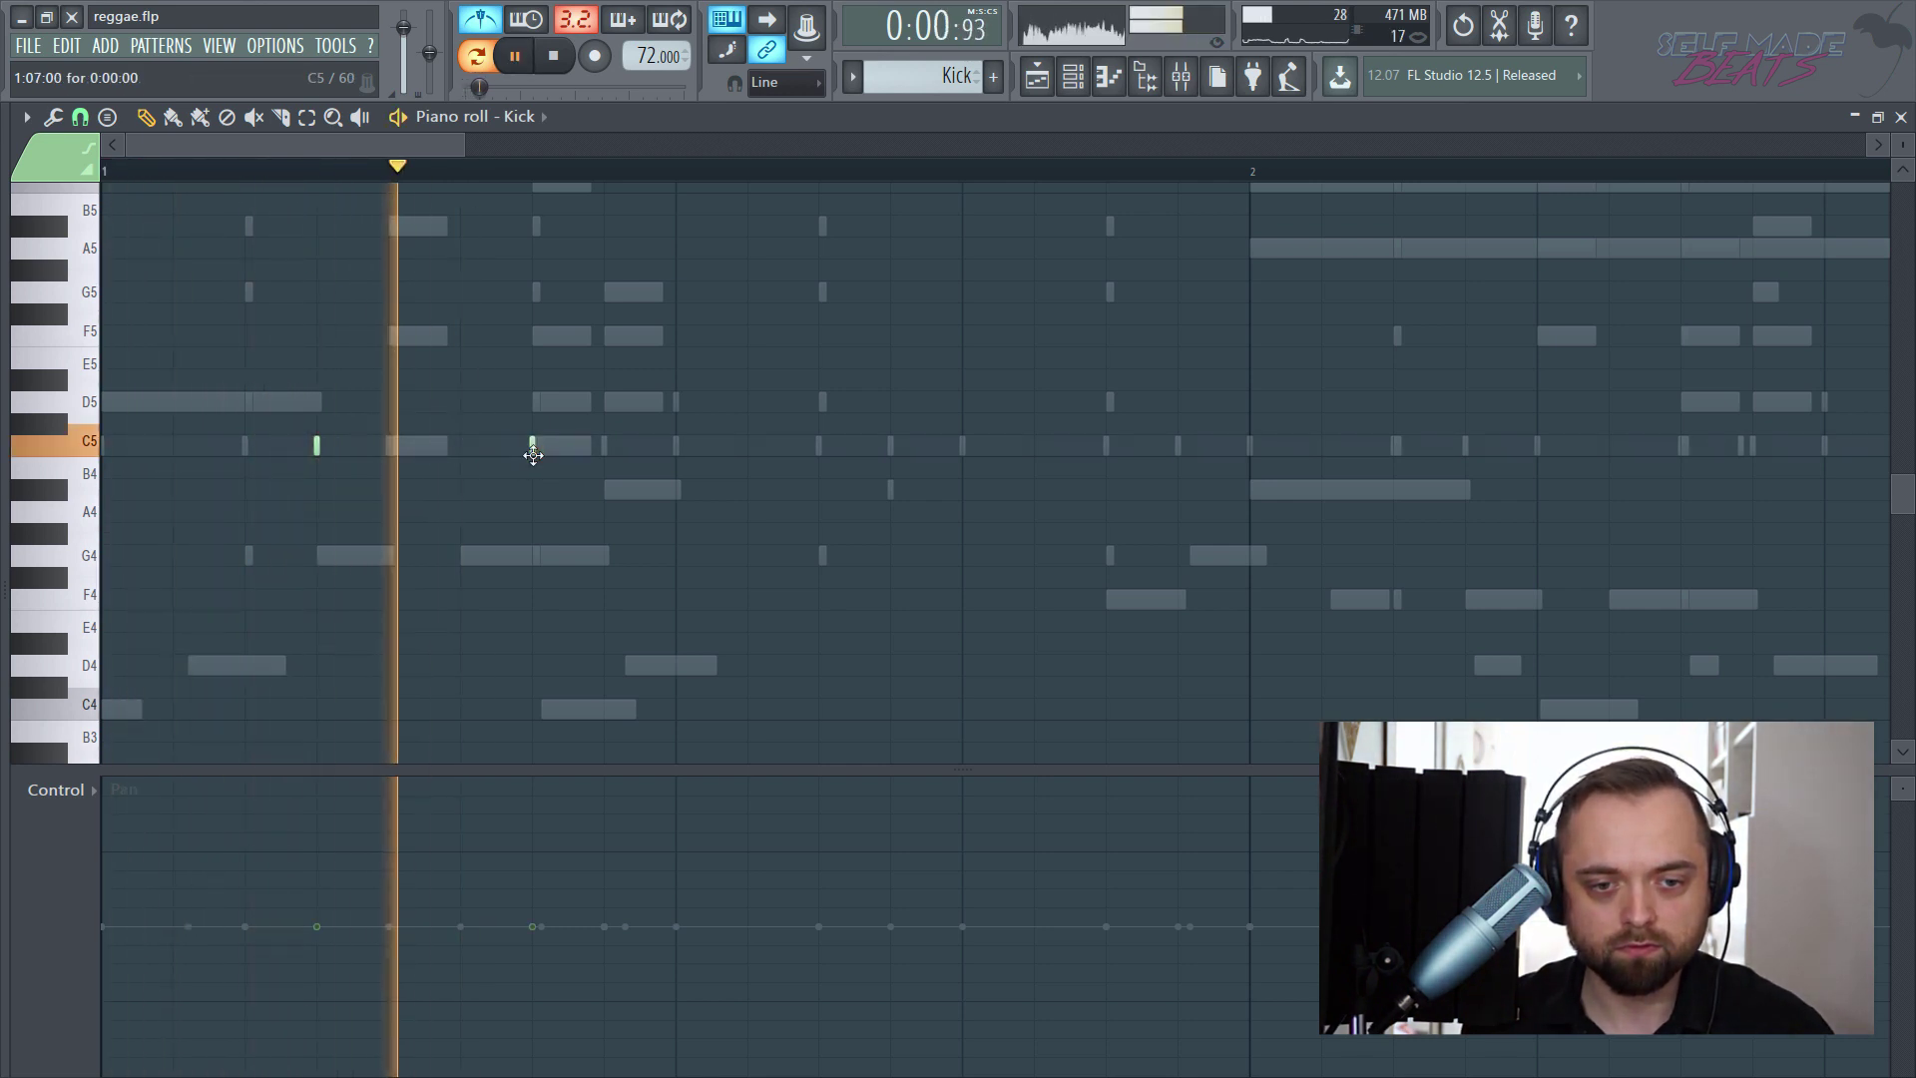
- Add a C5 kick hit on step 8 of bar 1 and check it by playing the pattern from the start
{"action": "key", "text": "space"}
{"action": "key", "text": "space"}
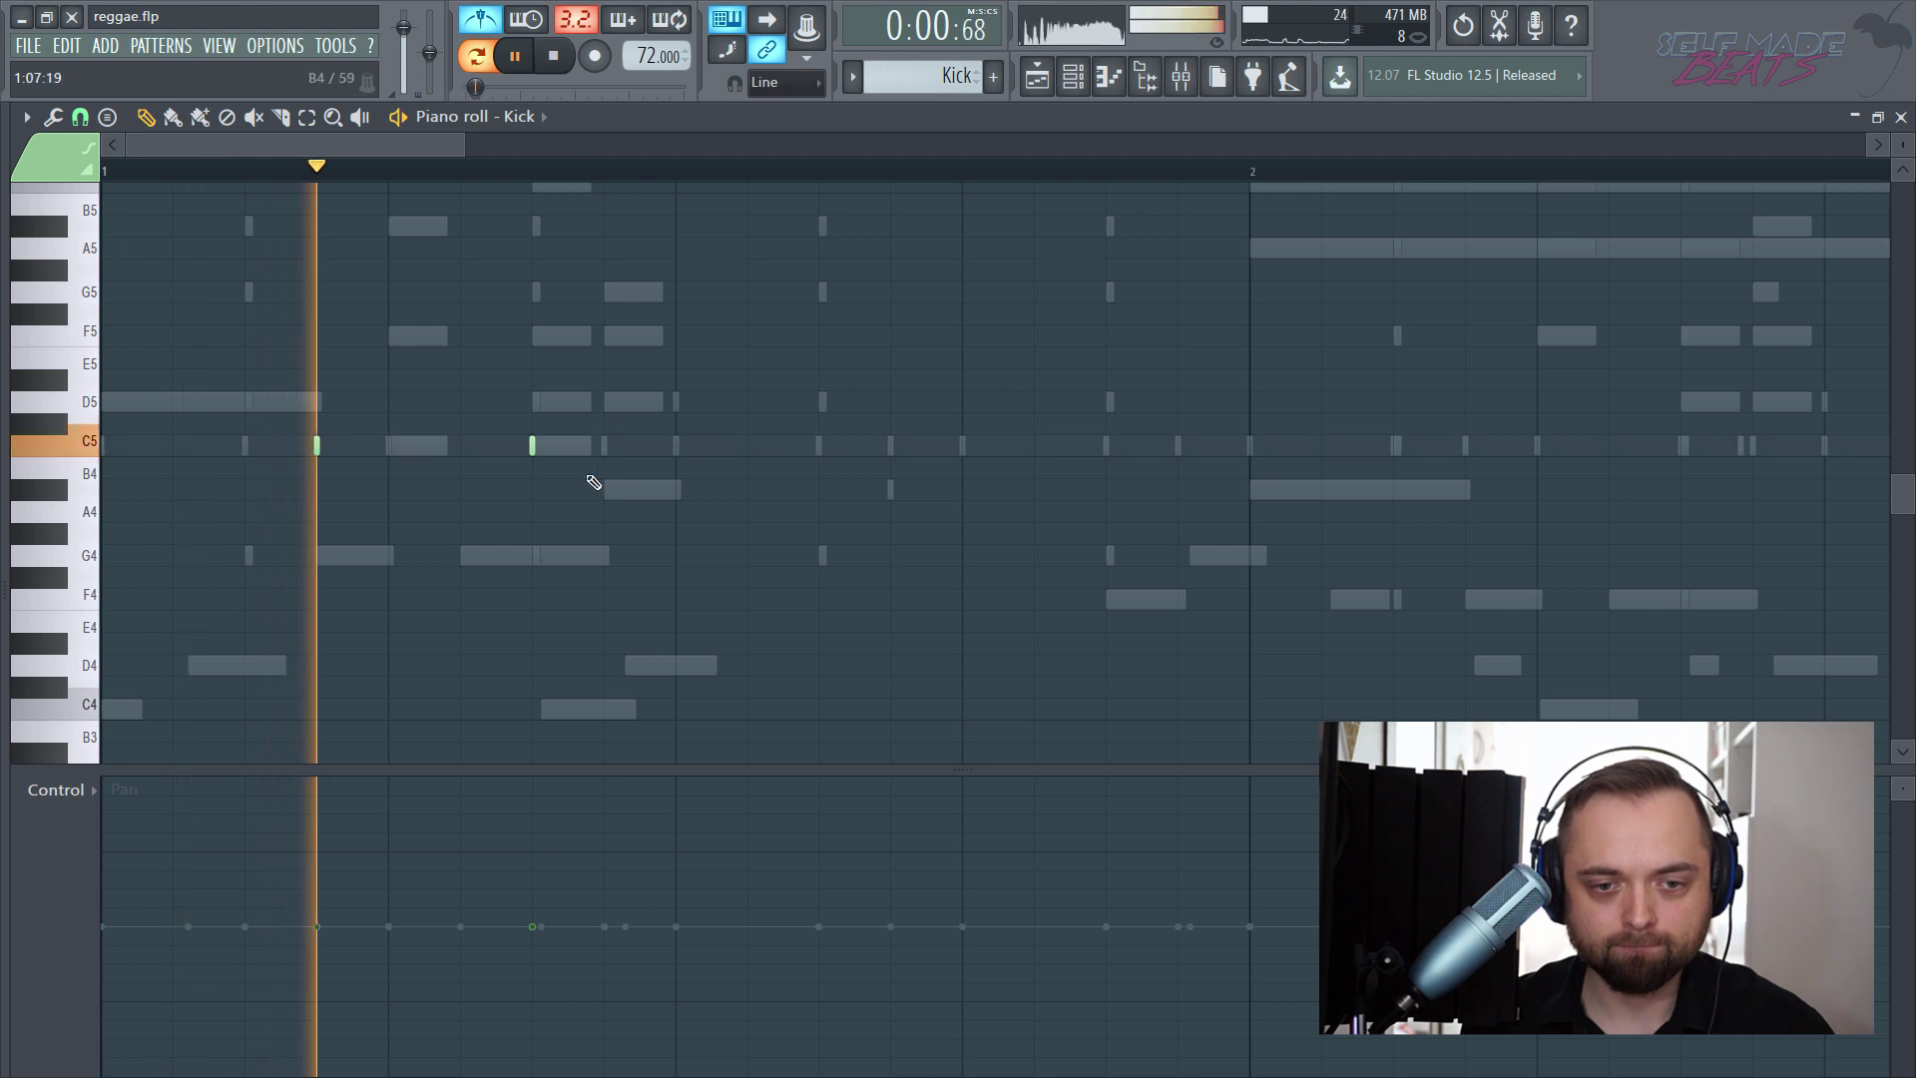
{"action": "left_click", "coordinate": [604, 445]}
{"action": "key", "text": "space"}
{"action": "key", "text": "space"}
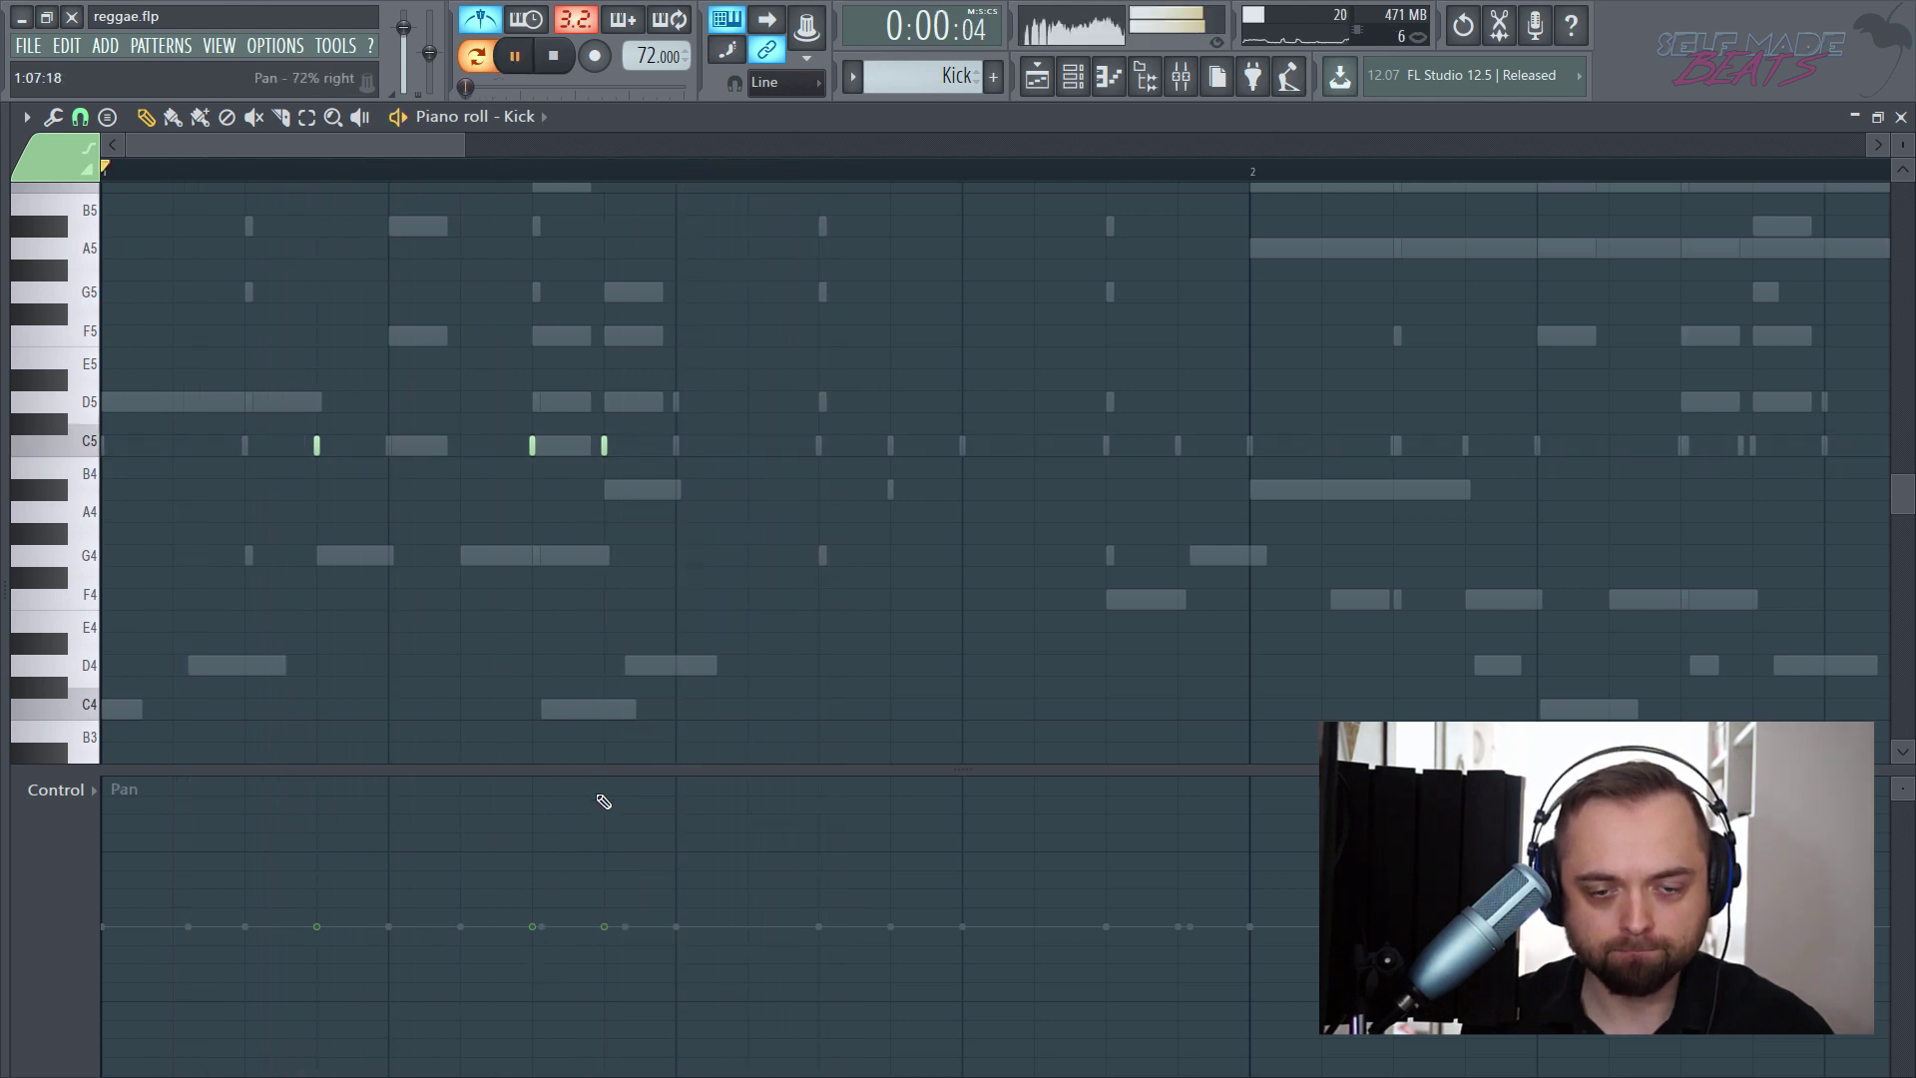
- Show the Kick notes' velocity values, lower the velocity of the step 7 hit in bar 1, and play the result
{"action": "key", "text": "space"}
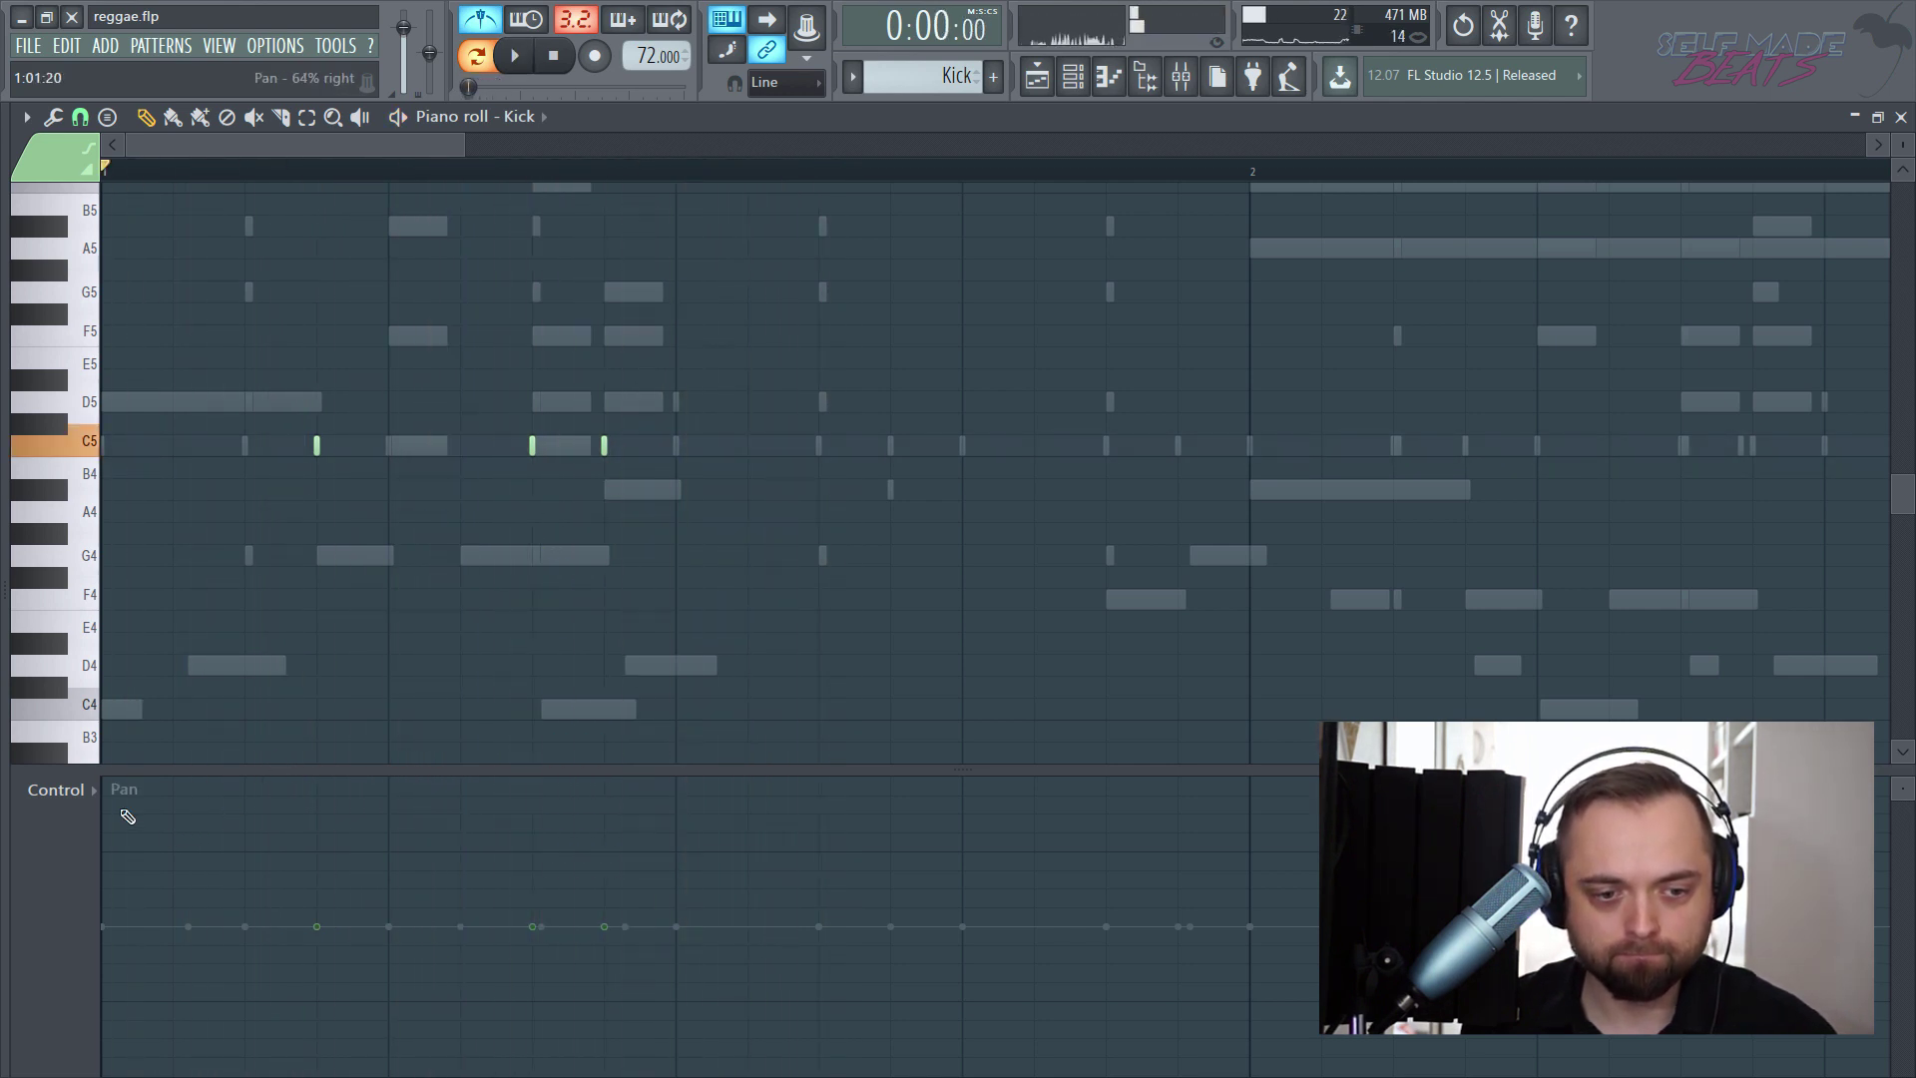
{"action": "left_click", "coordinate": [83, 798]}
{"action": "left_click", "coordinate": [151, 857]}
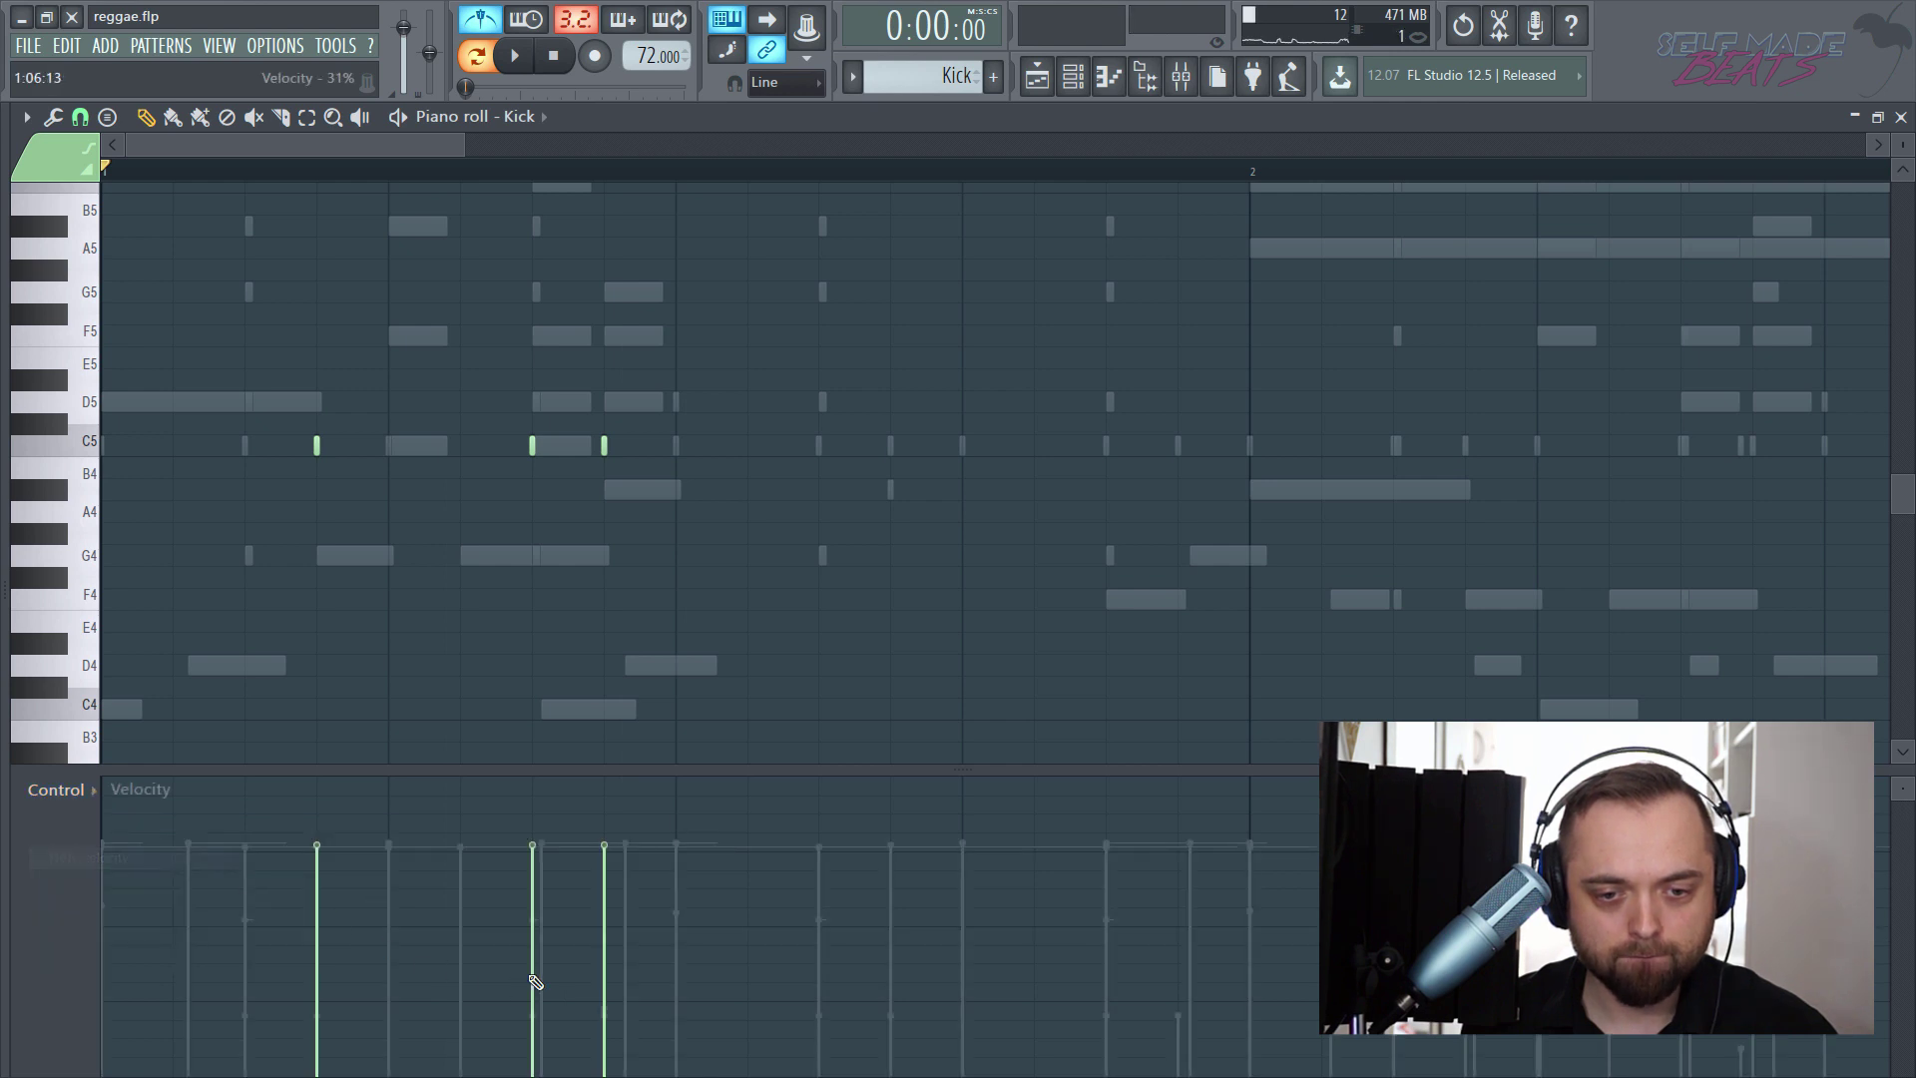
{"action": "key", "text": "space"}
{"action": "left_click_drag", "start_coordinate": [563, 904], "coordinate": [548, 943]}
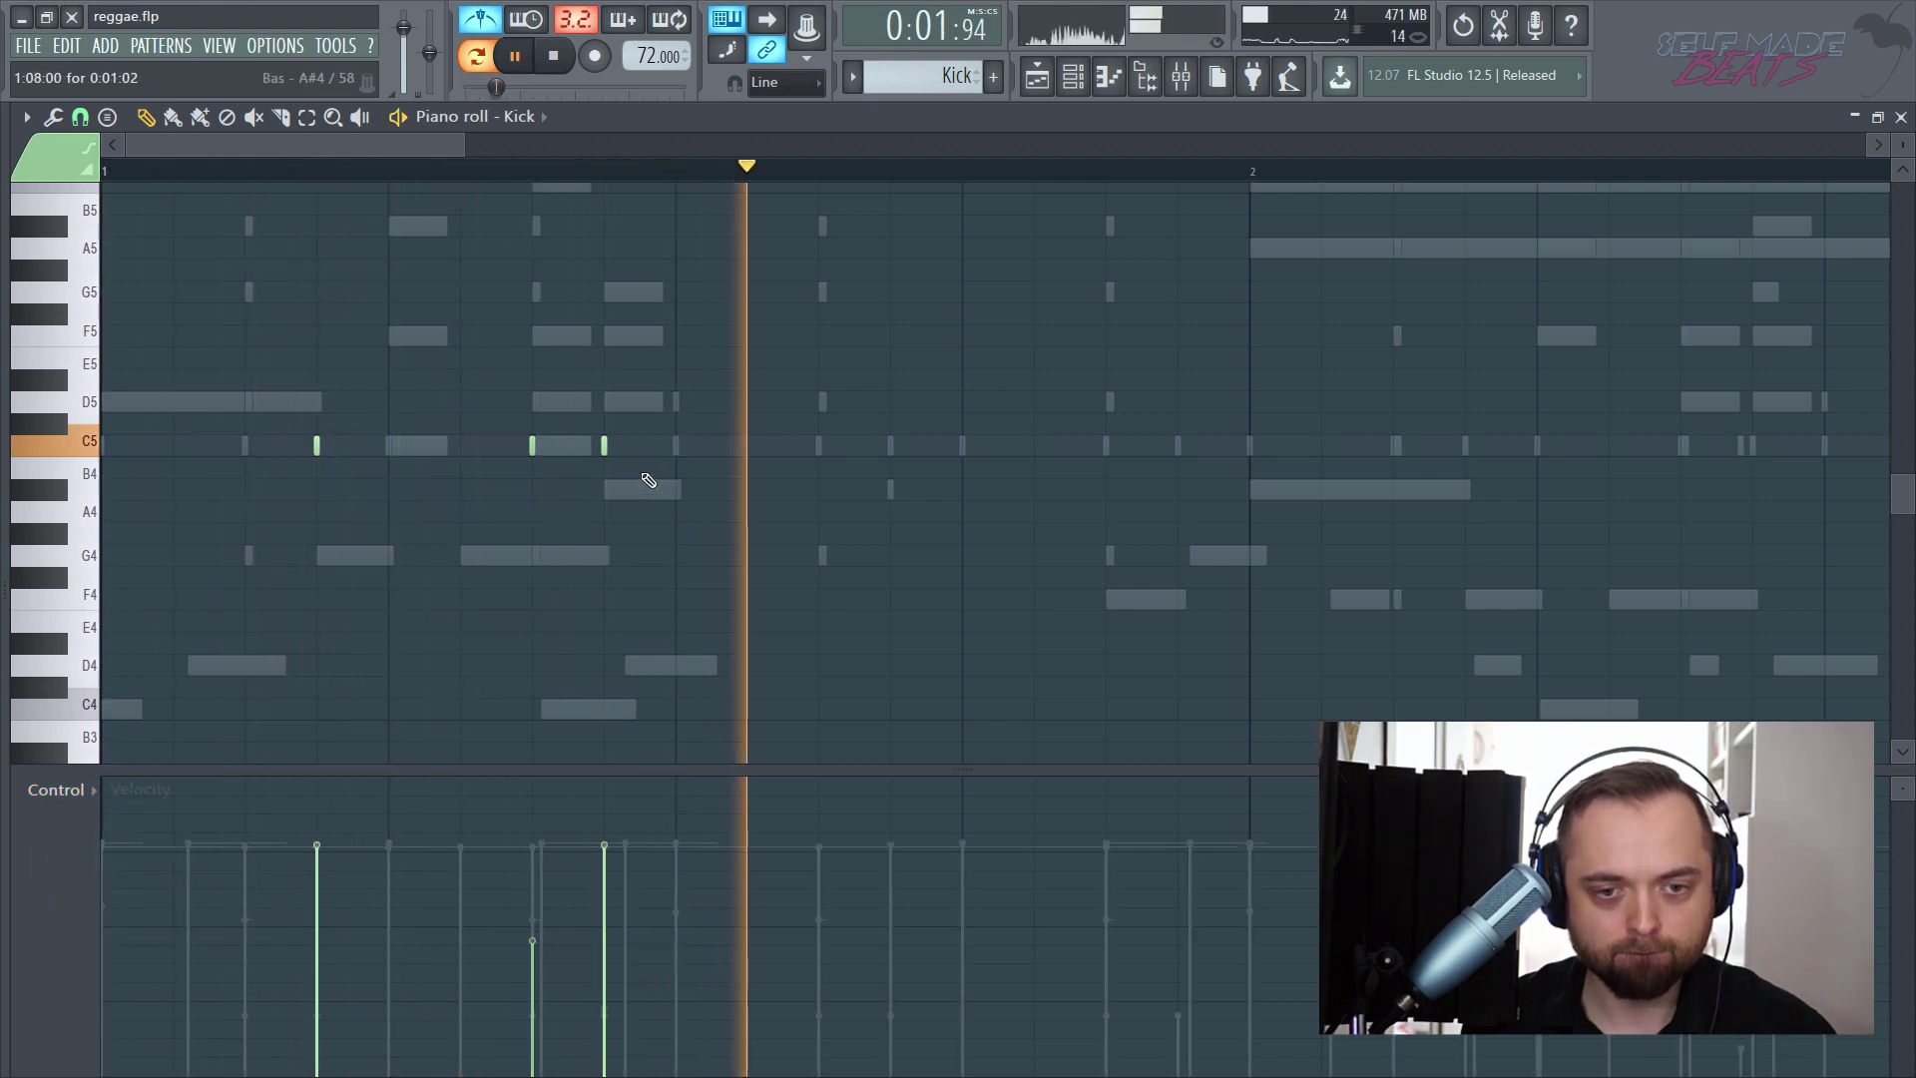
{"action": "key", "text": "space"}
{"action": "key", "text": "space"}
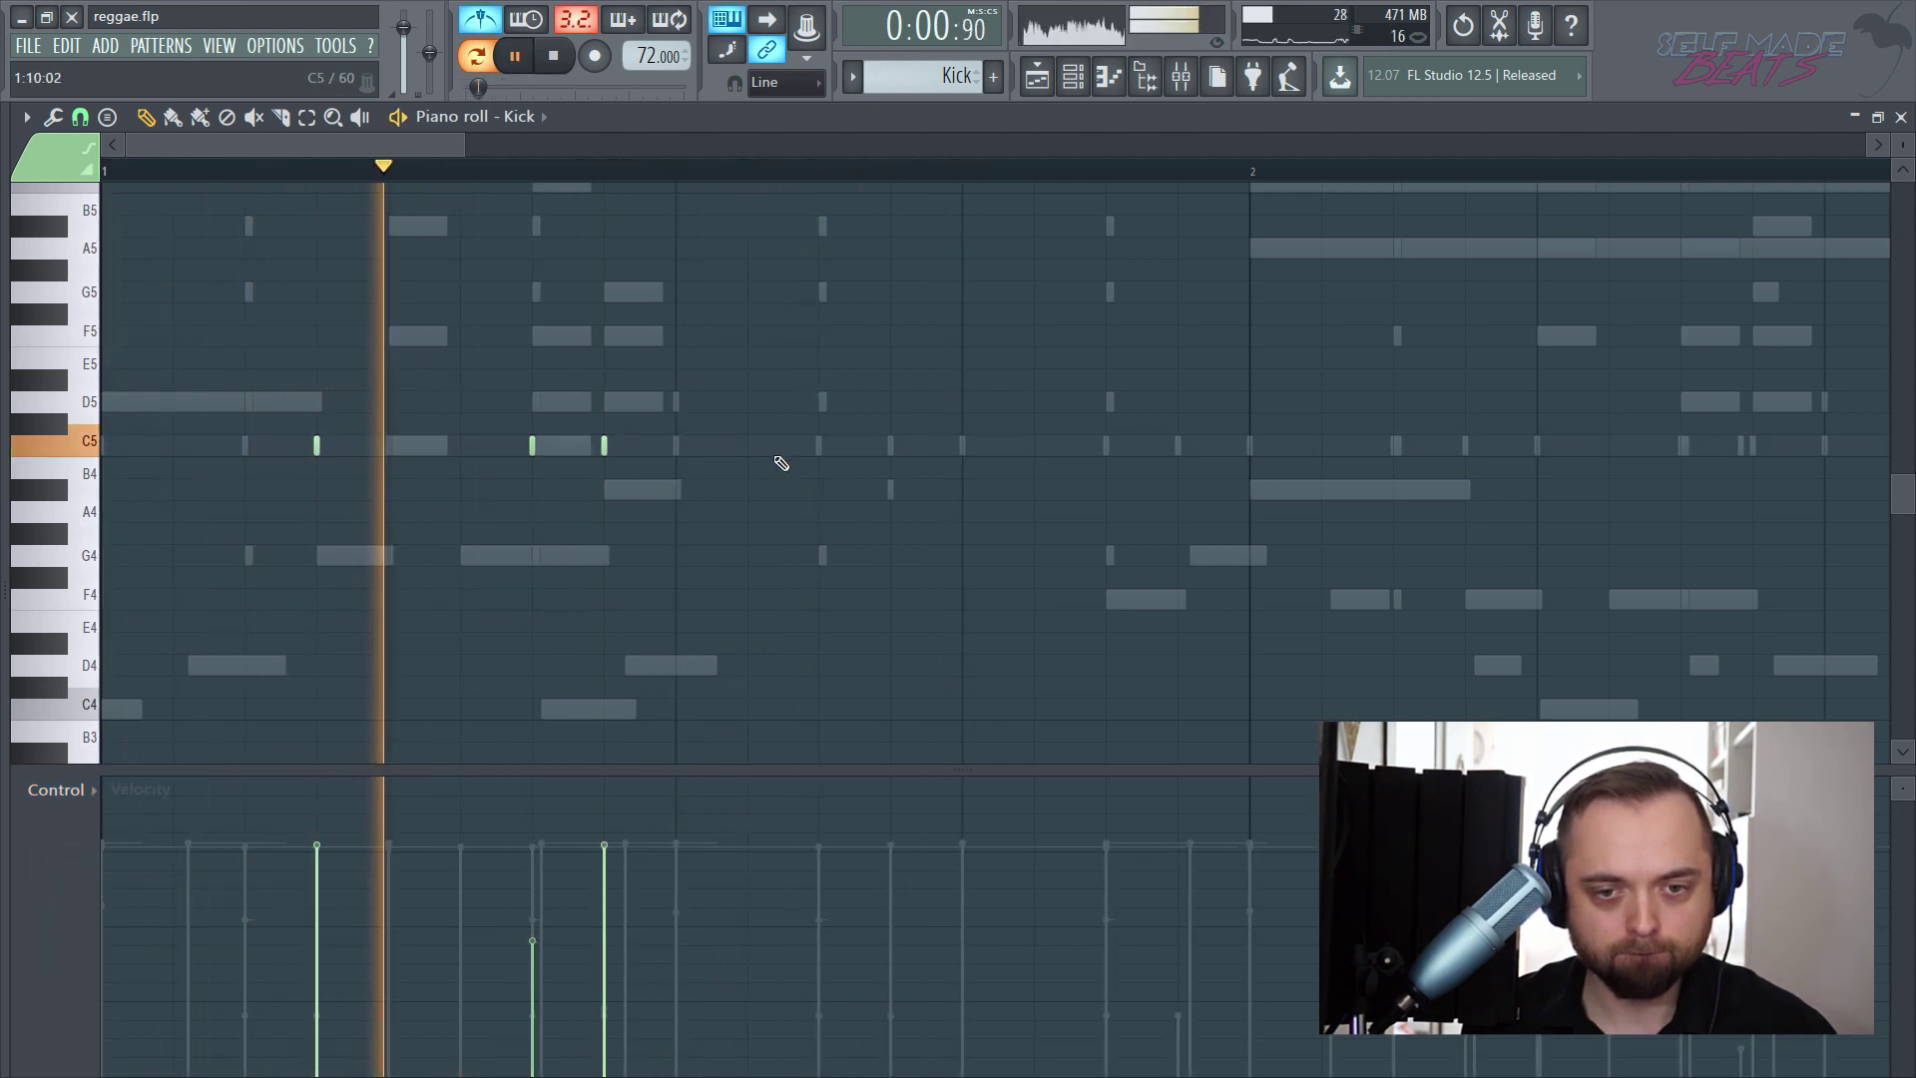
- Add C5 kick hits on steps 12 and 13 of bar 1 and lower the step 12 hit's velocity to about half
{"action": "left_click", "coordinate": [891, 445]}
{"action": "key", "text": "space"}
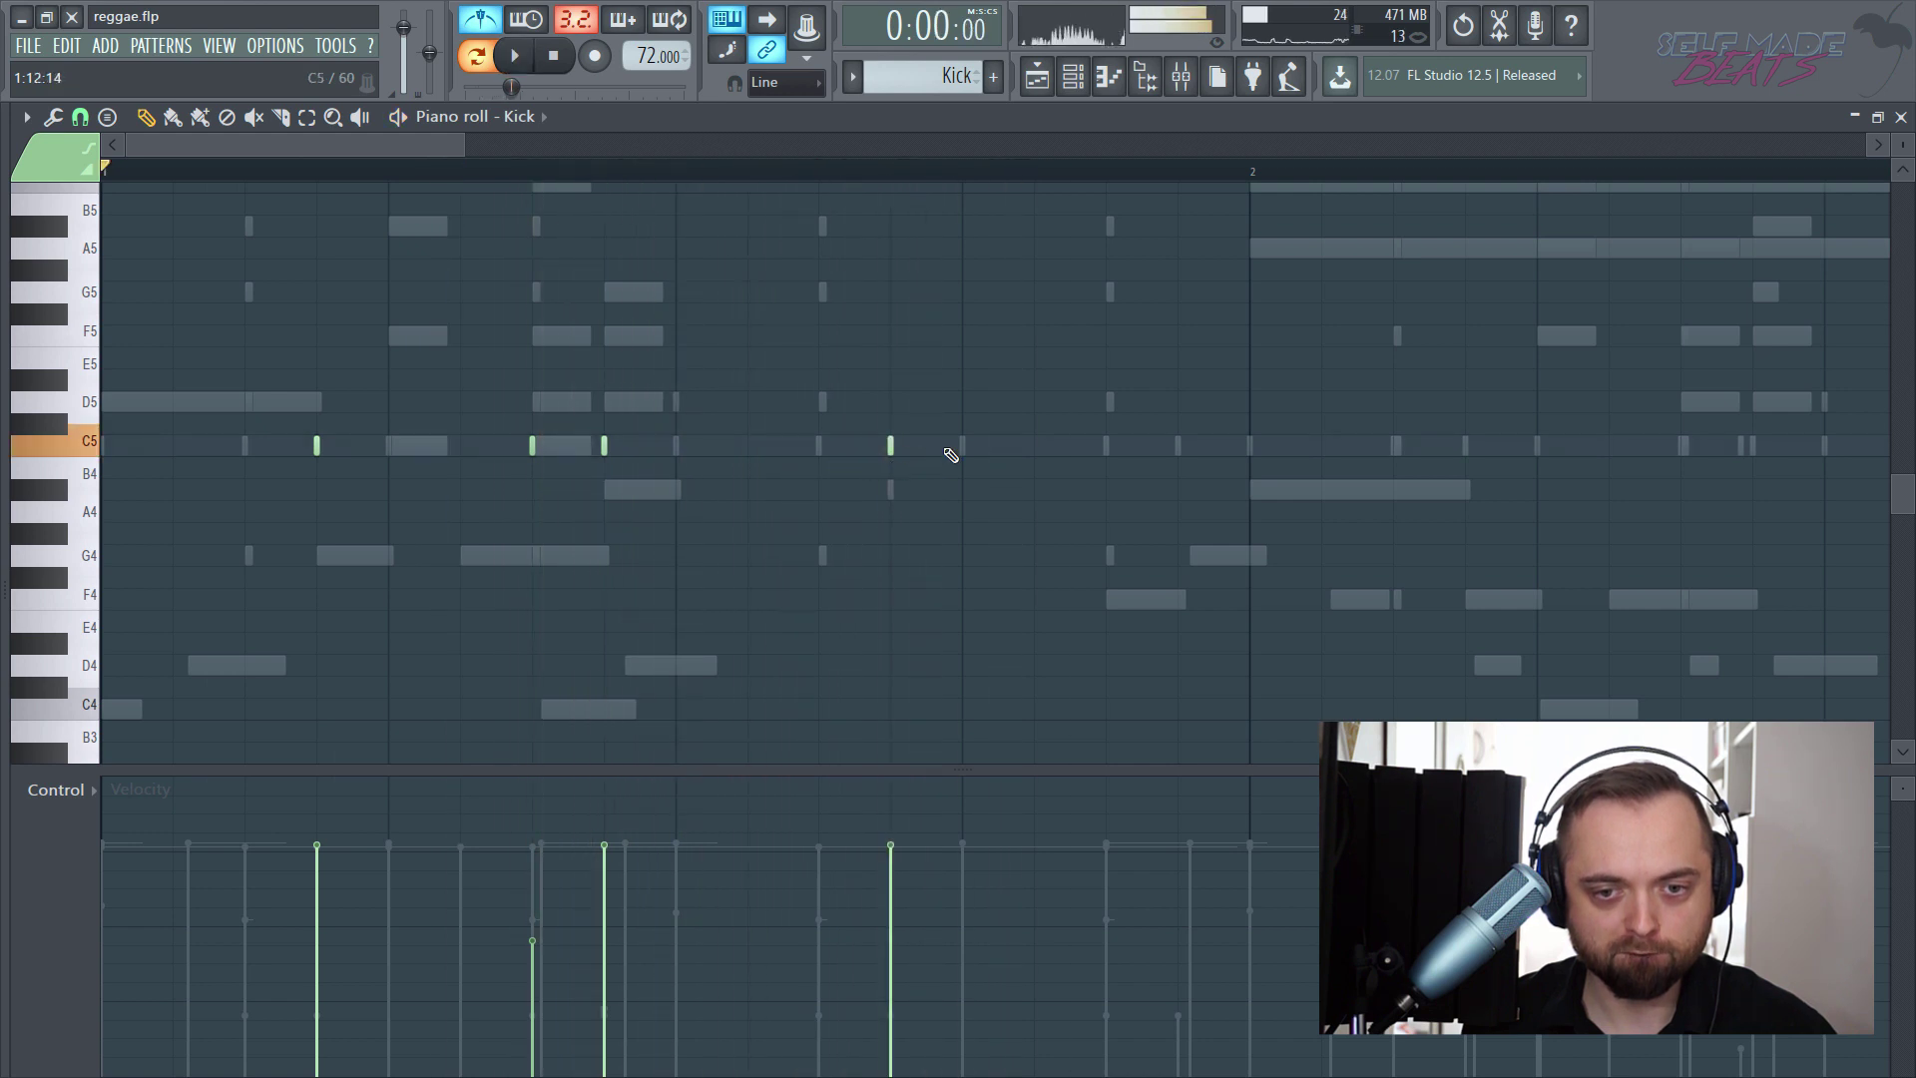
{"action": "left_click", "coordinate": [962, 445]}
{"action": "left_click", "coordinate": [904, 936]}
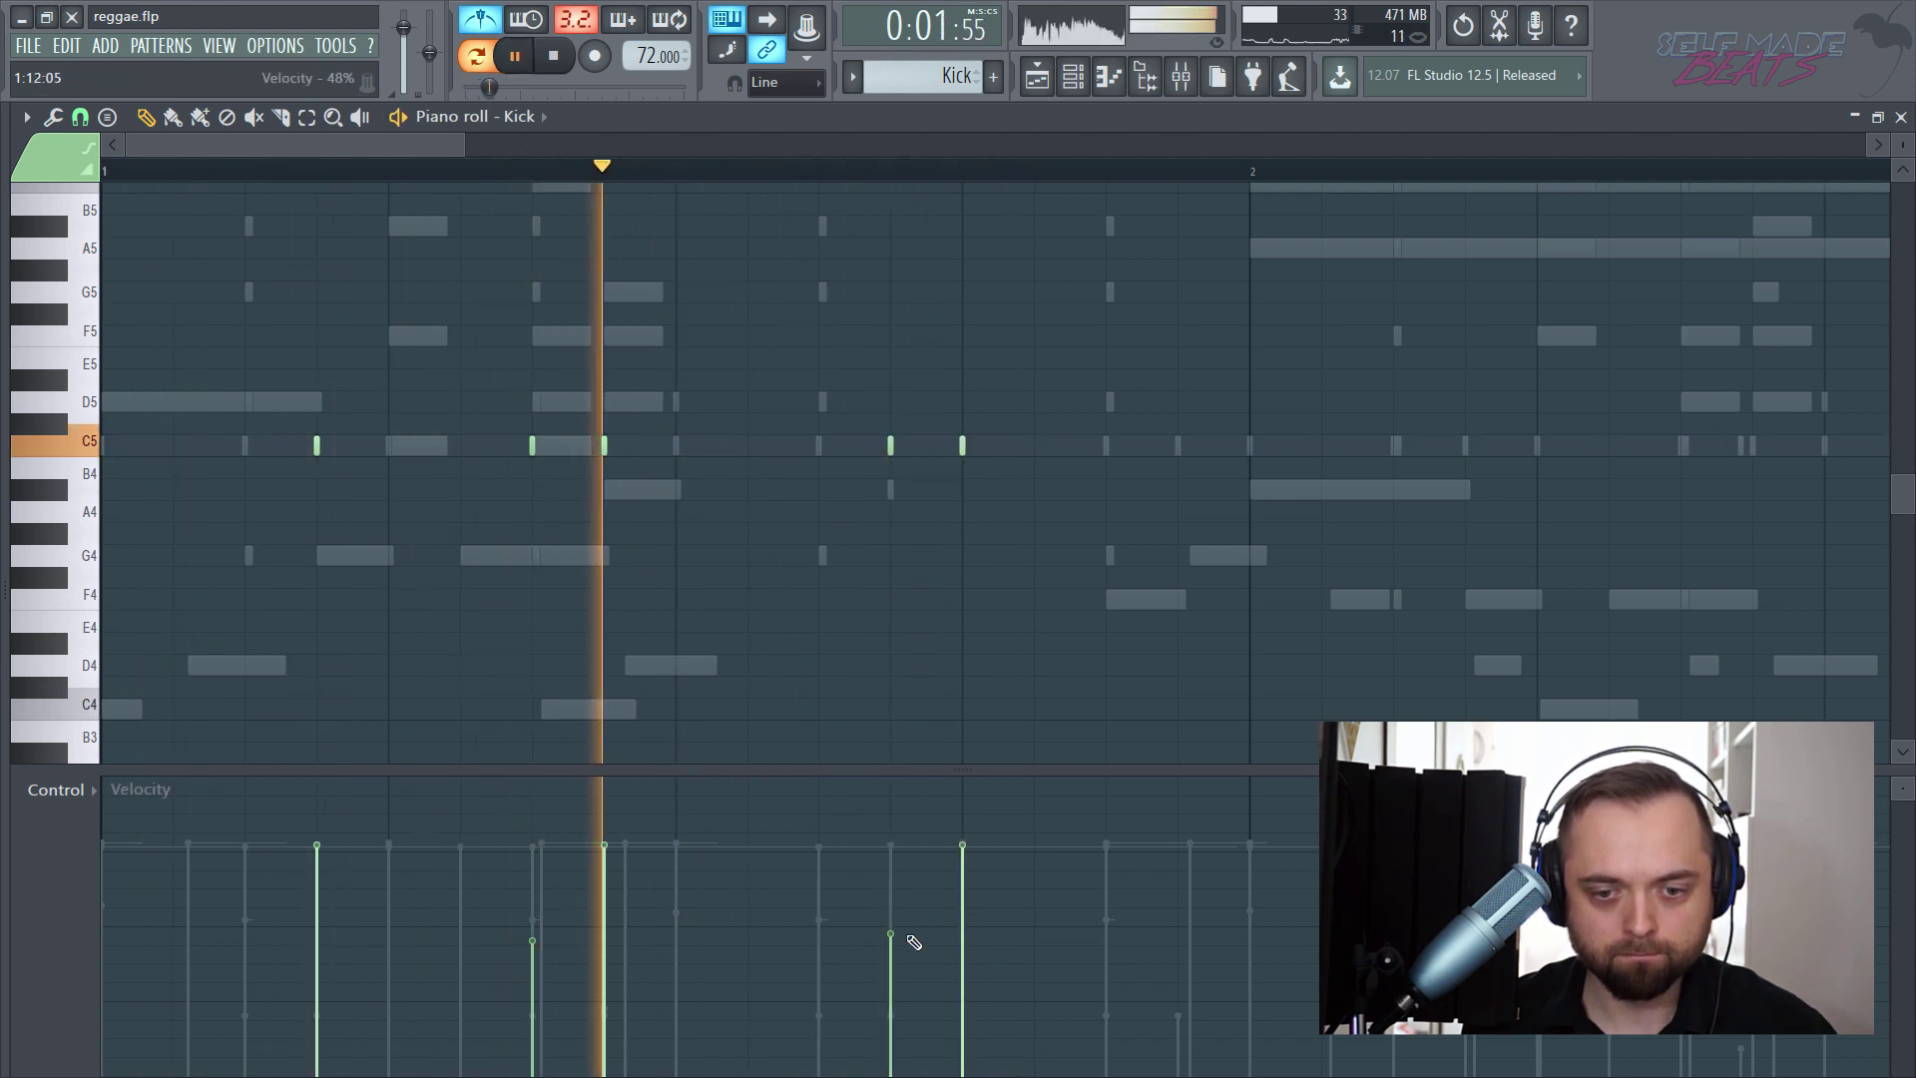
{"action": "key", "text": "space"}
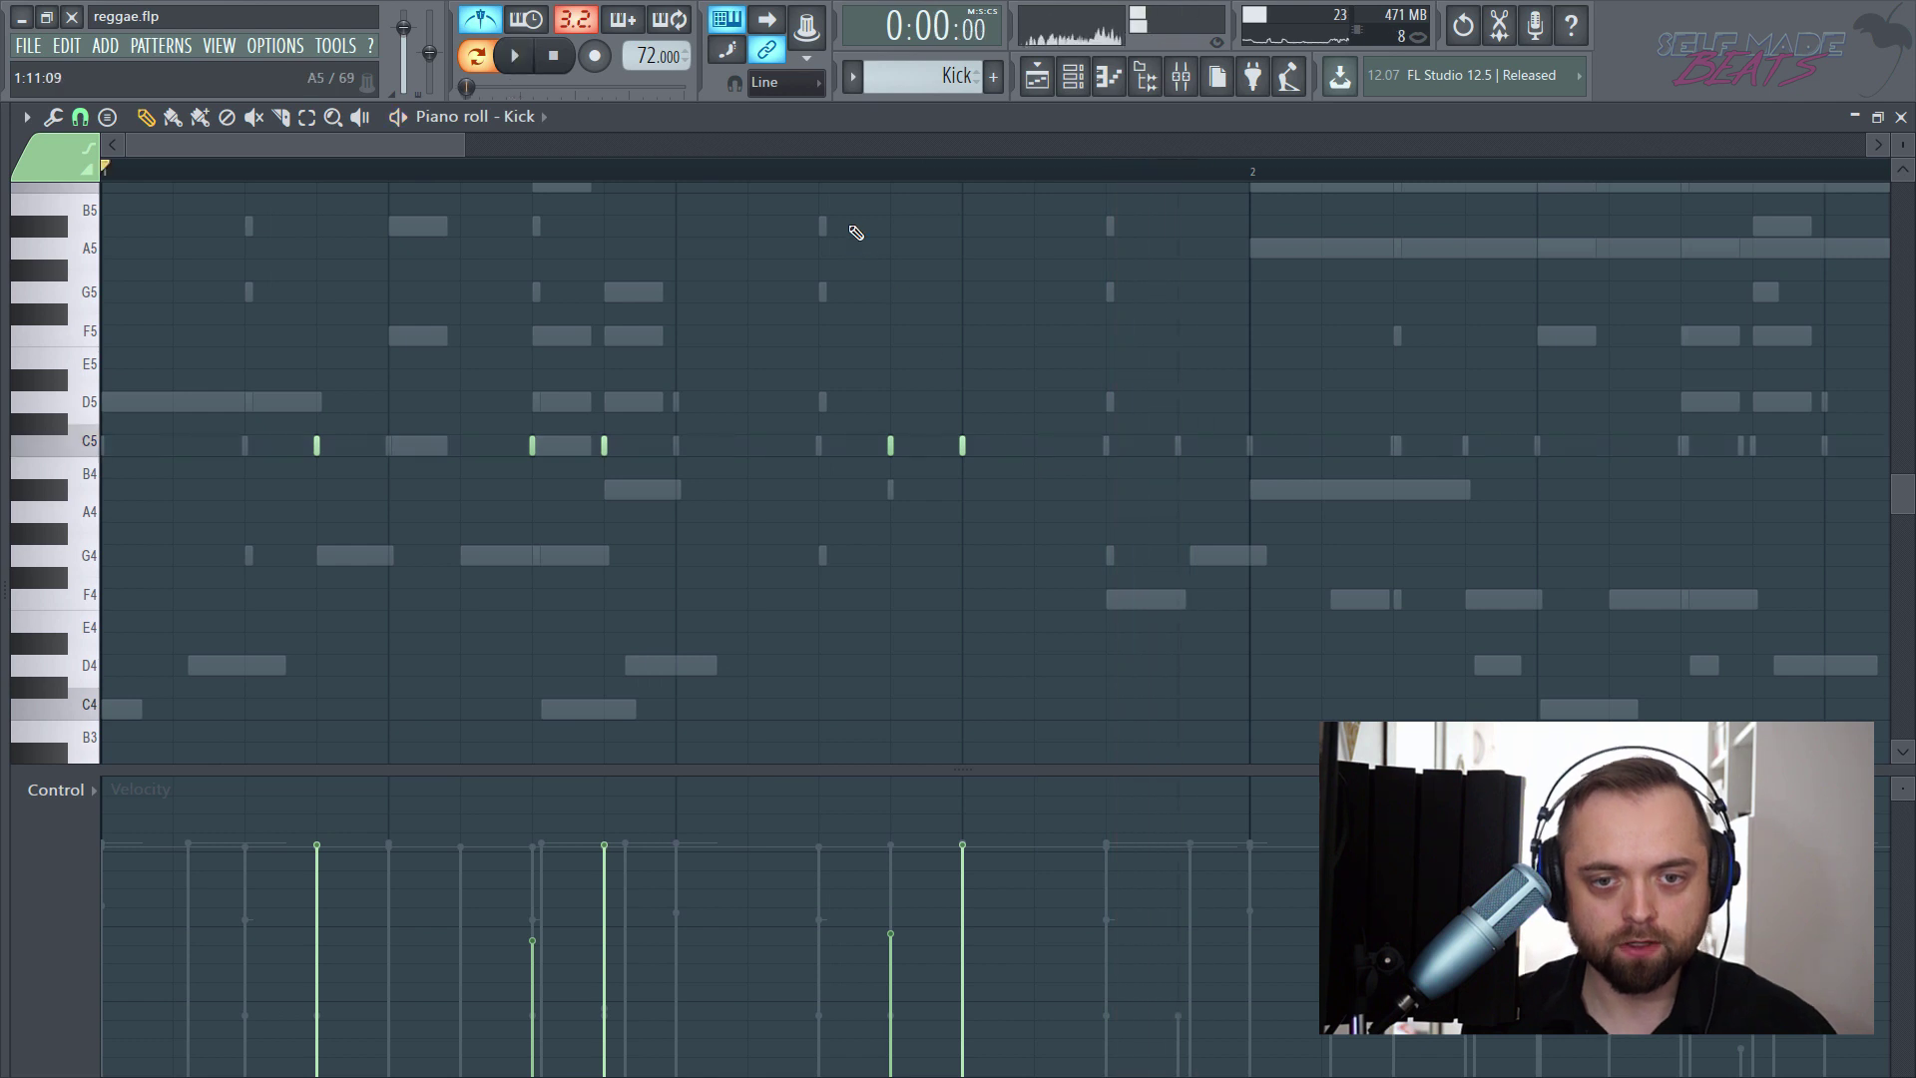
- Duplicate the kick notes of bar 1 into bar 2, and the notes of bars 1 and 2 into bars 3 and 4
{"action": "scroll", "coordinate": [868, 190], "scroll_direction": "down", "scroll_amount": 4}
{"action": "left_click_drag", "start_coordinate": [756, 376], "coordinate": [110, 534]}
{"action": "key", "text": "ctrl+b"}
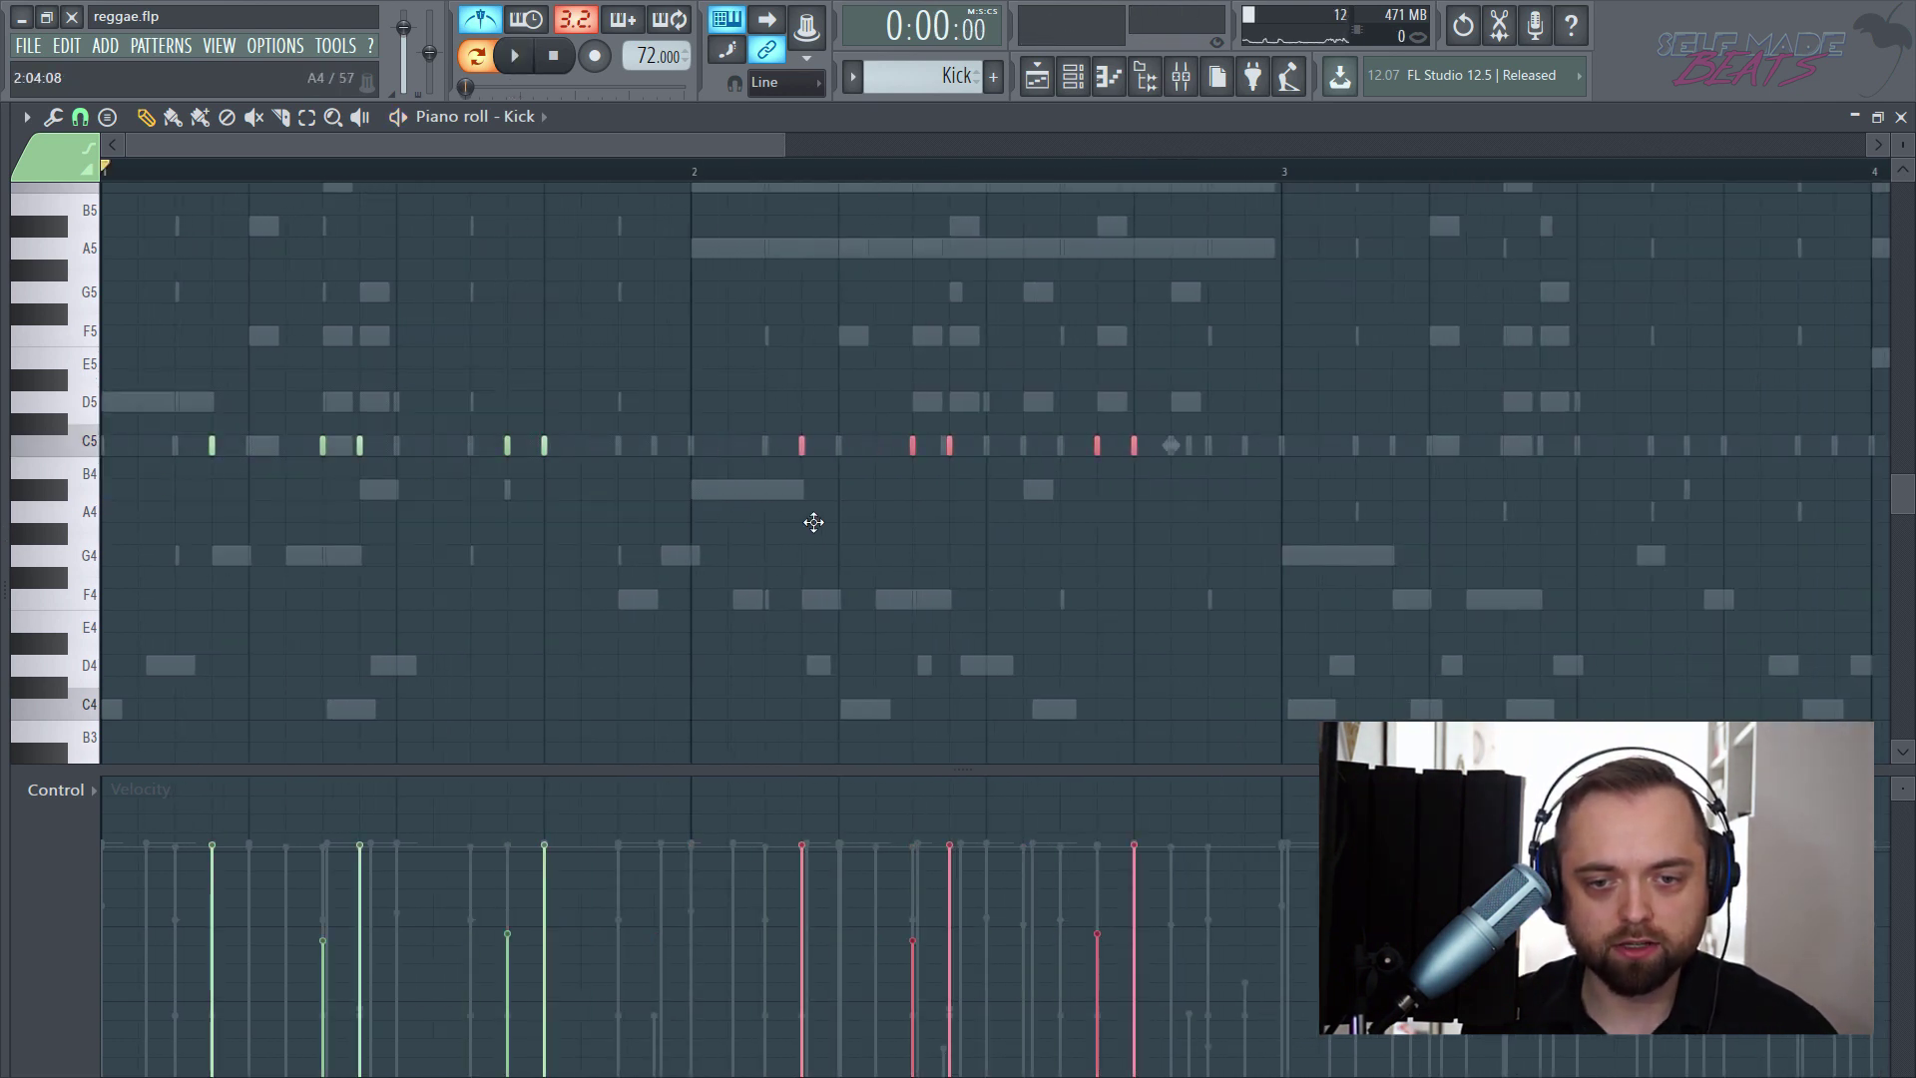
{"action": "scroll", "coordinate": [766, 176], "scroll_direction": "down", "scroll_amount": 4}
{"action": "left_click_drag", "start_coordinate": [910, 304], "coordinate": [86, 581]}
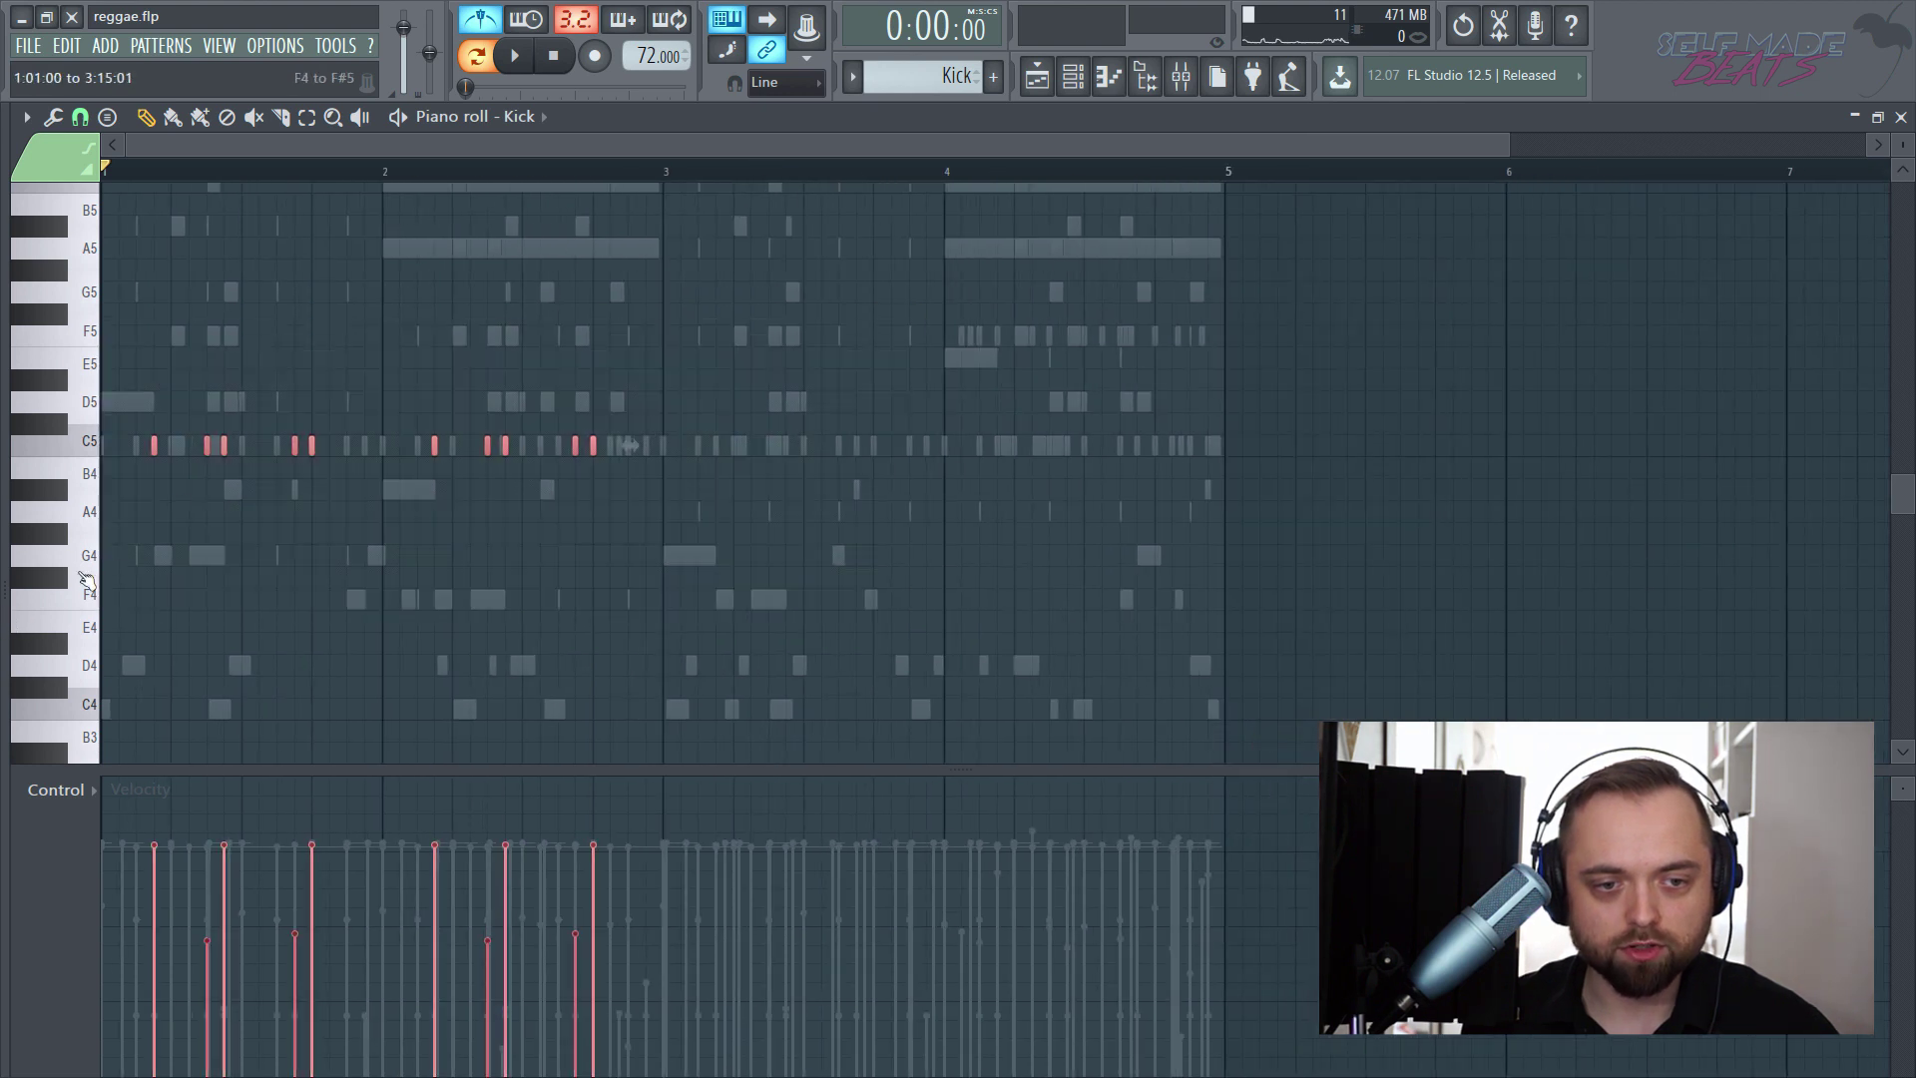
{"action": "key", "text": "ctrl+b"}
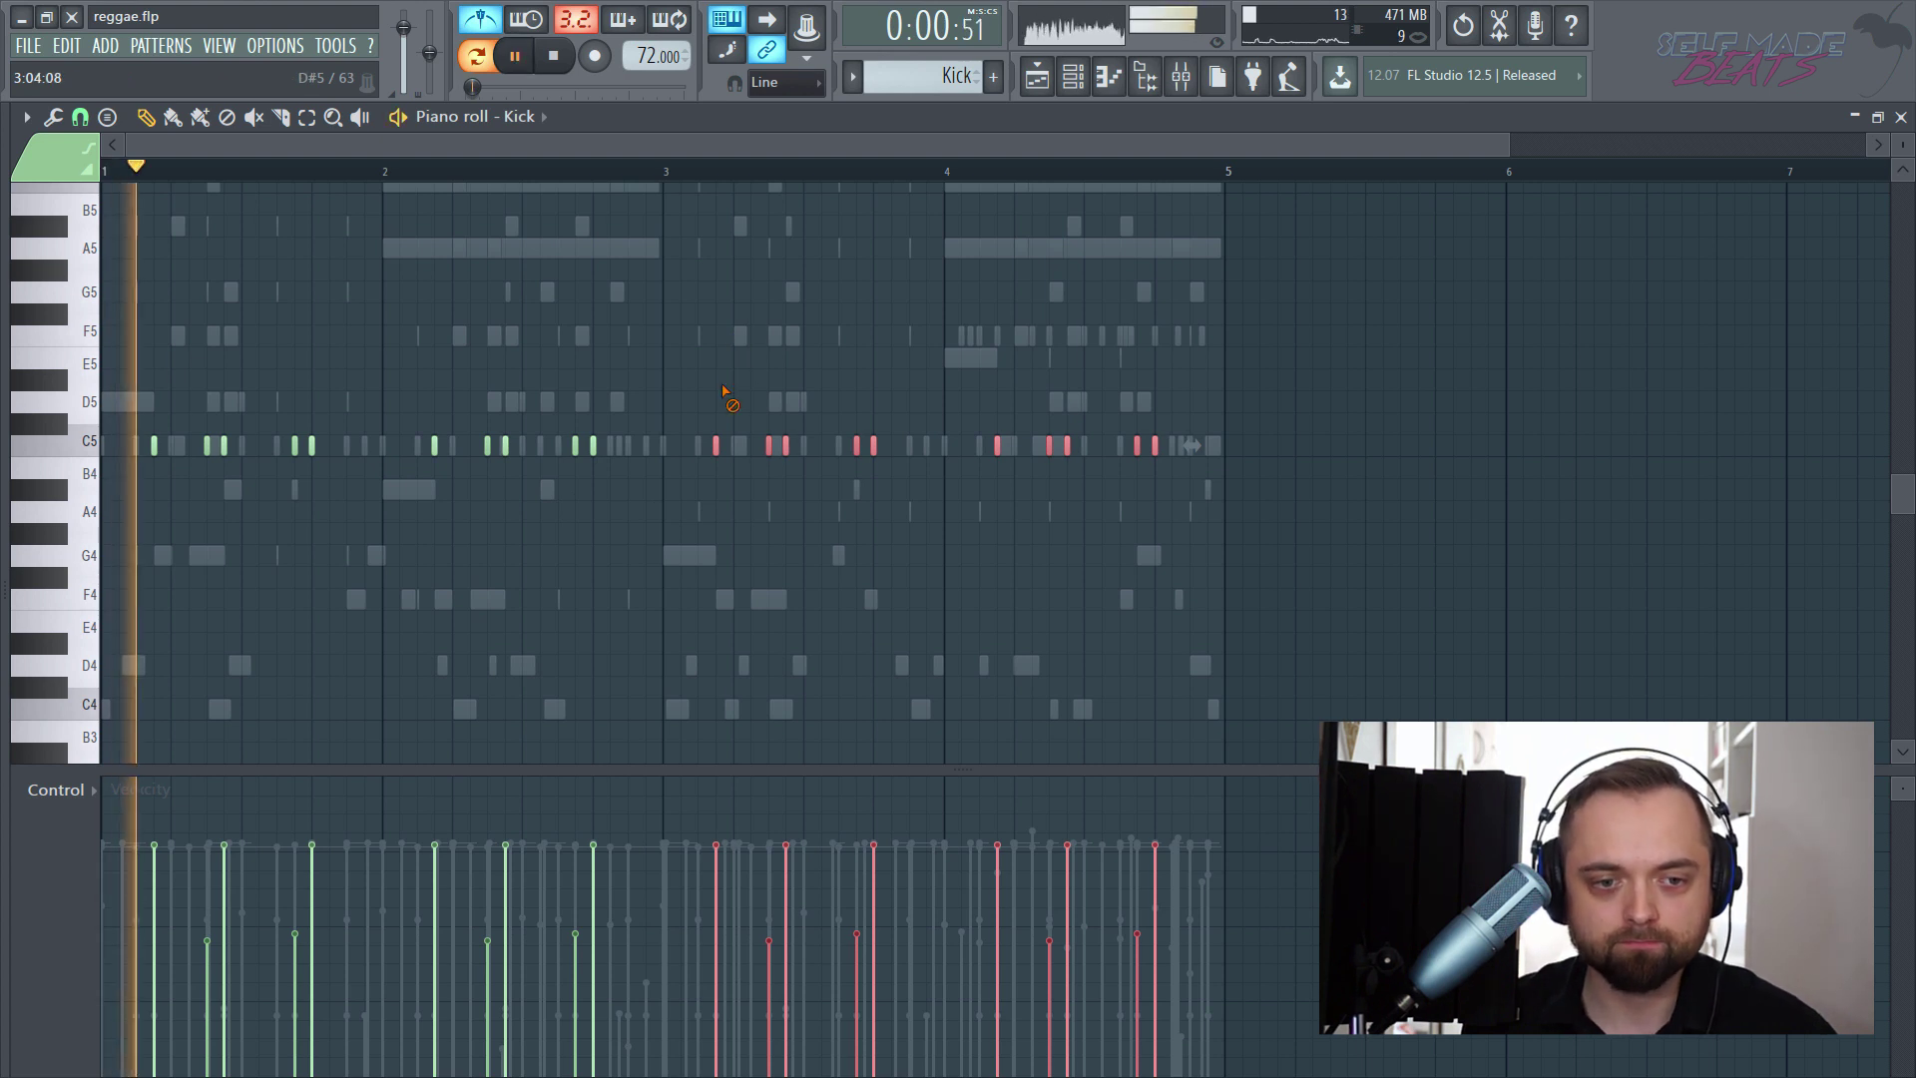
{"action": "left_click", "coordinate": [728, 392]}
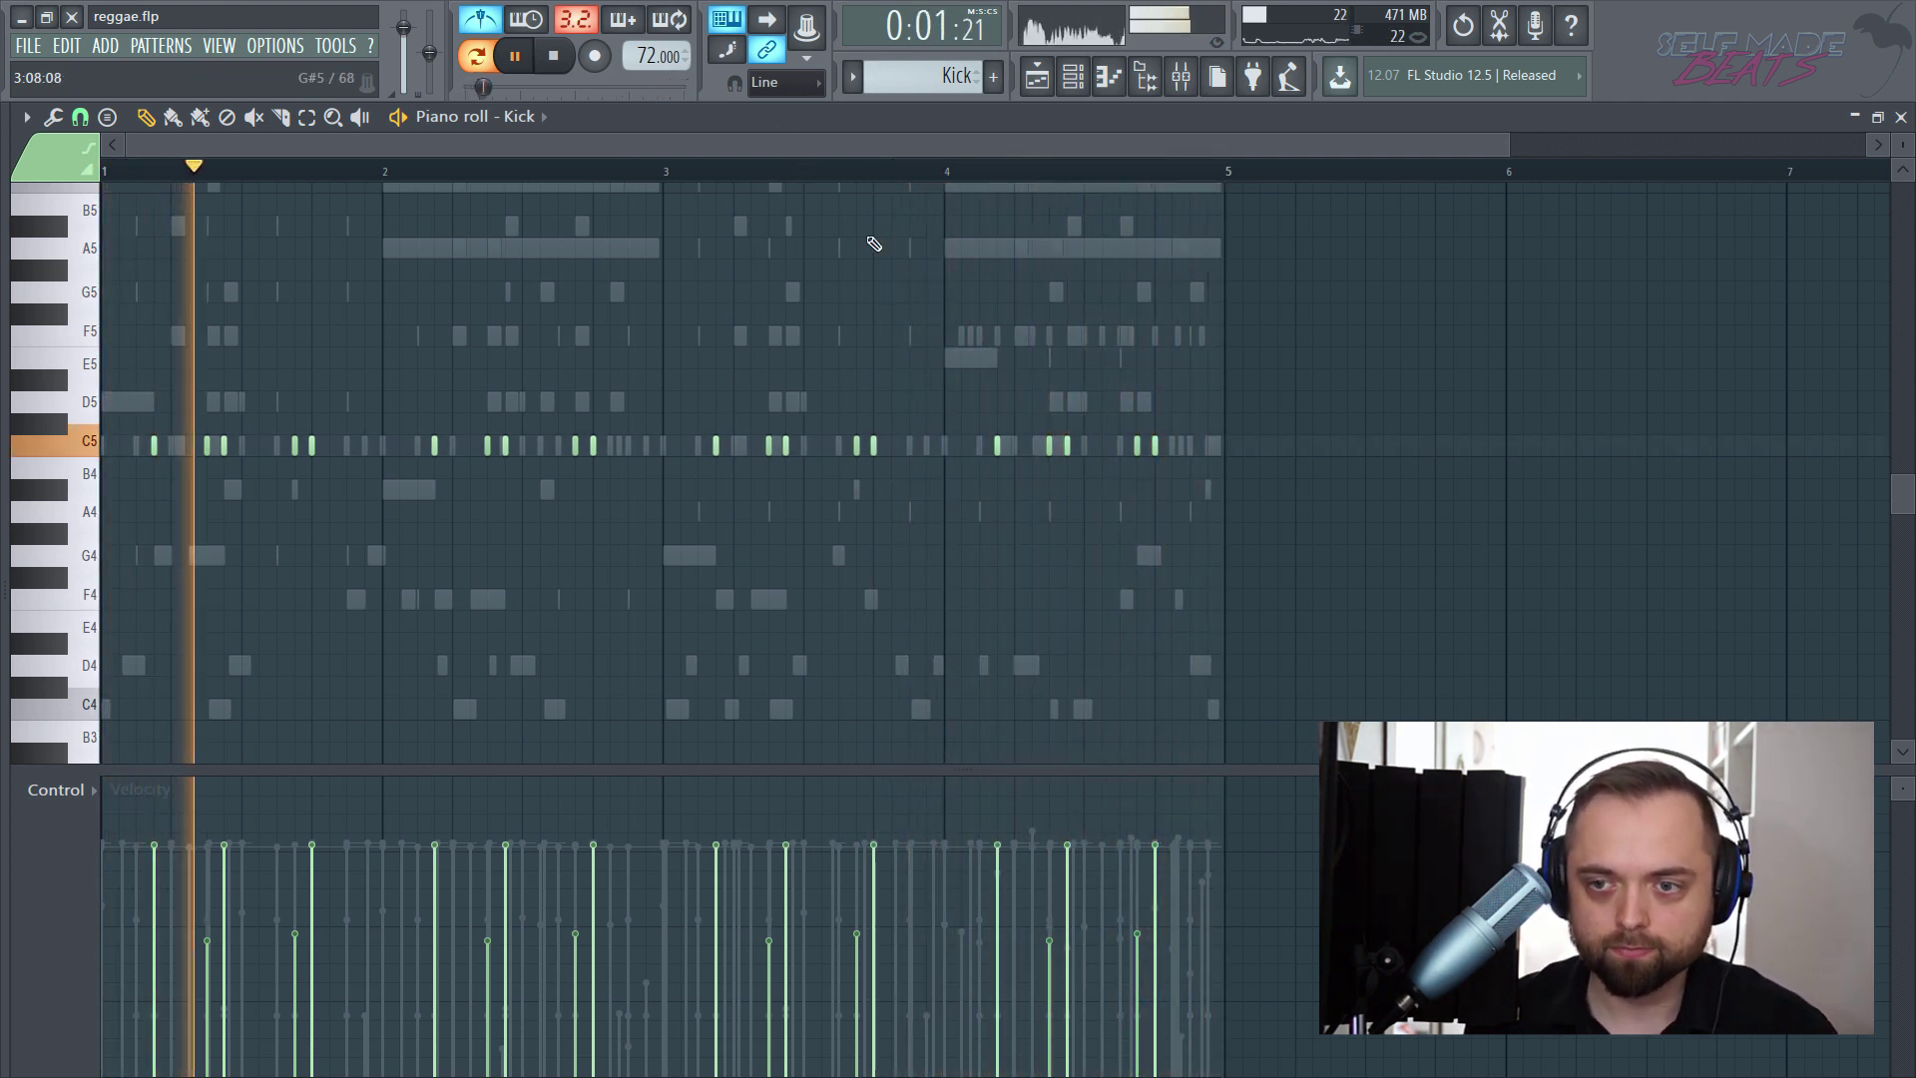
- Play the pattern with the finished kick part and close the Kick piano roll
{"action": "key", "text": "space"}
{"action": "key", "text": "space"}
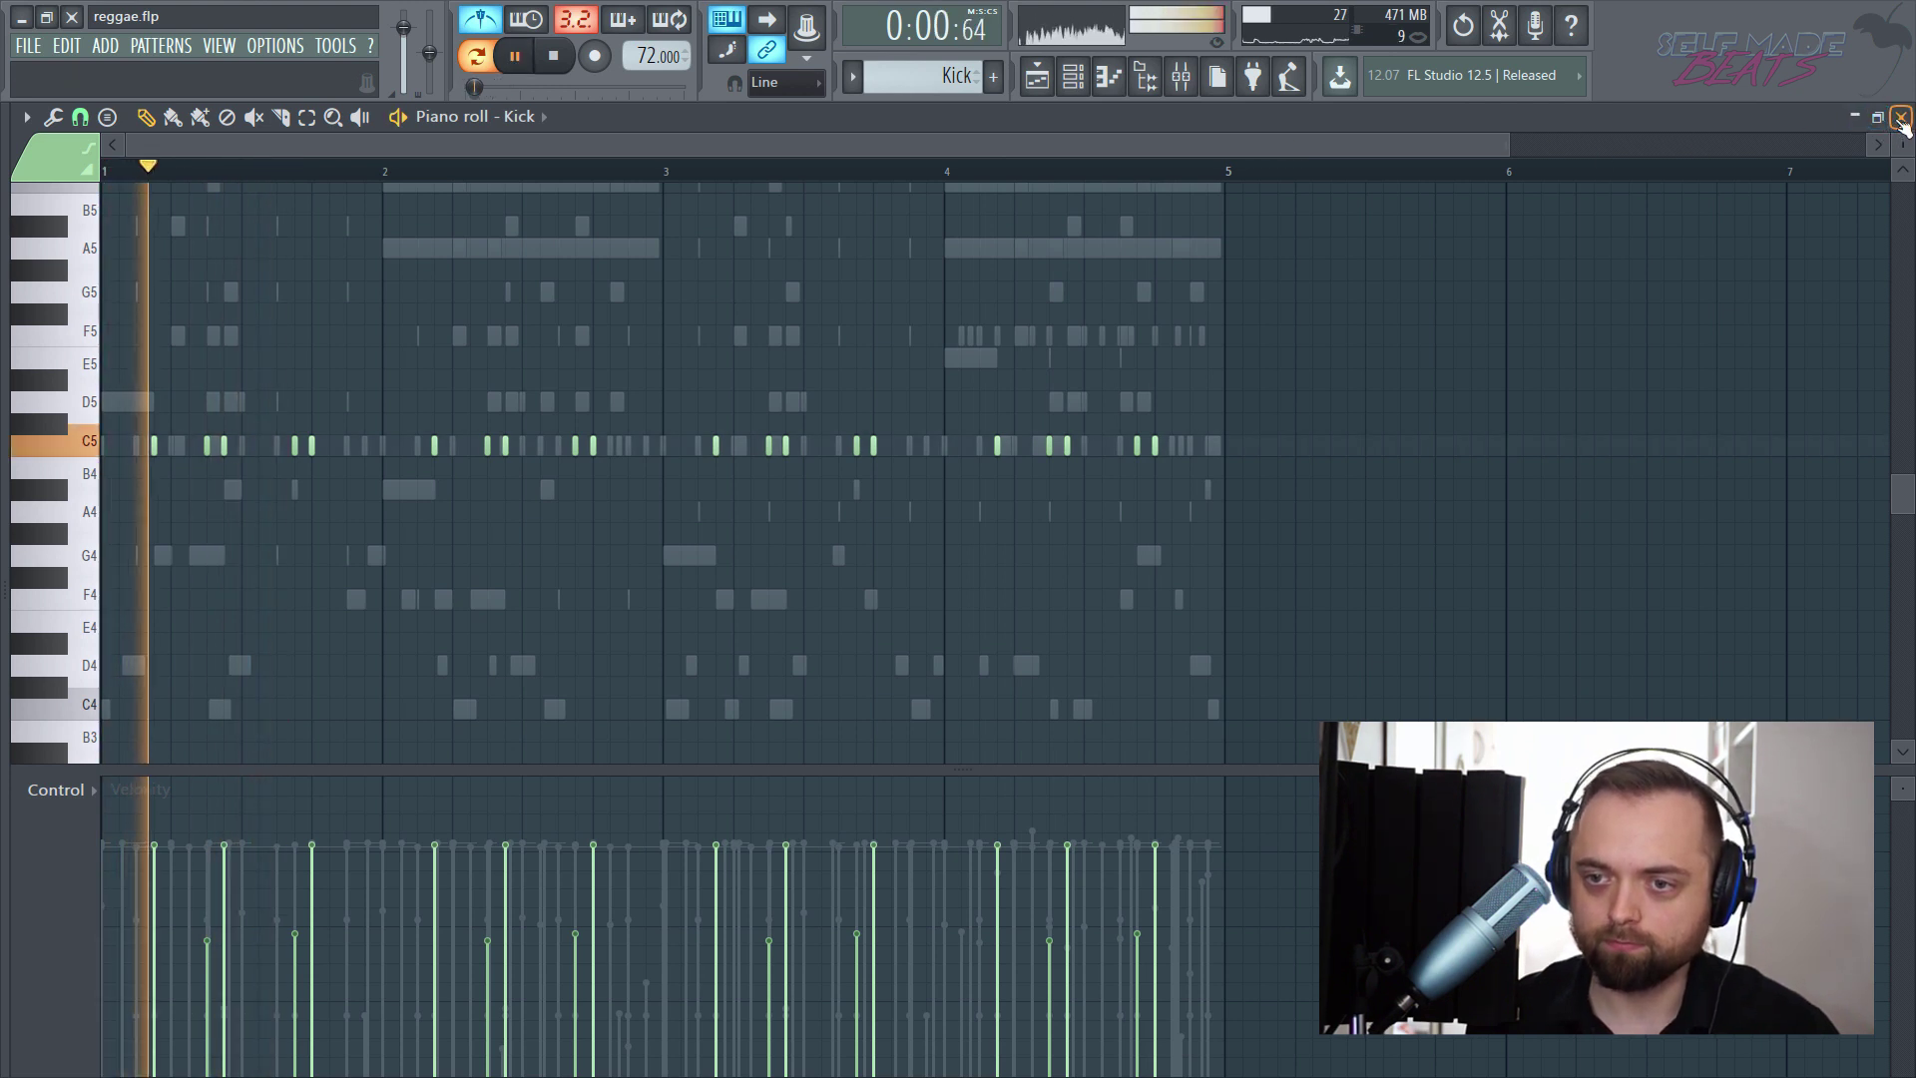
{"action": "key", "text": "space"}
{"action": "left_click", "coordinate": [1901, 118]}
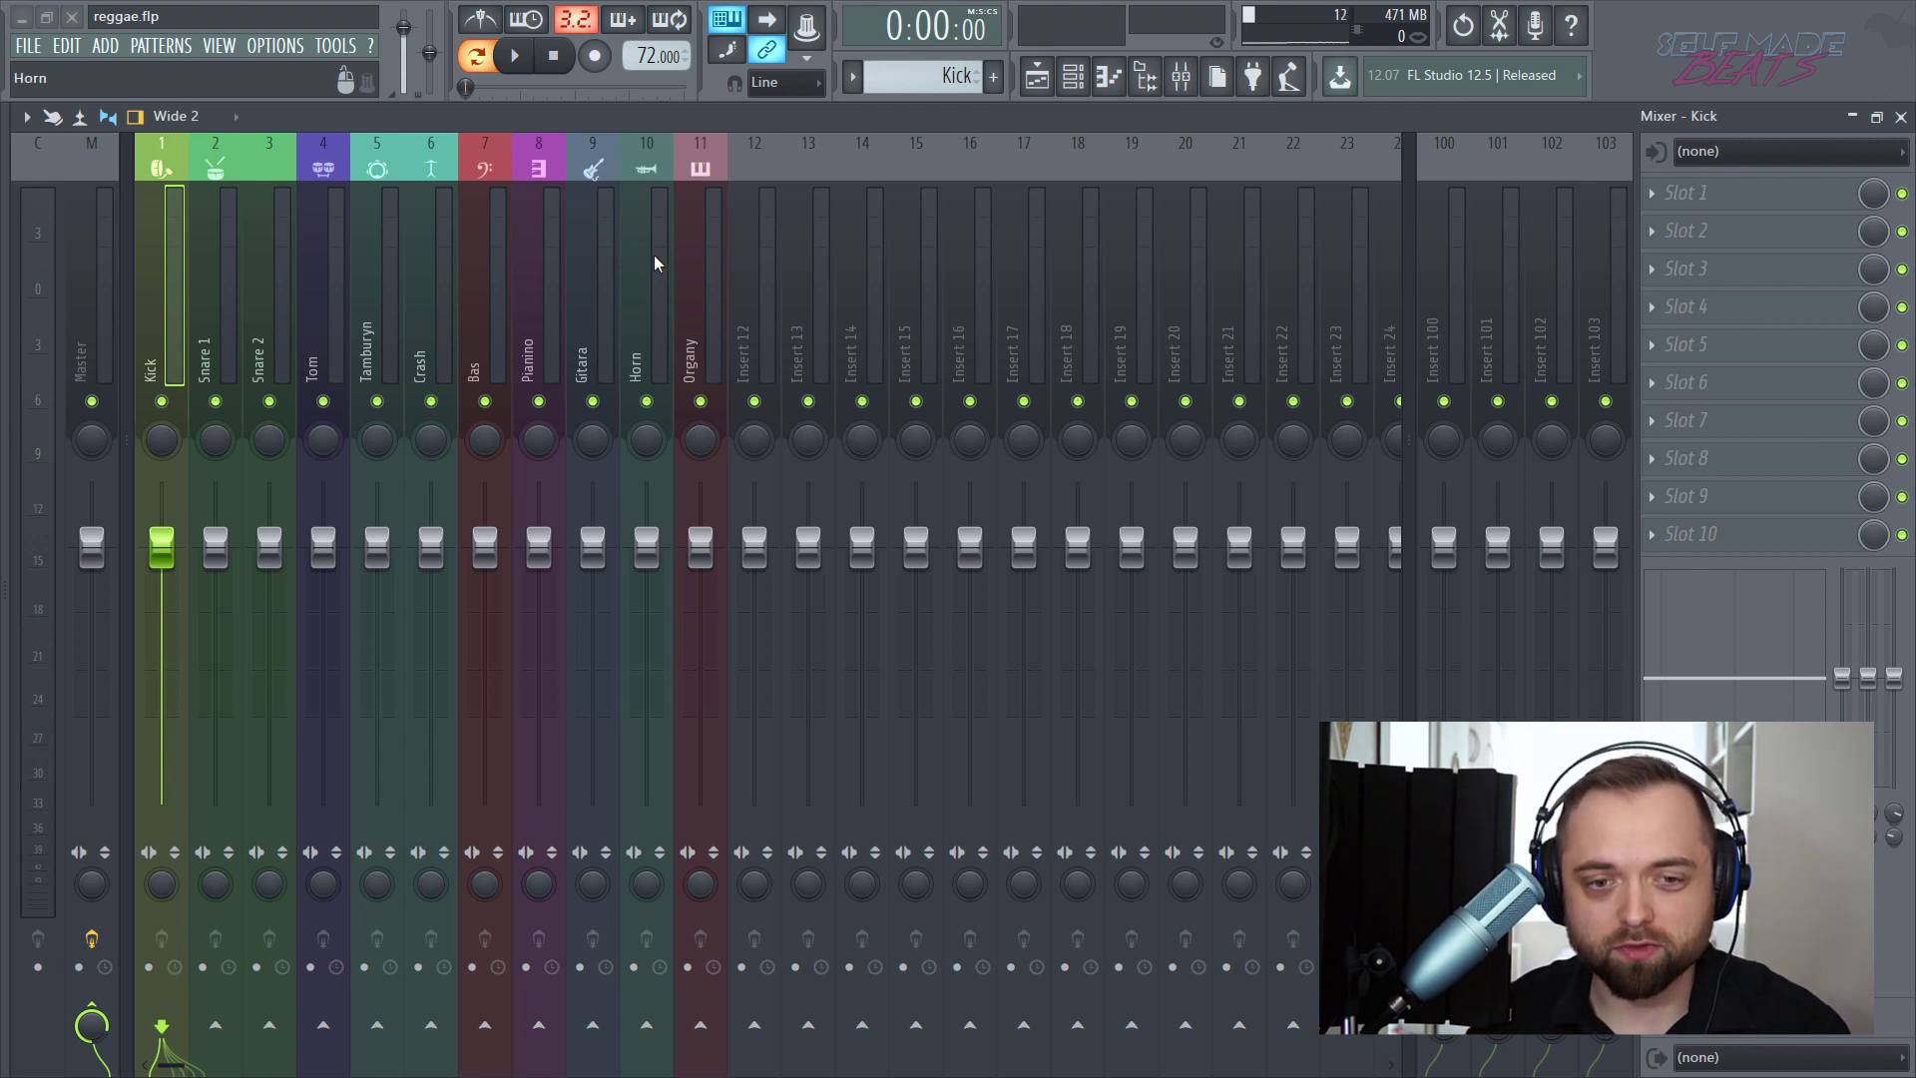
{"action": "left_click", "coordinate": [262, 262]}
{"action": "left_click", "coordinate": [377, 261]}
{"action": "left_click", "coordinate": [214, 269]}
{"action": "left_click", "coordinate": [473, 267]}
{"action": "left_click", "coordinate": [365, 247]}
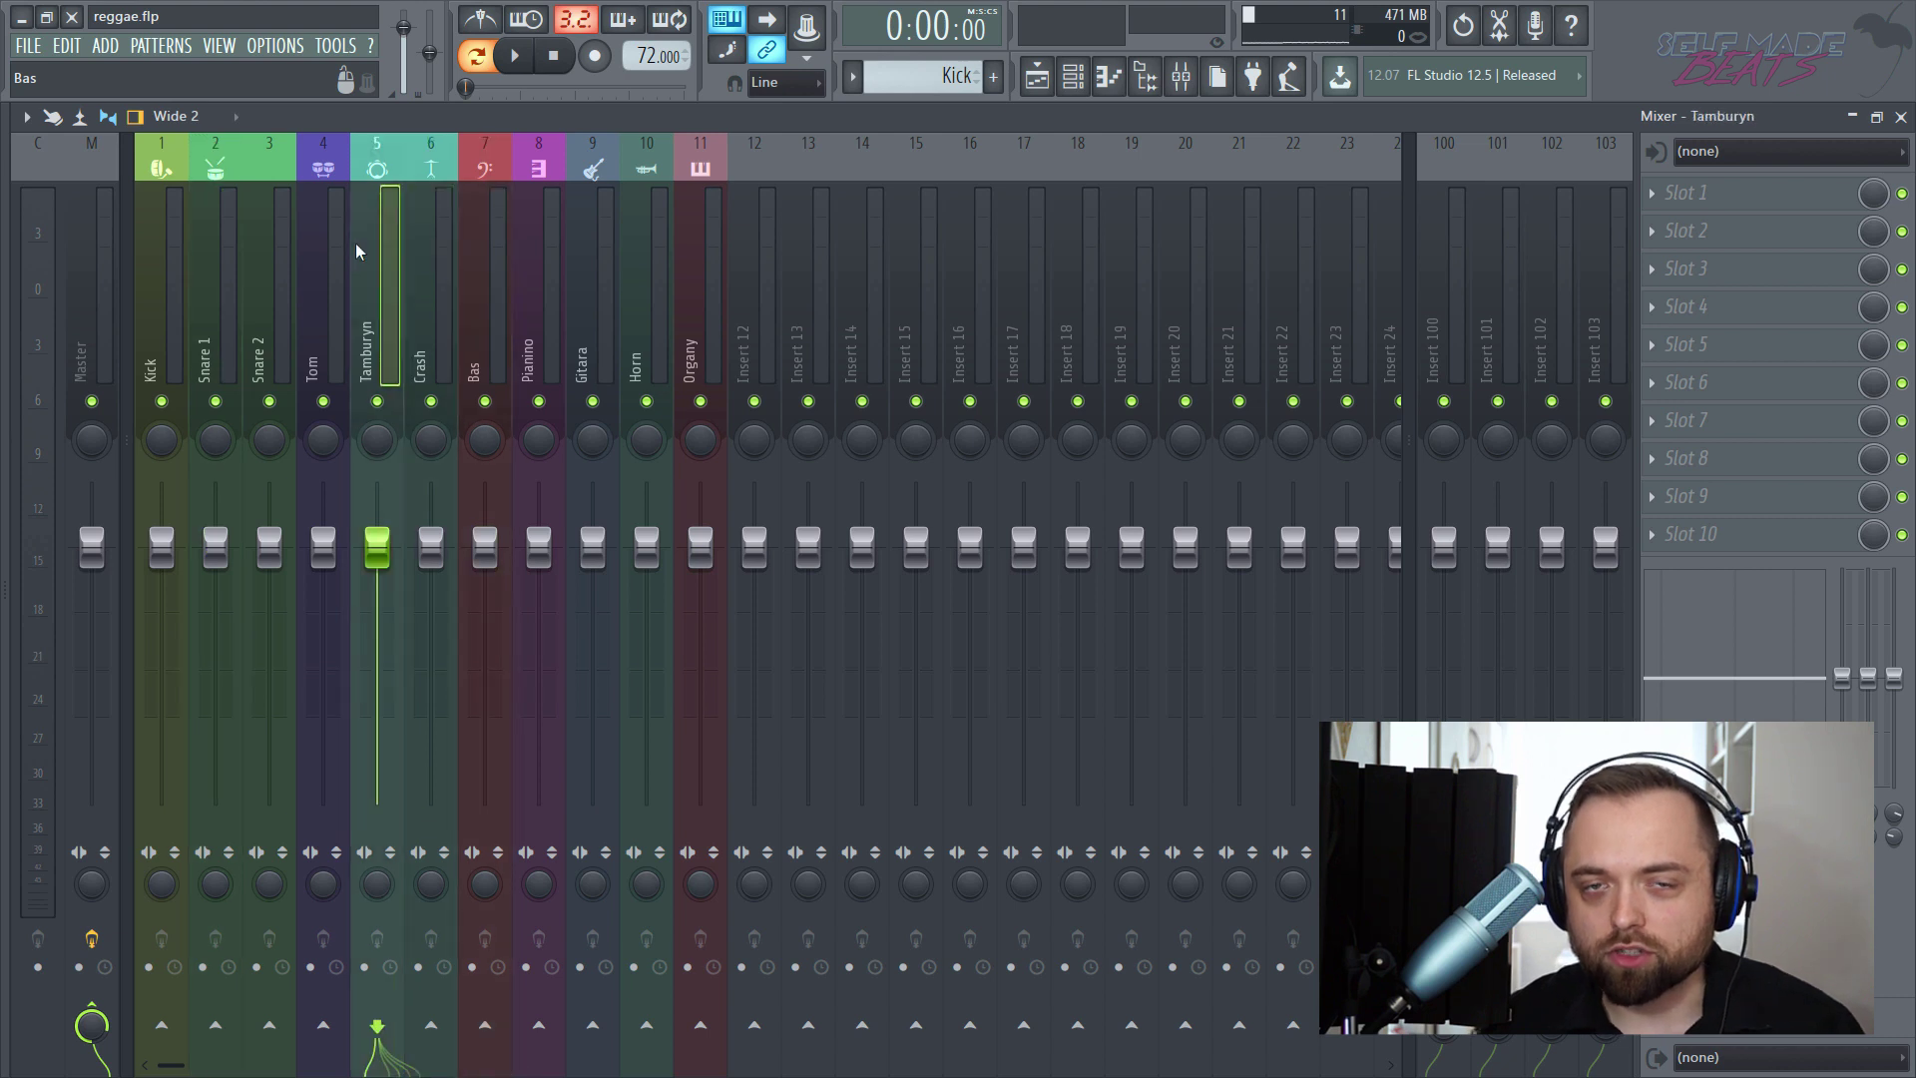
{"action": "left_click", "coordinate": [321, 225]}
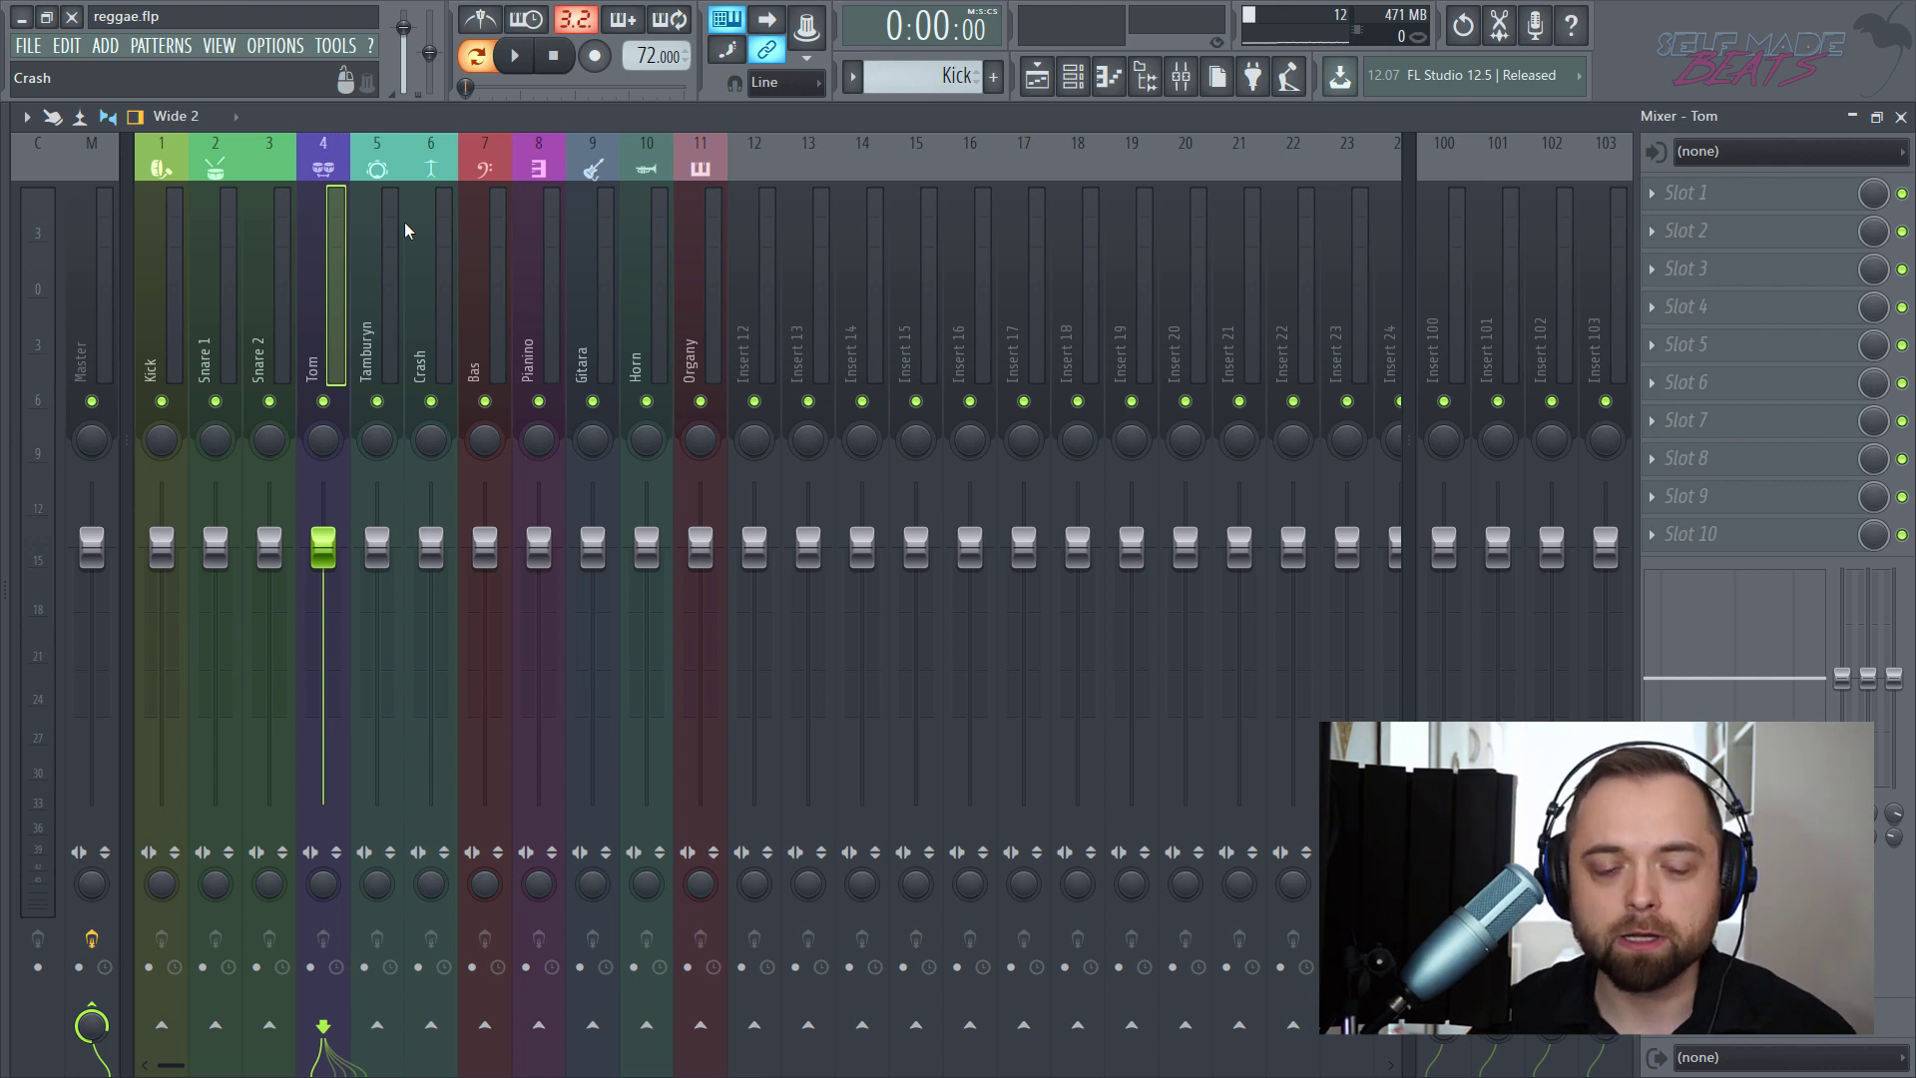
{"action": "left_click_drag", "start_coordinate": [453, 246], "coordinate": [325, 246]}
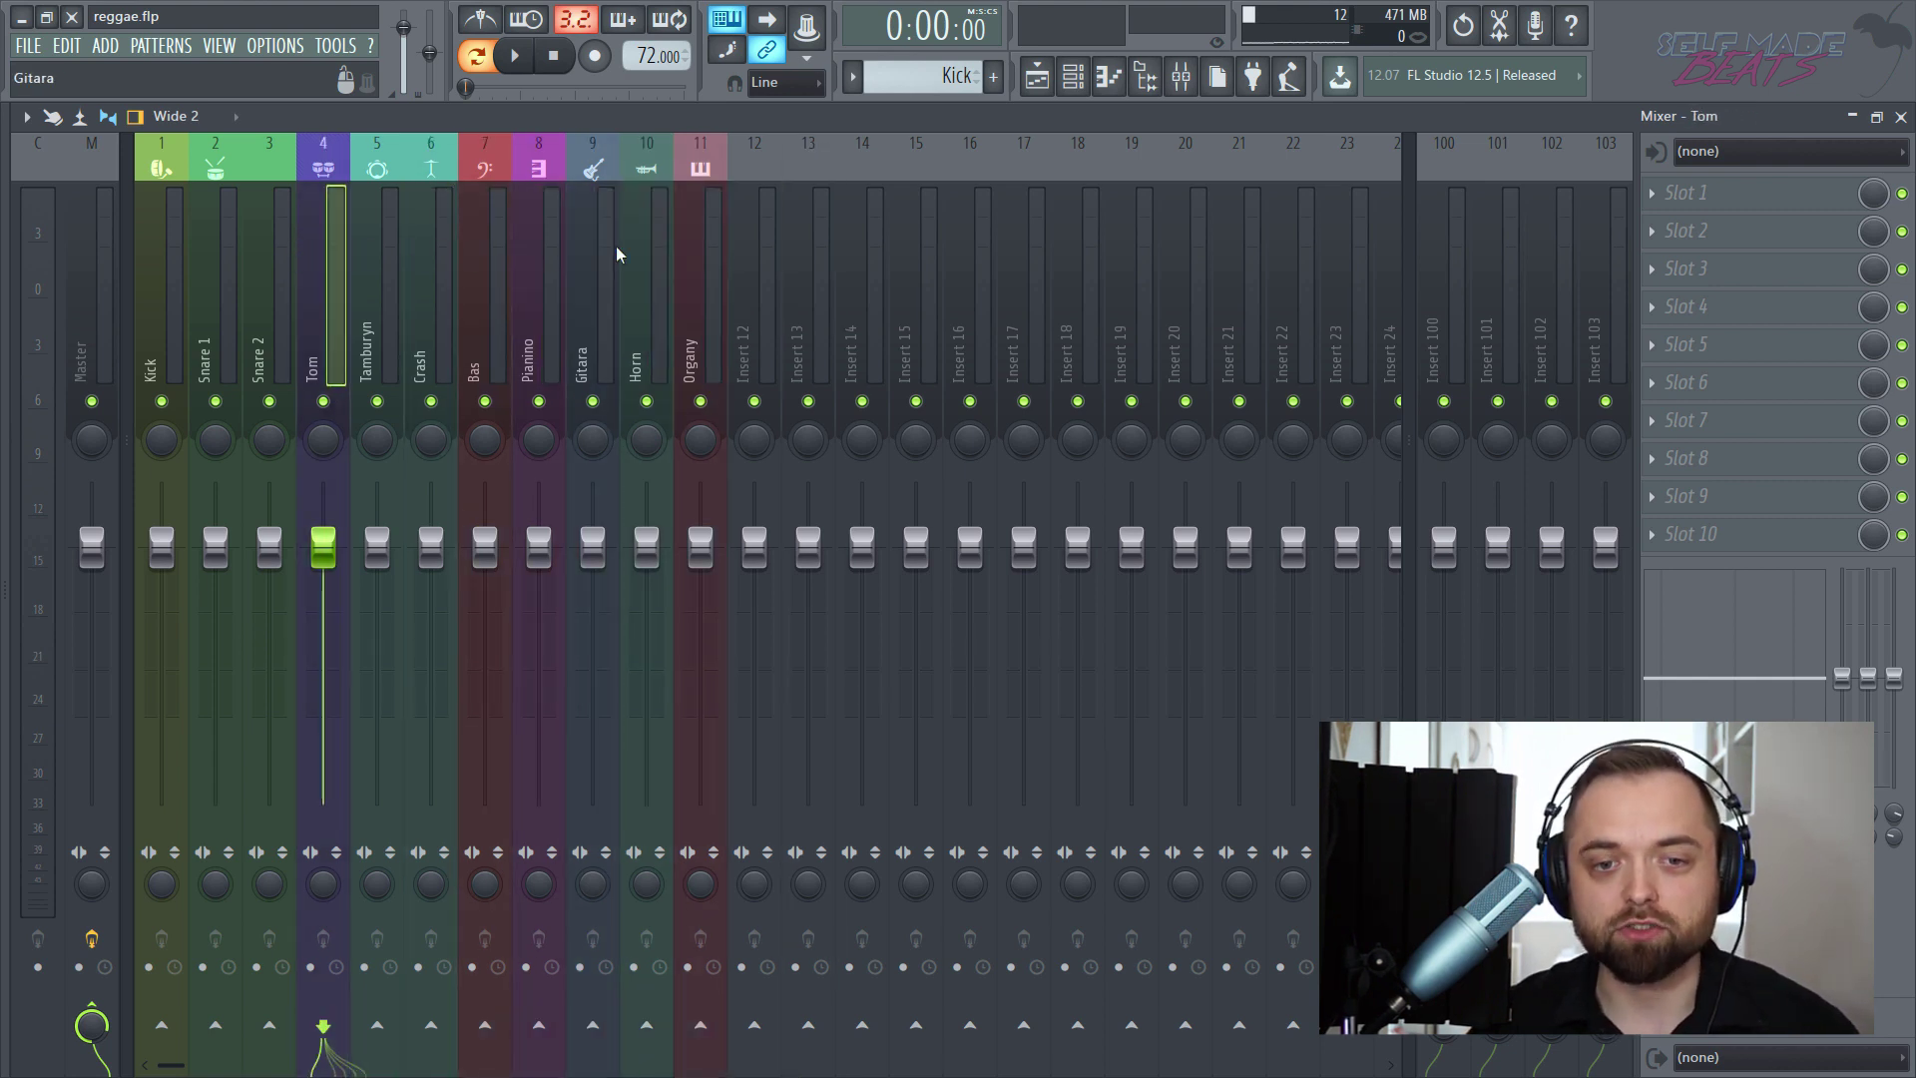
{"action": "left_click_drag", "start_coordinate": [617, 253], "coordinate": [320, 248]}
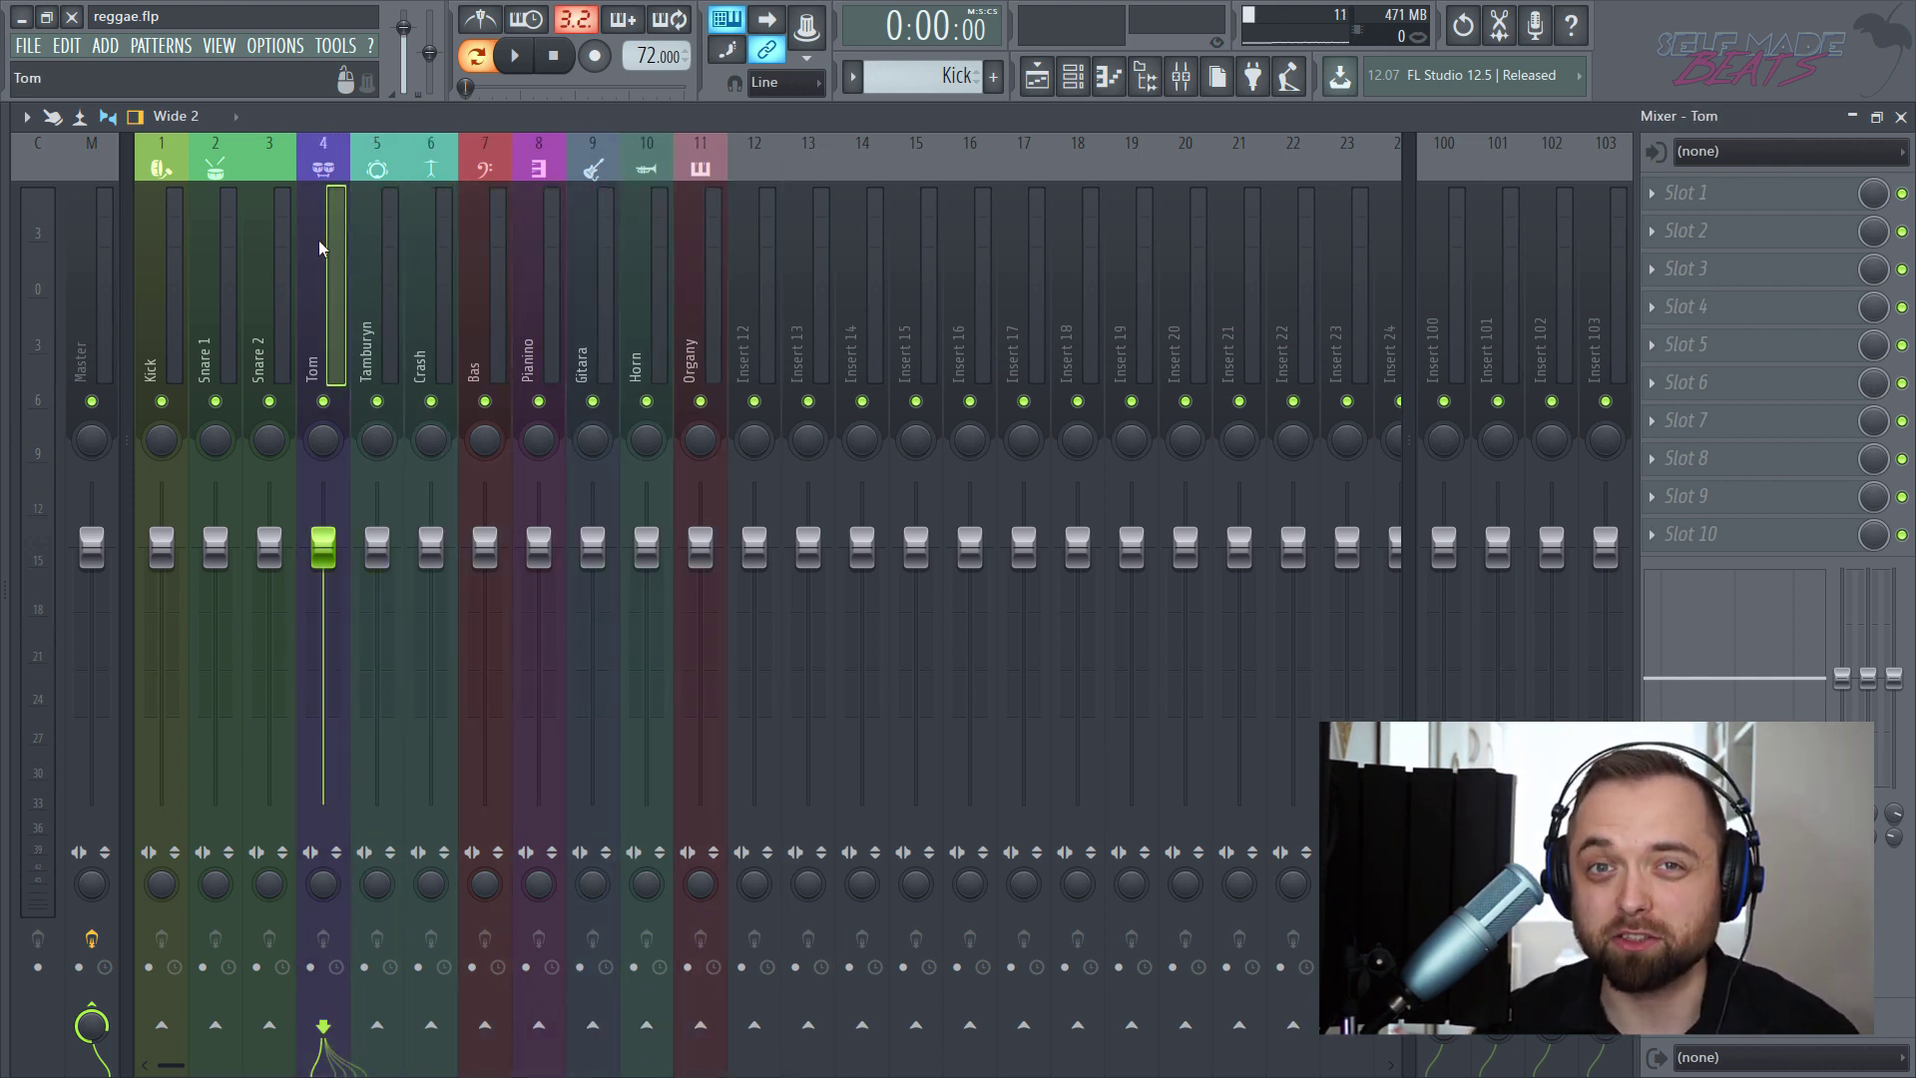
- During playback, set the mixer volumes of Tamburyn to -1.6 dB, Gitara to -2.1 dB, Horn to -1.3 dB and Organy to -0.7 dB
{"action": "key", "text": "space"}
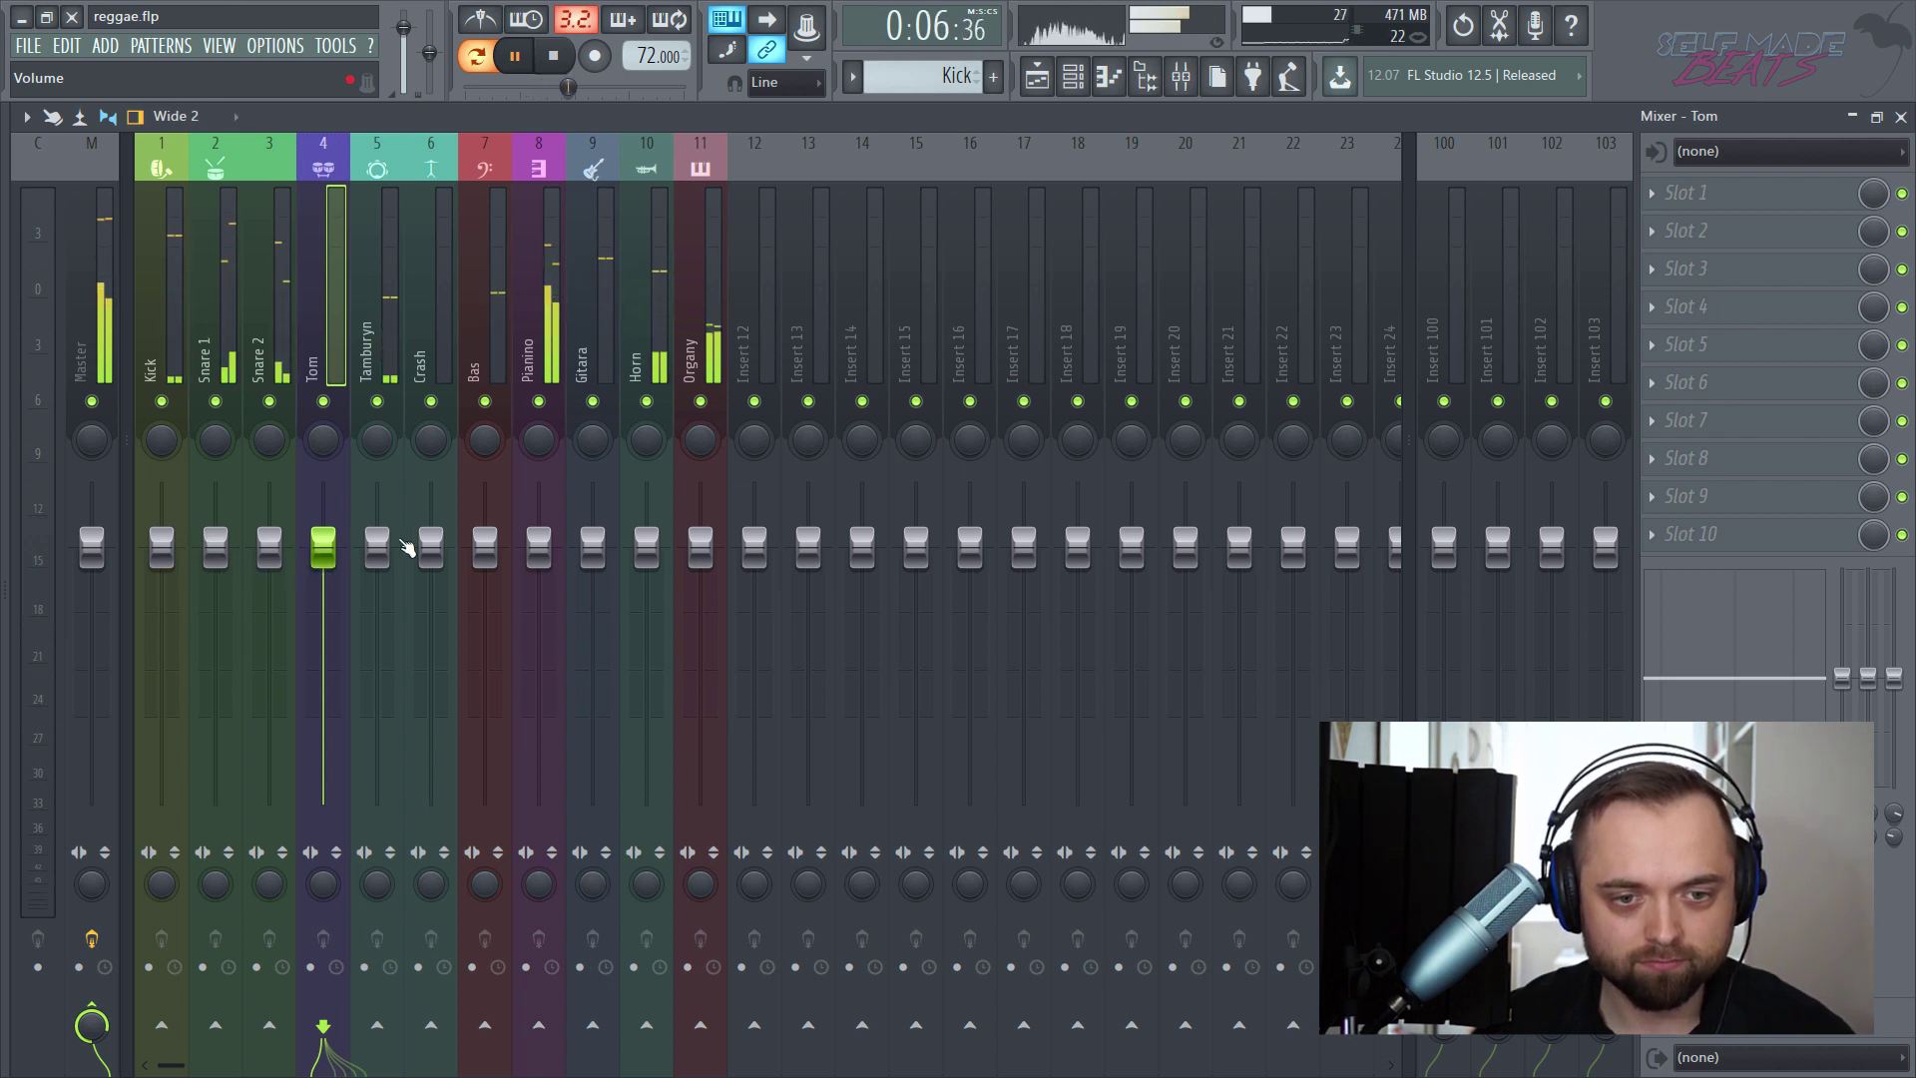
{"action": "left_click_drag", "start_coordinate": [383, 555], "coordinate": [380, 572]}
{"action": "left_click_drag", "start_coordinate": [593, 545], "coordinate": [647, 562]}
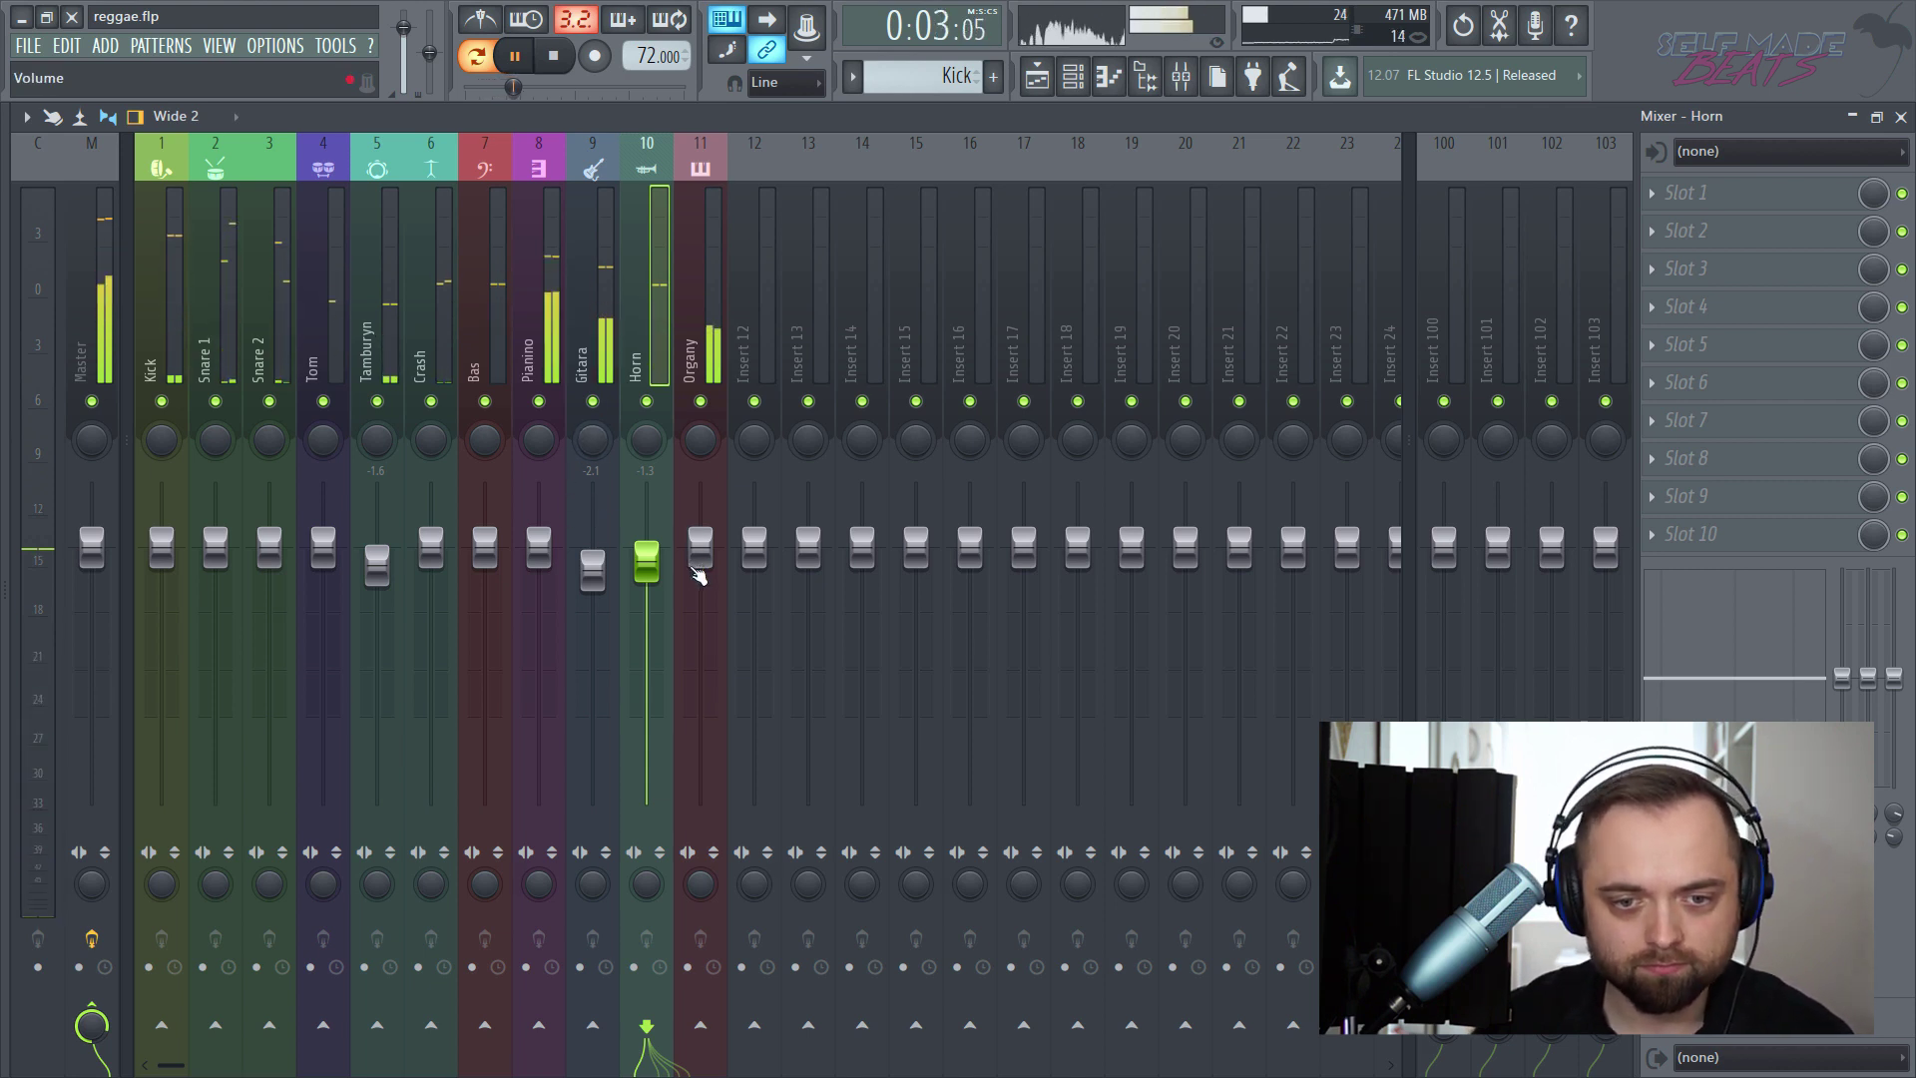
{"action": "left_click_drag", "start_coordinate": [701, 547], "coordinate": [703, 562]}
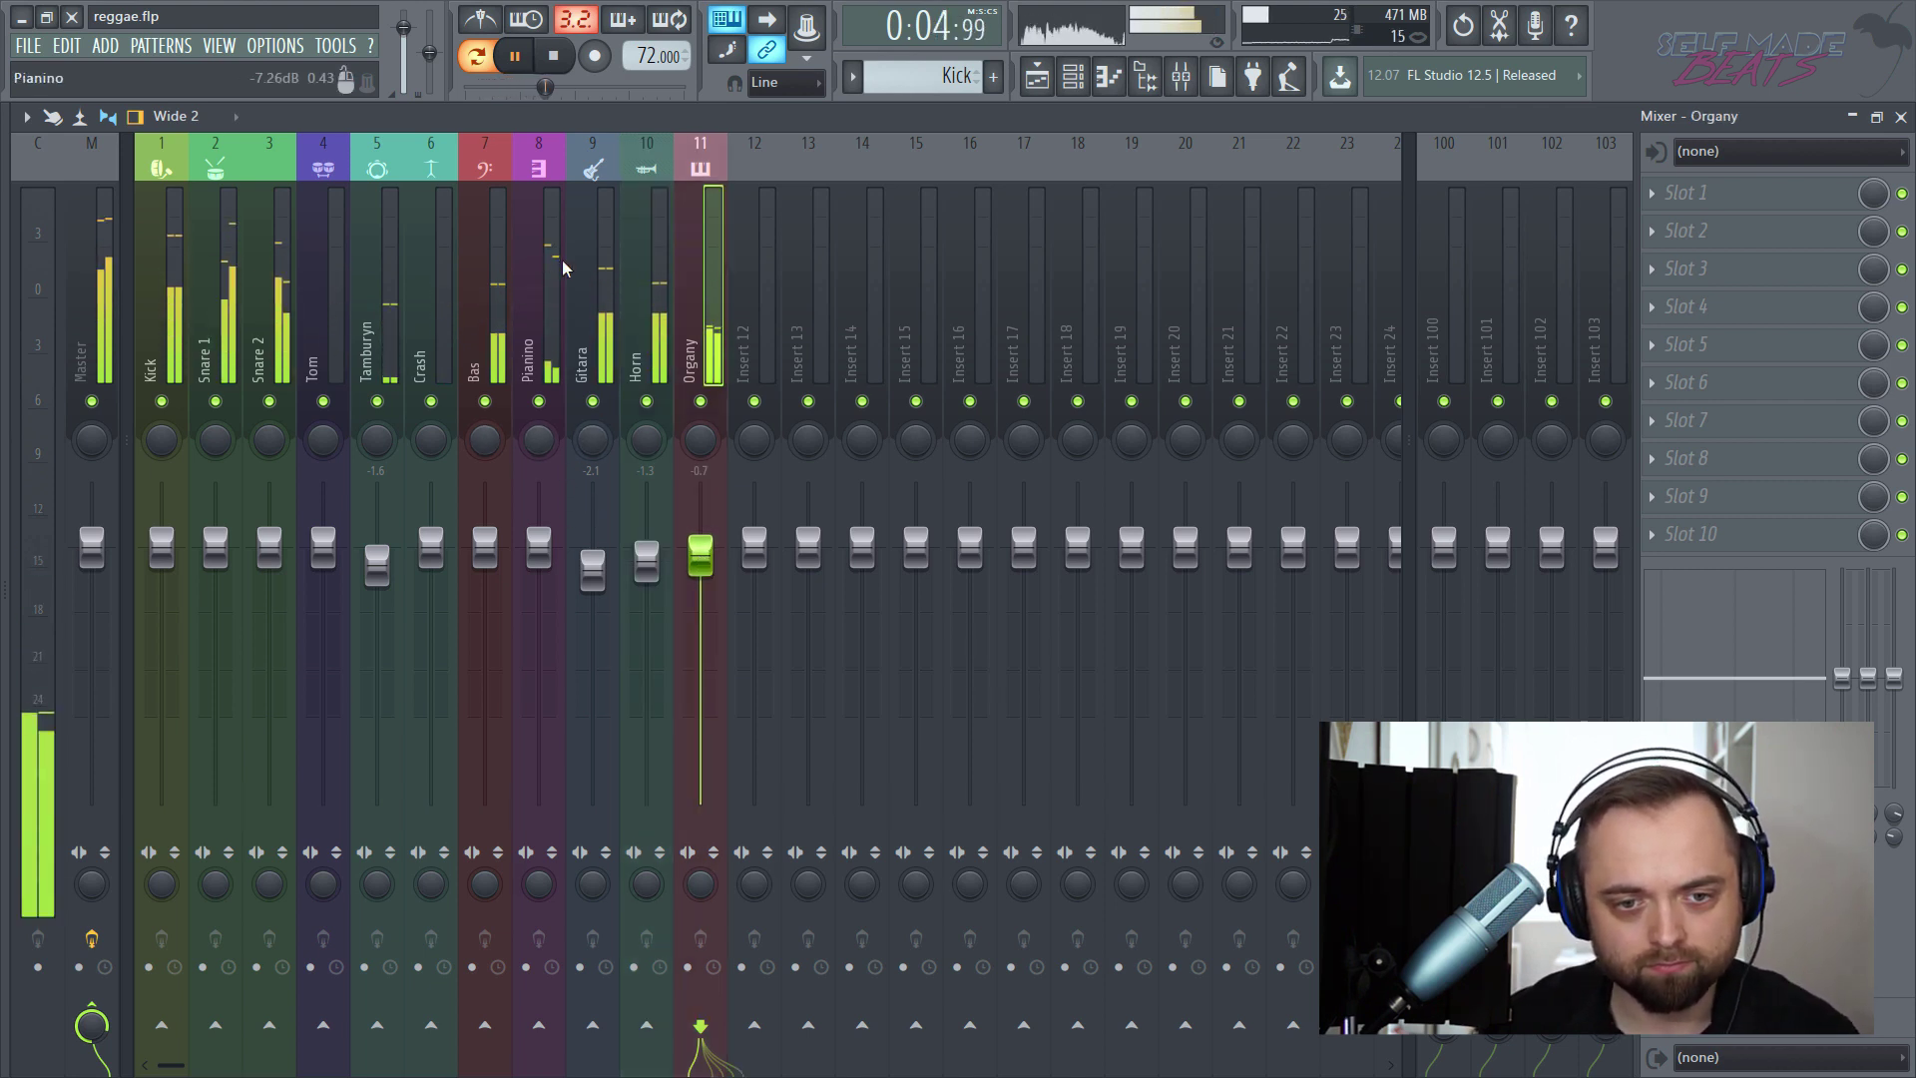
{"action": "left_click", "coordinate": [569, 329]}
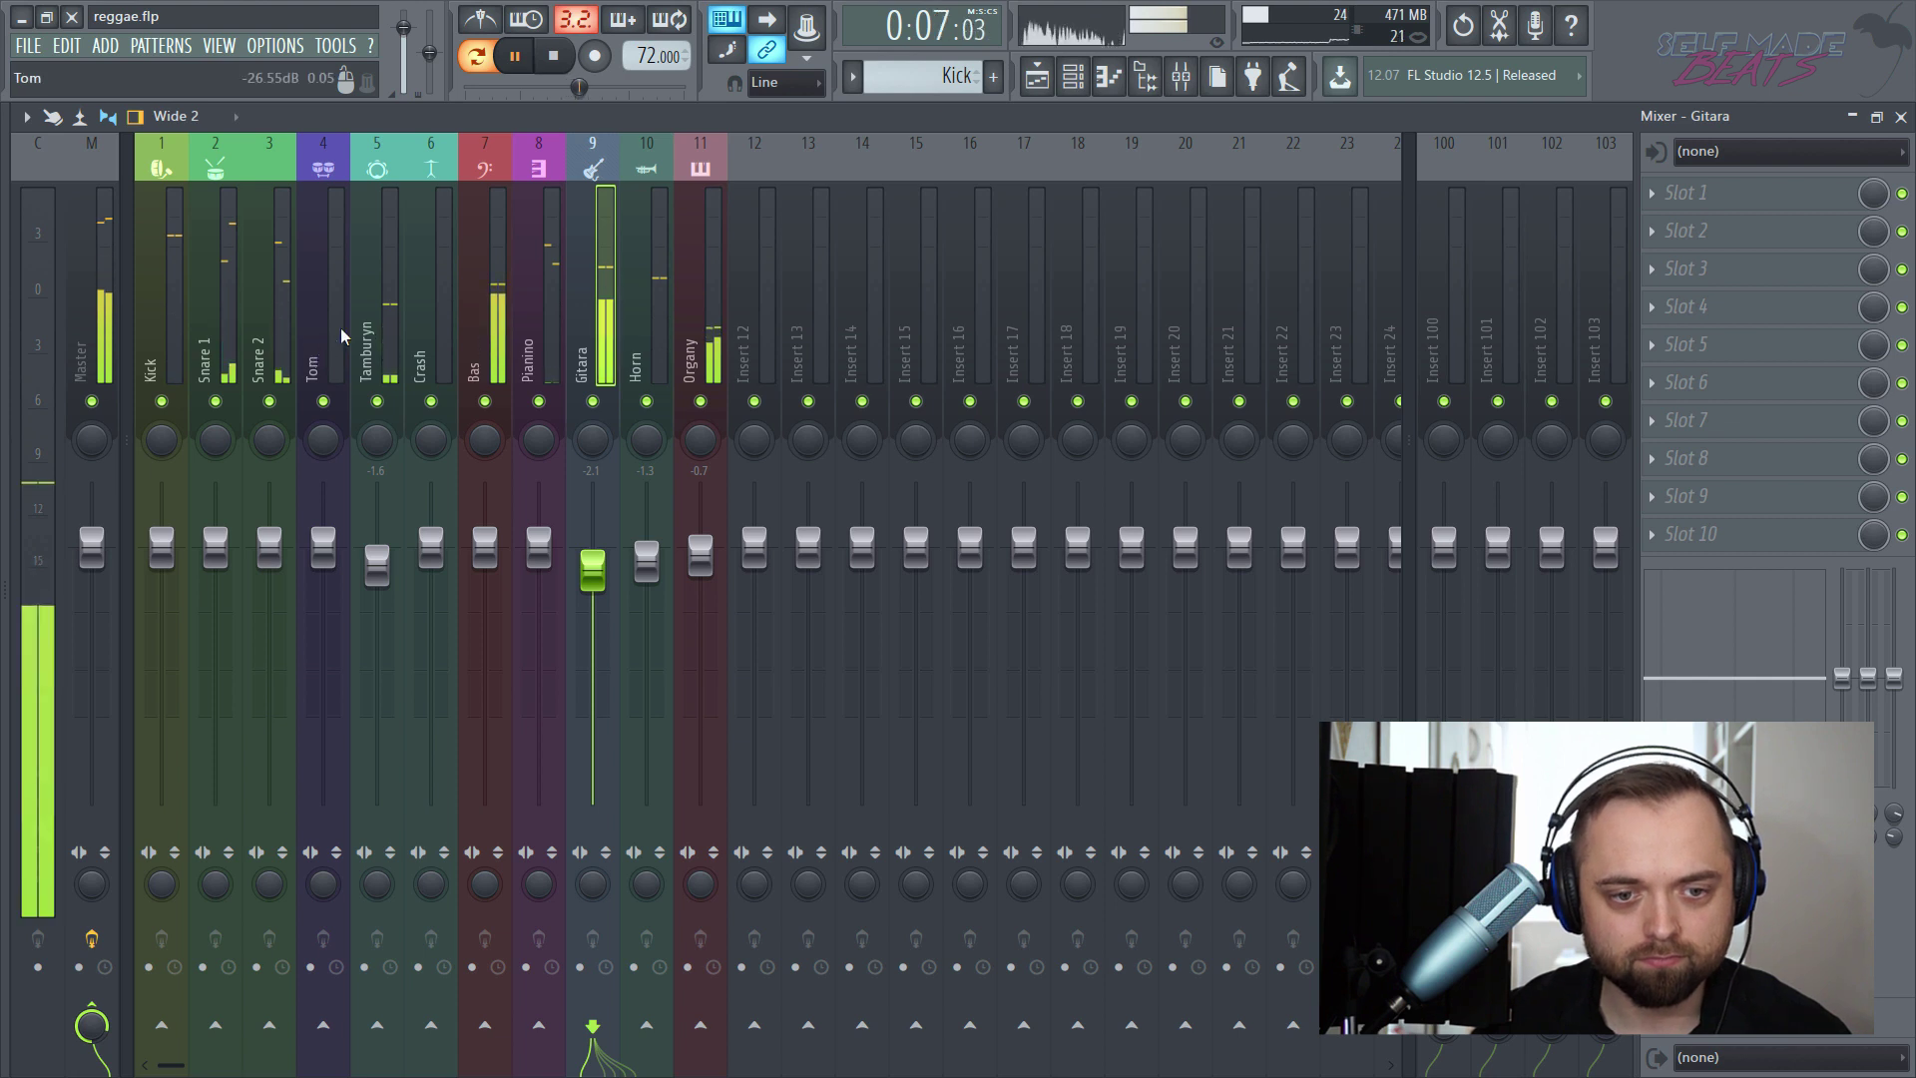
- Set the mixer volumes of Tamburyn to -2.9 dB, Pianino to -1.2 dB and Gitara to -2.4 dB while listening, and stop playback
{"action": "left_click_drag", "start_coordinate": [376, 565], "coordinate": [380, 577]}
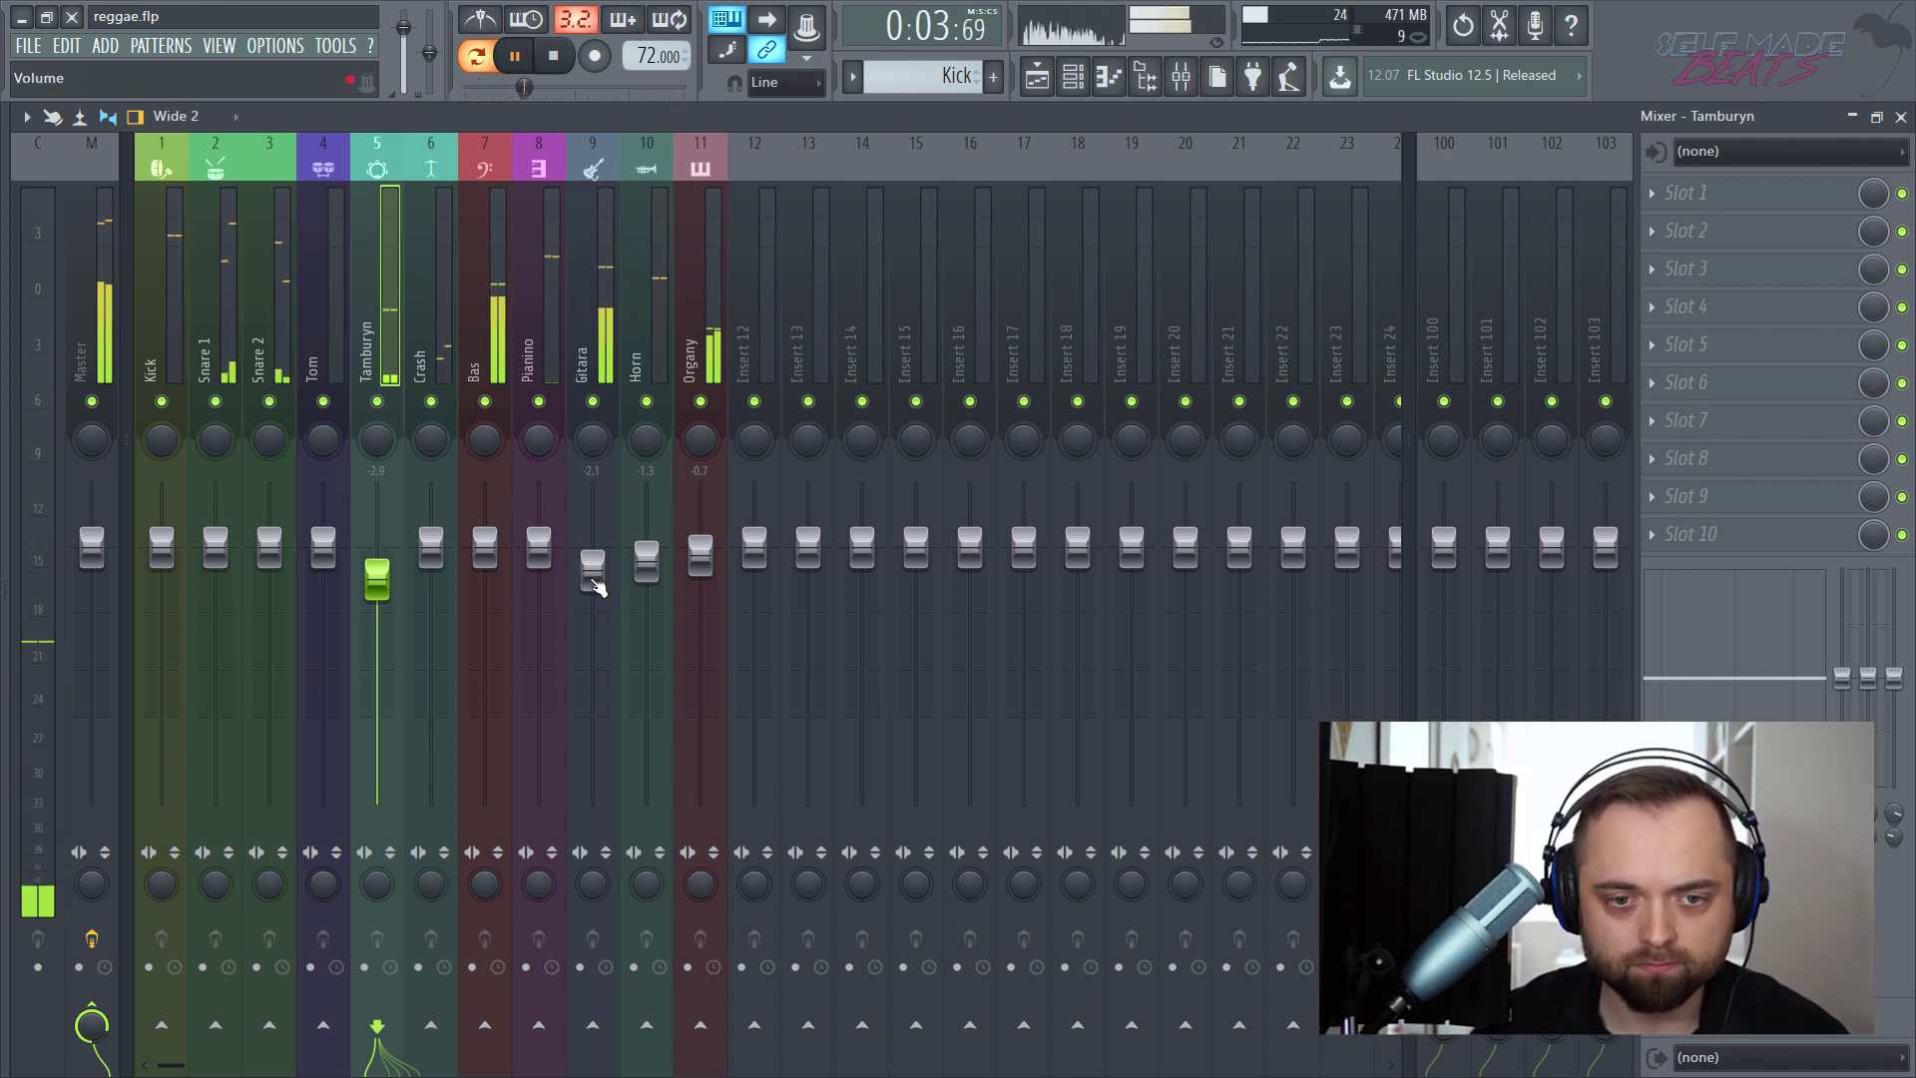
{"action": "left_click_drag", "start_coordinate": [588, 576], "coordinate": [539, 561]}
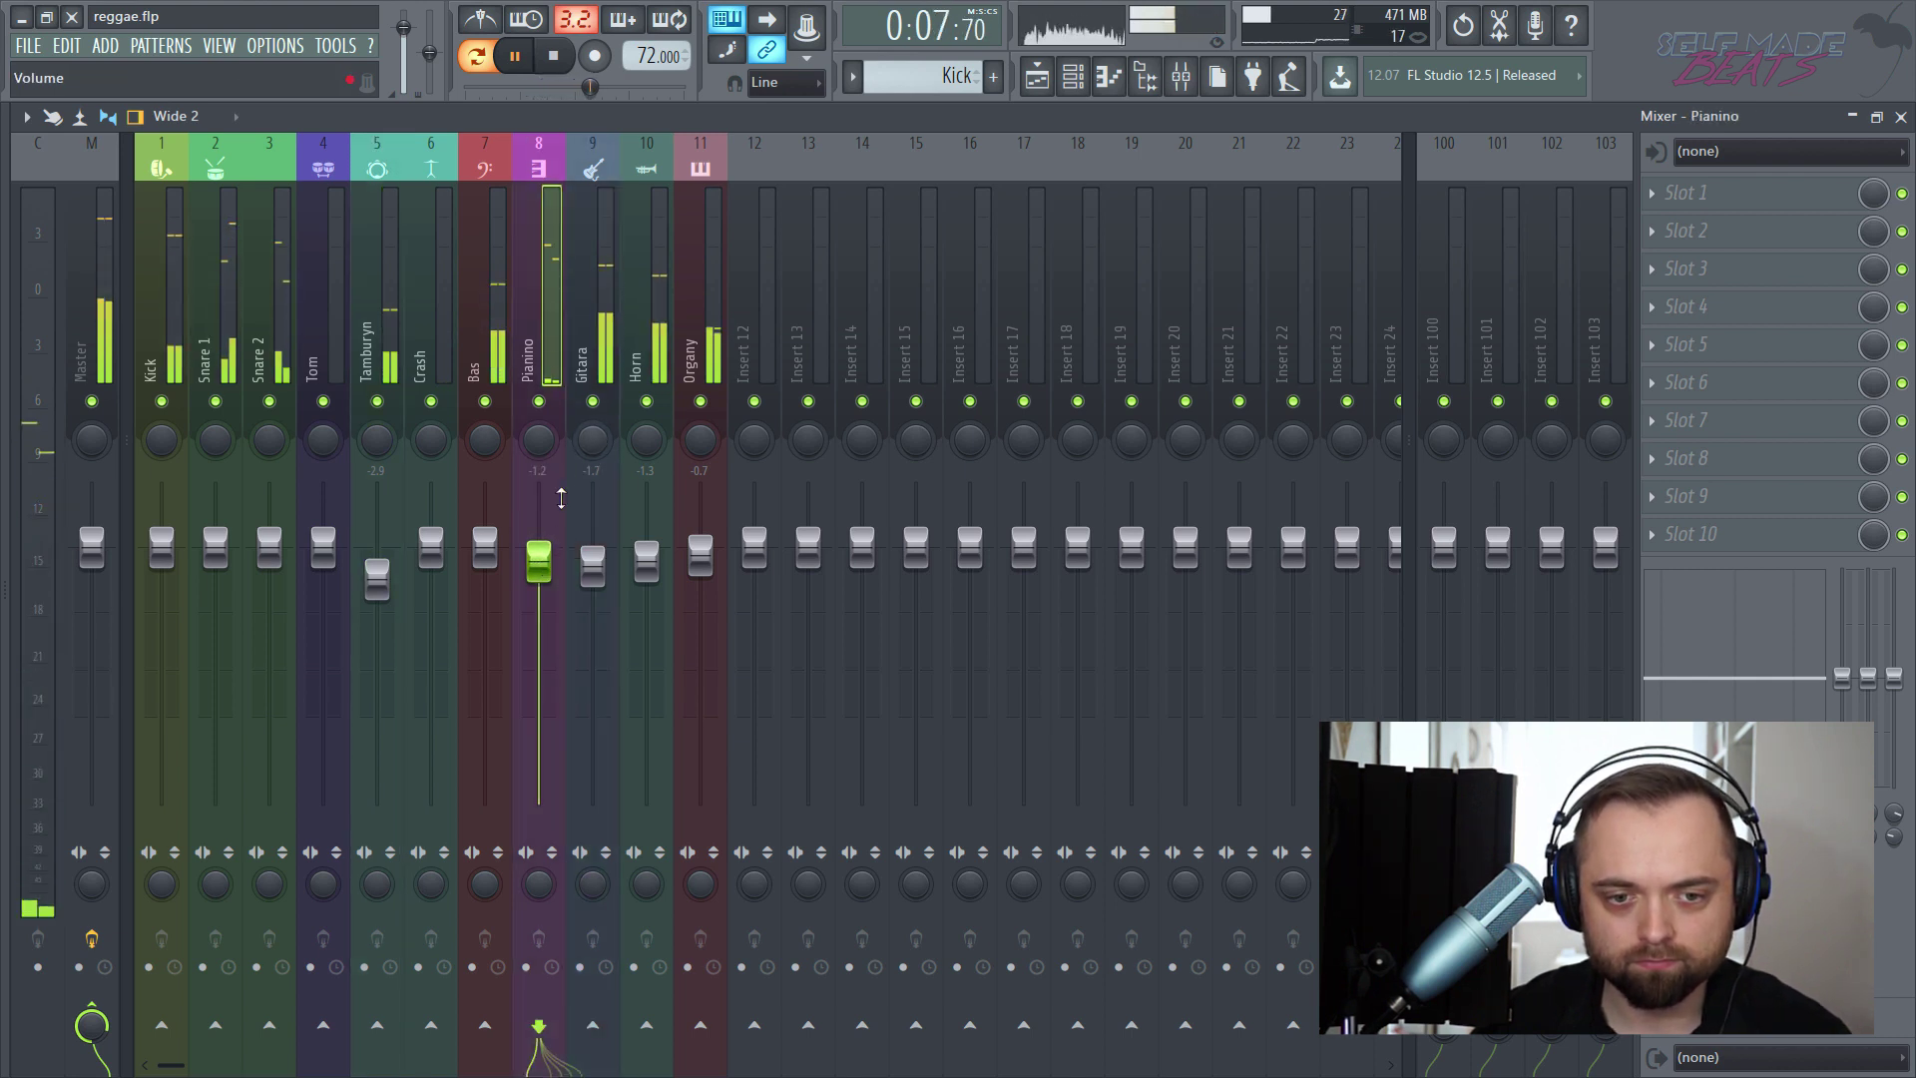
{"action": "left_click", "coordinate": [636, 343]}
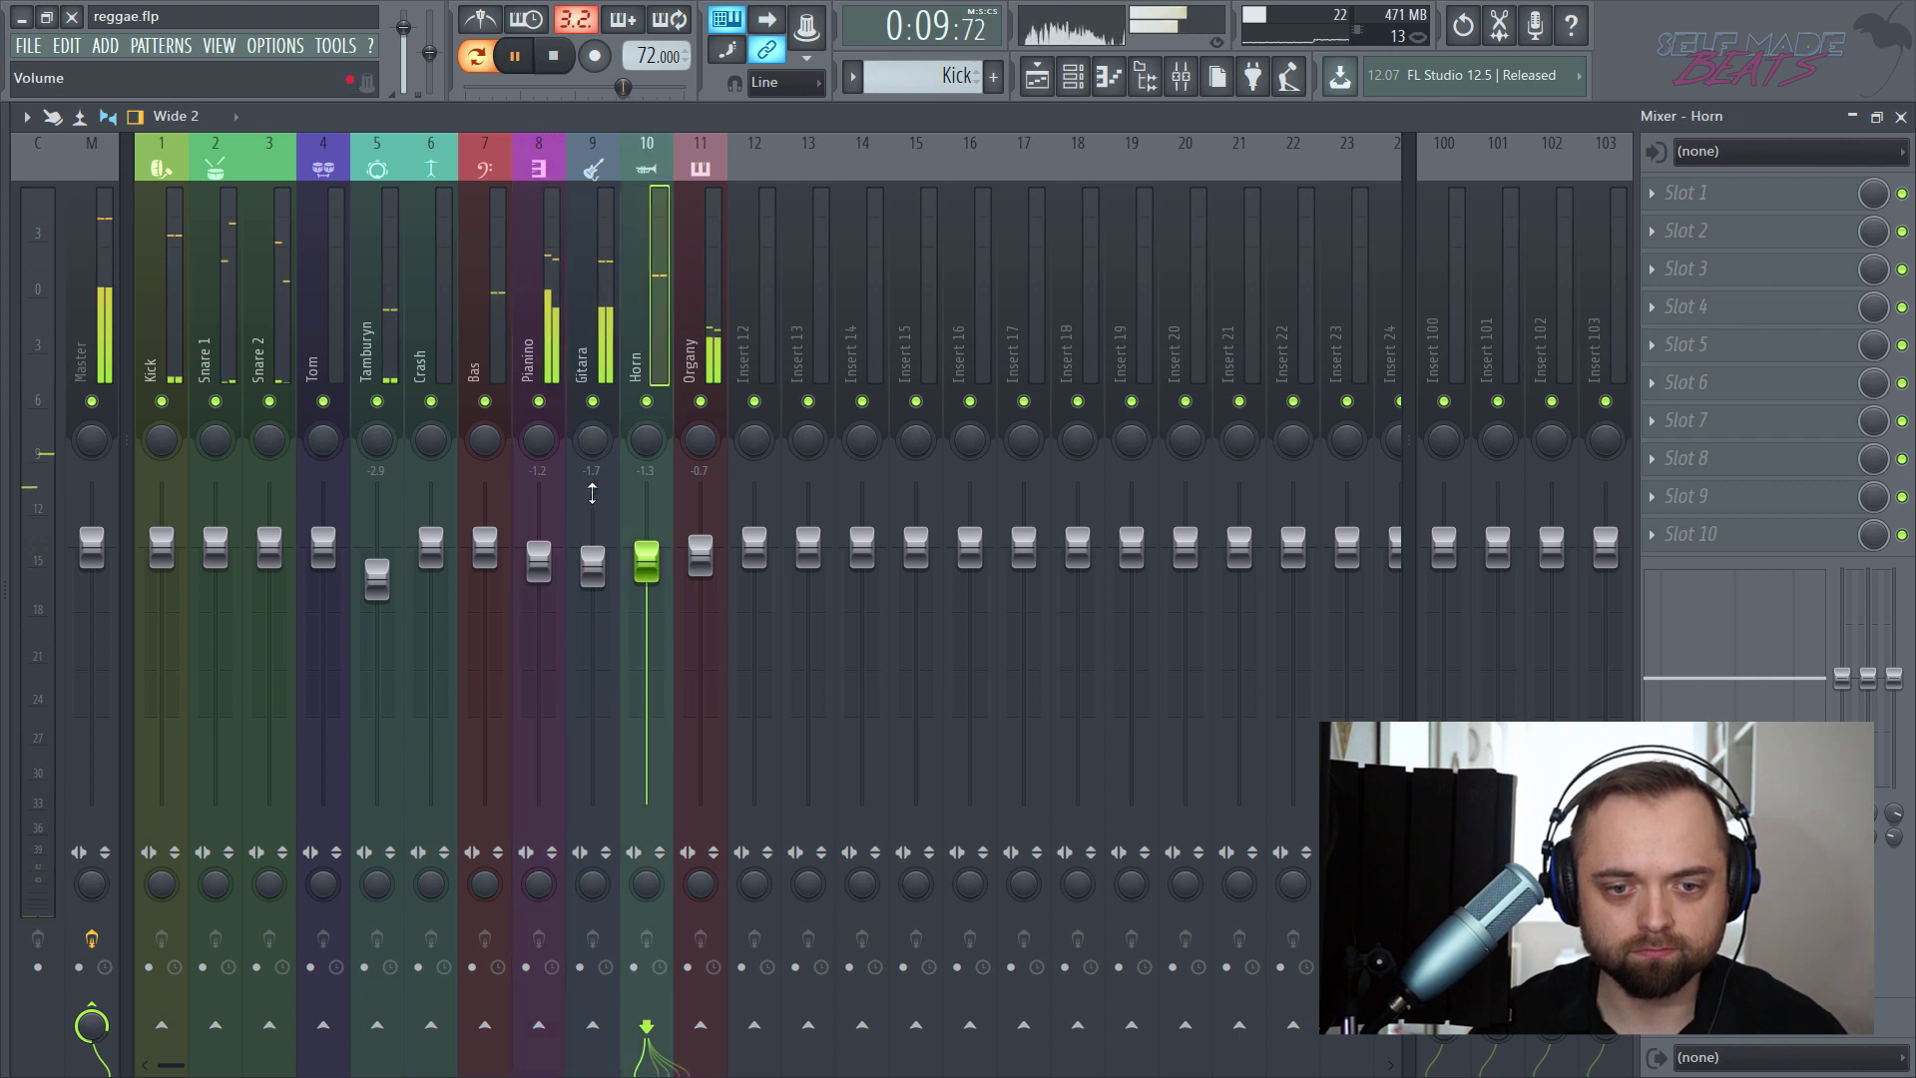
{"action": "left_click_drag", "start_coordinate": [592, 566], "coordinate": [592, 573]}
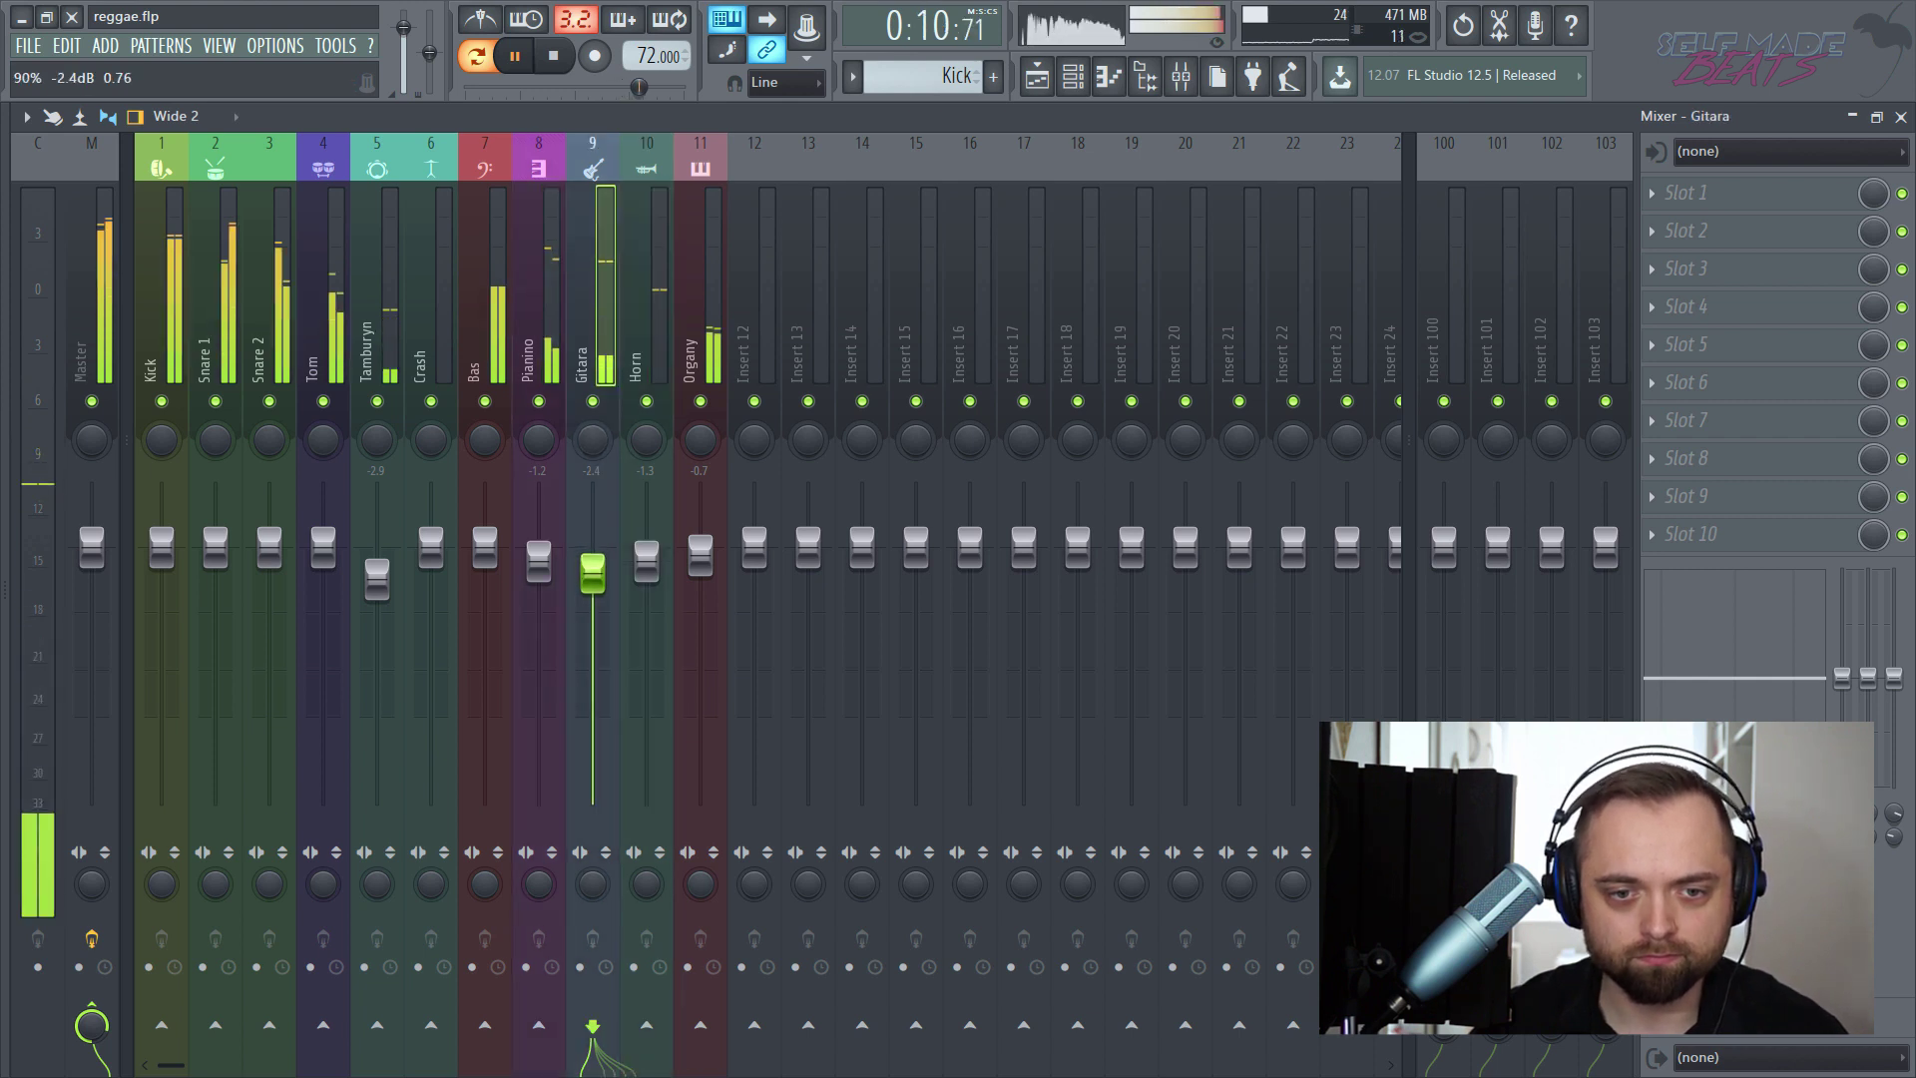
{"action": "left_click", "coordinate": [622, 302]}
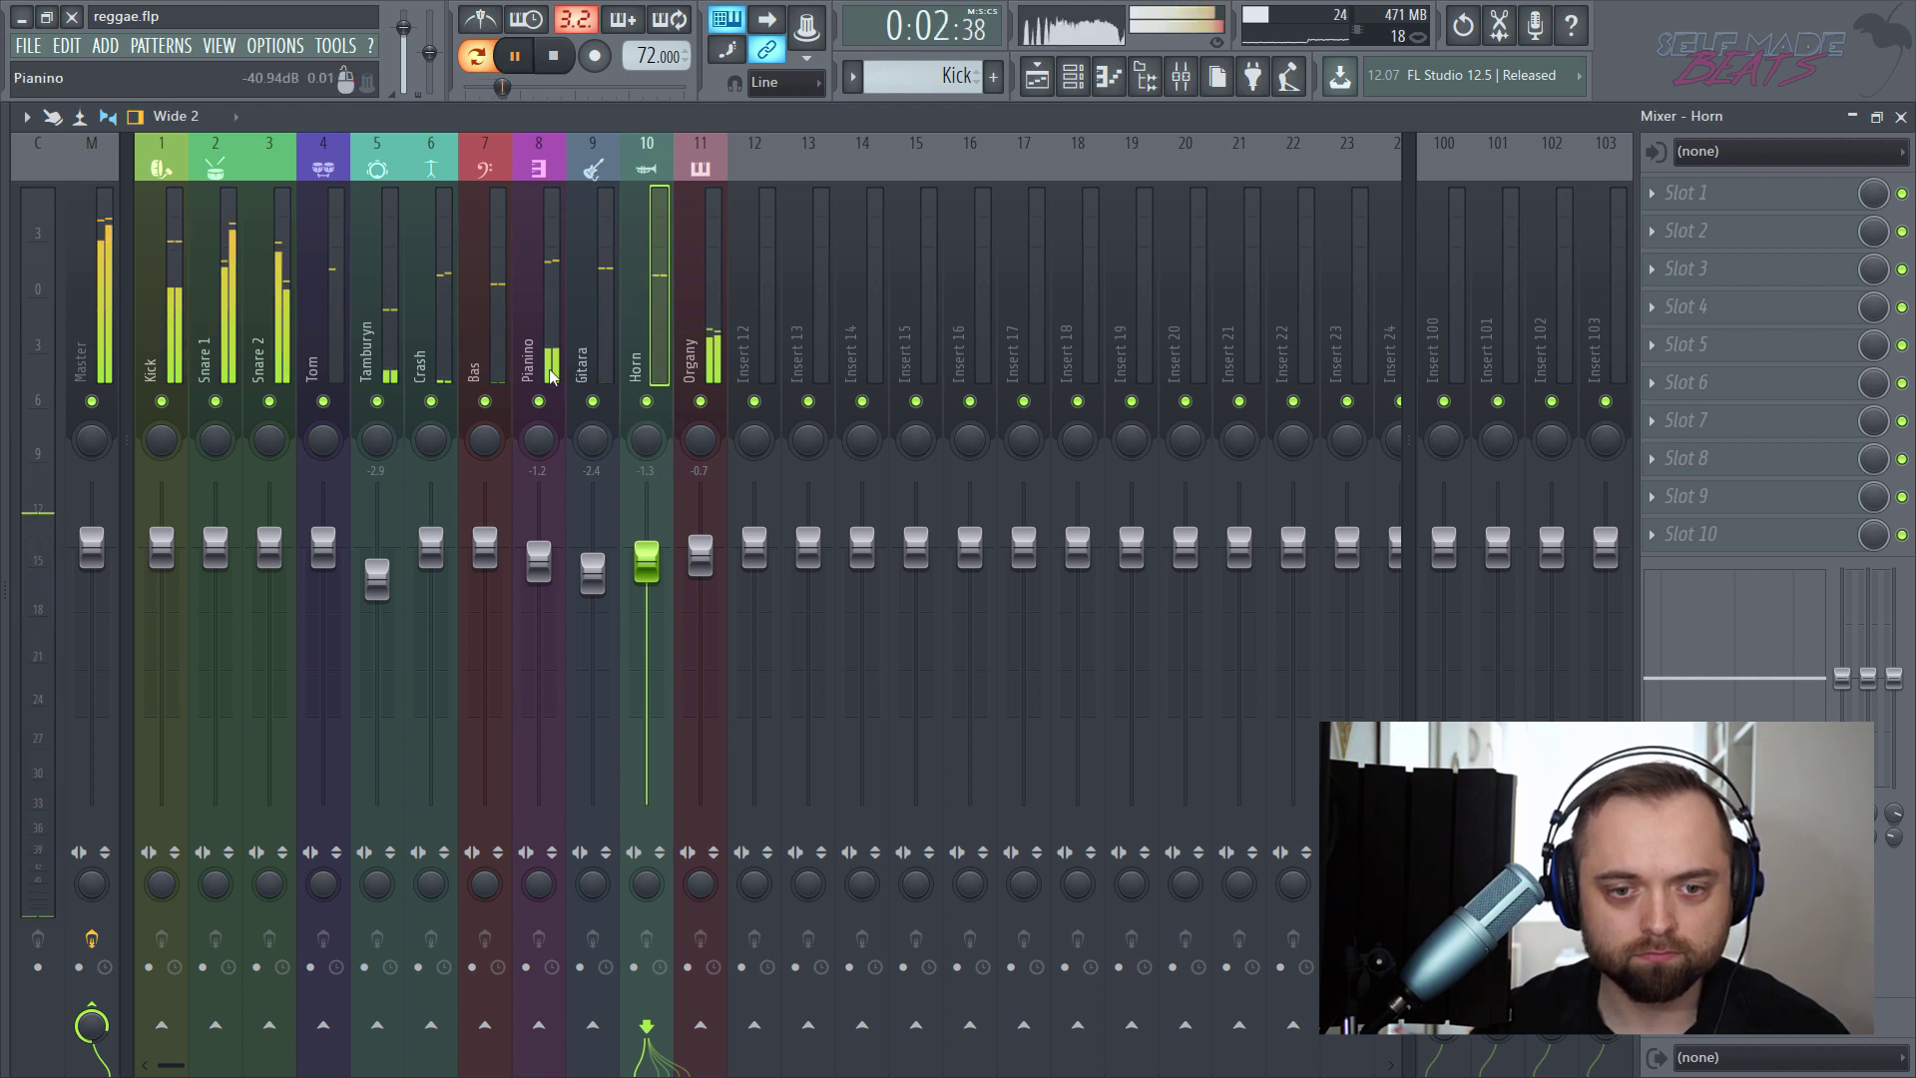
{"action": "key", "text": "space"}
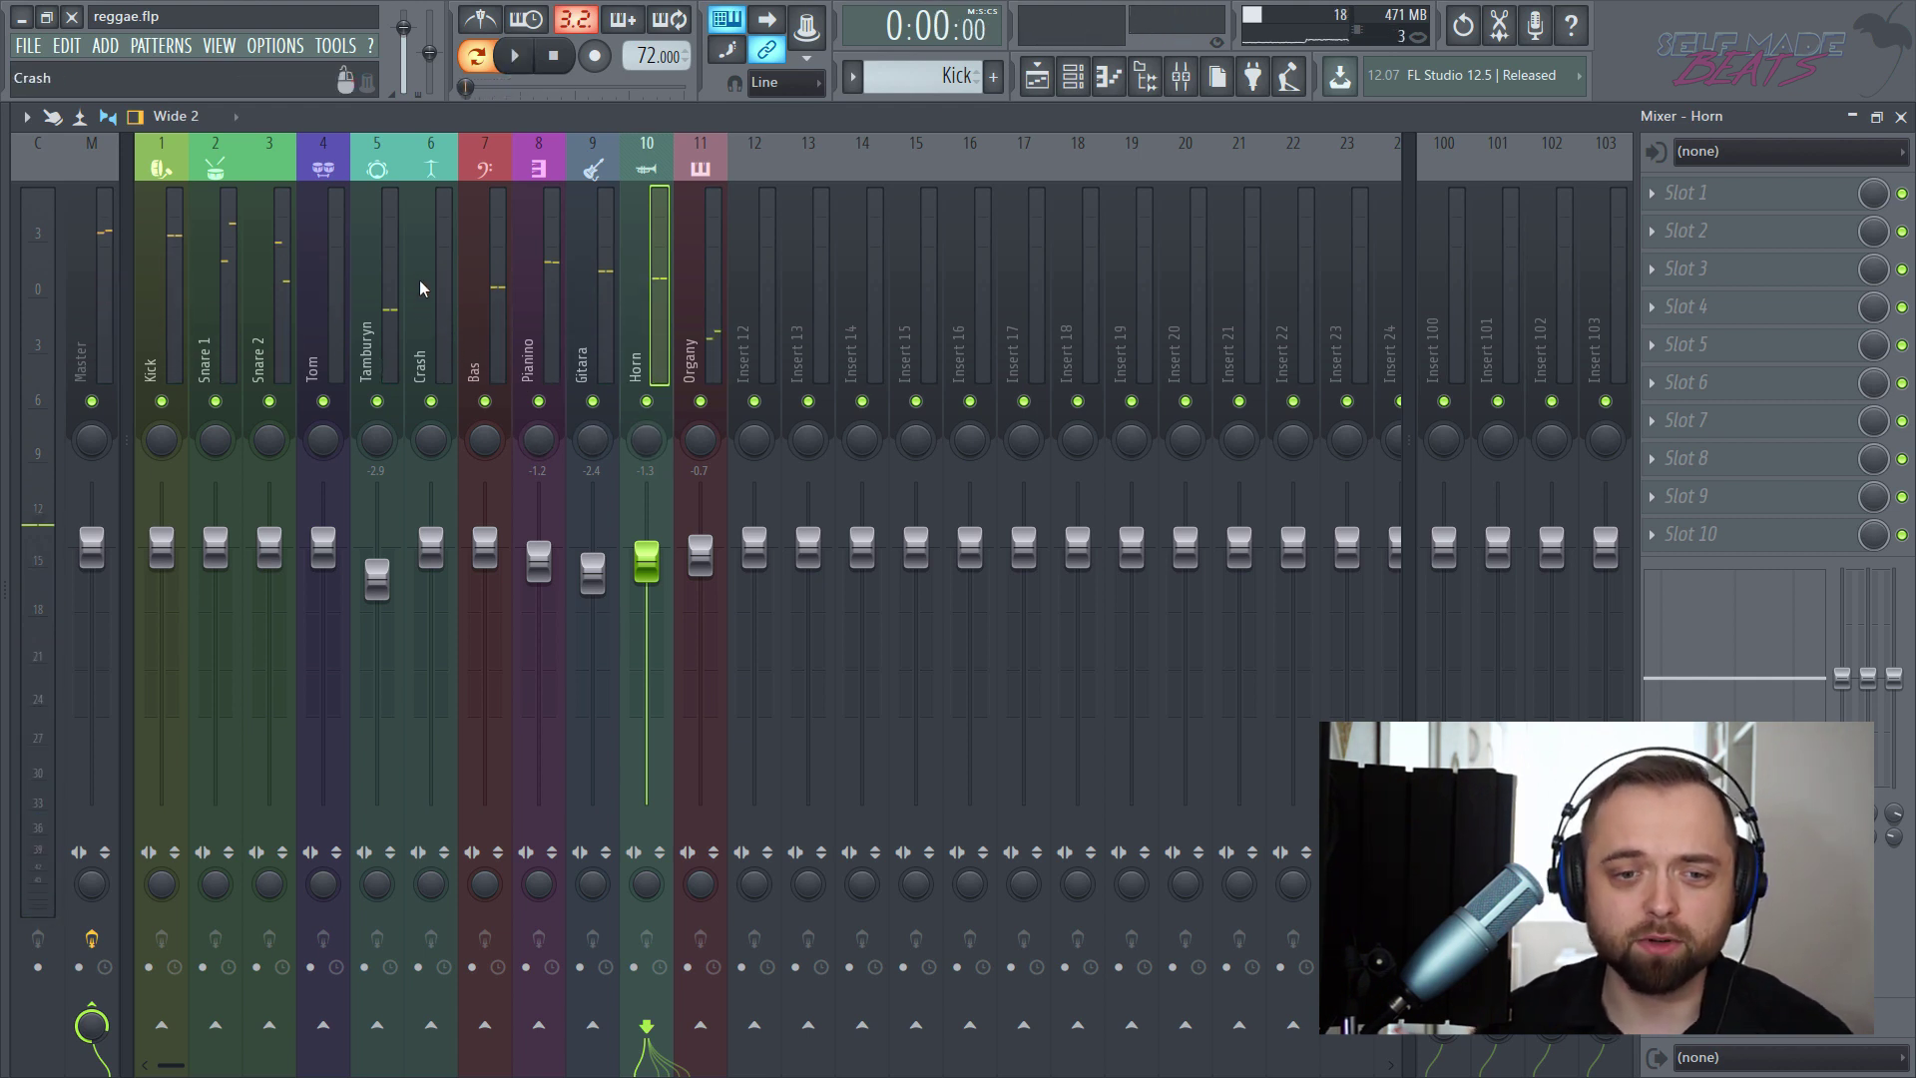
- Move the empty Insert 12 mixer track to position 8, between the Bas and Pianino tracks
{"action": "left_click", "coordinate": [465, 263]}
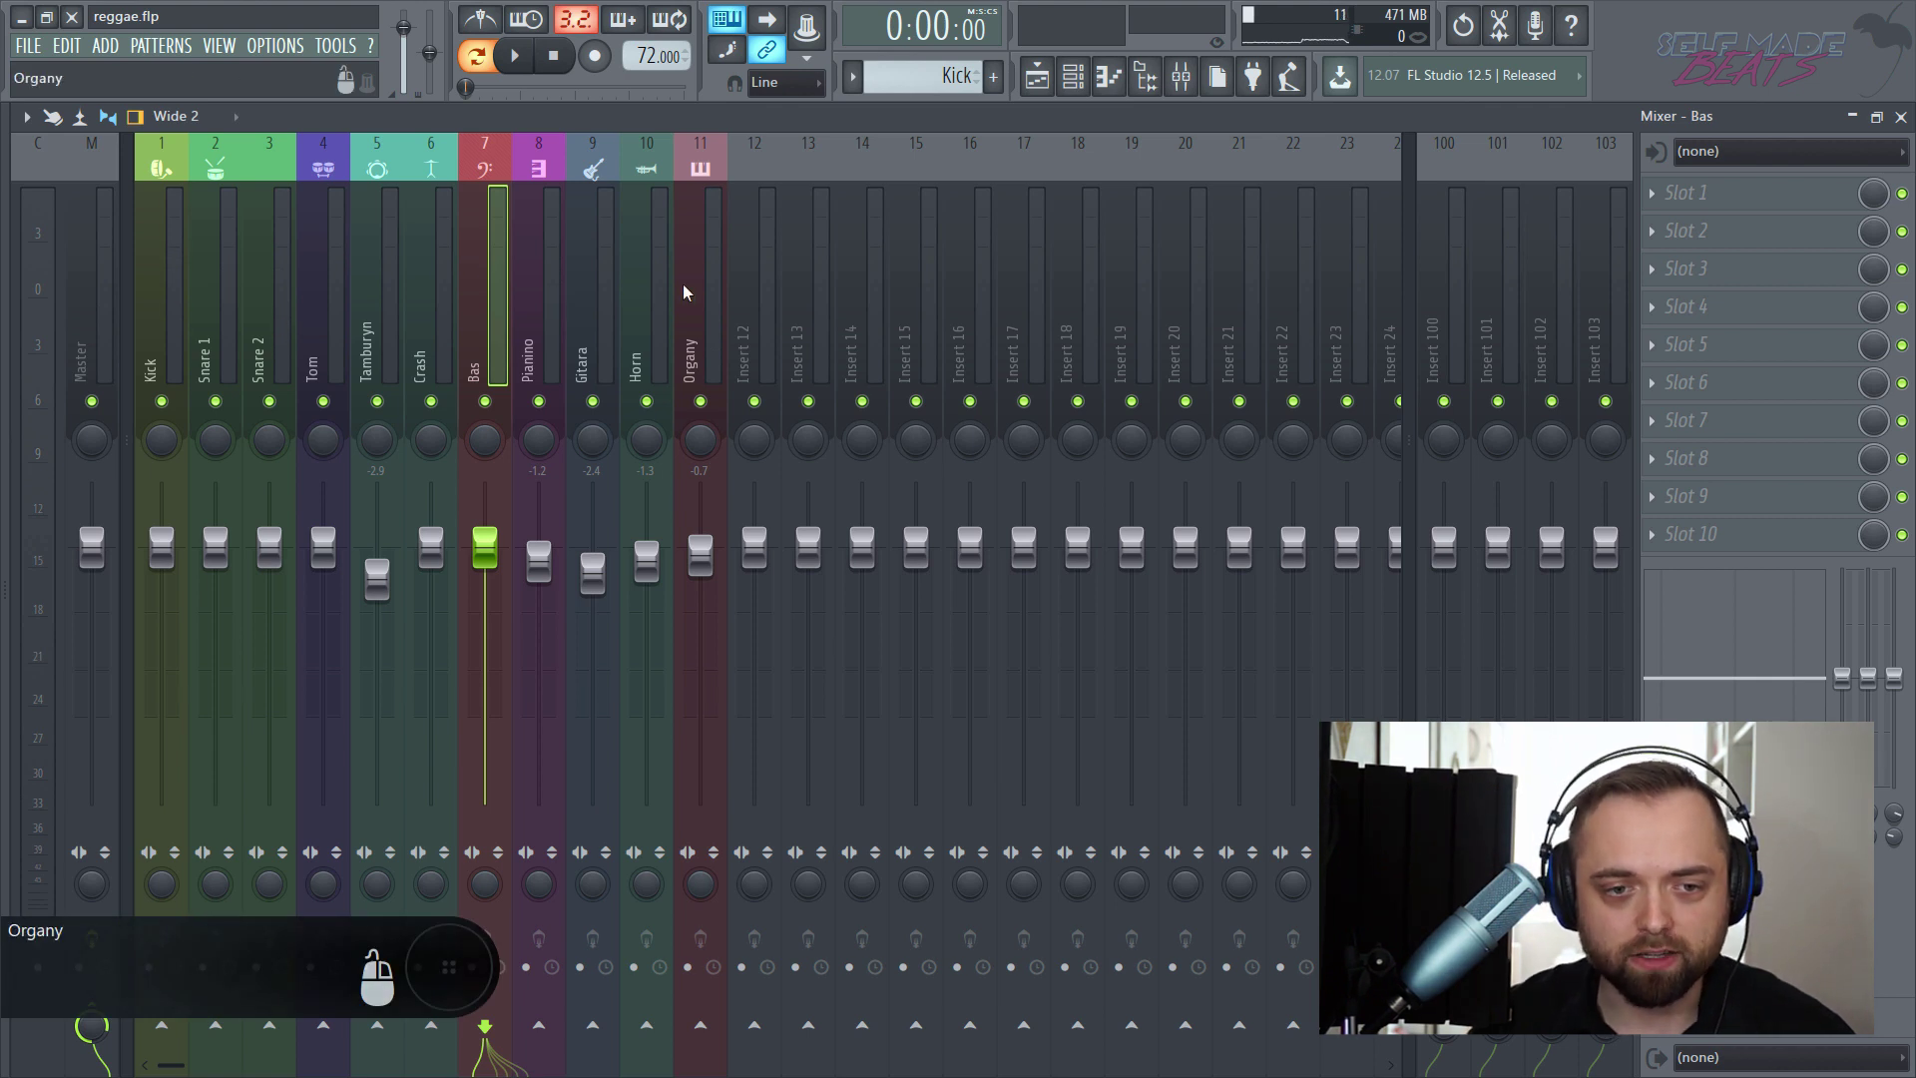
{"action": "left_click", "coordinate": [760, 253]}
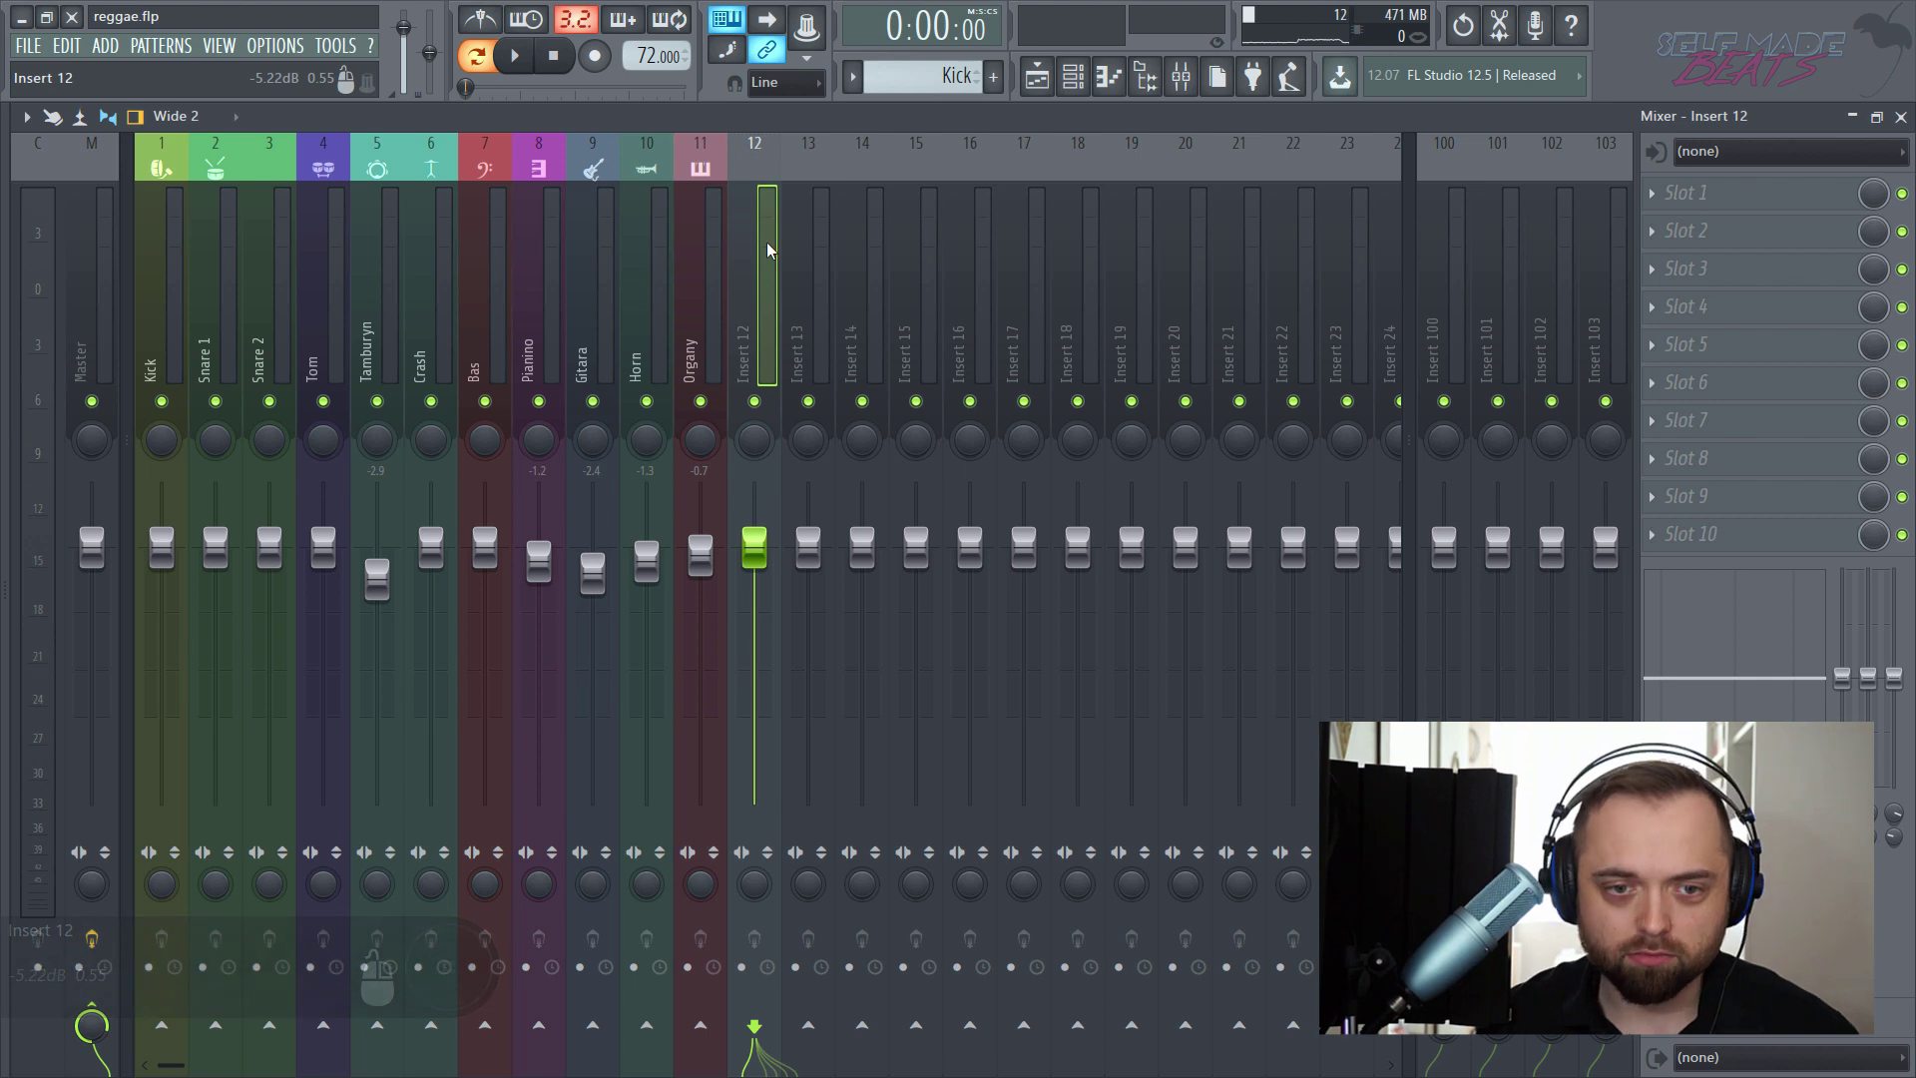
{"action": "key", "text": "alt+Left"}
{"action": "key", "text": "alt+Left"}
{"action": "key", "text": "alt+Left"}
{"action": "key", "text": "alt+Left"}
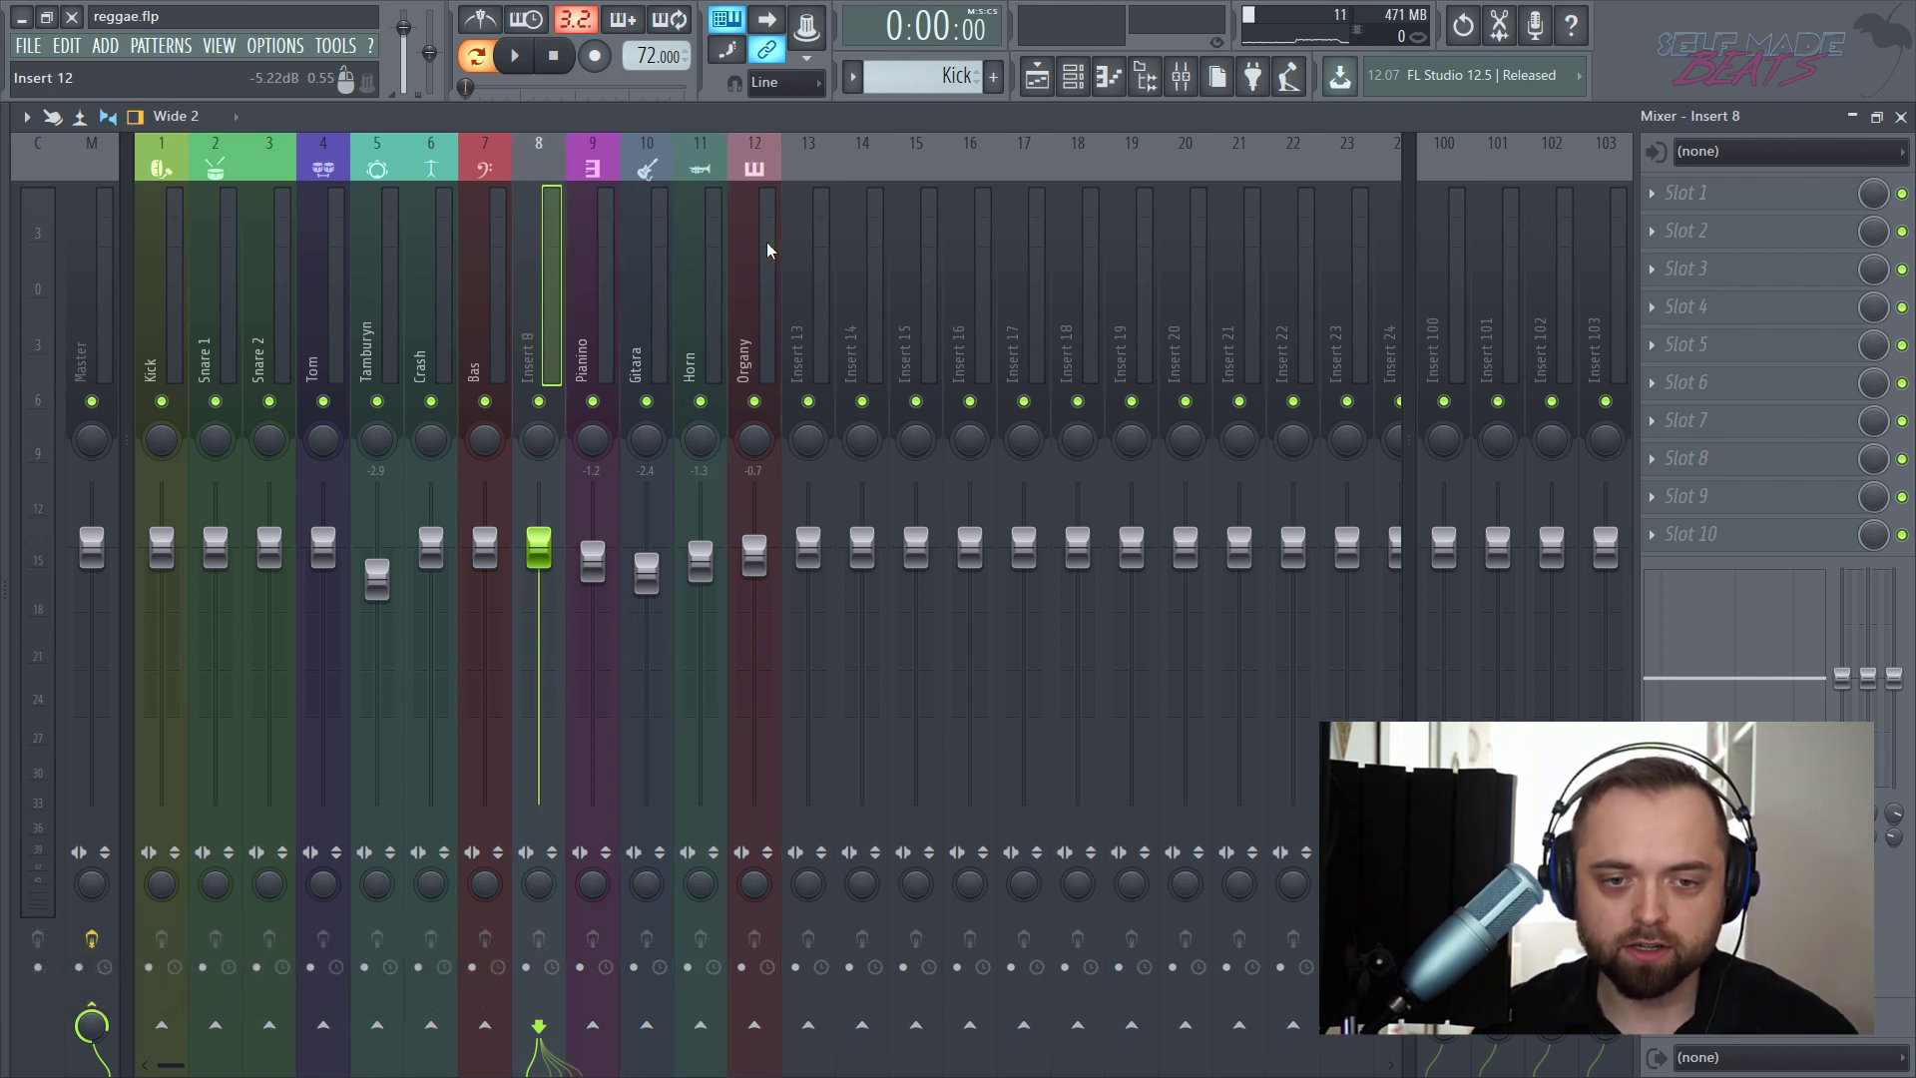
- Rename the Insert 8 mixer track as RYTMICZNA and give it a light grey colour
{"action": "right_click", "coordinate": [560, 220]}
{"action": "left_click", "coordinate": [619, 165]}
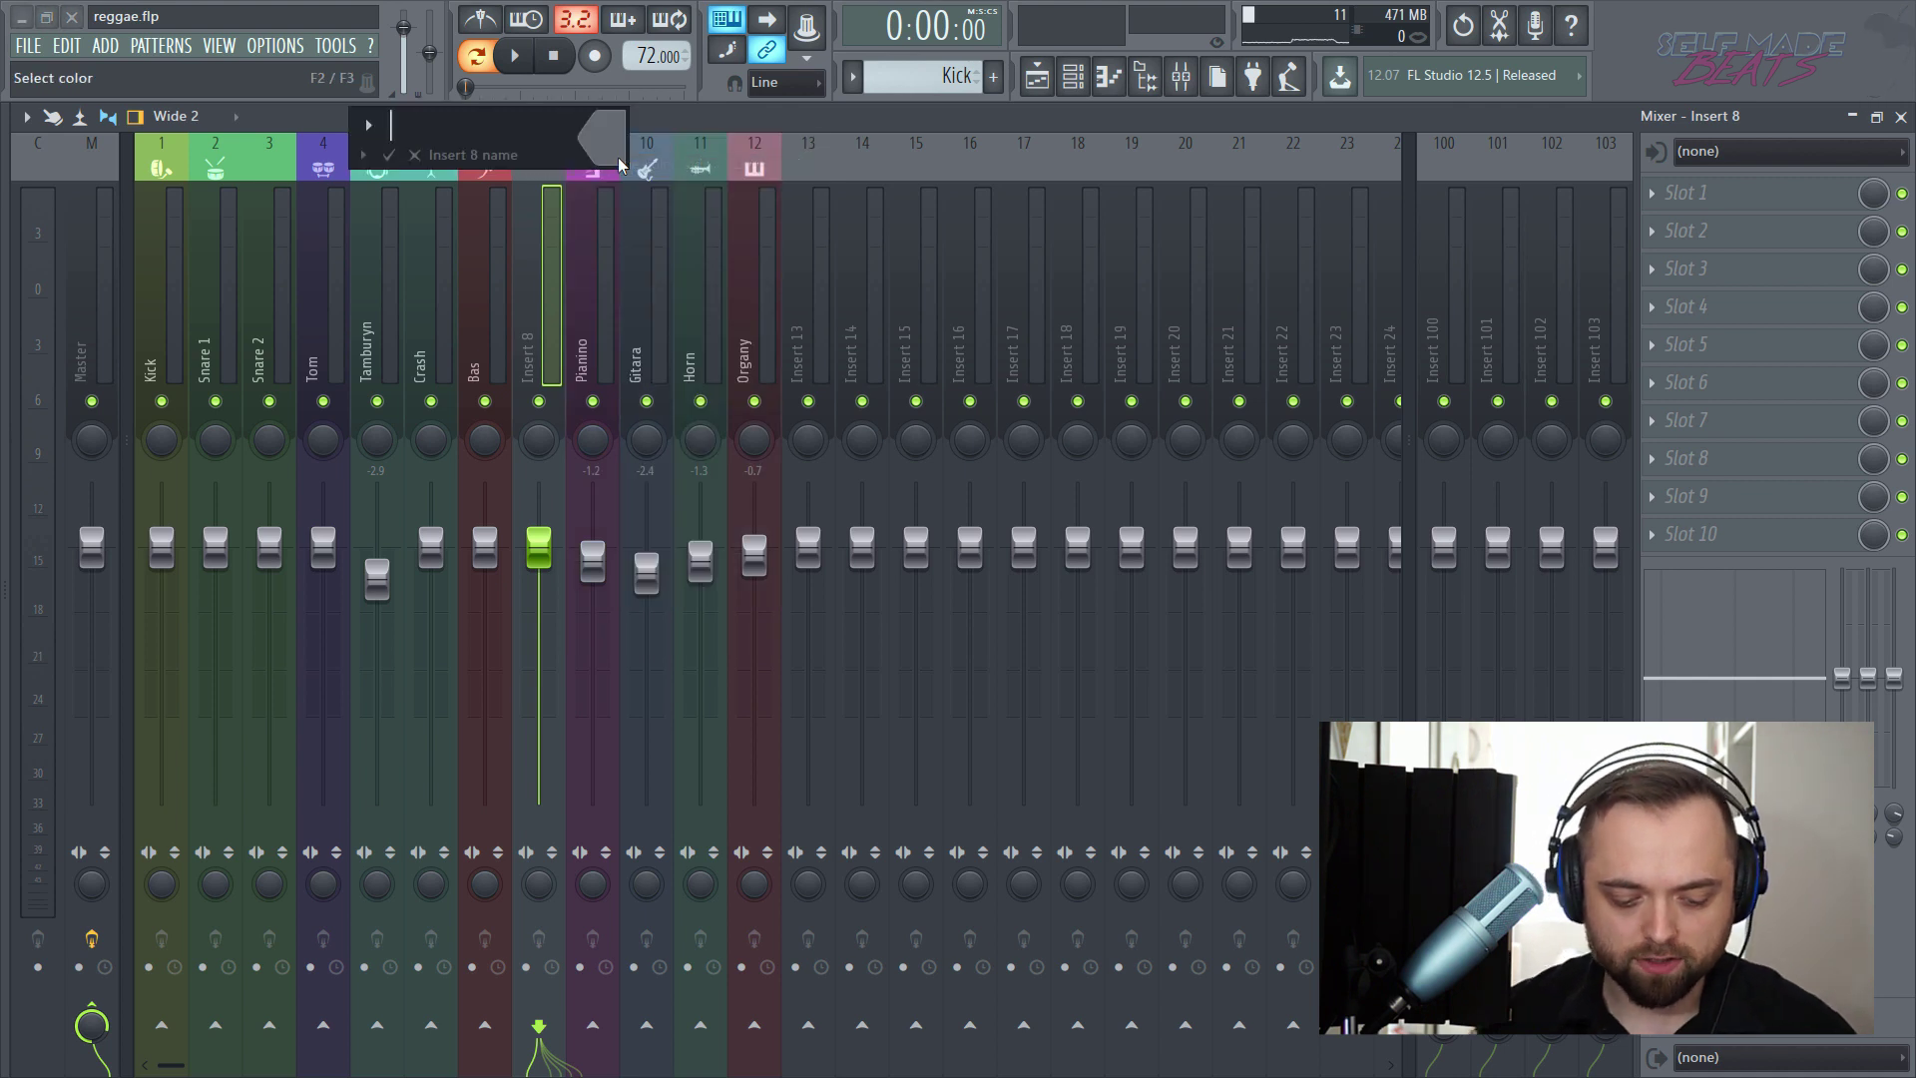
{"action": "type", "text": "RYTIM"}
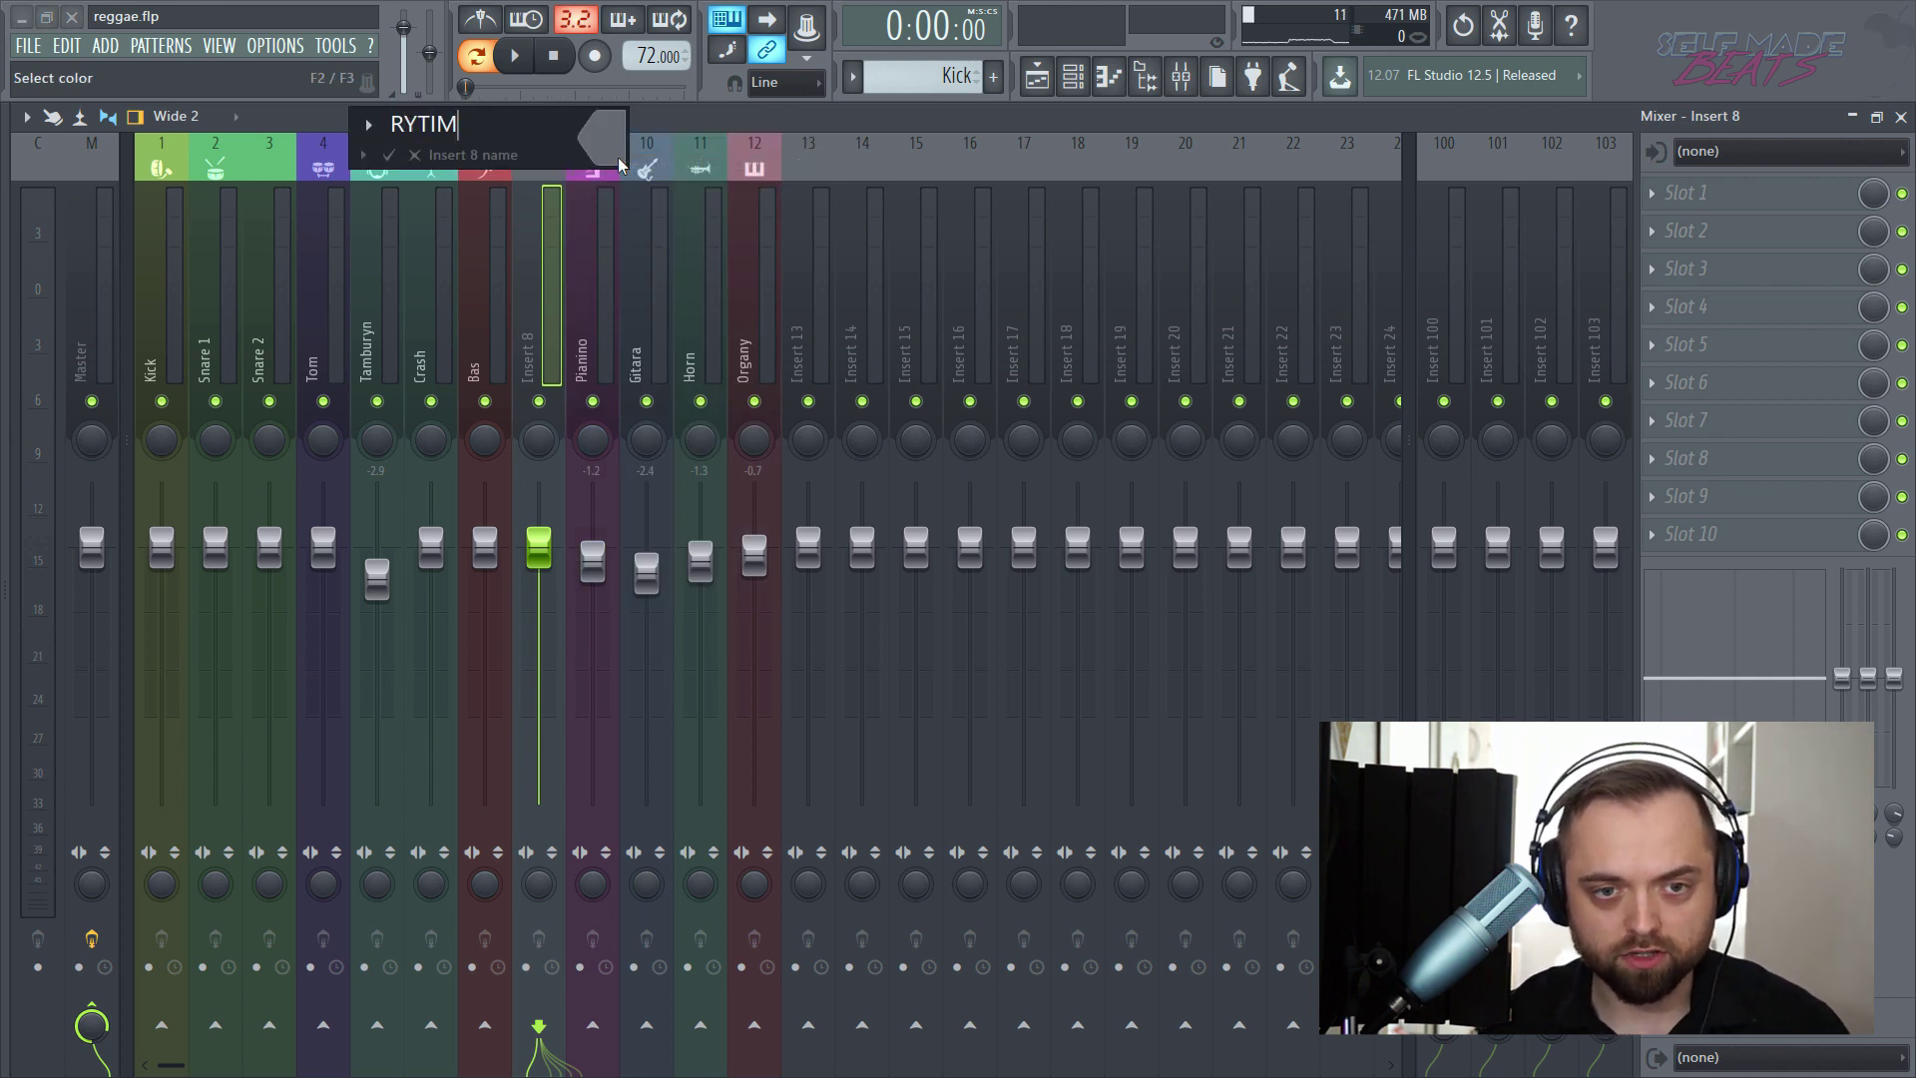
{"action": "key", "text": "BackSpace"}
{"action": "key", "text": "BackSpace"}
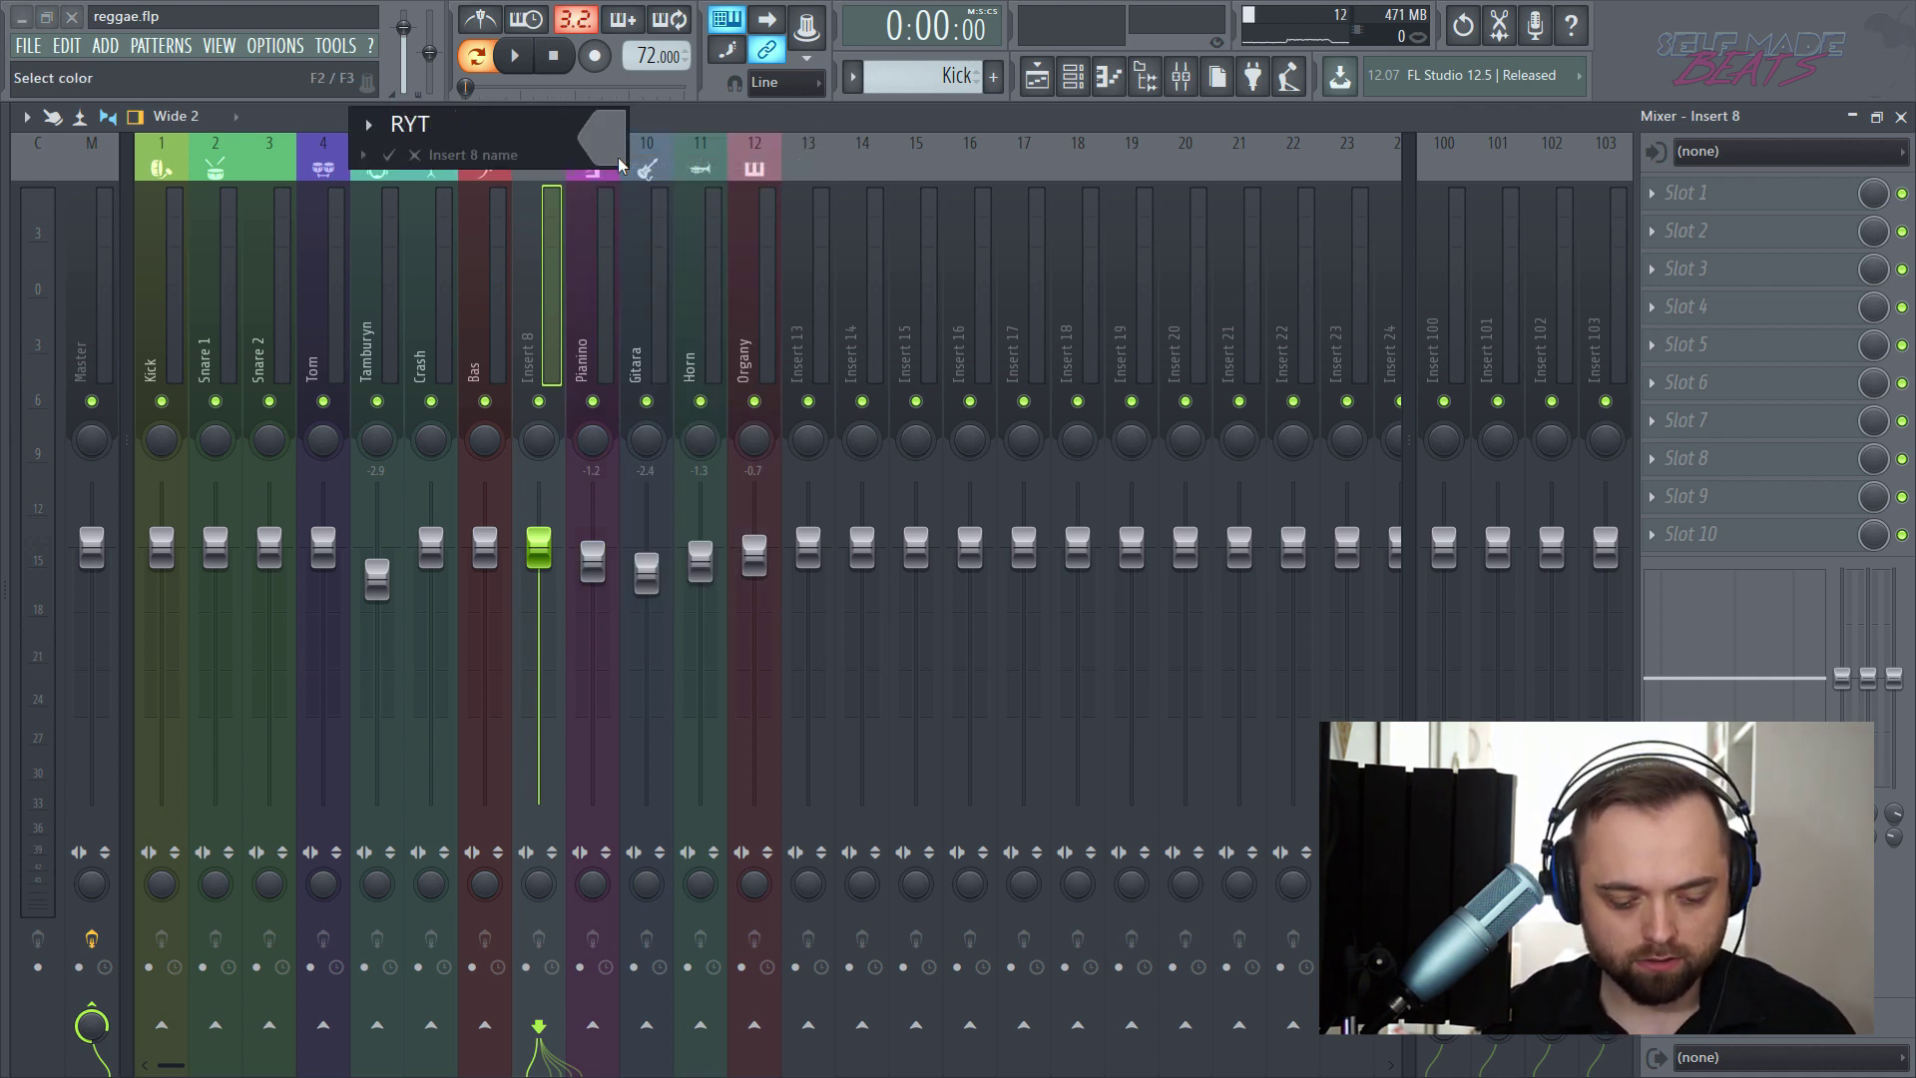
{"action": "type", "text": "MICZNA"}
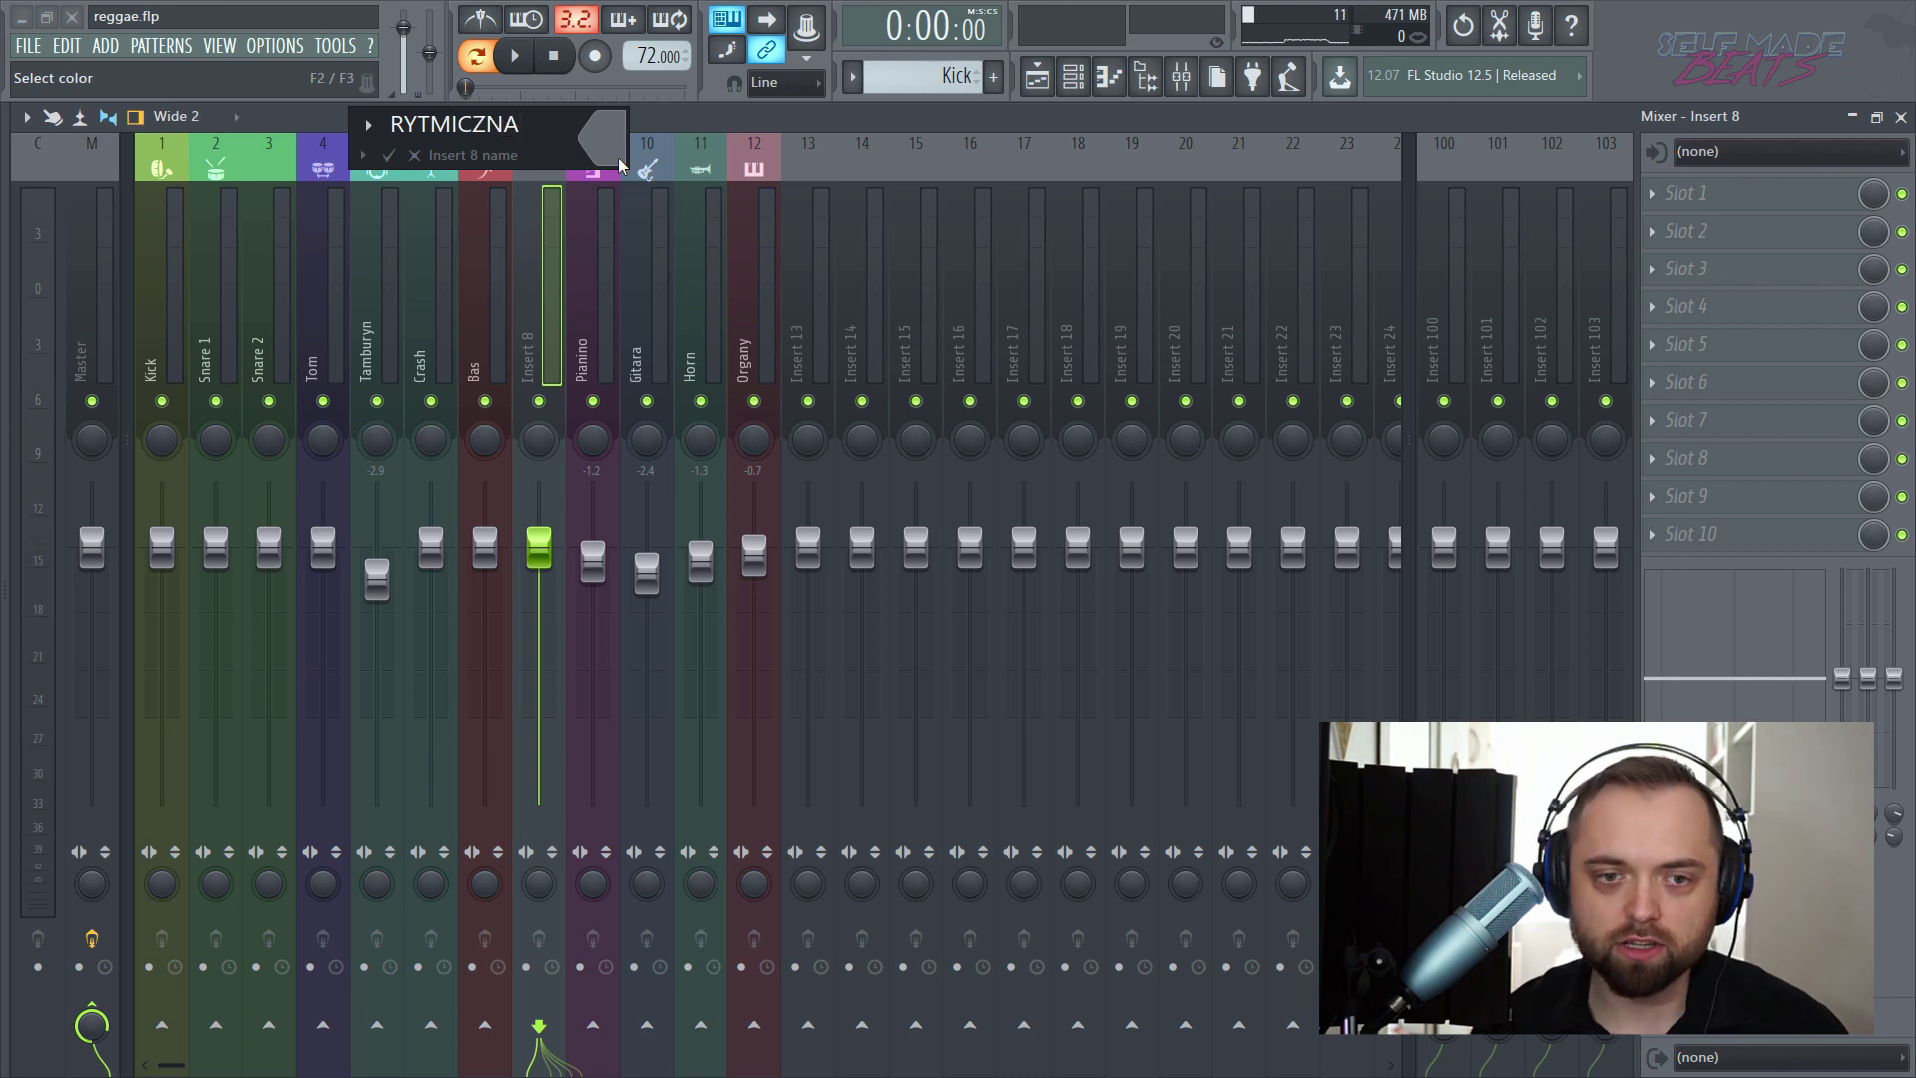
{"action": "left_click", "coordinate": [618, 164]}
{"action": "left_click", "coordinate": [649, 160]}
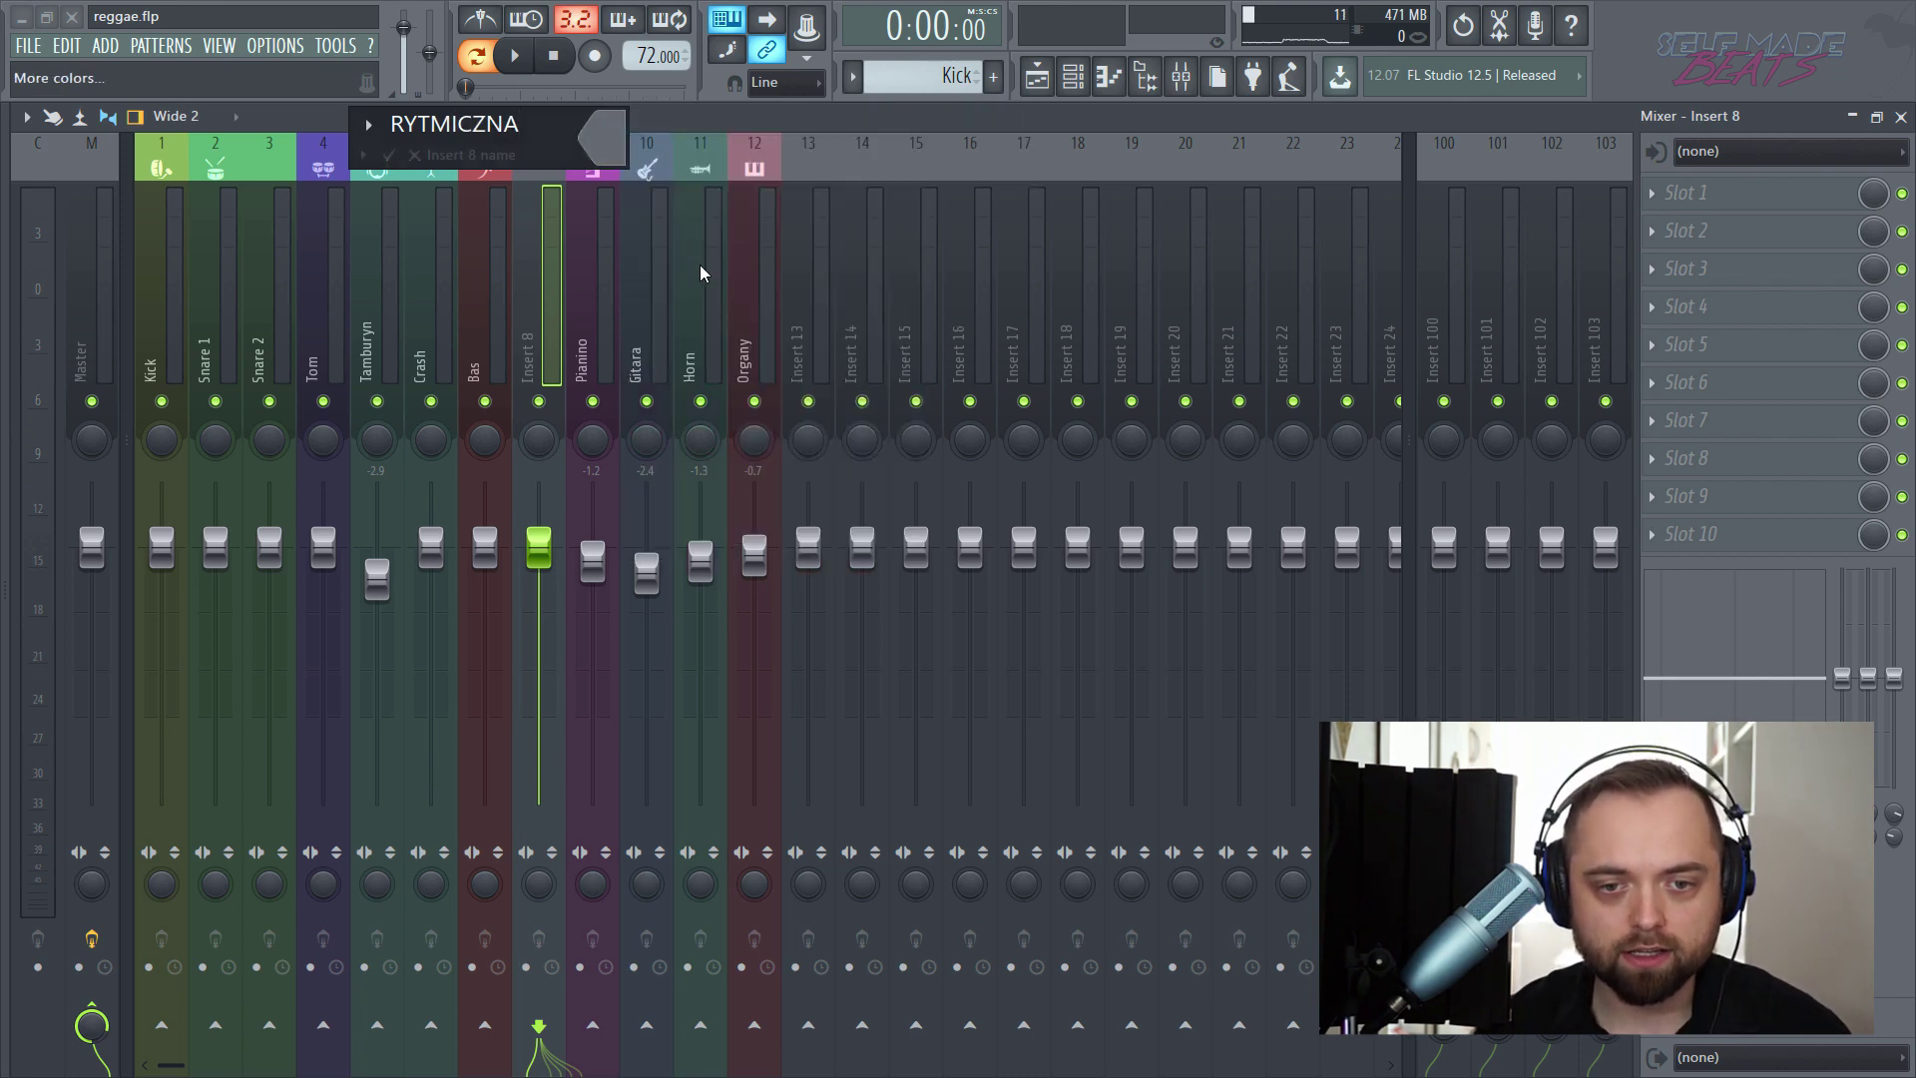
{"action": "left_click", "coordinate": [859, 431]}
{"action": "left_click", "coordinate": [711, 600]}
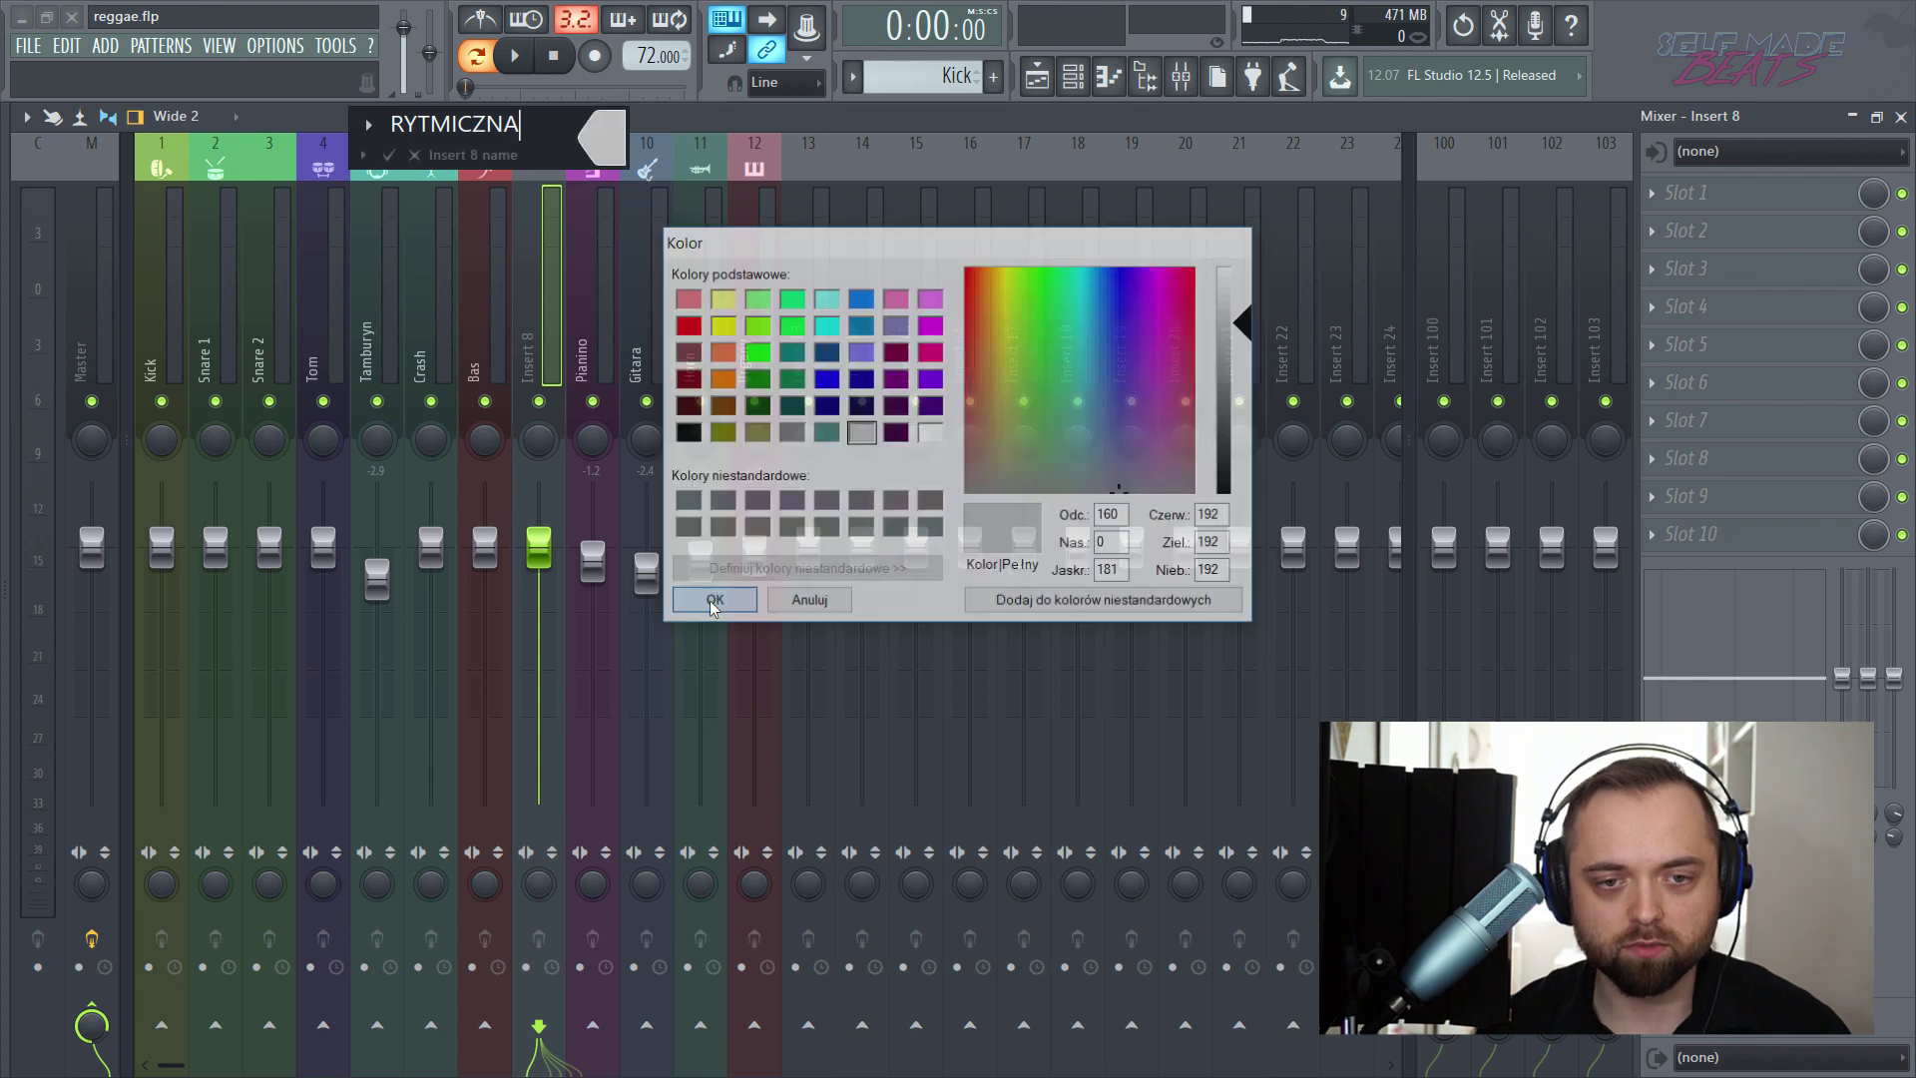
{"action": "key", "text": "Return"}
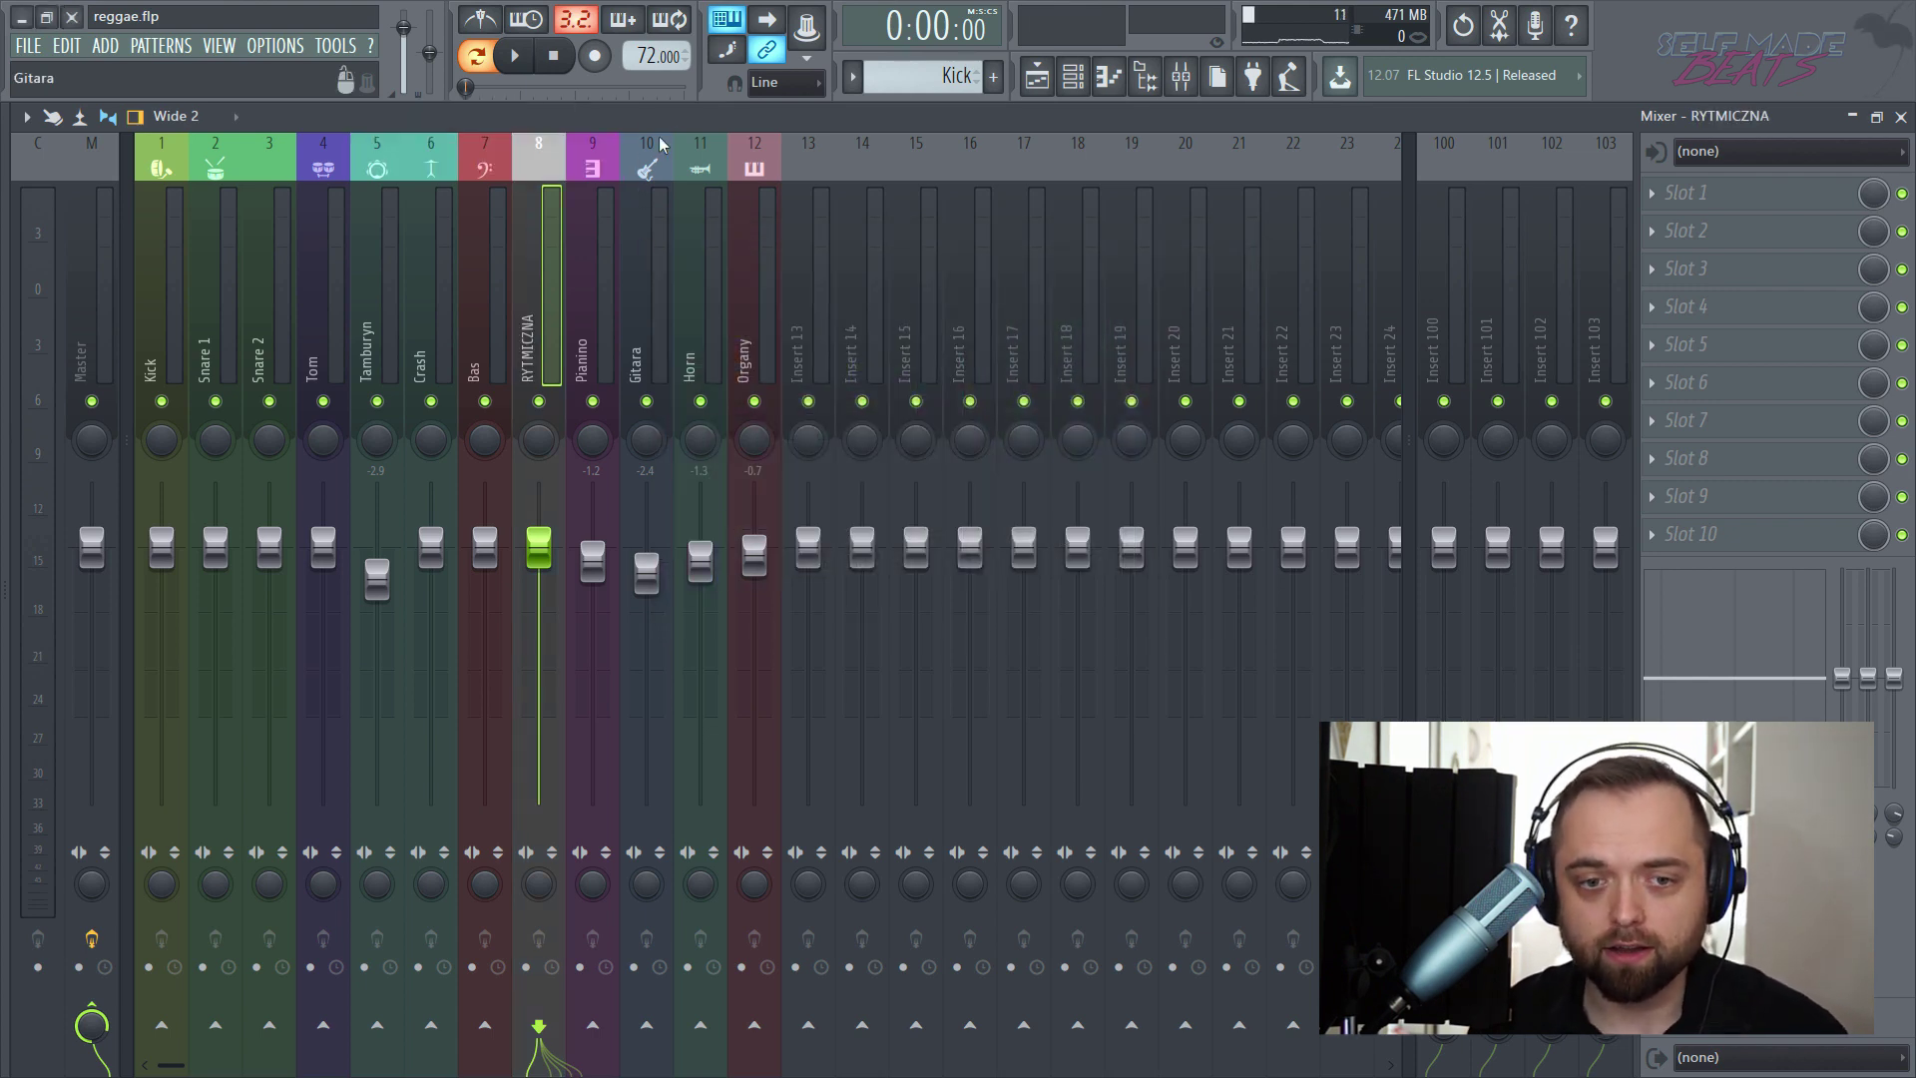
- Rename the Insert 13 mixer track as INSTRUMENTY and give it the same light grey colour as RYTMICZNA
{"action": "right_click", "coordinate": [818, 236]}
{"action": "left_click", "coordinate": [903, 159]}
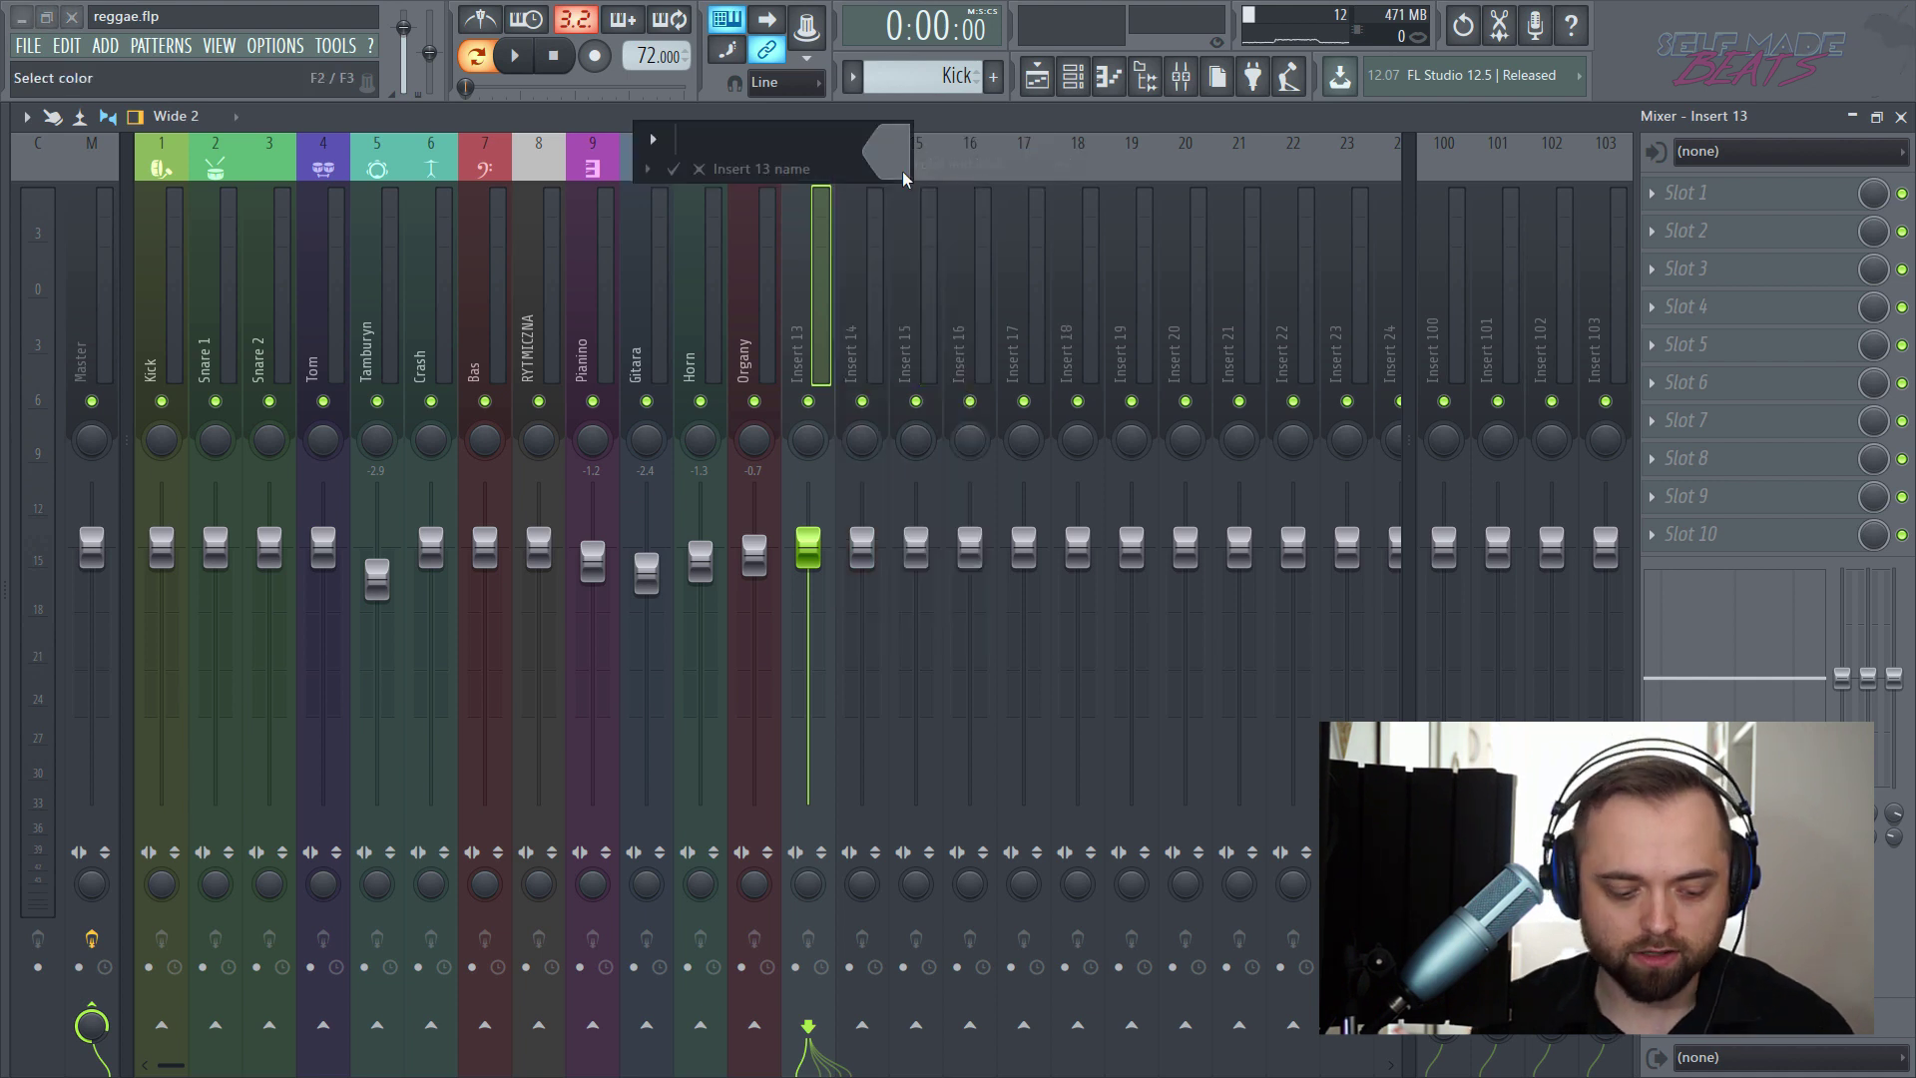
{"action": "type", "text": "INST"}
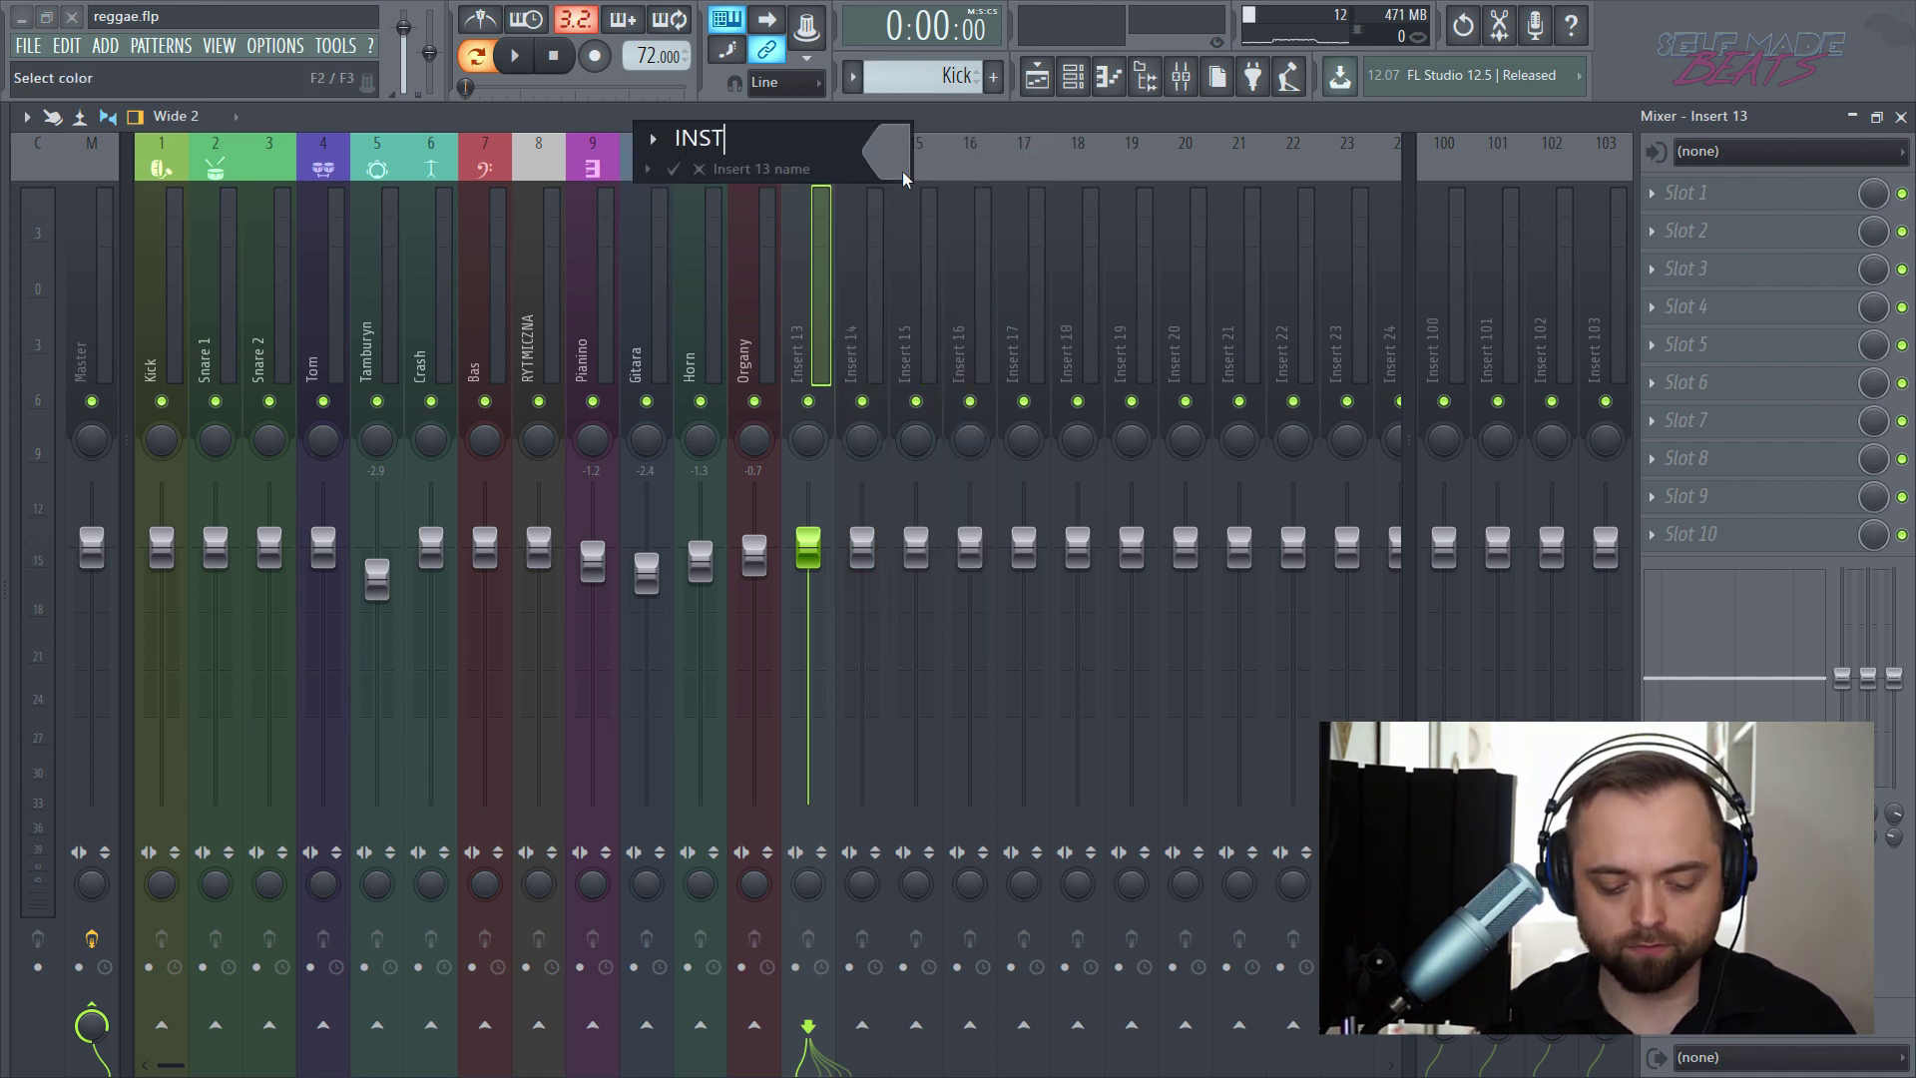
{"action": "type", "text": "RUMENTY"}
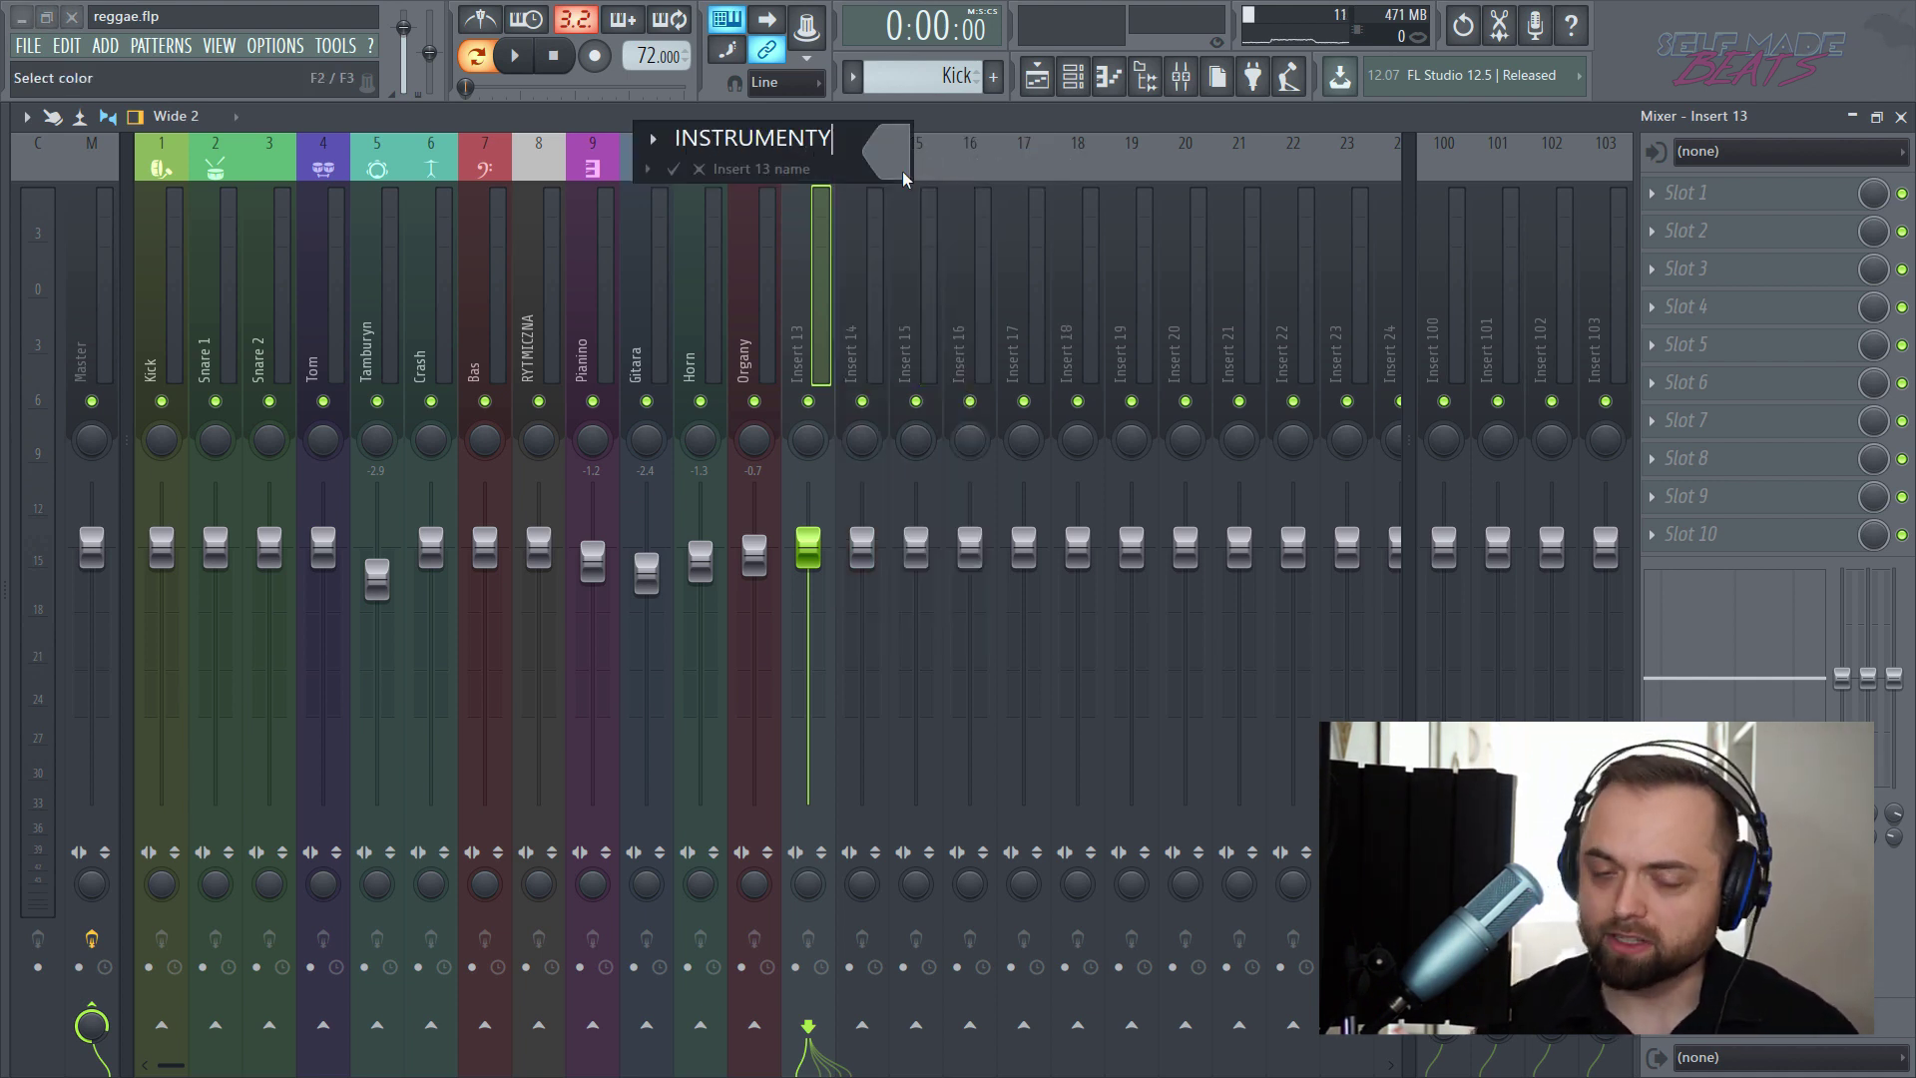
{"action": "left_click", "coordinate": [903, 171]}
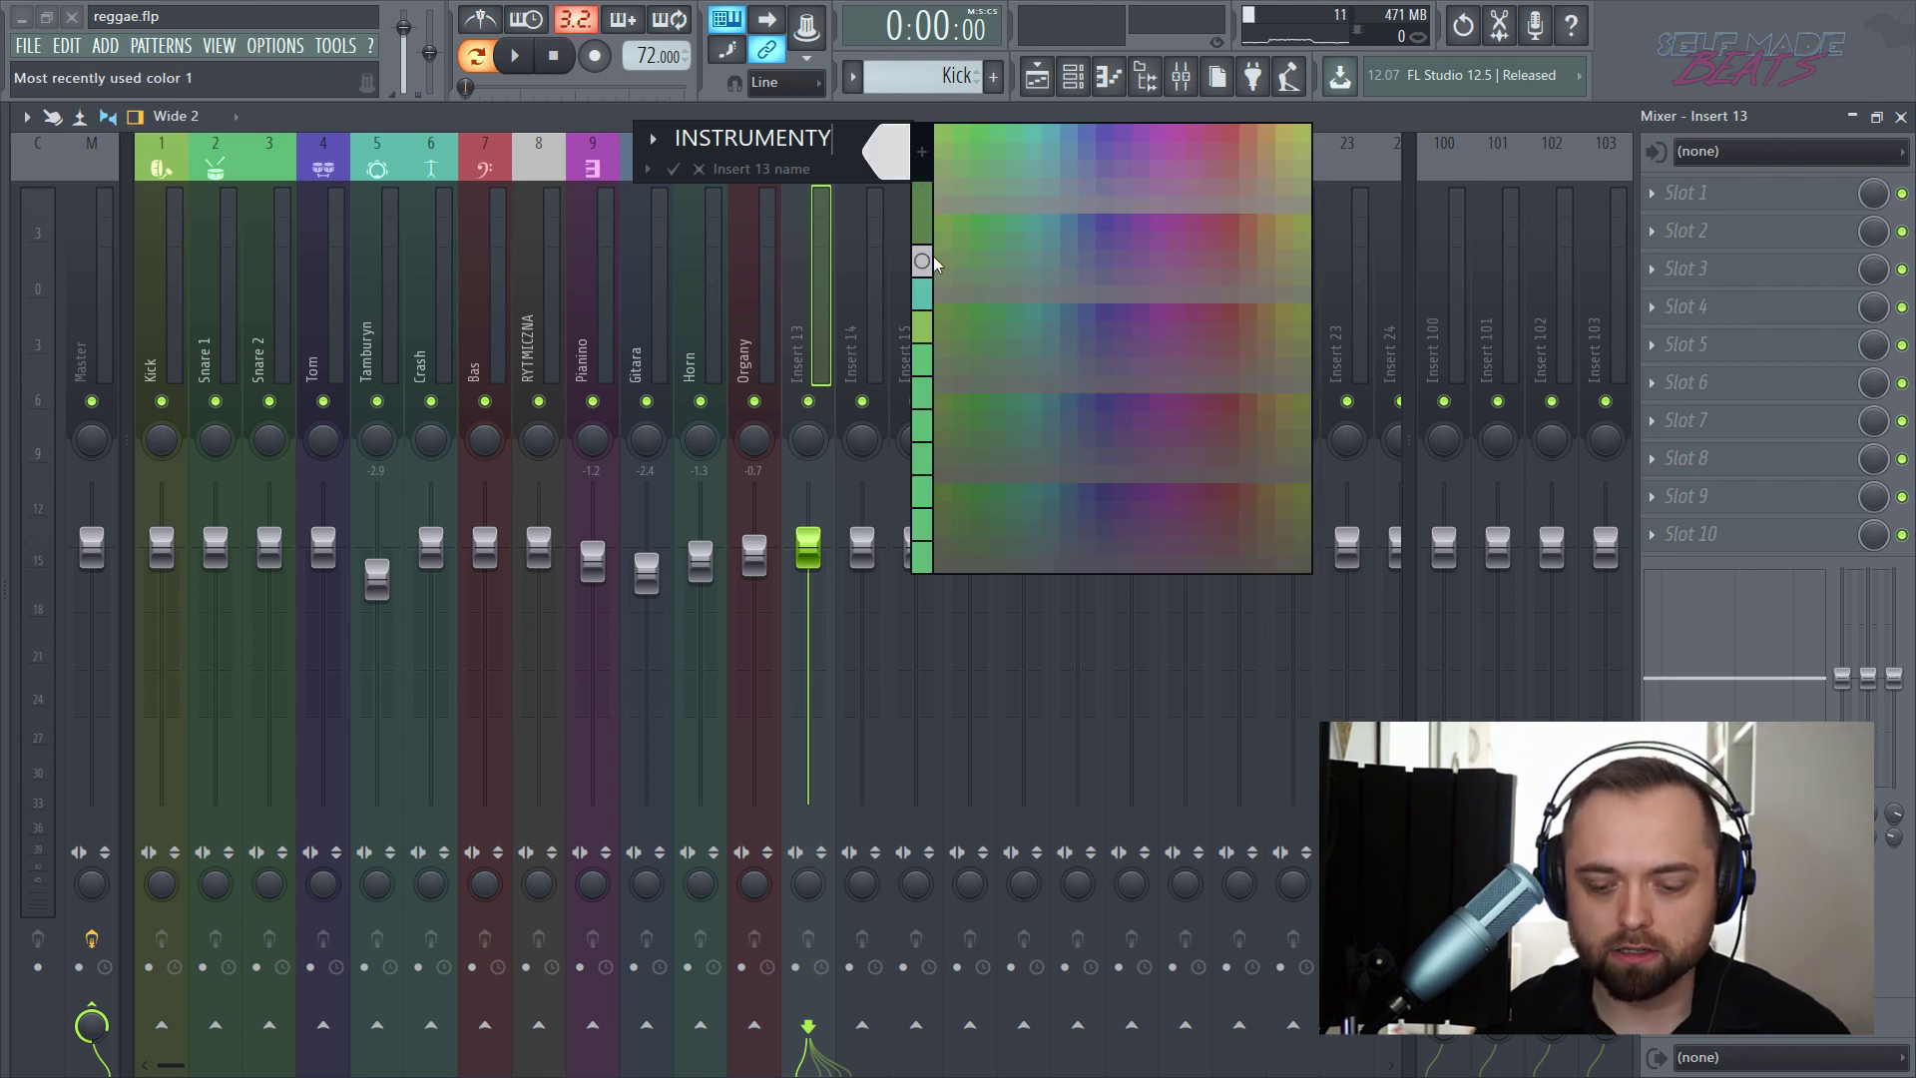
{"action": "left_click", "coordinate": [933, 255]}
{"action": "key", "text": "Return"}
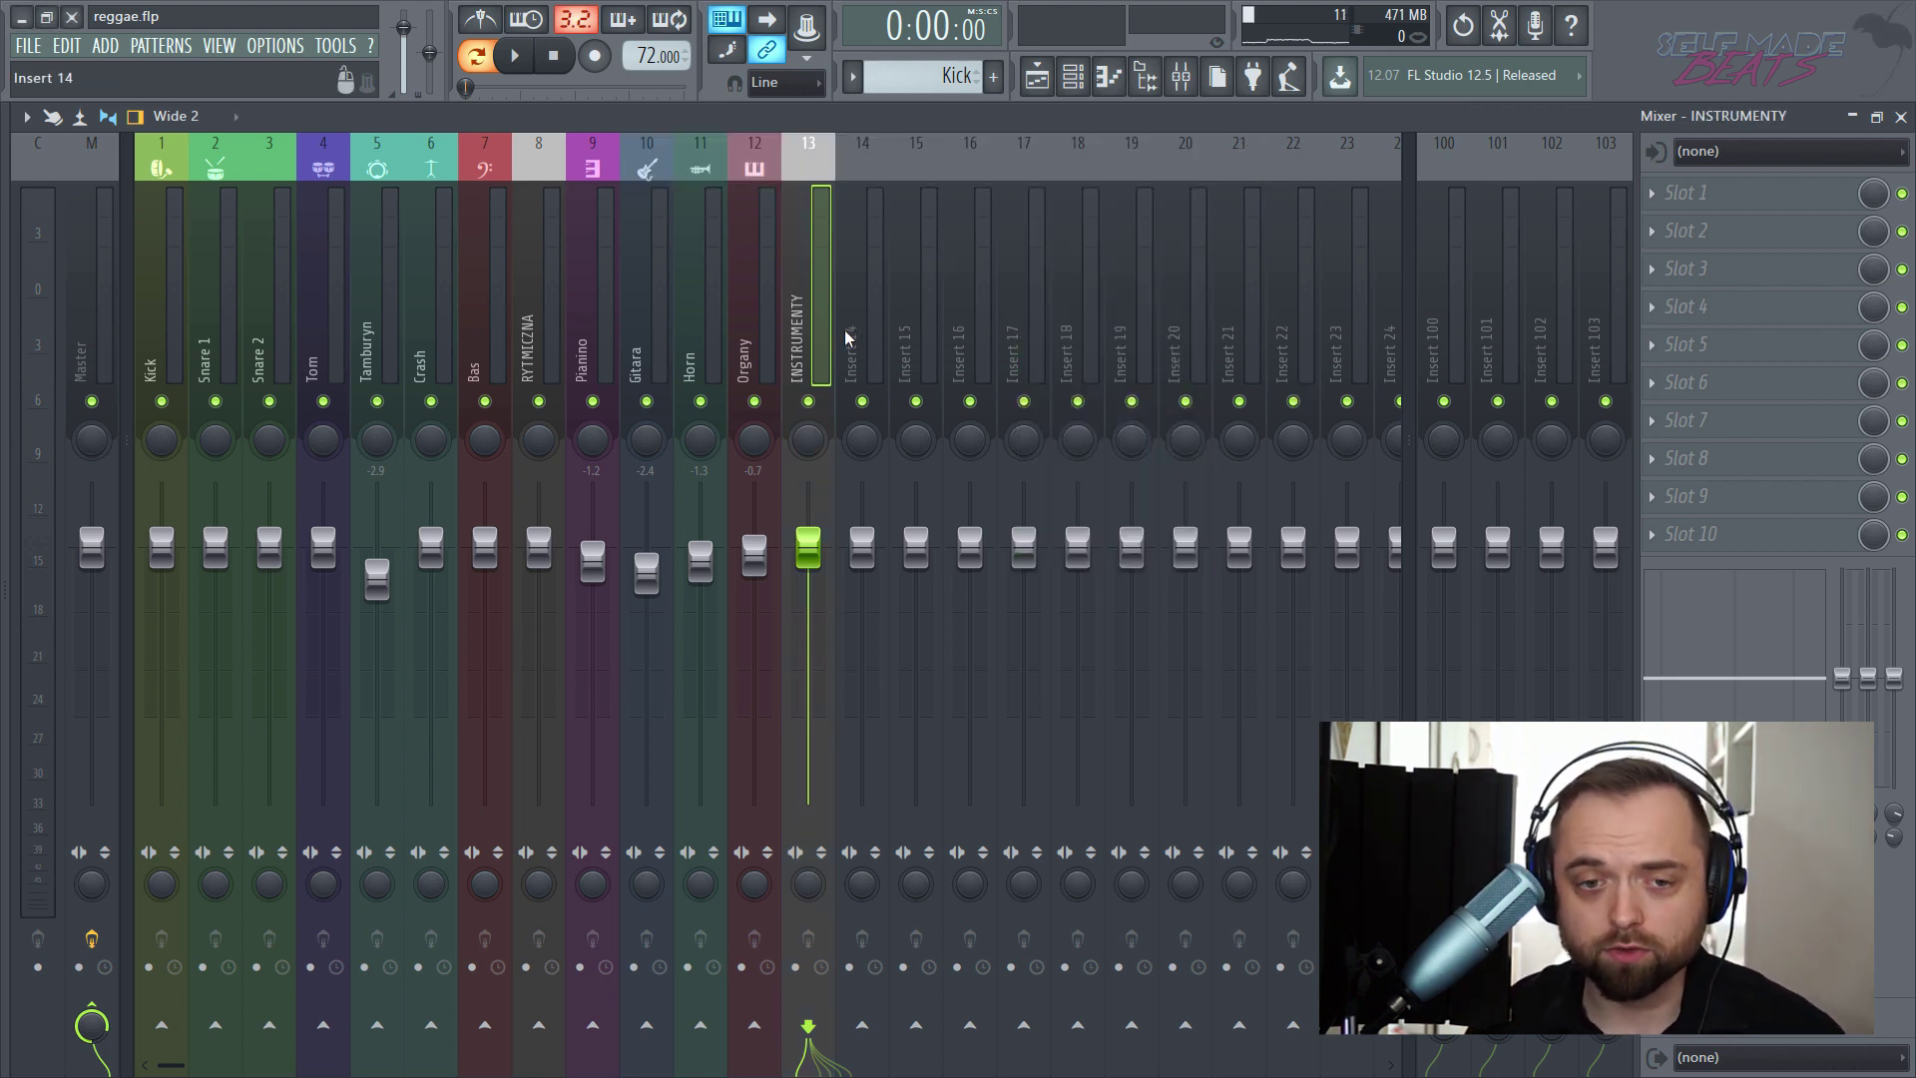
- Route the mixer tracks from Kick through Bas to the RYTMICZNA track only
{"action": "left_click_drag", "start_coordinate": [150, 312], "coordinate": [471, 305]}
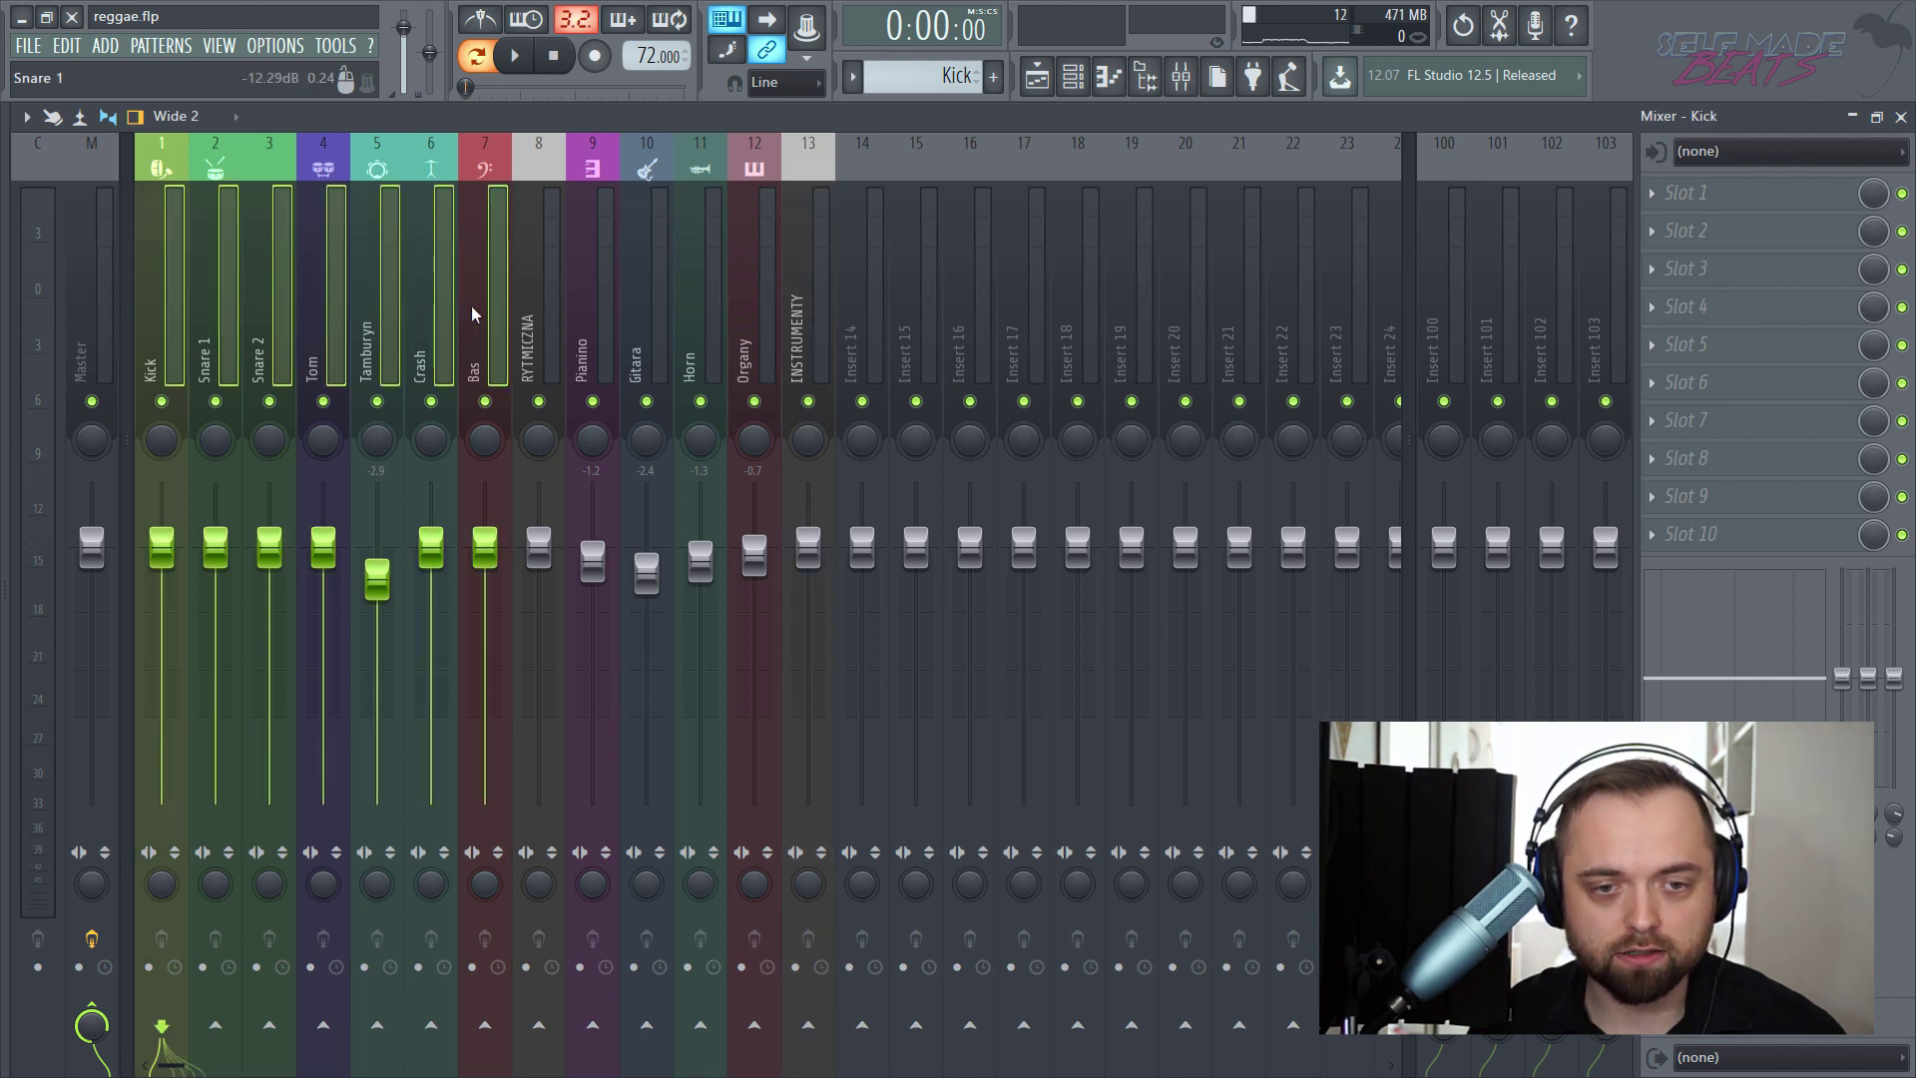
{"action": "right_click", "coordinate": [539, 1025]}
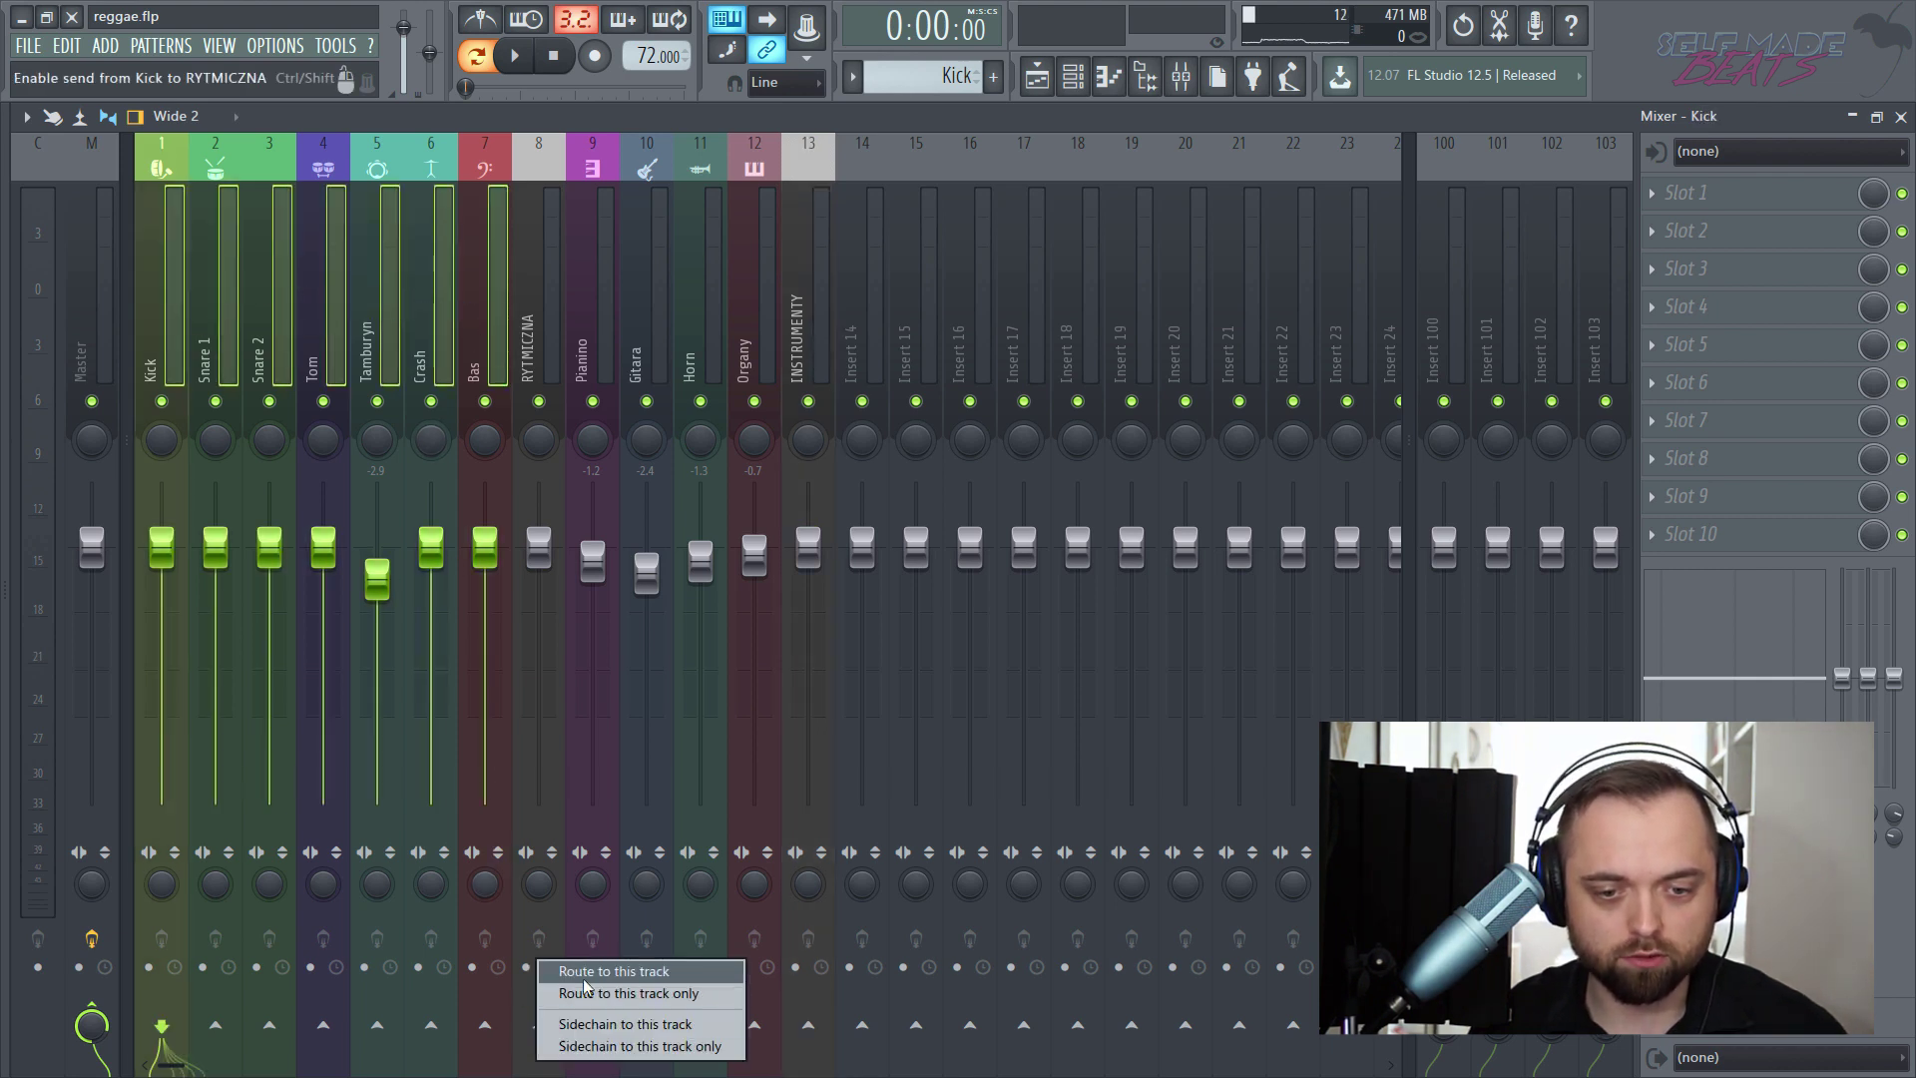
{"action": "left_click", "coordinate": [597, 994]}
{"action": "left_click", "coordinate": [537, 325]}
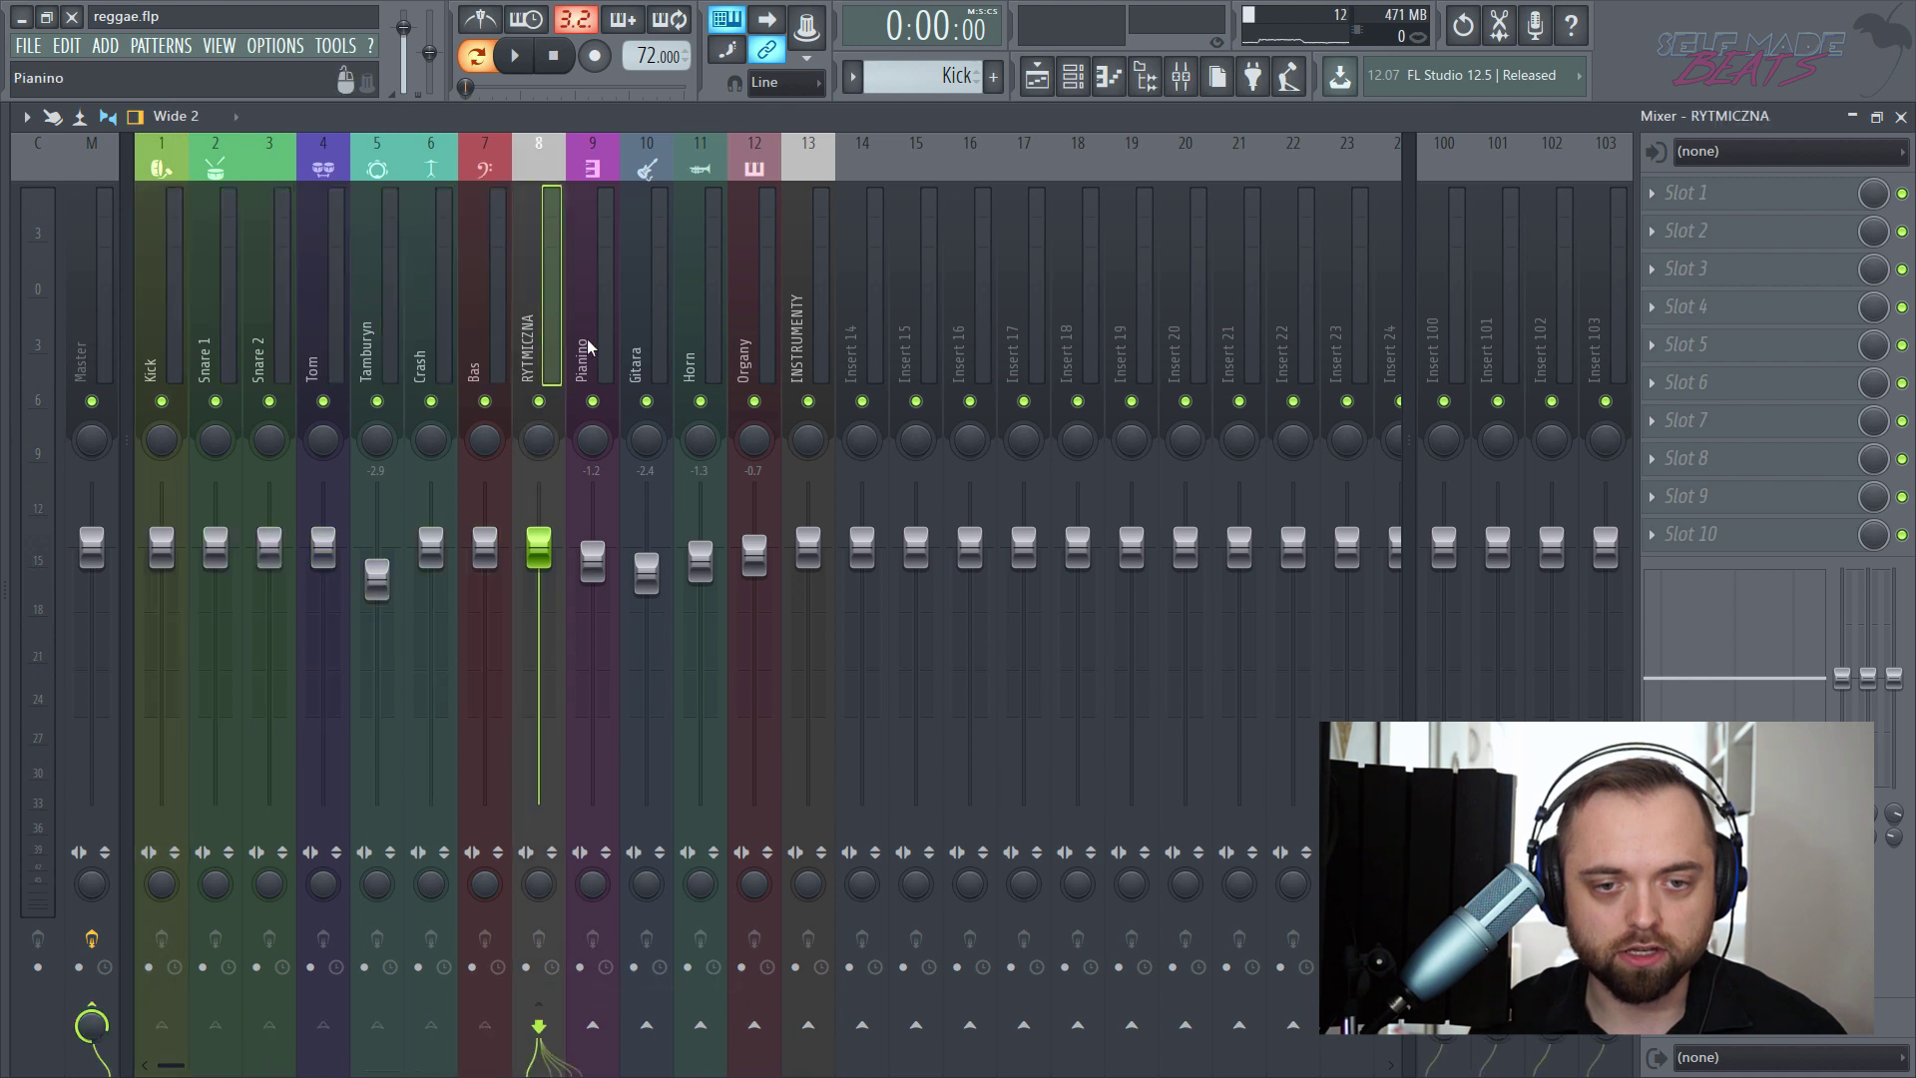
- Route the Pianino, Gitara, Horn and Organy mixer tracks to the INSTRUMENTY track only
{"action": "left_click", "coordinate": [604, 348]}
{"action": "left_click_drag", "start_coordinate": [640, 340], "coordinate": [749, 348]}
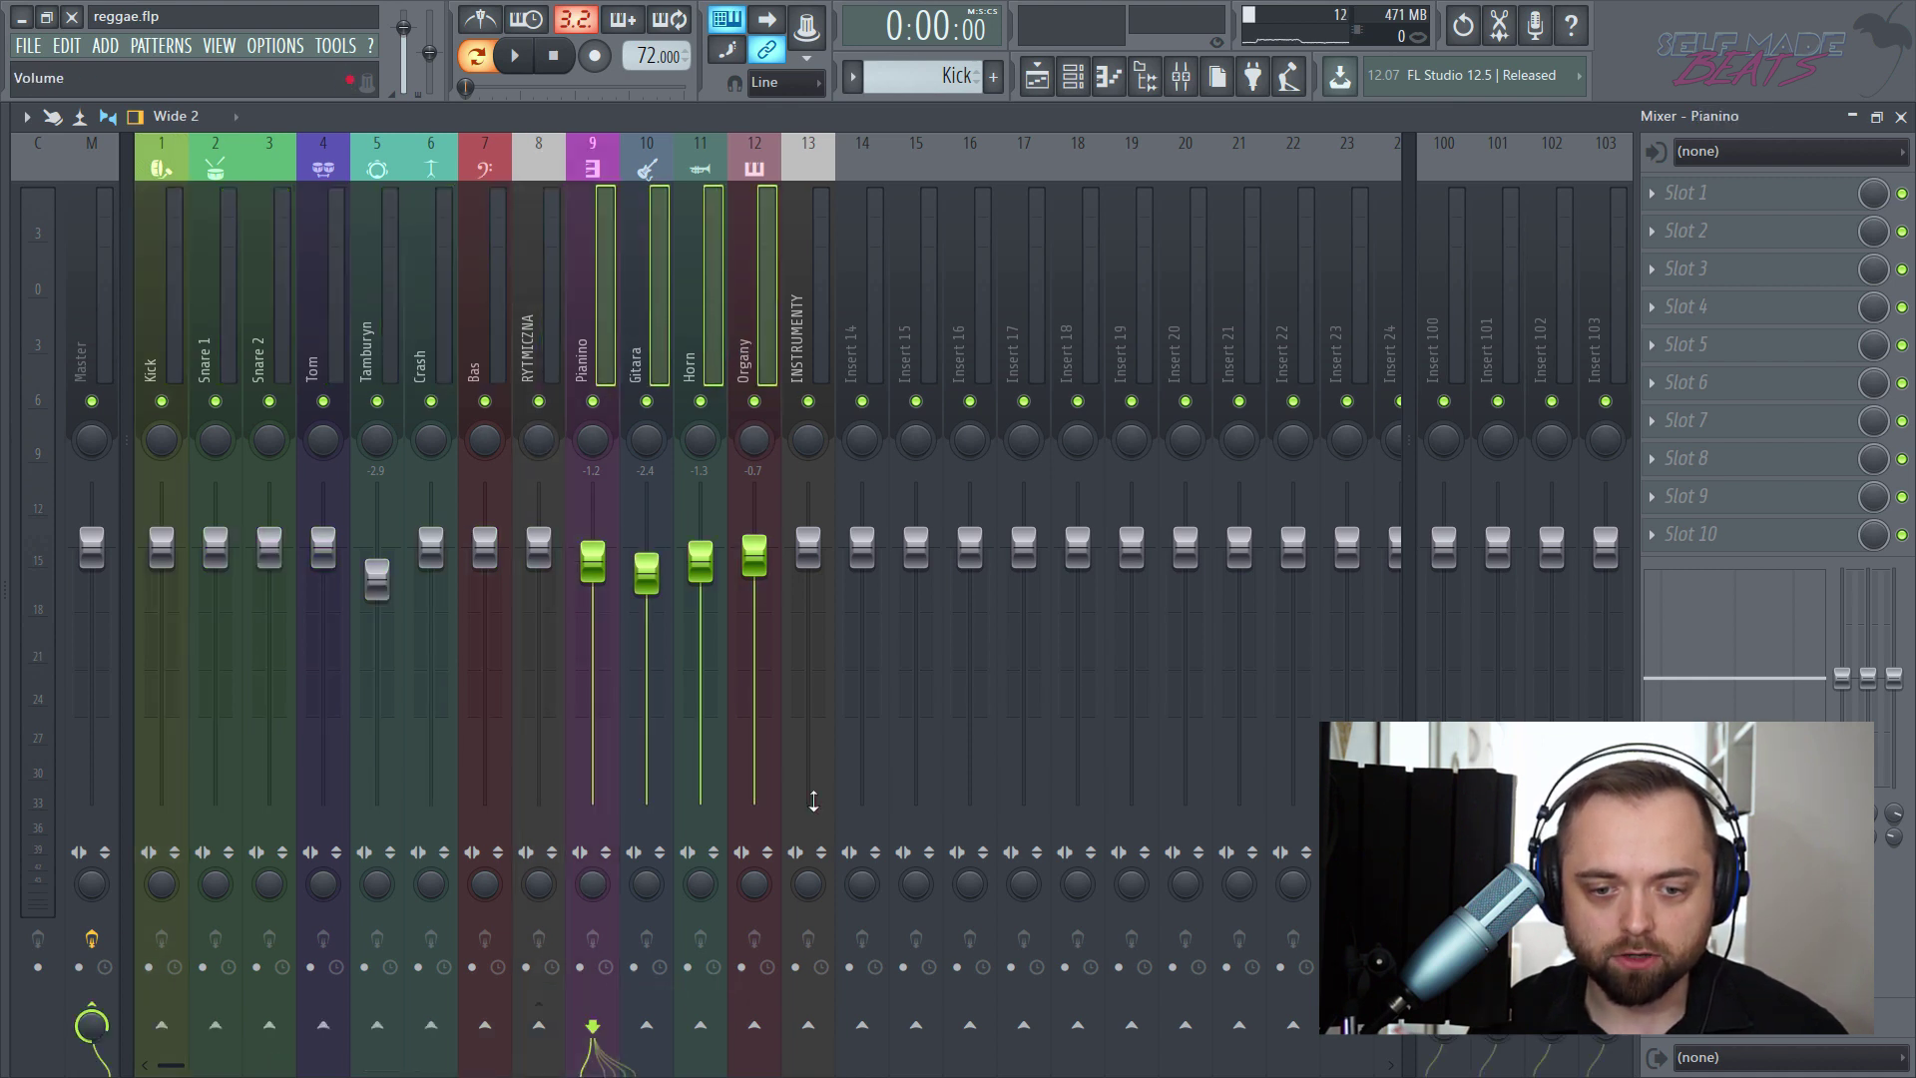
{"action": "right_click", "coordinate": [822, 1023]}
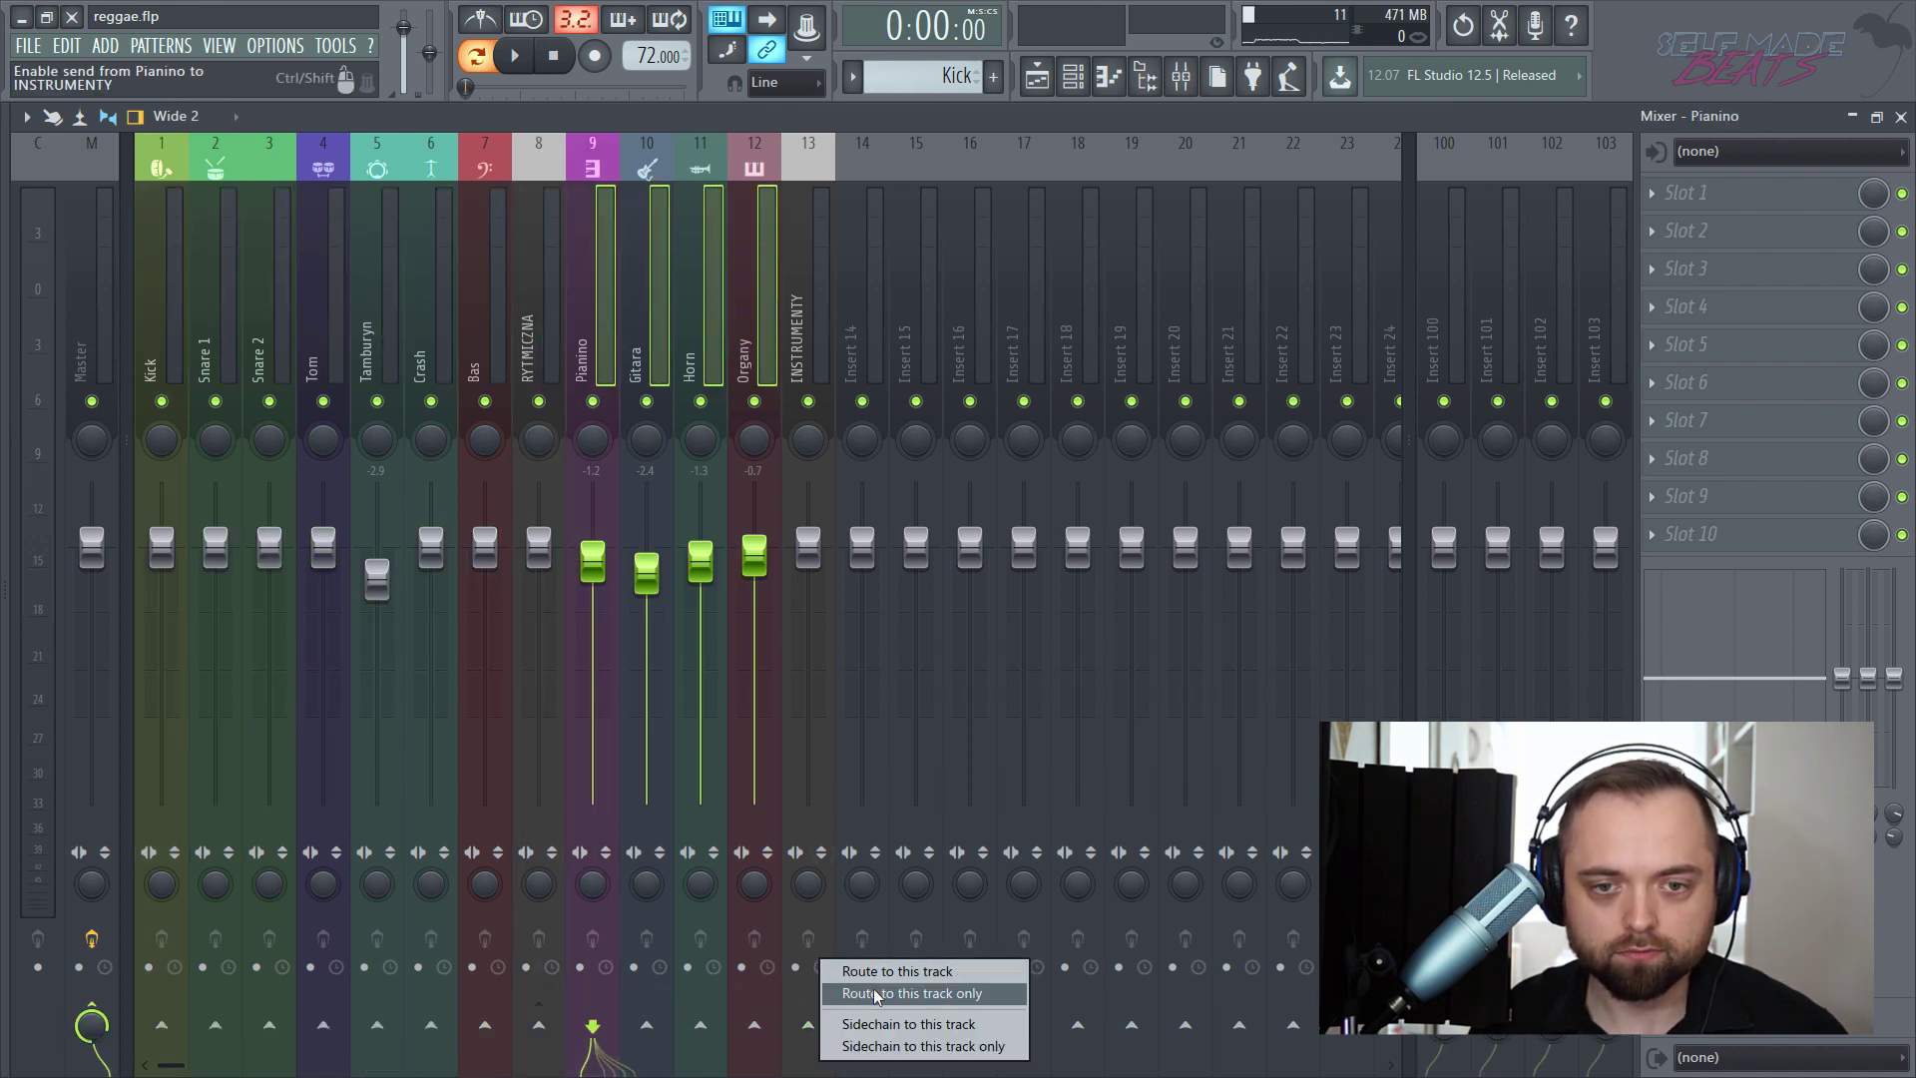
{"action": "left_click", "coordinate": [898, 994]}
- Check the output routing of the INSTRUMENTY group and of the Snare 1, Kick, Tom and Tamburyn tracks
{"action": "left_click", "coordinate": [806, 298]}
{"action": "left_click", "coordinate": [215, 319]}
{"action": "left_click", "coordinate": [161, 320]}
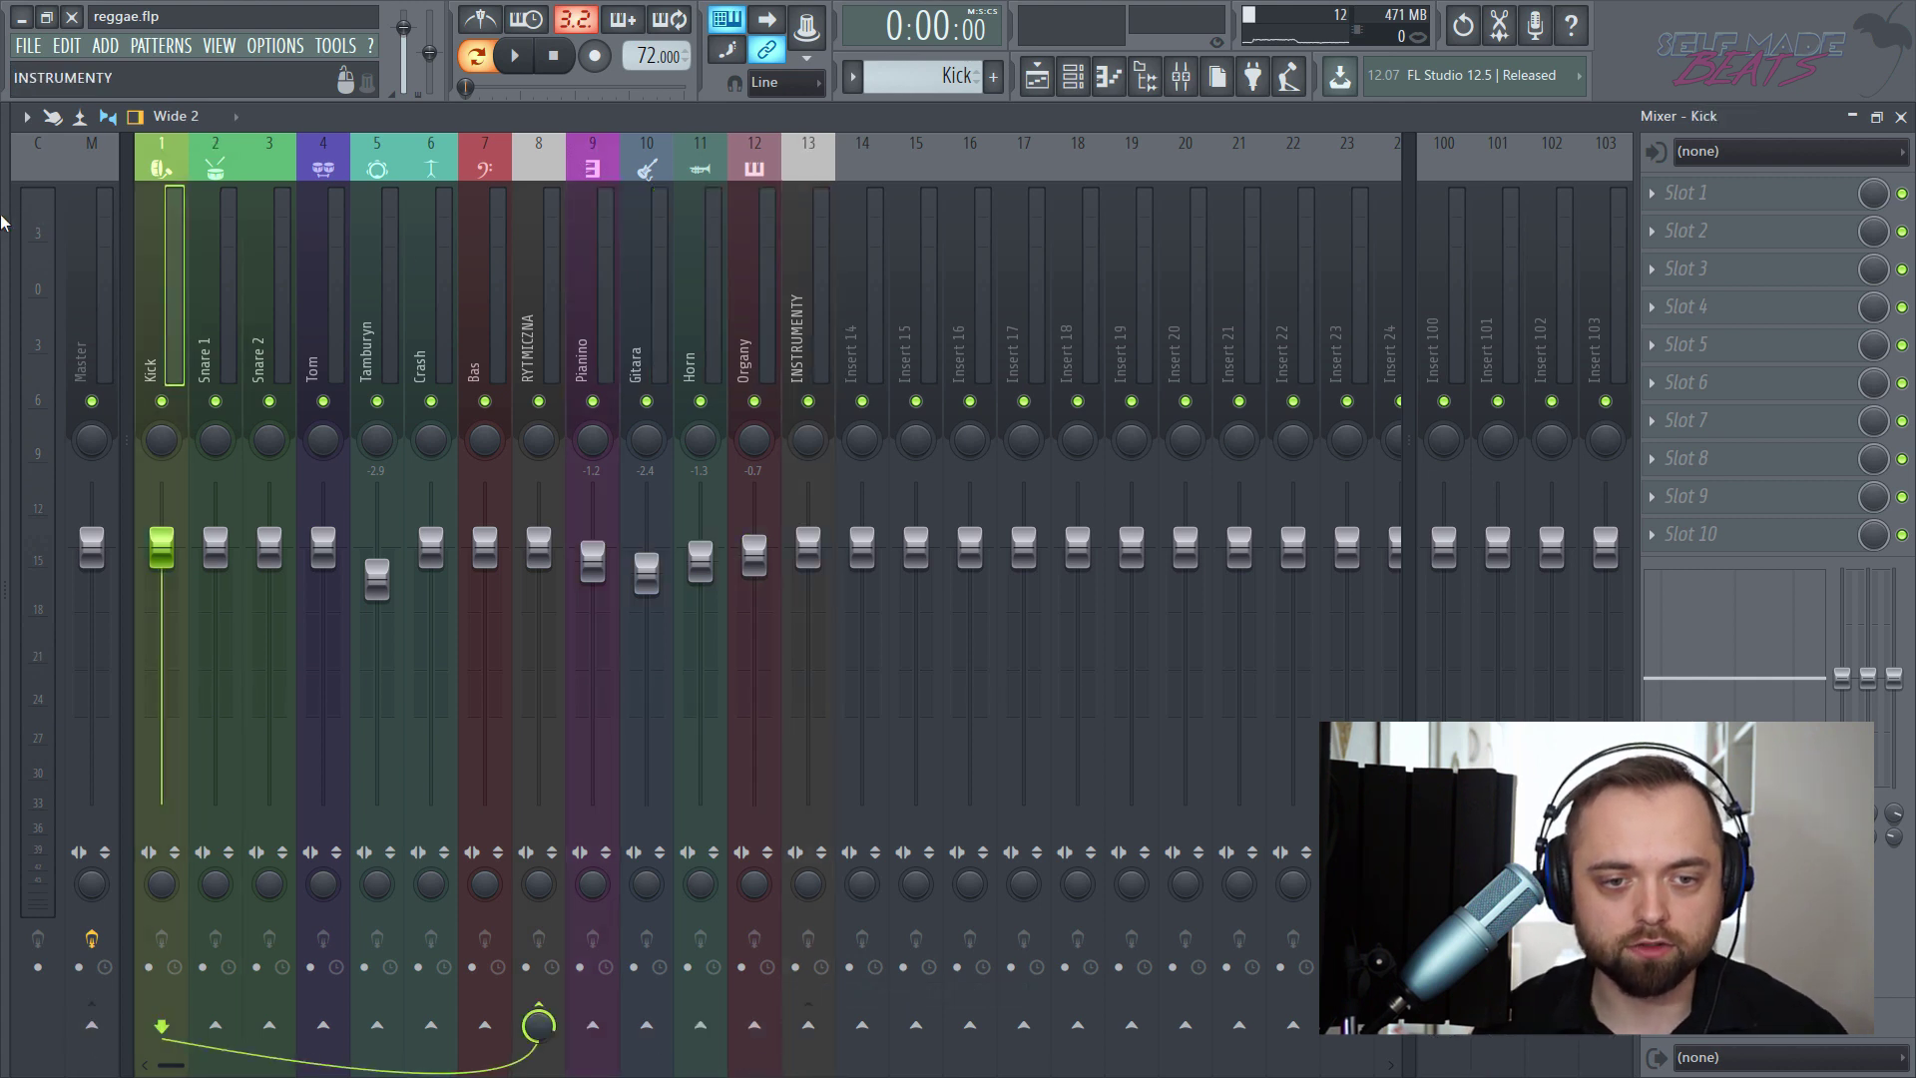
{"action": "left_click", "coordinate": [323, 320]}
{"action": "left_click", "coordinate": [387, 321]}
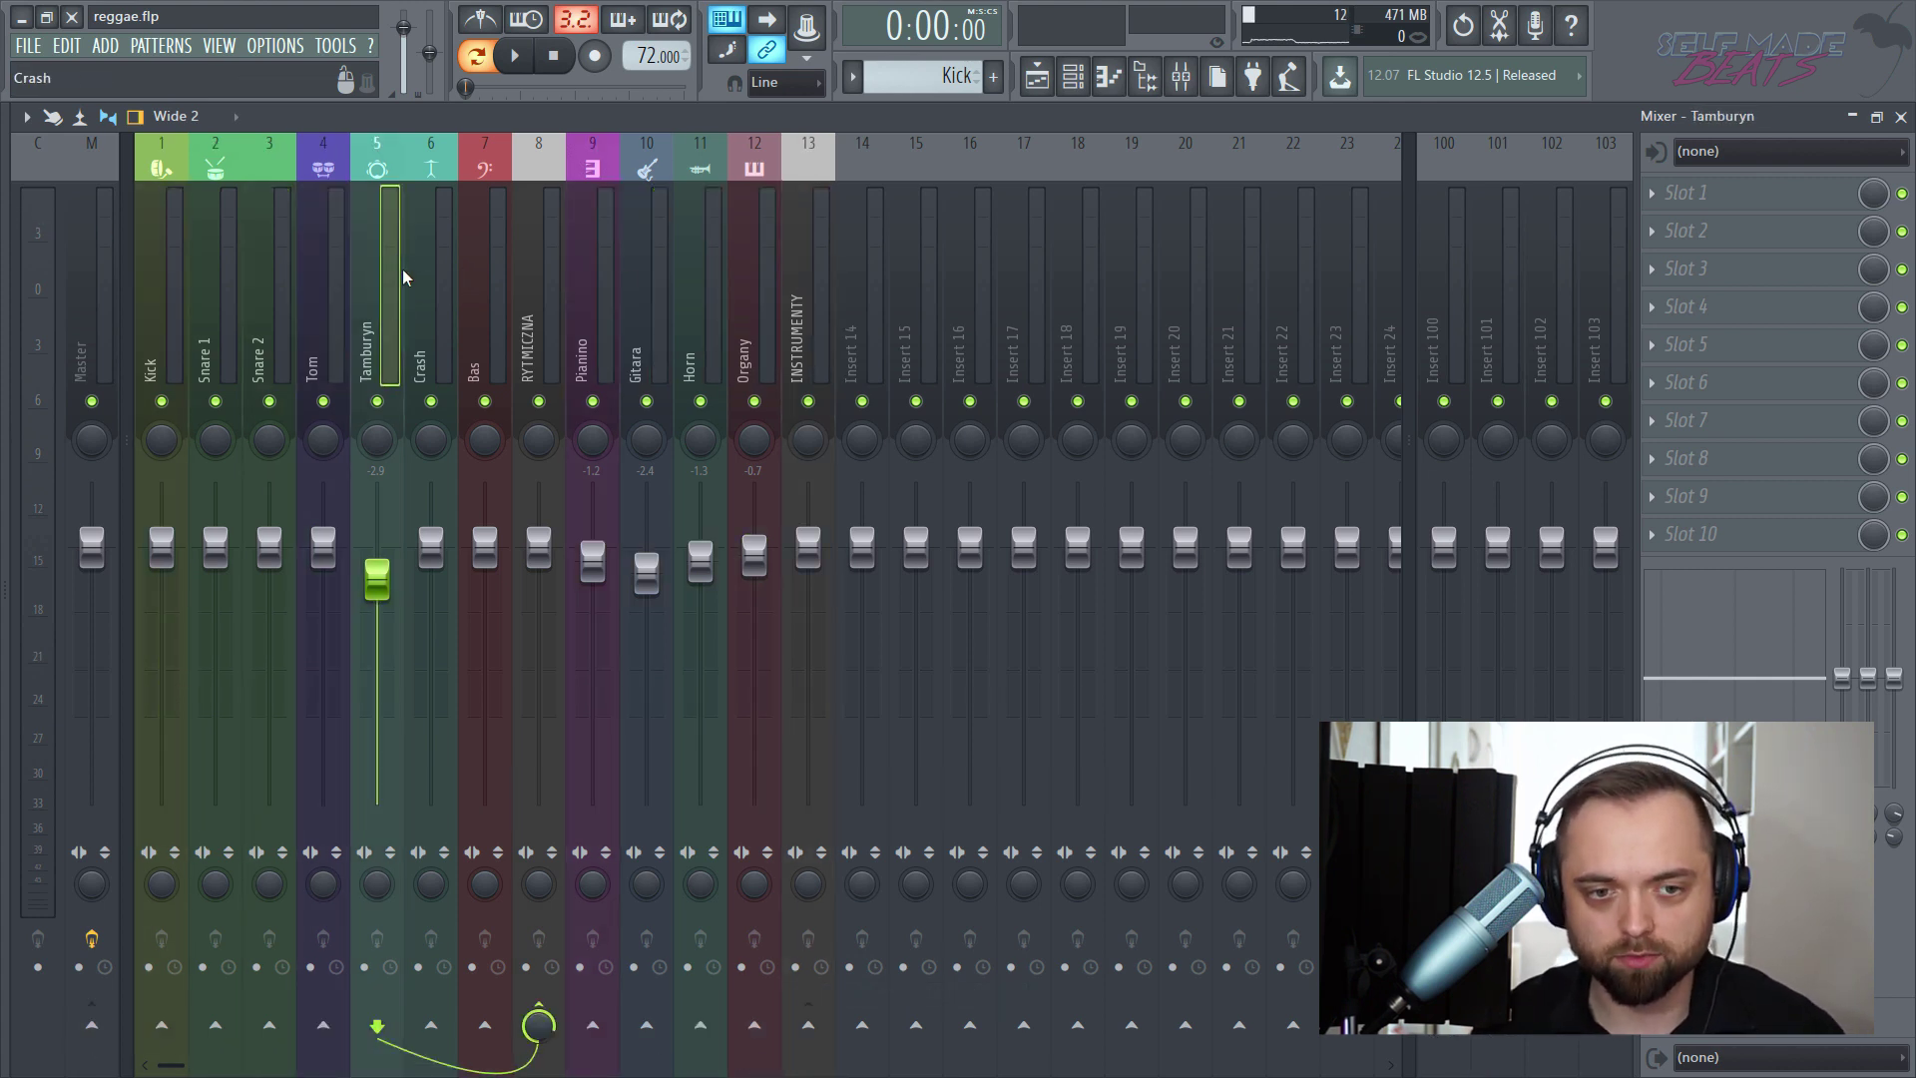
{"action": "left_click", "coordinate": [323, 273]}
- Pan Kick 6% left and Bas slightly right, and set the Bas volume to -1.2 dB during playback
{"action": "left_click", "coordinate": [155, 289]}
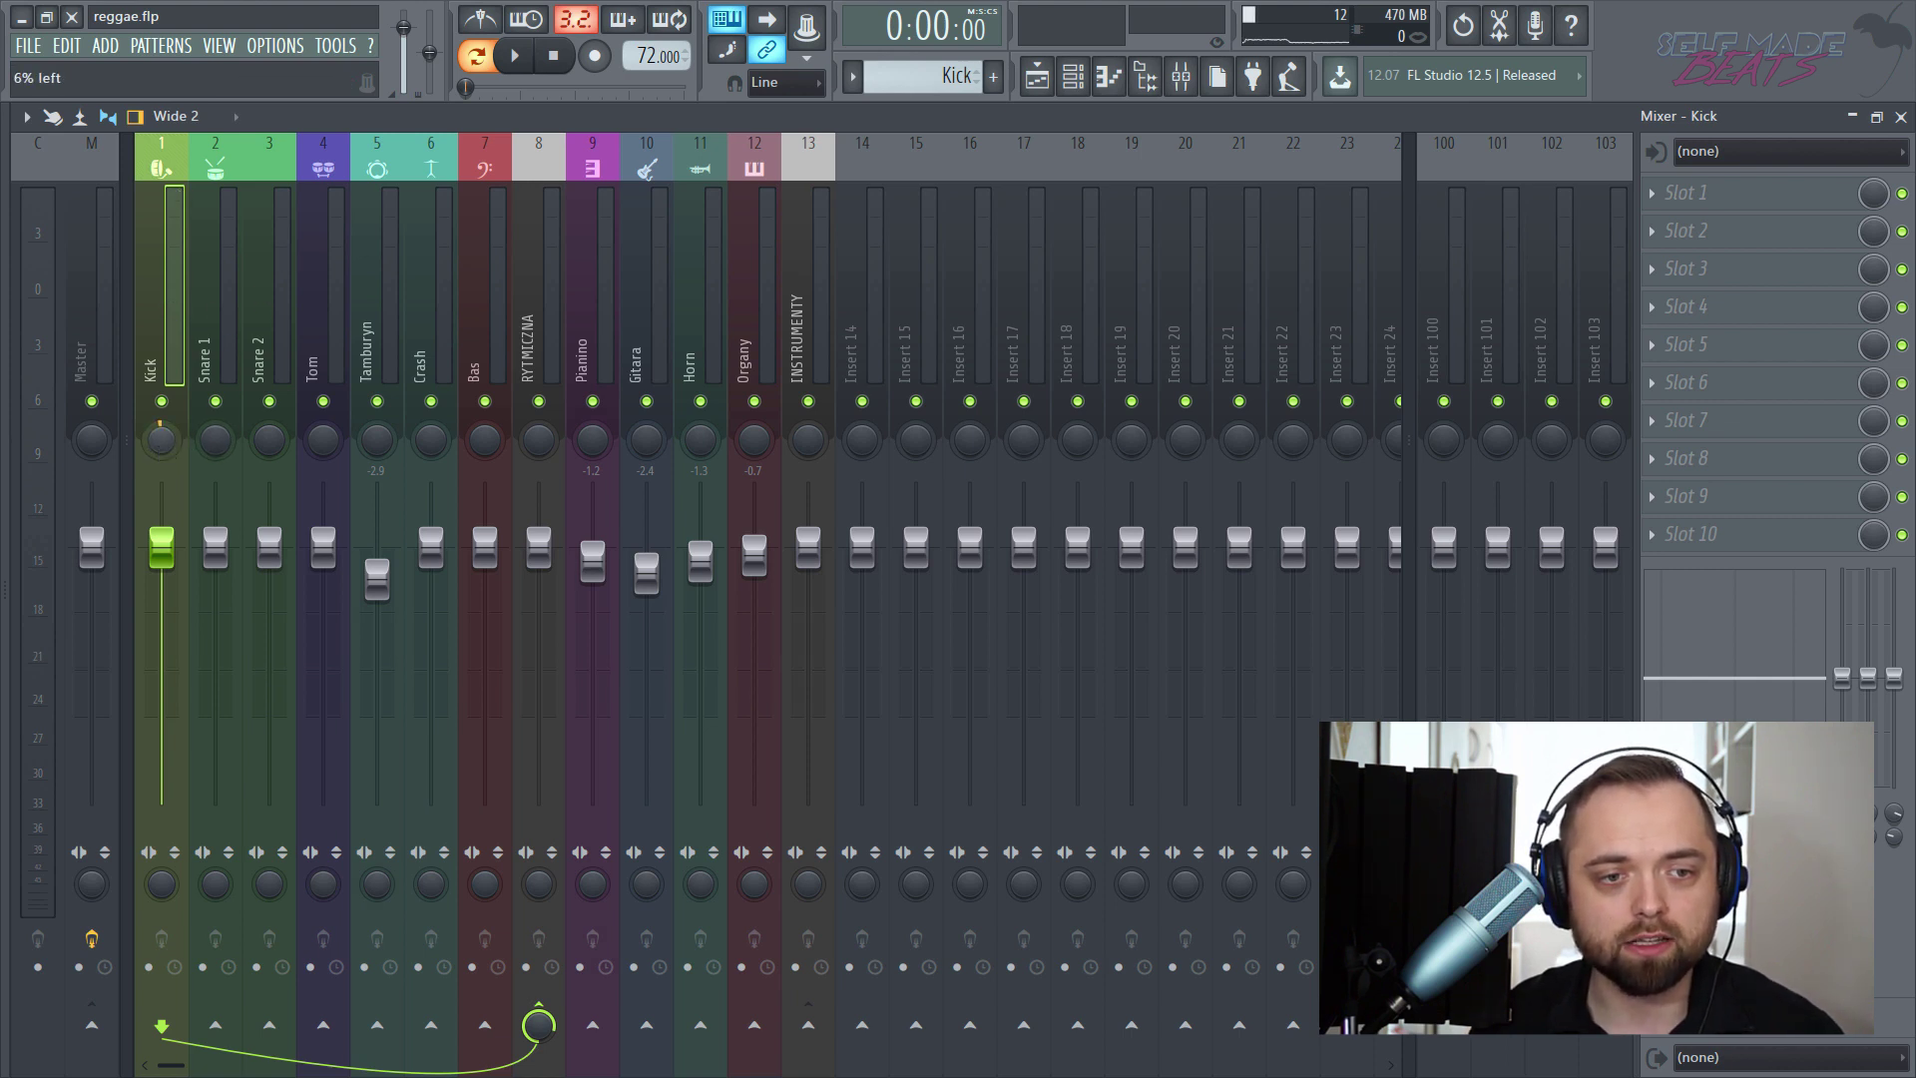
{"action": "left_click", "coordinate": [479, 451]}
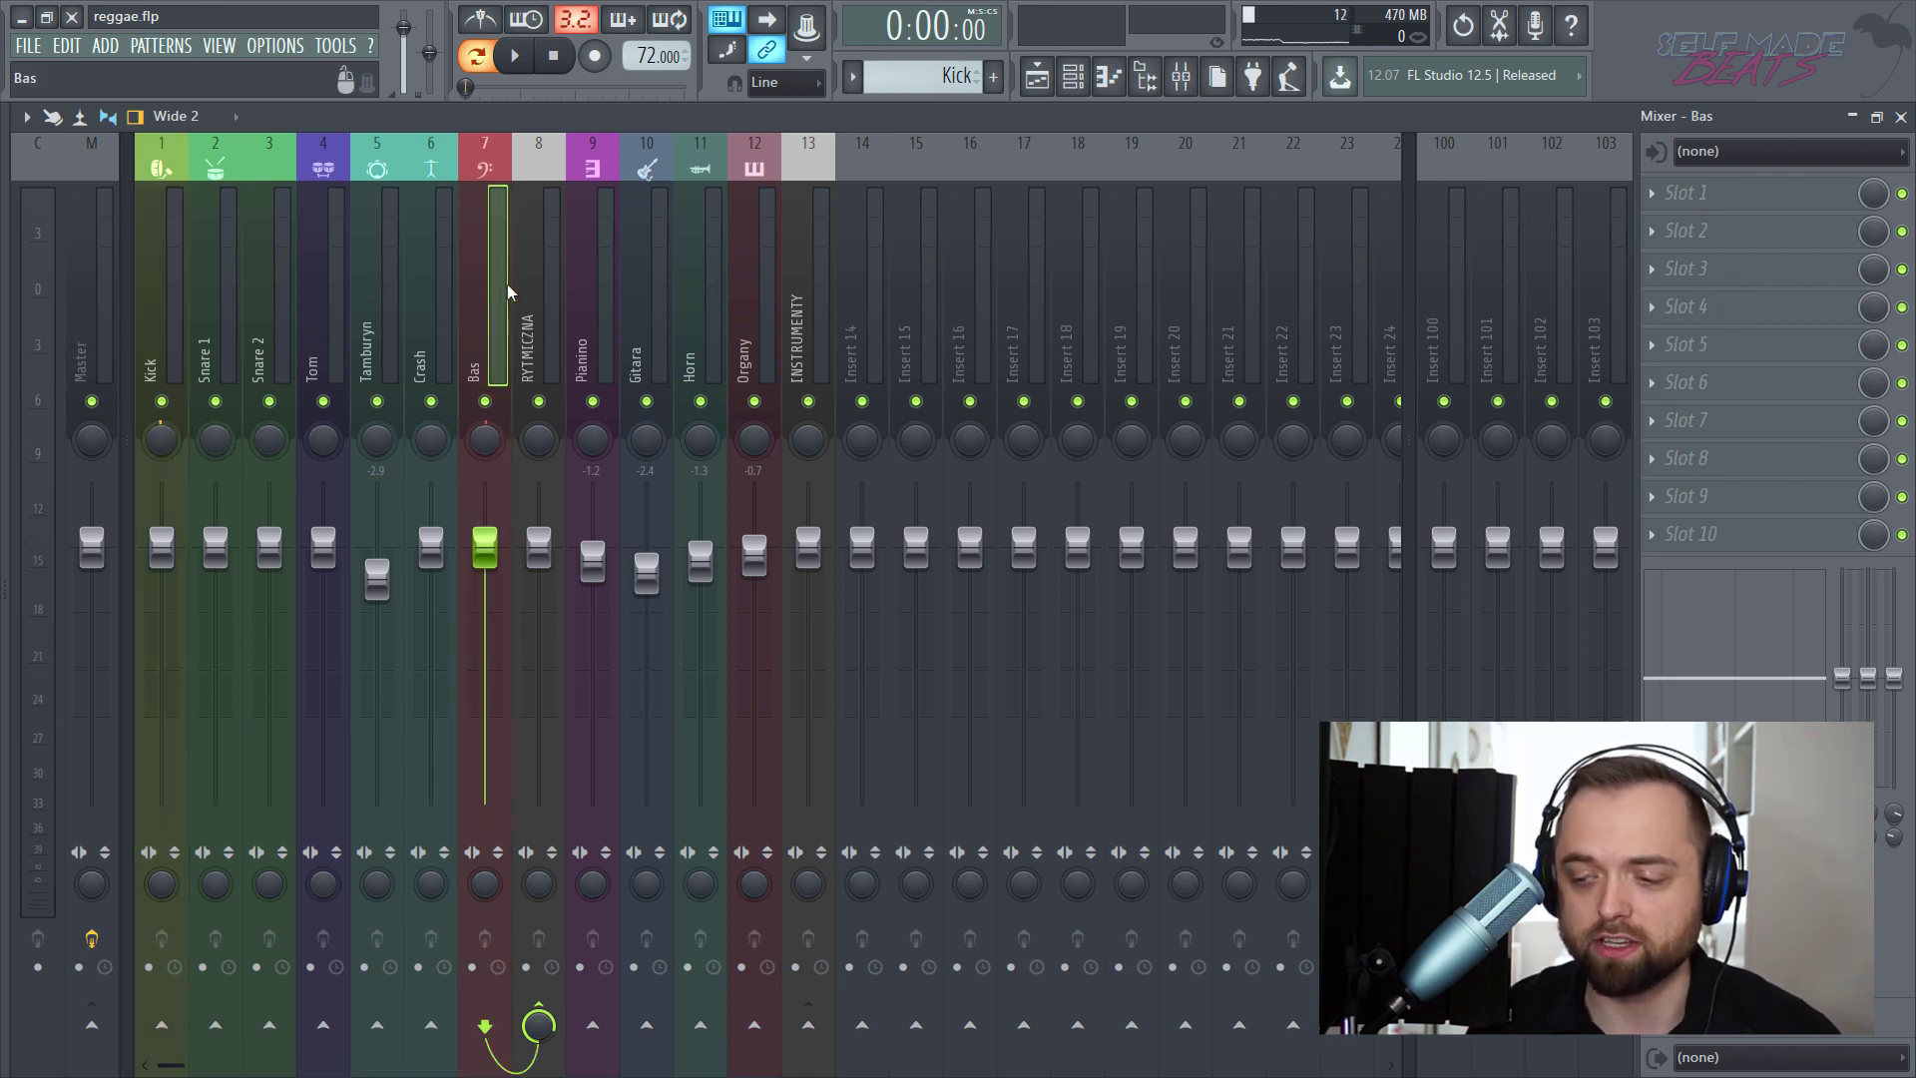
{"action": "key", "text": "space"}
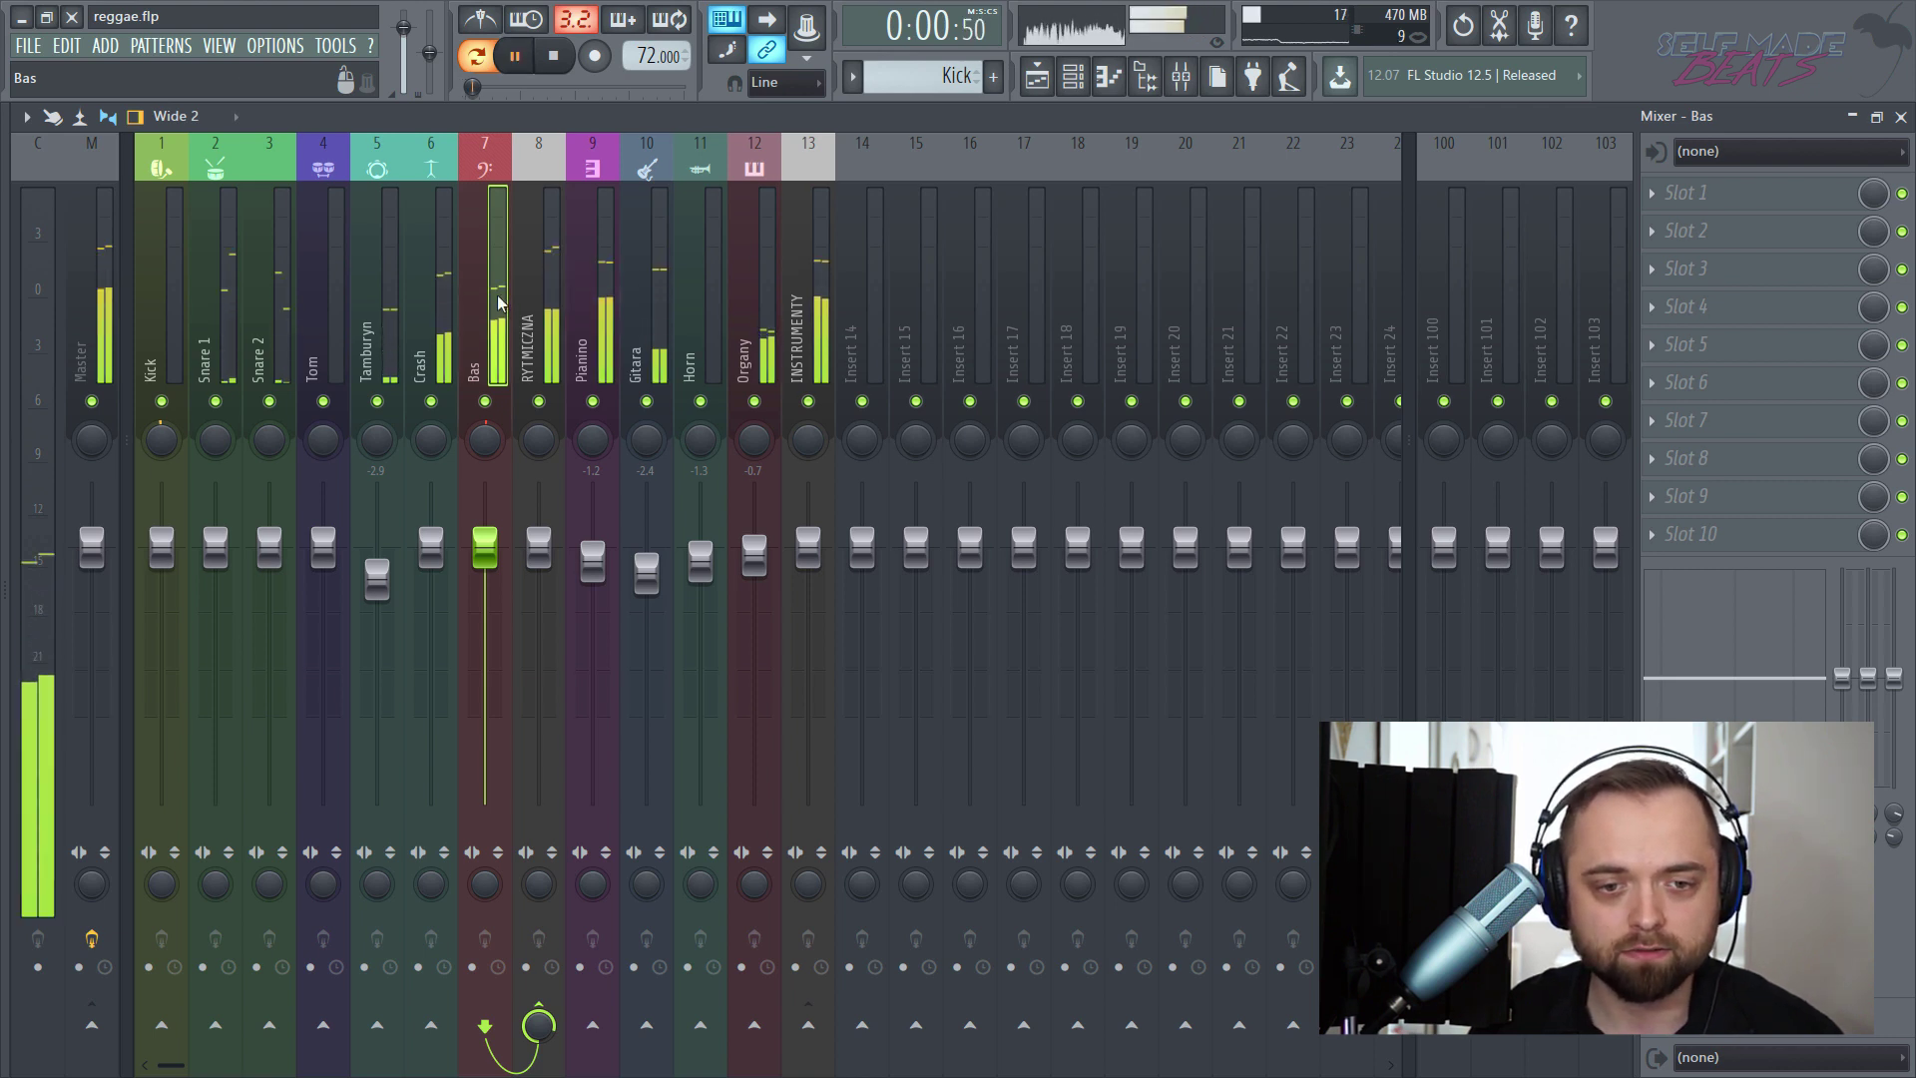
{"action": "left_click_drag", "start_coordinate": [477, 446], "coordinate": [477, 441]}
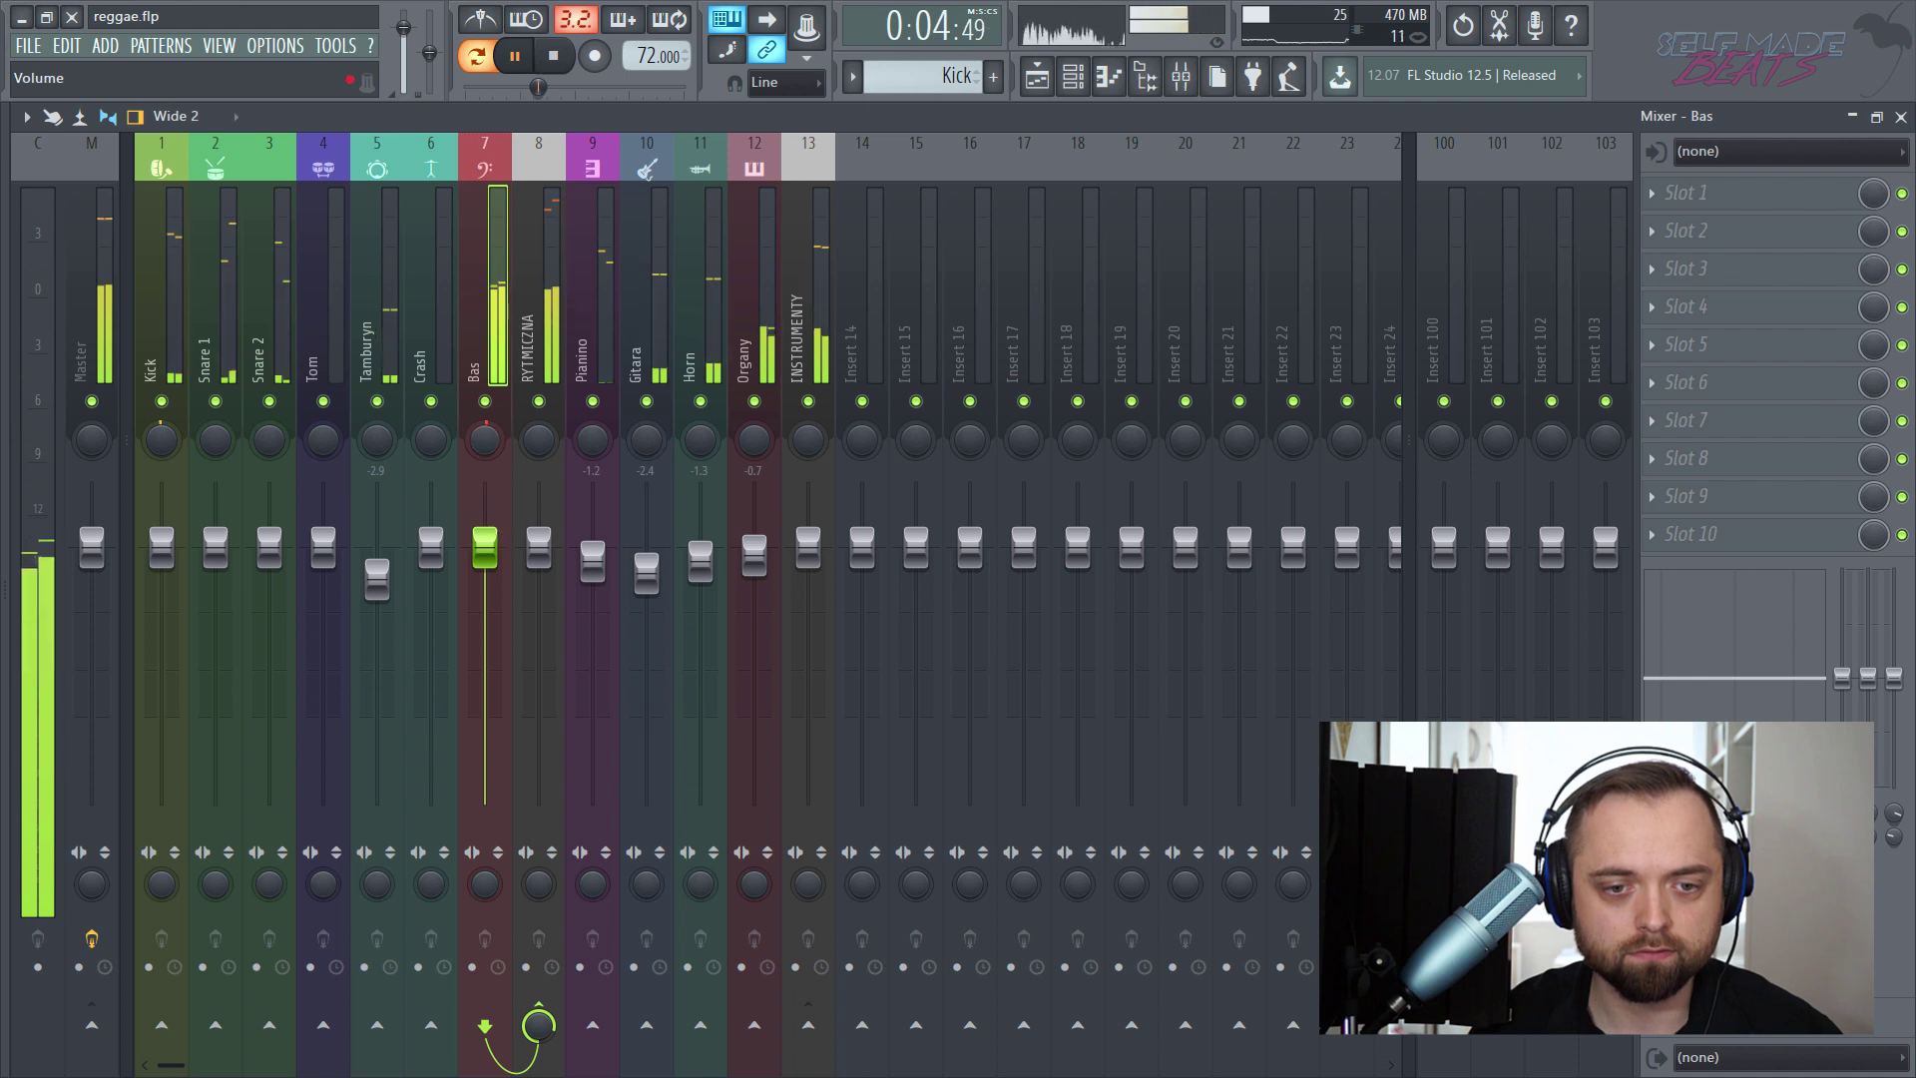
{"action": "left_click_drag", "start_coordinate": [488, 551], "coordinate": [492, 569]}
- Pan the Tamburyn track slightly right and set its volume to -6.0 dB
{"action": "left_click", "coordinate": [385, 320]}
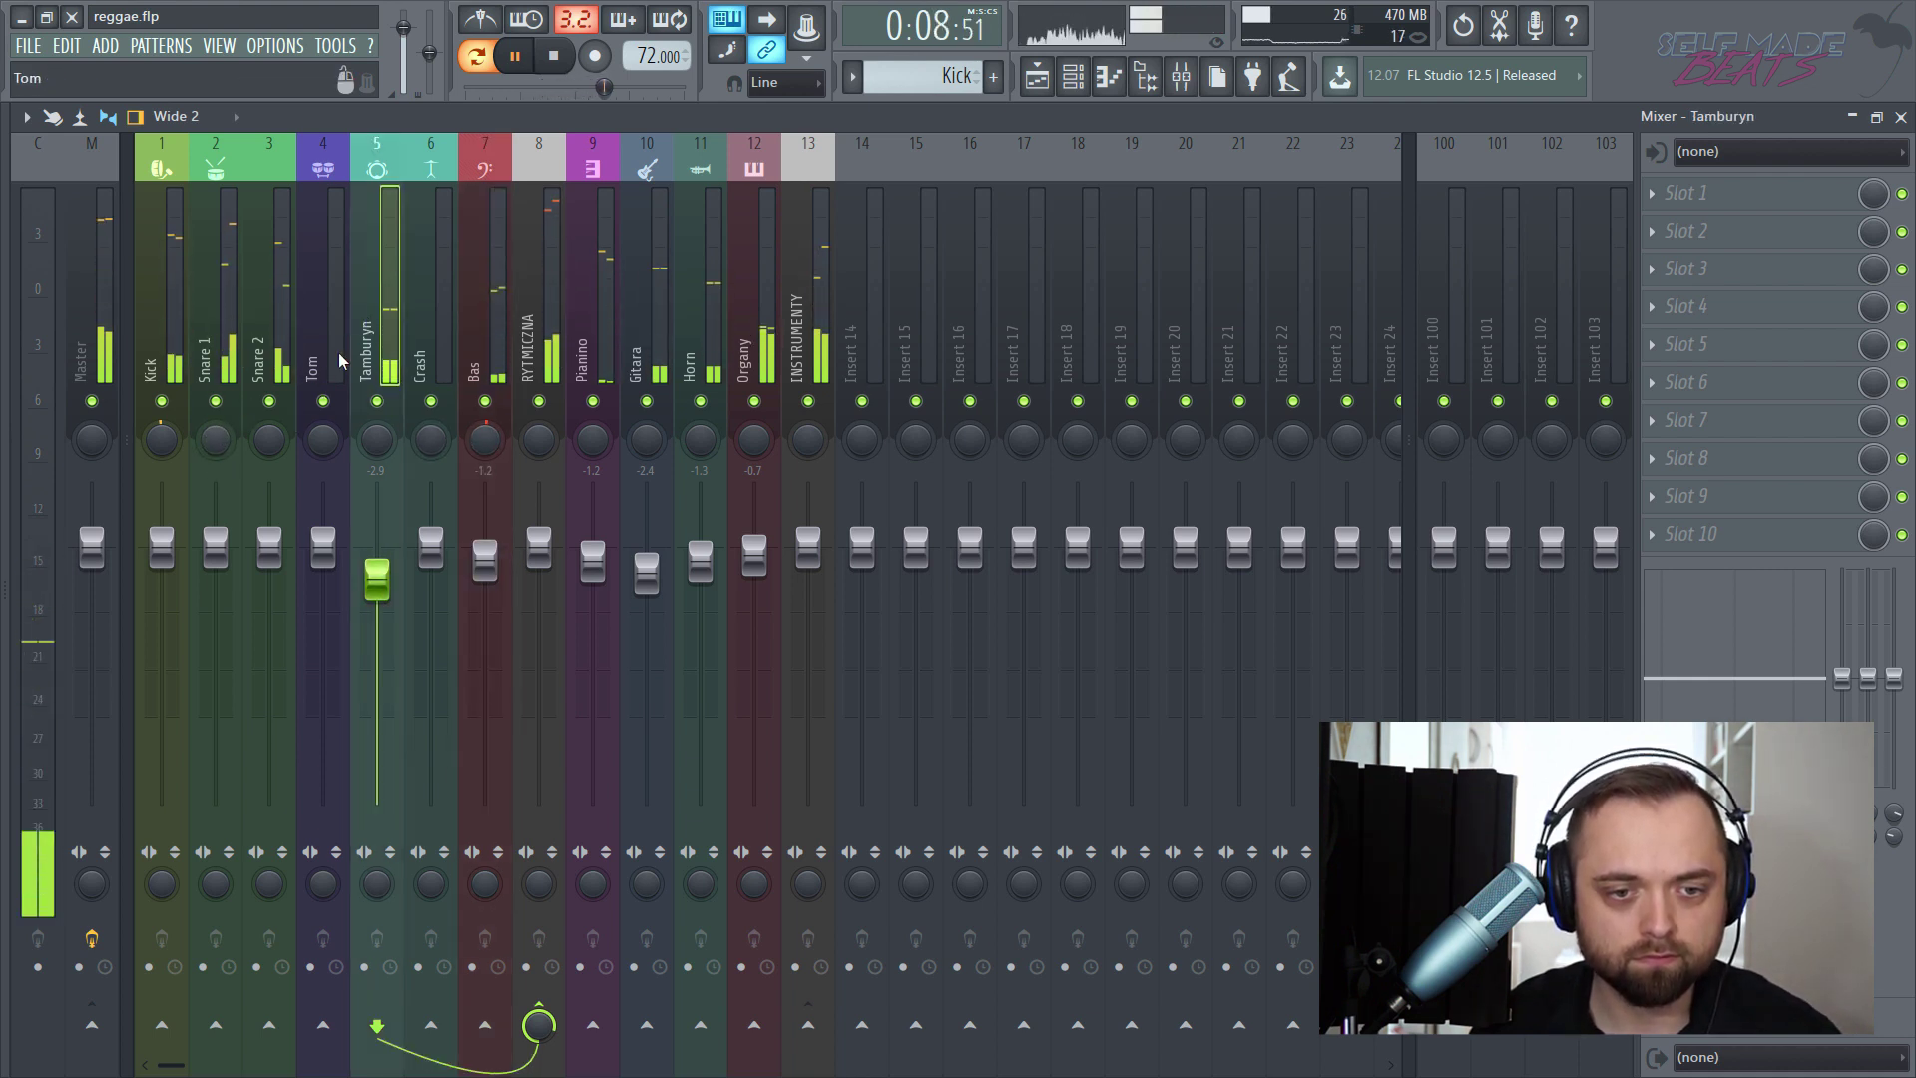
{"action": "left_click", "coordinate": [330, 439]}
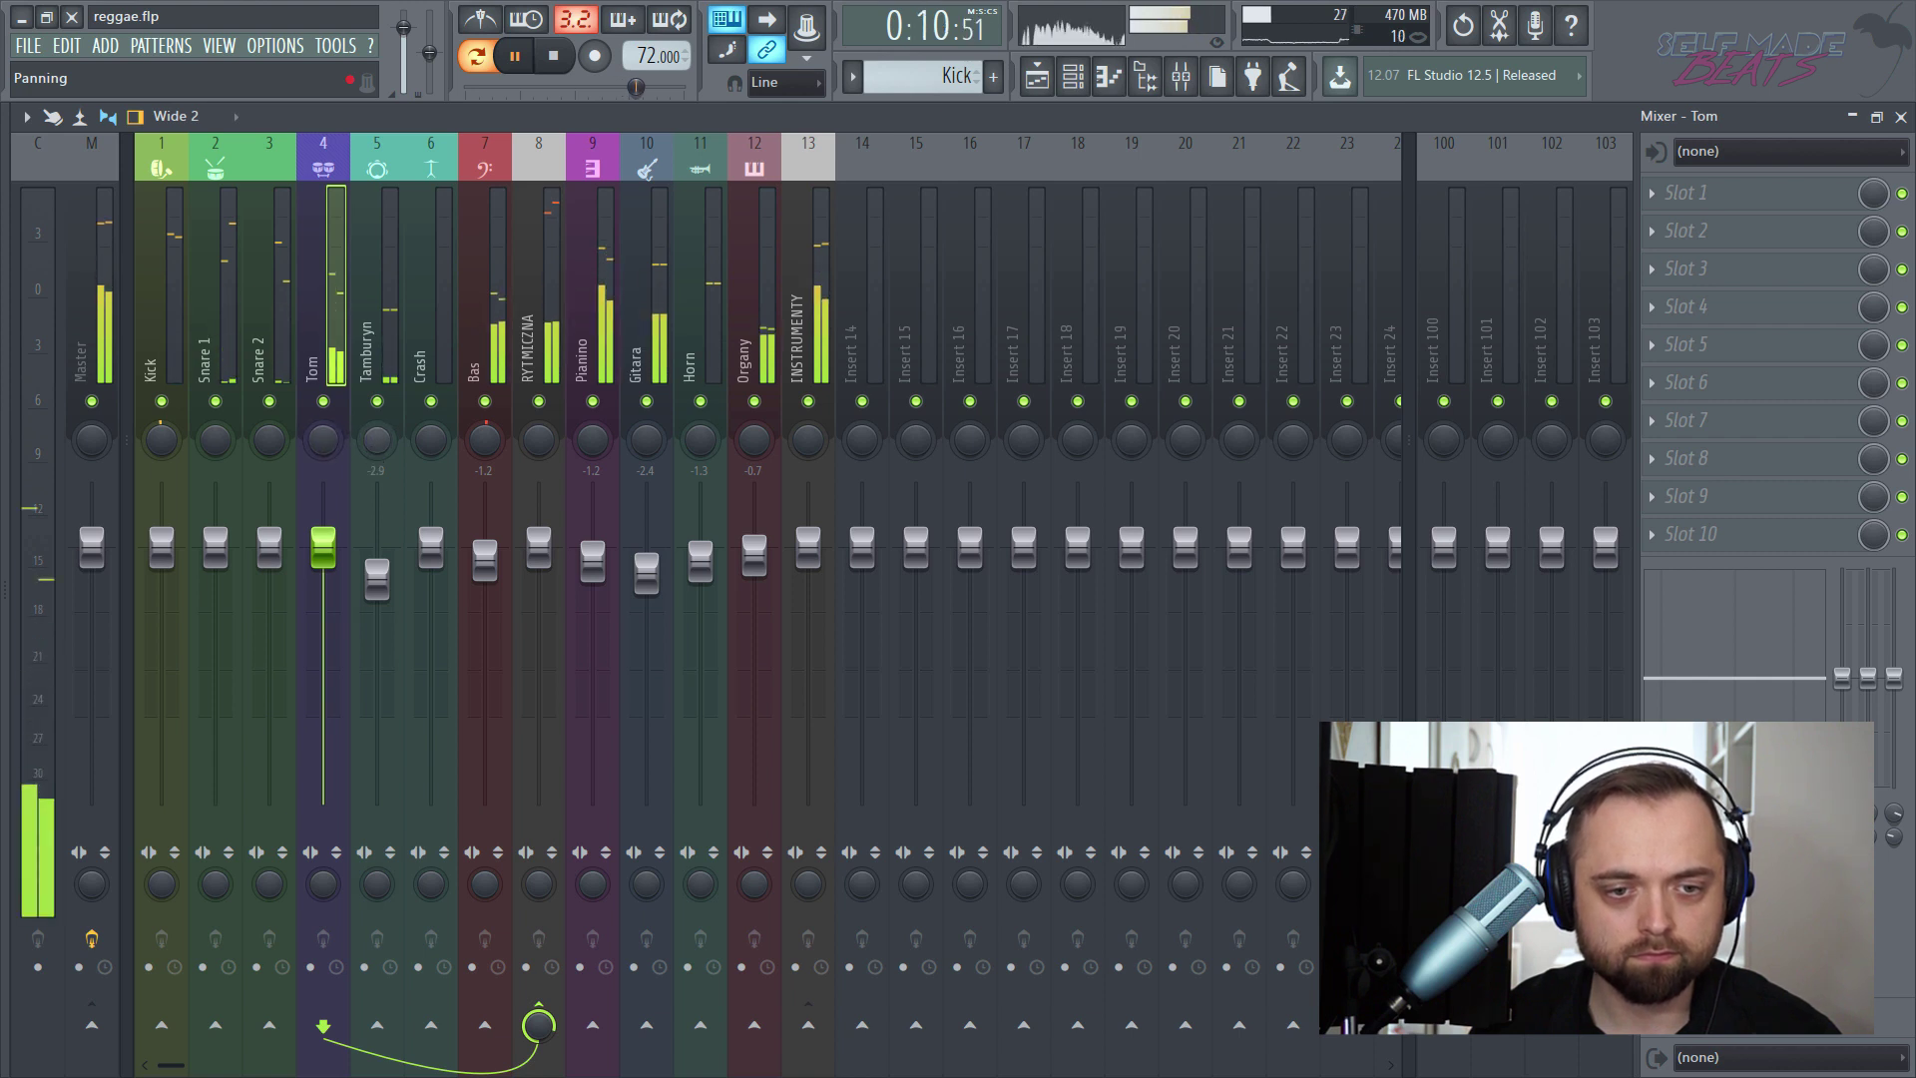
{"action": "left_click_drag", "start_coordinate": [376, 439], "coordinate": [376, 424]}
{"action": "left_click_drag", "start_coordinate": [372, 567], "coordinate": [369, 601]}
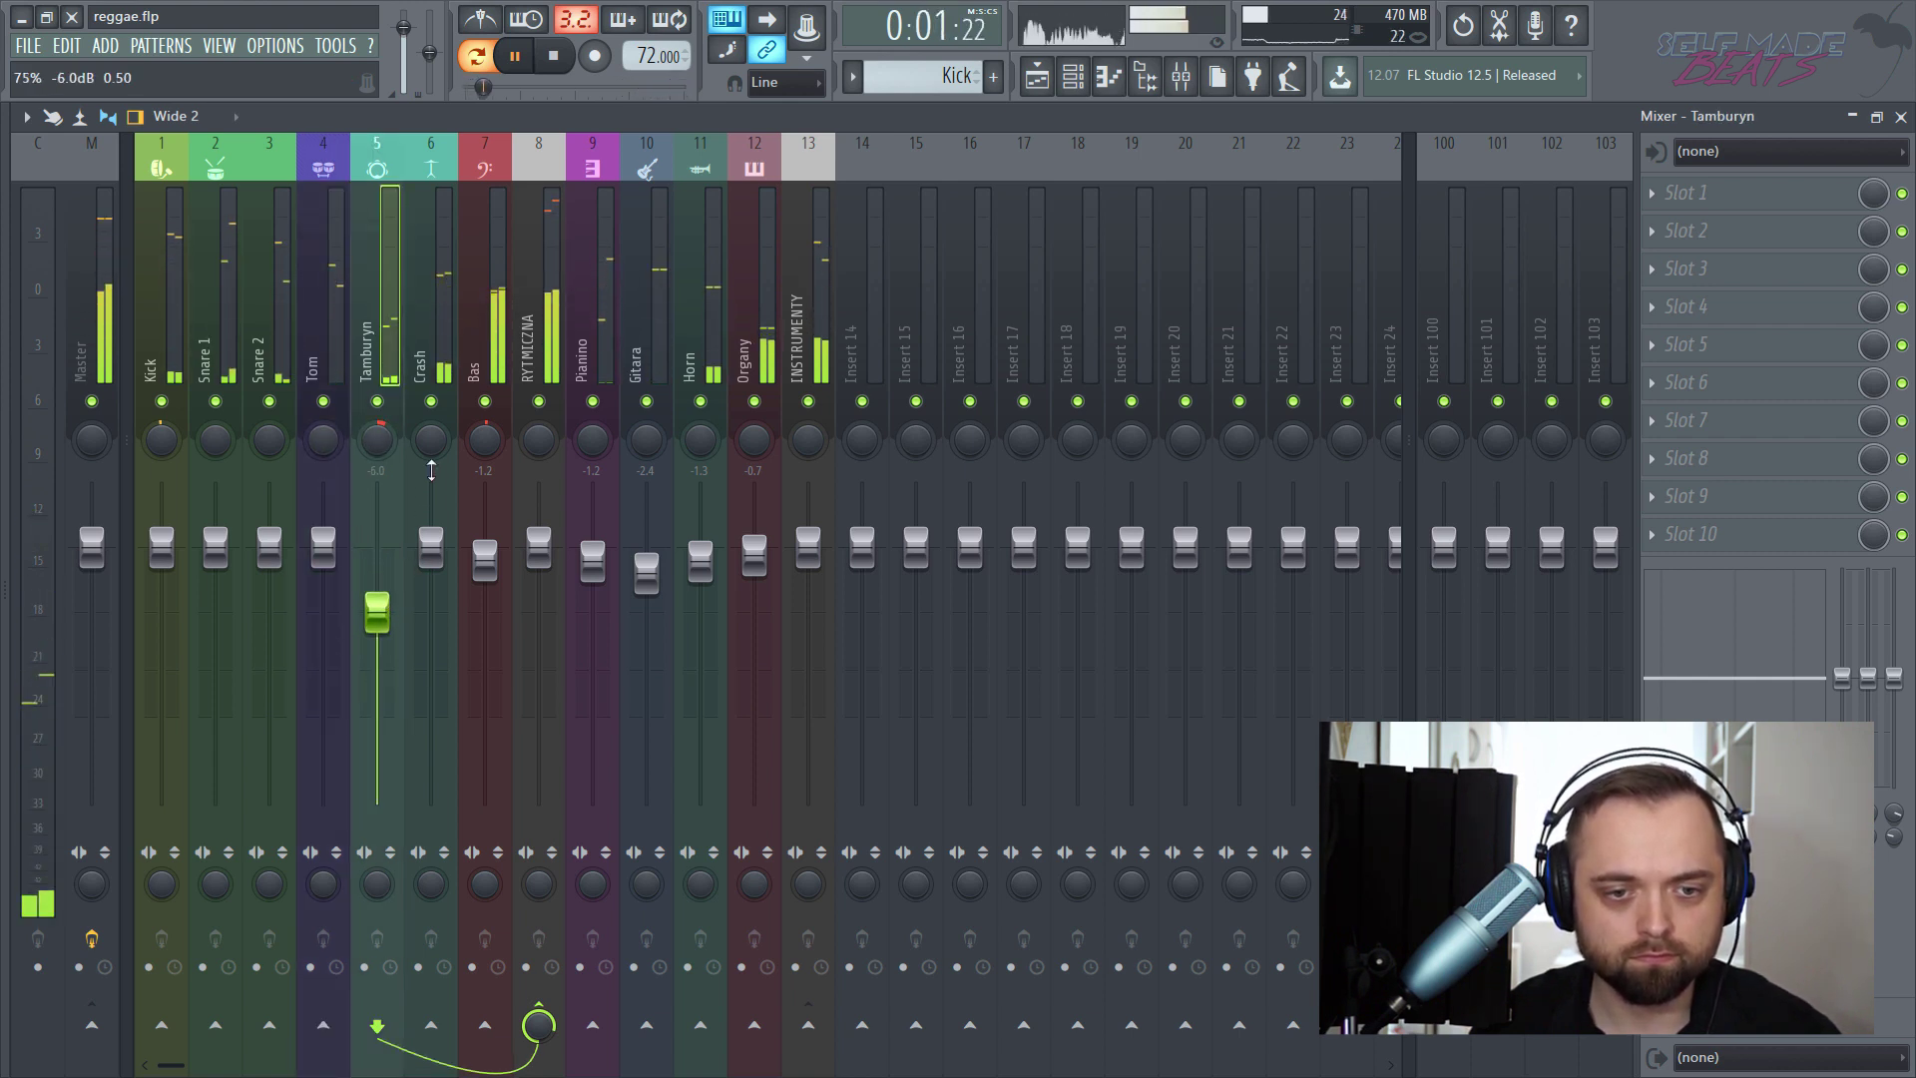
- Pan the Crash track left, and set the volumes of Crash to -5.6 dB and Tamburyn to -6.9 dB
{"action": "left_click", "coordinate": [419, 510]}
{"action": "left_click_drag", "start_coordinate": [430, 551], "coordinate": [387, 607]}
{"action": "key", "text": "space"}
- Pan the Horn track slightly right and the Gitara track further left while the pattern plays
{"action": "left_click", "coordinate": [522, 372]}
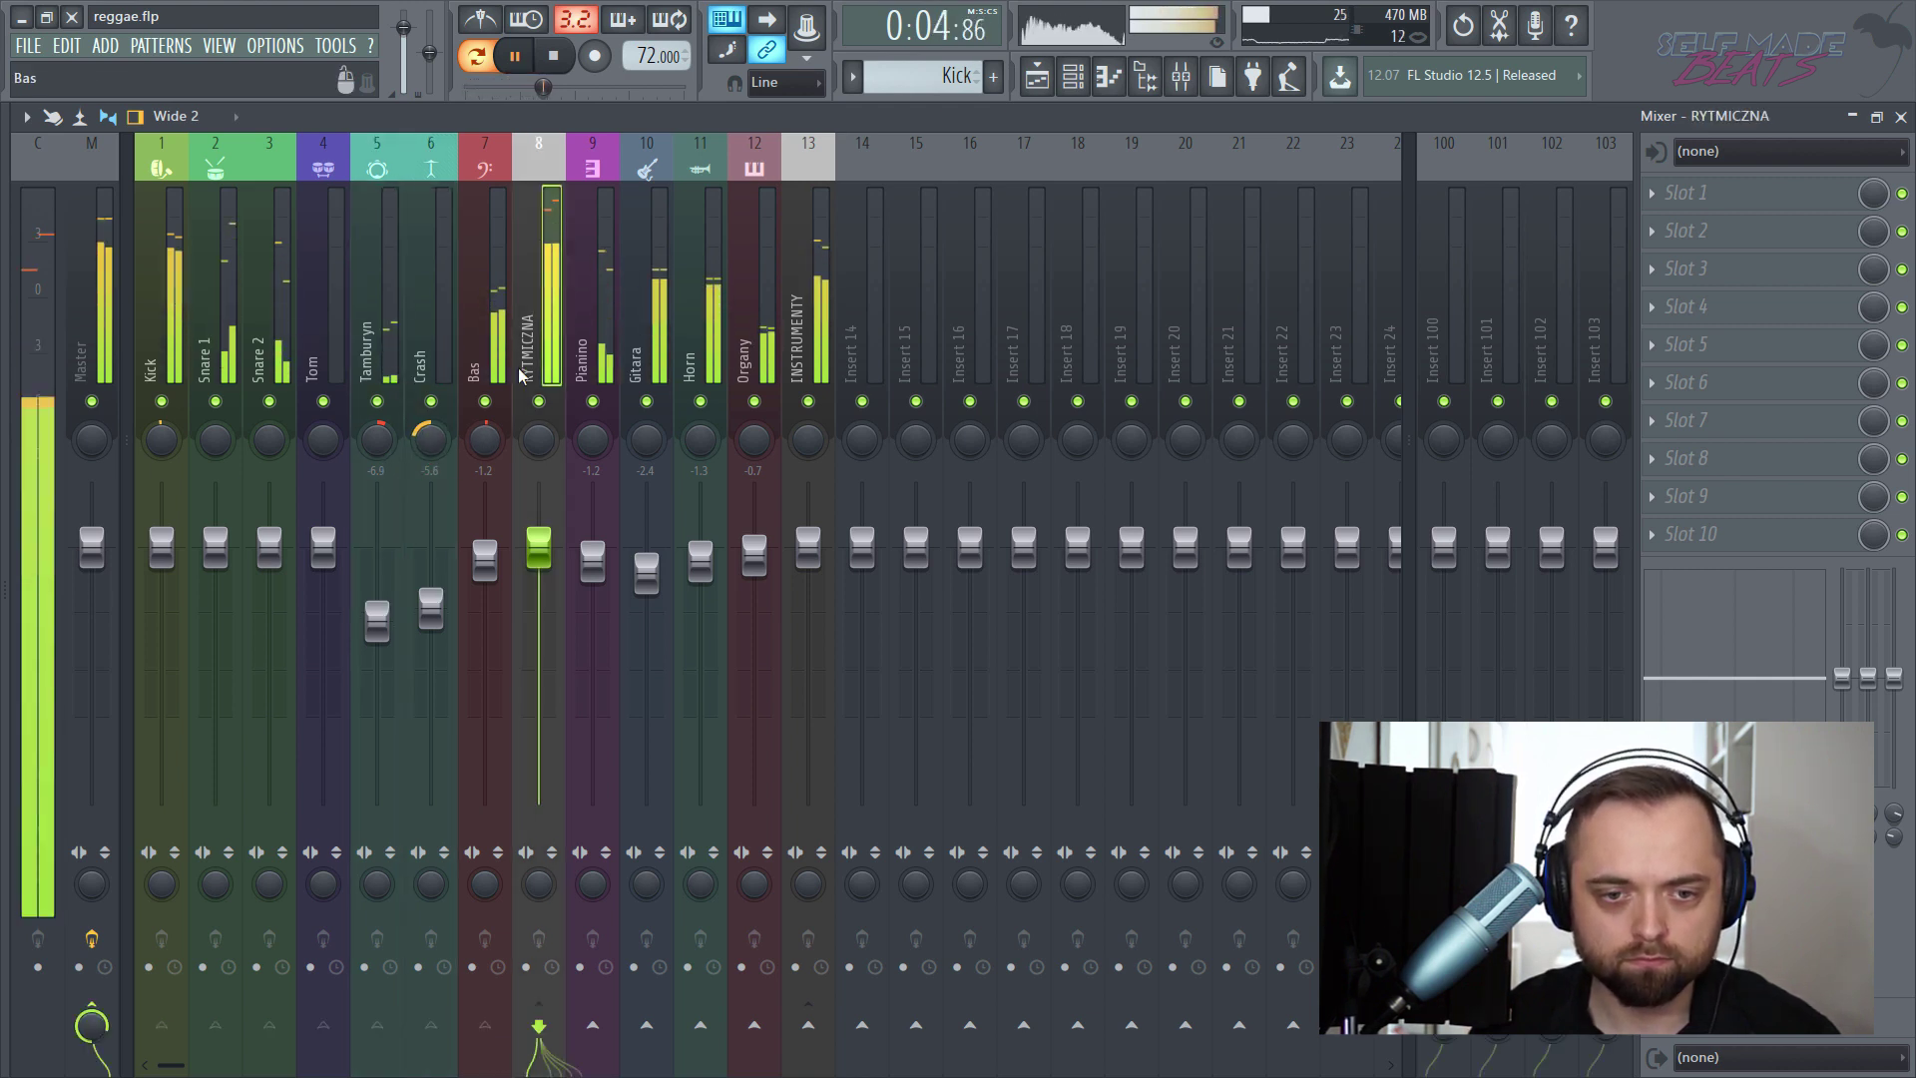
{"action": "left_click_drag", "start_coordinate": [701, 439], "coordinate": [646, 444]}
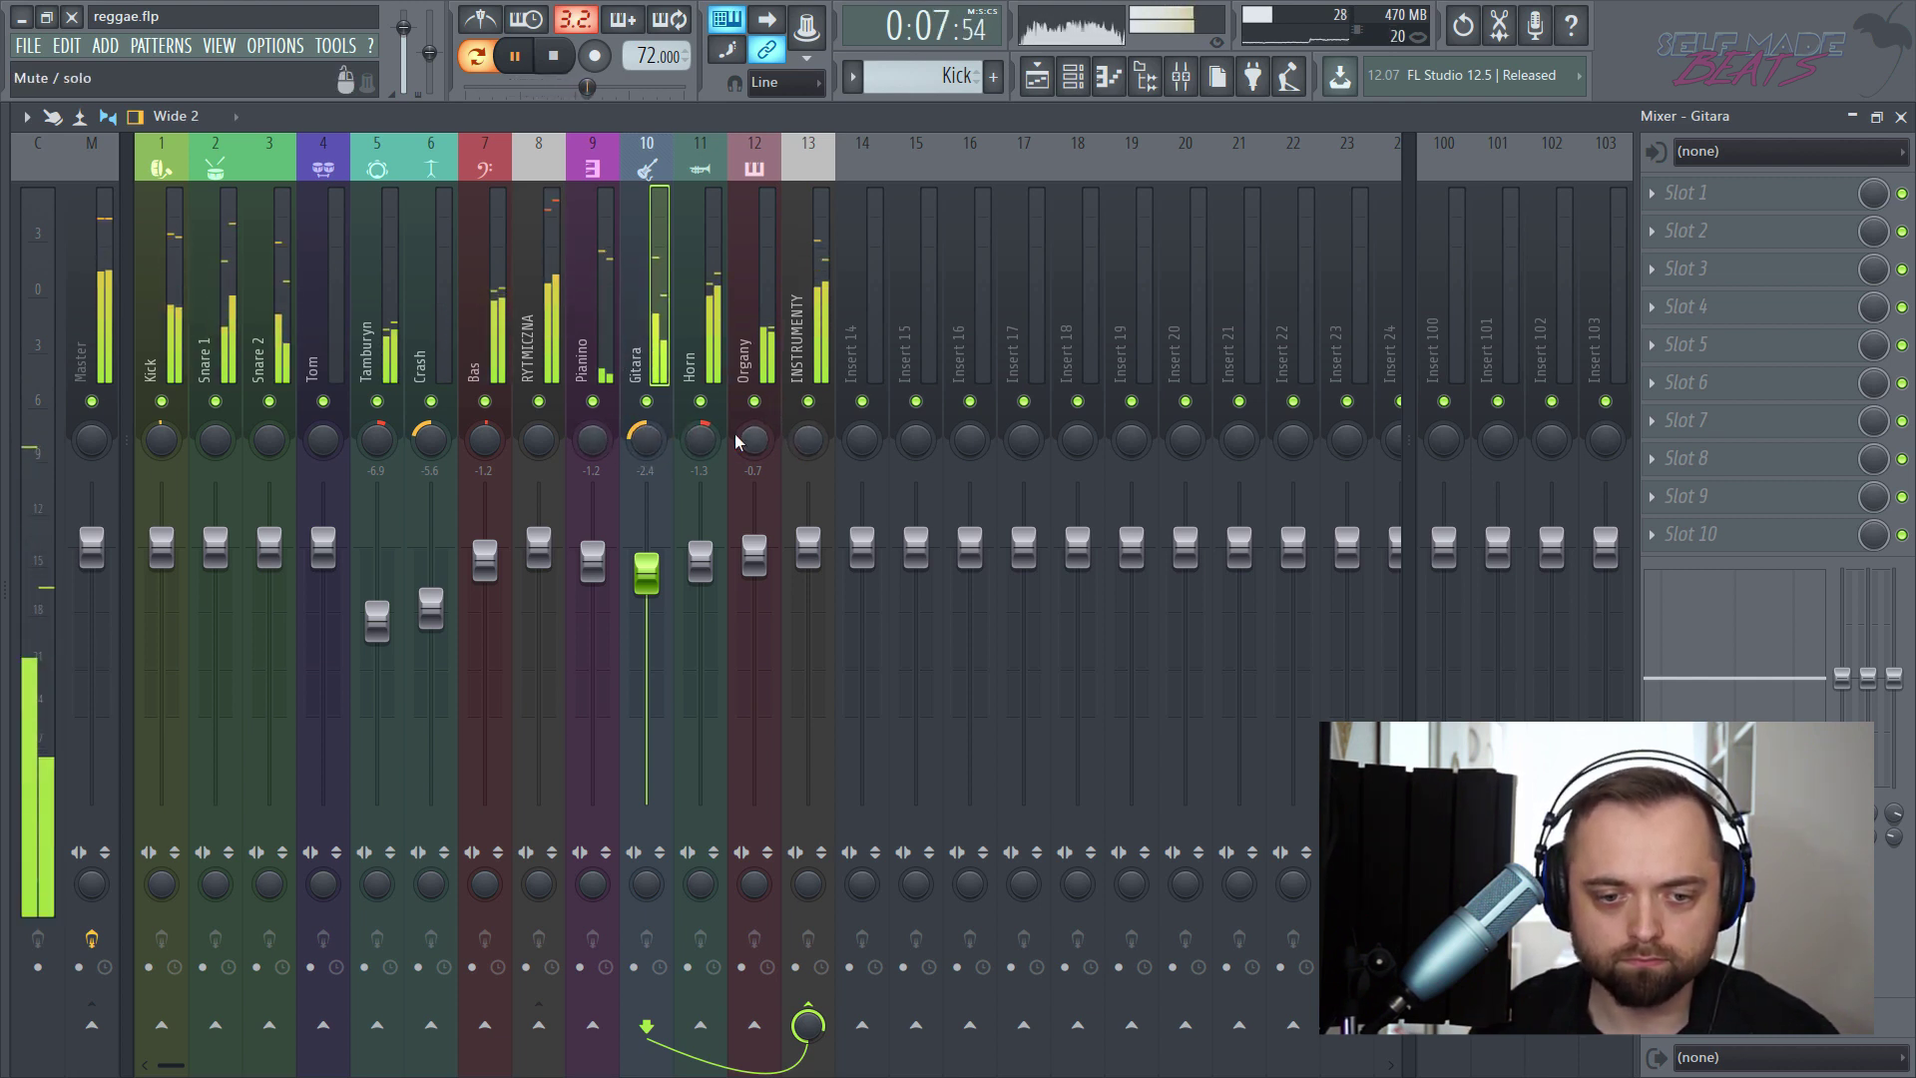
- Set the stereo separation of Pianino slightly and Organy 59% towards separated, and set the Organy volume to -2.9 dB
{"action": "left_click_drag", "start_coordinate": [593, 882], "coordinate": [593, 898]}
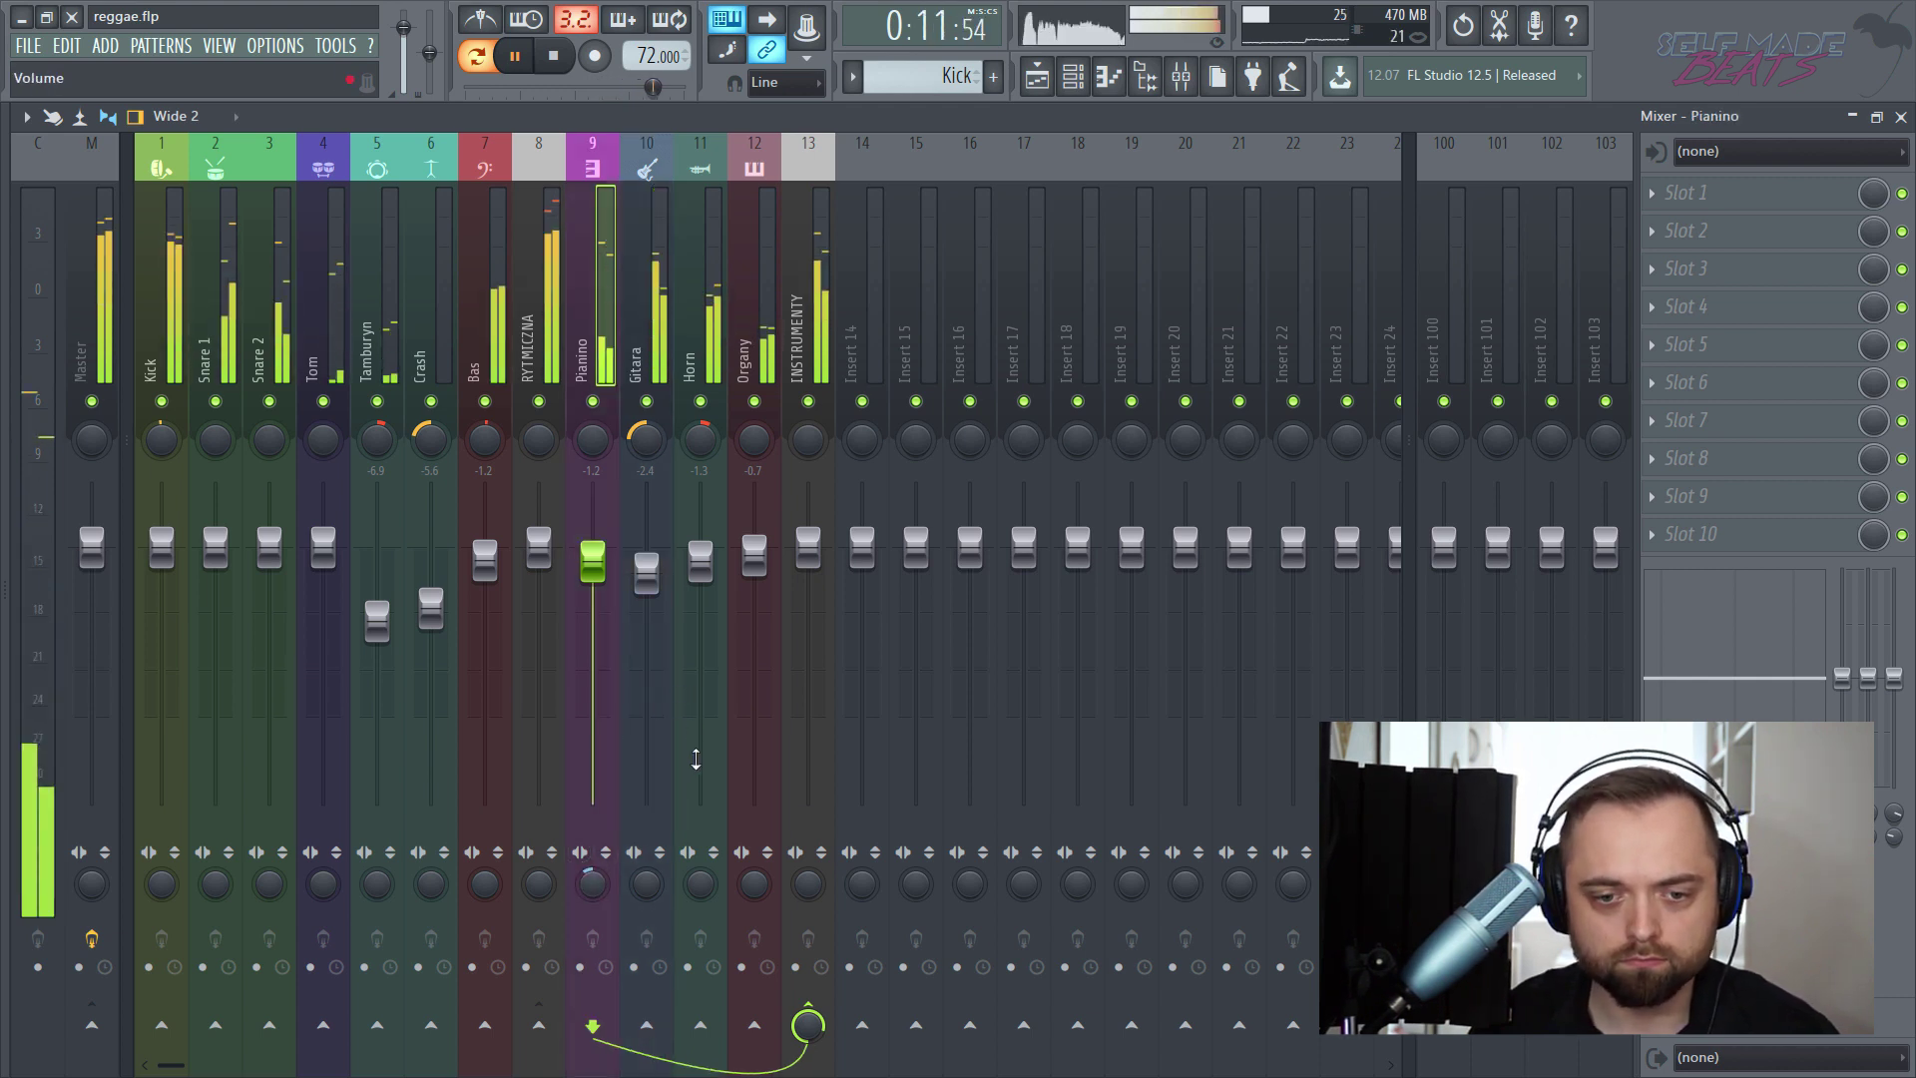
{"action": "left_click_drag", "start_coordinate": [754, 884], "coordinate": [755, 893]}
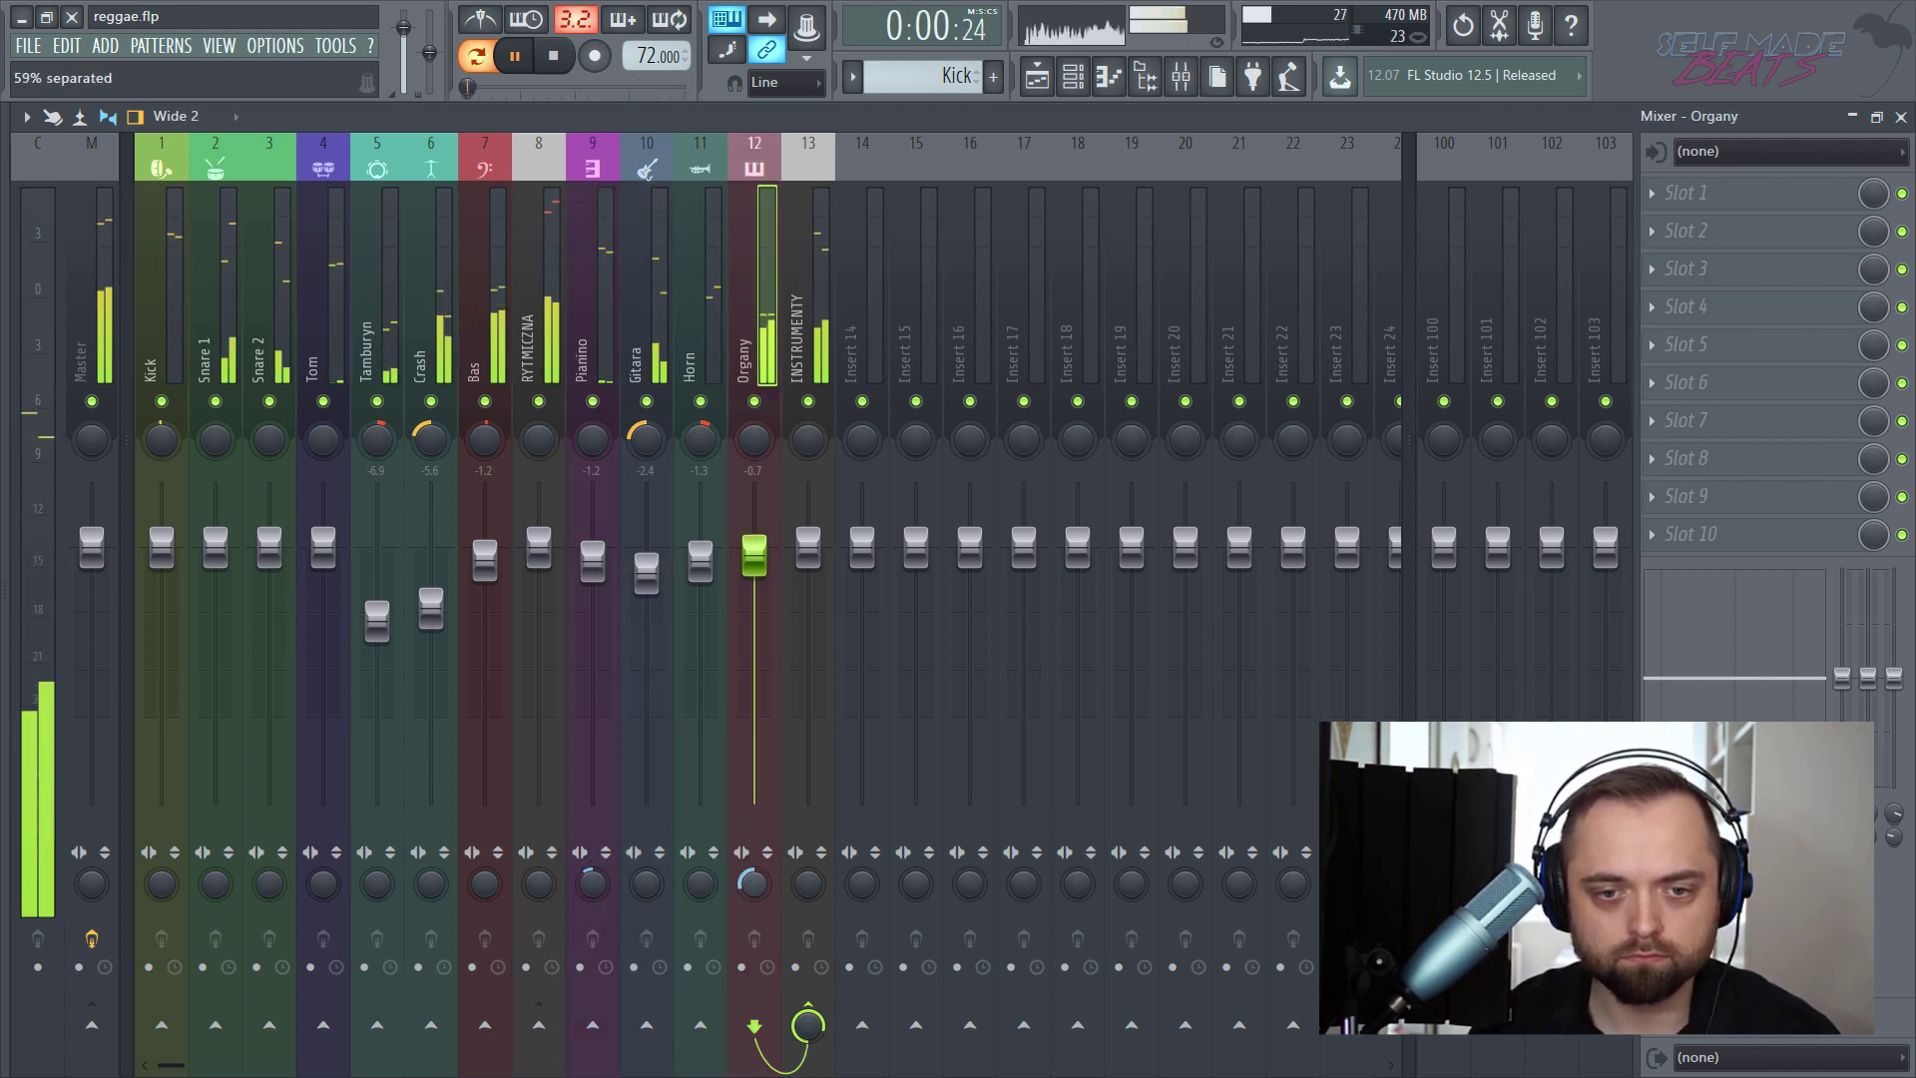
{"action": "mouse_move", "coordinate": [741, 547]}
{"action": "left_mouse_down"}
{"action": "mouse_move", "coordinate": [741, 608]}
{"action": "mouse_move", "coordinate": [755, 579]}
{"action": "left_mouse_up"}
- Turn the stereo separation of the Horn track and, more strongly, the Gitara track towards merged
{"action": "left_click", "coordinate": [704, 369]}
{"action": "left_click", "coordinate": [698, 818]}
{"action": "scroll", "coordinate": [699, 882], "scroll_direction": "down", "scroll_amount": 3}
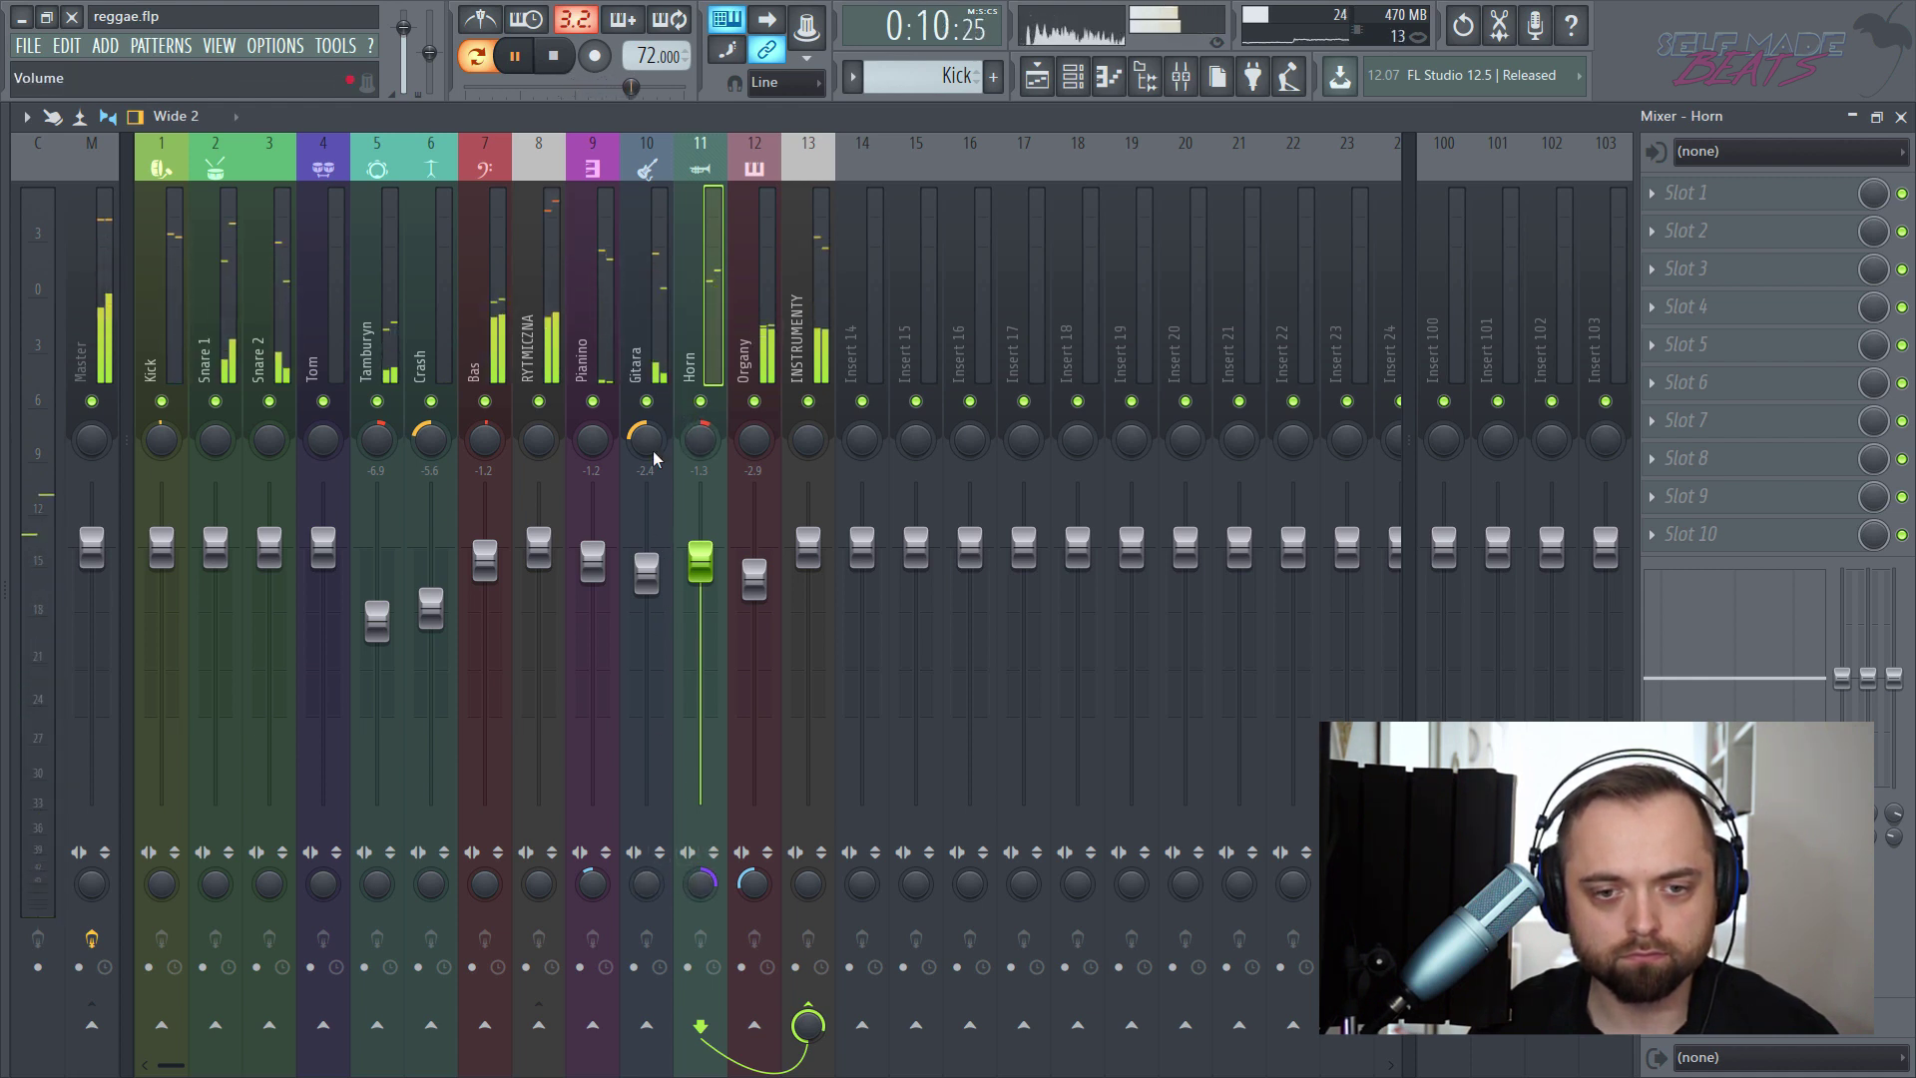
{"action": "left_click", "coordinate": [647, 818]}
{"action": "scroll", "coordinate": [646, 883], "scroll_direction": "down", "scroll_amount": 10}
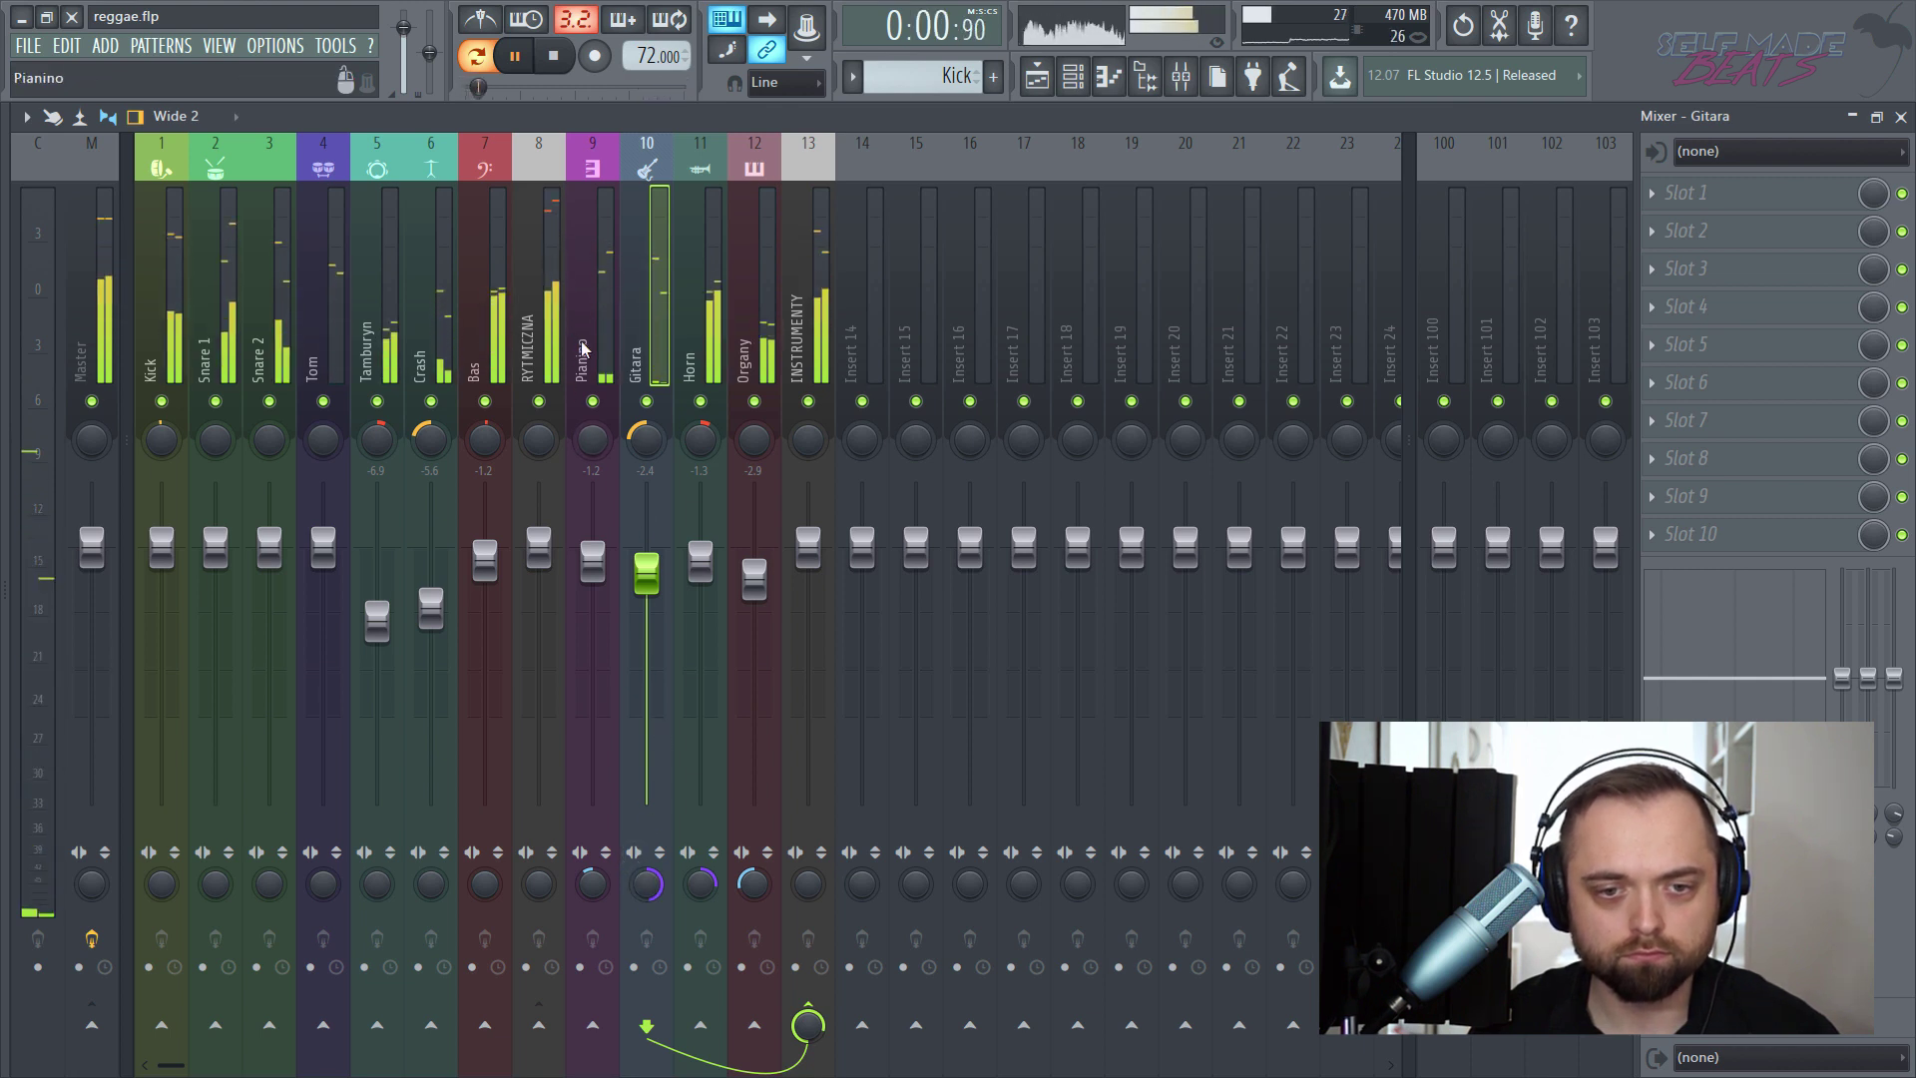
- Turn the stereo separation of Bas strongly towards merged, and that of Snare 1 and Snare 2 slightly towards merged
{"action": "left_click", "coordinate": [472, 933]}
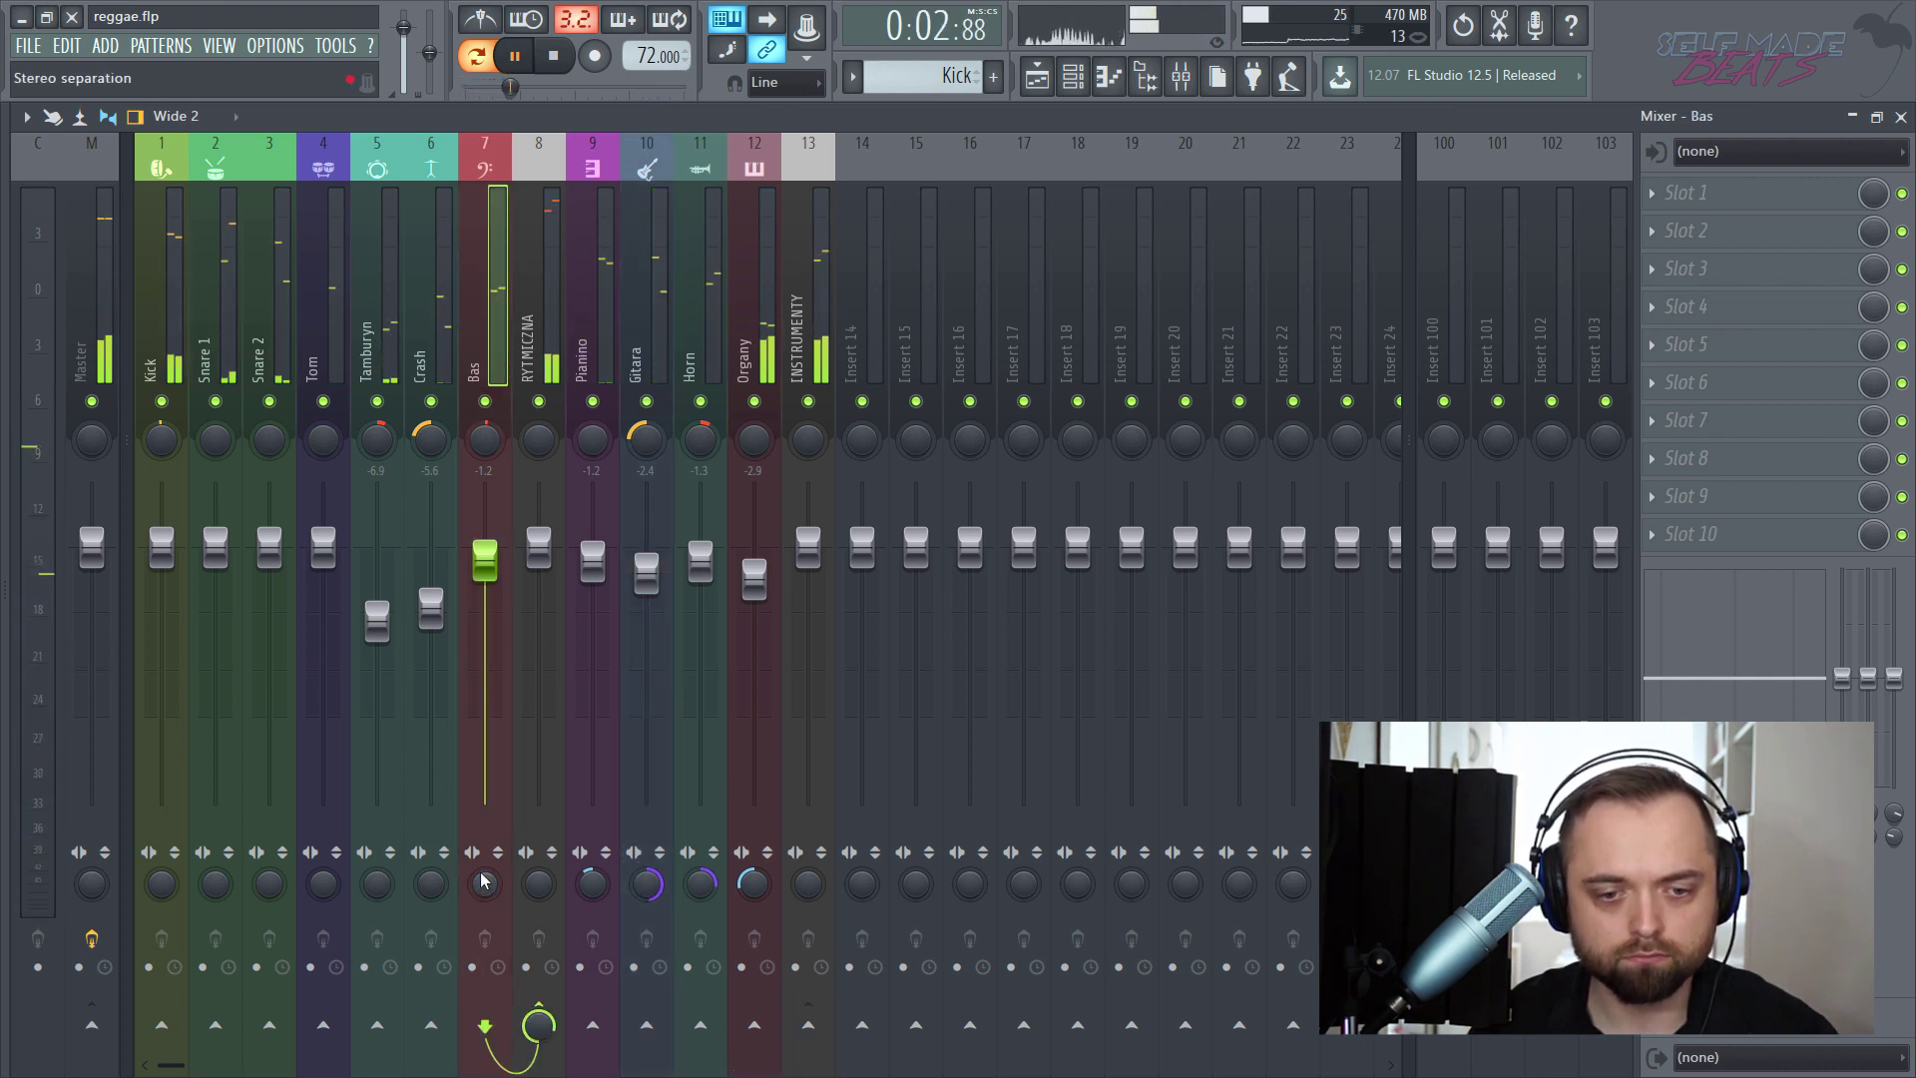
{"action": "scroll", "coordinate": [485, 882], "scroll_direction": "down", "scroll_amount": 10}
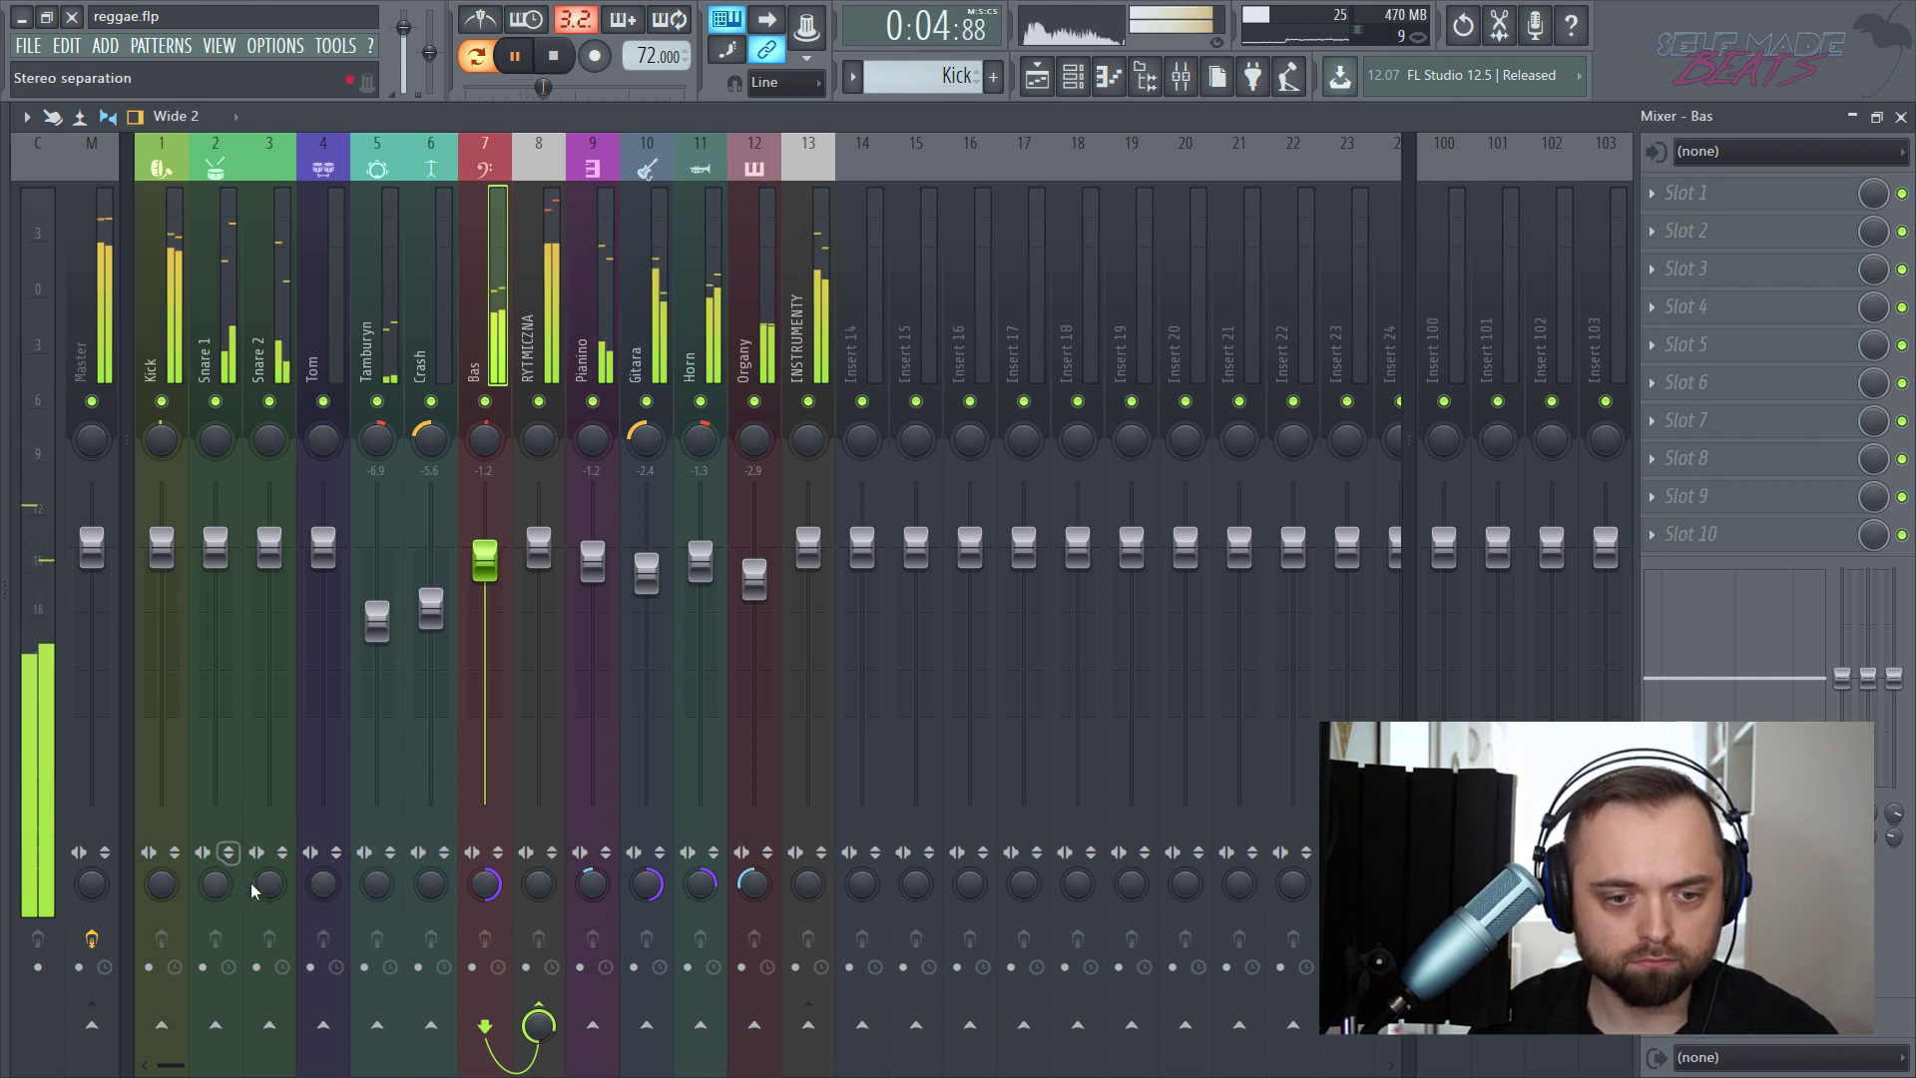
{"action": "scroll", "coordinate": [257, 886], "scroll_direction": "down", "scroll_amount": 5}
{"action": "scroll", "coordinate": [213, 886], "scroll_direction": "down", "scroll_amount": 5}
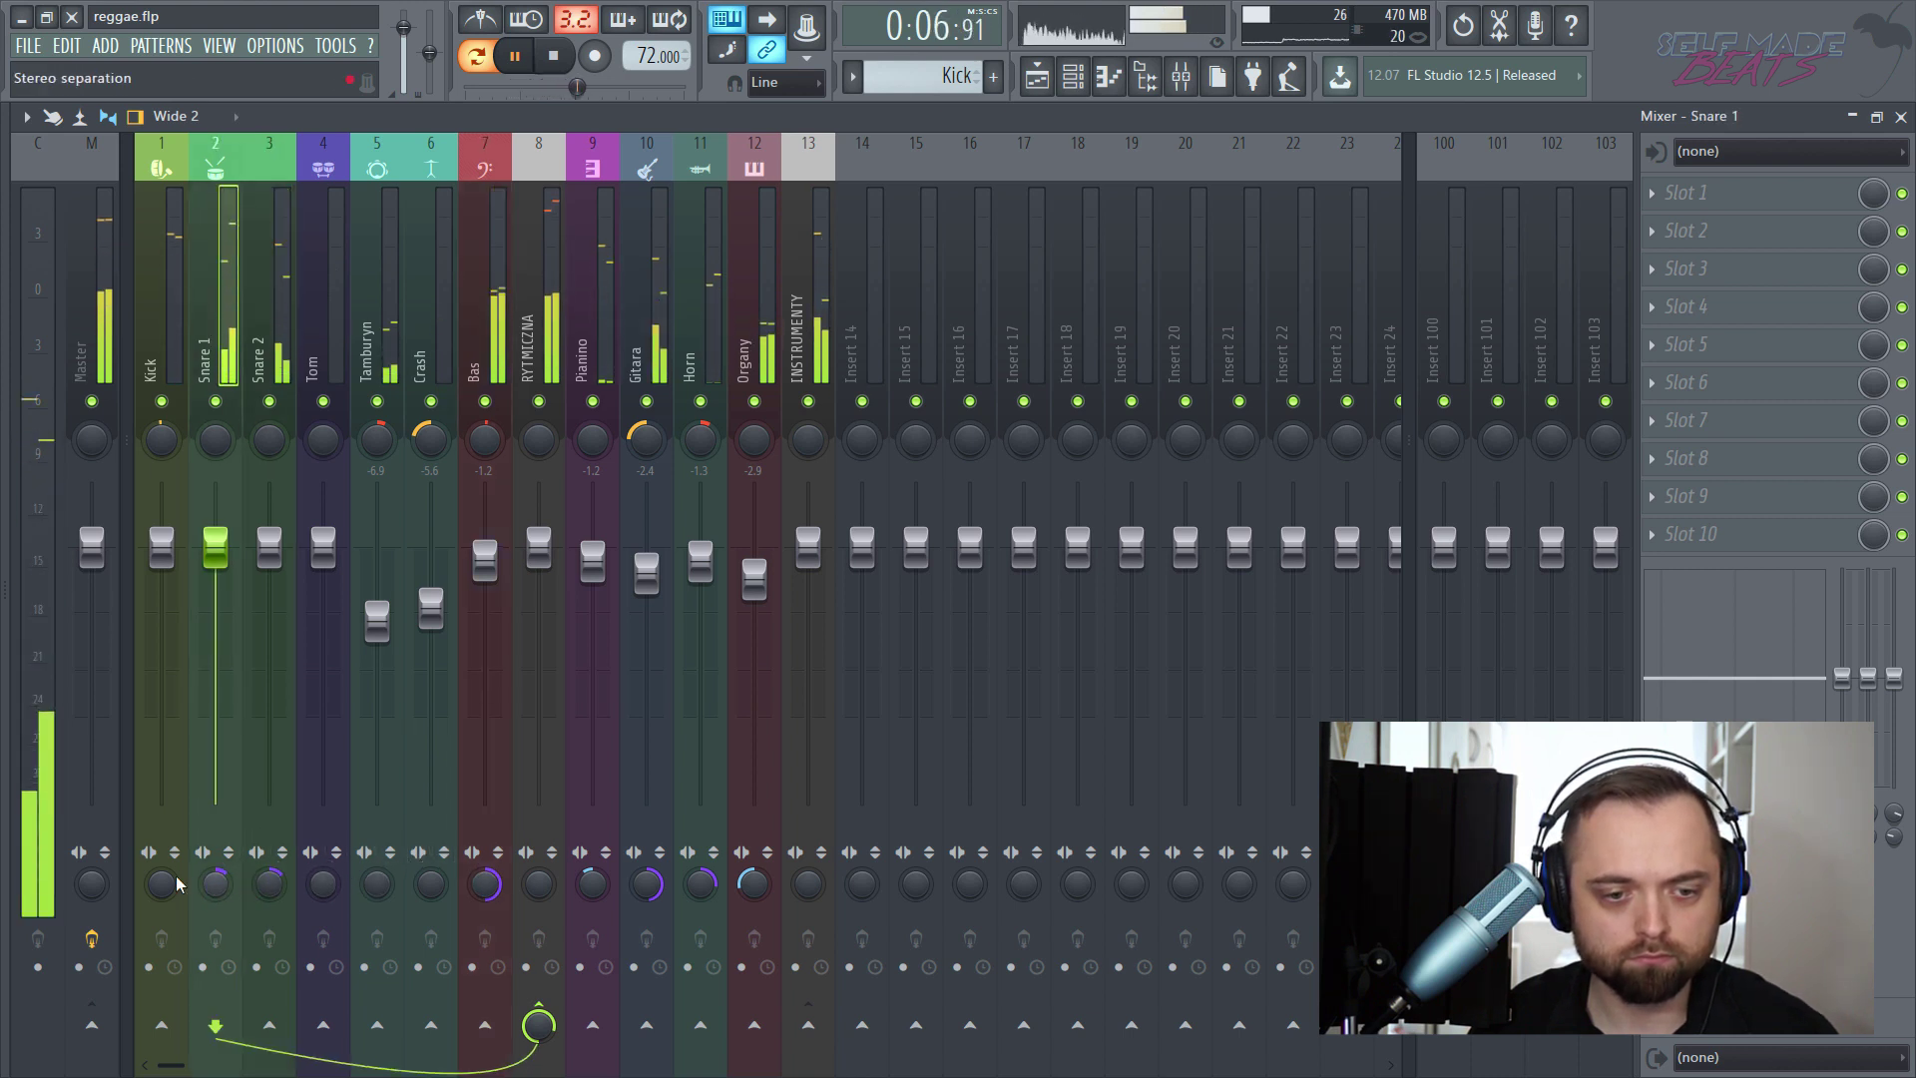
- Turn the stereo separation of Kick, Tamburyn and Crash slightly towards merged, with Tamburyn at 36% merged, and stop playback
{"action": "scroll", "coordinate": [165, 883], "scroll_direction": "down", "scroll_amount": 5}
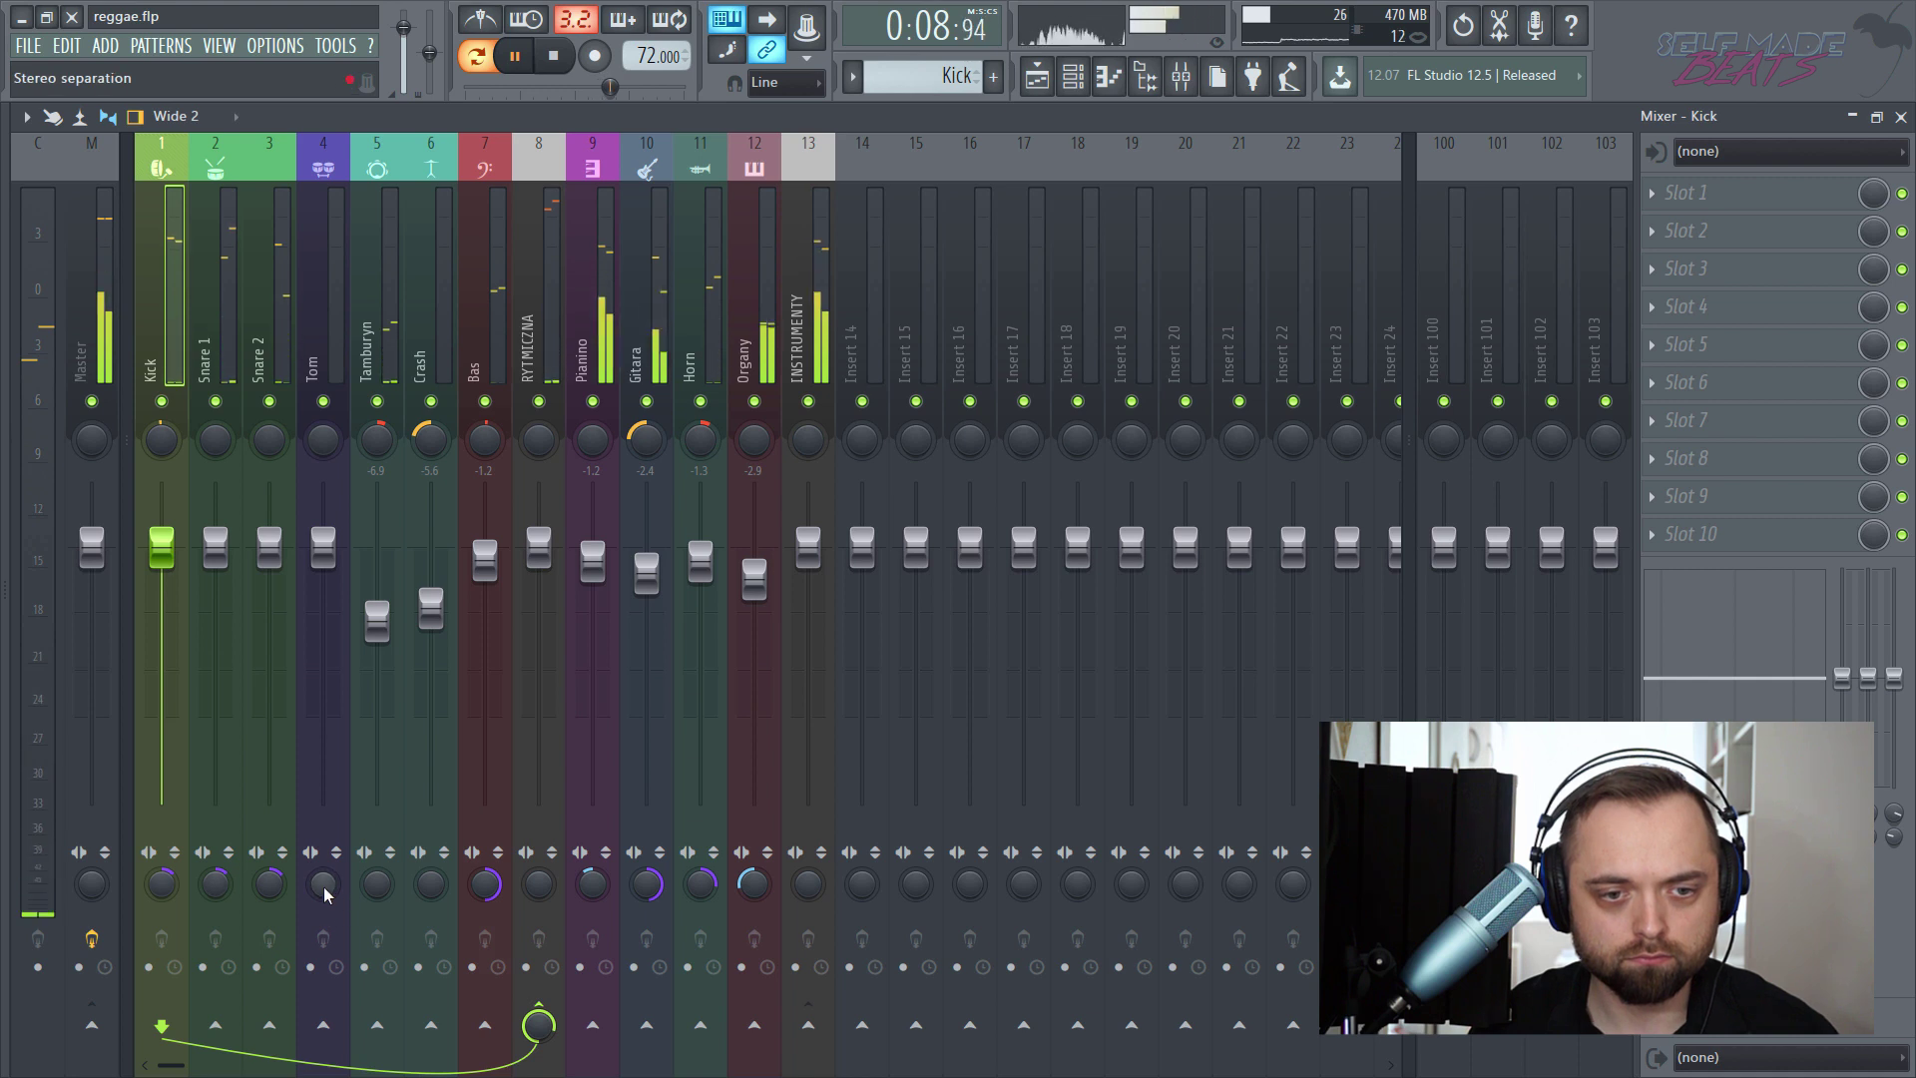
{"action": "left_click", "coordinate": [324, 888]}
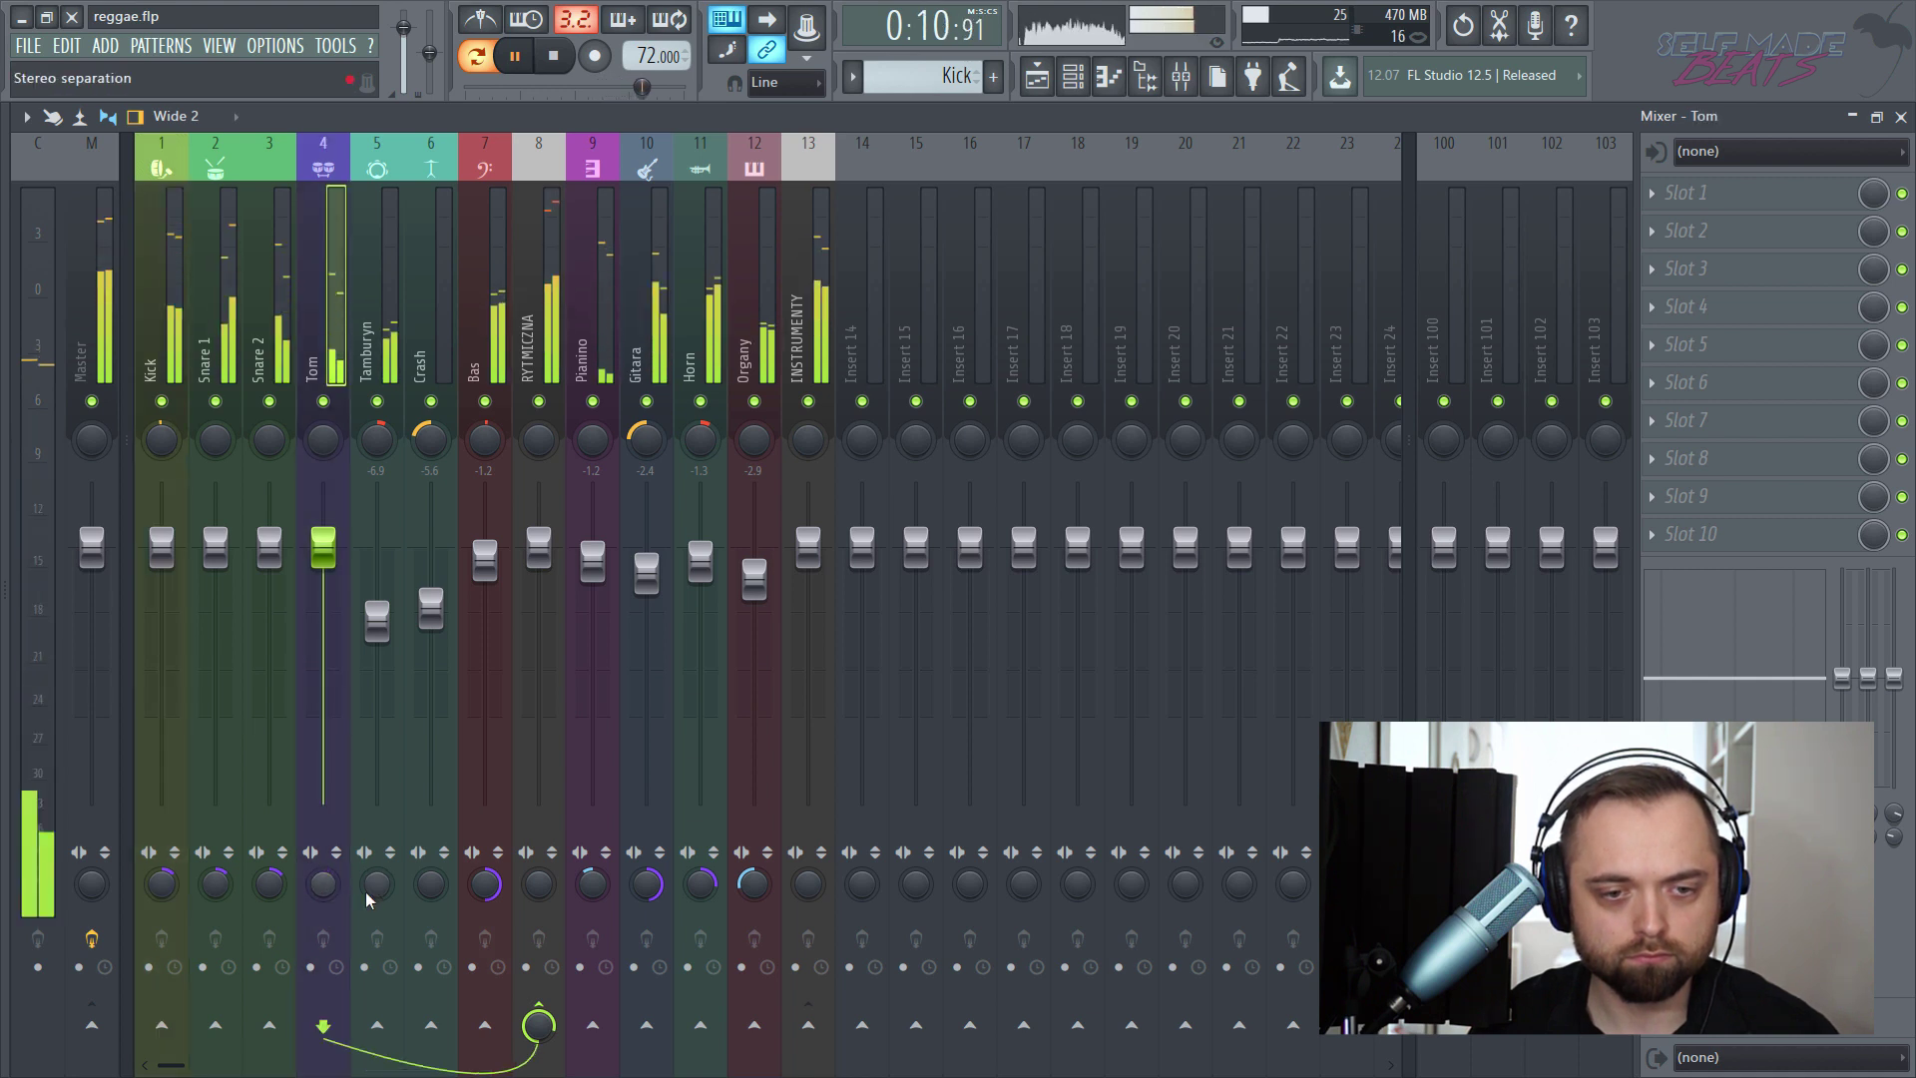
{"action": "scroll", "coordinate": [376, 883], "scroll_direction": "down", "scroll_amount": 5}
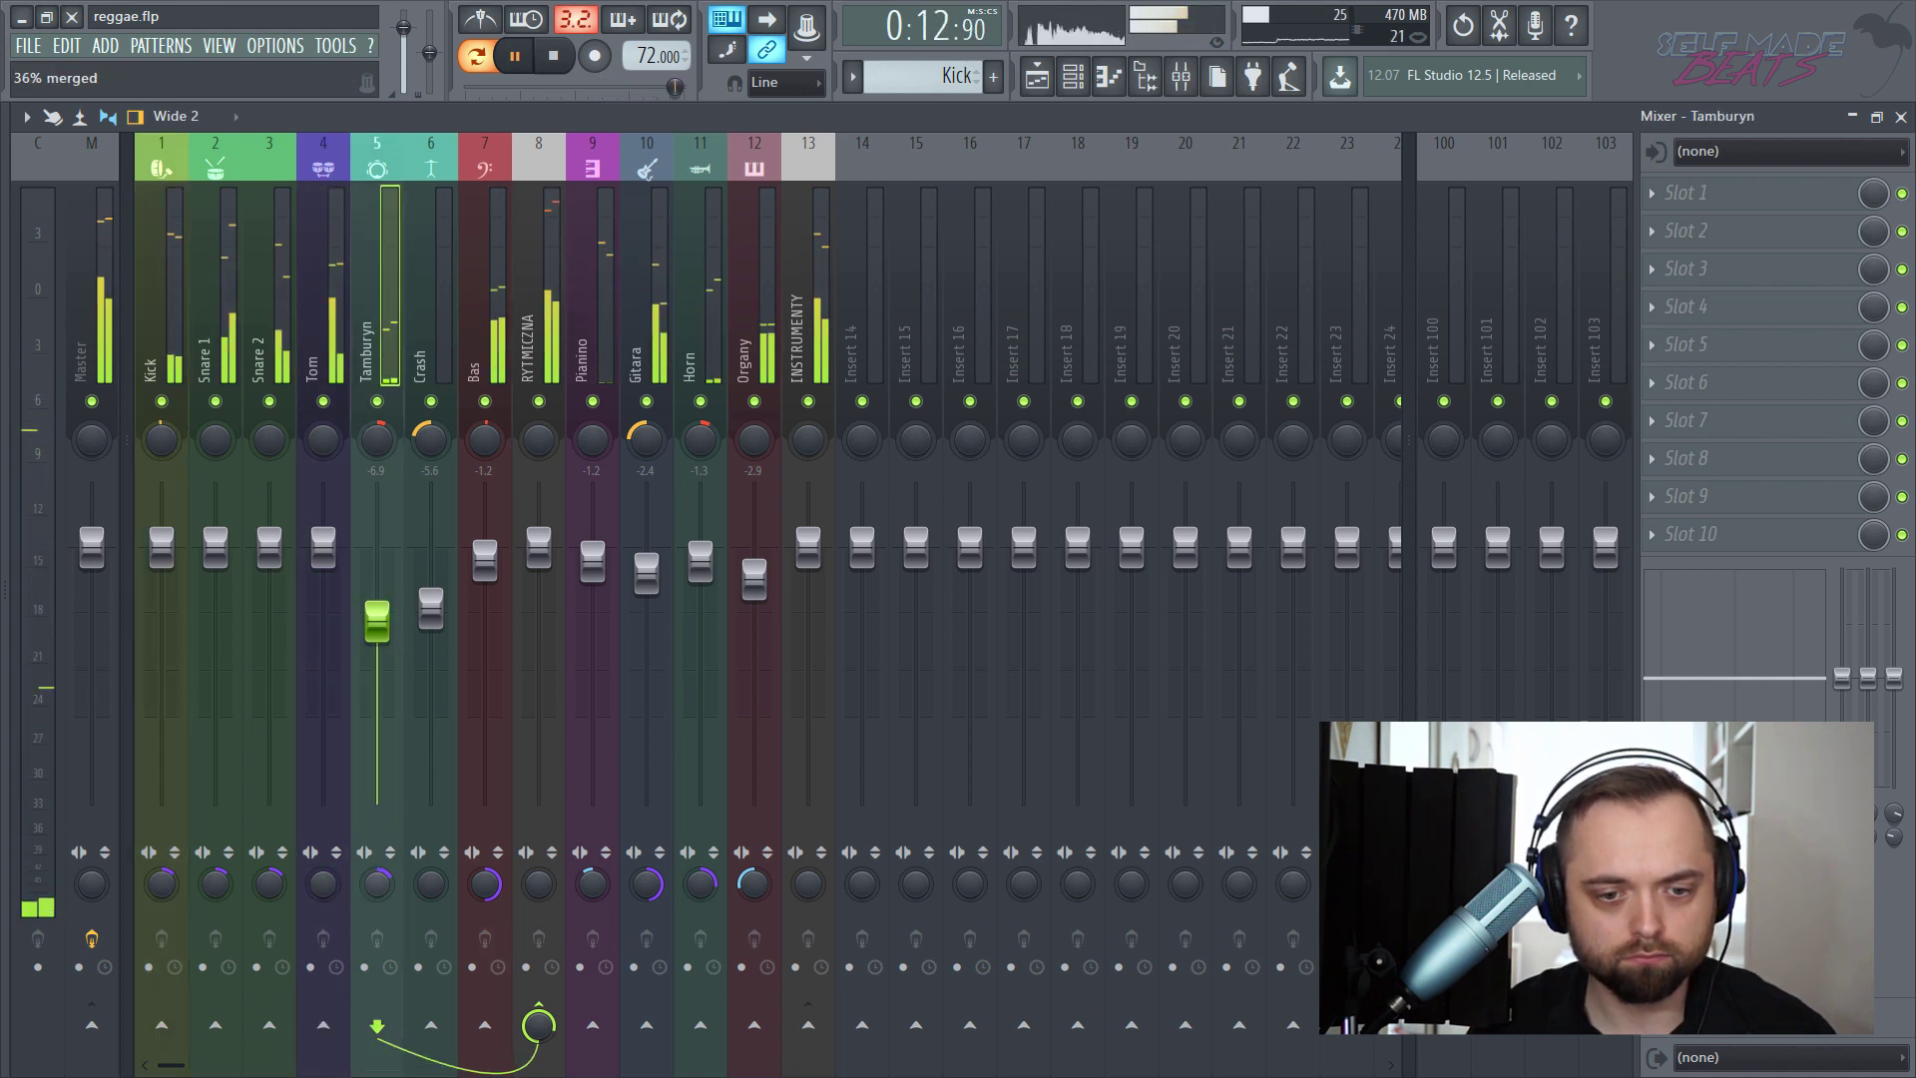
{"action": "left_click", "coordinate": [417, 521]}
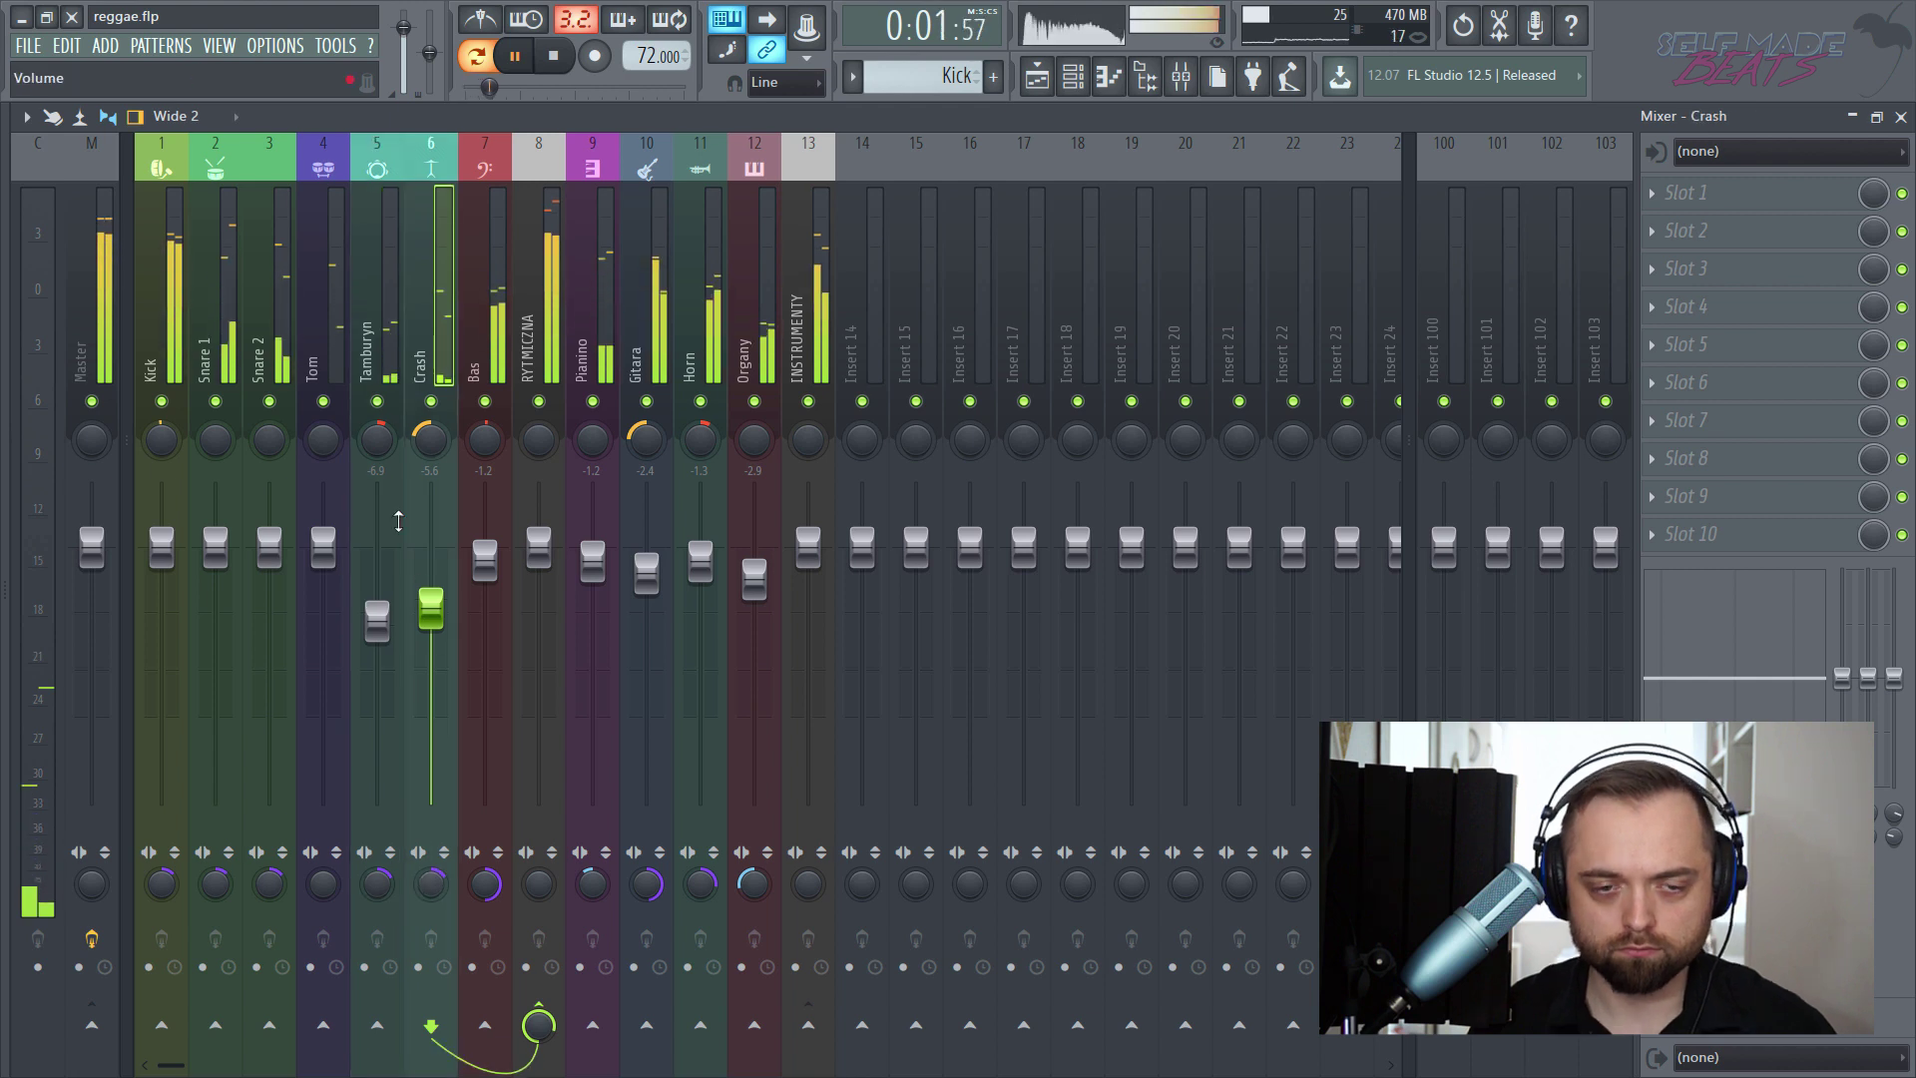
{"action": "key", "text": "space"}
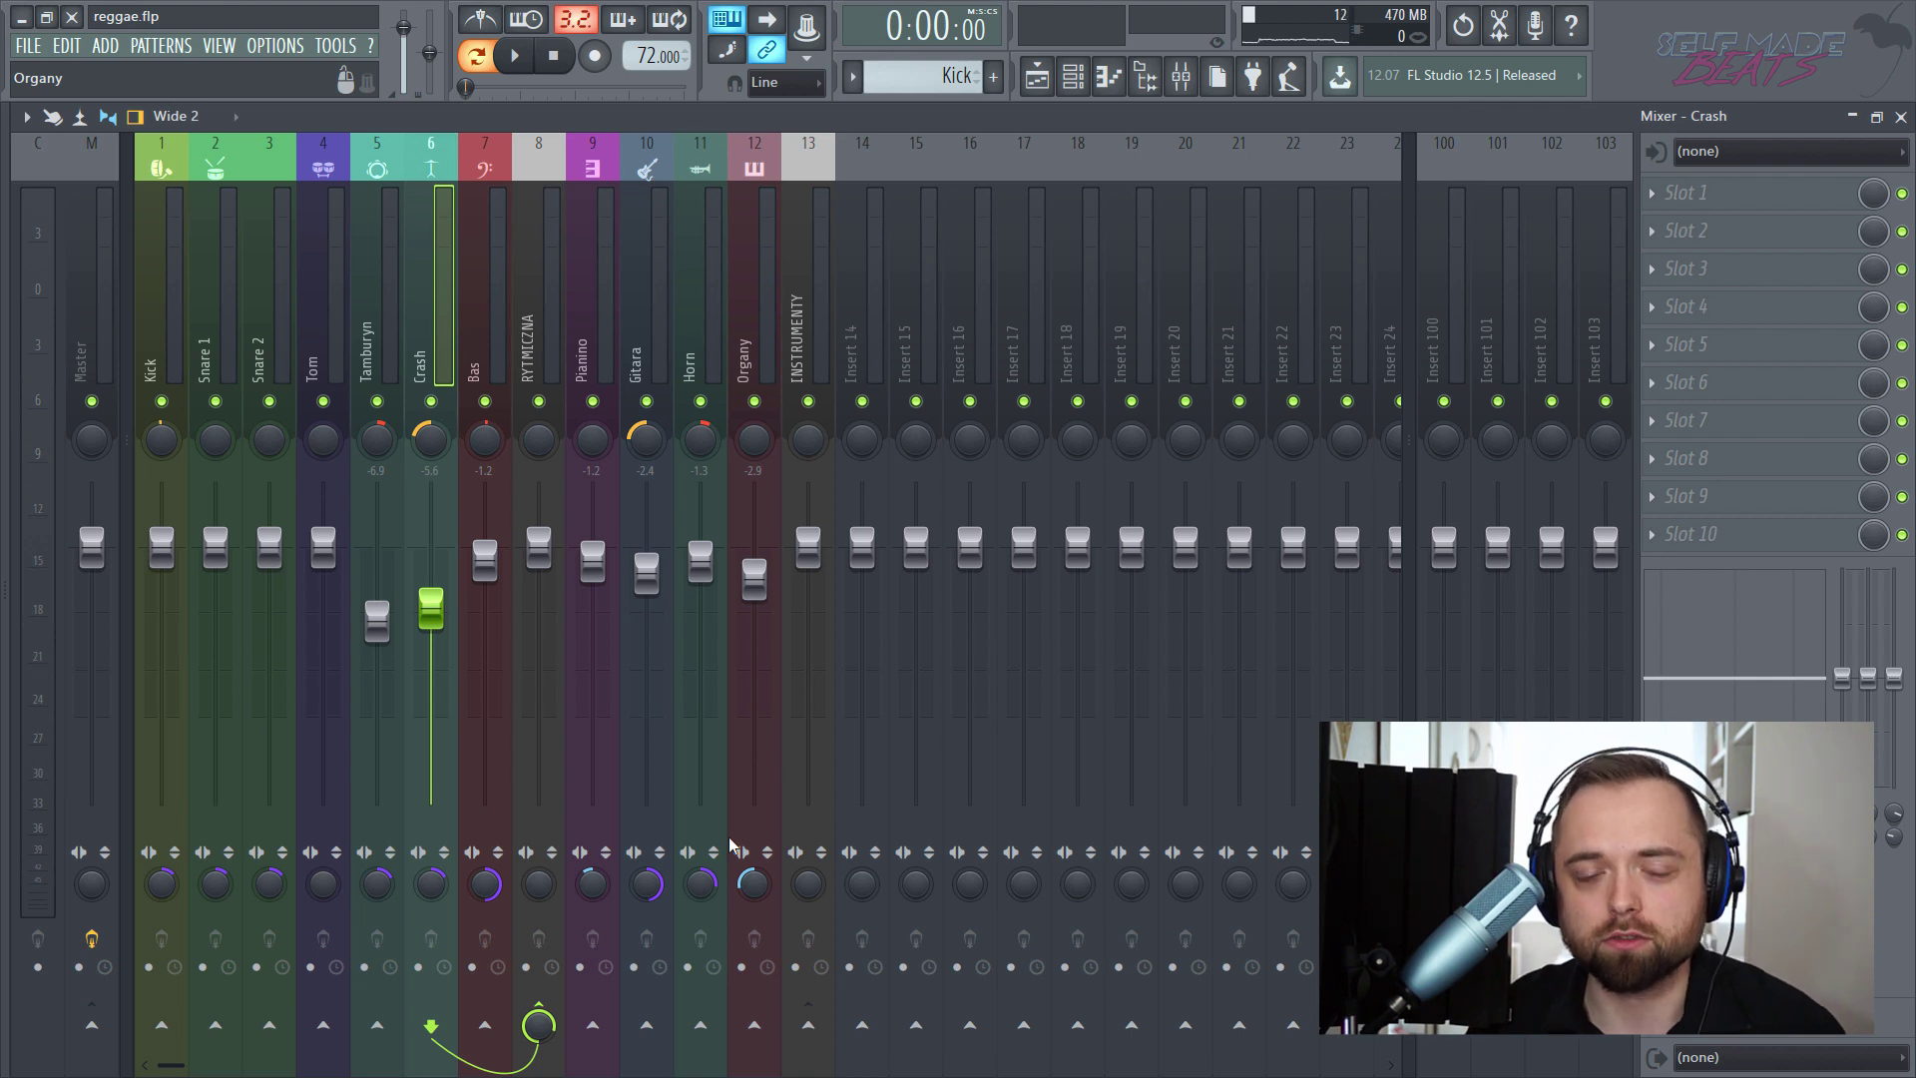
{"action": "left_click_drag", "start_coordinate": [774, 333], "coordinate": [685, 294]}
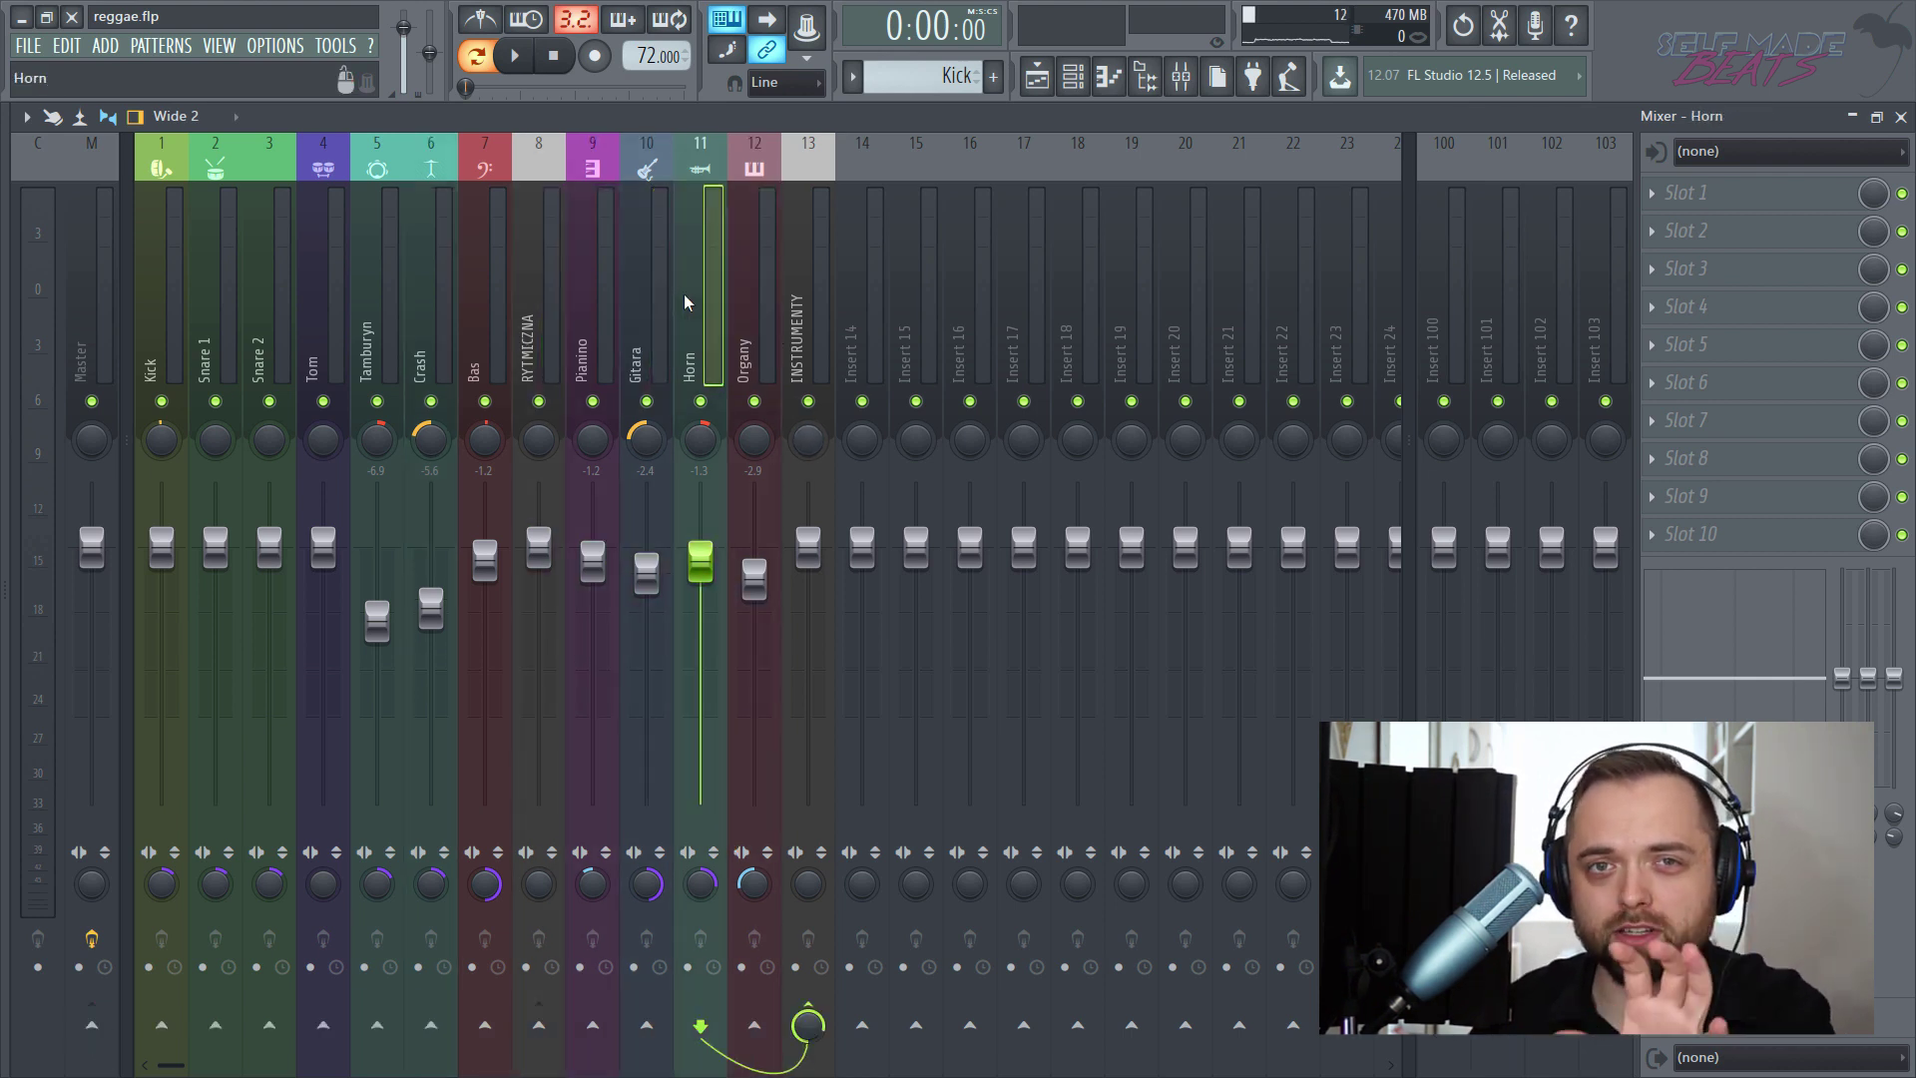
{"action": "left_click", "coordinate": [596, 352]}
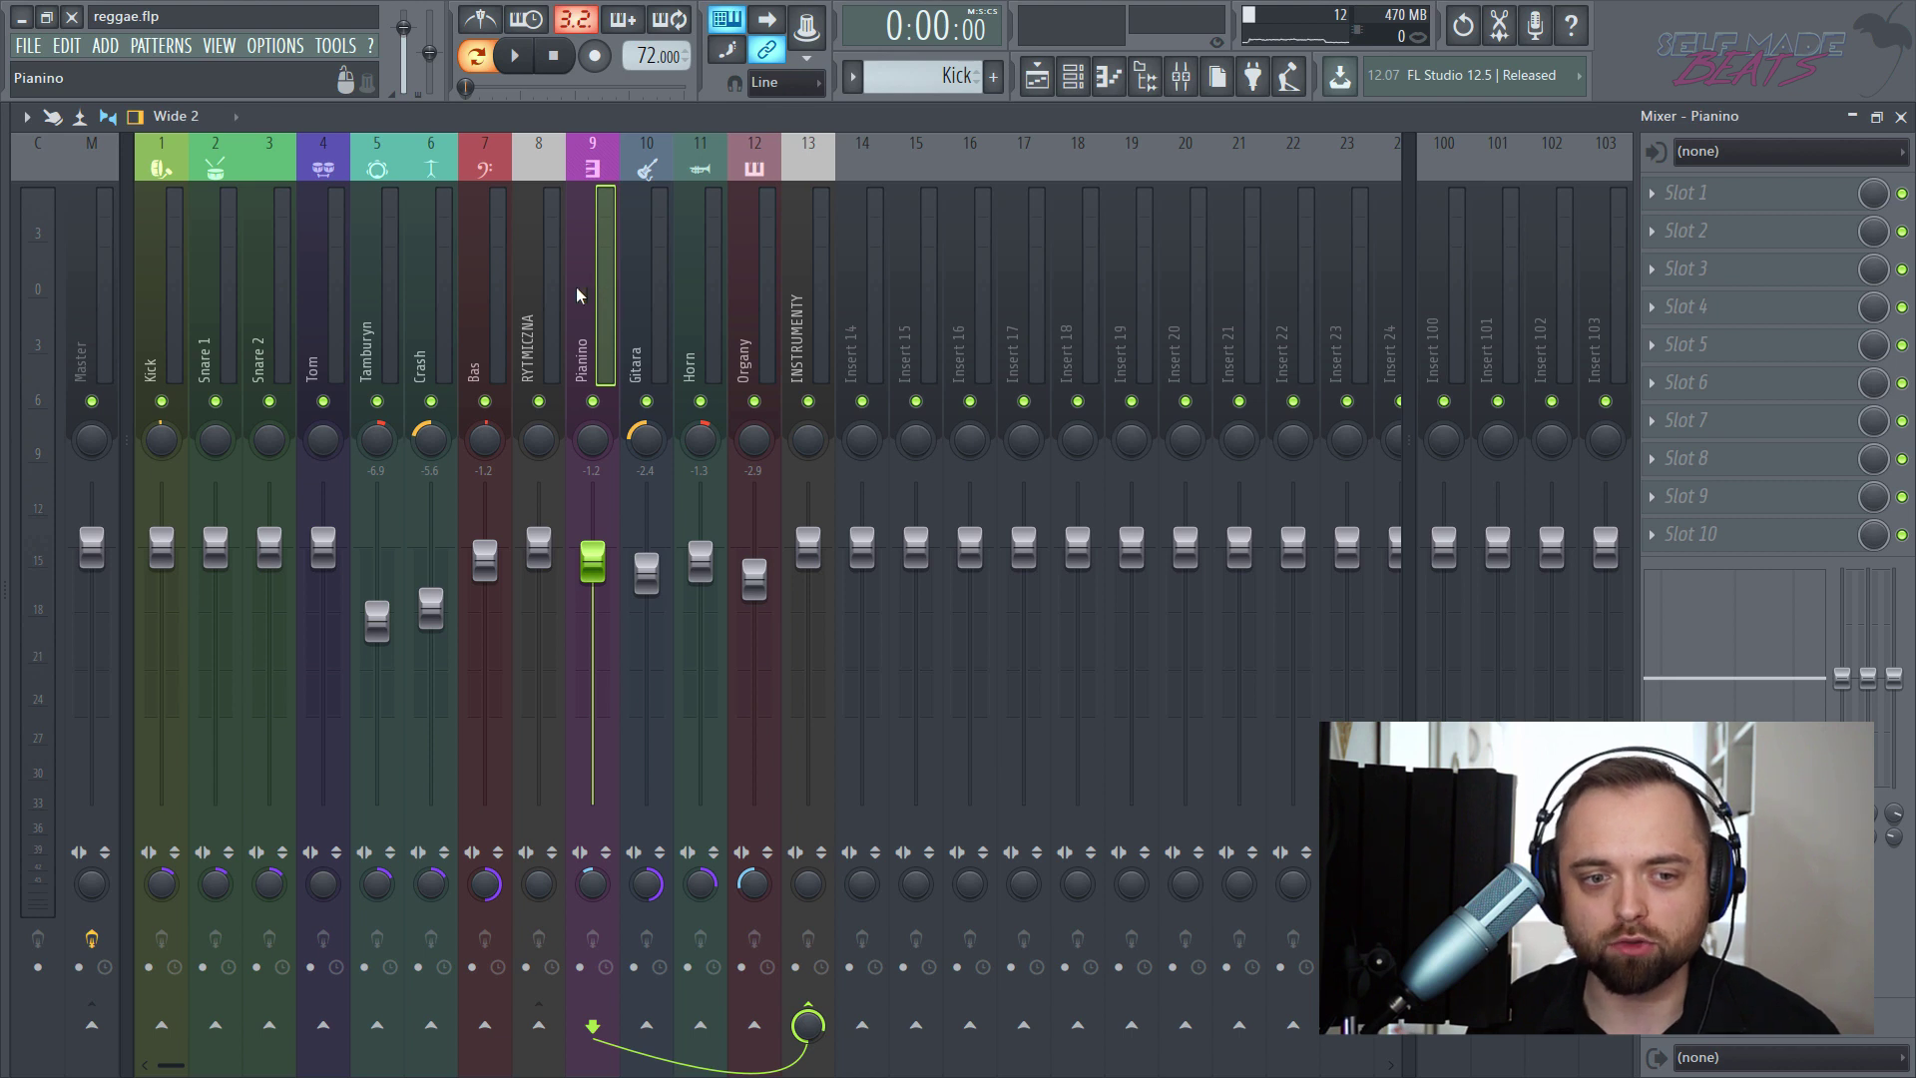
{"action": "left_click_drag", "start_coordinate": [369, 329], "coordinate": [216, 334]}
{"action": "left_click", "coordinate": [193, 315]}
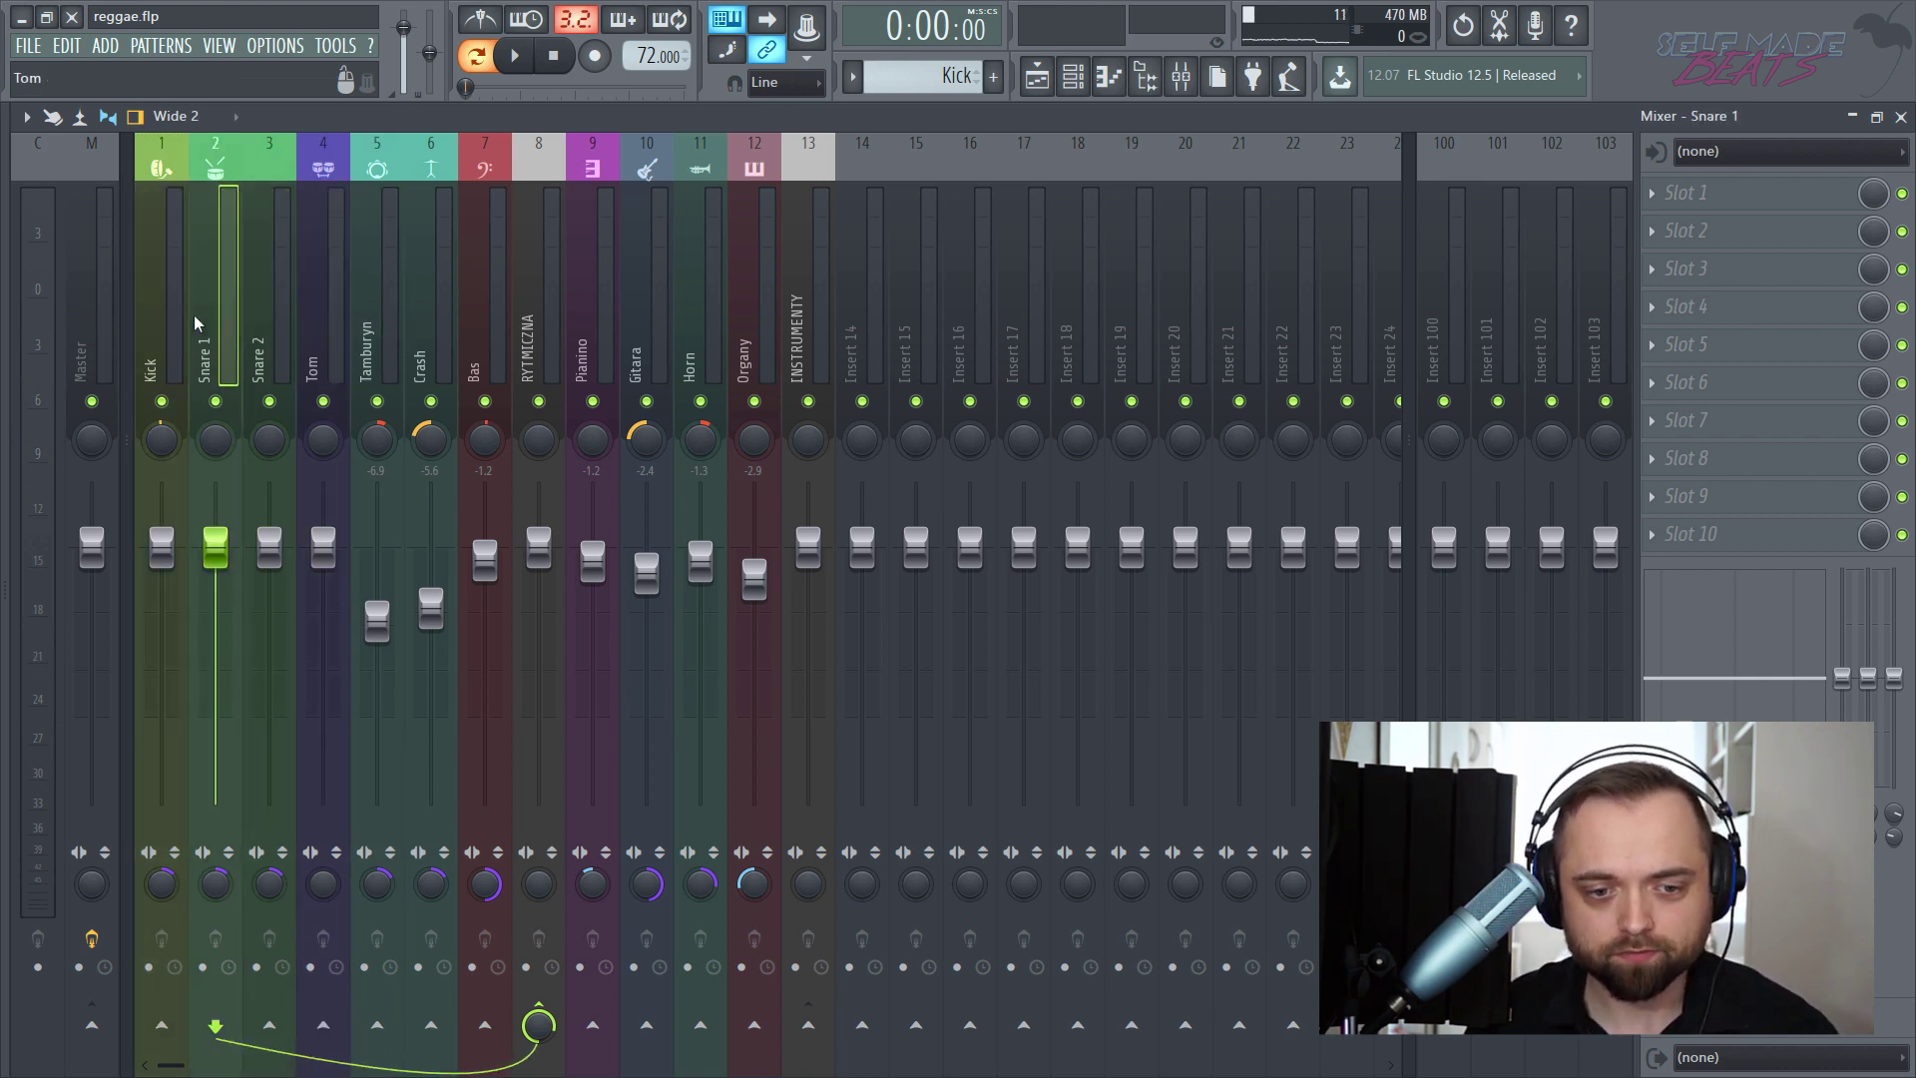
{"action": "left_click", "coordinate": [162, 256]}
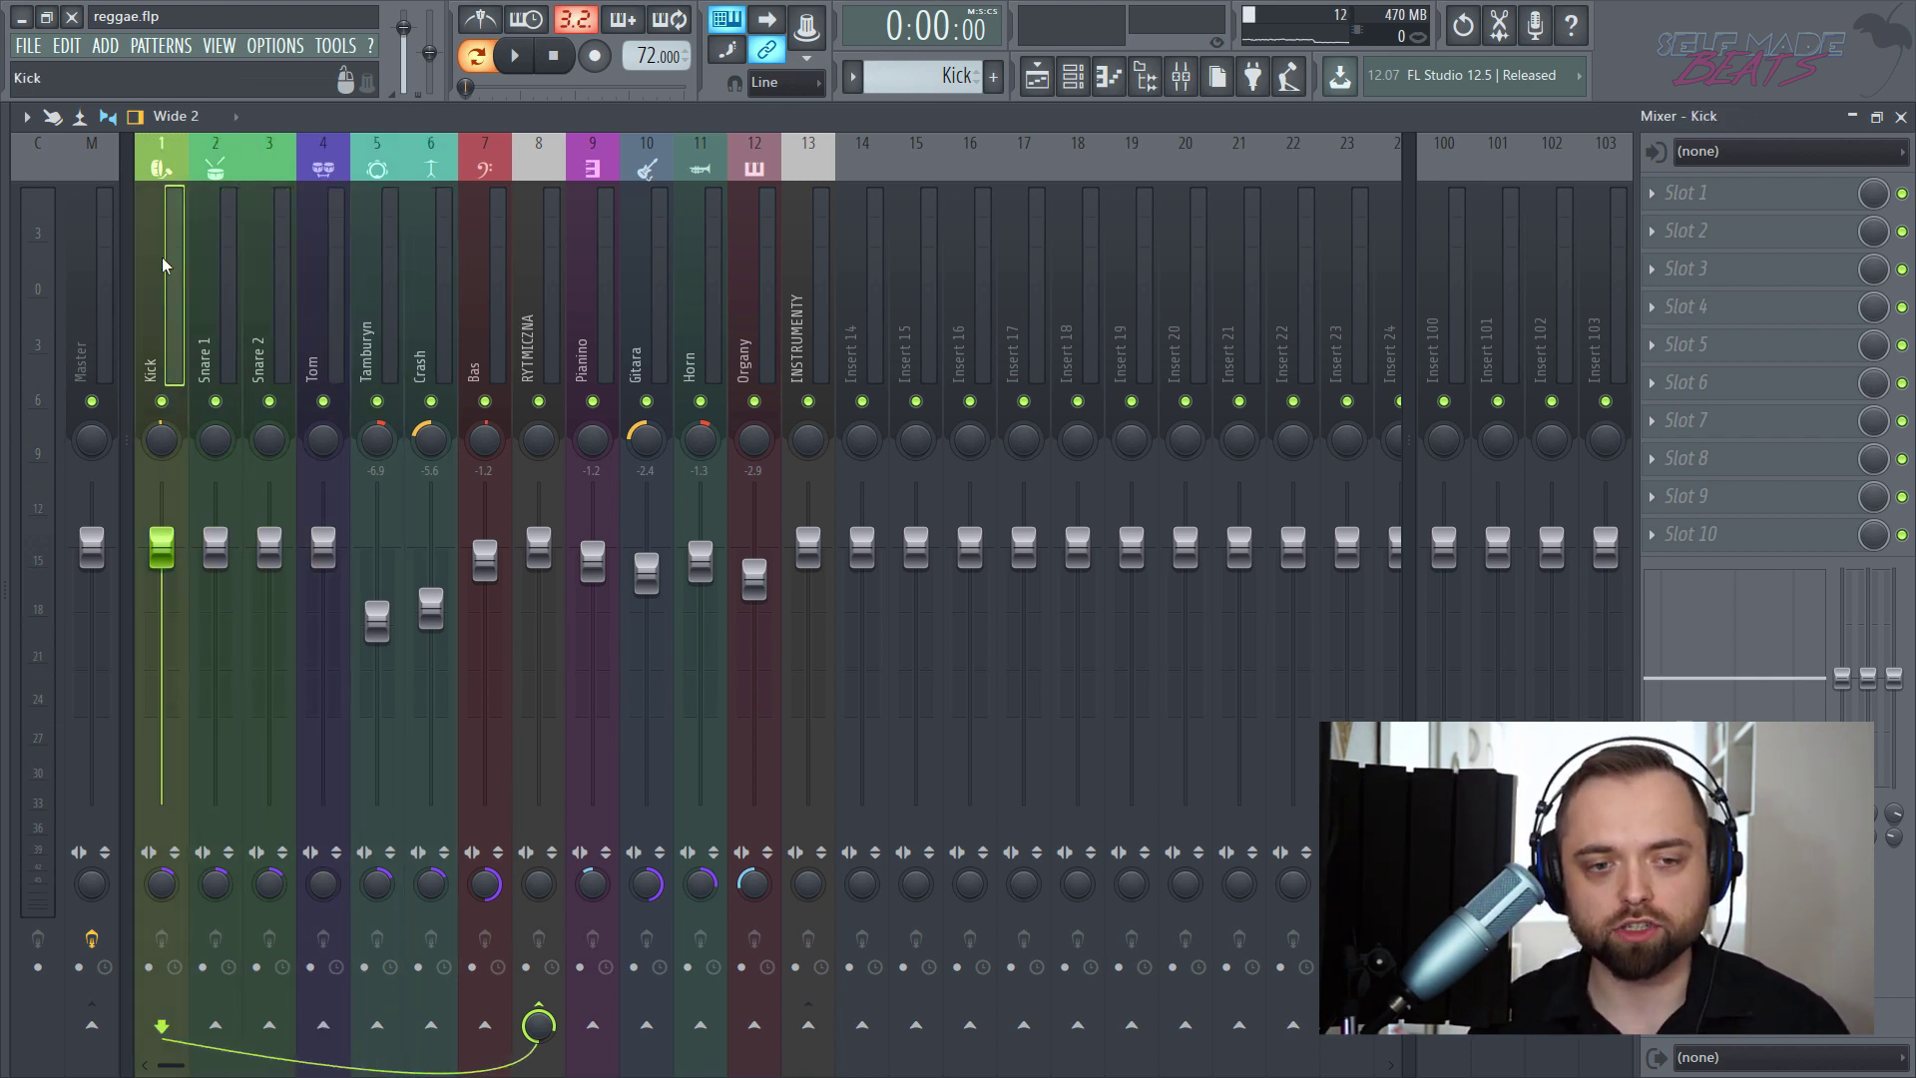
{"action": "left_click", "coordinate": [206, 286]}
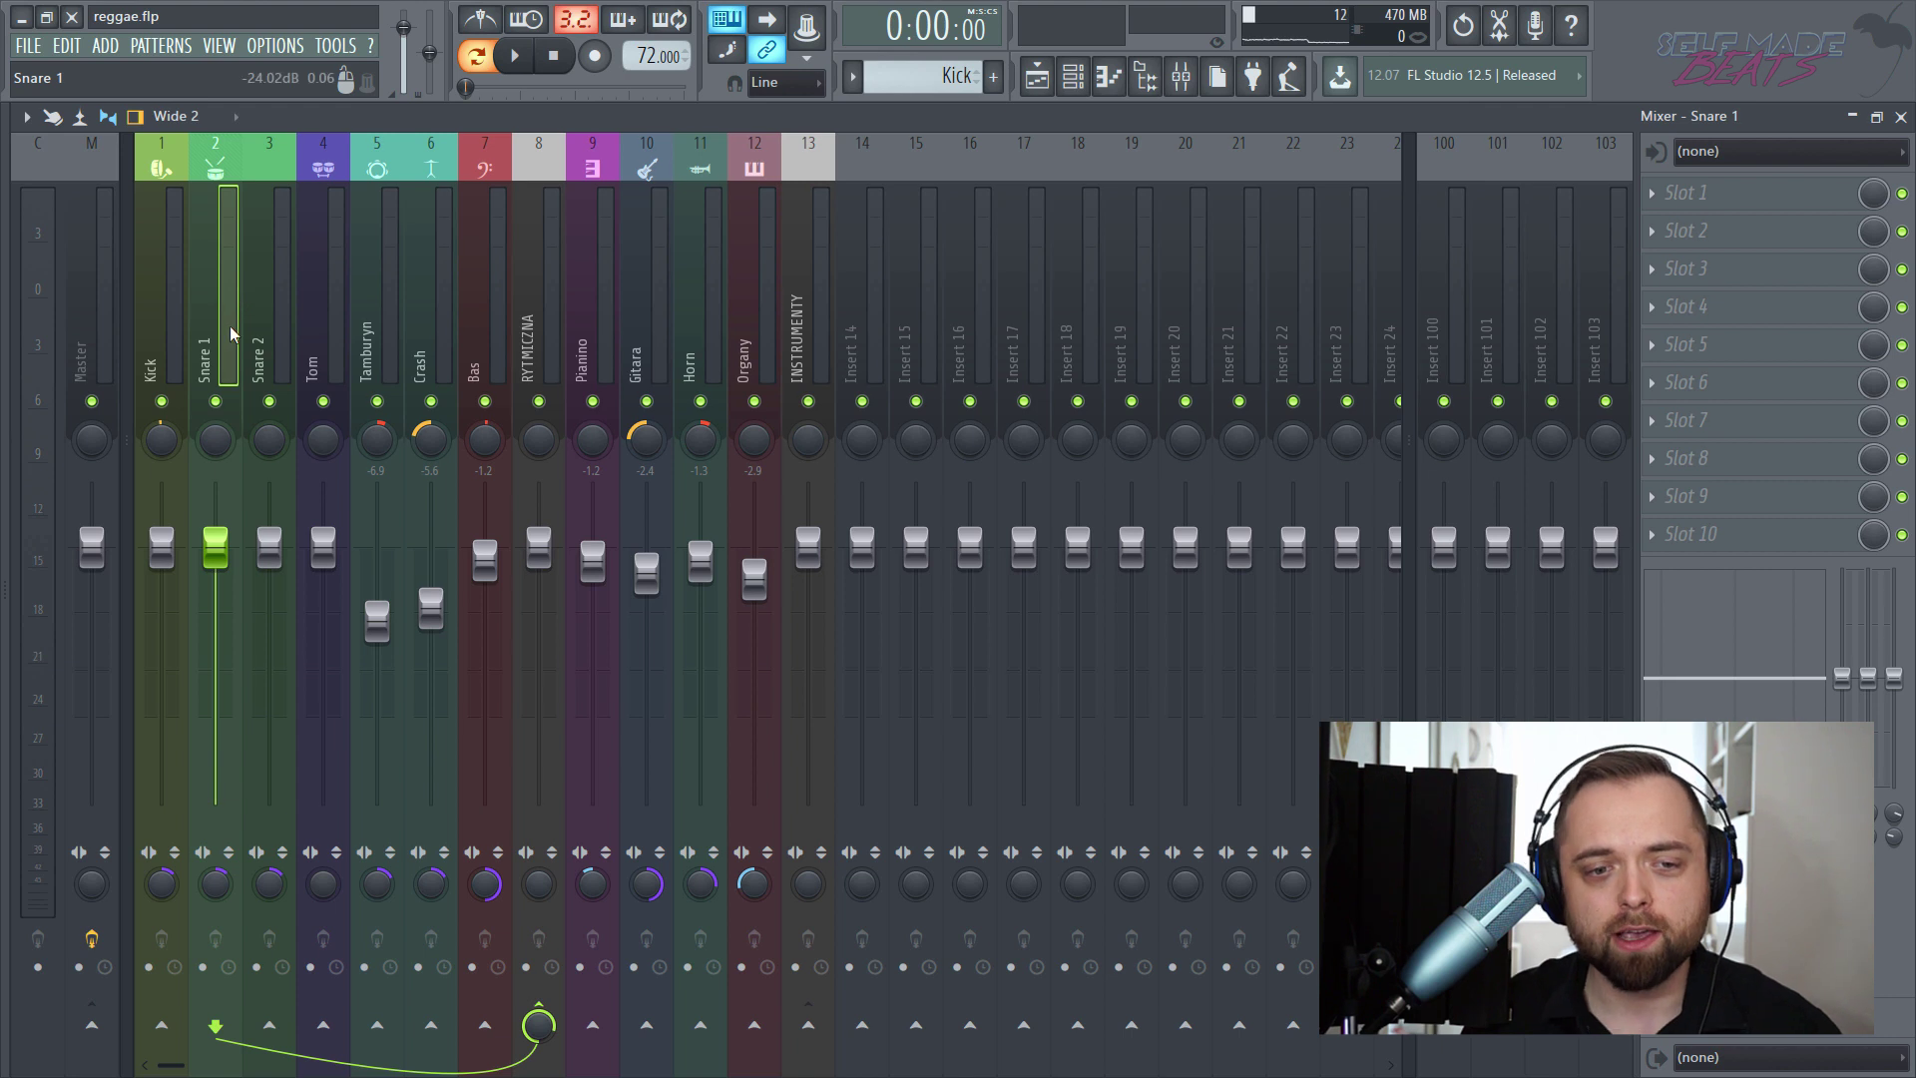
{"action": "left_click", "coordinate": [306, 285]}
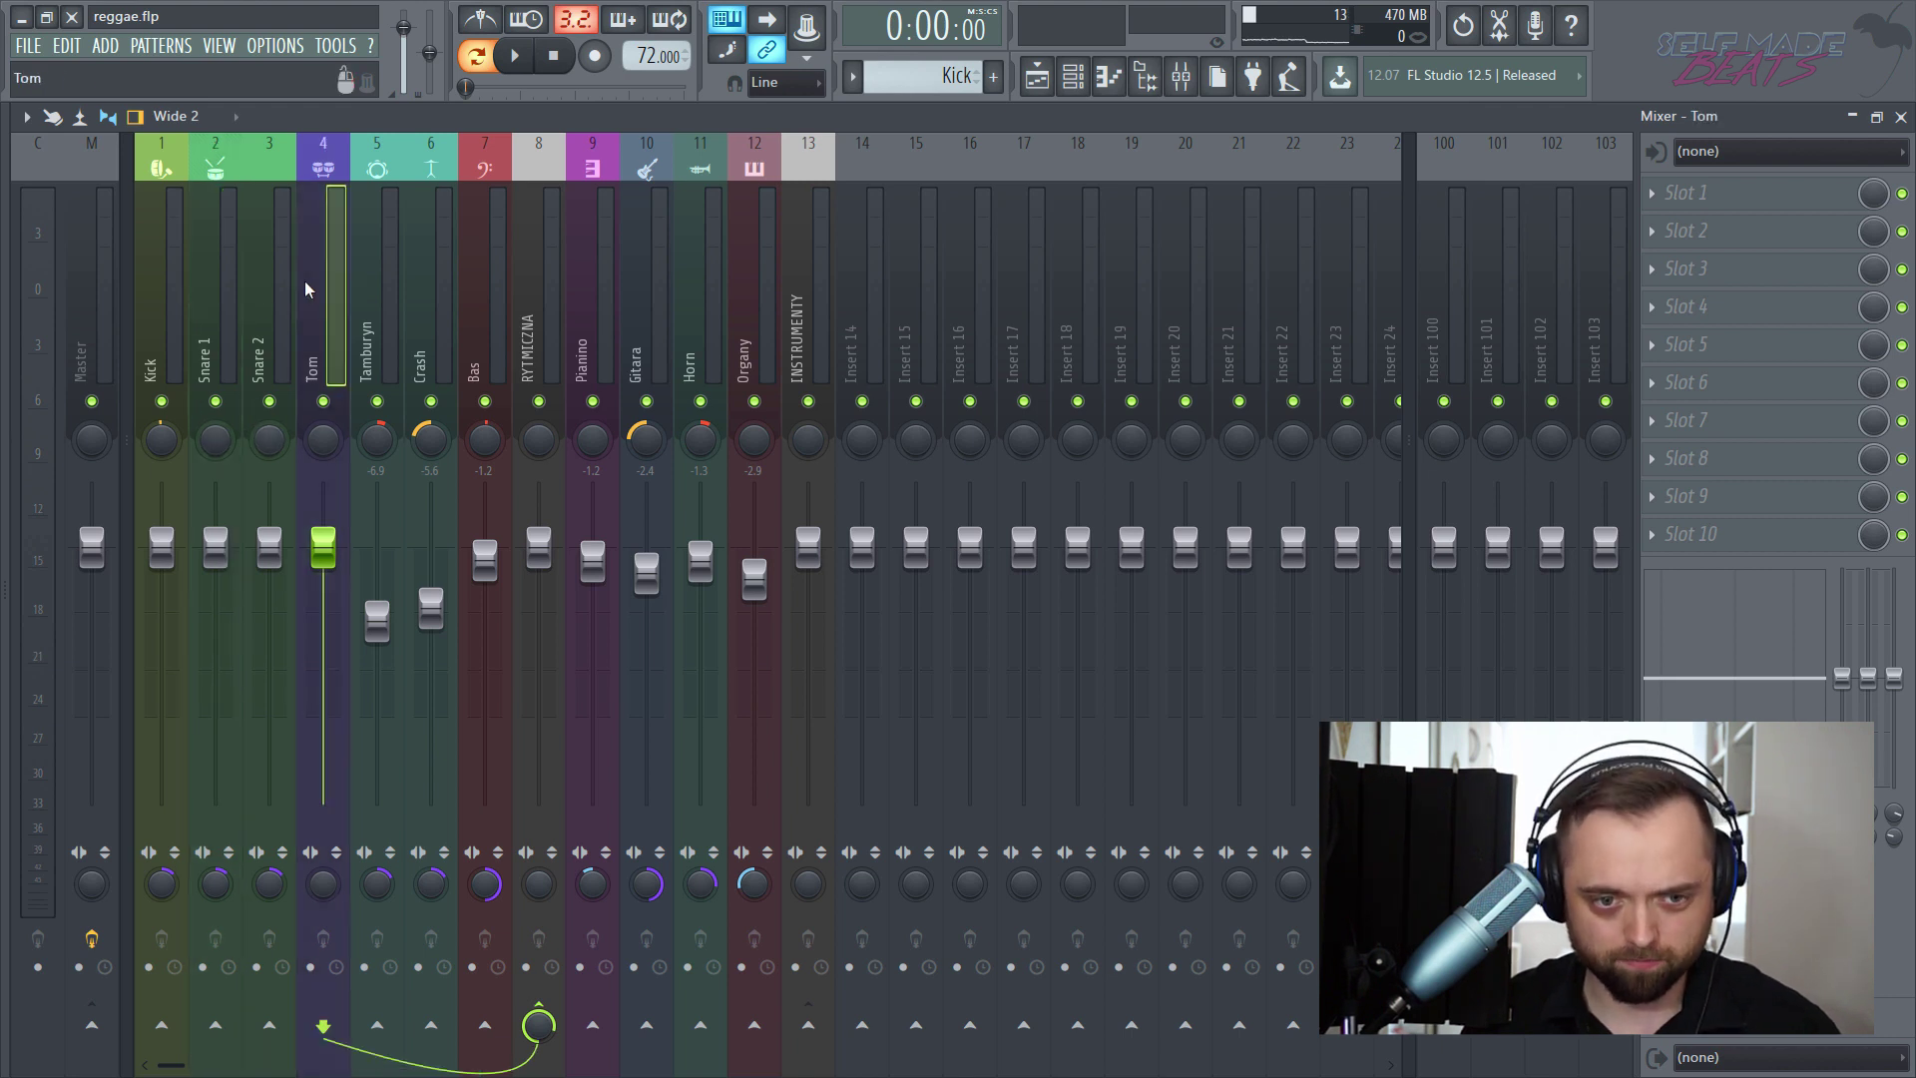
{"action": "left_click", "coordinate": [270, 261]}
{"action": "left_click", "coordinate": [159, 235]}
{"action": "left_click", "coordinate": [377, 249]}
{"action": "left_click", "coordinate": [418, 252]}
{"action": "left_click", "coordinate": [272, 264]}
{"action": "left_click", "coordinate": [215, 254]}
{"action": "left_click", "coordinate": [155, 248]}
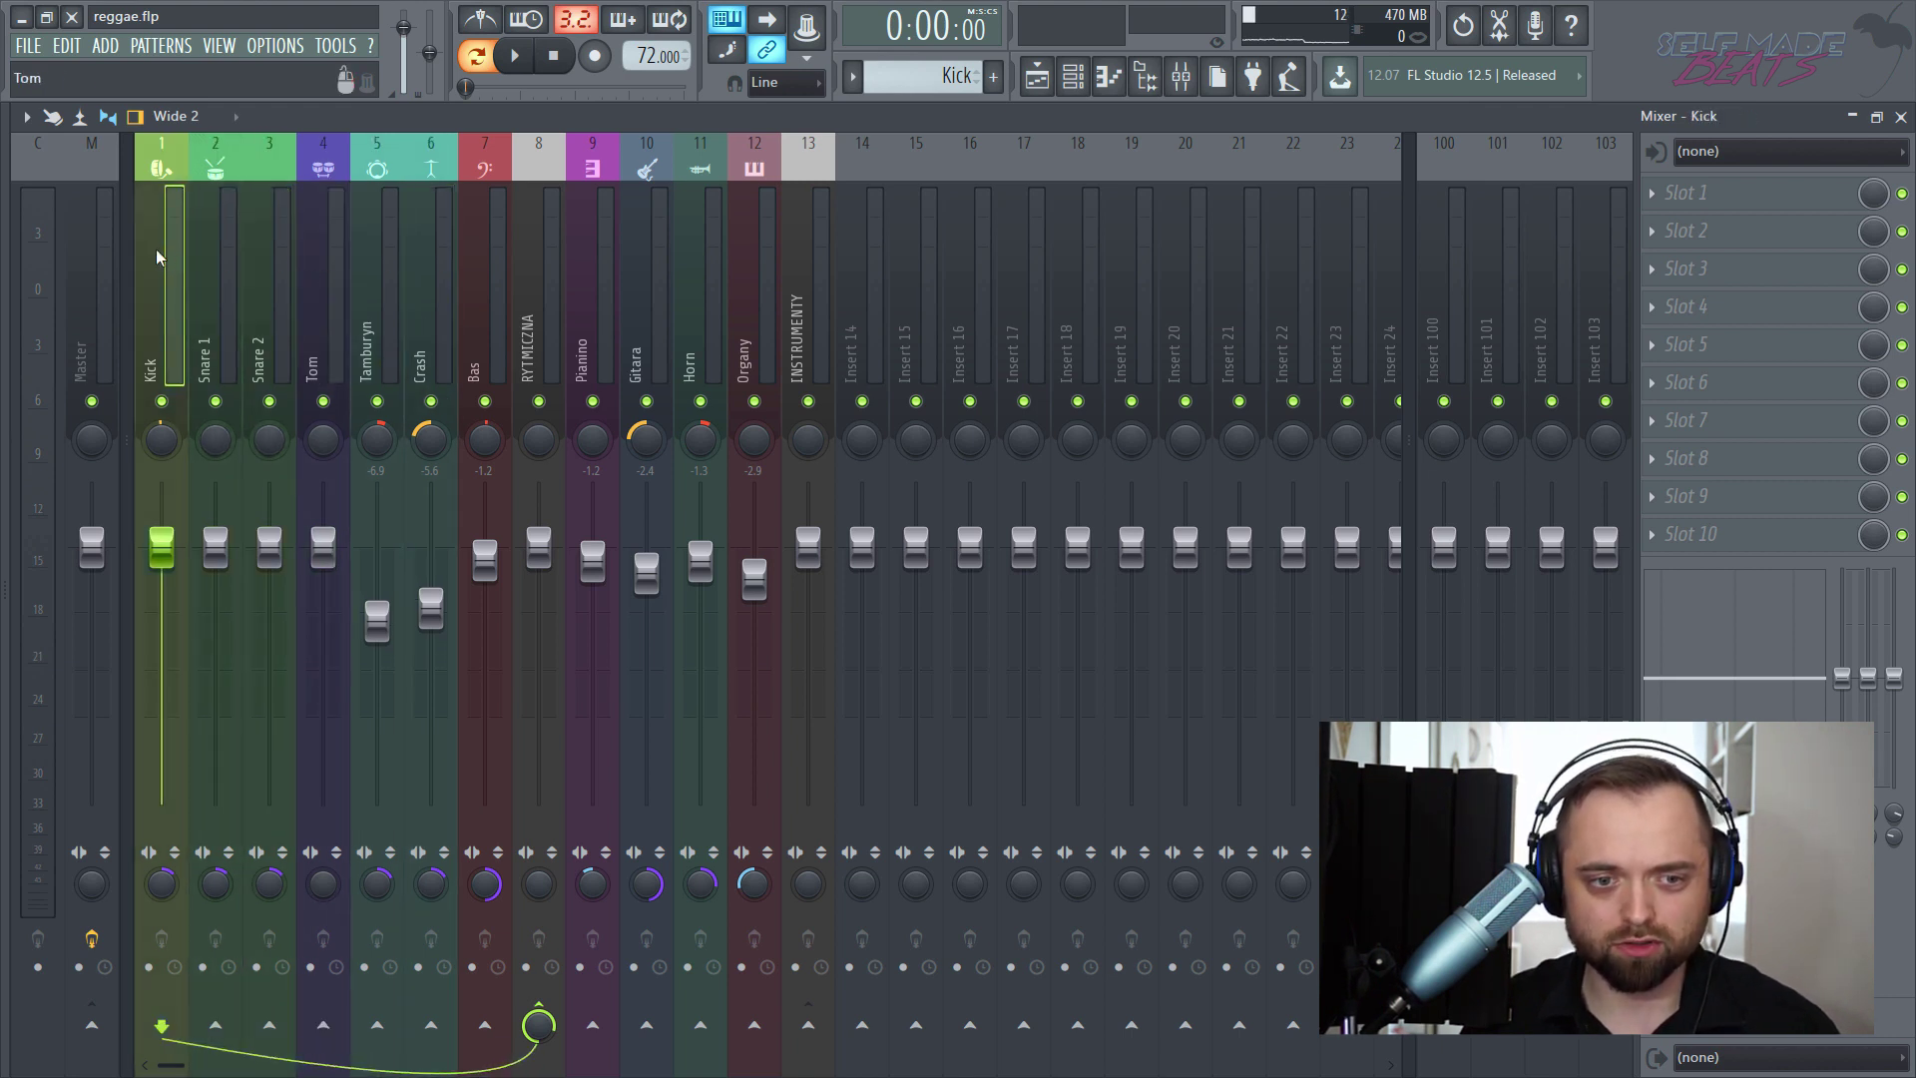
{"action": "left_click", "coordinate": [211, 289]}
{"action": "left_click", "coordinate": [270, 317]}
{"action": "left_click", "coordinate": [392, 331]}
{"action": "left_click", "coordinate": [431, 339]}
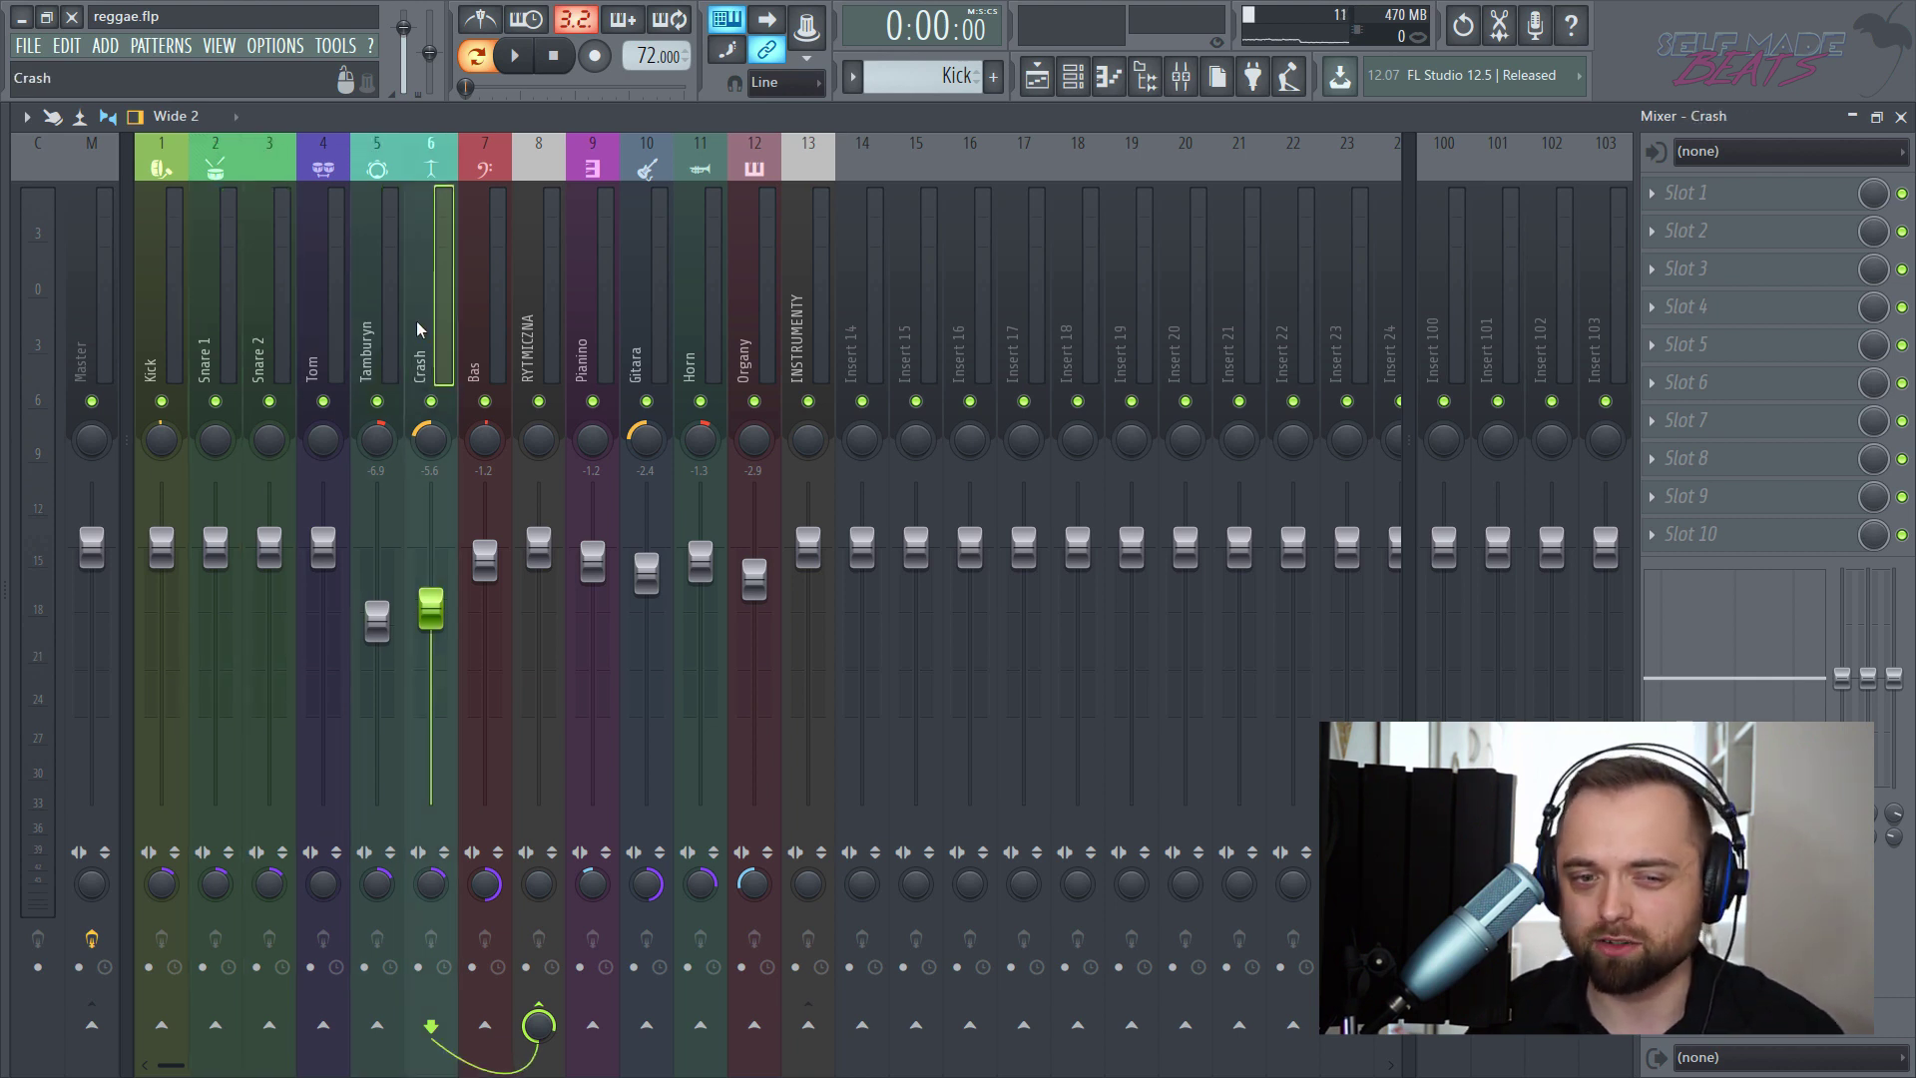
{"action": "left_click", "coordinate": [400, 331]}
{"action": "left_click", "coordinate": [435, 321]}
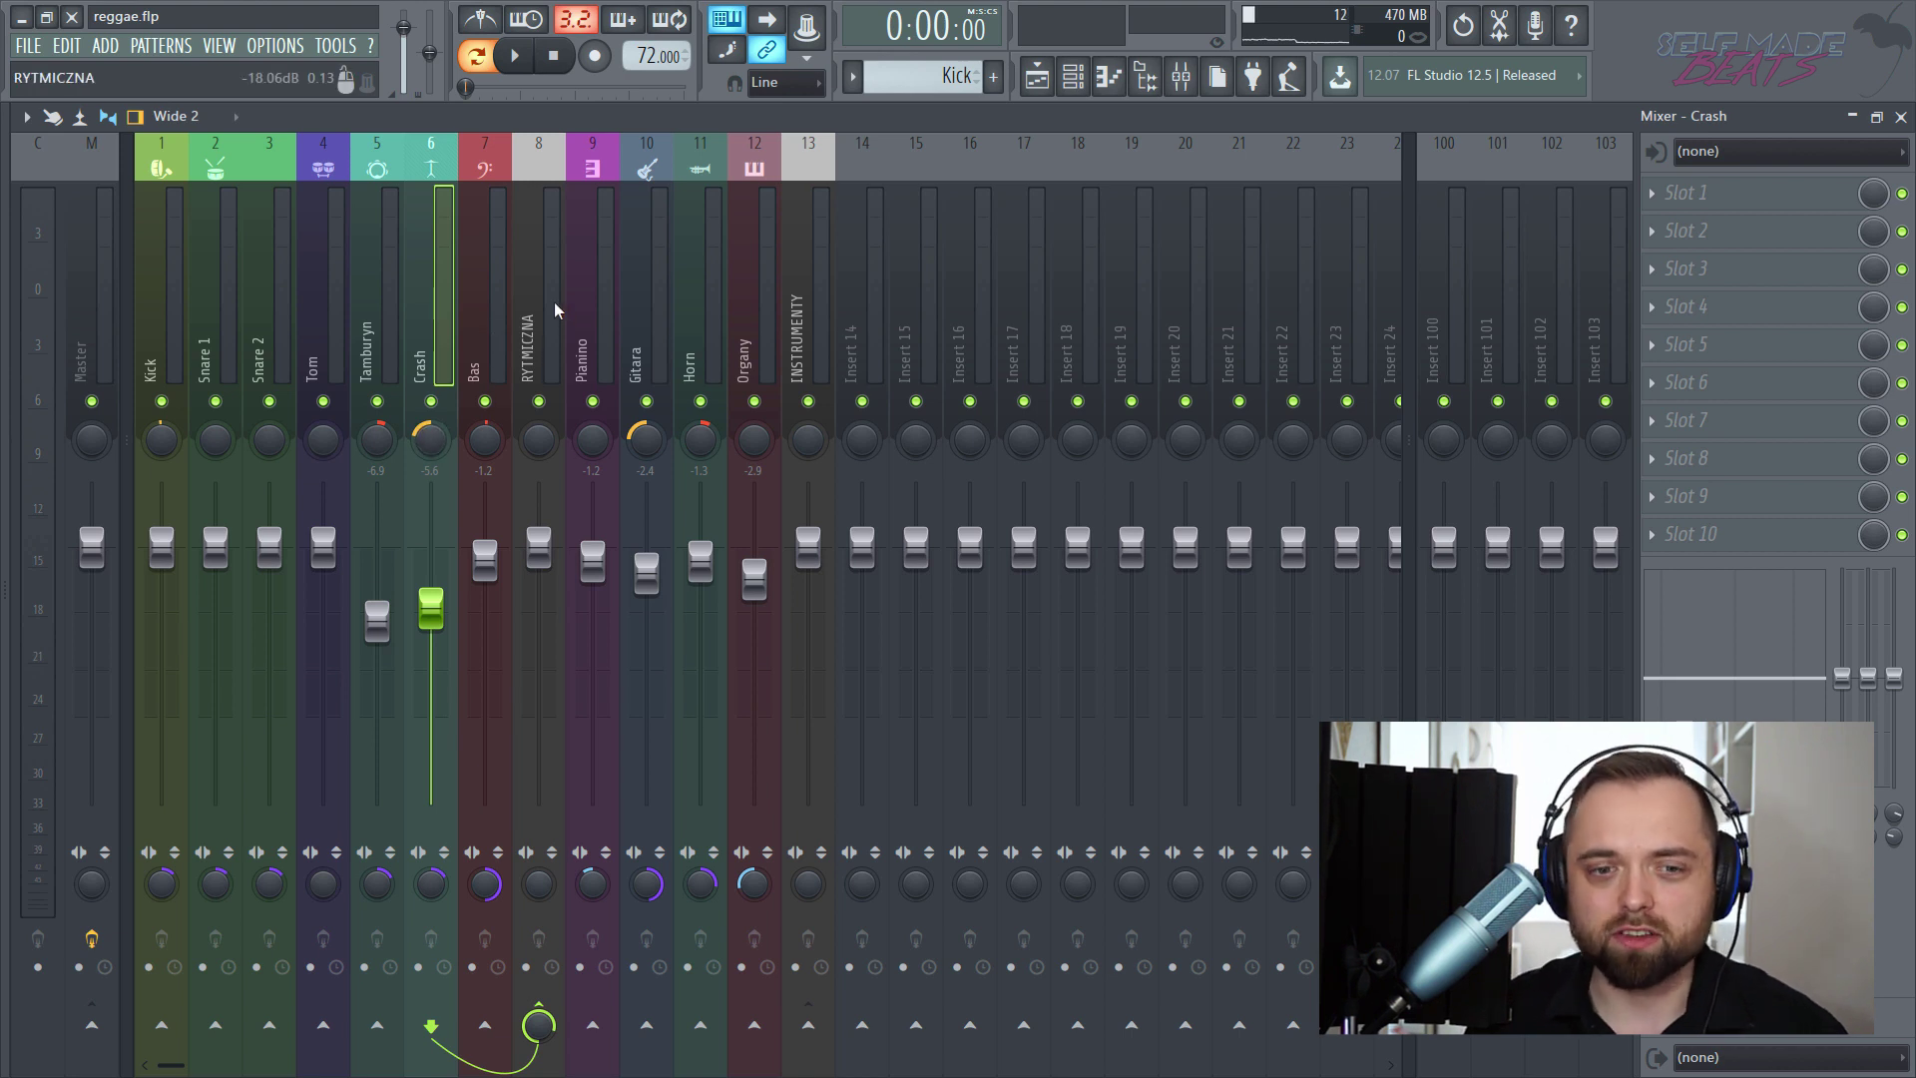
{"action": "left_click", "coordinate": [385, 307]}
{"action": "left_click", "coordinate": [416, 312]}
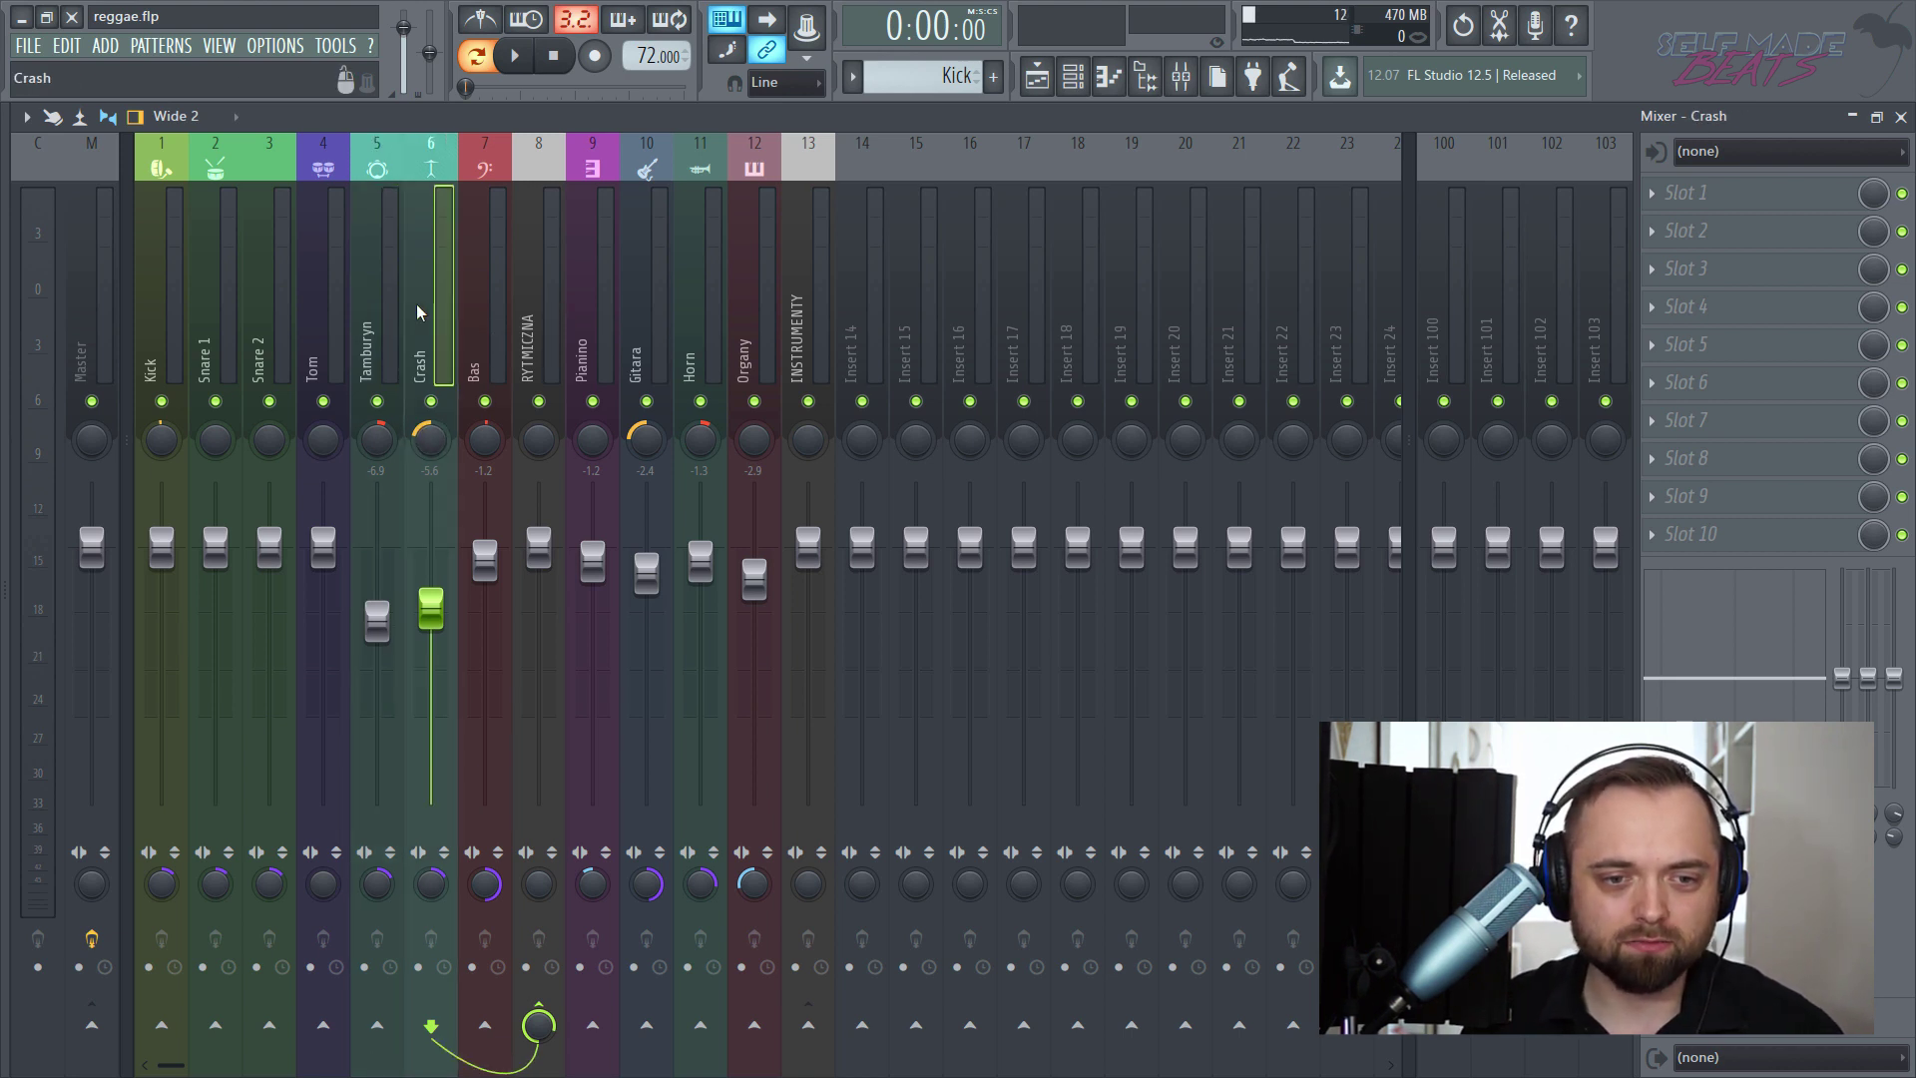
{"action": "left_click", "coordinate": [393, 305]}
{"action": "left_click", "coordinate": [415, 327]}
{"action": "left_click", "coordinate": [399, 323]}
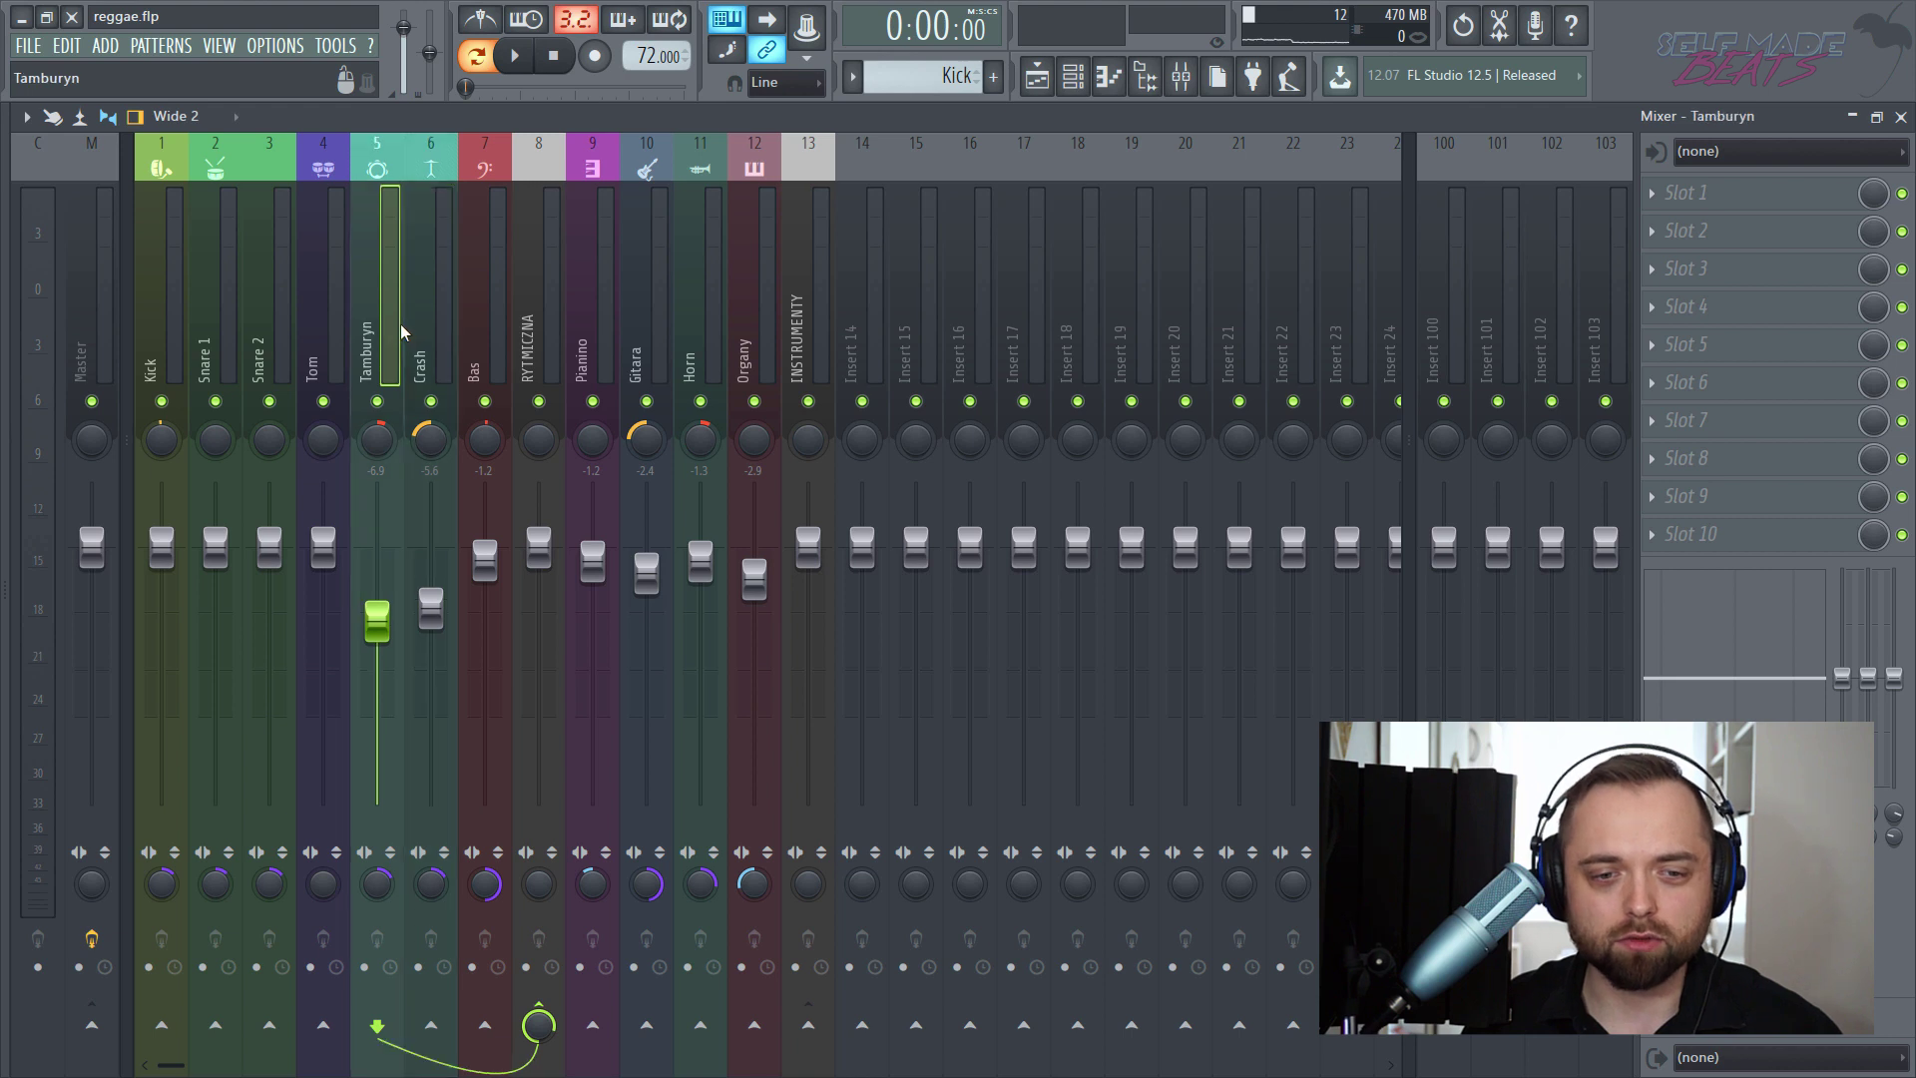
- Pan the Tamburyn track slightly left and the Crash track slightly right, and start playback of the pattern
{"action": "left_click", "coordinate": [419, 320]}
{"action": "left_click", "coordinate": [383, 314]}
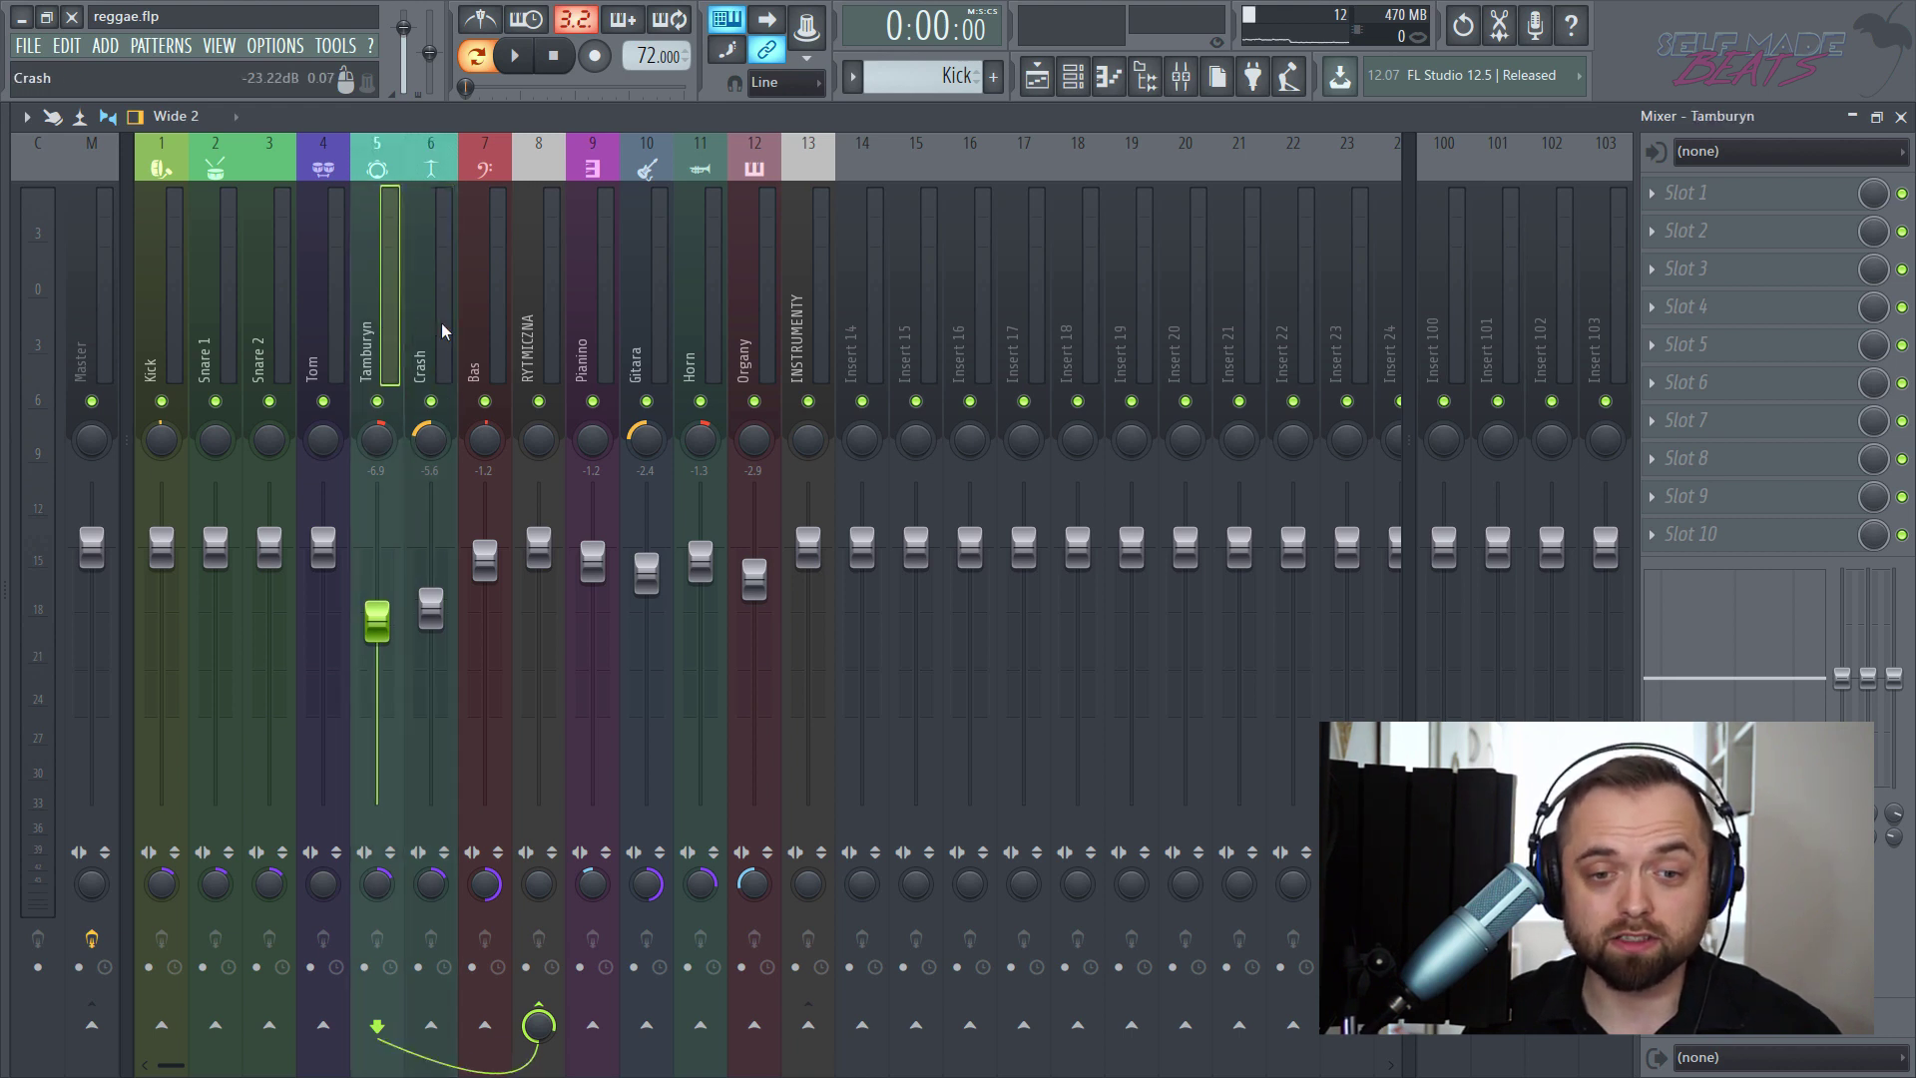
{"action": "left_click", "coordinate": [430, 440], "text": "alt"}
{"action": "key", "text": "space"}
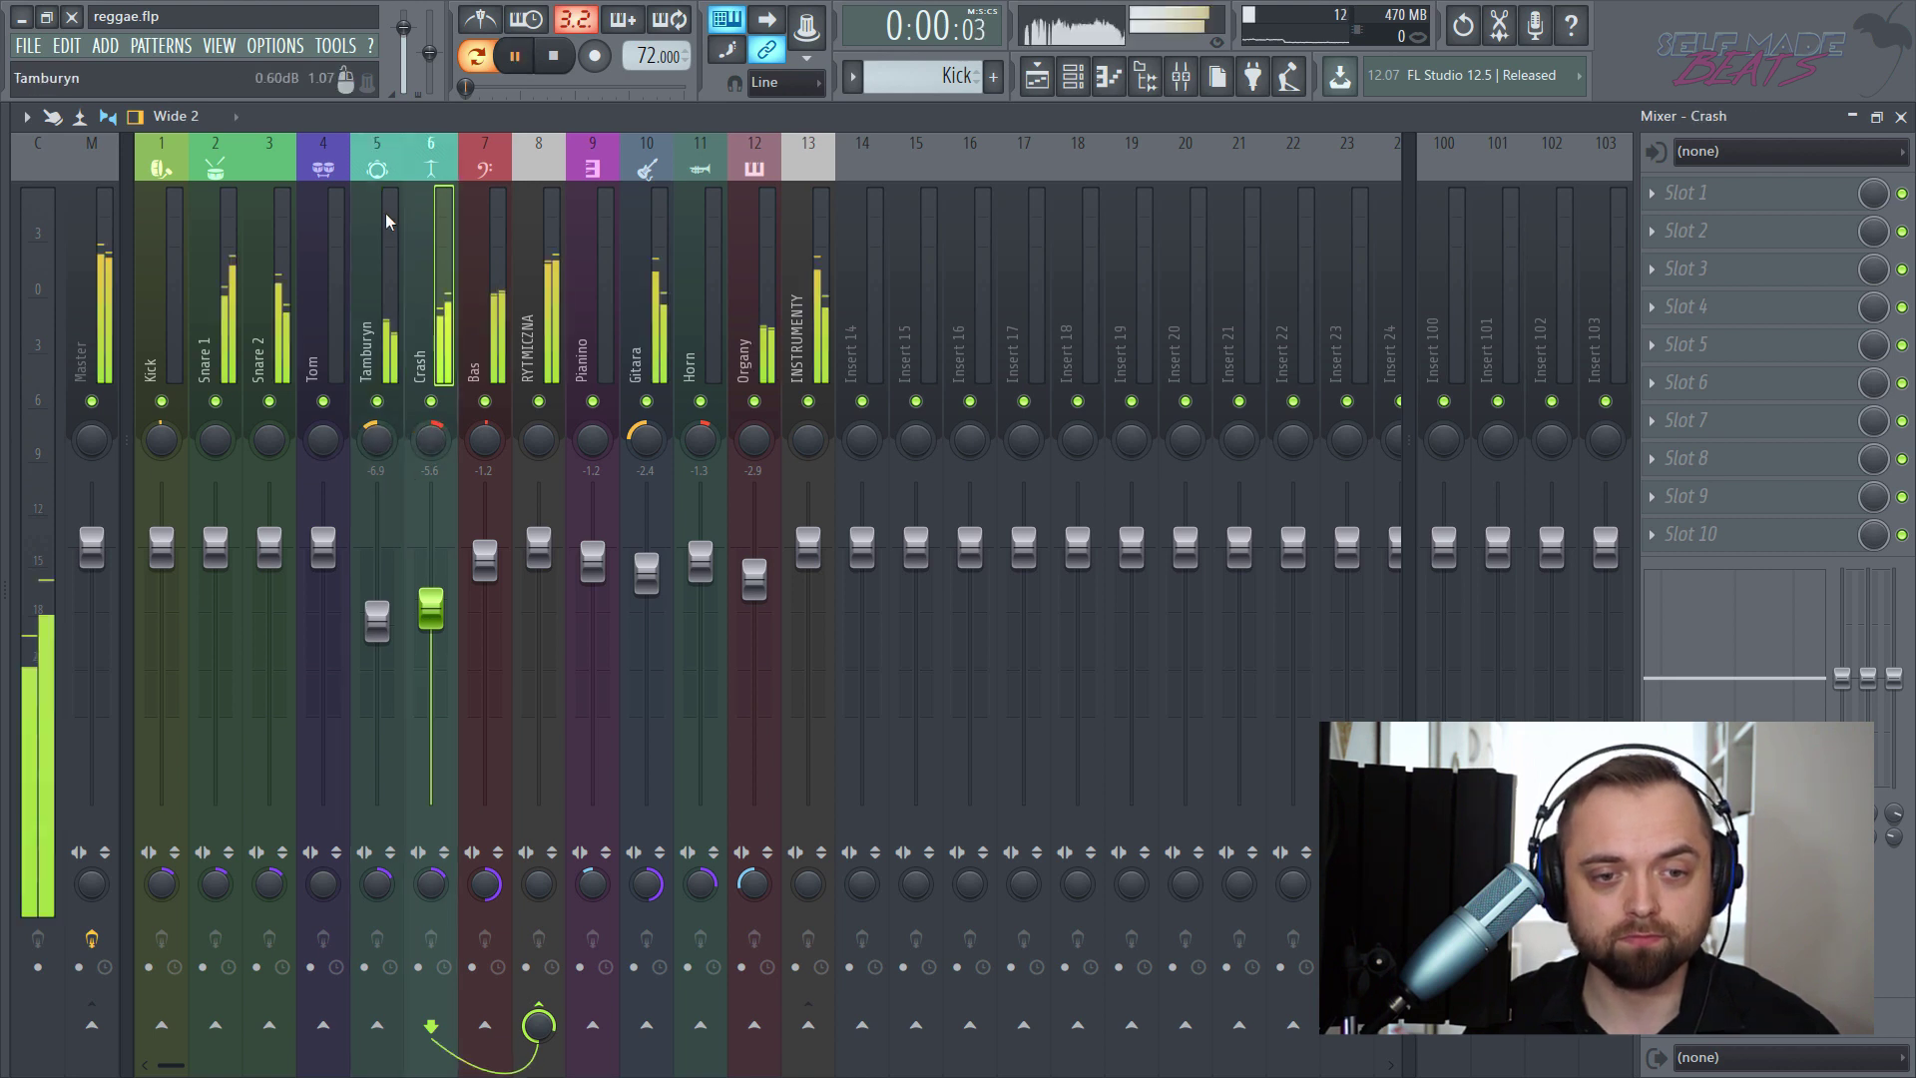
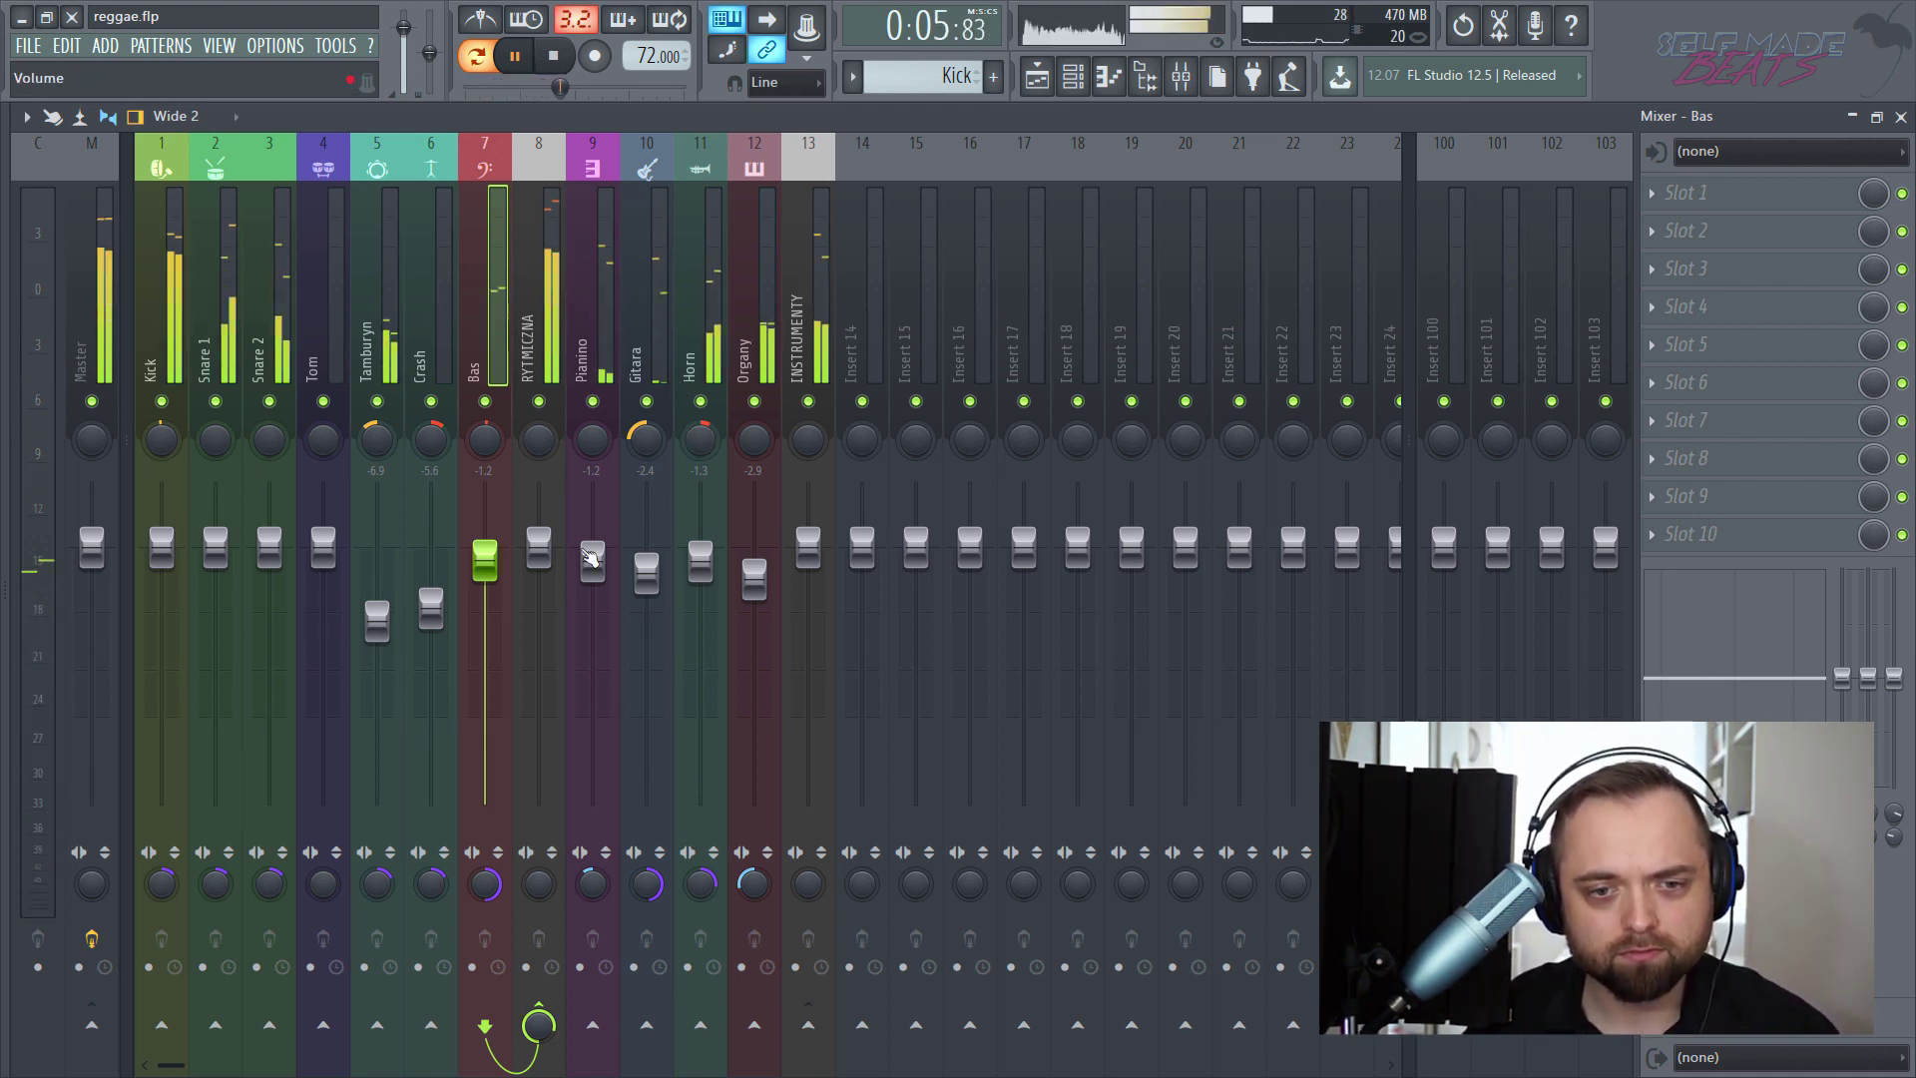
- Lower the Gitara track volume to -3.1 dB while the pattern plays, and stop playback
{"action": "left_click", "coordinate": [645, 569]}
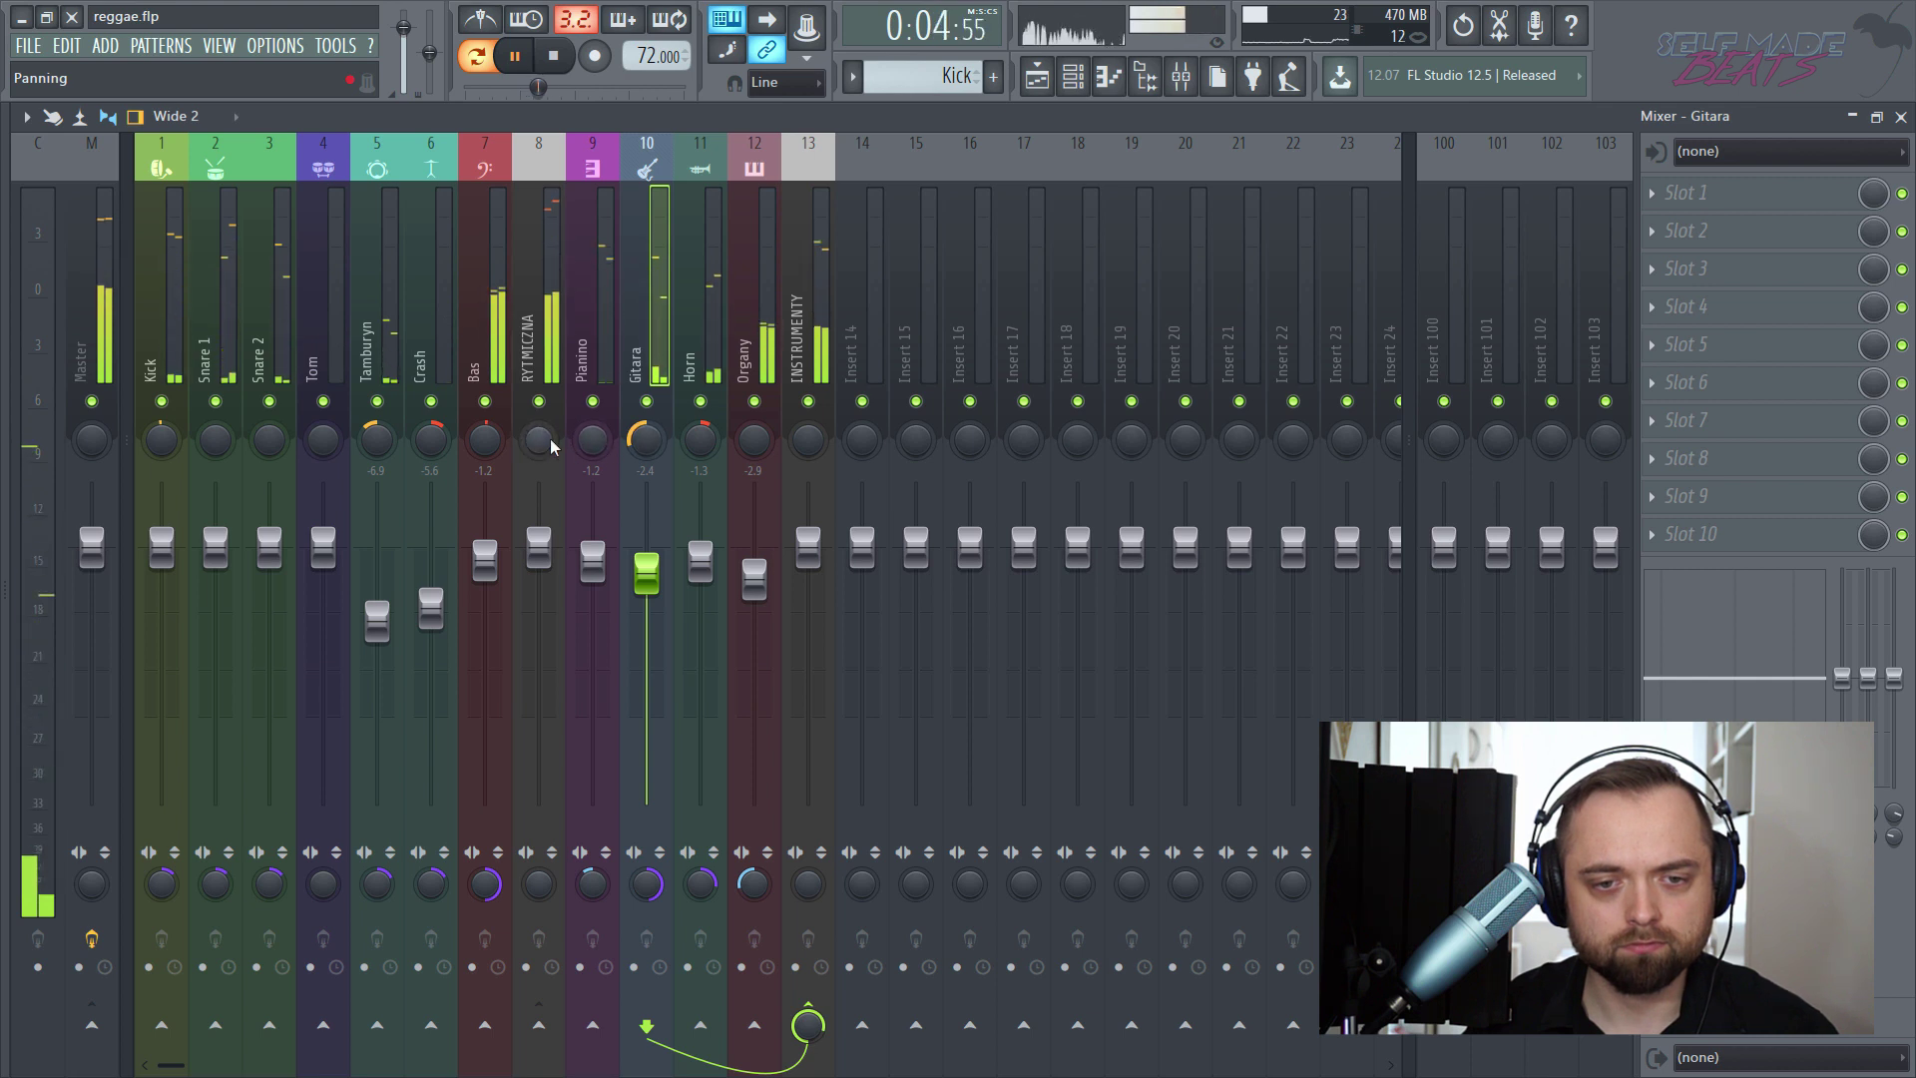
{"action": "scroll", "coordinate": [643, 537], "scroll_direction": "up", "scroll_amount": 2}
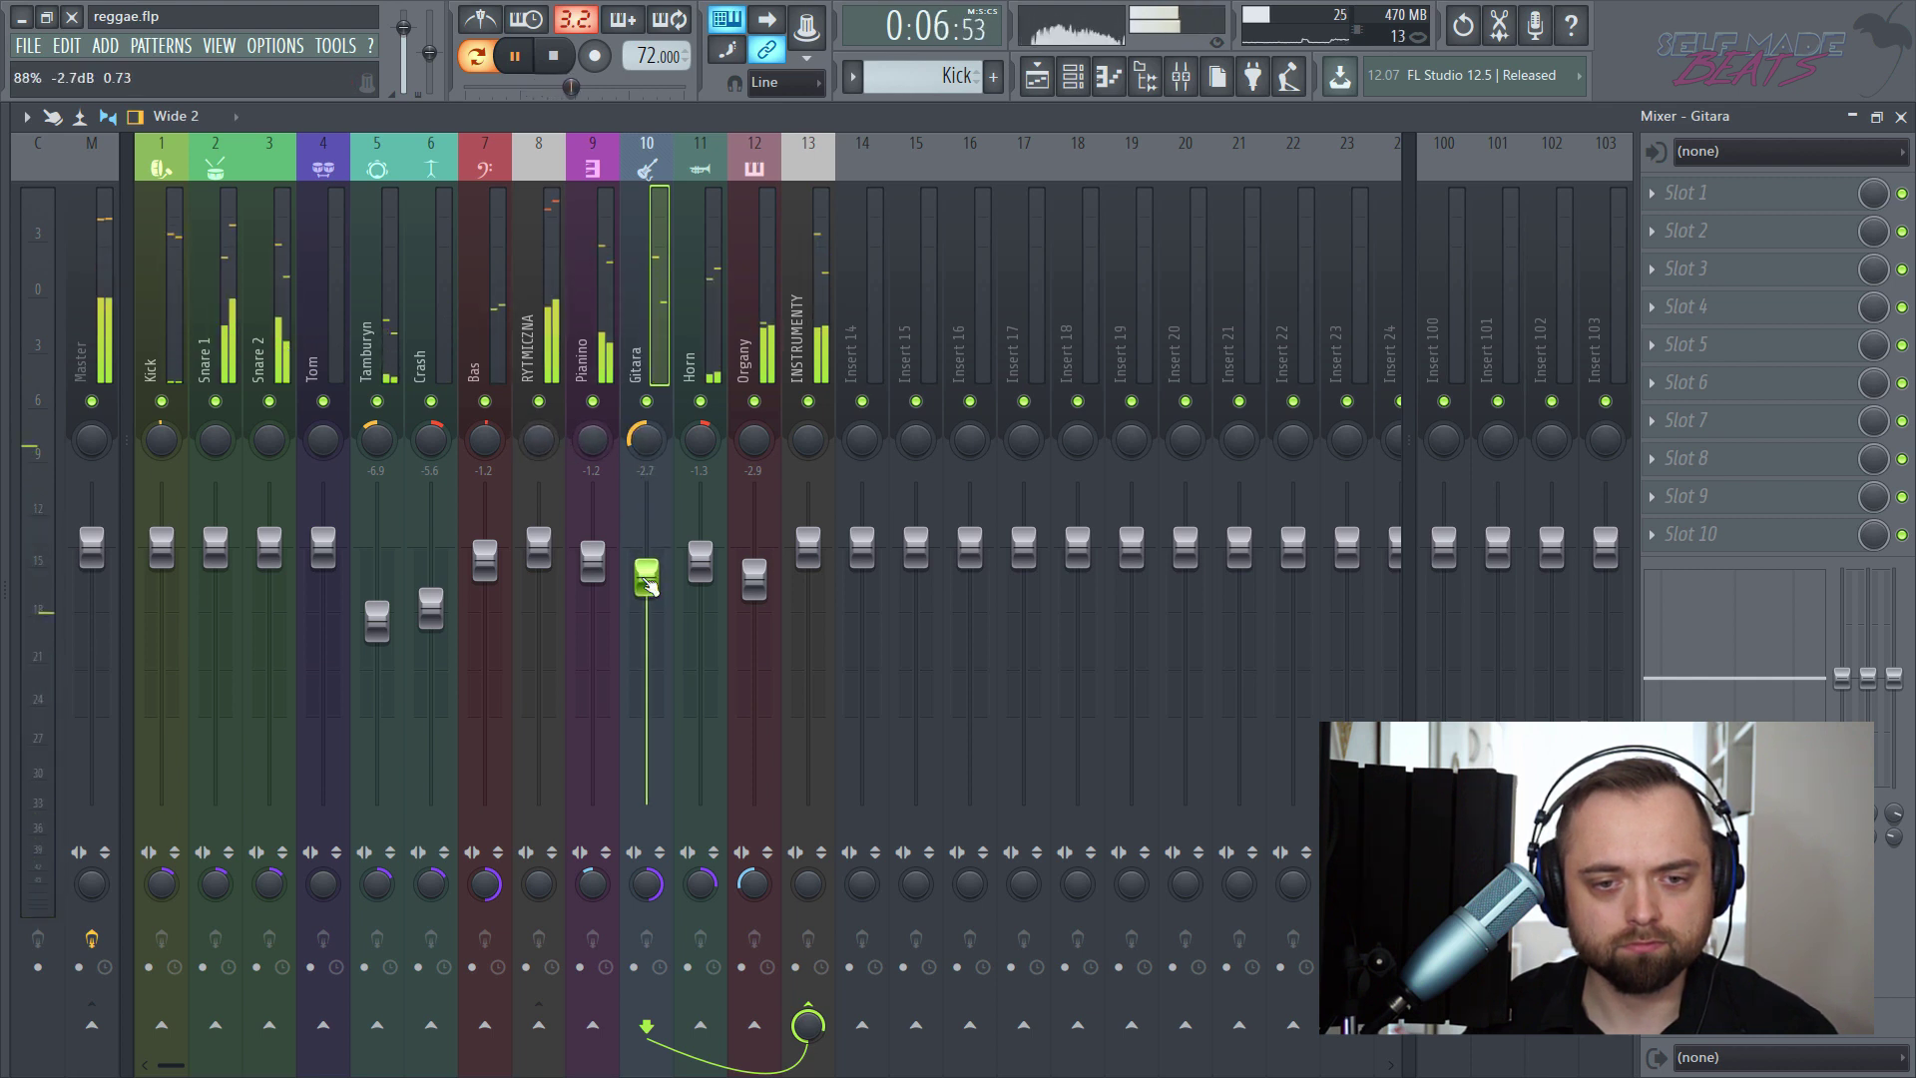
{"action": "left_click_drag", "start_coordinate": [646, 584], "coordinate": [644, 591]}
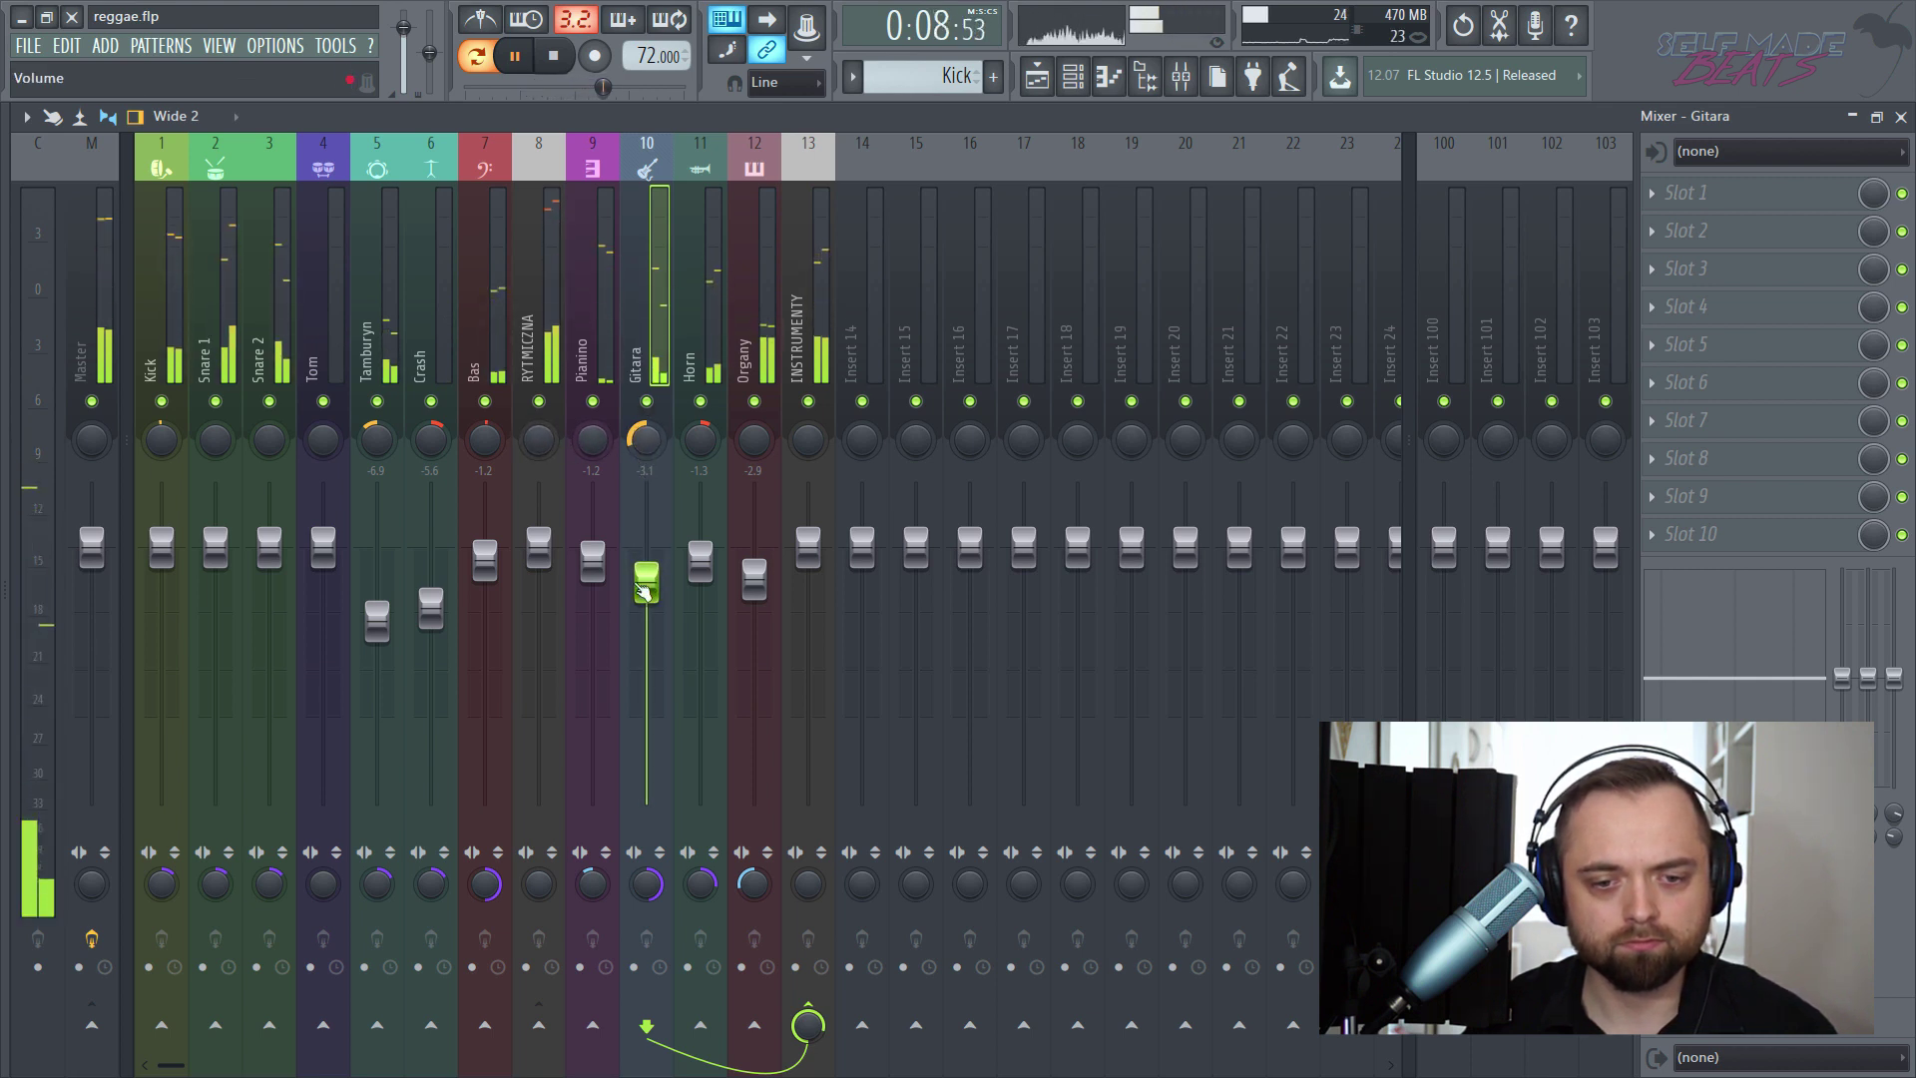
{"action": "key", "text": "space"}
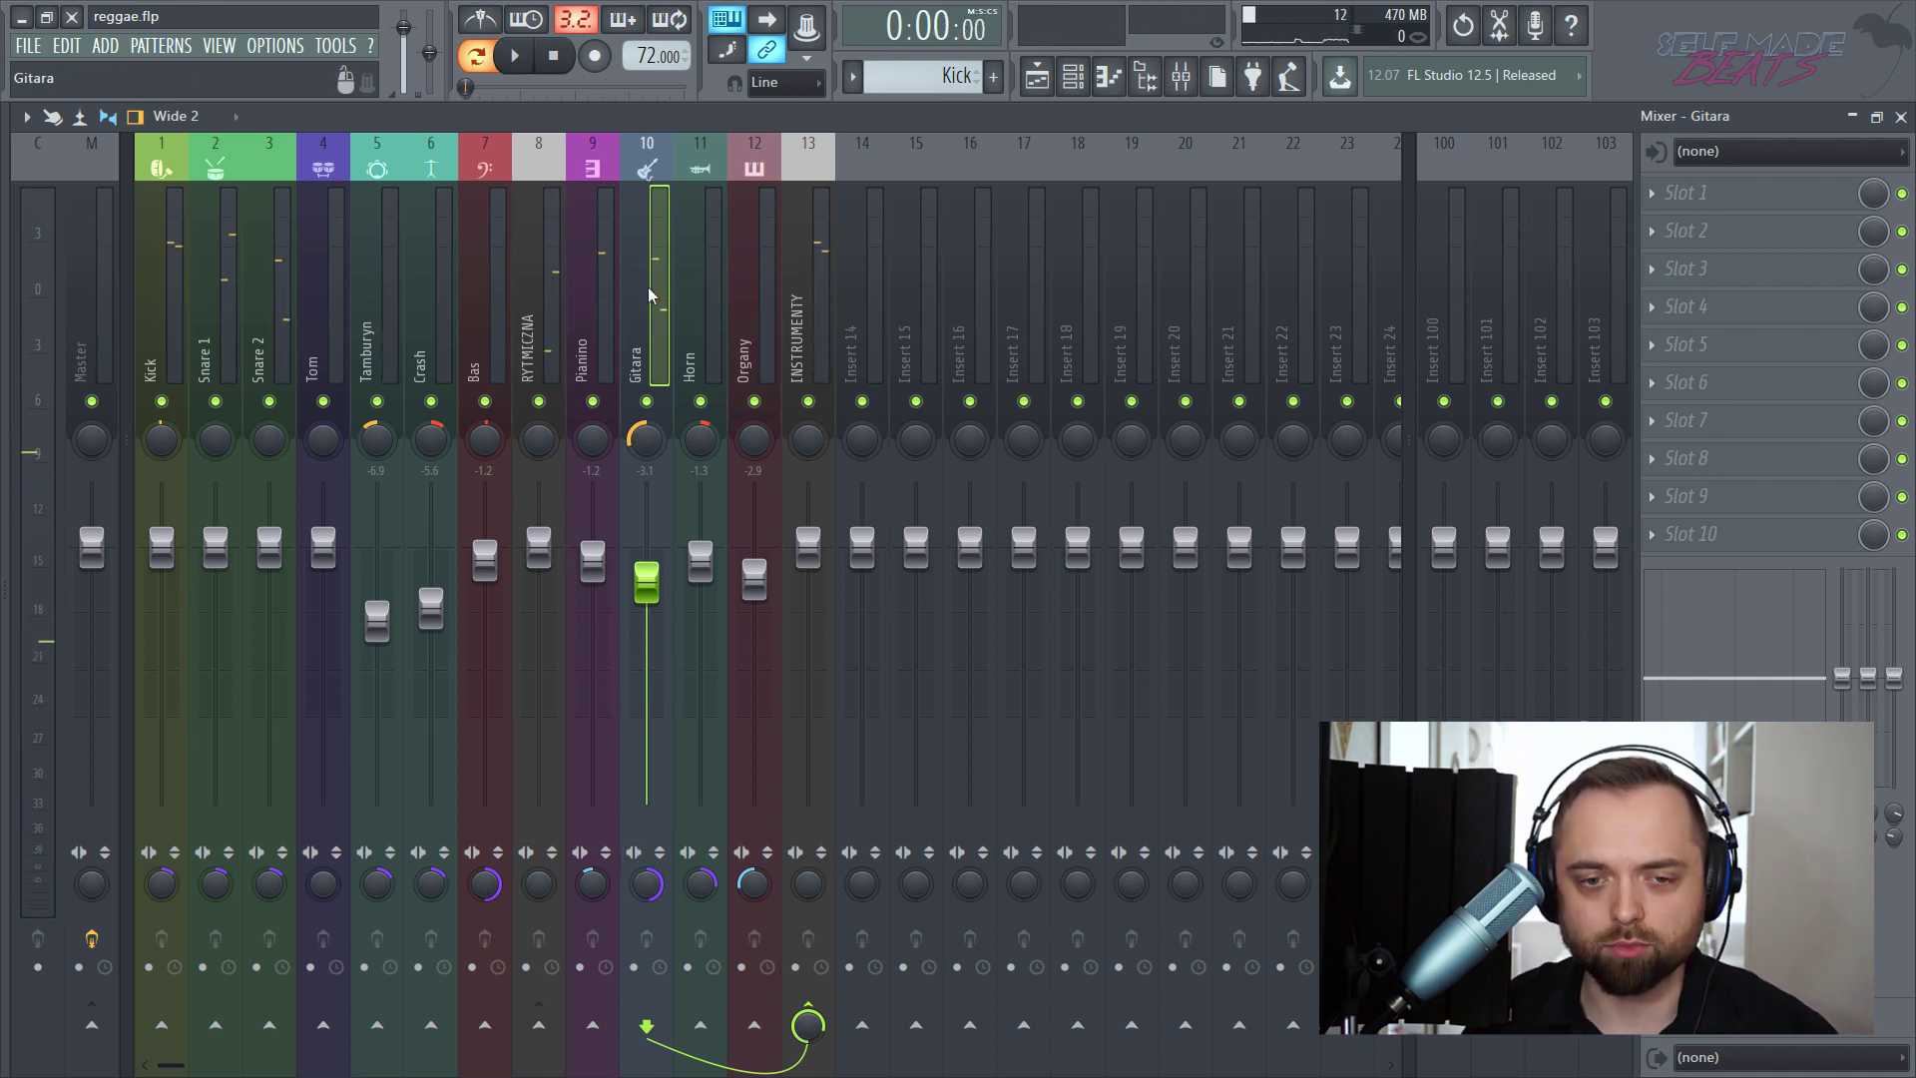
{"action": "left_click", "coordinate": [493, 354]}
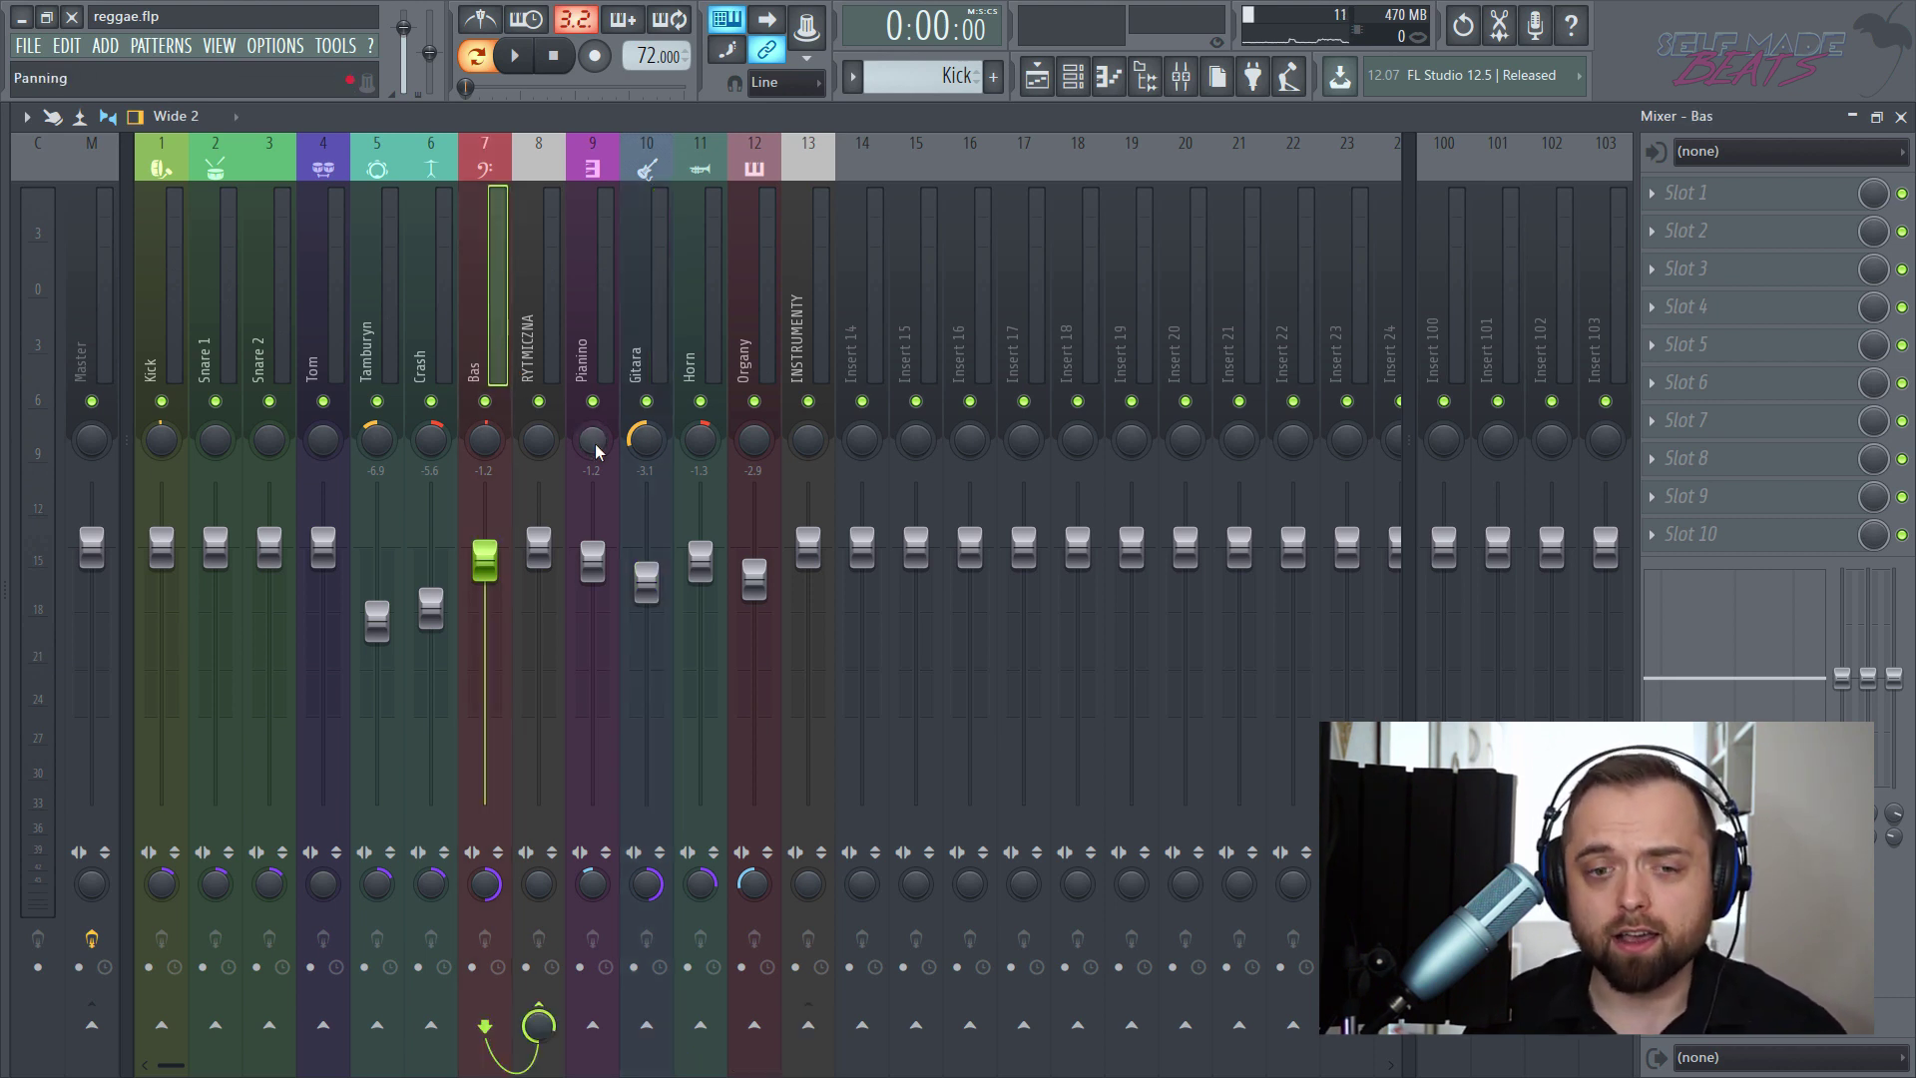
{"action": "left_click", "coordinate": [649, 344]}
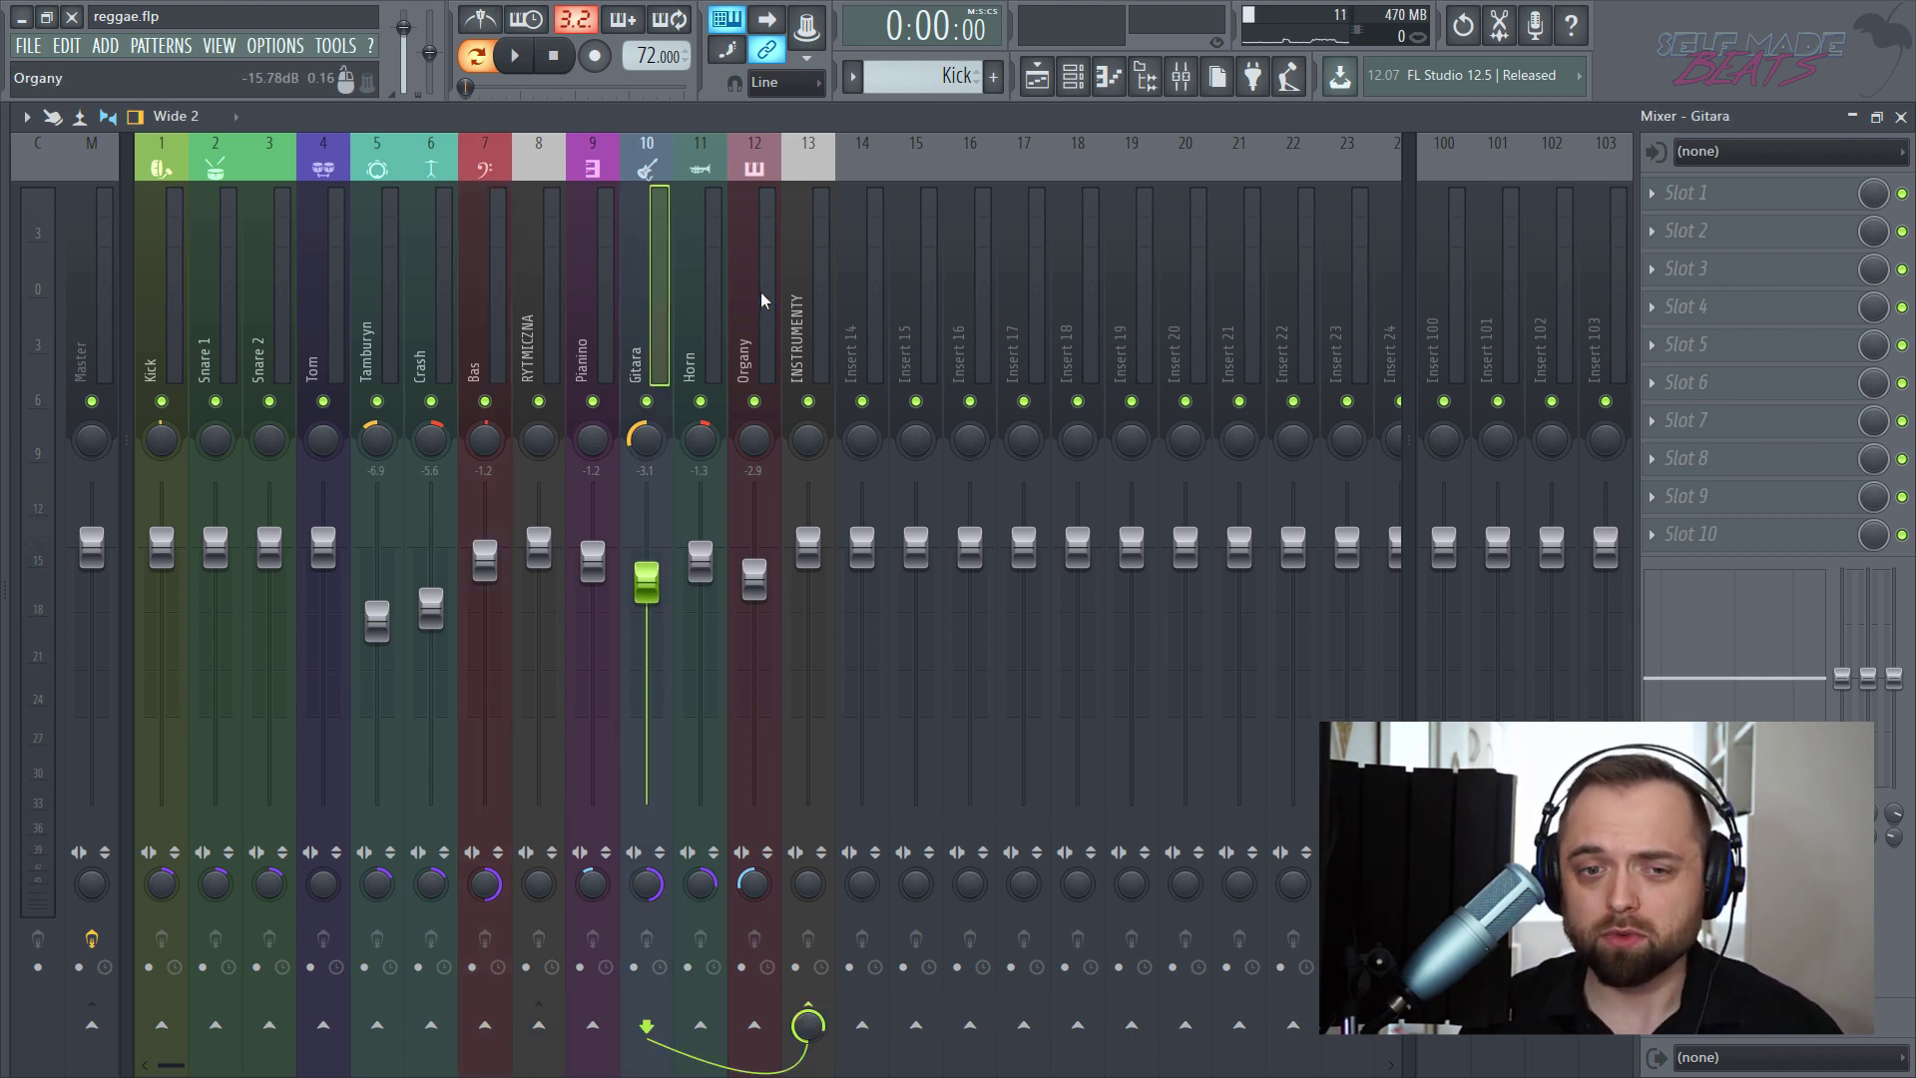
{"action": "left_click_drag", "start_coordinate": [760, 292], "coordinate": [365, 266]}
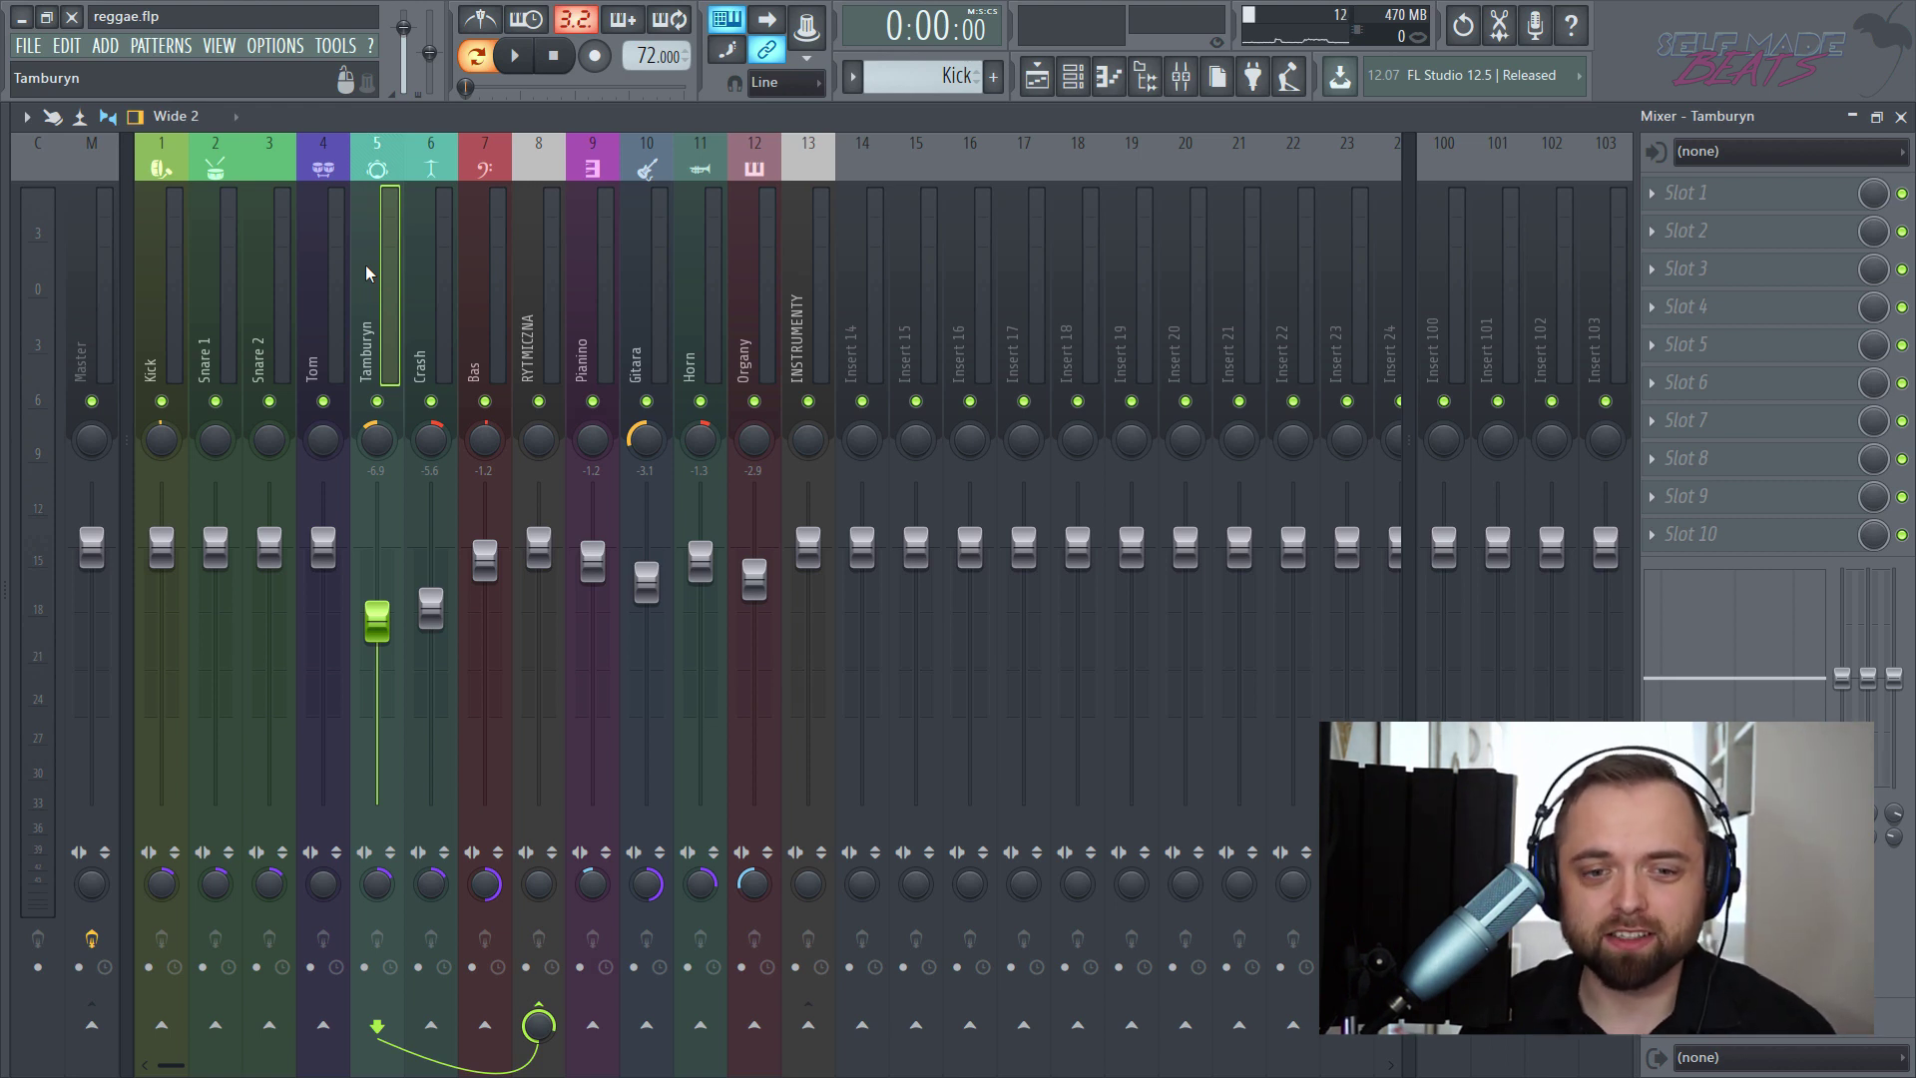
{"action": "left_click_drag", "start_coordinate": [645, 260], "coordinate": [103, 259]}
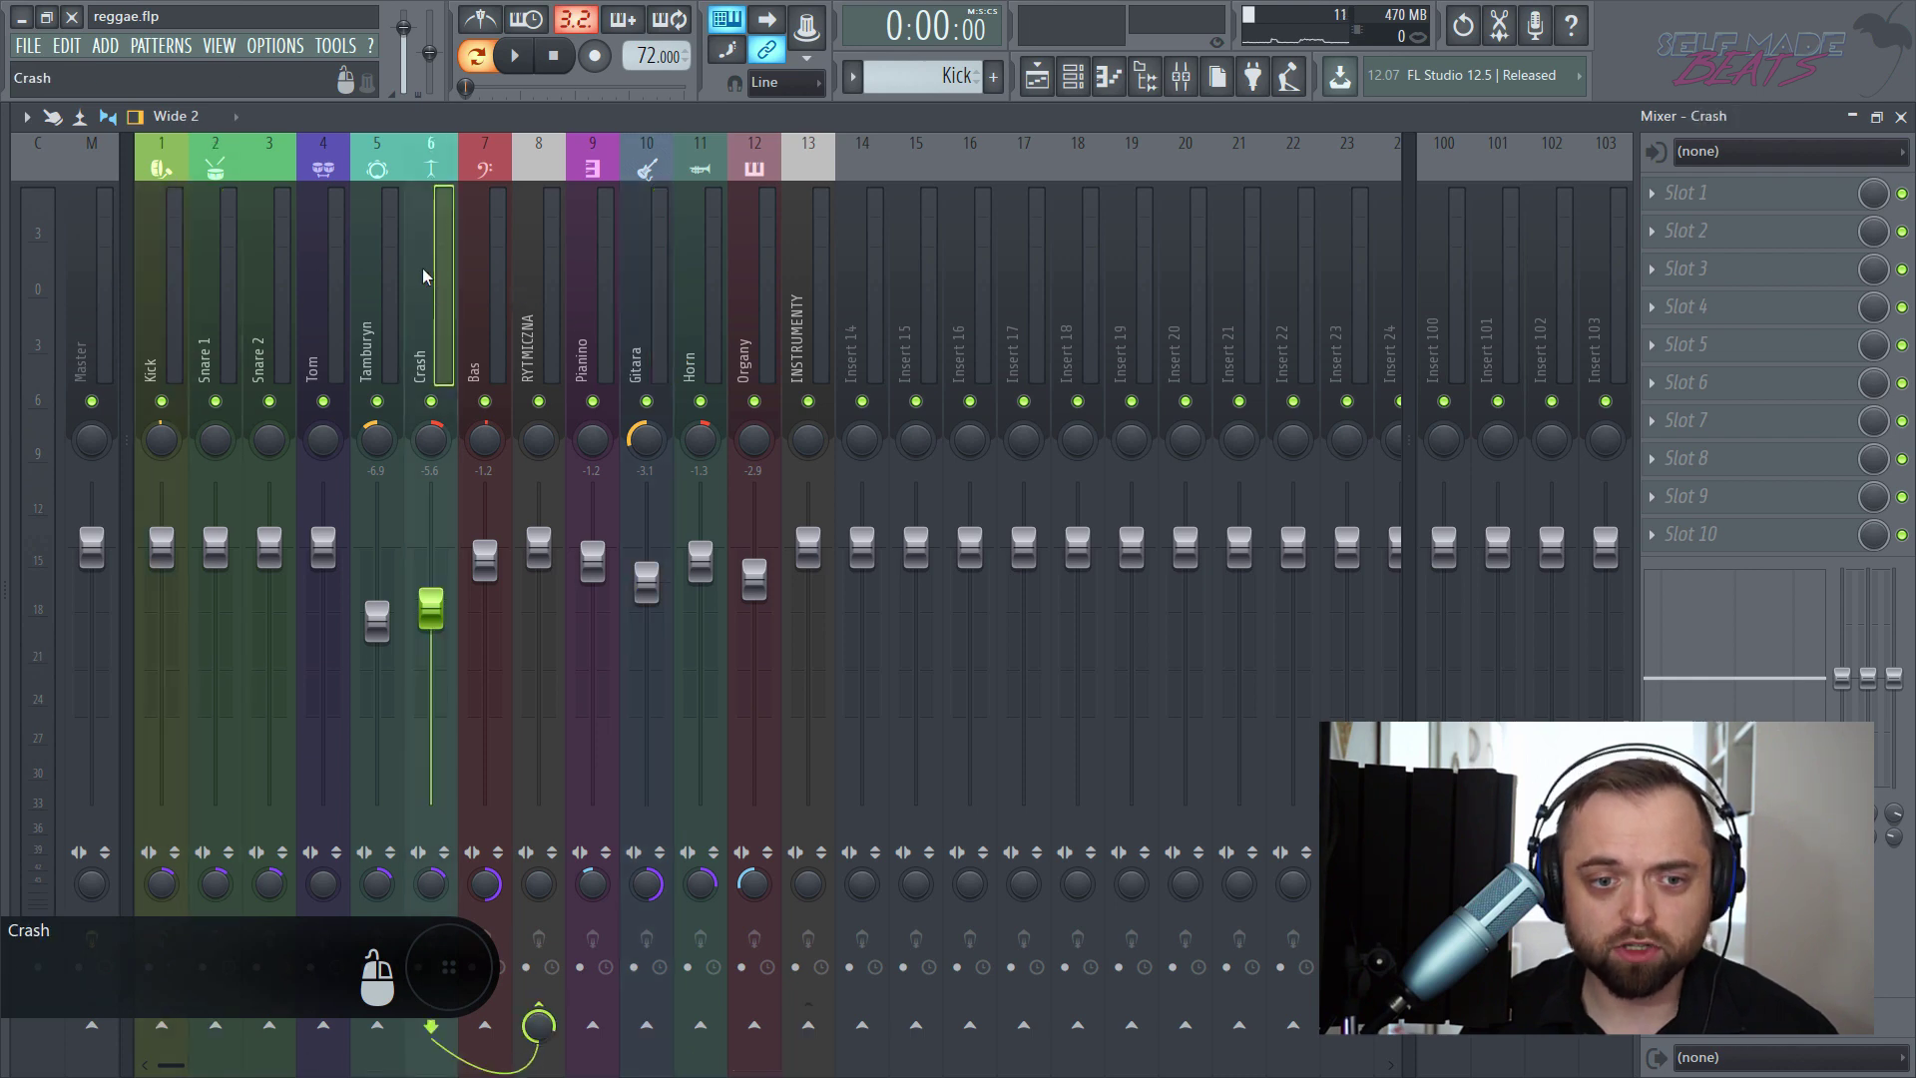
{"action": "left_click", "coordinate": [360, 269]}
{"action": "left_click", "coordinate": [487, 279]}
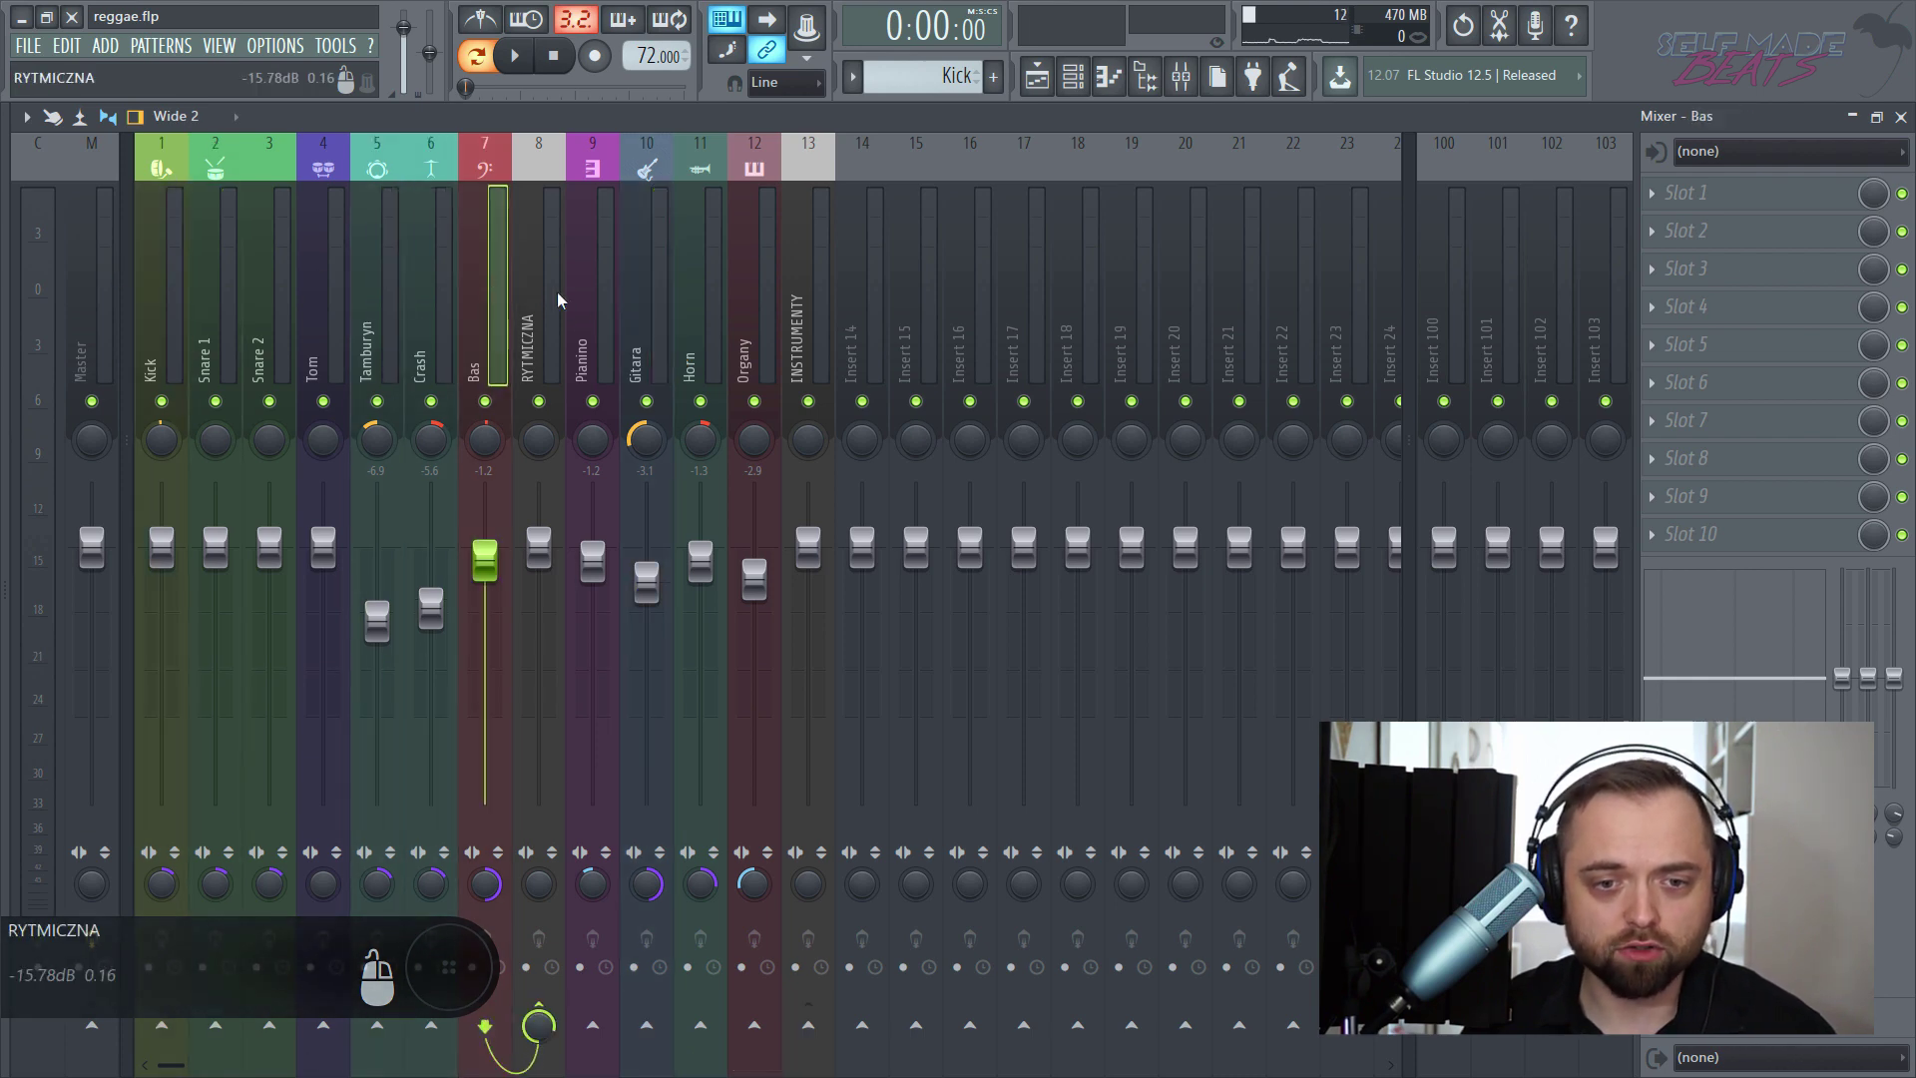
- Load Fruity Parametric EQ 2 into the first effect slot of the Pianino track and enlarge its window
{"action": "left_click", "coordinate": [589, 291]}
{"action": "left_click", "coordinate": [1765, 200]}
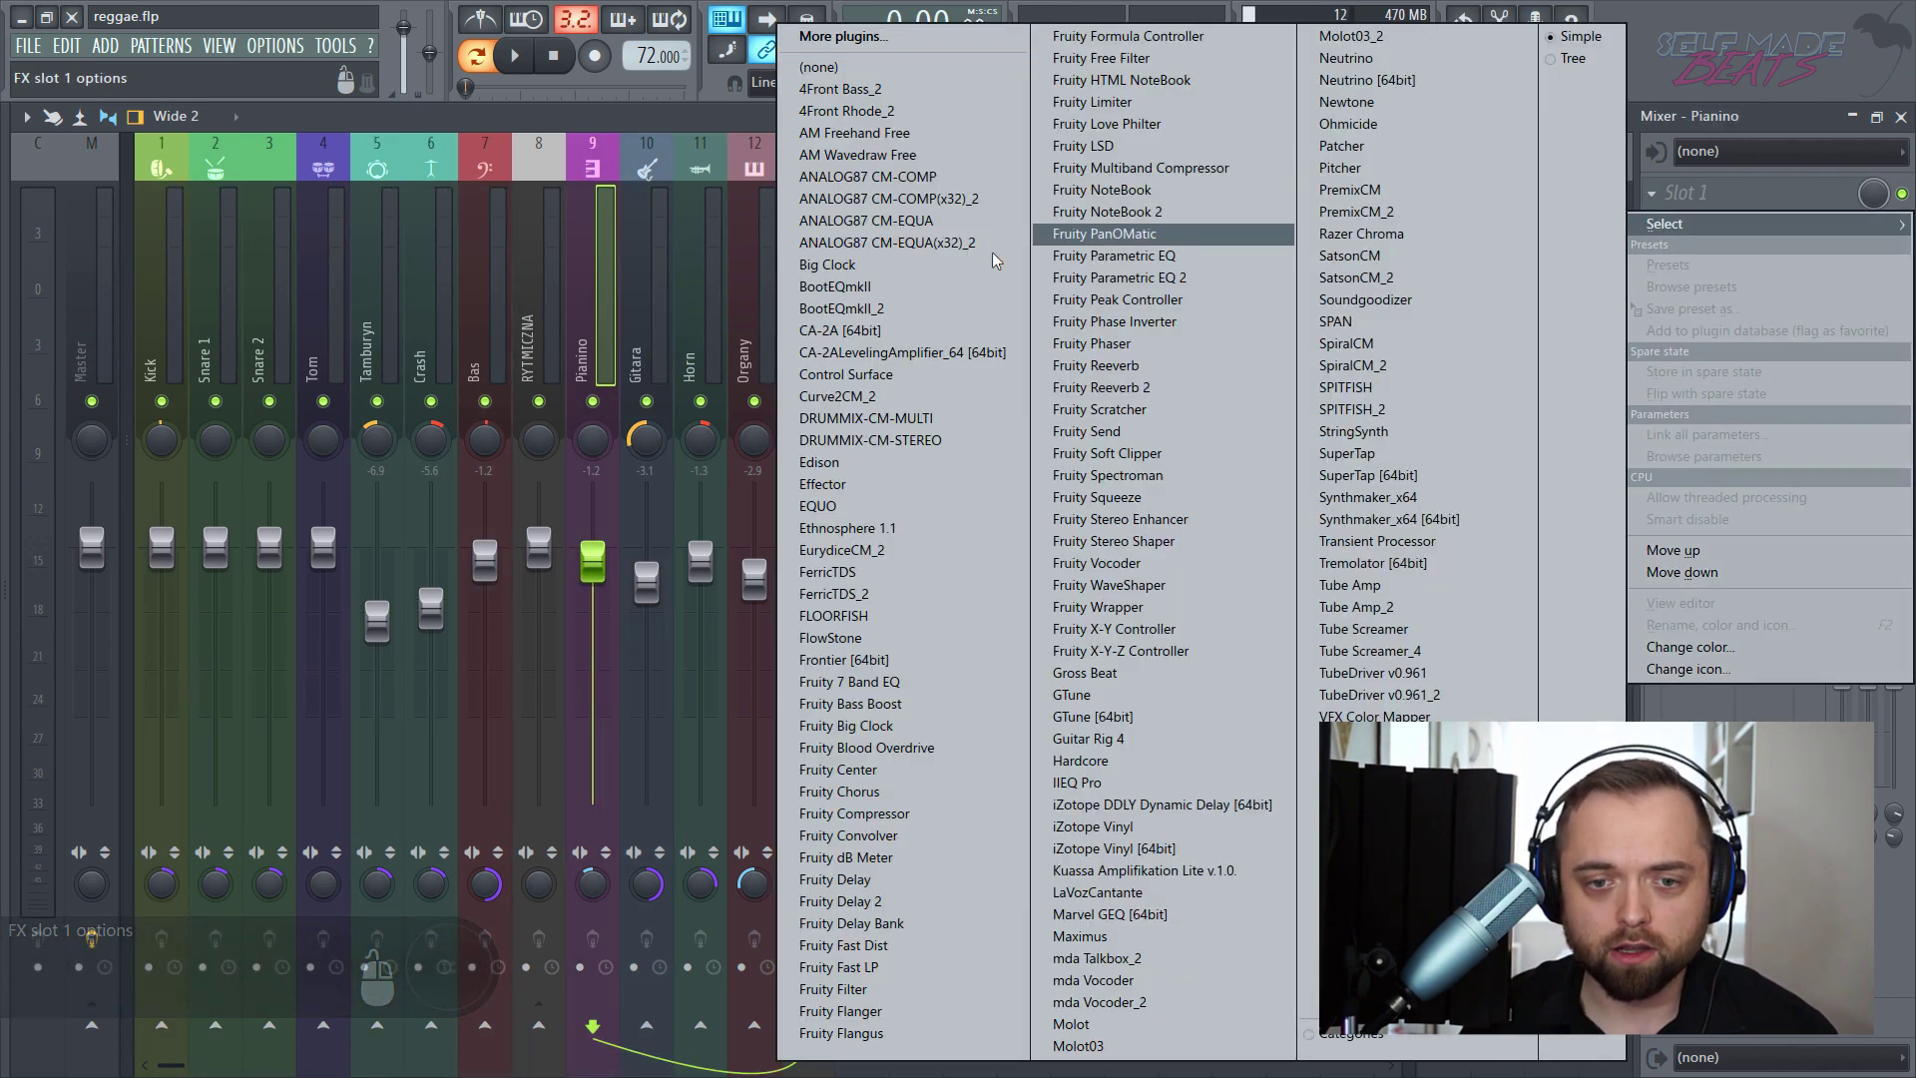
{"action": "left_click", "coordinate": [1181, 285]}
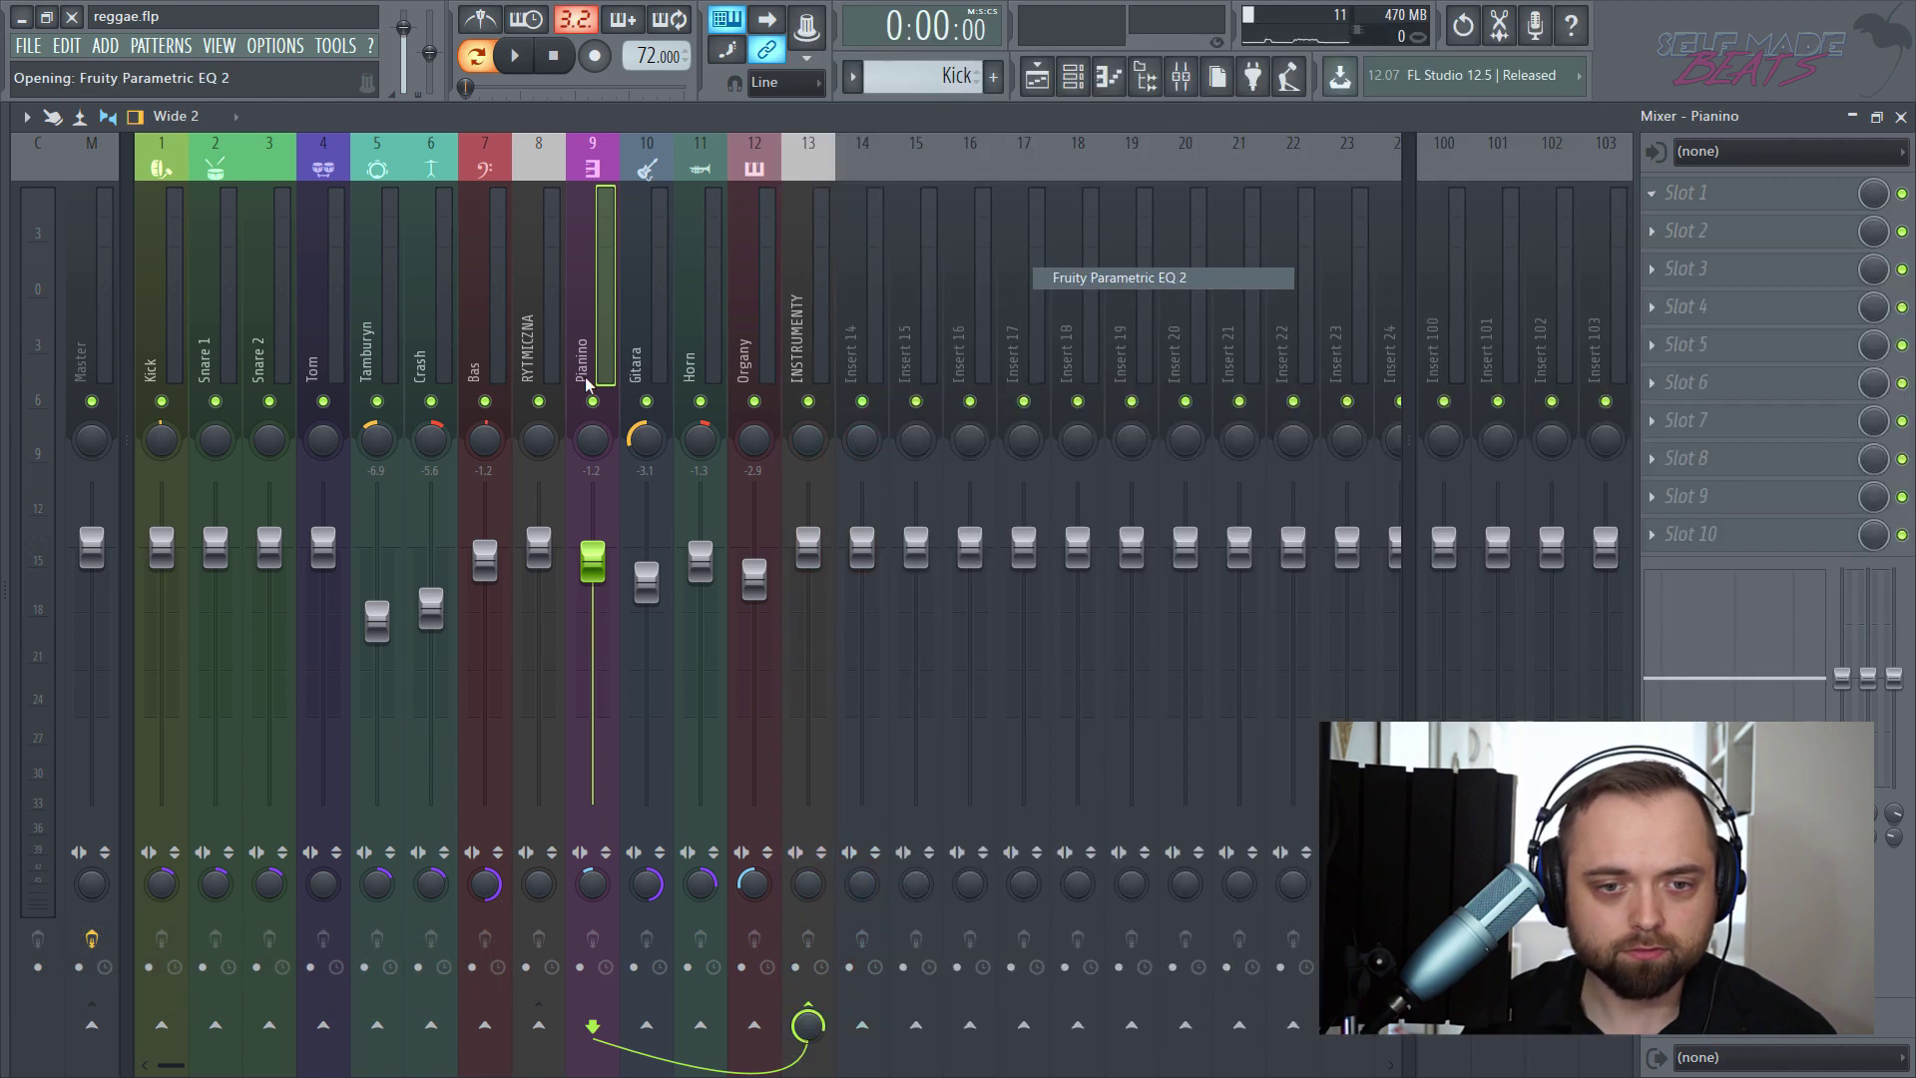
{"action": "left_click_drag", "start_coordinate": [815, 627], "coordinate": [1545, 914]}
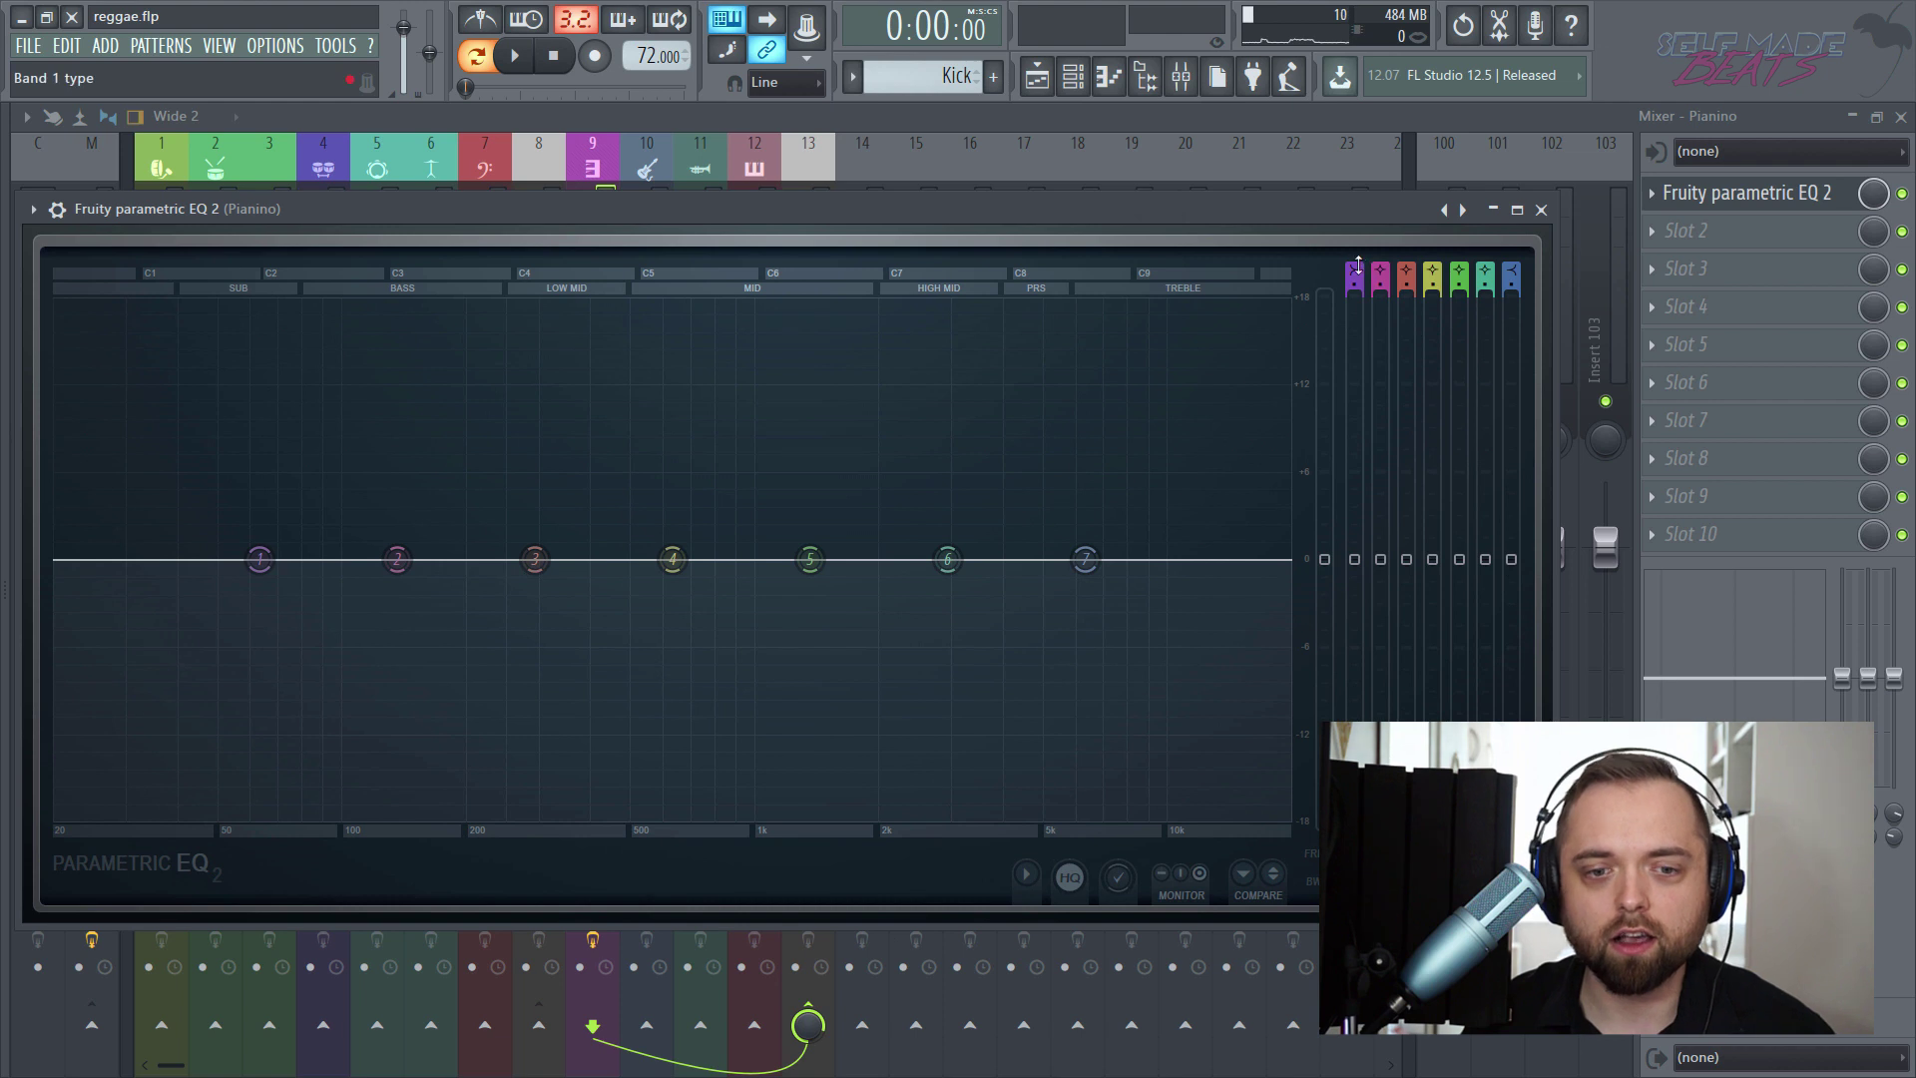
- Make EQ band 1 on Pianino a high-pass filter, steepen its bend, and raise its cutoff within the low bass range
{"action": "left_click_drag", "start_coordinate": [1358, 265], "coordinate": [1359, 240]}
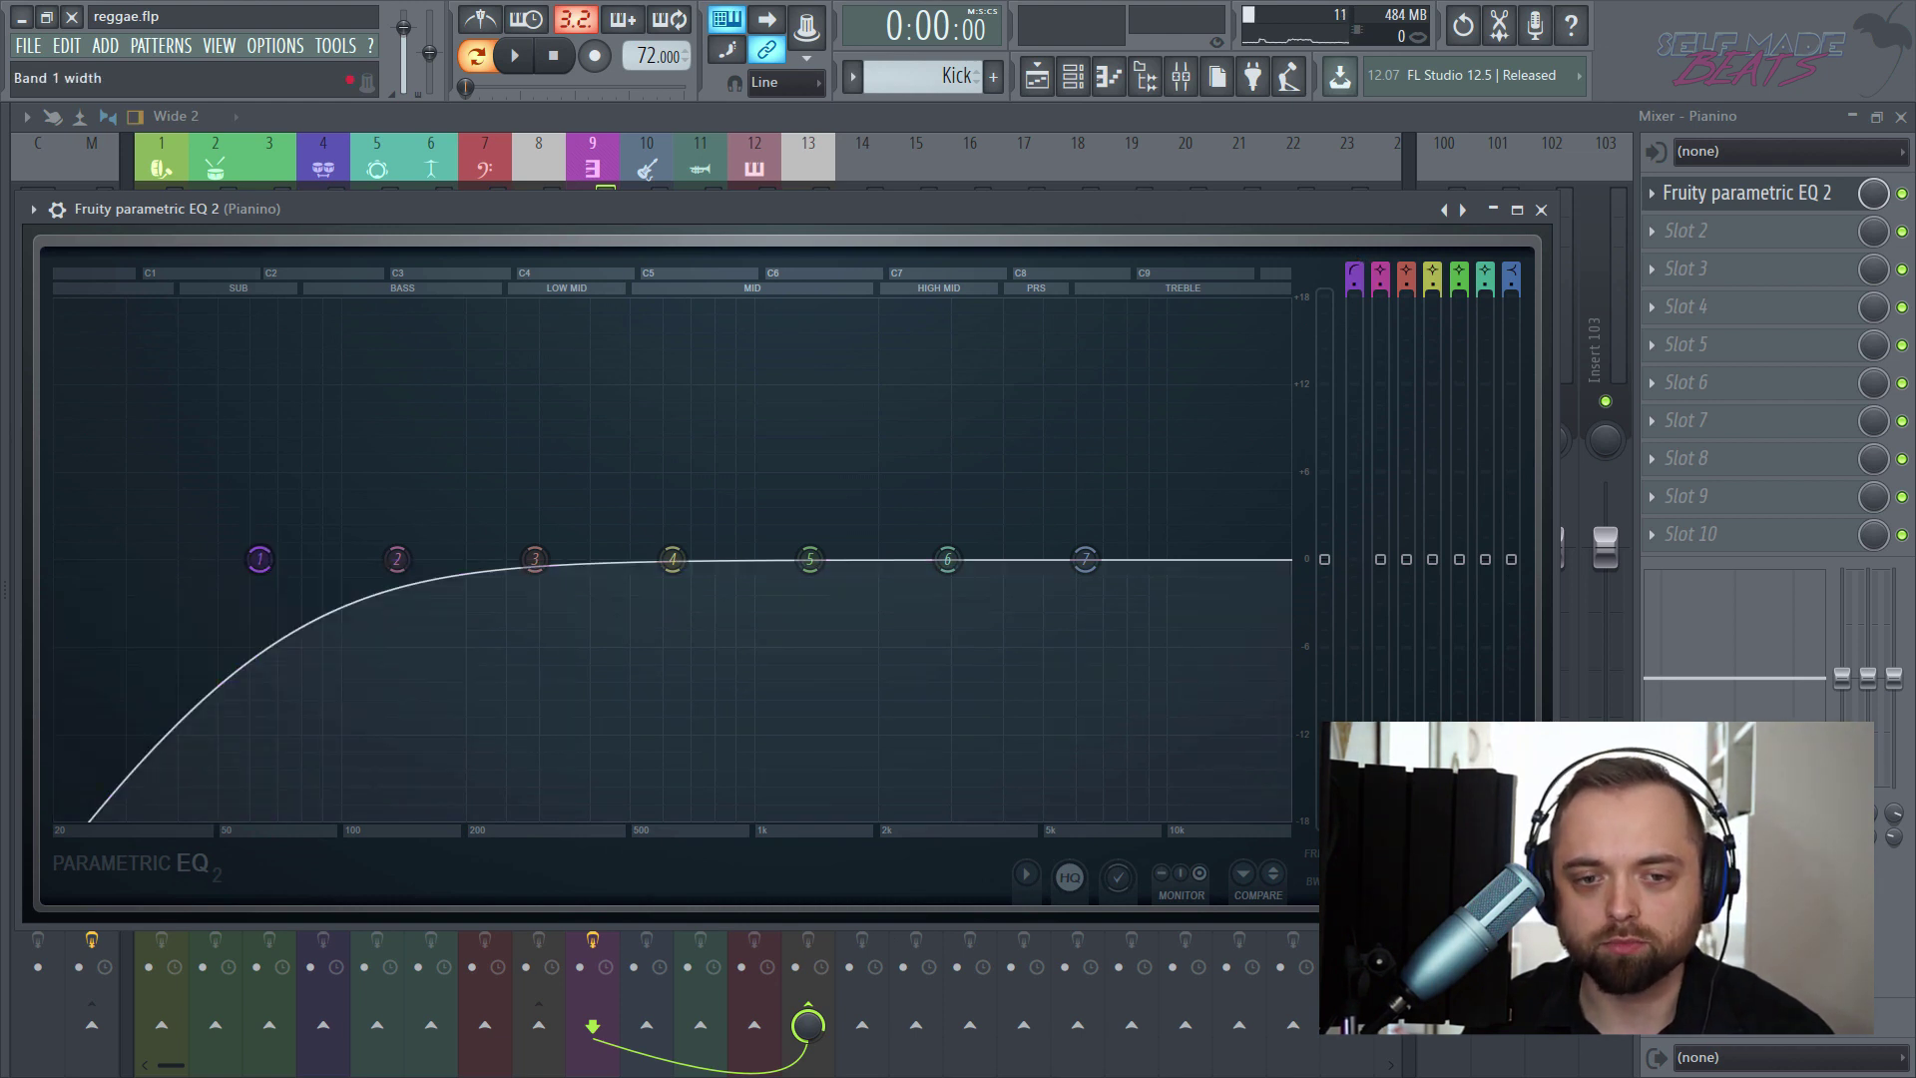
{"action": "scroll", "coordinate": [260, 555], "scroll_direction": "up", "scroll_amount": 4}
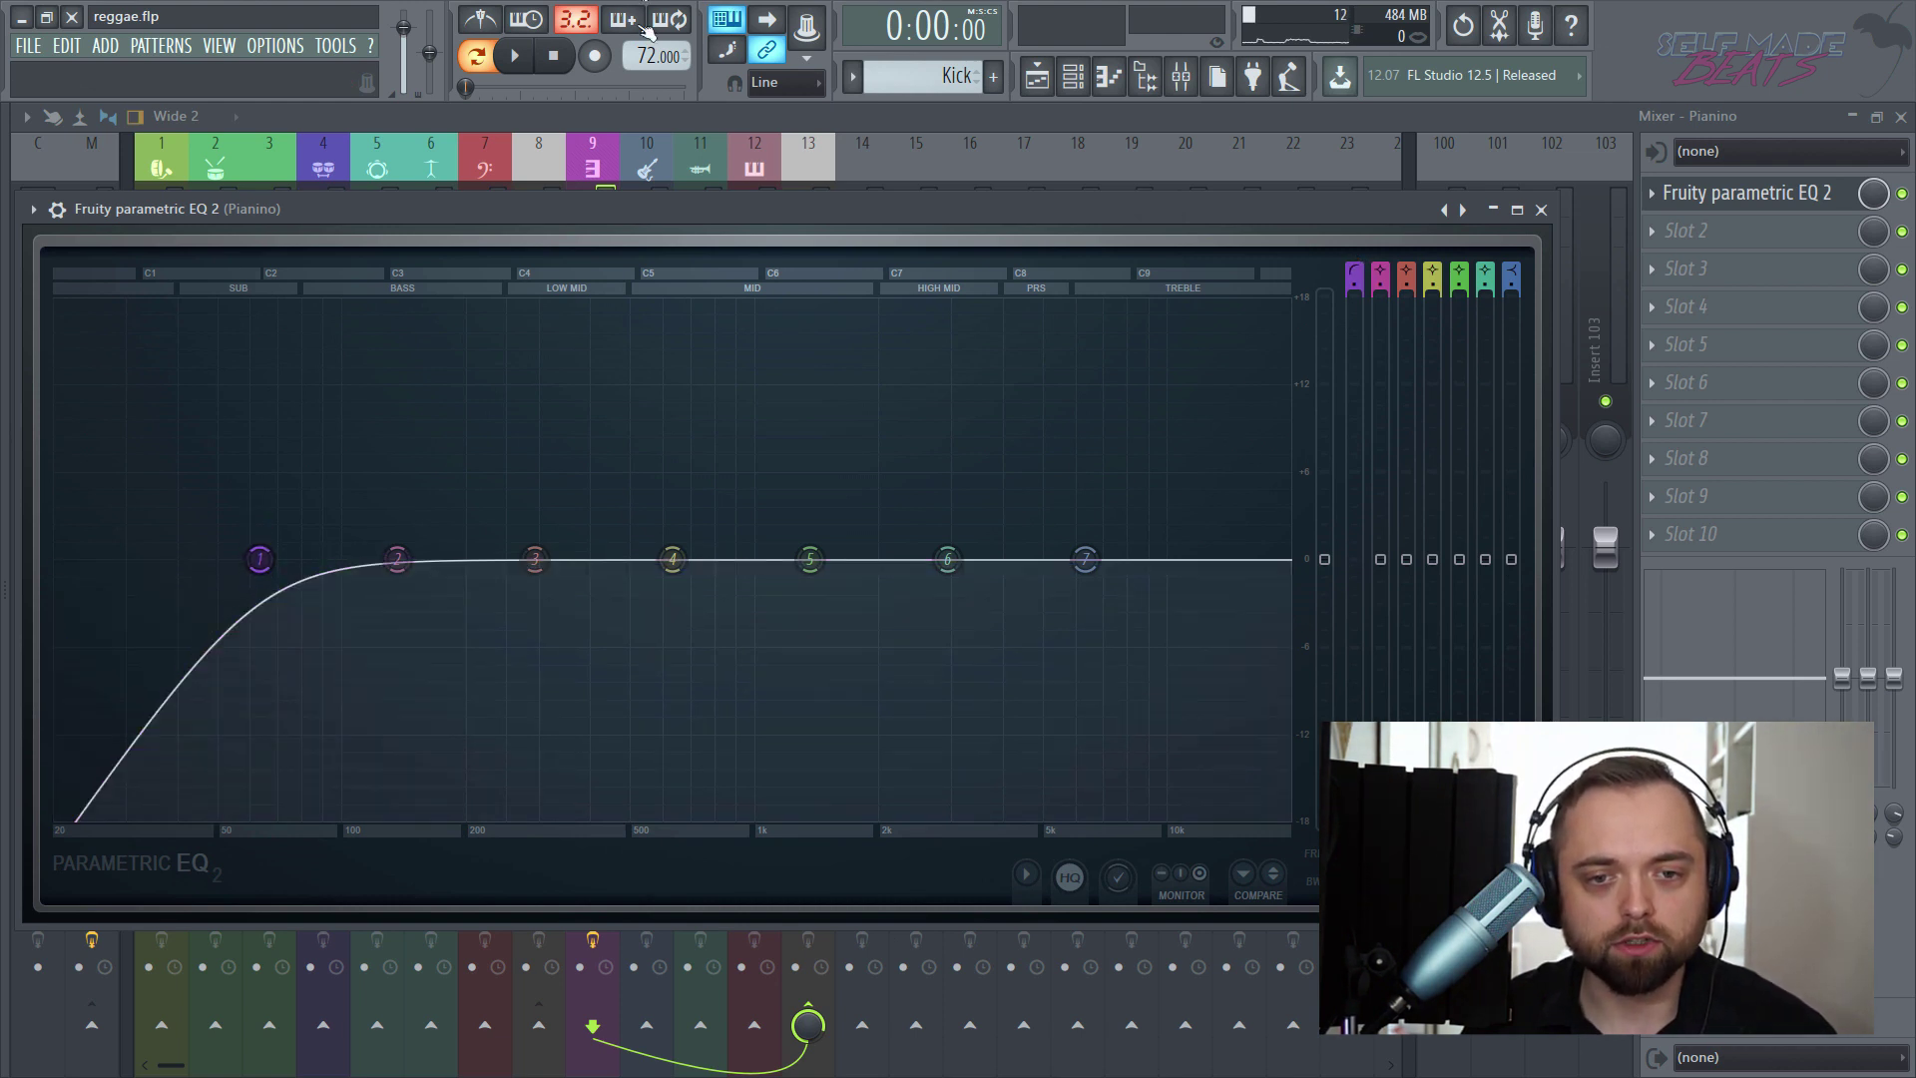
{"action": "left_click_drag", "start_coordinate": [670, 222], "coordinate": [915, 134]}
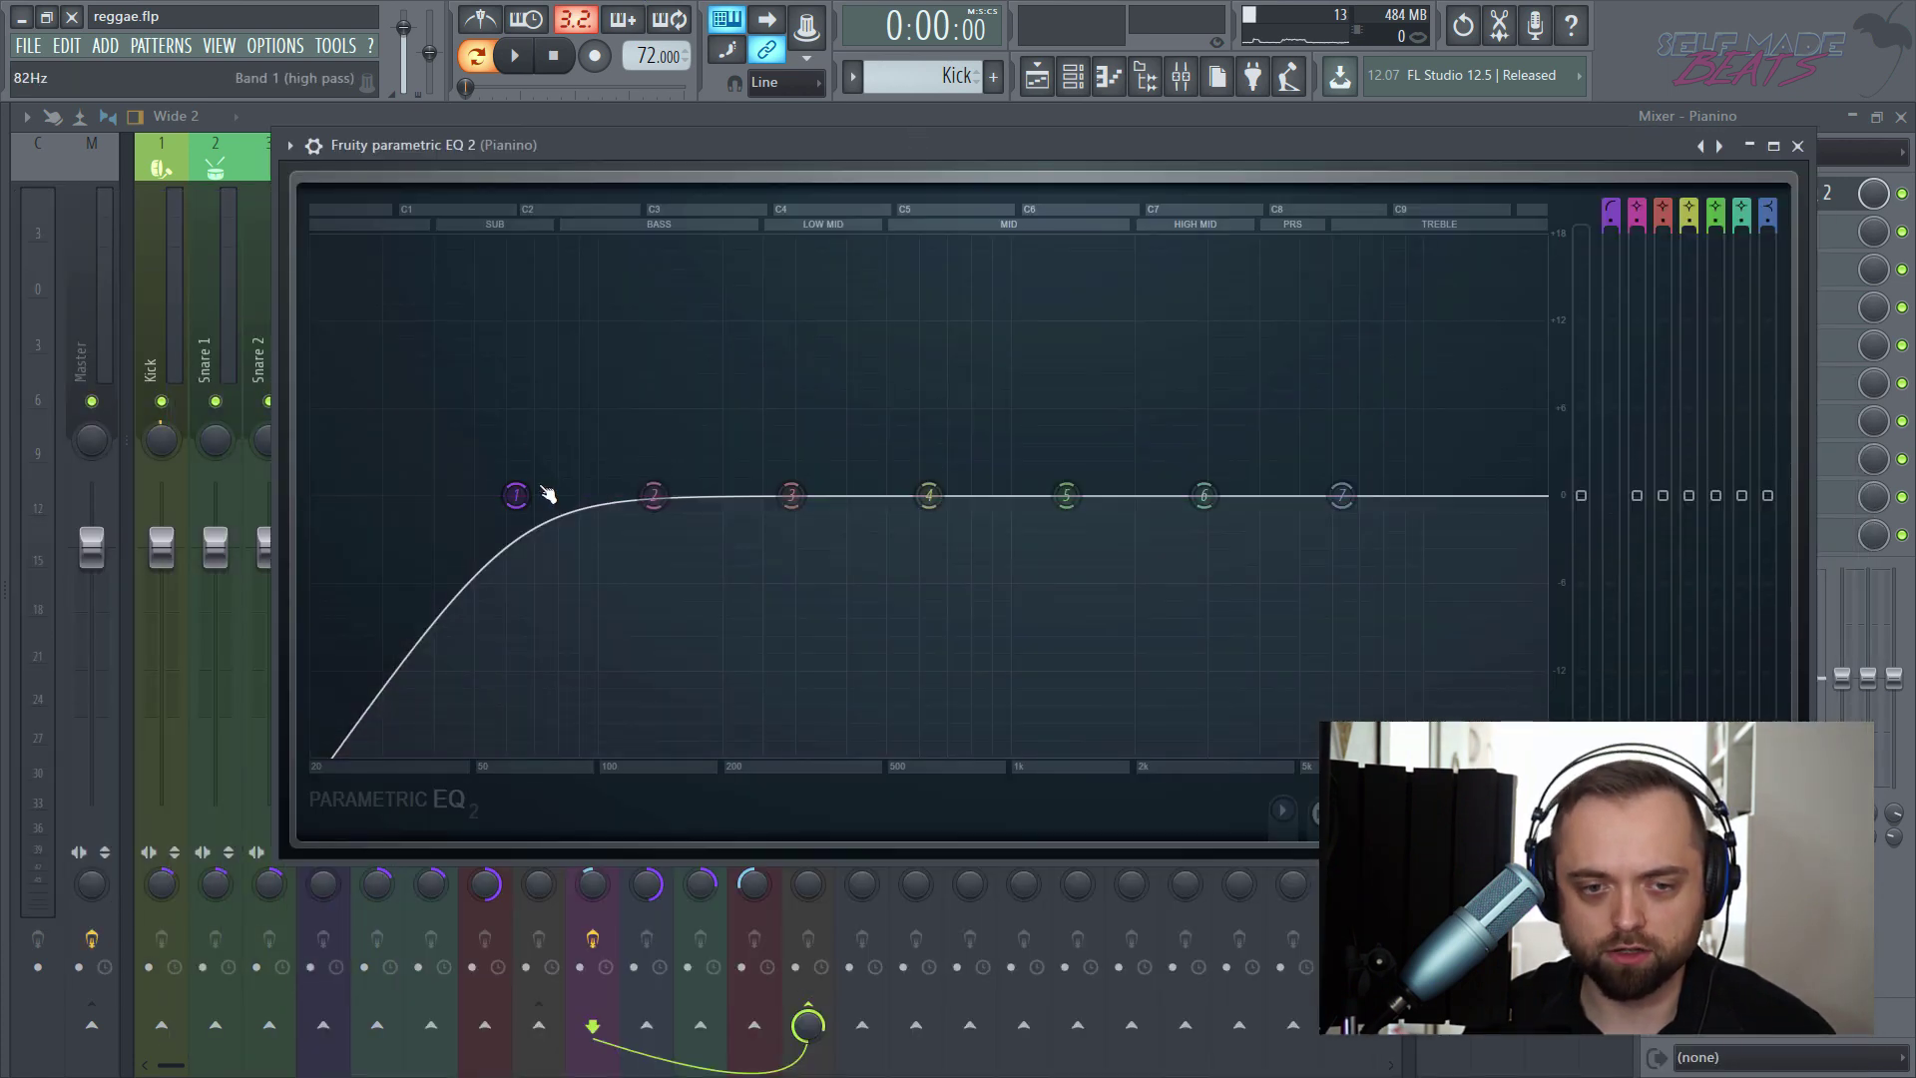
{"action": "left_click_drag", "start_coordinate": [516, 496], "coordinate": [580, 495]}
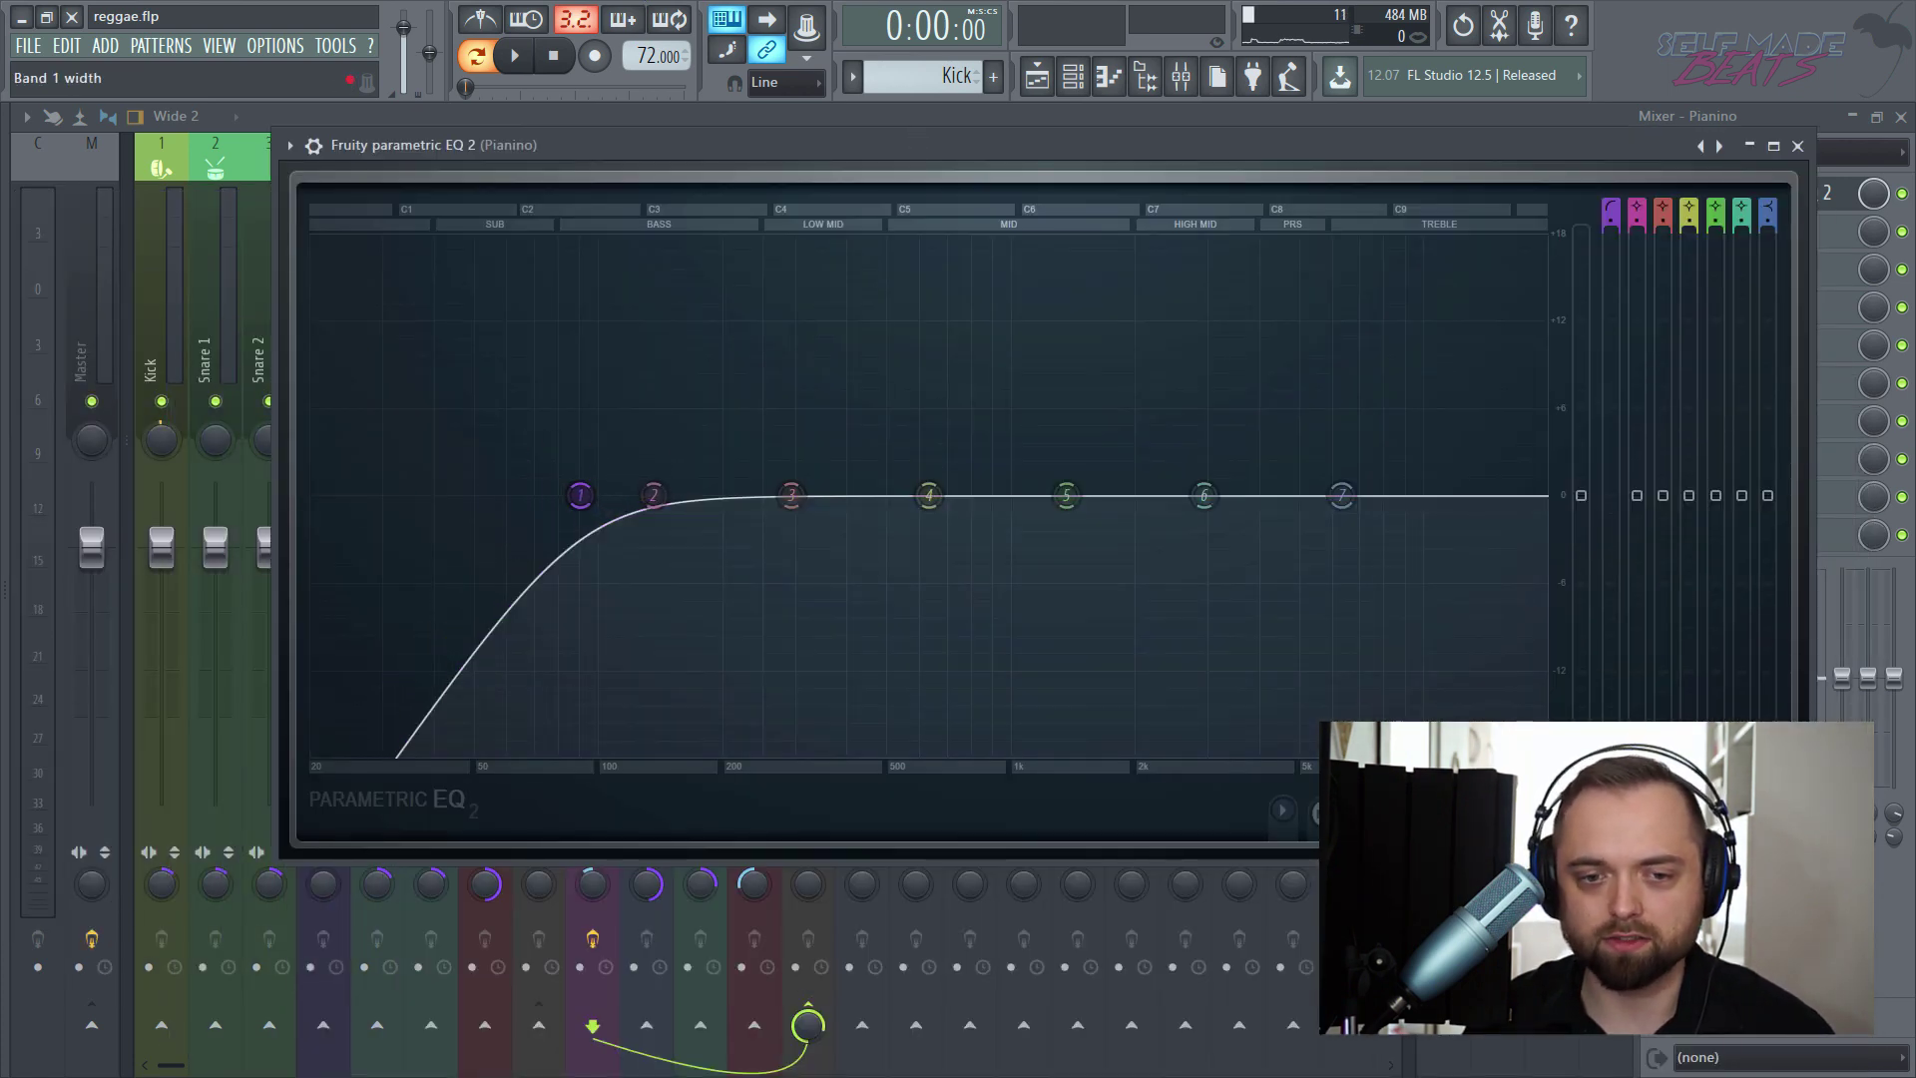
- Adjust the band 1 slope on Pianino, raise the high-pass cutoff to about 157 Hz, and start playback
{"action": "scroll", "coordinate": [580, 495], "scroll_direction": "down", "scroll_amount": 2}
{"action": "left_click_drag", "start_coordinate": [580, 495], "coordinate": [679, 495]}
{"action": "key", "text": "space"}
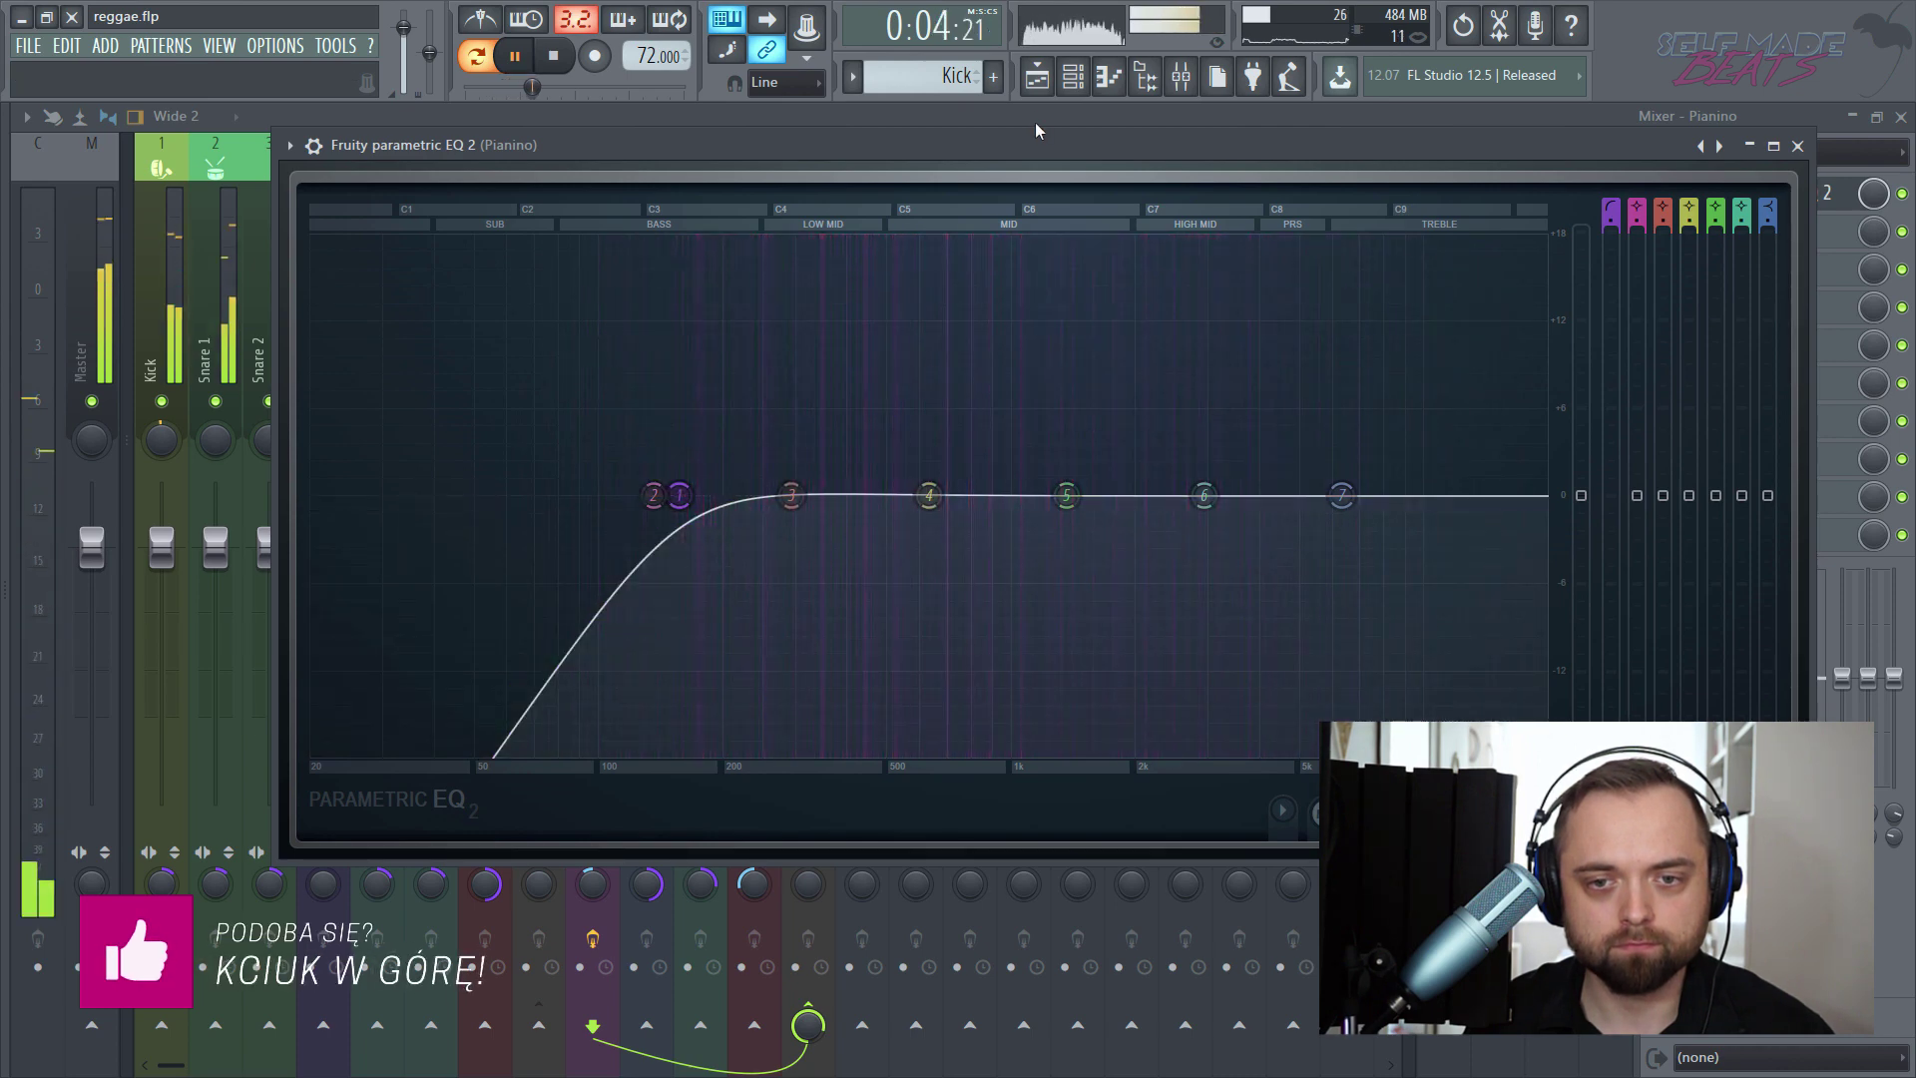
- Solo the Pianino track during playback, bring its Parametric EQ 2 back up, and stop playback
{"action": "left_click_drag", "start_coordinate": [1038, 148], "coordinate": [1034, 387]}
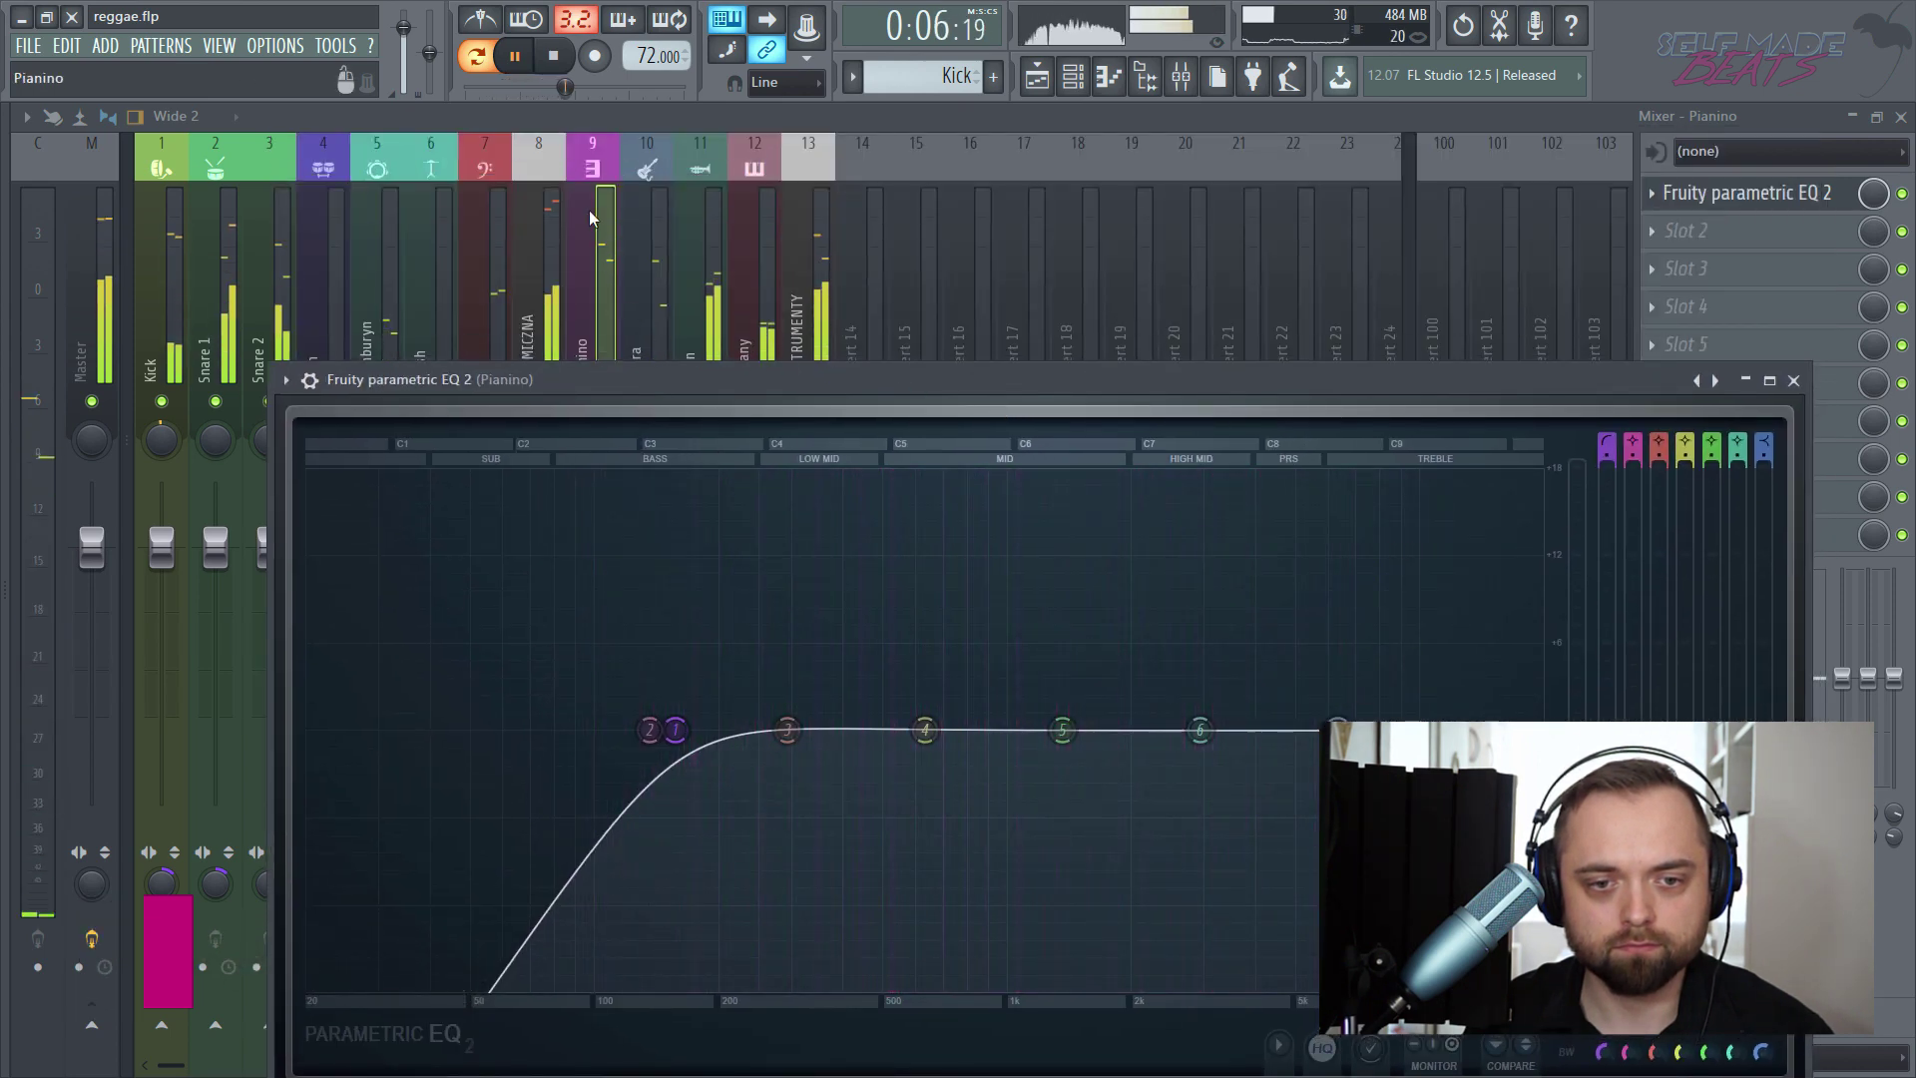
{"action": "left_click", "coordinate": [1794, 380]}
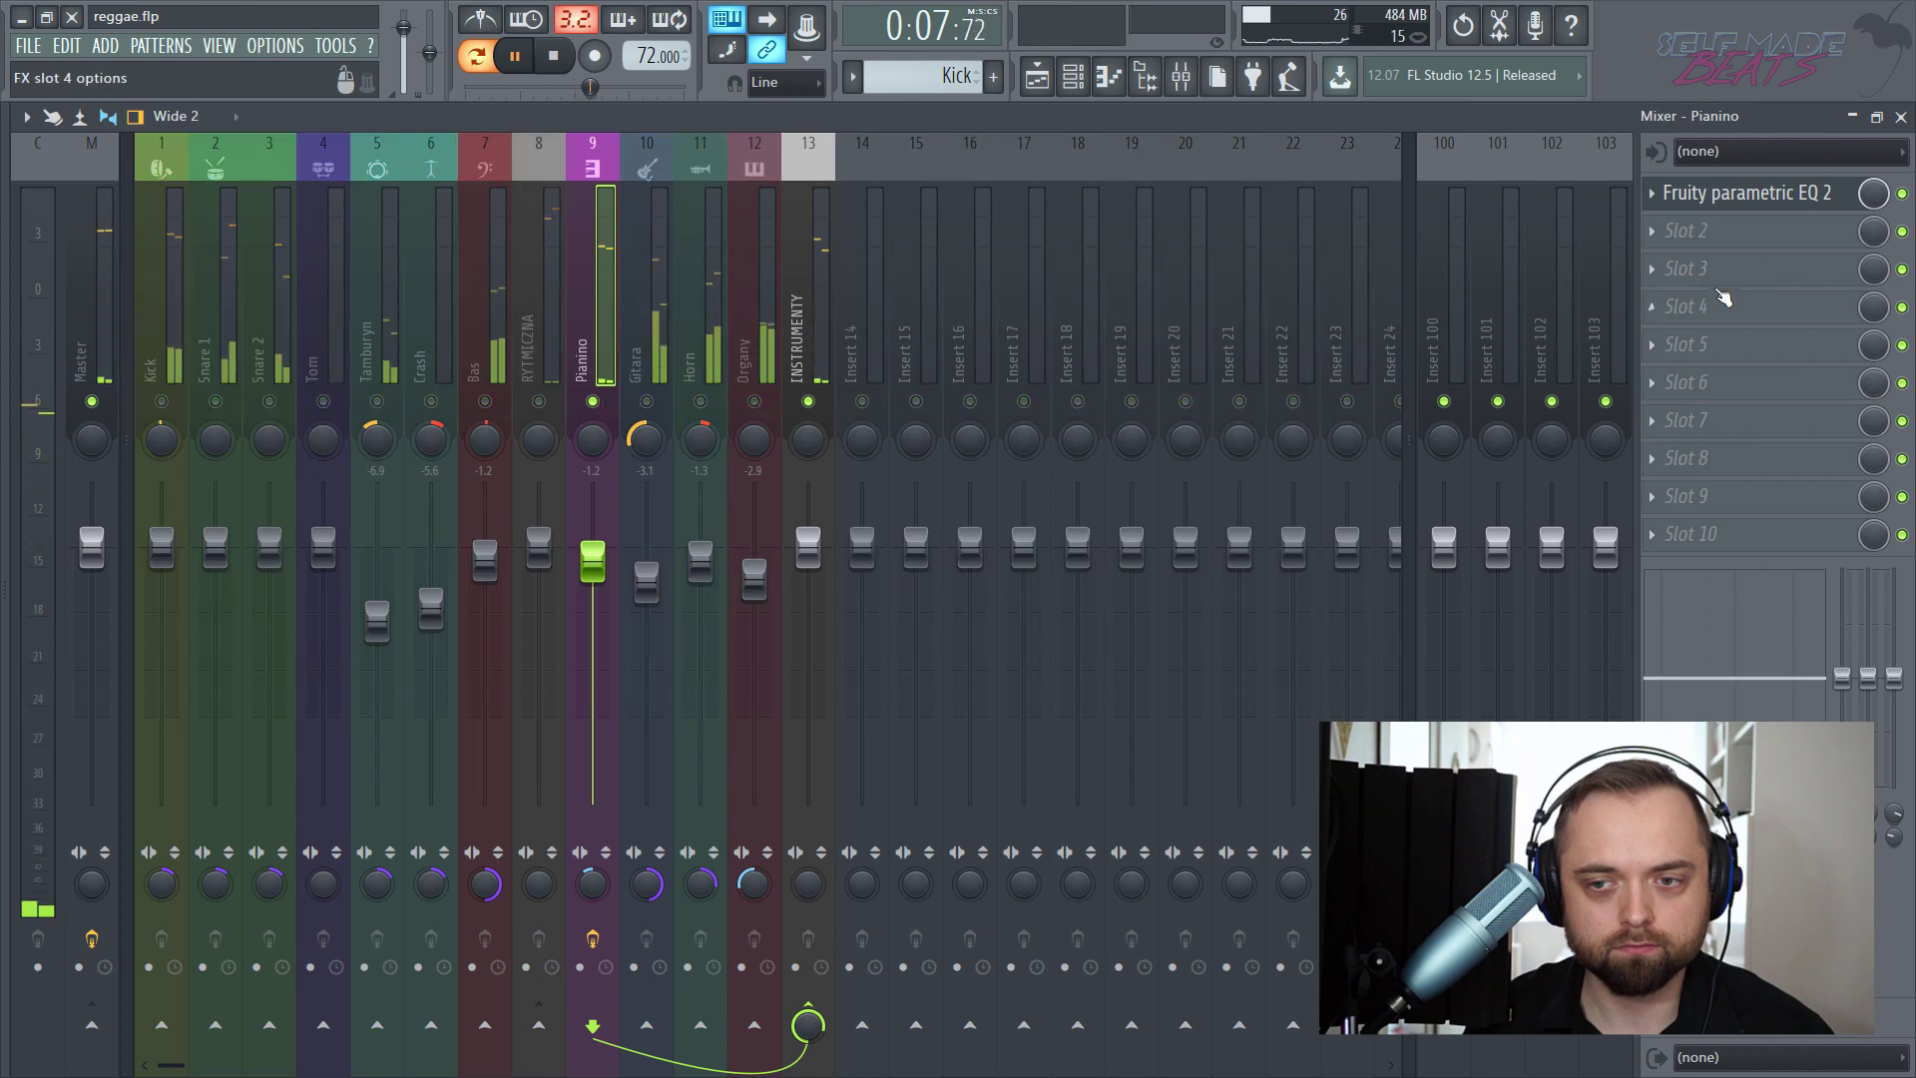
{"action": "left_click", "coordinate": [1747, 193]}
{"action": "key", "text": "space"}
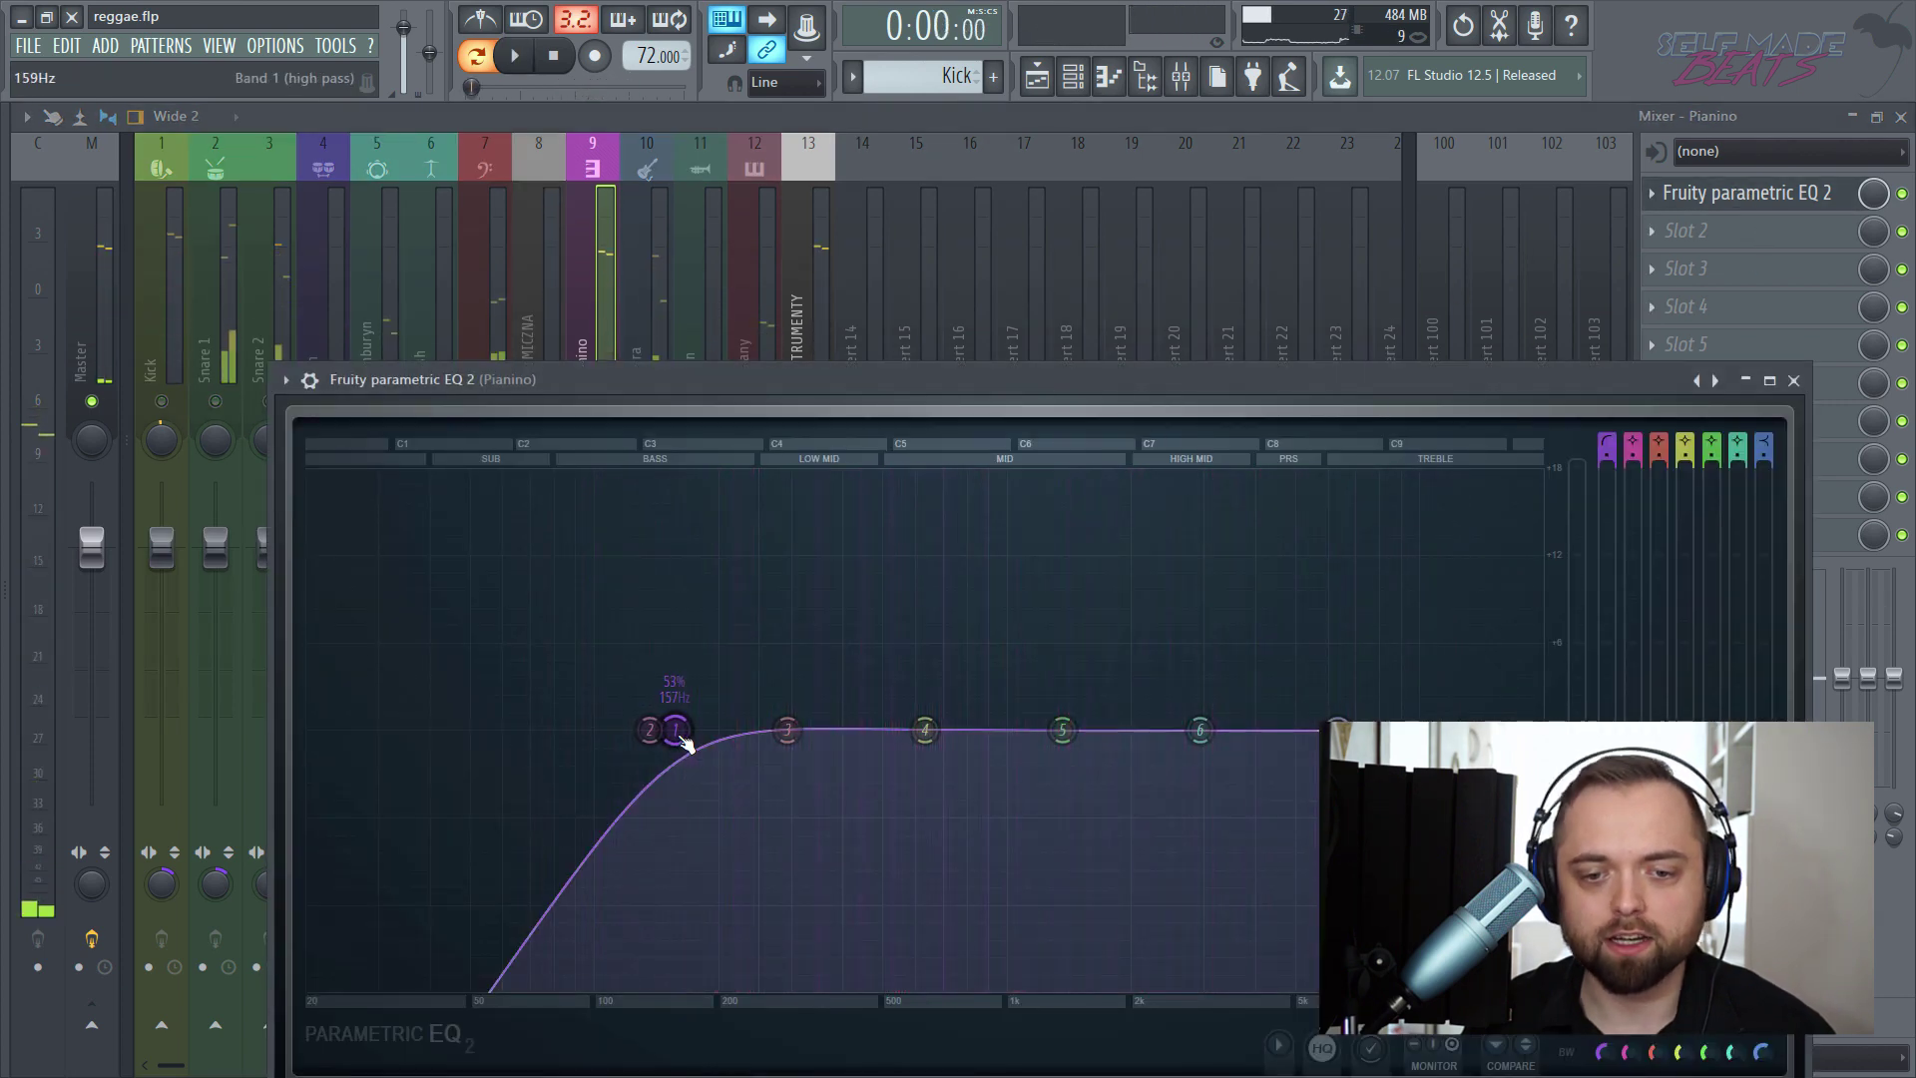
- Fine-tune the band 1 high-pass cutoff on Pianino to about 200 Hz while the soloed track plays
{"action": "left_click_drag", "start_coordinate": [673, 744], "coordinate": [719, 745]}
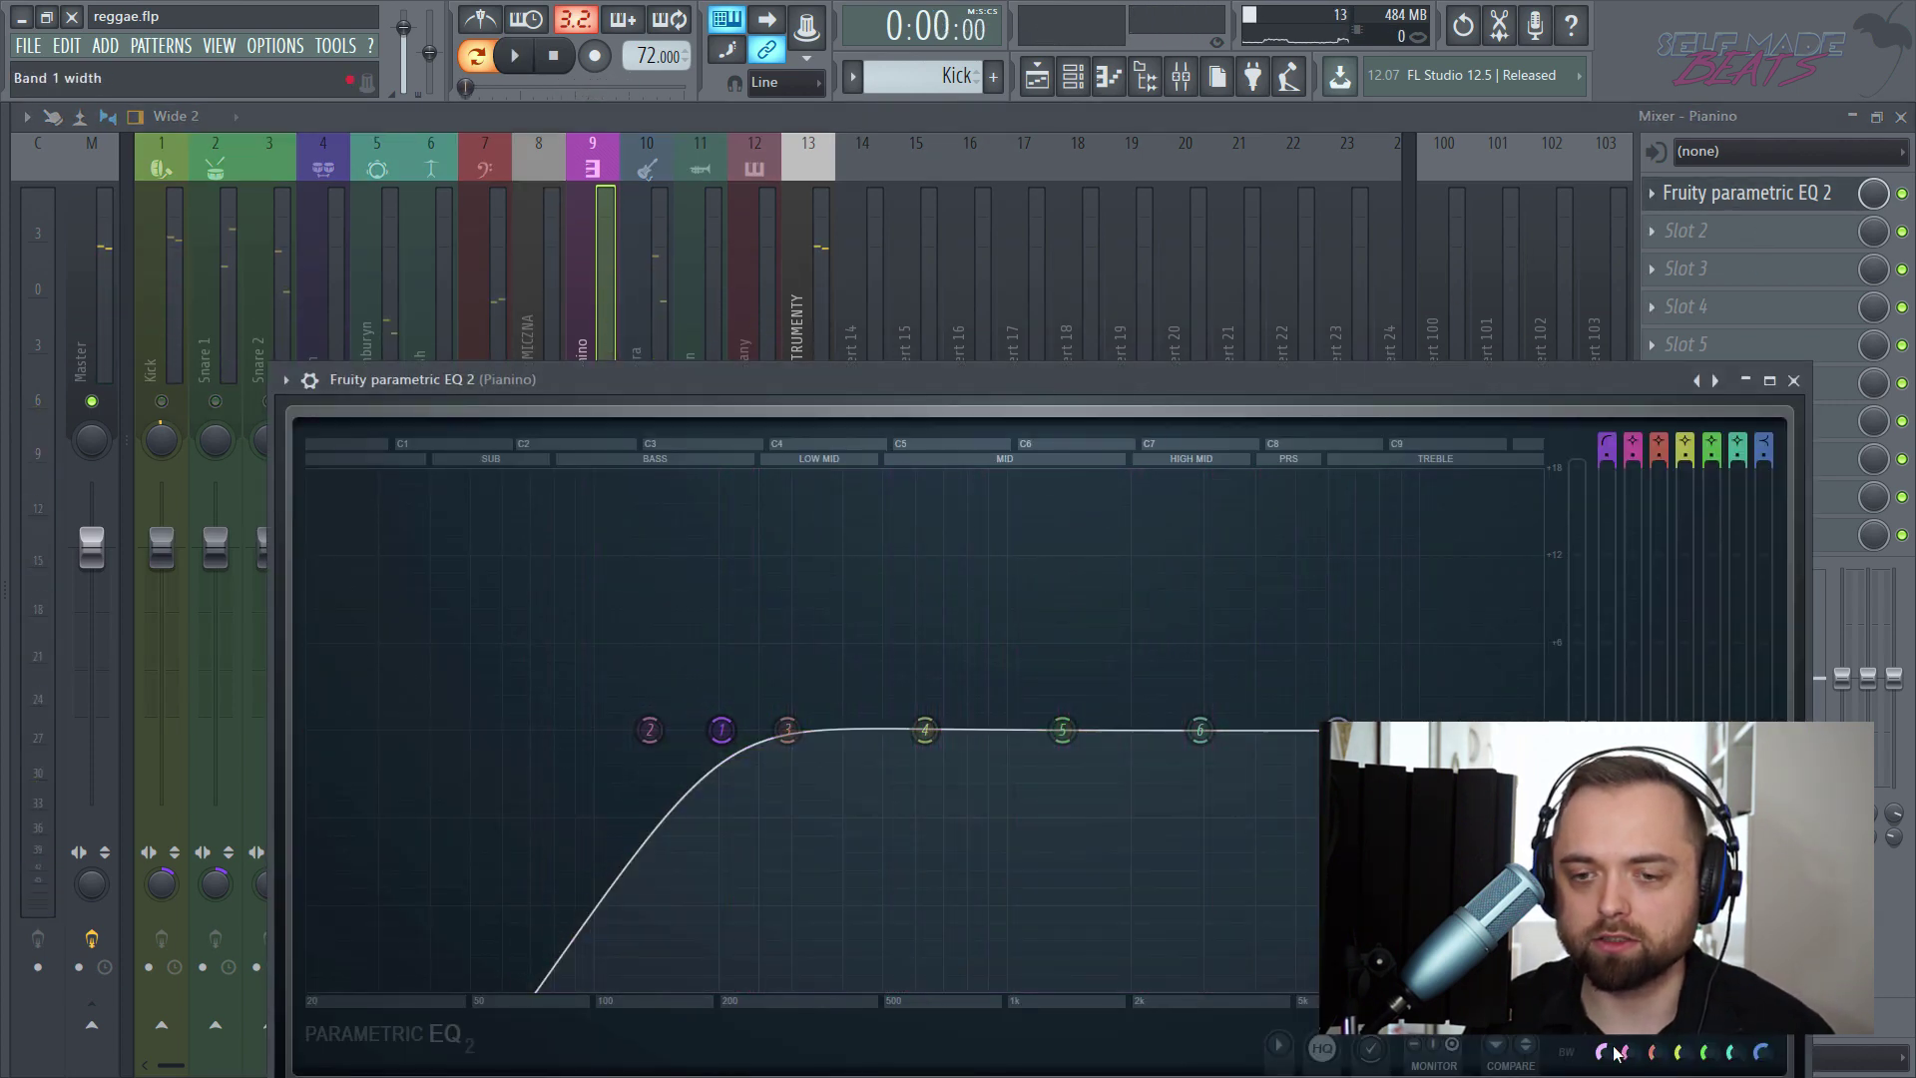
{"action": "left_click_drag", "start_coordinate": [1374, 376], "coordinate": [1346, 281]}
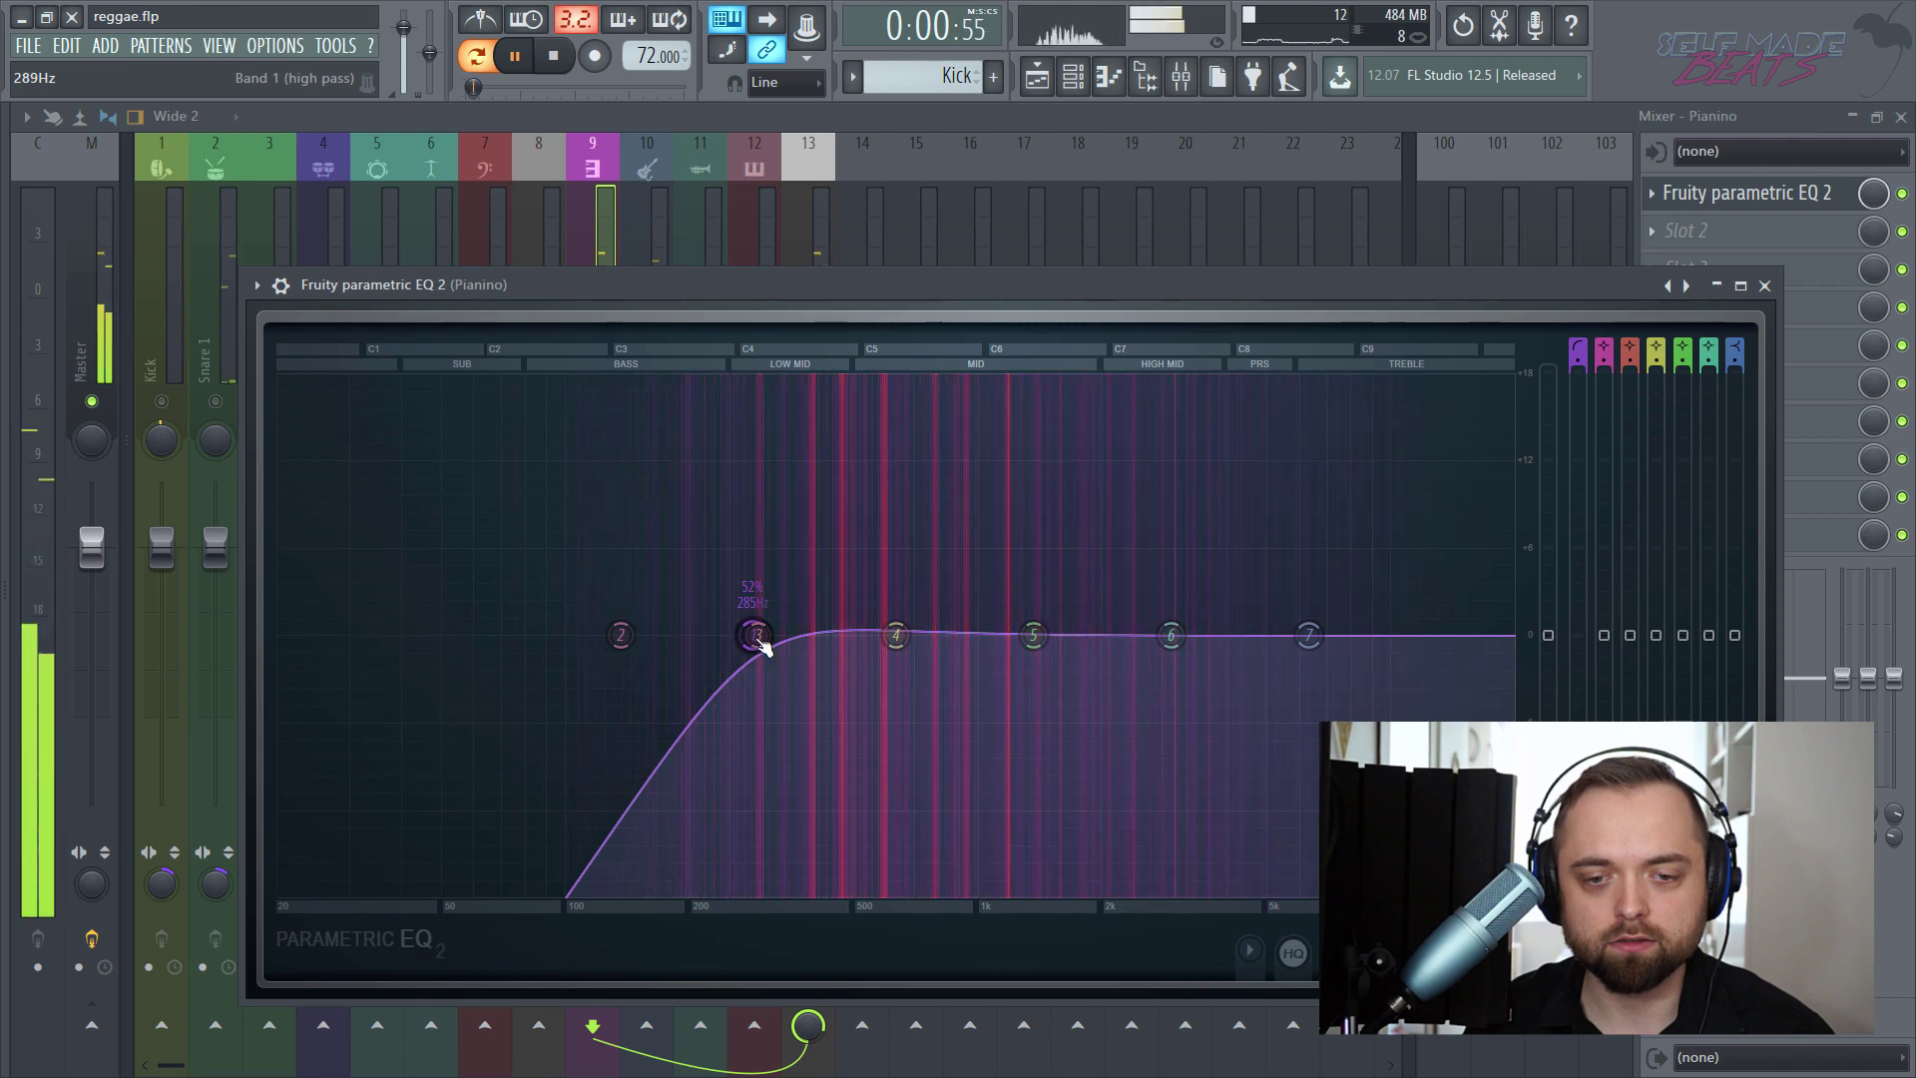
{"action": "left_click_drag", "start_coordinate": [744, 649], "coordinate": [698, 640]}
- Cut band 5 by about 5 dB at 1286 Hz and boost band 6 by about 6 dB near 5 kHz on Pianino
{"action": "left_click_drag", "start_coordinate": [1034, 636], "coordinate": [1027, 669]}
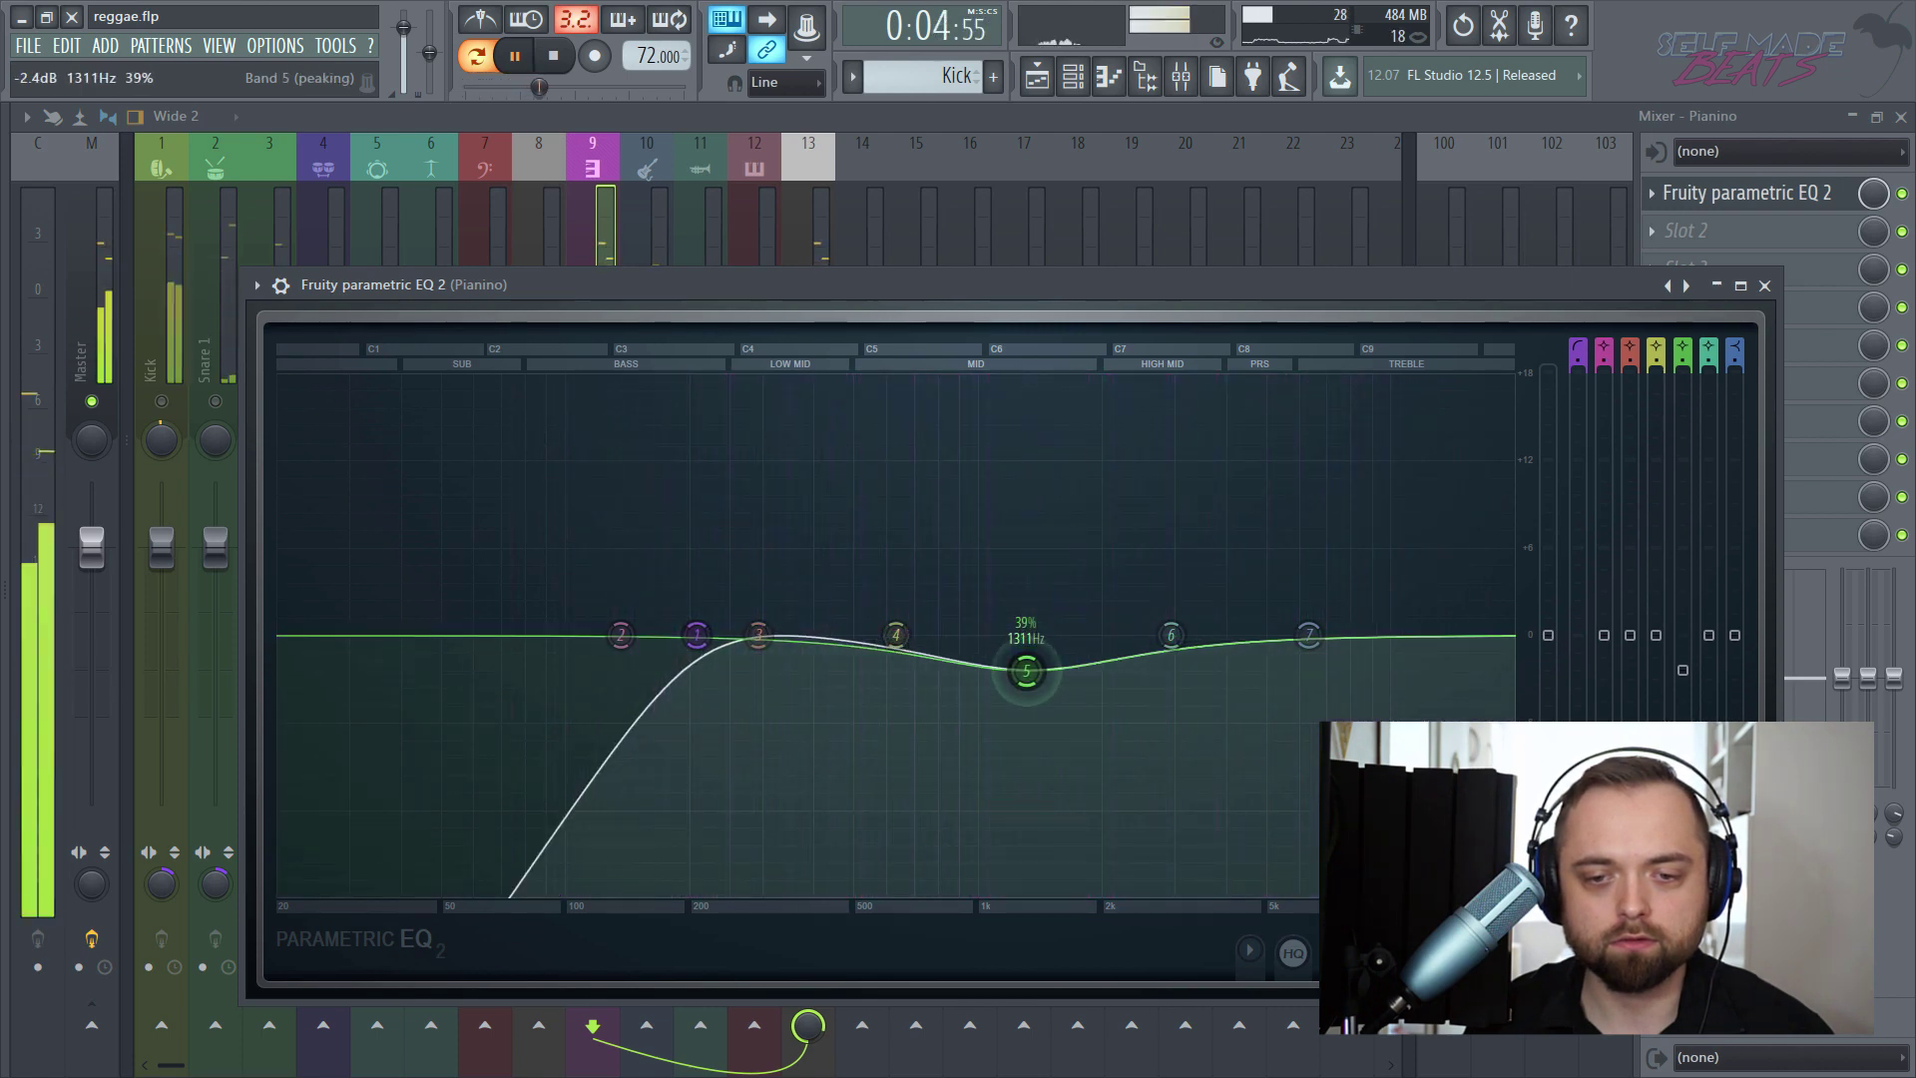
{"action": "left_click_drag", "start_coordinate": [1164, 651], "coordinate": [1281, 551]}
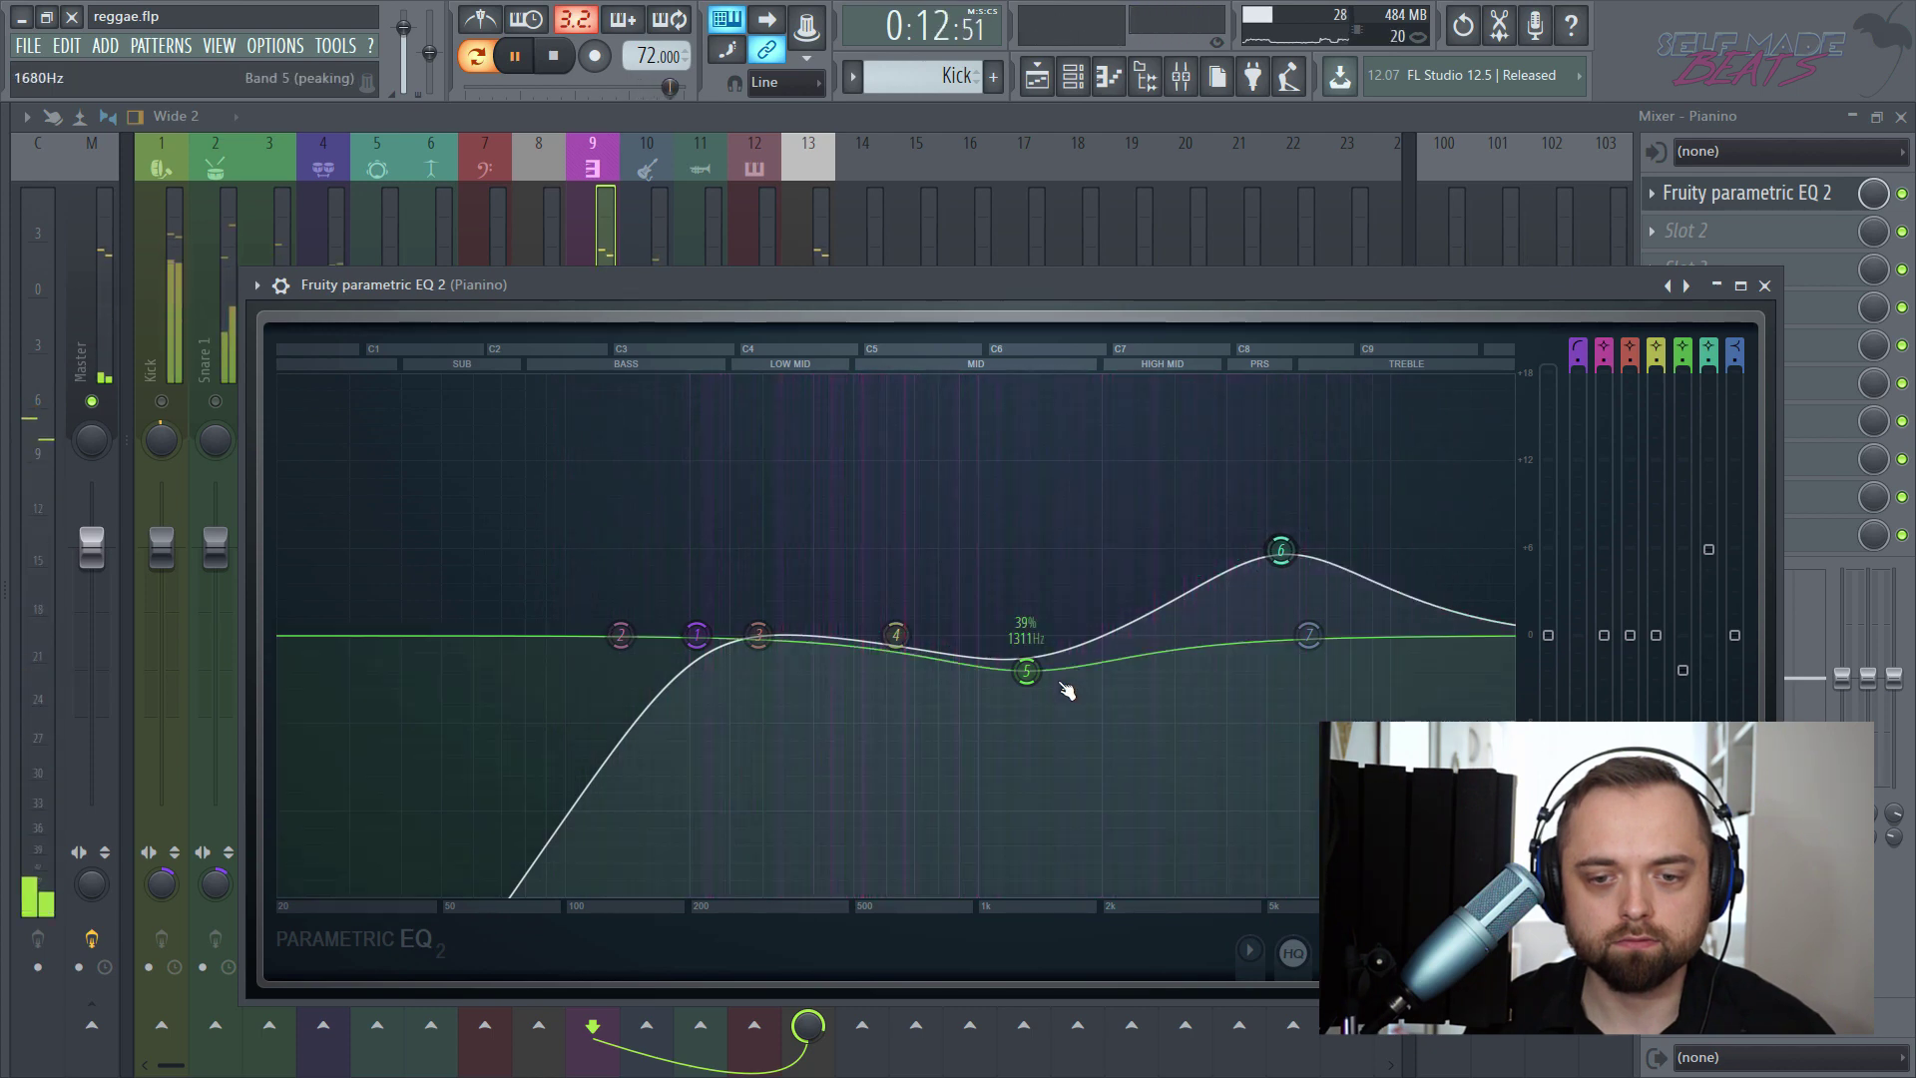
{"action": "left_click_drag", "start_coordinate": [1026, 671], "coordinate": [1022, 713]}
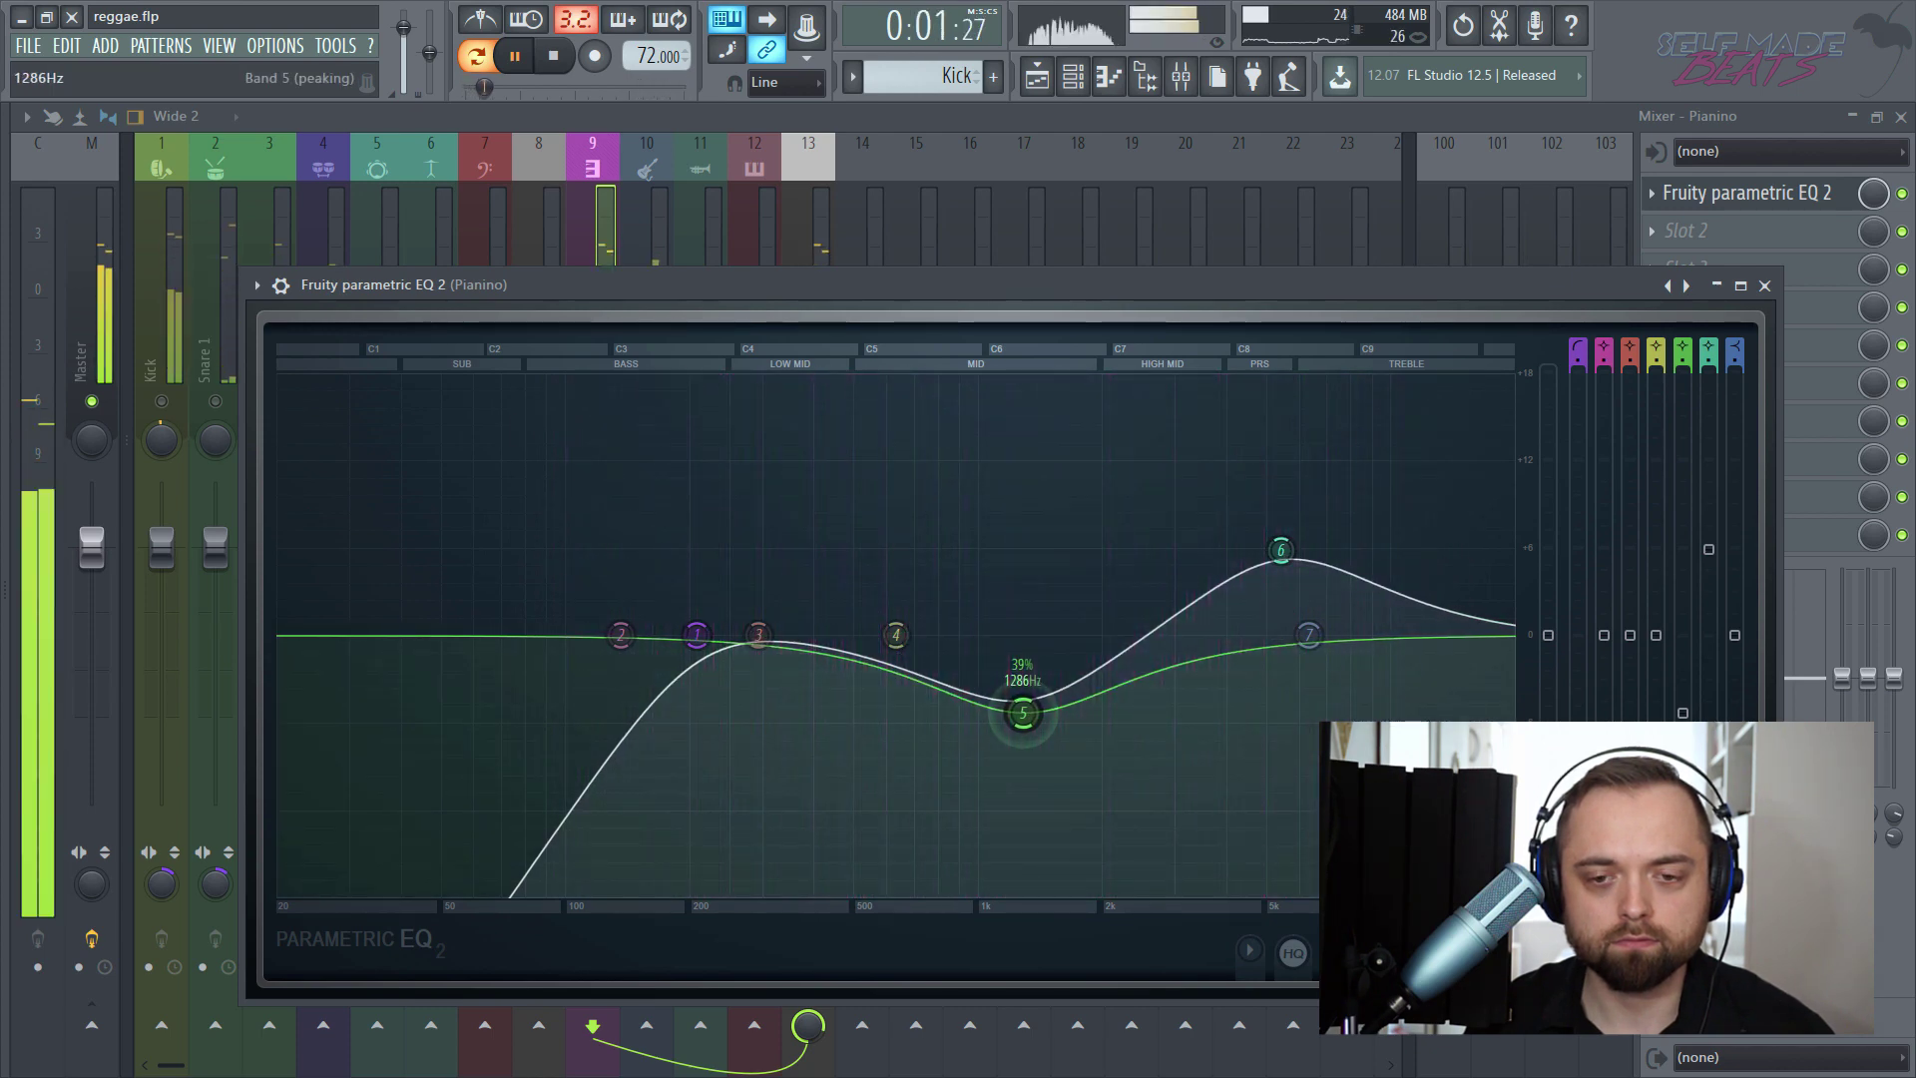
- Close the Pianino equalizer window, unsolo the track, and stop playback
{"action": "left_click", "coordinate": [902, 128]}
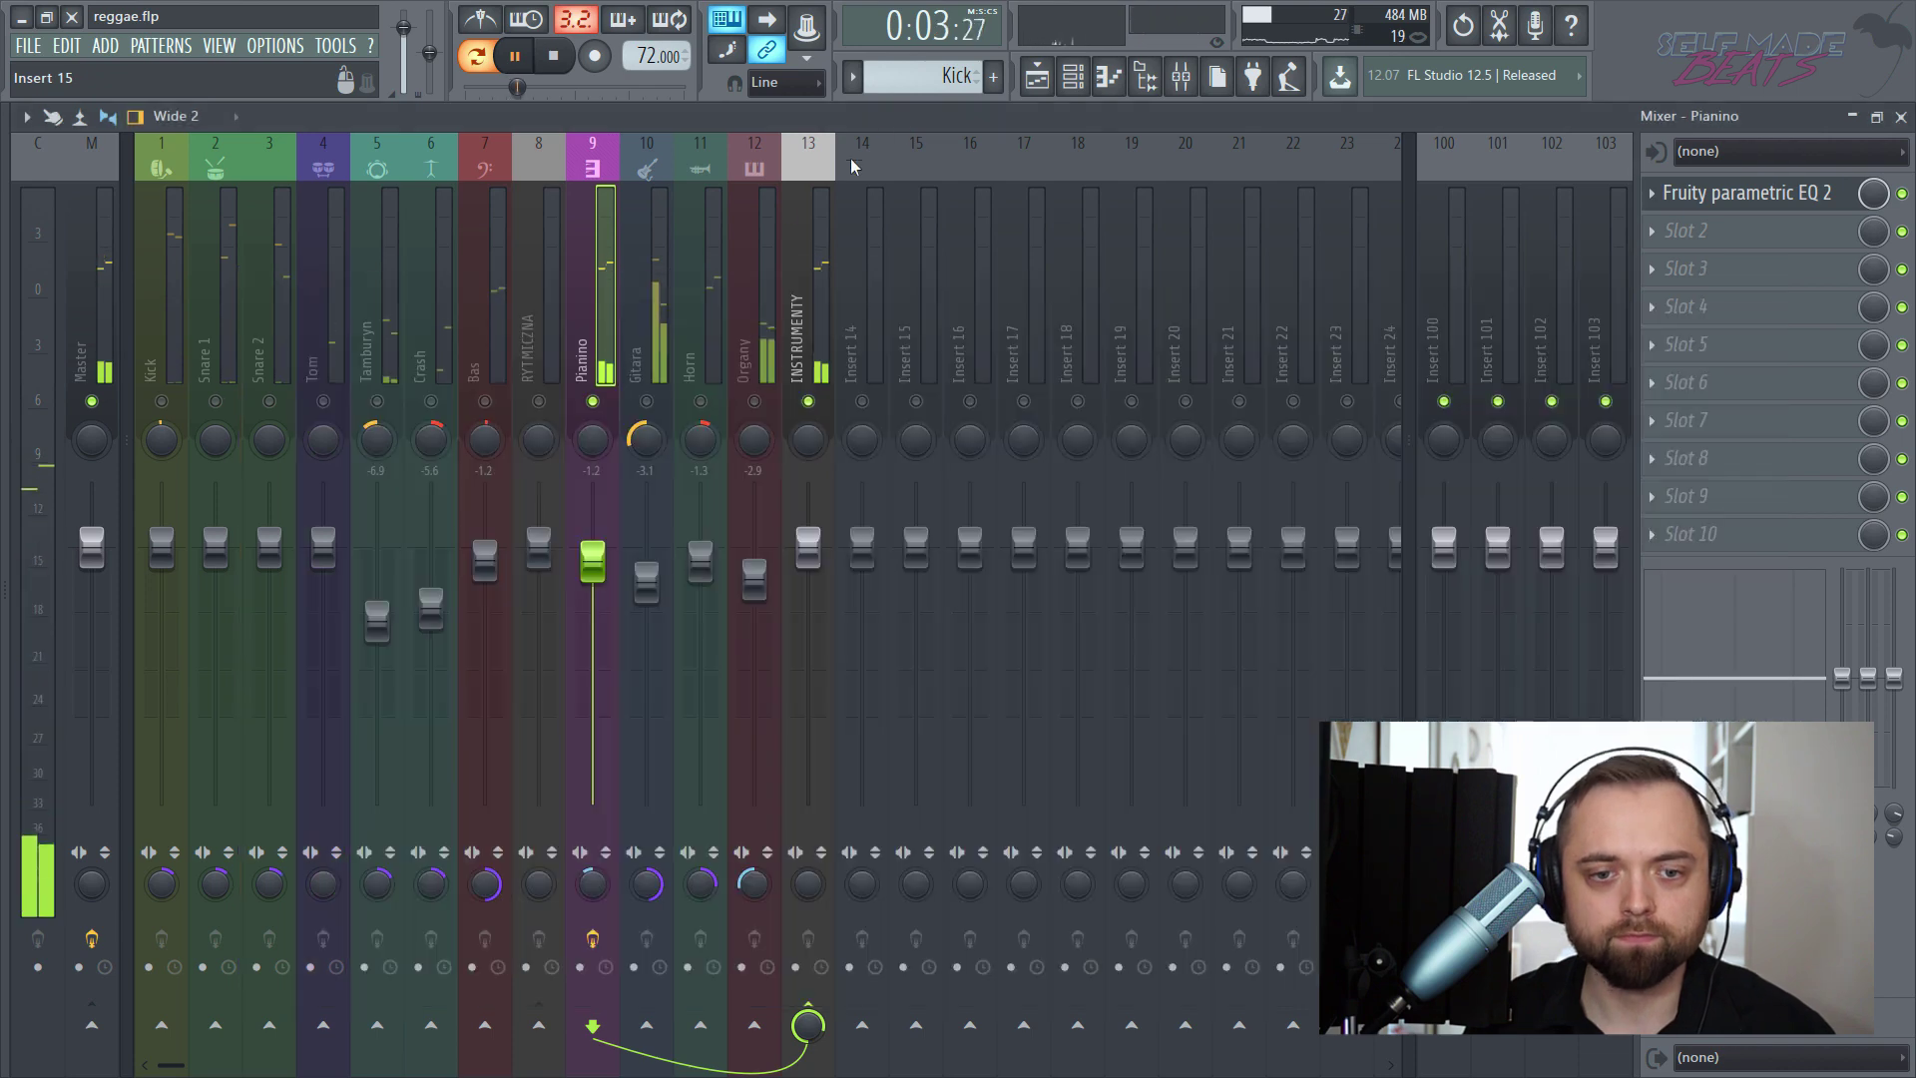
{"action": "right_click", "coordinate": [596, 400]}
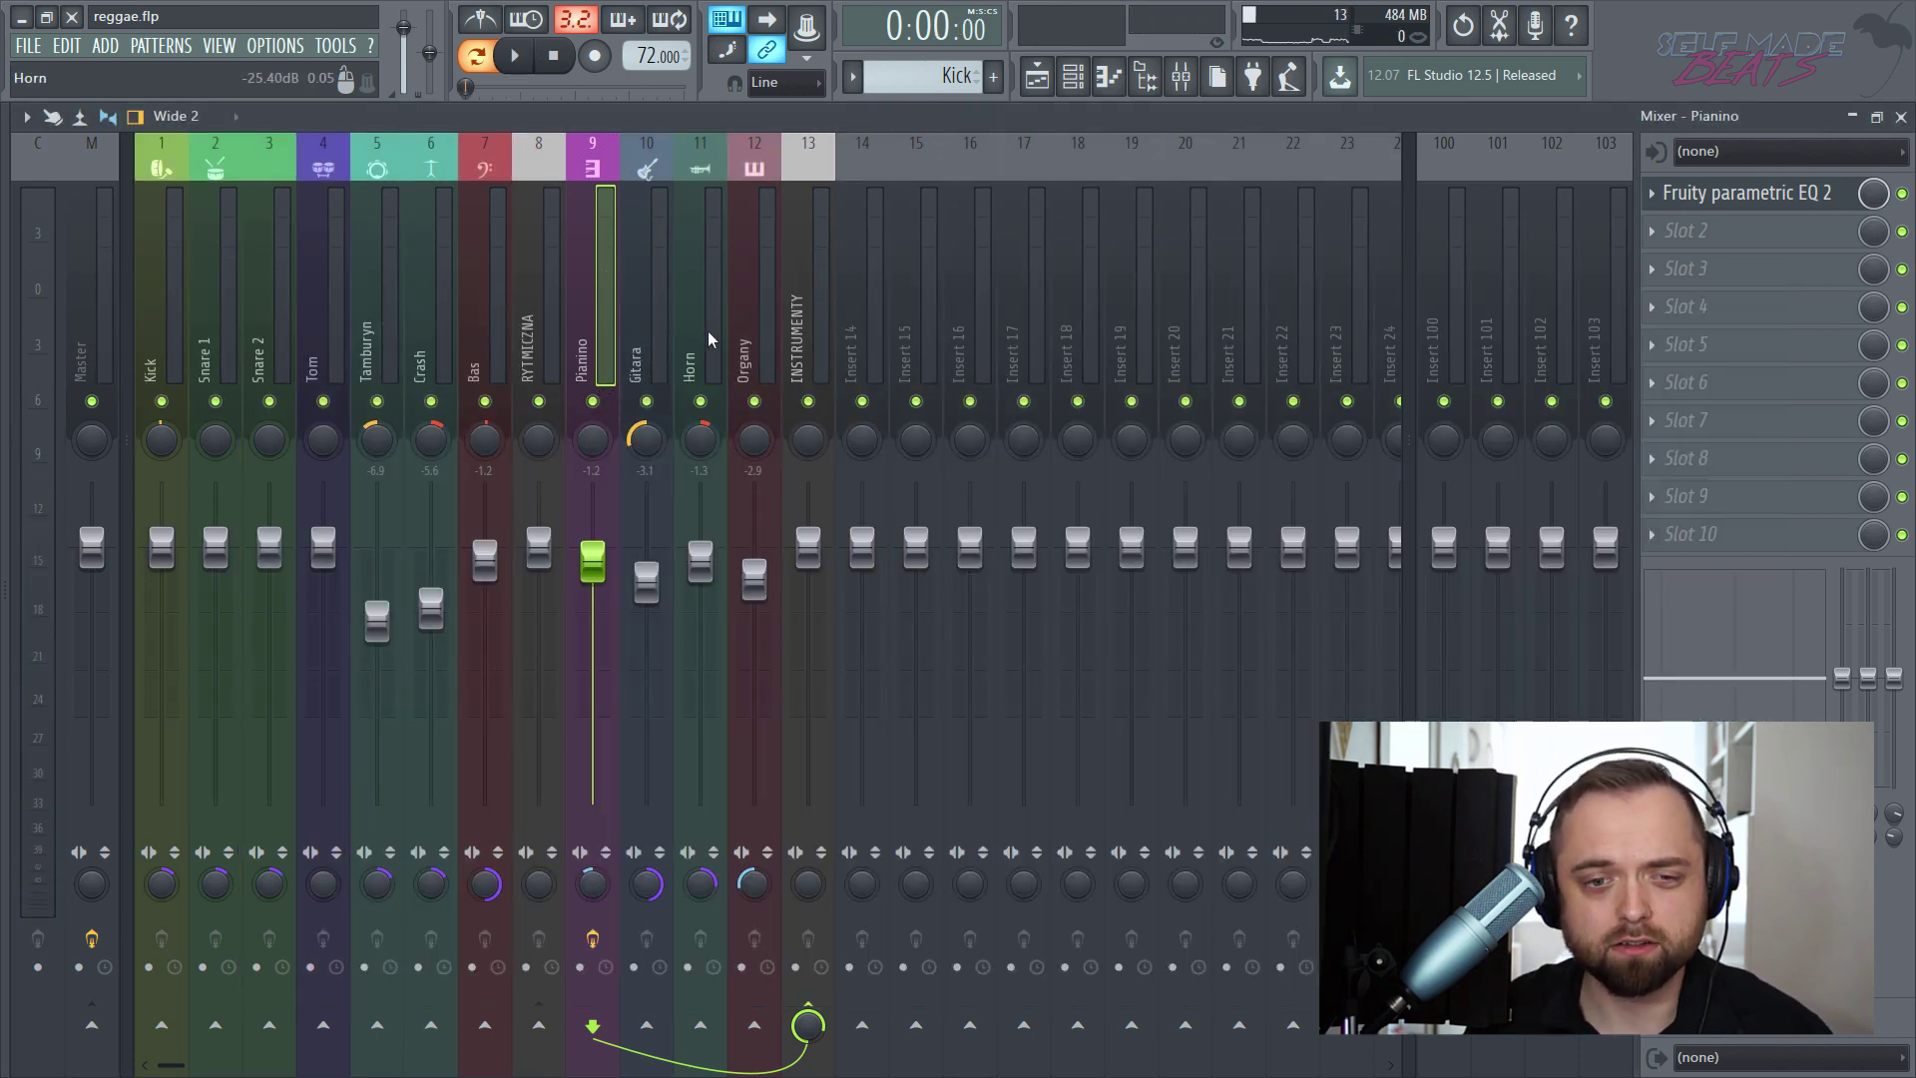
- Load Fruity parametric EQ 2 into the first effect slot of the Horn track and enlarge its window
{"action": "key", "text": "space"}
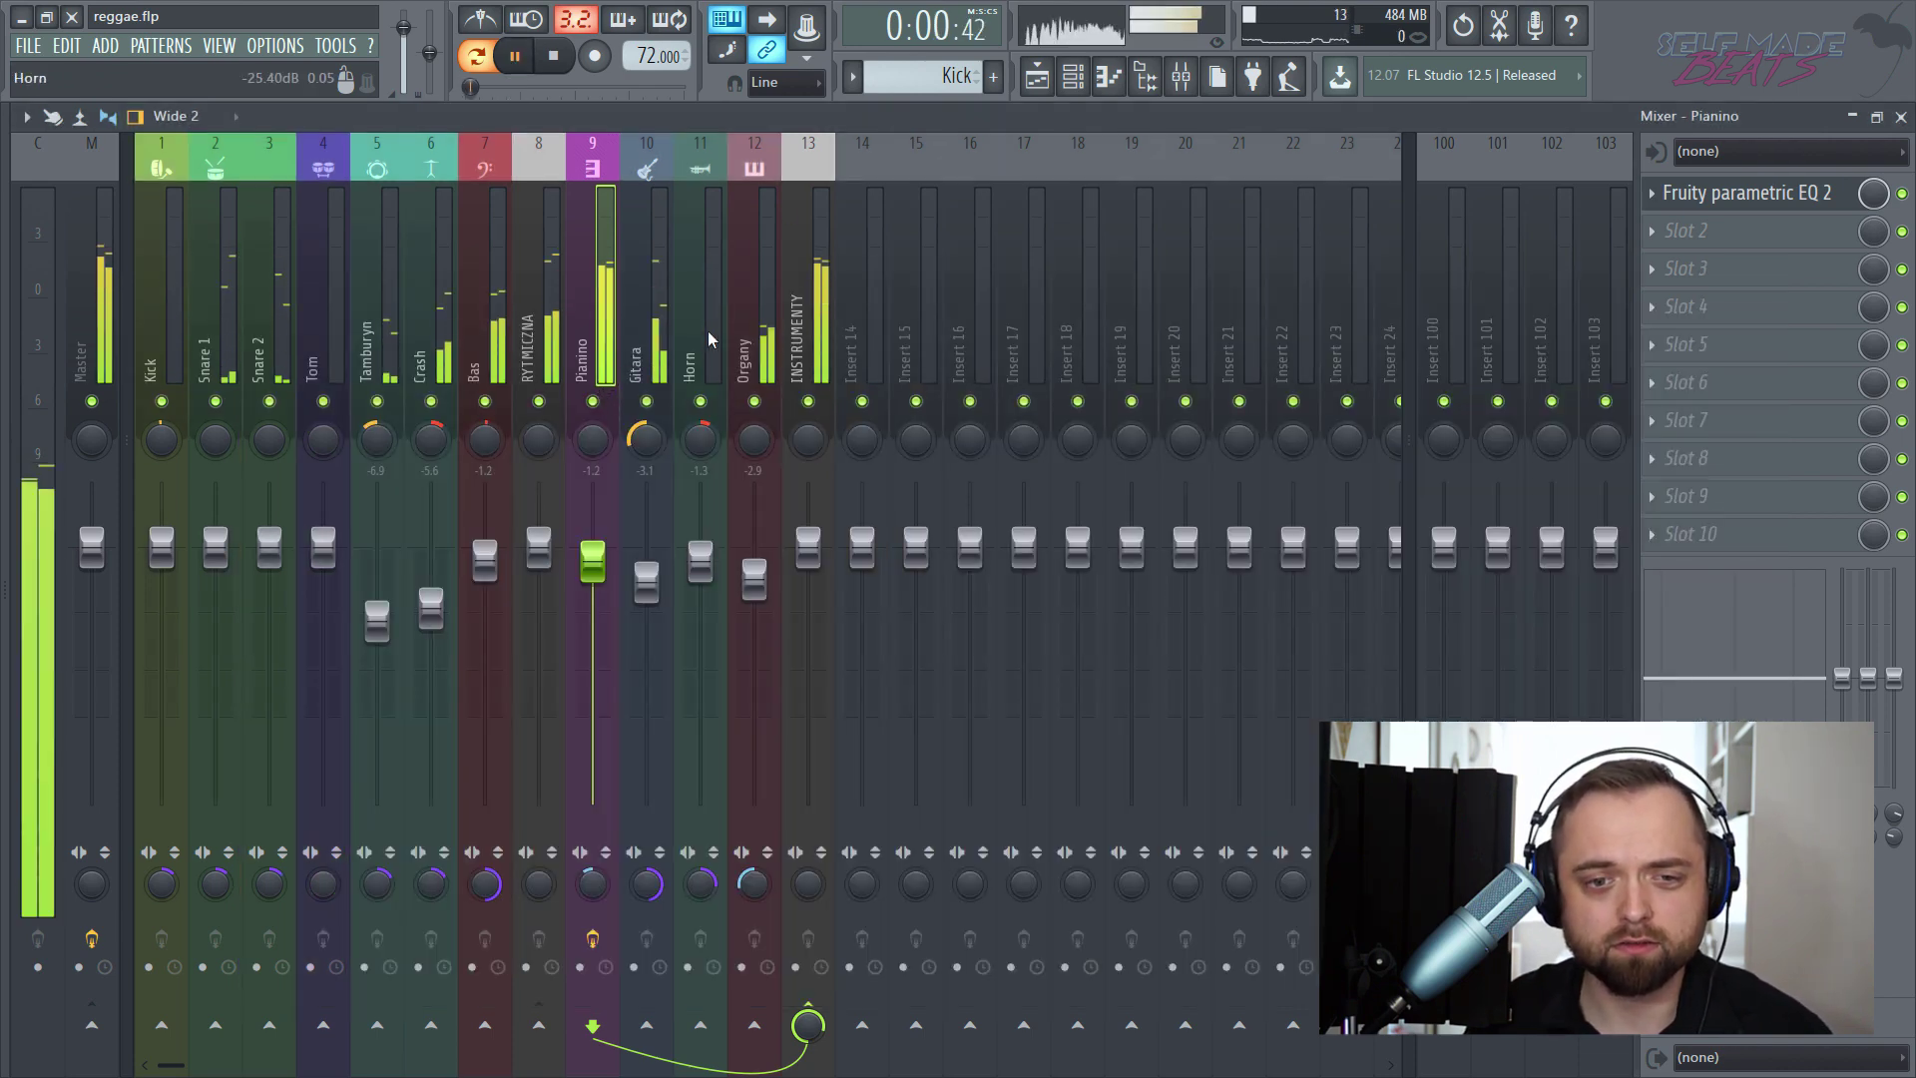
{"action": "left_click", "coordinate": [638, 313]}
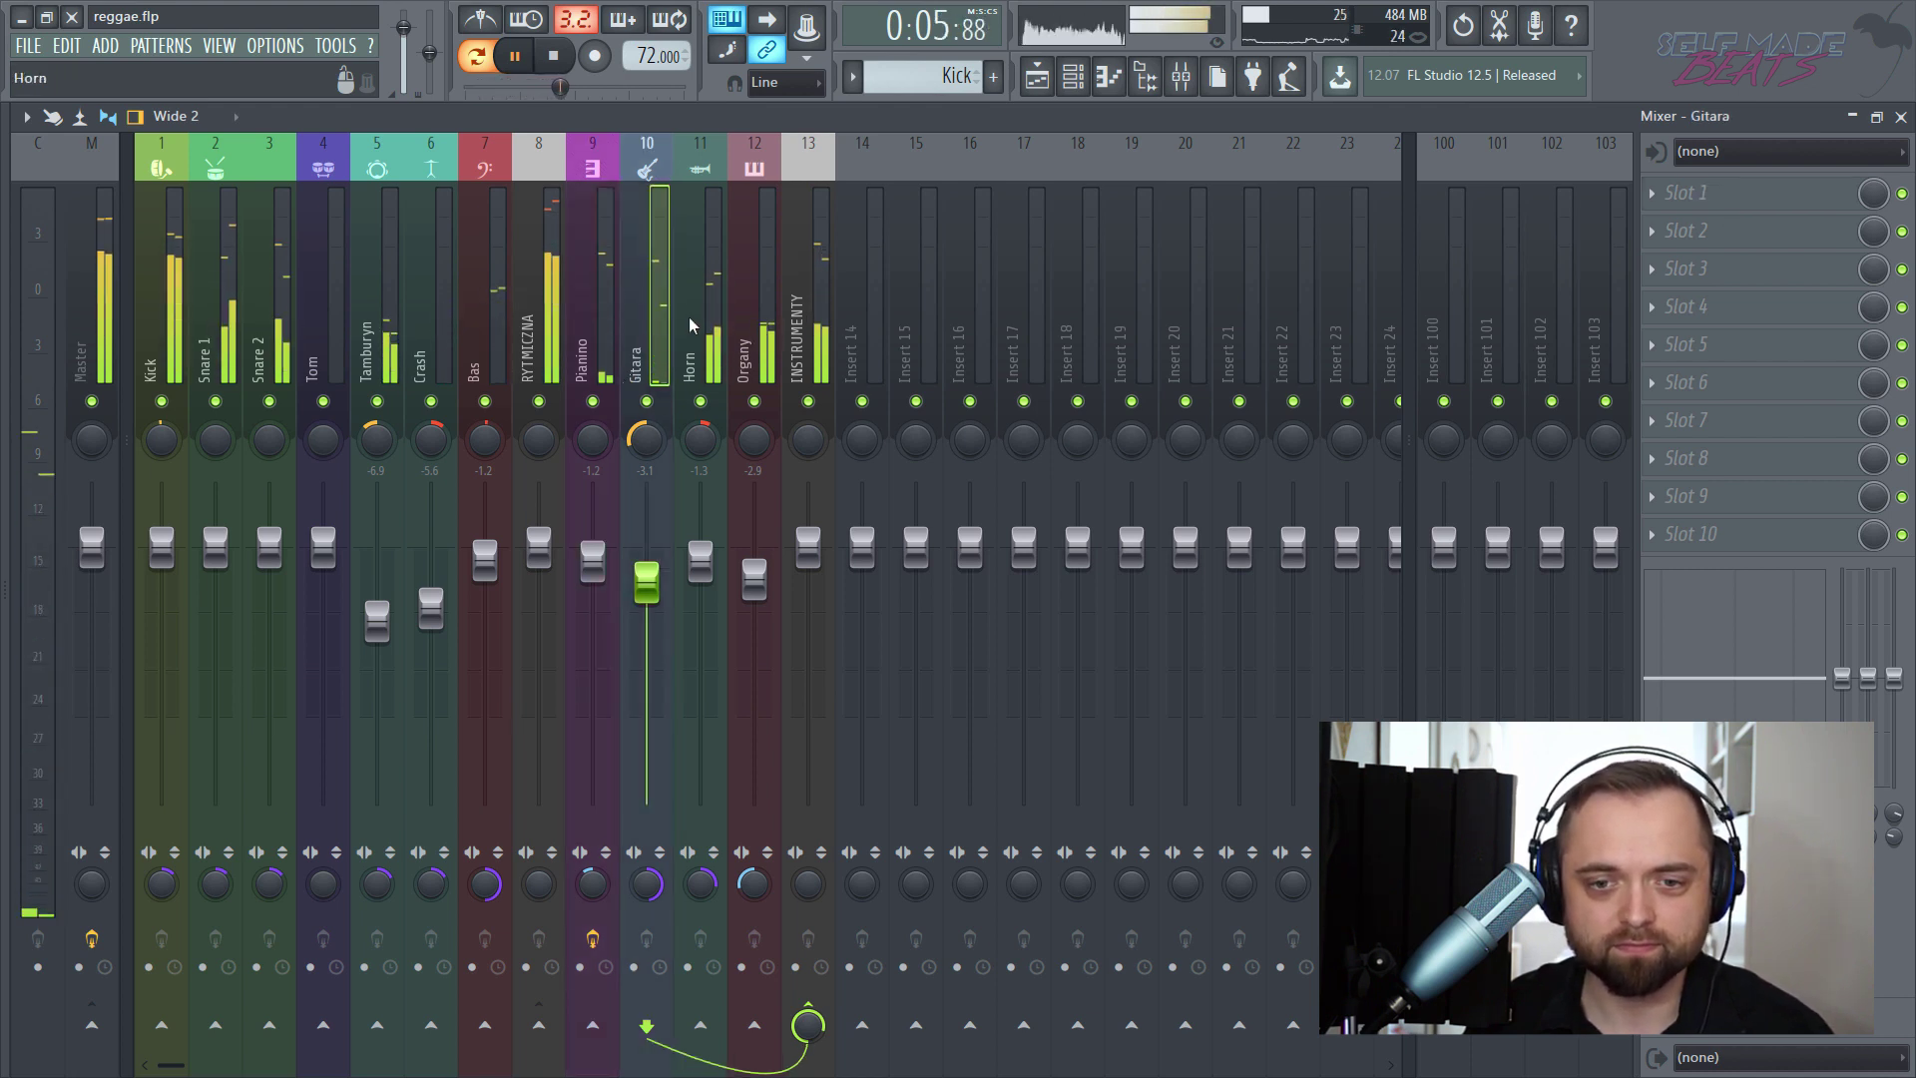
{"action": "left_click", "coordinate": [687, 315]}
{"action": "left_click", "coordinate": [1686, 207]}
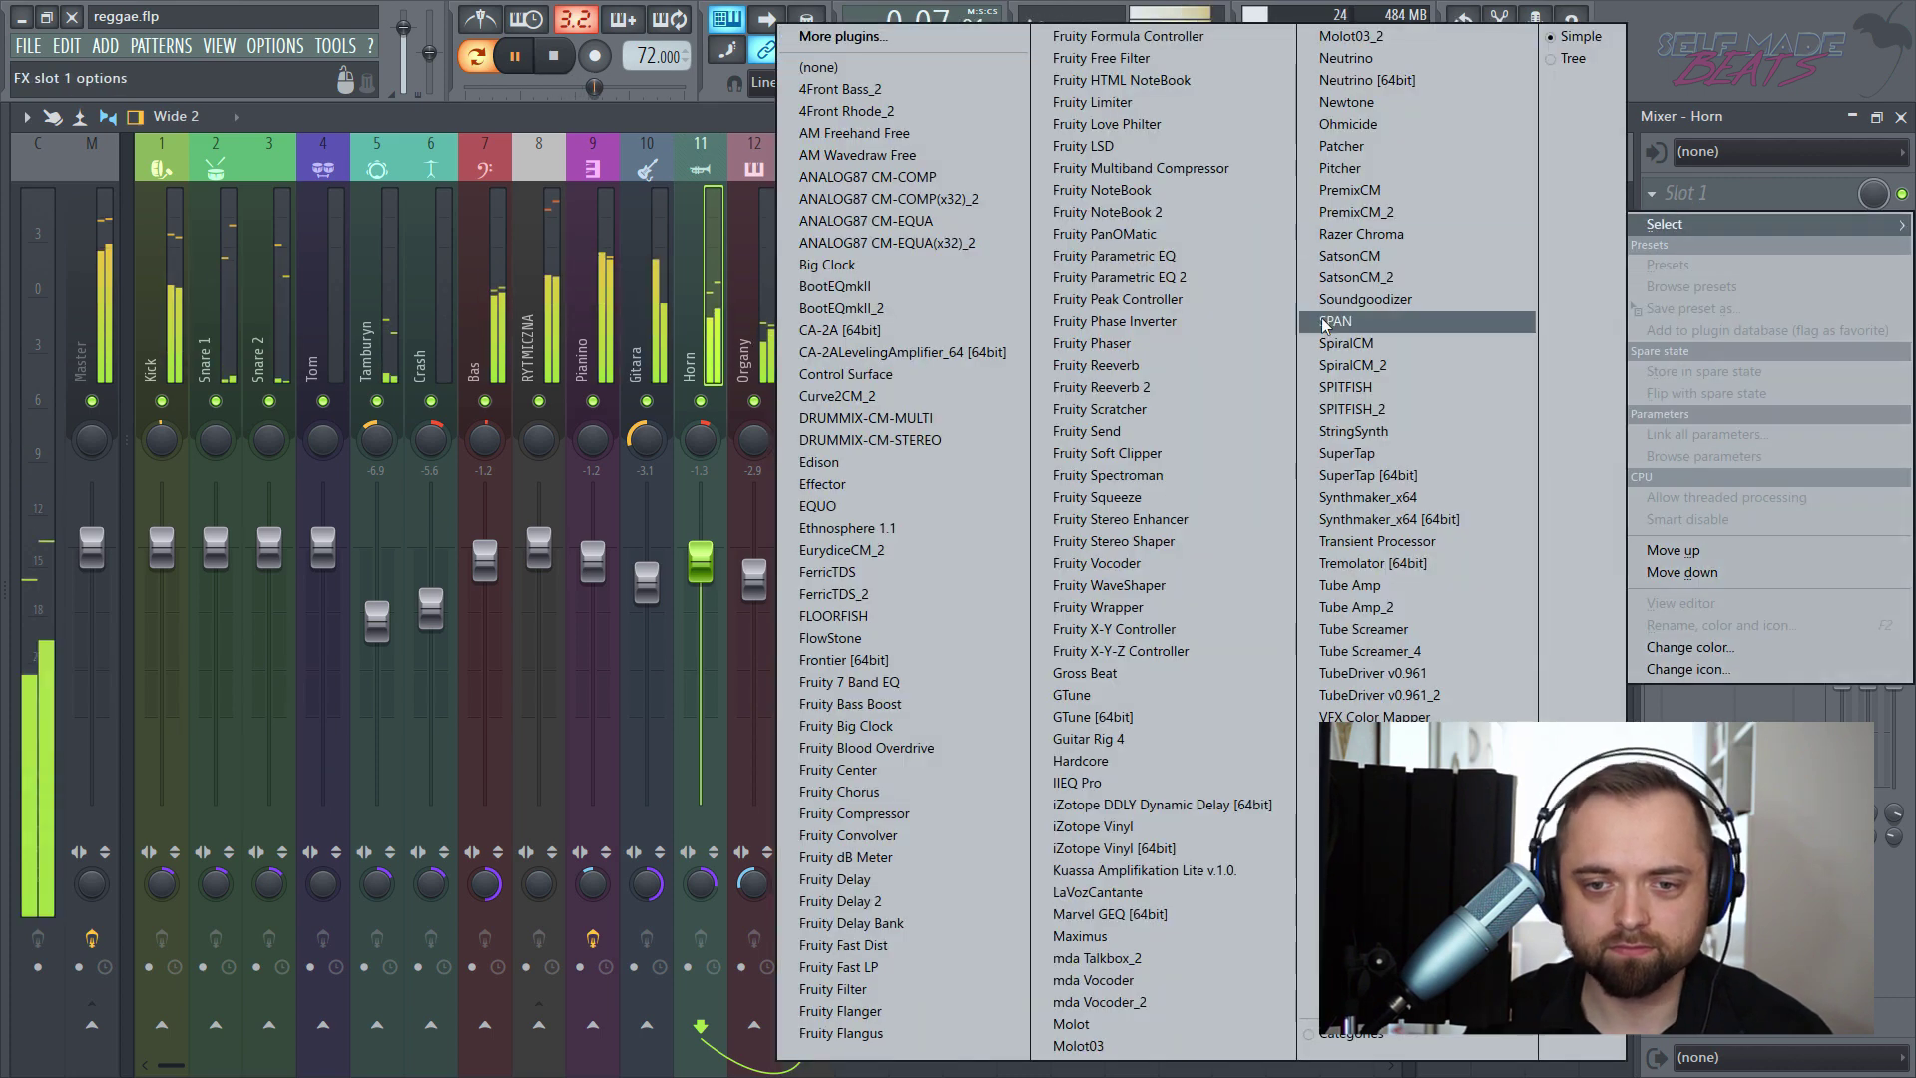
{"action": "left_click", "coordinate": [1240, 277]}
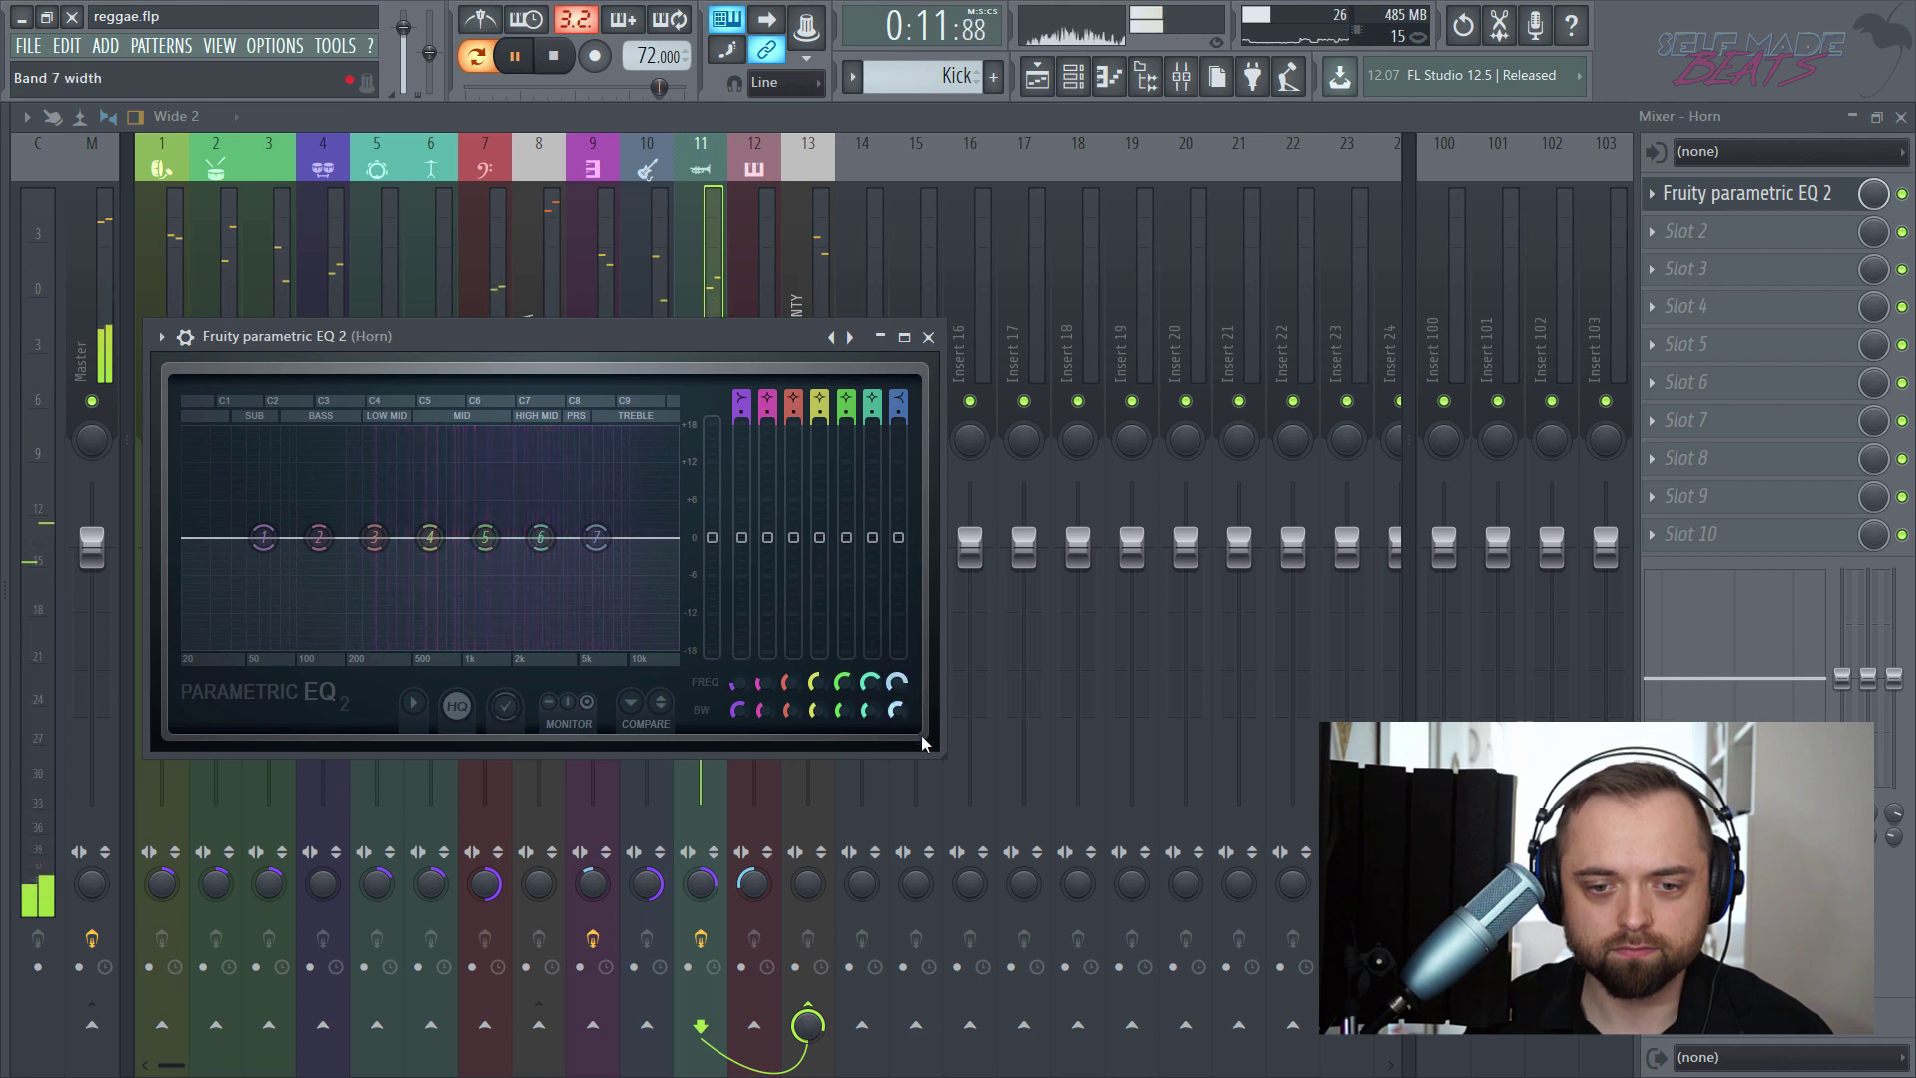
{"action": "left_click_drag", "start_coordinate": [940, 759], "coordinate": [1483, 966]}
- Turn band 1 of the Horn EQ into a steeper high-pass filter at about 386 Hz
{"action": "key", "text": "space"}
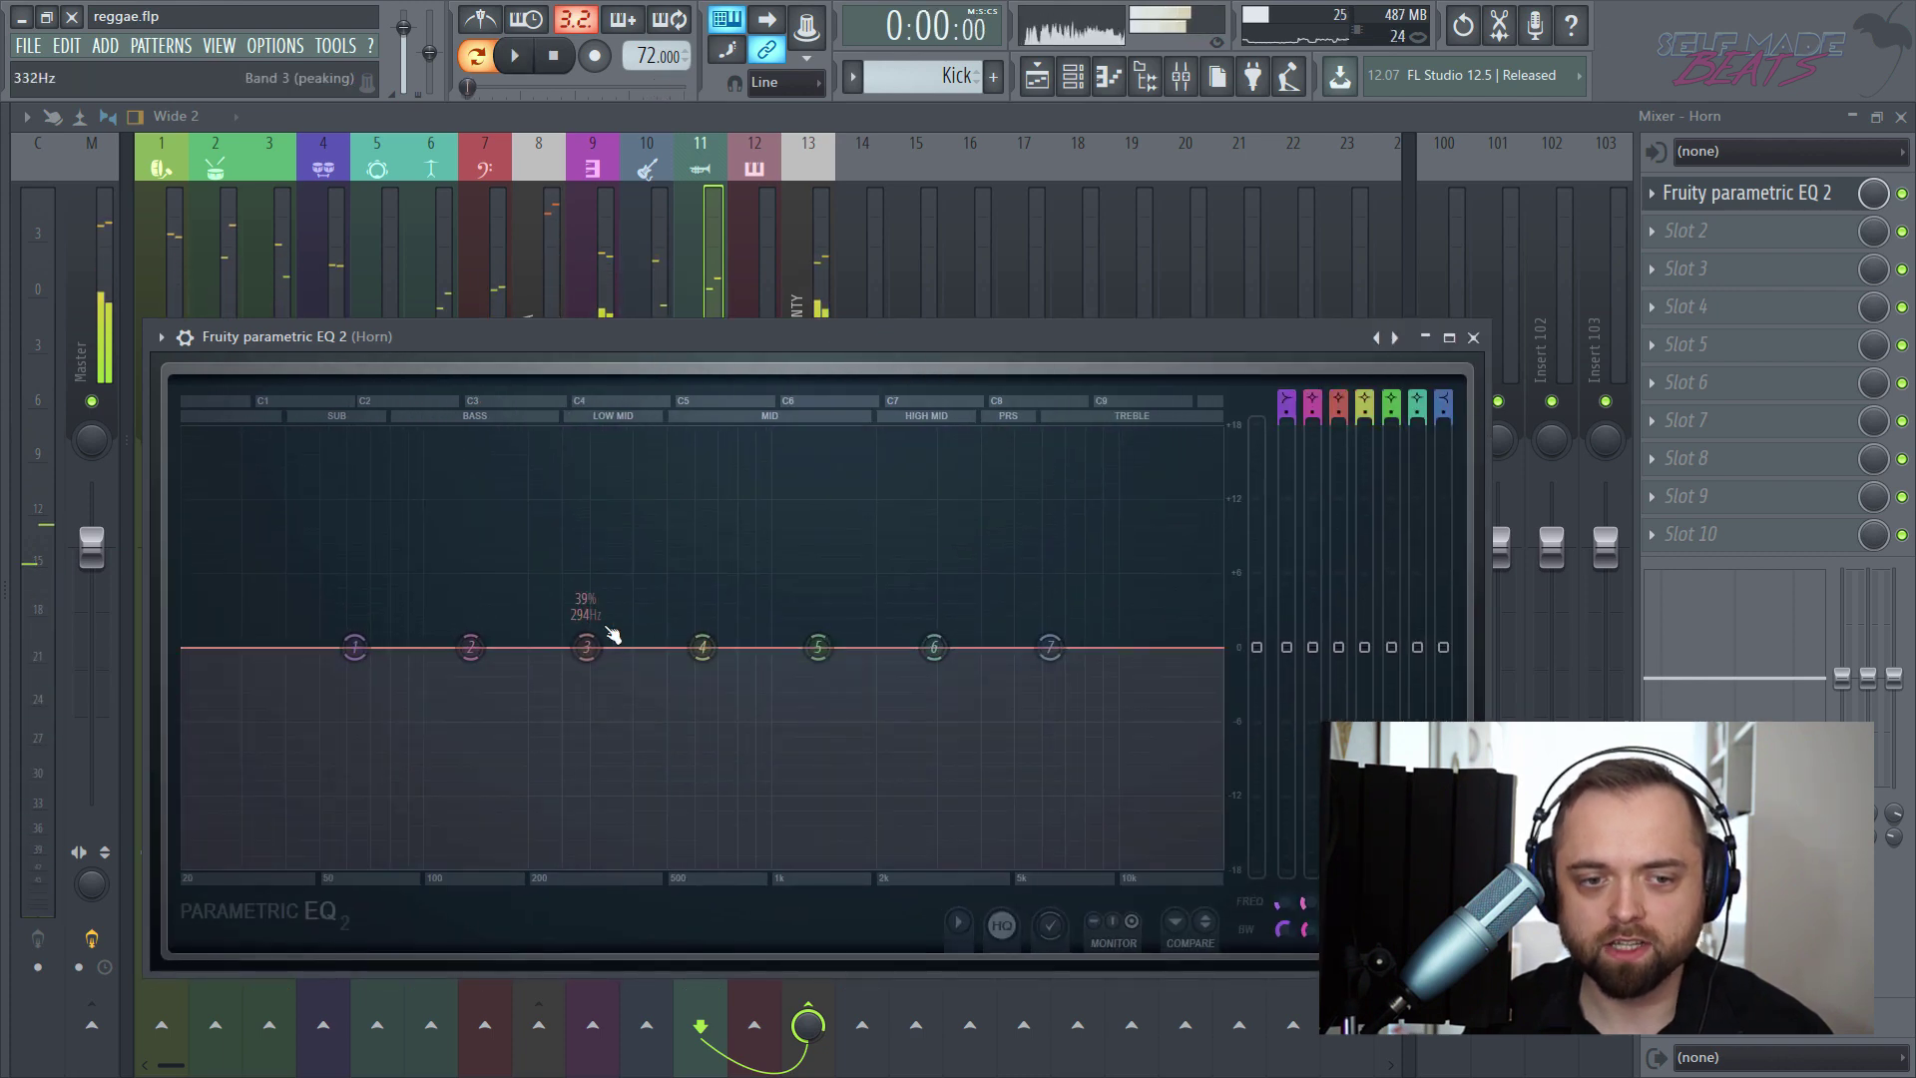
{"action": "left_click_drag", "start_coordinate": [1286, 391], "coordinate": [1292, 827]}
{"action": "key", "text": "space"}
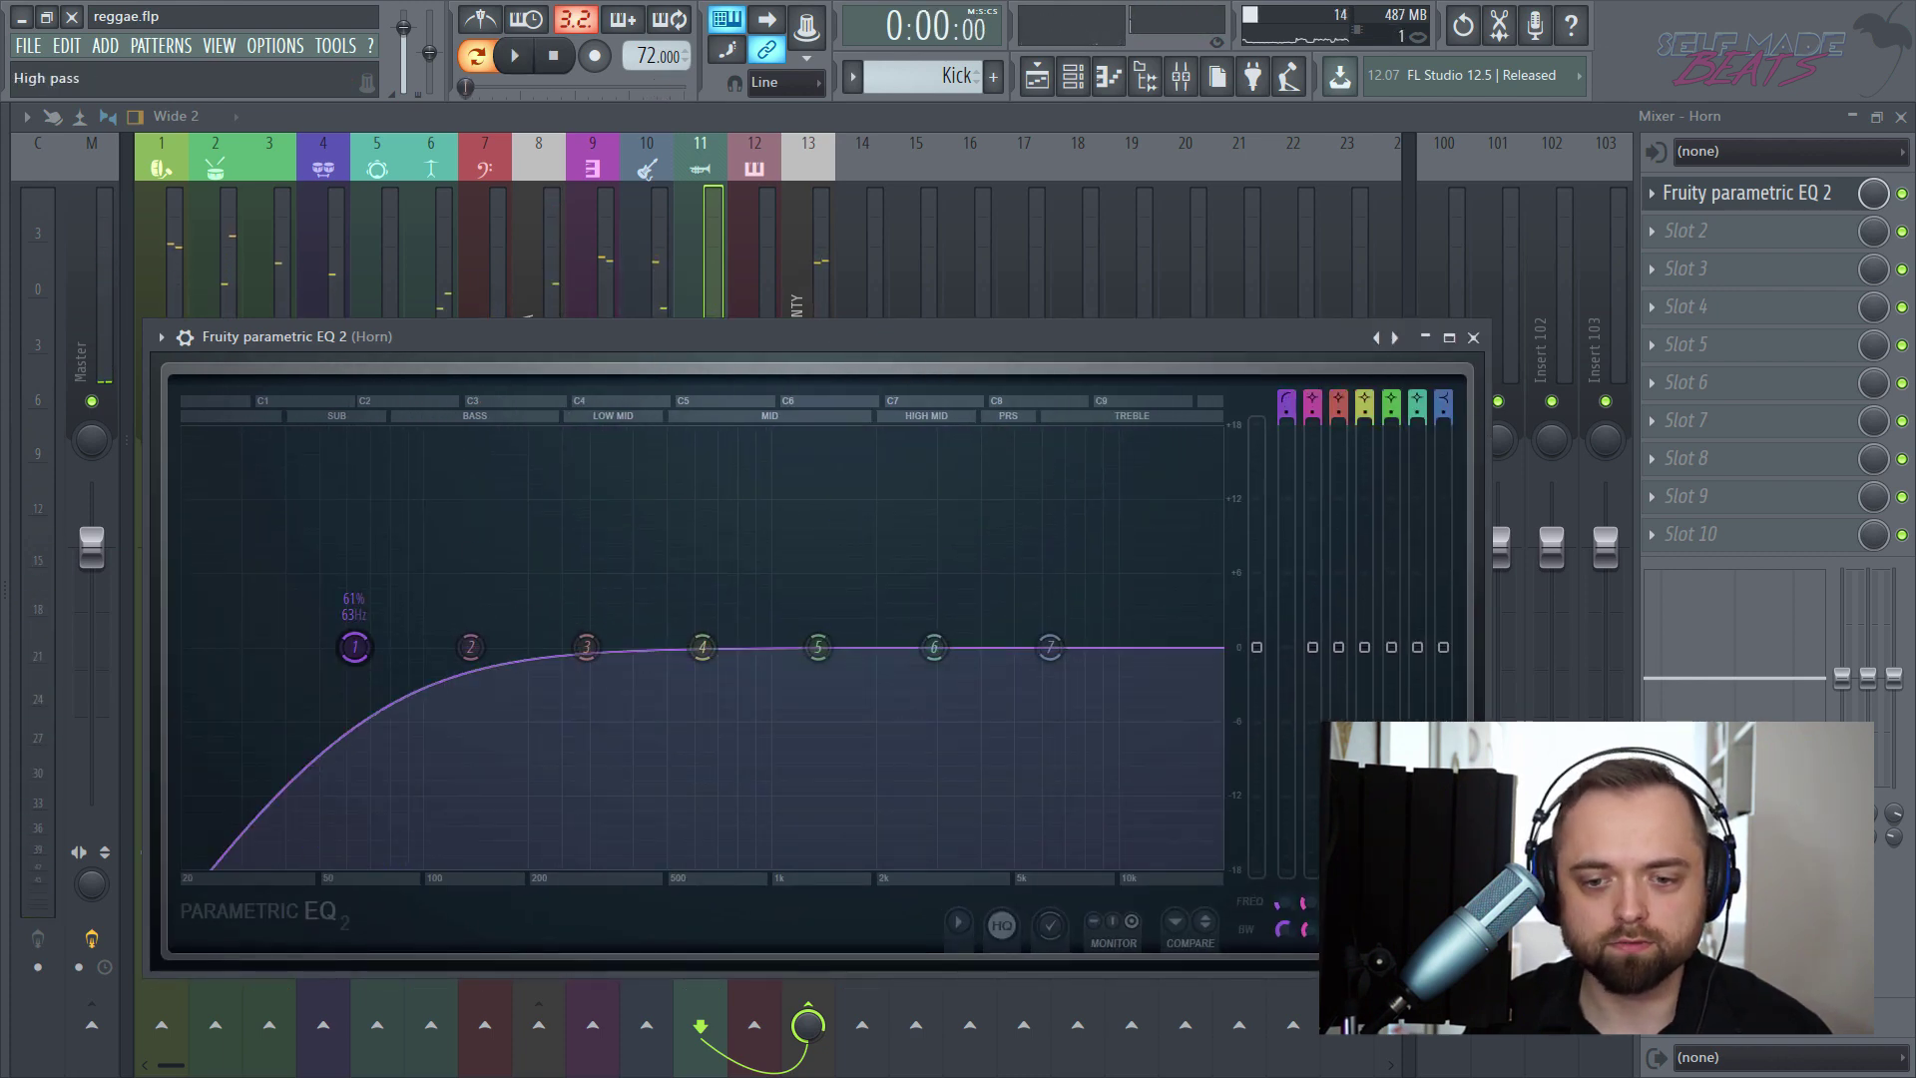
{"action": "left_click_drag", "start_coordinate": [1285, 934], "coordinate": [1285, 970]}
{"action": "left_click_drag", "start_coordinate": [355, 647], "coordinate": [627, 647]}
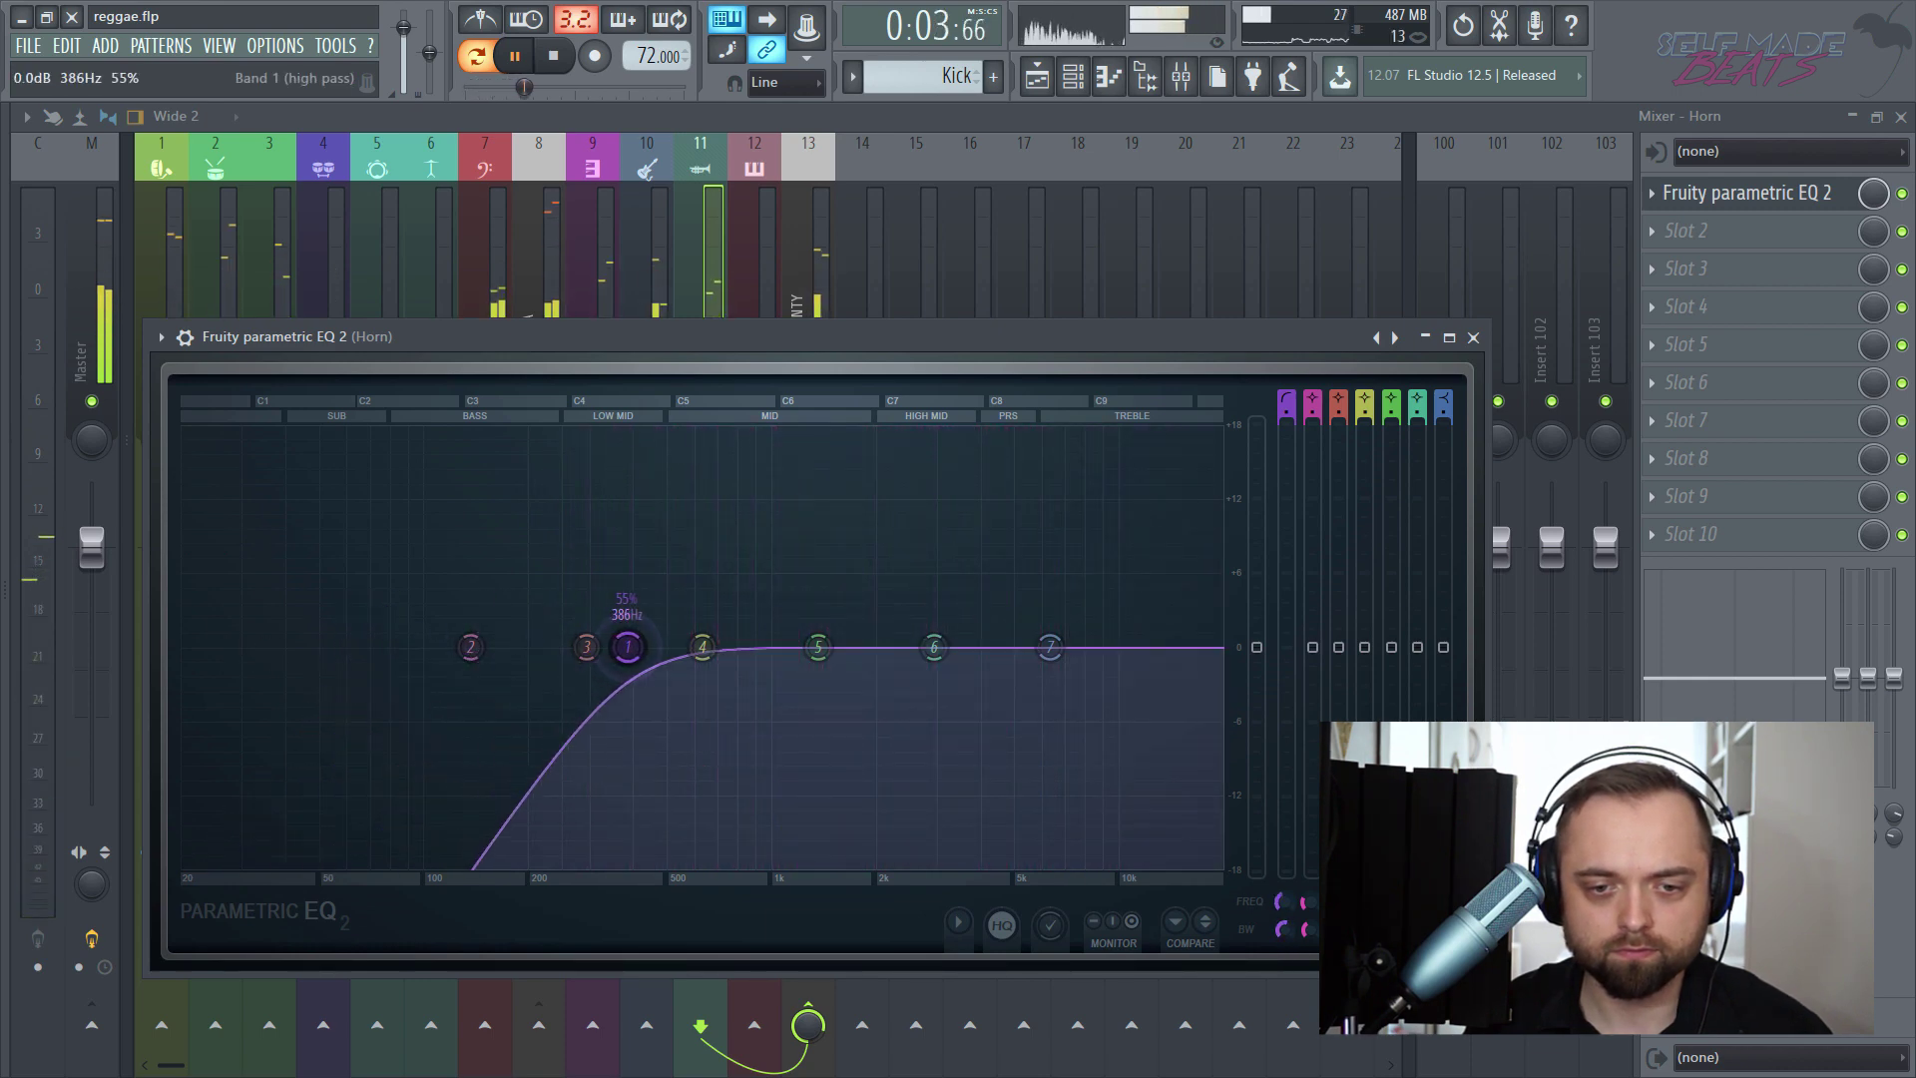
- Refine the Horn EQ with a slight band 5 boost, a band 6 cut near 4042 Hz, a higher high-pass cutoff and a 2.5 dB shelf at 7045 Hz
{"action": "mouse_move", "coordinate": [817, 646]}
{"action": "left_mouse_down"}
{"action": "mouse_move", "coordinate": [800, 625]}
{"action": "mouse_move", "coordinate": [822, 618]}
{"action": "left_mouse_up"}
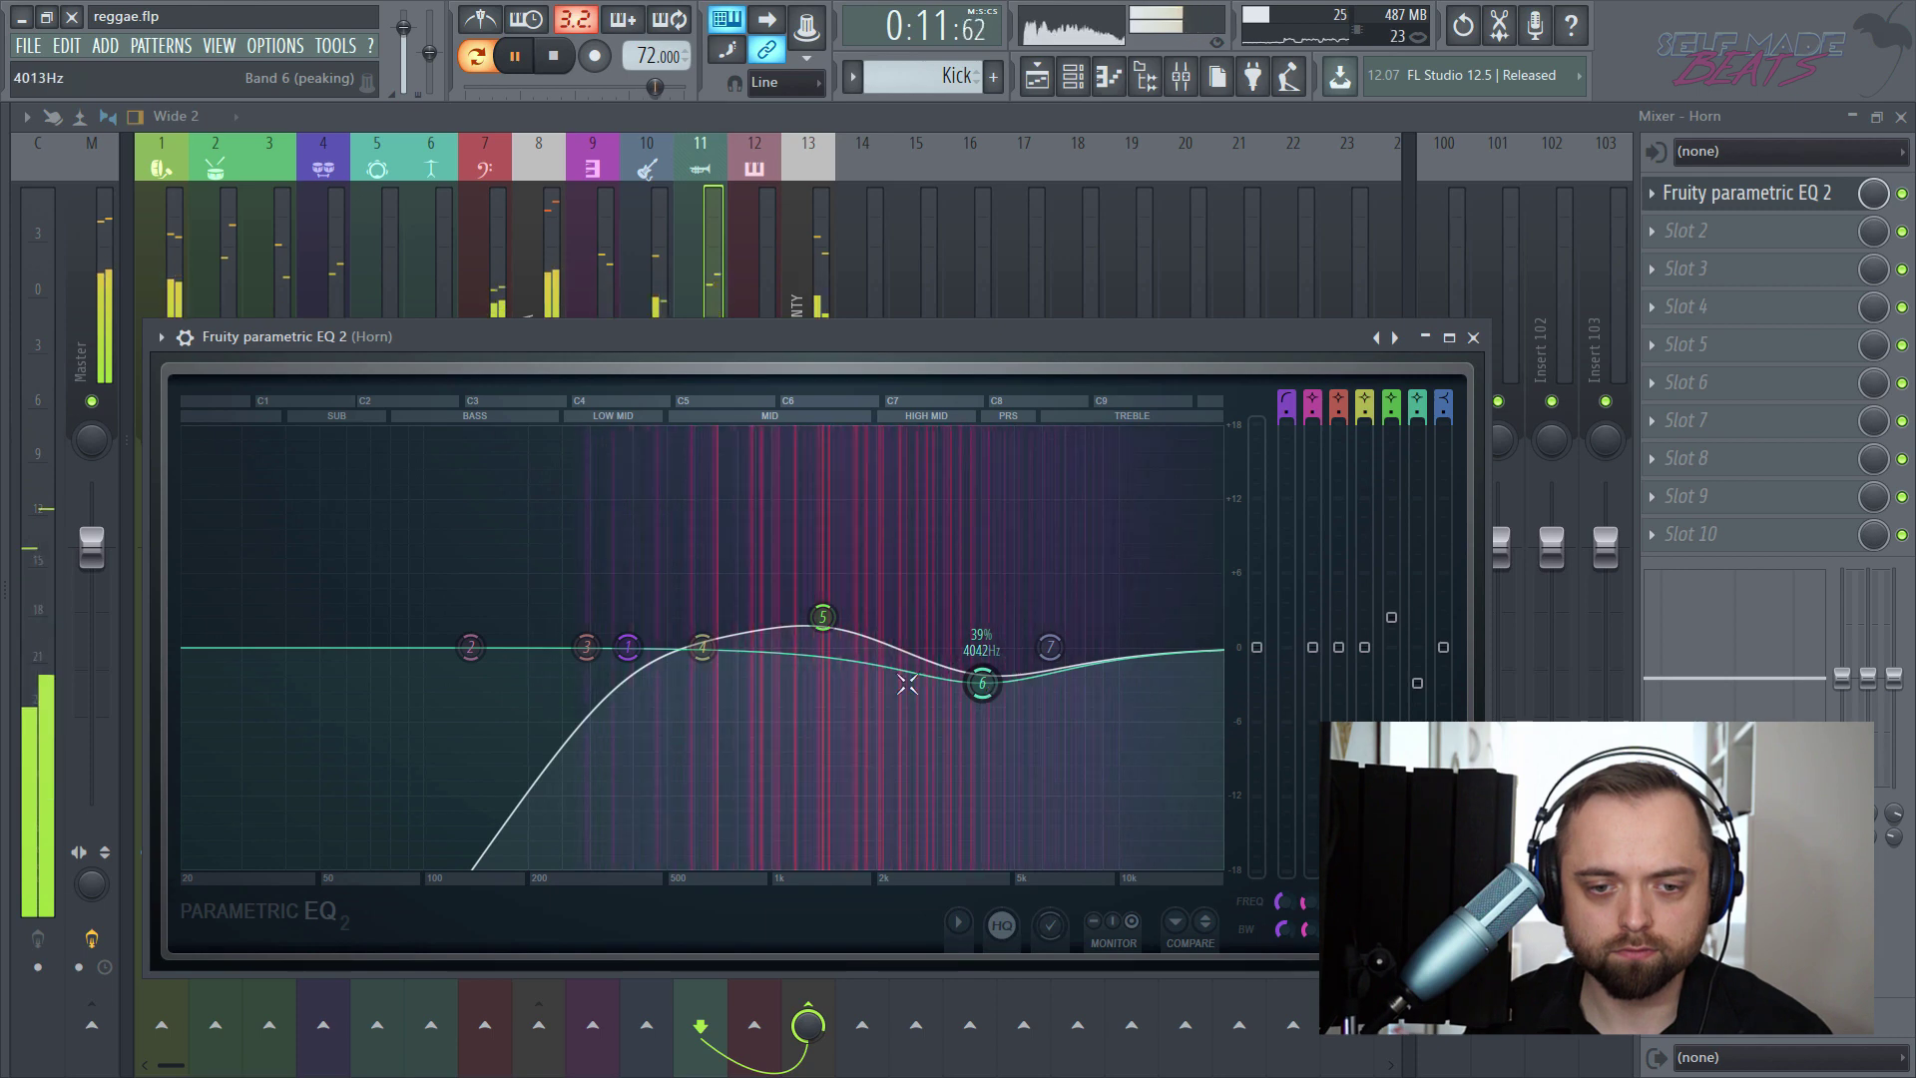
{"action": "left_click_drag", "start_coordinate": [628, 647], "coordinate": [688, 646]}
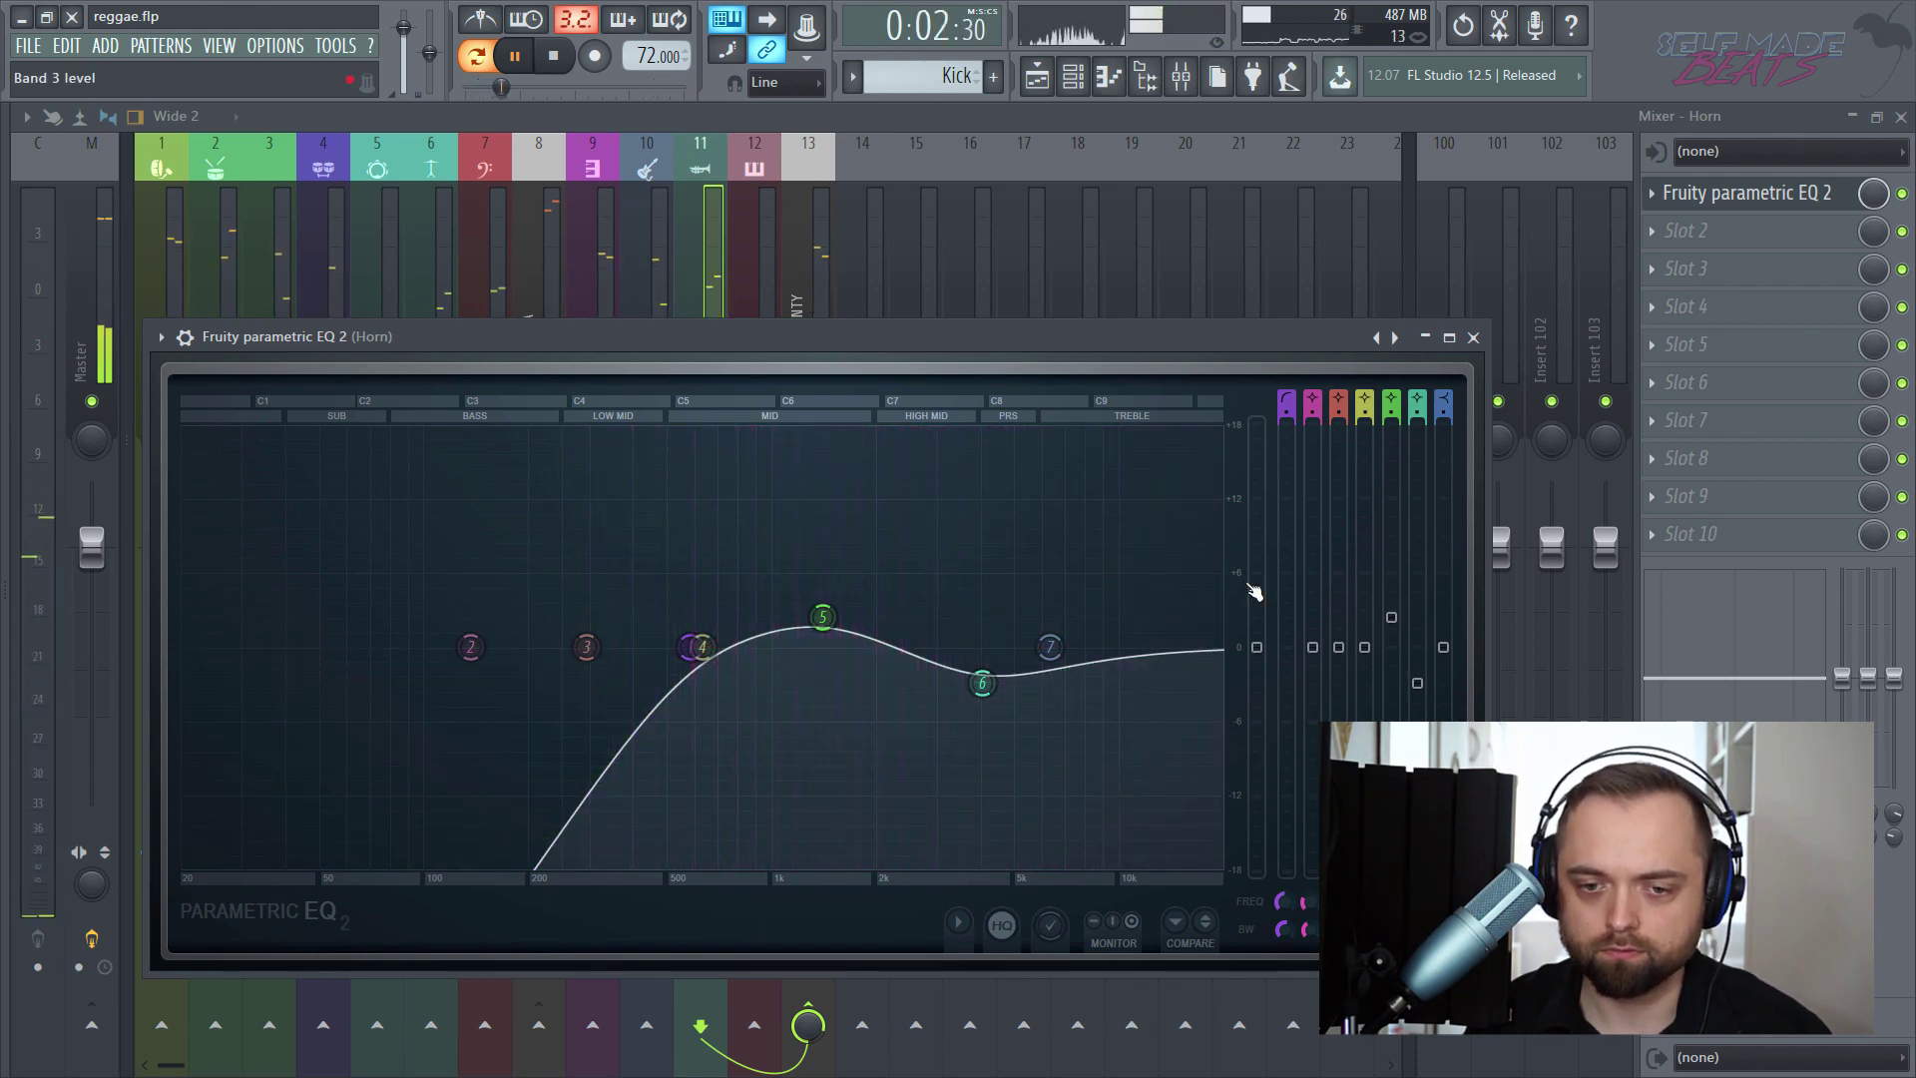
{"action": "left_click_drag", "start_coordinate": [1050, 647], "coordinate": [1066, 616]}
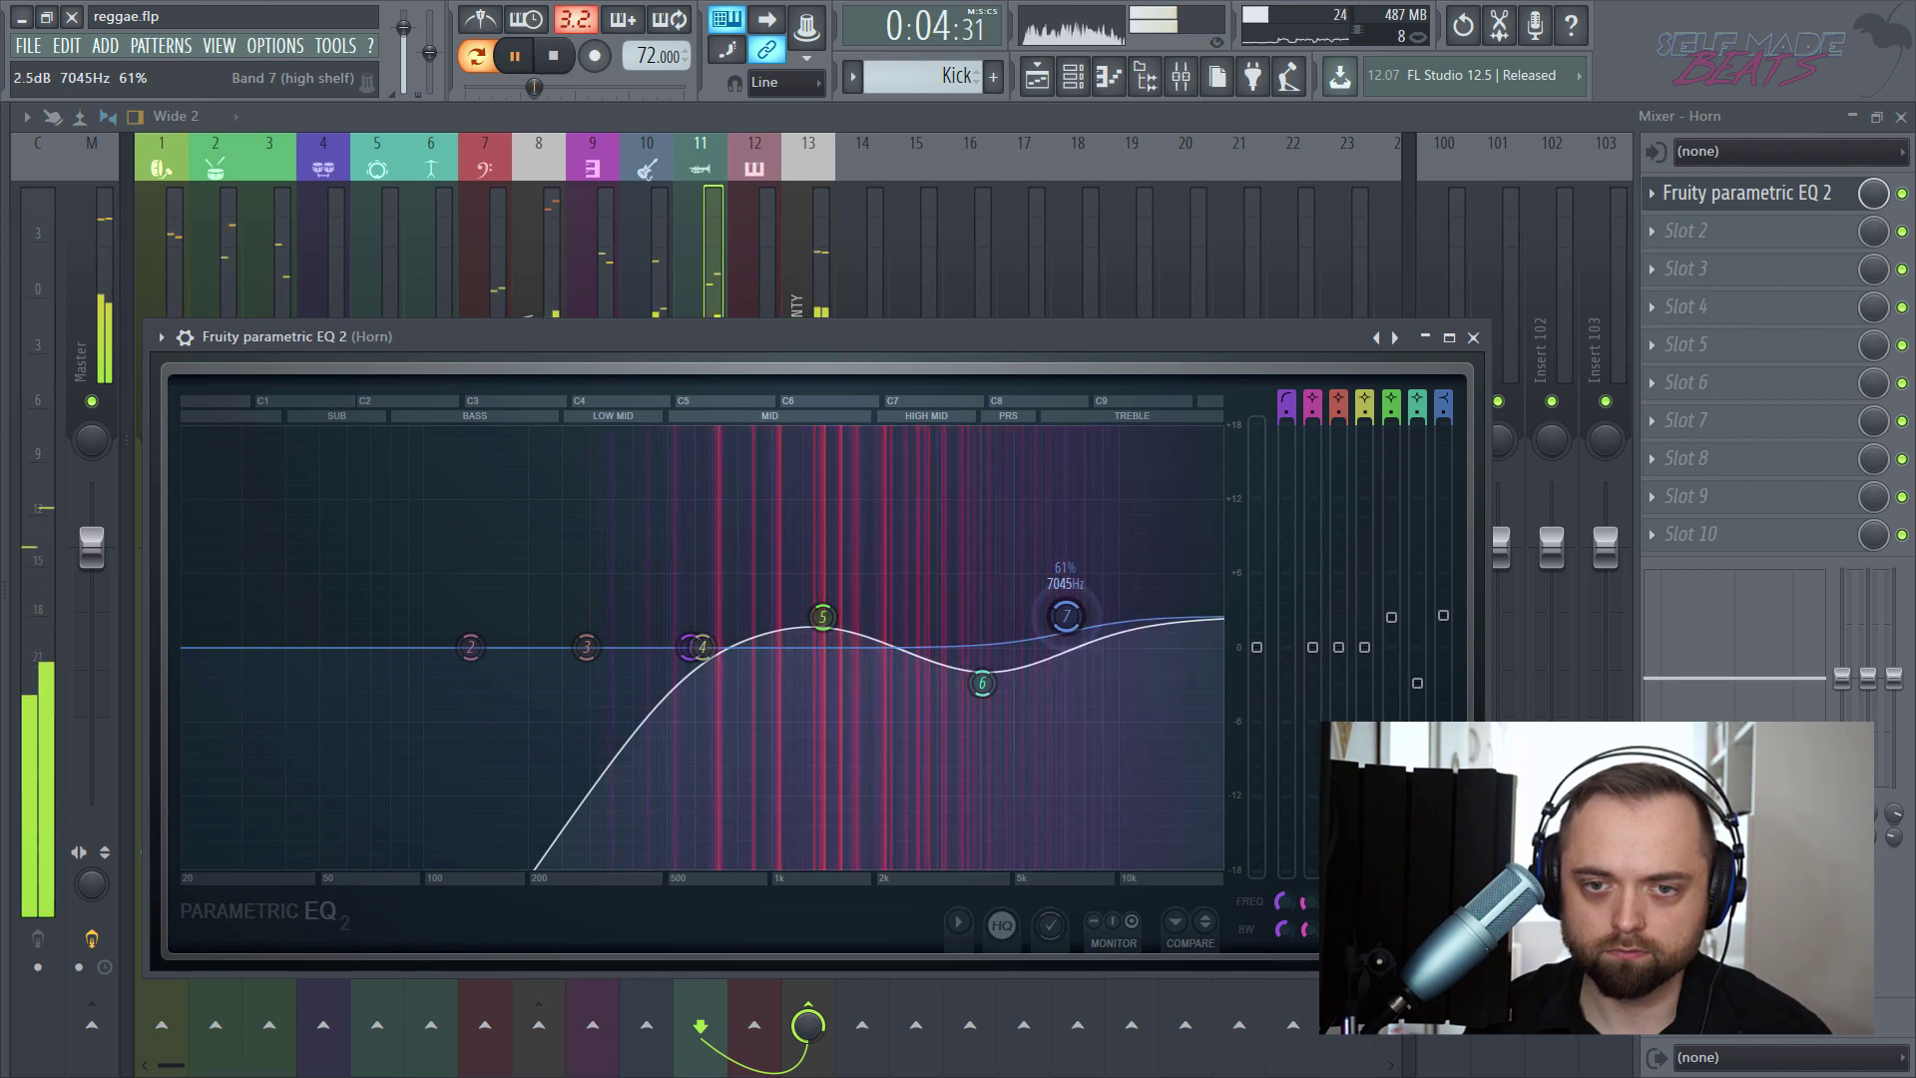
{"action": "key", "text": "space"}
{"action": "left_click", "coordinate": [1474, 338]}
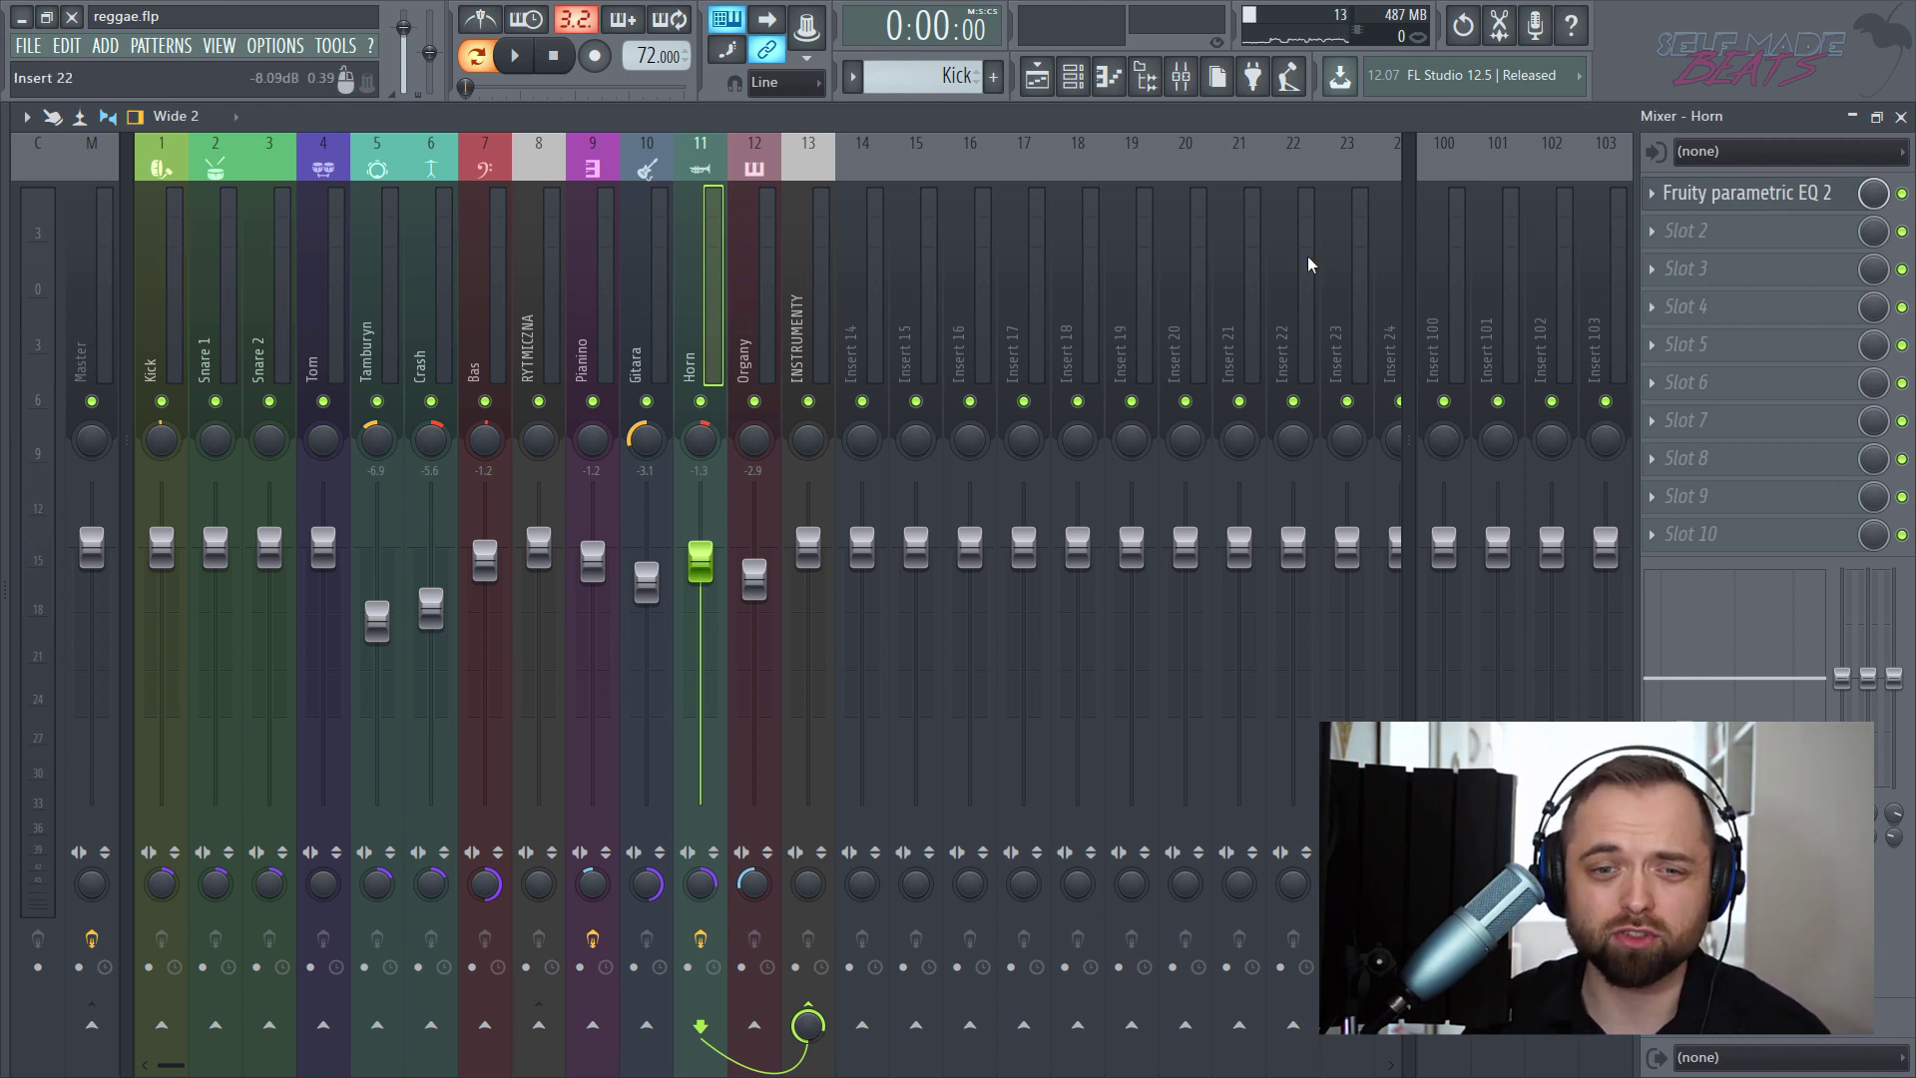
- Load Fruity Blood Overdrive into the second effect slot of the Horn track
{"action": "left_click", "coordinate": [1755, 243]}
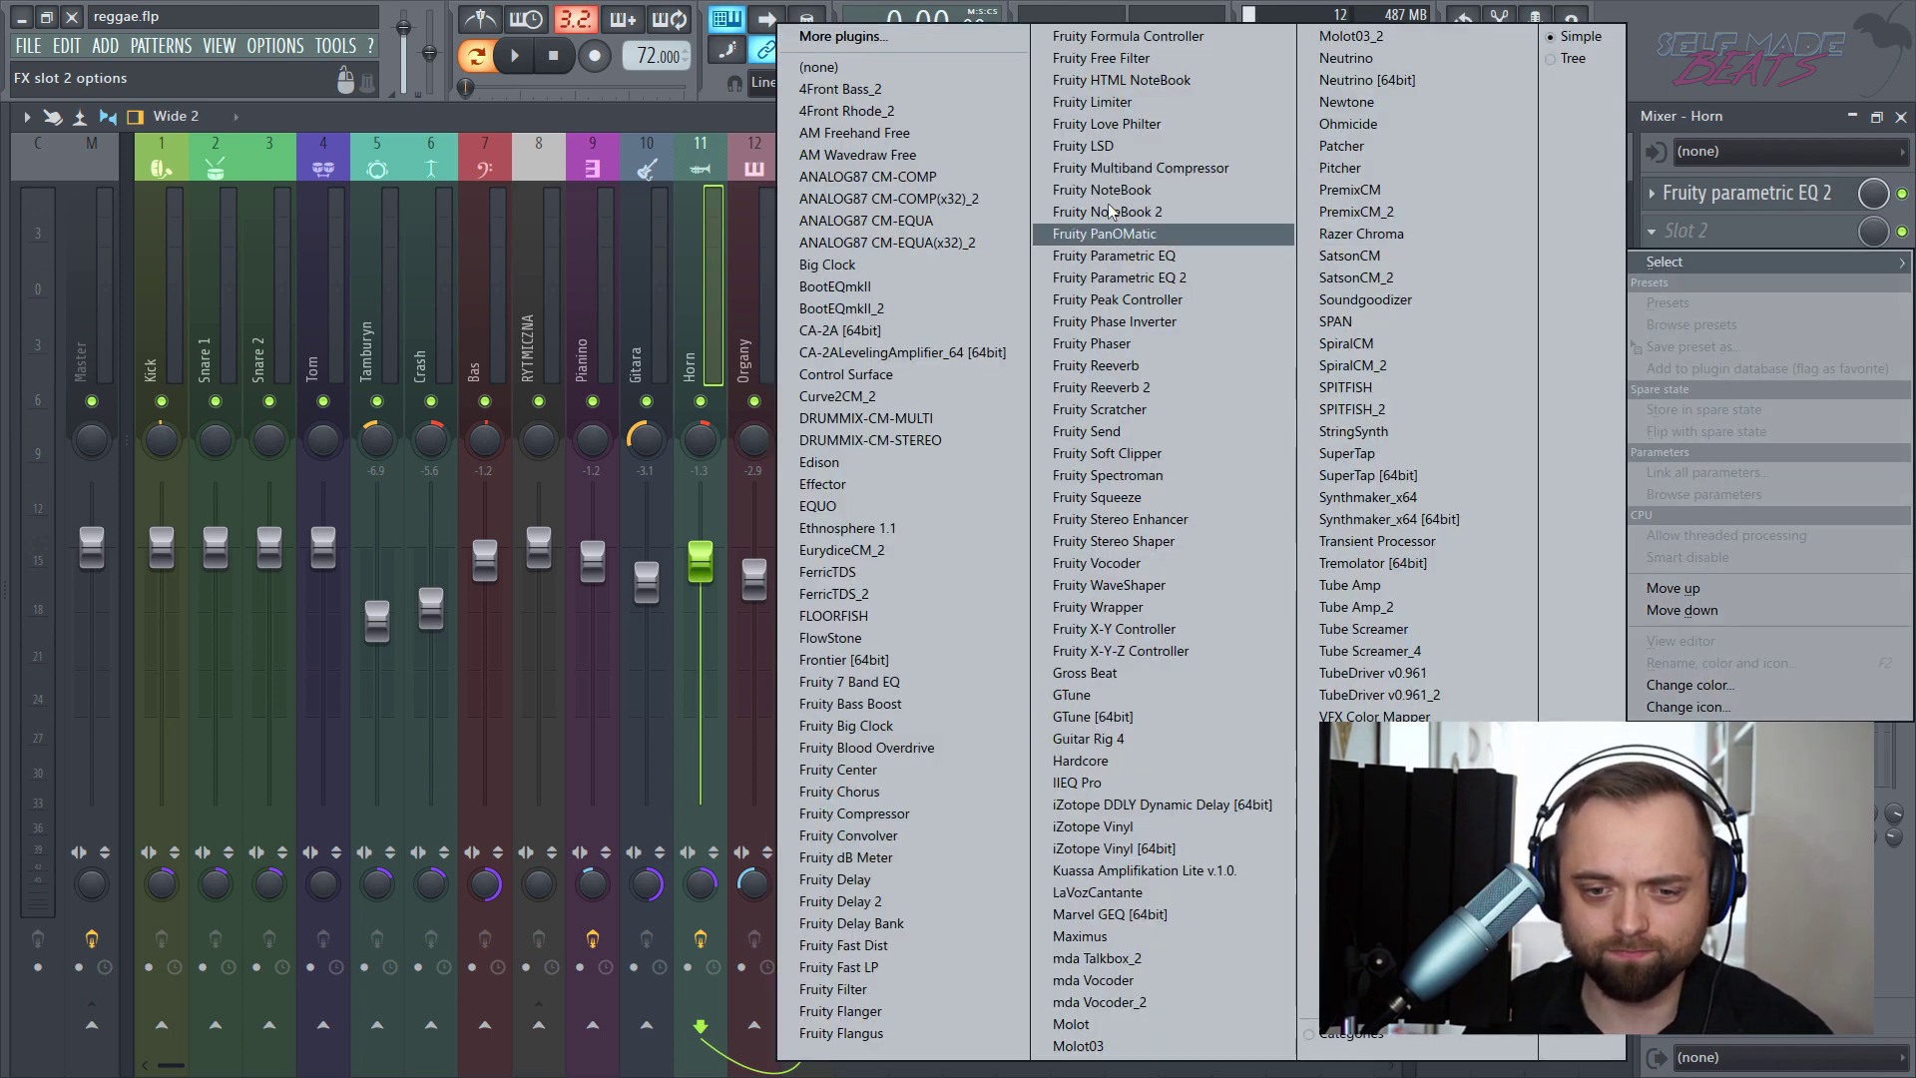
{"action": "left_click", "coordinate": [888, 749]}
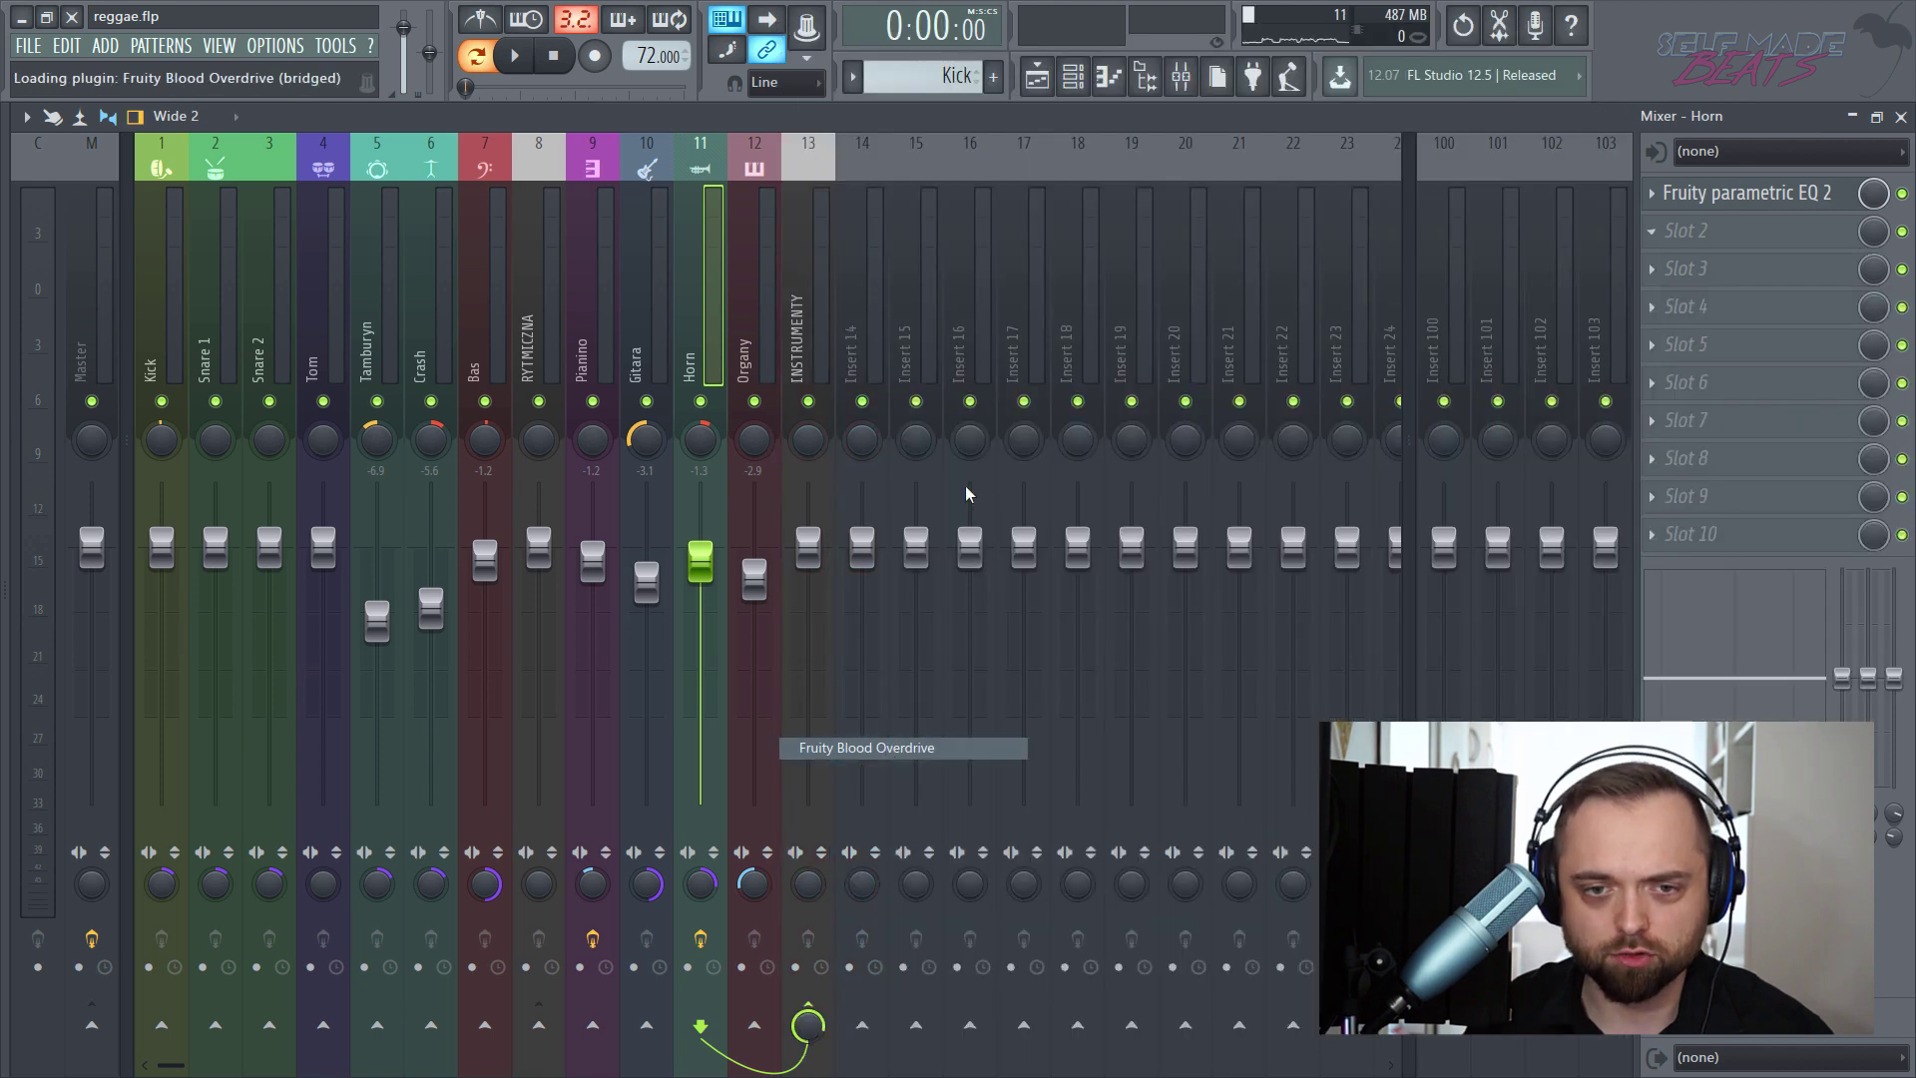
{"action": "left_click_drag", "start_coordinate": [612, 370], "coordinate": [977, 361]}
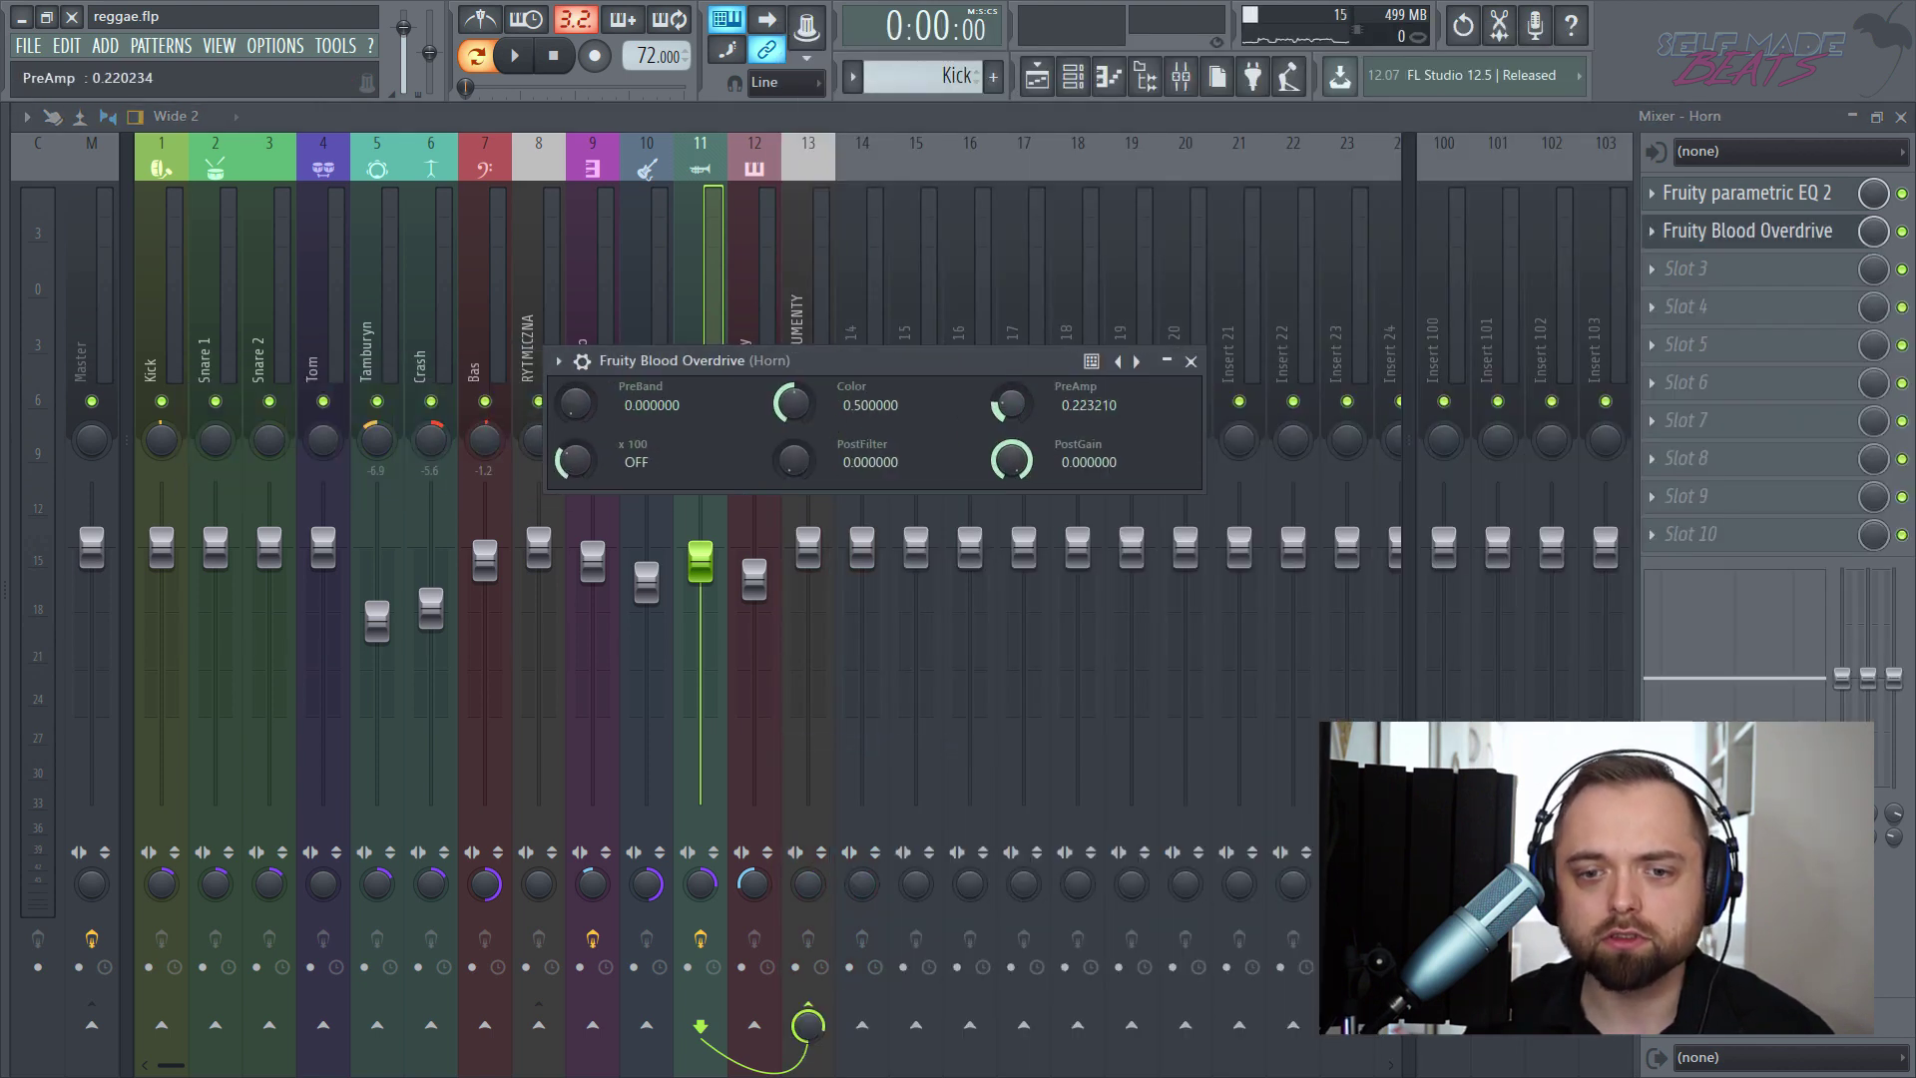
- Adjust the Horn overdrive during playback to Color 0.4375, PreAmp about 0.55 and PostGain about -0.72
{"action": "key", "text": "space"}
{"action": "left_click_drag", "start_coordinate": [792, 403], "coordinate": [792, 439]}
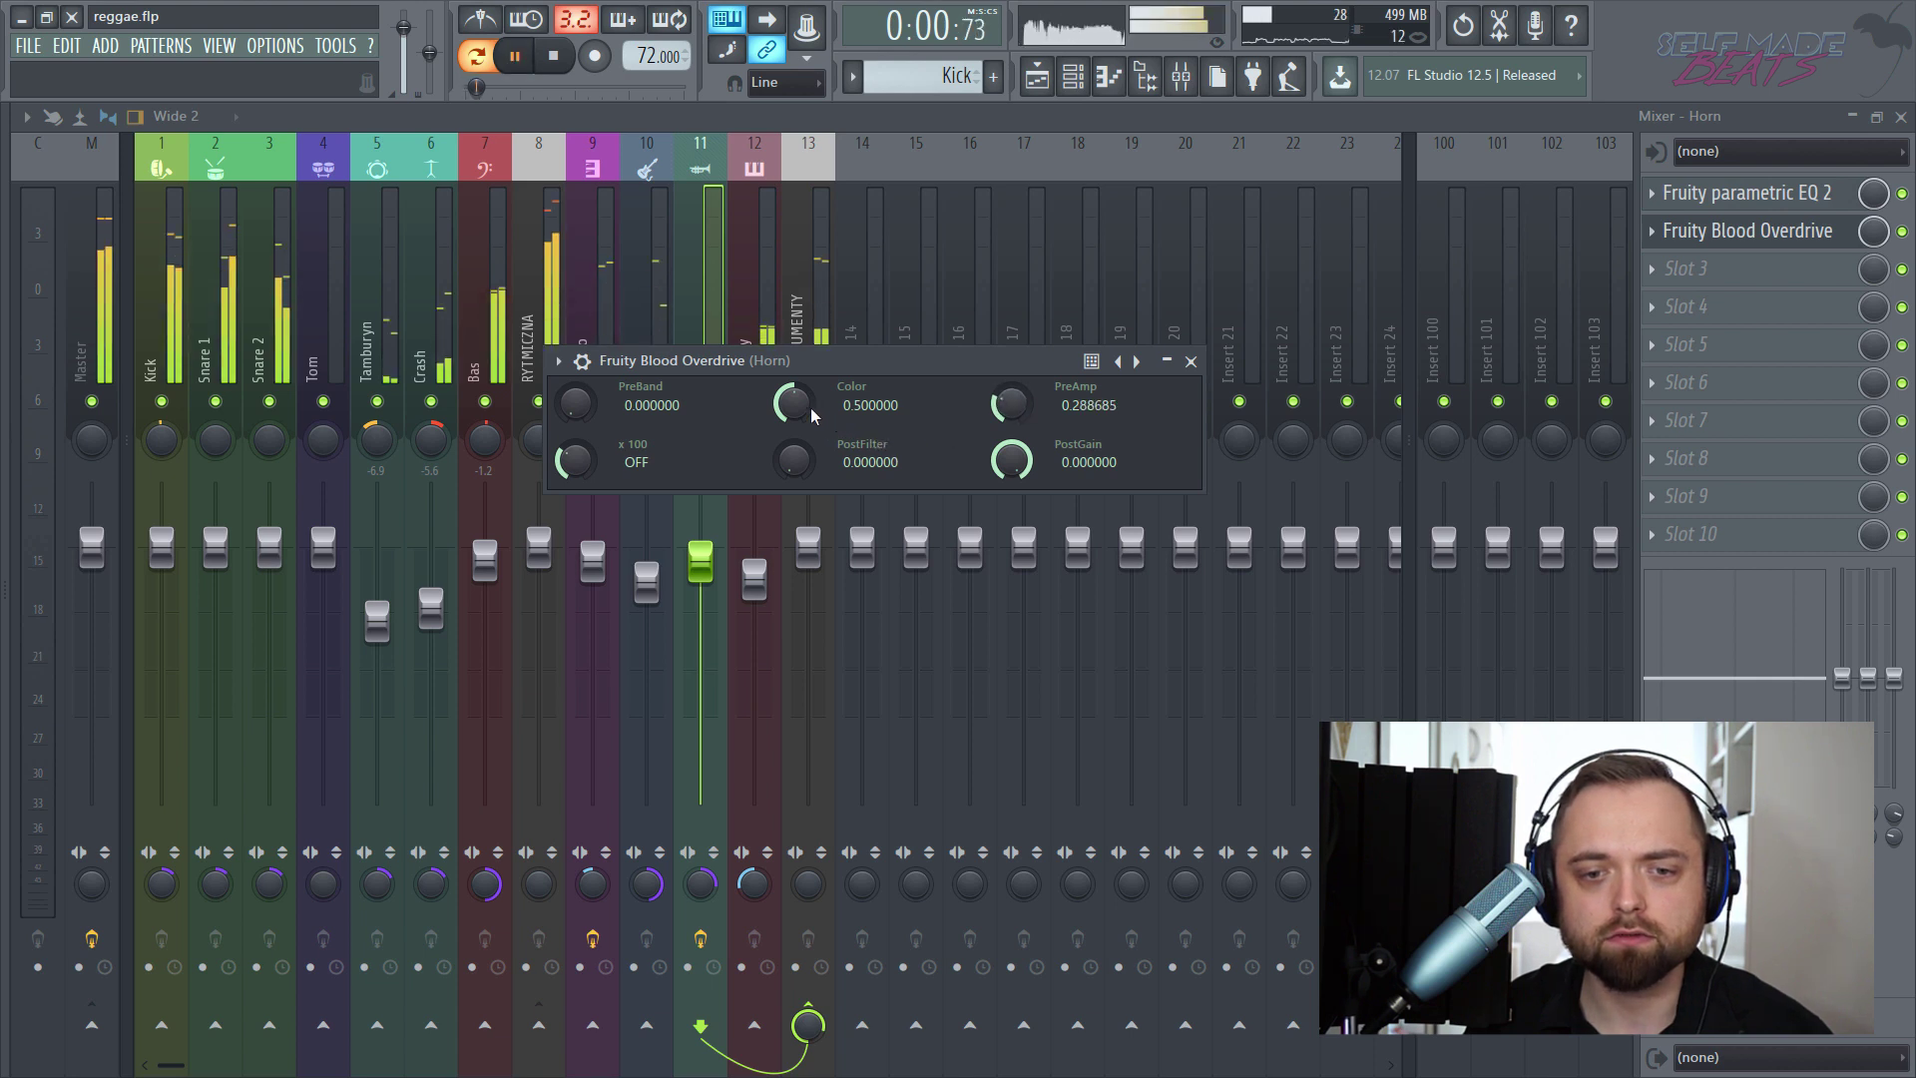
{"action": "left_click_drag", "start_coordinate": [1011, 460], "coordinate": [1011, 541]}
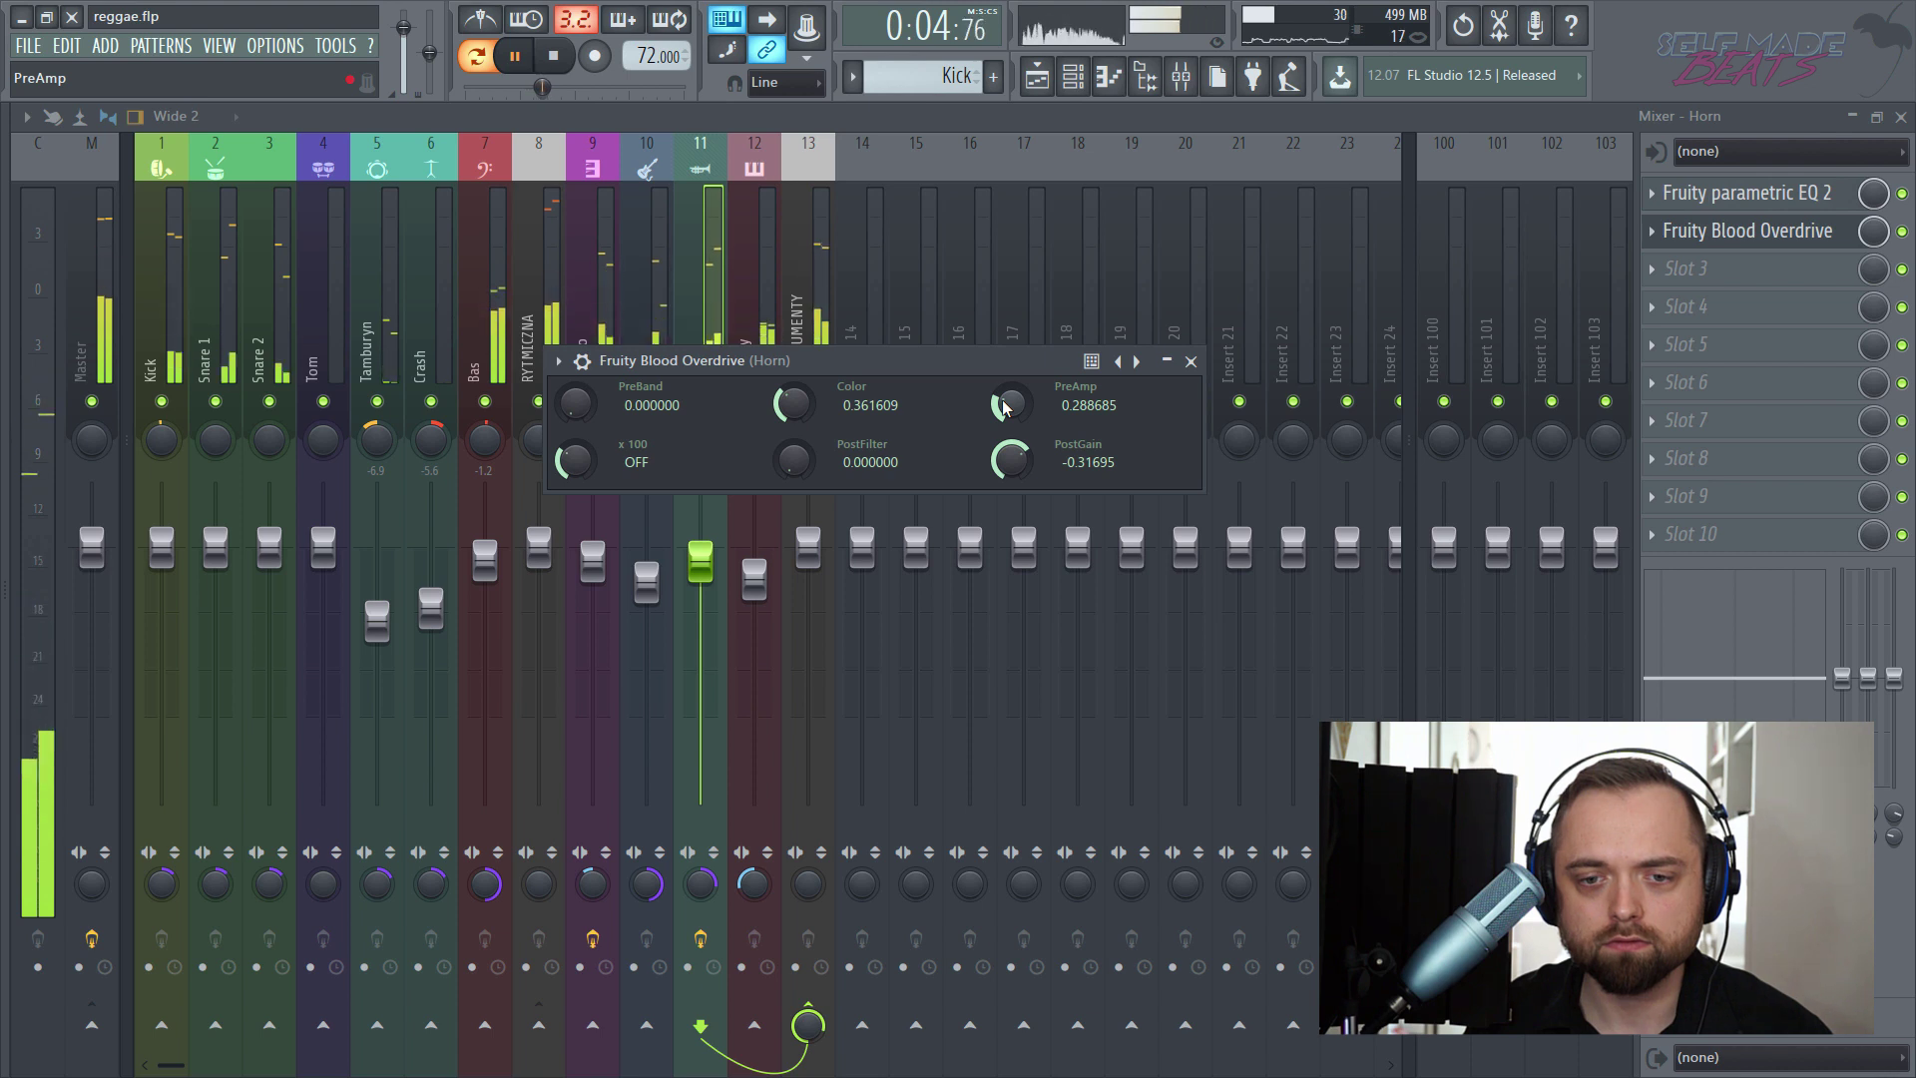
{"action": "left_click_drag", "start_coordinate": [1011, 460], "coordinate": [1012, 479]}
{"action": "left_click_drag", "start_coordinate": [1010, 409], "coordinate": [1010, 369]}
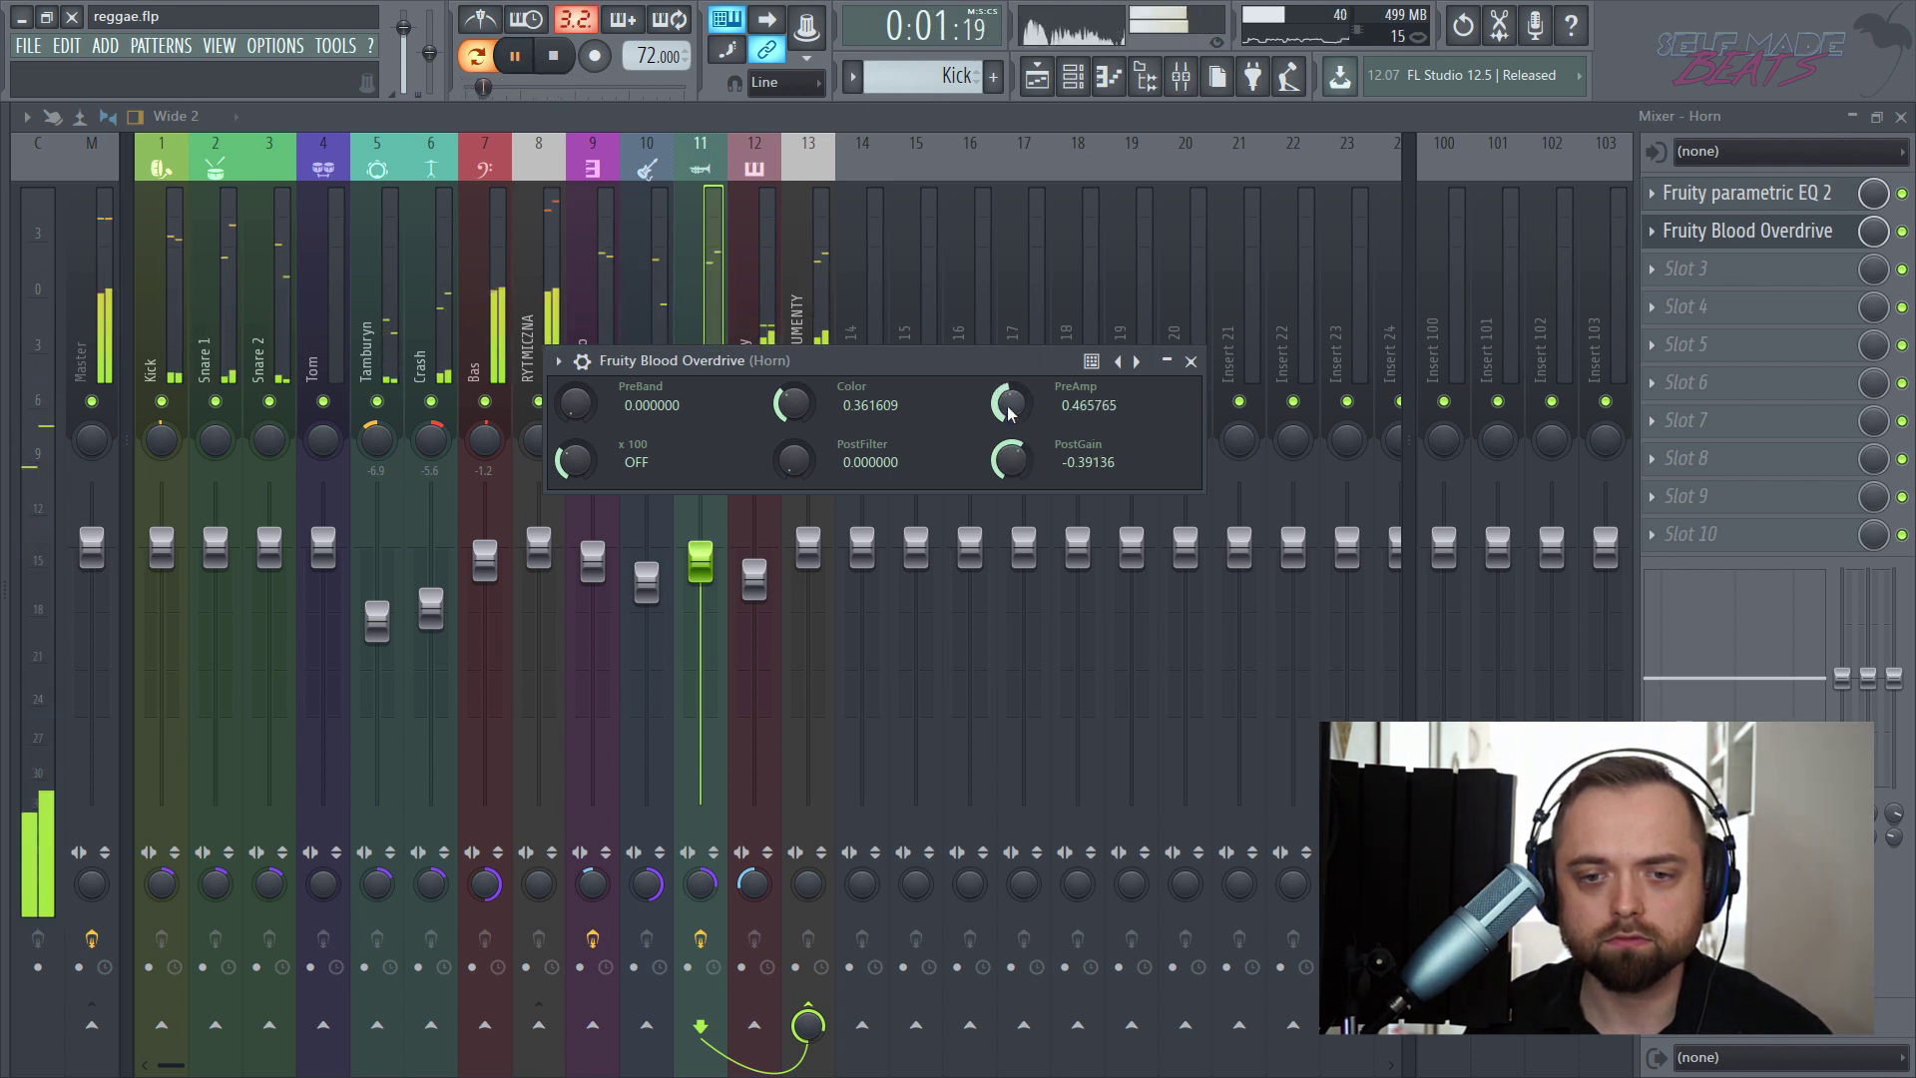
{"action": "left_click_drag", "start_coordinate": [1011, 457], "coordinate": [1011, 490]}
{"action": "left_click_drag", "start_coordinate": [795, 404], "coordinate": [794, 385]}
{"action": "left_click_drag", "start_coordinate": [1011, 403], "coordinate": [1011, 417]}
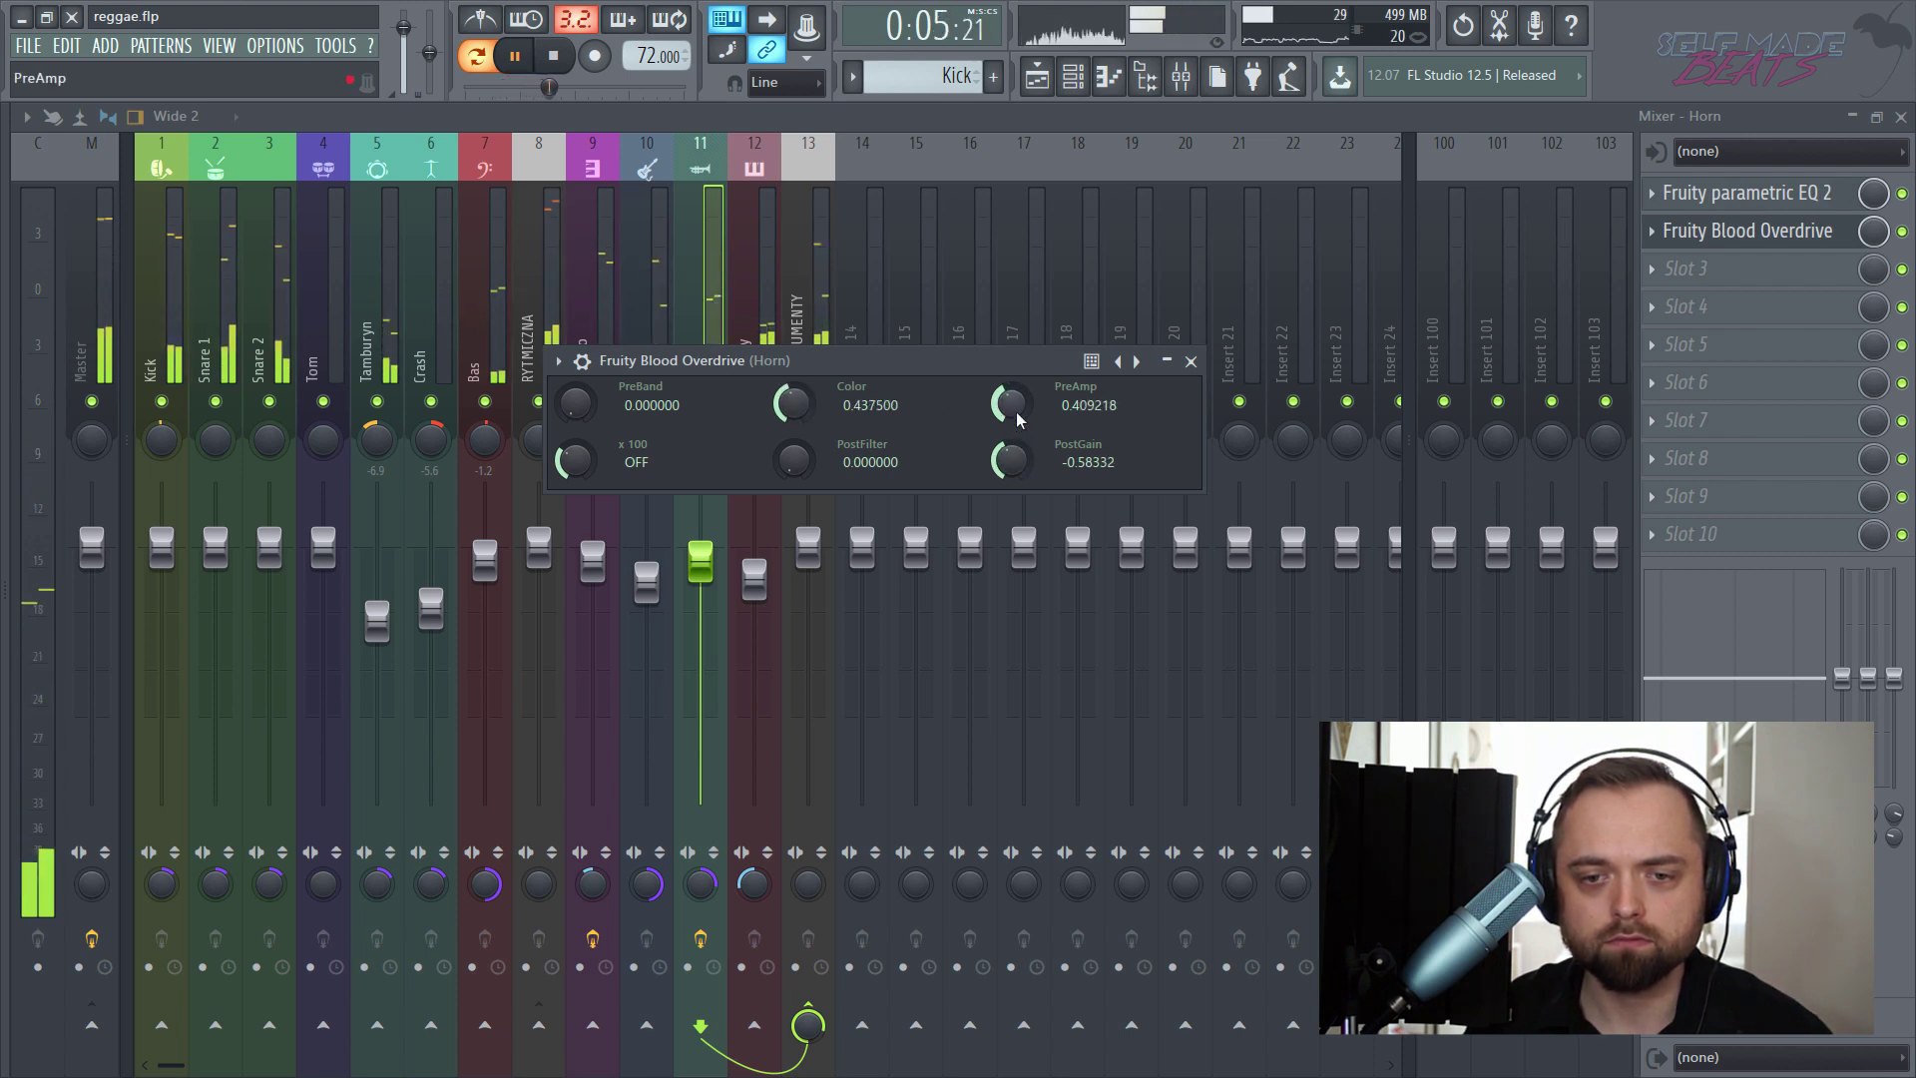
{"action": "key", "text": "space"}
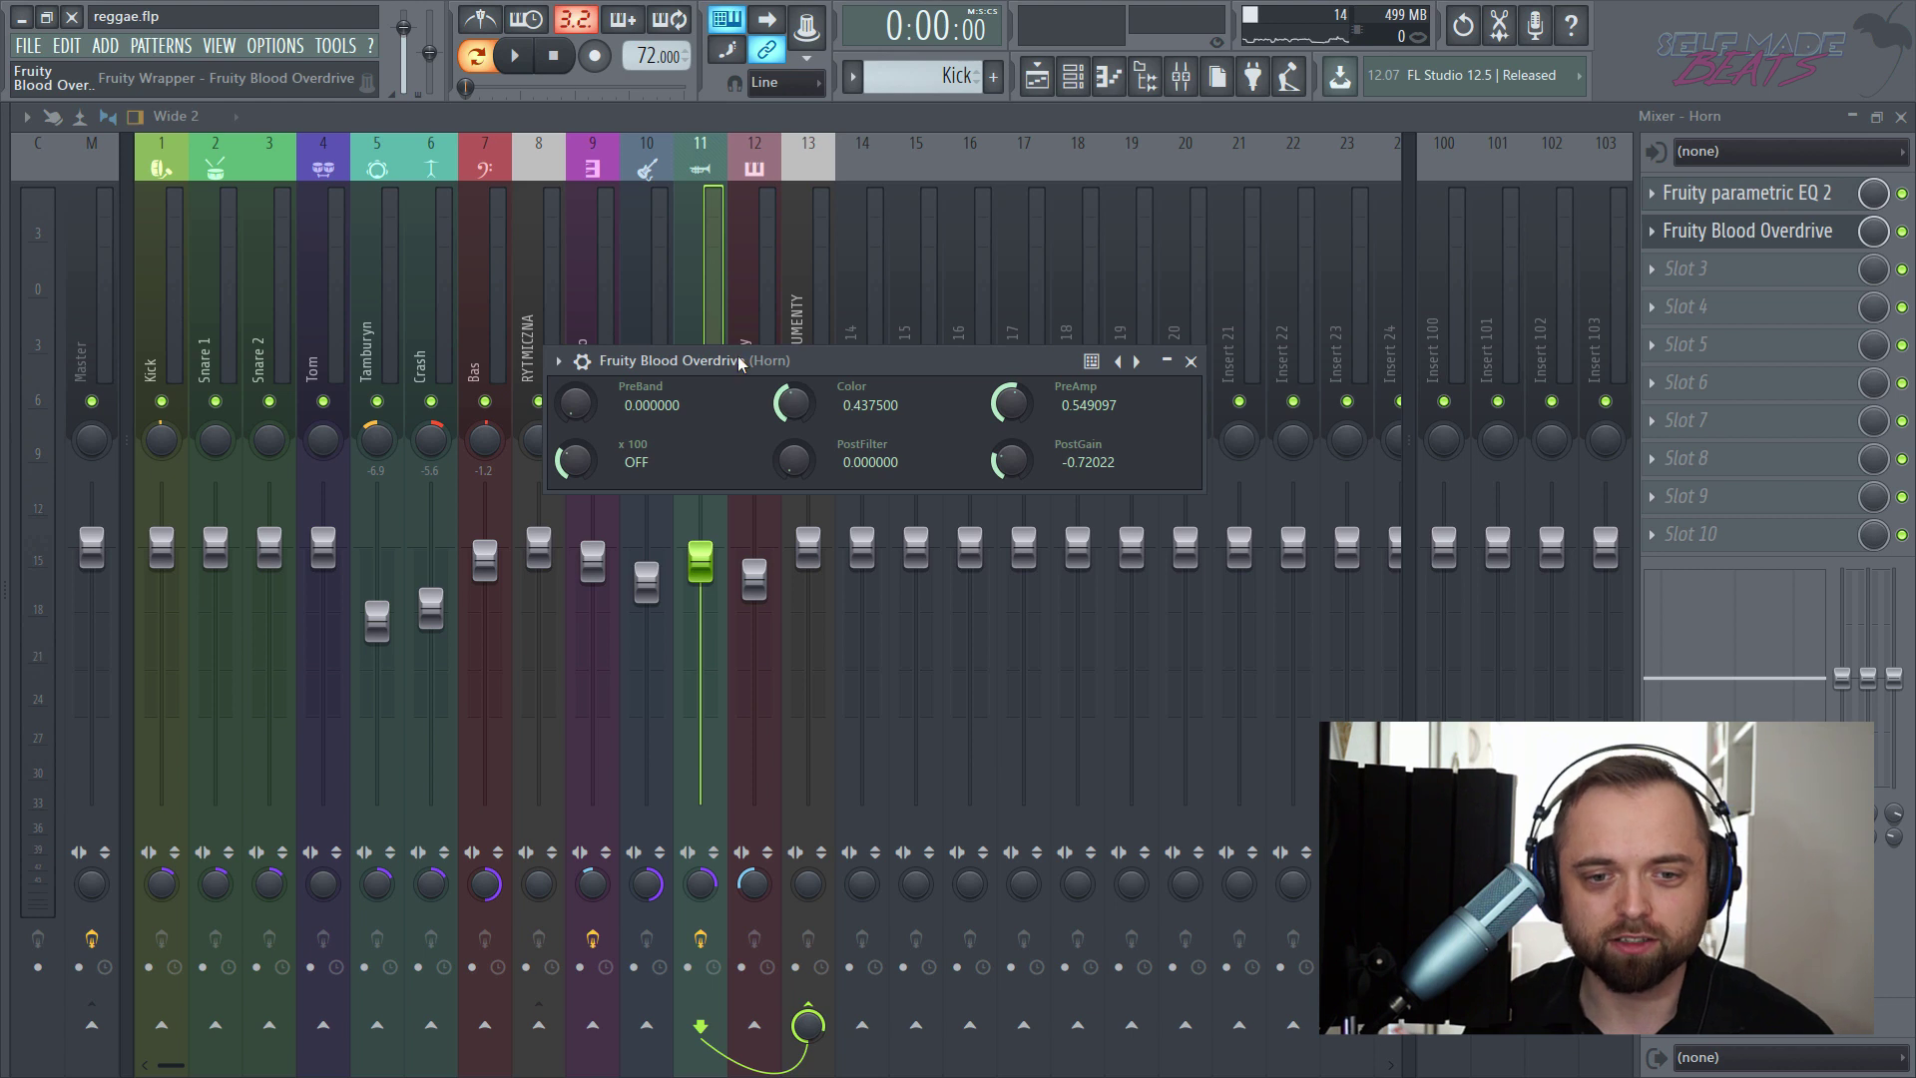
{"action": "left_click_drag", "start_coordinate": [739, 364], "coordinate": [812, 465]}
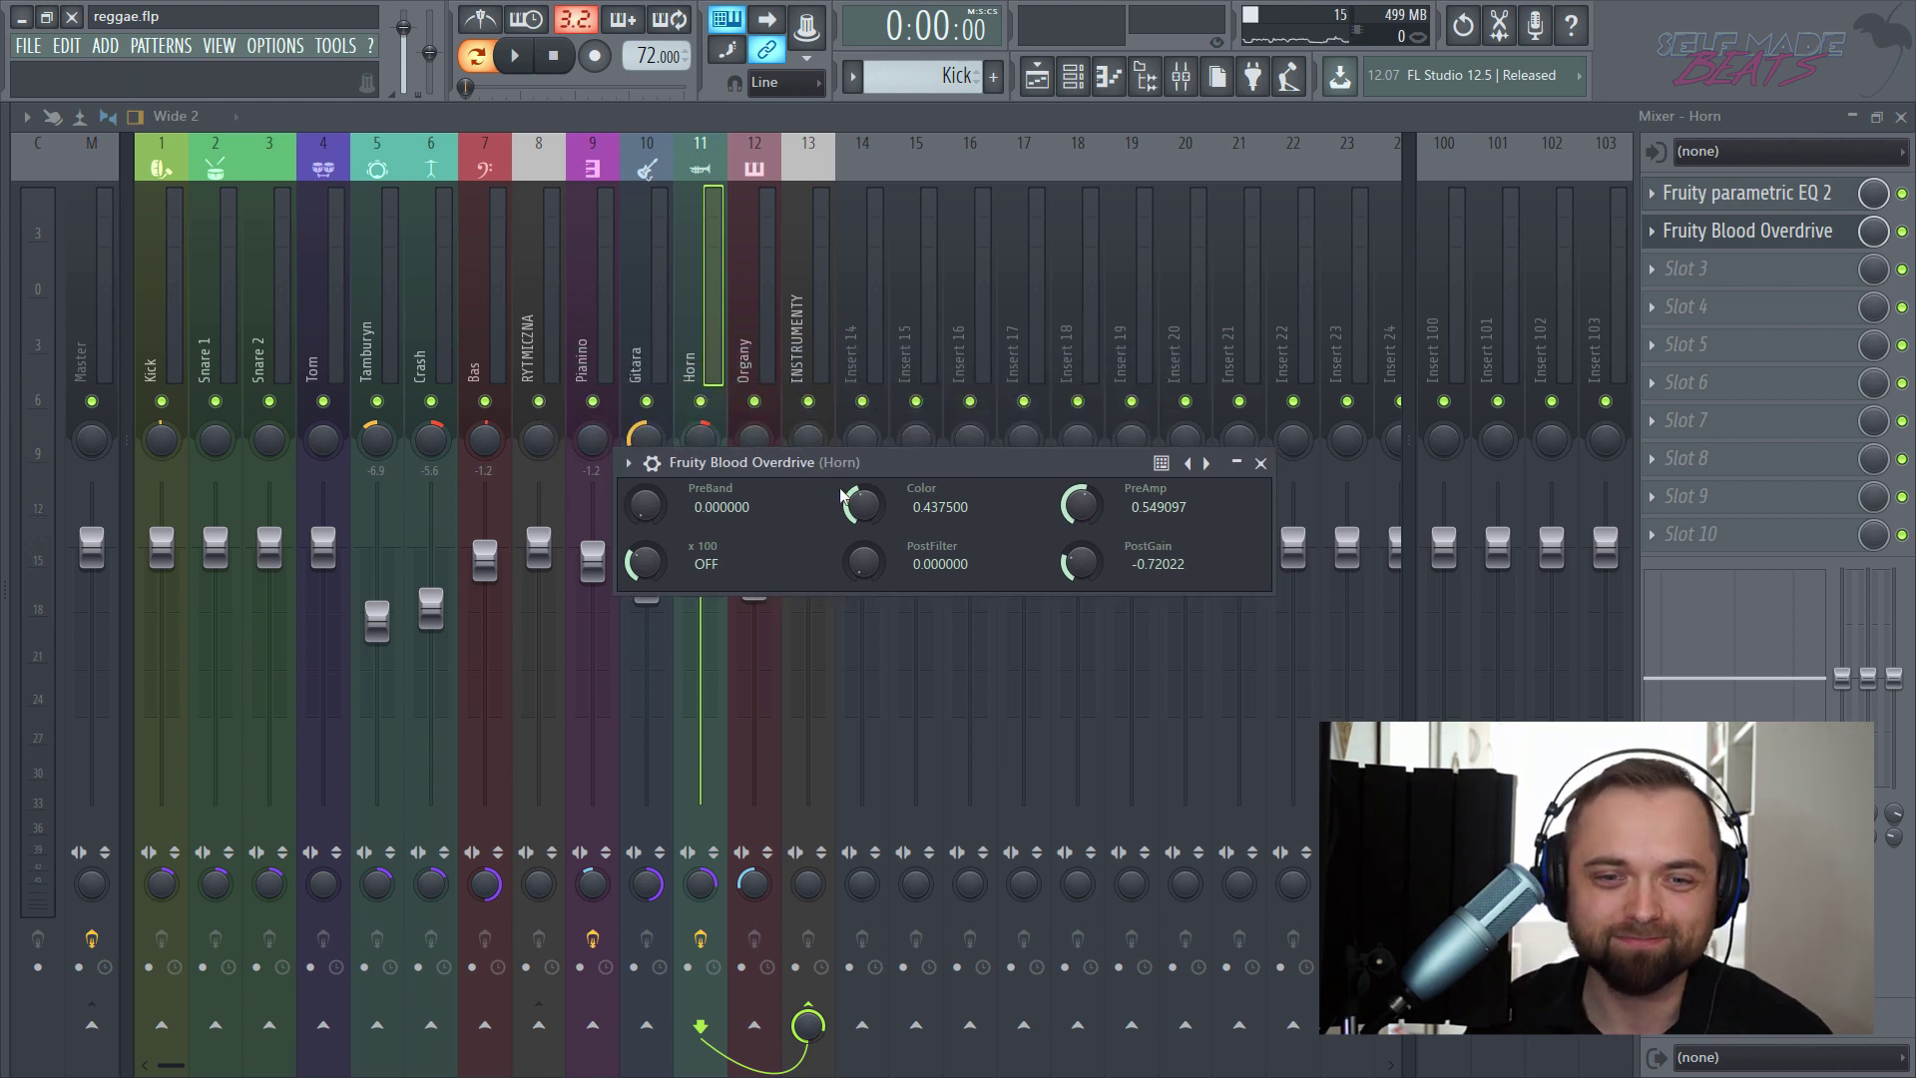
- Load Fruity parametric EQ 2 into the first effect slot of the Organy track and enlarge its window
{"action": "key", "text": "space"}
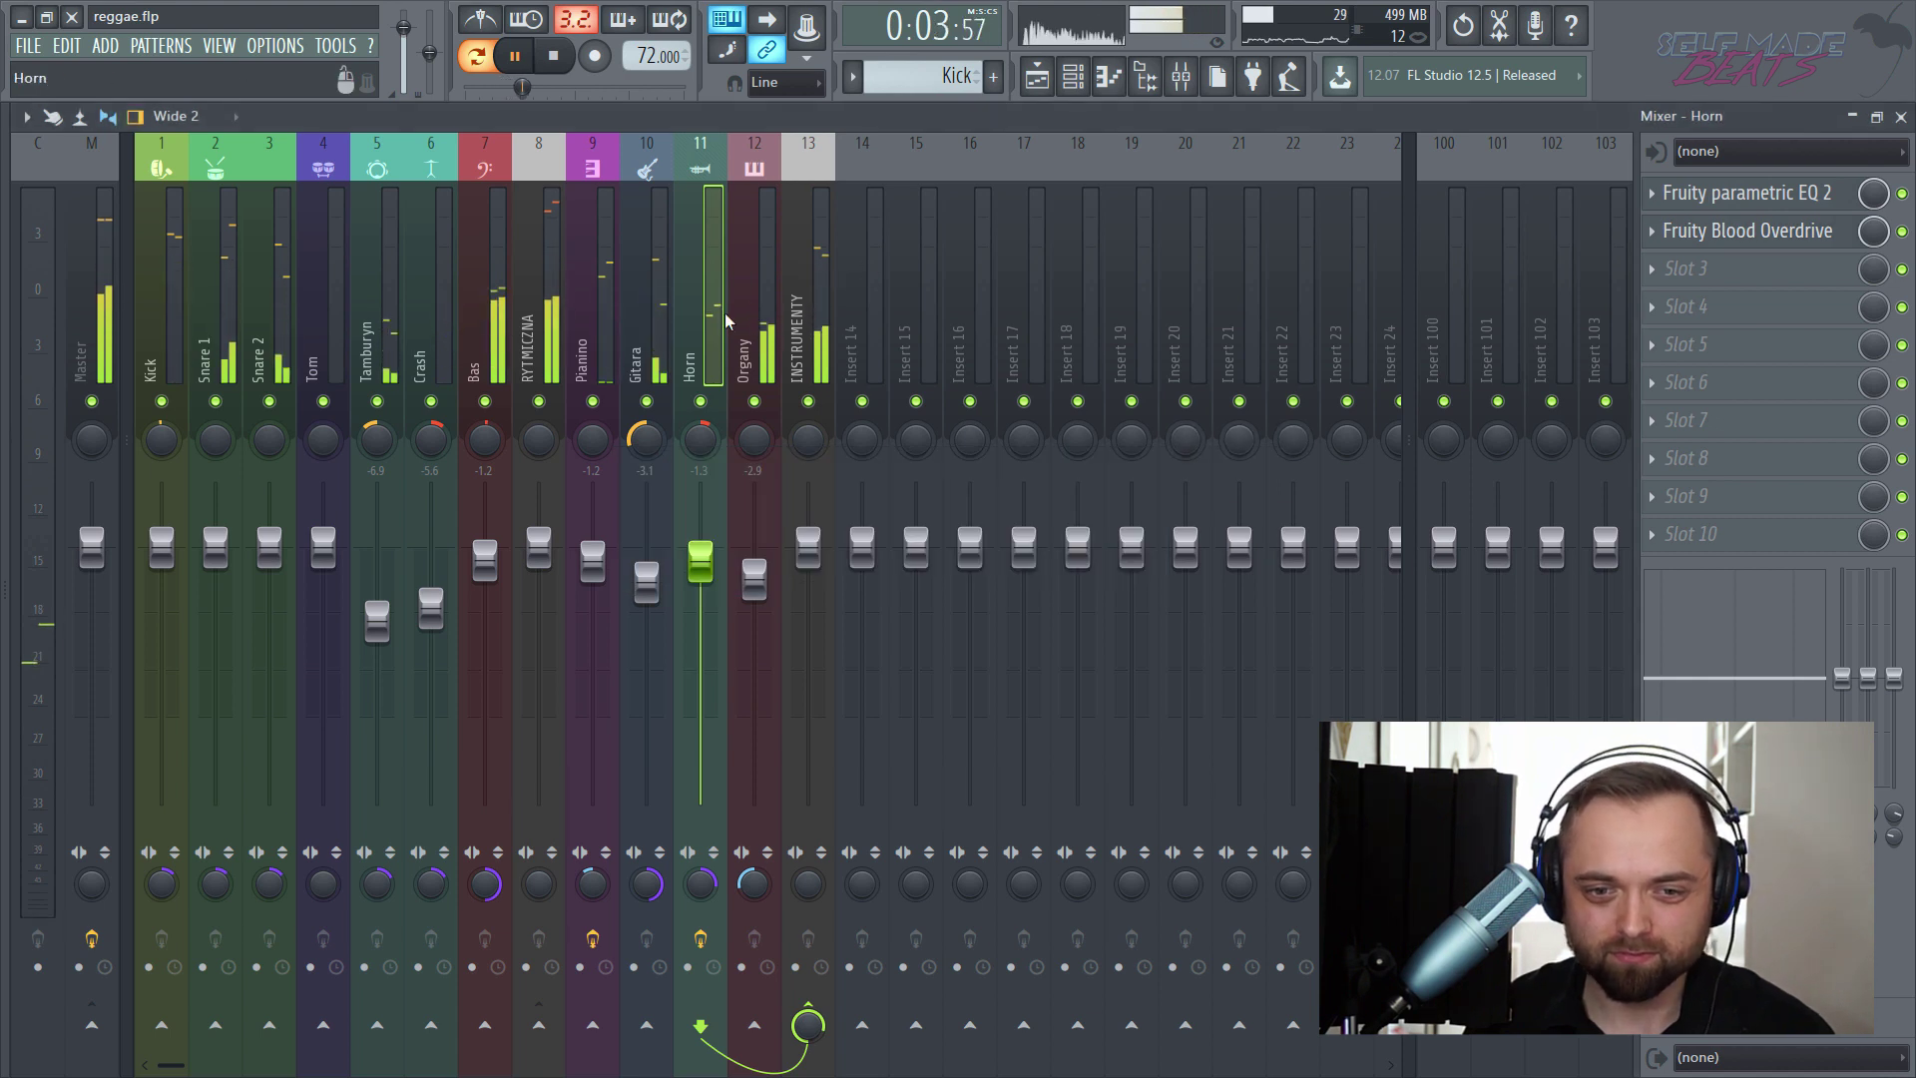
{"action": "left_click", "coordinate": [746, 319]}
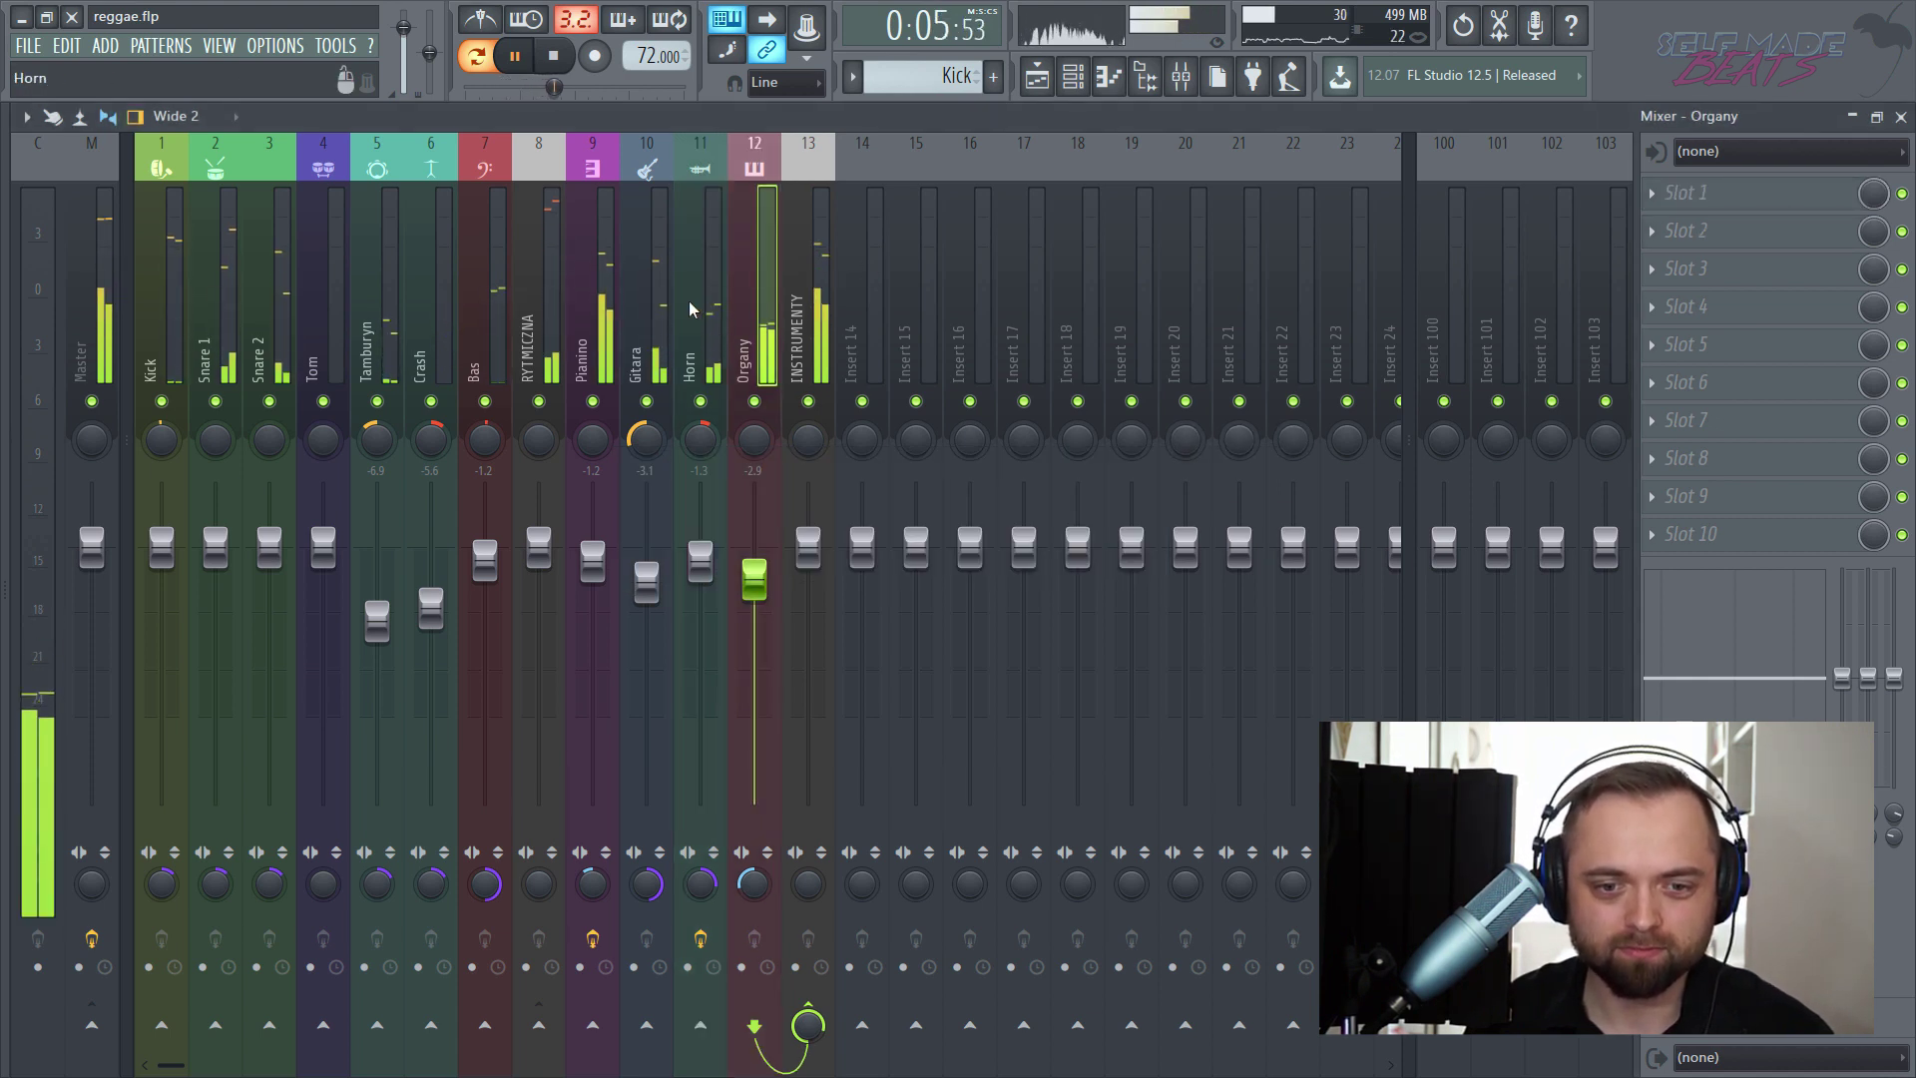
{"action": "key", "text": "space"}
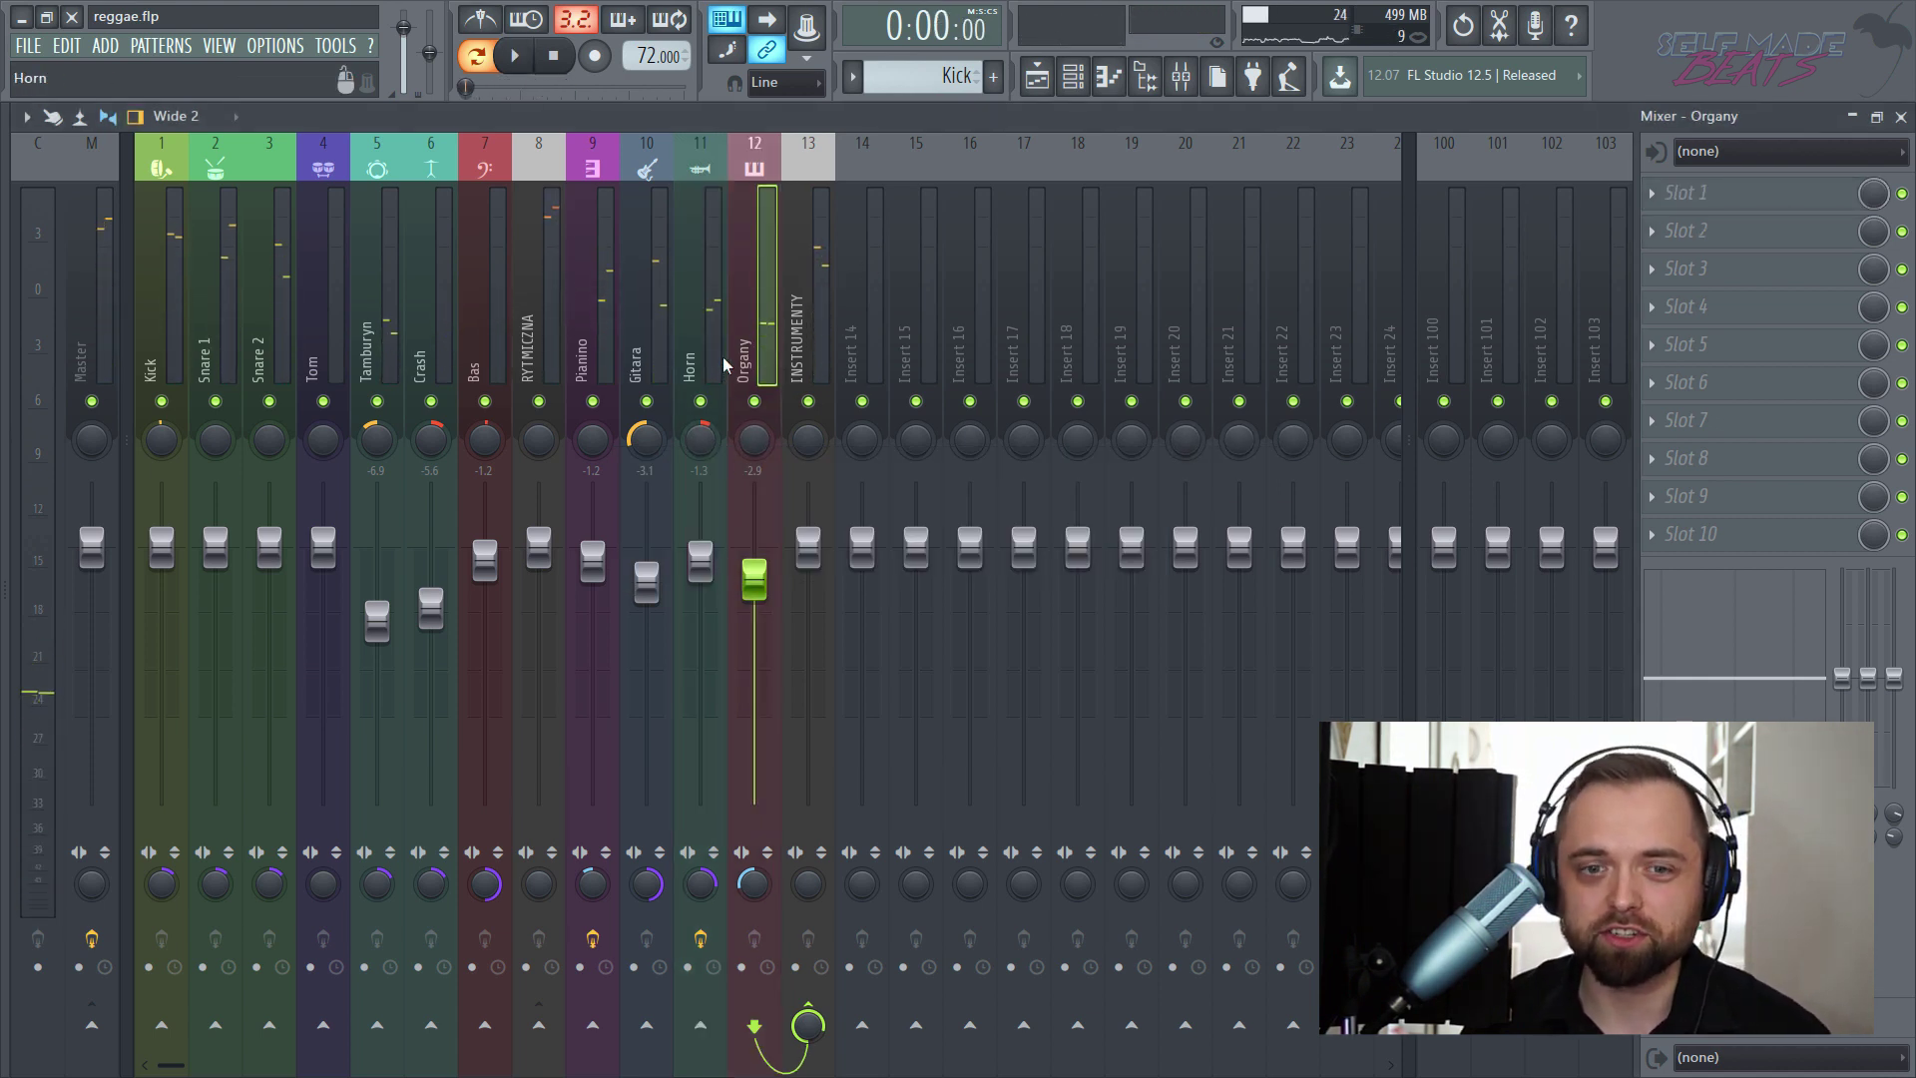
{"action": "left_click", "coordinate": [1696, 204]}
{"action": "left_click", "coordinate": [1224, 284]}
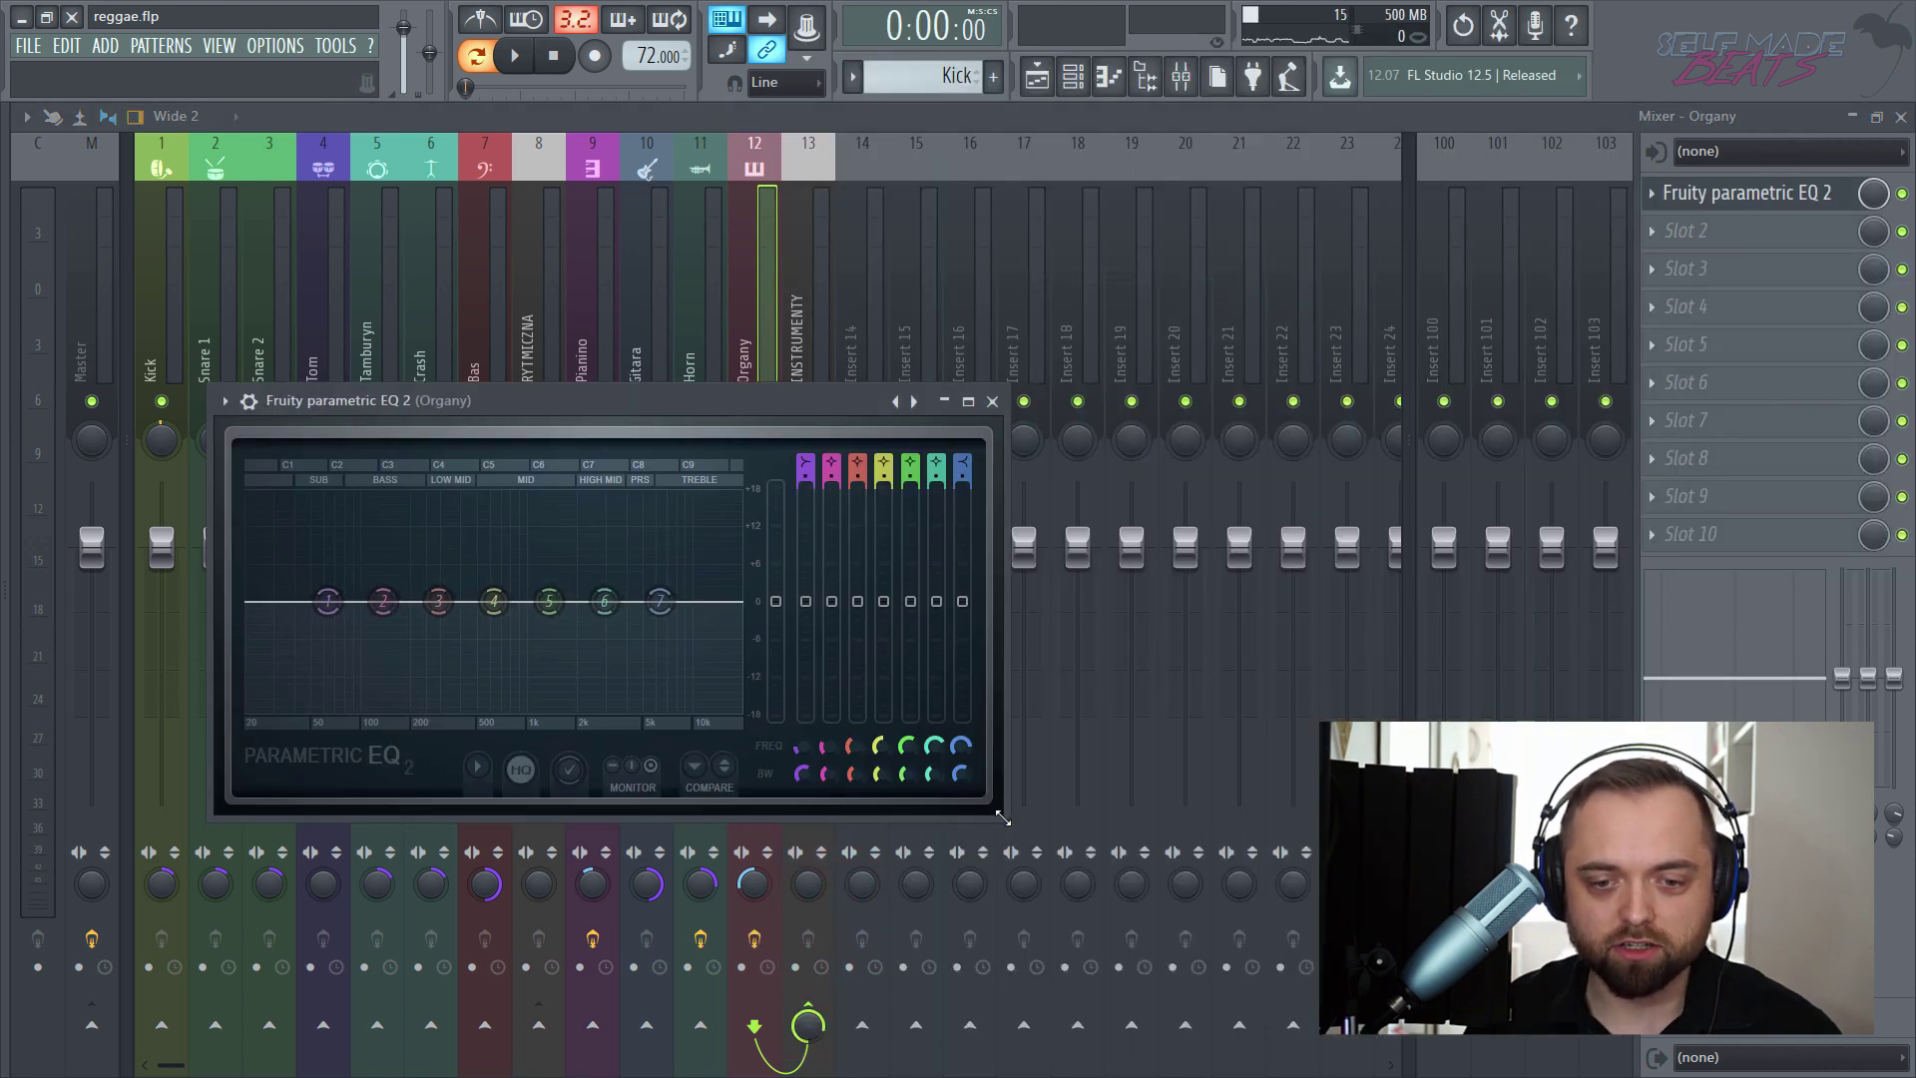
{"action": "left_click_drag", "start_coordinate": [1000, 813], "coordinate": [1565, 1039]}
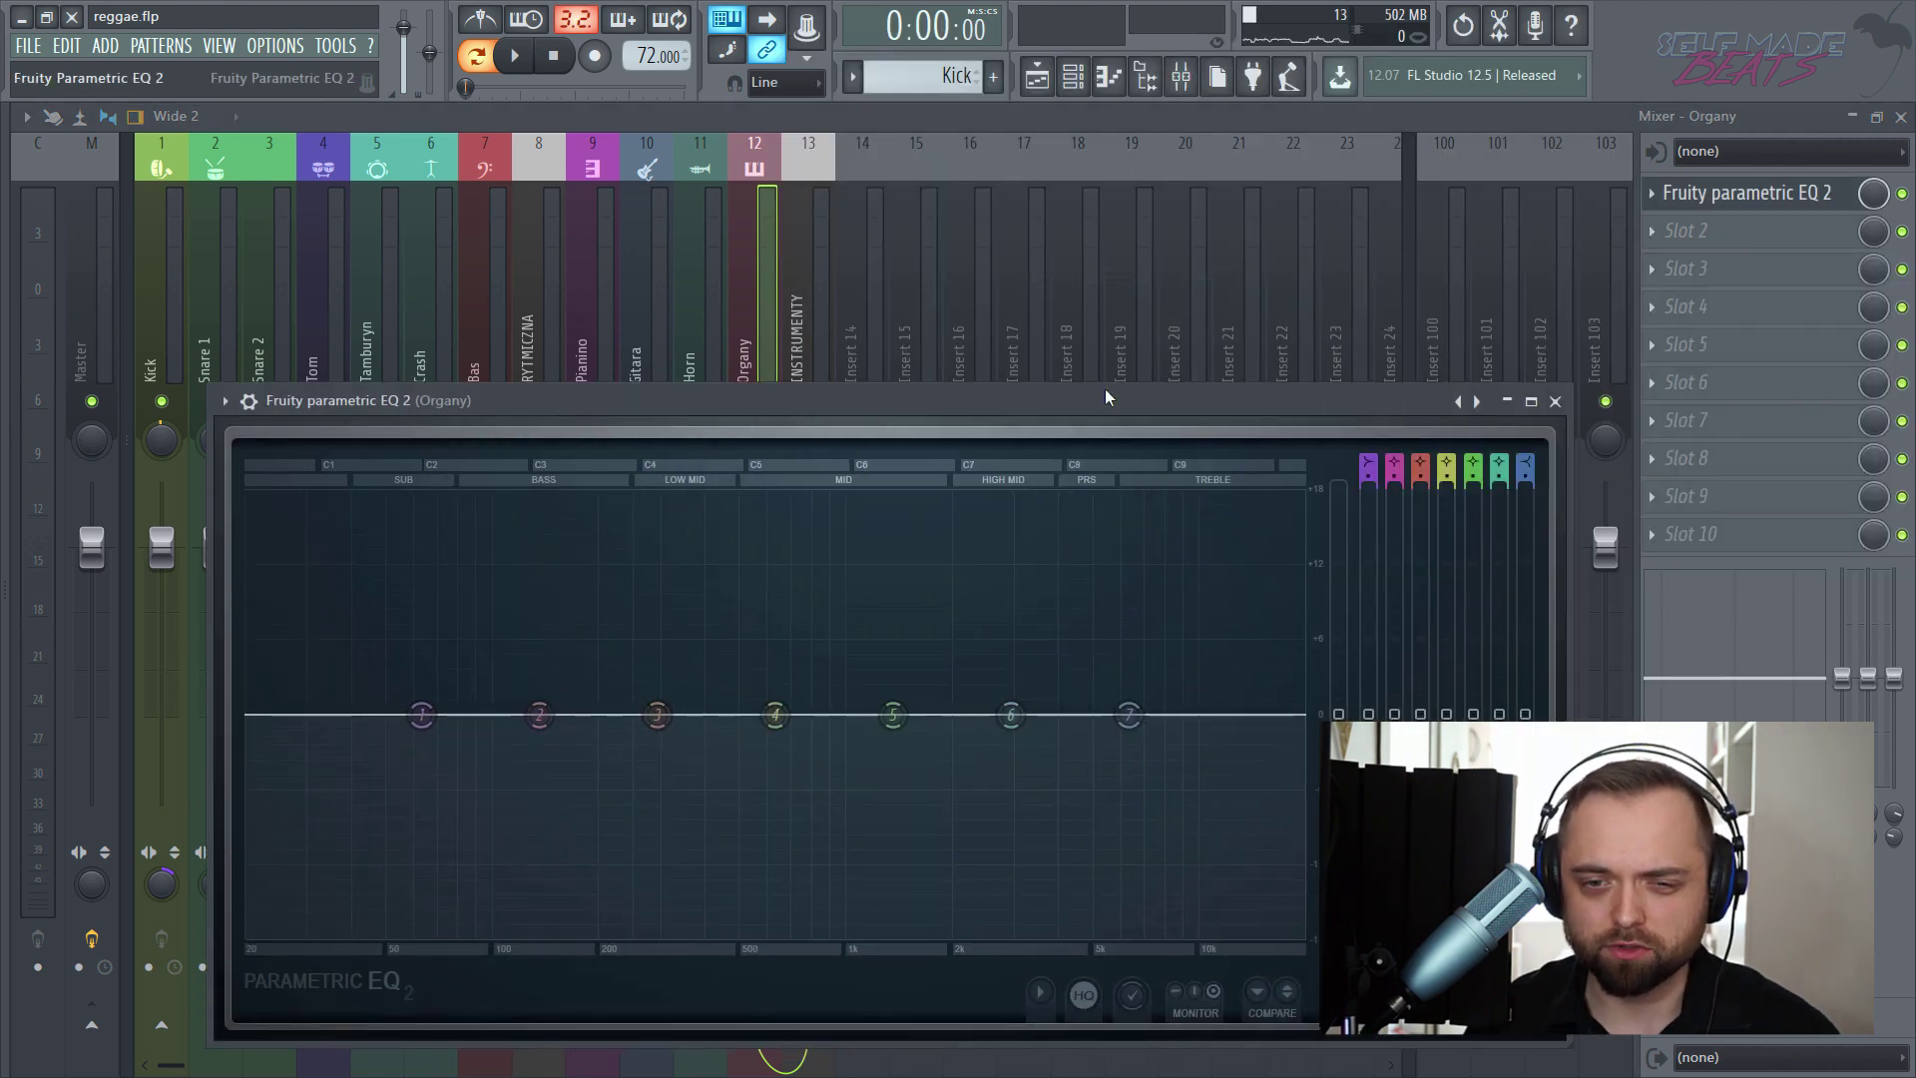
{"action": "left_click_drag", "start_coordinate": [1099, 378], "coordinate": [1473, 176]}
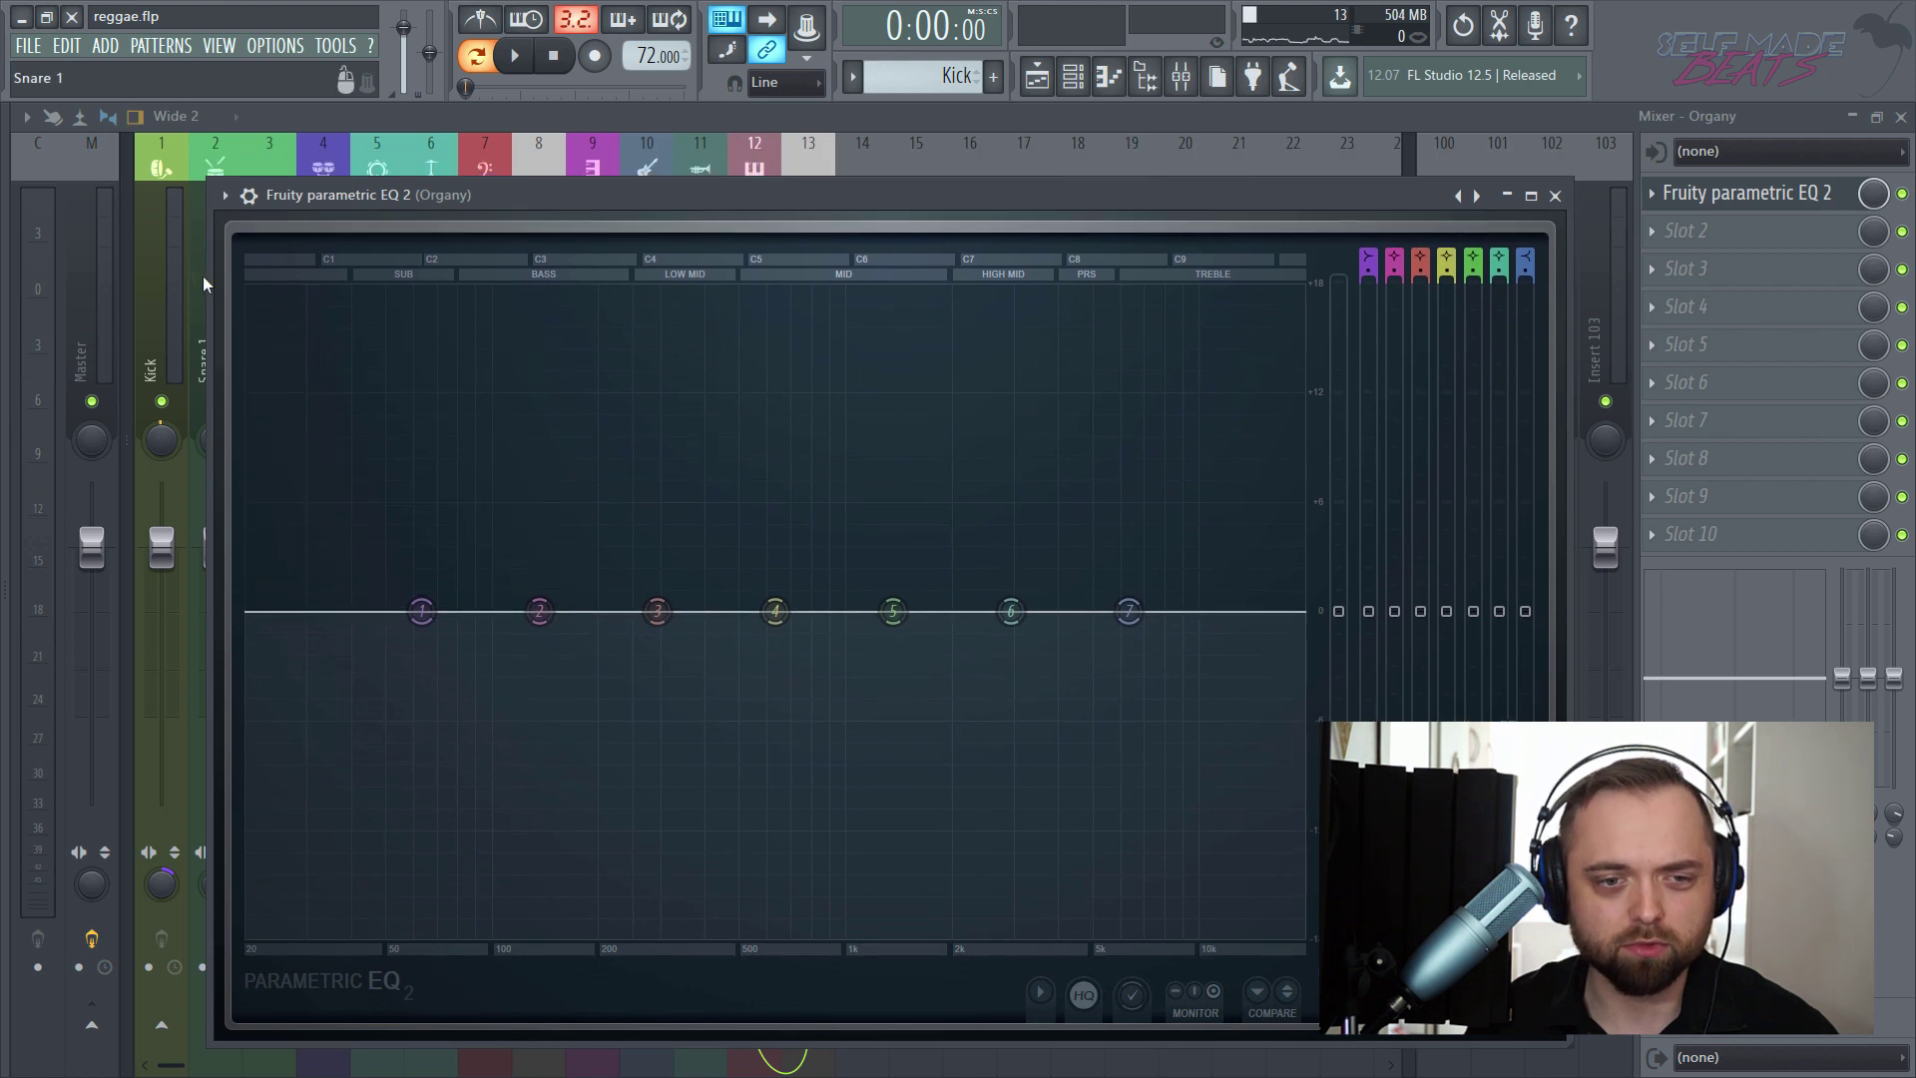
{"action": "left_click_drag", "start_coordinate": [204, 284], "coordinate": [82, 284]}
- Make band 1 of the Organy EQ a steeper high-pass filter and raise its cutoff to band 3's position
{"action": "key", "text": "space"}
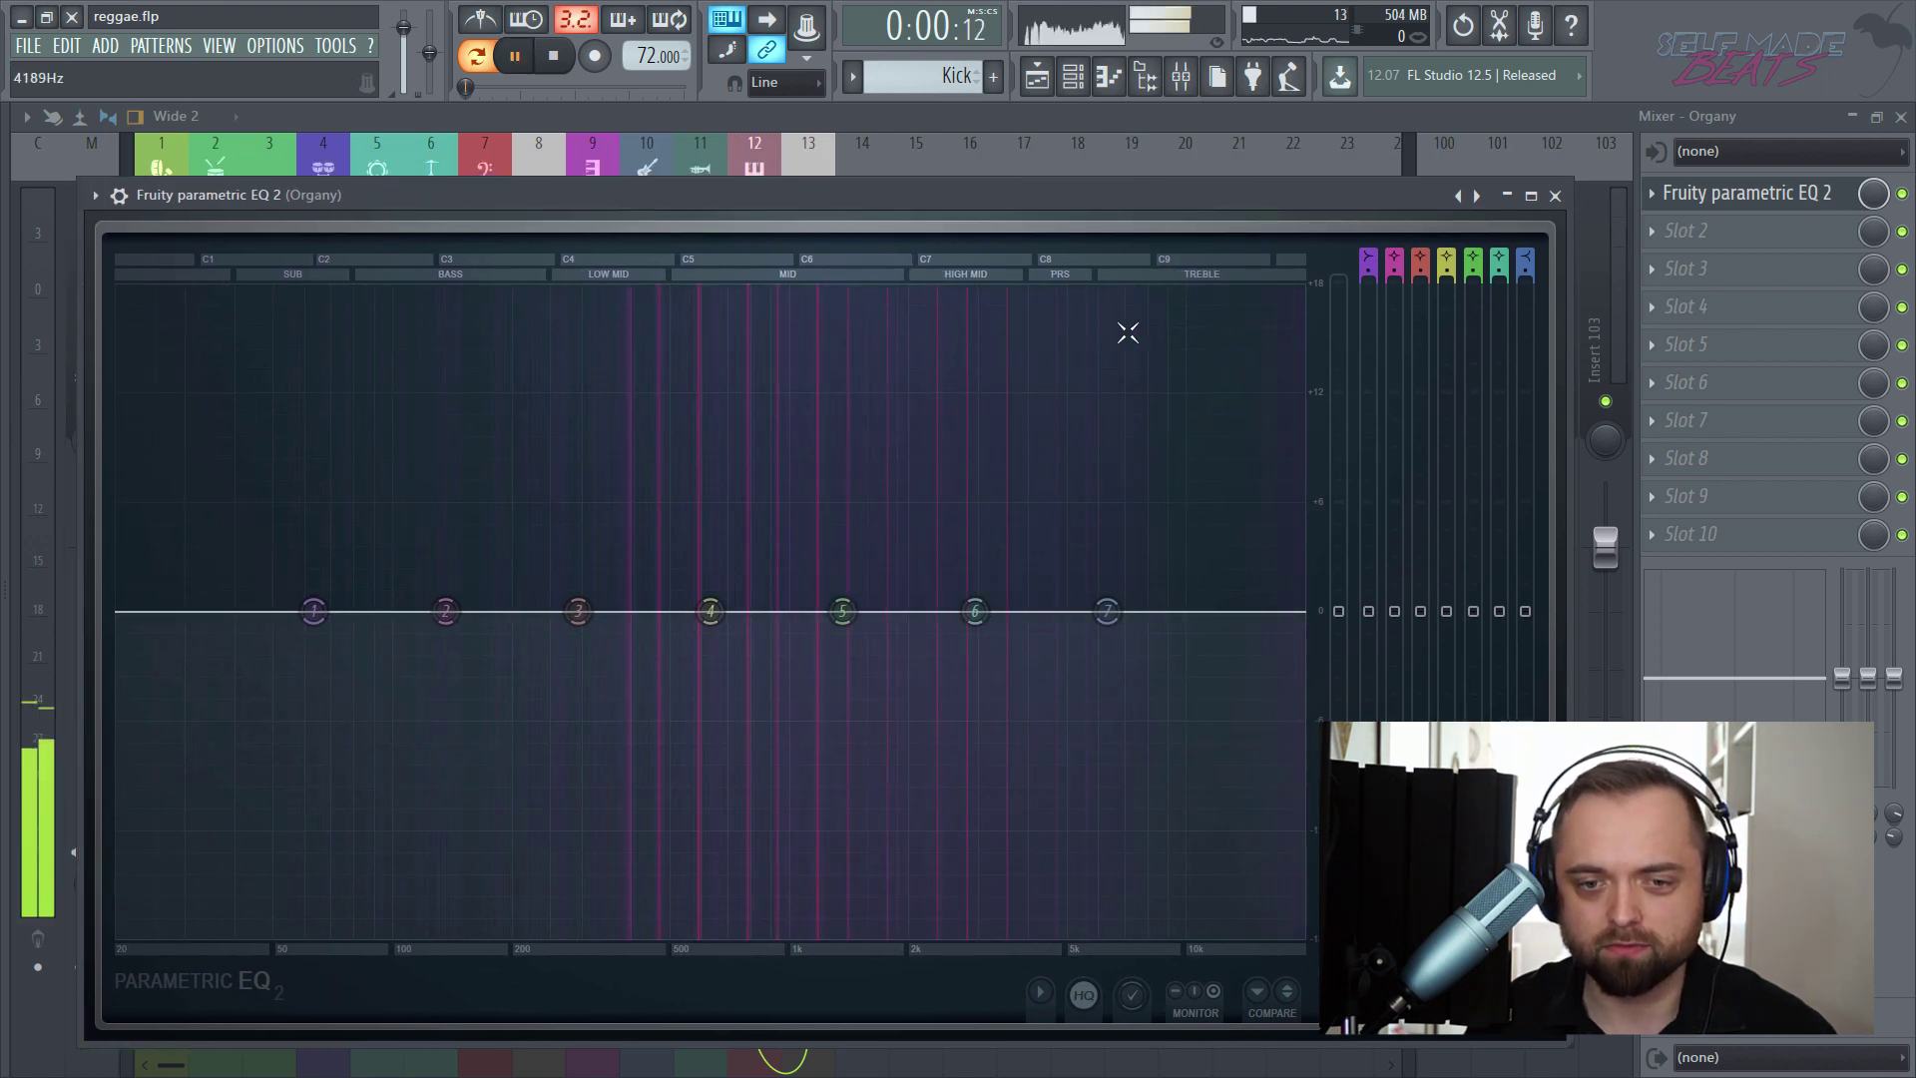
{"action": "left_click_drag", "start_coordinate": [1366, 250], "coordinate": [1366, 224]}
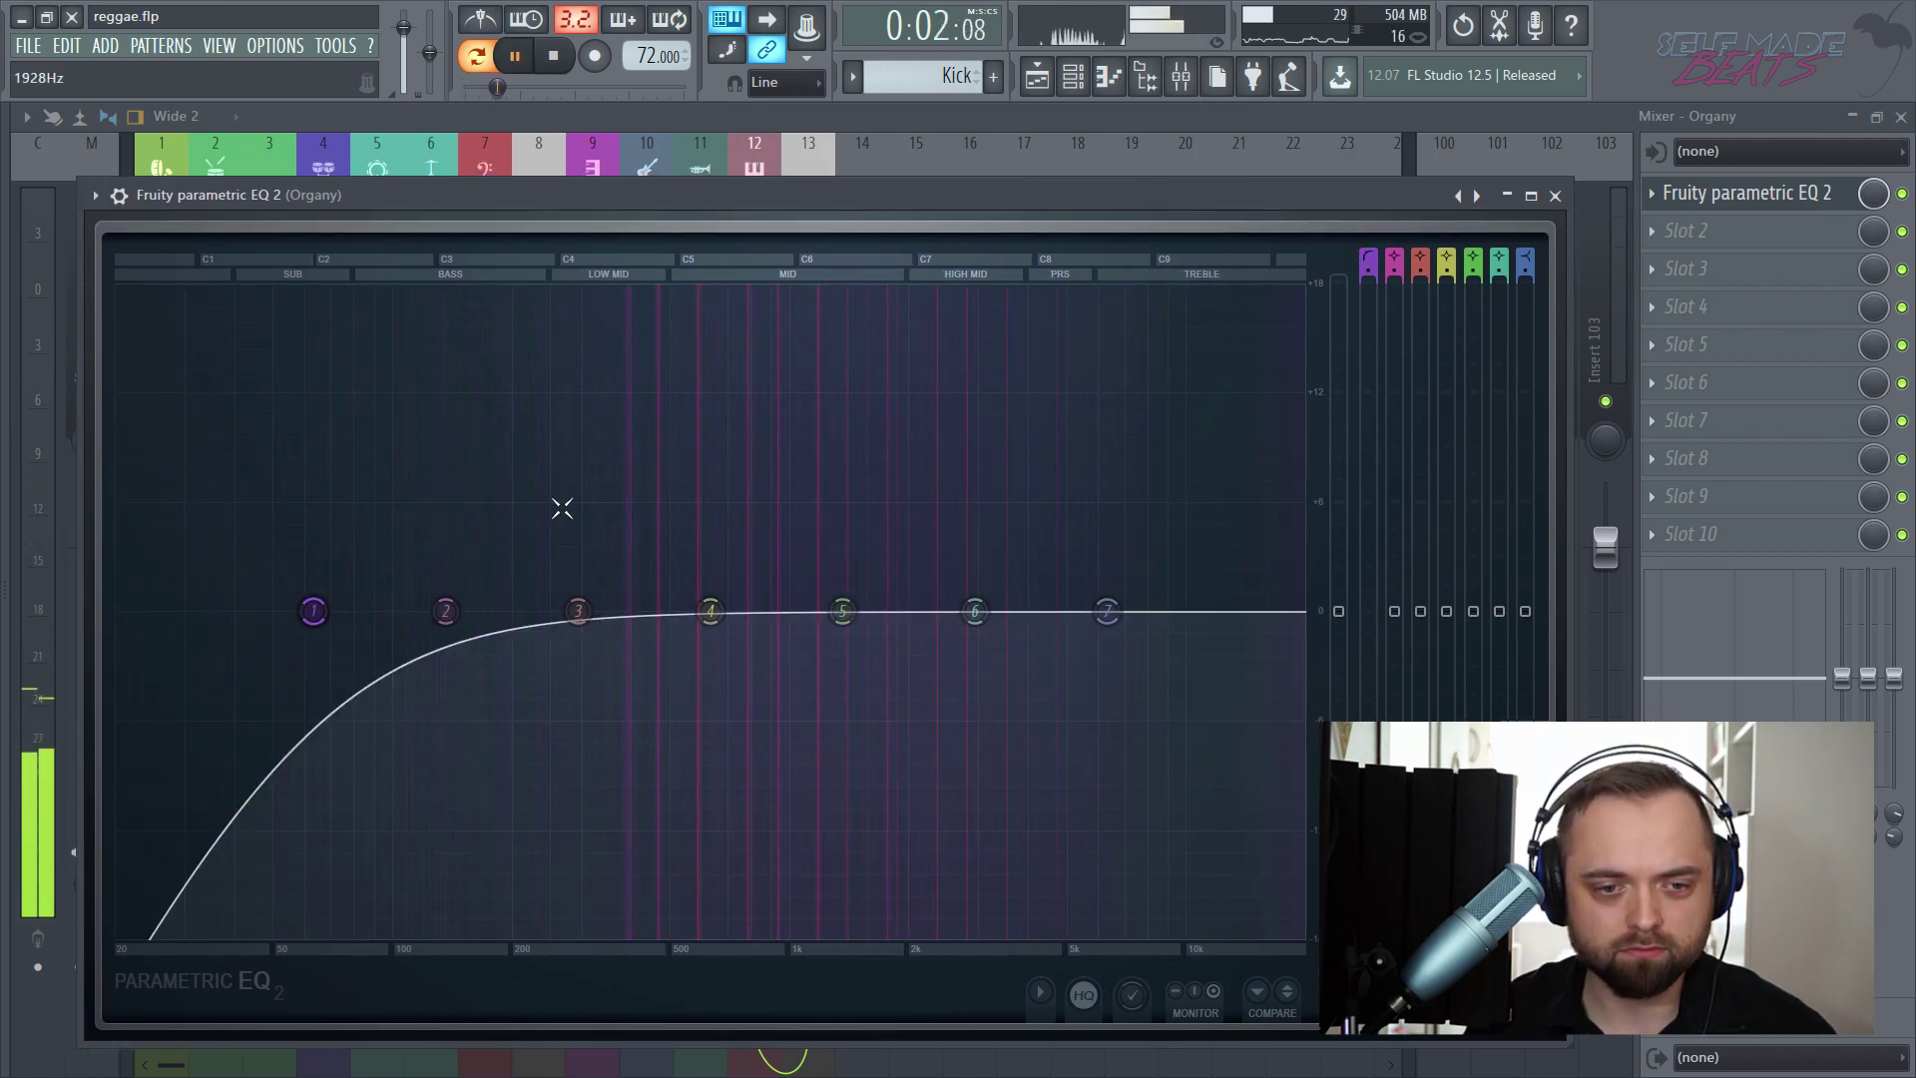
{"action": "left_click_drag", "start_coordinate": [326, 612], "coordinate": [511, 611]}
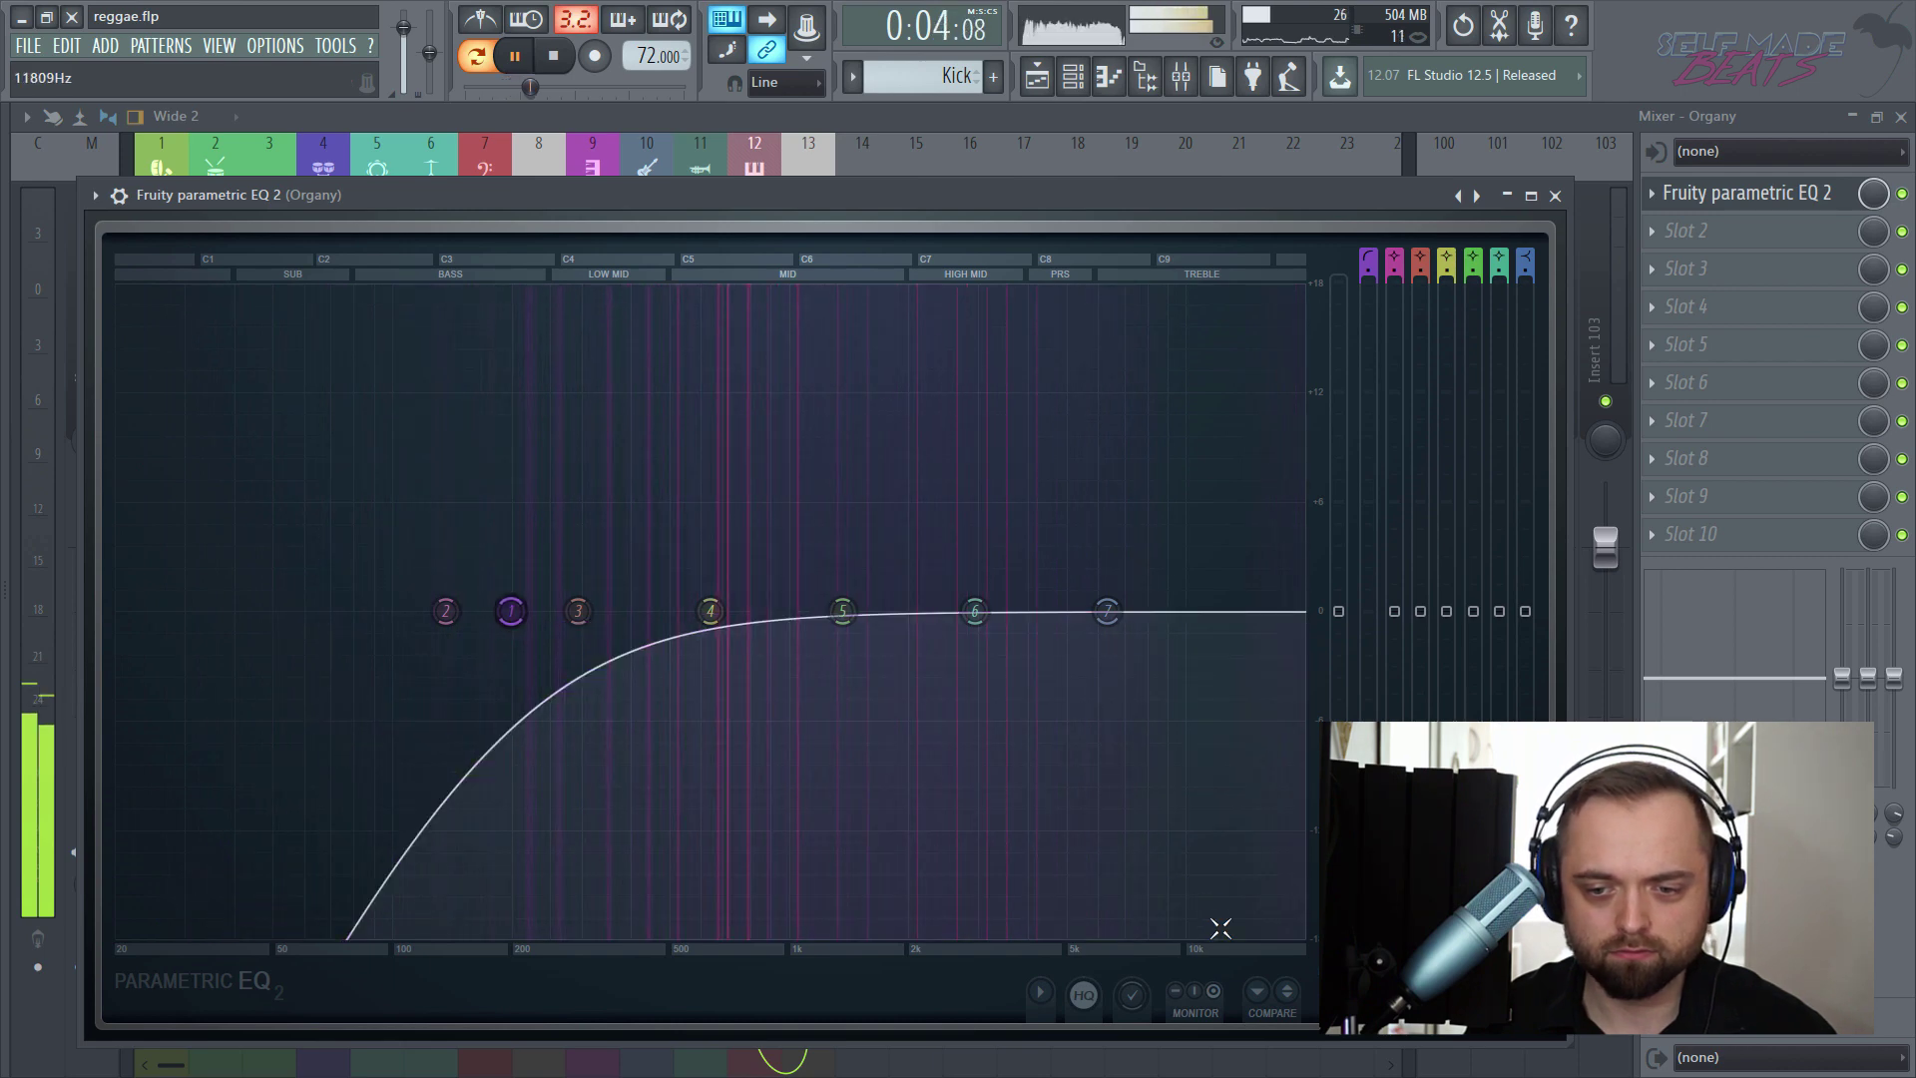
{"action": "scroll", "coordinate": [511, 611], "scroll_direction": "up", "scroll_amount": 3}
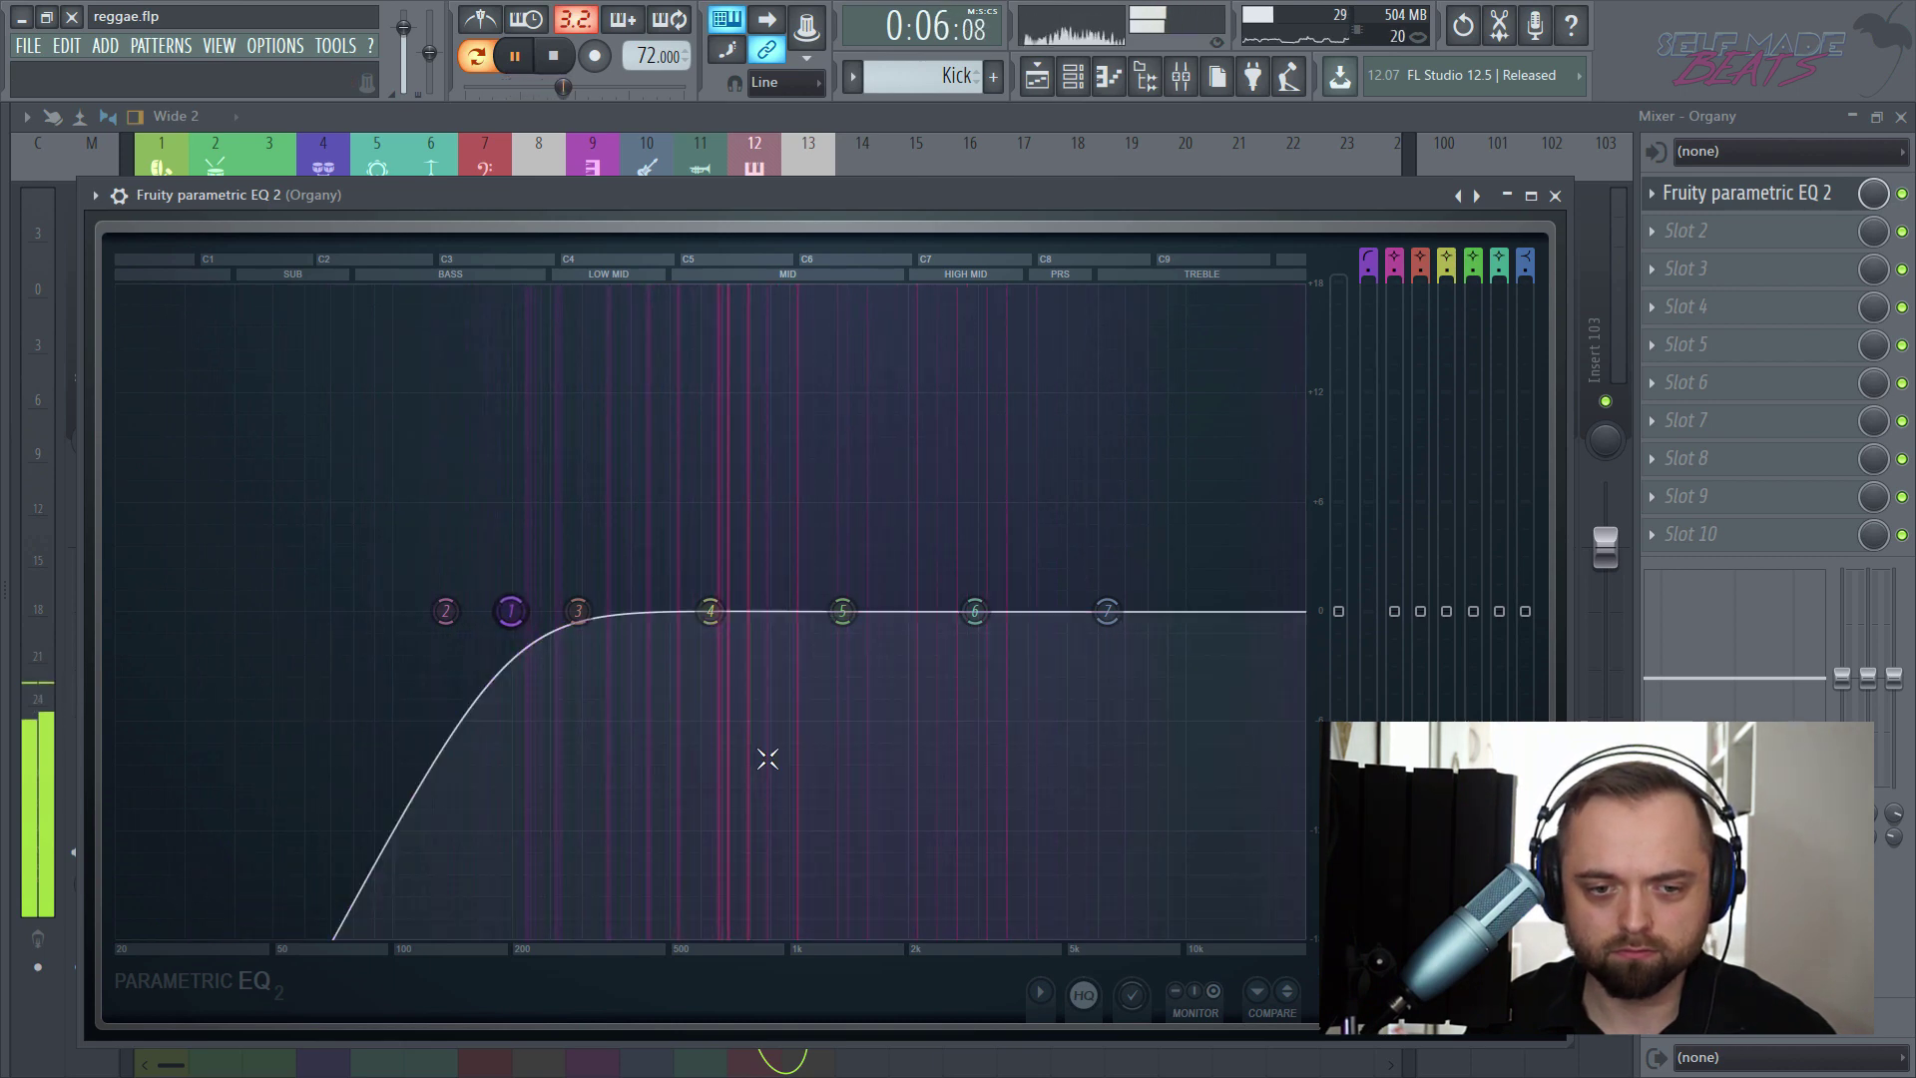
{"action": "left_click_drag", "start_coordinate": [517, 632], "coordinate": [574, 633]}
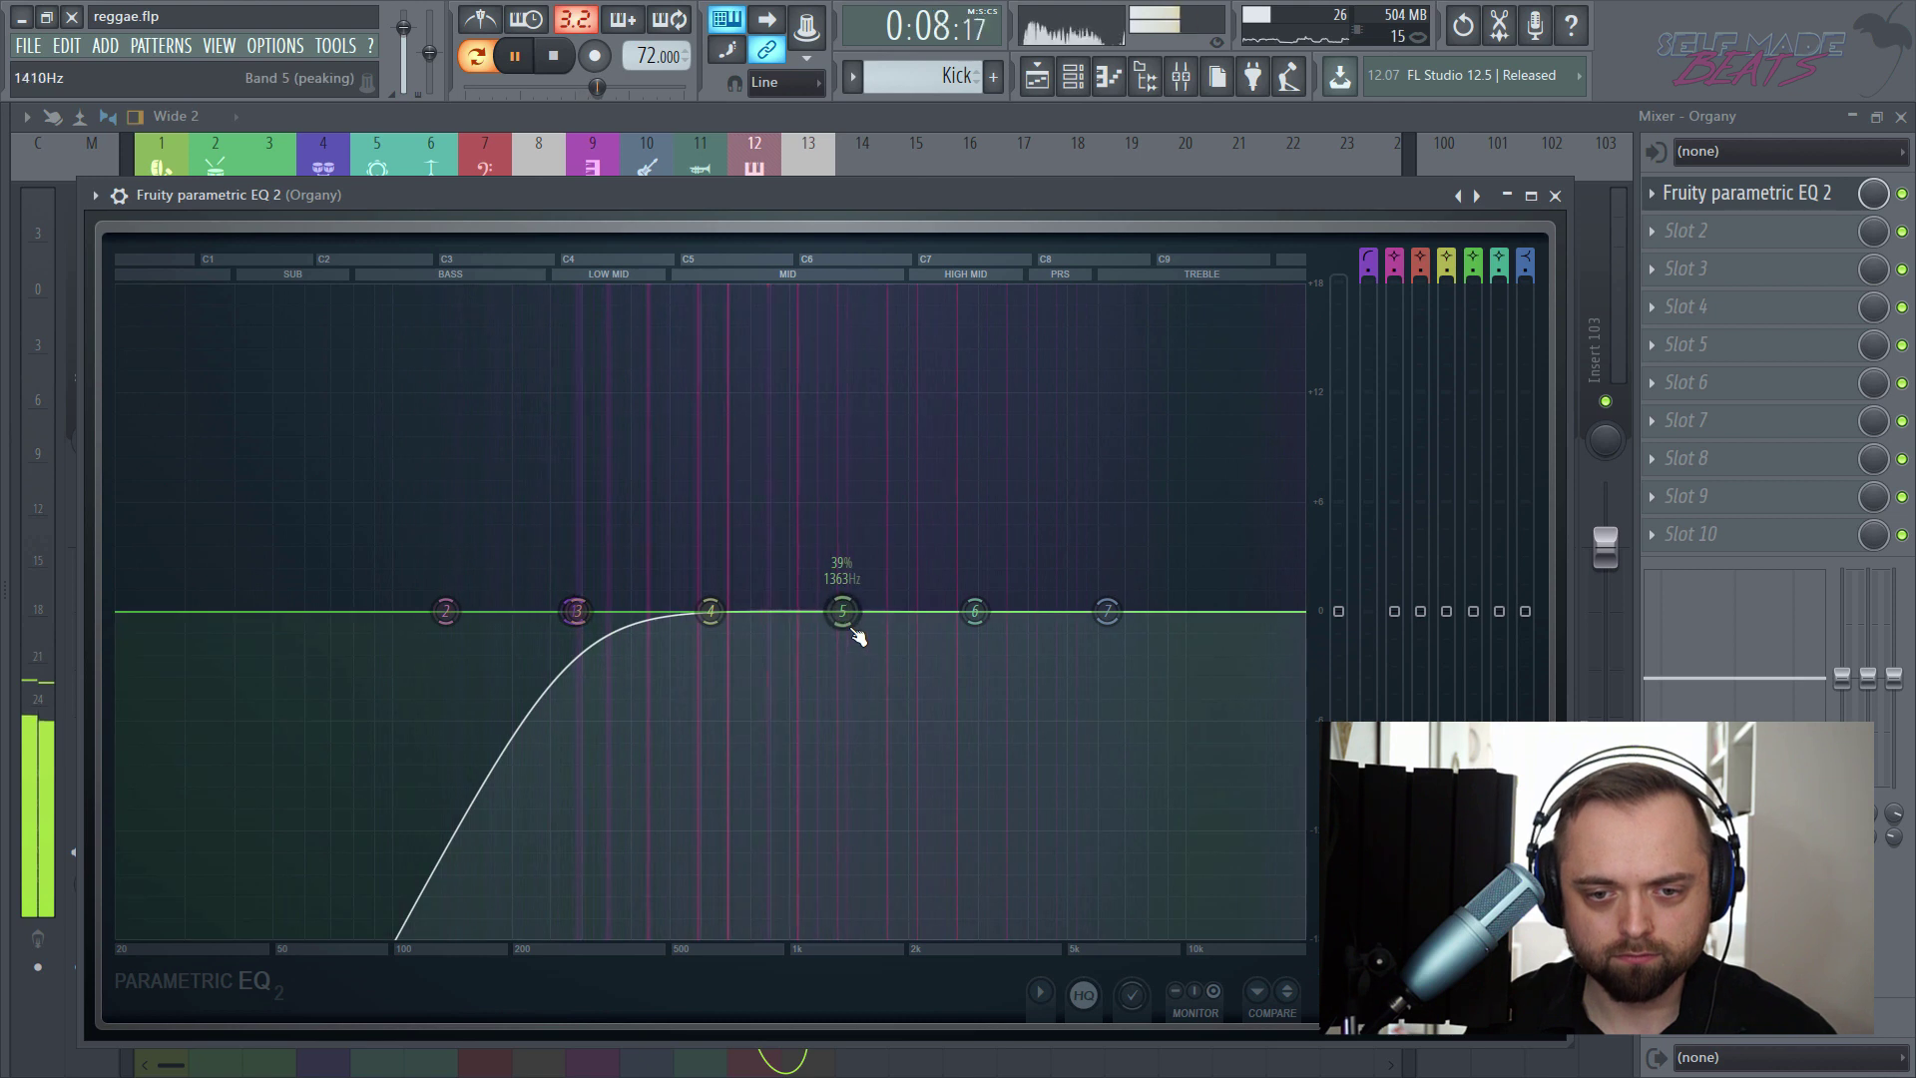
- Finish the Organy EQ with a slight band 4 boost, a band 7 high-shelf cut near 1 kHz and the high-pass cutoff at 301 Hz
{"action": "mouse_move", "coordinate": [711, 611]}
{"action": "left_mouse_down"}
{"action": "mouse_move", "coordinate": [680, 559]}
{"action": "mouse_move", "coordinate": [685, 594]}
{"action": "left_mouse_up"}
{"action": "left_click_drag", "start_coordinate": [1107, 611], "coordinate": [800, 678]}
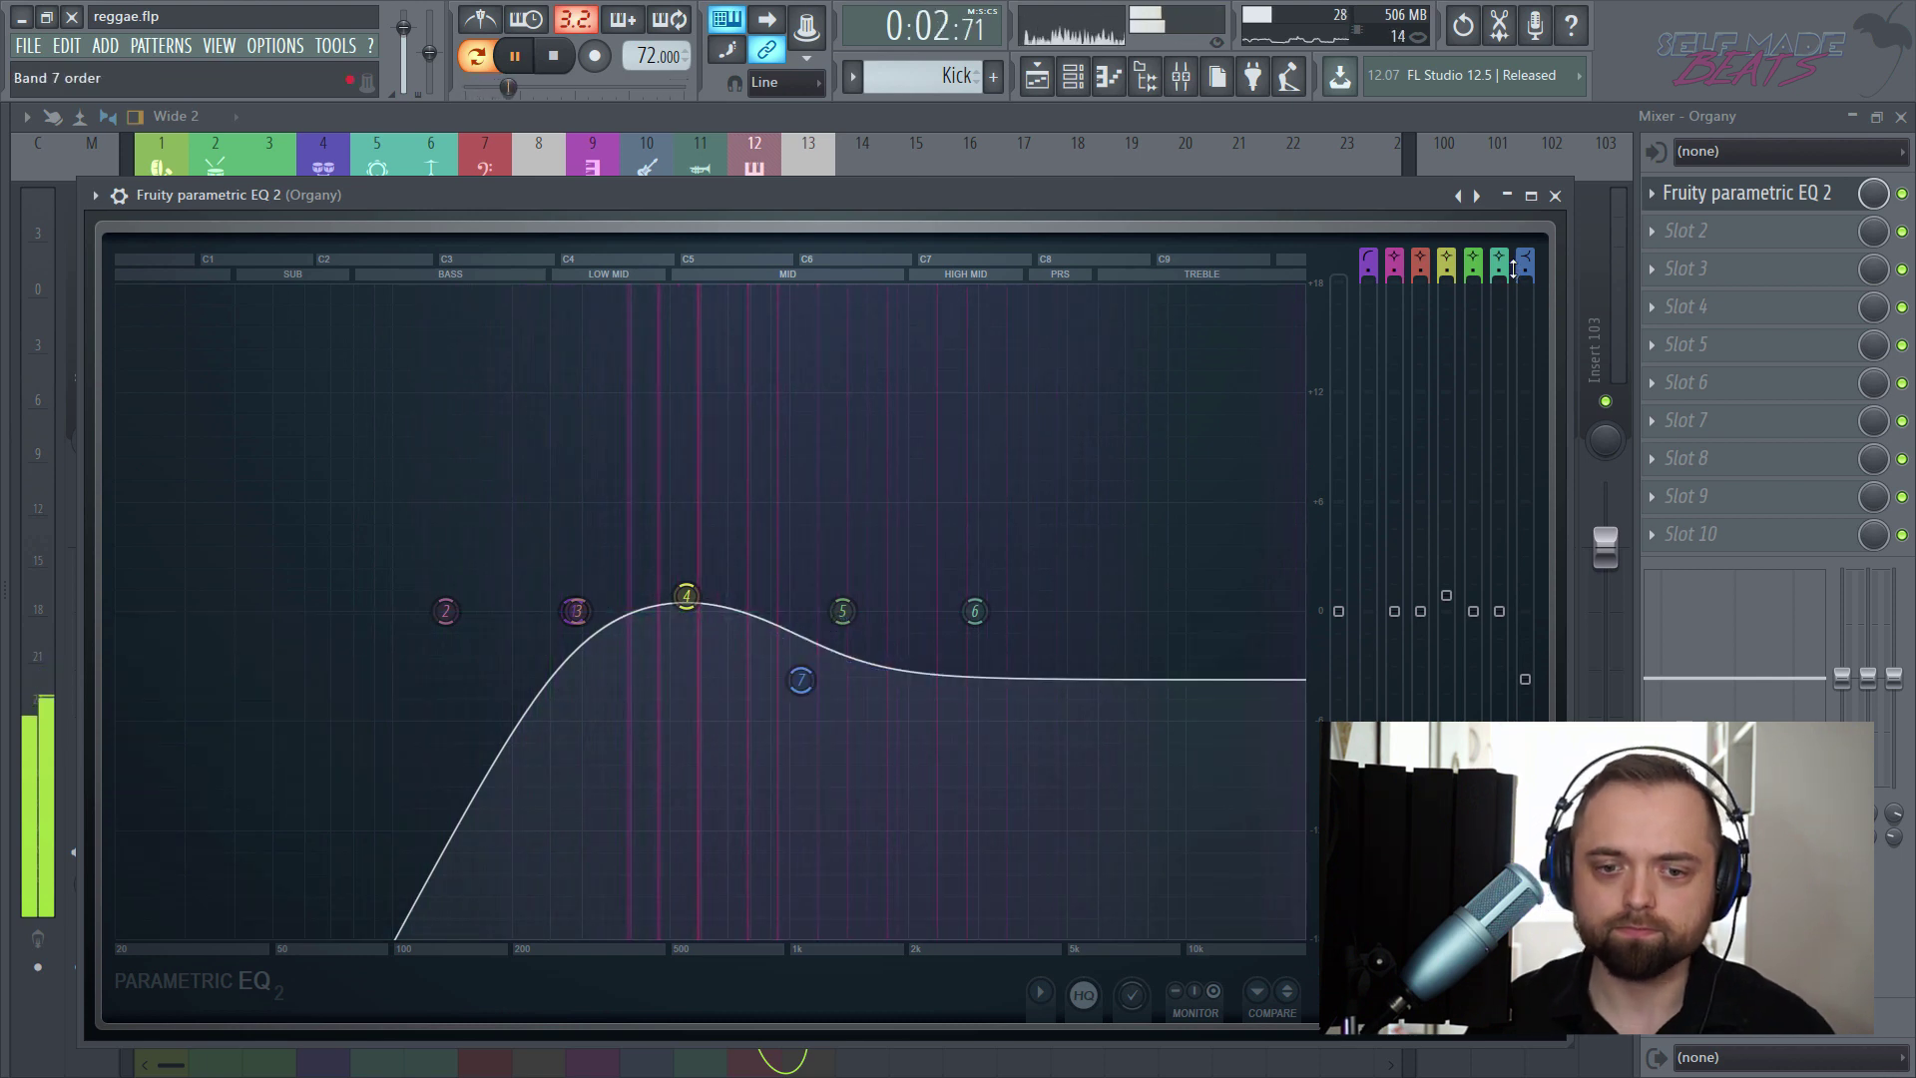
{"action": "key", "text": "space"}
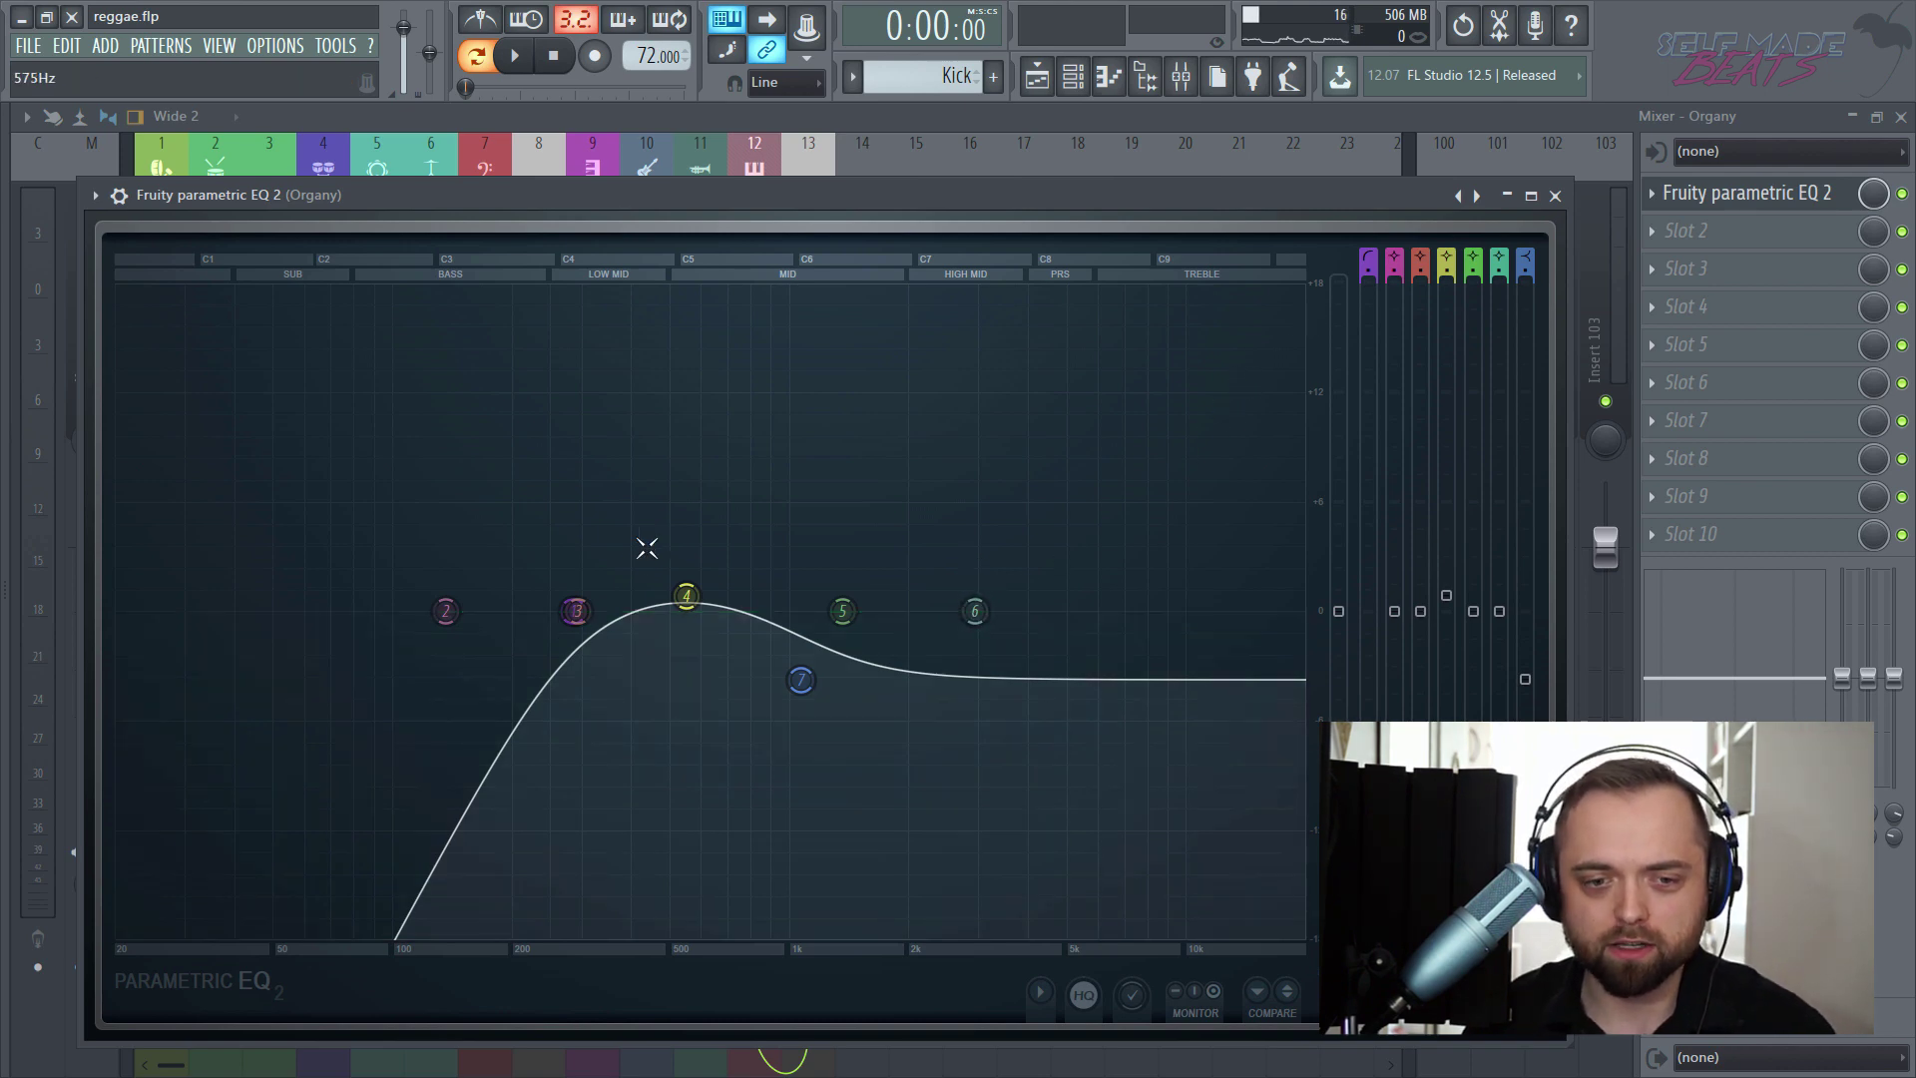
{"action": "left_click_drag", "start_coordinate": [574, 611], "coordinate": [579, 611]}
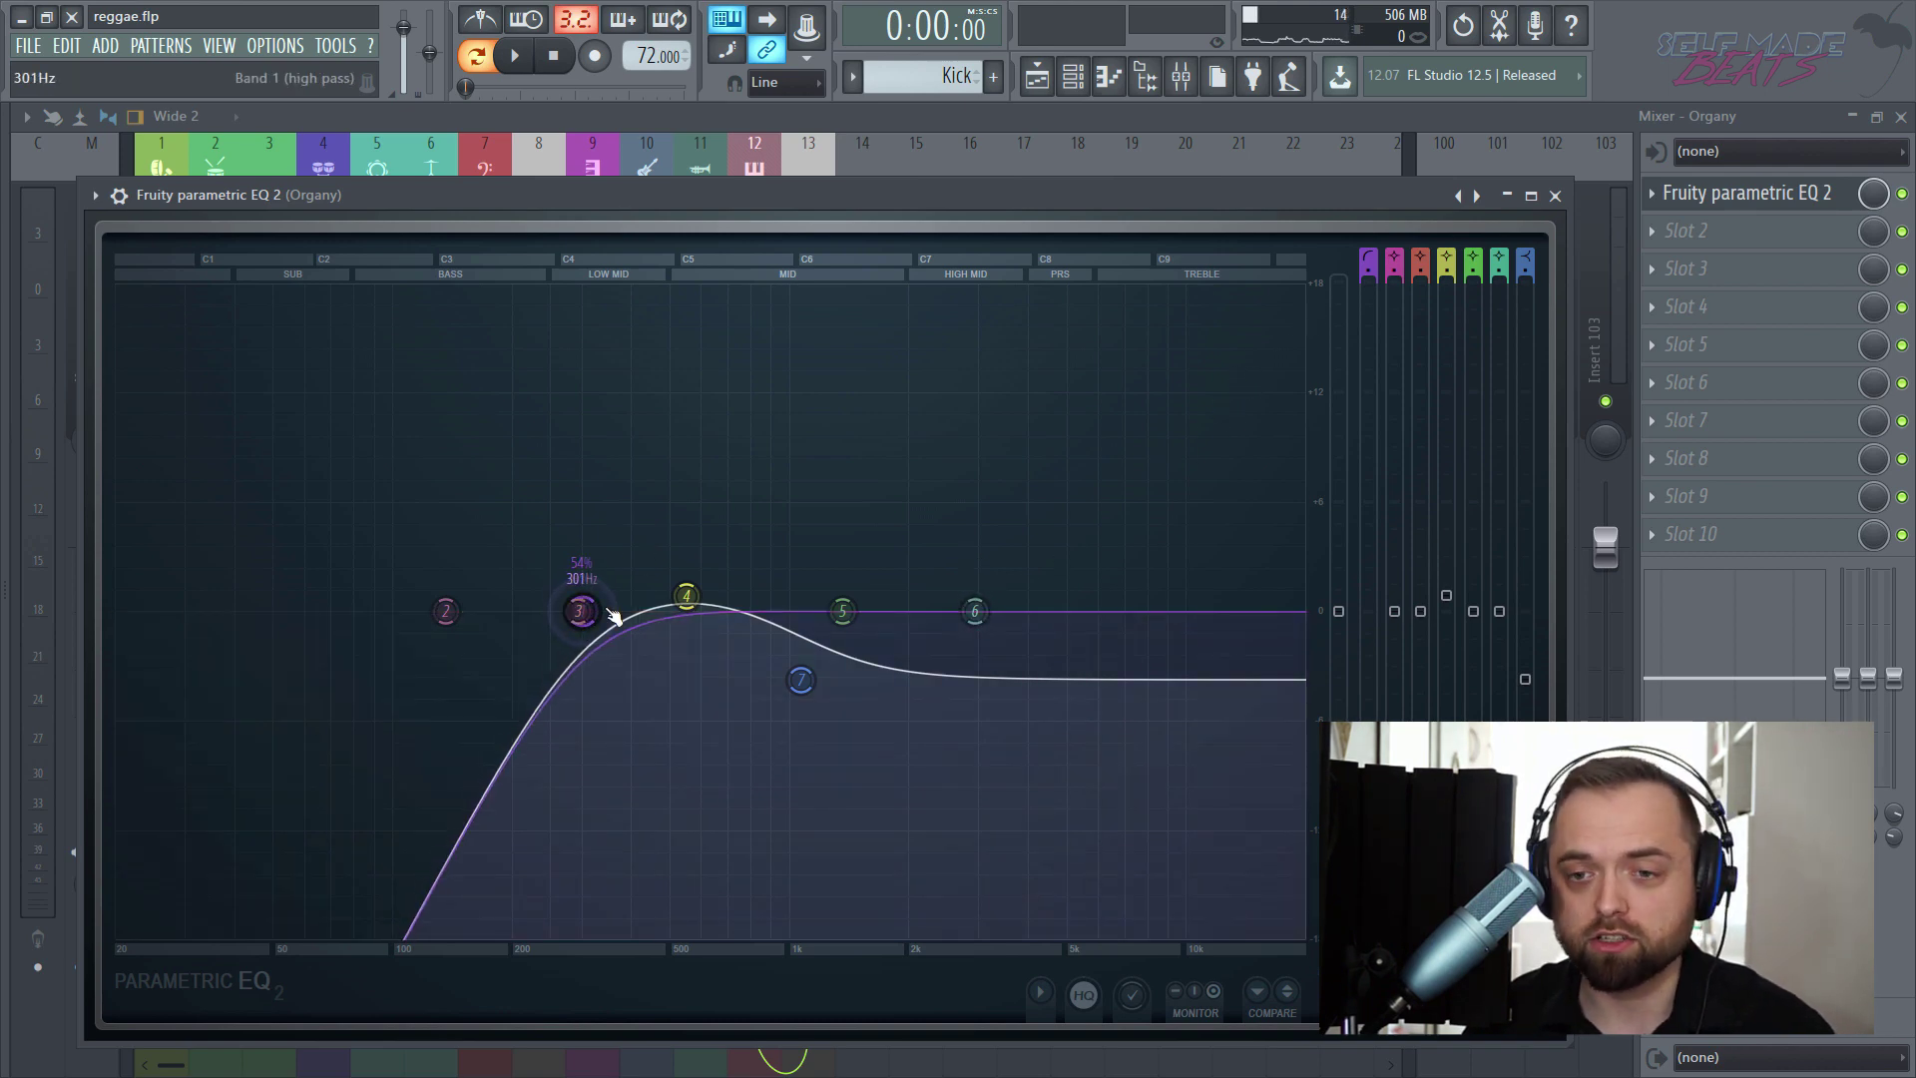
{"action": "left_click", "coordinate": [1538, 197]}
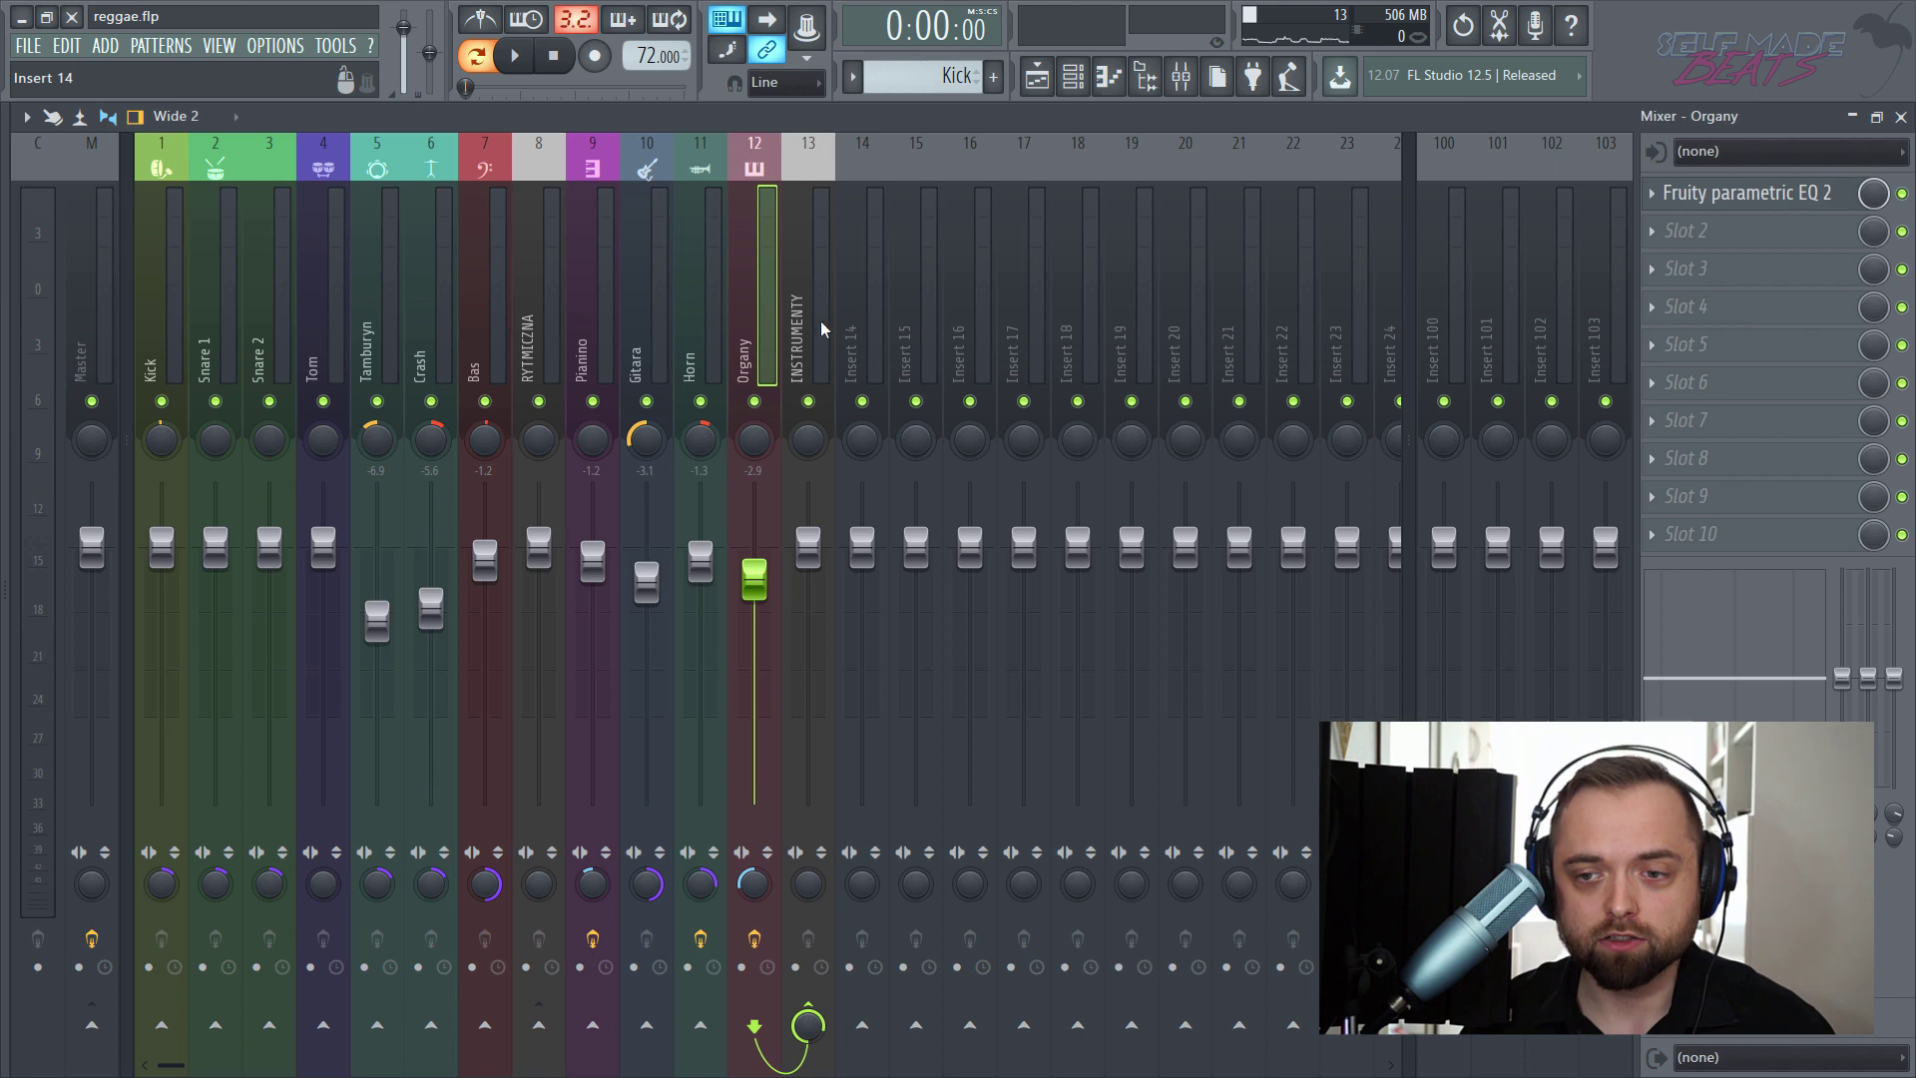
- Load Fruity Parametric EQ 2 into the first effect slot of the Gitara track and enlarge its window
{"action": "left_click", "coordinate": [627, 309]}
{"action": "left_click", "coordinate": [1717, 197]}
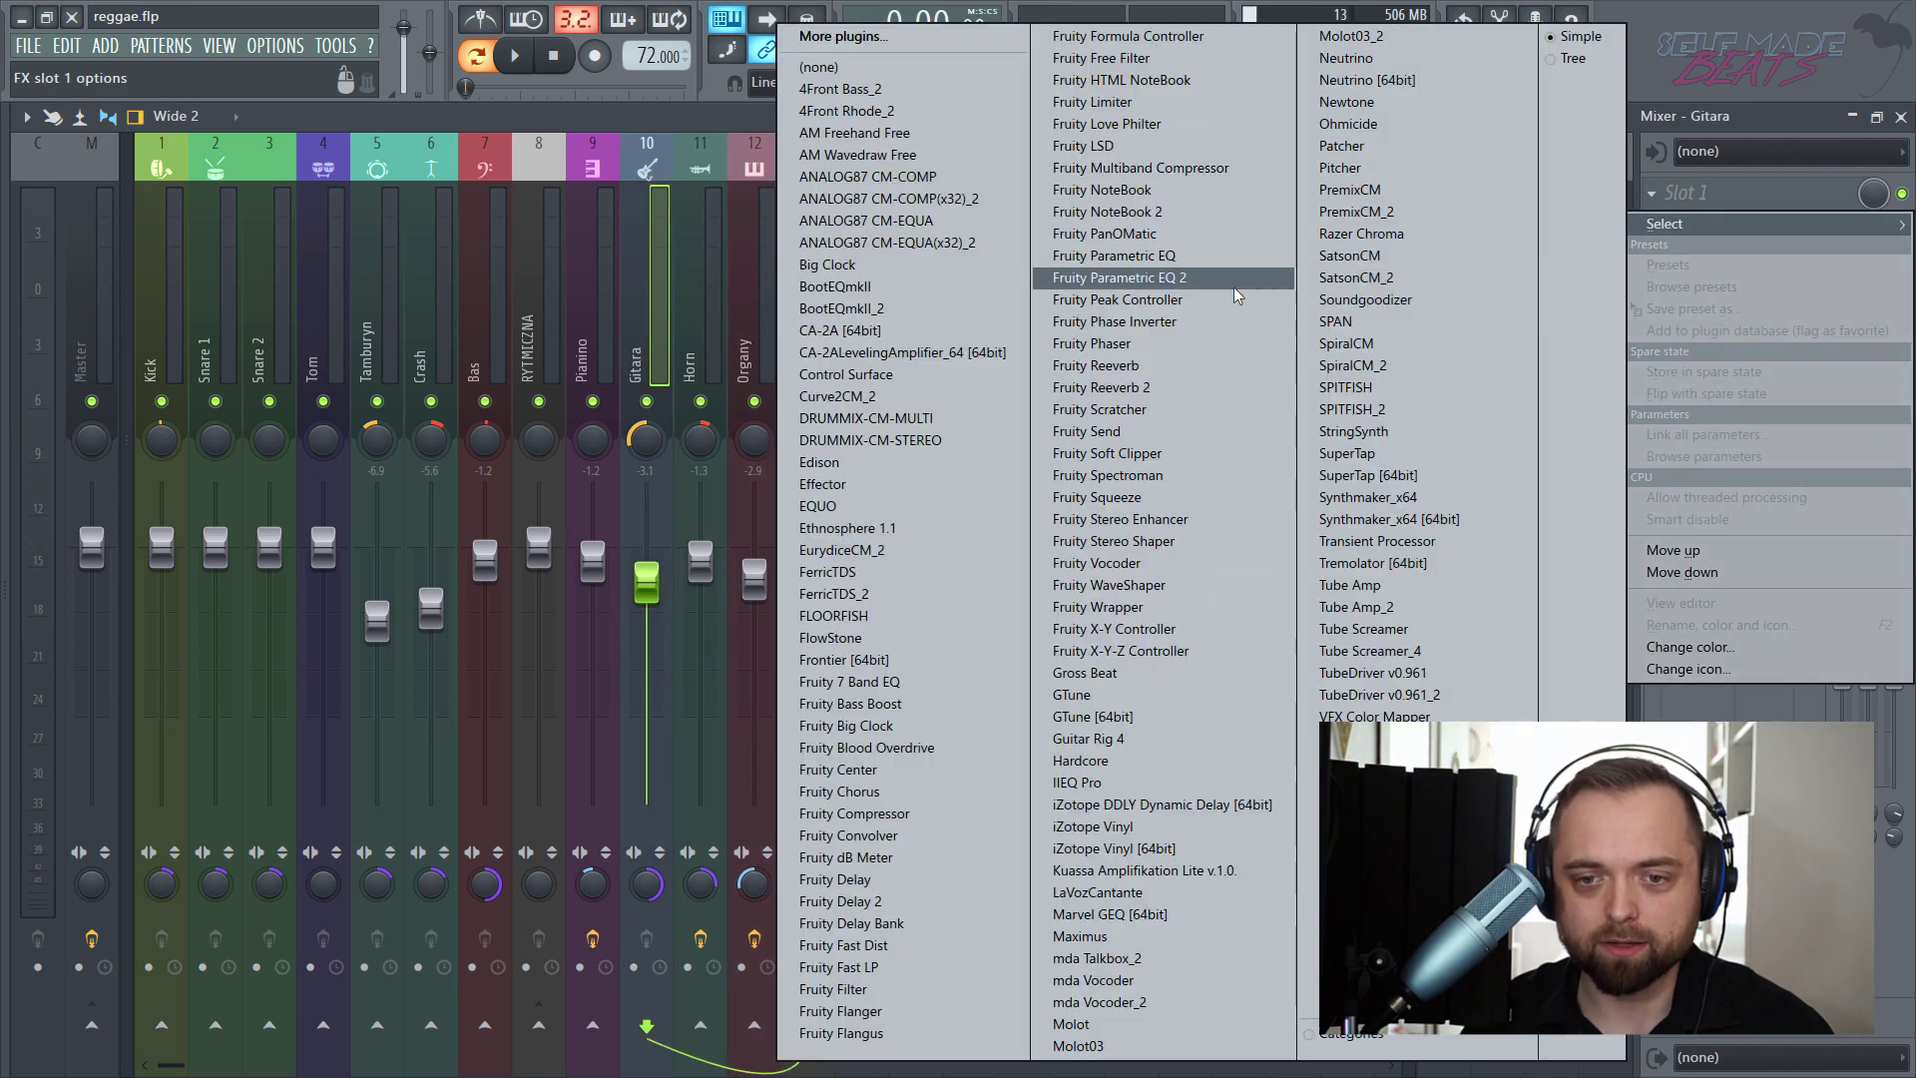
{"action": "left_click", "coordinate": [1166, 285]}
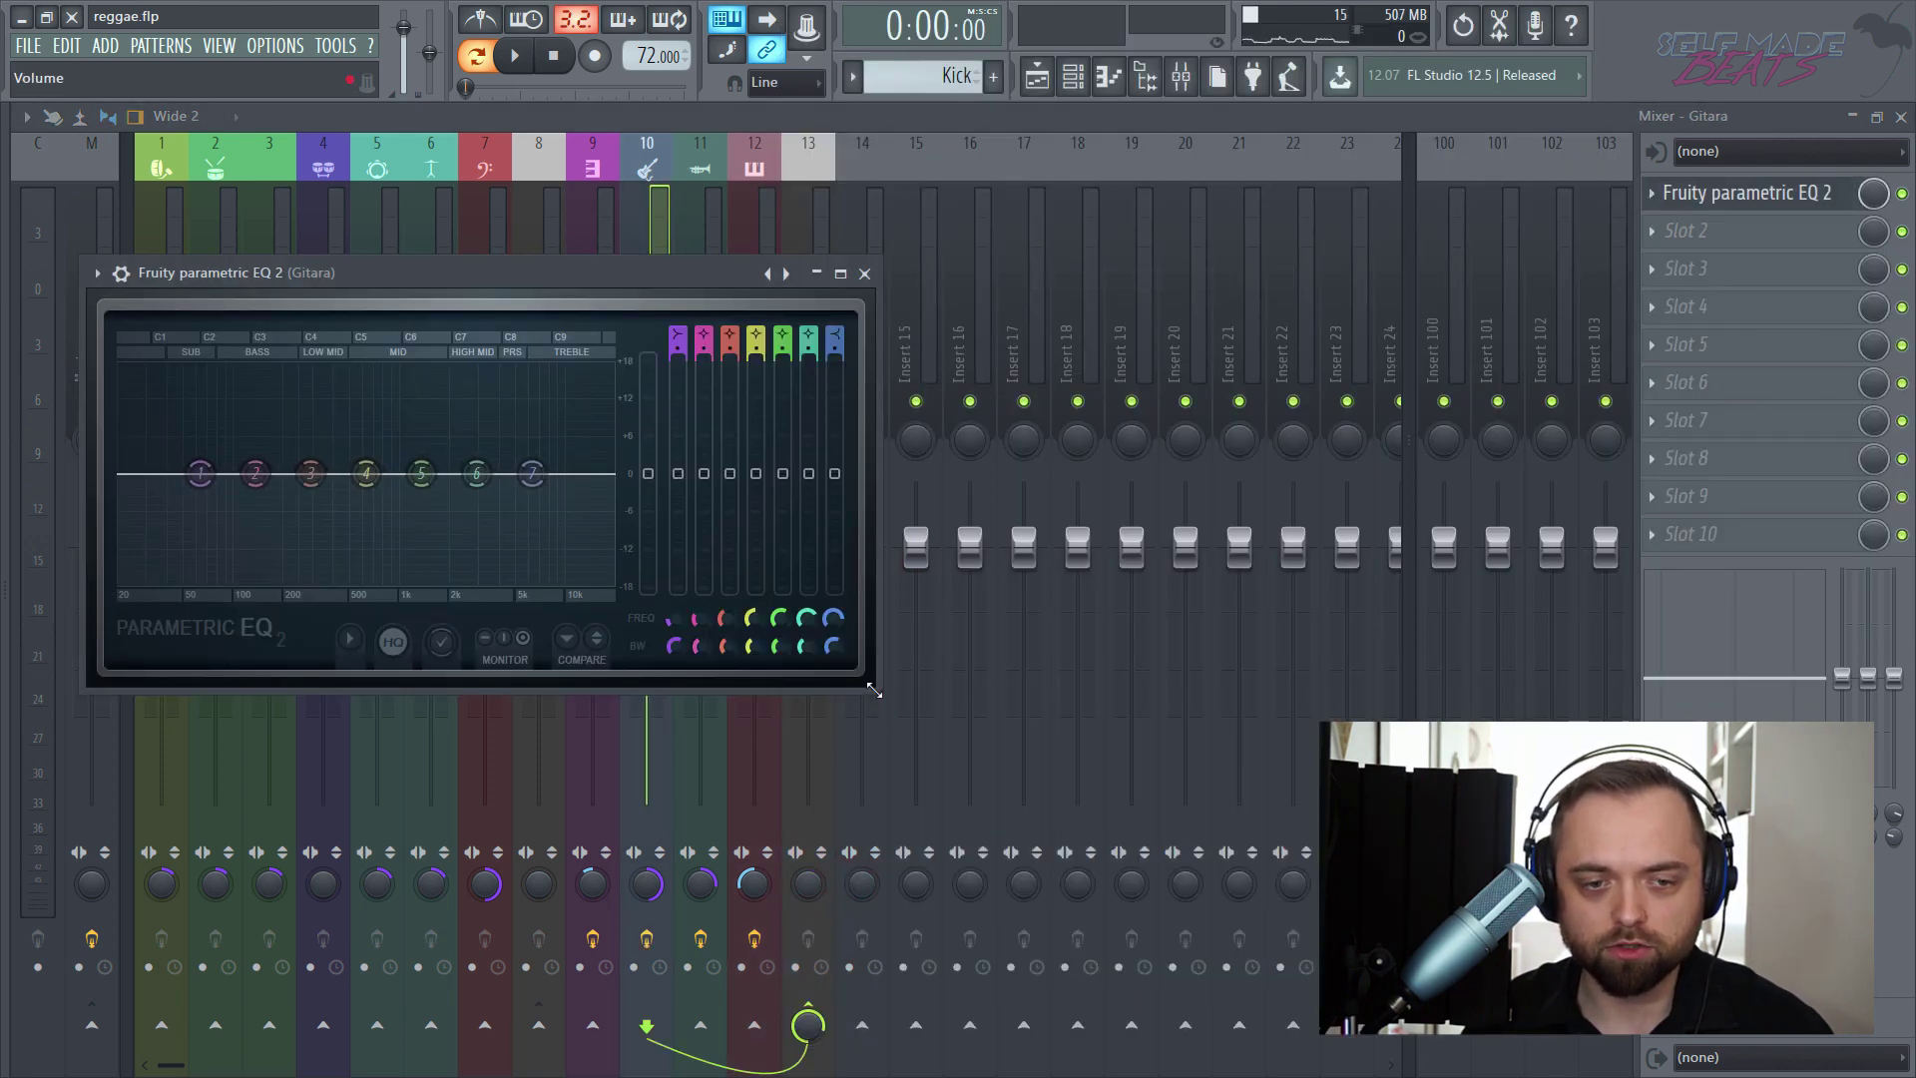
{"action": "left_click_drag", "start_coordinate": [873, 689], "coordinate": [1692, 1043]}
- Boost band 2 of the Gitara EQ slightly and make band 1 a high-pass filter at about 103 Hz with a narrower bandwidth
{"action": "key", "text": "space"}
{"action": "key", "text": "space"}
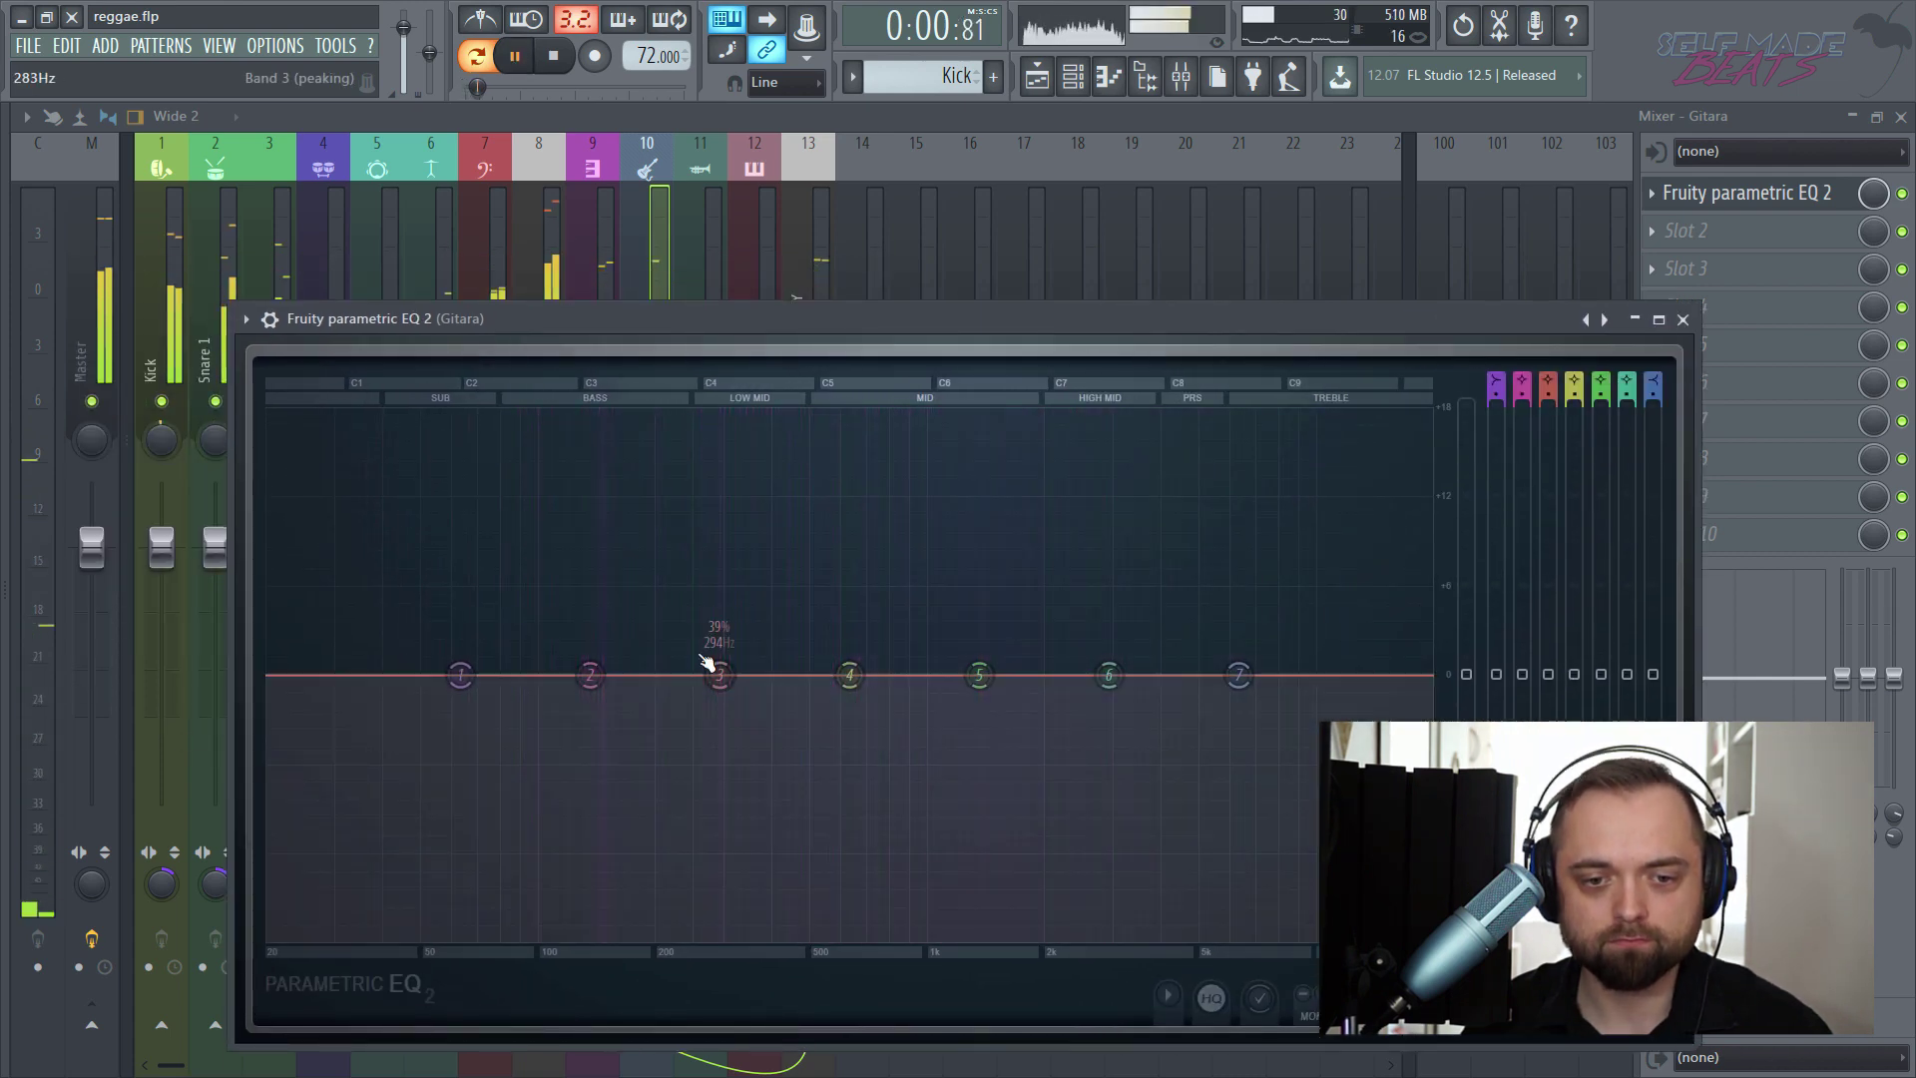
{"action": "left_click_drag", "start_coordinate": [590, 676], "coordinate": [681, 628]}
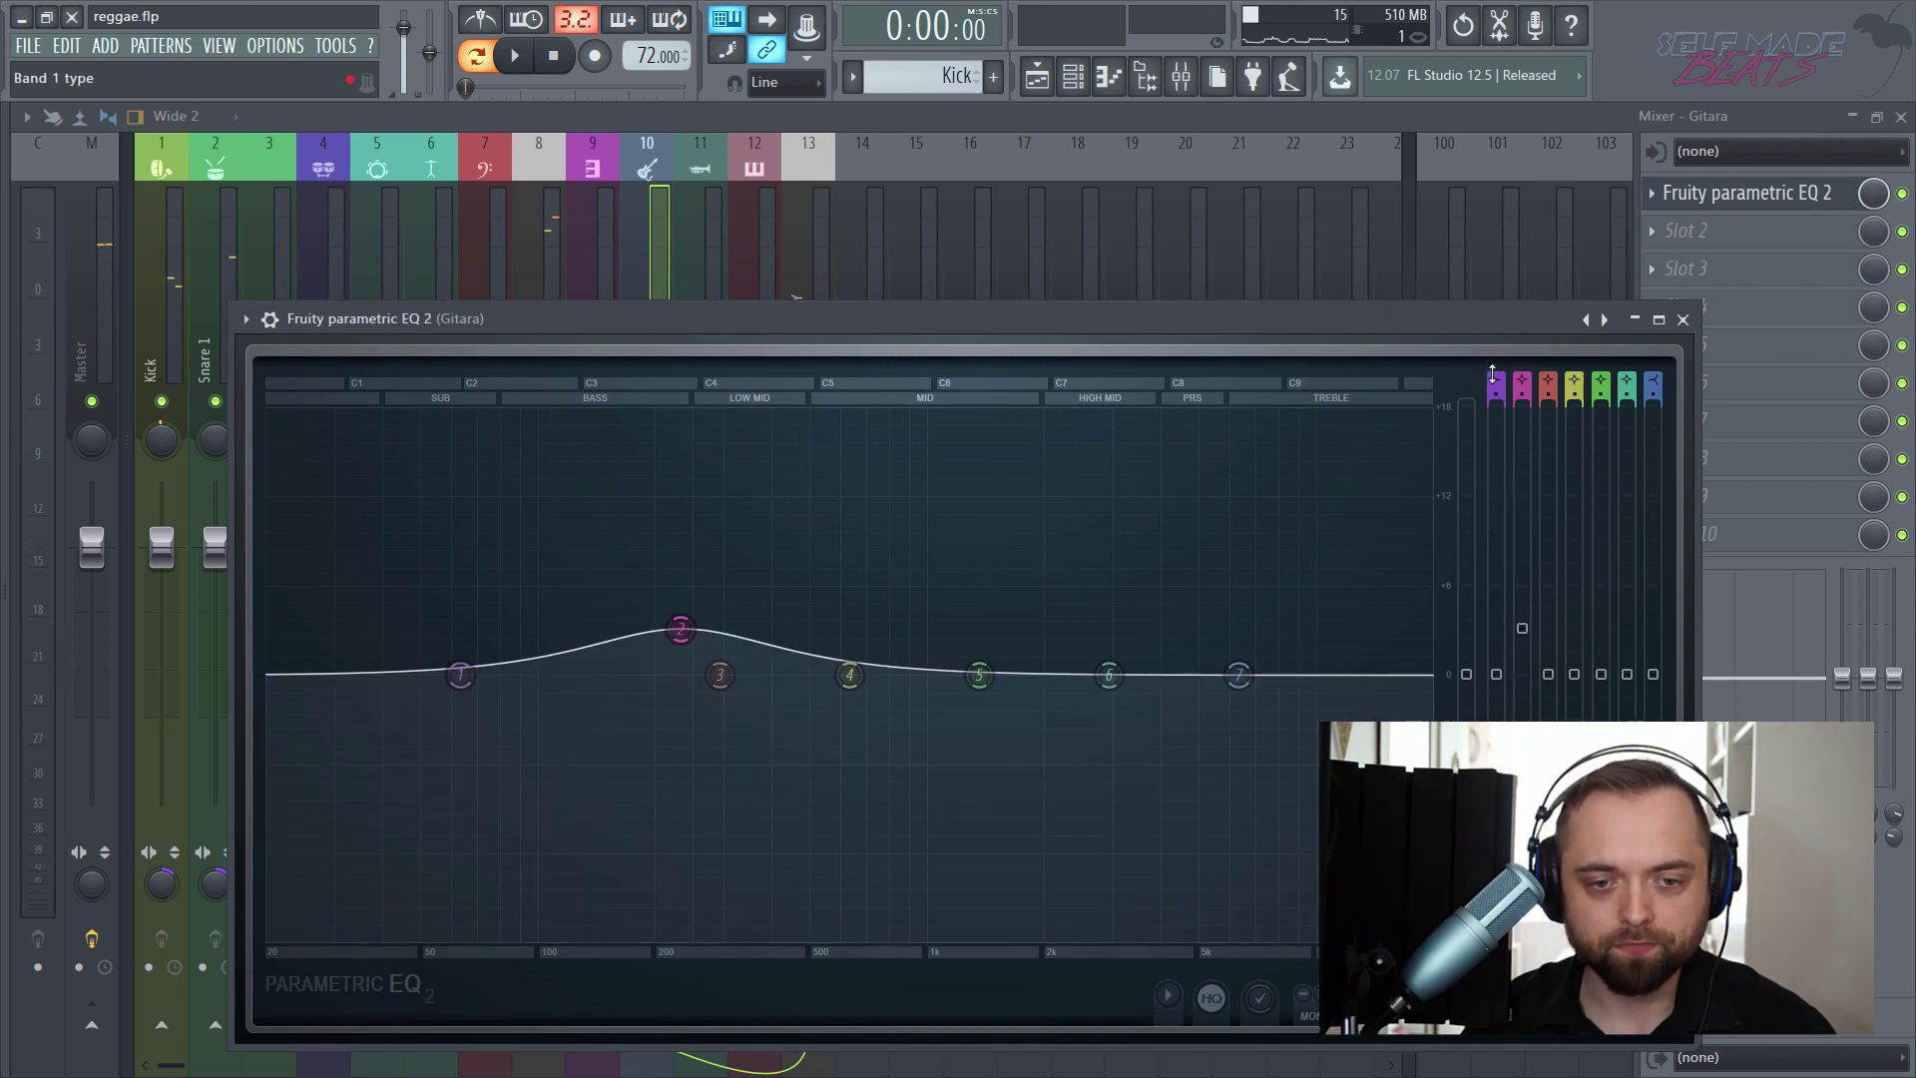
{"action": "left_click", "coordinate": [1495, 384]}
{"action": "left_click_drag", "start_coordinate": [462, 671], "coordinate": [540, 675]}
{"action": "key", "text": "space"}
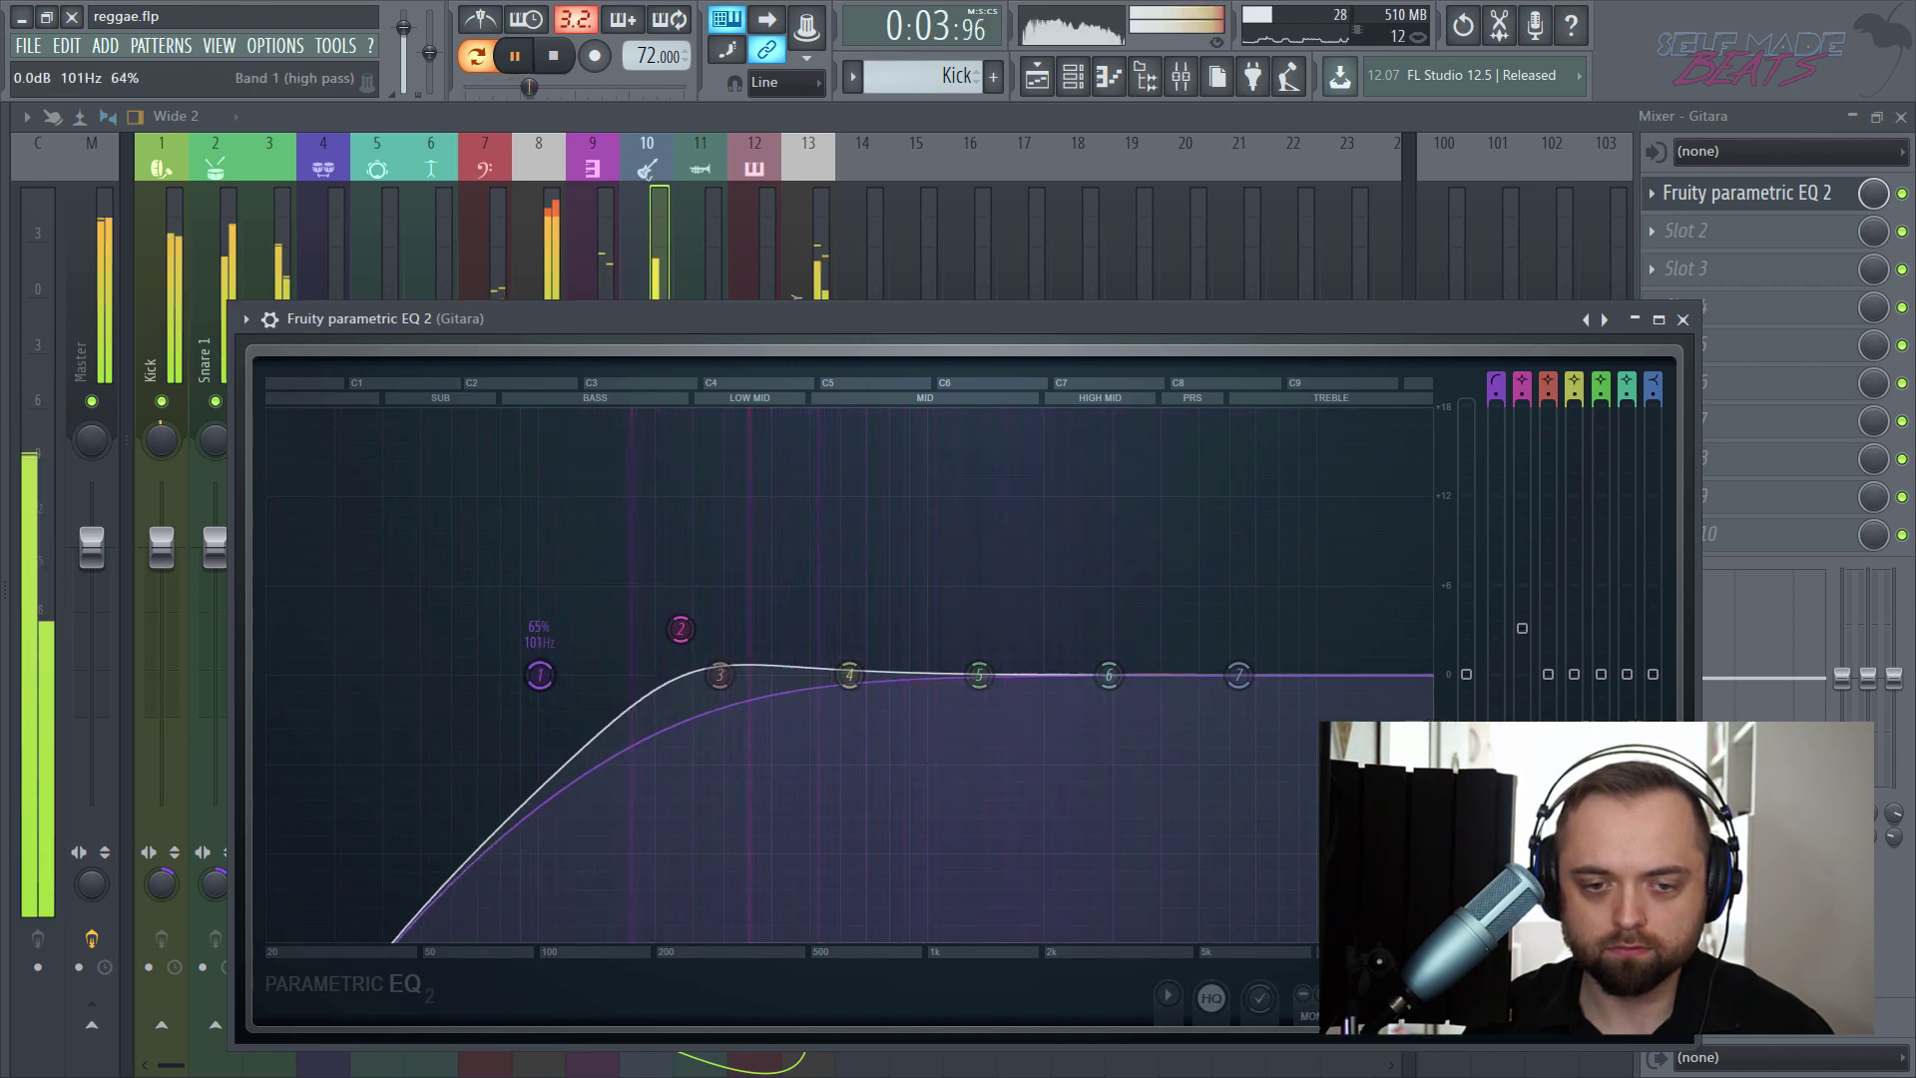
{"action": "scroll", "coordinate": [540, 676], "scroll_direction": "down", "scroll_amount": 3}
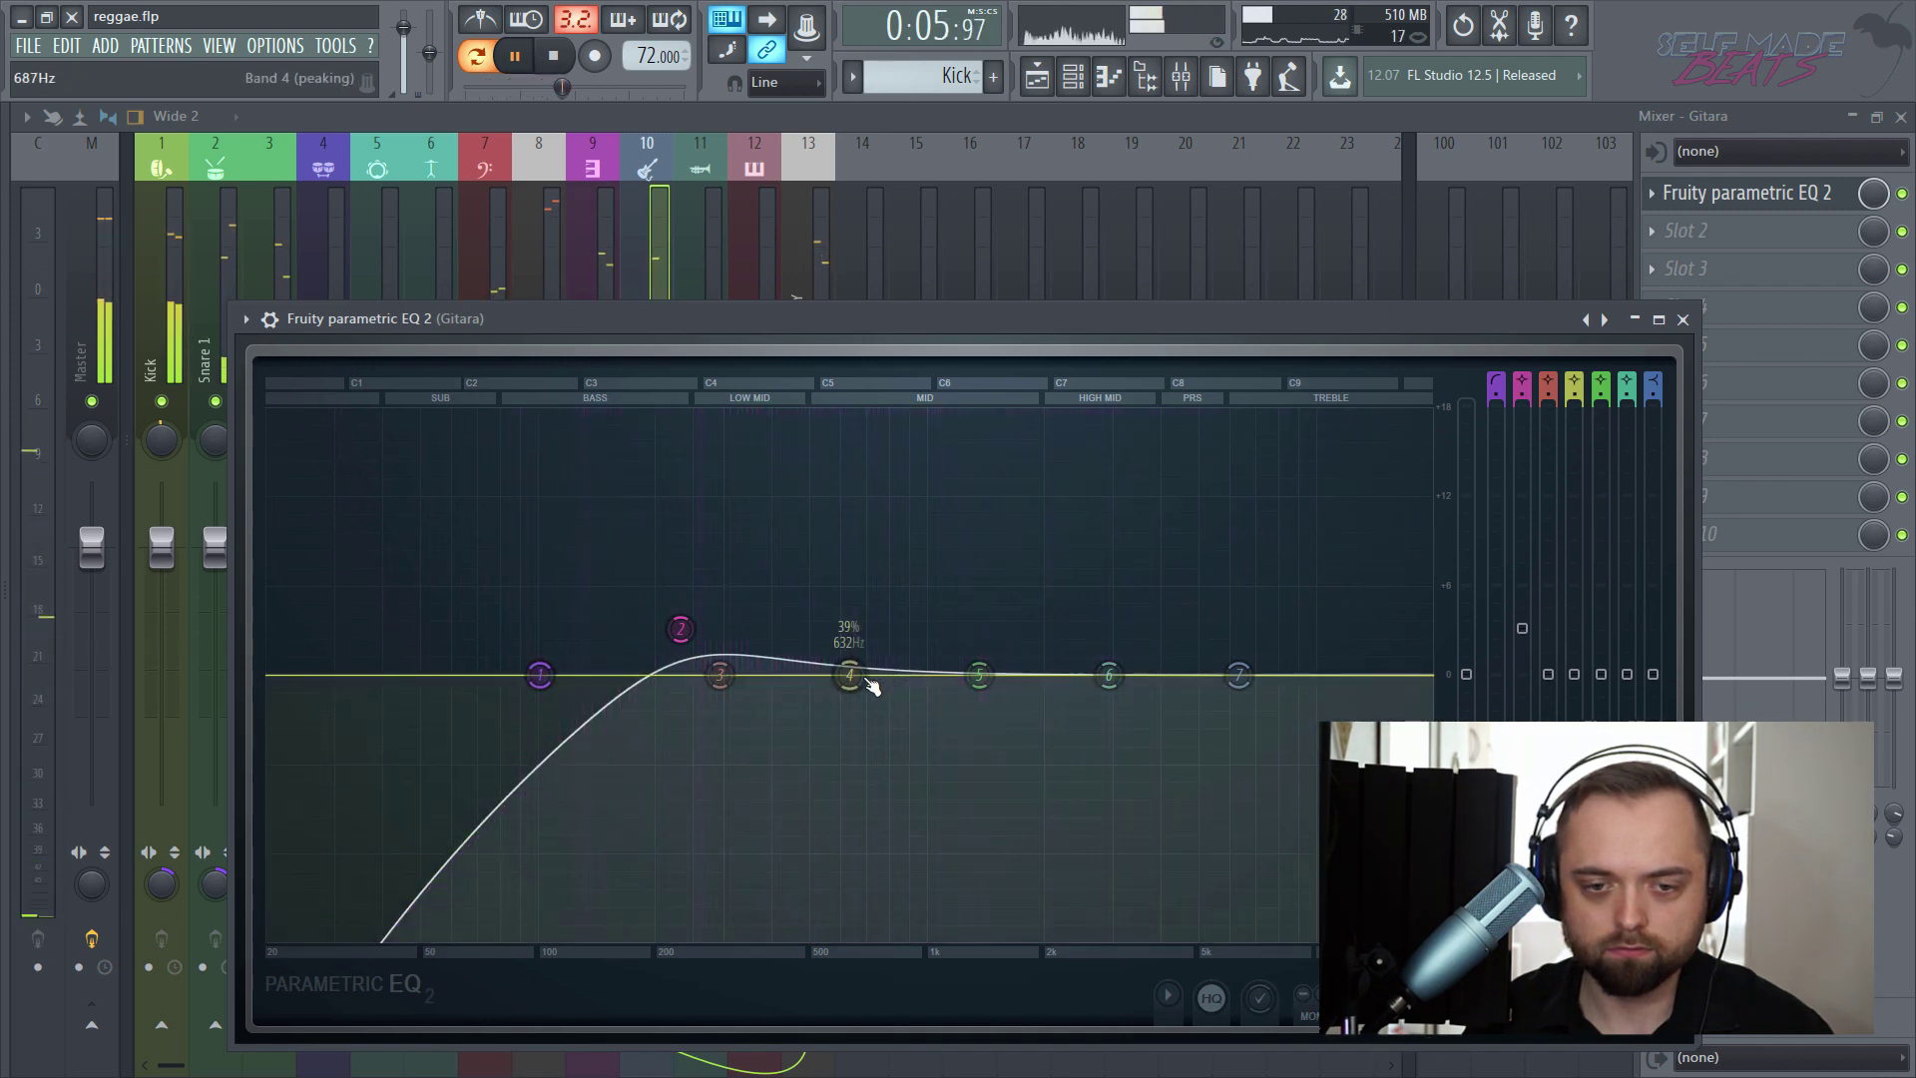
- Shape the Gitara EQ highs with a band 5 cut near 1.2 kHz, a band 6 boost and a slight band 7 cut
{"action": "left_click_drag", "start_coordinate": [955, 699], "coordinate": [940, 761]}
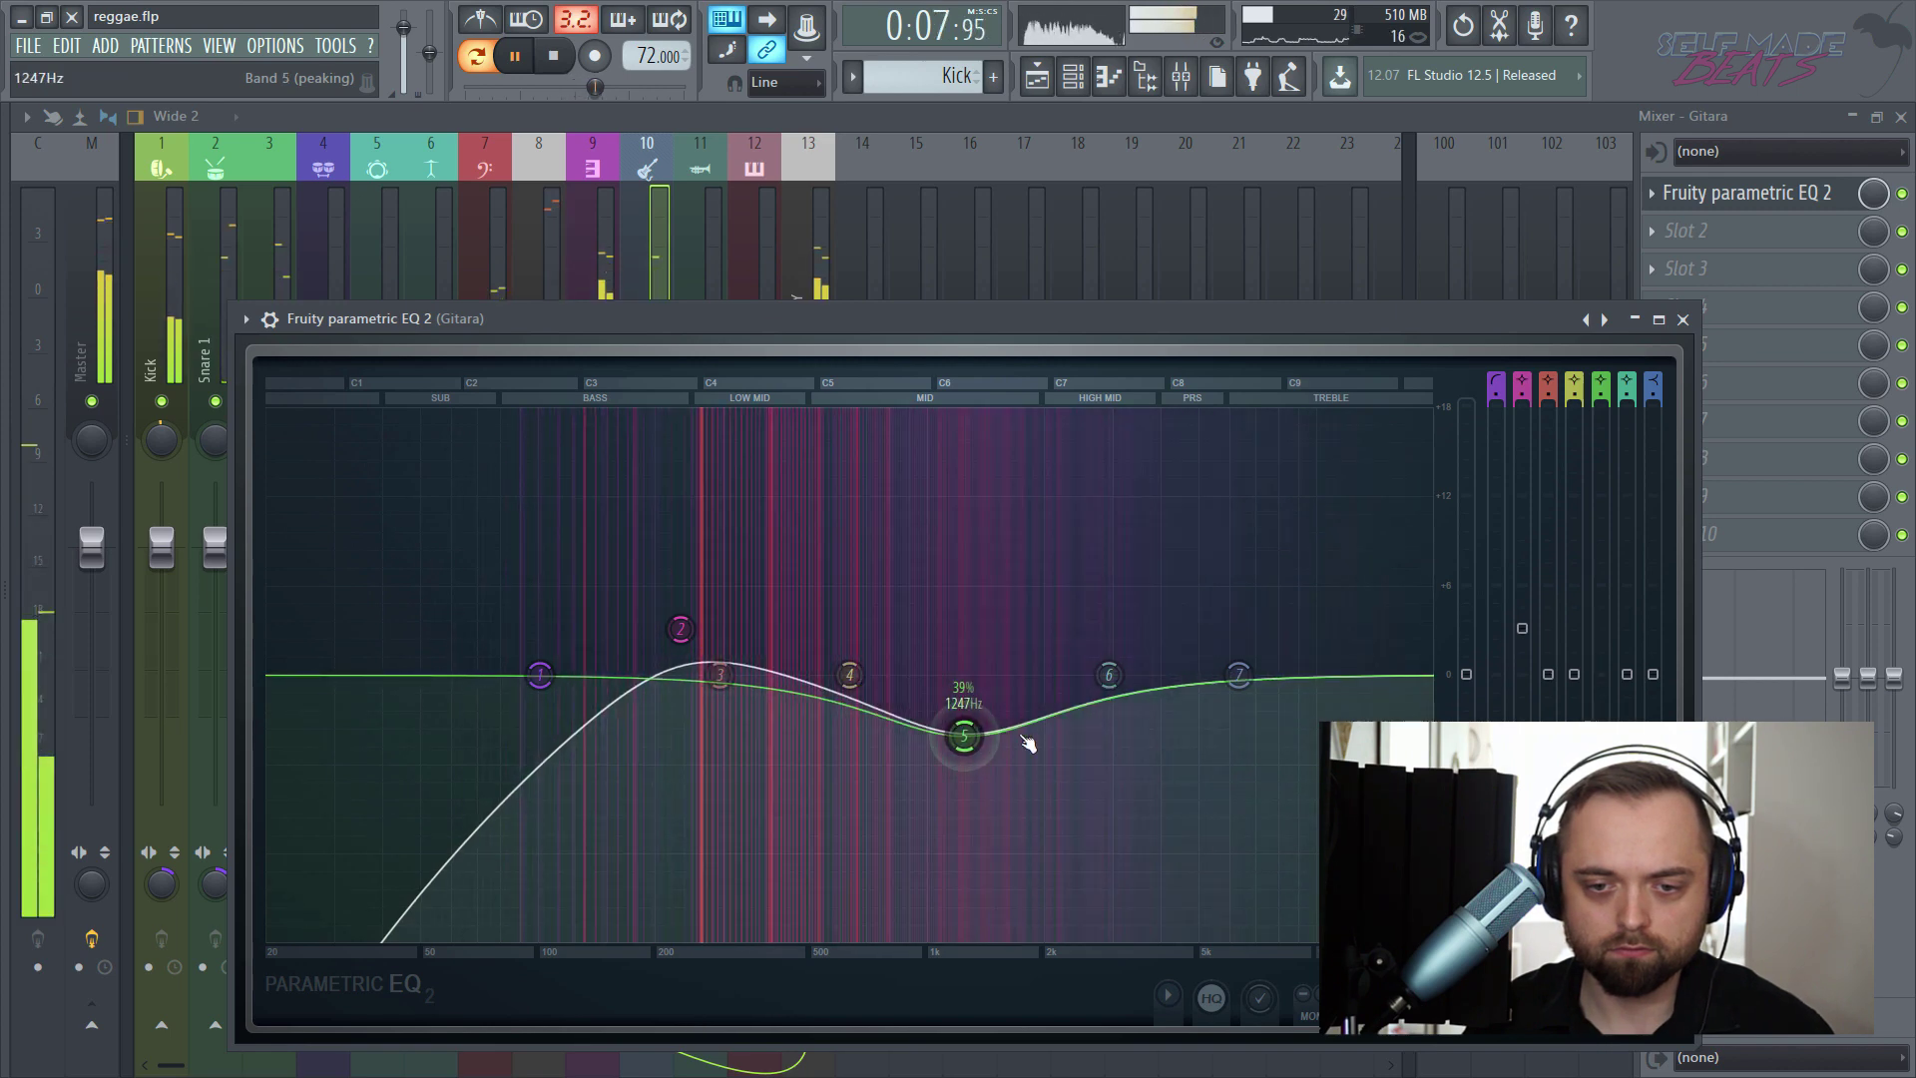
{"action": "left_click_drag", "start_coordinate": [1109, 675], "coordinate": [1242, 693]}
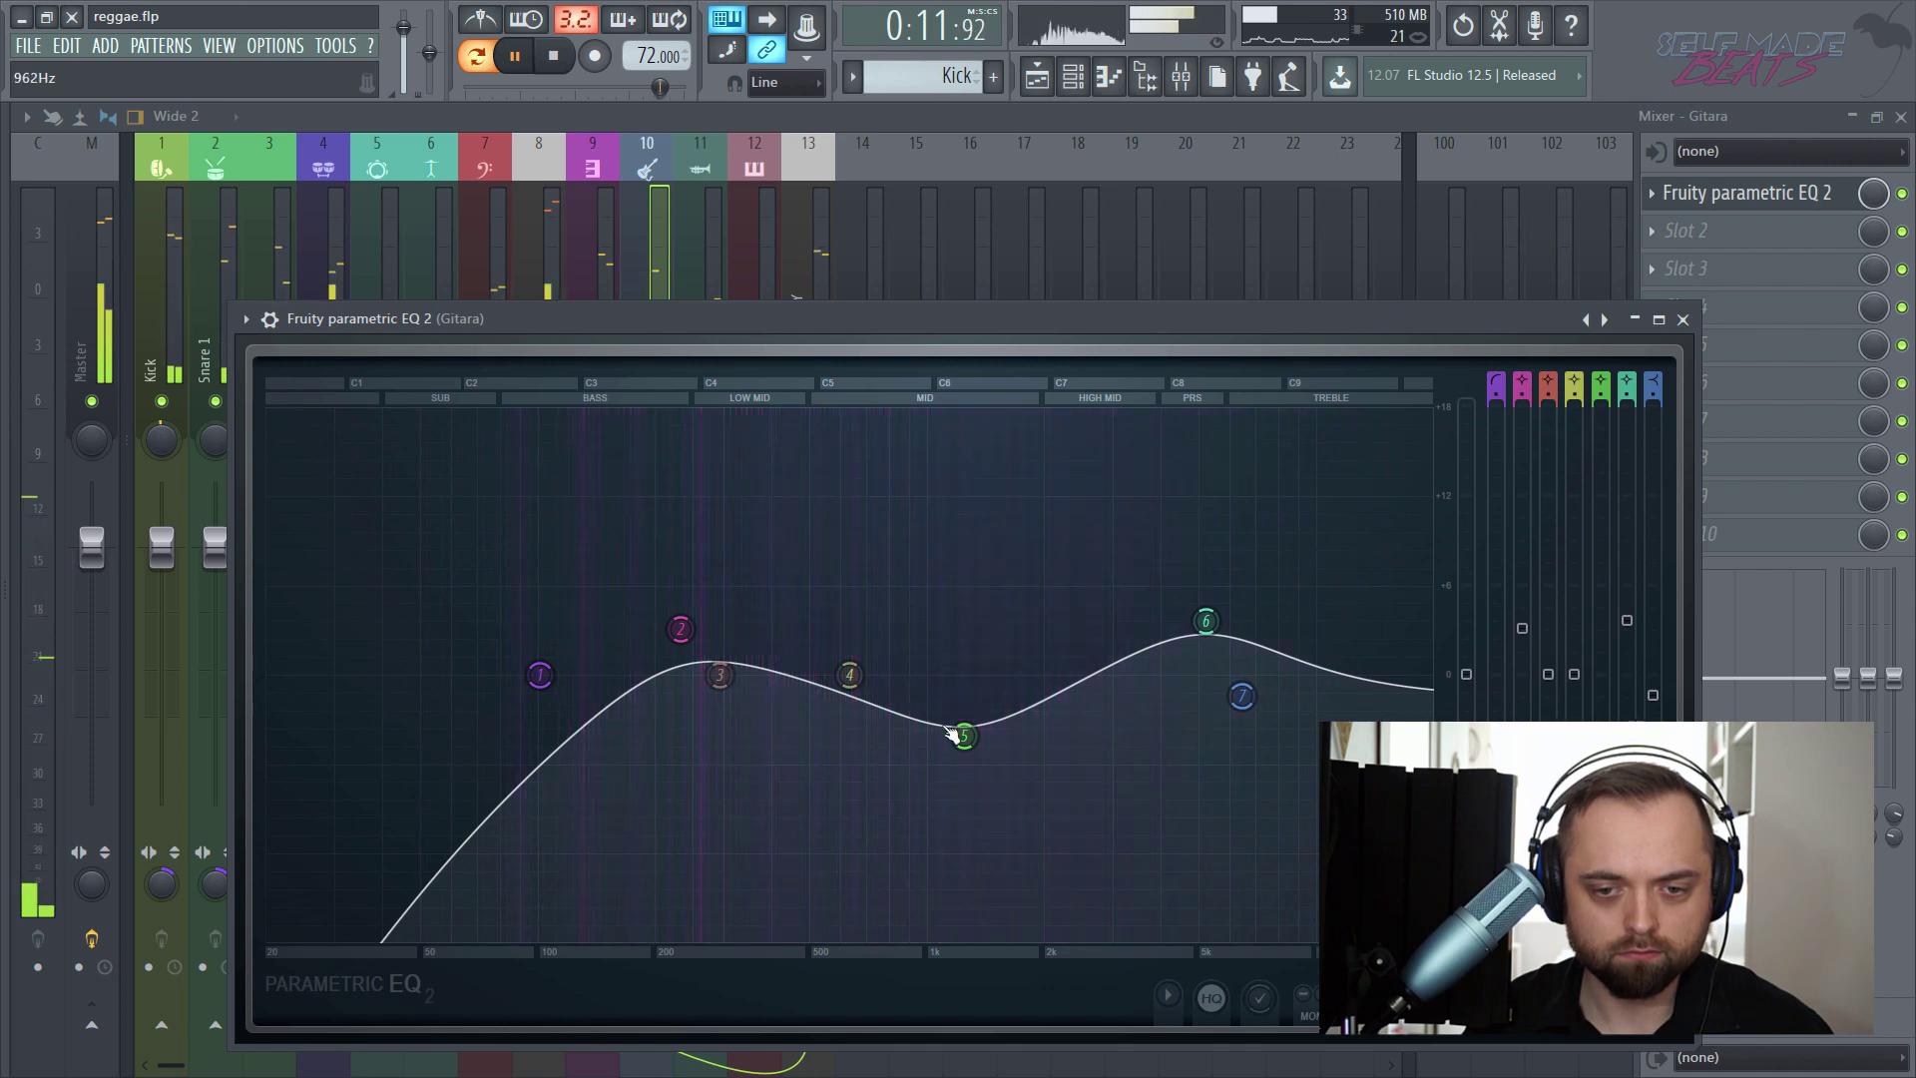
{"action": "left_click_drag", "start_coordinate": [964, 736], "coordinate": [961, 750]}
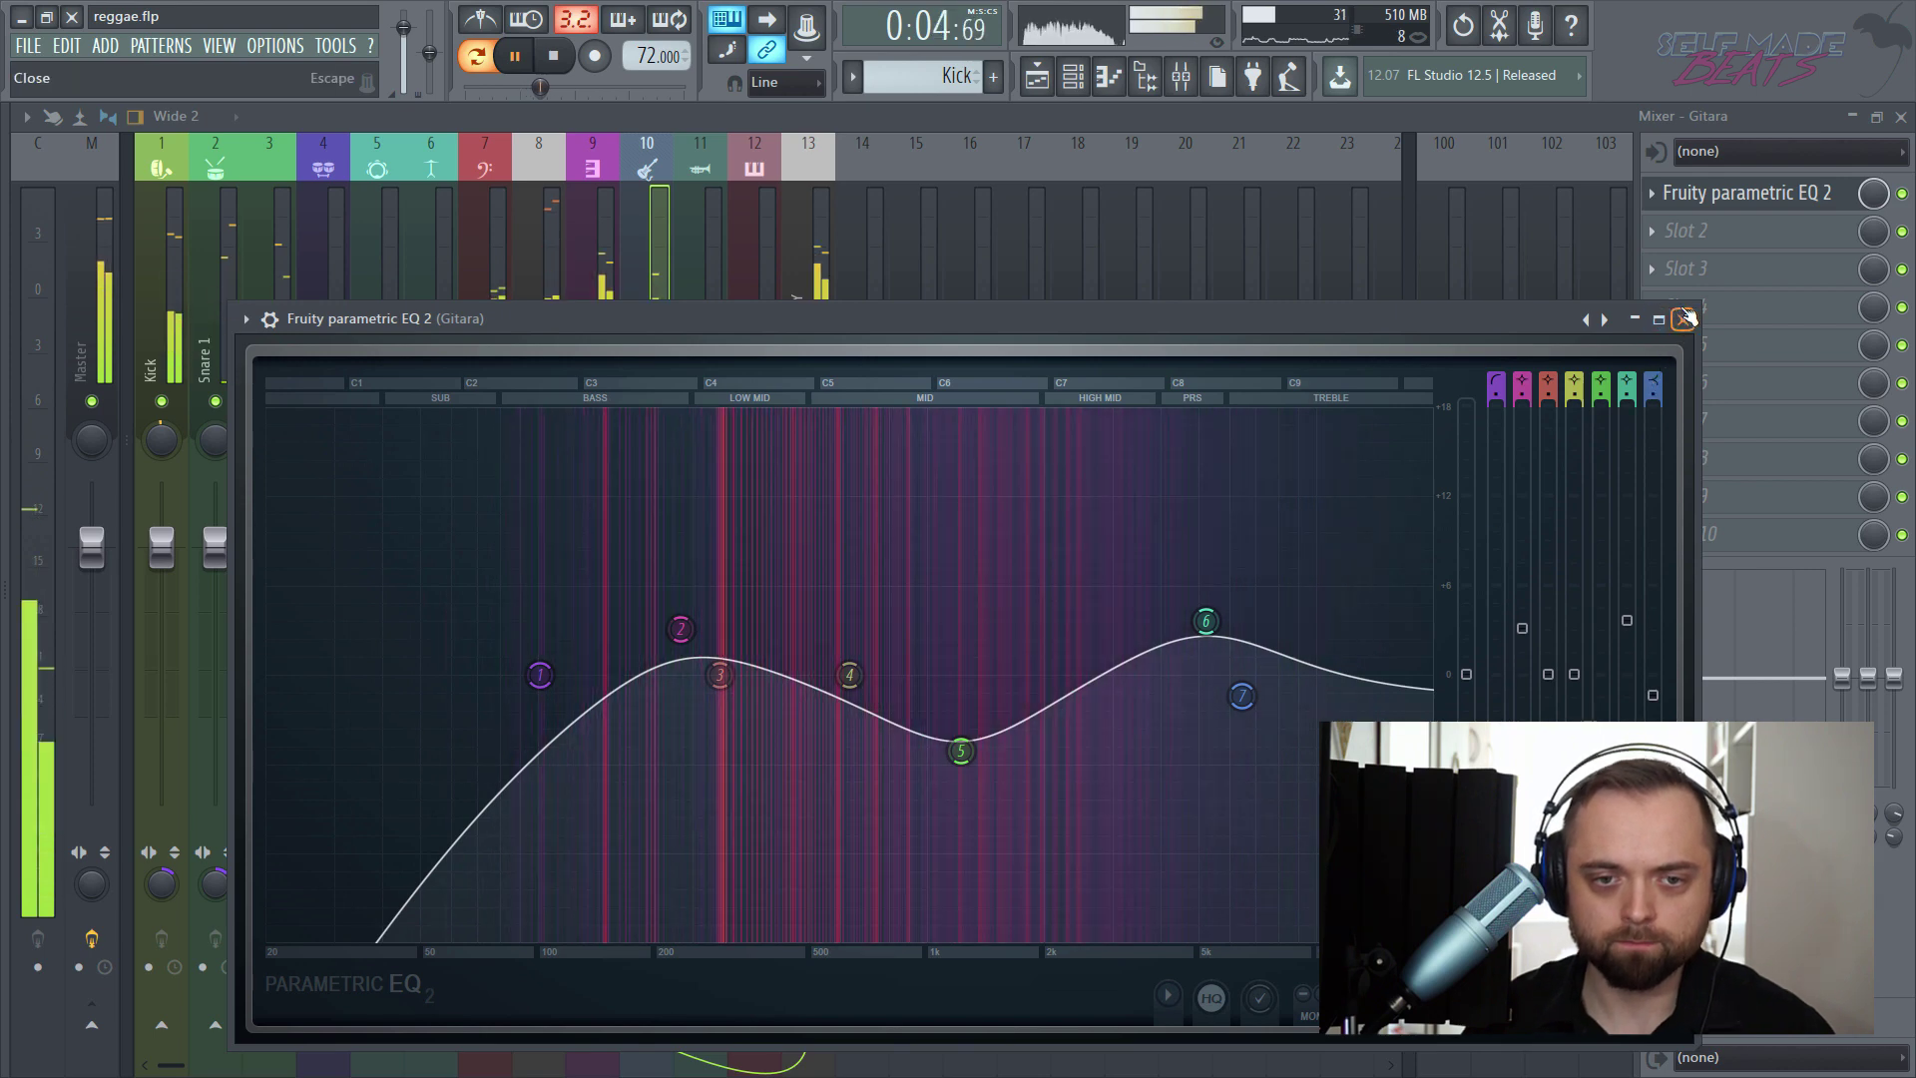
{"action": "left_click", "coordinate": [1682, 319]}
{"action": "key", "text": "space"}
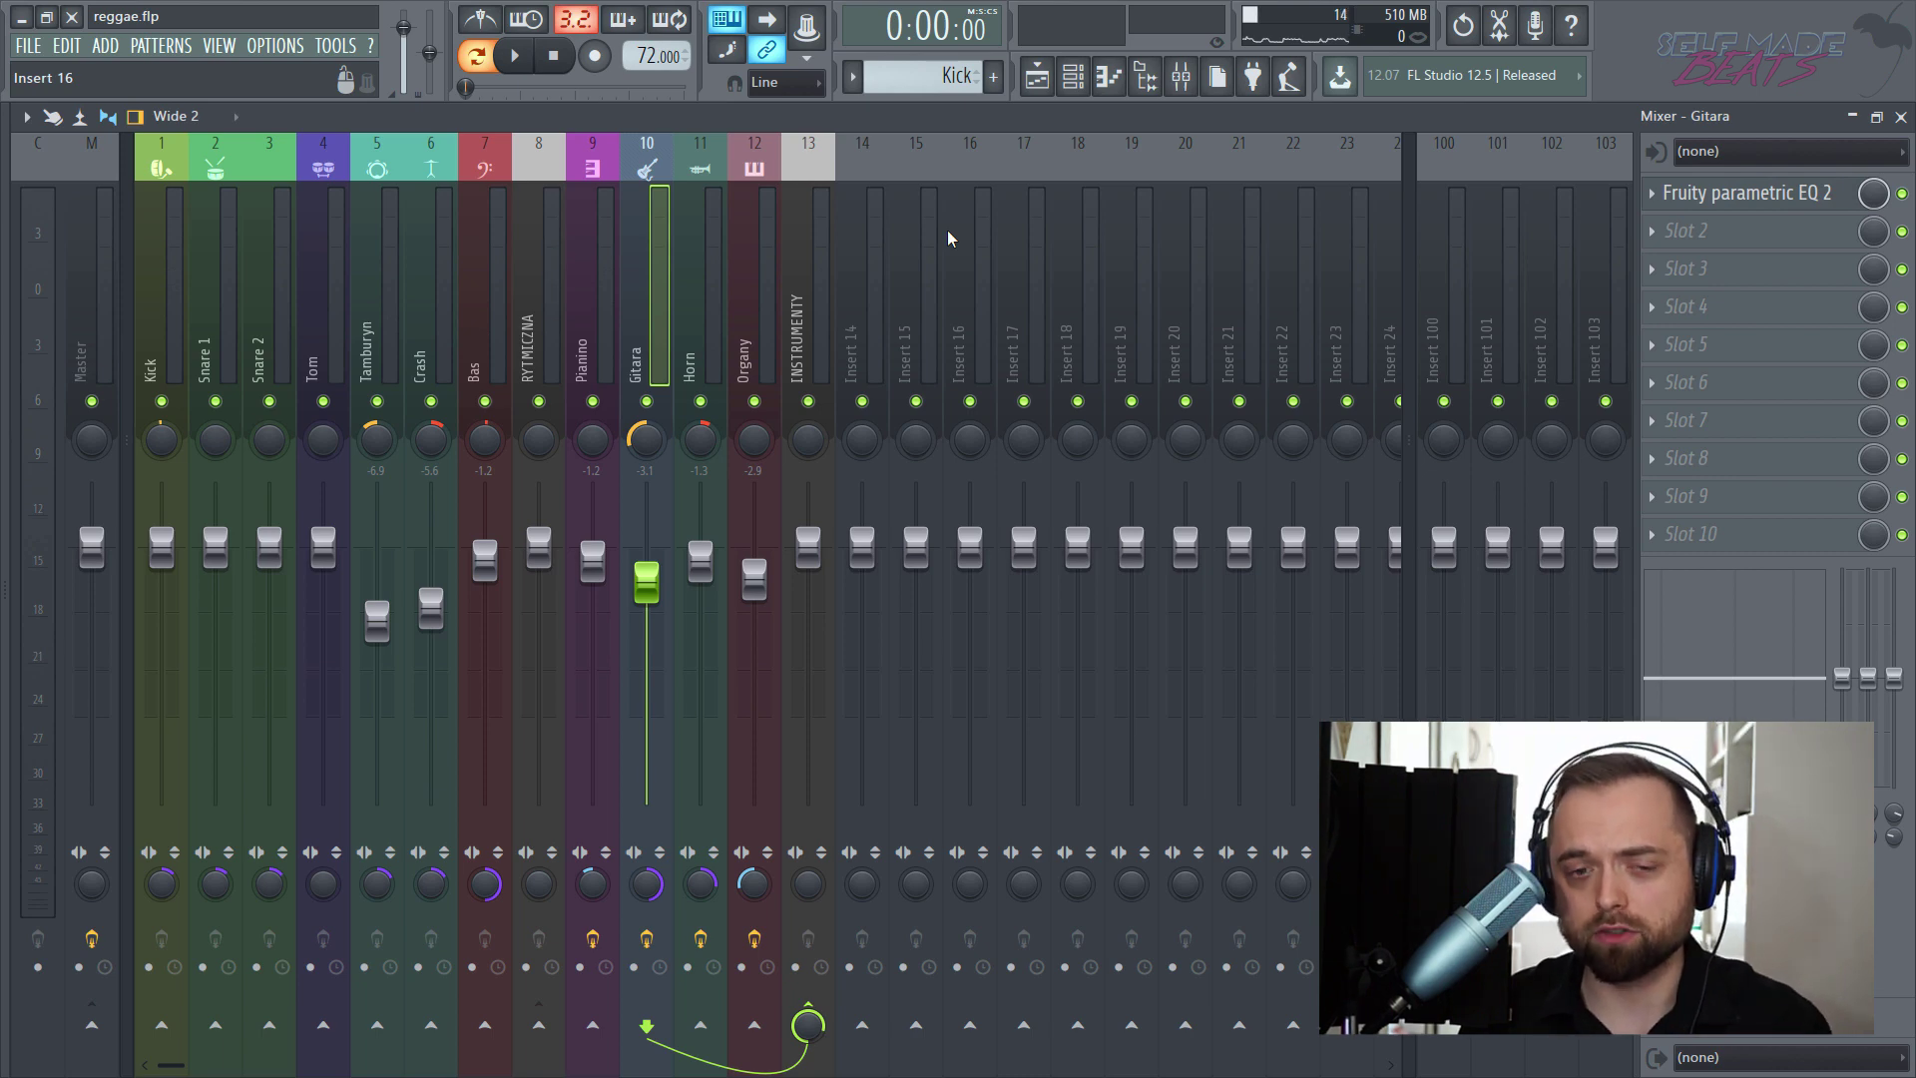
- Load Fruity Parametric EQ 2 into the first effect slot of the Bas track and enlarge its window
{"action": "left_click", "coordinate": [486, 322]}
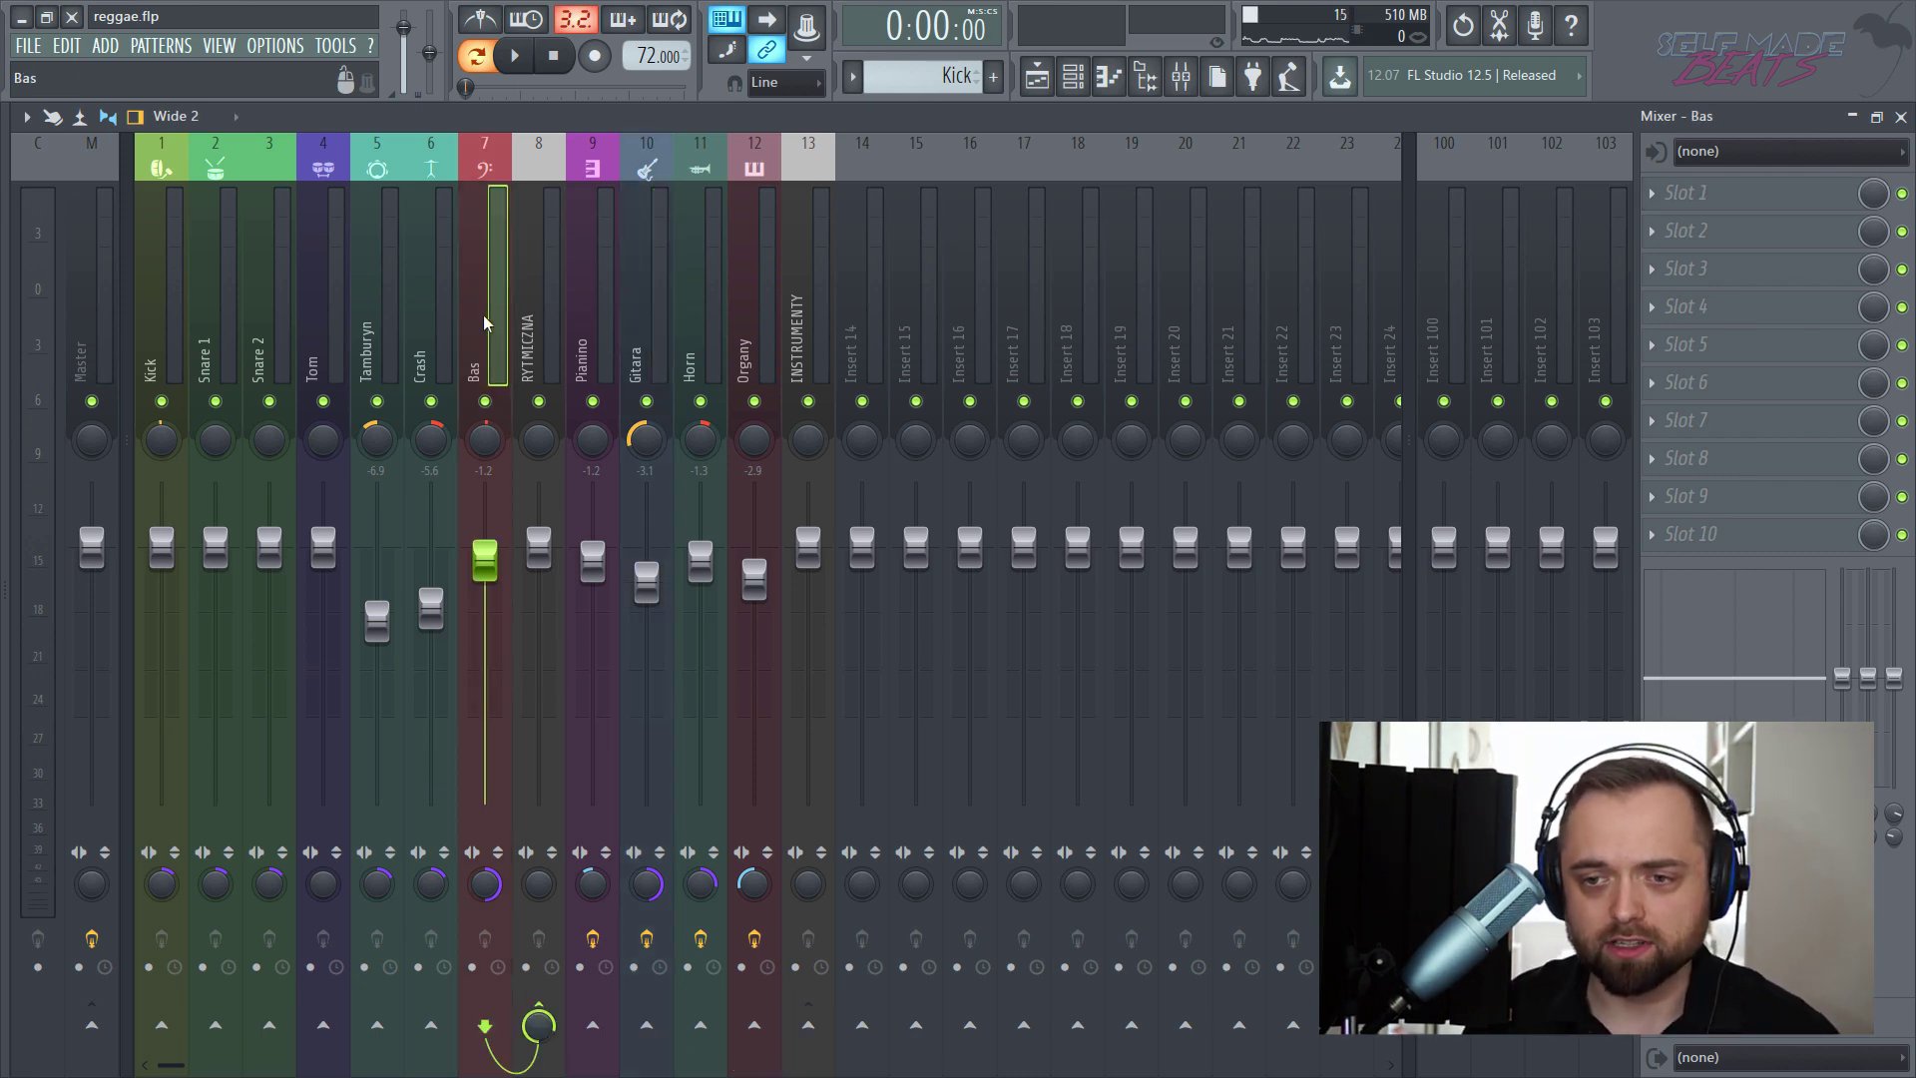
{"action": "left_click", "coordinate": [1699, 191]}
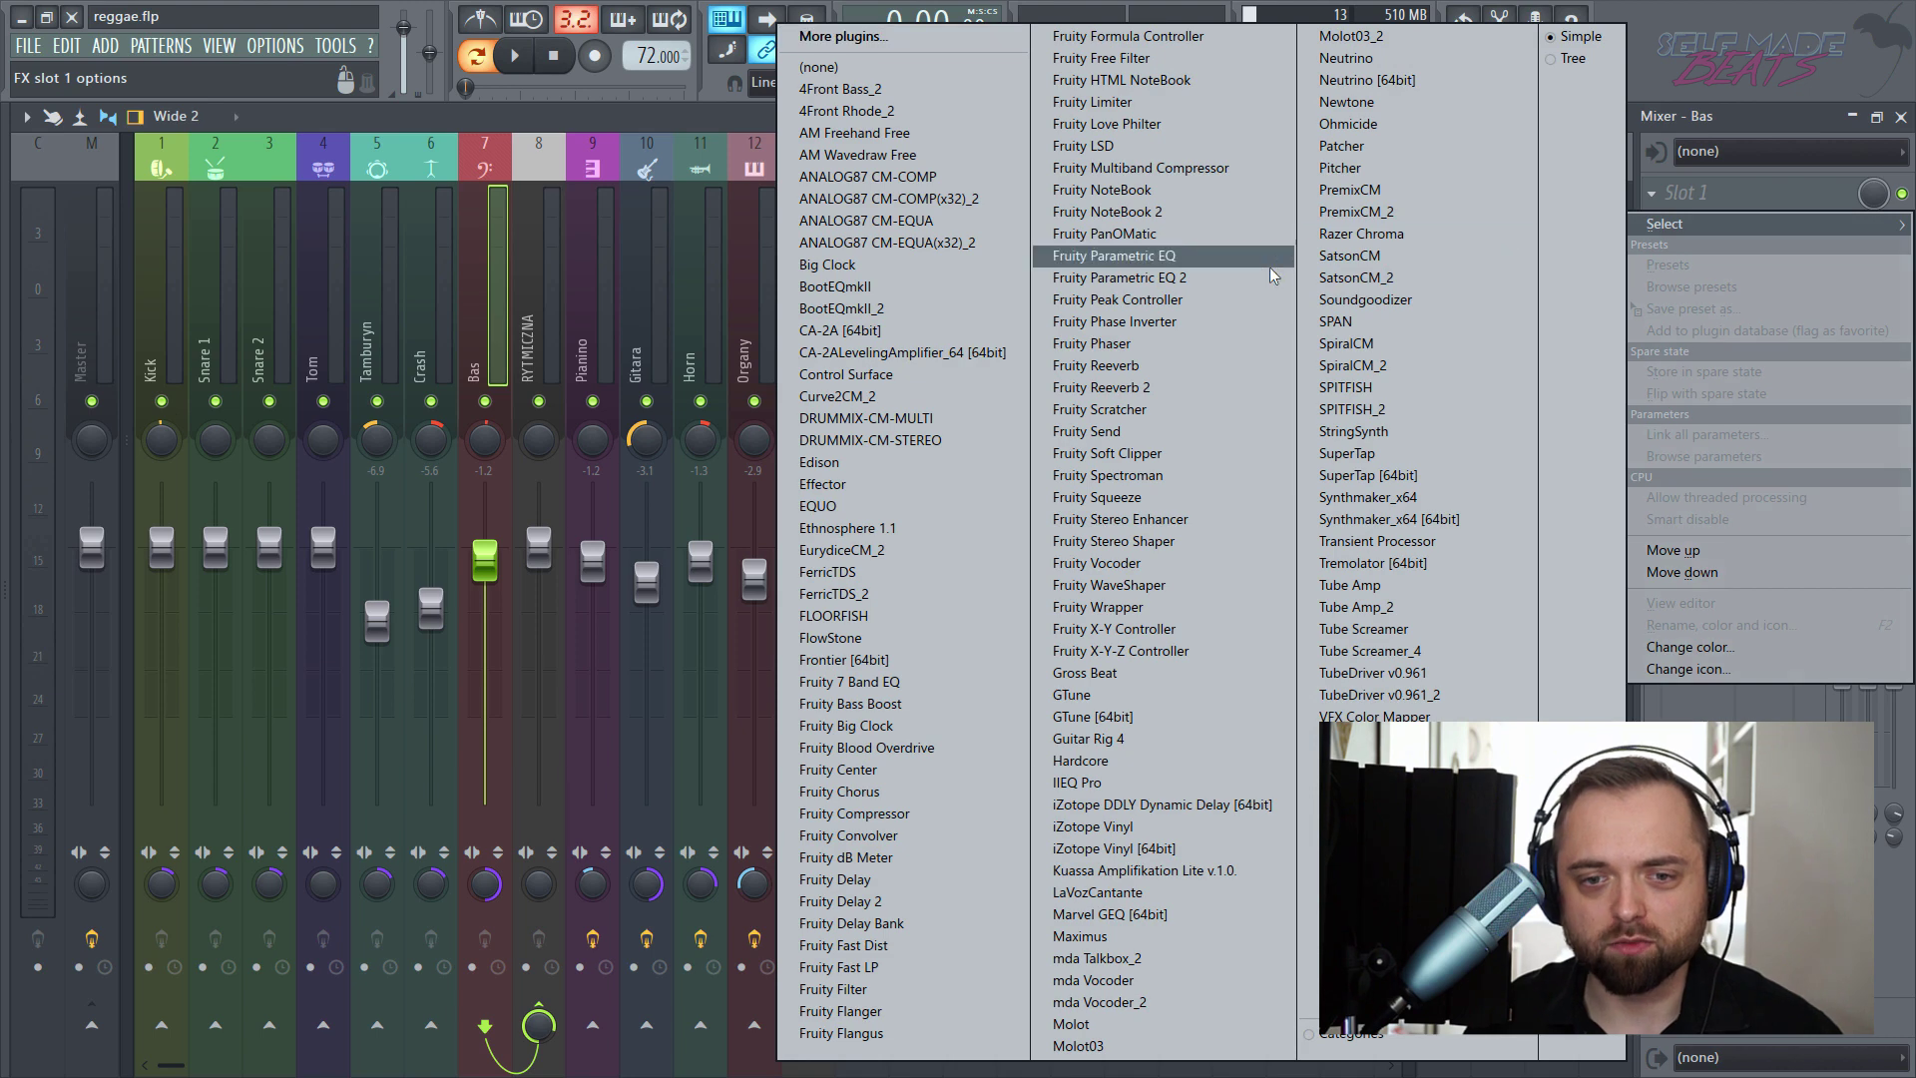
{"action": "left_click", "coordinate": [1158, 277]}
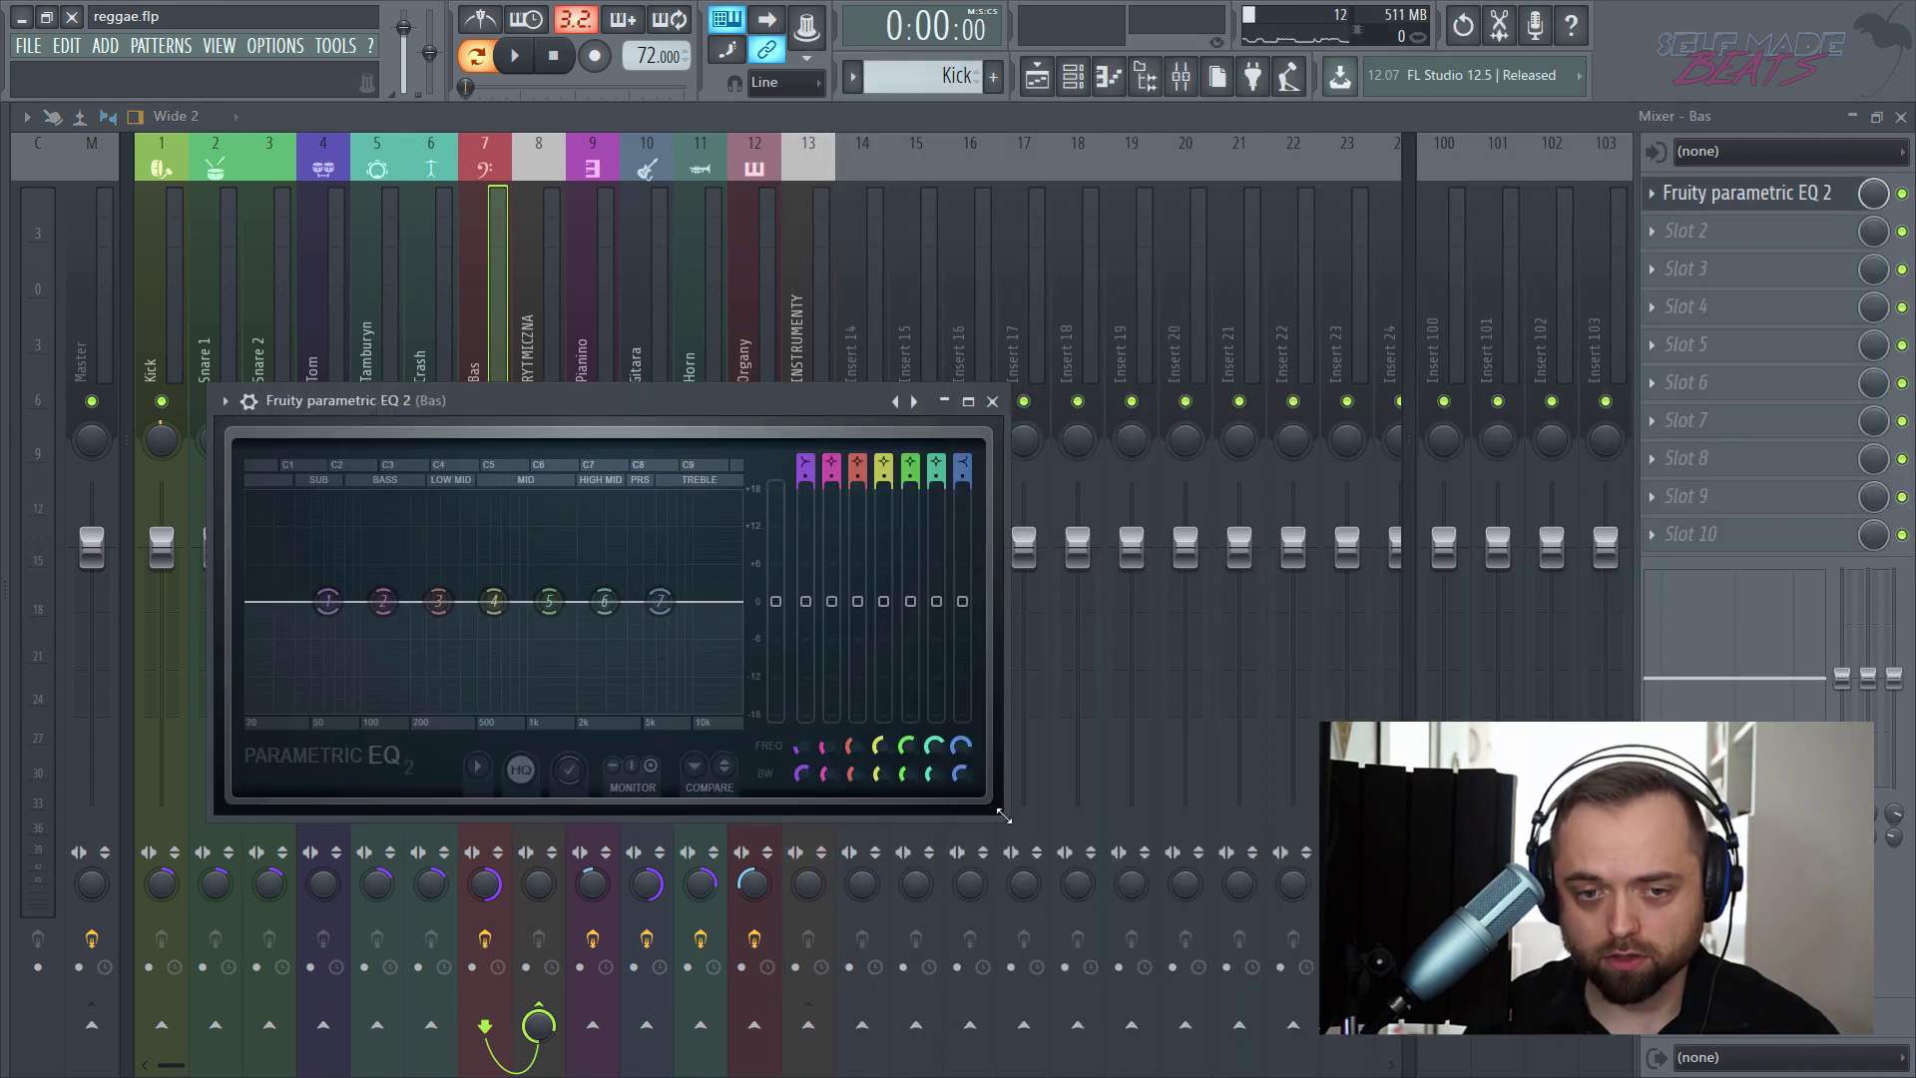
{"action": "left_click_drag", "start_coordinate": [1004, 816], "coordinate": [1465, 1046]}
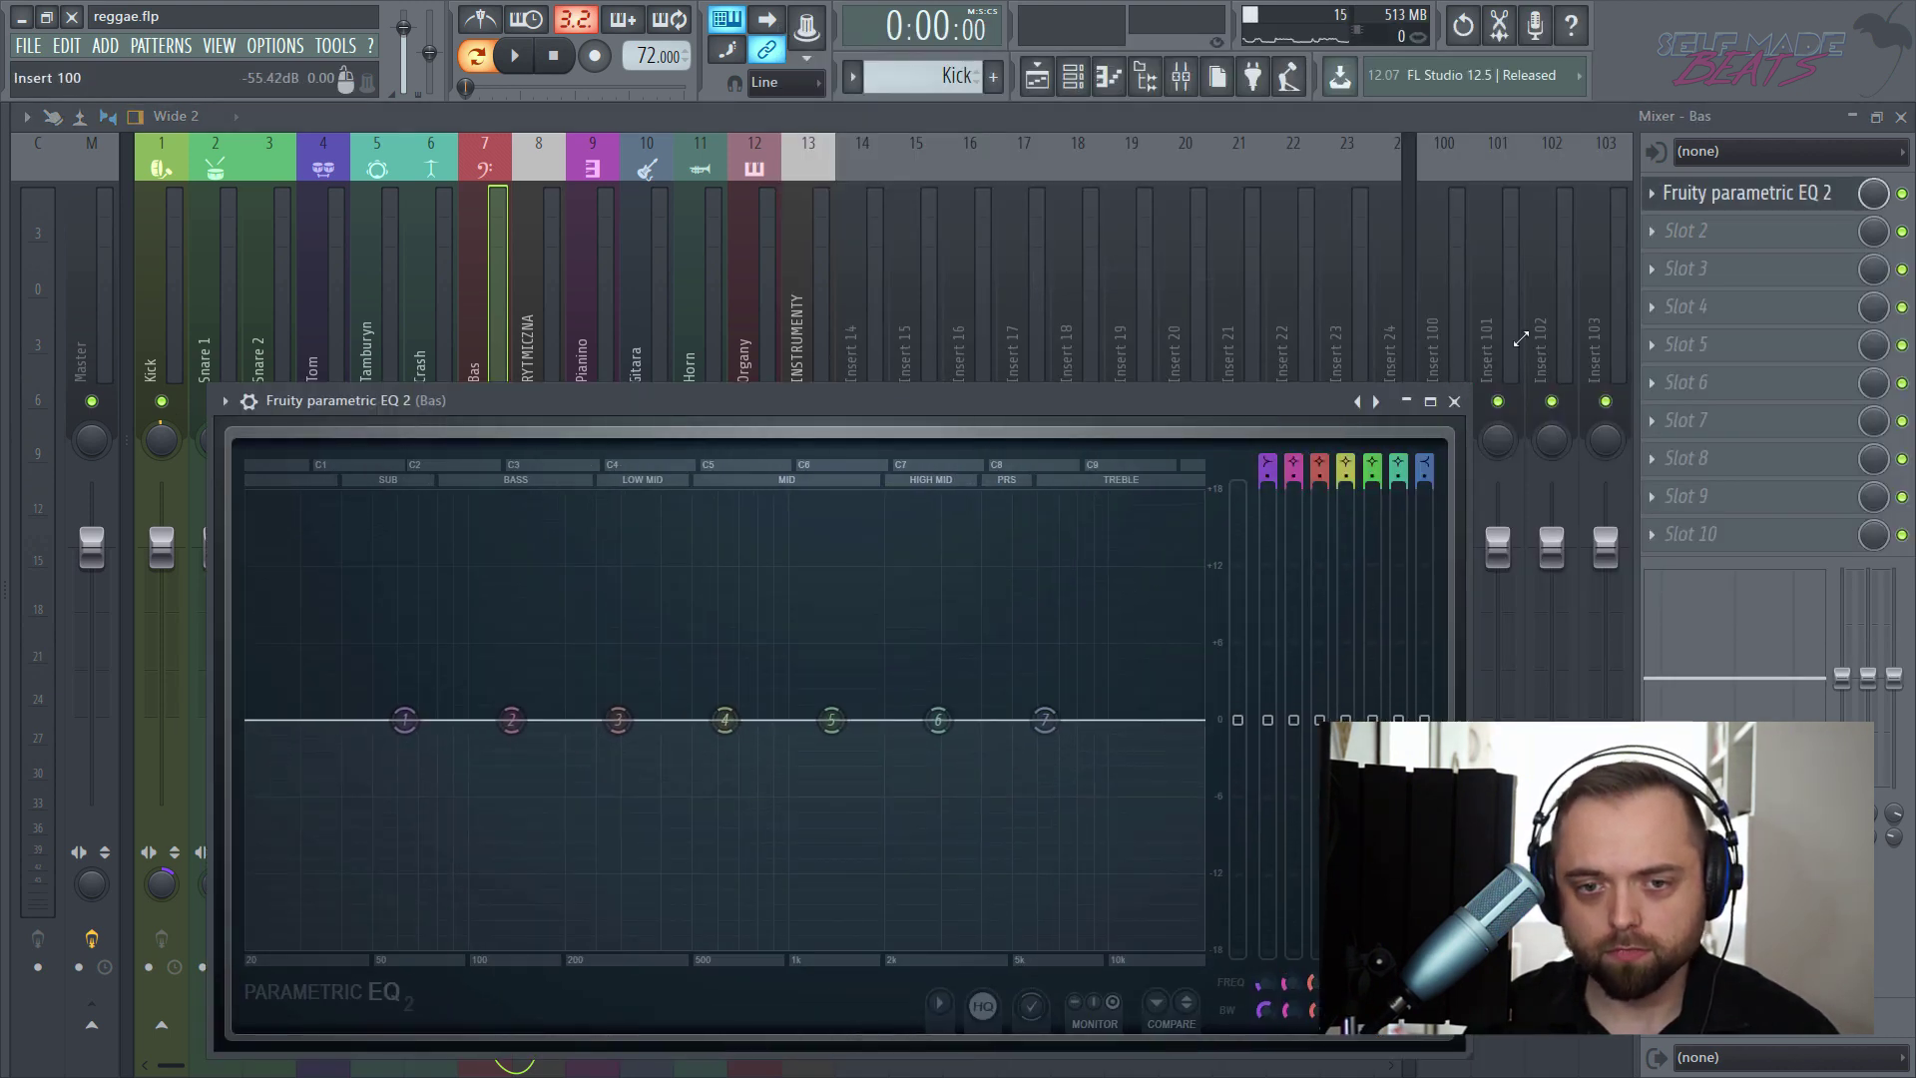
{"action": "left_click_drag", "start_coordinate": [1521, 339], "coordinate": [1763, 185]}
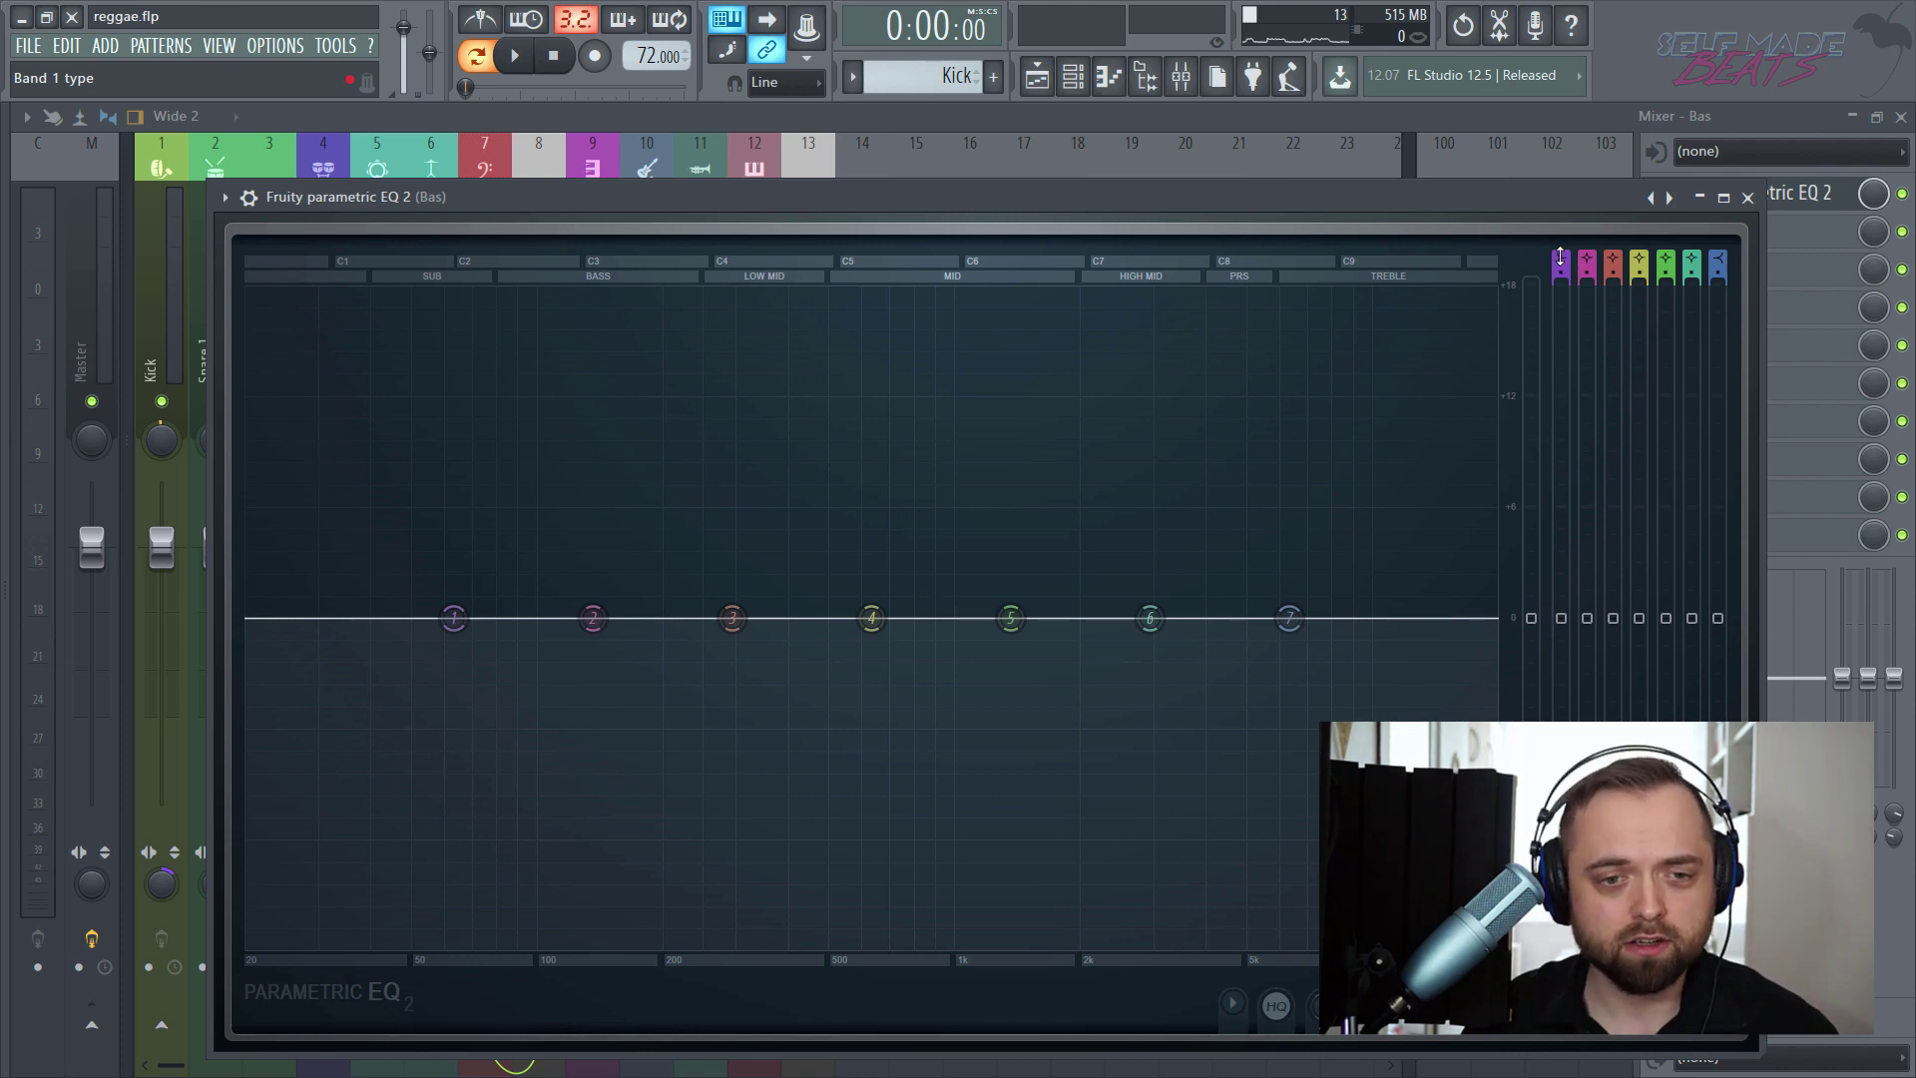
- Make band 1 of the Bas EQ a high-pass filter, sweep its cutoff during playback to just below 63 Hz and adjust its bandwidth
{"action": "key", "text": "space"}
{"action": "left_click_drag", "start_coordinate": [1560, 255], "coordinate": [1560, 276]}
{"action": "scroll", "coordinate": [453, 618], "scroll_direction": "down", "scroll_amount": 5}
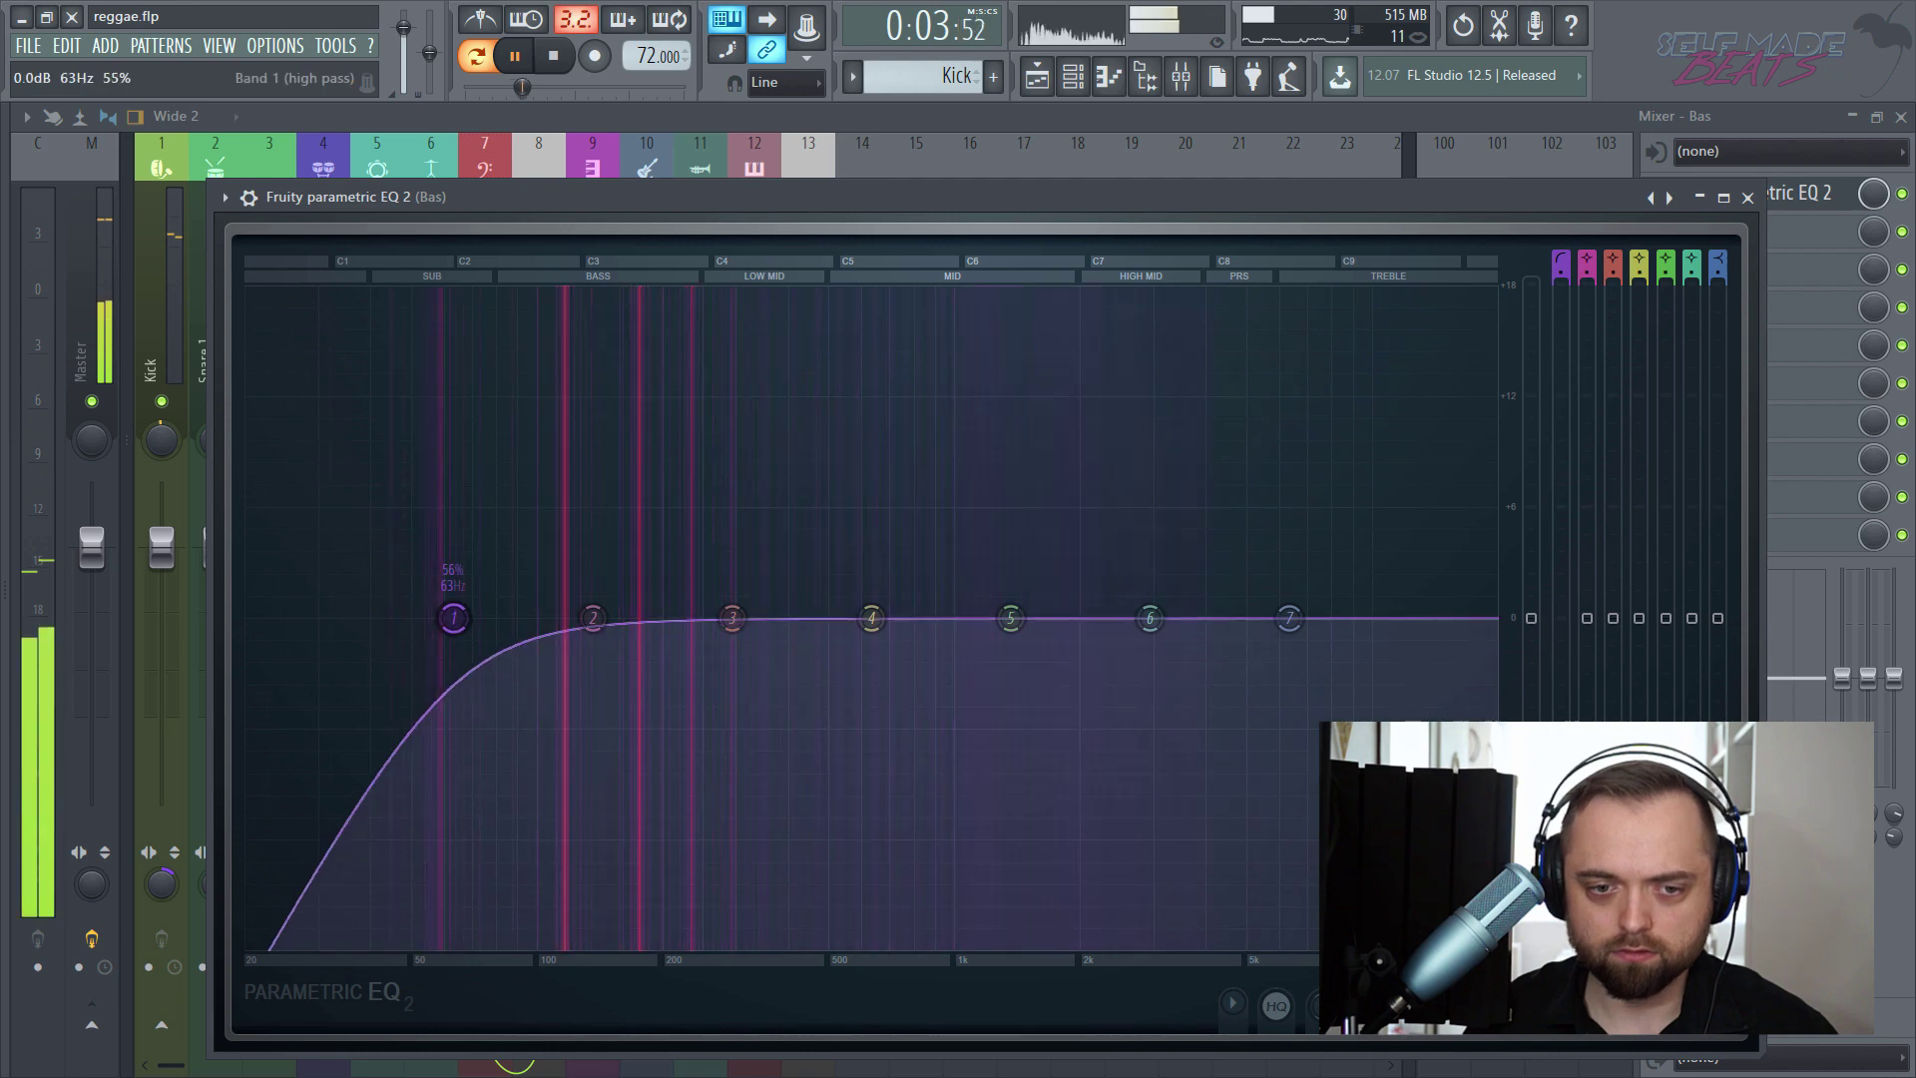
{"action": "left_click_drag", "start_coordinate": [453, 618], "coordinate": [531, 618]}
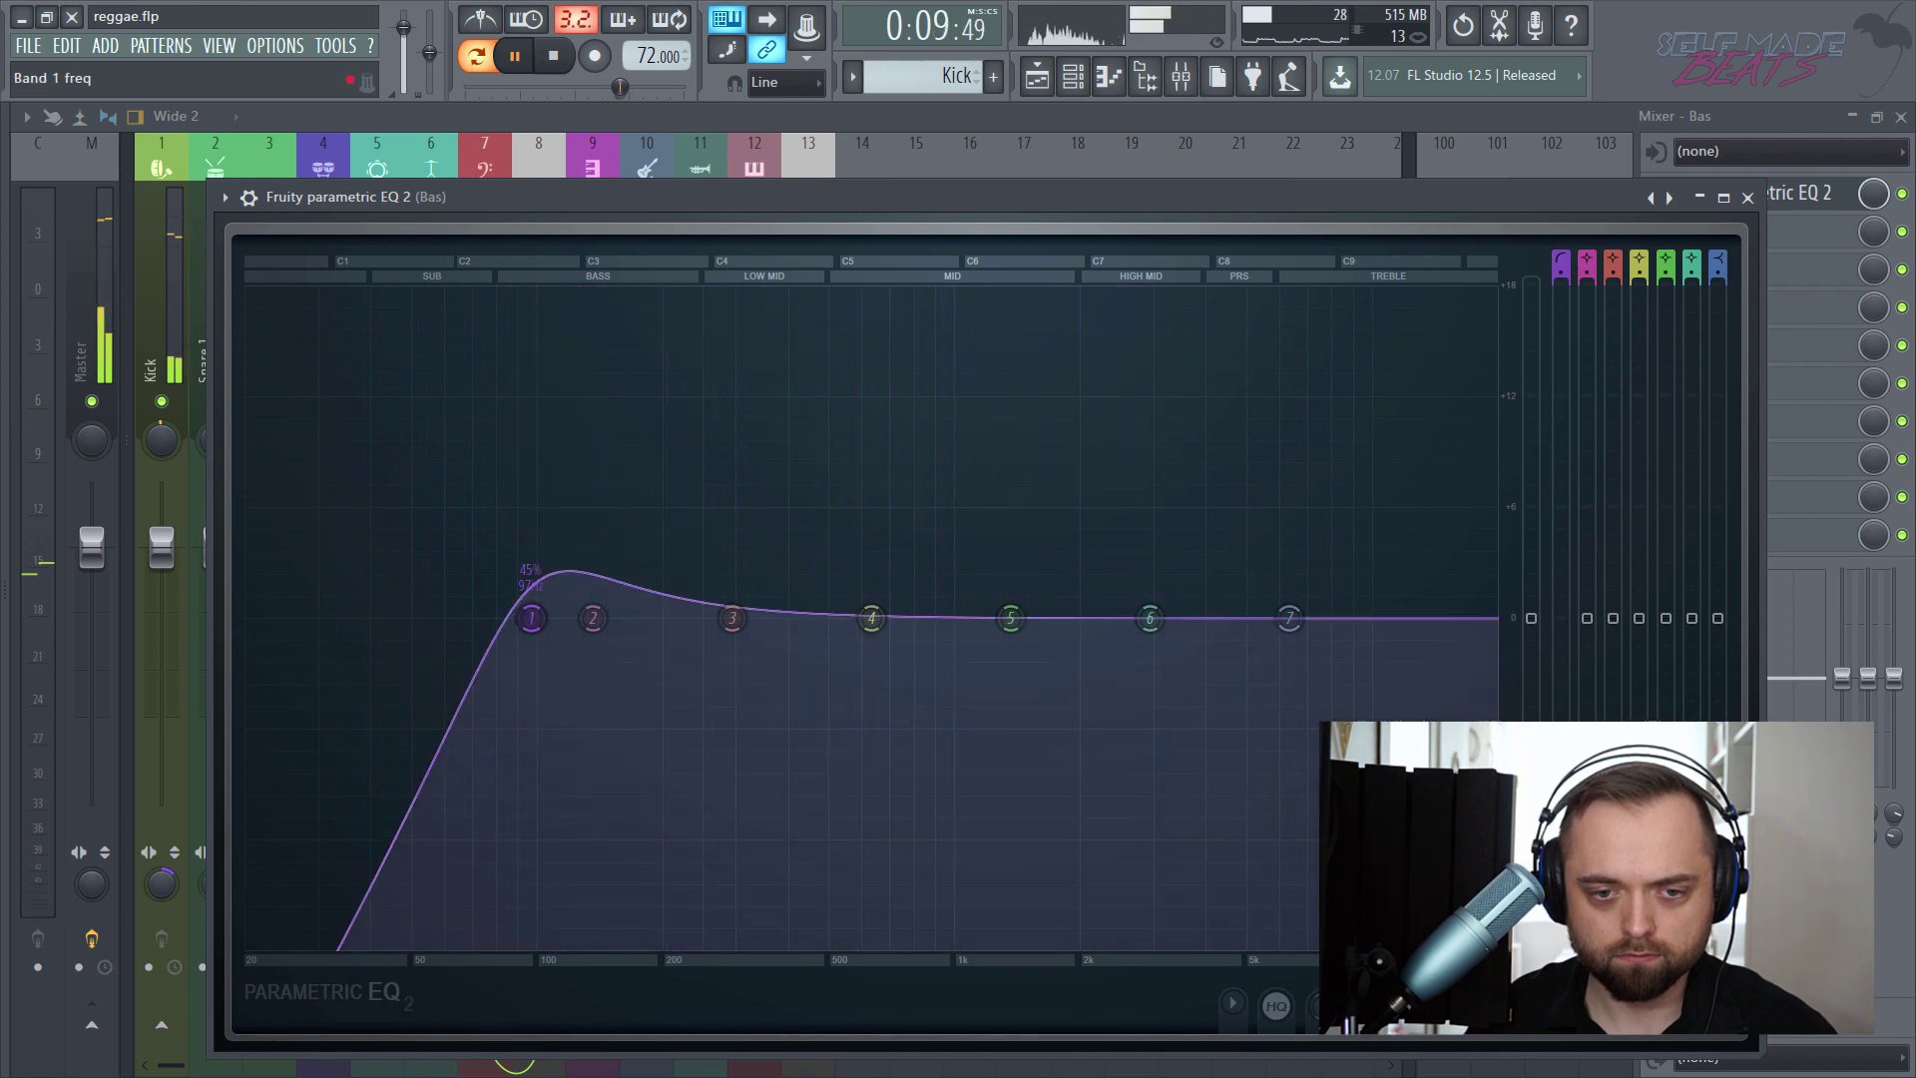
{"action": "left_click_drag", "start_coordinate": [531, 618], "coordinate": [615, 618]}
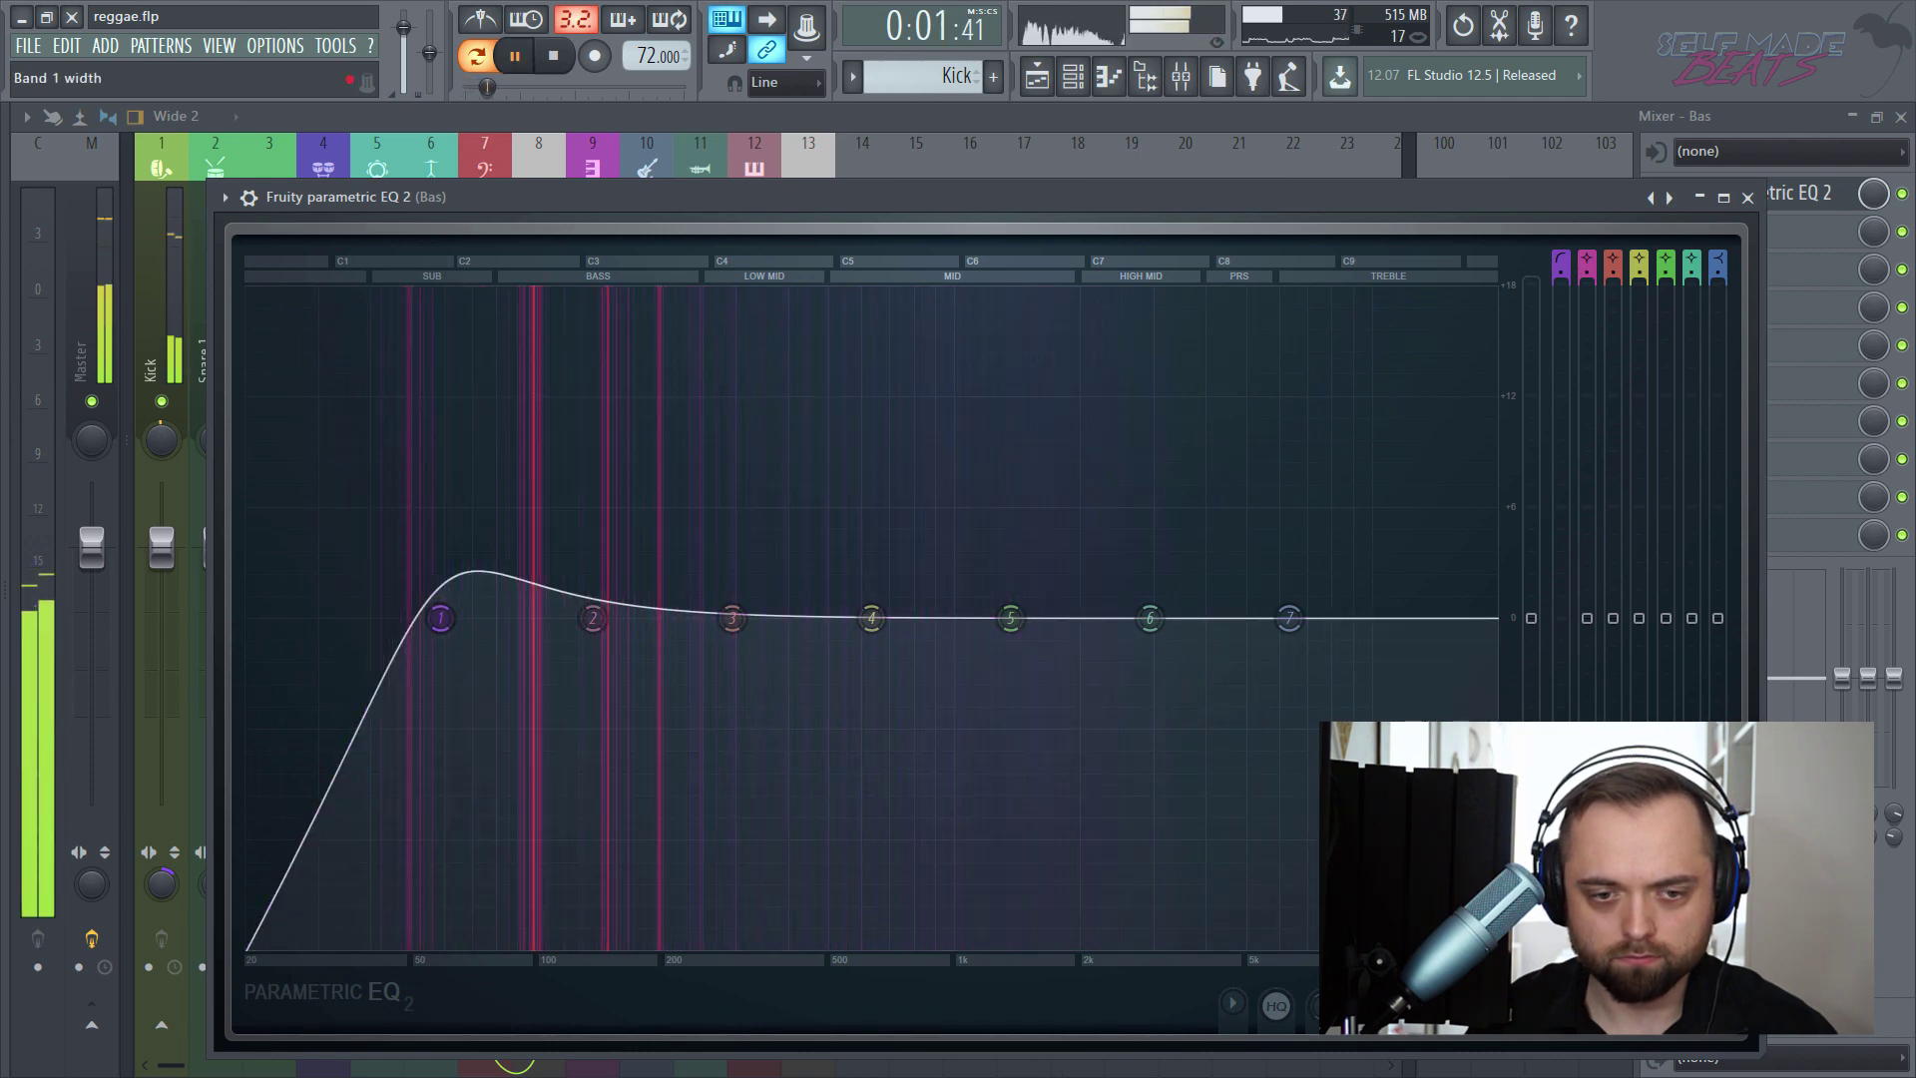
{"action": "left_click_drag", "start_coordinate": [1561, 1006], "coordinate": [1561, 981]}
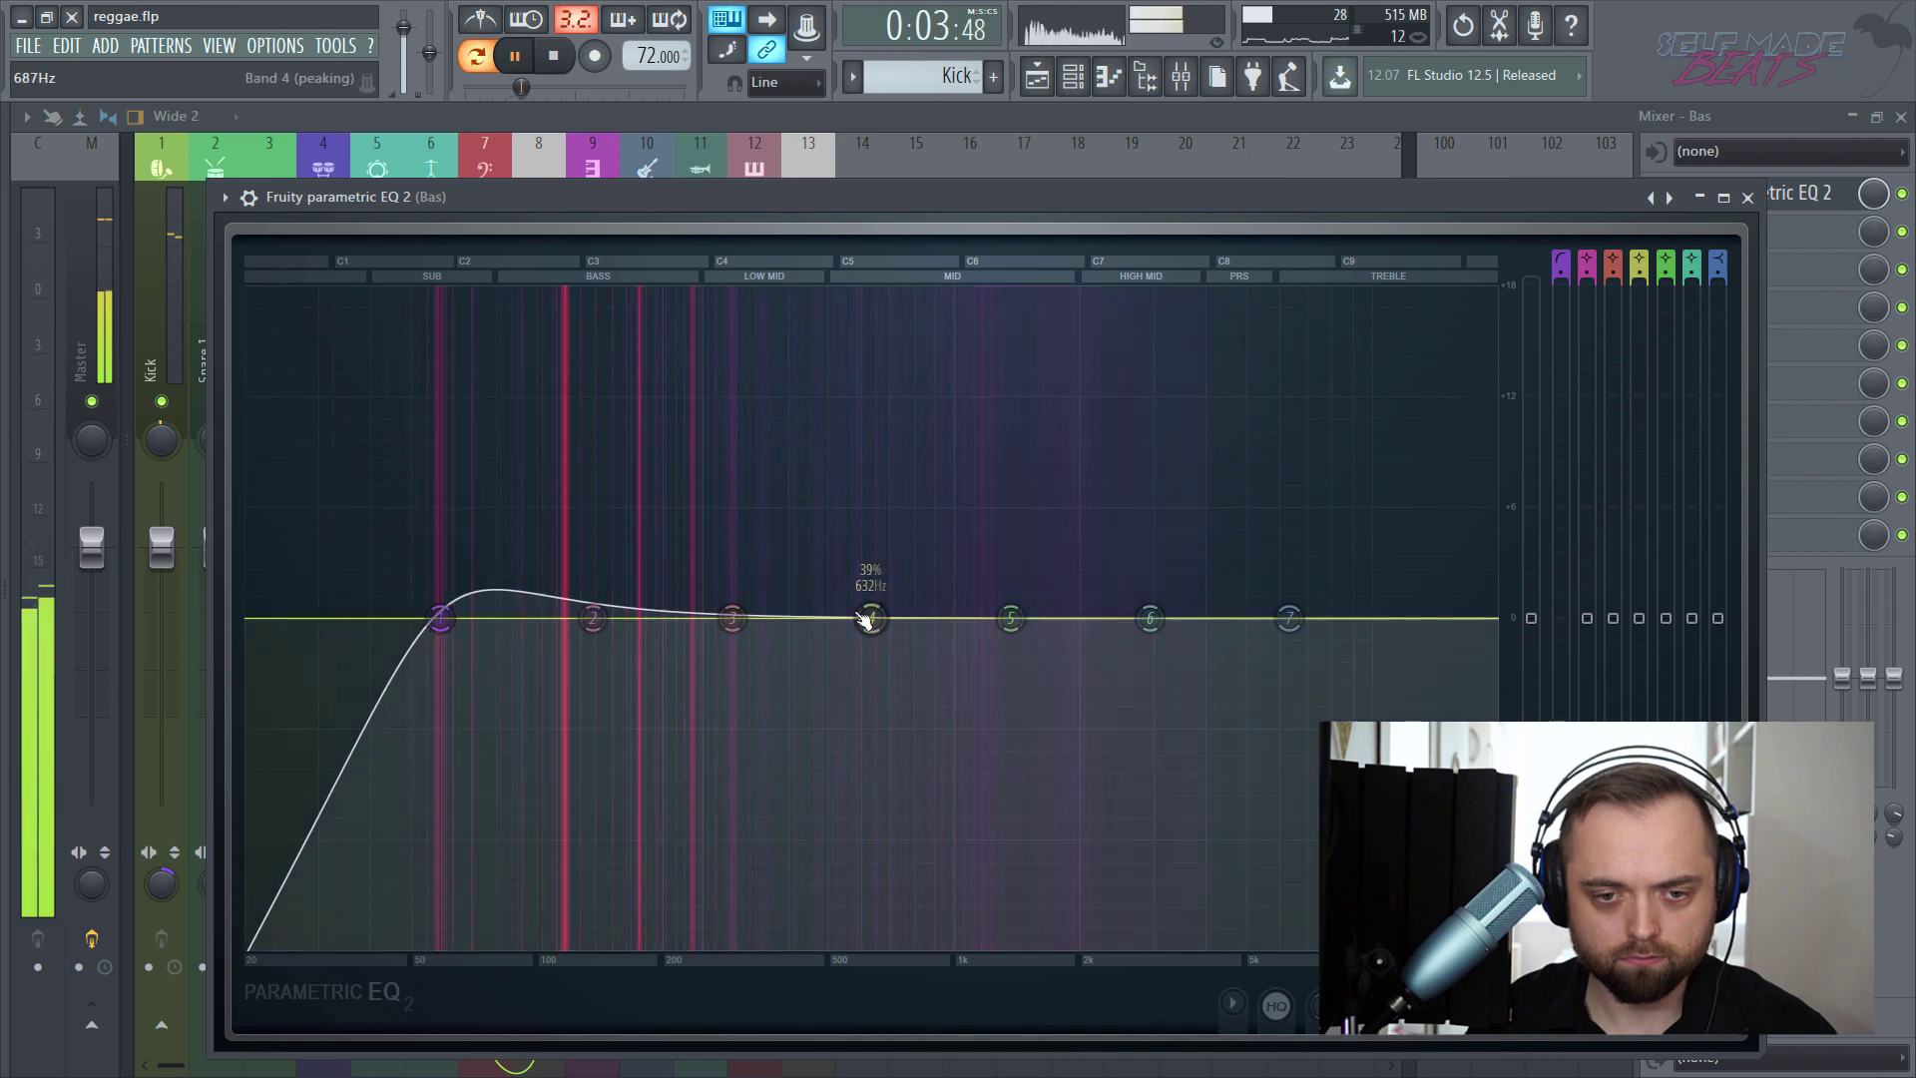
- Boost band 3 of the Bas EQ slightly, cut band 2 with a narrower bandwidth and steepen the band 1 high-pass slope
{"action": "left_click_drag", "start_coordinate": [733, 618], "coordinate": [734, 579]}
{"action": "left_click_drag", "start_coordinate": [594, 619], "coordinate": [607, 711]}
{"action": "left_click_drag", "start_coordinate": [1587, 1006], "coordinate": [1587, 1028]}
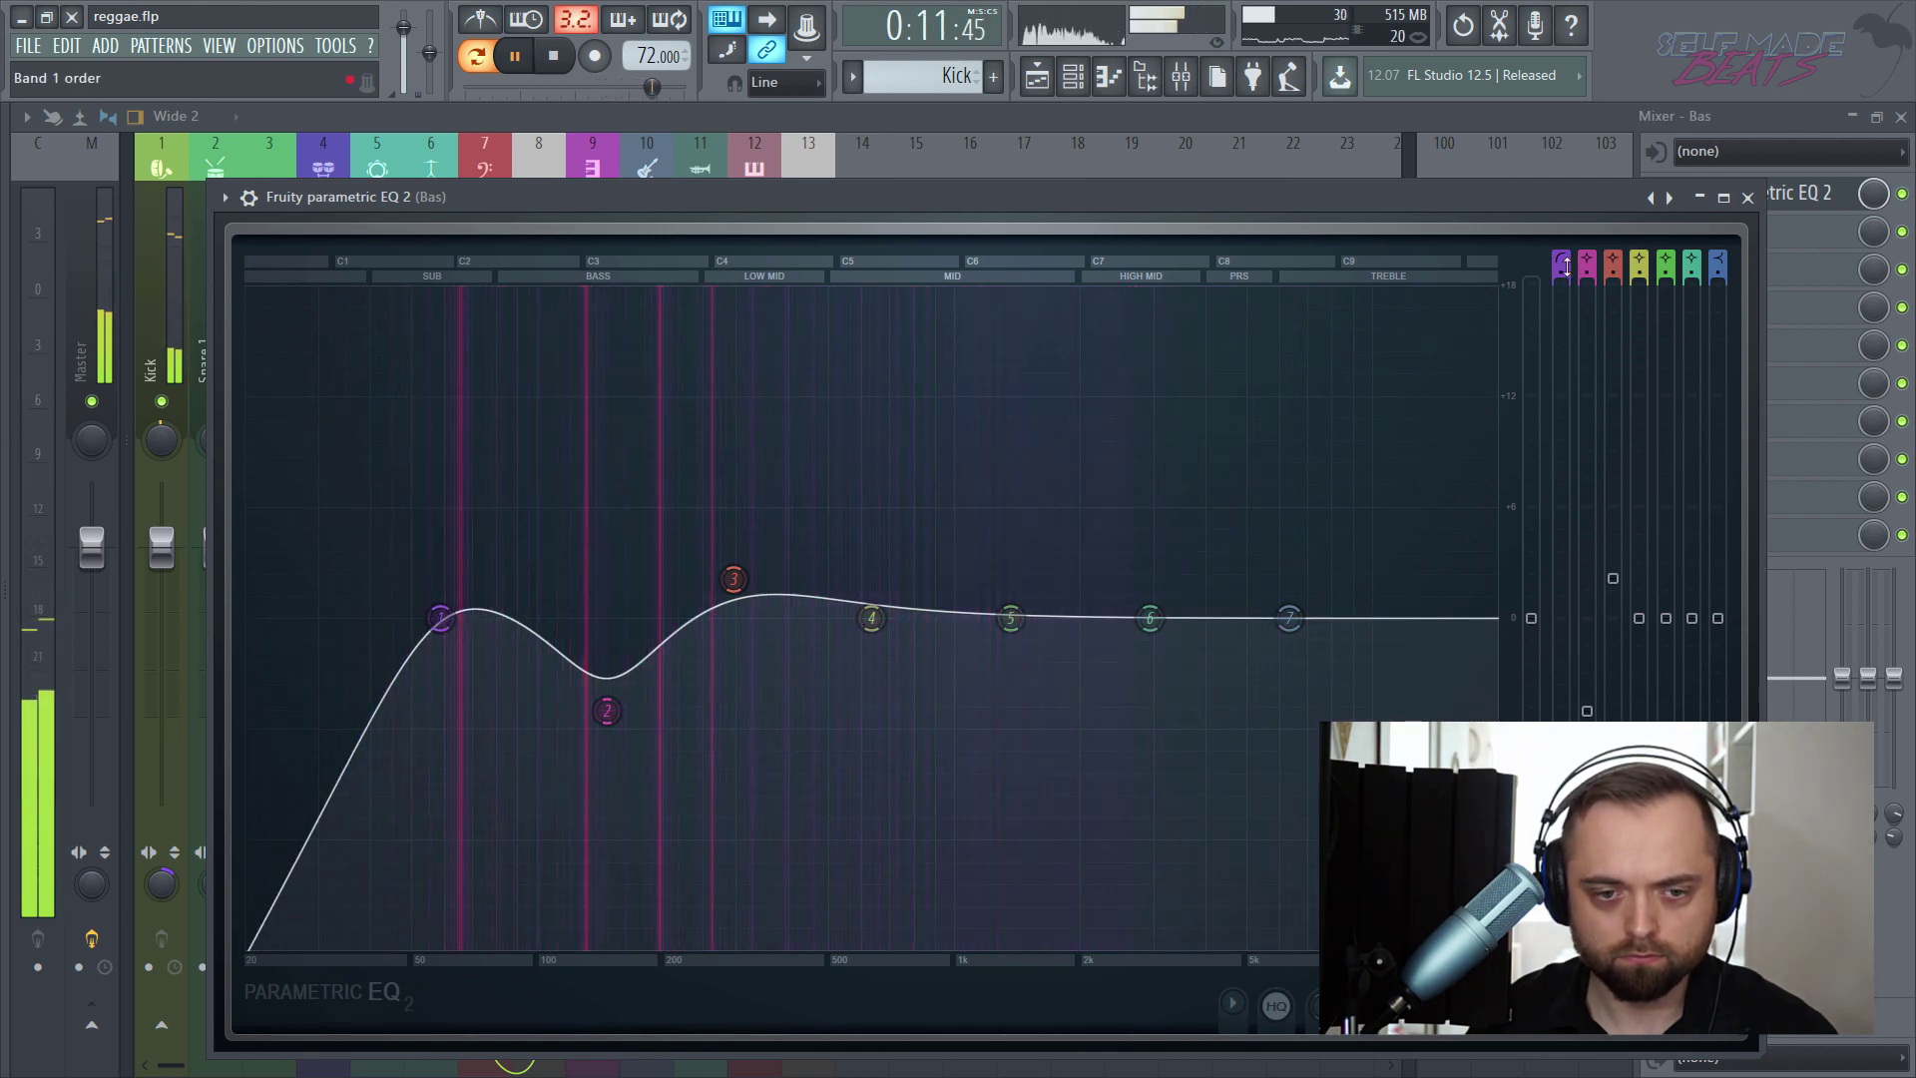
{"action": "left_click_drag", "start_coordinate": [1565, 268], "coordinate": [1565, 234]}
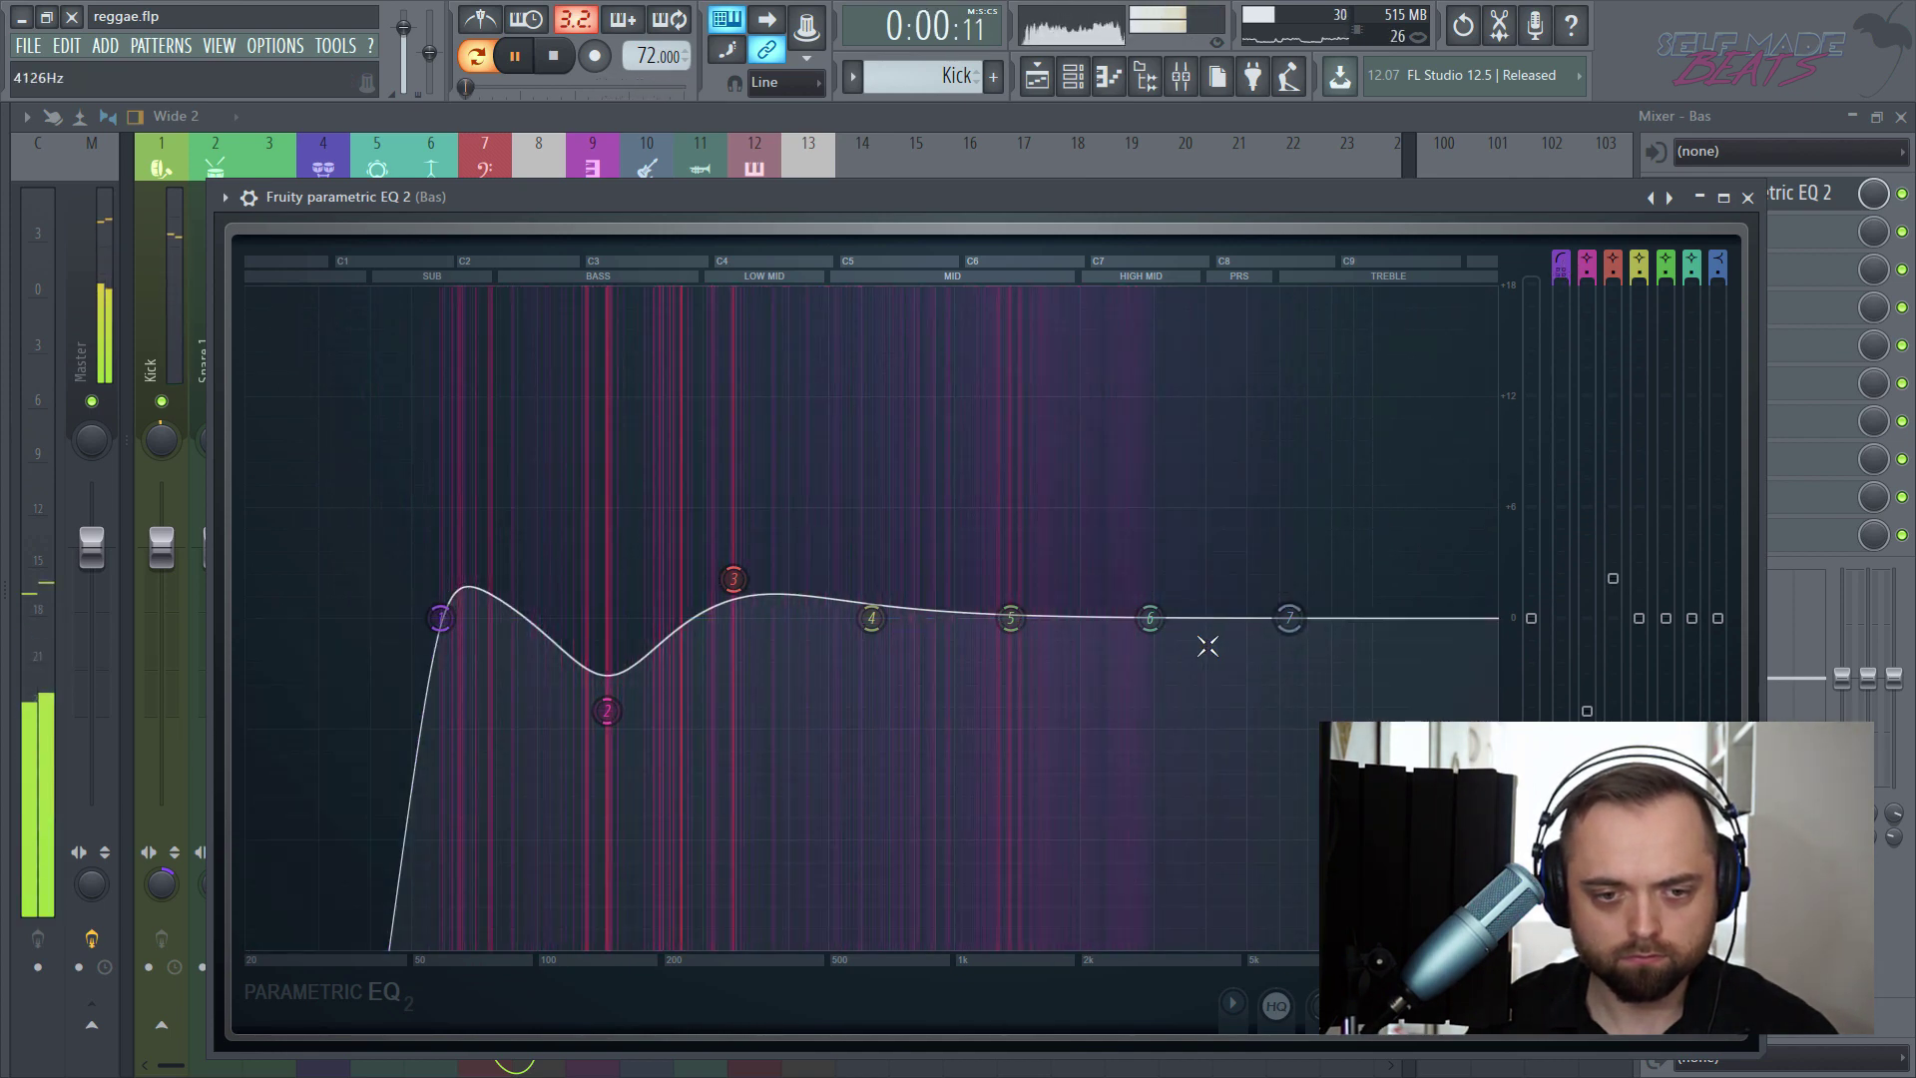
- Lower the Bas EQ's high-pass cutoff to about 50 Hz in small moves, checking it during playback
{"action": "key", "text": "space"}
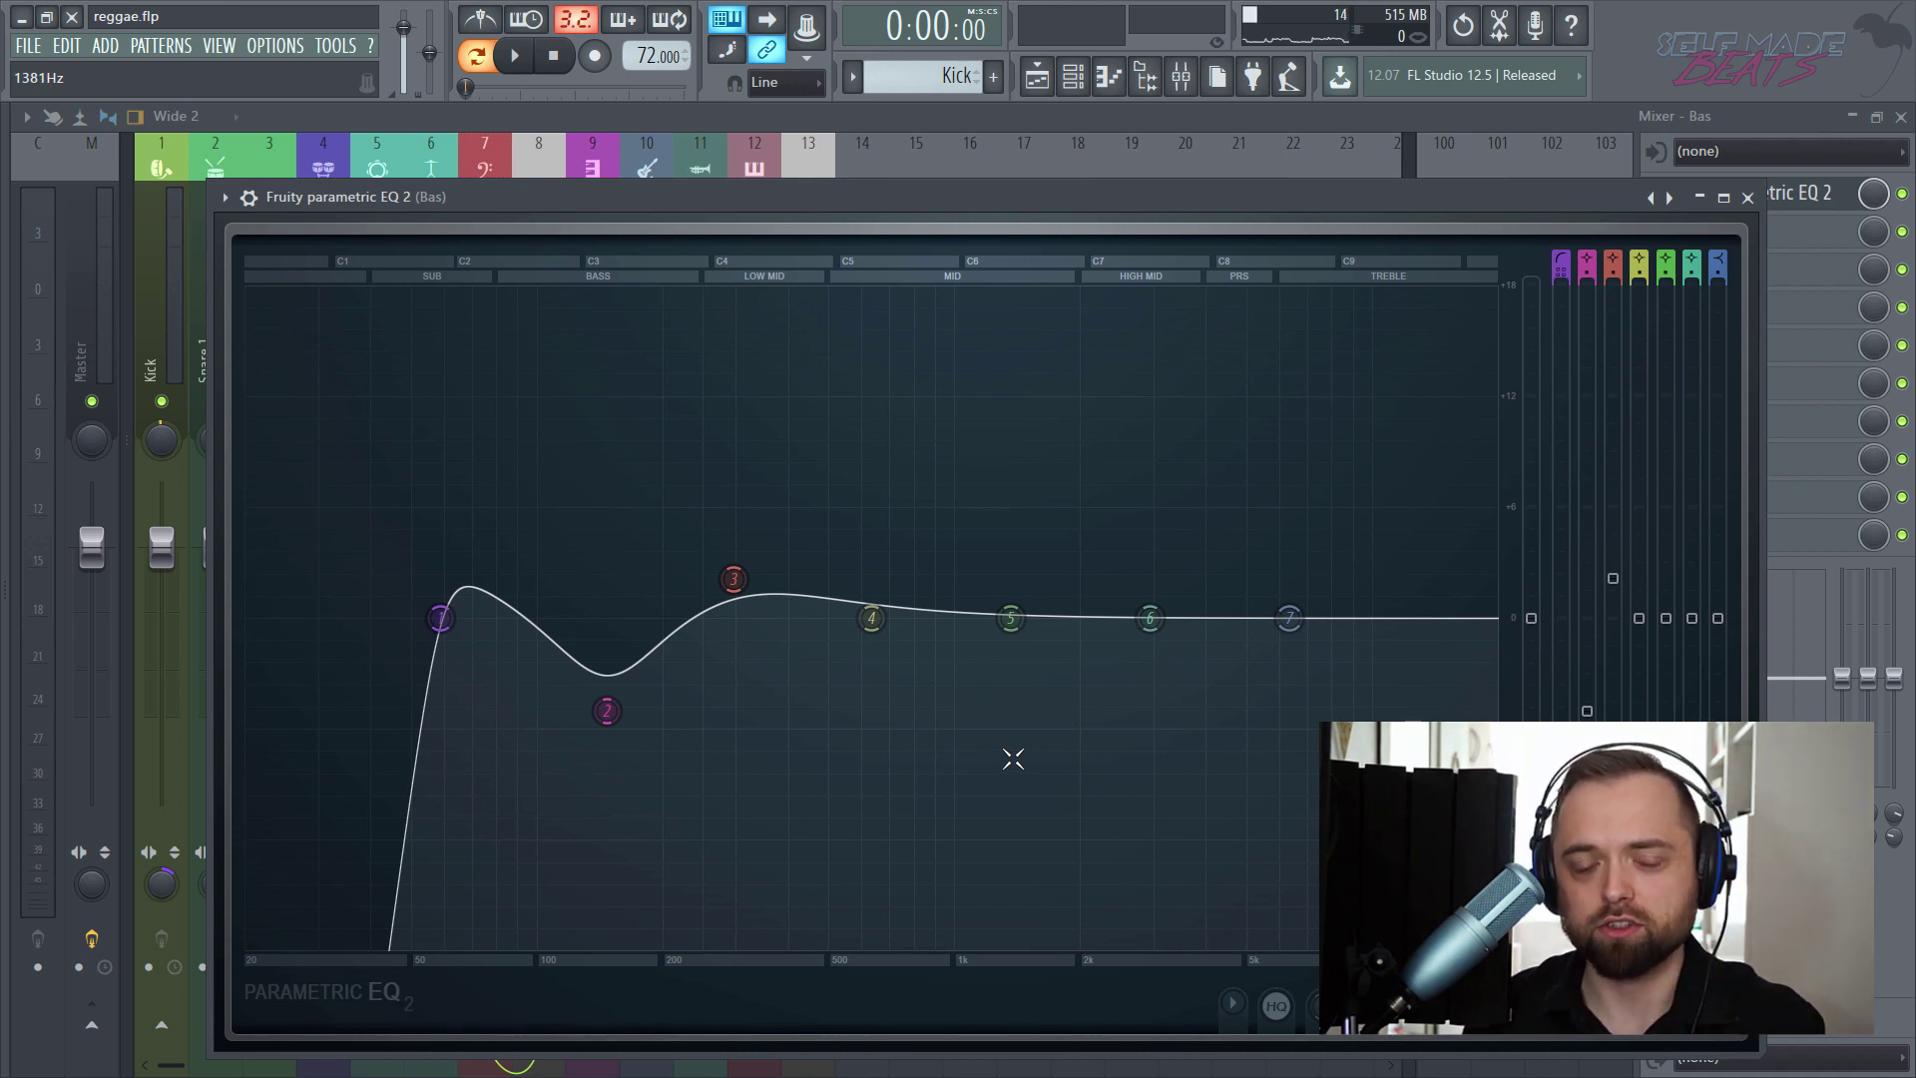
{"action": "left_click_drag", "start_coordinate": [440, 618], "coordinate": [430, 618]}
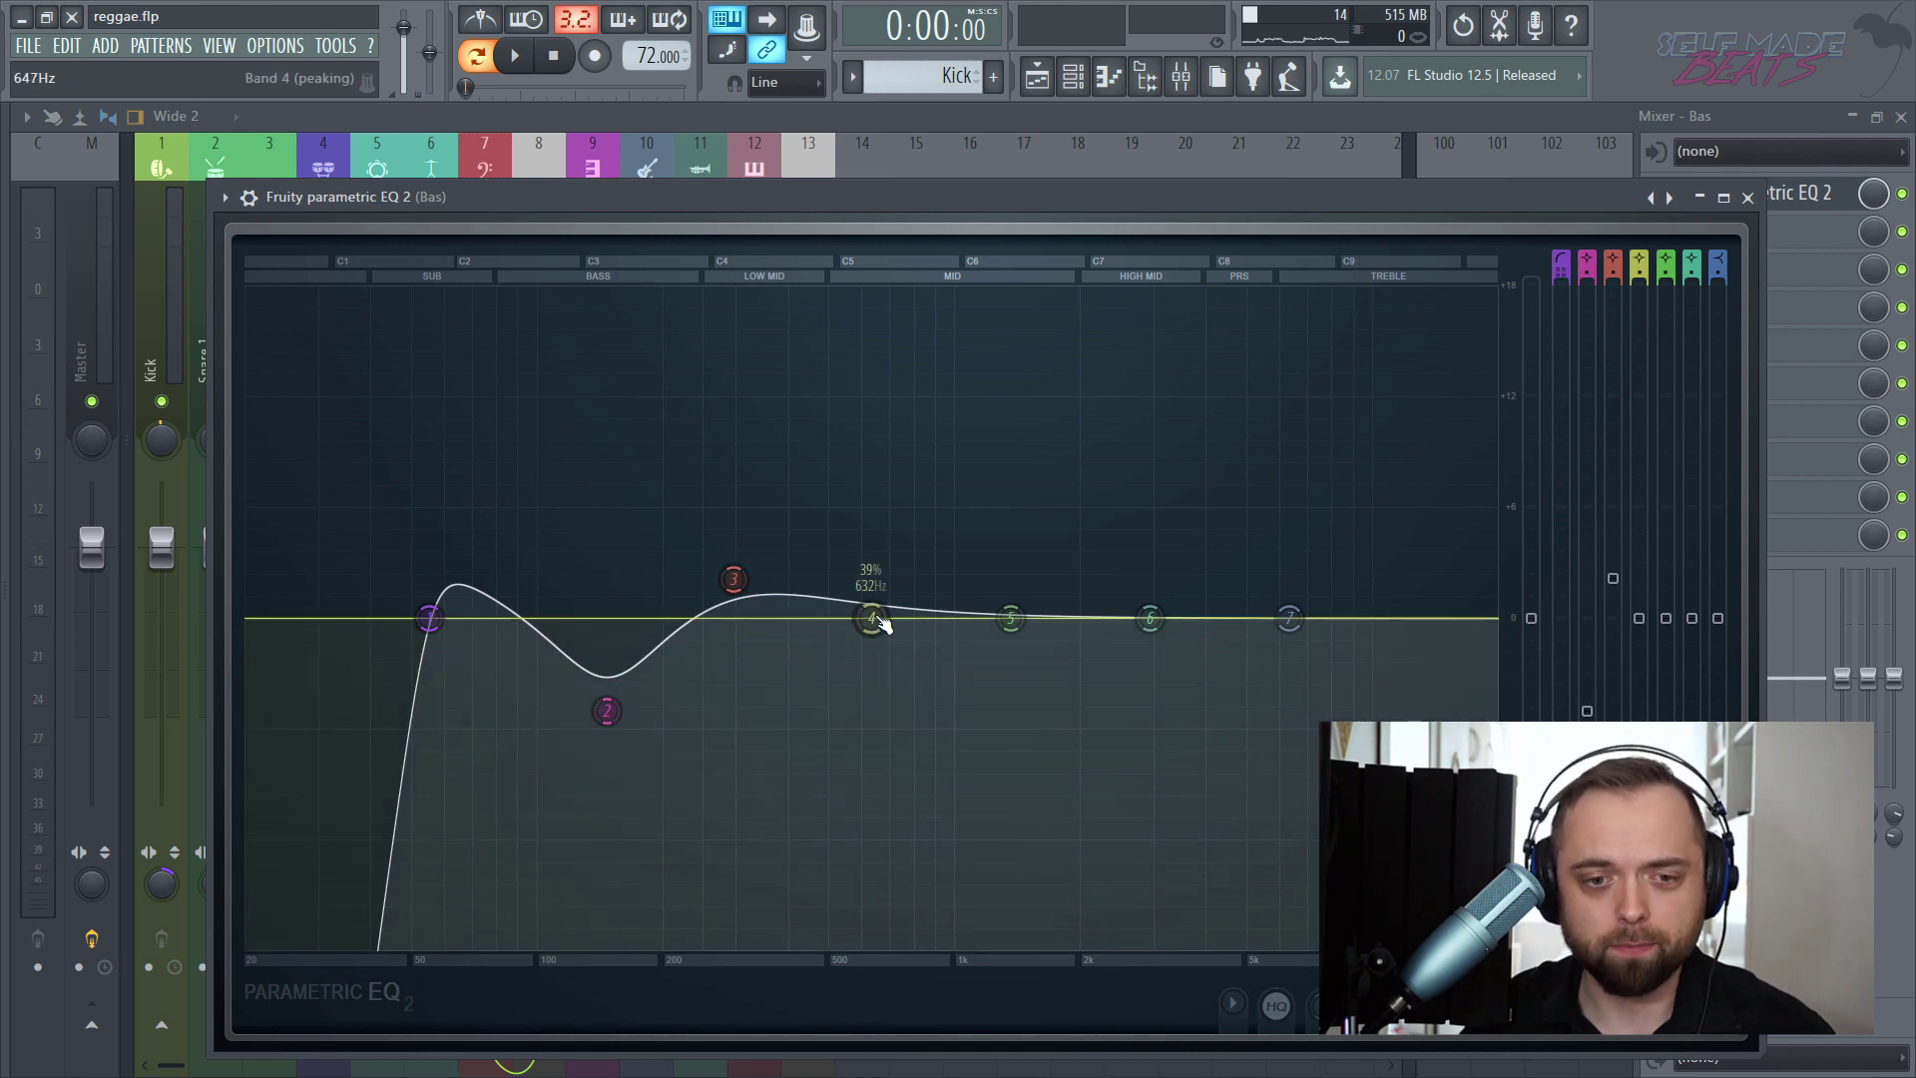
{"action": "key", "text": "space"}
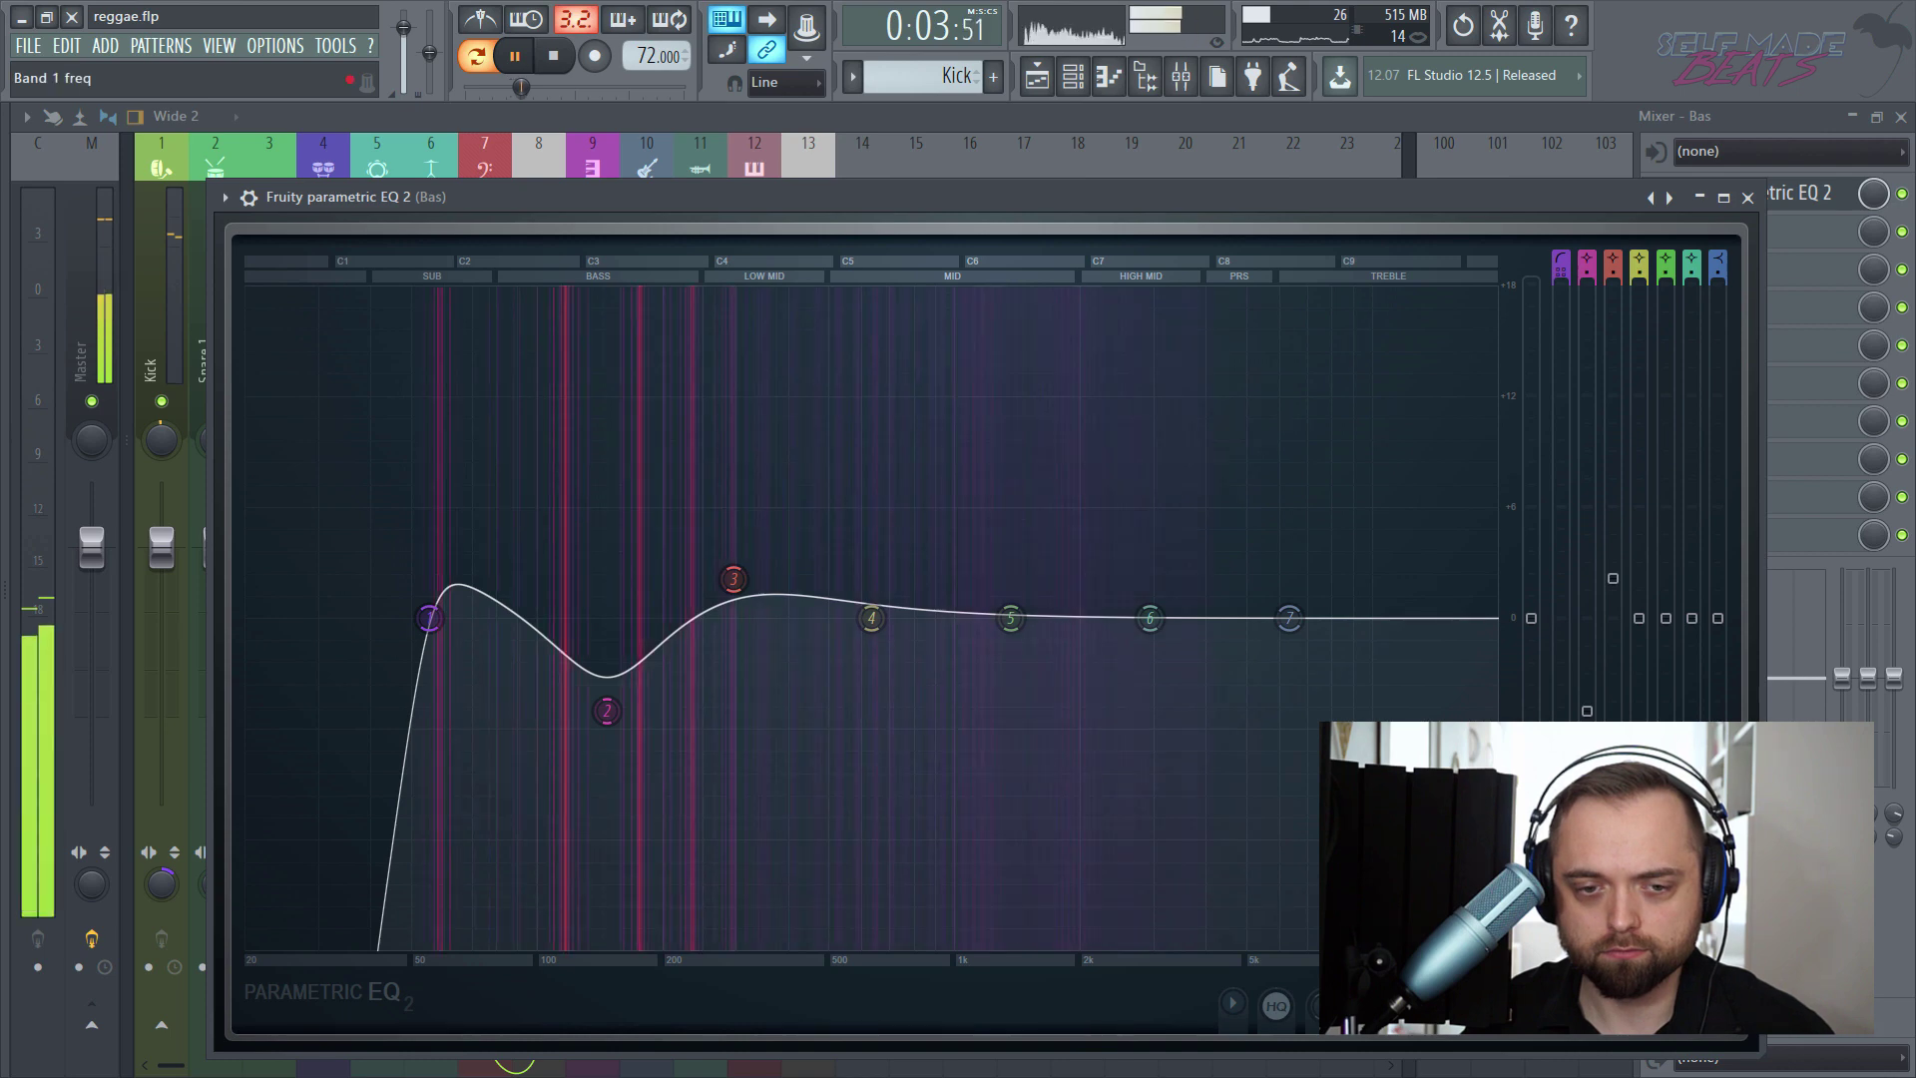
{"action": "left_click_drag", "start_coordinate": [430, 618], "coordinate": [418, 618]}
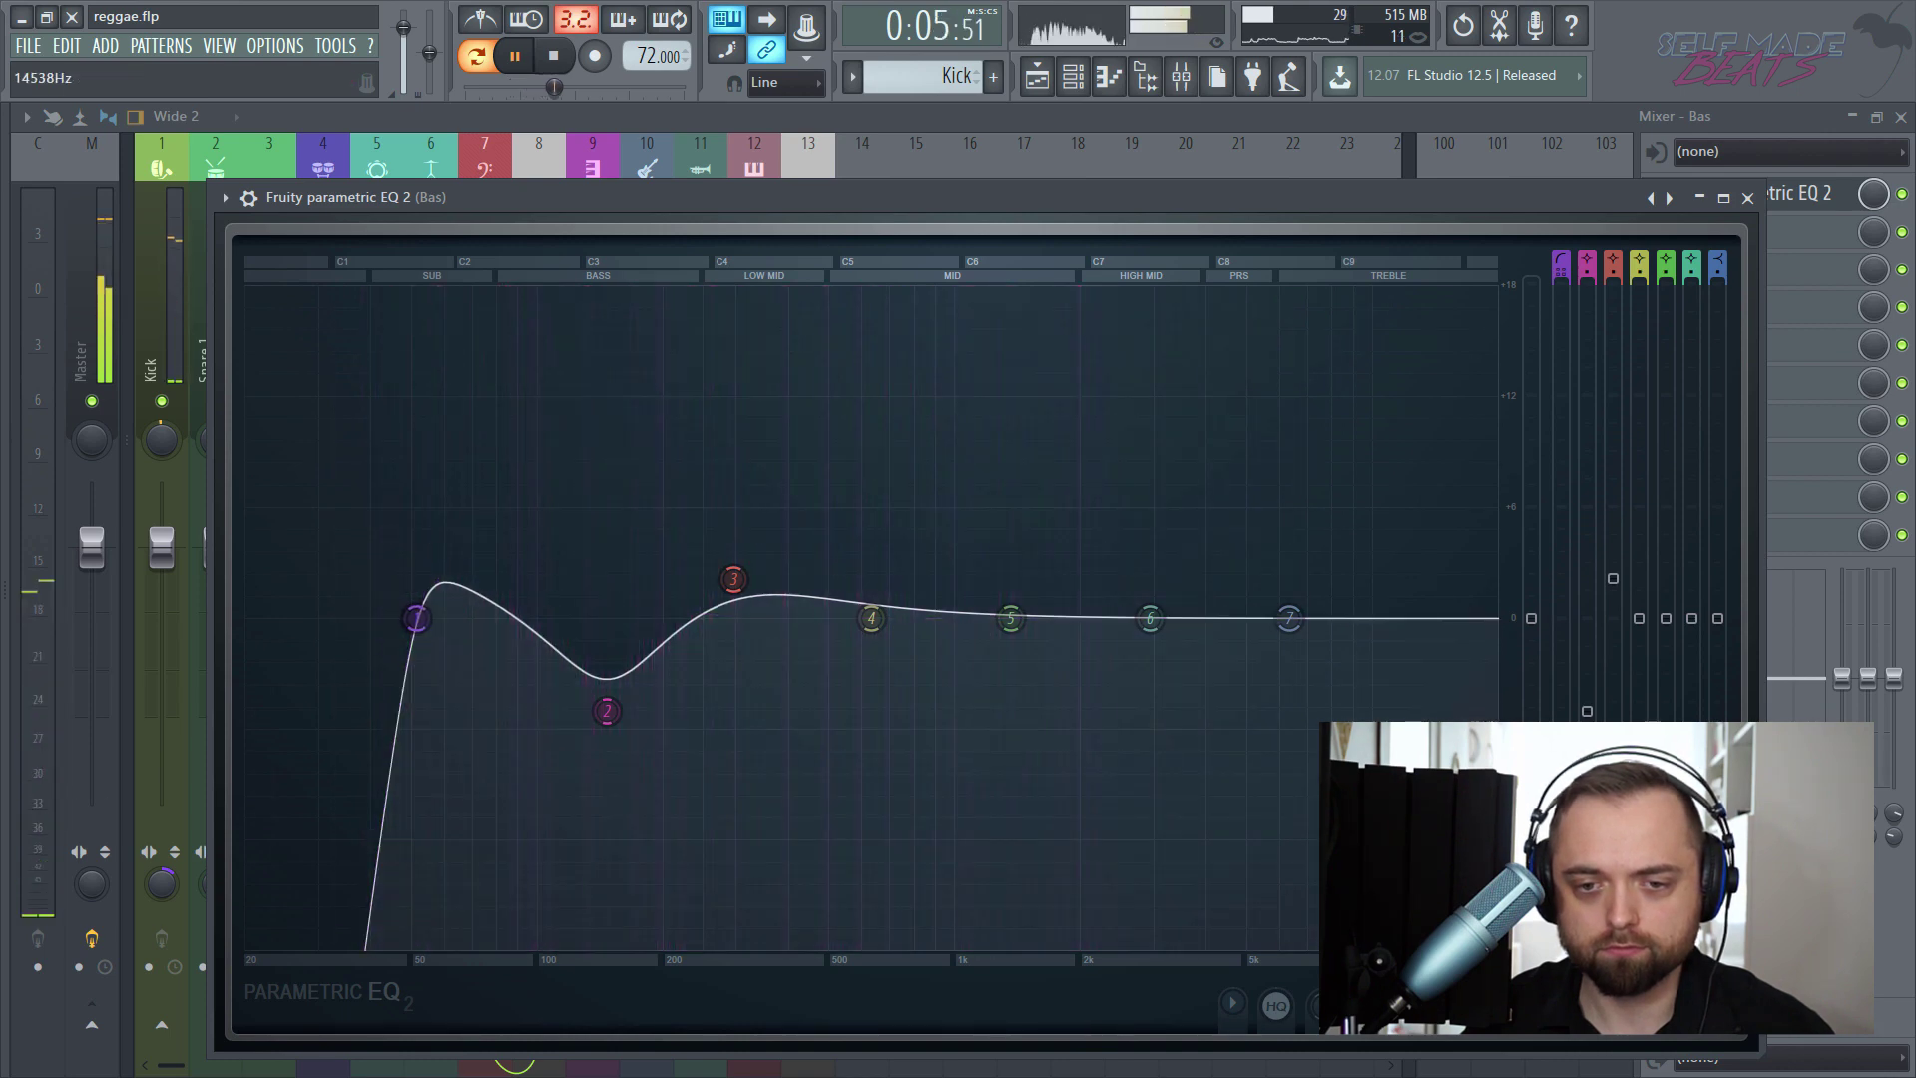
{"action": "key", "text": "space"}
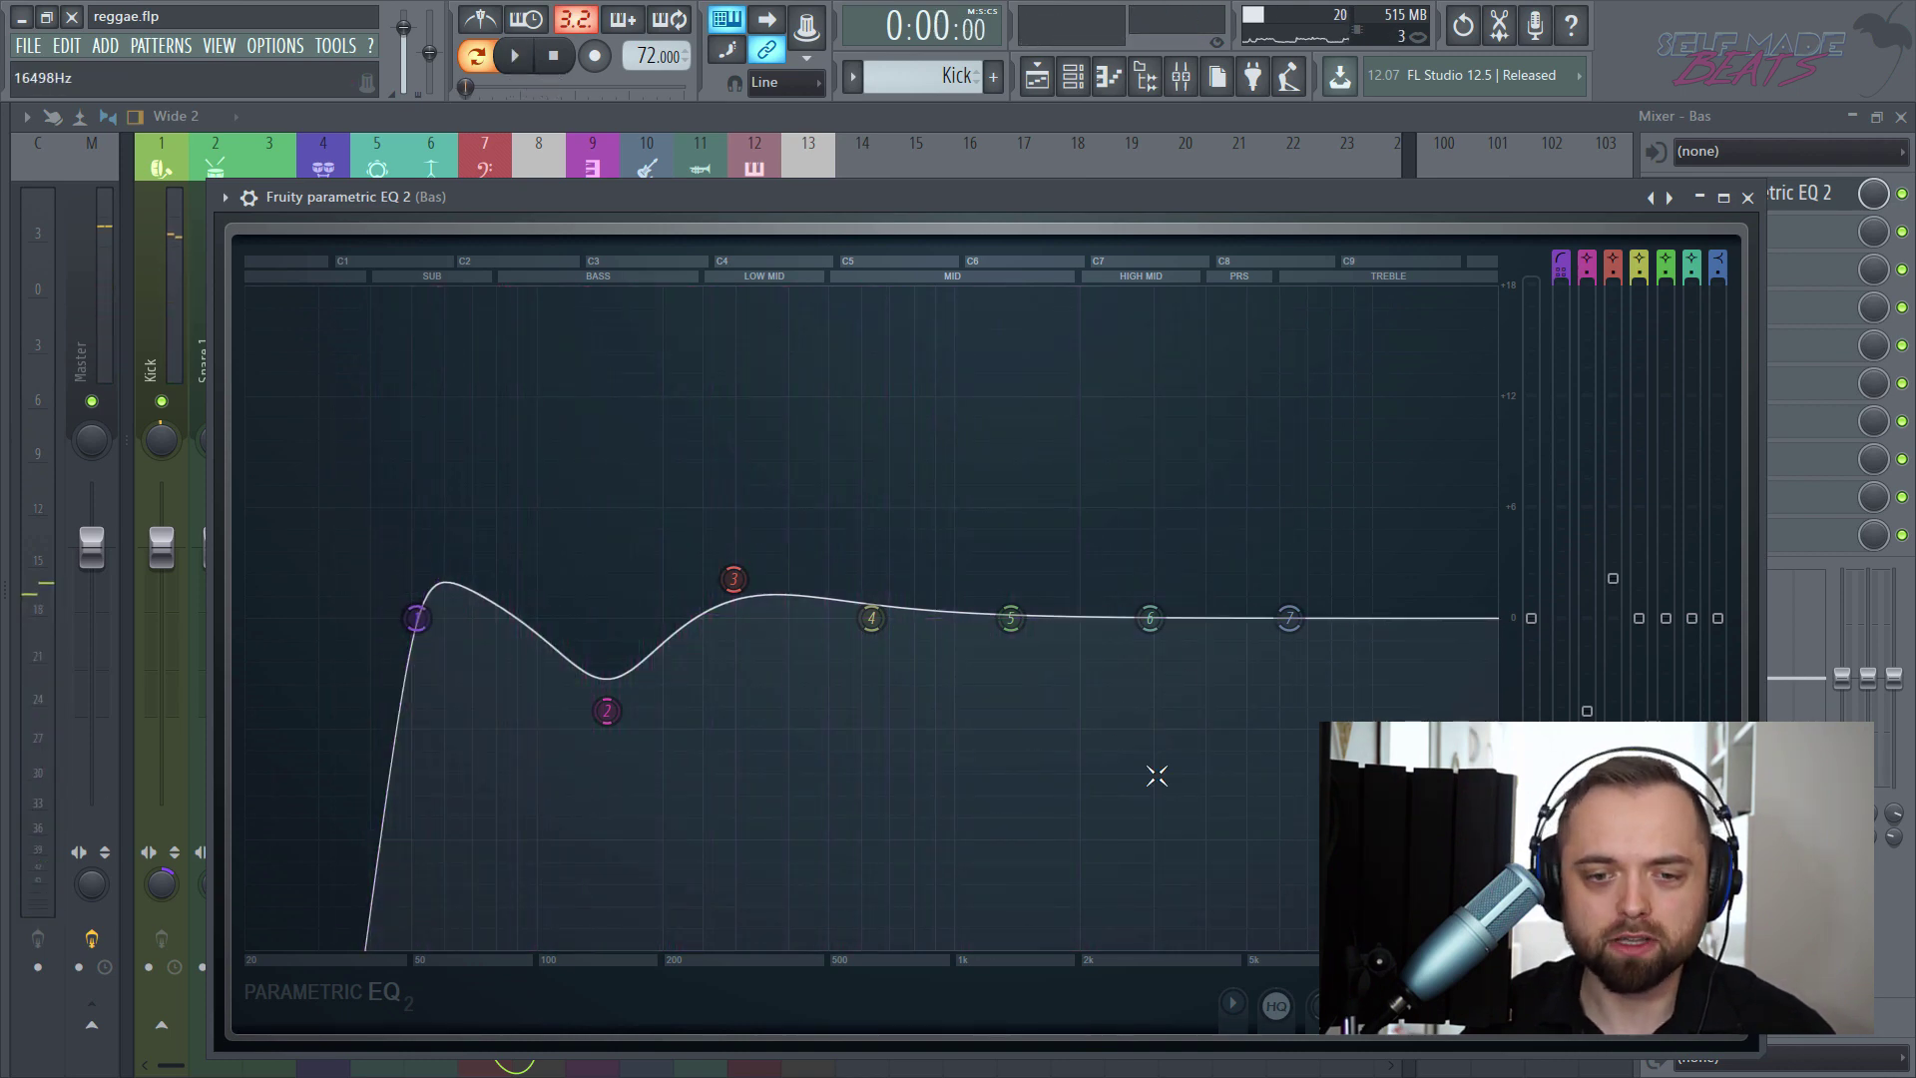
- Raise band 3 of the Bas EQ to 2.8 dB near 303 Hz and narrow its bandwidth to 21%
{"action": "mouse_move", "coordinate": [733, 579]}
{"action": "left_mouse_down"}
{"action": "mouse_move", "coordinate": [732, 548]}
{"action": "mouse_move", "coordinate": [738, 566]}
{"action": "left_mouse_up"}
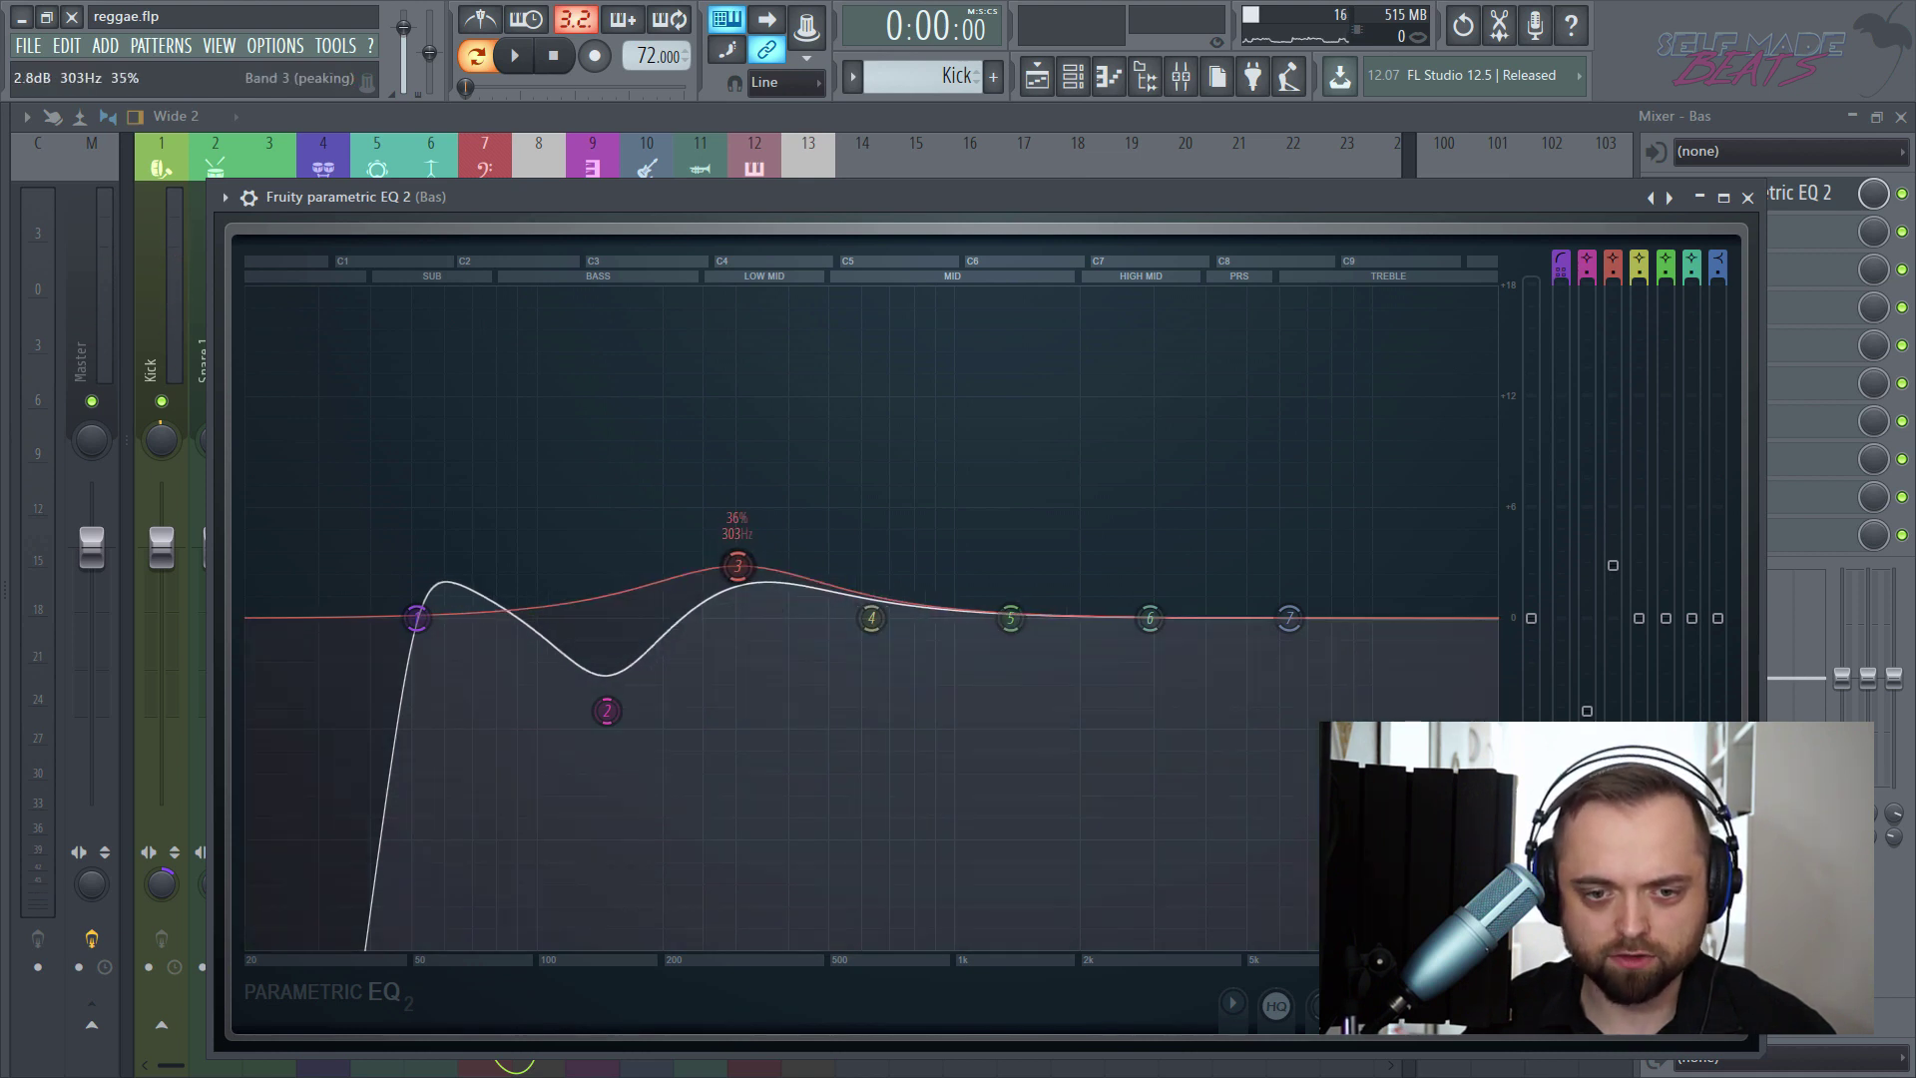
{"action": "scroll", "coordinate": [738, 566], "scroll_direction": "down", "scroll_amount": 5}
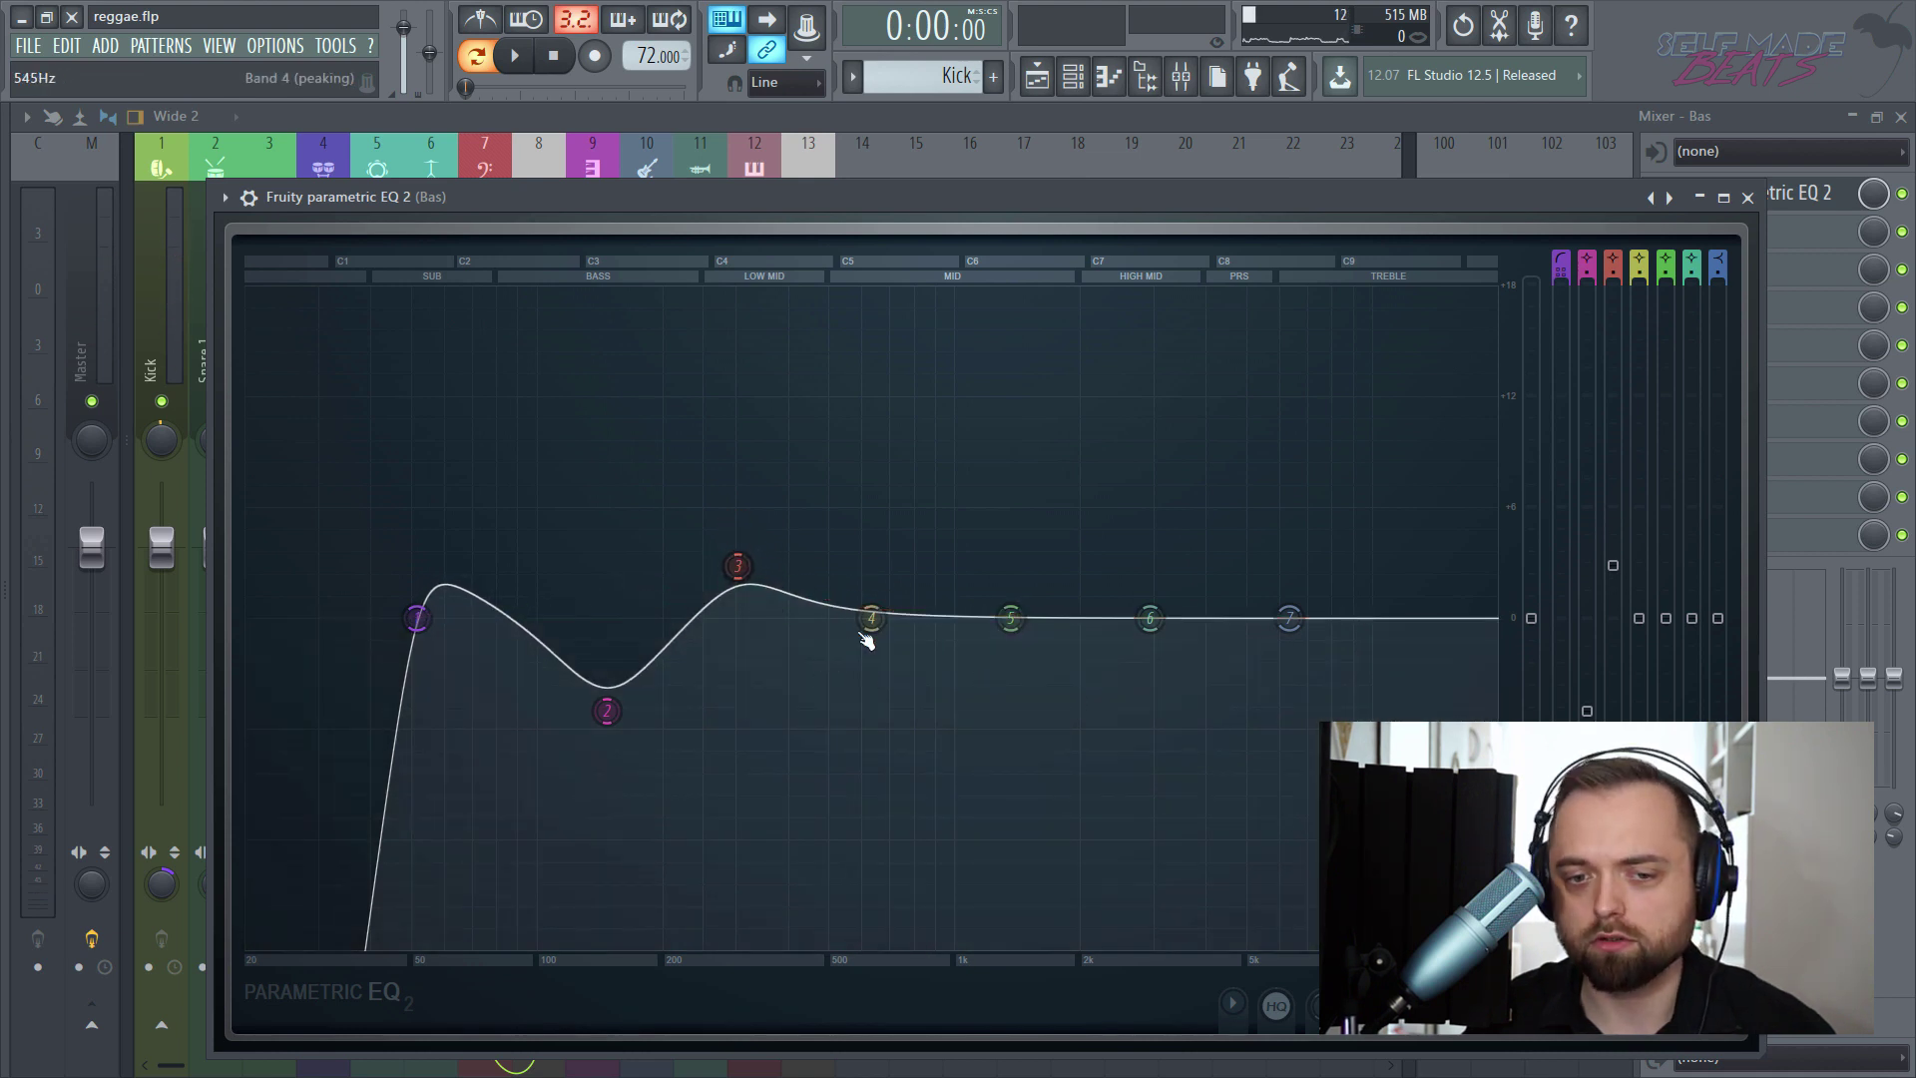
{"action": "key", "text": "space"}
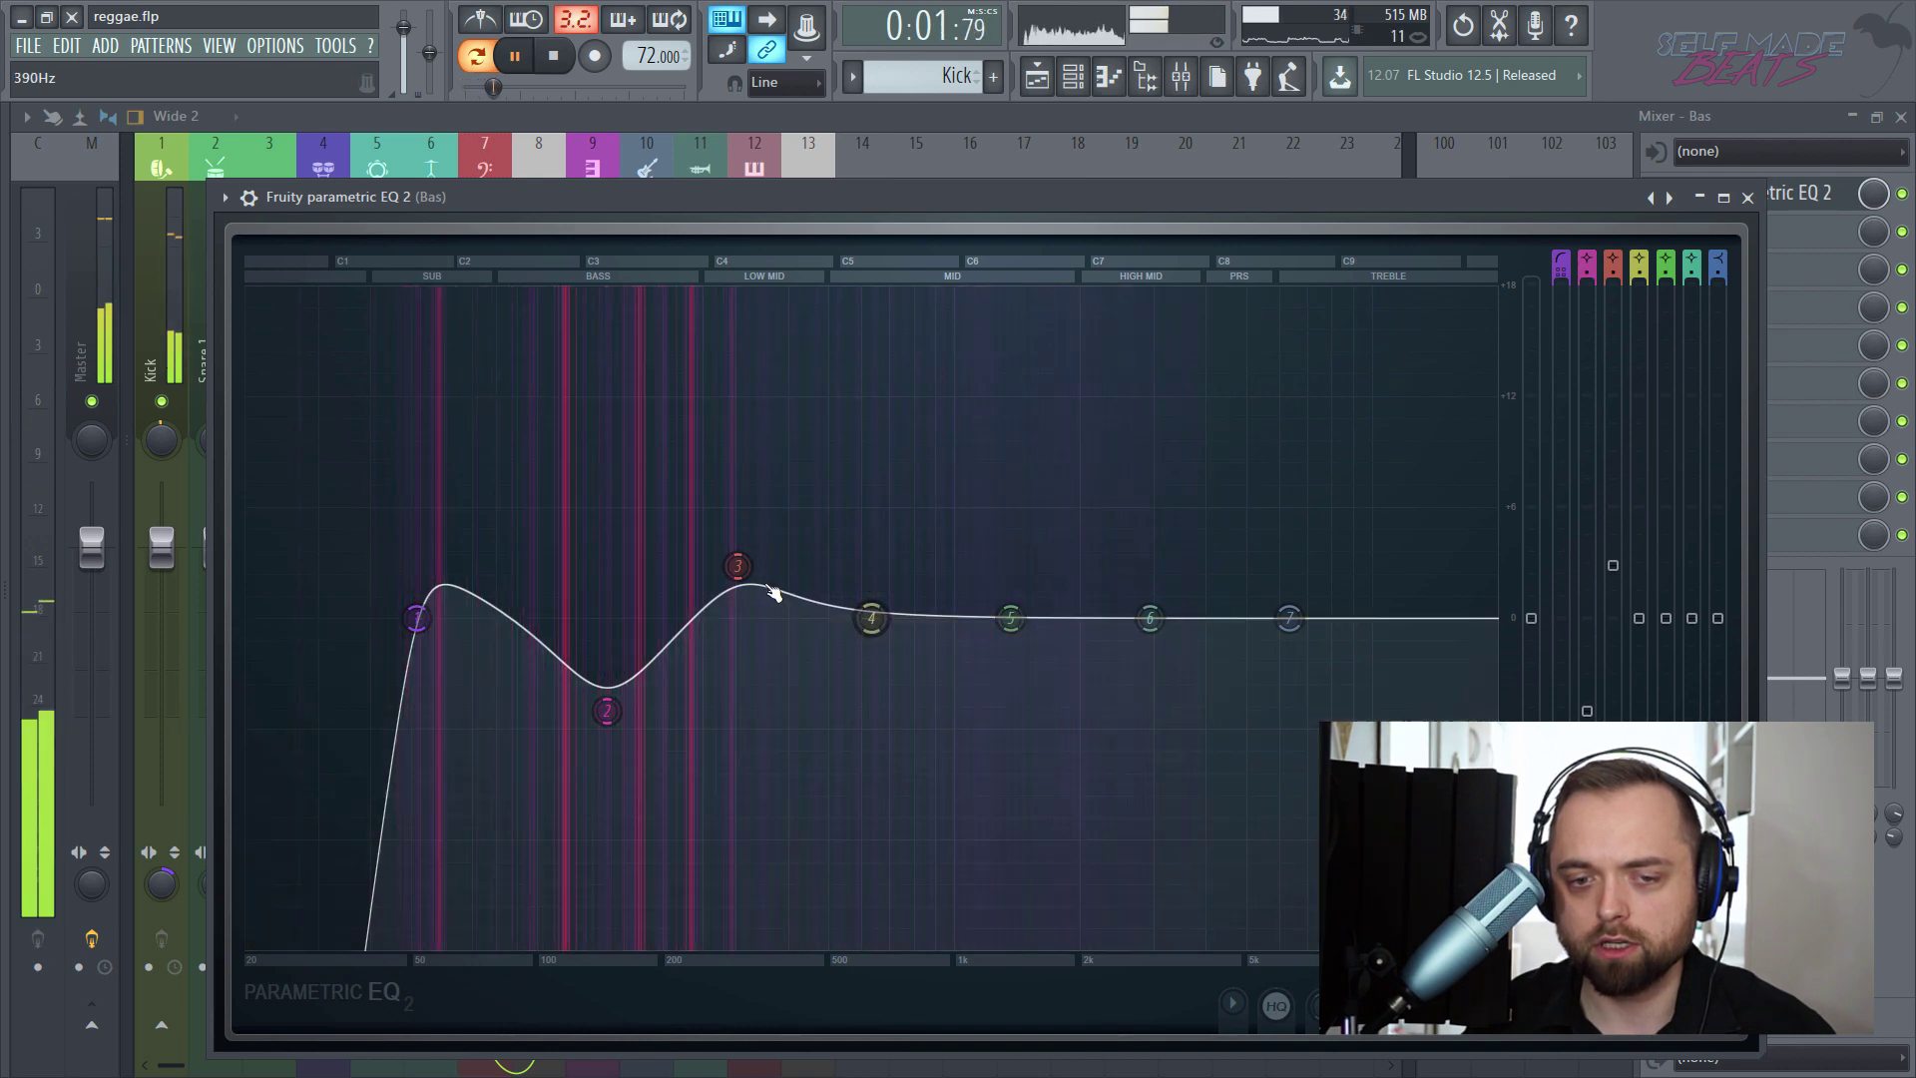
{"action": "key", "text": "space"}
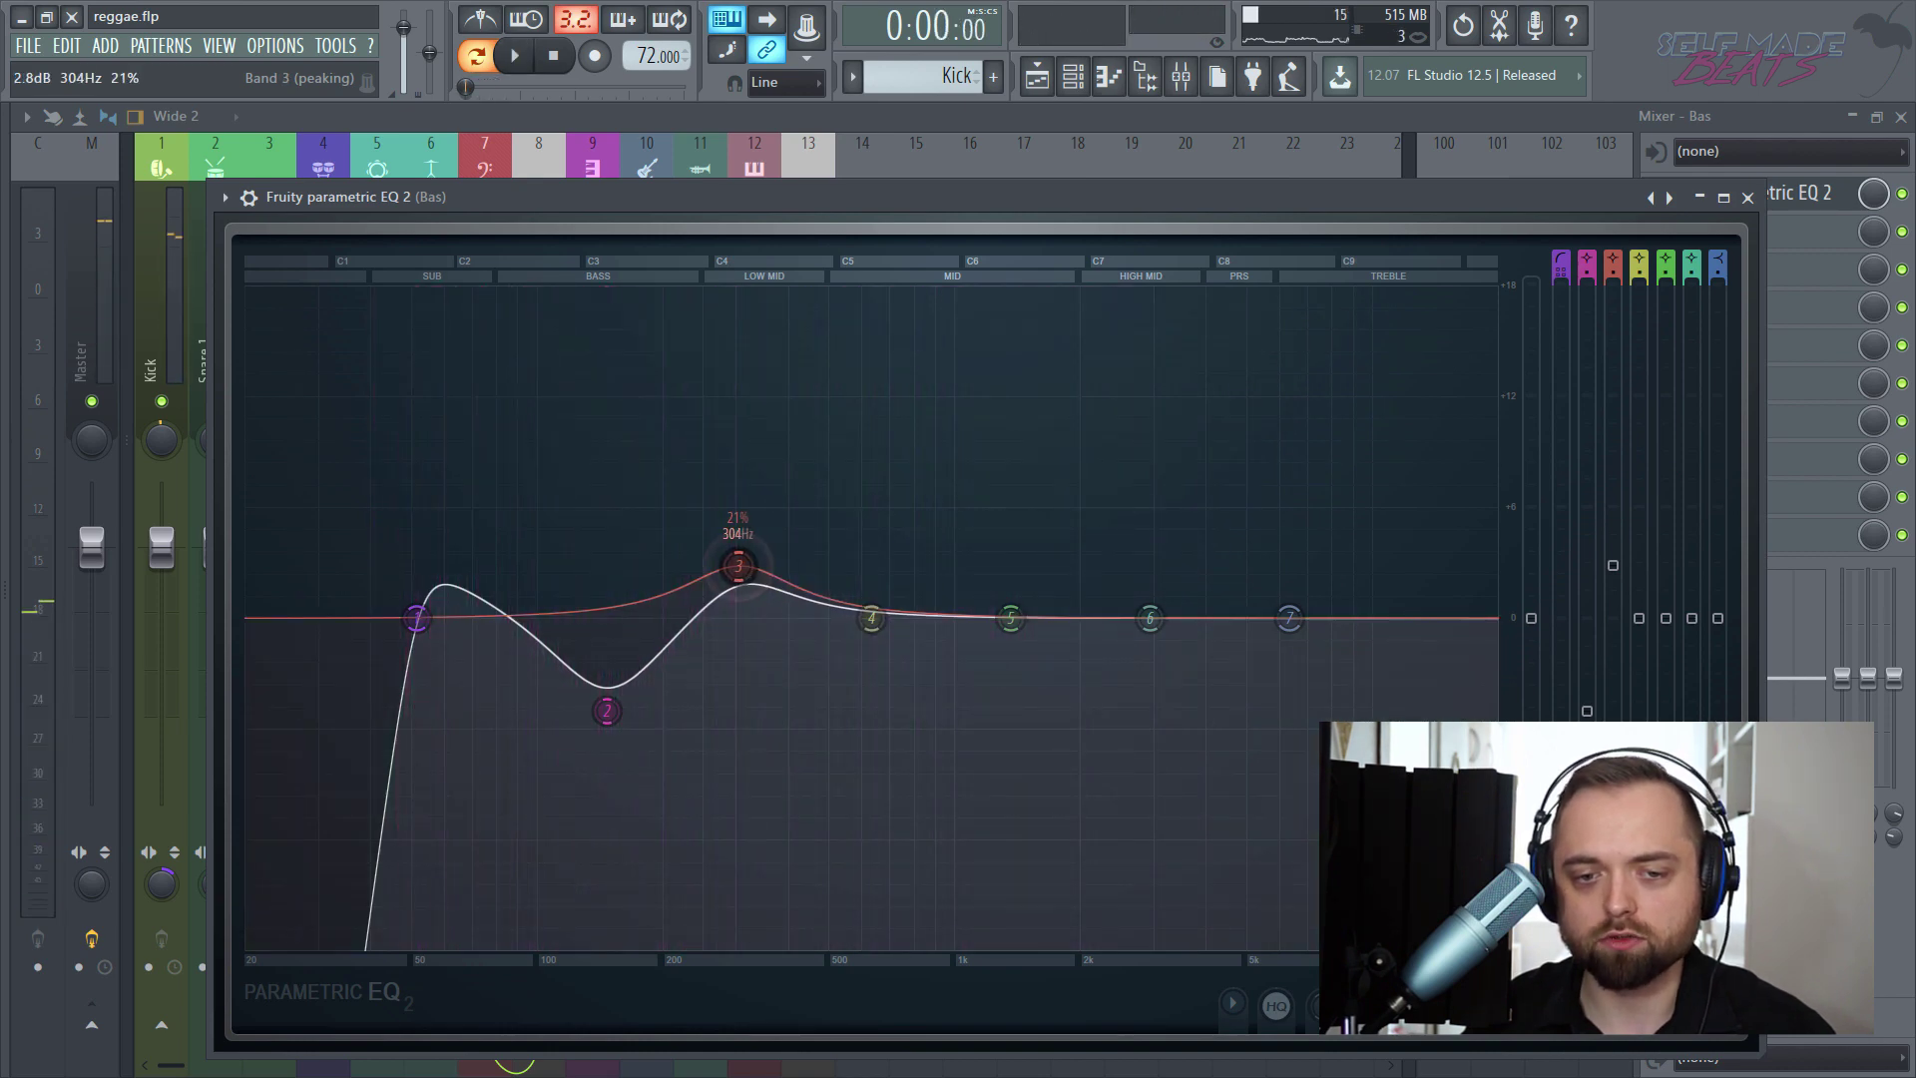
- Move band 3 of the Bas EQ up in frequency to 544 Hz at 2.5 dB, listening between changes
{"action": "left_click_drag", "start_coordinate": [738, 566], "coordinate": [775, 569]}
{"action": "key", "text": "space"}
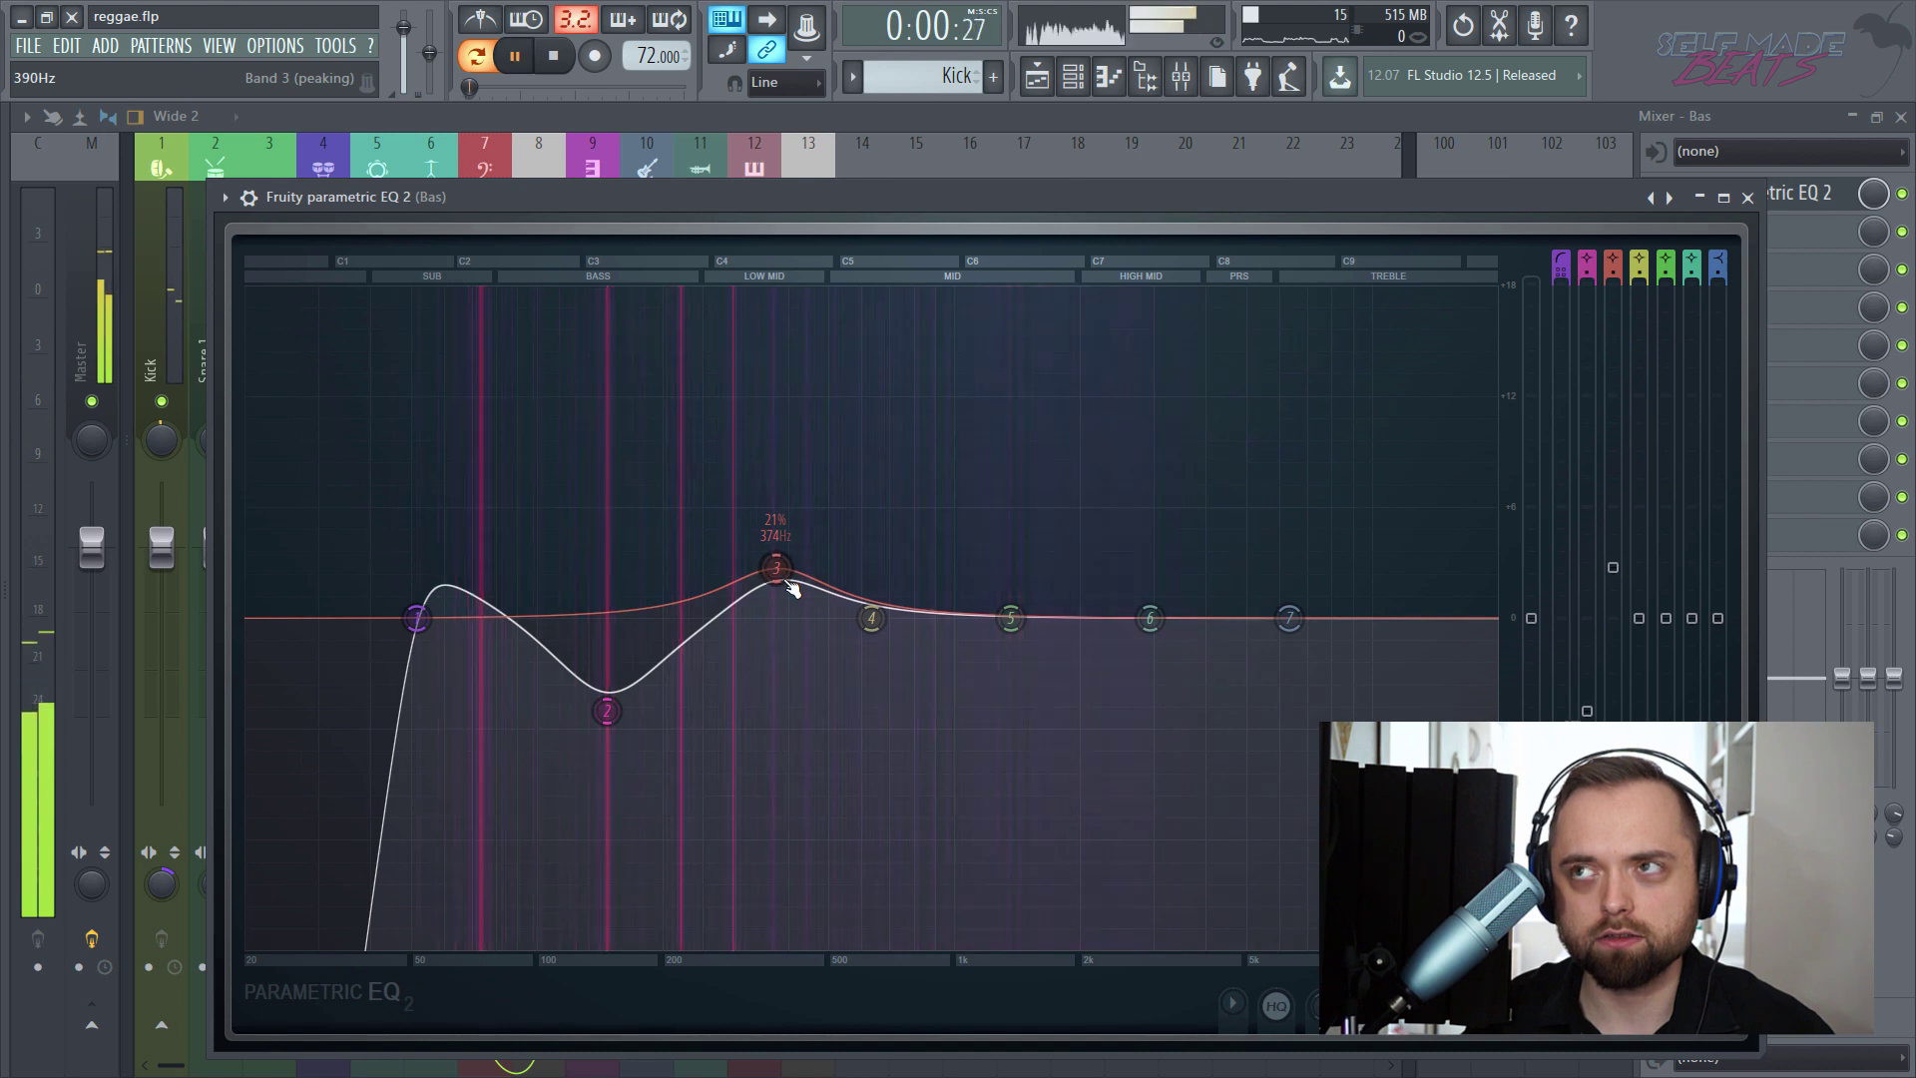
{"action": "key", "text": "space"}
{"action": "left_click_drag", "start_coordinate": [787, 574], "coordinate": [799, 577]}
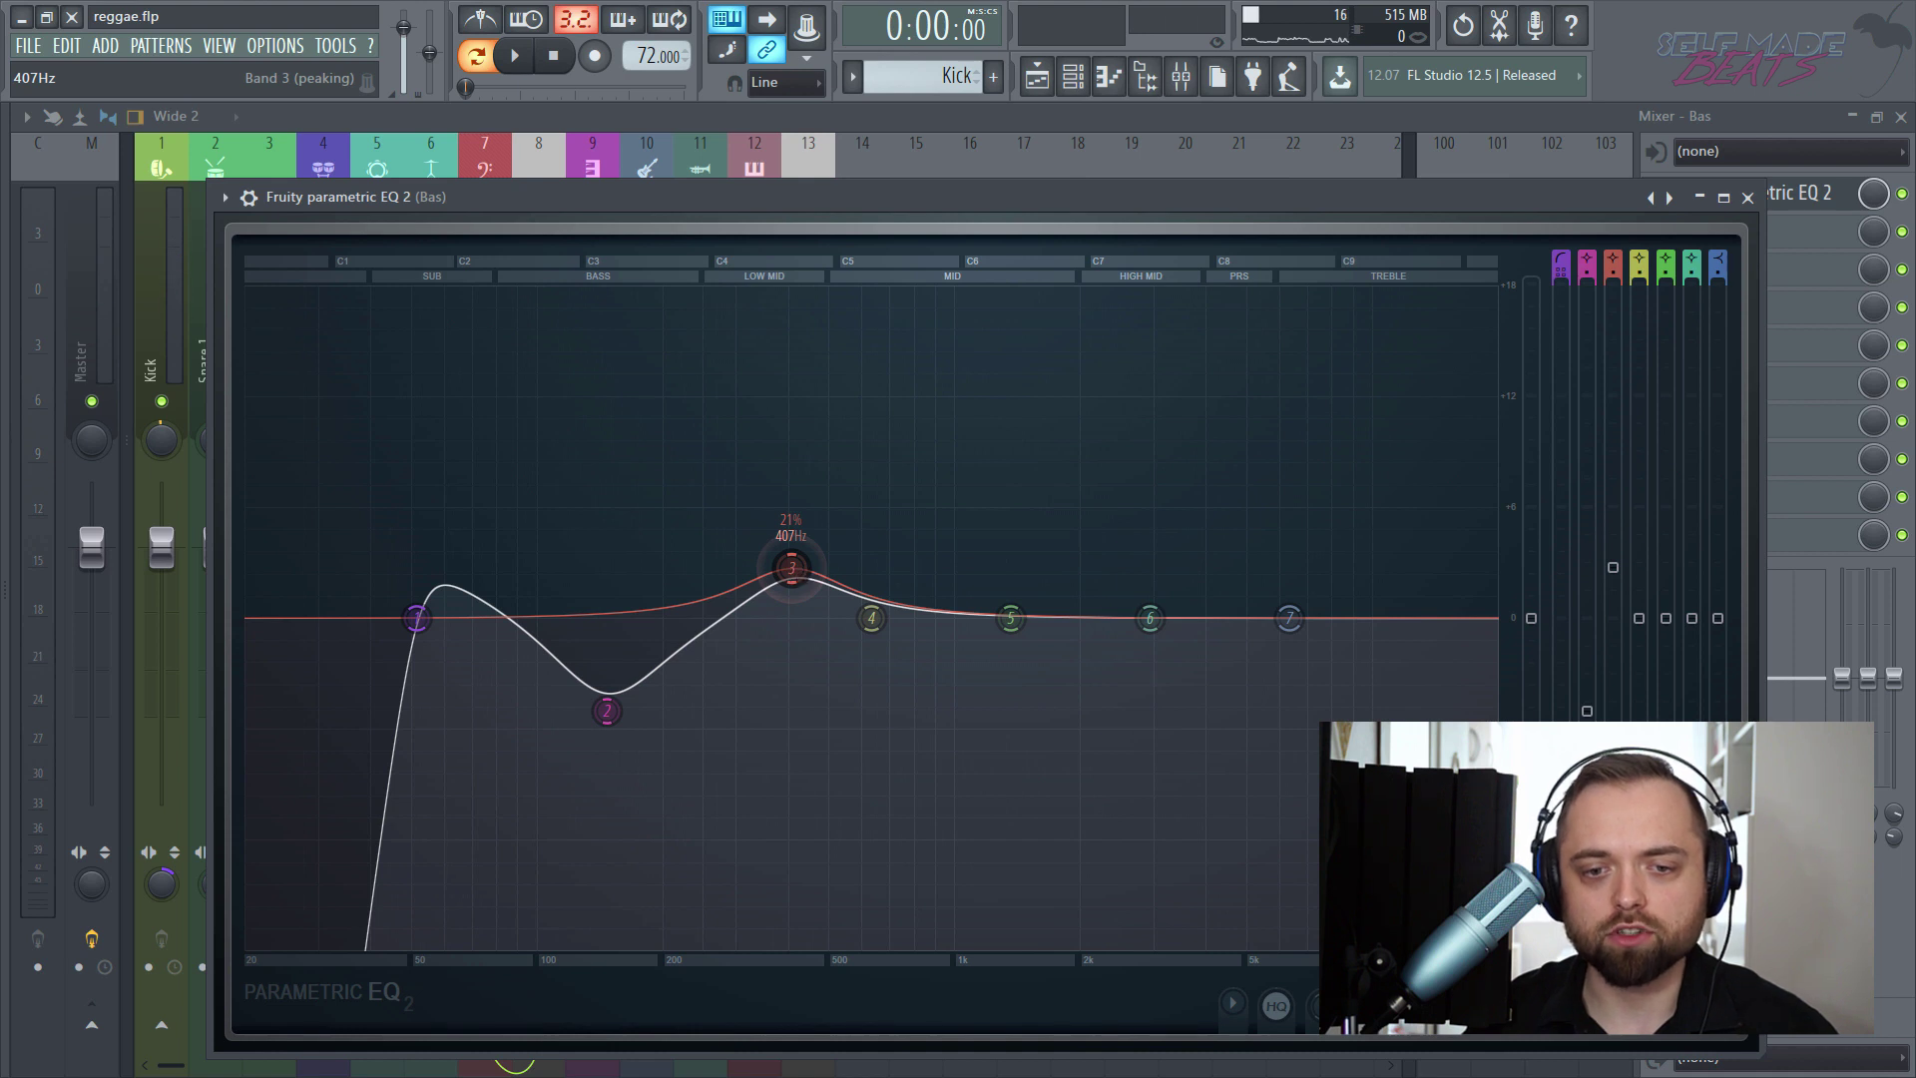
{"action": "left_click_drag", "start_coordinate": [792, 569], "coordinate": [843, 572]}
{"action": "key", "text": "space"}
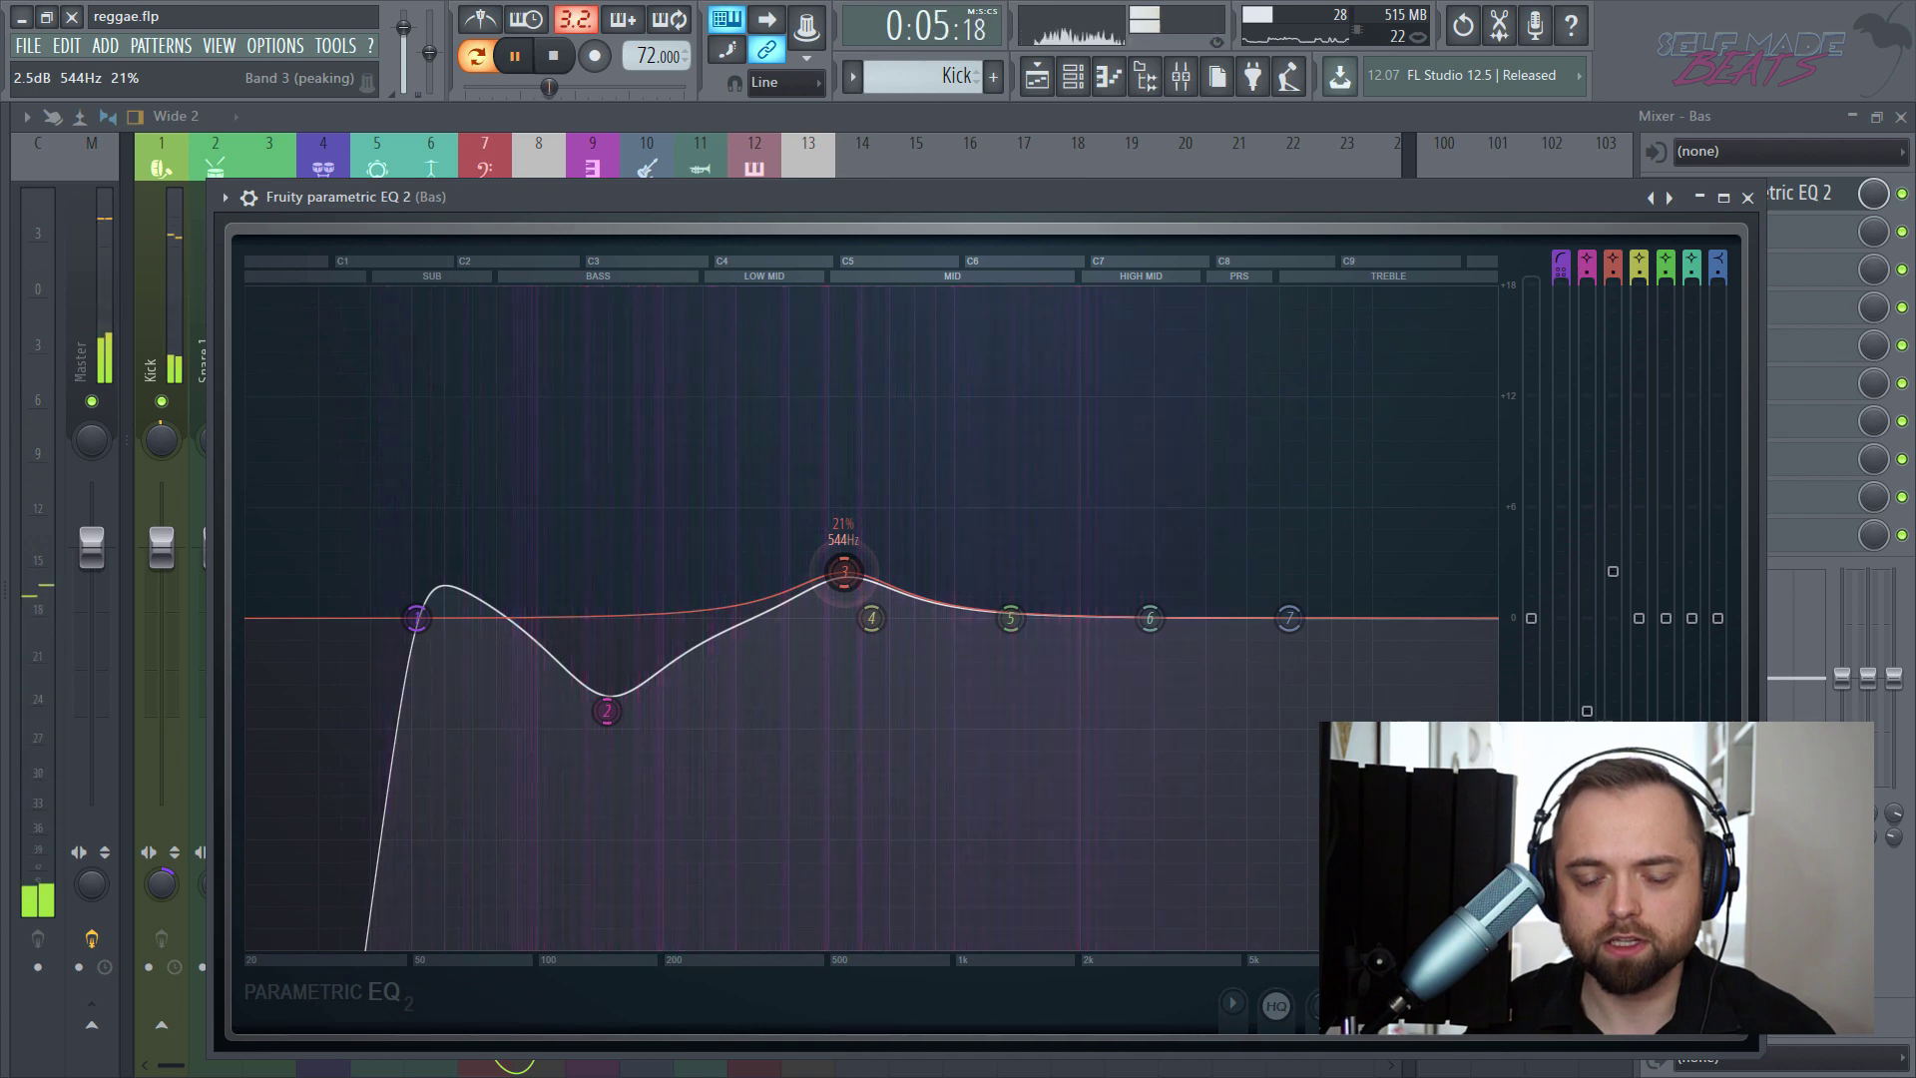
- Cut band 5 of the Bas EQ, shift band 7 lower in frequency with a deep cut and close the EQ
{"action": "key", "text": "space"}
{"action": "left_click_drag", "start_coordinate": [1010, 618], "coordinate": [1043, 693]}
{"action": "left_click_drag", "start_coordinate": [1289, 618], "coordinate": [1055, 903]}
{"action": "key", "text": "space"}
{"action": "left_click", "coordinate": [1747, 200]}
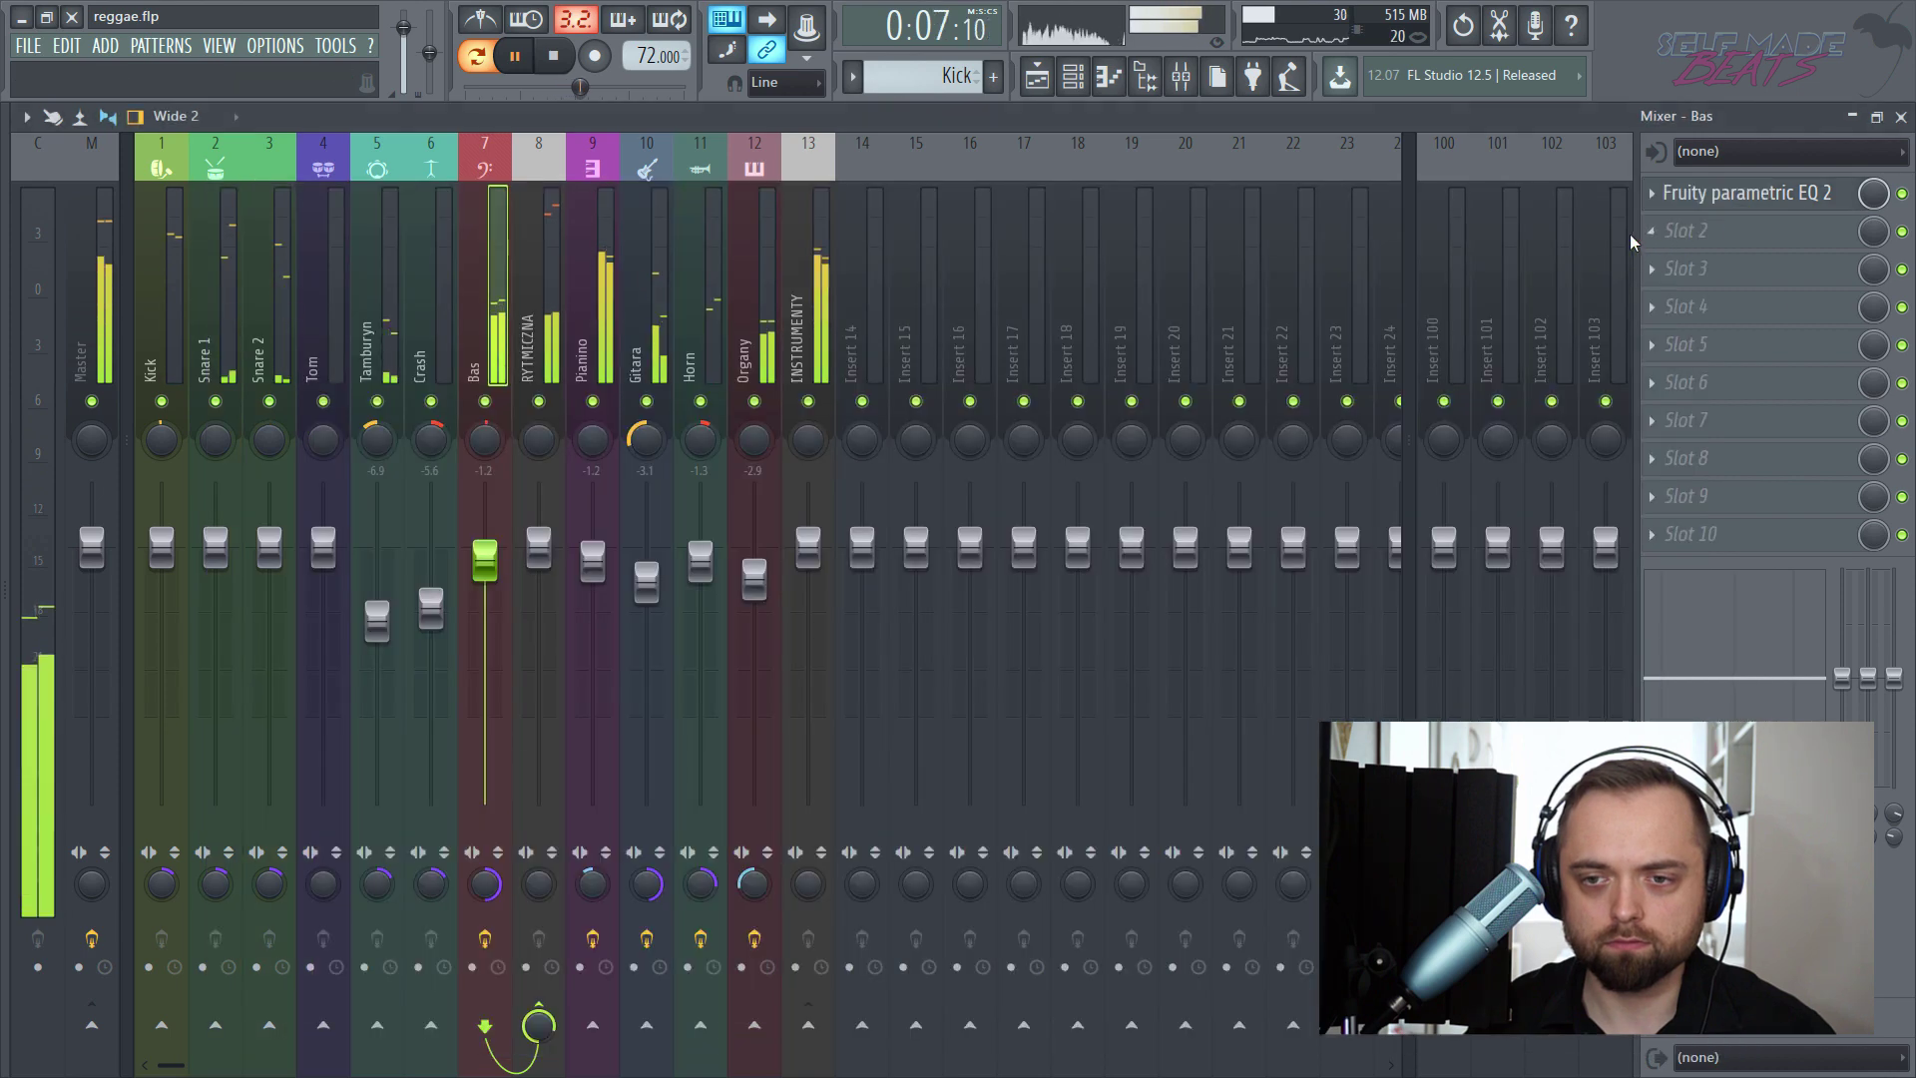
- Stop playback and add Fruity Blood Overdrive to the second effect slot of the Bas channel
{"action": "key", "text": "space"}
{"action": "left_click", "coordinate": [1694, 233]}
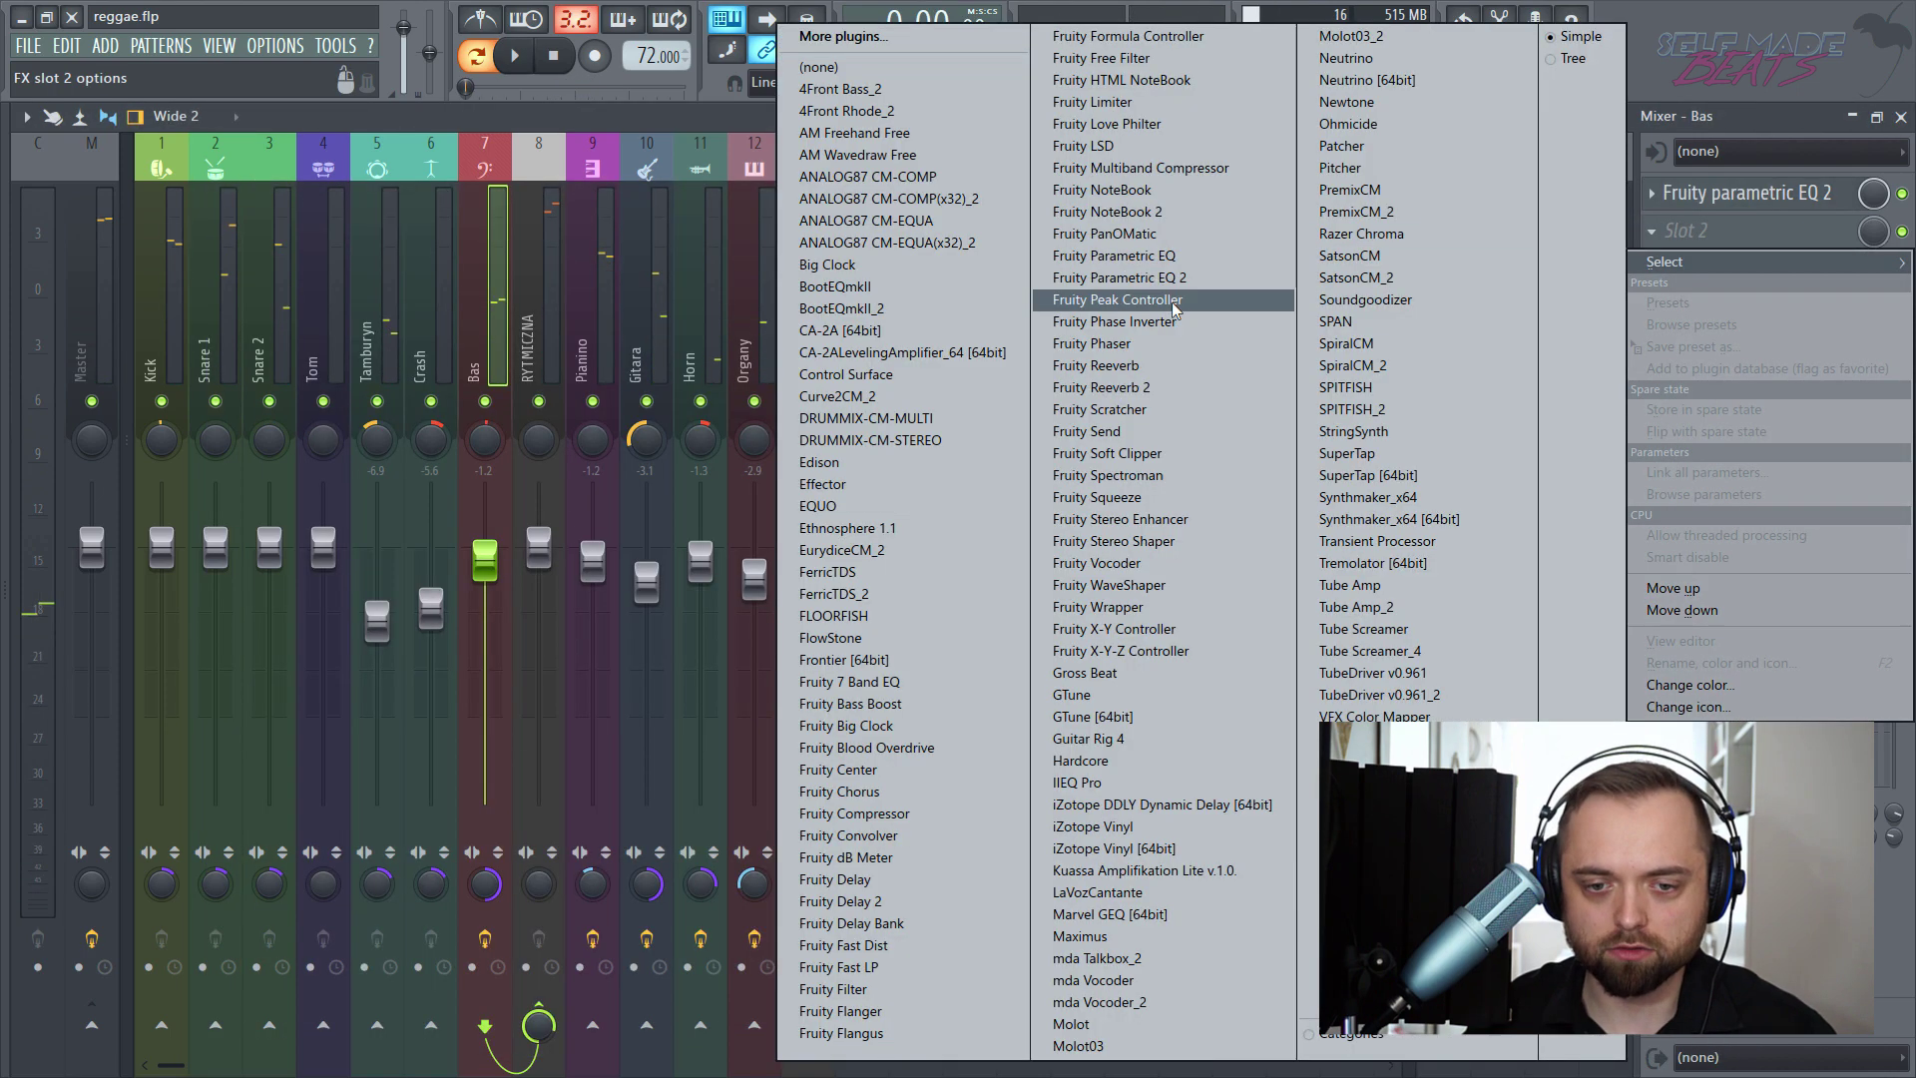
{"action": "left_click", "coordinate": [885, 750]}
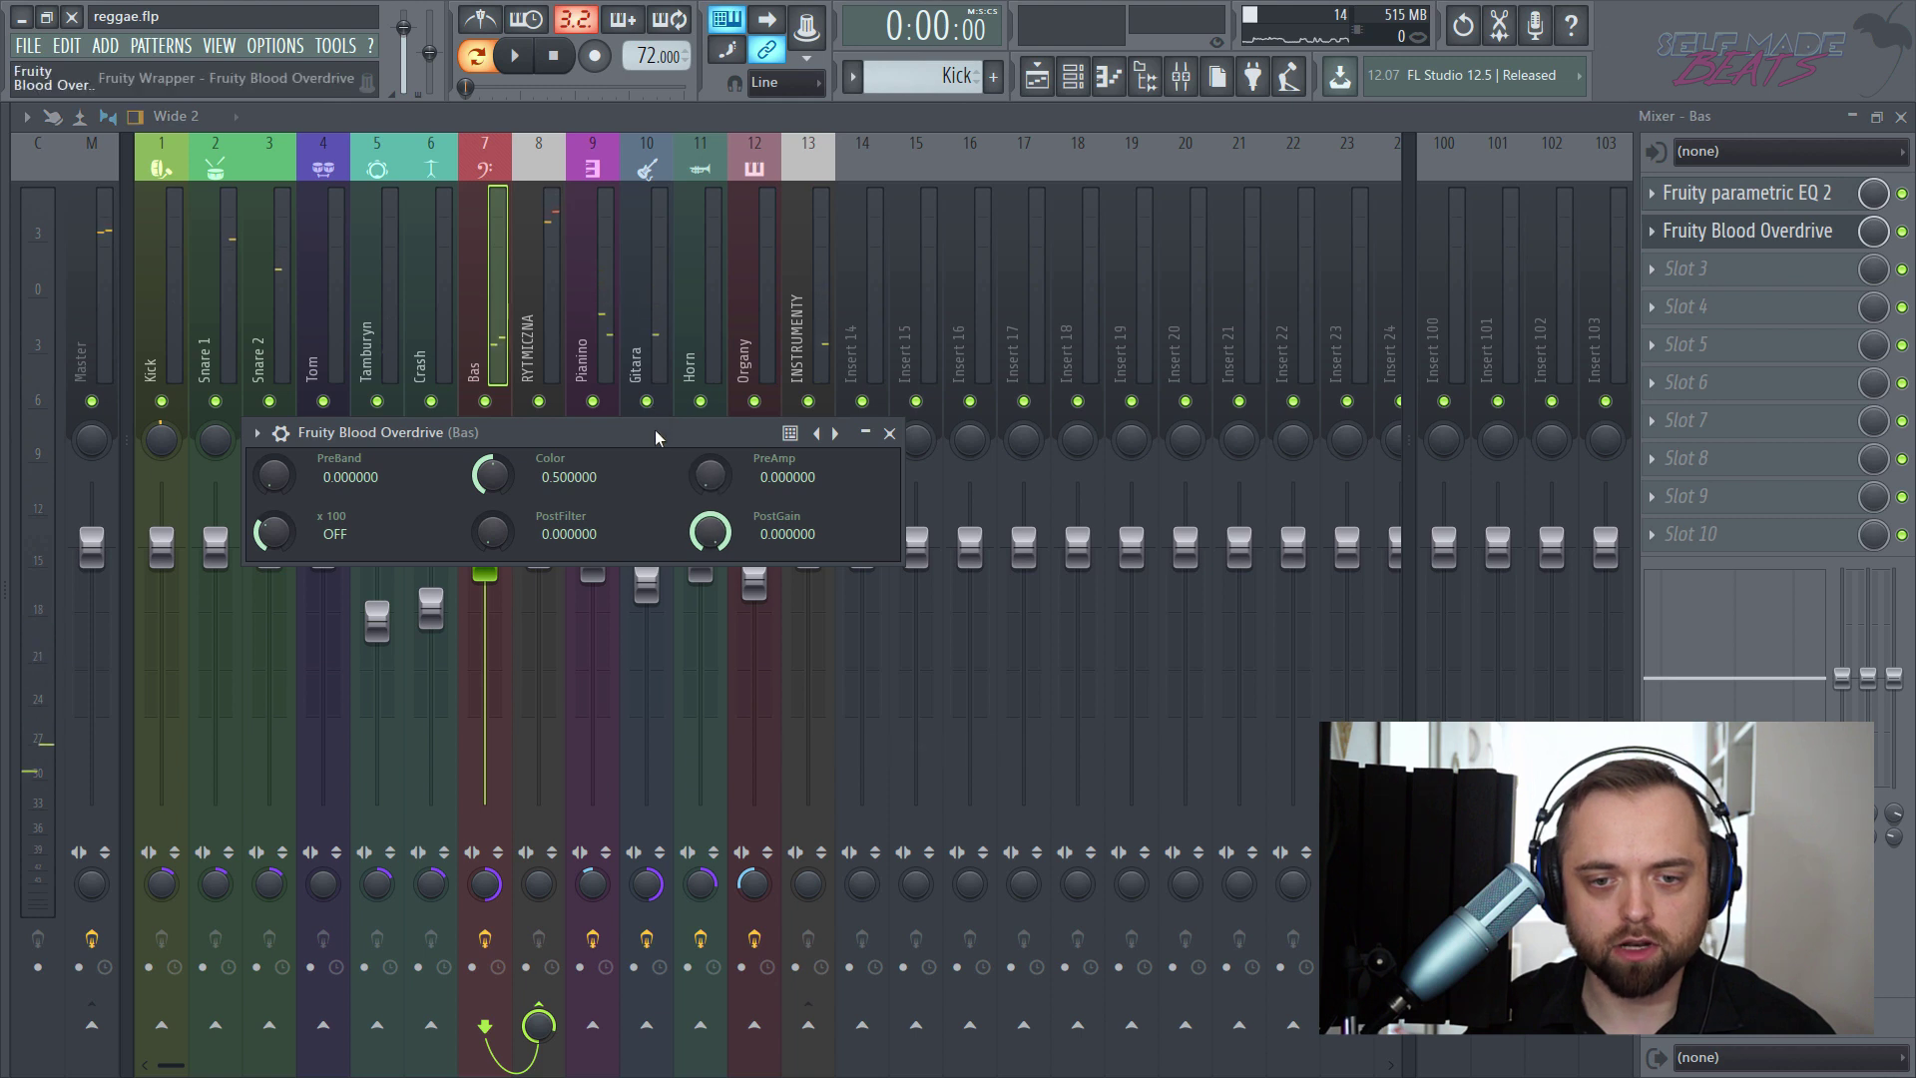
{"action": "left_click_drag", "start_coordinate": [499, 419], "coordinate": [818, 419]}
- During playback, set the overdrive's PreAmp to about 0.47, Color to about 0.39 and PostGain to about -0.51
{"action": "key", "text": "space"}
{"action": "left_click_drag", "start_coordinate": [1067, 517], "coordinate": [1067, 559]}
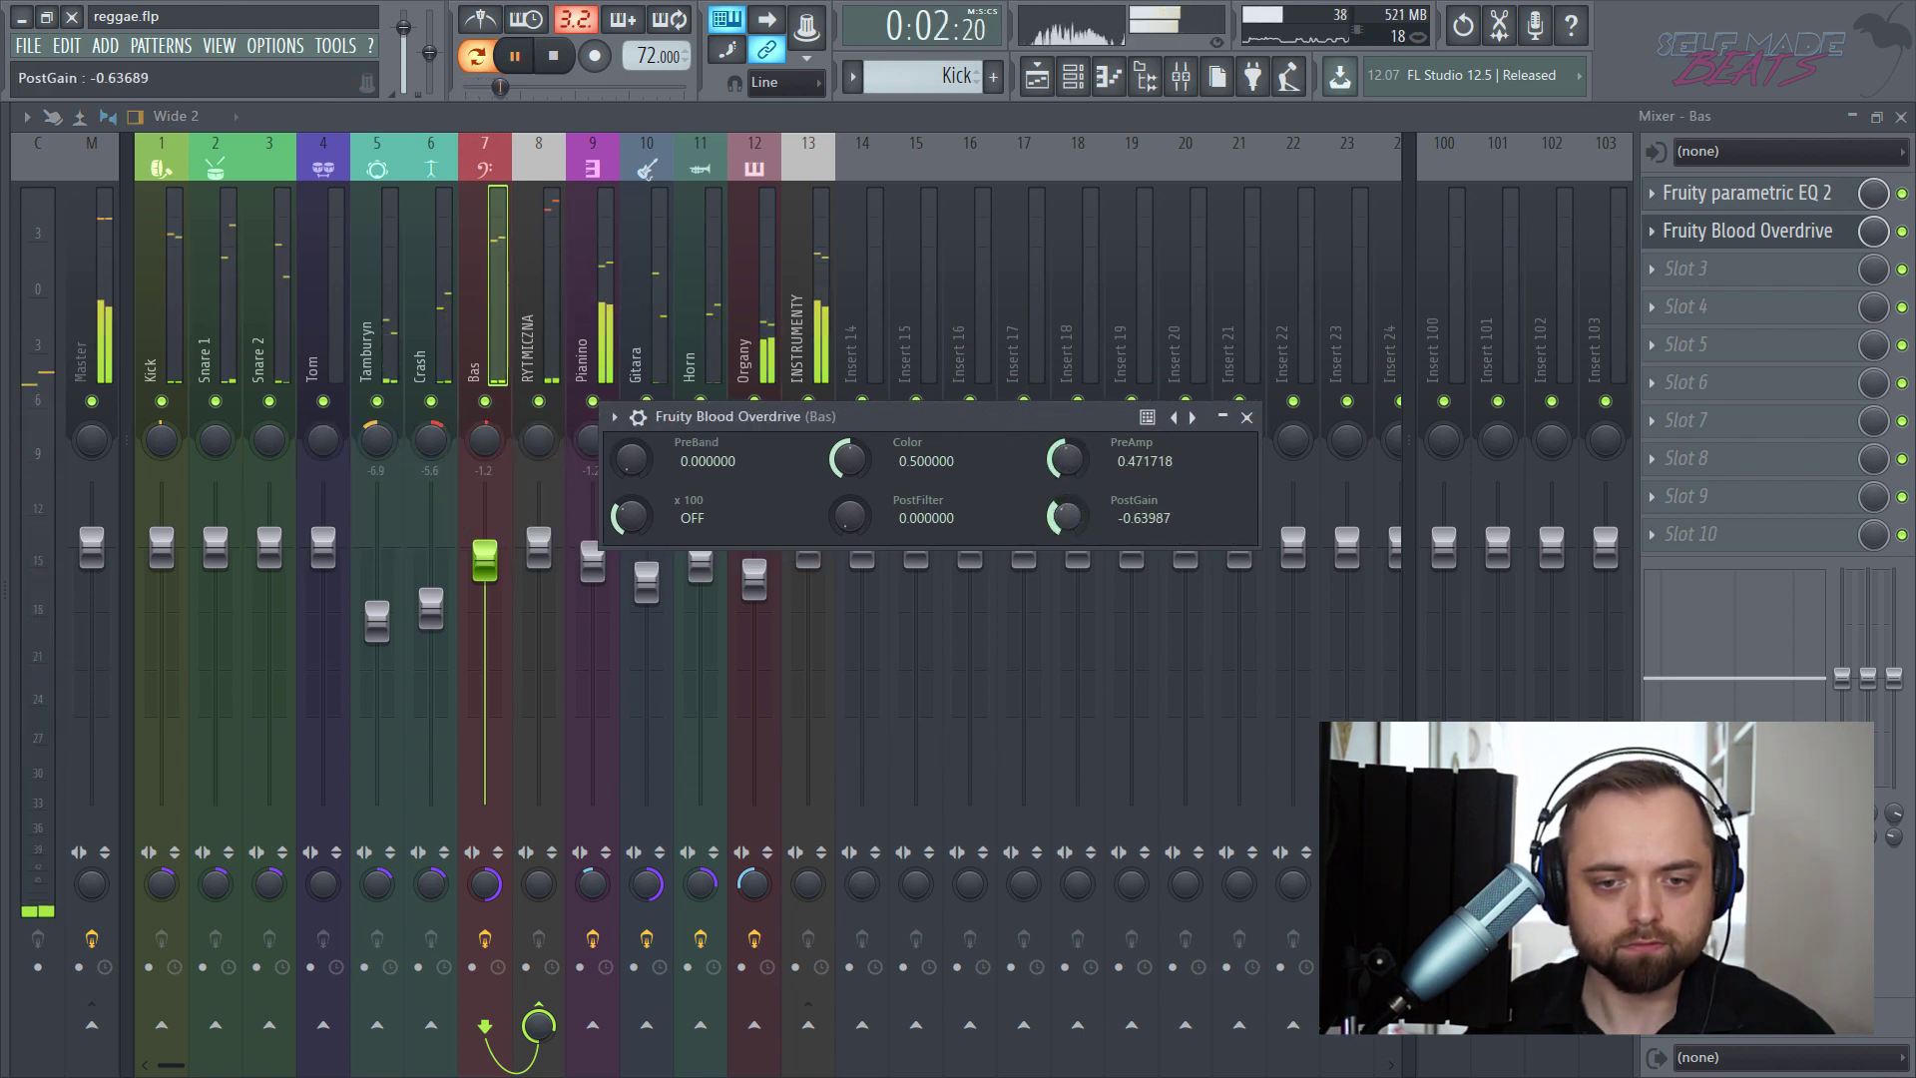
{"action": "mouse_move", "coordinate": [849, 459]}
{"action": "left_mouse_down"}
{"action": "mouse_move", "coordinate": [849, 484]}
{"action": "mouse_move", "coordinate": [849, 449]}
{"action": "left_mouse_up"}
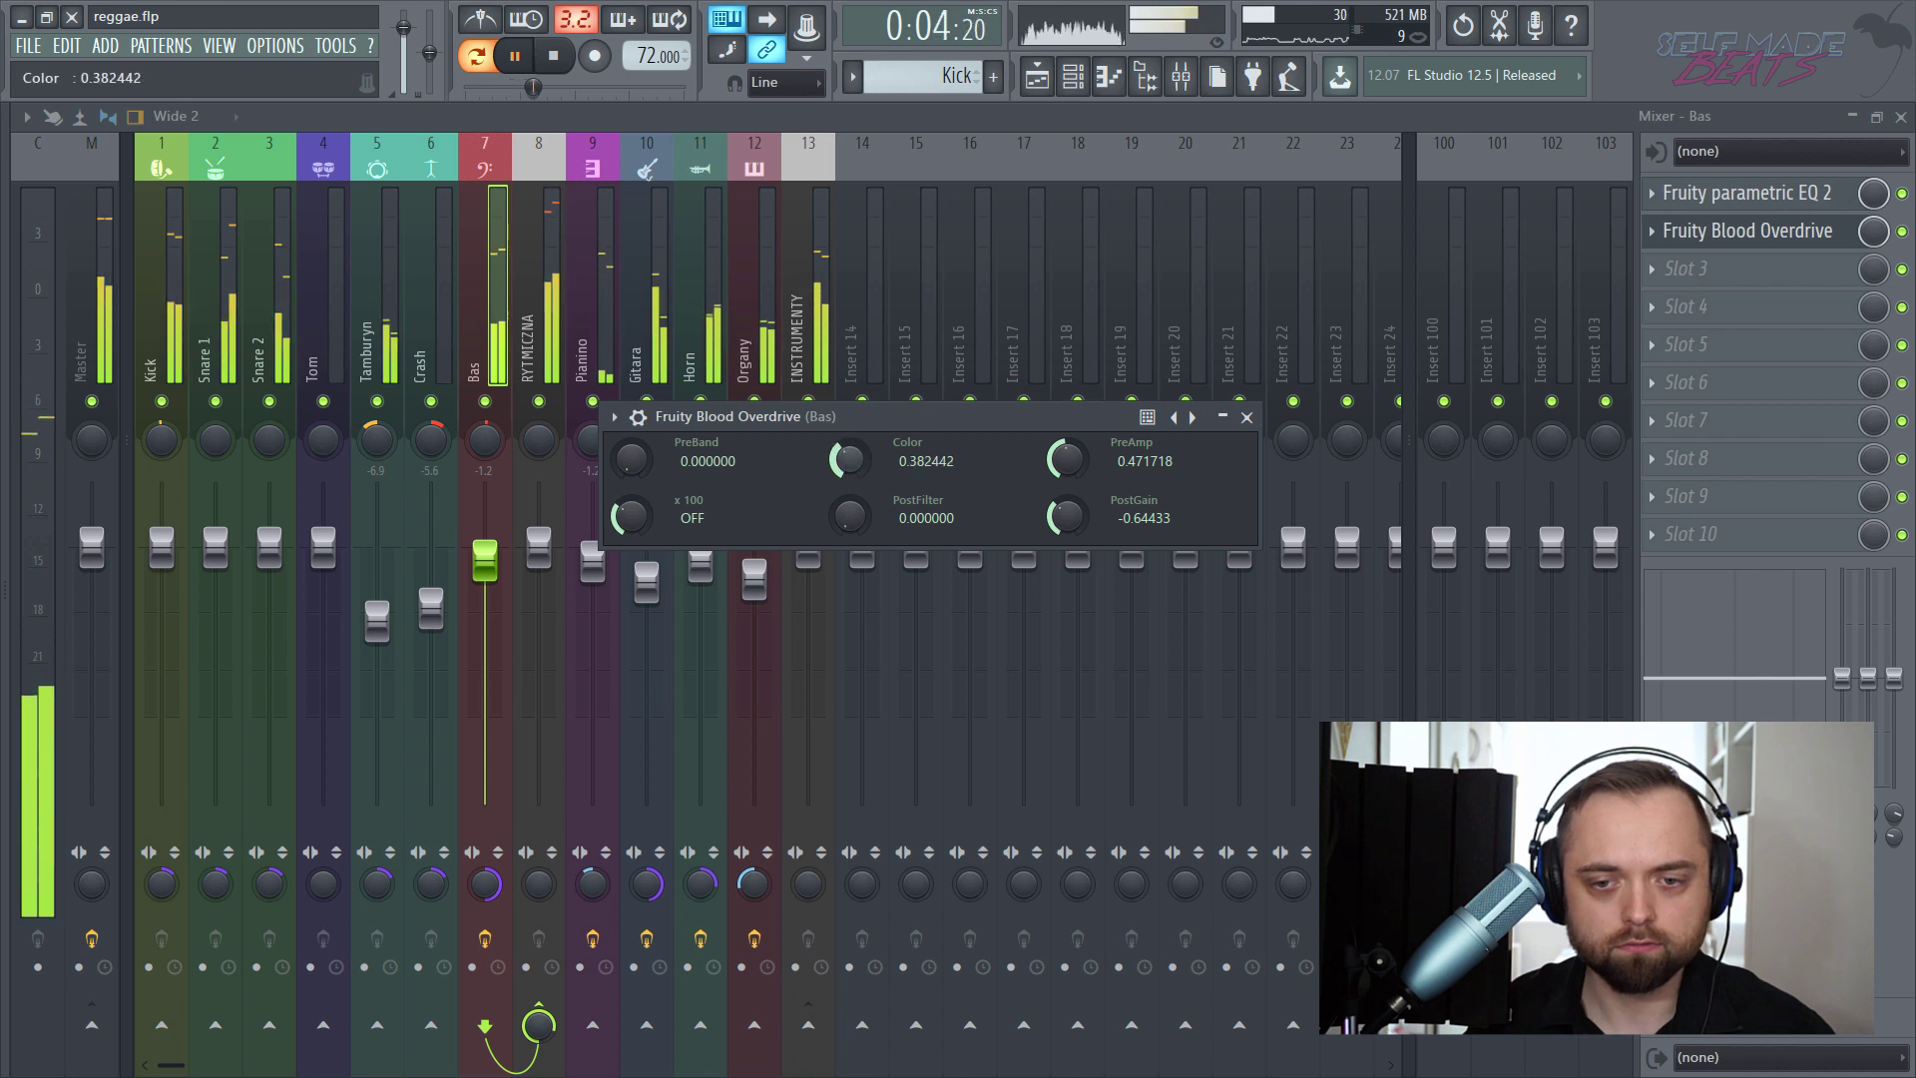
{"action": "left_click_drag", "start_coordinate": [1067, 516], "coordinate": [1067, 504]}
{"action": "key", "text": "space"}
{"action": "key", "text": "space"}
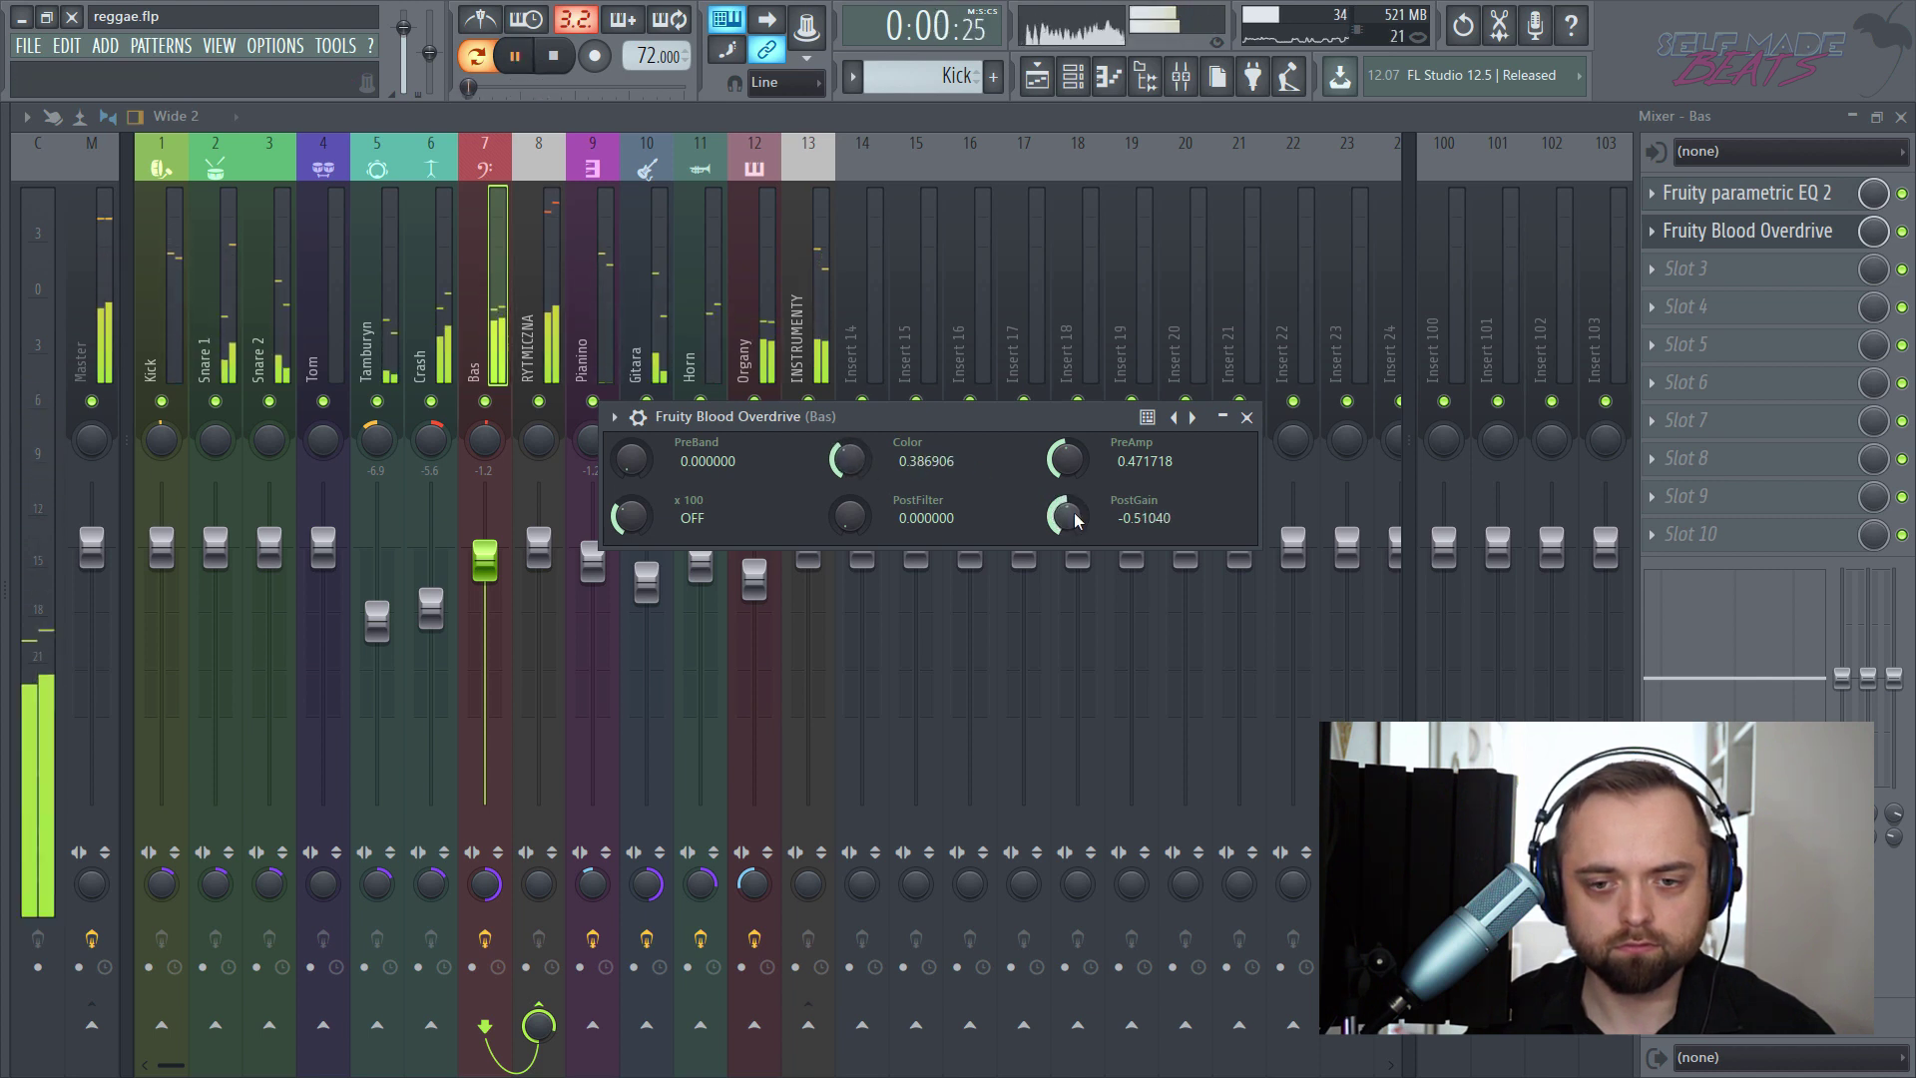
- Fine-tune the overdrive to a PostGain of about -0.48 and a Color of about 0.72, and close it
{"action": "scroll", "coordinate": [1069, 527], "scroll_direction": "up", "scroll_amount": 2}
{"action": "scroll", "coordinate": [1069, 527], "scroll_direction": "down", "scroll_amount": 1}
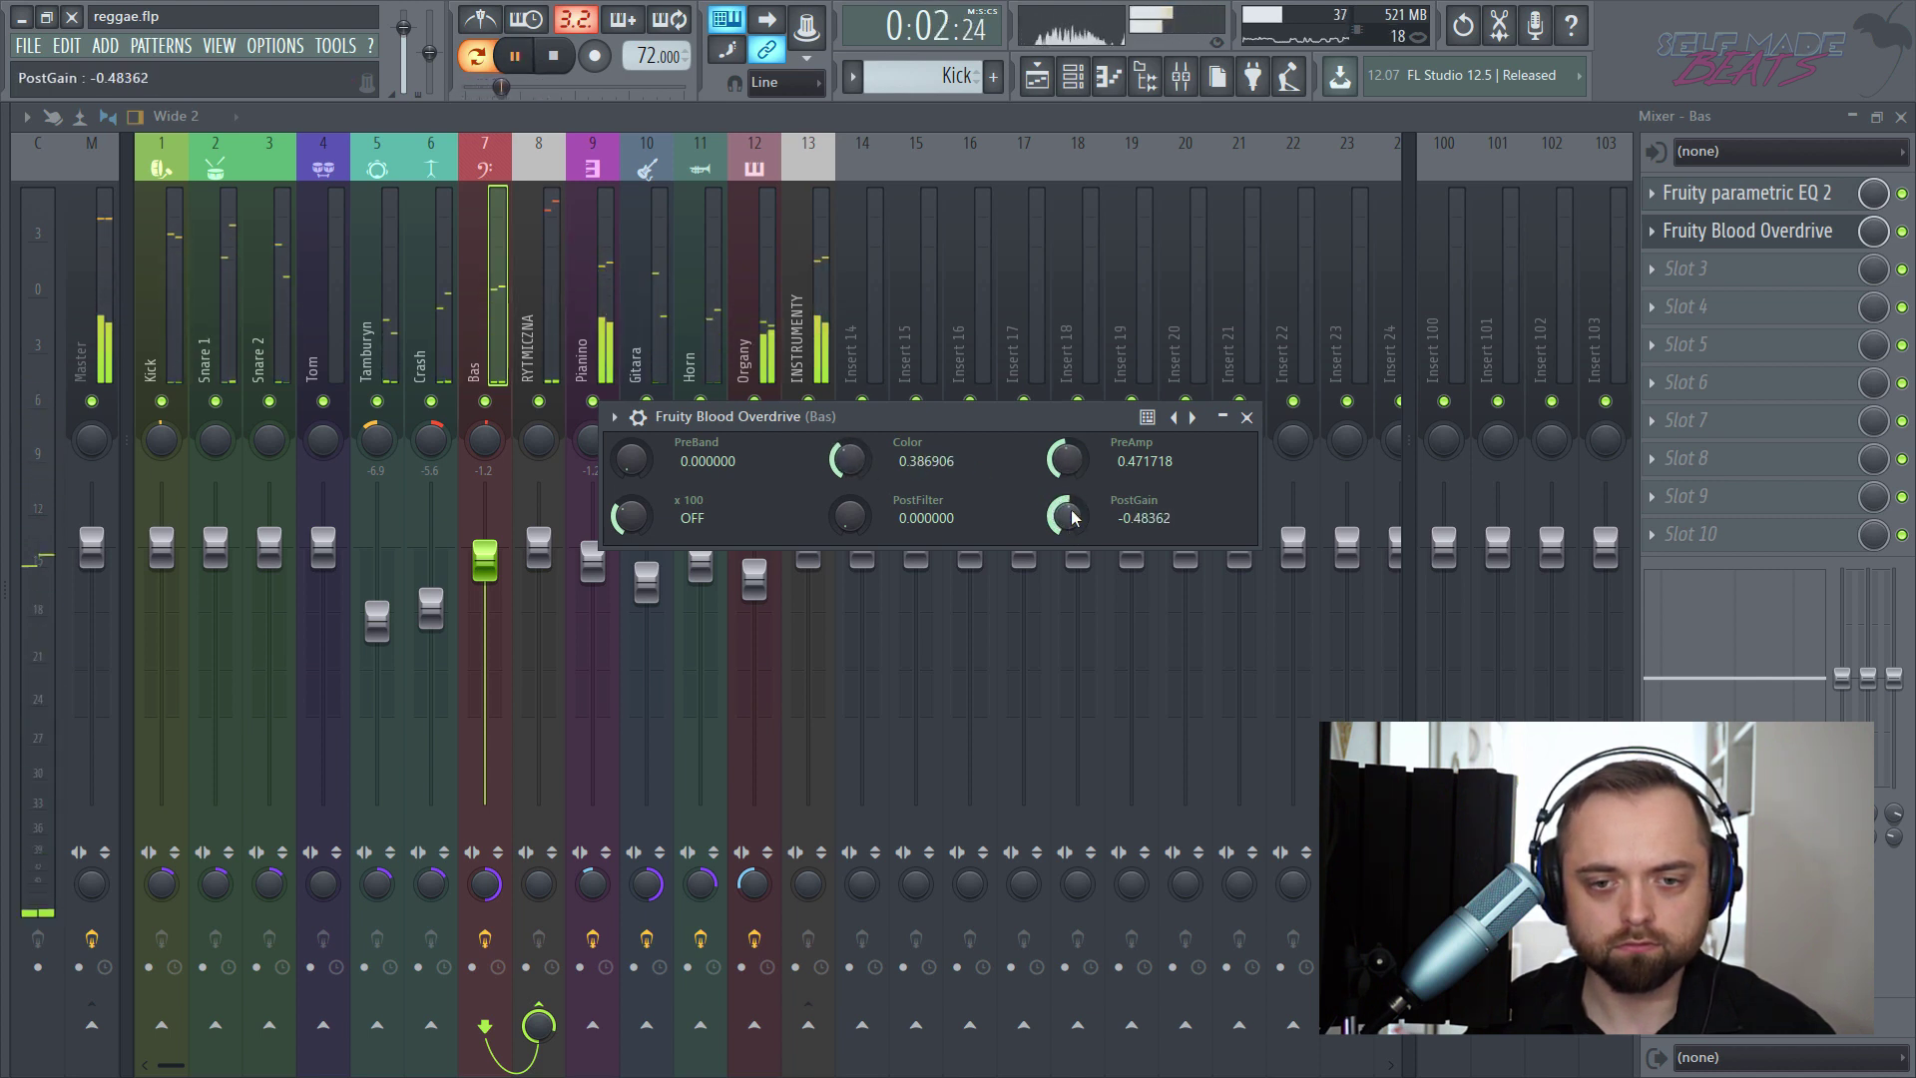
{"action": "mouse_move", "coordinate": [848, 459]}
{"action": "left_mouse_down"}
{"action": "mouse_move", "coordinate": [849, 429]}
{"action": "mouse_move", "coordinate": [853, 462]}
{"action": "left_mouse_up"}
{"action": "scroll", "coordinate": [854, 462], "scroll_direction": "up", "scroll_amount": 1}
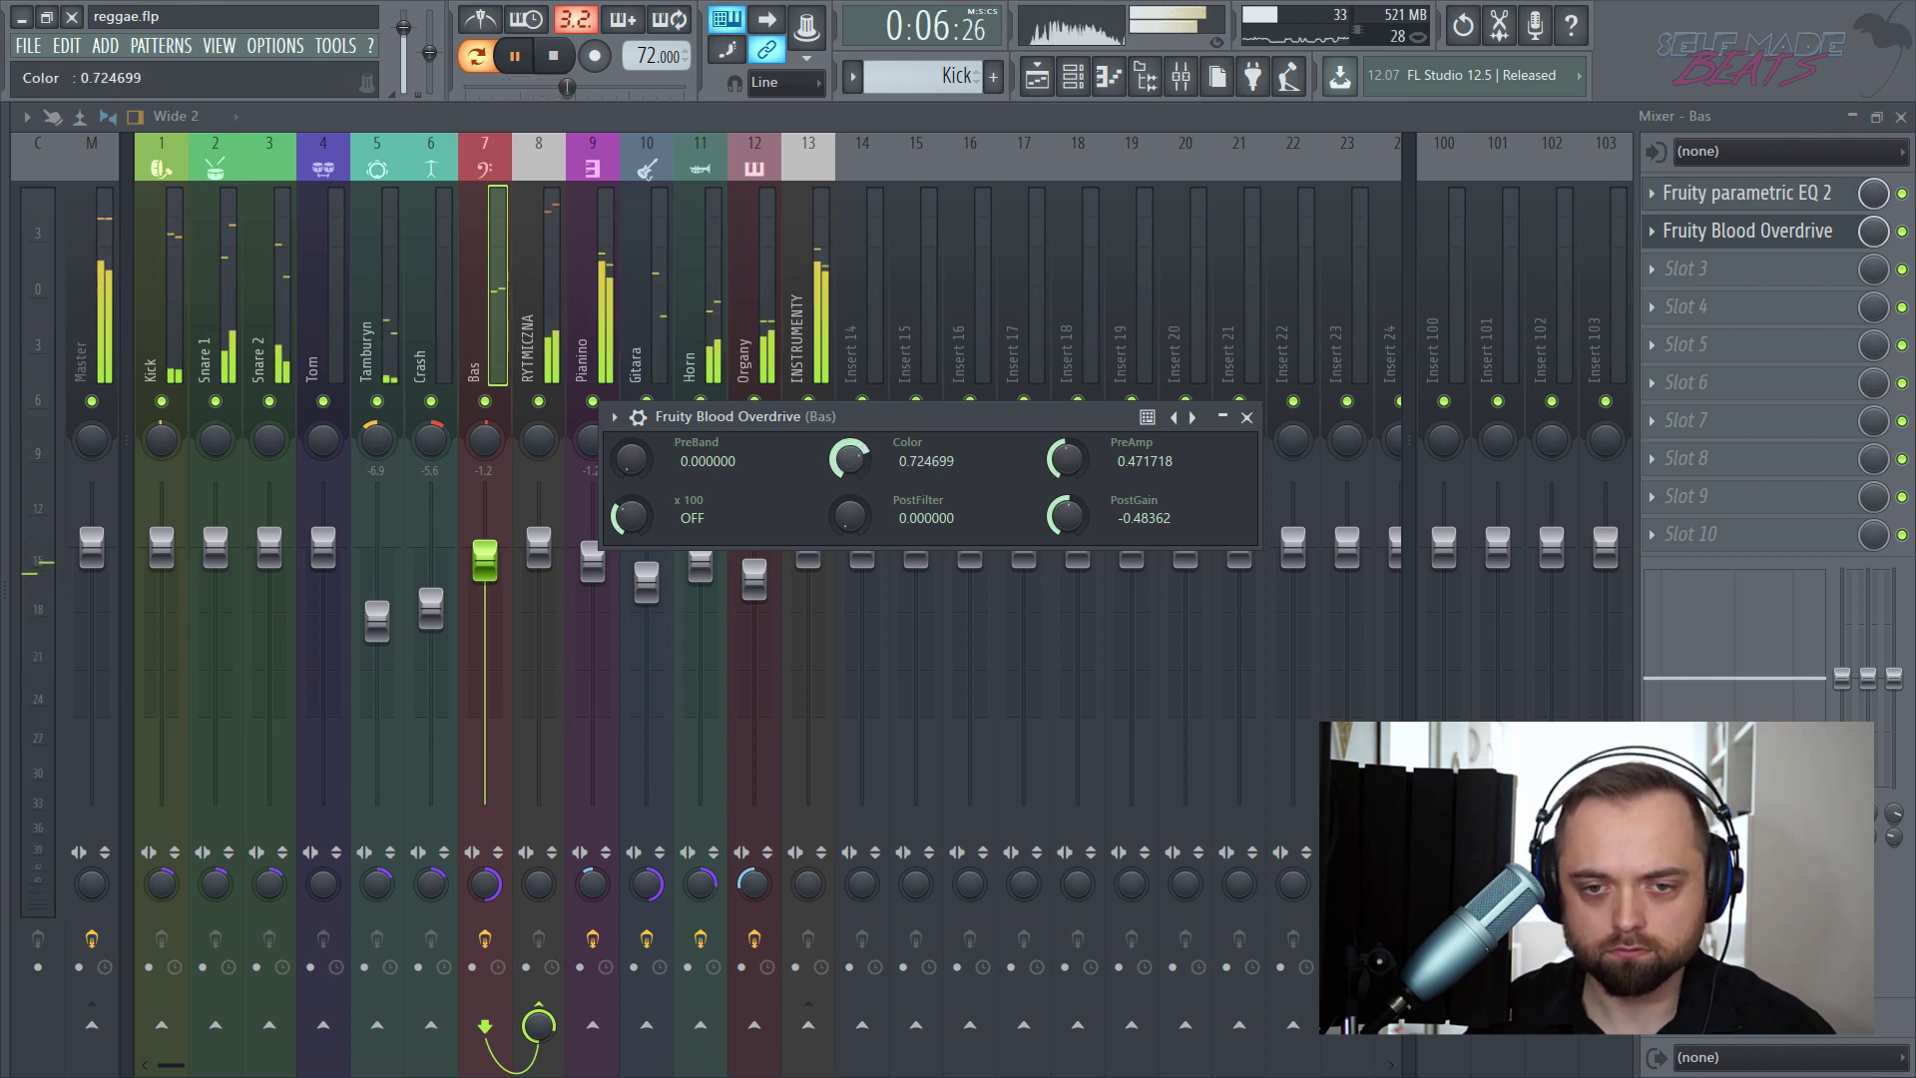
{"action": "left_click", "coordinate": [1247, 416]}
{"action": "key", "text": "space"}
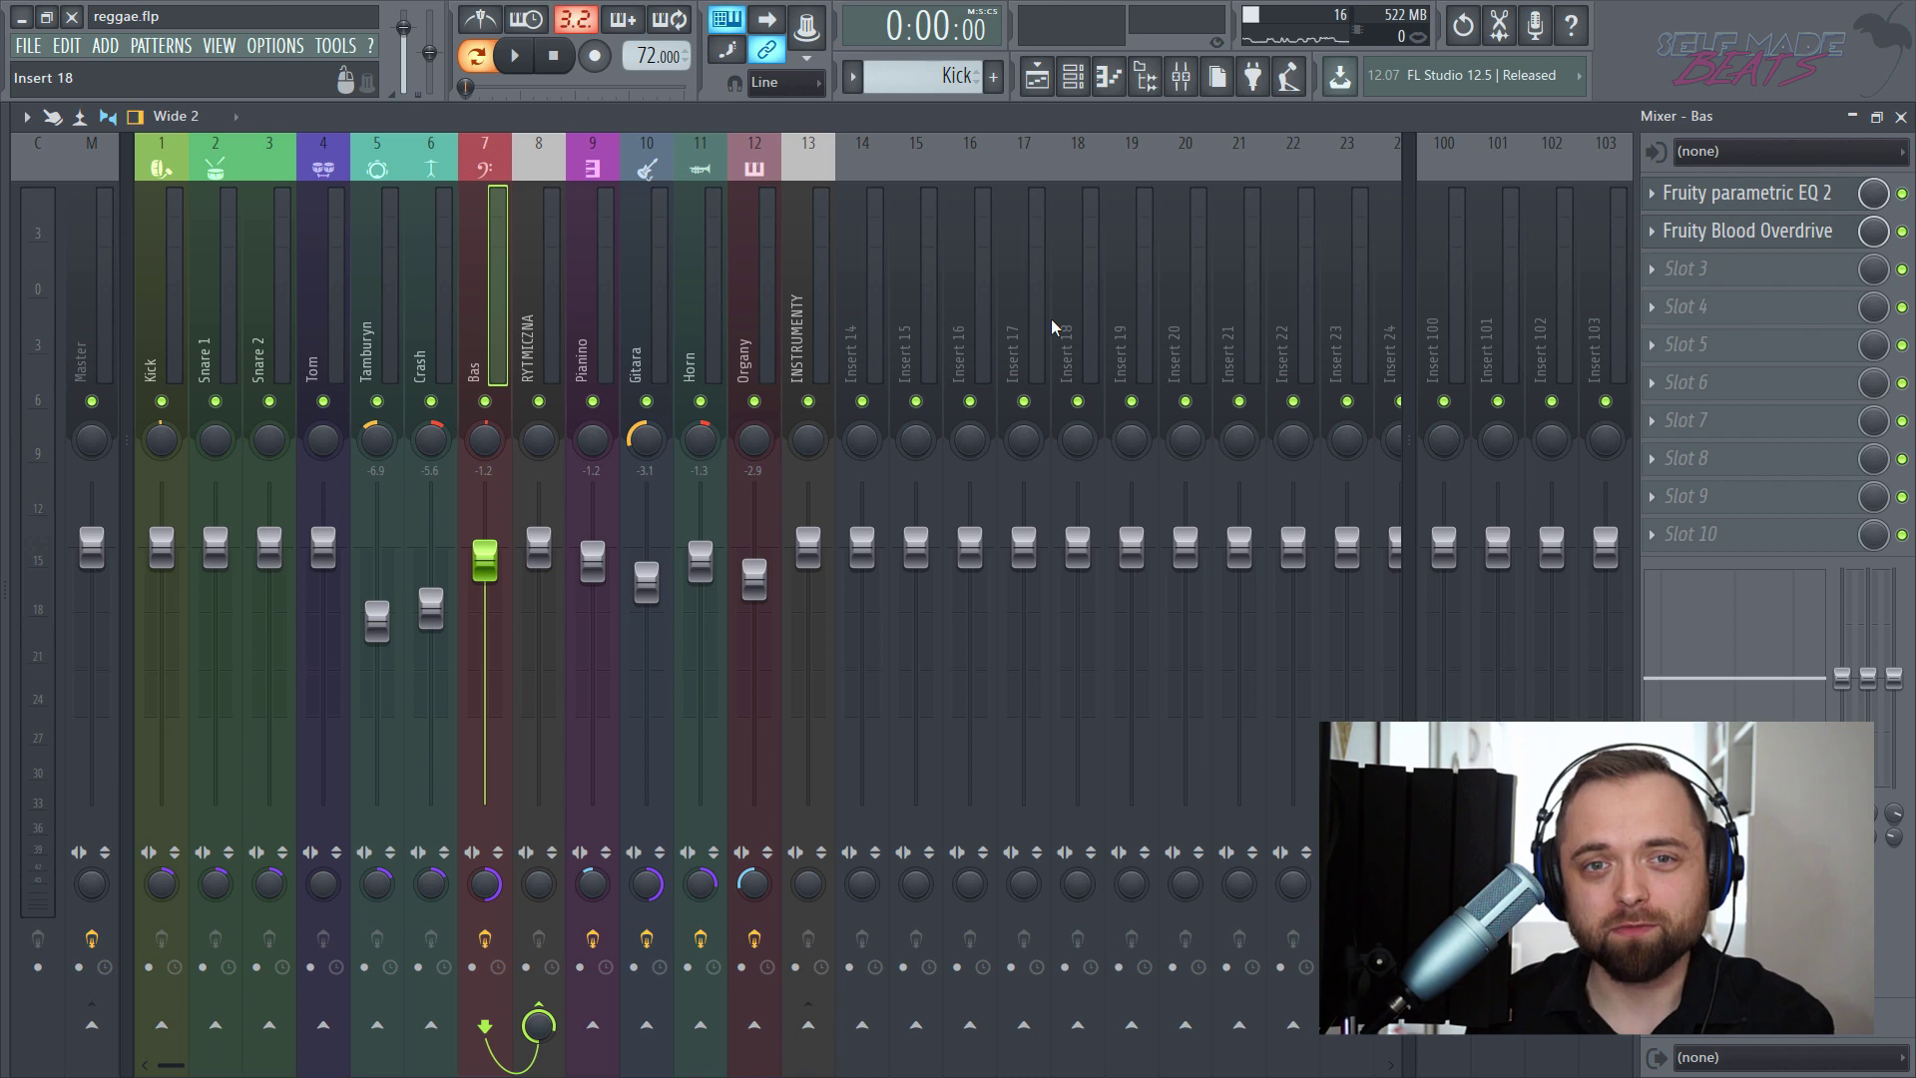
- Add Fruity Compressor to the third effect slot of the Bas channel and solo that channel
{"action": "left_click", "coordinate": [1682, 279]}
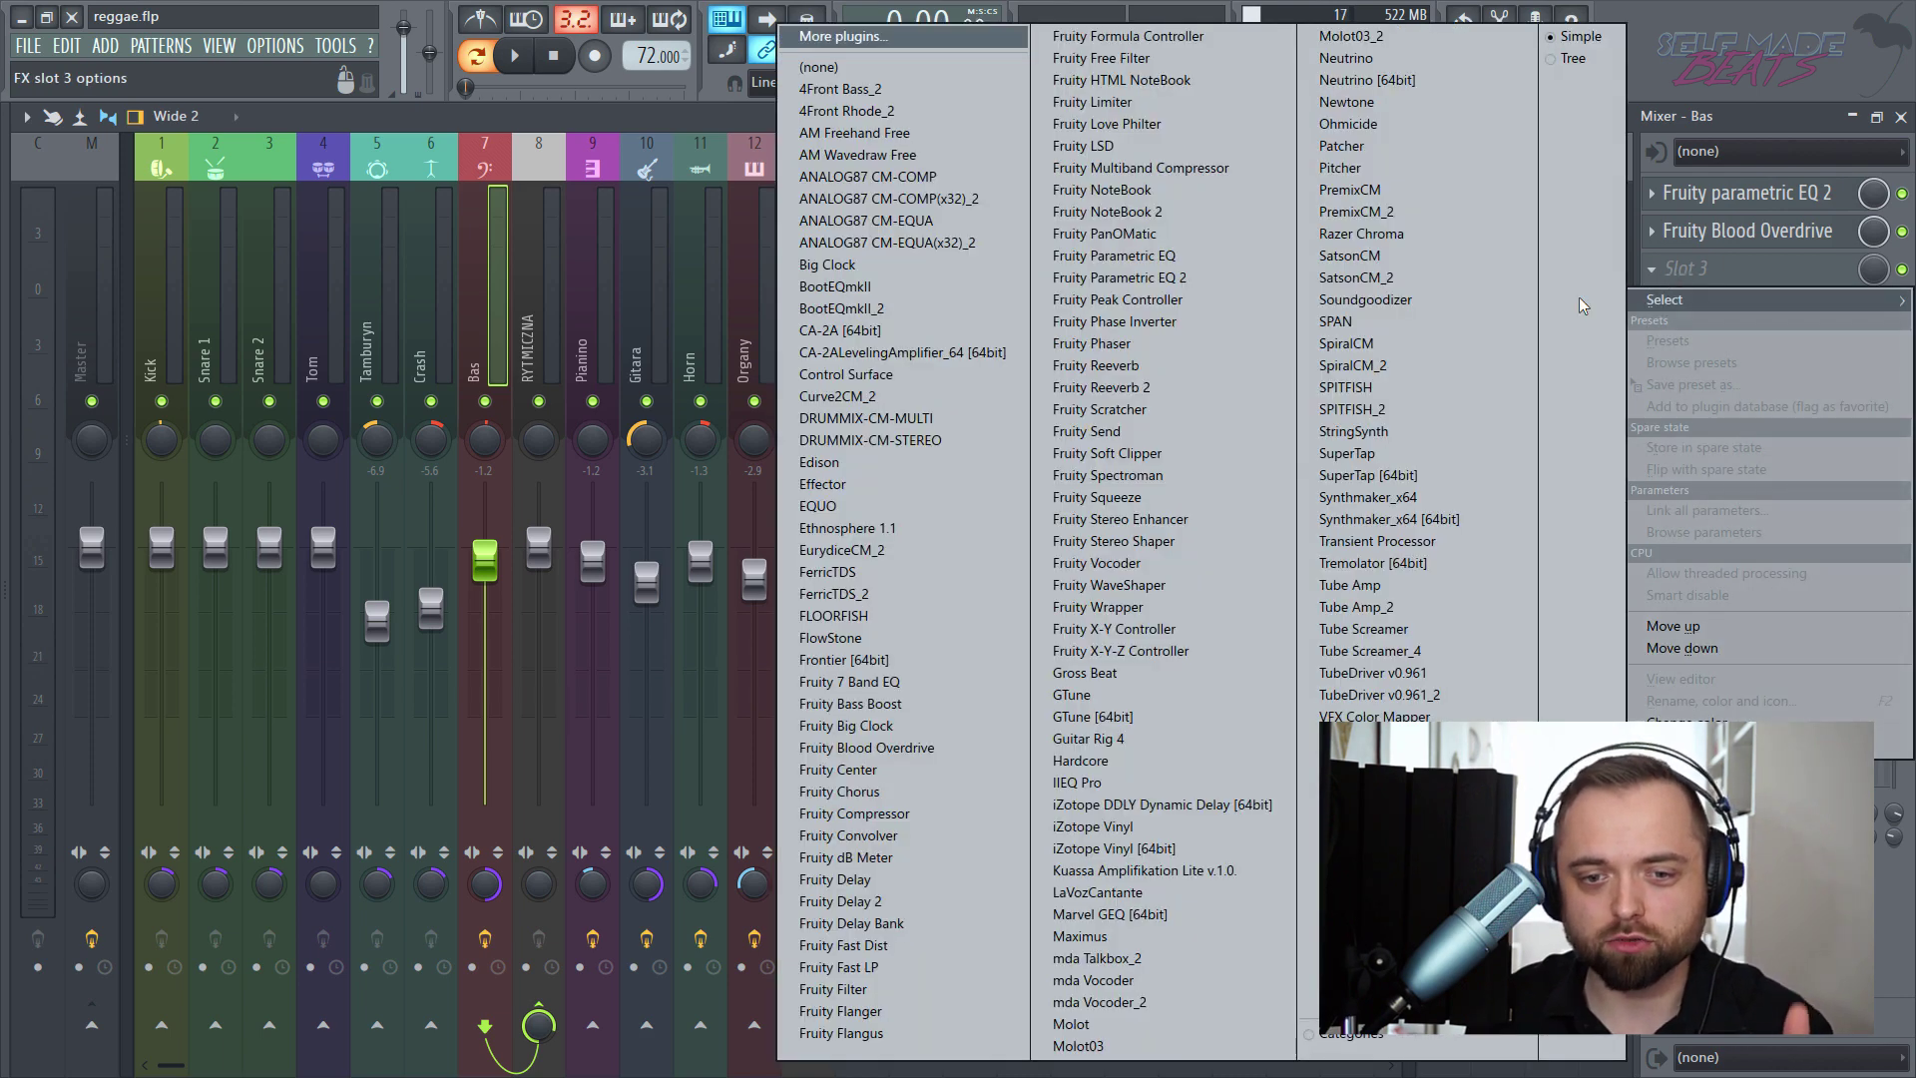
{"action": "left_click", "coordinate": [953, 822]}
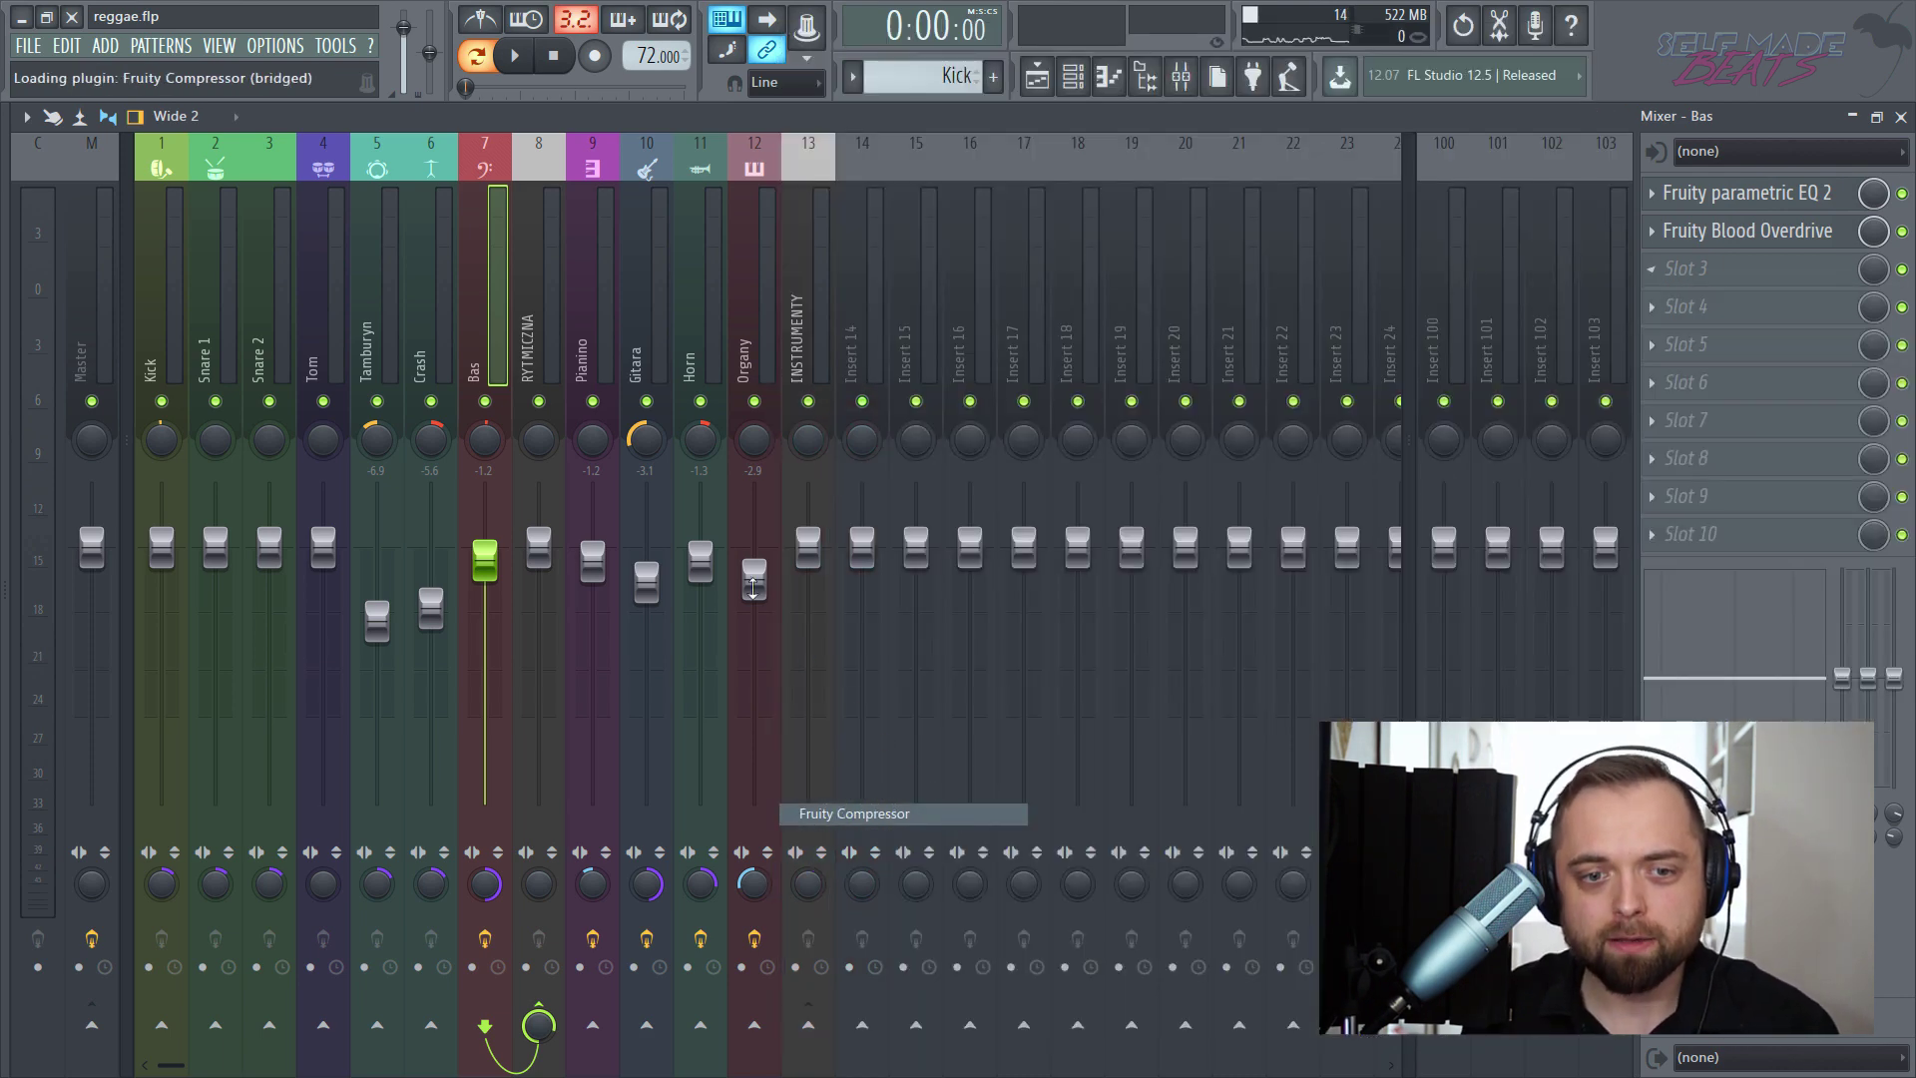
{"action": "left_click_drag", "start_coordinate": [463, 212], "coordinate": [1096, 253]}
{"action": "right_click", "coordinate": [490, 400]}
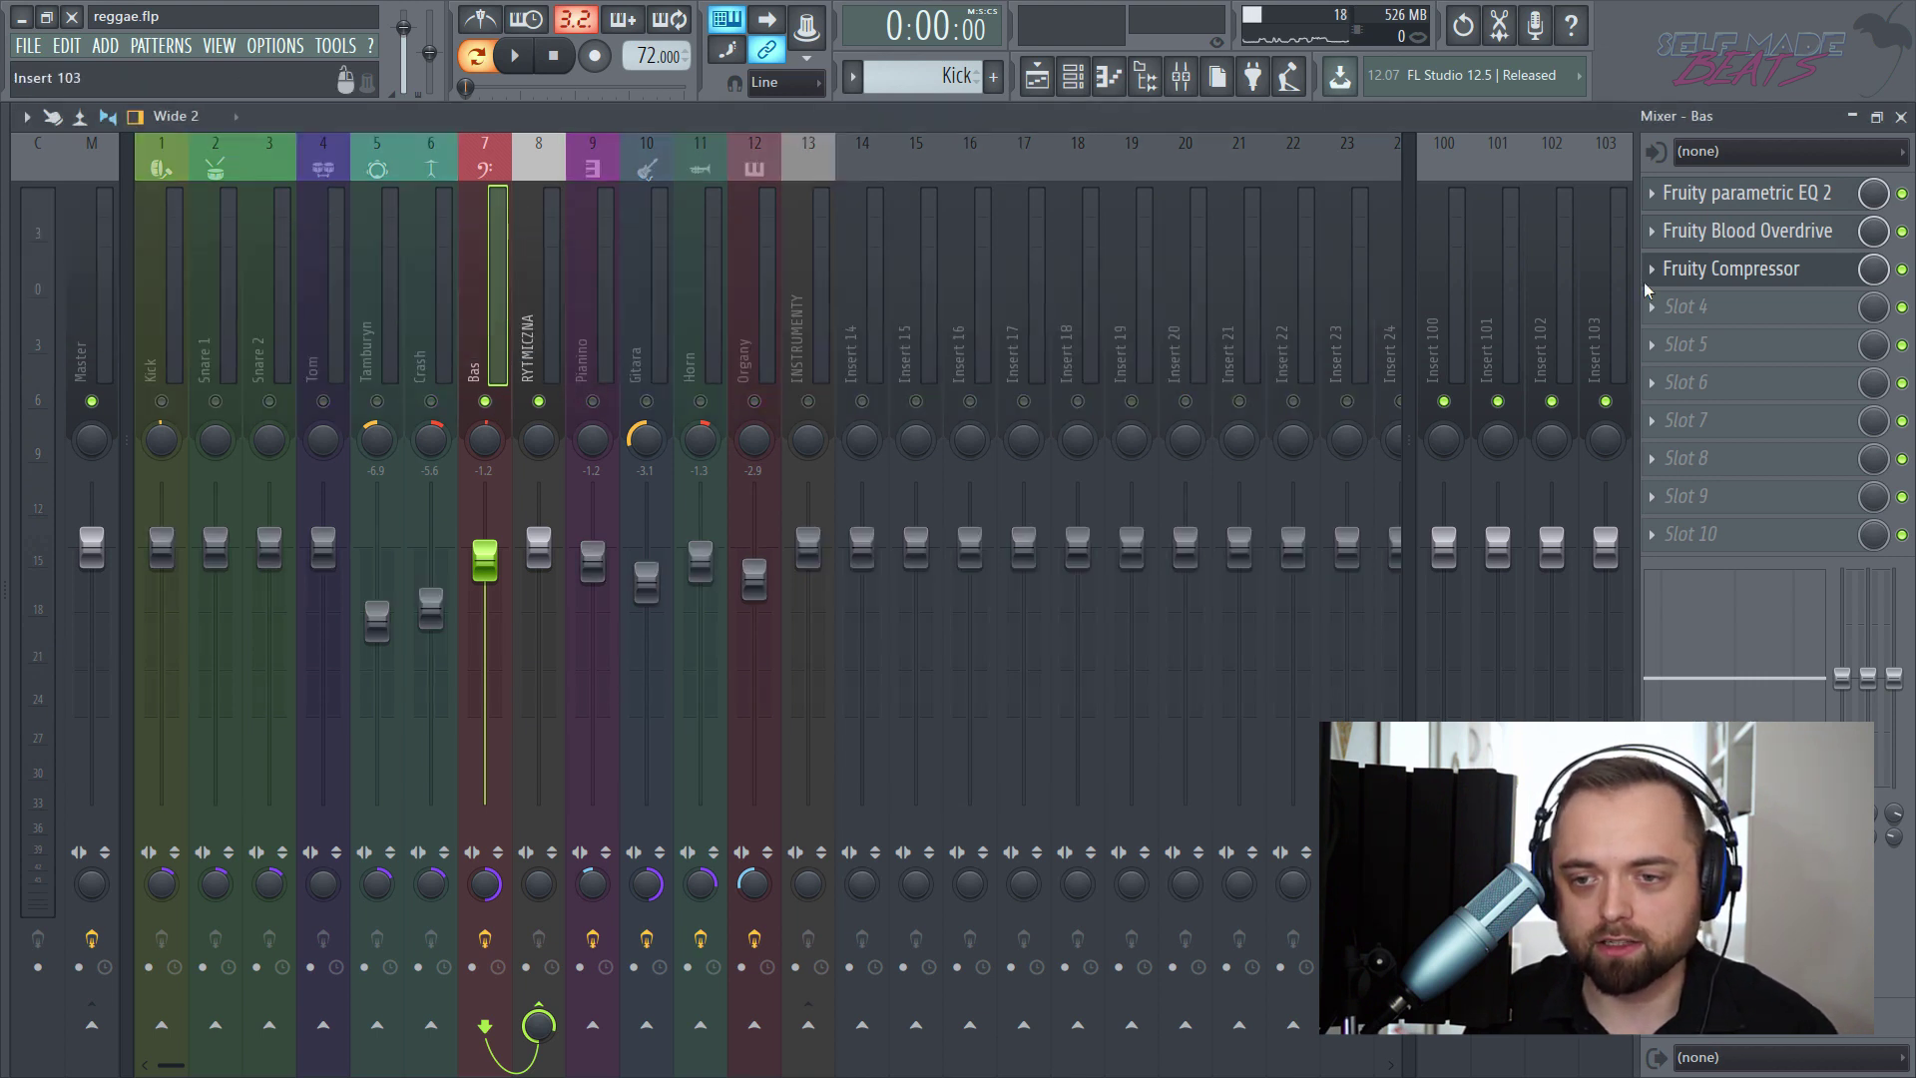
{"action": "left_click", "coordinate": [1725, 271]}
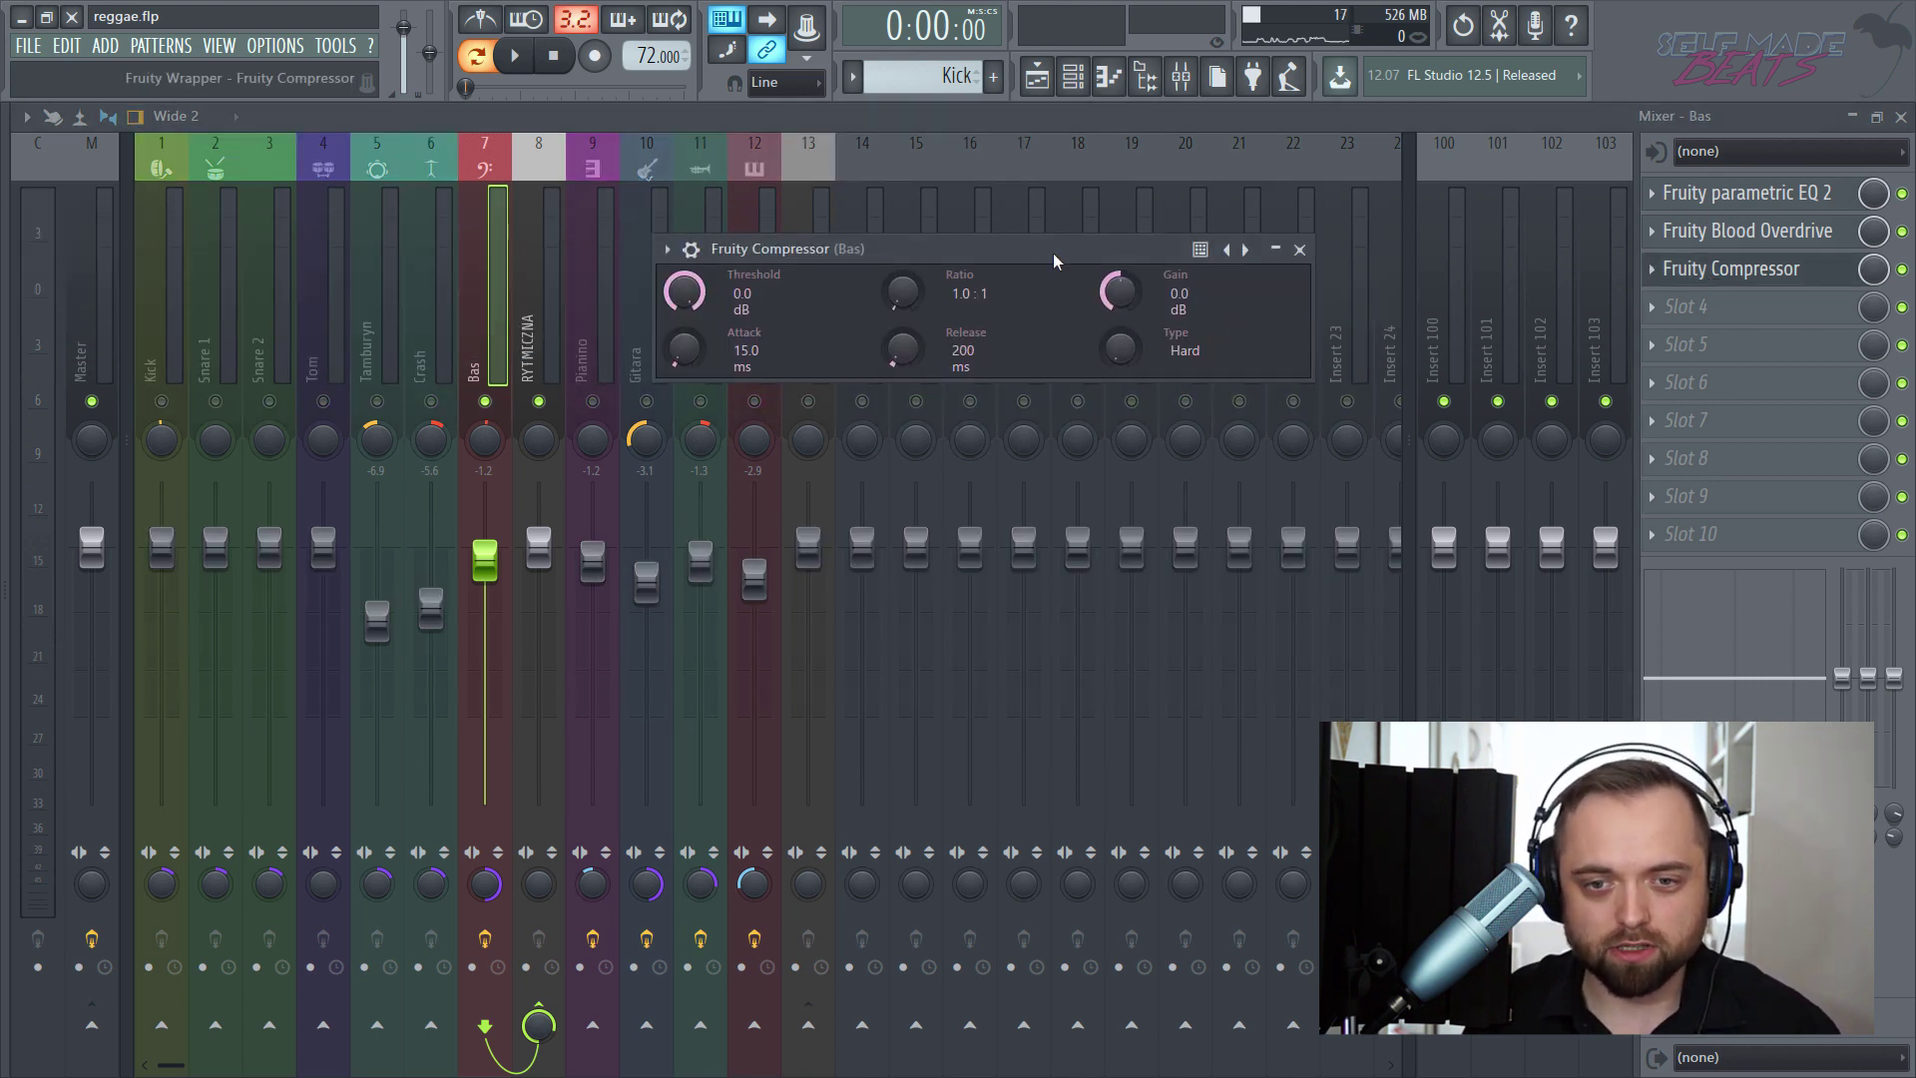
{"action": "left_click_drag", "start_coordinate": [1054, 259], "coordinate": [1054, 421]}
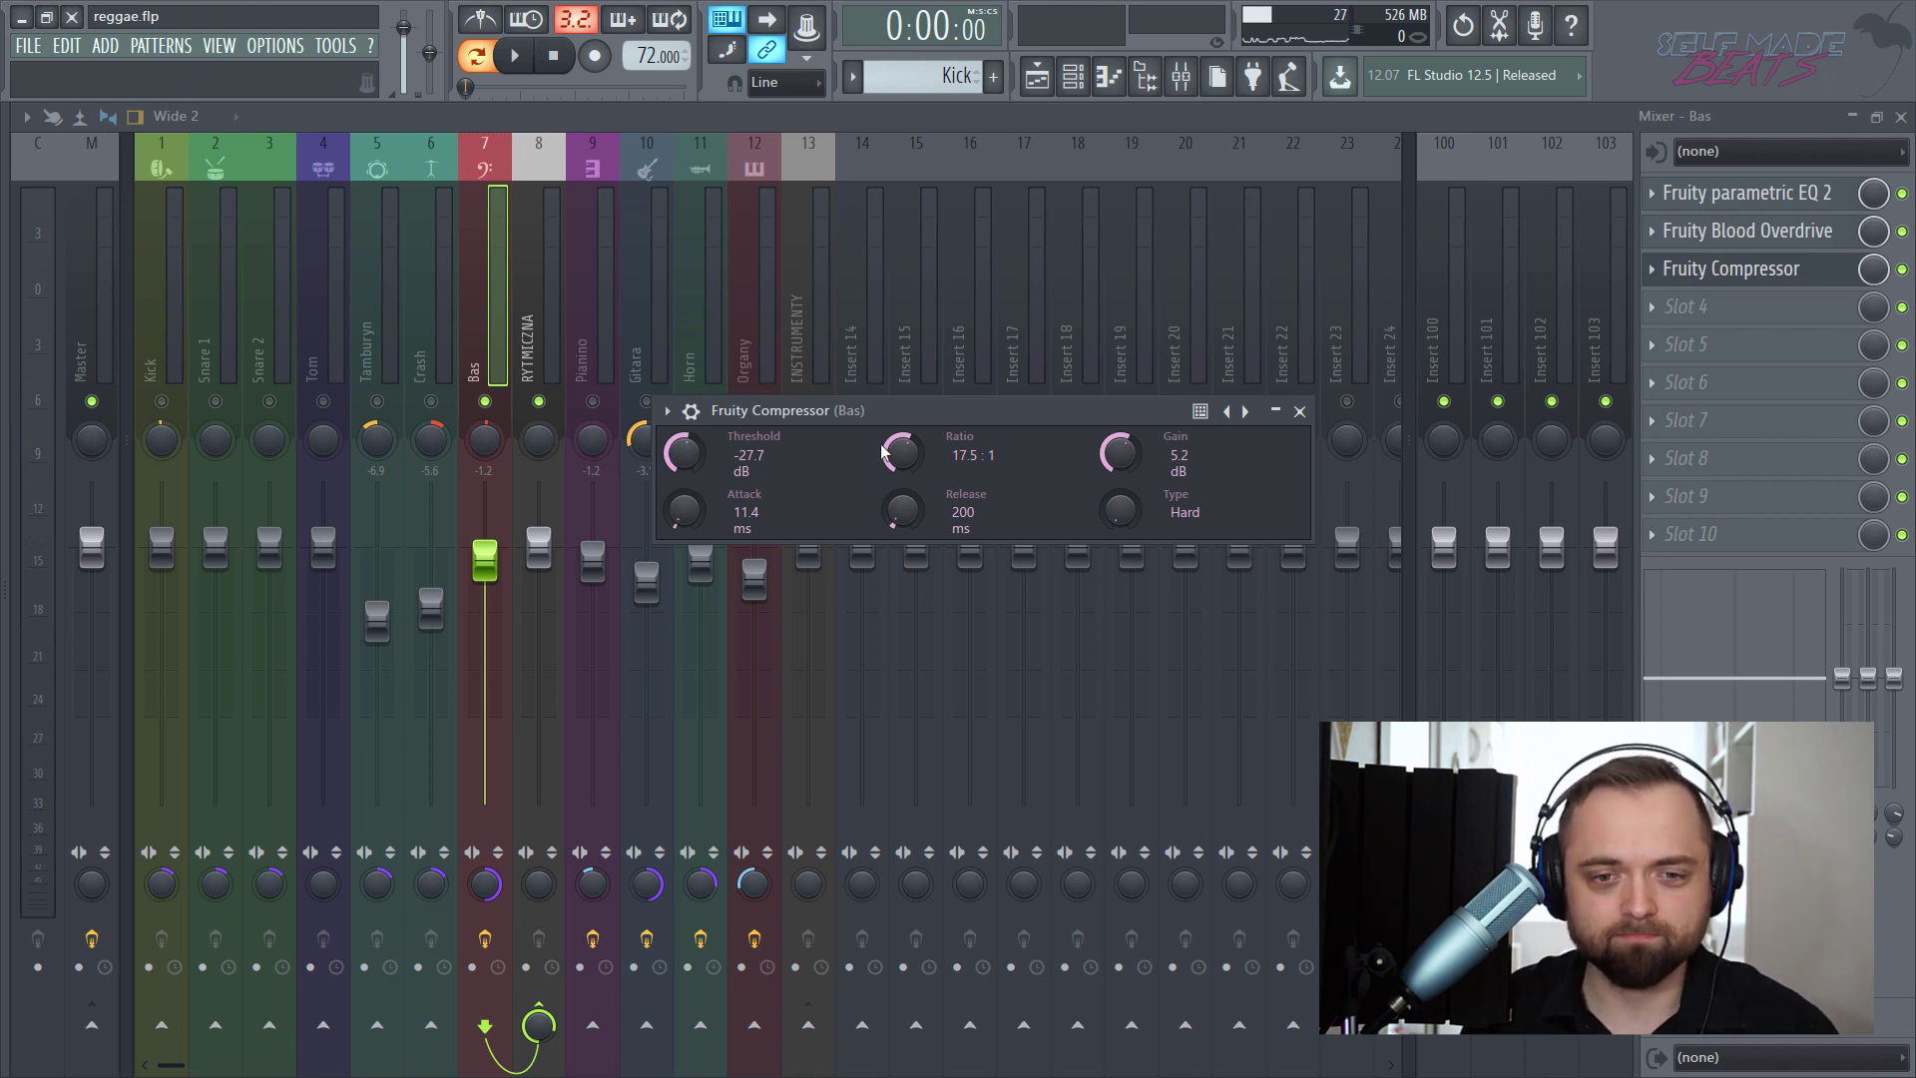
- While listening to the soloed Bas, set the compressor's threshold to -28.2 dB and its ratio to 16.4:1
{"action": "key", "text": "space"}
{"action": "left_click_drag", "start_coordinate": [683, 453], "coordinate": [683, 477]}
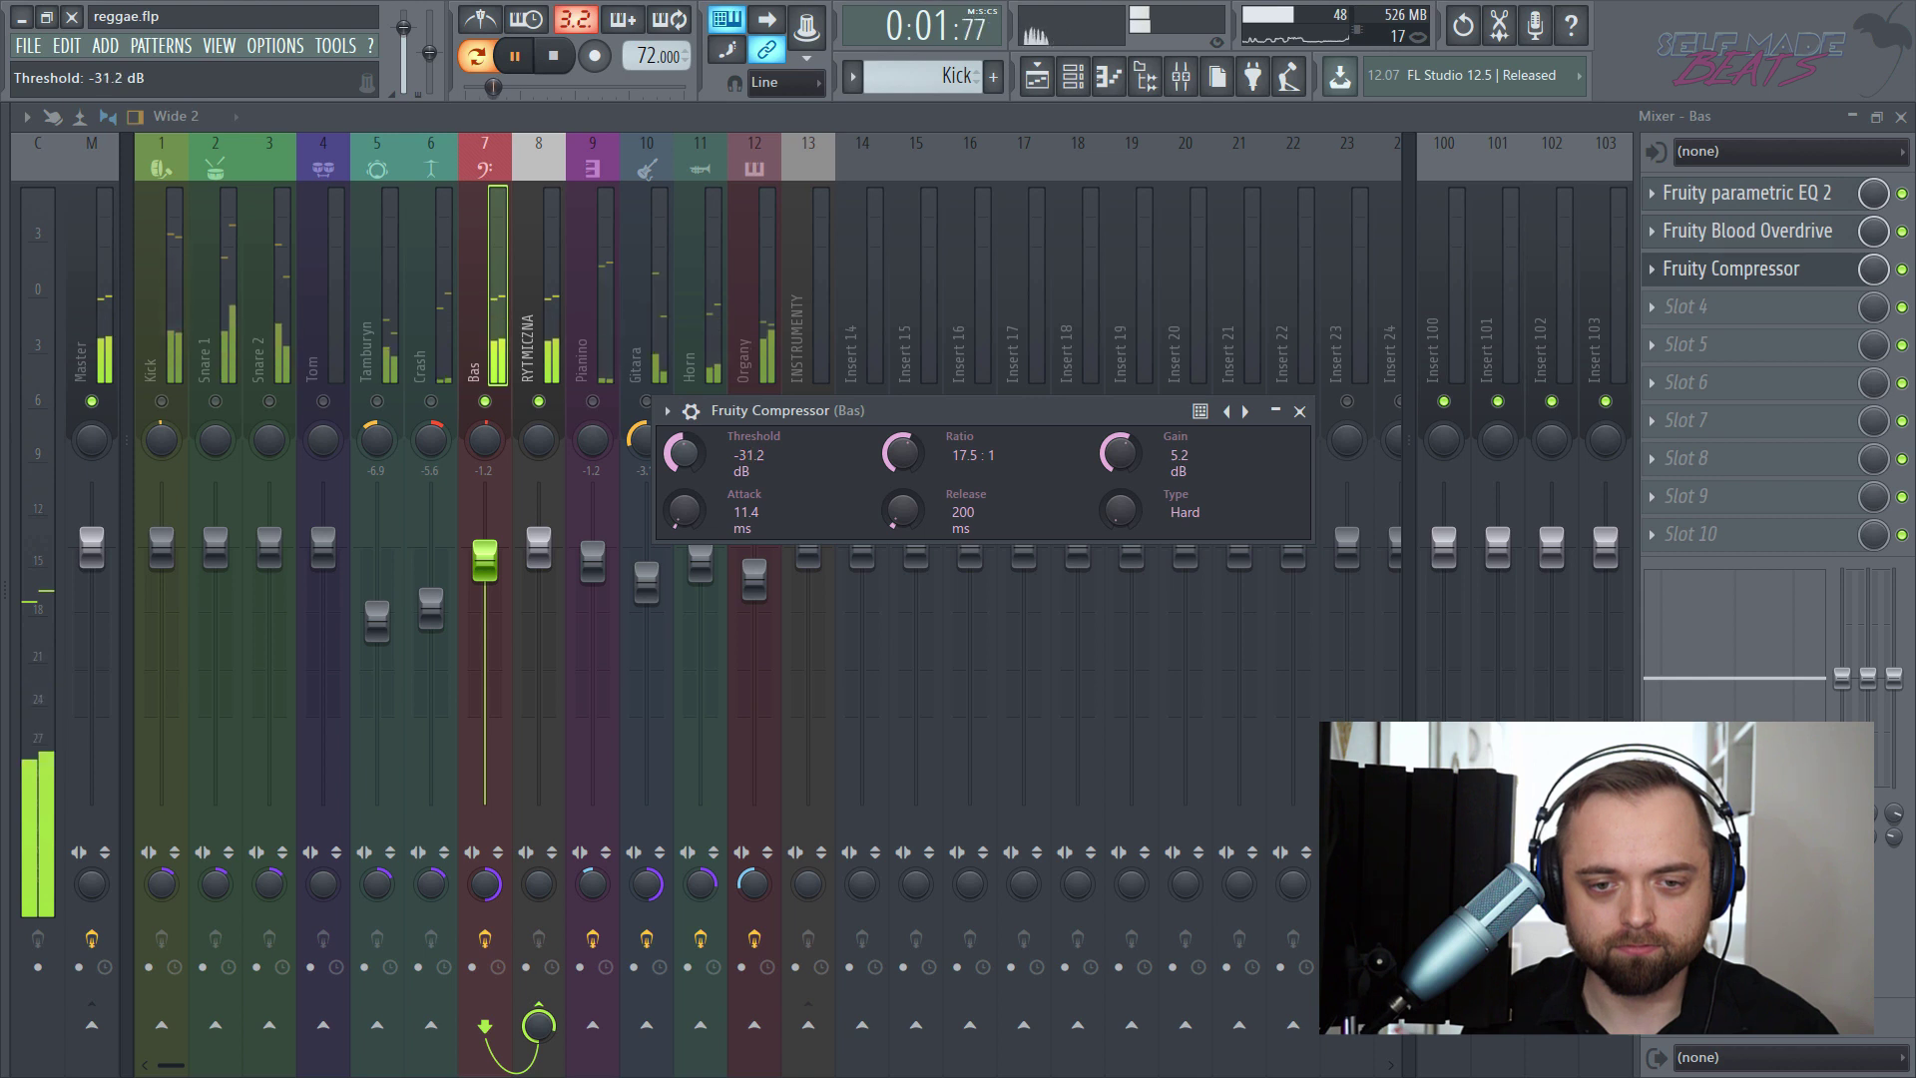
{"action": "left_click_drag", "start_coordinate": [901, 452], "coordinate": [901, 439]}
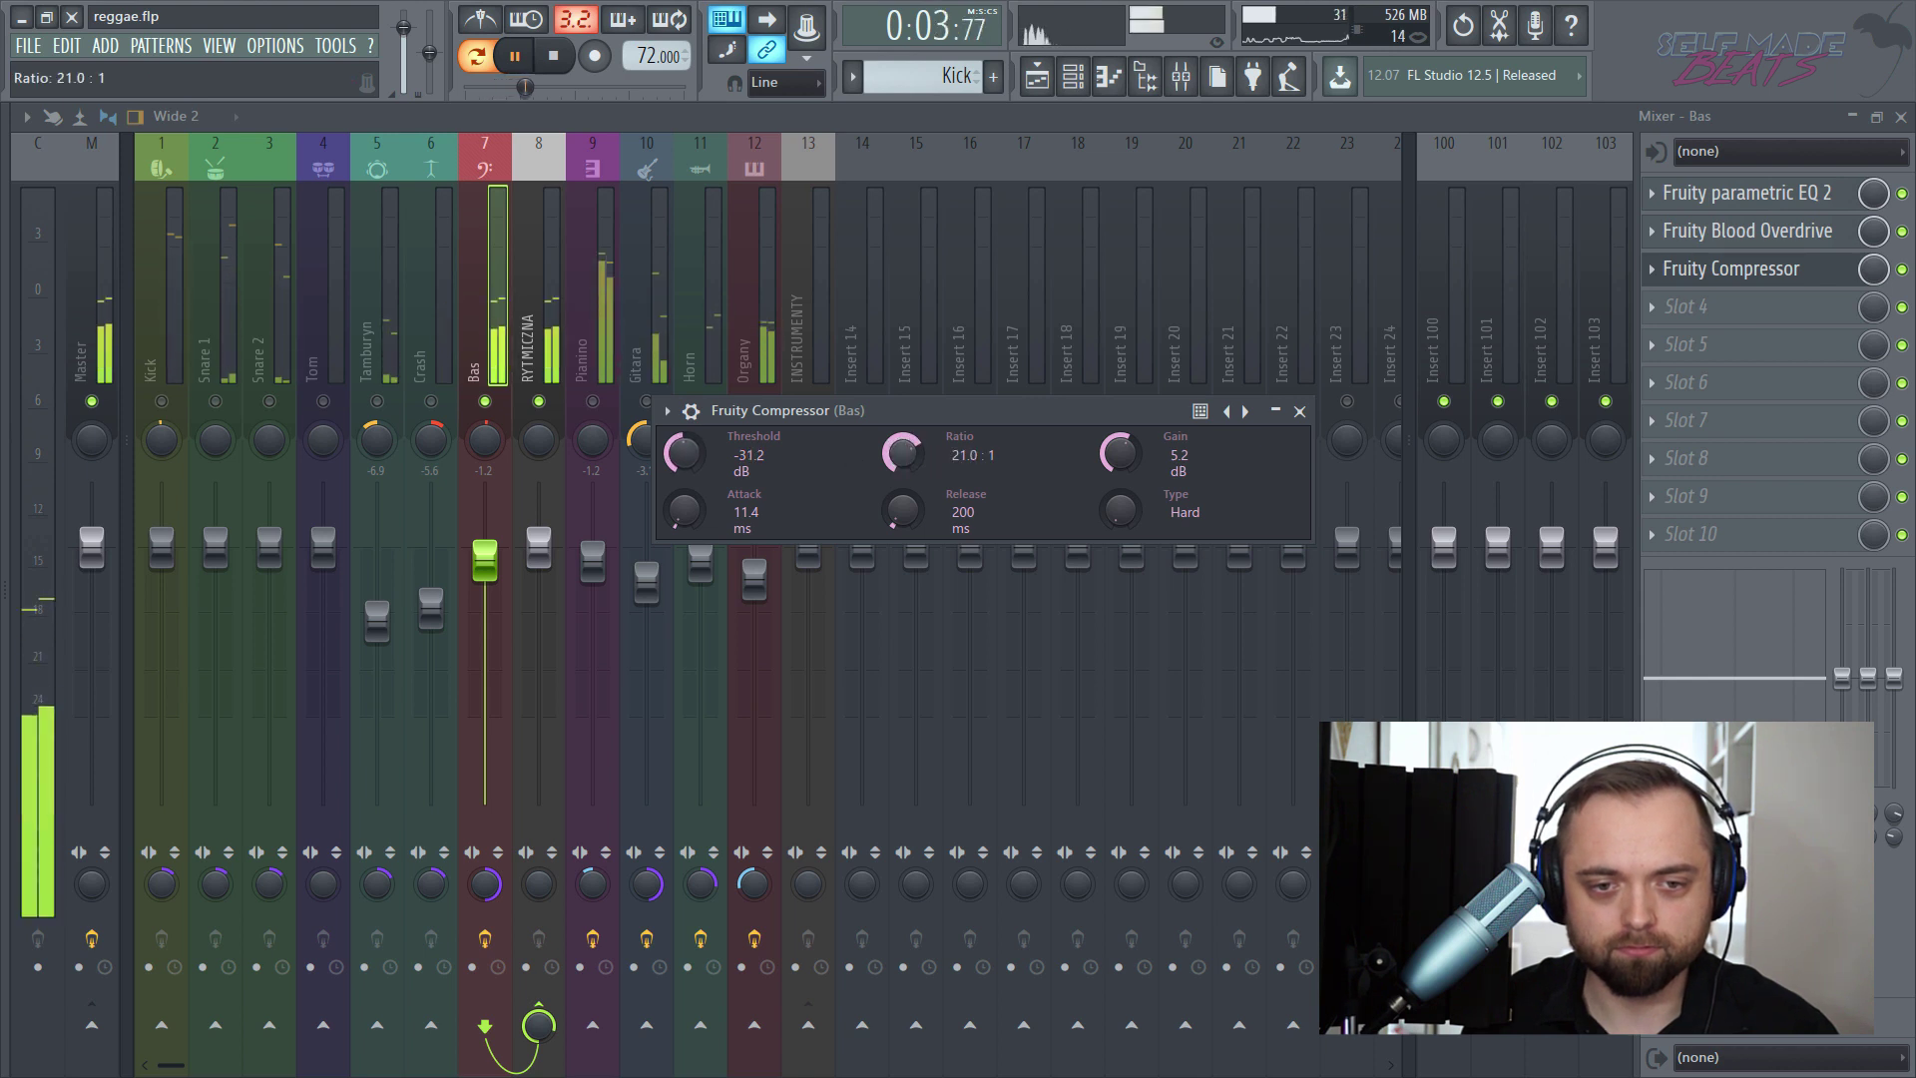
{"action": "mouse_move", "coordinate": [683, 452]}
{"action": "left_mouse_down"}
{"action": "mouse_move", "coordinate": [682, 401]}
{"action": "mouse_move", "coordinate": [687, 477]}
{"action": "left_mouse_up"}
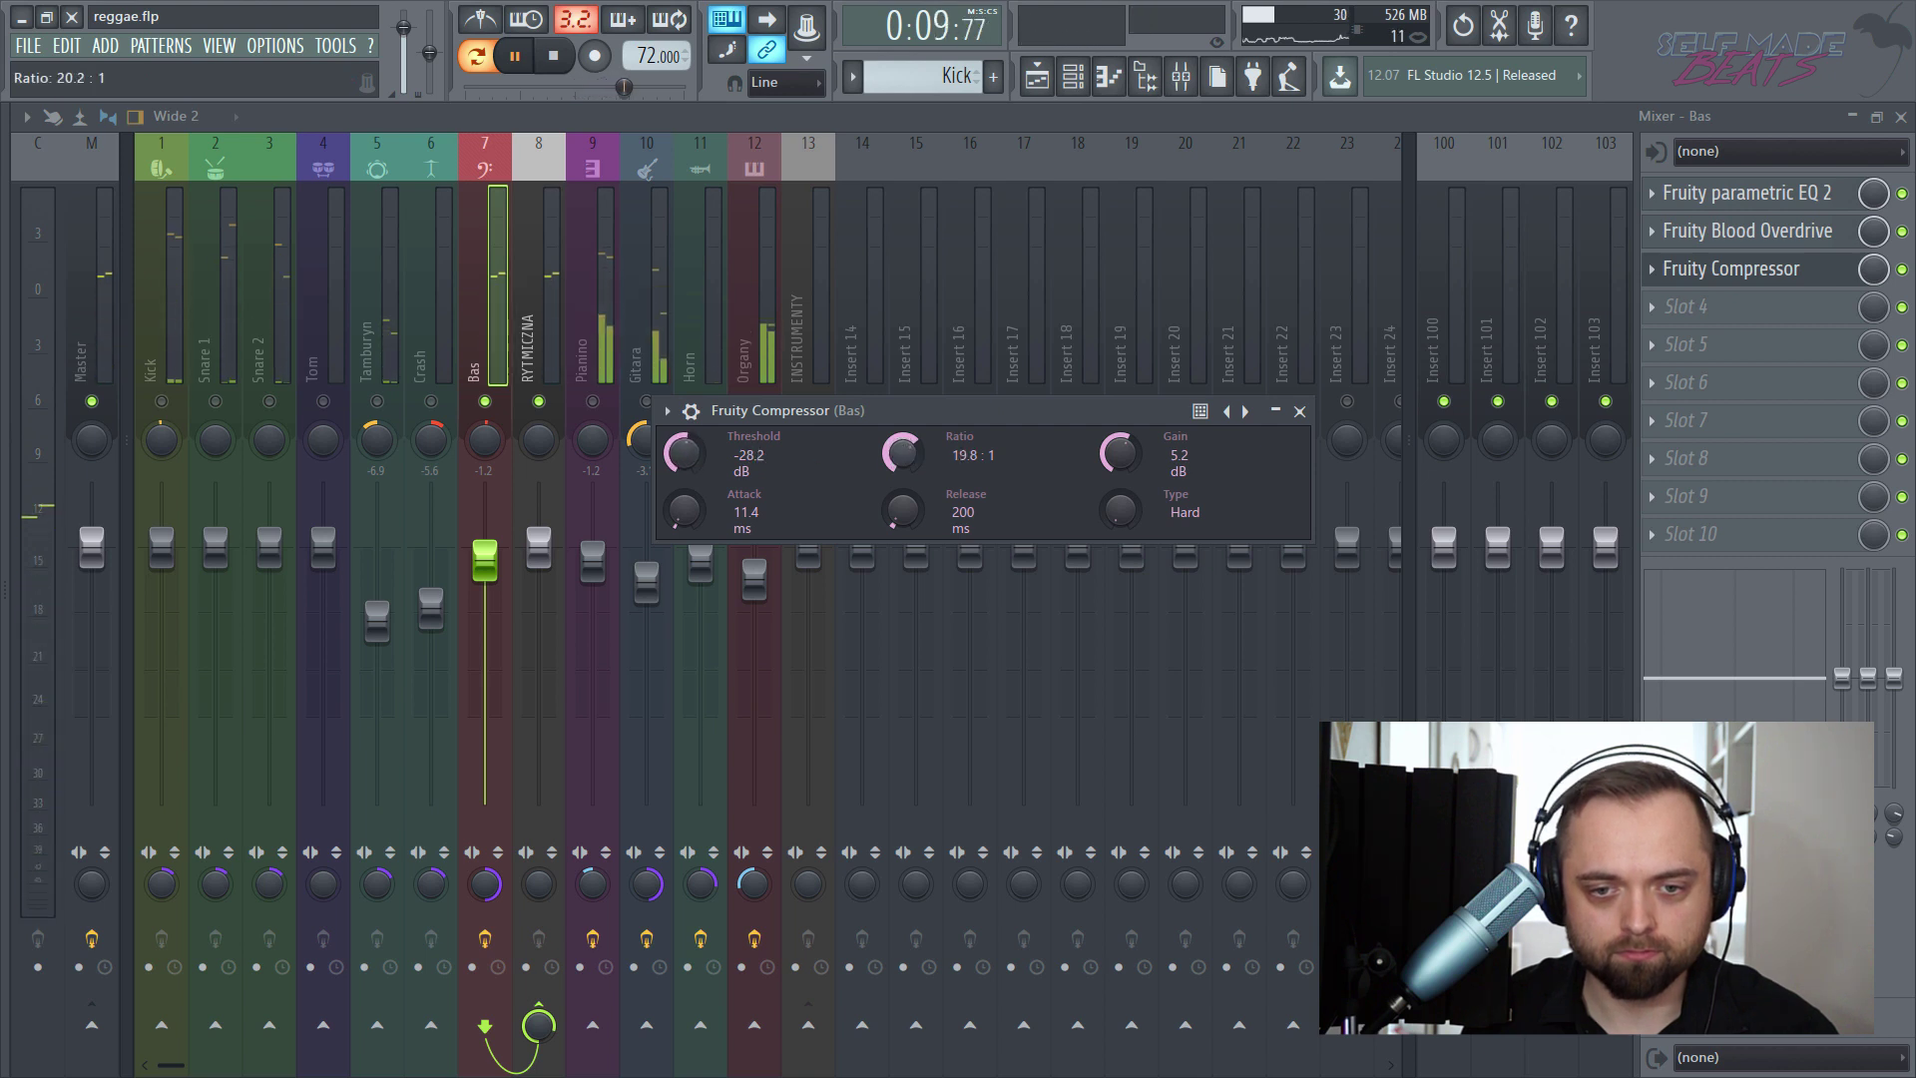
{"action": "left_click_drag", "start_coordinate": [901, 452], "coordinate": [901, 467]}
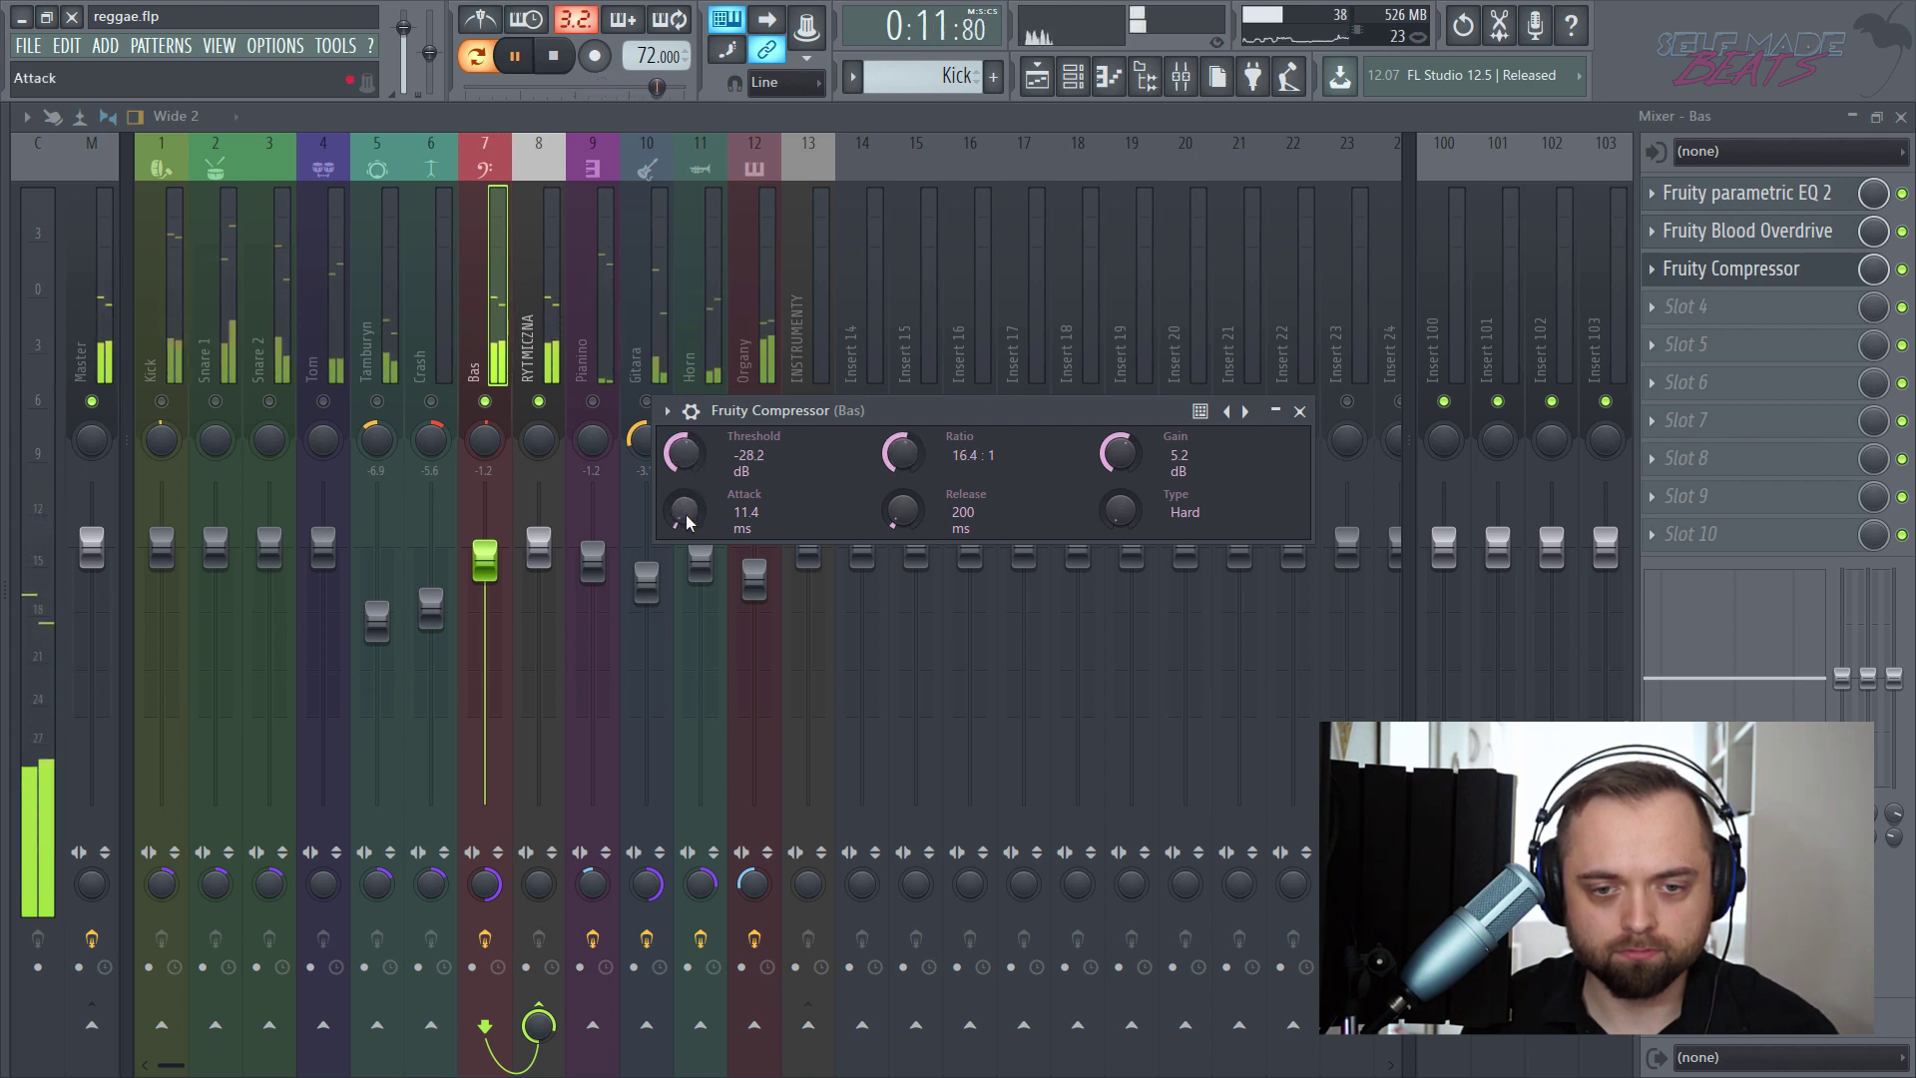
- Set the Bas compressor's attack to 12.0 ms, threshold to -37.6 dB and gain to 14.0 dB
{"action": "left_click_drag", "start_coordinate": [687, 520], "coordinate": [683, 483]}
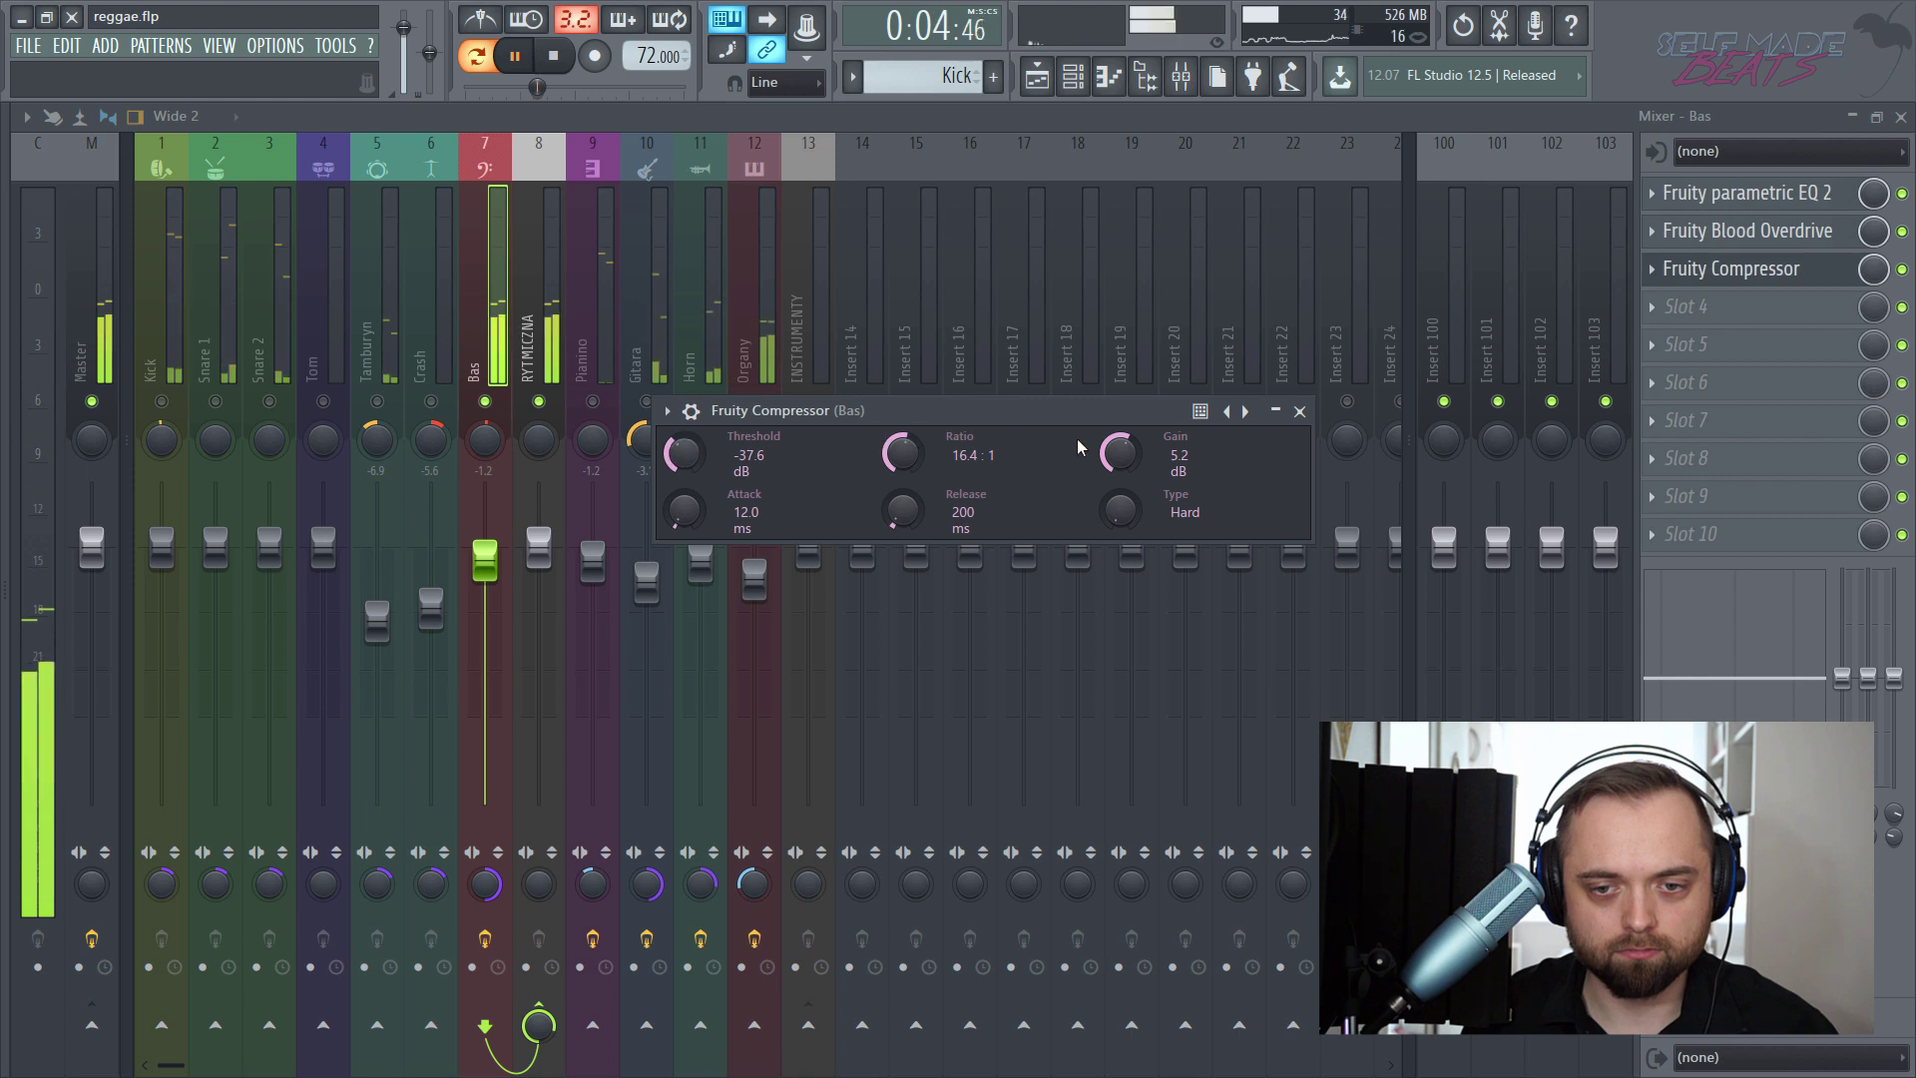
{"action": "left_click_drag", "start_coordinate": [1119, 453], "coordinate": [1119, 424]}
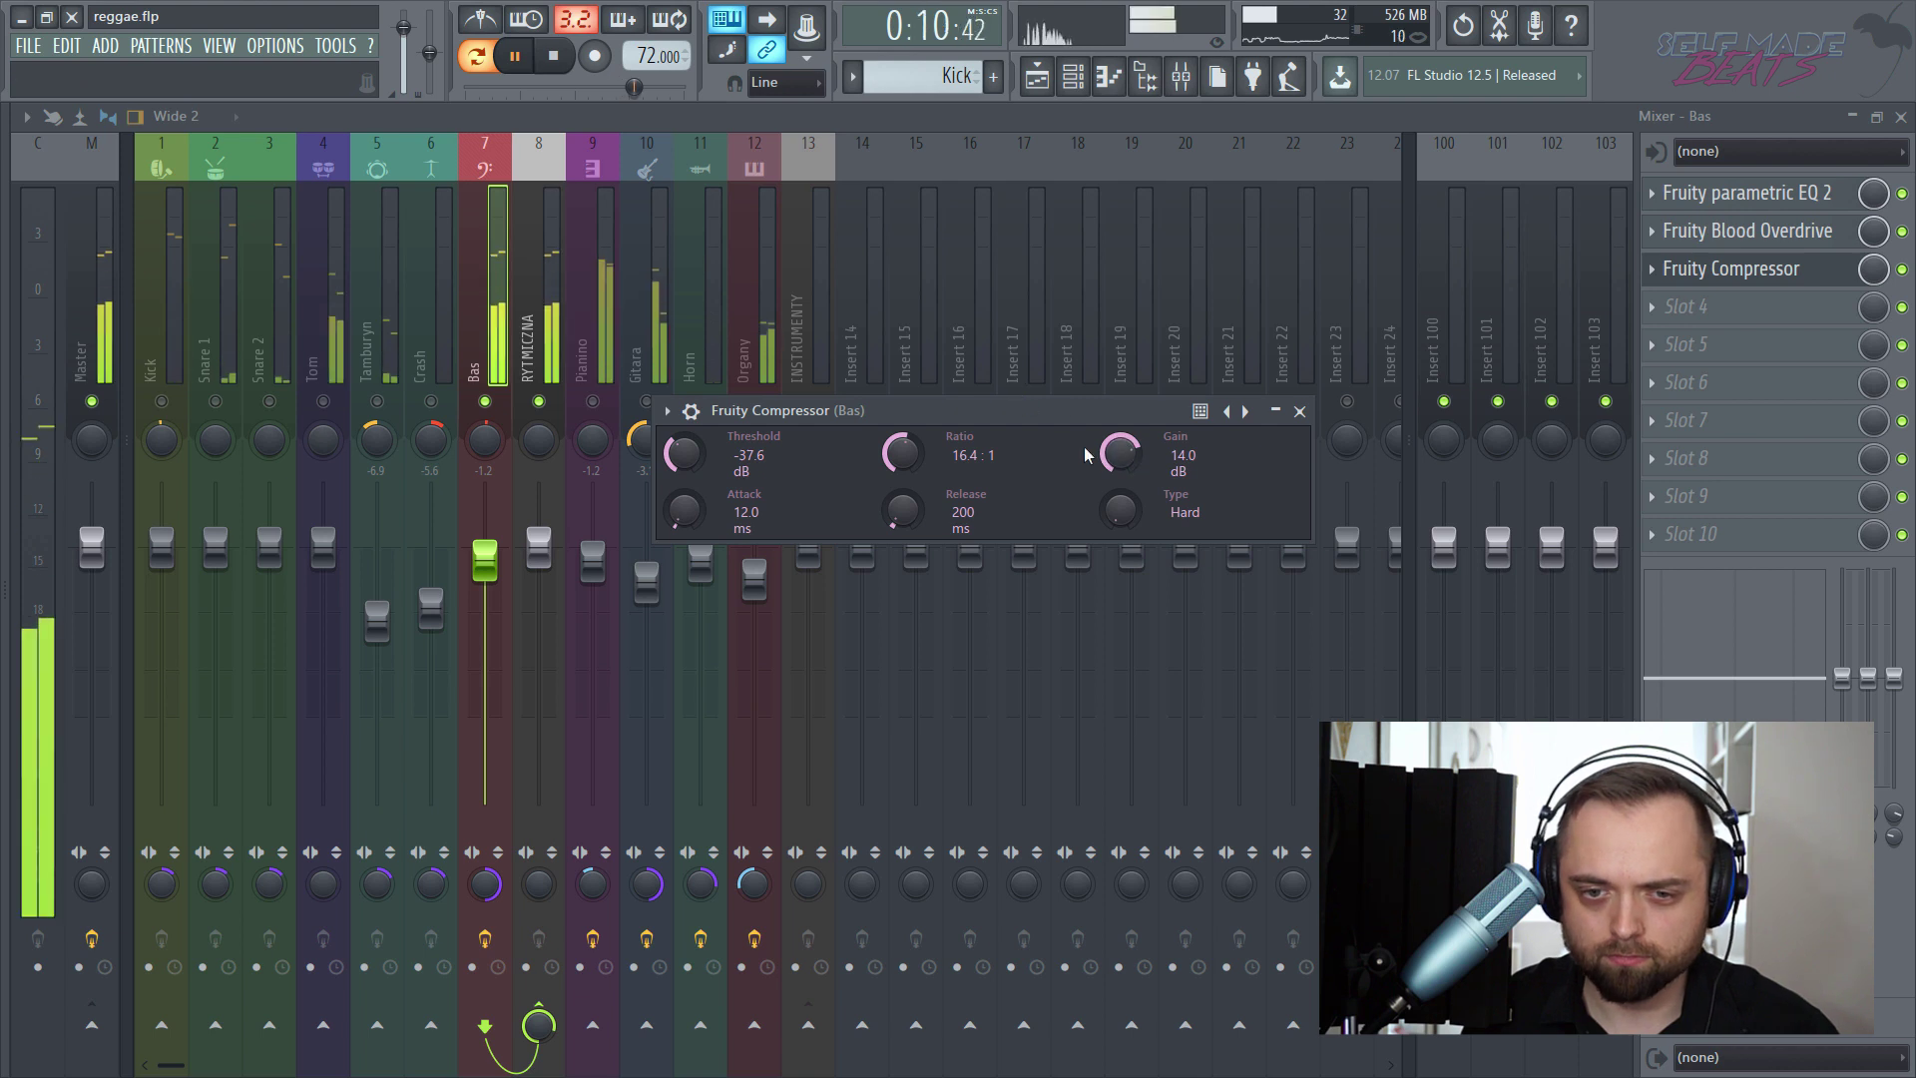
{"action": "key", "text": "space"}
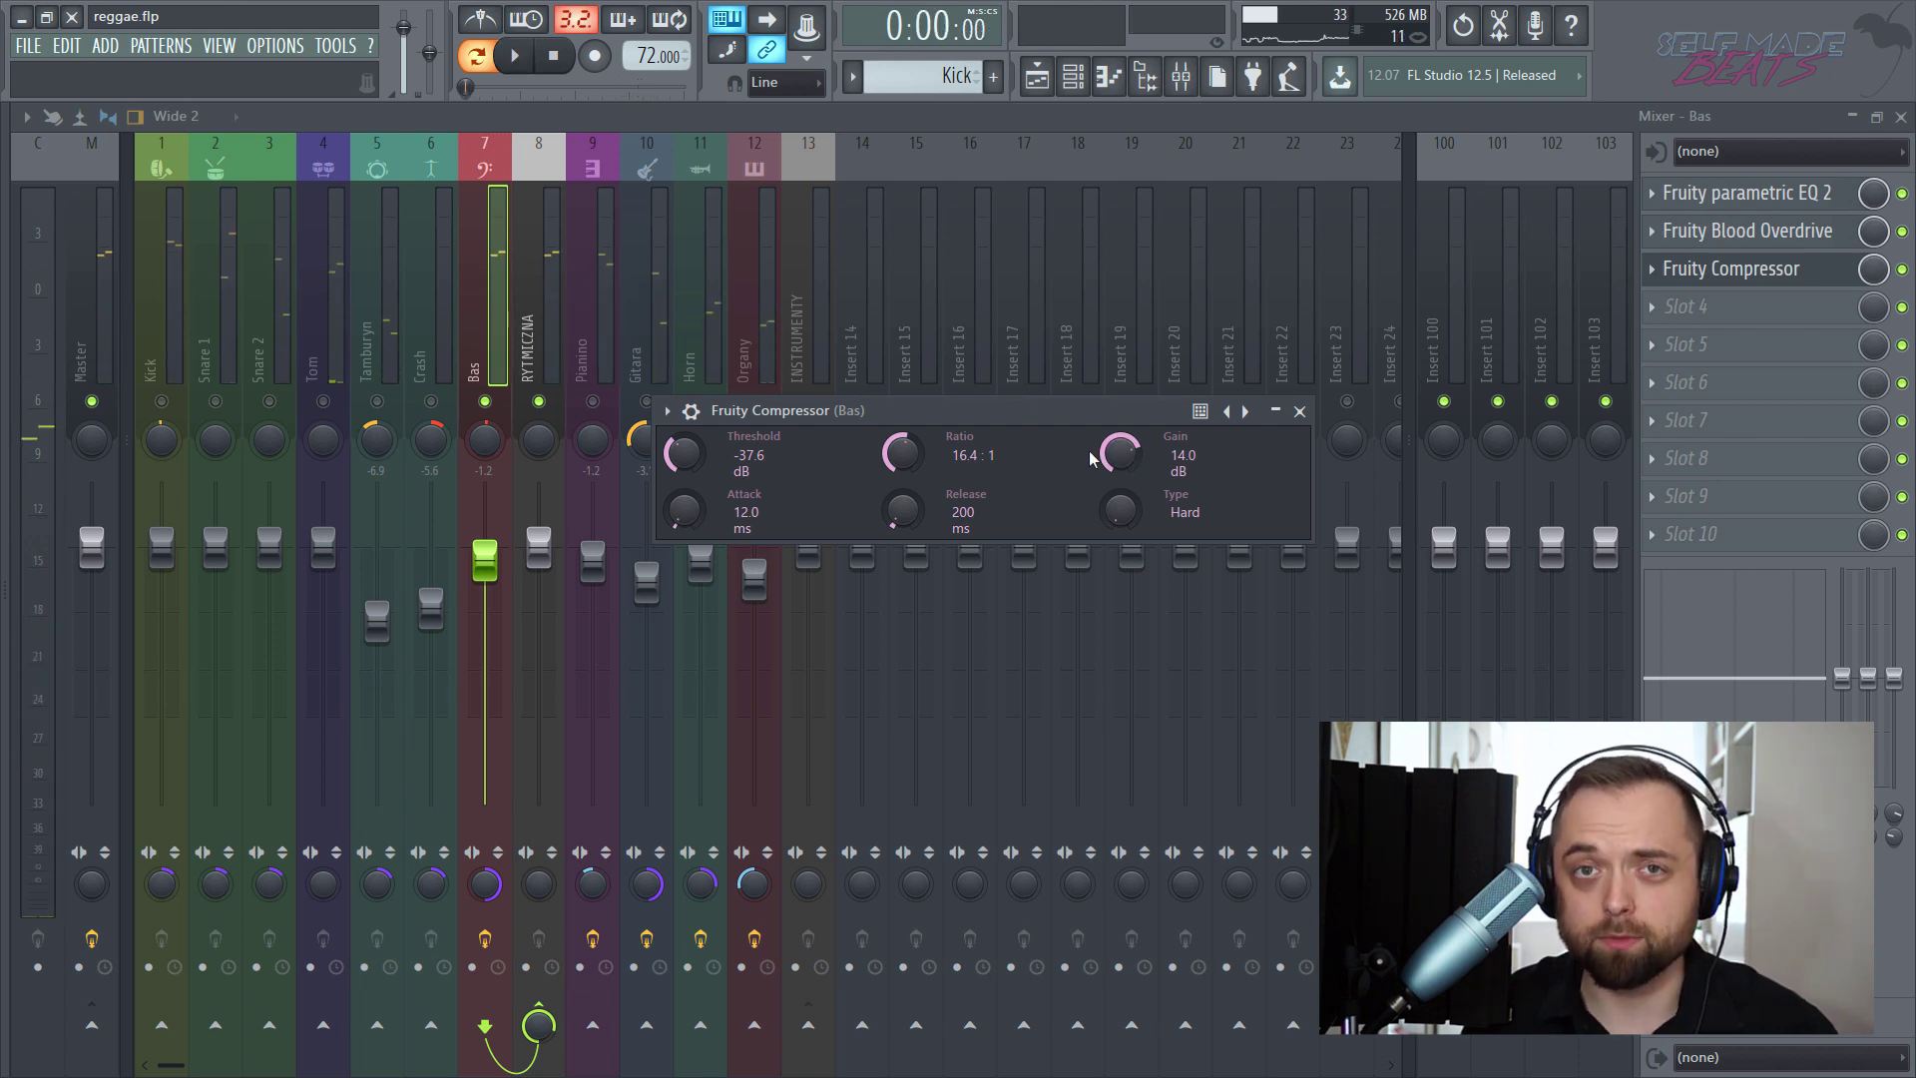
- Unsolo the Bas channel and lower its fader to -1.8 dB while the full mix plays
{"action": "key", "text": "Escape"}
{"action": "right_click", "coordinate": [489, 406]}
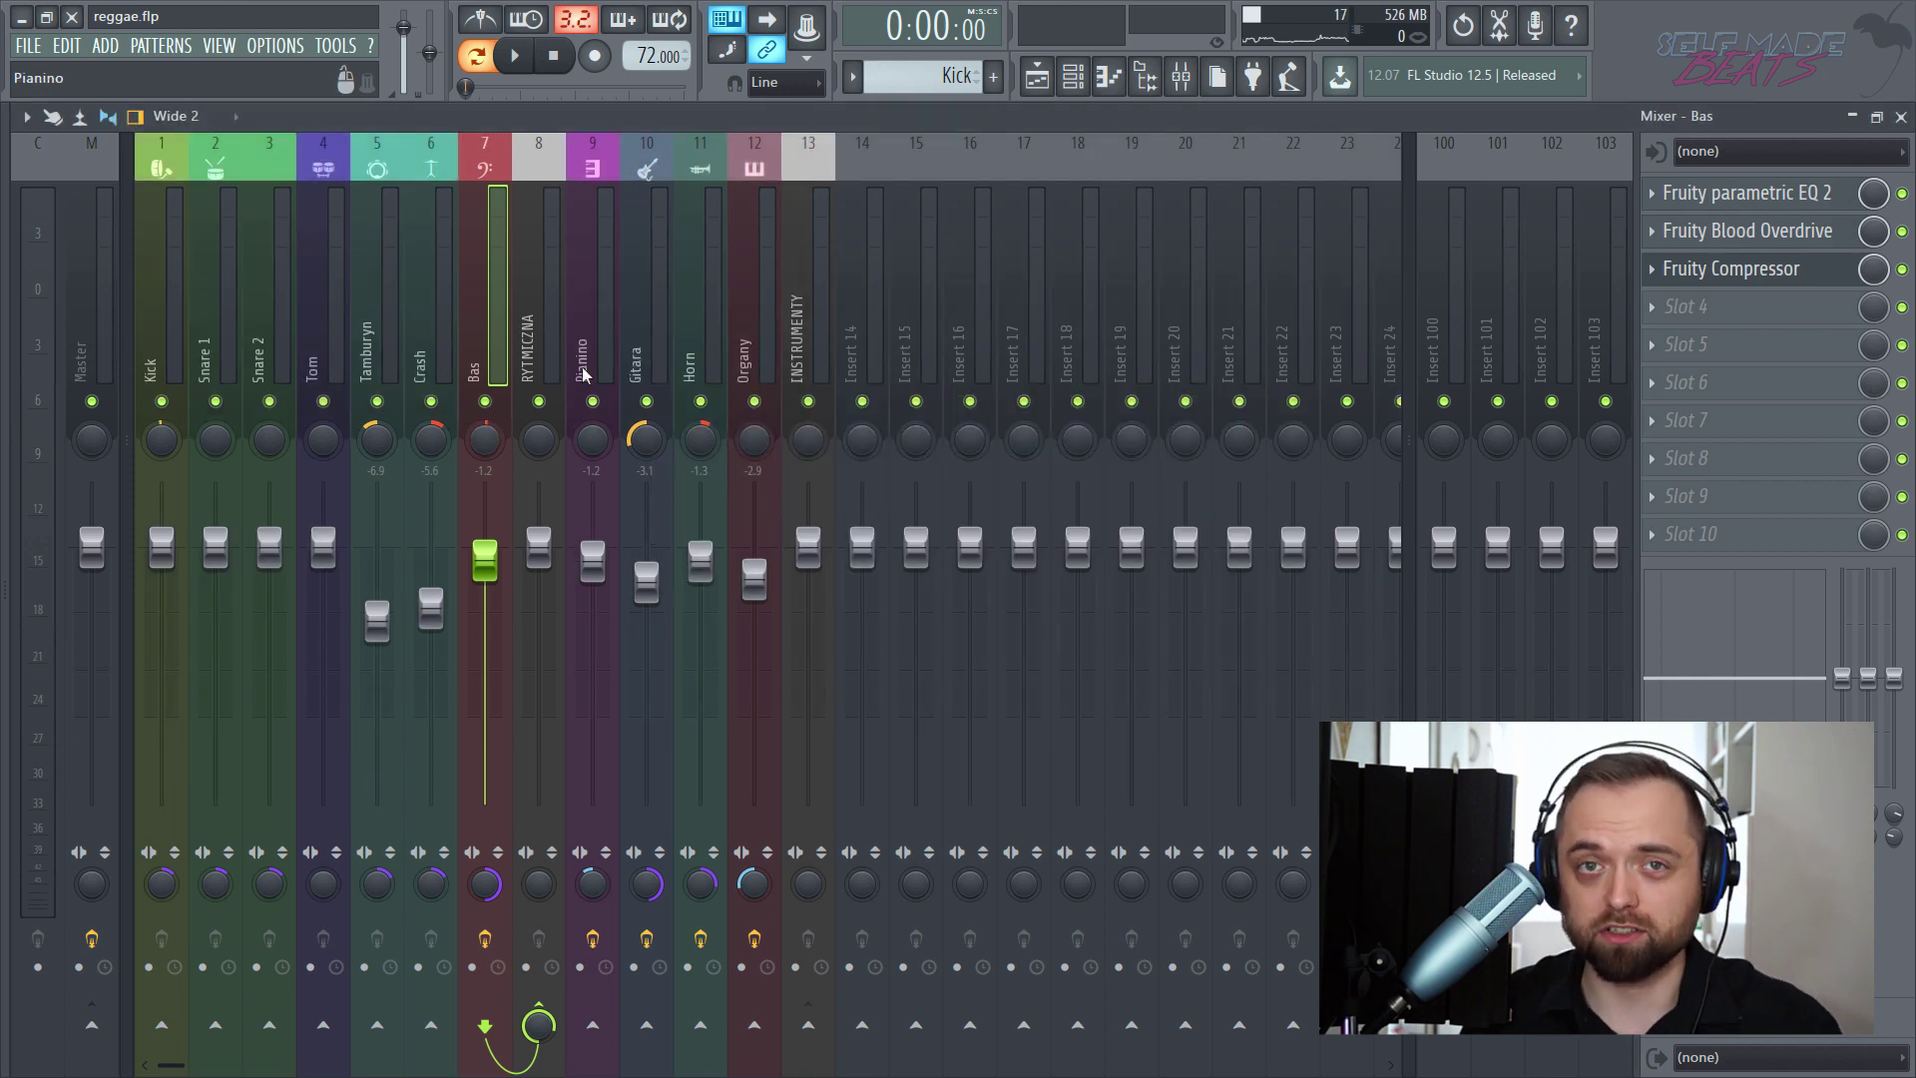
{"action": "key", "text": "space"}
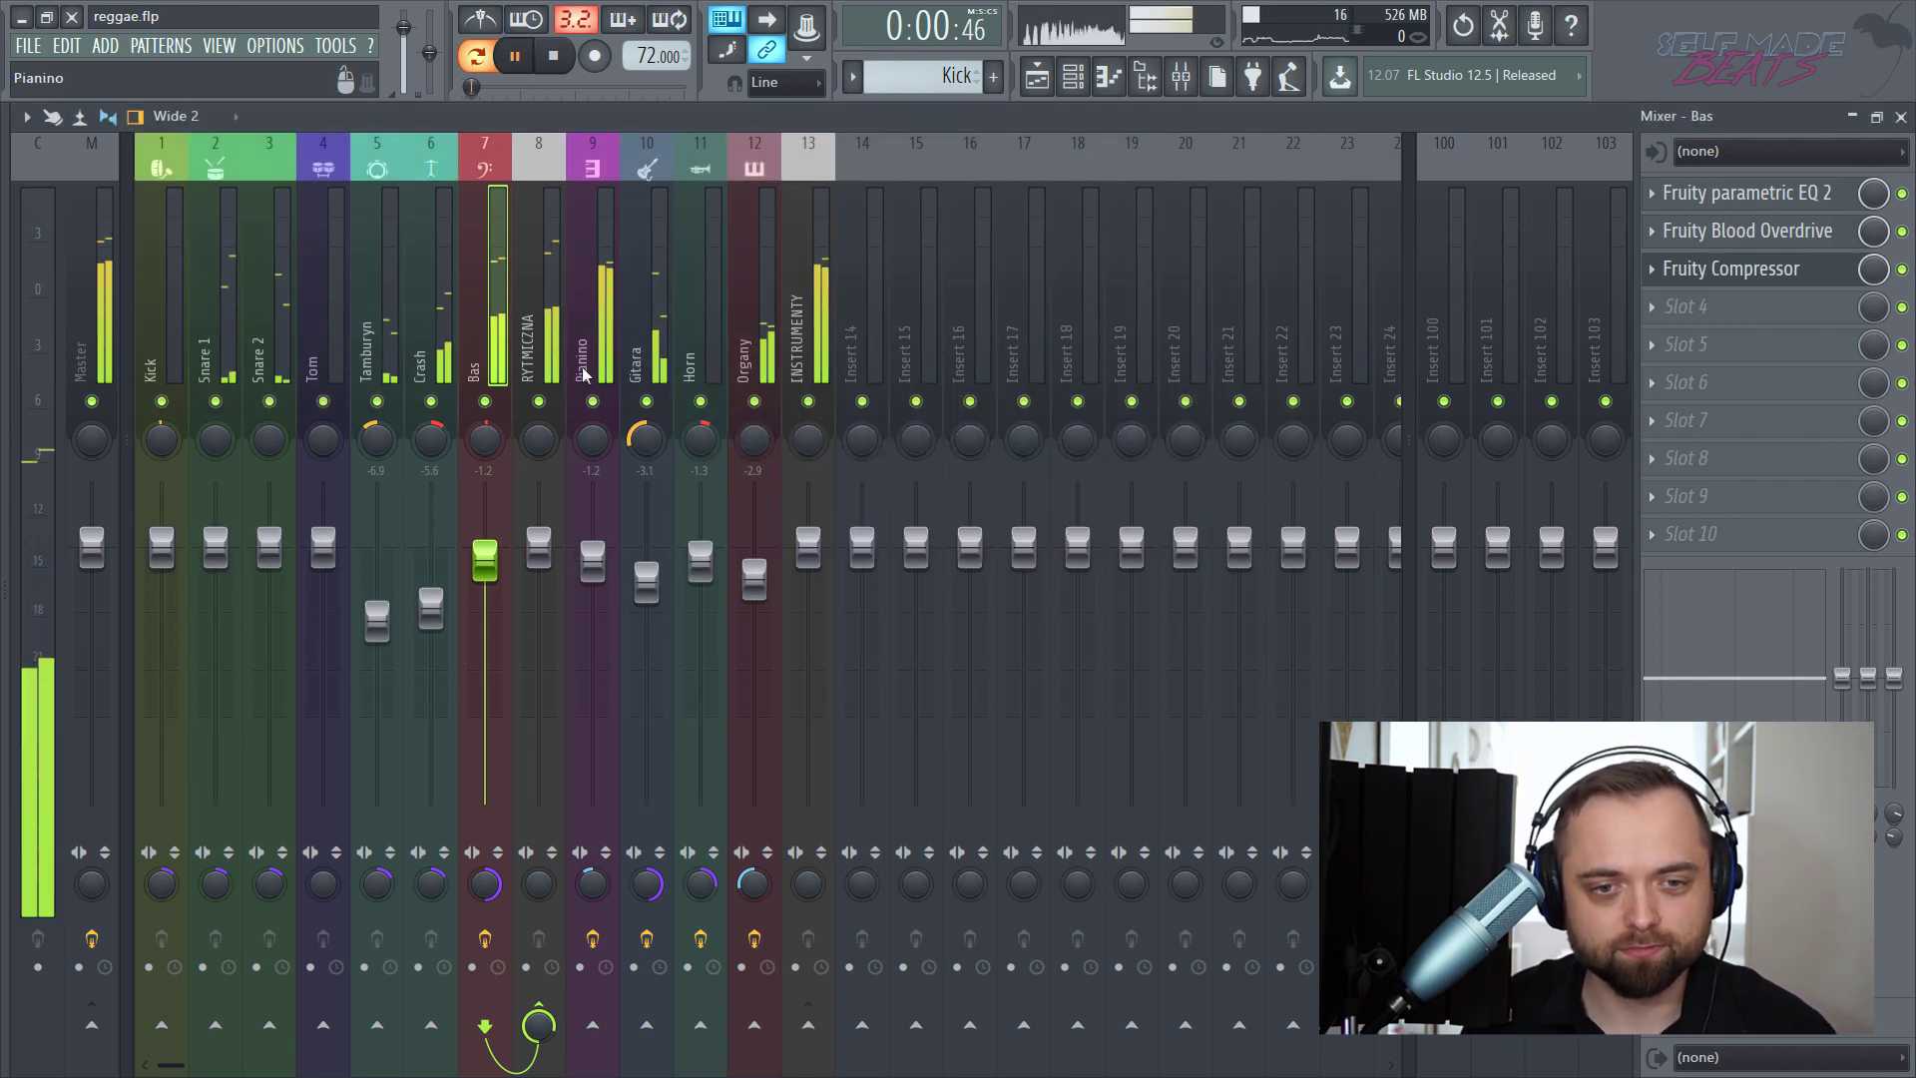
{"action": "left_click_drag", "start_coordinate": [489, 551], "coordinate": [489, 563]}
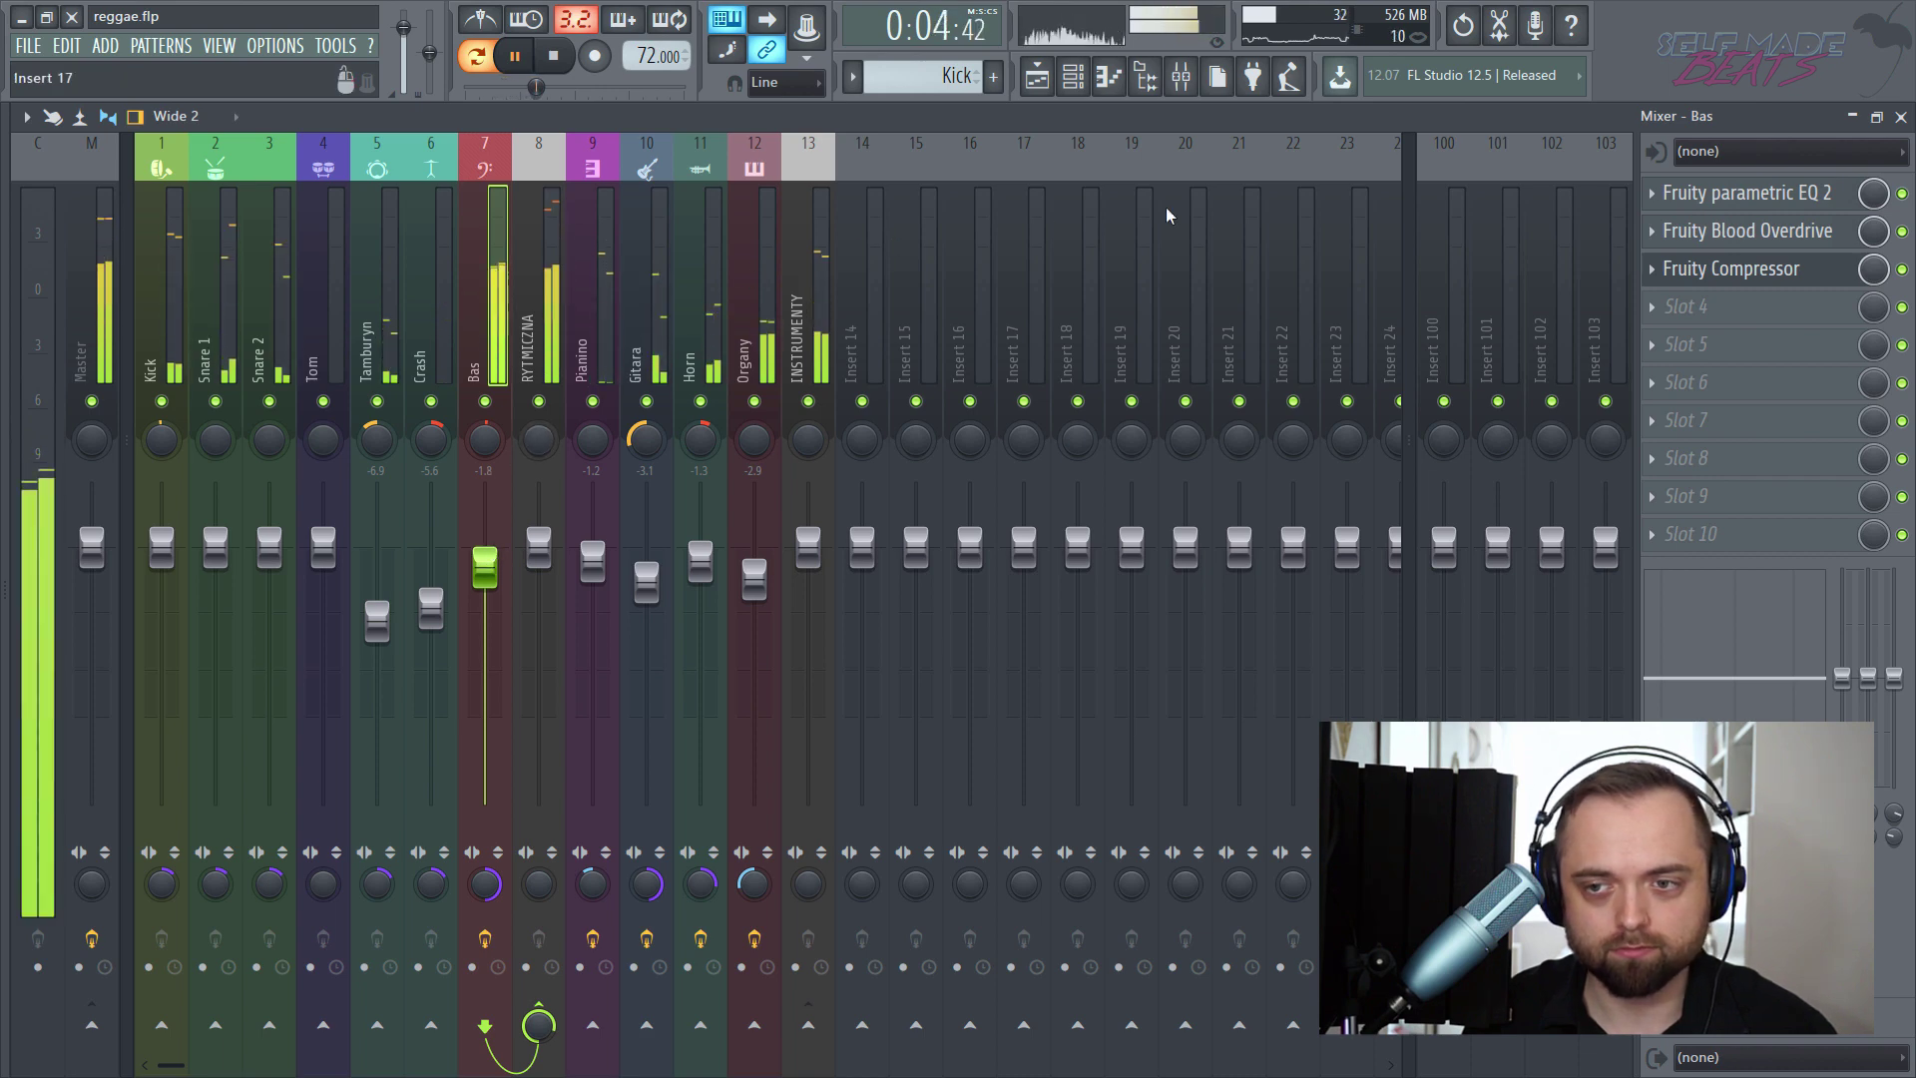
- Hide the mixer, stop playback and close the leftover Pianino EQ and Bas compressor windows
{"action": "key", "text": "F9"}
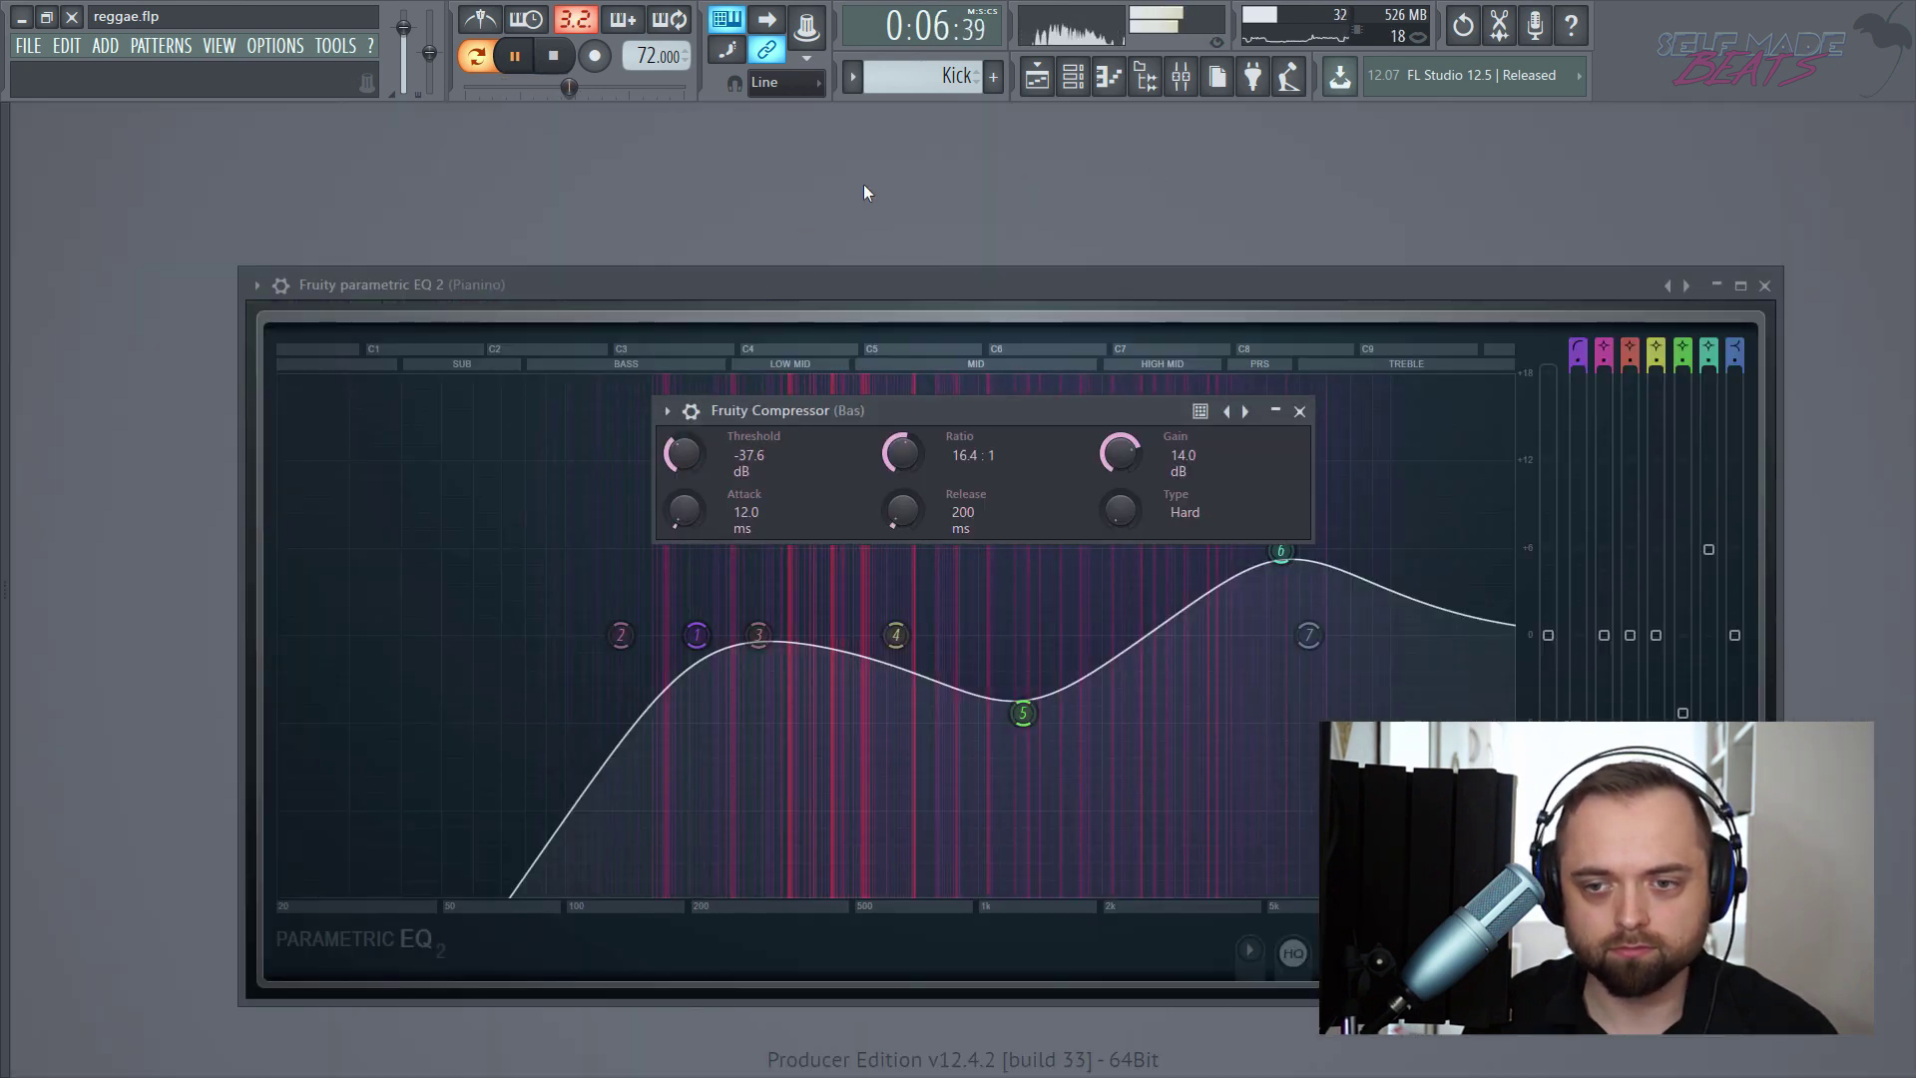
{"action": "key", "text": "space"}
{"action": "left_click", "coordinate": [1764, 285]}
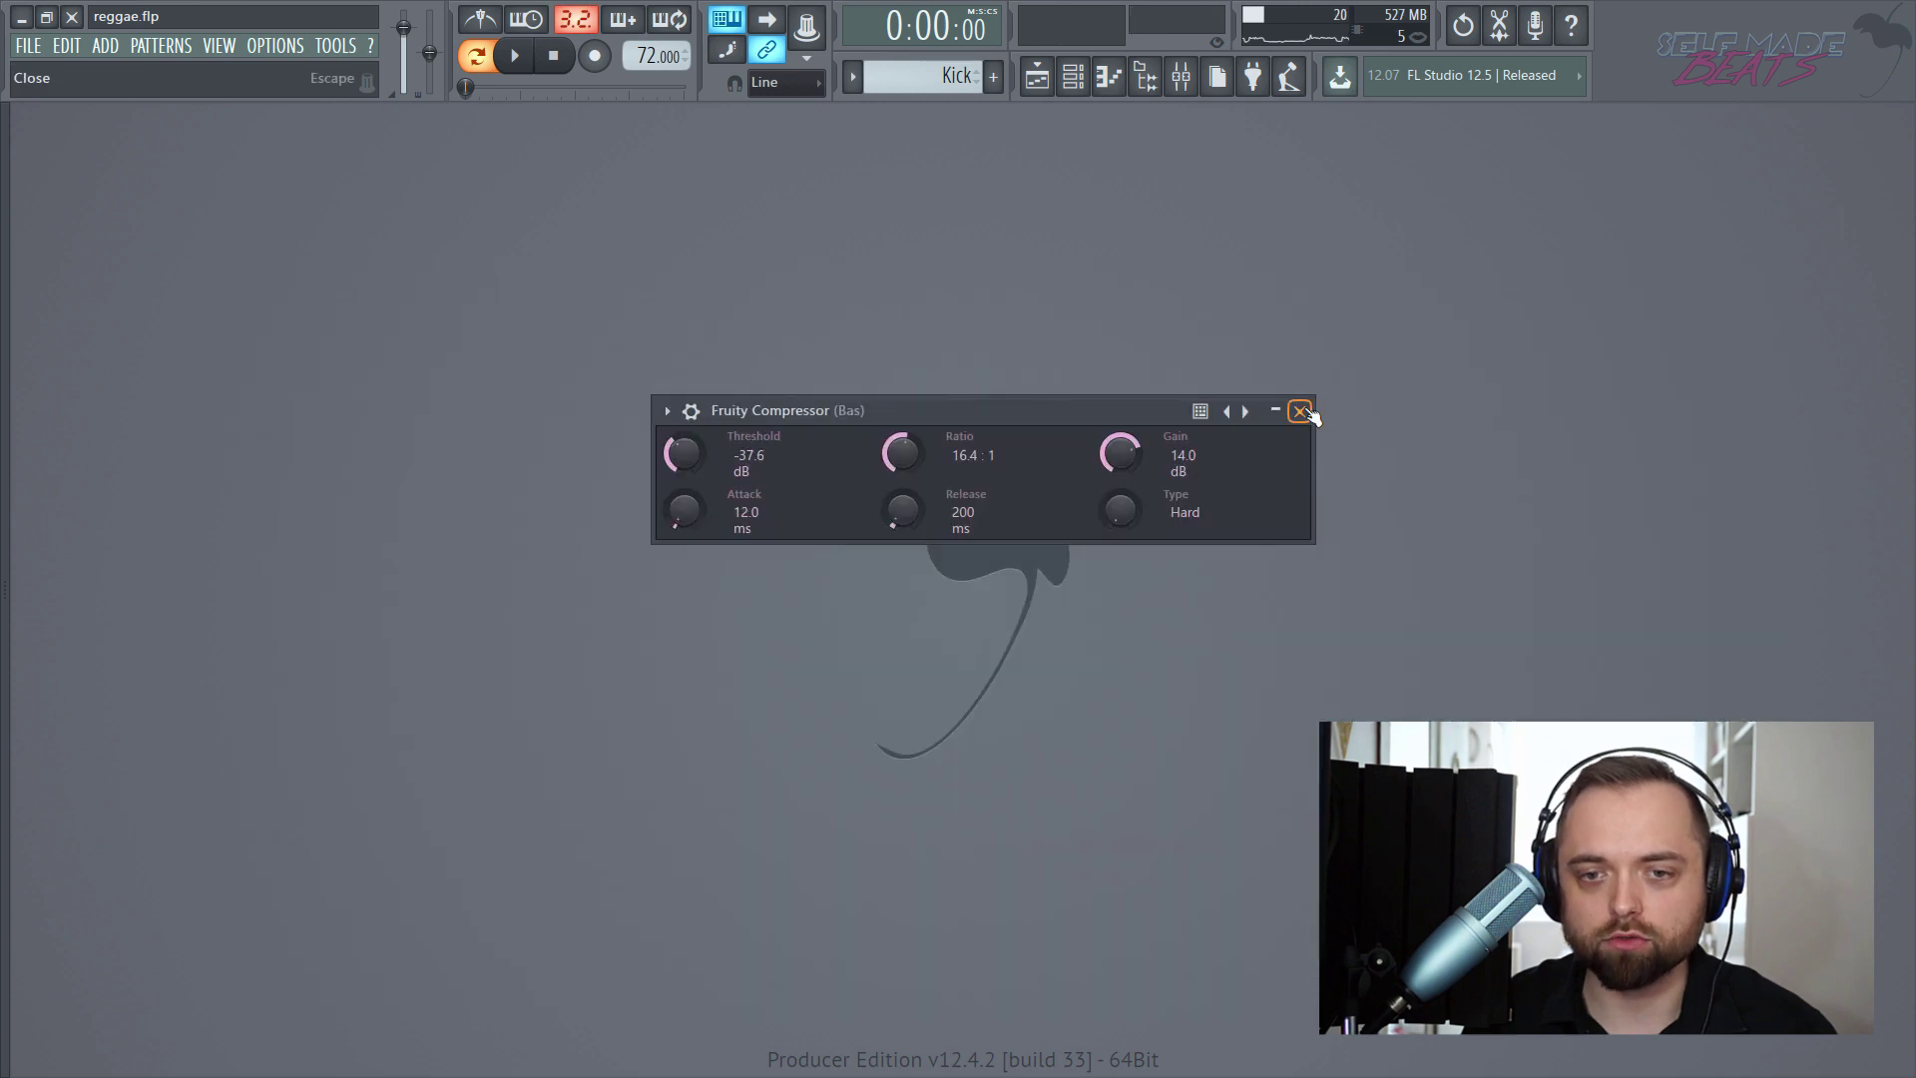
{"action": "left_click", "coordinate": [1301, 412]}
- Slightly adjust the time shift in the Bas channel's miscellaneous functions during playback and close the channel window
{"action": "left_click", "coordinate": [1073, 76]}
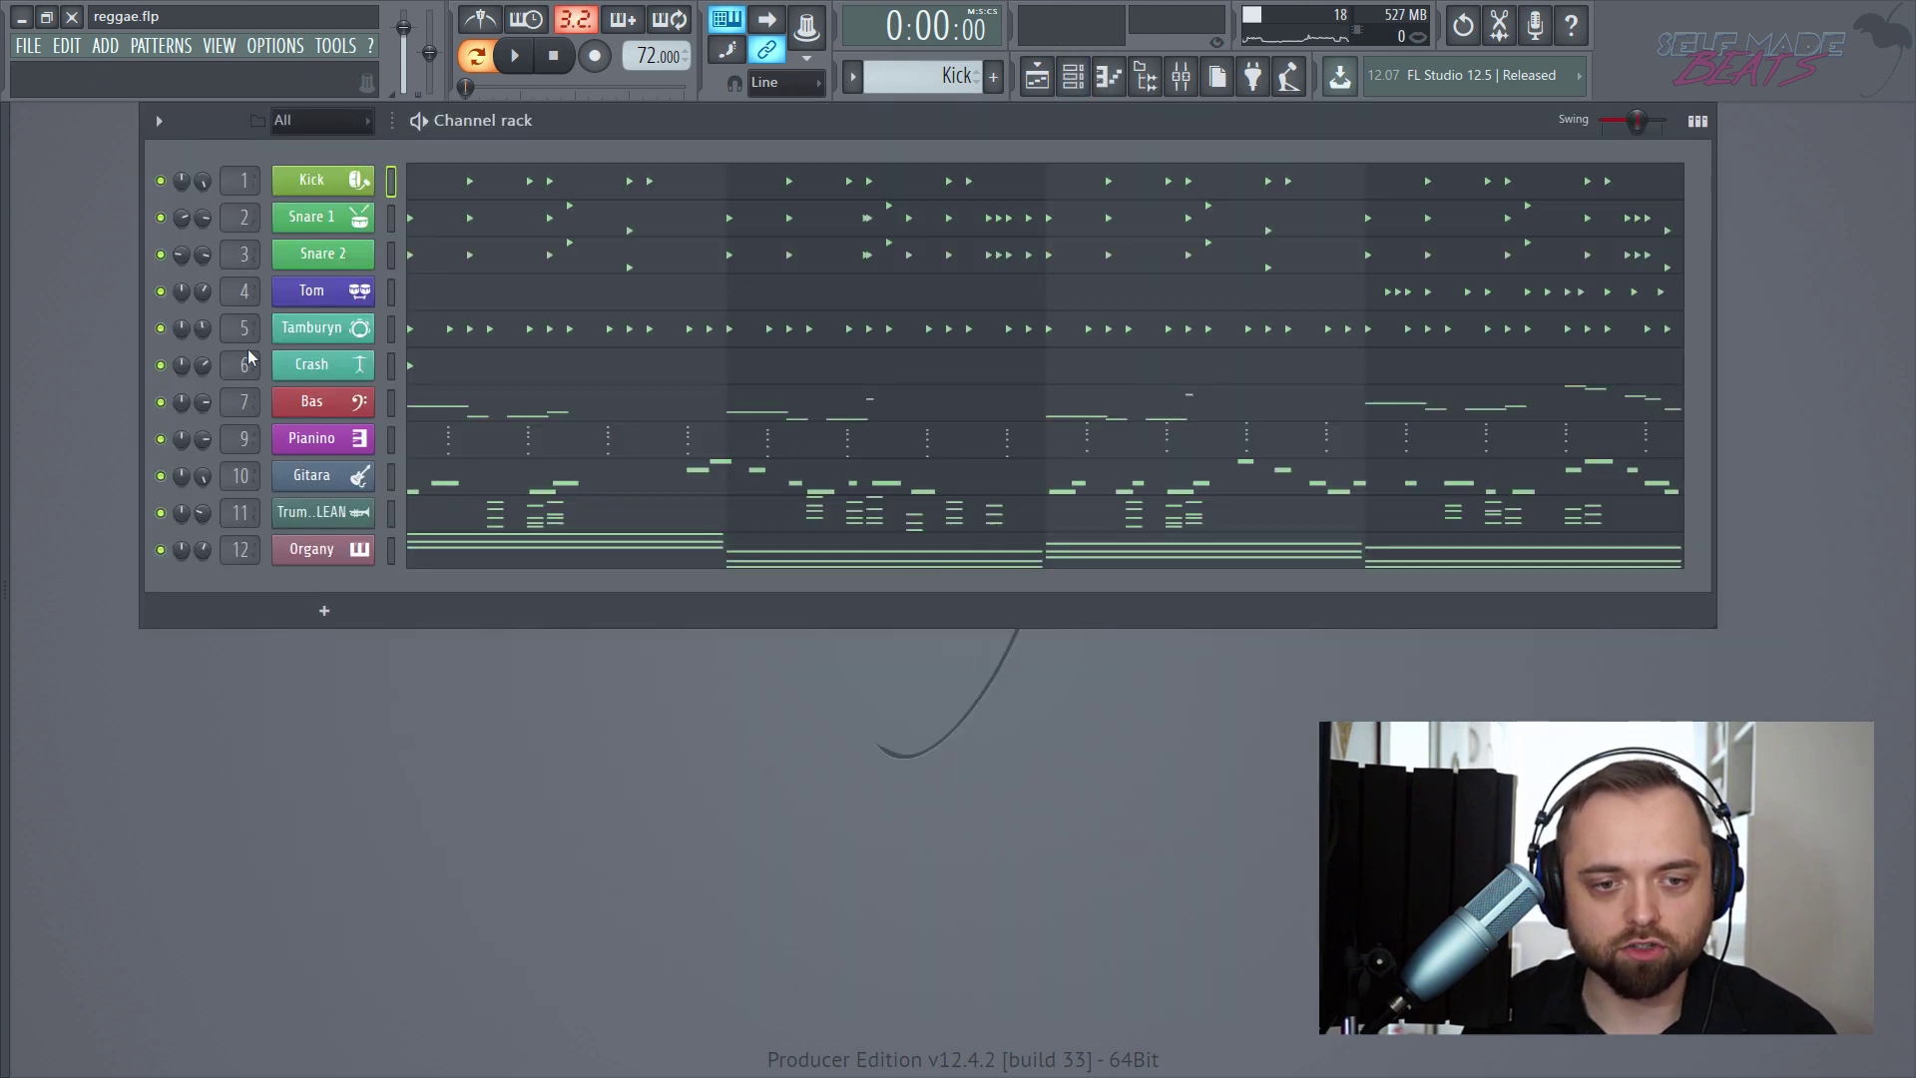
{"action": "left_click", "coordinate": [314, 413]}
{"action": "left_click", "coordinate": [483, 393]}
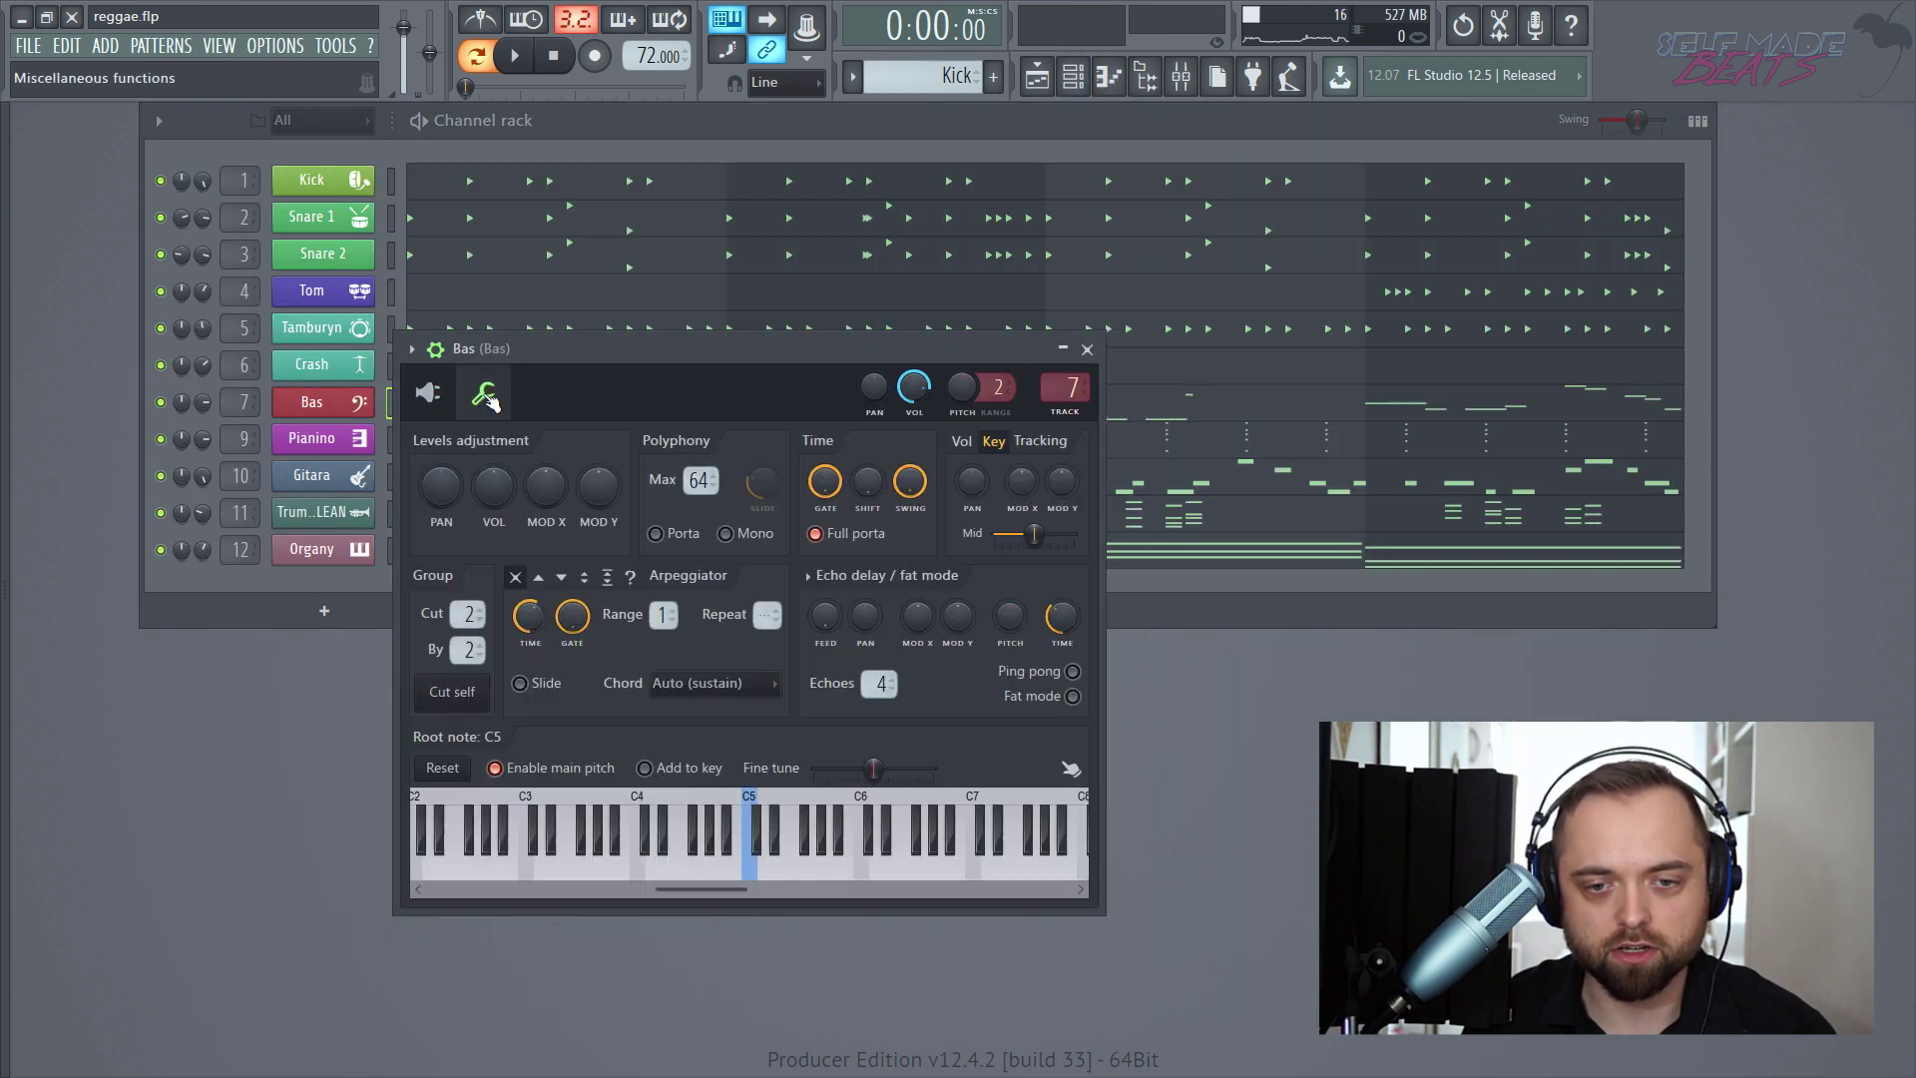
{"action": "key", "text": "space"}
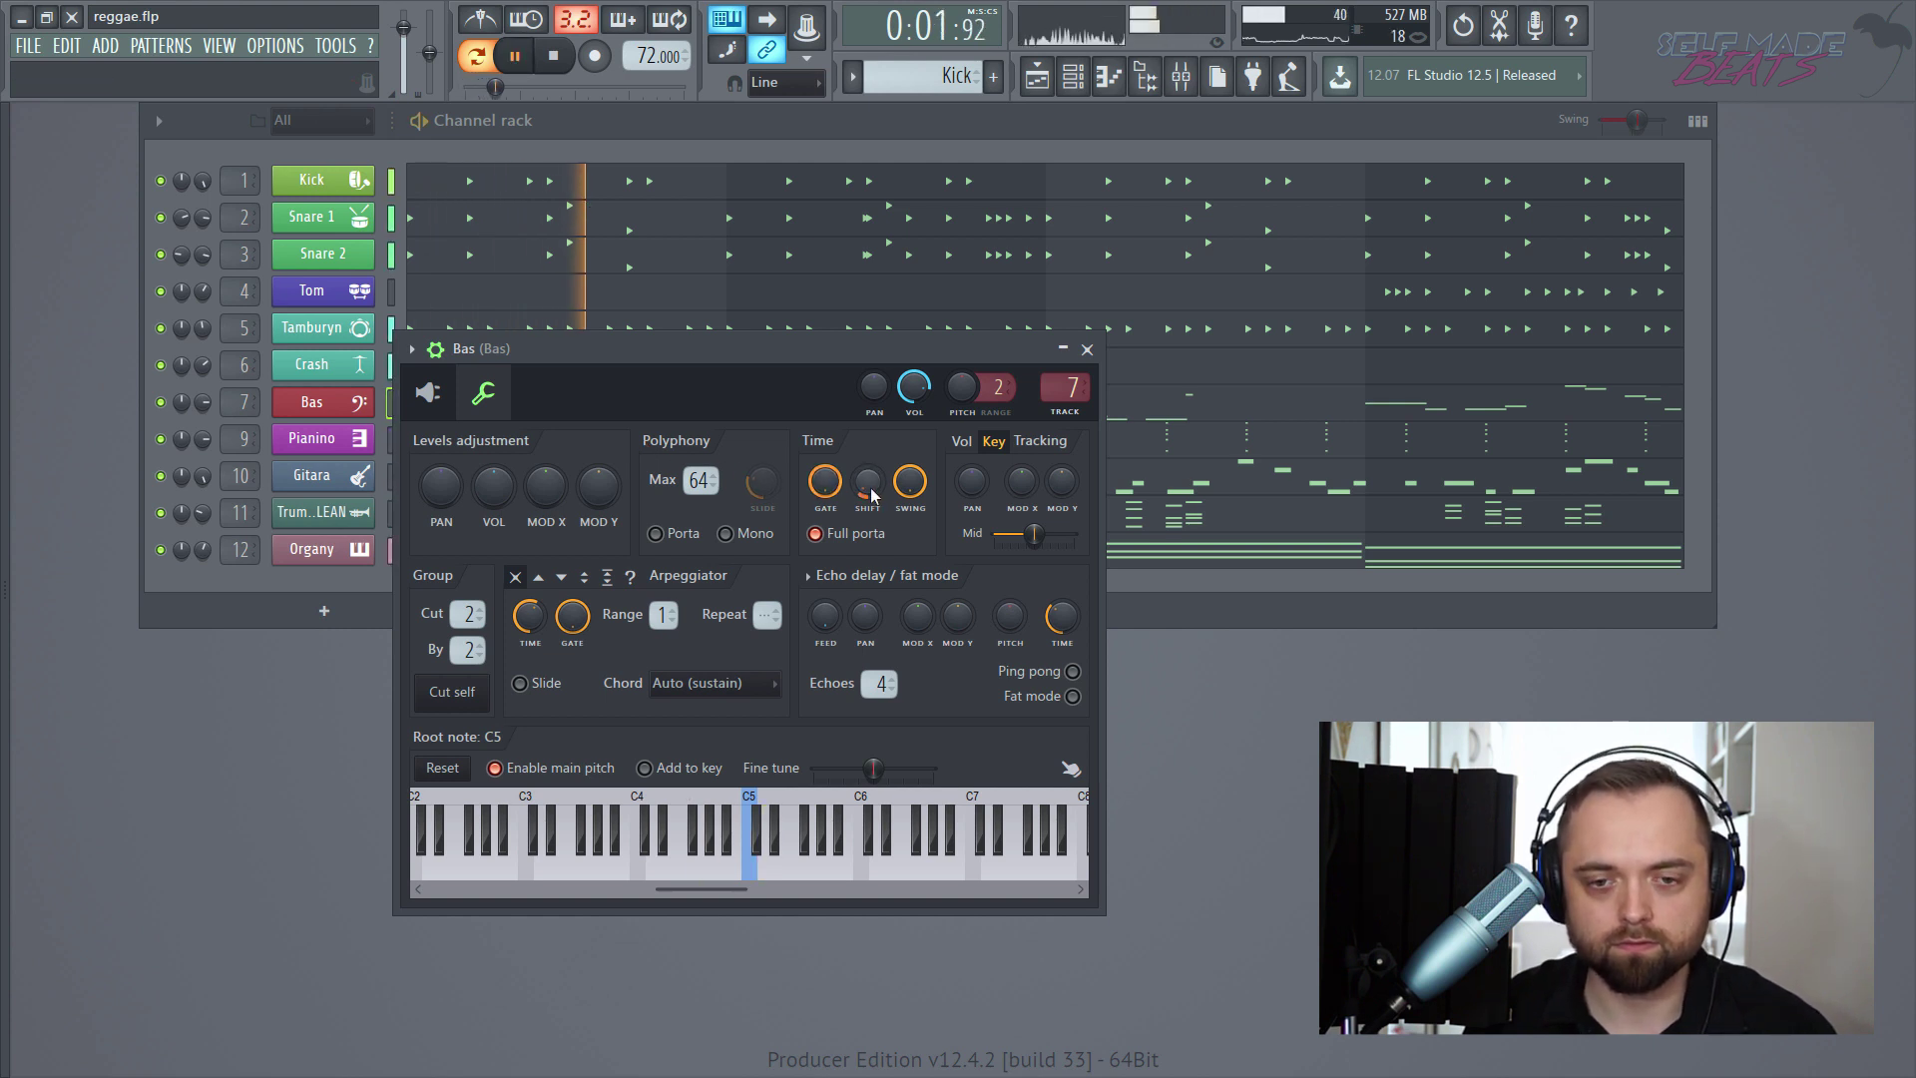
{"action": "left_click_drag", "start_coordinate": [871, 490], "coordinate": [872, 490]}
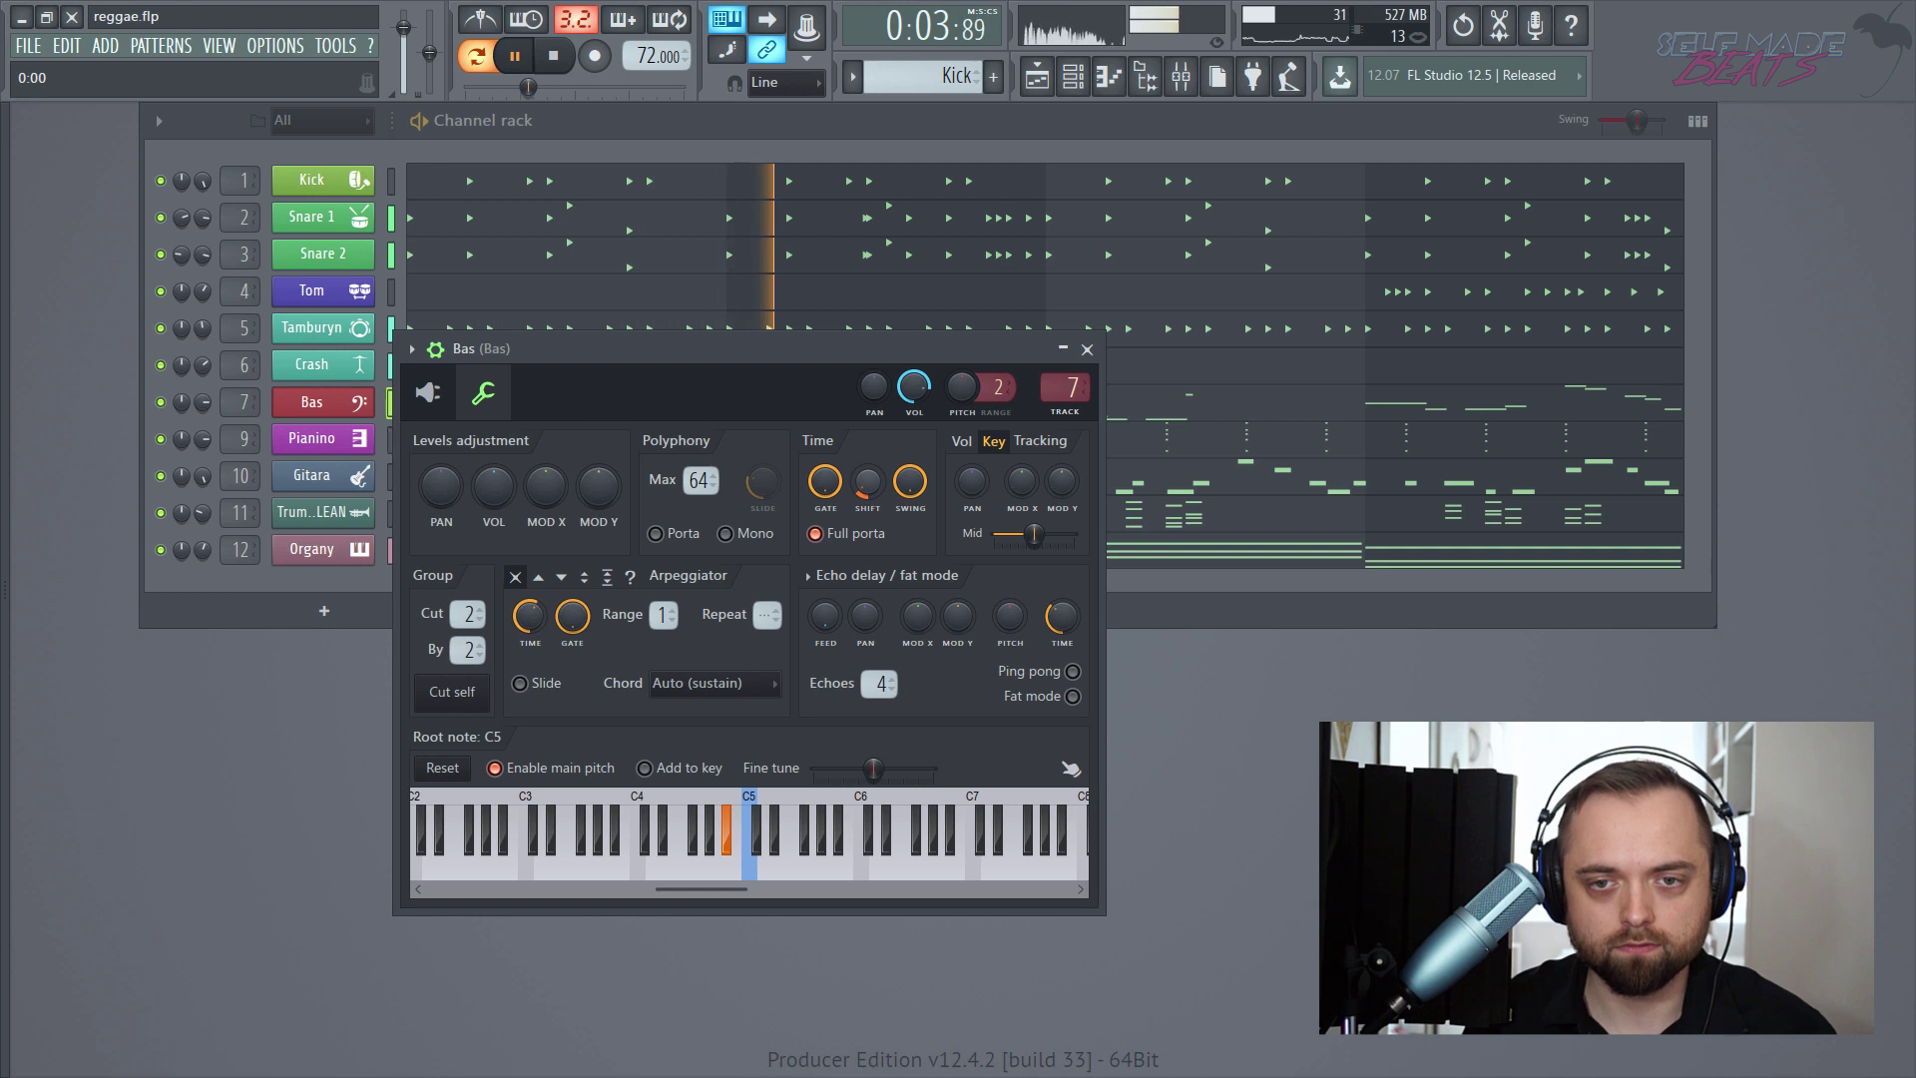
{"action": "key", "text": "space"}
{"action": "left_click", "coordinate": [1089, 349]}
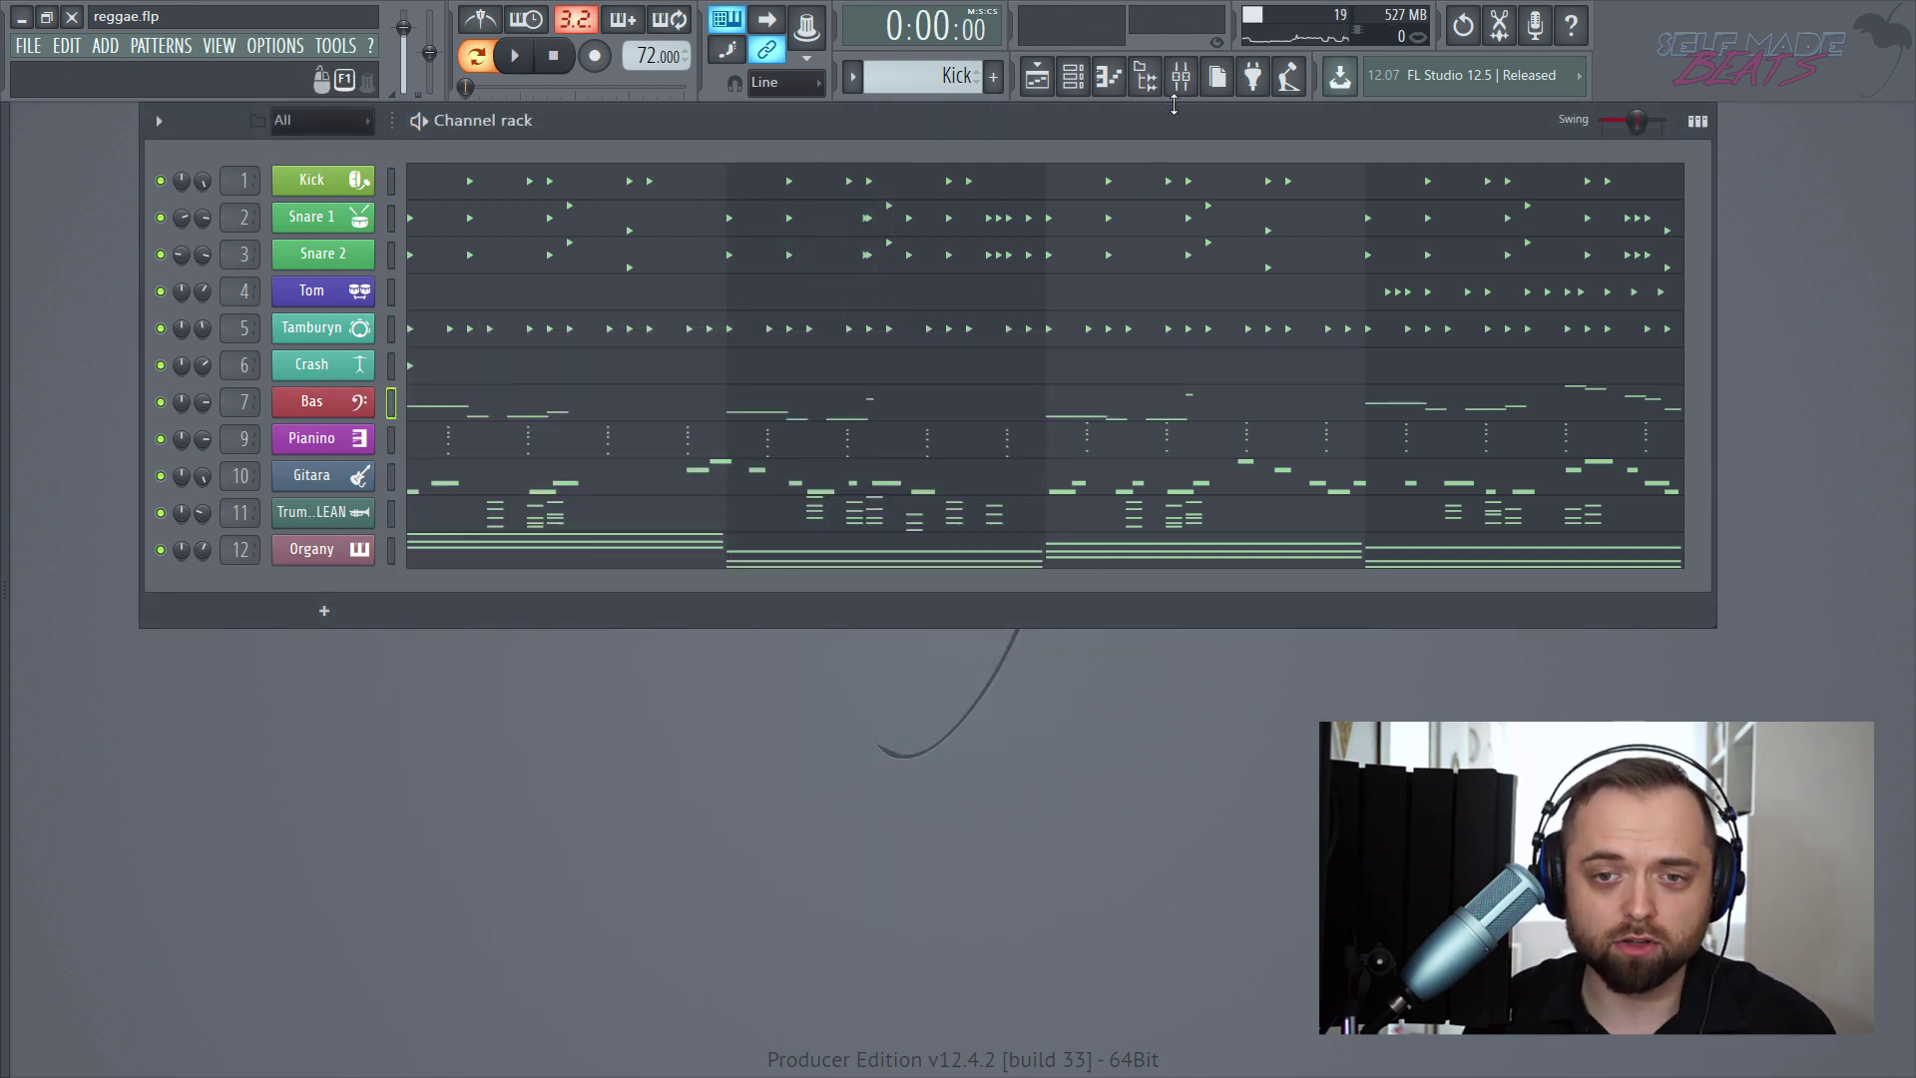
- Reopen the mixer and look through its channels, including the effect slots of Bas, Tamburyn and Crash
{"action": "left_click", "coordinate": [1182, 80]}
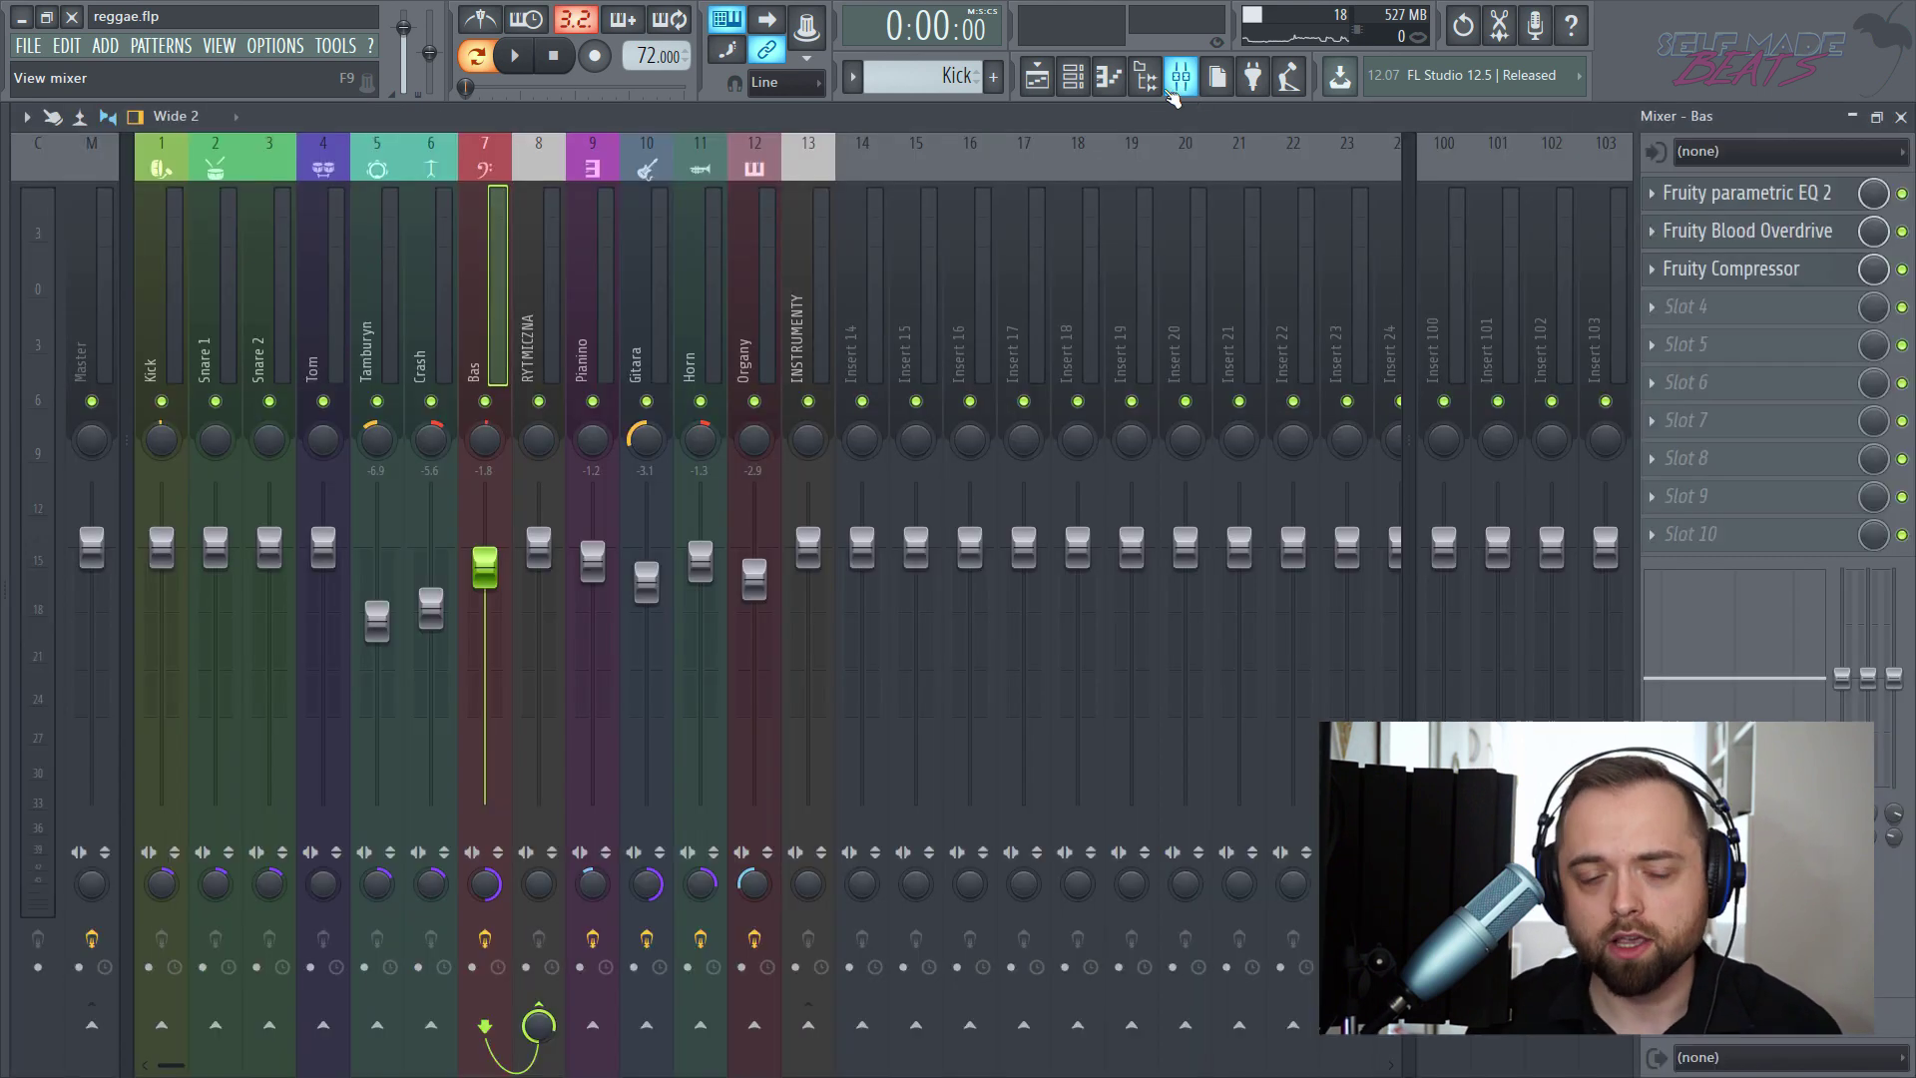
{"action": "left_click", "coordinate": [755, 299]}
{"action": "left_click", "coordinate": [499, 219]}
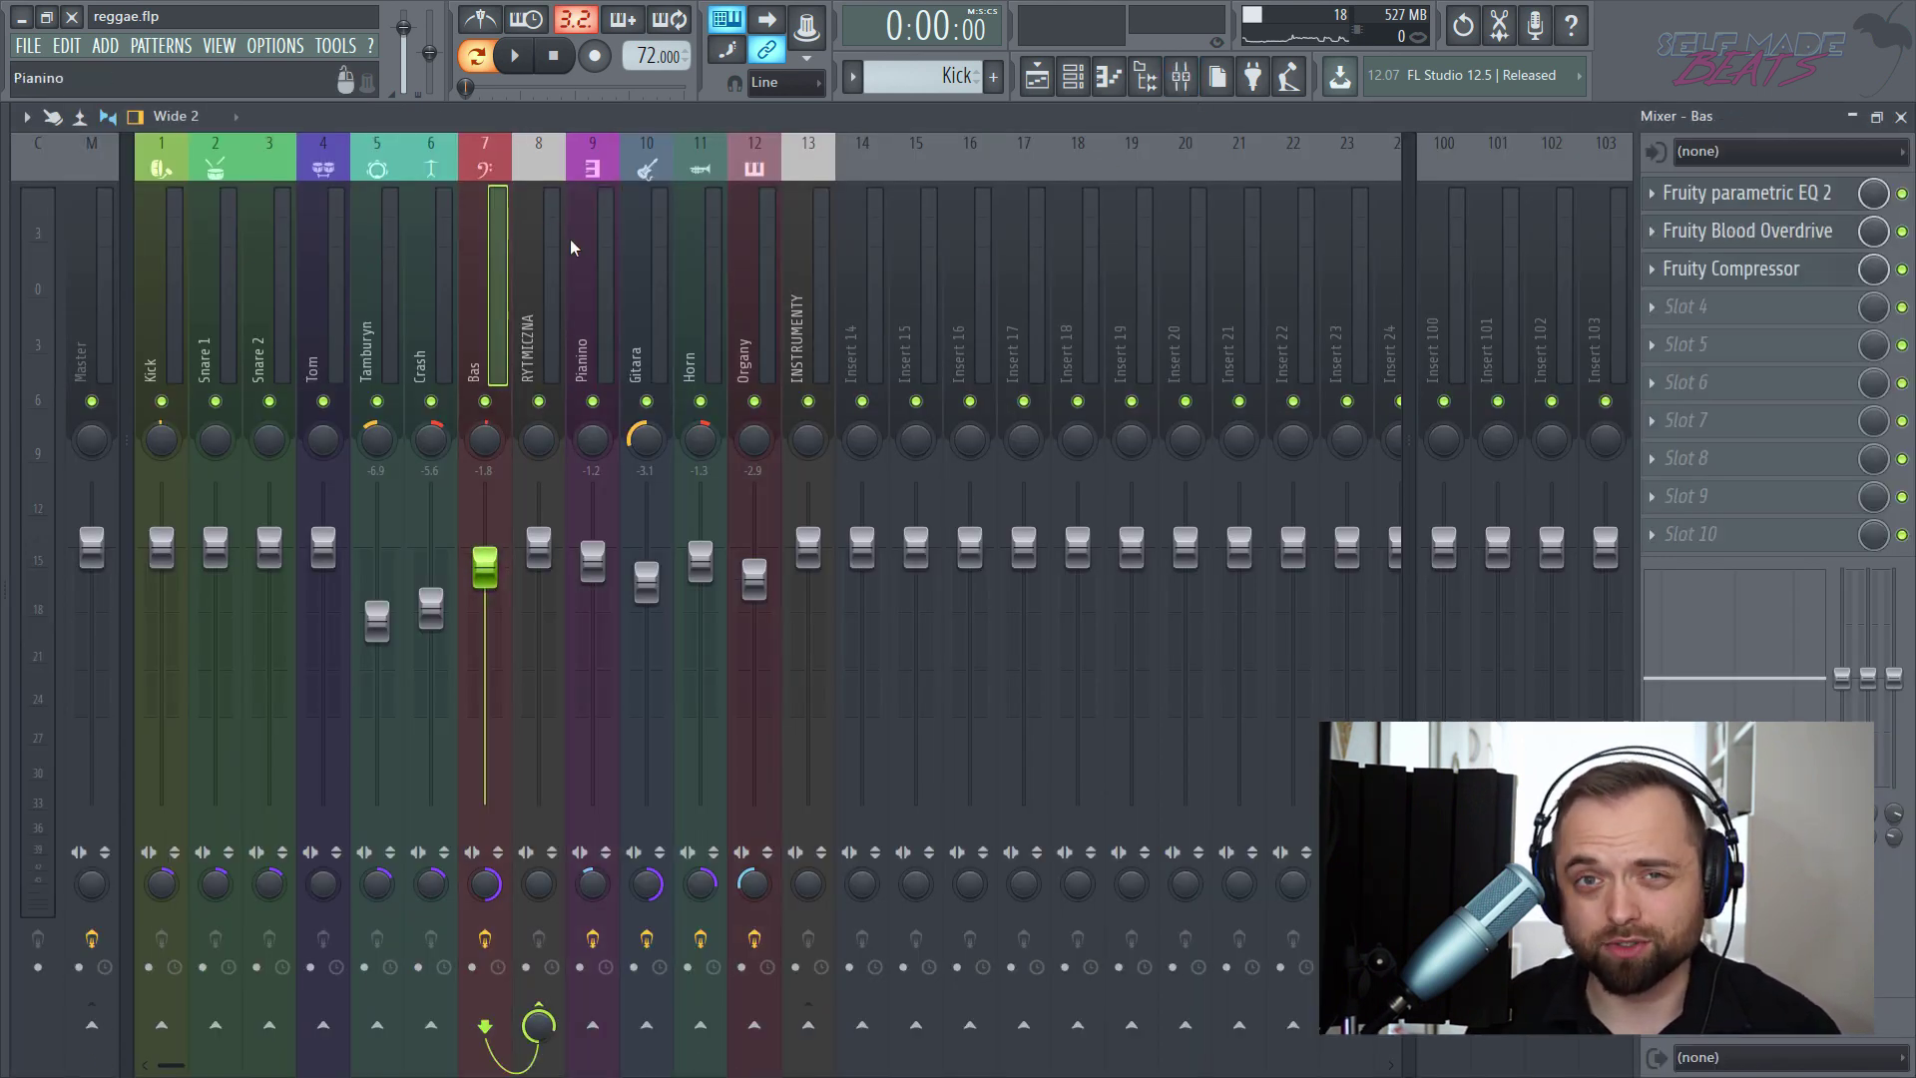
{"action": "left_click", "coordinate": [640, 248]}
{"action": "left_click", "coordinate": [539, 240]}
{"action": "left_click", "coordinate": [484, 240]}
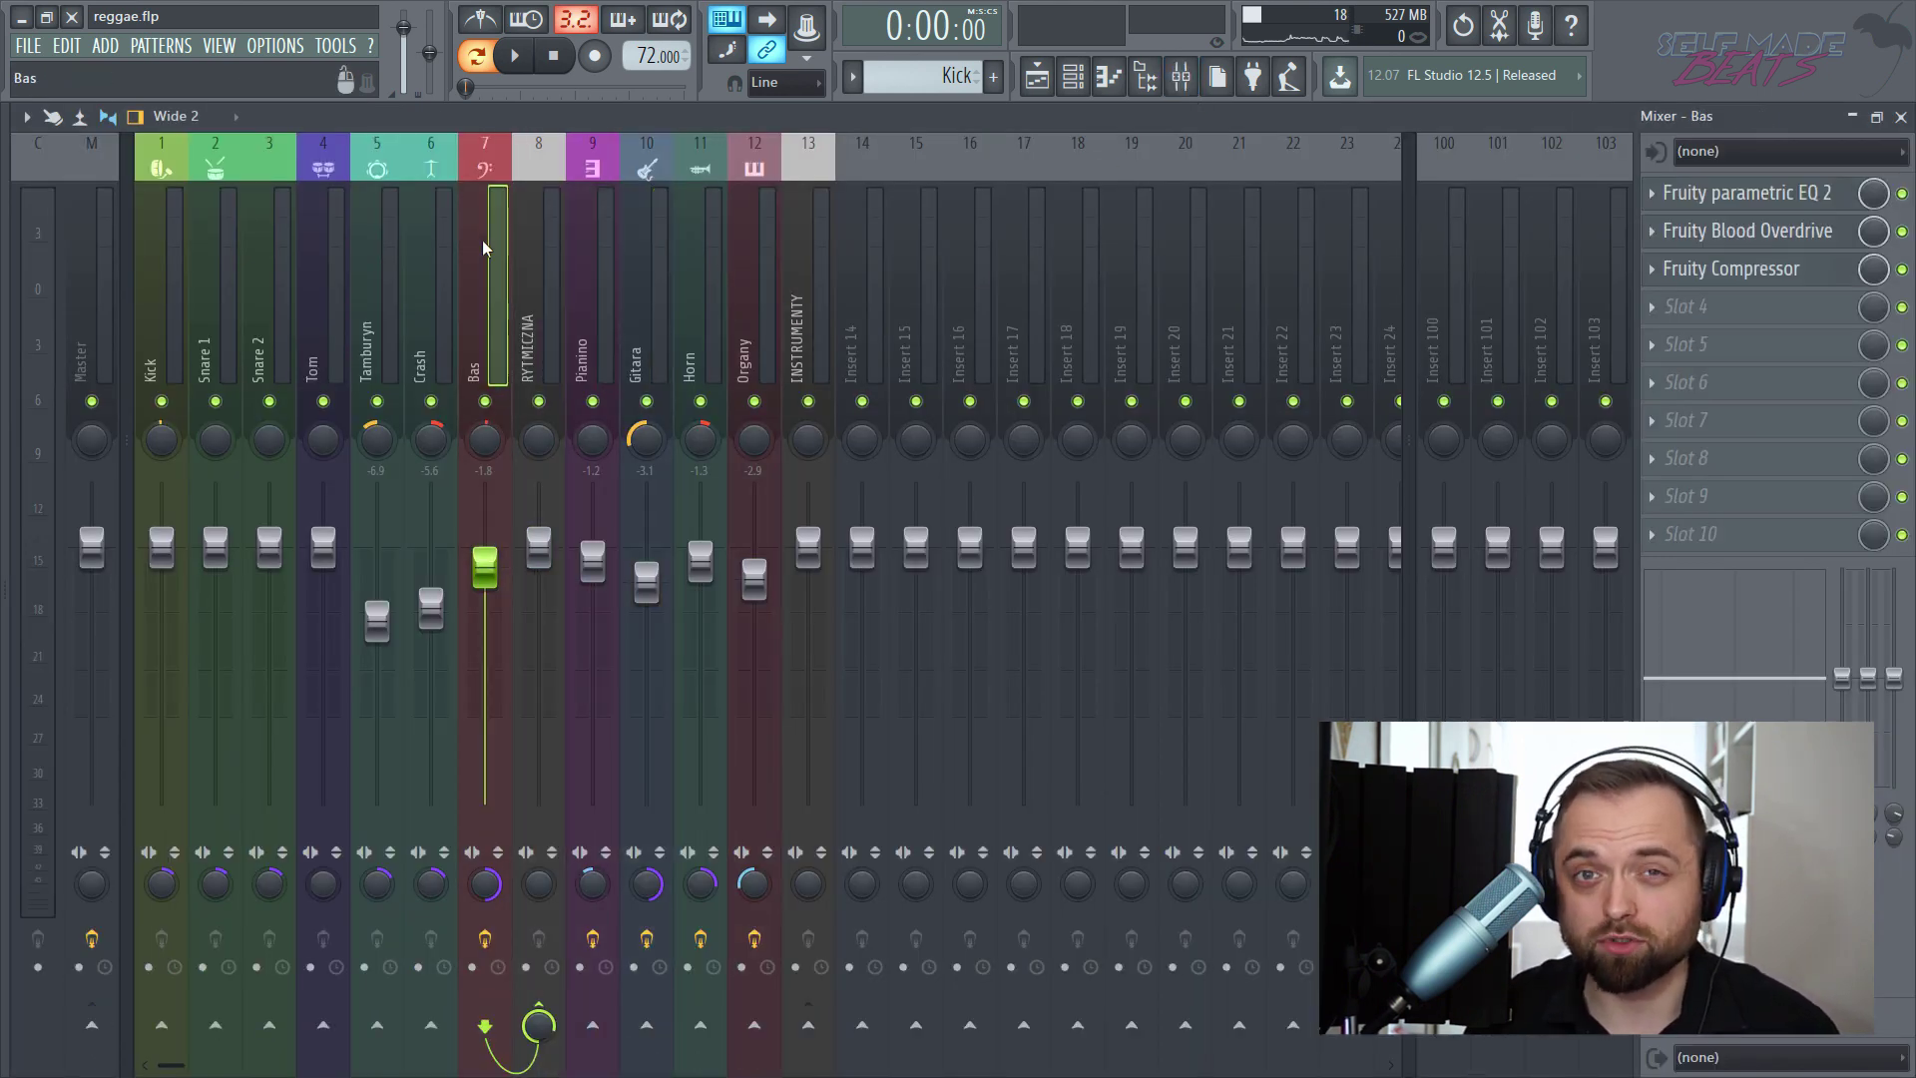
{"action": "left_click", "coordinate": [548, 234]}
{"action": "left_click", "coordinate": [373, 225]}
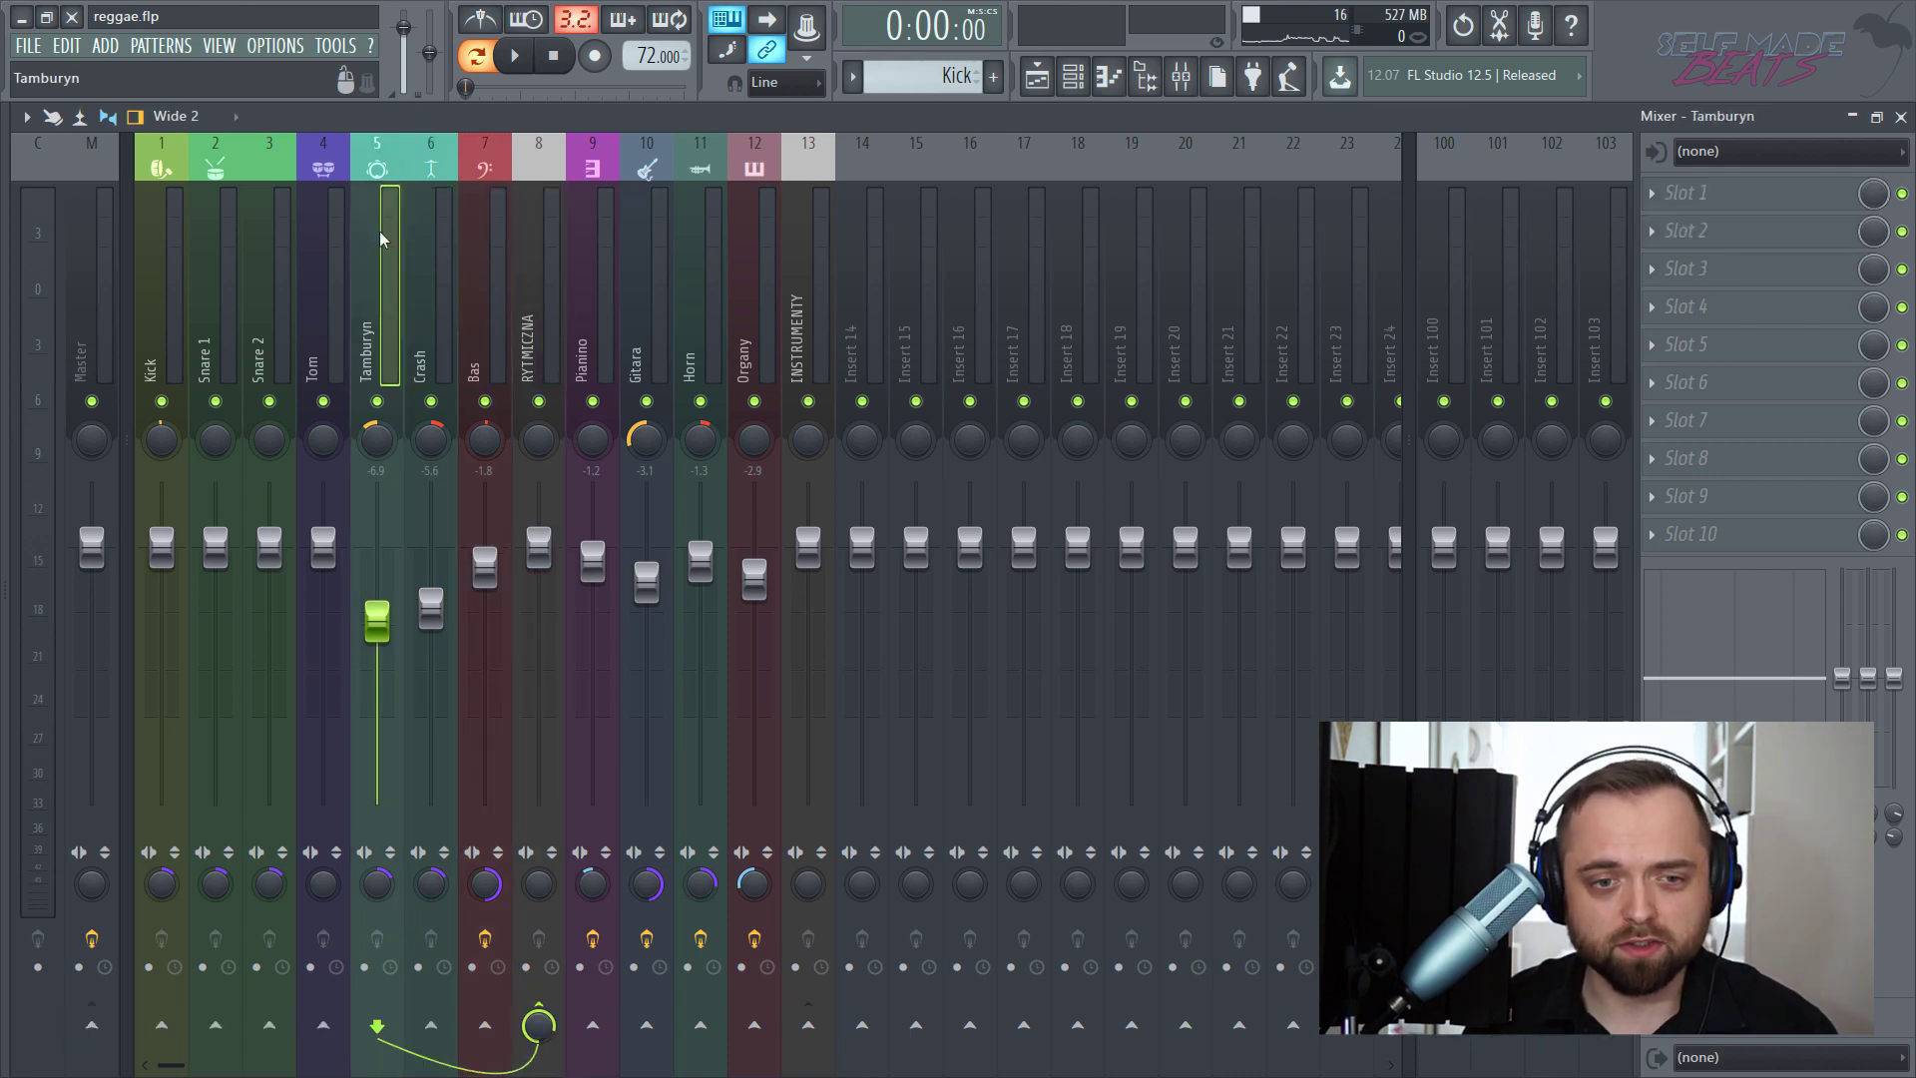
{"action": "left_click", "coordinate": [433, 251]}
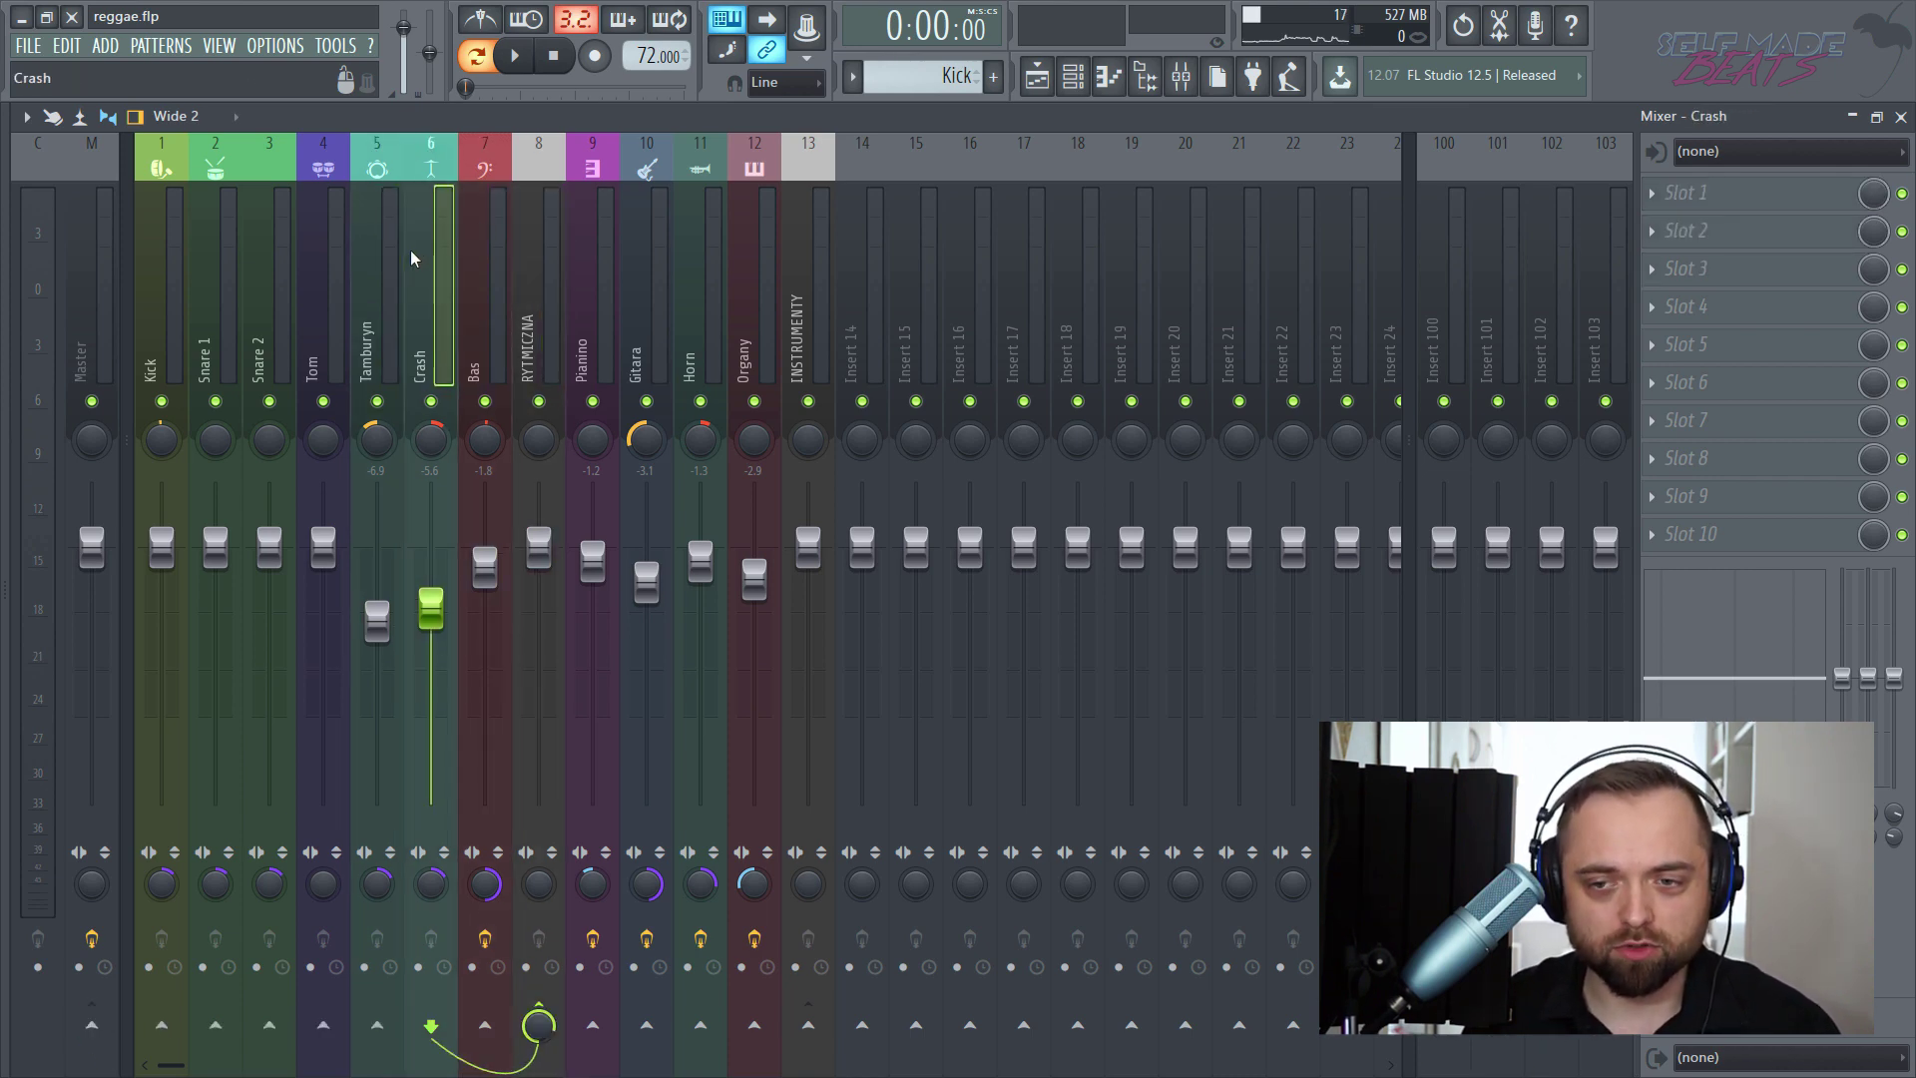
- Load Fruity Parametric EQ 2 in the first effect slot of the Crash channel and enlarge its window
{"action": "left_click", "coordinate": [1682, 194]}
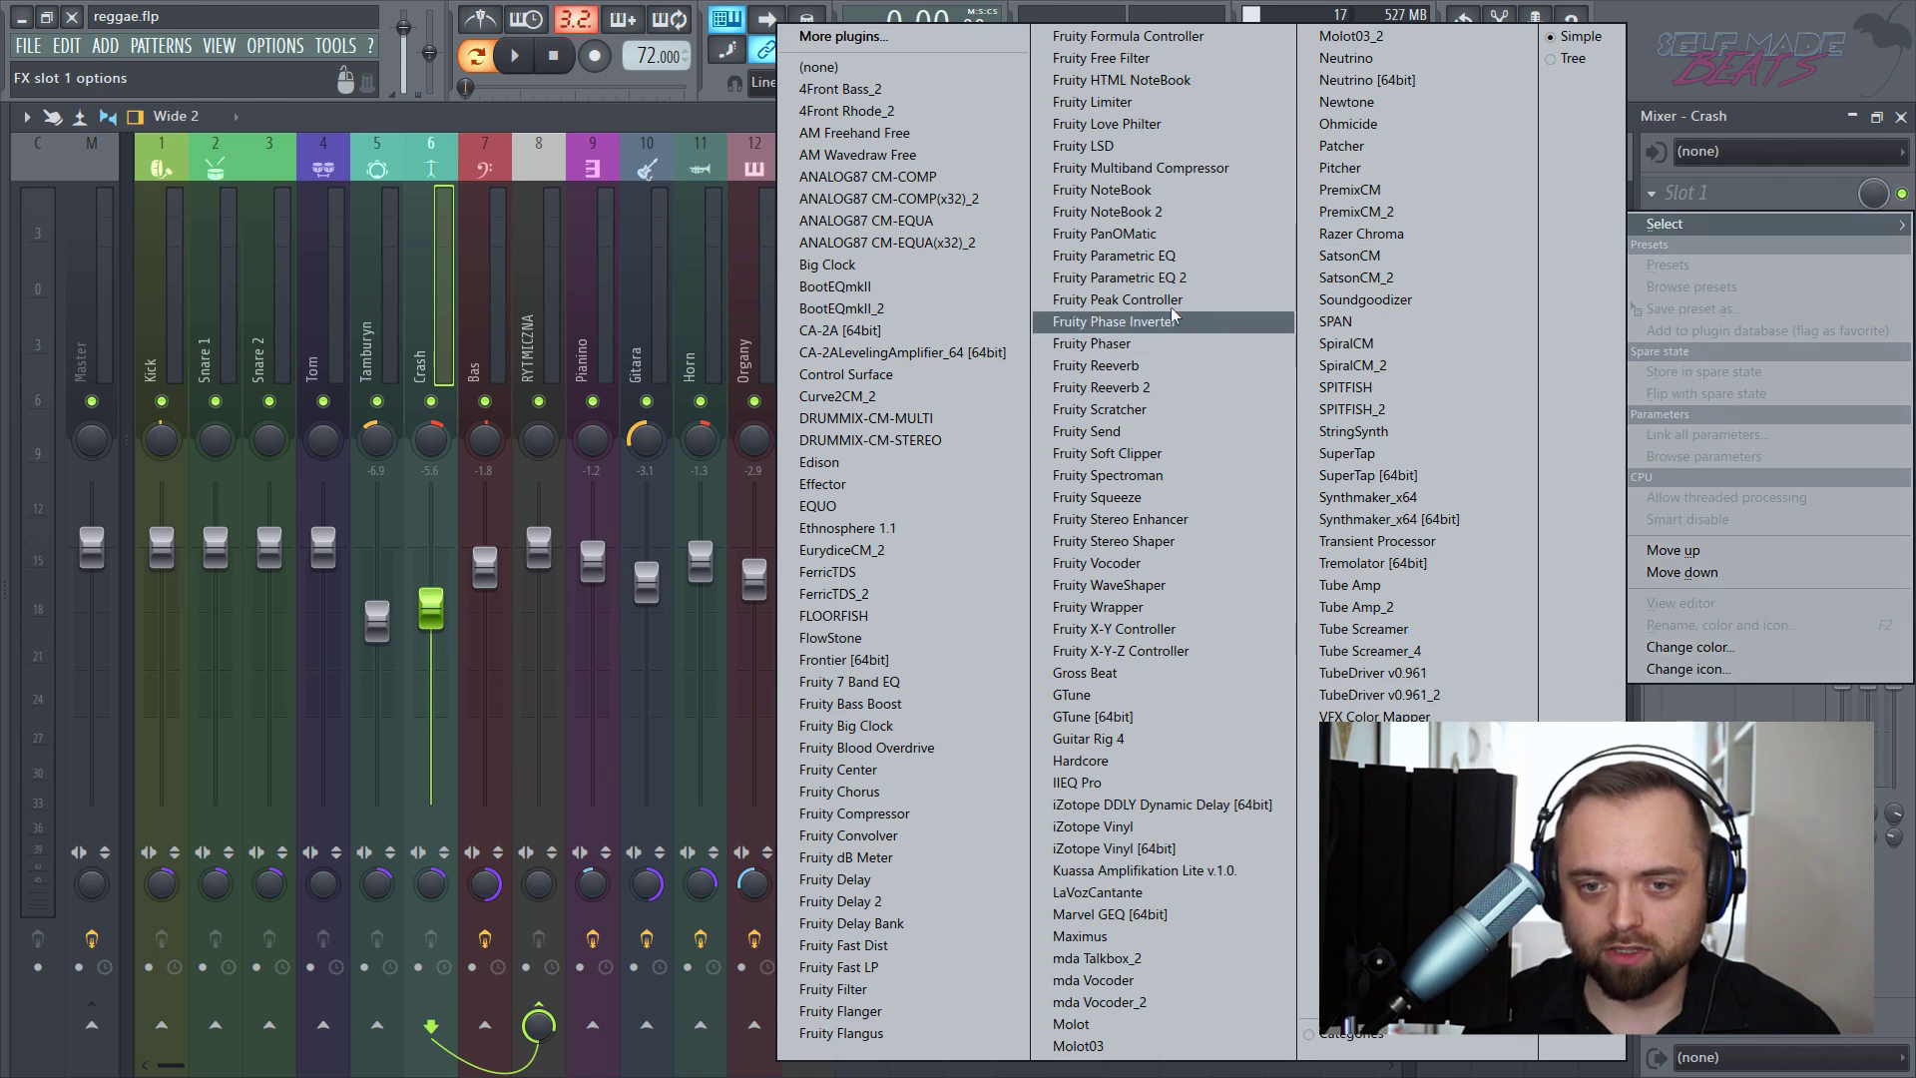
{"action": "left_click", "coordinate": [1163, 277]}
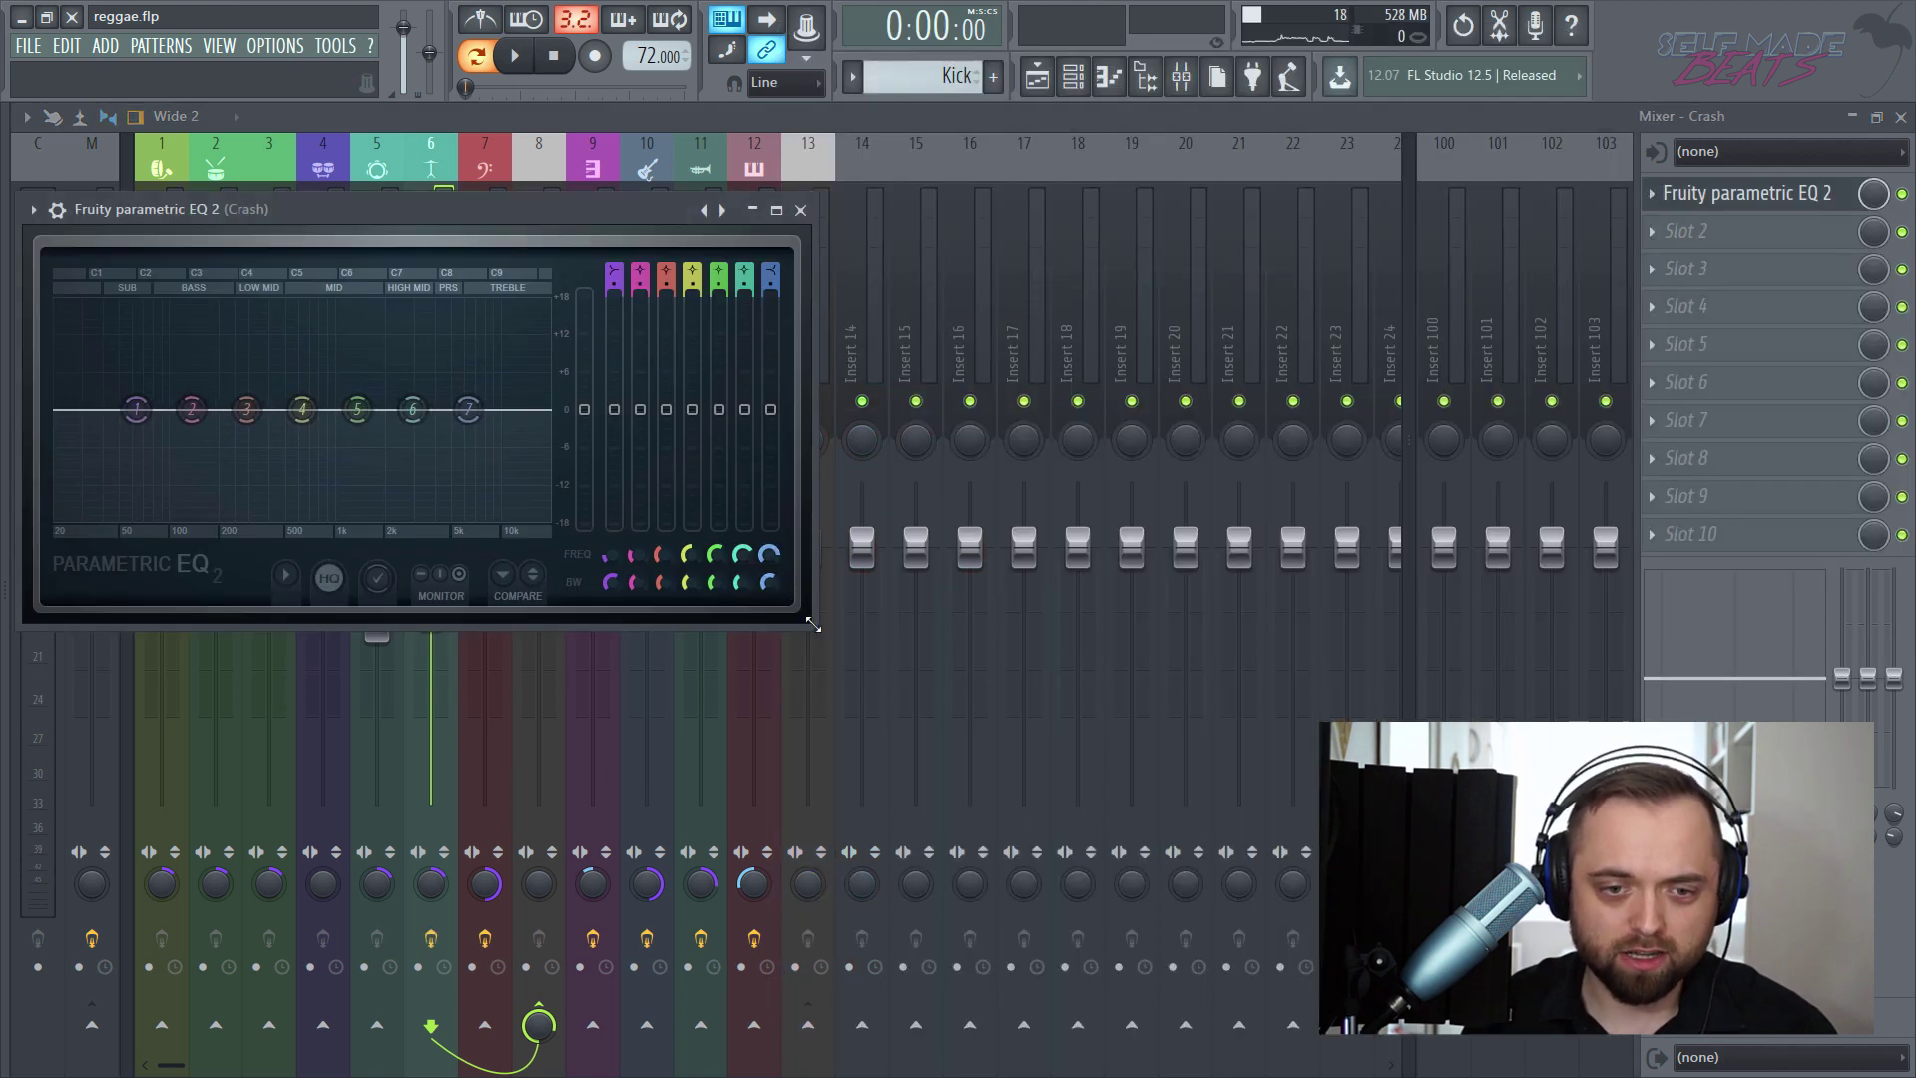
{"action": "left_click_drag", "start_coordinate": [814, 625], "coordinate": [1685, 936]}
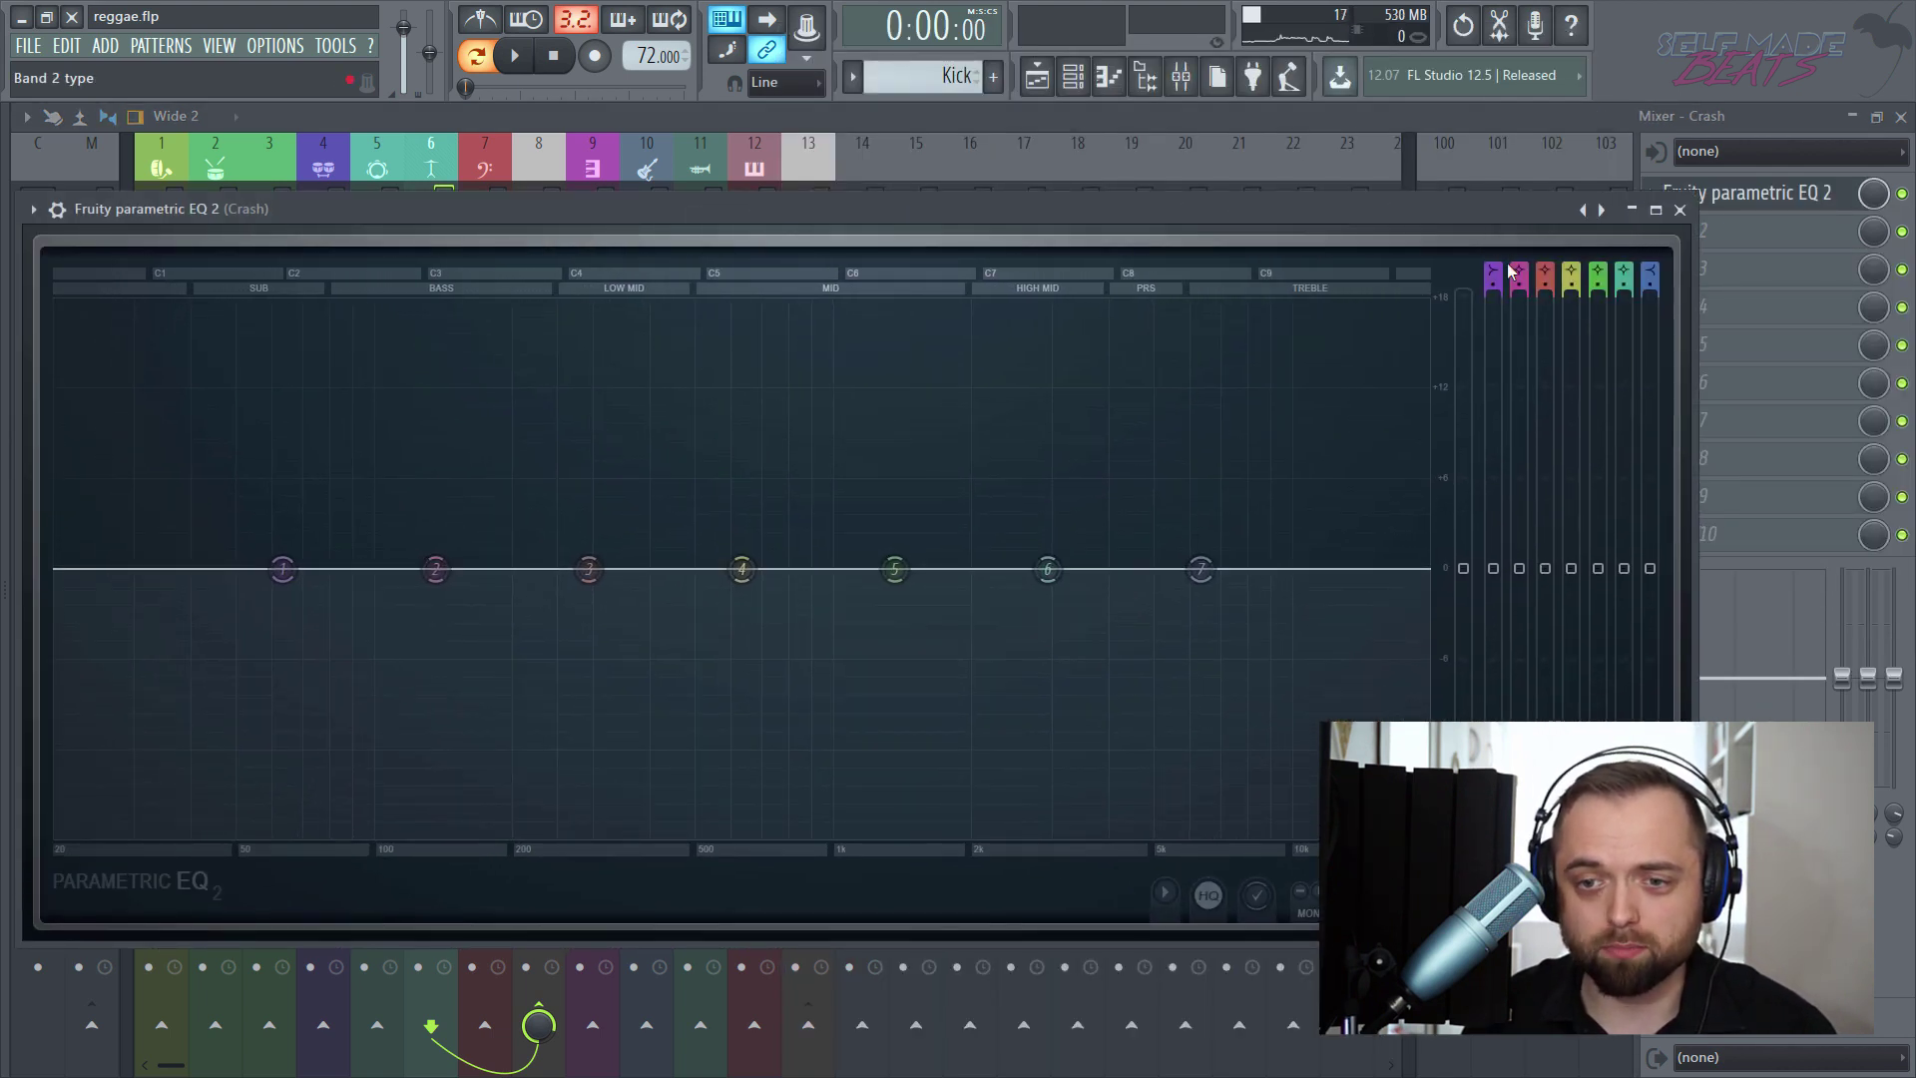
- Make band 1 of the Crash EQ a steeper high pass and raise its cutoff to about 300 Hz while checking playback
{"action": "left_click", "coordinate": [1495, 263]}
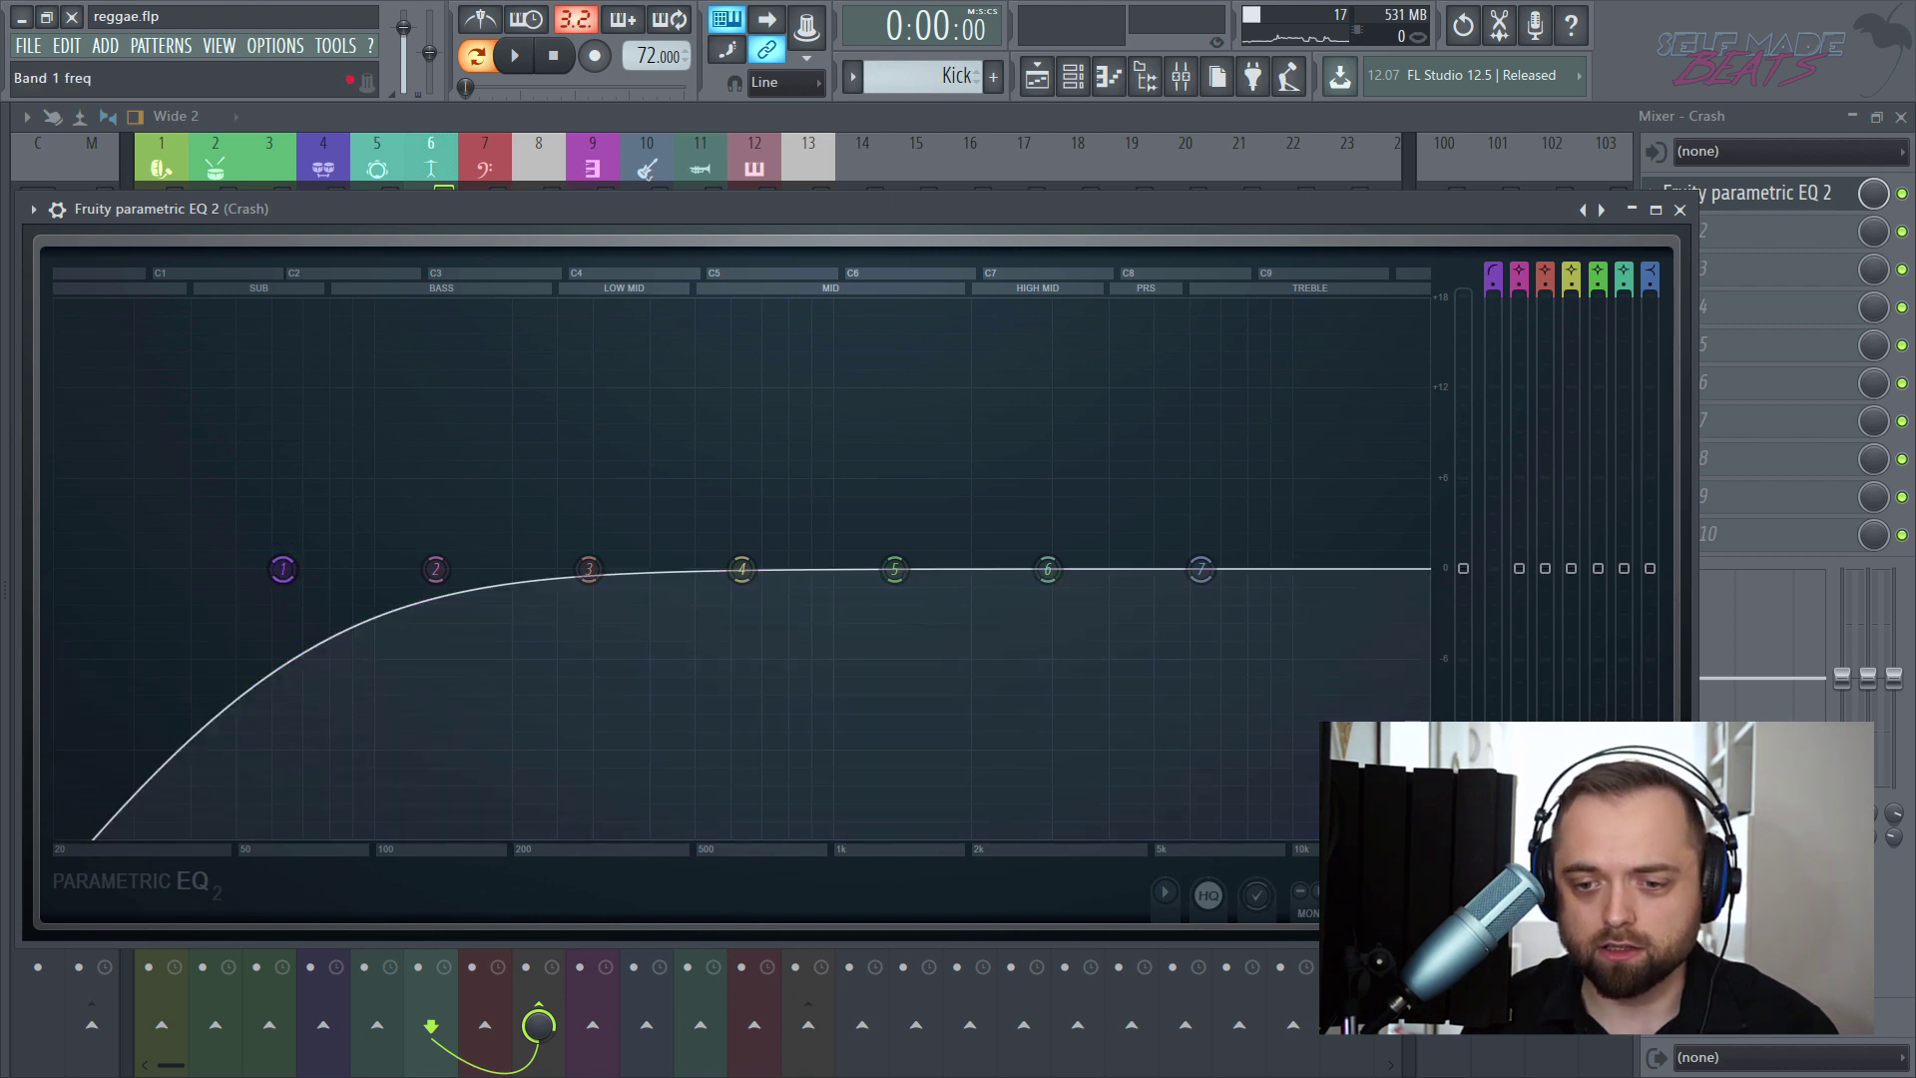
{"action": "left_click_drag", "start_coordinate": [1494, 895], "coordinate": [1494, 920]}
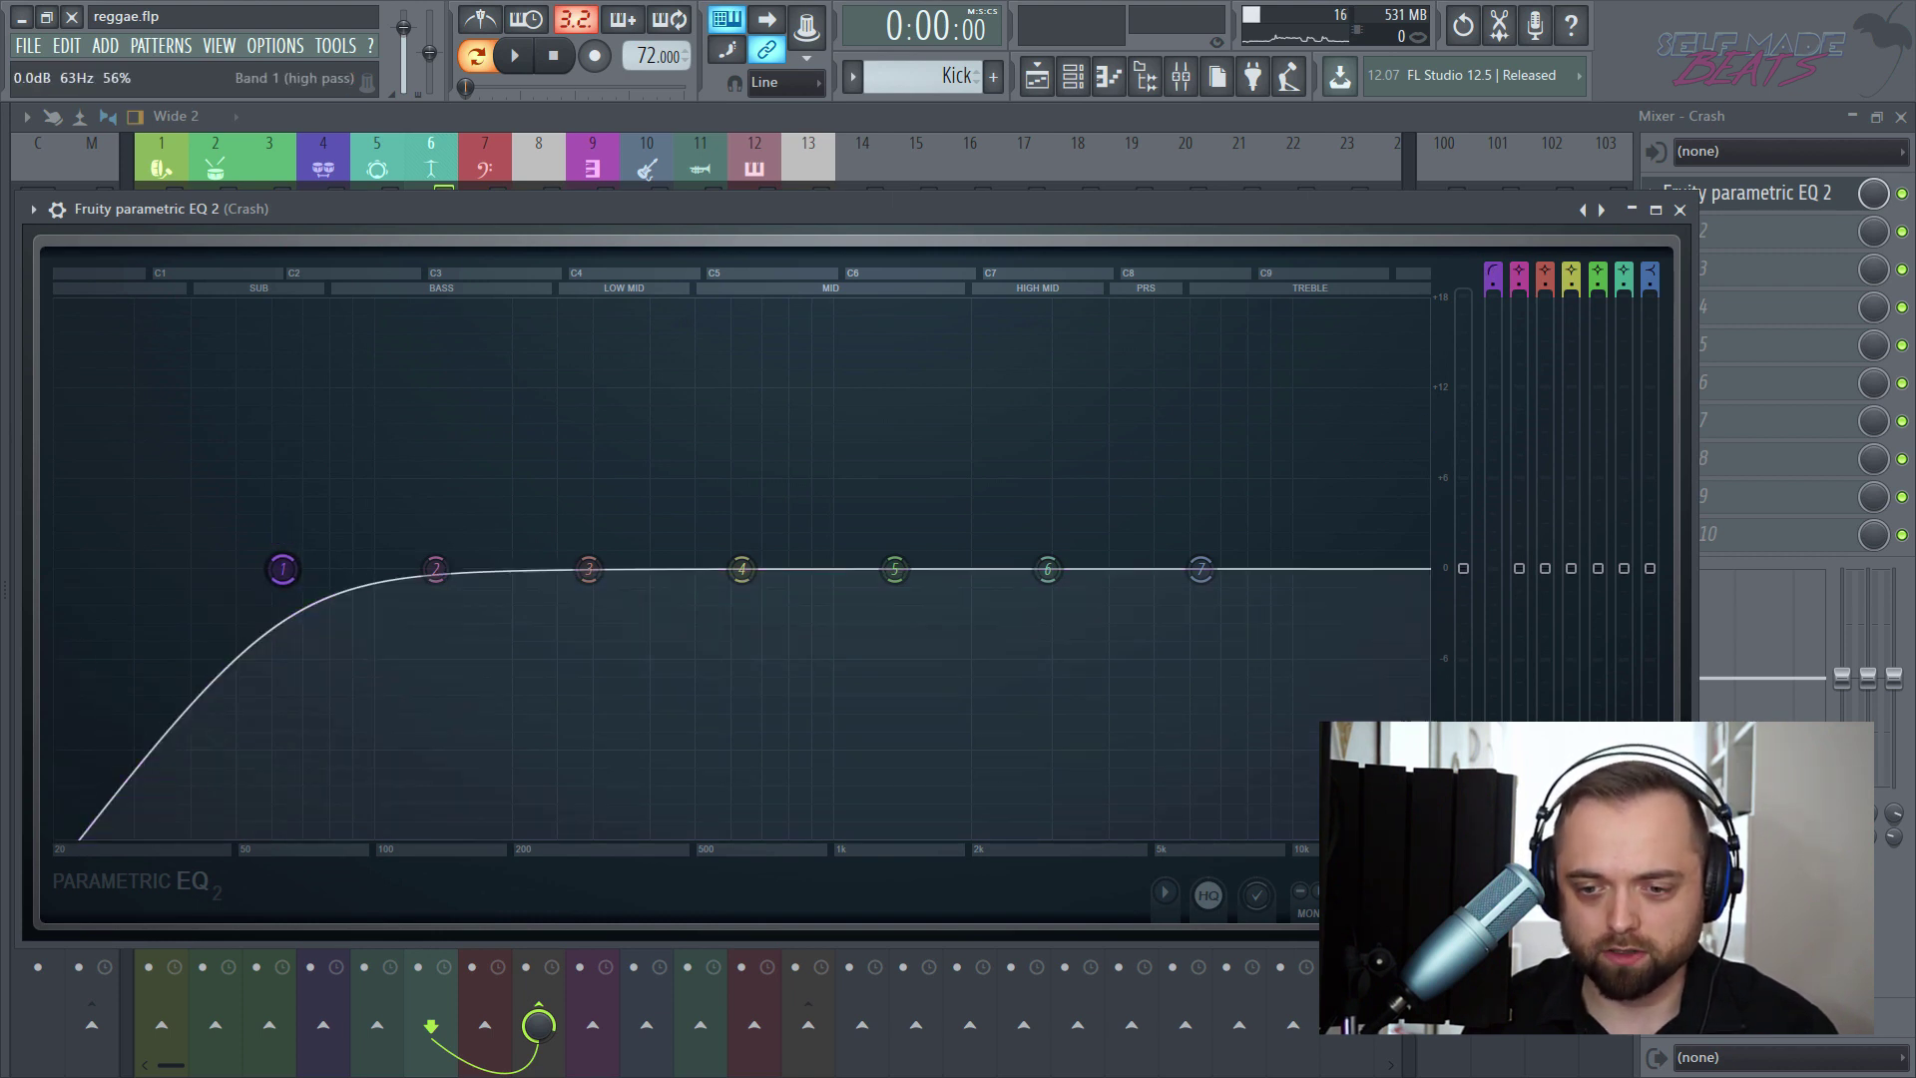
{"action": "left_click_drag", "start_coordinate": [283, 569], "coordinate": [488, 569]}
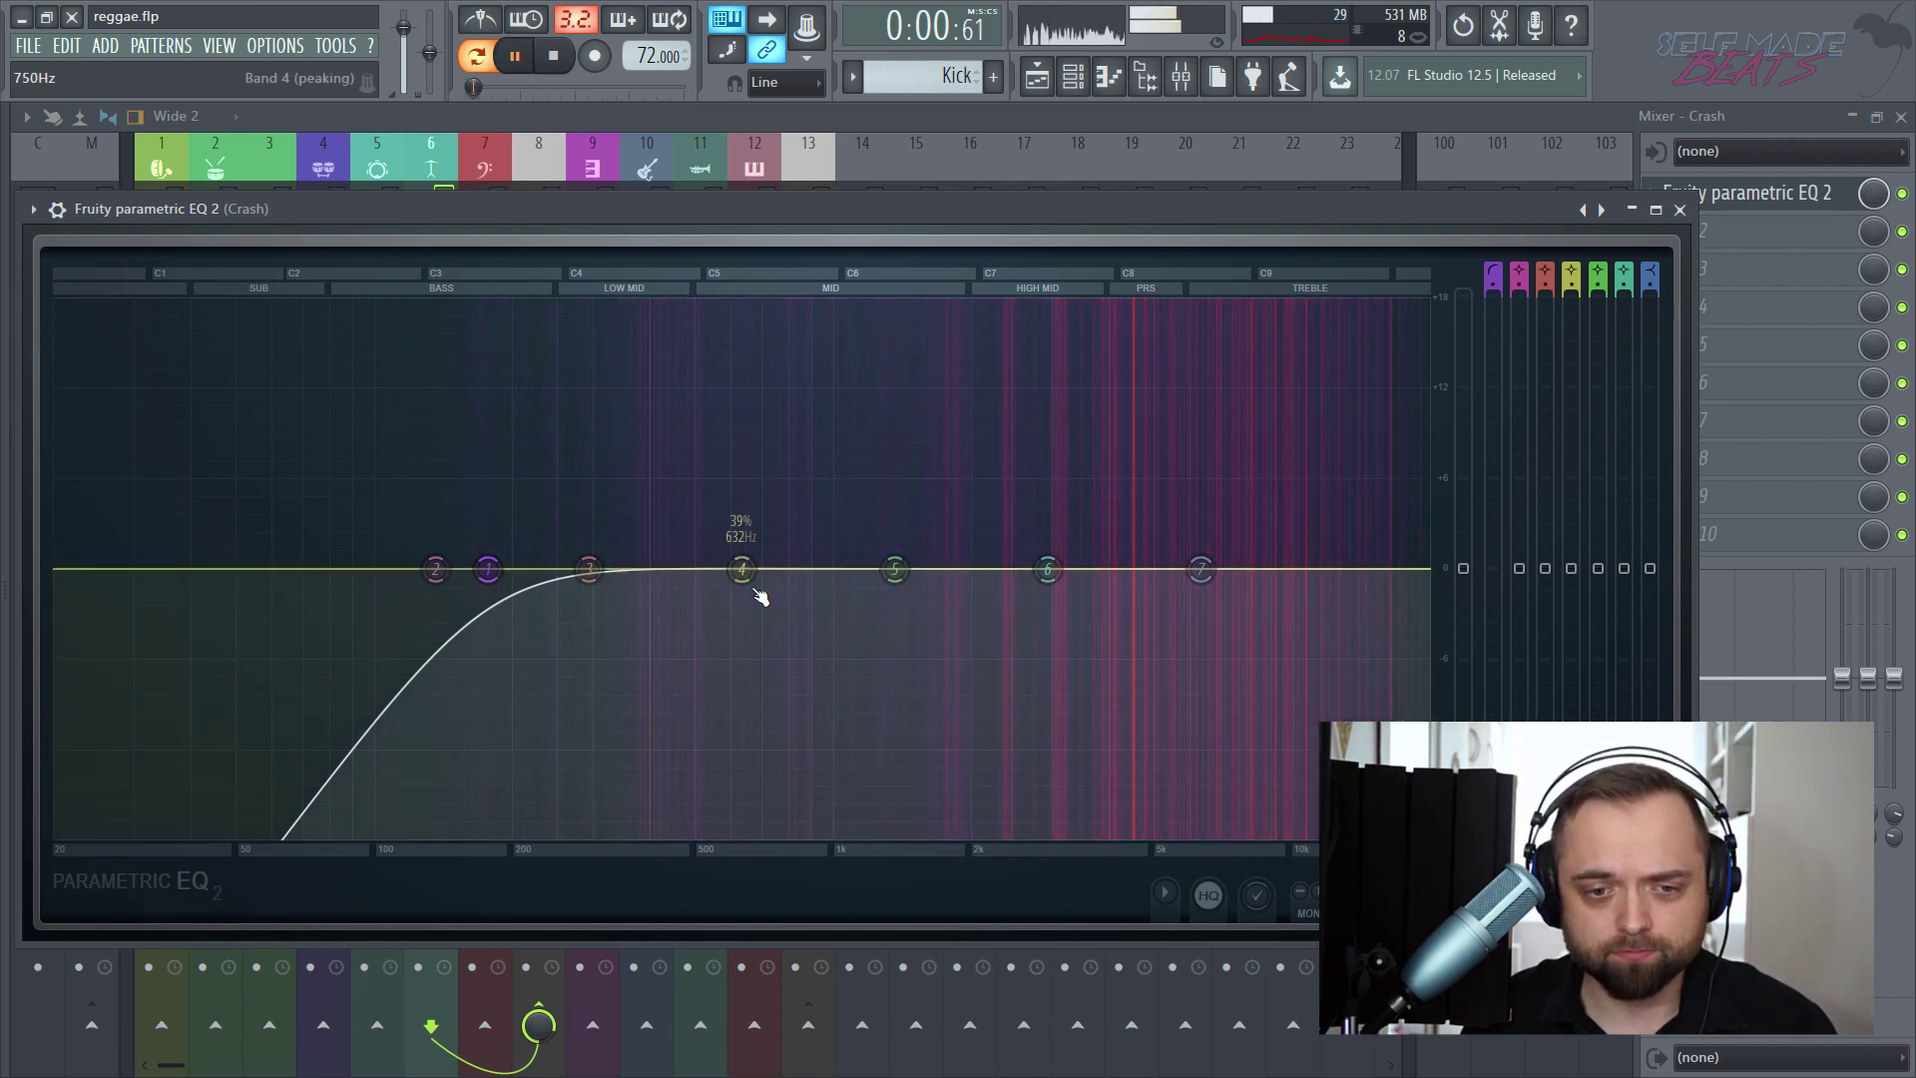
{"action": "left_click_drag", "start_coordinate": [488, 570], "coordinate": [589, 570]}
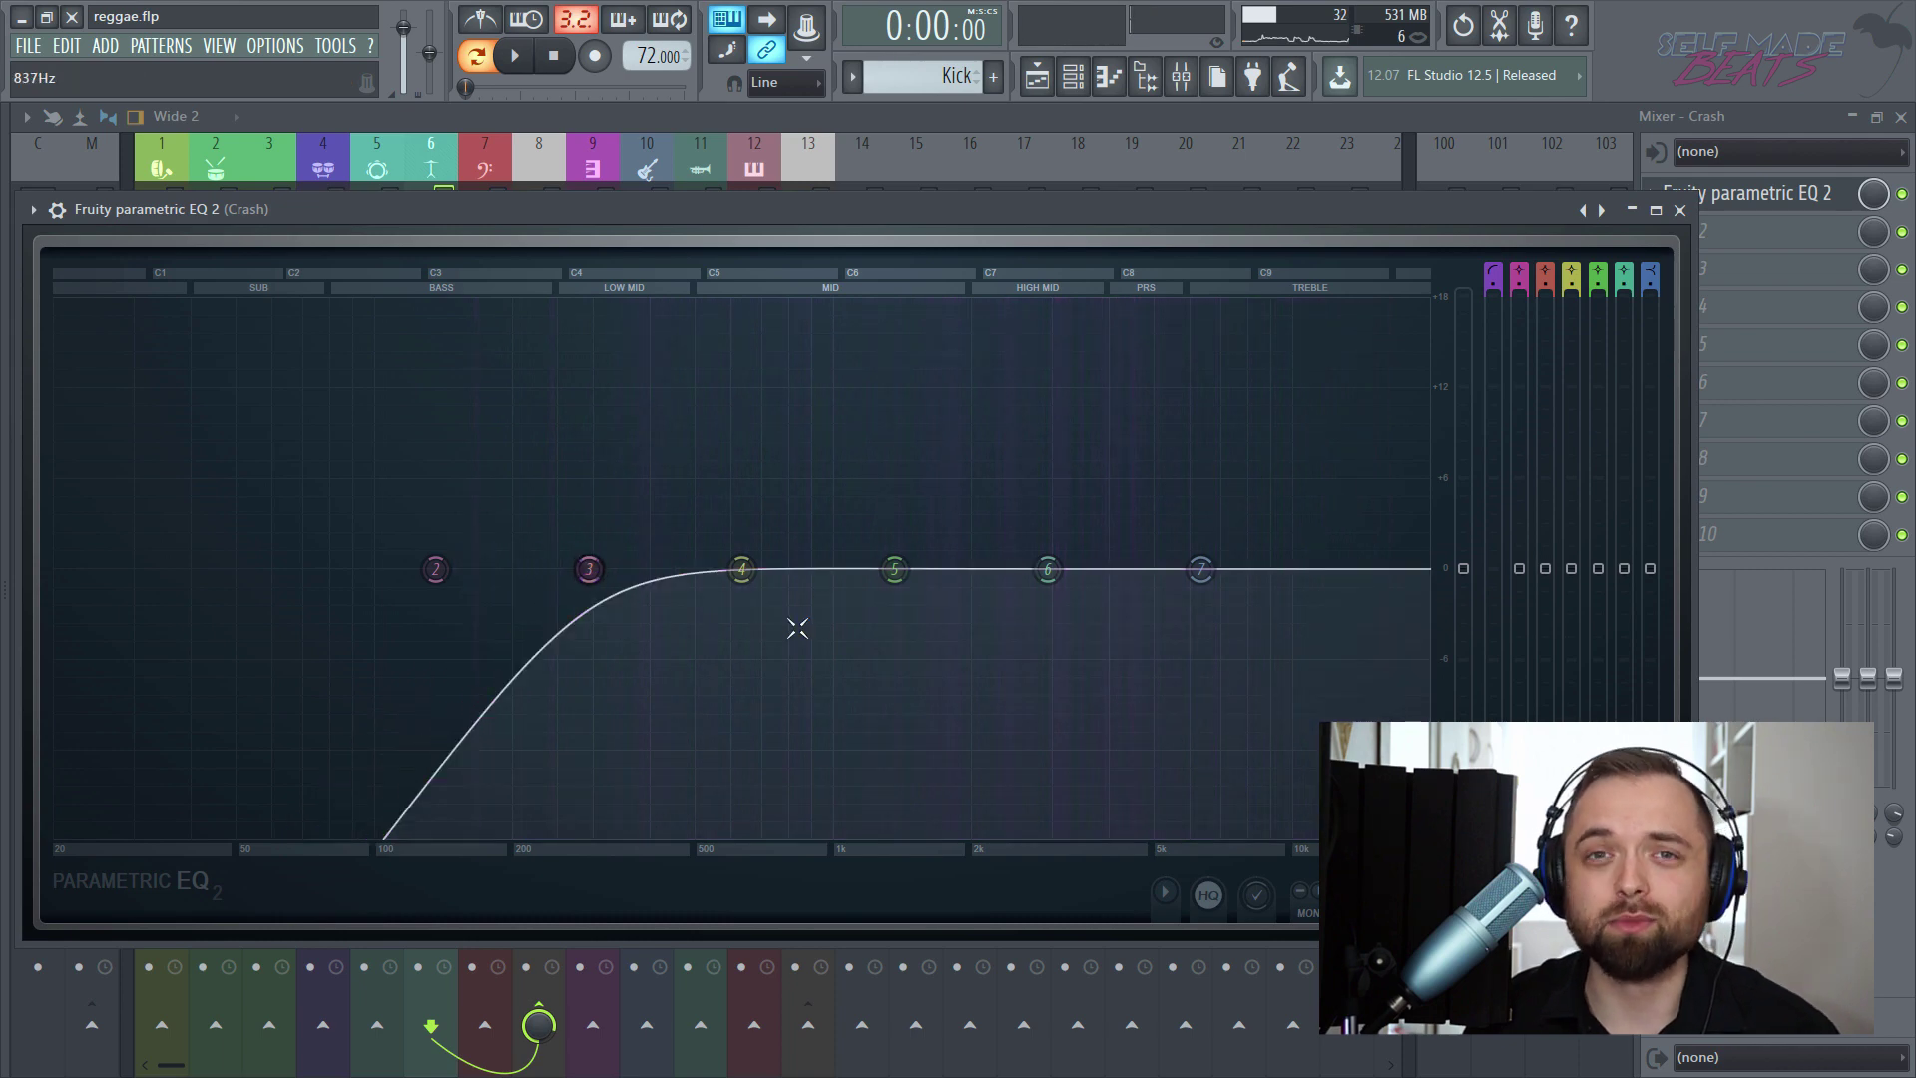
{"action": "key", "text": "space"}
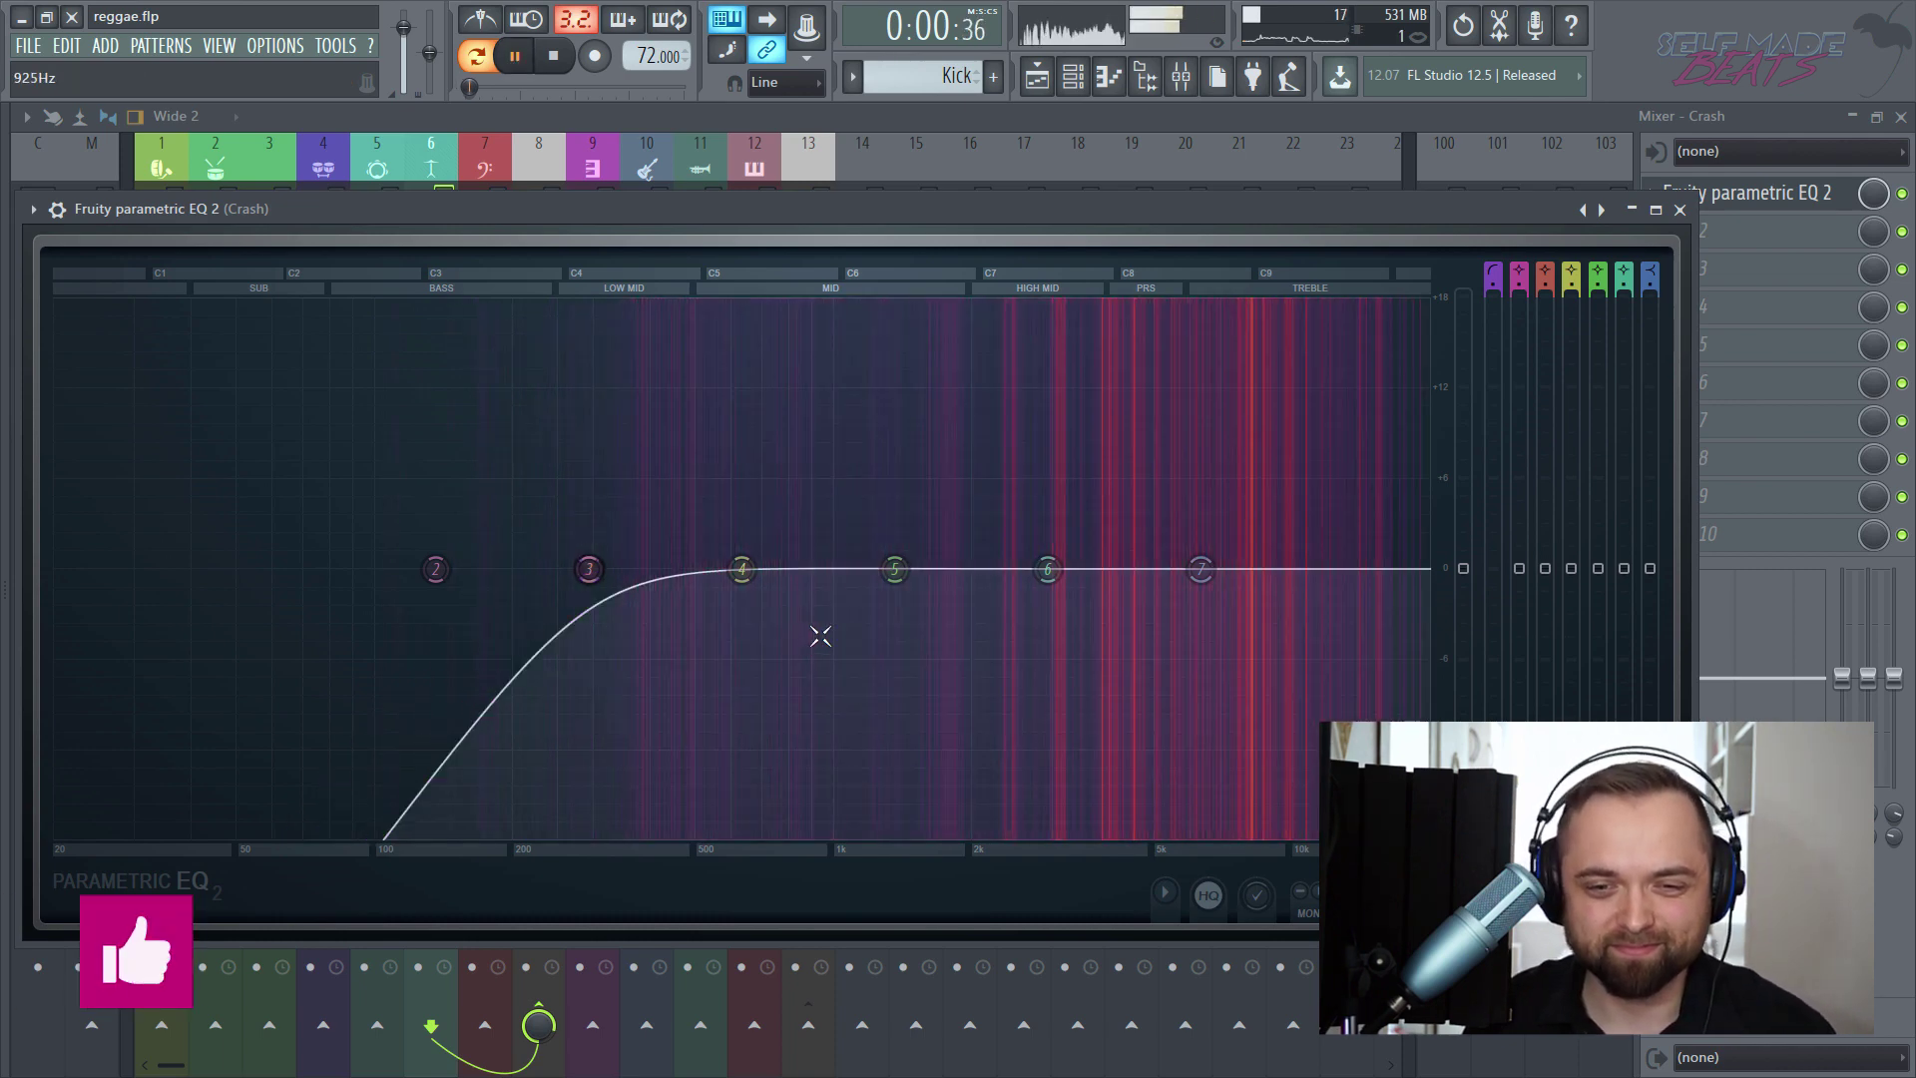
- Lower band 7 of the Crash EQ by about 4 dB and slightly boost band 6 near 5 kHz during playback
{"action": "left_click_drag", "start_coordinate": [1048, 568], "coordinate": [1220, 629]}
{"action": "key", "text": "space"}
{"action": "key", "text": "space"}
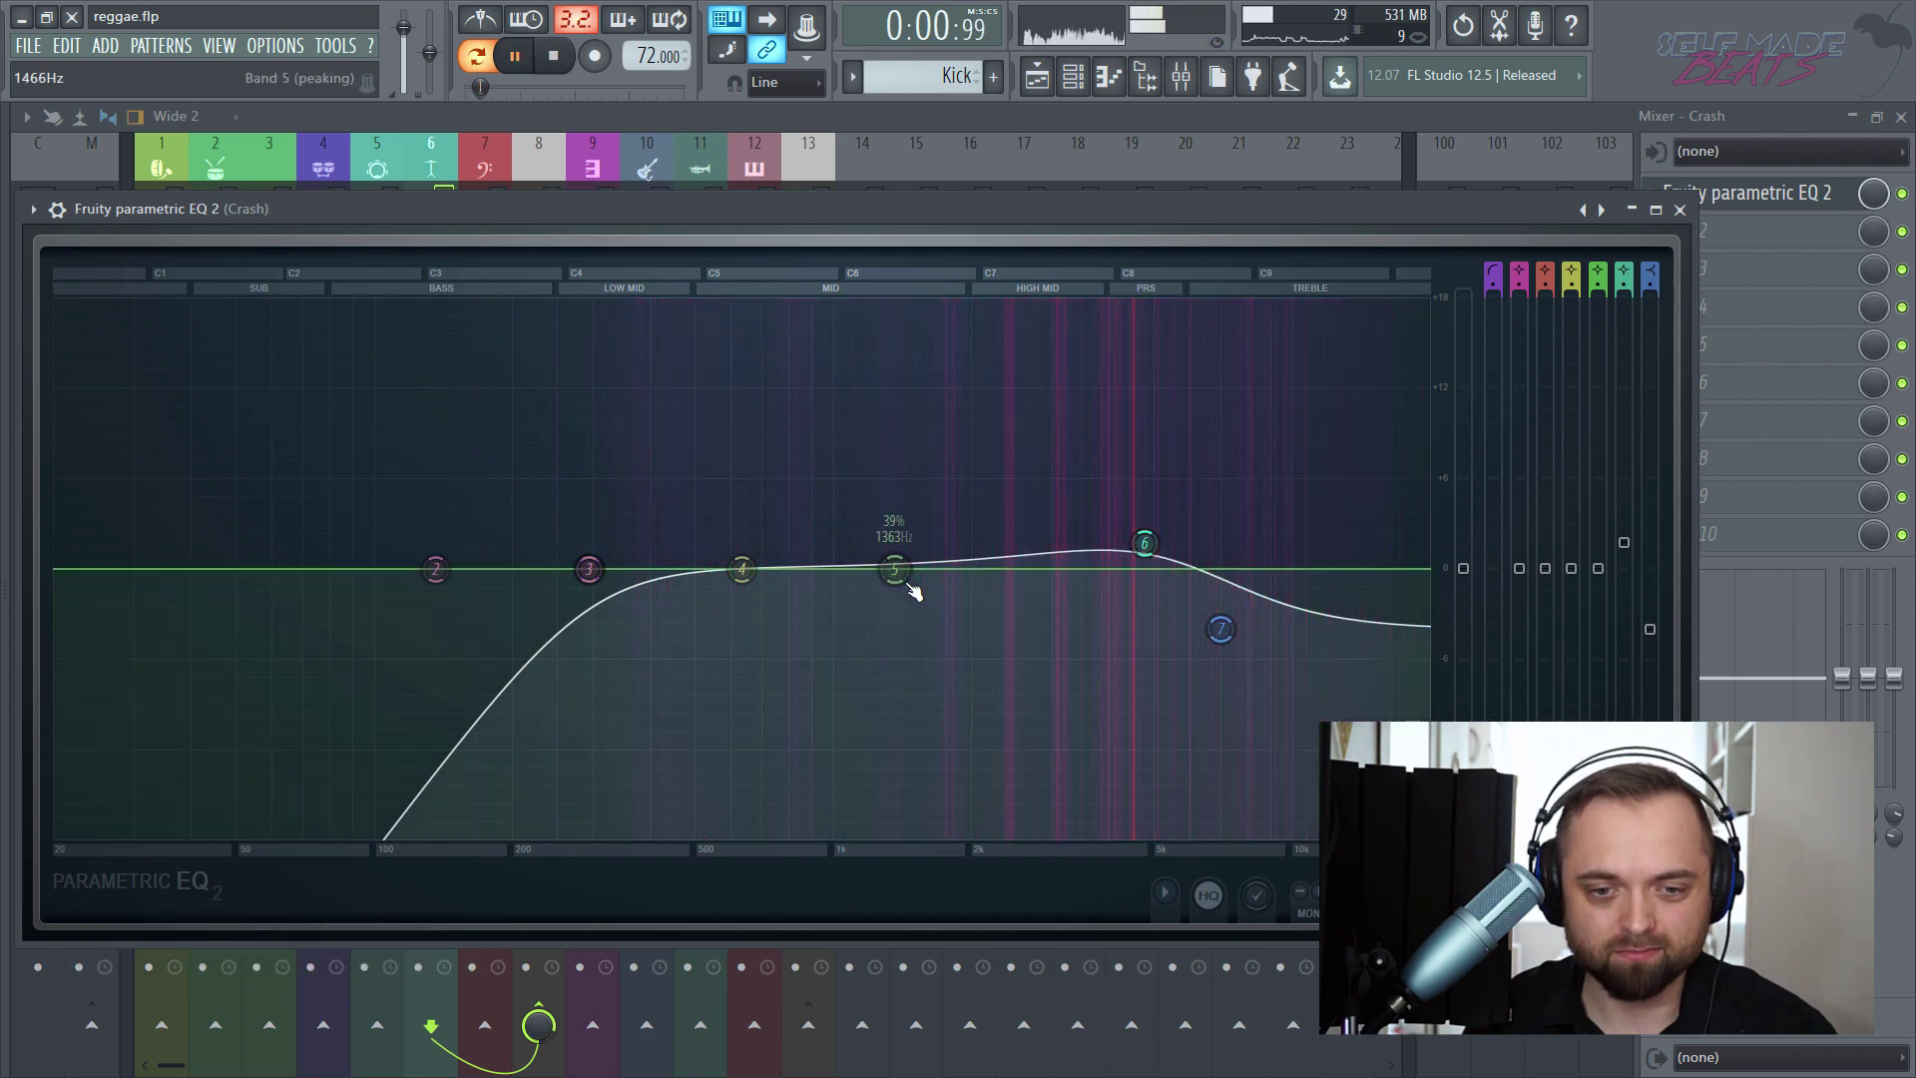
- Cut bands 4 and 5 of the Crash EQ by about 3 dB each, then close the EQ window
{"action": "left_click_drag", "start_coordinate": [756, 576], "coordinate": [764, 614]}
{"action": "key", "text": "space"}
{"action": "key", "text": "space"}
{"action": "left_click_drag", "start_coordinate": [894, 570], "coordinate": [904, 610]}
{"action": "left_click", "coordinate": [1681, 211]}
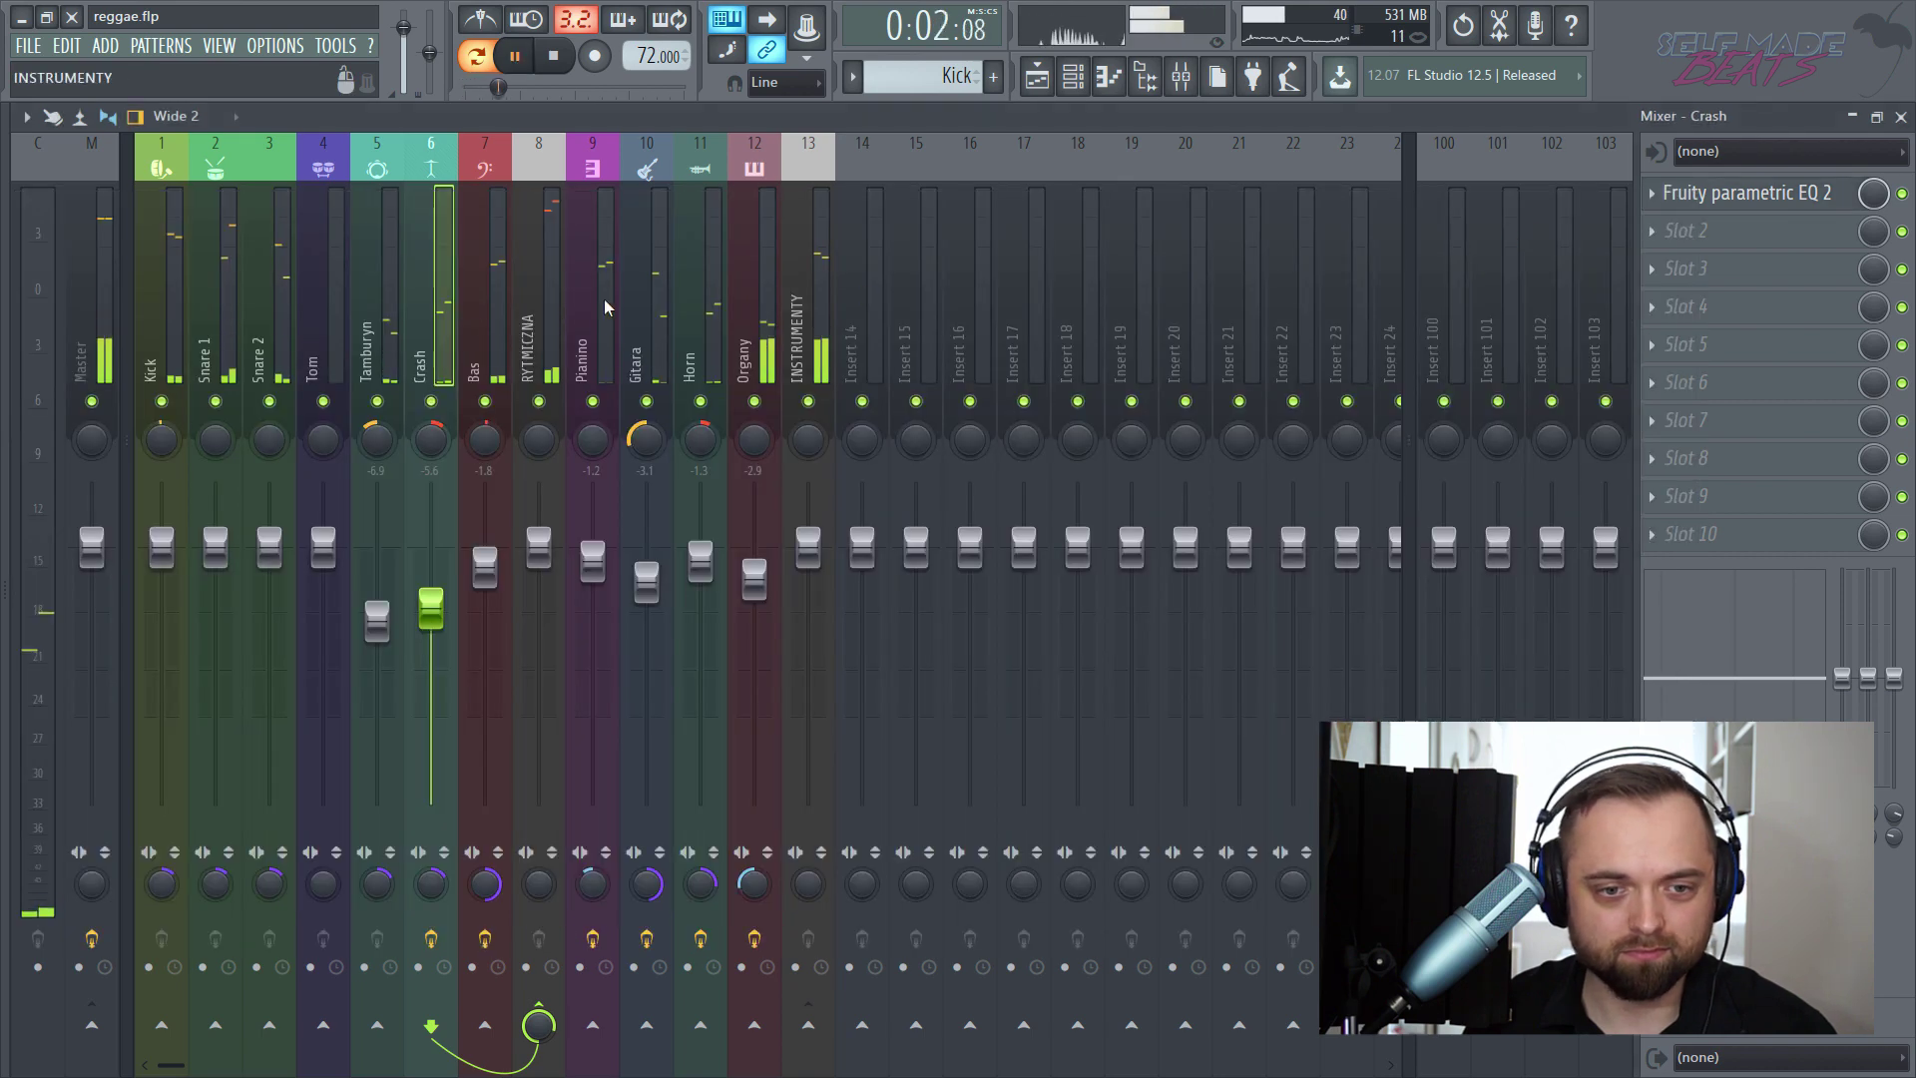
- Stop playback, load Fruity Parametric EQ 2 in the first slot of the Tamburyn channel and enlarge its window
{"action": "key", "text": "space"}
{"action": "left_click", "coordinate": [324, 327]}
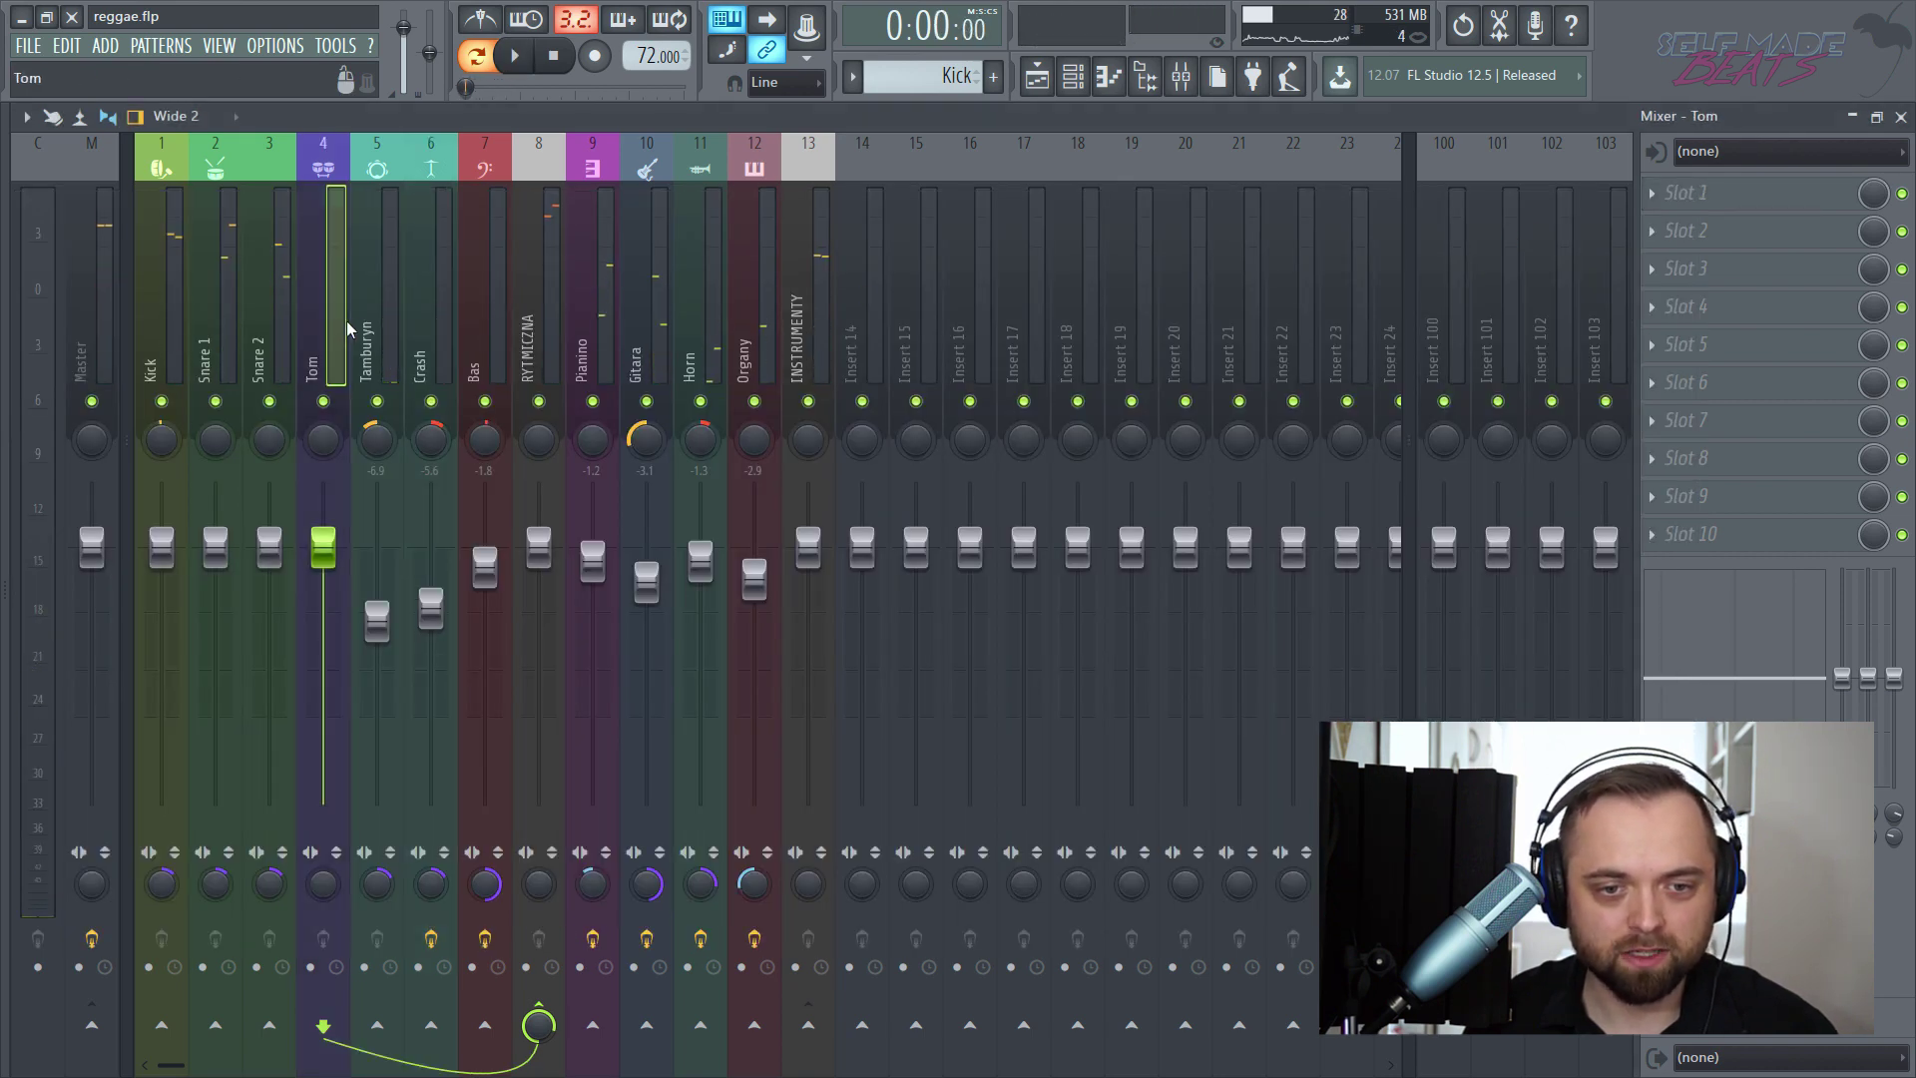
{"action": "left_click", "coordinate": [377, 329]}
{"action": "left_click", "coordinate": [1697, 192]}
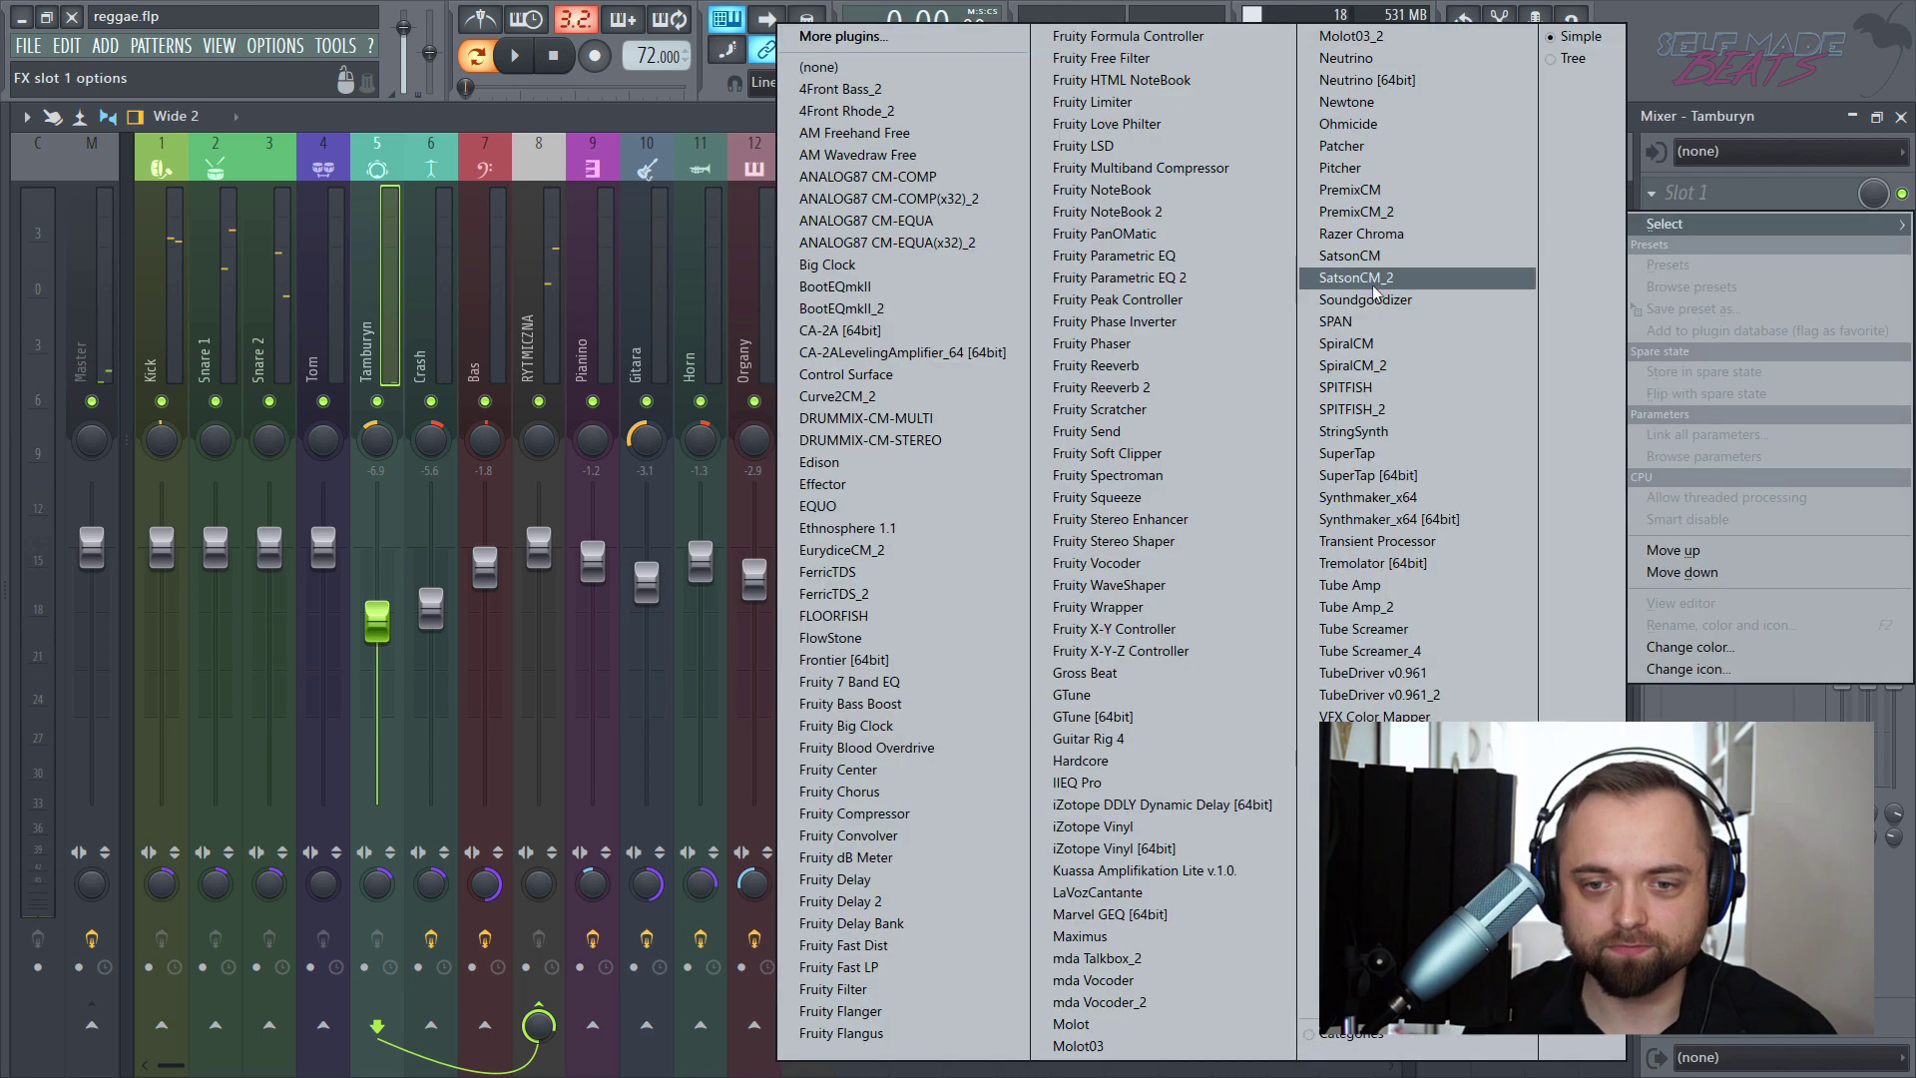
{"action": "left_click", "coordinate": [1210, 279]}
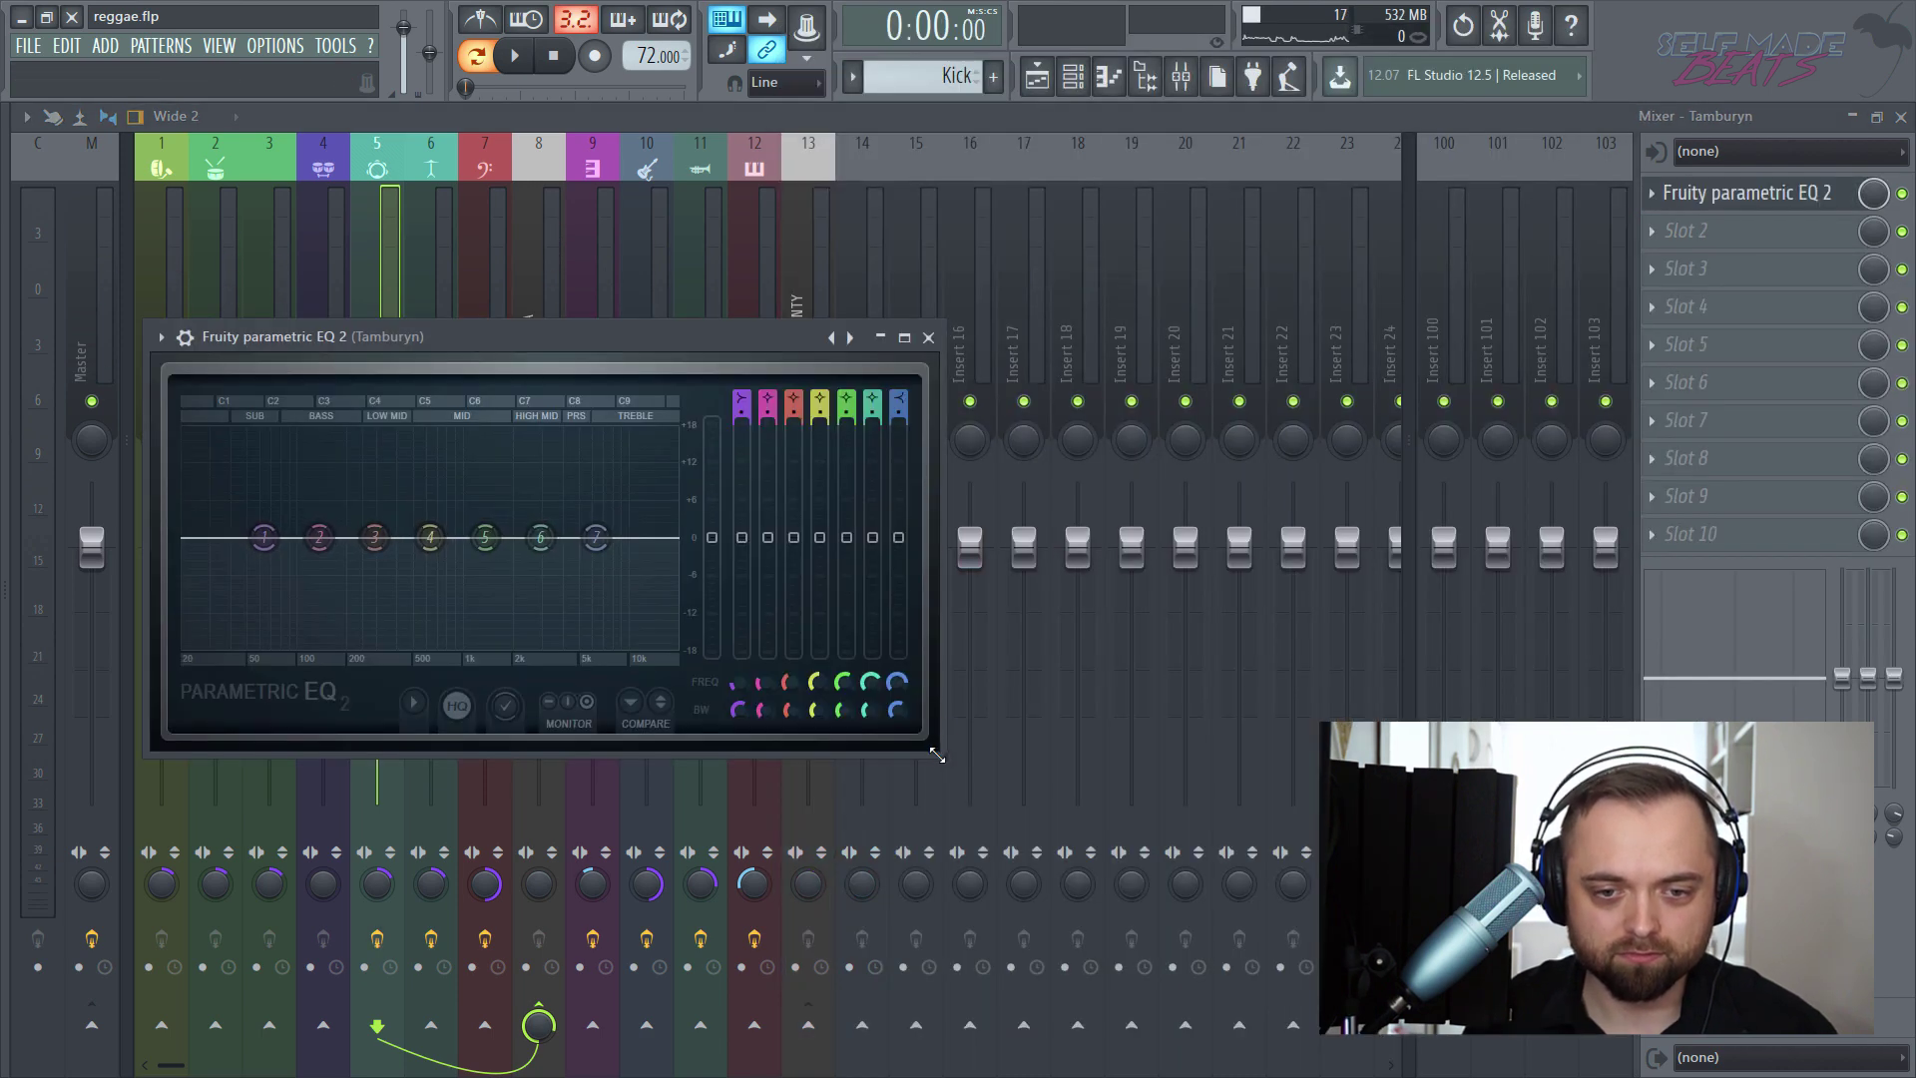
{"action": "left_click_drag", "start_coordinate": [939, 756], "coordinate": [1604, 1038]}
- Make band 1 of the Tamburyn EQ a high pass with its cutoff near 3 kHz and a narrower width
{"action": "key", "text": "space"}
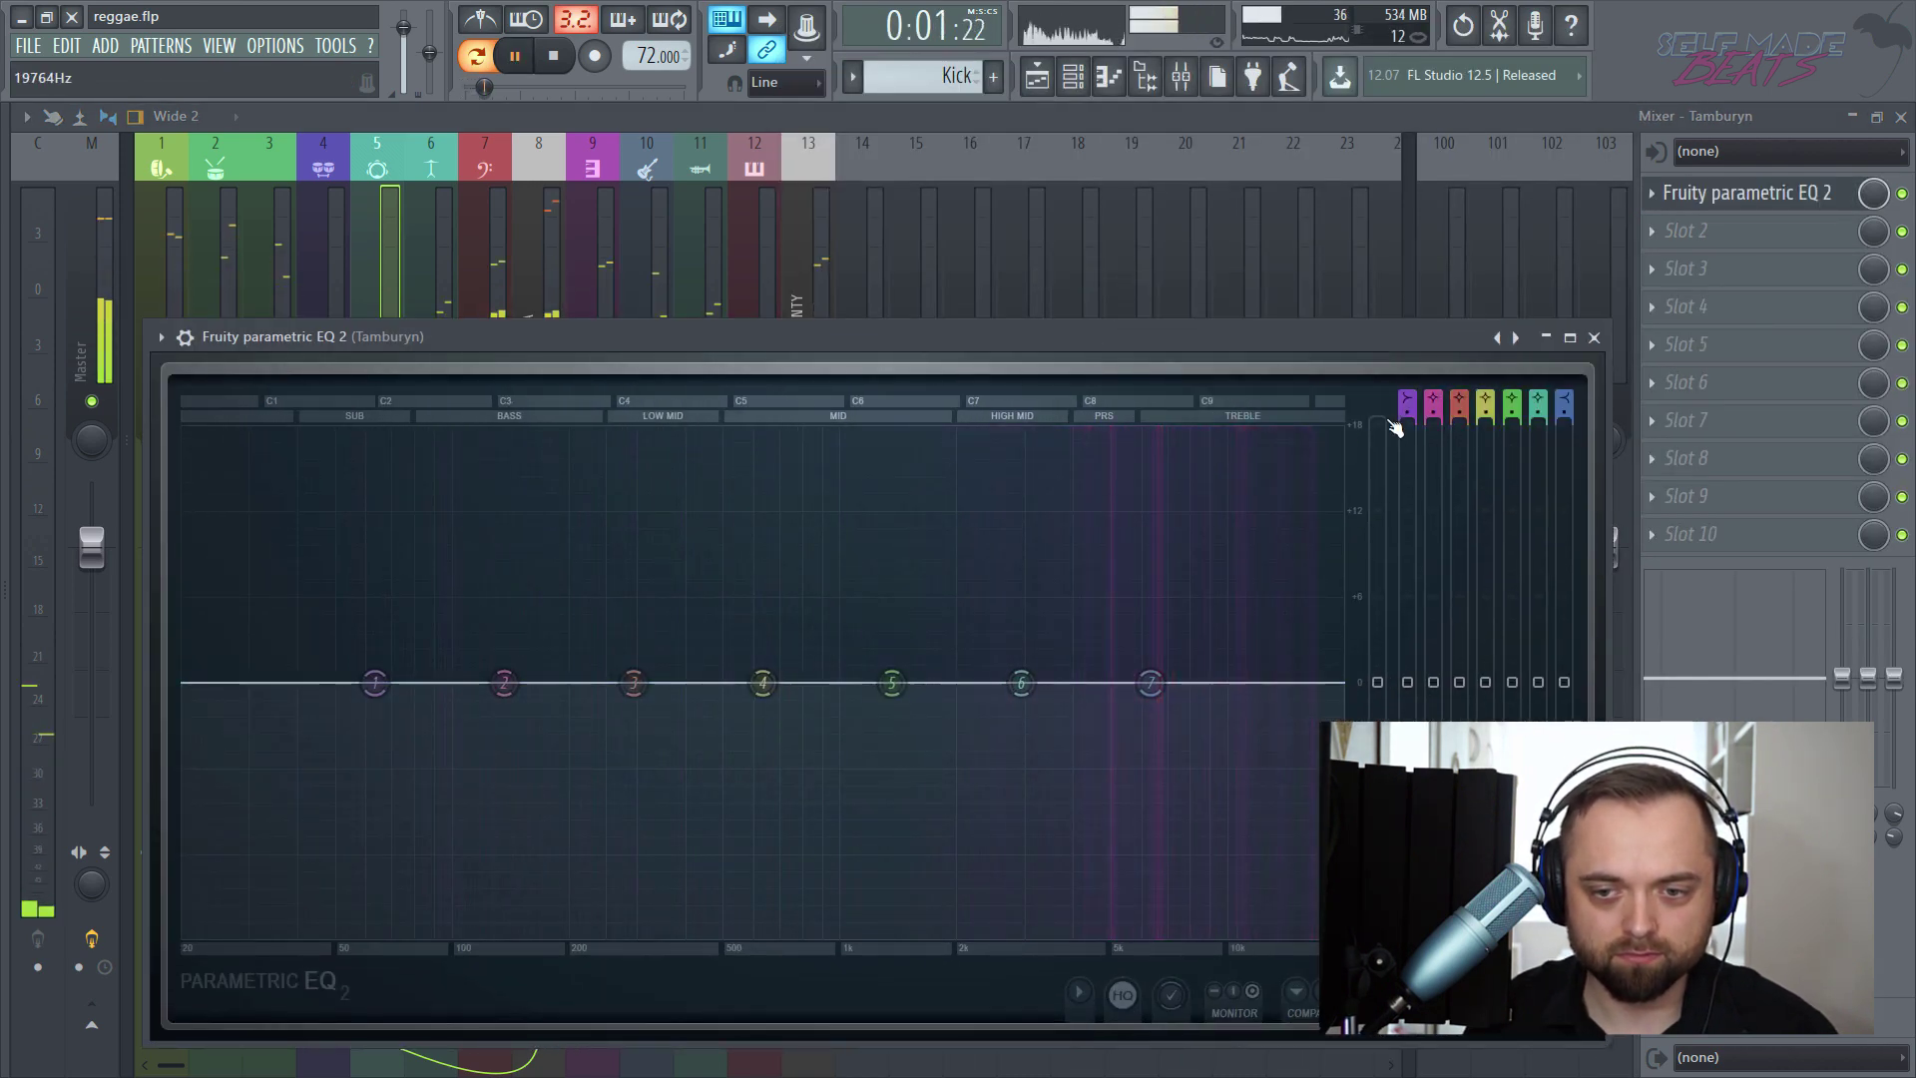
{"action": "key", "text": "space"}
{"action": "left_click_drag", "start_coordinate": [1408, 403], "coordinate": [1407, 389]}
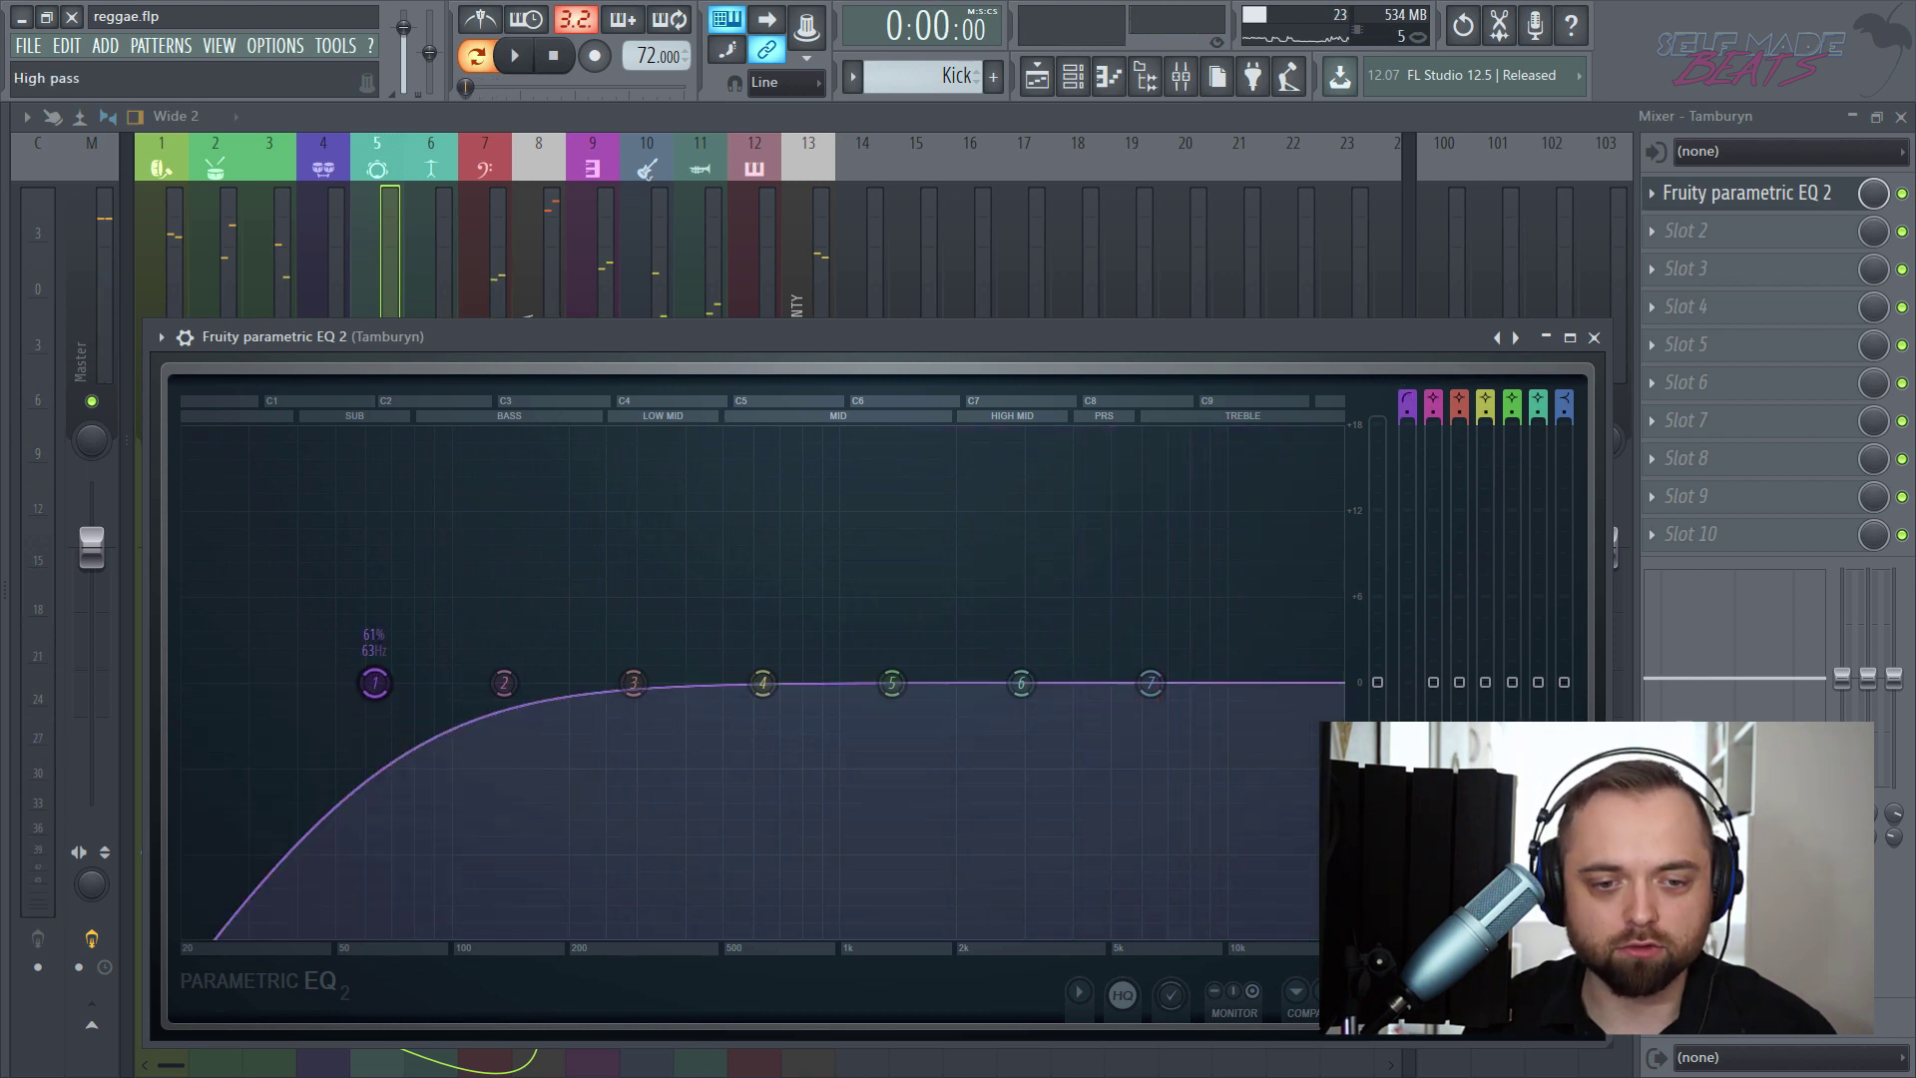
{"action": "left_click_drag", "start_coordinate": [376, 683], "coordinate": [1026, 683]}
{"action": "scroll", "coordinate": [989, 704], "scroll_direction": "up", "scroll_amount": 4}
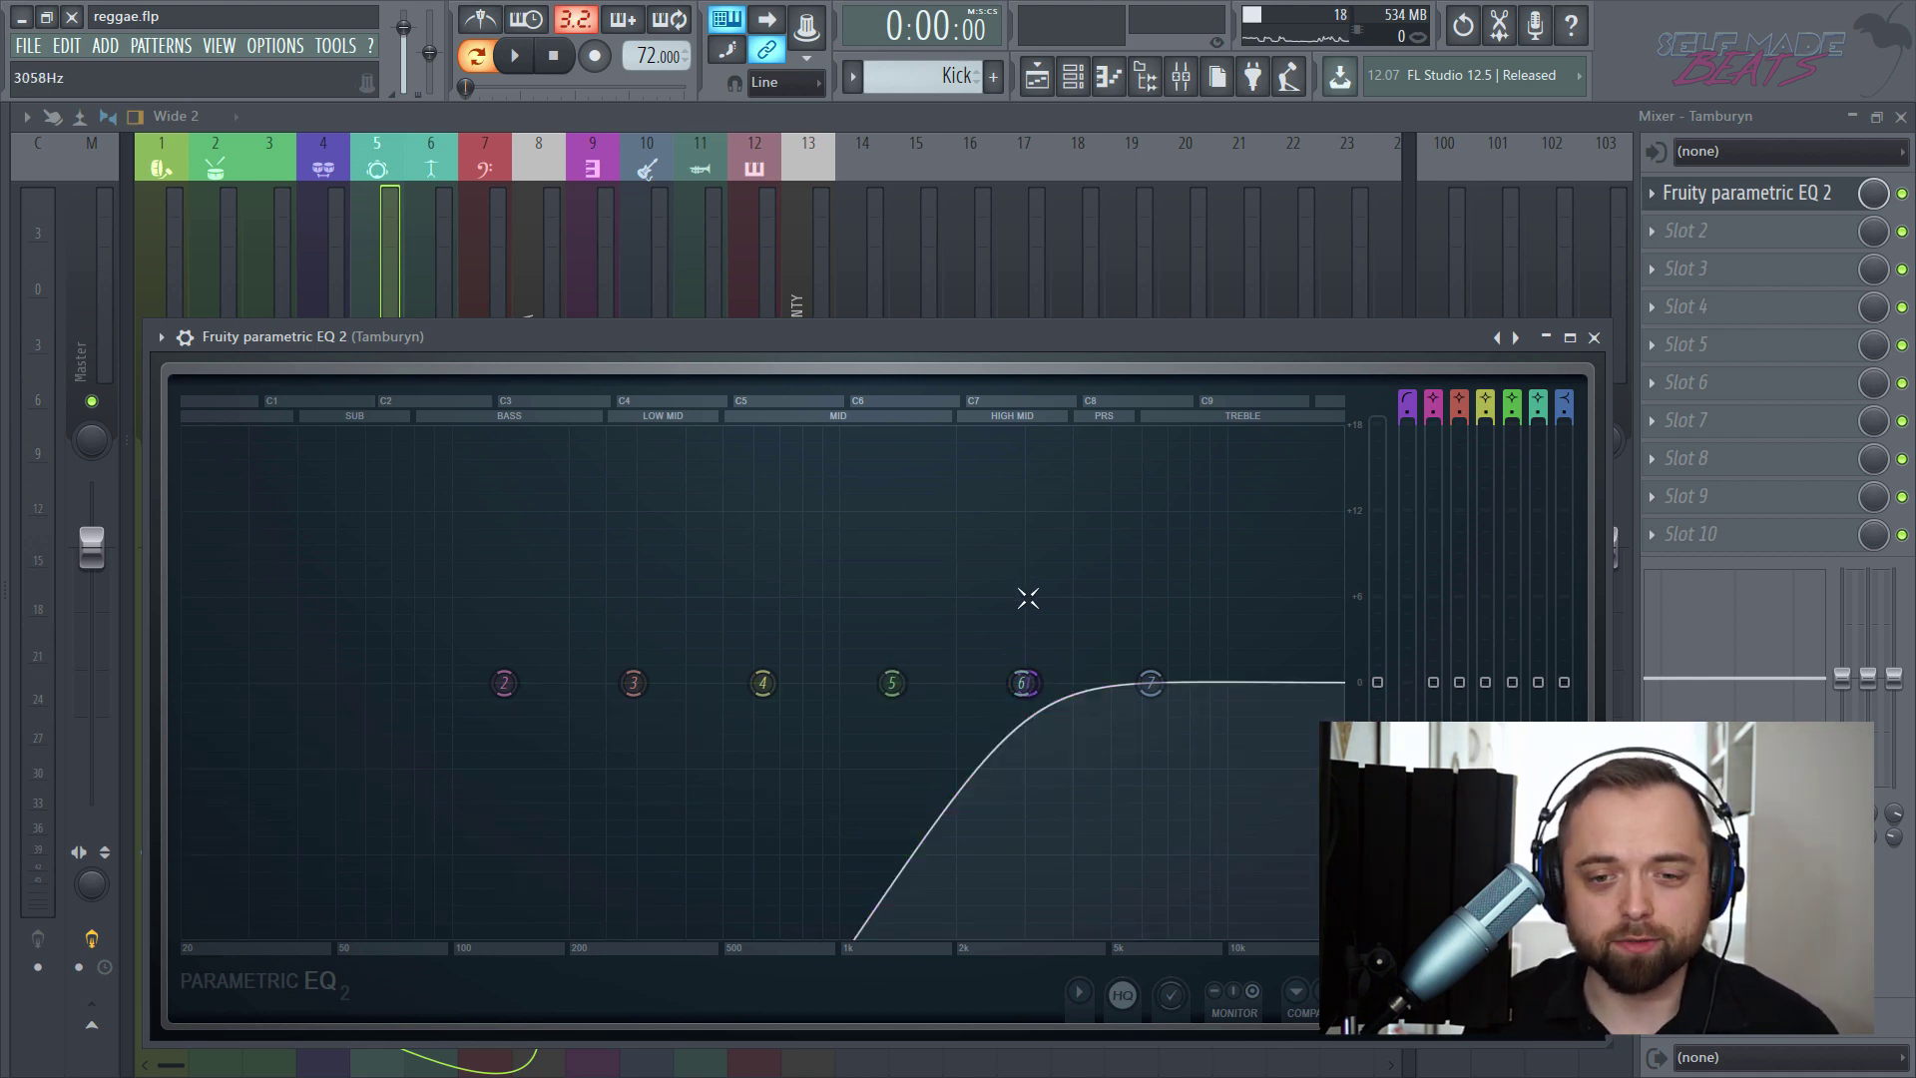
- Raise the Tamburyn high-pass cutoff to slightly above 4 kHz during playback, close the EQ and stop playback
{"action": "key", "text": "space"}
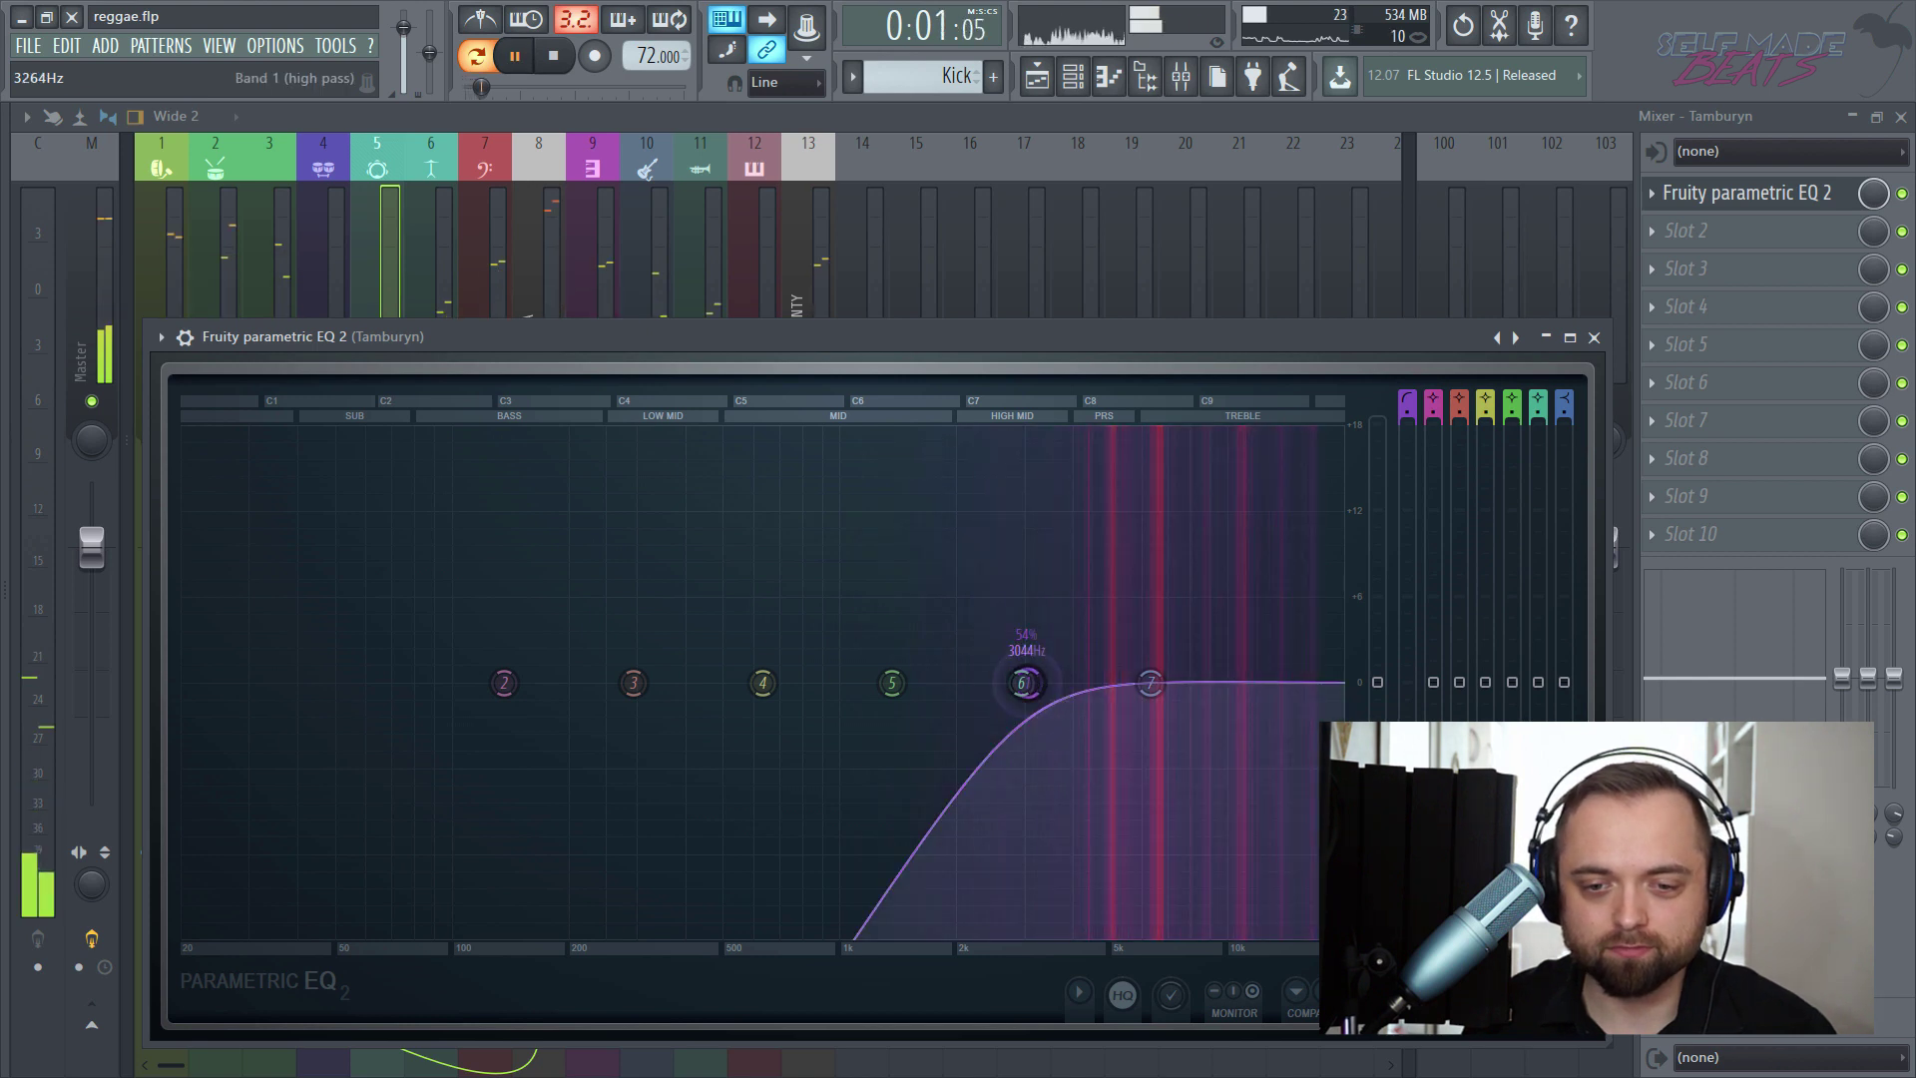
{"action": "left_click_drag", "start_coordinate": [1026, 682], "coordinate": [1073, 682]}
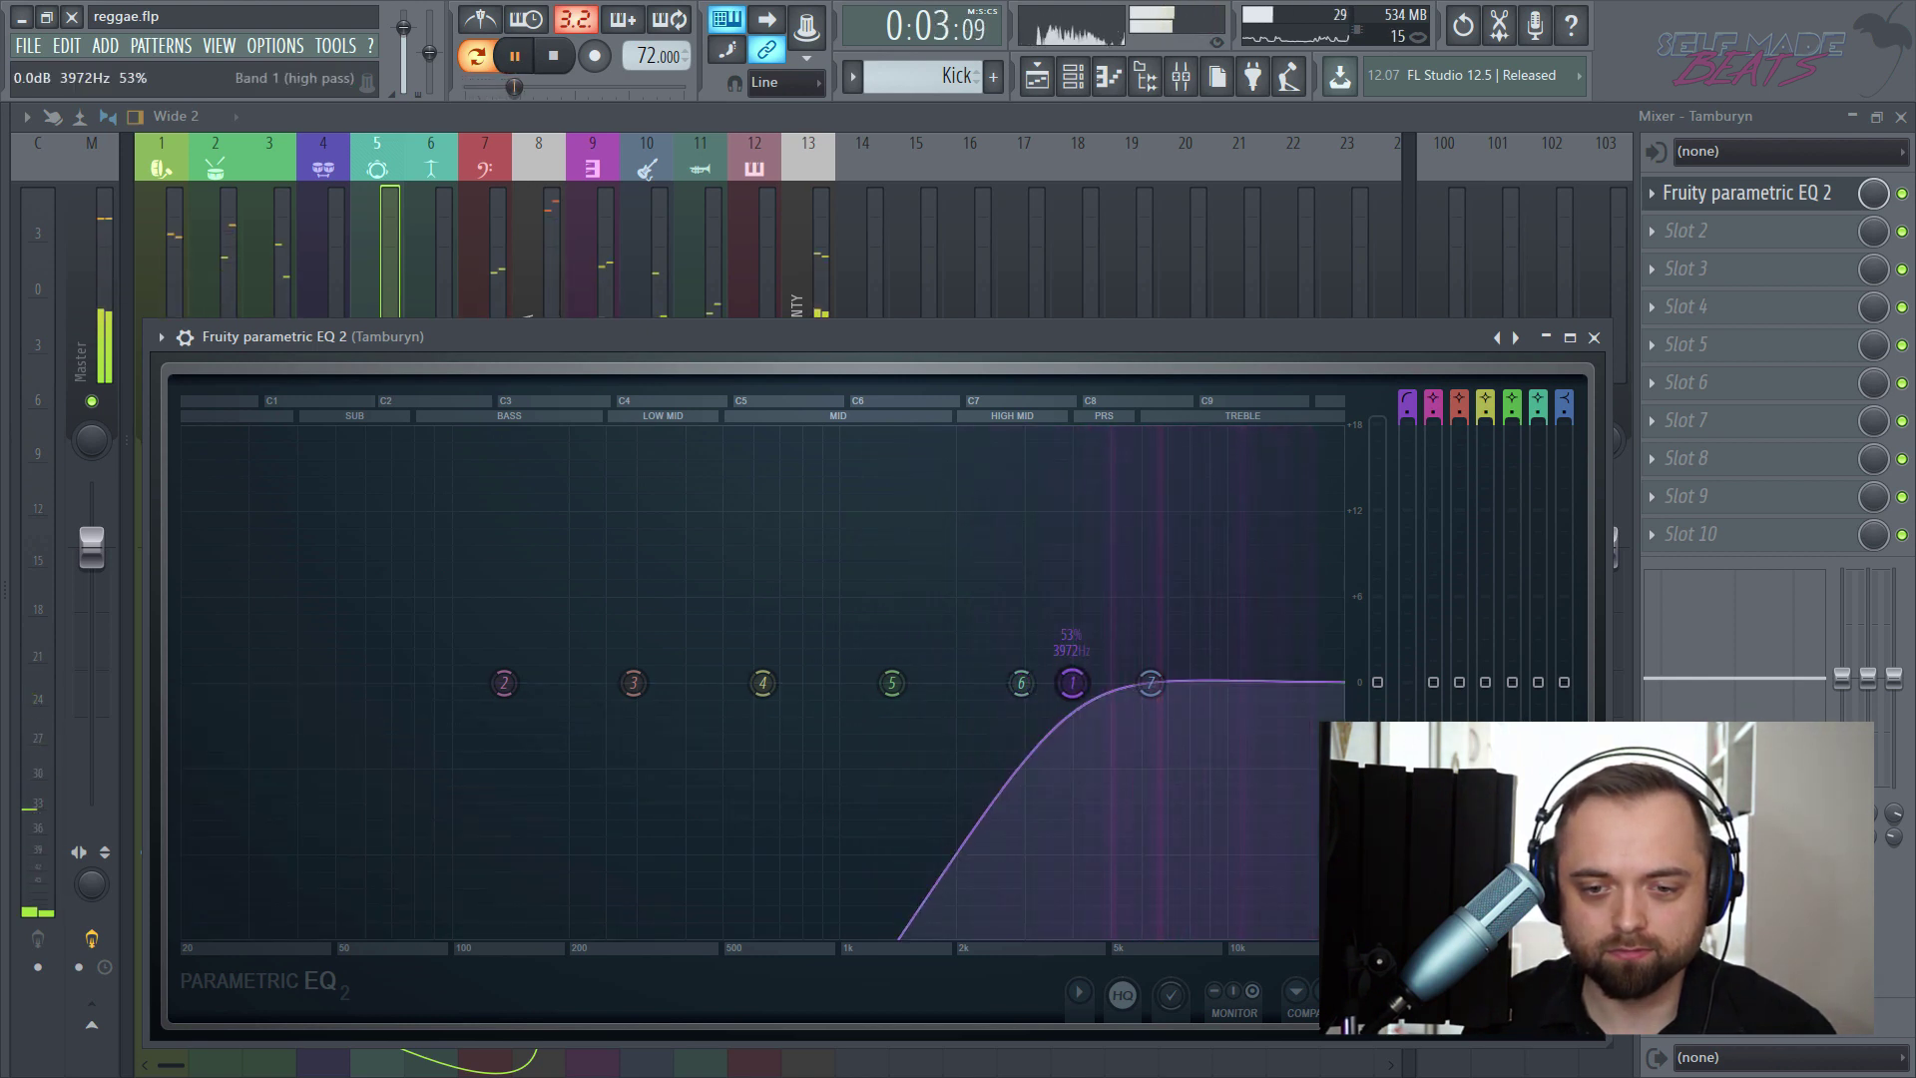
{"action": "left_click_drag", "start_coordinate": [1073, 683], "coordinate": [1091, 683]}
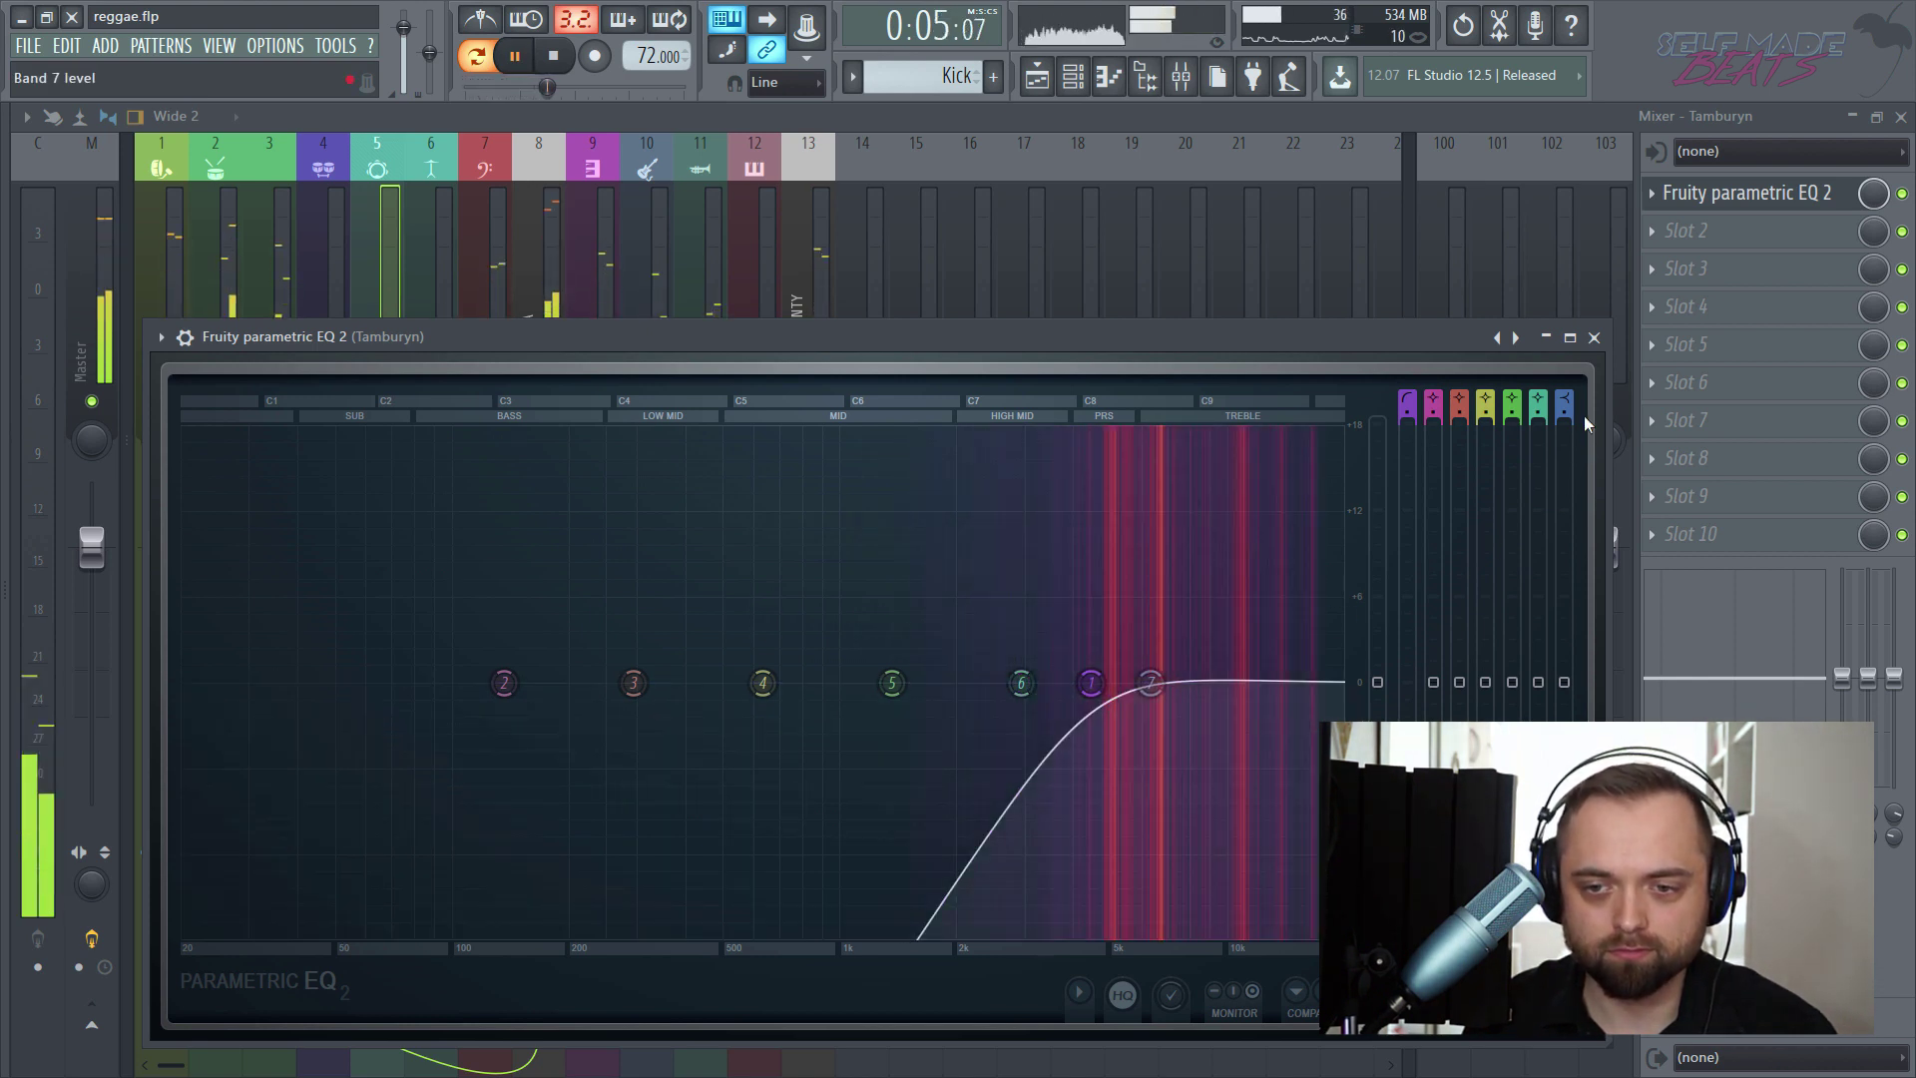
{"action": "left_click", "coordinate": [1594, 340]}
{"action": "key", "text": "space"}
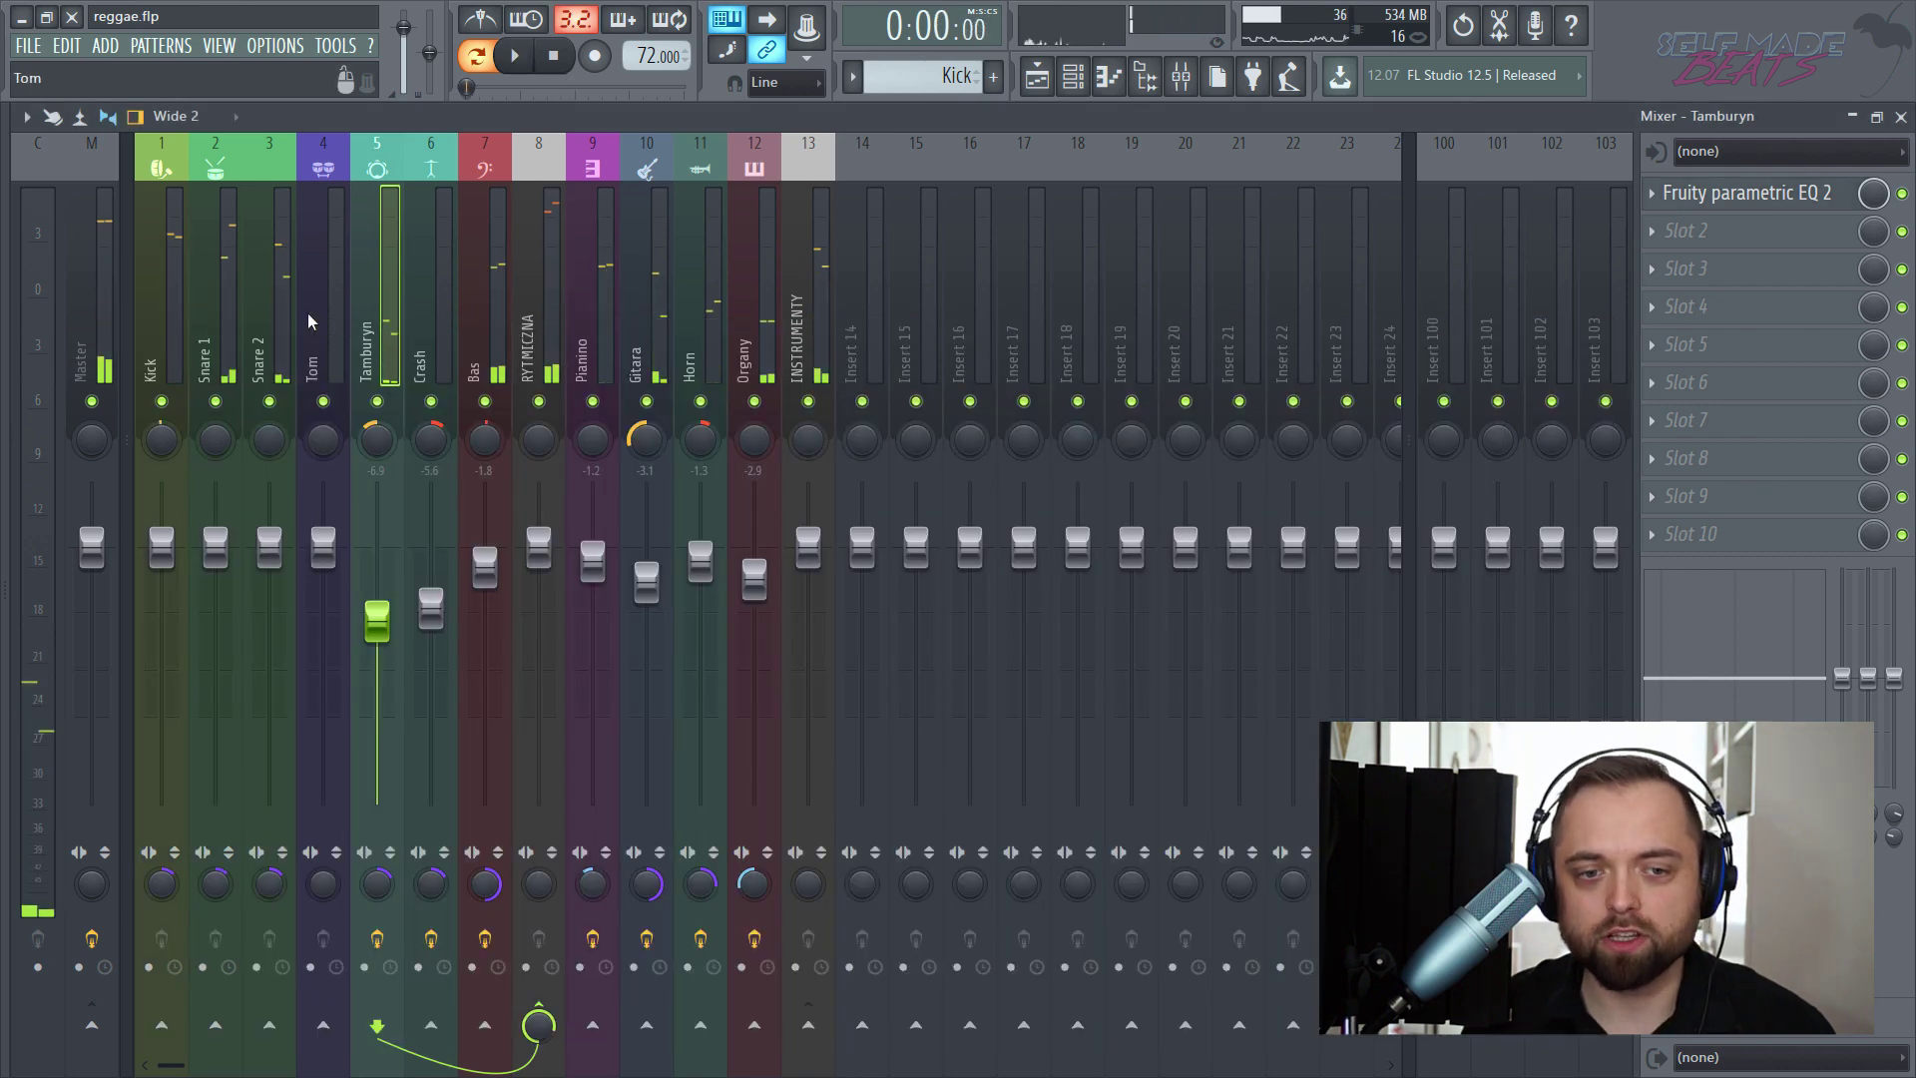
- Load Fruity Parametric EQ 2 in the first effect slot of the Tom channel and enlarge its window
{"action": "left_click", "coordinate": [314, 318]}
{"action": "left_click", "coordinate": [1697, 192]}
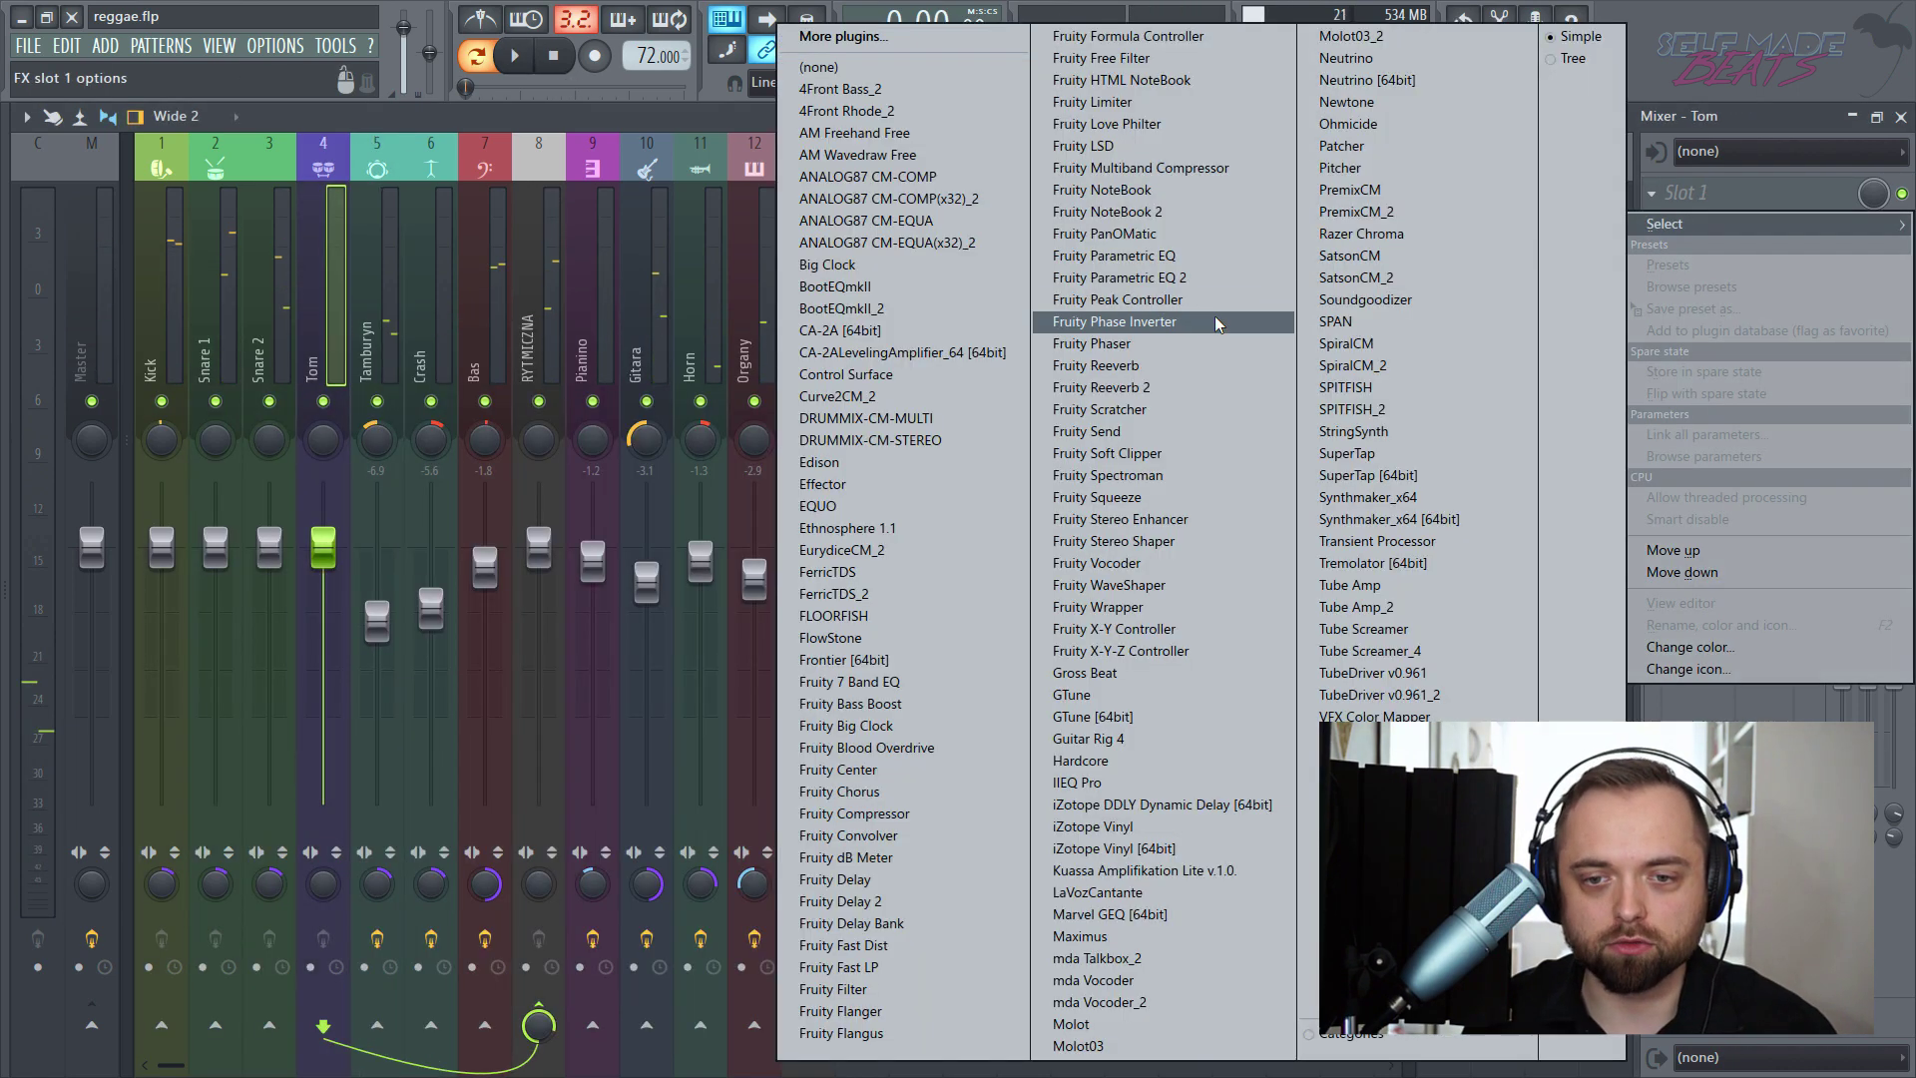
{"action": "left_click", "coordinate": [1178, 279]}
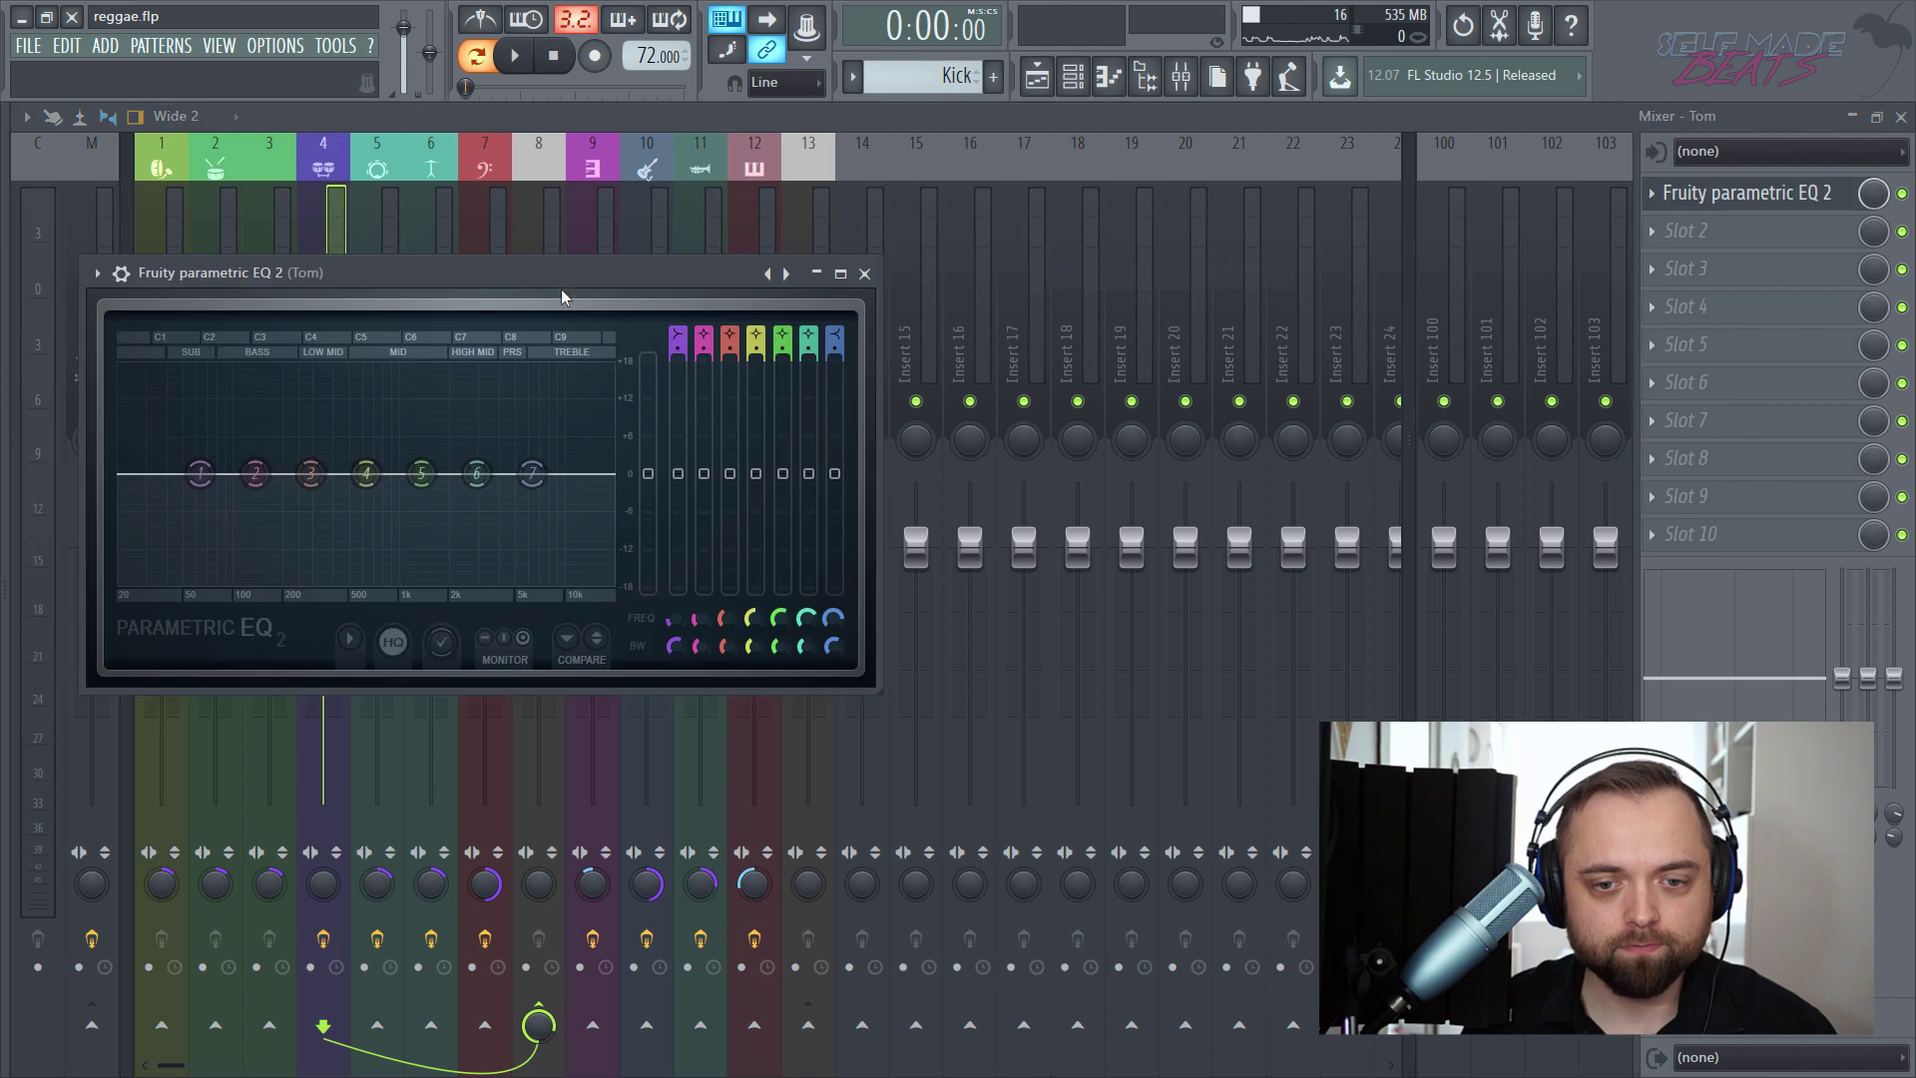
{"action": "left_click_drag", "start_coordinate": [882, 695], "coordinate": [1656, 1018]}
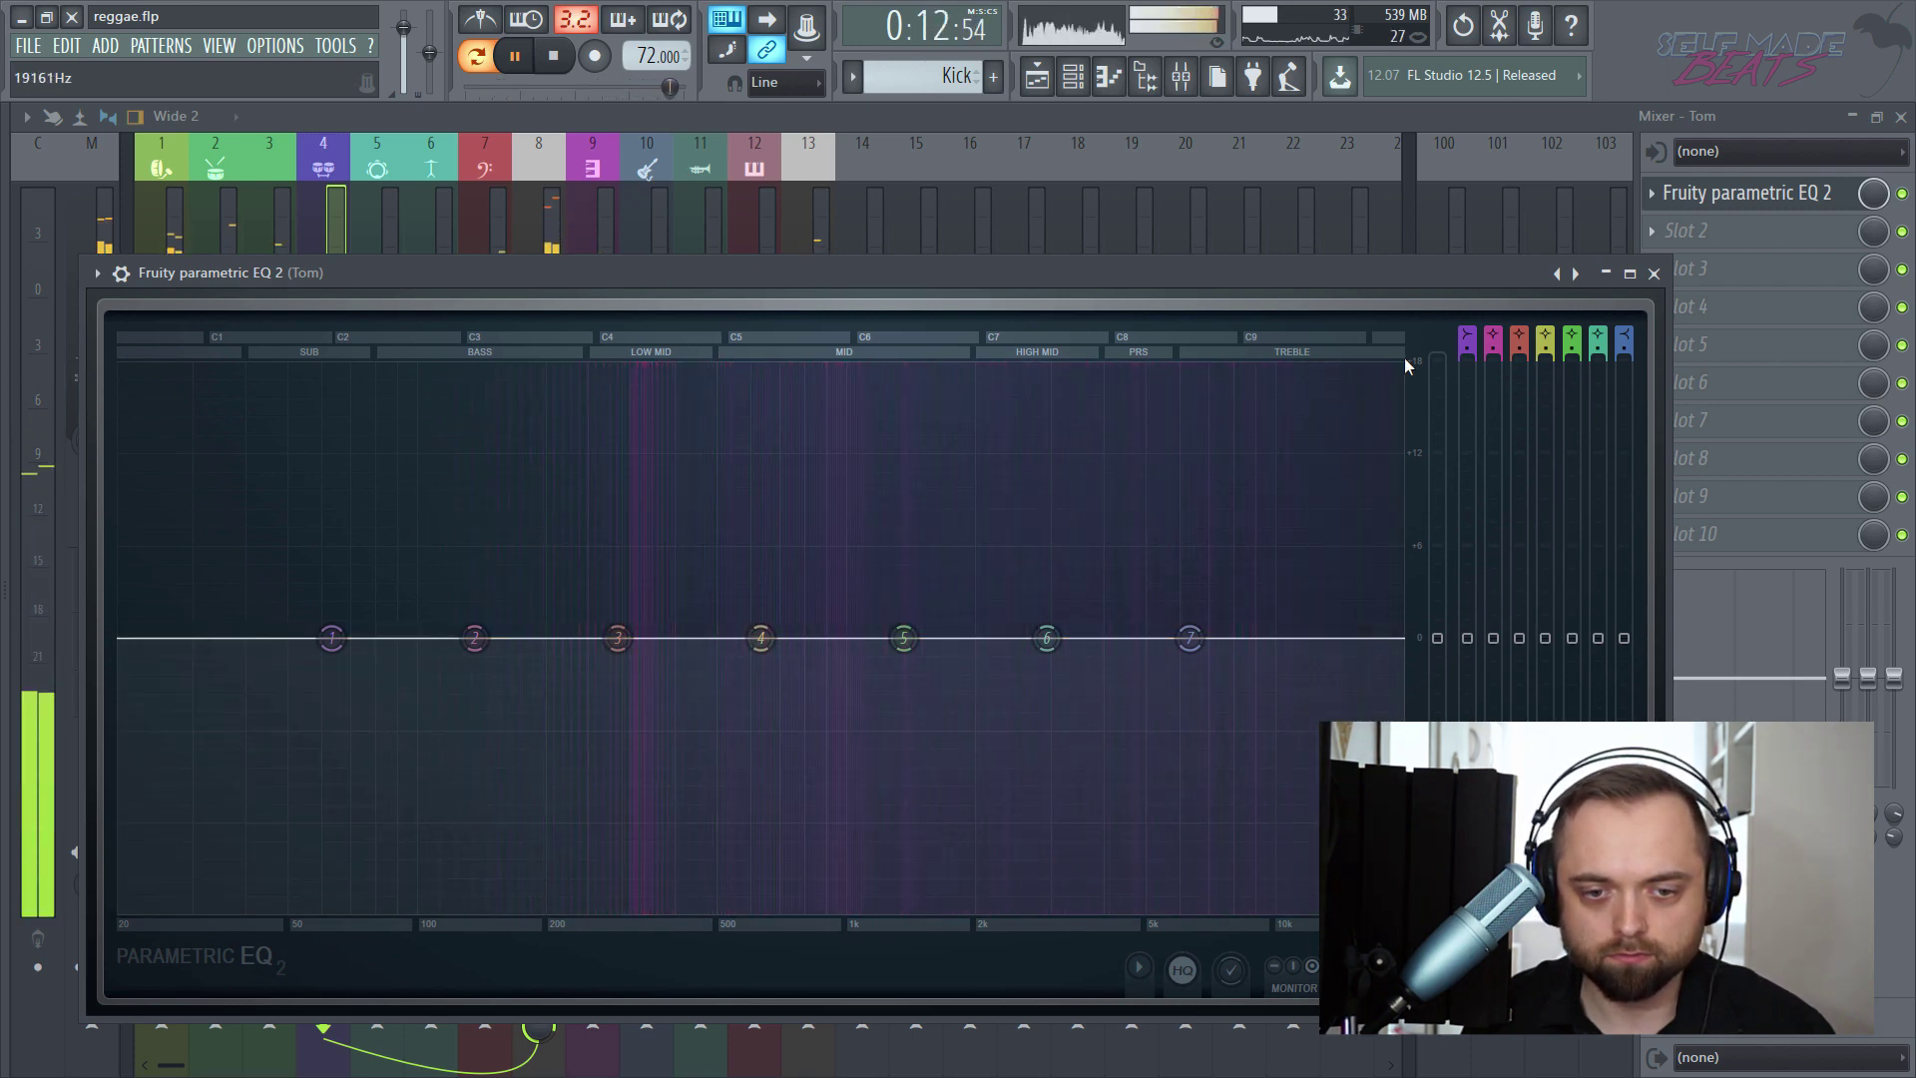
- Make band 1 of the Tom EQ a steeper high pass near 200 Hz and boost band 3 by about 2 dB
{"action": "key", "text": "space"}
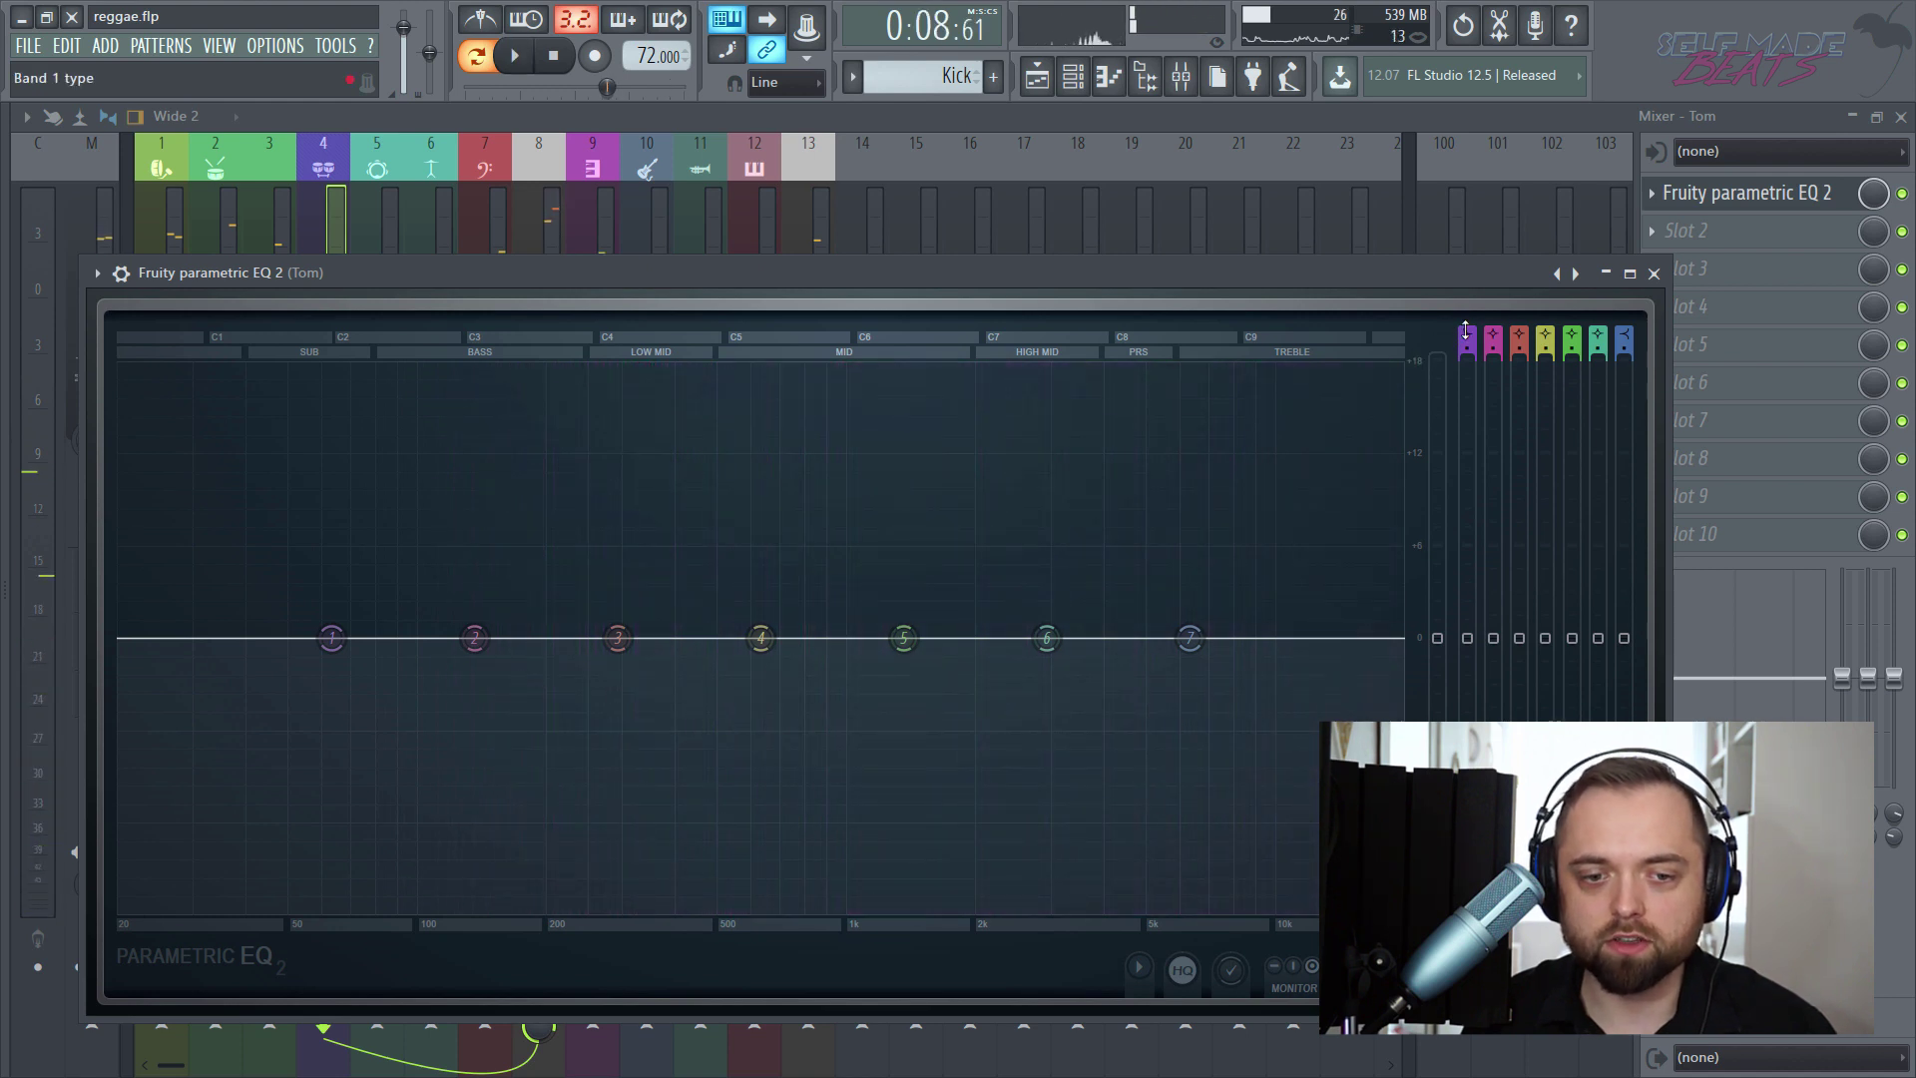
{"action": "scroll", "coordinate": [1465, 332], "scroll_direction": "down", "scroll_amount": 2}
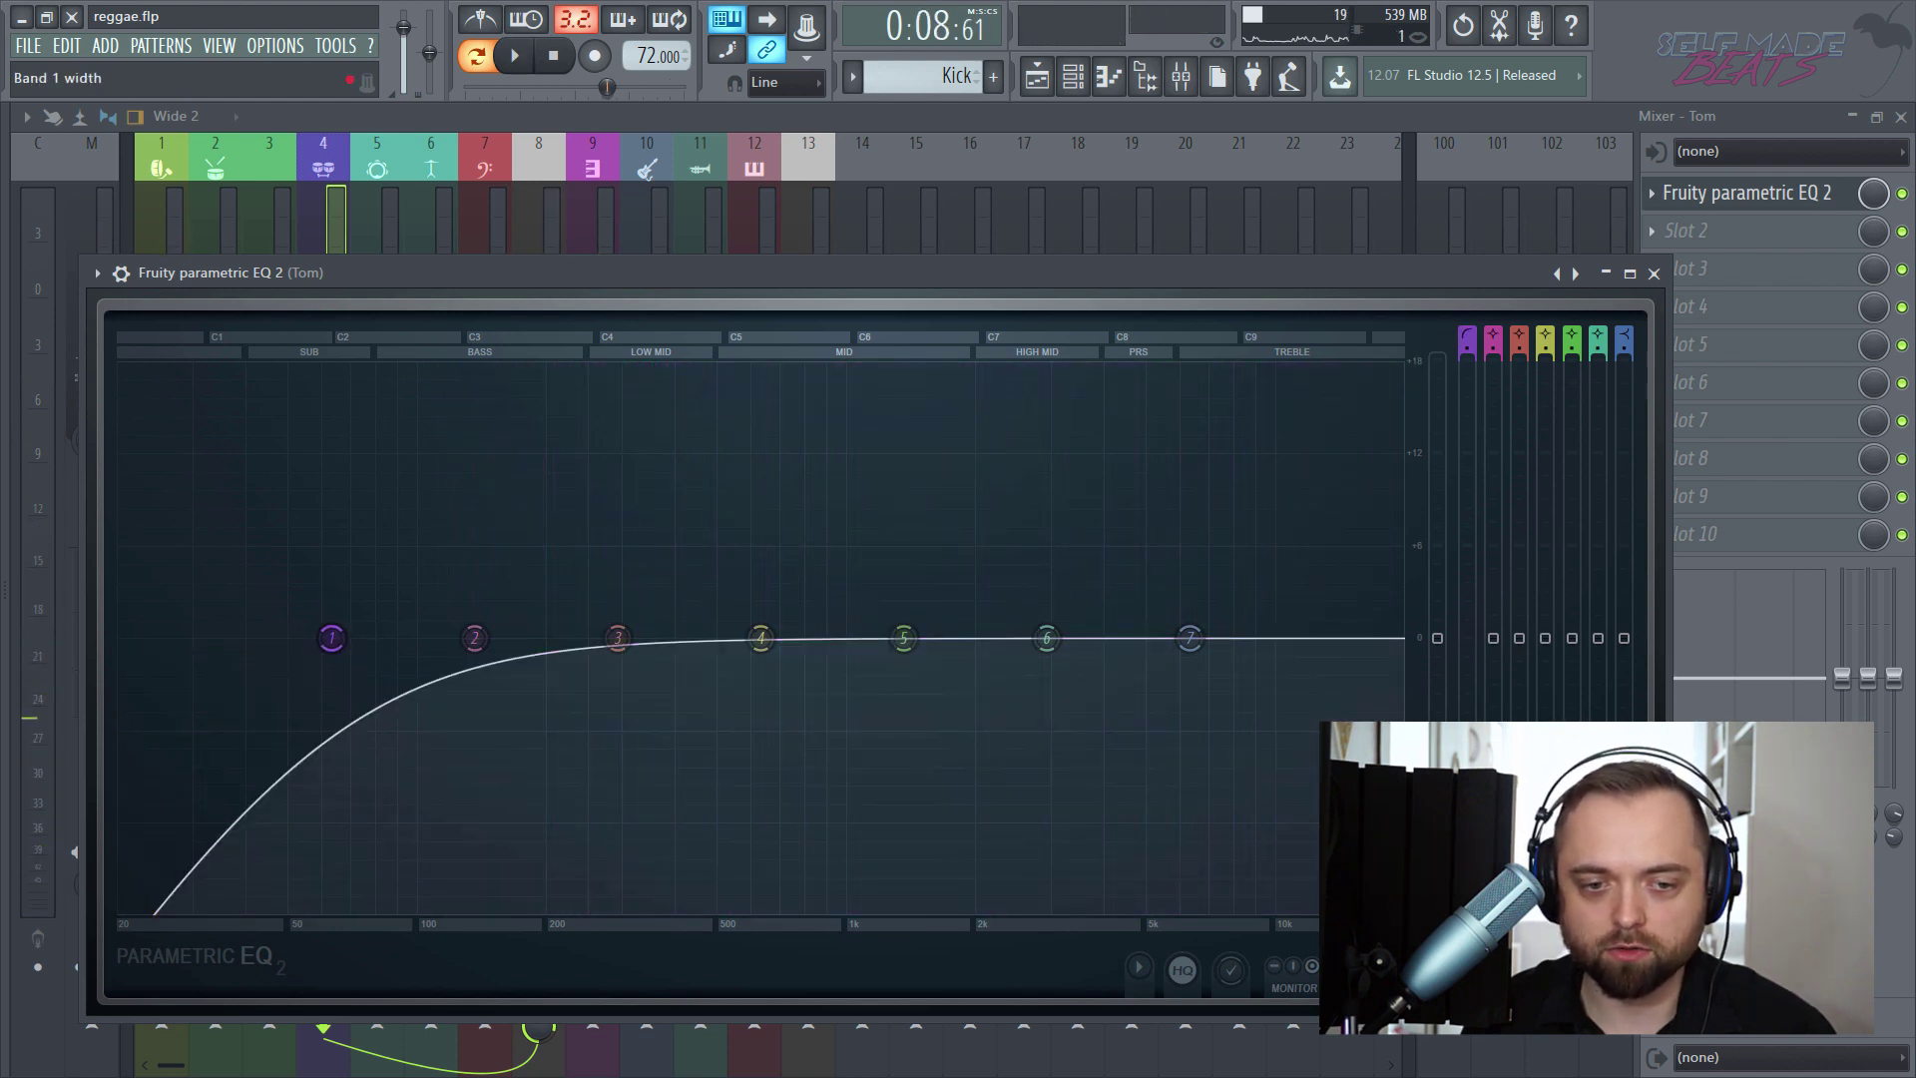
{"action": "scroll", "coordinate": [331, 638], "scroll_direction": "up", "scroll_amount": 2}
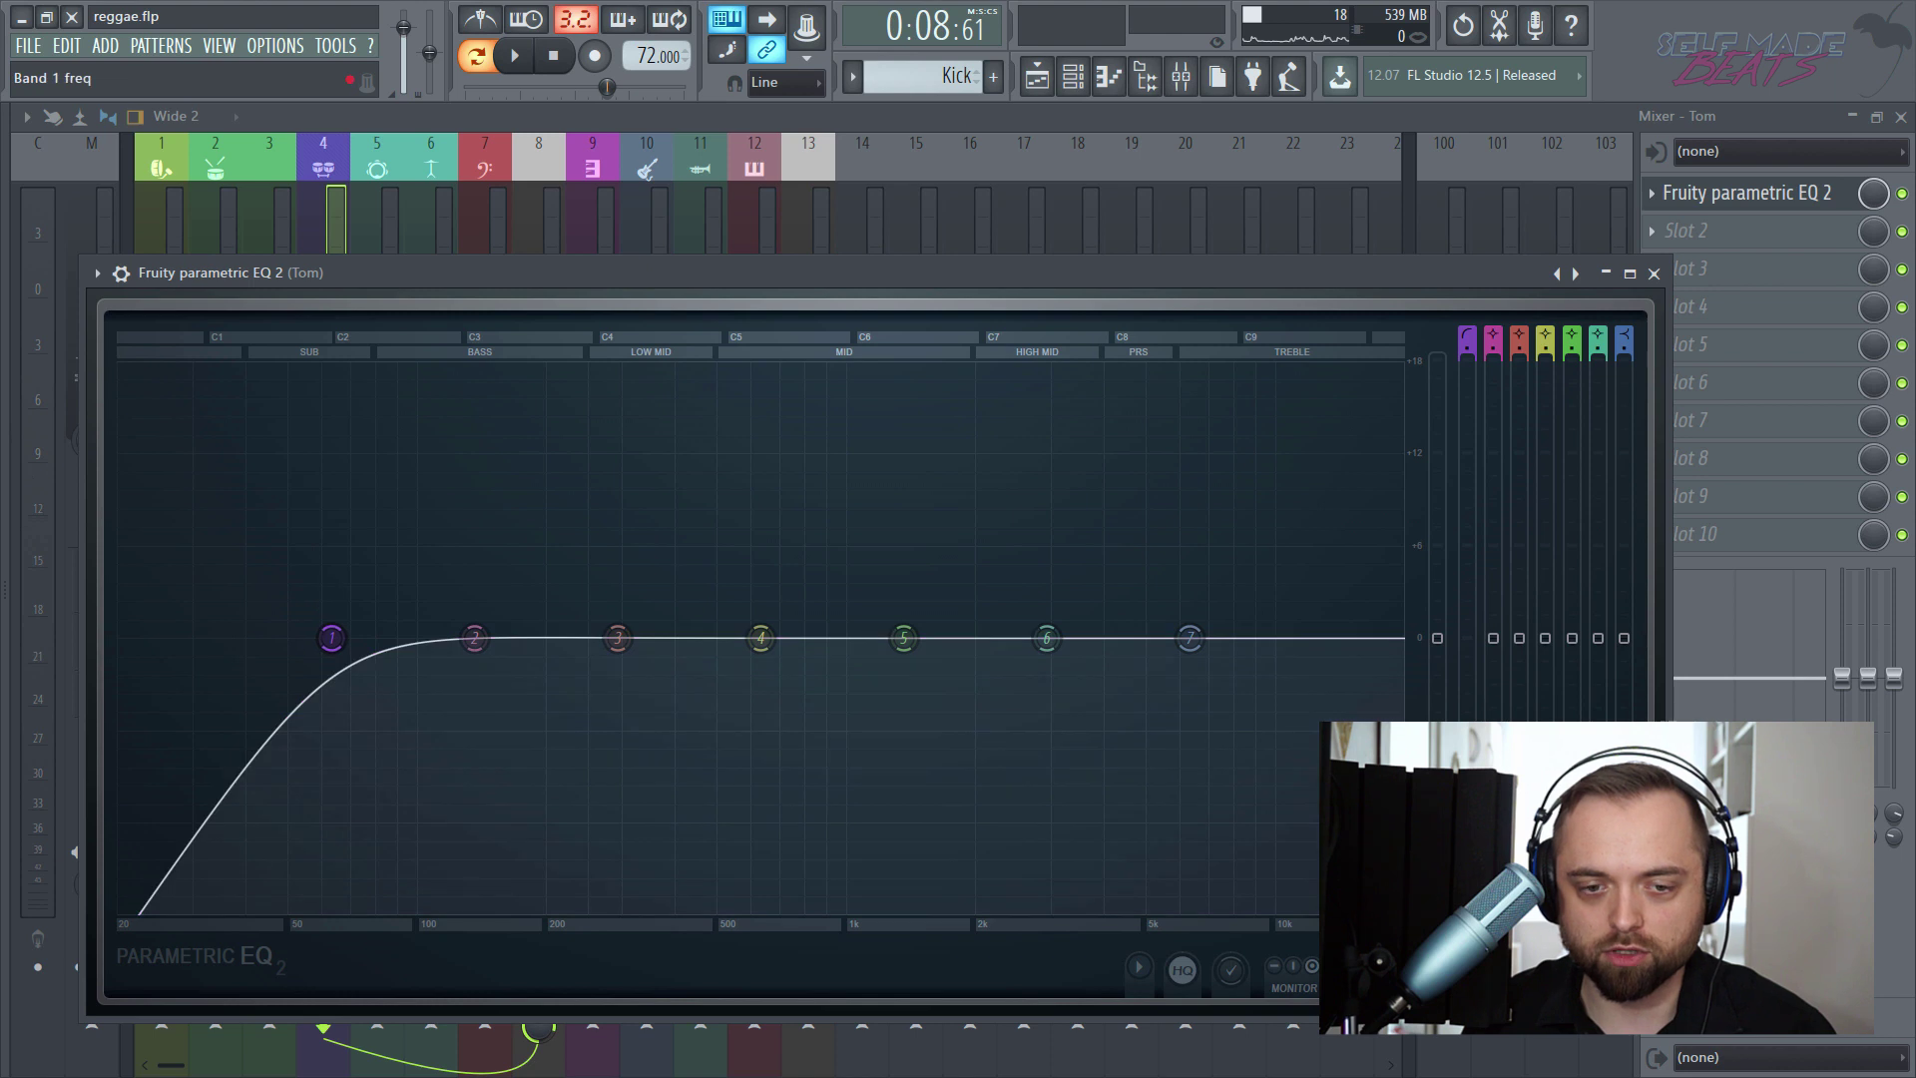
{"action": "left_click_drag", "start_coordinate": [331, 638], "coordinate": [620, 602]}
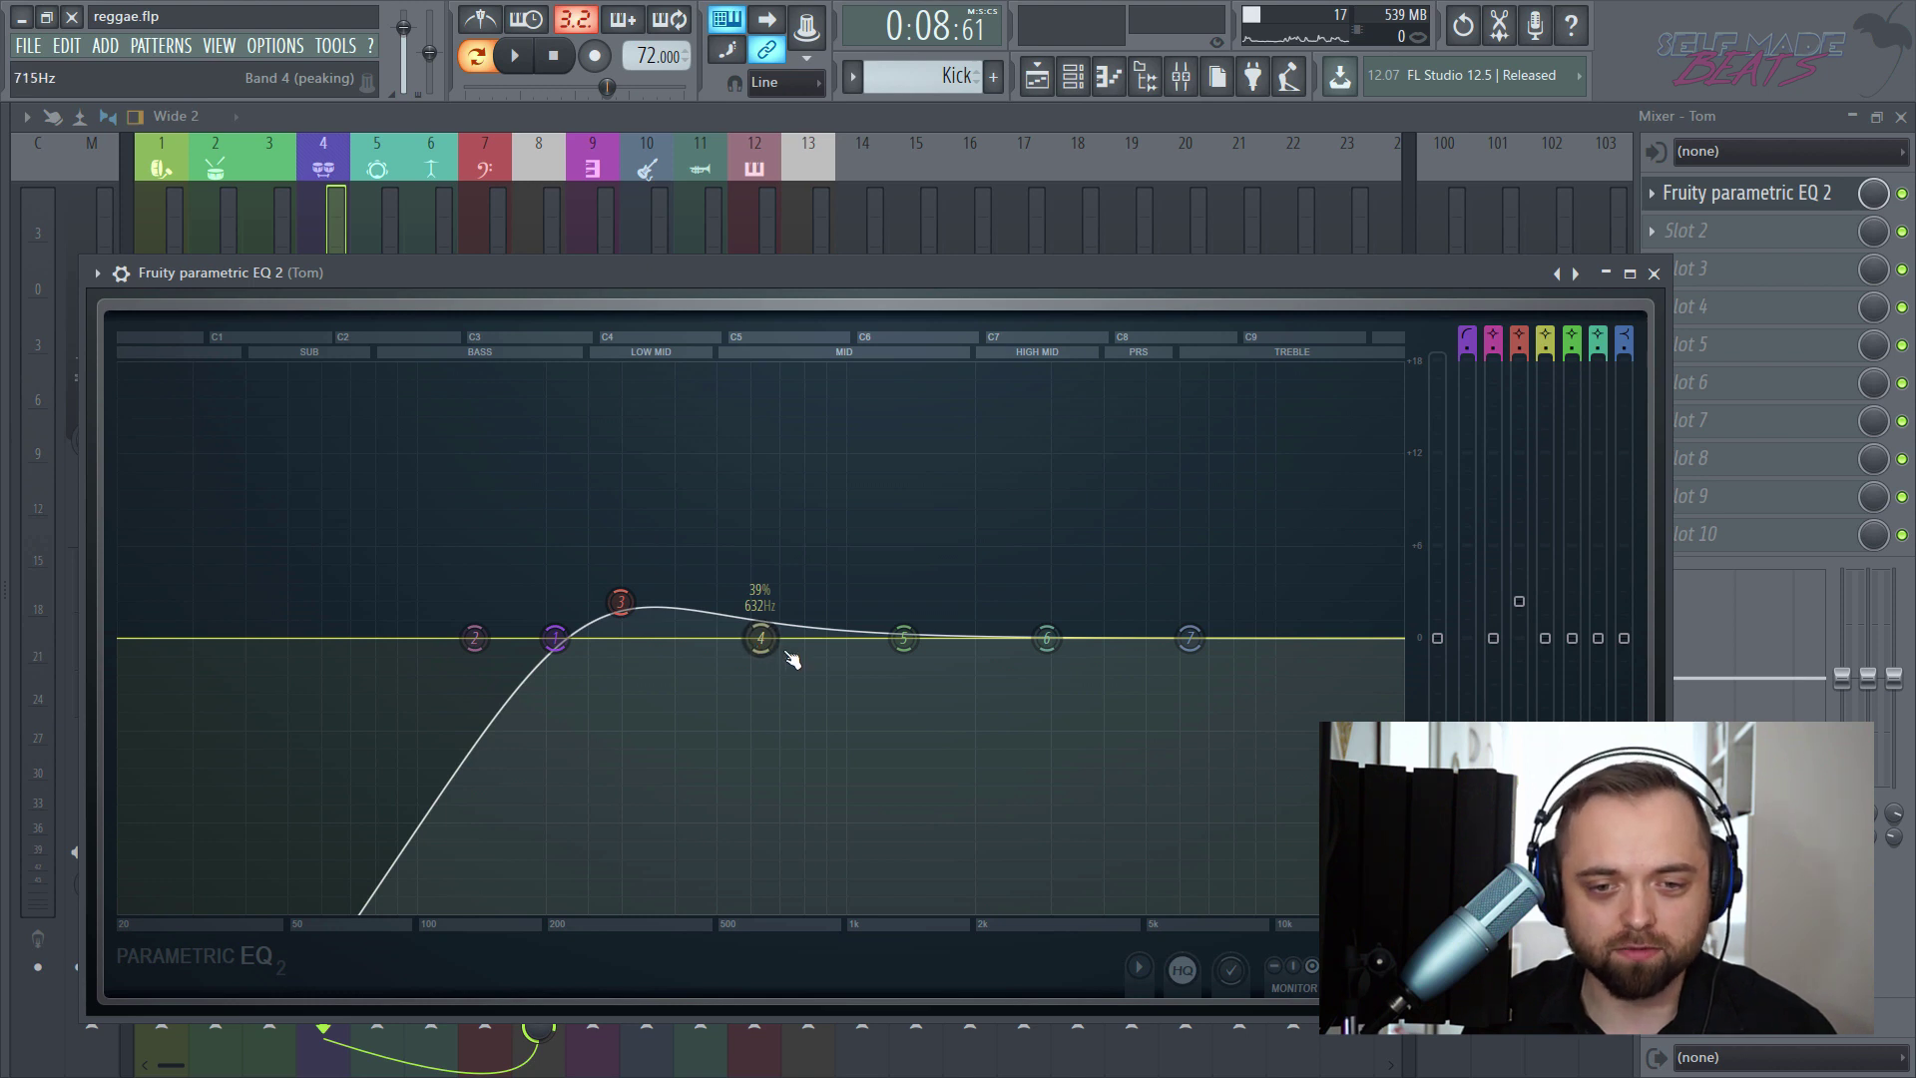
- Cut band 5 of the Tom EQ by about 3 dB, boost band 6 near 5 kHz, nudge band 7 down and close the window
{"action": "mouse_move", "coordinate": [906, 670]}
{"action": "left_mouse_down"}
{"action": "mouse_move", "coordinate": [873, 729]}
{"action": "mouse_move", "coordinate": [883, 697]}
{"action": "left_mouse_up"}
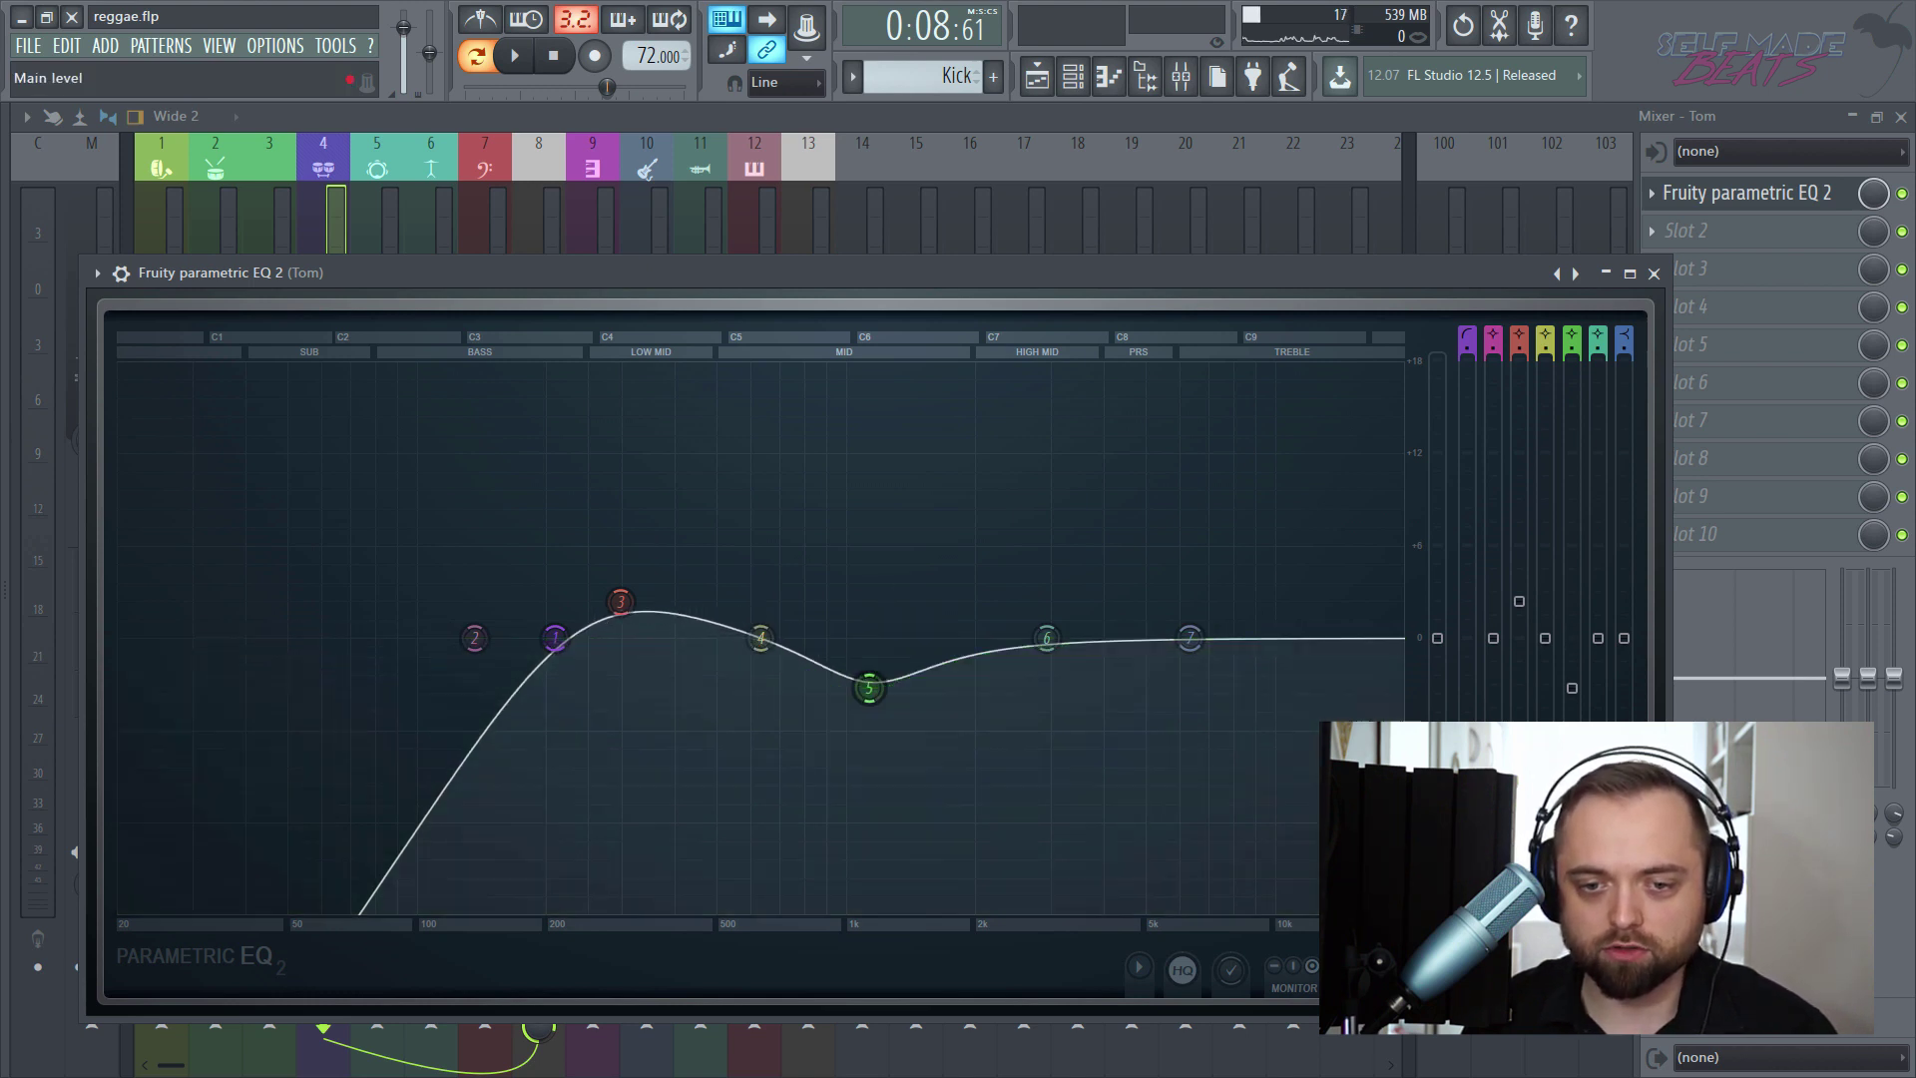
{"action": "left_click_drag", "start_coordinate": [1046, 638], "coordinate": [1145, 607]}
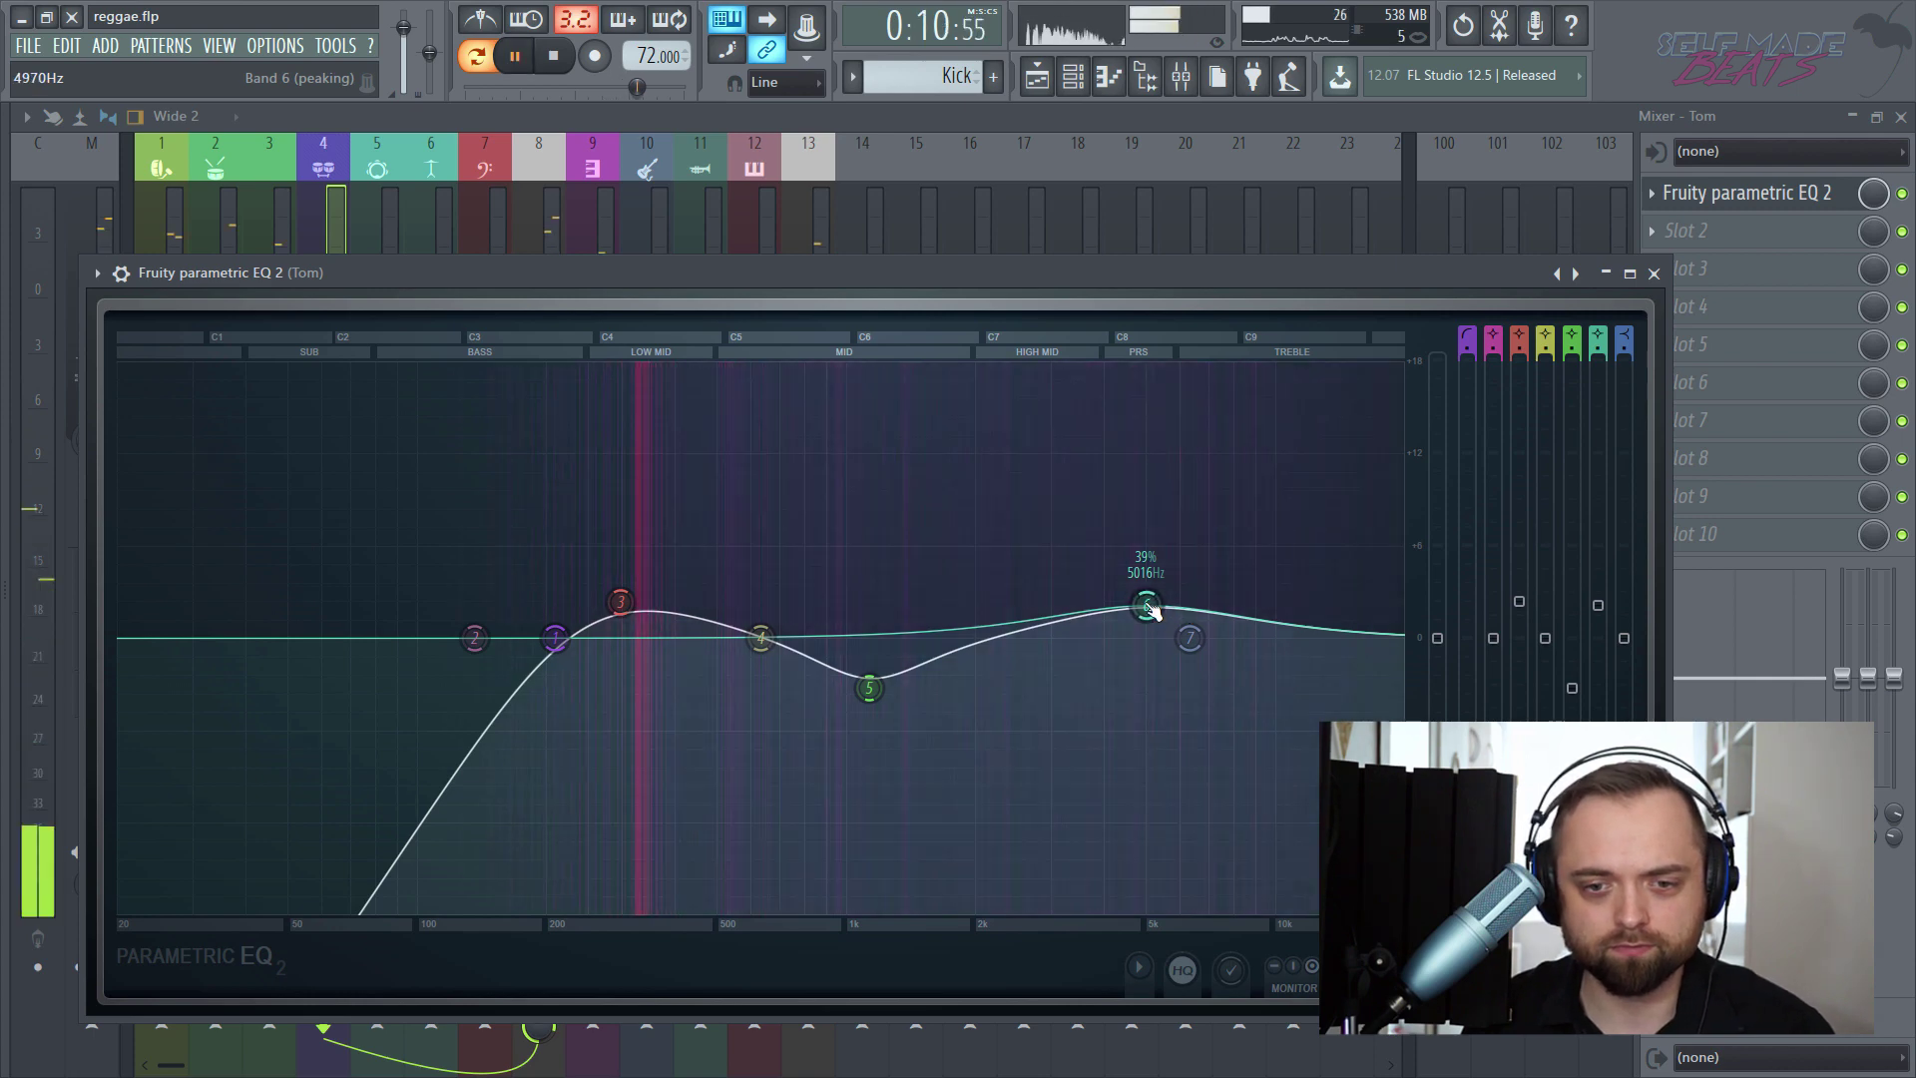
{"action": "mouse_move", "coordinate": [1208, 641]}
{"action": "left_mouse_down"}
{"action": "mouse_move", "coordinate": [1177, 611]}
{"action": "mouse_move", "coordinate": [1185, 551]}
{"action": "mouse_move", "coordinate": [1187, 642]}
{"action": "left_mouse_up"}
{"action": "key", "text": "space"}
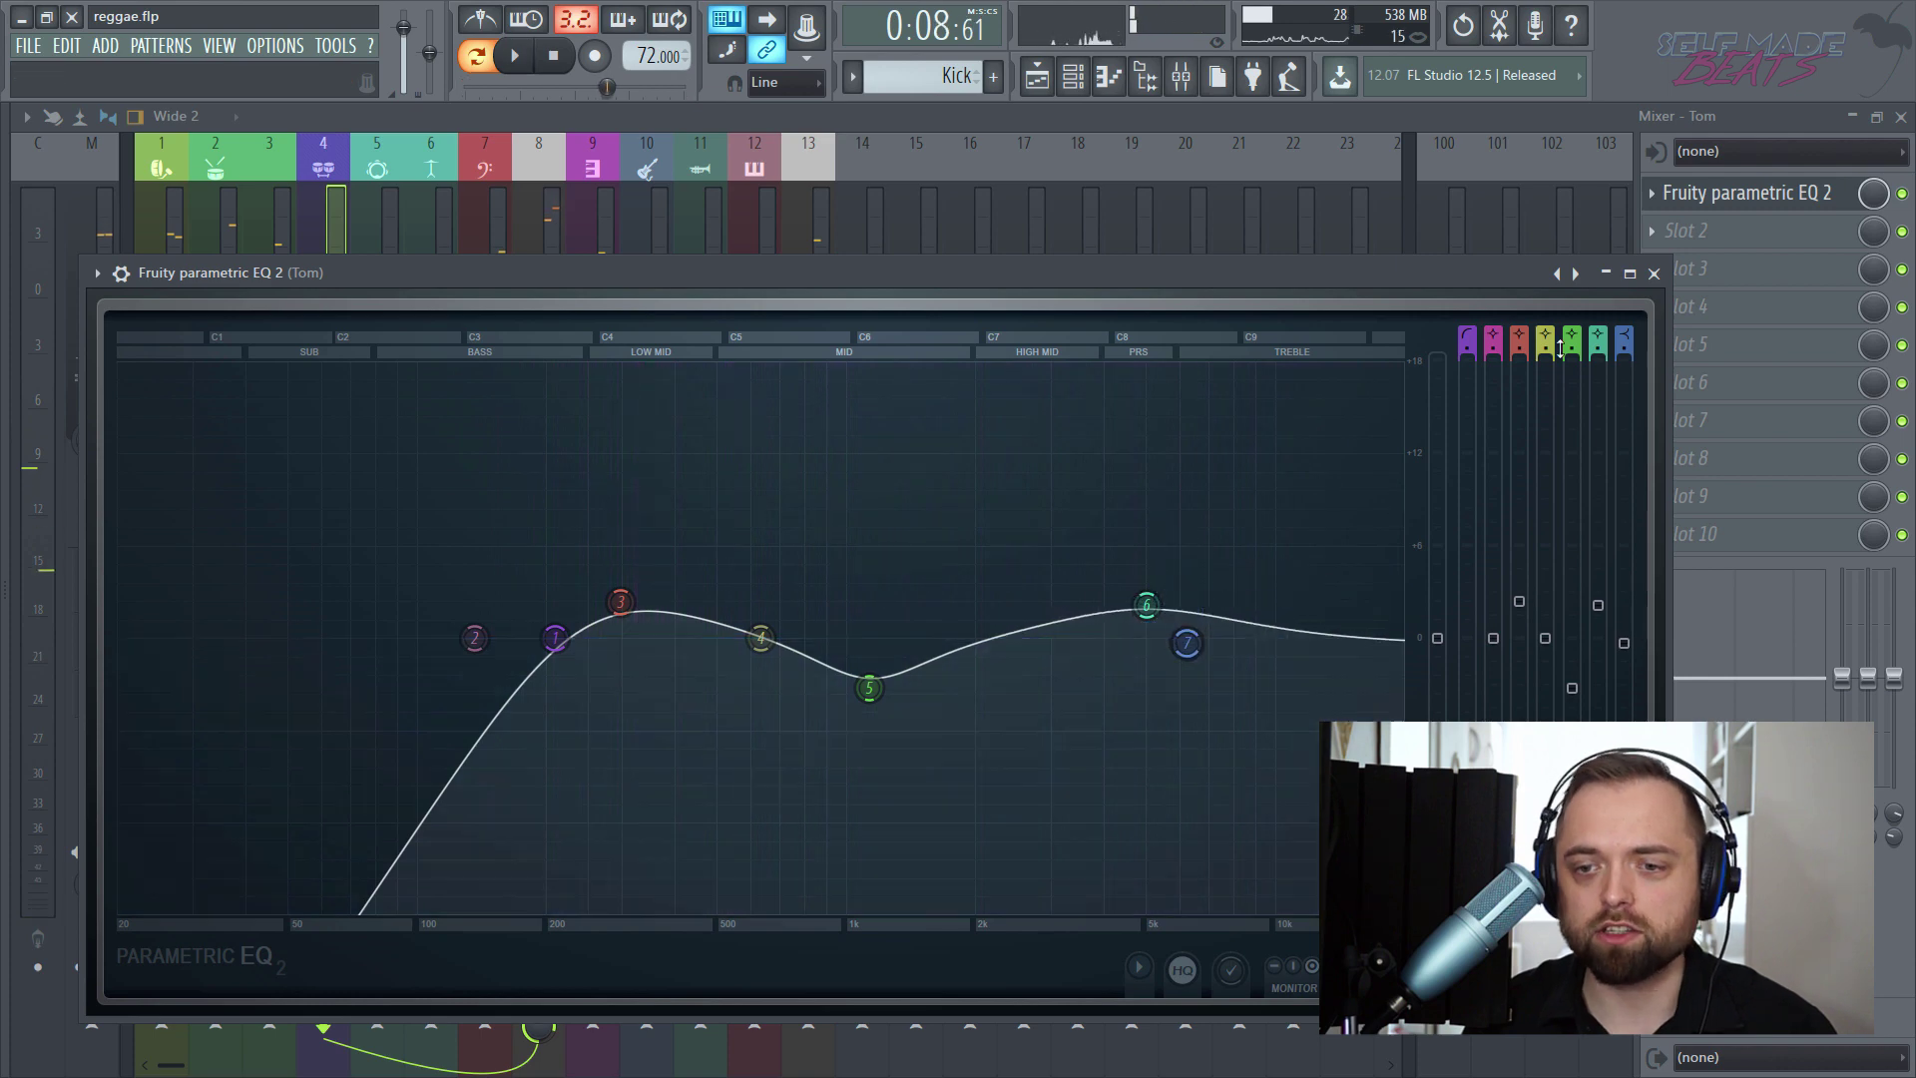
{"action": "left_click", "coordinate": [1653, 275]}
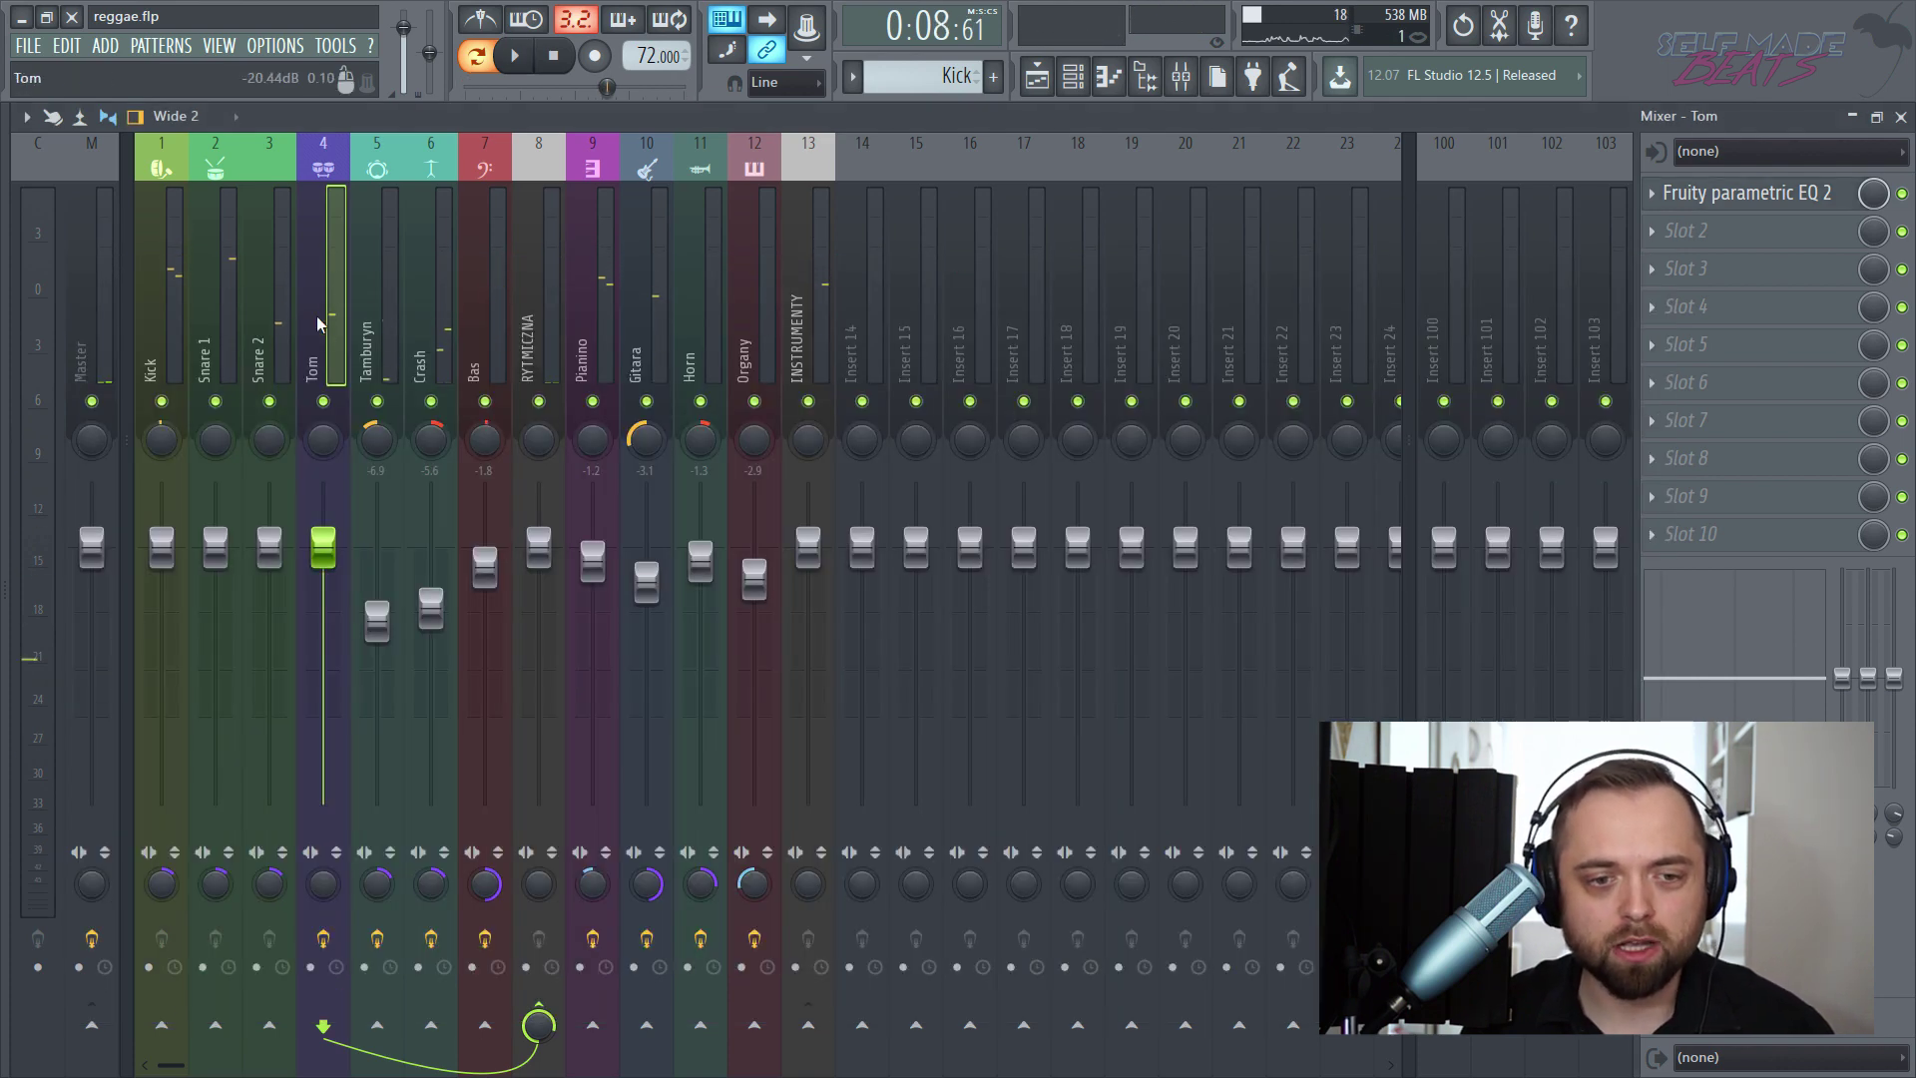
- Load Fruity Parametric EQ 2 in the first slot of the Snare 2 channel, enlarge its window and start playback
{"action": "key", "text": "Left"}
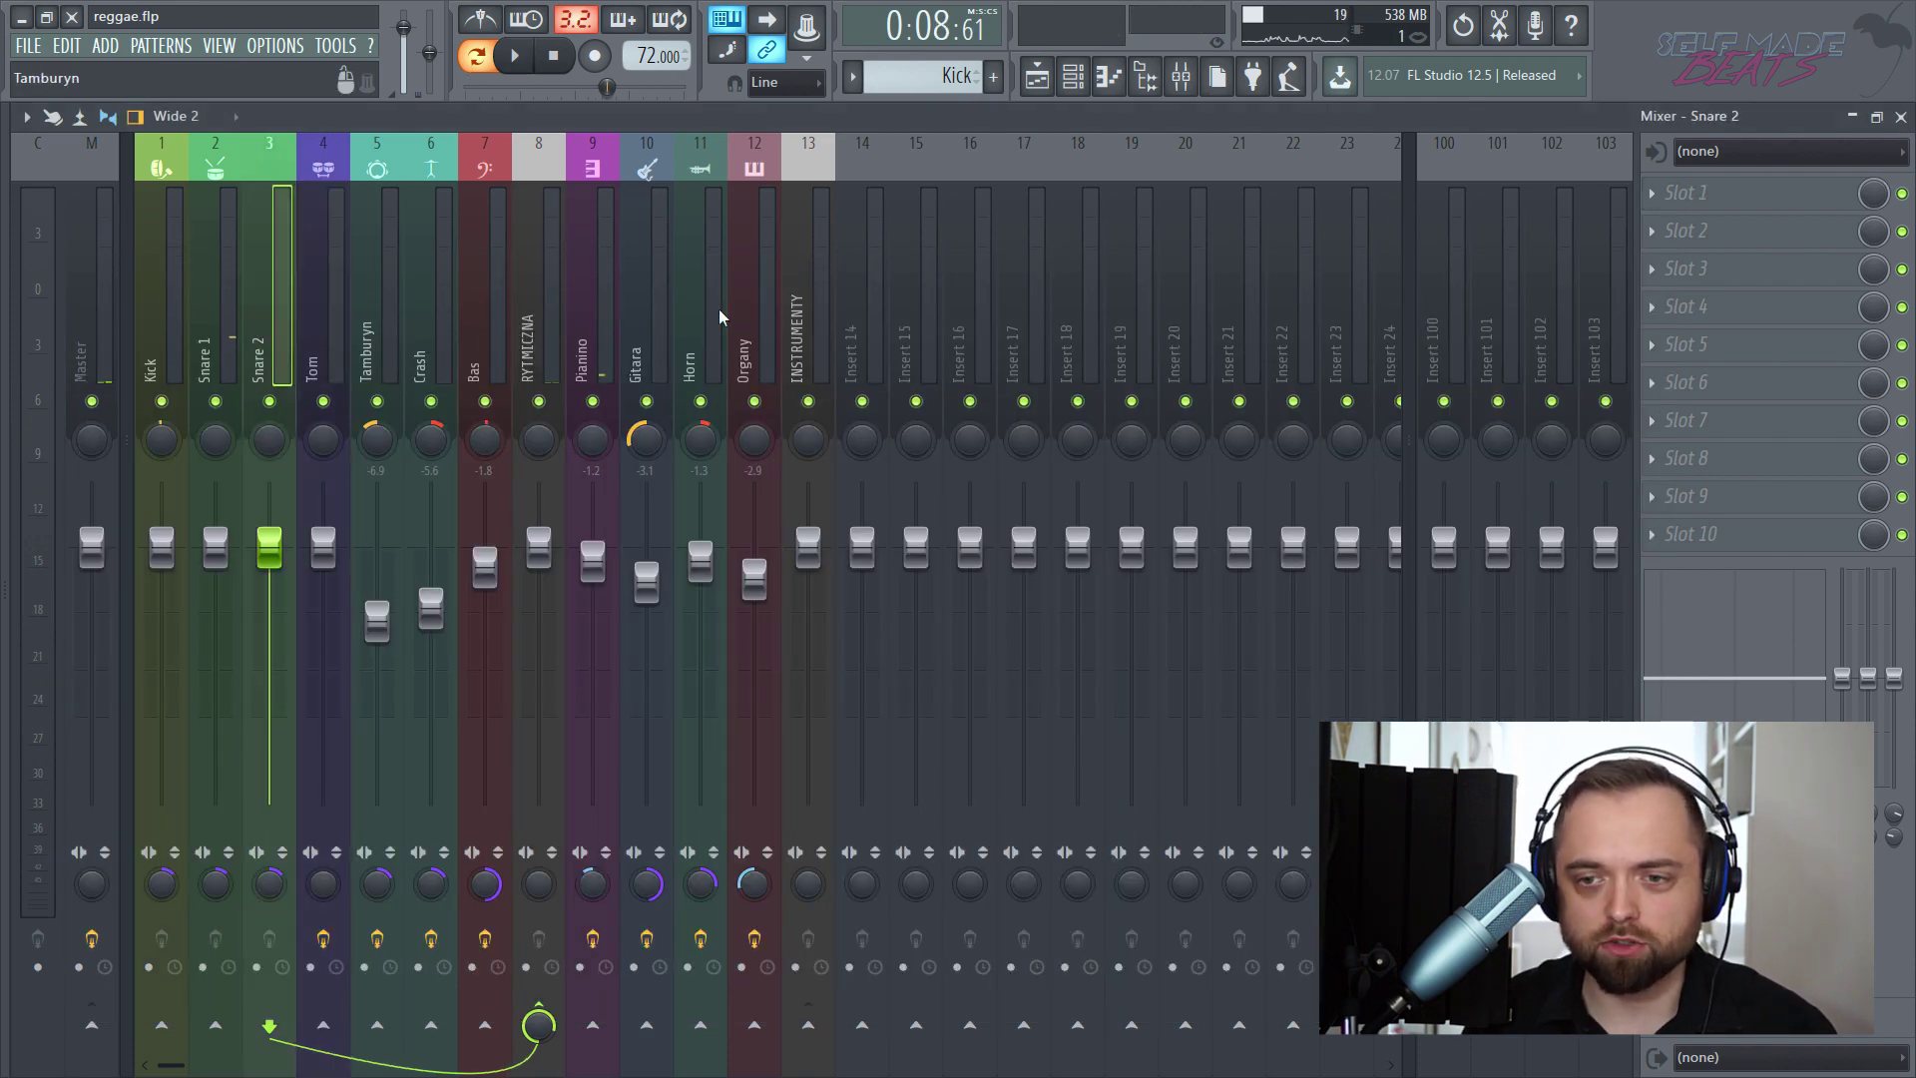
{"action": "left_click", "coordinate": [1661, 203]}
{"action": "left_click", "coordinate": [1087, 279]}
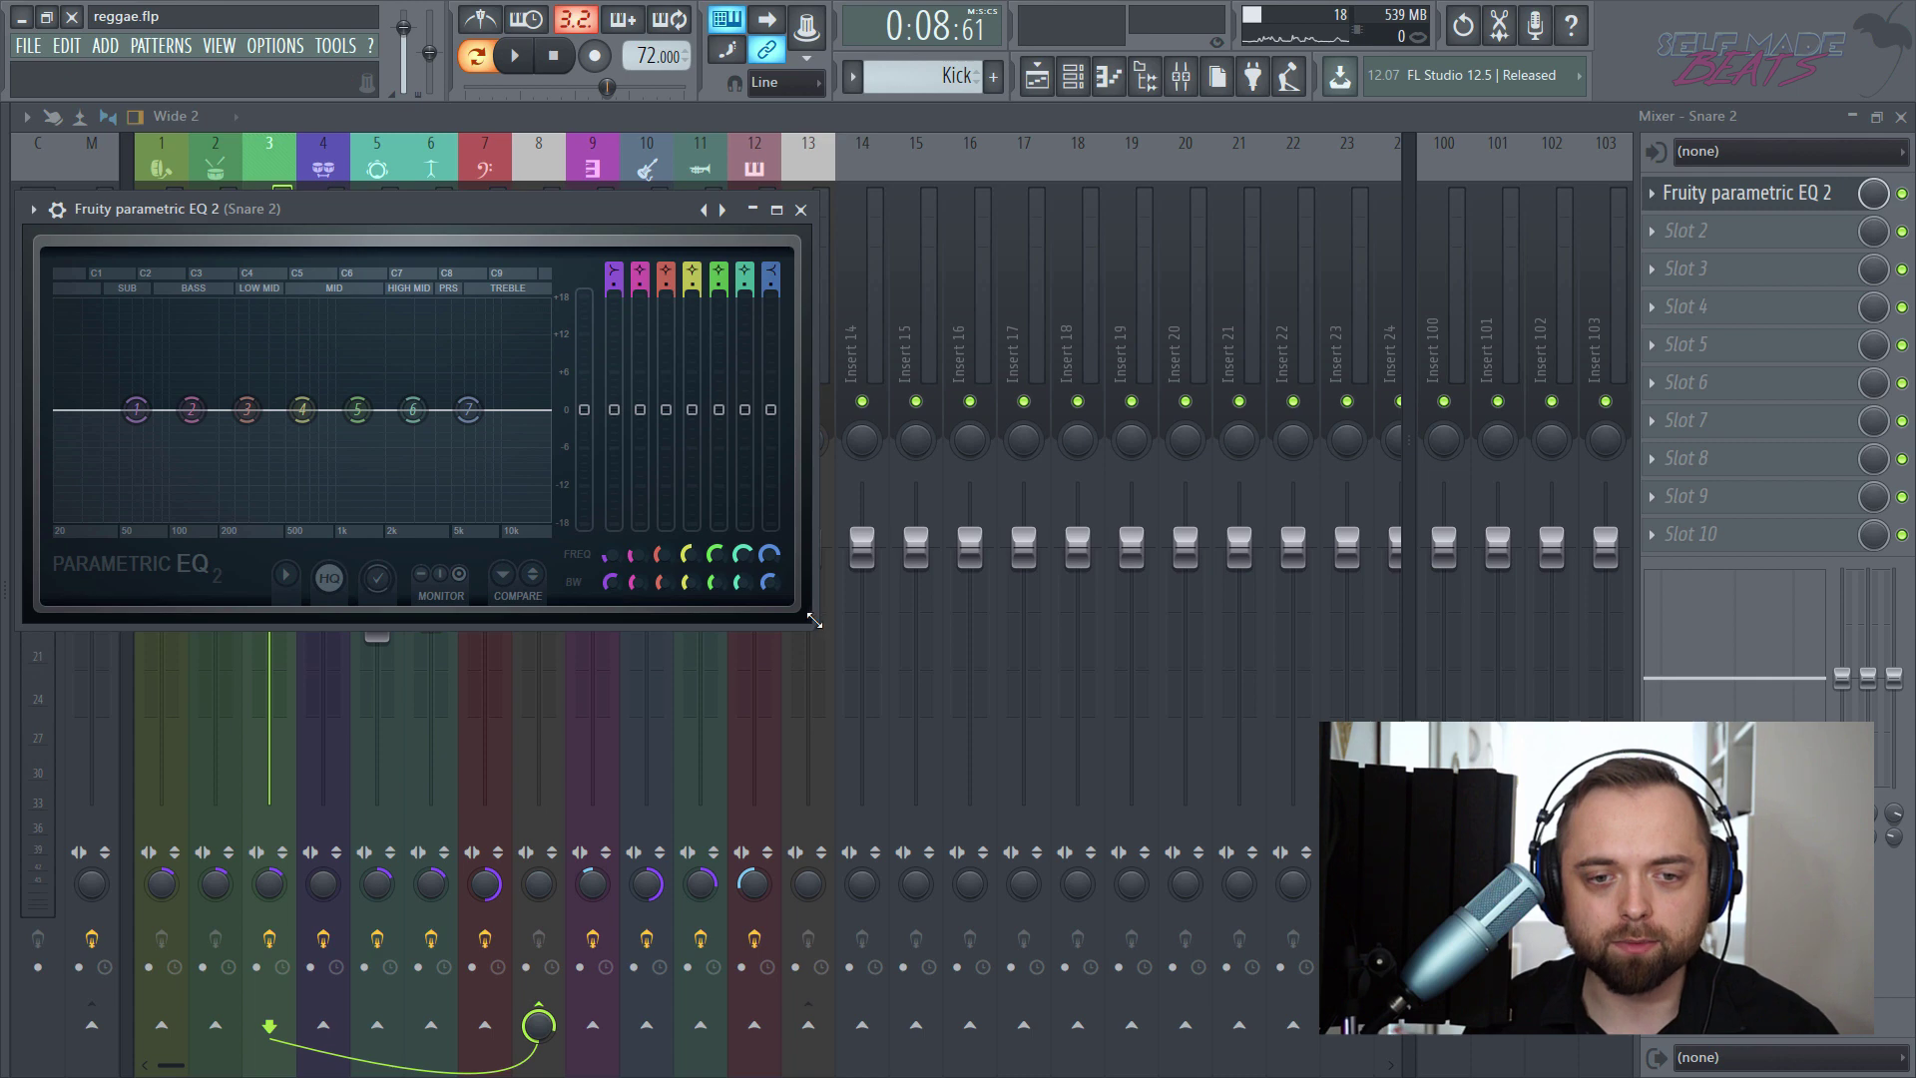
{"action": "left_click_drag", "start_coordinate": [815, 621], "coordinate": [1669, 1000]}
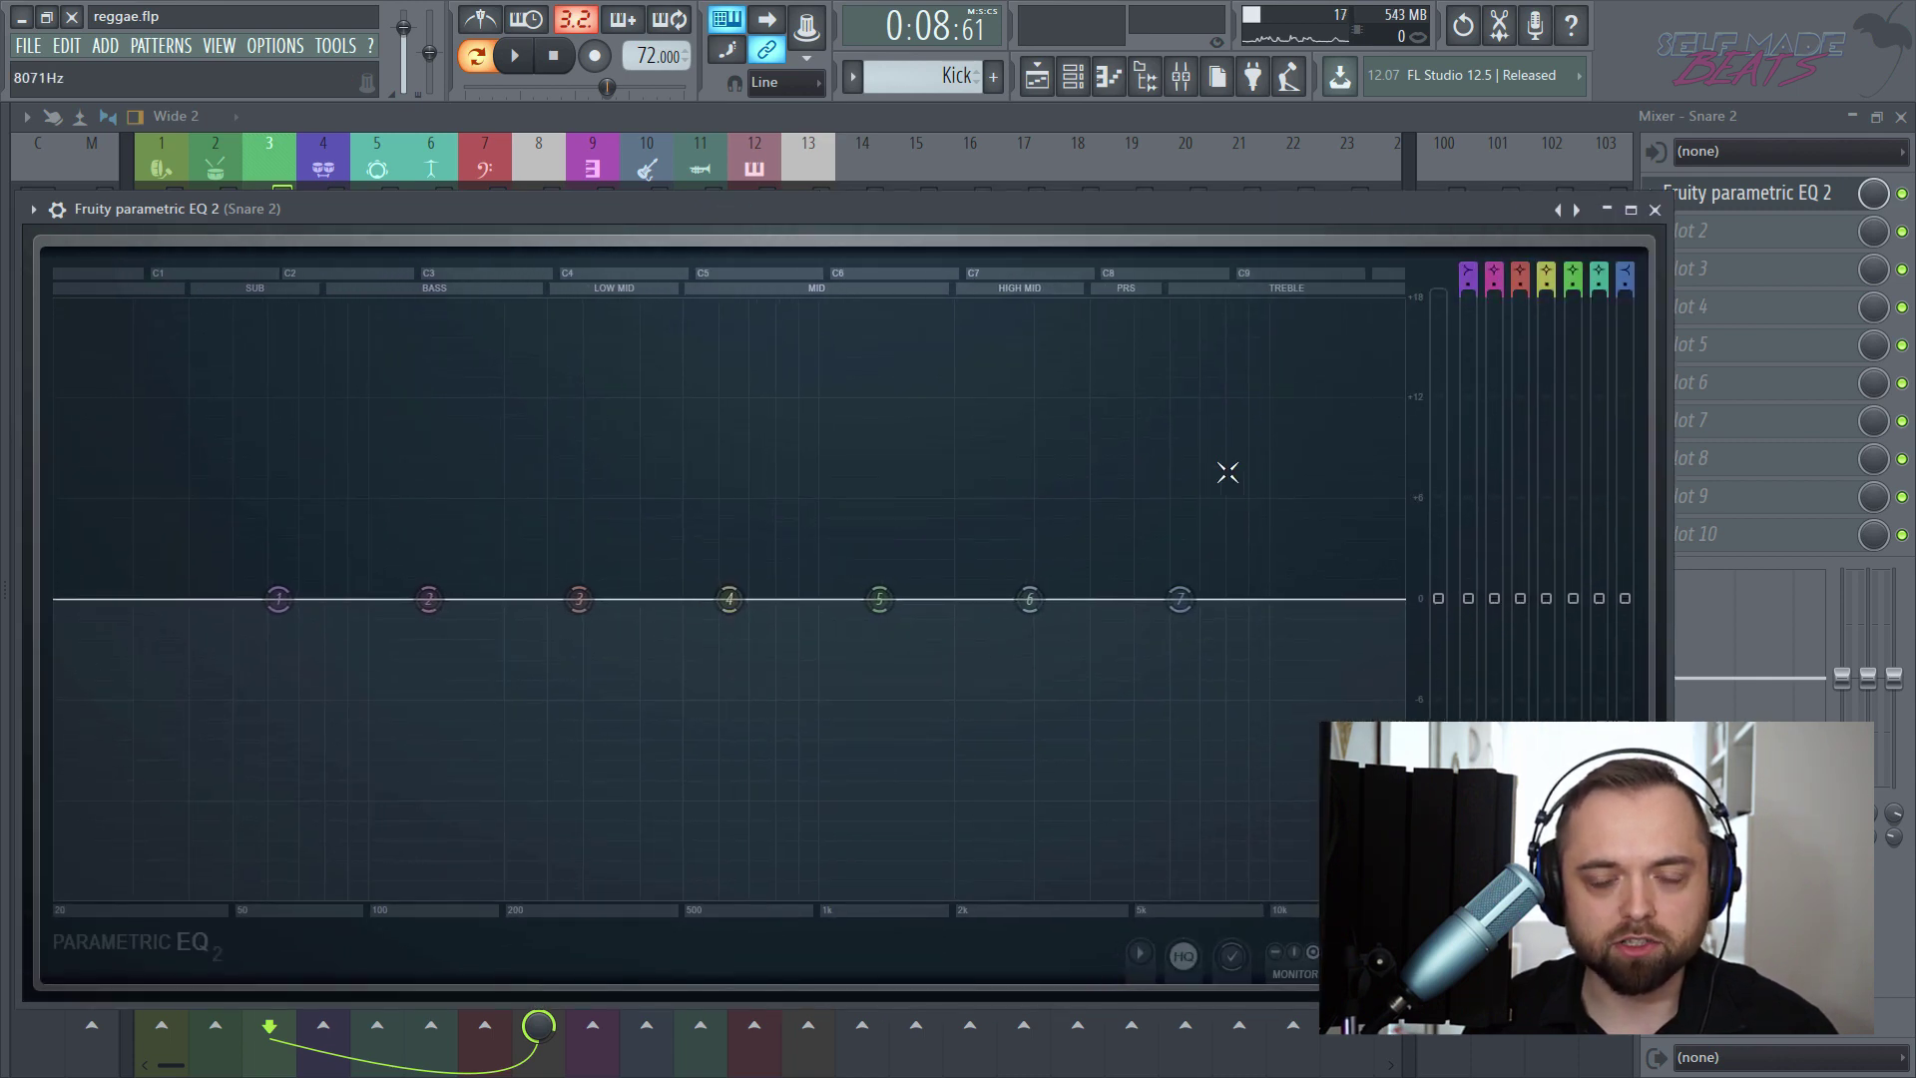
{"action": "key", "text": "space"}
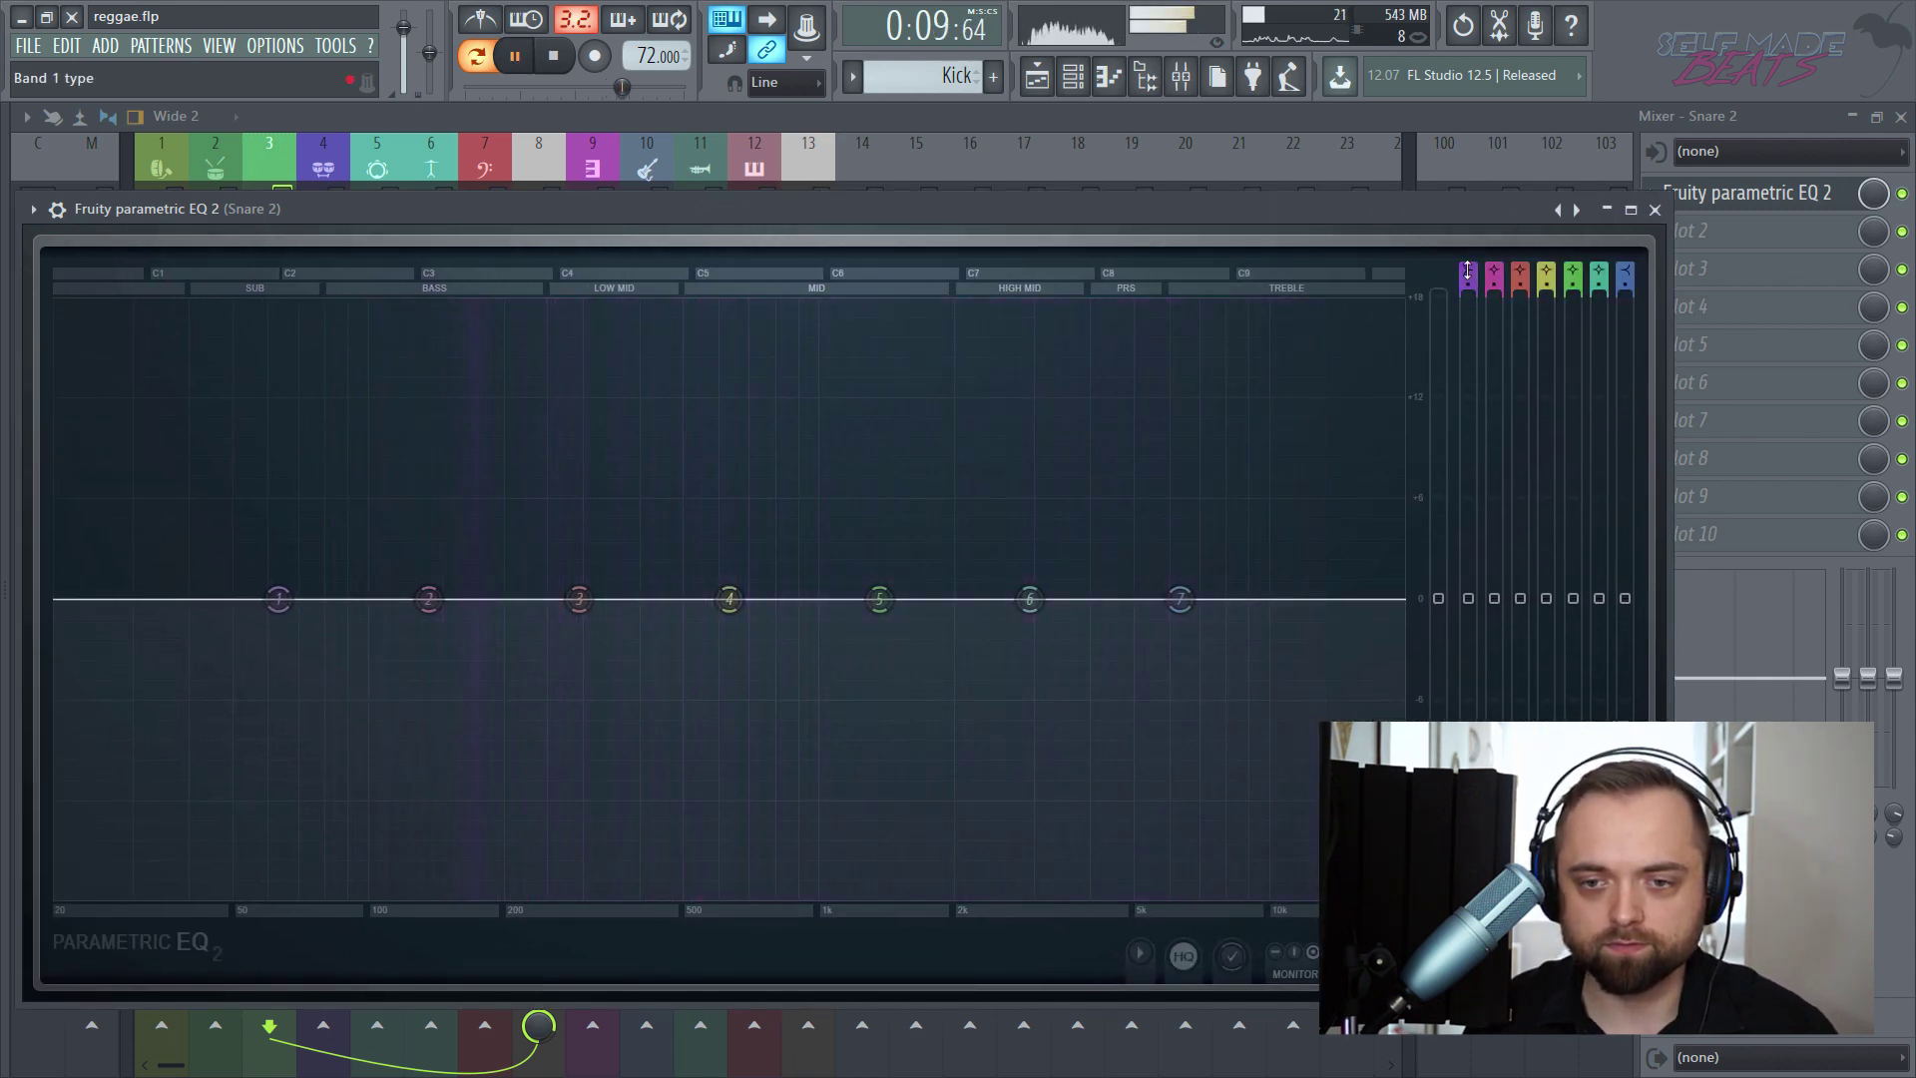
- Make band 1 of the Snare 2 EQ a steeper high pass near 120 Hz and boost band 3 by about 2 dB
{"action": "scroll", "coordinate": [1468, 280], "scroll_direction": "up", "scroll_amount": 1}
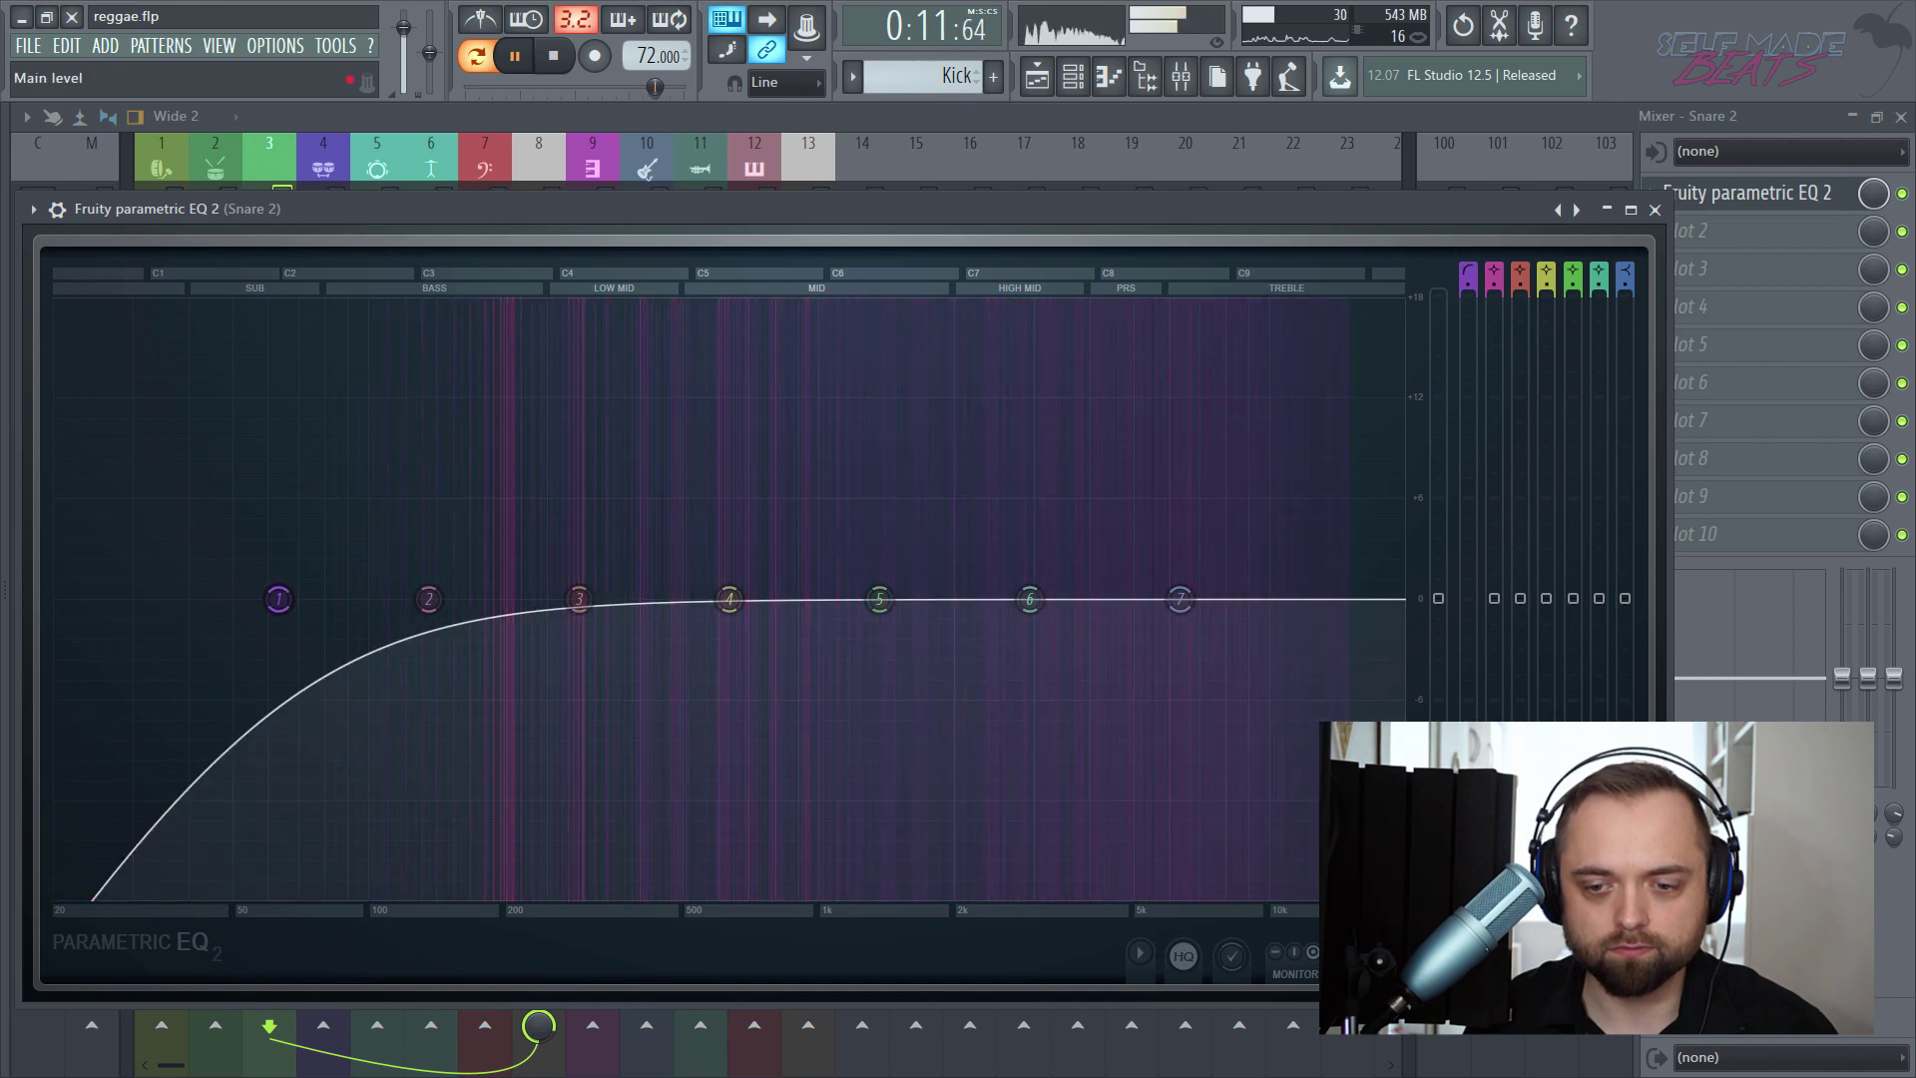
{"action": "scroll", "coordinate": [278, 599], "scroll_direction": "down", "scroll_amount": 1}
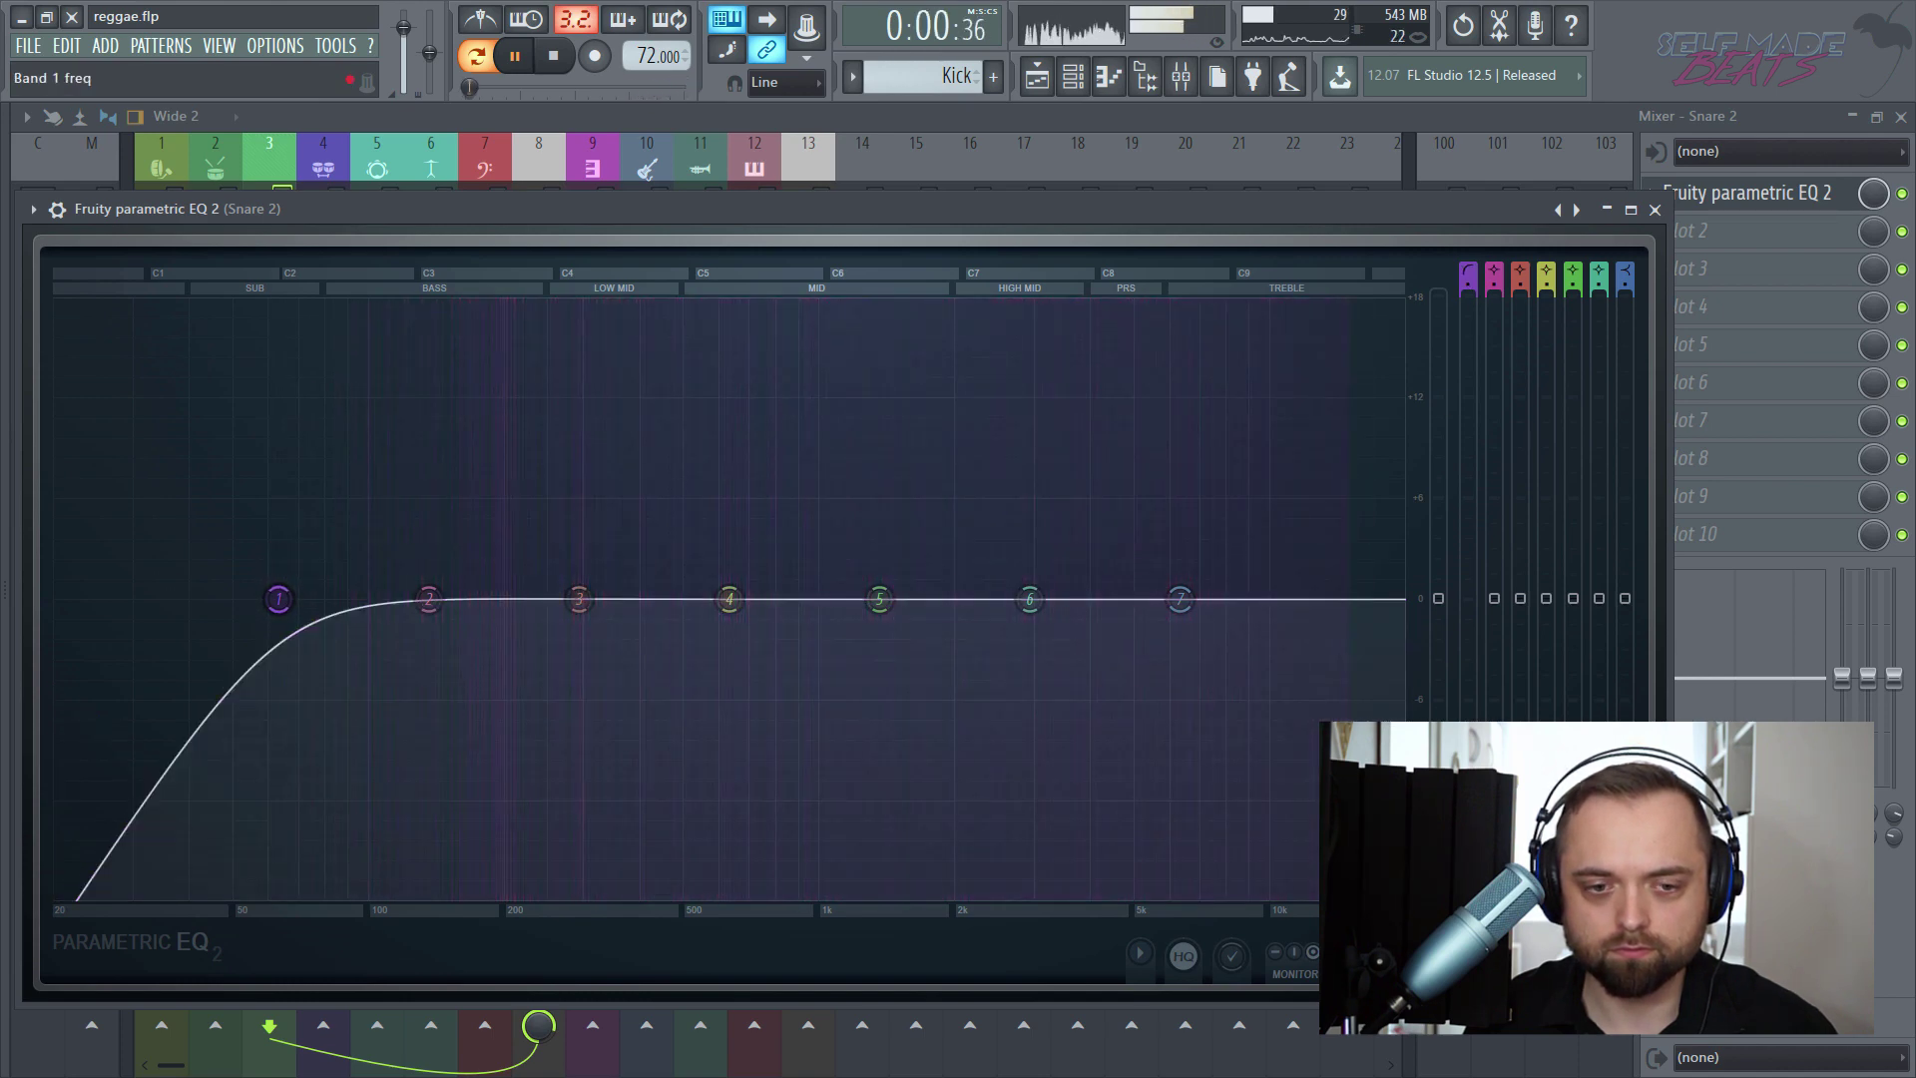
{"action": "left_click_drag", "start_coordinate": [279, 599], "coordinate": [412, 598]}
{"action": "left_click_drag", "start_coordinate": [579, 599], "coordinate": [473, 561]}
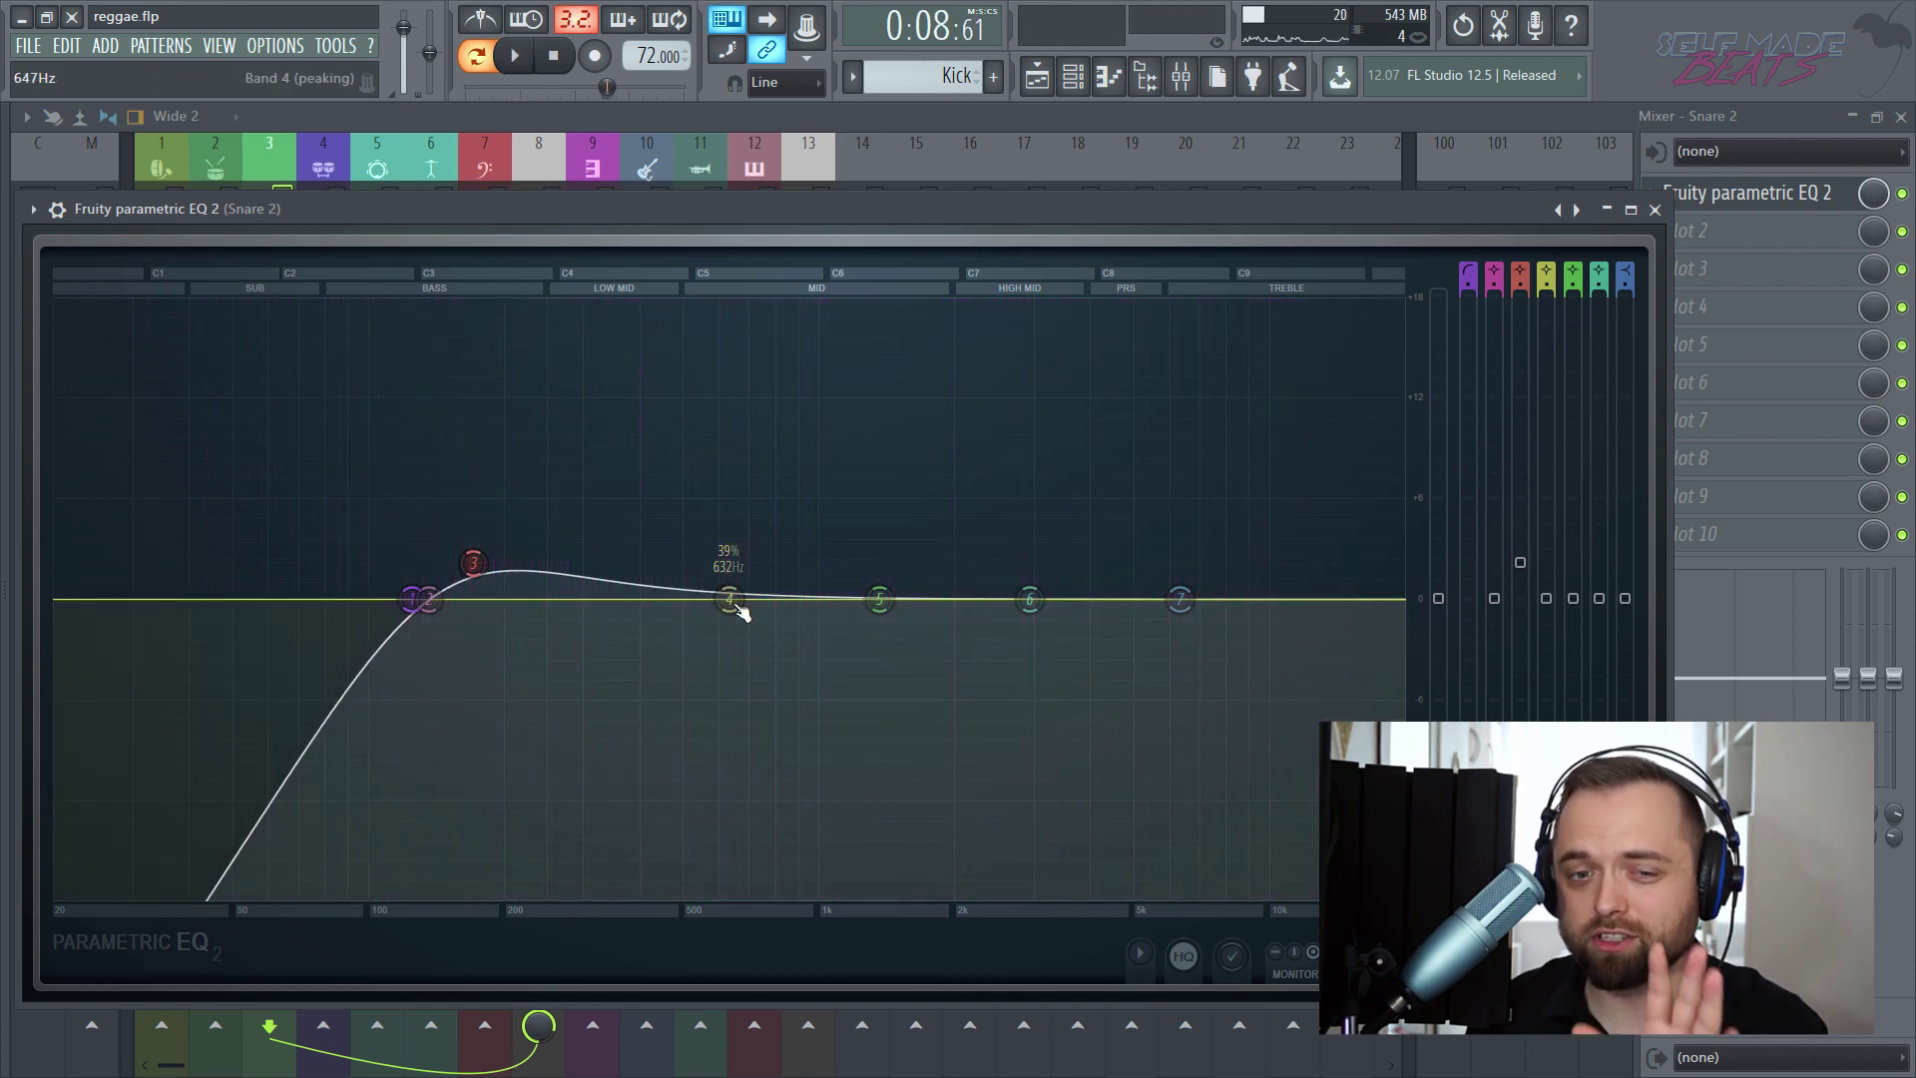
- Cut band 4 of the Snare 2 EQ by about 3 dB and boost band 6 at 5234 Hz with a narrower 23% bandwidth
{"action": "left_click_drag", "start_coordinate": [738, 611], "coordinate": [771, 667]}
{"action": "left_click_drag", "start_coordinate": [1028, 604], "coordinate": [1122, 572]}
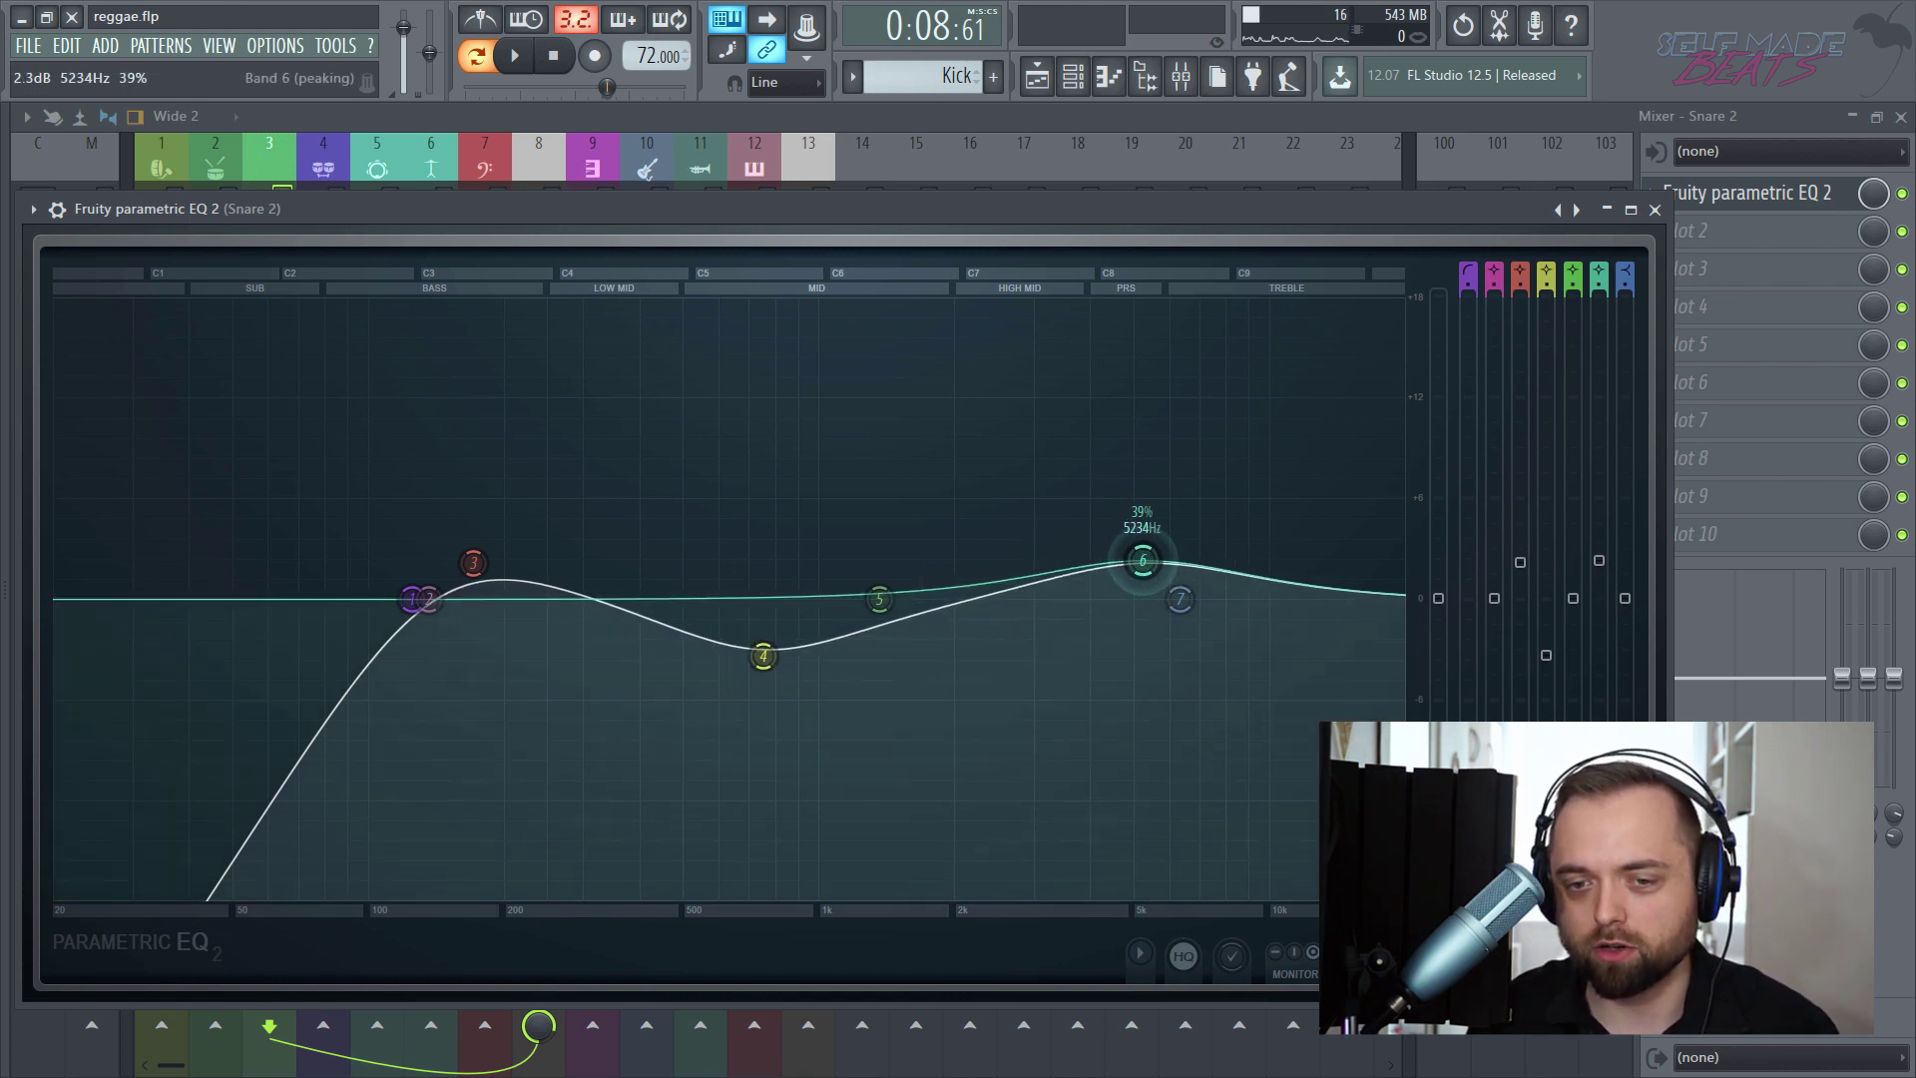
{"action": "scroll", "coordinate": [1144, 557], "scroll_direction": "down", "scroll_amount": 2}
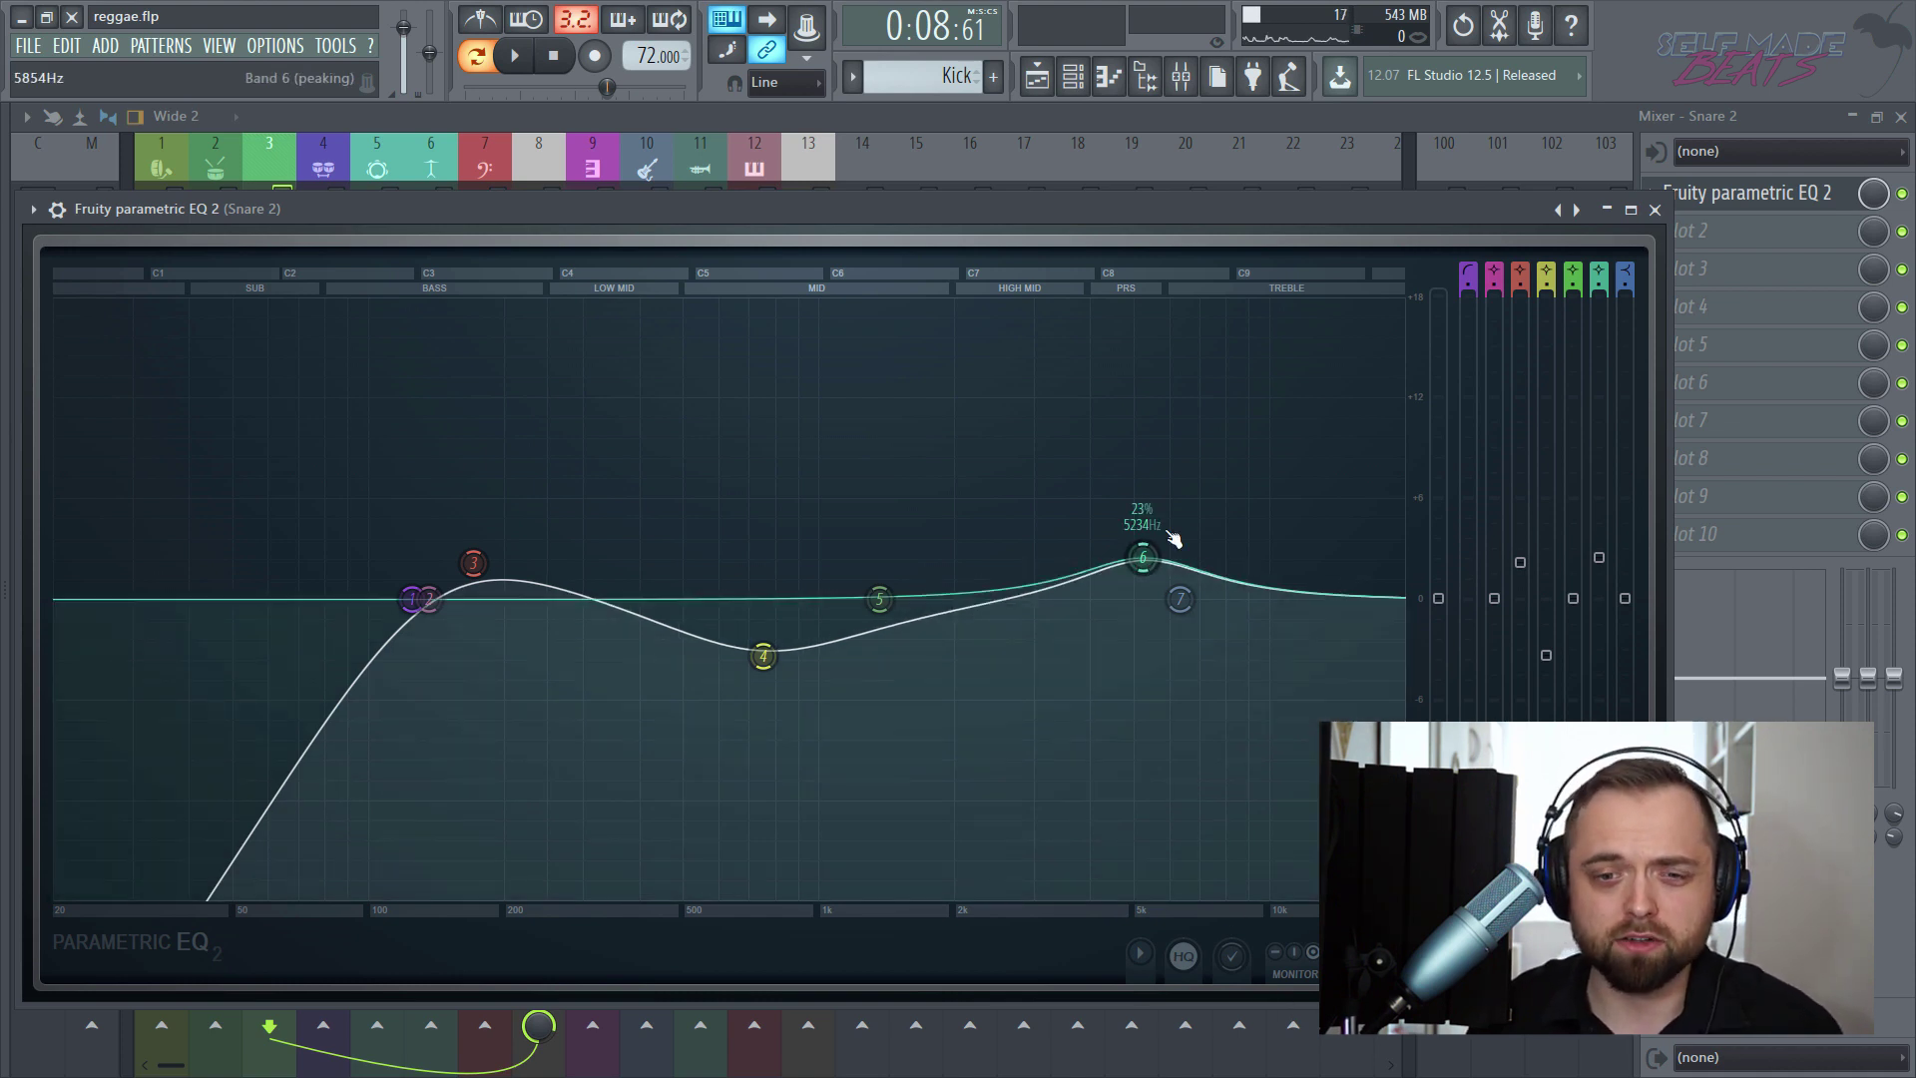
{"action": "left_click_drag", "start_coordinate": [1144, 557], "coordinate": [1145, 553]}
- Cut band 5 of the Snare 2 EQ by about 3 dB, close its window and stop playback
{"action": "left_click_drag", "start_coordinate": [879, 599], "coordinate": [880, 659]}
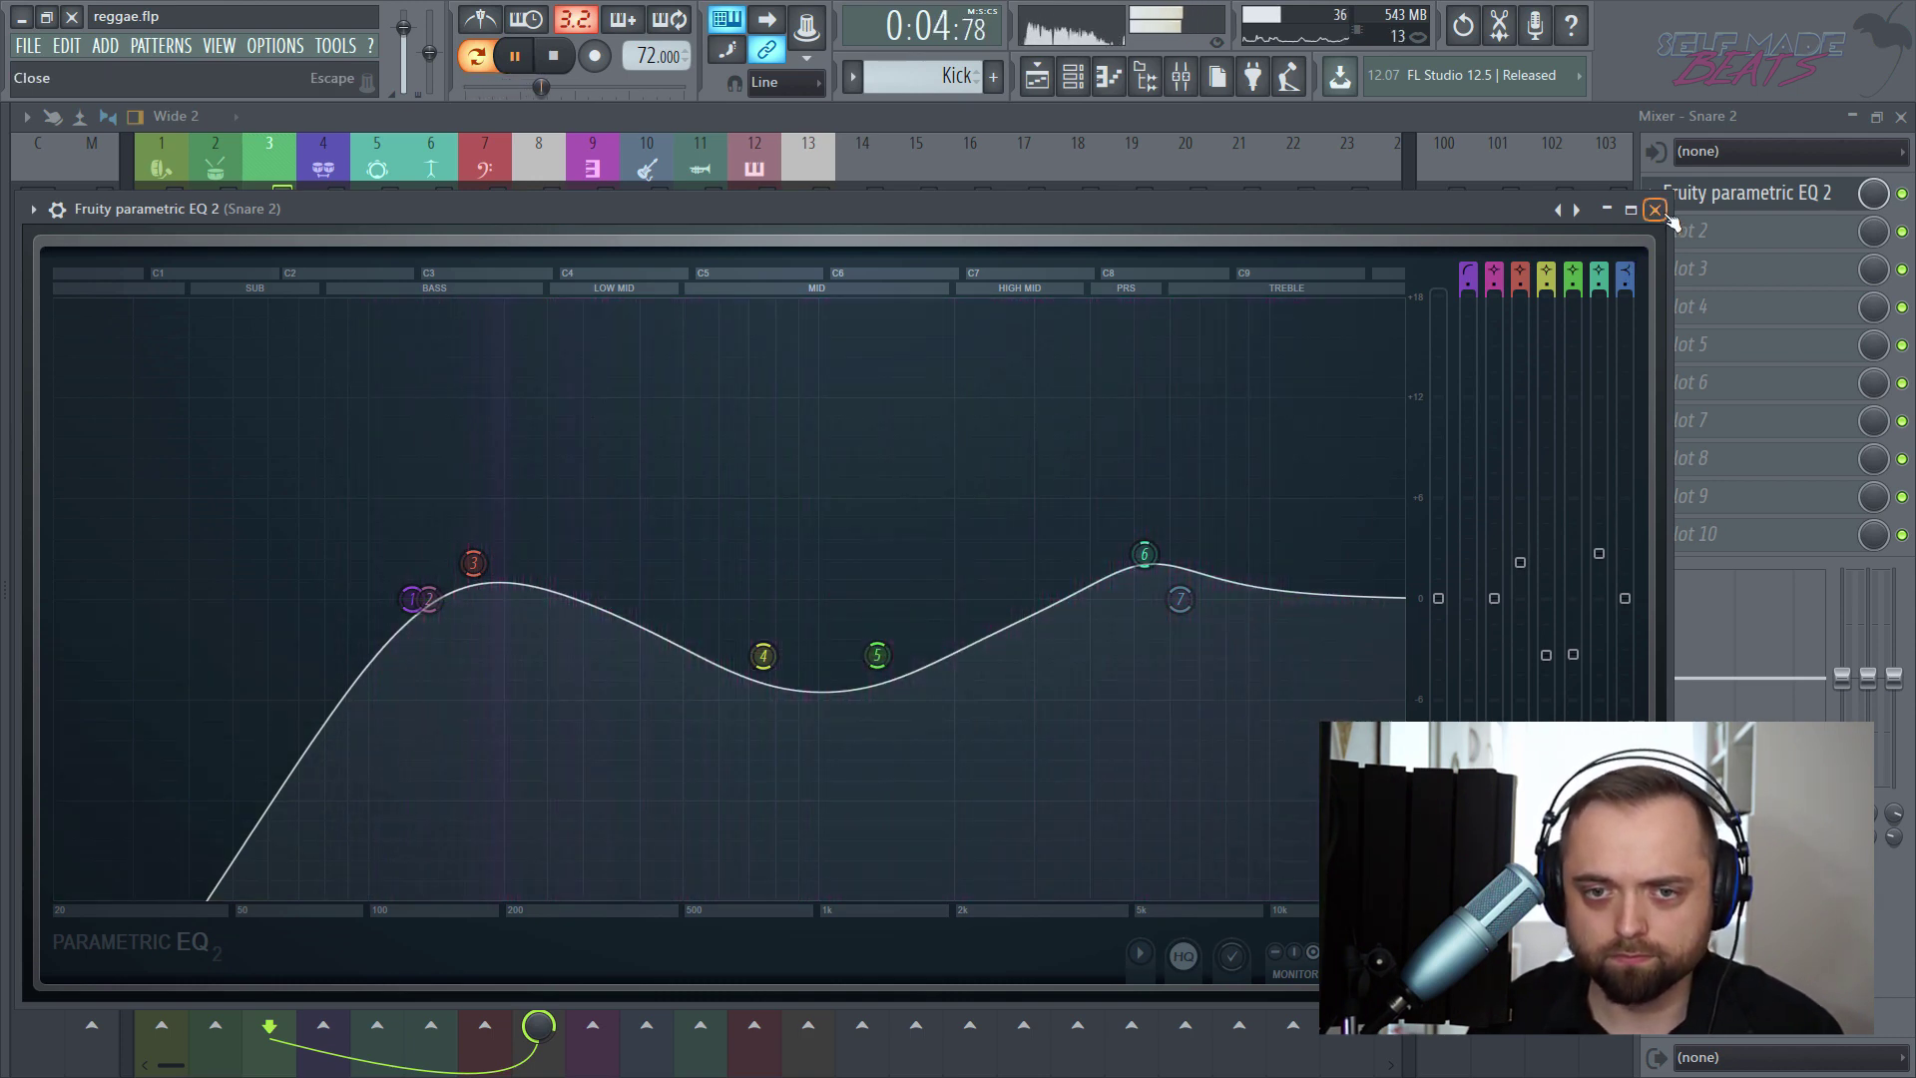
{"action": "left_click", "coordinate": [1656, 210]}
{"action": "key", "text": "space"}
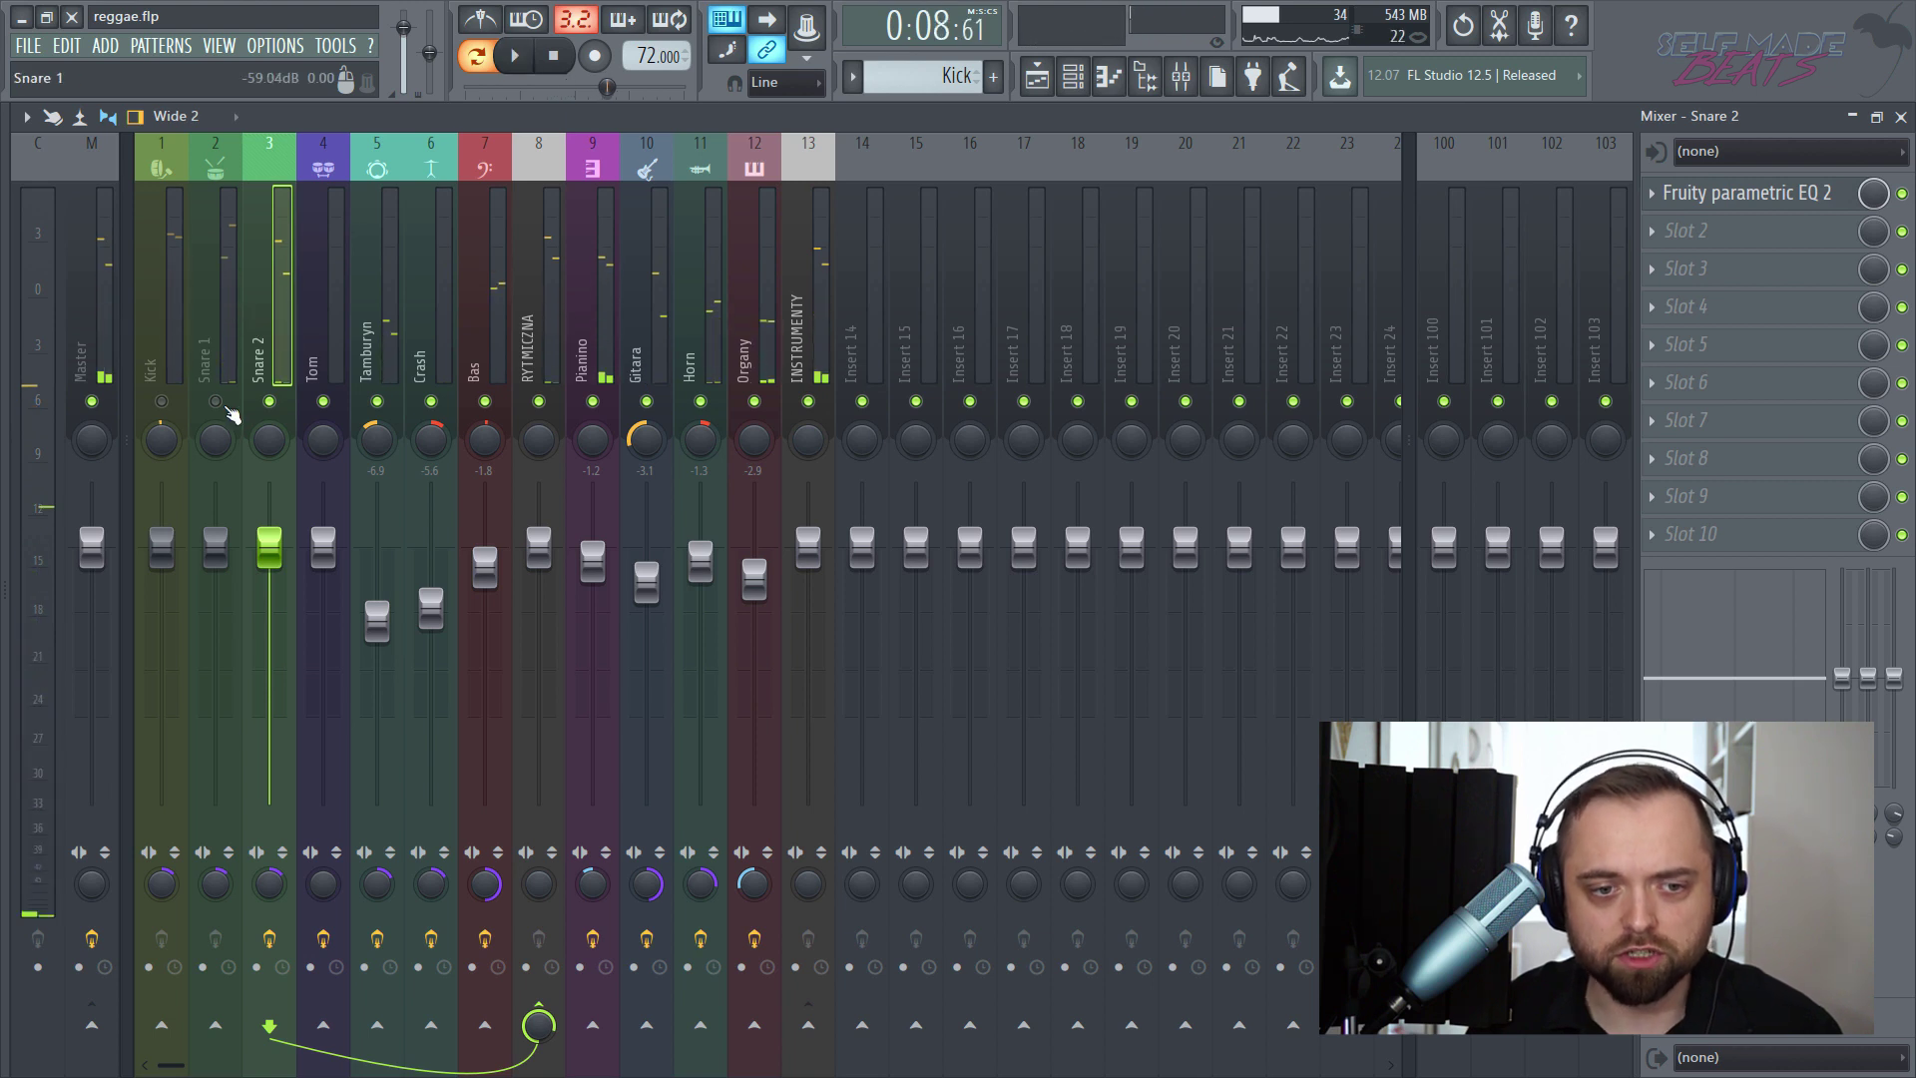
- Load Fruity Parametric EQ 2 in the first slot of the Snare 1 channel, enlarge its window and start playback
{"action": "left_click", "coordinate": [224, 345]}
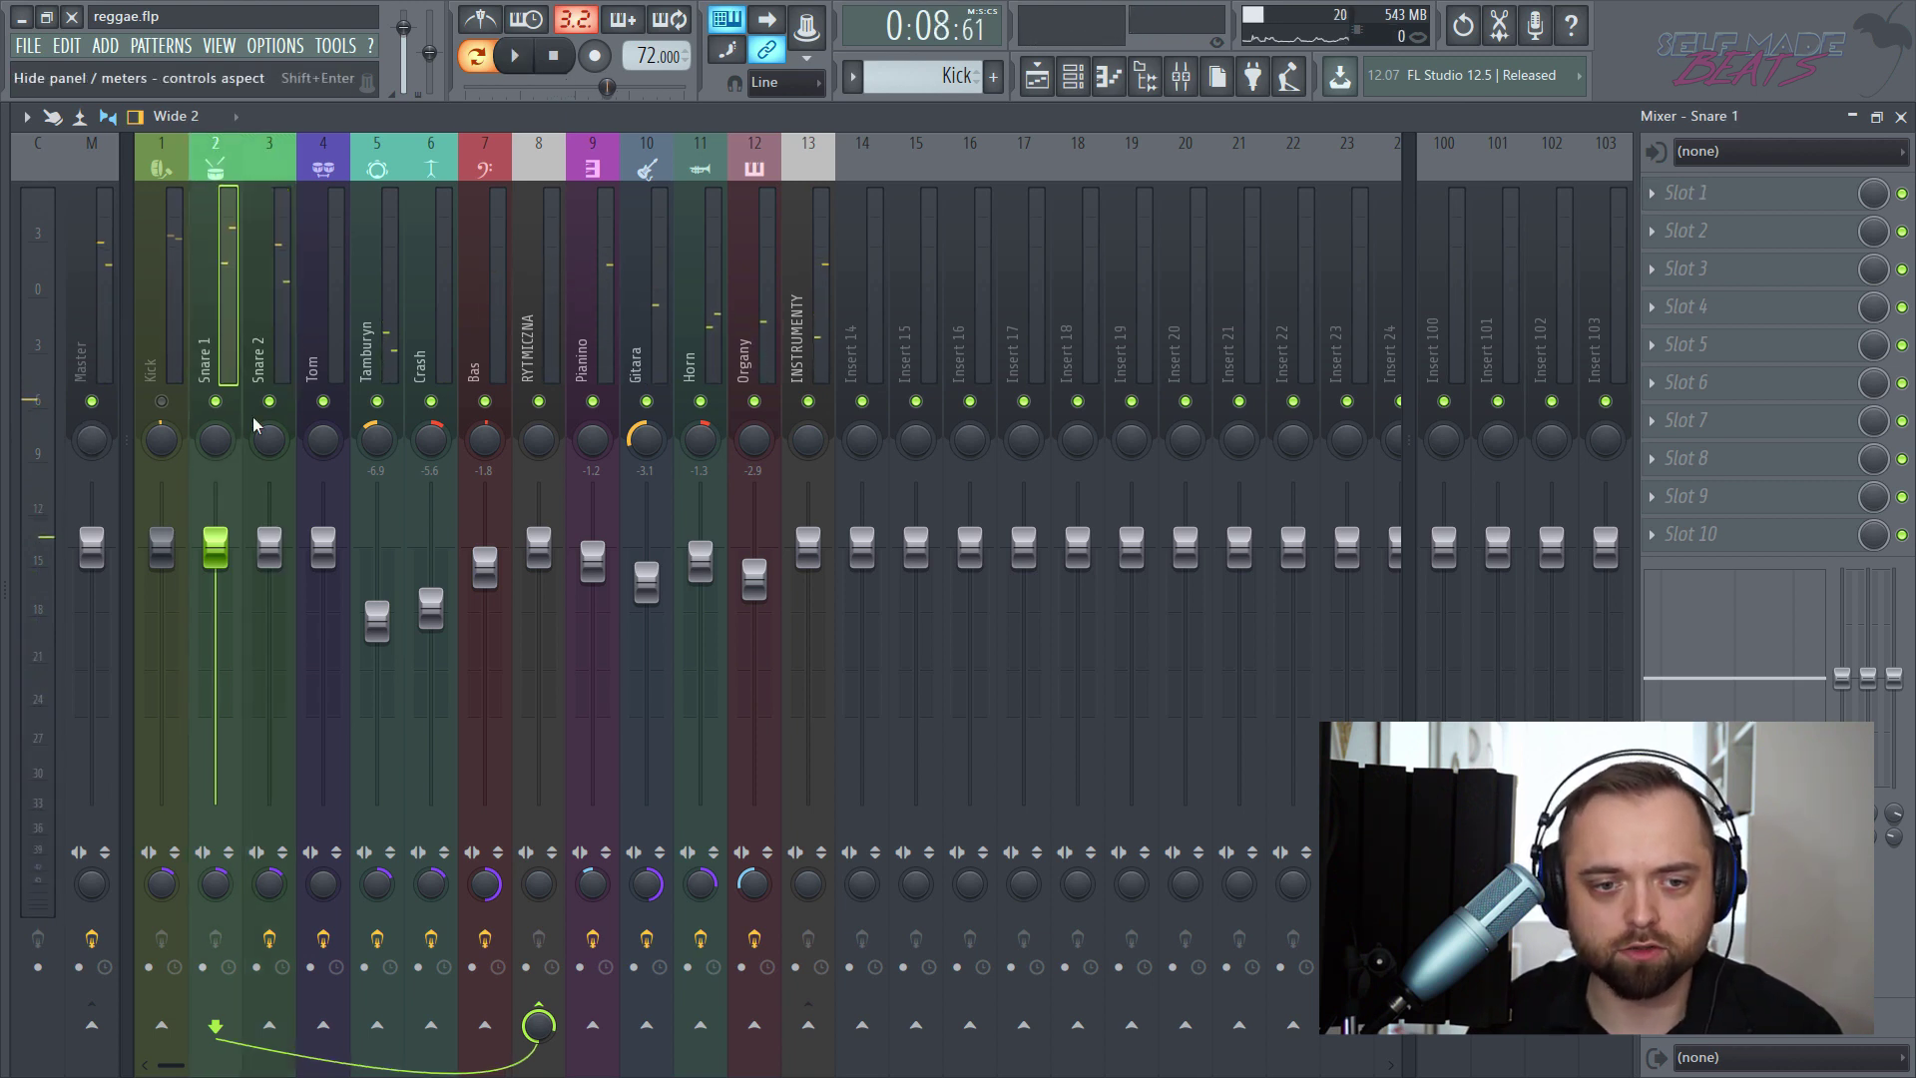
{"action": "left_click", "coordinate": [1709, 202]}
{"action": "left_click", "coordinate": [1238, 279]}
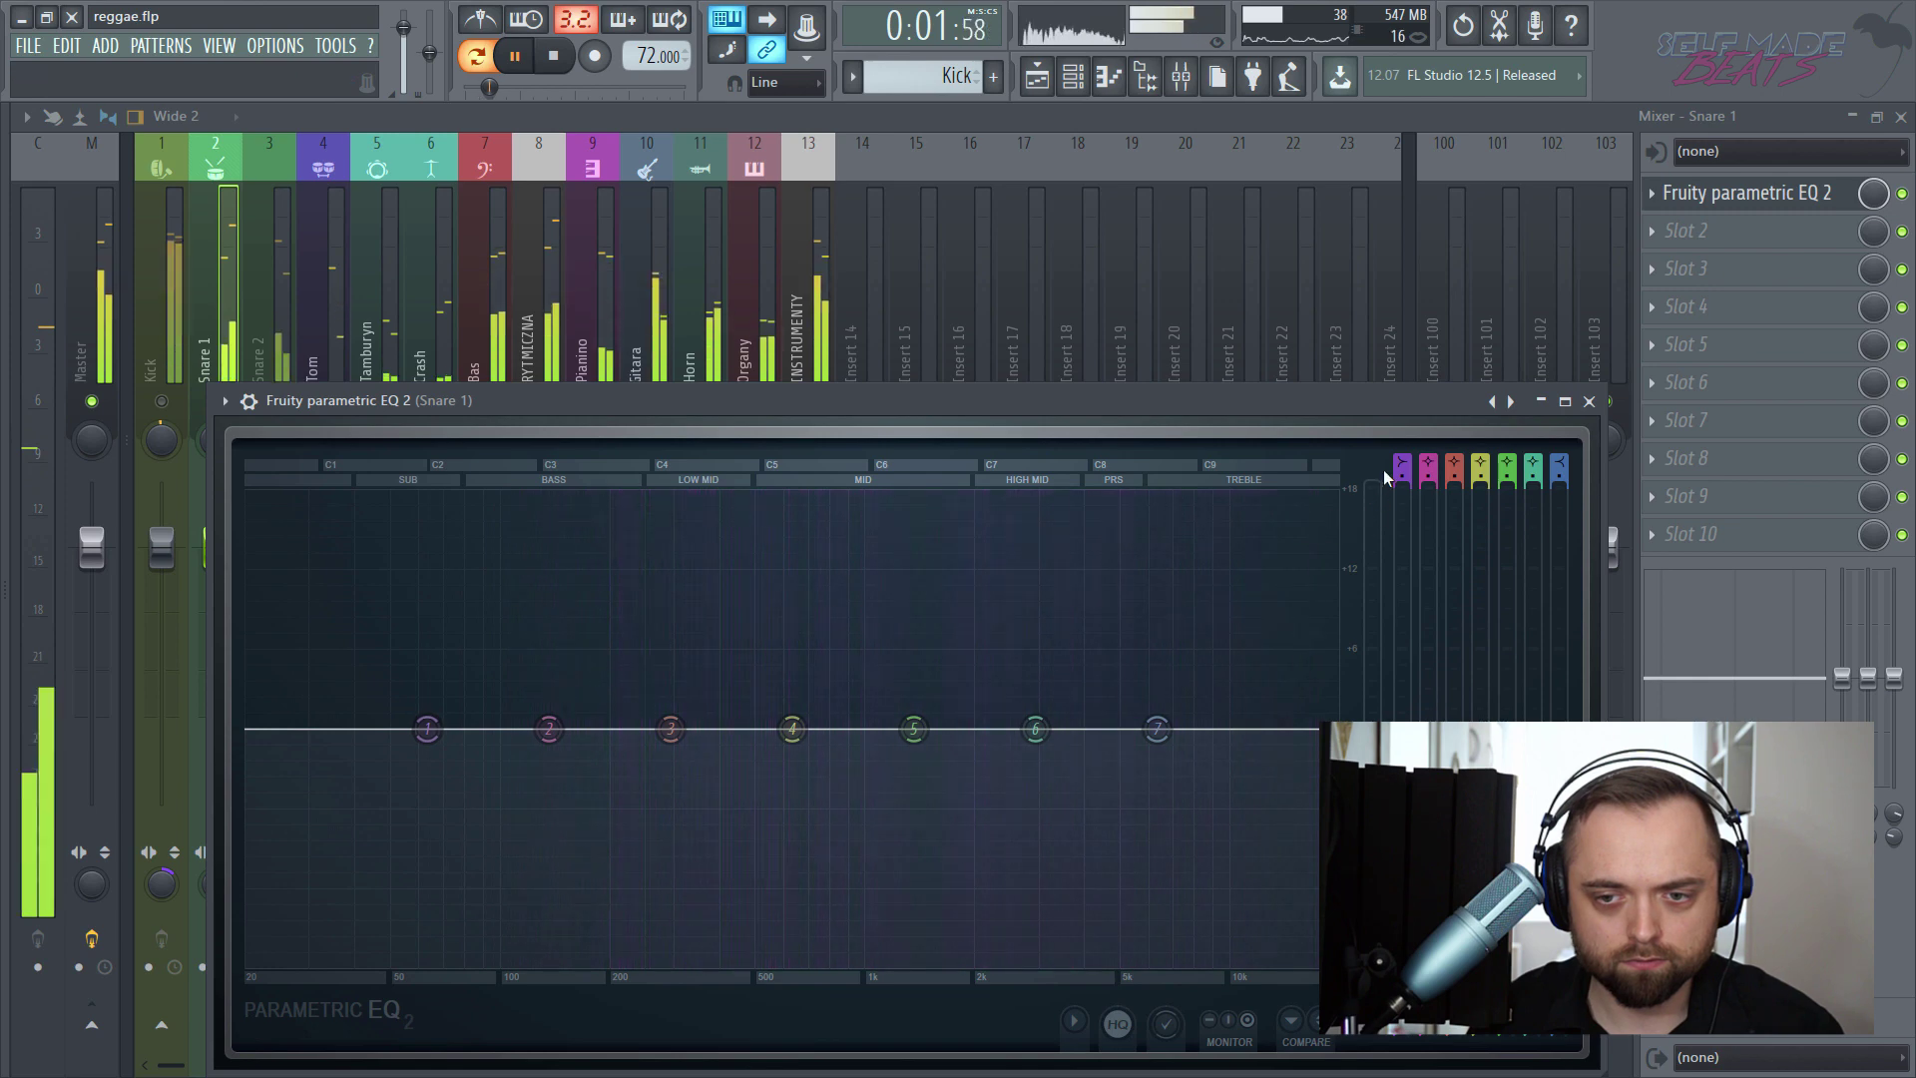
- Make band 1 of the Snare 1 EQ a high pass near 170 Hz, boosting band 5 by 2.5 dB at 1056 Hz and band 6 slightly at 2233 Hz
{"action": "left_click", "coordinate": [1402, 467]}
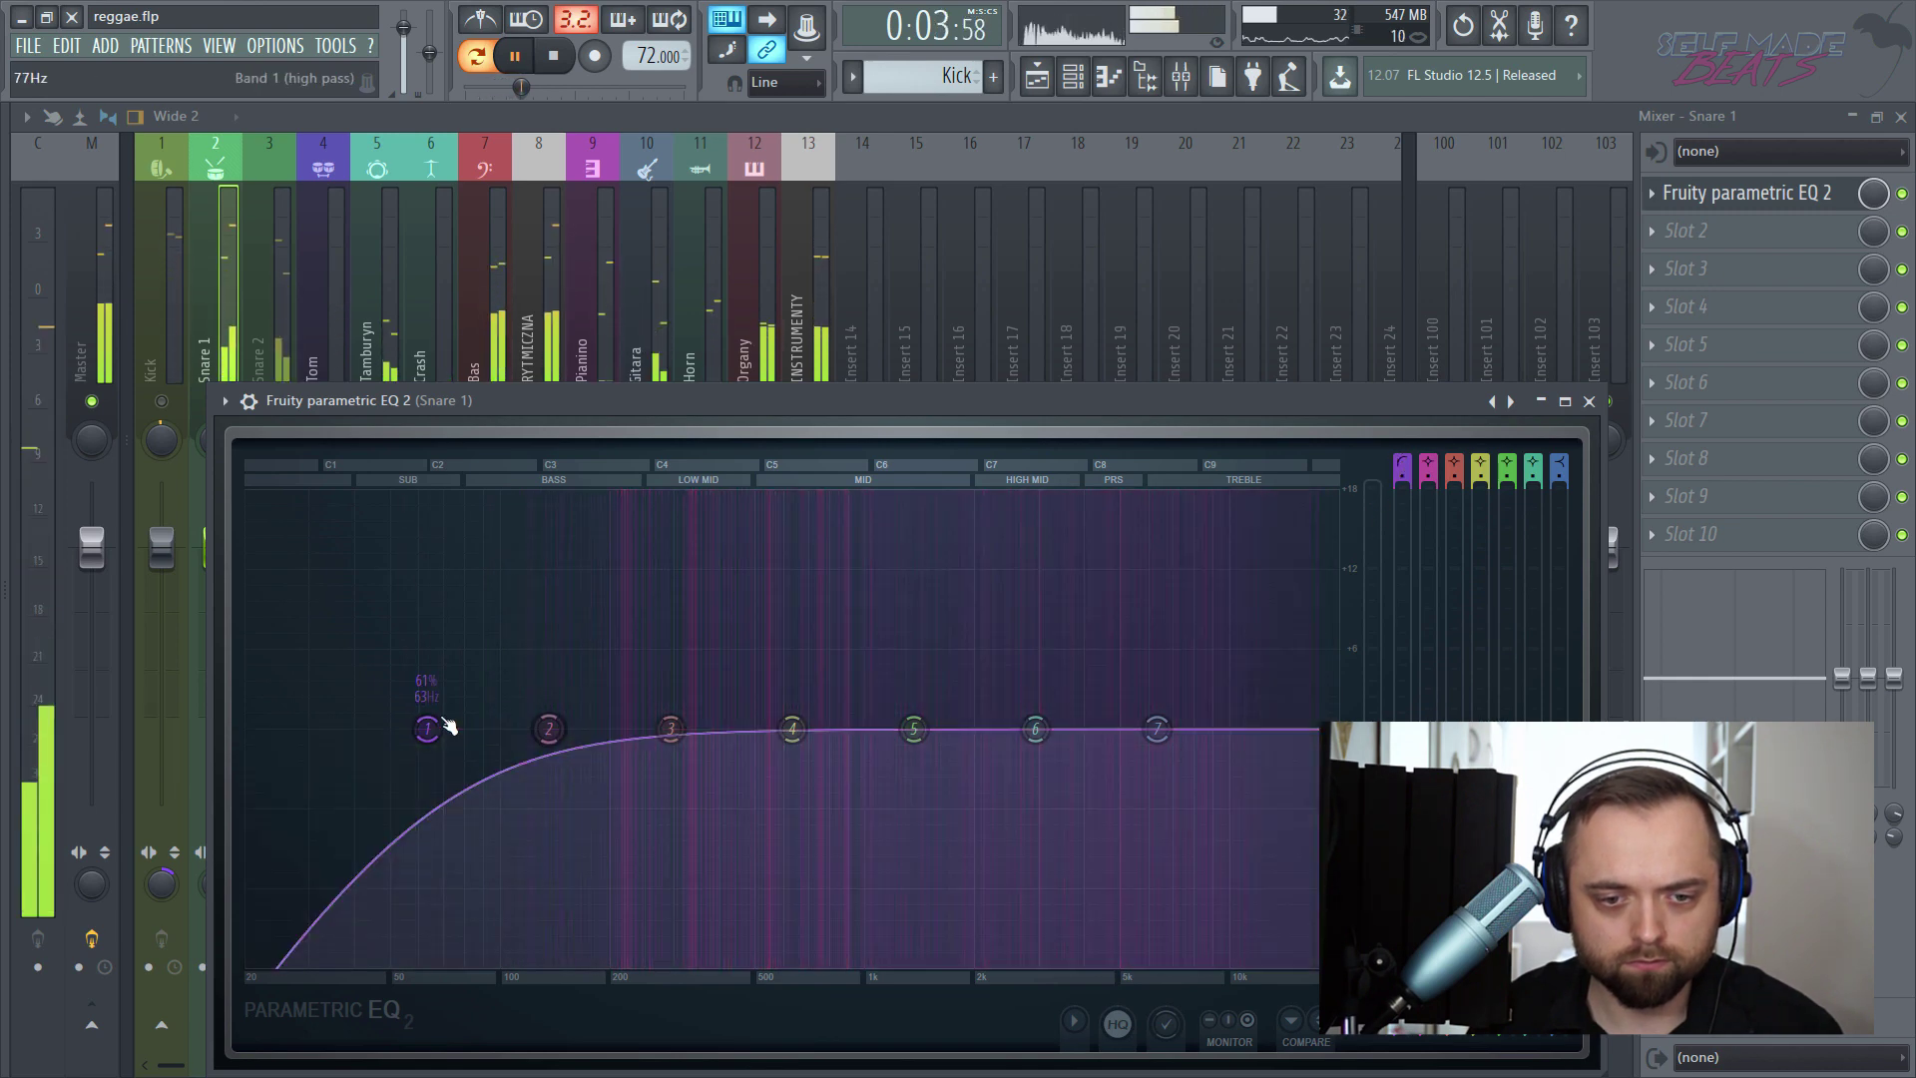
{"action": "left_click_drag", "start_coordinate": [427, 728], "coordinate": [588, 728]}
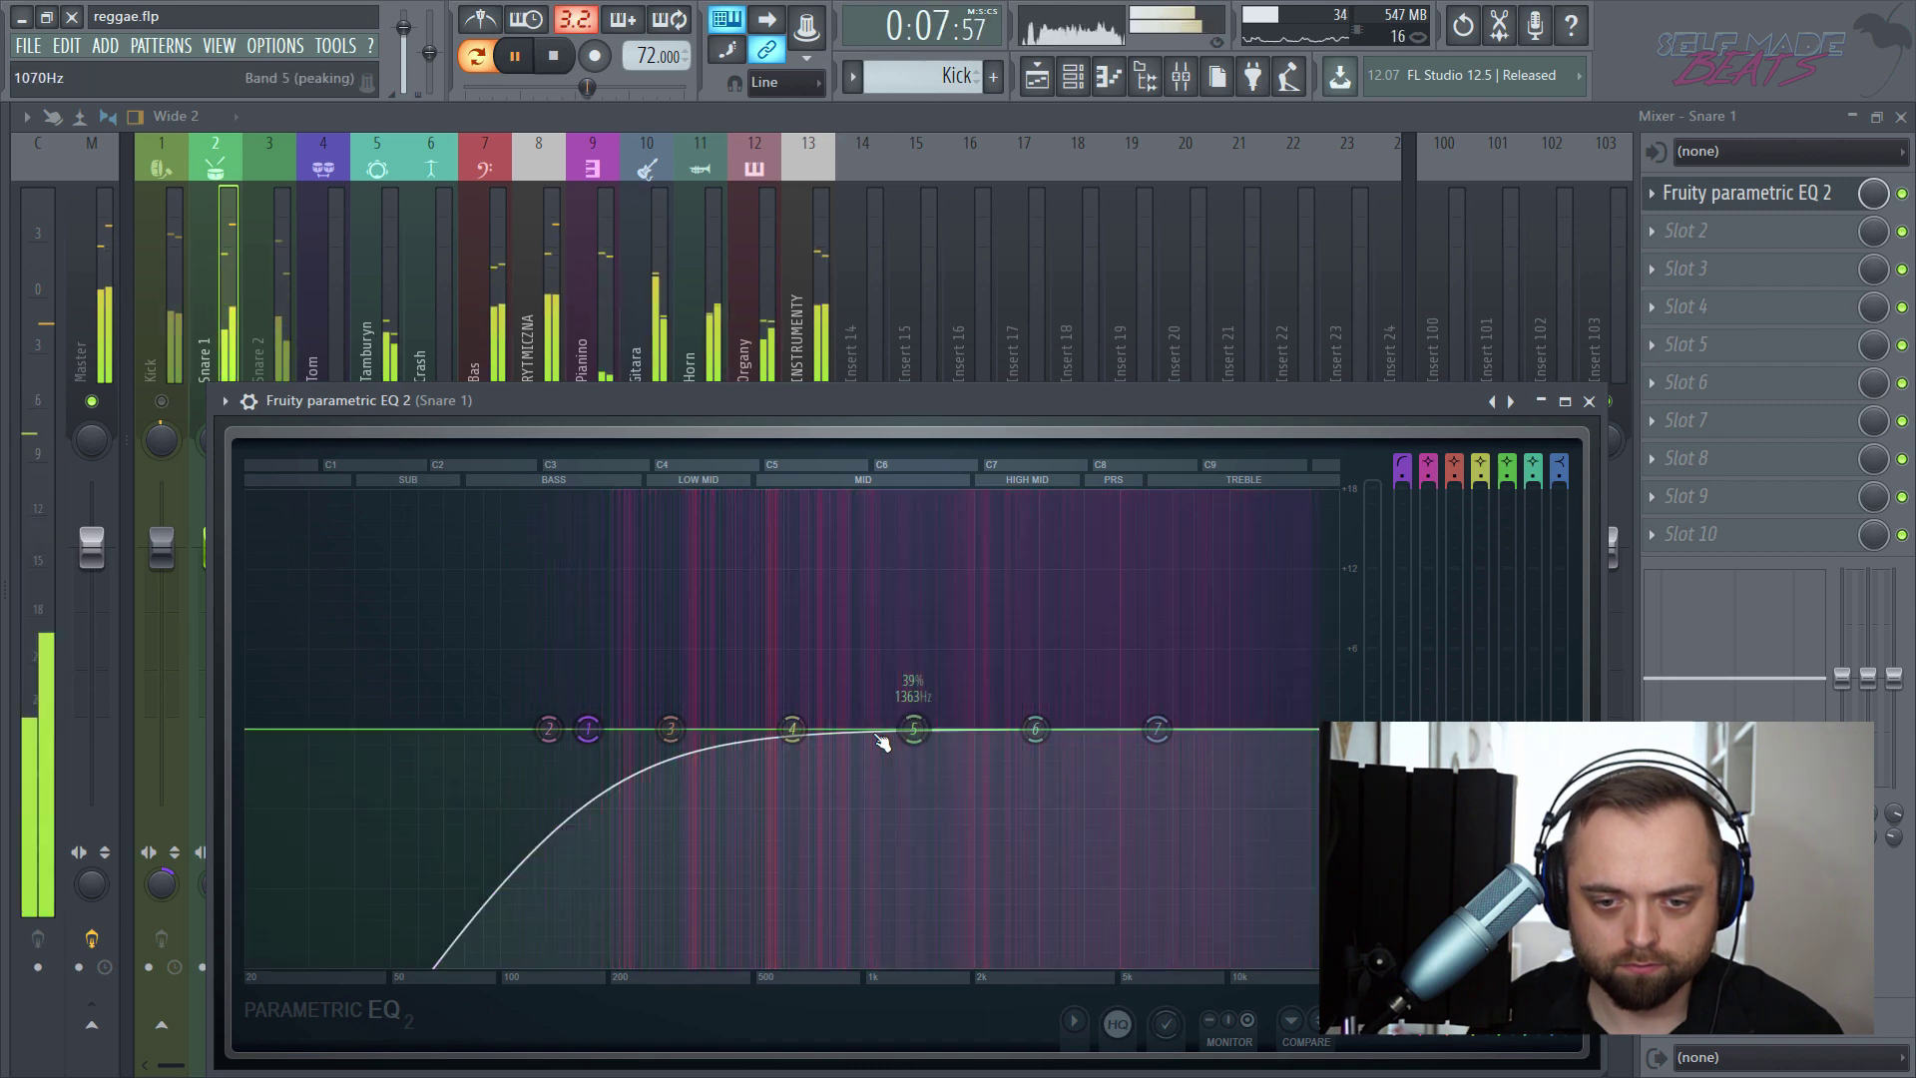
{"action": "left_click_drag", "start_coordinate": [914, 728], "coordinate": [873, 695]}
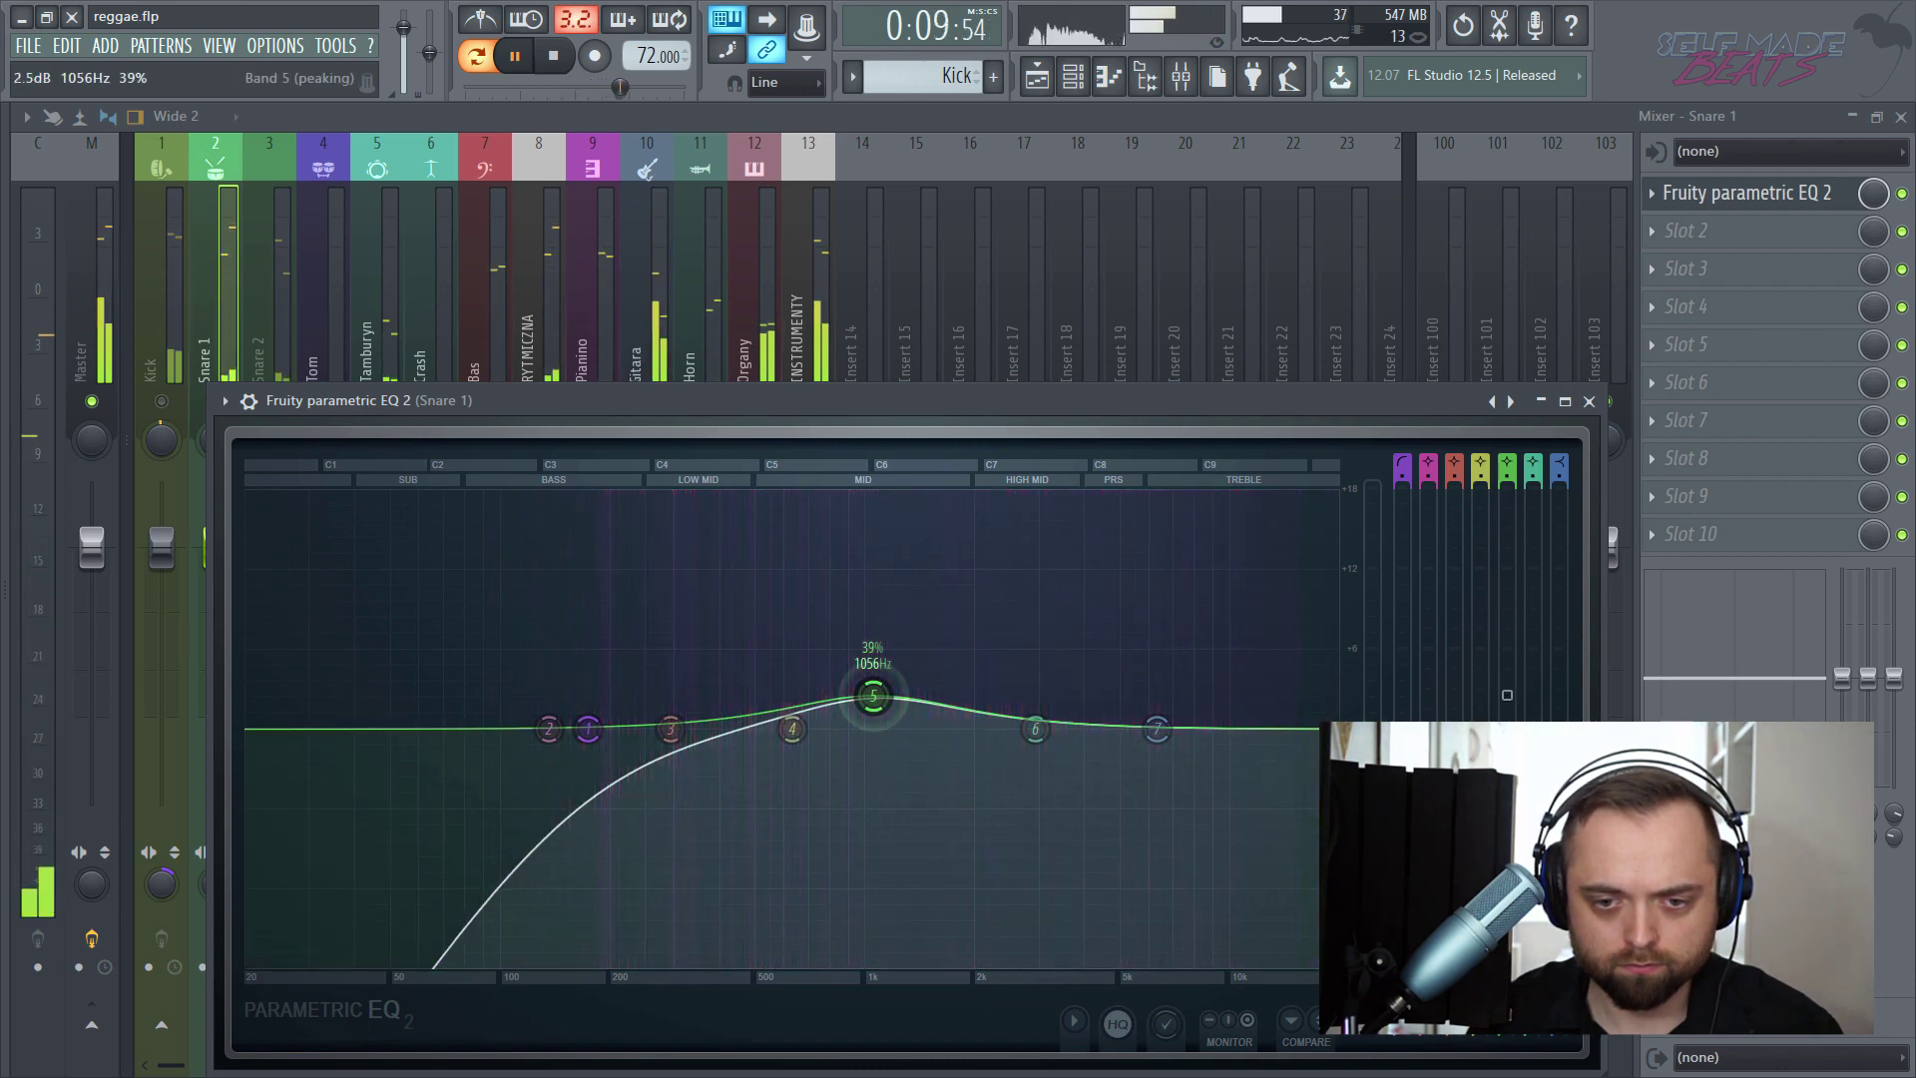
{"action": "left_click_drag", "start_coordinate": [1035, 729], "coordinate": [992, 712]}
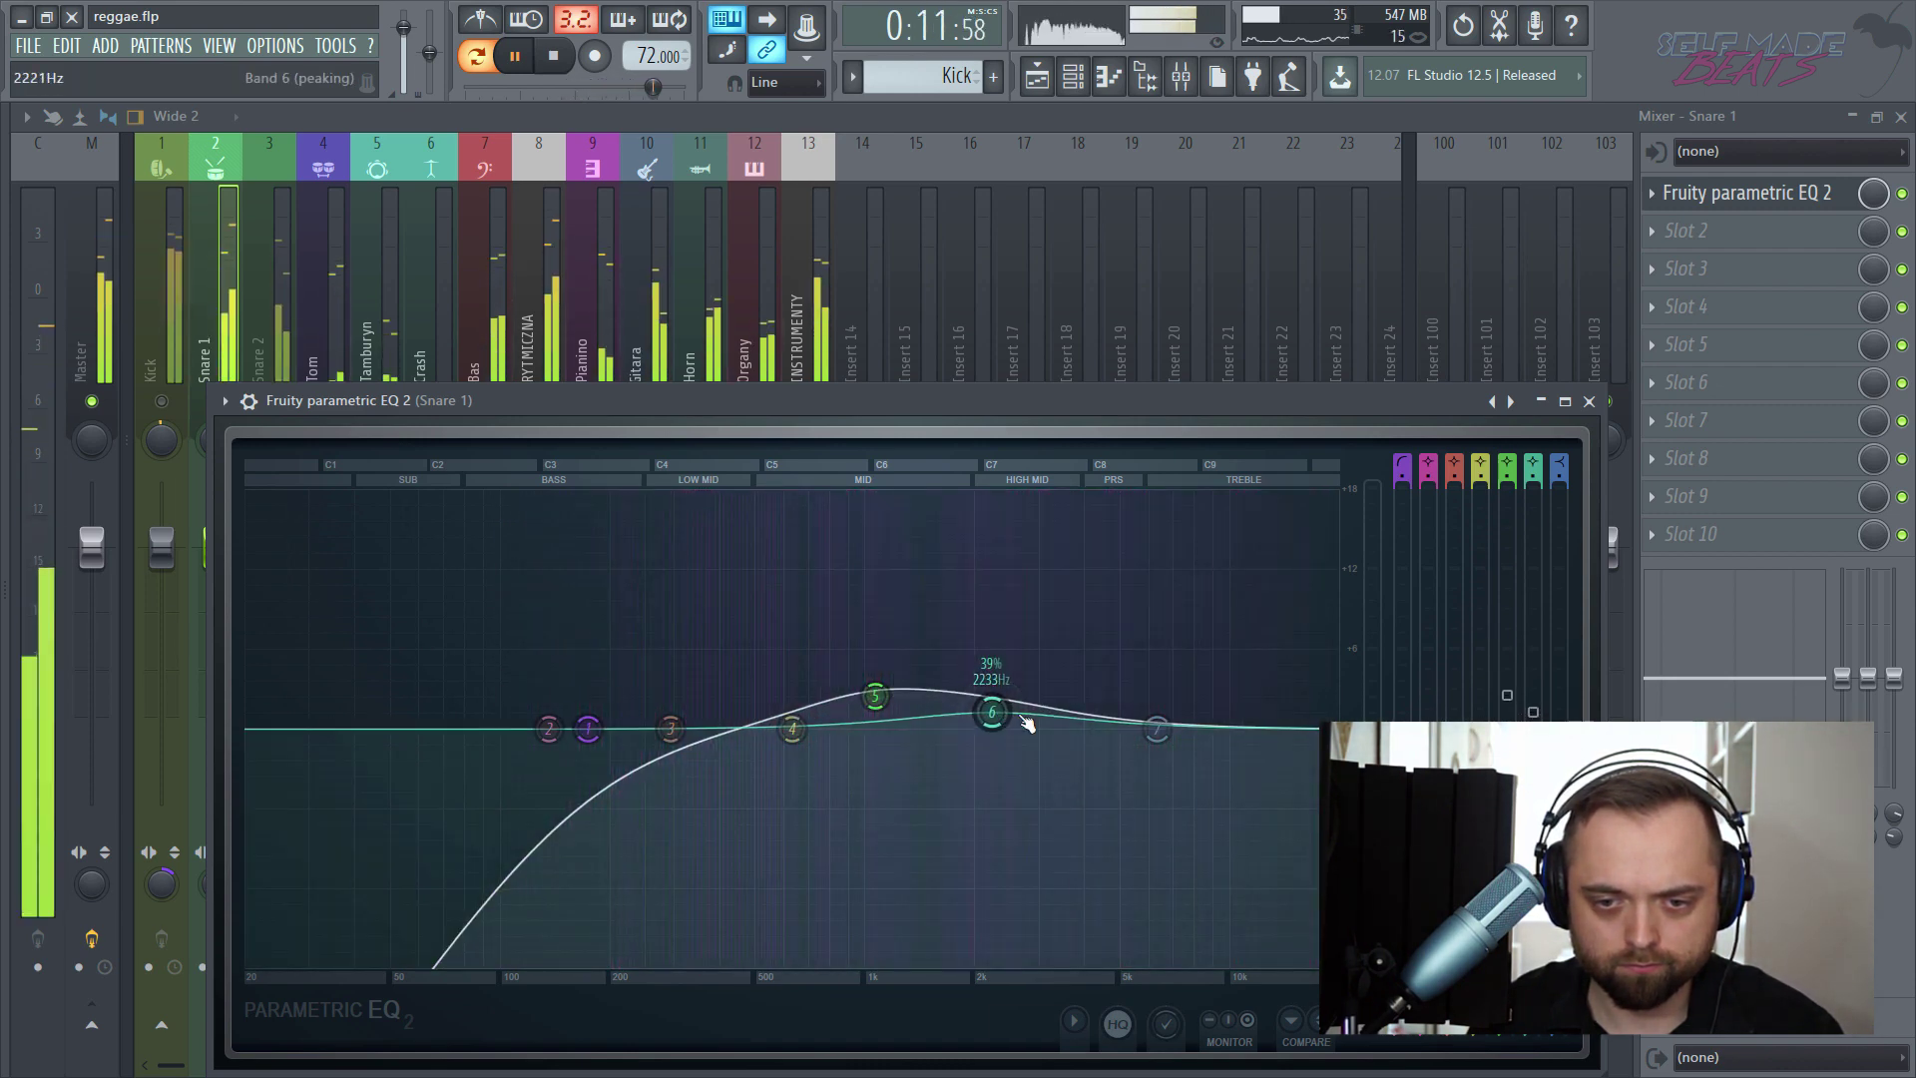
- Lower band 3 of the Snare 1 EQ by about 1 dB, reduce band 5's boost to about 1 dB and cut band 7 by about 3 dB
{"action": "left_click_drag", "start_coordinate": [1153, 732], "coordinate": [1152, 759]}
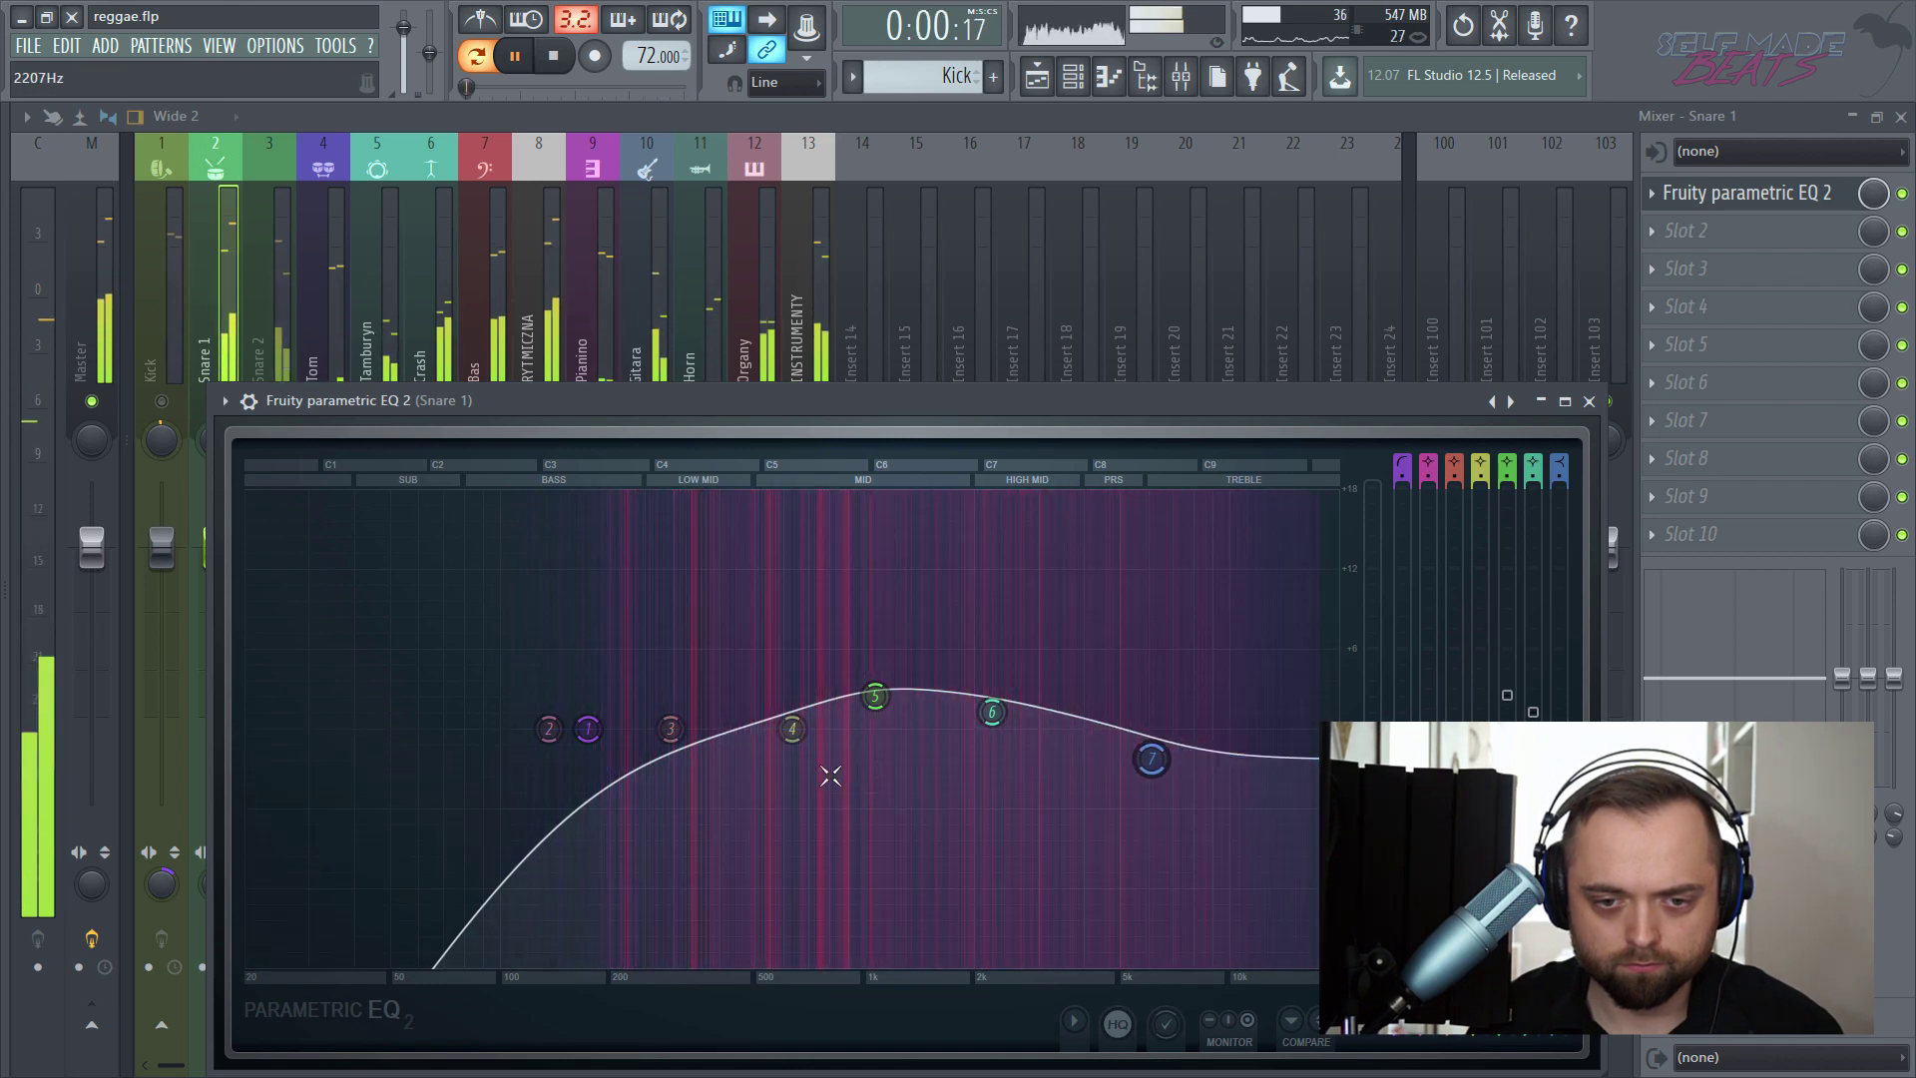
{"action": "left_click_drag", "start_coordinate": [671, 728], "coordinate": [683, 741]}
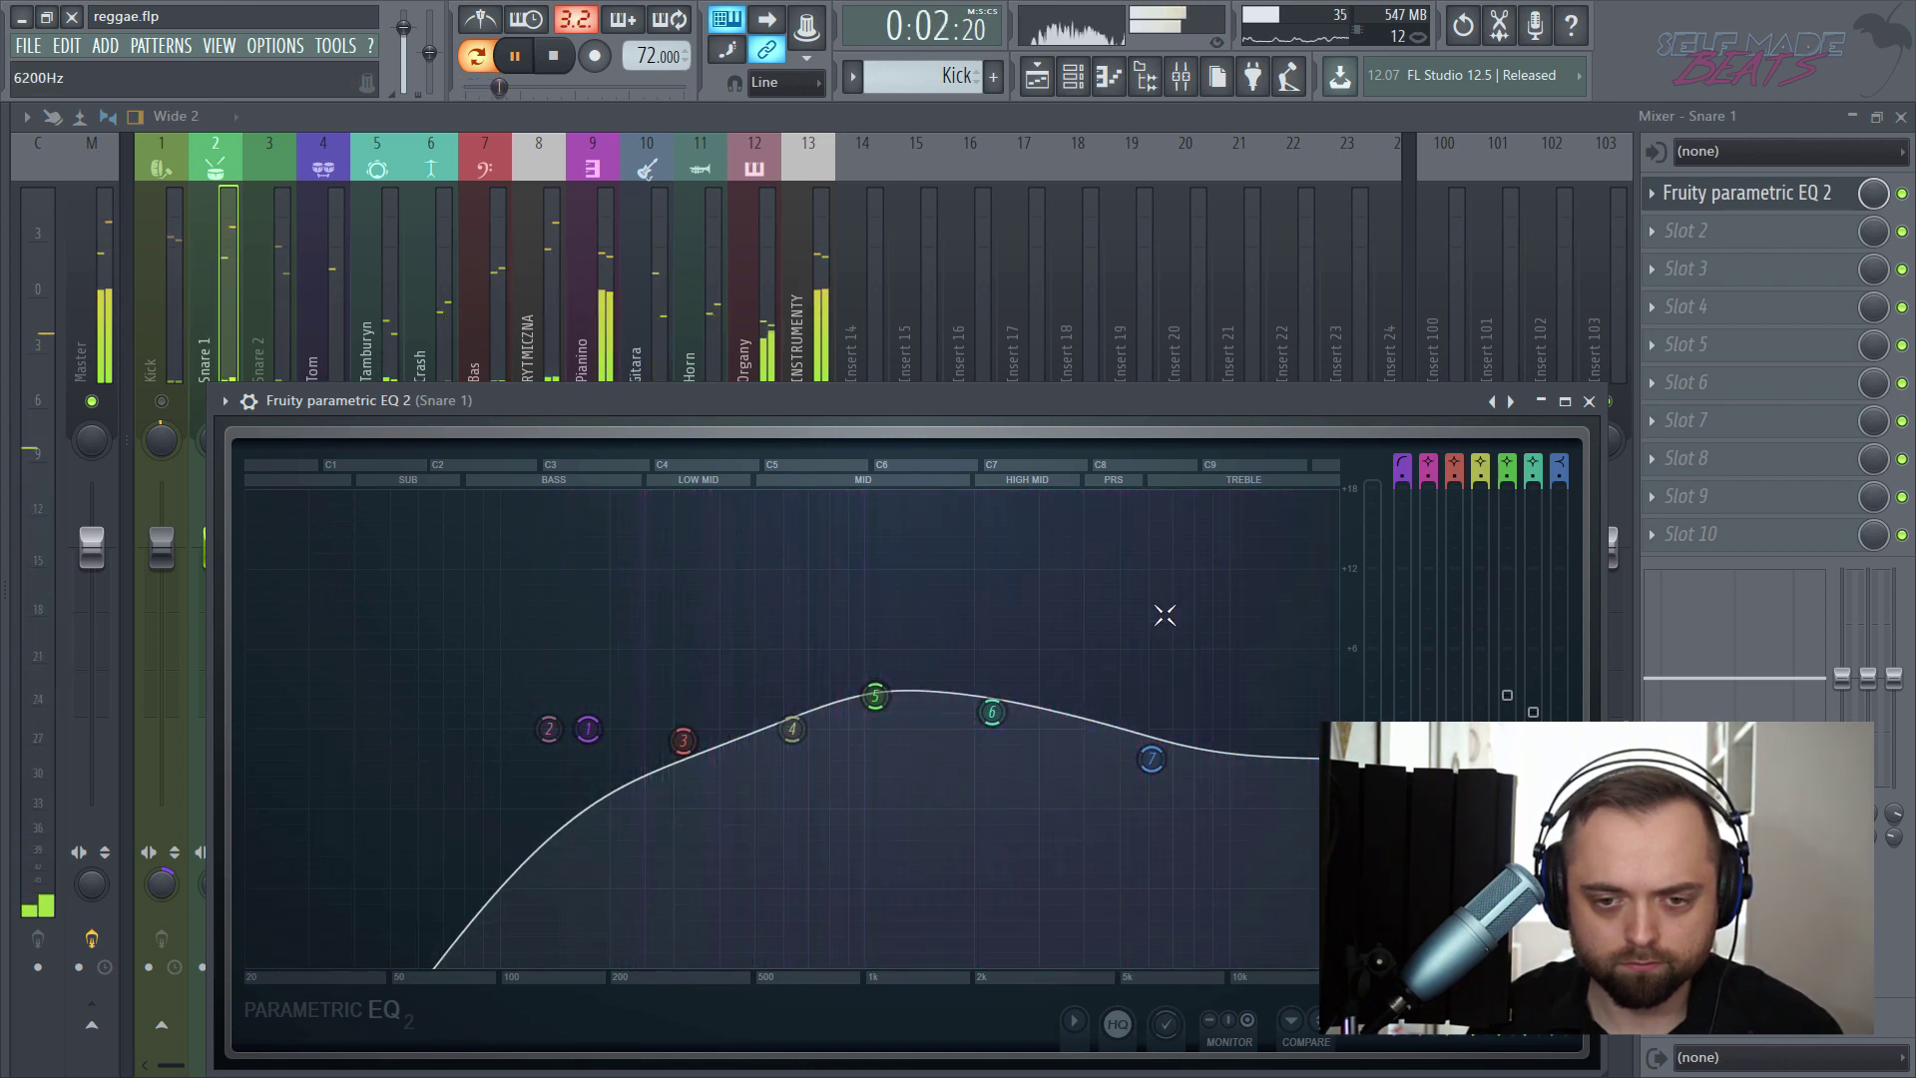
{"action": "mouse_move", "coordinate": [875, 696]}
{"action": "left_mouse_down"}
{"action": "mouse_move", "coordinate": [875, 664]}
{"action": "mouse_move", "coordinate": [875, 686]}
{"action": "left_mouse_up"}
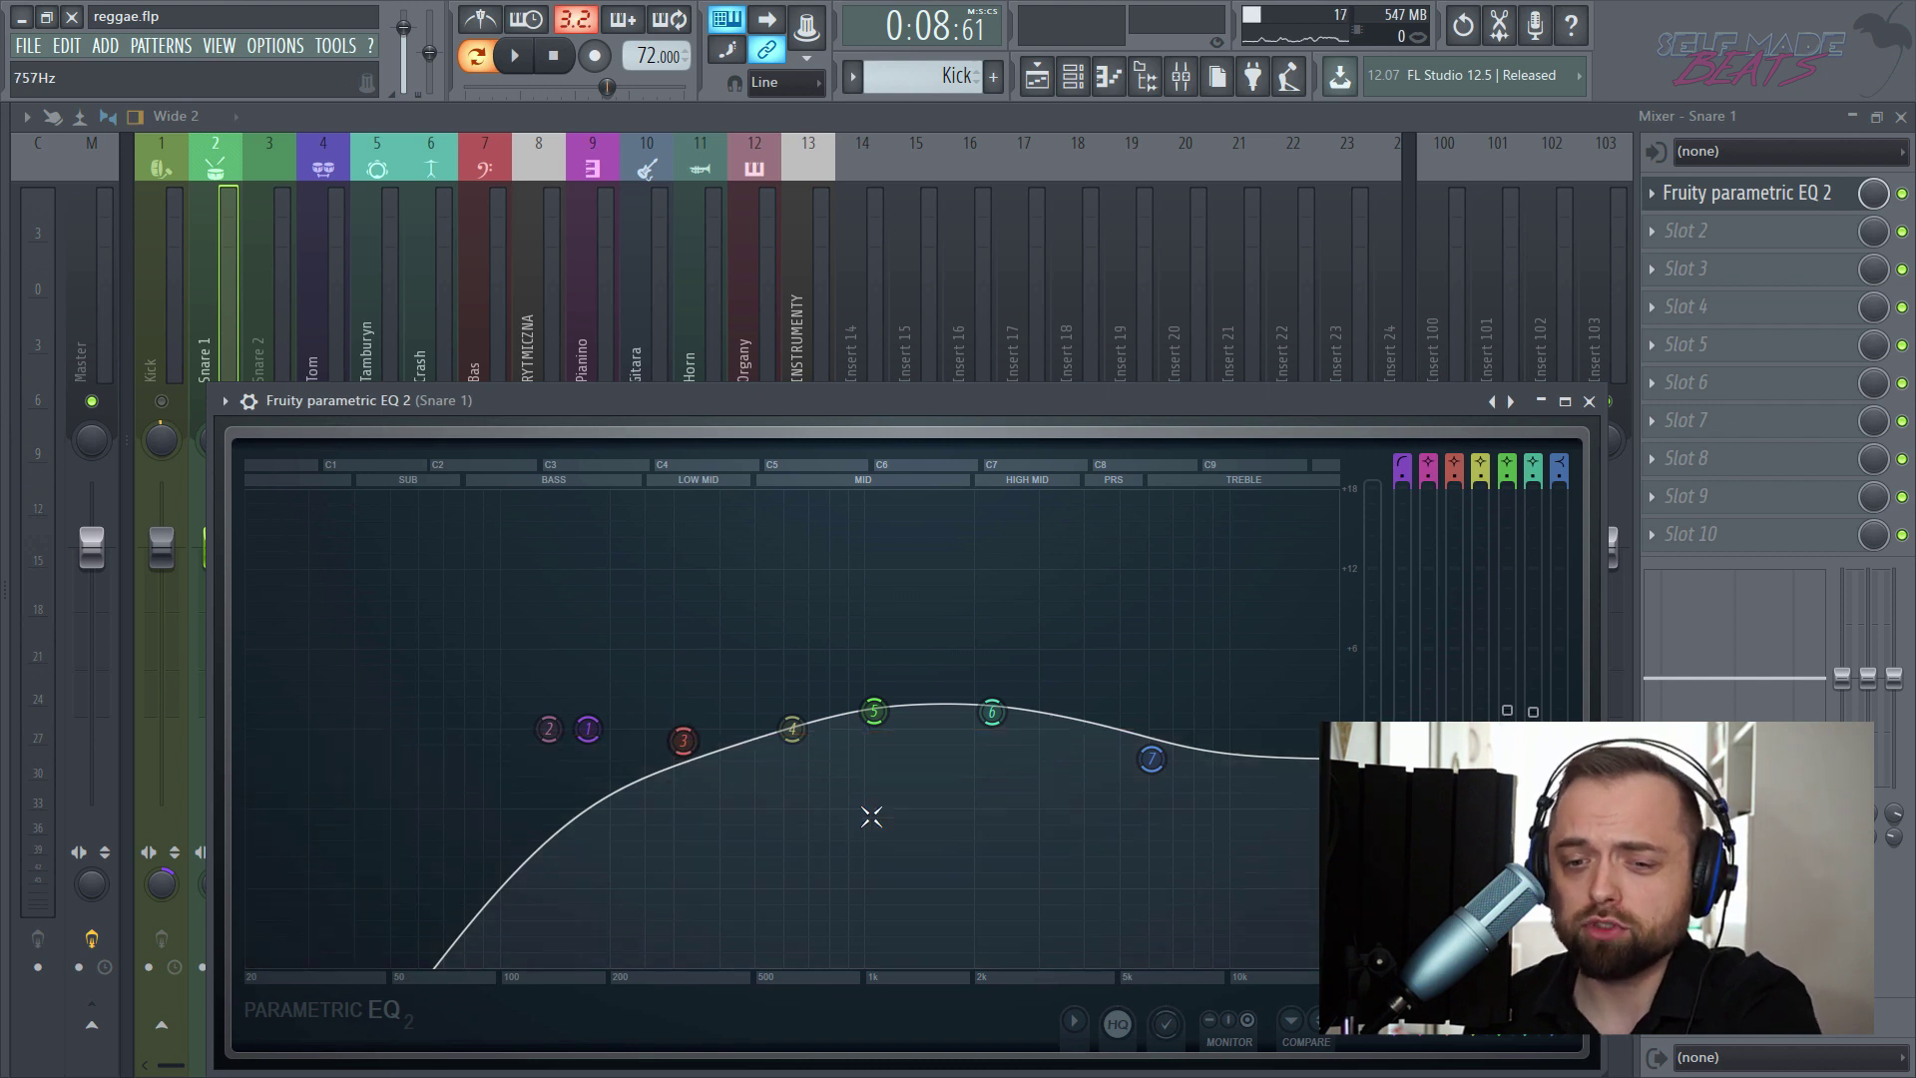
{"action": "left_click_drag", "start_coordinate": [1151, 759], "coordinate": [1149, 768]}
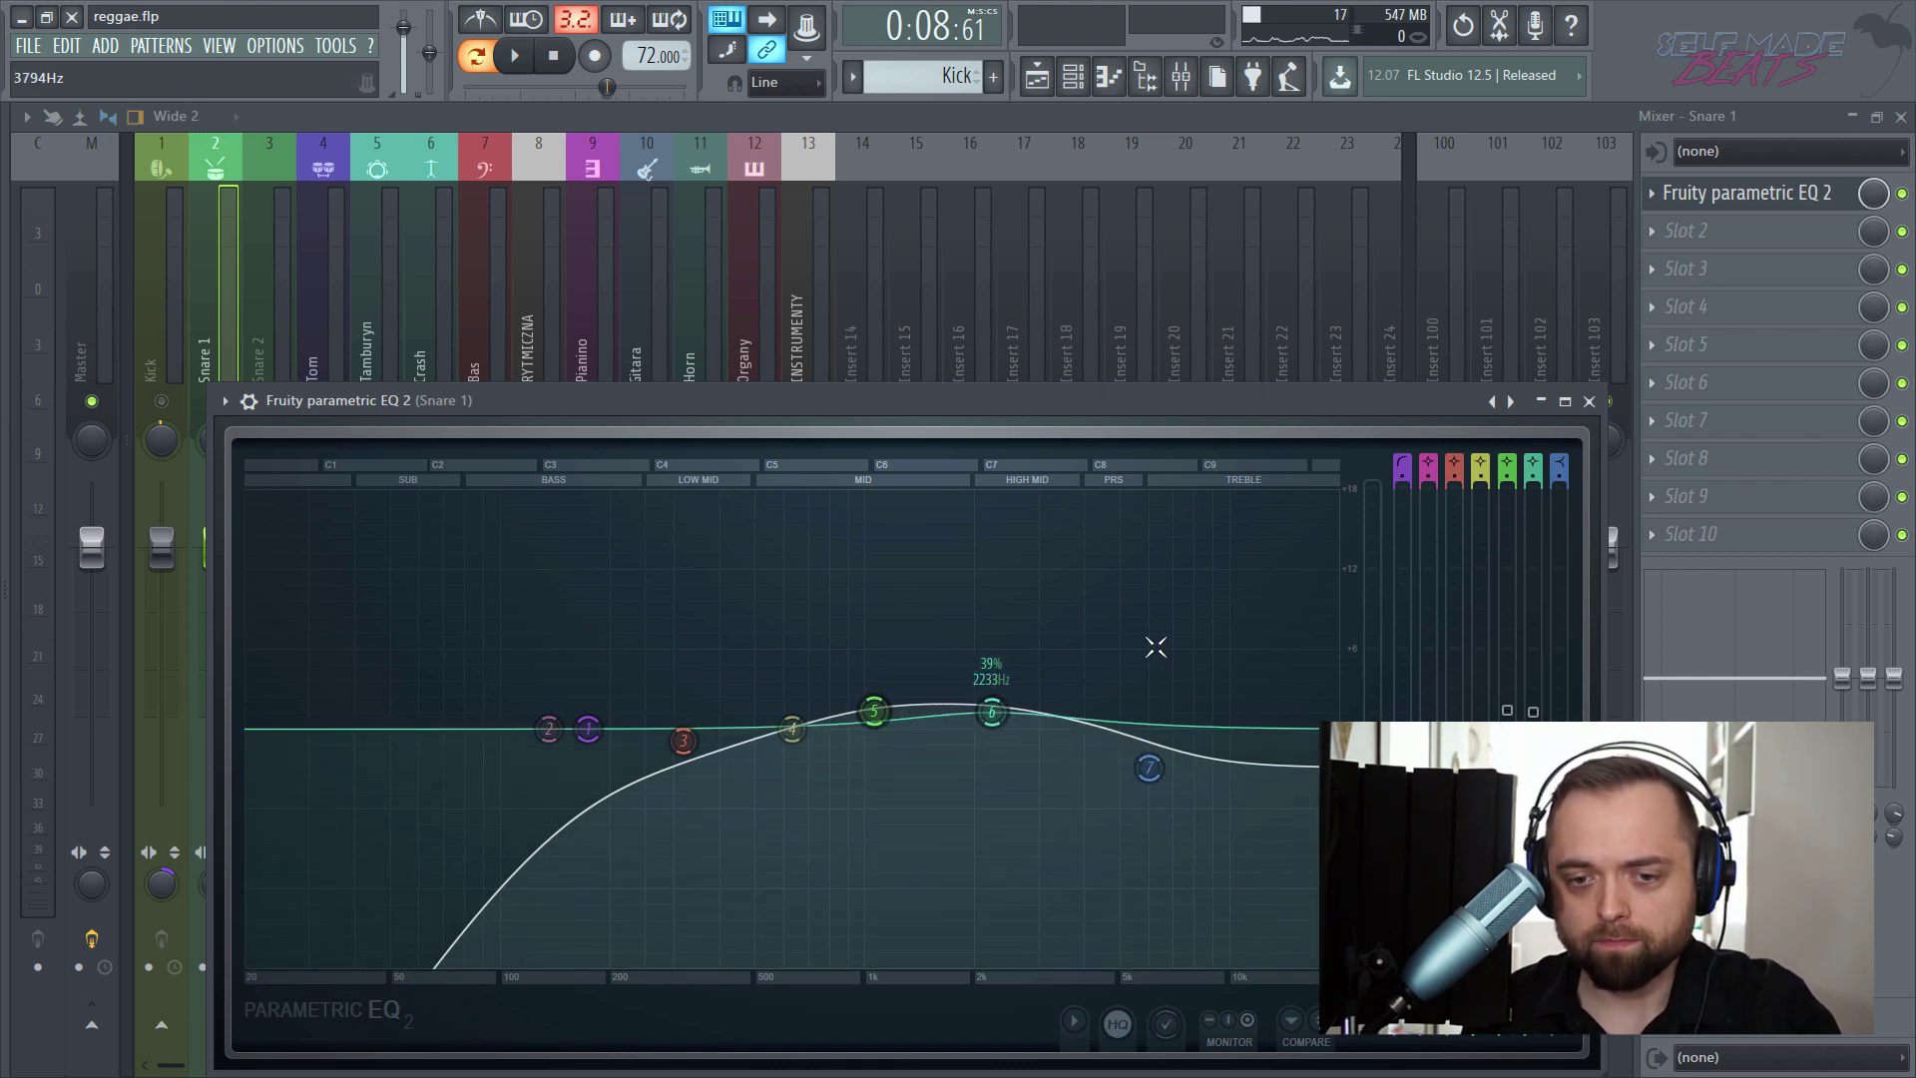
- Close the Snare 1 EQ, unmute the Snare 2 channel and play the mix briefly to compare the two snares
{"action": "left_click", "coordinate": [1590, 401]}
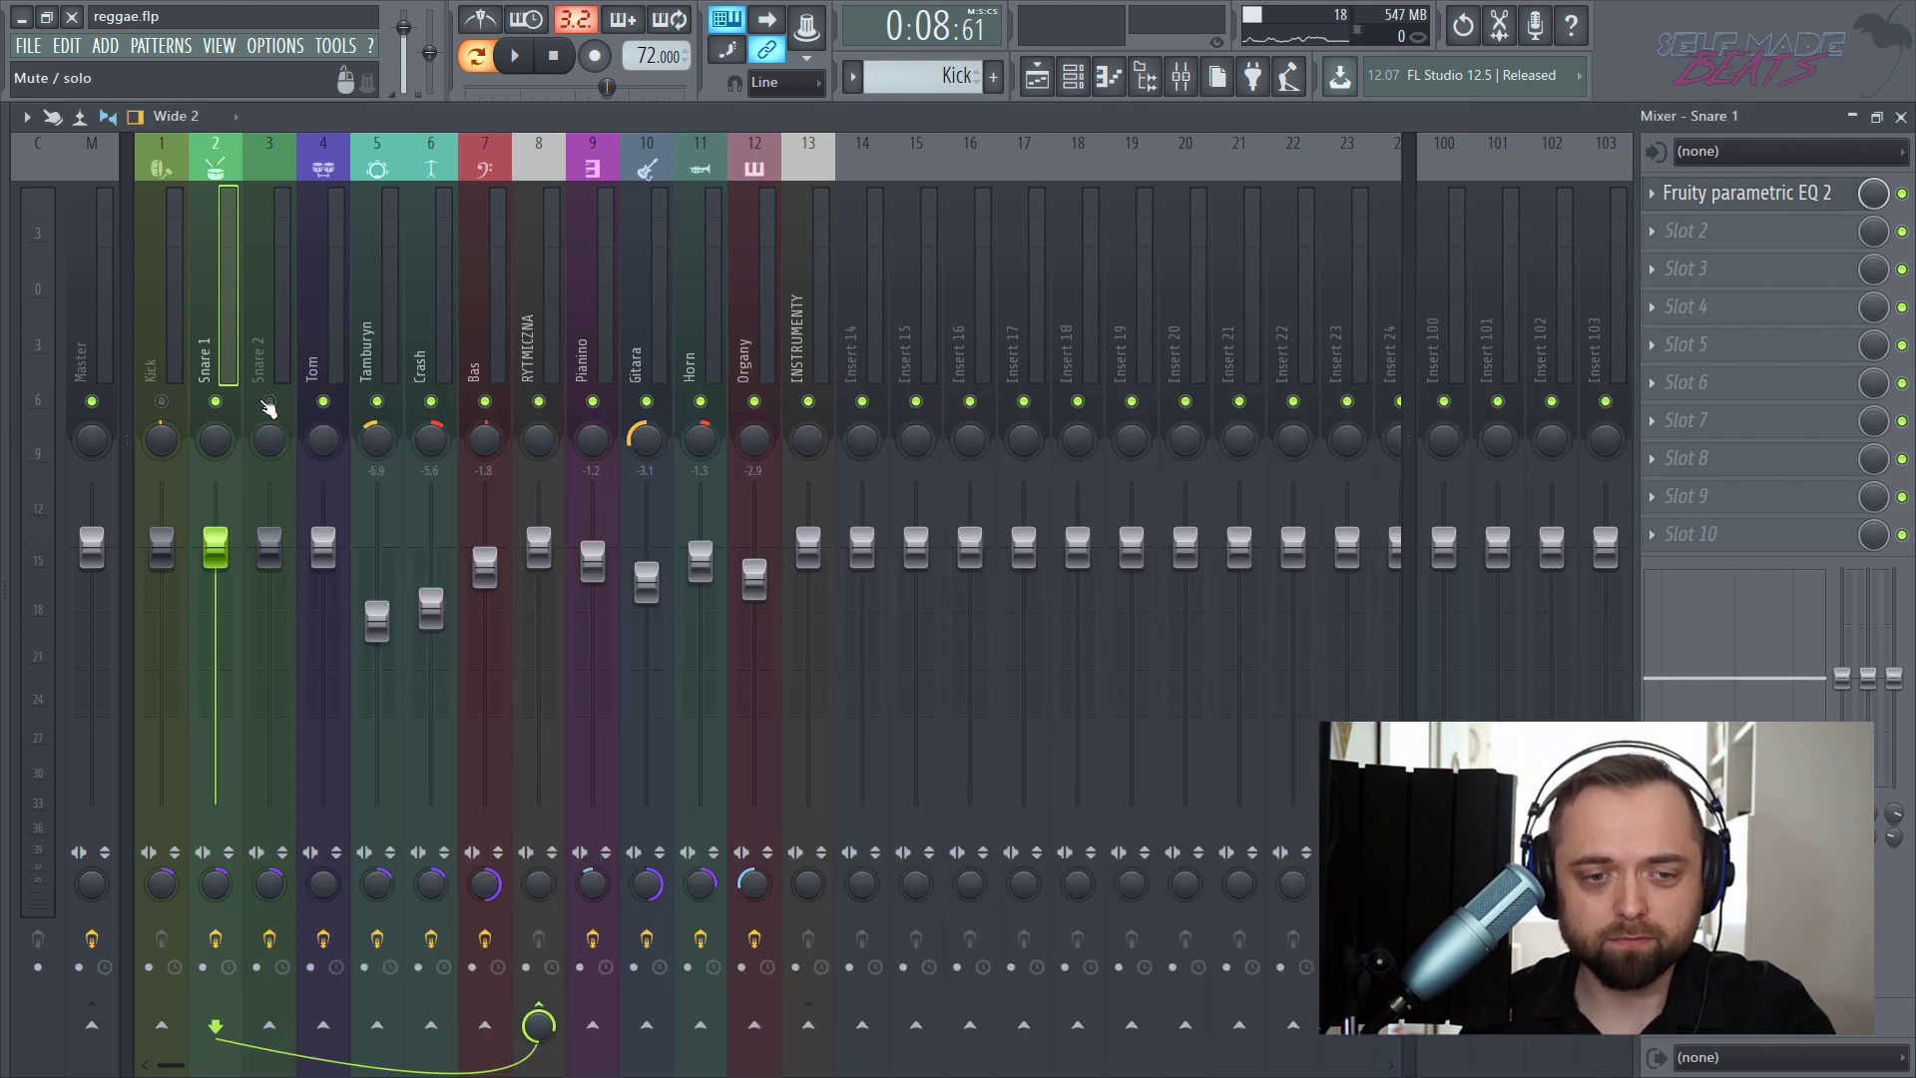
{"action": "key", "text": "space"}
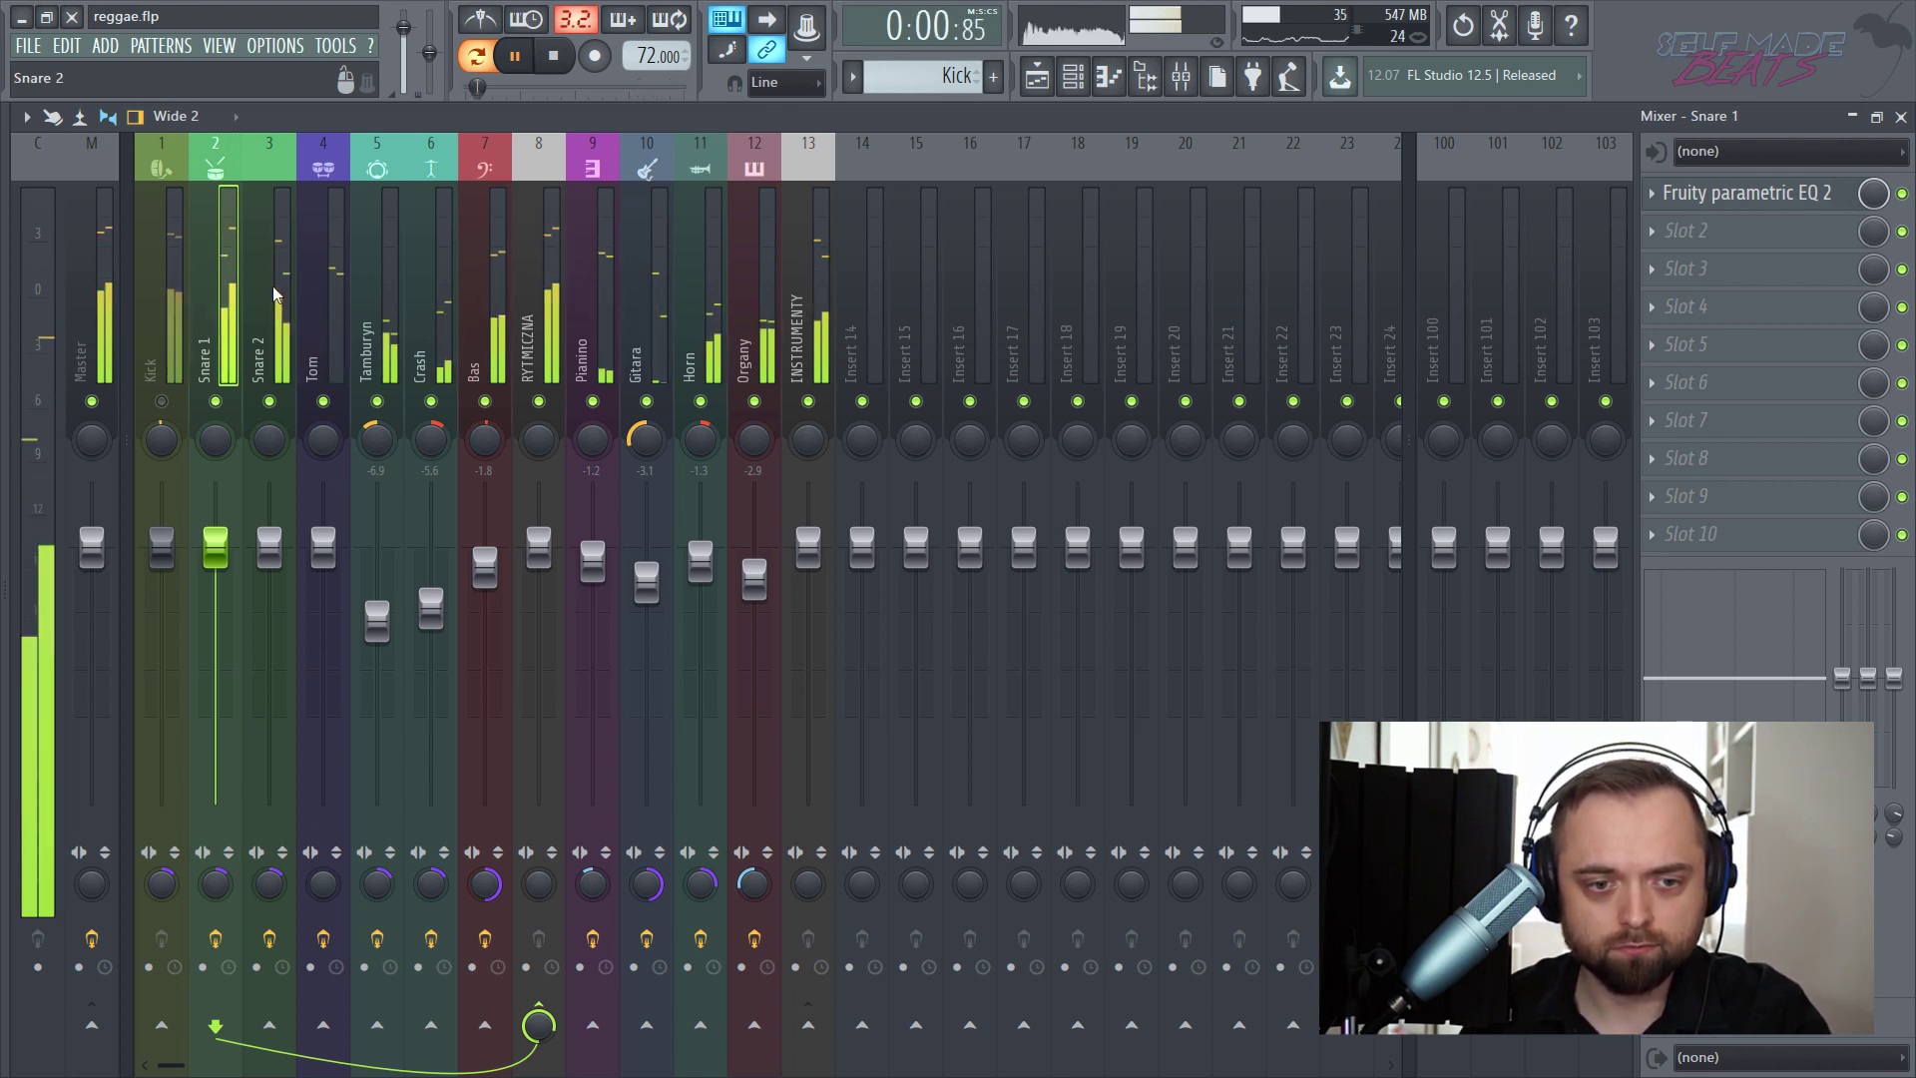
{"action": "key", "text": "space"}
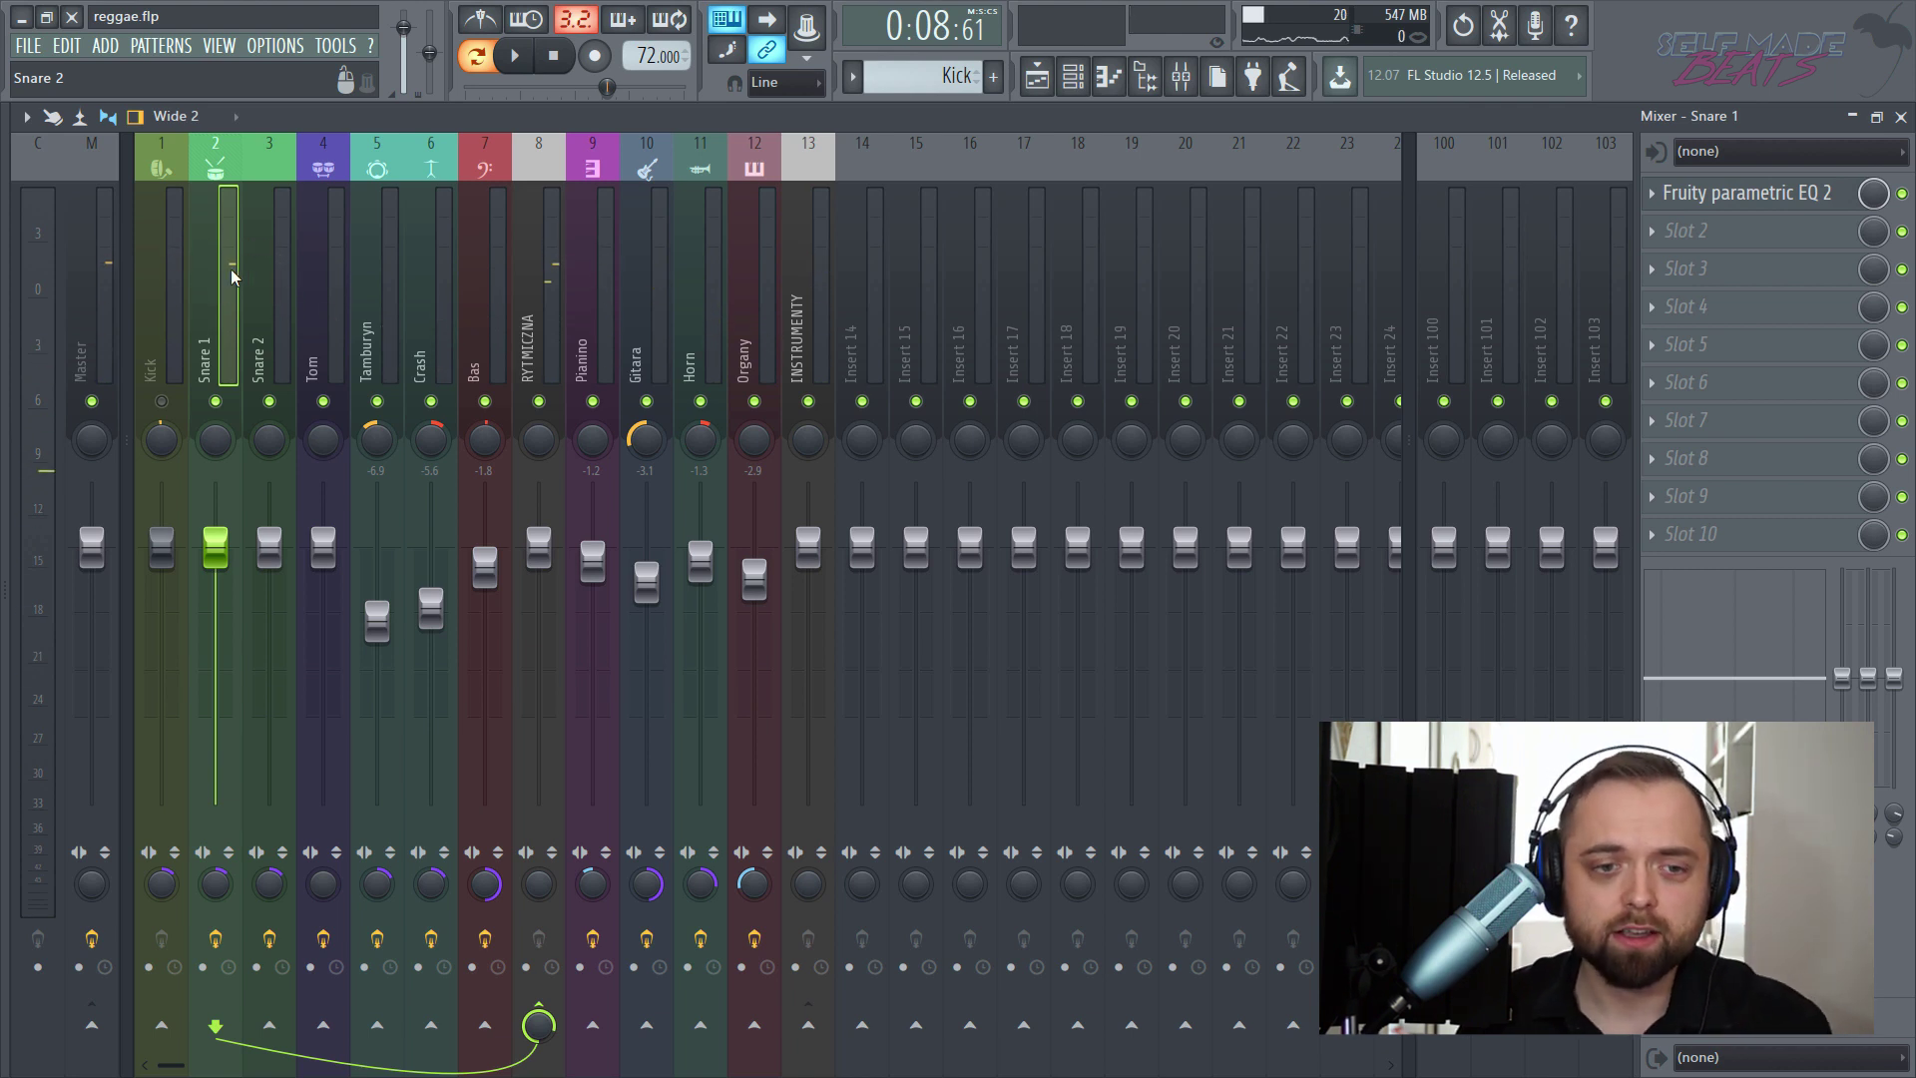
- Unmute the Kick channel, load Fruity Parametric EQ 2 in its first slot, enlarge the window and start playback
{"action": "left_click", "coordinate": [163, 301]}
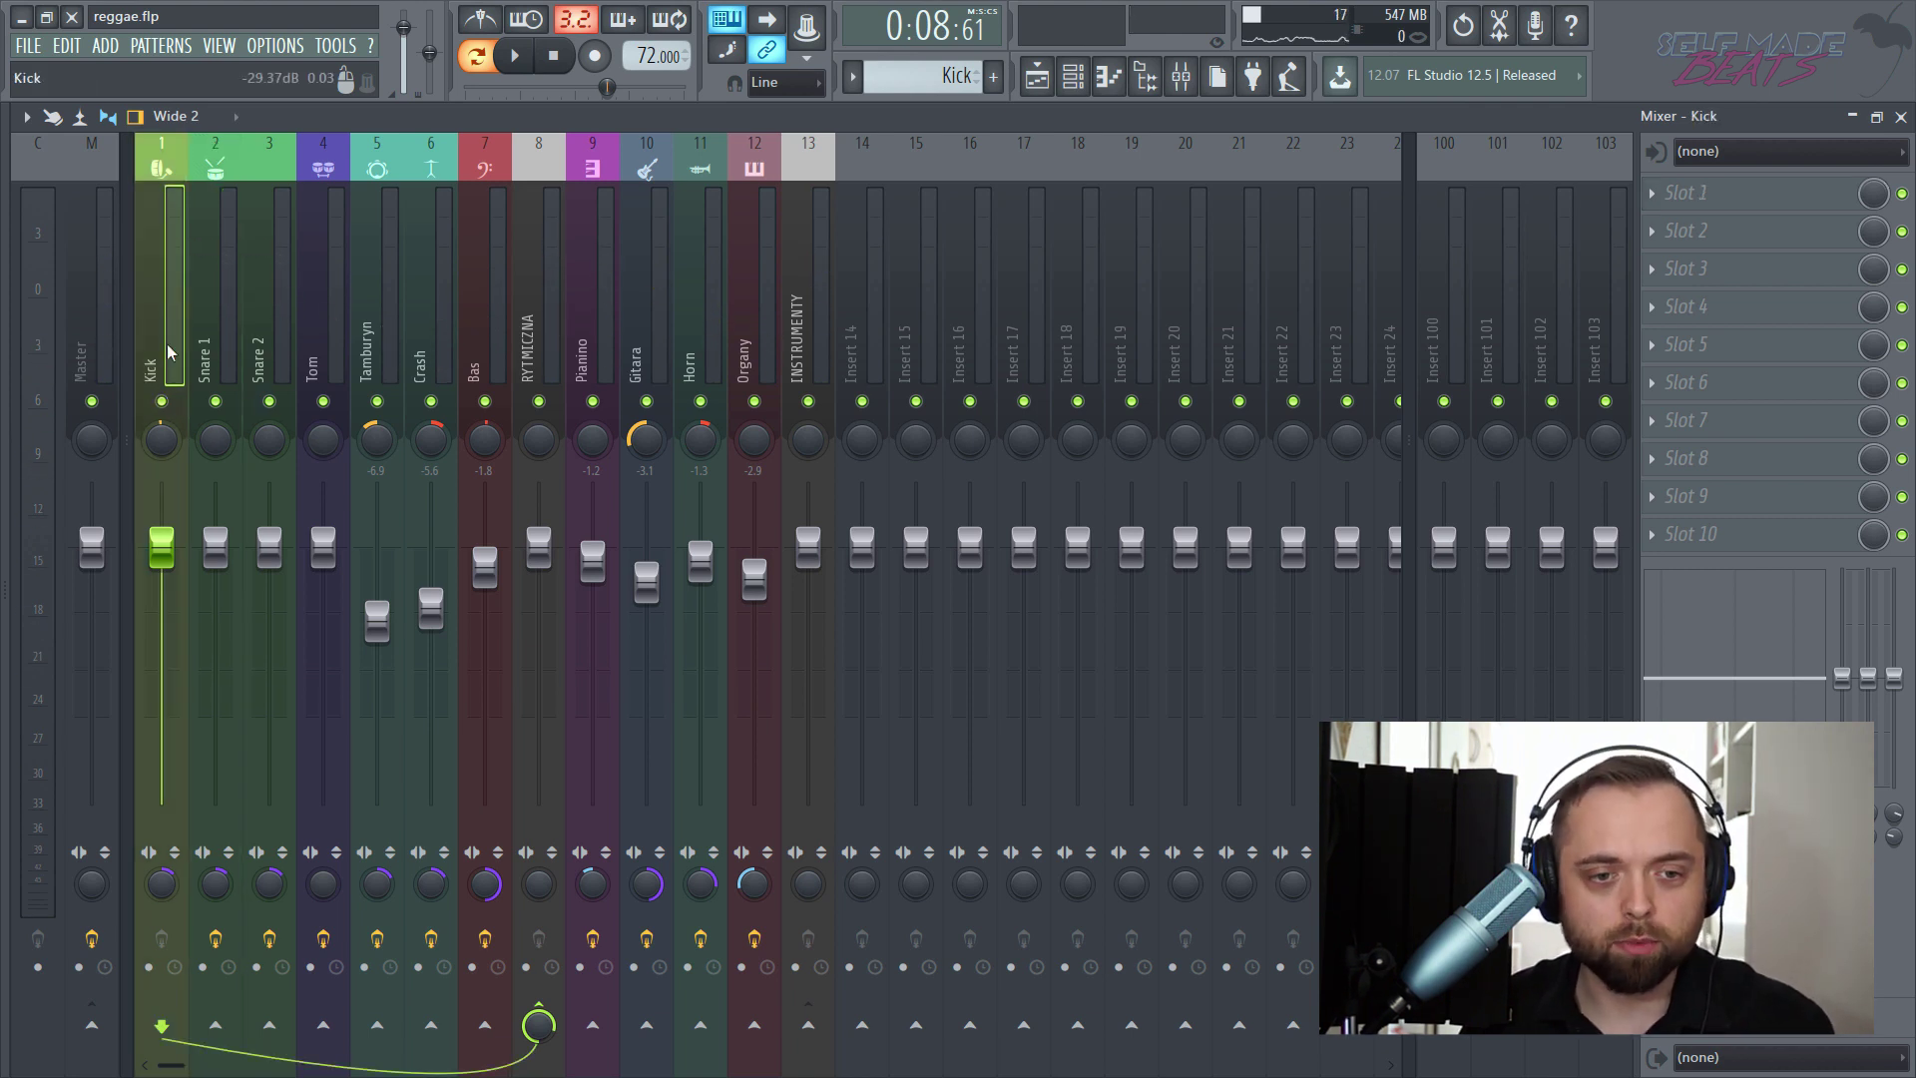
{"action": "left_click", "coordinate": [1702, 196]}
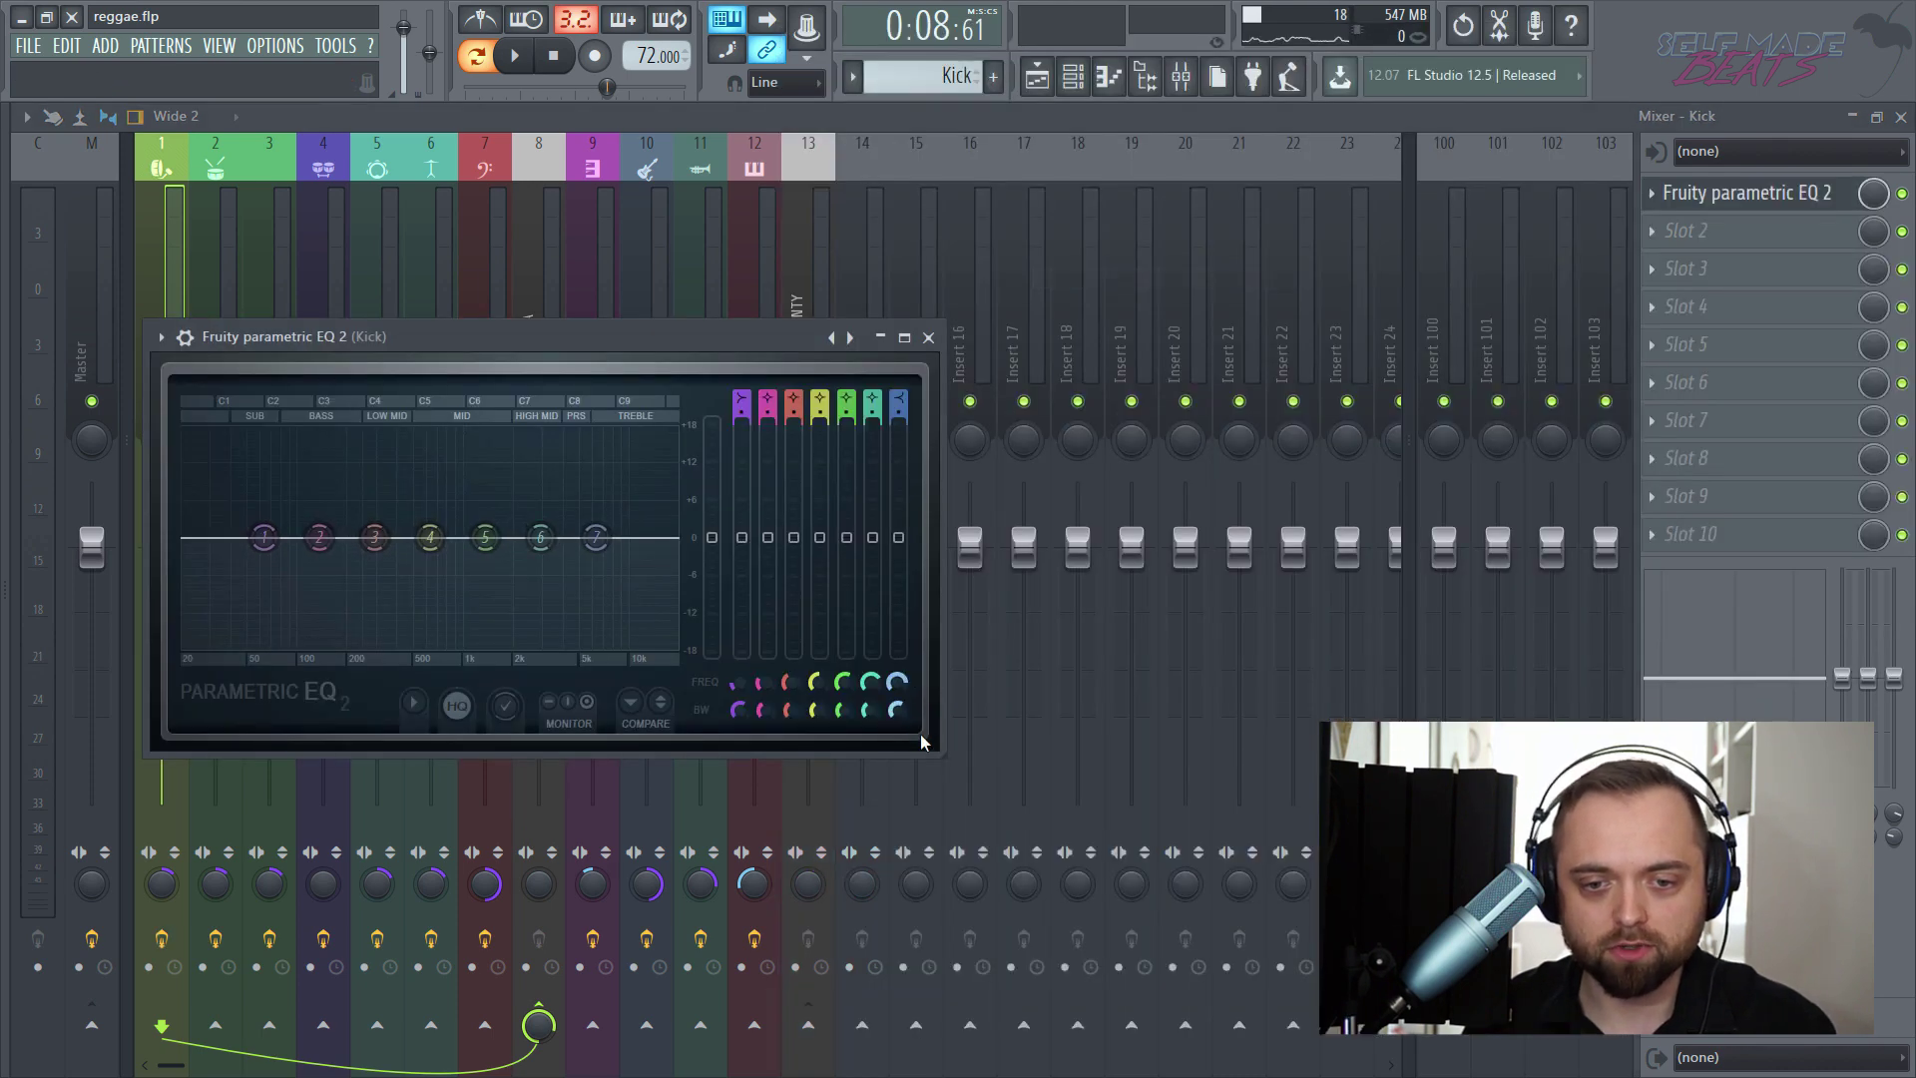
{"action": "left_click_drag", "start_coordinate": [941, 756], "coordinate": [1595, 1018]}
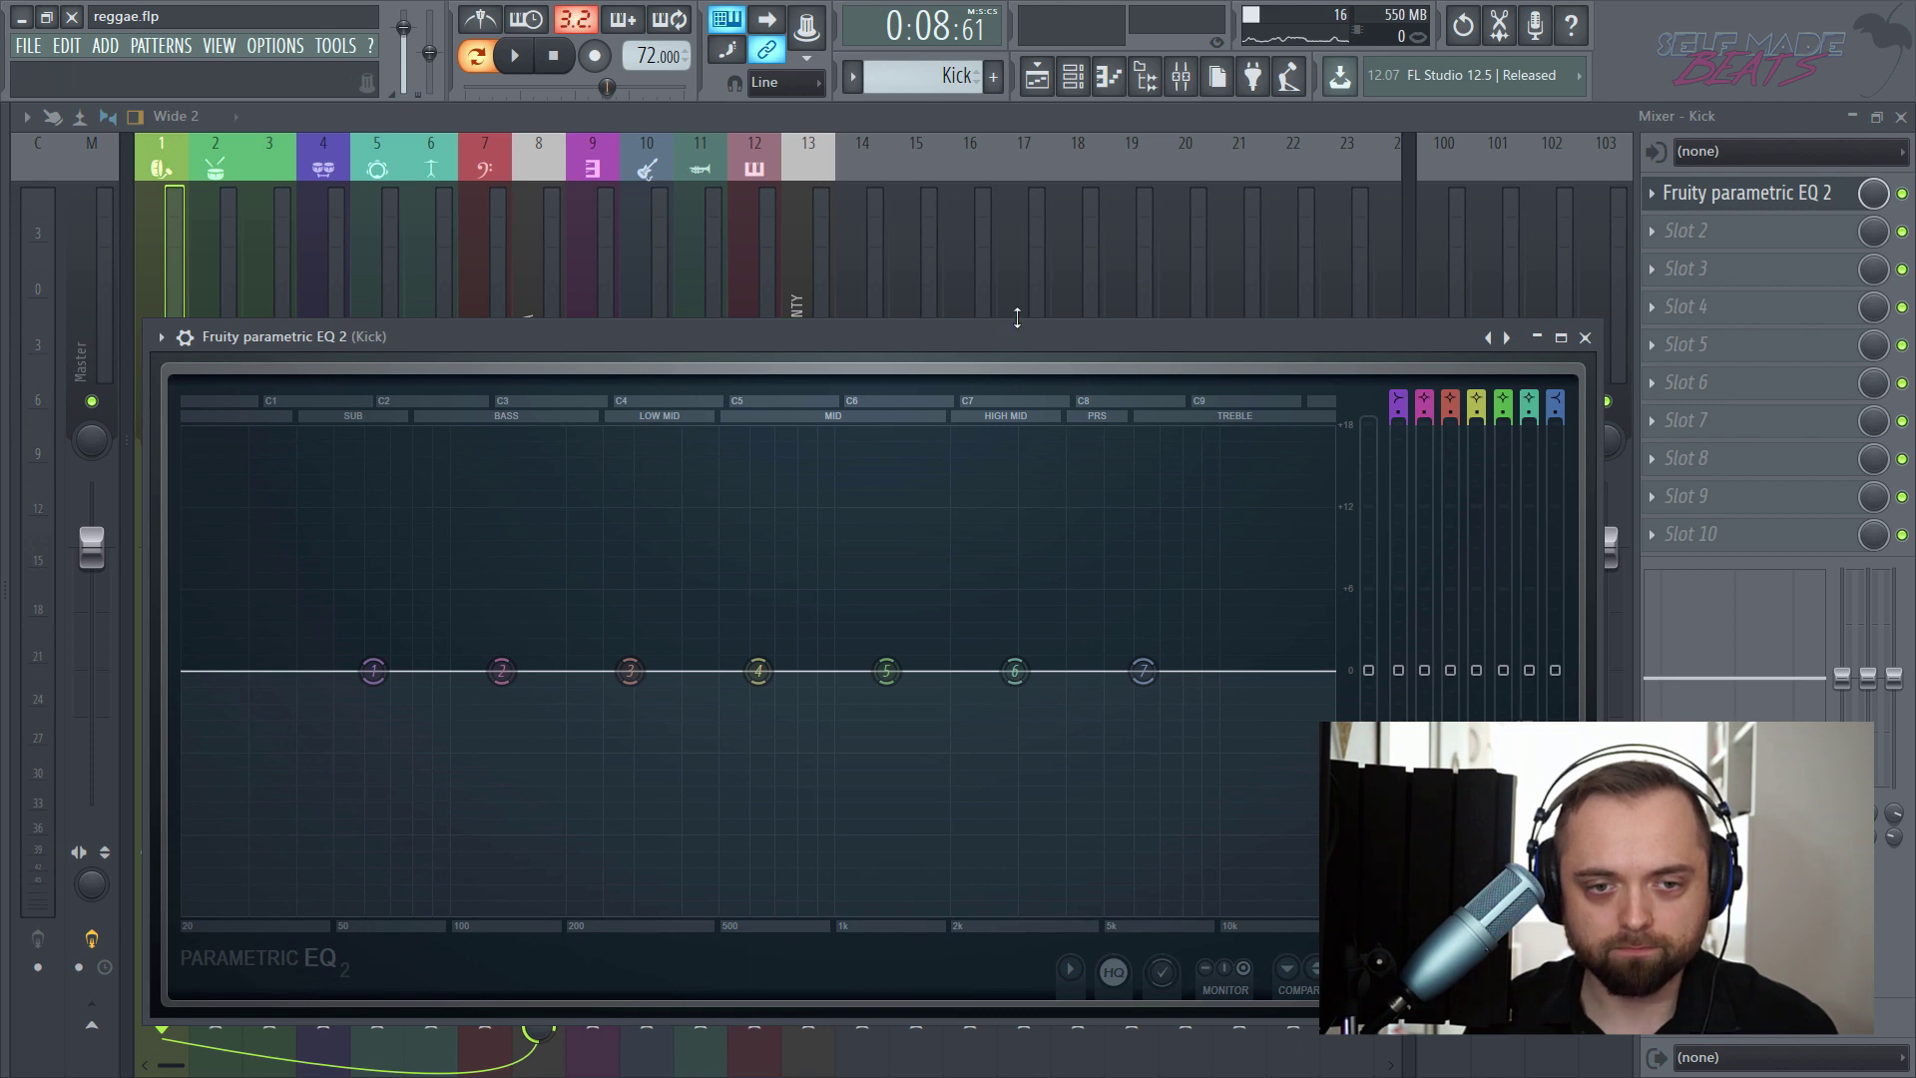
{"action": "left_click_drag", "start_coordinate": [1016, 317], "coordinate": [1074, 249]}
{"action": "key", "text": "space"}
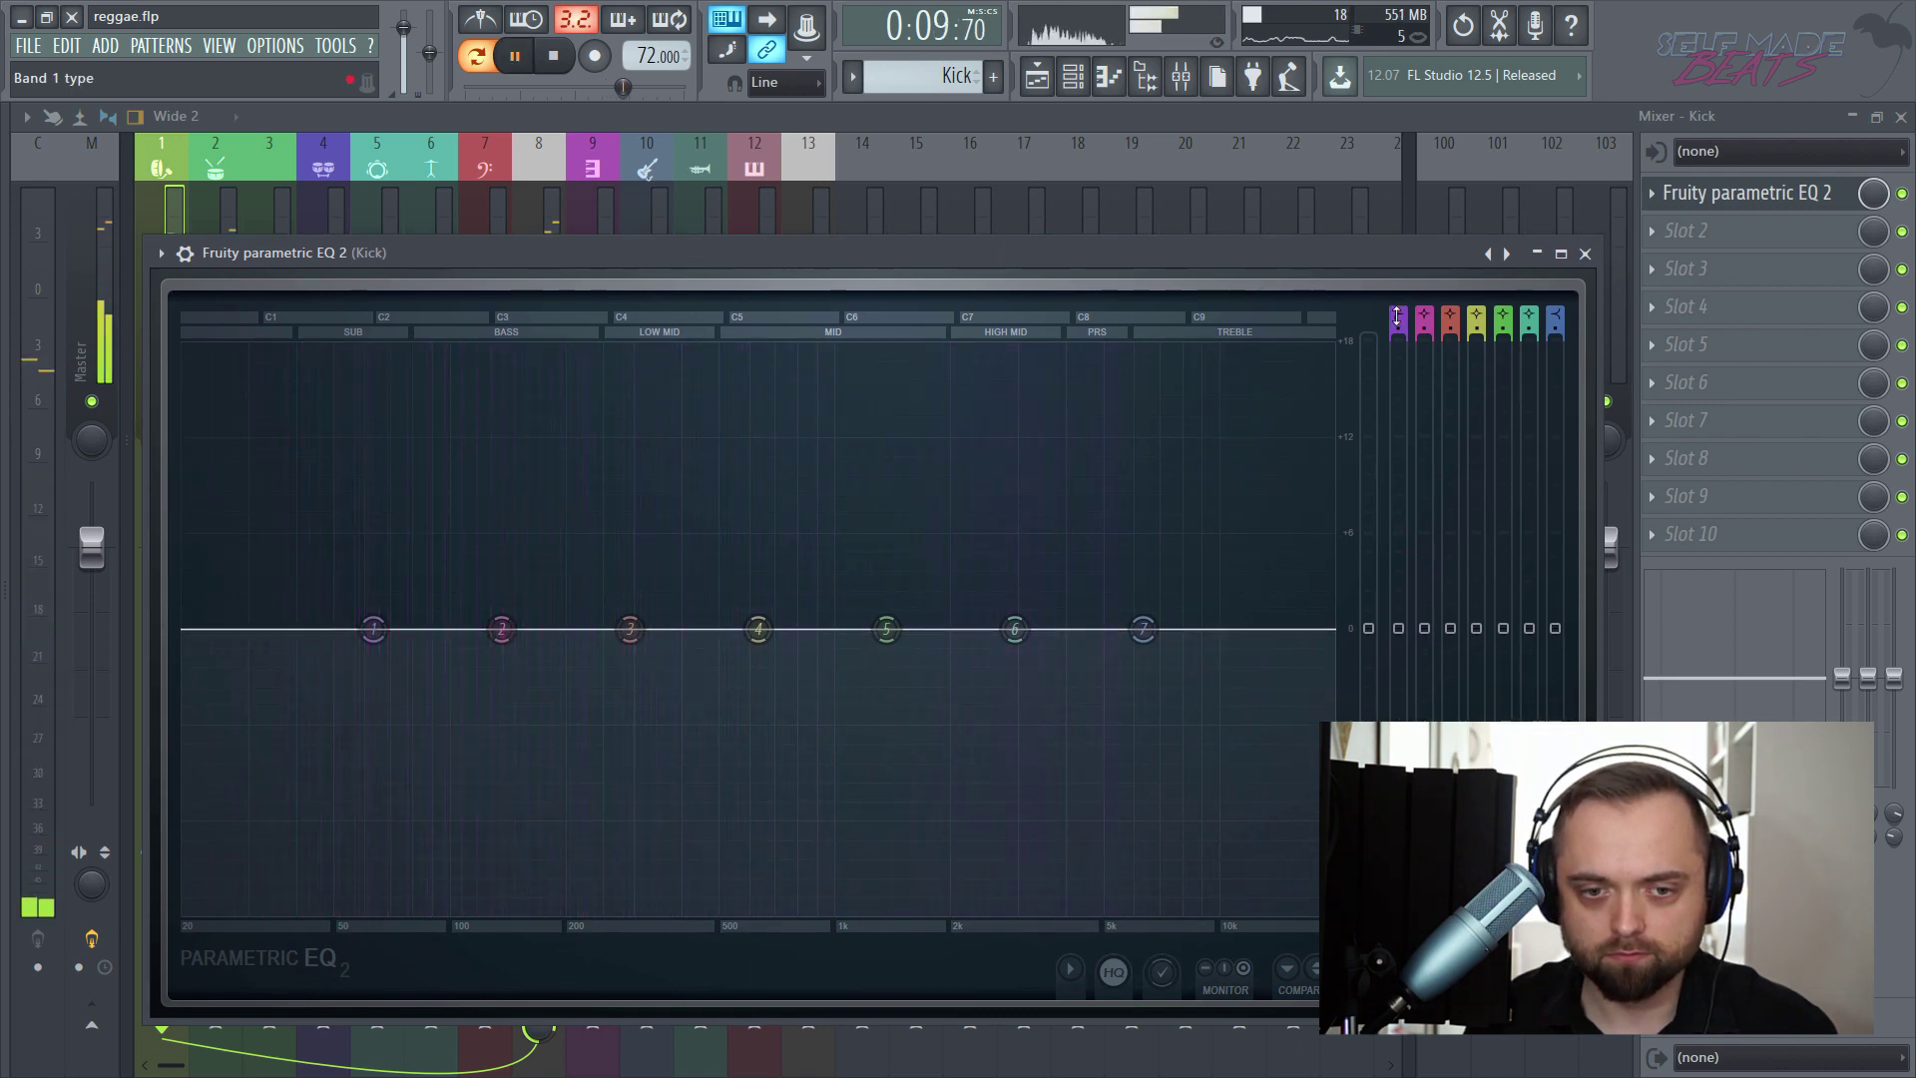
- Make band 1 of the Kick EQ a steep, resonant high pass at 44 Hz with a 45% bandwidth
{"action": "scroll", "coordinate": [1398, 321], "scroll_direction": "down", "scroll_amount": 2}
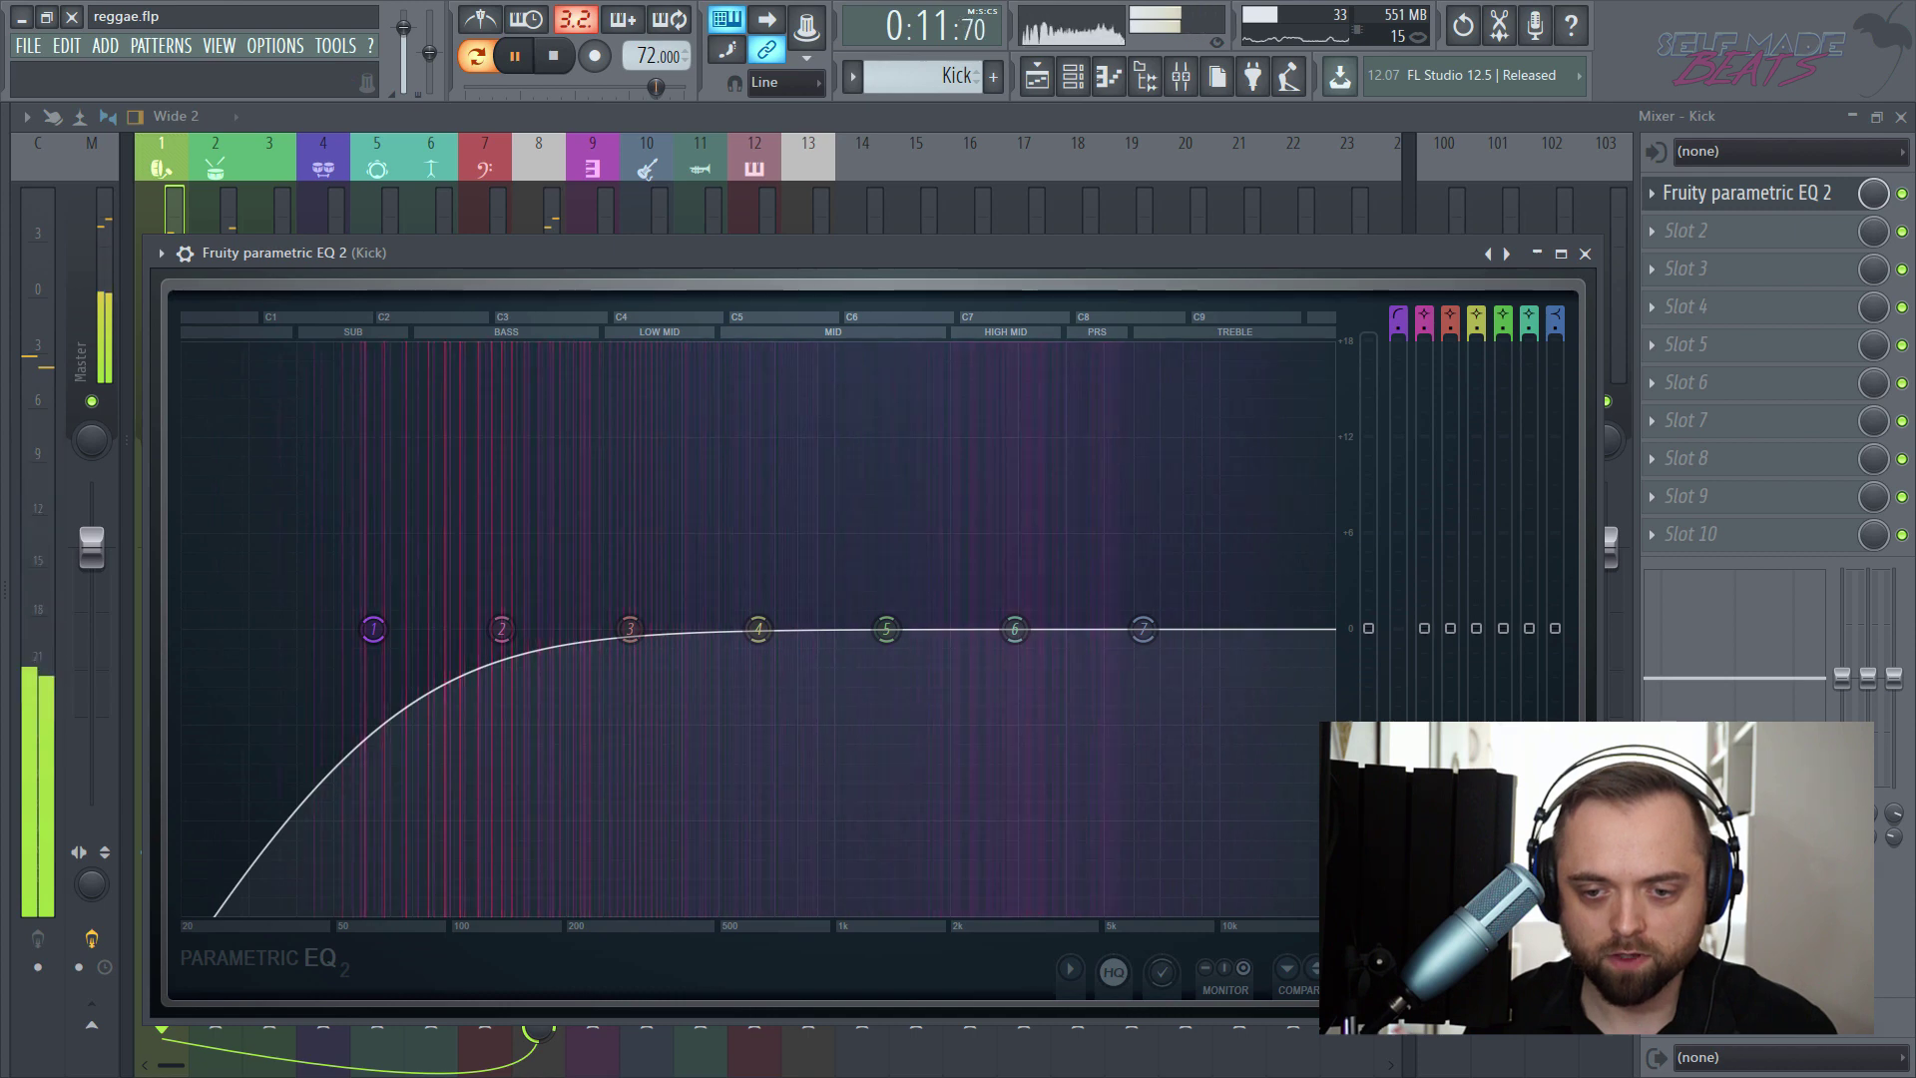
{"action": "key", "text": "space"}
{"action": "mouse_move", "coordinate": [1398, 976]}
{"action": "left_mouse_down"}
{"action": "mouse_move", "coordinate": [1398, 1003]}
{"action": "mouse_move", "coordinate": [1398, 957]}
{"action": "left_mouse_up"}
{"action": "left_click_drag", "start_coordinate": [1401, 325], "coordinate": [1395, 471]}
{"action": "key", "text": "space"}
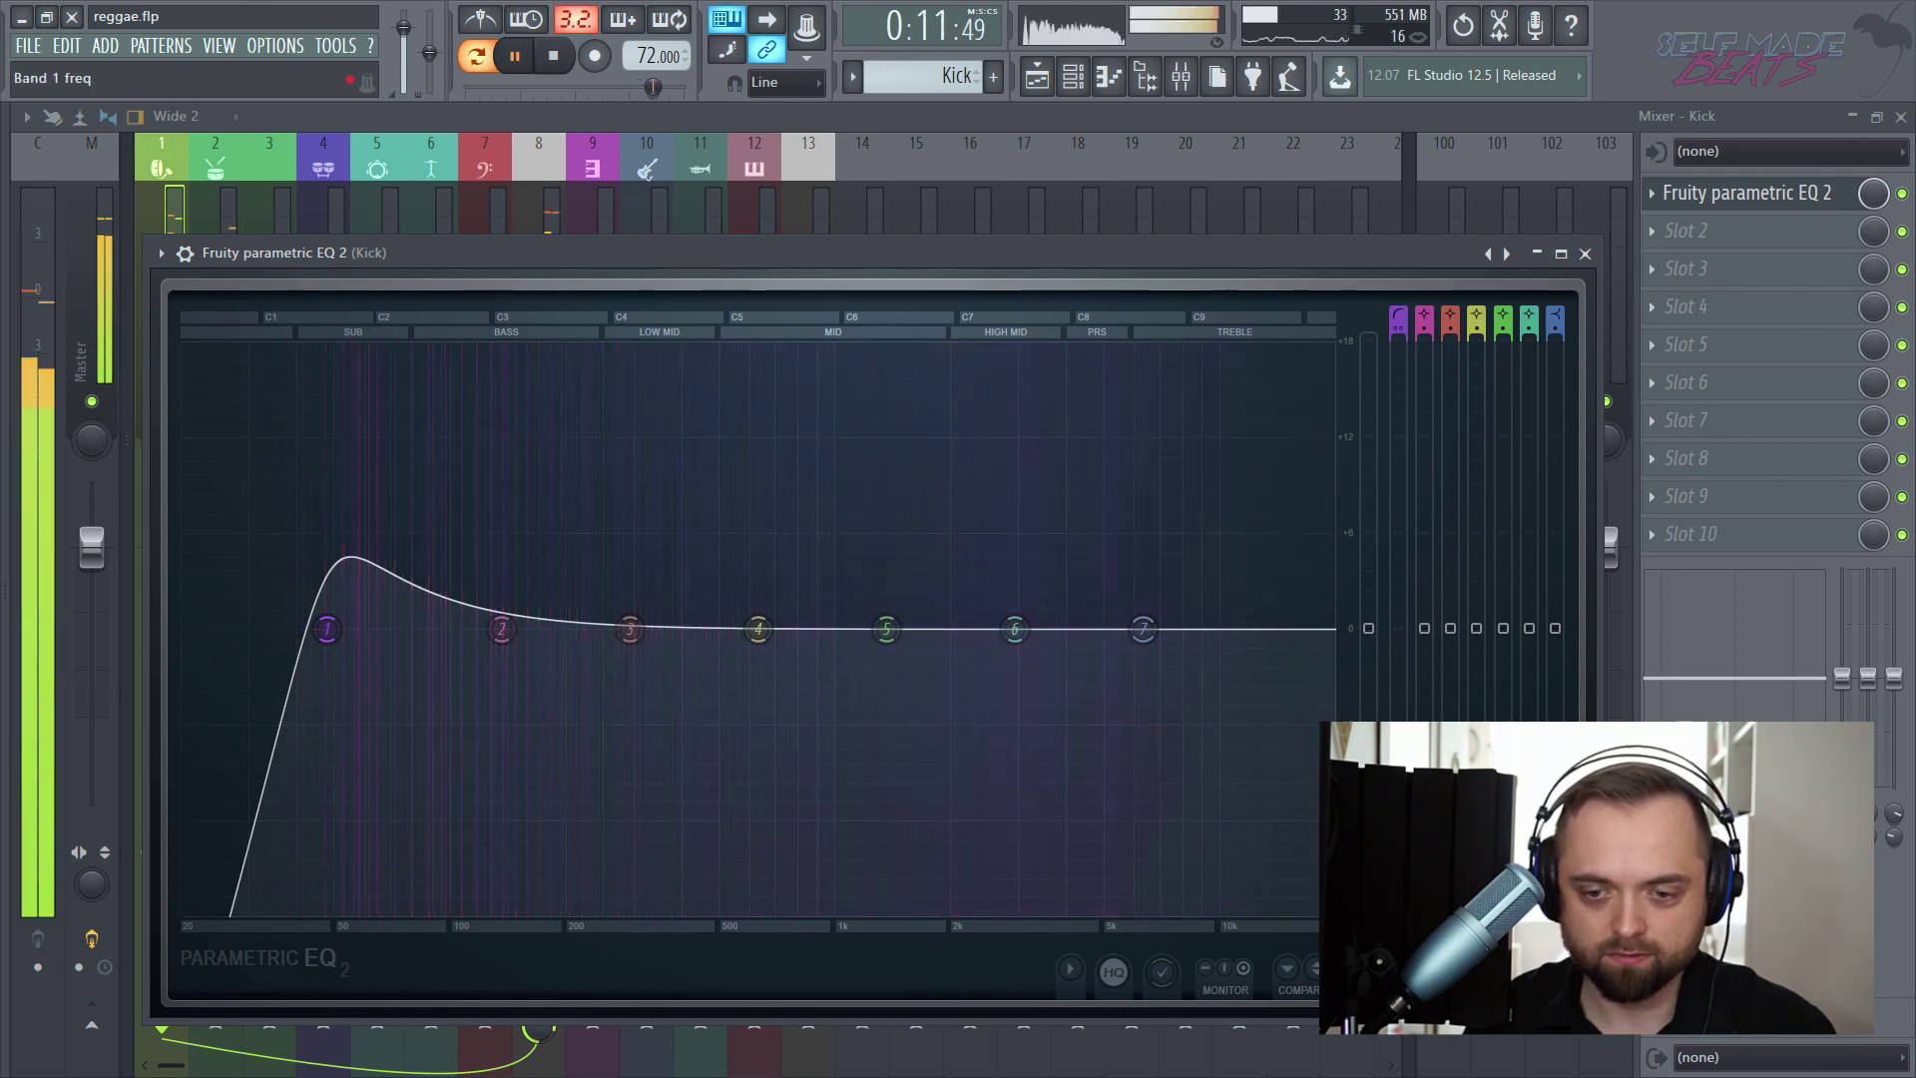
{"action": "left_click_drag", "start_coordinate": [326, 629], "coordinate": [314, 629]}
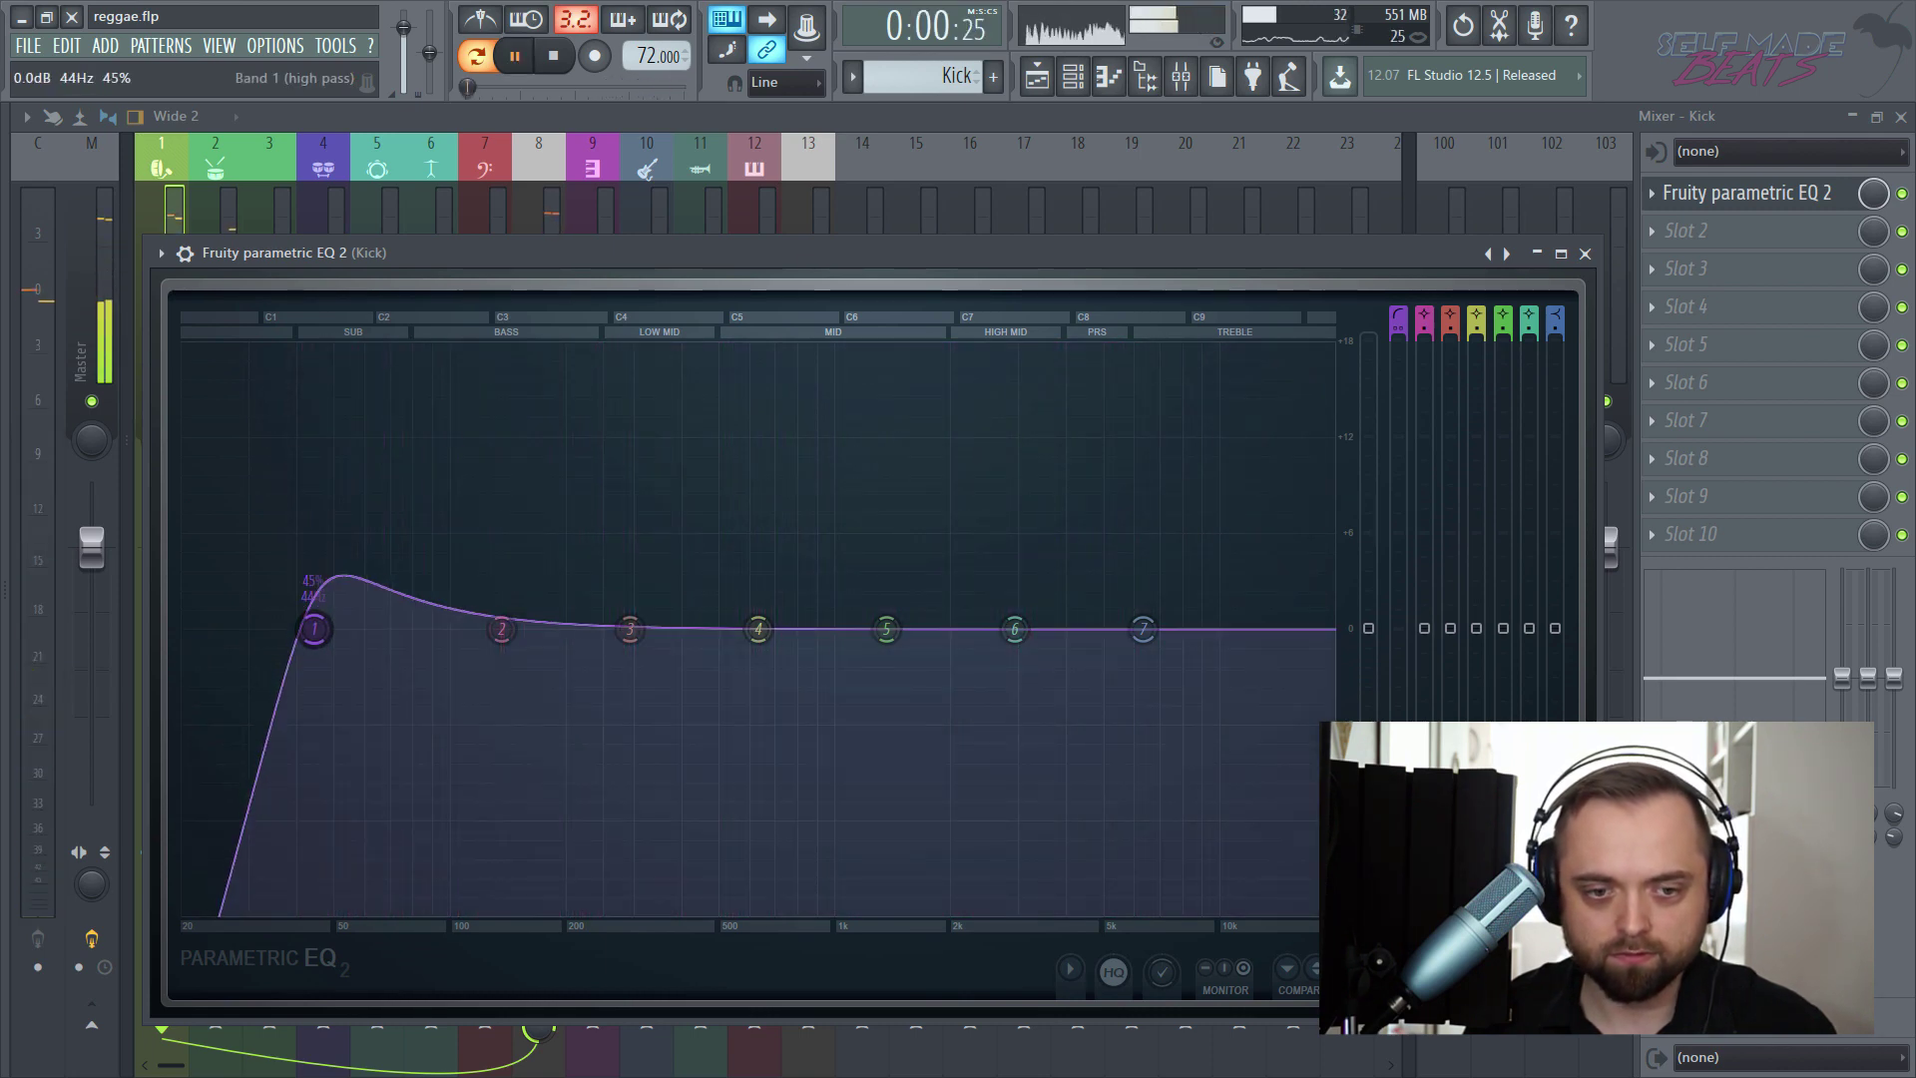
- Cut band 2 of the Kick EQ by about 4 dB near 133 Hz and band 3 by about 6 dB at 284 Hz
{"action": "mouse_move", "coordinate": [630, 628]}
{"action": "left_mouse_down"}
{"action": "mouse_move", "coordinate": [642, 581]}
{"action": "mouse_move", "coordinate": [640, 599]}
{"action": "left_mouse_up"}
{"action": "left_click_drag", "start_coordinate": [519, 638], "coordinate": [517, 698]}
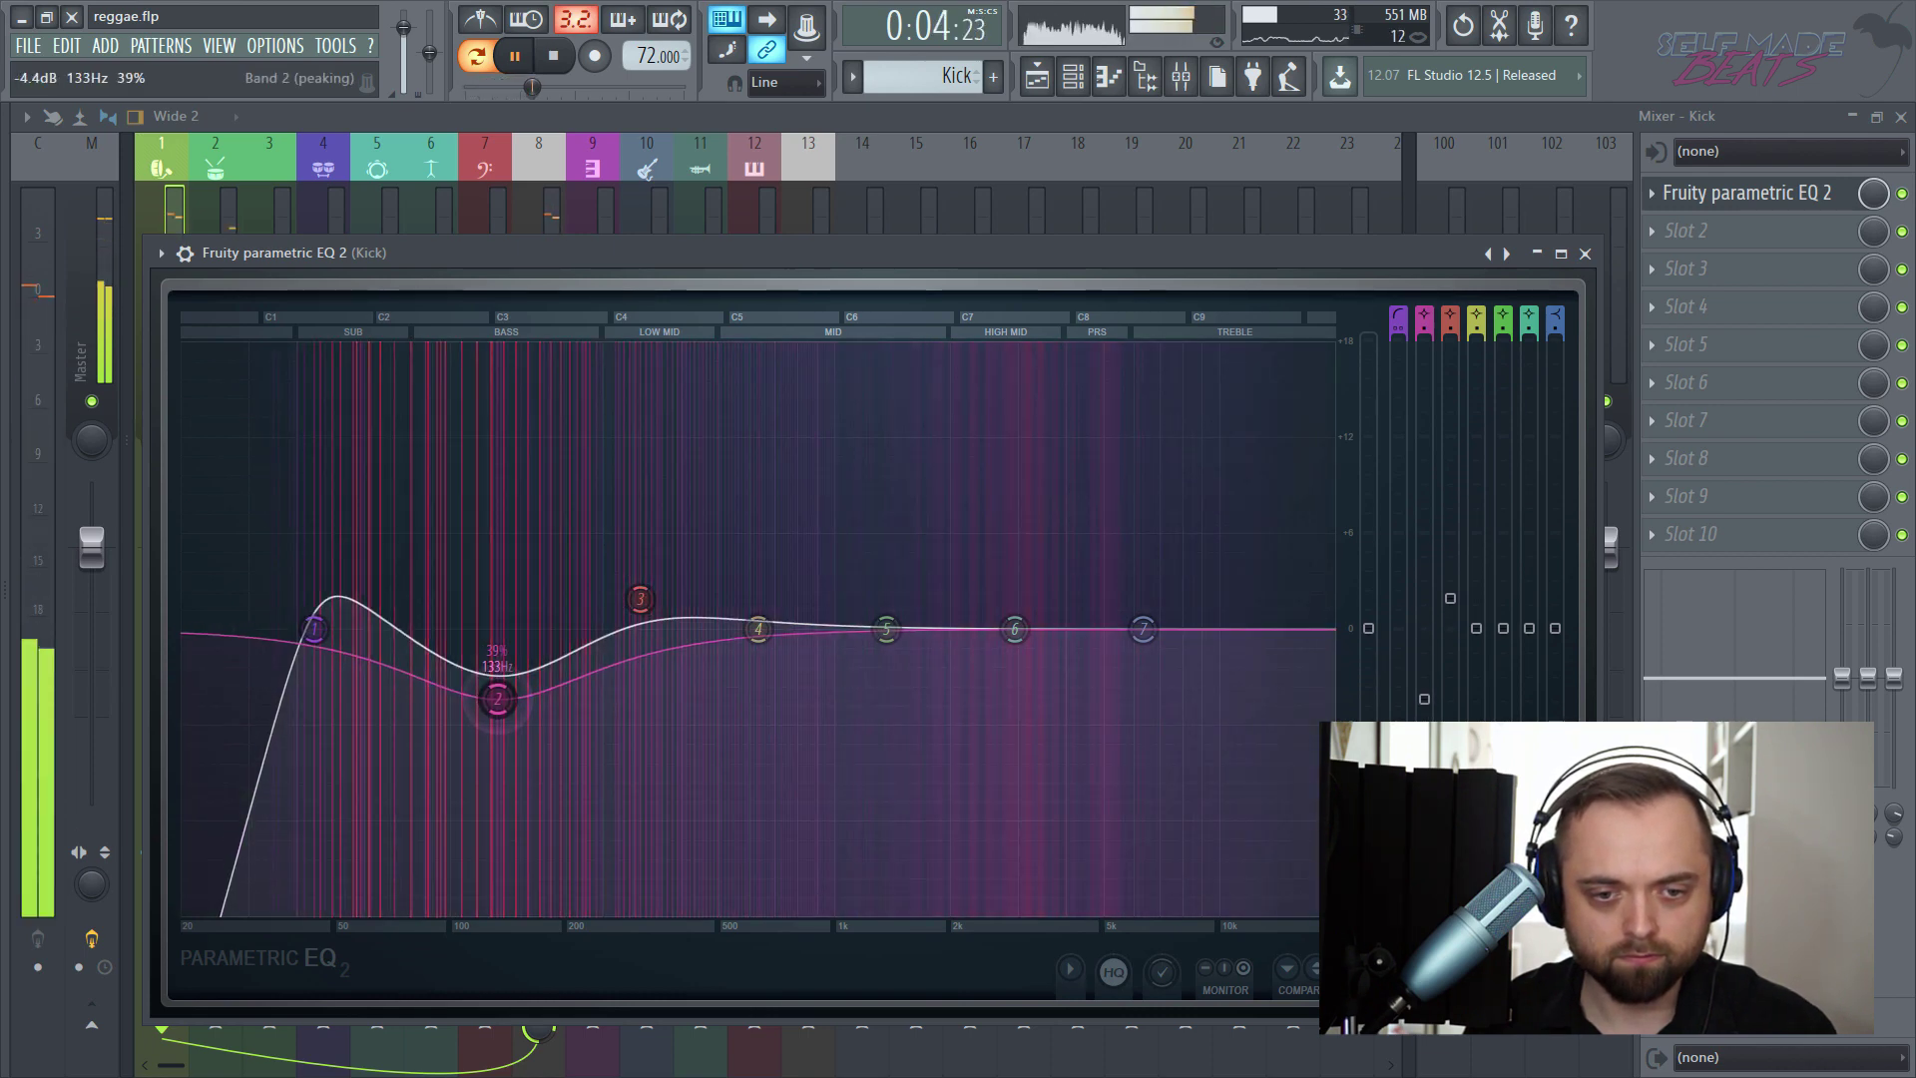
{"action": "left_click_drag", "start_coordinate": [644, 603], "coordinate": [629, 731]}
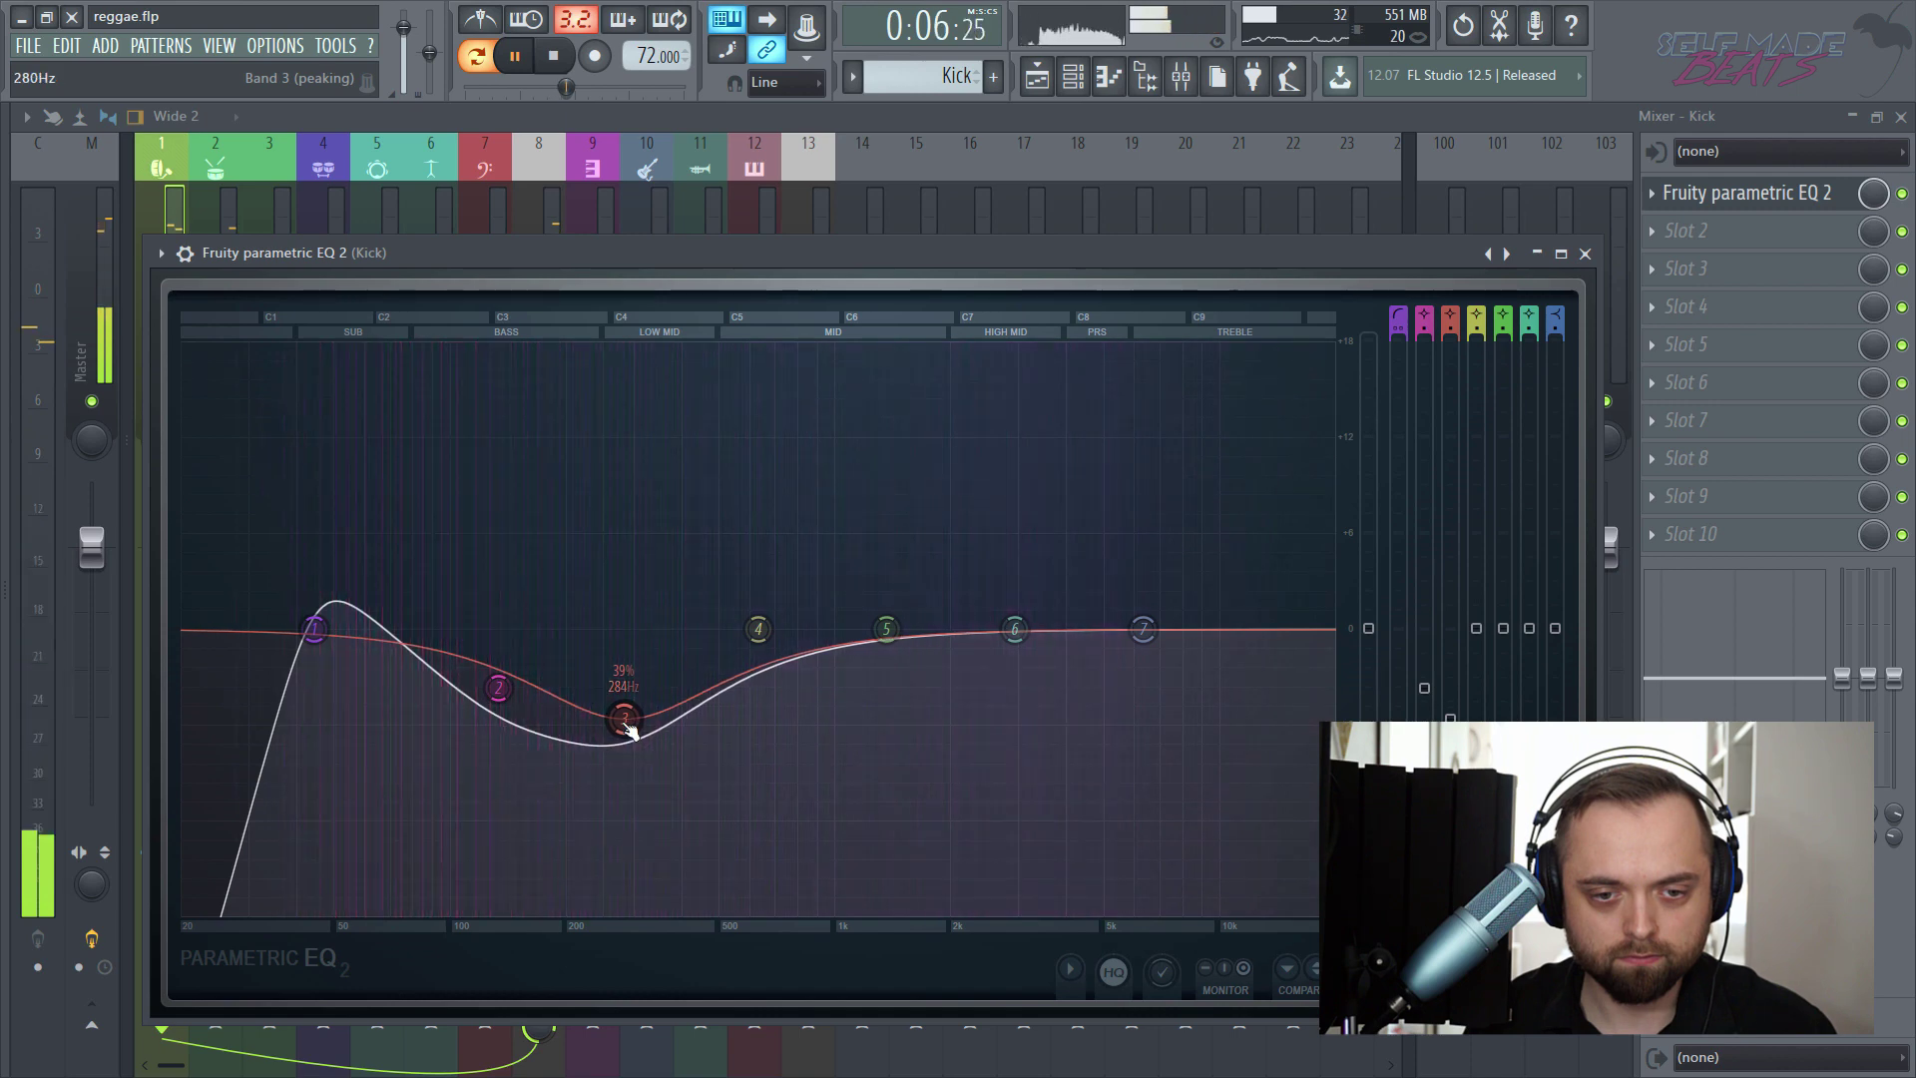
- Boost band 5 of the Kick EQ by about 2 dB near 3 kHz, and cut band 7 by about 5 dB and band 4 by about 2 dB
{"action": "left_click_drag", "start_coordinate": [887, 629], "coordinate": [1020, 600]}
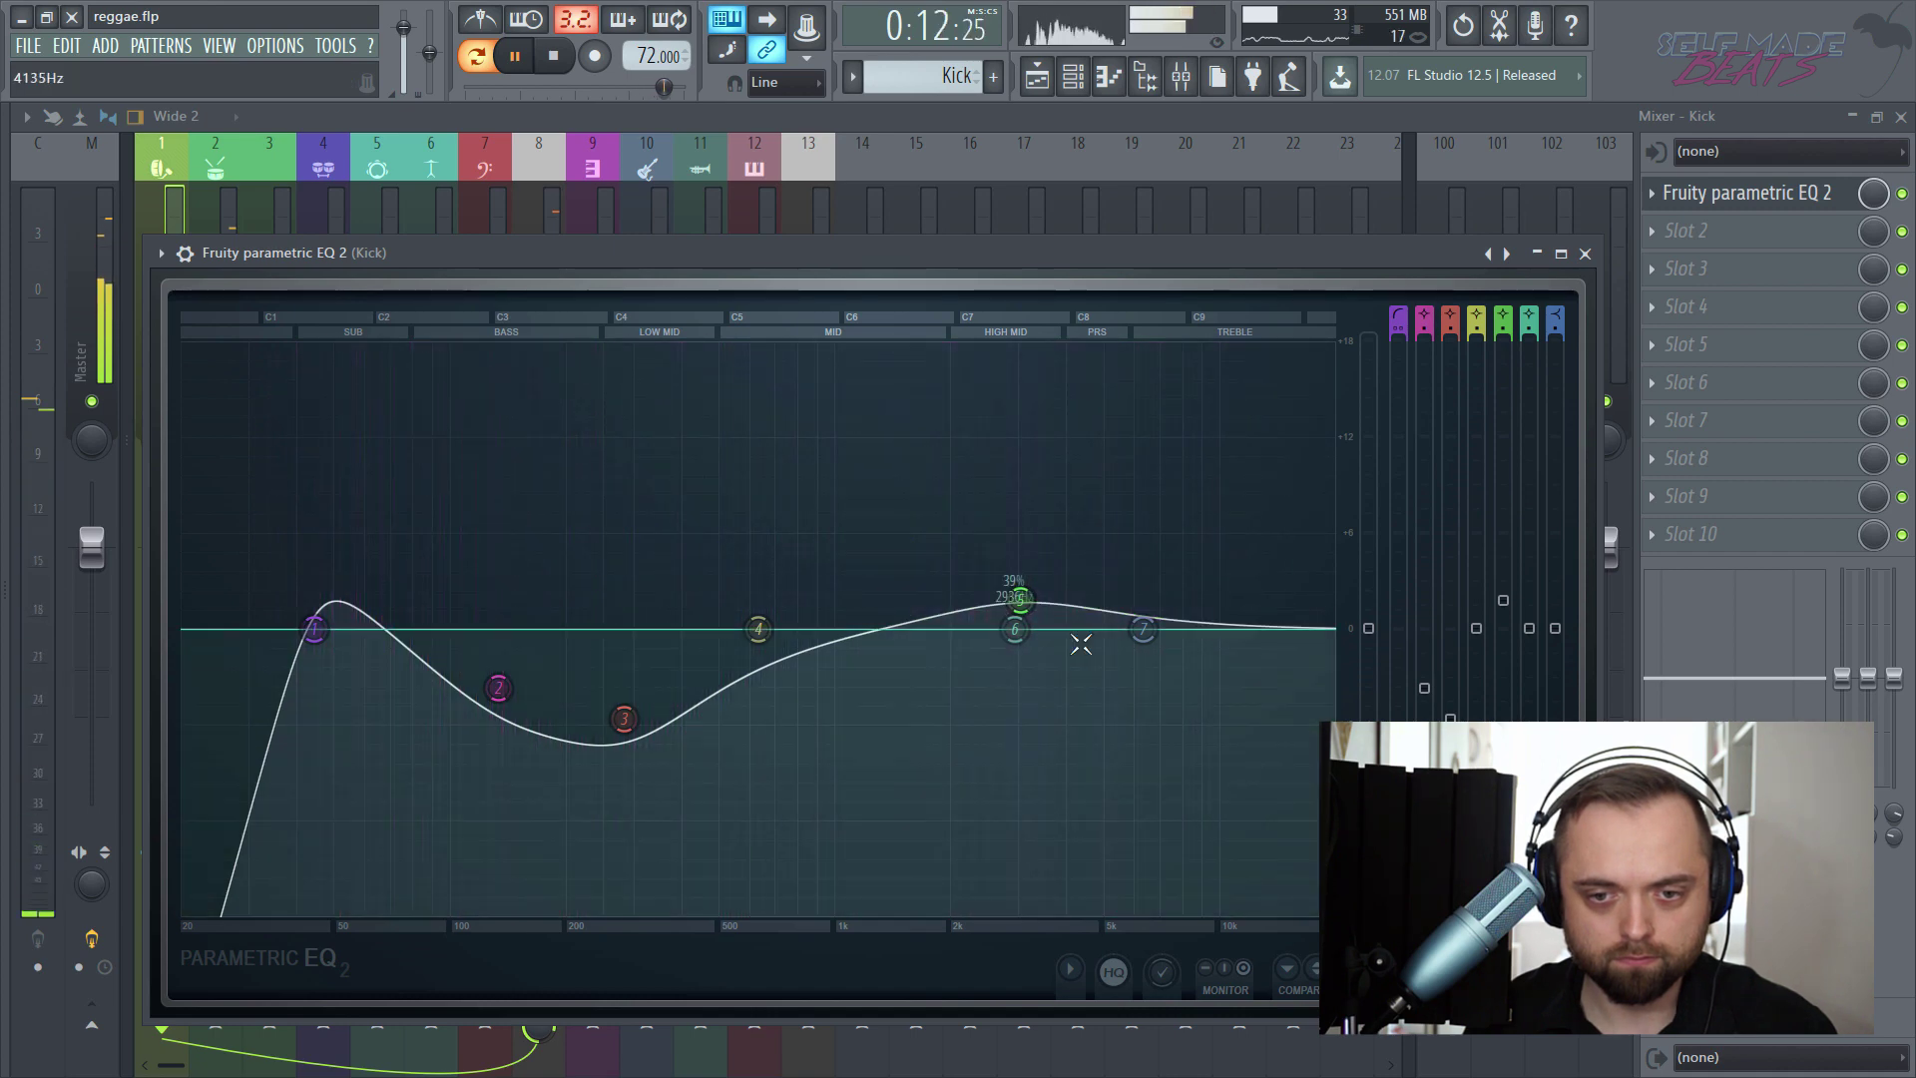
{"action": "left_click_drag", "start_coordinate": [1152, 649], "coordinate": [1142, 732]}
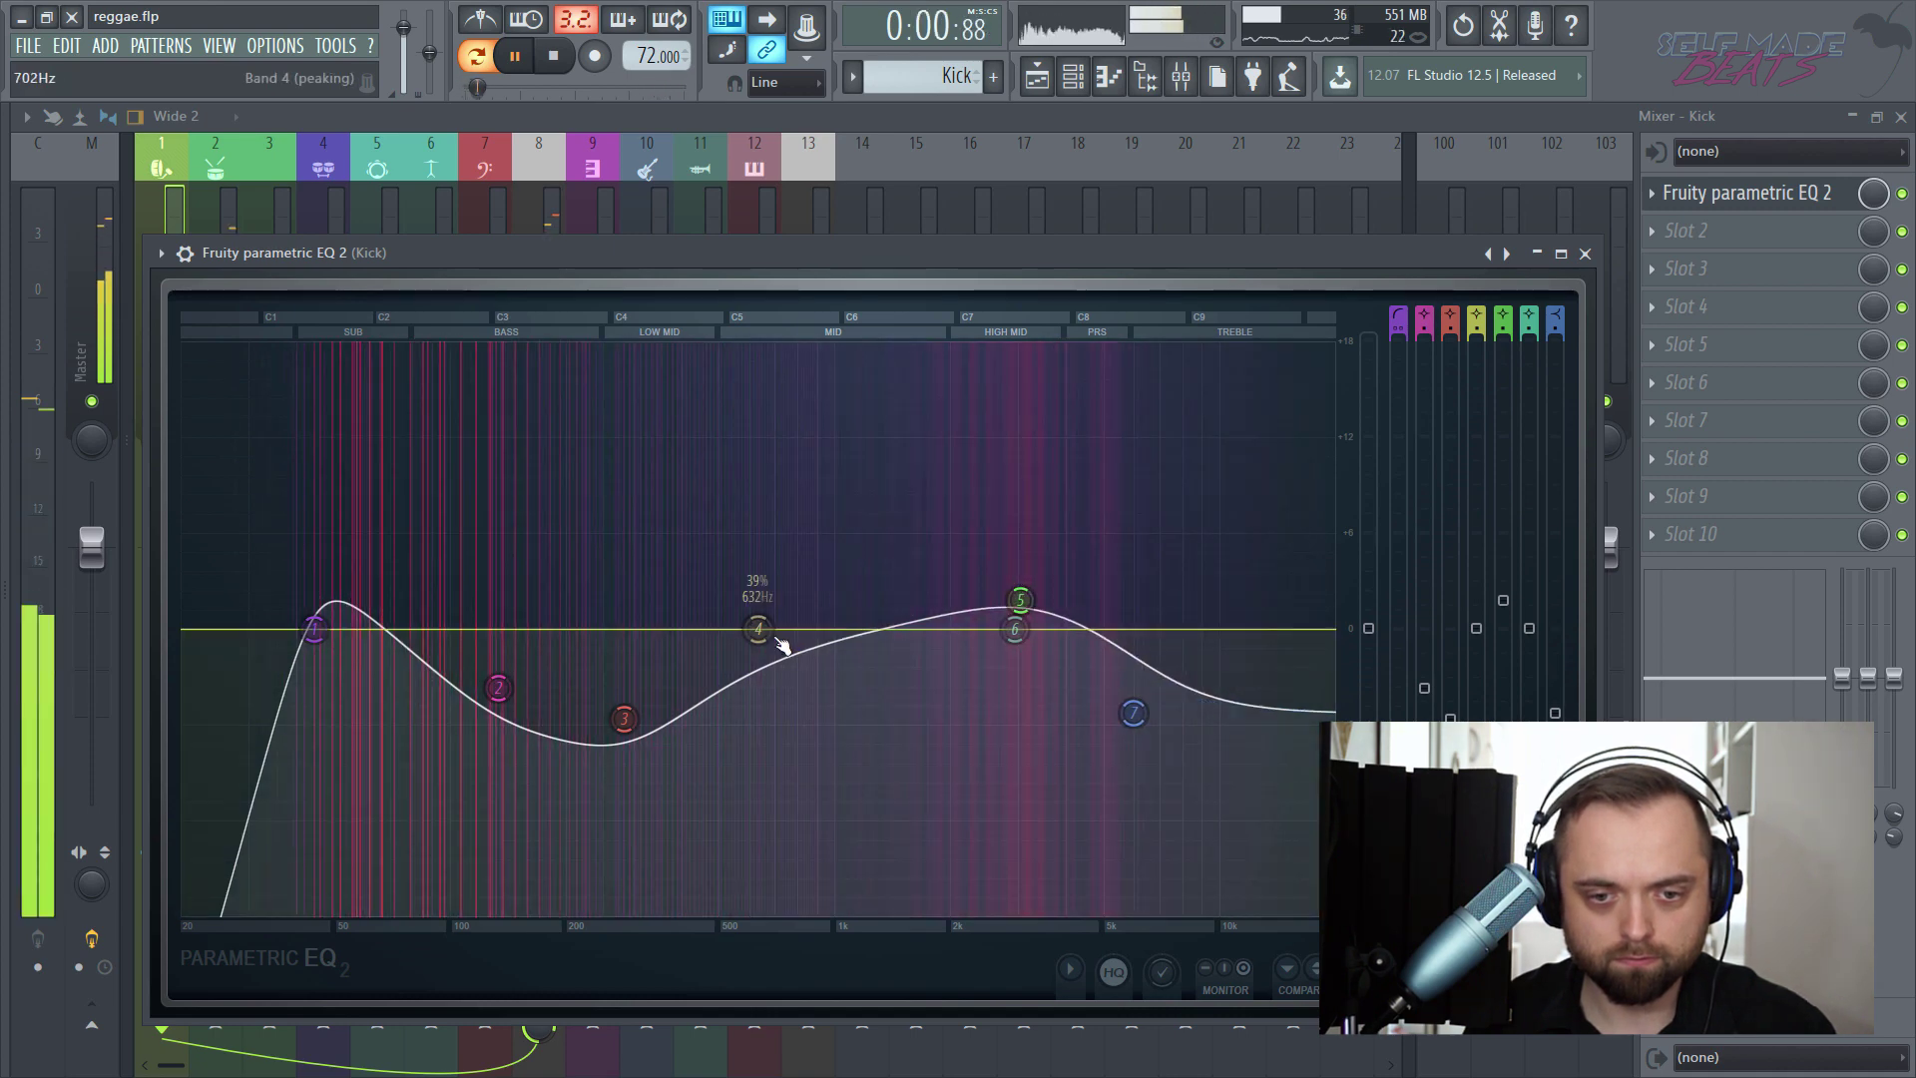
{"action": "left_click_drag", "start_coordinate": [782, 643], "coordinate": [792, 674]}
- Close the Kick EQ, stop playback, and briefly reopen the EQ to review its curve
{"action": "left_click", "coordinate": [1584, 255]}
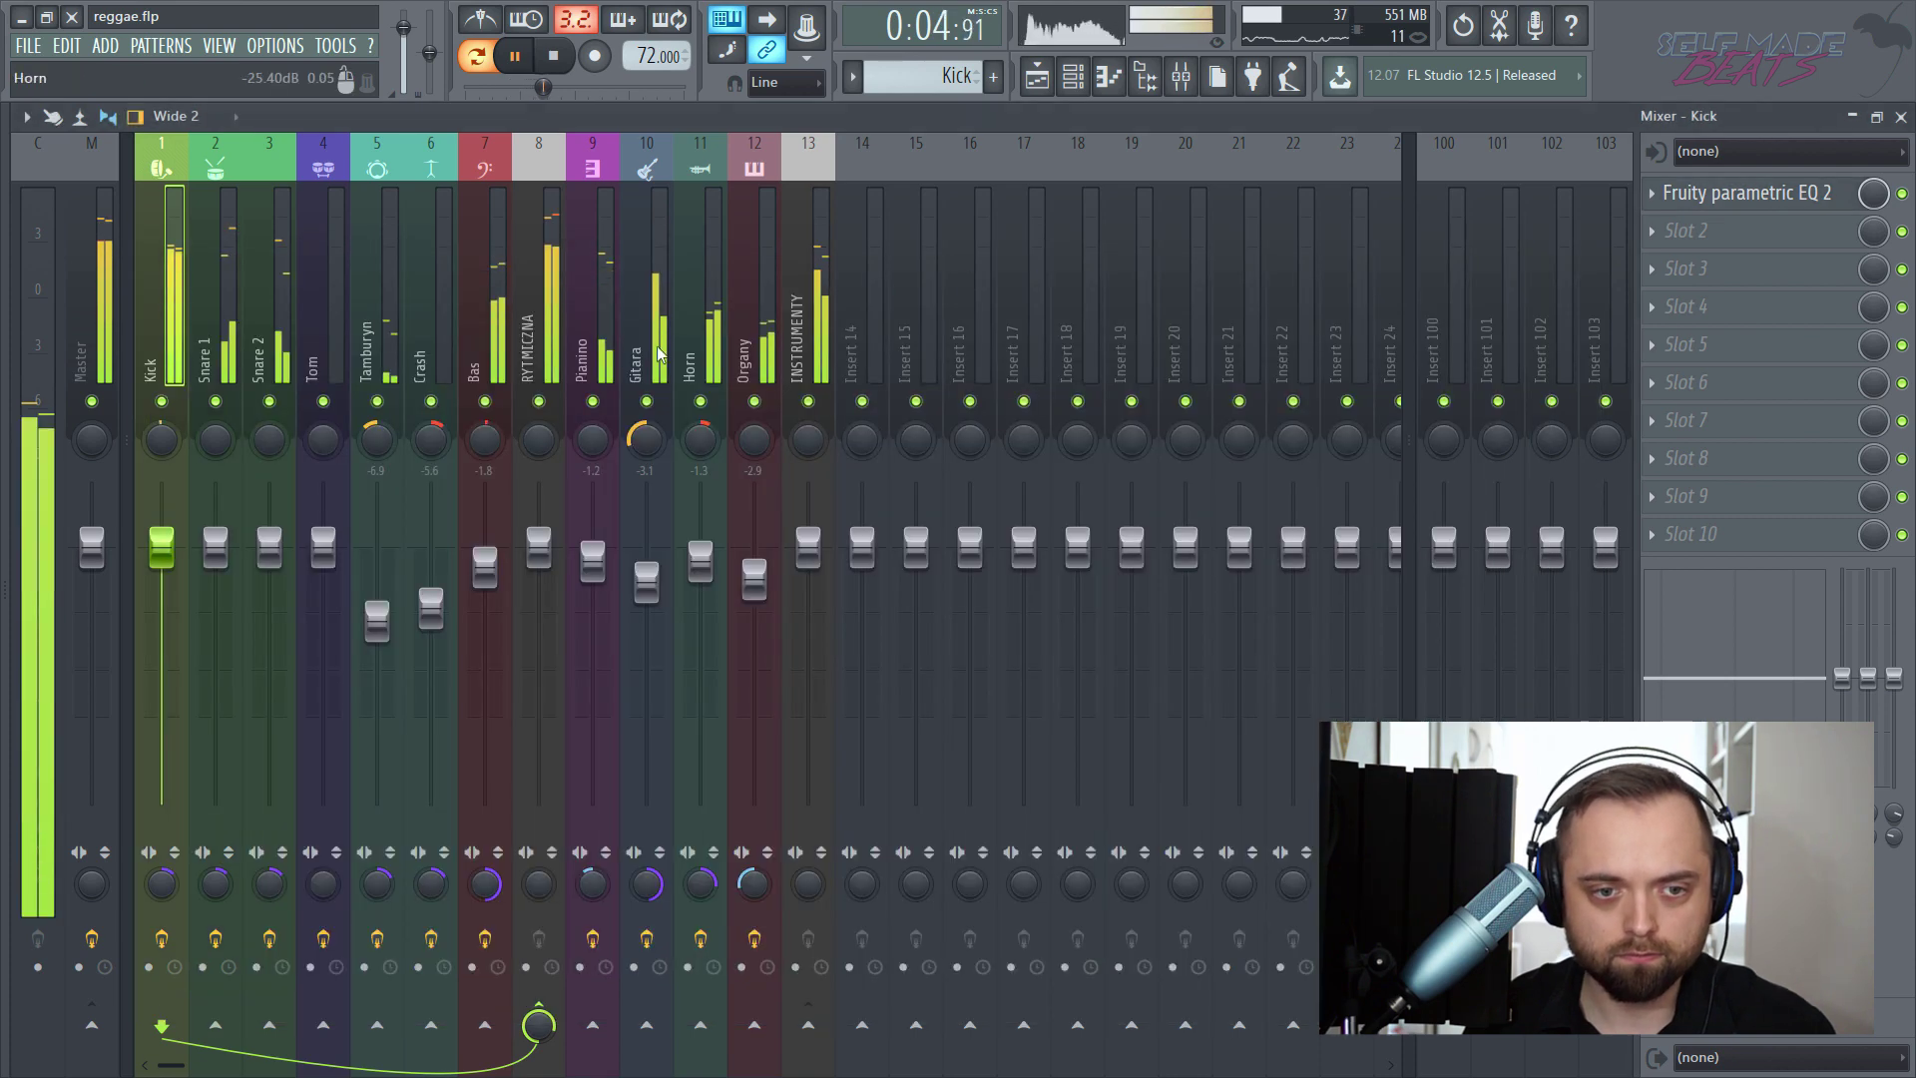
{"action": "key", "text": "space"}
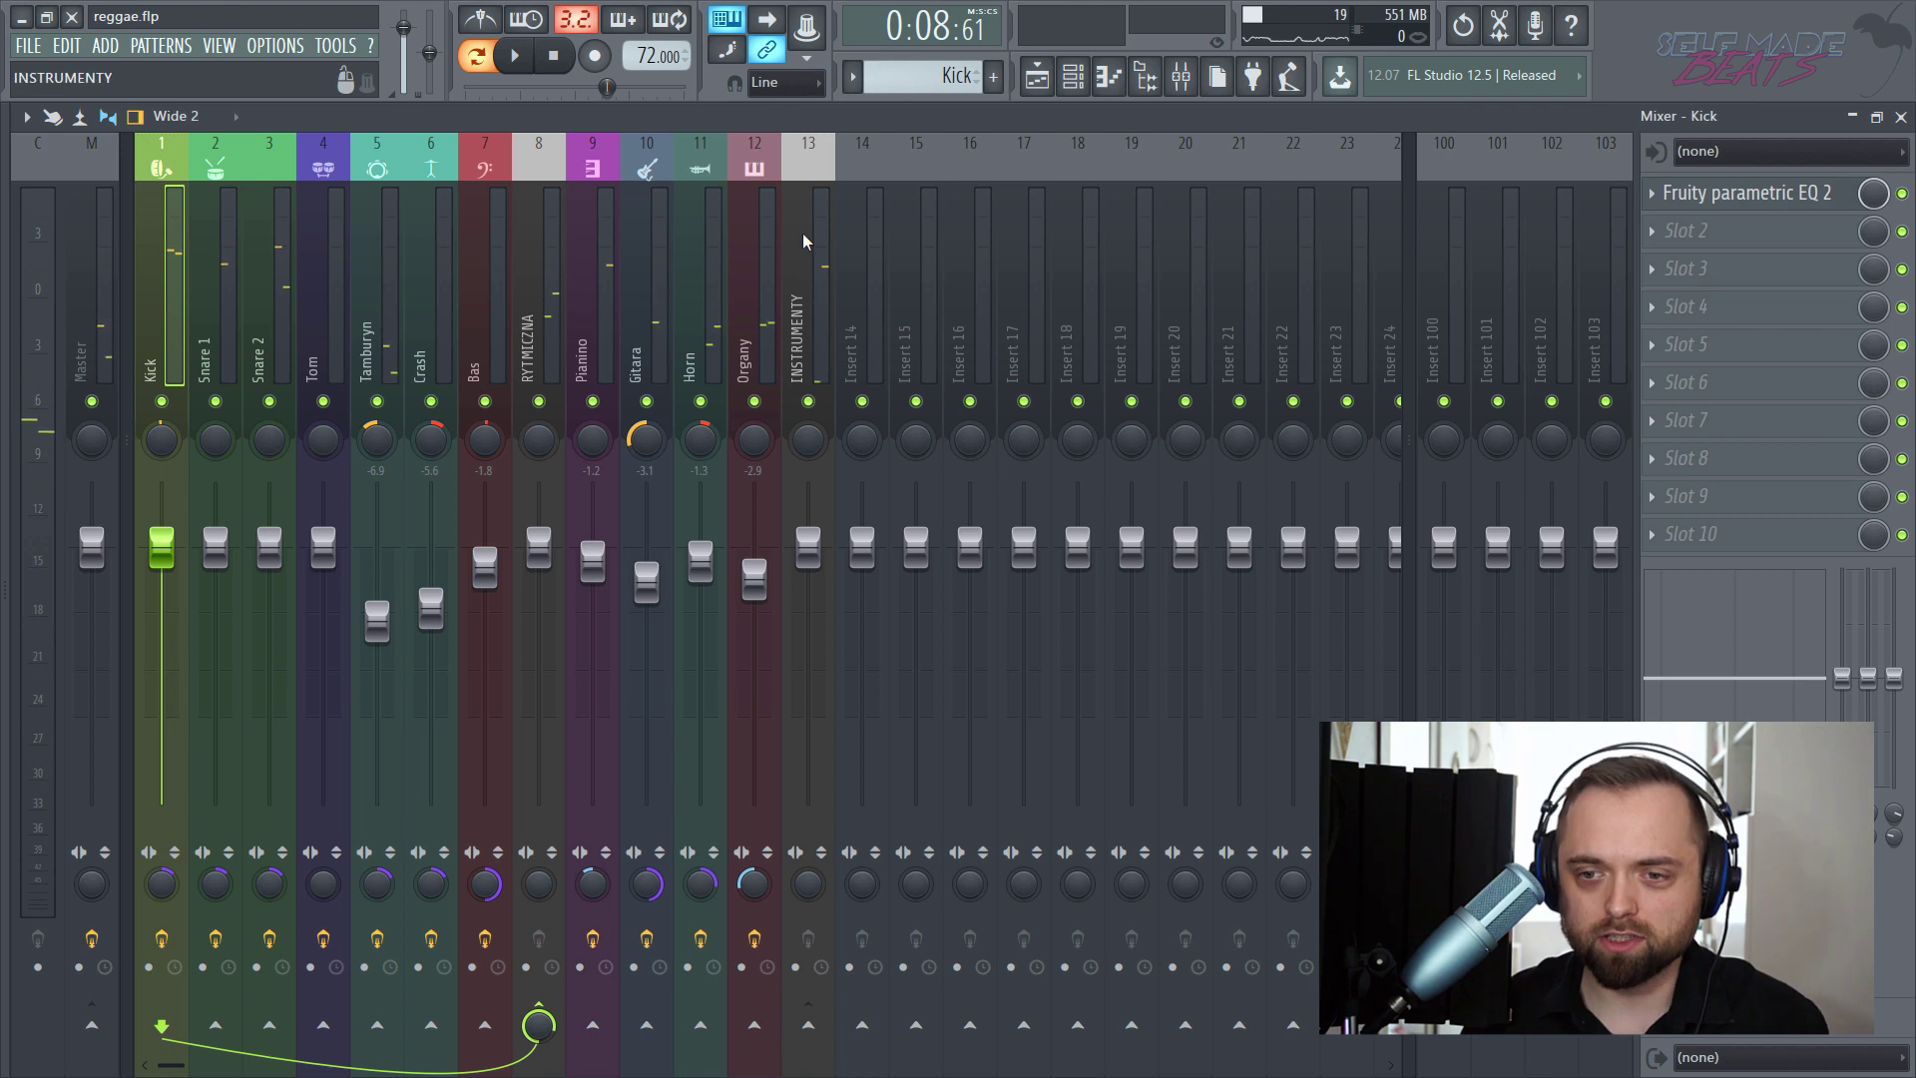
{"action": "left_click", "coordinate": [1719, 196]}
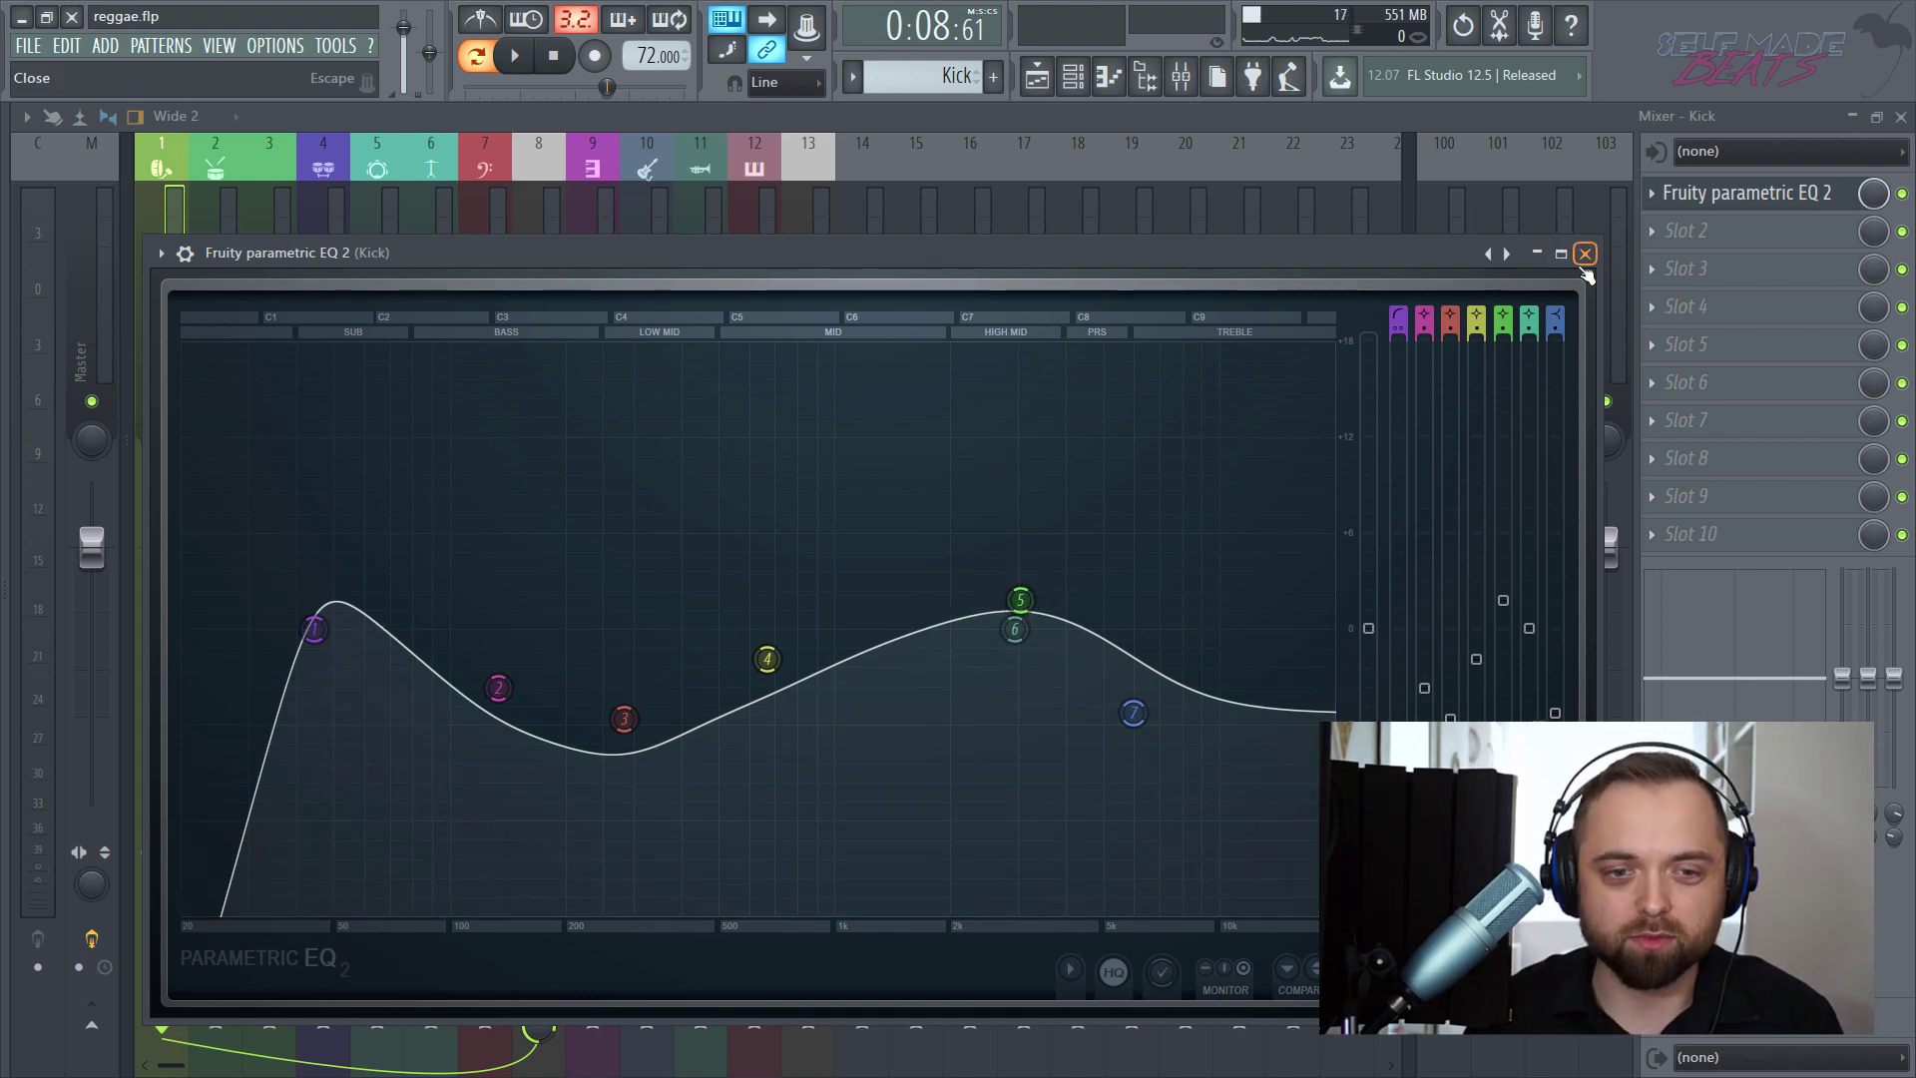
{"action": "left_click", "coordinate": [1585, 255]}
- Solo the RYTMICZNA bus, add Fruity Compressor to its first effect slot, and reposition the compressor window over the mixer
{"action": "left_click", "coordinate": [521, 274]}
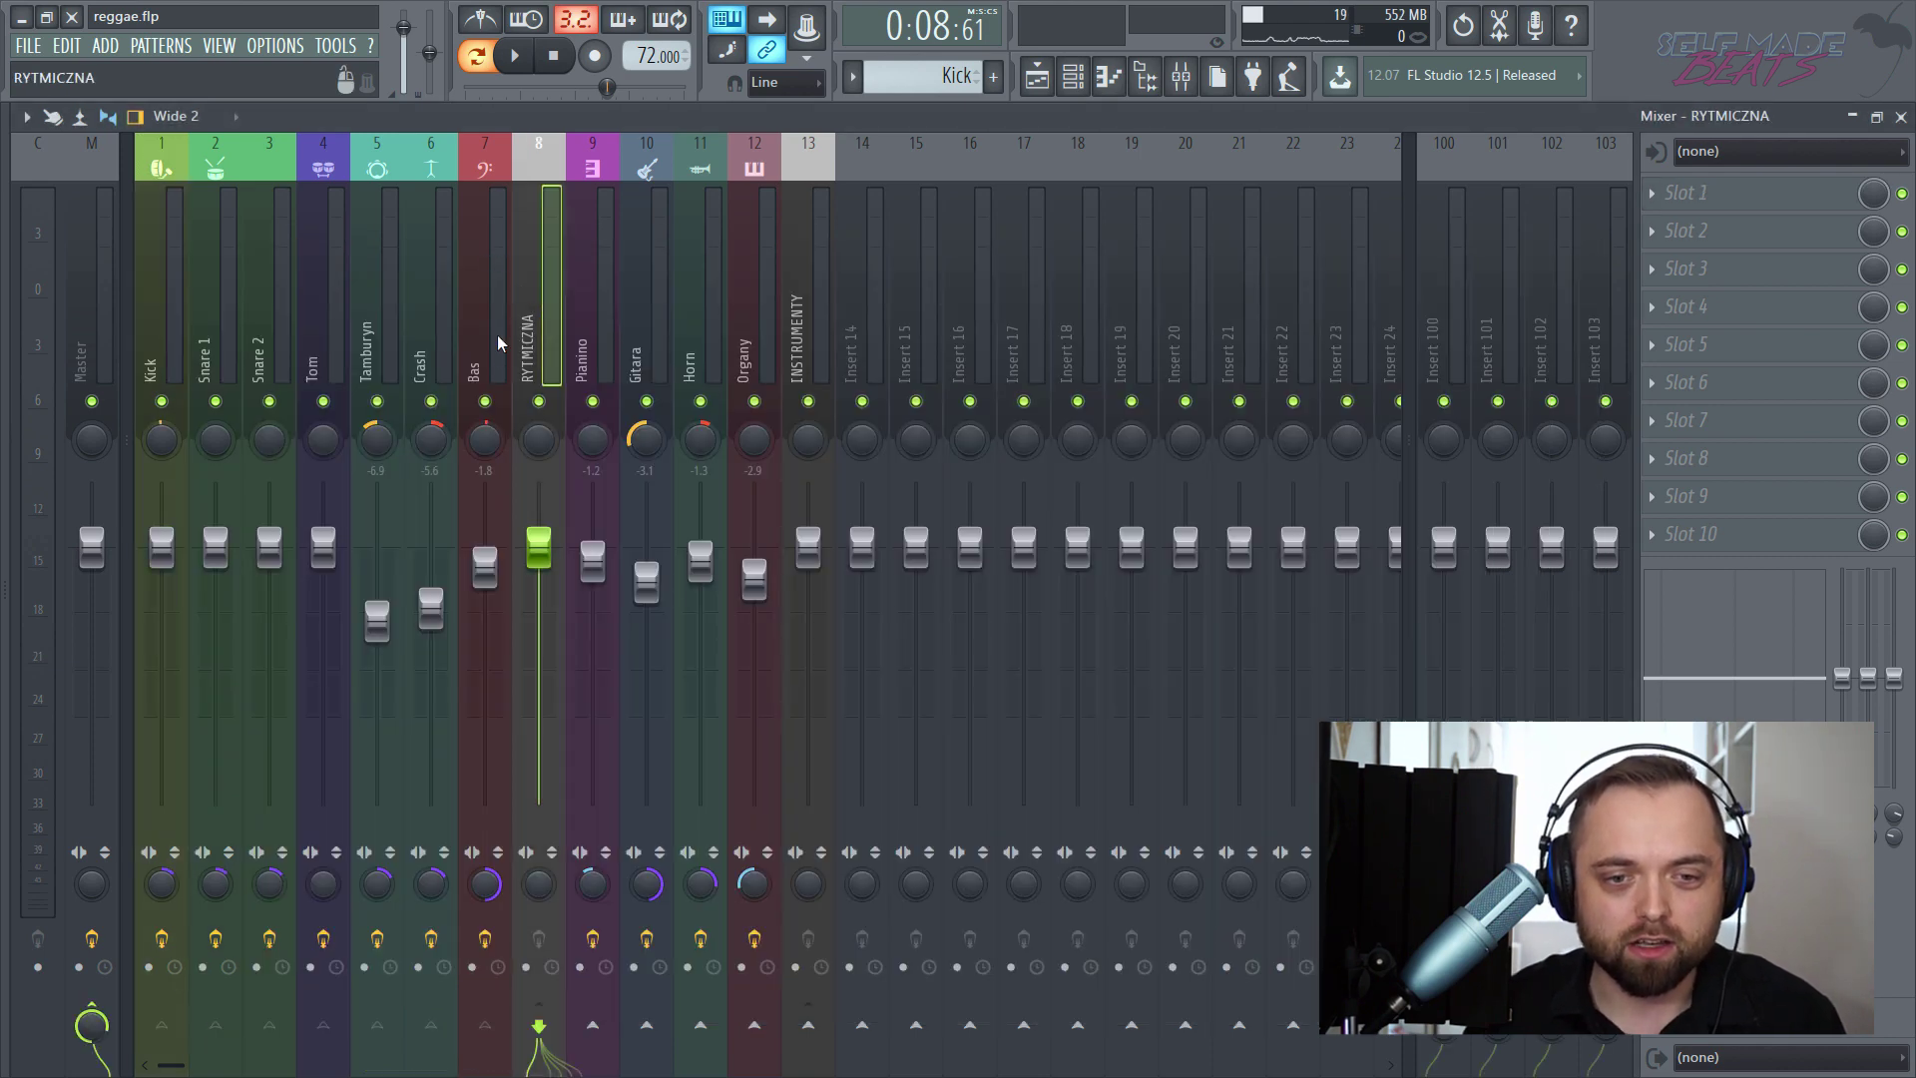
{"action": "right_click", "coordinate": [539, 400]}
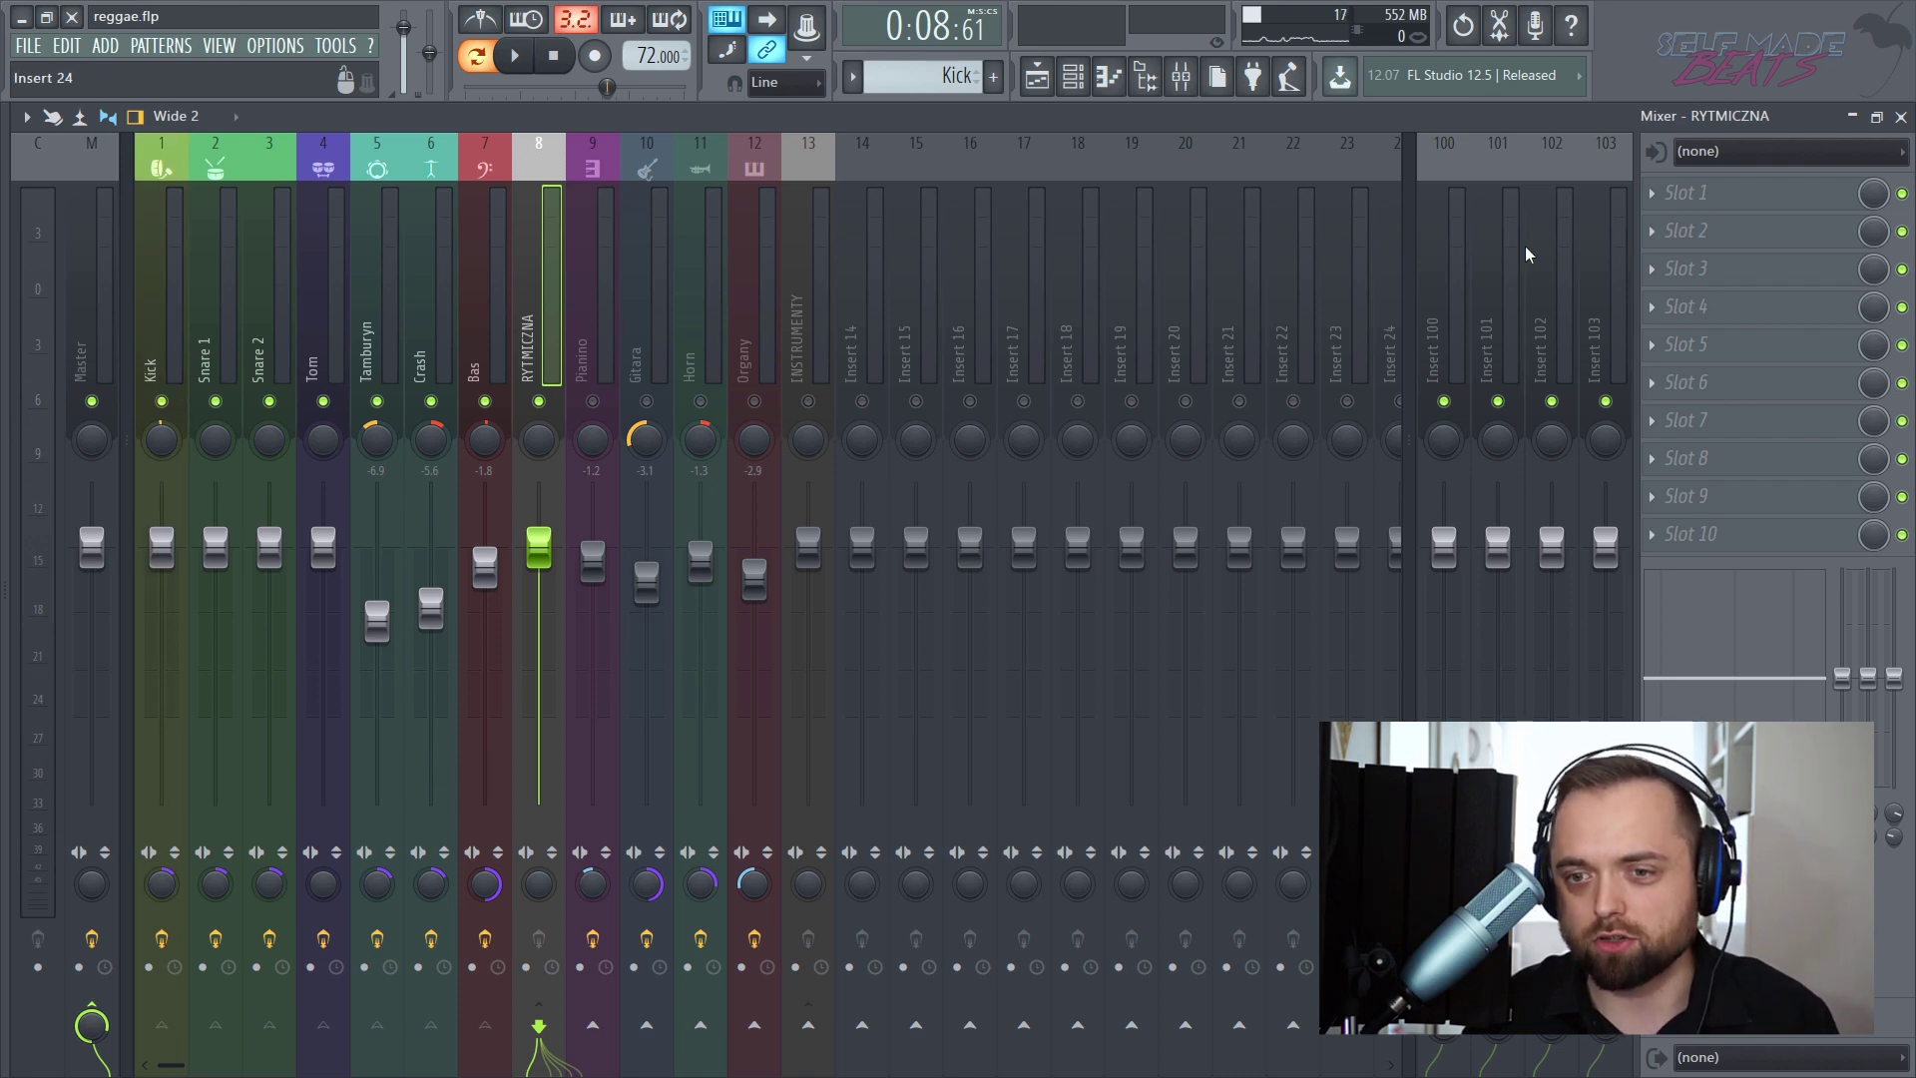
{"action": "left_click", "coordinate": [1755, 201]}
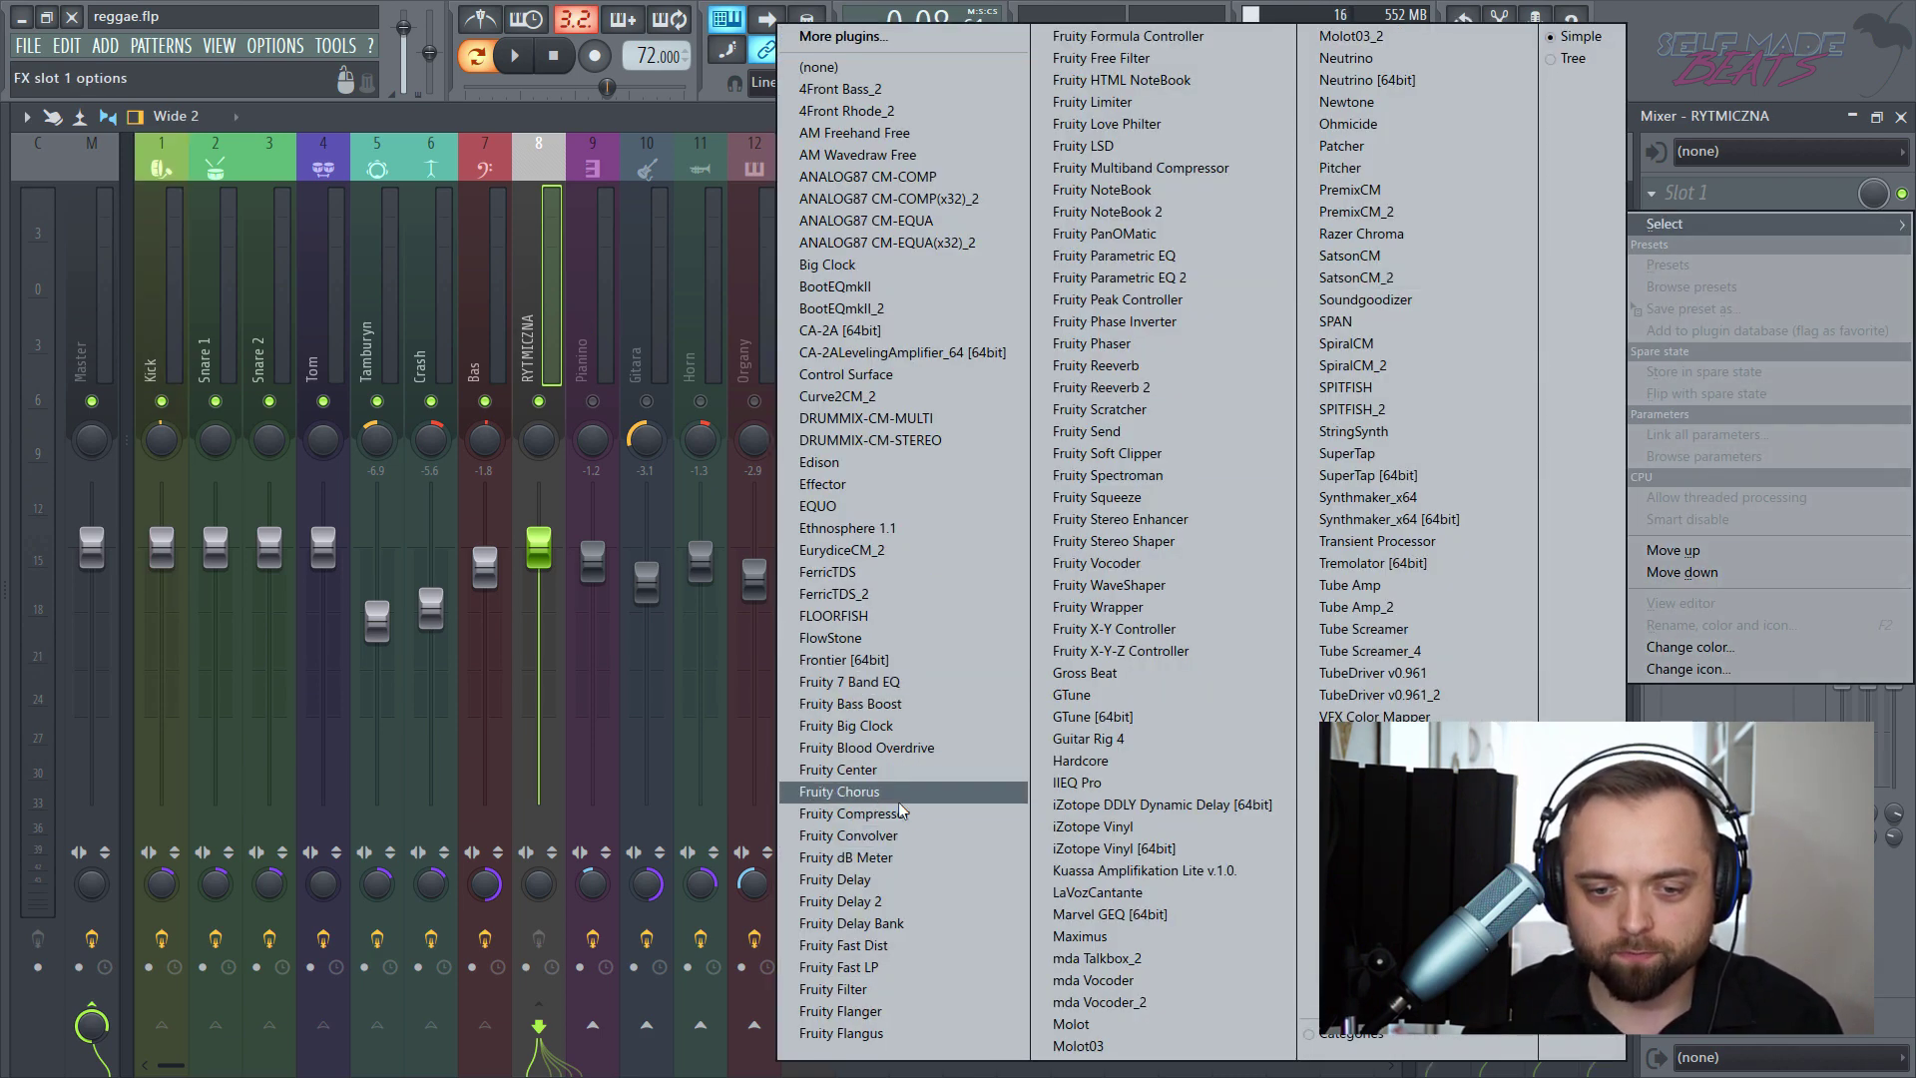
{"action": "left_click", "coordinate": [804, 812]}
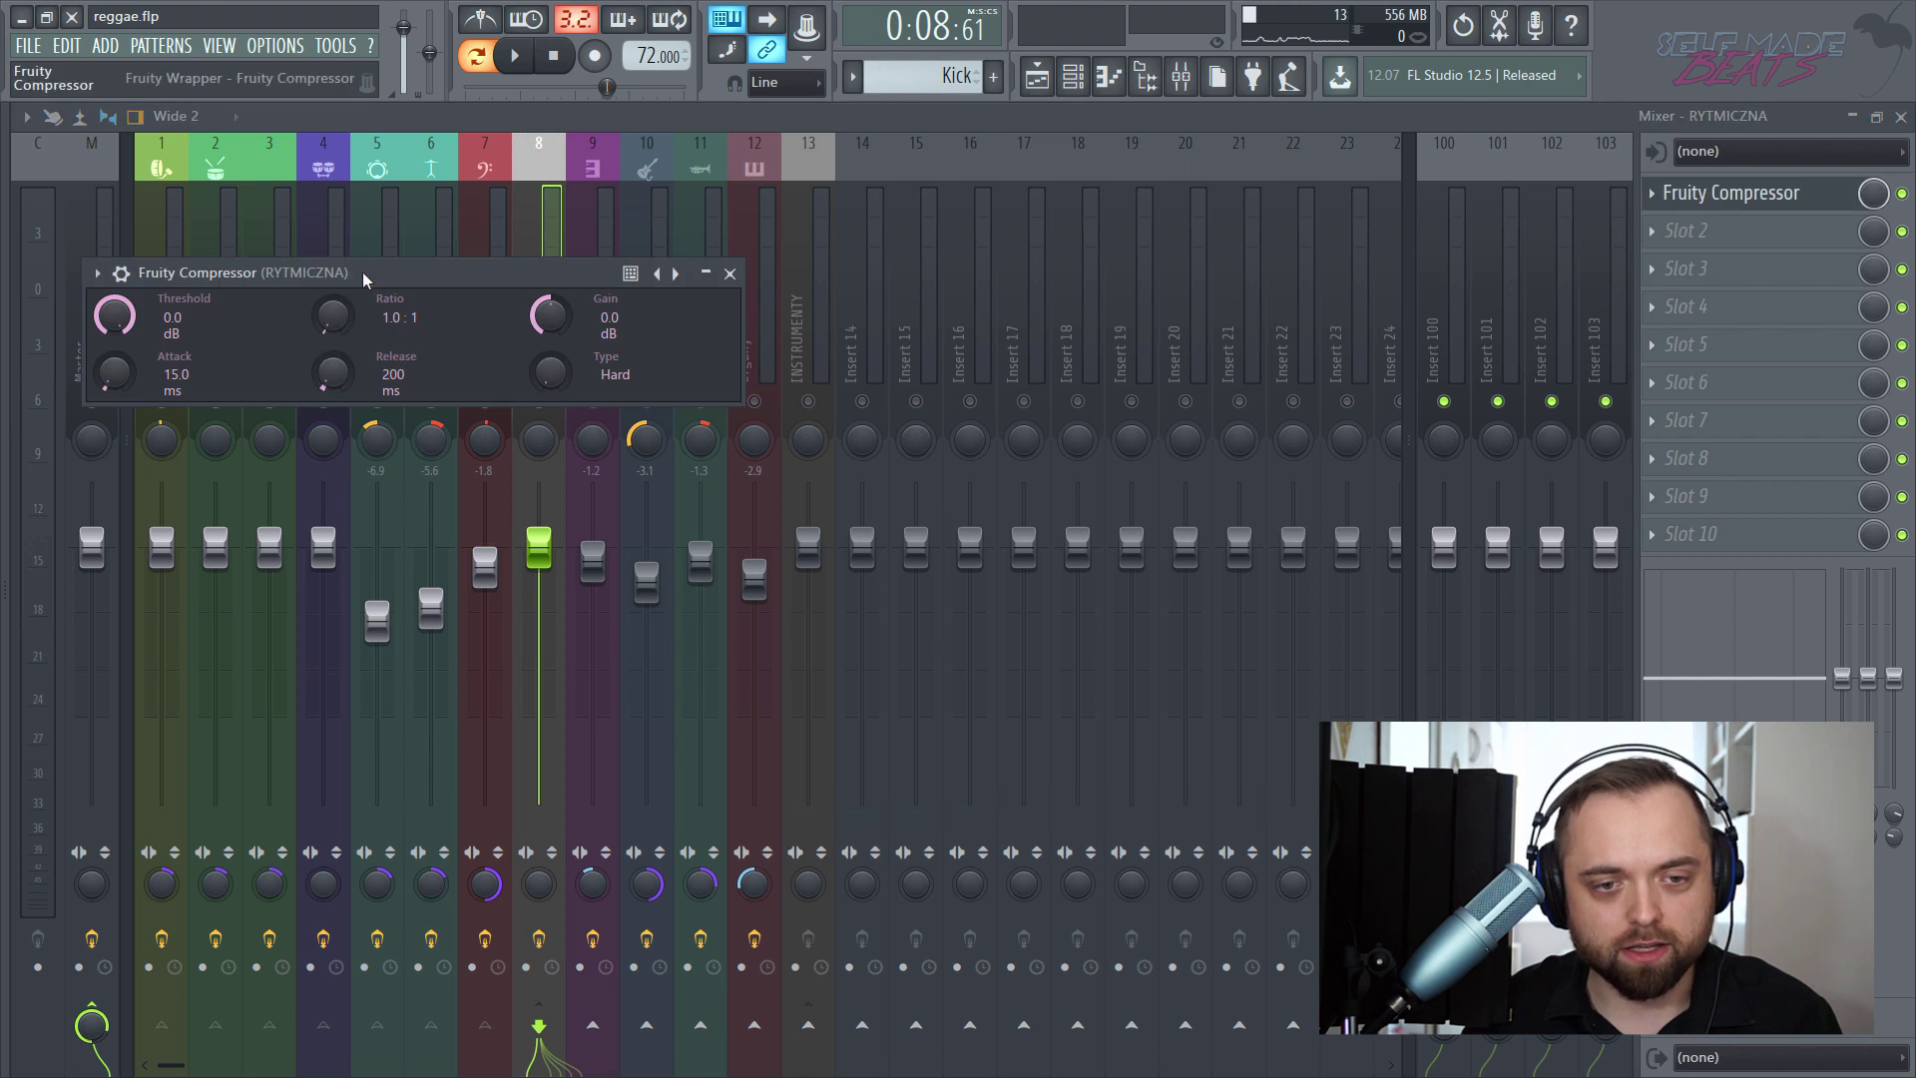
{"action": "left_click_drag", "start_coordinate": [363, 275], "coordinate": [806, 395]}
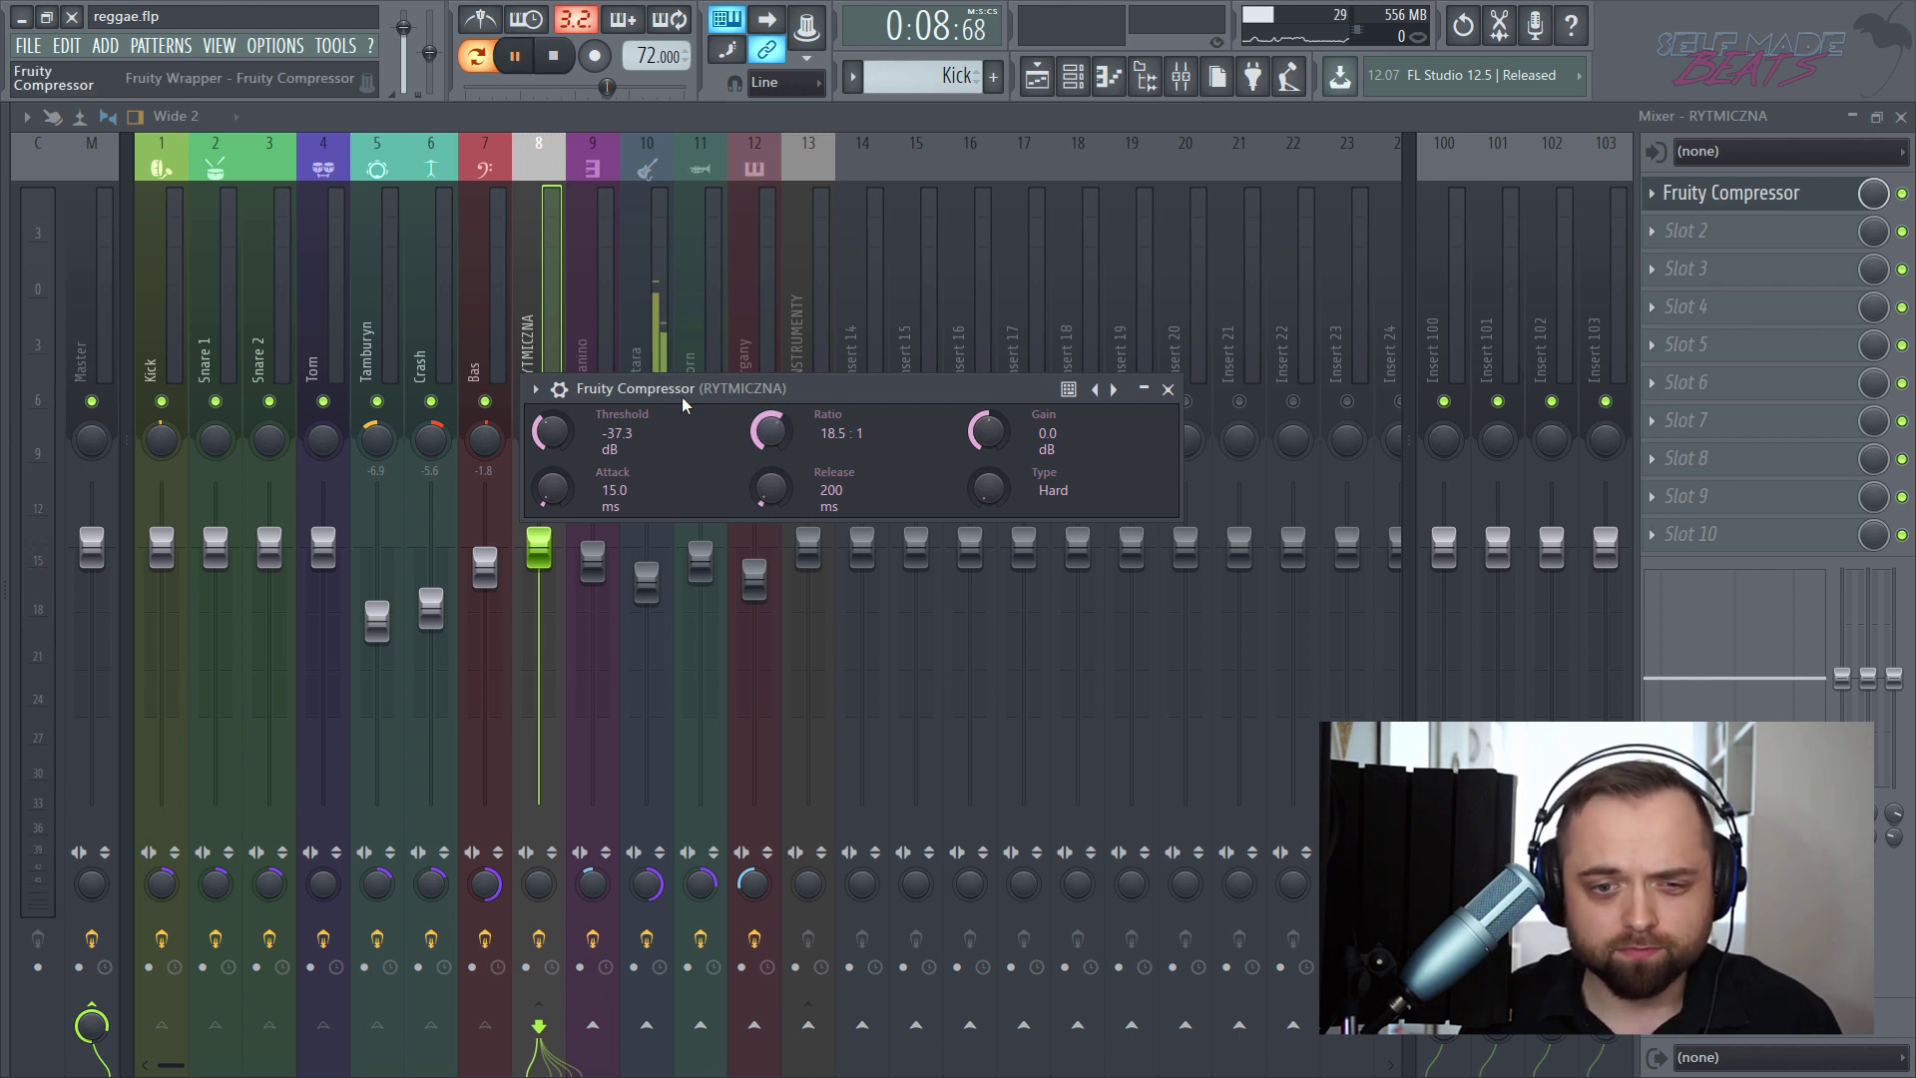
- During playback, set the RYTMICZNA compressor's threshold to -17.9 dB and its ratio to 13.6:1
{"action": "scroll", "coordinate": [691, 440], "scroll_direction": "up", "scroll_amount": 5}
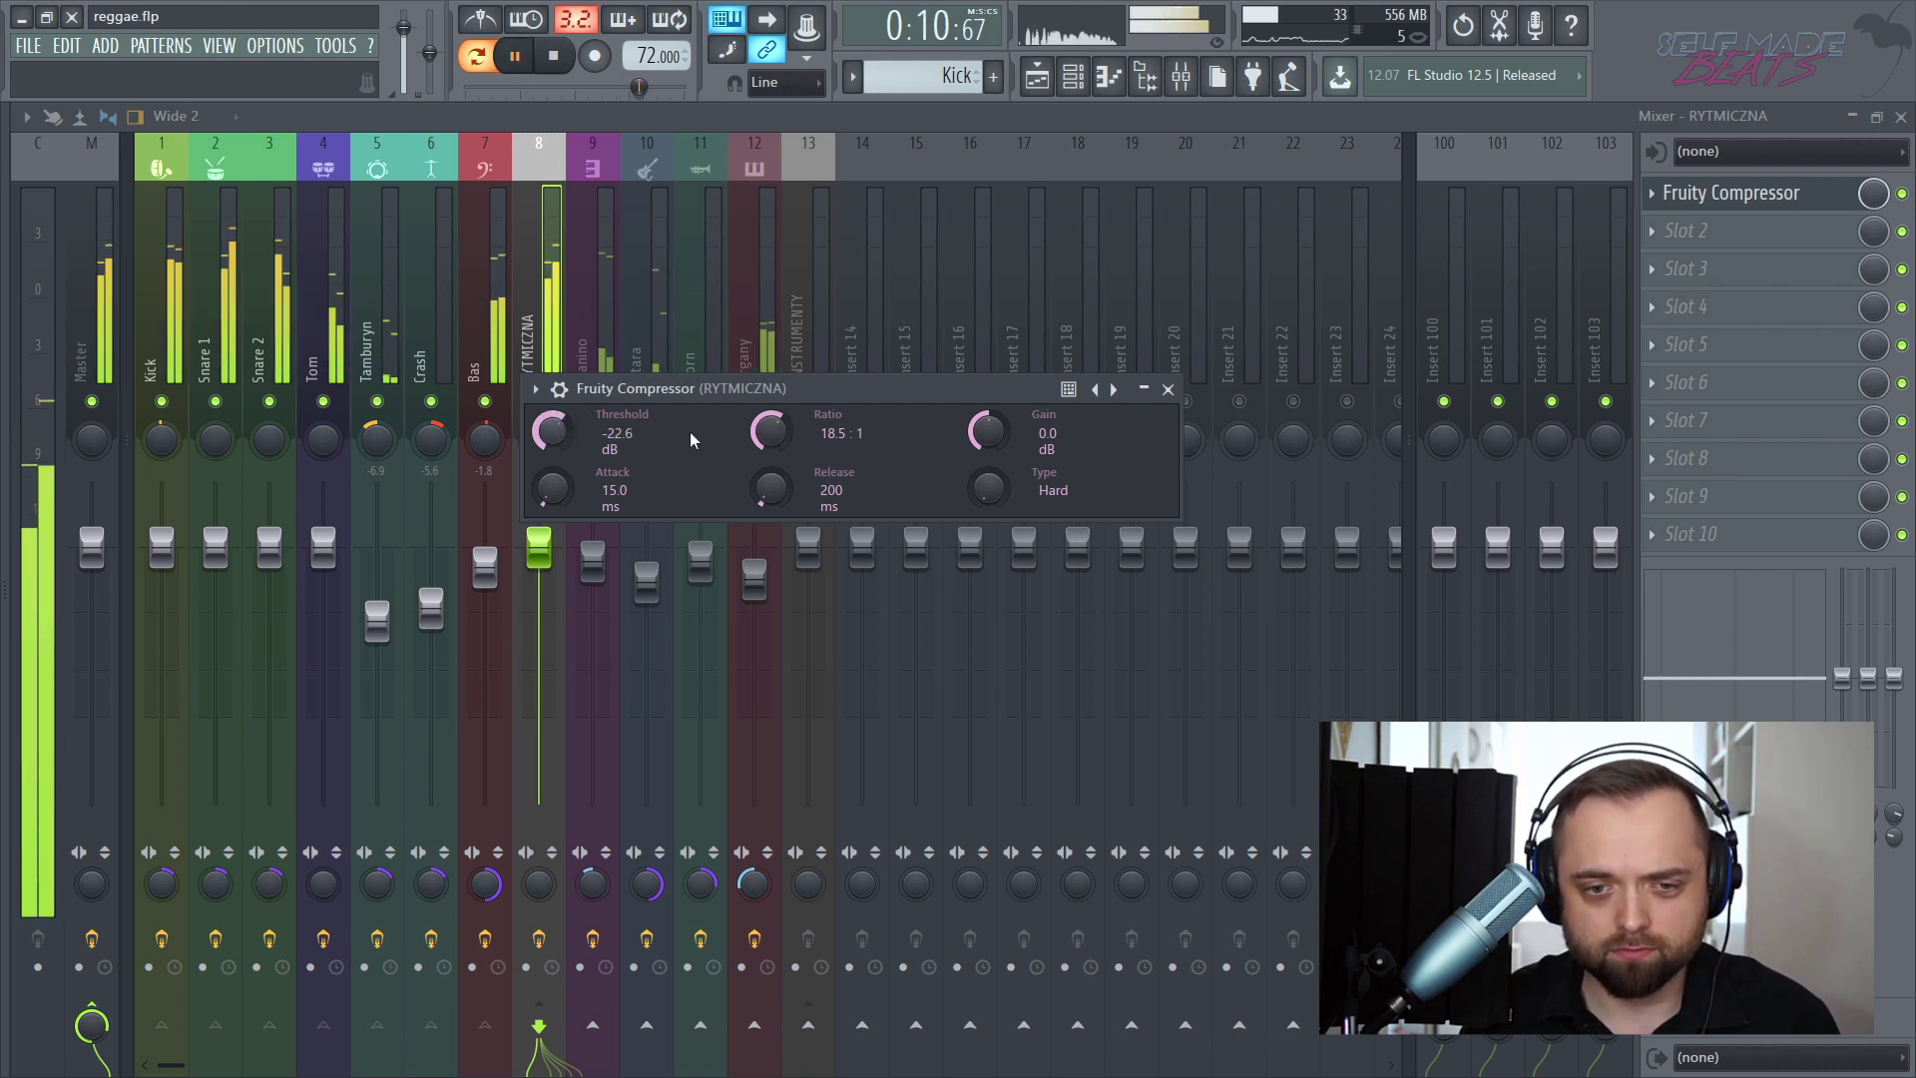
{"action": "scroll", "coordinate": [768, 431], "scroll_direction": "down", "scroll_amount": 4}
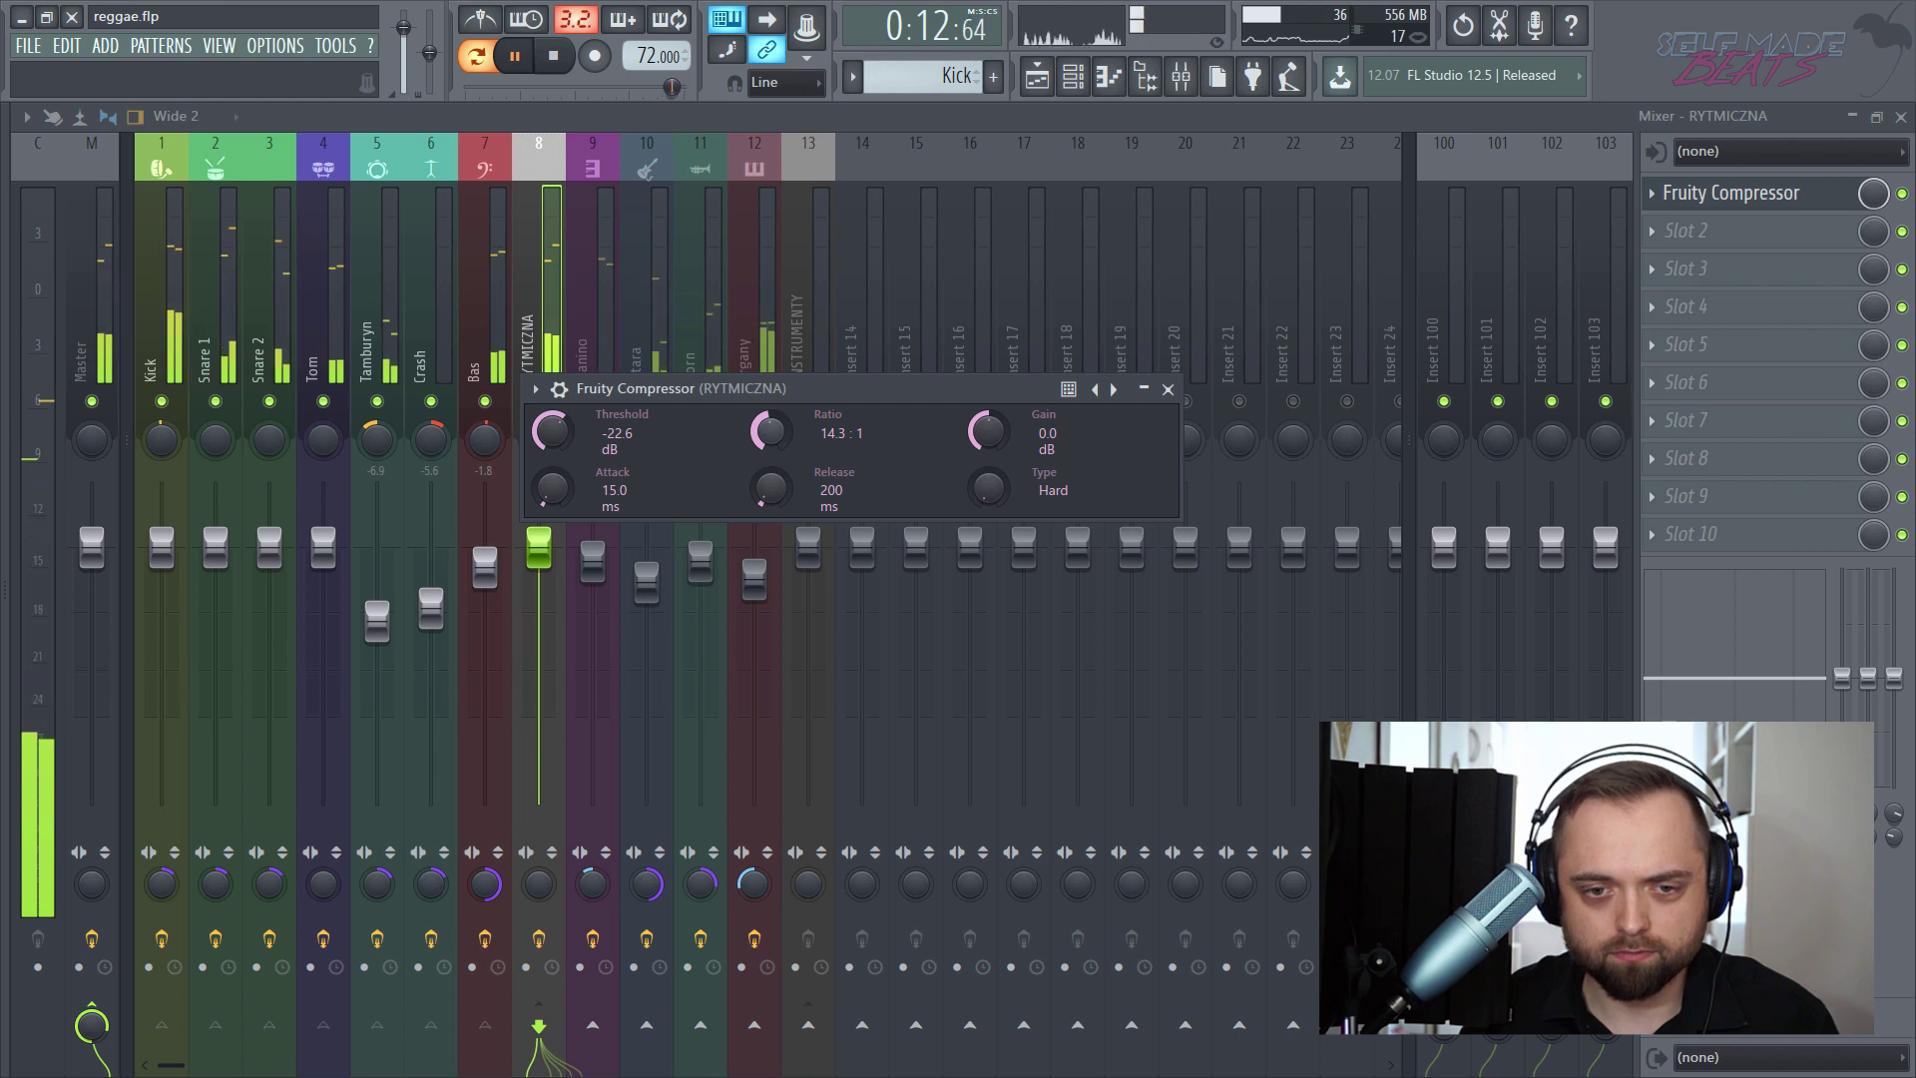
{"action": "scroll", "coordinate": [769, 431], "scroll_direction": "down", "scroll_amount": 1}
{"action": "scroll", "coordinate": [552, 431], "scroll_direction": "up", "scroll_amount": 2}
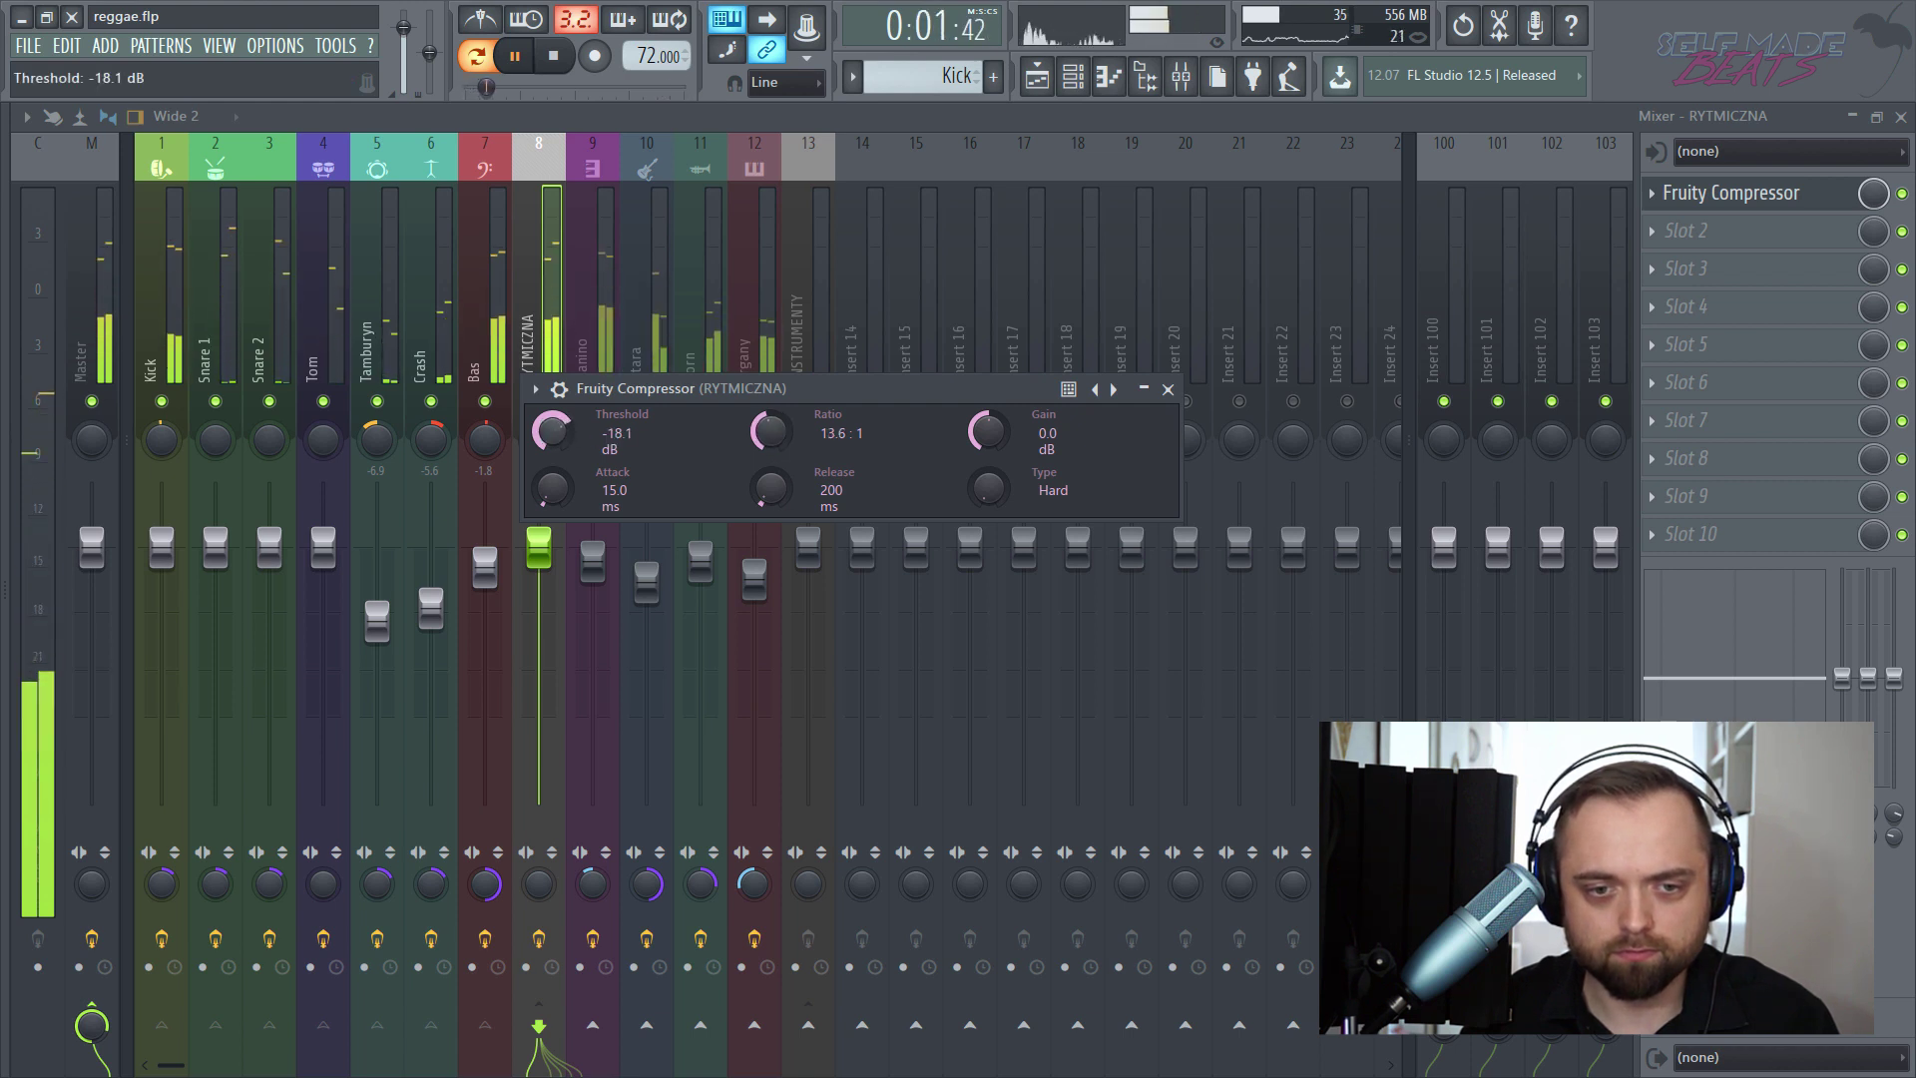
{"action": "scroll", "coordinate": [552, 432], "scroll_direction": "up", "scroll_amount": 1}
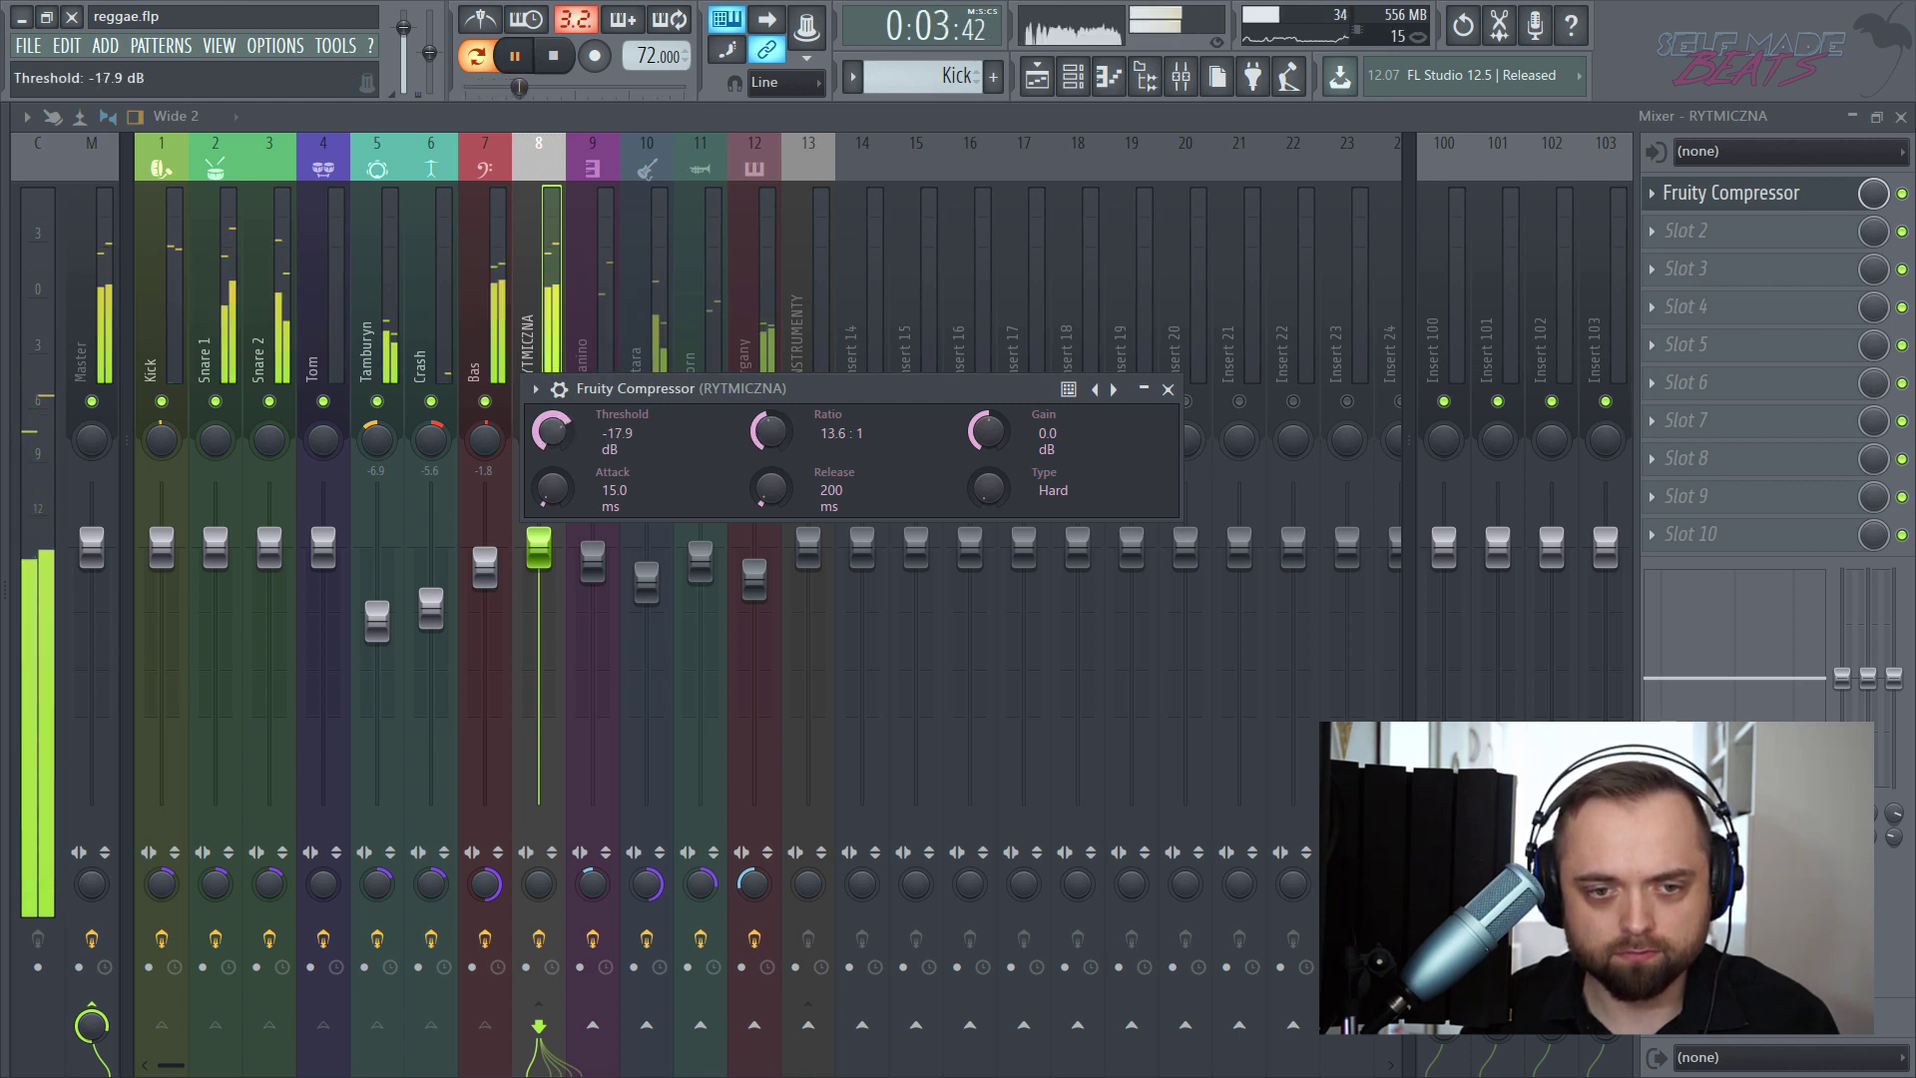
- Set the RYTMICZNA compressor's gain to 4.0 dB, type to Vintage, threshold to -19.0 dB and ratio to 15.2:1, and close it
{"action": "scroll", "coordinate": [987, 431], "scroll_direction": "up", "scroll_amount": 4}
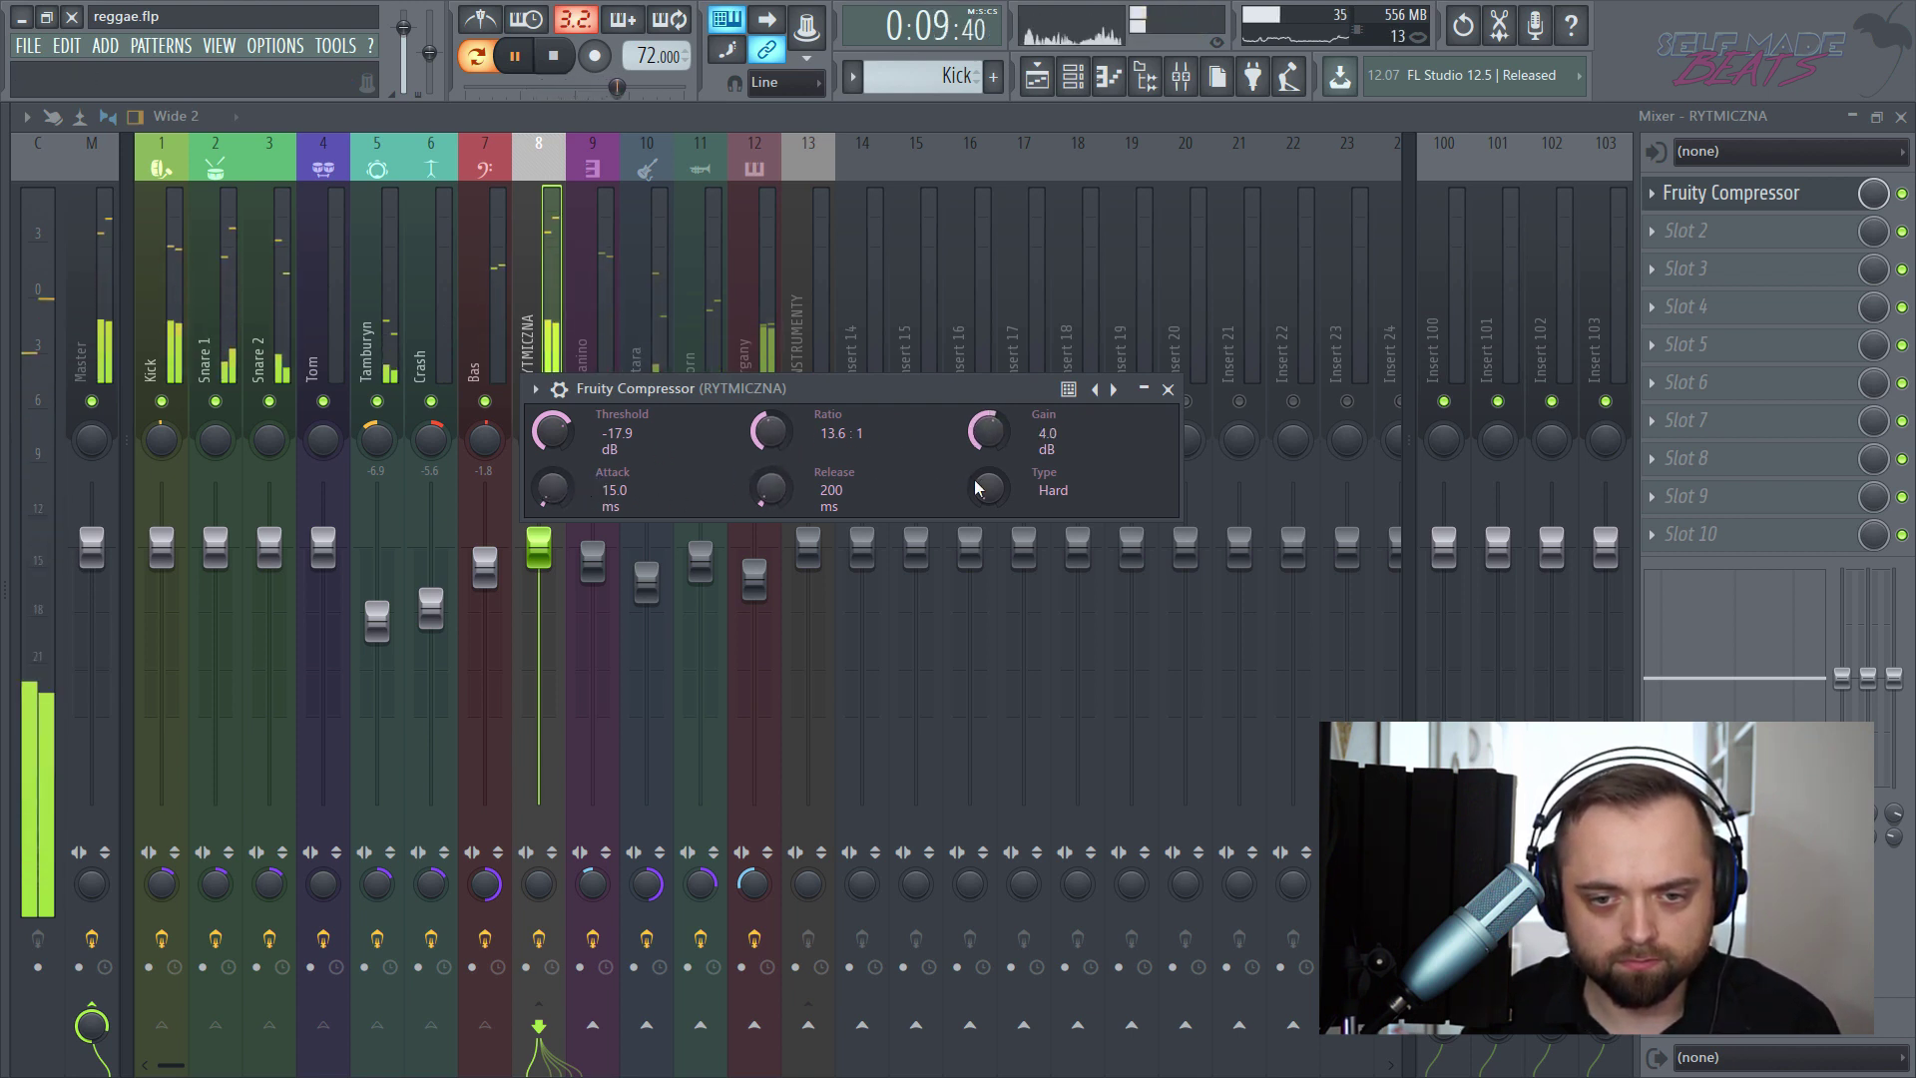
{"action": "scroll", "coordinate": [976, 487], "scroll_direction": "up", "scroll_amount": 3}
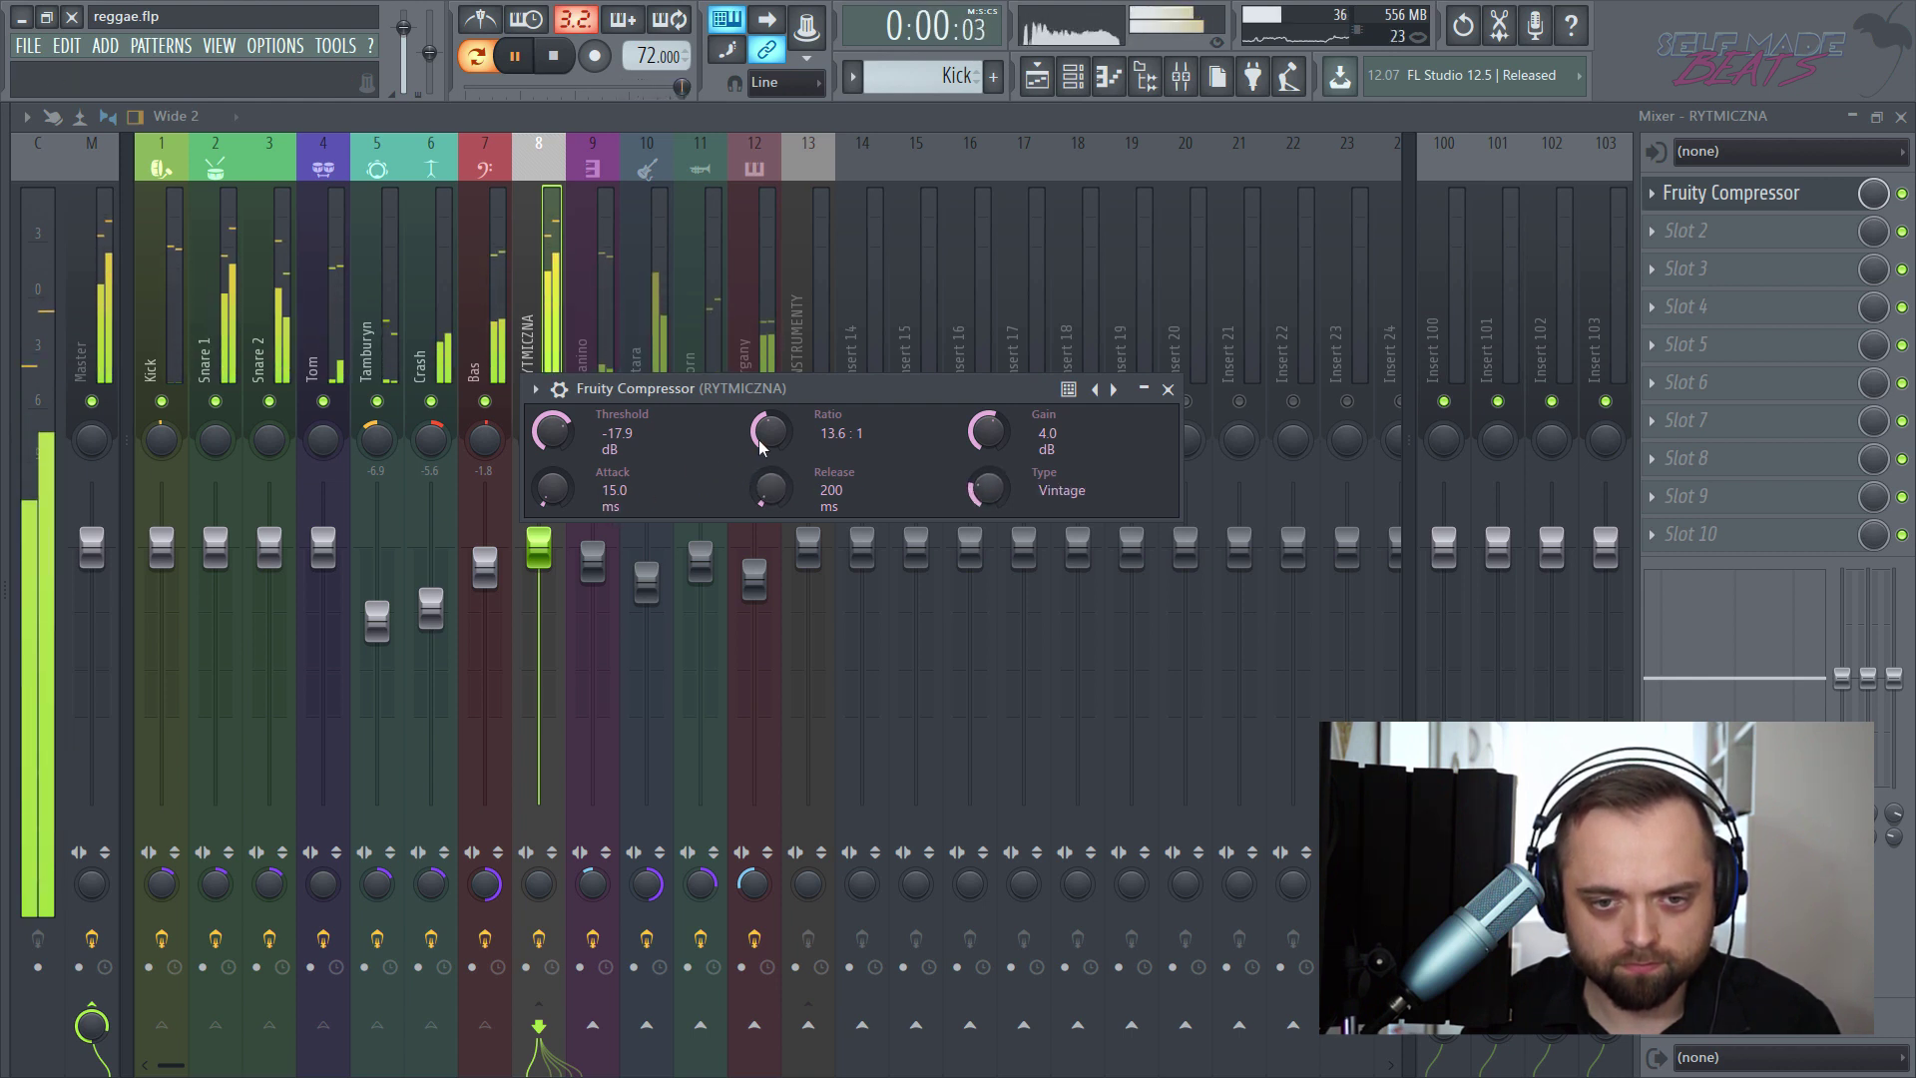
{"action": "scroll", "coordinate": [768, 431], "scroll_direction": "up", "scroll_amount": 2}
{"action": "scroll", "coordinate": [596, 411], "scroll_direction": "down", "scroll_amount": 2}
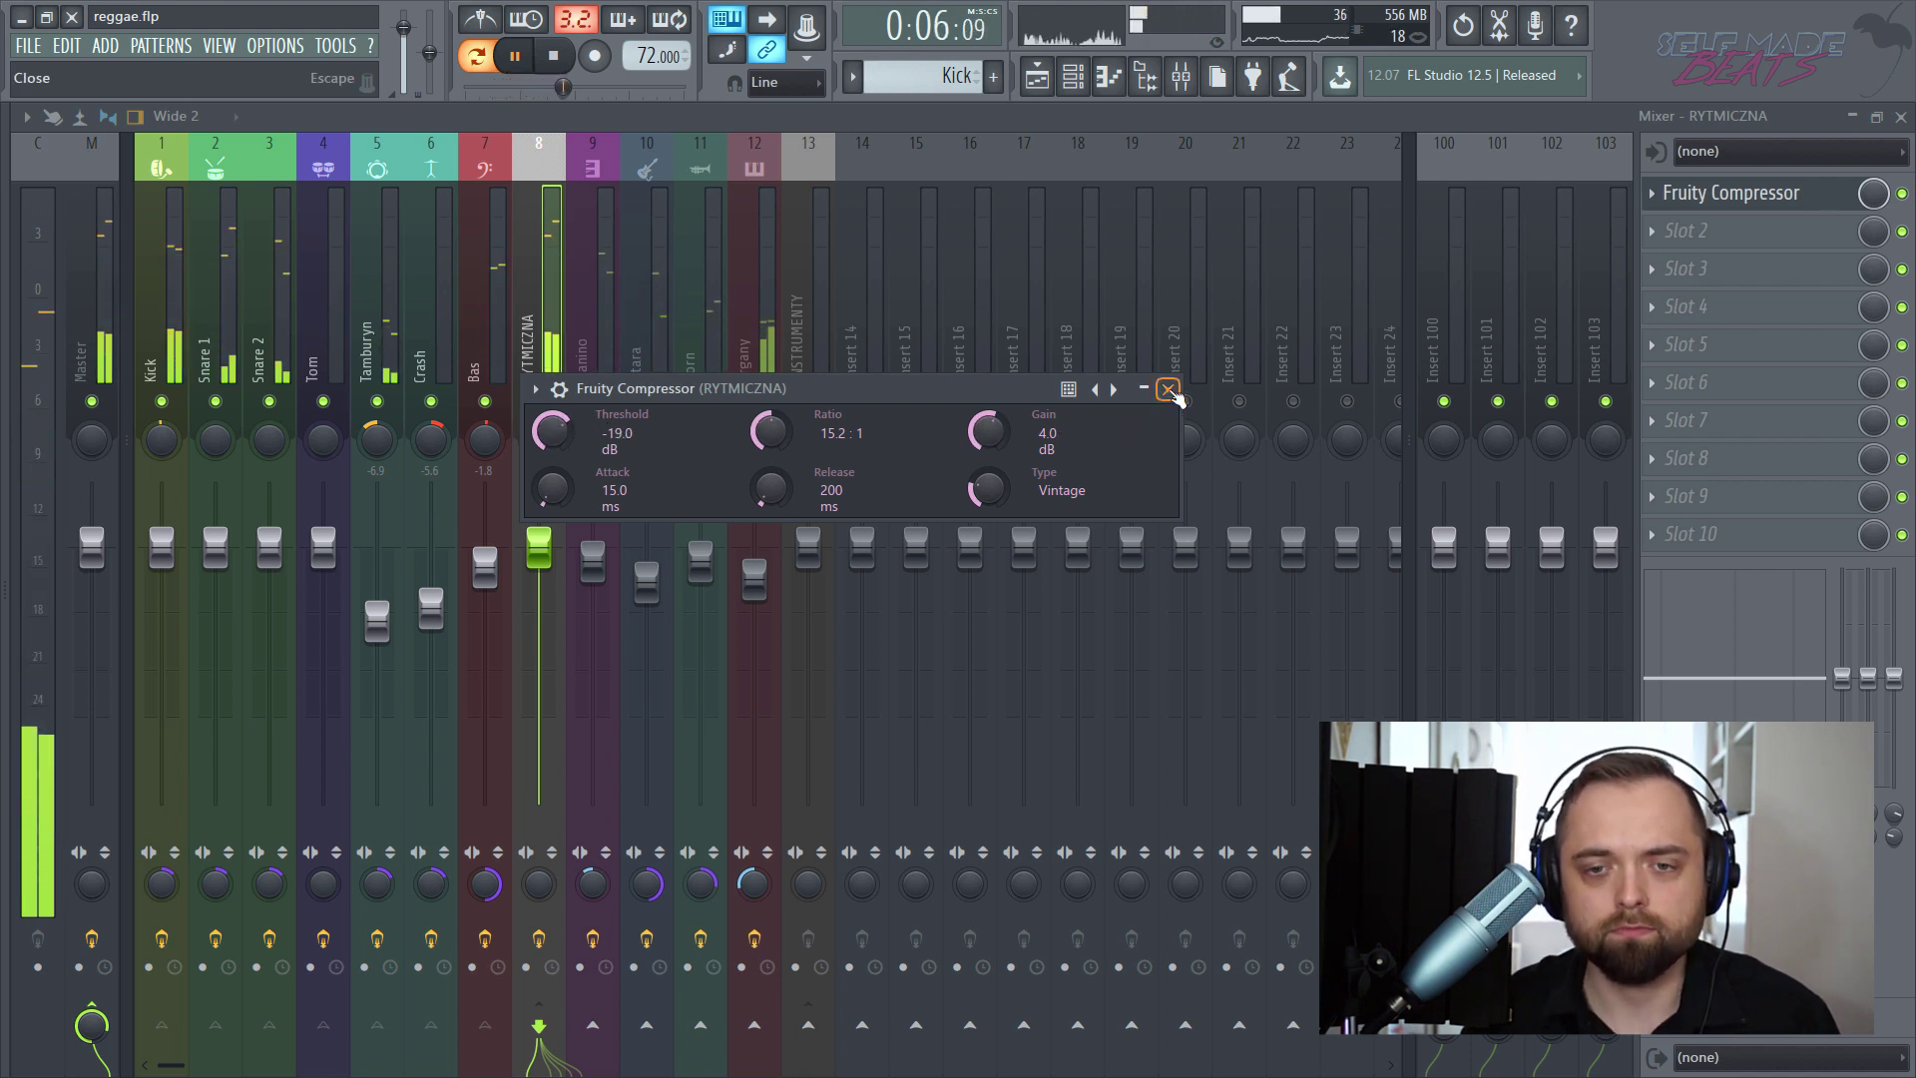
{"action": "key", "text": "space"}
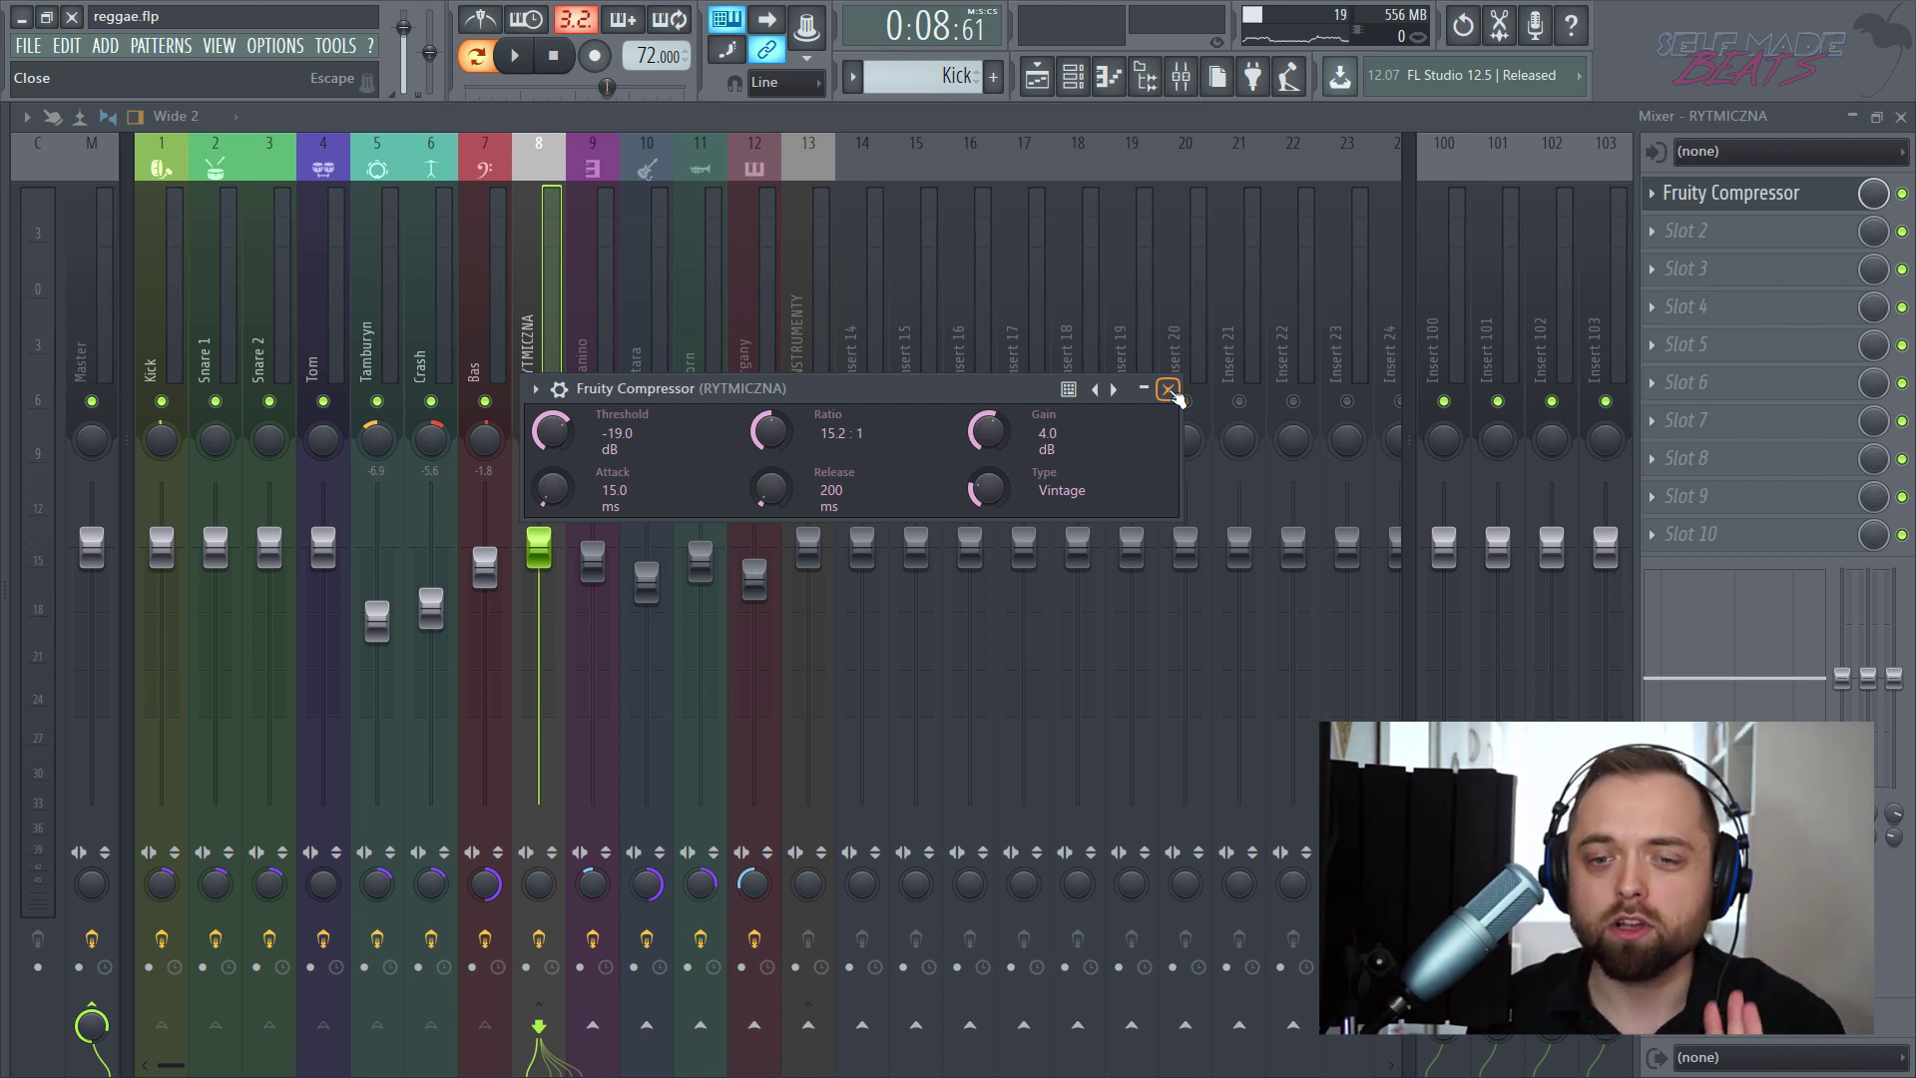
{"action": "left_click", "coordinate": [1169, 389]}
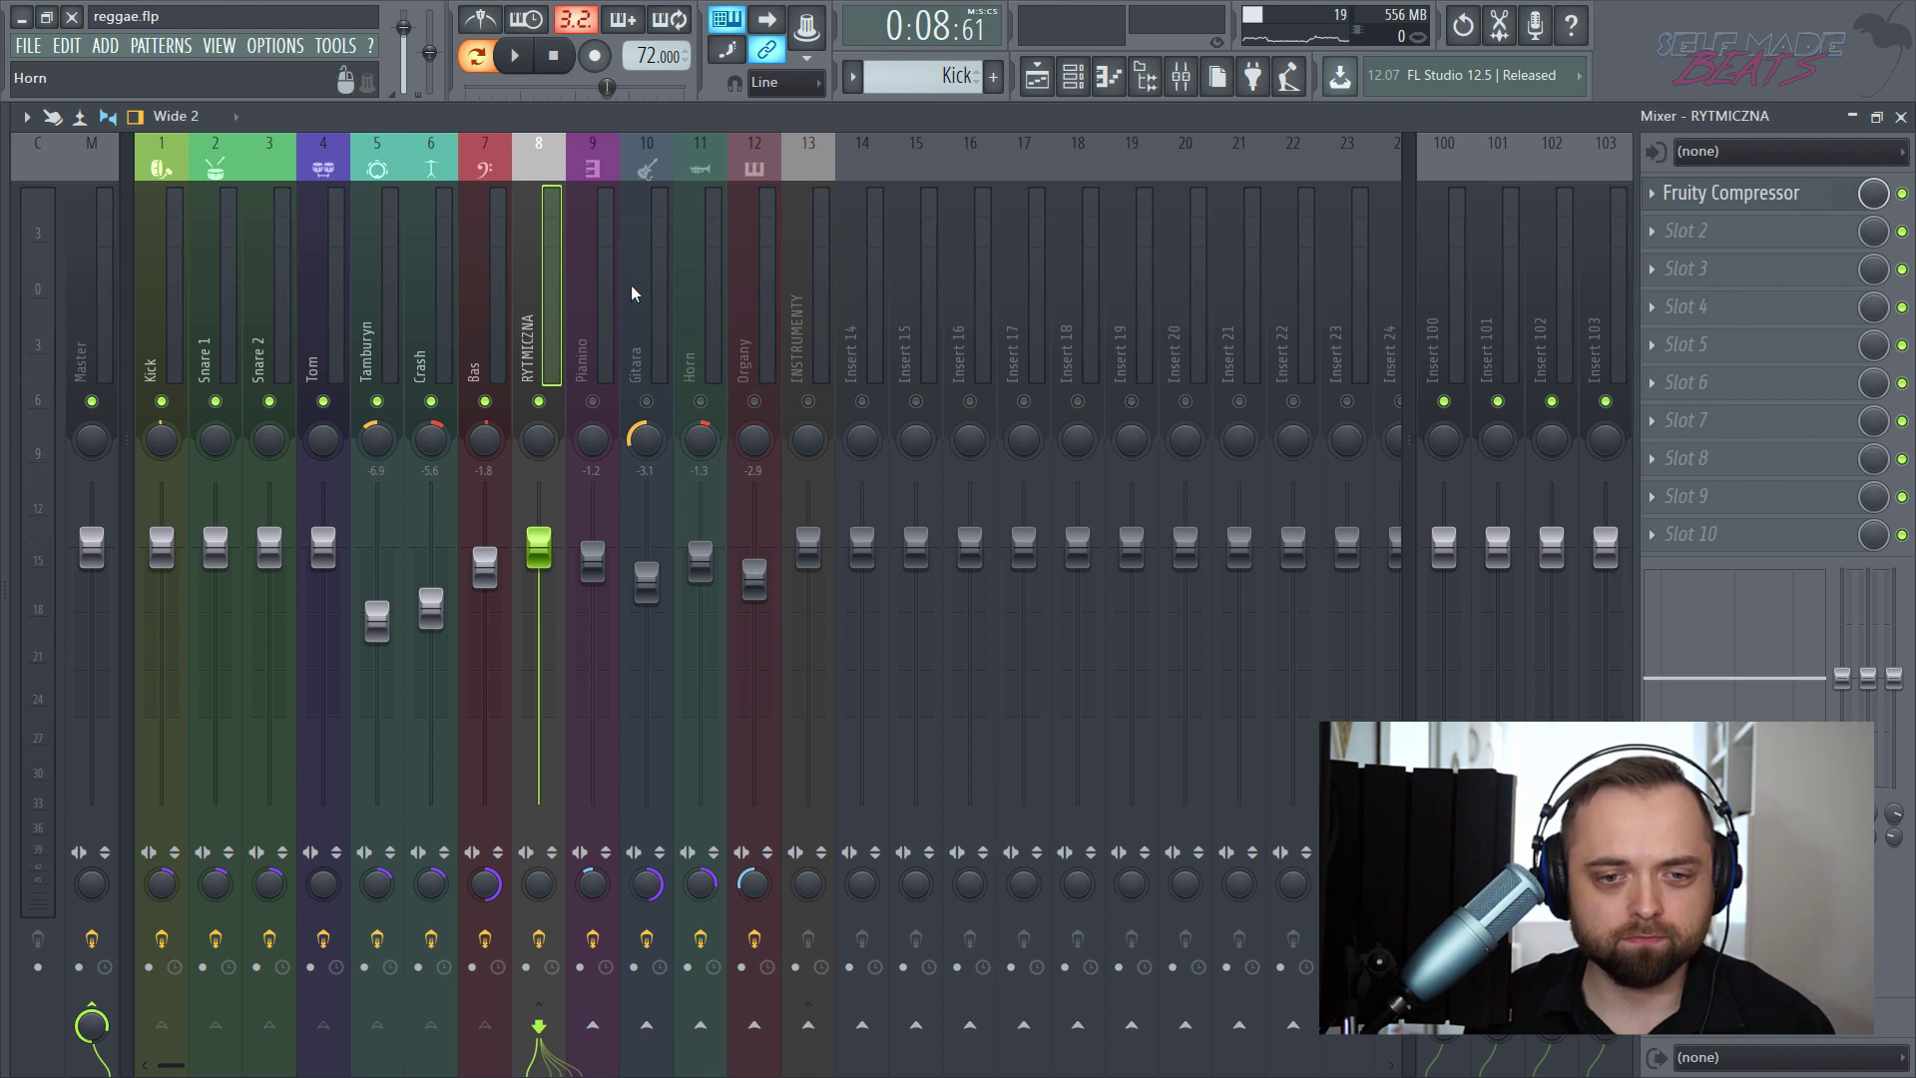
- Isolate the Pianino, Gitara, Horn and Organy channels with the INSTRUMENTY bus, muting the rhythm channels
{"action": "left_click", "coordinate": [593, 401]}
{"action": "left_click", "coordinate": [646, 402]}
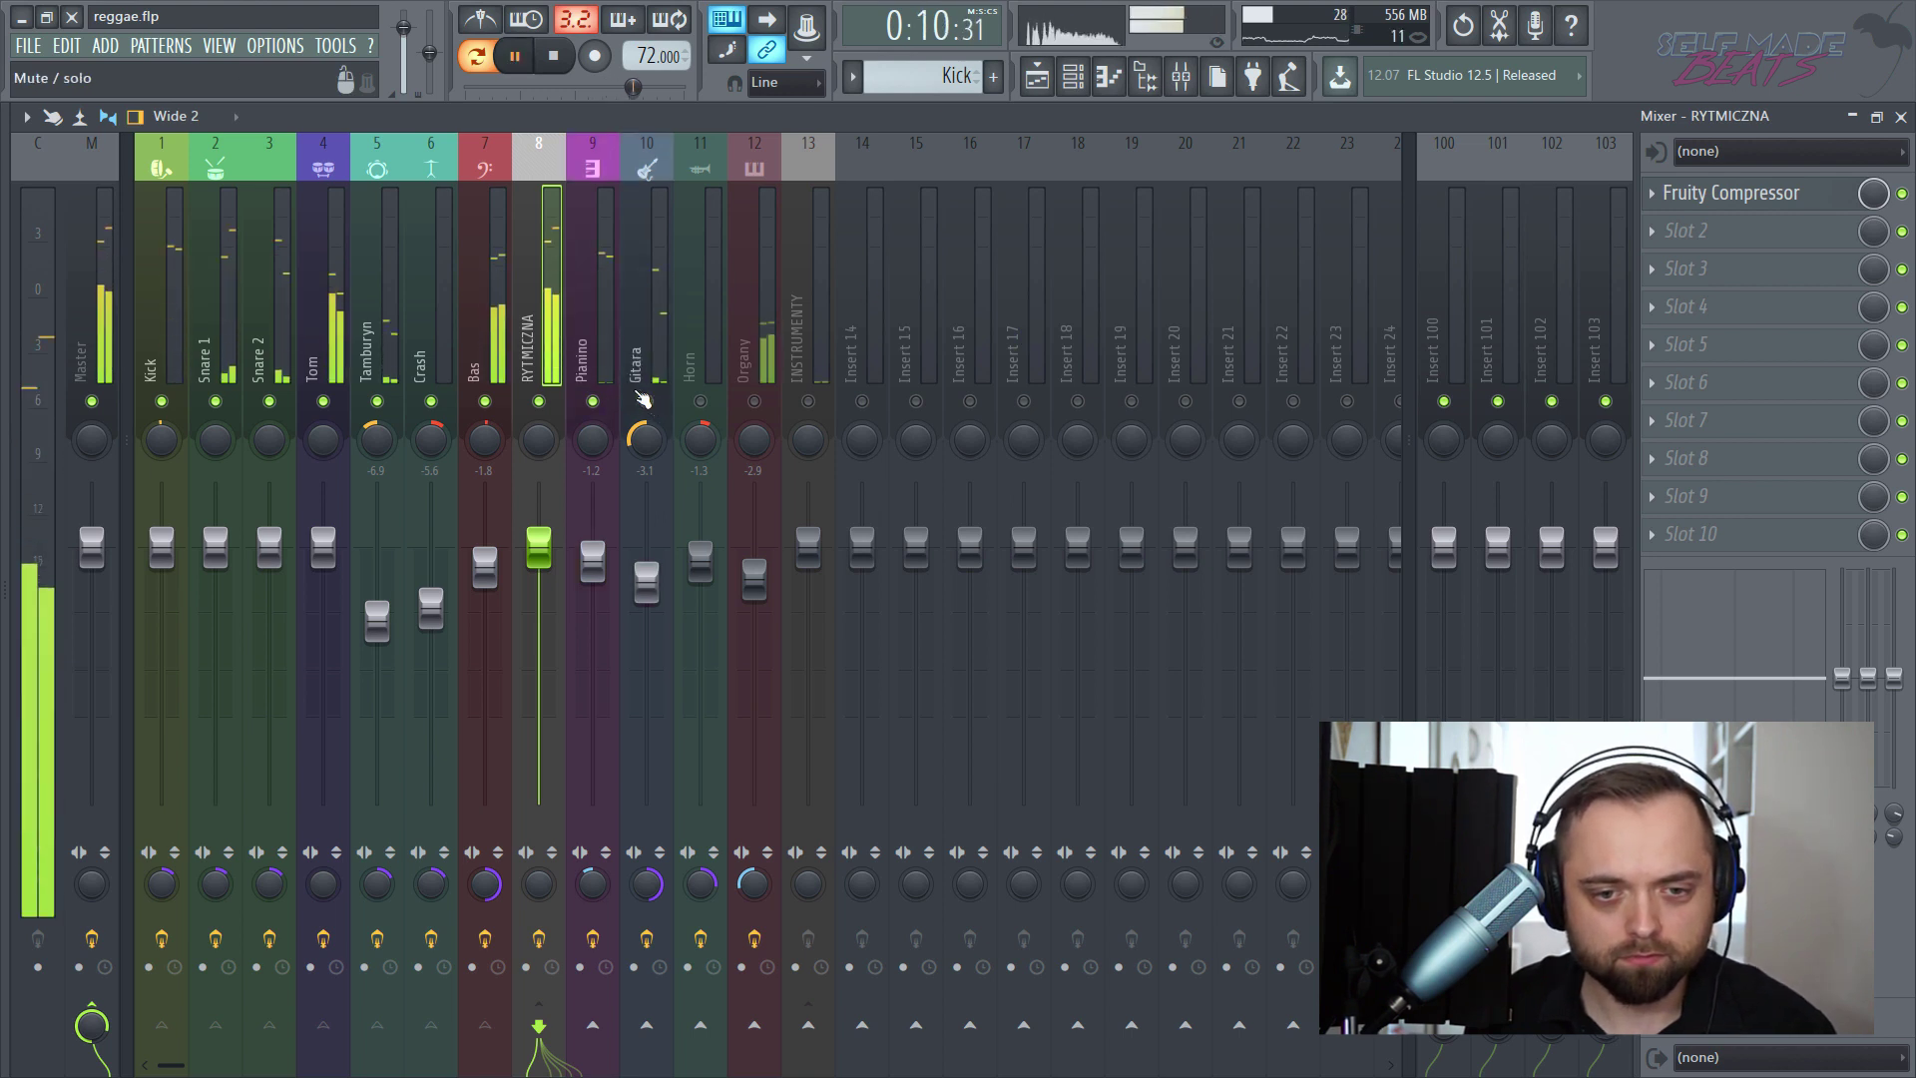
{"action": "left_click", "coordinate": [647, 401]}
{"action": "left_click", "coordinate": [700, 401]}
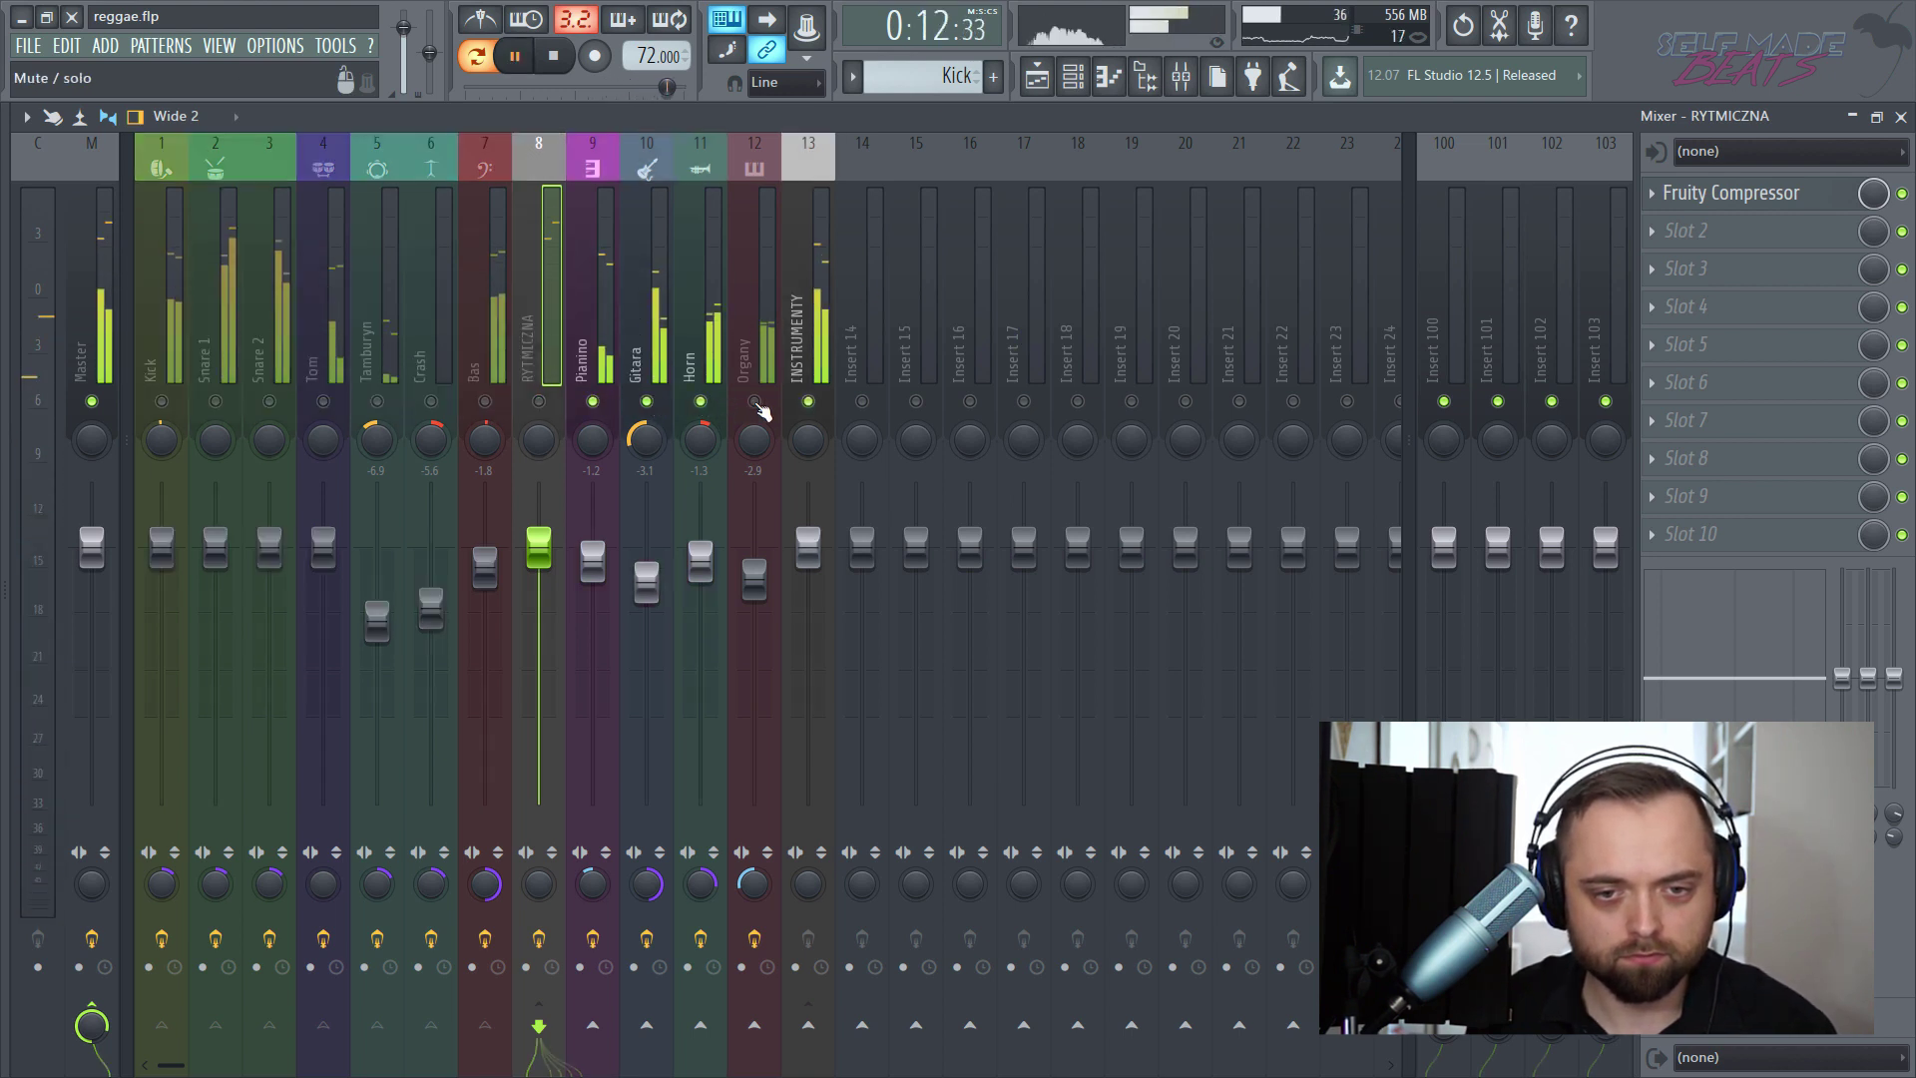
{"action": "left_click", "coordinate": [755, 402]}
- Add Fruity Compressor to the first effect slot of the INSTRUMENTY bus and reposition its window over the mixer
{"action": "left_click", "coordinate": [804, 310]}
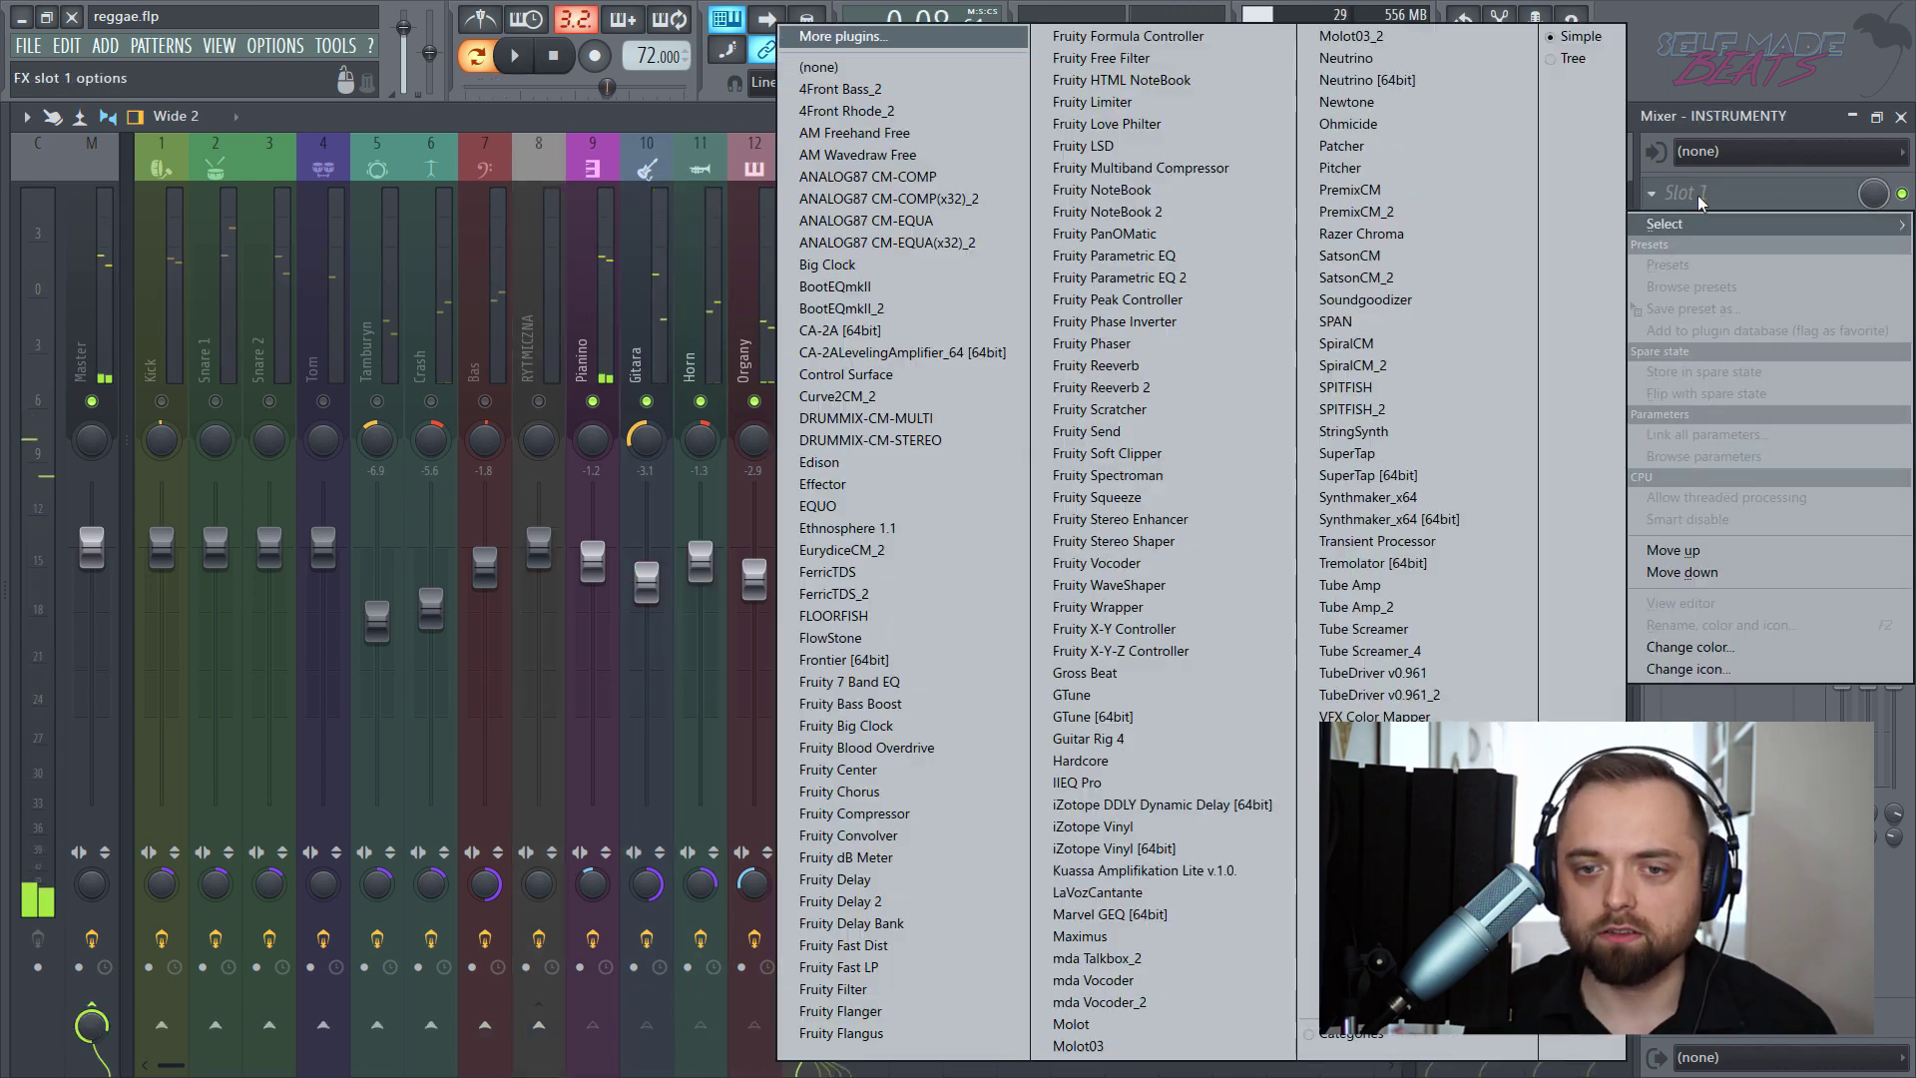
{"action": "left_click", "coordinate": [1684, 193]}
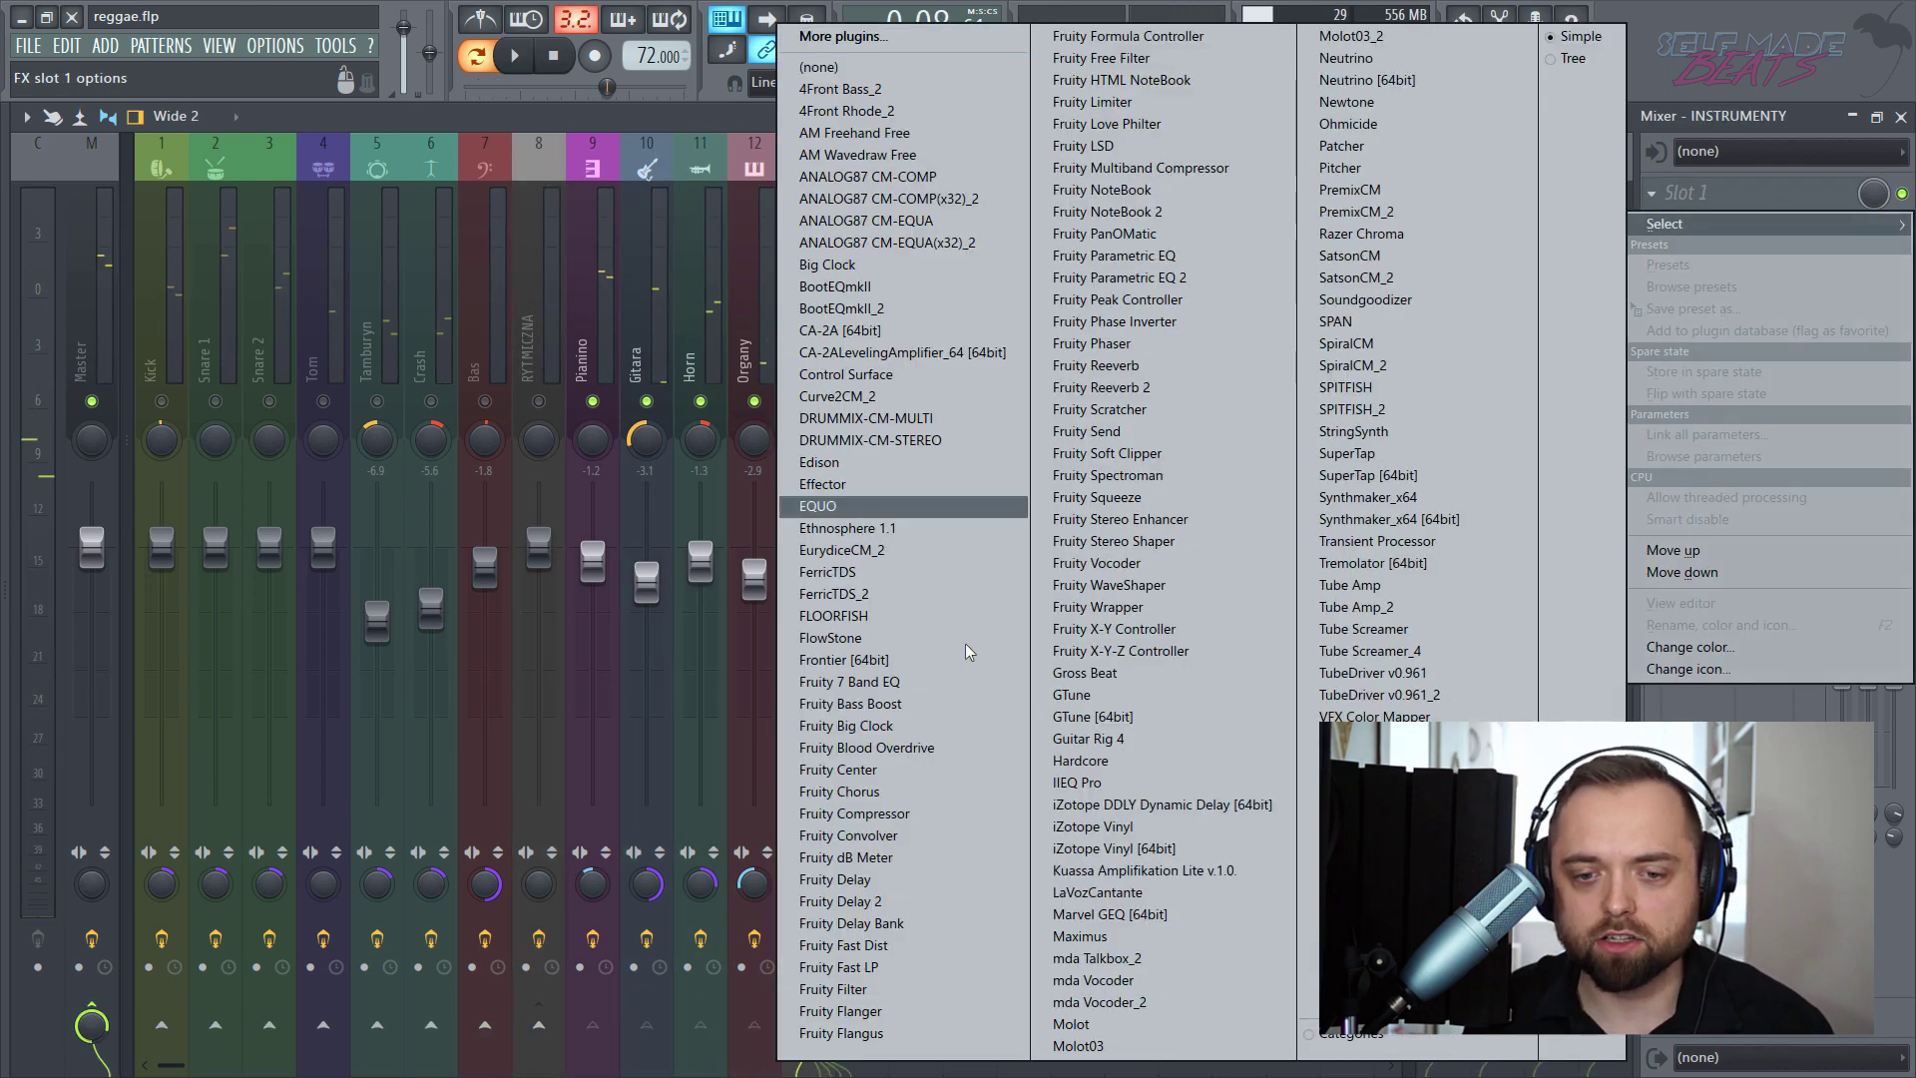
{"action": "left_click", "coordinate": [934, 815]}
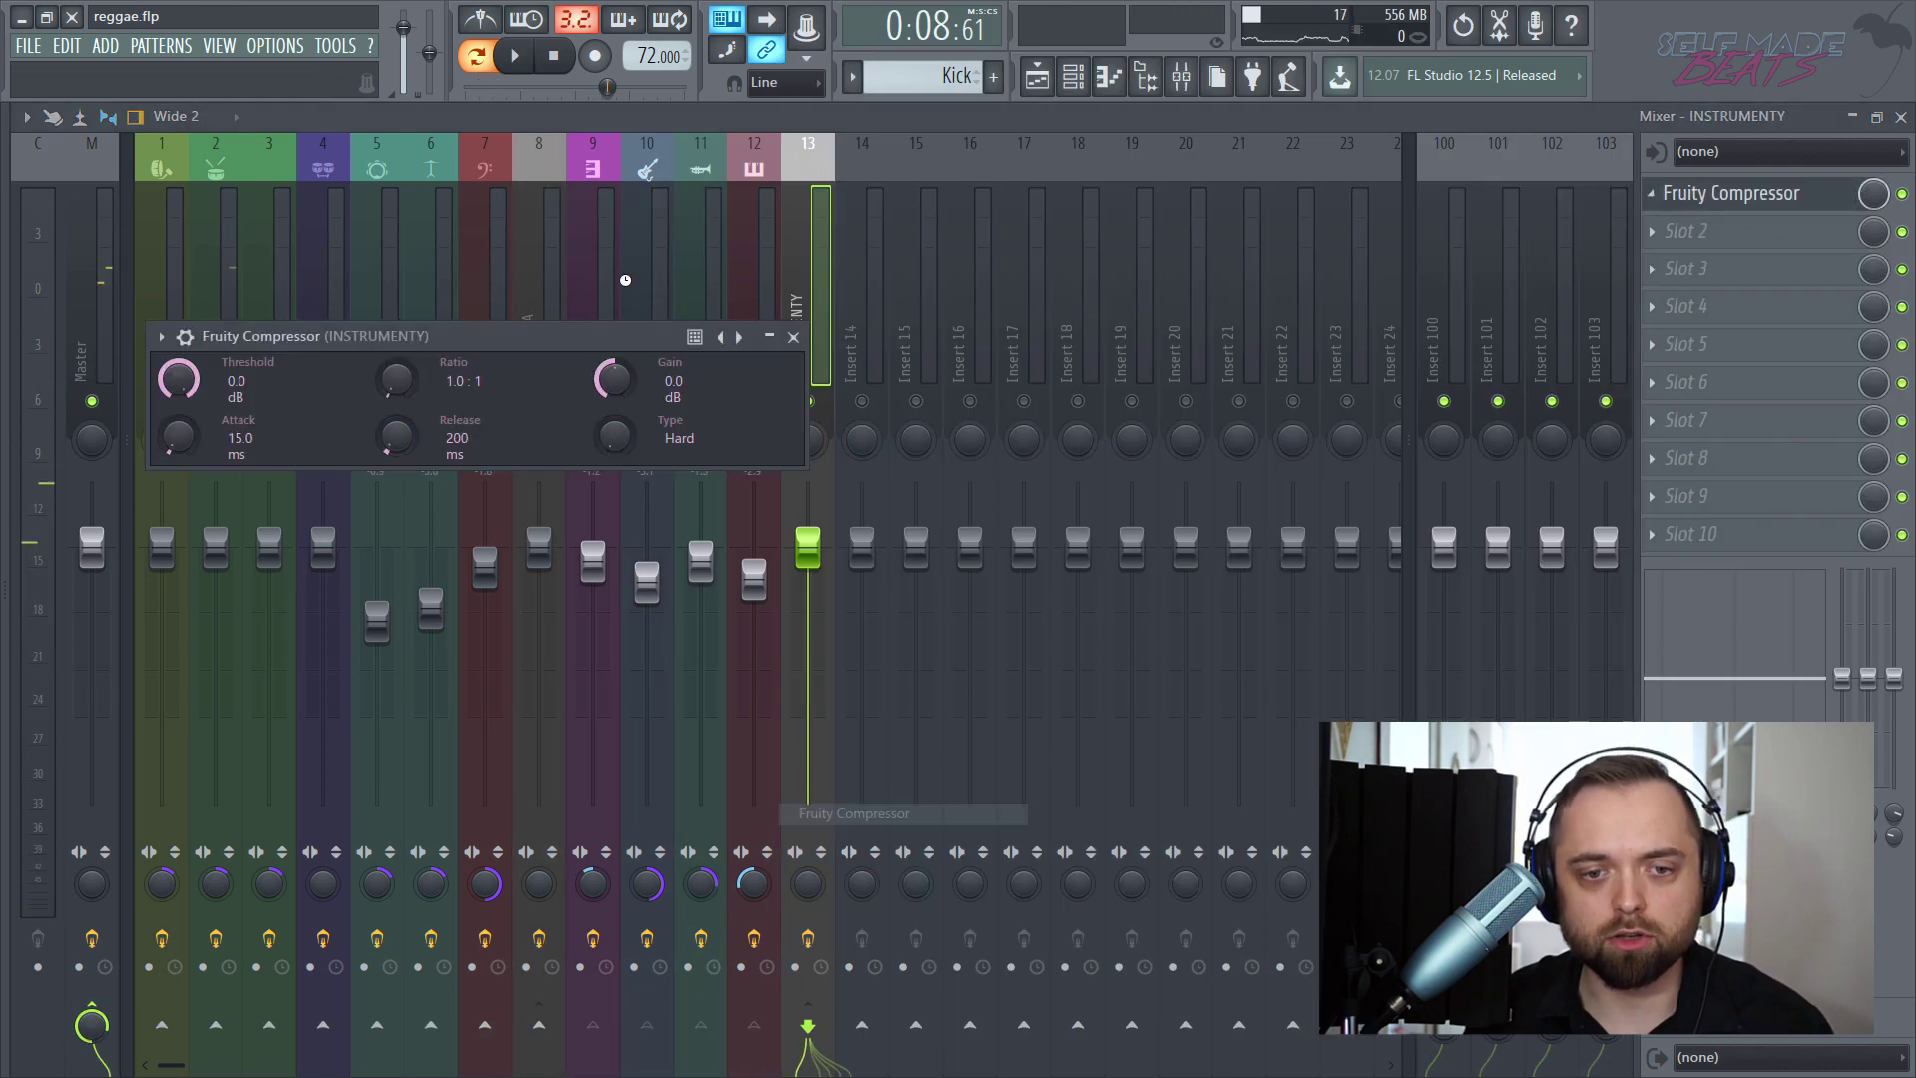
{"action": "left_click_drag", "start_coordinate": [609, 339], "coordinate": [1092, 346]}
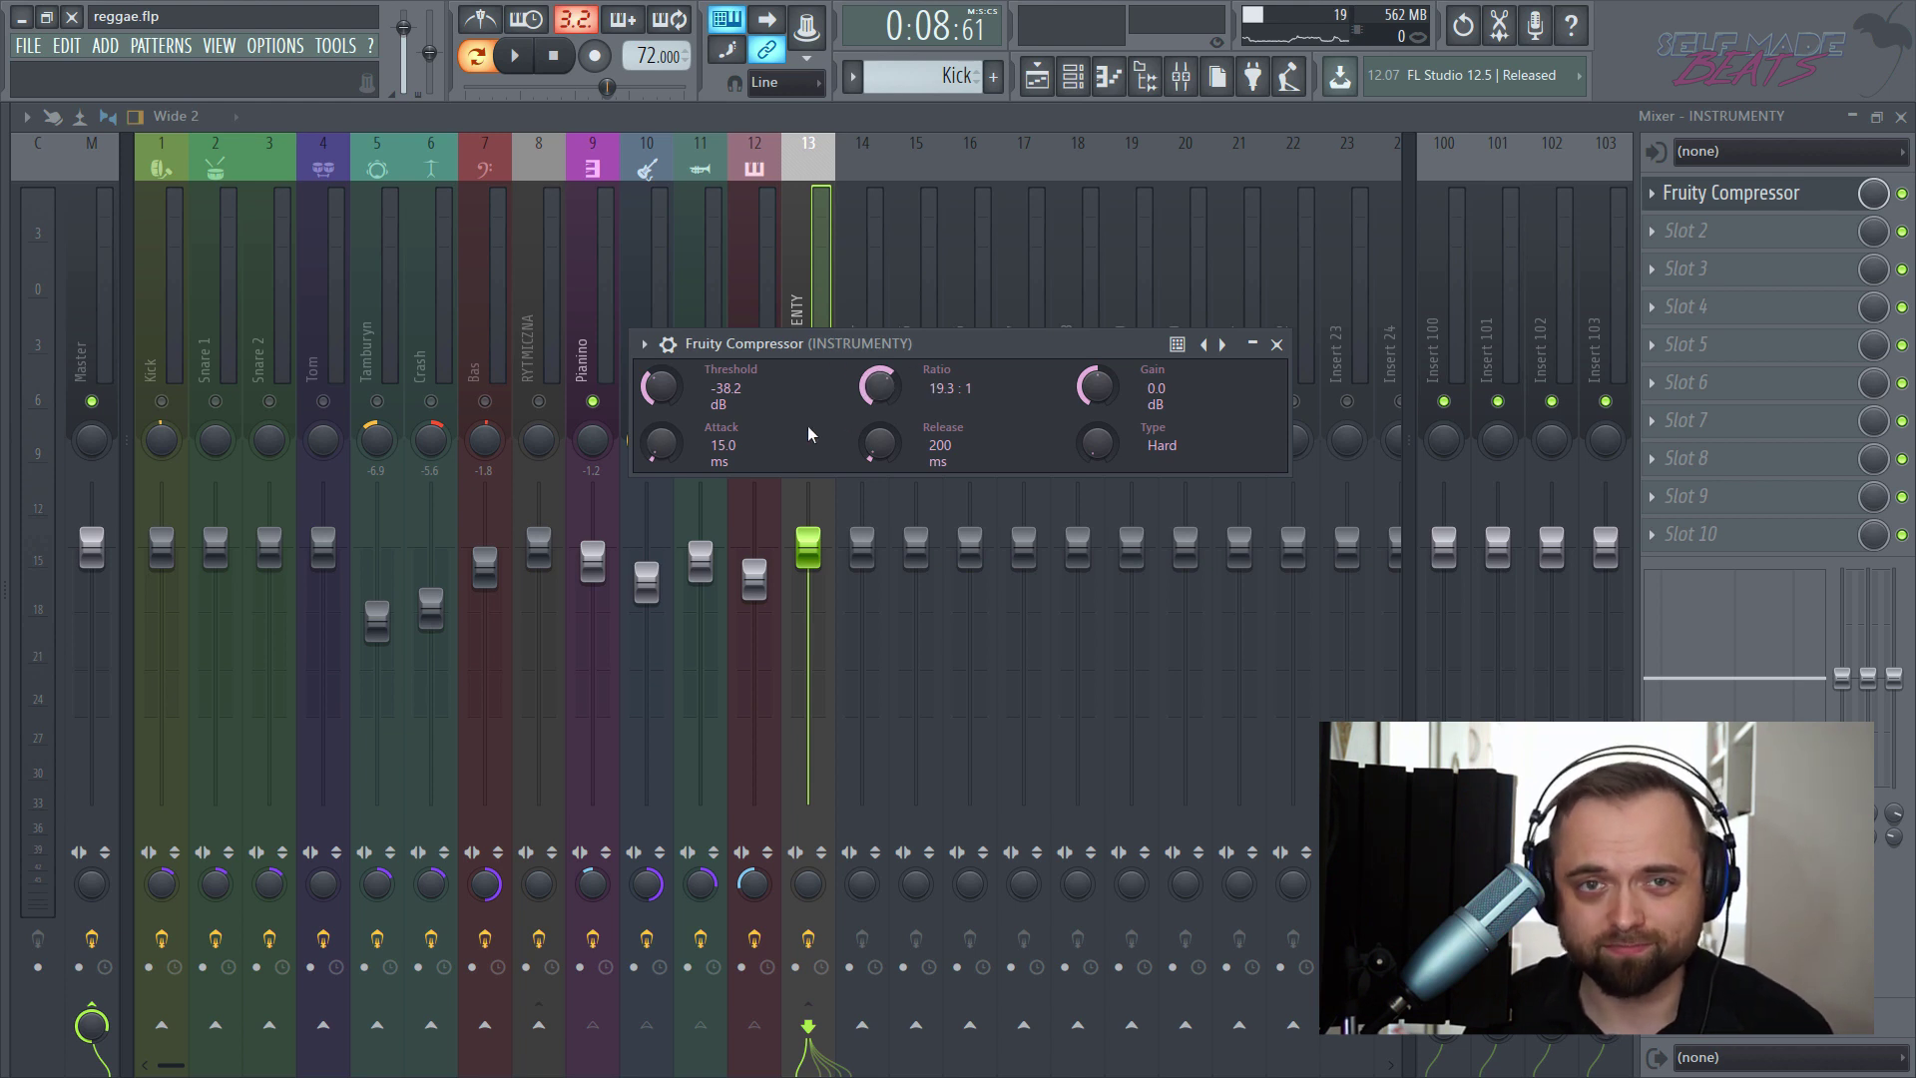
- During playback, set the INSTRUMENTY compressor's threshold to -19.8 dB, ratio to 15.0:1 and gain to 5.1 dB
{"action": "key", "text": "space"}
{"action": "left_click_drag", "start_coordinate": [663, 399], "coordinate": [879, 403]}
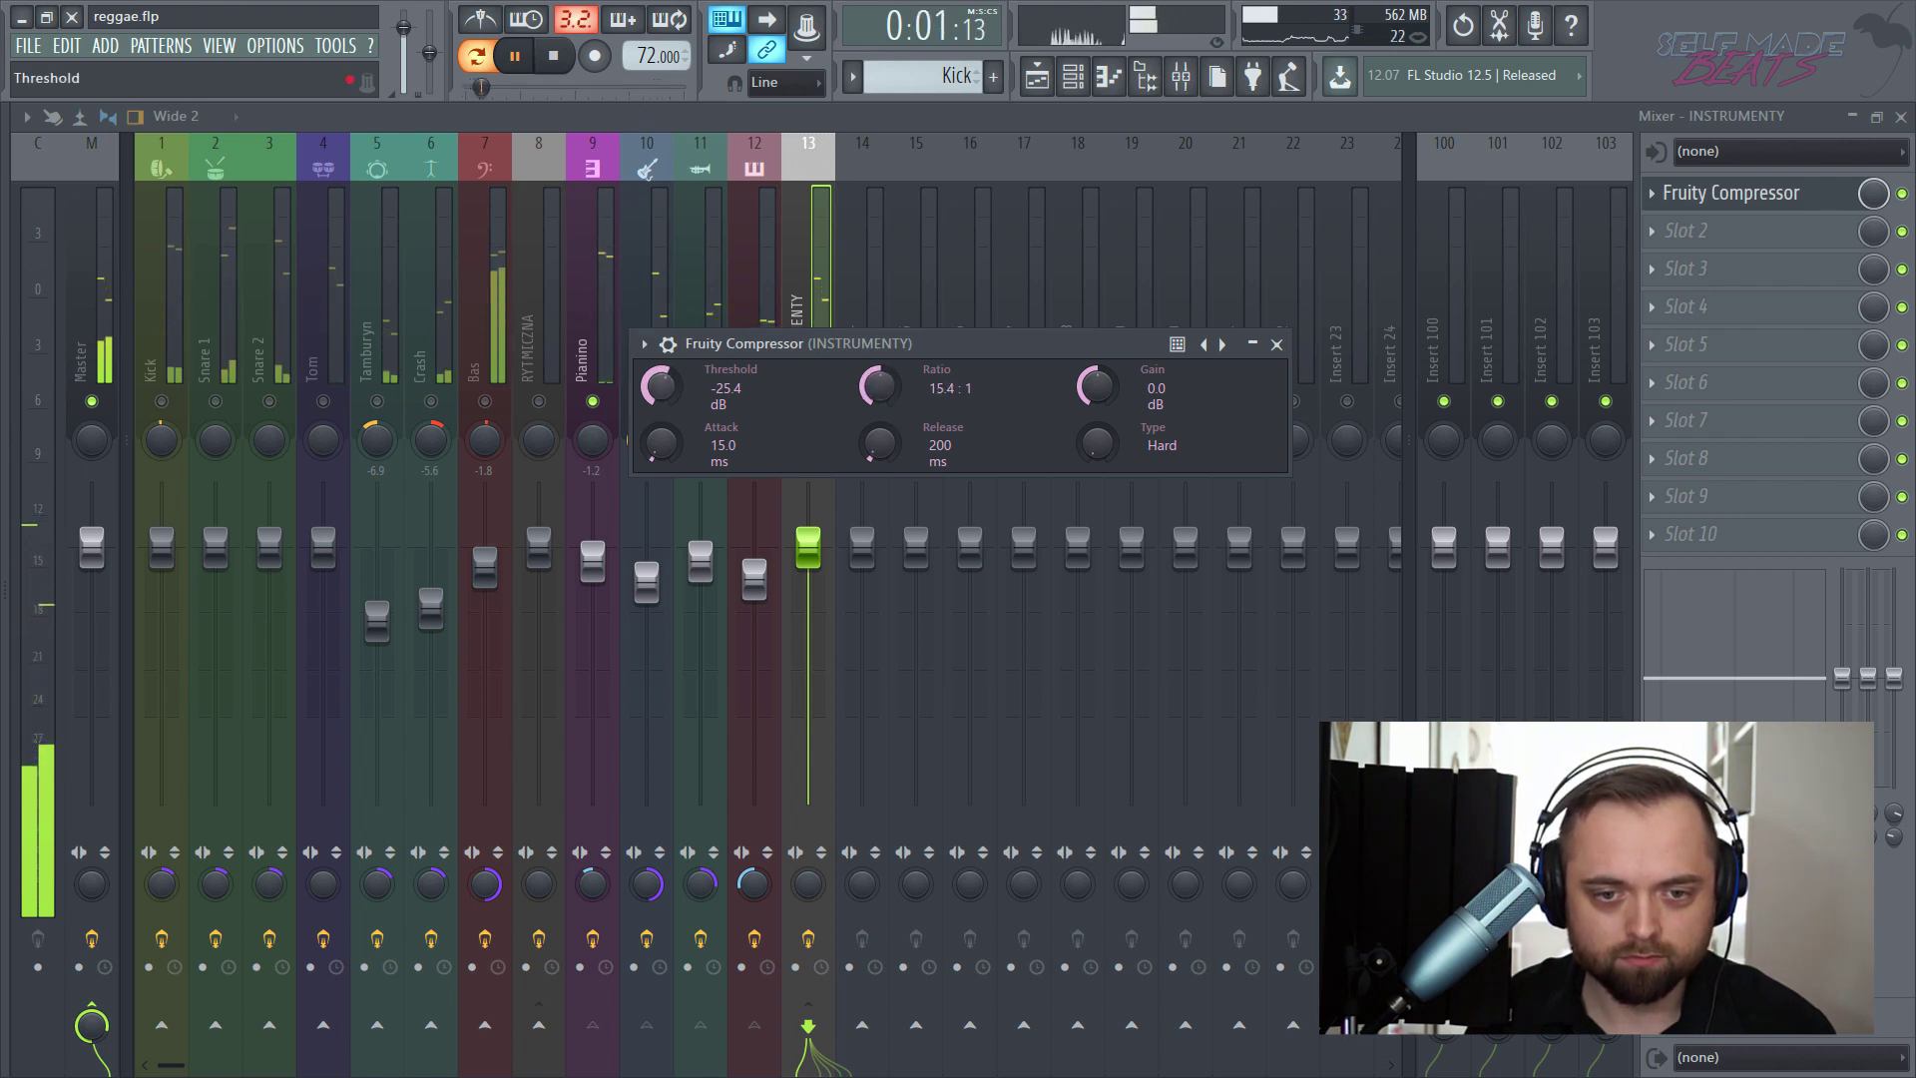
{"action": "left_click_drag", "start_coordinate": [663, 393], "coordinate": [662, 377]}
{"action": "left_click_drag", "start_coordinate": [878, 391], "coordinate": [878, 396]}
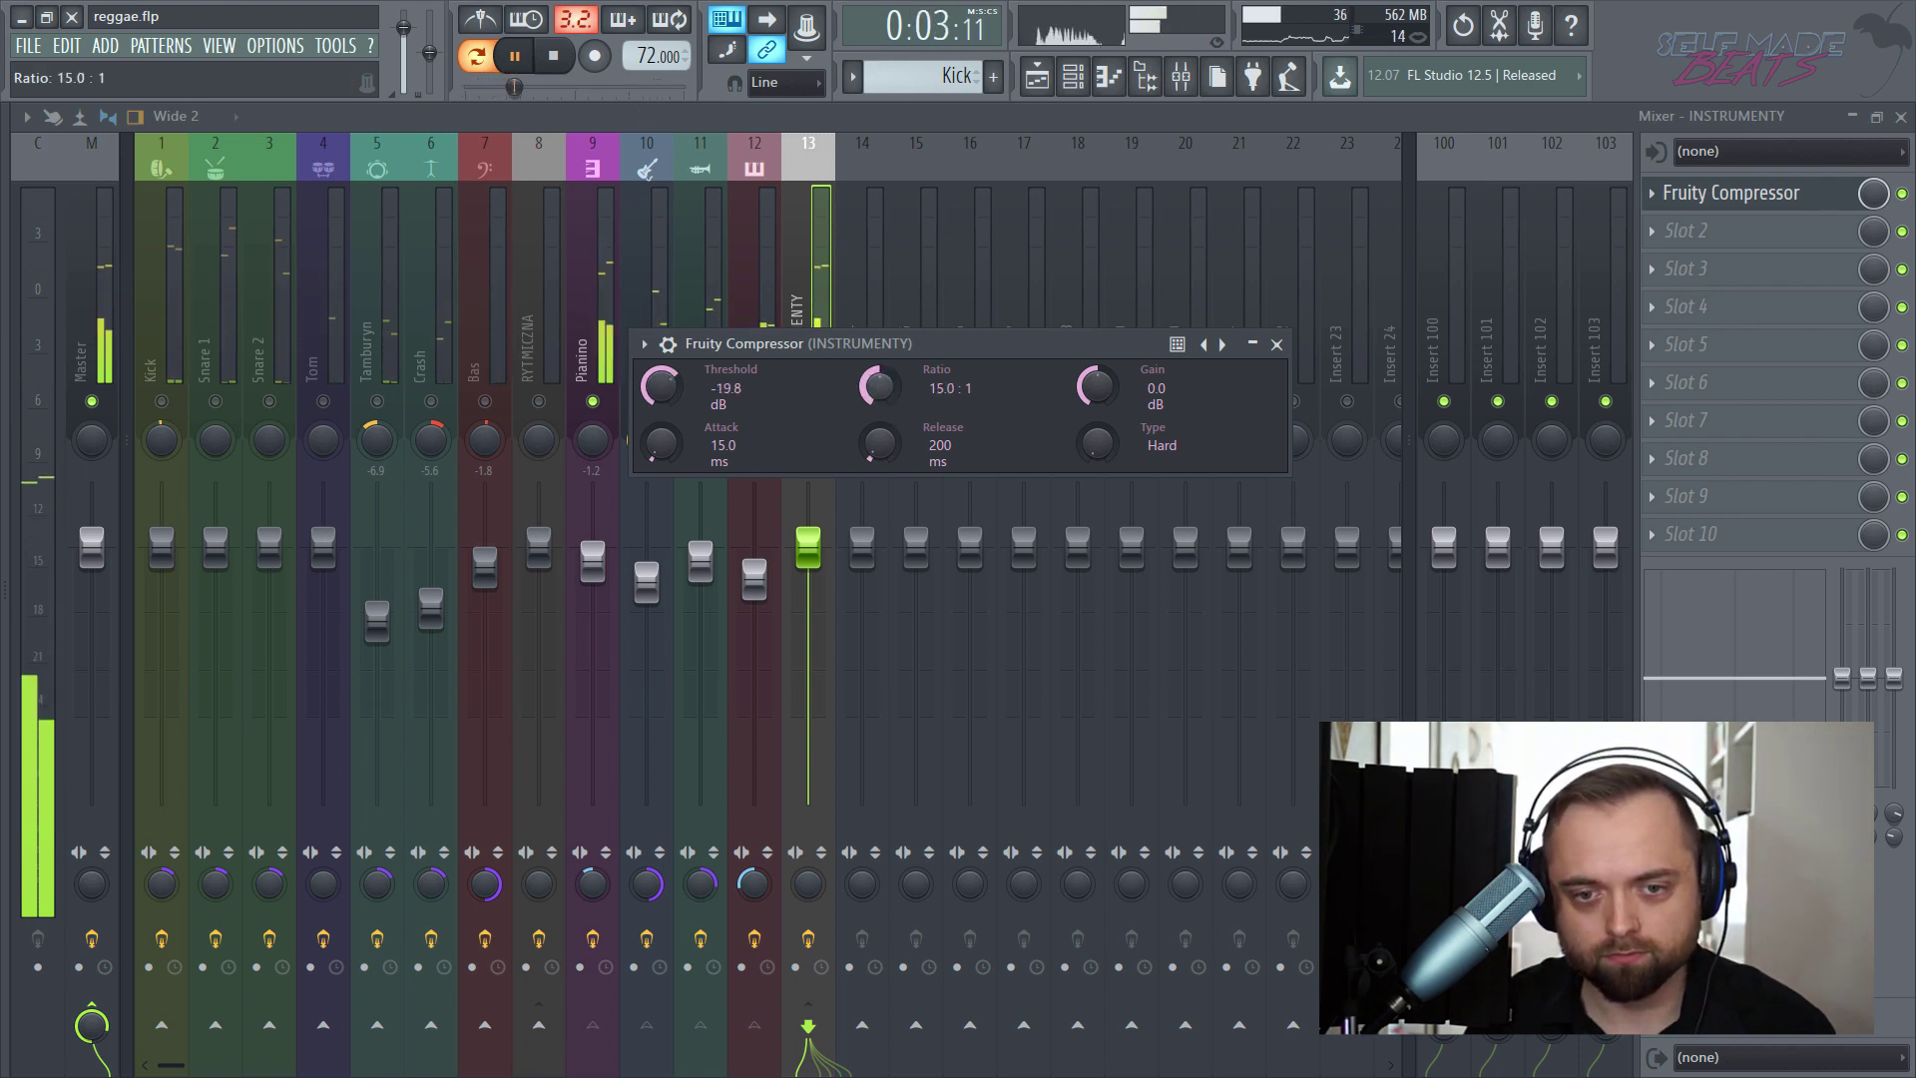
{"action": "left_click_drag", "start_coordinate": [1096, 387], "coordinate": [1096, 371]}
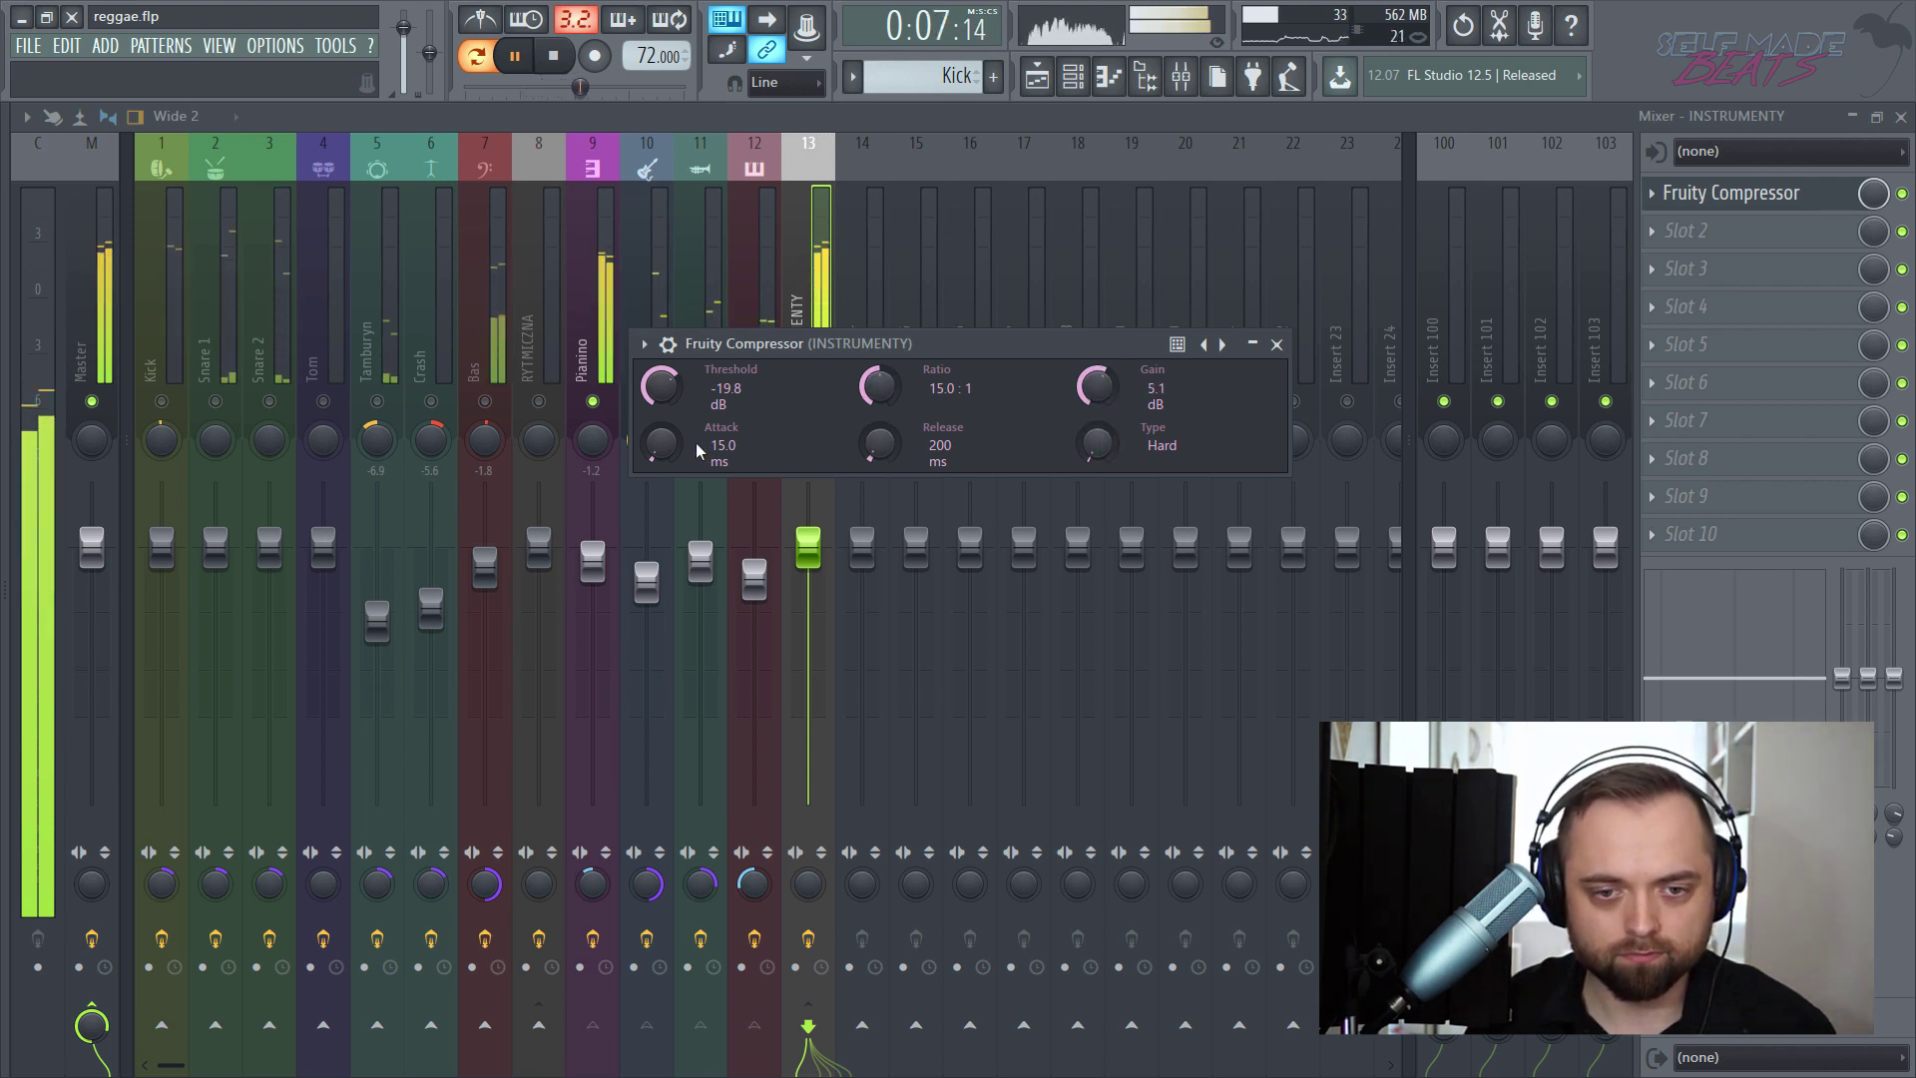
- Set the INSTRUMENTY compressor's attack to 18.6 ms, release to 158 ms and ratio to 16.2:1, then close it and stop playback
{"action": "left_click_drag", "start_coordinate": [869, 442], "coordinate": [869, 455]}
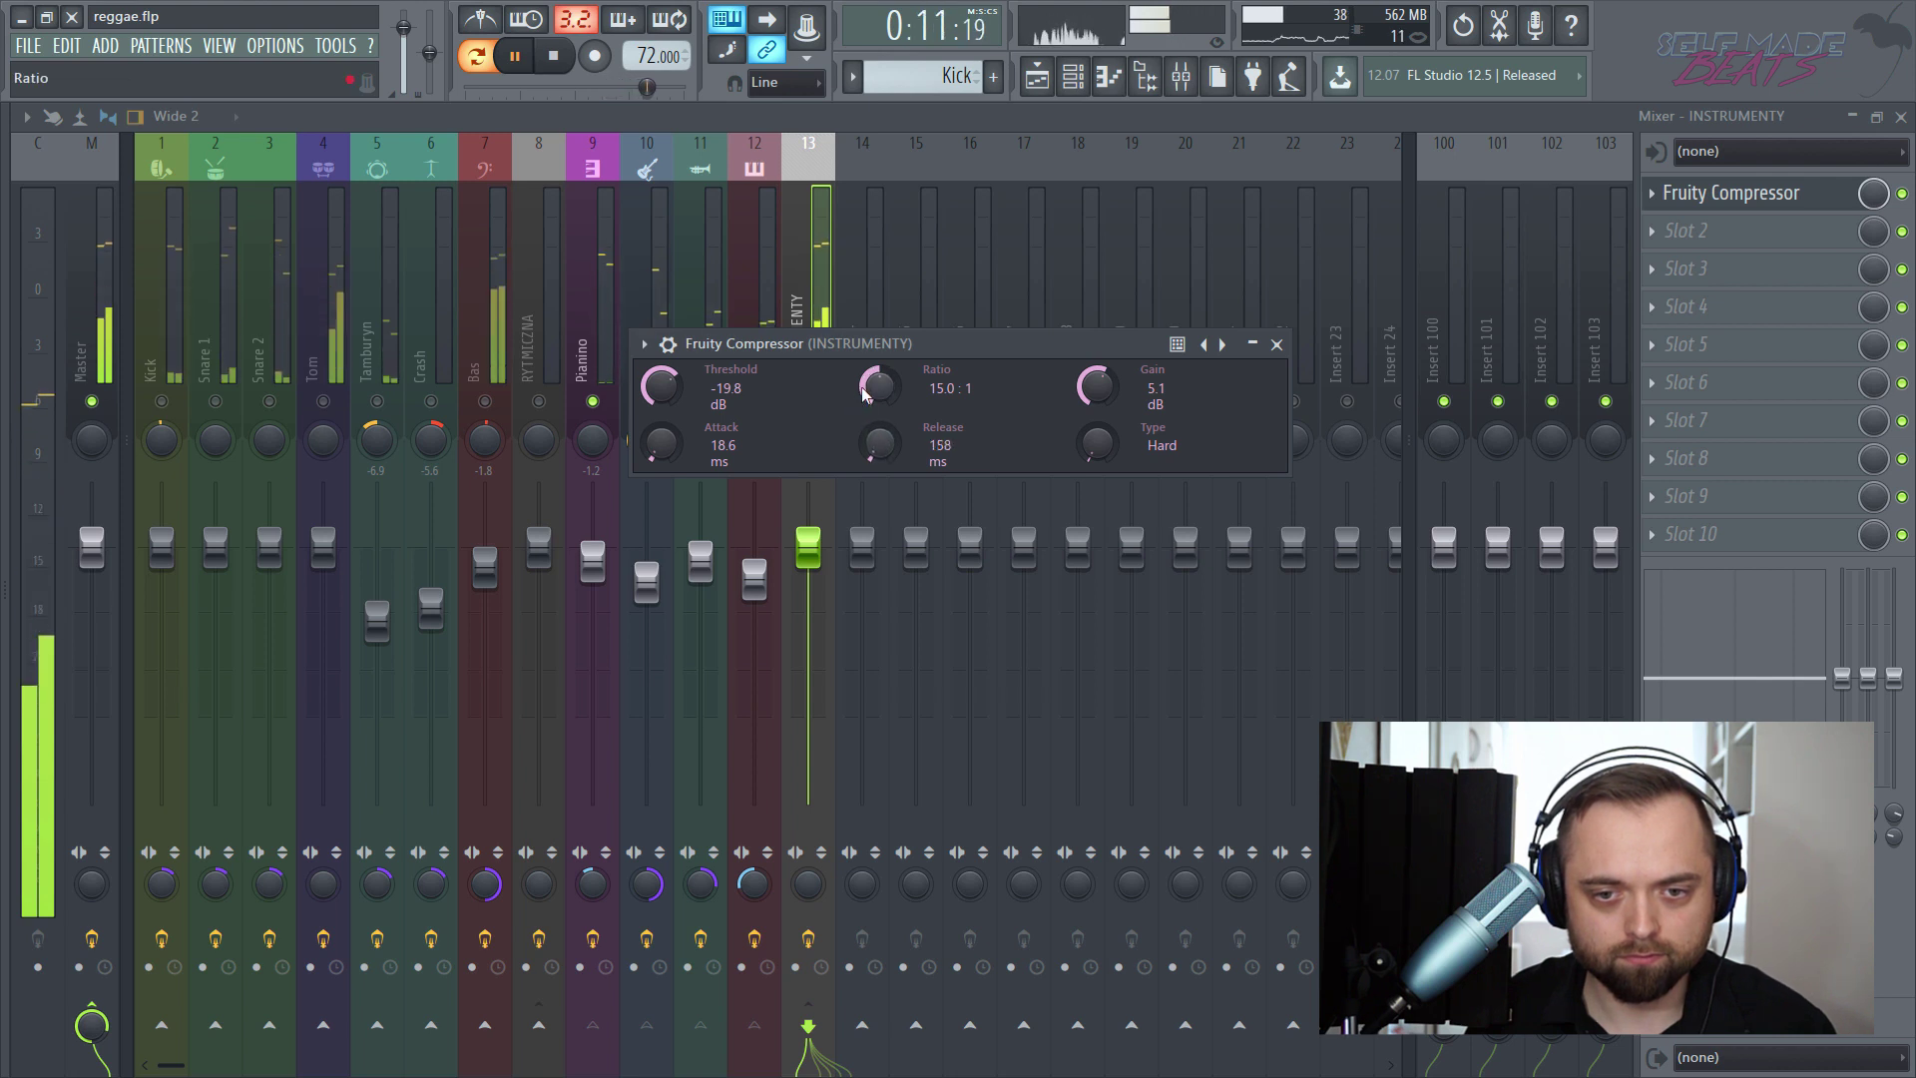
{"action": "left_click_drag", "start_coordinate": [879, 387], "coordinate": [878, 377]}
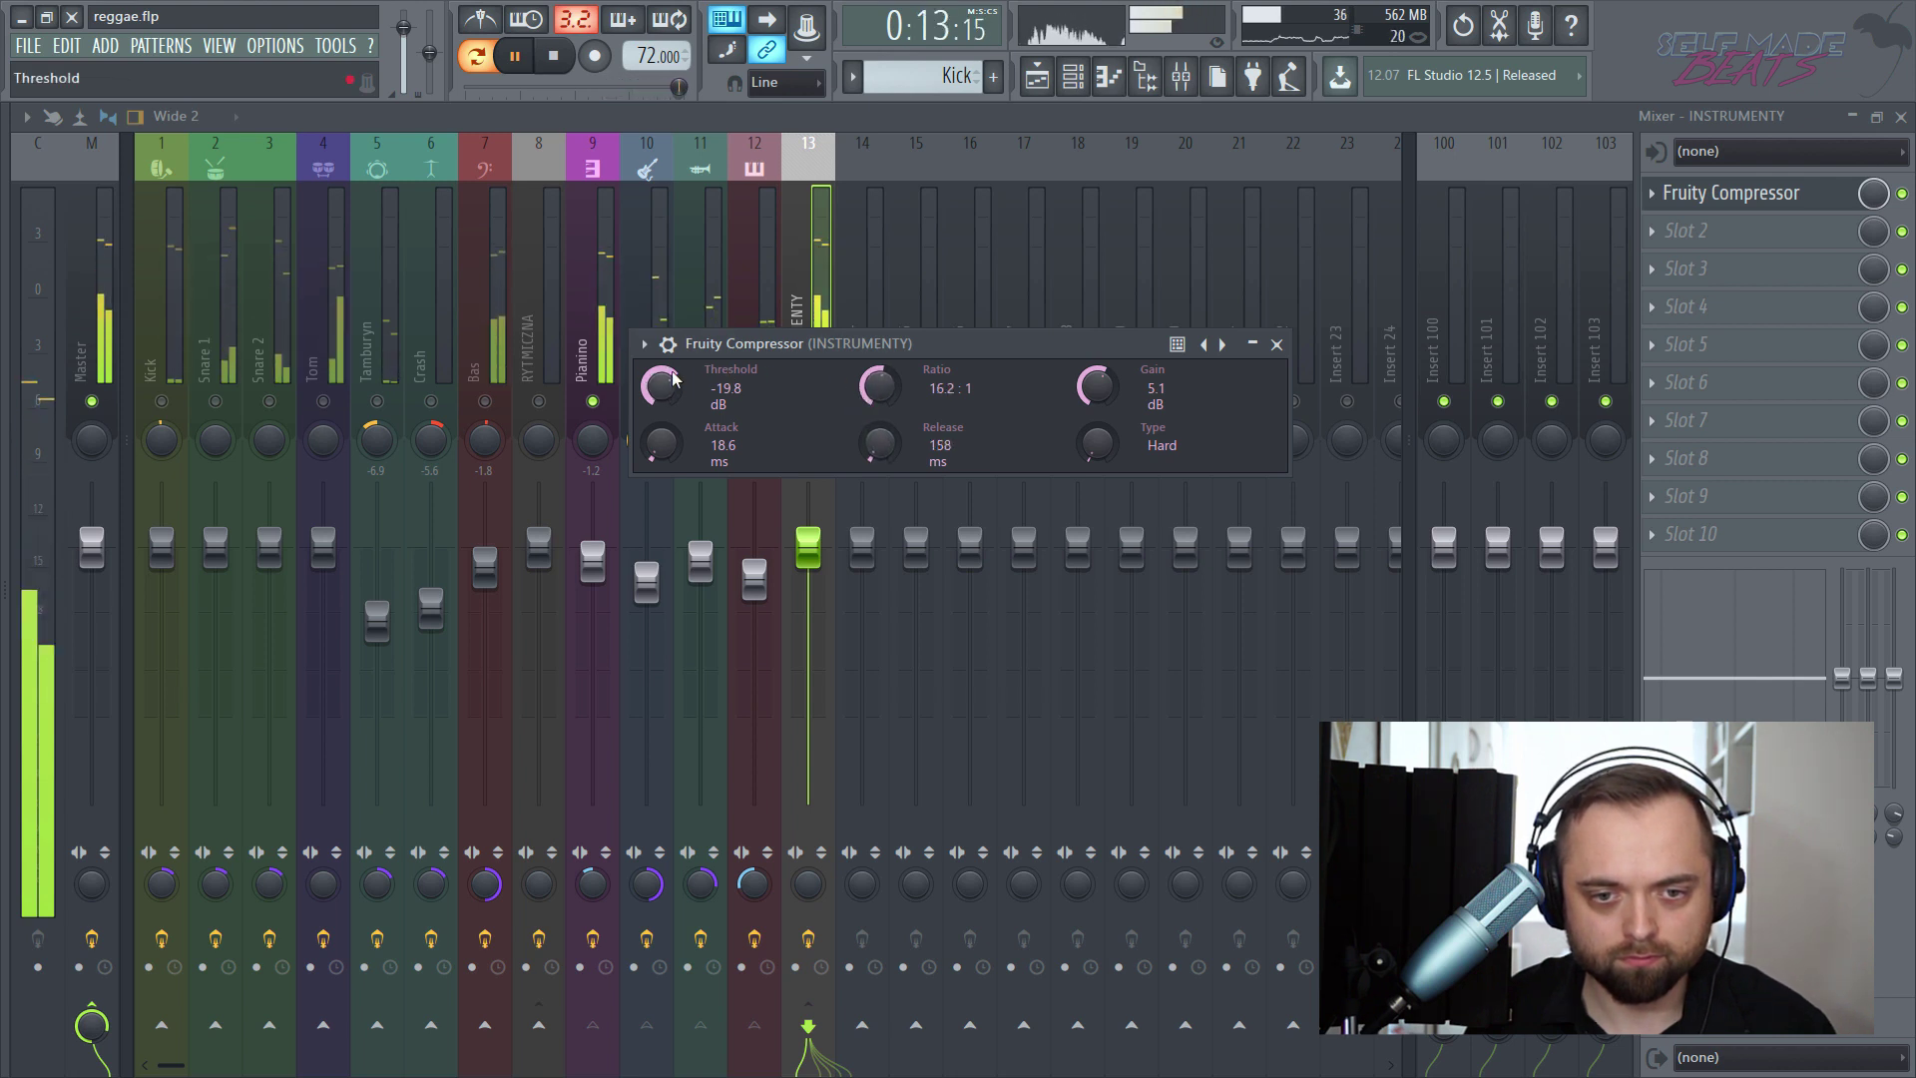
{"action": "left_click", "coordinate": [1277, 344]}
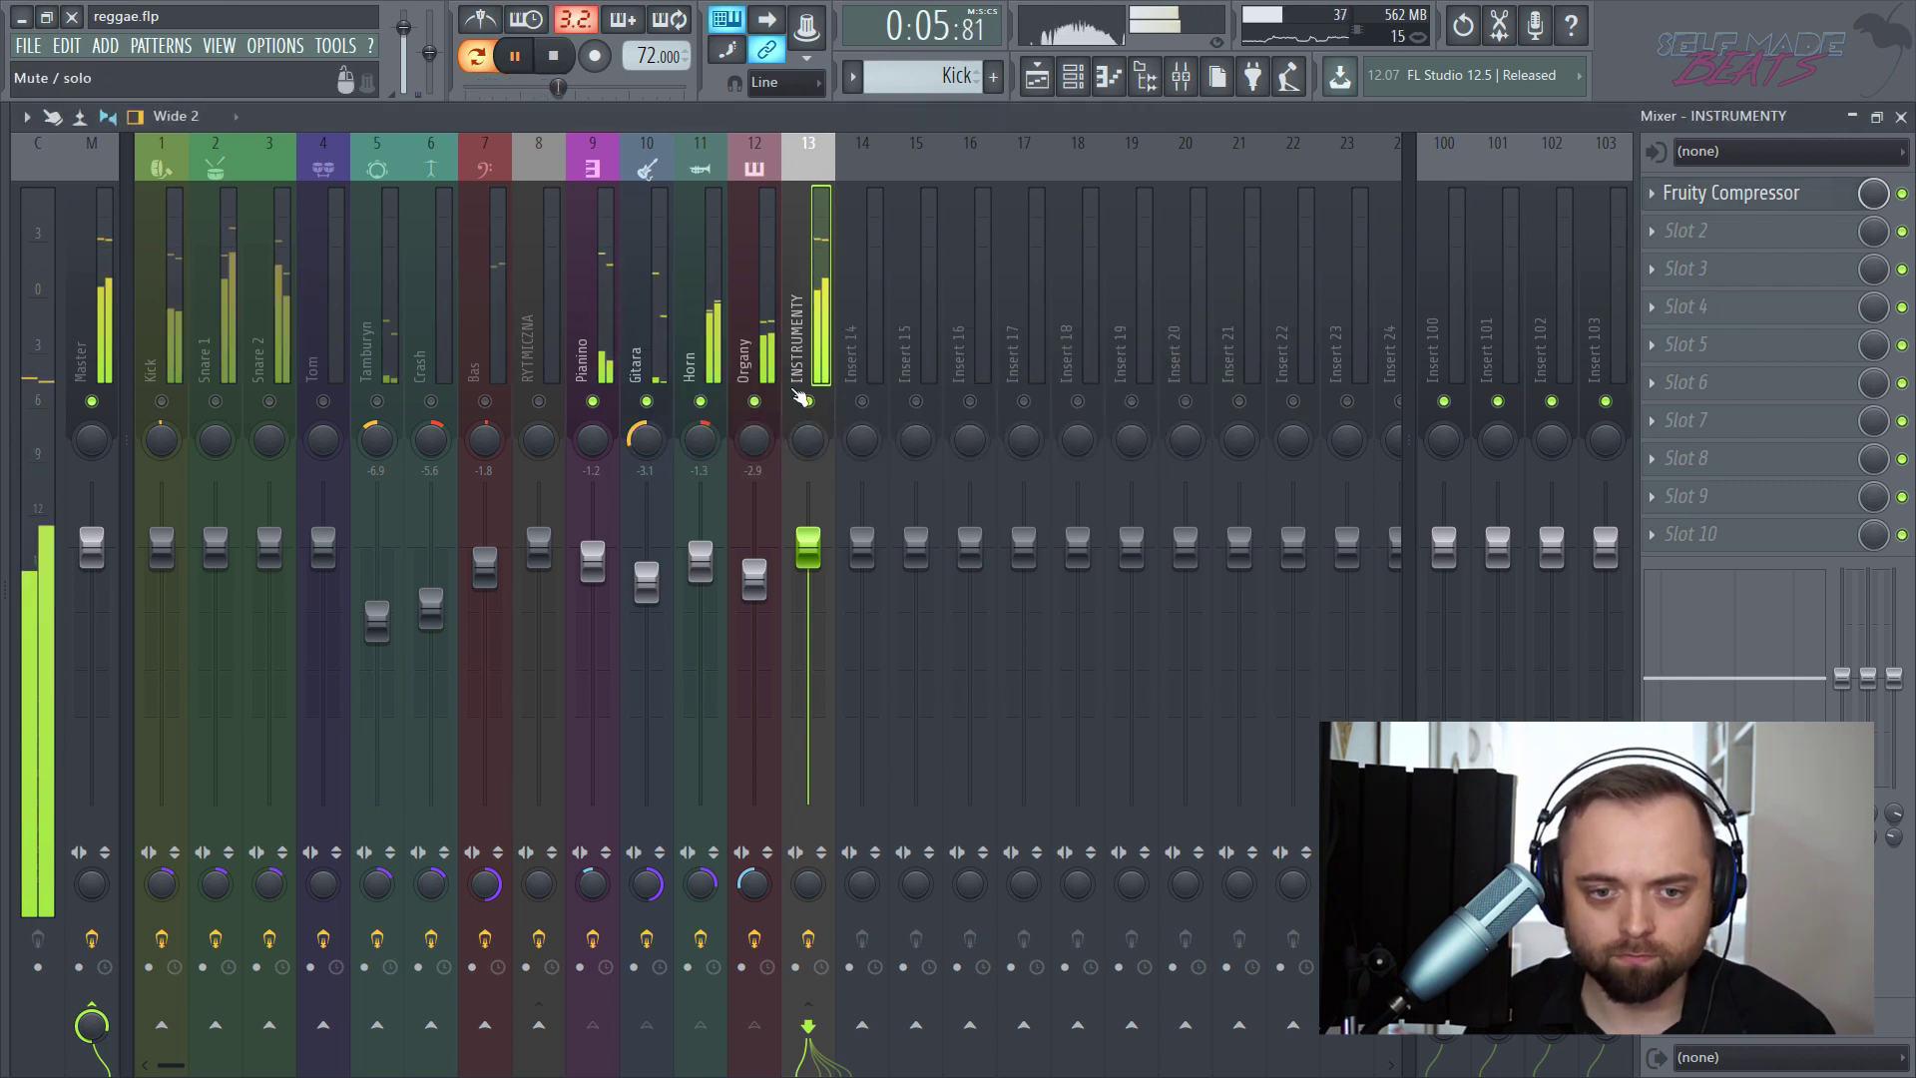
{"action": "key", "text": "space"}
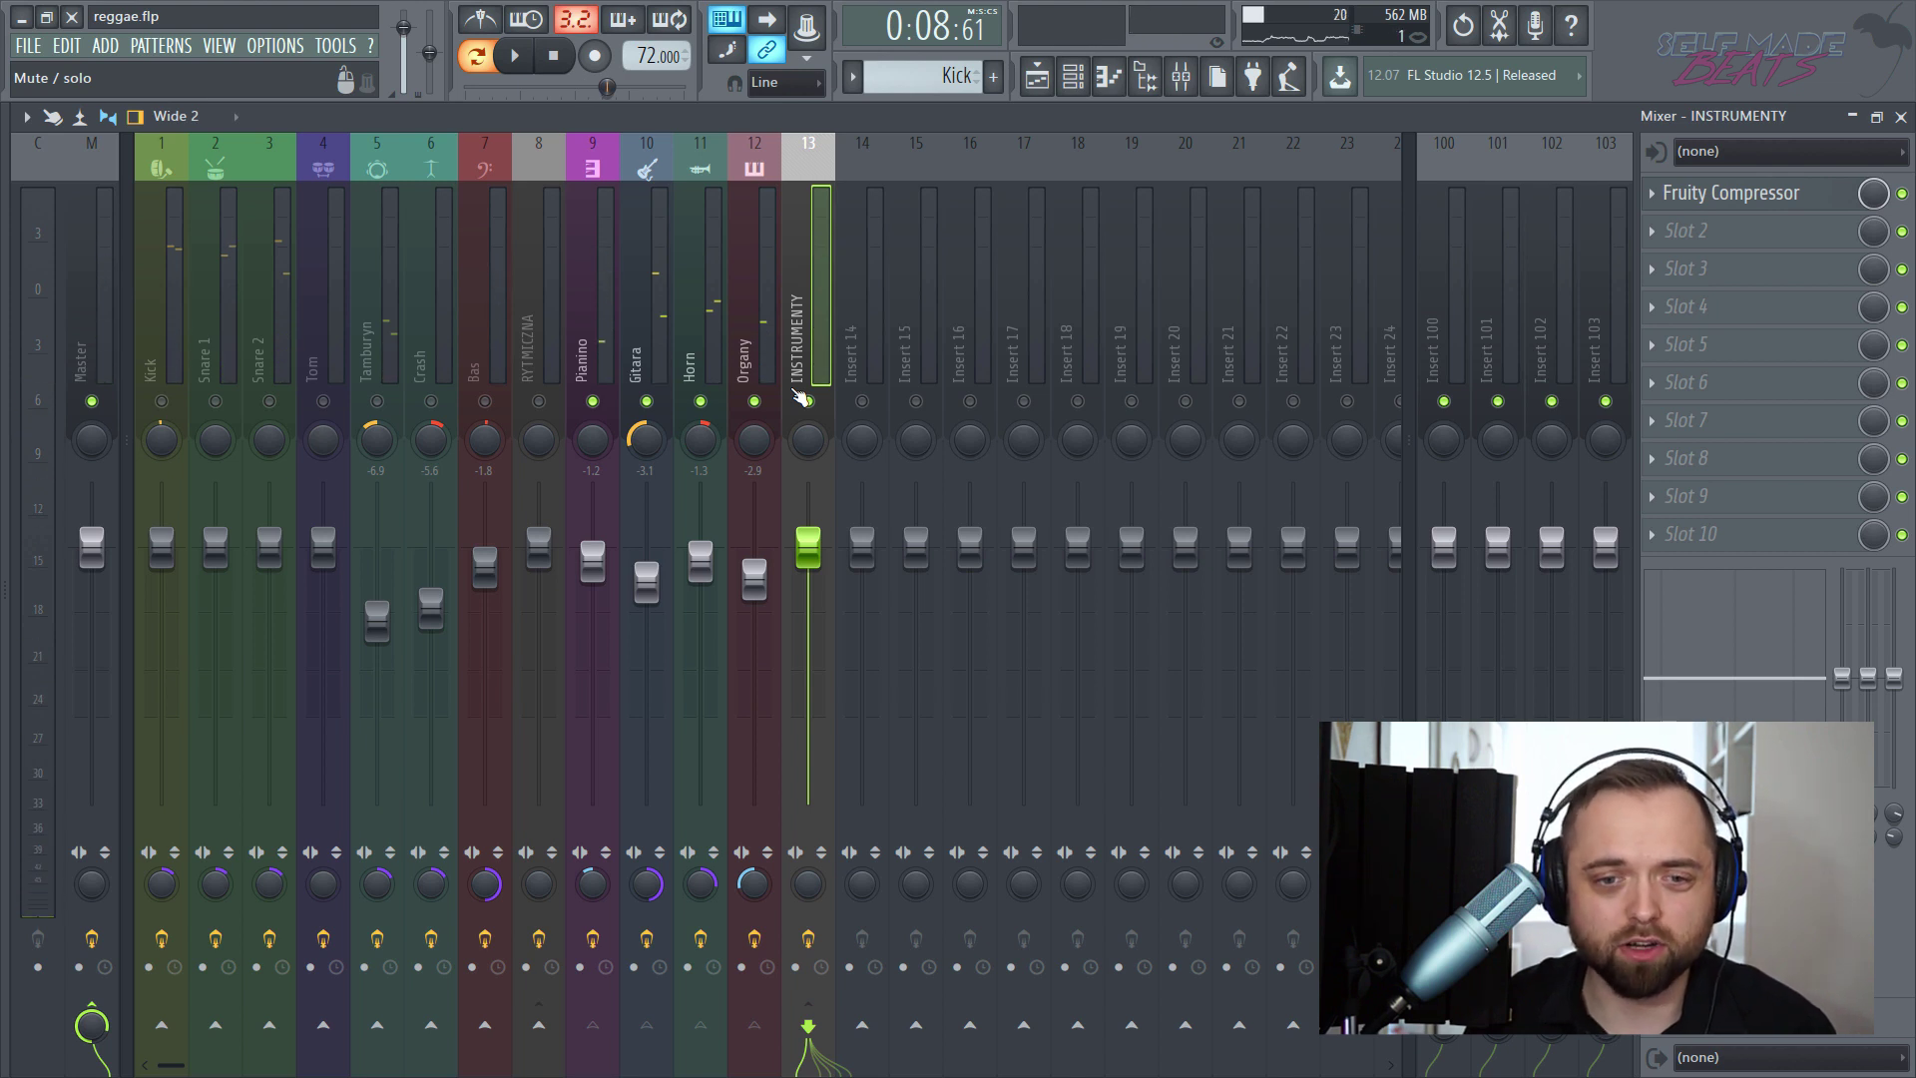
- Add Fruity Reeverb 2 to the second effect slot of the INSTRUMENTY bus and reposition its window
{"action": "left_click", "coordinate": [717, 338]}
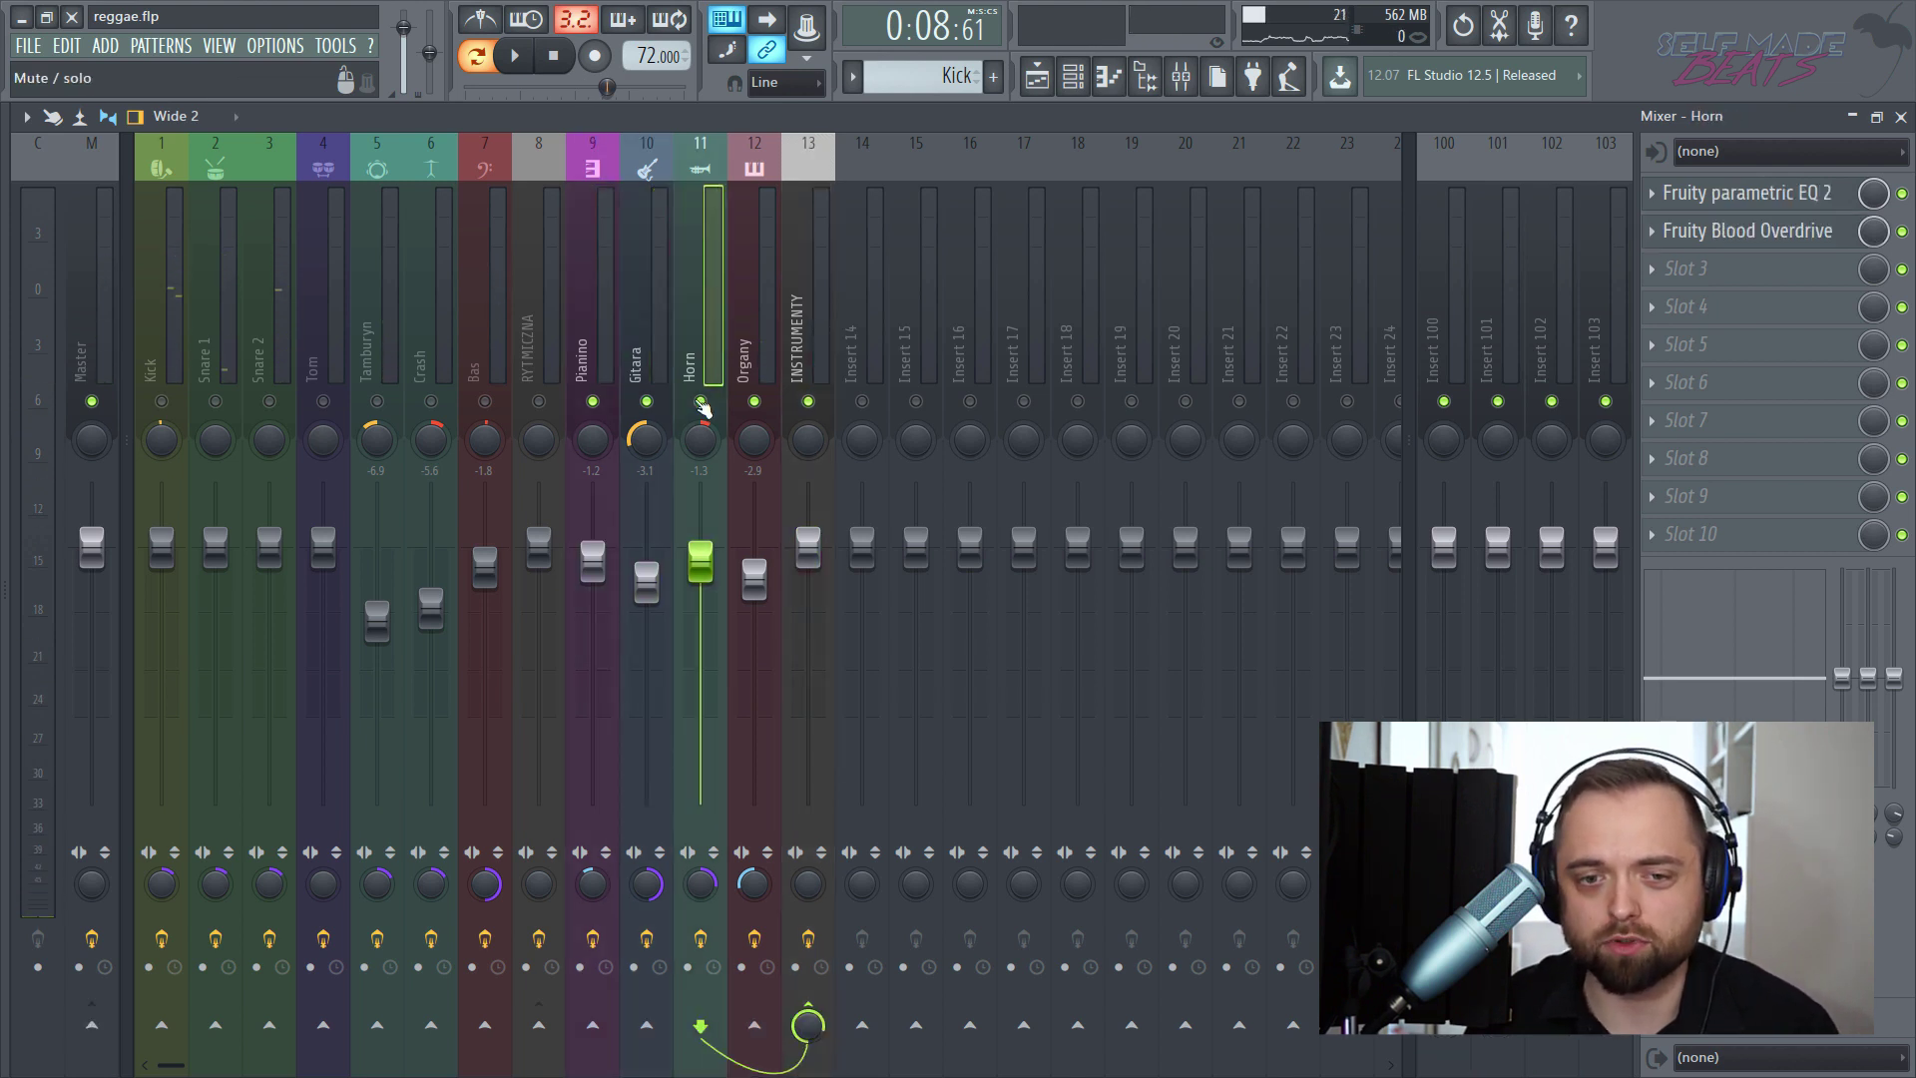
{"action": "left_click", "coordinate": [807, 366]}
{"action": "left_click", "coordinate": [1684, 239]}
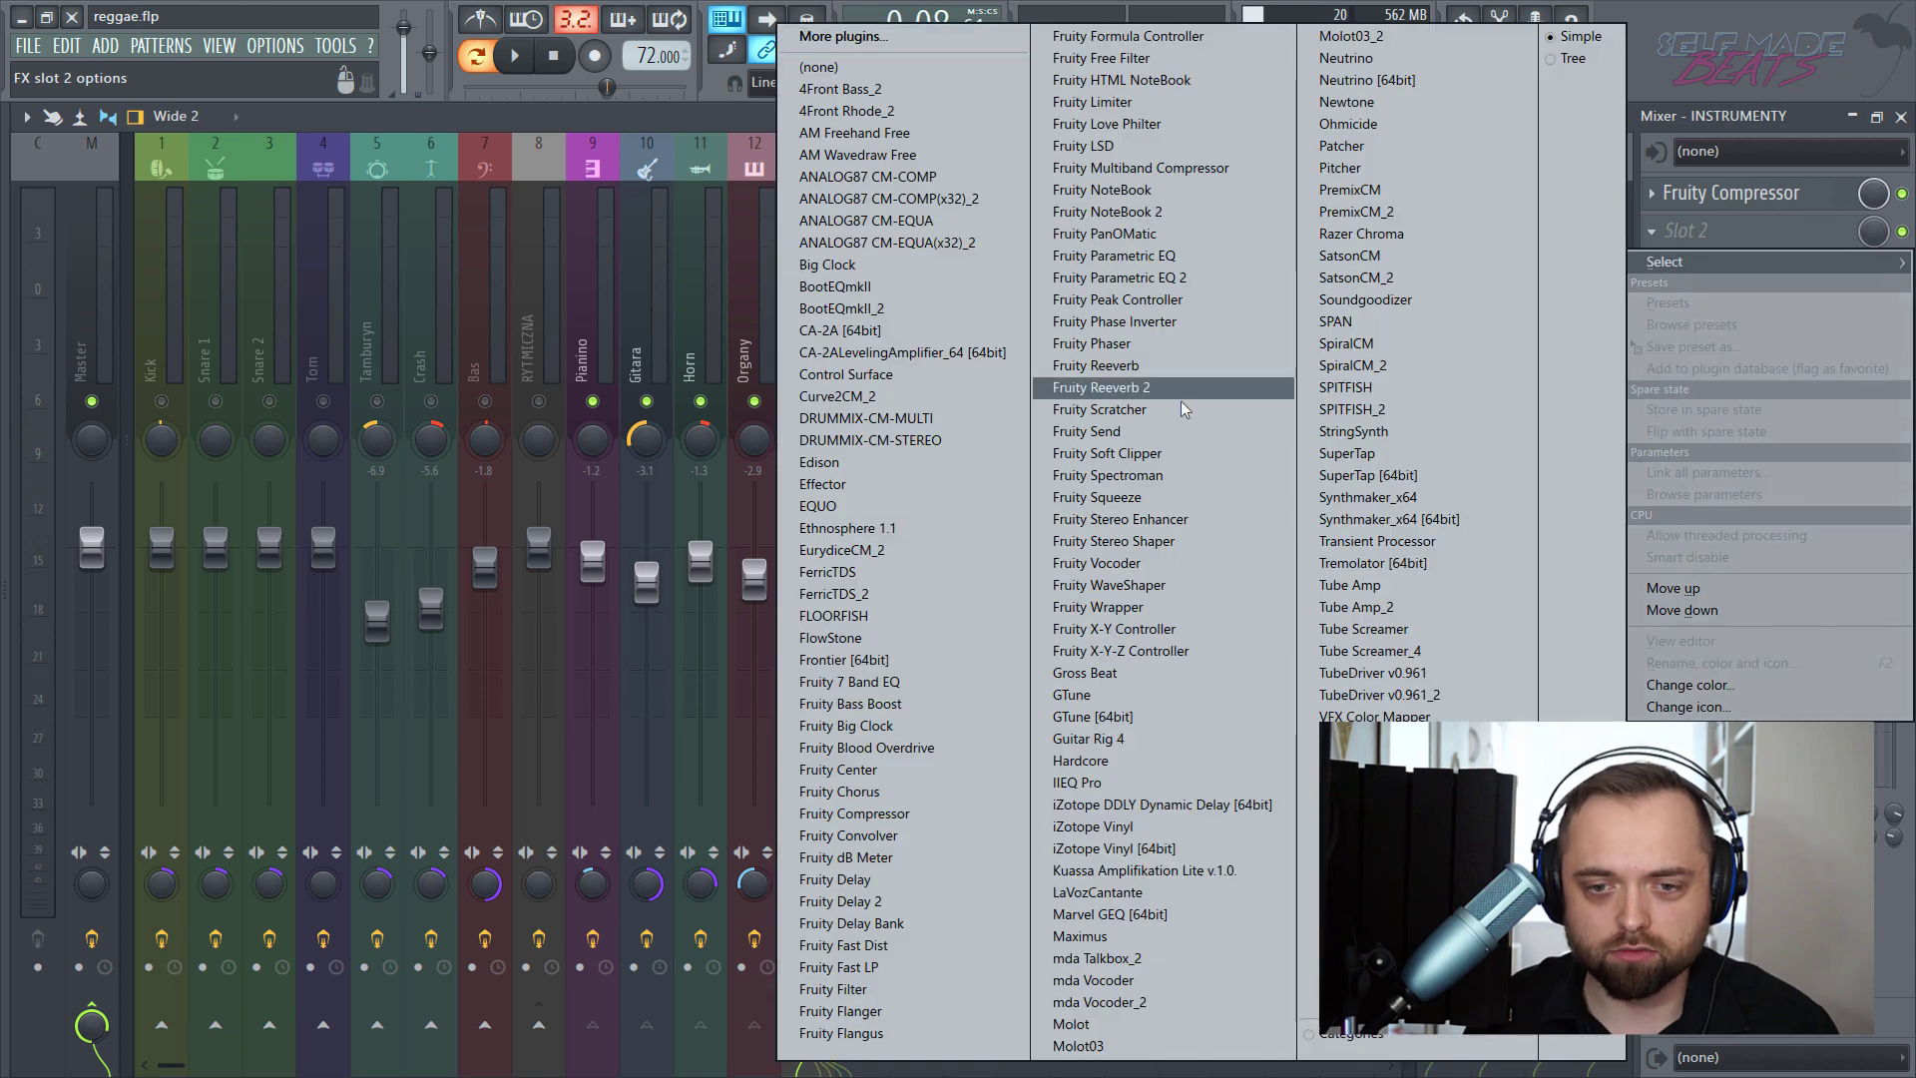
{"action": "left_click", "coordinate": [1098, 387]}
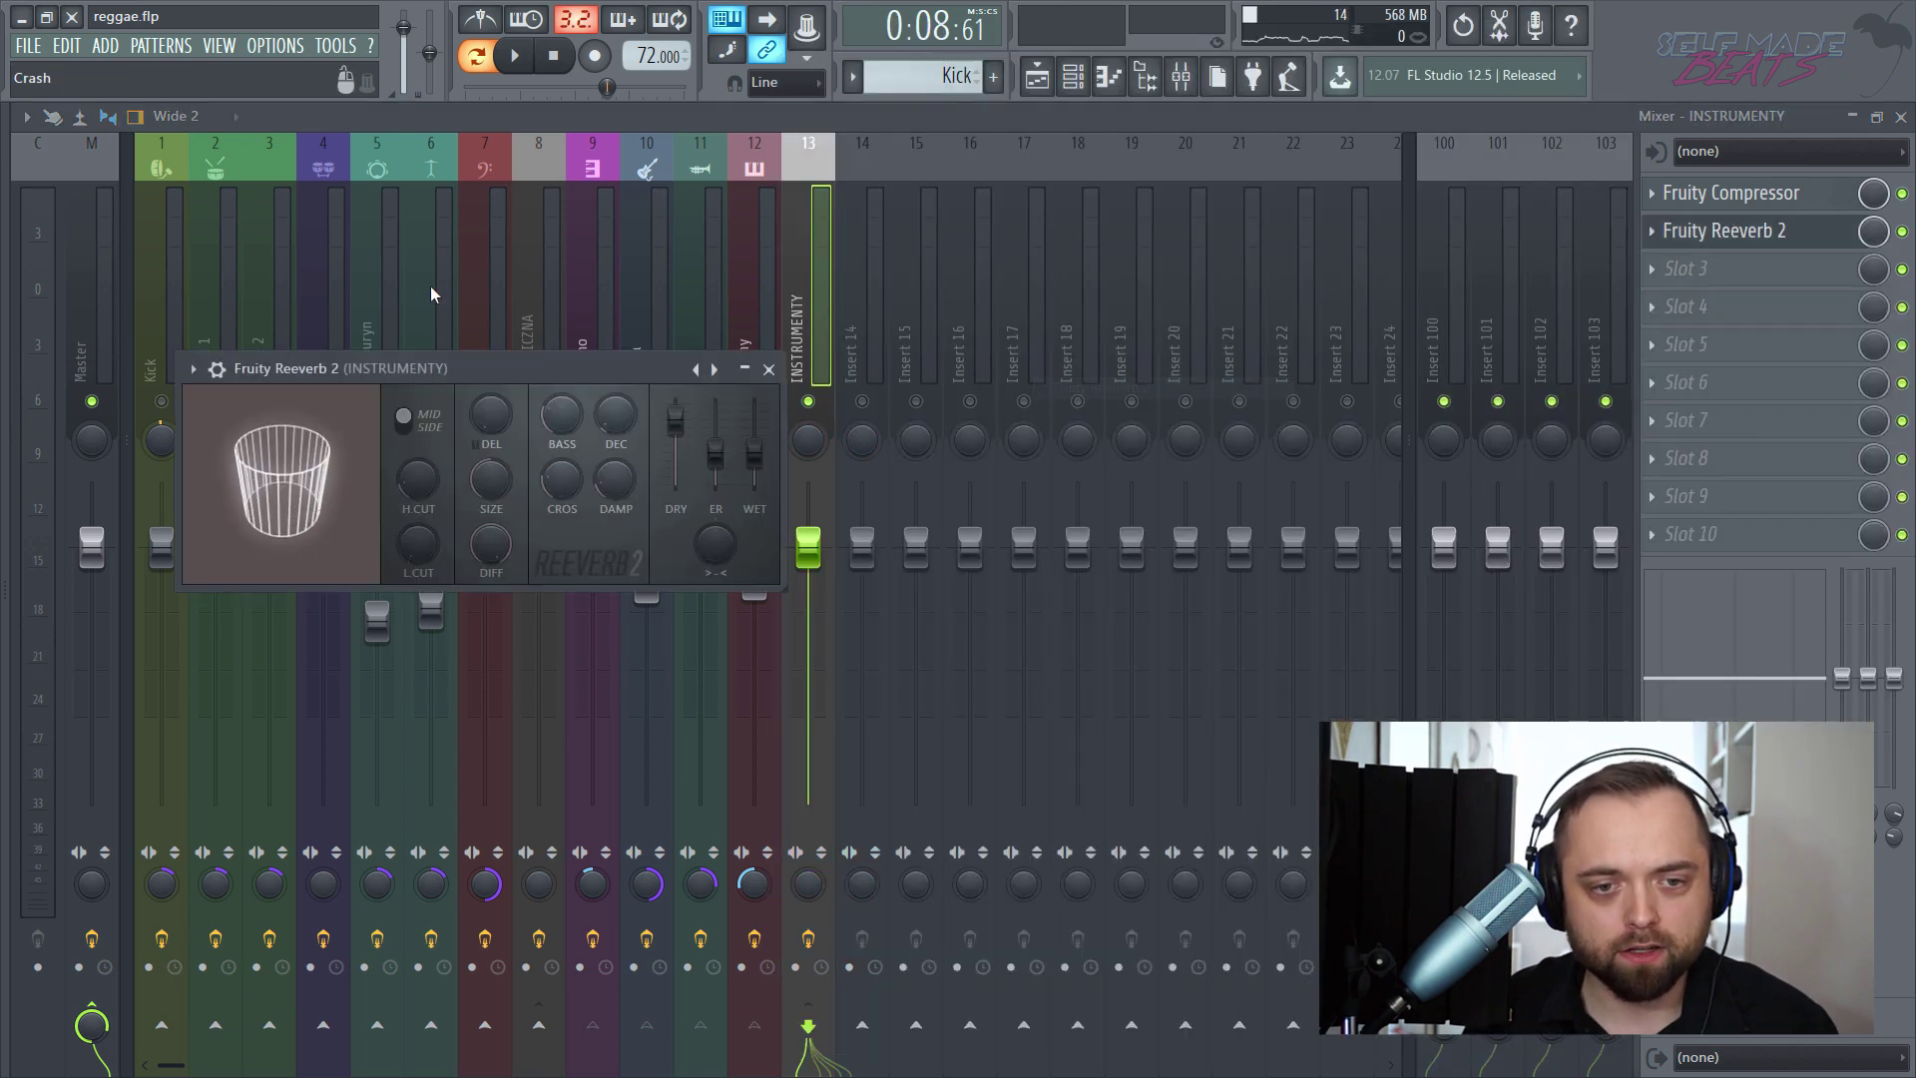
{"action": "left_click_drag", "start_coordinate": [449, 364], "coordinate": [1116, 272]}
- During playback, lower the INSTRUMENTY reverb's wet level, adjust its high cut and enlarge its room size, then close it
{"action": "key", "text": "space"}
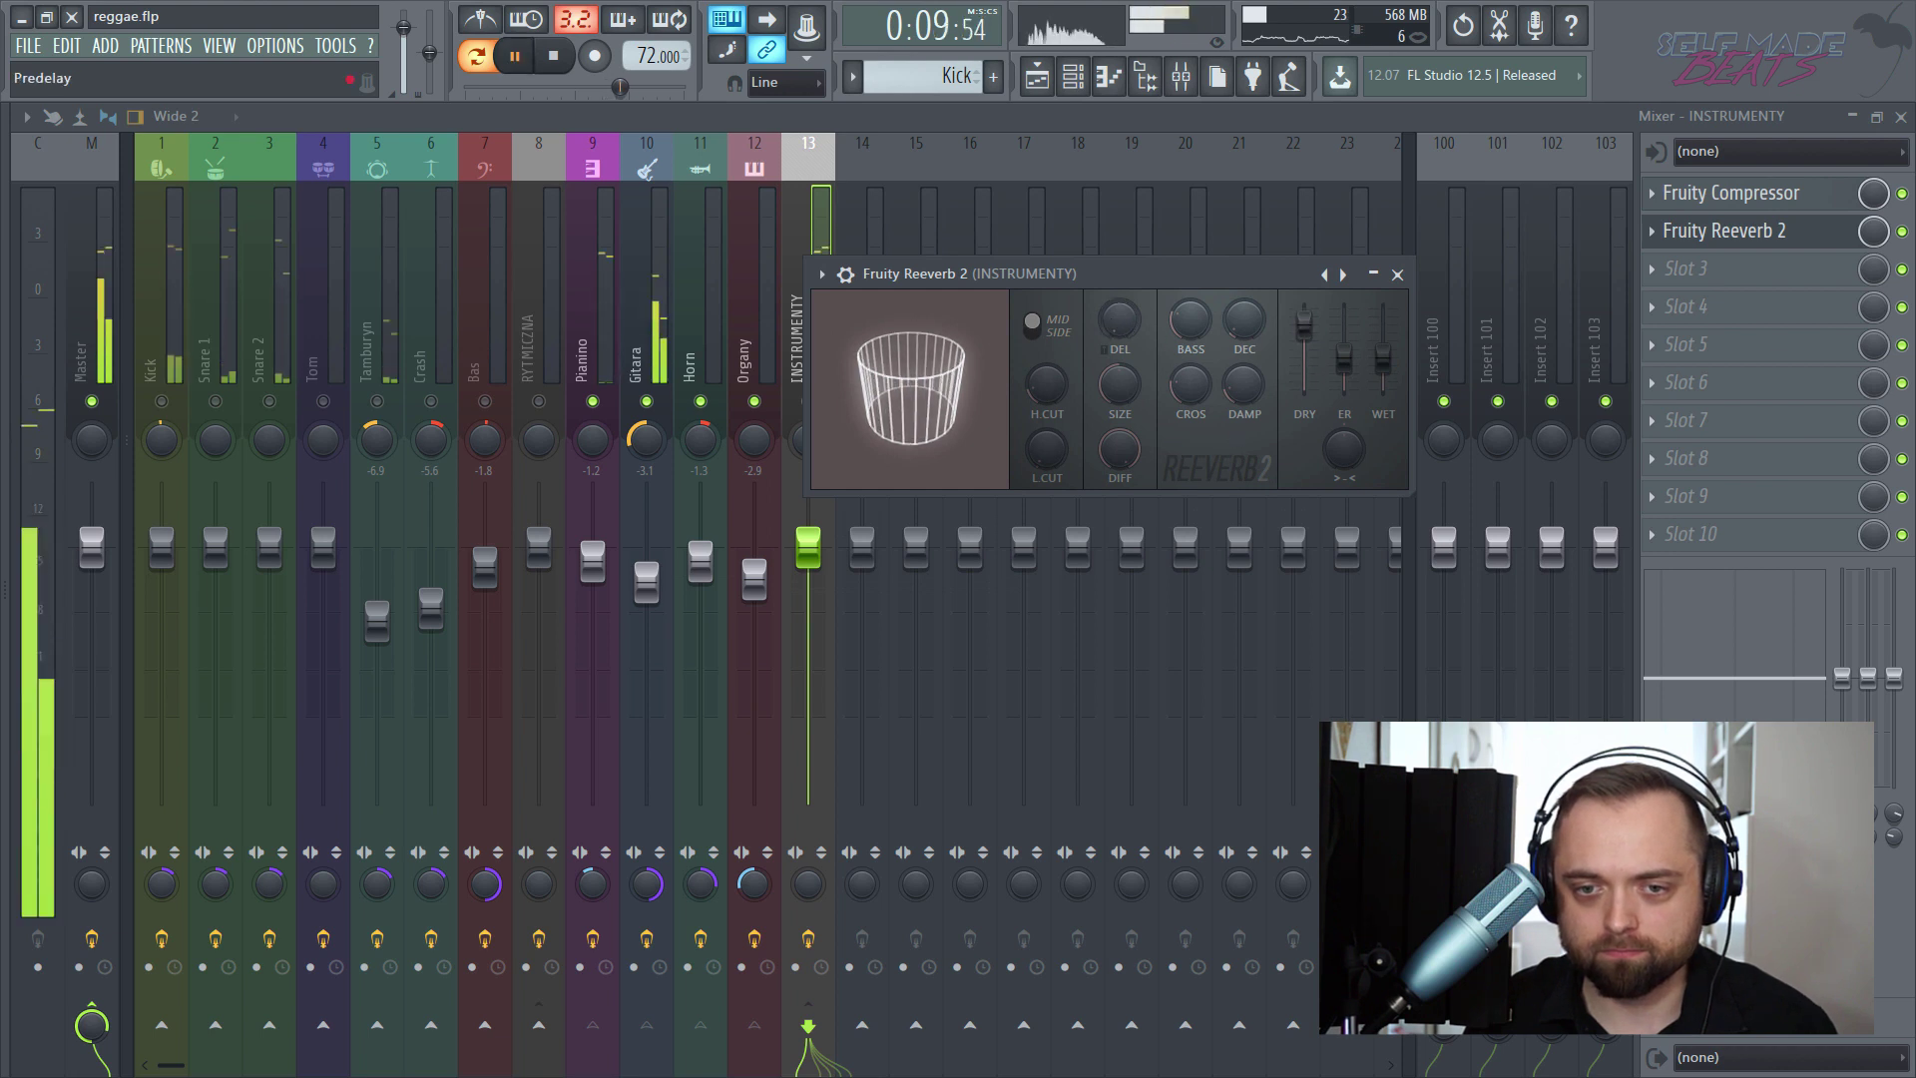
{"action": "left_click_drag", "start_coordinate": [1383, 355], "coordinate": [1383, 374]}
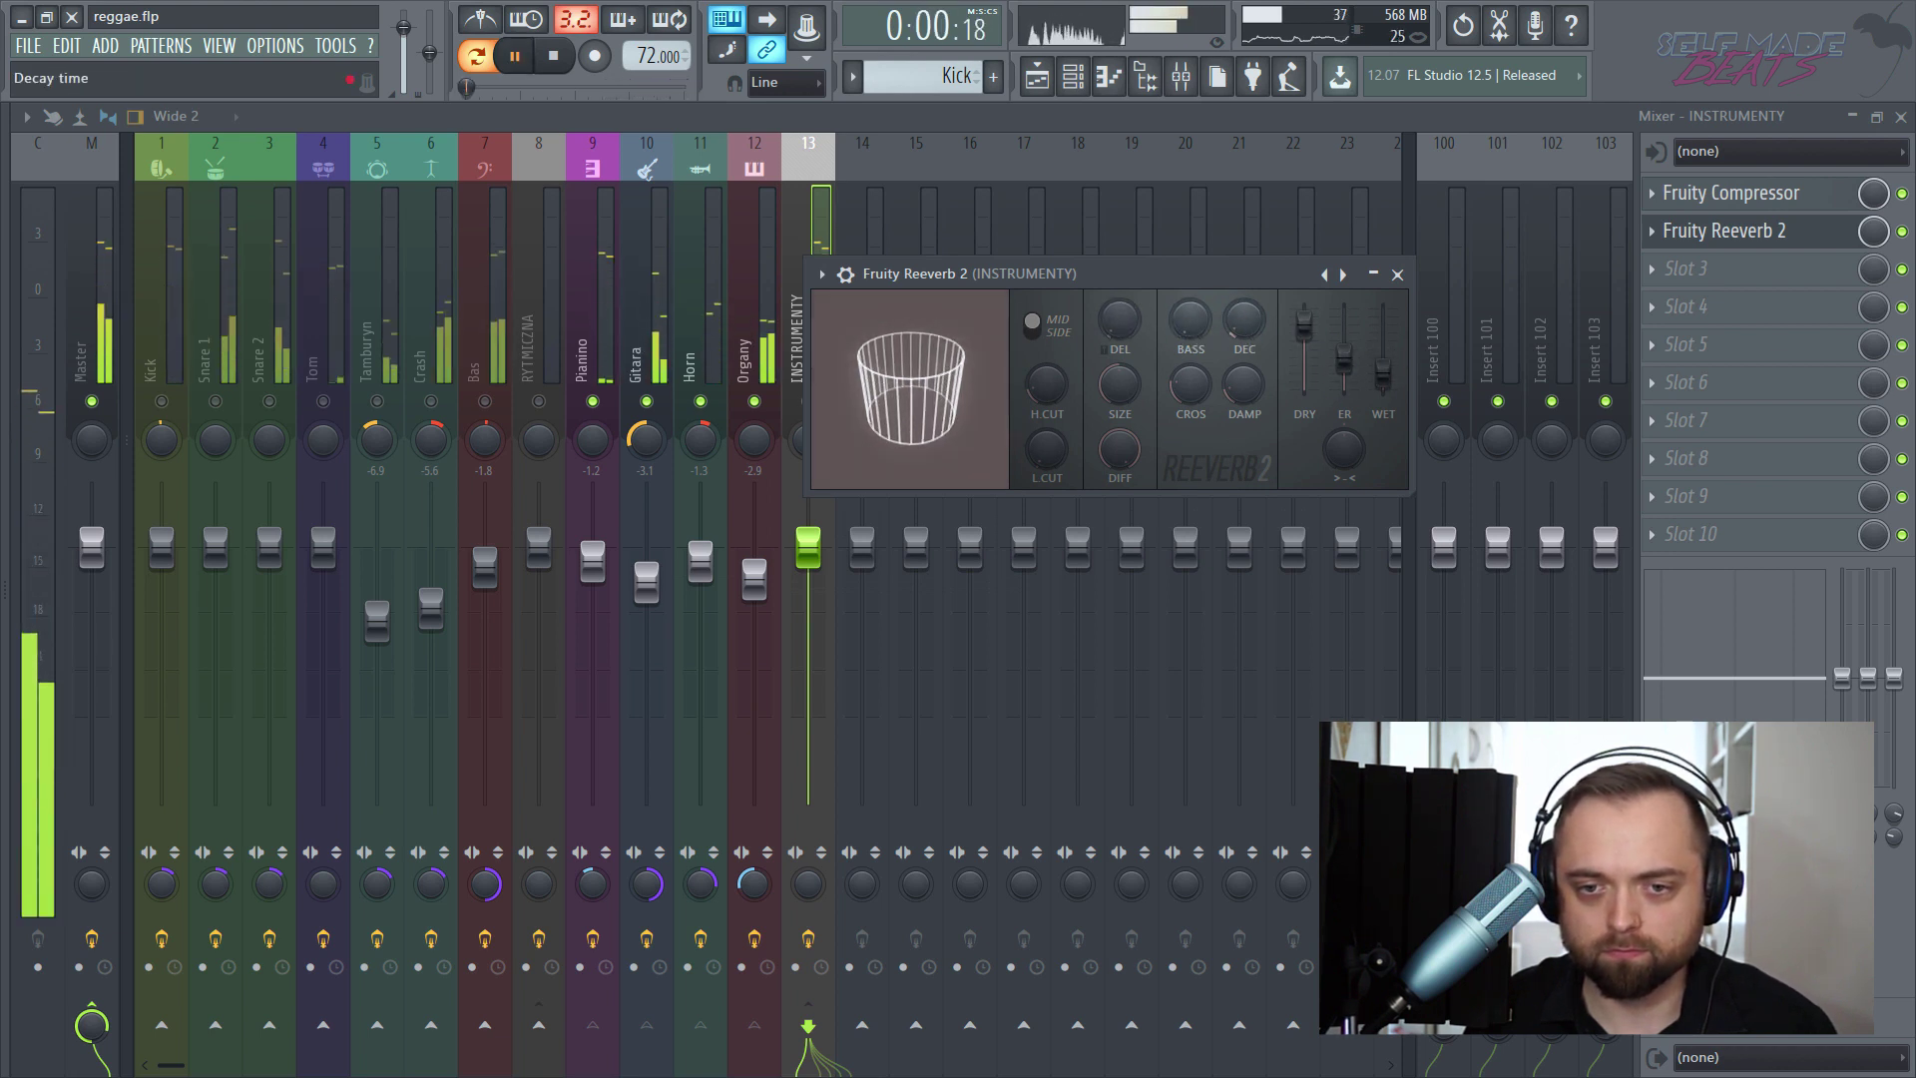
{"action": "left_click_drag", "start_coordinate": [1046, 384], "coordinate": [1046, 399]}
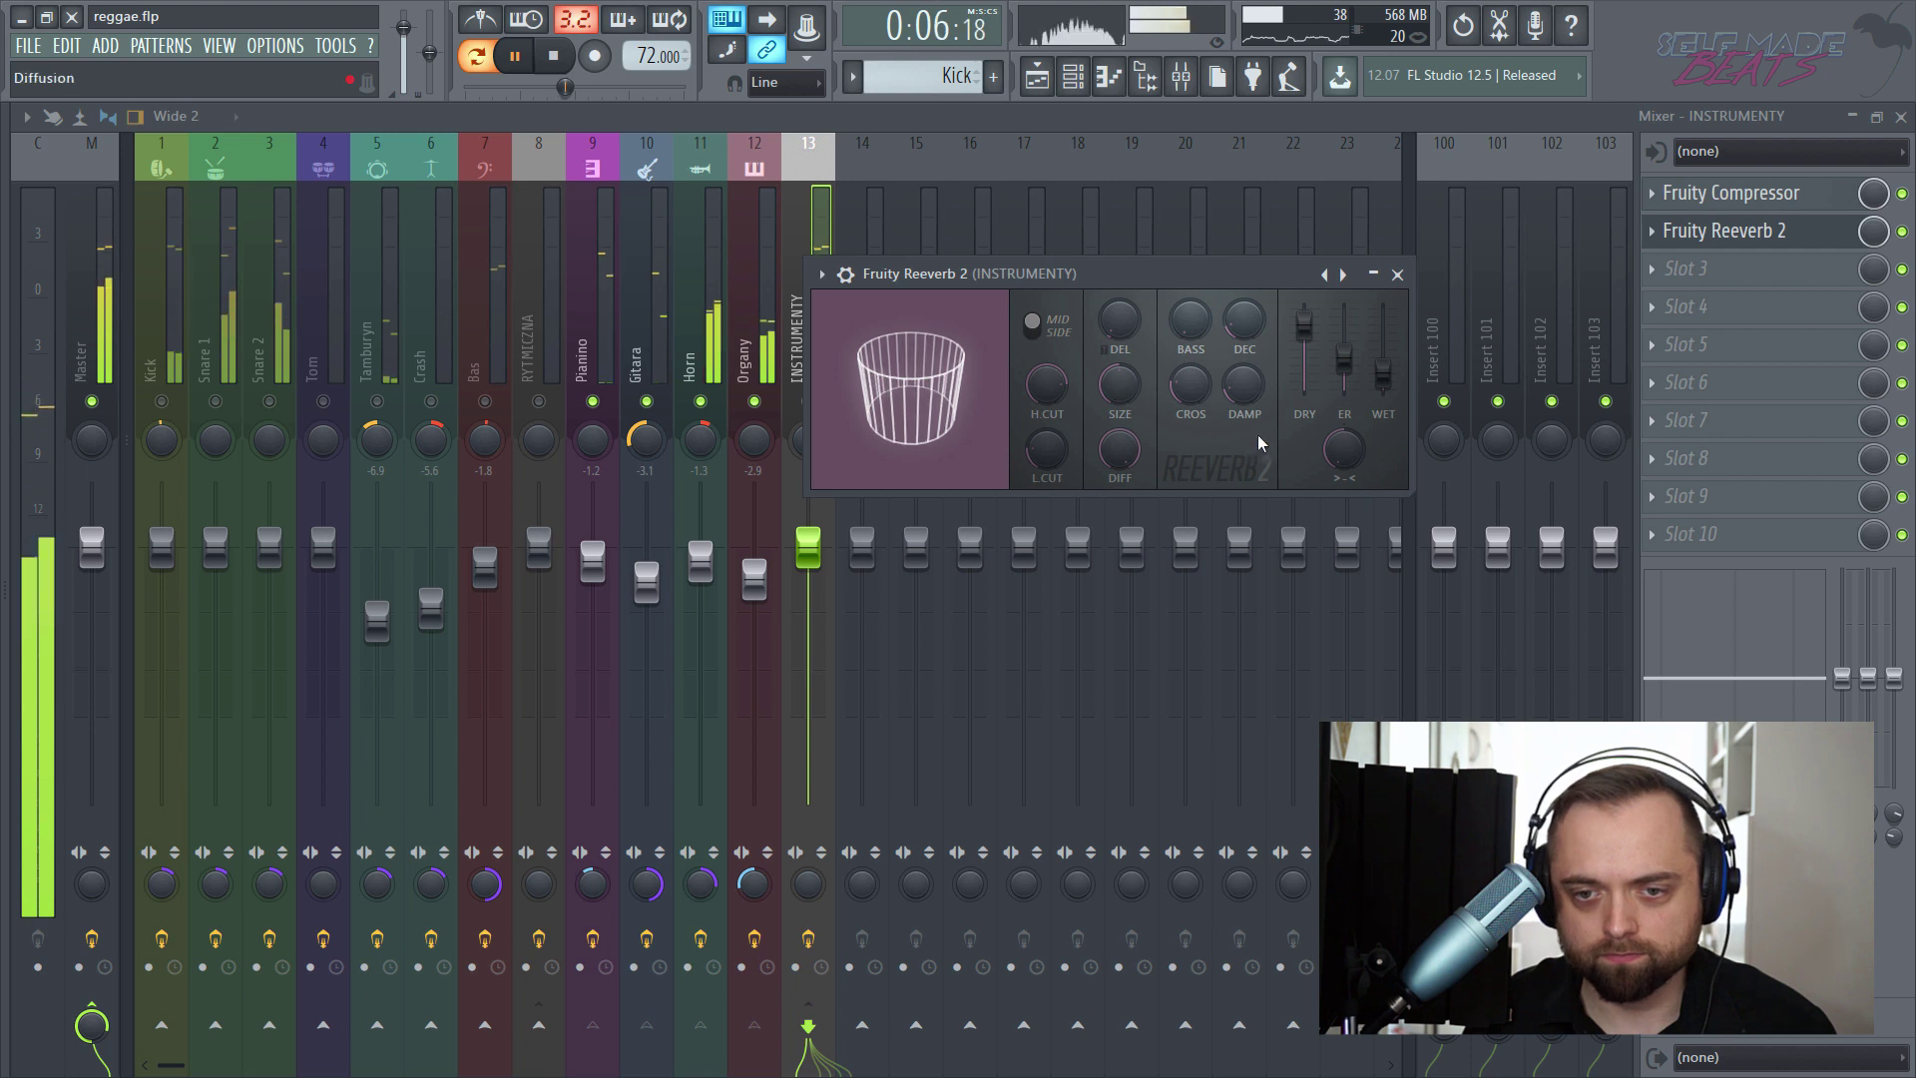
{"action": "left_click_drag", "start_coordinate": [1117, 392], "coordinate": [1054, 403]}
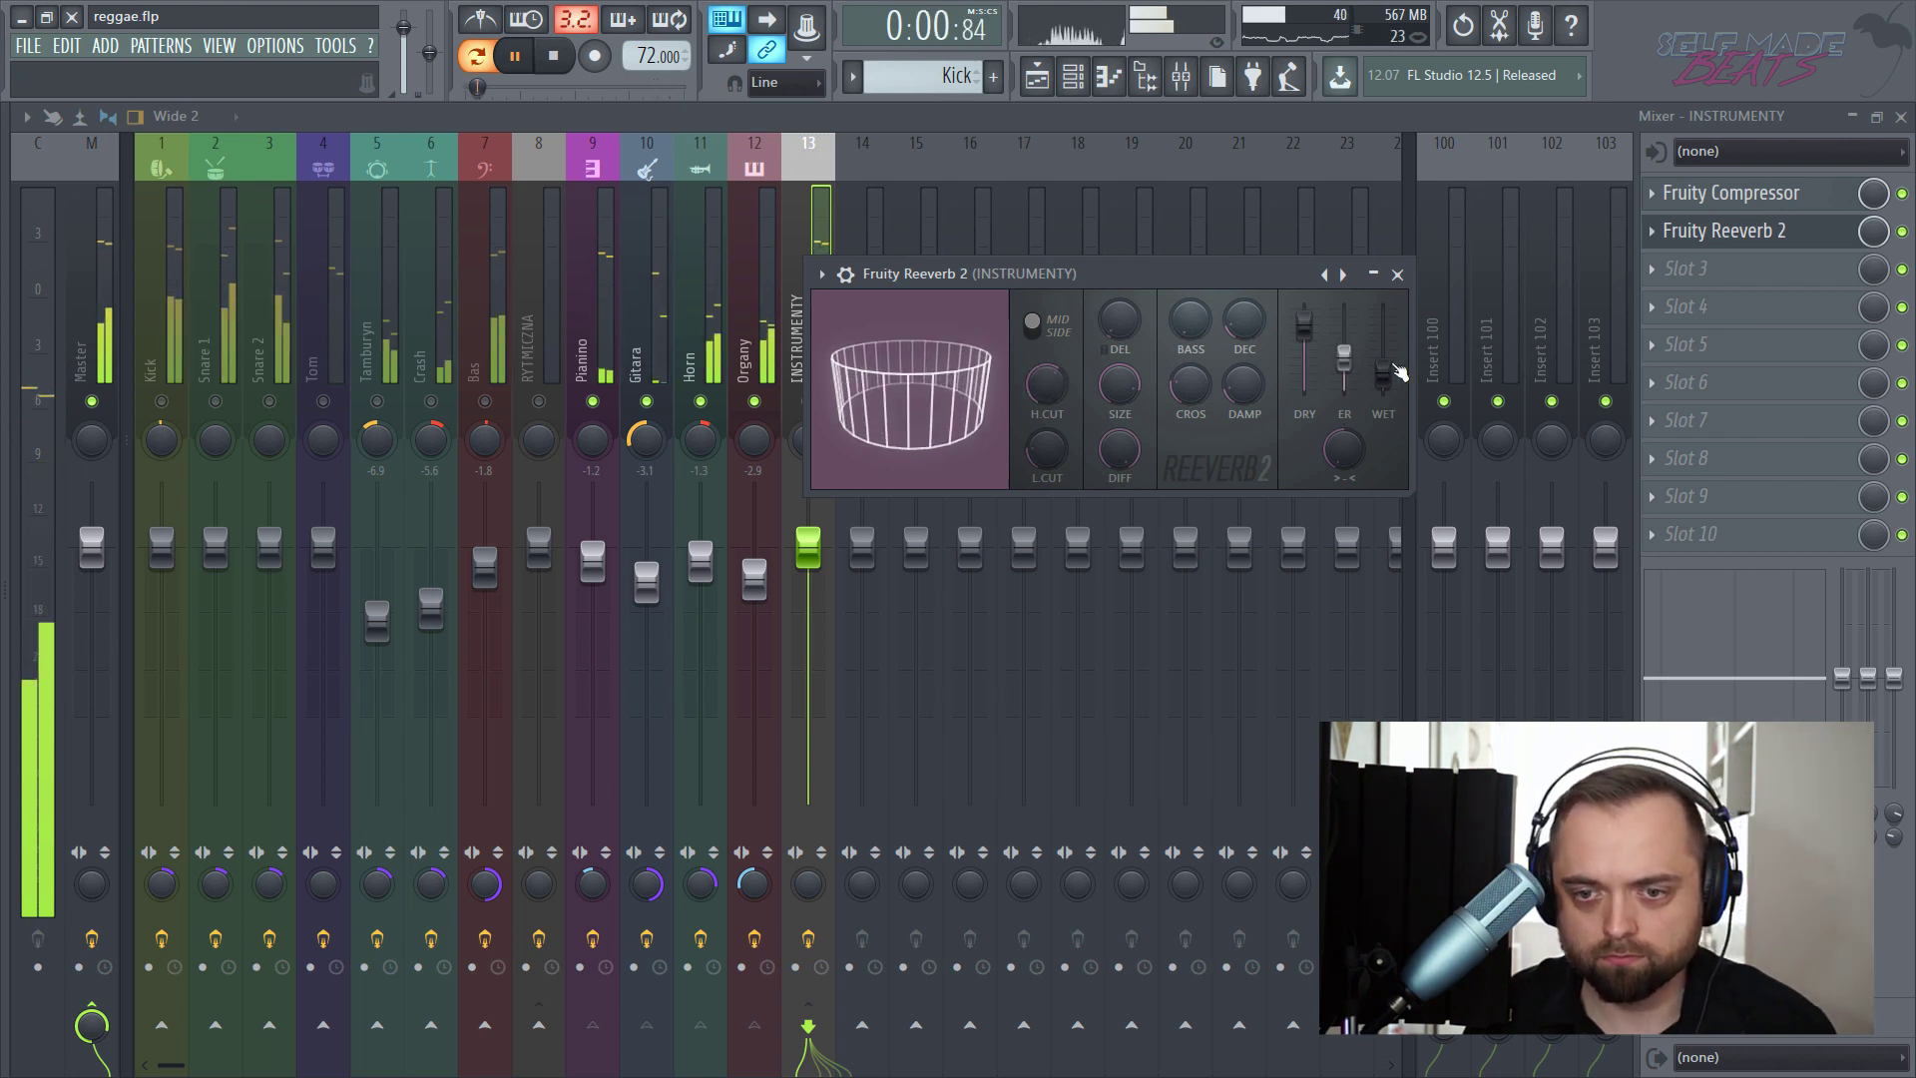
{"action": "key", "text": "space"}
{"action": "left_click", "coordinate": [1398, 274]}
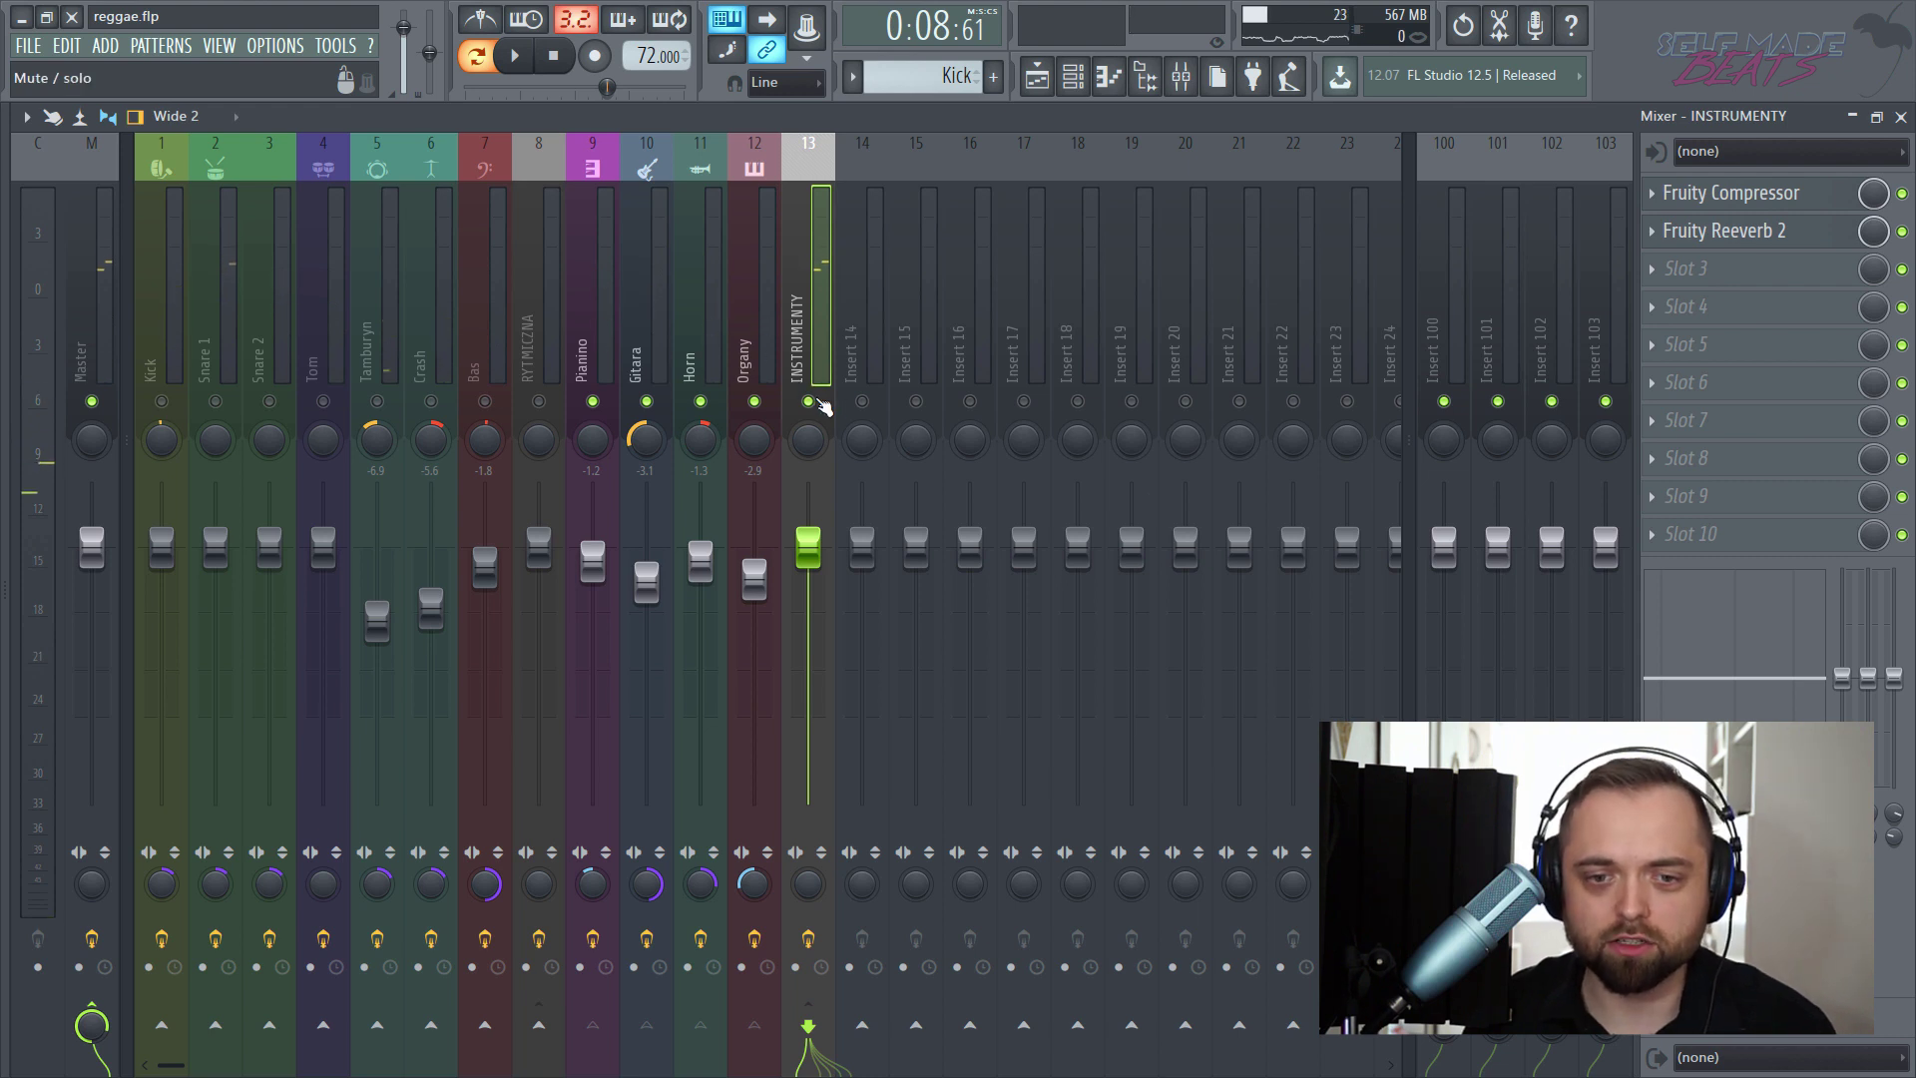
- Take the INSTRUMENTY bus out of solo and select the Snare 1 mixer channel
{"action": "right_click", "coordinate": [809, 401]}
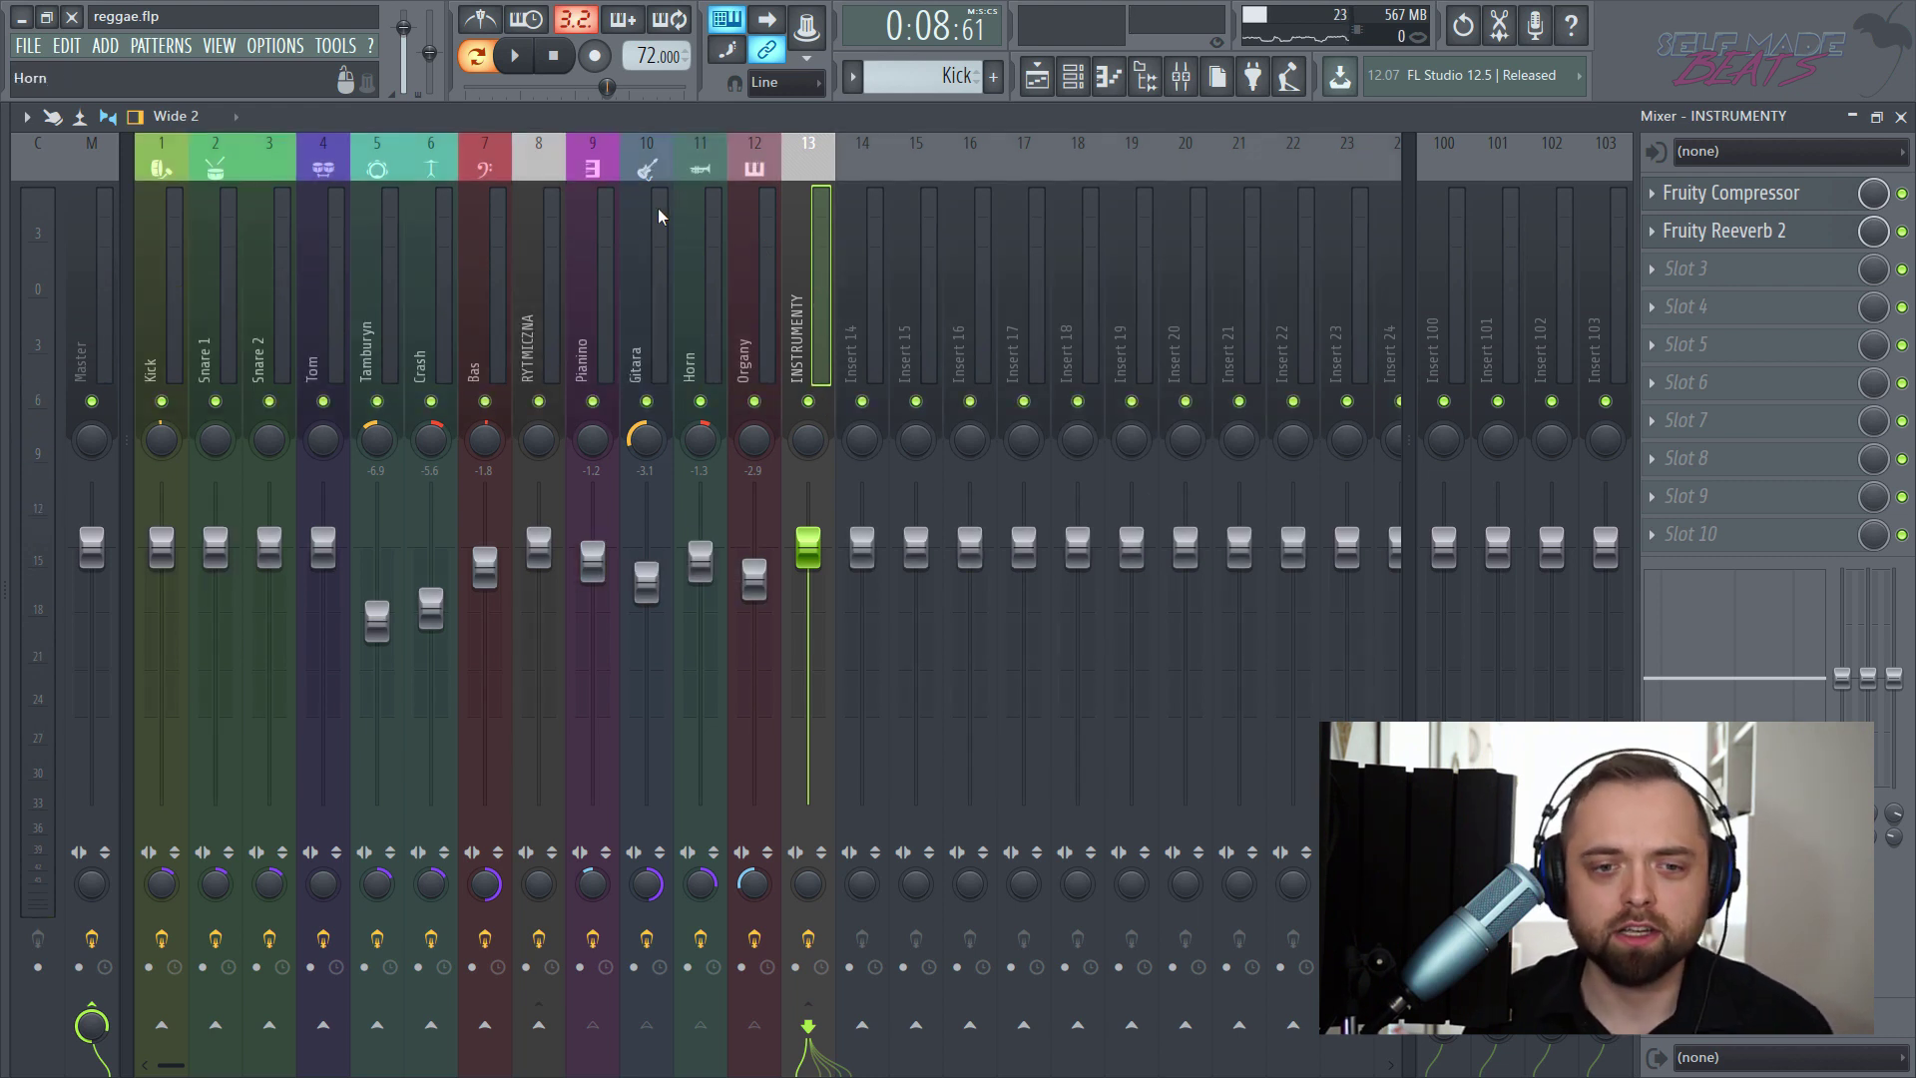
{"action": "left_click", "coordinate": [651, 234]}
{"action": "left_click", "coordinate": [469, 287]}
{"action": "left_click", "coordinate": [281, 303]}
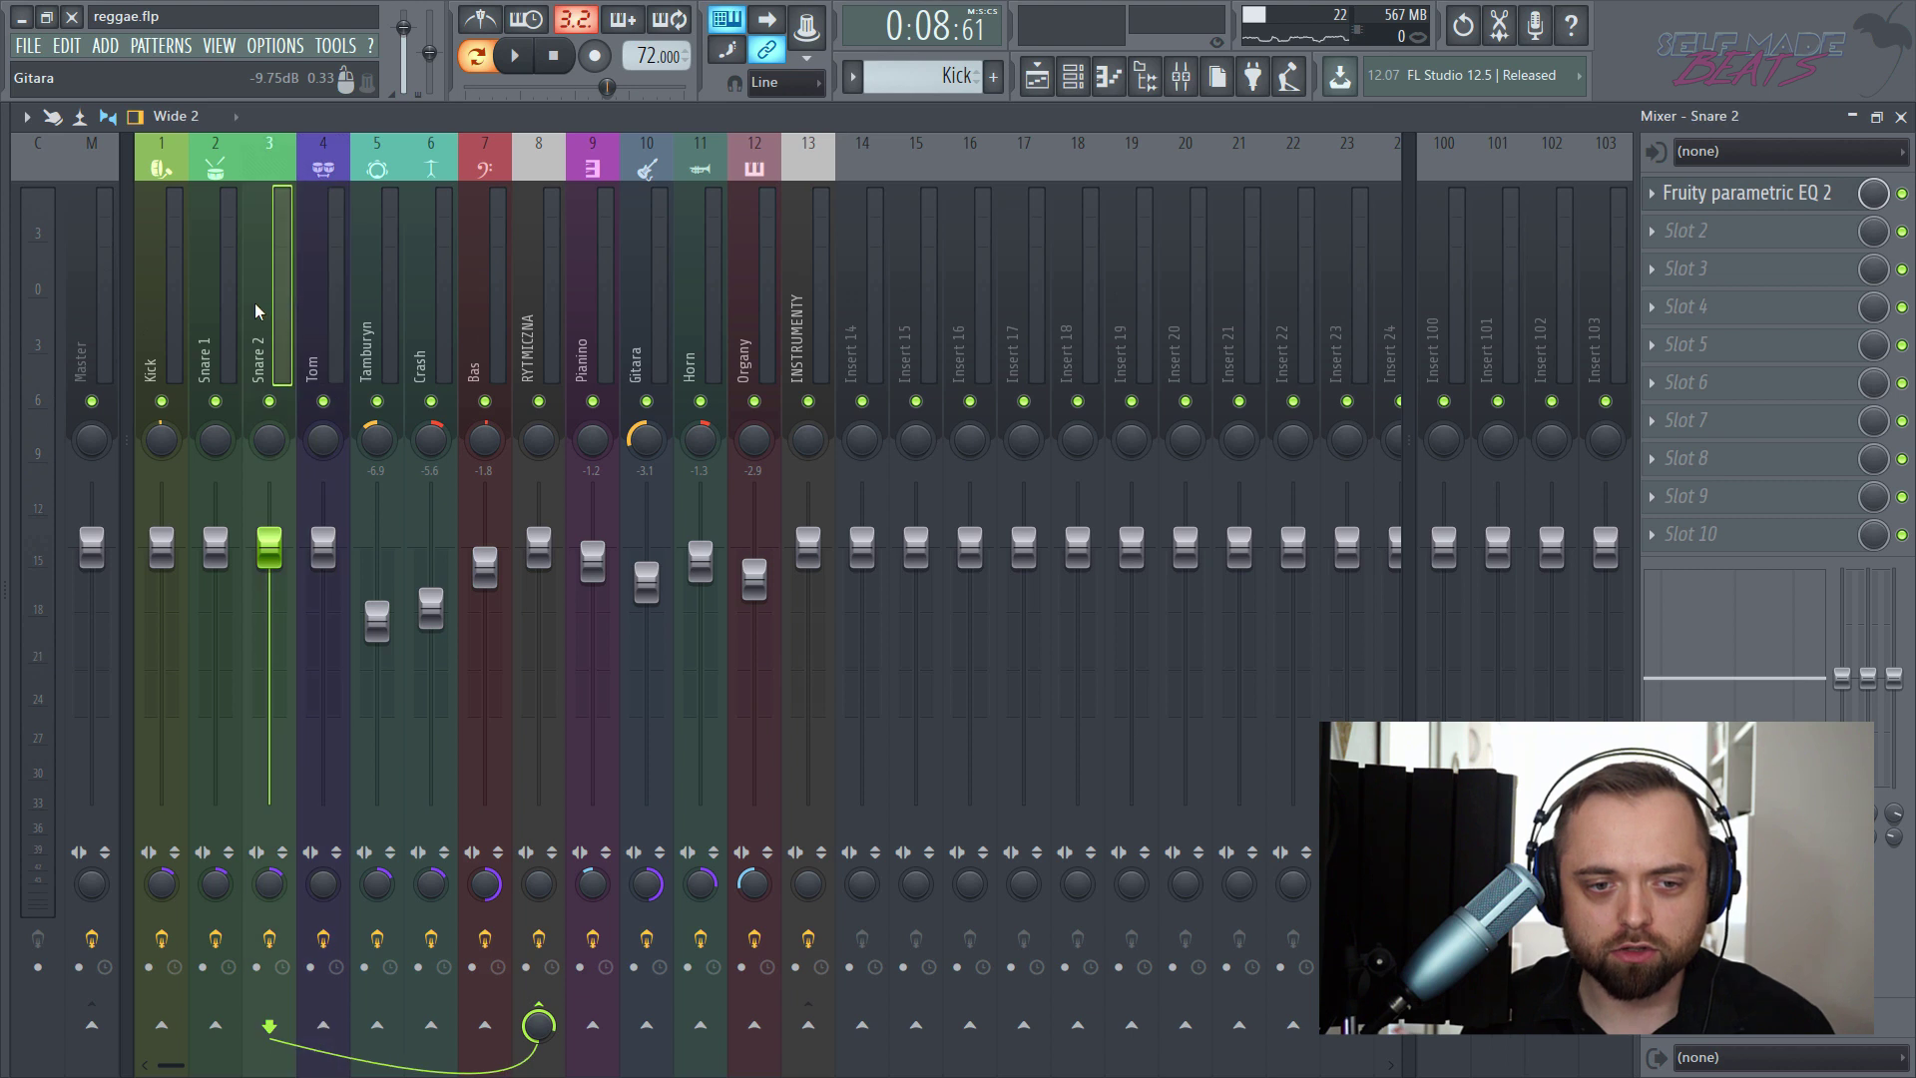
{"action": "left_click", "coordinate": [220, 320]}
{"action": "left_click", "coordinate": [255, 337]}
{"action": "left_click", "coordinate": [216, 339]}
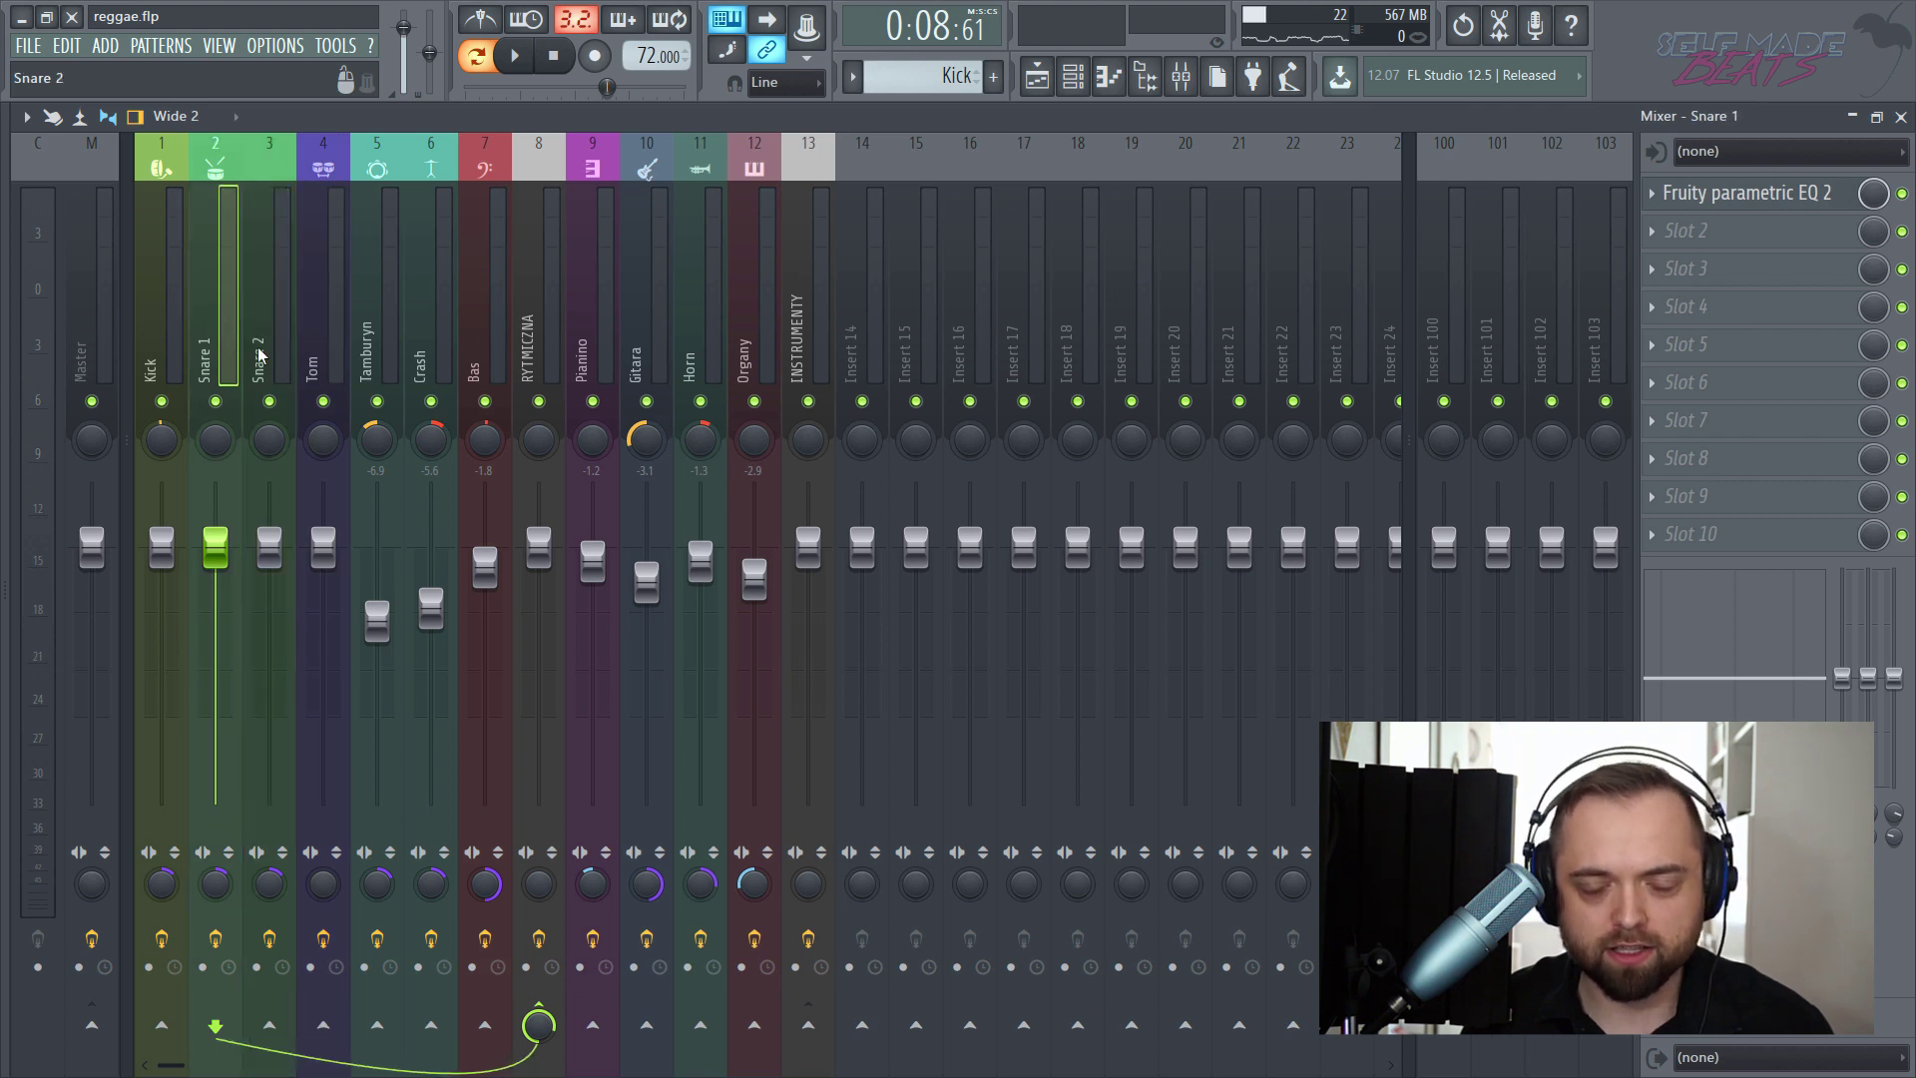
- Solo Snare 1, audition it briefly, and restore all channels
{"action": "right_click", "coordinate": [230, 397]}
{"action": "key", "text": "space"}
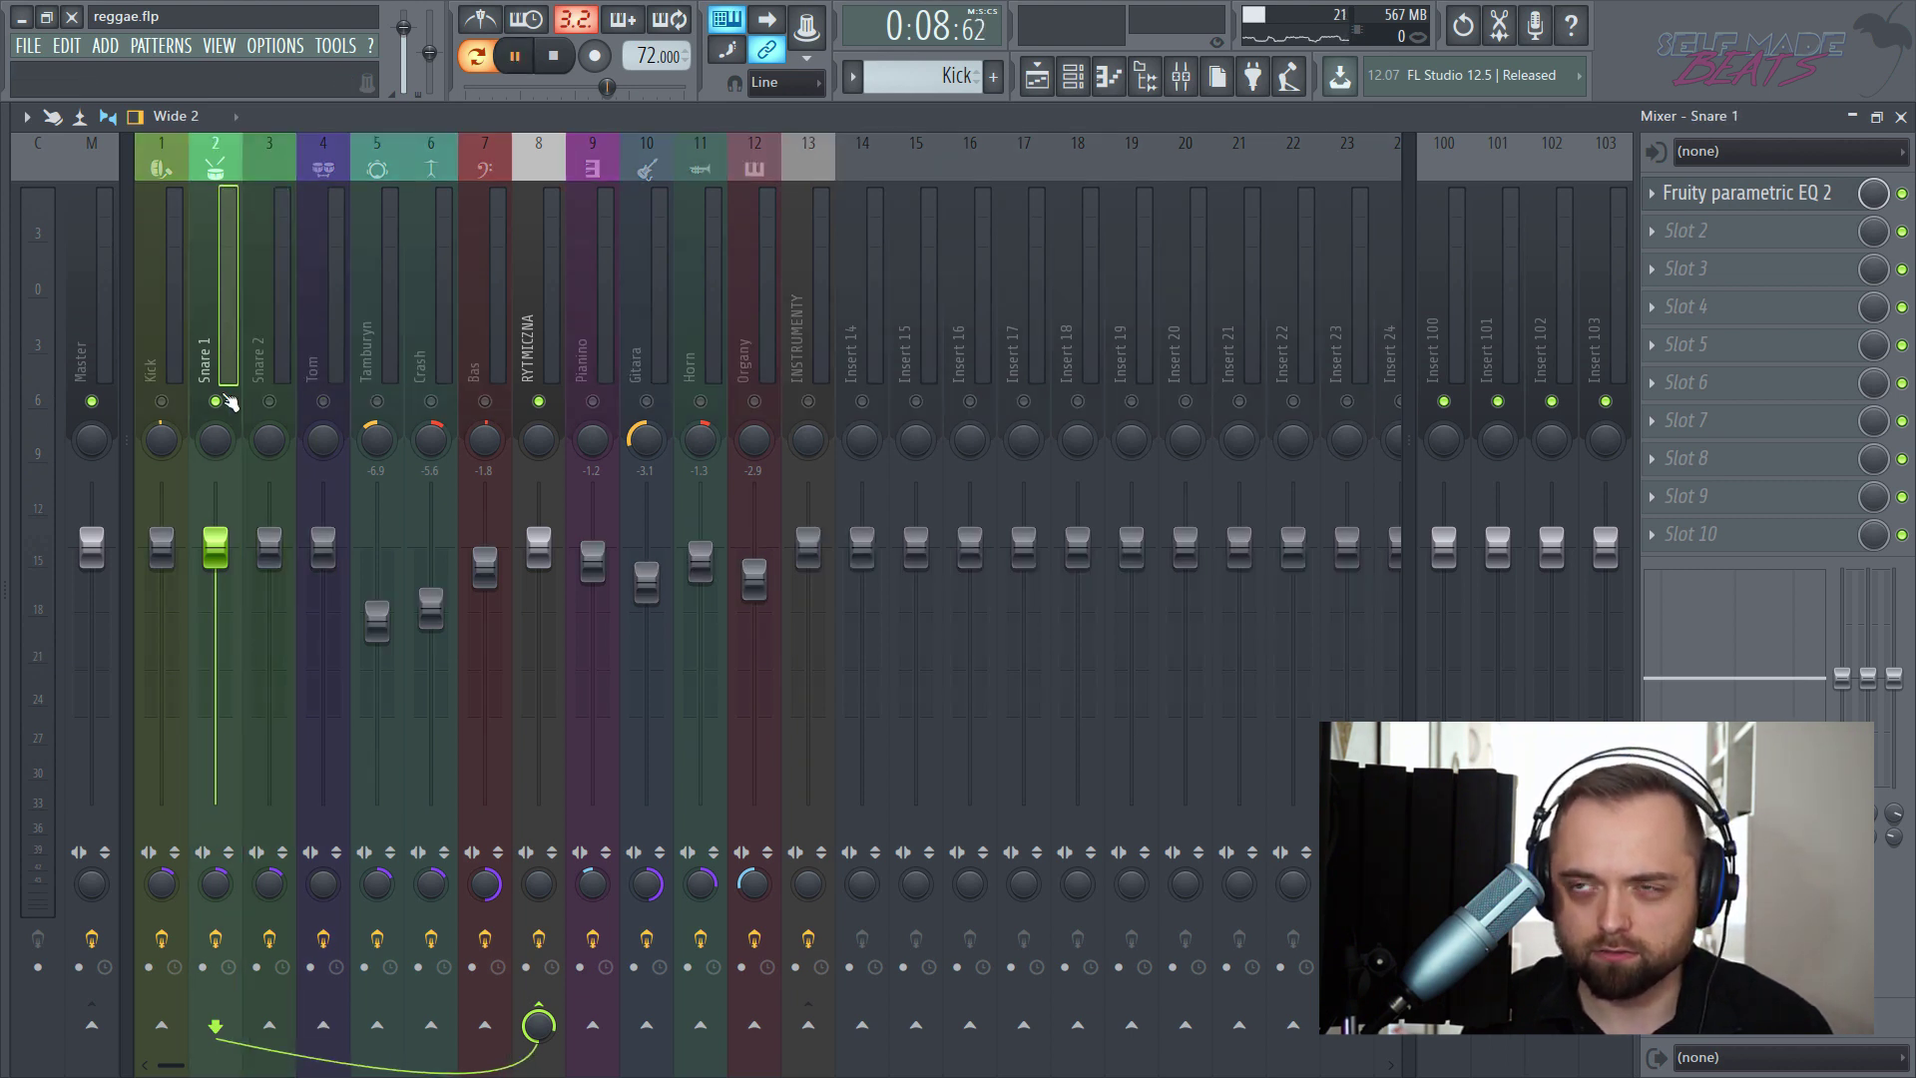
{"action": "key", "text": "space"}
{"action": "right_click", "coordinate": [216, 403]}
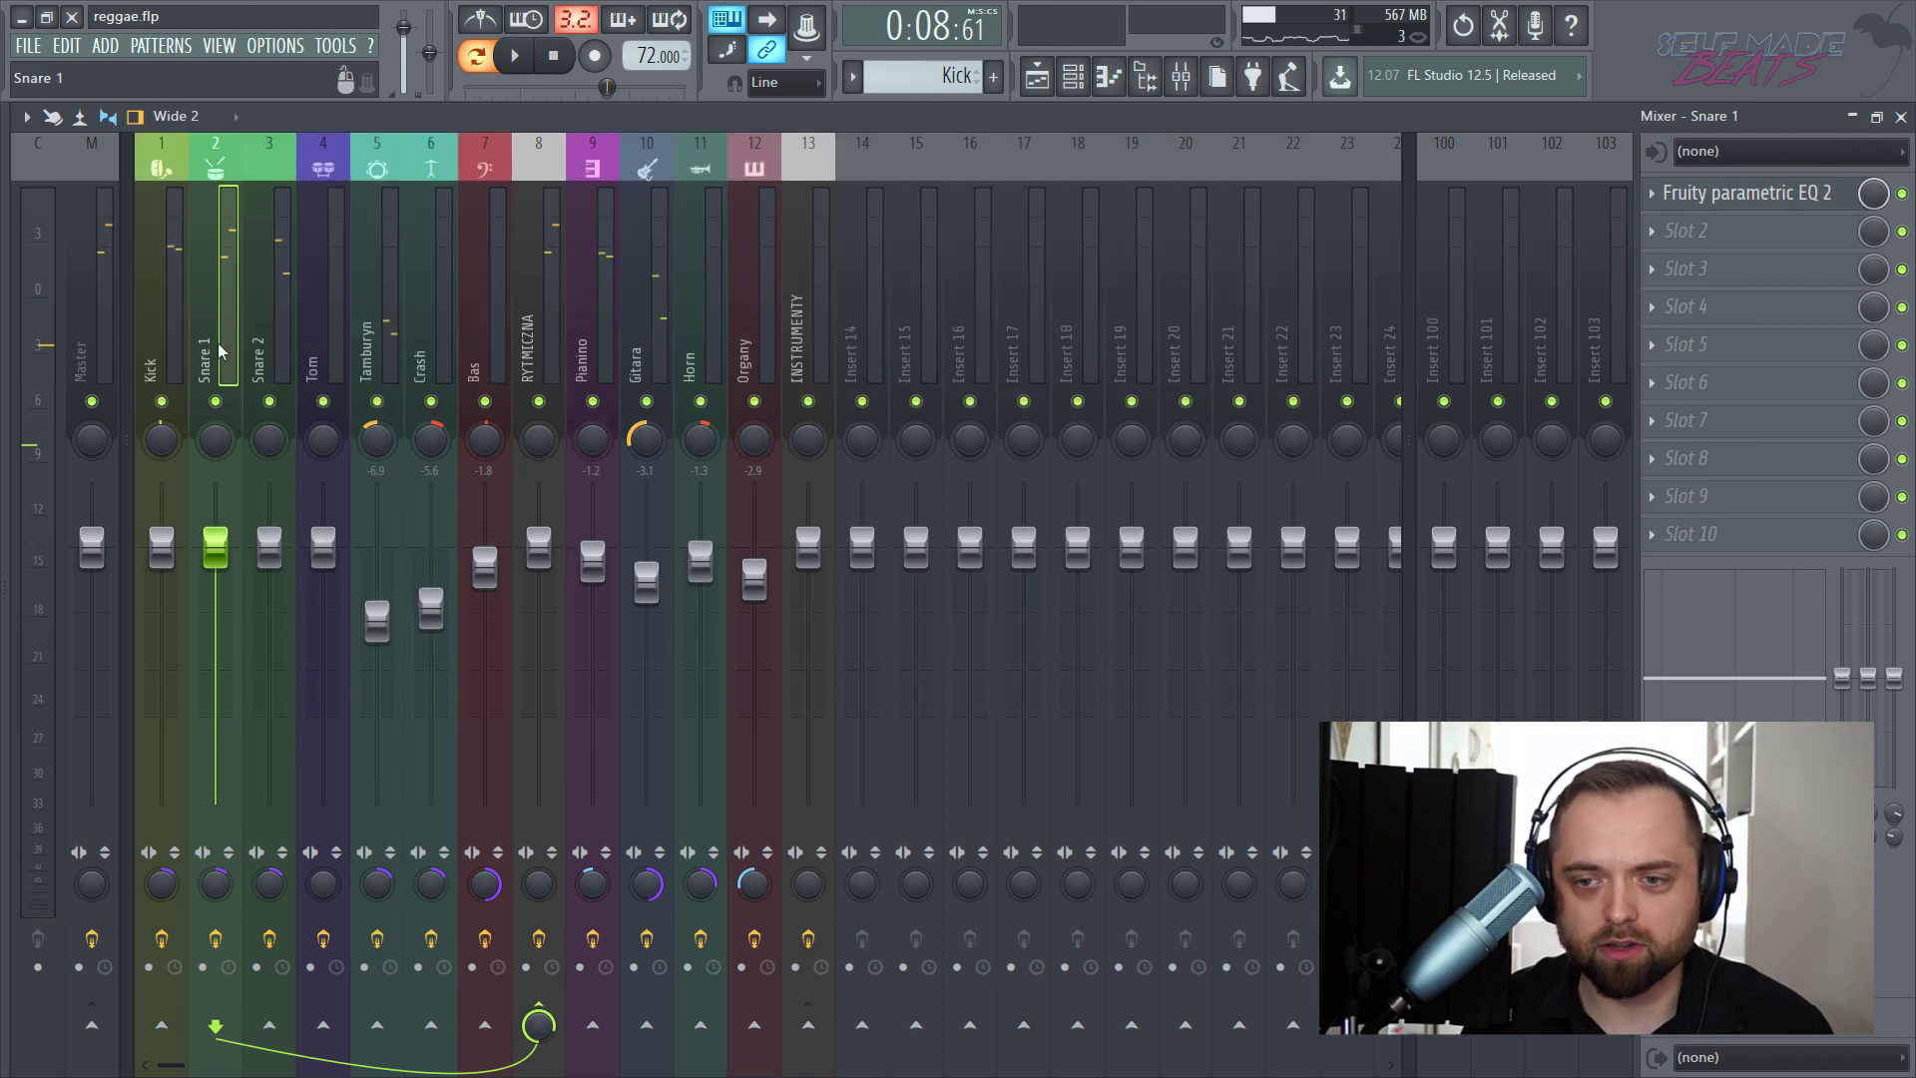
- Add Fruity Reeverb 2 to Snare 1's second effect slot, lower its wet level to 18% during playback, and close it
{"action": "left_click", "coordinate": [1710, 241]}
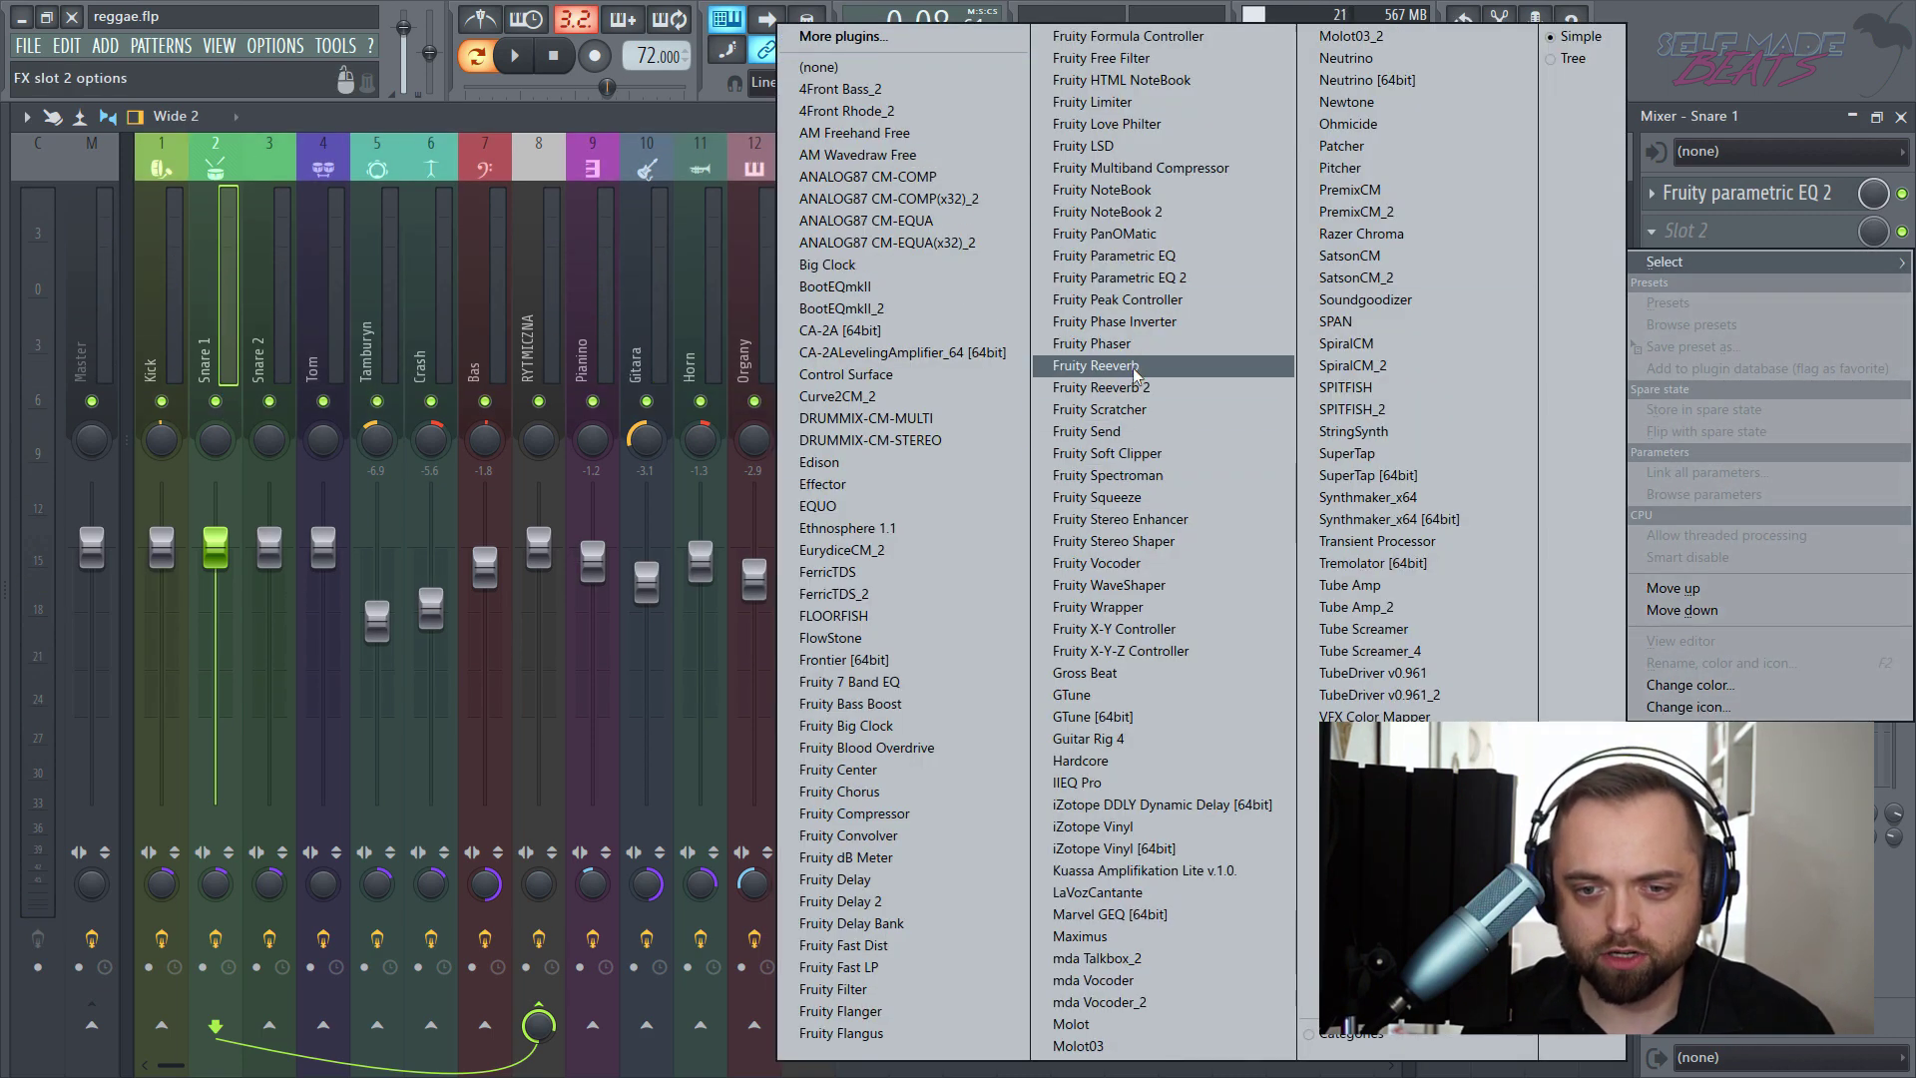
{"action": "left_click", "coordinate": [1103, 387]}
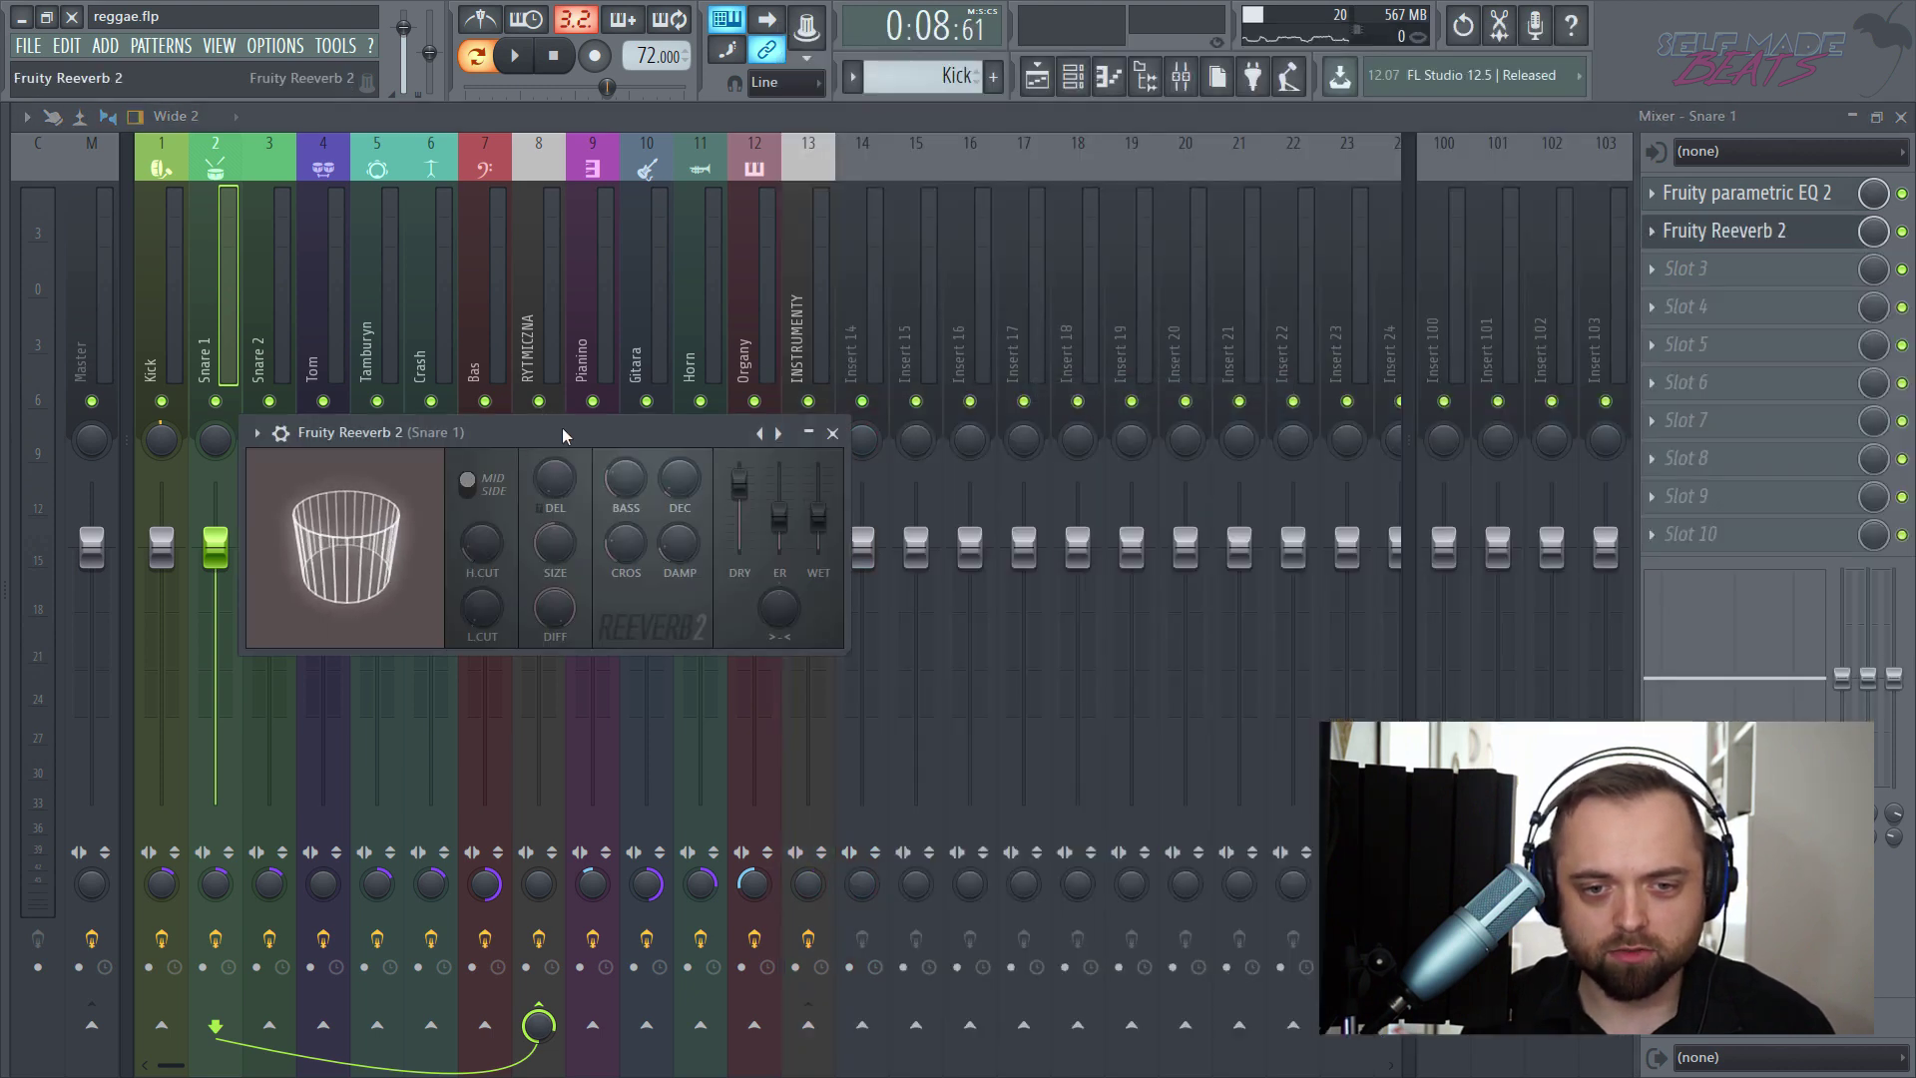
{"action": "left_click_drag", "start_coordinate": [562, 432], "coordinate": [769, 373]}
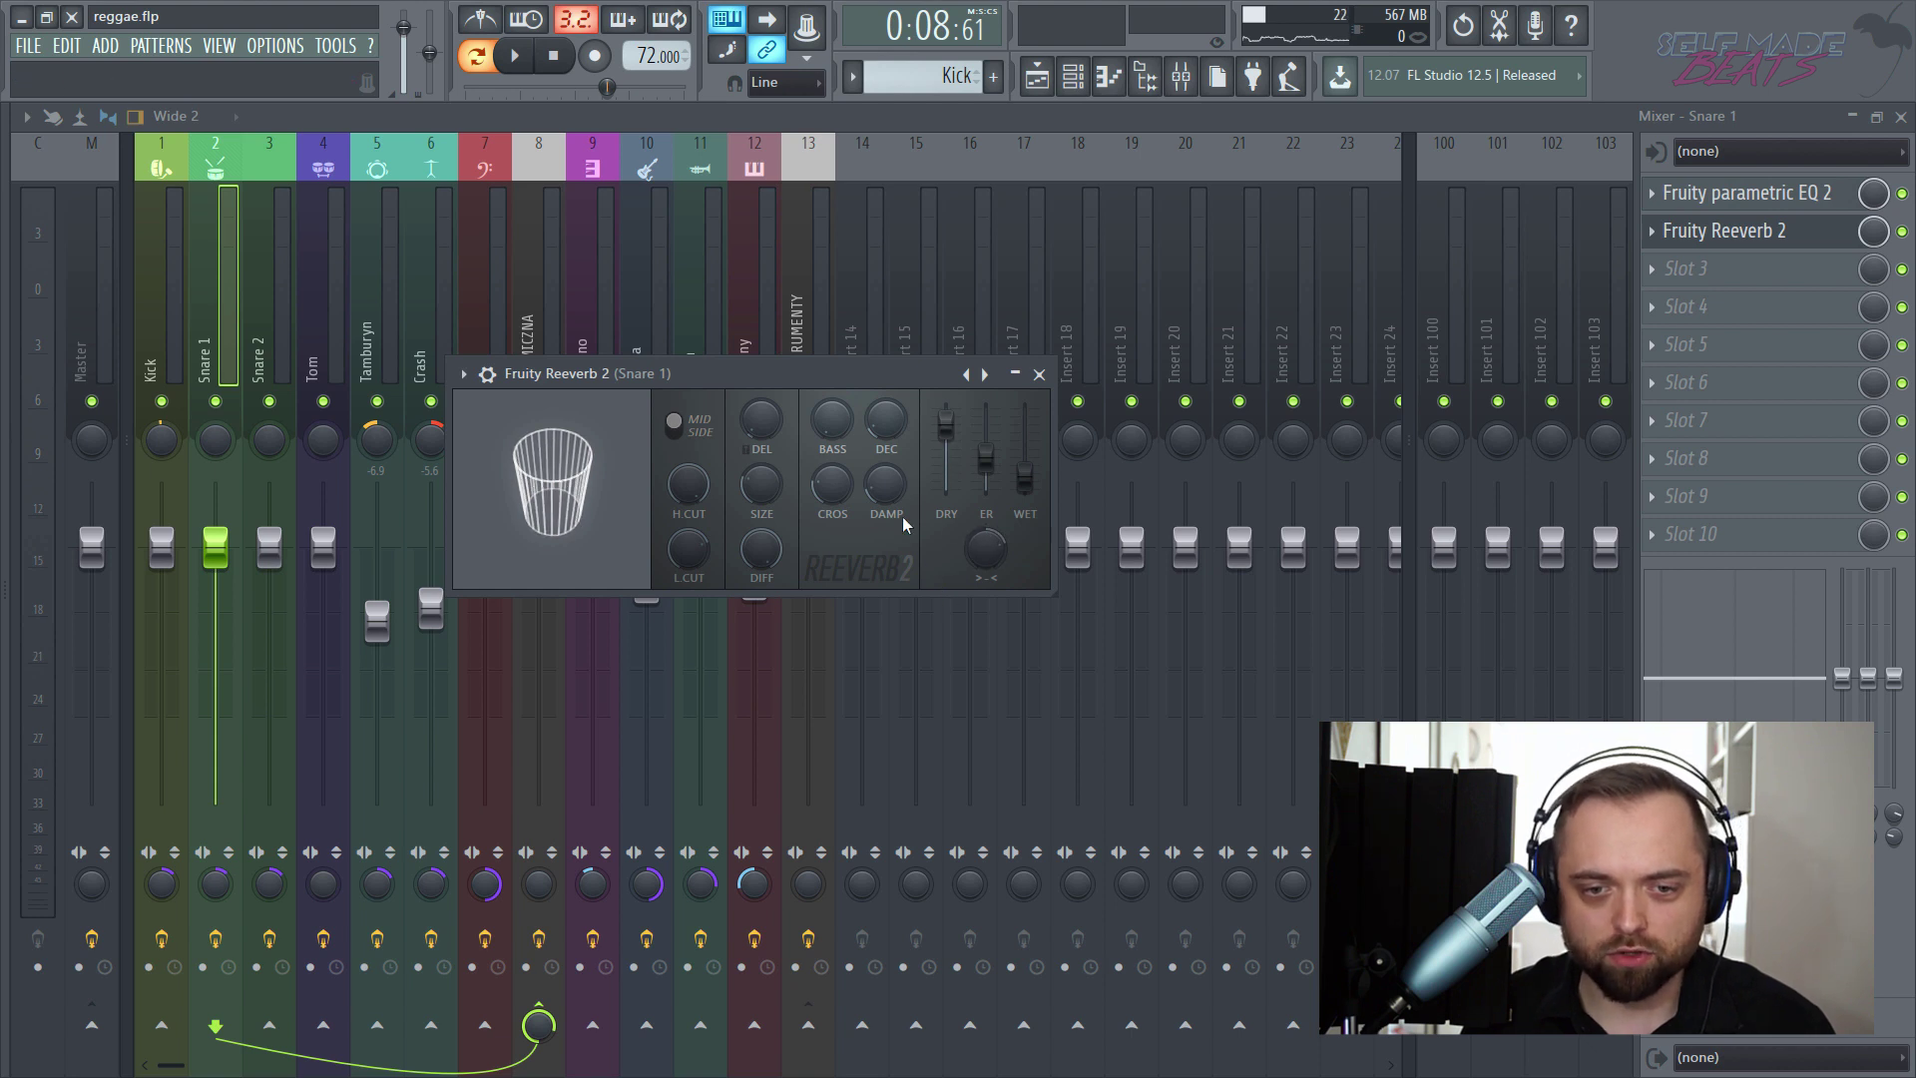
{"action": "key", "text": "space"}
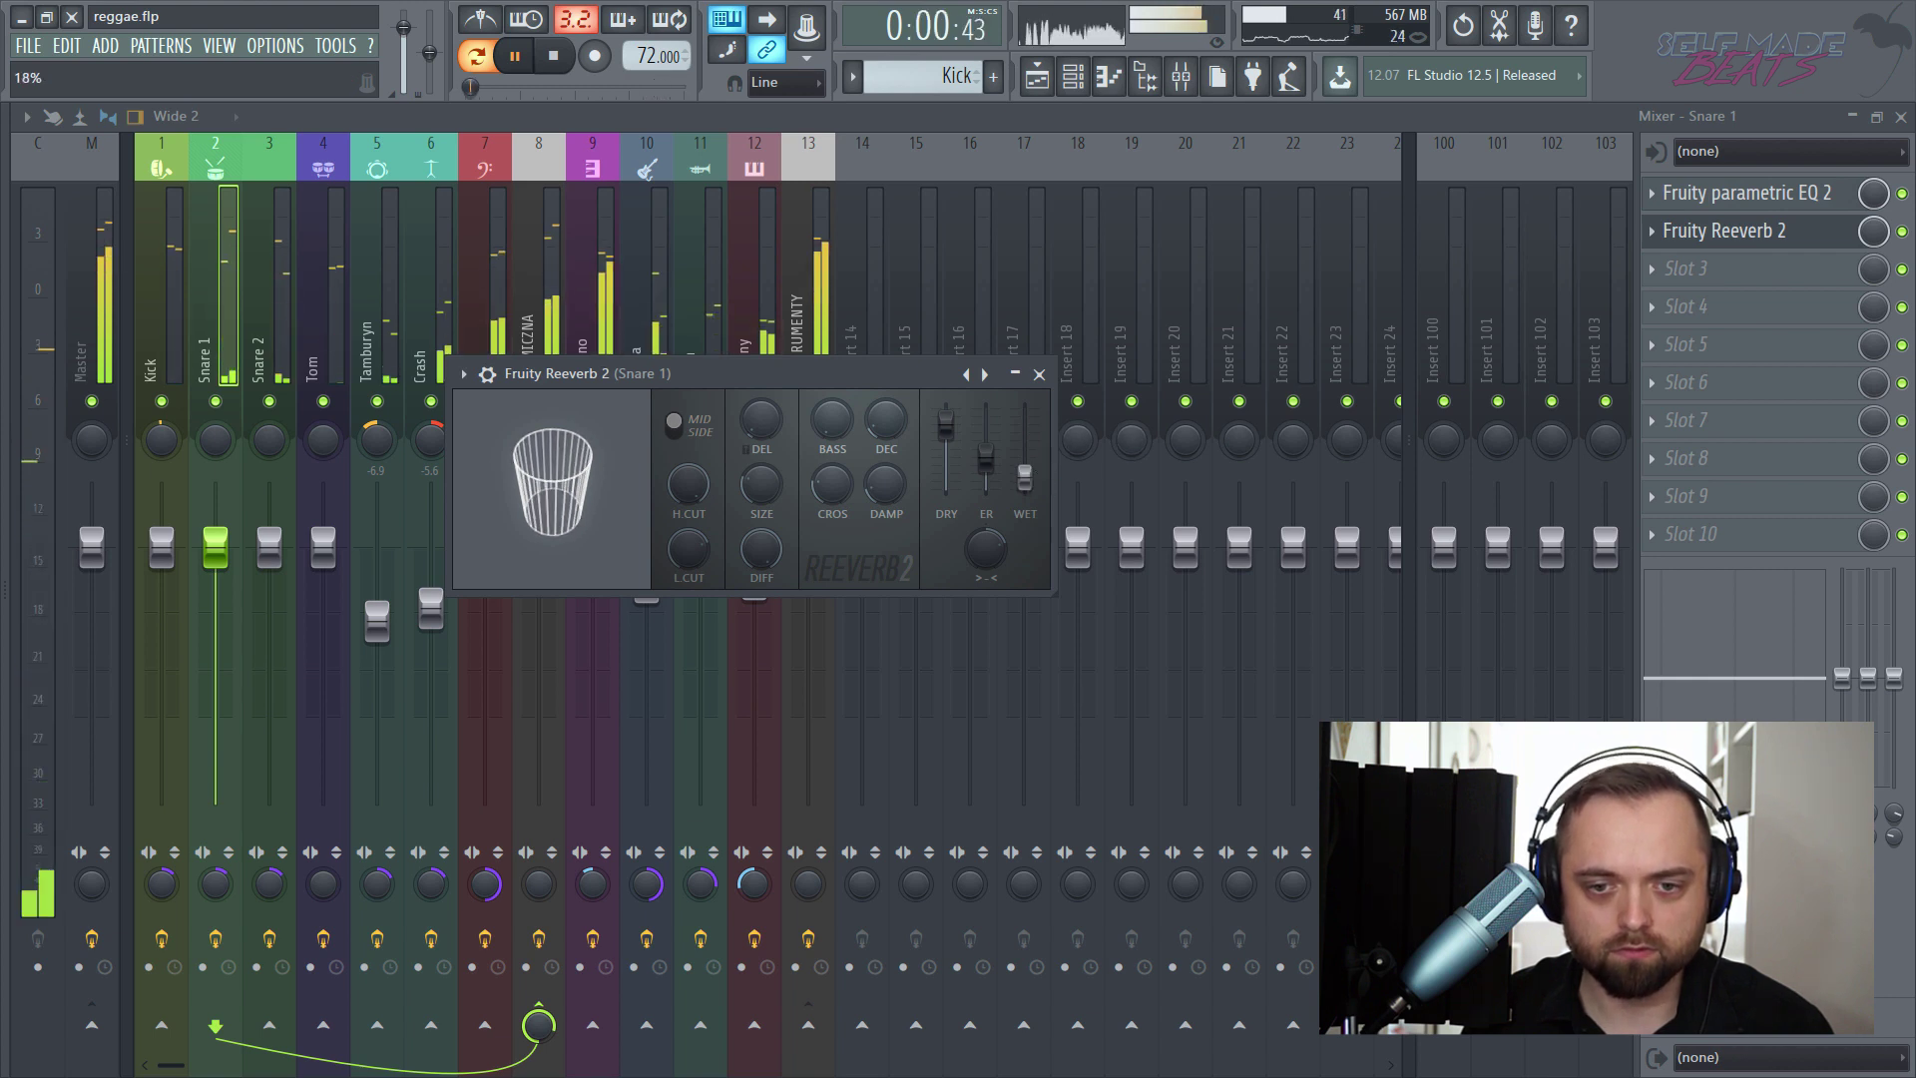
{"action": "left_click", "coordinate": [1039, 374]}
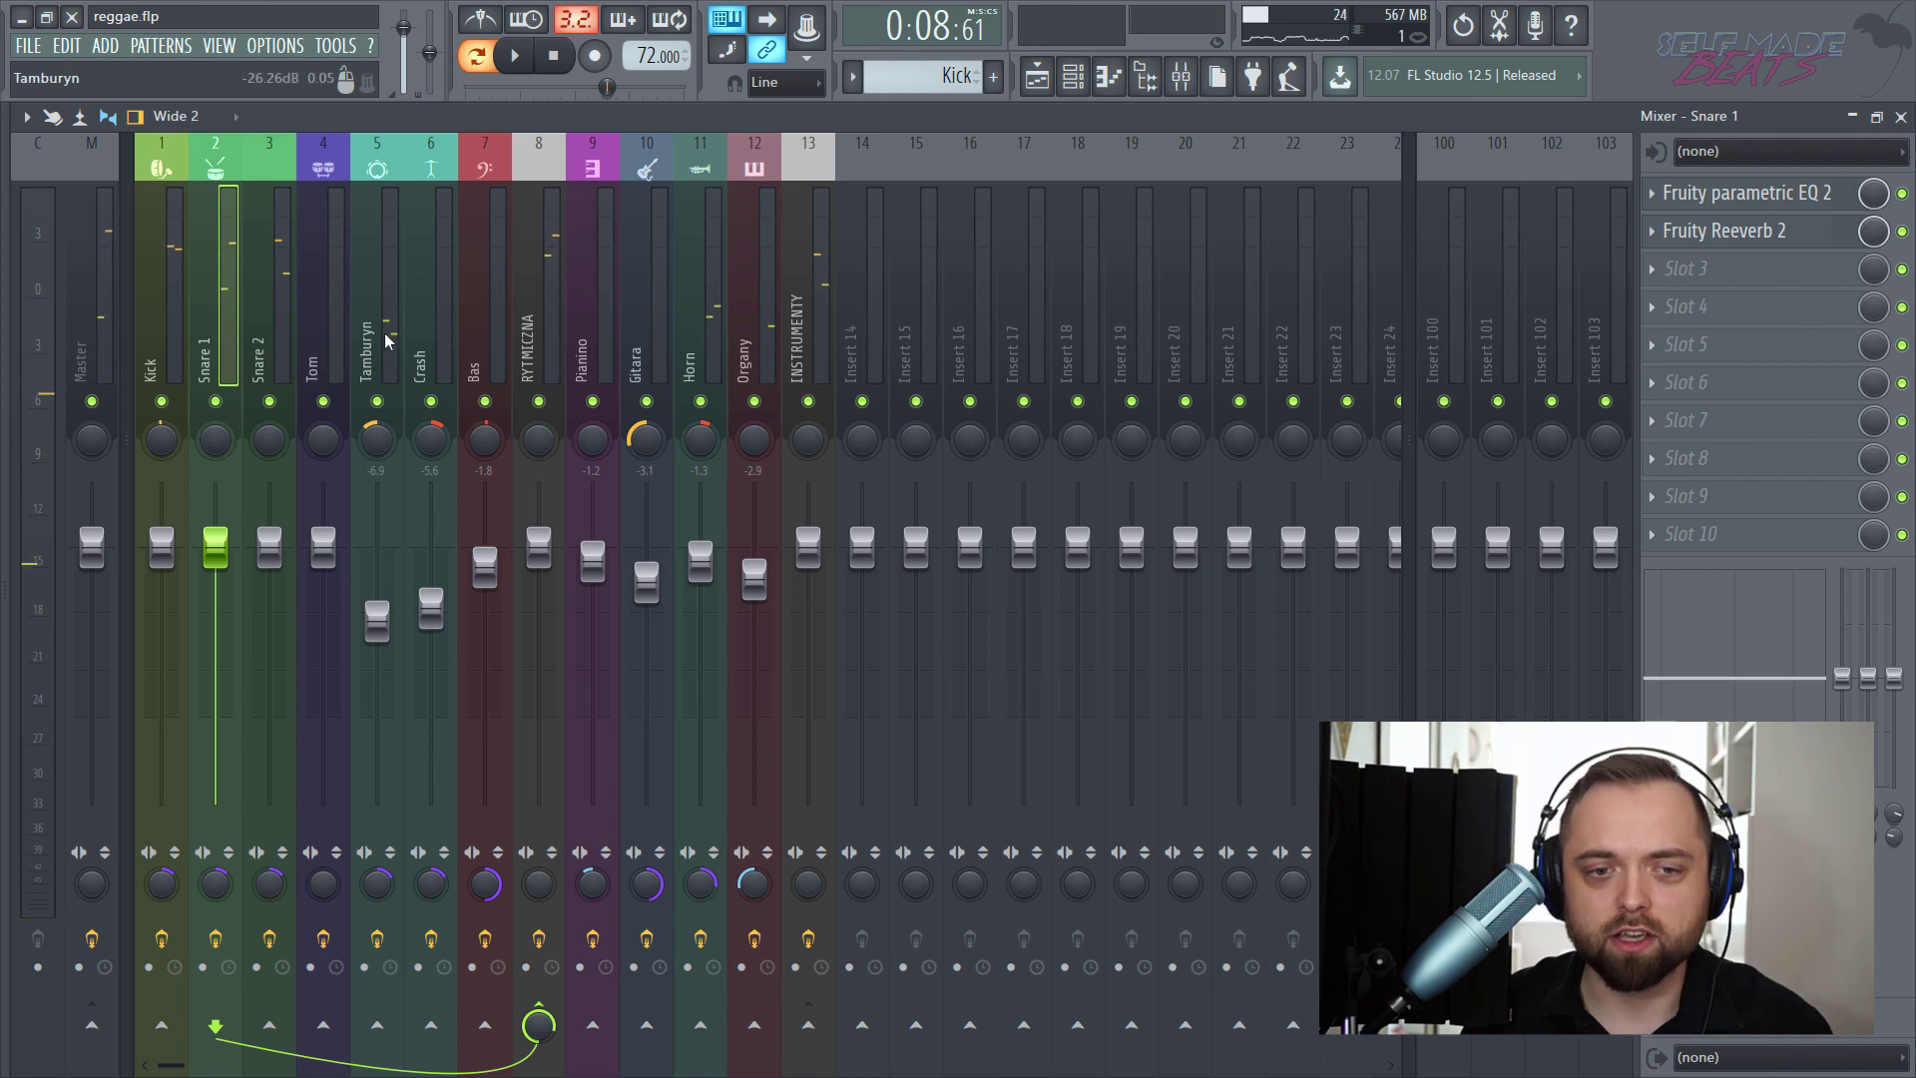
- Add Fruity Reeverb 2 to Tamburyn's second slot and, during playback, lower its wet level, enlarge the room size and raise the low cut
{"action": "left_click", "coordinate": [387, 340]}
{"action": "left_click", "coordinate": [1701, 240]}
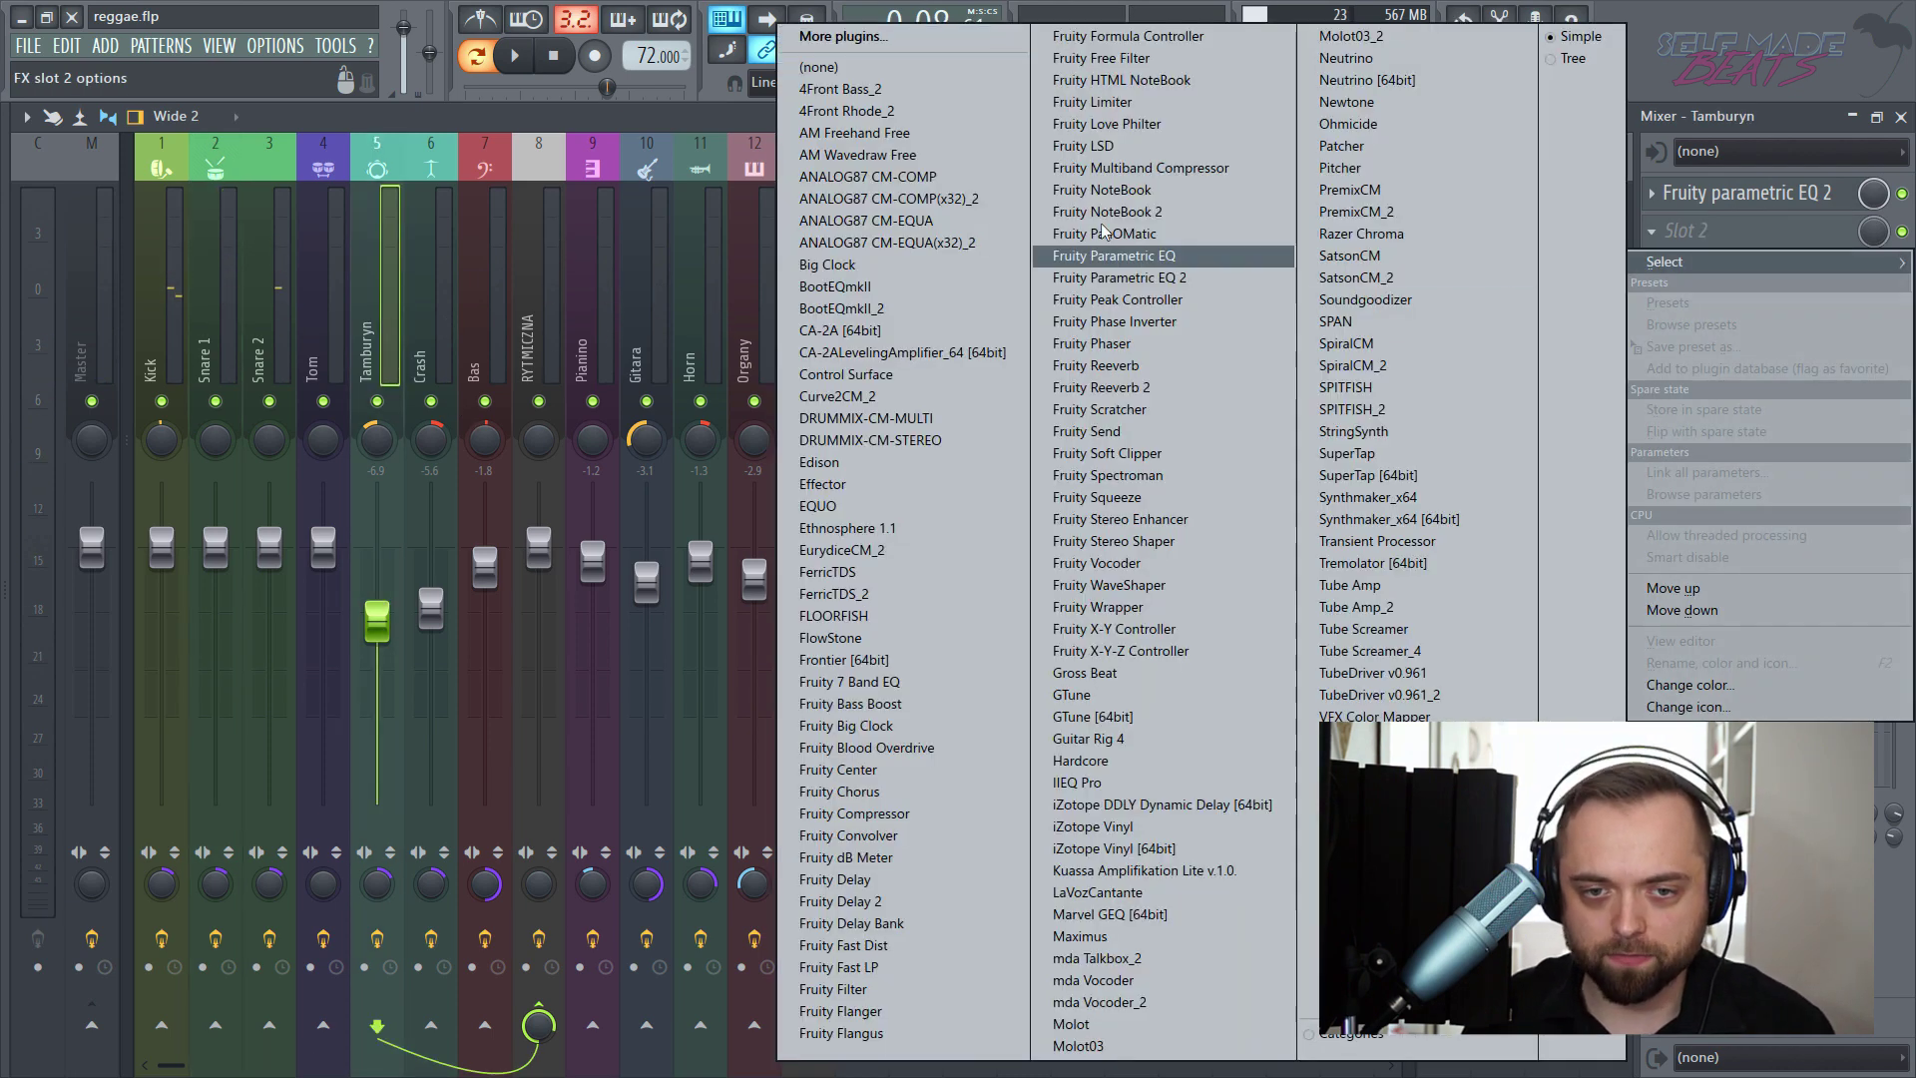
{"action": "left_click", "coordinate": [1159, 389]}
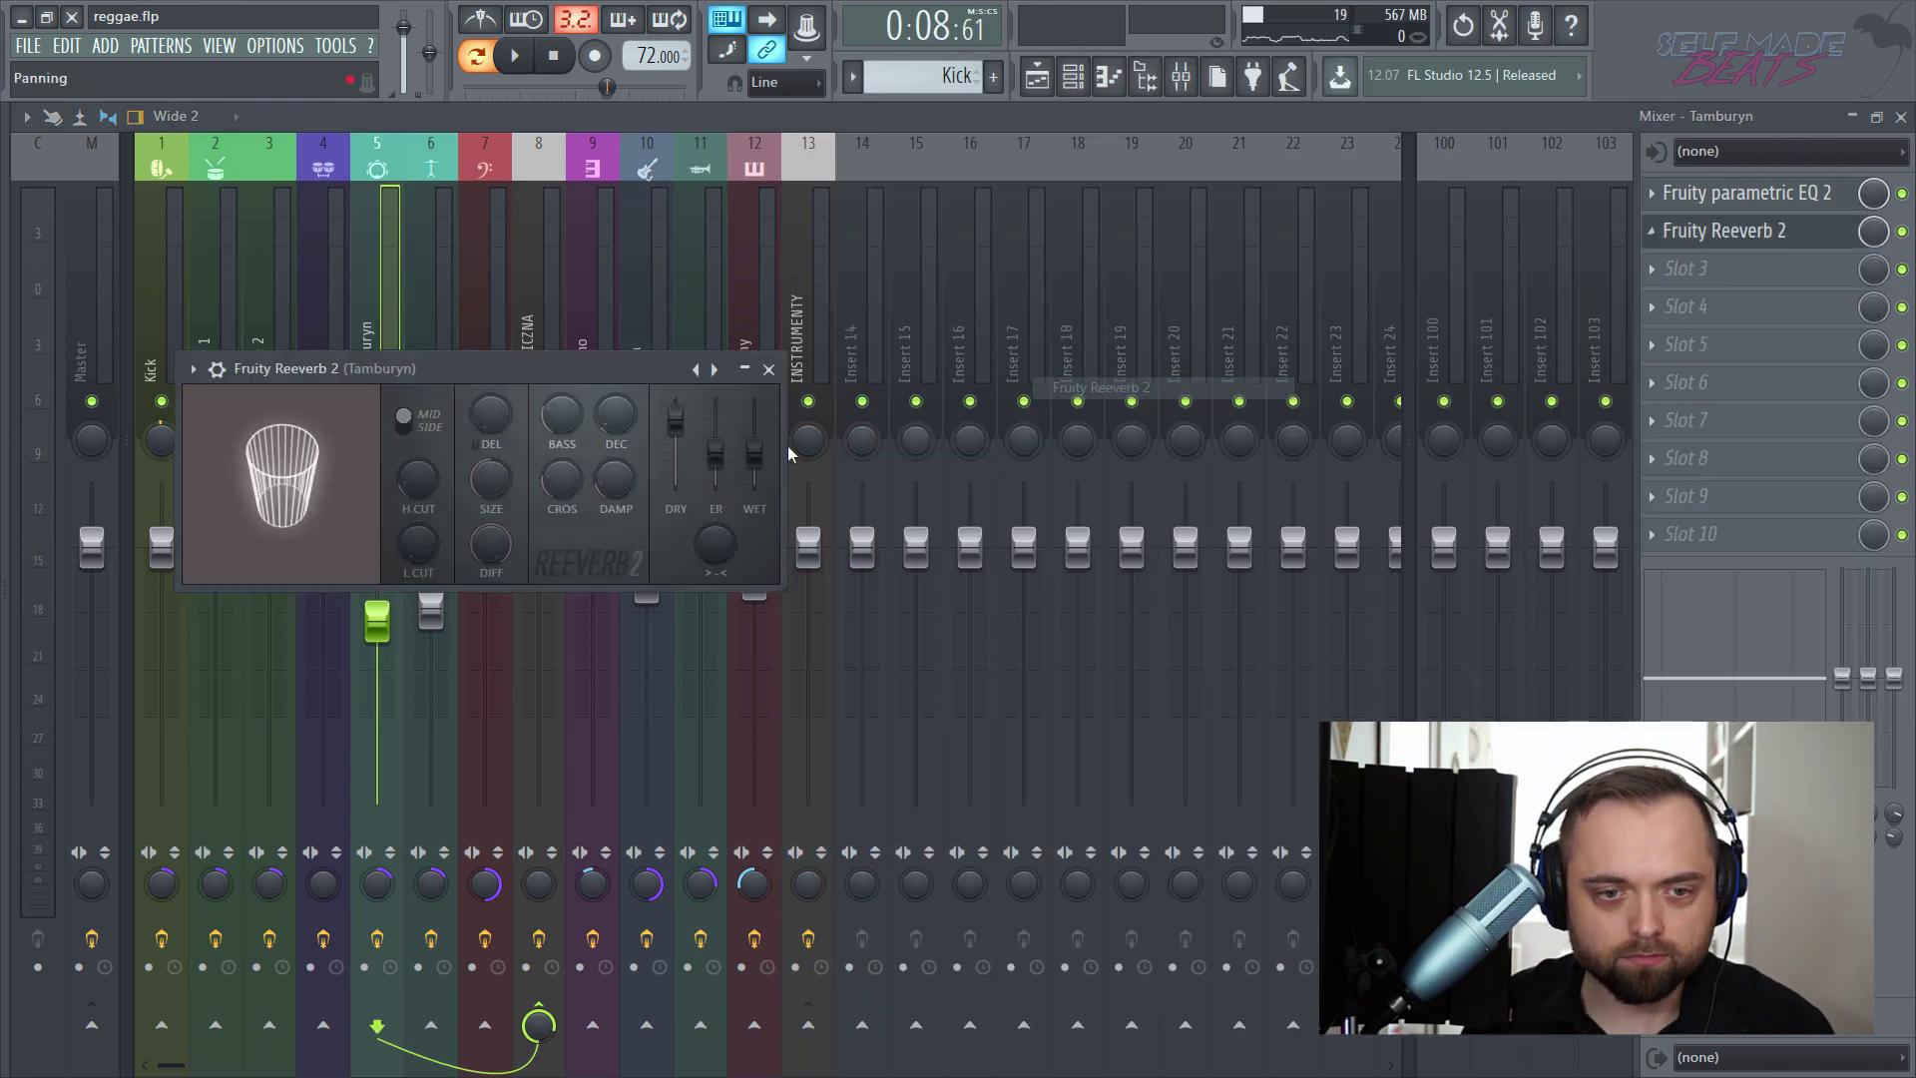
{"action": "key", "text": "space"}
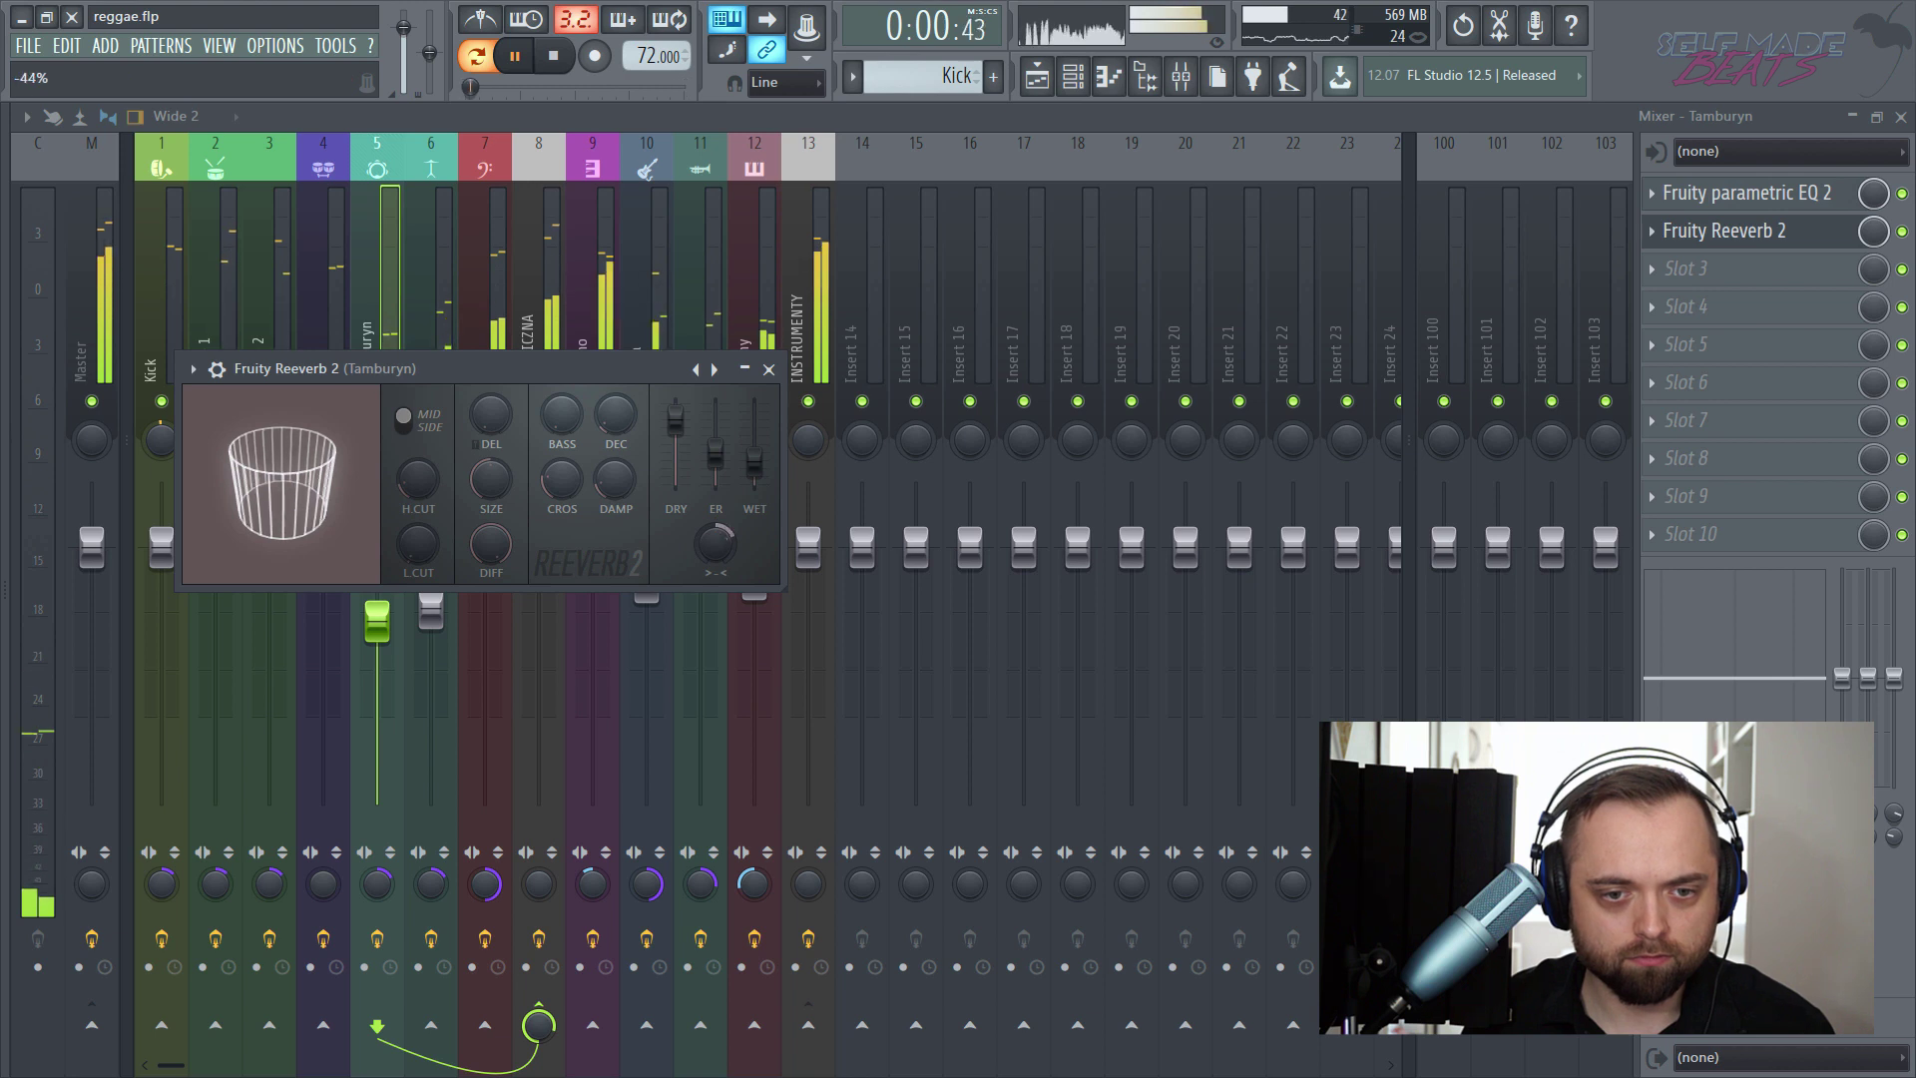
{"action": "left_click_drag", "start_coordinate": [478, 482], "coordinate": [479, 450]}
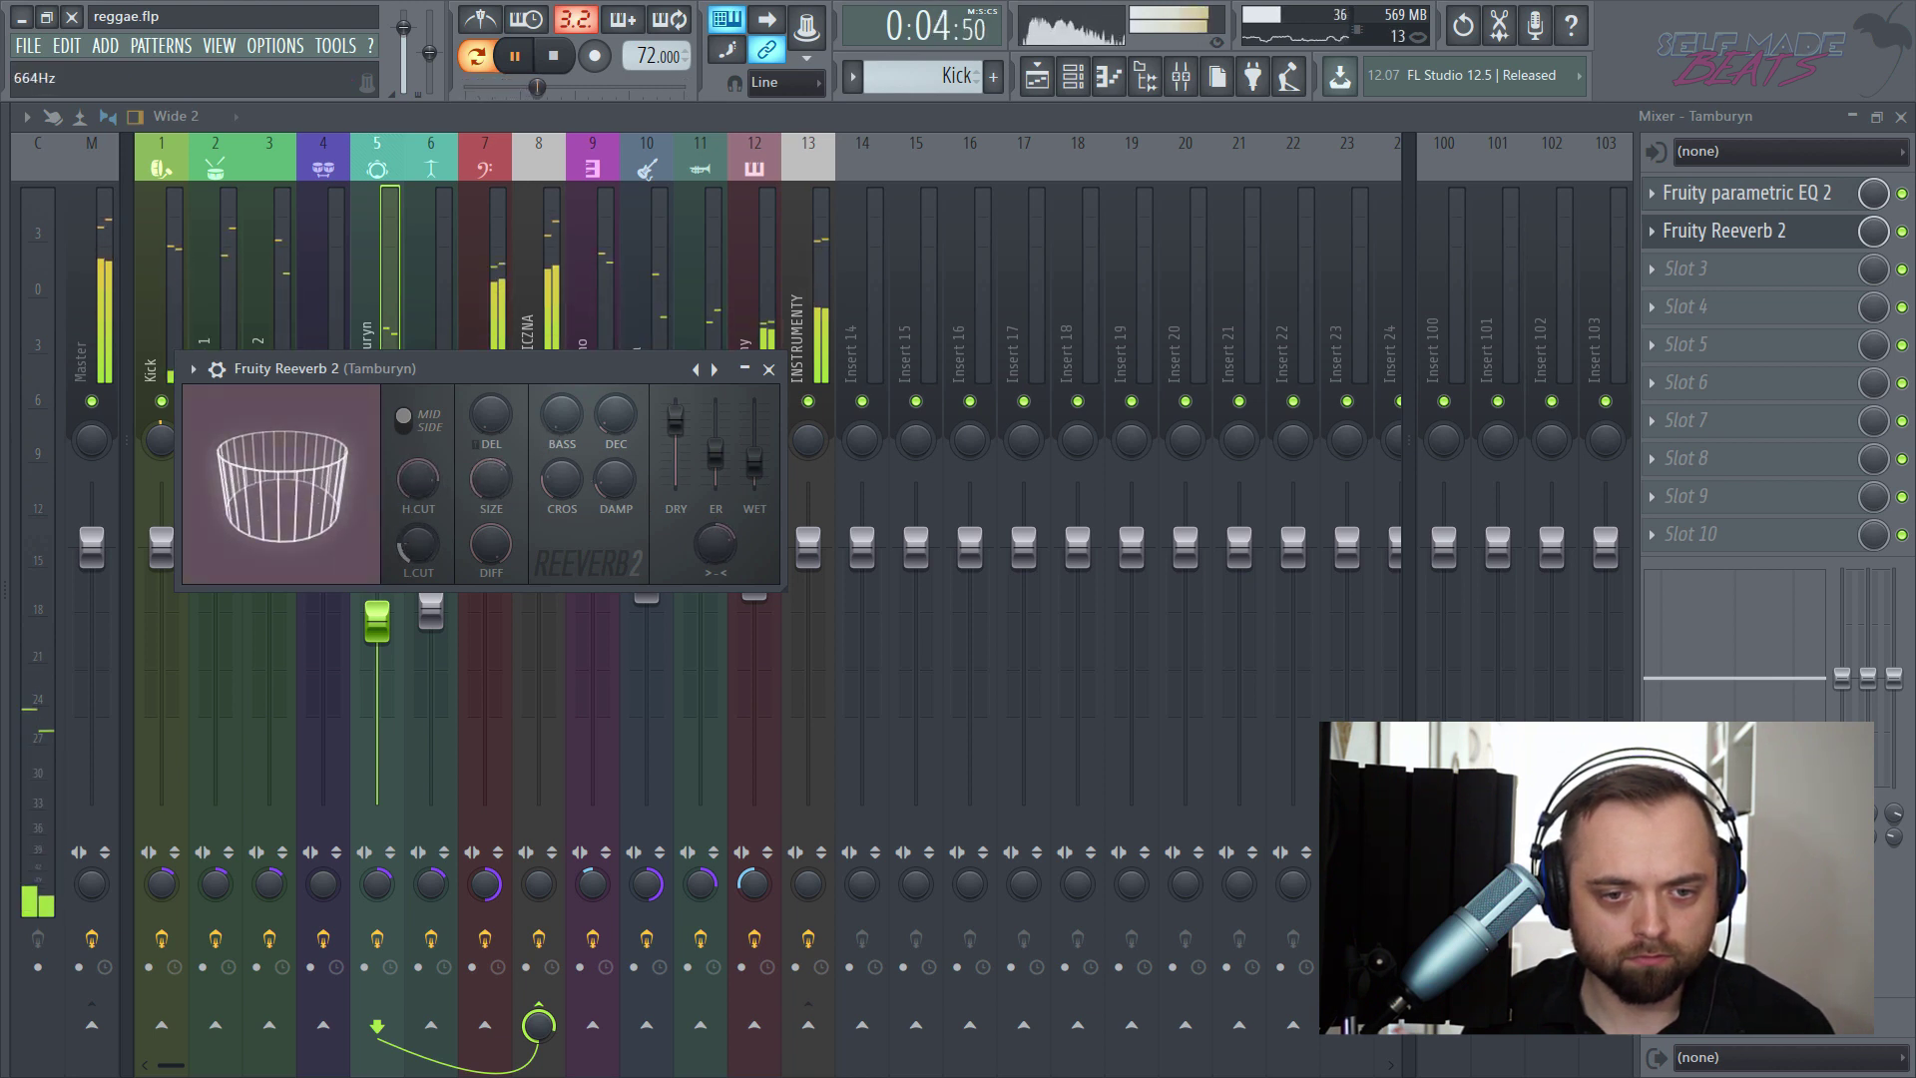
- With Tamburyn soloed, raise its reverb's decay time, audition the result, then close the reverb and restore all channels
{"action": "left_click", "coordinate": [1710, 230]}
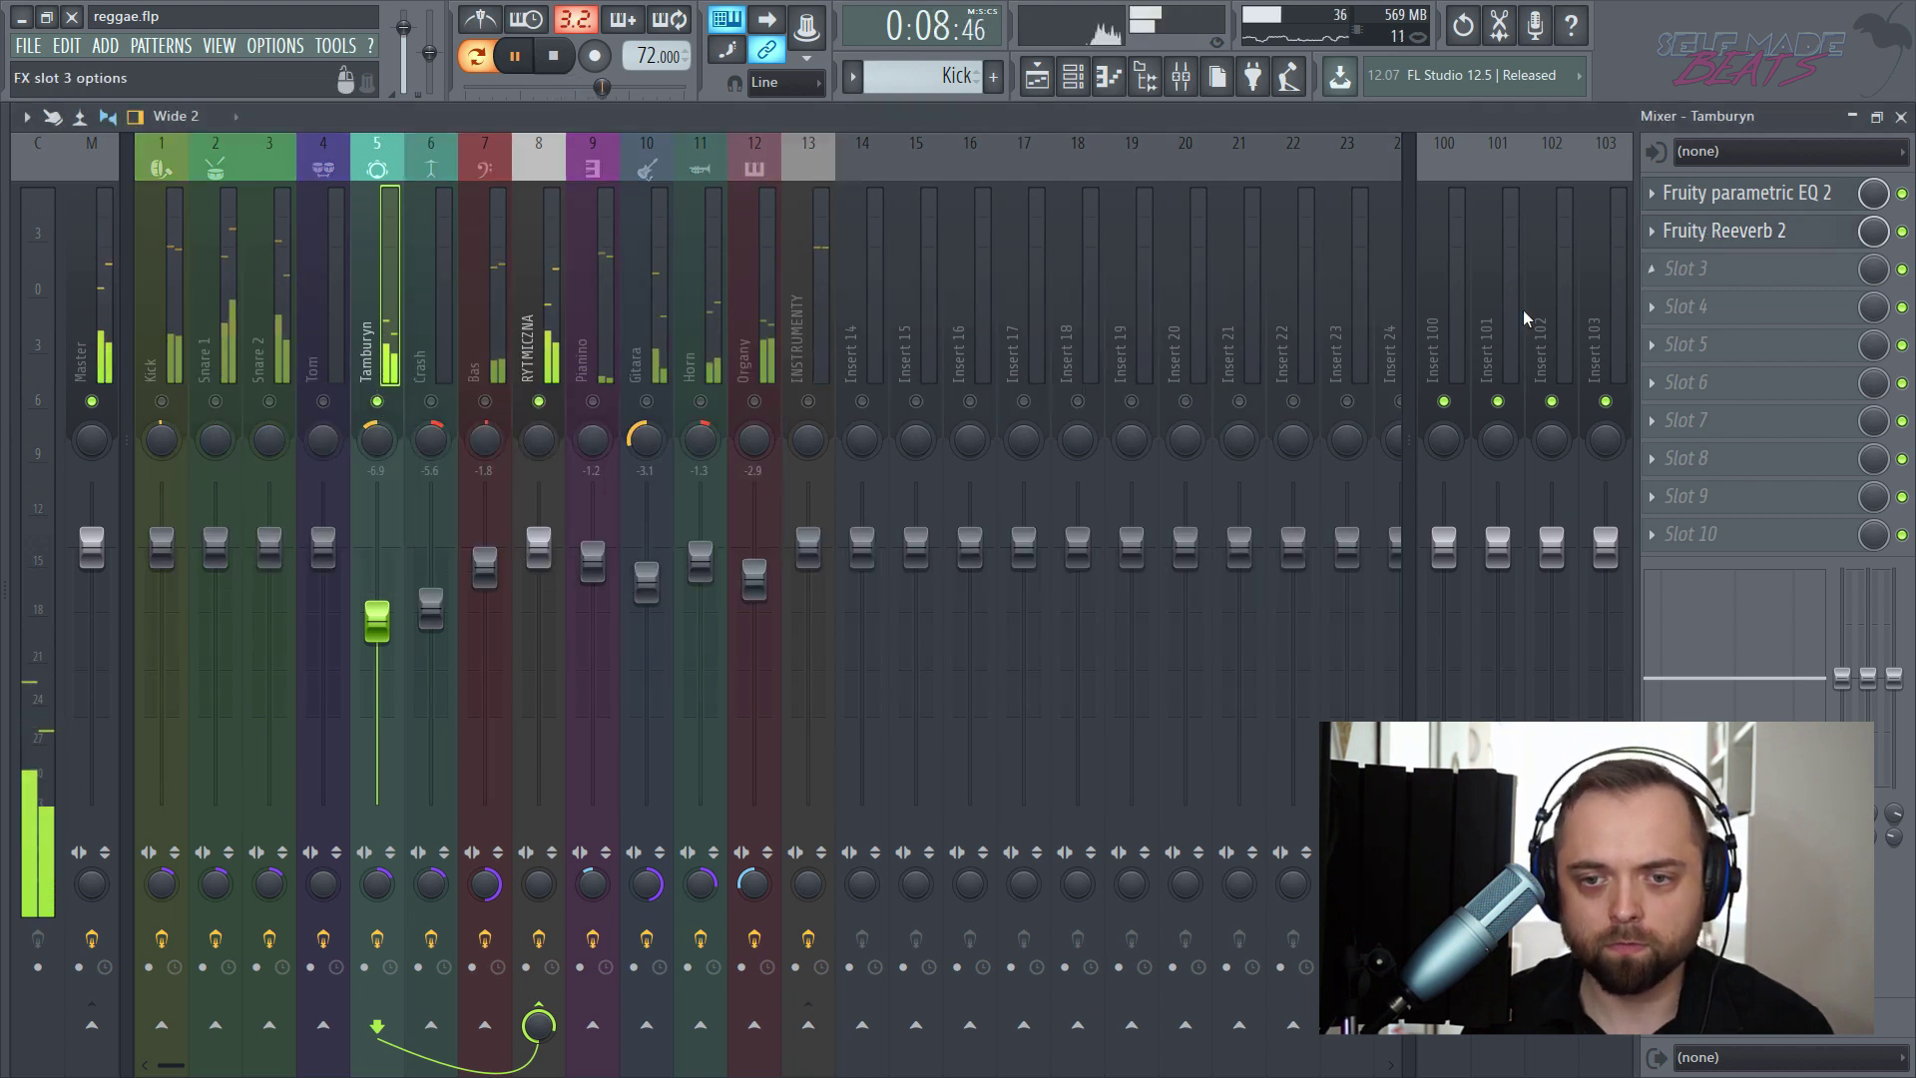
{"action": "key", "text": "space"}
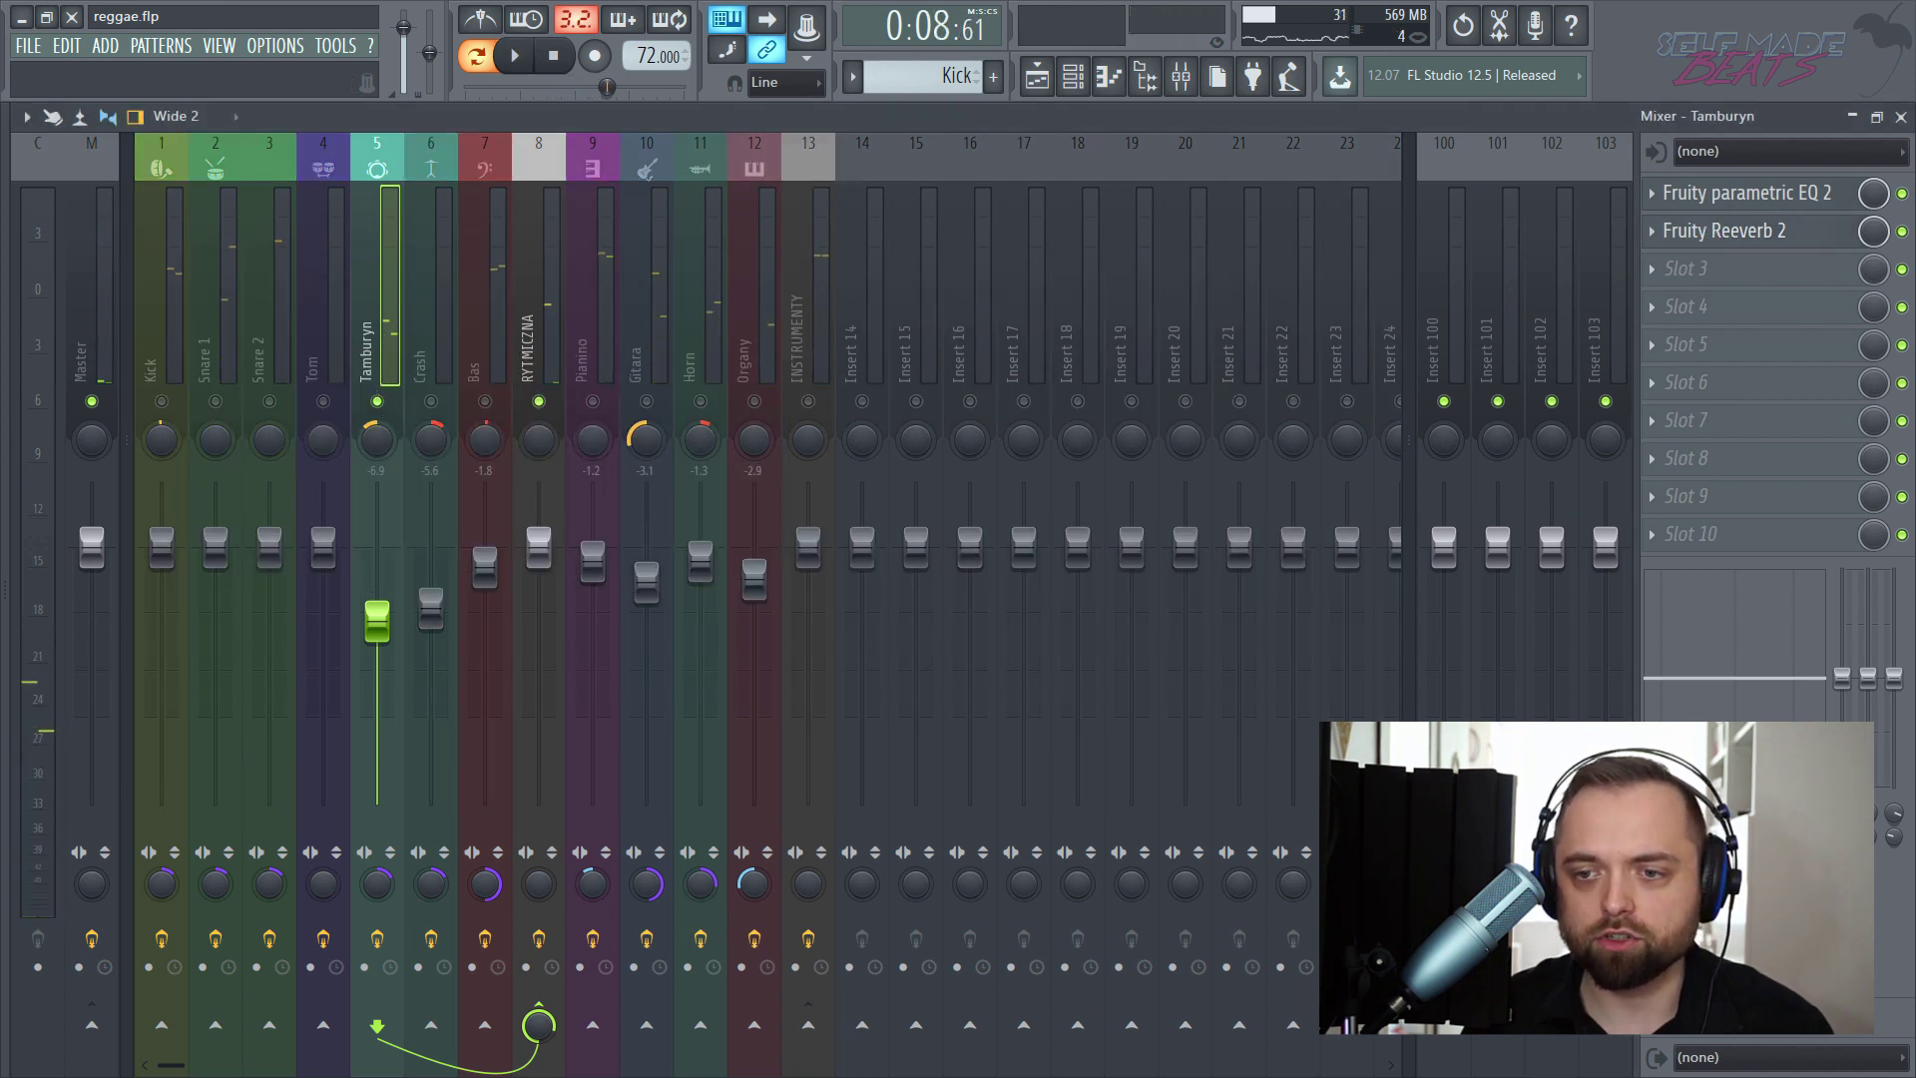
{"action": "left_click", "coordinate": [1766, 230]}
{"action": "left_click_drag", "start_coordinate": [631, 424], "coordinate": [630, 400]}
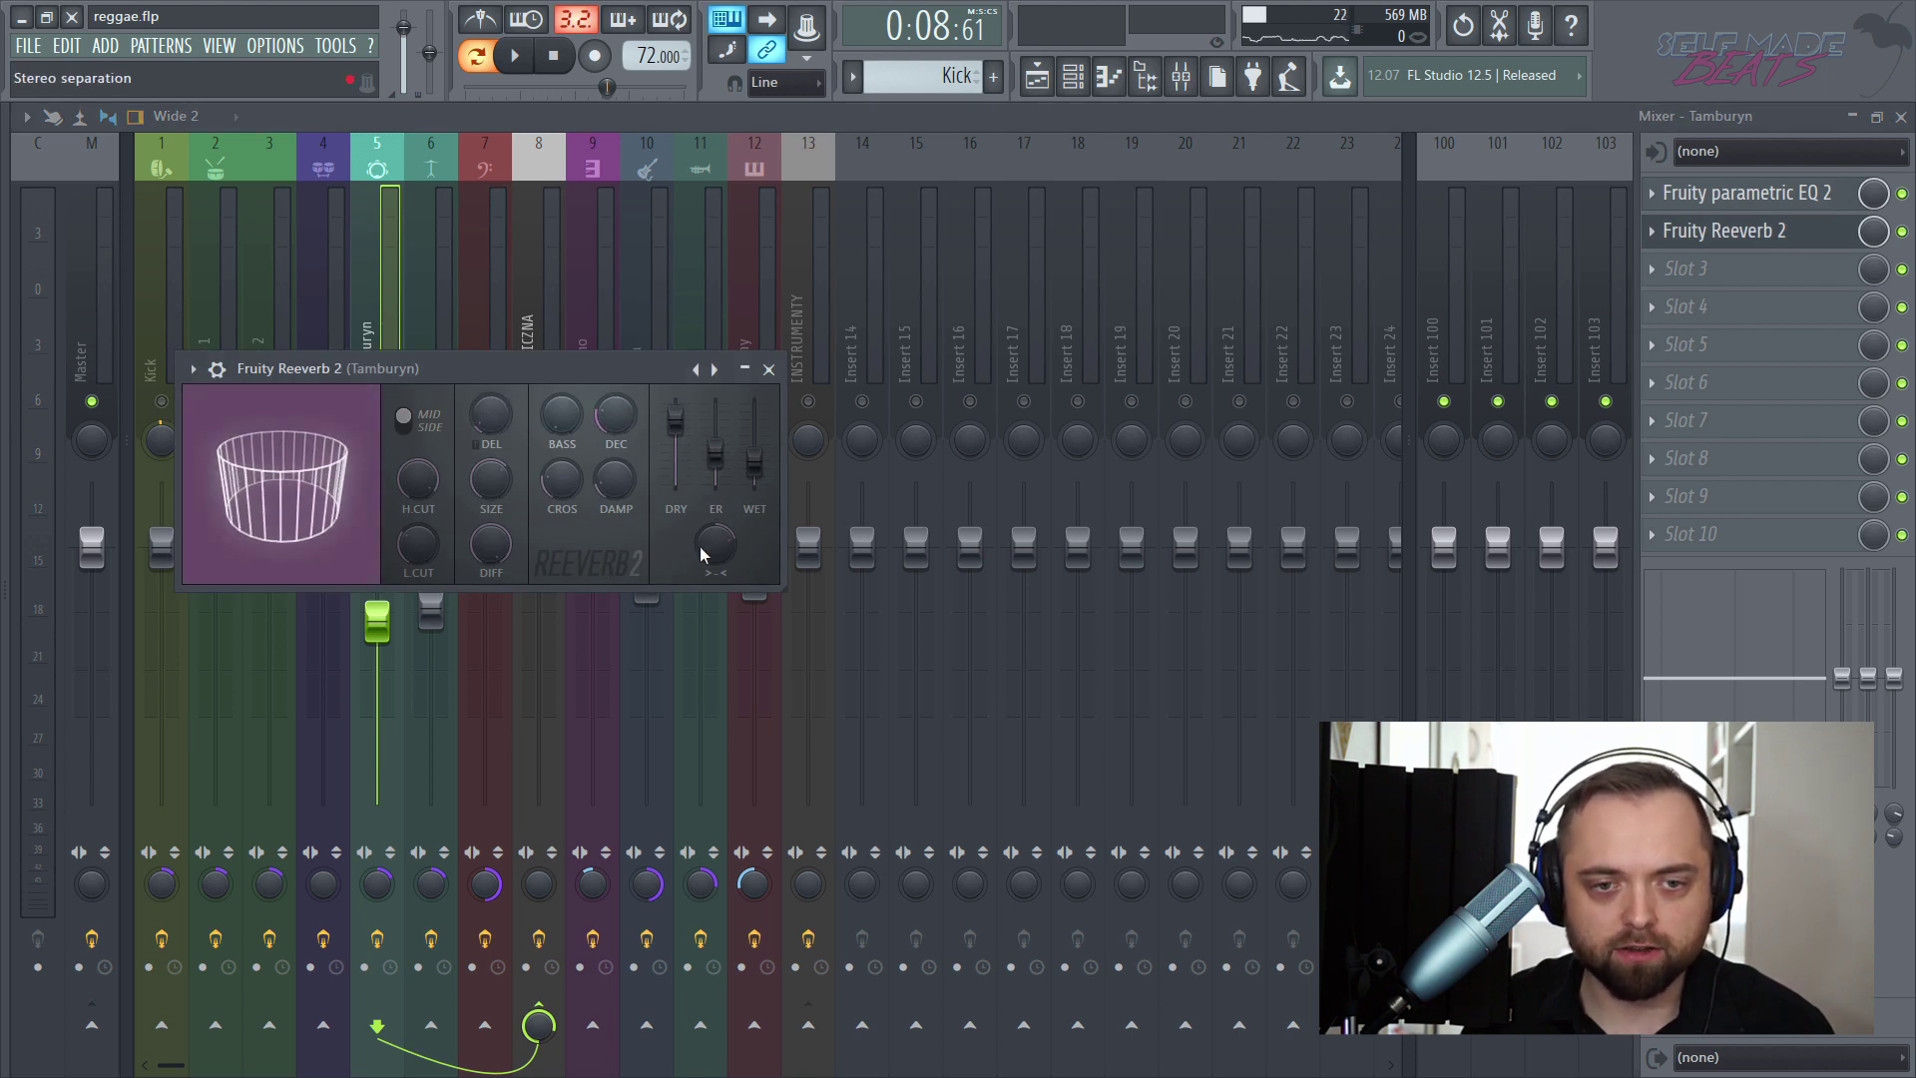
{"action": "key", "text": "space"}
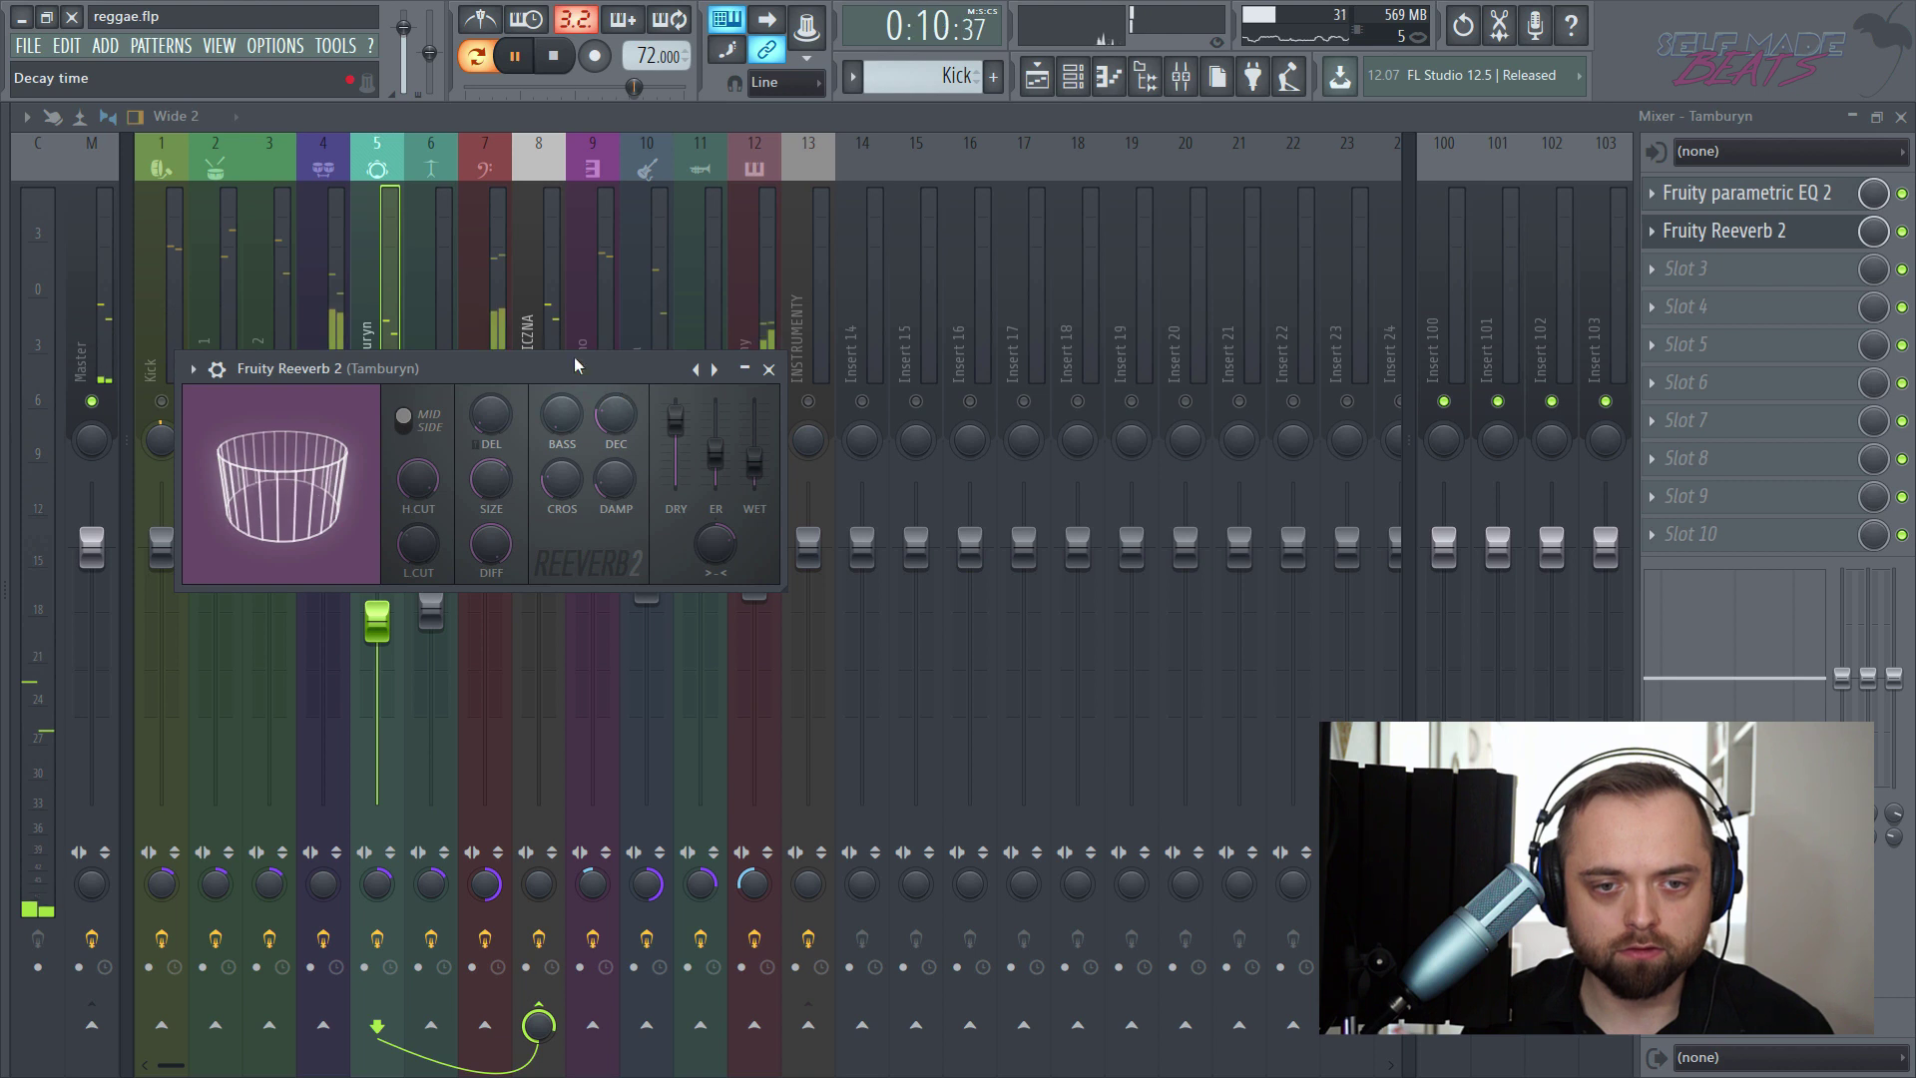
{"action": "left_click", "coordinate": [393, 347]}
{"action": "key", "text": "space"}
{"action": "right_click", "coordinate": [378, 401]}
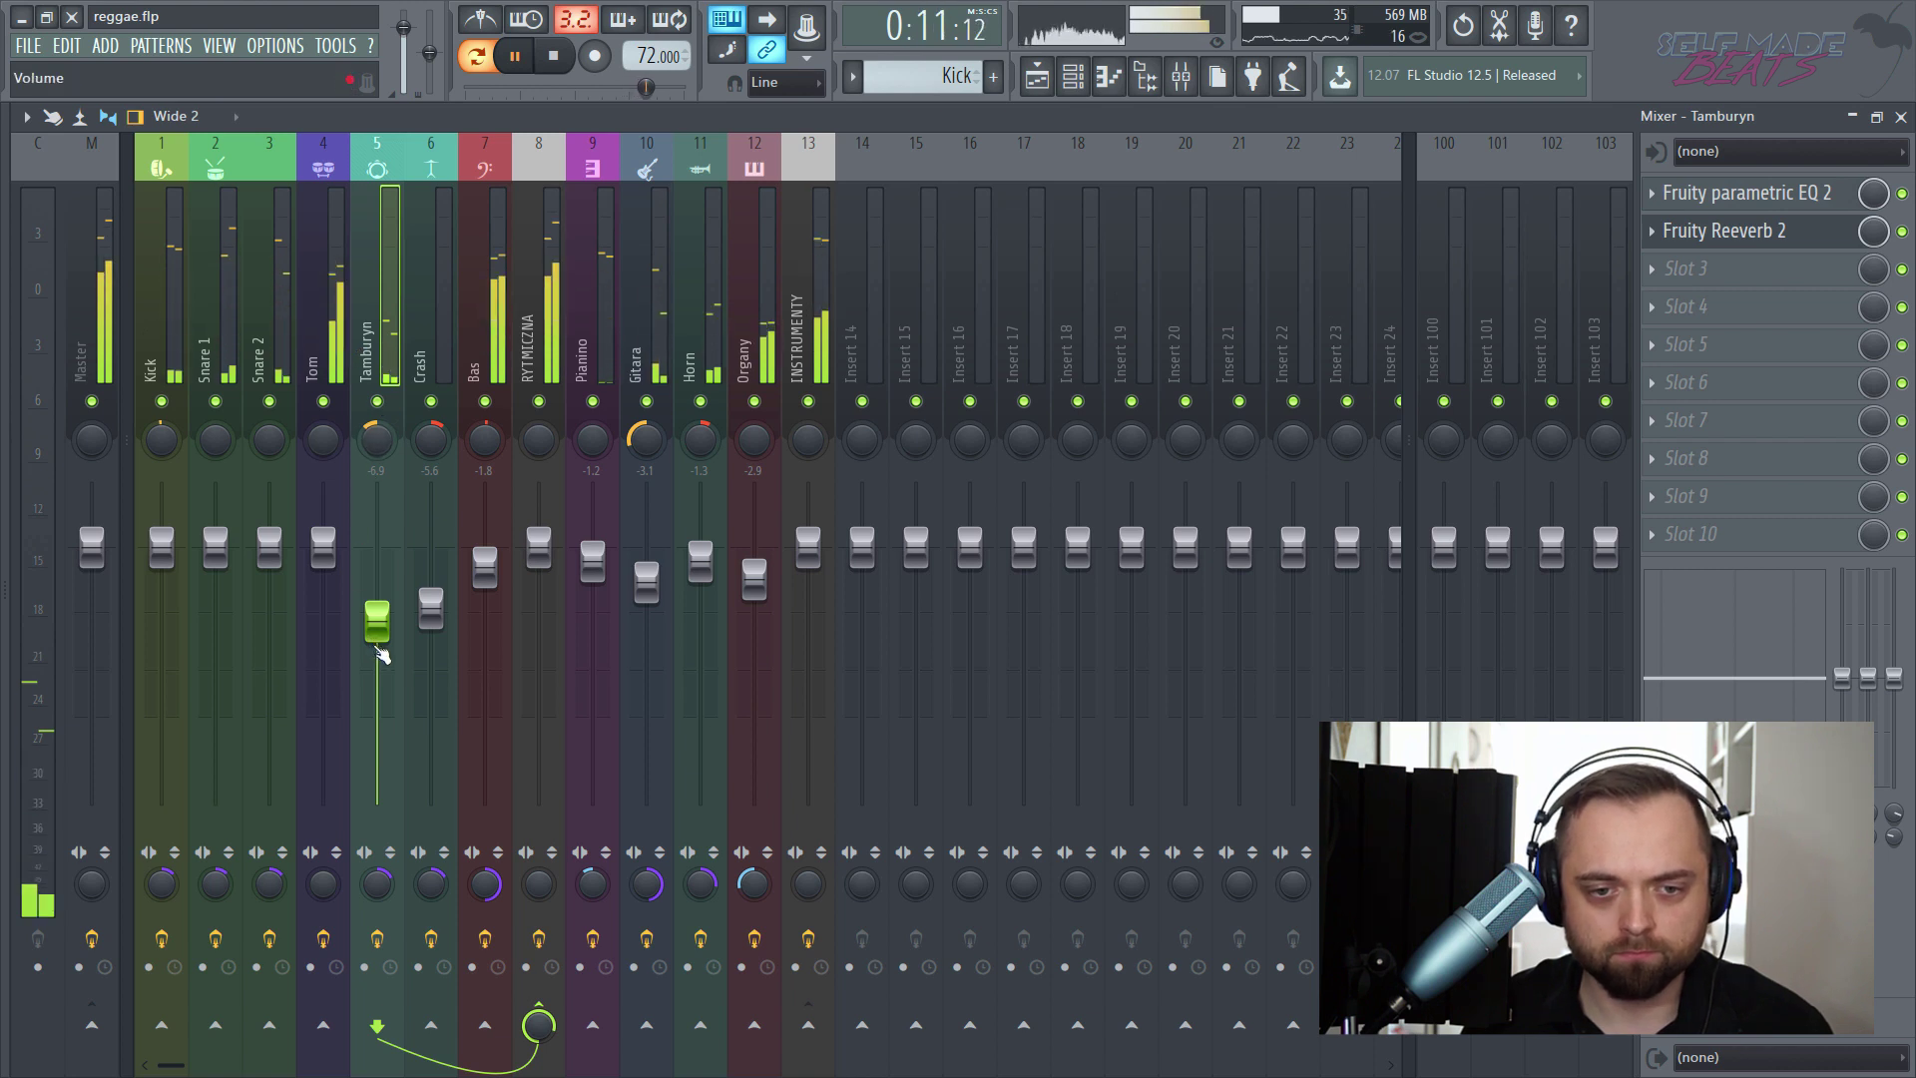
- Lower the Tamburyn channel's level to -8.7 dB during playback, then stop and select the Organy channel
{"action": "left_click_drag", "start_coordinate": [377, 644], "coordinate": [378, 664]}
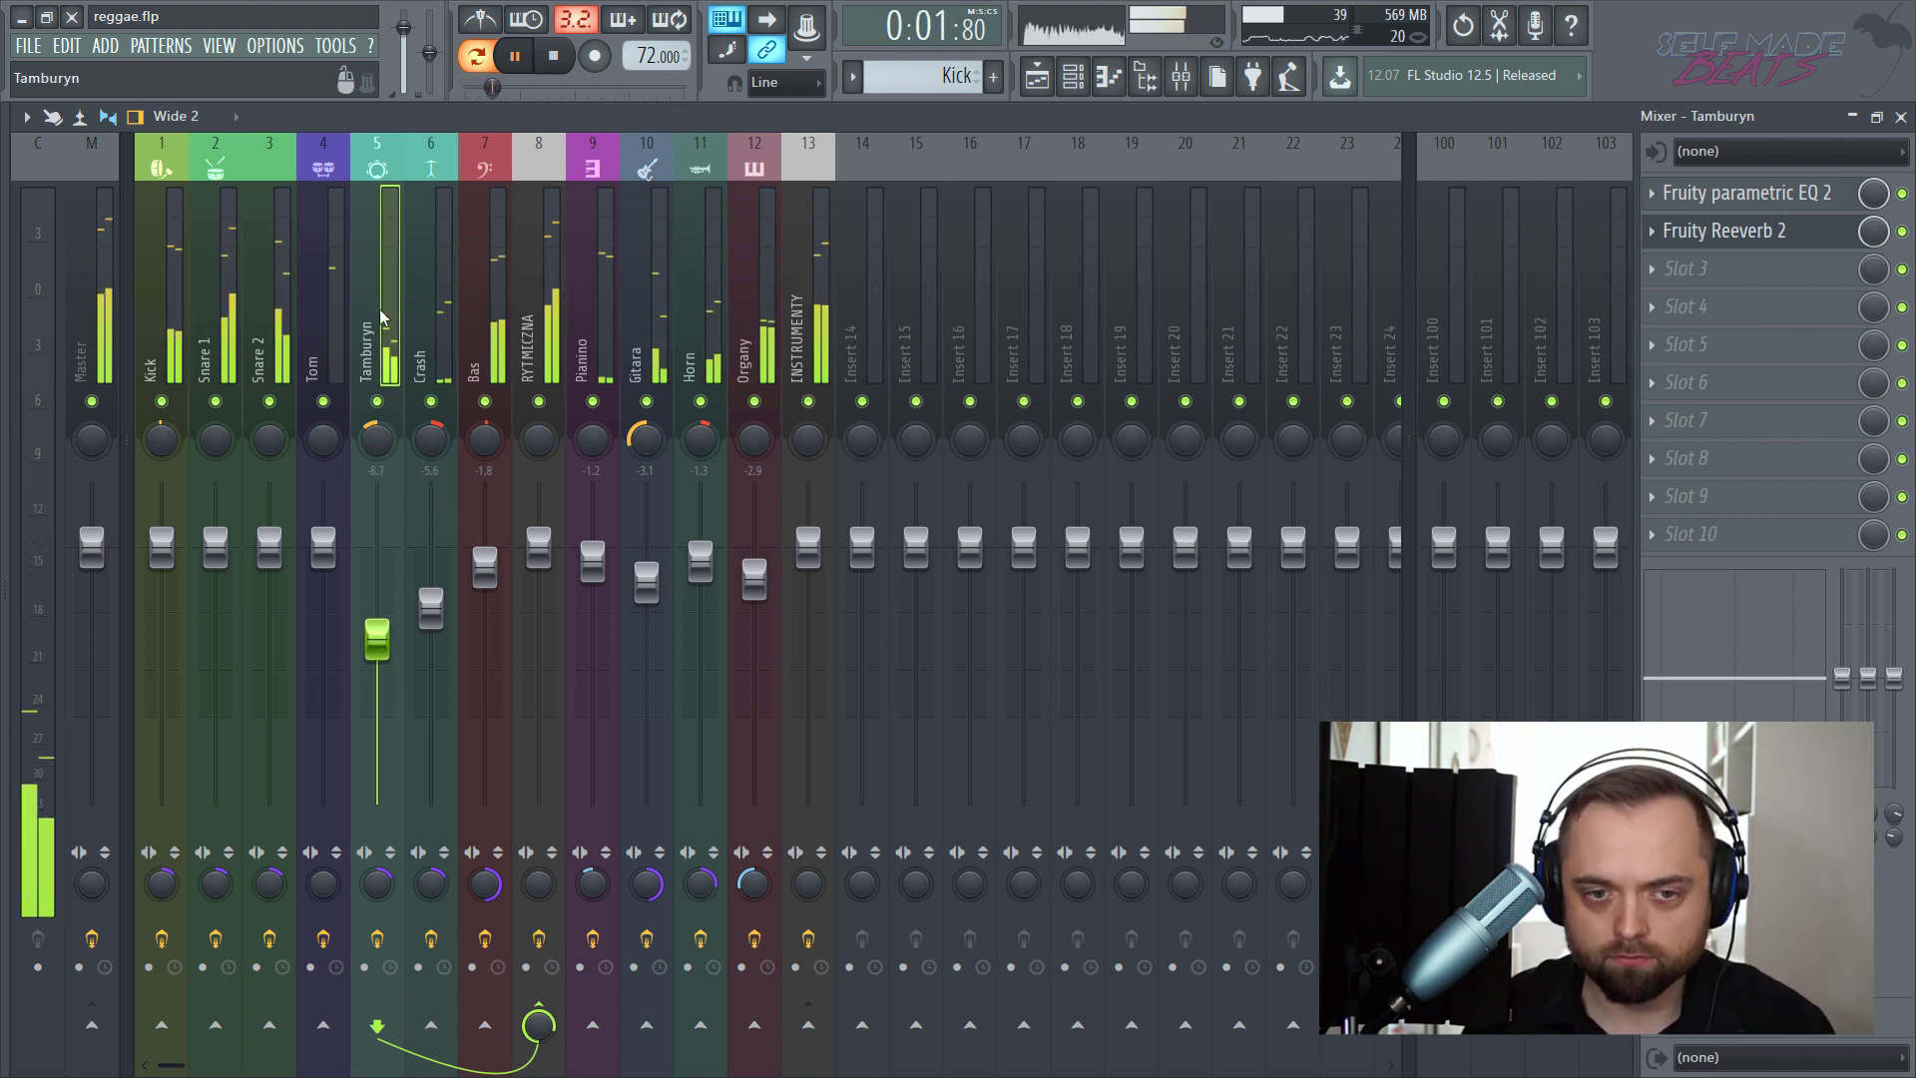
{"action": "left_click", "coordinate": [634, 298]}
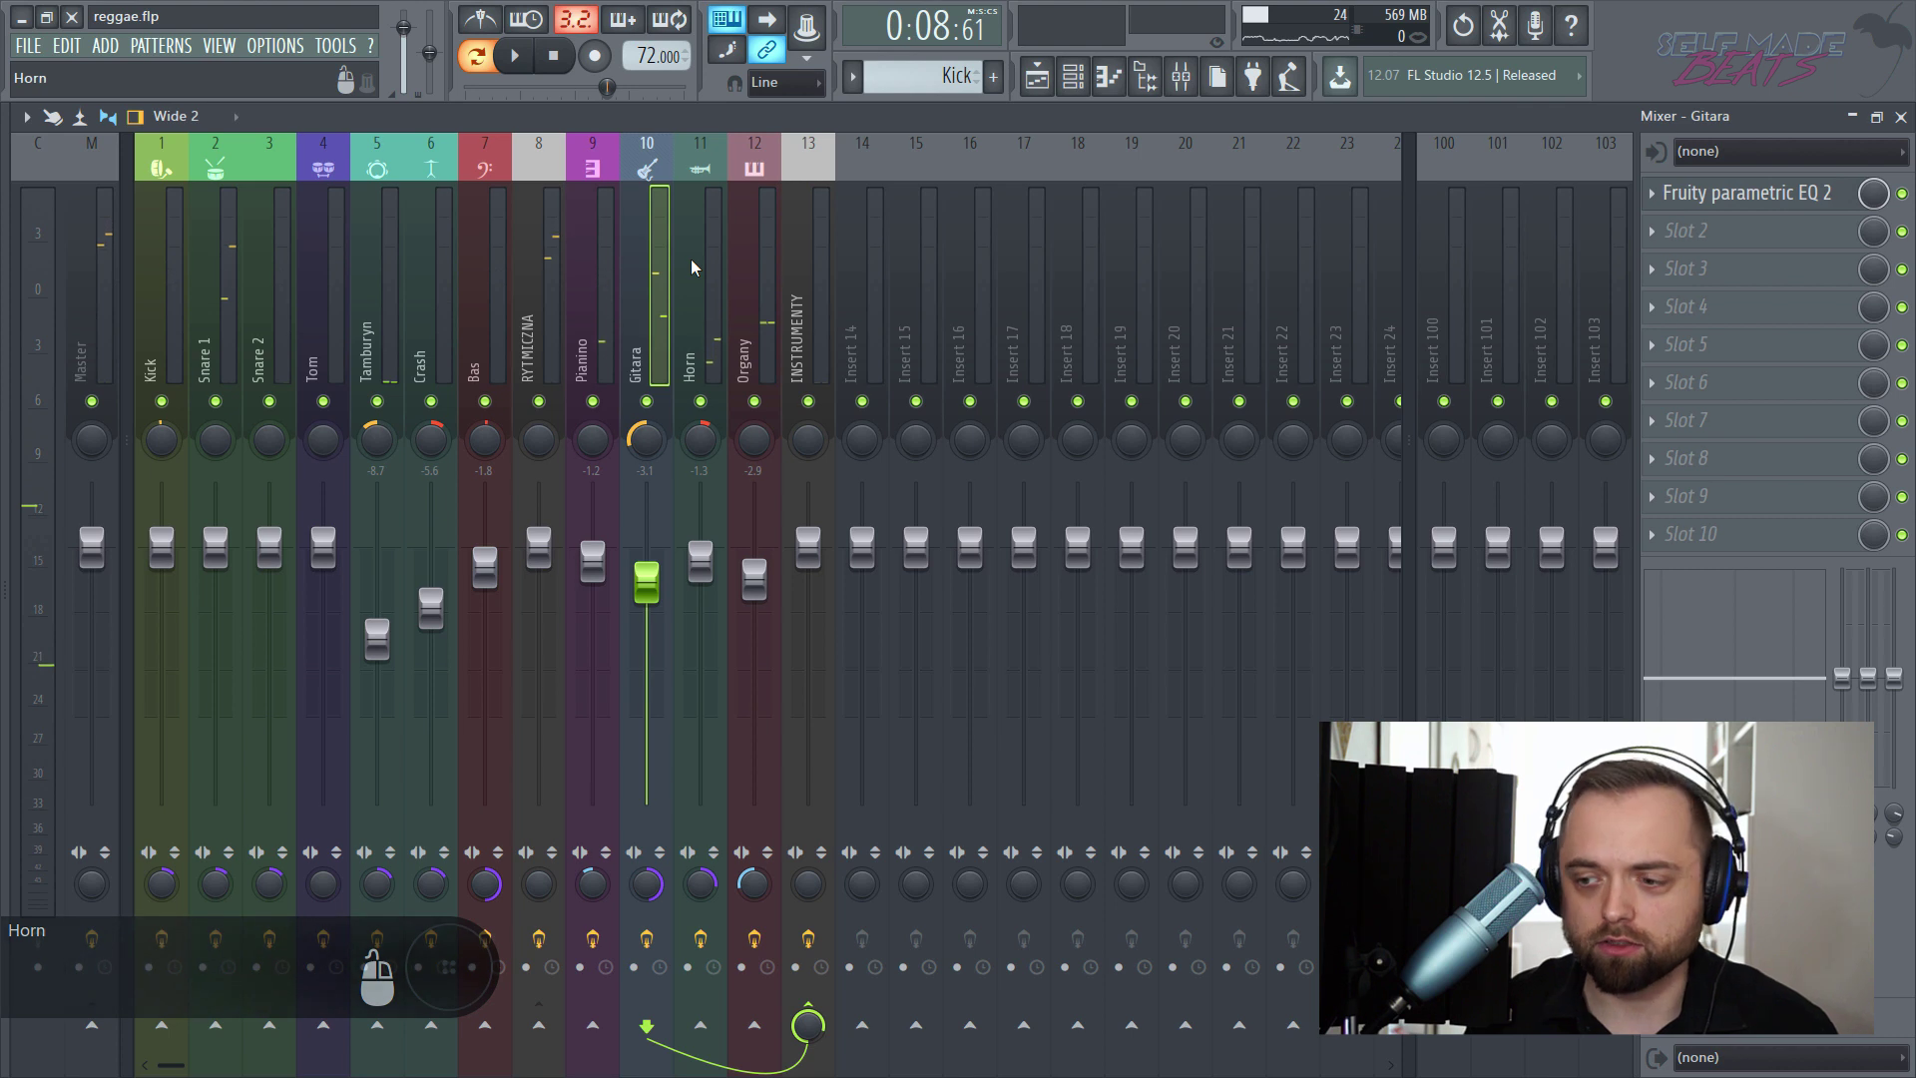
{"action": "left_click", "coordinate": [790, 253]}
{"action": "left_click", "coordinate": [766, 261]}
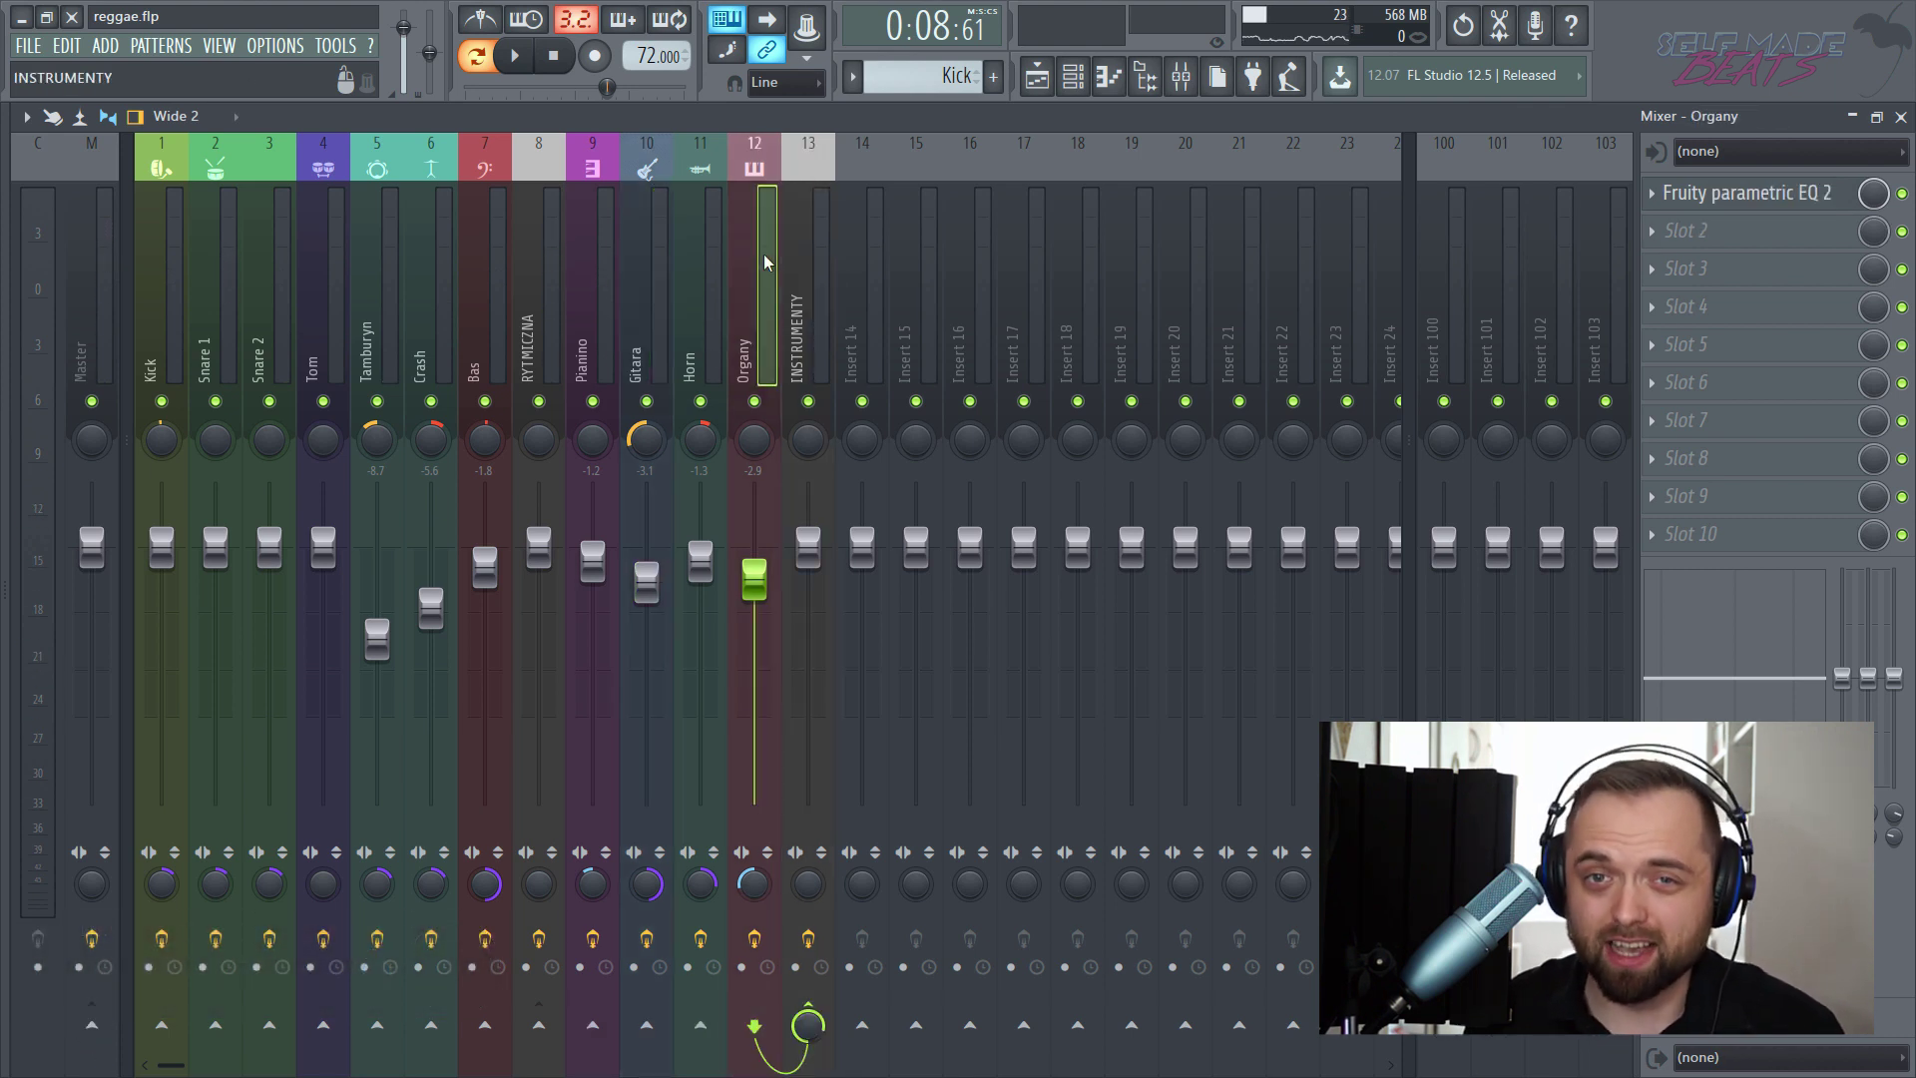
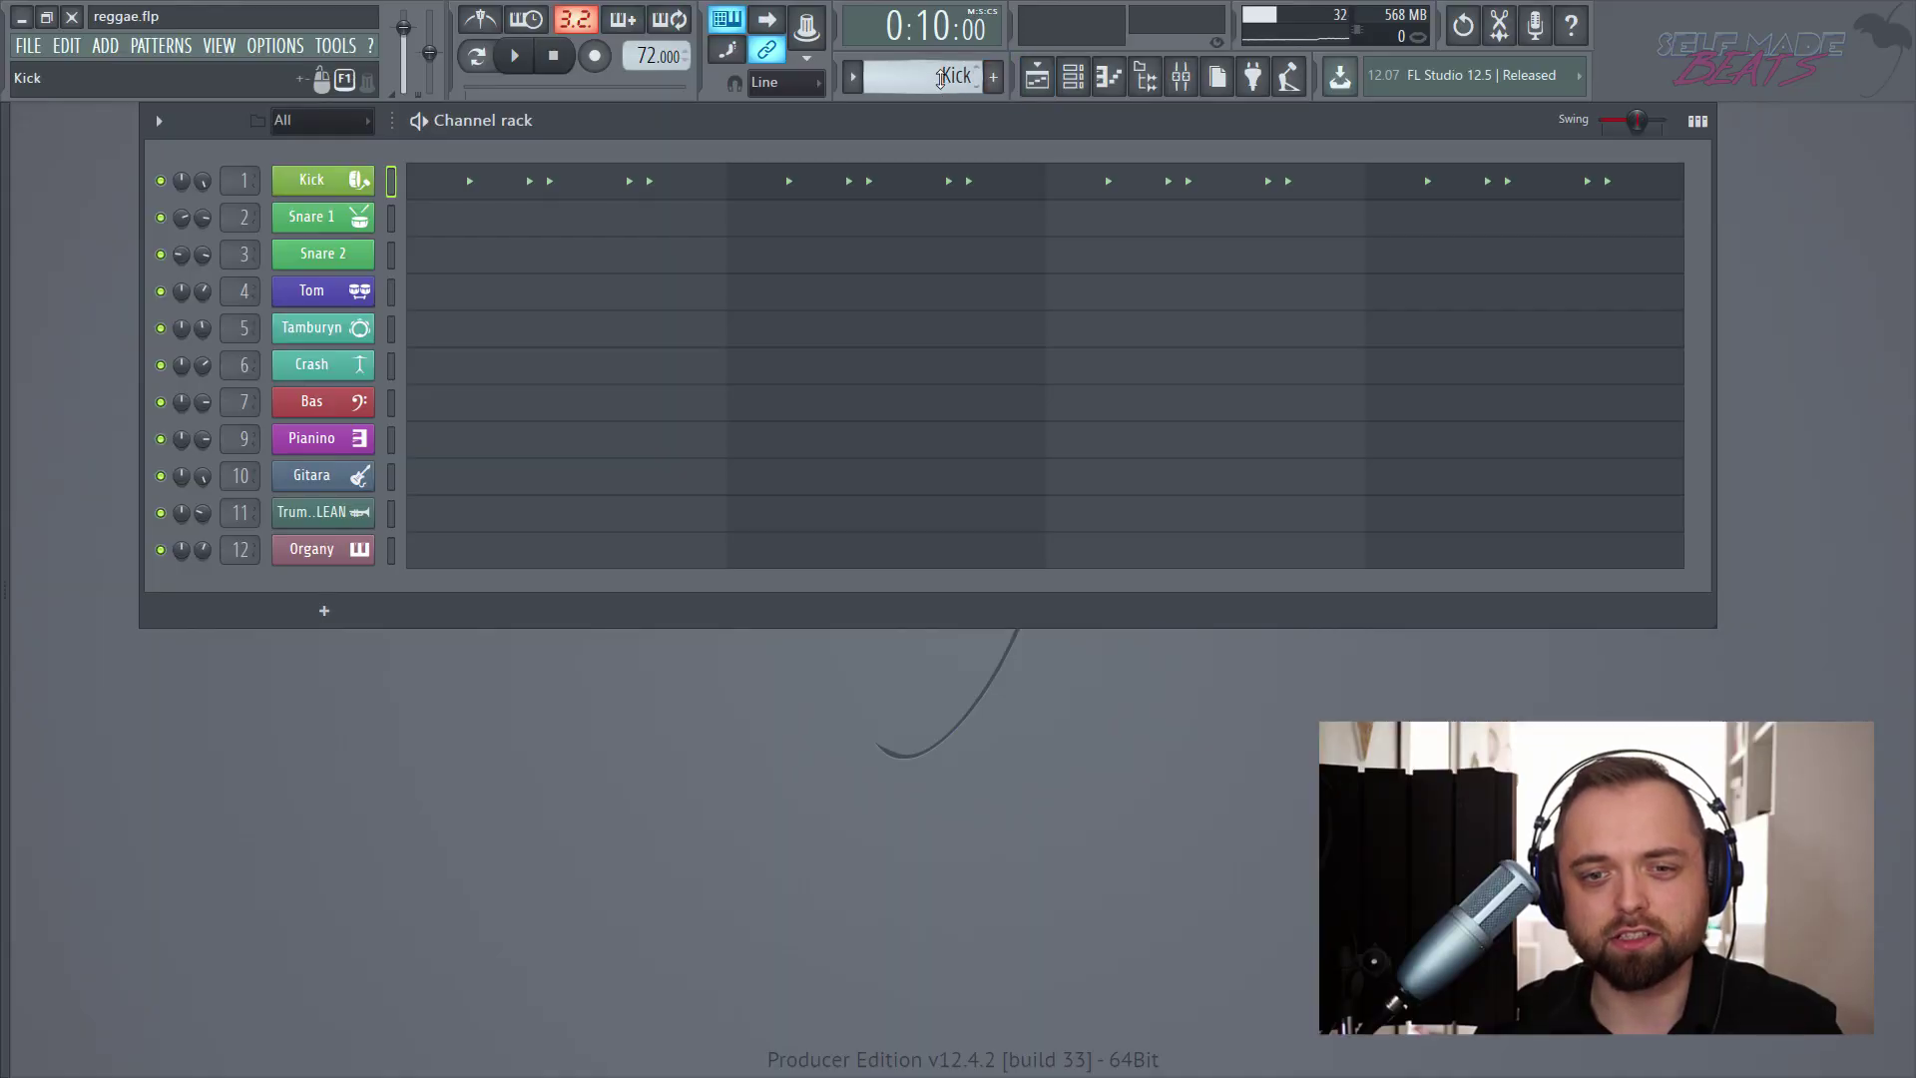
- Step through the project's patterns, return to Kick, and open the empty playlist maximized
{"action": "scroll", "coordinate": [962, 87], "scroll_direction": "down", "scroll_amount": 4}
{"action": "scroll", "coordinate": [933, 75], "scroll_direction": "down", "scroll_amount": 6}
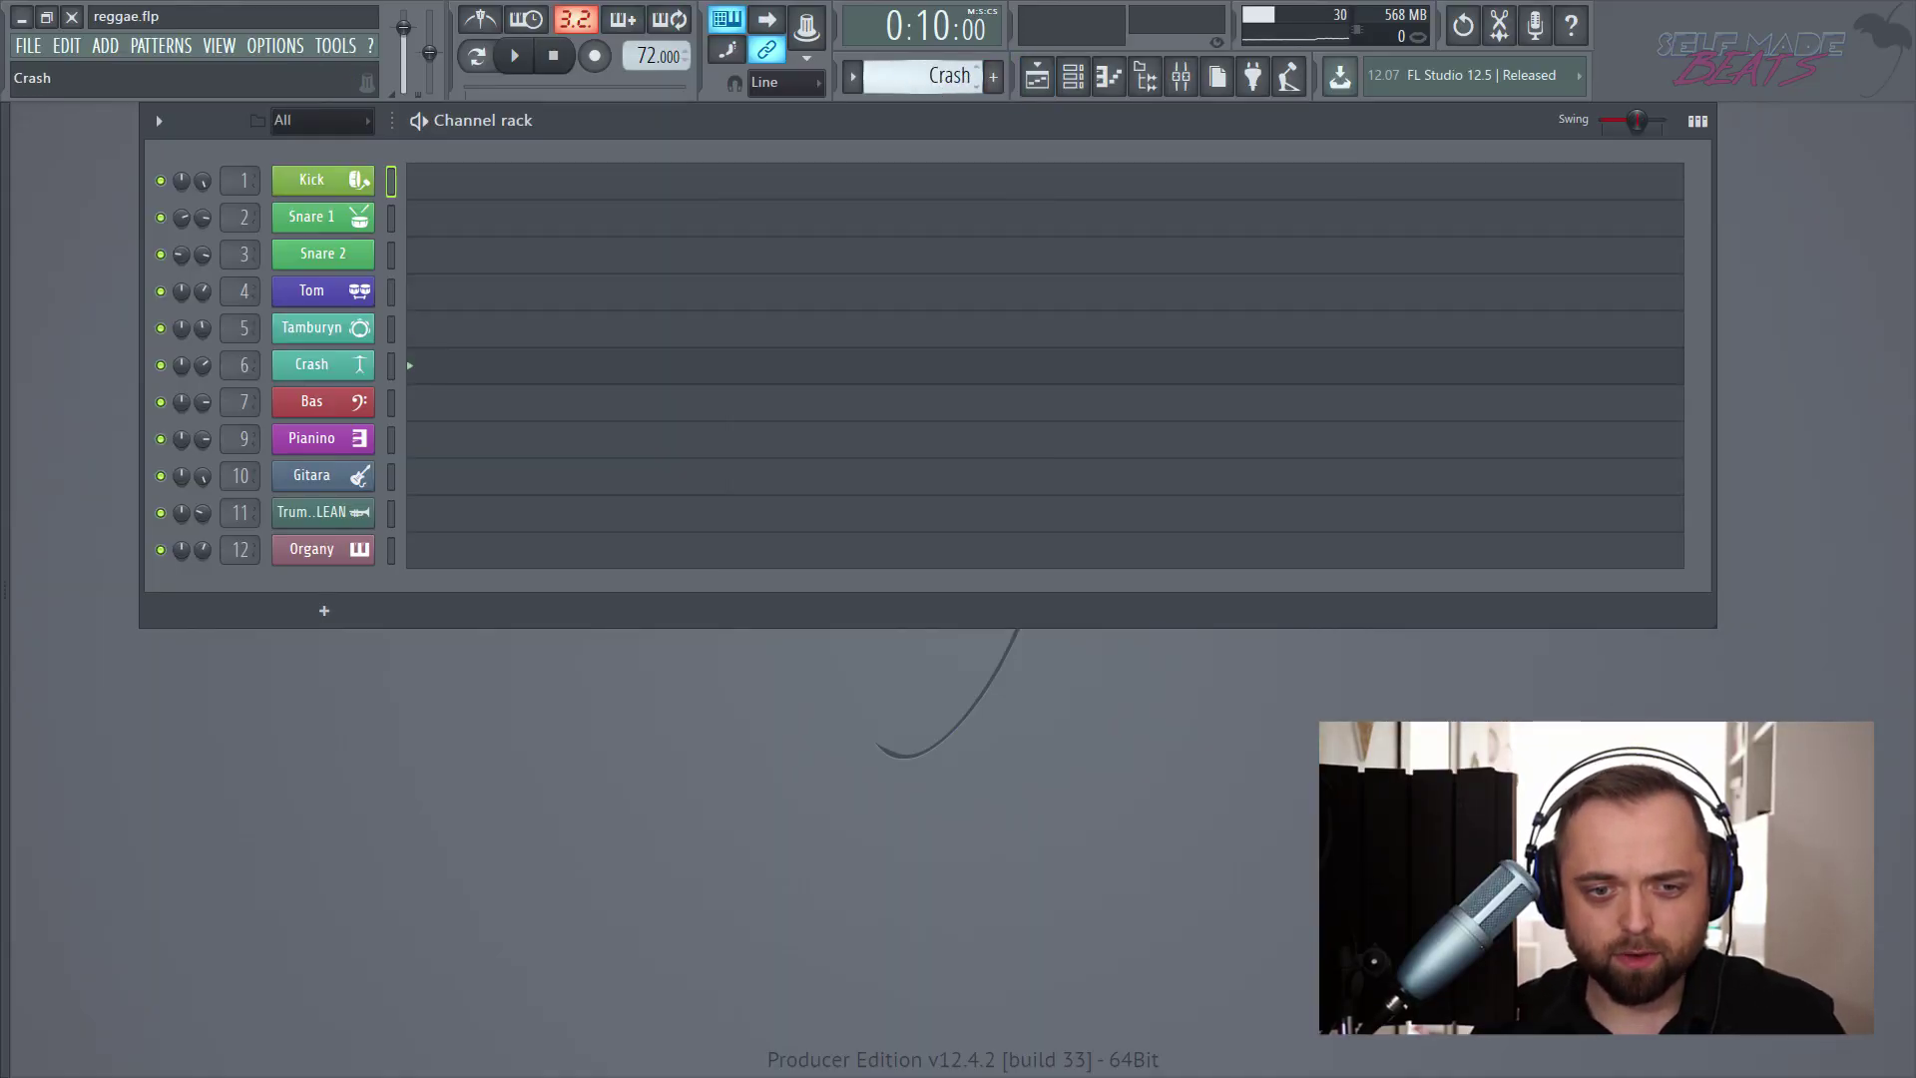
{"action": "scroll", "coordinate": [933, 76], "scroll_direction": "up", "scroll_amount": 11}
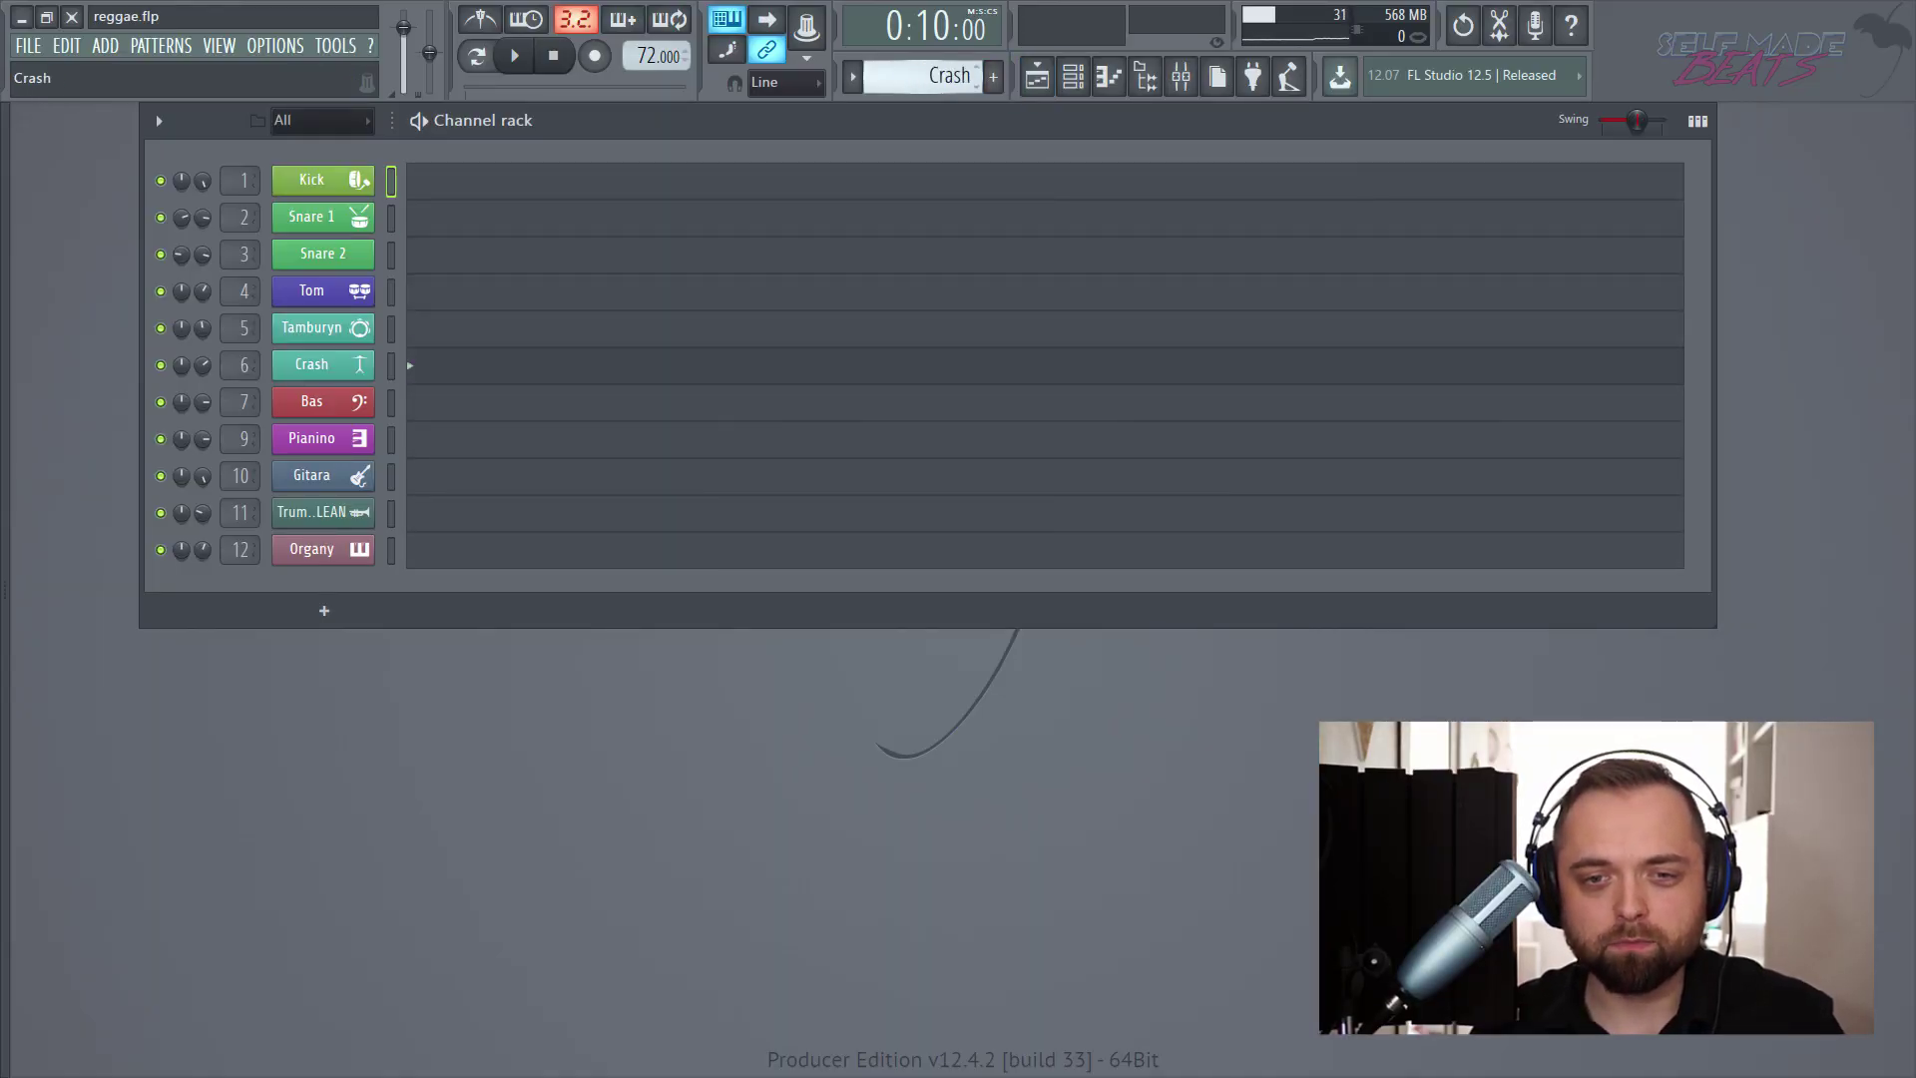
{"action": "left_click", "coordinate": [1034, 76]}
{"action": "double_click", "coordinate": [888, 172]}
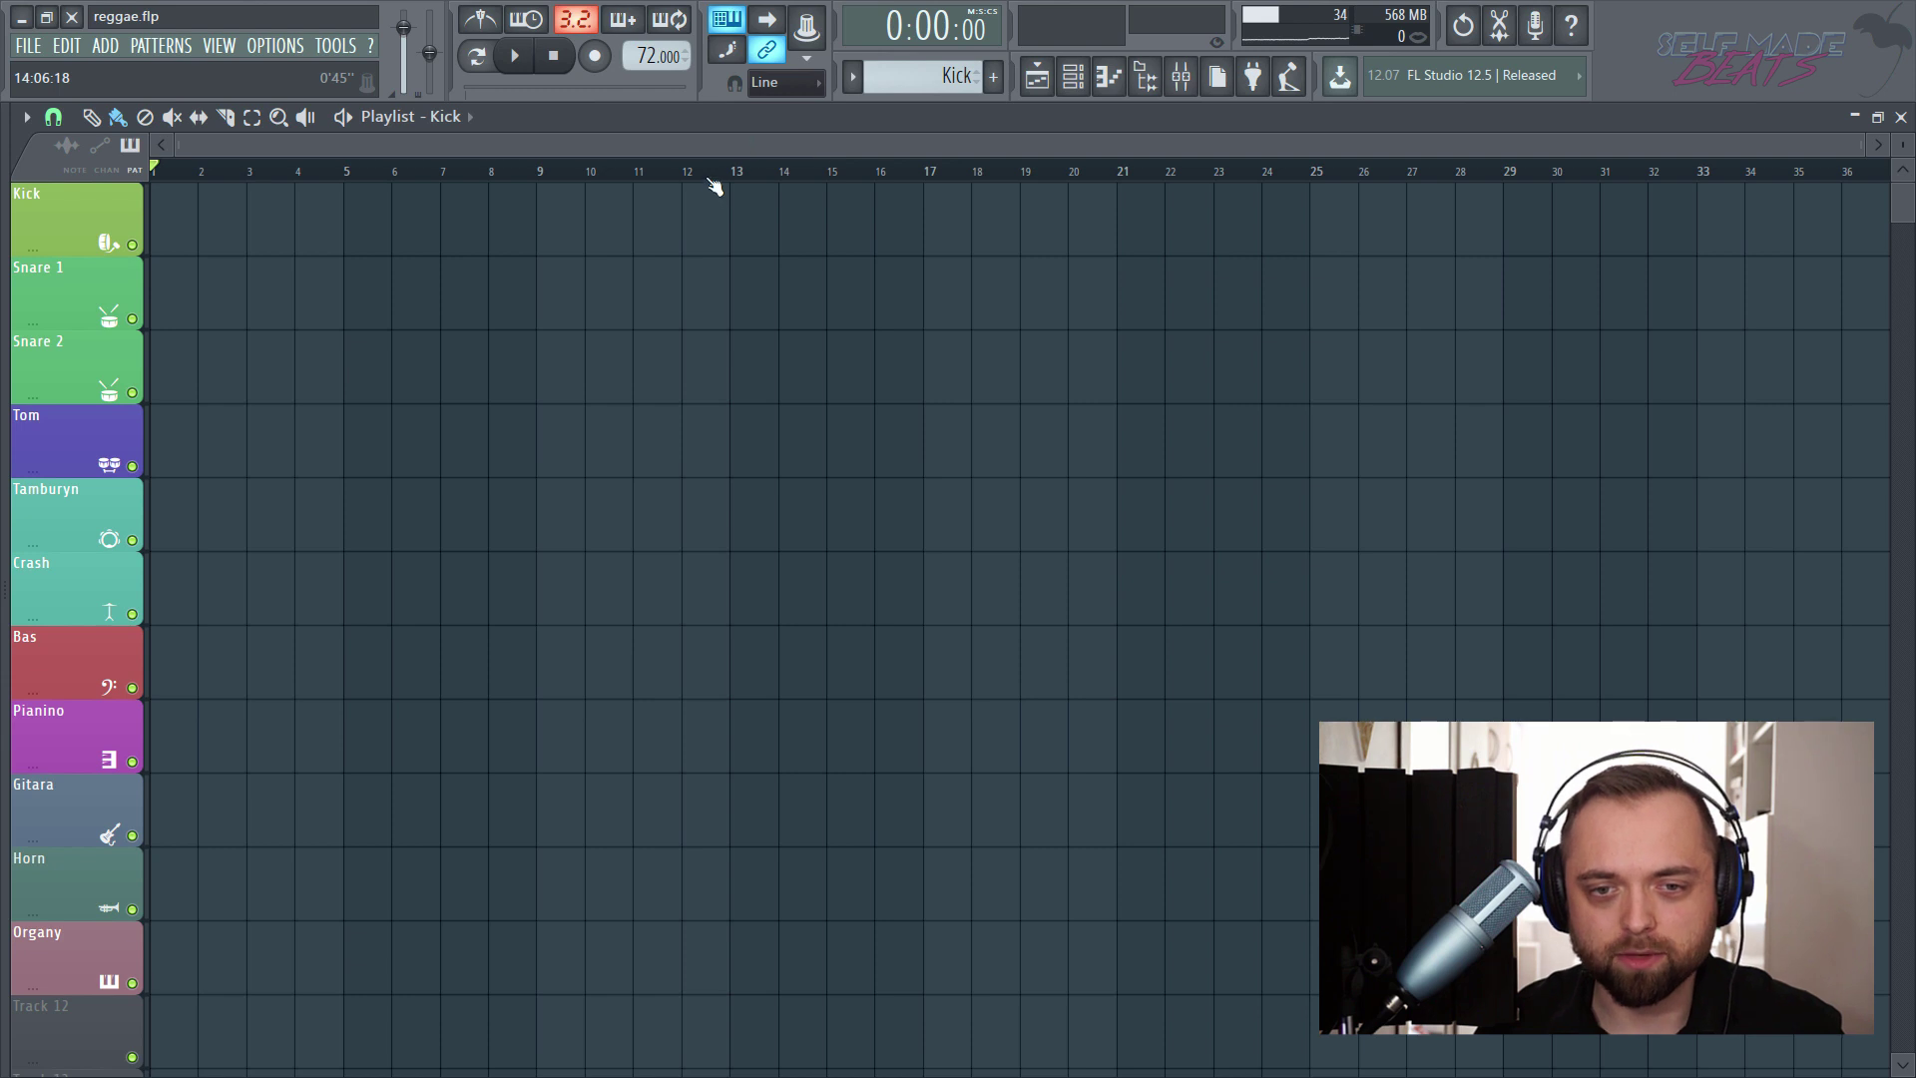
- Place the Pianino pattern on the Pianino playlist track at bars 1 and 5
{"action": "scroll", "coordinate": [933, 76], "scroll_direction": "down", "scroll_amount": 3}
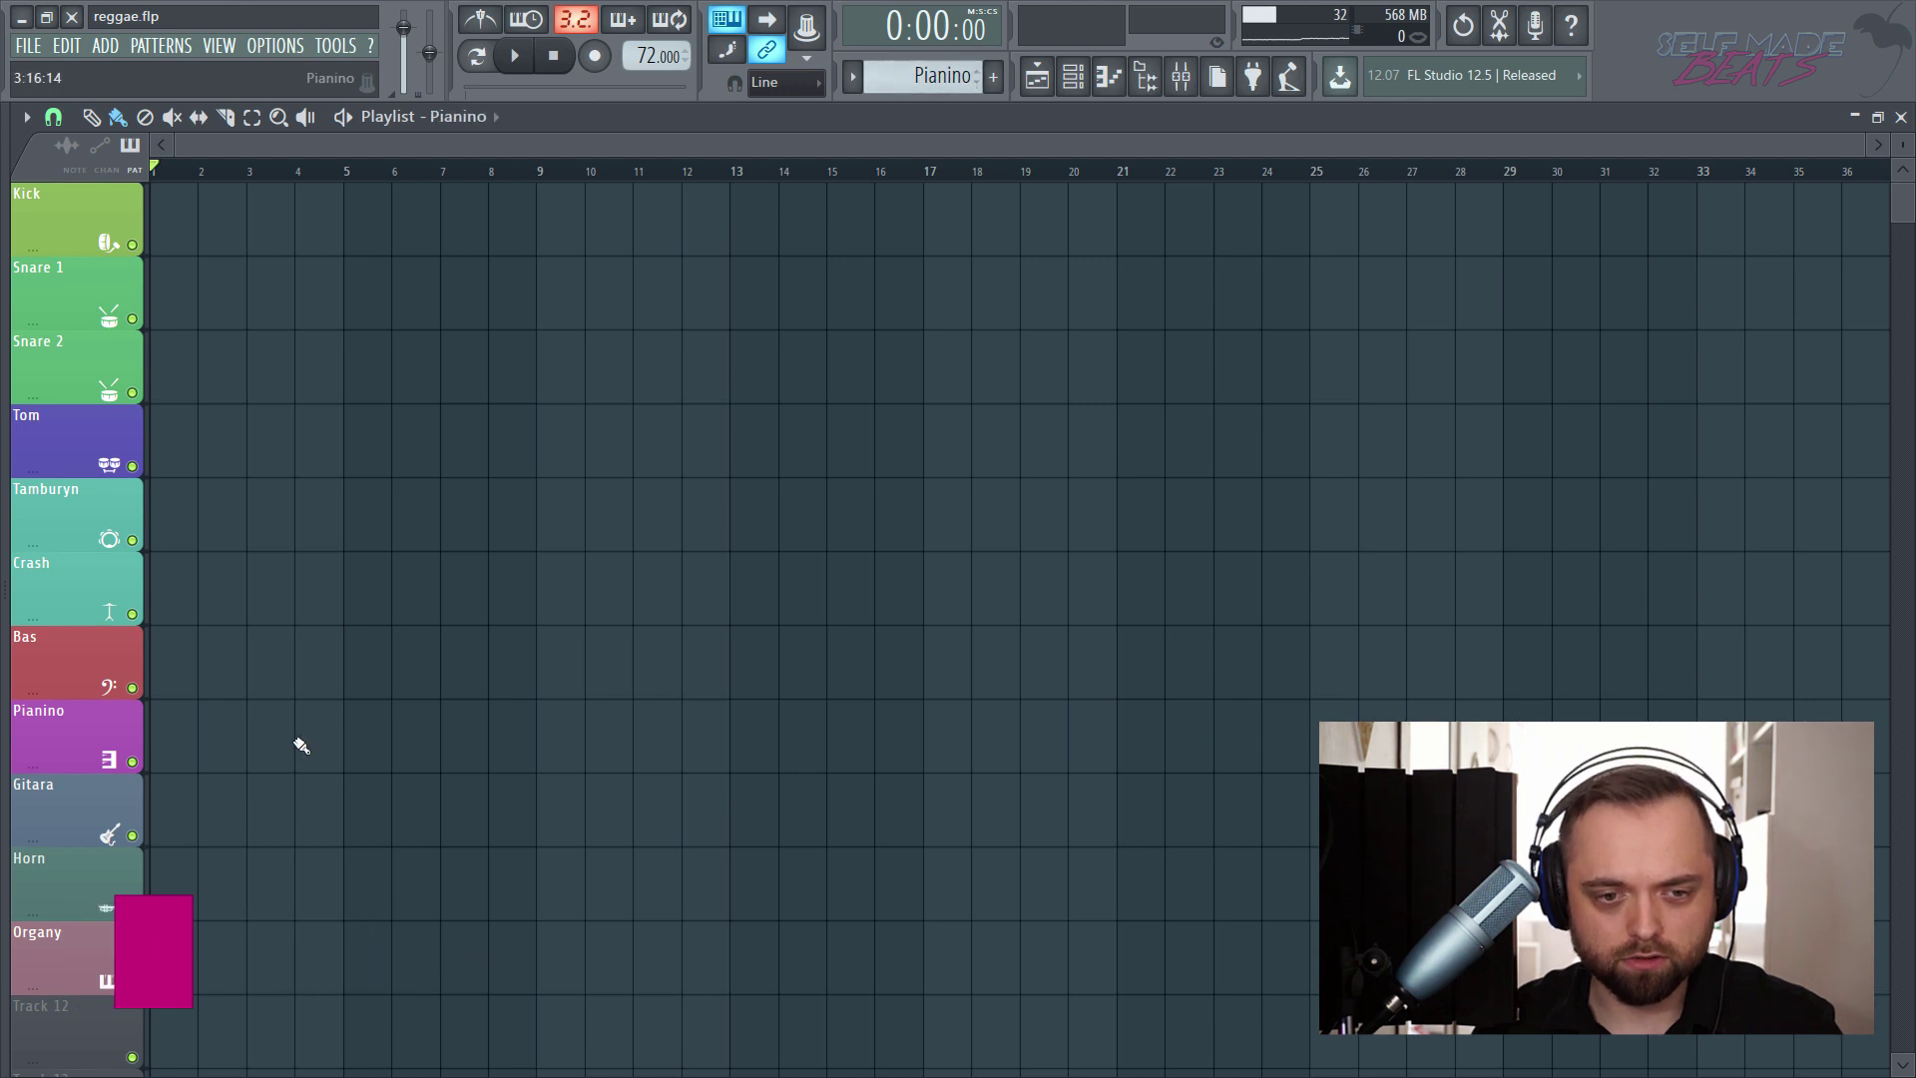
{"action": "left_click", "coordinate": [399, 744]}
{"action": "left_click_drag", "start_coordinate": [402, 743], "coordinate": [207, 734]}
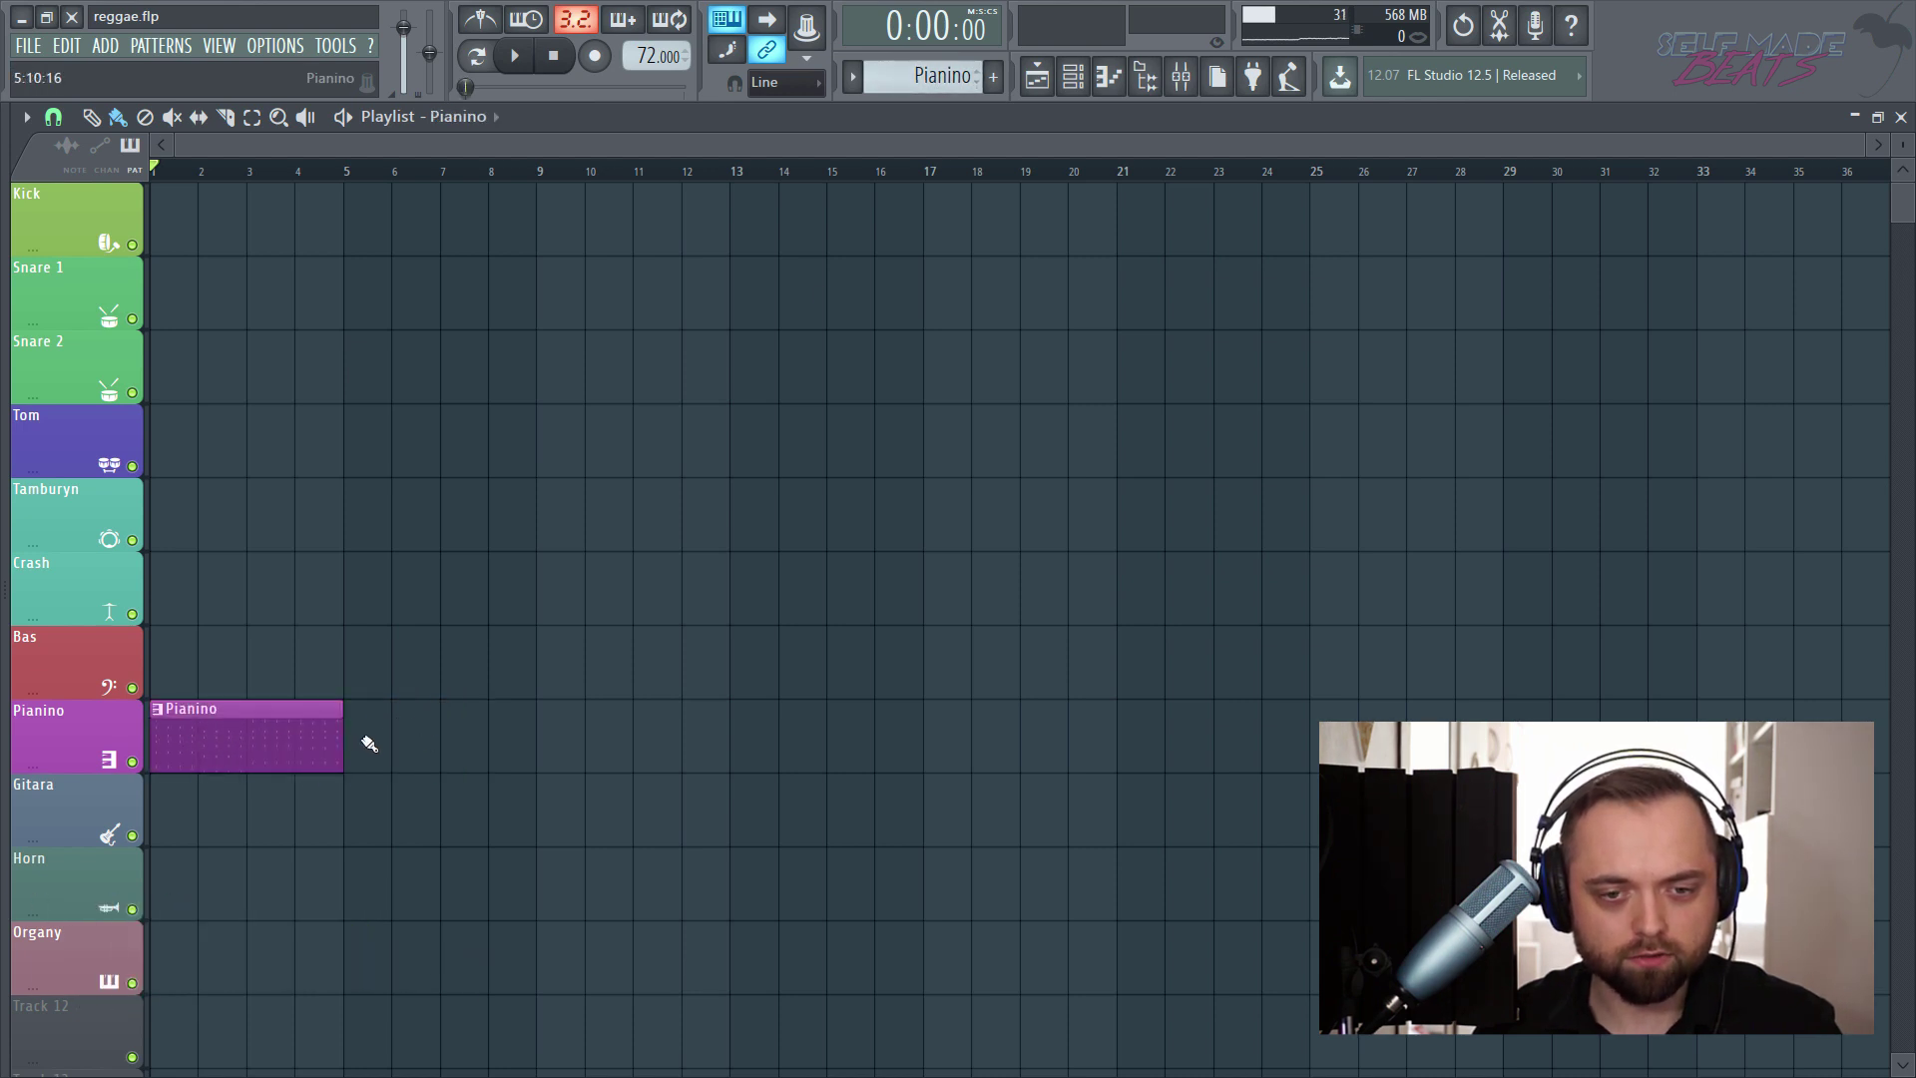
{"action": "left_click", "coordinate": [368, 748]}
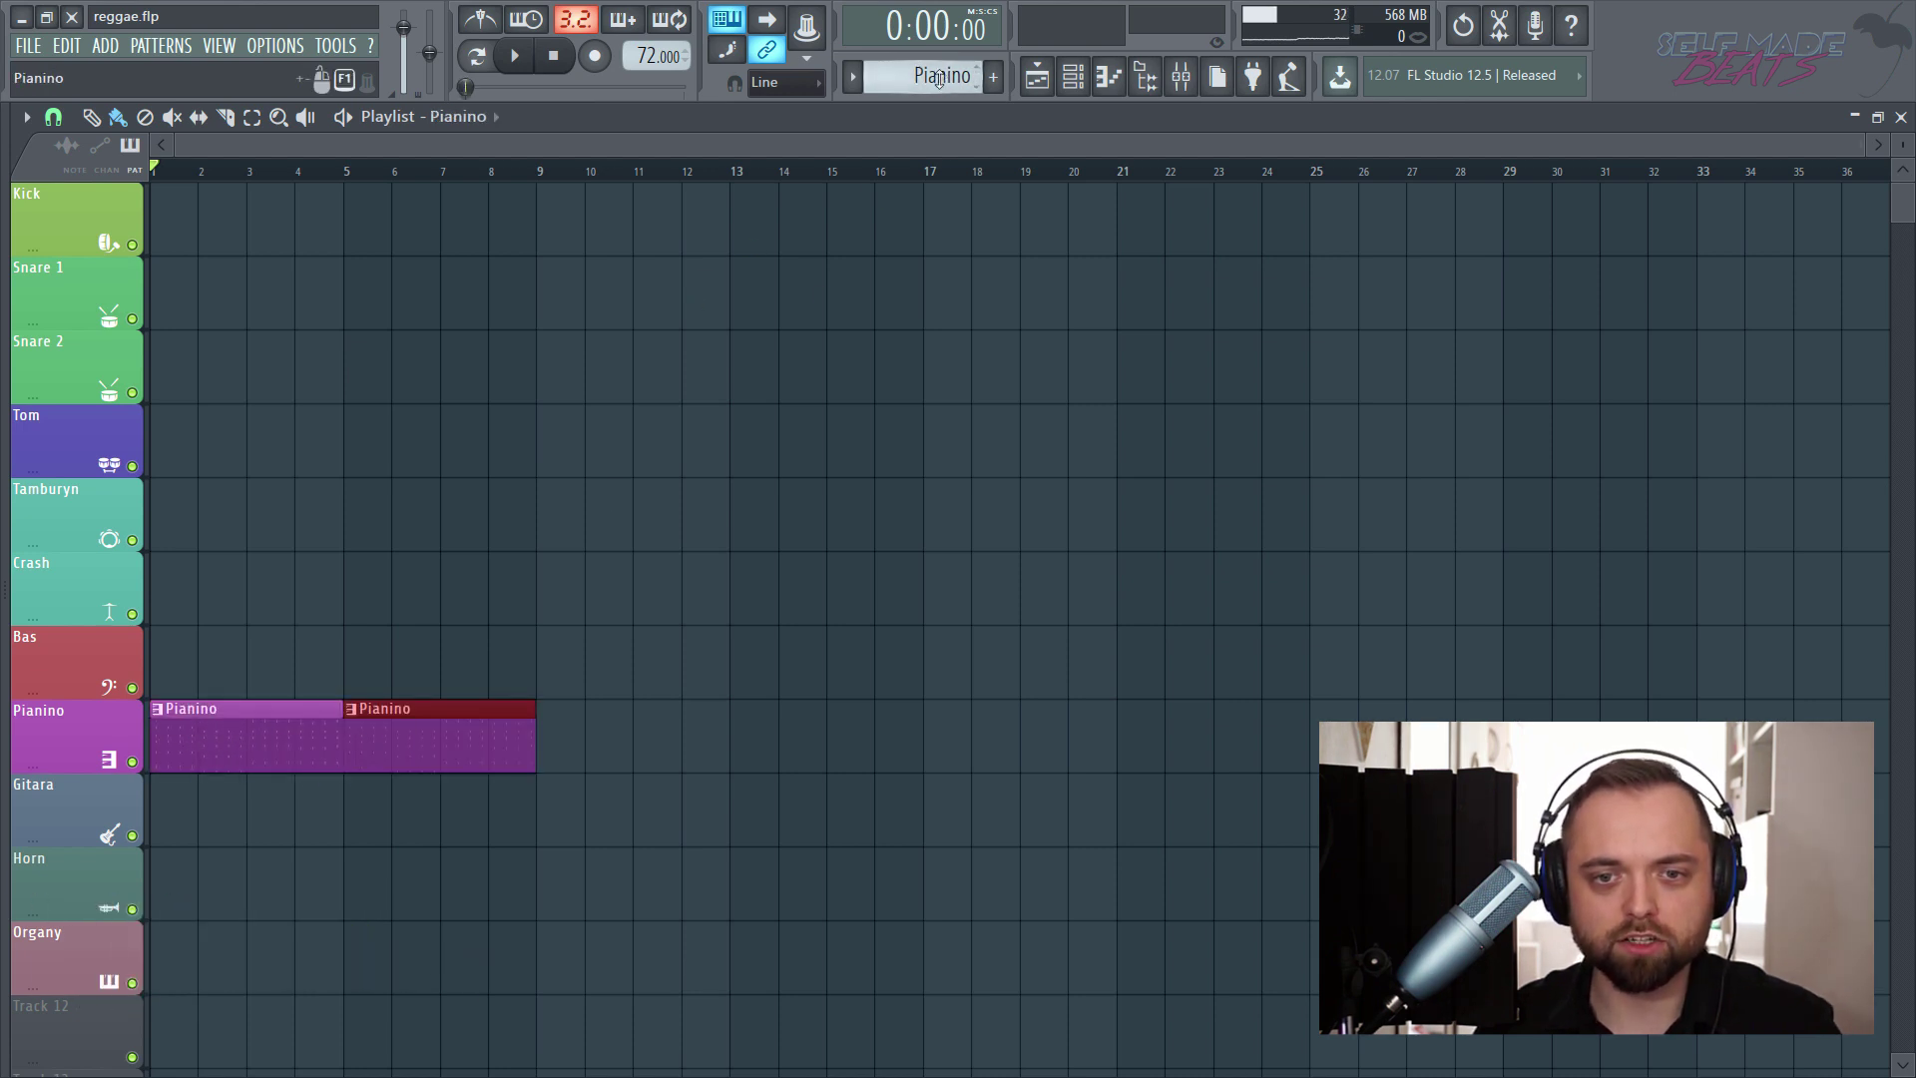
- Place the Gitara pattern on its track at bars 1 and 5, and the Bas pattern on its track at bar 5
{"action": "left_click_drag", "start_coordinate": [922, 75], "coordinate": [923, 60]}
{"action": "left_click_drag", "start_coordinate": [271, 837], "coordinate": [176, 823]}
{"action": "left_click_drag", "start_coordinate": [529, 814], "coordinate": [406, 812]}
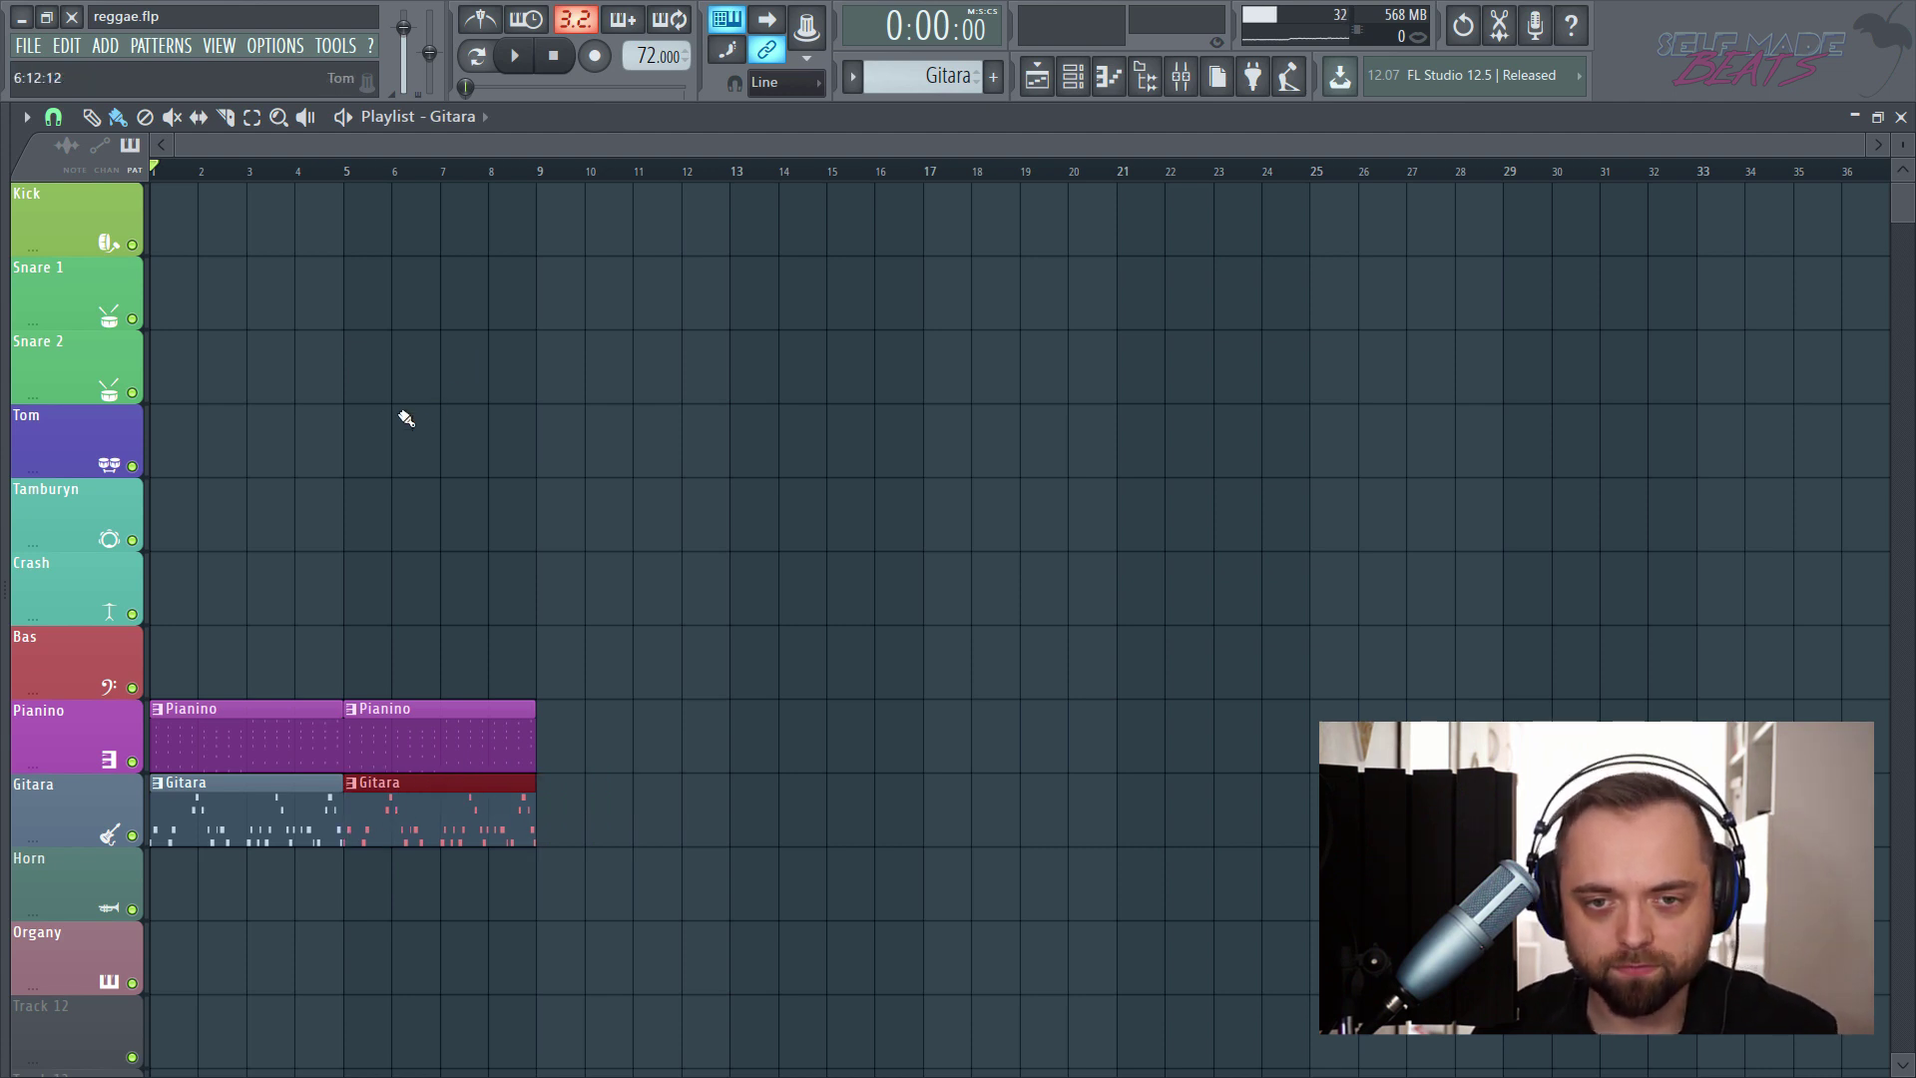
{"action": "key", "text": "ctrl+d"}
{"action": "scroll", "coordinate": [939, 76], "scroll_direction": "down", "scroll_amount": 1}
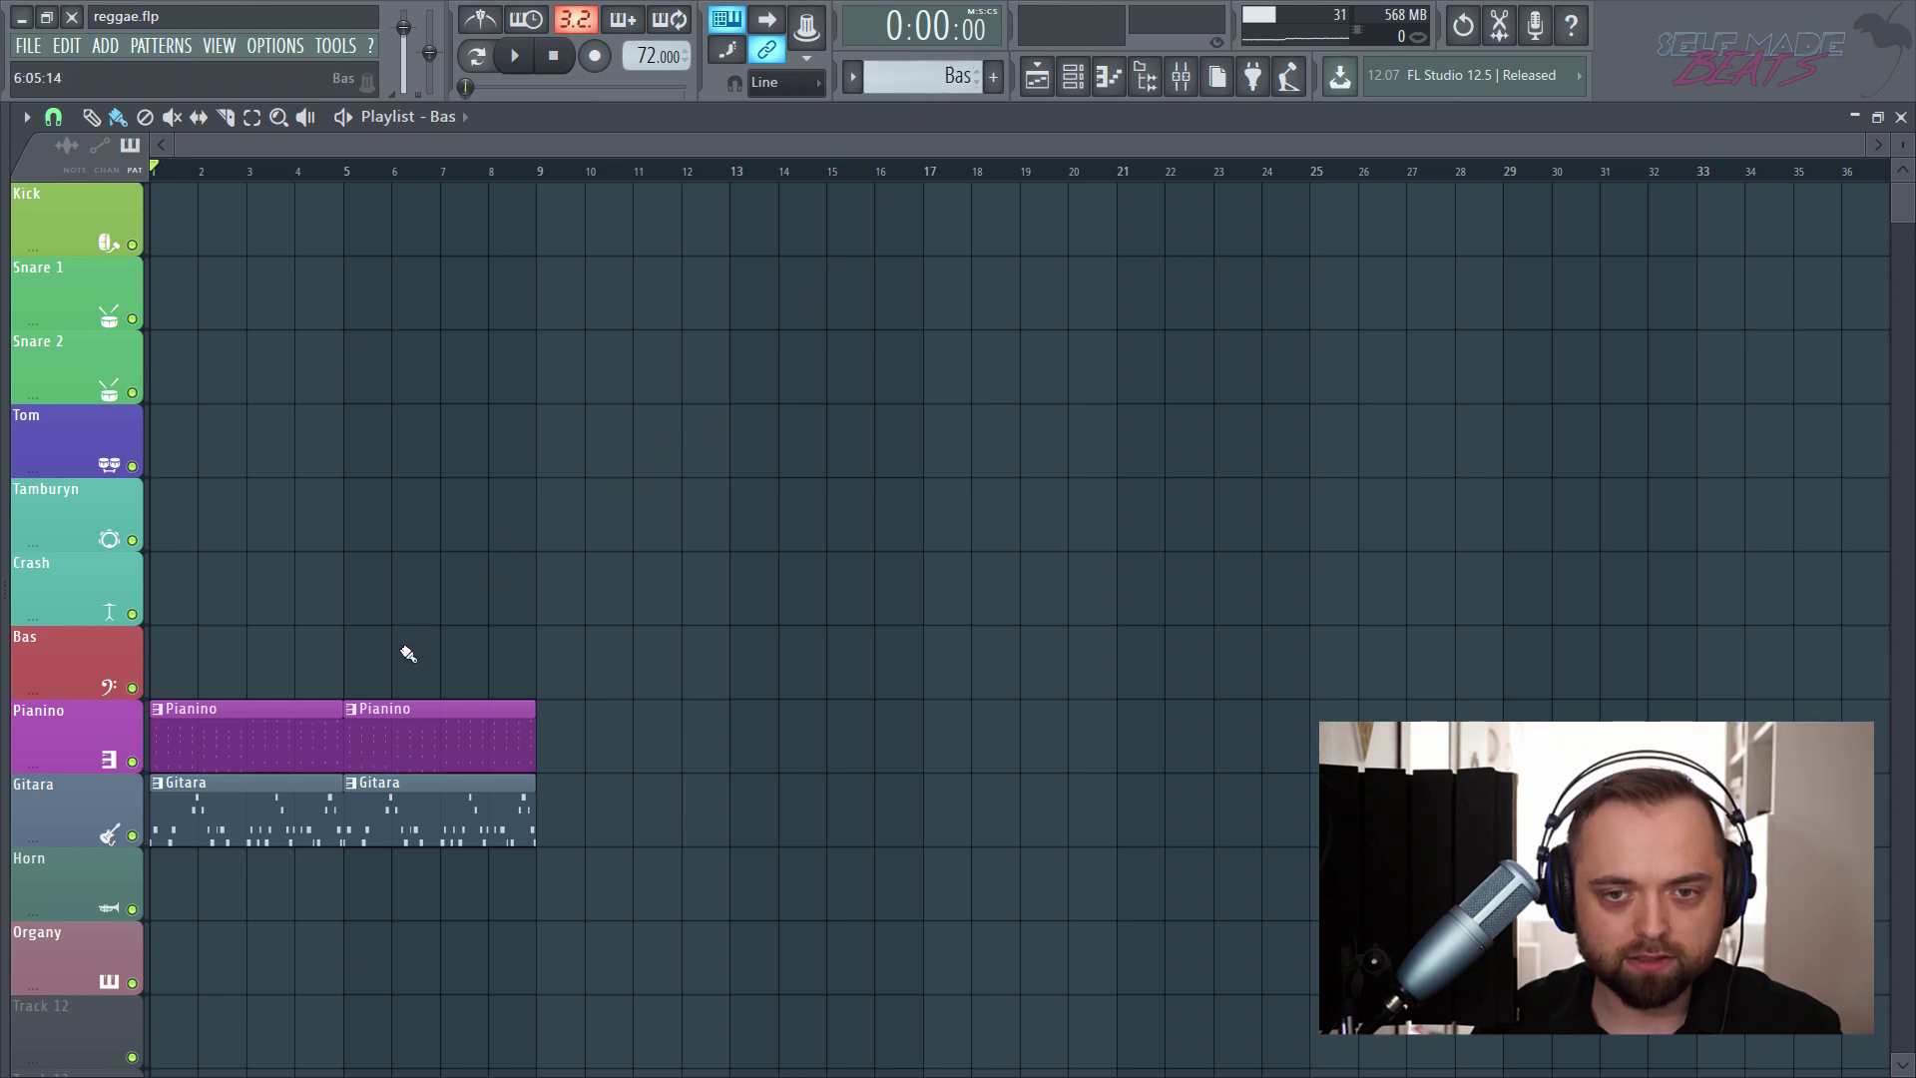
{"action": "left_click", "coordinate": [348, 661]}
- Place the Kick, Snare 1 and Snare 2 patterns on their matching playlist tracks at bar 5
{"action": "scroll", "coordinate": [976, 68], "scroll_direction": "down", "scroll_amount": 3}
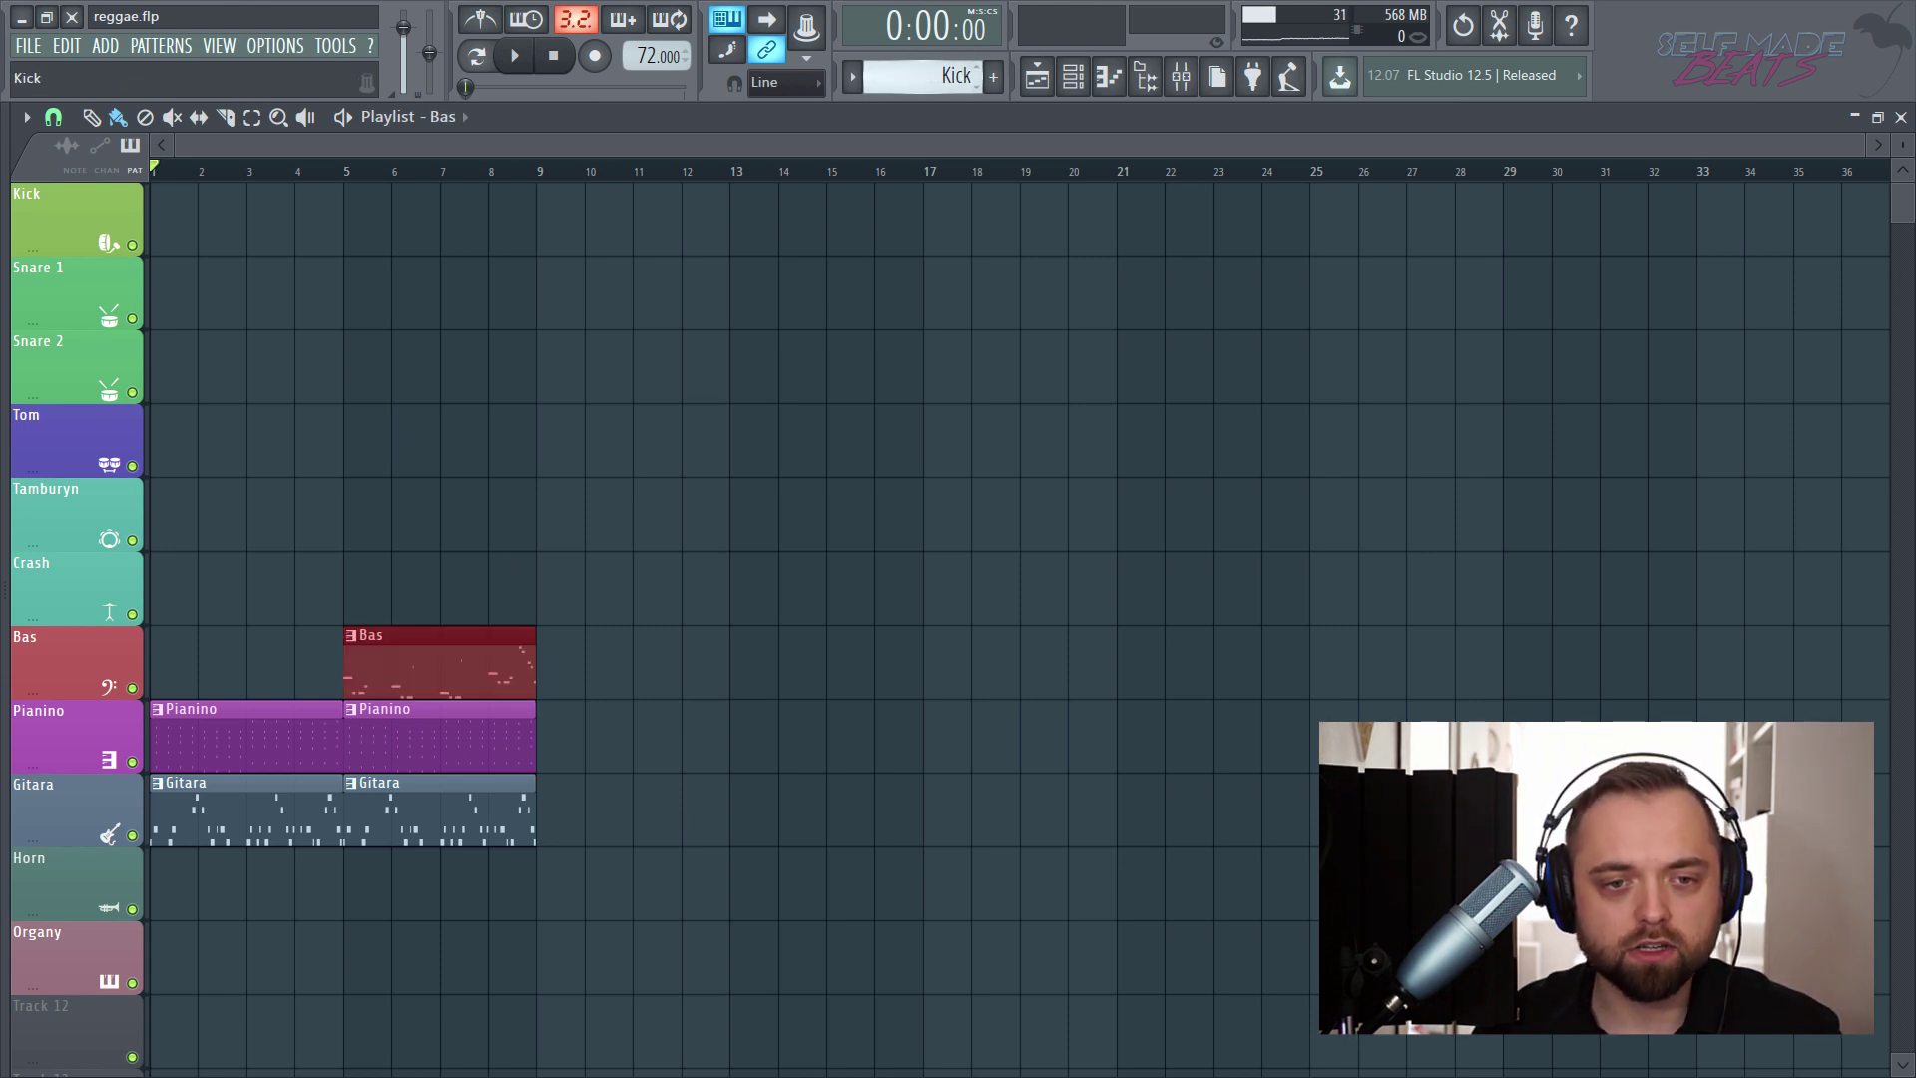
{"action": "left_click", "coordinate": [367, 222]}
{"action": "scroll", "coordinate": [956, 75], "scroll_direction": "down", "scroll_amount": 1}
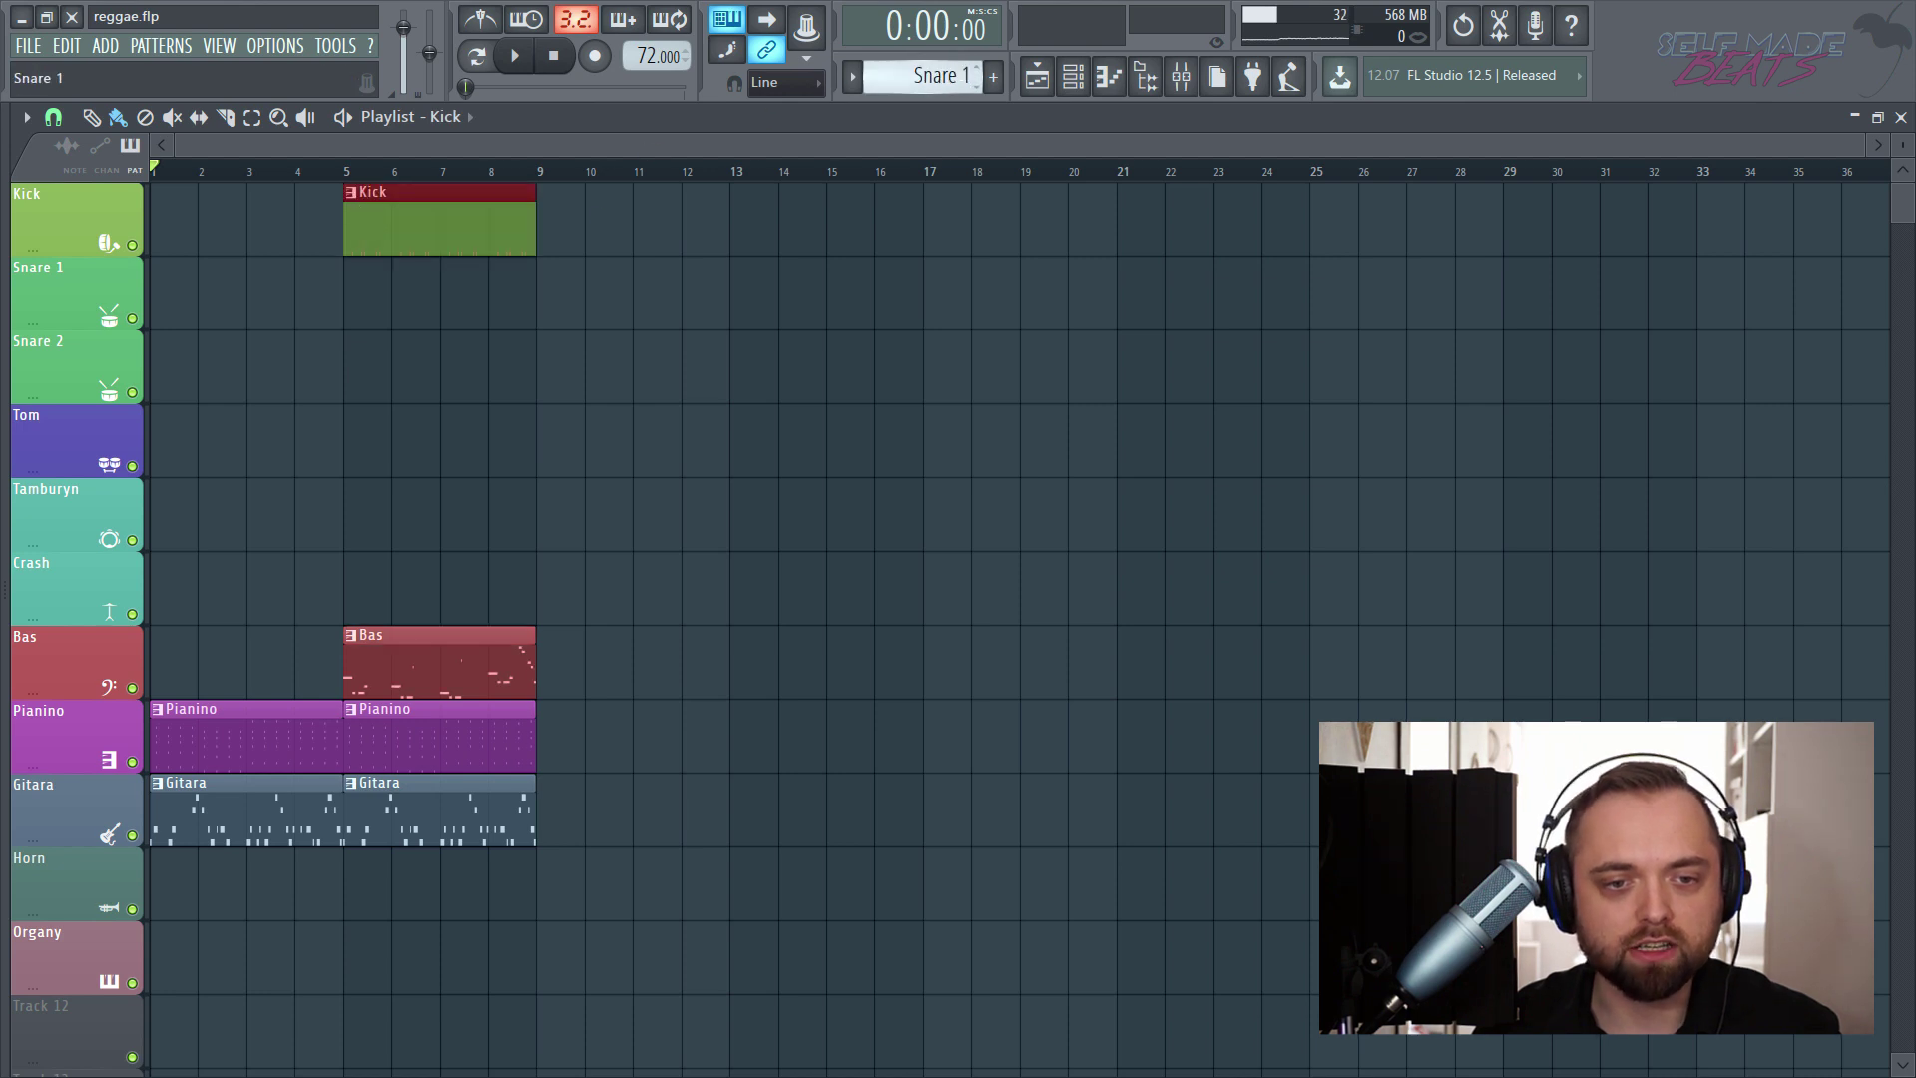
{"action": "left_click", "coordinate": [360, 291]}
{"action": "scroll", "coordinate": [956, 75], "scroll_direction": "down", "scroll_amount": 1}
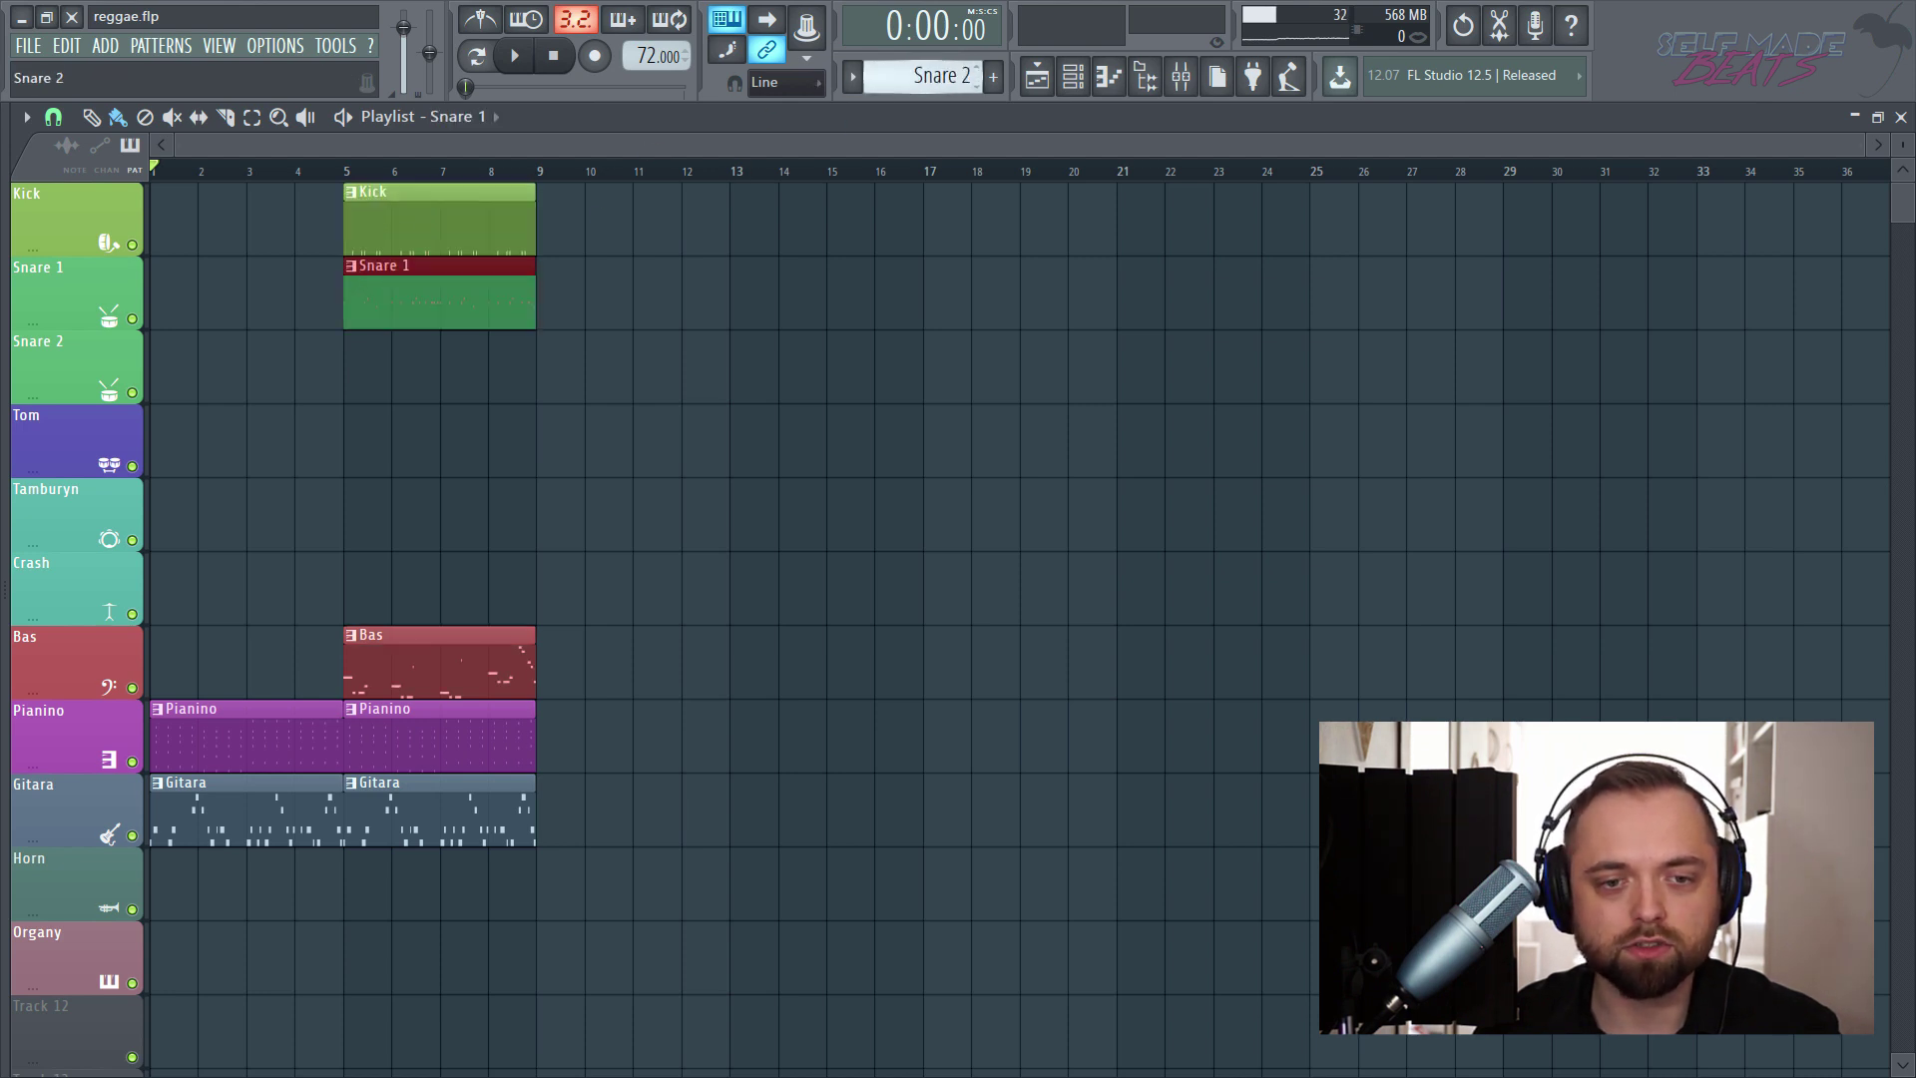
{"action": "left_click", "coordinate": [366, 363]}
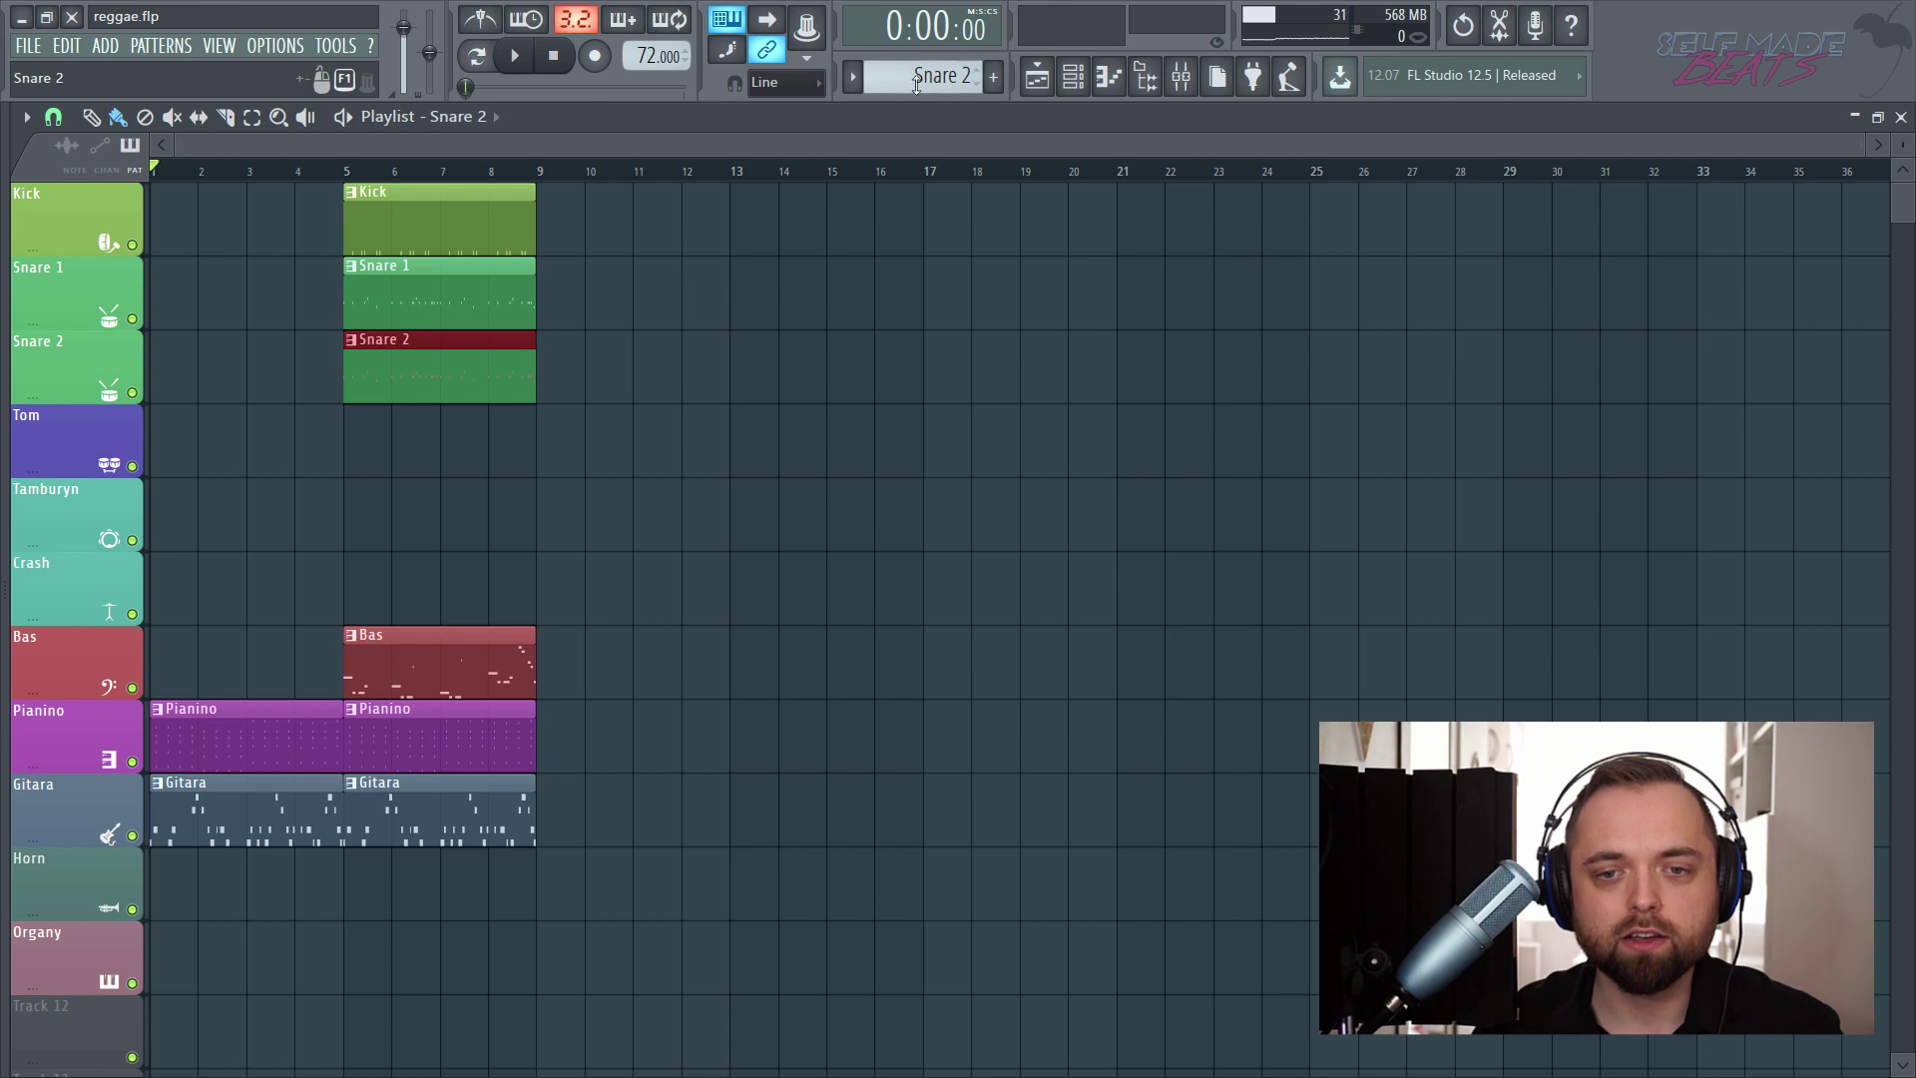
- Place the Tom pattern on its playlist track at bar 1 and the Tamburyn pattern on its track at bar 5
{"action": "scroll", "coordinate": [916, 80], "scroll_direction": "down", "scroll_amount": 1}
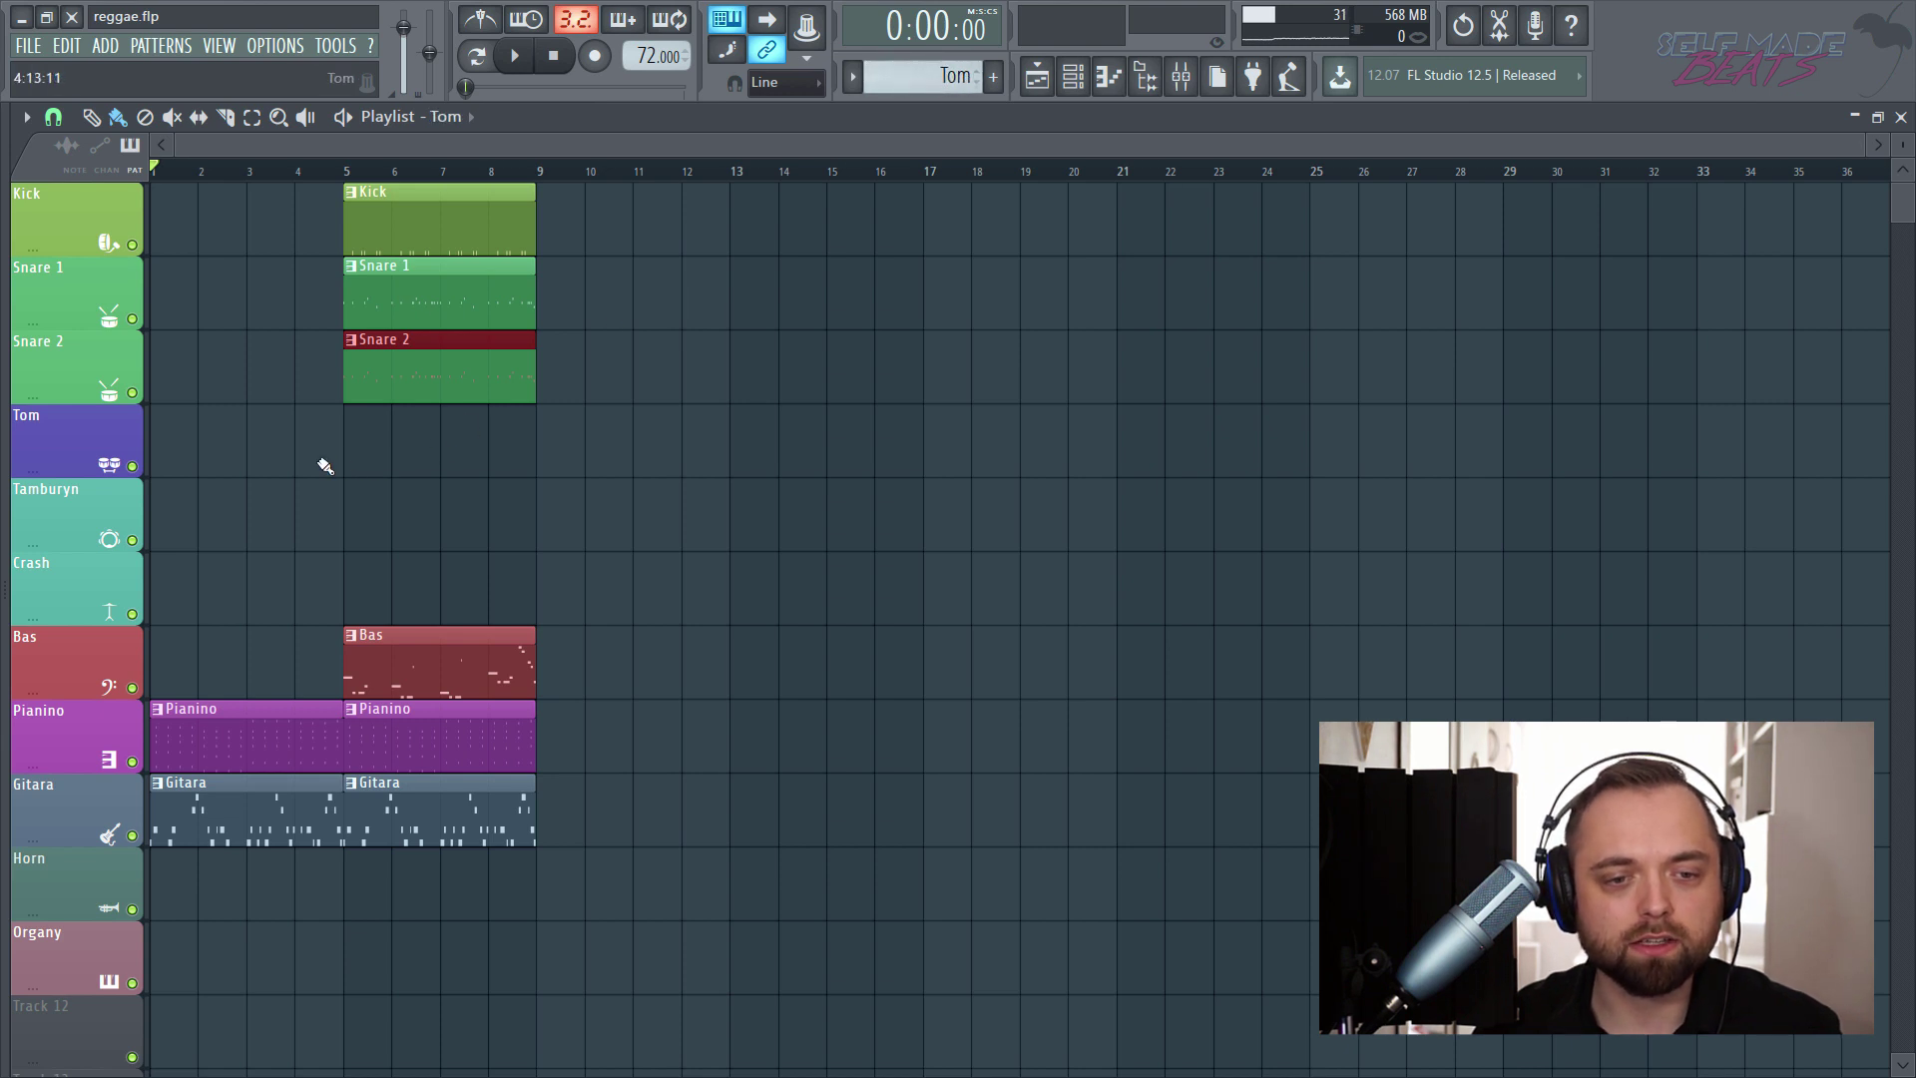
{"action": "left_click", "coordinate": [198, 451]}
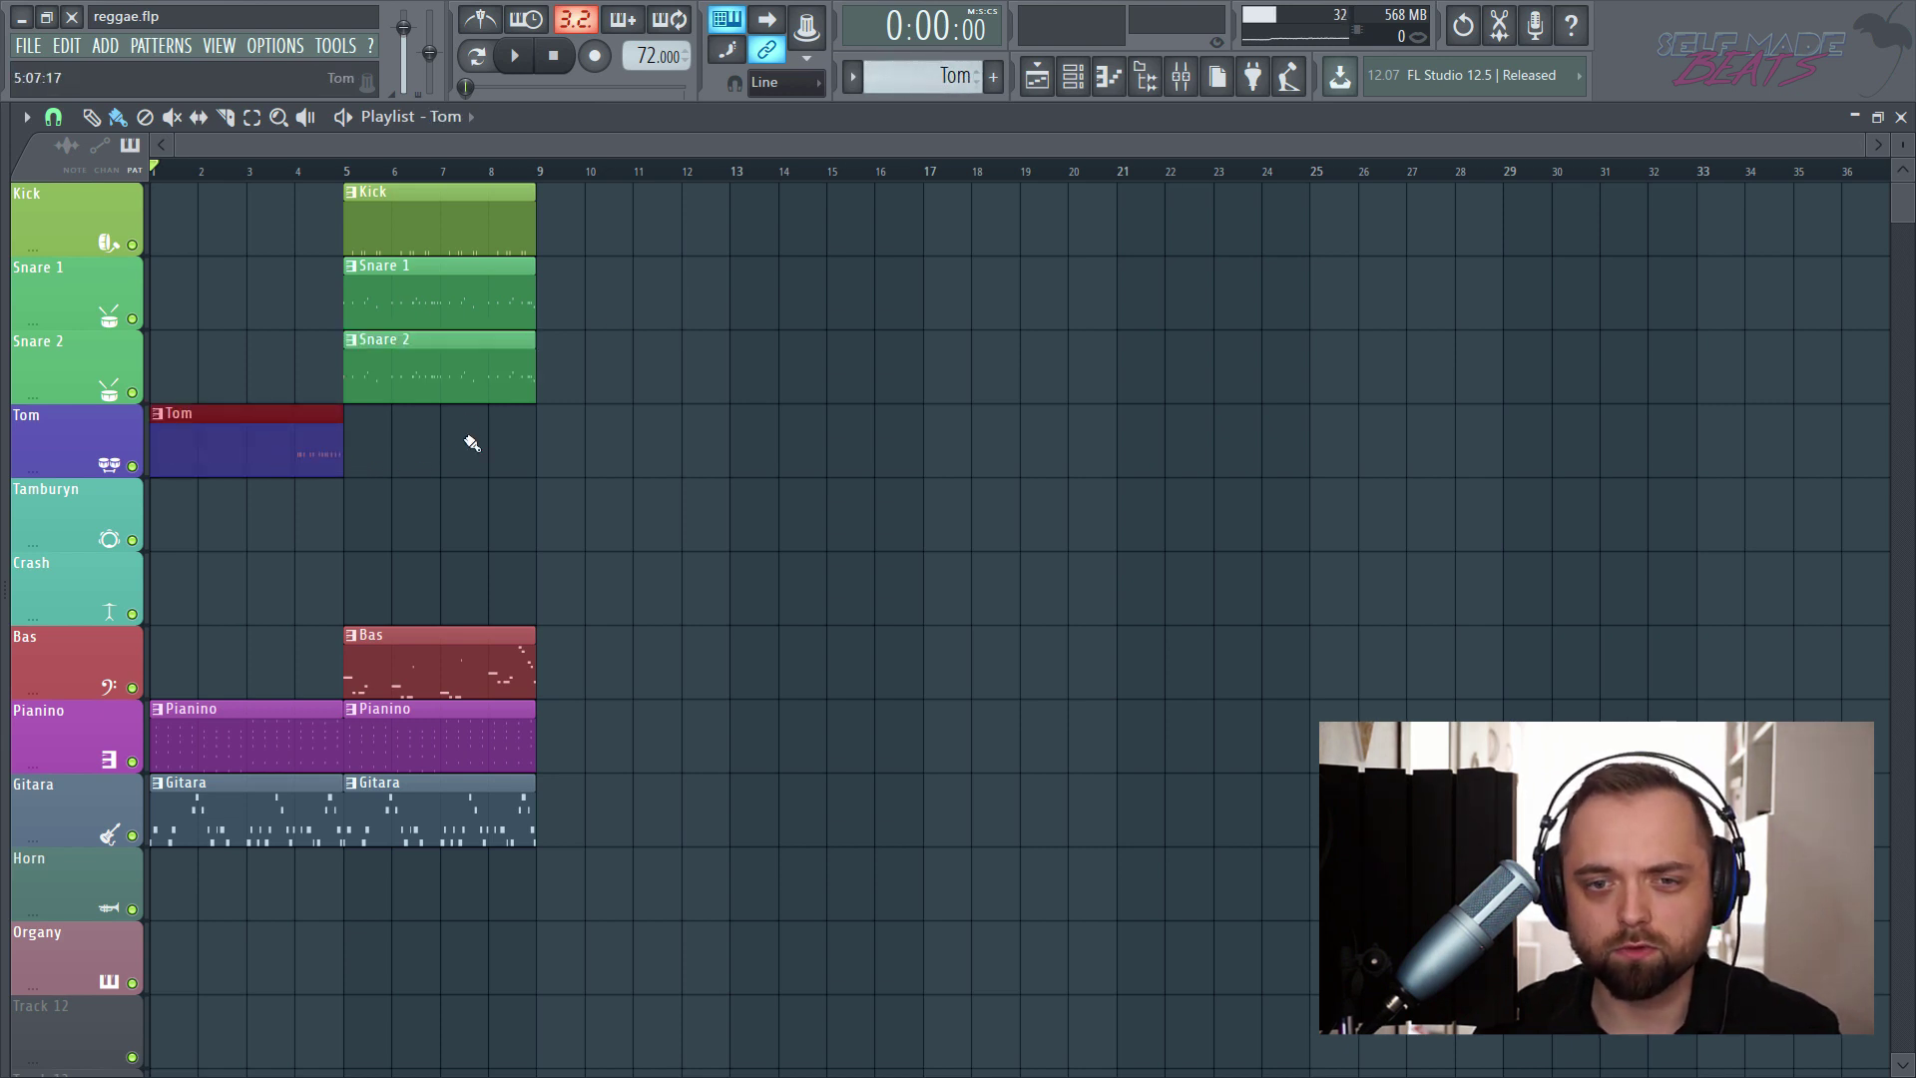
{"action": "scroll", "coordinate": [945, 80], "scroll_direction": "down", "scroll_amount": 1}
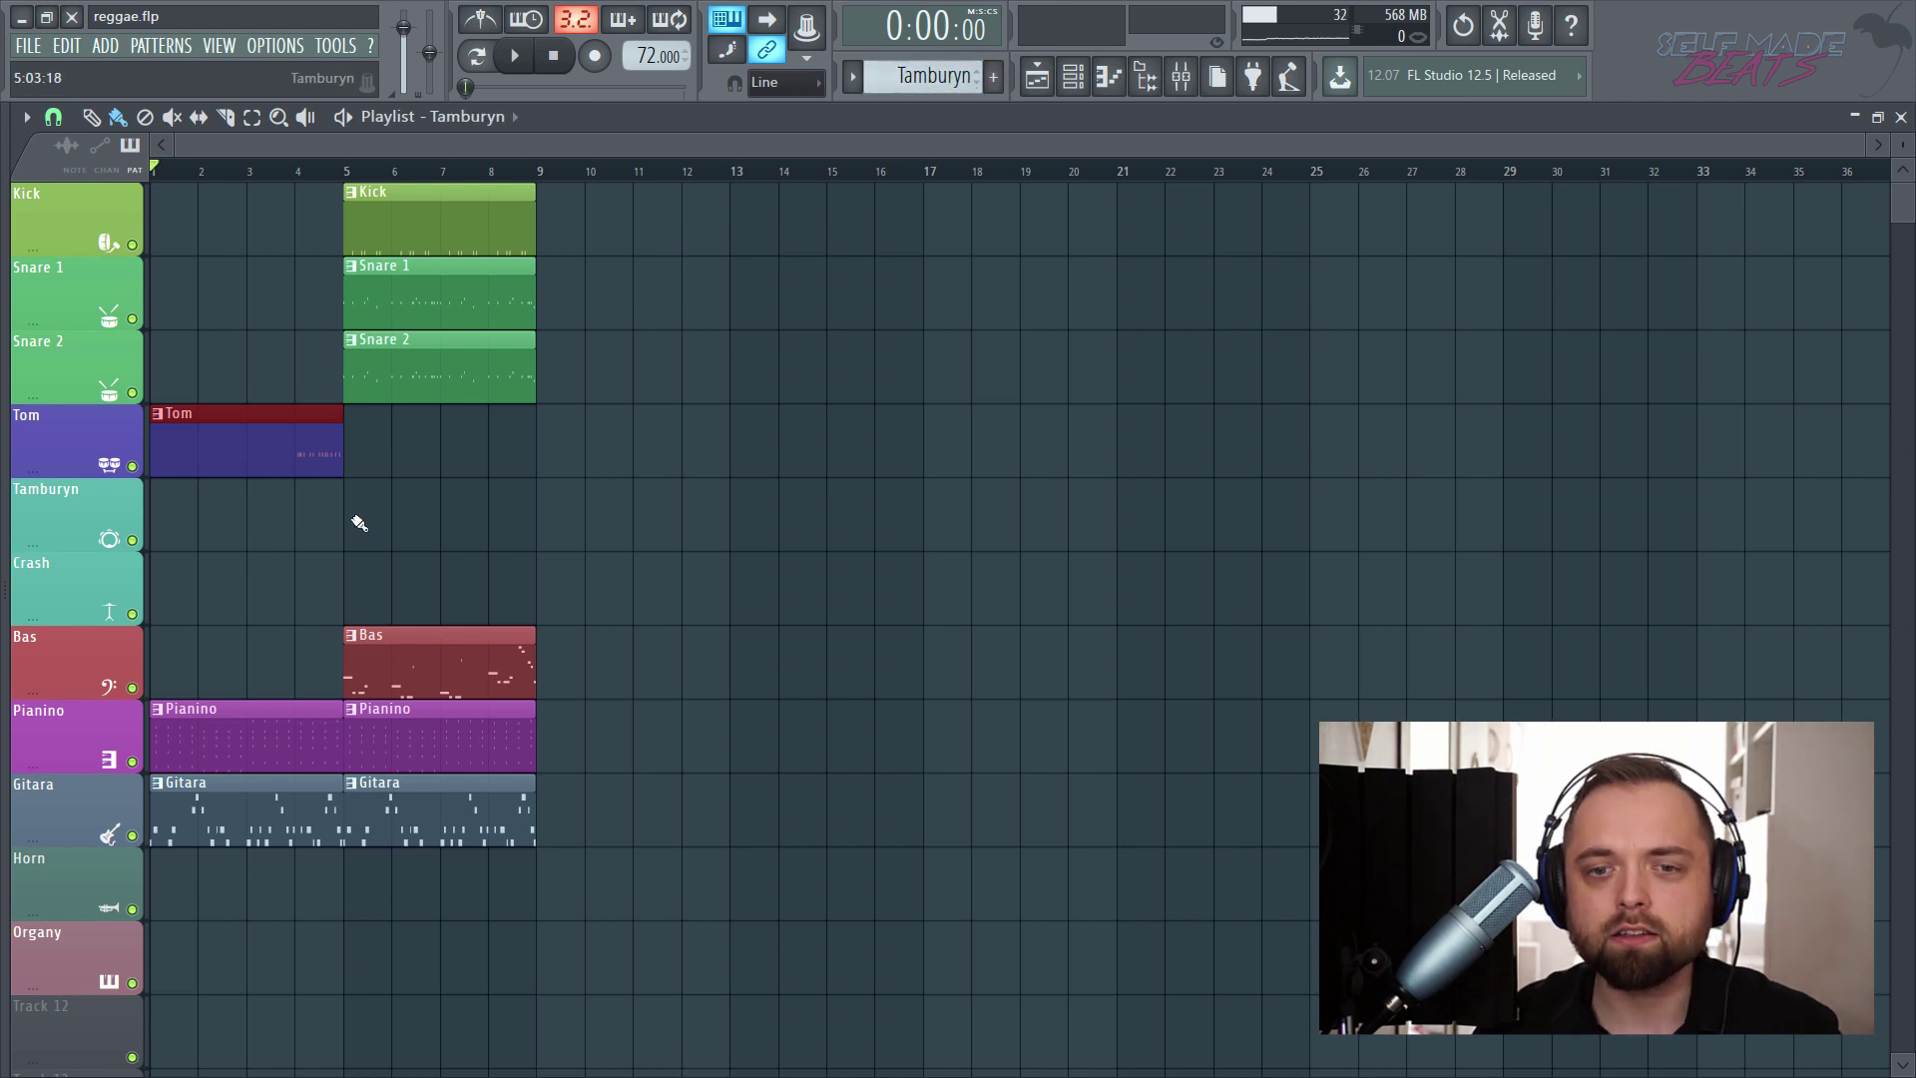
{"action": "left_click", "coordinate": [359, 523]}
- Place the Crash pattern on its playlist track at bar 5 and extend the clip to bar 9
{"action": "scroll", "coordinate": [929, 76], "scroll_direction": "down", "scroll_amount": 1}
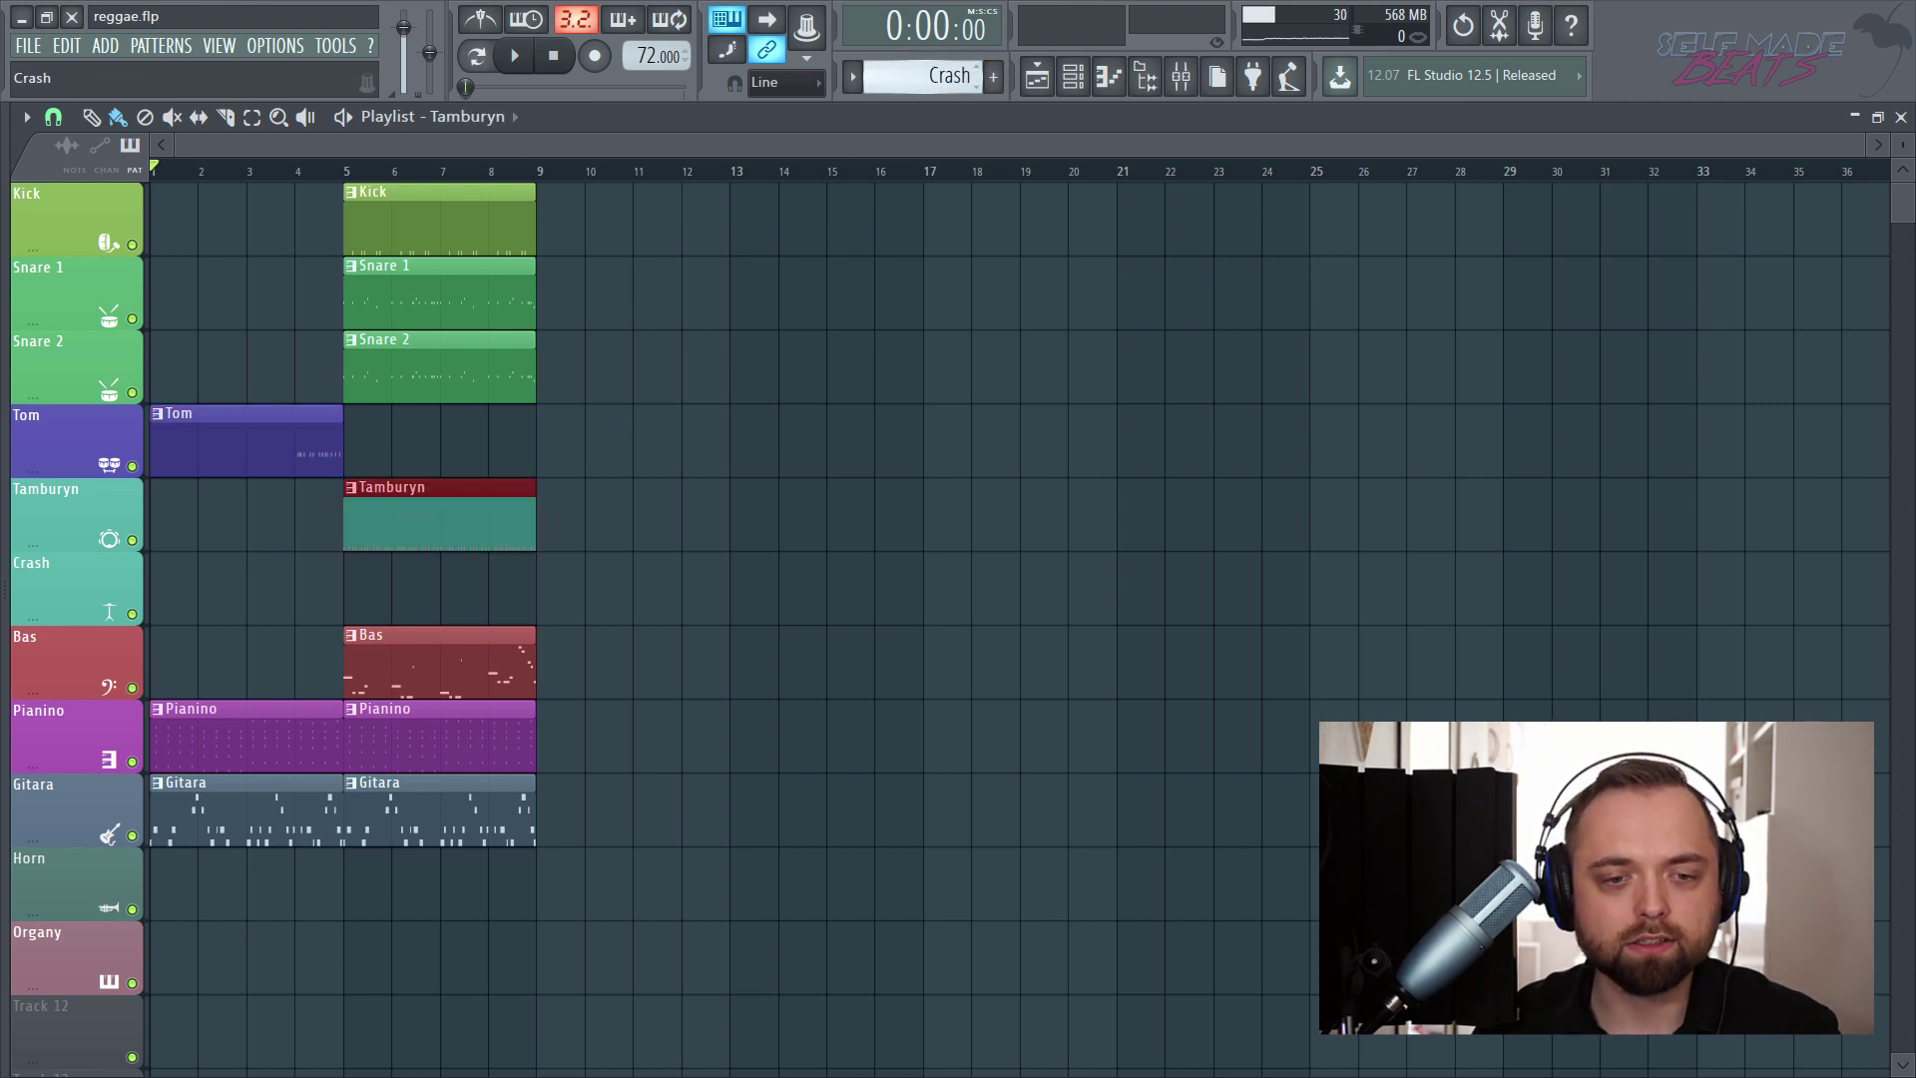
{"action": "left_click", "coordinate": [353, 597]}
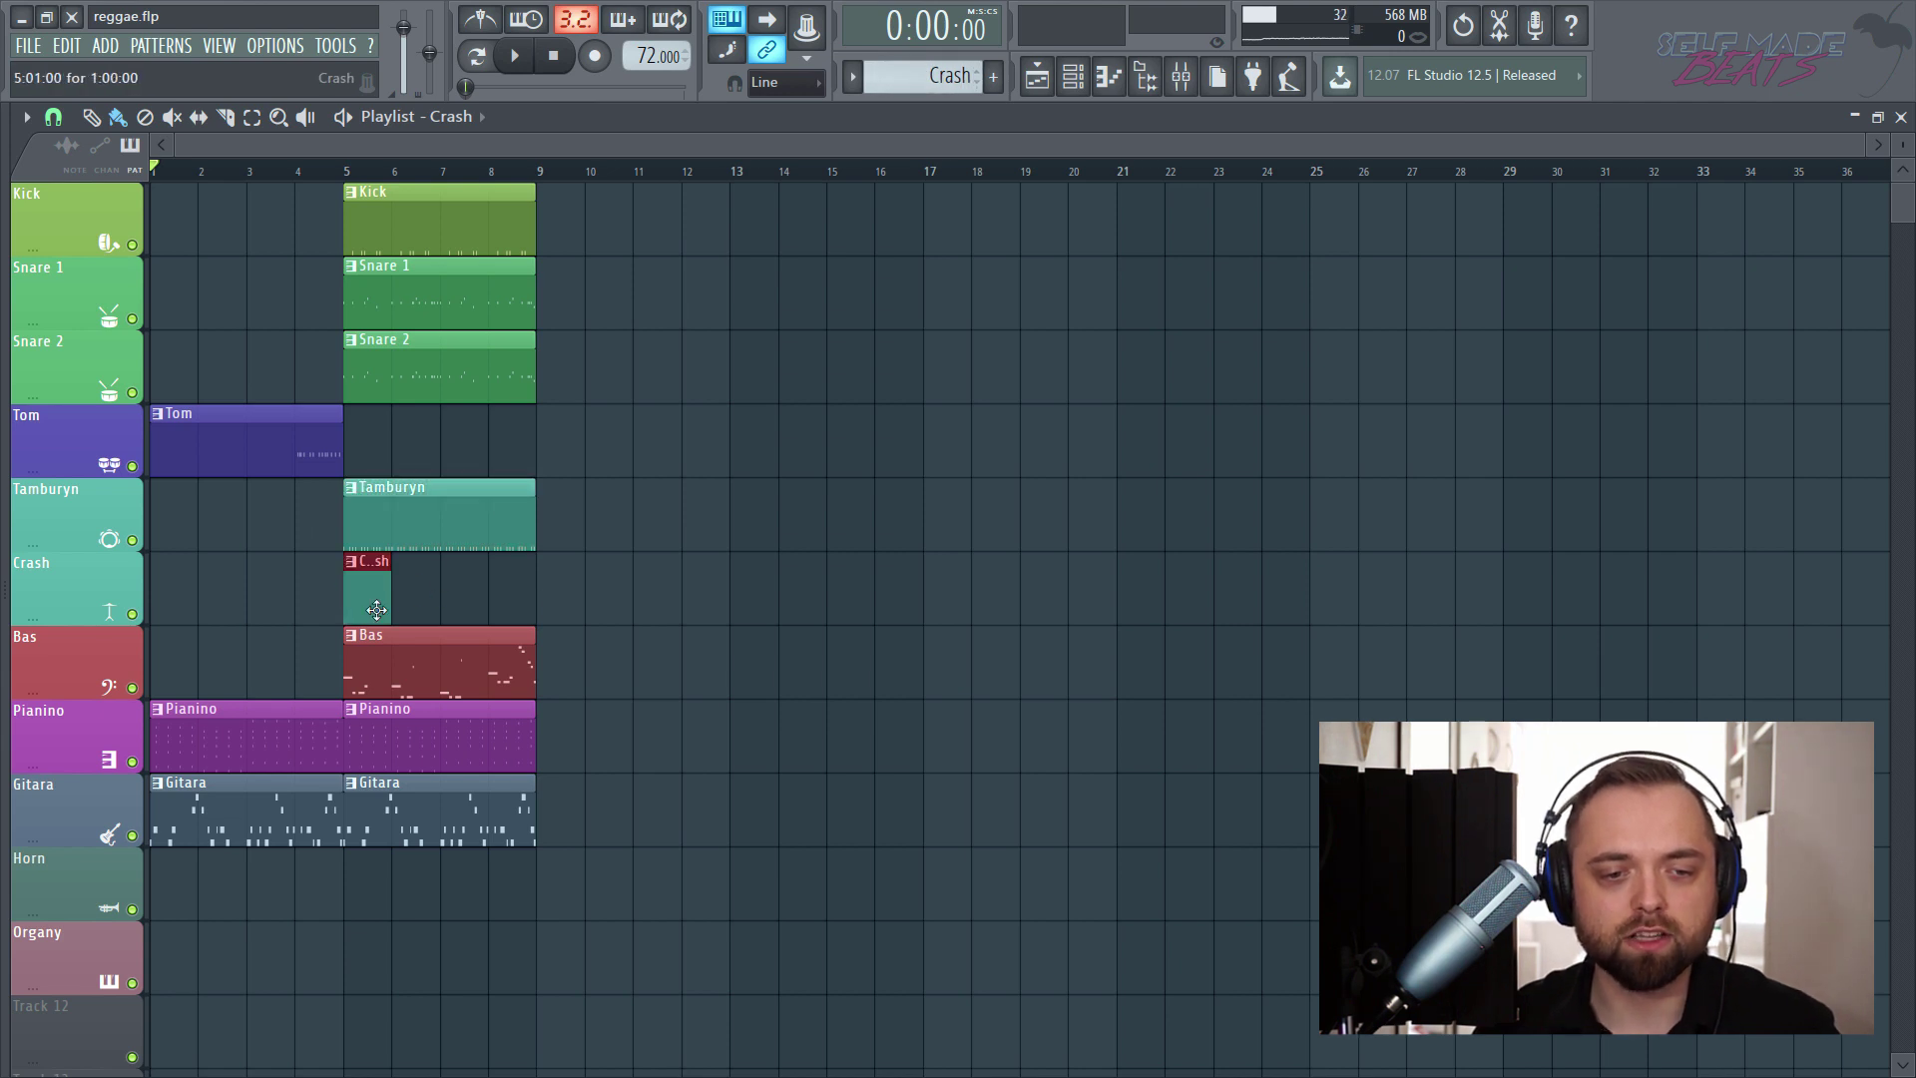
{"action": "left_click_drag", "start_coordinate": [394, 596], "coordinate": [548, 602]}
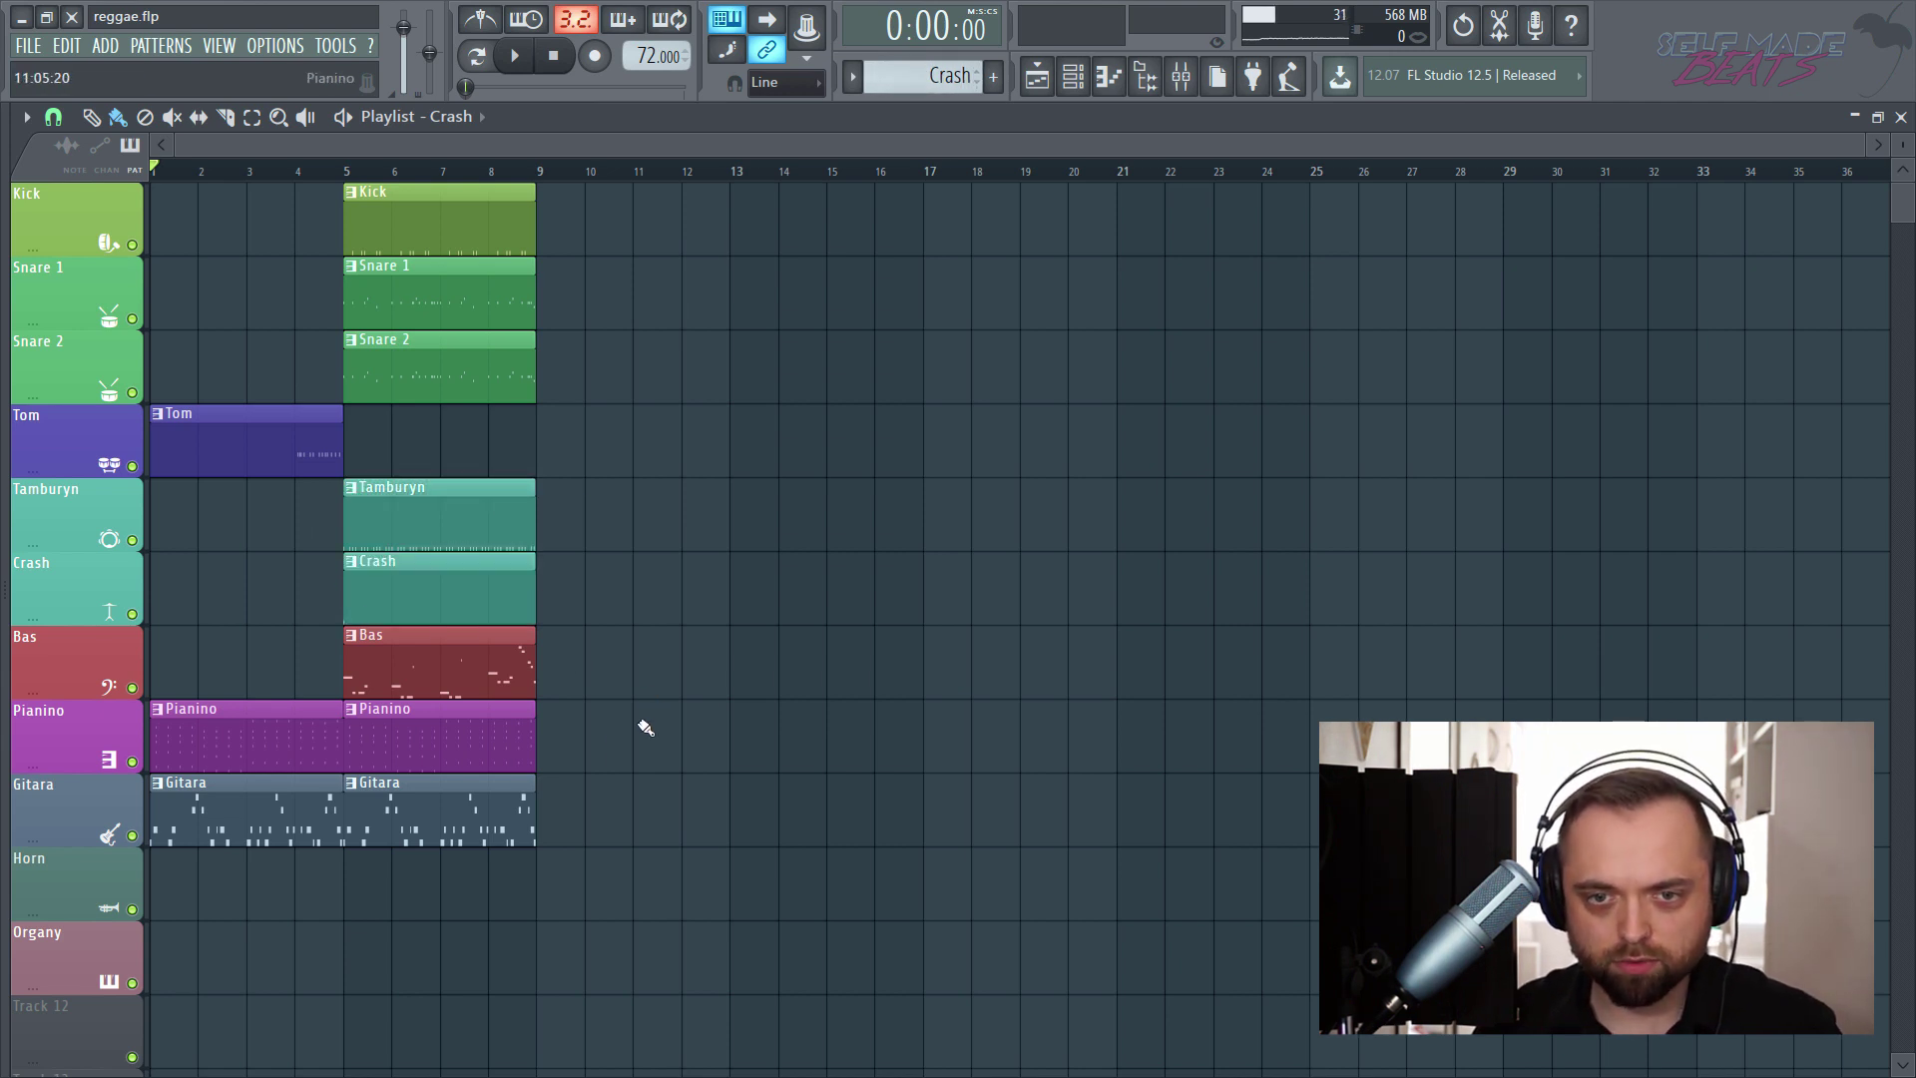
- Duplicate all clips in the bar 5 block so that copies start at bars 9, 13 and 17
{"action": "scroll", "coordinate": [943, 85], "scroll_direction": "down", "scroll_amount": 1}
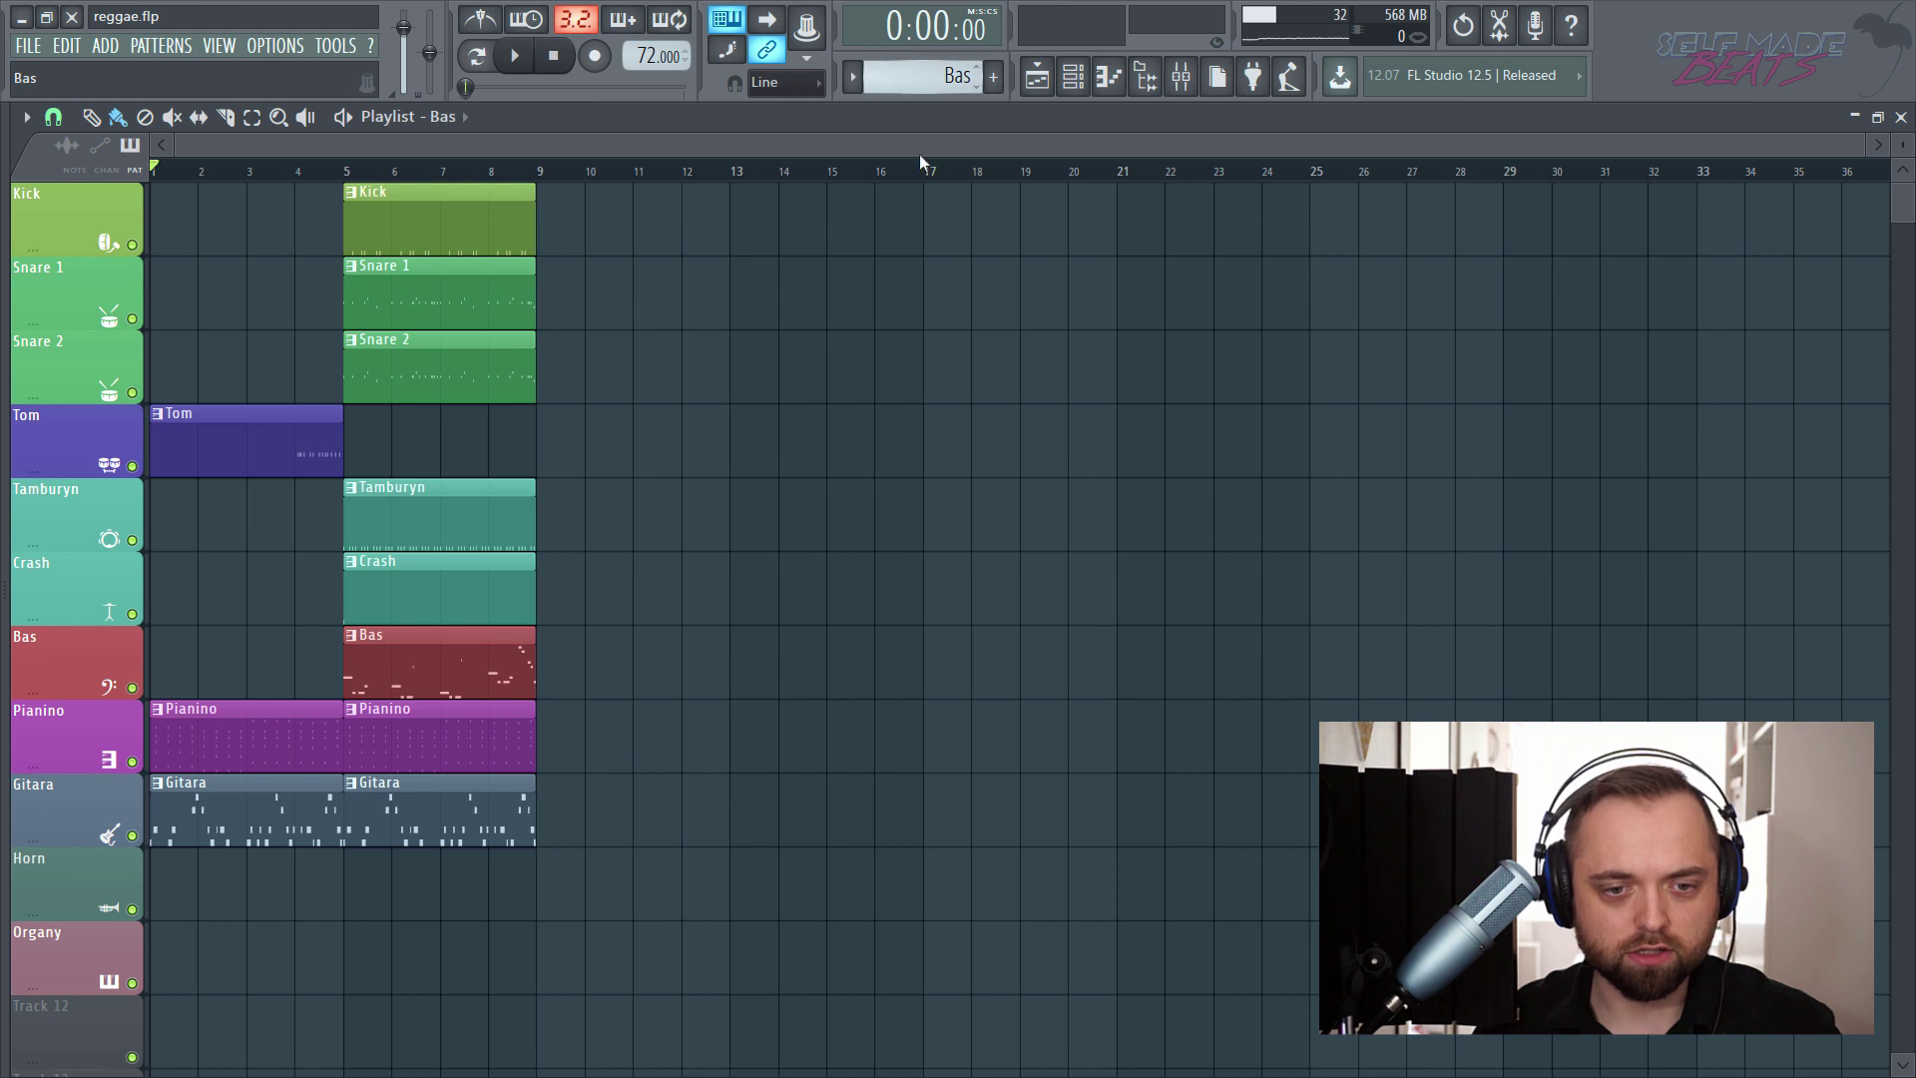
{"action": "left_click_drag", "start_coordinate": [647, 922], "coordinate": [345, 185]}
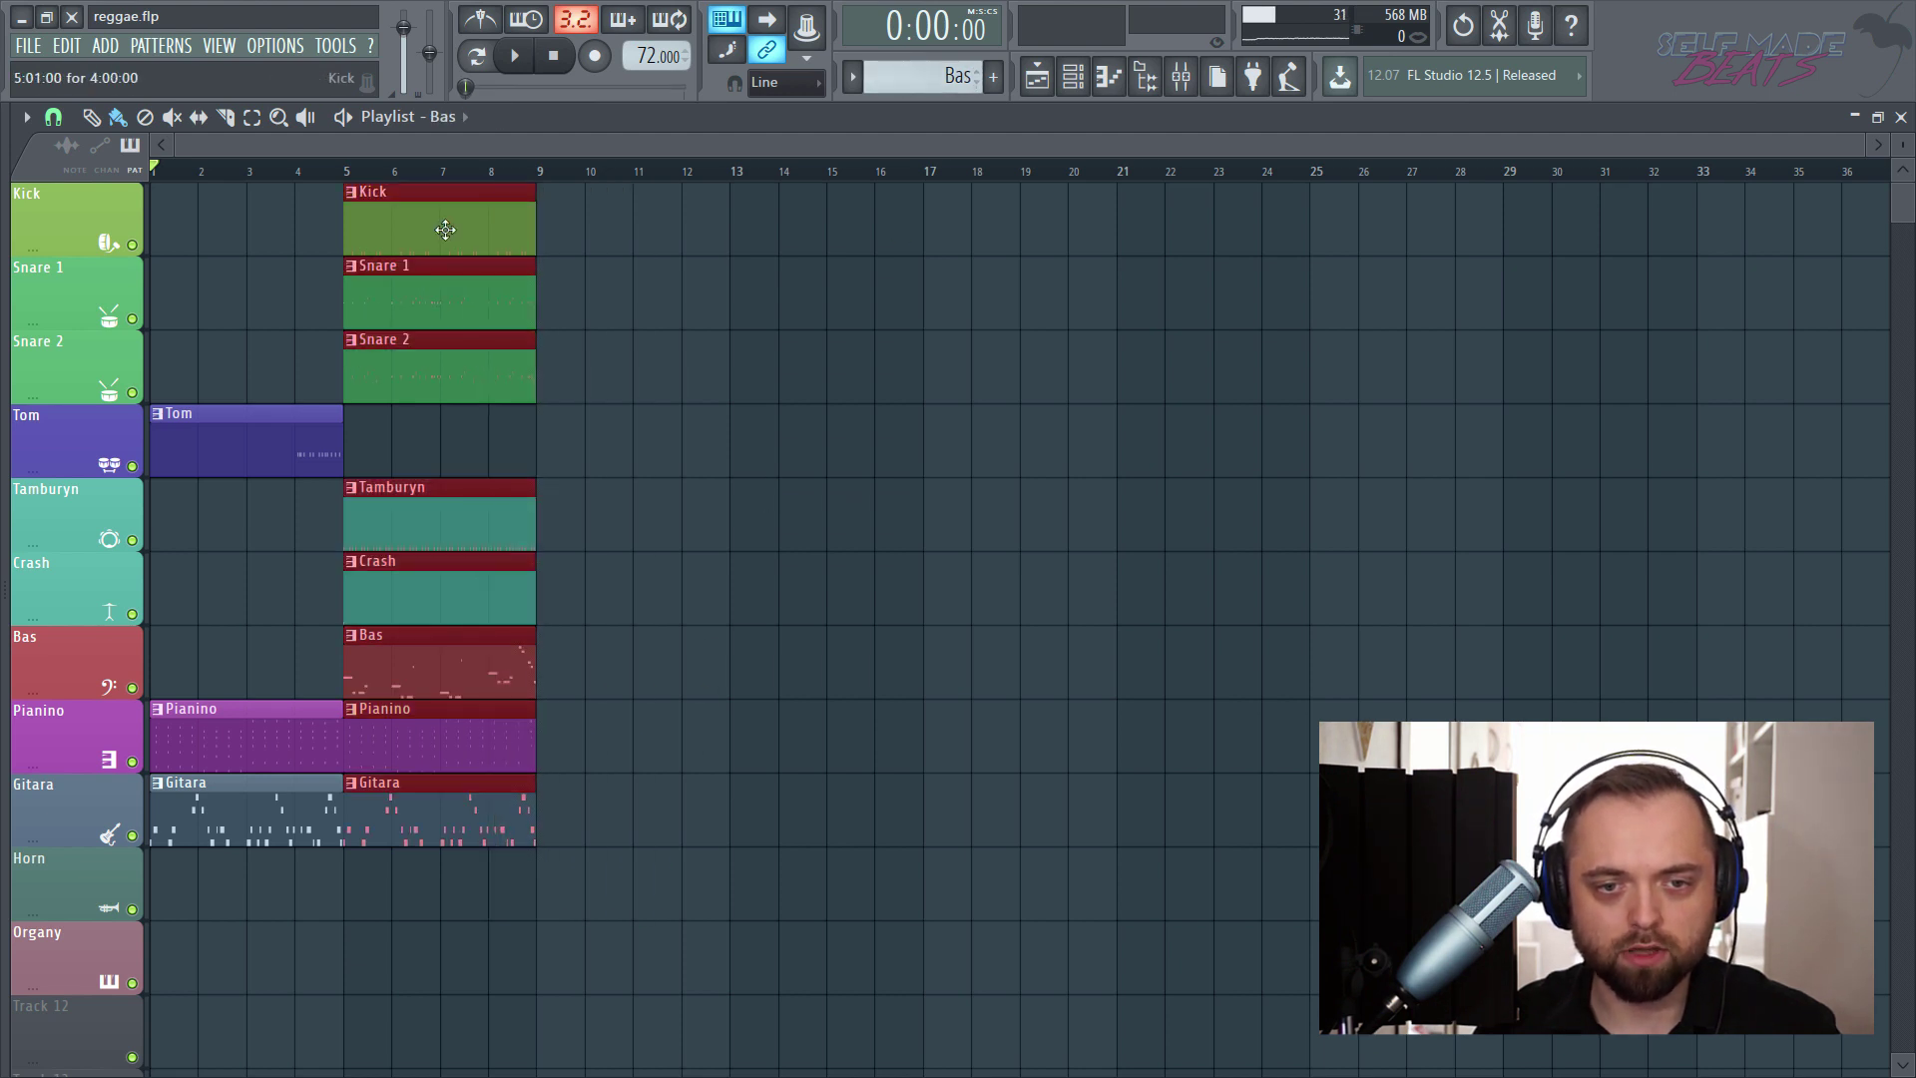
{"action": "left_click_drag", "start_coordinate": [445, 230], "coordinate": [998, 214]}
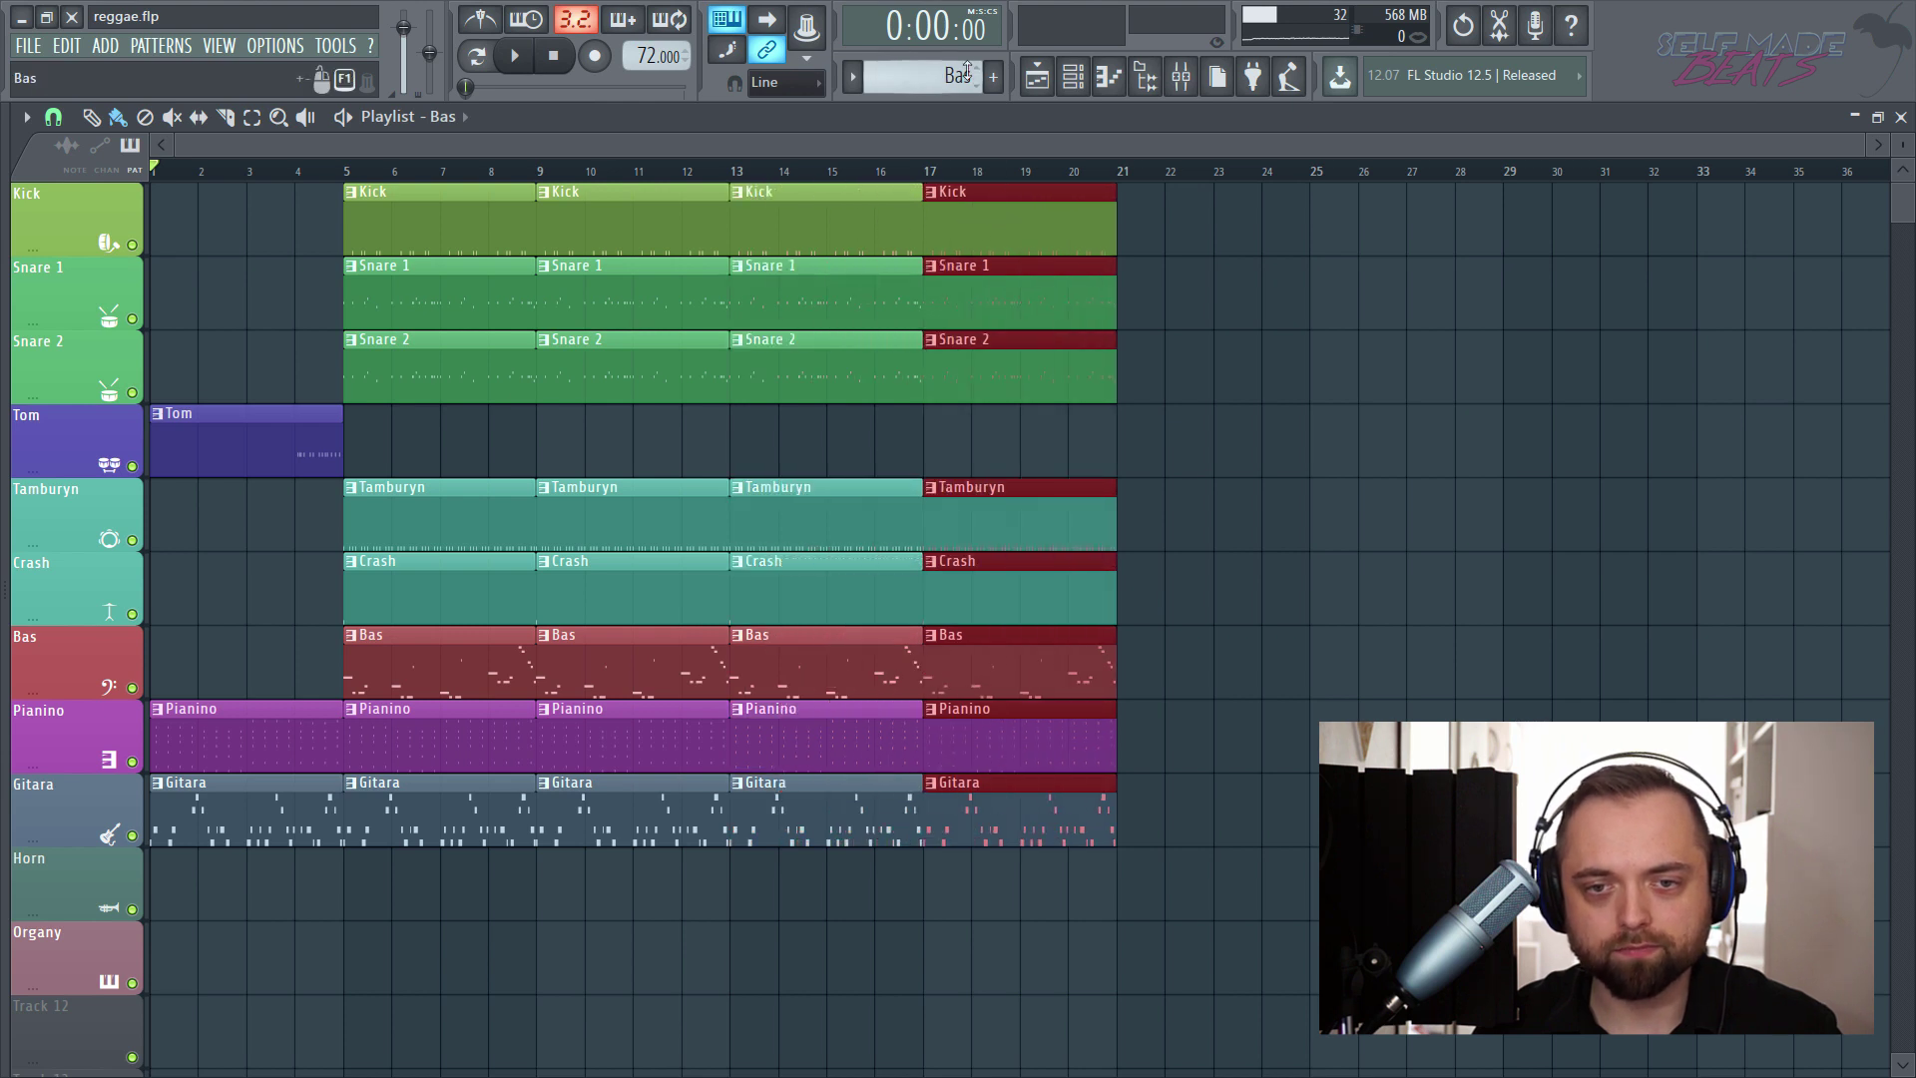
- Place the Horn pattern on its track at bar 9 and copy the Tom clip to bars 9 and 17
{"action": "left_click_drag", "start_coordinate": [964, 72], "coordinate": [963, 87]}
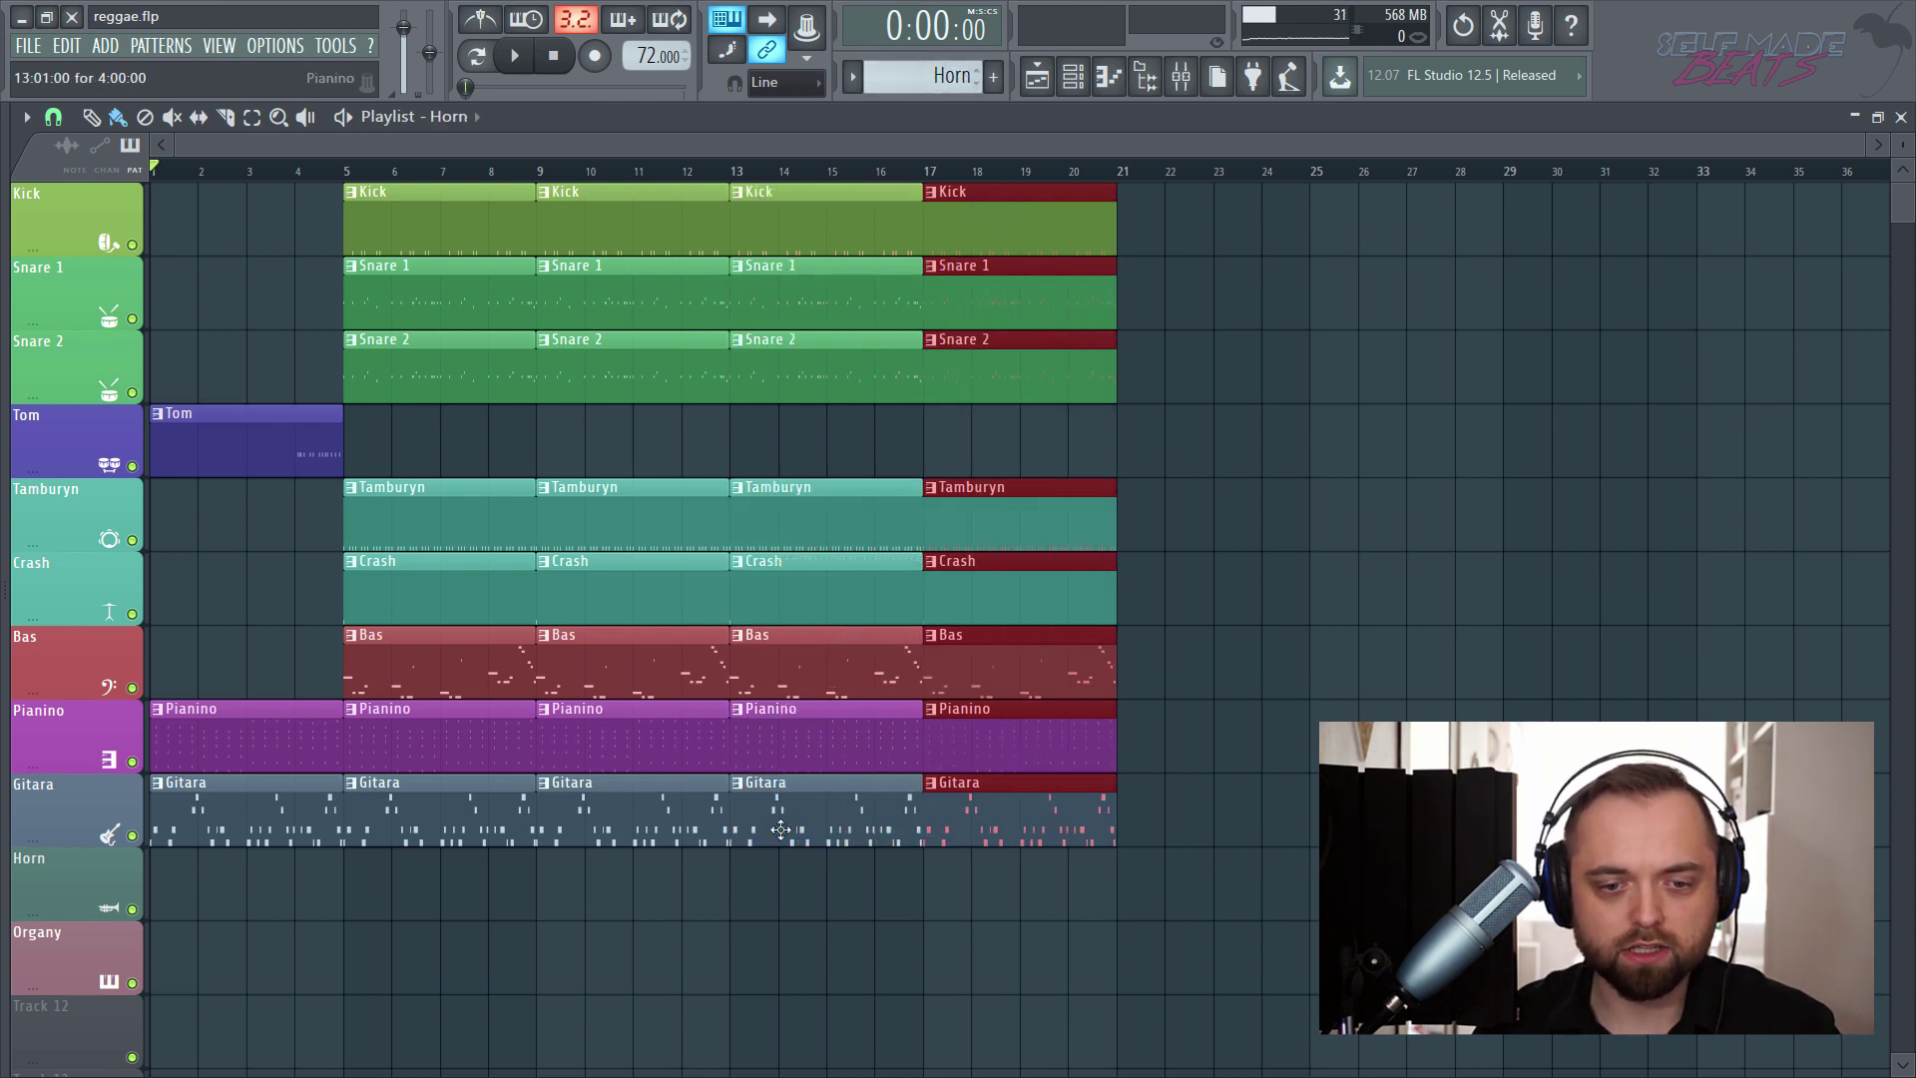
{"action": "left_click", "coordinate": [557, 900]}
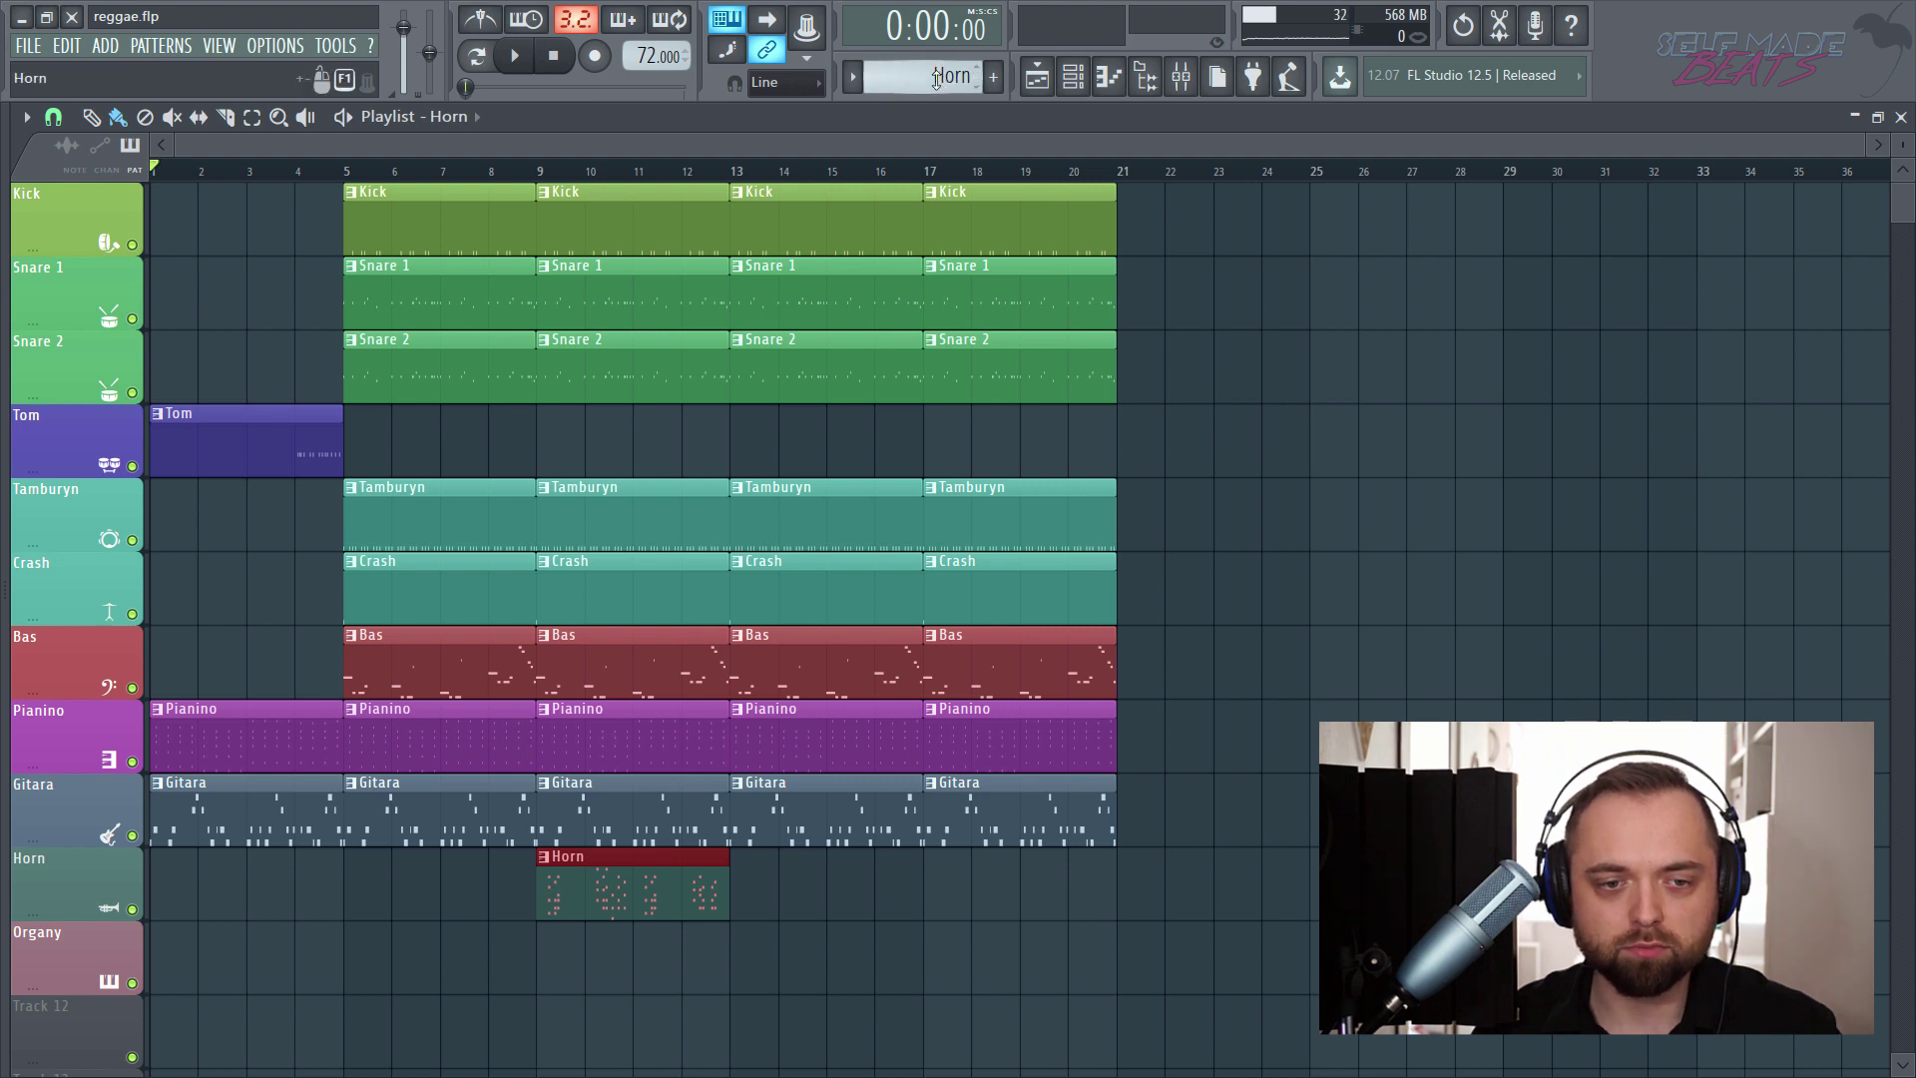
{"action": "left_click_drag", "start_coordinate": [186, 434], "coordinate": [1036, 424]}
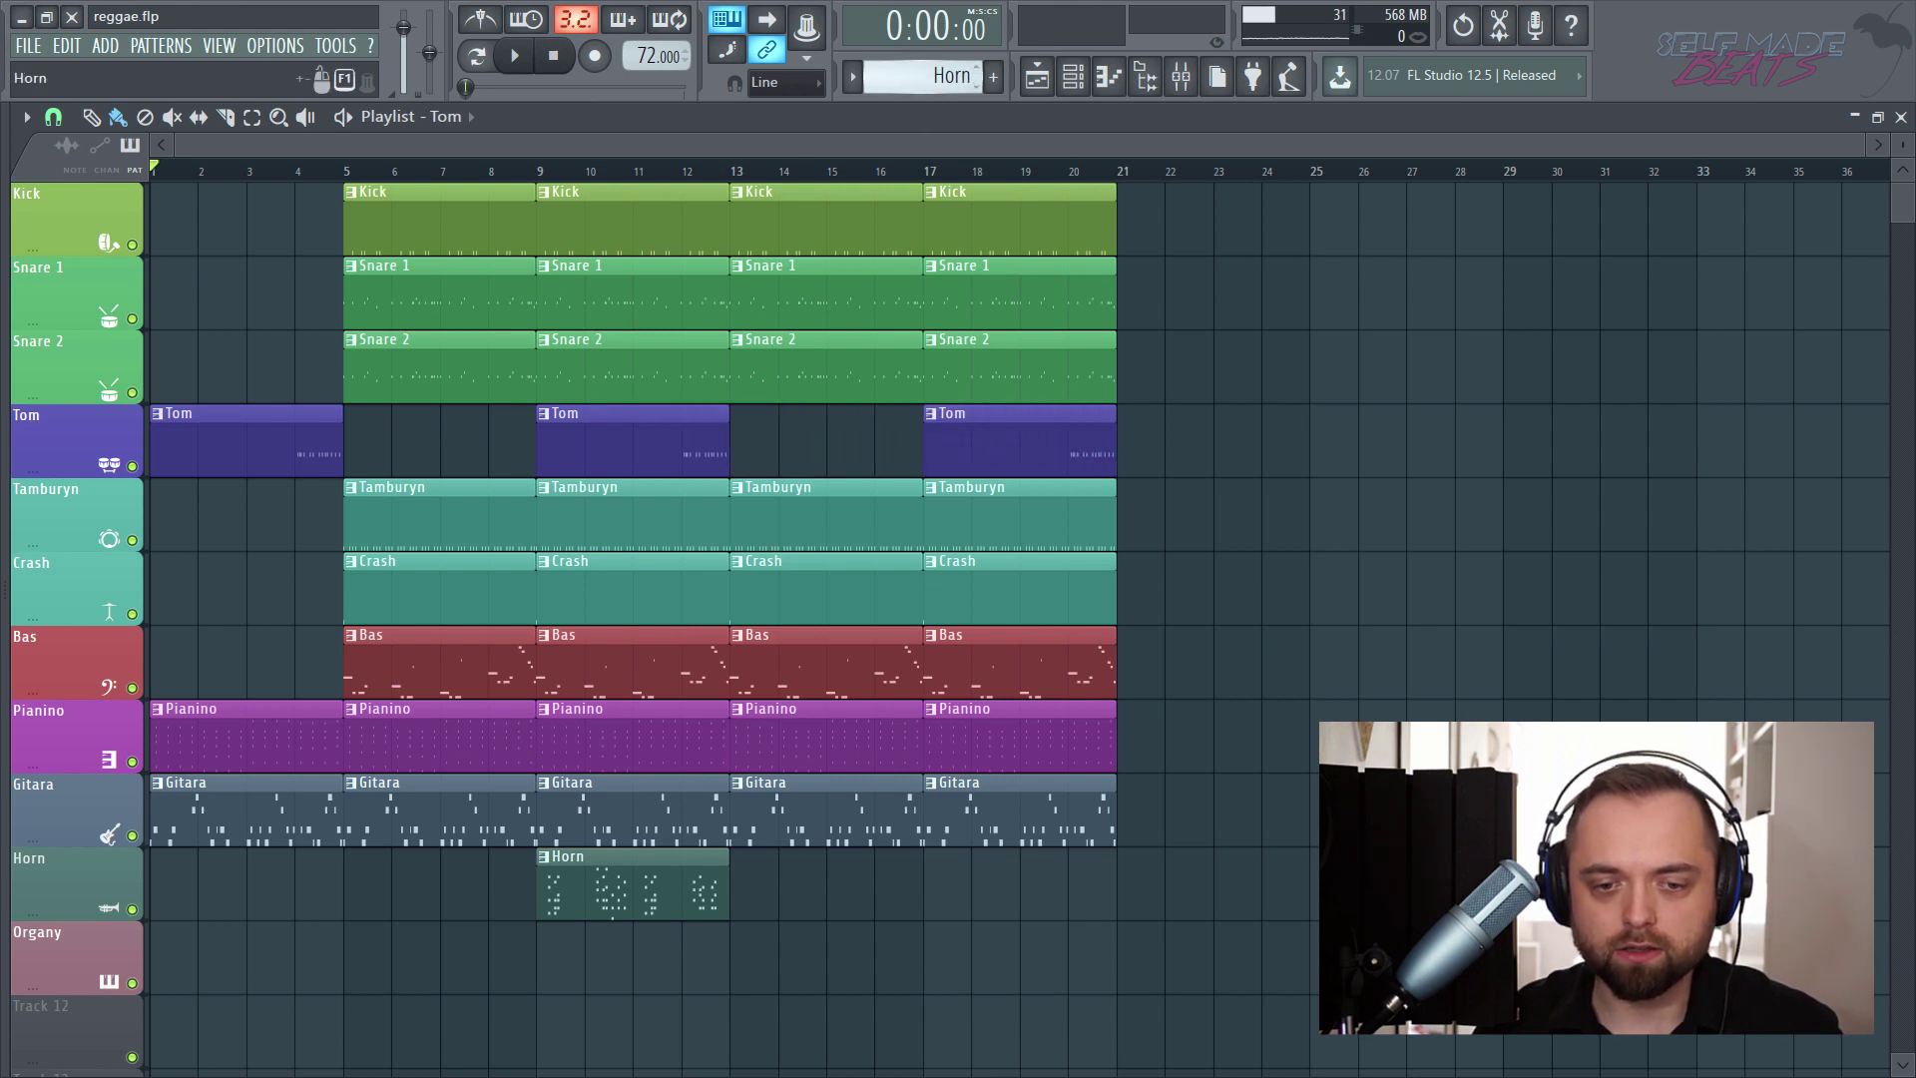
- Place the Organy pattern on its track at bars 13 and 17, and repeat the Horn clip at the same bars
{"action": "left_click_drag", "start_coordinate": [929, 86], "coordinate": [930, 76]}
{"action": "left_click_drag", "start_coordinate": [749, 966], "coordinate": [1050, 978]}
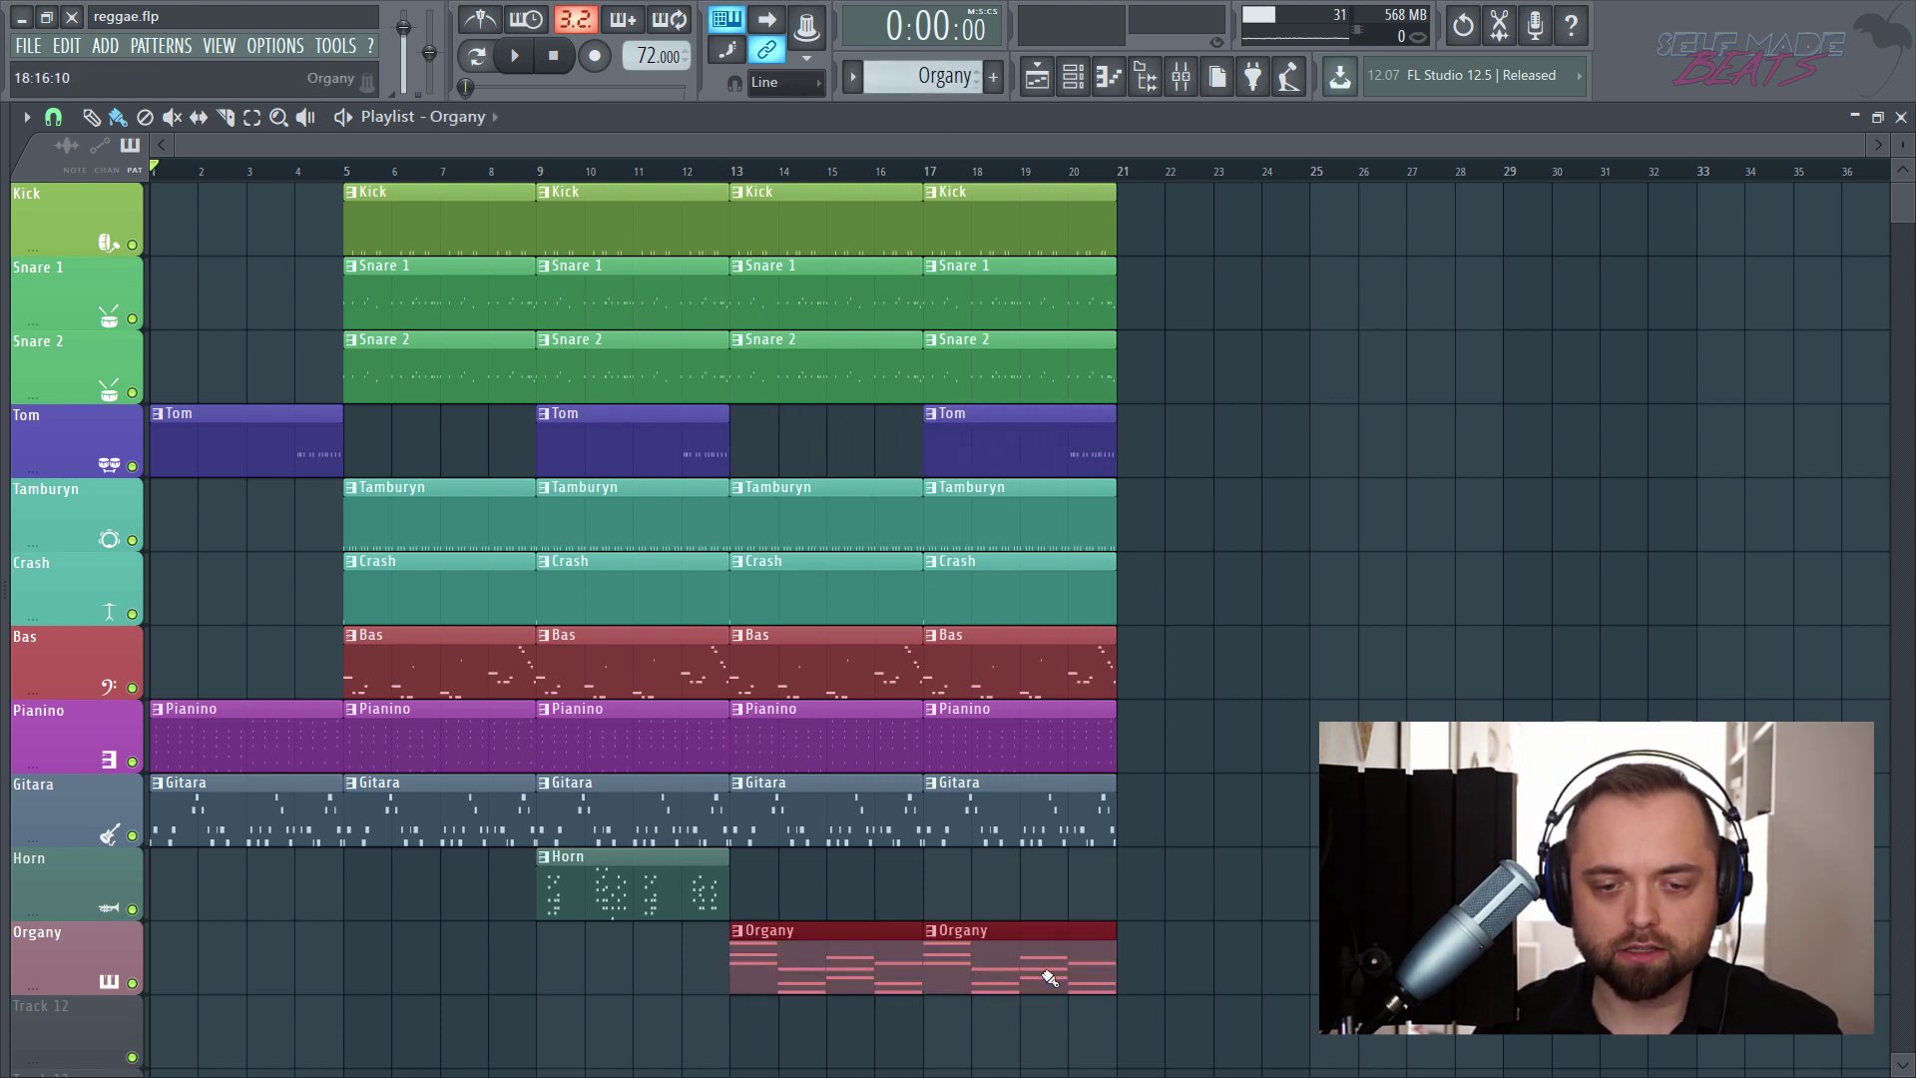
{"action": "left_click_drag", "start_coordinate": [675, 889], "coordinate": [1050, 889]}
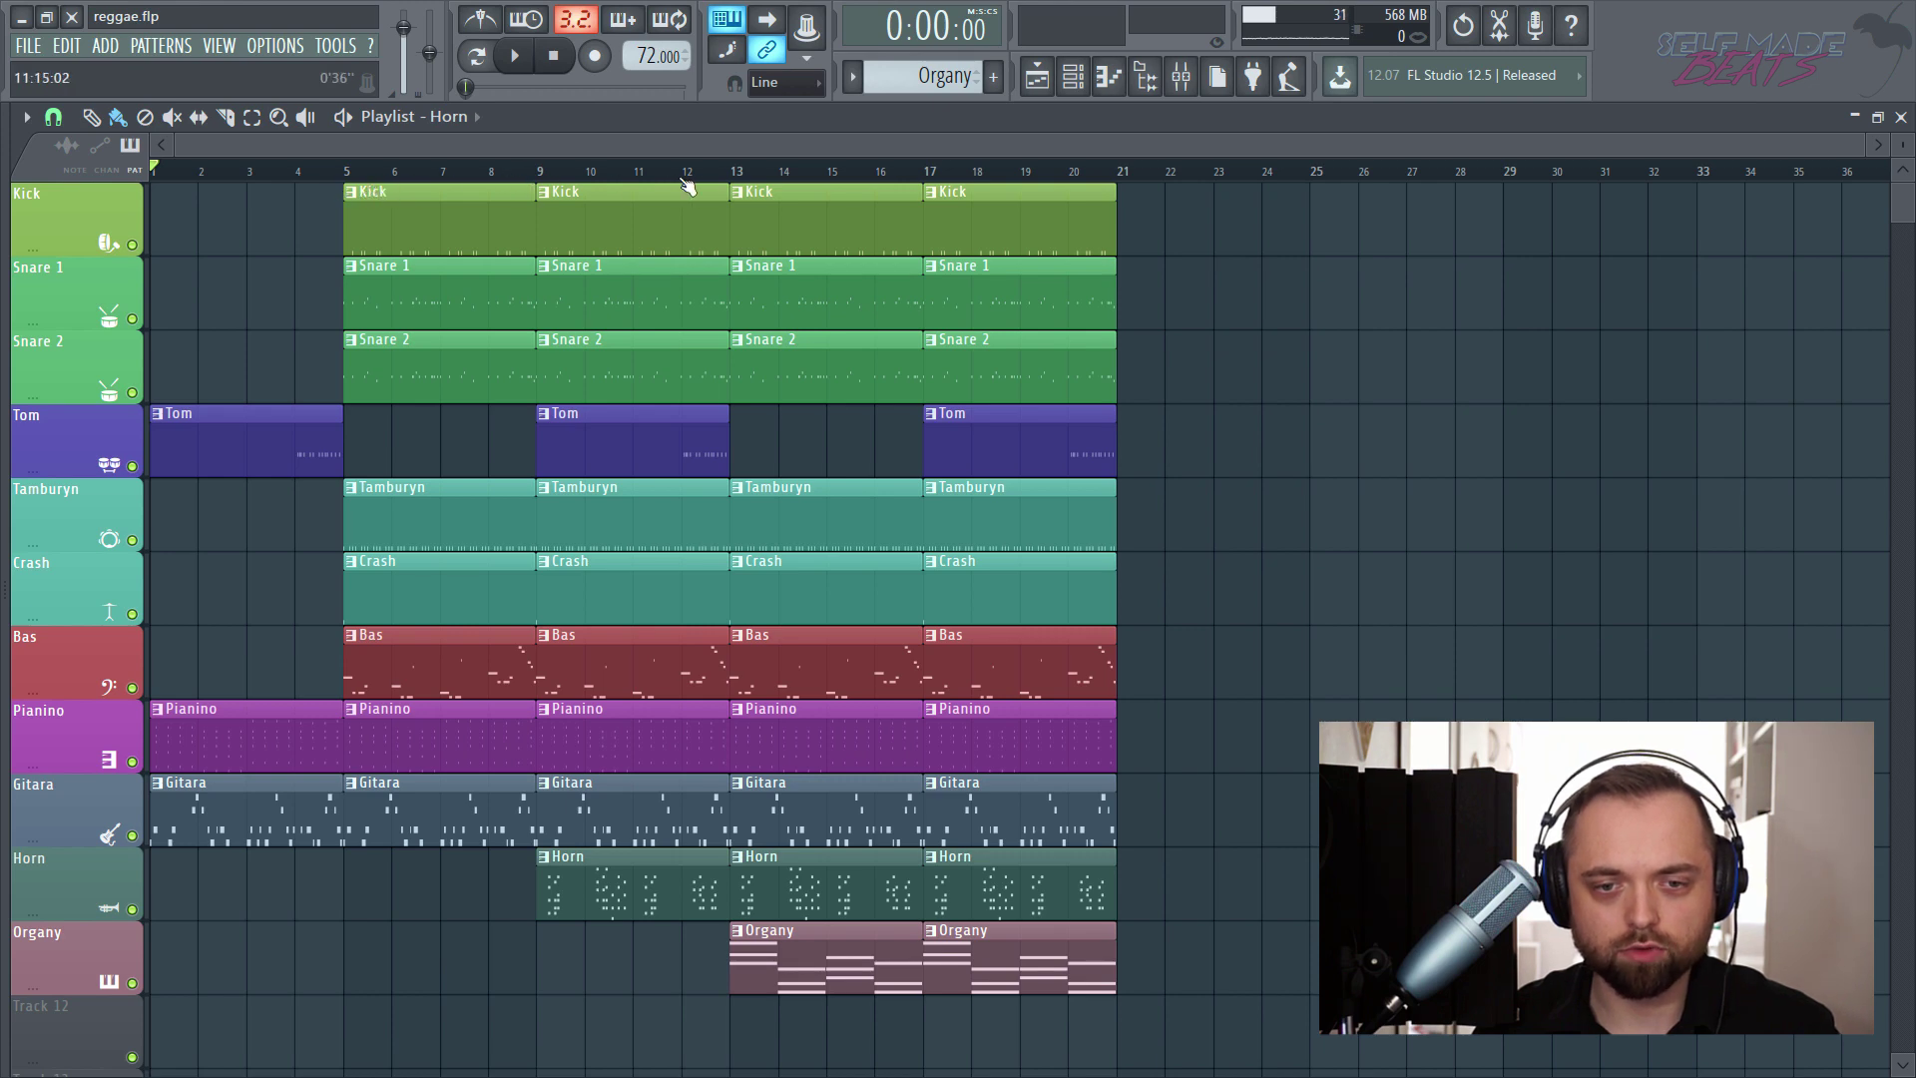
- Shorten the Kick, Snare 1 and Snare 2 clips that start at bar 9 so they end at bar 12
{"action": "scroll", "coordinate": [687, 187], "scroll_direction": "up", "scroll_amount": 8}
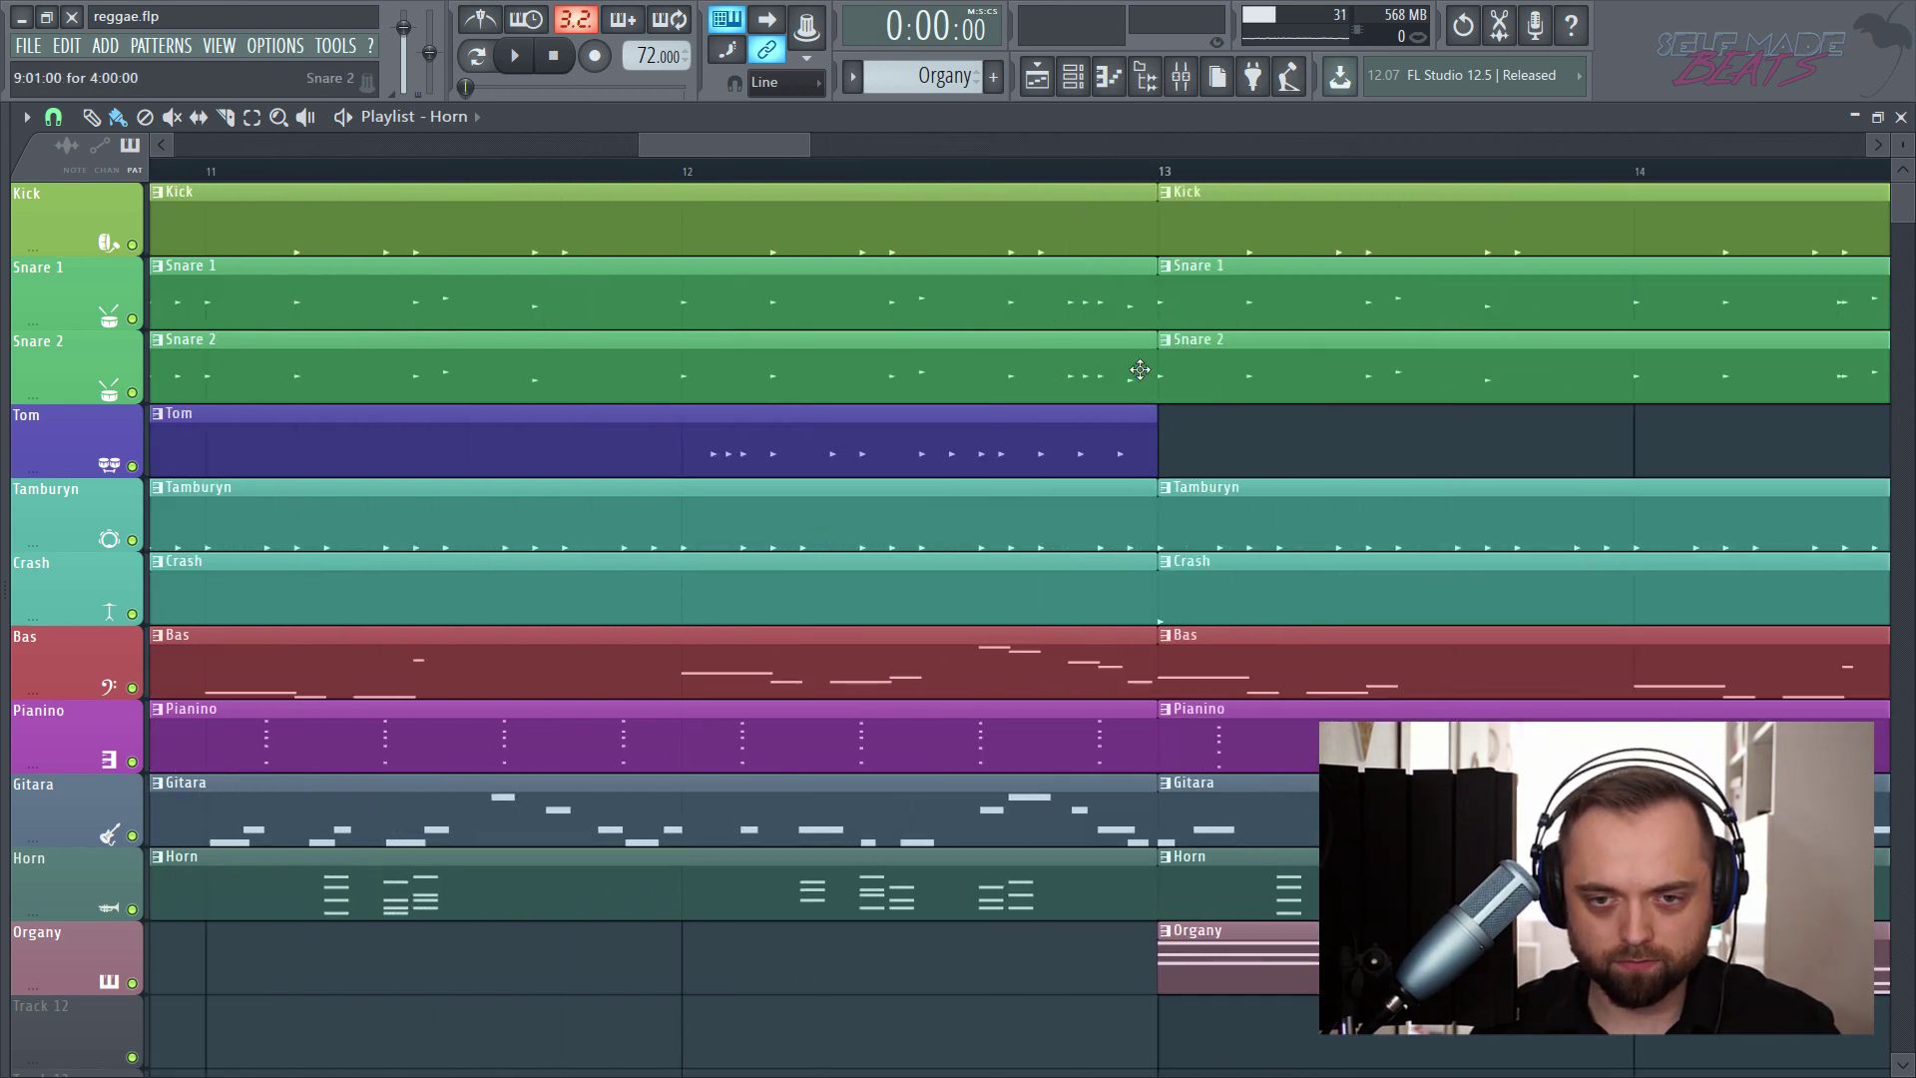
{"action": "left_click_drag", "start_coordinate": [1118, 200], "coordinate": [1149, 241], "text": "ctrl"}
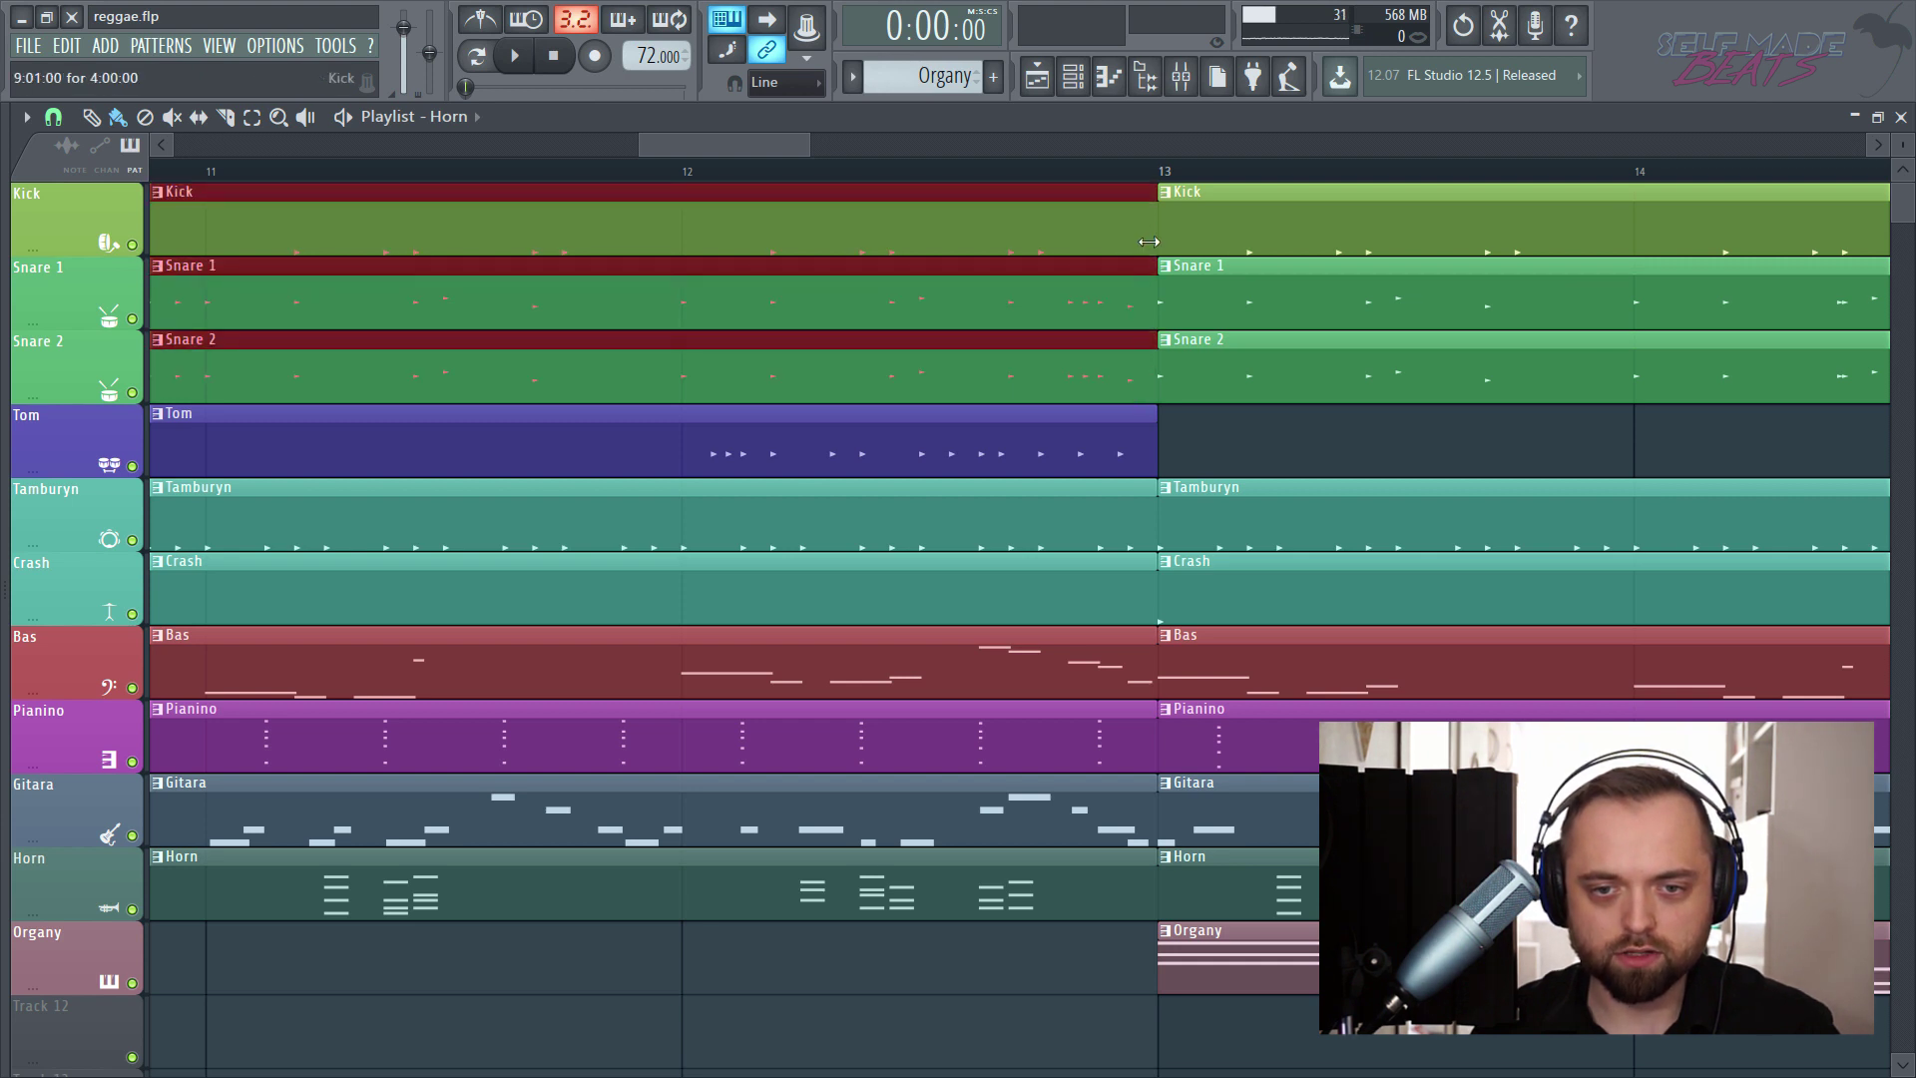
{"action": "left_click_drag", "start_coordinate": [911, 258], "coordinate": [766, 257]}
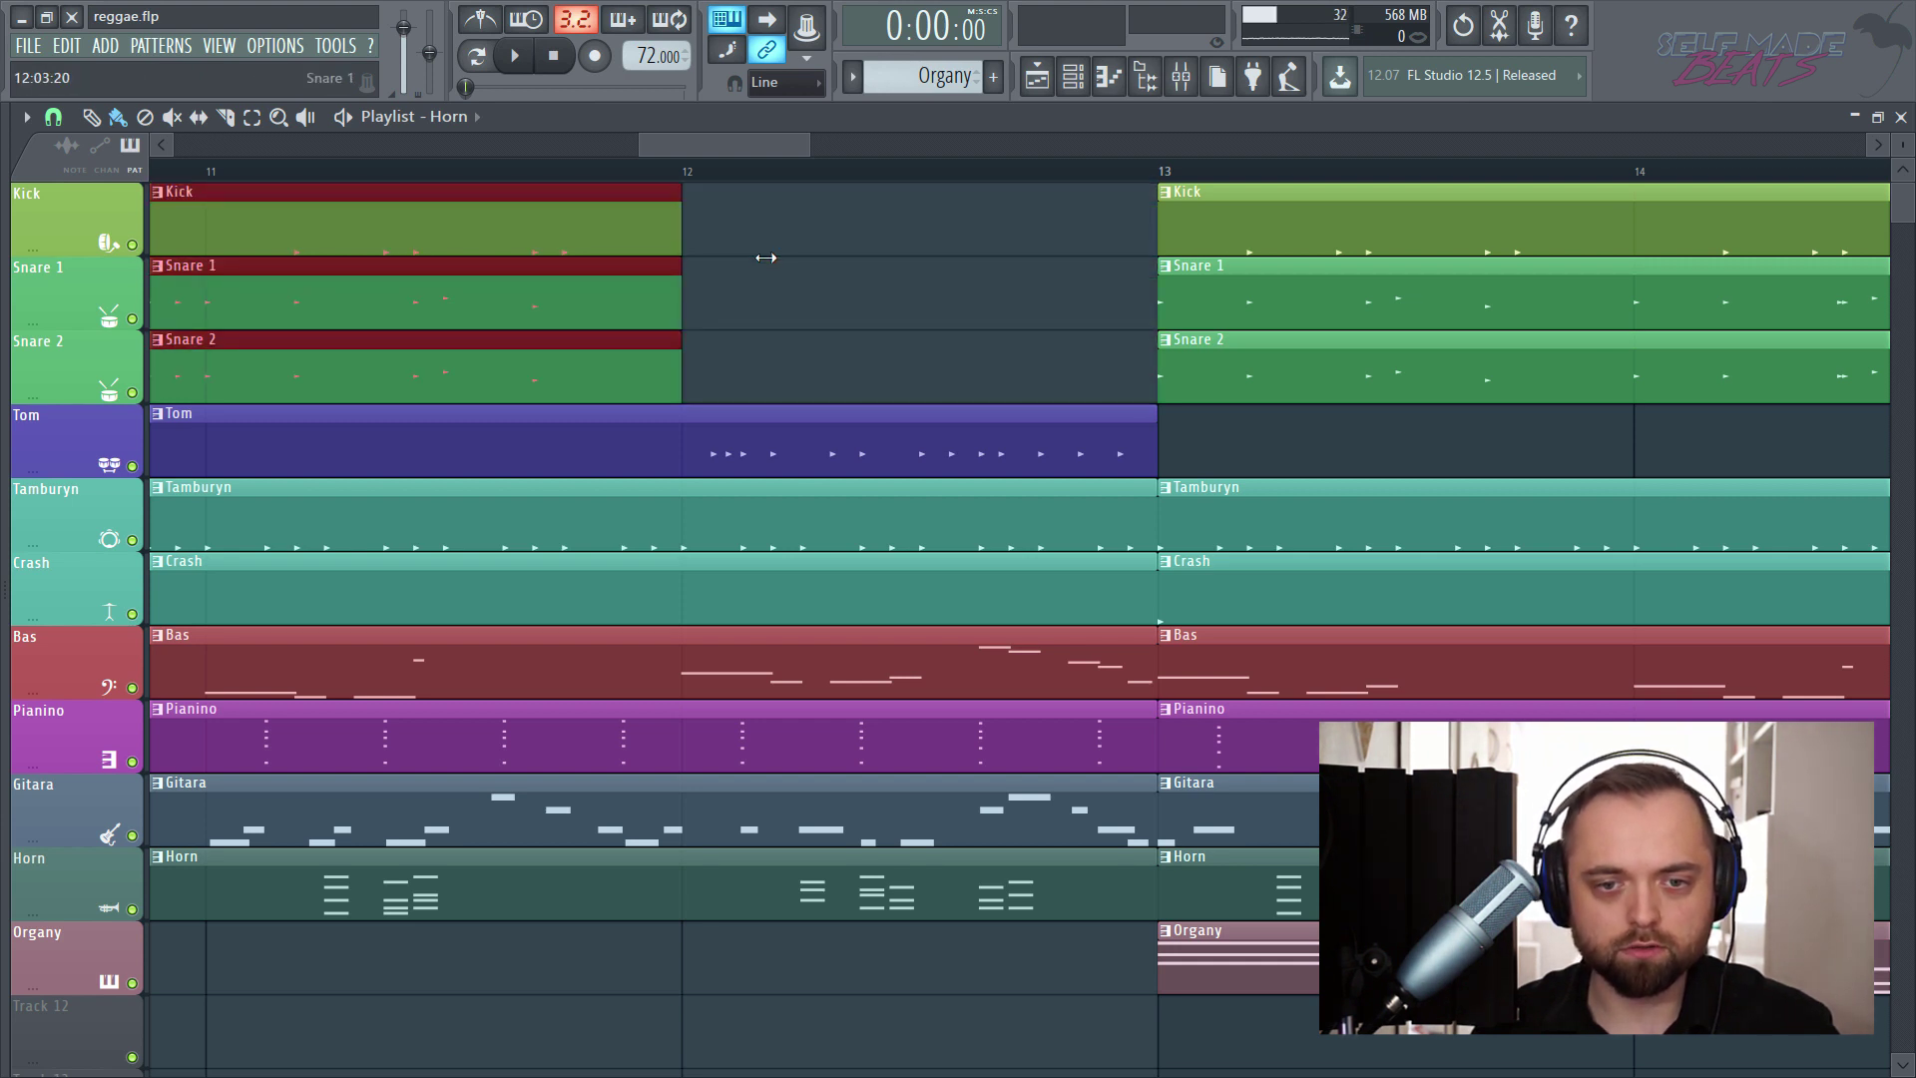
- Shorten the last Kick and Tamburyn clips so they end at bar 20
{"action": "scroll", "coordinate": [574, 172], "scroll_direction": "down", "scroll_amount": 4}
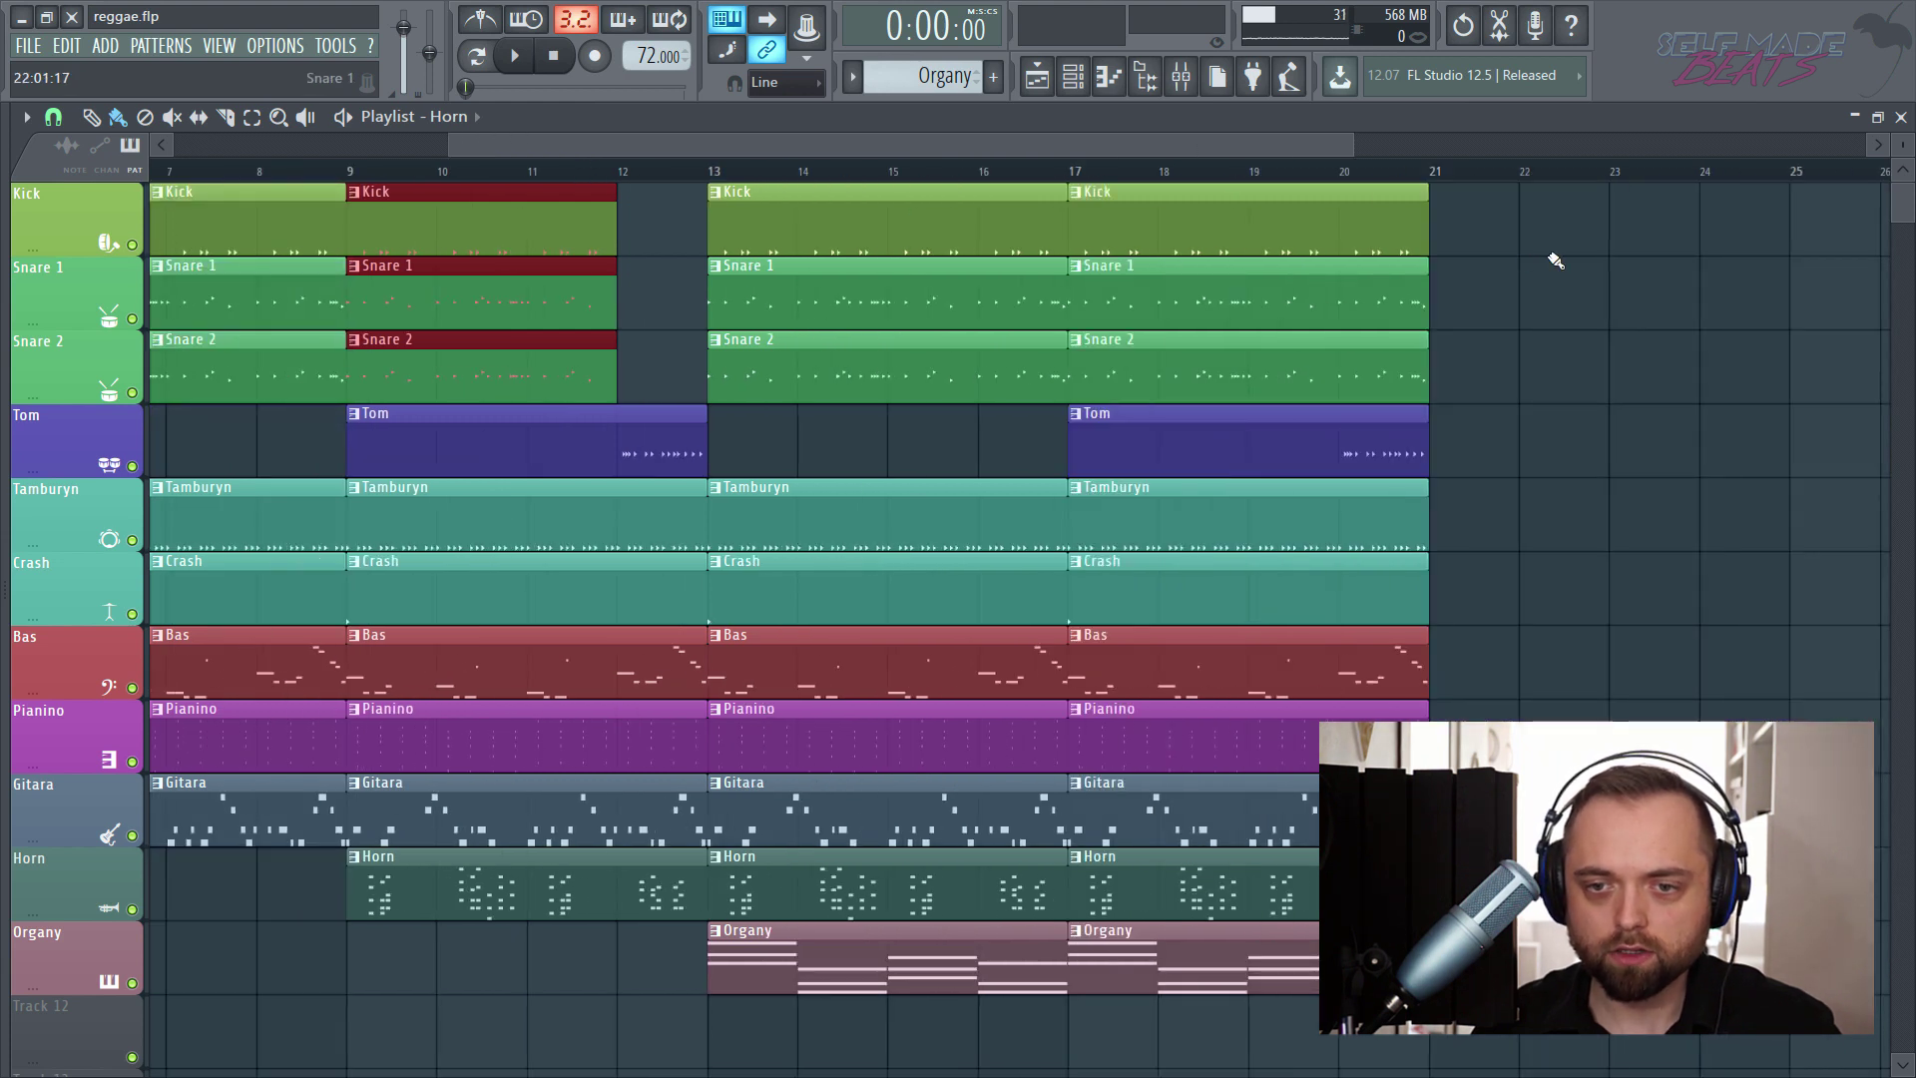
{"action": "left_click", "coordinate": [1556, 261]}
{"action": "scroll", "coordinate": [1438, 178], "scroll_direction": "up", "scroll_amount": 5}
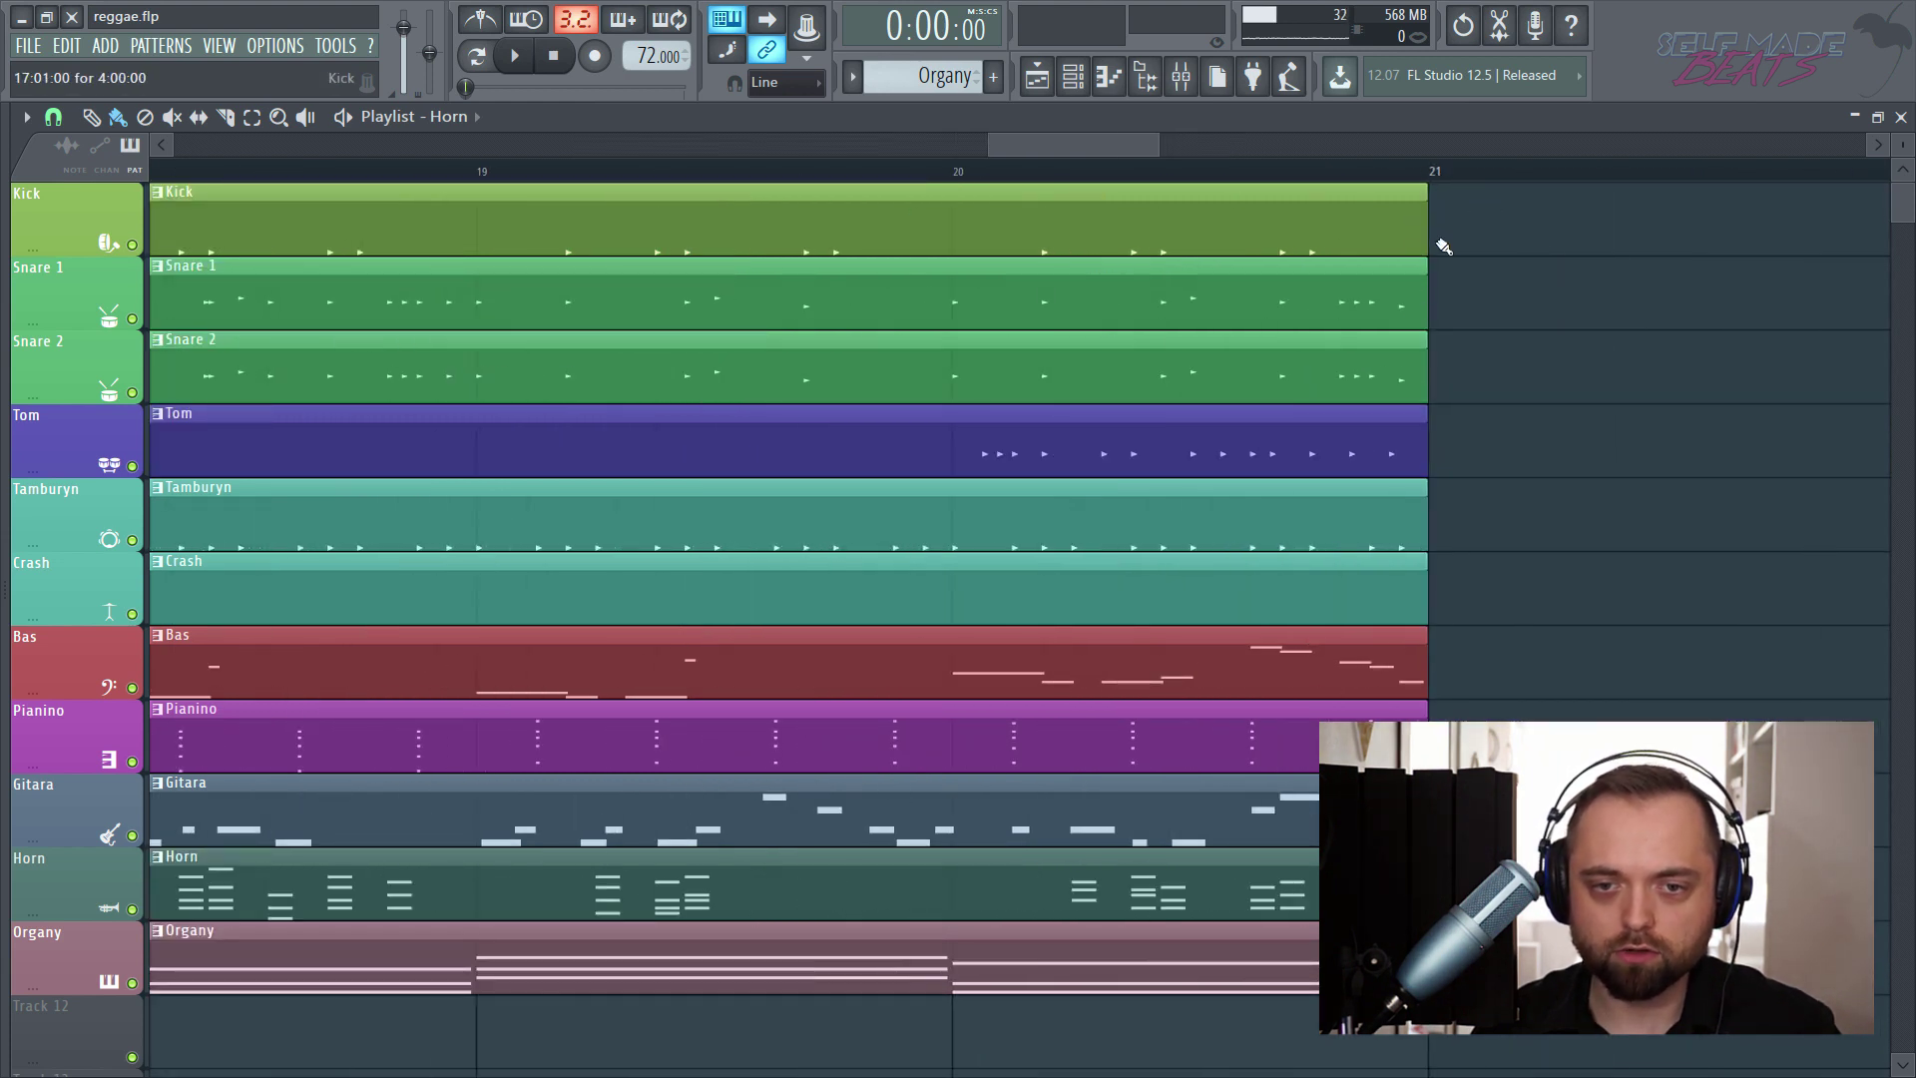
{"action": "left_click_drag", "start_coordinate": [1428, 234], "coordinate": [952, 235]}
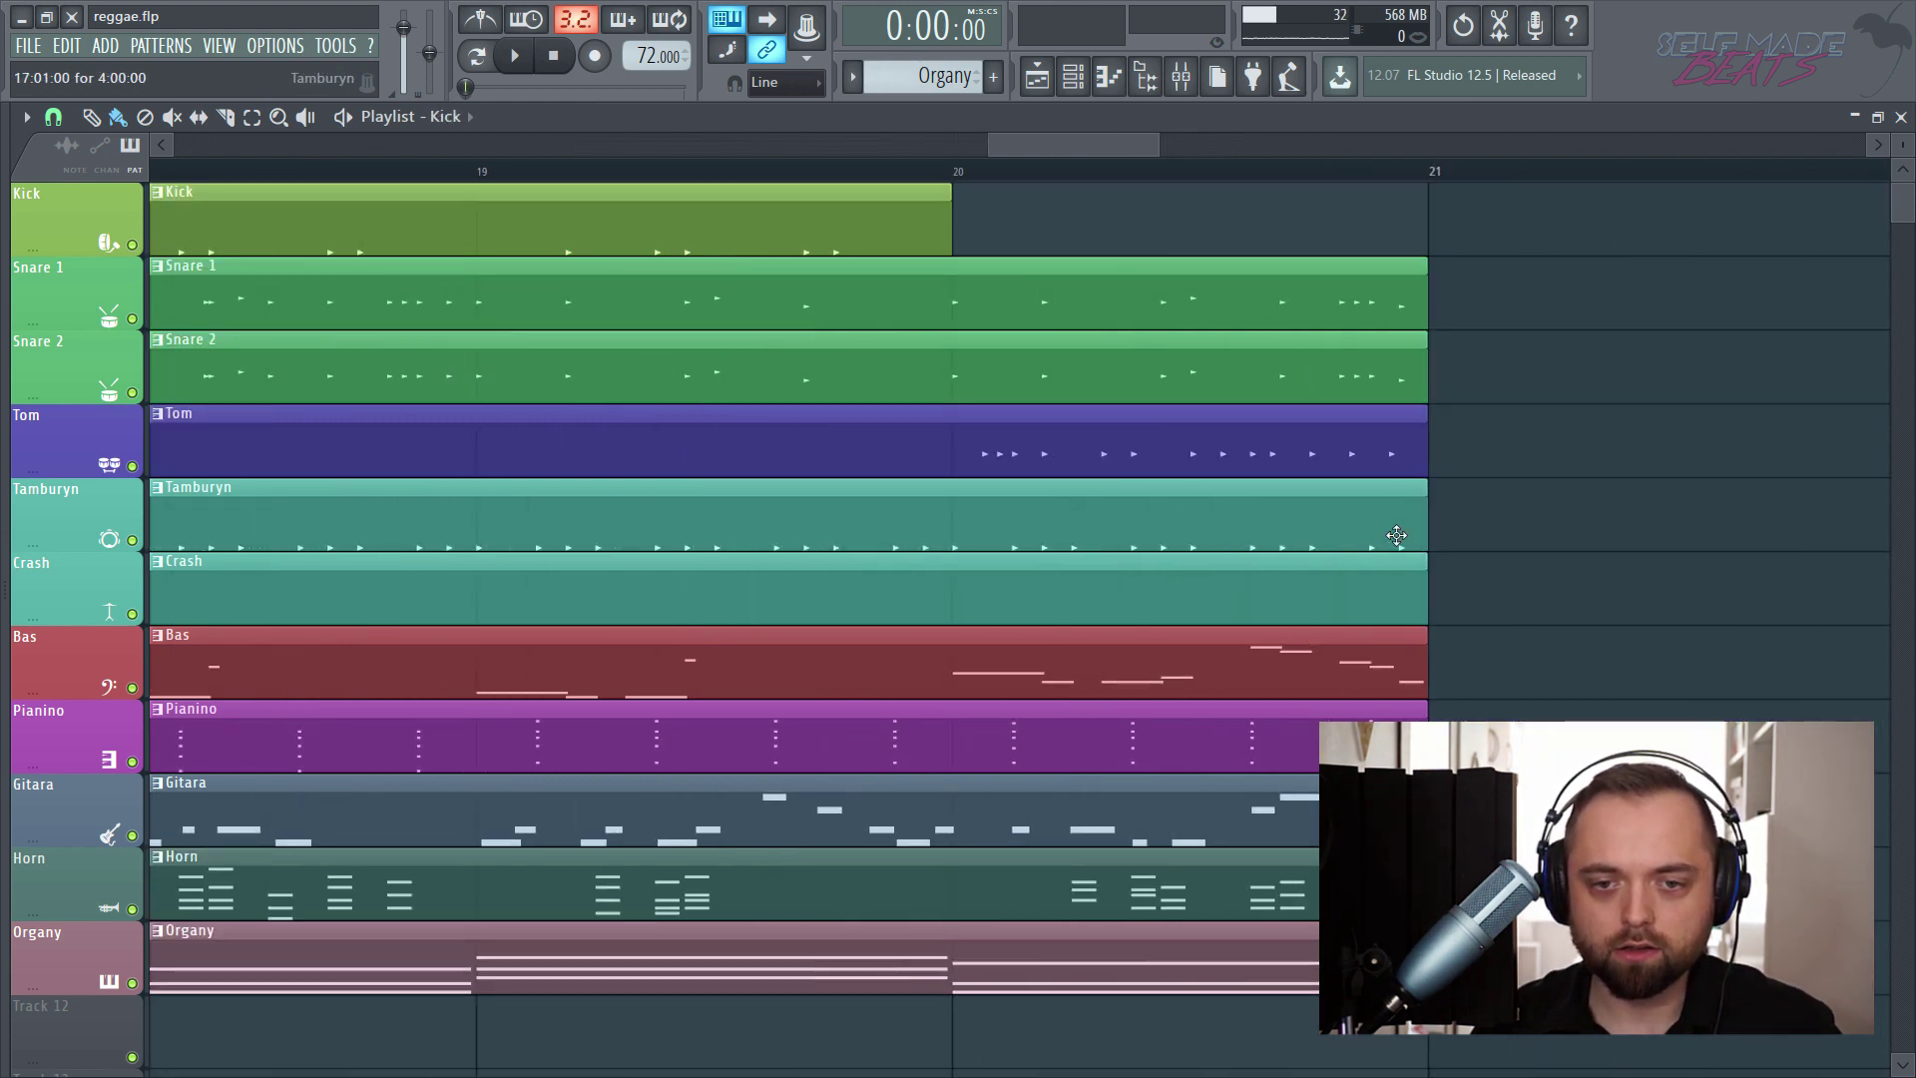
{"action": "left_click_drag", "start_coordinate": [1426, 532], "coordinate": [952, 532]}
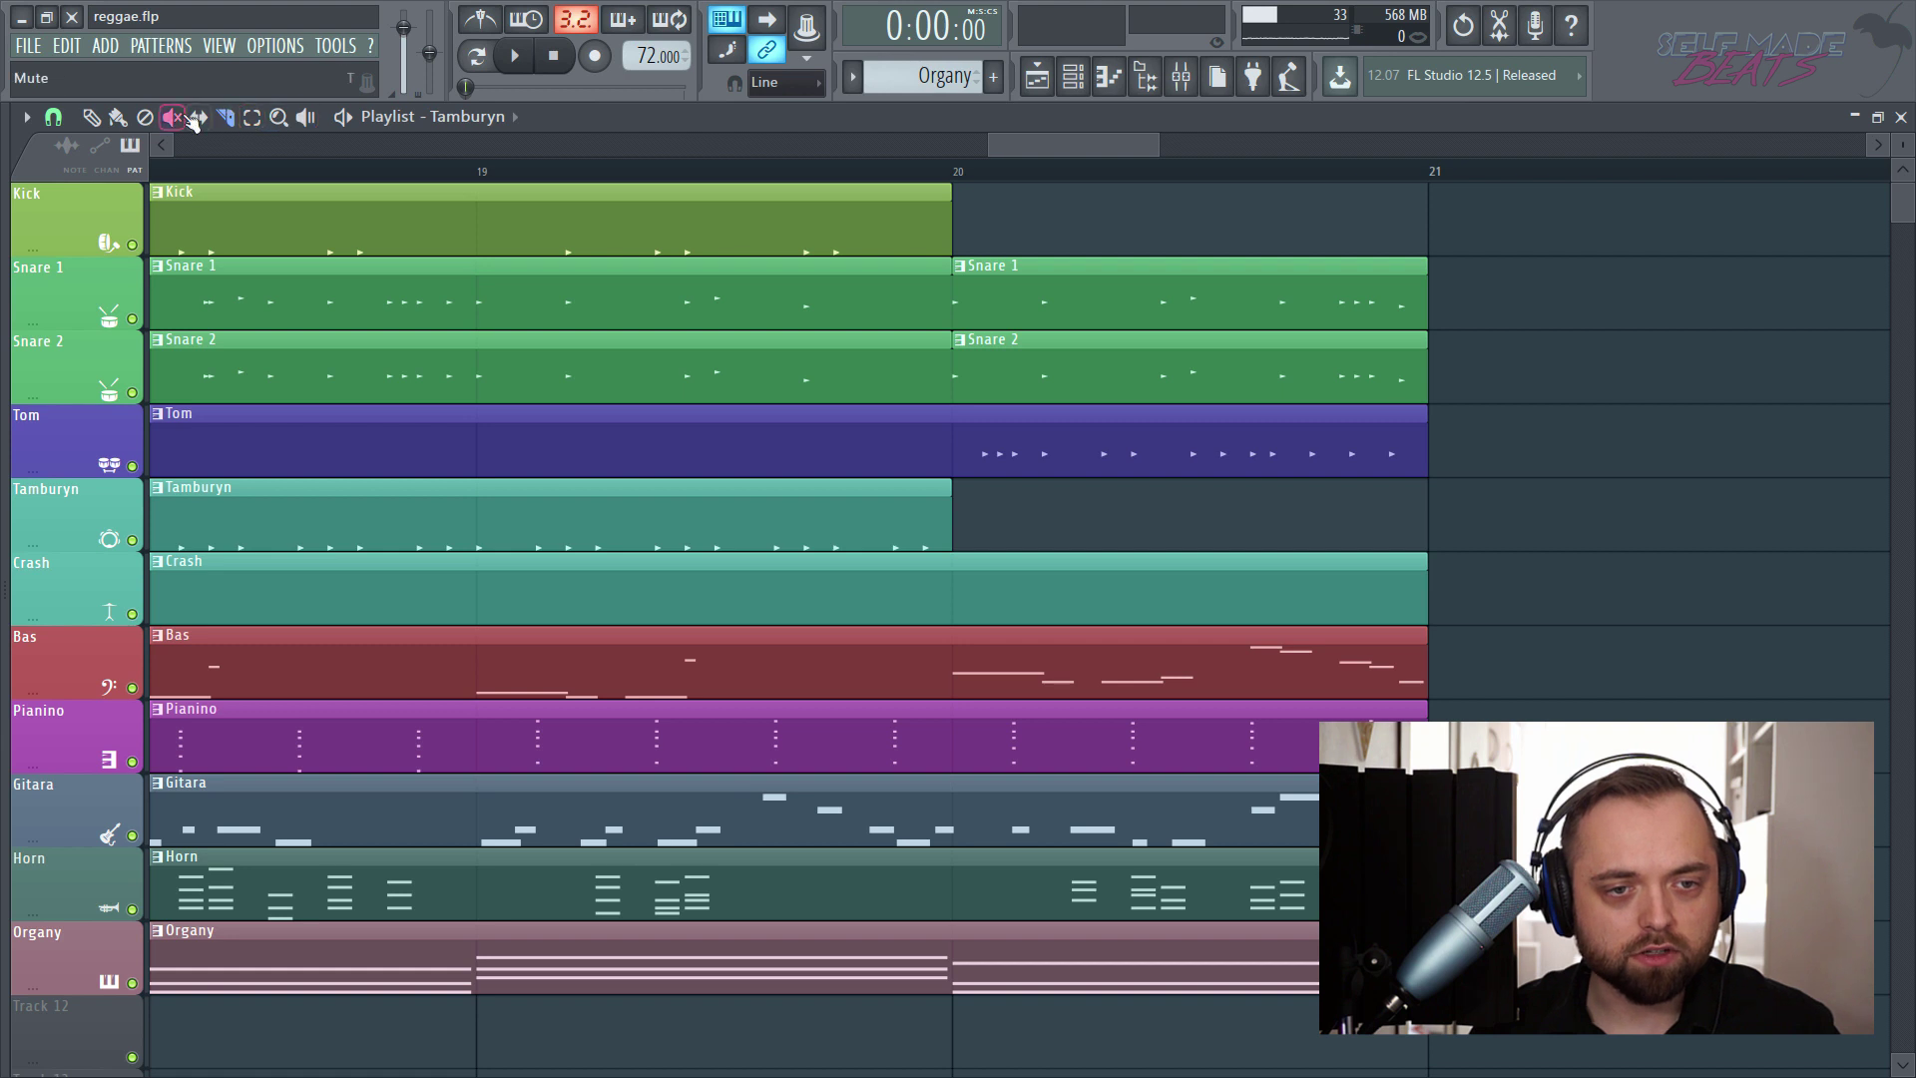
- Split the last Snare 1 and Snare 2 clips at bar 20 and trim the second pieces to the bar's final quarter
{"action": "left_click", "coordinate": [959, 303]}
{"action": "left_click_drag", "start_coordinate": [1242, 333], "coordinate": [1255, 333]}
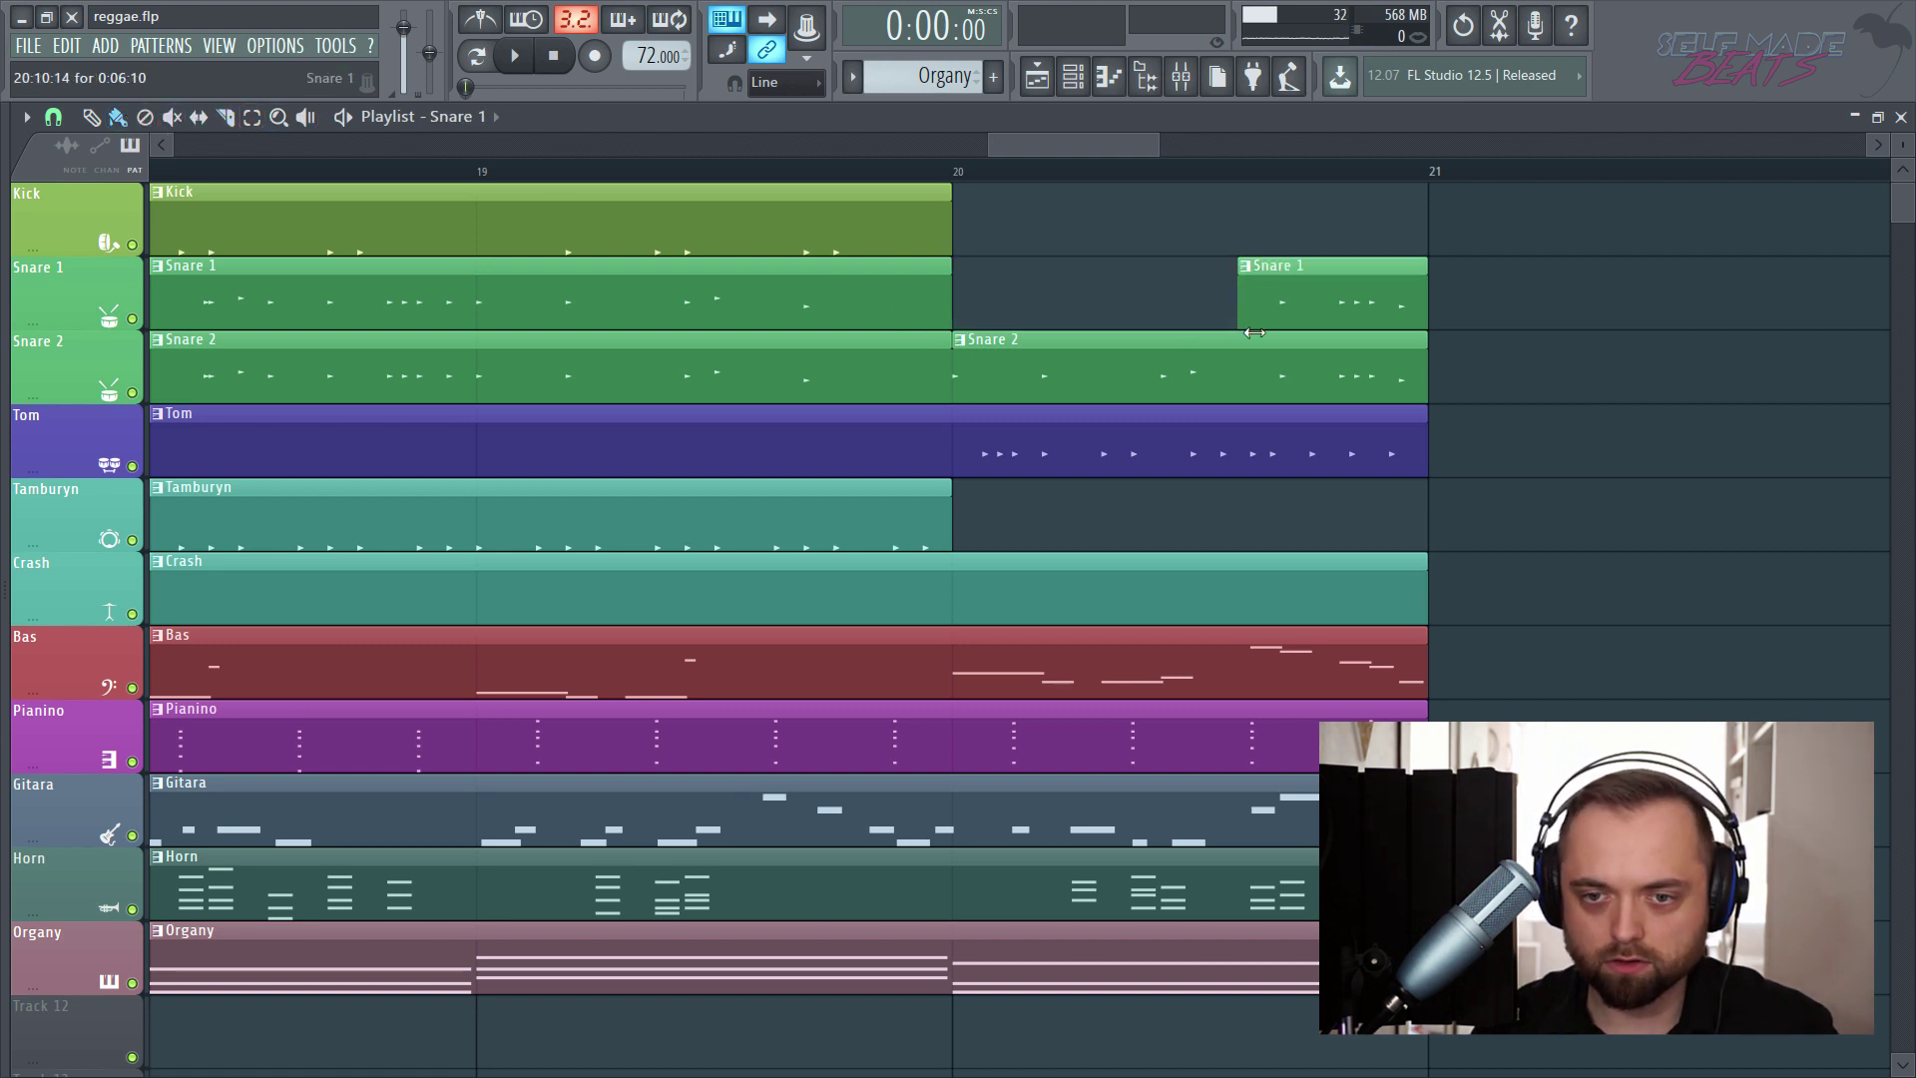
{"action": "left_click_drag", "start_coordinate": [953, 368], "coordinate": [1322, 437]}
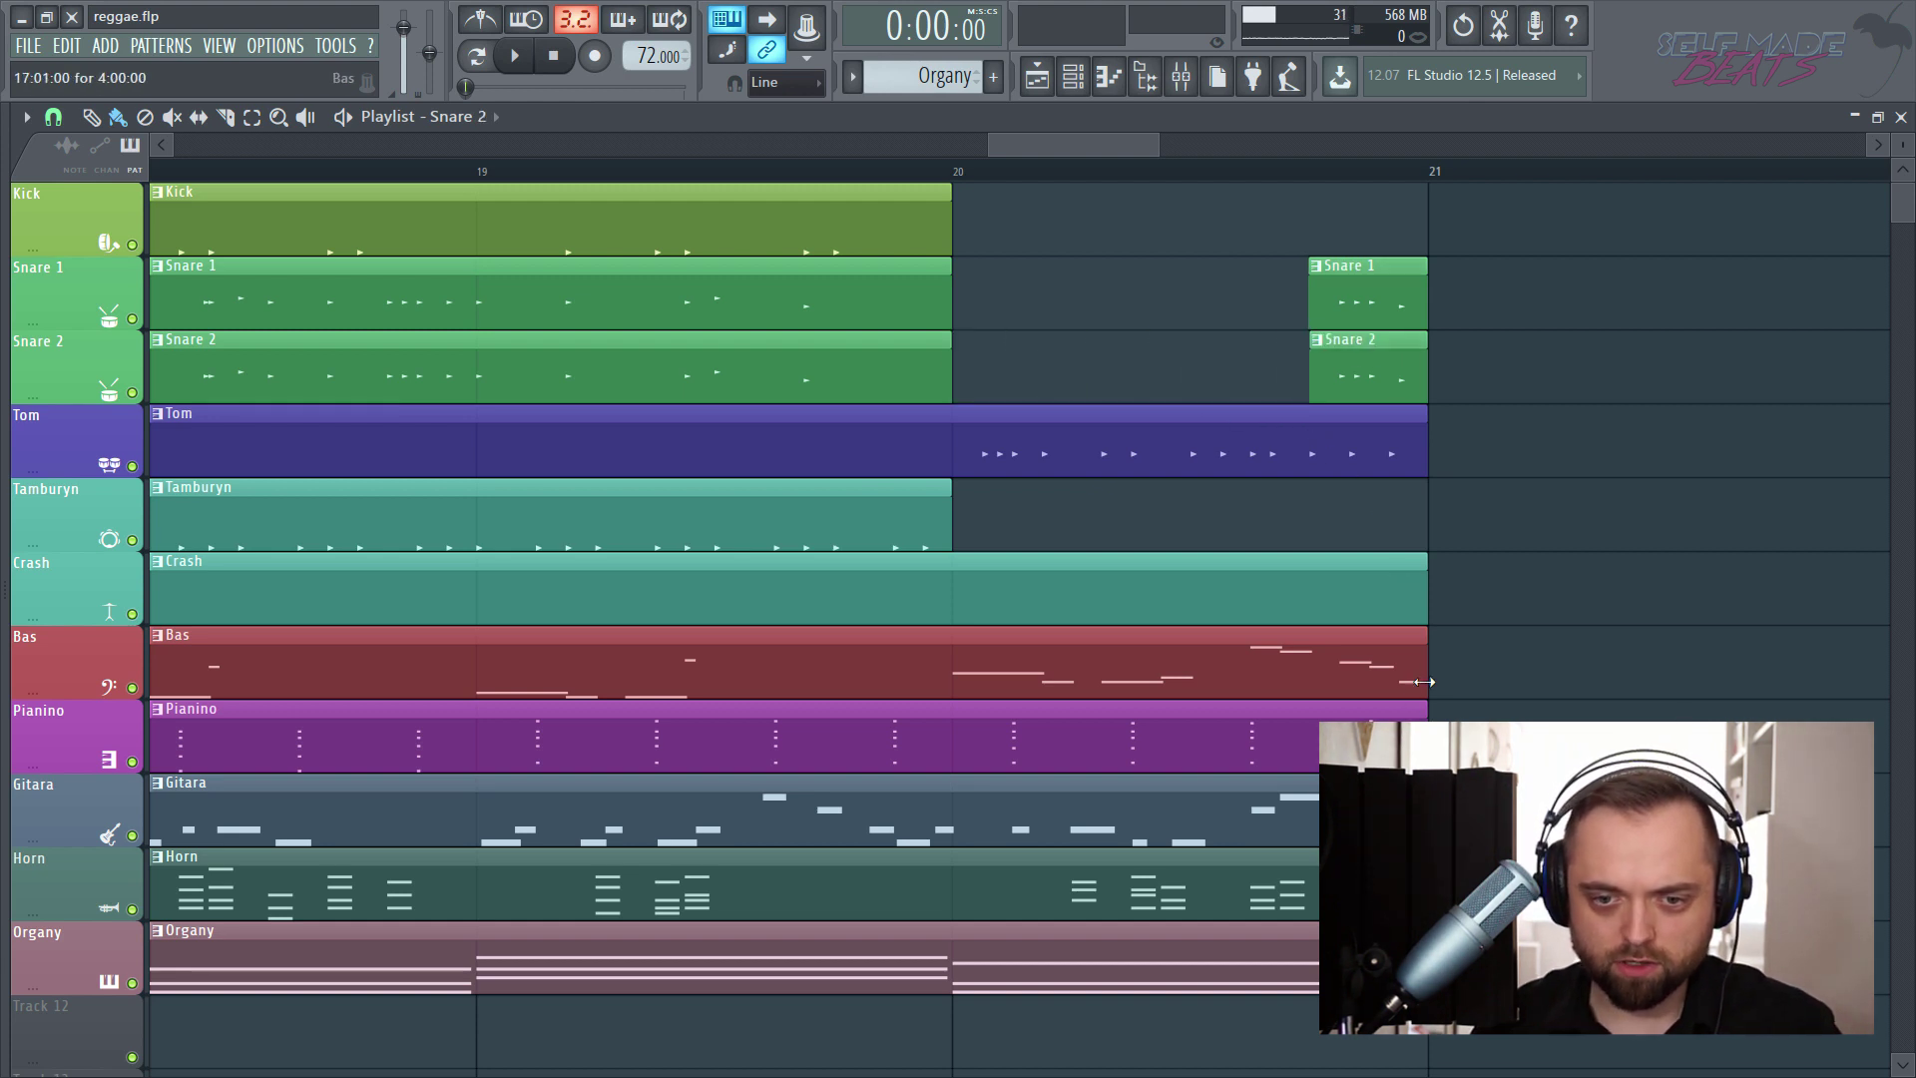
- Shorten the last Bas clip to end at bar 20 and check the whole arrangement
{"action": "left_click_drag", "start_coordinate": [1430, 679], "coordinate": [953, 718]}
{"action": "scroll", "coordinate": [1048, 333], "scroll_direction": "down", "scroll_amount": 5}
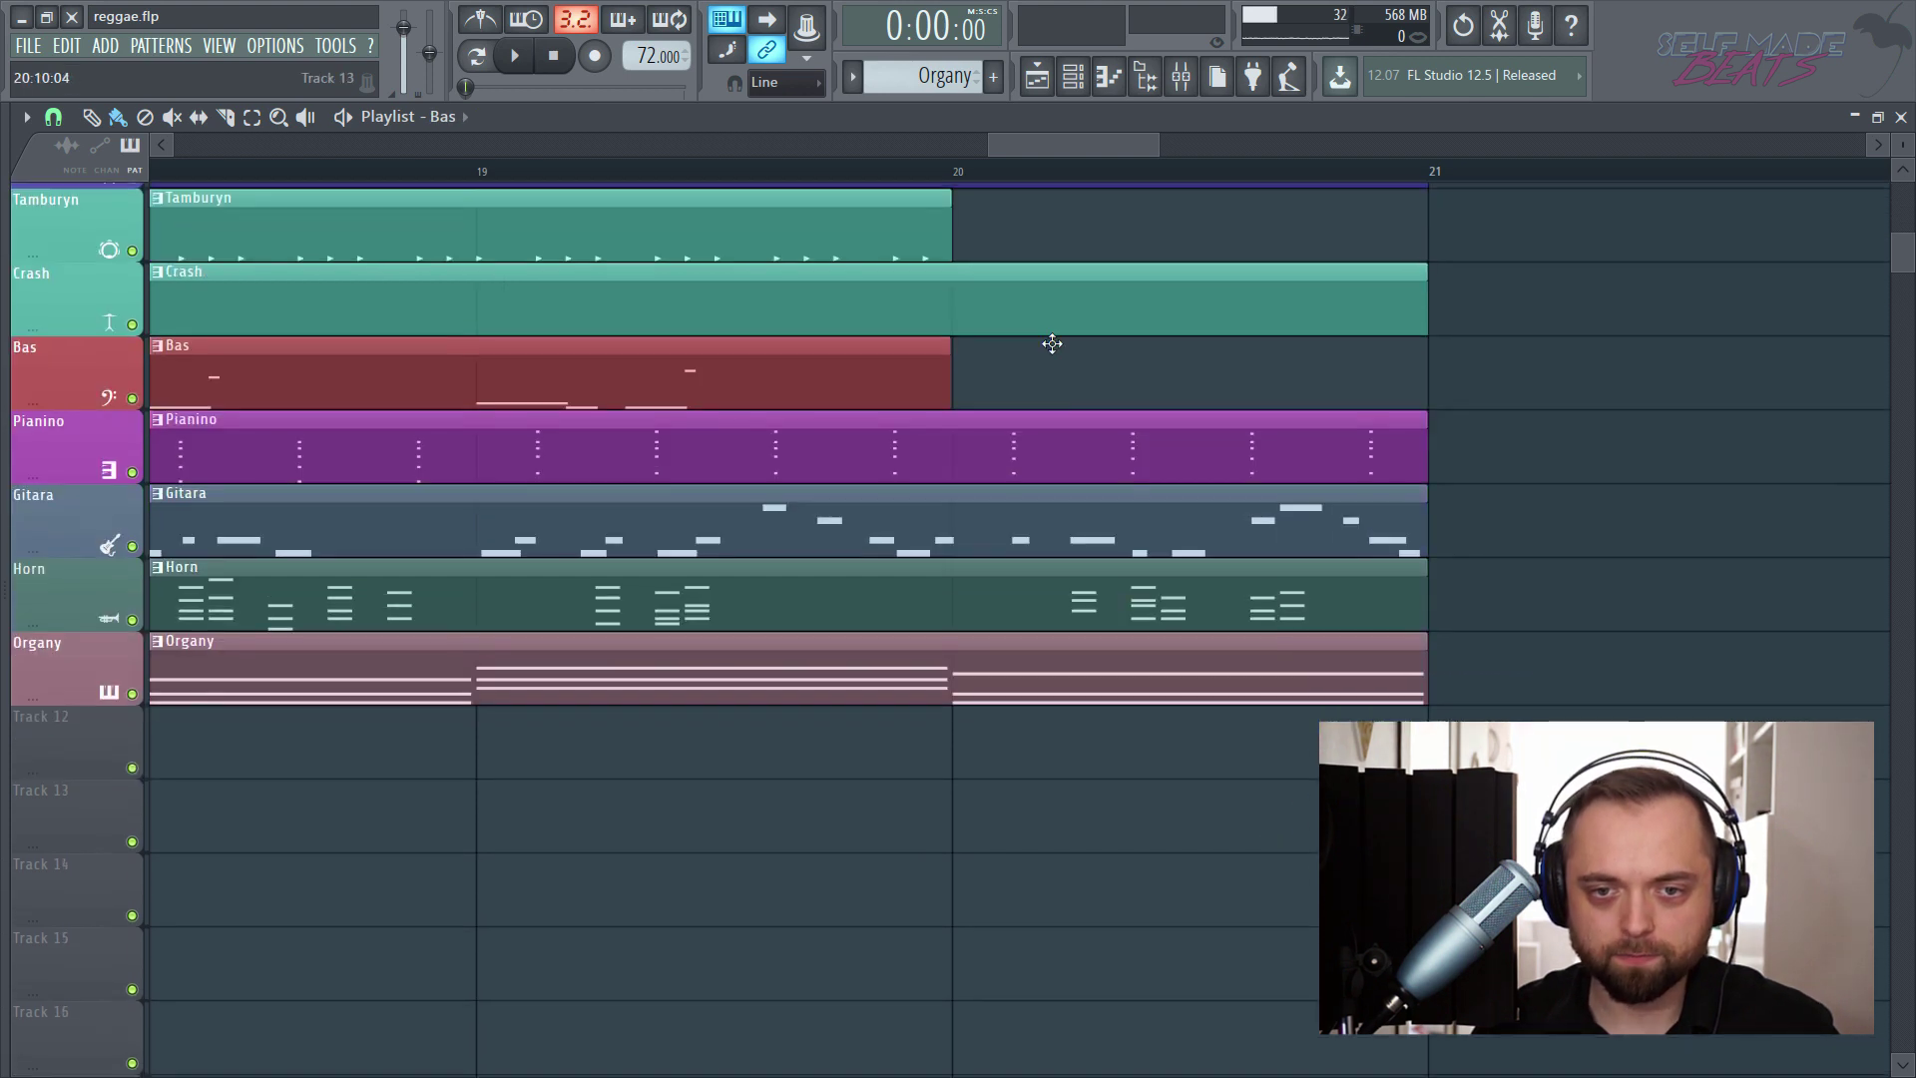
{"action": "scroll", "coordinate": [945, 176], "scroll_direction": "down", "scroll_amount": 8}
{"action": "scroll", "coordinate": [945, 176], "scroll_direction": "up", "scroll_amount": 4}
{"action": "scroll", "coordinate": [920, 202], "scroll_direction": "down", "scroll_amount": 4}
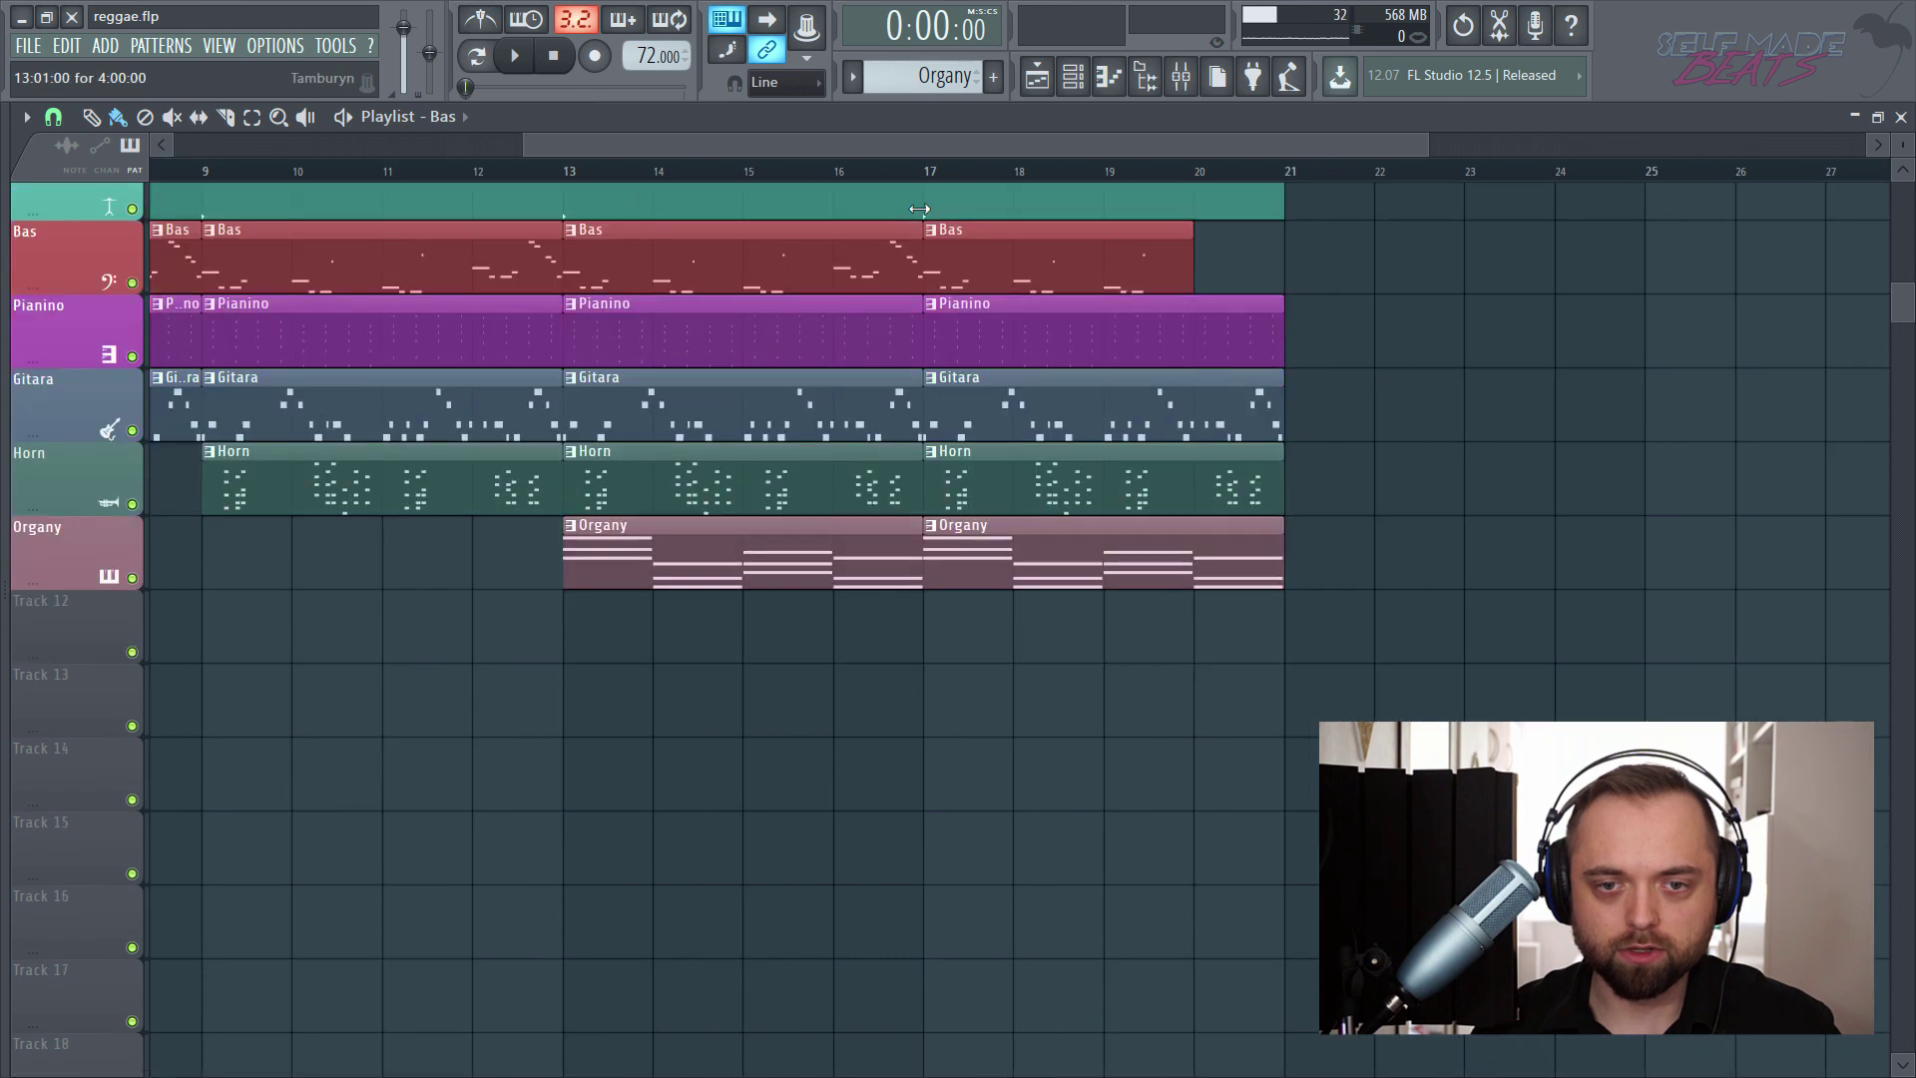
{"action": "scroll", "coordinate": [907, 175], "scroll_direction": "down", "scroll_amount": 4}
{"action": "scroll", "coordinate": [706, 603], "scroll_direction": "up", "scroll_amount": 8}
{"action": "scroll", "coordinate": [390, 250], "scroll_direction": "up", "scroll_amount": 1}
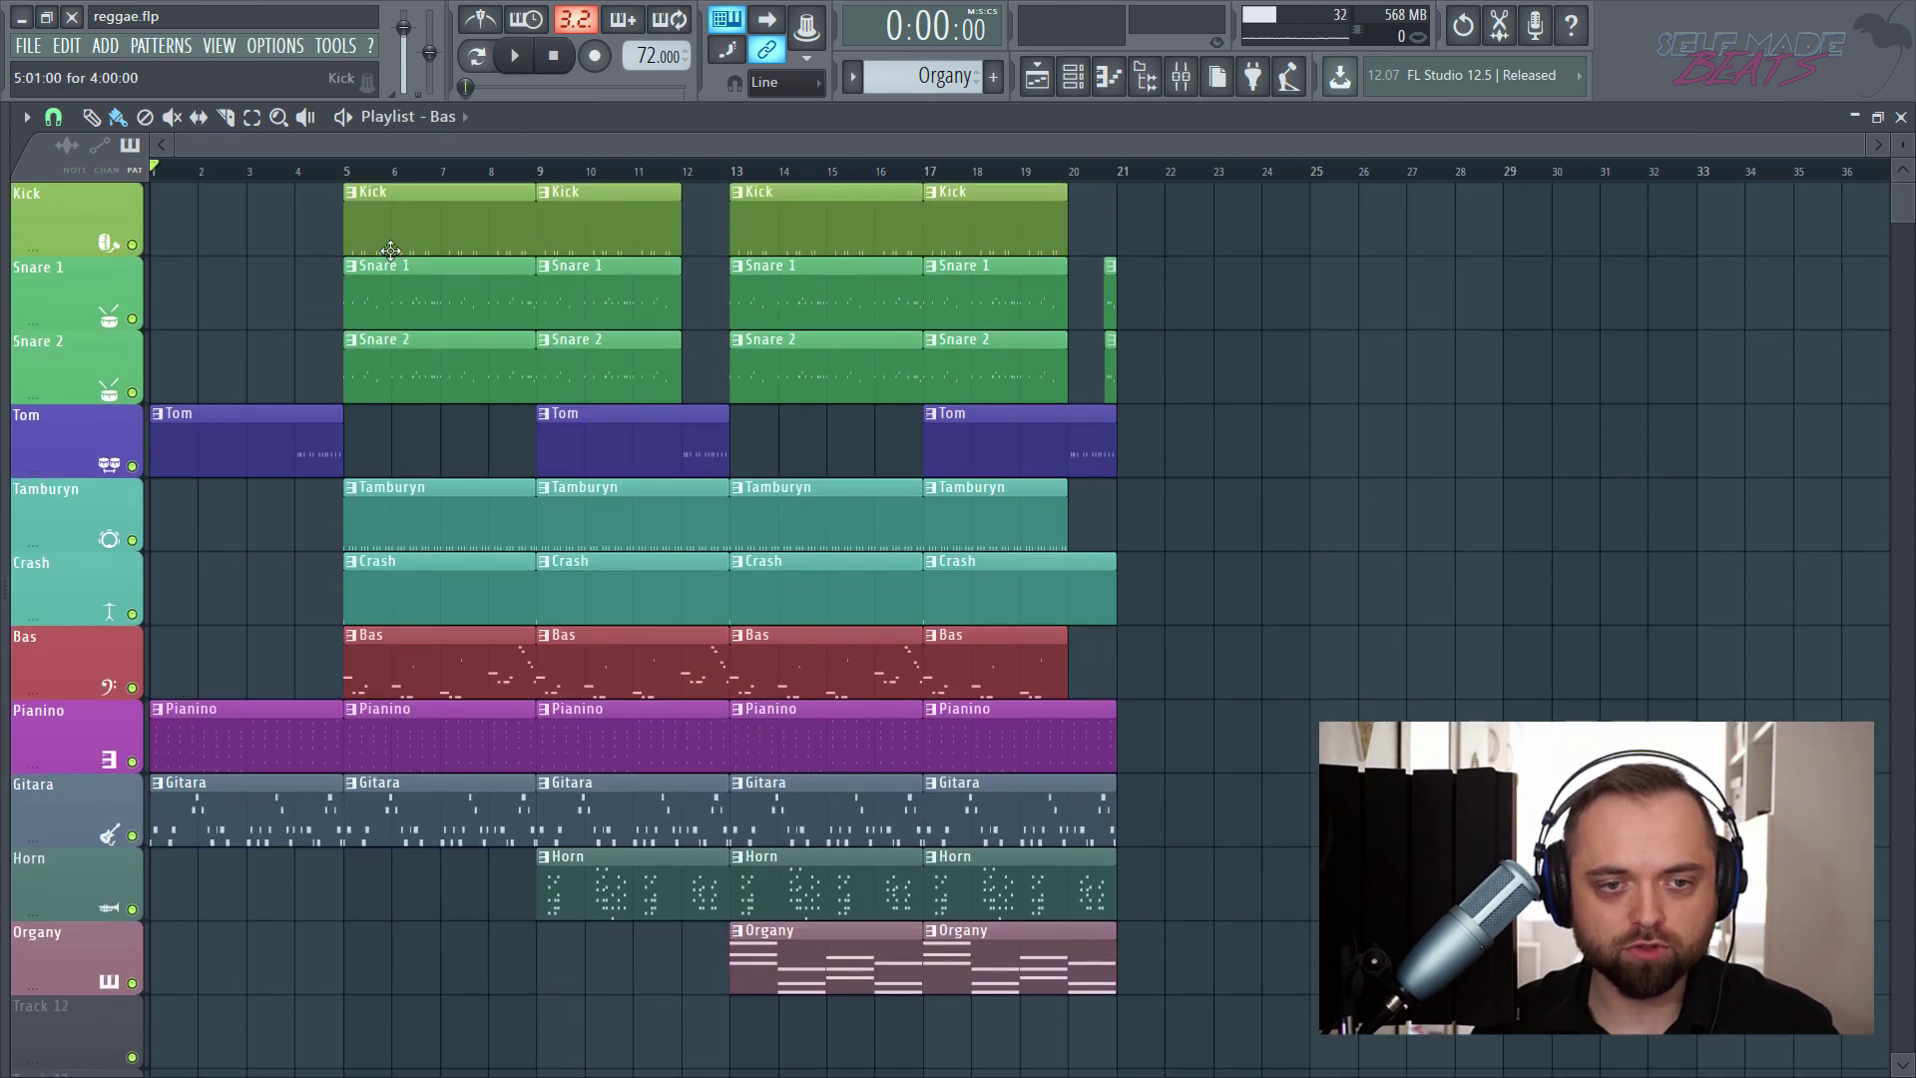
- Play the arrangement from bar 3 and again from bar 11 to hear the section transitions
{"action": "left_click", "coordinate": [256, 177]}
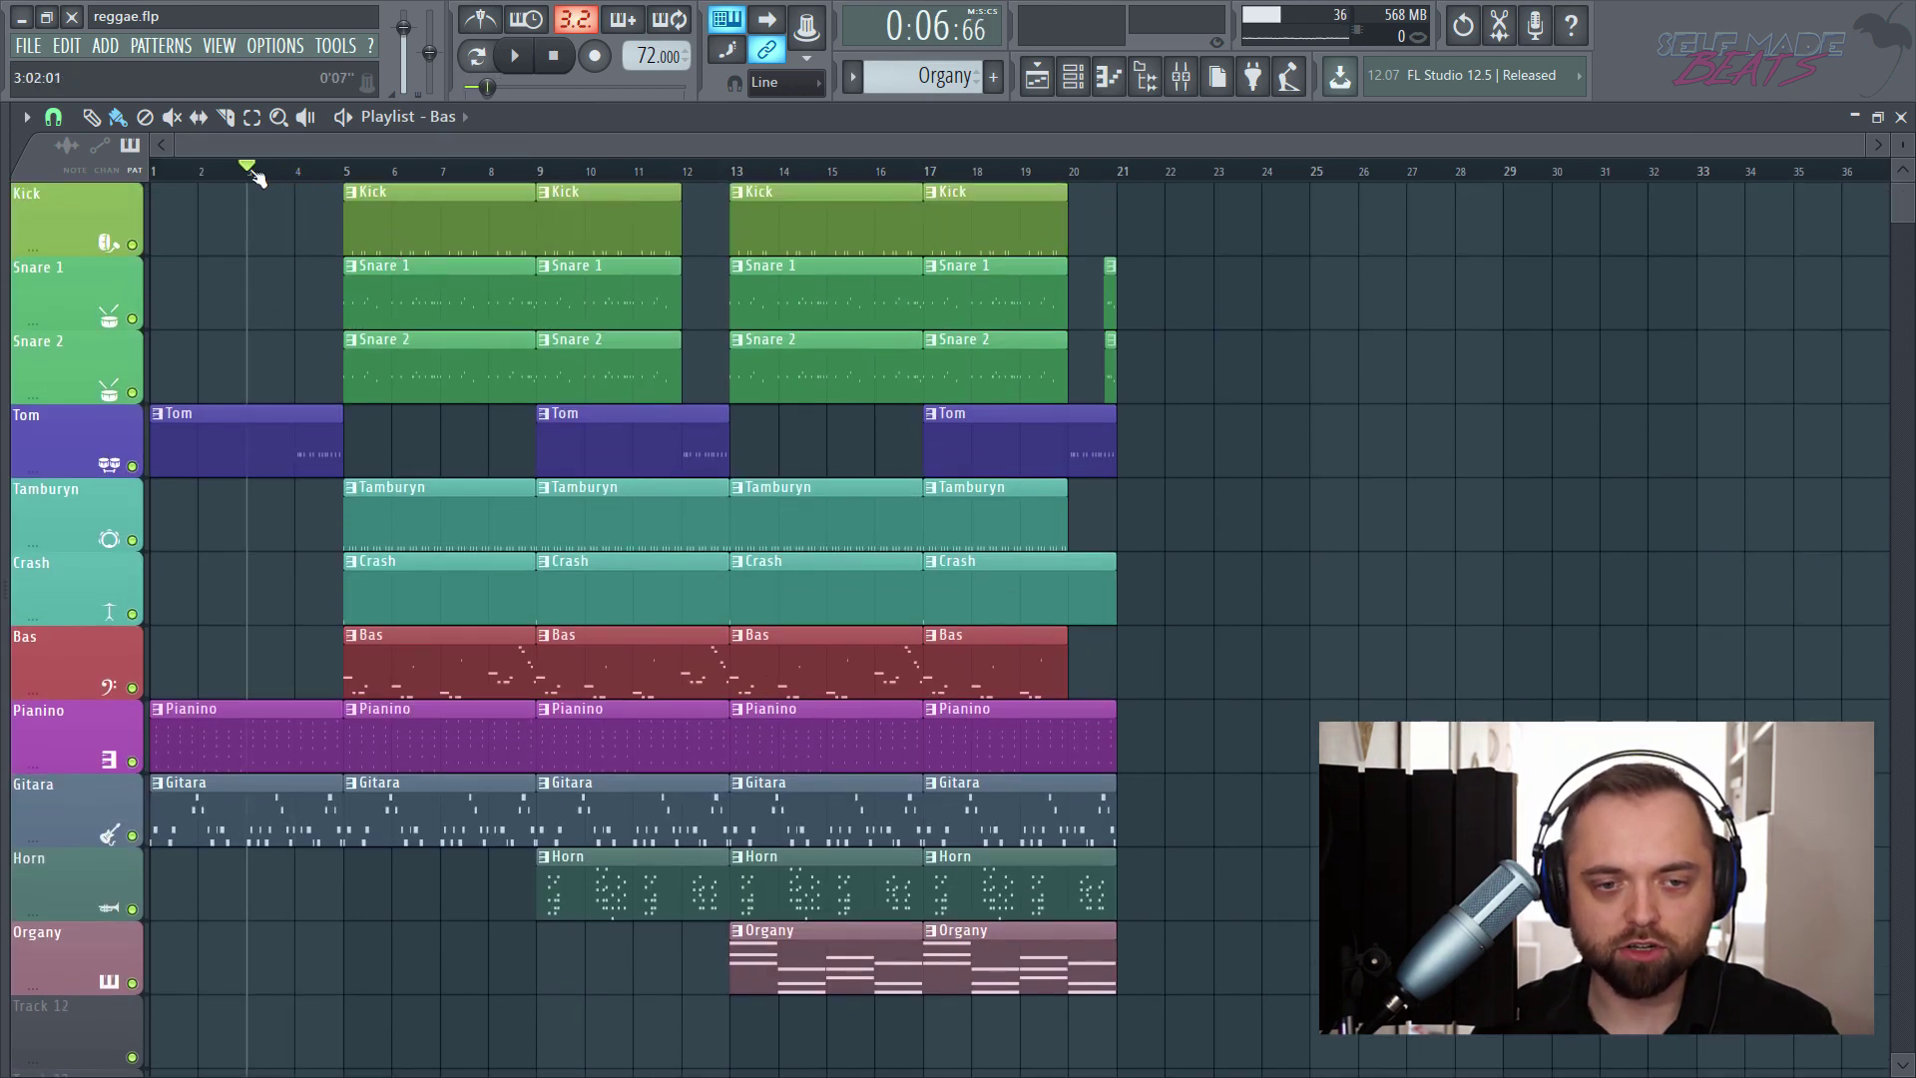
{"action": "key", "text": "space"}
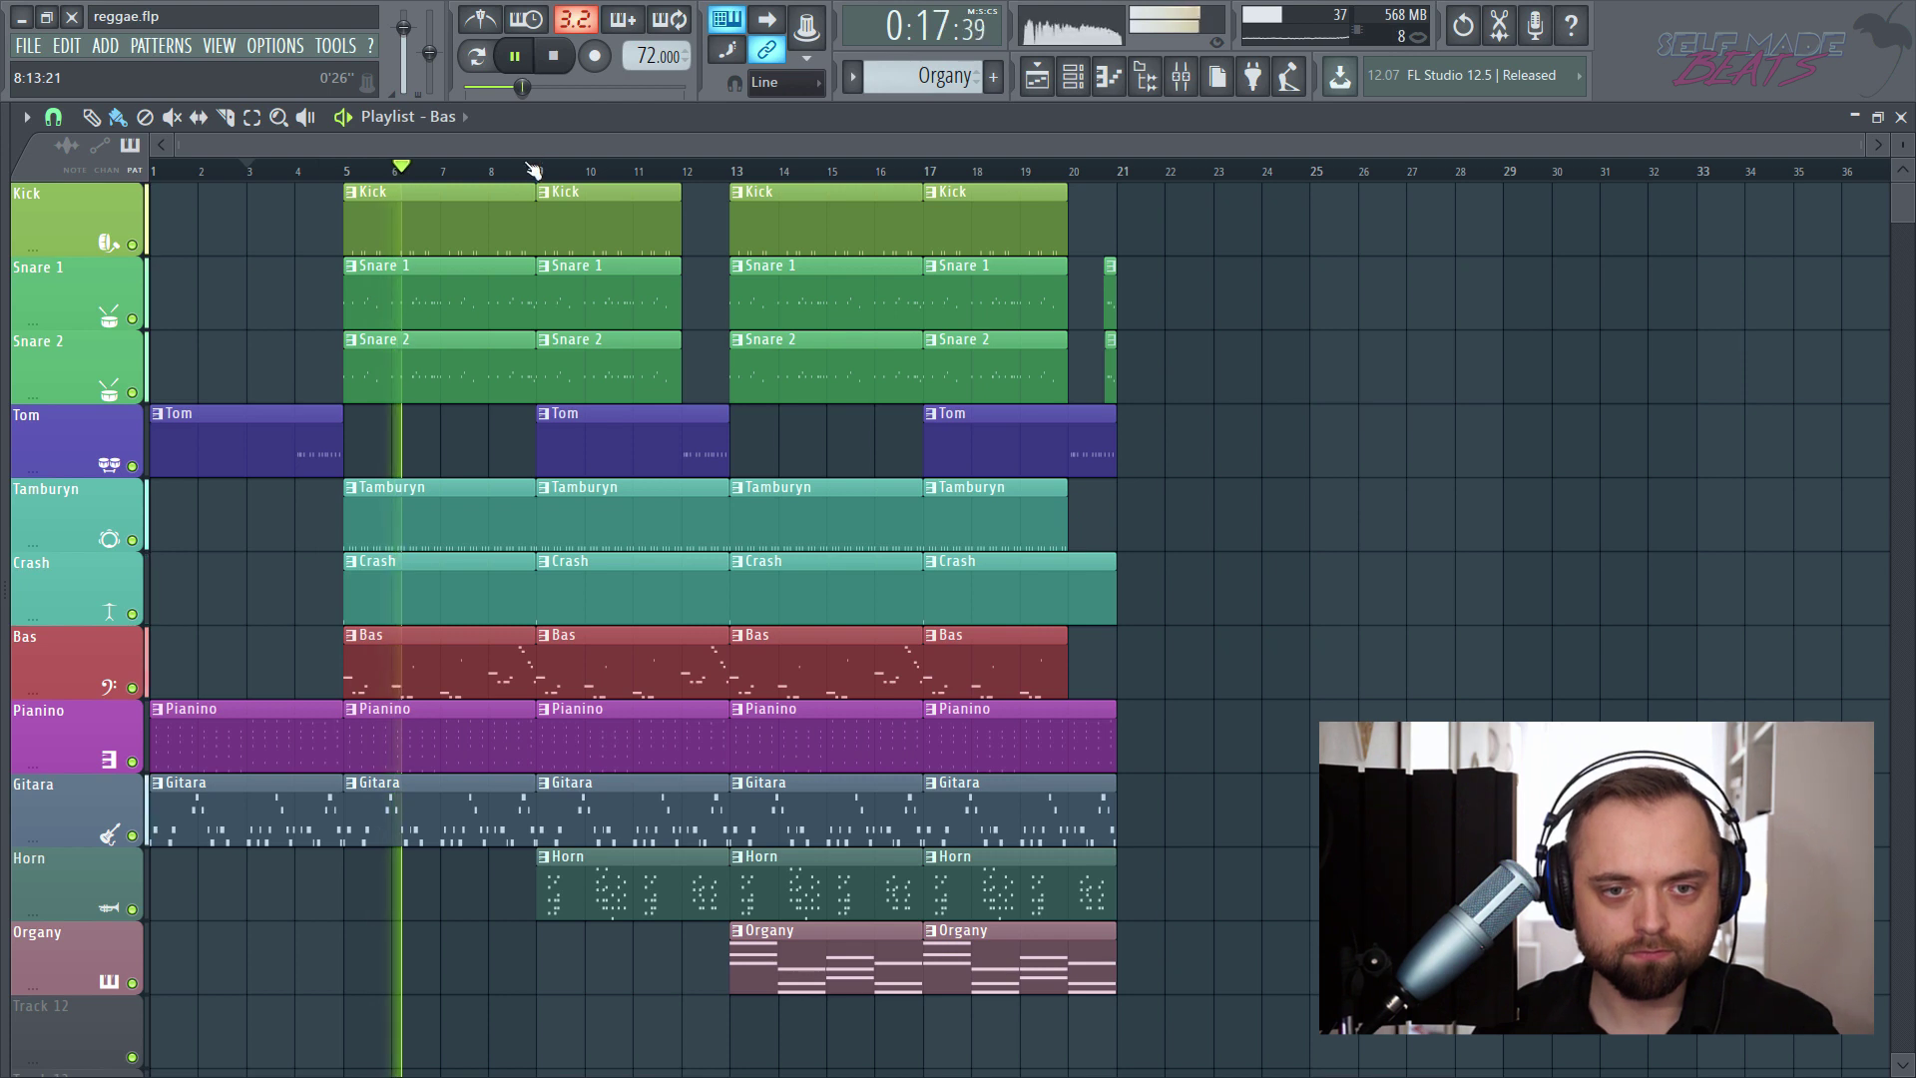
{"action": "key", "text": "space"}
{"action": "left_click", "coordinate": [662, 172]}
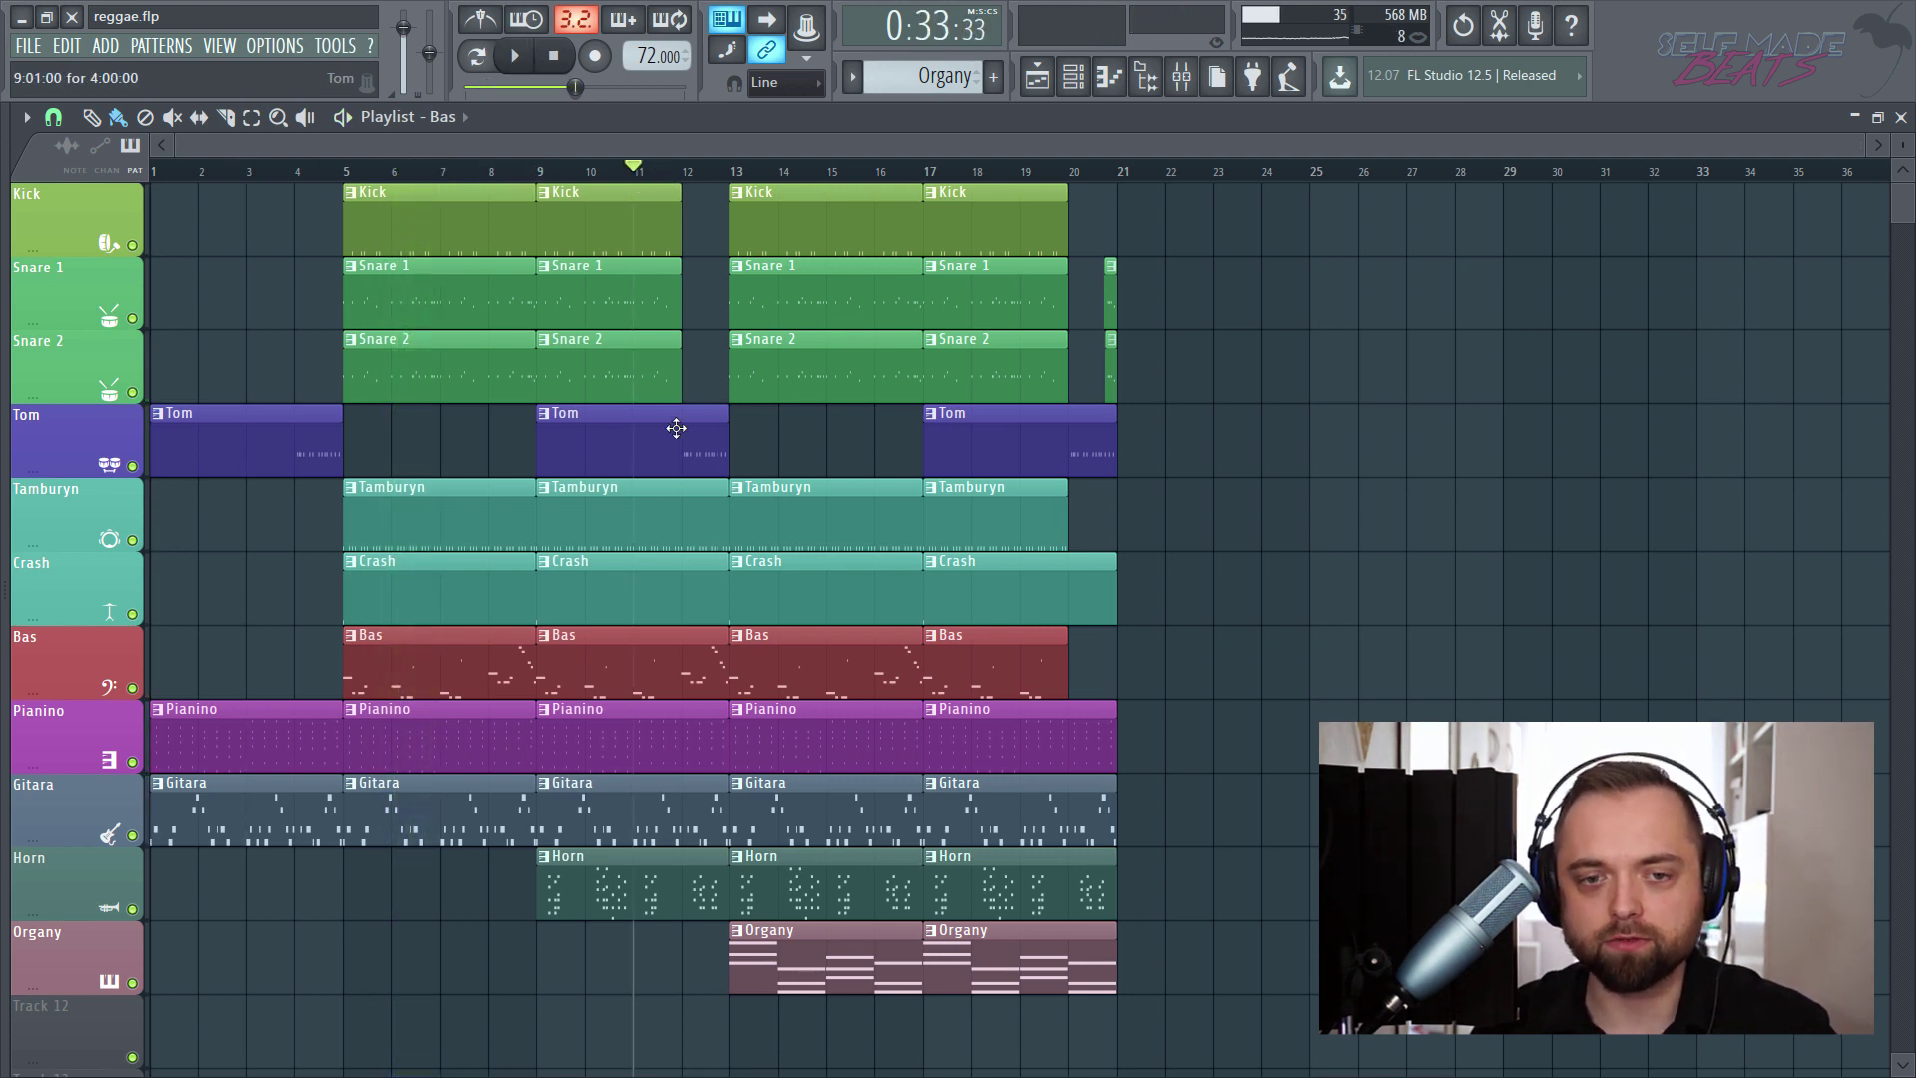
{"action": "key", "text": "space"}
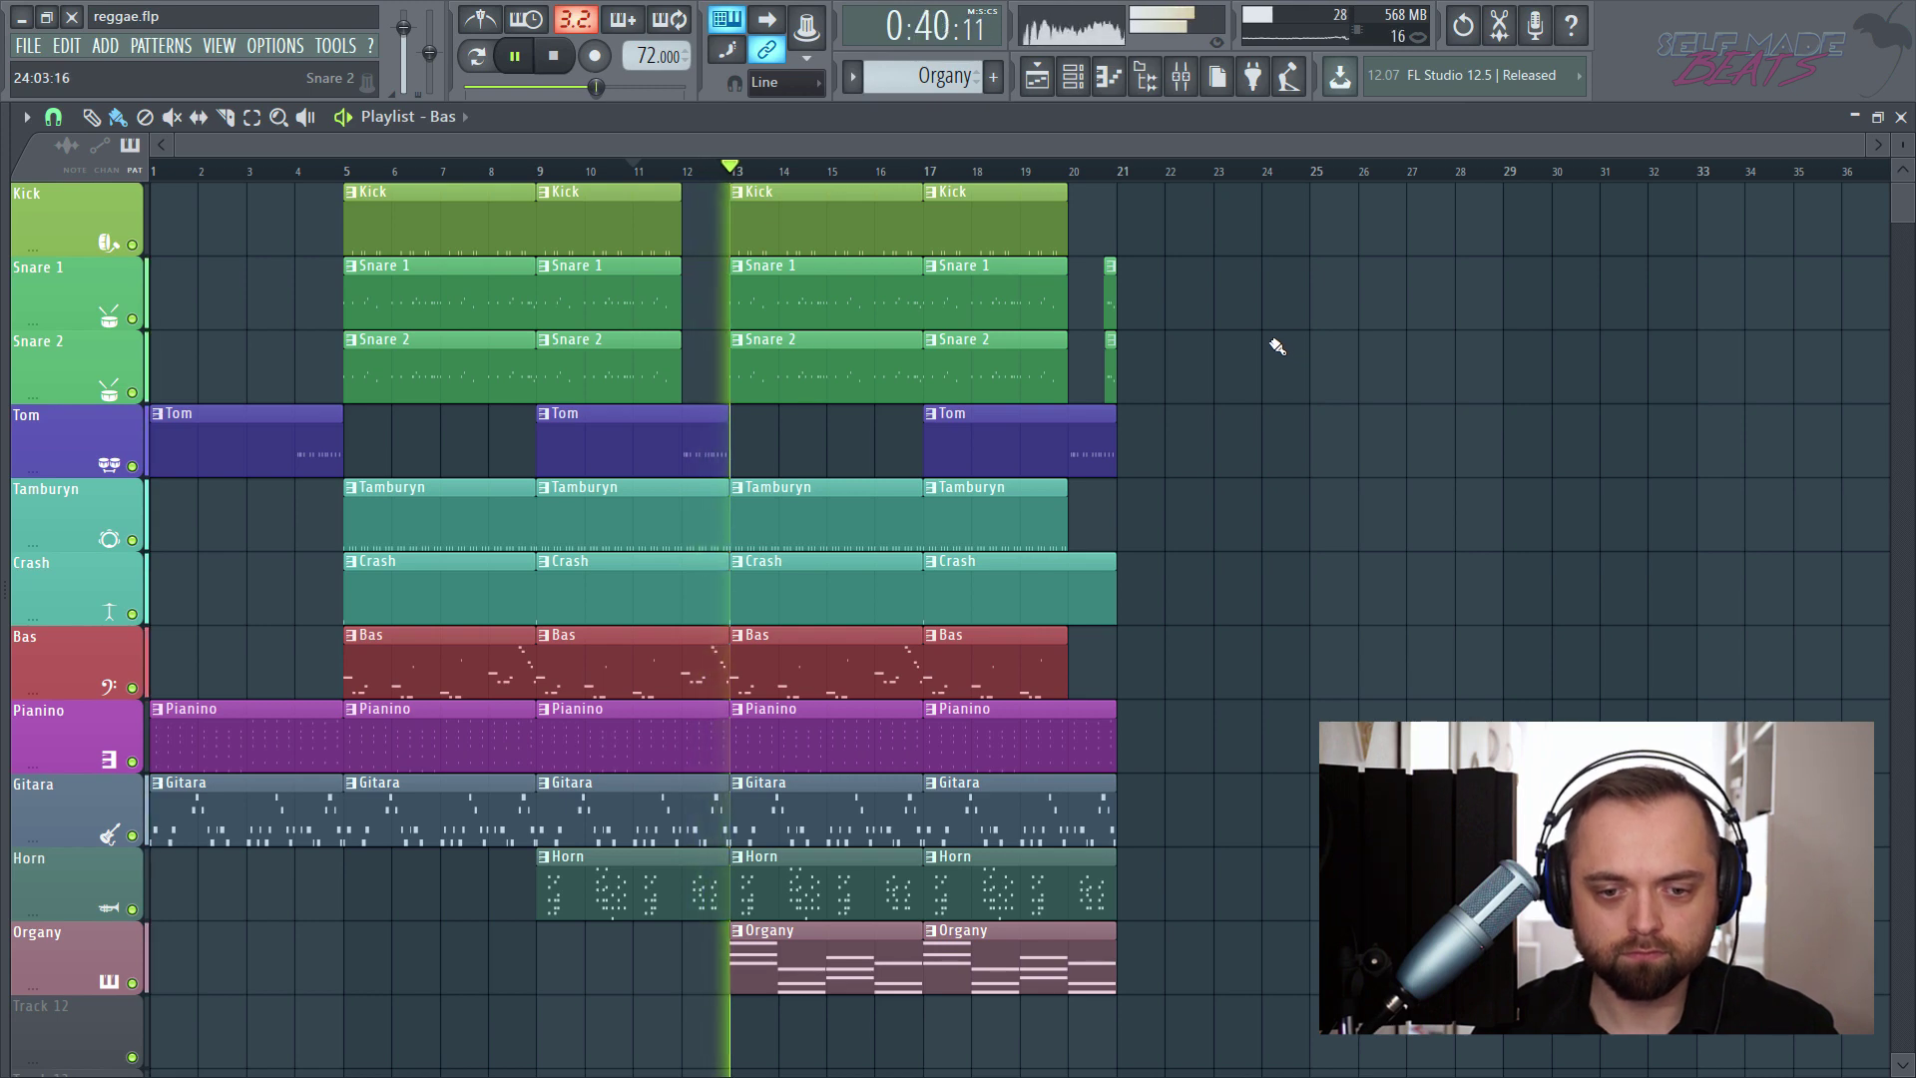
{"action": "scroll", "coordinate": [1267, 399], "scroll_direction": "down", "scroll_amount": 3}
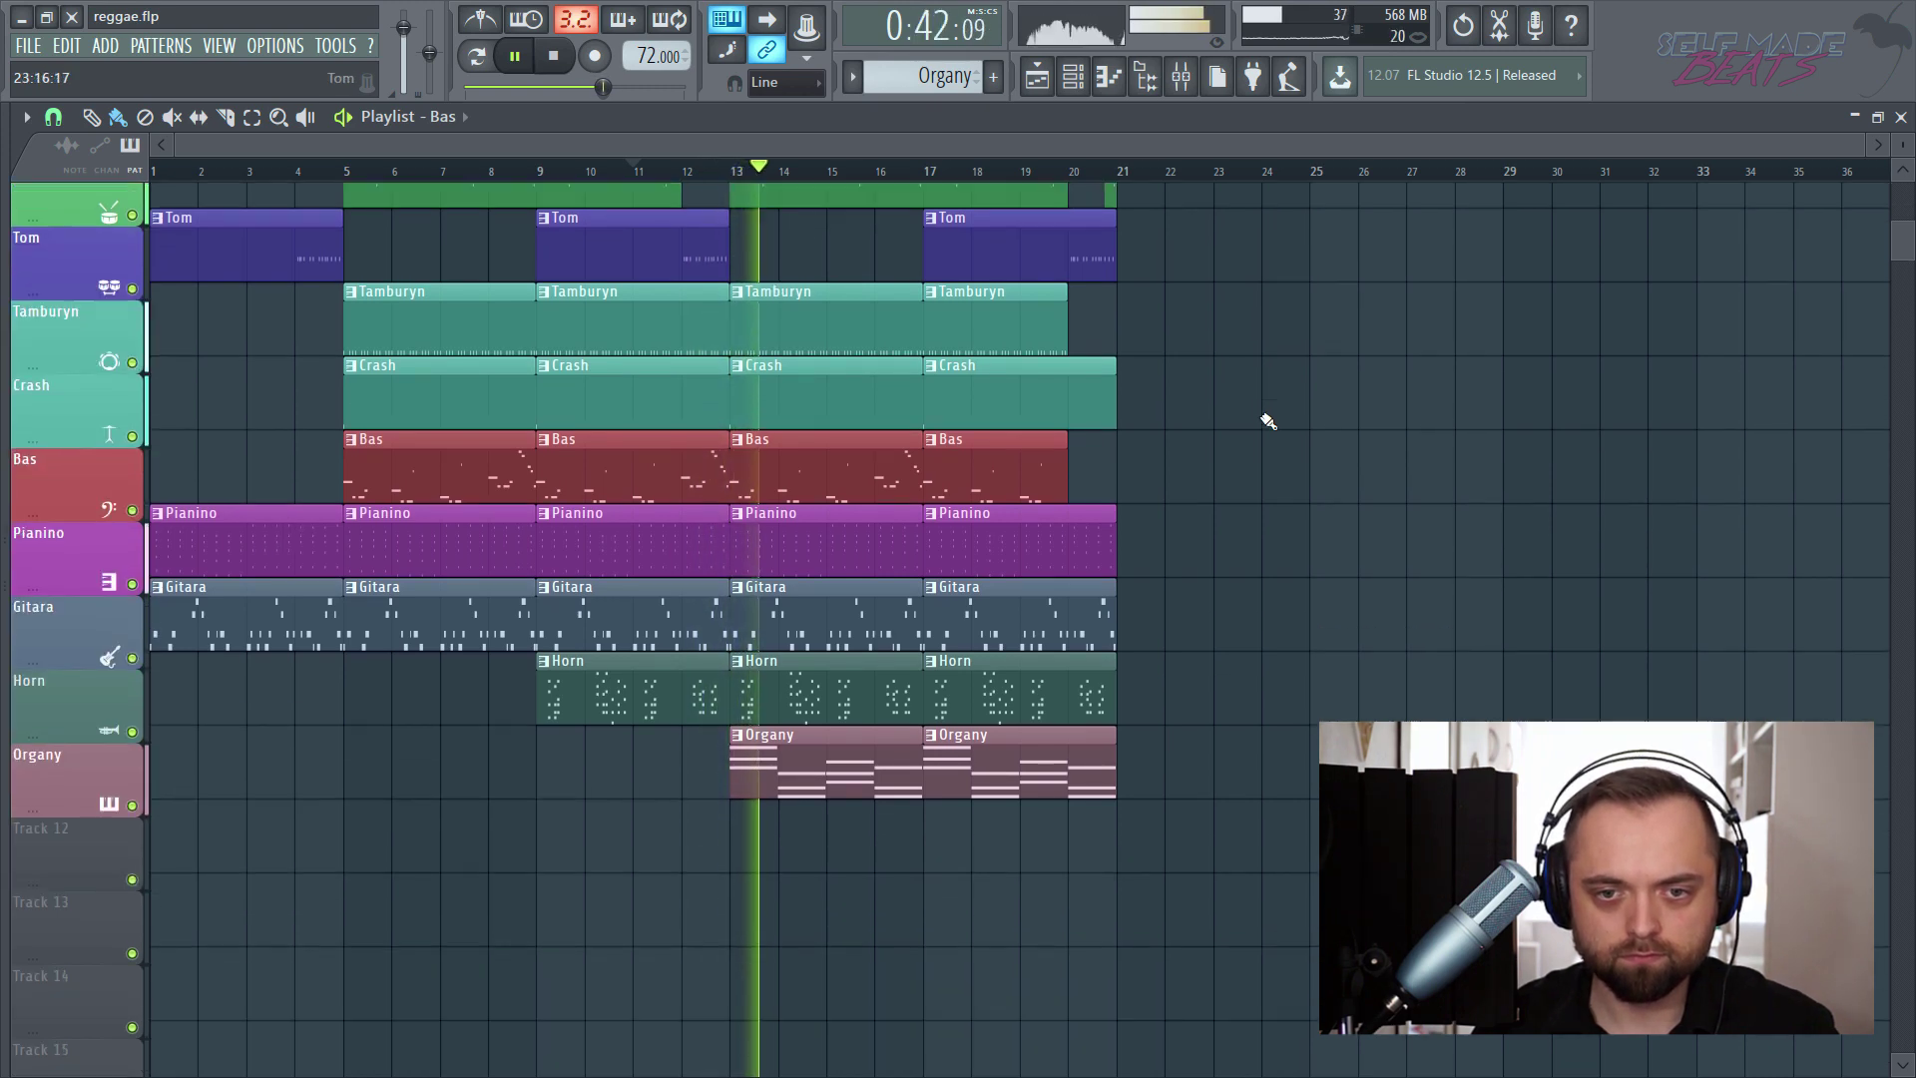
{"action": "scroll", "coordinate": [1269, 409], "scroll_direction": "up", "scroll_amount": 3}
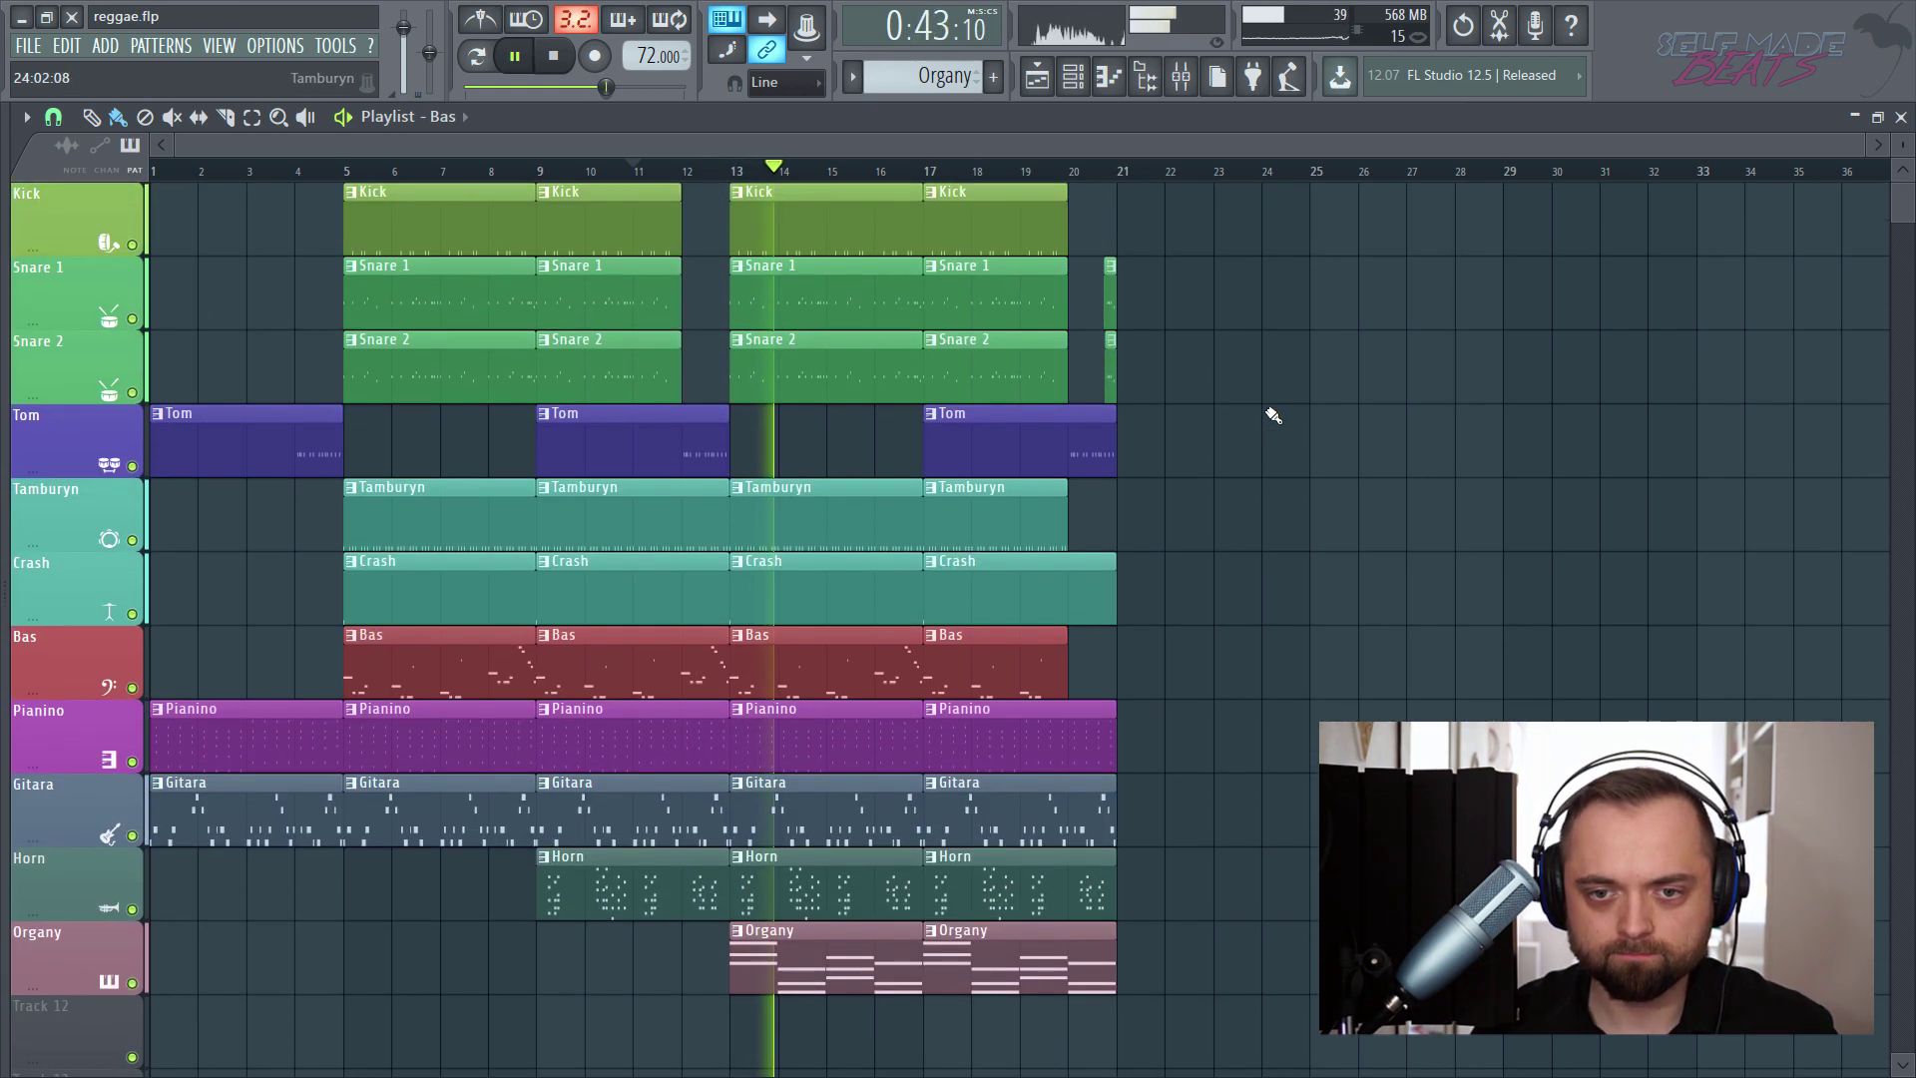
{"action": "key", "text": "space"}
- Play the arrangement's ending from bar 20 and again from bar 19 to check the closing drum fill
{"action": "left_click", "coordinate": [1064, 174]}
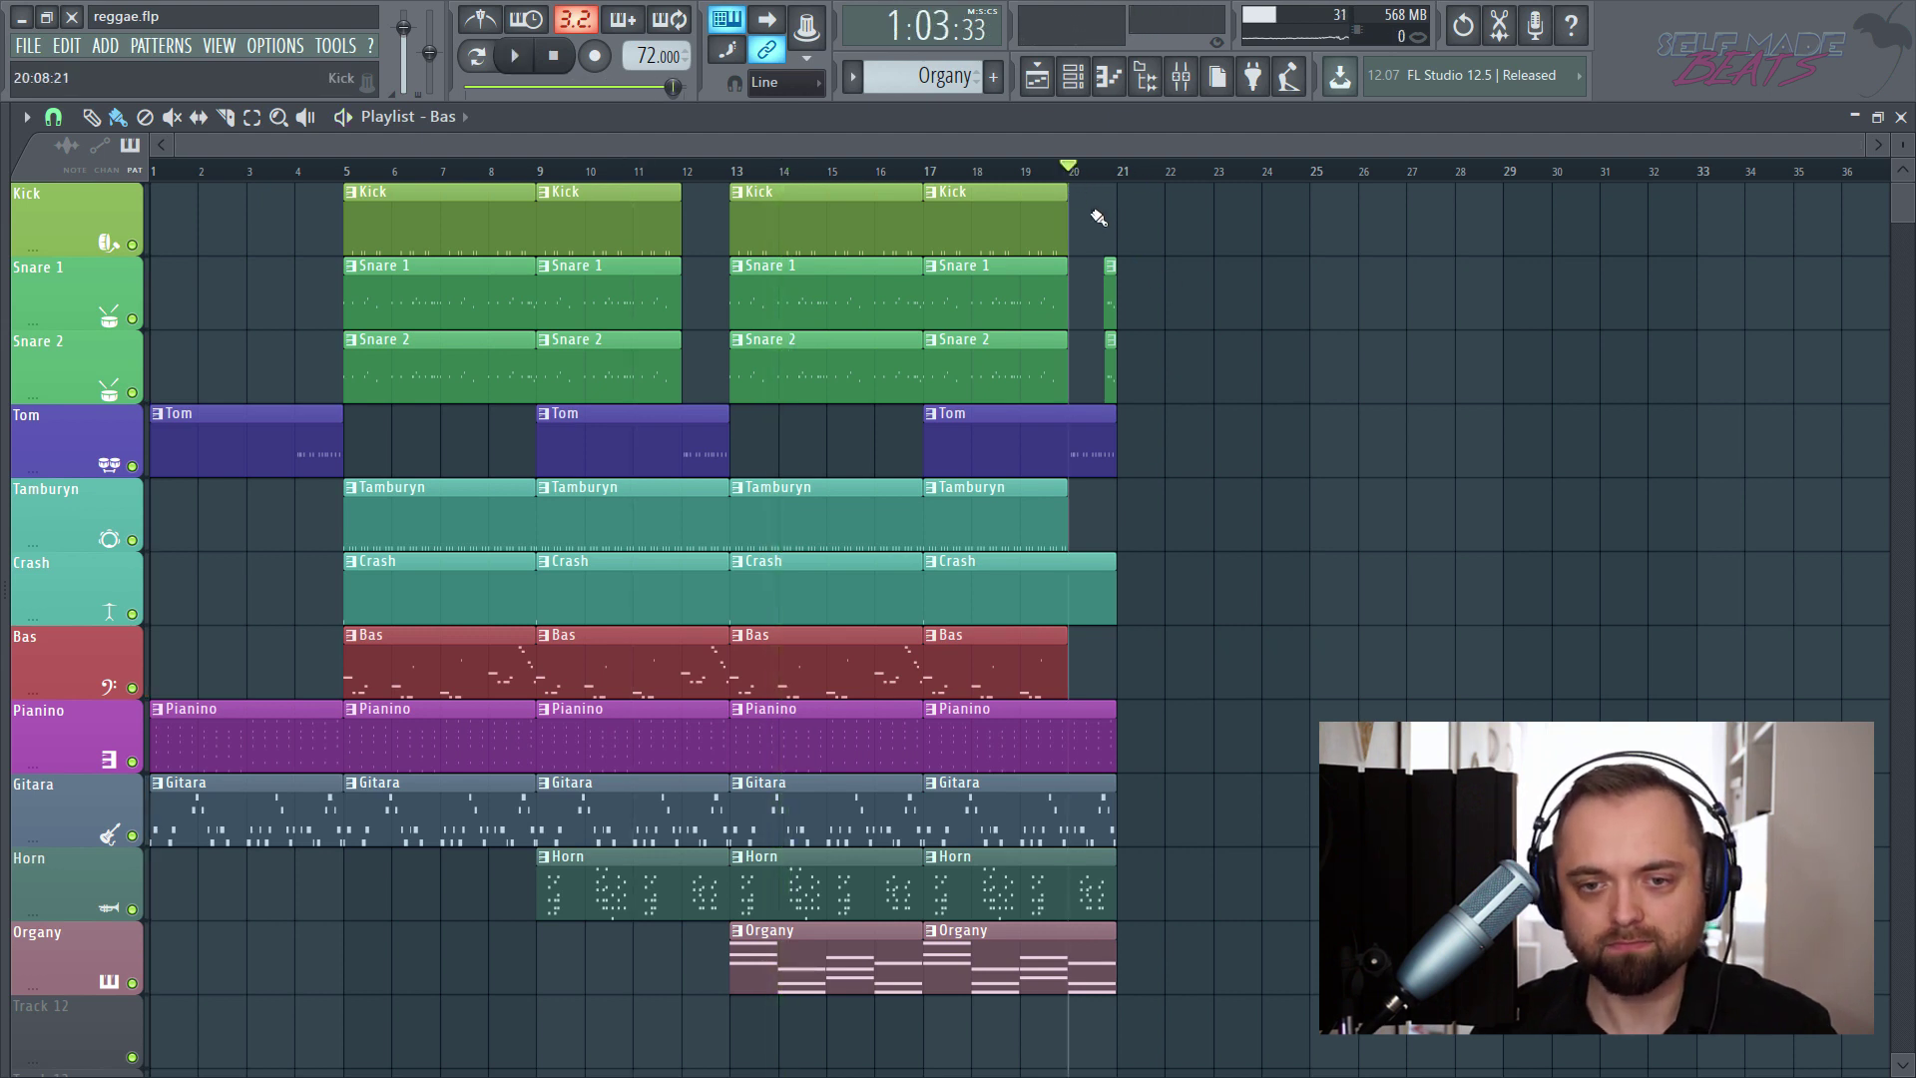
{"action": "key", "text": "space"}
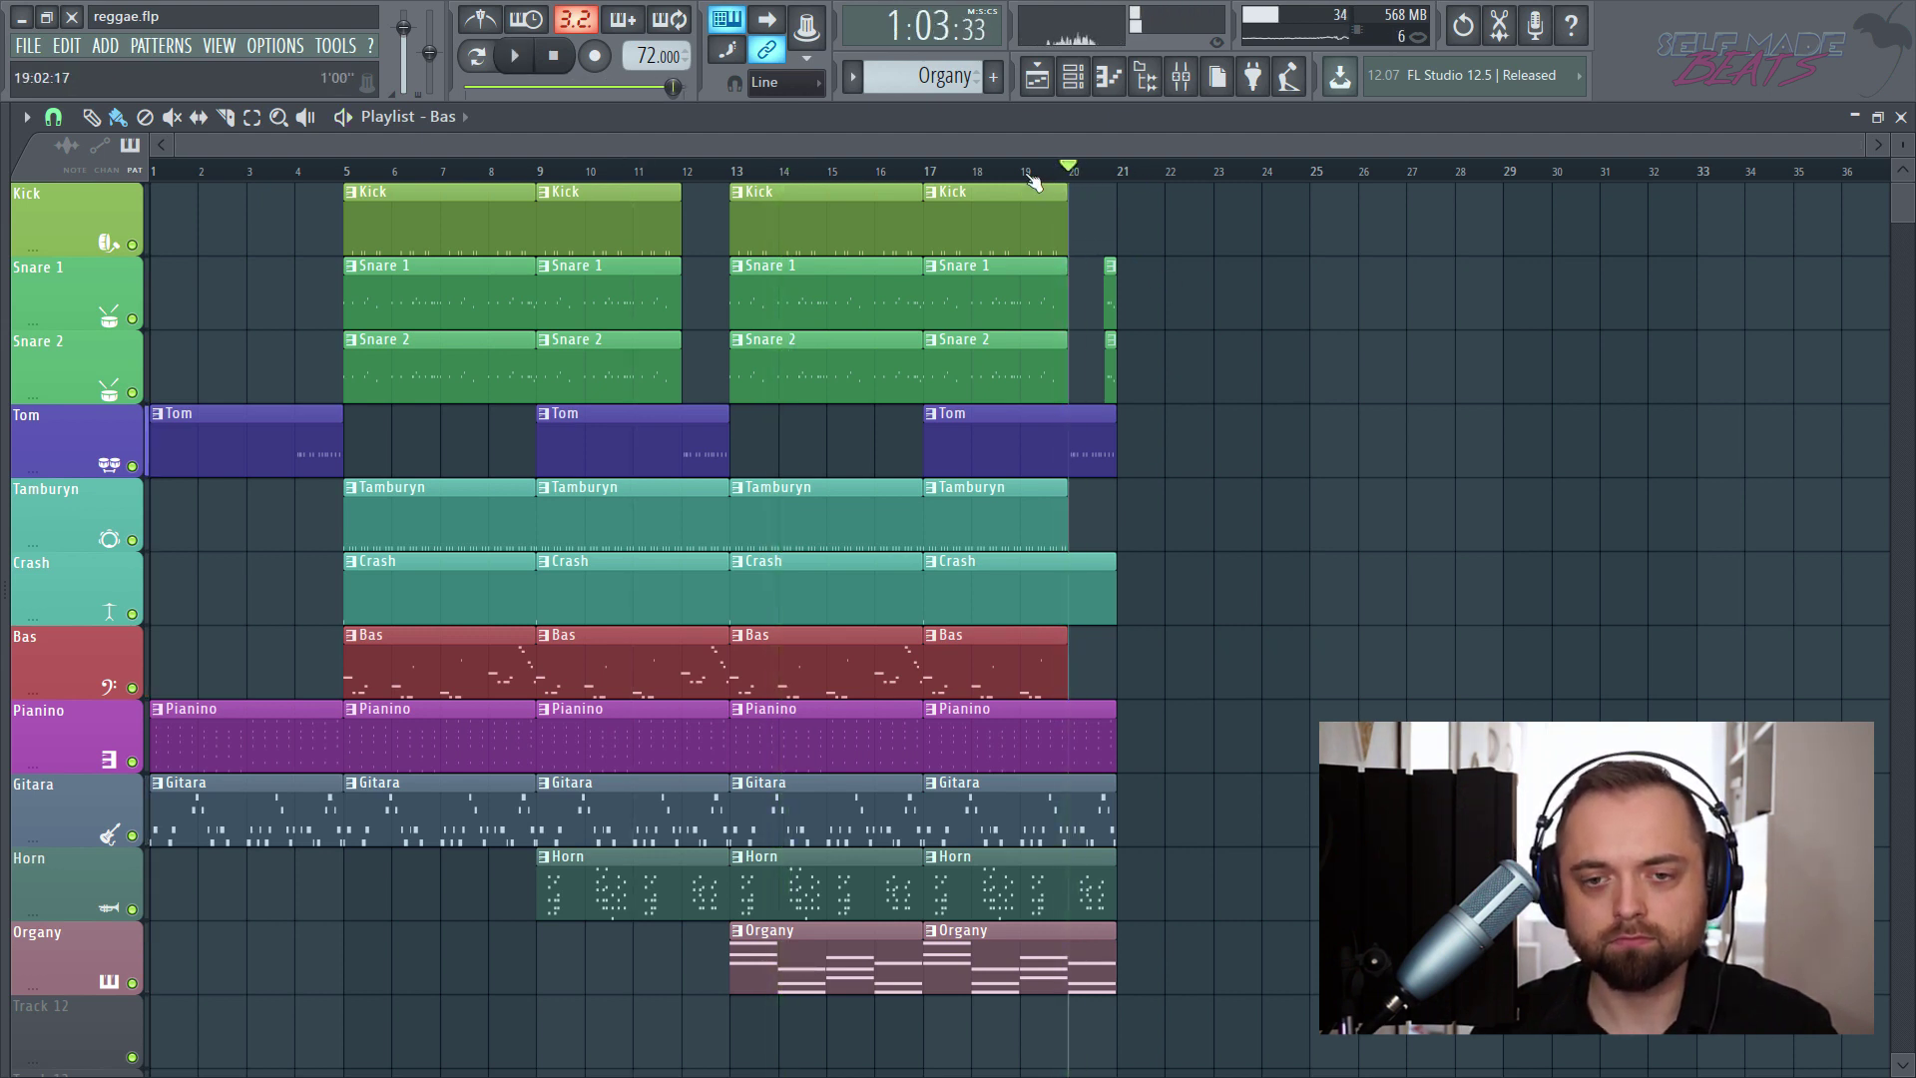
{"action": "left_click", "coordinate": [1026, 173]}
{"action": "key", "text": "space"}
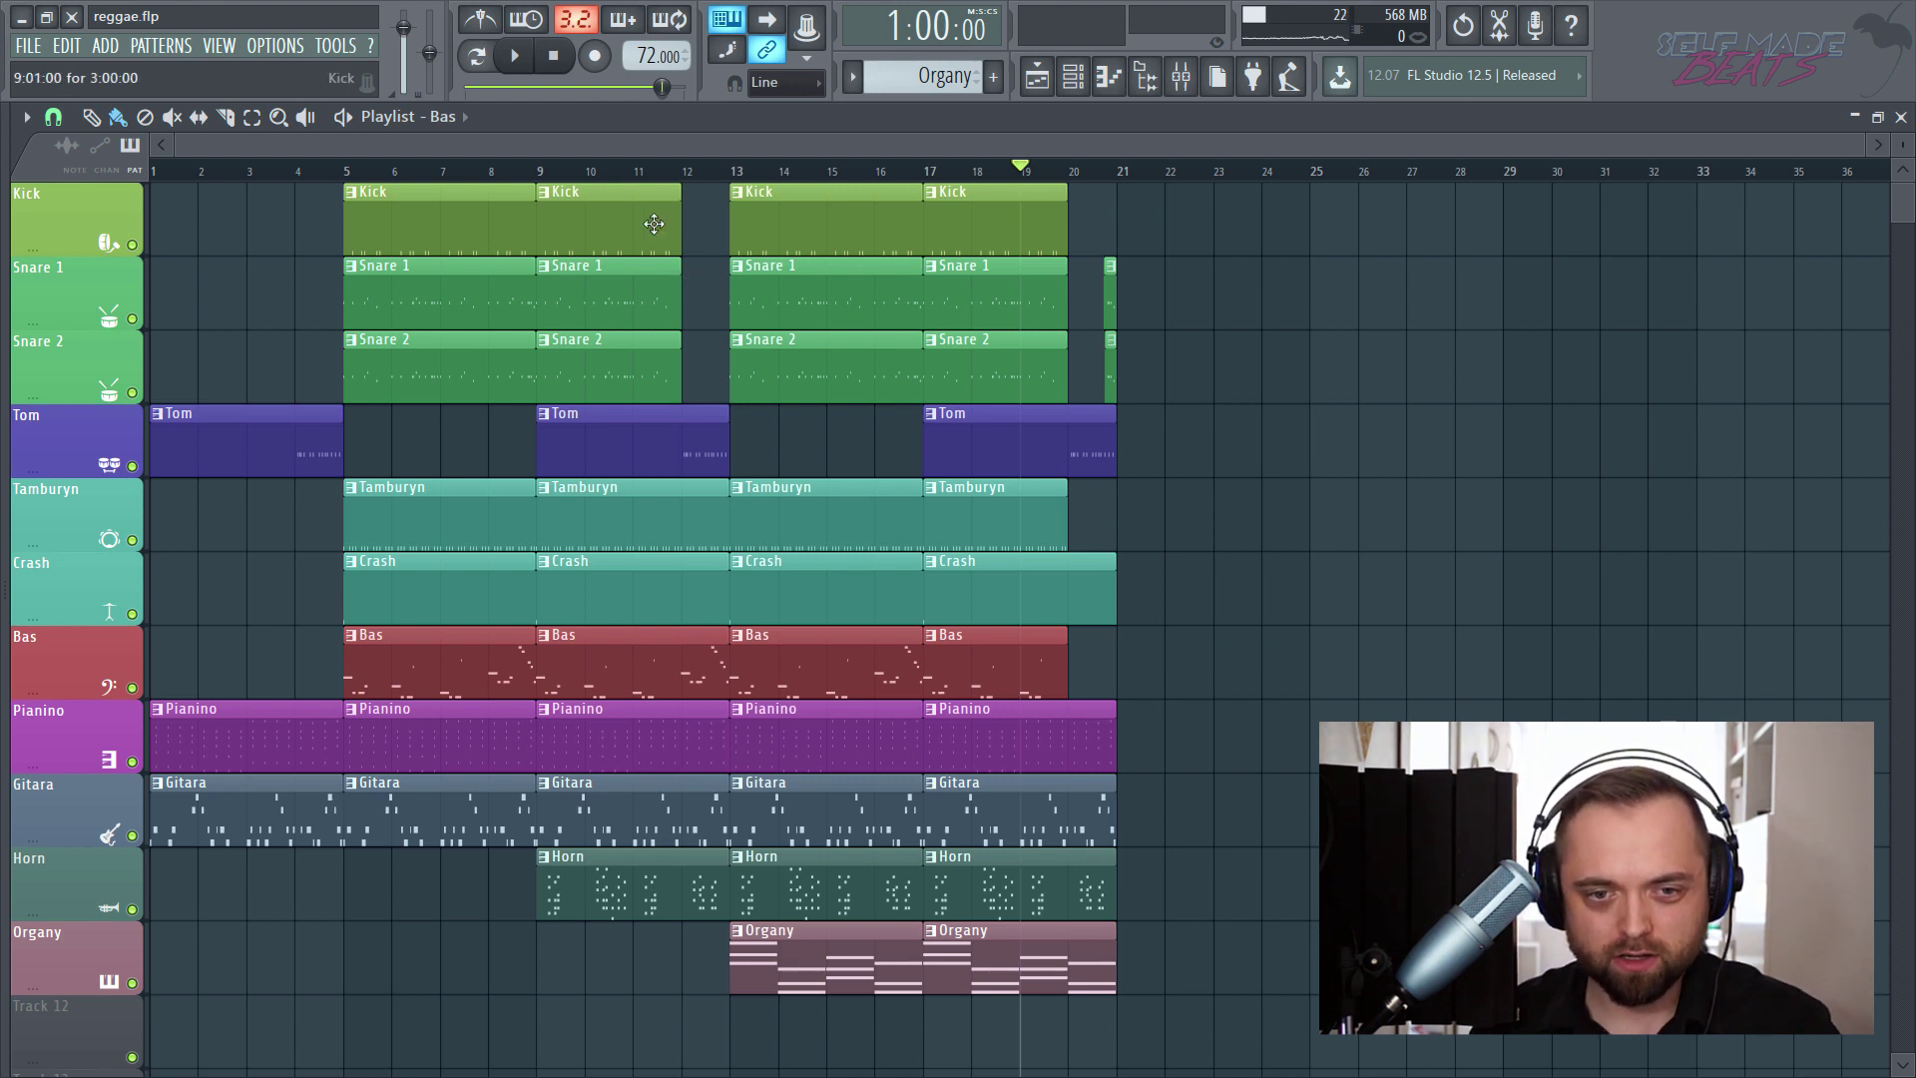
- Swap the Kick-to-Horn clips of bars 9–12 with those of bars 17–20, including the short Snare 1 and Snare 2 fill pieces
{"action": "left_click_drag", "start_coordinate": [619, 207], "coordinate": [620, 884]}
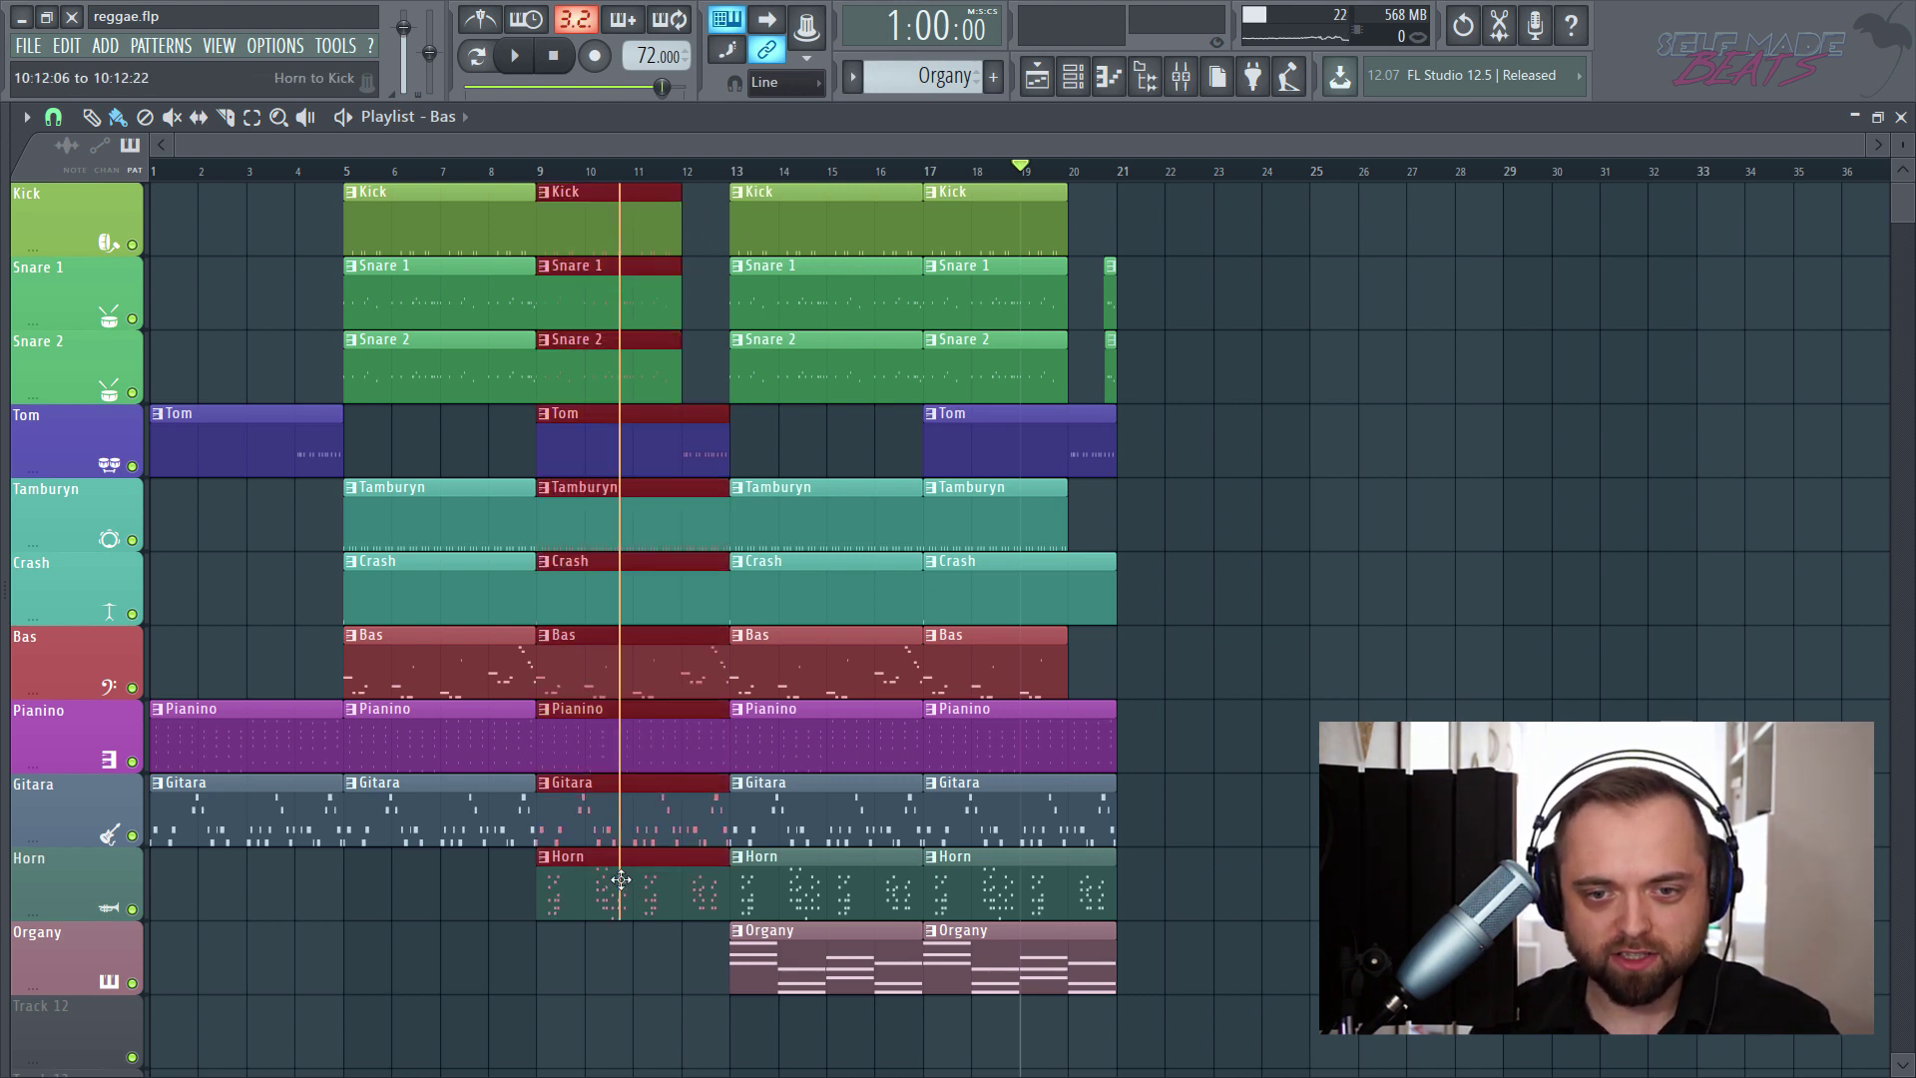
{"action": "key", "text": "ctrl+x"}
{"action": "key", "text": "ctrl+v"}
{"action": "left_click_drag", "start_coordinate": [1118, 893], "coordinate": [993, 149]}
{"action": "left_click_drag", "start_coordinate": [911, 215], "coordinate": [606, 207]}
{"action": "mouse_move", "coordinate": [1379, 916]}
{"action": "left_mouse_down"}
{"action": "mouse_move", "coordinate": [1122, 408]}
{"action": "mouse_move", "coordinate": [1101, 184]}
{"action": "mouse_move", "coordinate": [1178, 185]}
{"action": "mouse_move", "coordinate": [1196, 287]}
{"action": "mouse_move", "coordinate": [1109, 386]}
{"action": "left_mouse_up"}
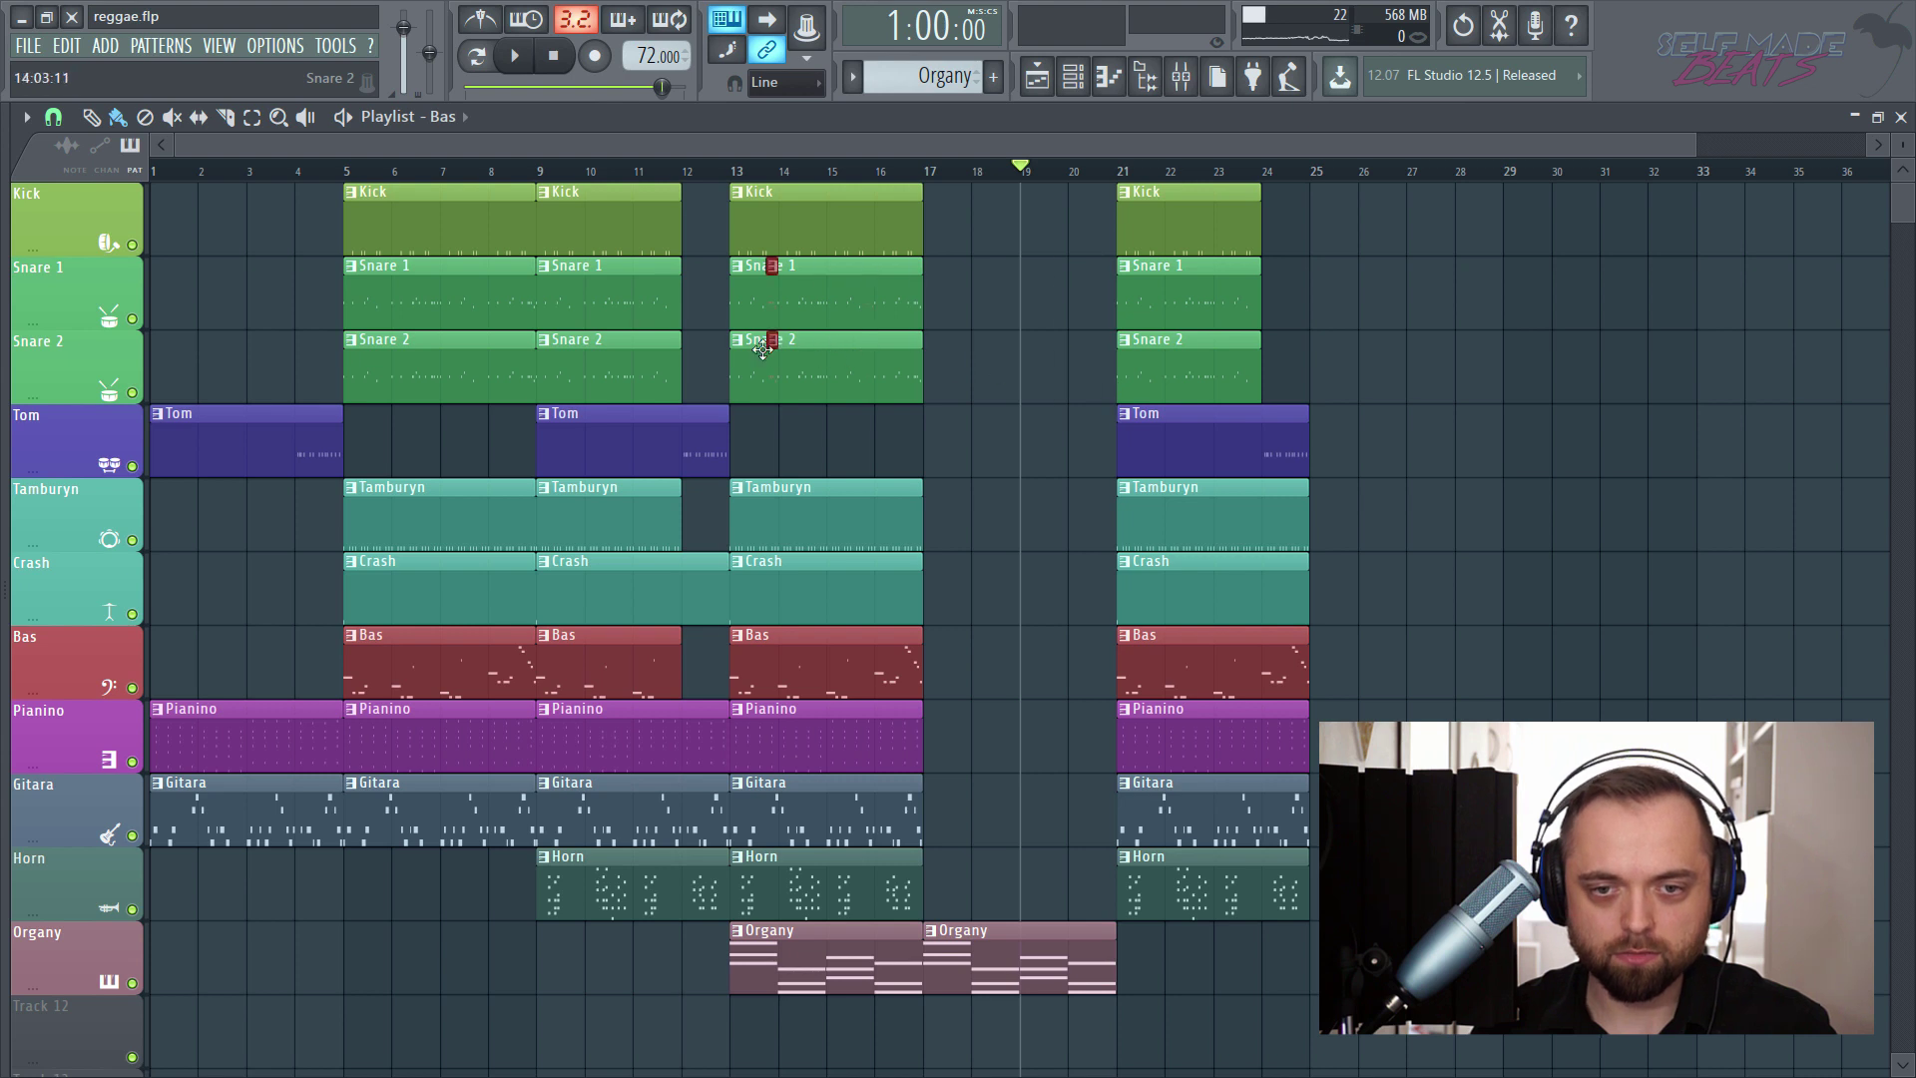
{"action": "left_click_drag", "start_coordinate": [1447, 184], "coordinate": [944, 878]}
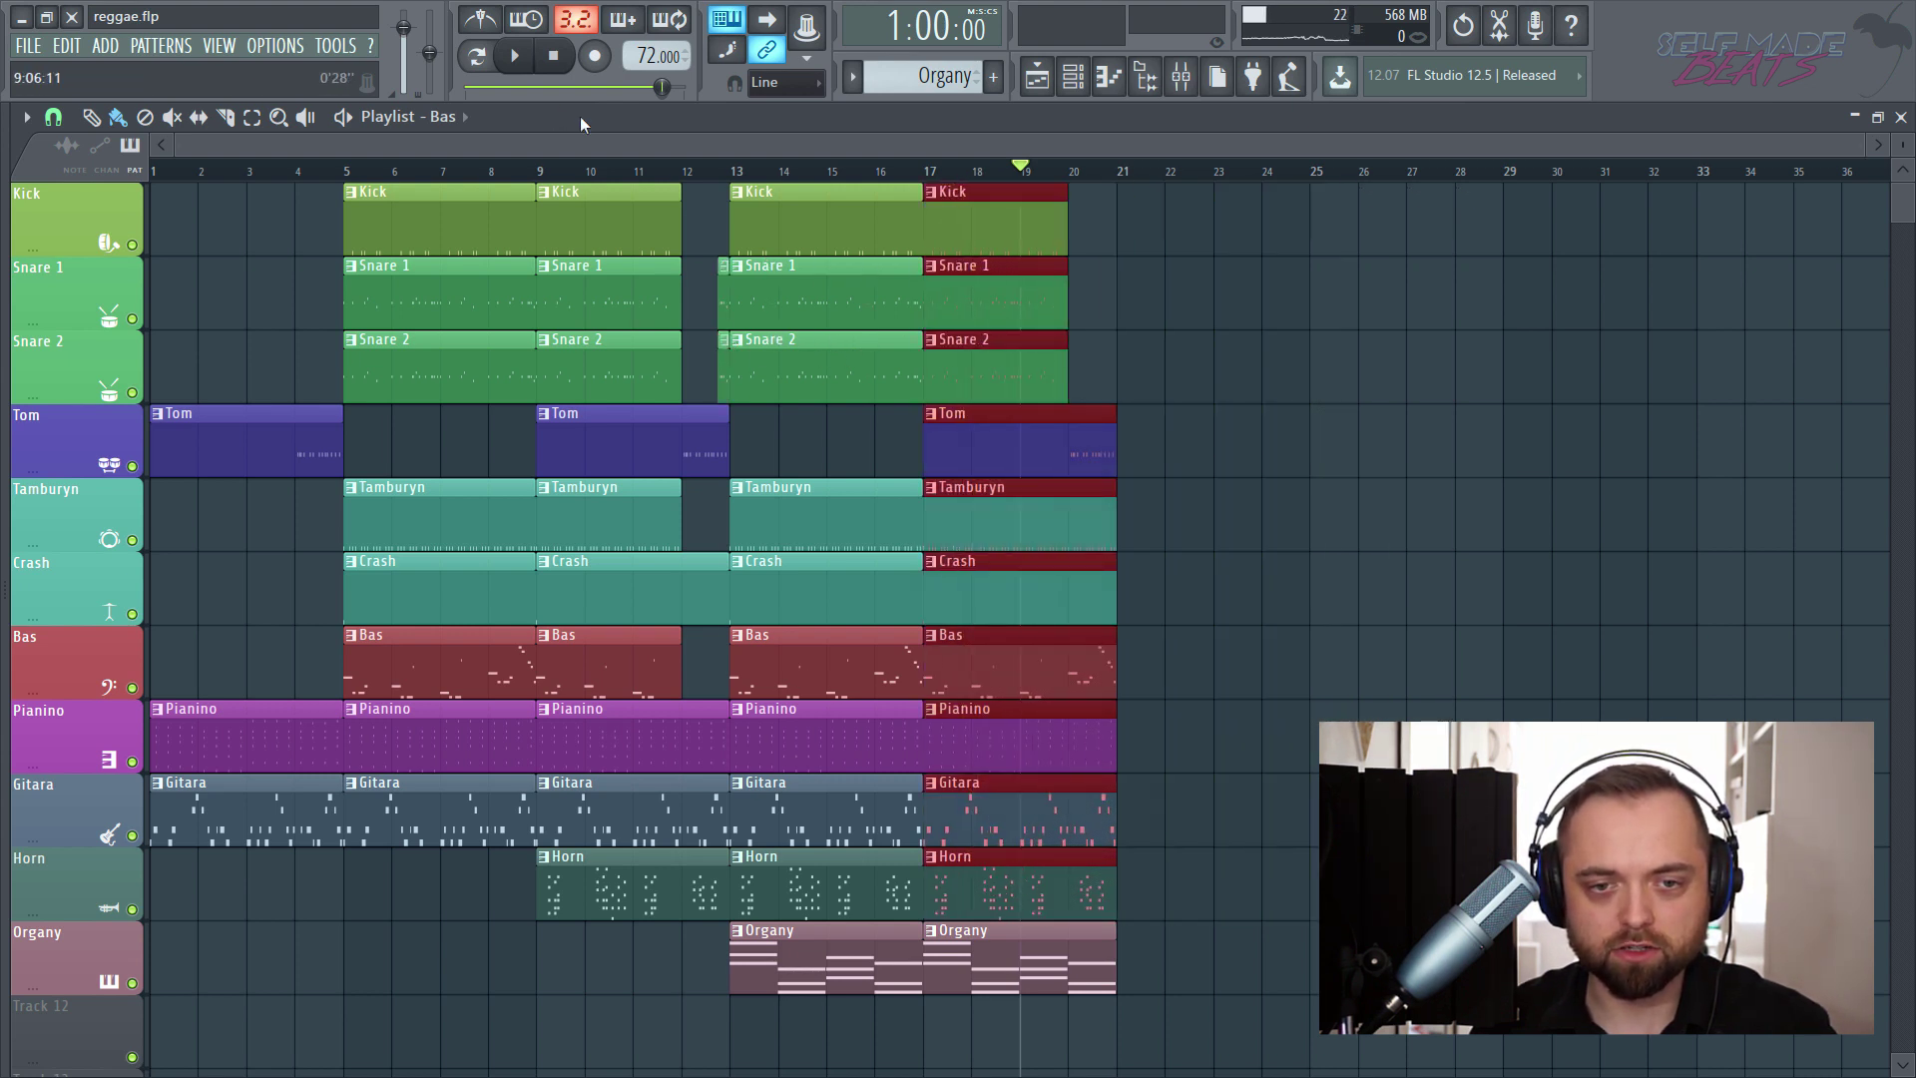
- Play the arrangement from bar 11 and again from about bar 19 to check the transitions in the swapped sections
{"action": "key", "text": "space"}
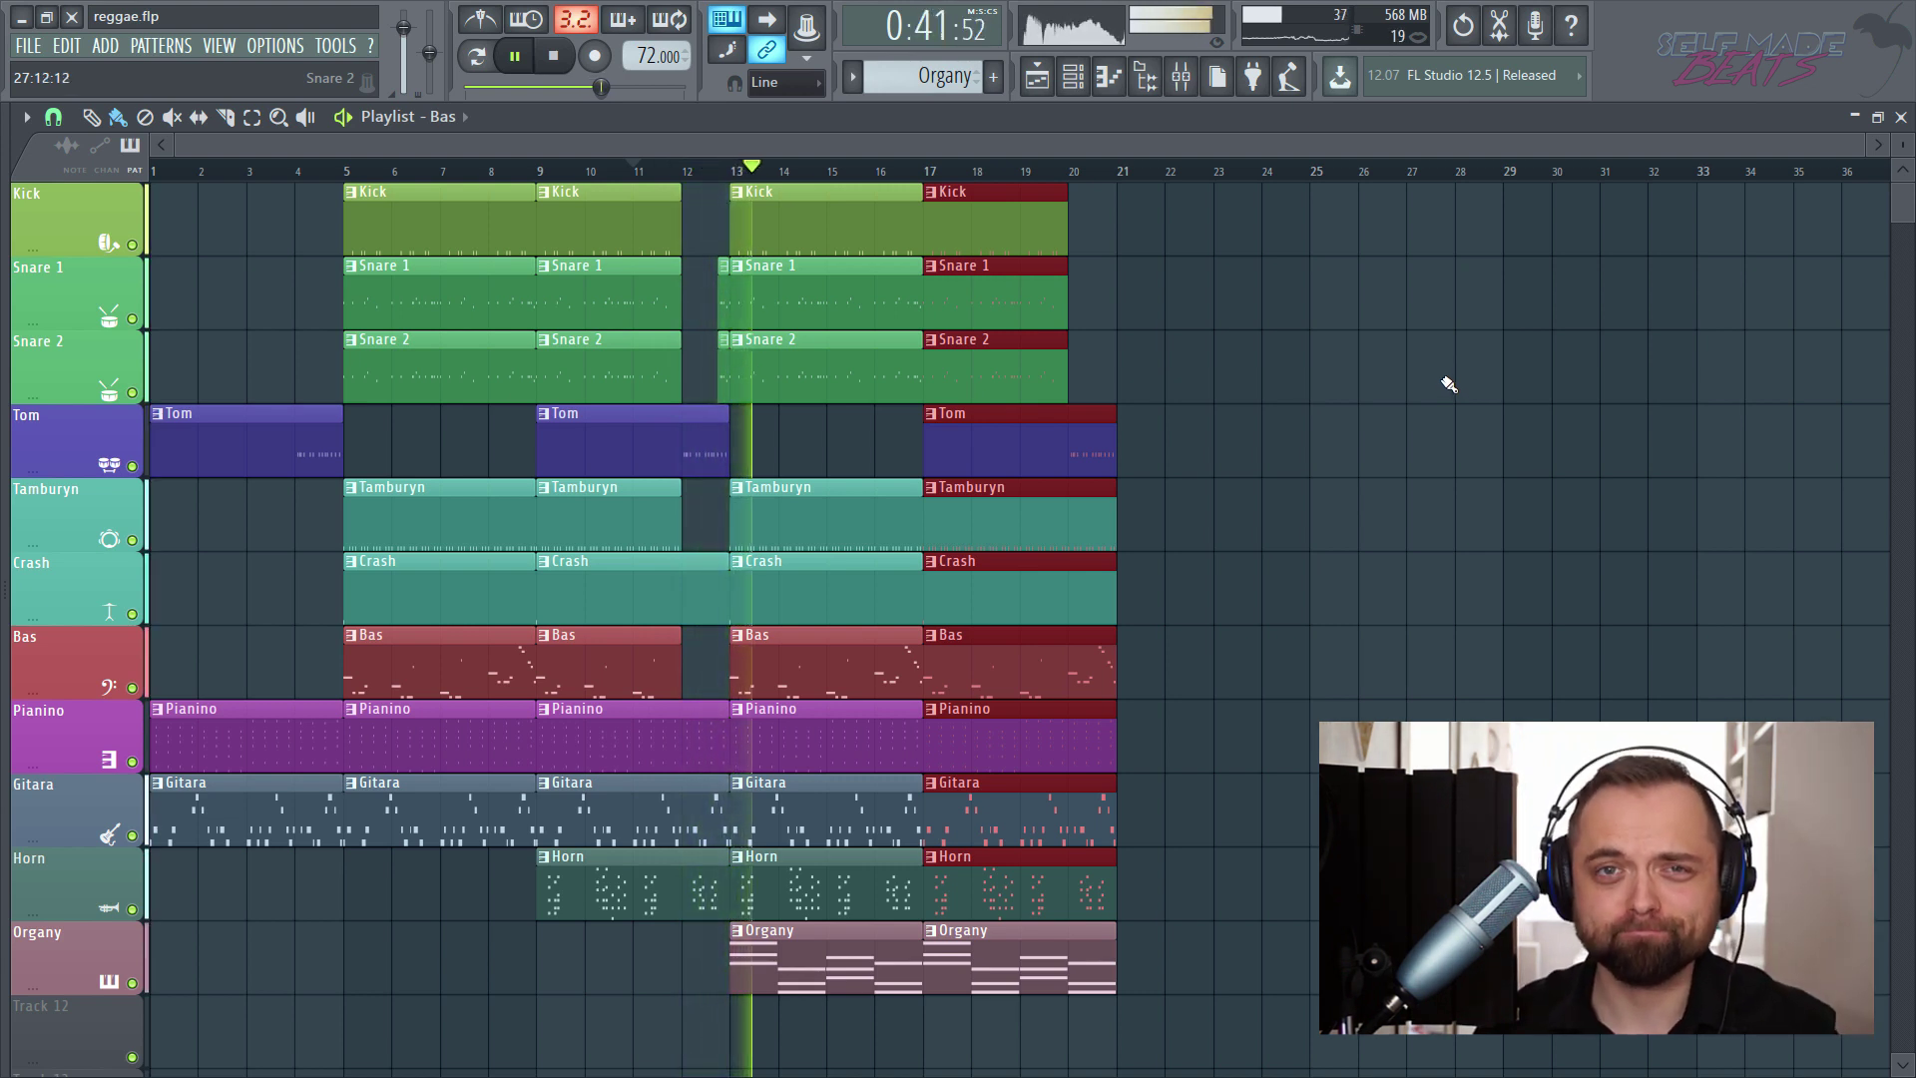
{"action": "key", "text": "space"}
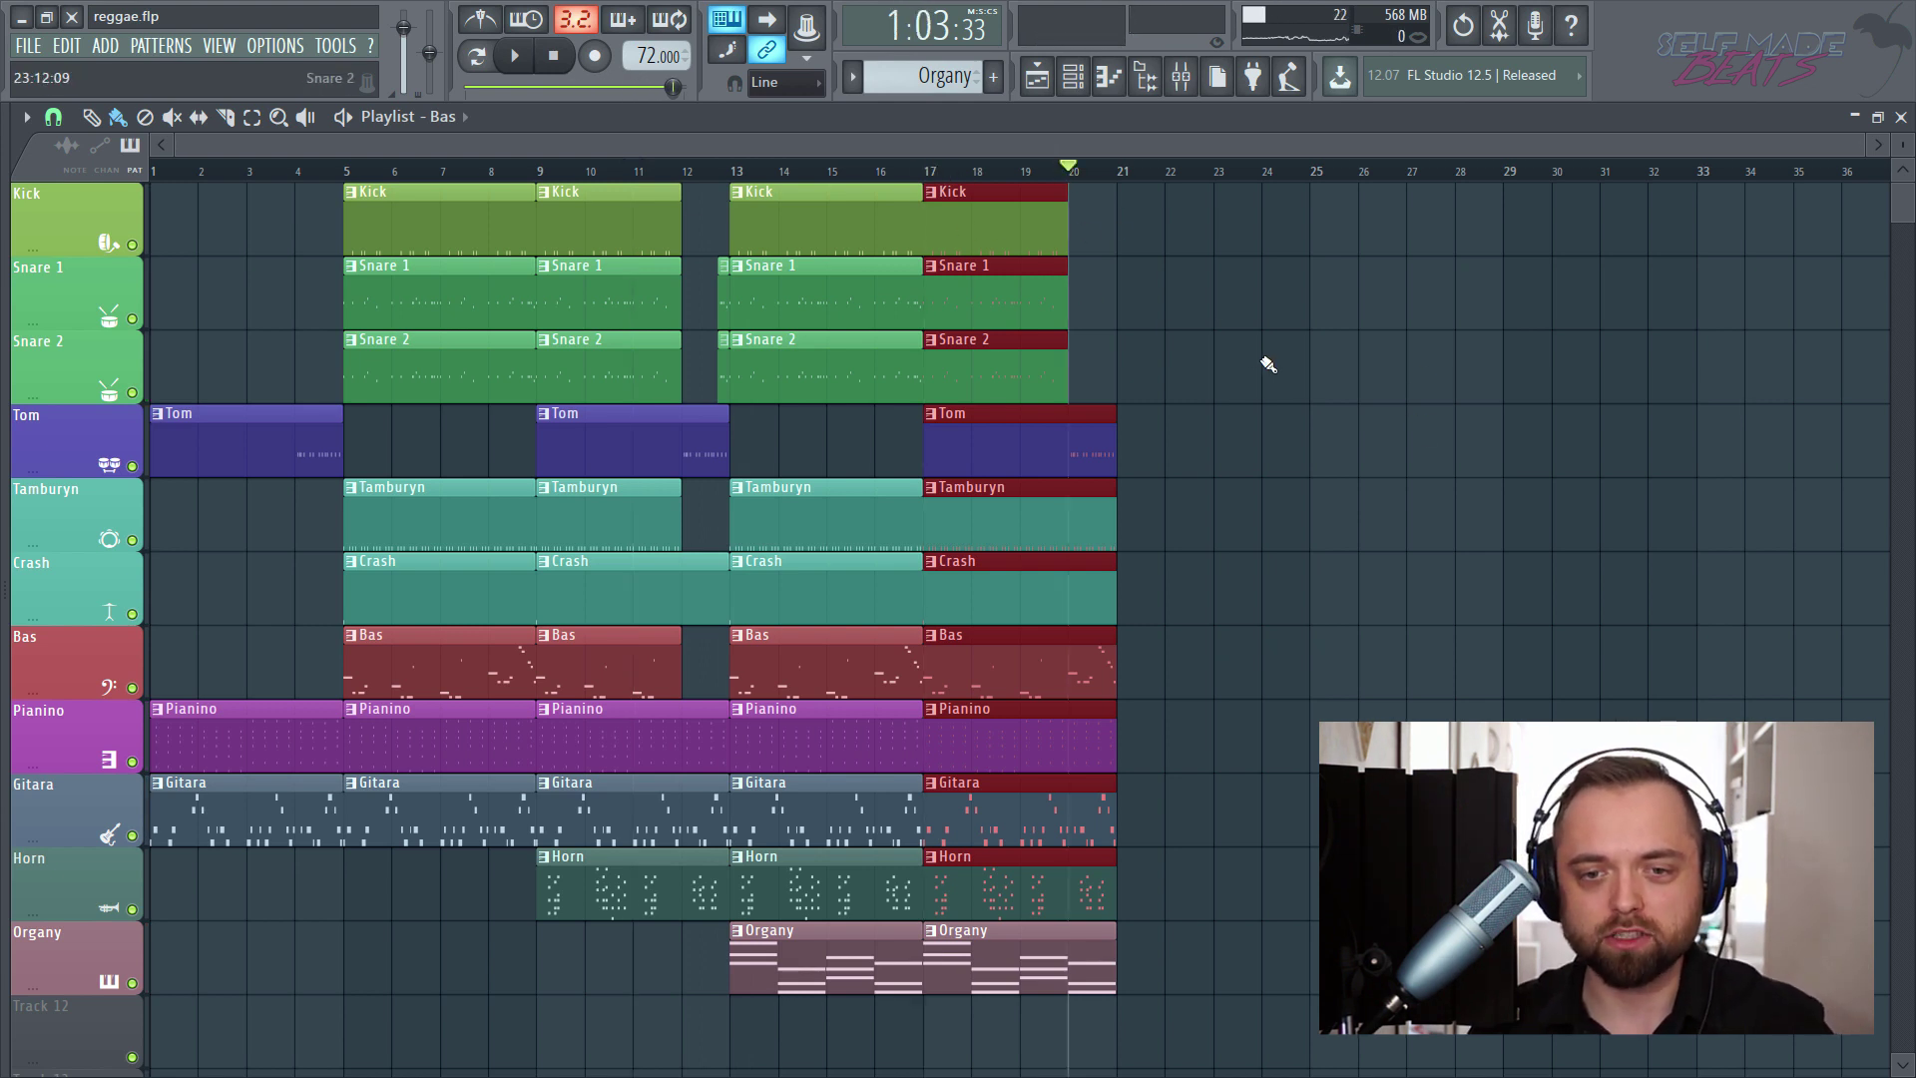
{"action": "left_click", "coordinate": [1485, 364]}
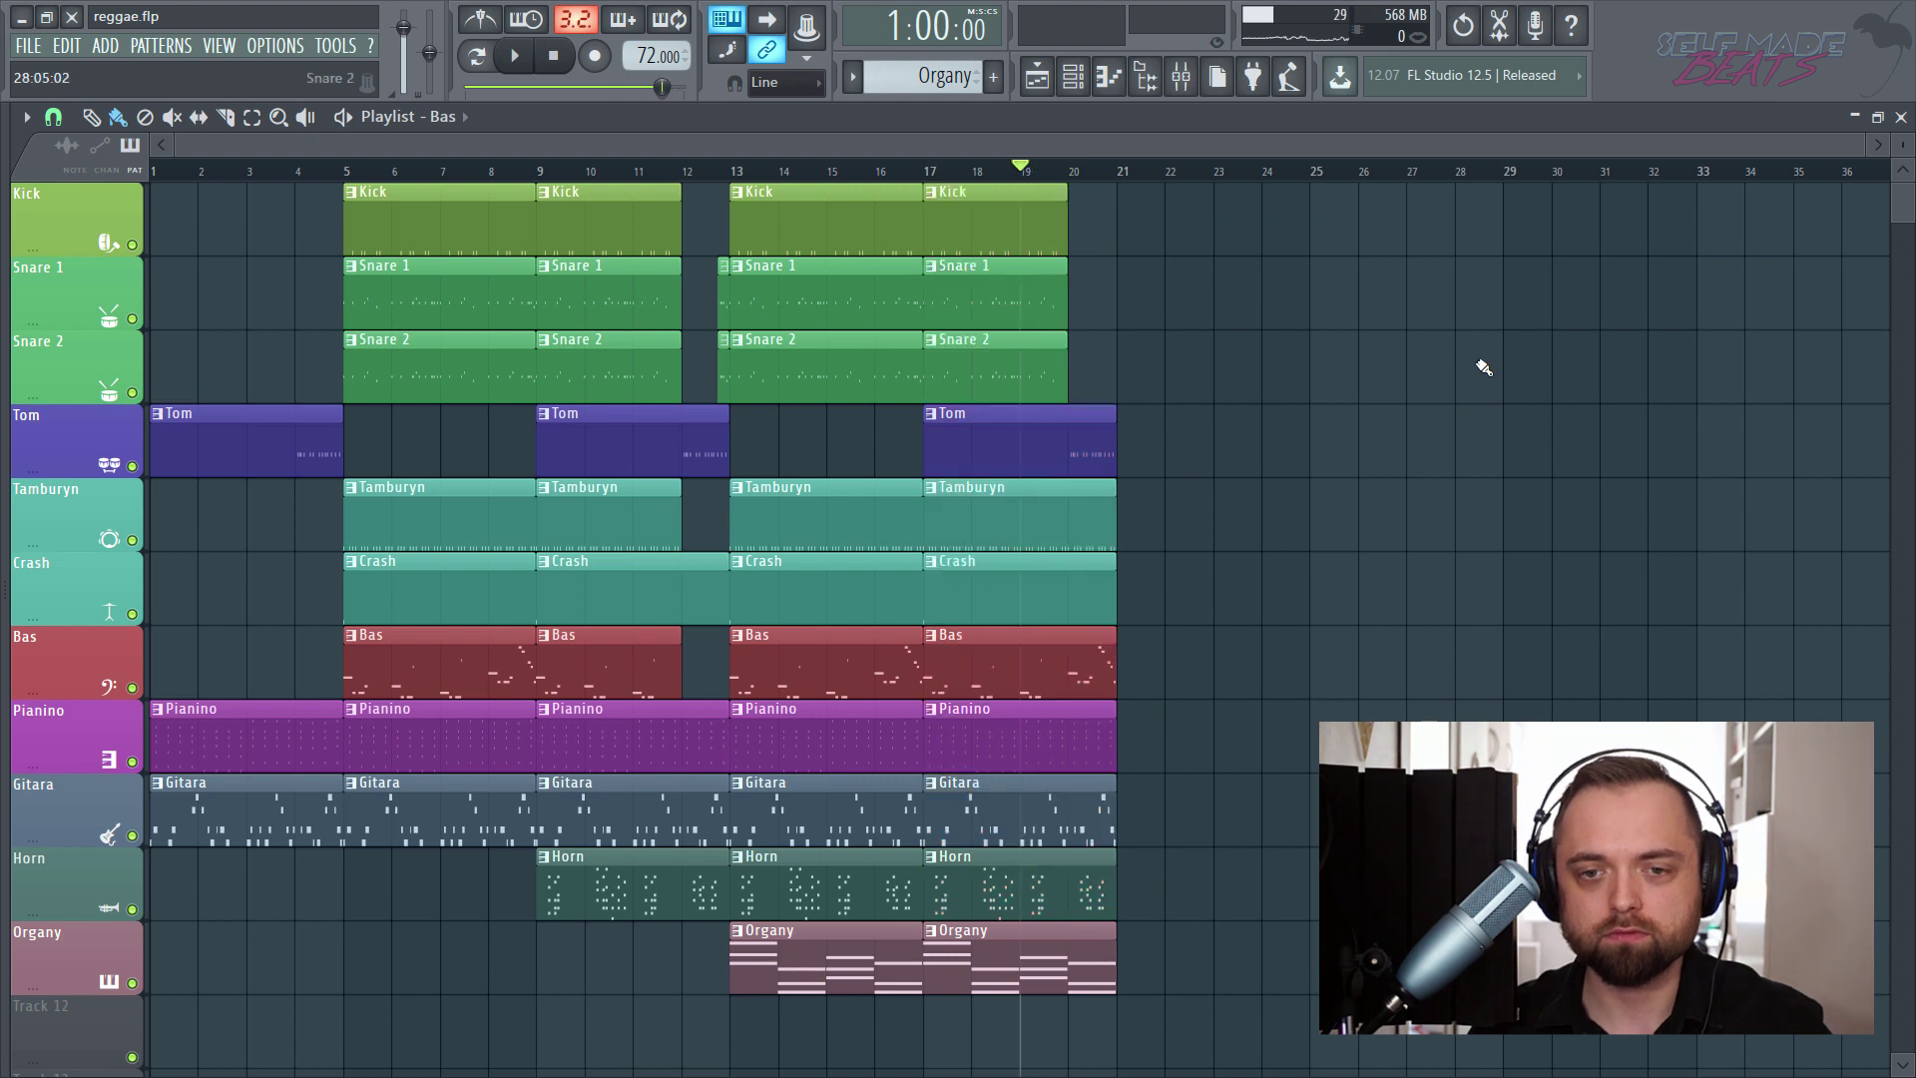
{"action": "key", "text": "space"}
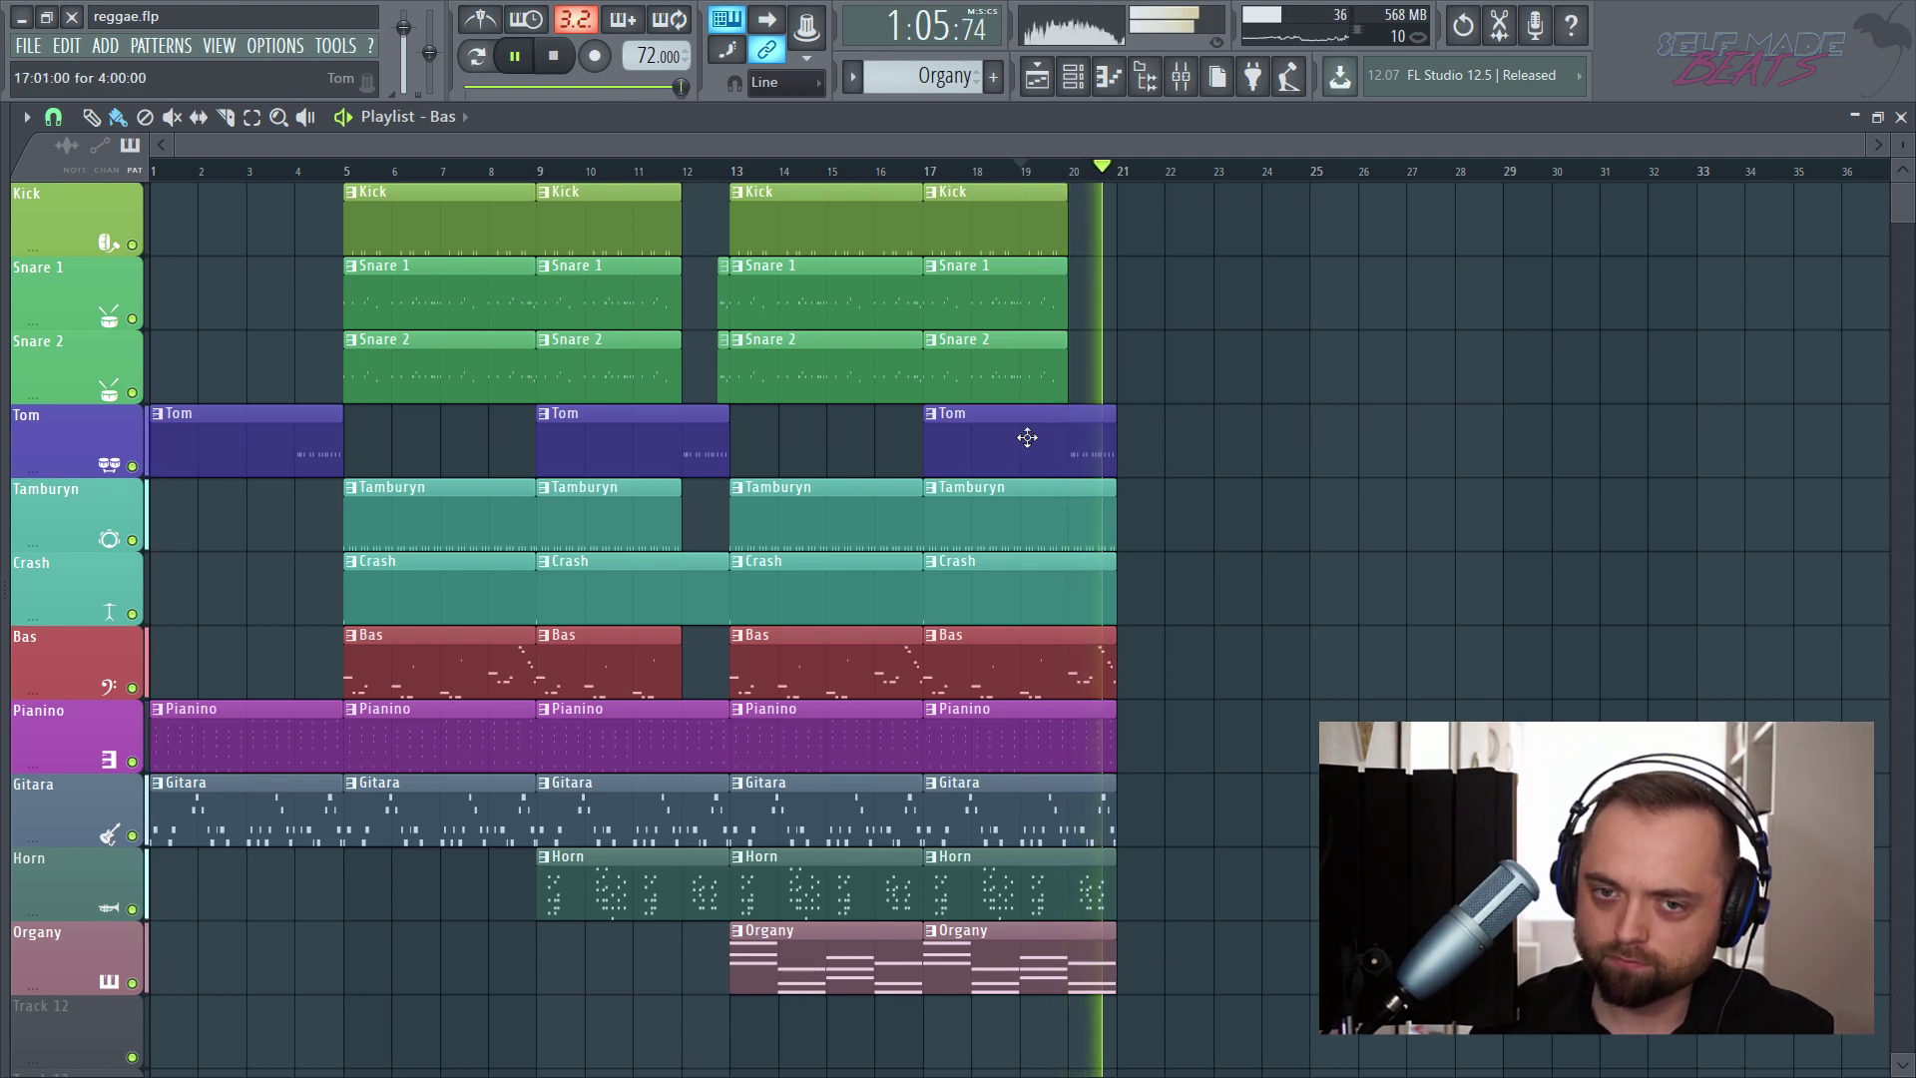
{"action": "key", "text": "space"}
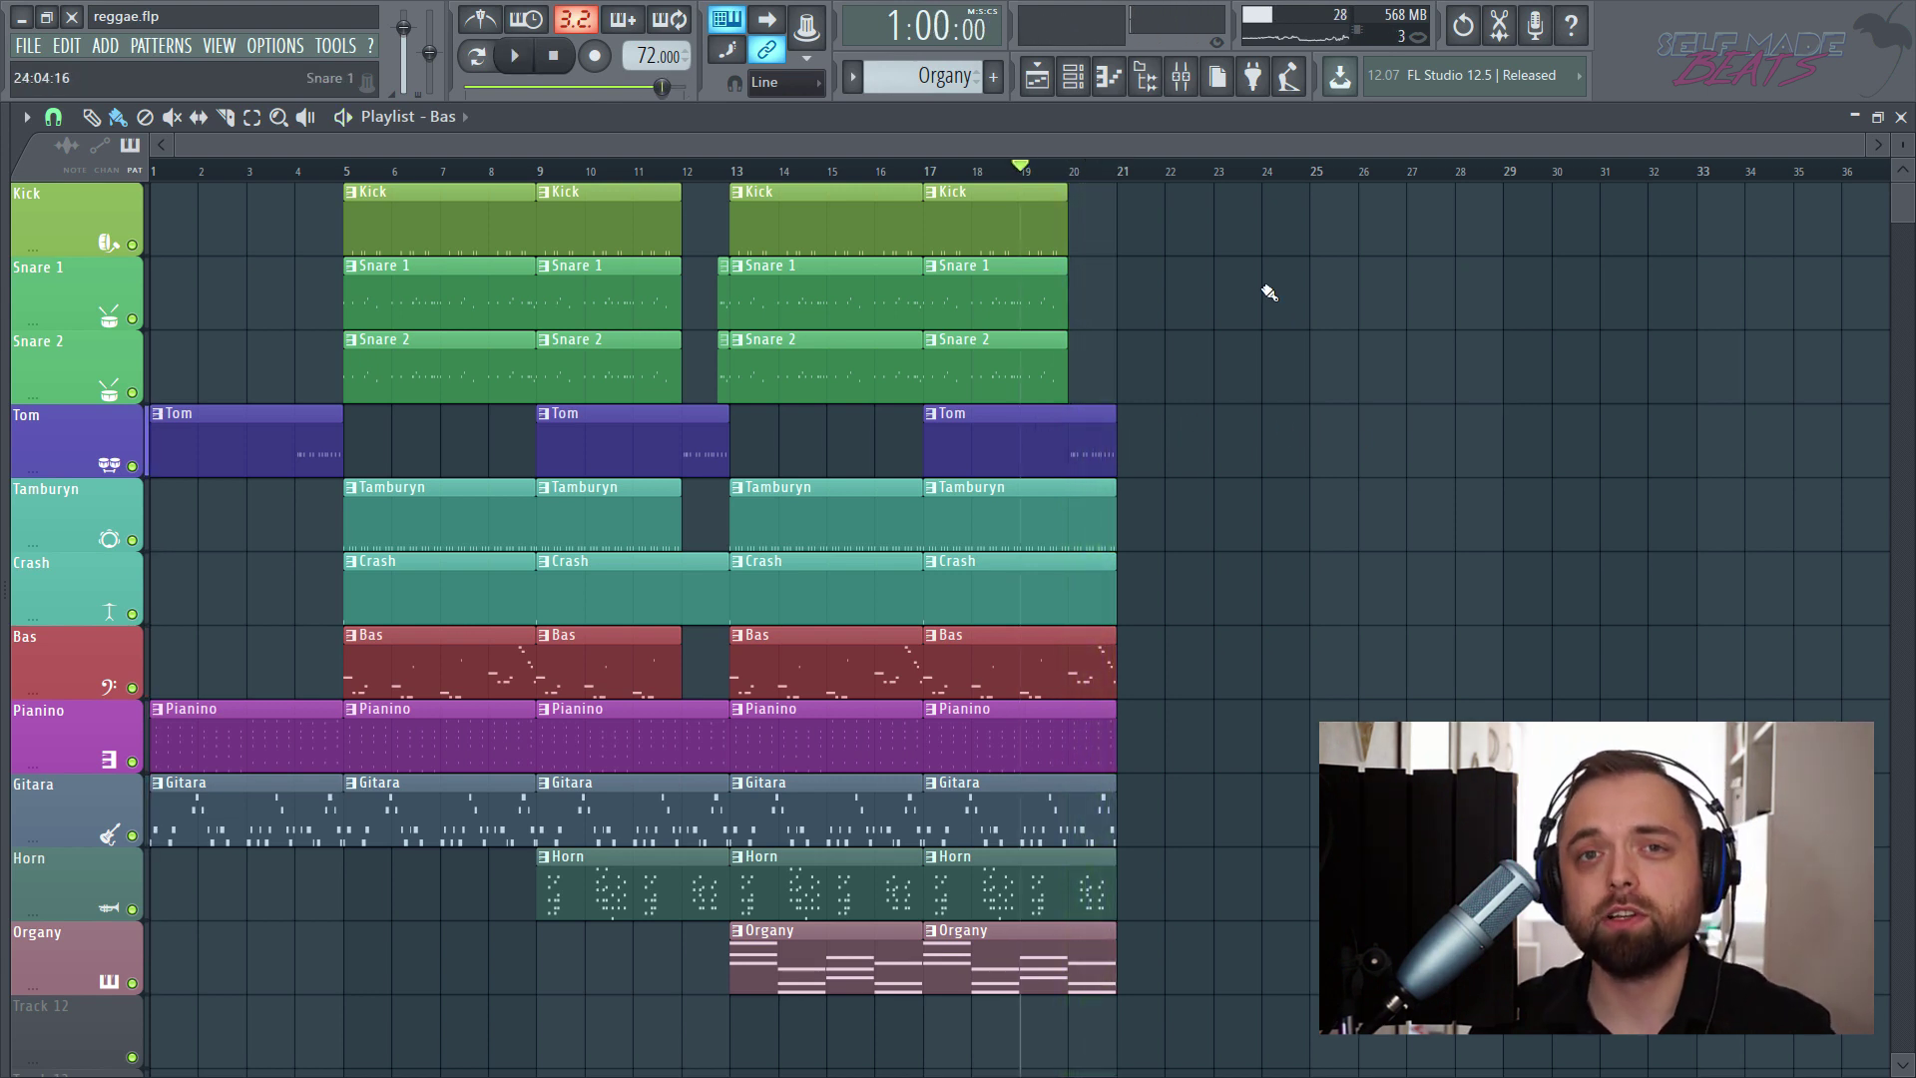